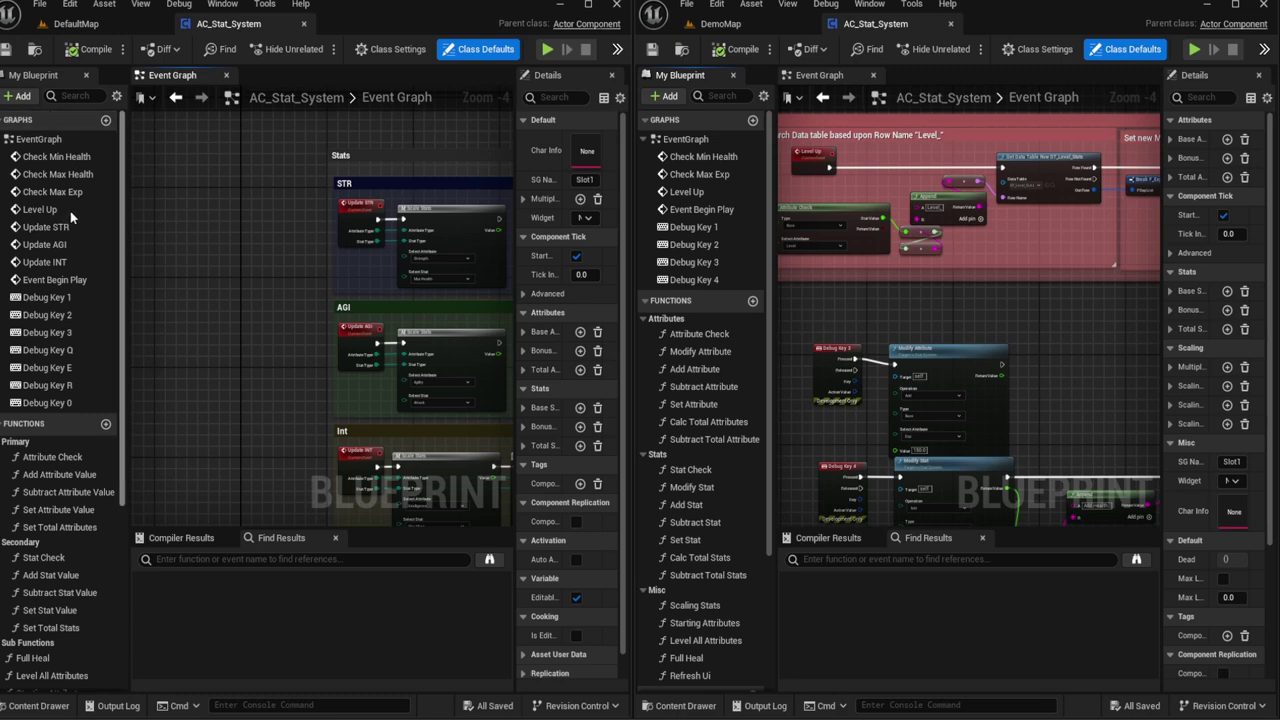
# Step: Open AC_Stat_System's Attribute Check function graph and centre its nodes
pyautogui.scroll(-3, 70, 211)
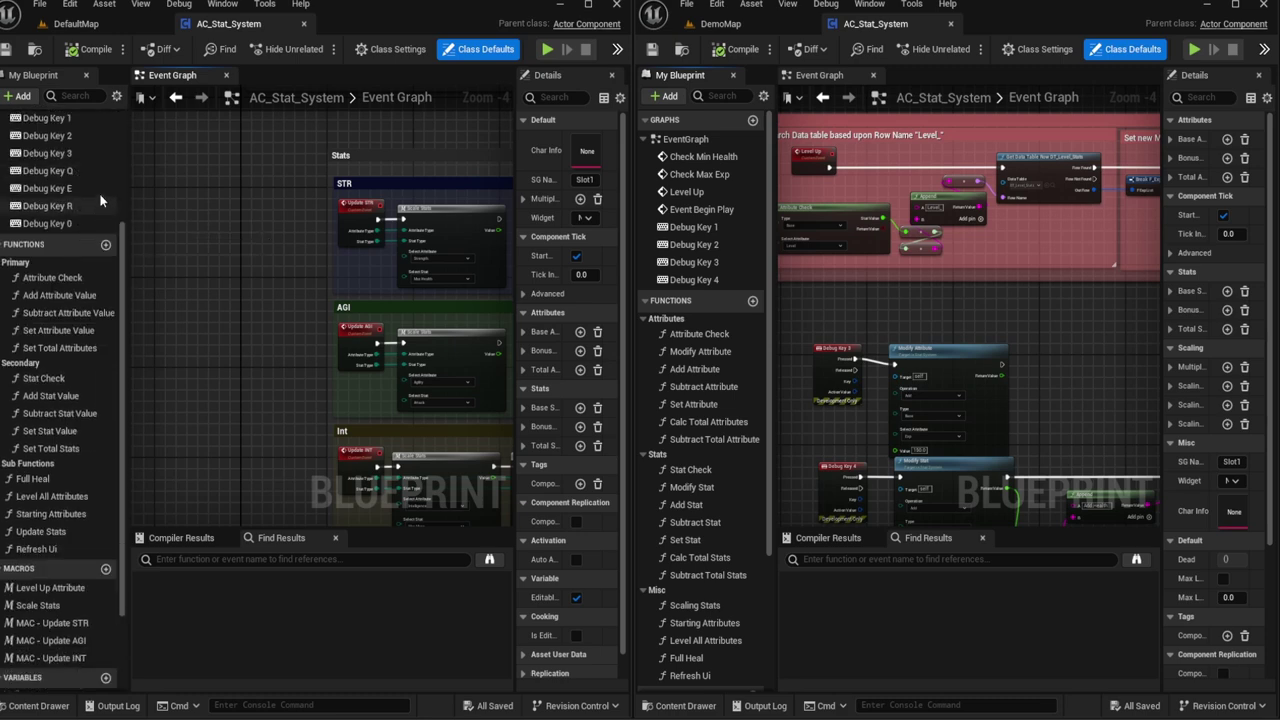
pyautogui.scroll(1, 60, 225)
pyautogui.scroll(-2, 55, 248)
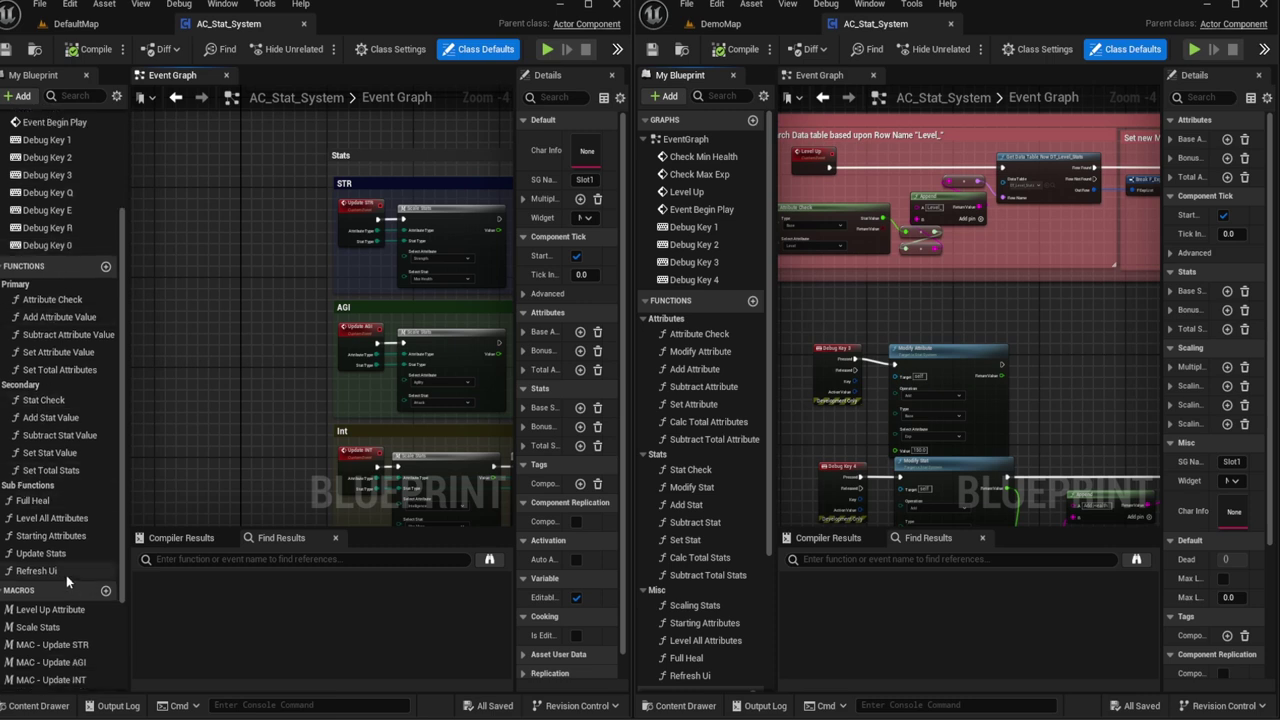
pyautogui.scroll(-2, 66, 575)
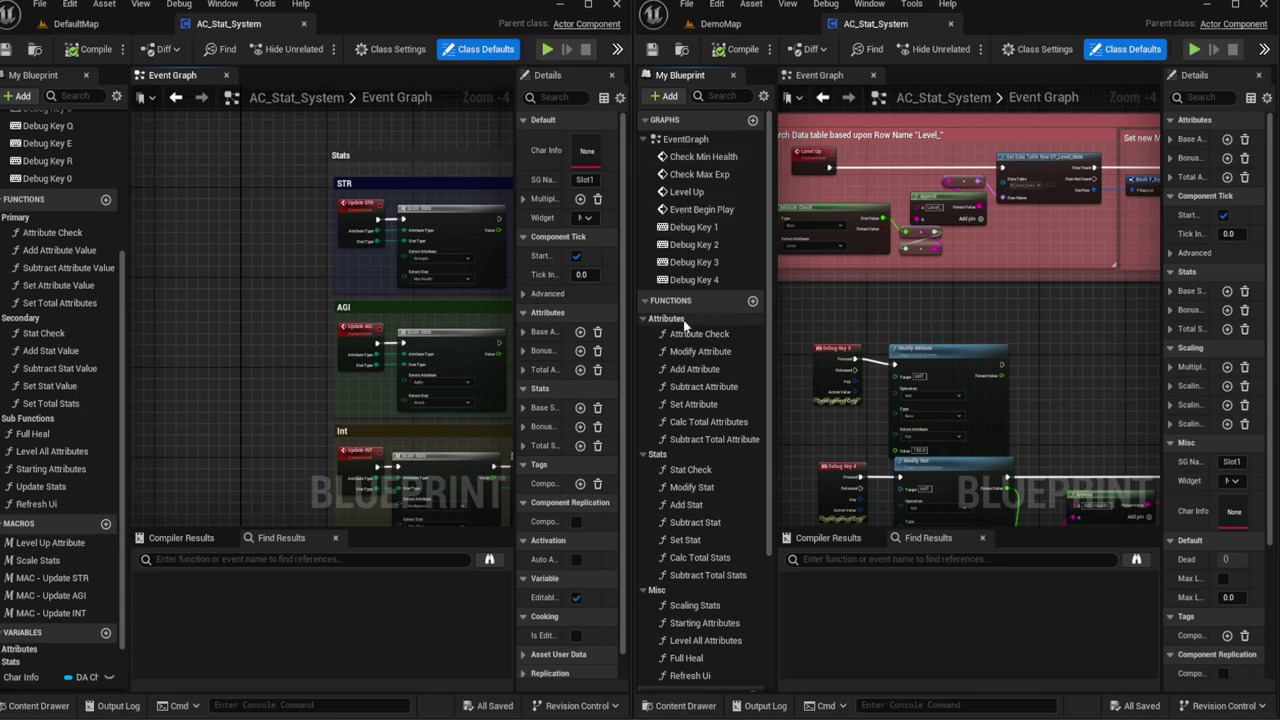
pyautogui.scroll(-2, 688, 314)
pyautogui.scroll(-1, 694, 300)
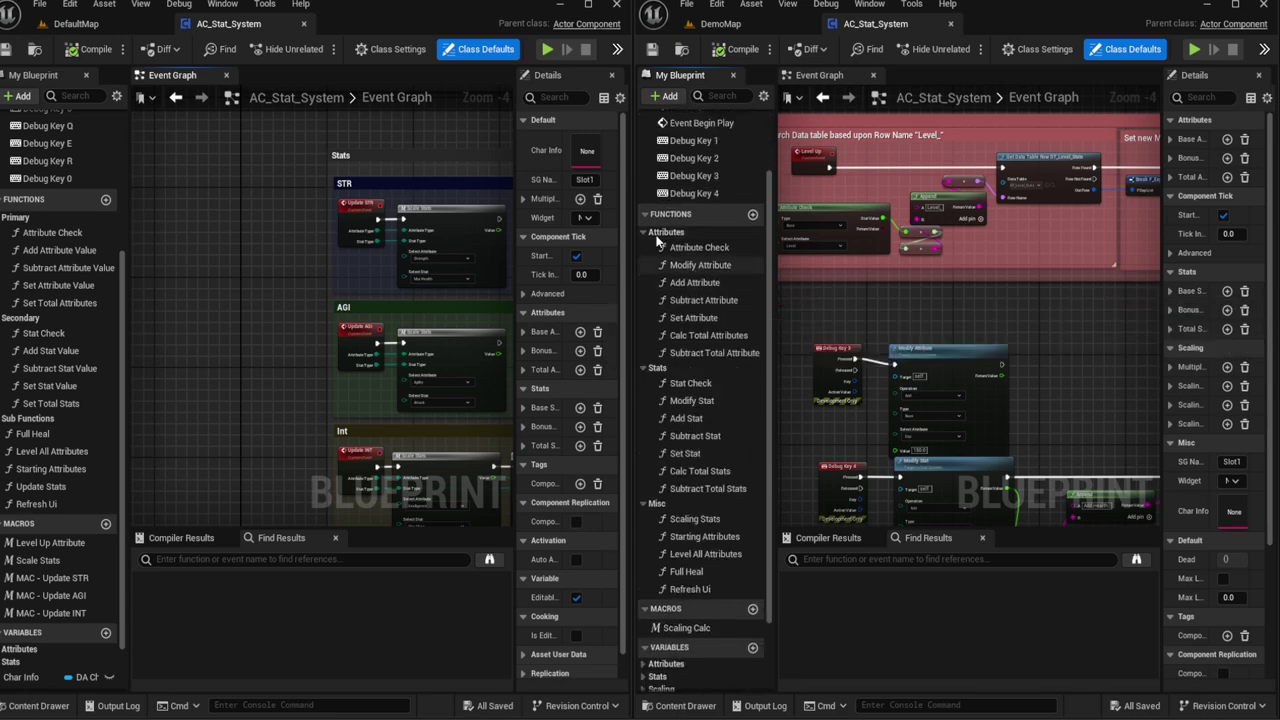
pyautogui.scroll(-2, 671, 502)
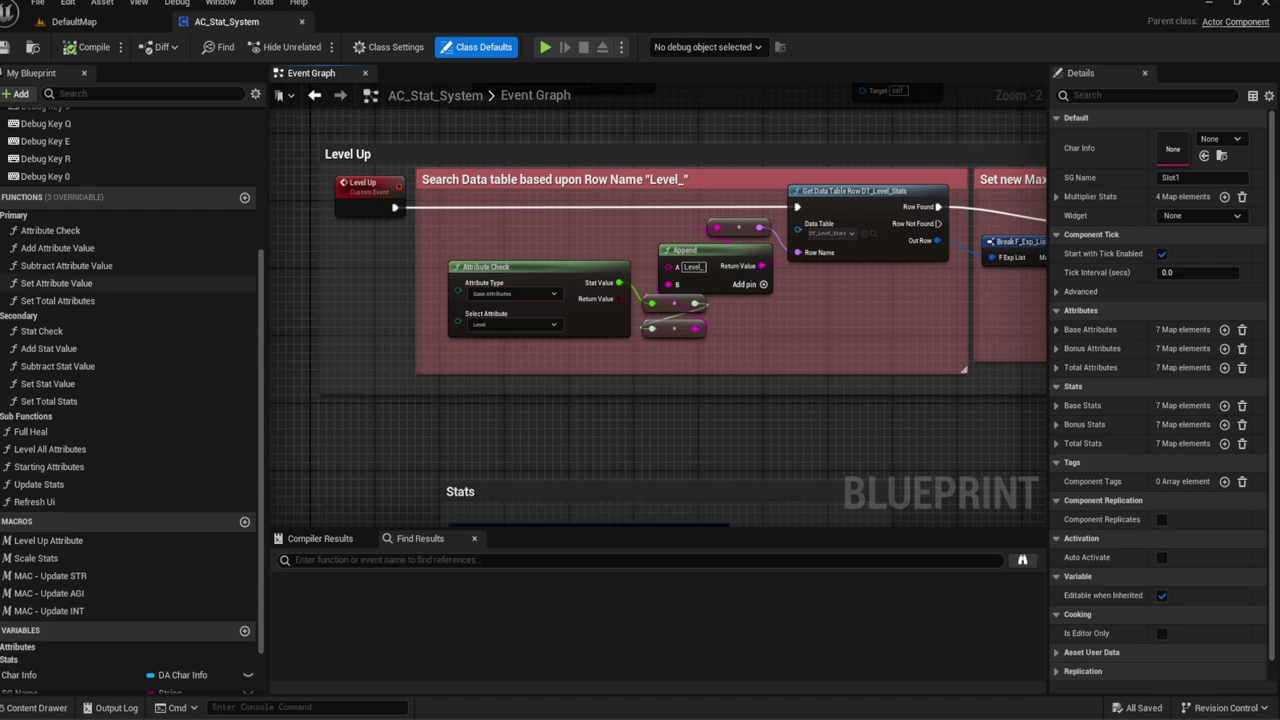
pyautogui.doubleClick(47, 232)
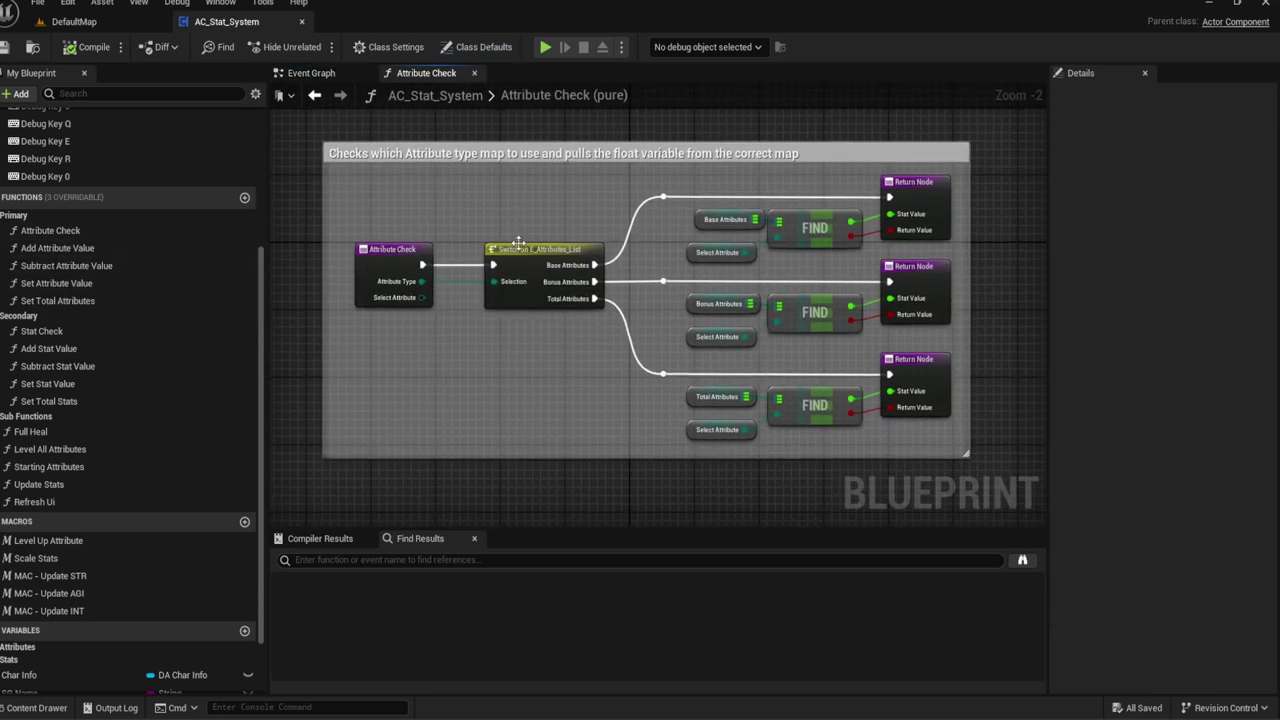
pyautogui.moveTo(588, 407); pyautogui.dragTo(643, 389, button='right')
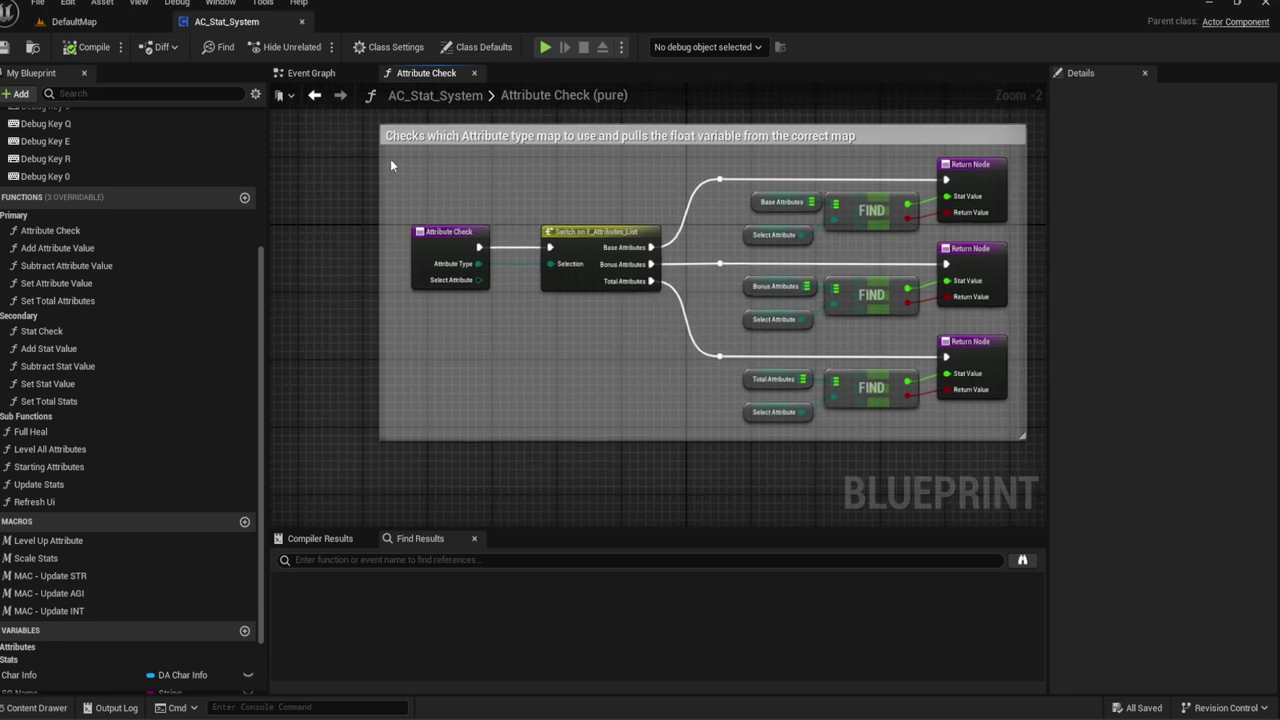
# Step: Open the Stat Check graph and select its Switch on E_Stats_List node
pyautogui.doubleClick(45, 331)
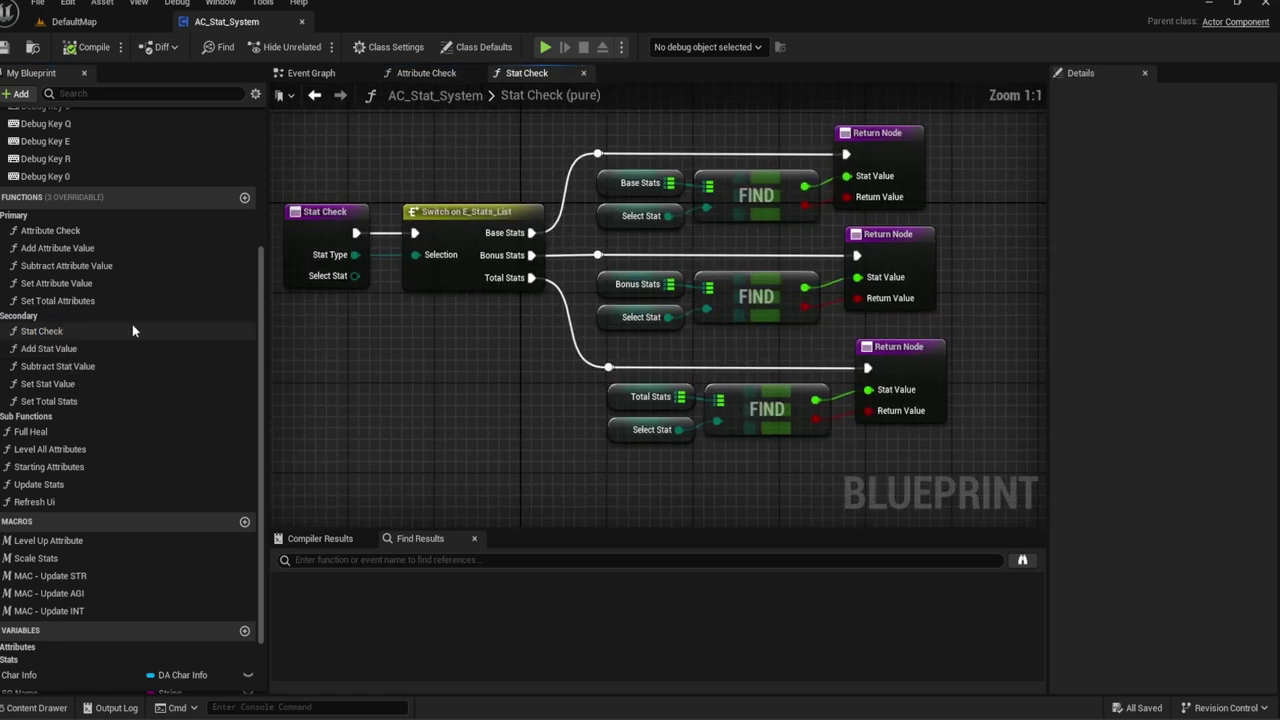
pyautogui.click(484, 258)
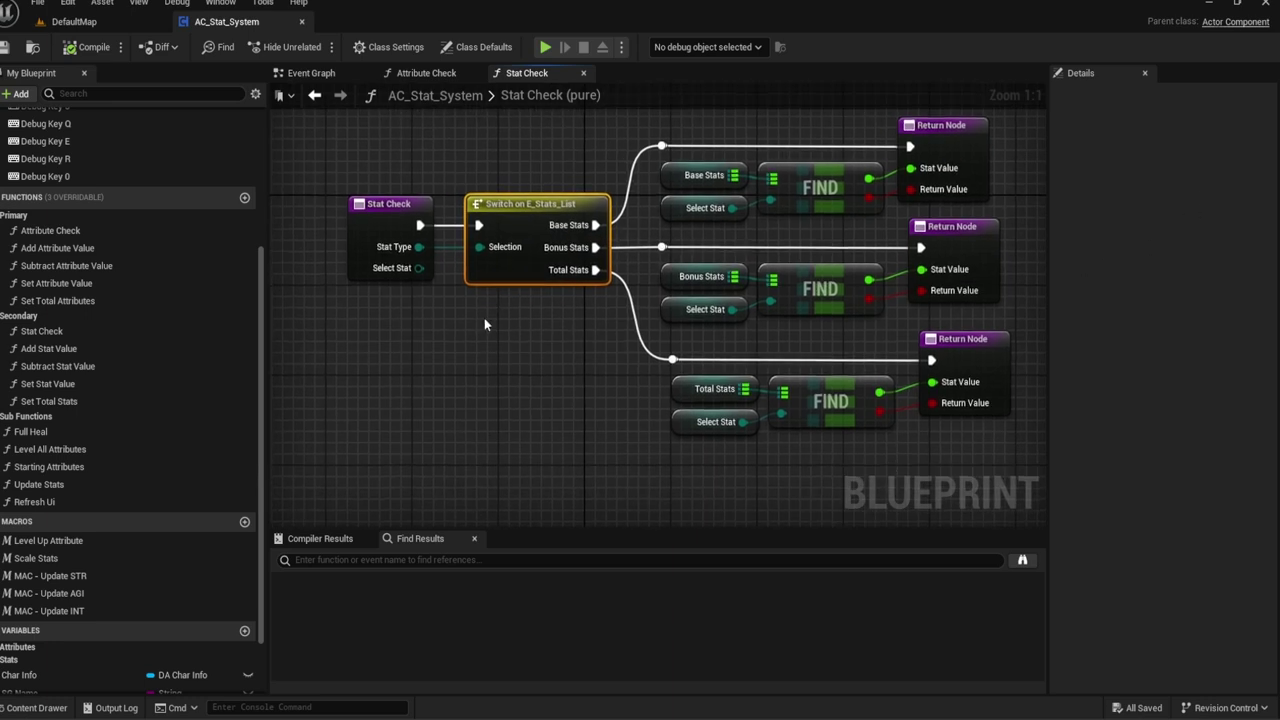
pyautogui.click(37, 707)
# Step: Delete E_Stats_List from the Enums folder, replacing its references with E_Attributes_List, and save
pyautogui.doubleClick(427, 585)
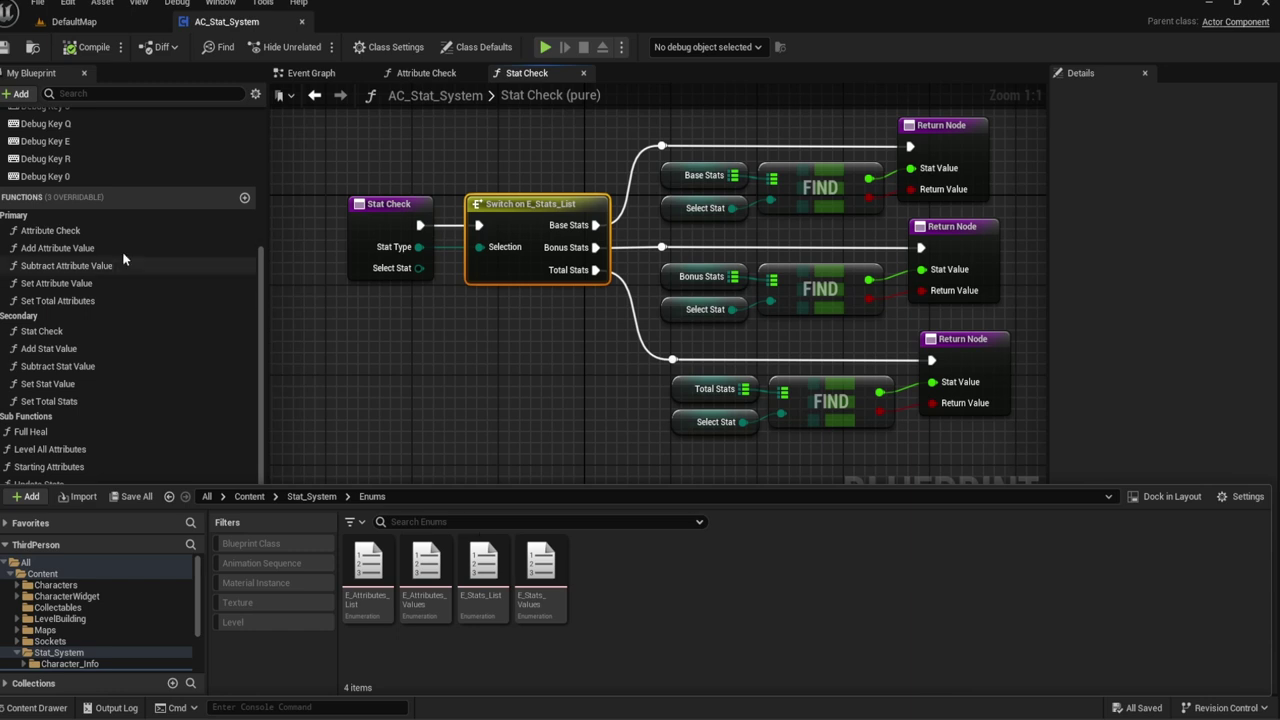
pyautogui.click(483, 570)
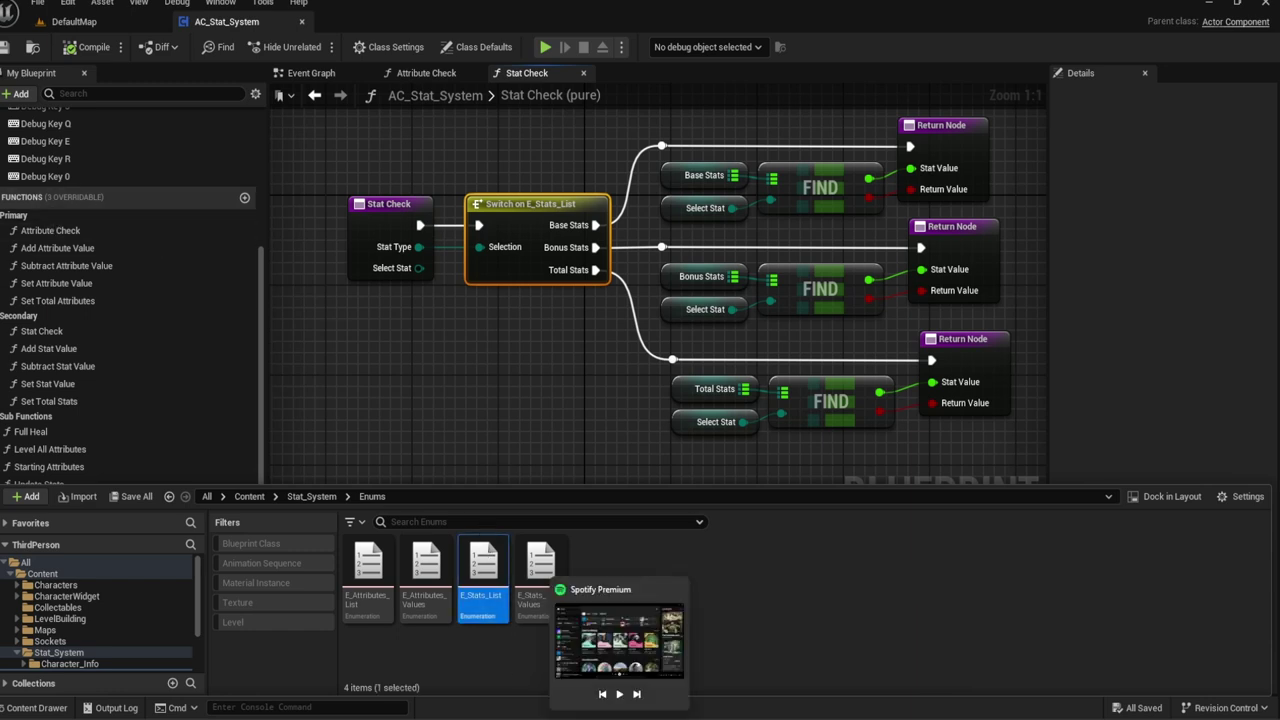
pyautogui.rightClick(482, 567)
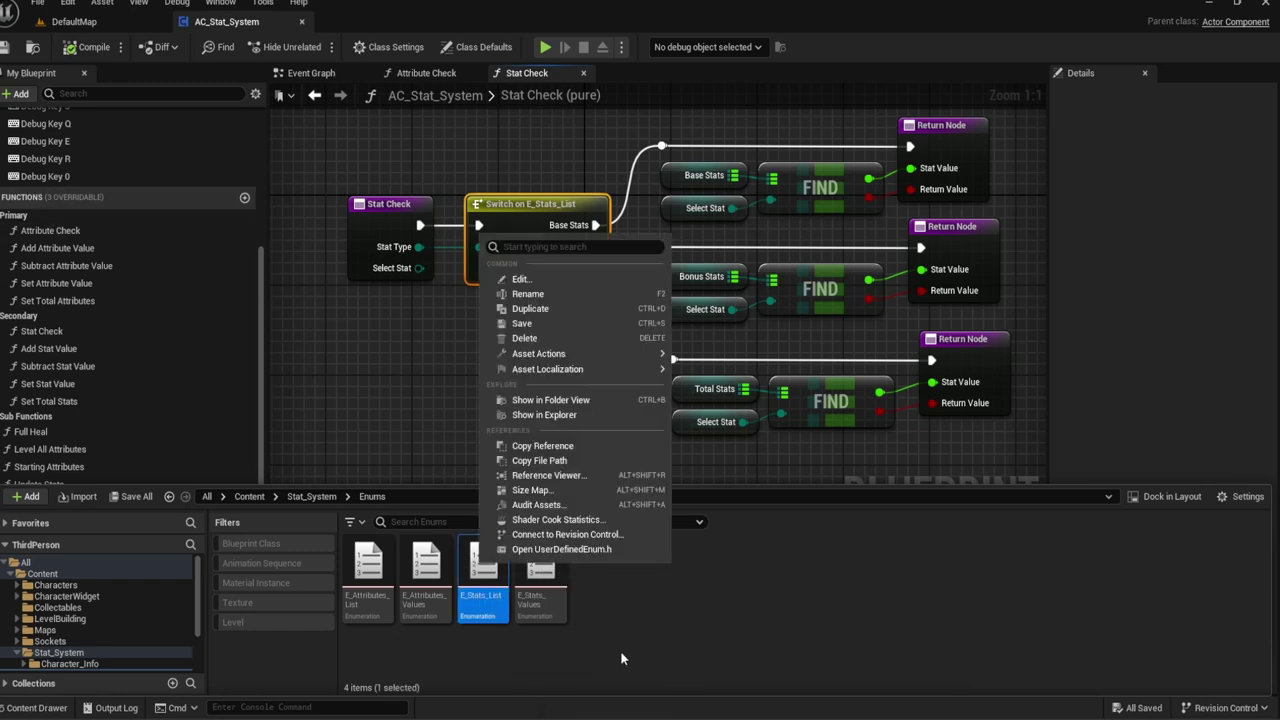
pyautogui.click(530, 338)
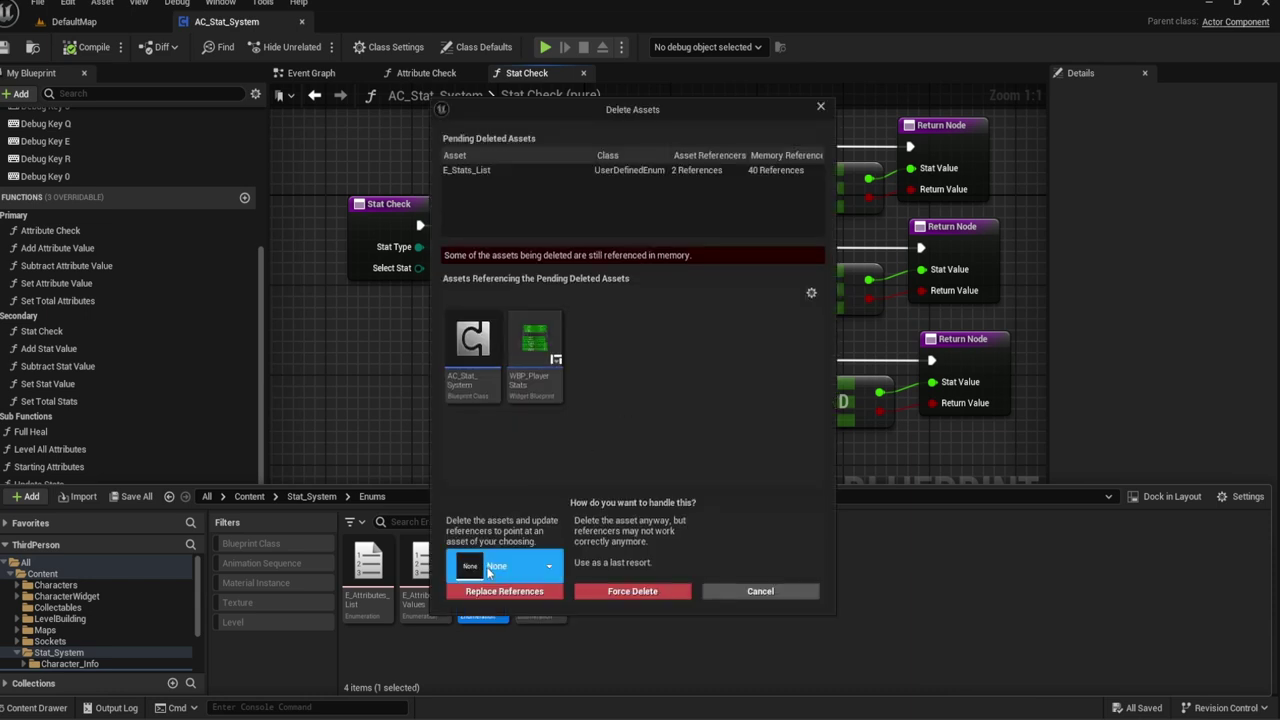
pyautogui.click(489, 571)
pyautogui.write('A')
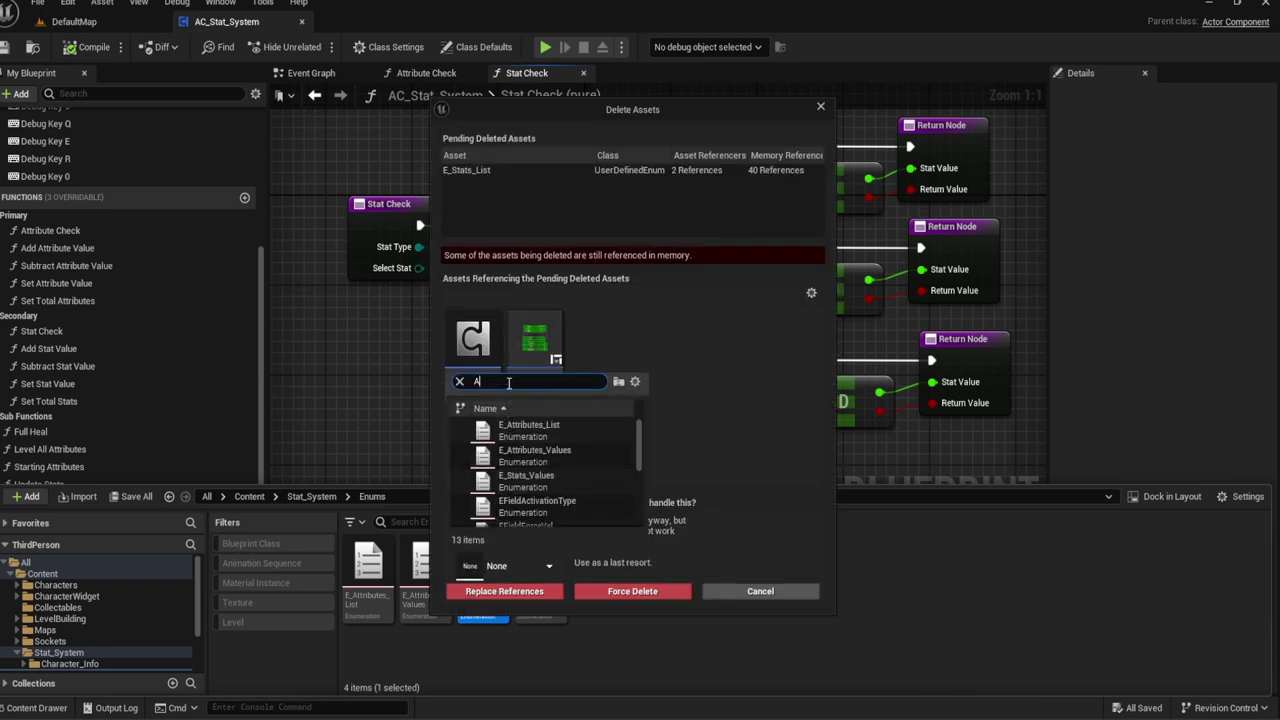
pyautogui.write('tte')
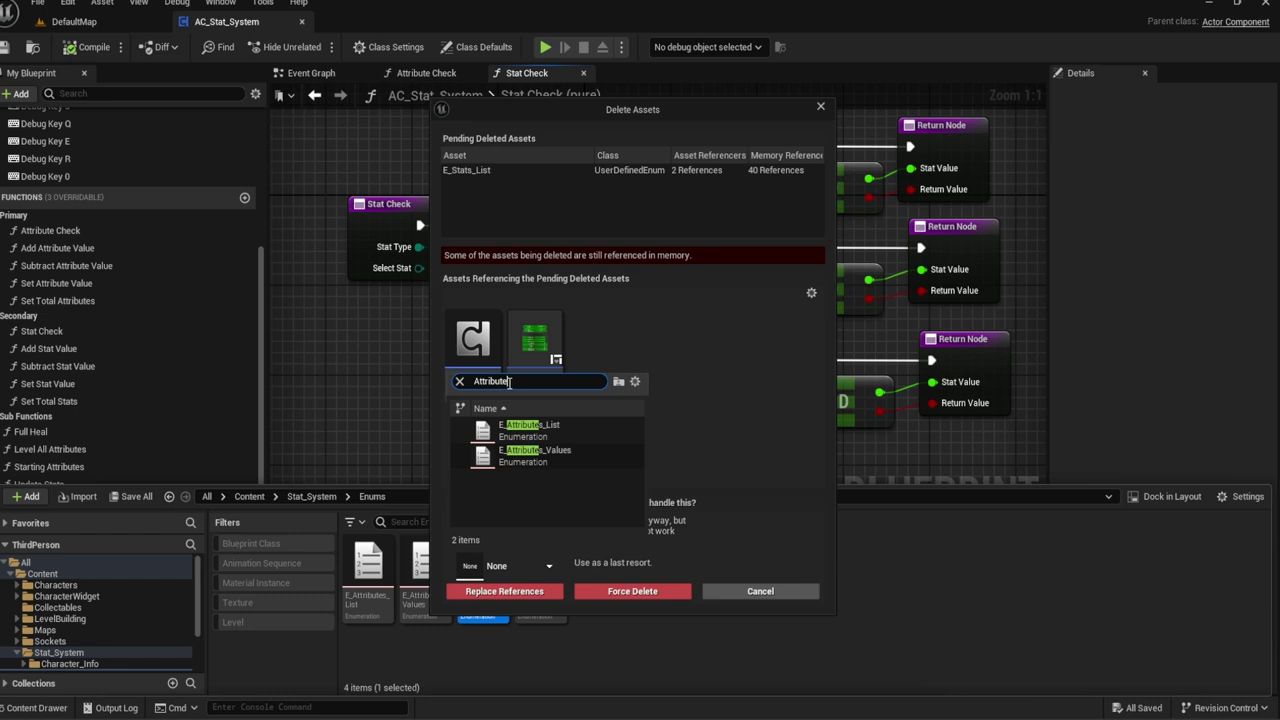
pyautogui.click(545, 428)
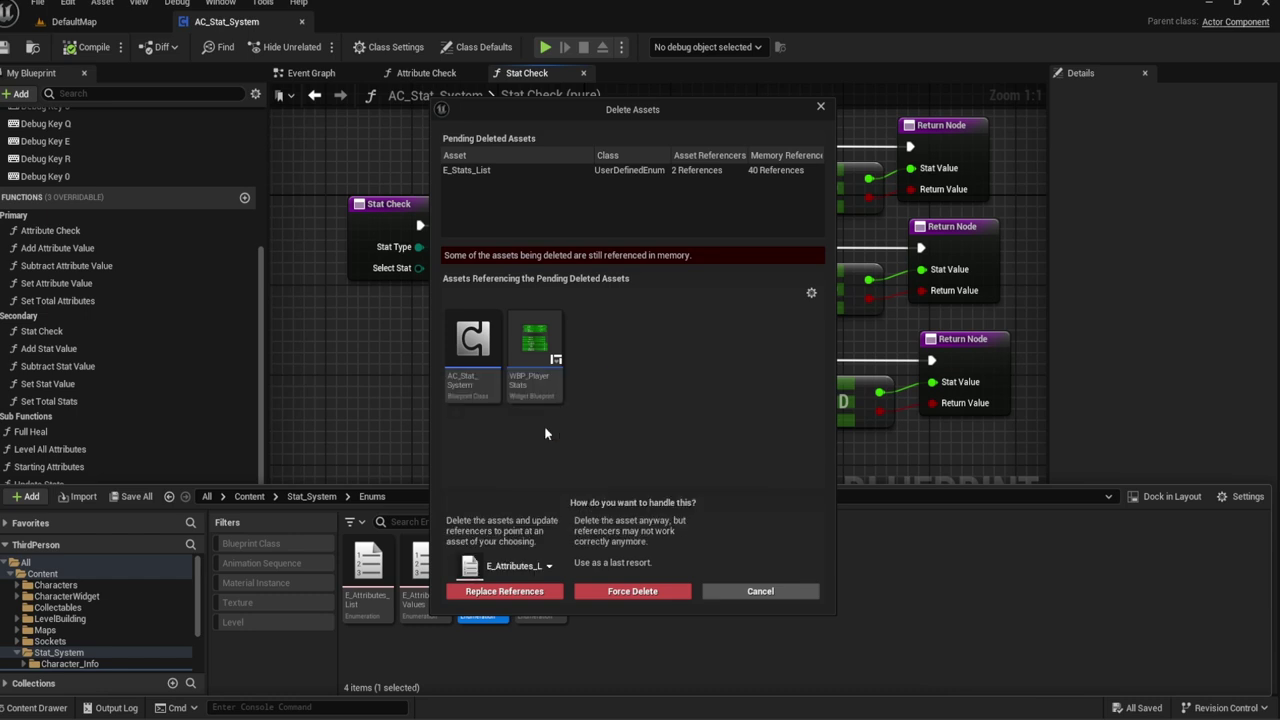
pyautogui.click(482, 594)
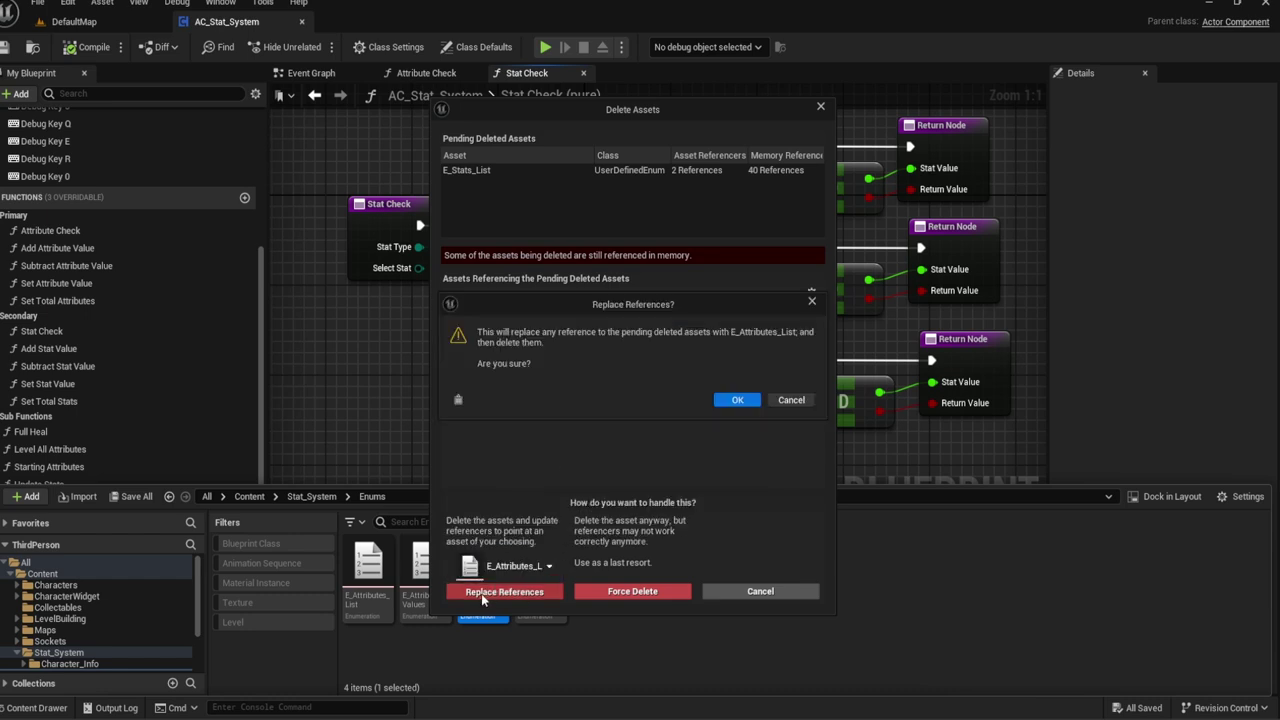
pyautogui.click(736, 400)
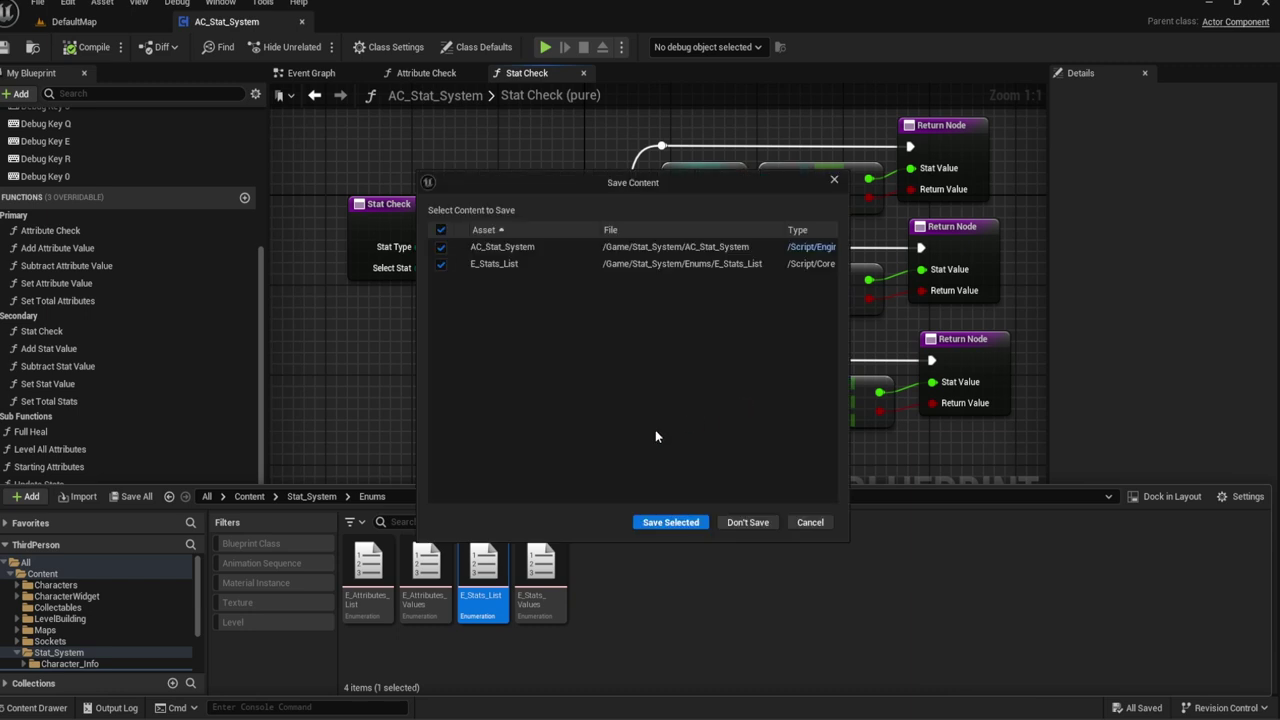
pyautogui.click(650, 521)
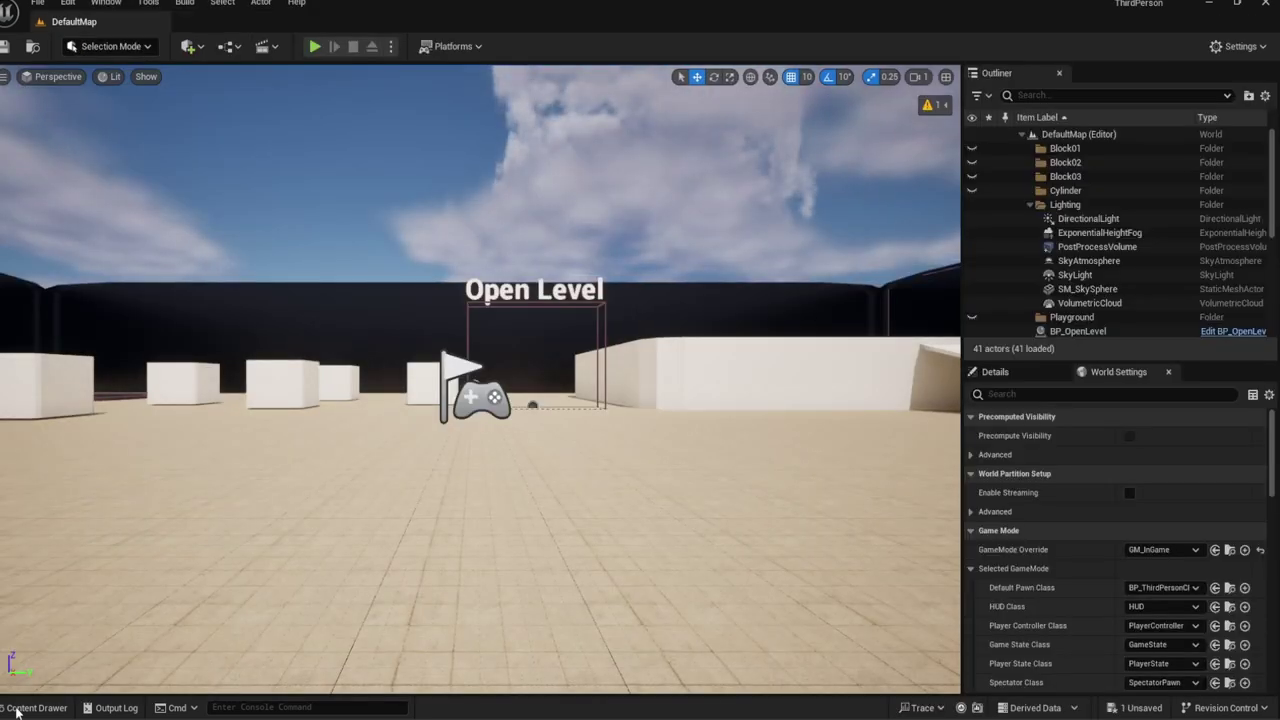
# Step: Rename the E_Attributes_List enumerators to Base, Bonus and Total
pyautogui.click(16, 710)
pyautogui.doubleClick(366, 515)
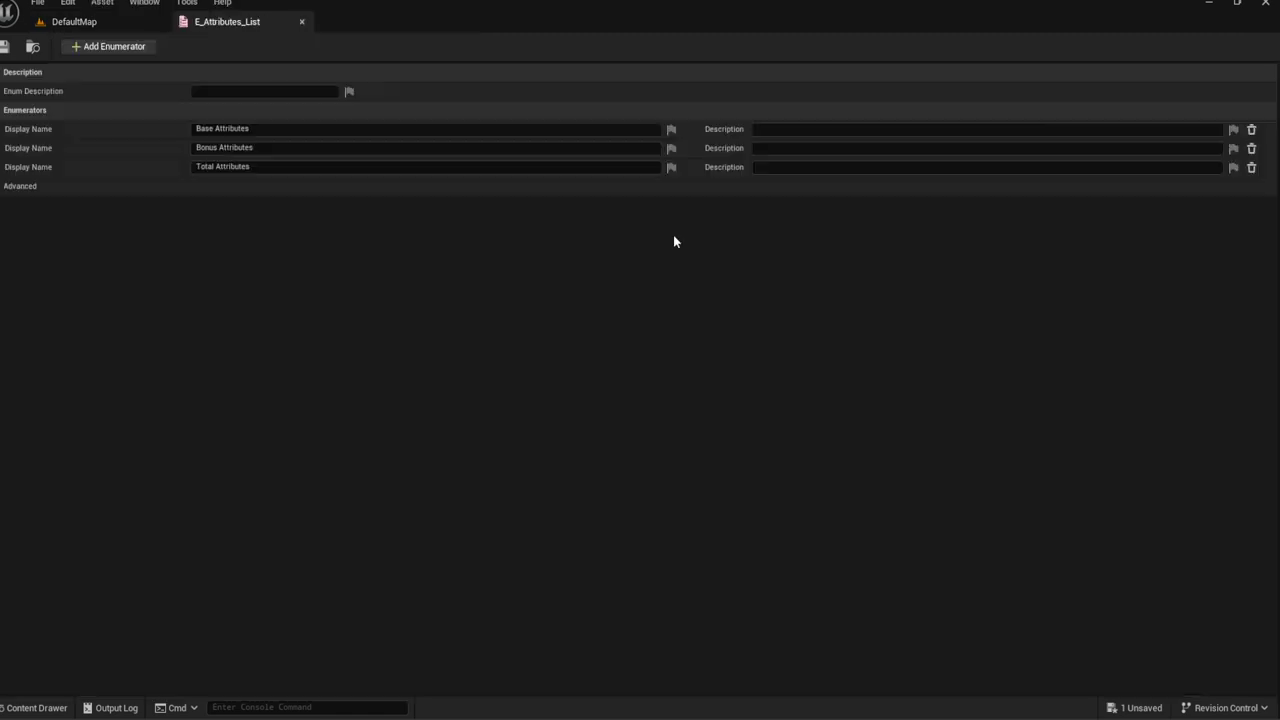
pyautogui.click(205, 130)
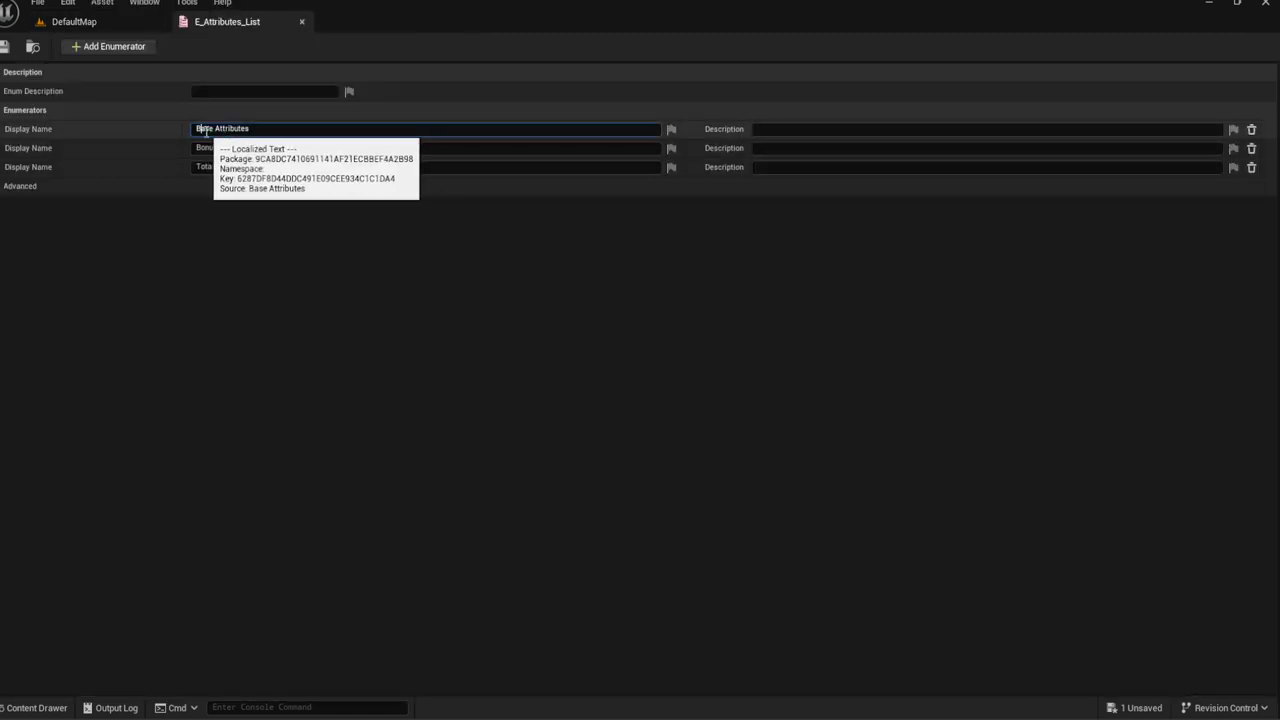
pyautogui.moveTo(205, 130)
pyautogui.mouseDown()
pyautogui.moveTo(255, 130)
pyautogui.moveTo(277, 147)
pyautogui.mouseUp()
pyautogui.write('Base')
pyautogui.press('BackSpace')
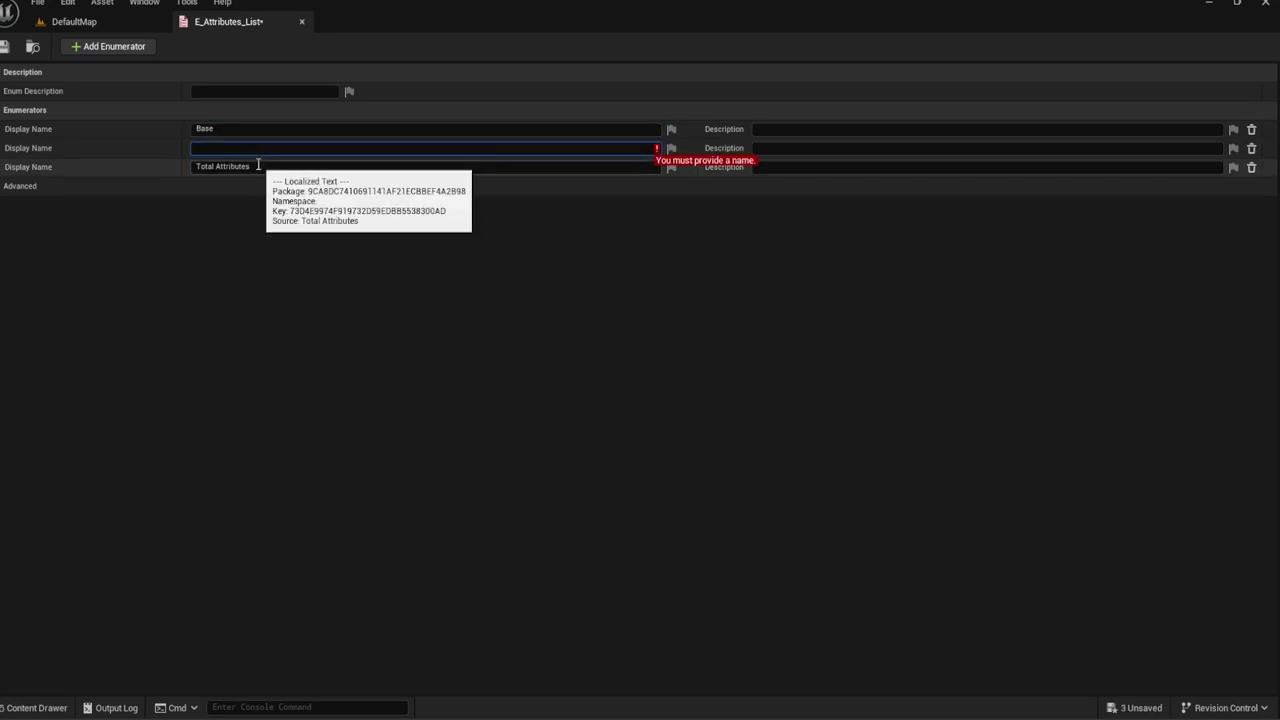
pyautogui.write('Bonus')
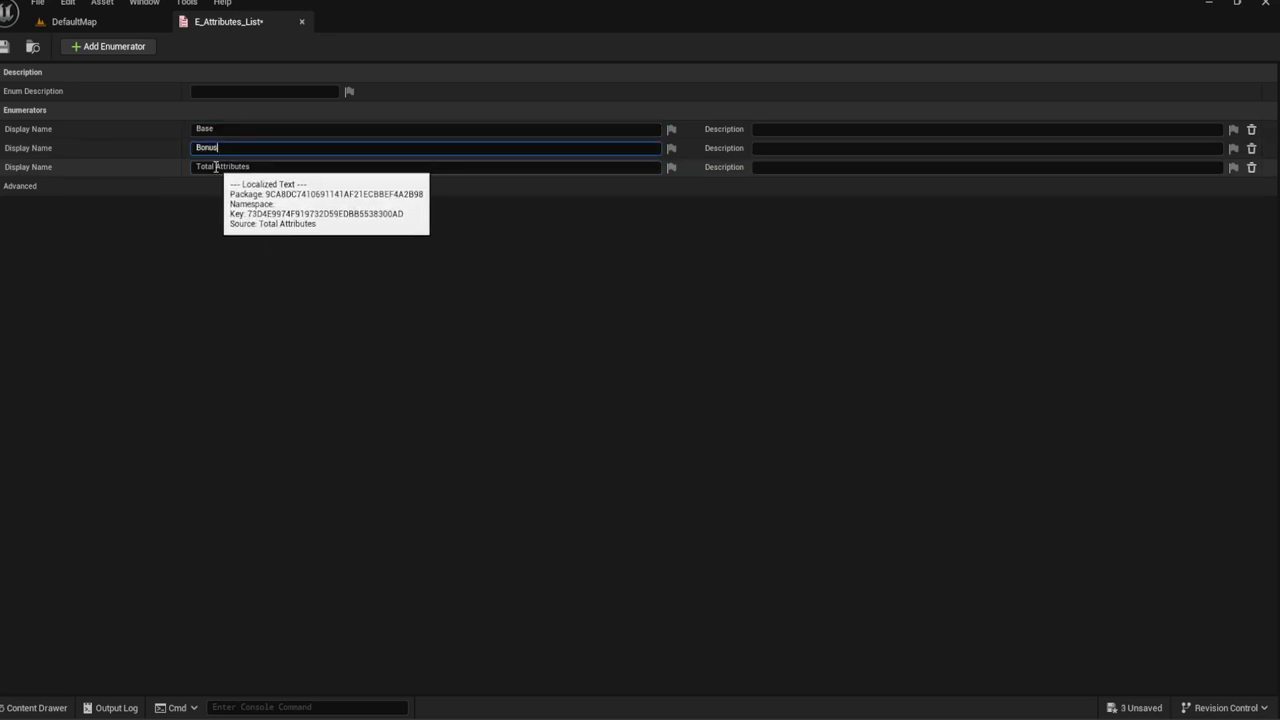
pyautogui.click(258, 166)
pyautogui.moveTo(197, 166); pyautogui.dragTo(257, 166)
pyautogui.press('BackSpace')
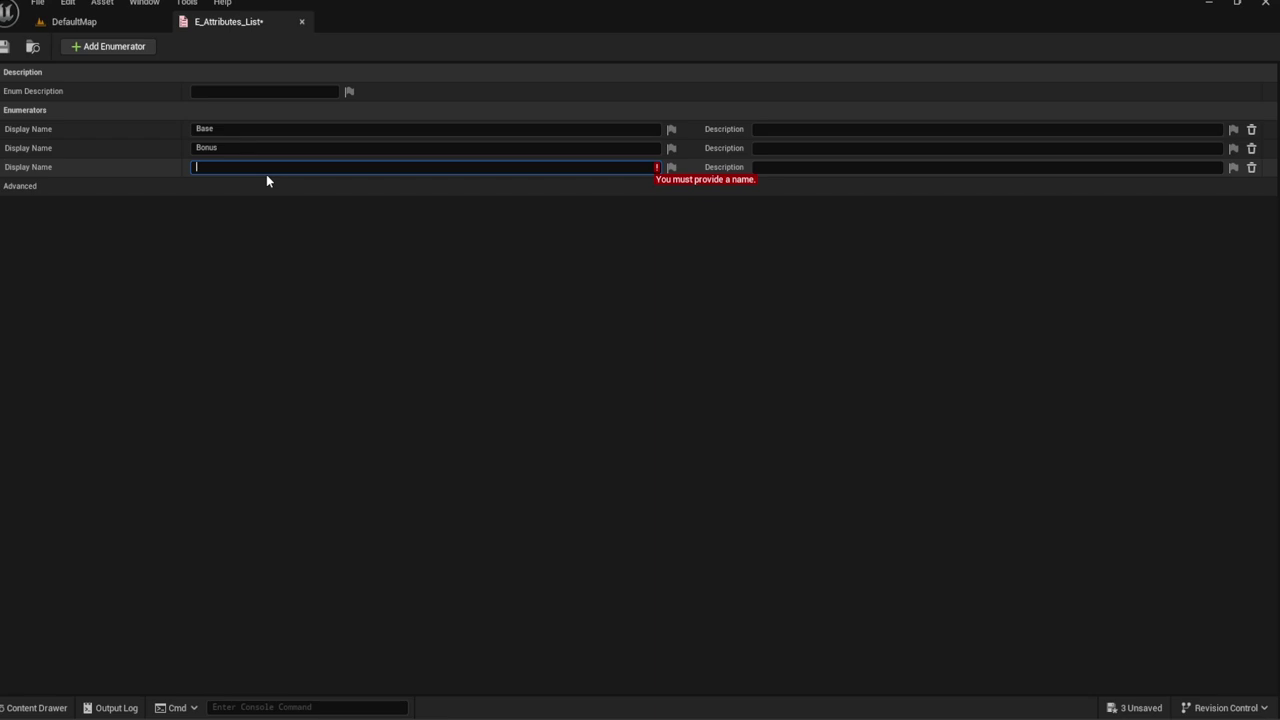
pyautogui.write('Total')
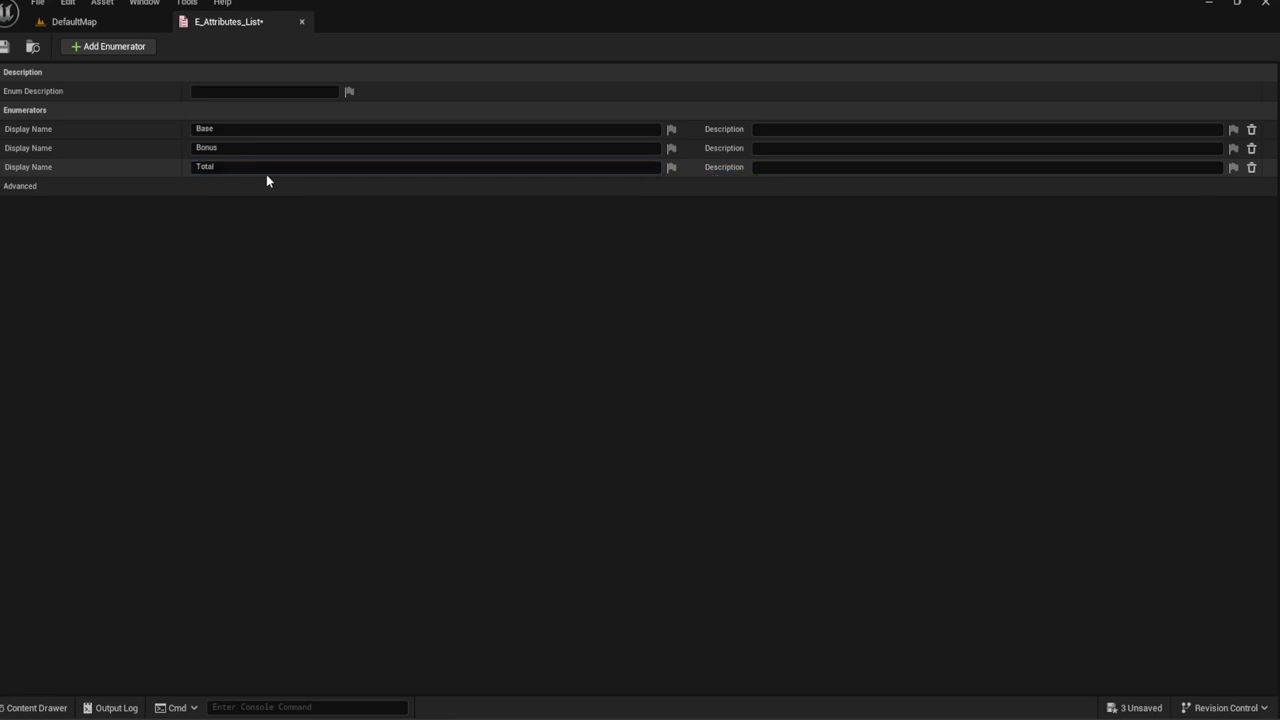
pyautogui.press('Return')
# Step: Save and close the enum, then rename the asset to E_Attributes_Type
pyautogui.click(4, 46)
pyautogui.click(74, 21)
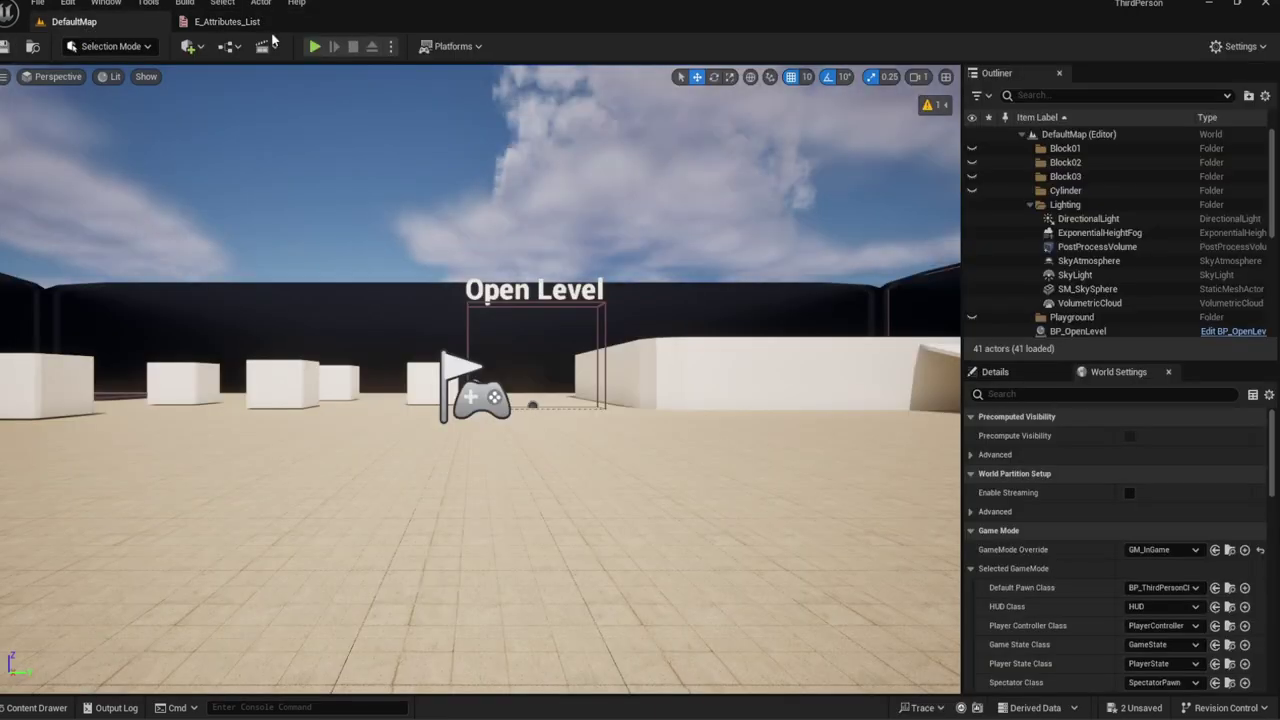
pyautogui.click(300, 22)
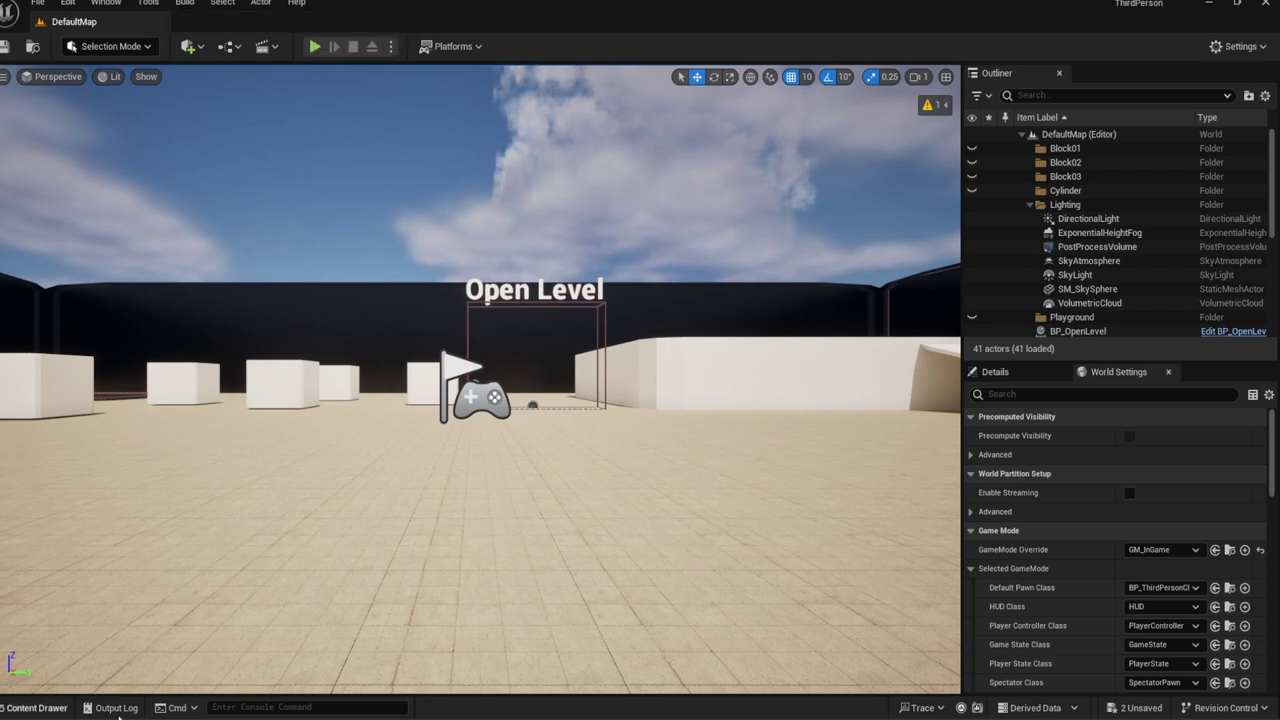
pyautogui.click(36, 707)
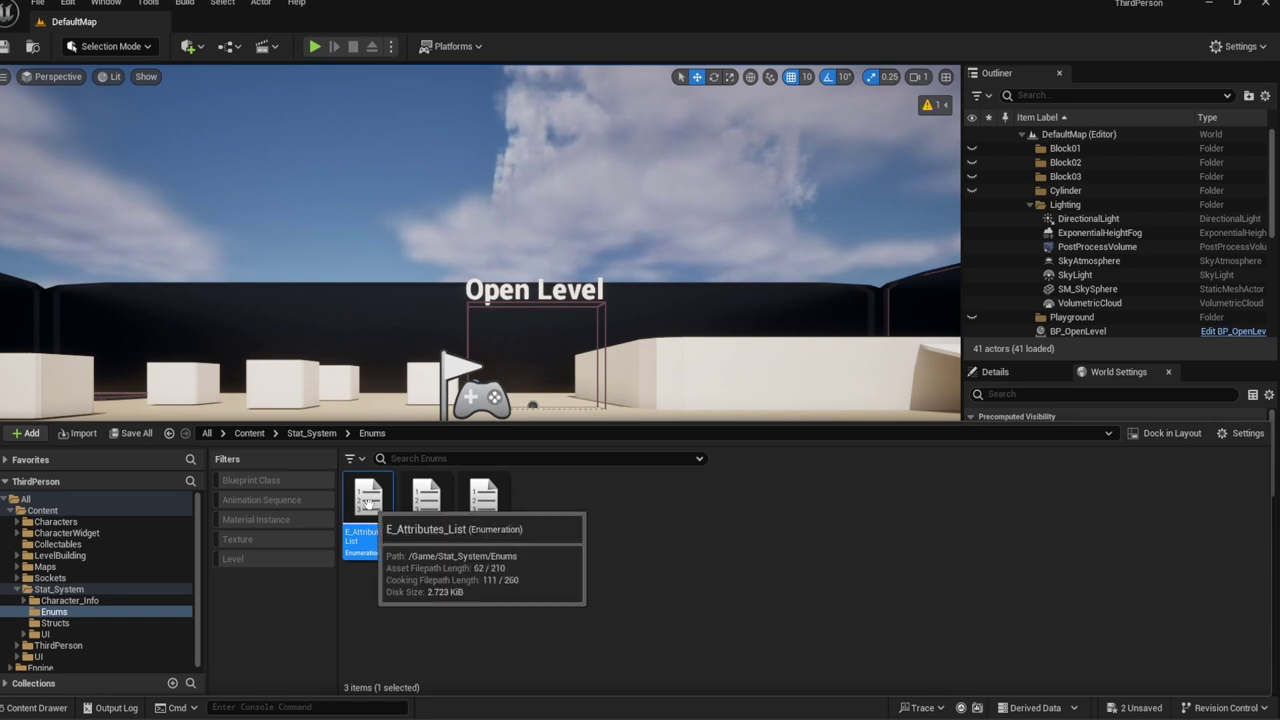
pyautogui.press('F2')
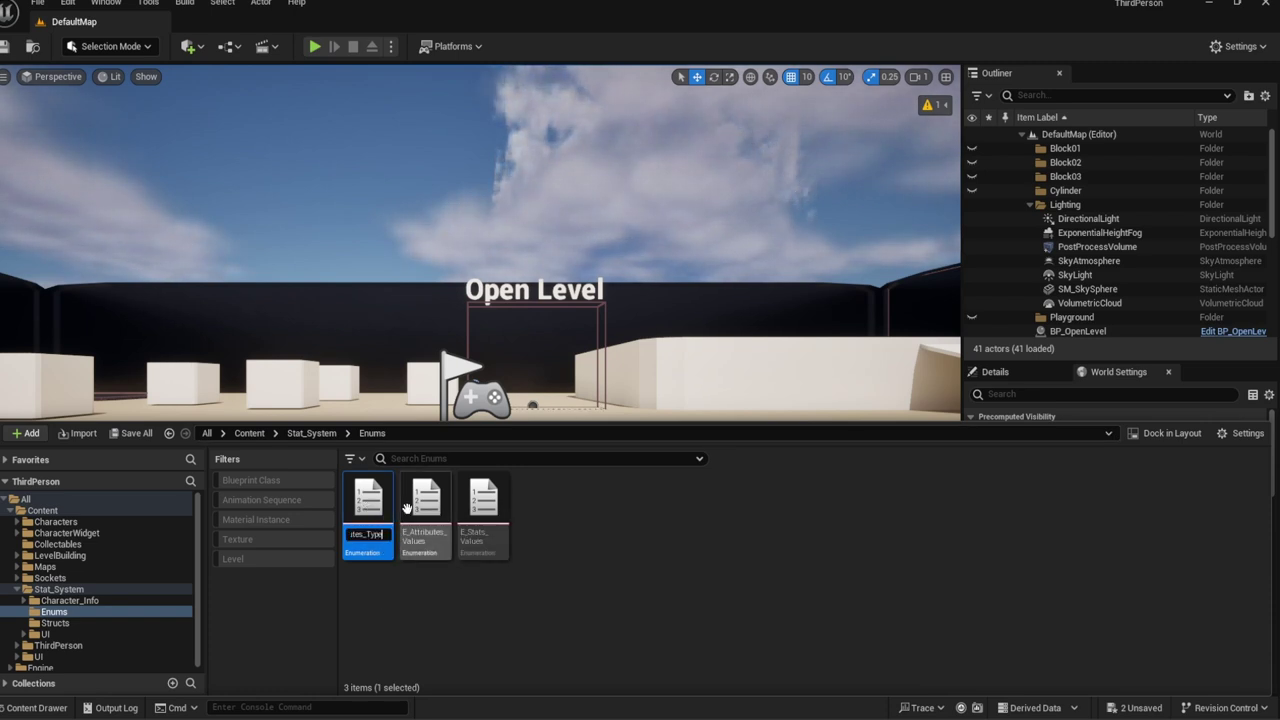
pyautogui.press('Return')
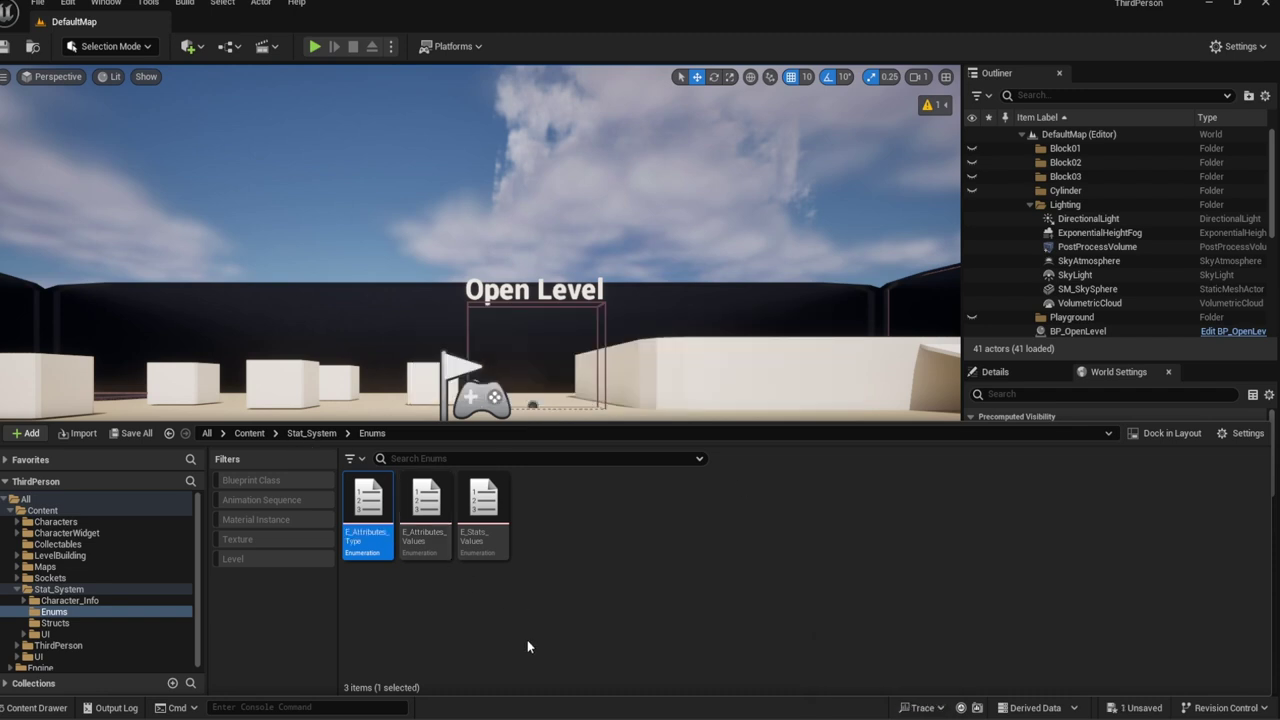
pyautogui.click(59, 589)
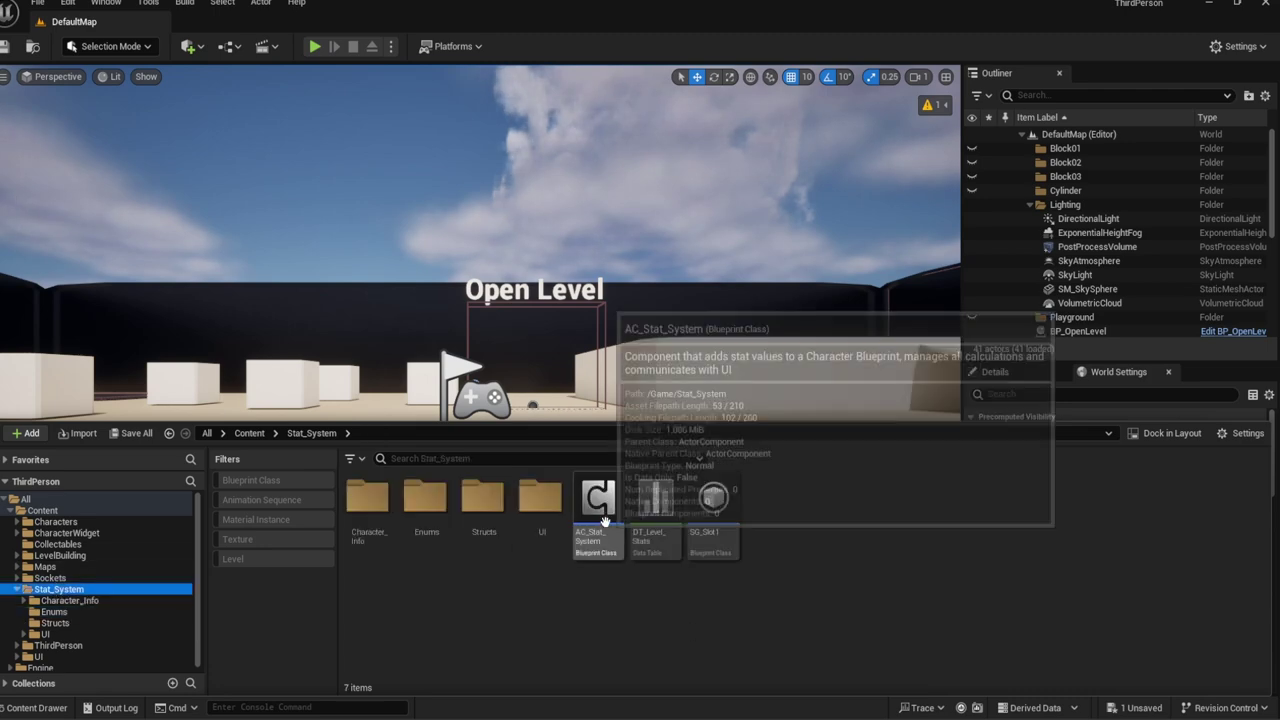
# Step: Open AC_Stat_System, review Stat Check, and open the Attribute Check graph
pyautogui.doubleClick(604, 521)
pyautogui.moveTo(504, 315); pyautogui.dragTo(511, 325, button='right')
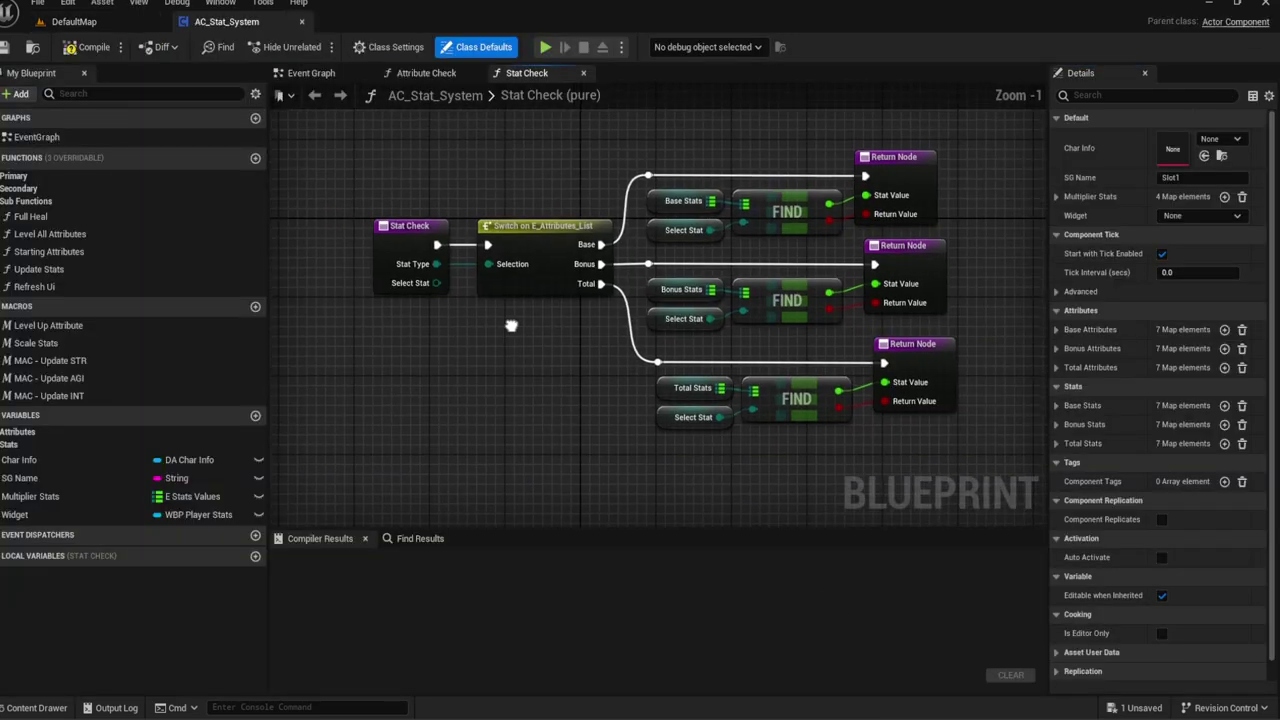
pyautogui.click(603, 257)
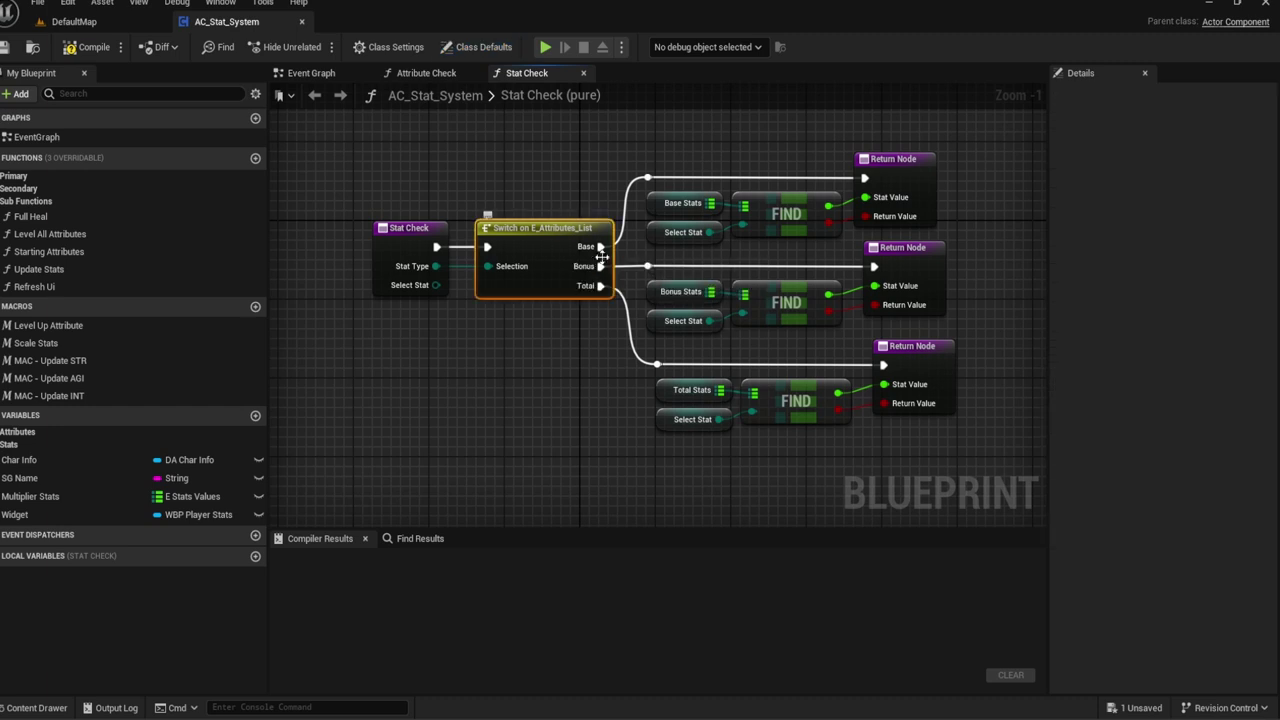
pyautogui.click(410, 250)
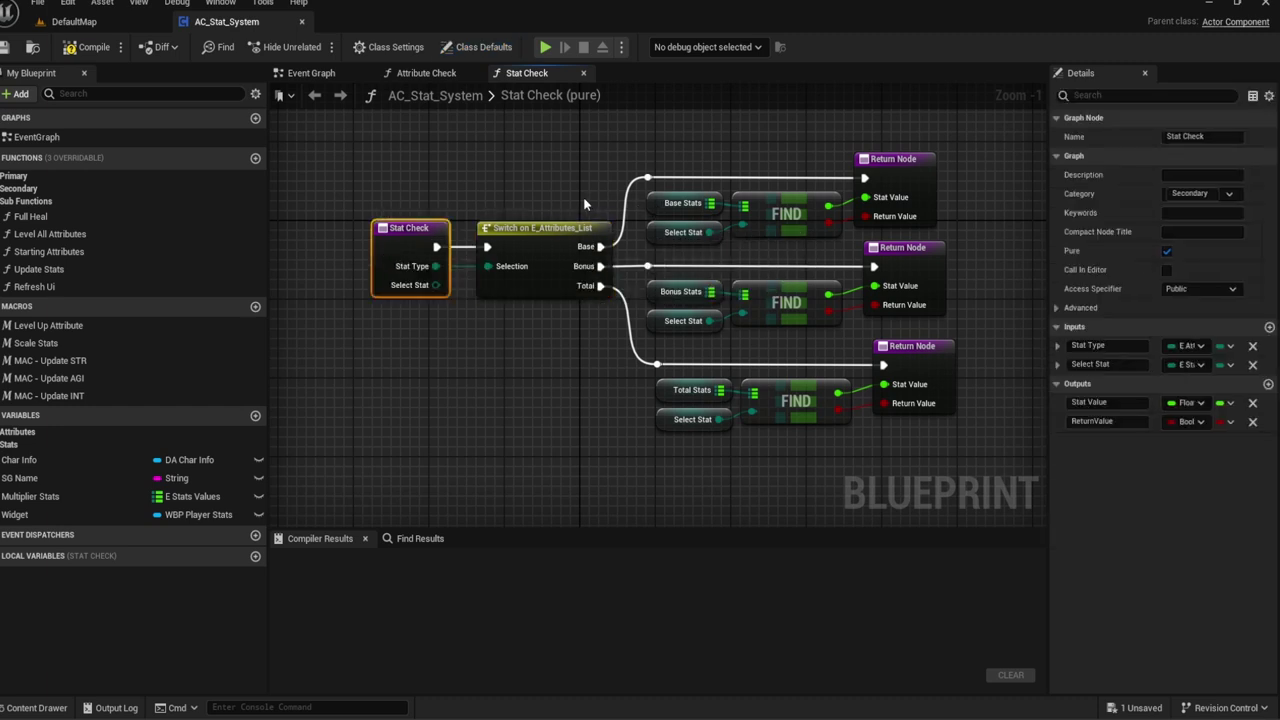
pyautogui.moveTo(585, 204); pyautogui.dragTo(593, 199, button='right')
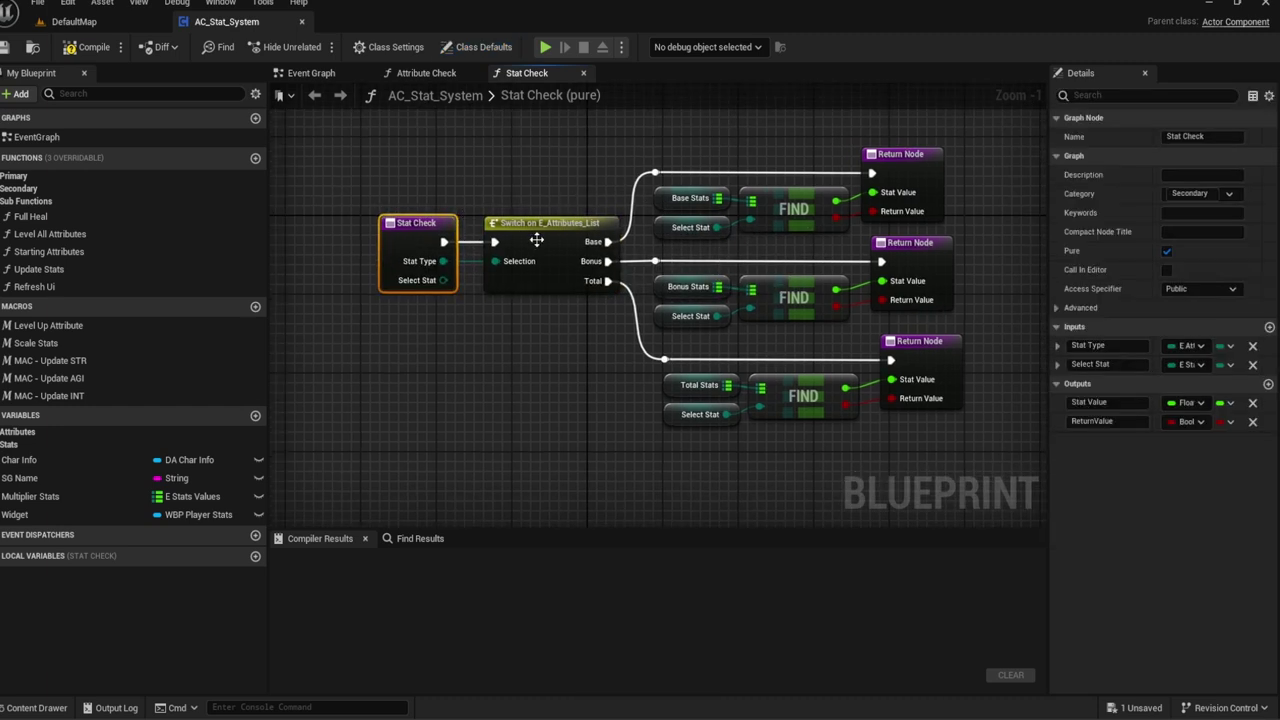
pyautogui.click(20, 176)
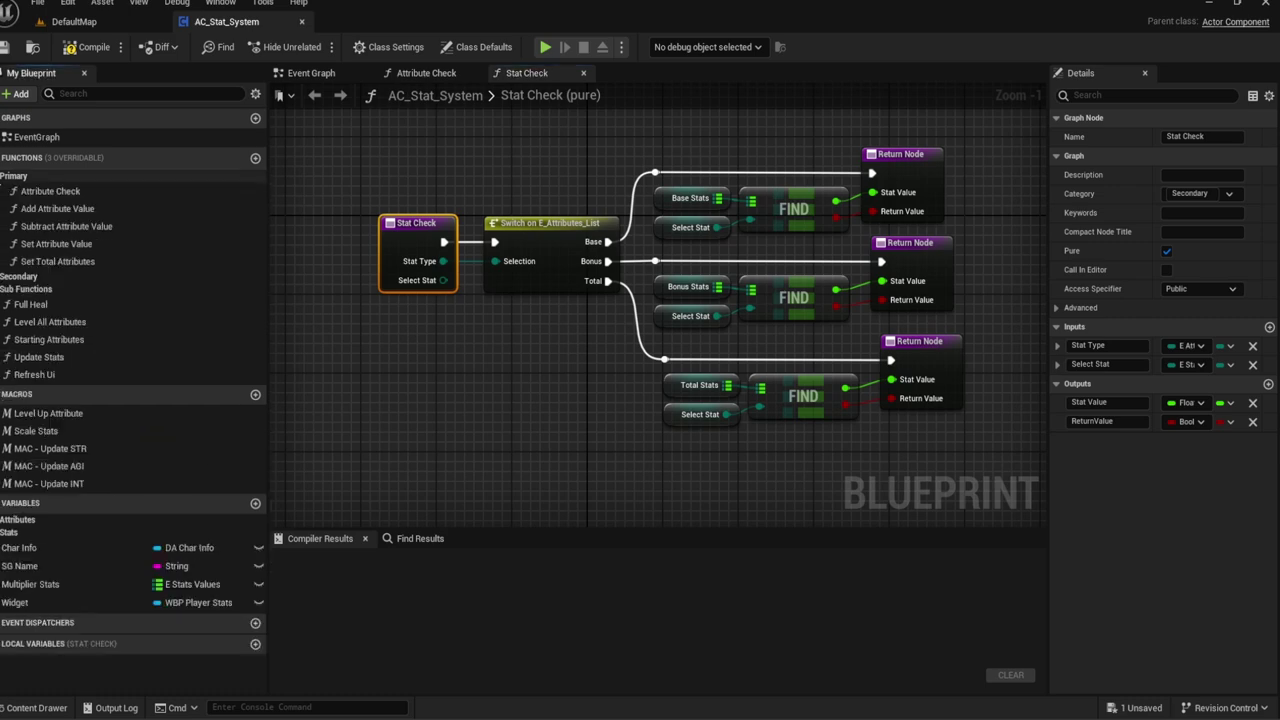
pyautogui.doubleClick(50, 190)
pyautogui.scroll(2, 466, 347)
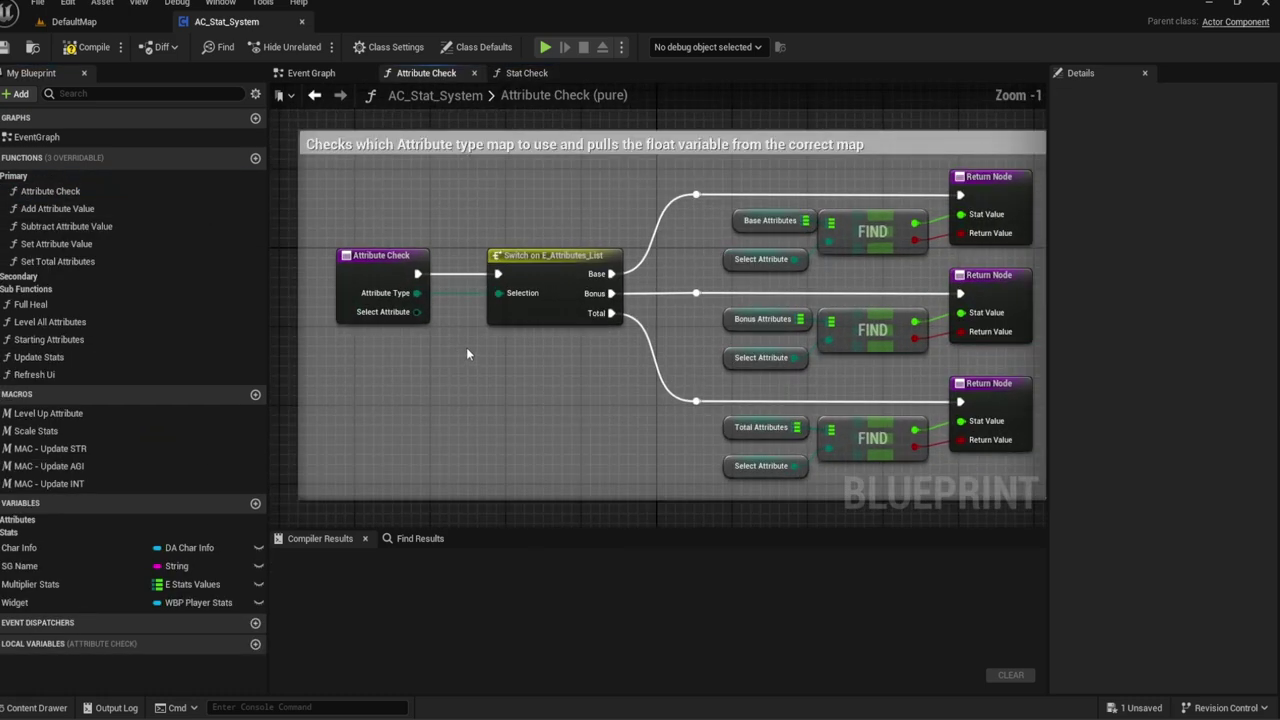
pyautogui.click(491, 282)
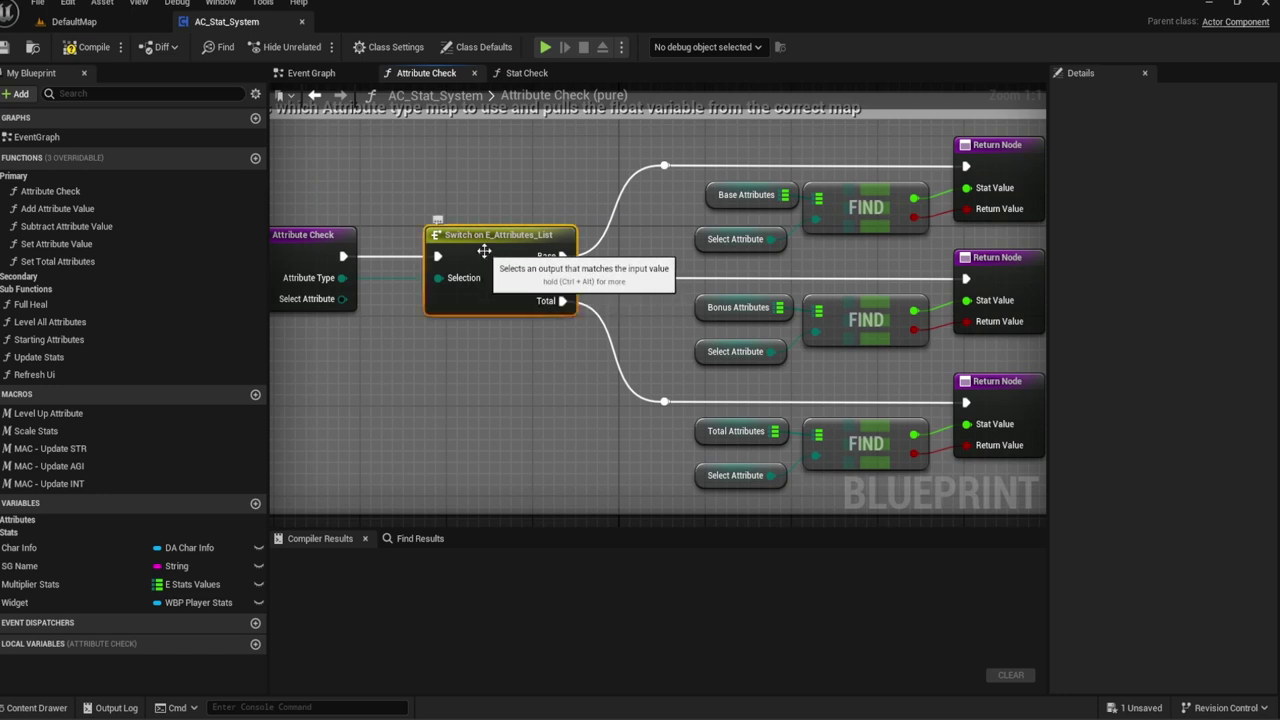
pyautogui.moveTo(484, 227); pyautogui.dragTo(546, 196, button='right')
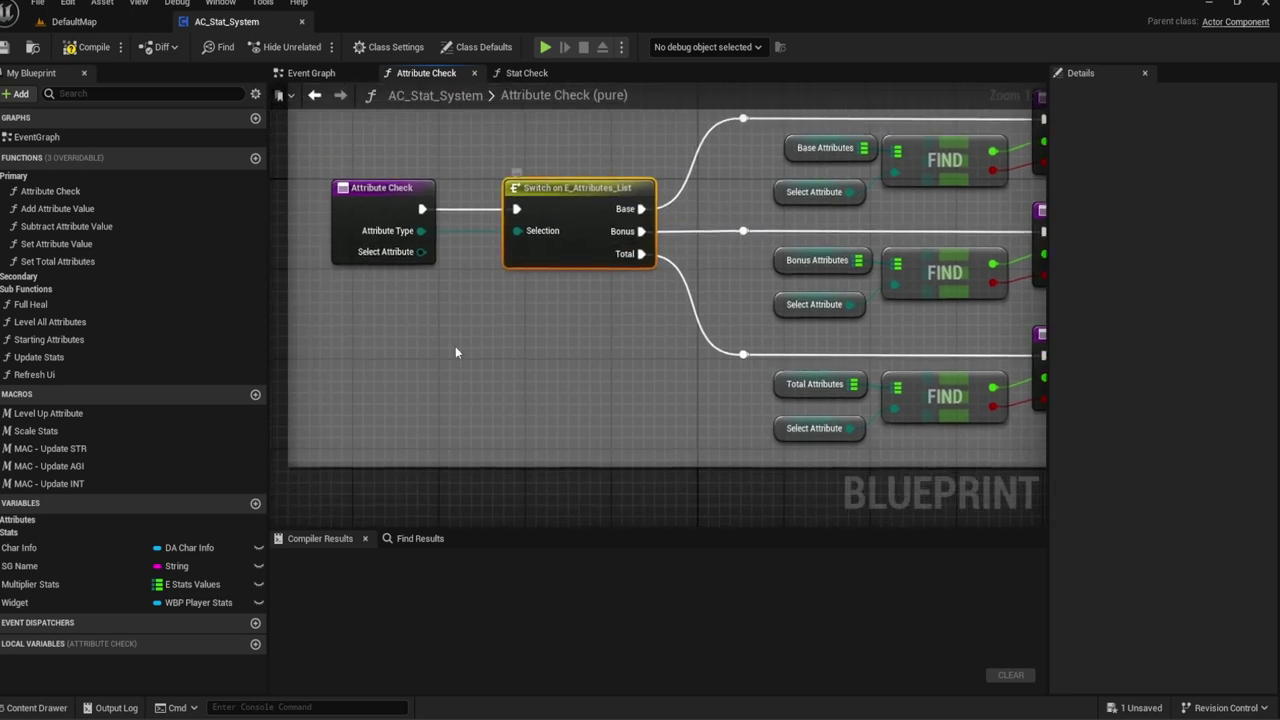
# Step: Add a Select node beneath the Switch on E_Attributes_List node
pyautogui.rightClick(417, 370)
pyautogui.write('select')
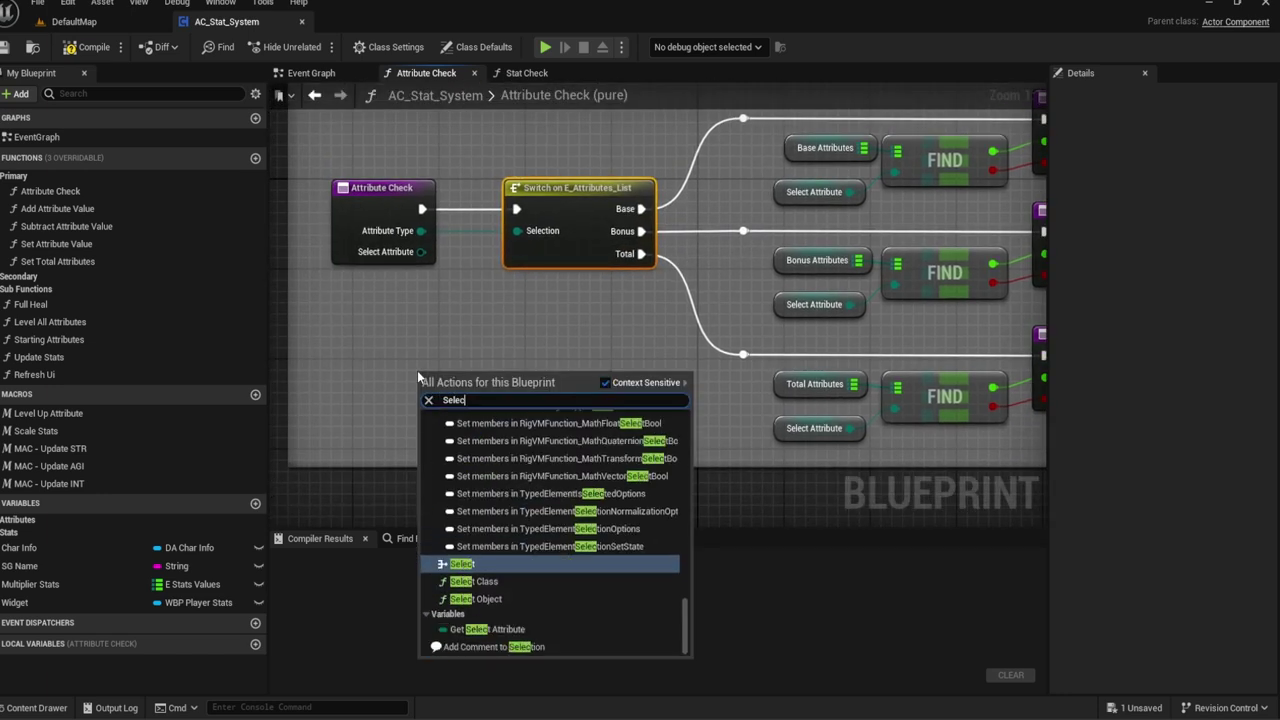
pyautogui.press('Return')
pyautogui.moveTo(527, 341); pyautogui.dragTo(550, 319)
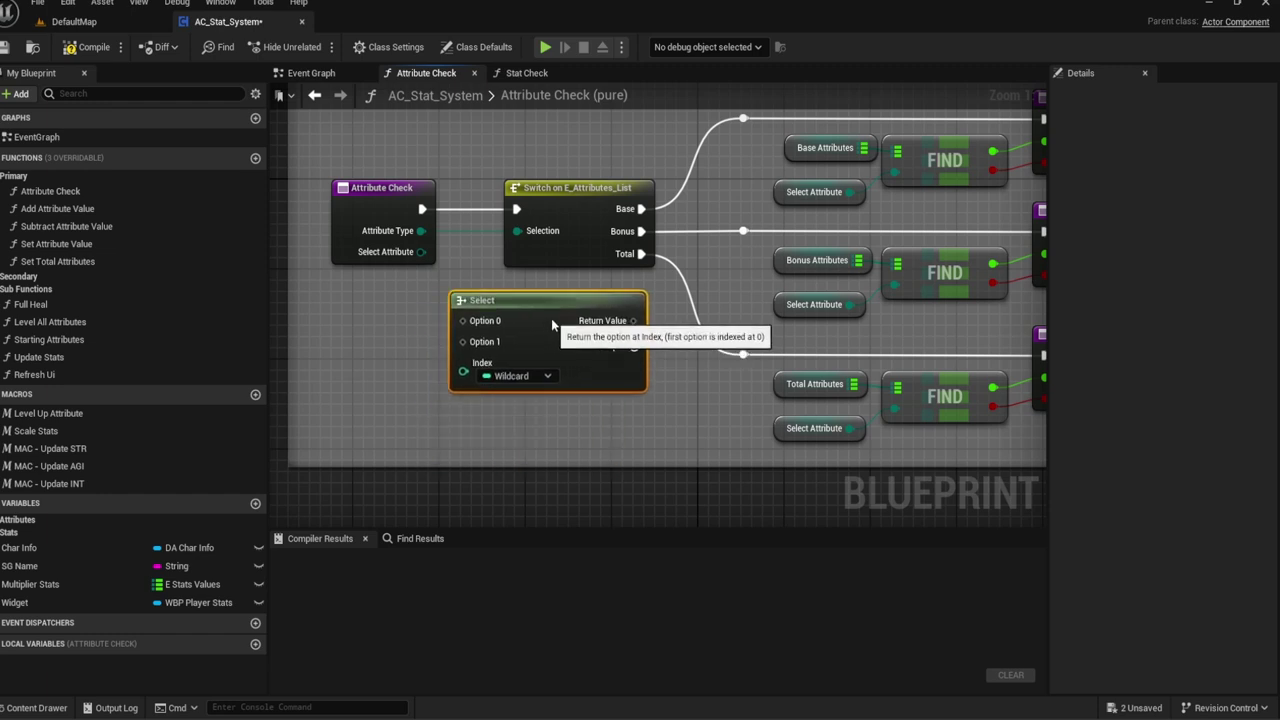
pyautogui.click(395, 332)
pyautogui.moveTo(395, 332); pyautogui.dragTo(417, 319, button='right')
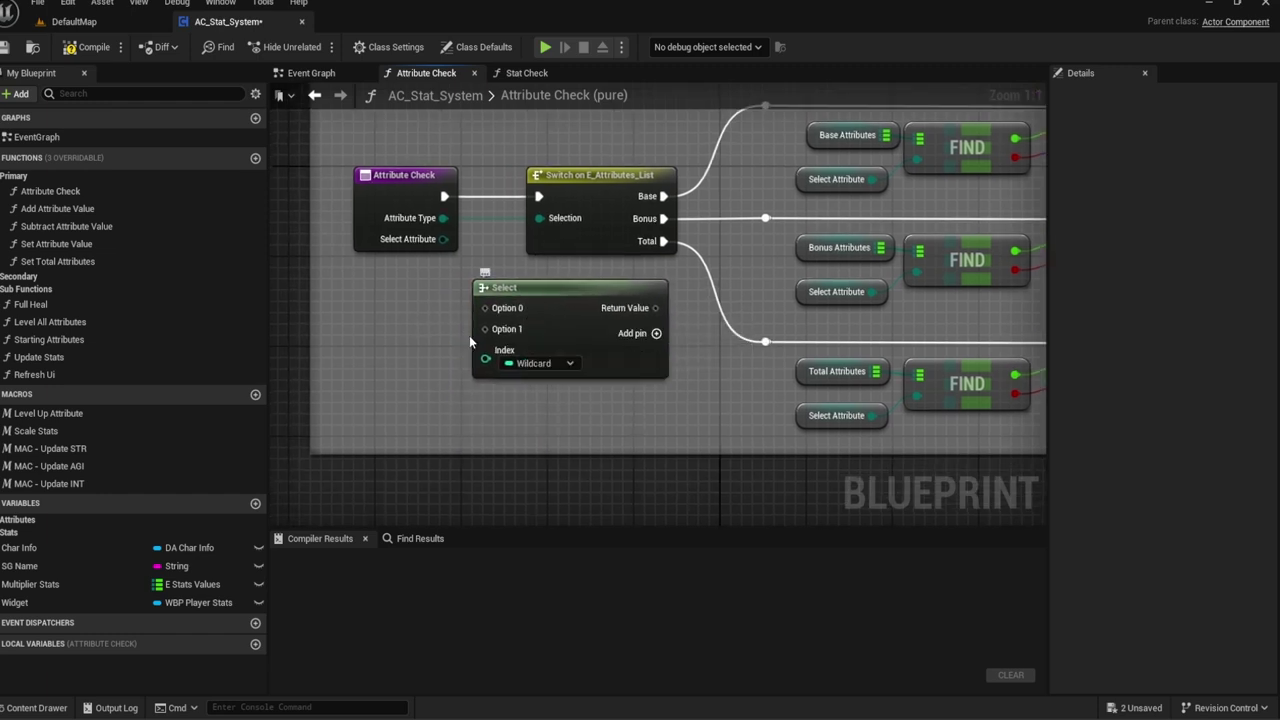
pyautogui.moveTo(528, 320); pyautogui.dragTo(540, 292, button='right')
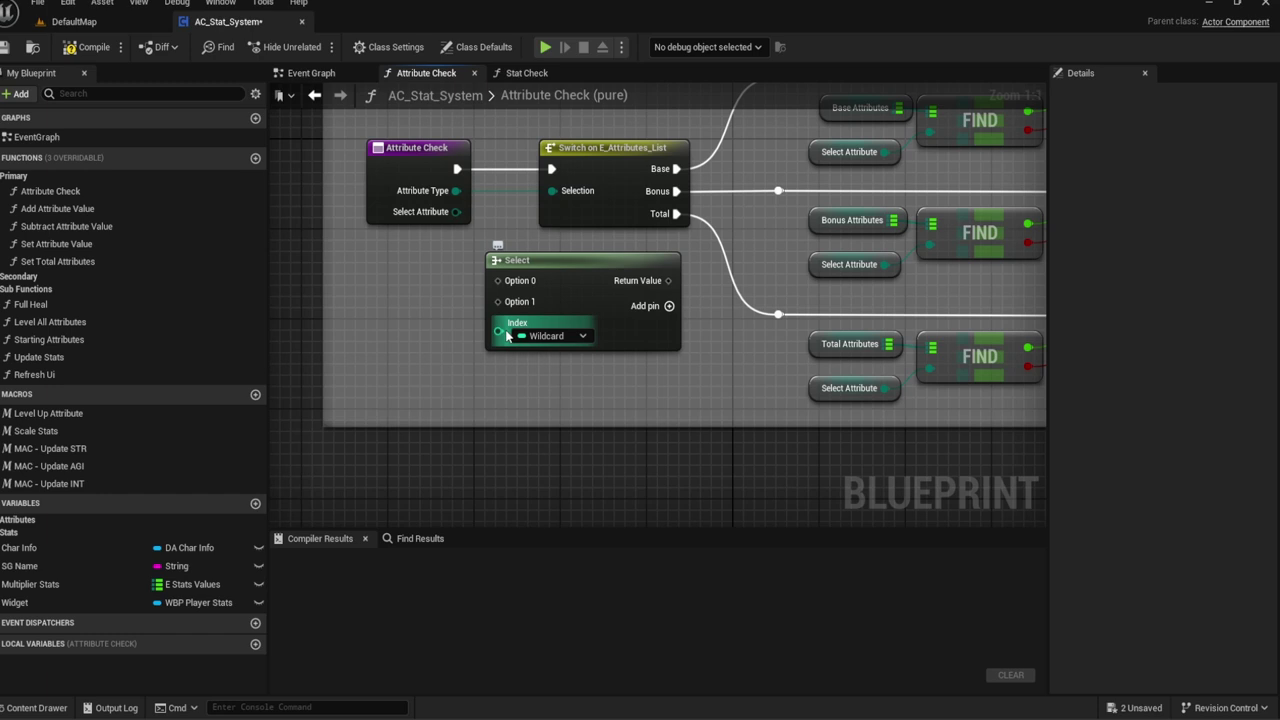
# Step: Feed a Get Attribute Type node into the Select node's Index pin
pyautogui.moveTo(456, 190)
pyautogui.mouseDown()
pyautogui.moveTo(483, 345)
pyautogui.moveTo(496, 336)
pyautogui.mouseUp()
pyautogui.moveTo(518, 262); pyautogui.dragTo(582, 262)
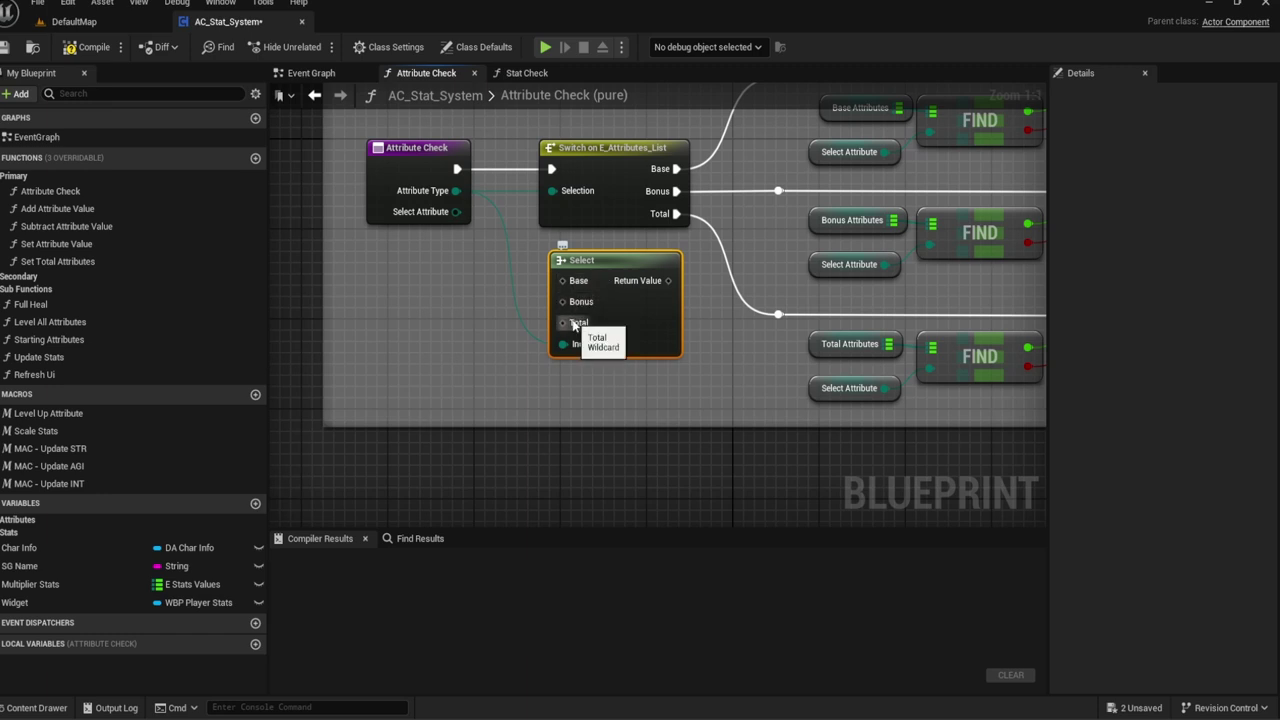
pyautogui.moveTo(504, 239); pyautogui.dragTo(521, 366)
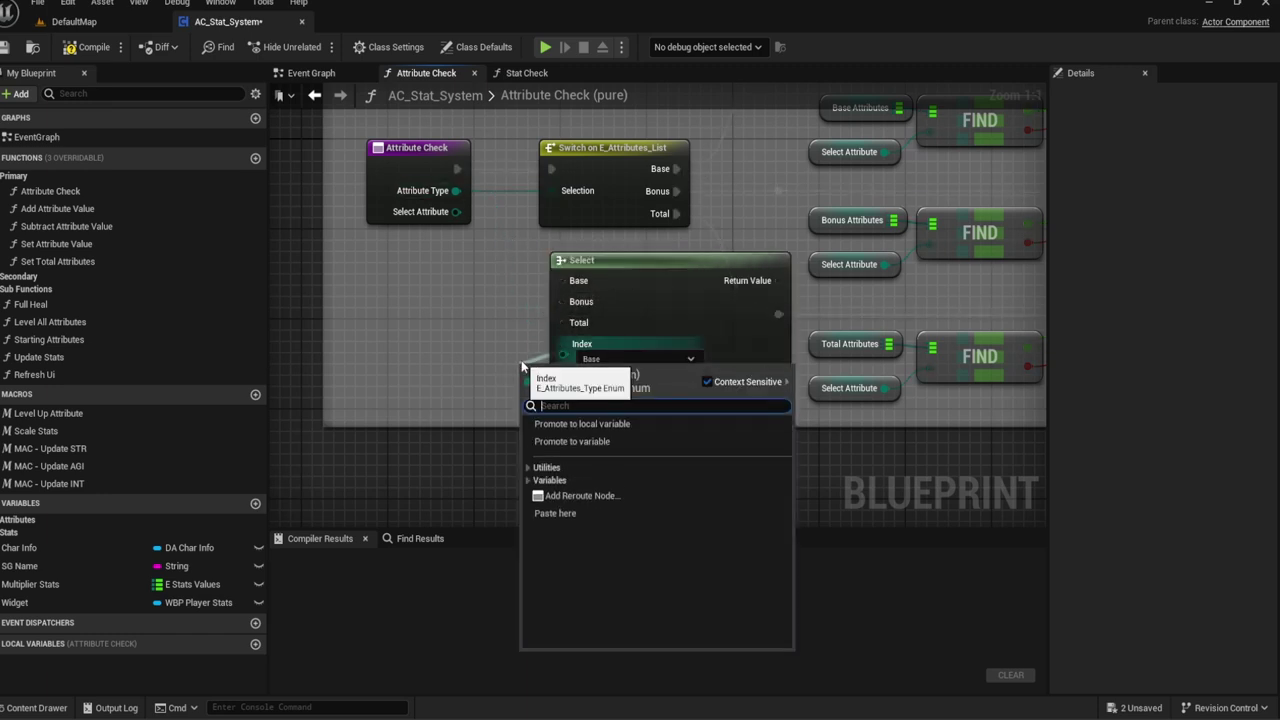
pyautogui.write('Type')
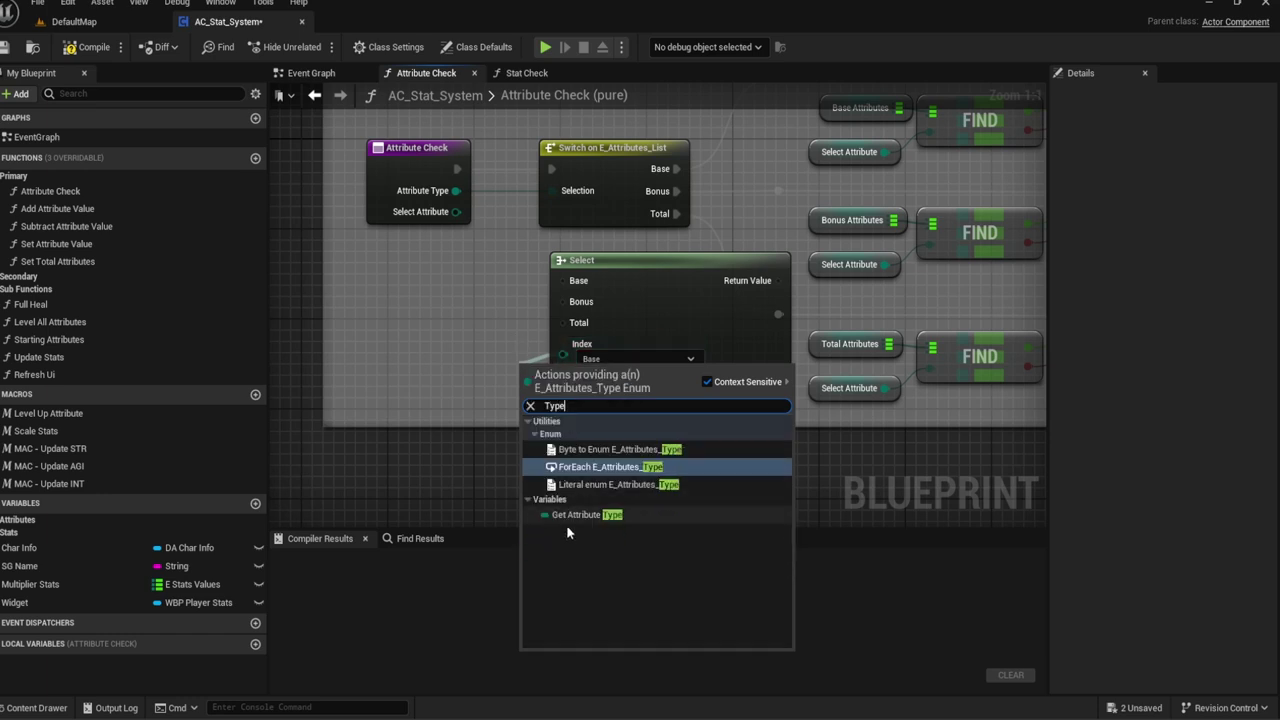
pyautogui.click(565, 515)
pyautogui.moveTo(537, 370); pyautogui.dragTo(483, 358)
# Step: Rename the Attribute Type input to Type in Attribute Check and Add/Subtract Attribute Value
pyautogui.click(408, 150)
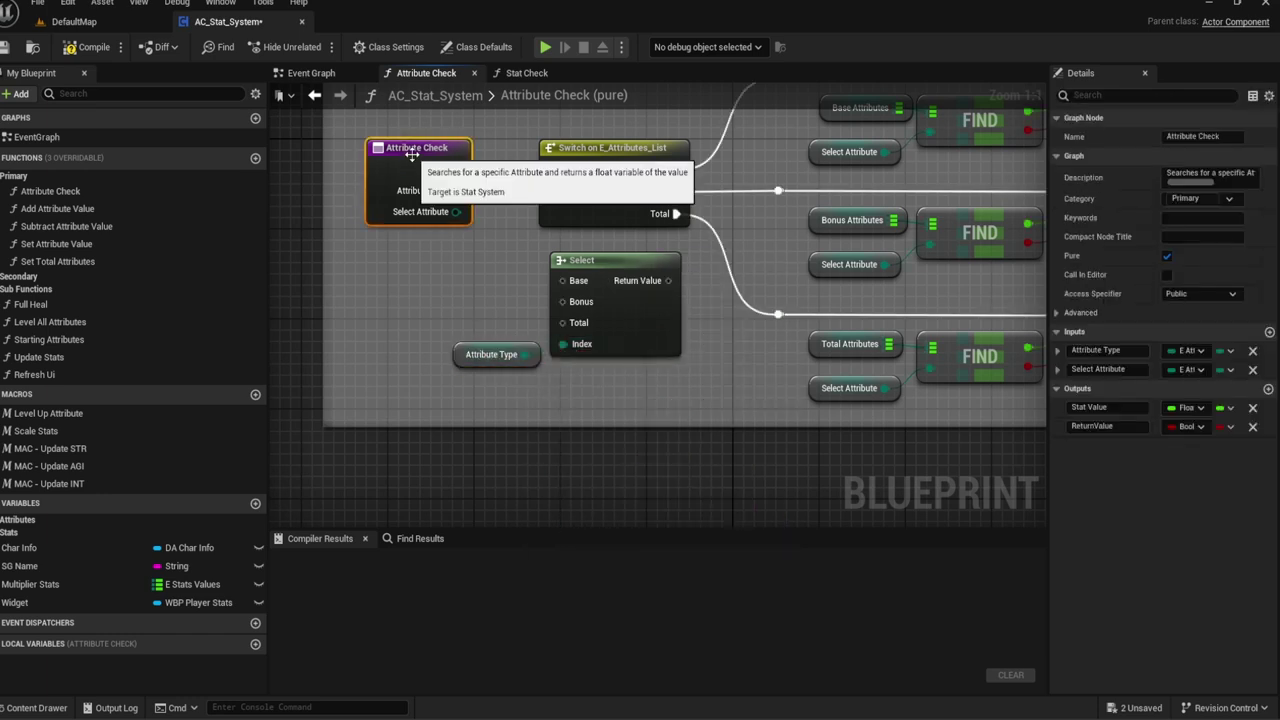
pyautogui.click(1107, 350)
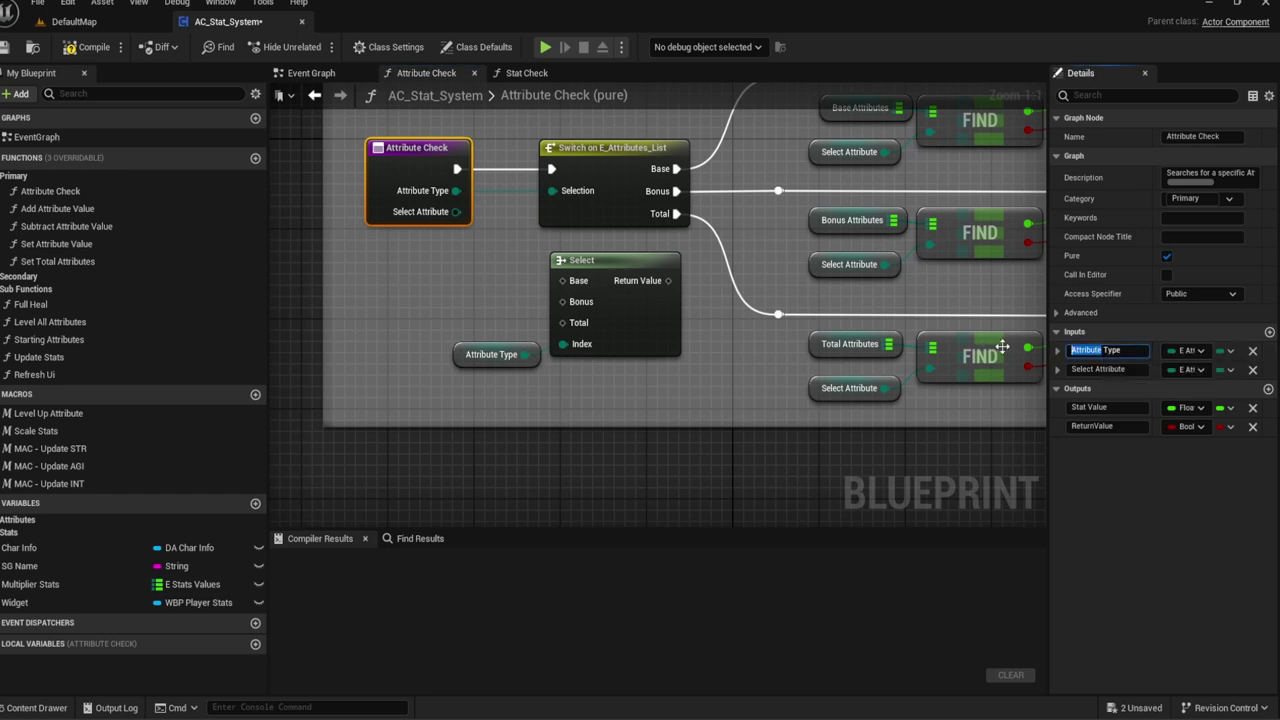
pyautogui.write('Type')
pyautogui.click(57, 208)
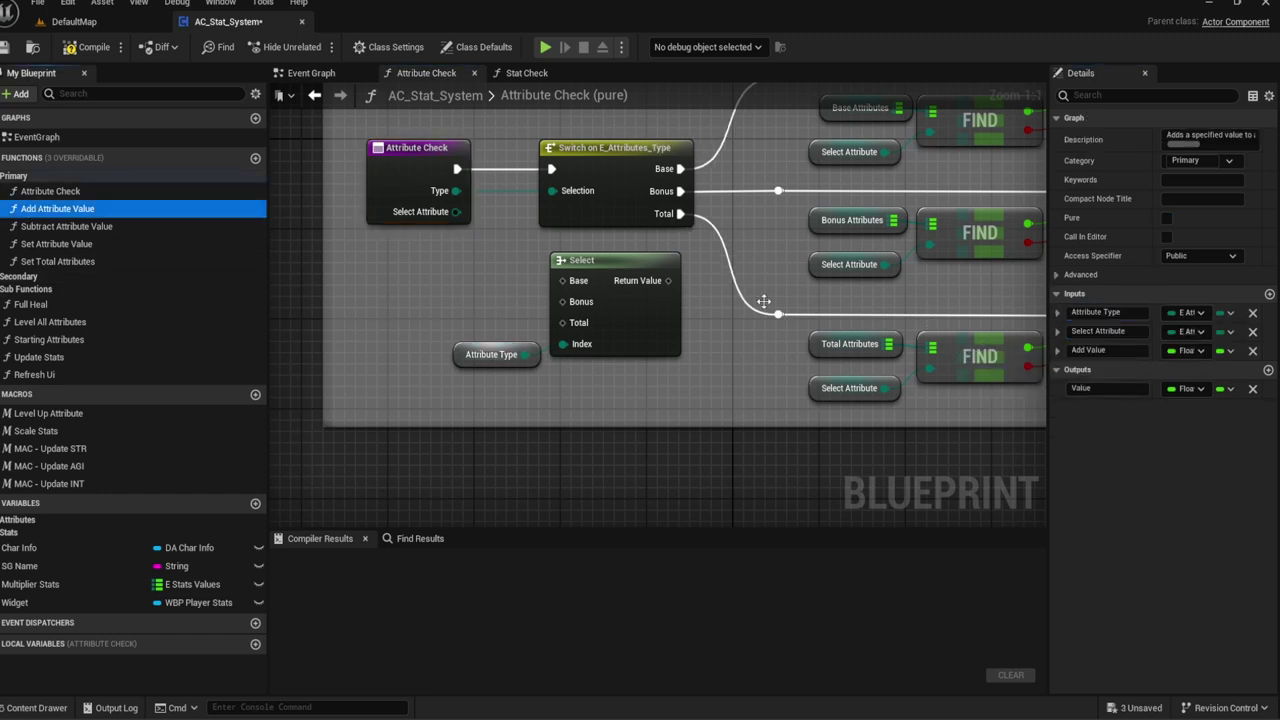
pyautogui.click(1104, 312)
pyautogui.write('Type')
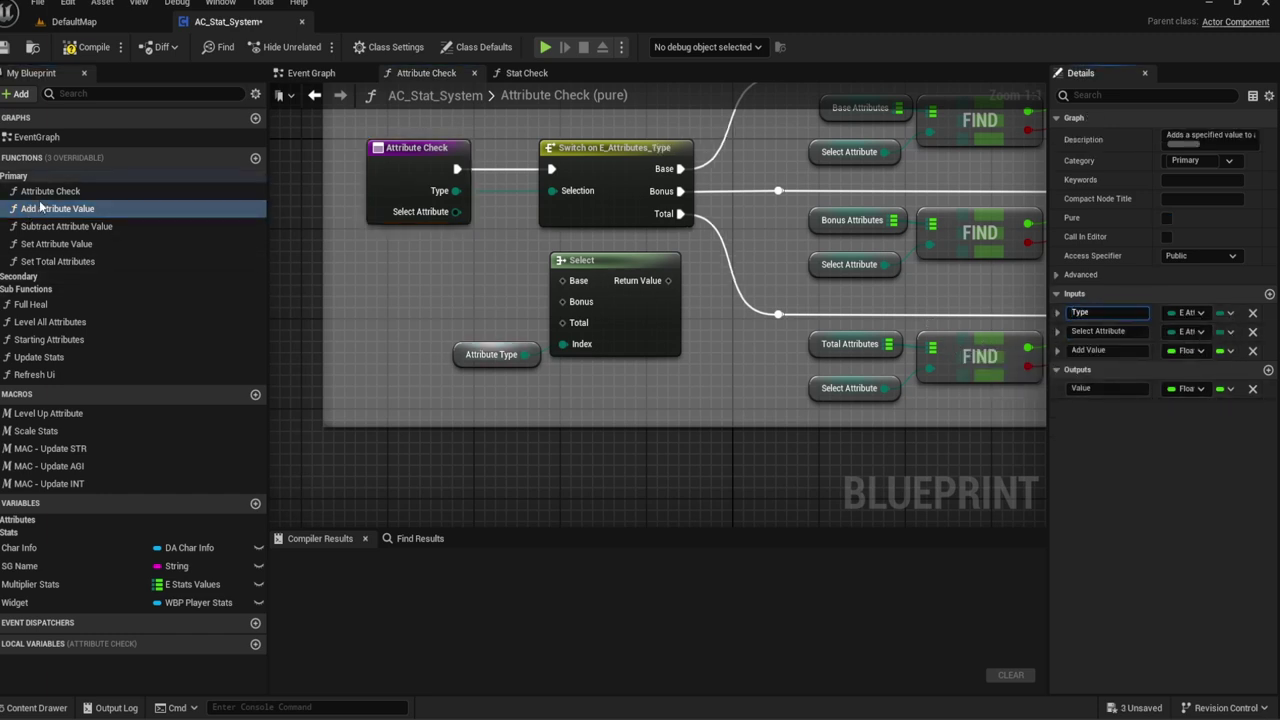
pyautogui.click(60, 226)
pyautogui.click(1104, 312)
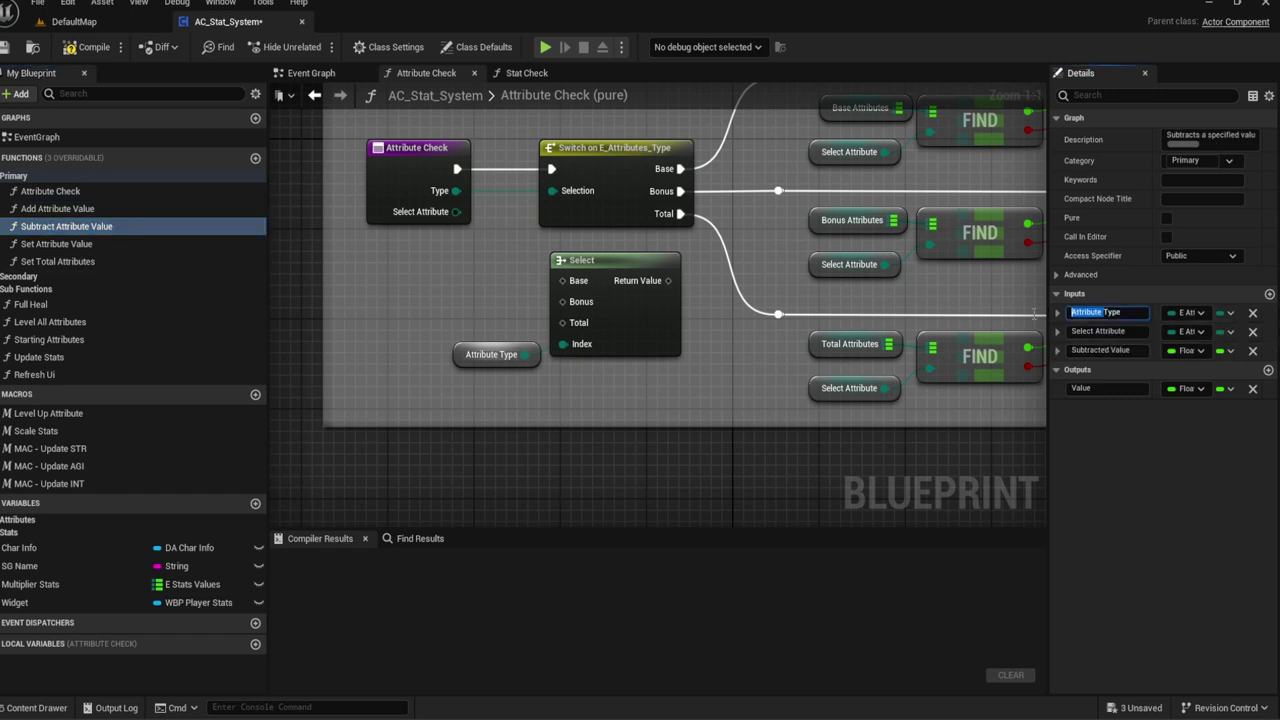
pyautogui.click(44, 245)
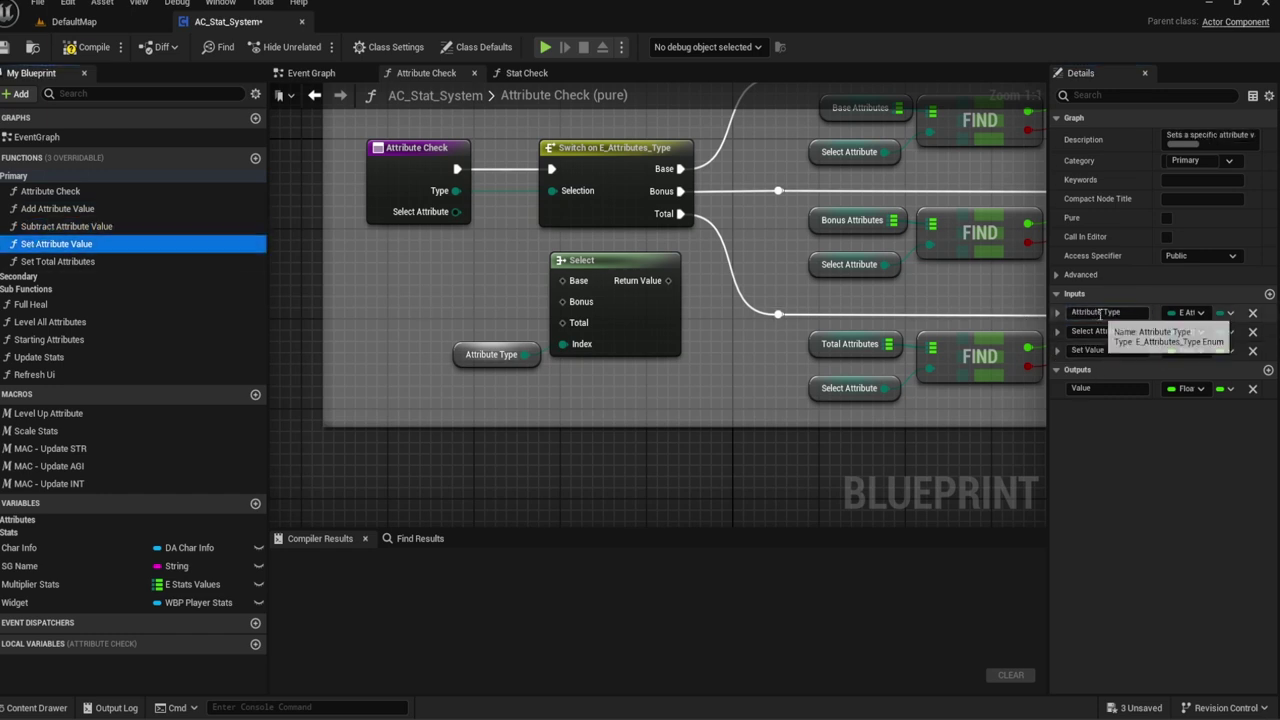
pyautogui.write('Type')
pyautogui.click(58, 261)
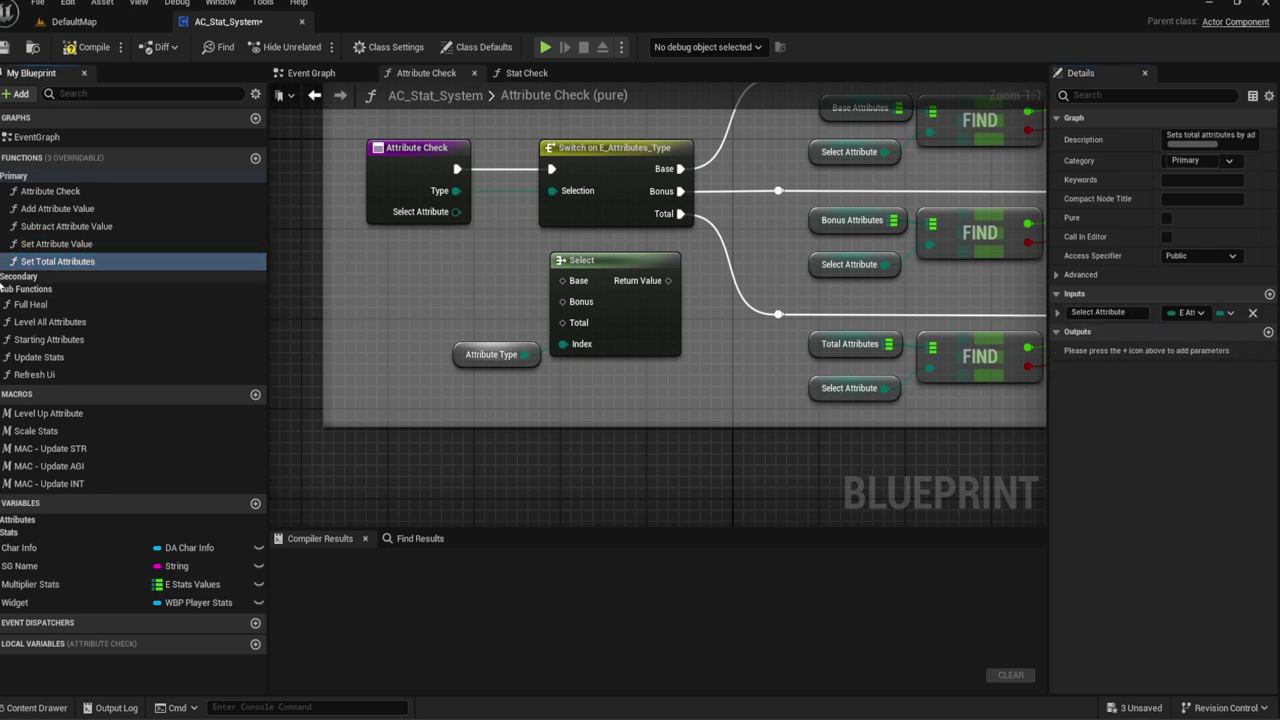
# Step: Rename the enum type inputs of the Secondary stat functions to Type
pyautogui.click(3, 278)
pyautogui.click(42, 291)
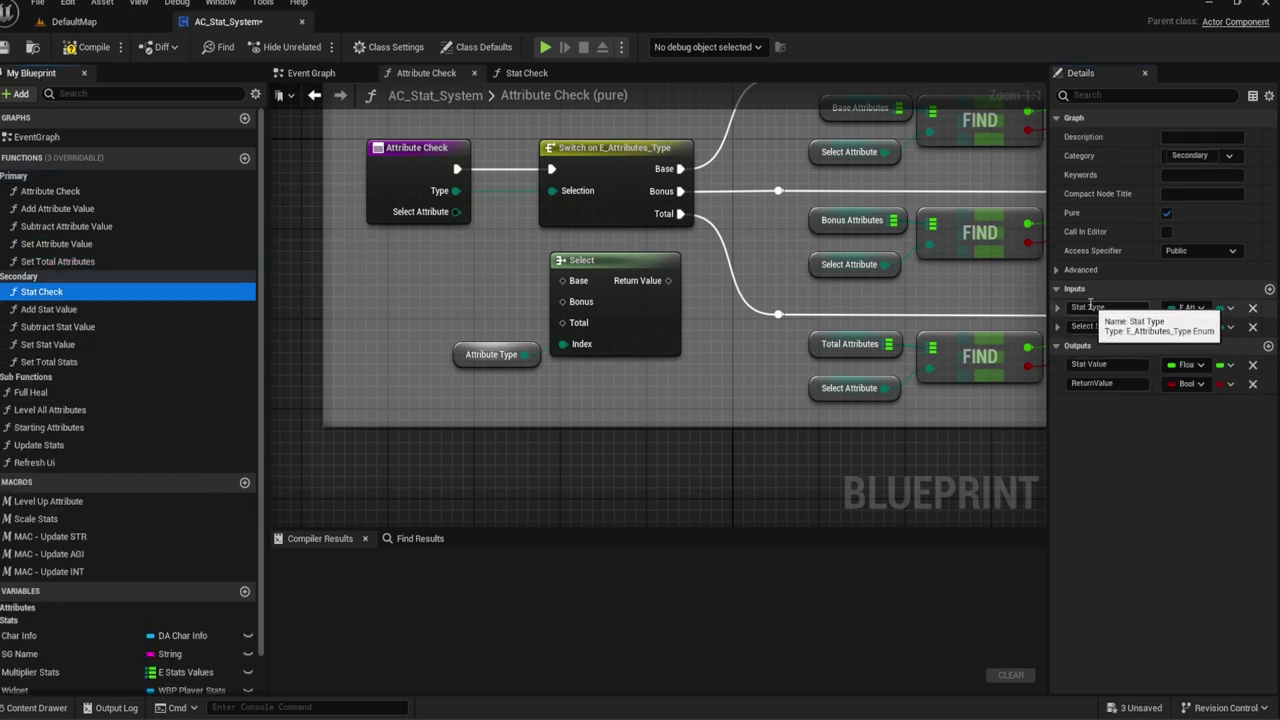
pyautogui.write('Type')
pyautogui.click(50, 309)
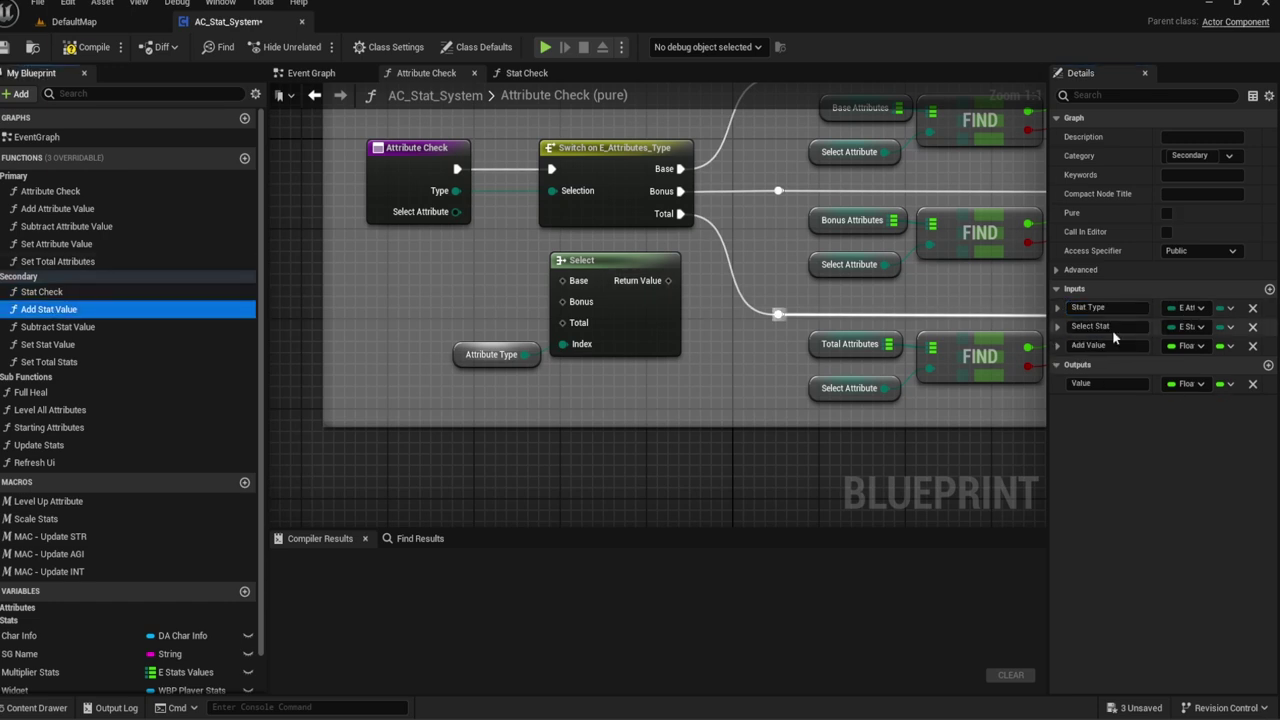
pyautogui.click(40, 326)
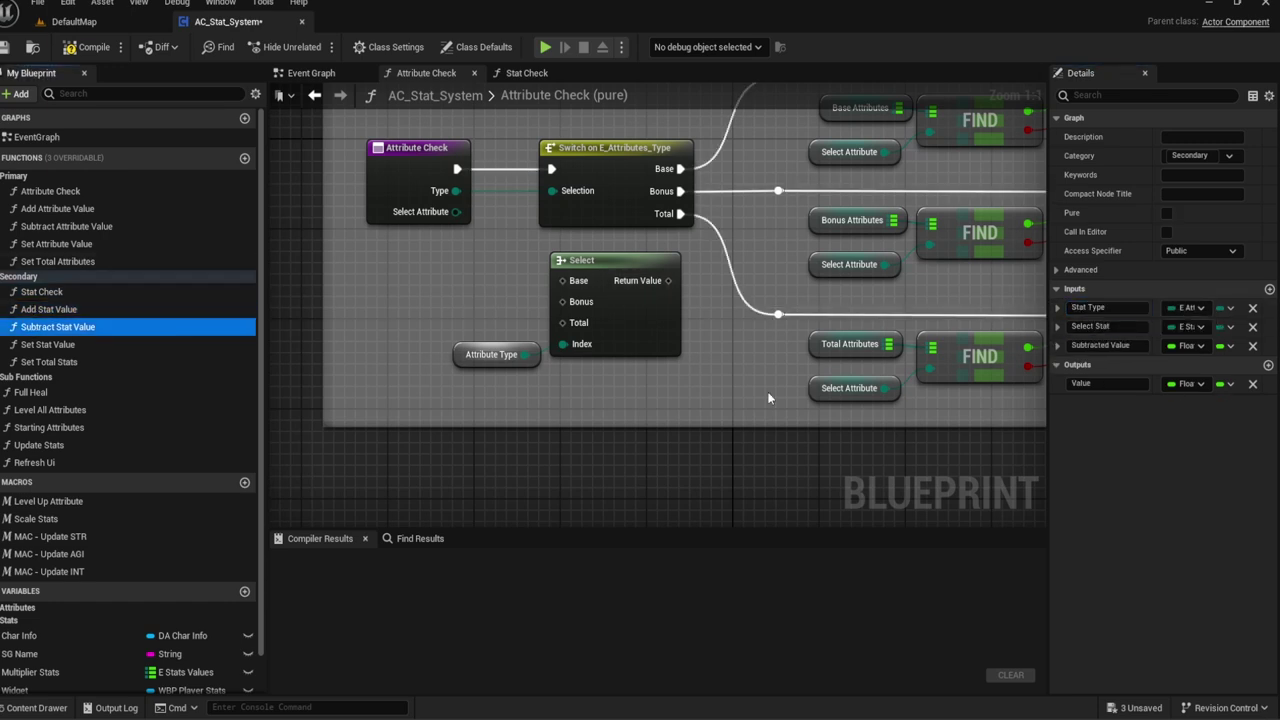
pyautogui.click(1095, 307)
pyautogui.write('Type')
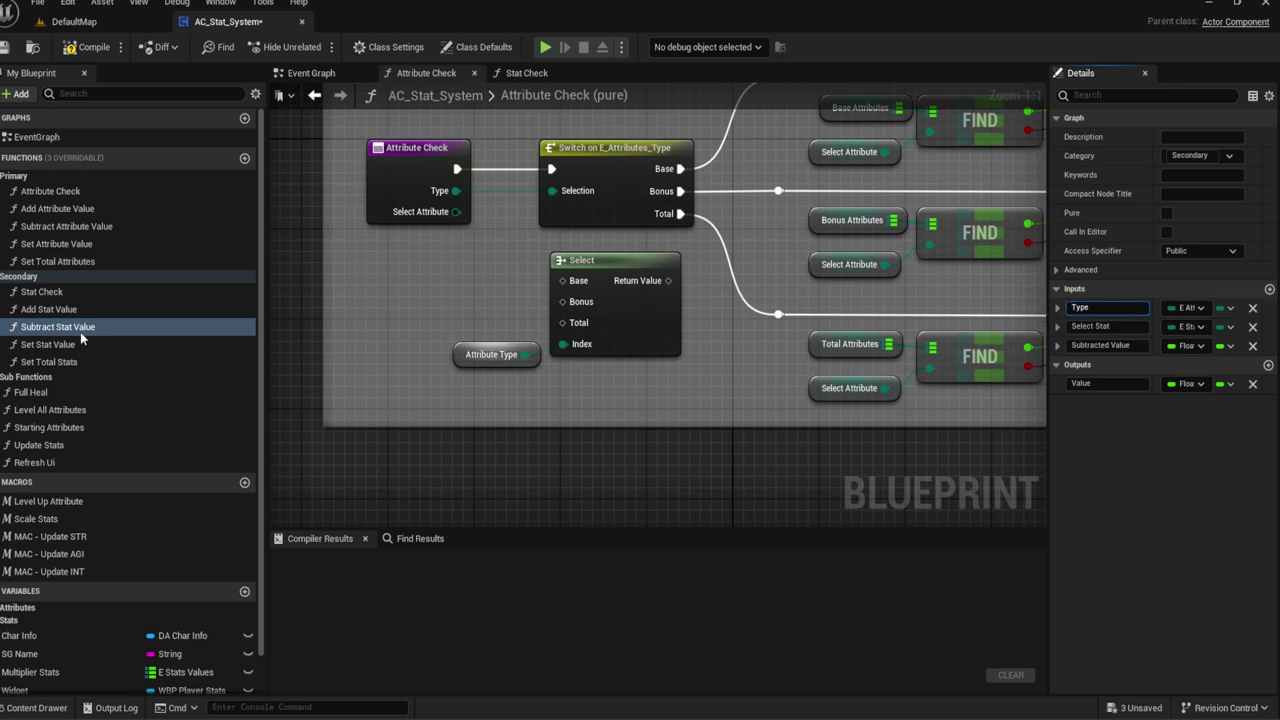
pyautogui.click(81, 343)
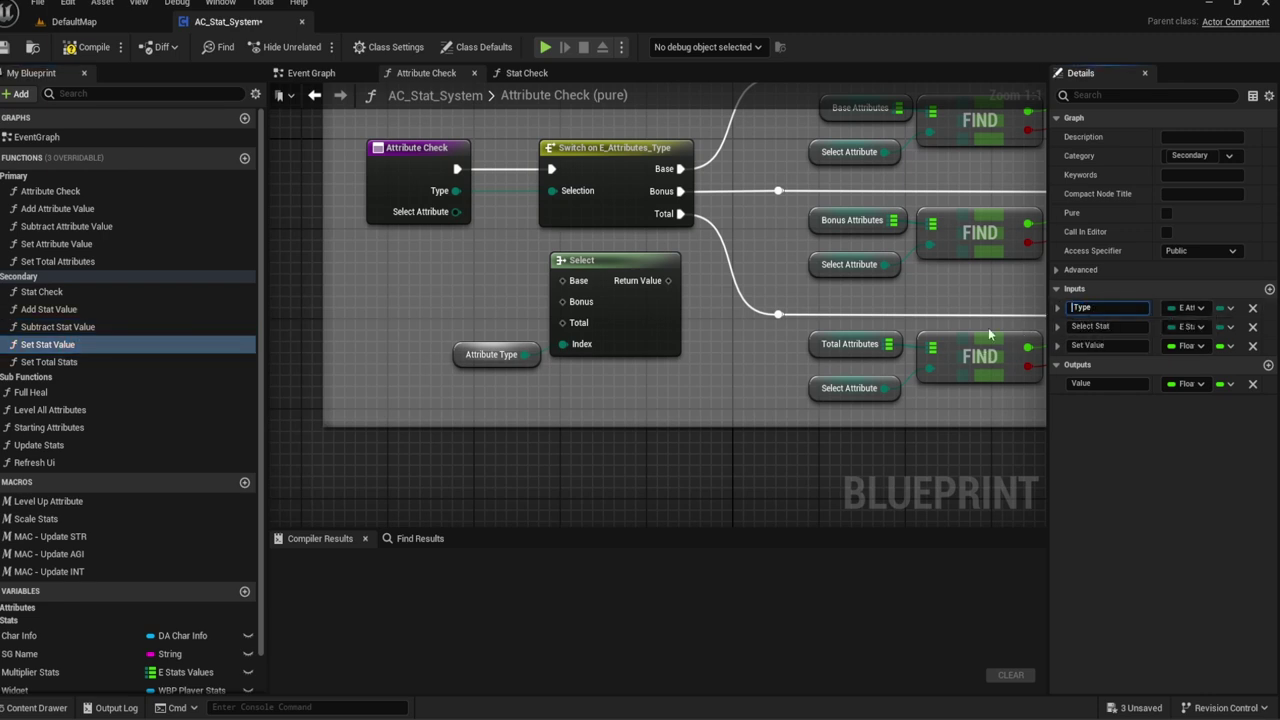
pyautogui.click(165, 362)
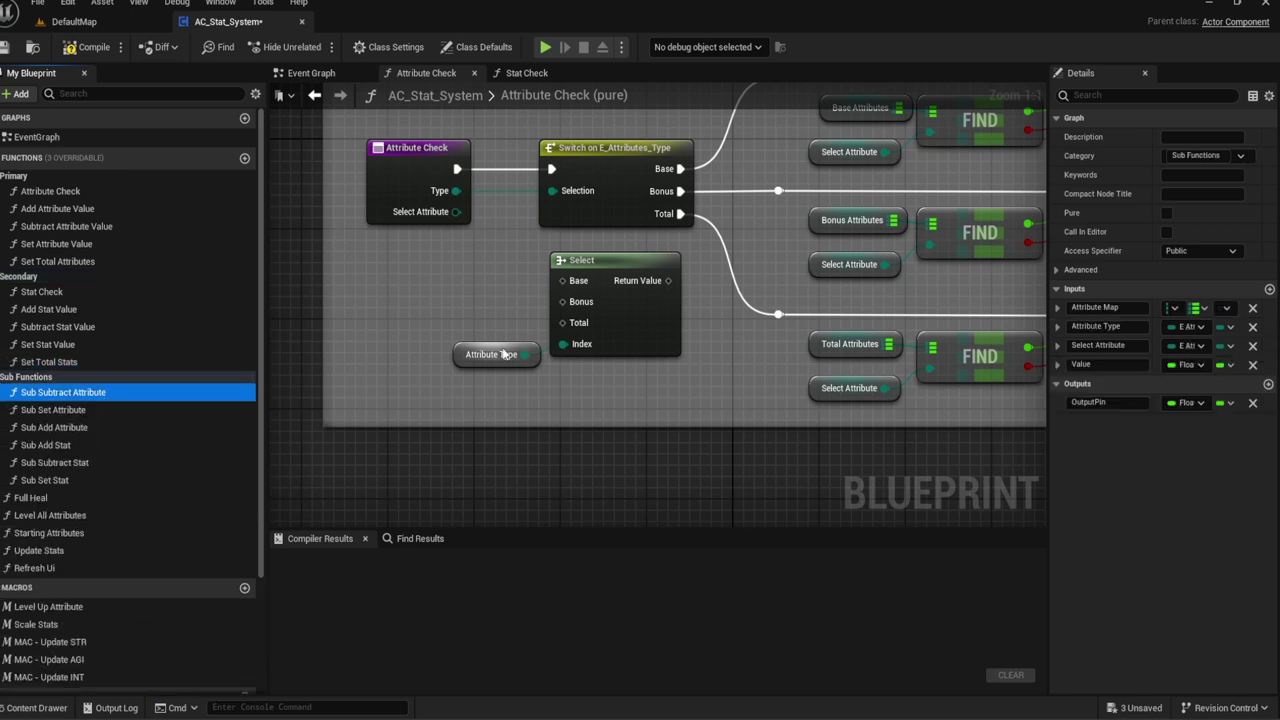
pyautogui.click(1100, 326)
pyautogui.write('Type')
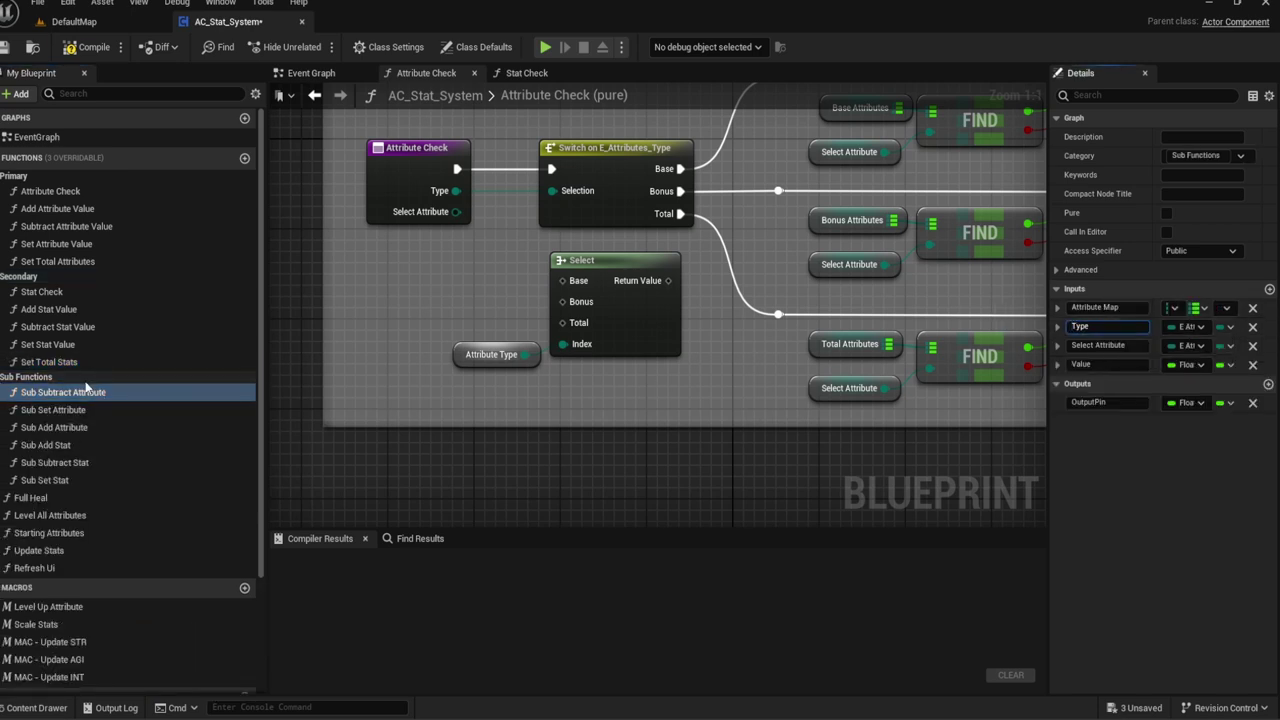
# Step: Rename the Stat Type input of Sub Subtract Stat and Sub Set Stat to Type
pyautogui.click(50, 410)
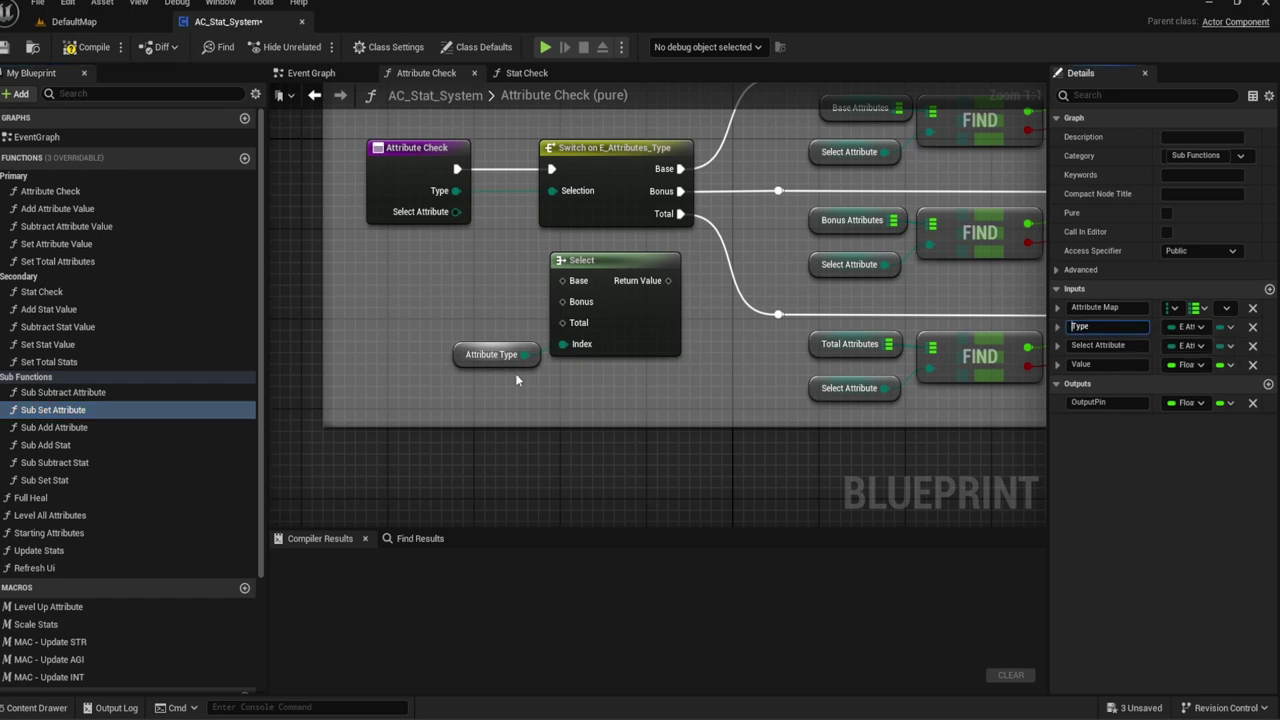
pyautogui.click(88, 427)
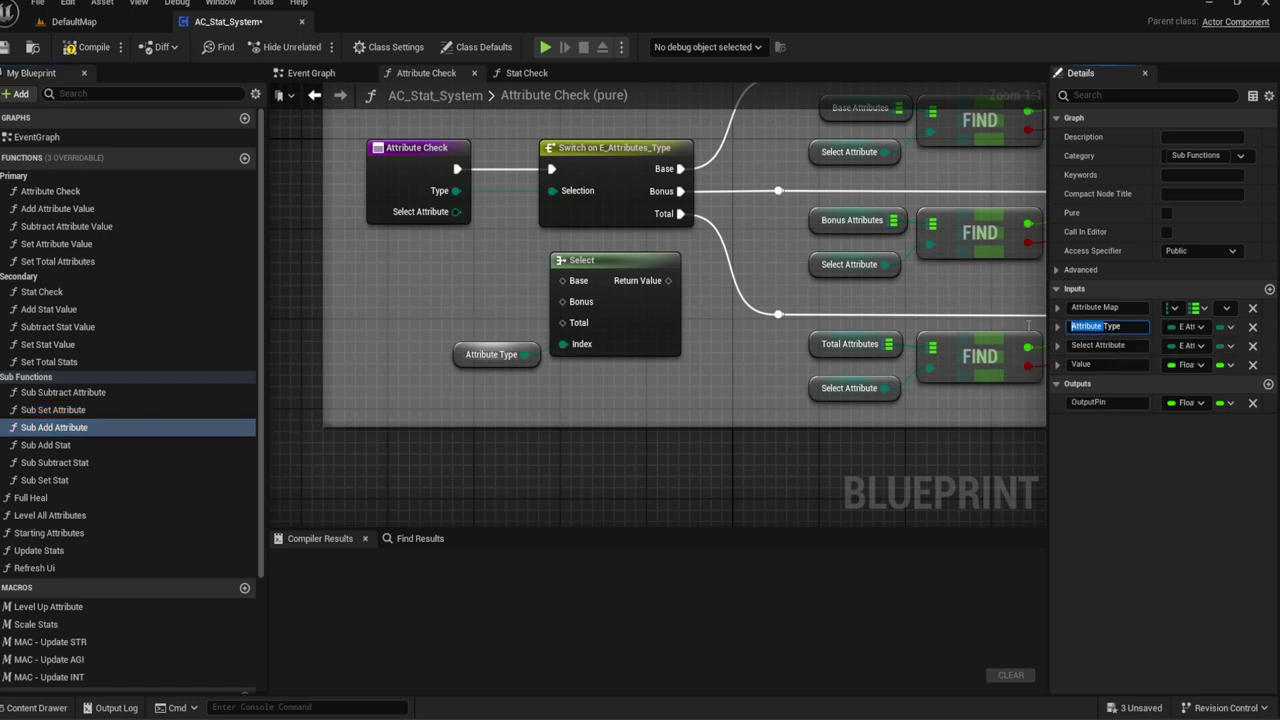
pyautogui.click(65, 444)
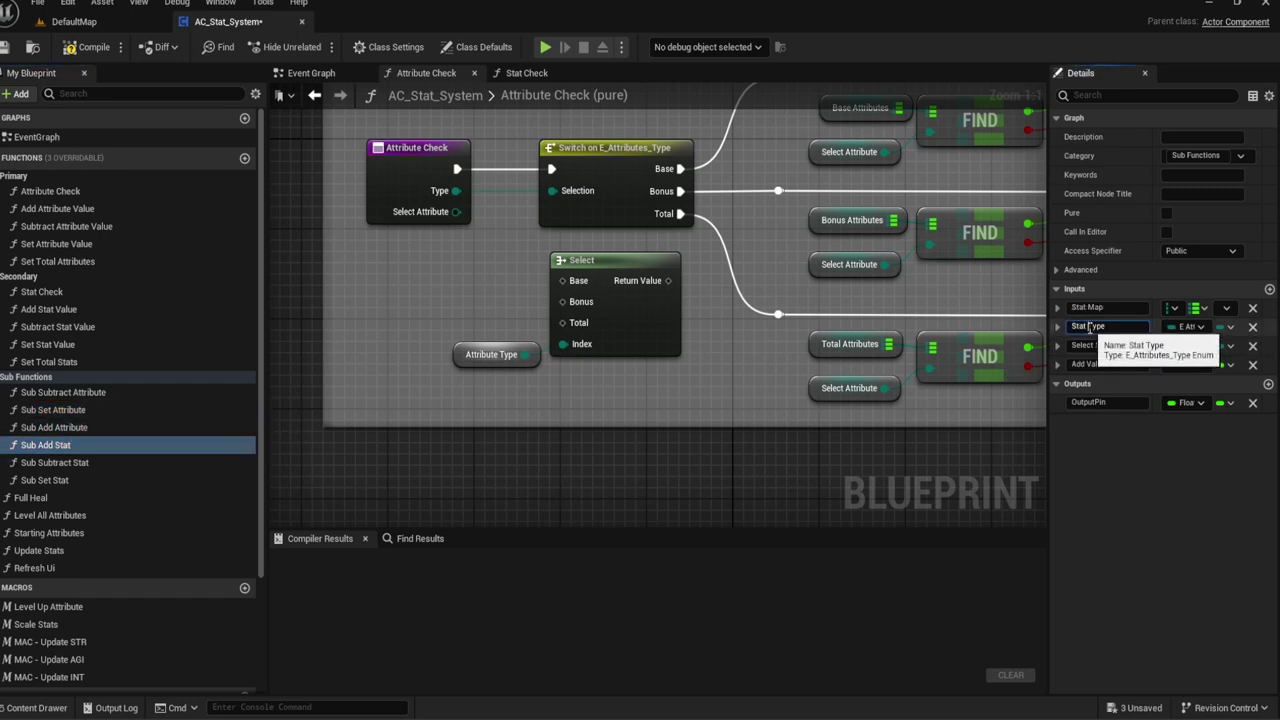
pyautogui.click(88, 462)
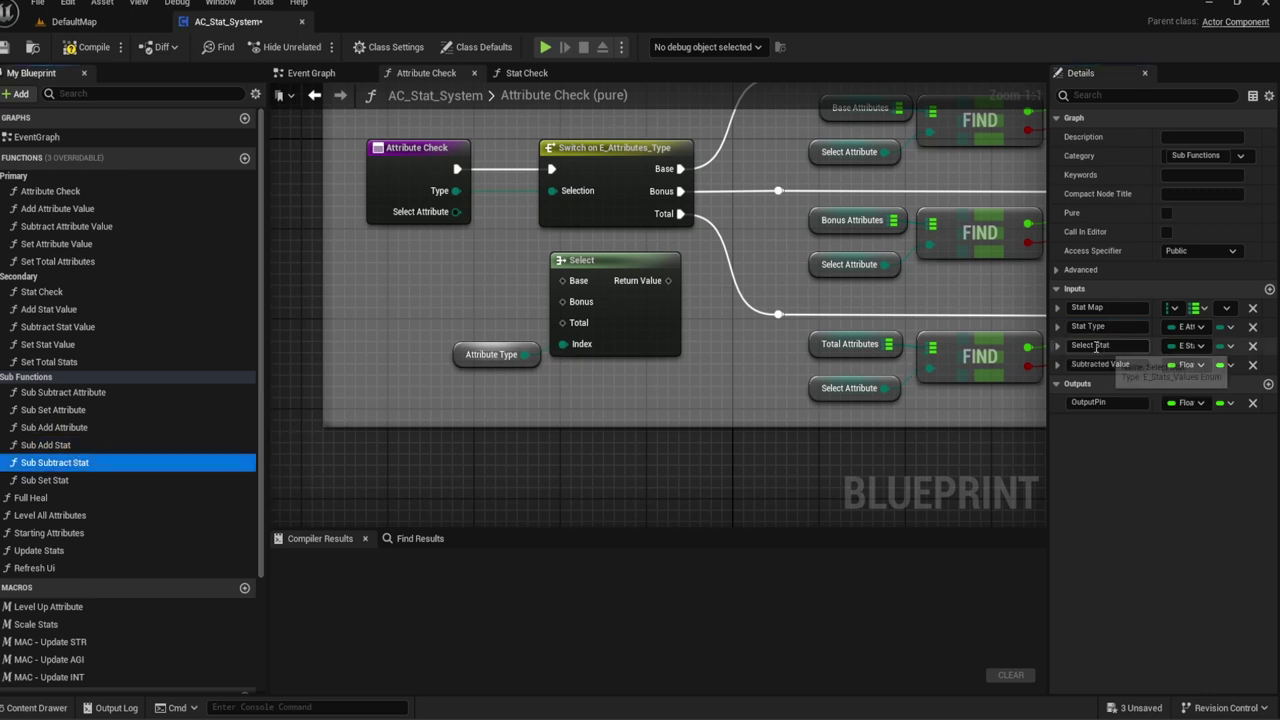
pyautogui.click(1092, 326)
pyautogui.write('Type')
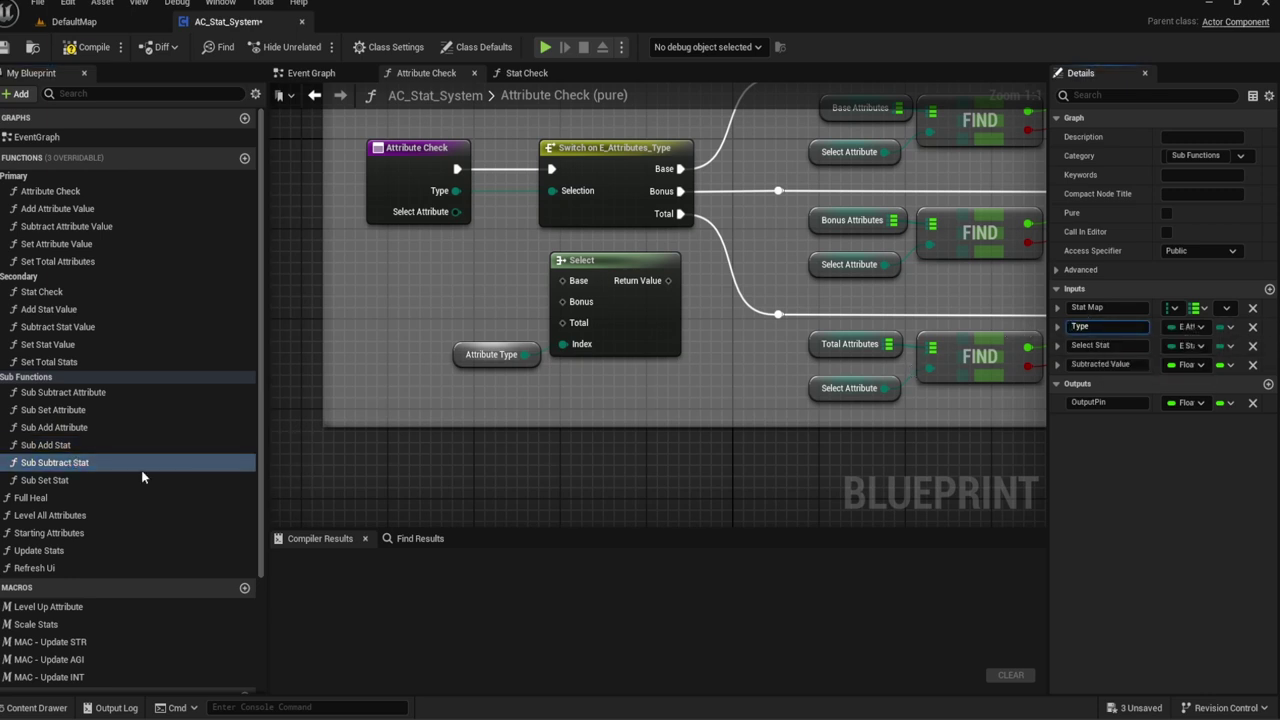
pyautogui.click(45, 481)
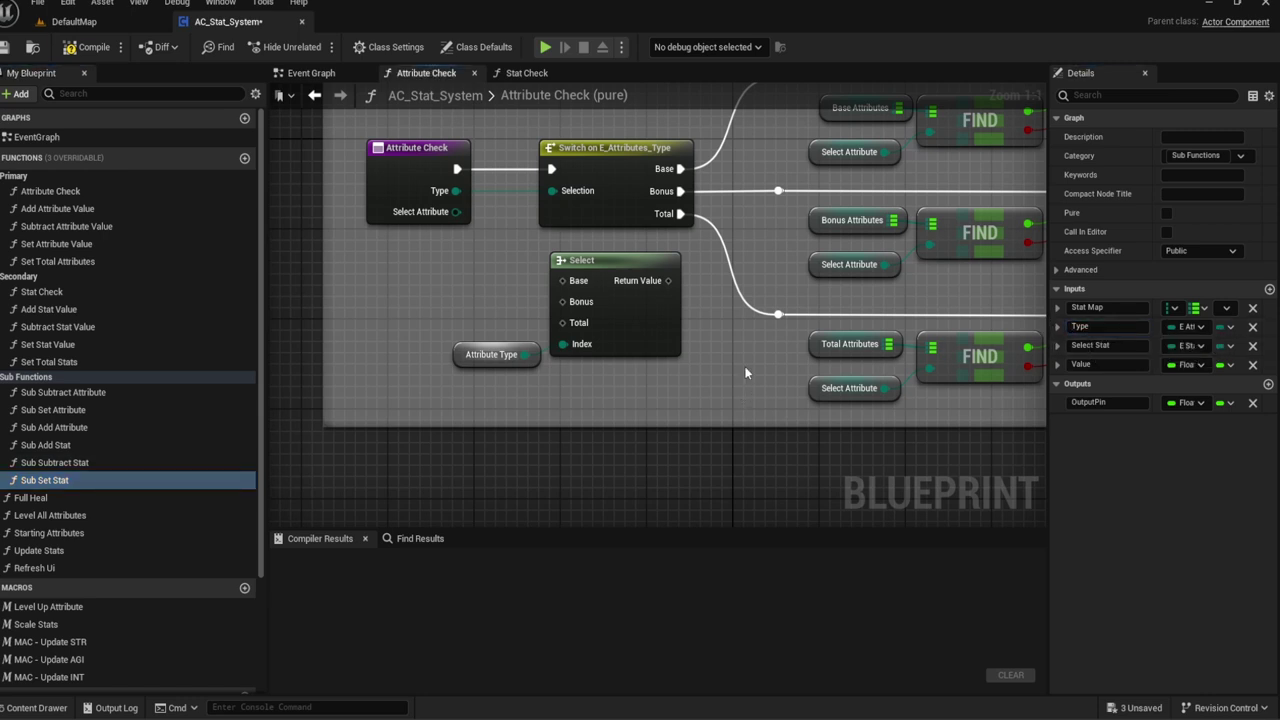
pyautogui.moveTo(742, 394)
pyautogui.mouseDown(button='right')
pyautogui.moveTo(790, 340)
pyautogui.moveTo(826, 392)
pyautogui.mouseUp(button='right')
pyautogui.click(826, 290)
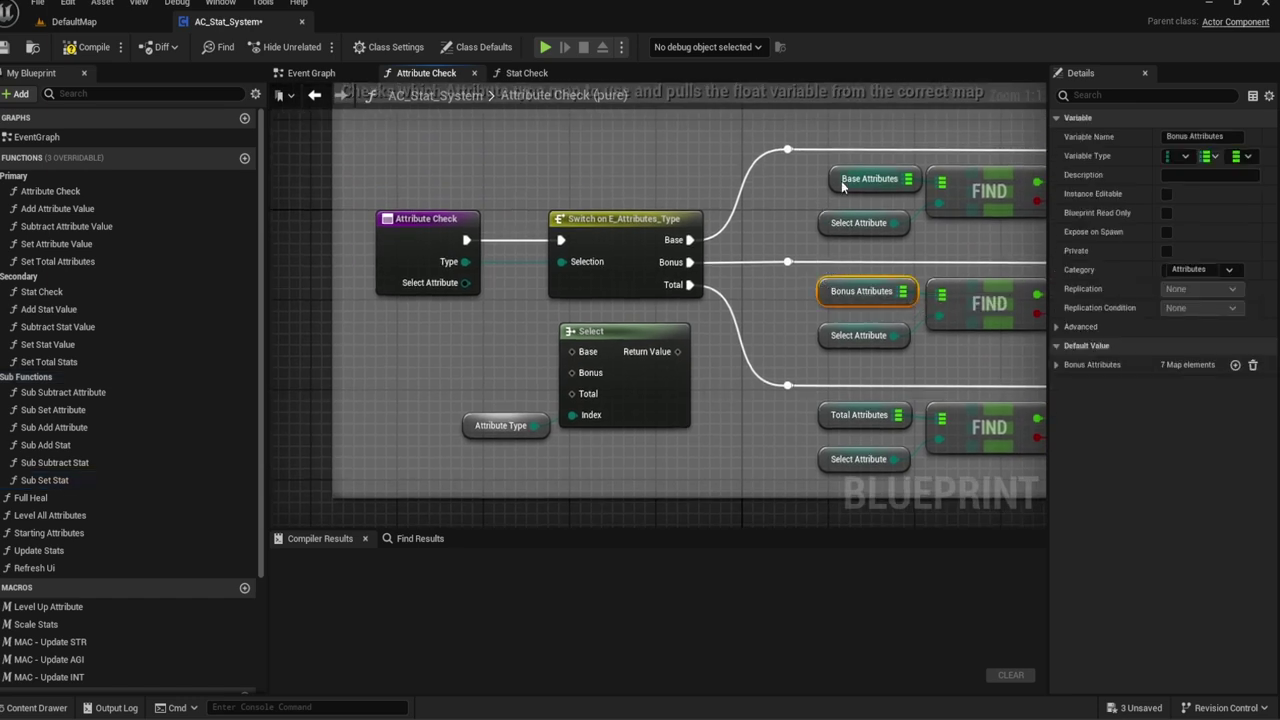
# Step: Duplicate the Base, Bonus and Total Attributes getters and line them up beside Select
pyautogui.keyDown('ctrl'); pyautogui.click(850, 180); pyautogui.keyUp('ctrl')
pyautogui.keyDown('ctrl'); pyautogui.click(835, 416); pyautogui.keyUp('ctrl')
pyautogui.hotkey('ctrl', 'c')
pyautogui.moveTo(733, 397); pyautogui.dragTo(815, 374, button='right')
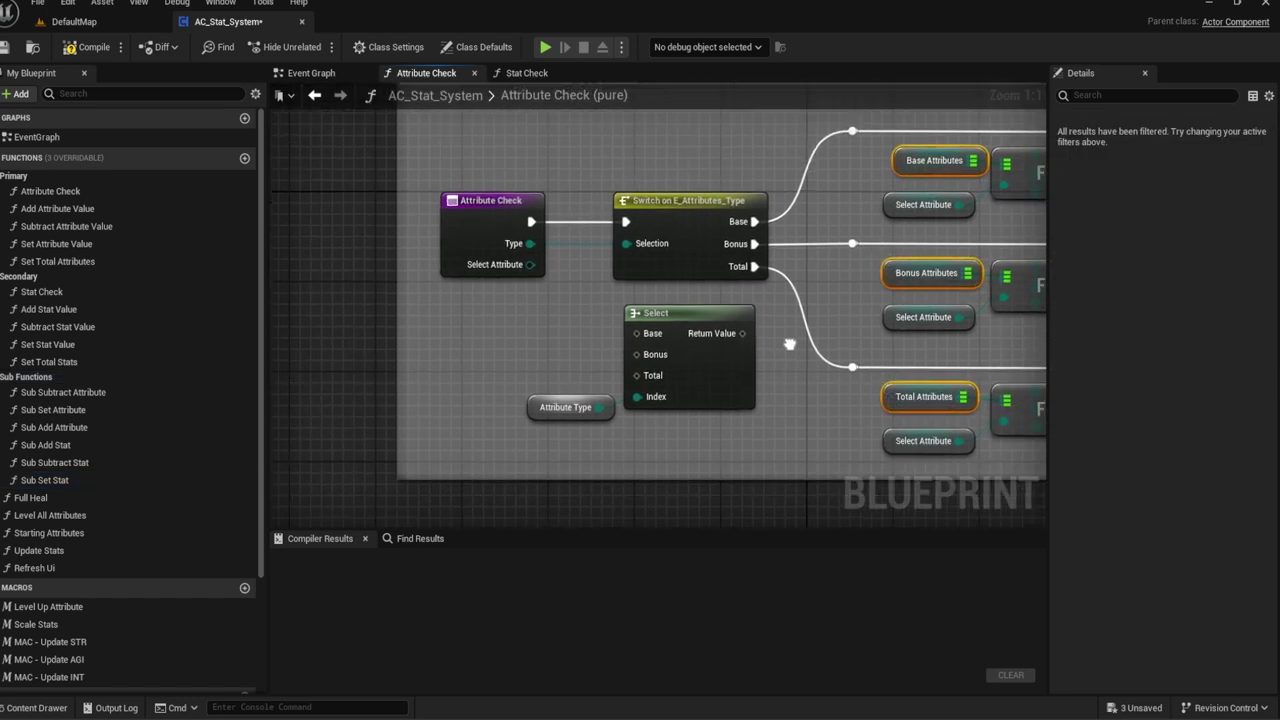
pyautogui.hotkey('ctrl', 'v')
pyautogui.click(444, 223)
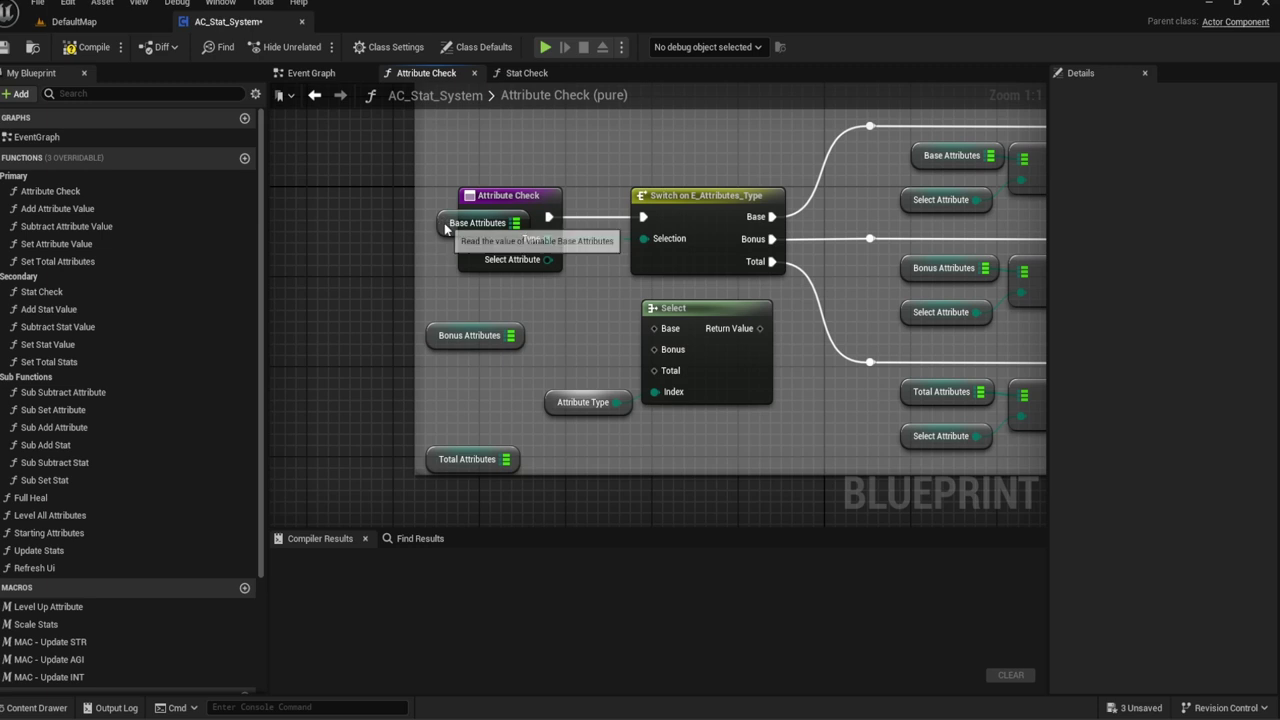
pyautogui.moveTo(444, 223); pyautogui.dragTo(517, 355)
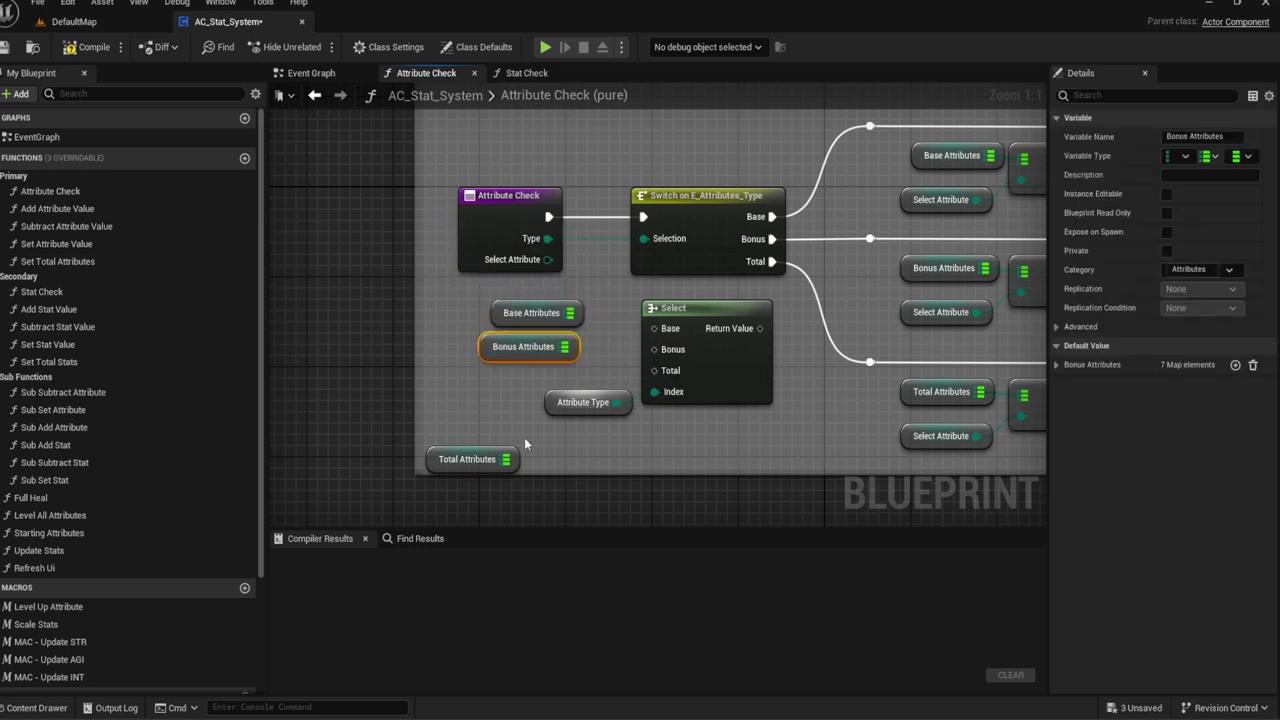
pyautogui.moveTo(561, 409); pyautogui.dragTo(551, 432)
pyautogui.moveTo(455, 462)
pyautogui.mouseDown()
pyautogui.moveTo(520, 383)
pyautogui.moveTo(505, 360)
pyautogui.mouseUp()
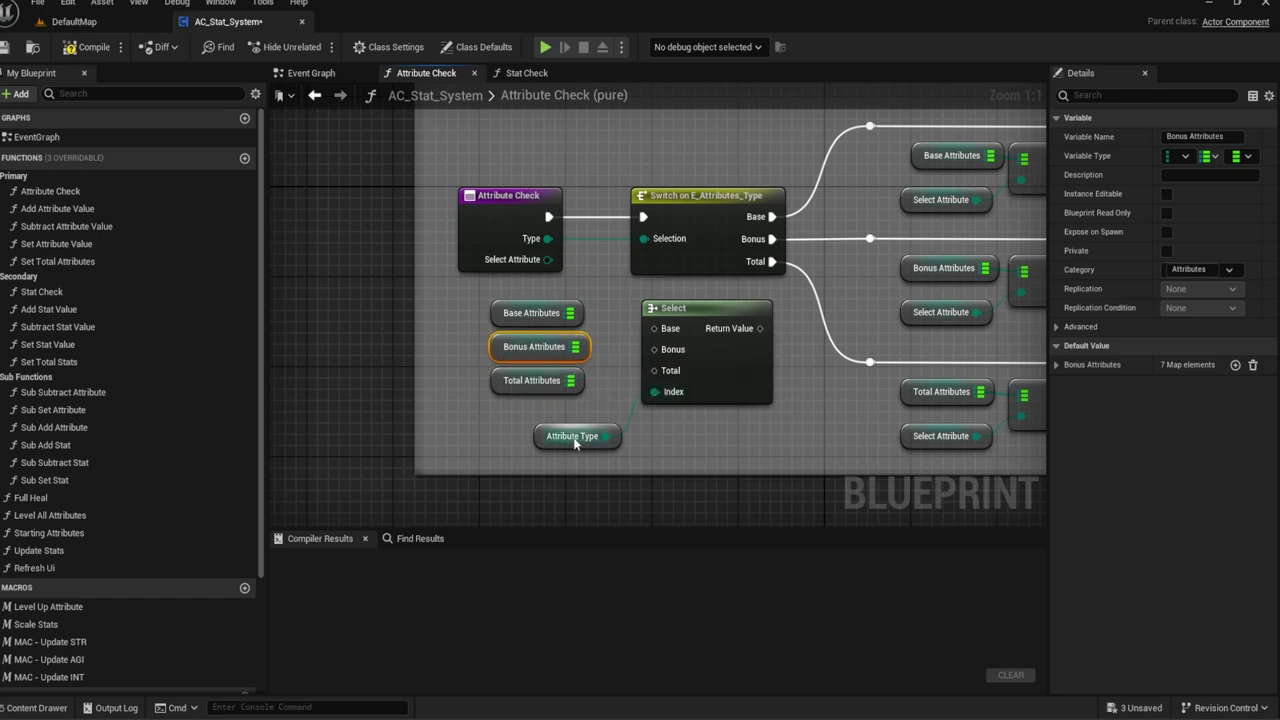
# Step: Wire a Type getter into Select's Index and the Total and Bonus maps into their pins
pyautogui.moveTo(606, 436)
pyautogui.mouseDown()
pyautogui.moveTo(654, 391)
pyautogui.moveTo(611, 412)
pyautogui.mouseUp()
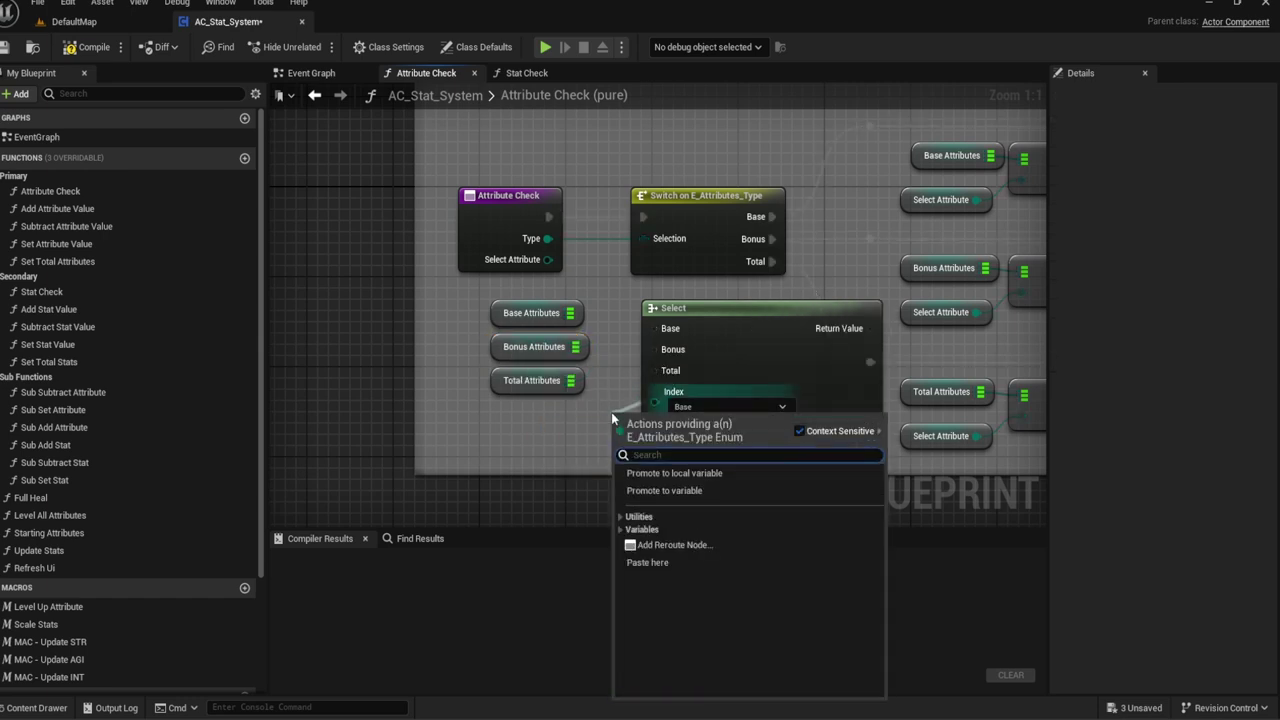
pyautogui.write('Type')
pyautogui.press('Return')
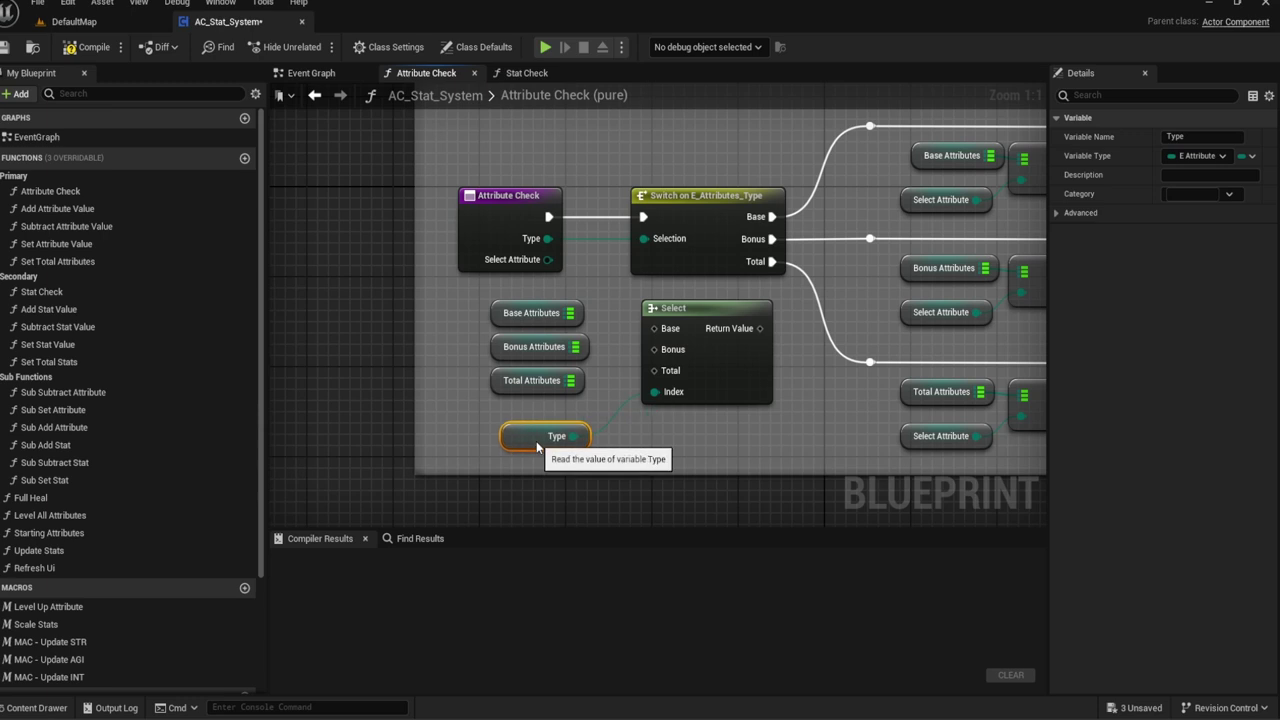
pyautogui.moveTo(537, 447); pyautogui.dragTo(577, 385)
pyautogui.moveTo(657, 369); pyautogui.dragTo(657, 370)
pyautogui.moveTo(575, 346); pyautogui.dragTo(657, 351)
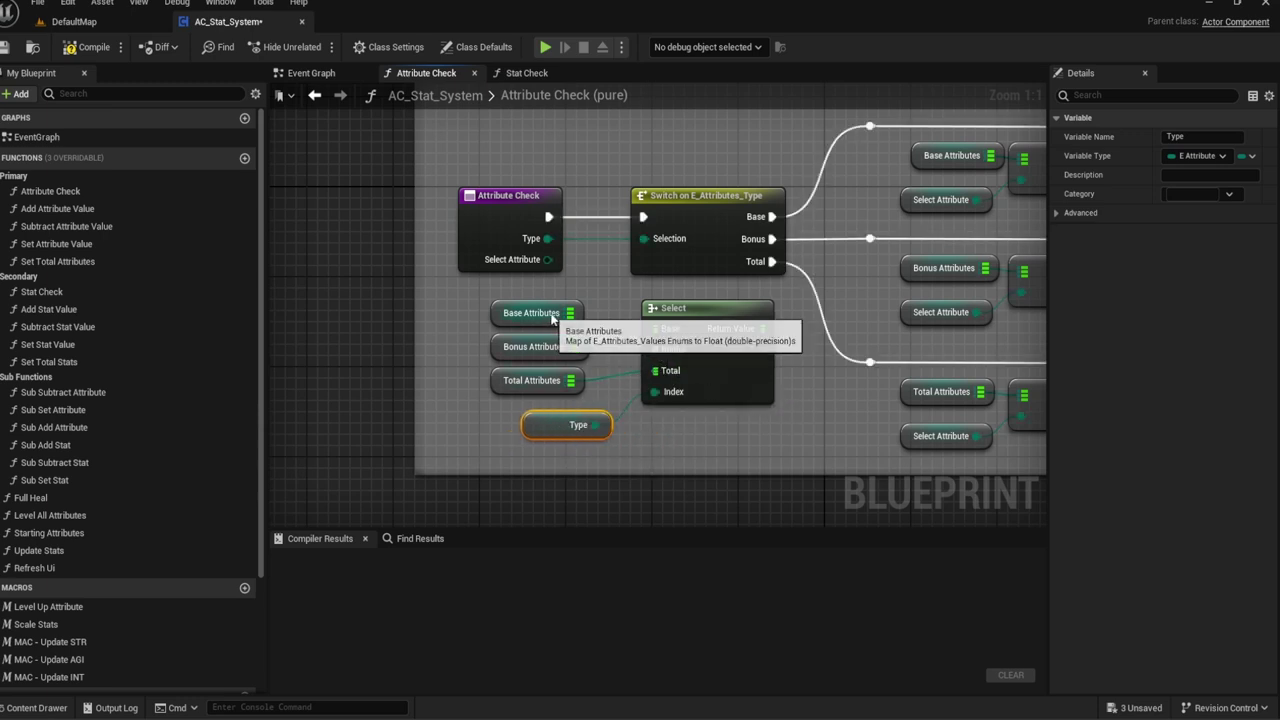
pyautogui.click(466, 303)
pyautogui.moveTo(466, 303)
pyautogui.mouseDown()
pyautogui.moveTo(548, 392)
pyautogui.moveTo(580, 396)
pyautogui.moveTo(565, 432)
pyautogui.mouseUp()
pyautogui.click(548, 450)
# Step: Bring the Switch on E_Attributes_Type node into view and select it
pyautogui.click(719, 439)
pyautogui.moveTo(719, 439); pyautogui.dragTo(672, 422, button='right')
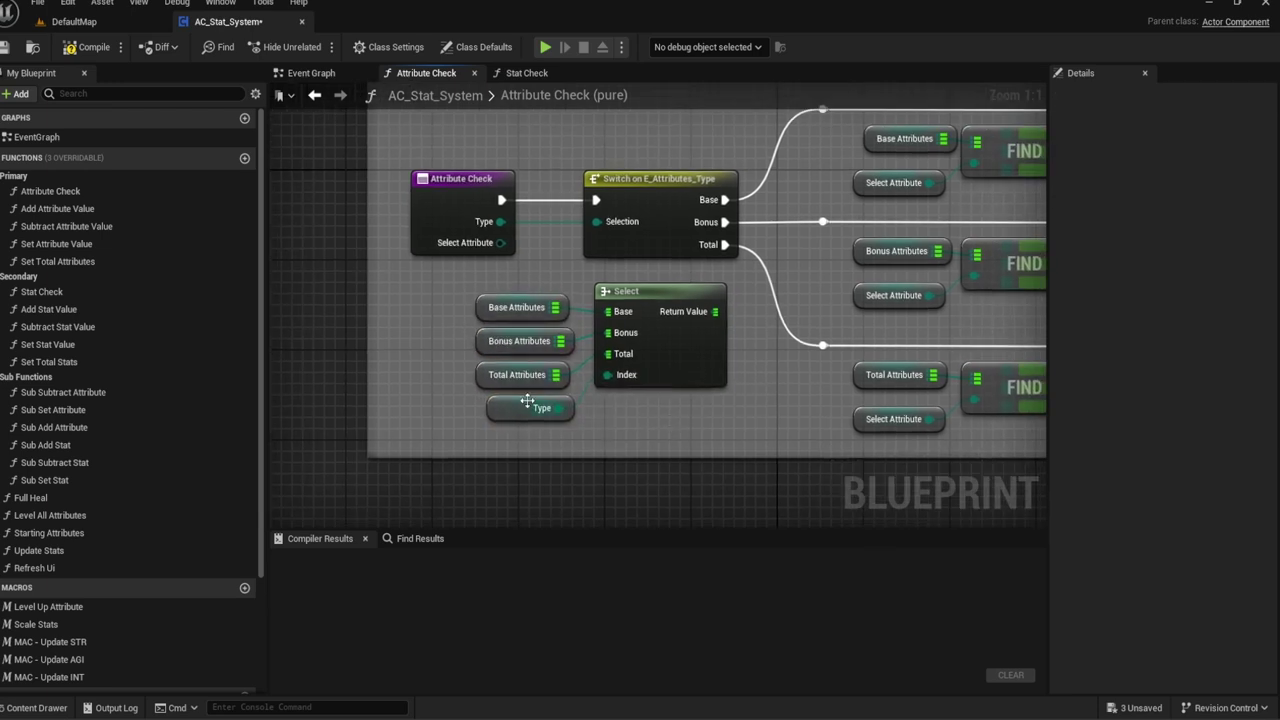
pyautogui.moveTo(535, 306); pyautogui.dragTo(440, 314, button='right')
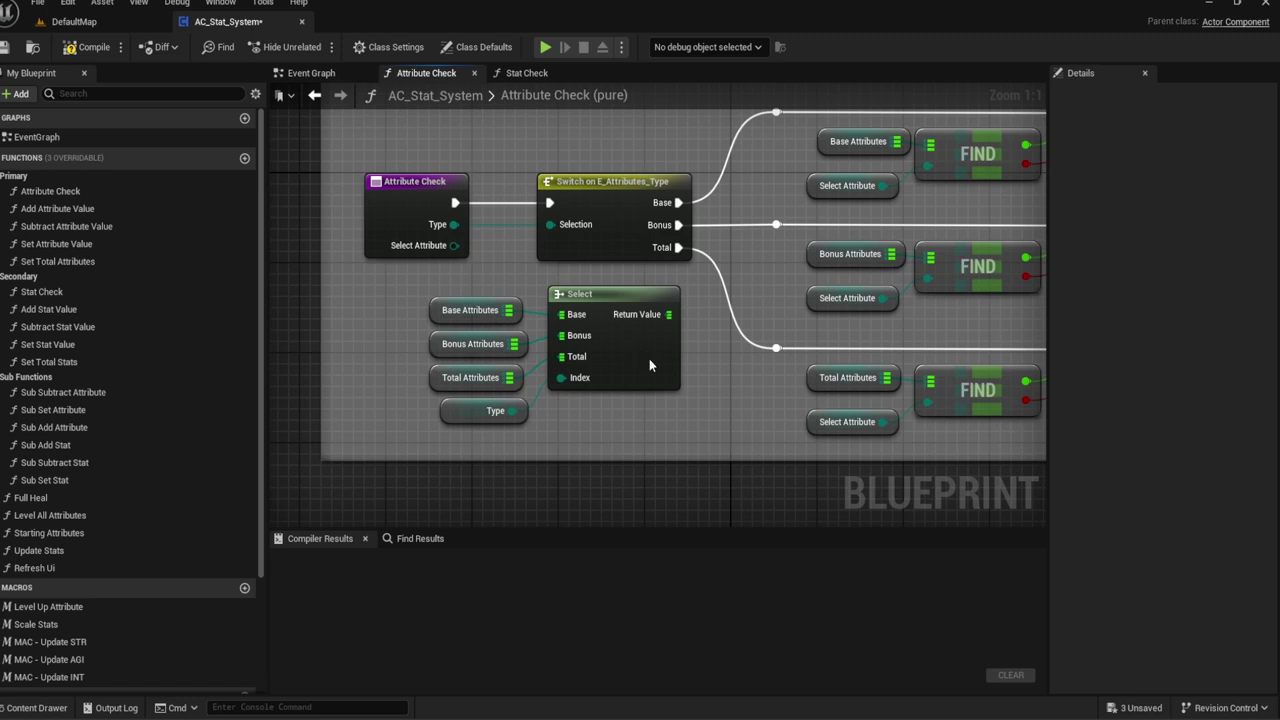
pyautogui.moveTo(573, 250); pyautogui.dragTo(562, 276, button='right')
pyautogui.moveTo(560, 205); pyautogui.dragTo(505, 205, button='right')
# Step: Delete the Switch, the Bonus and Total FIND rows and the leftover getter, then wire Select into FIND
pyautogui.press('Delete')
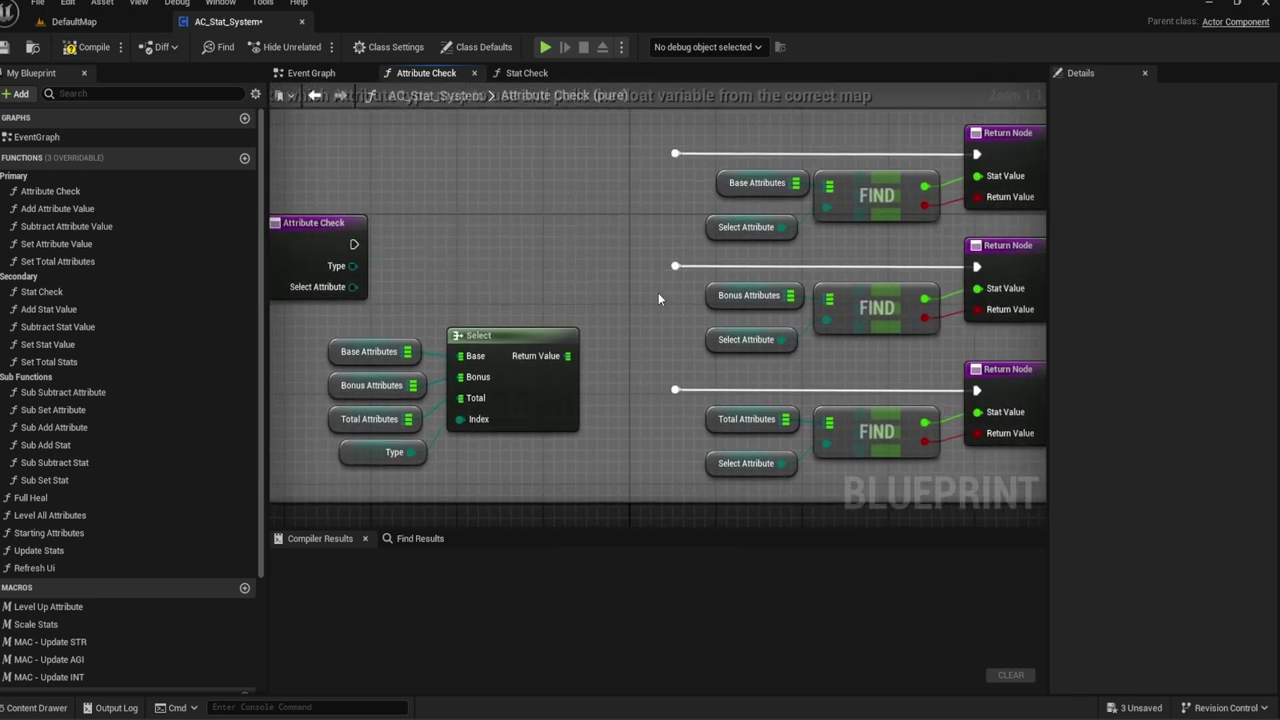
pyautogui.moveTo(658, 292); pyautogui.dragTo(618, 292, button='right')
pyautogui.moveTo(733, 328); pyautogui.dragTo(620, 250)
pyautogui.press('Delete')
pyautogui.moveTo(579, 229)
pyautogui.mouseDown(button='right')
pyautogui.moveTo(705, 234)
pyautogui.moveTo(597, 227)
pyautogui.mouseUp(button='right')
pyautogui.click(742, 224)
pyautogui.press('Delete')
pyautogui.moveTo(558, 389); pyautogui.dragTo(820, 220)
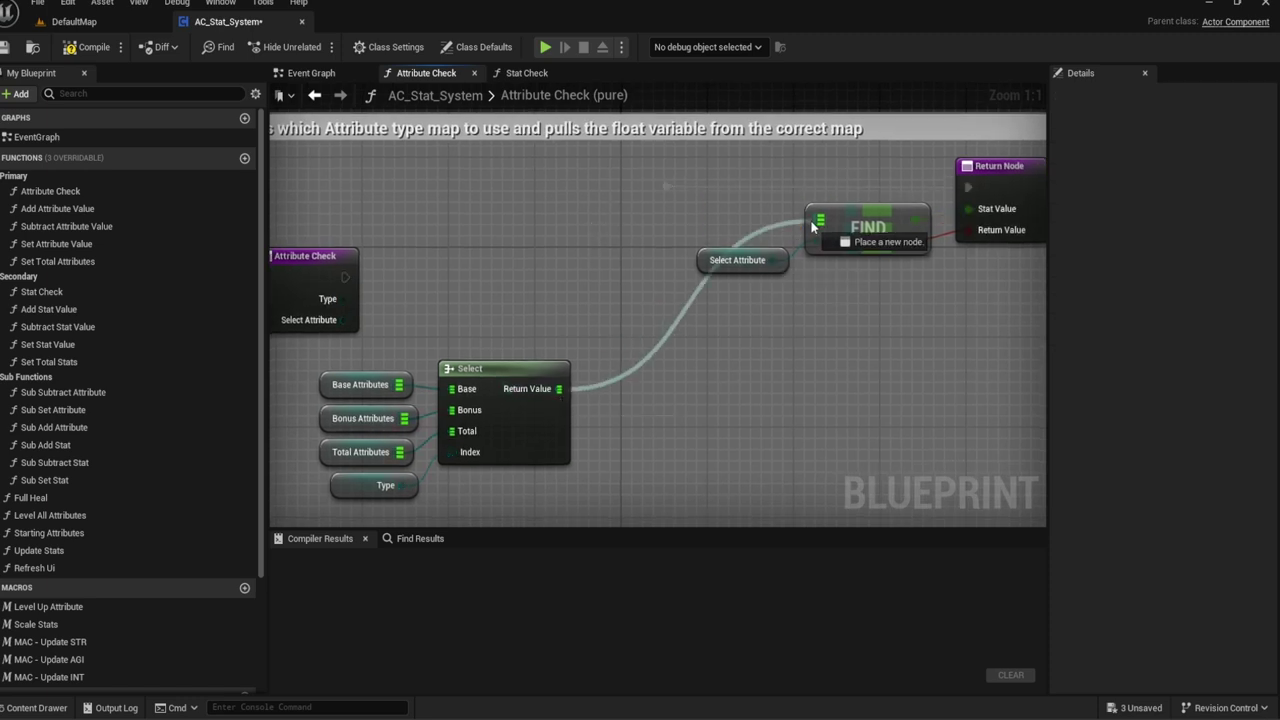
# Step: Line up Select, FIND and Return Node, with the map getters and Type getter tucked below Select
pyautogui.moveTo(745, 198); pyautogui.dragTo(745, 197)
pyautogui.moveTo(1000, 166)
pyautogui.mouseDown()
pyautogui.moveTo(903, 301)
pyautogui.moveTo(345, 277)
pyautogui.mouseUp()
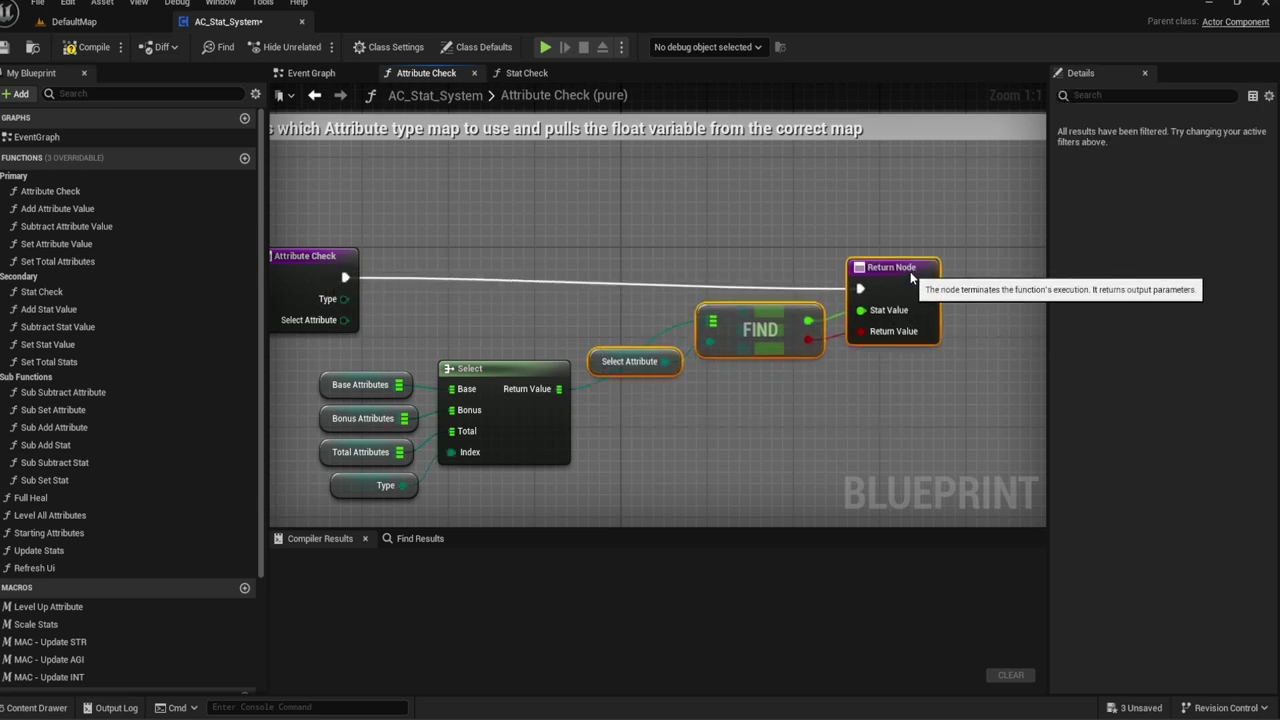
pyautogui.moveTo(919, 303); pyautogui.dragTo(908, 258)
pyautogui.click(760, 318)
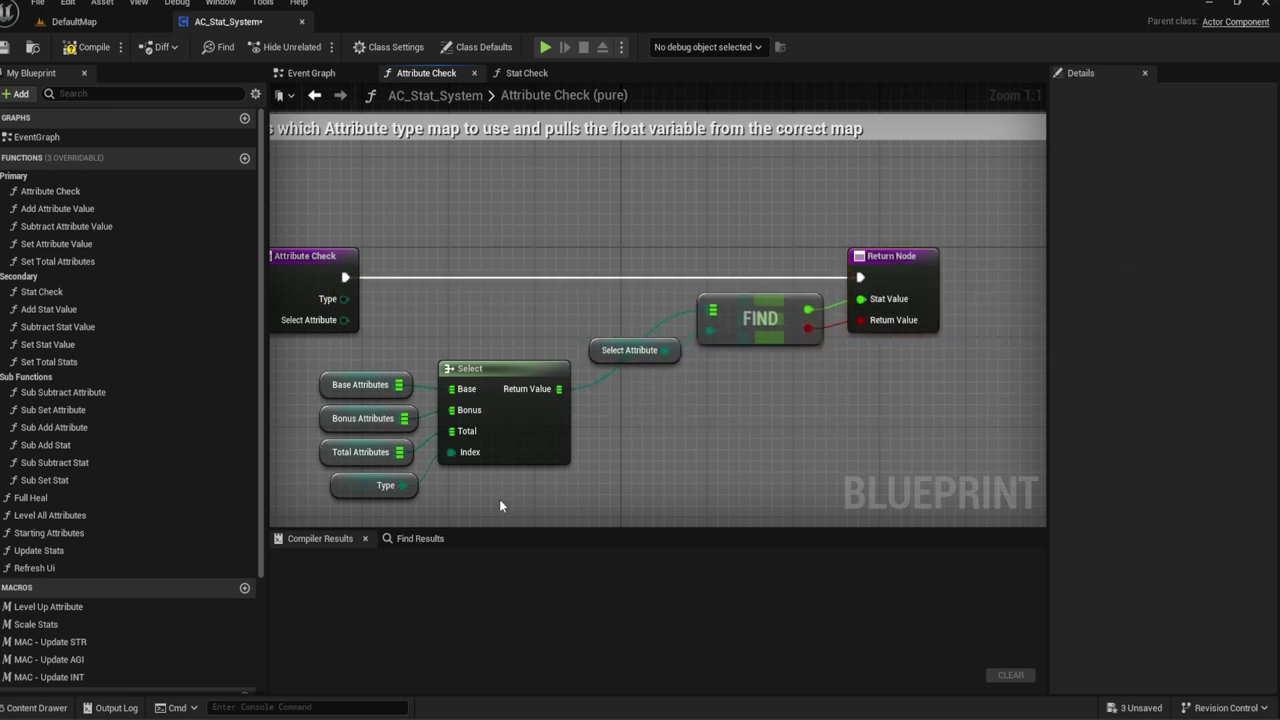
pyautogui.moveTo(509, 447); pyautogui.dragTo(517, 379)
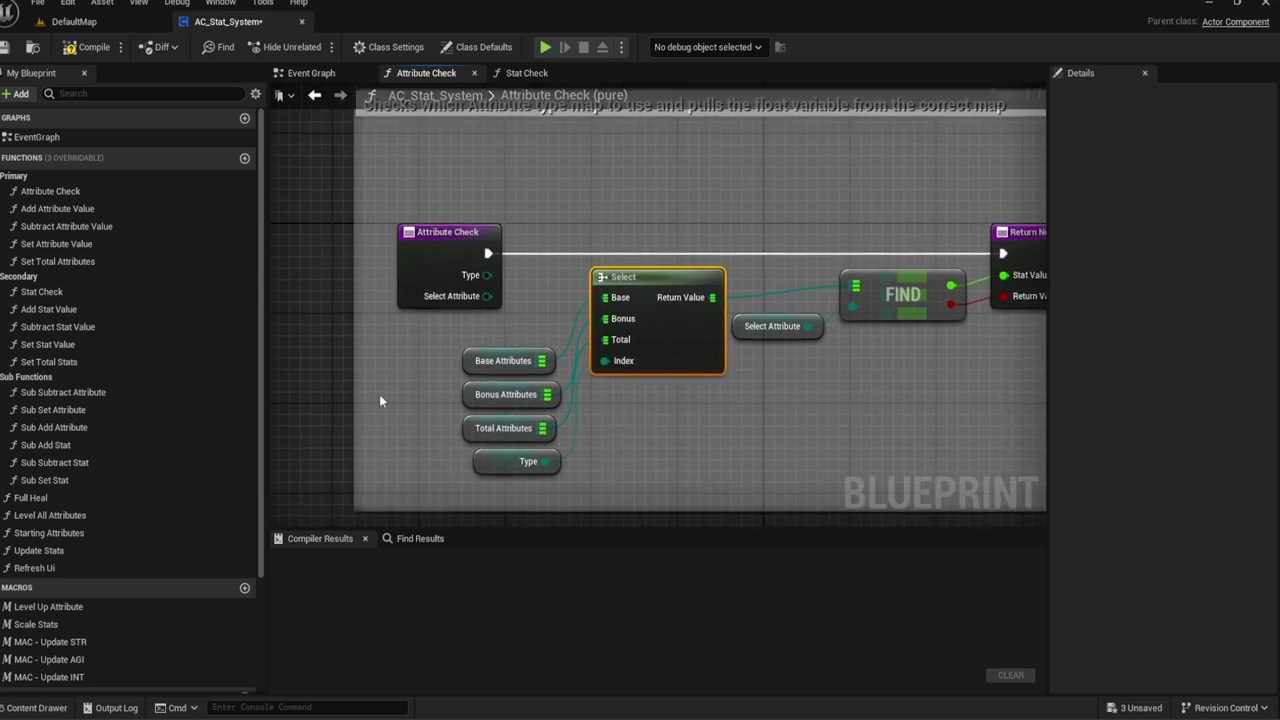
pyautogui.moveTo(411, 384); pyautogui.dragTo(421, 358, button='right')
pyautogui.moveTo(455, 290)
pyautogui.mouseDown()
pyautogui.moveTo(489, 397)
pyautogui.moveTo(488, 383)
pyautogui.mouseUp()
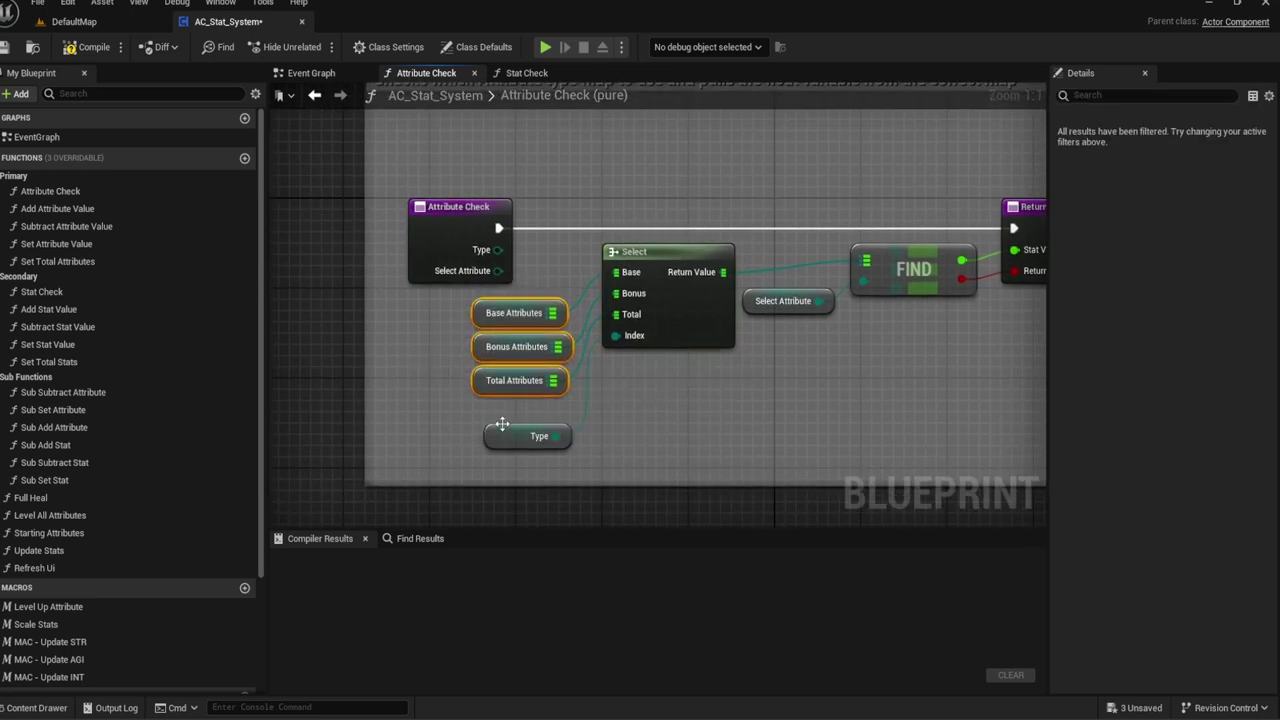
pyautogui.moveTo(505, 436); pyautogui.dragTo(494, 424)
pyautogui.moveTo(632, 411)
pyautogui.mouseDown(button='right')
pyautogui.moveTo(601, 406)
pyautogui.moveTo(585, 421)
pyautogui.mouseUp(button='right')
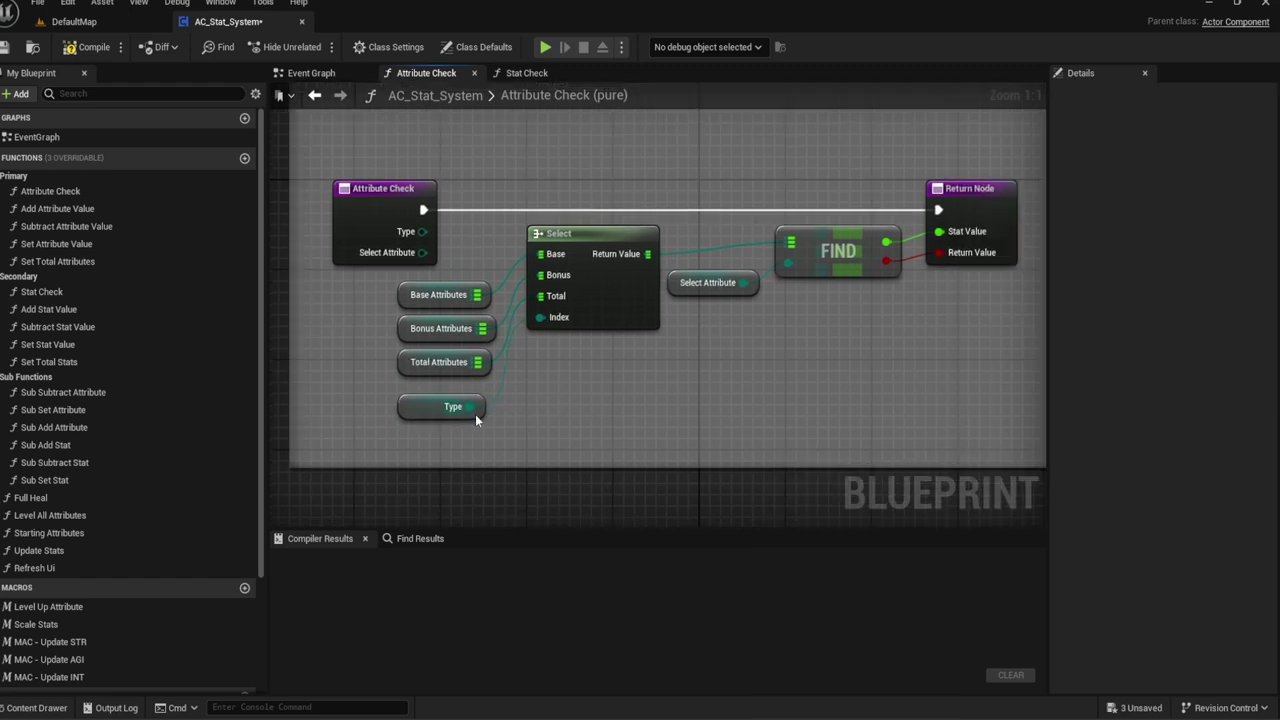
pyautogui.moveTo(561, 439); pyautogui.dragTo(404, 288)
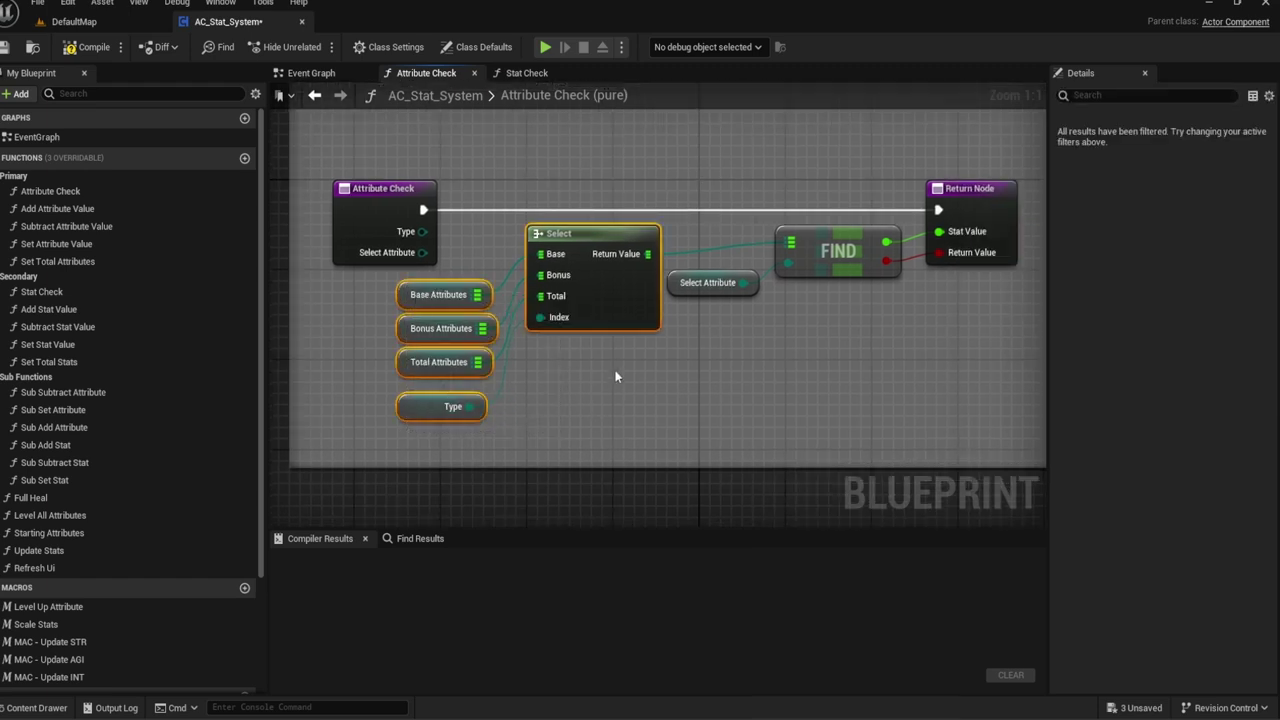
pyautogui.moveTo(738, 384); pyautogui.dragTo(702, 380, button='right')
pyautogui.scroll(-1, 702, 380)
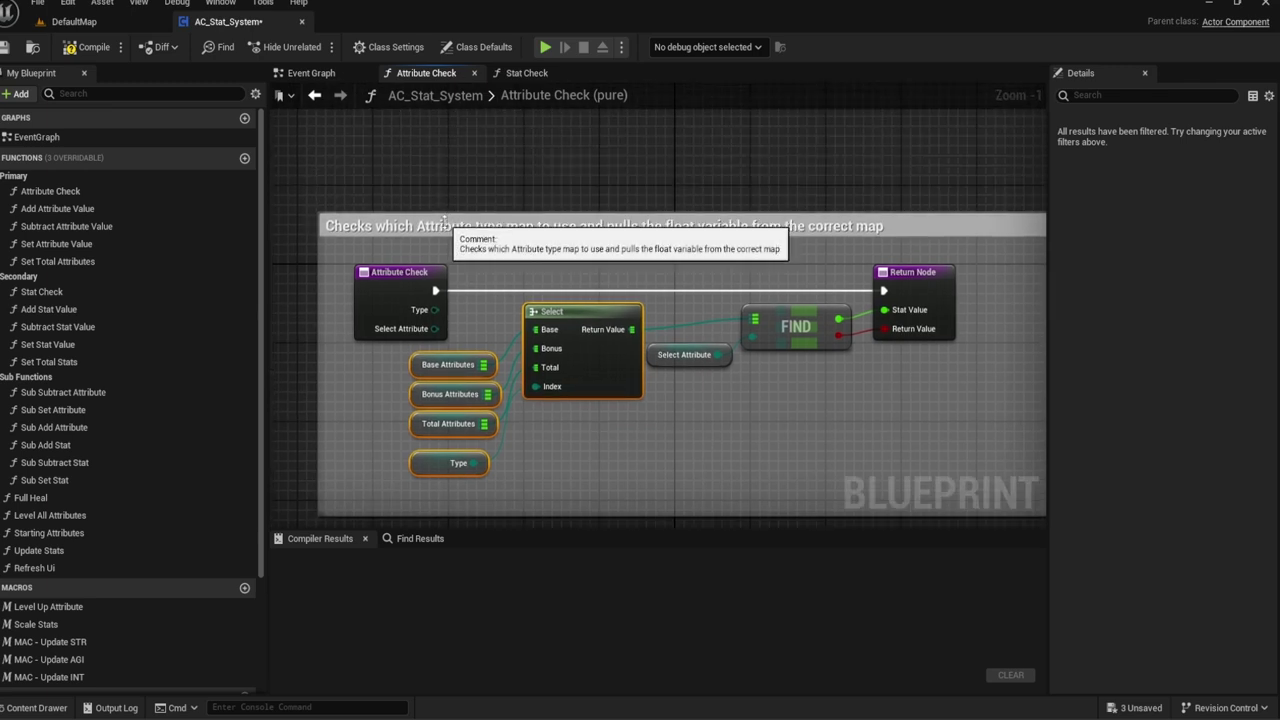
# Step: Resize the comment box's left, bottom and right edges to wrap the Attribute Check nodes
pyautogui.moveTo(341, 313); pyautogui.dragTo(388, 233, button='right')
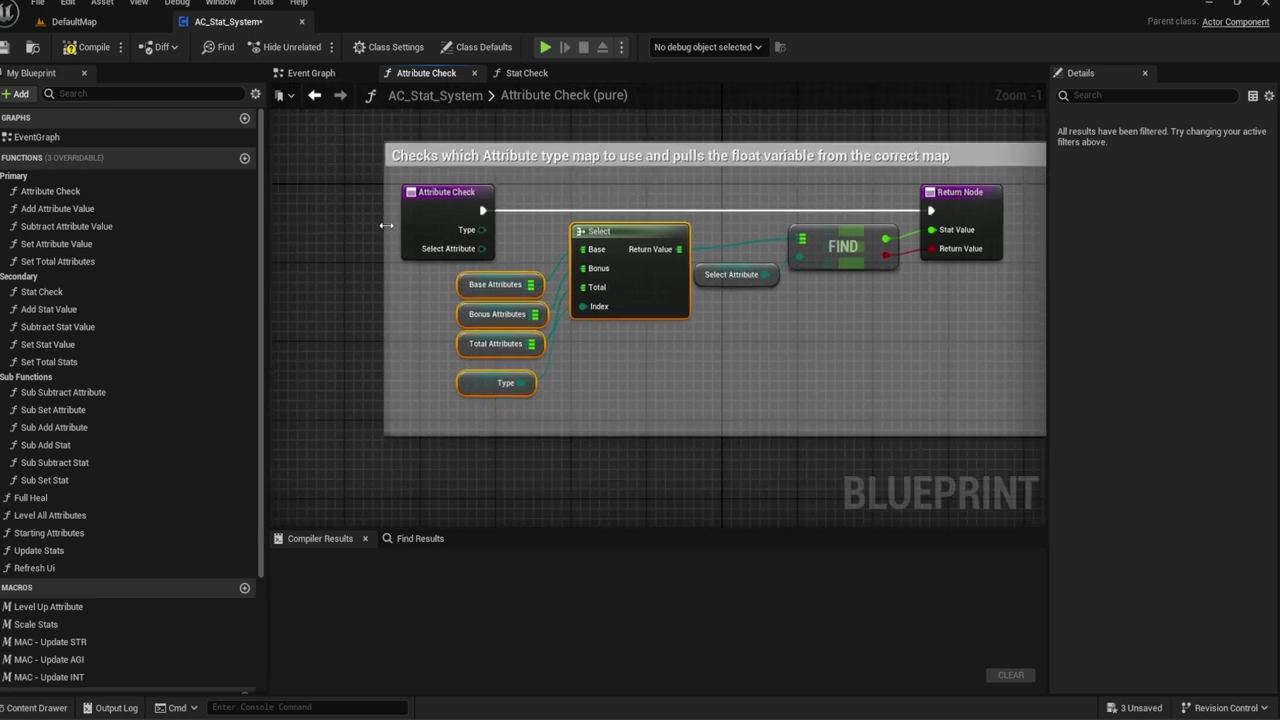
pyautogui.moveTo(365, 224); pyautogui.dragTo(394, 226)
pyautogui.moveTo(643, 416); pyautogui.dragTo(607, 306, button='right')
pyautogui.moveTo(603, 323); pyautogui.dragTo(603, 290)
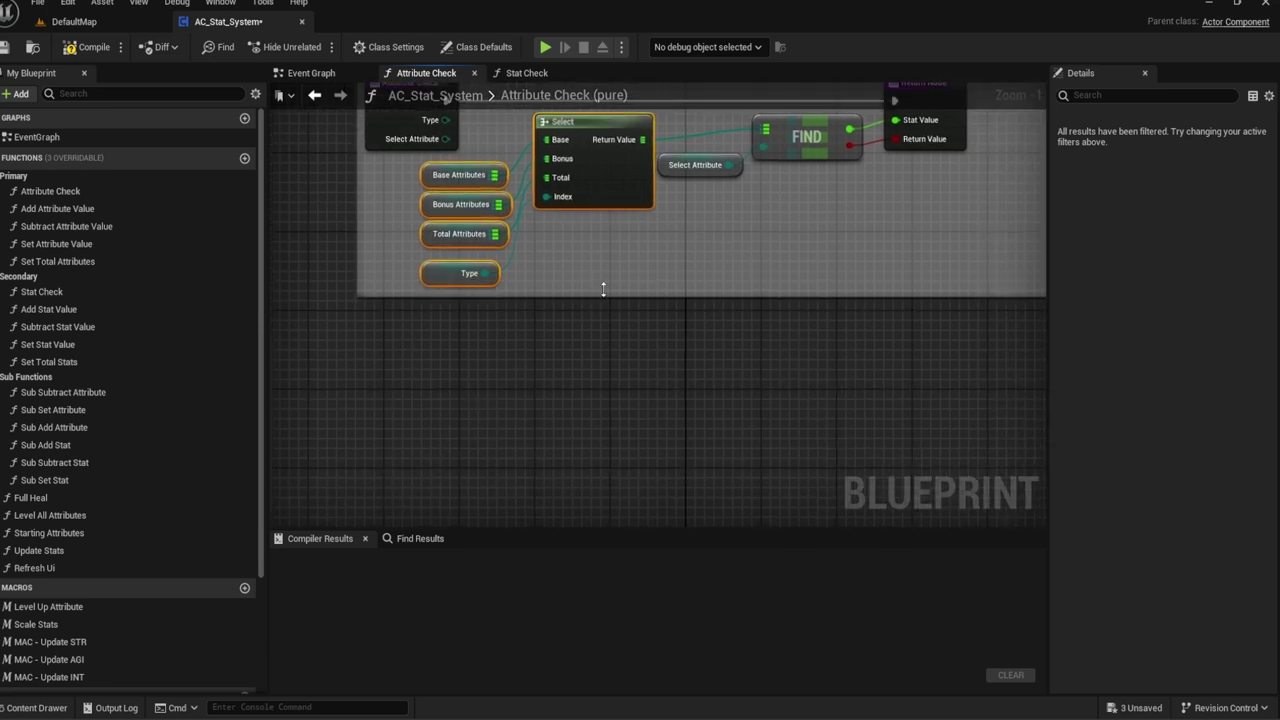
pyautogui.moveTo(603, 290); pyautogui.dragTo(409, 339, button='right')
pyautogui.moveTo(888, 251); pyautogui.dragTo(792, 242)
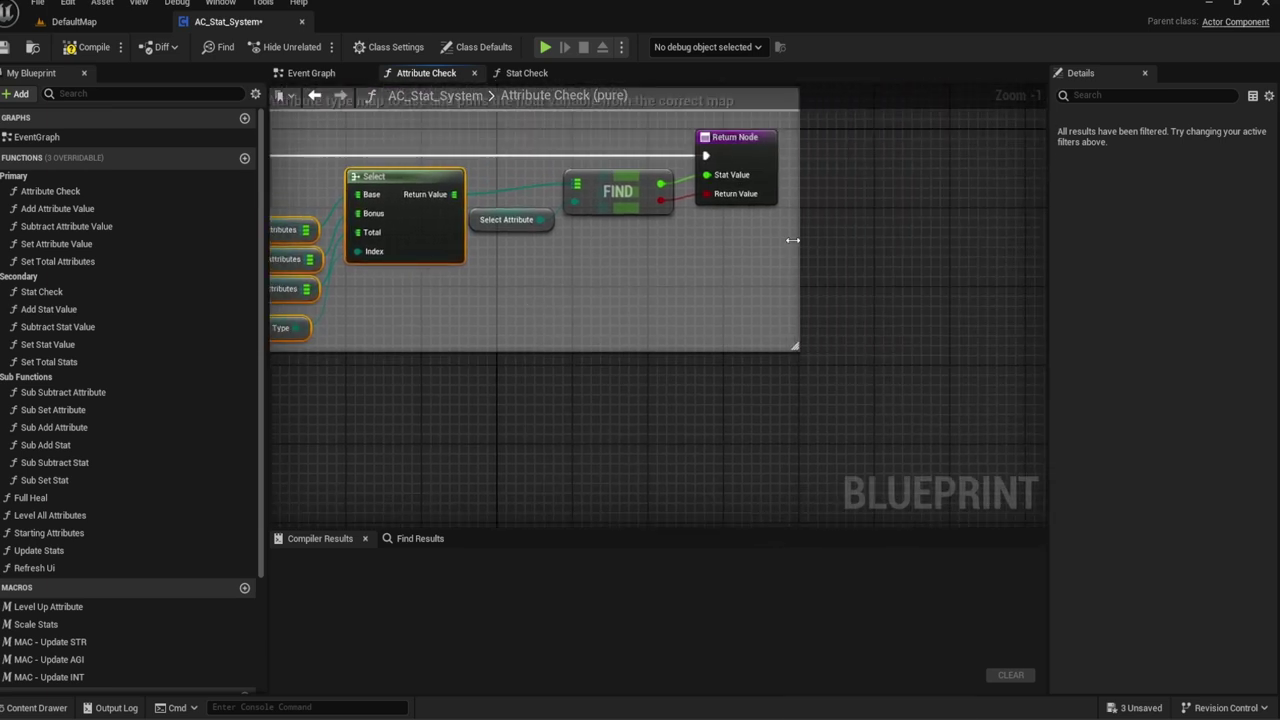
pyautogui.moveTo(305, 288); pyautogui.dragTo(540, 308, button='right')
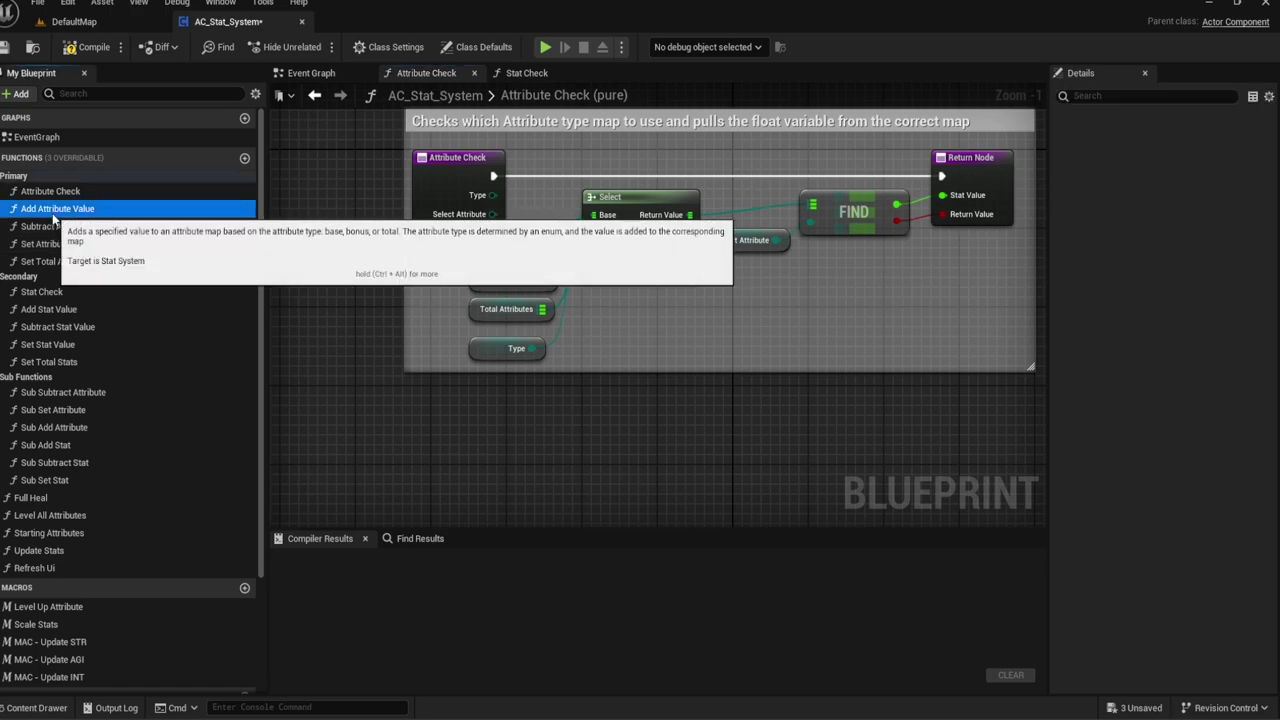
# Step: In Add Attribute Value, paste the Select group below the entry node and delete the Switch on E_Attributes_Type
pyautogui.doubleClick(57, 208)
pyautogui.scroll(2, 527, 293)
pyautogui.moveTo(529, 300); pyautogui.dragTo(534, 320, button='right')
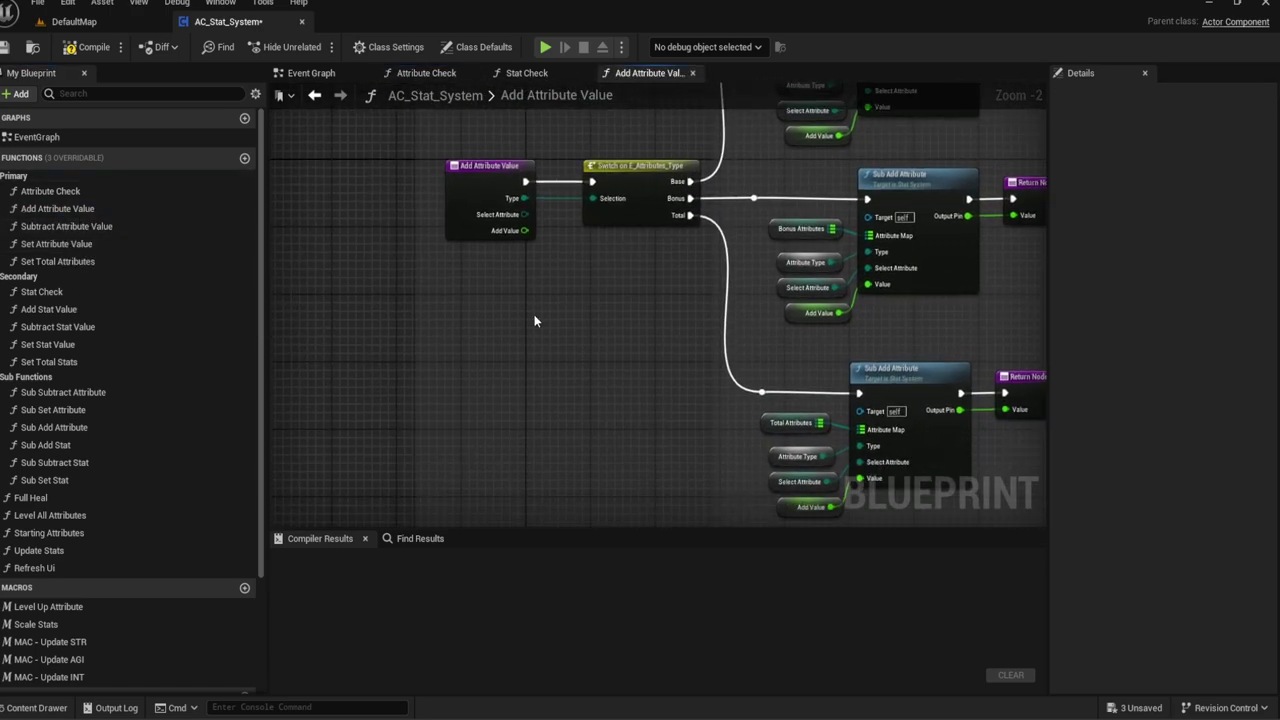
pyautogui.hotkey('ctrl', 'v')
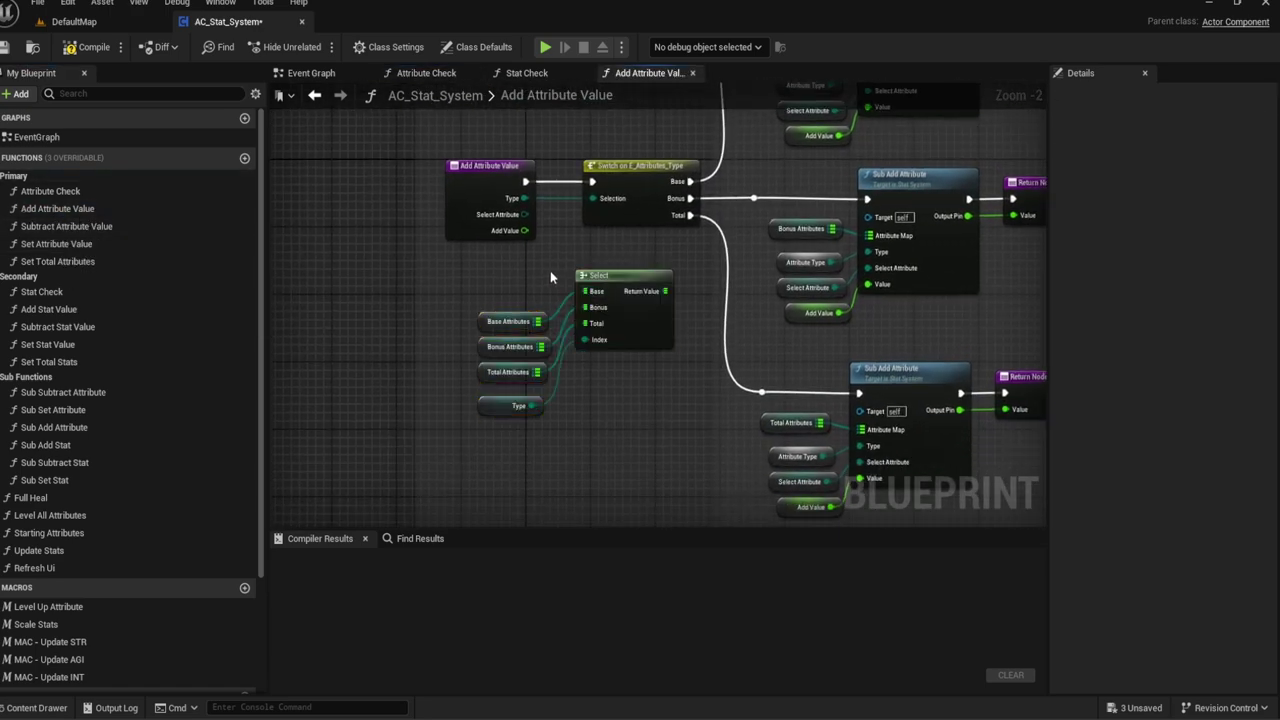
pyautogui.moveTo(550, 270); pyautogui.dragTo(516, 290, button='right')
pyautogui.click(578, 230)
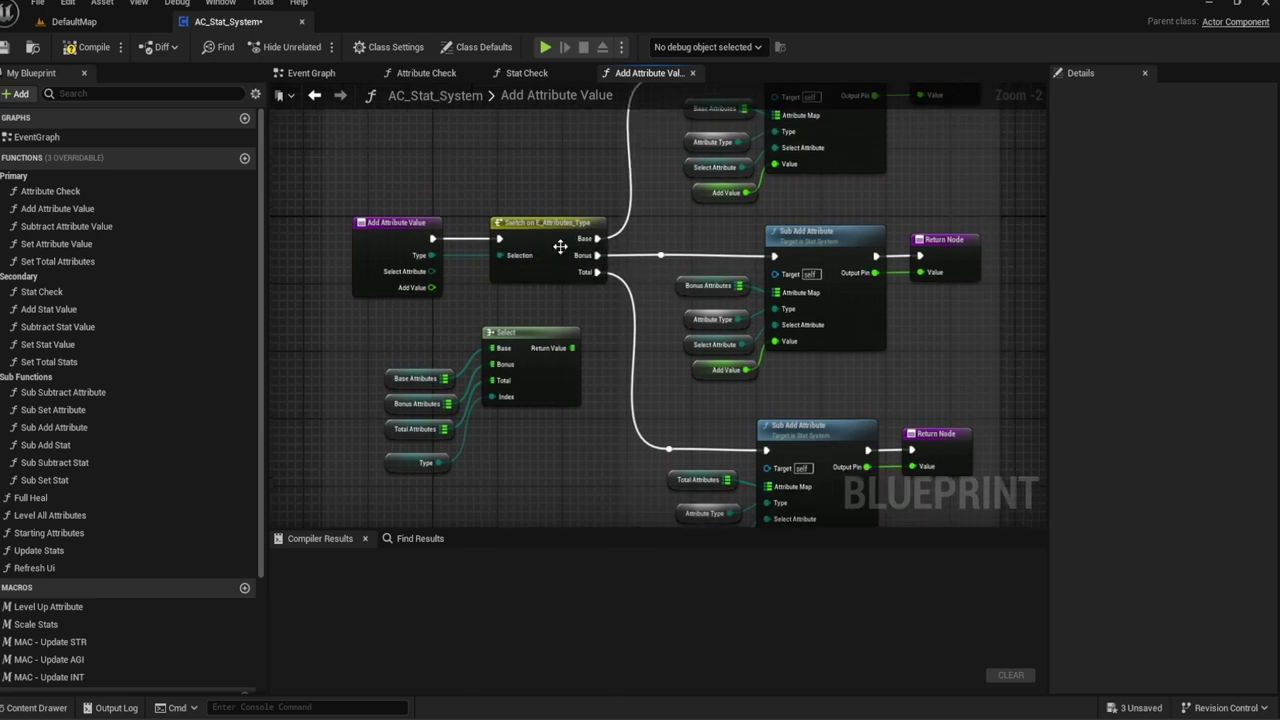
pyautogui.moveTo(612, 296)
pyautogui.mouseDown(button='right')
pyautogui.moveTo(612, 271)
pyautogui.moveTo(566, 259)
pyautogui.mouseUp(button='right')
pyautogui.press('Delete')
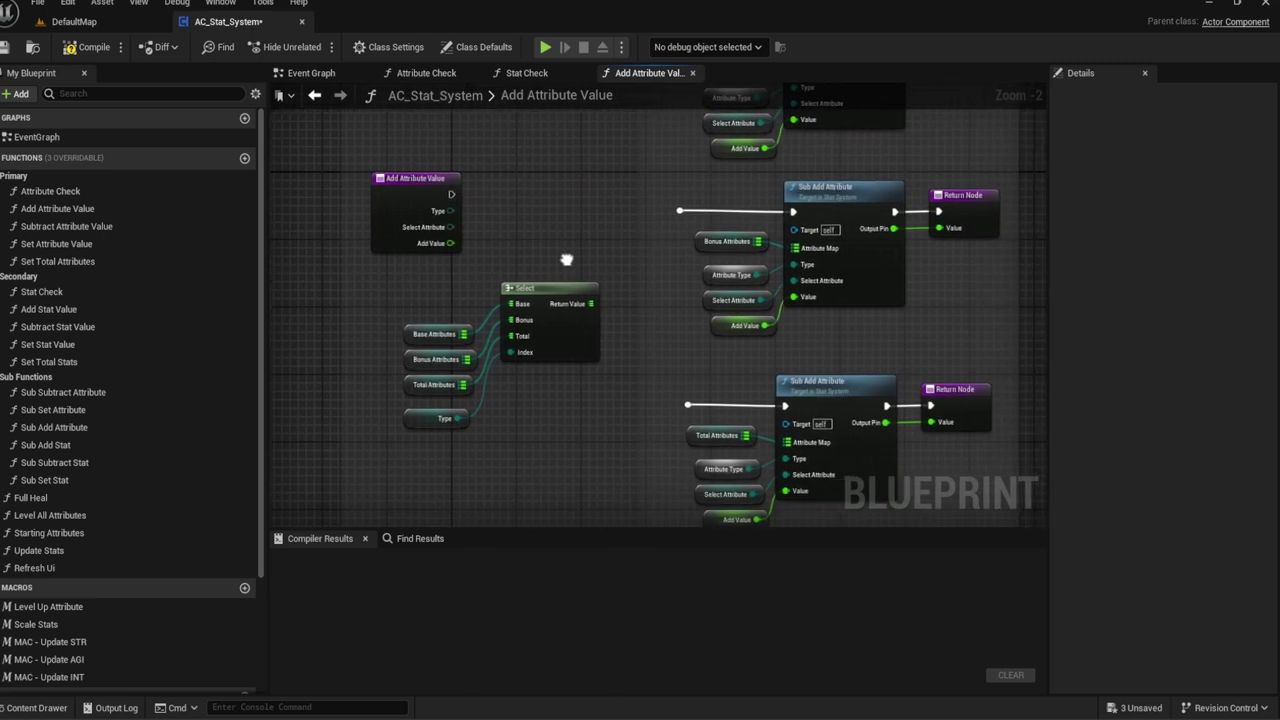
# Step: Replace the bonus call's Attribute Type getter with a Type getter on its Type pin
pyautogui.scroll(1, 676, 284)
pyautogui.scroll(1, 674, 278)
pyautogui.click(735, 271)
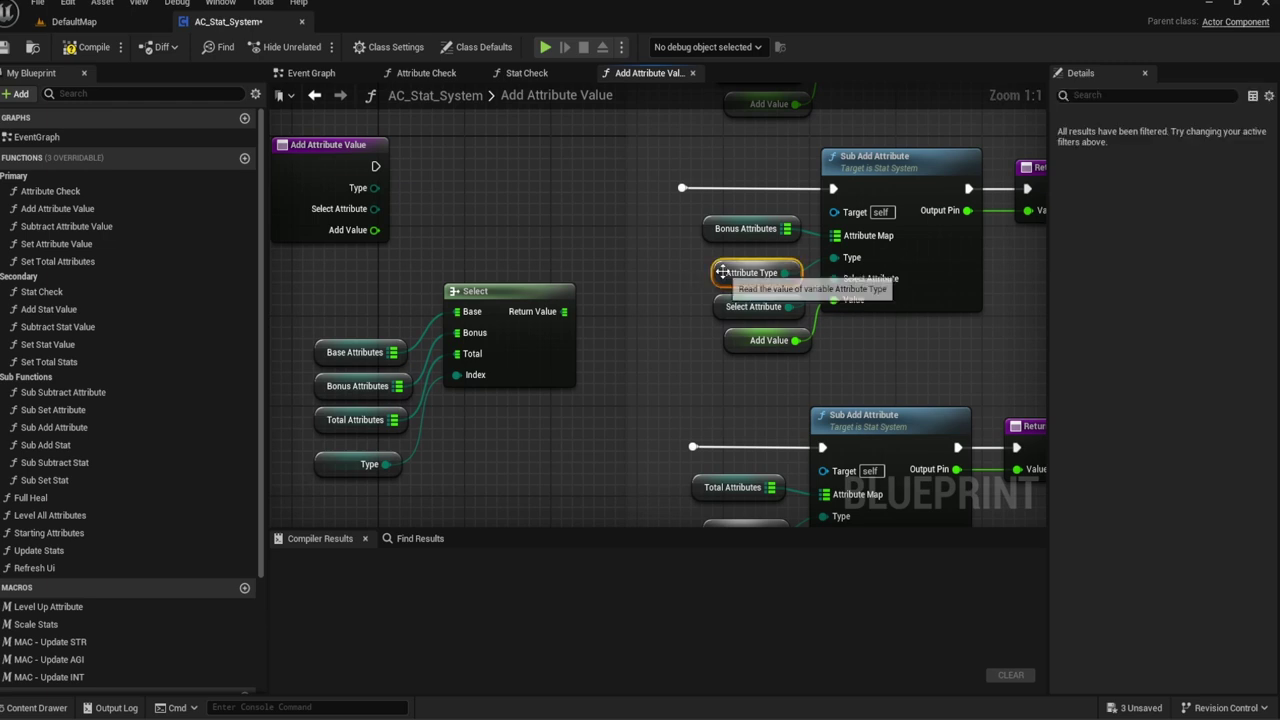
pyautogui.press('Delete')
pyautogui.moveTo(833, 270); pyautogui.dragTo(740, 287)
pyautogui.write('Typ')
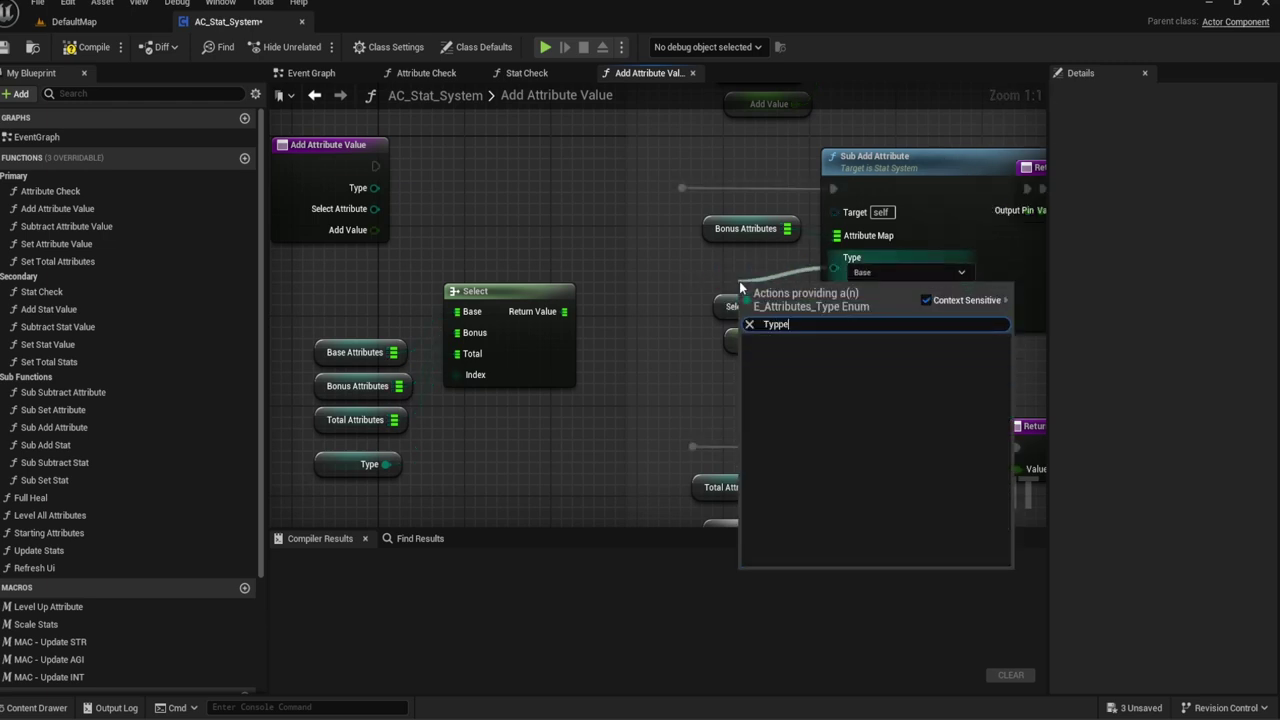
pyautogui.press('Down')
pyautogui.press('Down')
pyautogui.press('Return')
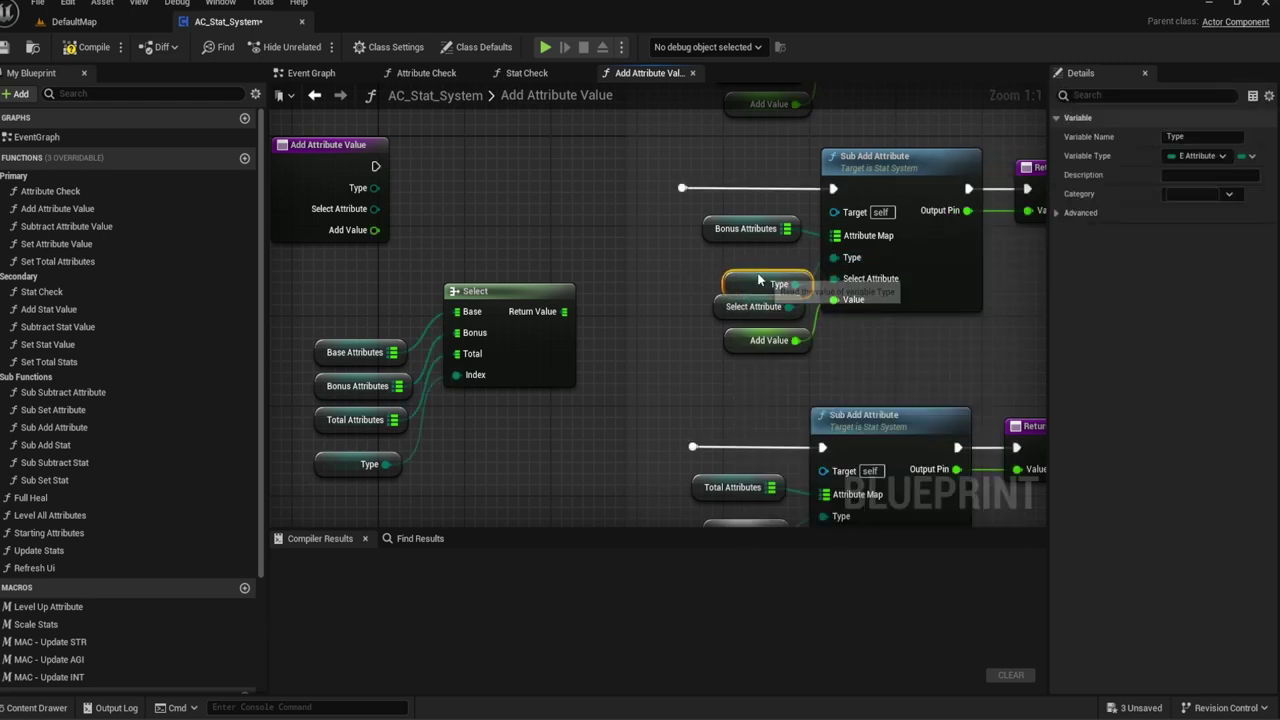
# Step: Delete the execution reroute point and the upper Sub Add Attribute group
pyautogui.moveTo(745, 261); pyautogui.dragTo(637, 357, button='right')
pyautogui.click(576, 285)
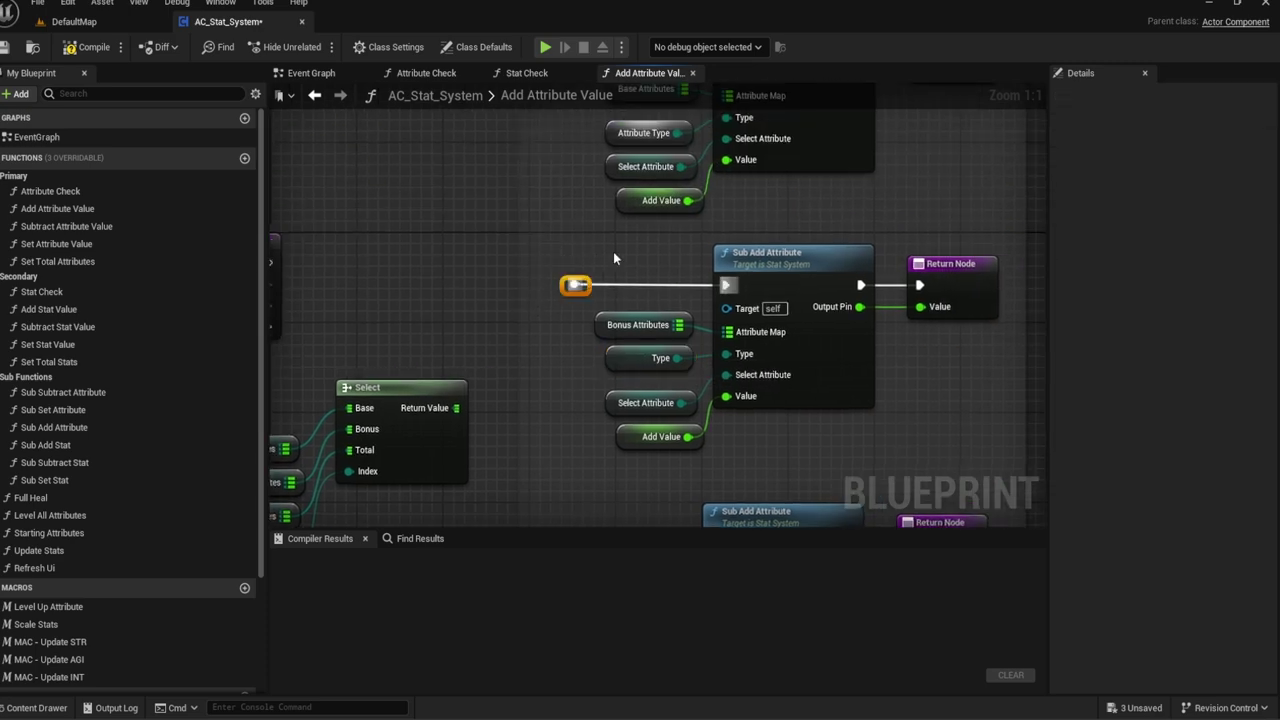
pyautogui.press('Delete')
pyautogui.moveTo(571, 245); pyautogui.dragTo(555, 199, button='right')
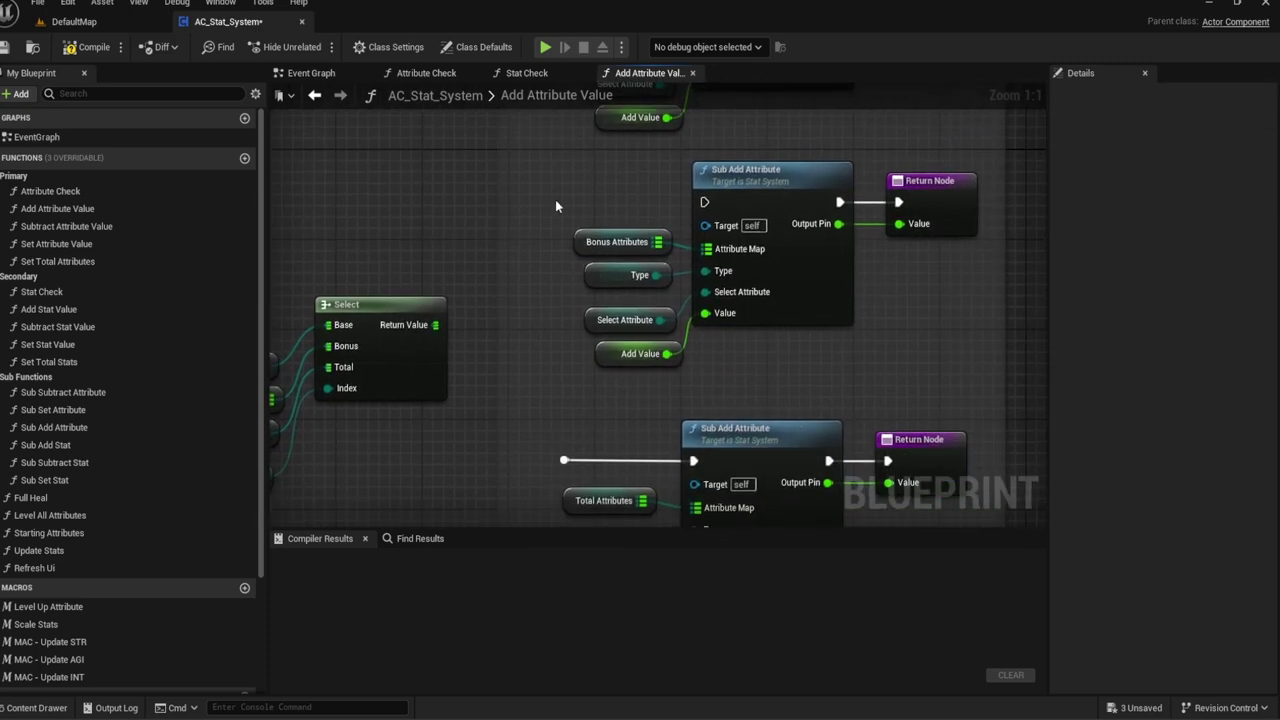
pyautogui.moveTo(528, 285); pyautogui.dragTo(835, 438)
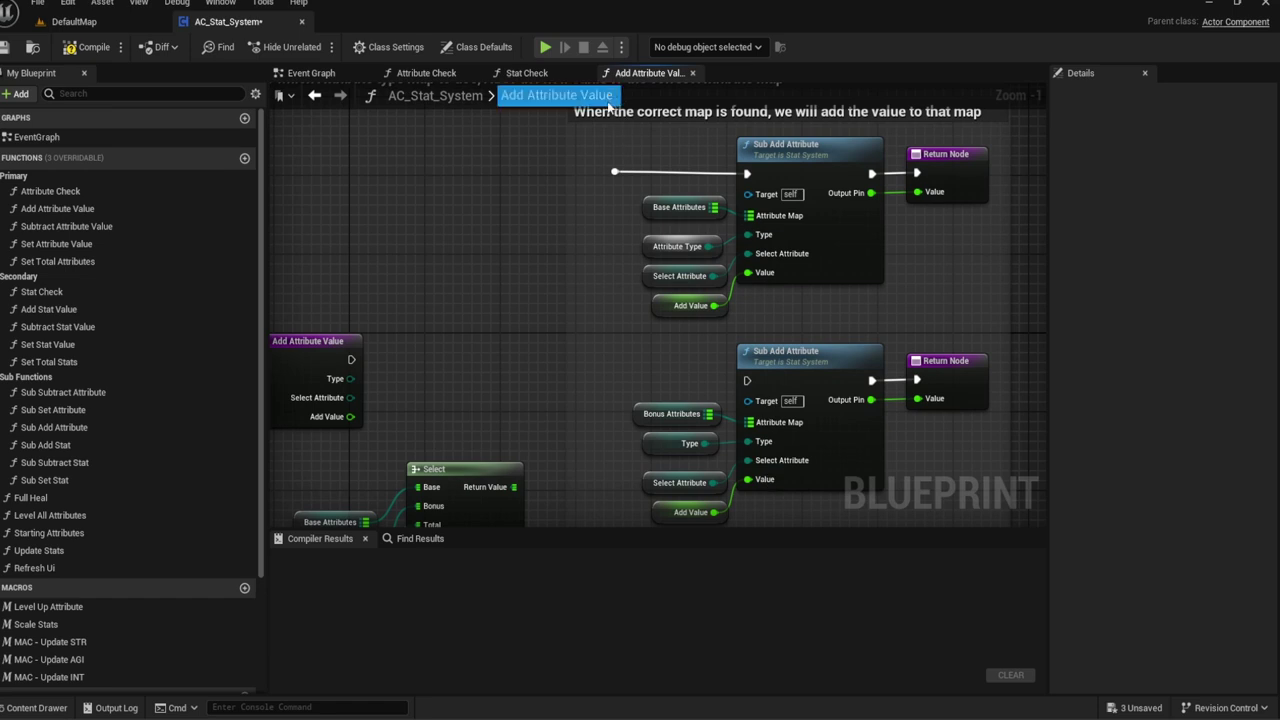
pyautogui.moveTo(628, 165); pyautogui.dragTo(841, 297)
pyautogui.press('Delete')
# Step: Remove the leftover Add Value getter and connect the entry node's execution to the remaining Sub Add Attribute
pyautogui.moveTo(805, 293); pyautogui.dragTo(786, 148, button='right')
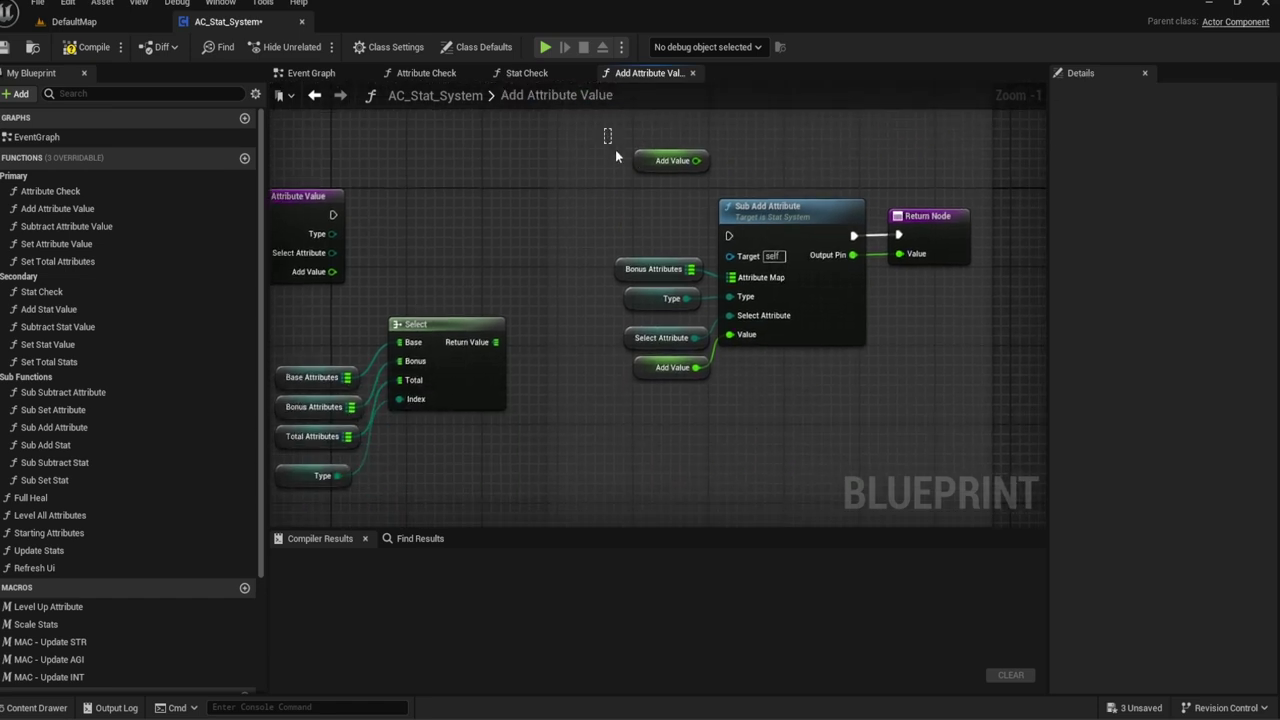
pyautogui.moveTo(607, 135); pyautogui.dragTo(645, 170)
pyautogui.moveTo(645, 170); pyautogui.dragTo(639, 142, button='right')
pyautogui.press('Delete')
pyautogui.moveTo(605, 182); pyautogui.dragTo(643, 177, button='right')
pyautogui.moveTo(632, 163); pyautogui.dragTo(918, 378)
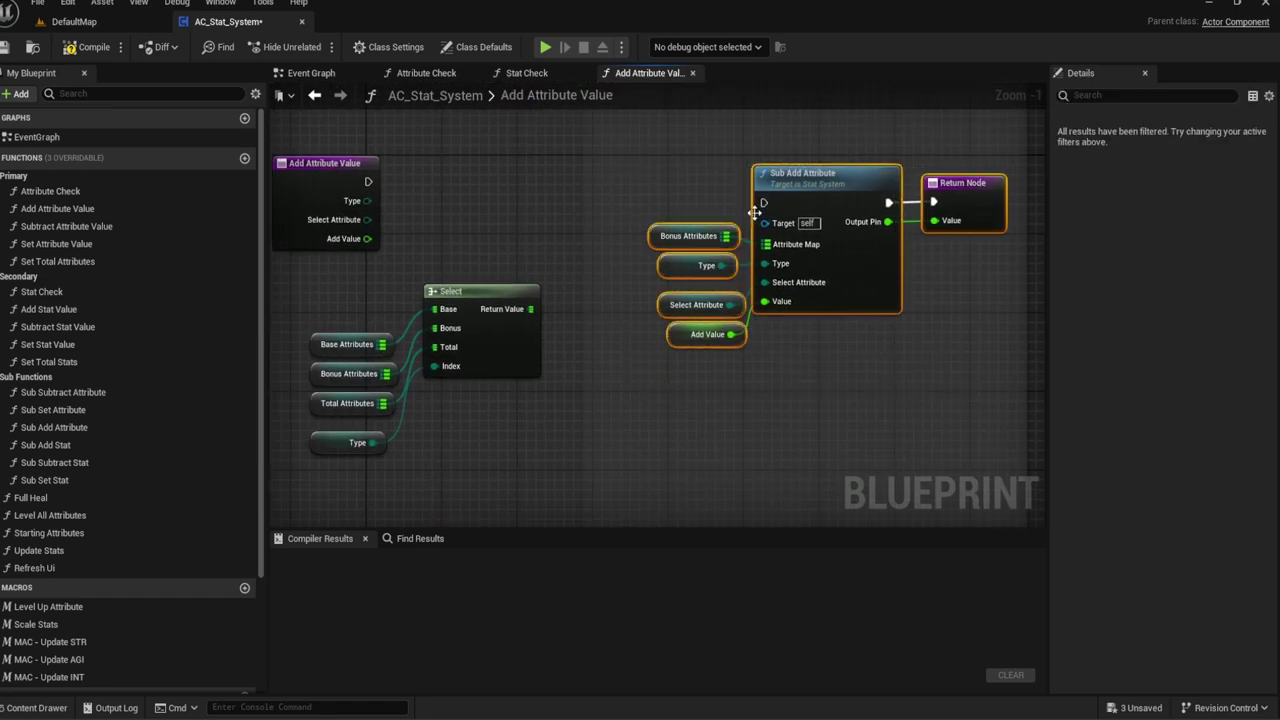
pyautogui.moveTo(755, 212); pyautogui.dragTo(670, 202)
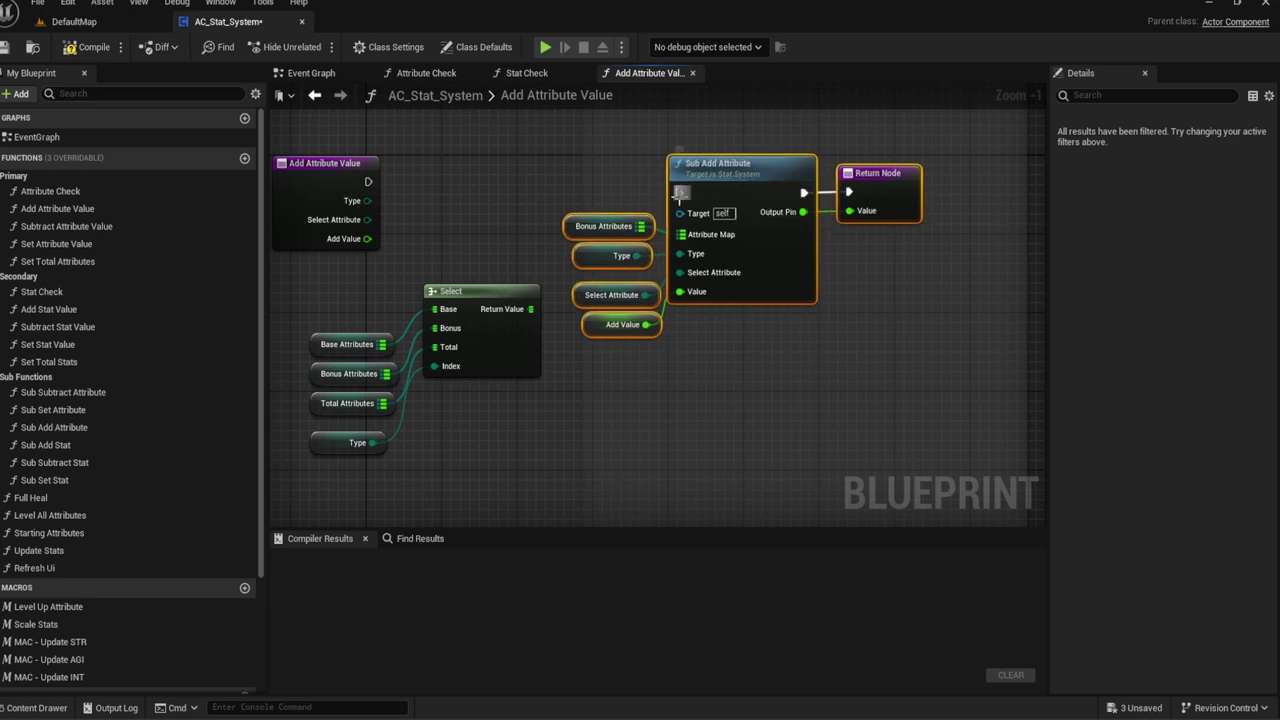
pyautogui.moveTo(394, 194); pyautogui.dragTo(368, 182)
# Step: Delete the Bonus Attributes getter from Sub Add Attribute and reposition its cluster
pyautogui.moveTo(420, 205); pyautogui.dragTo(462, 189, button='right')
pyautogui.click(617, 205)
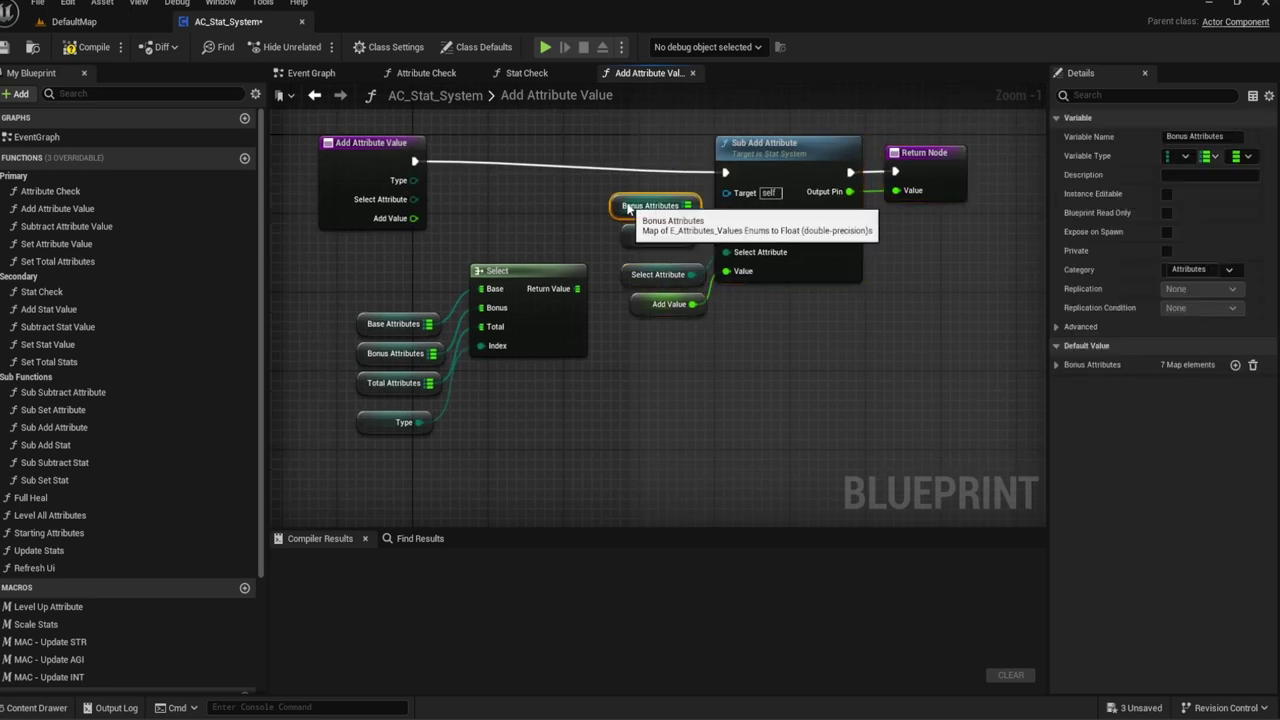
pyautogui.press('Delete')
pyautogui.moveTo(604, 205); pyautogui.dragTo(537, 200, button='right')
pyautogui.moveTo(848, 325); pyautogui.dragTo(560, 175)
pyautogui.moveTo(757, 158); pyautogui.dragTo(813, 148)
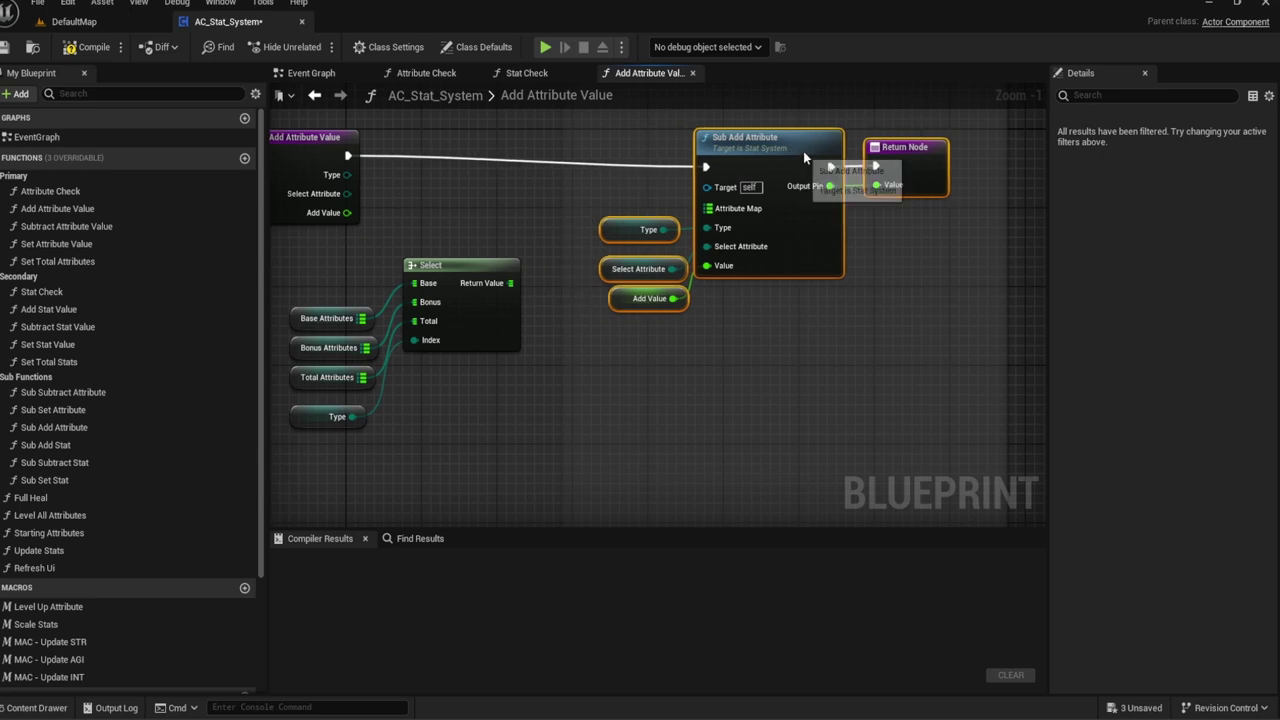
pyautogui.moveTo(550, 177); pyautogui.dragTo(630, 191, button='right')
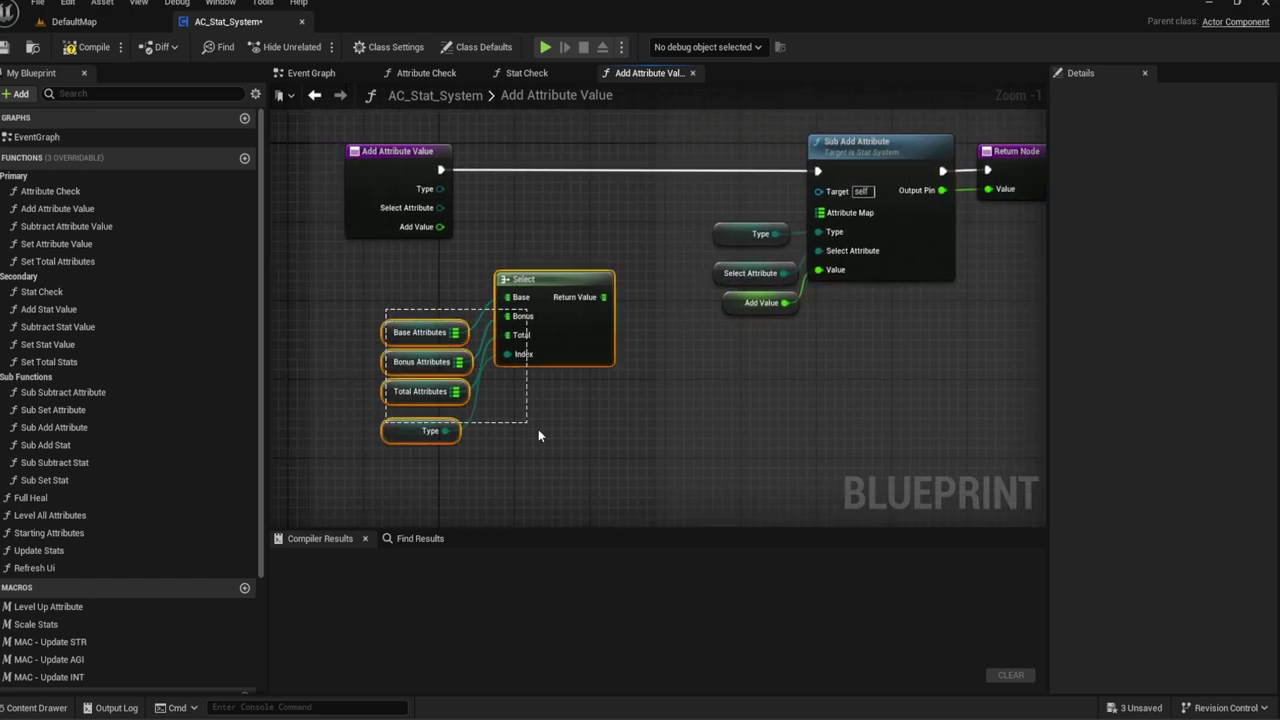
# Step: Move the Select group beside Sub Add Attribute and wire its Return Value into Attribute Map
pyautogui.moveTo(380, 314); pyautogui.dragTo(538, 429)
pyautogui.moveTo(546, 276)
pyautogui.mouseDown()
pyautogui.moveTo(633, 189)
pyautogui.moveTo(820, 213)
pyautogui.mouseUp()
pyautogui.moveTo(757, 165); pyautogui.dragTo(673, 178, button='right')
pyautogui.click(680, 166)
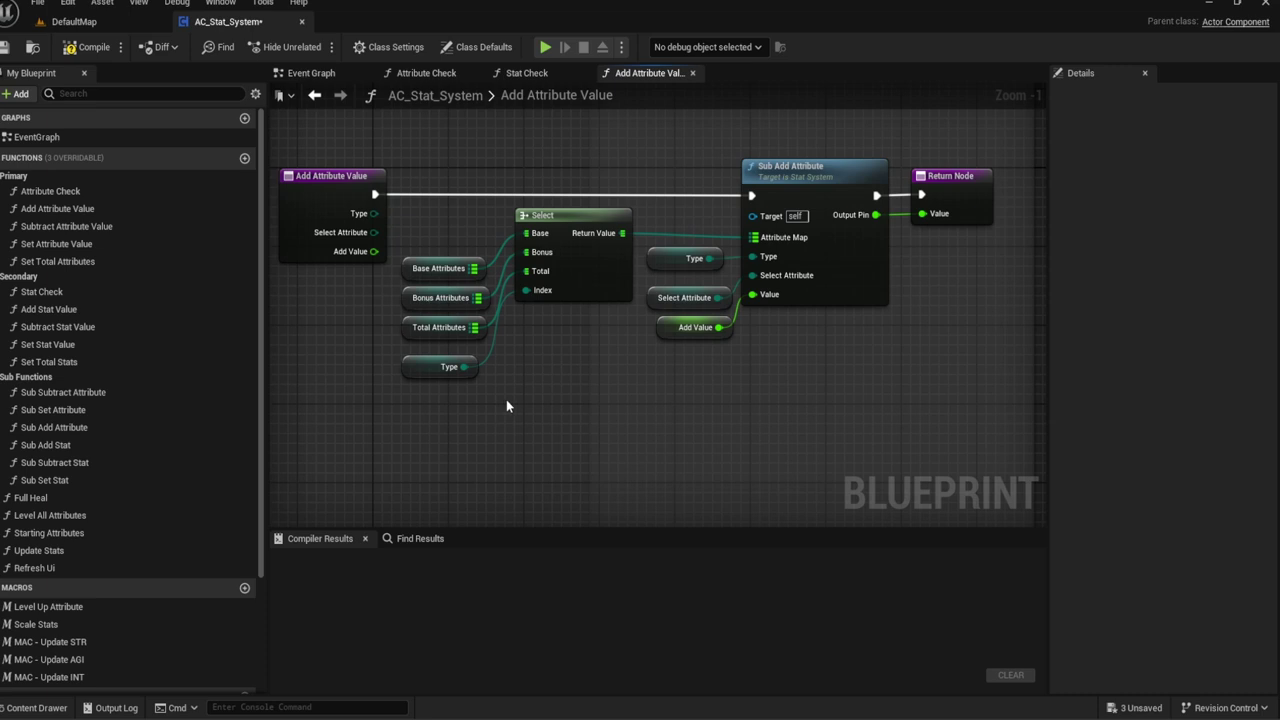
pyautogui.moveTo(508, 403); pyautogui.dragTo(472, 412, button='right')
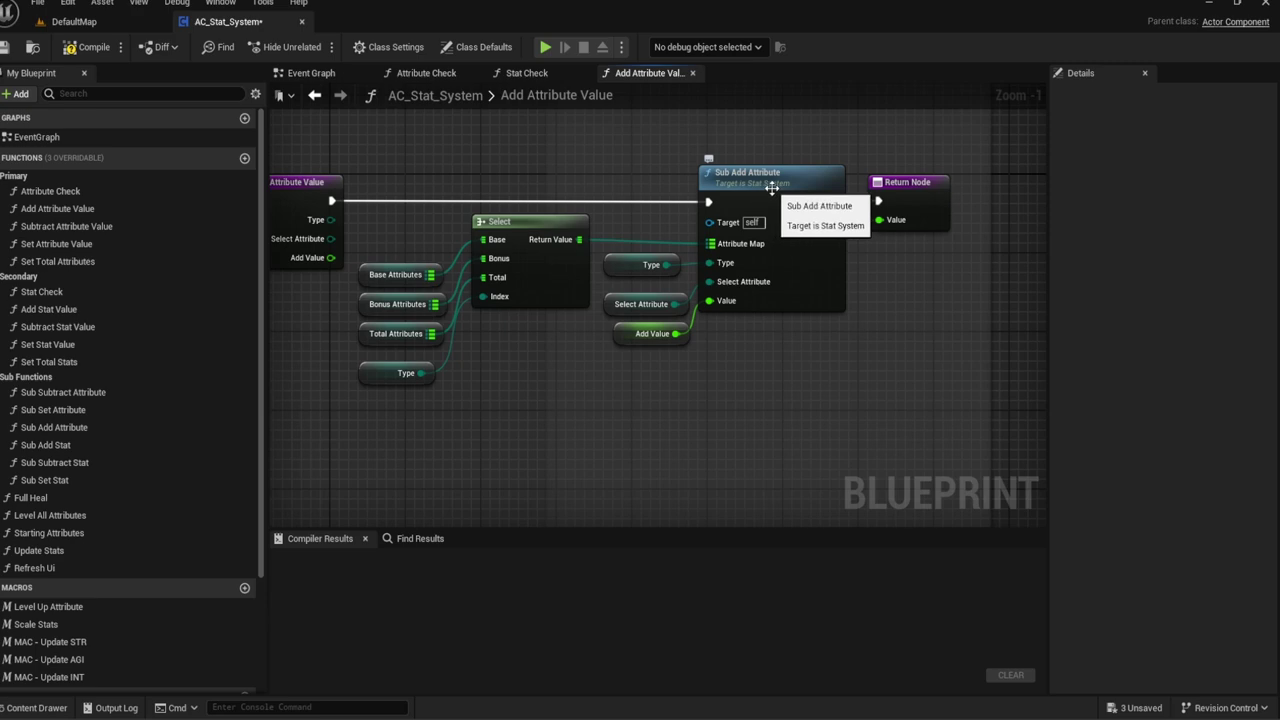
# Step: Open the Sub Add Attribute function and copy all of its nodes
pyautogui.doubleClick(771, 188)
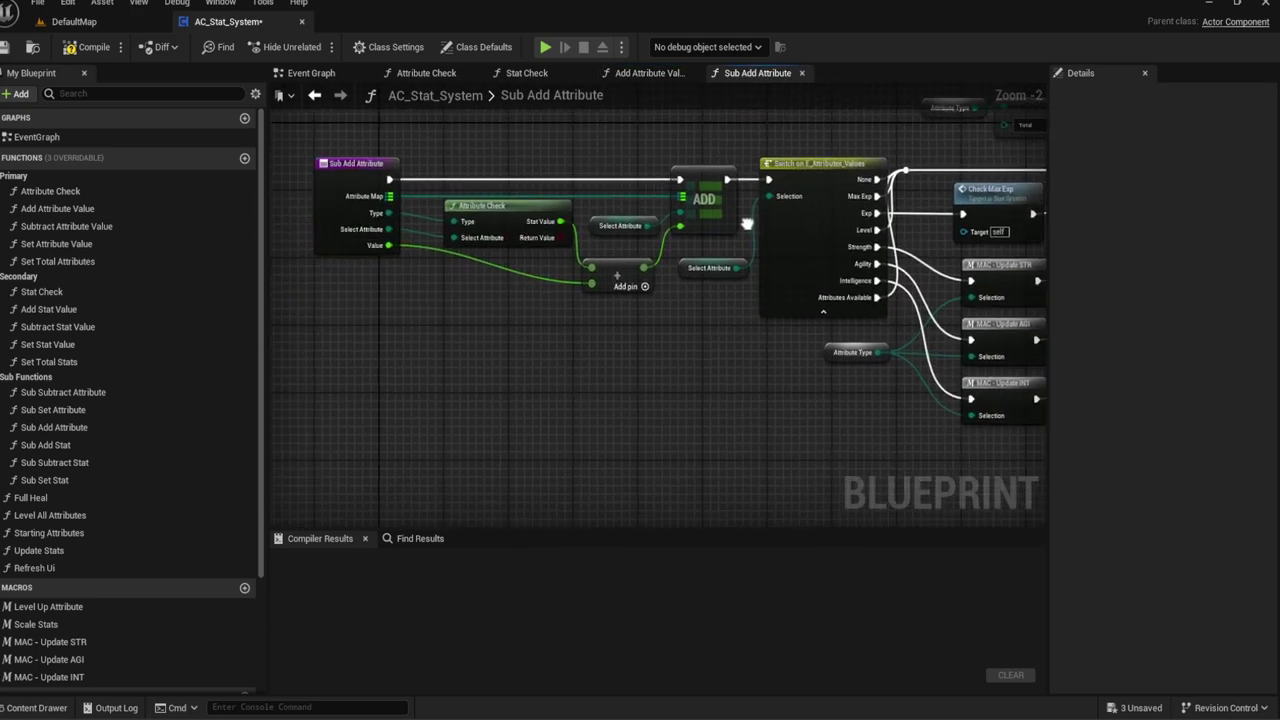
pyautogui.scroll(-1, 744, 222)
pyautogui.scroll(-1, 525, 237)
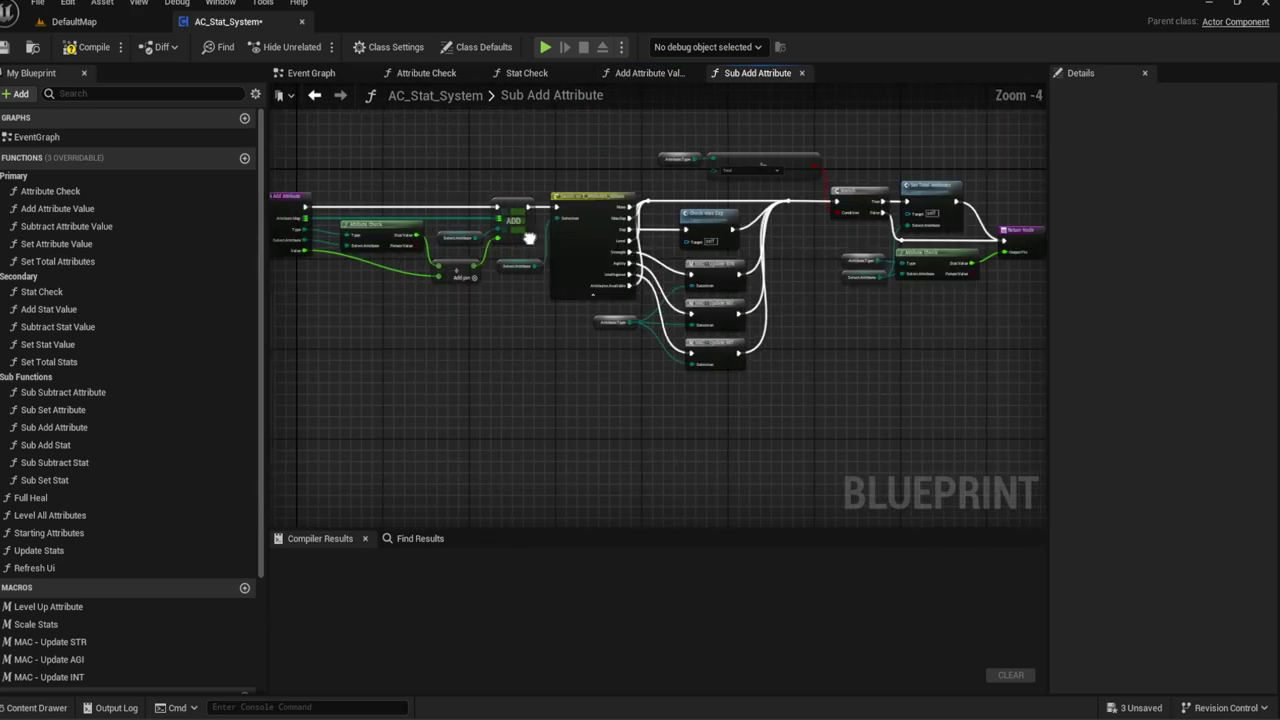
pyautogui.moveTo(970, 386); pyautogui.dragTo(372, 140)
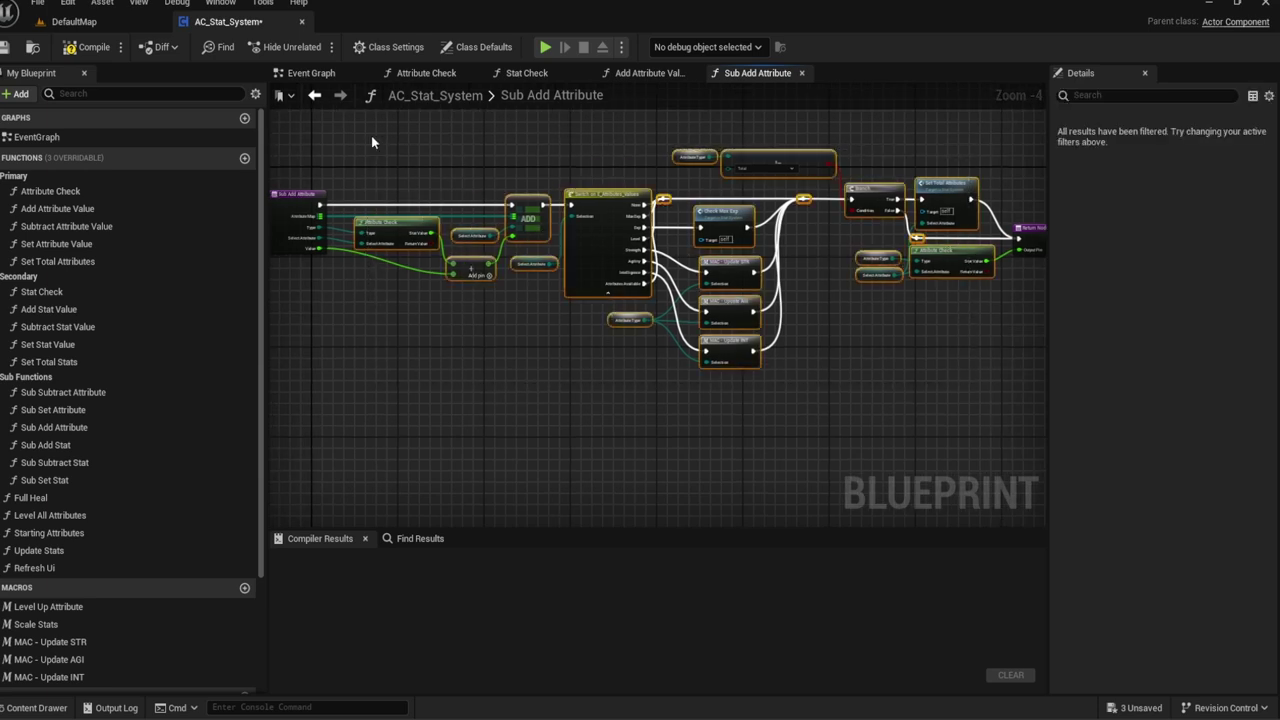
# Step: In Add Attribute Value, delete the Return Node and the Sub Add Attribute call
pyautogui.click(624, 82)
pyautogui.scroll(-2, 689, 183)
pyautogui.scroll(-2, 689, 183)
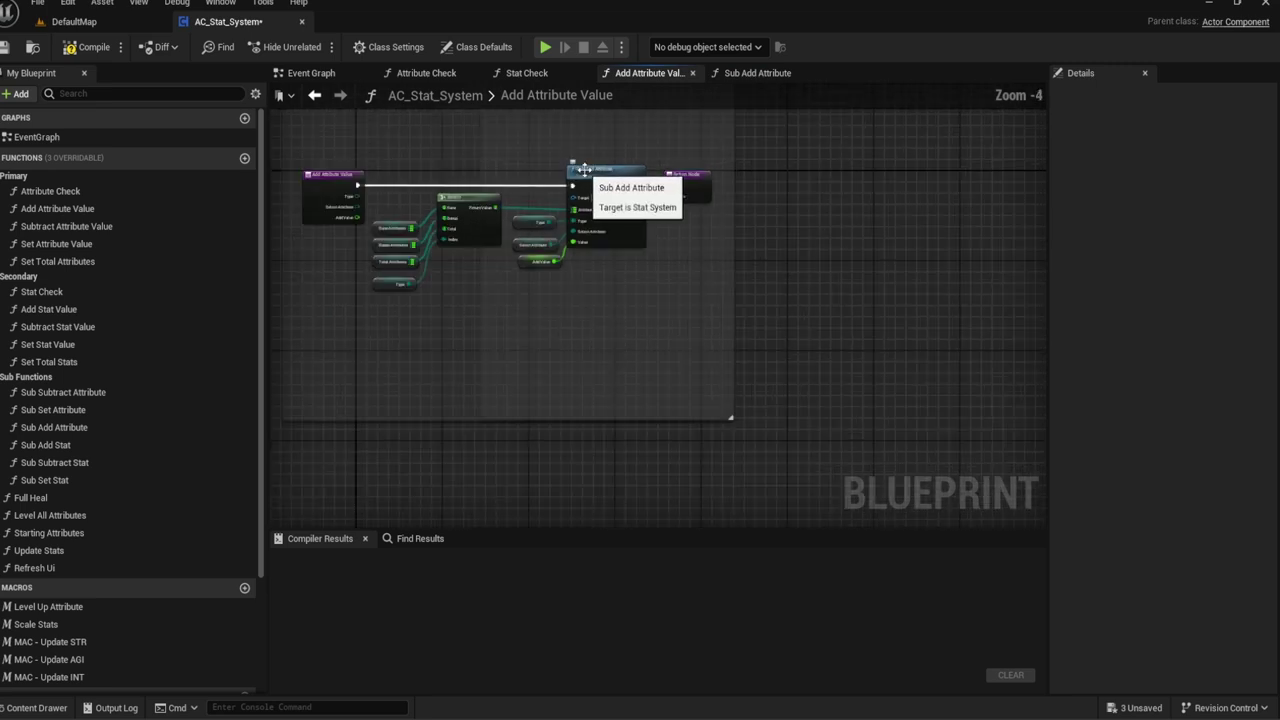
pyautogui.click(689, 183)
pyautogui.press('Delete')
pyautogui.moveTo(683, 251); pyautogui.dragTo(650, 295, button='right')
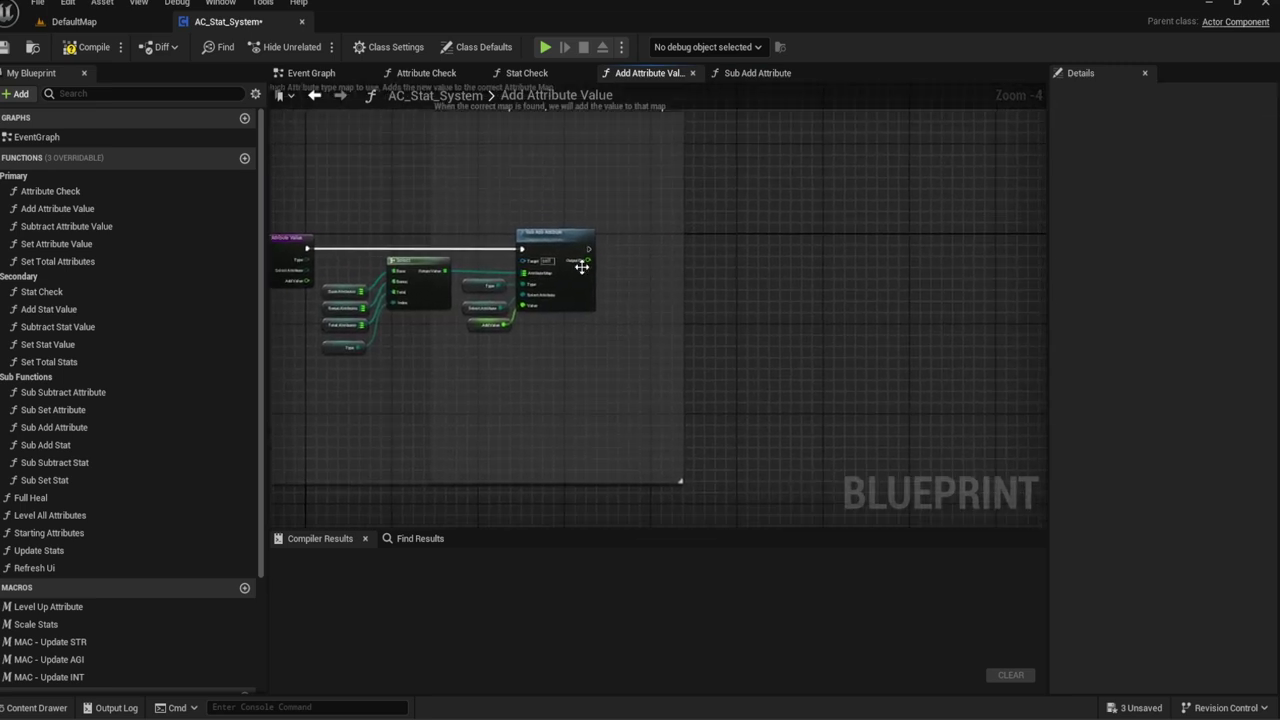
pyautogui.click(581, 267)
pyautogui.press('Delete')
# Step: Remove the Type, Select Attribute and Add Value getters and paste the copied Sub Add Attribute nodes
pyautogui.scroll(2, 716, 304)
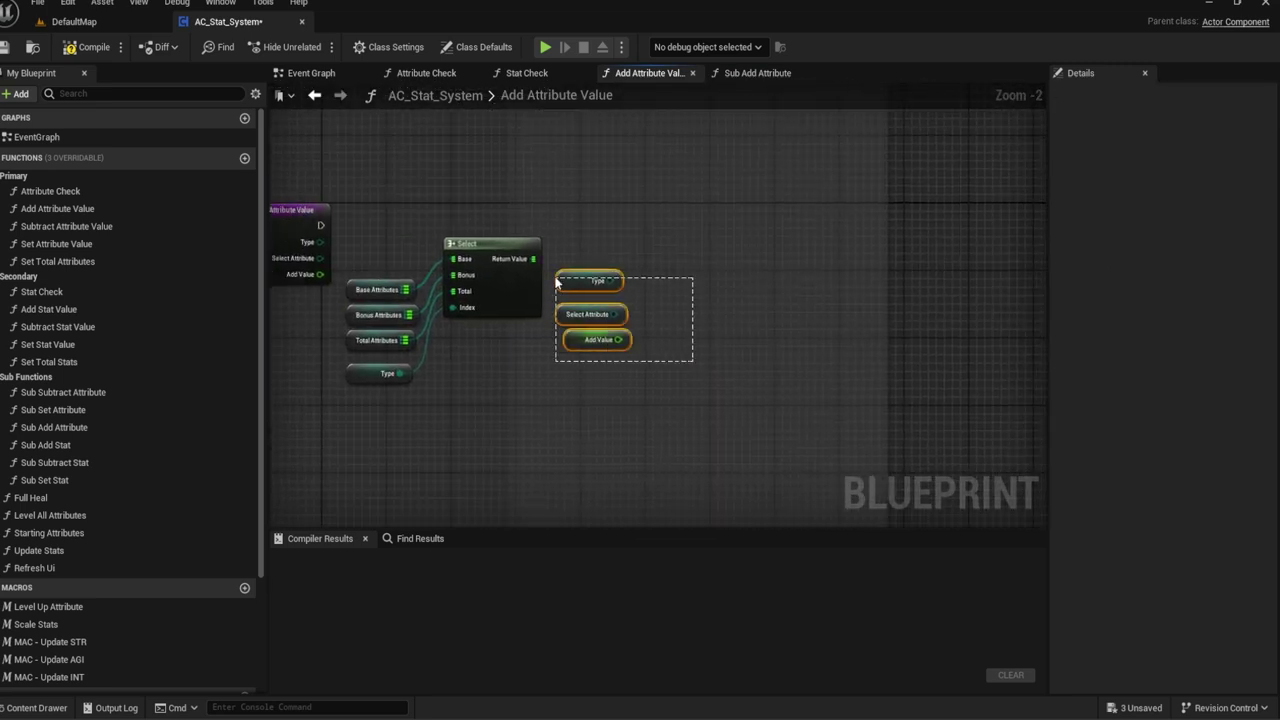
pyautogui.press('Delete')
pyautogui.hotkey('ctrl', 'v')
pyautogui.scroll(-4, 683, 265)
# Step: Move the pasted nodes right of Select, place Attribute Check below, and connect Type to its Type input
pyautogui.scroll(3, 681, 258)
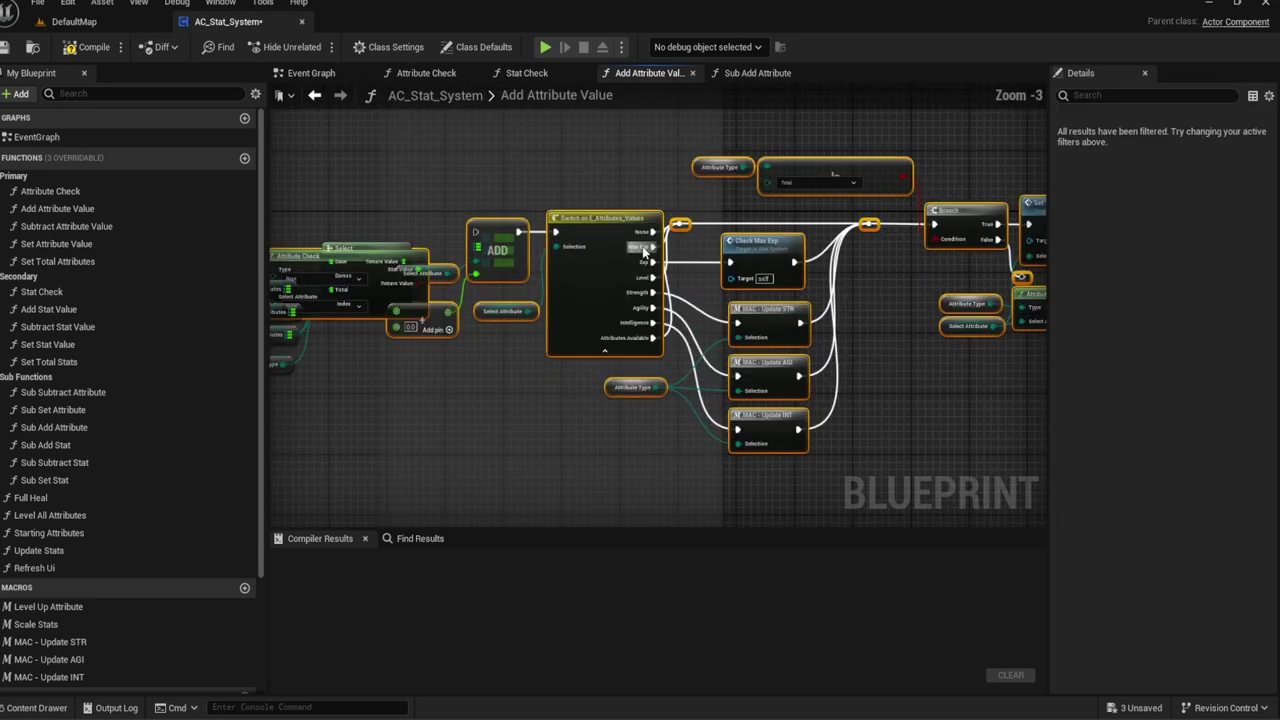
pyautogui.moveTo(423, 320); pyautogui.dragTo(626, 320)
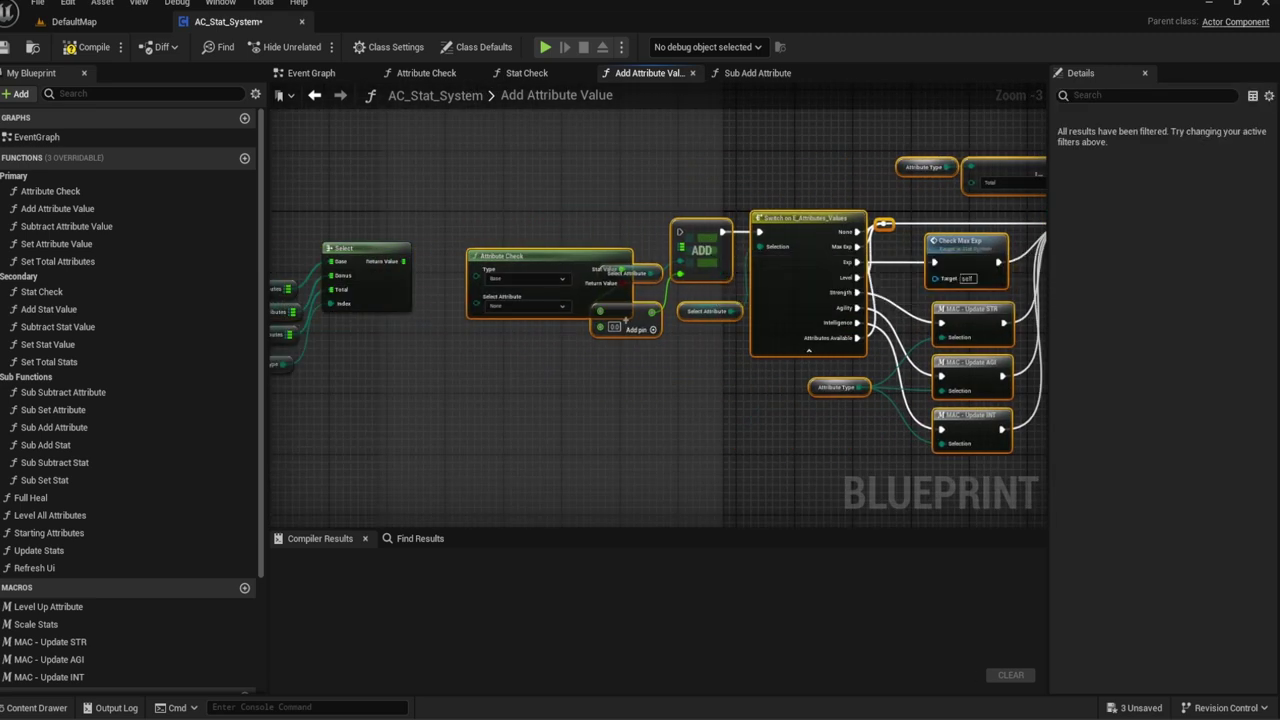
pyautogui.click(505, 364)
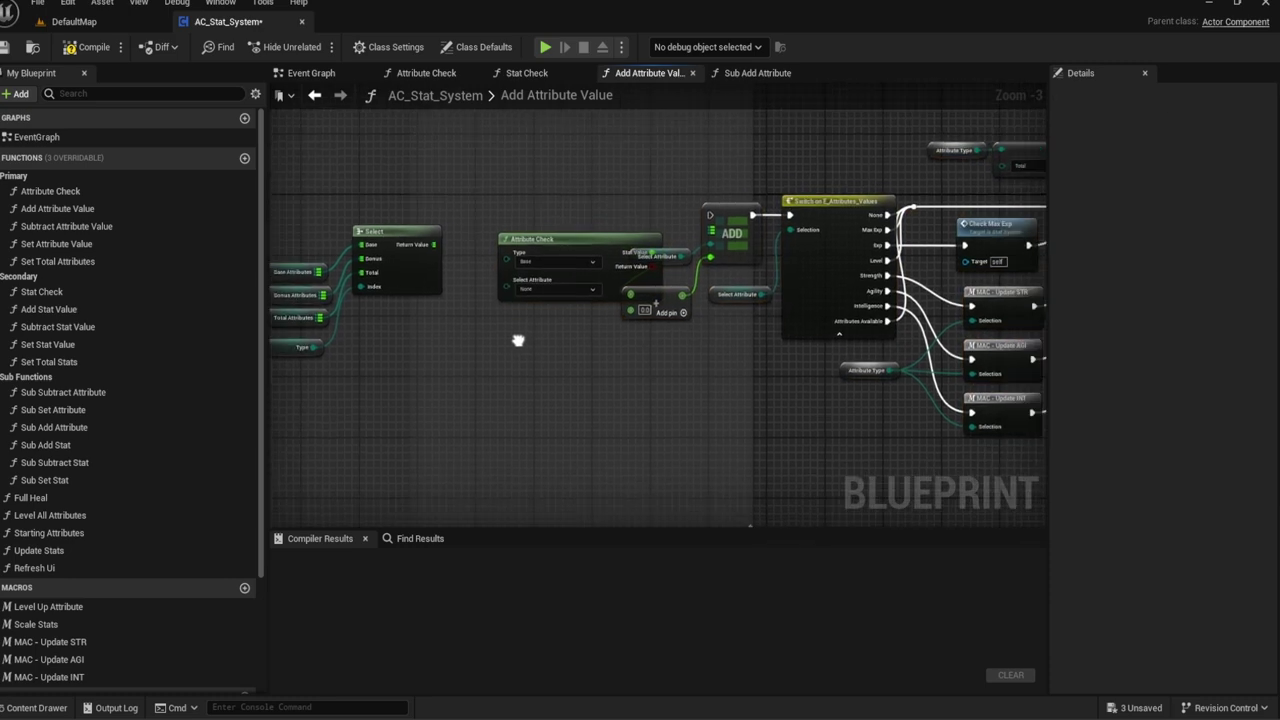
pyautogui.scroll(2, 609, 340)
pyautogui.moveTo(660, 236); pyautogui.dragTo(517, 413)
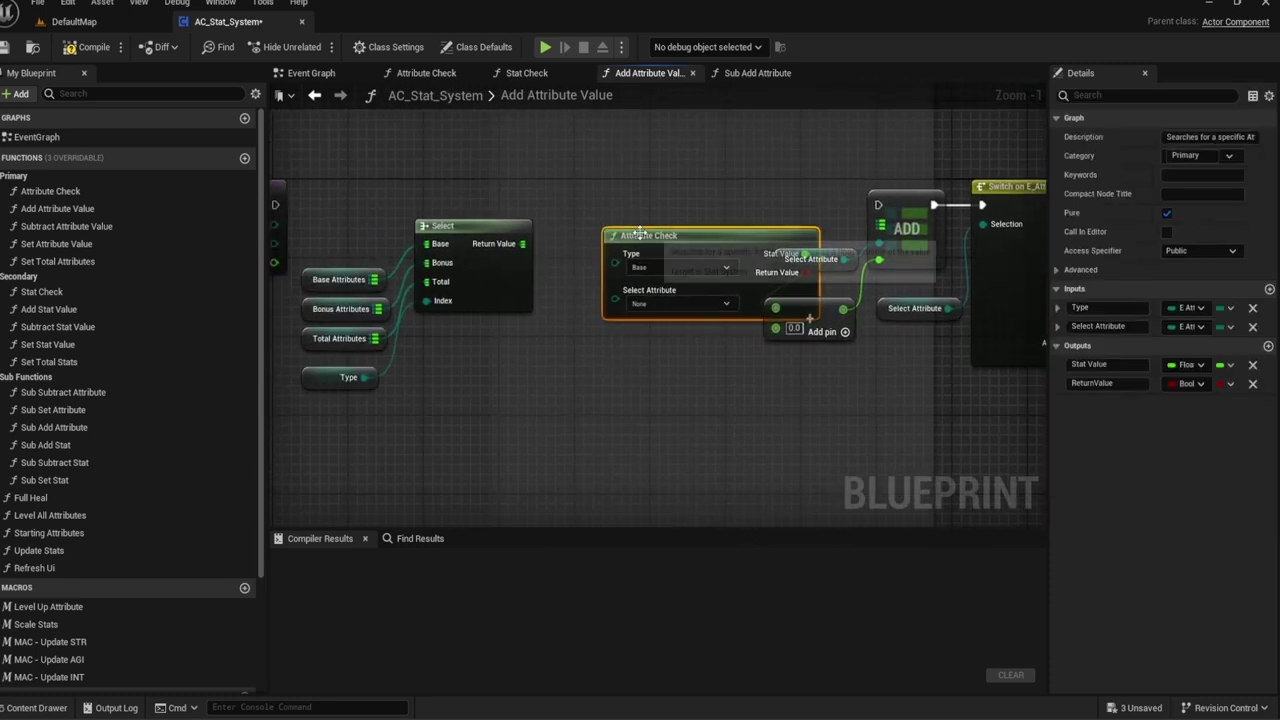
pyautogui.moveTo(540, 373); pyautogui.dragTo(551, 324, button='right')
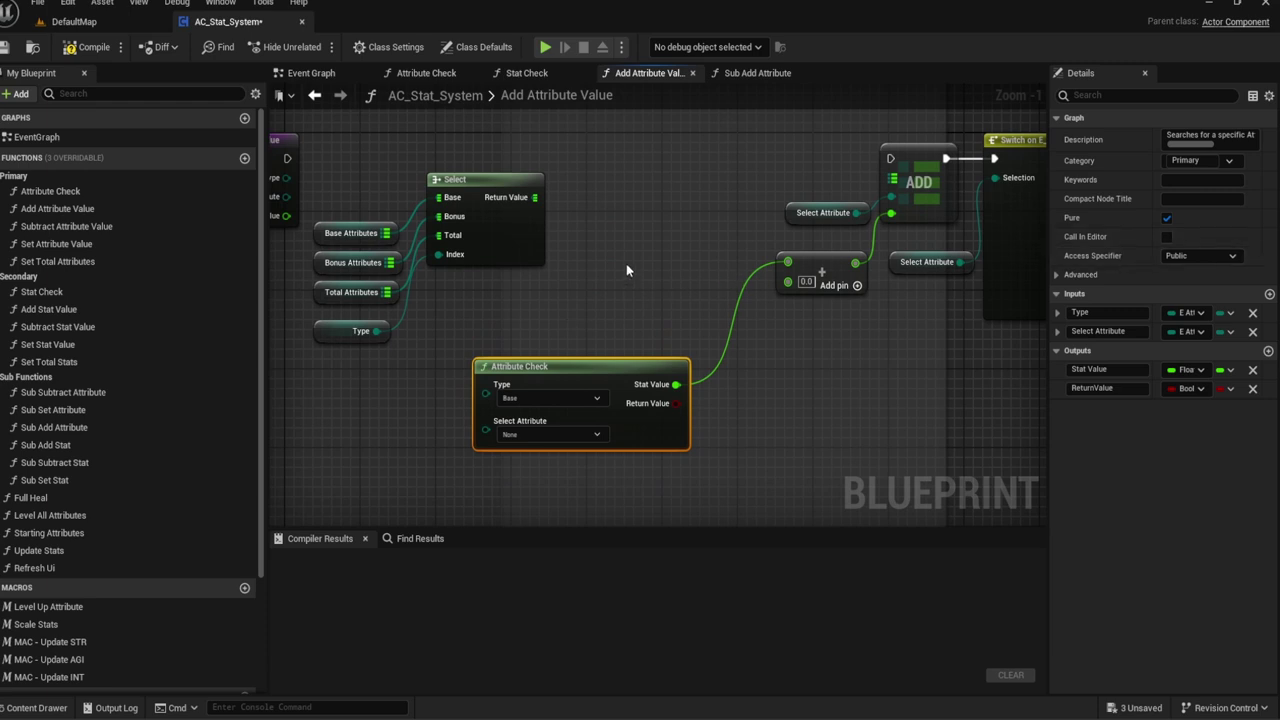
pyautogui.moveTo(627, 270); pyautogui.dragTo(641, 267, button='right')
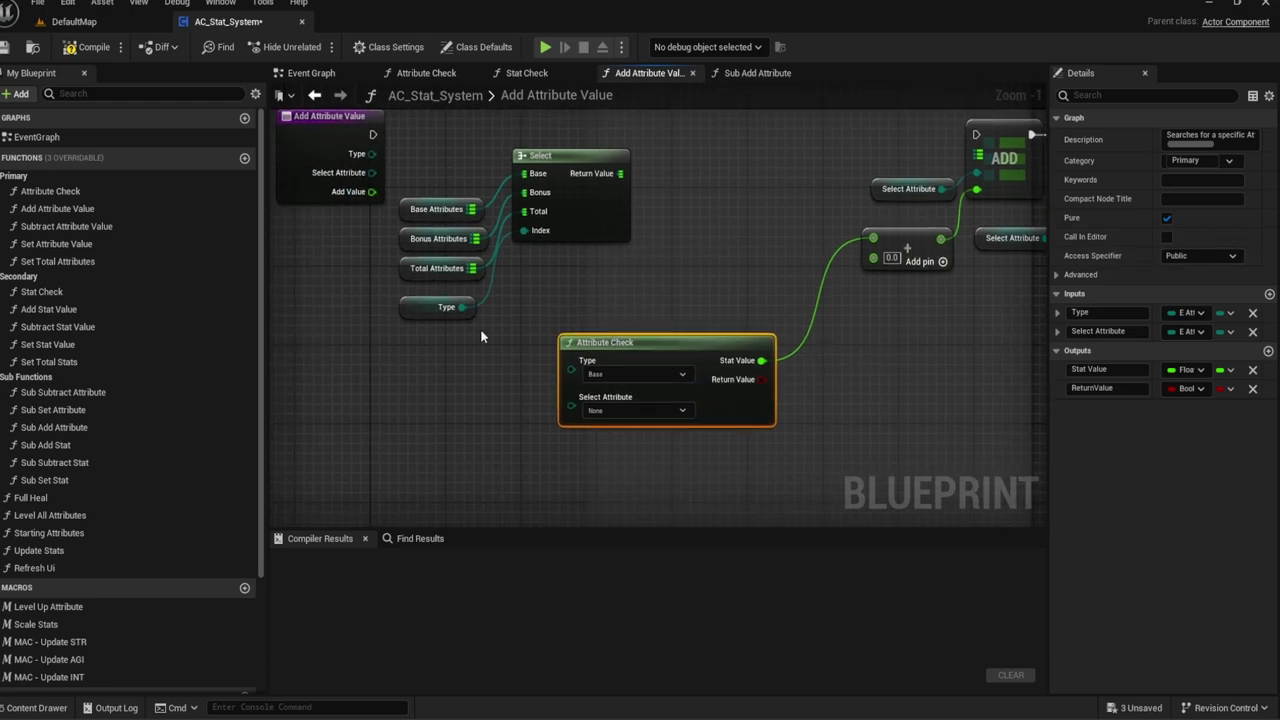
pyautogui.moveTo(462, 307)
pyautogui.mouseDown()
pyautogui.moveTo(571, 369)
pyautogui.moveTo(578, 297)
pyautogui.mouseUp()
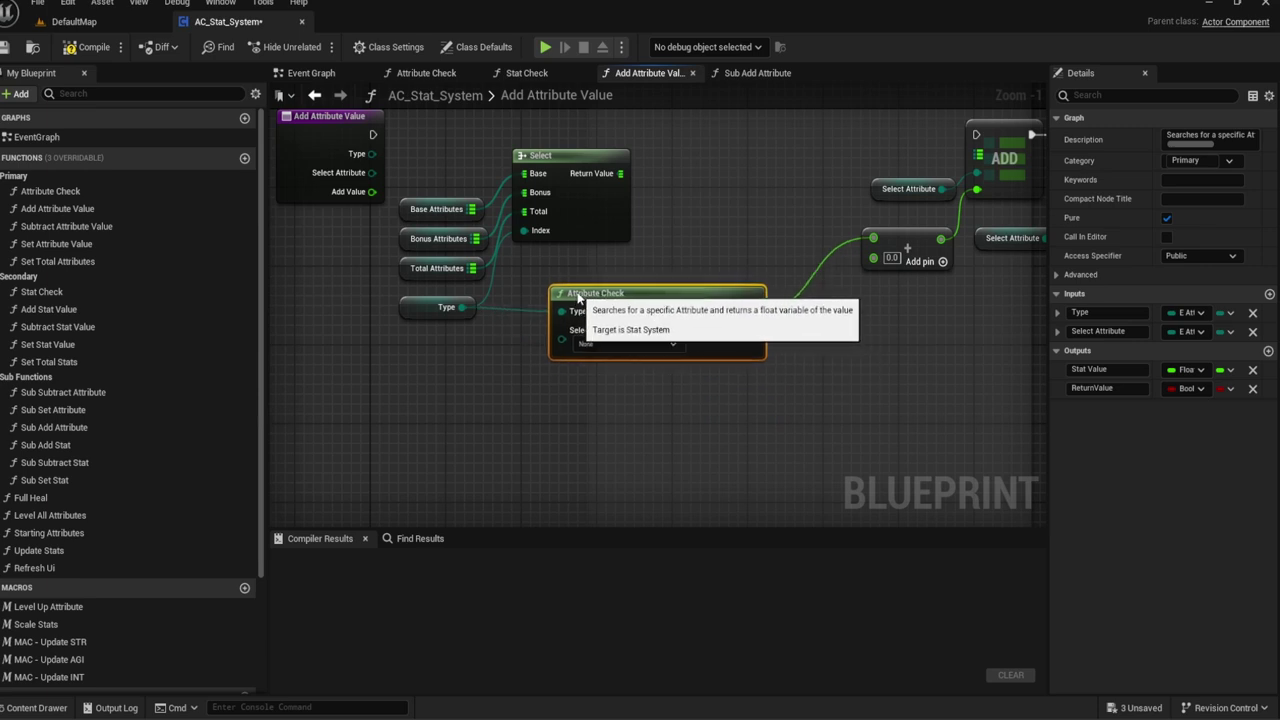
# Step: Add a Select Attribute getter feeding Attribute Check's Select Attribute pin, placed below Type
pyautogui.moveTo(303, 167); pyautogui.dragTo(395, 190, button='right')
pyautogui.moveTo(643, 368); pyautogui.dragTo(602, 383)
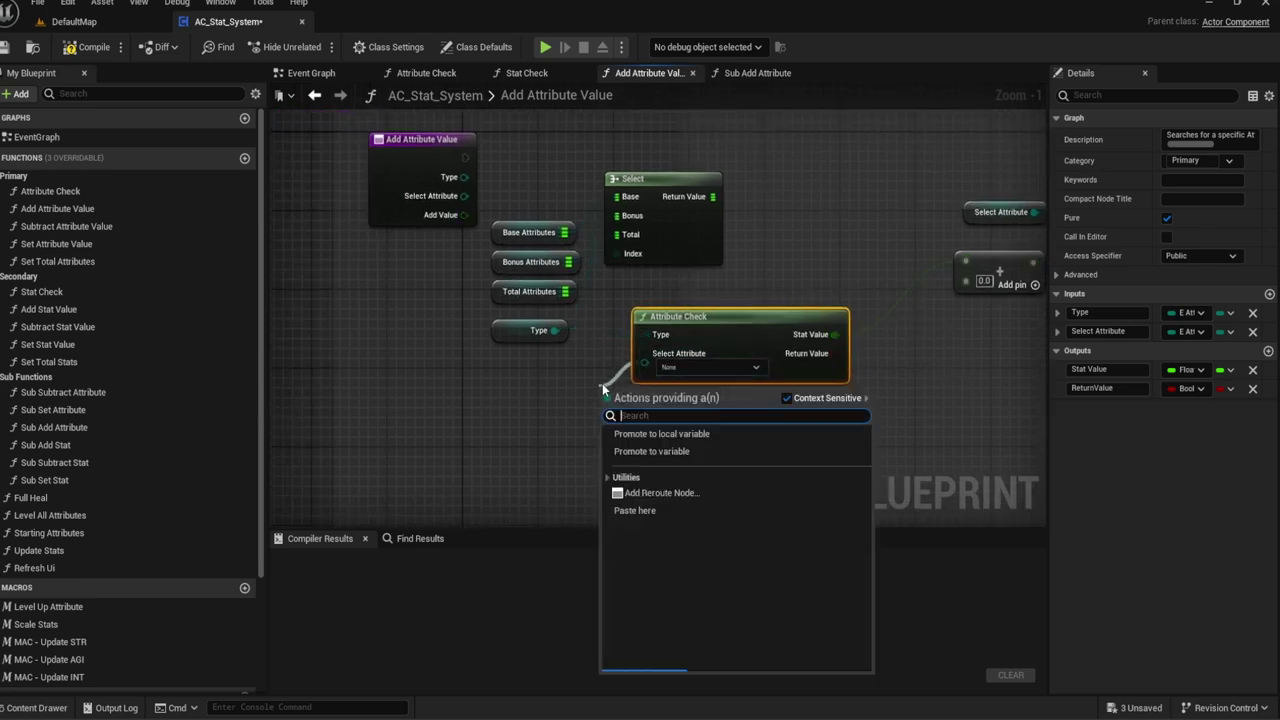
pyautogui.write('Select')
pyautogui.press('Down')
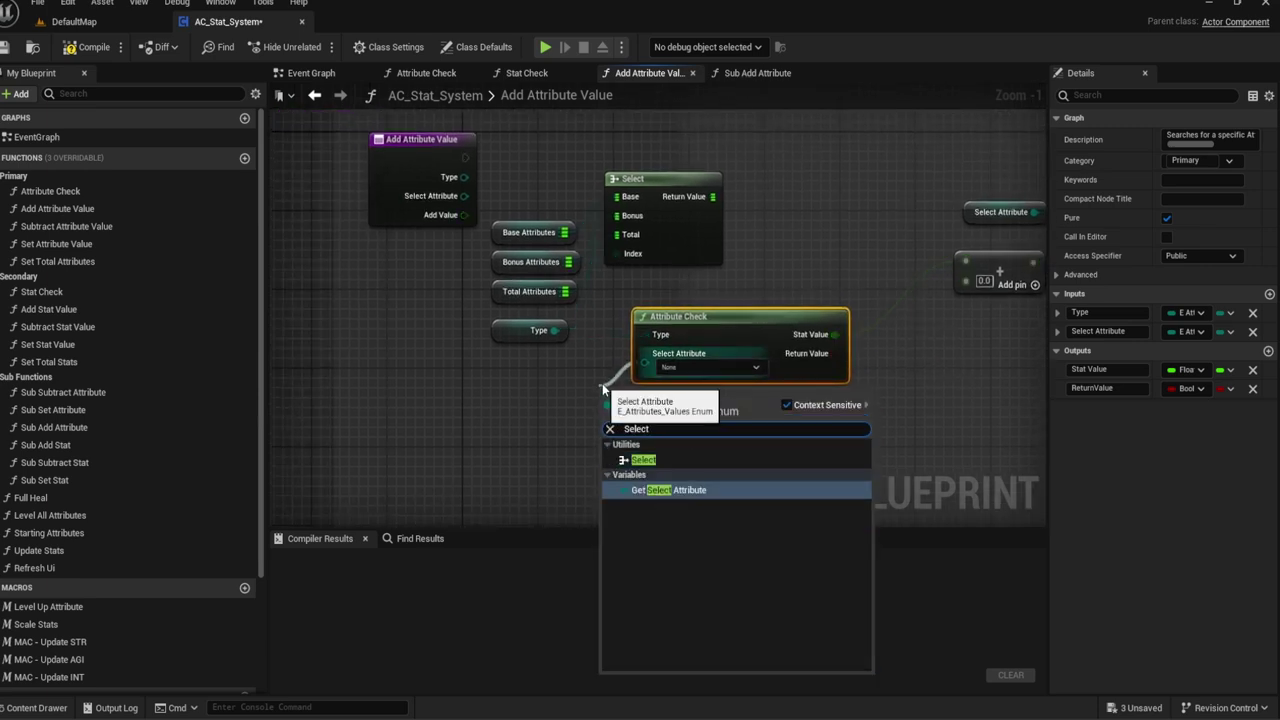
pyautogui.press('Return')
pyautogui.moveTo(612, 395); pyautogui.dragTo(509, 372)
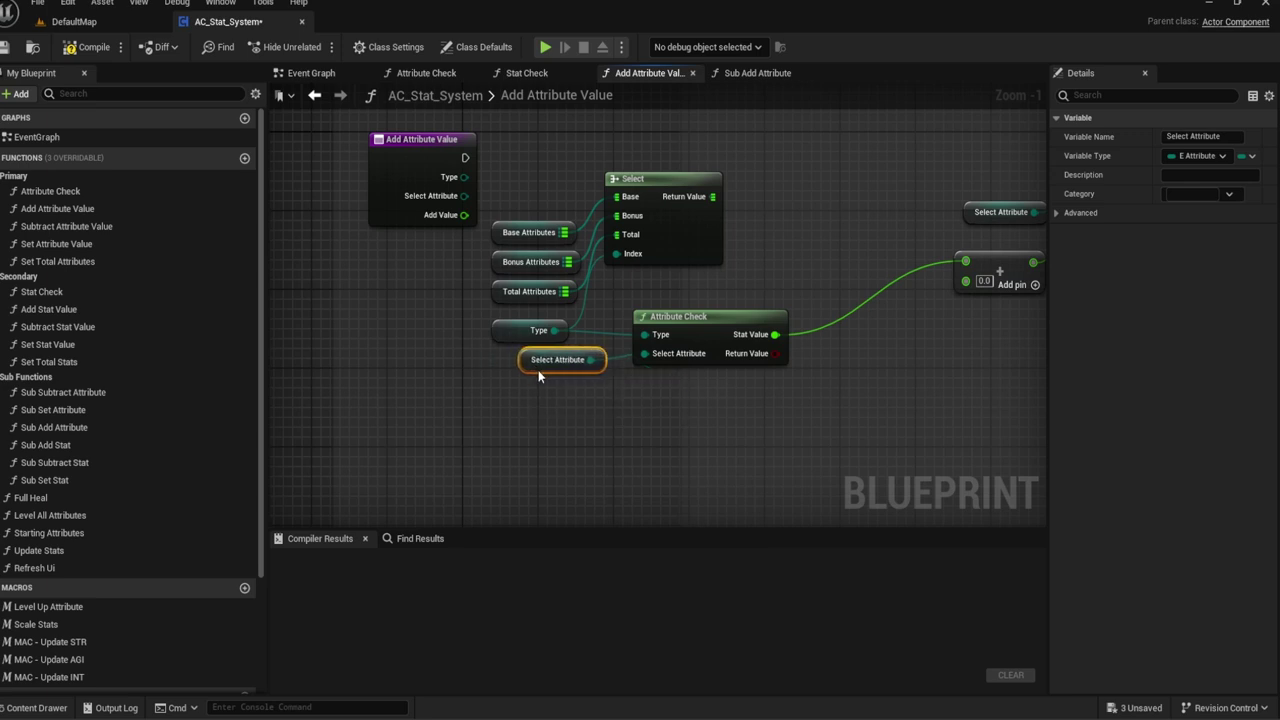
# Step: Move the addition node right beside Attribute Check
pyautogui.moveTo(558, 370); pyautogui.dragTo(399, 390, button='right')
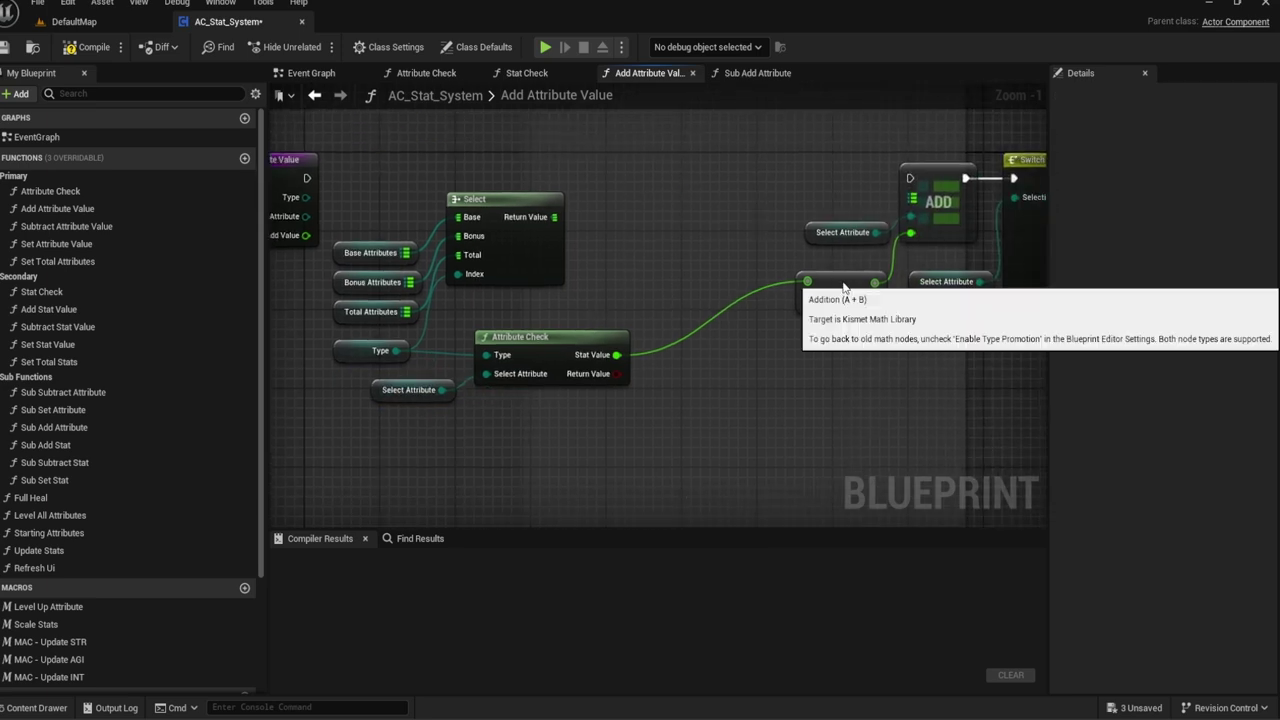
pyautogui.moveTo(840, 290)
pyautogui.mouseDown()
pyautogui.moveTo(742, 283)
pyautogui.moveTo(714, 360)
pyautogui.mouseUp()
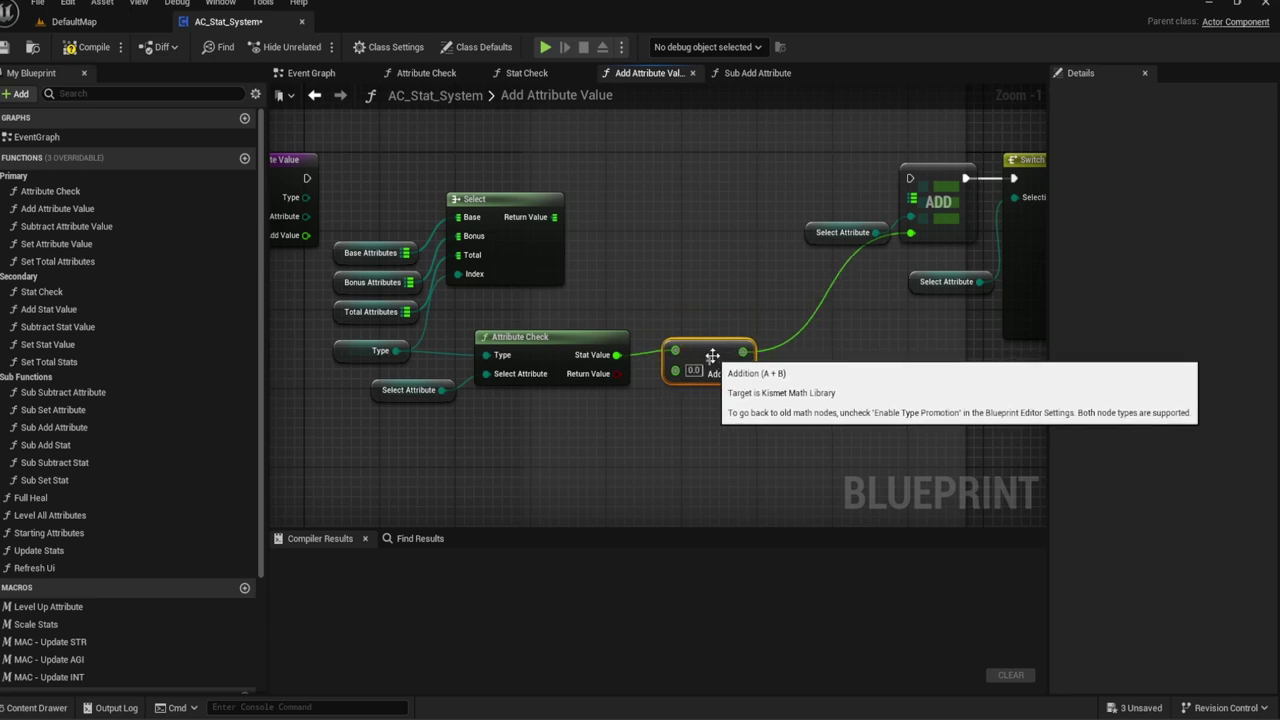
pyautogui.moveTo(655, 300); pyautogui.dragTo(747, 280, button='right')
pyautogui.click(715, 288)
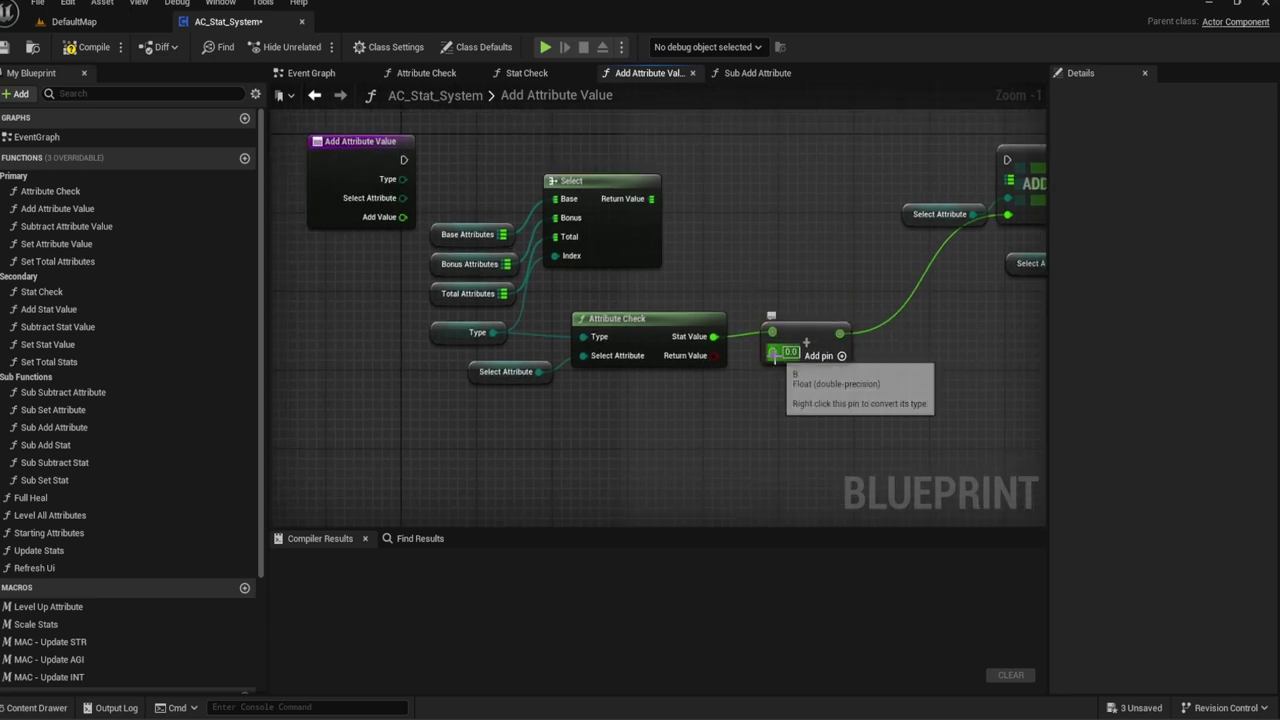
# Step: Cancel an 'A' search for the addition's input and select the Add Attribute Value entry node
pyautogui.moveTo(772, 352); pyautogui.dragTo(736, 402)
pyautogui.write('A')
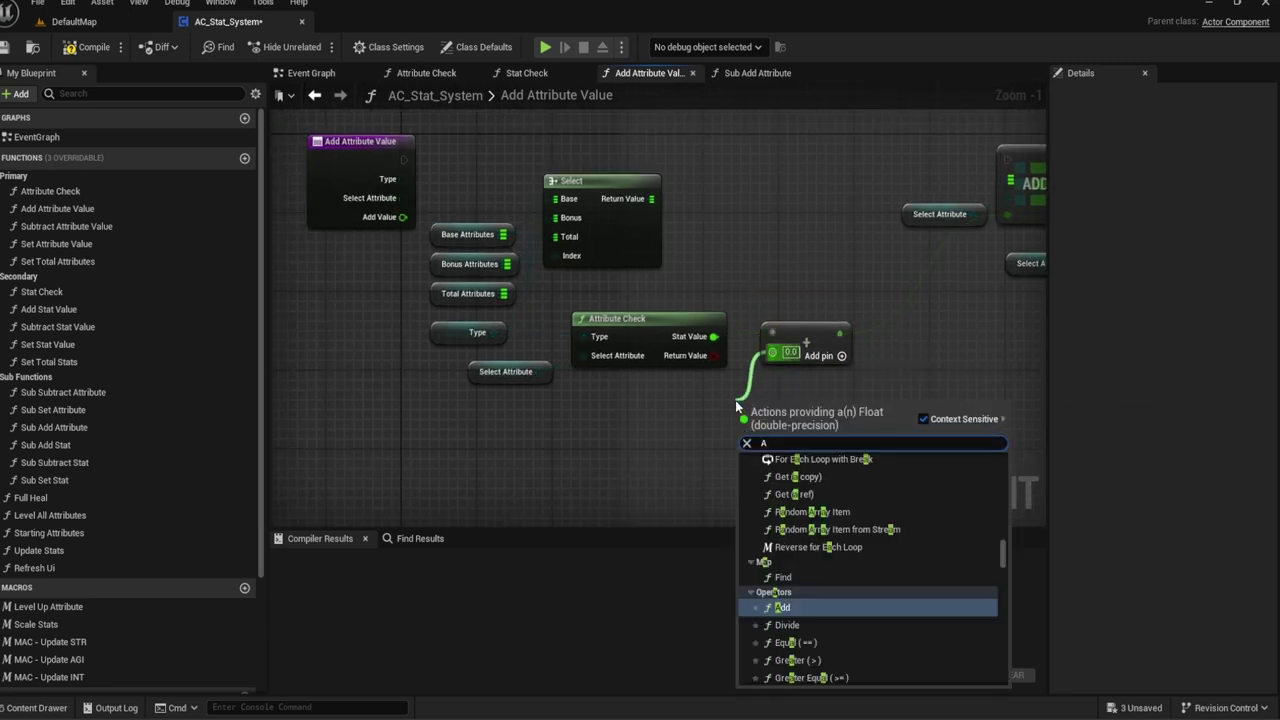
pyautogui.press('BackSpace')
pyautogui.press('Escape')
pyautogui.click(337, 222)
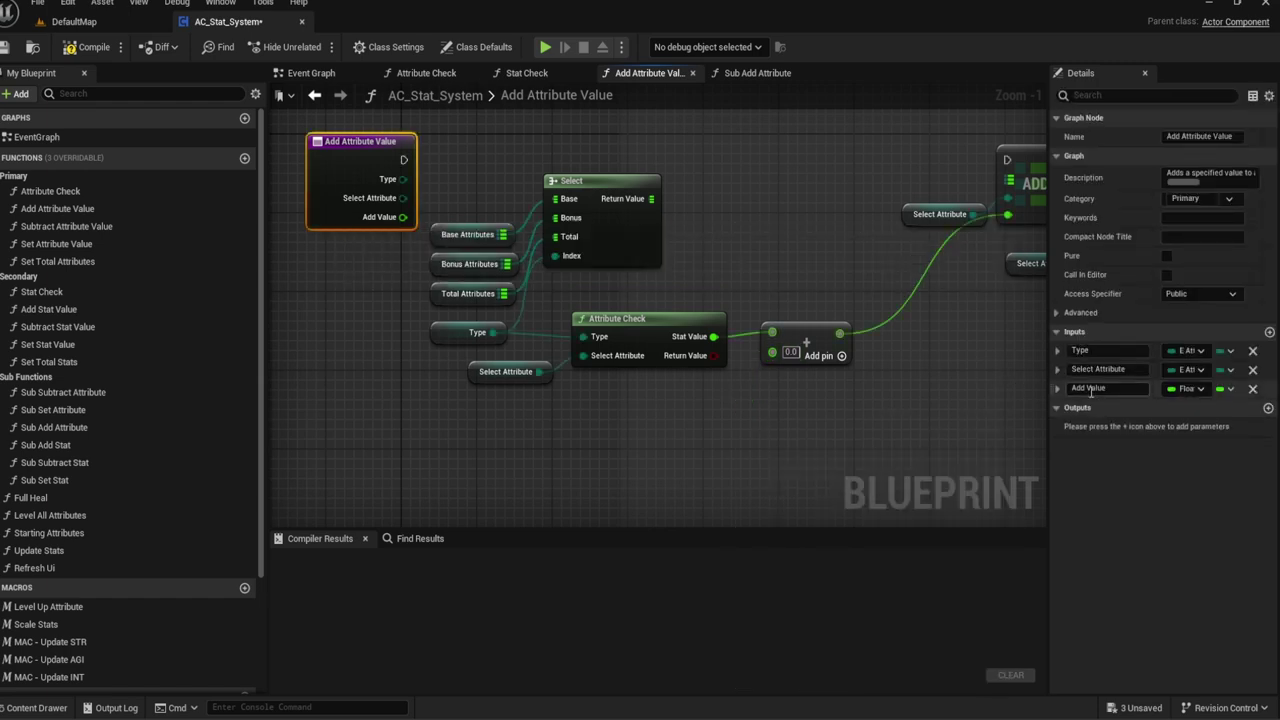
pyautogui.click(784, 438)
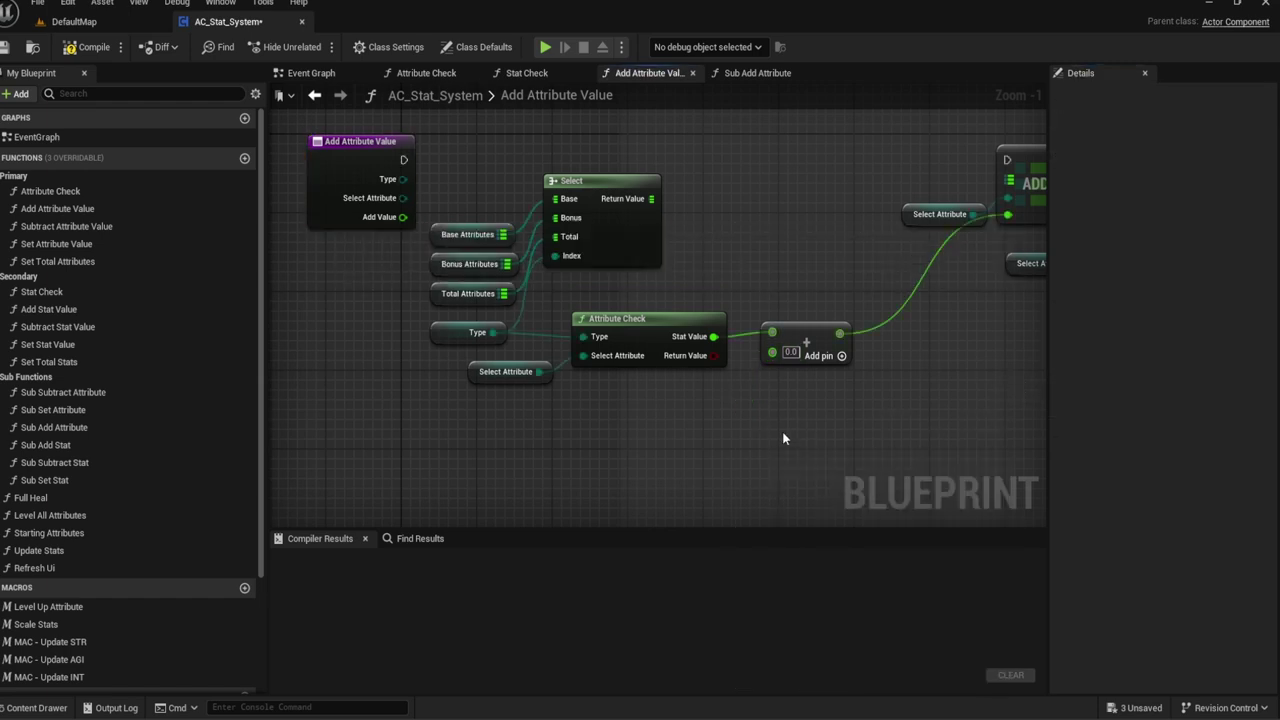
pyautogui.click(371, 230)
# Step: Add a Return Node to the function by searching 'return'
pyautogui.scroll(-3, 583, 237)
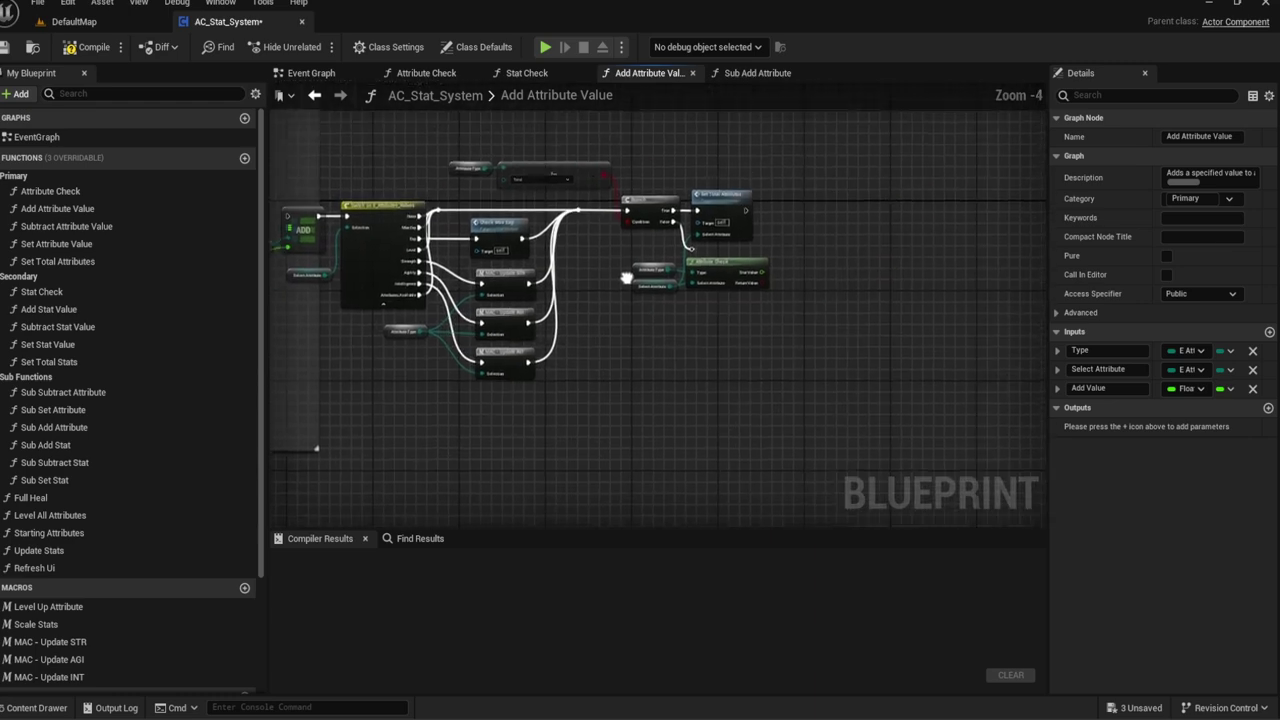
pyautogui.scroll(3, 626, 278)
pyautogui.scroll(2, 626, 278)
pyautogui.moveTo(643, 416); pyautogui.dragTo(658, 379, button='right')
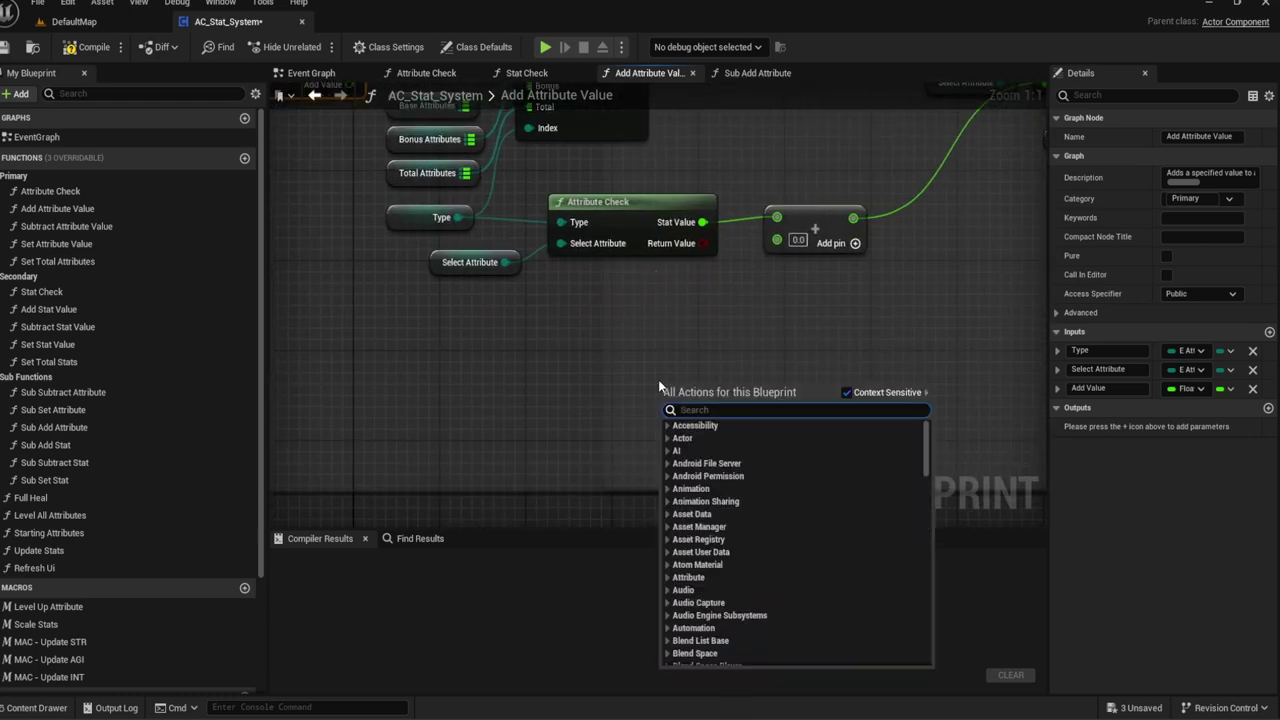
pyautogui.write('return')
pyautogui.press('Return')
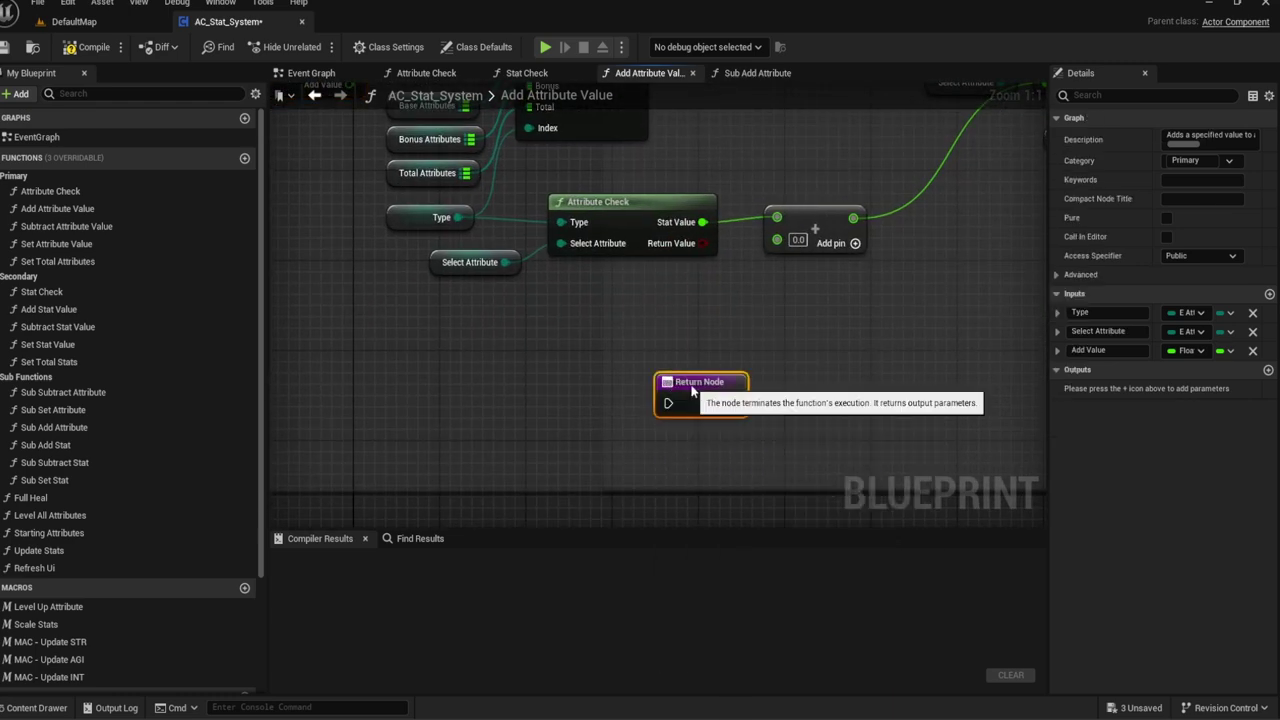
# Step: Abandon a 'Value' search, inspect the Add Value input on the entry node, and compile the blueprint
pyautogui.moveTo(691, 391); pyautogui.dragTo(678, 468, button='right')
pyautogui.moveTo(764, 317); pyautogui.dragTo(728, 349)
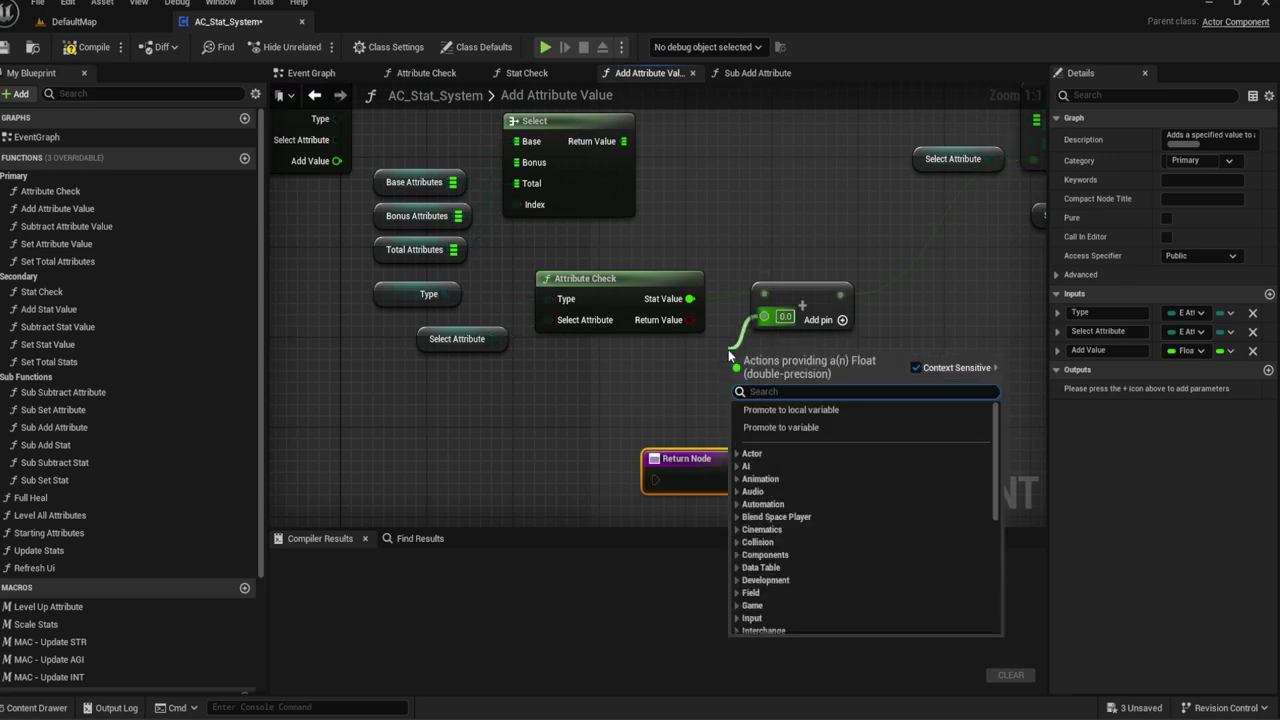
pyautogui.write('Value')
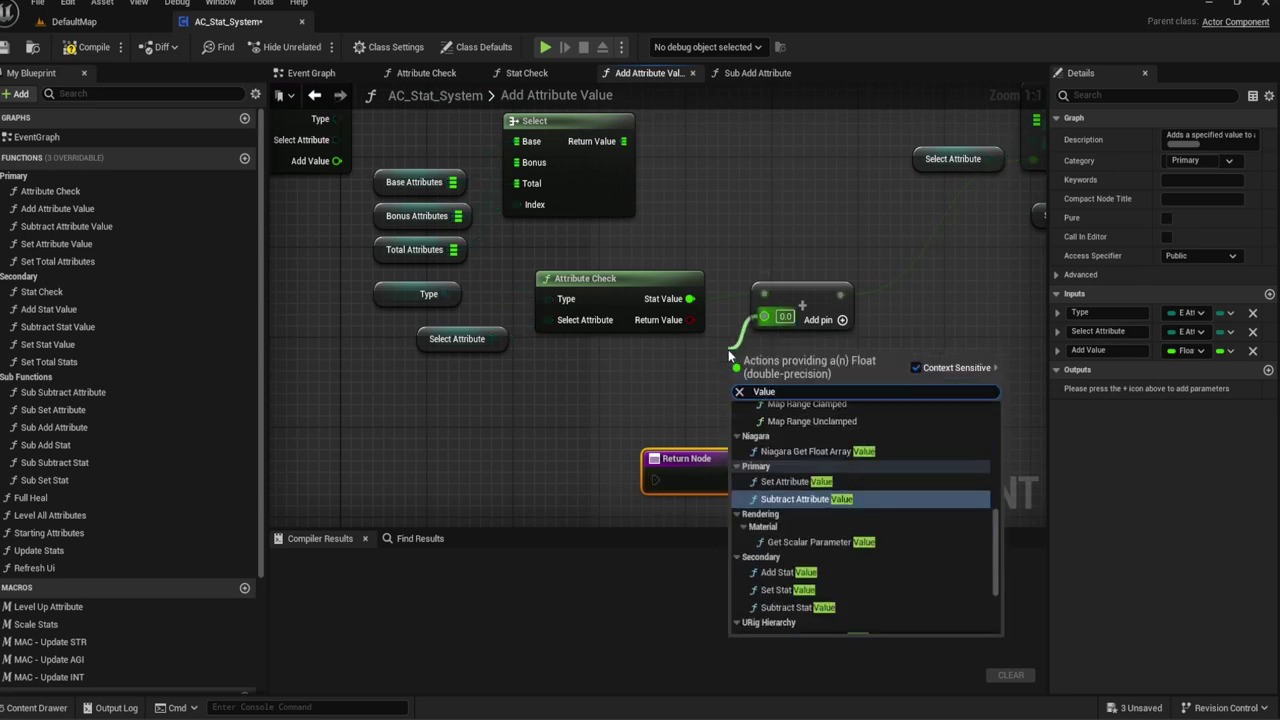
pyautogui.scroll(-3, 793, 596)
pyautogui.press('Escape')
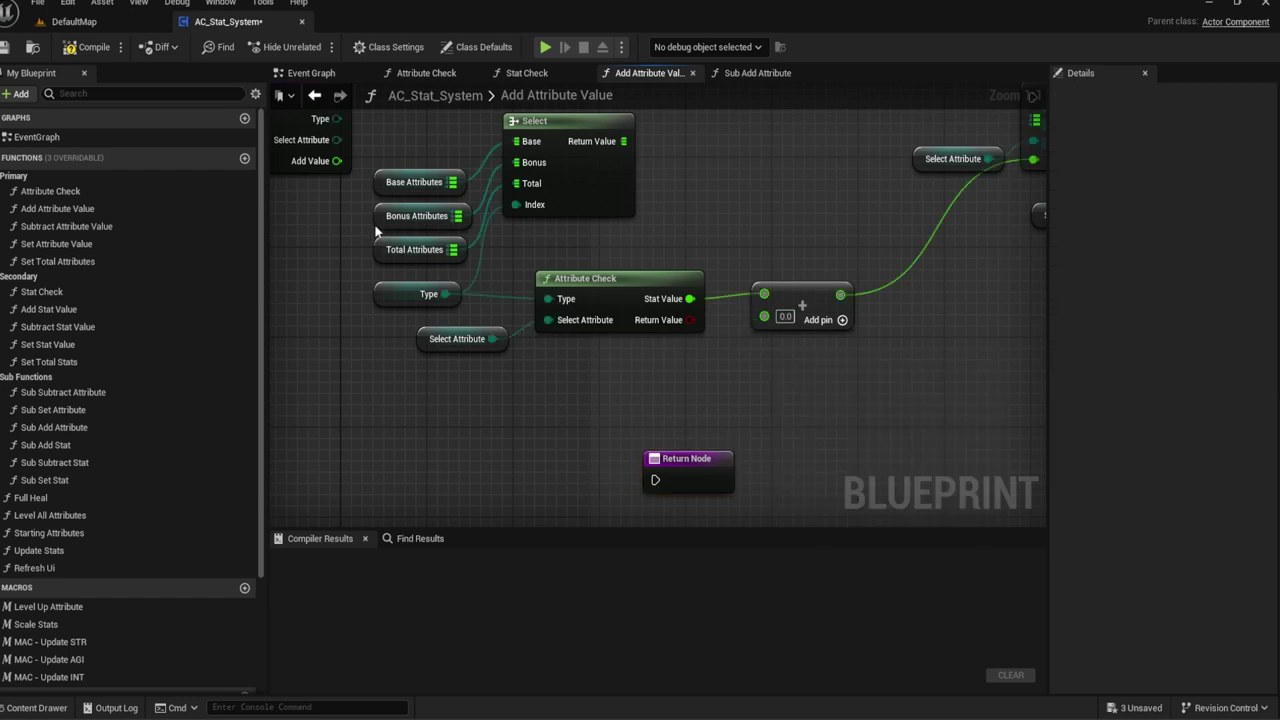
pyautogui.click(306, 148)
pyautogui.moveTo(1091, 390); pyautogui.dragTo(1037, 393)
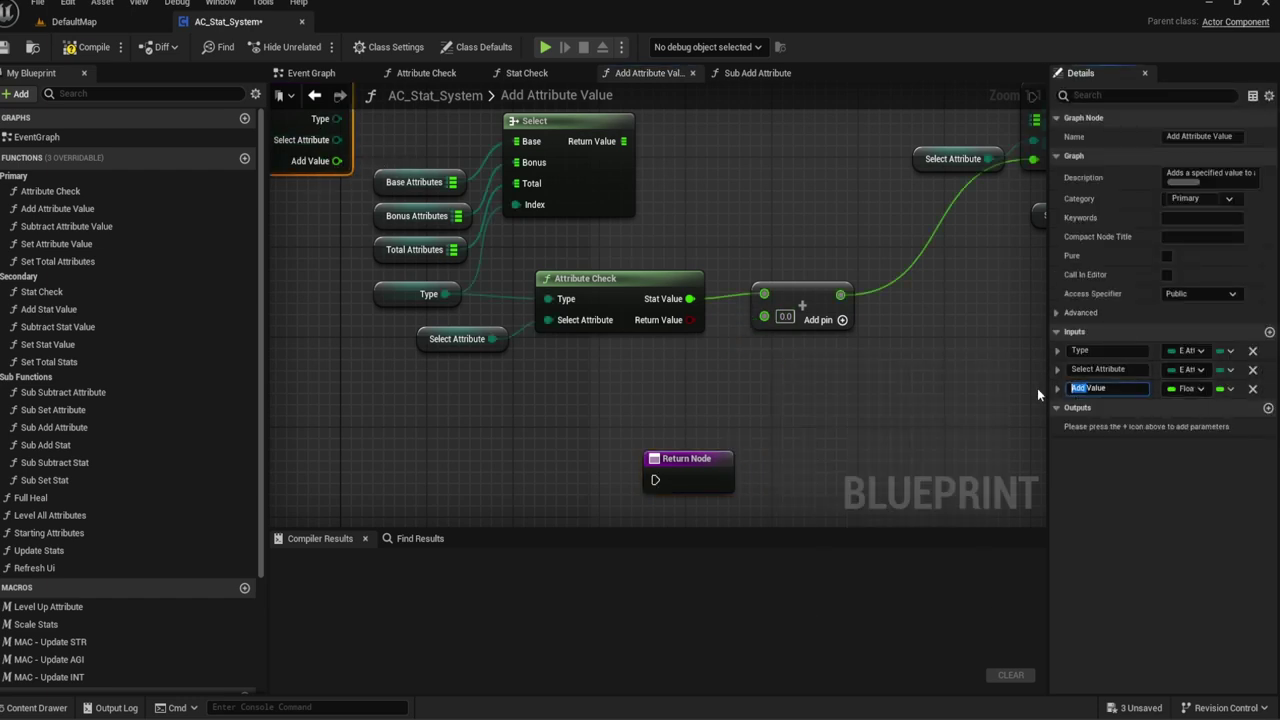
pyautogui.scroll(-3, 900, 370)
pyautogui.moveTo(900, 370); pyautogui.dragTo(656, 396, button='right')
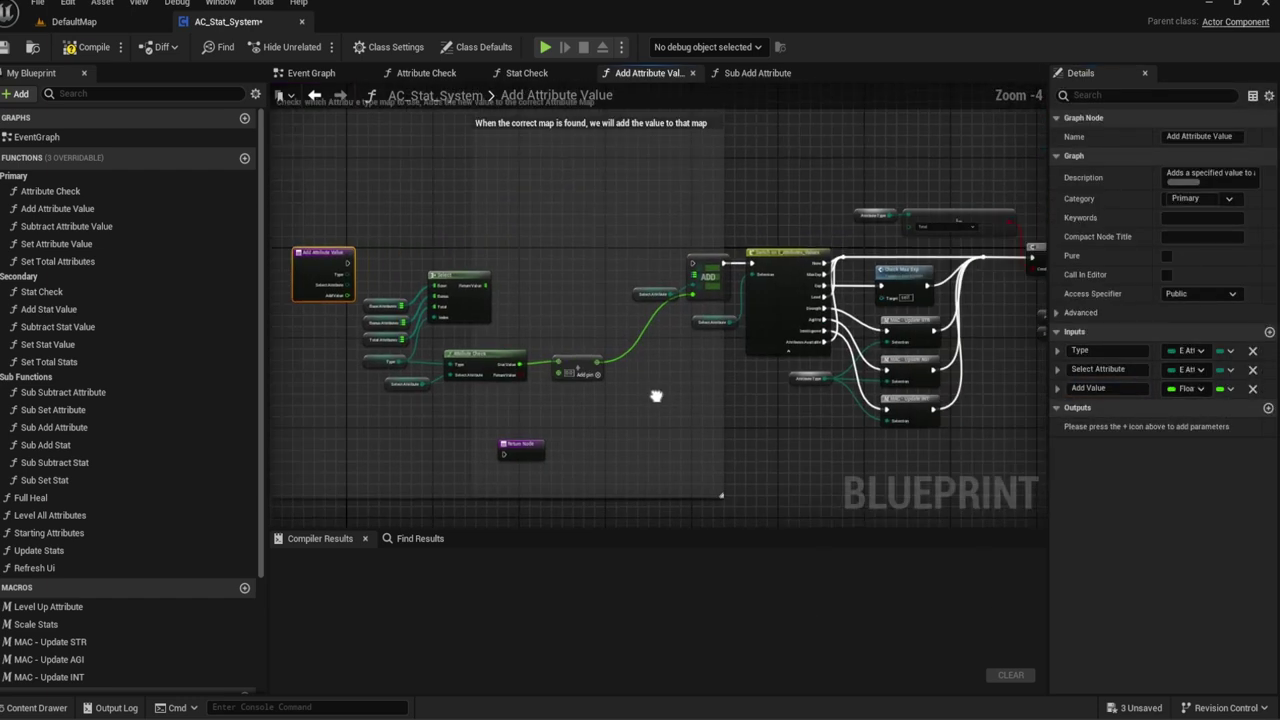
pyautogui.scroll(-3, 130, 500)
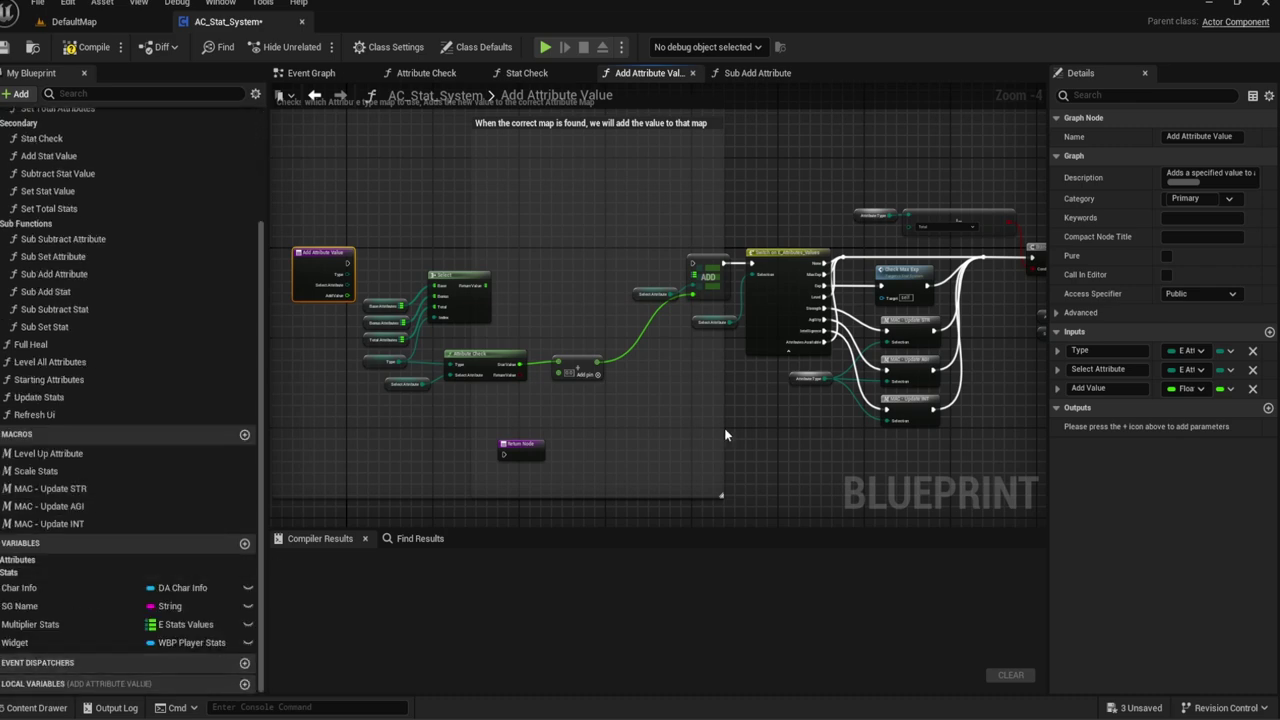
pyautogui.moveTo(760, 427)
pyautogui.mouseDown(button='right')
pyautogui.moveTo(467, 438)
pyautogui.moveTo(716, 372)
pyautogui.mouseUp(button='right')
pyautogui.click(75, 57)
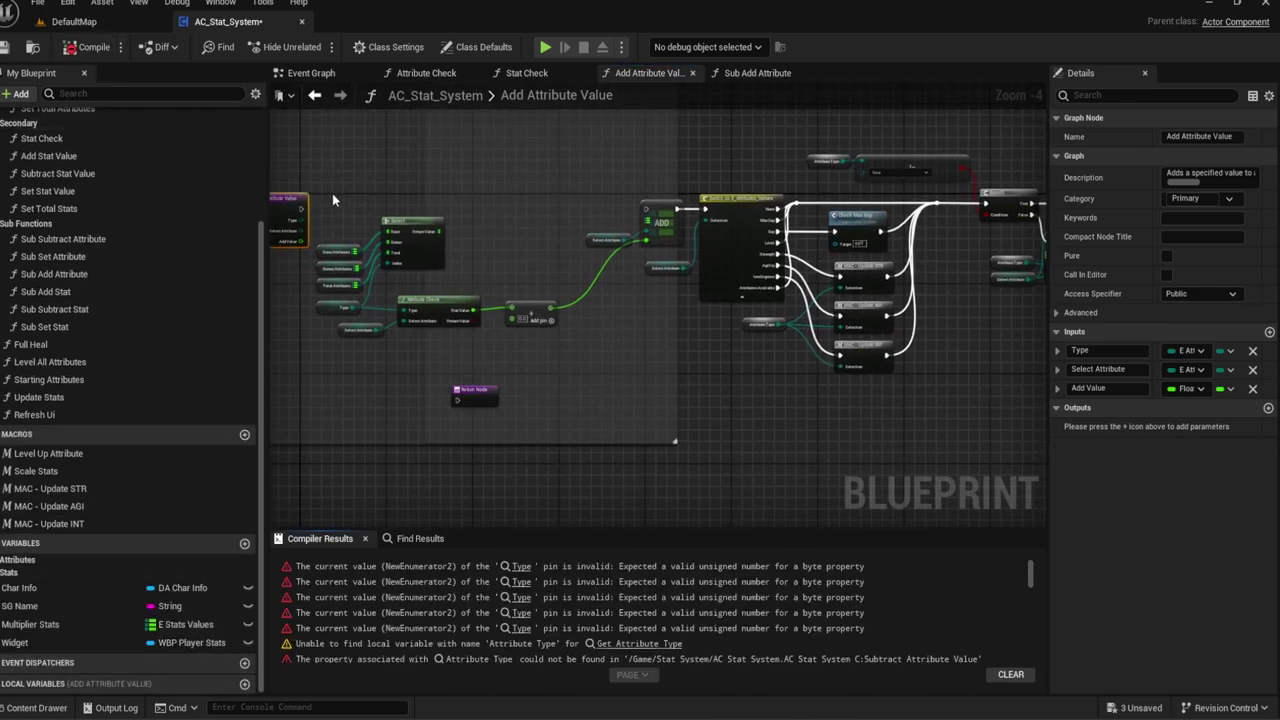
# Step: Edit the Add Value input's name on the entry node
pyautogui.scroll(3, 332, 193)
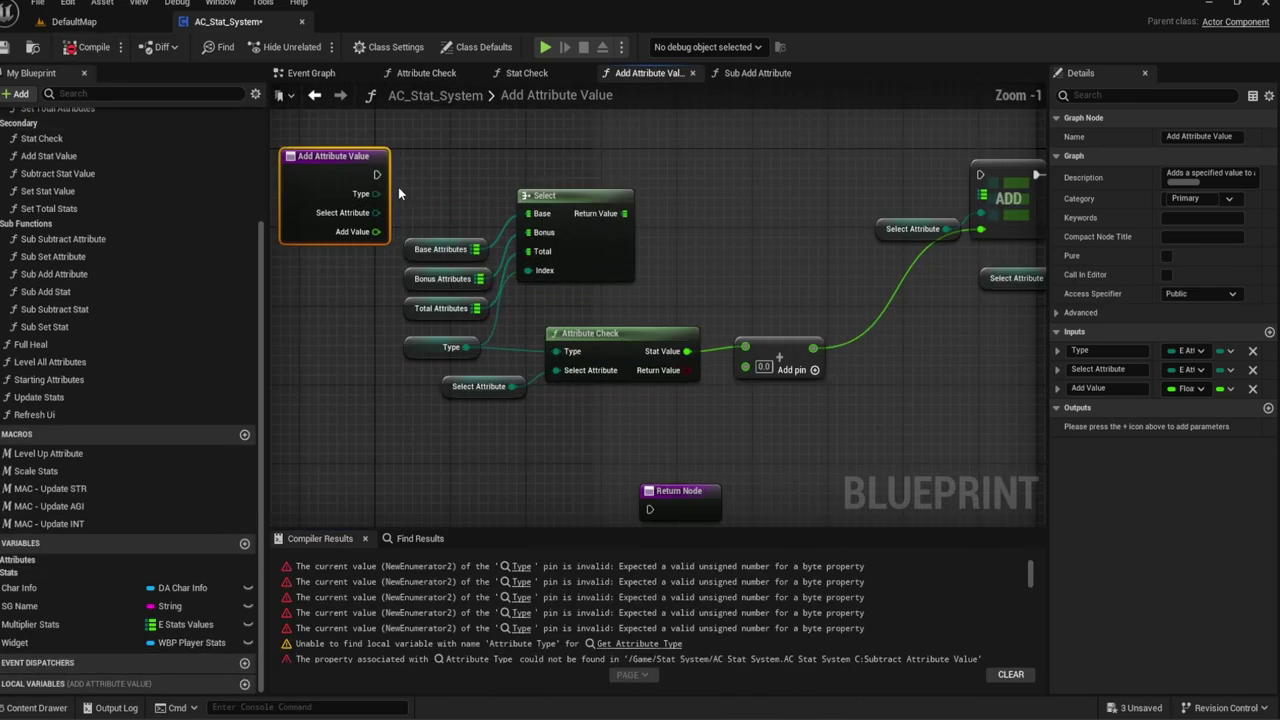
pyautogui.click(1088, 388)
pyautogui.press('BackSpace')
pyautogui.press('BackSpace')
pyautogui.press('BackSpace')
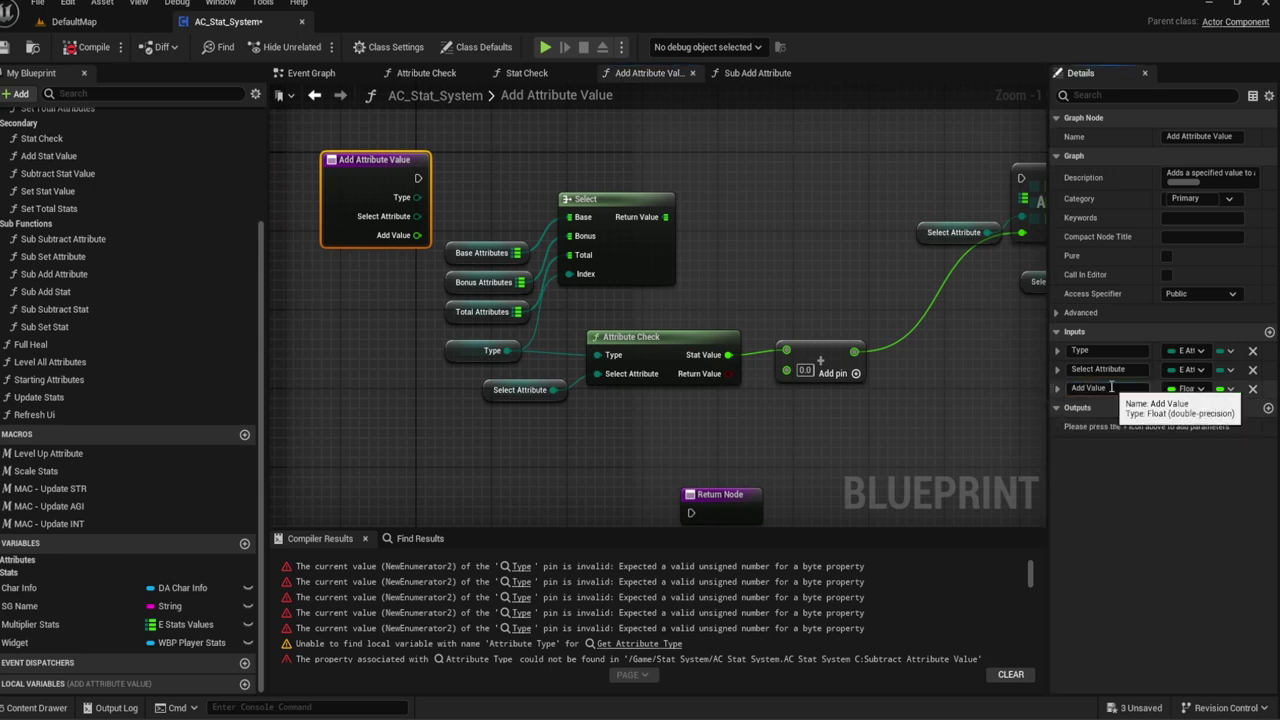
pyautogui.click(1098, 388)
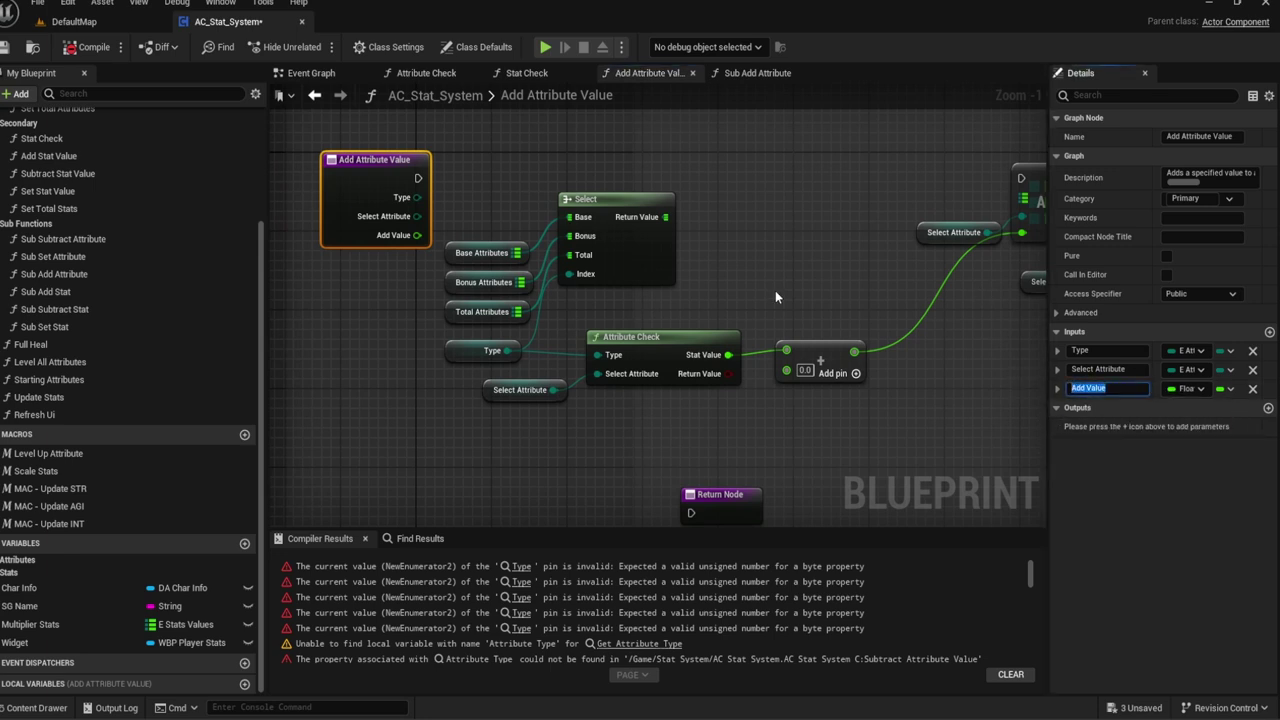
# Step: Wire an Add Value getter into the addition node's second input
pyautogui.moveTo(762, 263); pyautogui.dragTo(762, 207, button='right')
pyautogui.moveTo(786, 311); pyautogui.dragTo(744, 378)
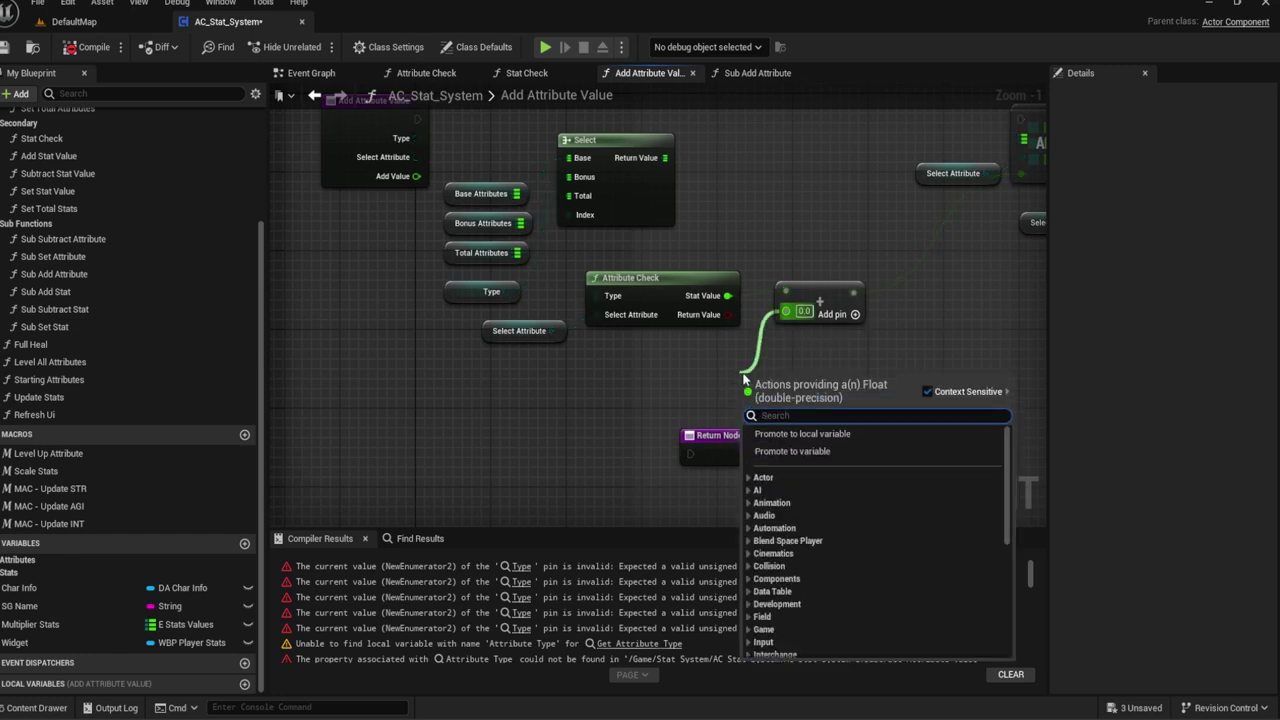
pyautogui.write('Add')
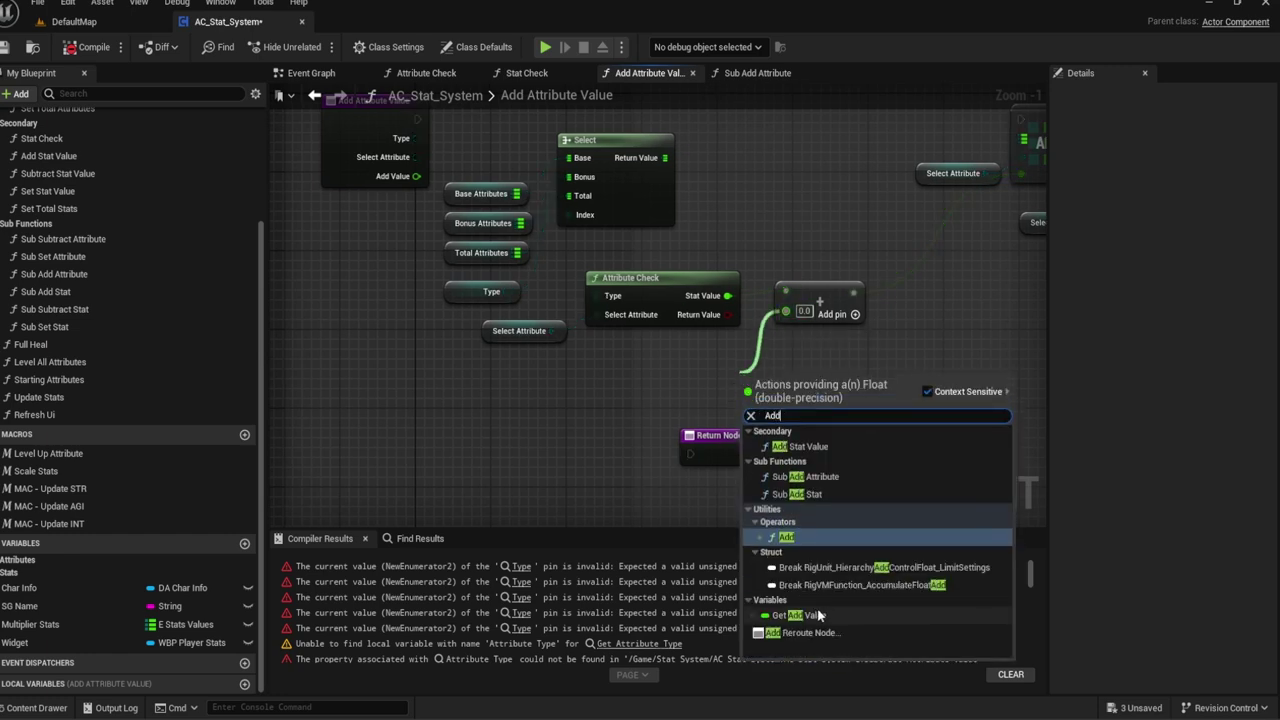
pyautogui.click(818, 615)
# Step: Move the map ADD and Select Attribute nodes closer together
pyautogui.moveTo(772, 357); pyautogui.dragTo(664, 435, button='right')
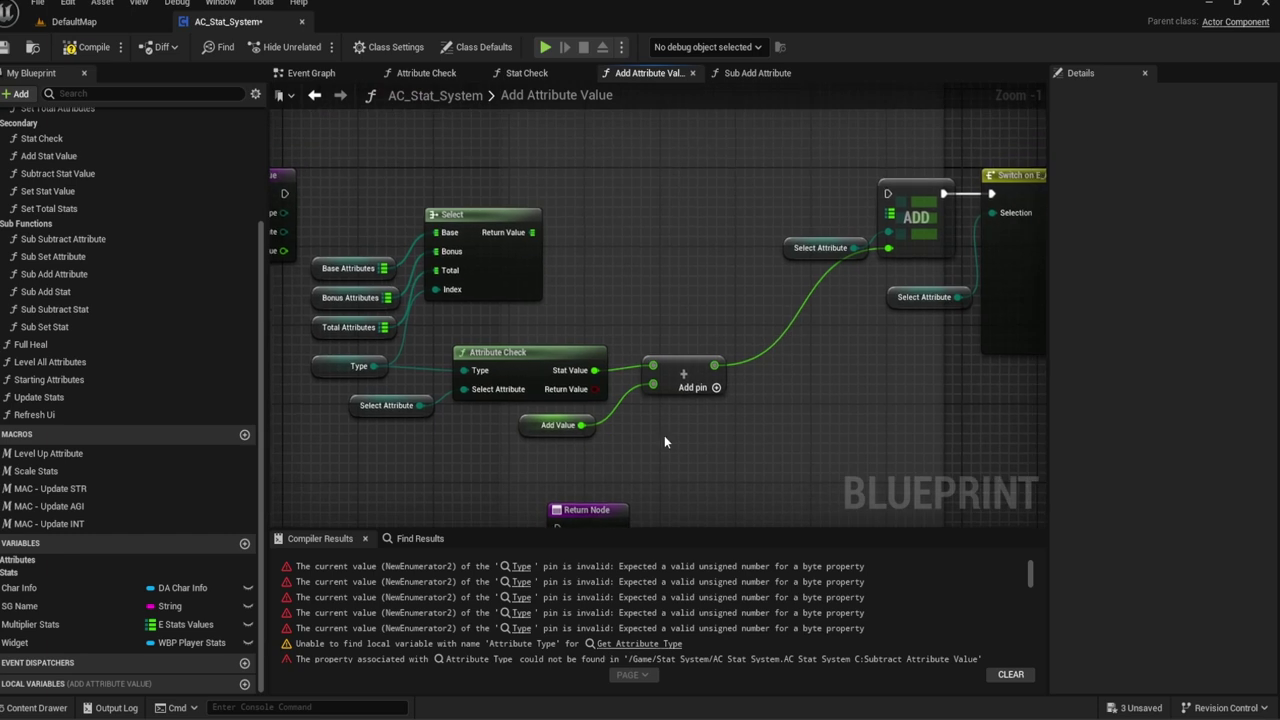
pyautogui.moveTo(682, 343); pyautogui.dragTo(722, 288, button='right')
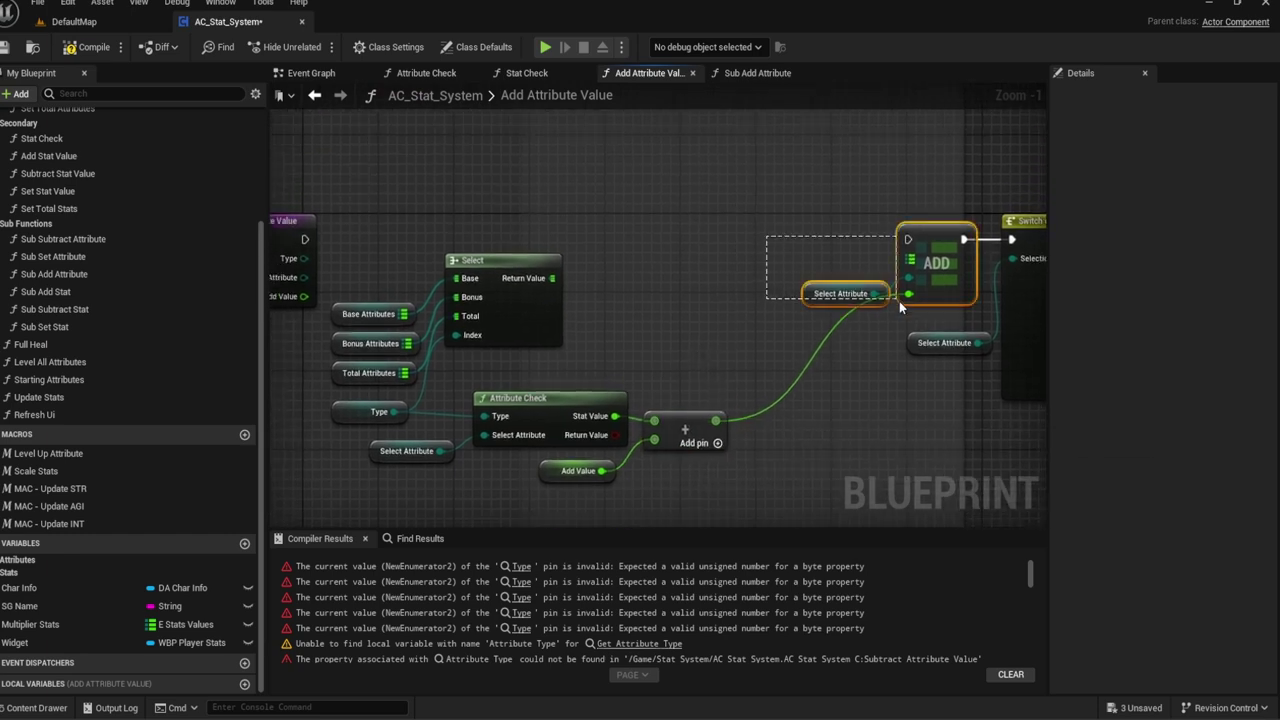
pyautogui.moveTo(930, 271); pyautogui.dragTo(778, 291)
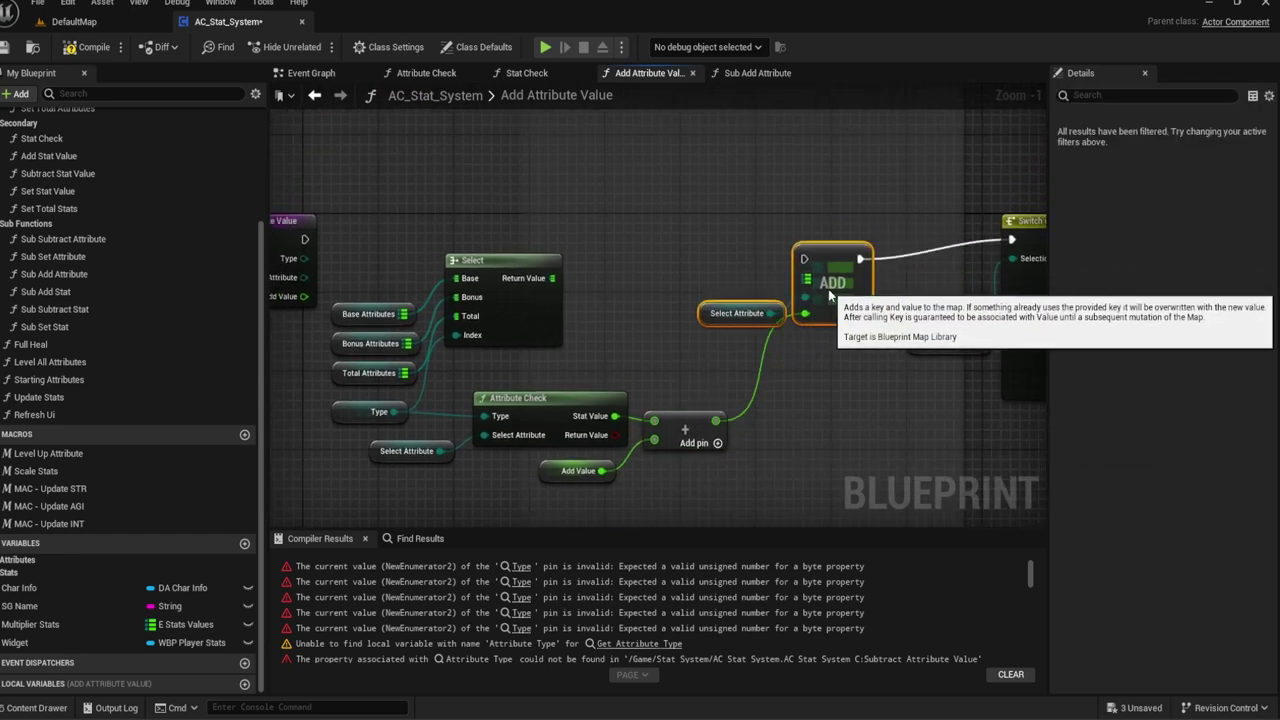
pyautogui.scroll(2, 748, 243)
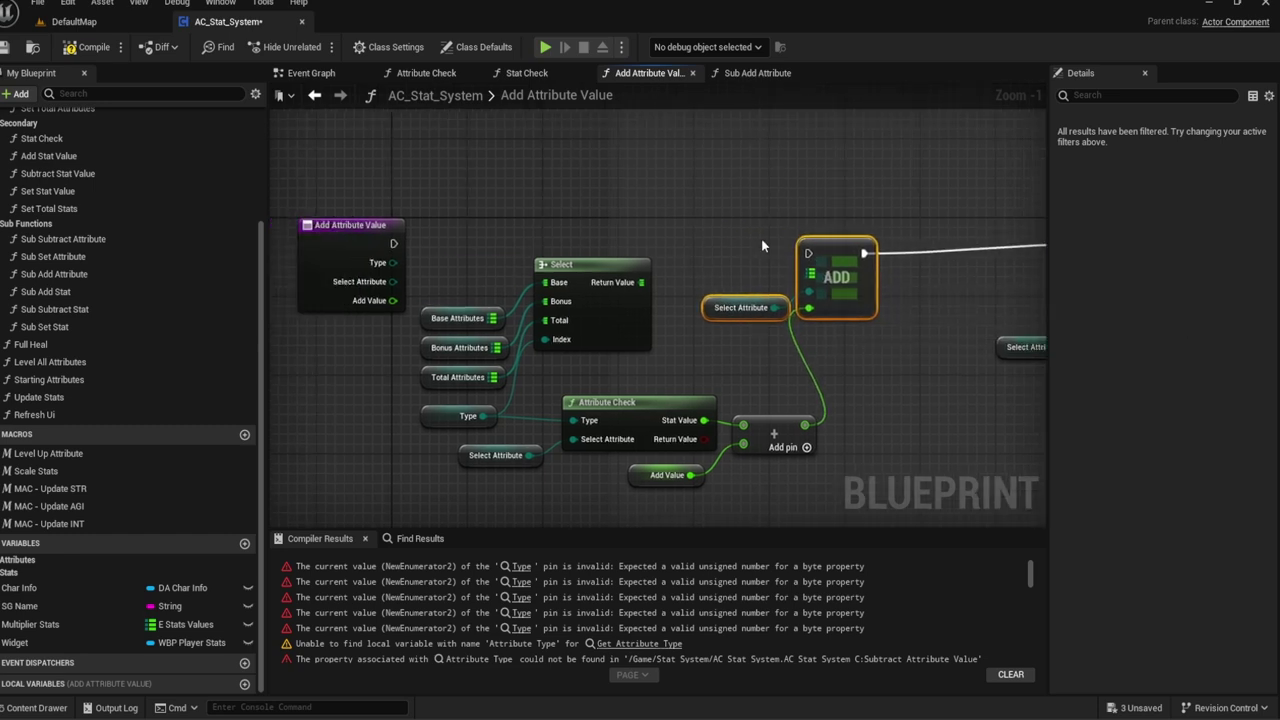
# Step: Wire Add Attribute Value's entry execution into the map ADD node, ahead of the Switch chain
pyautogui.moveTo(748, 243); pyautogui.dragTo(832, 230, button='right')
pyautogui.moveTo(910, 241); pyautogui.dragTo(523, 233)
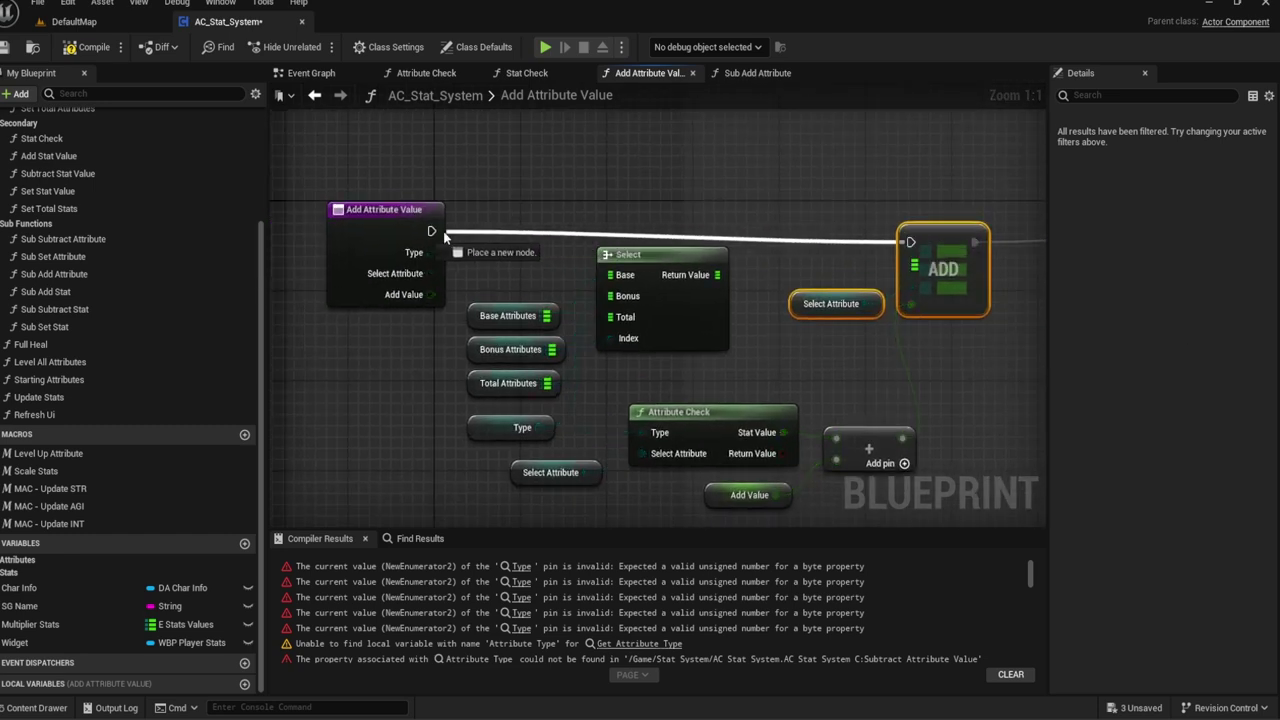
pyautogui.moveTo(443, 231); pyautogui.dragTo(434, 231)
pyautogui.moveTo(762, 195); pyautogui.dragTo(670, 156, button='right')
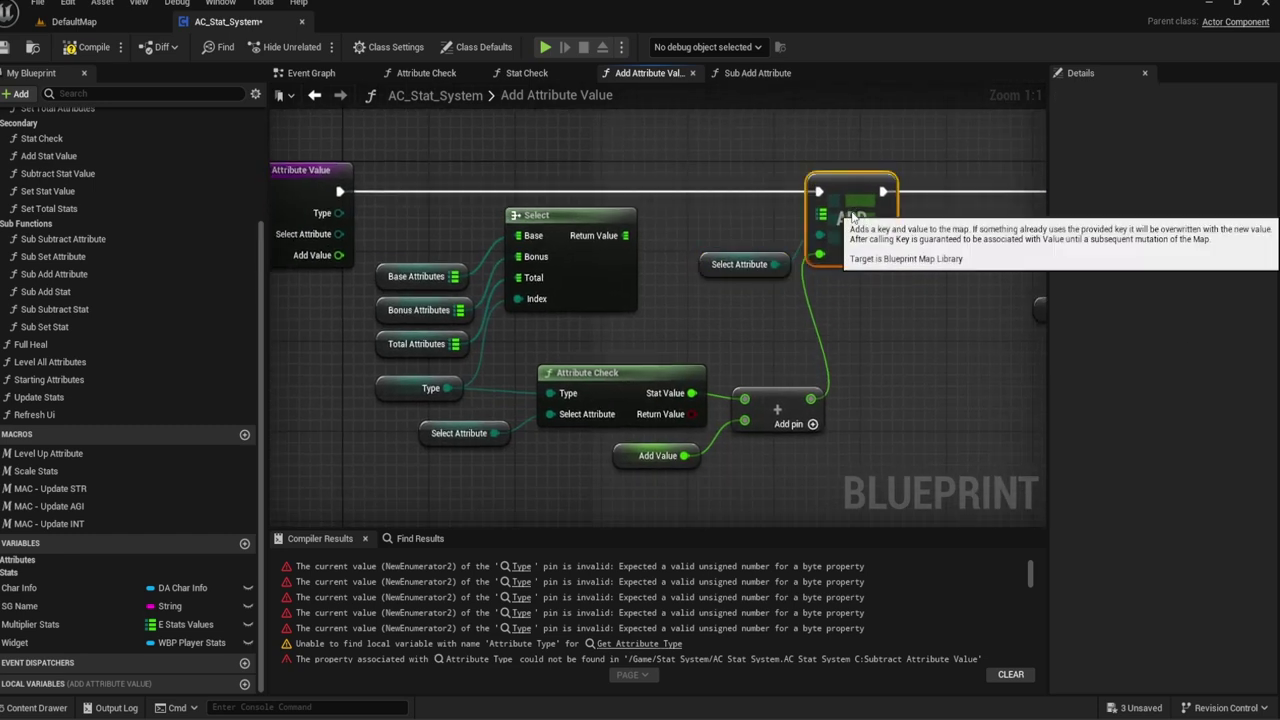
pyautogui.moveTo(879, 305); pyautogui.dragTo(556, 307, button='right')
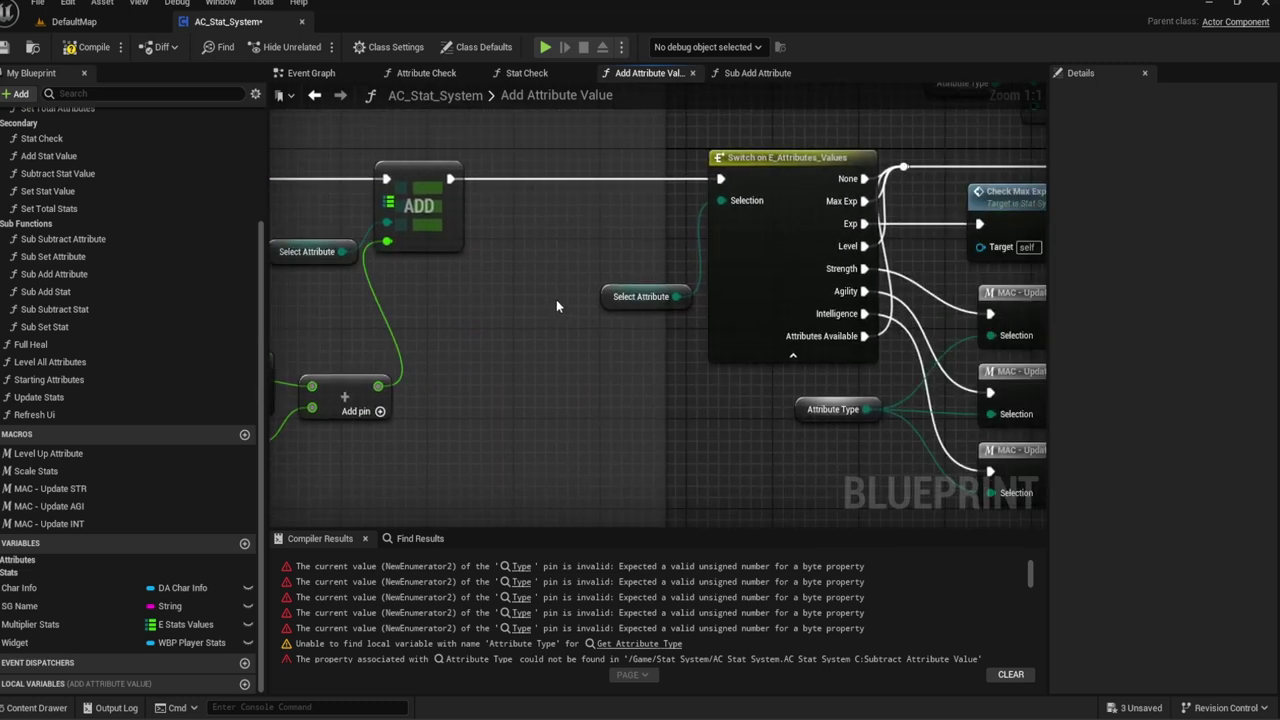
pyautogui.moveTo(745, 406)
pyautogui.mouseDown(button='right')
pyautogui.moveTo(556, 409)
pyautogui.moveTo(578, 389)
pyautogui.mouseUp(button='right')
pyautogui.scroll(-2, 540, 400)
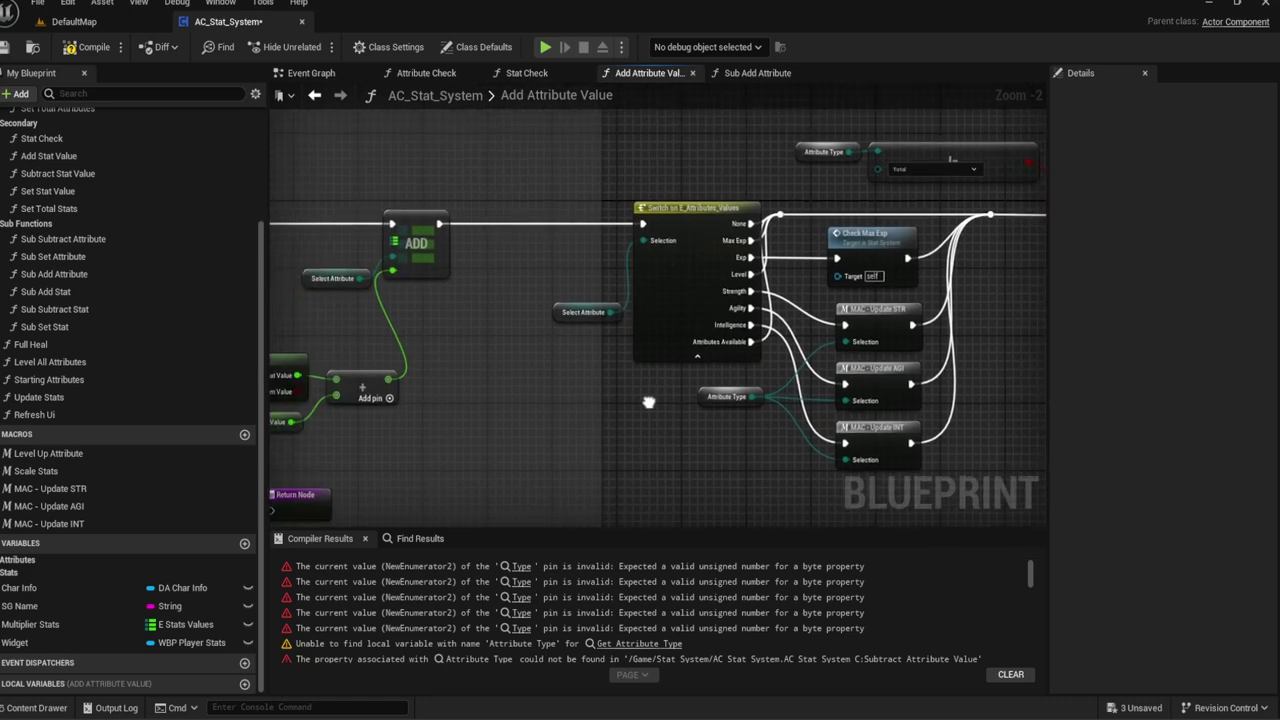
pyautogui.scroll(2, 410, 378)
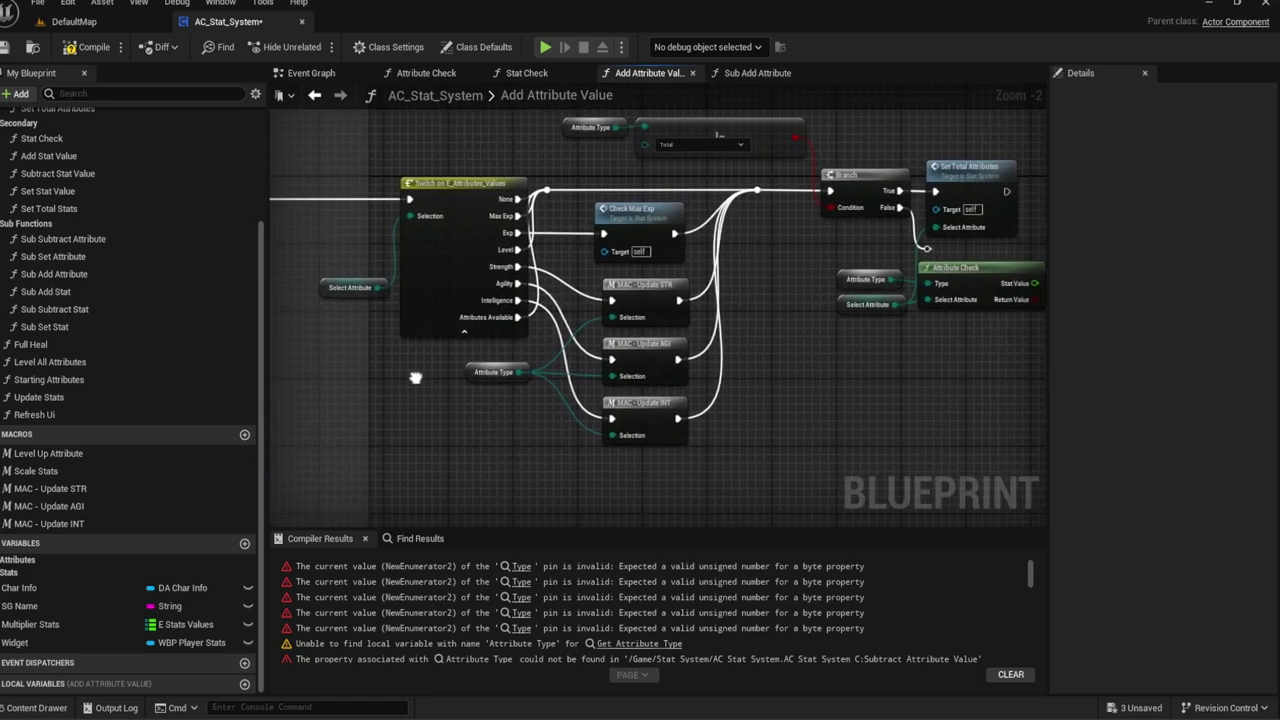
pyautogui.moveTo(421, 375); pyautogui.dragTo(478, 378, button='right')
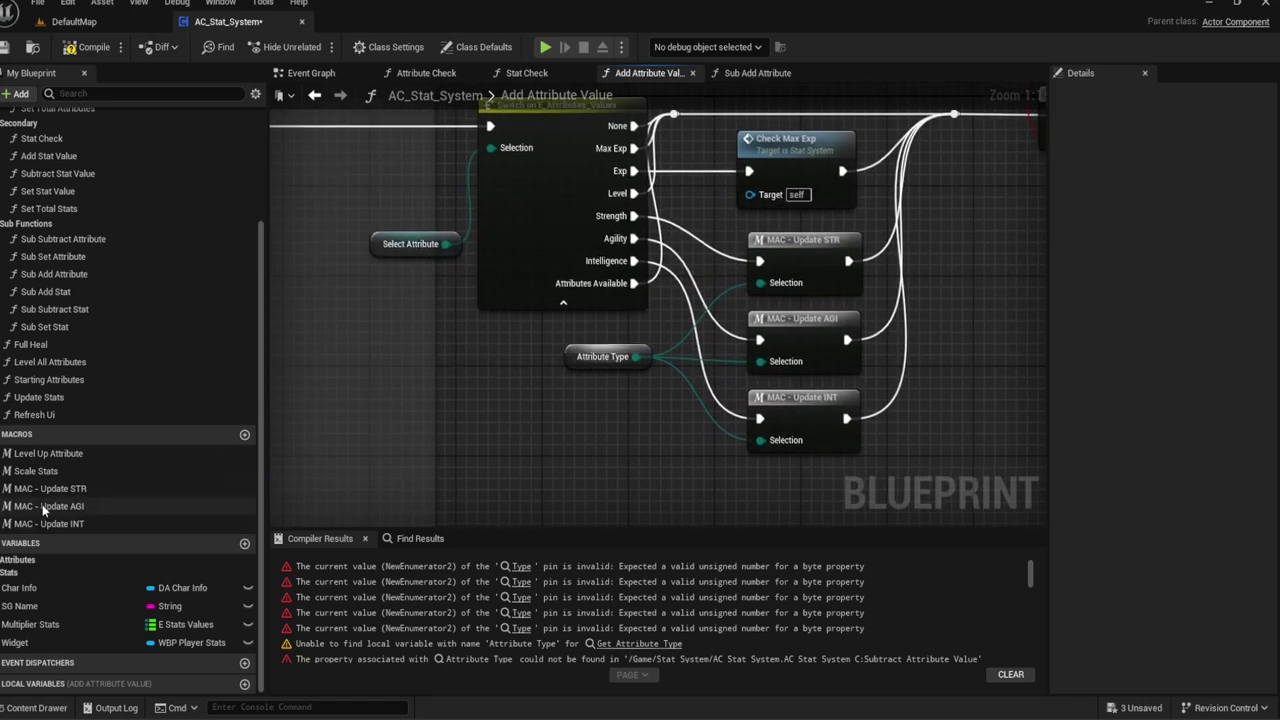
# Step: Swap the MAC update macros' Attribute Type getter for a Type getter on their Selection pins
pyautogui.rightClick(498, 415)
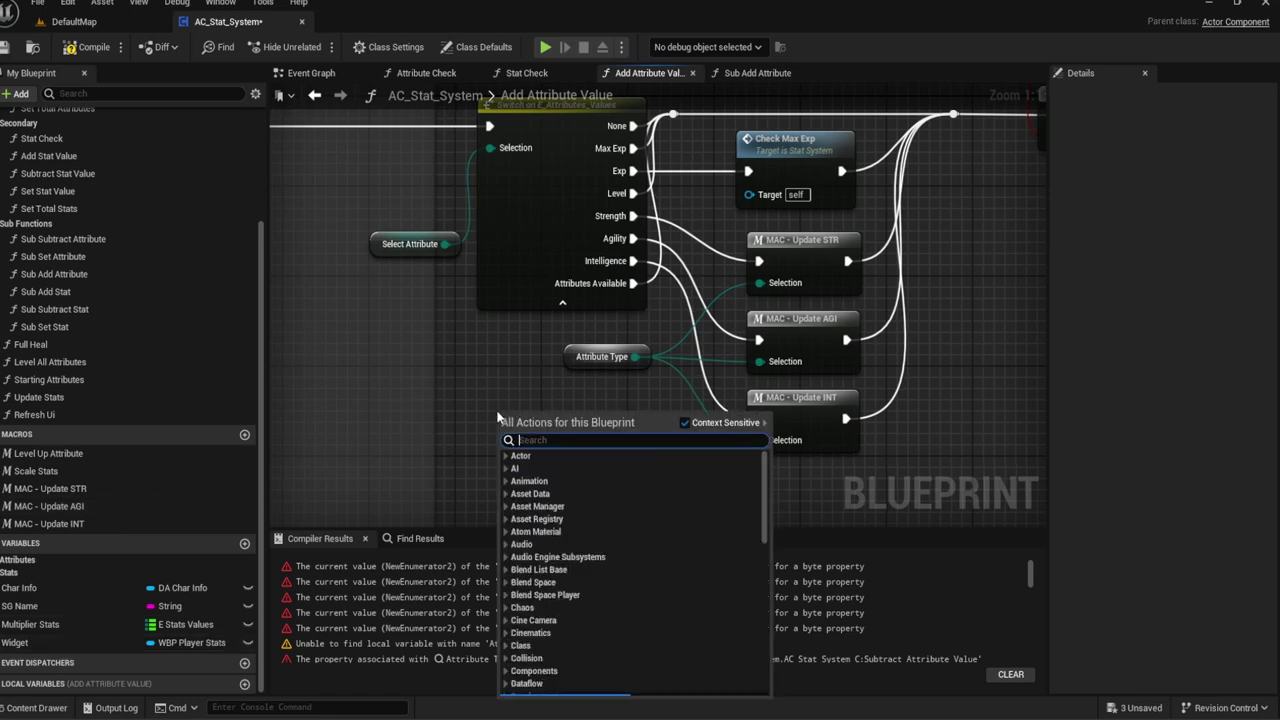
pyautogui.write('Type')
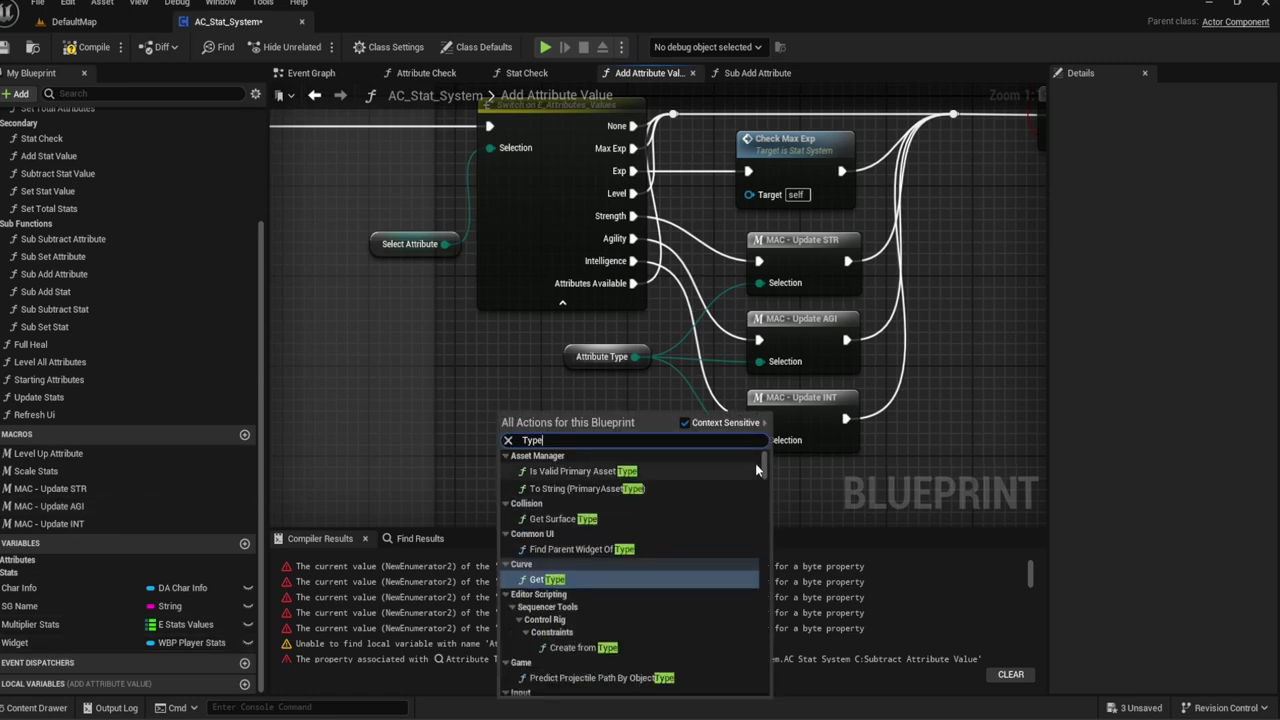
pyautogui.scroll(-10, 739, 600)
pyautogui.scroll(-5, 739, 633)
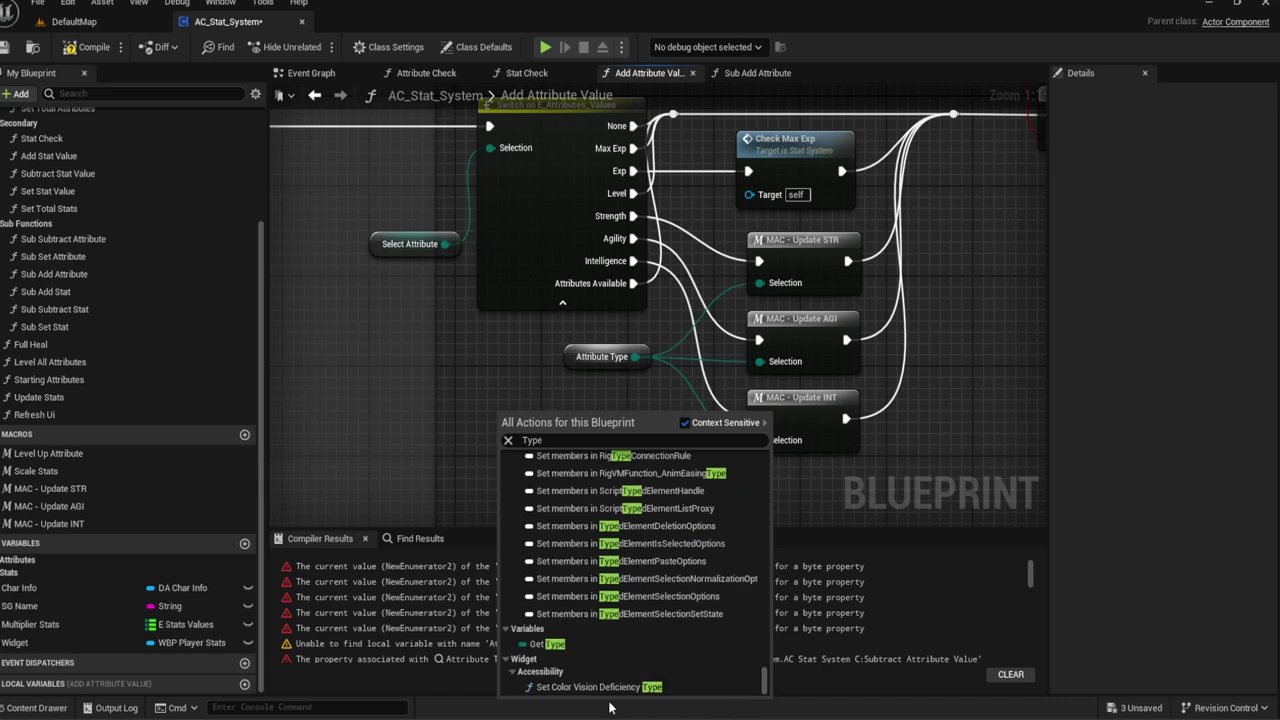
pyautogui.click(545, 643)
pyautogui.moveTo(572, 417)
pyautogui.mouseDown()
pyautogui.moveTo(697, 445)
pyautogui.moveTo(760, 283)
pyautogui.moveTo(541, 429)
pyautogui.moveTo(760, 361)
pyautogui.mouseUp()
pyautogui.click(601, 356)
pyautogui.press('Delete')
pyautogui.moveTo(503, 420); pyautogui.dragTo(572, 377)
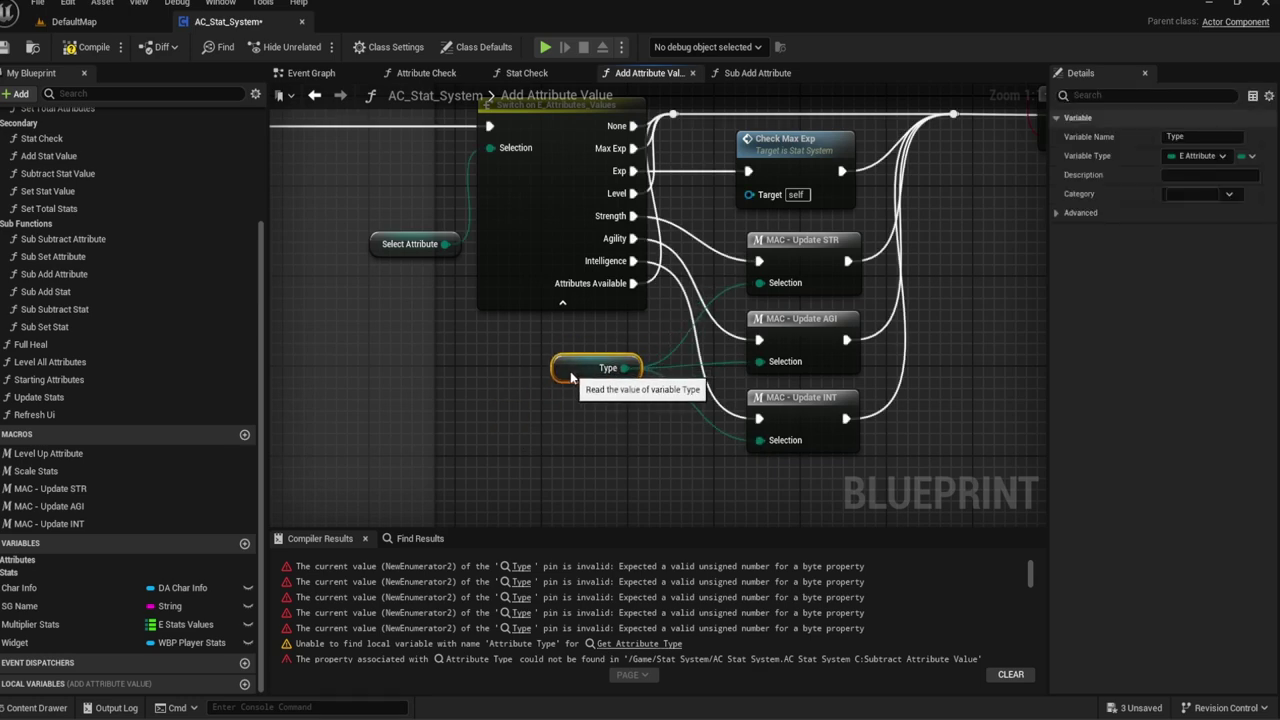
pyautogui.click(936, 370)
pyautogui.scroll(-3, 778, 389)
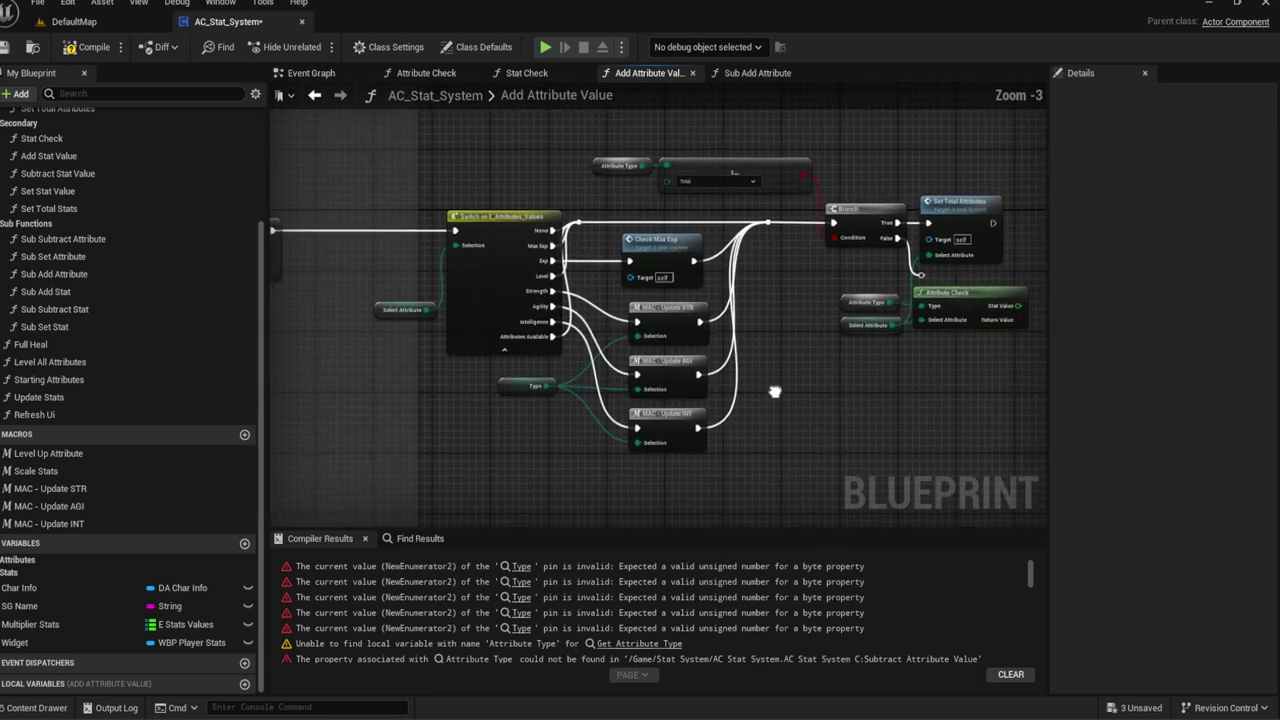
pyautogui.scroll(3, 601, 236)
# Step: Feed a new Type getter into the Total comparison's enum input
pyautogui.moveTo(713, 231); pyautogui.dragTo(692, 179)
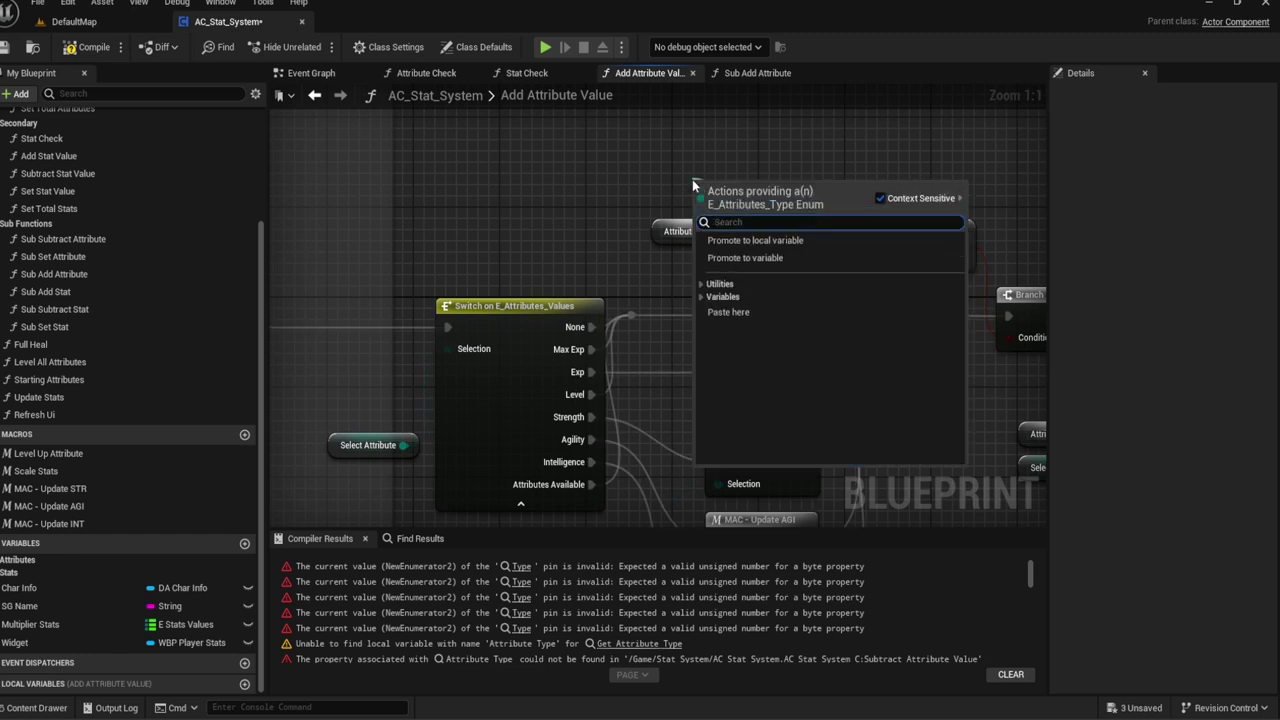
pyautogui.write('Type')
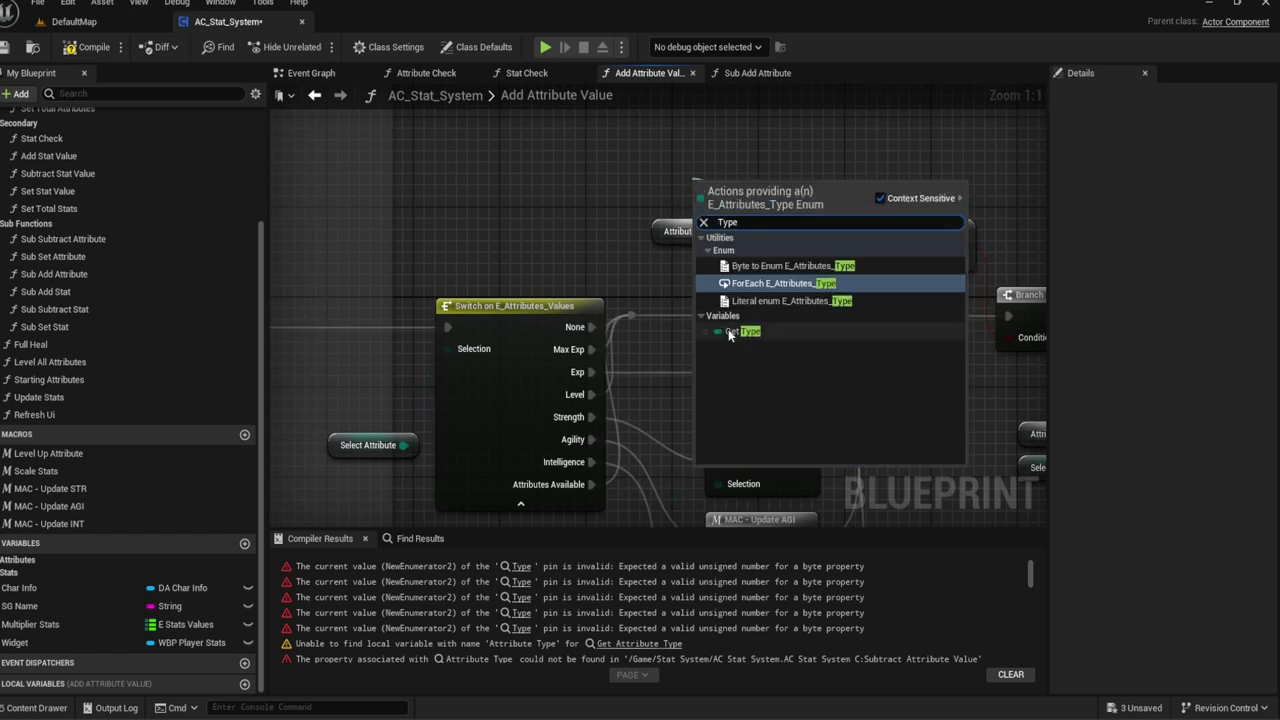
pyautogui.click(740, 331)
pyautogui.moveTo(700, 195); pyautogui.dragTo(648, 236)
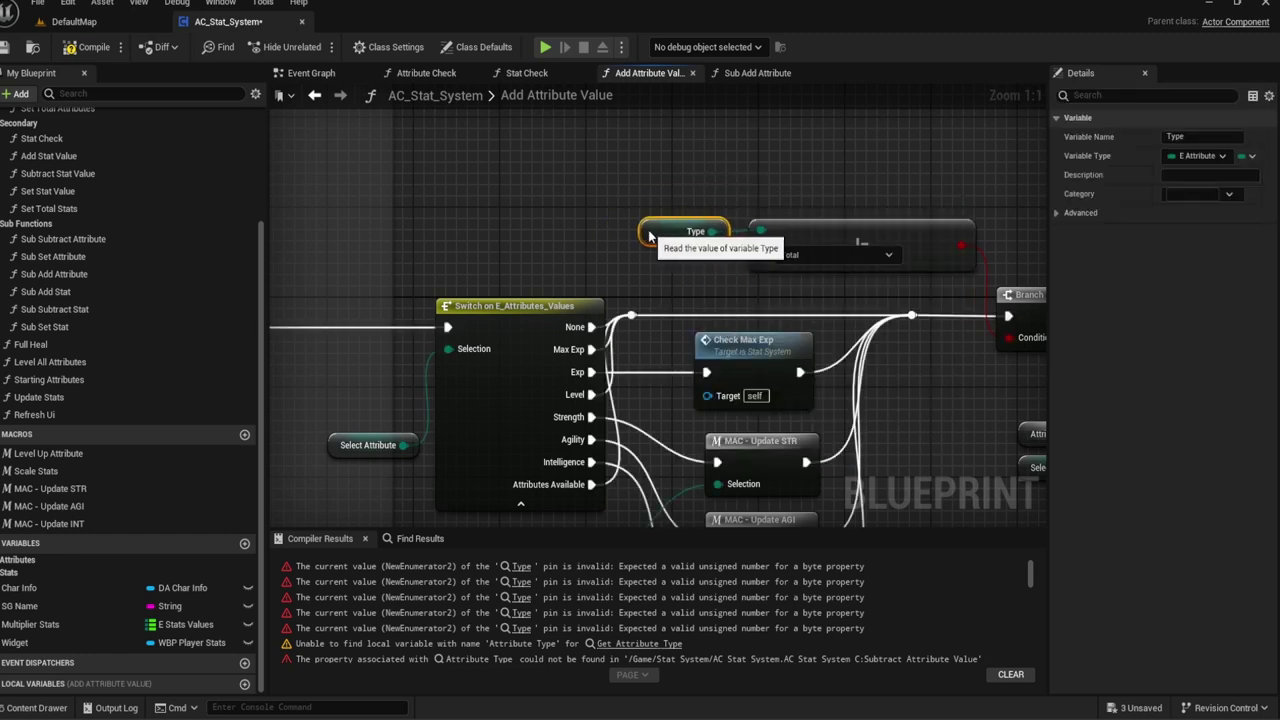
pyautogui.moveTo(604, 221)
pyautogui.mouseDown(button='right')
pyautogui.moveTo(626, 185)
pyautogui.moveTo(764, 257)
pyautogui.moveTo(750, 237)
pyautogui.mouseUp(button='right')
pyautogui.click(626, 185)
pyautogui.scroll(-1, 655, 183)
pyautogui.scroll(-1, 655, 183)
# Step: Add a Return Node after Set Total Attributes, returning Stat Value and reached from the False path
pyautogui.moveTo(722, 213); pyautogui.dragTo(827, 218)
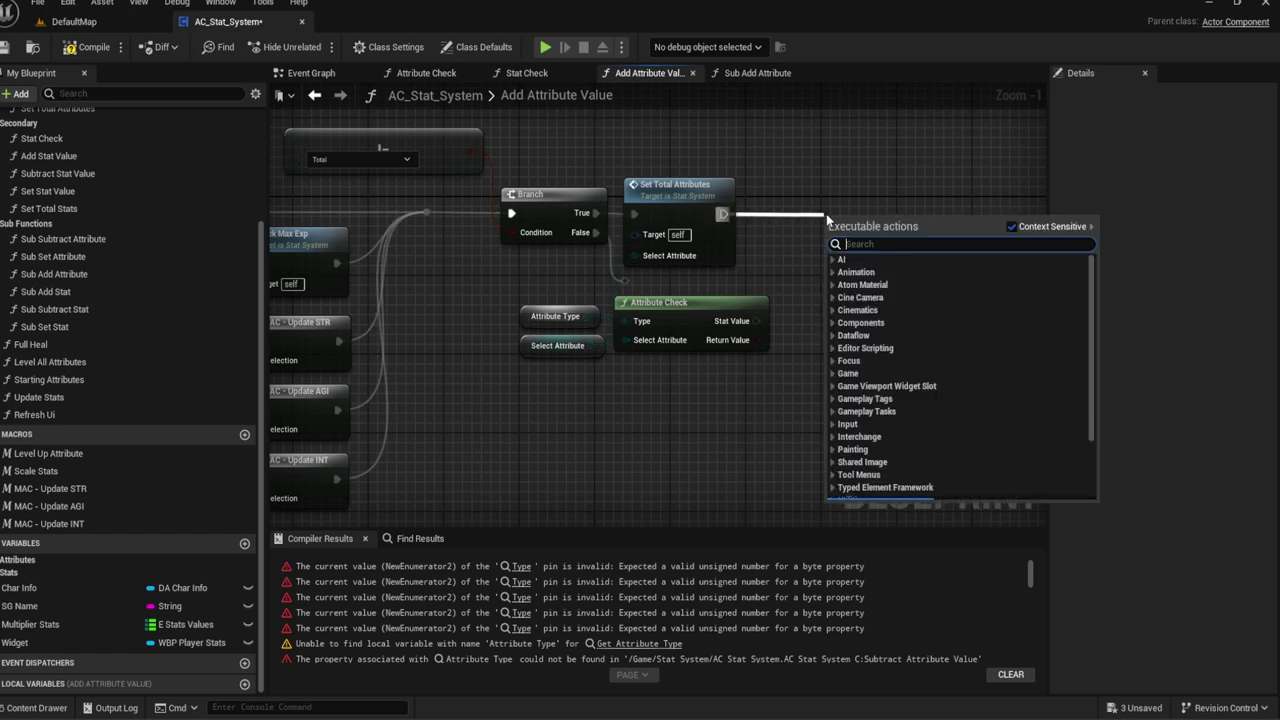
pyautogui.write('Return')
pyautogui.press('Return')
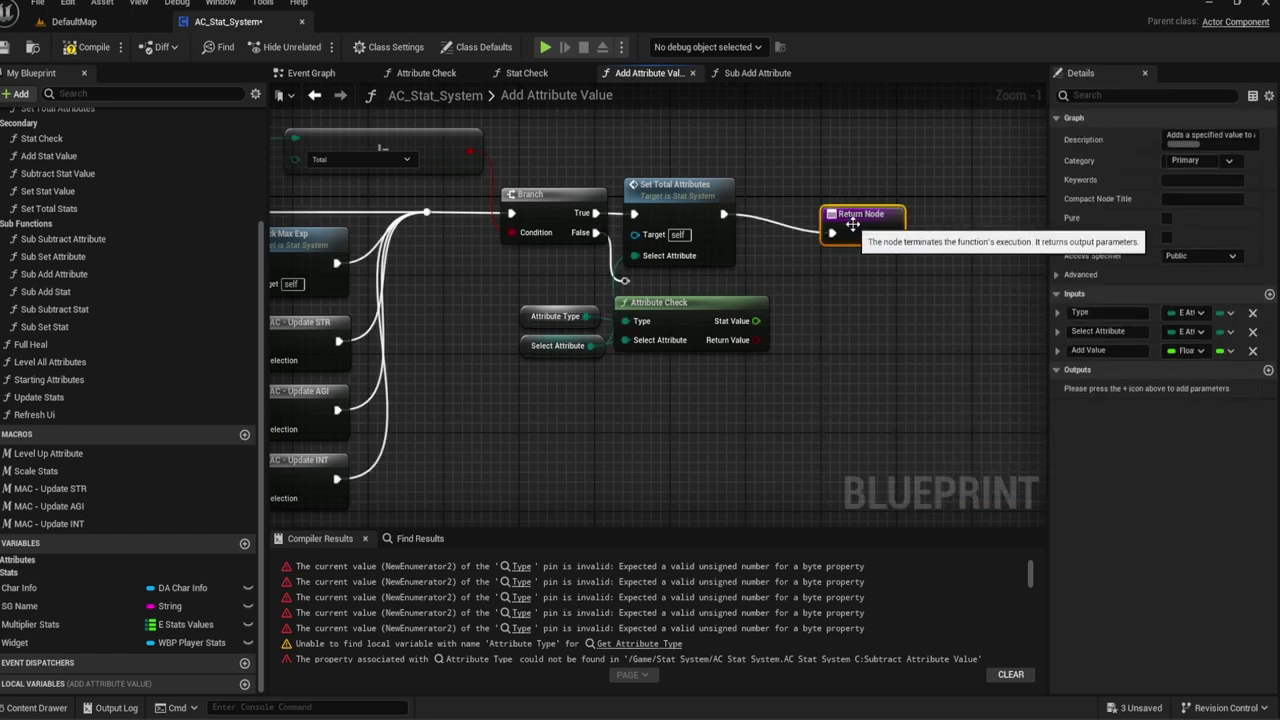
pyautogui.moveTo(755, 321)
pyautogui.mouseDown()
pyautogui.moveTo(847, 211)
pyautogui.moveTo(837, 270)
pyautogui.mouseUp()
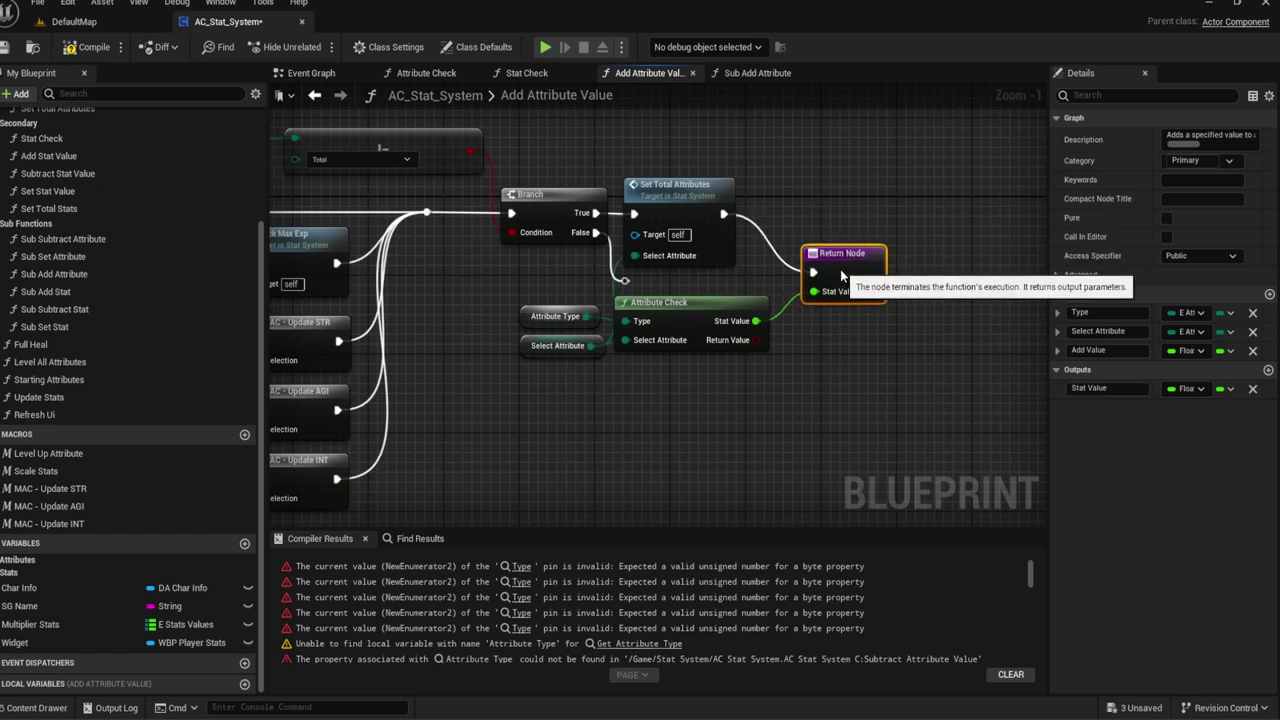
pyautogui.moveTo(625, 281); pyautogui.dragTo(630, 287)
pyautogui.moveTo(817, 278); pyautogui.dragTo(817, 278)
pyautogui.moveTo(493, 302); pyautogui.dragTo(598, 282, button='right')
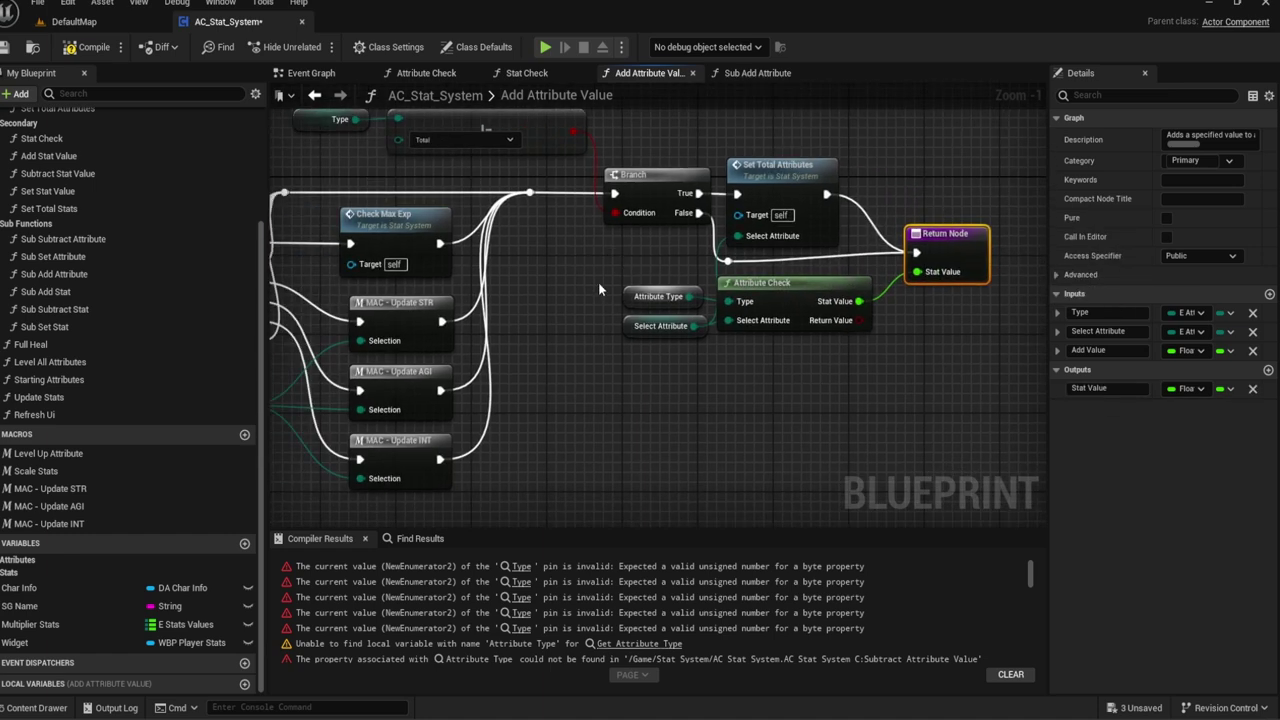
# Step: Replace the Attribute Type getter on Attribute Check with a Type getter
pyautogui.rightClick(563, 370)
pyautogui.write('Type')
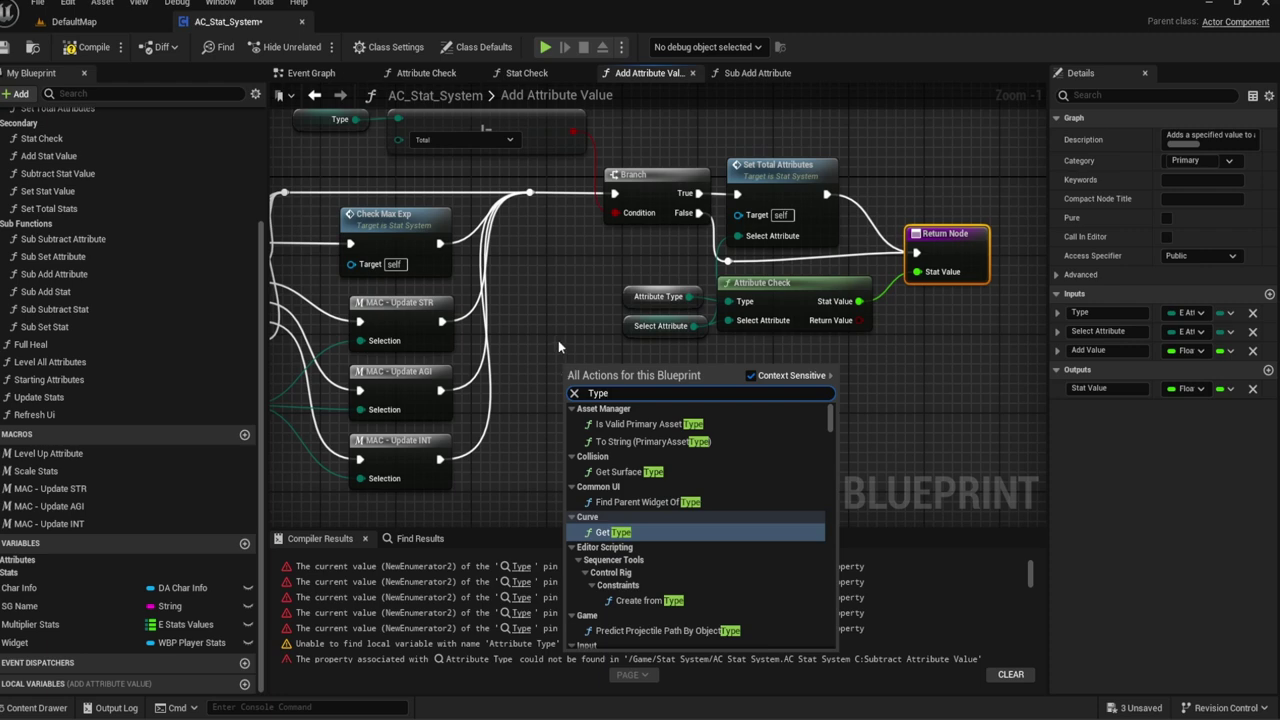
pyautogui.moveTo(832, 421); pyautogui.dragTo(832, 630)
pyautogui.click(640, 603)
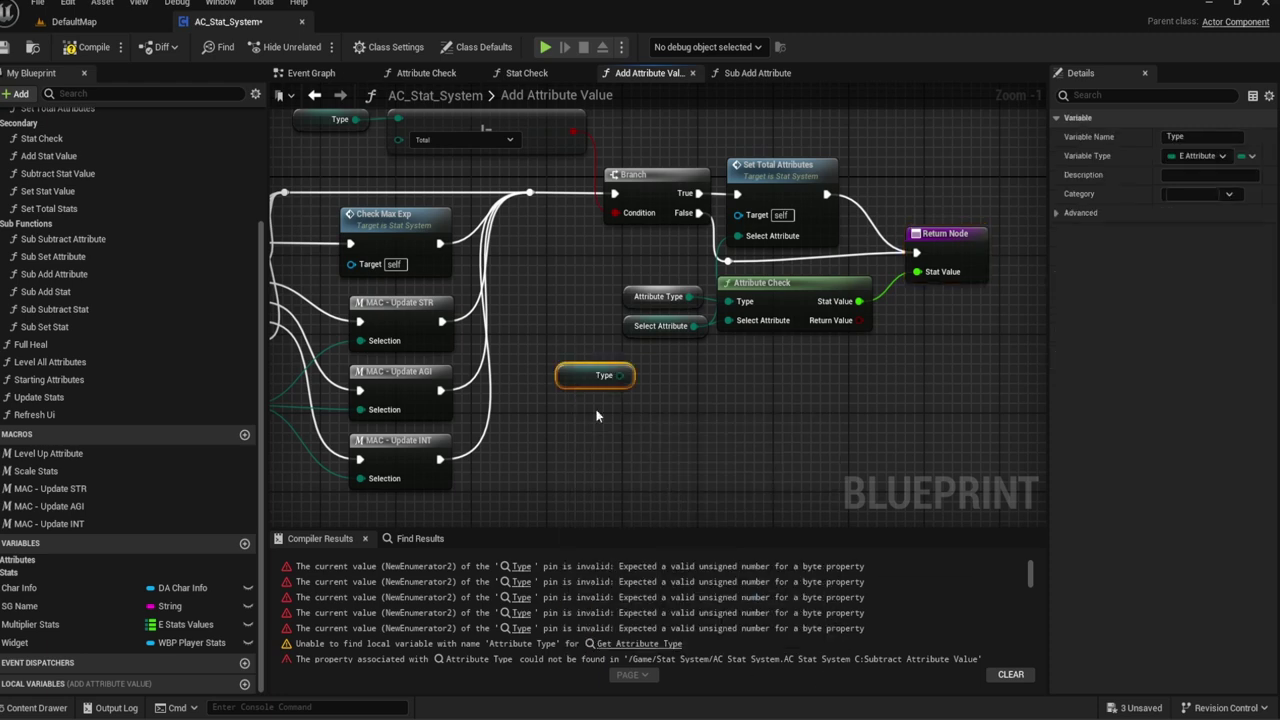
pyautogui.click(650, 303)
pyautogui.press('Delete')
pyautogui.moveTo(572, 385)
pyautogui.mouseDown()
pyautogui.moveTo(628, 306)
pyautogui.moveTo(730, 310)
pyautogui.mouseUp()
pyautogui.moveTo(600, 264); pyautogui.dragTo(1000, 300, button='right')
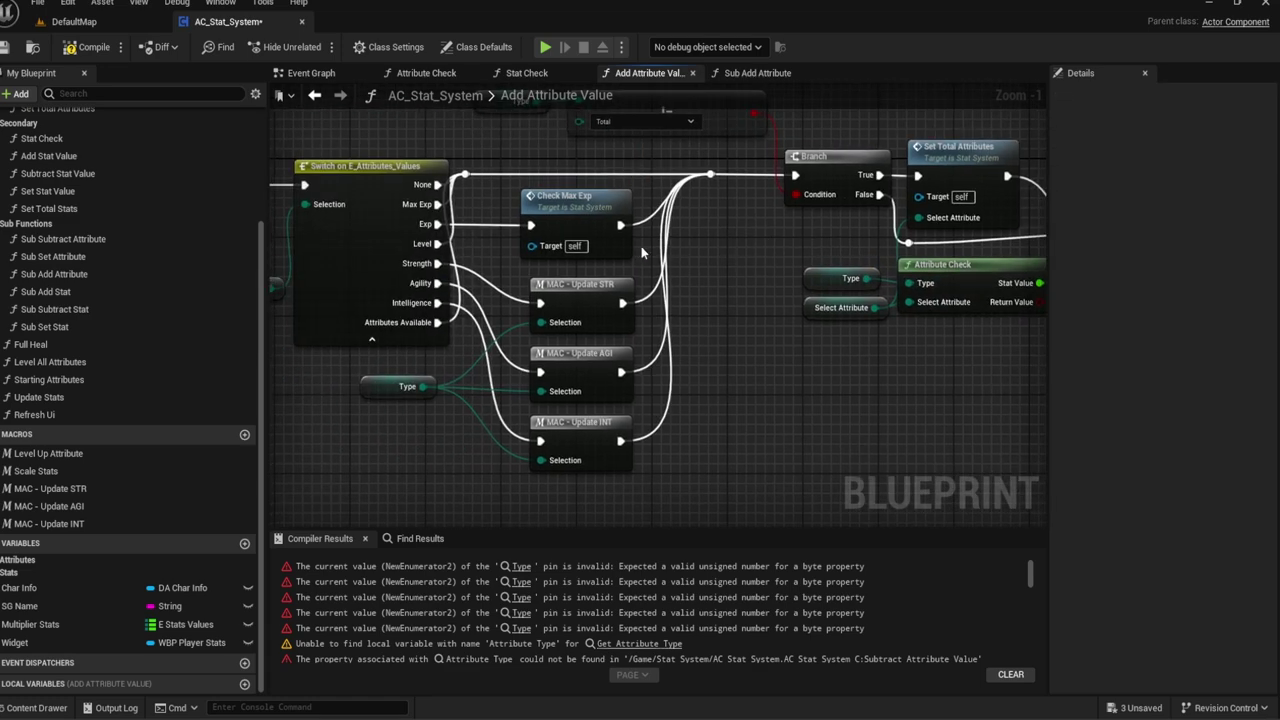
# Step: Delete the unconnected Return Node
pyautogui.moveTo(630, 170); pyautogui.dragTo(880, 125, button='right')
pyautogui.scroll(-2, 630, 170)
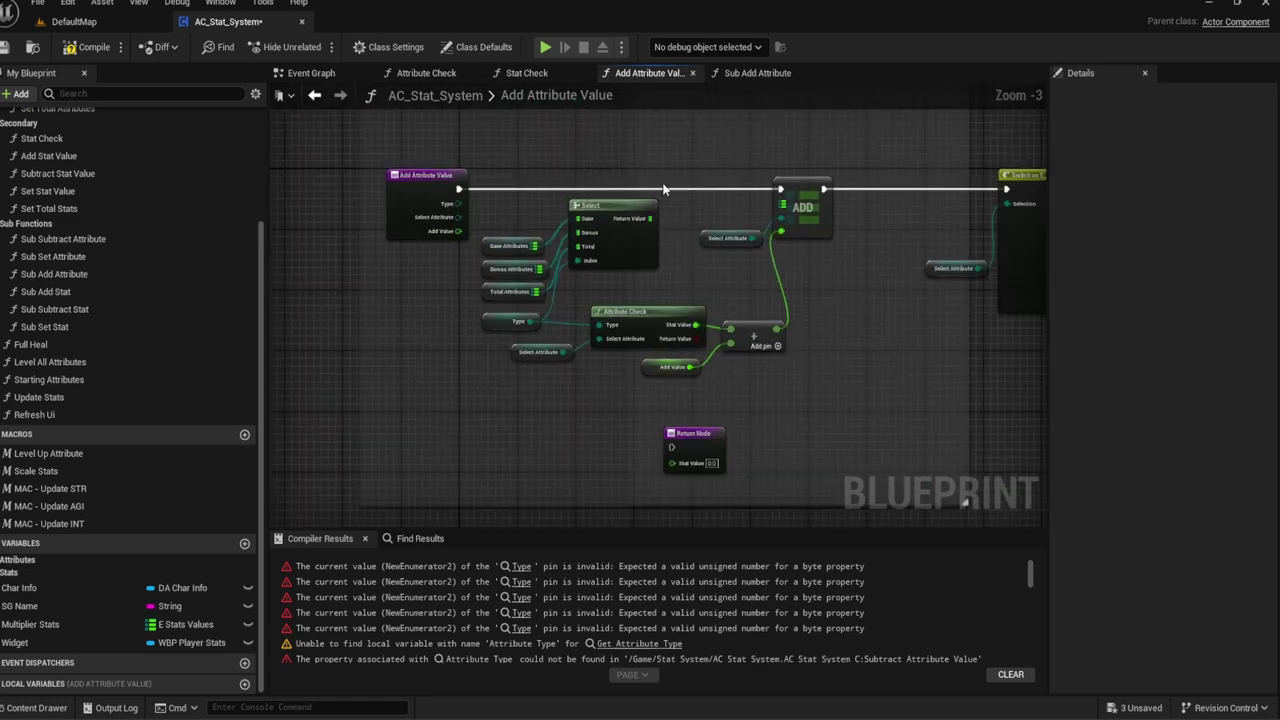
pyautogui.click(700, 440)
pyautogui.moveTo(700, 440); pyautogui.dragTo(490, 430, button='right')
pyautogui.scroll(-2, 590, 405)
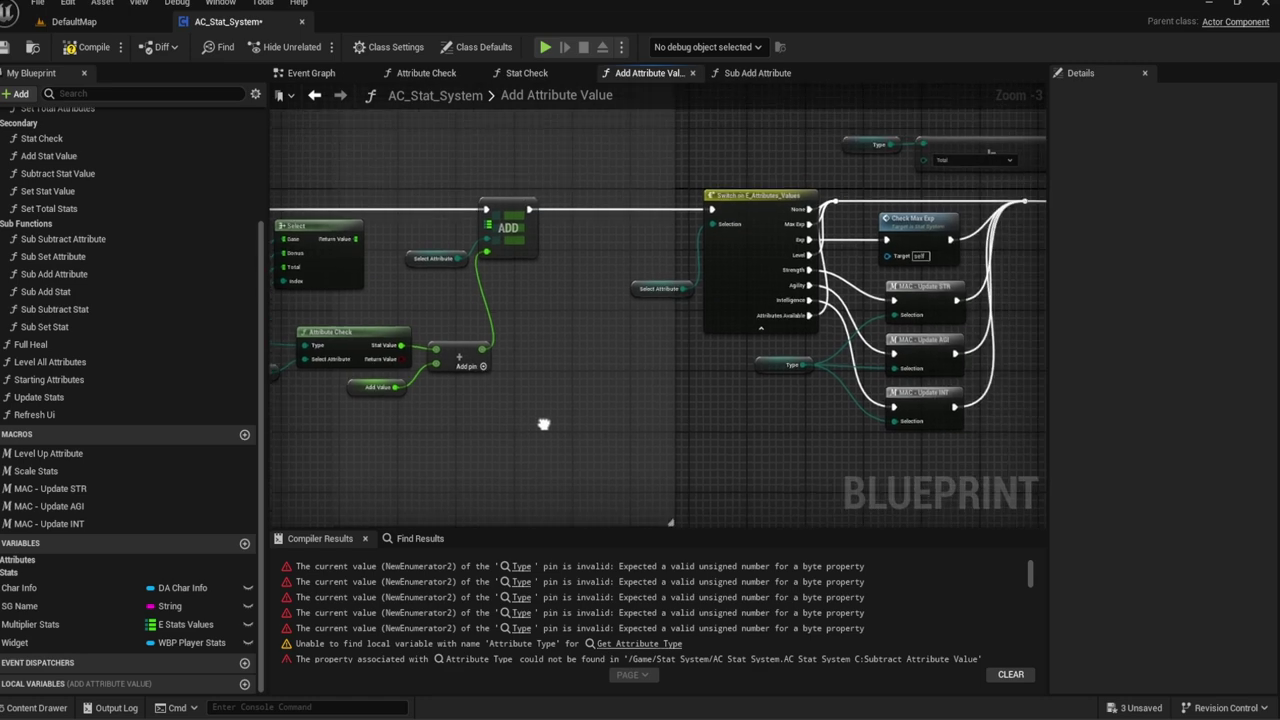
pyautogui.press('Delete')
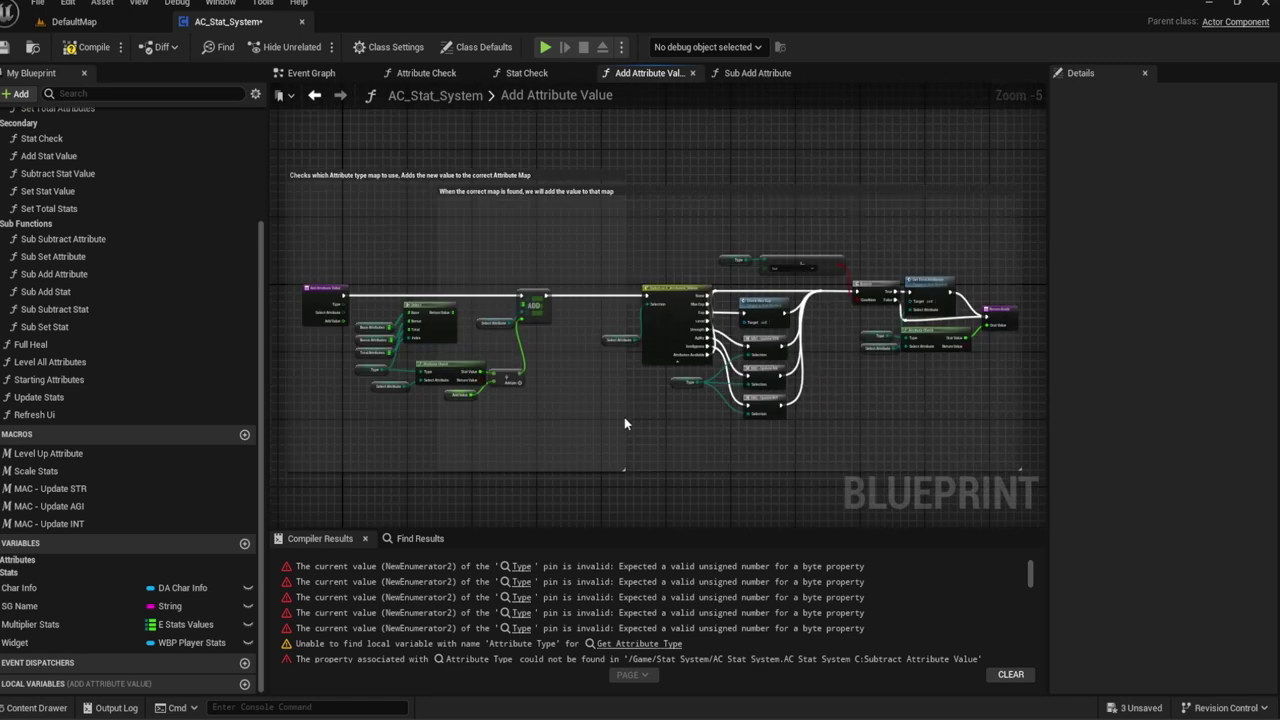
# Step: Select the entry and ADD section nodes and review the Switch node
pyautogui.scroll(3, 624, 424)
pyautogui.moveTo(591, 410); pyautogui.dragTo(829, 400, button='right')
pyautogui.moveTo(829, 400); pyautogui.dragTo(357, 186)
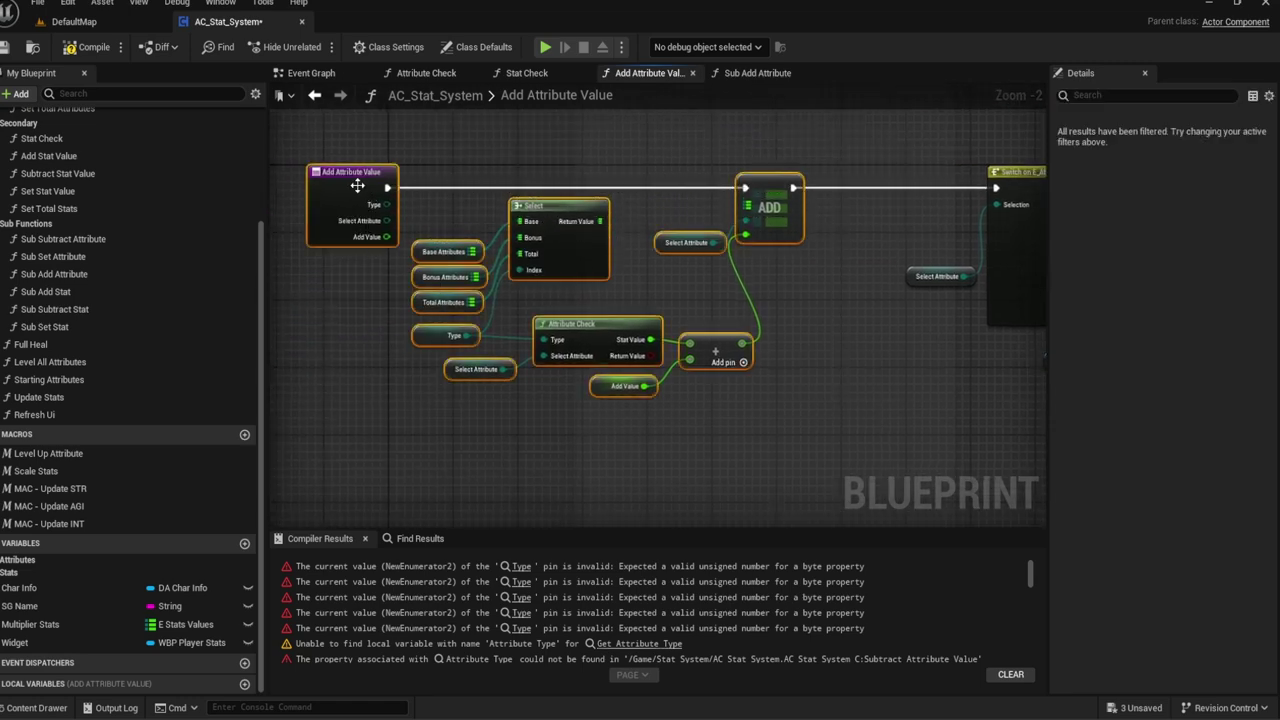
pyautogui.scroll(2, 825, 144)
pyautogui.moveTo(825, 144)
pyautogui.mouseDown(button='right')
pyautogui.moveTo(539, 183)
pyautogui.moveTo(569, 203)
pyautogui.mouseUp(button='right')
pyautogui.moveTo(615, 248); pyautogui.dragTo(567, 236, button='right')
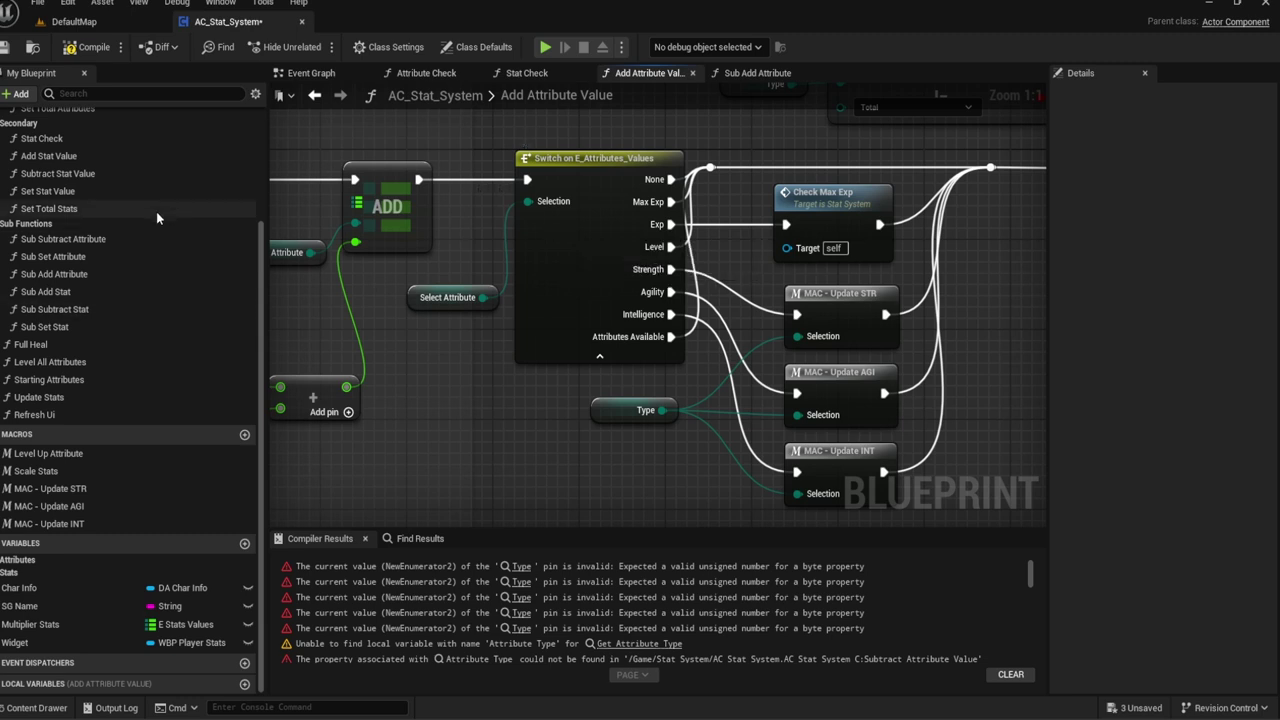
pyautogui.scroll(3, 156, 211)
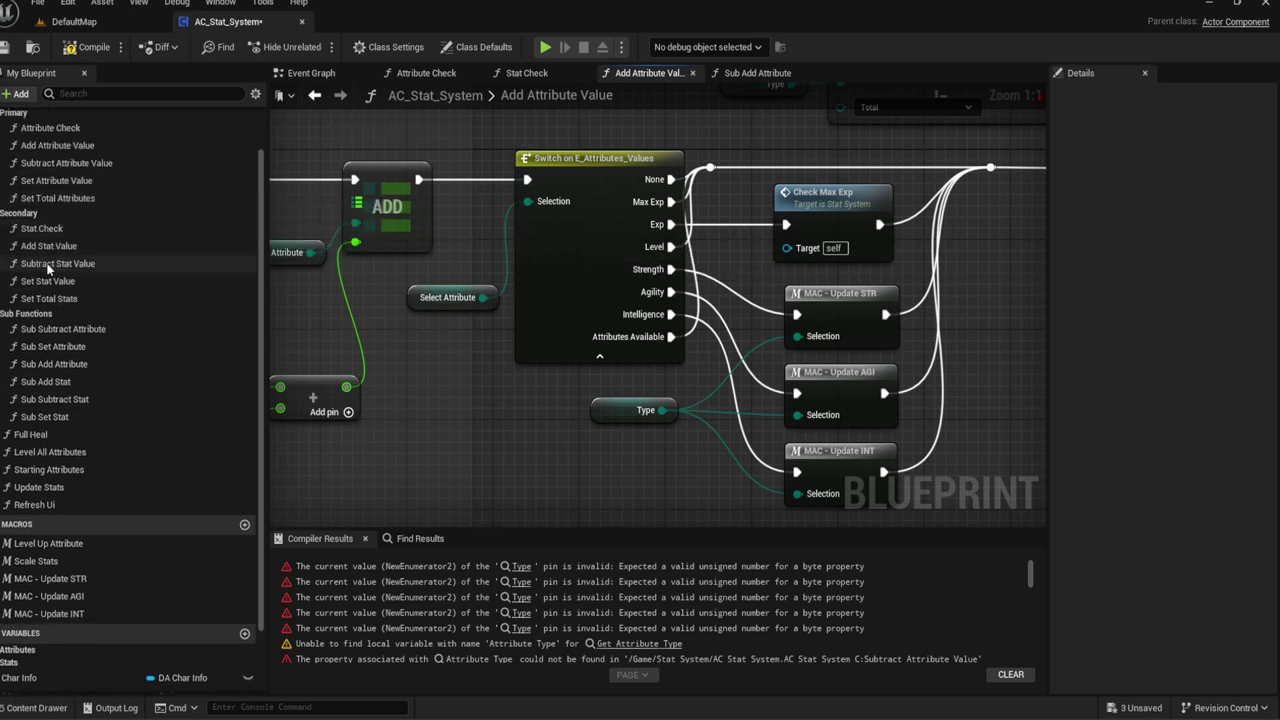
pyautogui.scroll(2, 110, 250)
# Step: Check the erroring Attribute Type getter in Subtract Attribute Value, then return to Add Attribute Value
pyautogui.doubleClick(108, 228)
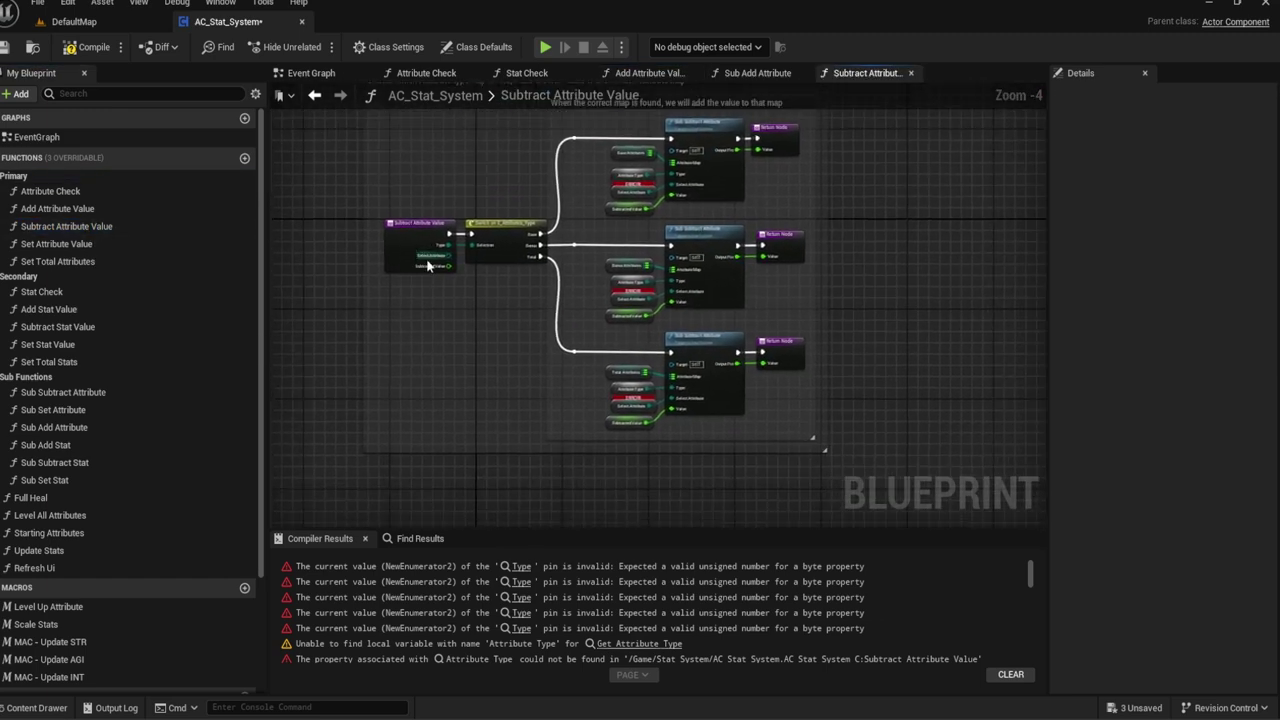
pyautogui.scroll(2, 530, 302)
pyautogui.click(668, 284)
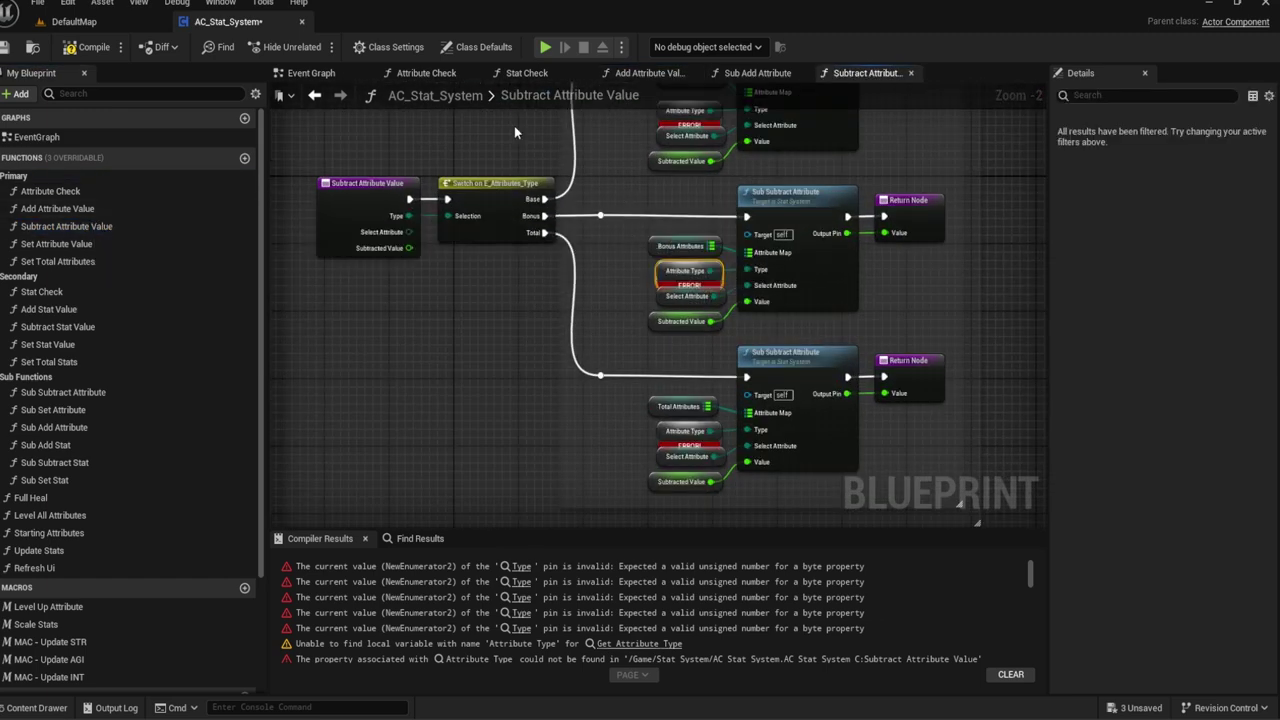
pyautogui.click(673, 73)
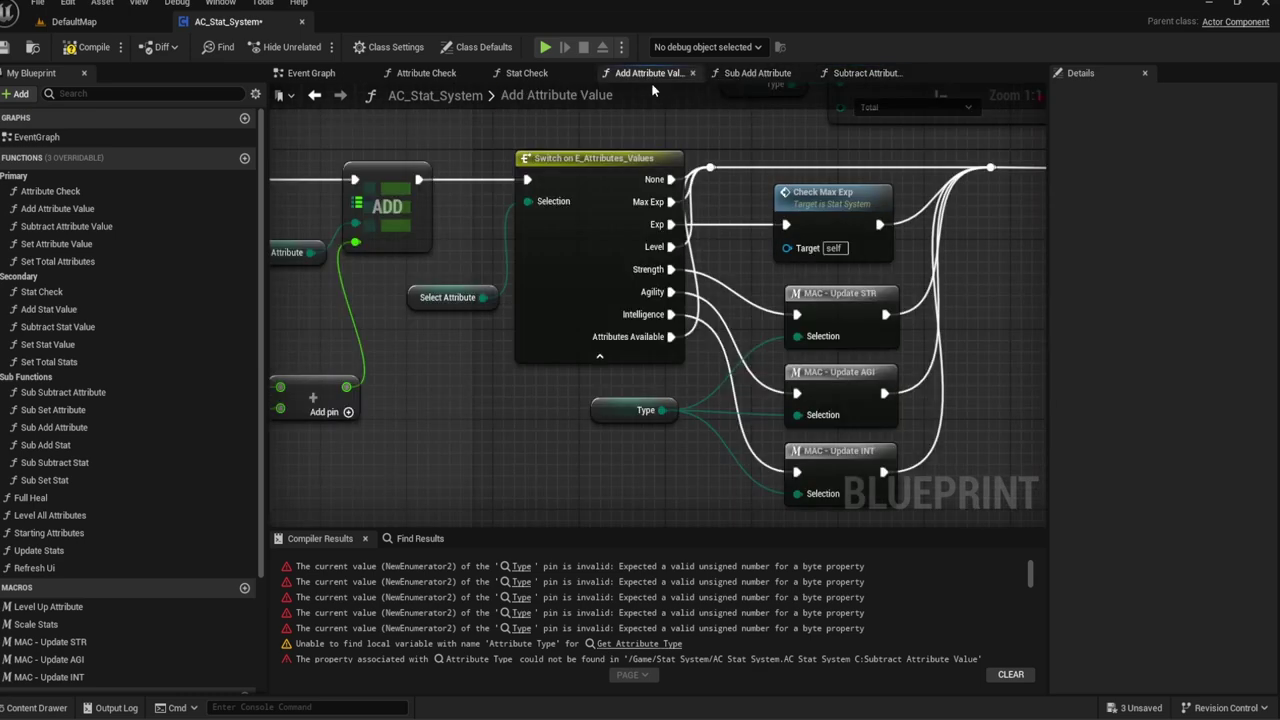
# Step: Wire the Select node's Return Value into the ADD node's map input
pyautogui.scroll(-3, 714, 164)
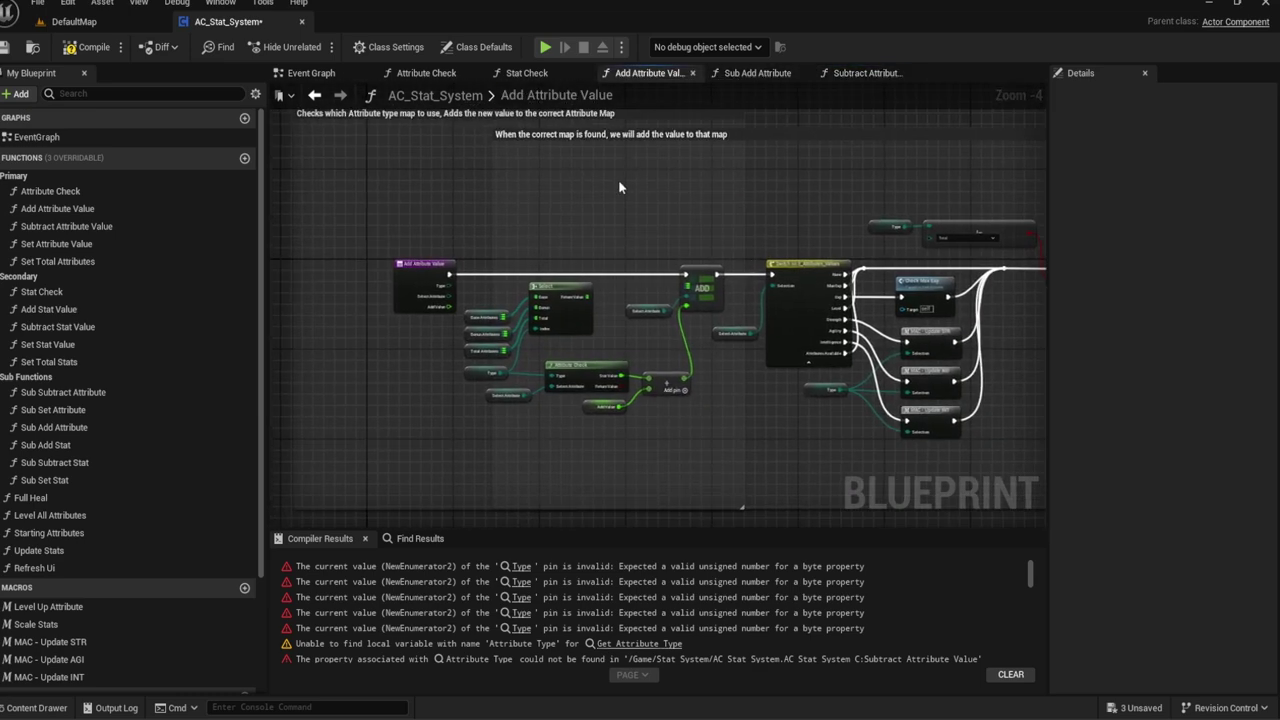
pyautogui.scroll(3, 618, 187)
pyautogui.moveTo(664, 378); pyautogui.dragTo(505, 295)
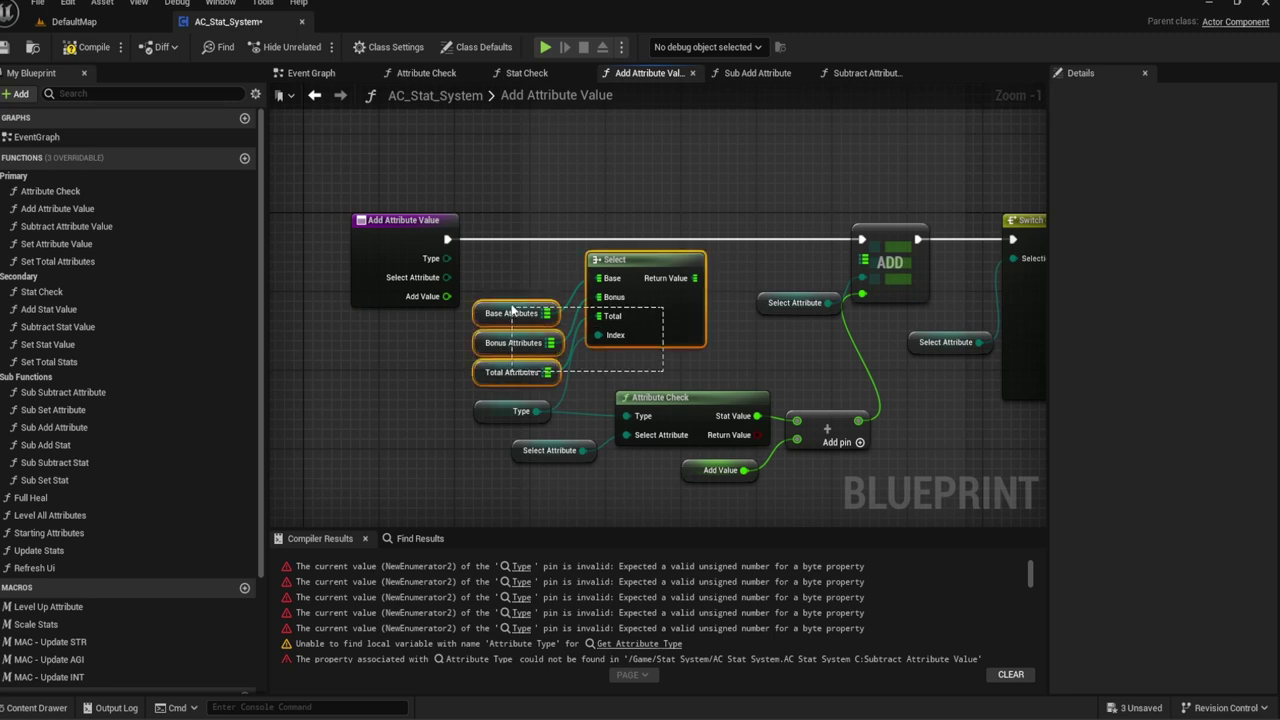
pyautogui.moveTo(692, 280); pyautogui.dragTo(880, 261)
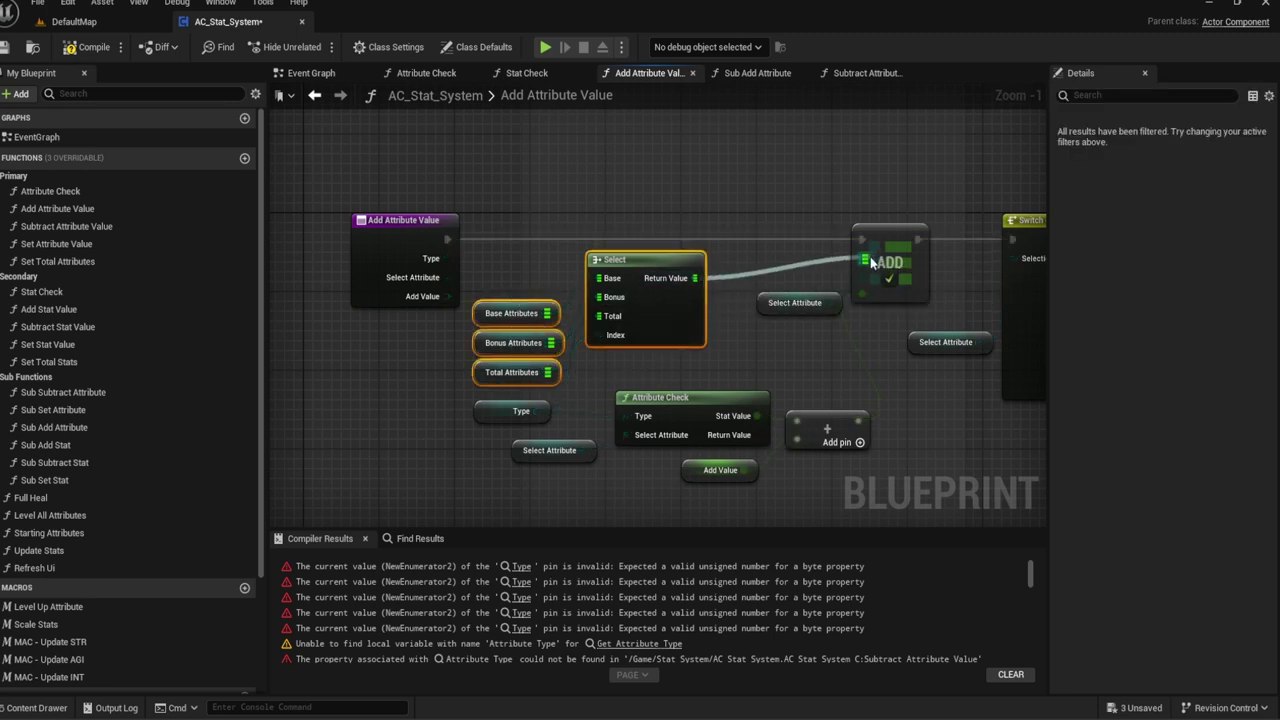
pyautogui.moveTo(778, 203); pyautogui.dragTo(681, 189, button='right')
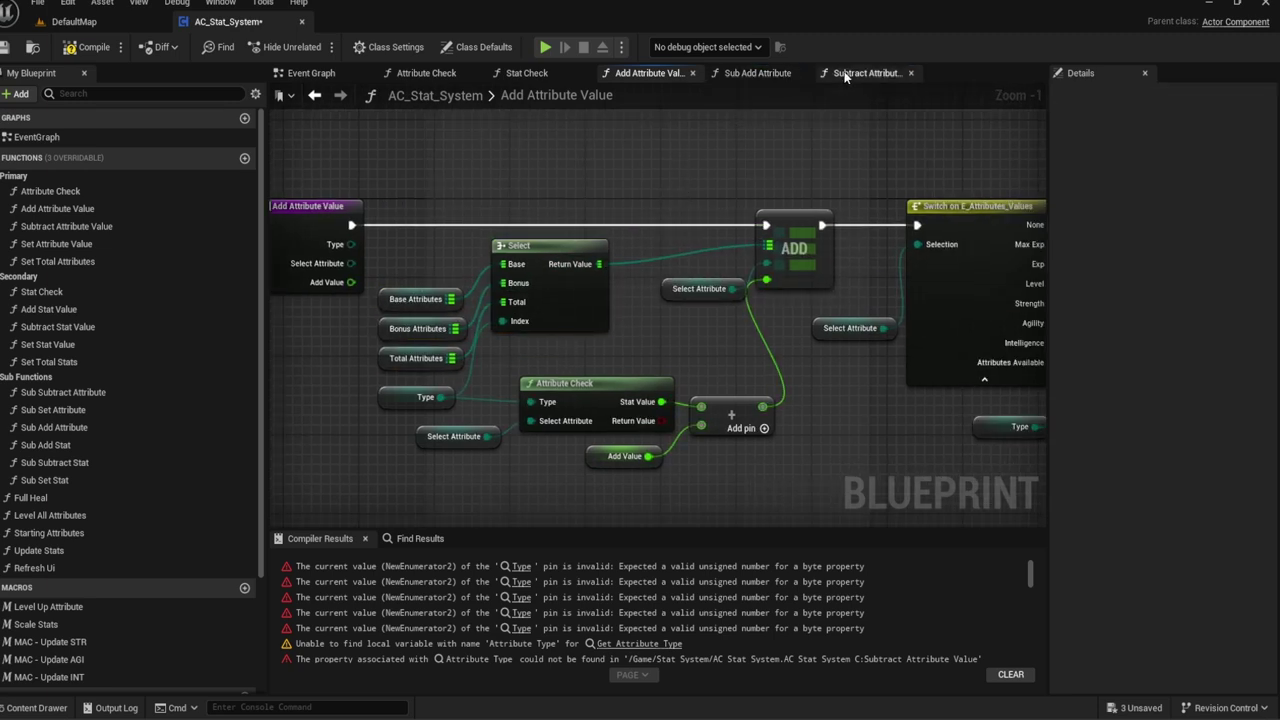
pyautogui.click(886, 80)
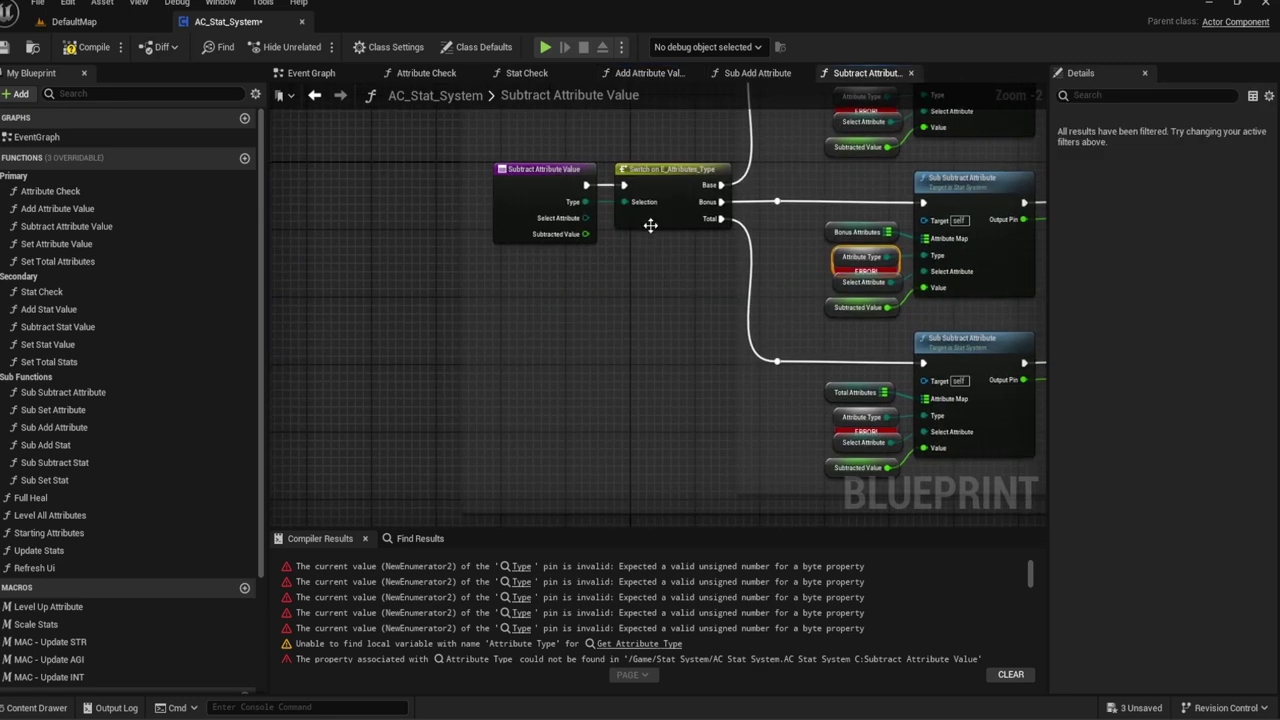
# Step: Delete the Switch on attribute type and paste in the Select and attribute map nodes
pyautogui.click(650, 225)
pyautogui.press('Delete')
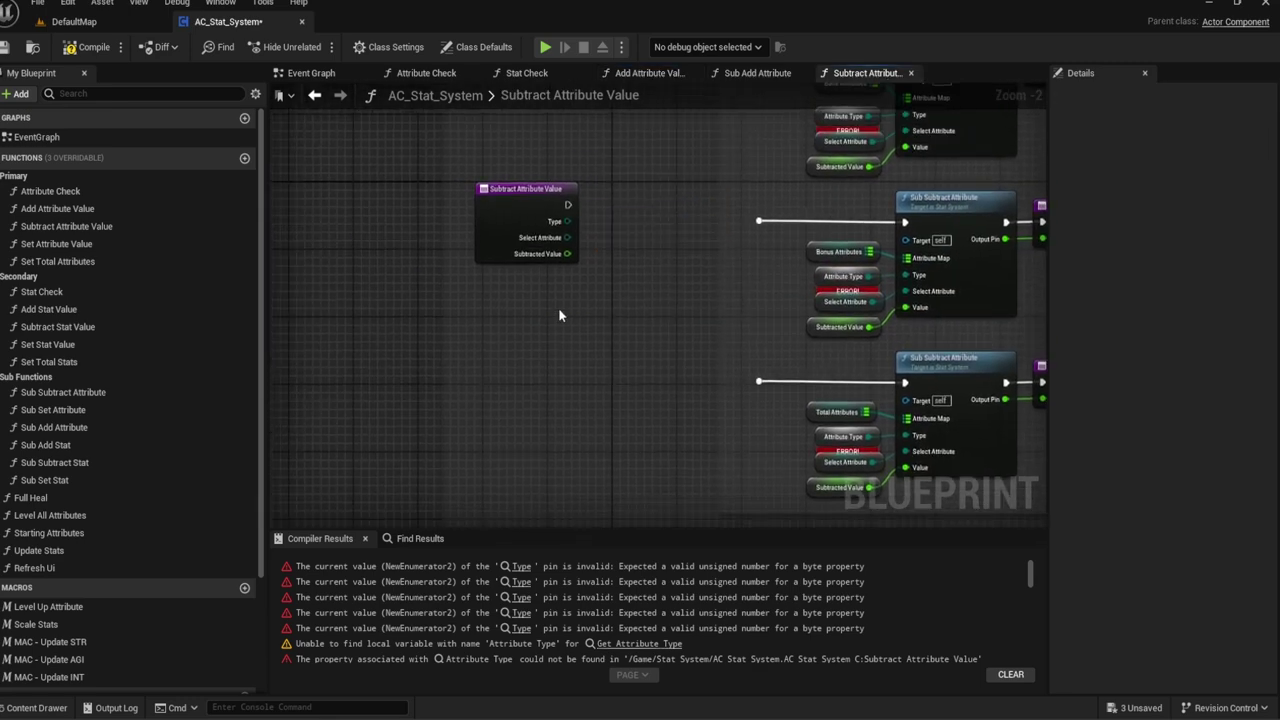
pyautogui.hotkey('ctrl', 'v')
pyautogui.moveTo(617, 281); pyautogui.dragTo(562, 272, button='right')
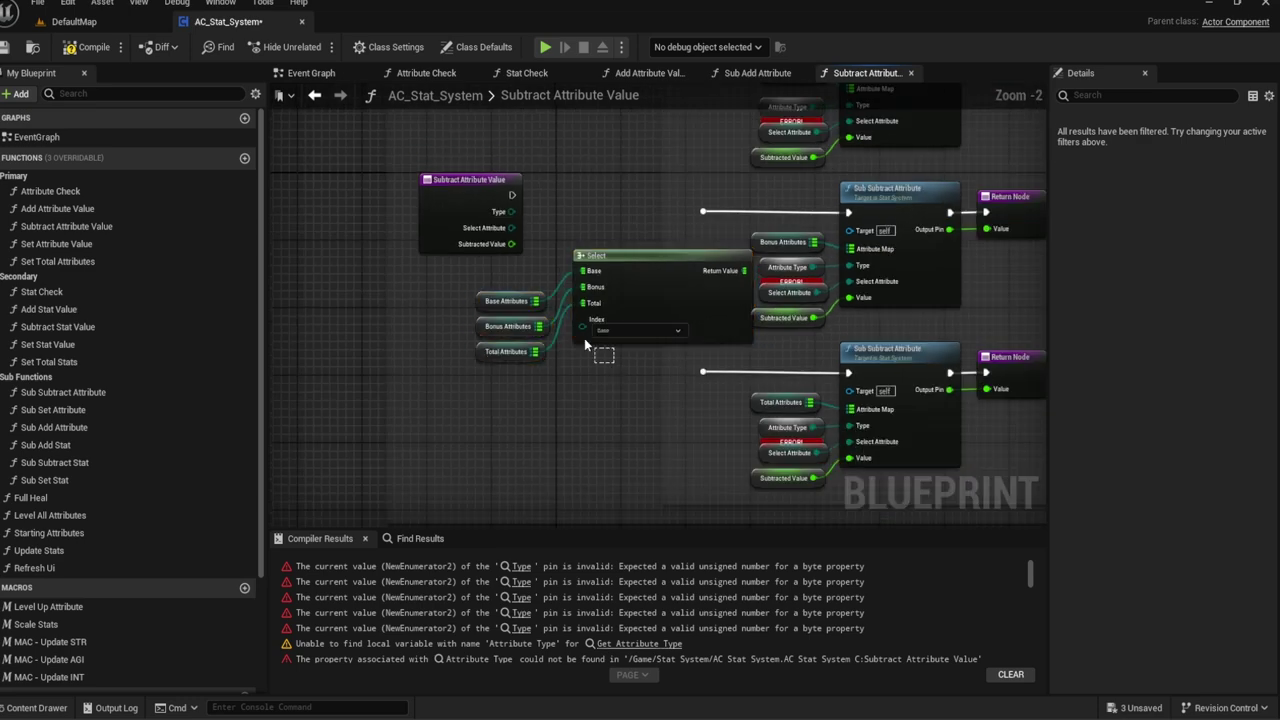
pyautogui.moveTo(587, 343); pyautogui.dragTo(641, 273)
pyautogui.scroll(2, 856, 380)
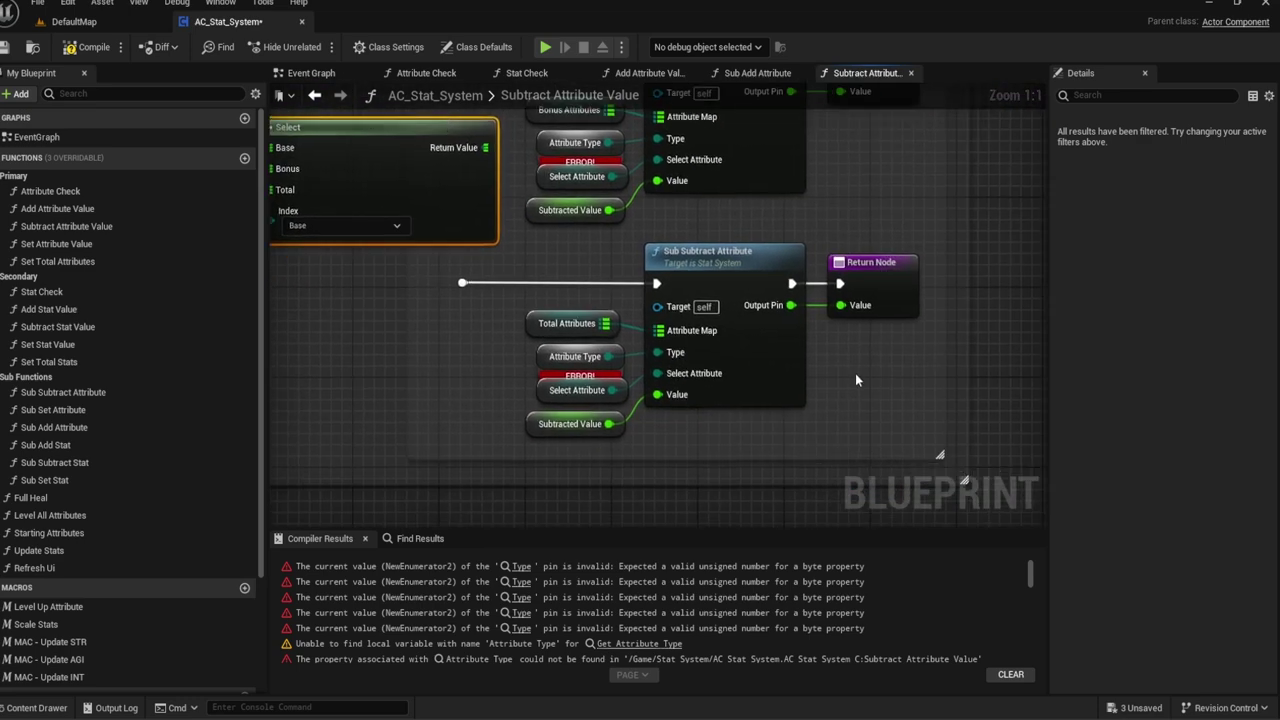
# Step: Remove the redundant Sub Subtract group and wire Select's output into the remaining call's Attribute Map
pyautogui.moveTo(880, 321); pyautogui.dragTo(489, 180)
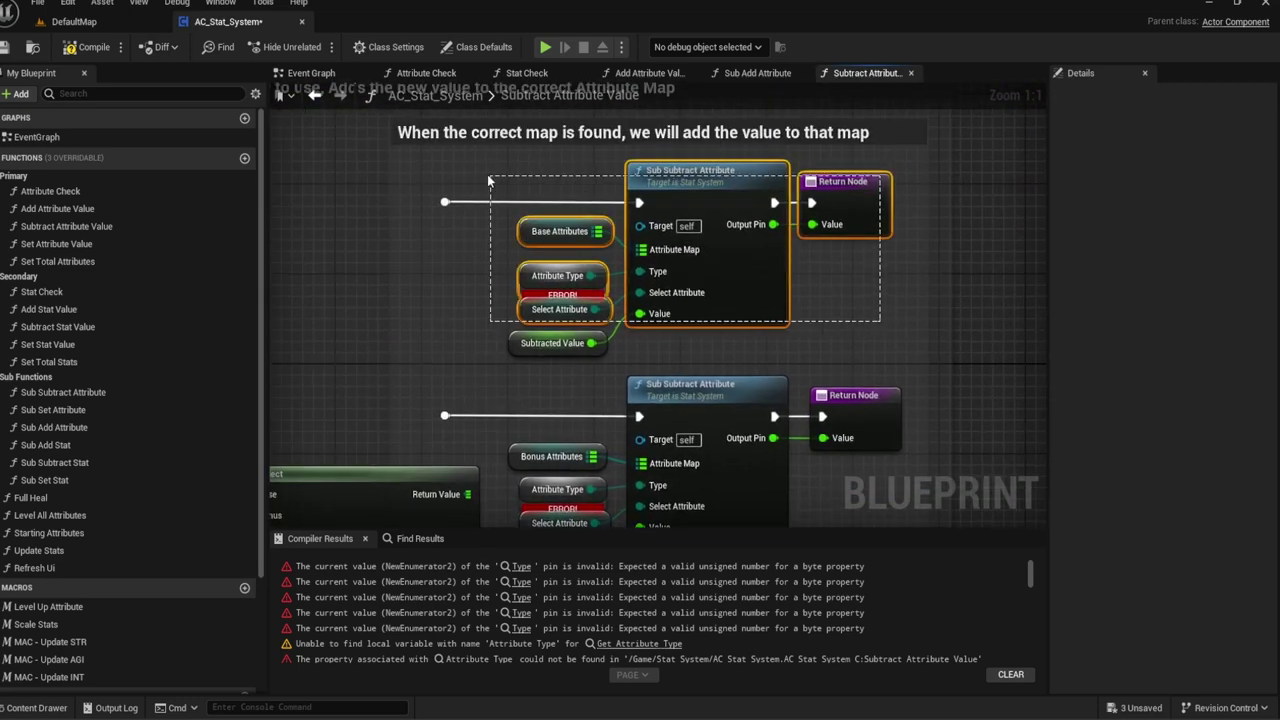
pyautogui.press('Delete')
pyautogui.moveTo(520, 348); pyautogui.dragTo(743, 434)
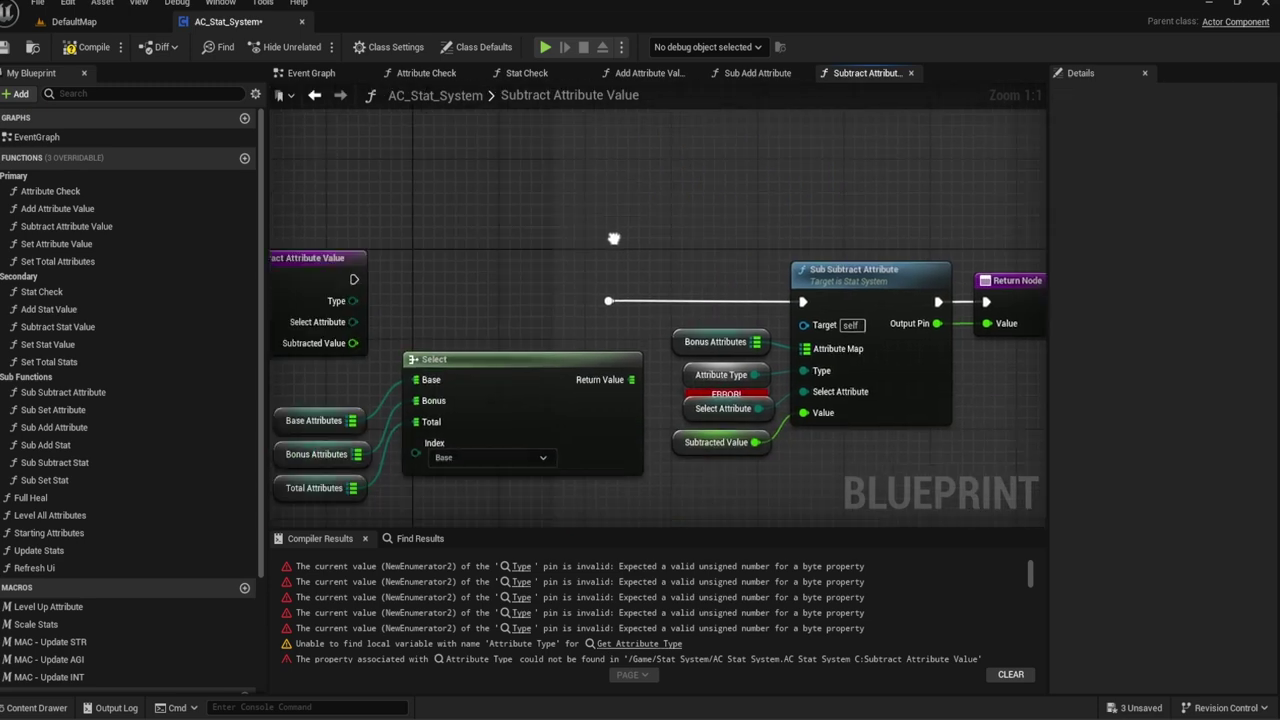
pyautogui.moveTo(706, 363); pyautogui.dragTo(810, 338, button='right')
pyautogui.moveTo(753, 352); pyautogui.dragTo(913, 325)
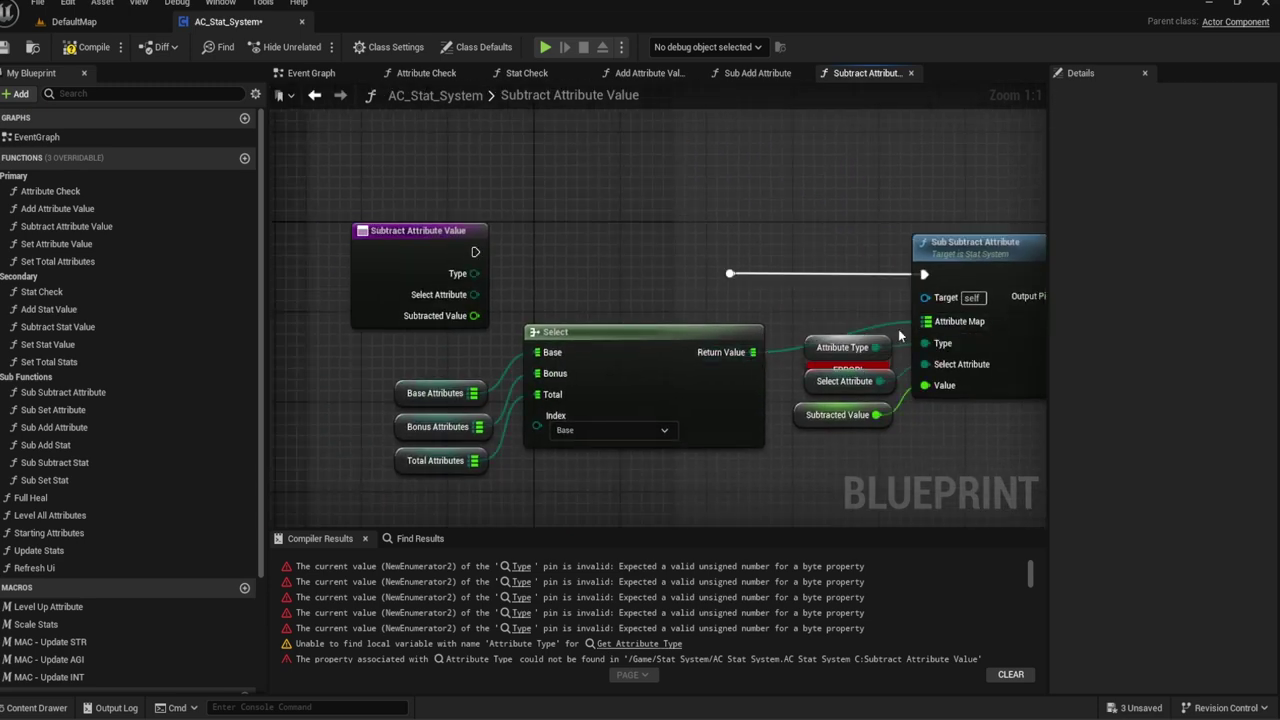
pyautogui.click(827, 358)
pyautogui.press('Delete')
# Step: Add a Type getter wired to Sub Subtract Attribute's Type input
pyautogui.moveTo(810, 328); pyautogui.dragTo(756, 281, button='right')
pyautogui.moveTo(738, 432)
pyautogui.mouseDown()
pyautogui.moveTo(858, 318)
pyautogui.moveTo(820, 332)
pyautogui.mouseUp()
pyautogui.write('Type')
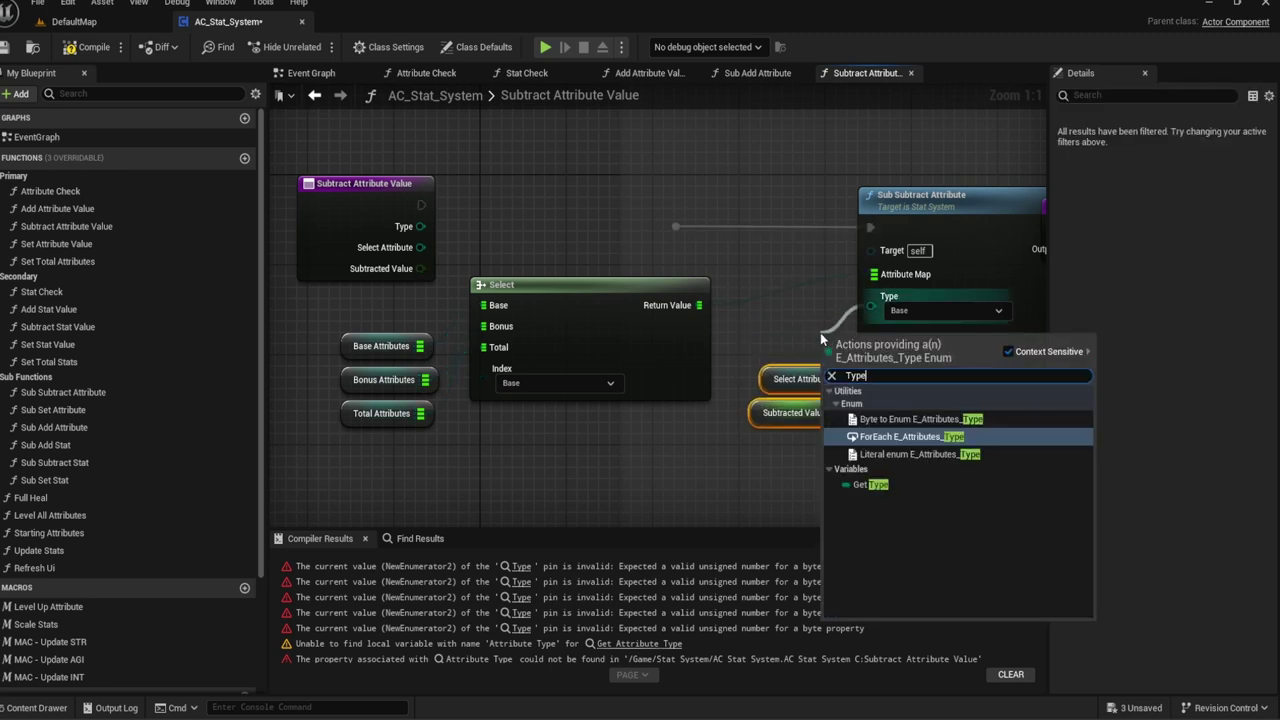
pyautogui.press('Down')
pyautogui.press('Down')
pyautogui.press('Return')
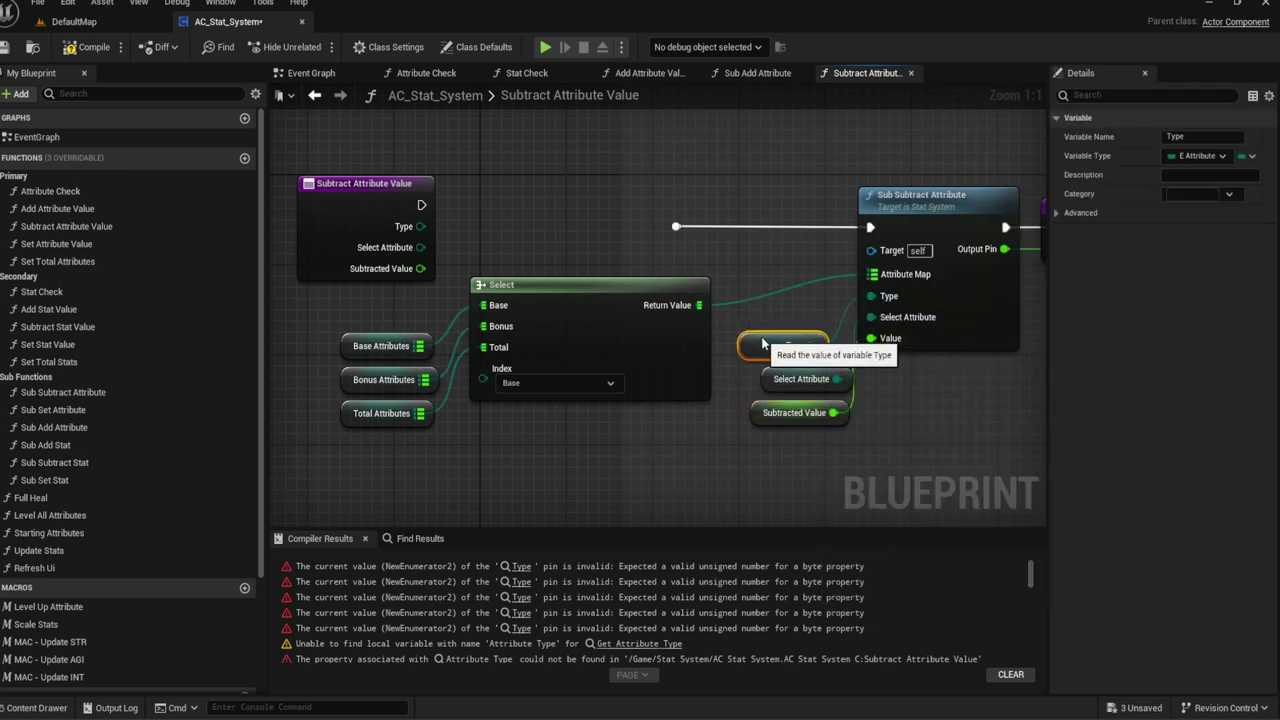
# Step: Connect the entry's execution to Sub Subtract Attribute and tidy it with the Return Node
pyautogui.moveTo(675, 229); pyautogui.dragTo(435, 210)
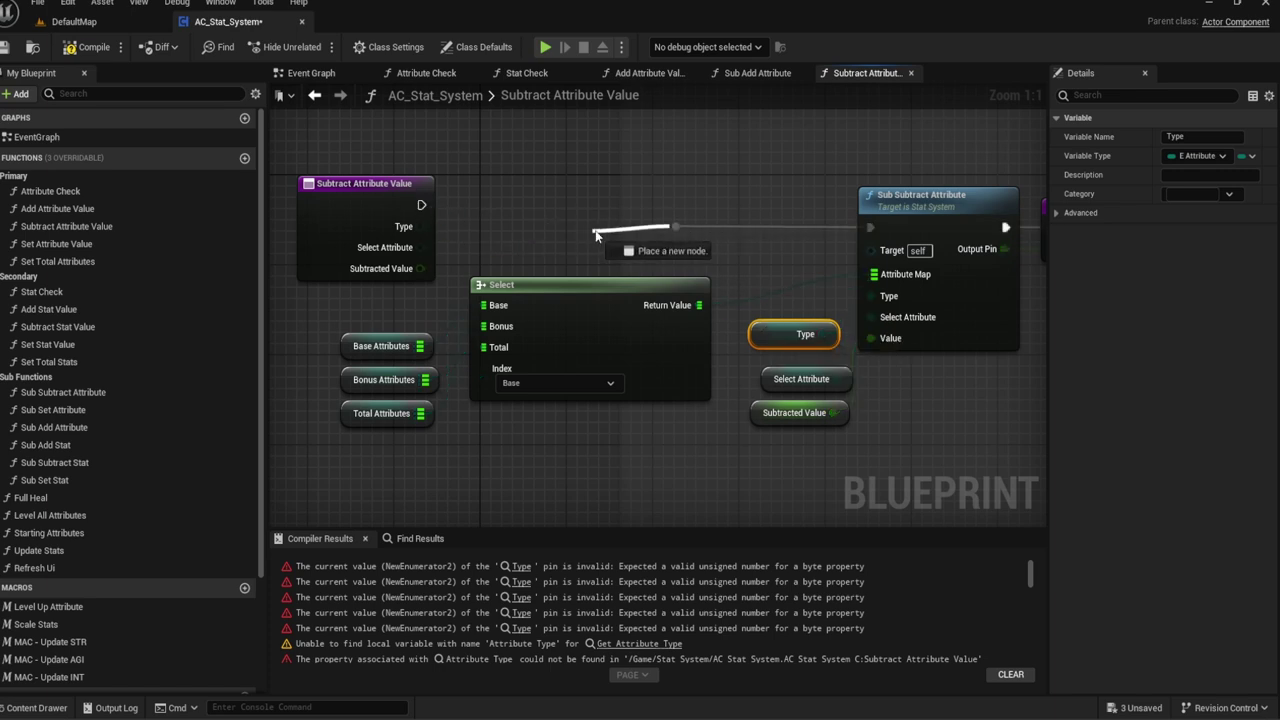
pyautogui.moveTo(664, 230); pyautogui.dragTo(421, 205)
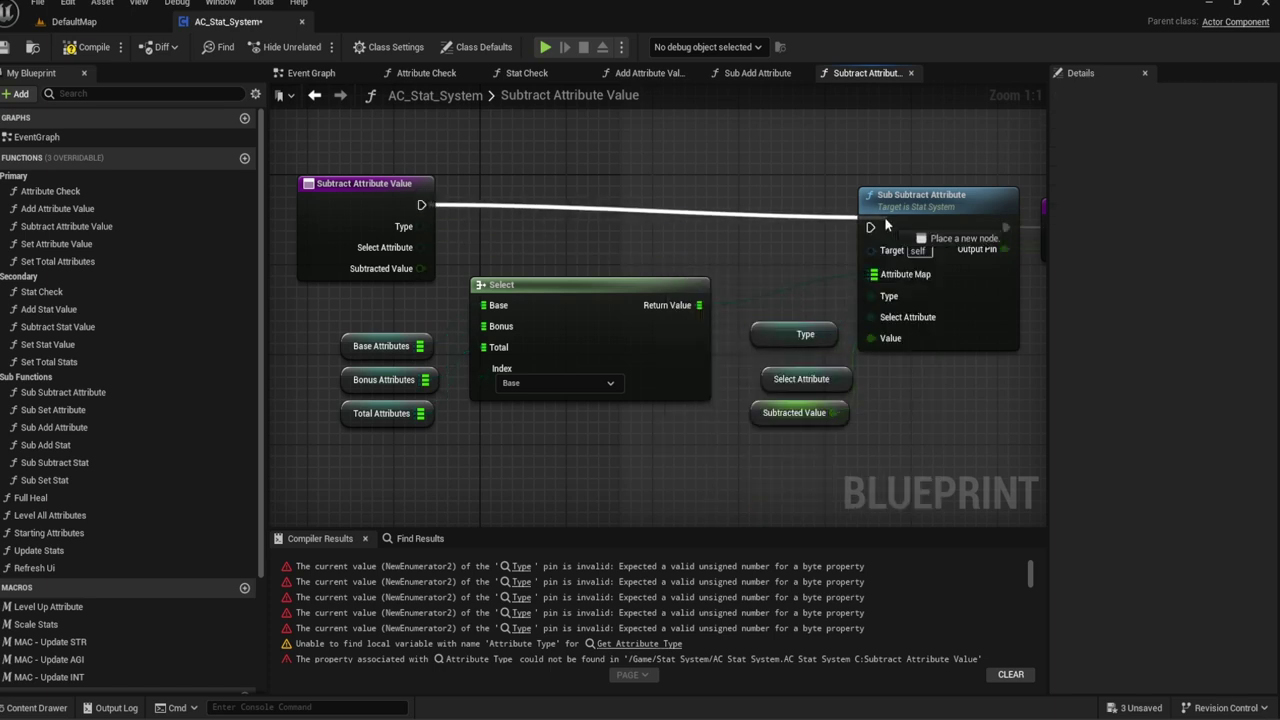
pyautogui.moveTo(838, 210); pyautogui.dragTo(668, 208, button='right')
pyautogui.moveTo(860, 285); pyautogui.dragTo(845, 275)
pyautogui.moveTo(768, 218); pyautogui.dragTo(768, 207)
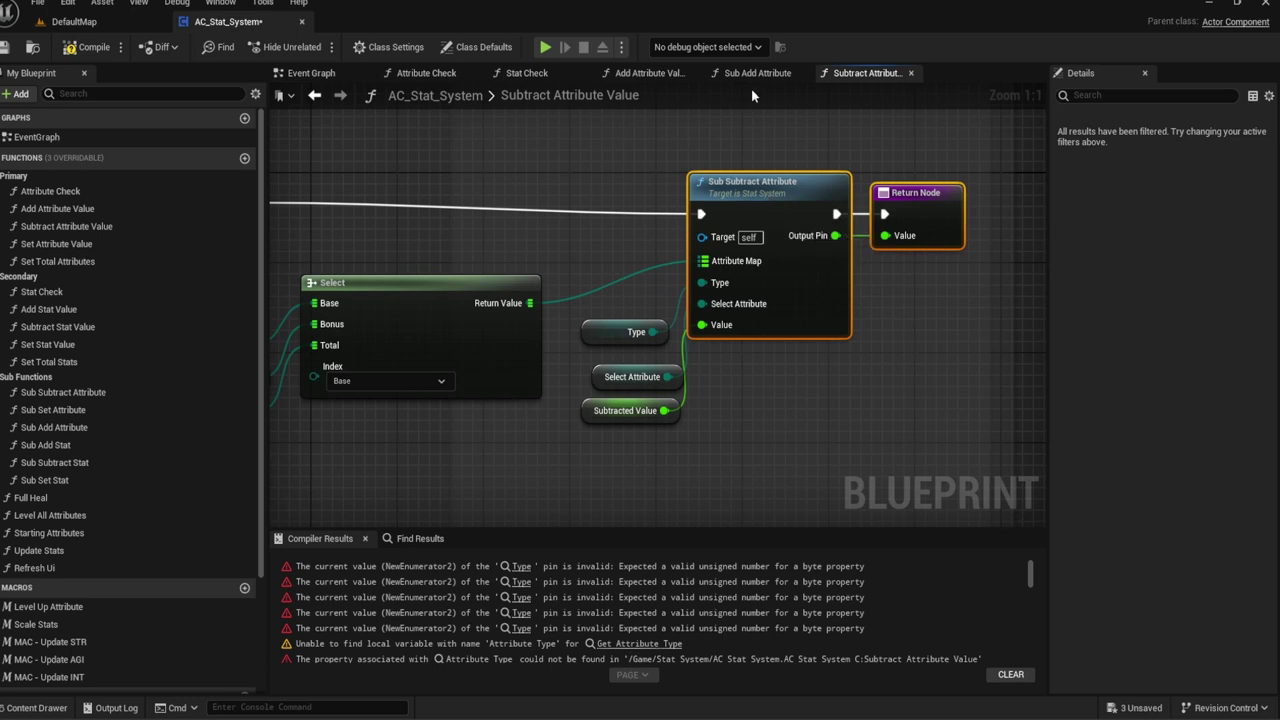
pyautogui.click(801, 73)
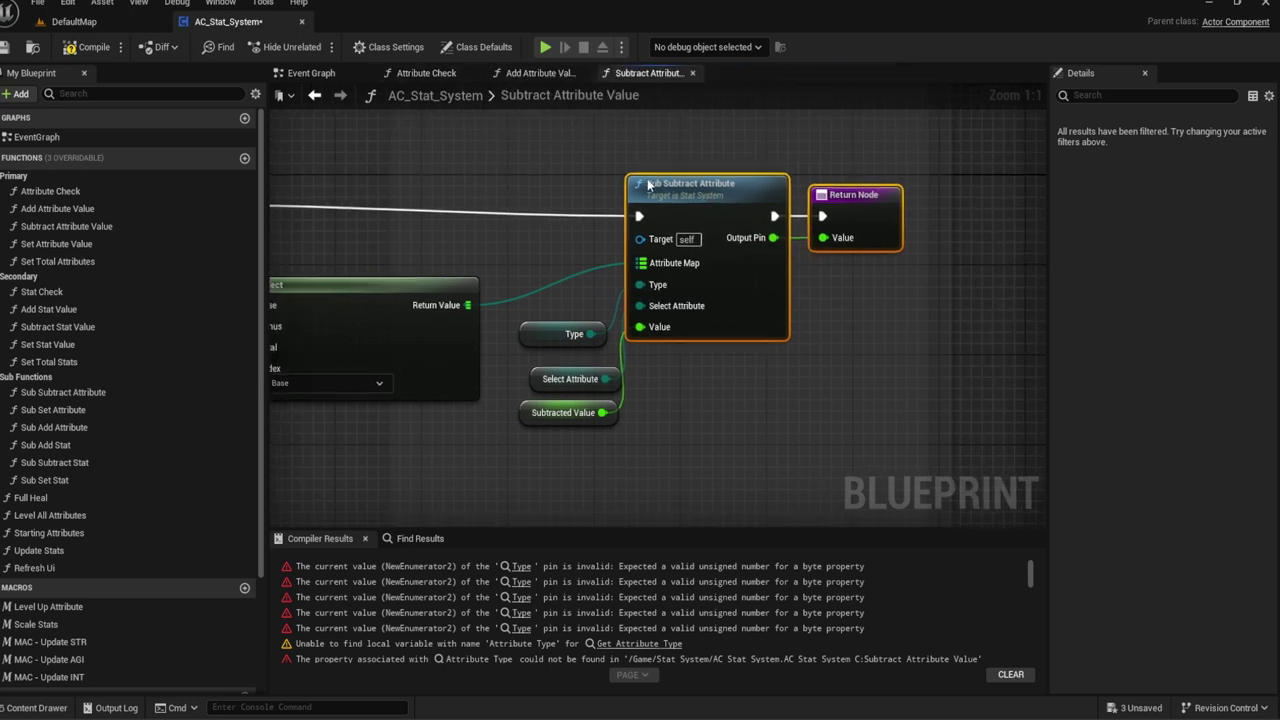
# Step: Inspect the Sub Subtract Attribute function graph's nodes
pyautogui.doubleClick(700, 182)
pyautogui.scroll(-1, 651, 241)
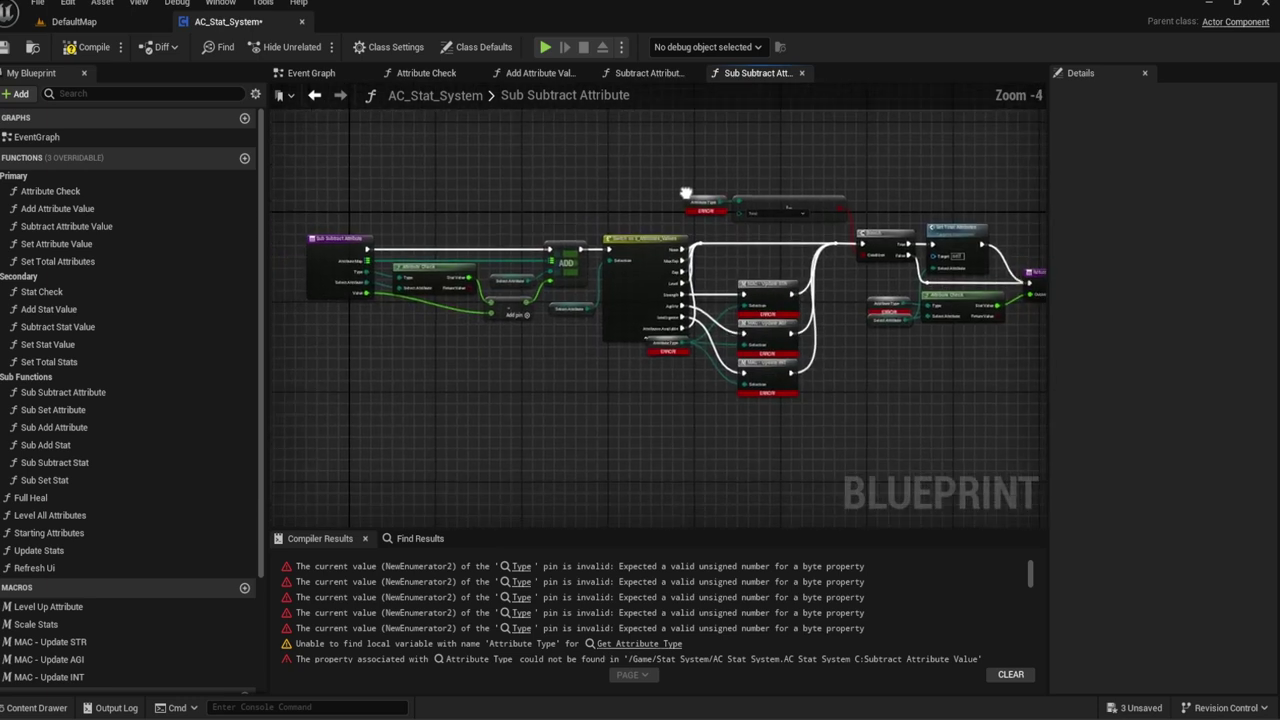
pyautogui.moveTo(965, 422)
pyautogui.mouseDown()
pyautogui.moveTo(401, 164)
pyautogui.moveTo(433, 154)
pyautogui.moveTo(405, 149)
pyautogui.mouseUp()
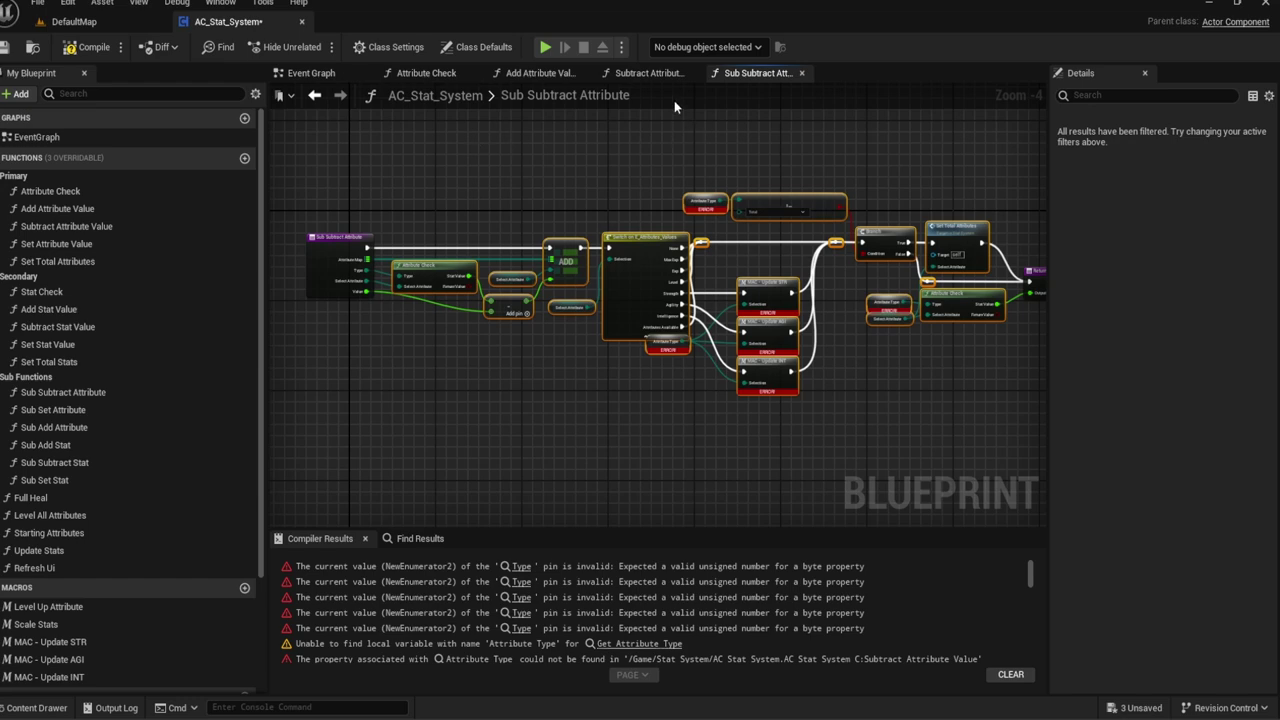
pyautogui.click(648, 73)
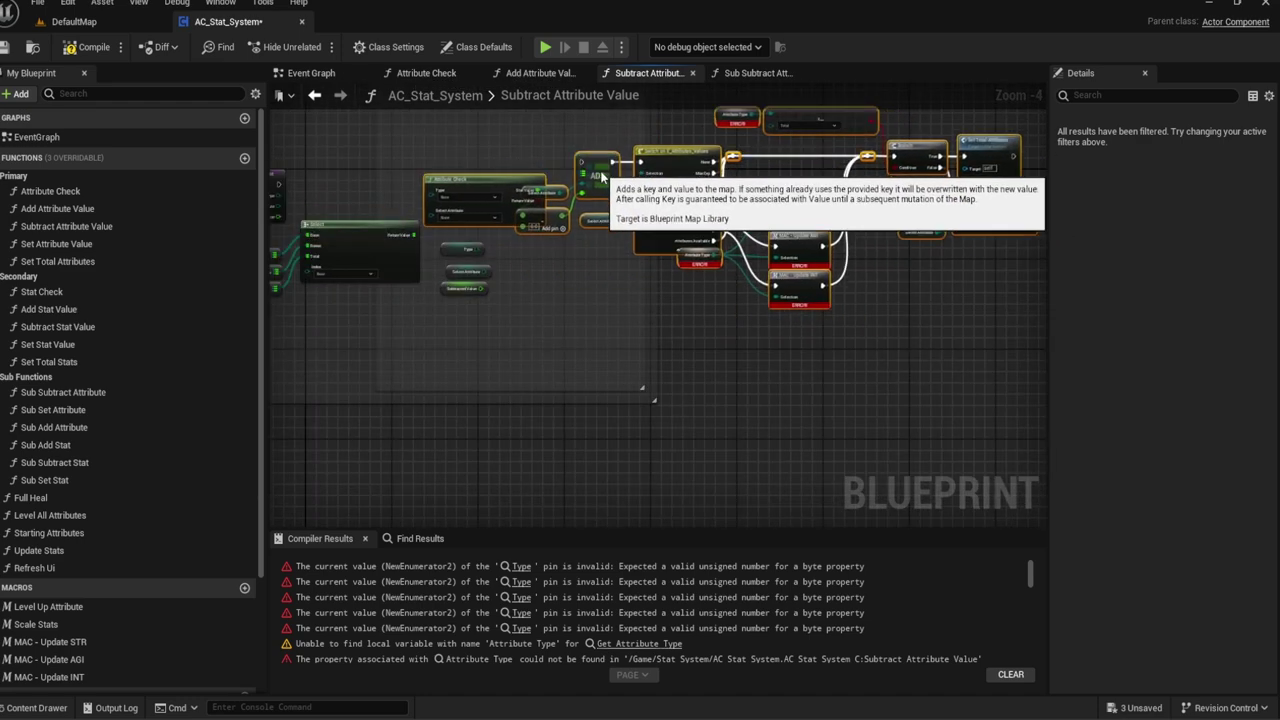
# Step: Wire Select Attribute into Attribute Check and Subtracted Value into the subtract node
pyautogui.scroll(3, 600, 175)
pyautogui.scroll(-2, 797, 240)
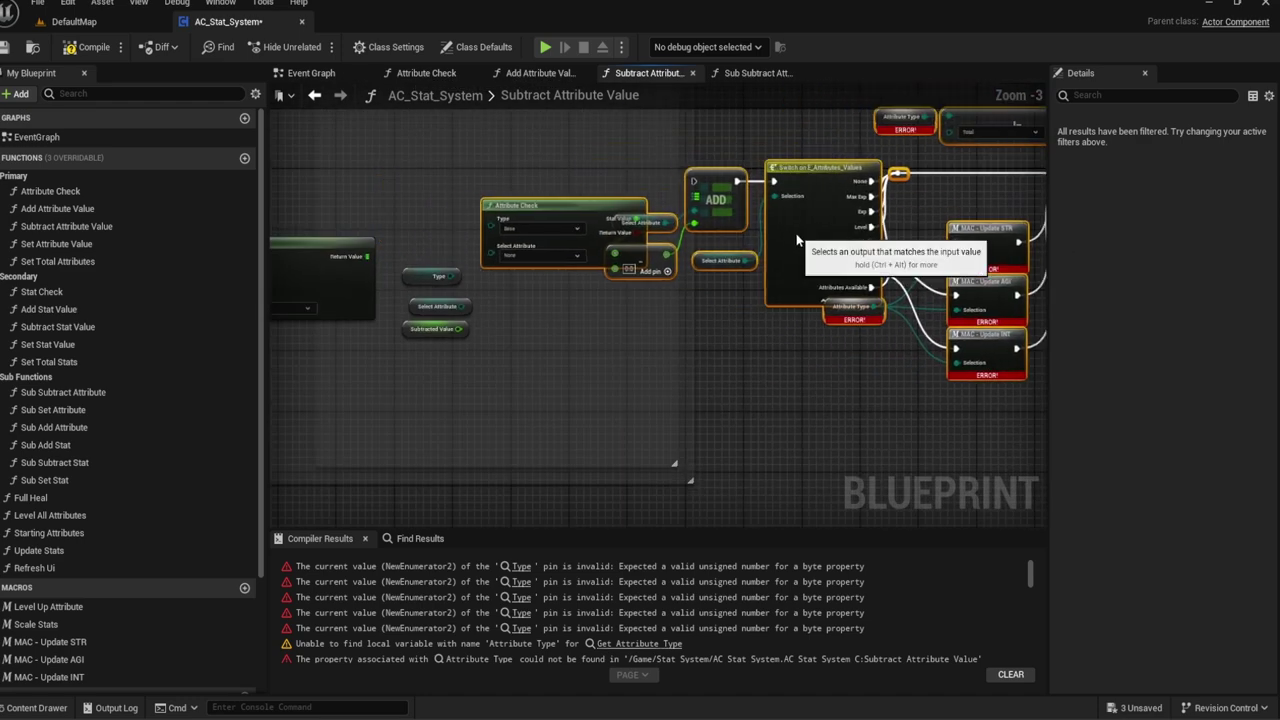
pyautogui.scroll(3, 660, 190)
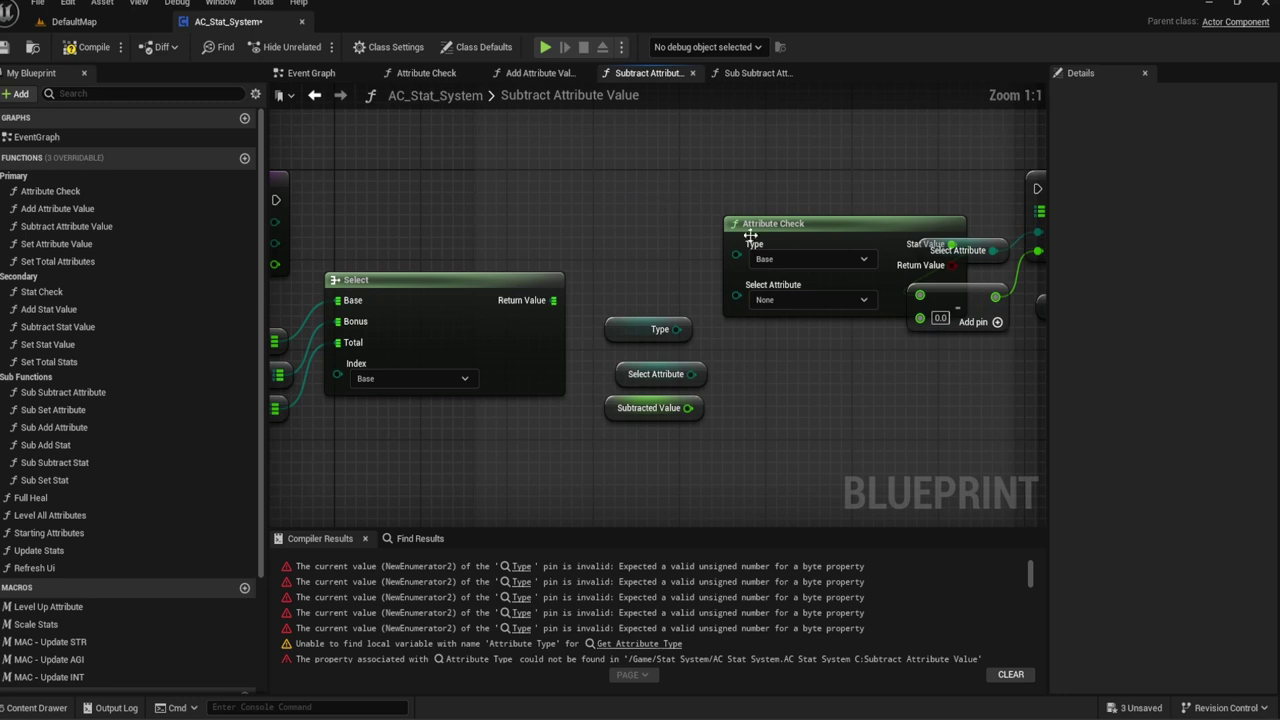
pyautogui.moveTo(750, 235); pyautogui.dragTo(759, 336)
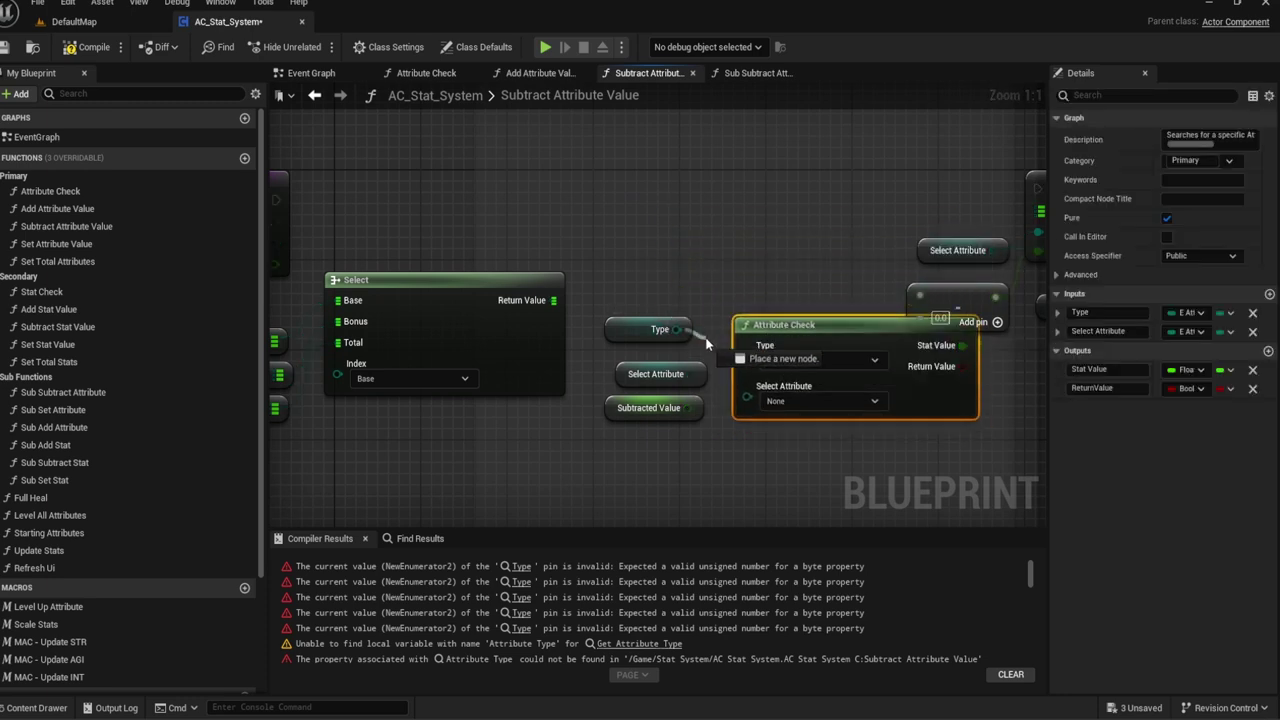
pyautogui.moveTo(692, 374); pyautogui.dragTo(760, 400)
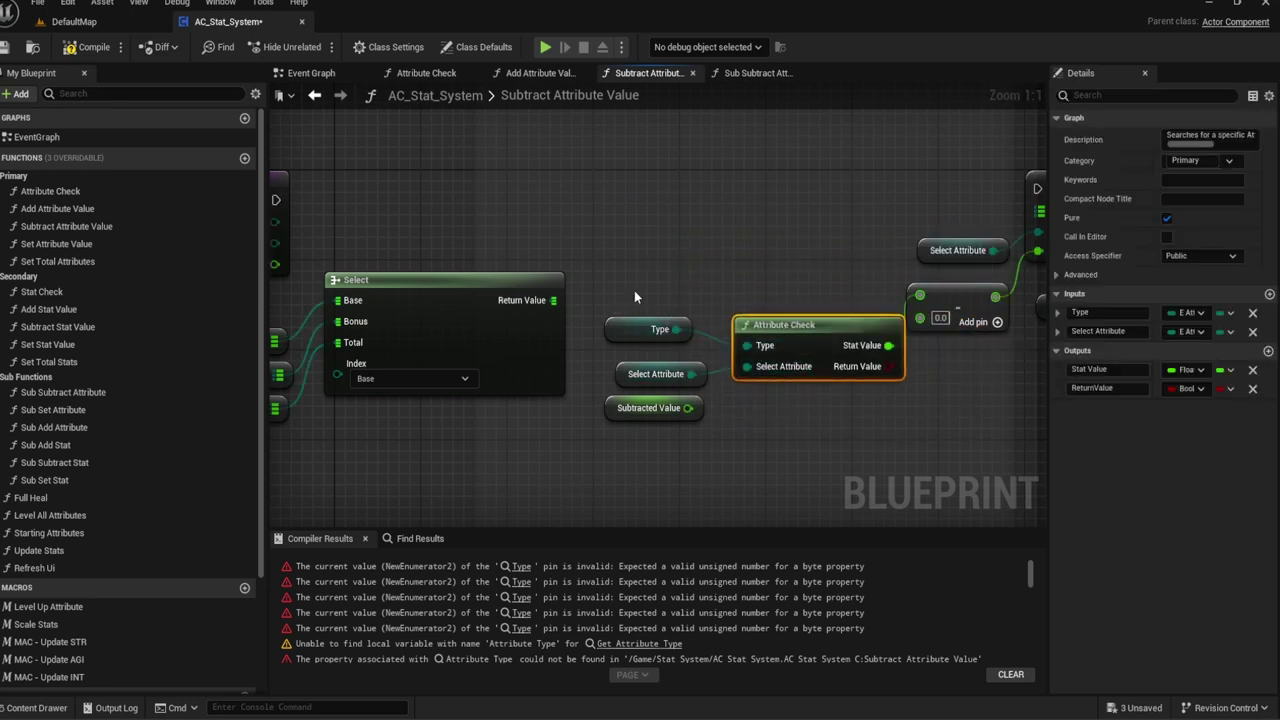
pyautogui.moveTo(622, 342)
pyautogui.mouseDown()
pyautogui.moveTo(644, 342)
pyautogui.moveTo(657, 367)
pyautogui.mouseUp()
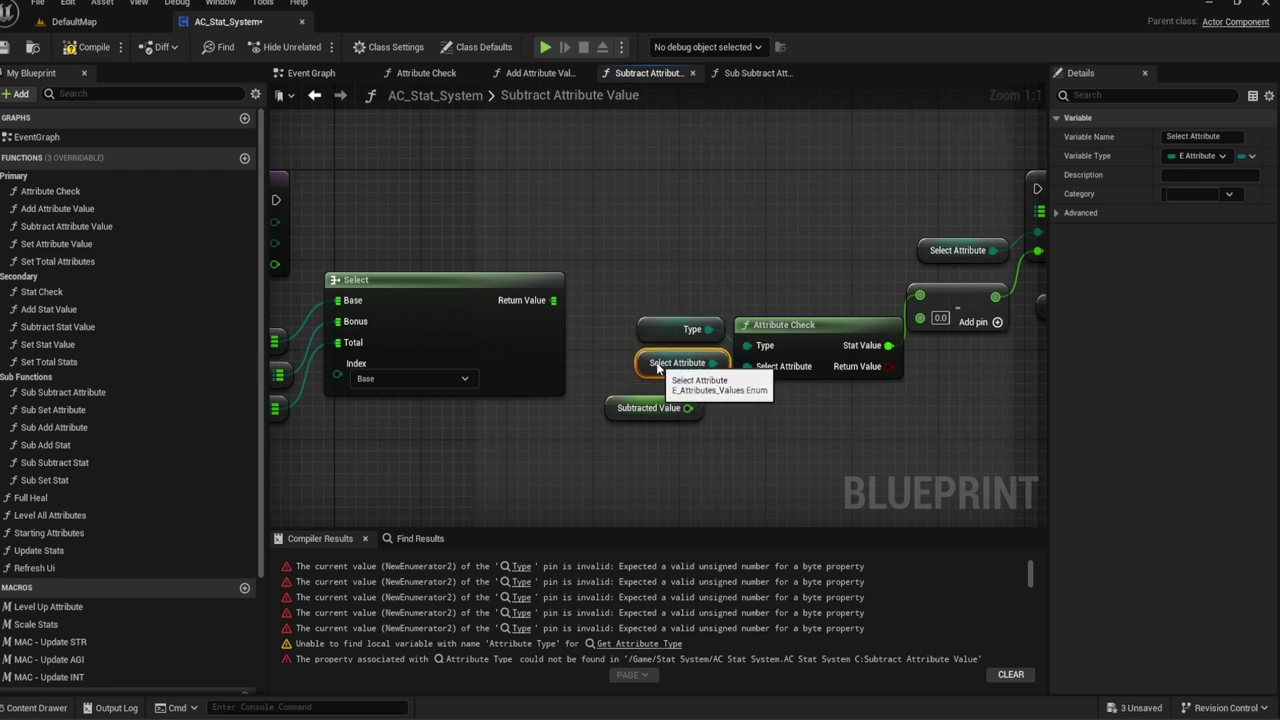
pyautogui.moveTo(728, 335); pyautogui.dragTo(634, 316)
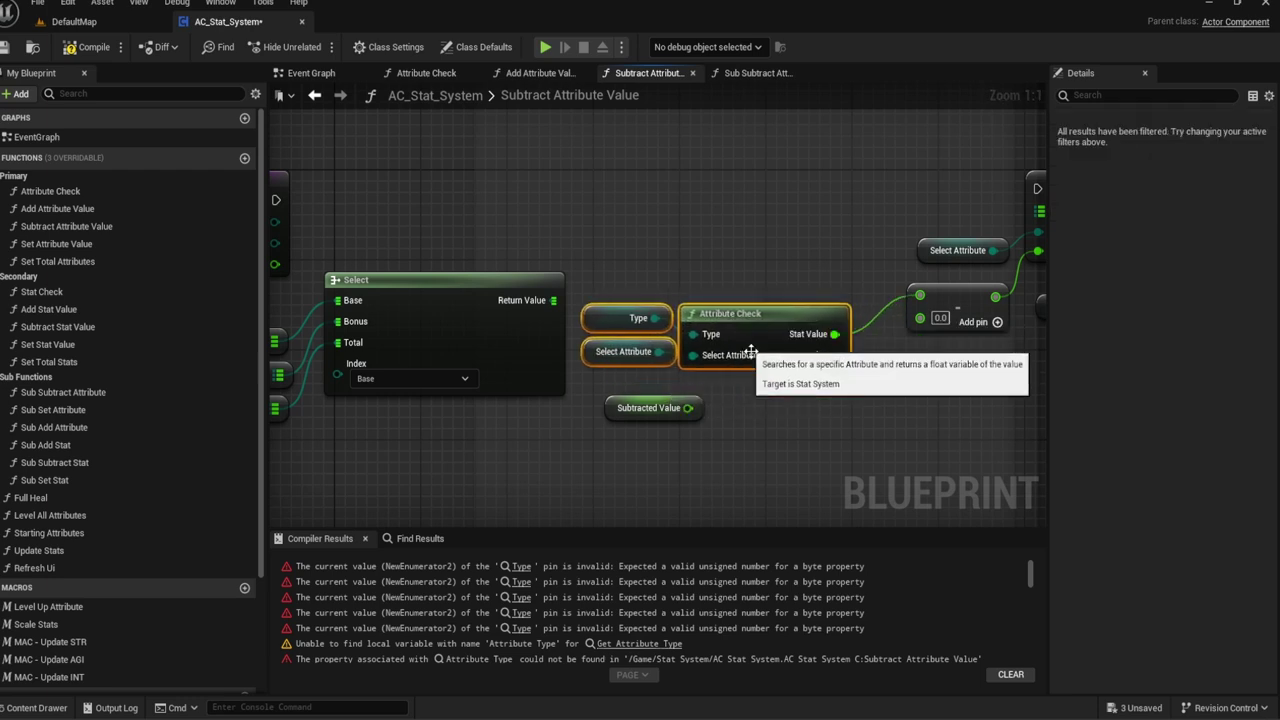
pyautogui.moveTo(784, 325); pyautogui.dragTo(731, 314)
pyautogui.moveTo(687, 407); pyautogui.dragTo(553, 348, button='right')
pyautogui.moveTo(553, 349); pyautogui.dragTo(786, 260)
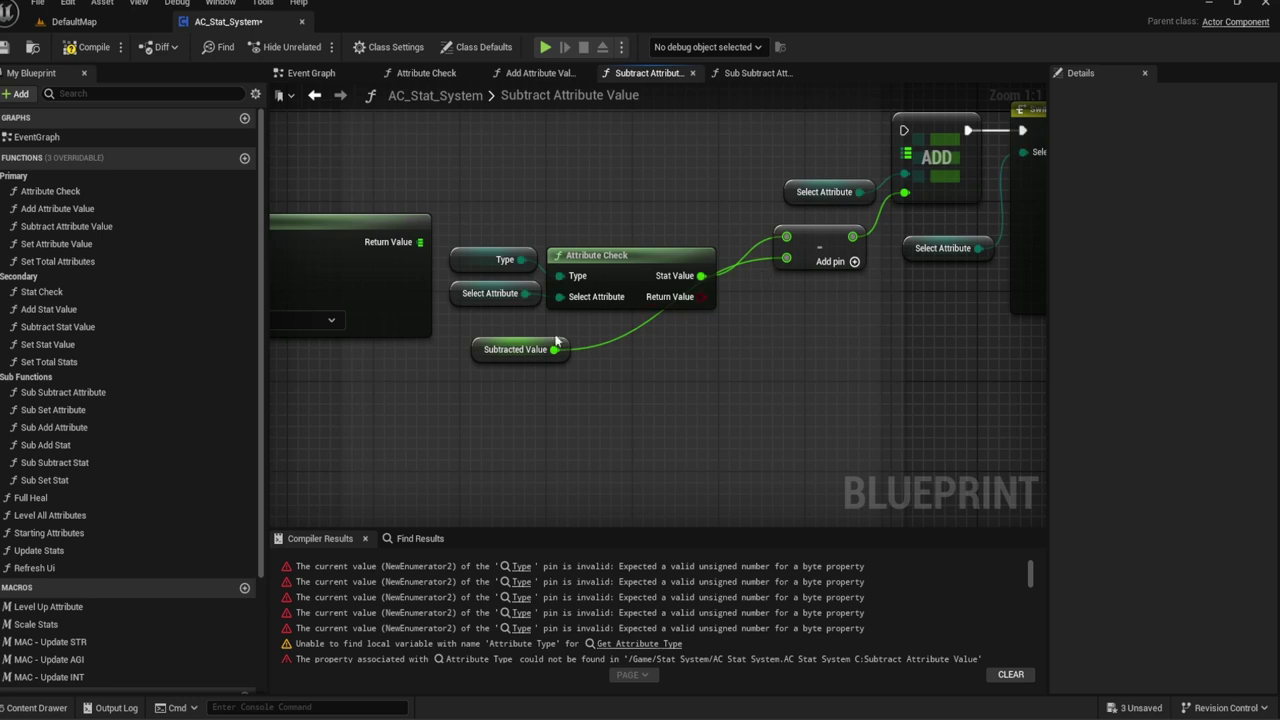
pyautogui.moveTo(510, 349)
pyautogui.mouseDown()
pyautogui.moveTo(690, 338)
pyautogui.moveTo(652, 341)
pyautogui.mouseUp()
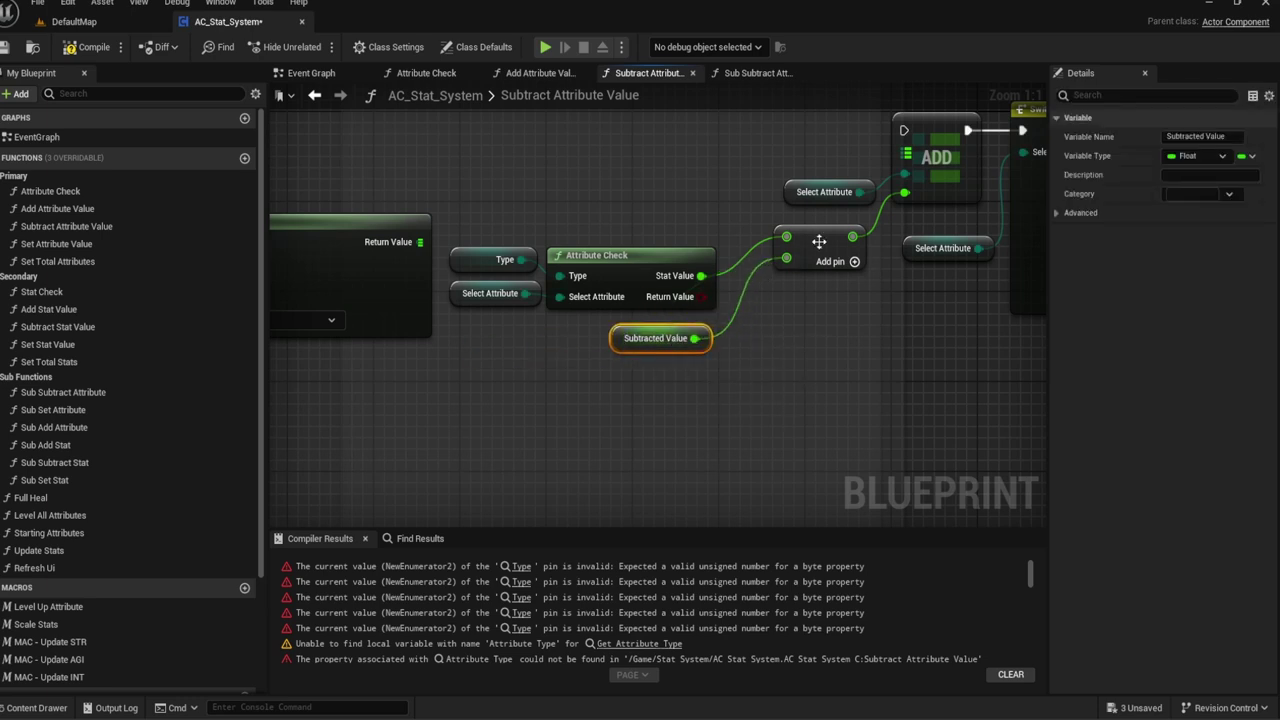
pyautogui.moveTo(818, 241); pyautogui.dragTo(770, 280)
# Step: Shift the subtract calculation nodes and the ADD and Select Attribute nodes left
pyautogui.click(824, 192)
pyautogui.moveTo(695, 188); pyautogui.dragTo(933, 226, button='right')
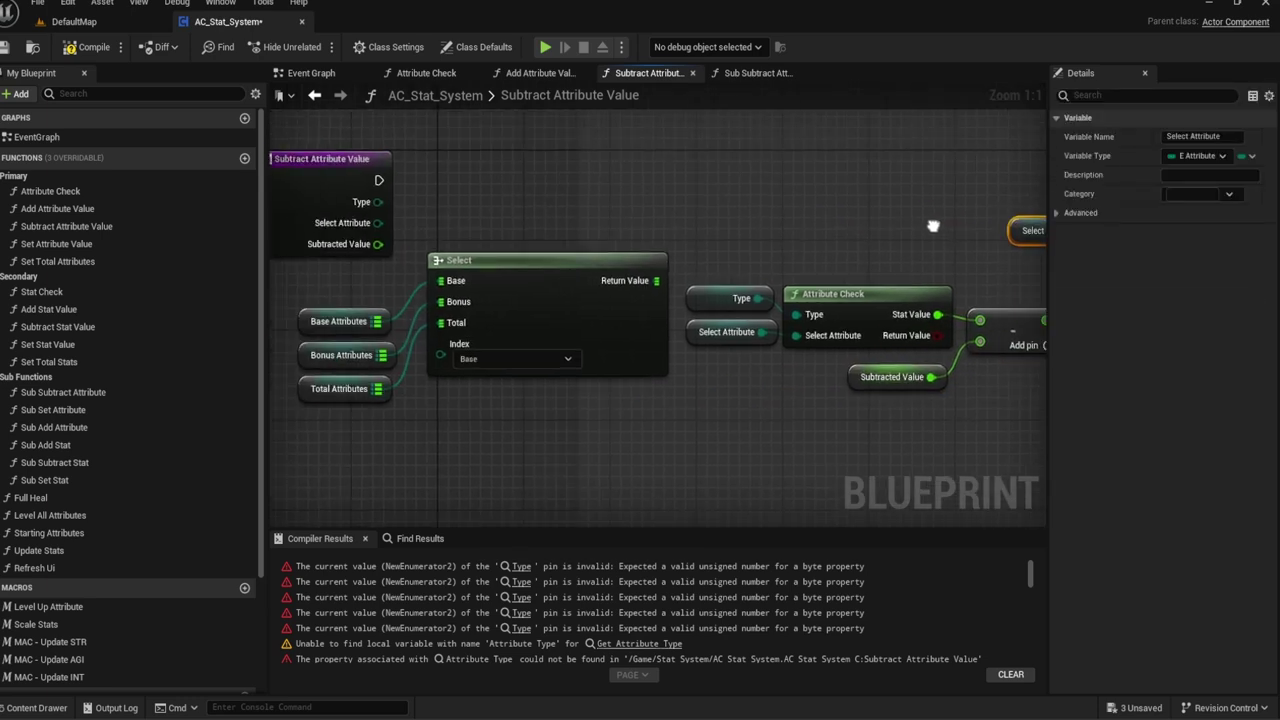
pyautogui.moveTo(668, 226); pyautogui.dragTo(568, 154, button='right')
pyautogui.moveTo(580, 192); pyautogui.dragTo(900, 357)
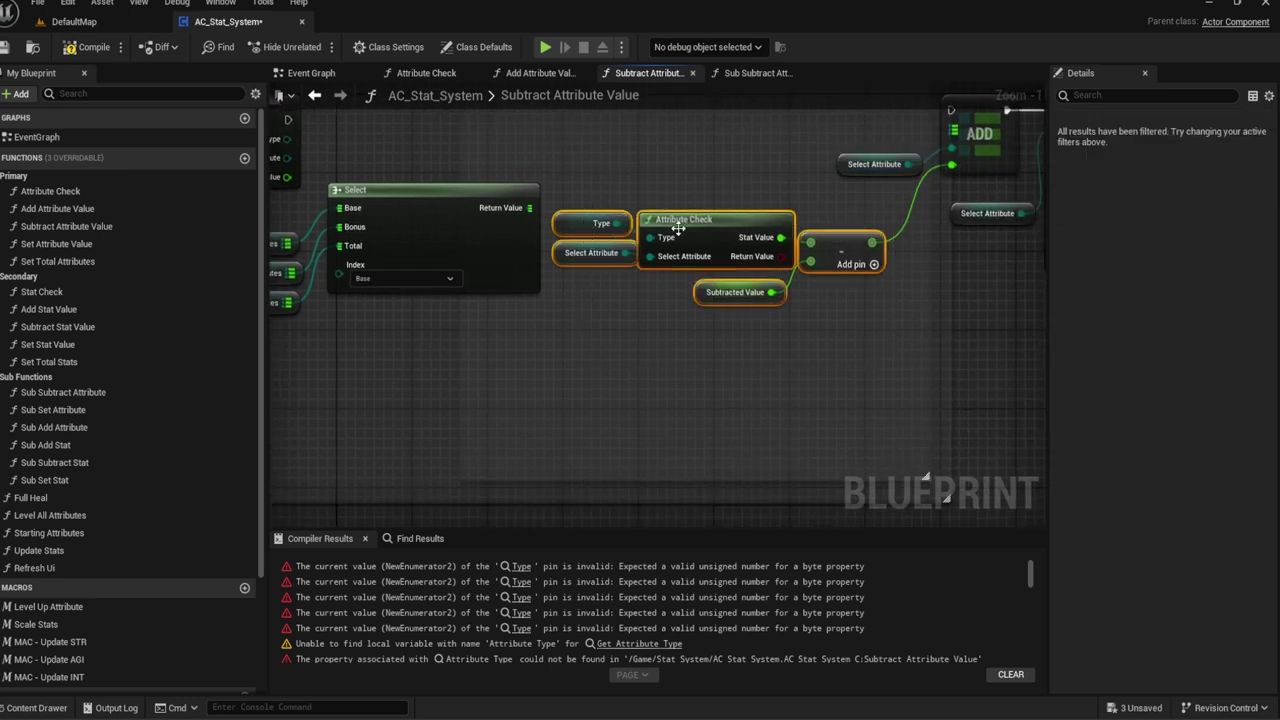
pyautogui.moveTo(693, 233); pyautogui.dragTo(453, 337)
pyautogui.moveTo(796, 168); pyautogui.dragTo(766, 246, button='right')
pyautogui.moveTo(804, 168); pyautogui.dragTo(941, 306)
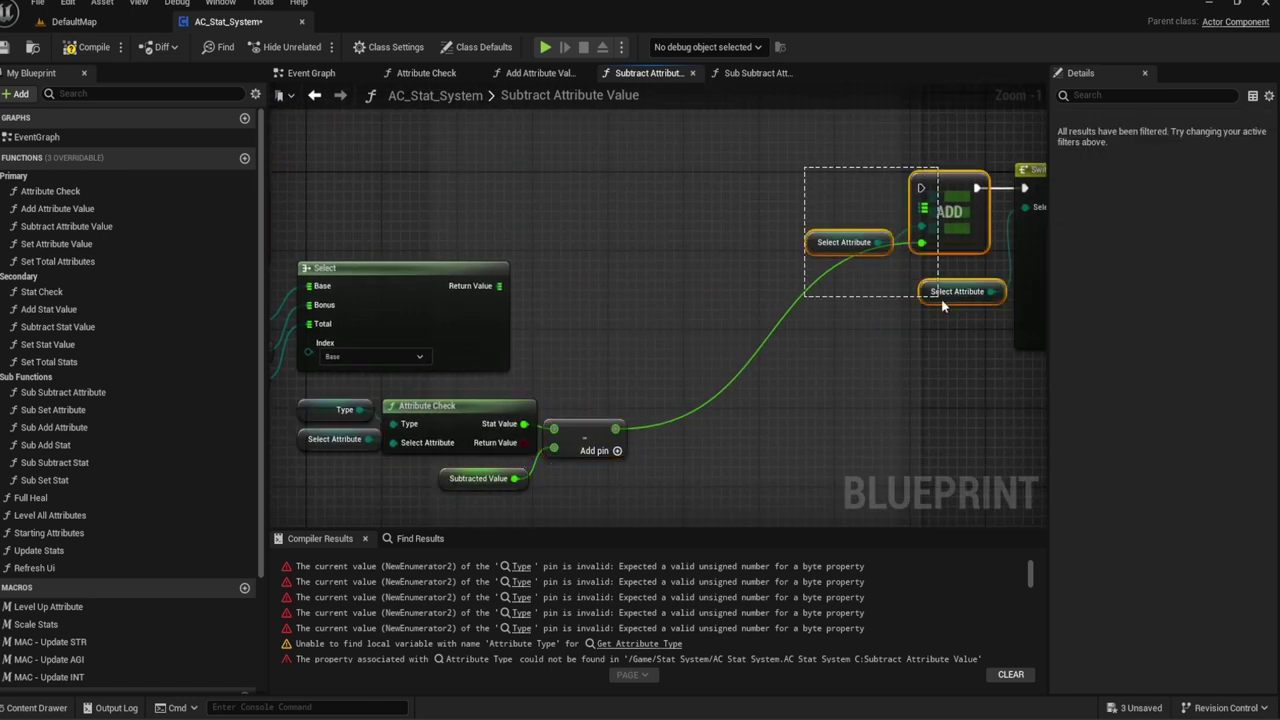
pyautogui.moveTo(943, 212); pyautogui.dragTo(686, 218)
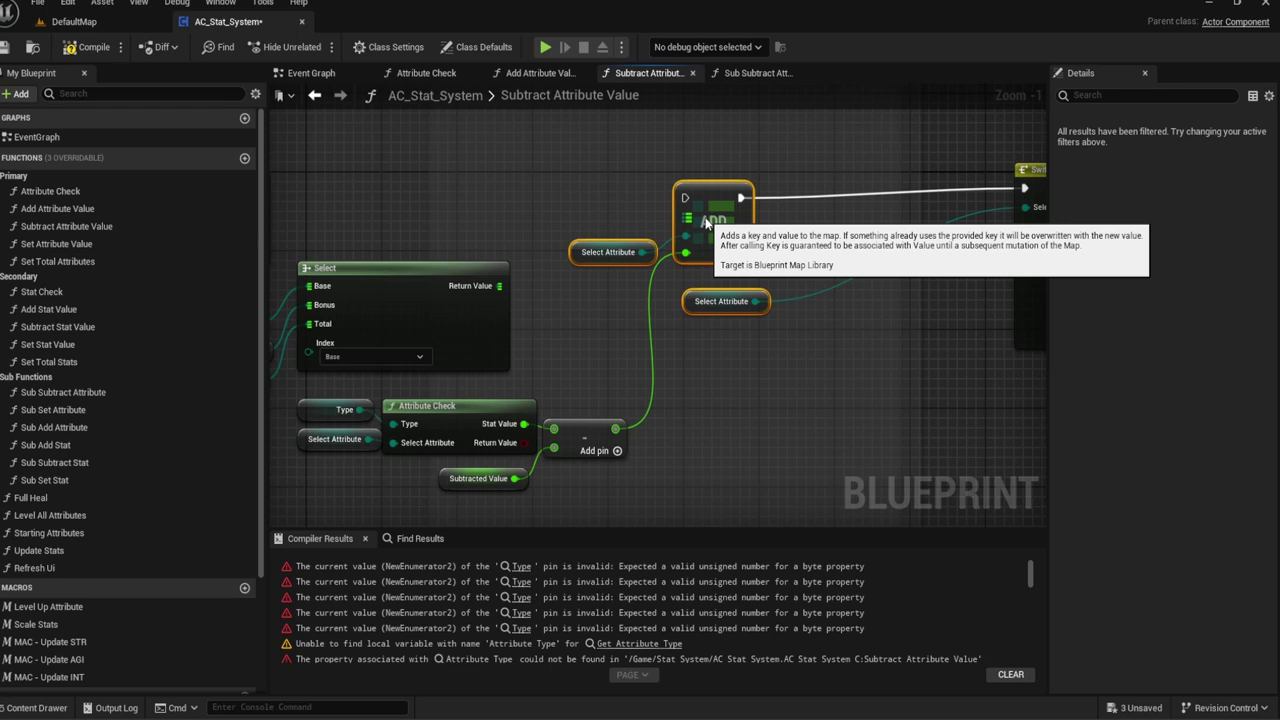
# Step: Connect the Subtract Attribute Value entry's execution to the map ADD node
pyautogui.moveTo(469, 238); pyautogui.dragTo(660, 232, button='right')
pyautogui.moveTo(653, 262); pyautogui.dragTo(641, 221)
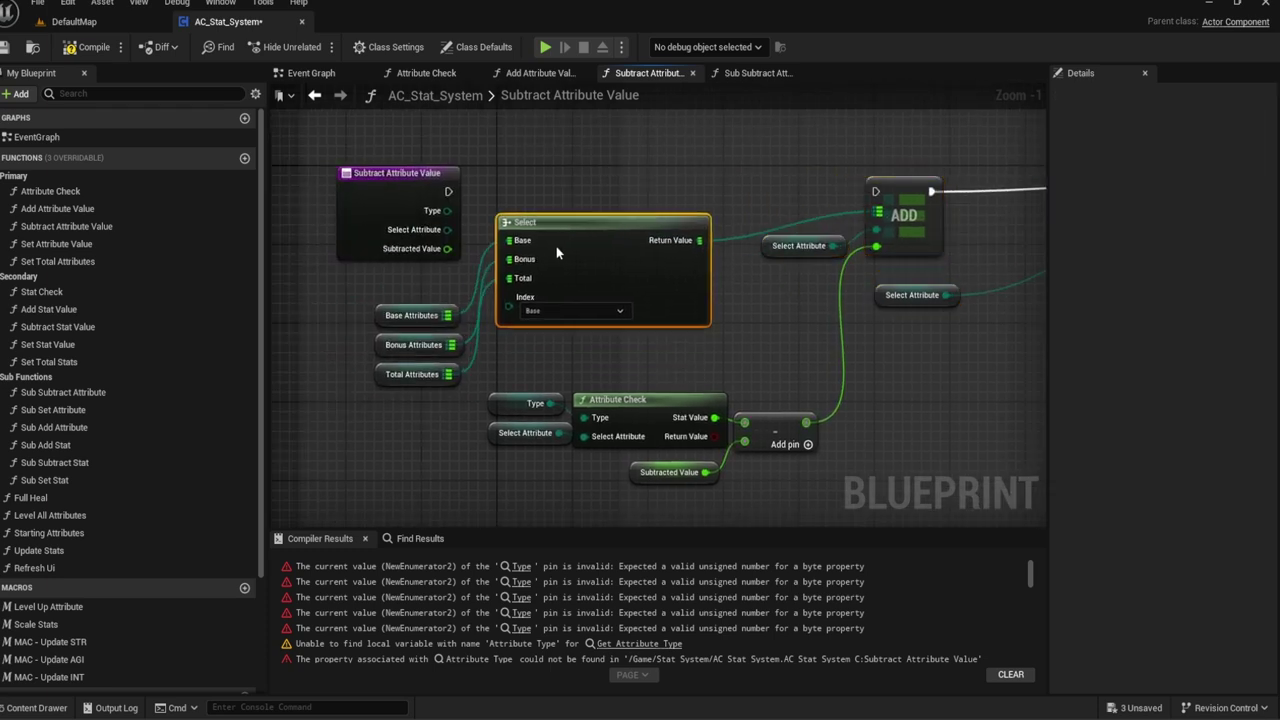
pyautogui.click(798, 247)
pyautogui.moveTo(785, 263); pyautogui.dragTo(745, 259, button='right')
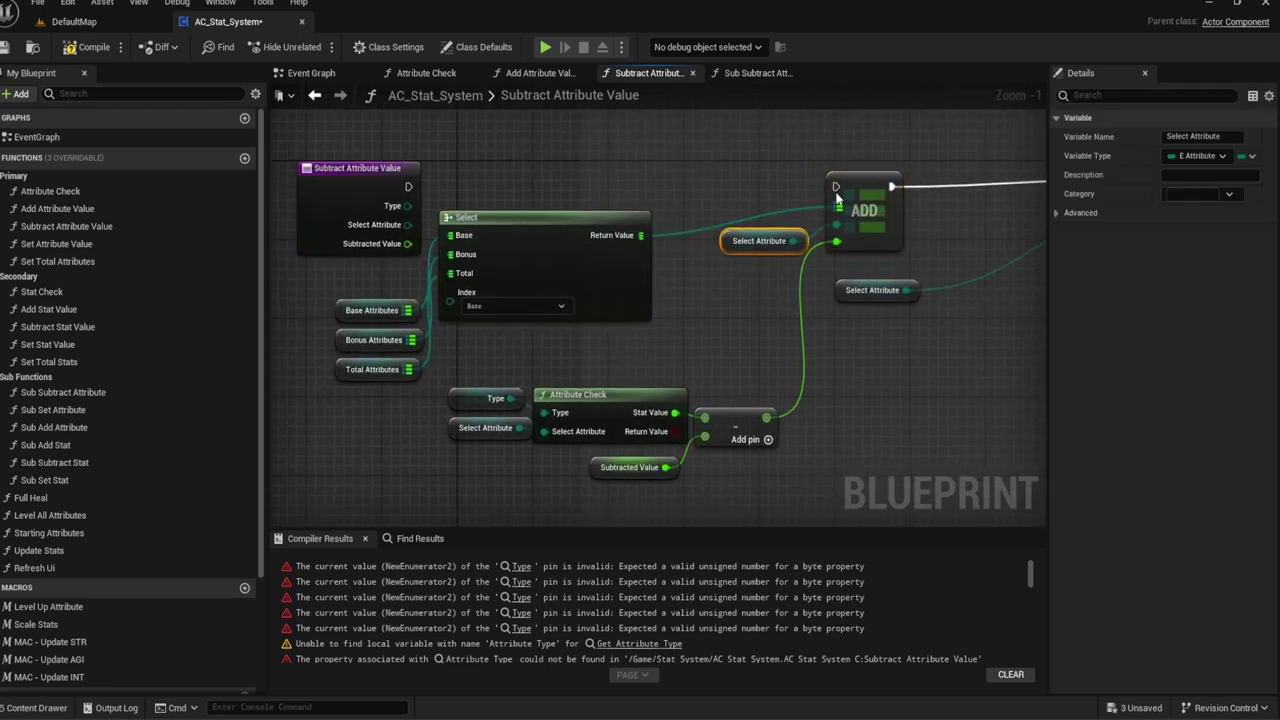
pyautogui.moveTo(836, 187); pyautogui.dragTo(408, 187)
pyautogui.scroll(1, 730, 212)
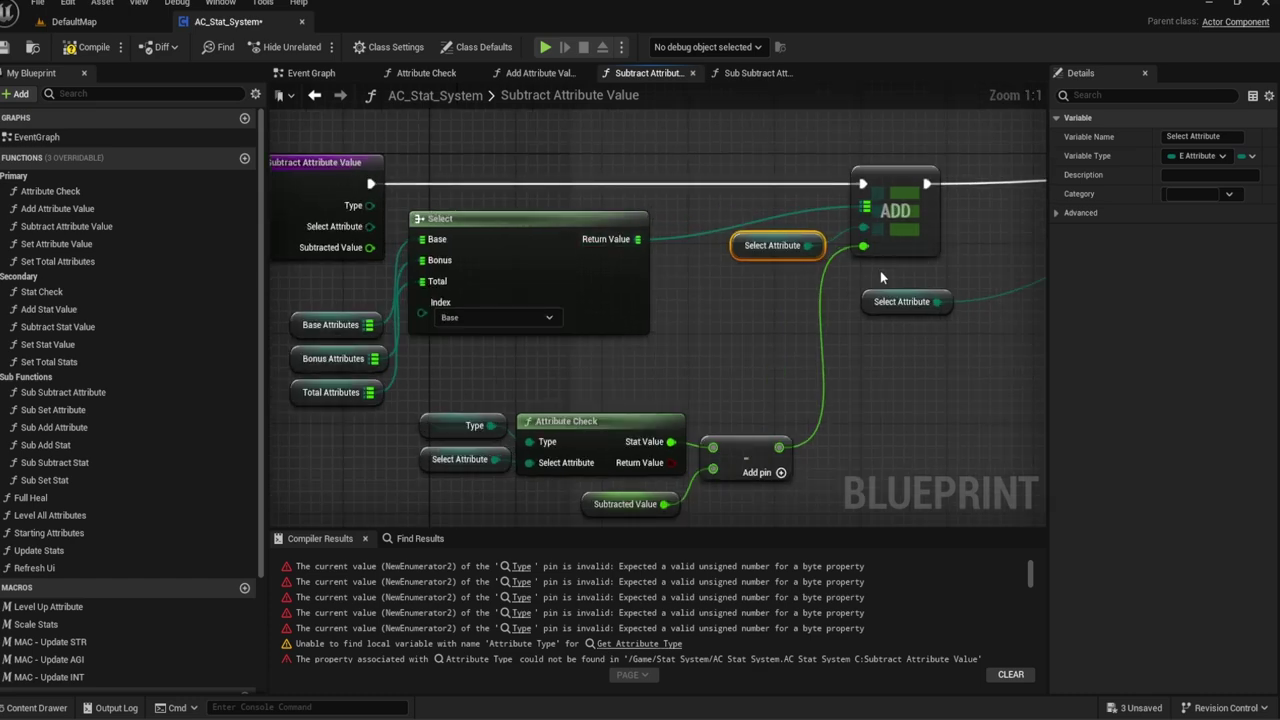
pyautogui.click(890, 240)
pyautogui.moveTo(881, 277); pyautogui.dragTo(709, 285, button='right')
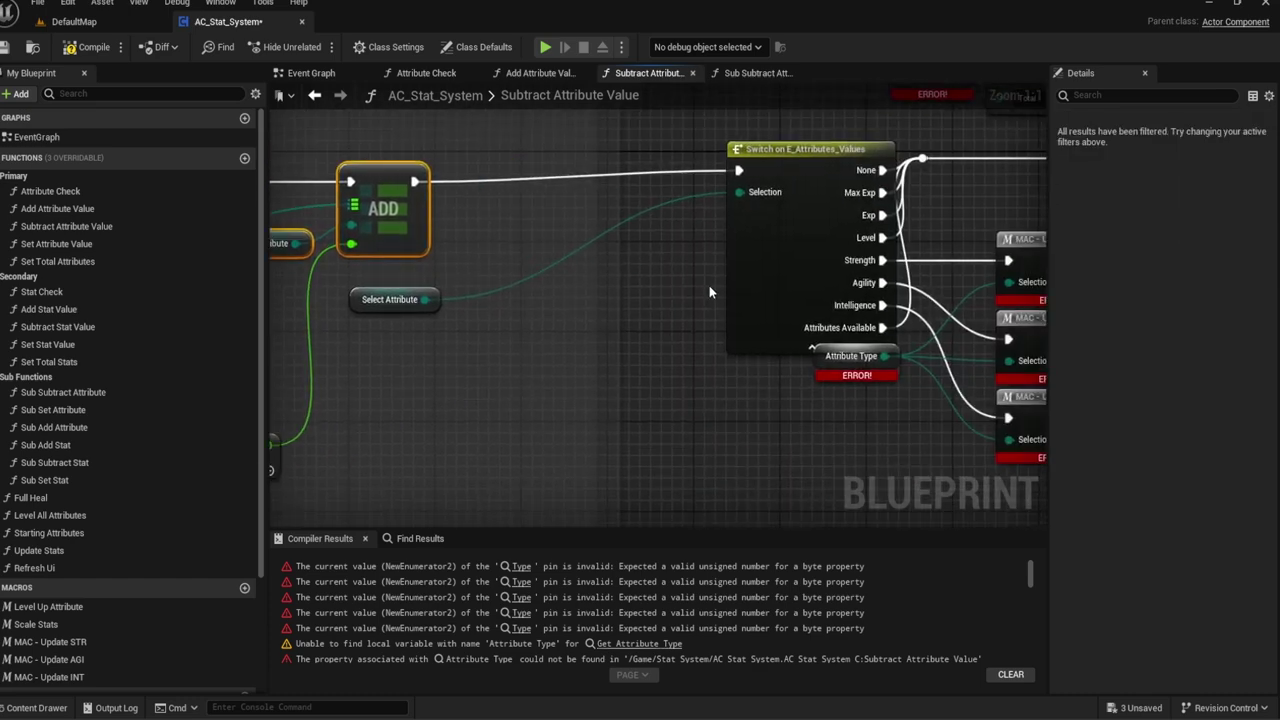
pyautogui.scroll(-5, 709, 291)
pyautogui.scroll(3, 700, 230)
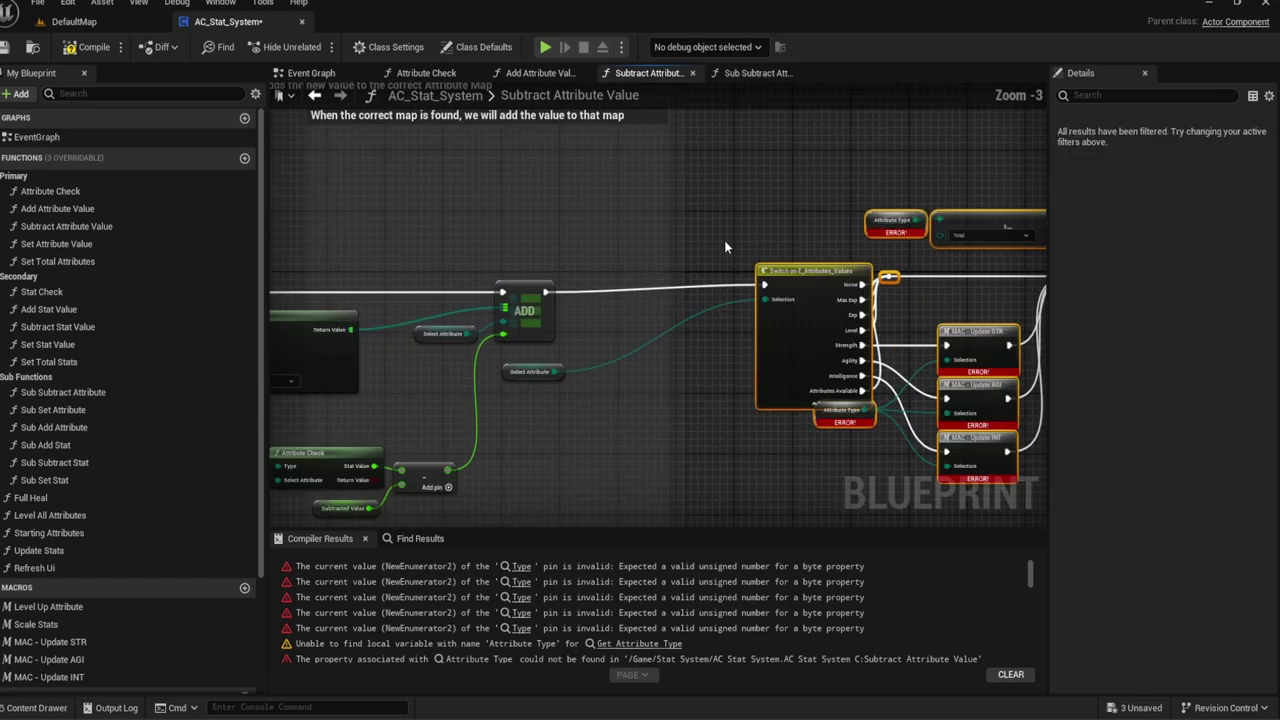
pyautogui.moveTo(807, 277)
pyautogui.mouseDown(button='right')
pyautogui.moveTo(620, 292)
pyautogui.moveTo(606, 197)
pyautogui.mouseUp(button='right')
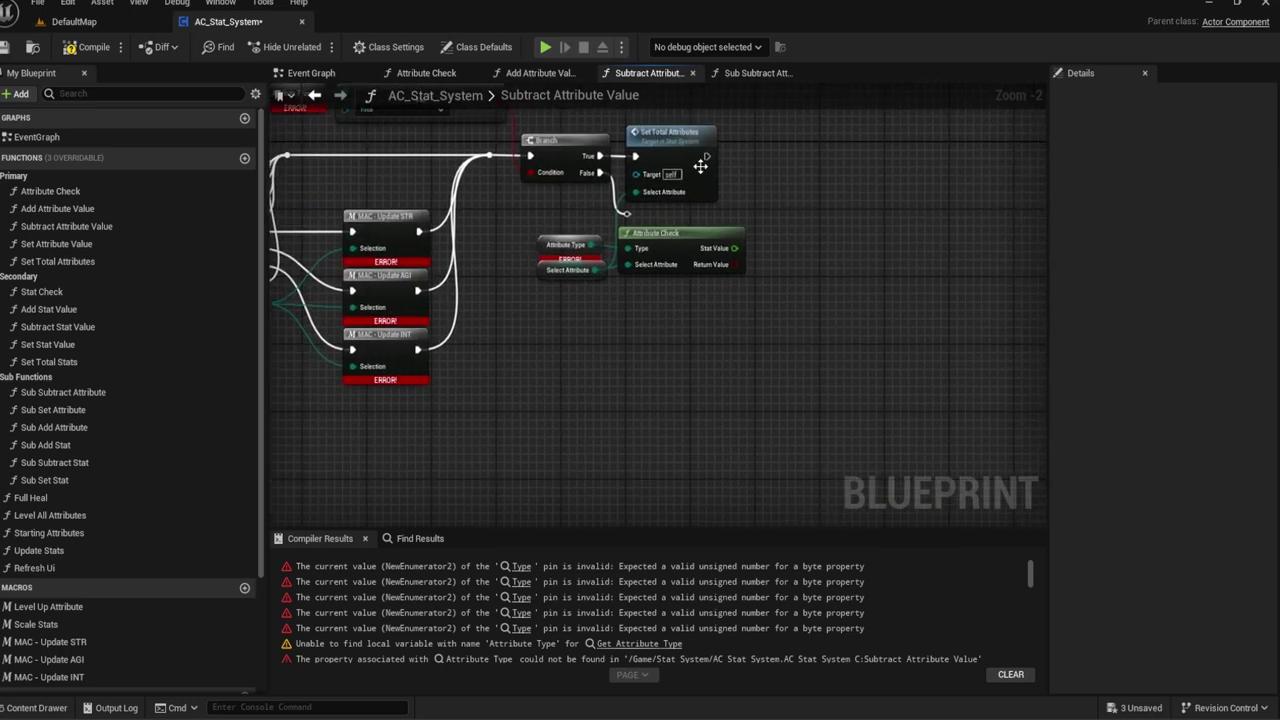
# Step: Add a Return Node after Set Total Attributes outputting Stat Value, joined by the other Branch path
pyautogui.moveTo(706, 157); pyautogui.dragTo(794, 158)
pyautogui.write('Return')
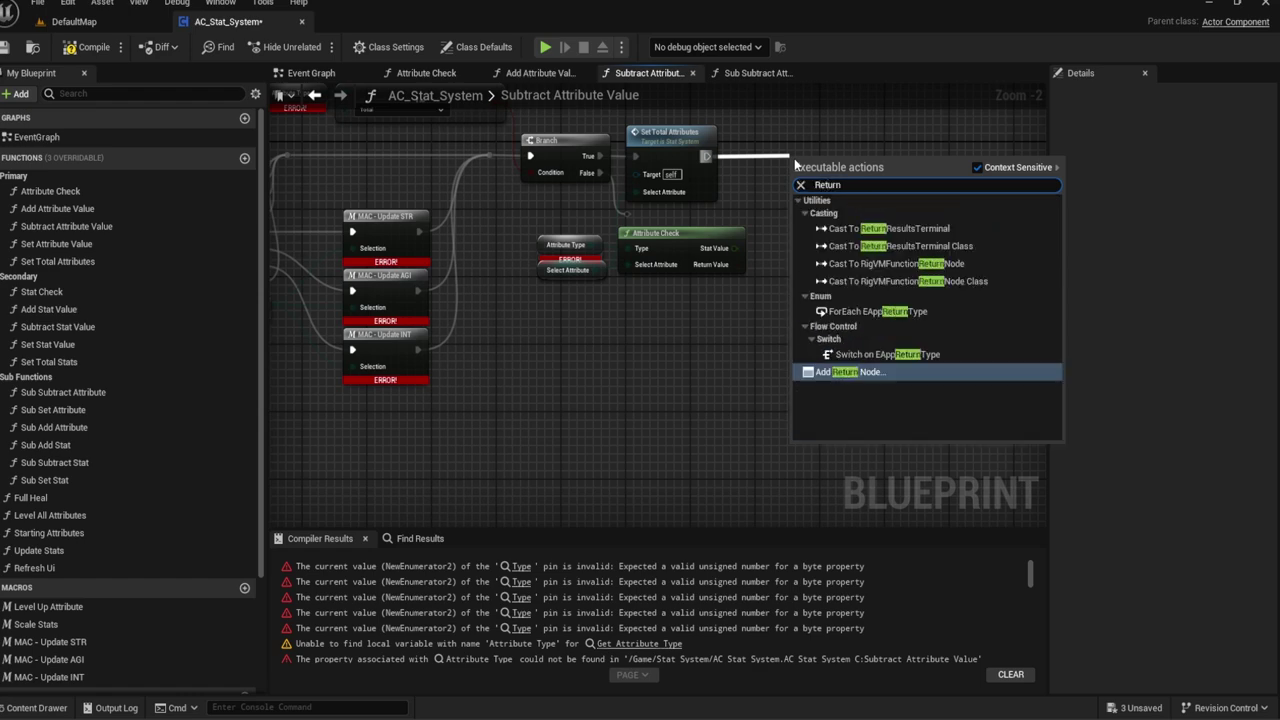
pyautogui.press('Return')
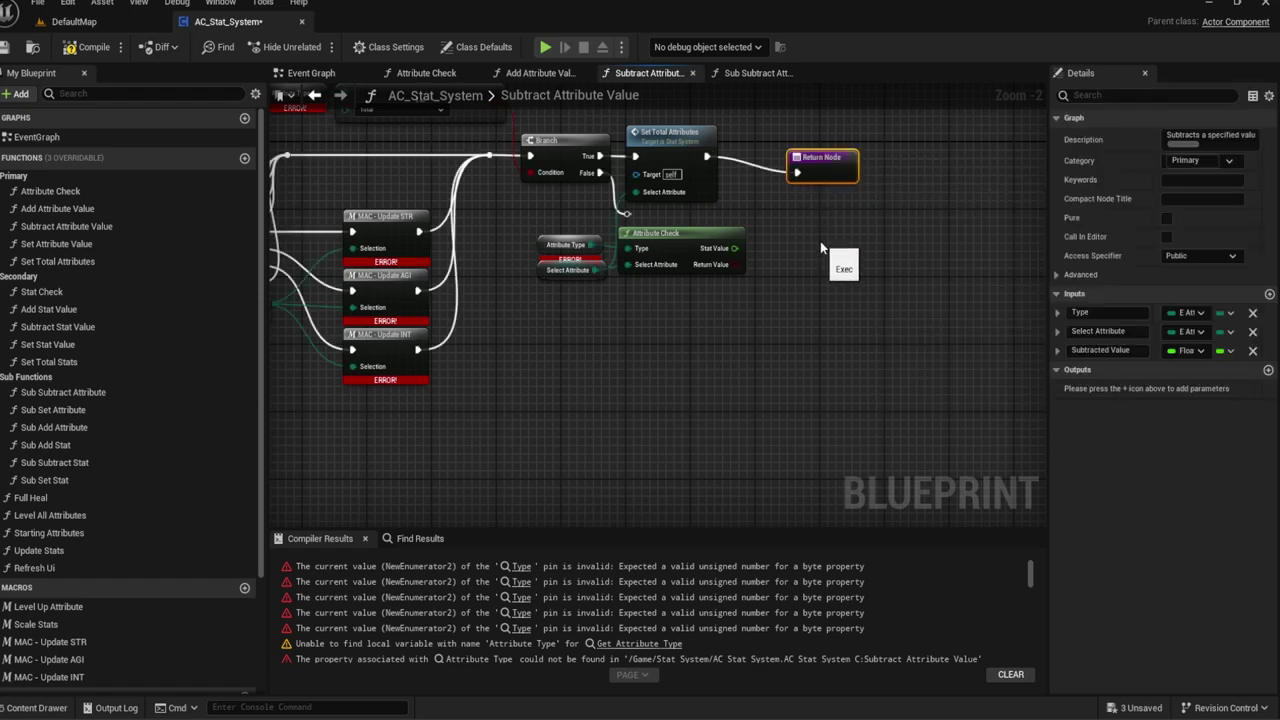
pyautogui.scroll(1, 820, 241)
pyautogui.scroll(1, 863, 283)
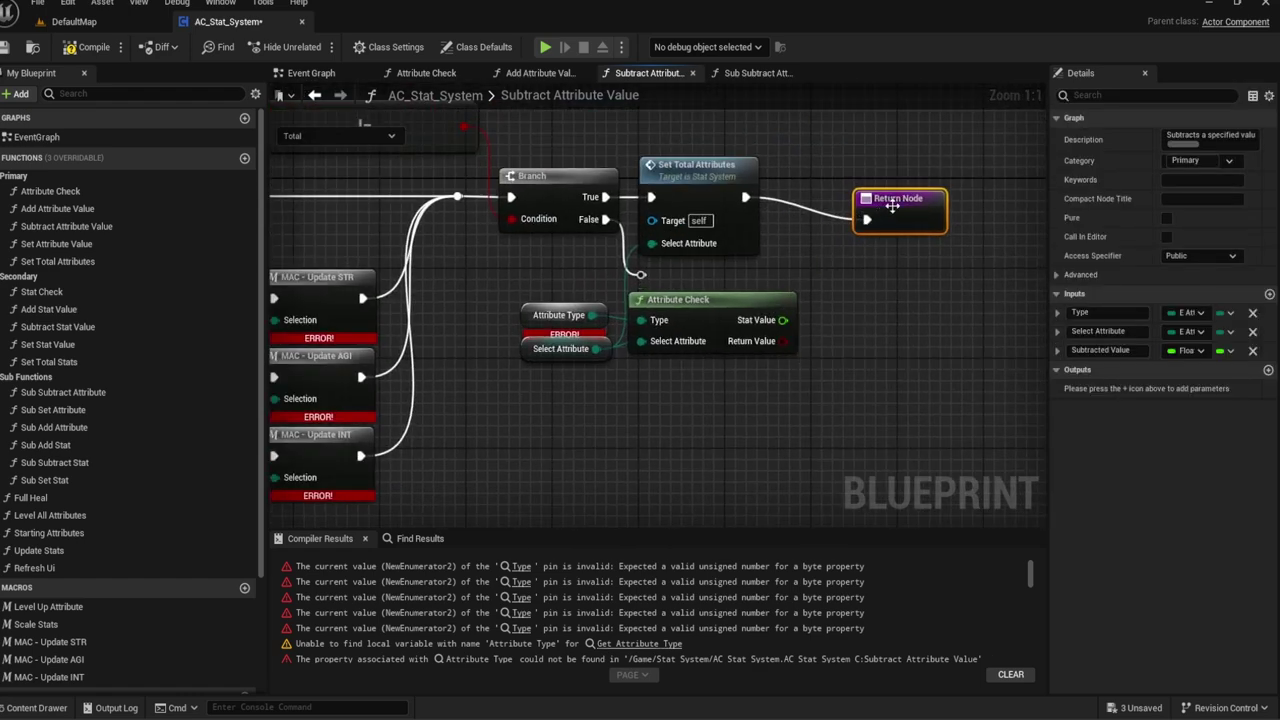
pyautogui.moveTo(893, 205); pyautogui.dragTo(871, 183)
pyautogui.moveTo(783, 320); pyautogui.dragTo(900, 213)
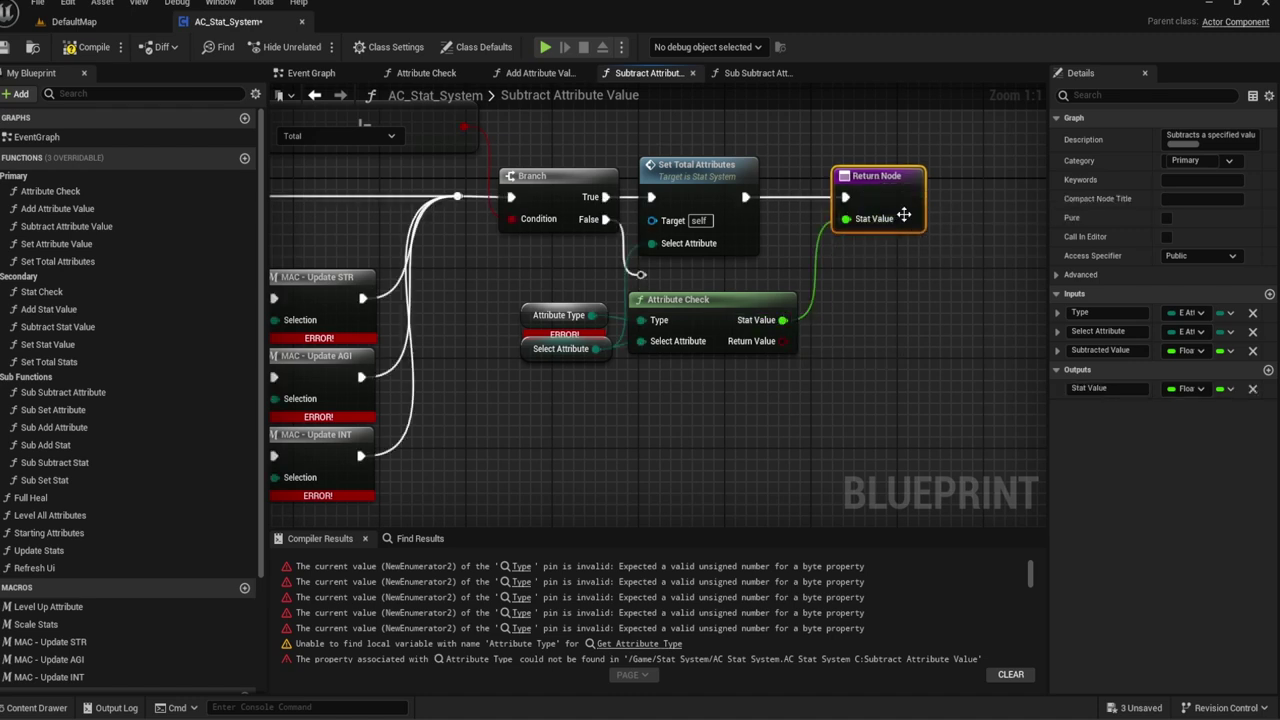
pyautogui.moveTo(640, 273); pyautogui.dragTo(846, 204)
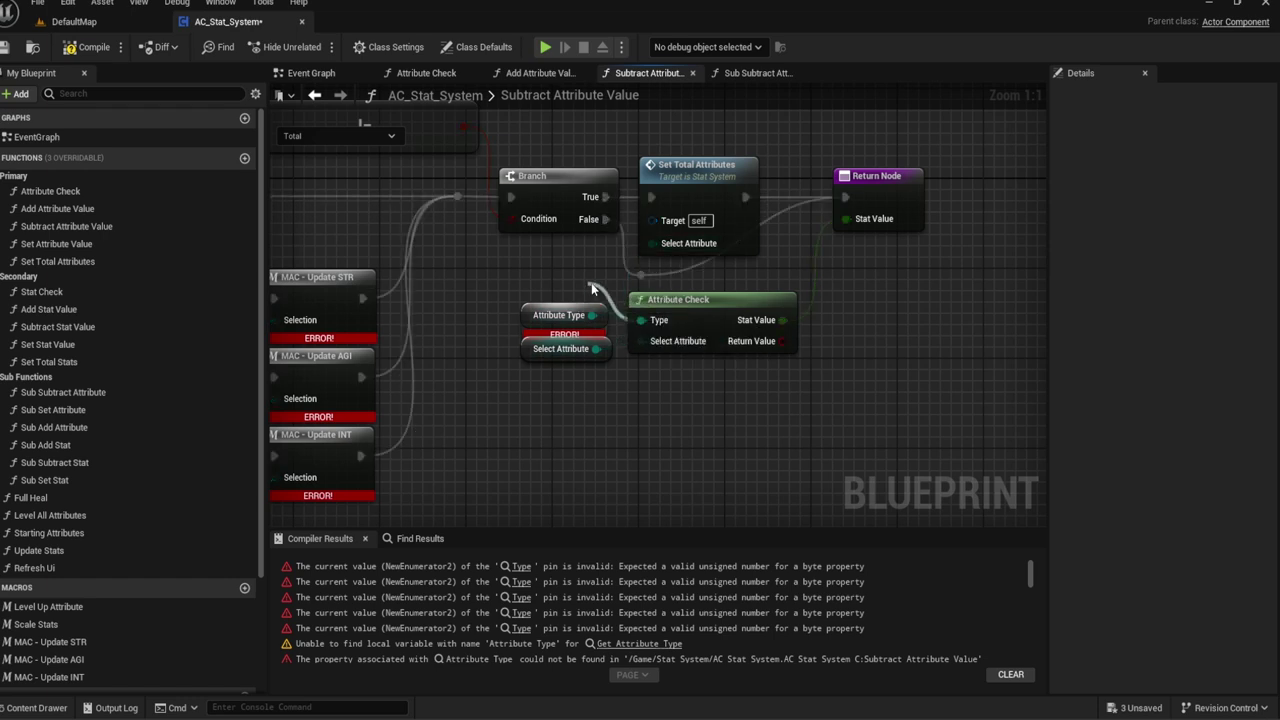
# Step: Feed a new Type getter into Attribute Check and delete the broken Attribute Type getter
pyautogui.moveTo(628, 325); pyautogui.dragTo(591, 288)
pyautogui.write('Type')
pyautogui.press('Down')
pyautogui.press('Return')
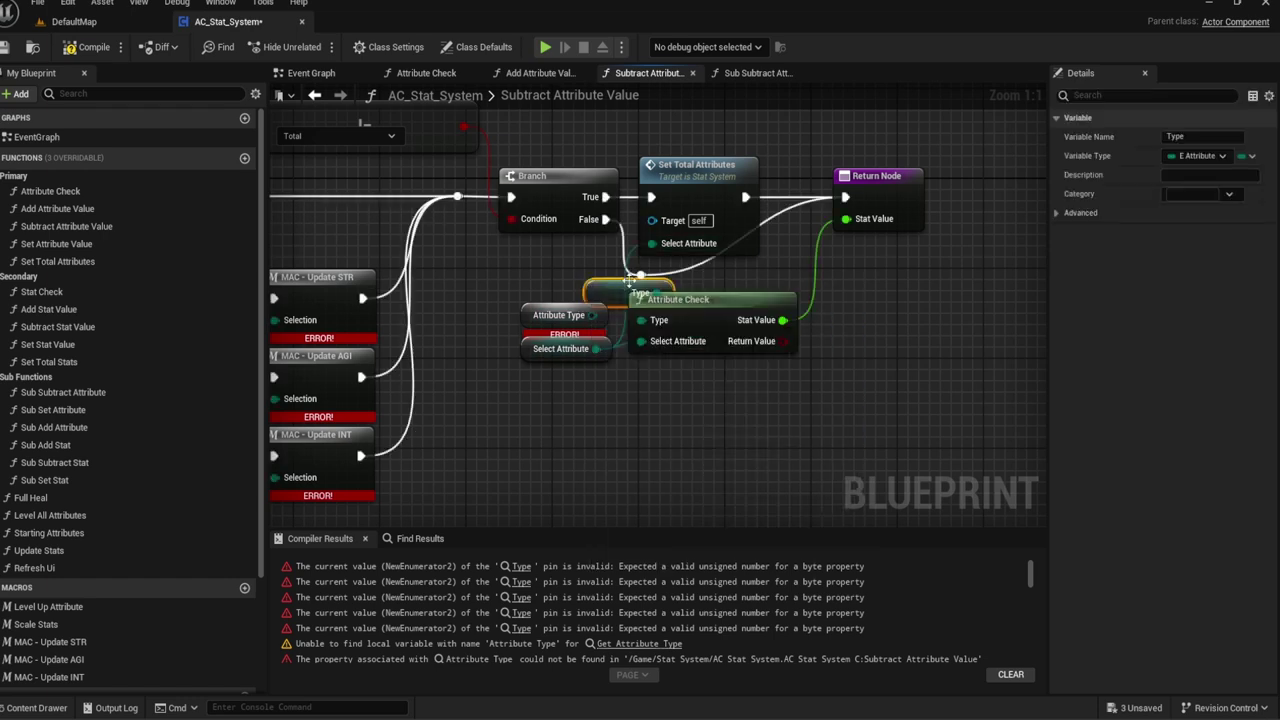
pyautogui.click(541, 316)
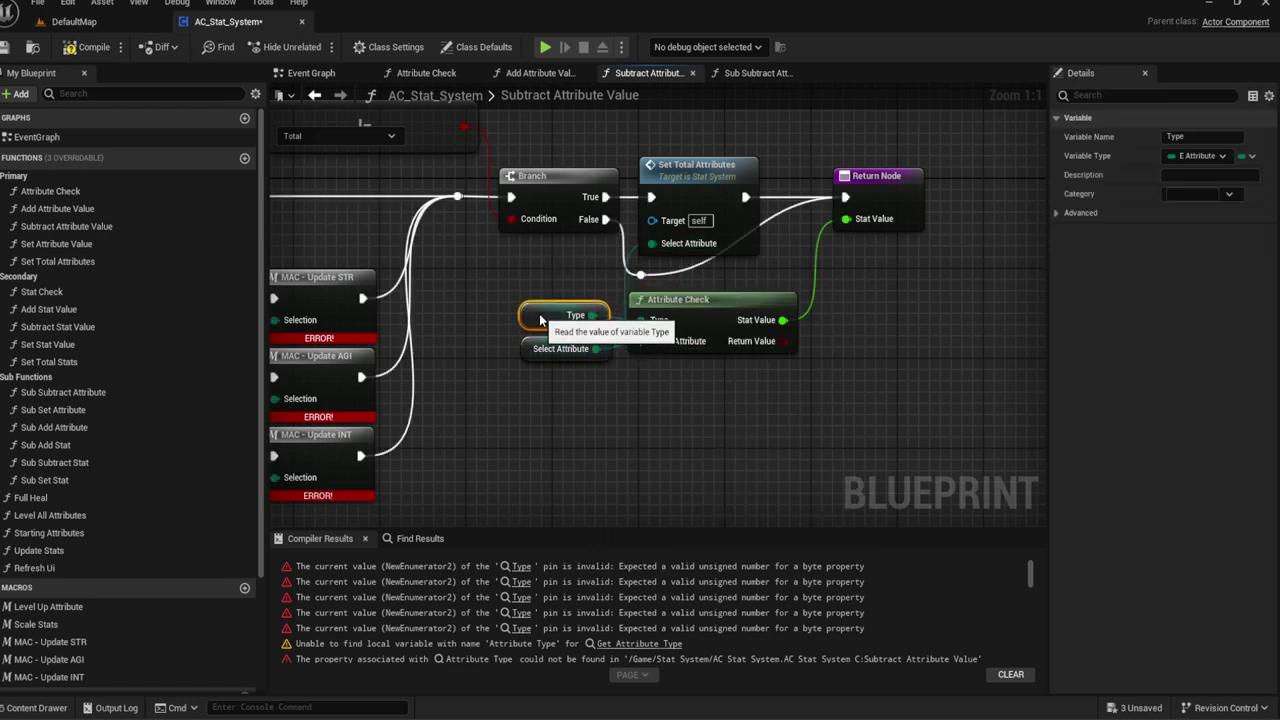
pyautogui.press('Delete')
# Step: Delete the errored Attribute Type node beside the Switch
pyautogui.moveTo(466, 283); pyautogui.dragTo(690, 270, button='right')
pyautogui.scroll(-2, 690, 270)
pyautogui.scroll(2, 655, 318)
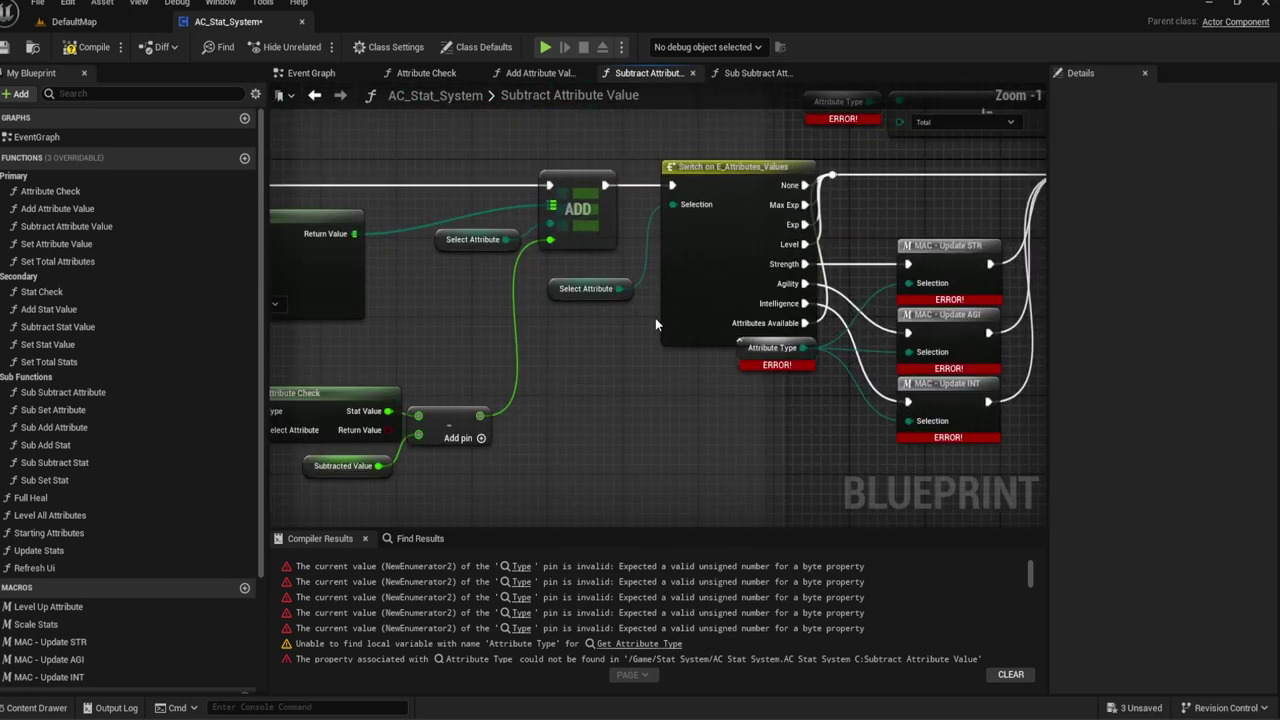
pyautogui.moveTo(589, 317)
pyautogui.mouseDown(button='right')
pyautogui.moveTo(579, 251)
pyautogui.moveTo(520, 218)
pyautogui.mouseUp(button='right')
pyautogui.click(730, 262)
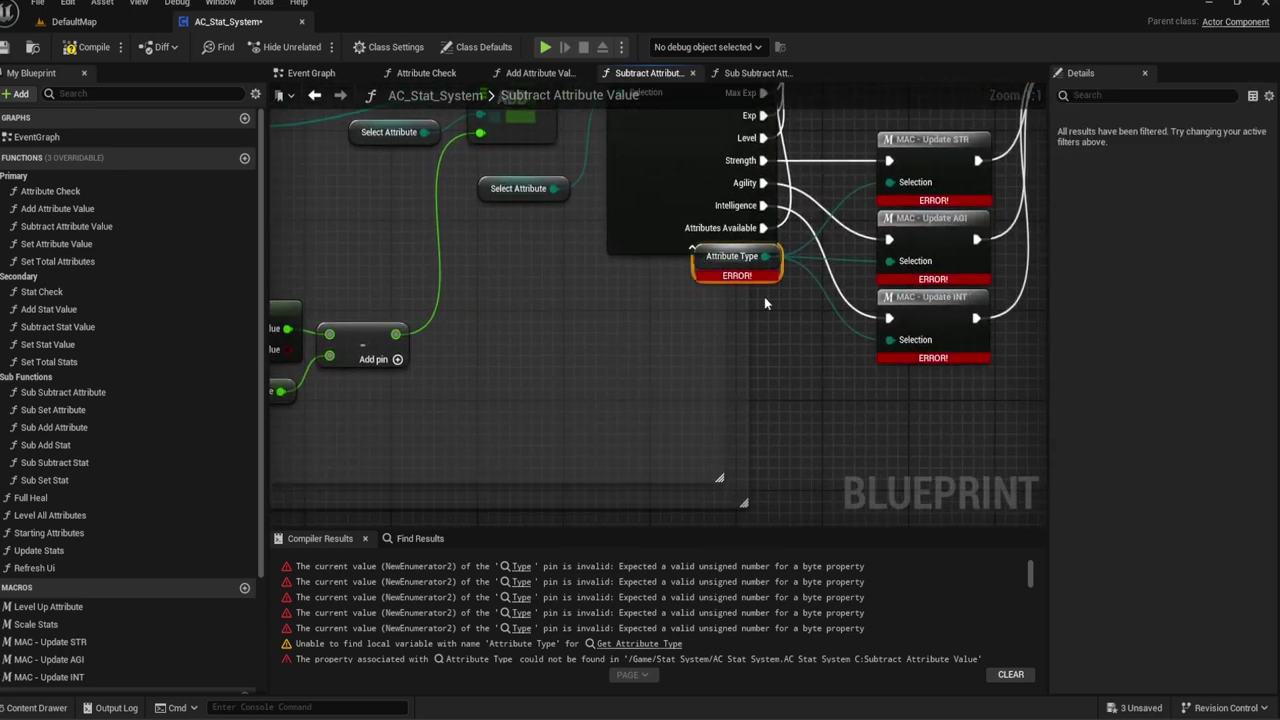
pyautogui.moveTo(730, 262); pyautogui.dragTo(645, 262, button='right')
pyautogui.press('Delete')
# Step: Wire a new Type getter into the MAC nodes' Selection inputs and compile
pyautogui.rightClick(691, 318)
pyautogui.write('Type')
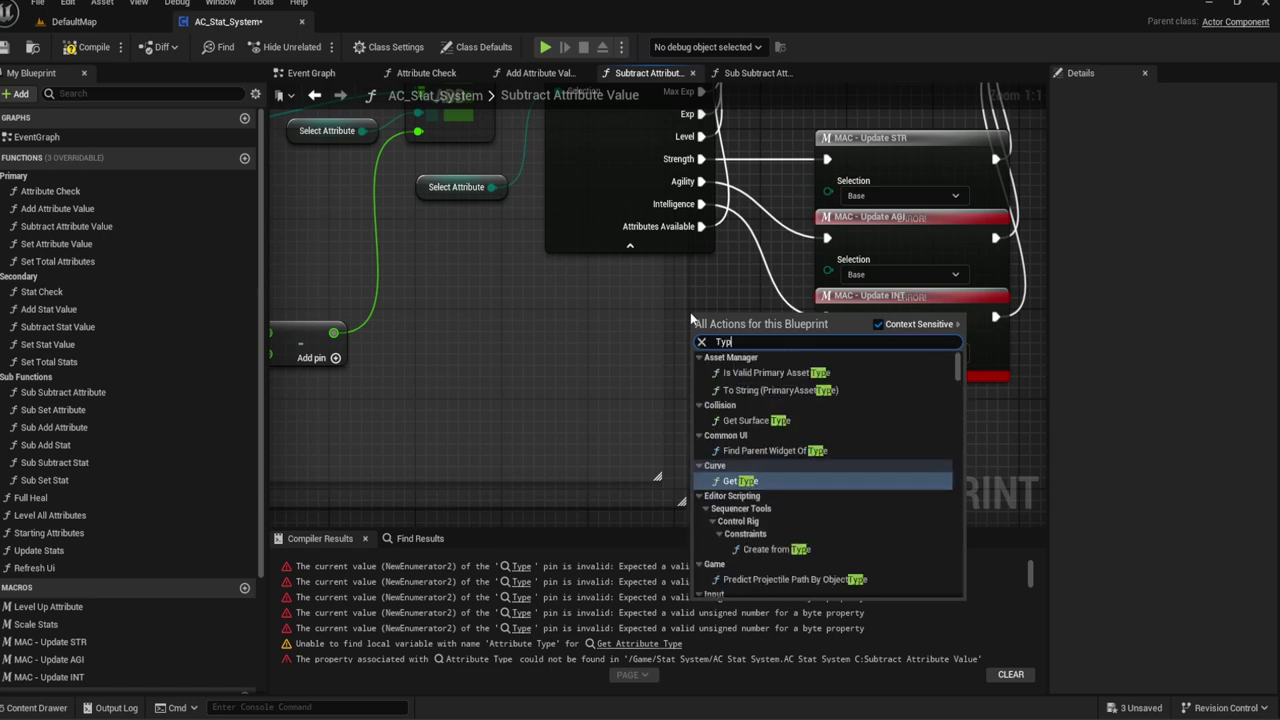
pyautogui.scroll(-5, 900, 480)
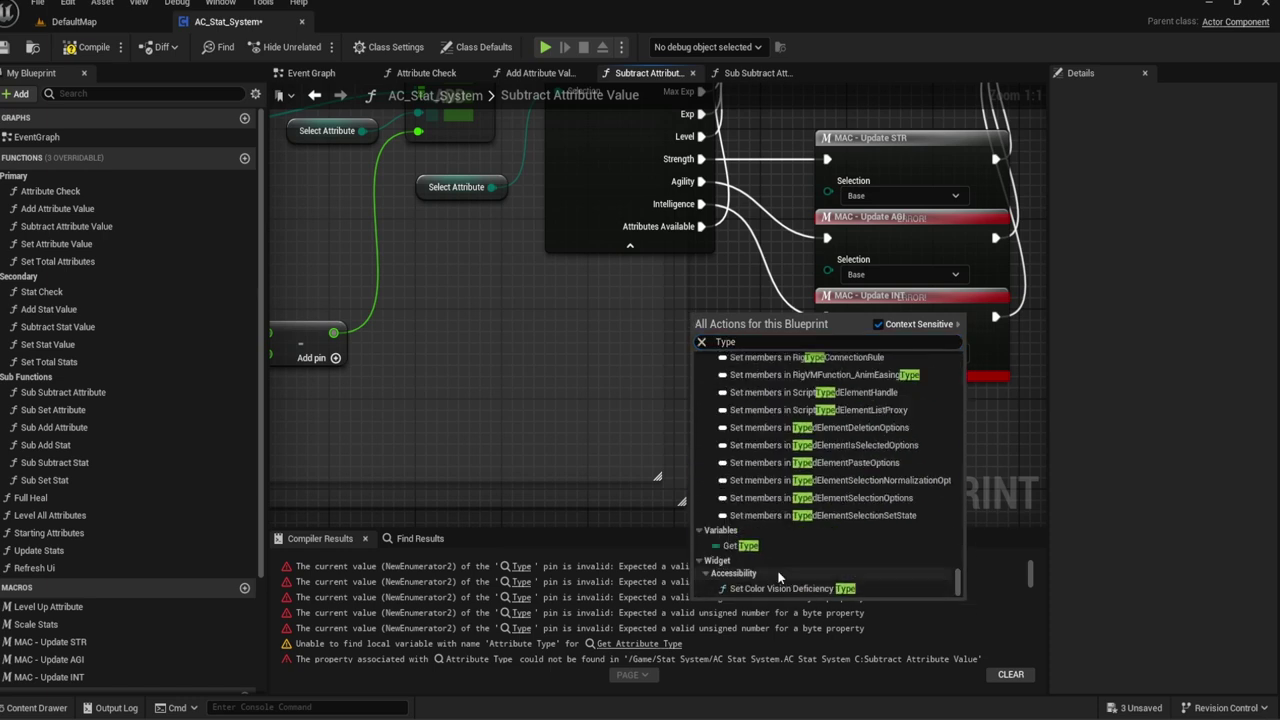
pyautogui.click(800, 503)
pyautogui.moveTo(630, 347); pyautogui.dragTo(554, 382, button='right')
pyautogui.moveTo(684, 357)
pyautogui.mouseDown()
pyautogui.moveTo(672, 363)
pyautogui.moveTo(751, 373)
pyautogui.mouseUp()
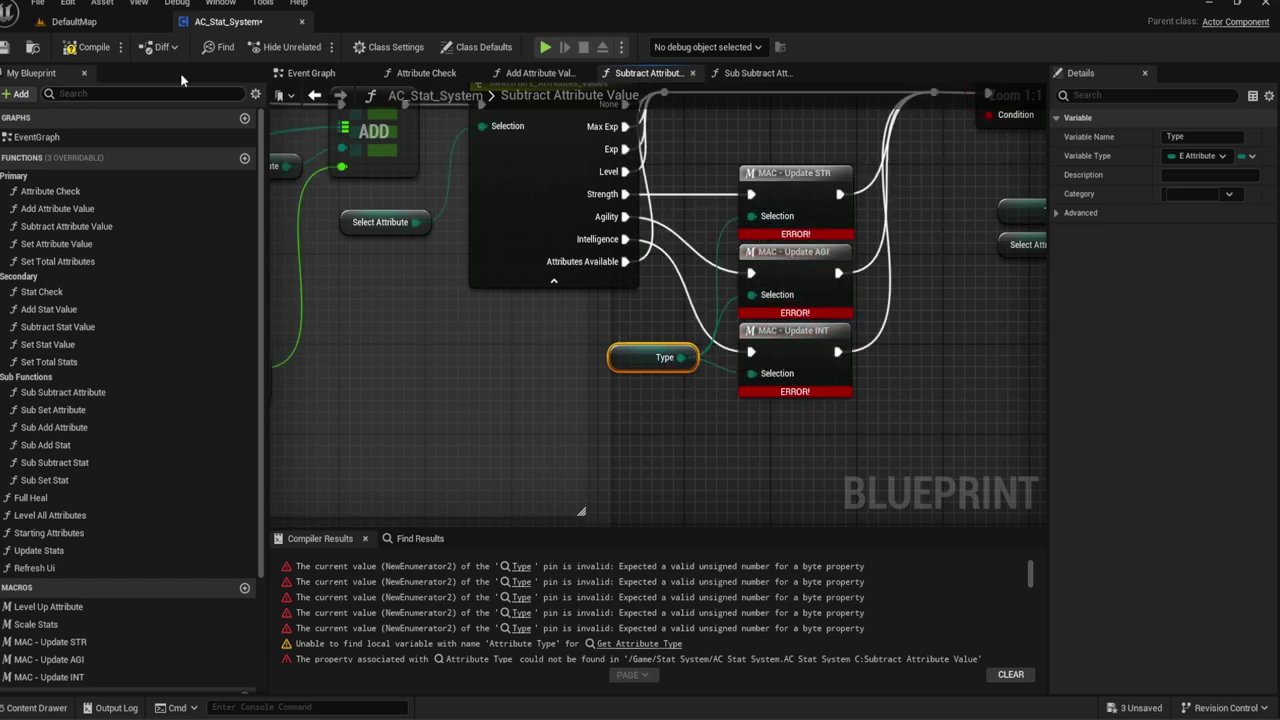
pyautogui.click(83, 47)
# Step: Replace the errored Attribute Type node near Branch with a Type getter feeding the Total select
pyautogui.scroll(-2, 640, 275)
pyautogui.moveTo(469, 140); pyautogui.dragTo(593, 256, button='right')
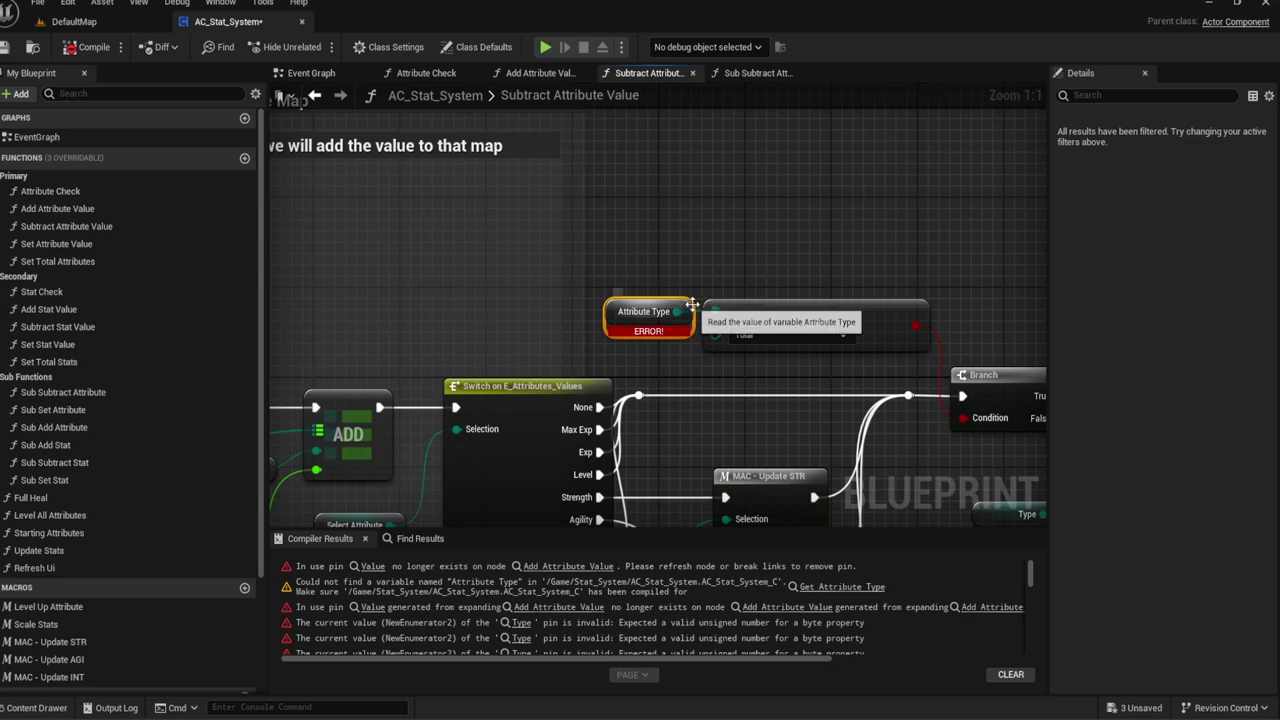
pyautogui.rightClick(612, 259)
pyautogui.write('Type')
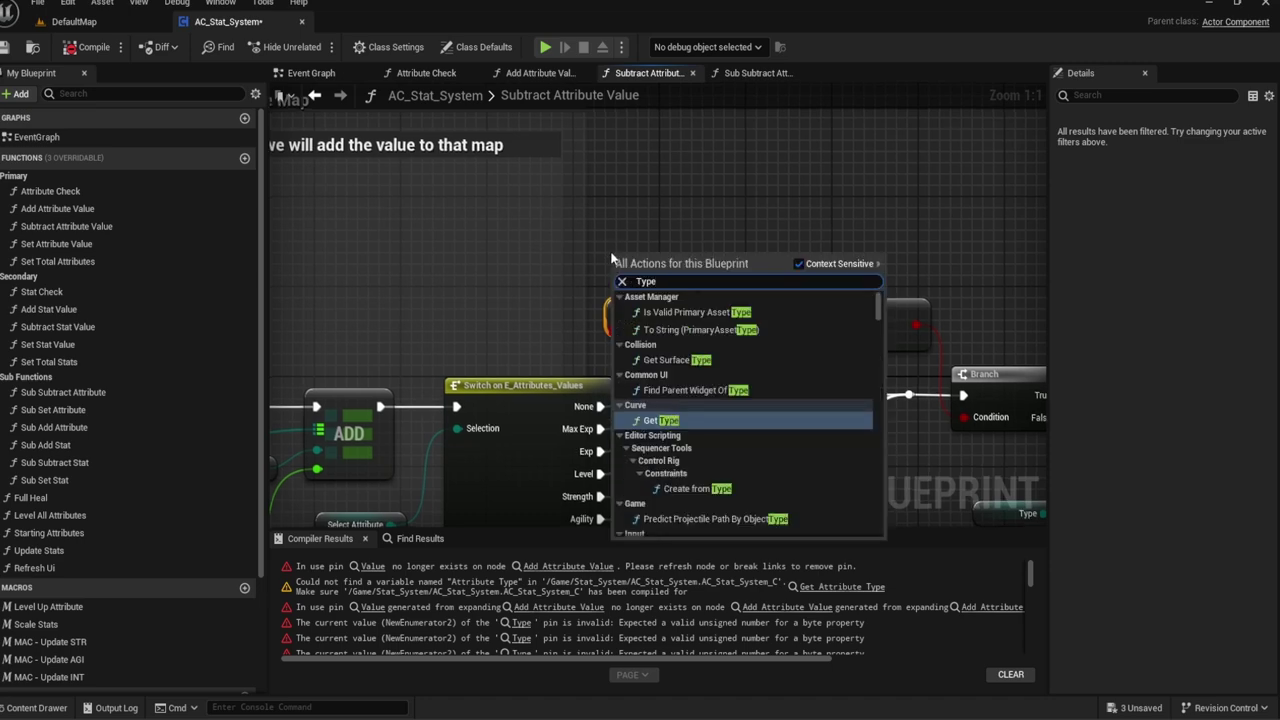
pyautogui.scroll(-3, 871, 331)
pyautogui.scroll(-3, 871, 331)
pyautogui.click(660, 434)
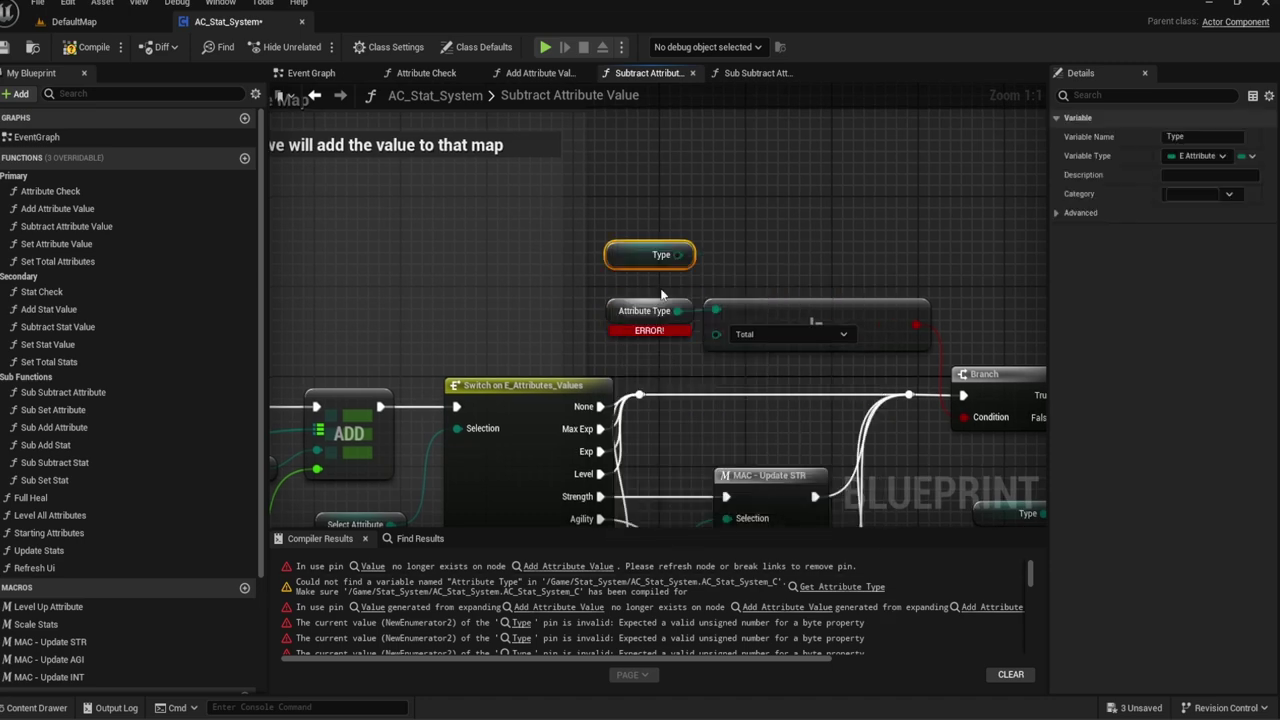
pyautogui.moveTo(678, 255); pyautogui.dragTo(715, 310)
pyautogui.click(614, 310)
pyautogui.press('Delete')
pyautogui.moveTo(655, 255); pyautogui.dragTo(655, 311)
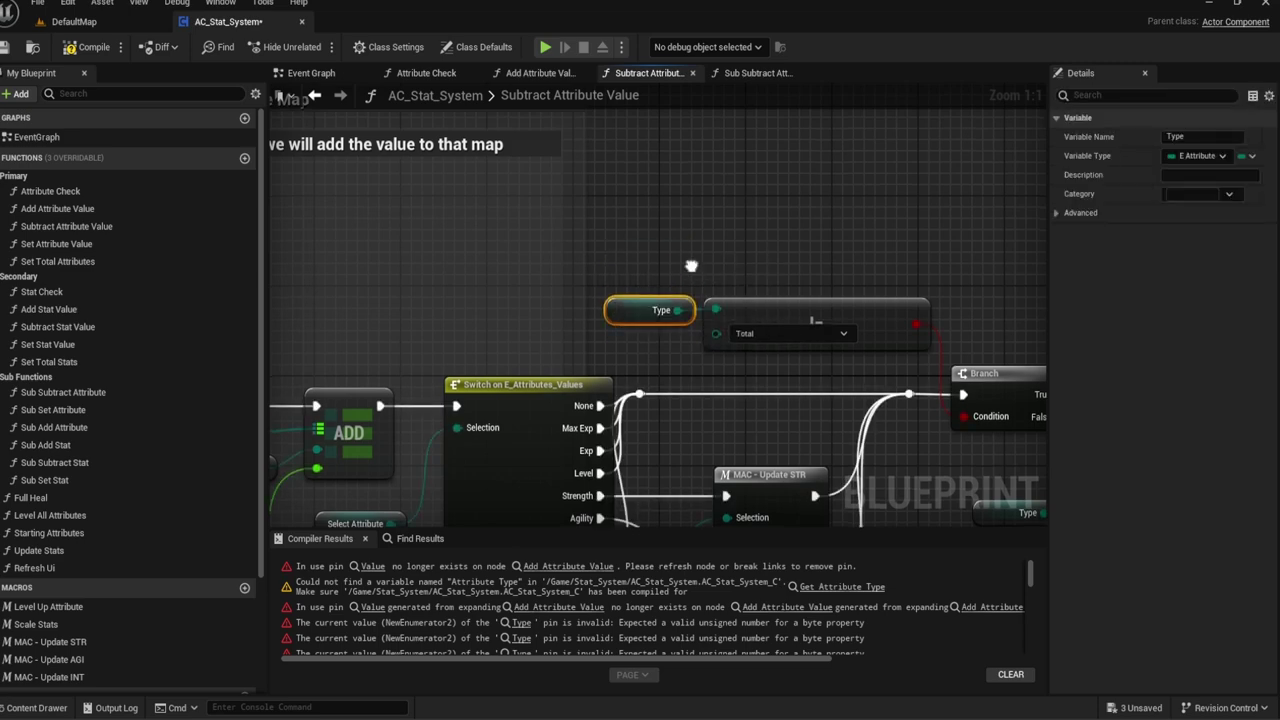
pyautogui.scroll(-4, 691, 266)
pyautogui.moveTo(631, 204); pyautogui.dragTo(776, 243, button='right')
# Step: Recompile, check the Set Attribute Value and Sub Subtract Attribute graphs, then return to Subtract Attribute Value
pyautogui.click(86, 45)
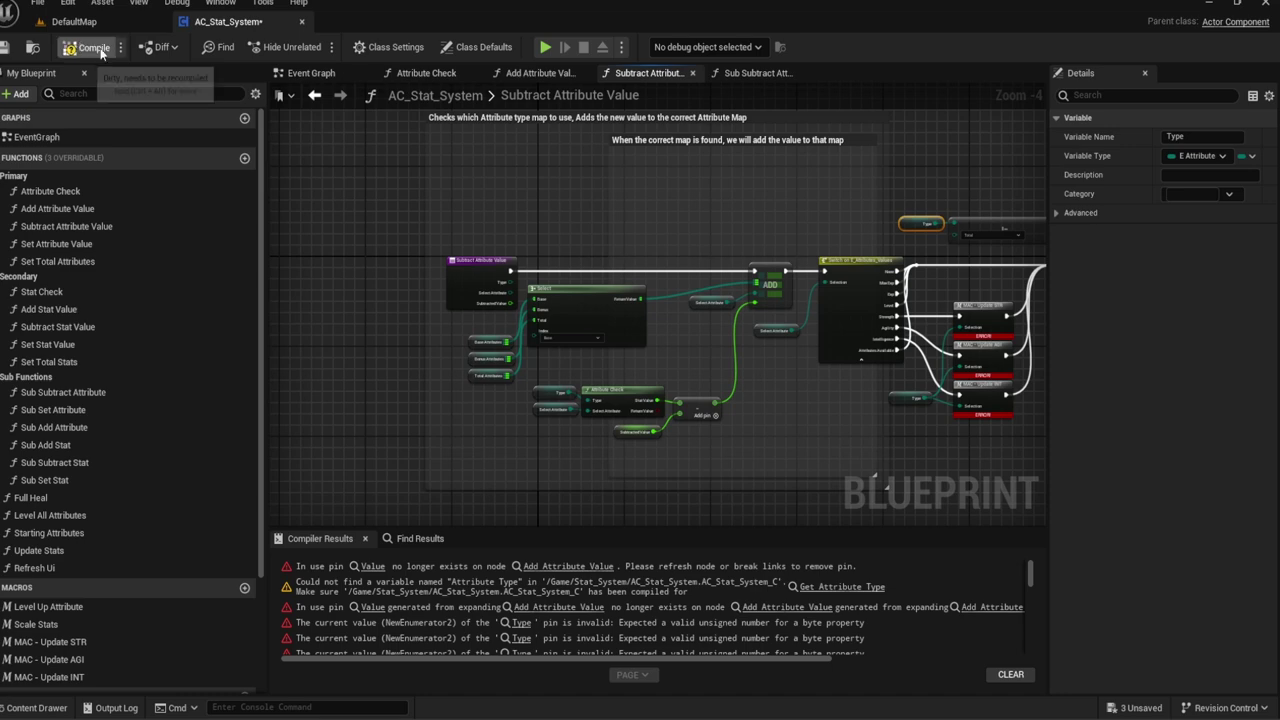
pyautogui.scroll(5, 620, 210)
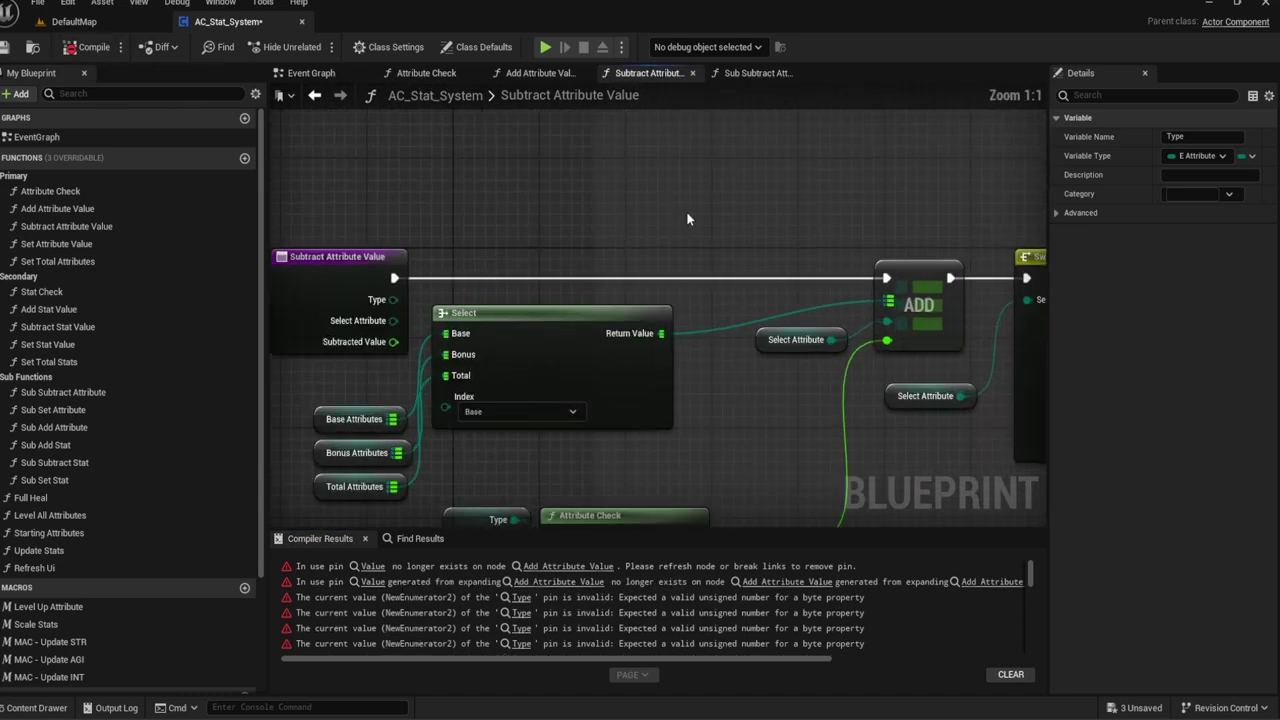
pyautogui.moveTo(552, 220); pyautogui.dragTo(586, 186, button='right')
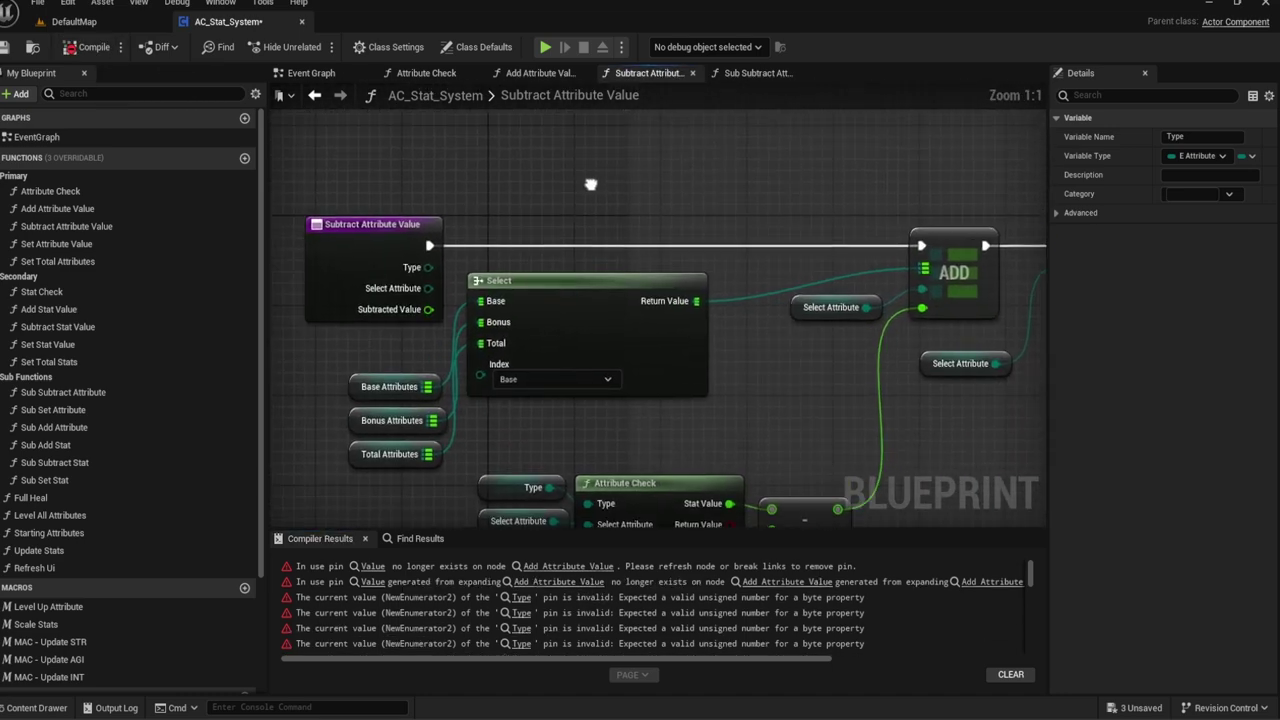
pyautogui.doubleClick(75, 244)
pyautogui.scroll(3, 549, 318)
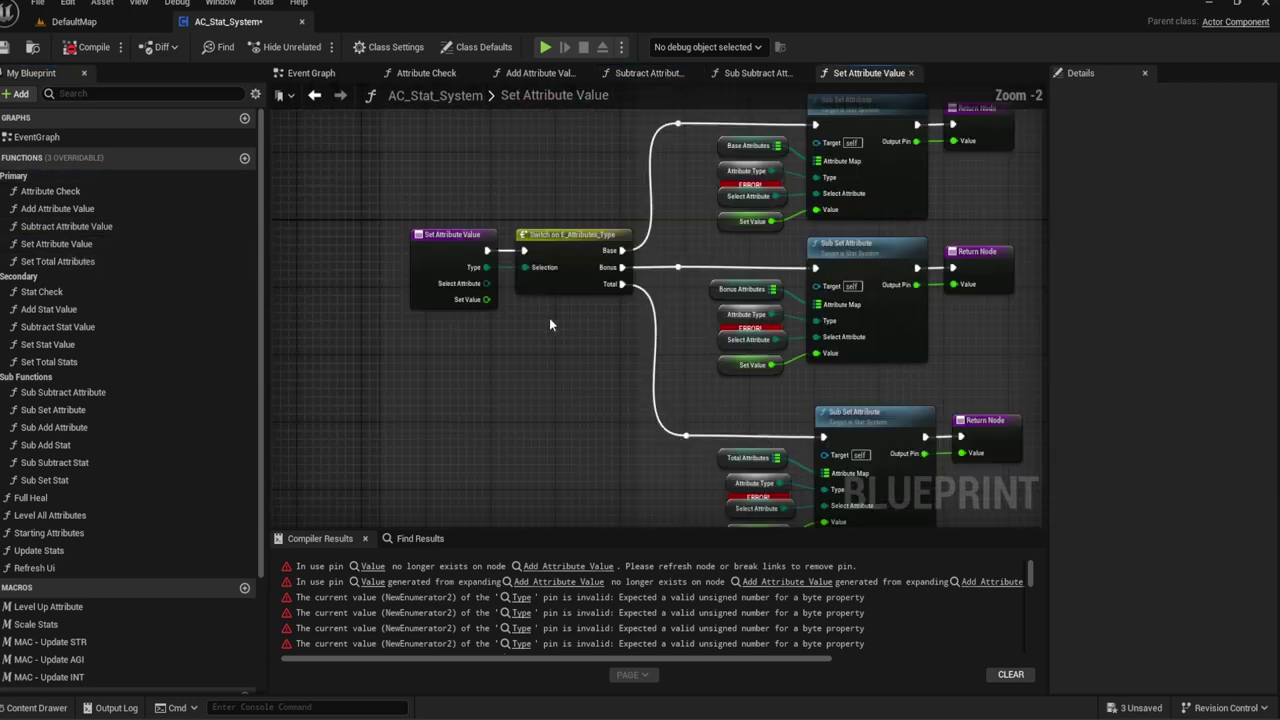
pyautogui.moveTo(564, 327); pyautogui.dragTo(546, 287, button='right')
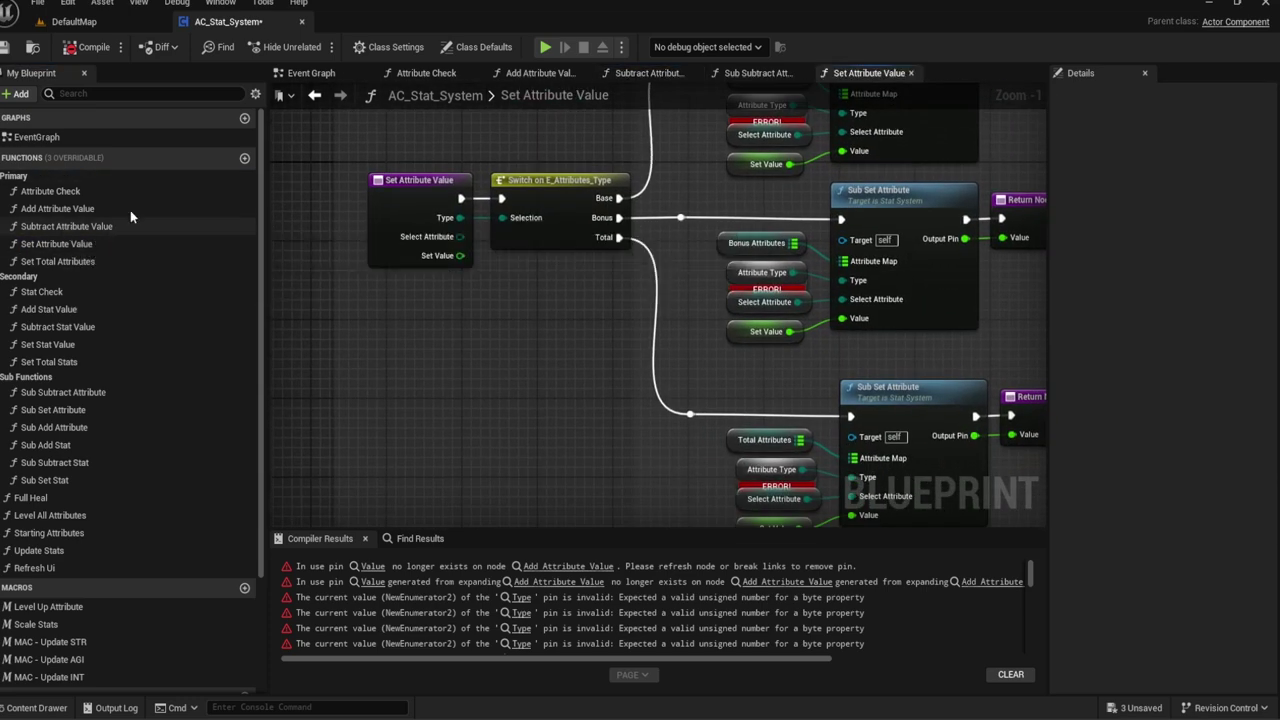
pyautogui.click(760, 74)
pyautogui.scroll(3, 493, 206)
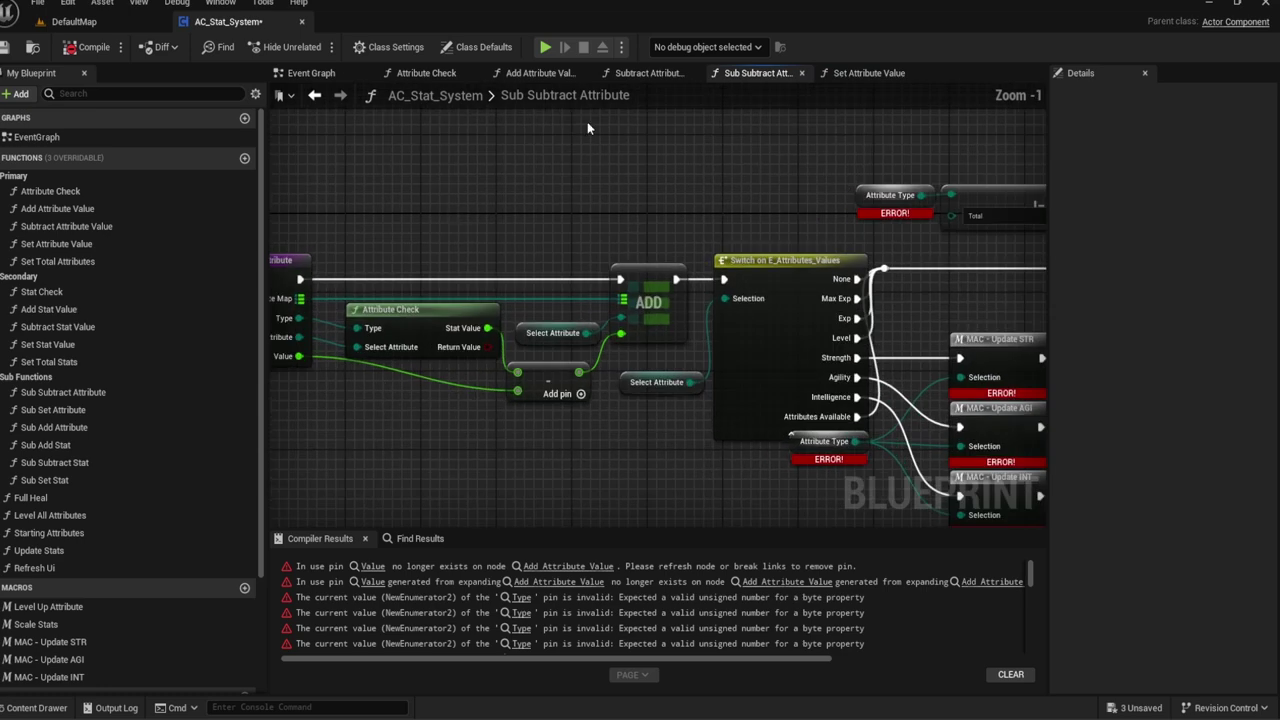
pyautogui.click(801, 74)
pyautogui.scroll(2, 637, 139)
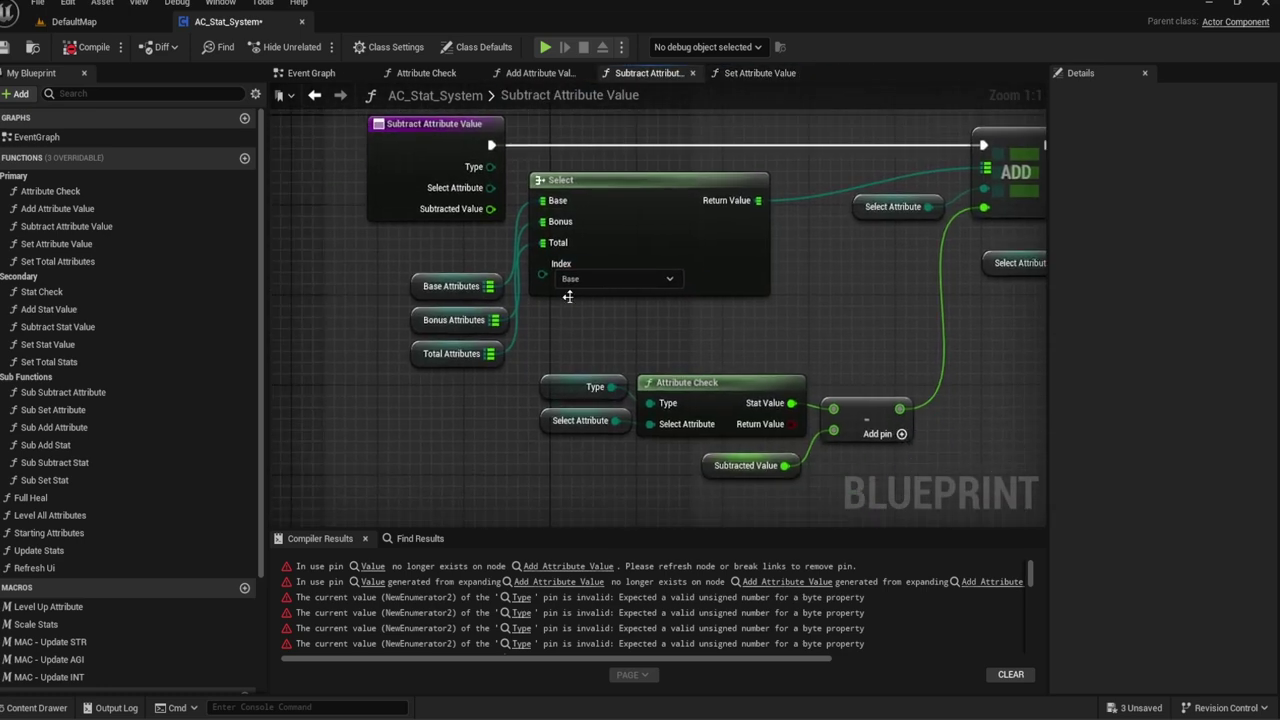
# Step: Connect the Type getter to Select's Index pin and tidy the getters and Attribute Check group
pyautogui.moveTo(565, 292); pyautogui.dragTo(470, 365)
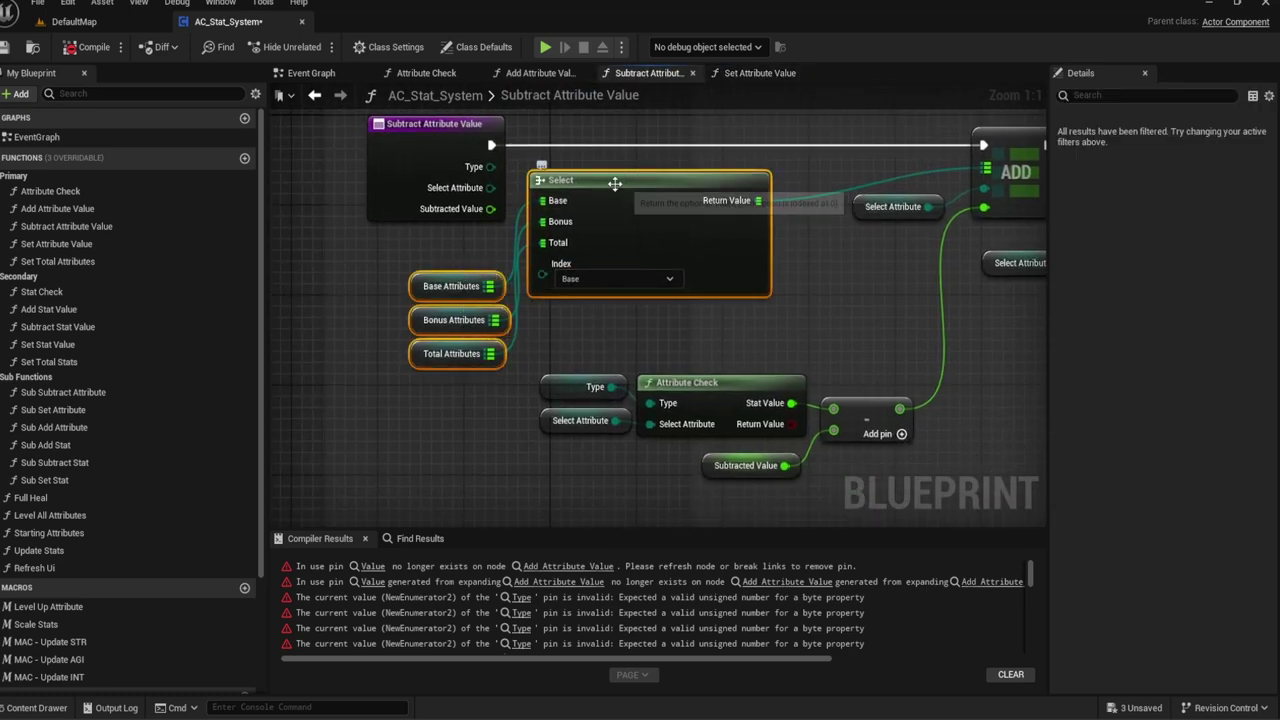
pyautogui.click(455, 390)
pyautogui.moveTo(455, 393)
pyautogui.mouseDown()
pyautogui.moveTo(430, 280)
pyautogui.moveTo(412, 287)
pyautogui.mouseUp()
pyautogui.moveTo(541, 274)
pyautogui.mouseDown()
pyautogui.moveTo(515, 343)
pyautogui.moveTo(540, 280)
pyautogui.mouseUp()
pyautogui.moveTo(589, 393)
pyautogui.mouseDown()
pyautogui.moveTo(447, 383)
pyautogui.moveTo(545, 268)
pyautogui.mouseUp()
pyautogui.moveTo(566, 367); pyautogui.dragTo(835, 465)
pyautogui.moveTo(769, 411)
pyautogui.mouseDown()
pyautogui.moveTo(758, 332)
pyautogui.moveTo(701, 374)
pyautogui.mouseUp()
pyautogui.click(739, 322)
pyautogui.moveTo(739, 322); pyautogui.dragTo(749, 334, button='right')
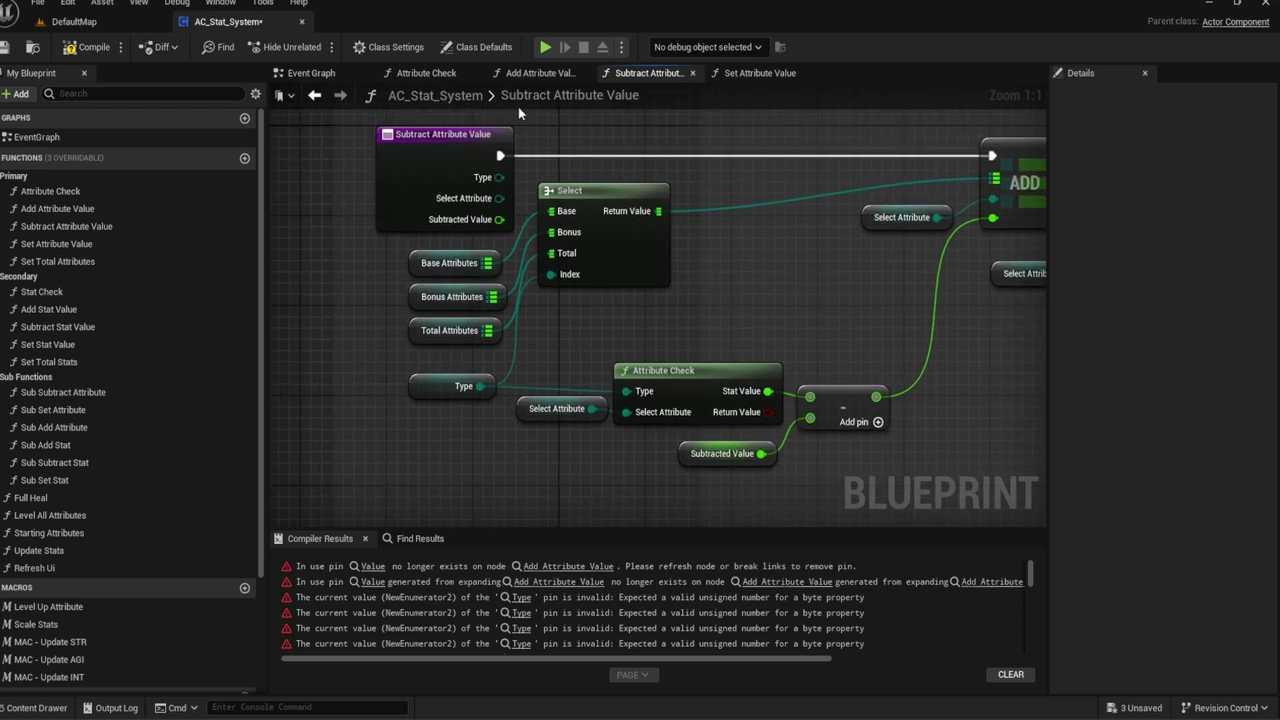
pyautogui.click(758, 73)
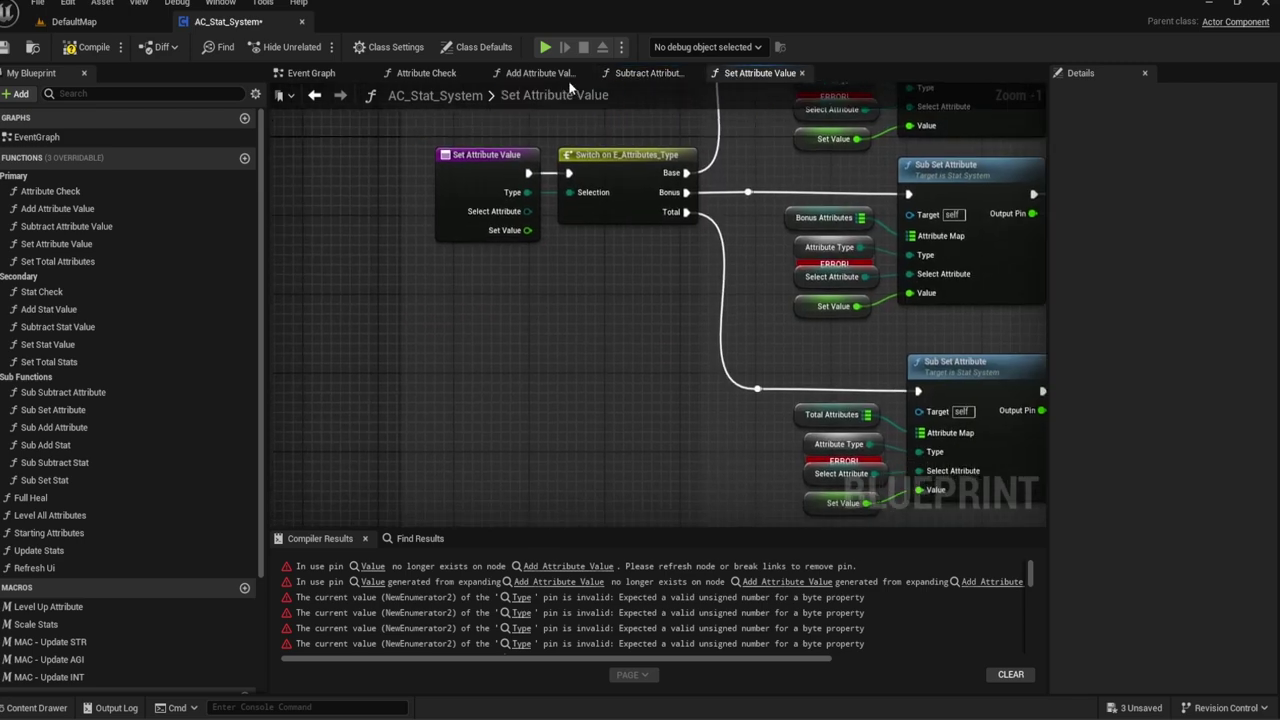
# Step: Copy the Select node and its attribute getters from Subtract Attribute Value into Set Attribute Value
pyautogui.click(648, 73)
pyautogui.moveTo(597, 346); pyautogui.dragTo(428, 283)
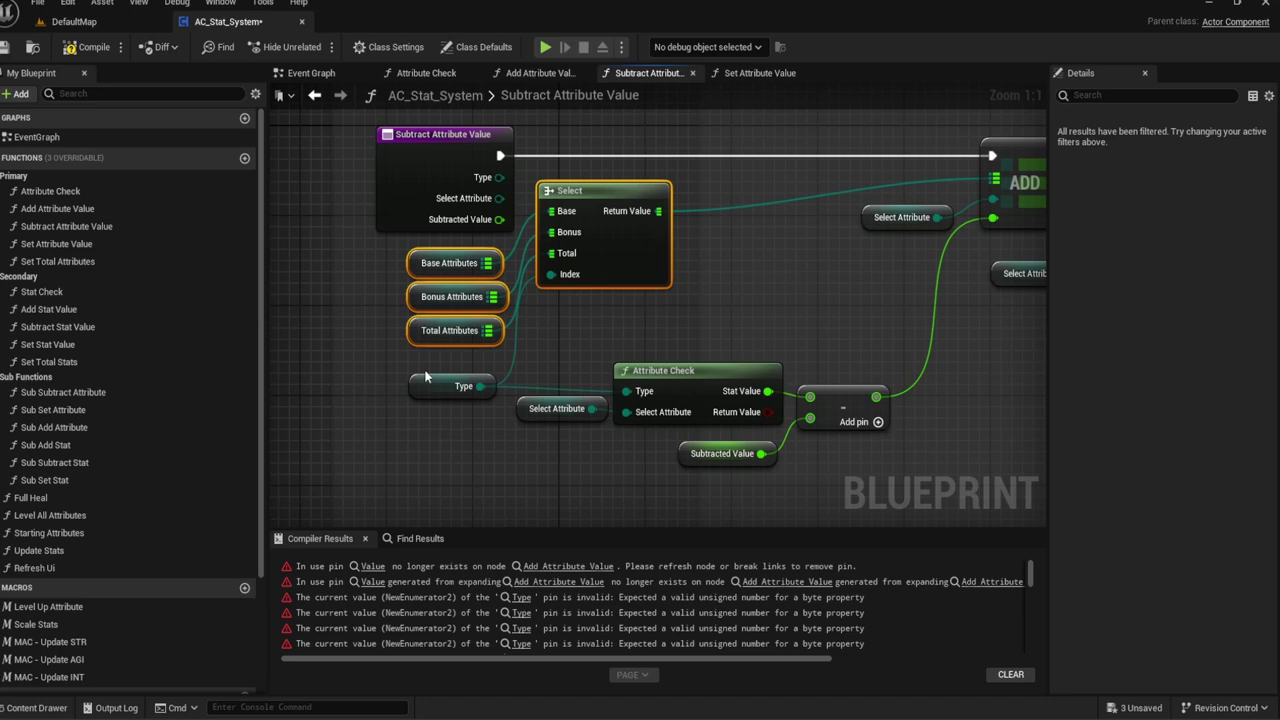
pyautogui.click(757, 73)
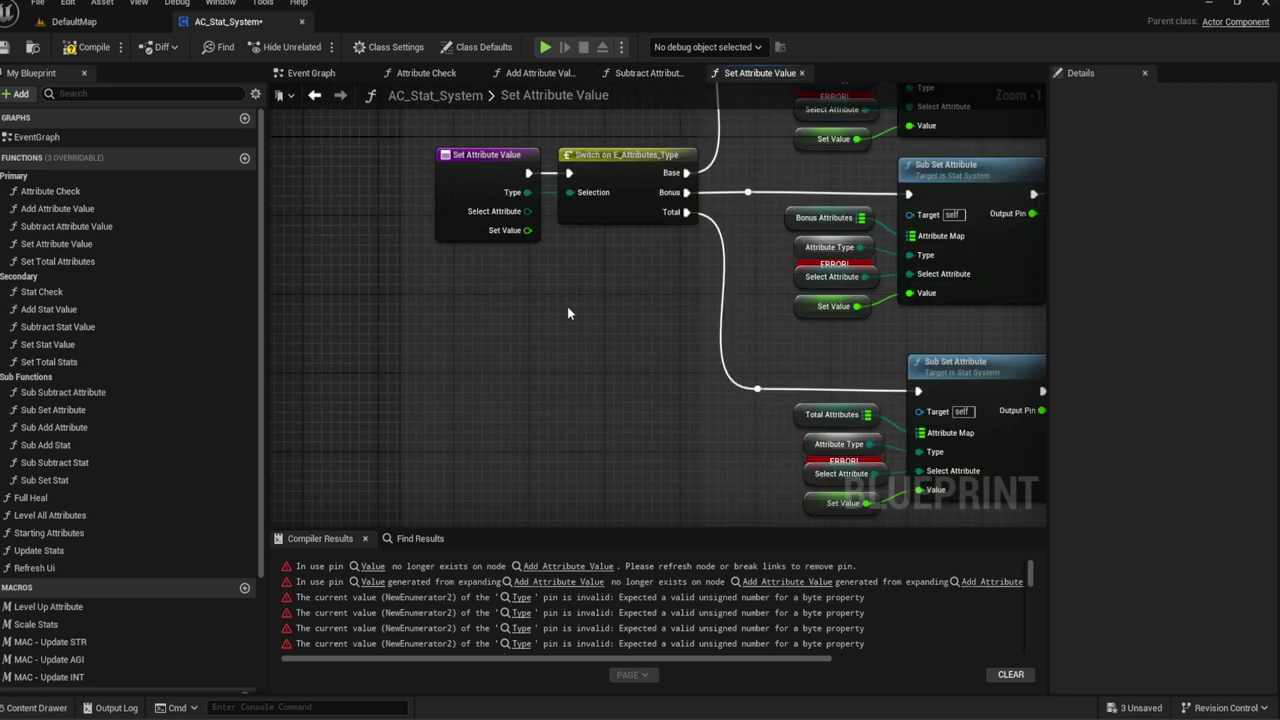
pyautogui.hotkey('ctrl', 'v')
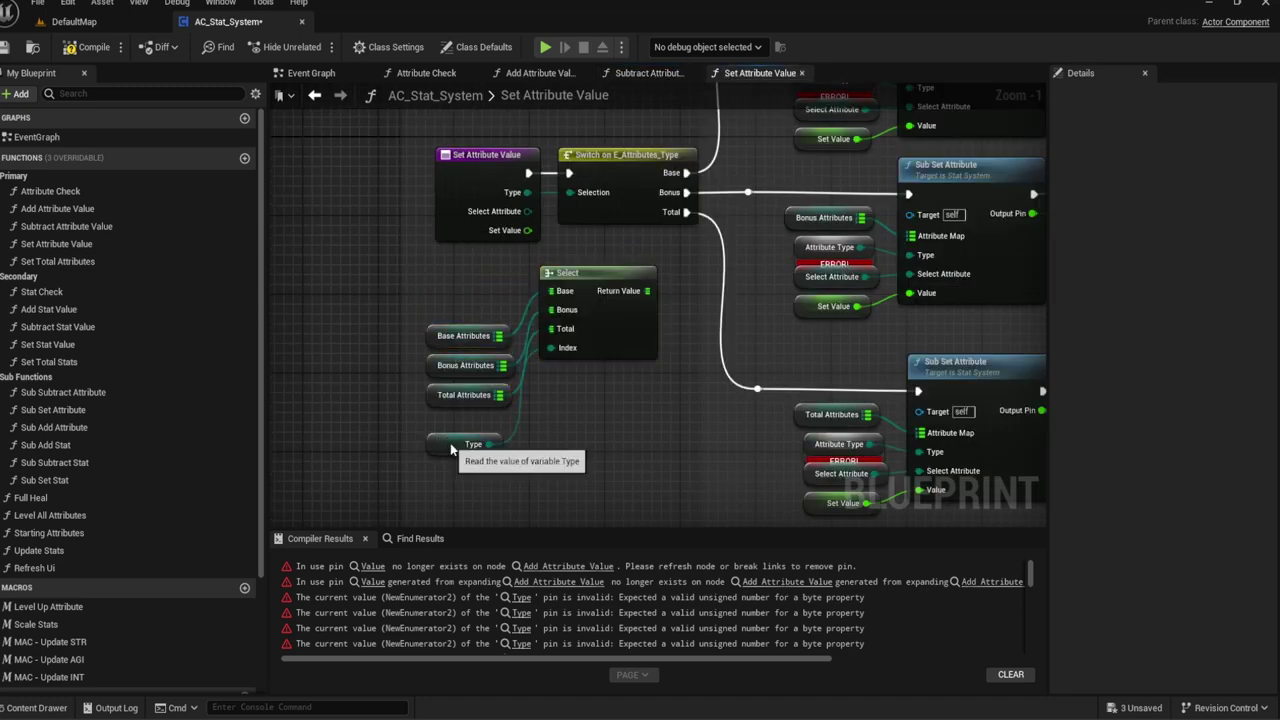
pyautogui.click(470, 444)
# Step: Delete the Base and Total Sub Set Attribute groups and the leftover Bonus Attributes getter
pyautogui.scroll(1, 544, 400)
pyautogui.scroll(-2, 544, 400)
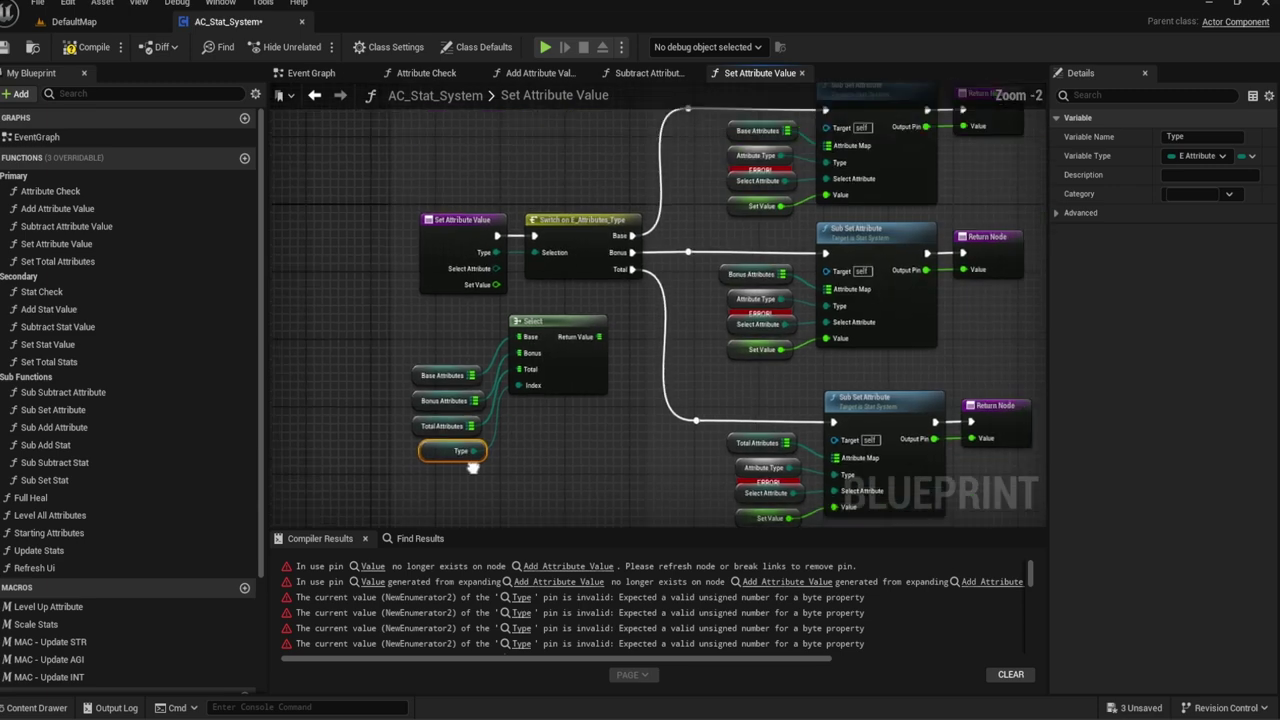
pyautogui.moveTo(660, 110); pyautogui.dragTo(547, 172, button='right')
pyautogui.moveTo(547, 179); pyautogui.dragTo(862, 278)
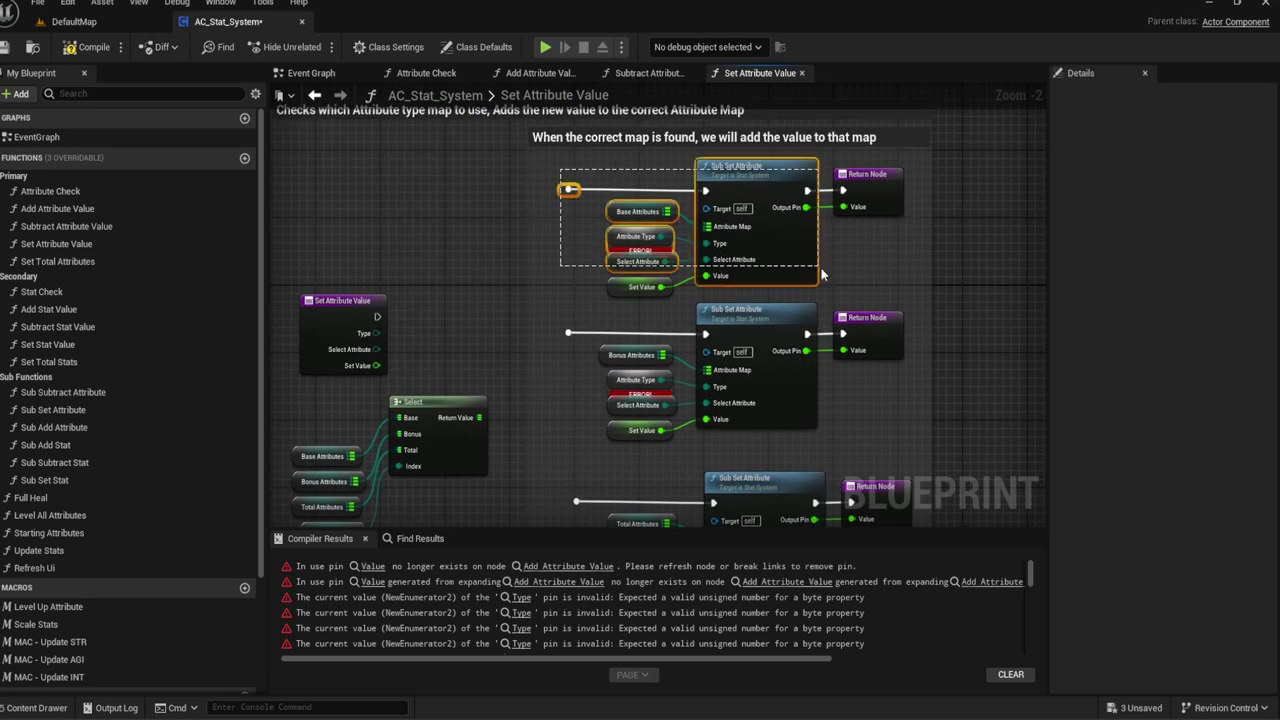
pyautogui.press('Delete')
pyautogui.moveTo(826, 373); pyautogui.dragTo(776, 146, button='right')
pyautogui.moveTo(826, 373); pyautogui.dragTo(545, 229)
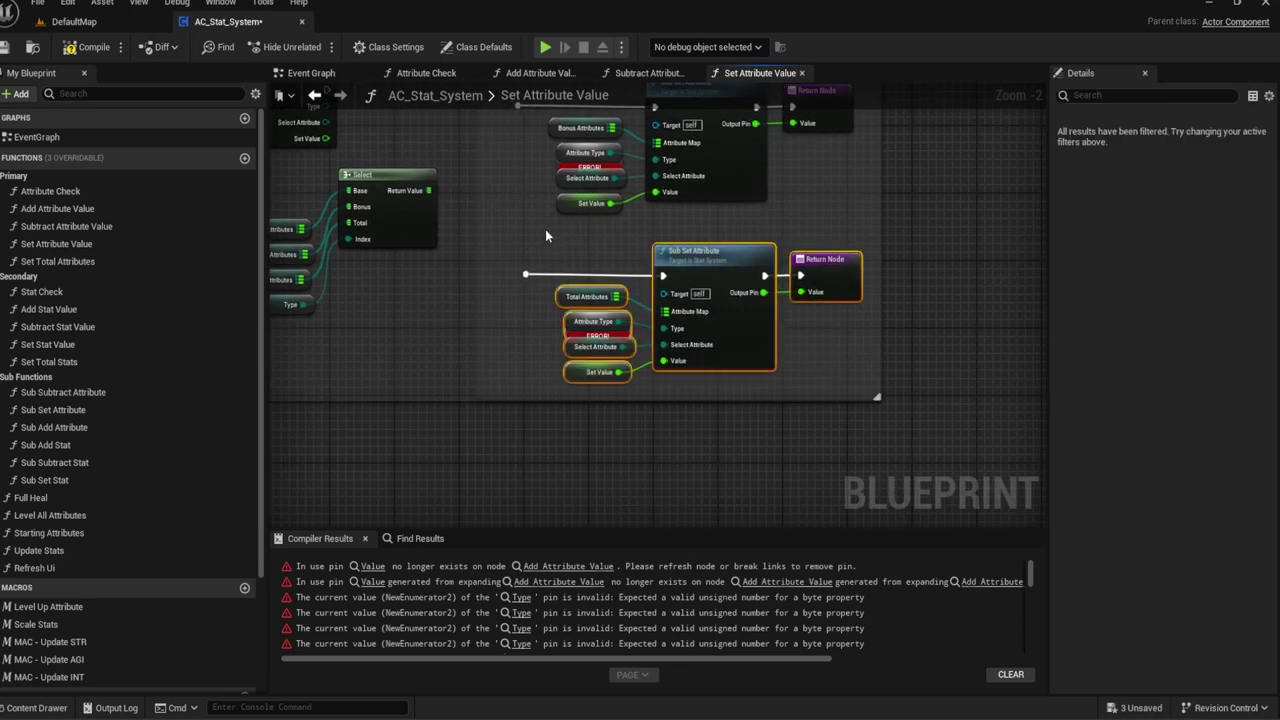
pyautogui.press('Delete')
pyautogui.moveTo(545, 229); pyautogui.dragTo(637, 339, button='right')
pyautogui.scroll(2, 632, 242)
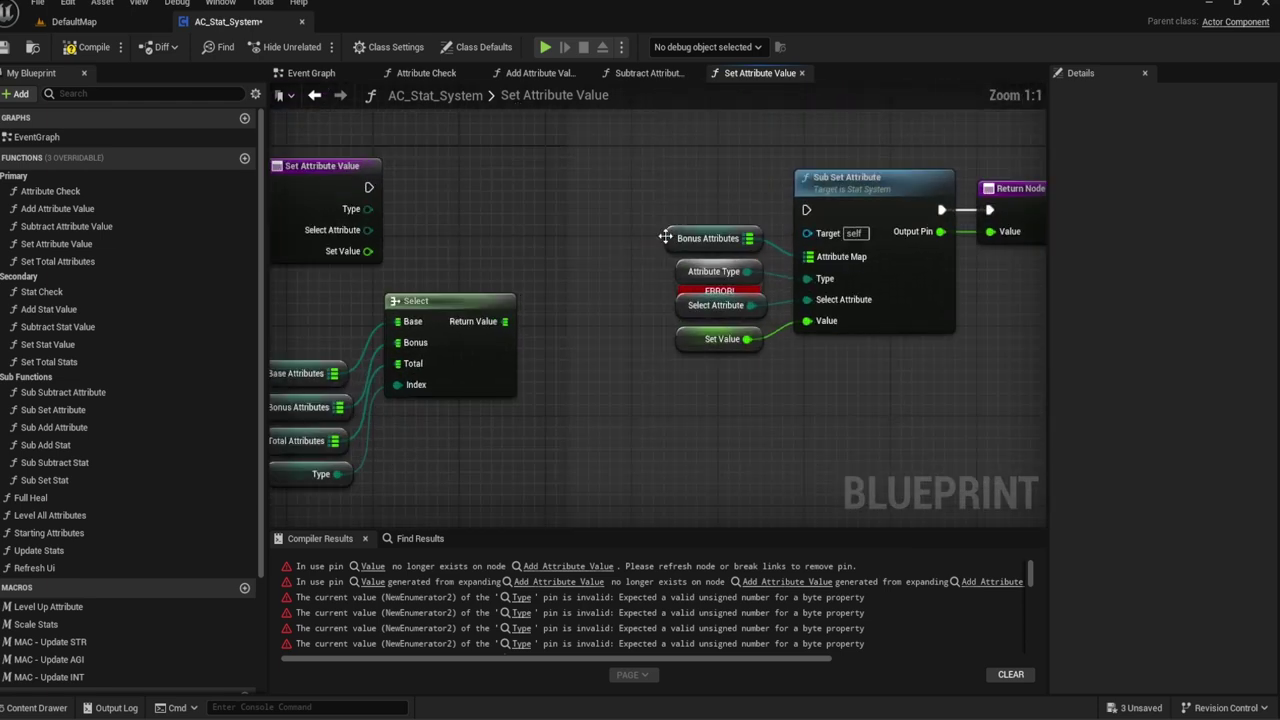
pyautogui.press('Delete')
# Step: Swap the errored Attribute Type getter for a copied Type getter wired to Sub Set Attribute's Type input
pyautogui.click(346, 445)
pyautogui.hotkey('ctrl', 'c')
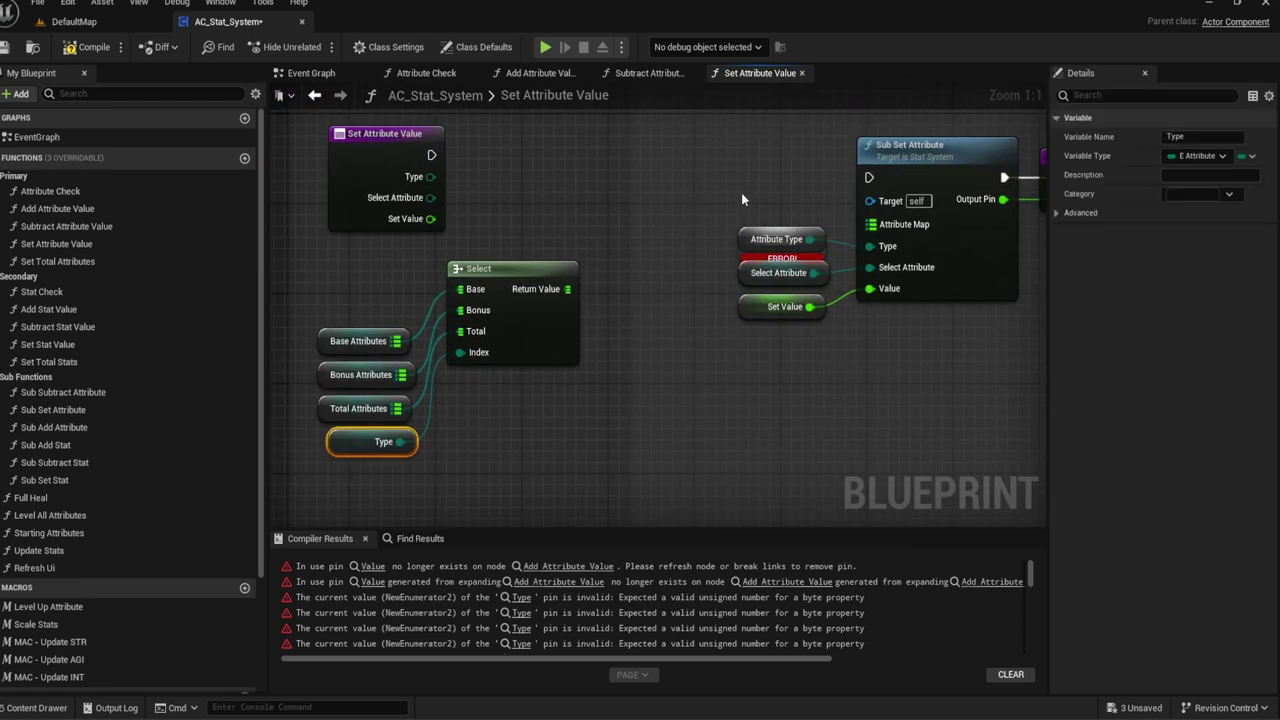
pyautogui.hotkey('ctrl', 'v')
pyautogui.click(775, 239)
pyautogui.press('Delete')
pyautogui.moveTo(810, 206); pyautogui.dragTo(869, 257)
pyautogui.click(782, 206)
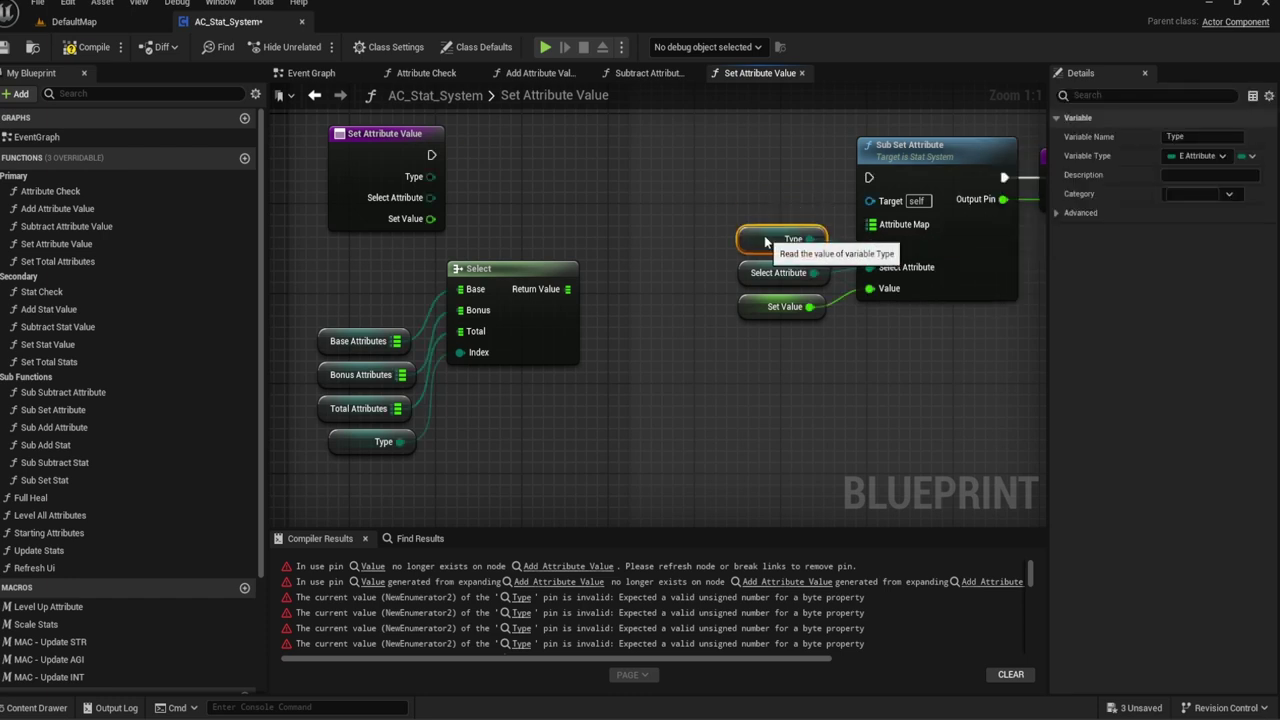
pyautogui.moveTo(782, 206)
pyautogui.mouseDown()
pyautogui.moveTo(793, 250)
pyautogui.moveTo(779, 251)
pyautogui.mouseUp()
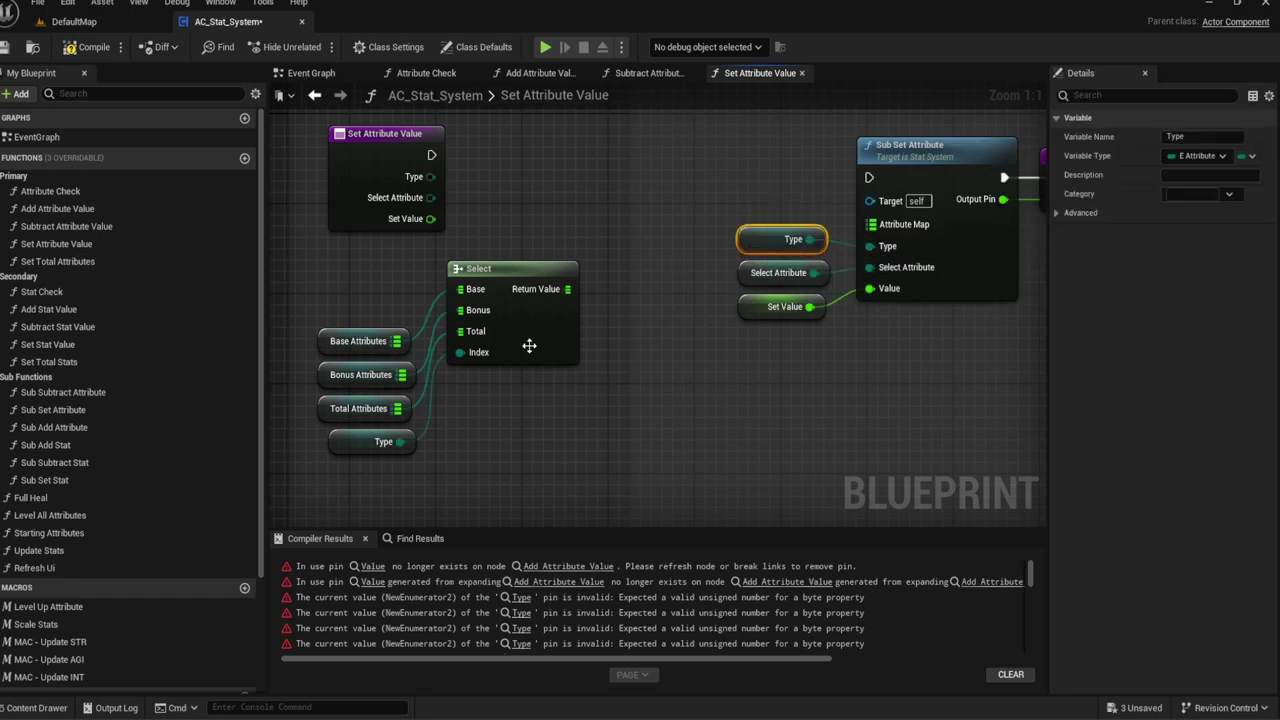
# Step: Rearrange the Select node, the four attribute getters and the Type, Select Attribute and Set Value getters
pyautogui.moveTo(527, 351); pyautogui.dragTo(571, 273)
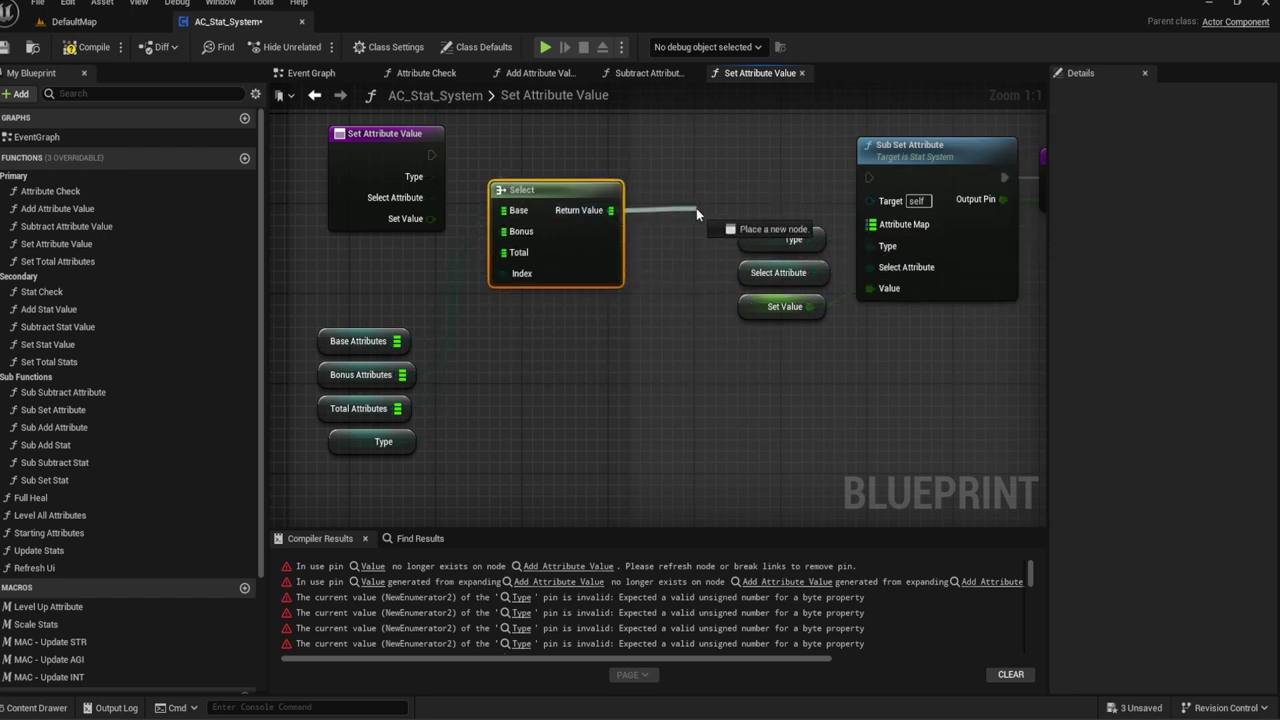
pyautogui.moveTo(611, 210); pyautogui.dragTo(560, 210)
pyautogui.moveTo(460, 333); pyautogui.dragTo(305, 460)
pyautogui.moveTo(378, 377); pyautogui.dragTo(388, 365)
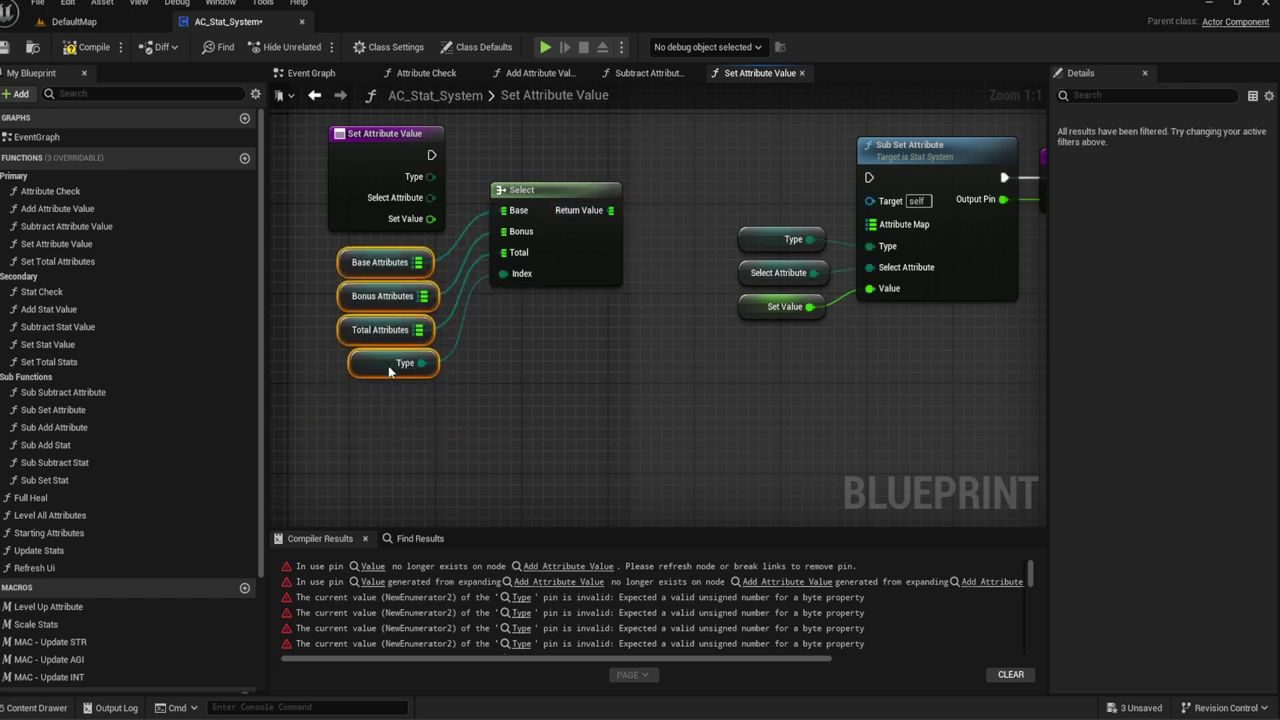
pyautogui.click(680, 363)
pyautogui.moveTo(716, 211); pyautogui.dragTo(601, 230, button='right')
pyautogui.moveTo(601, 230); pyautogui.dragTo(716, 345)
pyautogui.moveTo(662, 292); pyautogui.dragTo(582, 300)
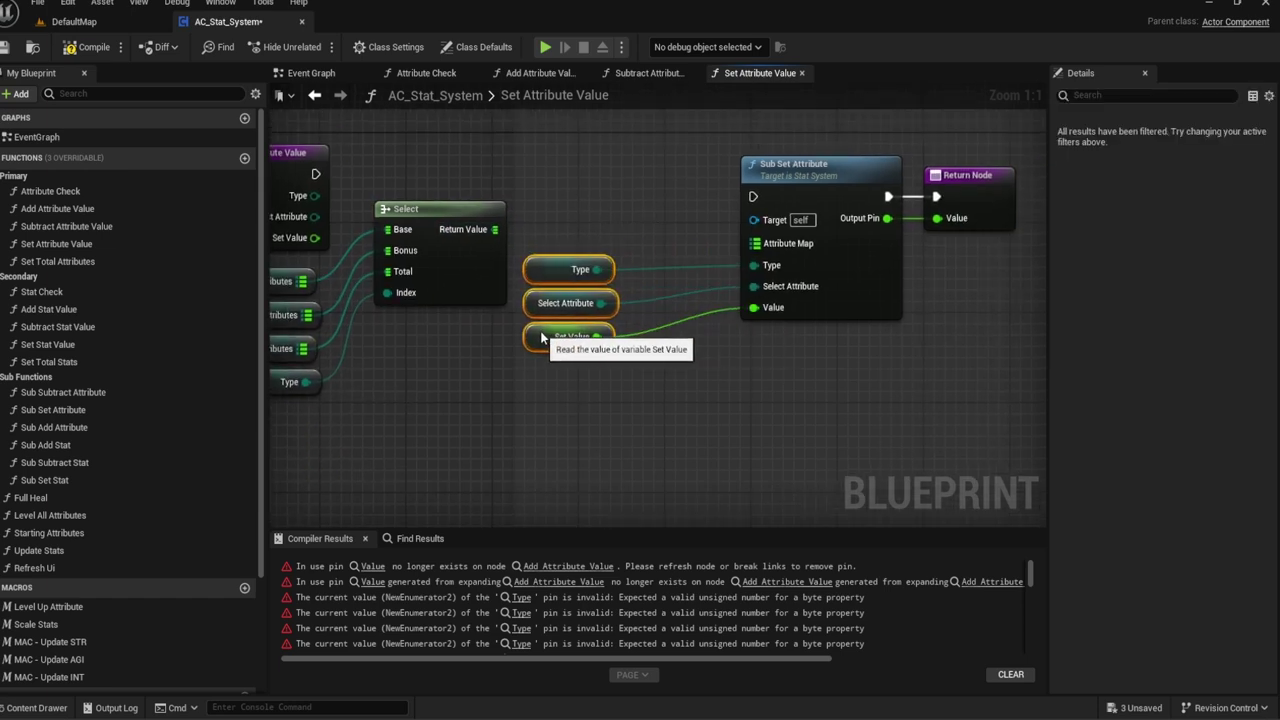
pyautogui.click(690, 217)
# Step: Copy every node from the Sub Set Attribute graph and delete the Sub Set Attribute call
pyautogui.doubleClick(808, 207)
pyautogui.moveTo(879, 396); pyautogui.dragTo(503, 186)
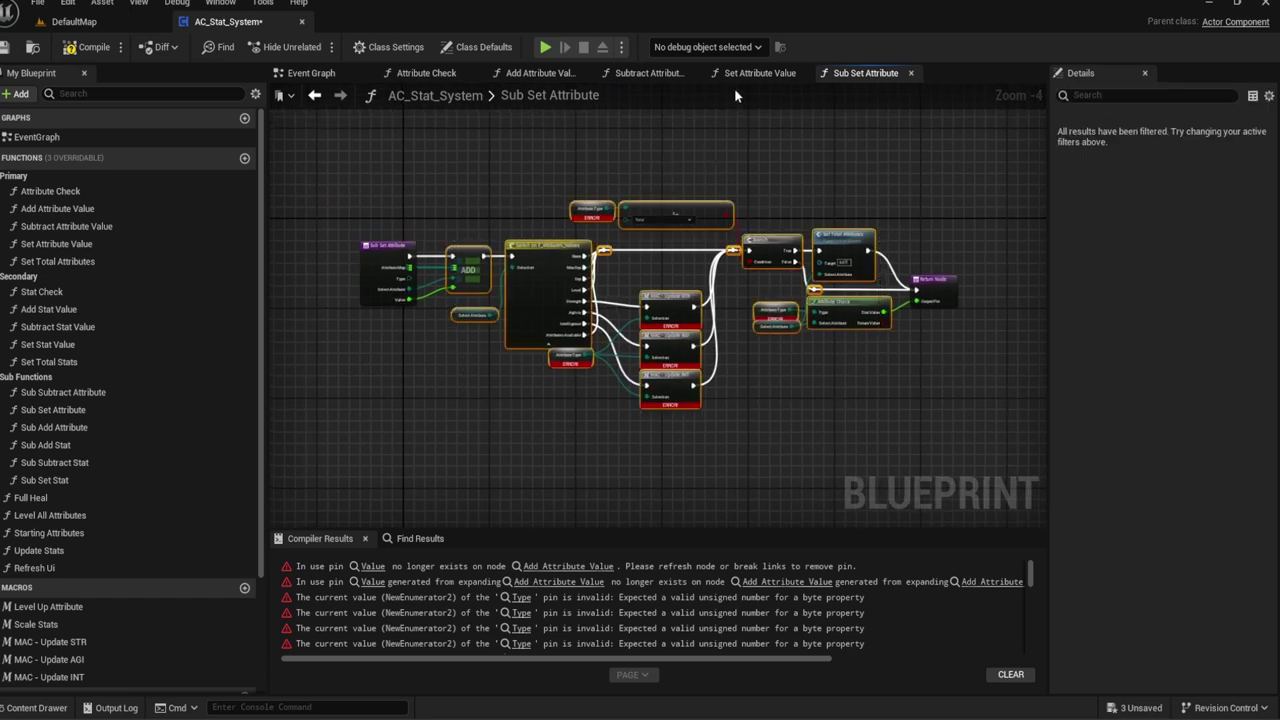
pyautogui.click(760, 73)
pyautogui.click(800, 182)
pyautogui.press('Delete')
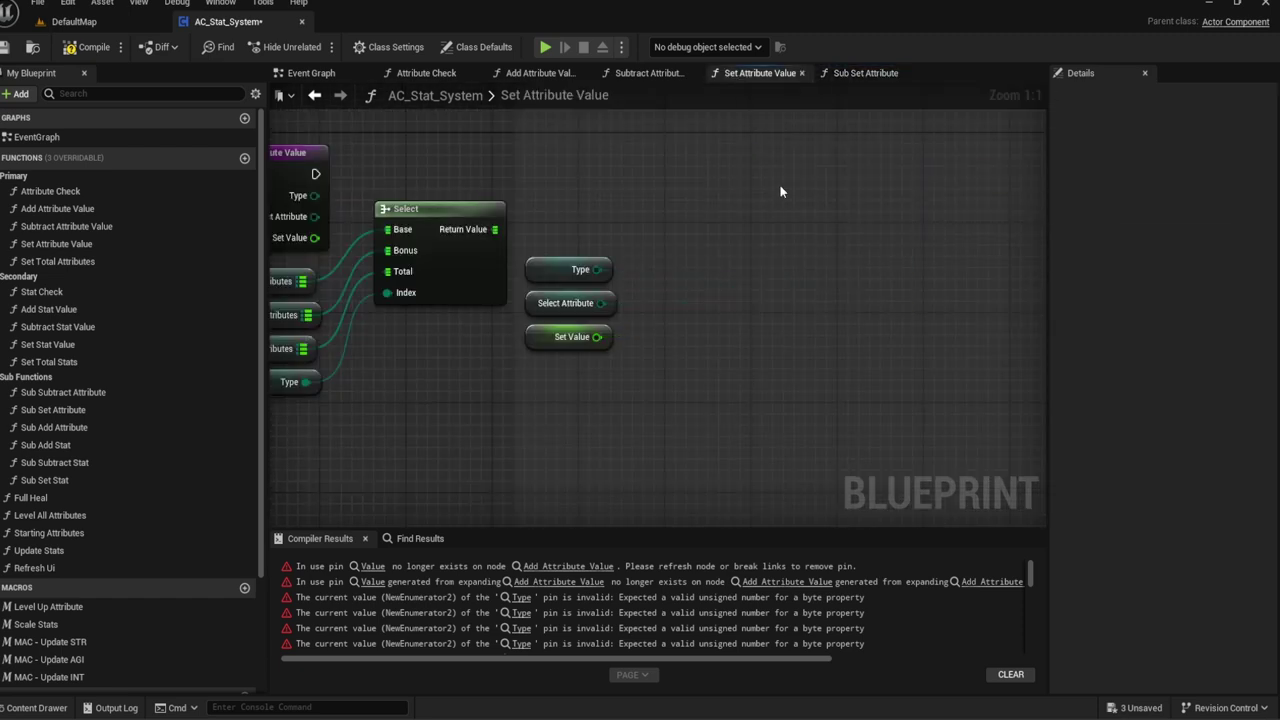
pyautogui.scroll(-3, 780, 188)
# Step: Paste the Sub Set Attribute logic, feed Select's Return Value and Set Value into ADD, and remove the spare Type getter
pyautogui.hotkey('ctrl', 'v')
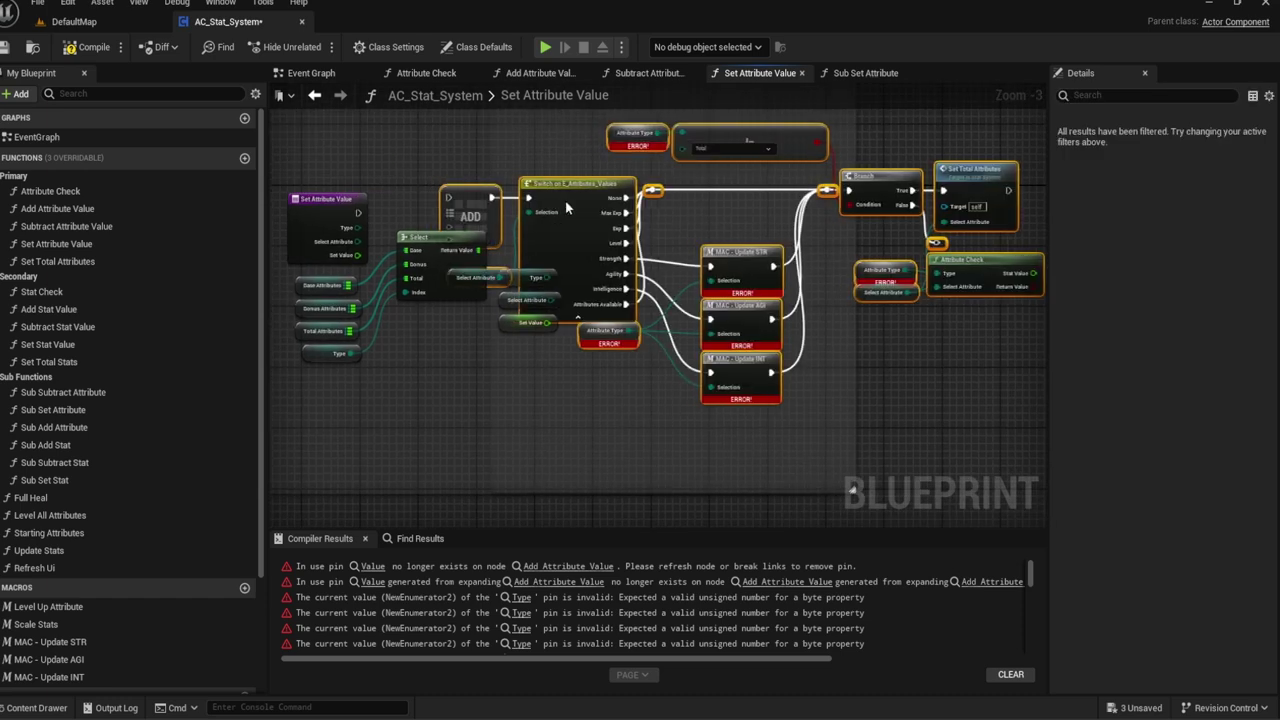
pyautogui.scroll(3, 562, 212)
pyautogui.moveTo(542, 233); pyautogui.dragTo(638, 243, button='right')
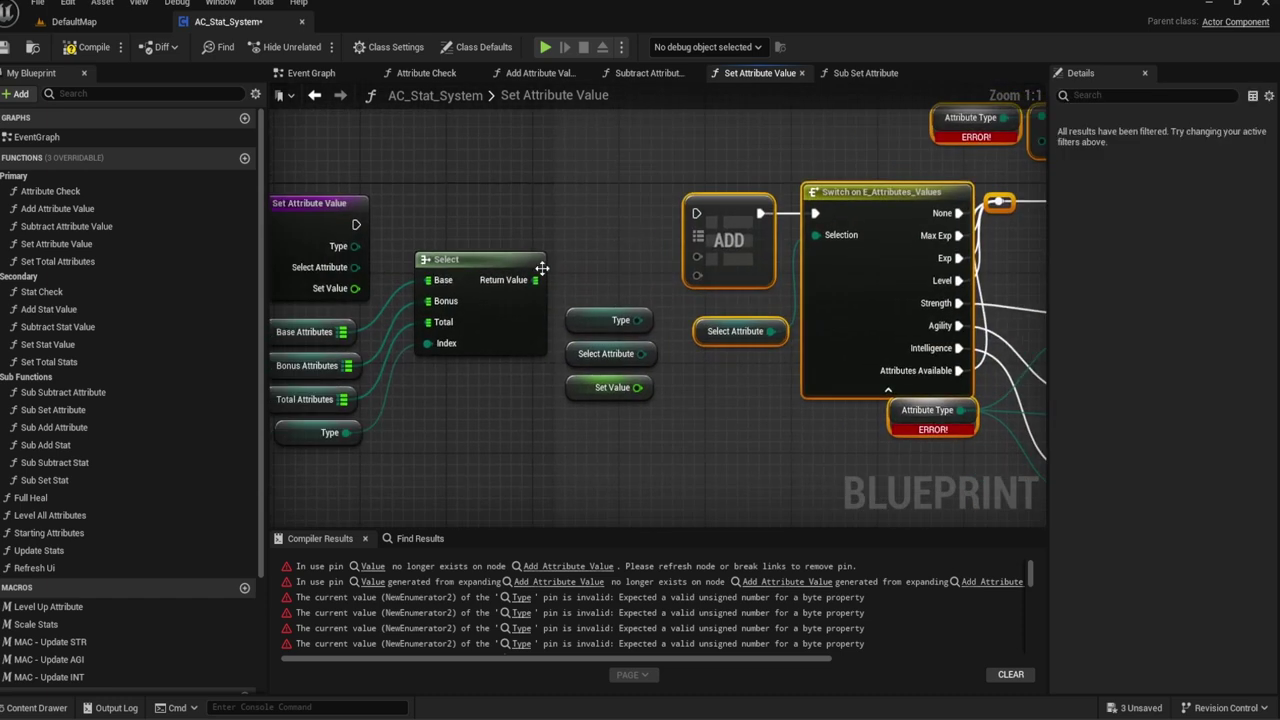
pyautogui.moveTo(697, 263); pyautogui.dragTo(637, 320)
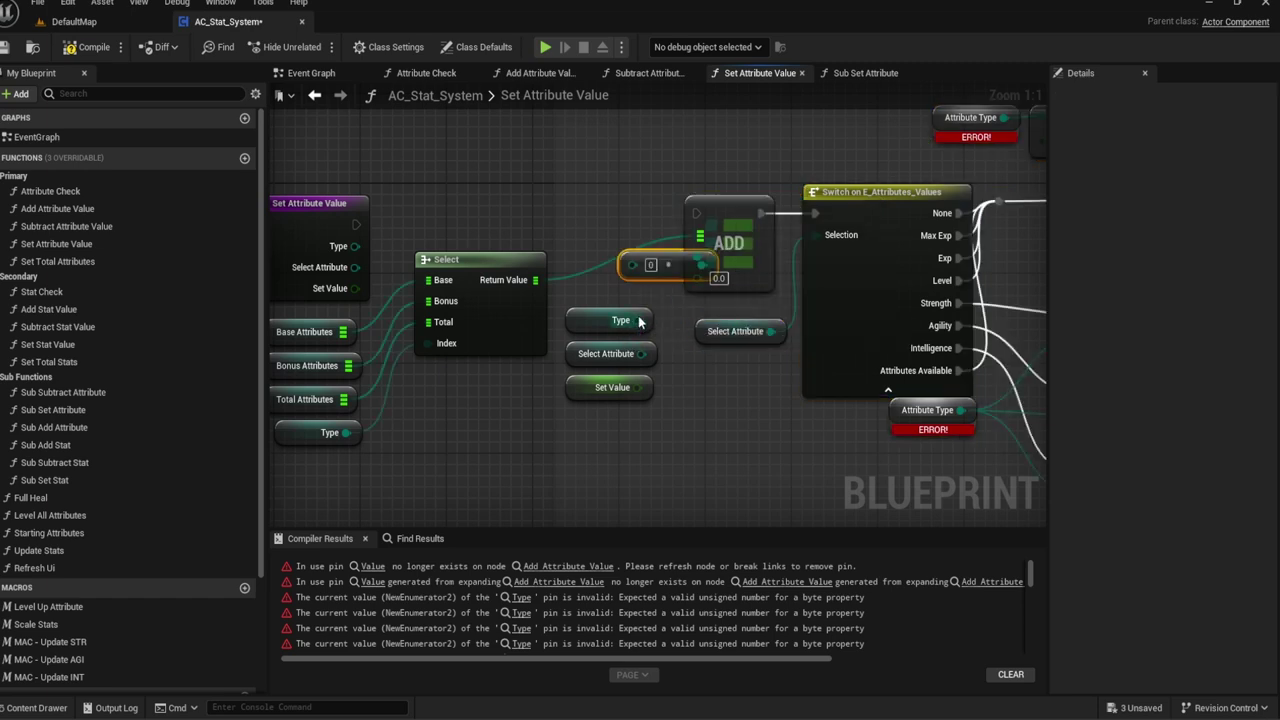
pyautogui.hotkey('ctrl', 'z')
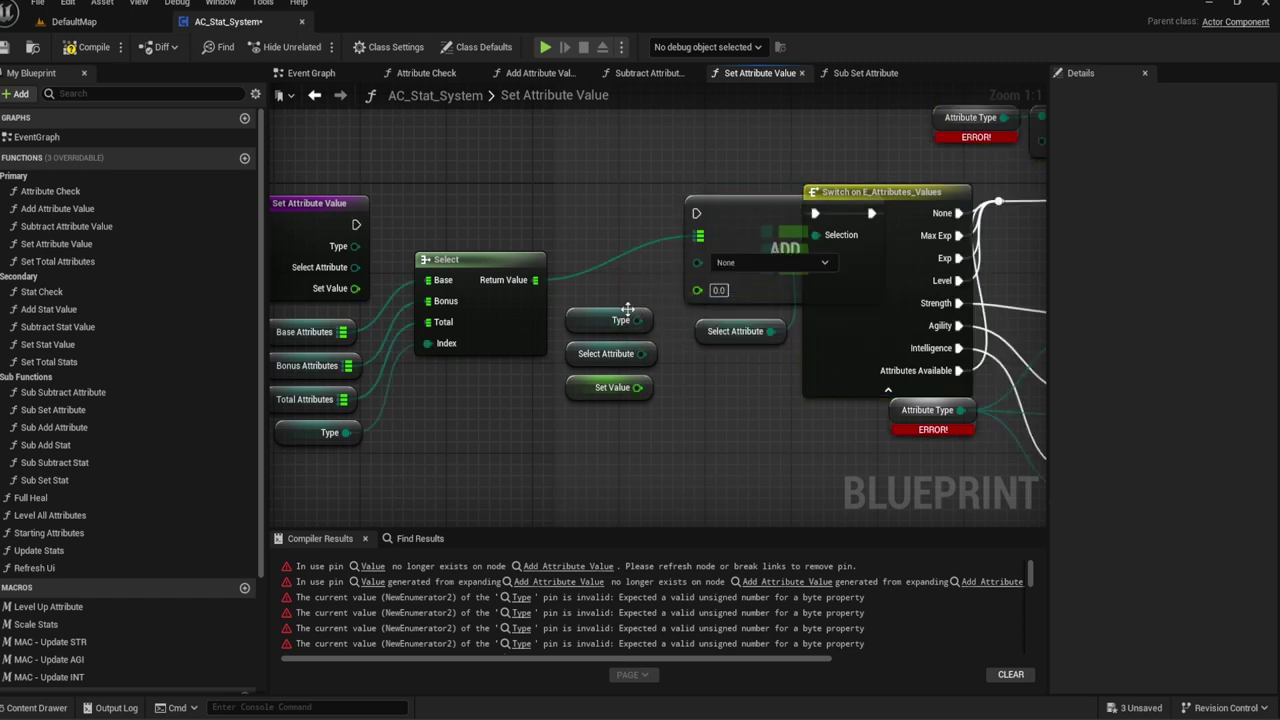
pyautogui.moveTo(697, 279); pyautogui.dragTo(641, 386)
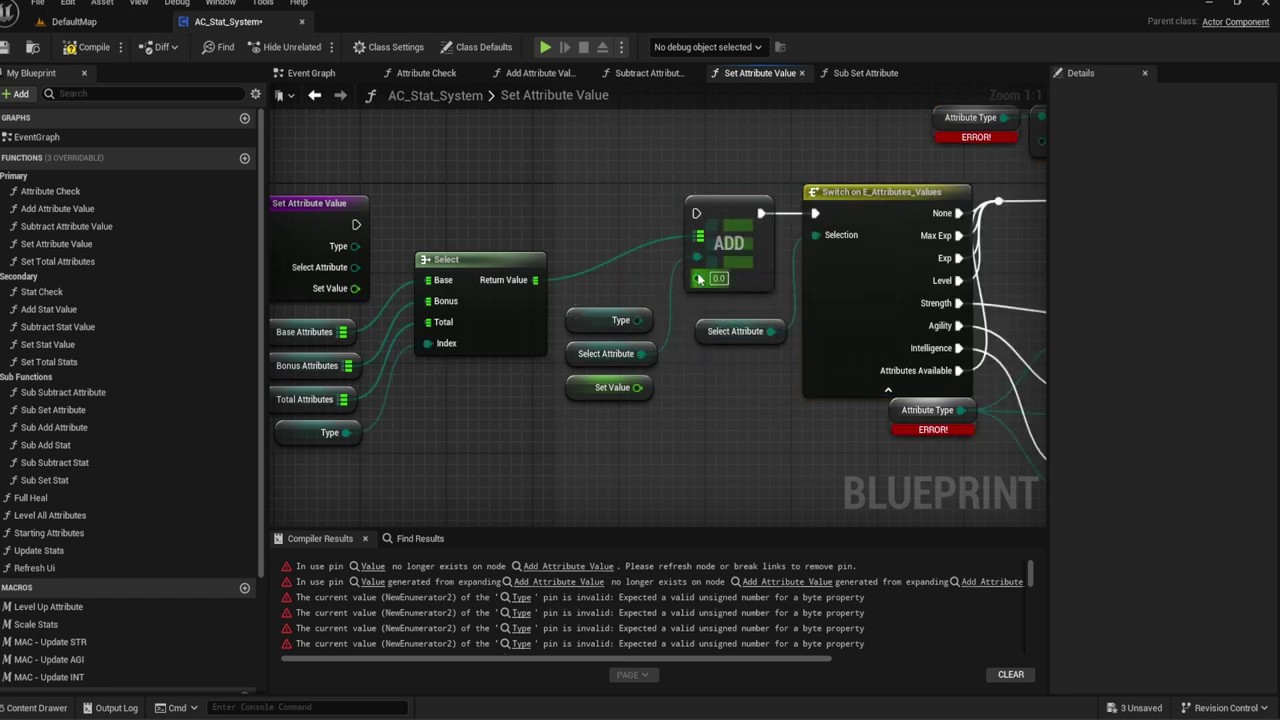
pyautogui.click(620, 320)
pyautogui.press('Delete')
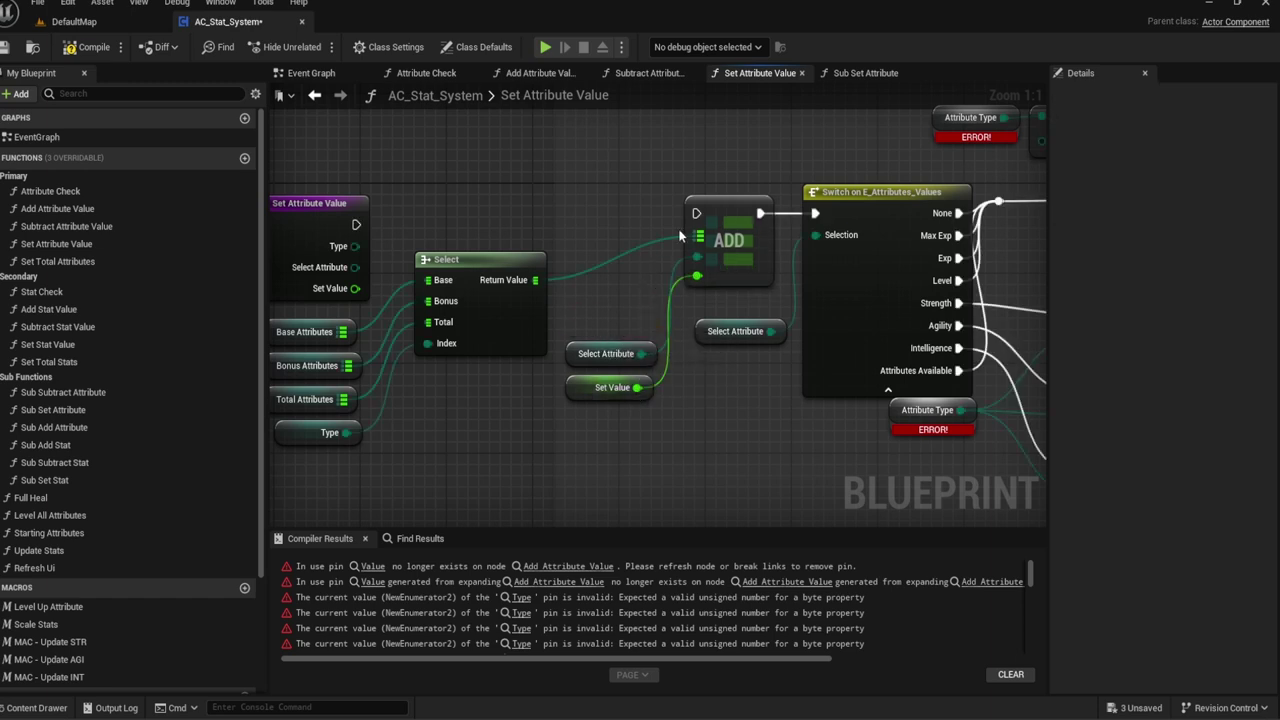
# Step: Connect the function entry's execution pin to the ADD map node
pyautogui.moveTo(695, 213); pyautogui.dragTo(356, 224)
pyautogui.moveTo(541, 236); pyautogui.dragTo(569, 212, button='right')
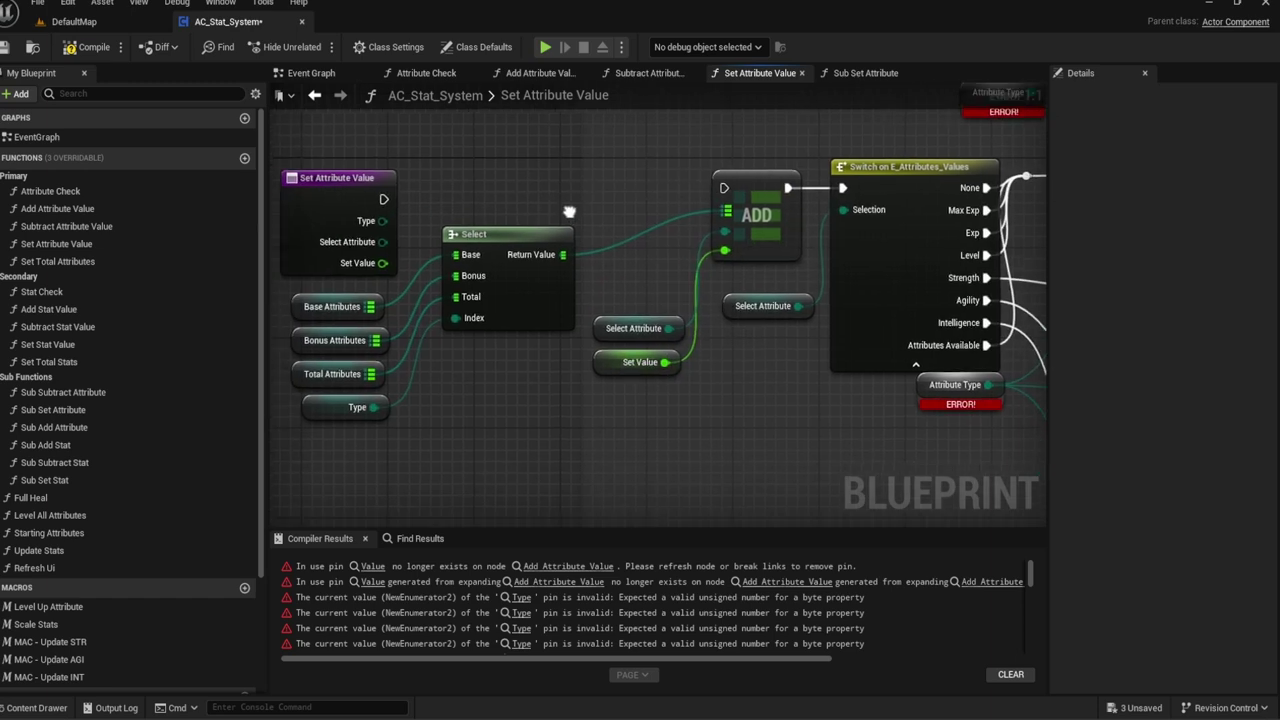
pyautogui.scroll(-1, 604, 205)
pyautogui.moveTo(708, 190); pyautogui.dragTo(414, 199)
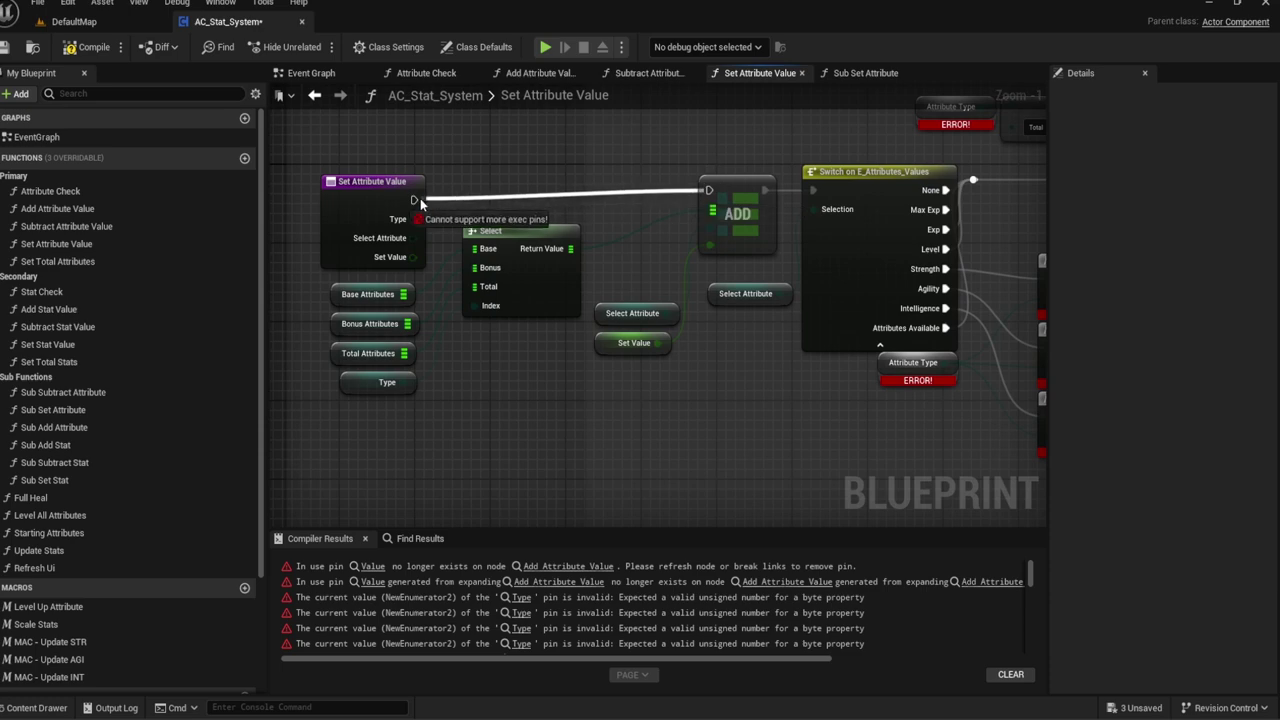
pyautogui.scroll(-1, 578, 220)
pyautogui.scroll(-1, 612, 217)
# Step: Shift the rewired Set Attribute Value nodes slightly left and down
pyautogui.scroll(-1, 612, 217)
pyautogui.moveTo(612, 217); pyautogui.dragTo(467, 222, button='right')
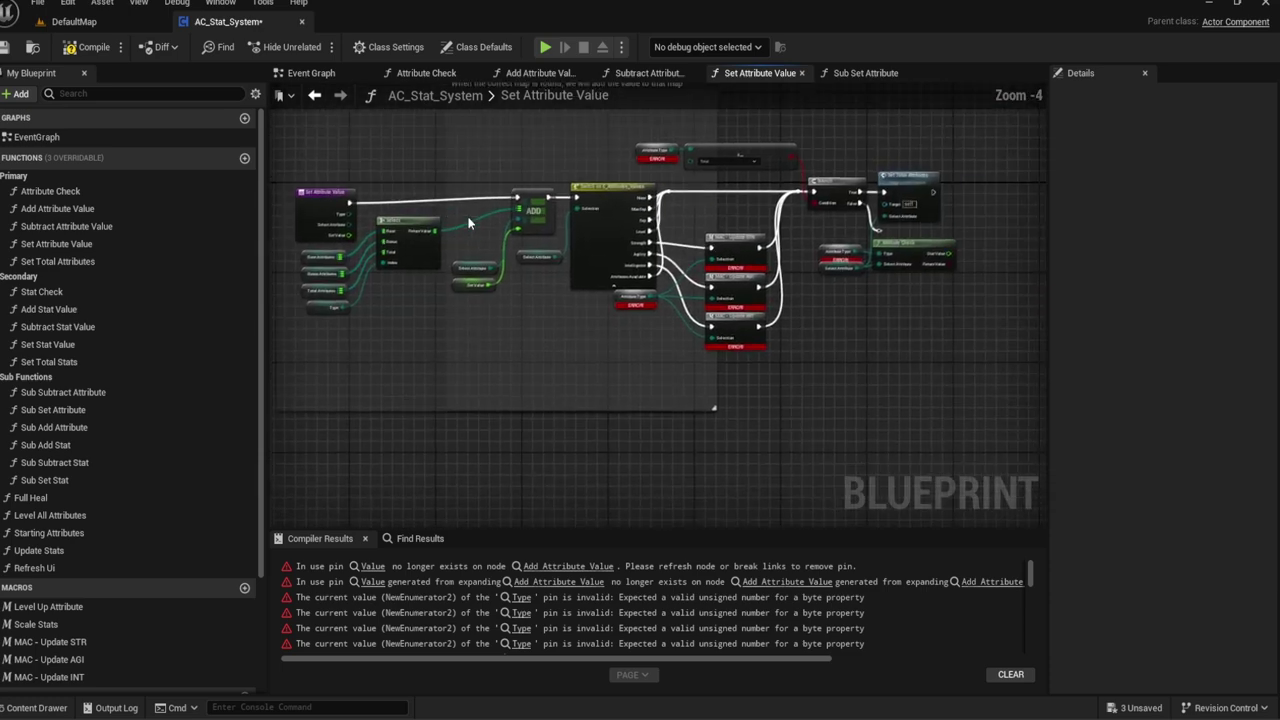
pyautogui.moveTo(965, 365); pyautogui.dragTo(425, 130)
pyautogui.moveTo(534, 216); pyautogui.dragTo(521, 220)
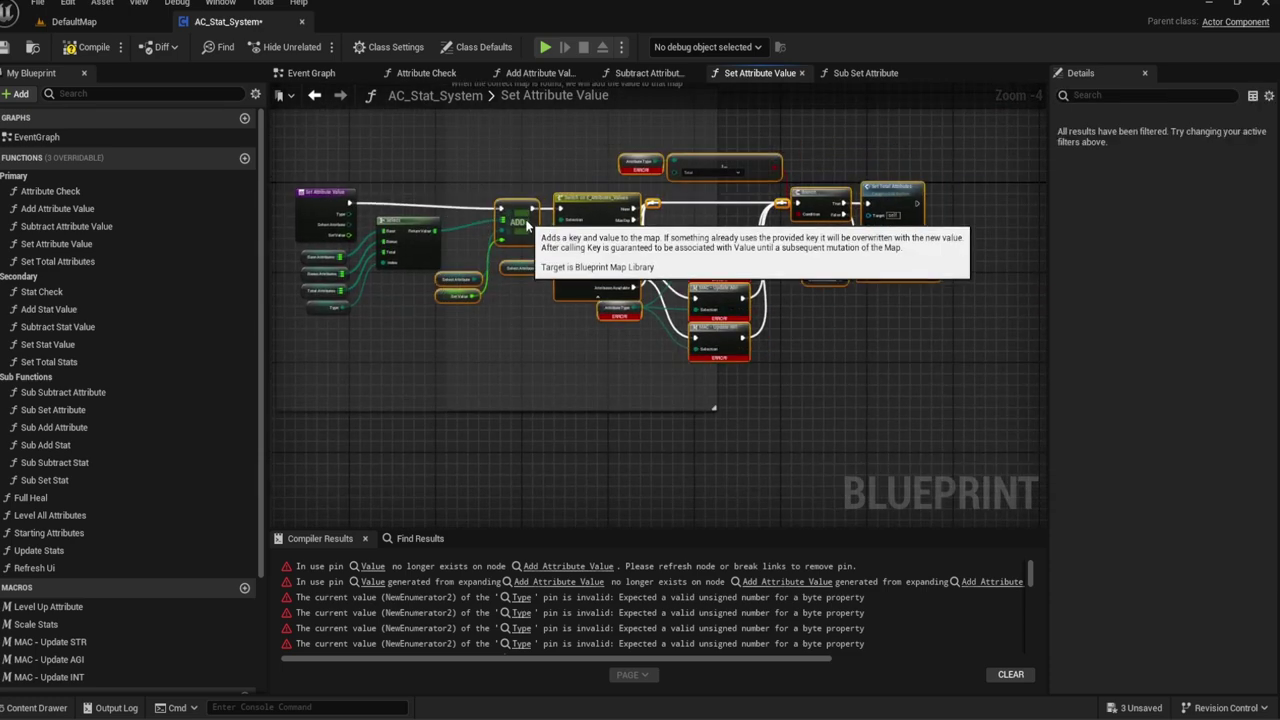
pyautogui.scroll(3, 521, 220)
pyautogui.scroll(2, 430, 300)
# Step: Replace the errored Attribute Type getter with a Type copy wired into Attribute Check's Type input
pyautogui.click(358, 368)
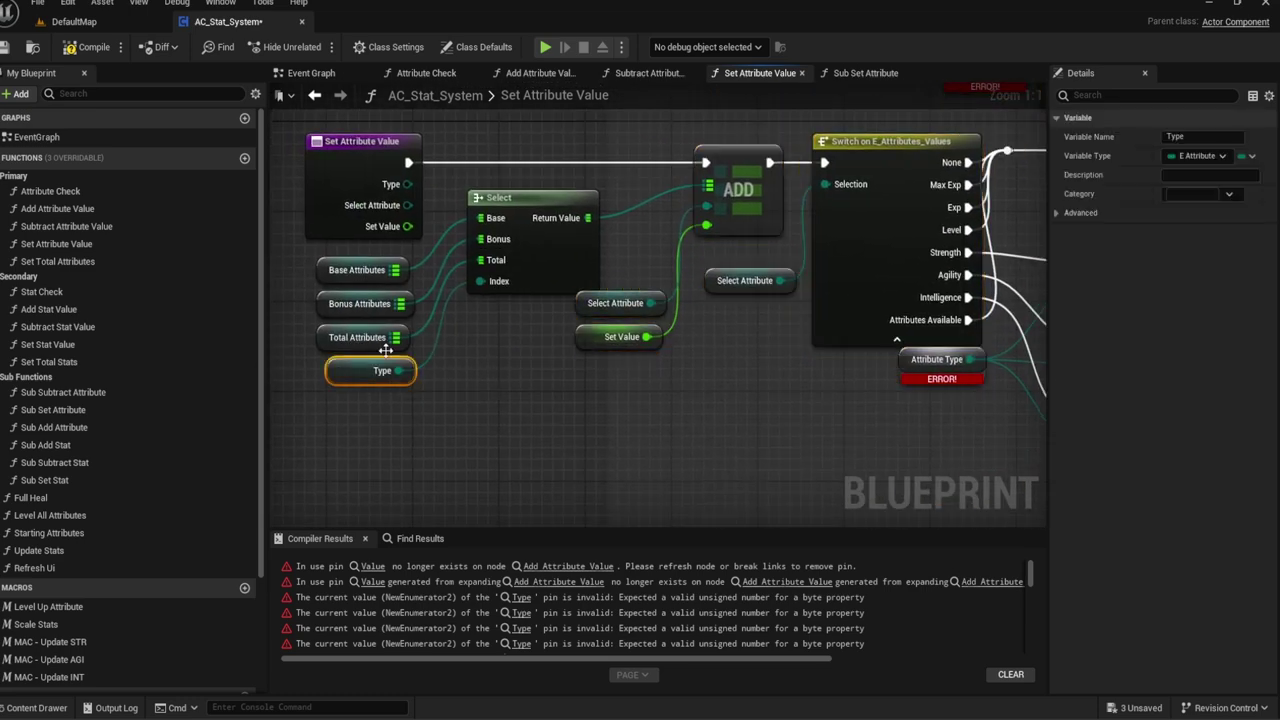
pyautogui.click(542, 308)
pyautogui.moveTo(542, 308); pyautogui.dragTo(281, 500, button='right')
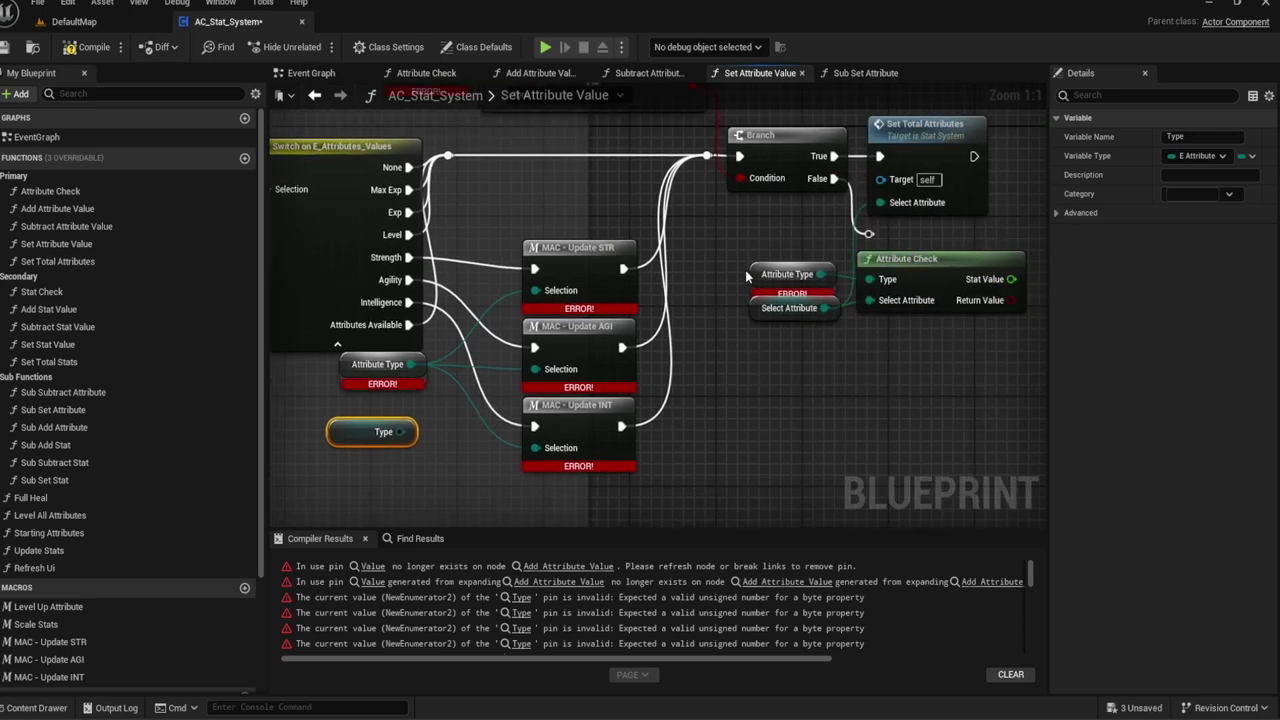
pyautogui.hotkey('ctrl', 'v')
pyautogui.click(787, 274)
pyautogui.press('Delete')
pyautogui.moveTo(758, 251)
pyautogui.mouseDown()
pyautogui.moveTo(779, 270)
pyautogui.moveTo(869, 293)
pyautogui.mouseUp()
pyautogui.moveTo(979, 149); pyautogui.dragTo(747, 194, button='right')
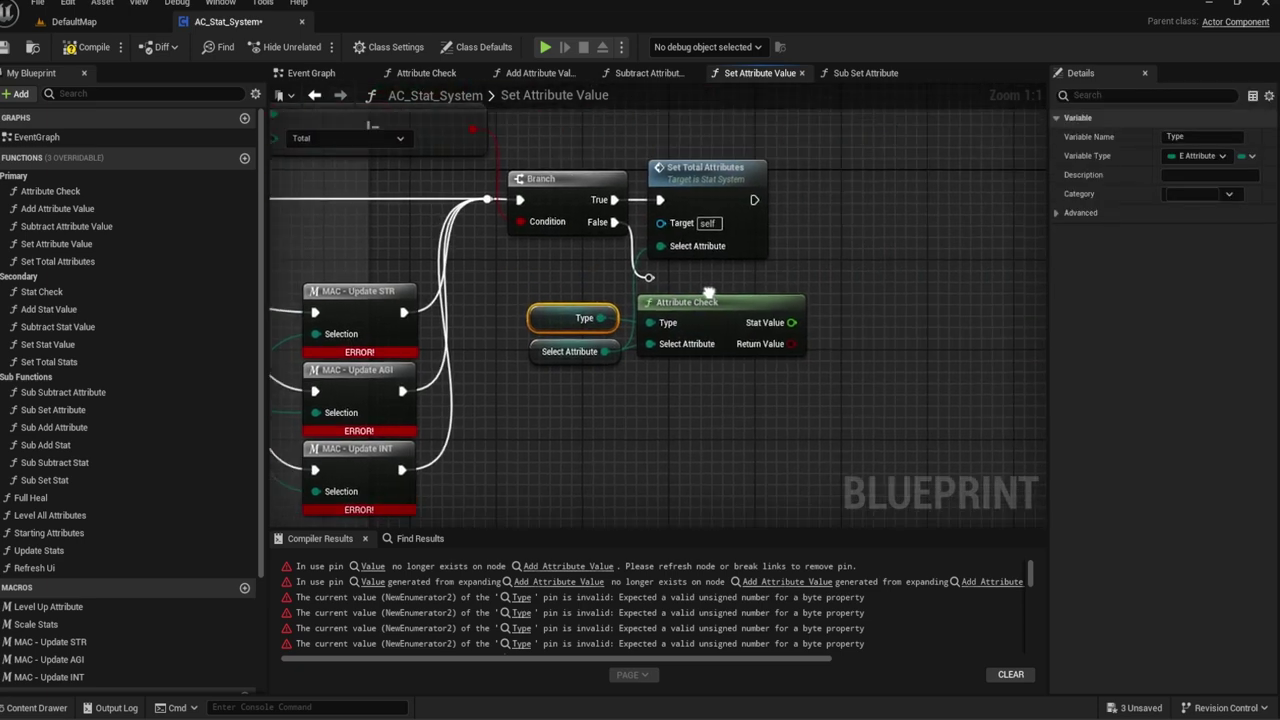
# Step: Add a Return Node after Set Total Attributes, fed by Branch False and returning Attribute Check's Stat Value
pyautogui.click(747, 194)
pyautogui.moveTo(753, 202); pyautogui.dragTo(828, 200)
pyautogui.write('Re')
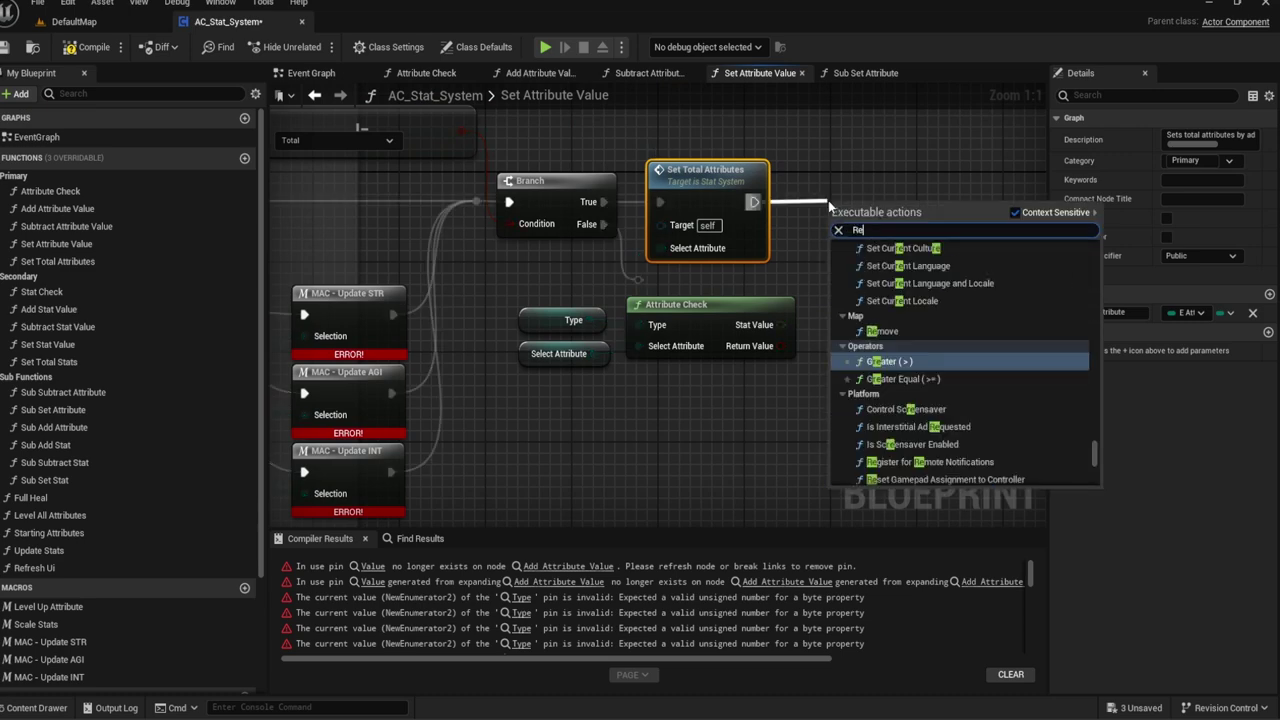
pyautogui.write('turn')
pyautogui.press('Return')
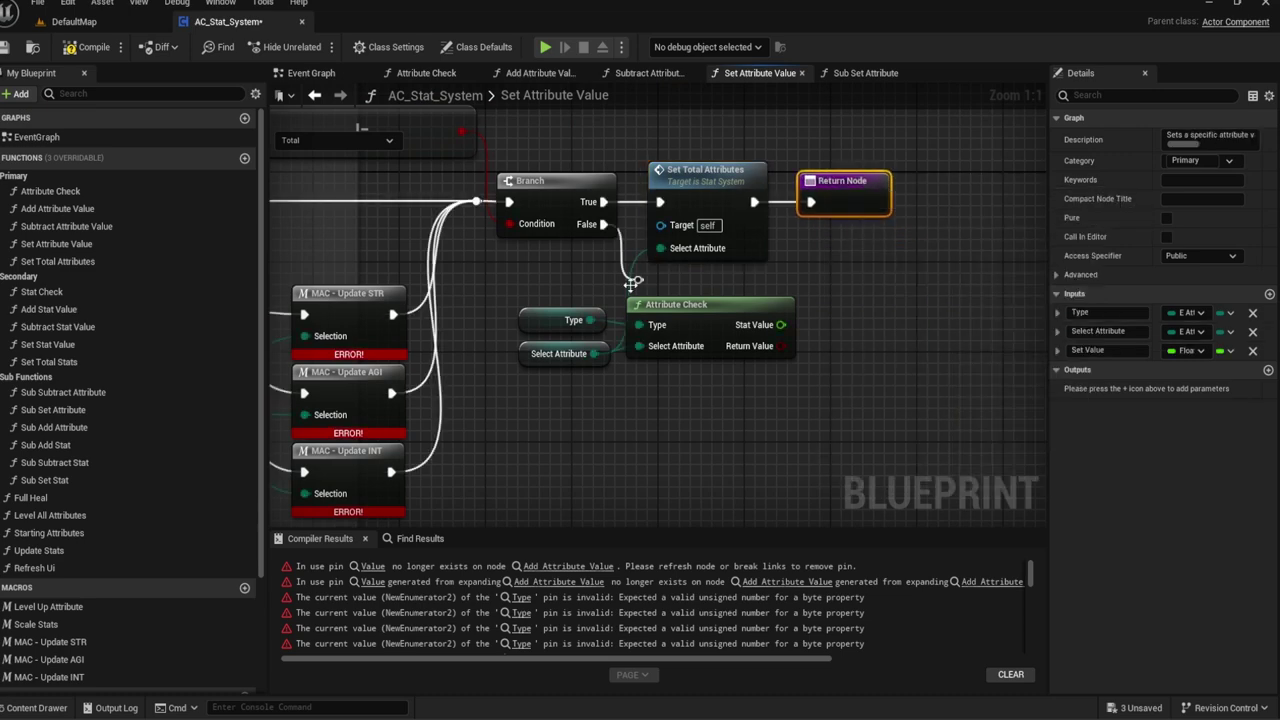
pyautogui.moveTo(632, 283); pyautogui.dragTo(798, 215)
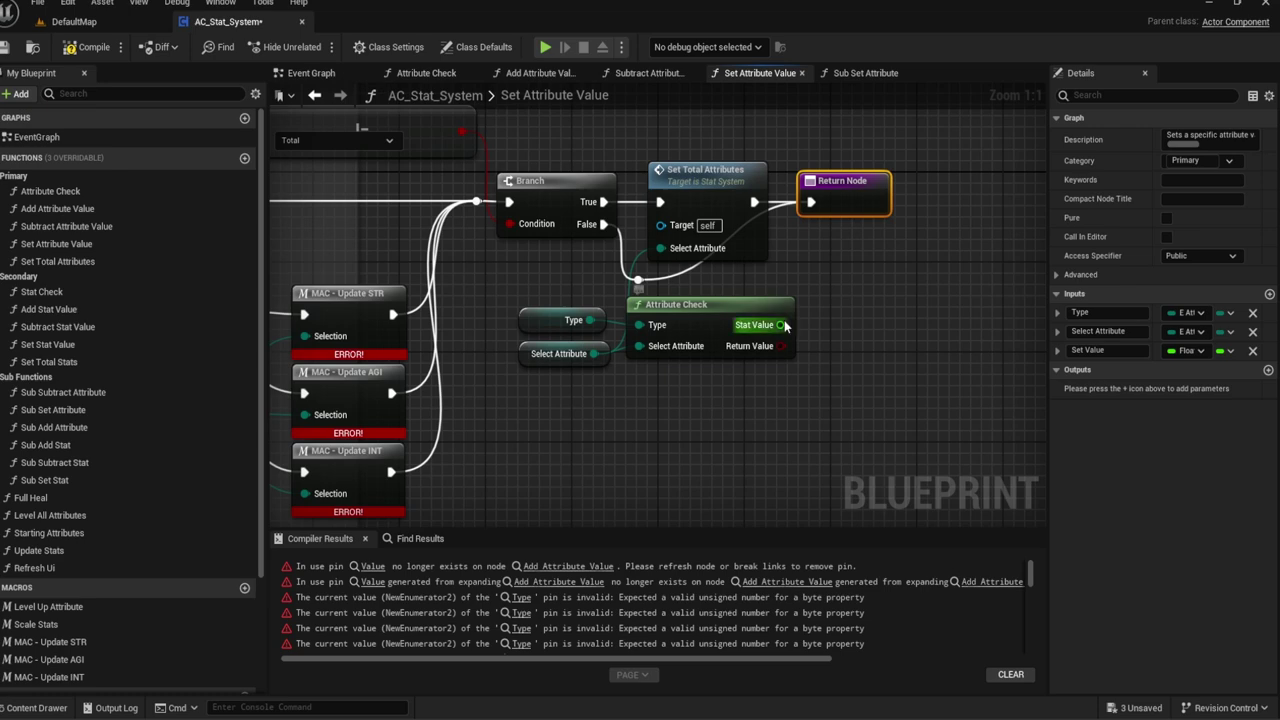
pyautogui.moveTo(781, 325); pyautogui.dragTo(838, 205)
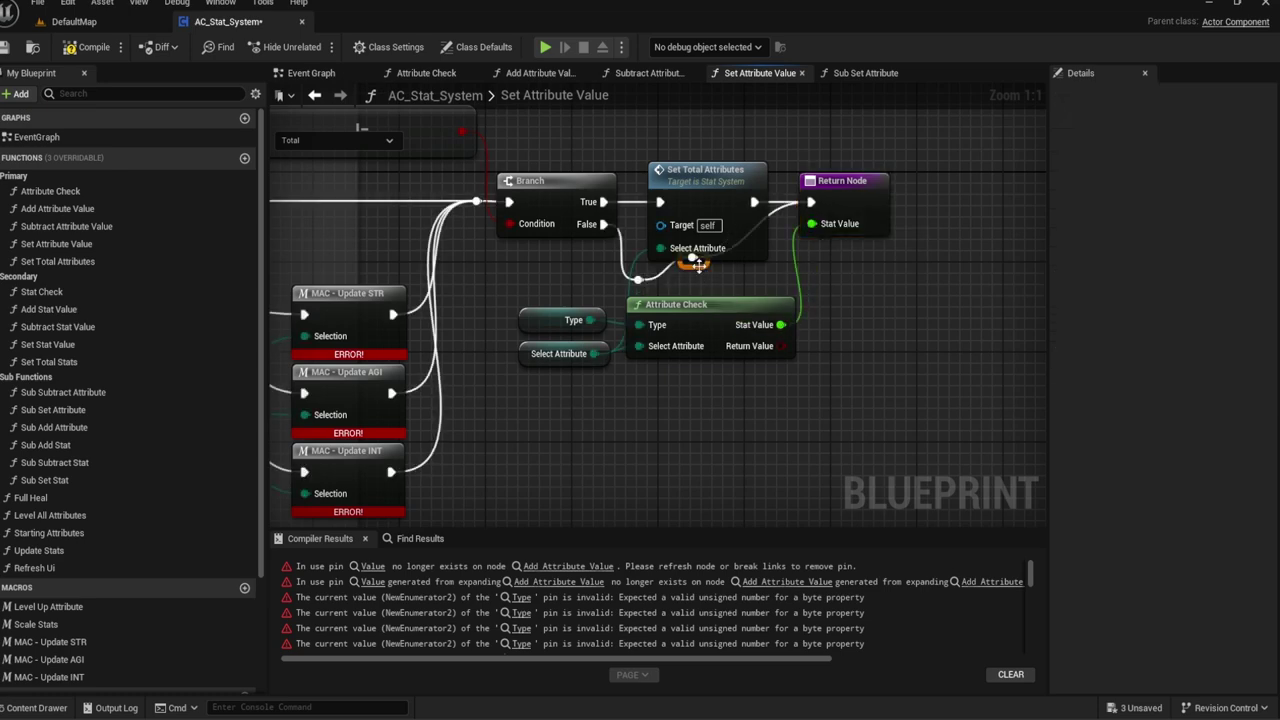
pyautogui.moveTo(697, 265); pyautogui.dragTo(768, 280)
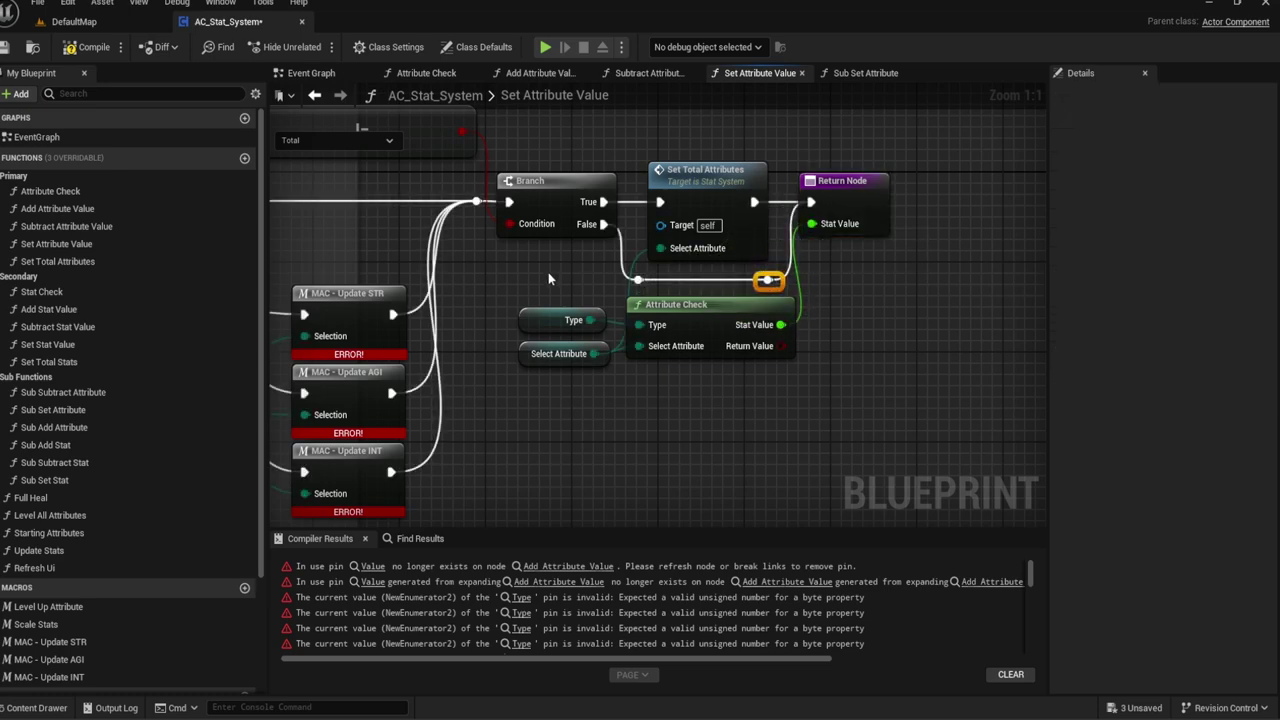
pyautogui.moveTo(548, 279); pyautogui.dragTo(855, 290, button='right')
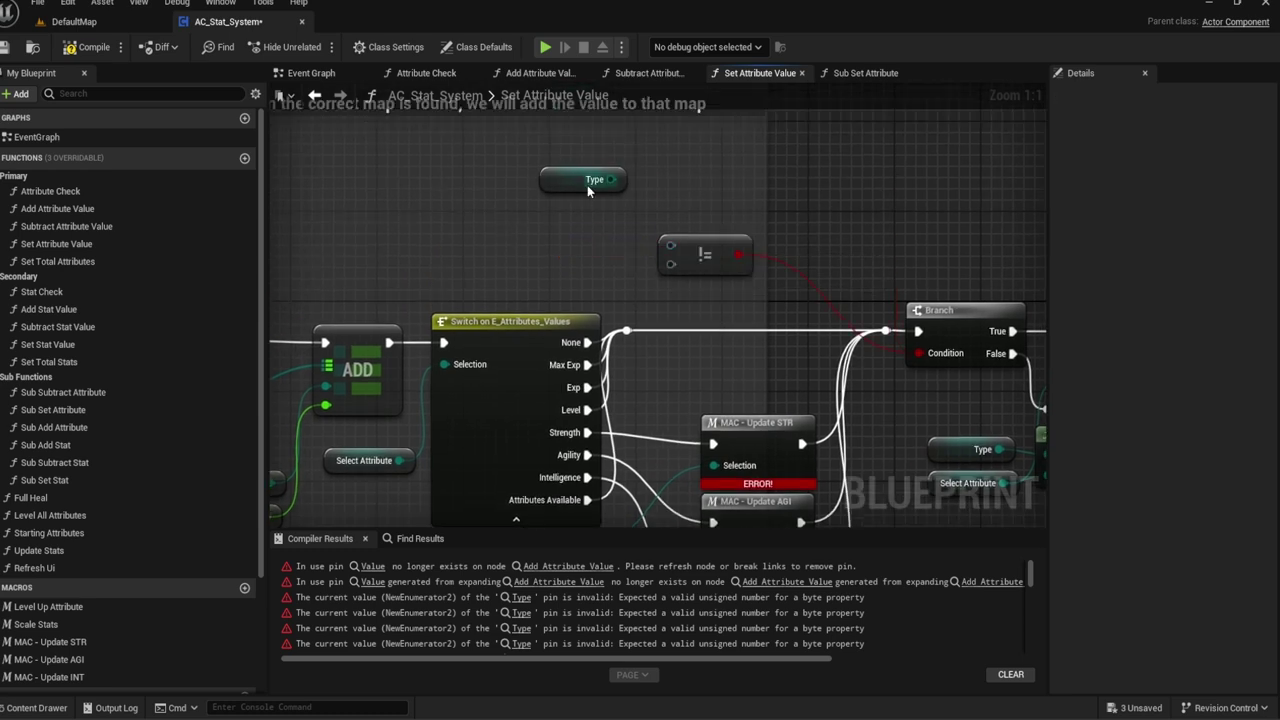
# Step: Replace the broken Attribute Type getter with Type, wiring it into the Total comparison
pyautogui.moveTo(612, 180); pyautogui.dragTo(651, 234)
pyautogui.hotkey('ctrl', 'z')
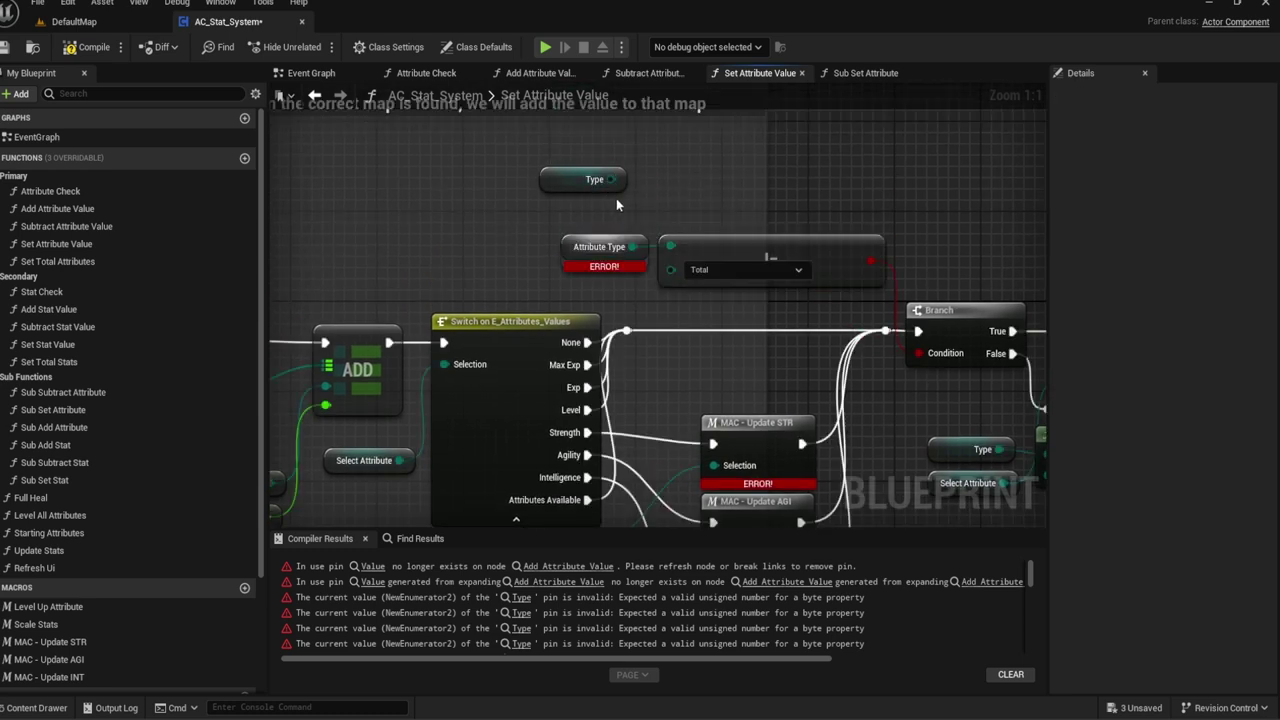
pyautogui.moveTo(612, 180); pyautogui.dragTo(671, 249)
pyautogui.click(575, 250)
pyautogui.press('Delete')
pyautogui.moveTo(590, 180); pyautogui.dragTo(612, 247)
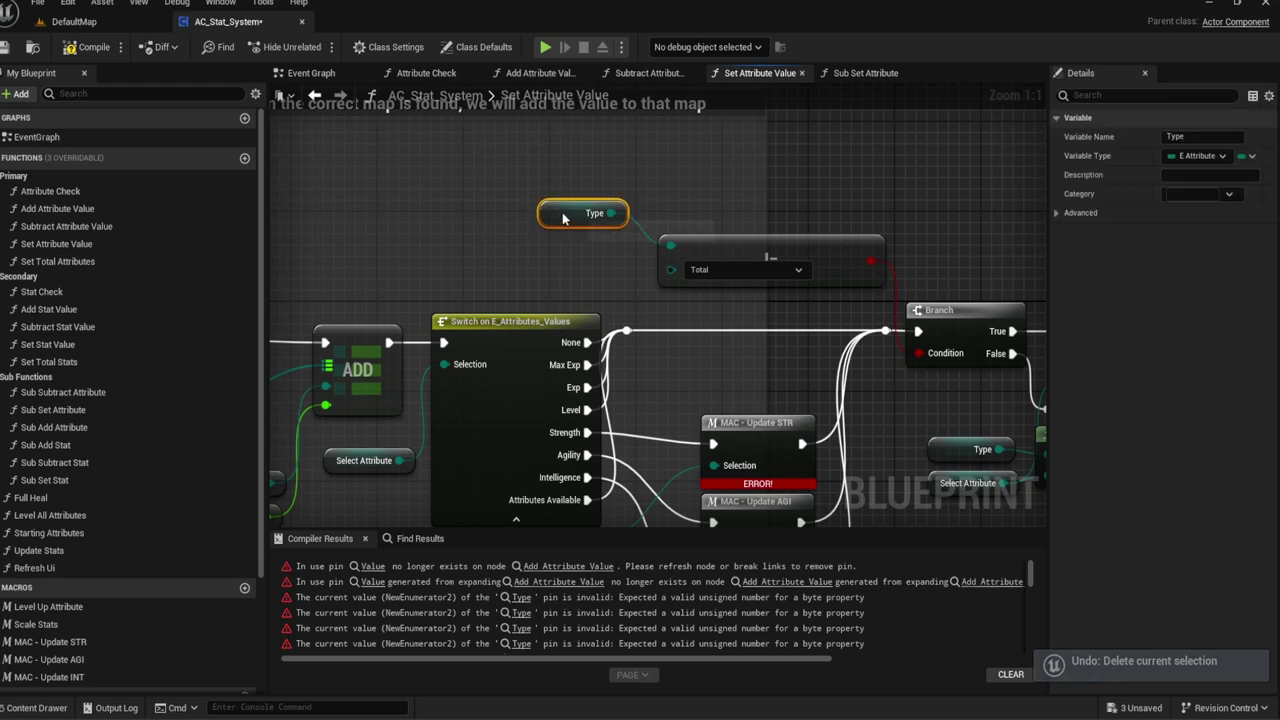
# Step: Wire Type into the MAC - Update Selection inputs and delete the remaining broken Attribute Type getter
pyautogui.moveTo(607, 288); pyautogui.dragTo(594, 107, button='right')
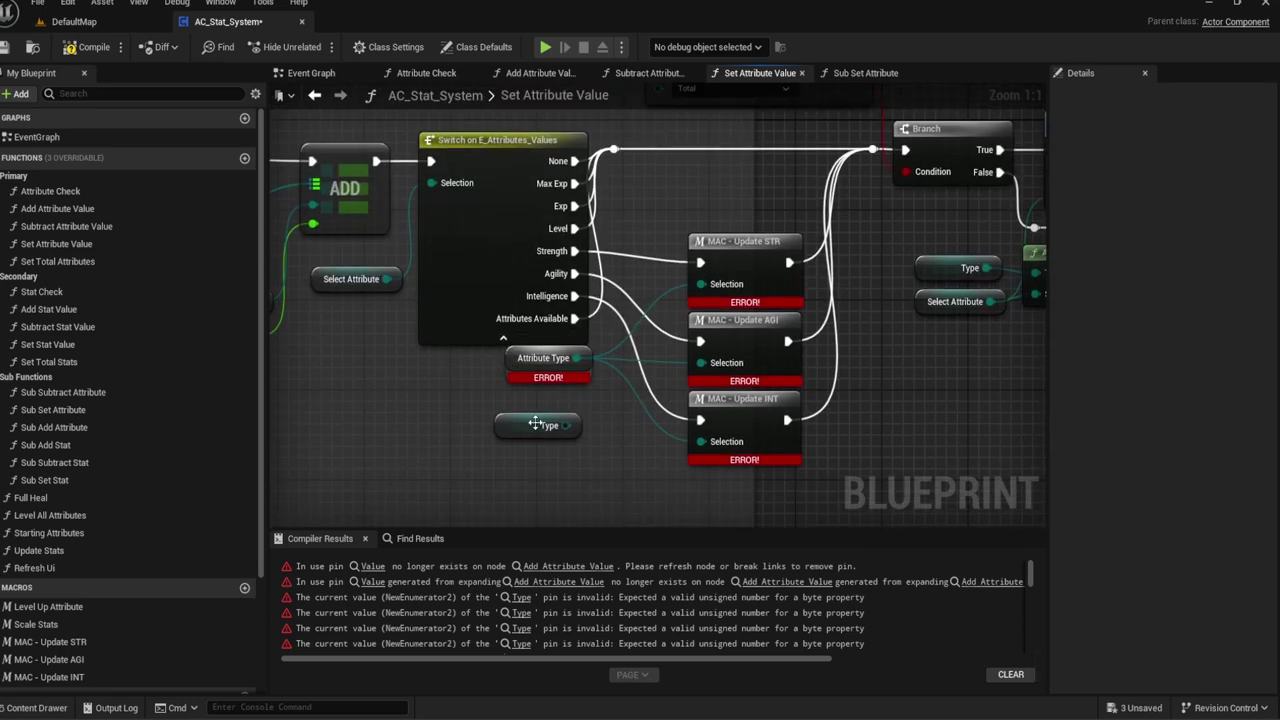
pyautogui.moveTo(535, 424)
pyautogui.mouseDown()
pyautogui.moveTo(546, 402)
pyautogui.moveTo(714, 441)
pyautogui.moveTo(701, 284)
pyautogui.mouseUp()
pyautogui.click(543, 358)
pyautogui.press('Delete')
pyautogui.moveTo(520, 403); pyautogui.dragTo(518, 376)
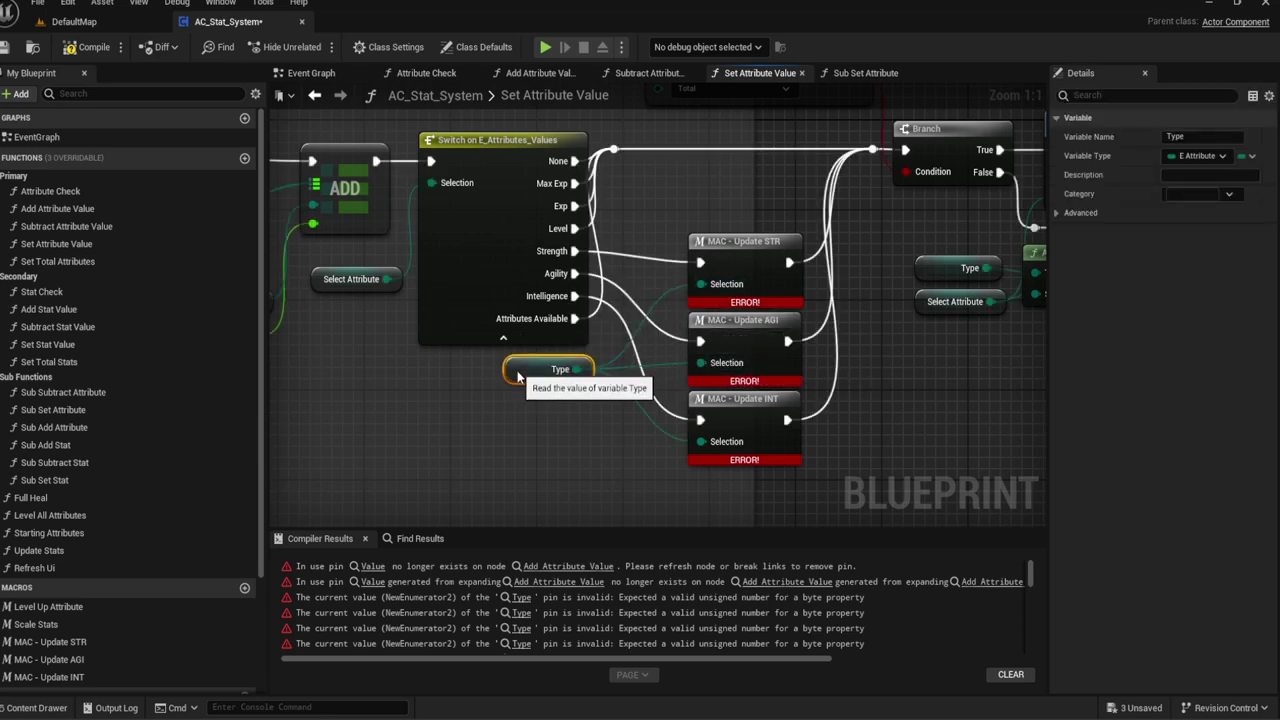
pyautogui.scroll(-2, 366, 380)
pyautogui.moveTo(366, 380)
pyautogui.mouseDown(button='right')
pyautogui.moveTo(667, 396)
pyautogui.moveTo(766, 374)
pyautogui.mouseUp(button='right')
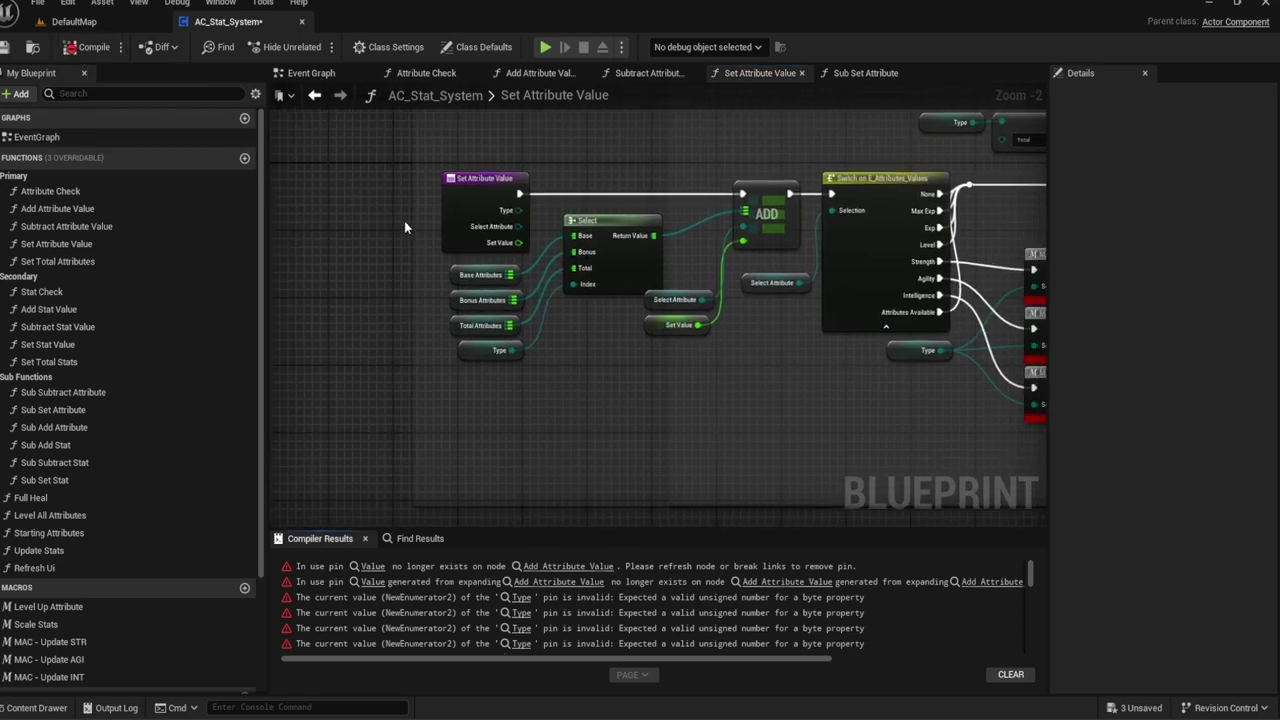
# Step: Open the Scale Stats macro graph from the Macros list and look over its nodes
pyautogui.scroll(-1, 121, 330)
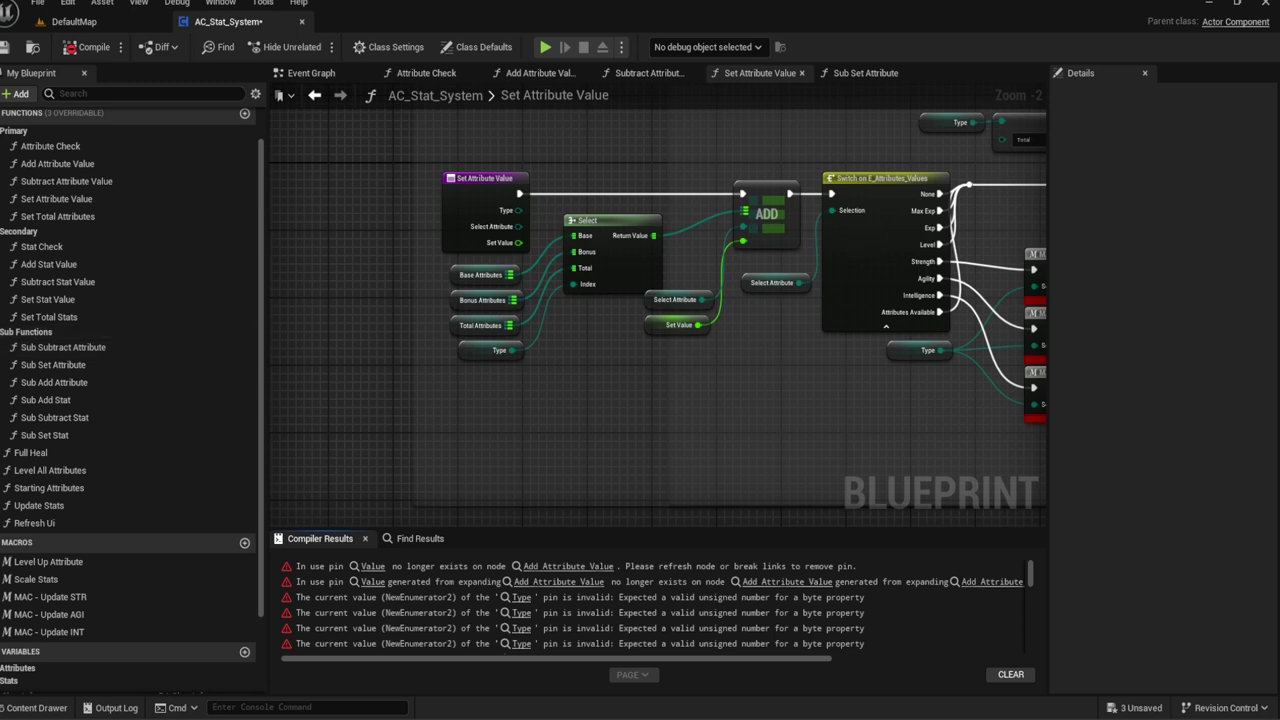
pyautogui.scroll(-2, 162, 491)
pyautogui.doubleClick(43, 496)
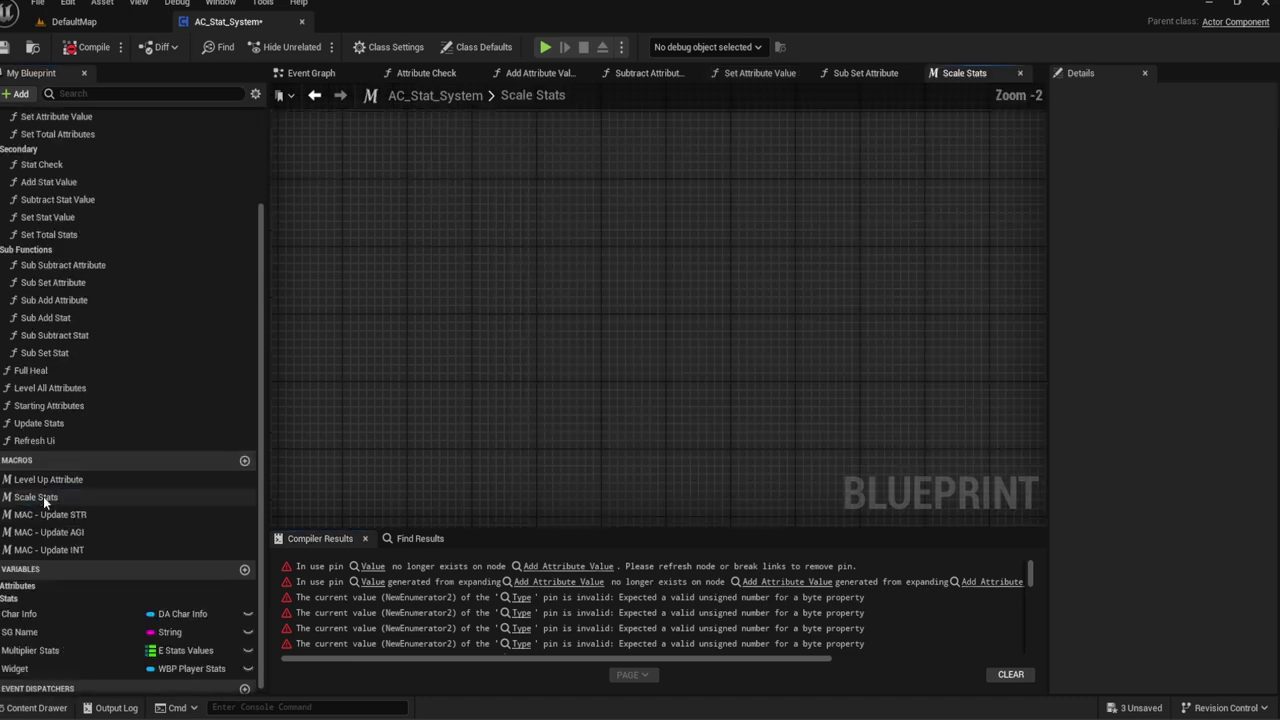
pyautogui.scroll(2, 557, 366)
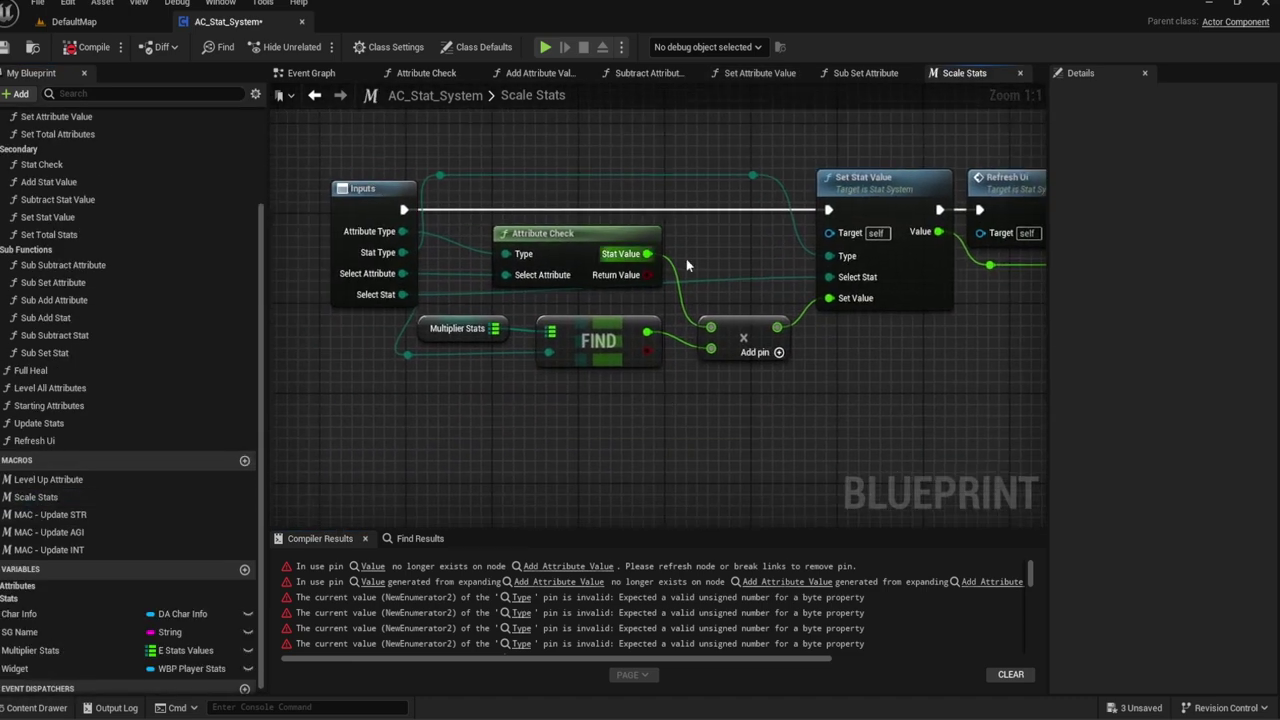
pyautogui.moveTo(687, 265); pyautogui.dragTo(607, 263, button='right')
pyautogui.moveTo(765, 190); pyautogui.dragTo(843, 193, button='right')
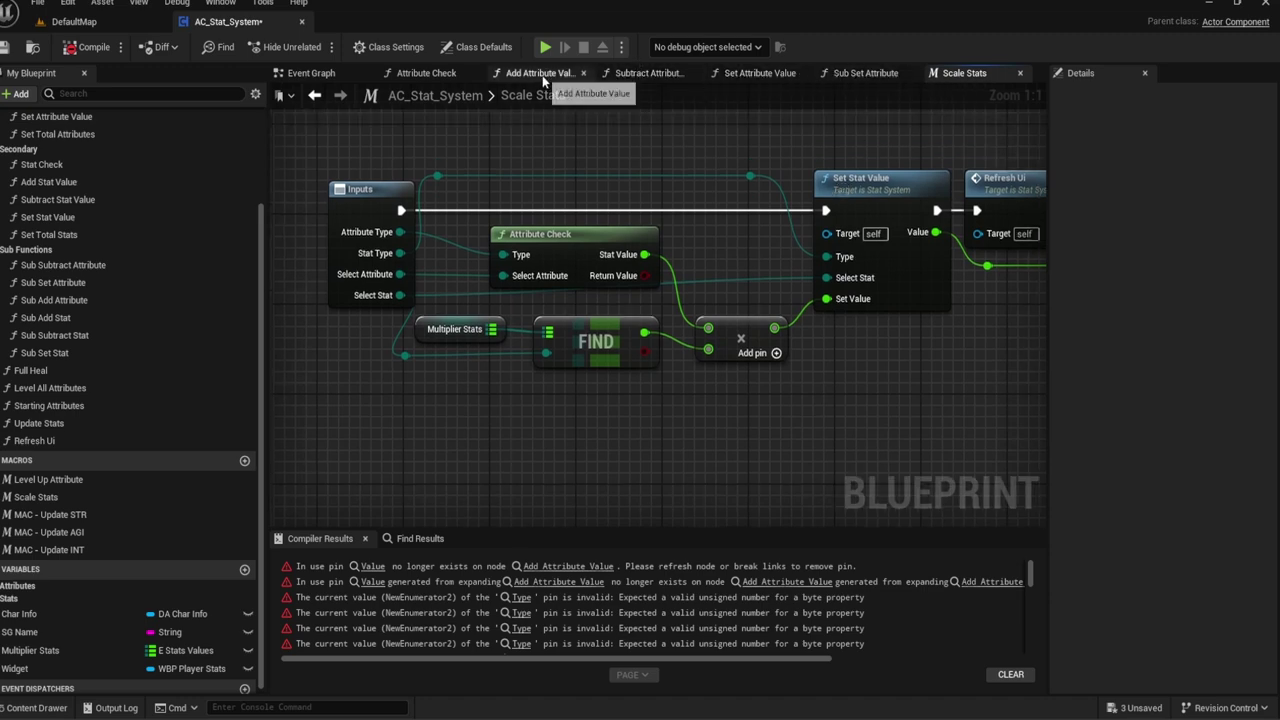
# Step: Compare the Add, Subtract and Set Attribute Value function graphs
pyautogui.click(540, 73)
pyautogui.click(648, 73)
pyautogui.click(733, 75)
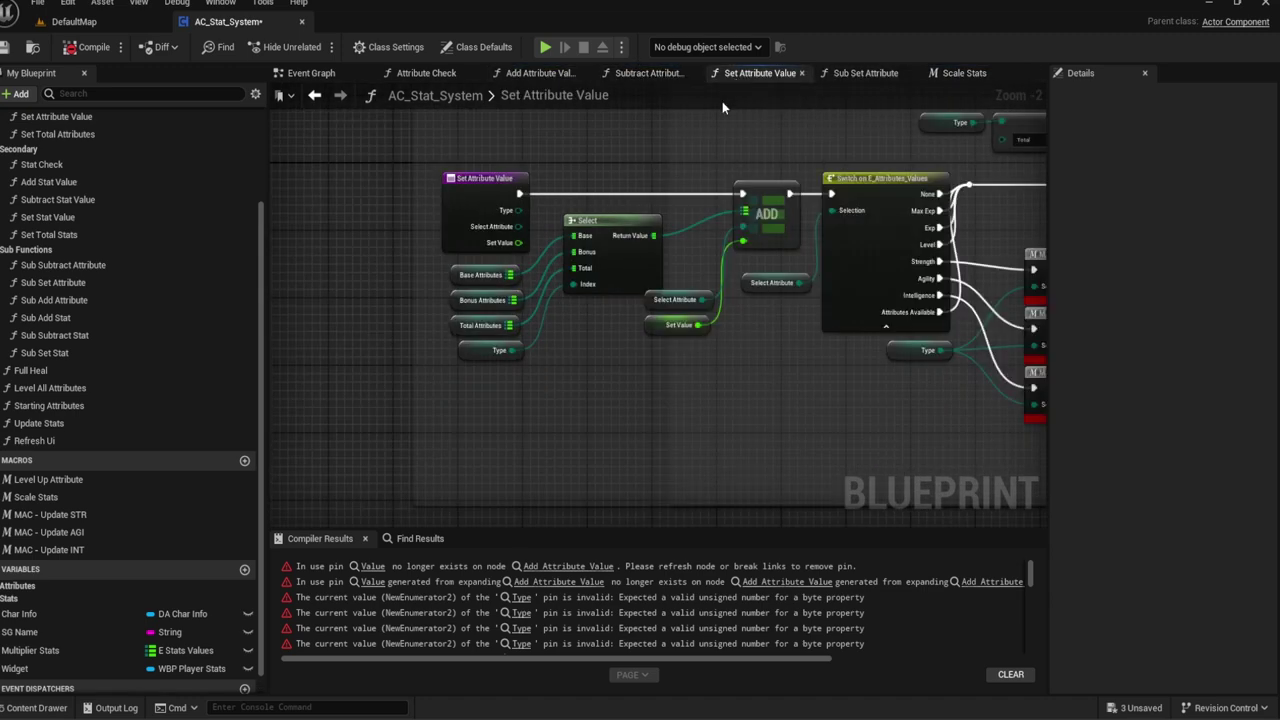
pyautogui.click(645, 74)
pyautogui.click(553, 75)
pyautogui.click(648, 73)
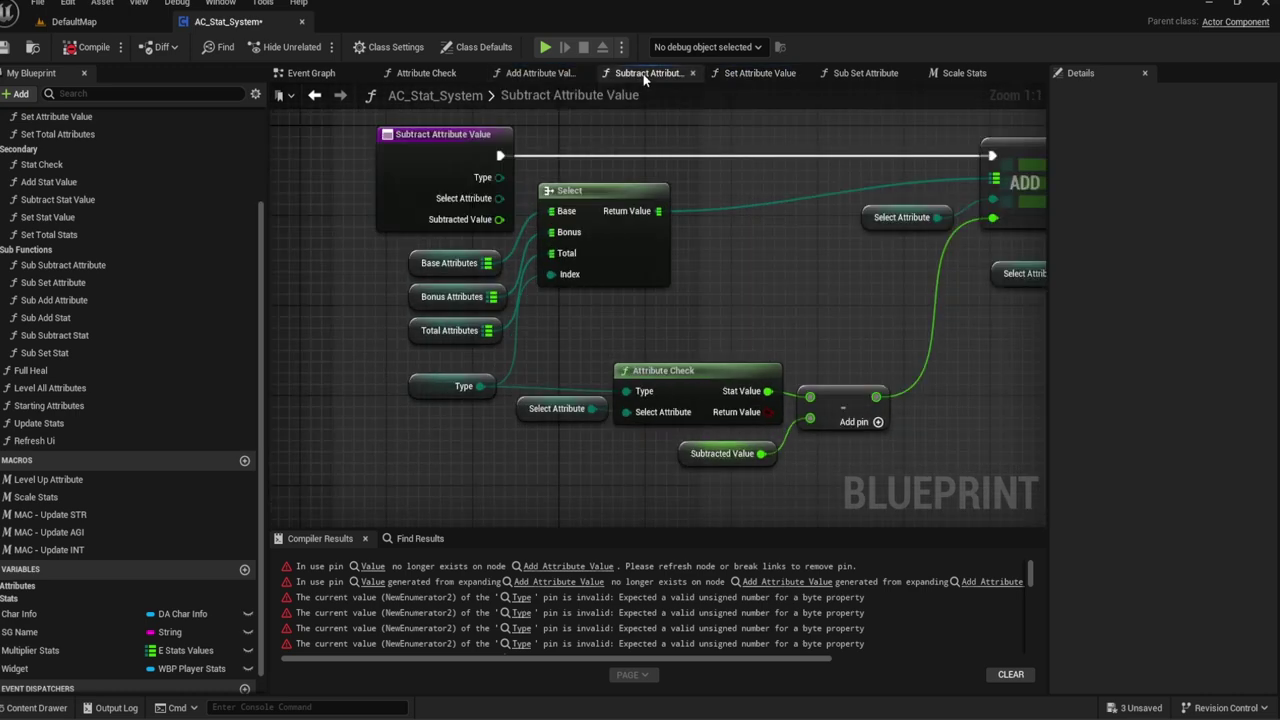
pyautogui.click(741, 75)
# Step: Check Sub Set Attribute, then review Scale Stats' Refresh Ui and Outputs nodes
pyautogui.scroll(1, 838, 246)
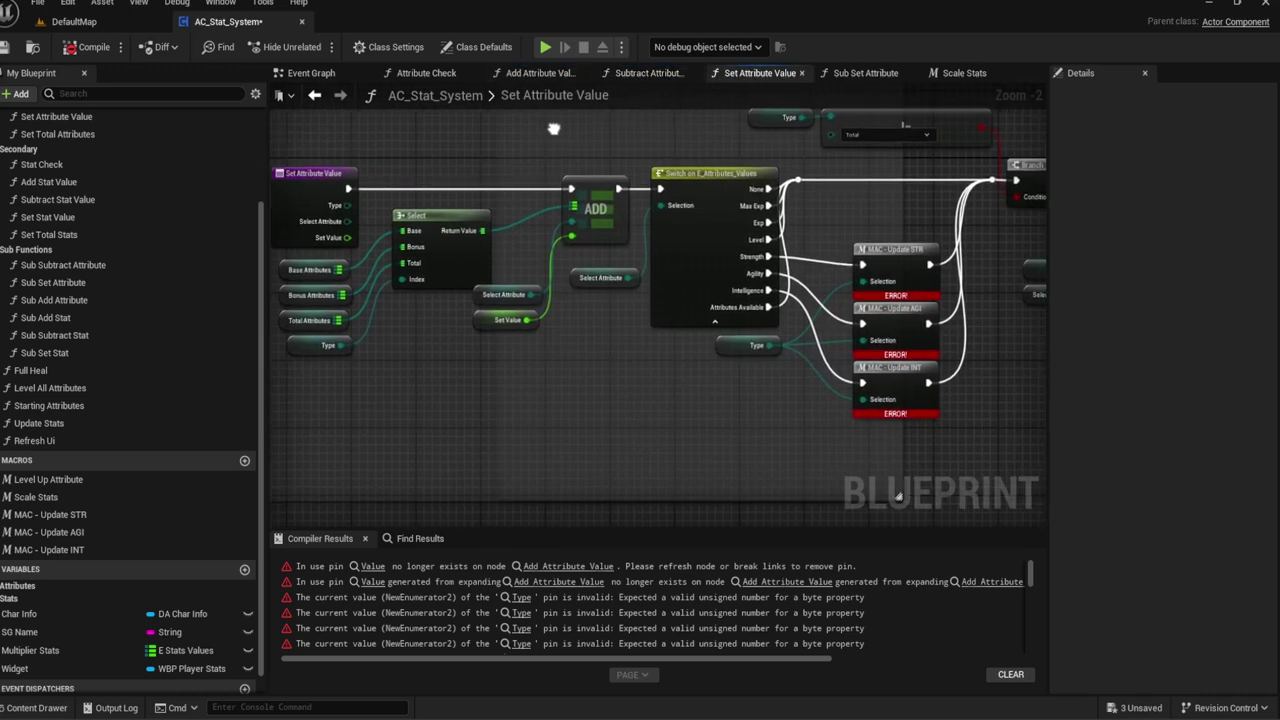
pyautogui.scroll(-1, 781, 254)
pyautogui.click(866, 74)
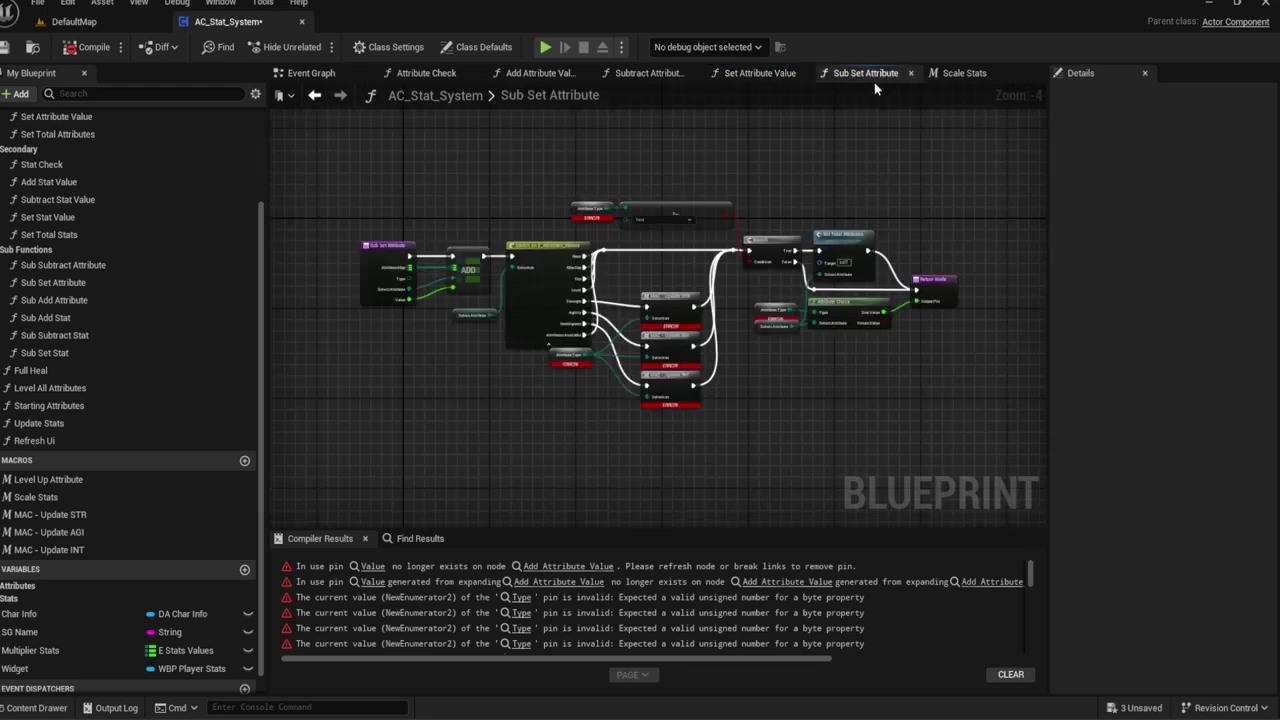
pyautogui.click(945, 75)
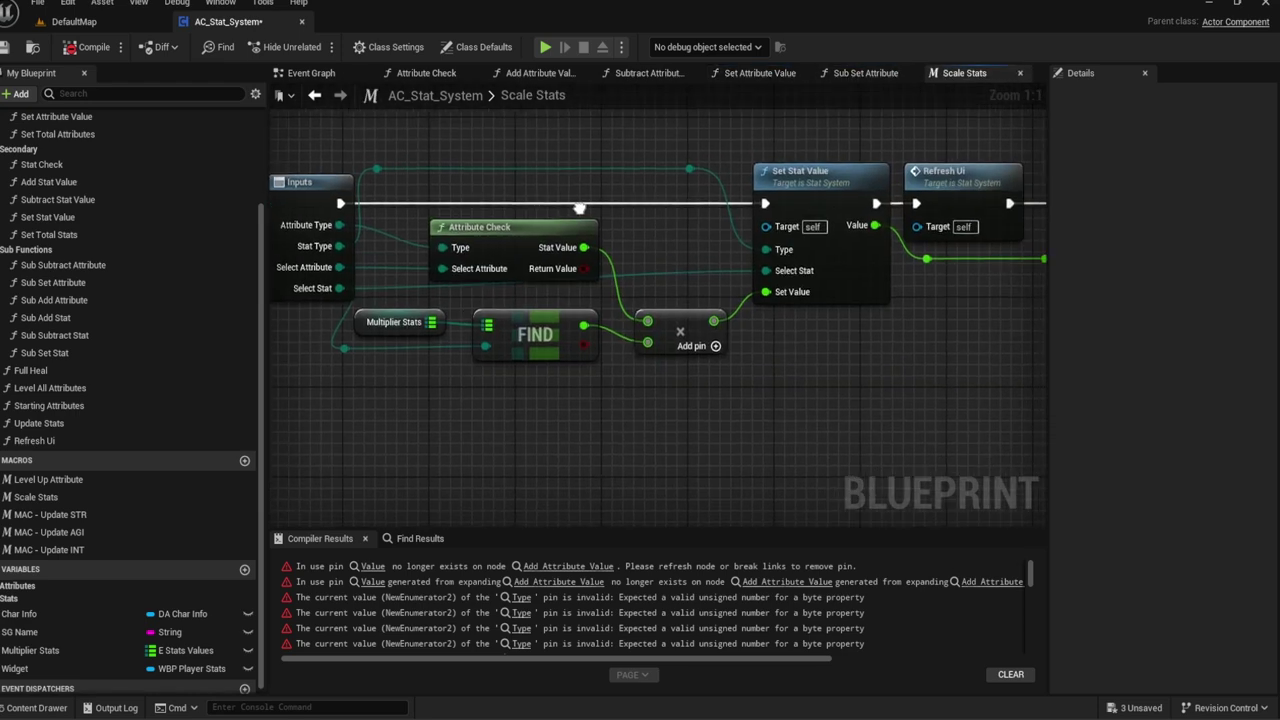
pyautogui.moveTo(840, 197); pyautogui.dragTo(690, 175, button='right')
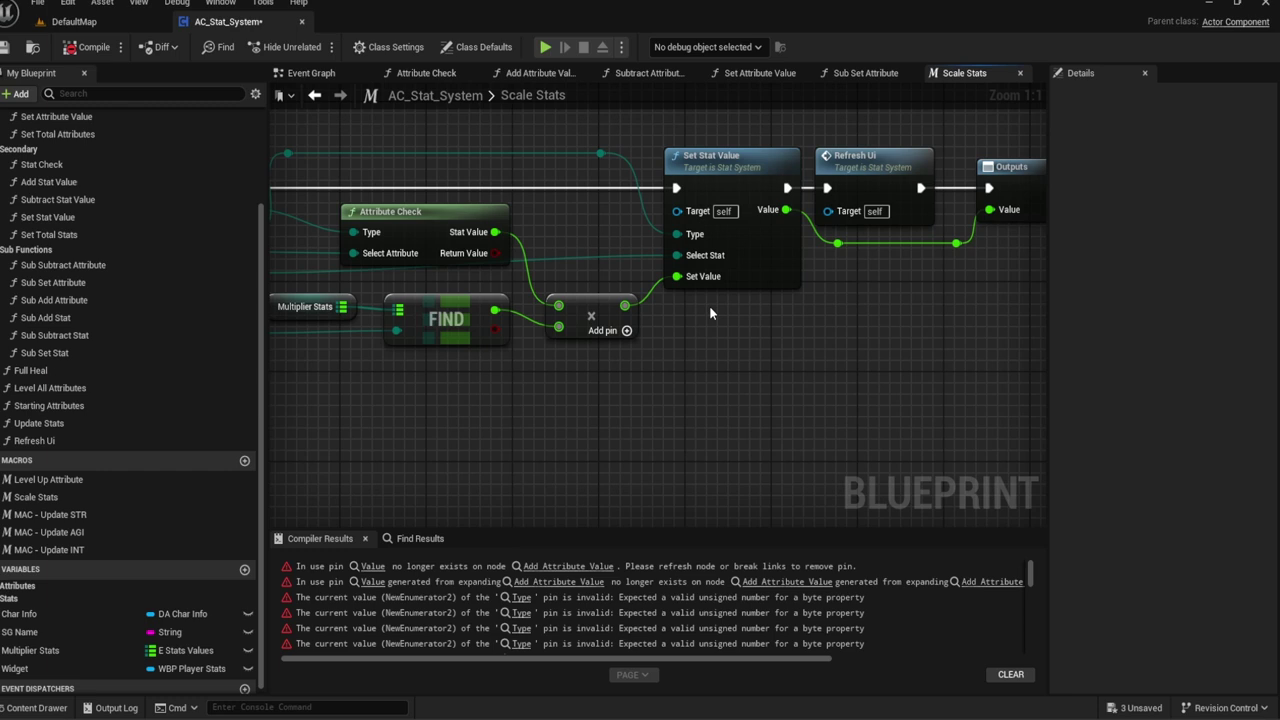
# Step: Rename the Scale Stats macro under Macros in My Blueprint to Scaling Calc
pyautogui.moveTo(603, 338); pyautogui.dragTo(694, 347, button='right')
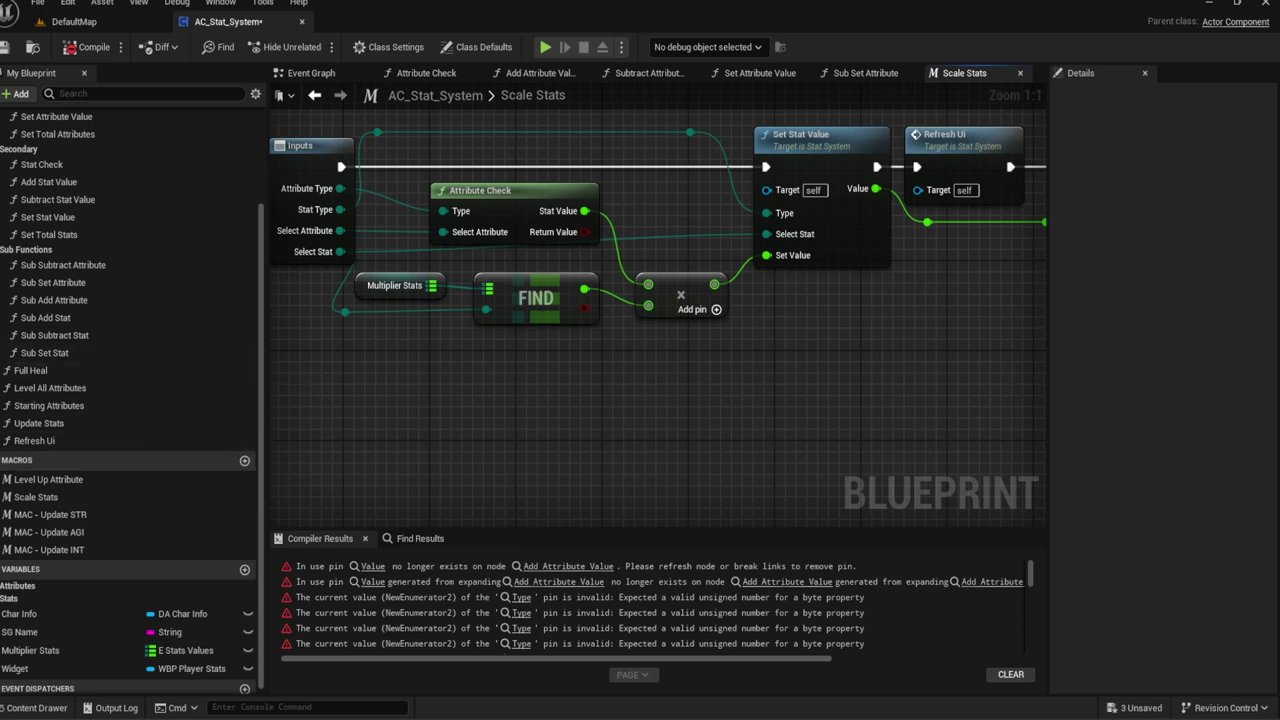
pyautogui.moveTo(623, 357); pyautogui.dragTo(599, 373, button='right')
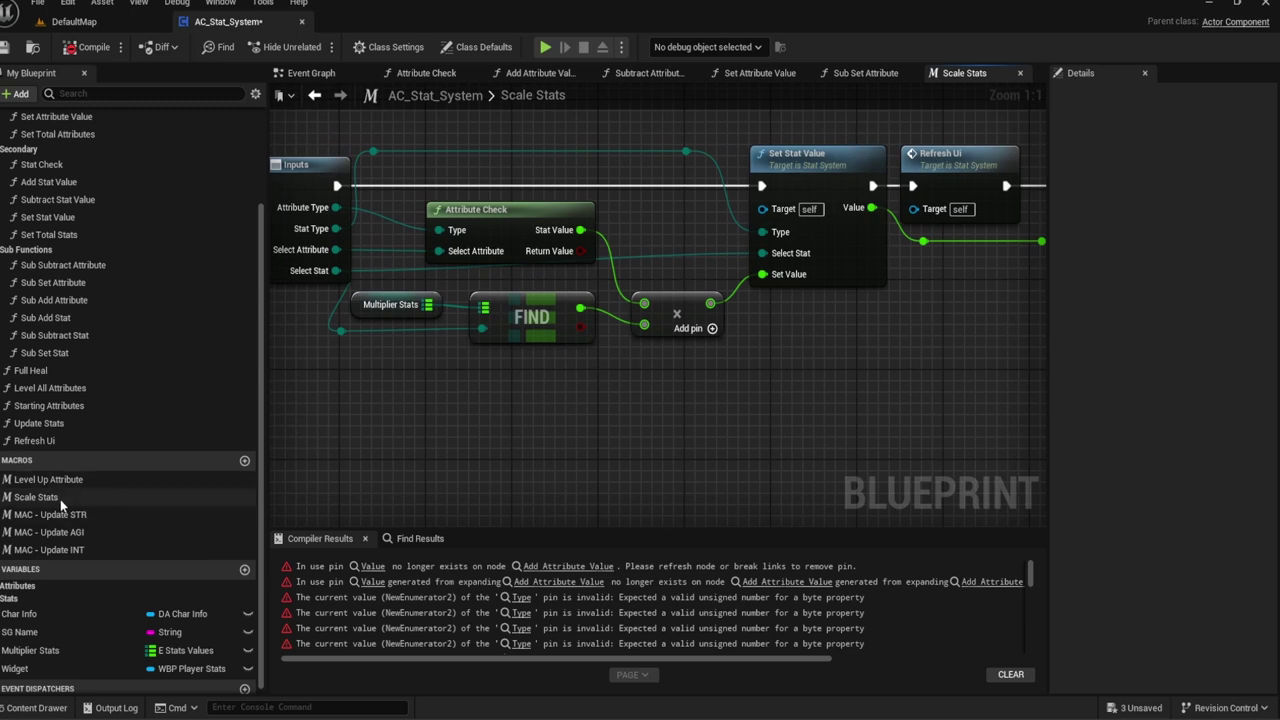
pyautogui.click(115, 497)
pyautogui.click(115, 497)
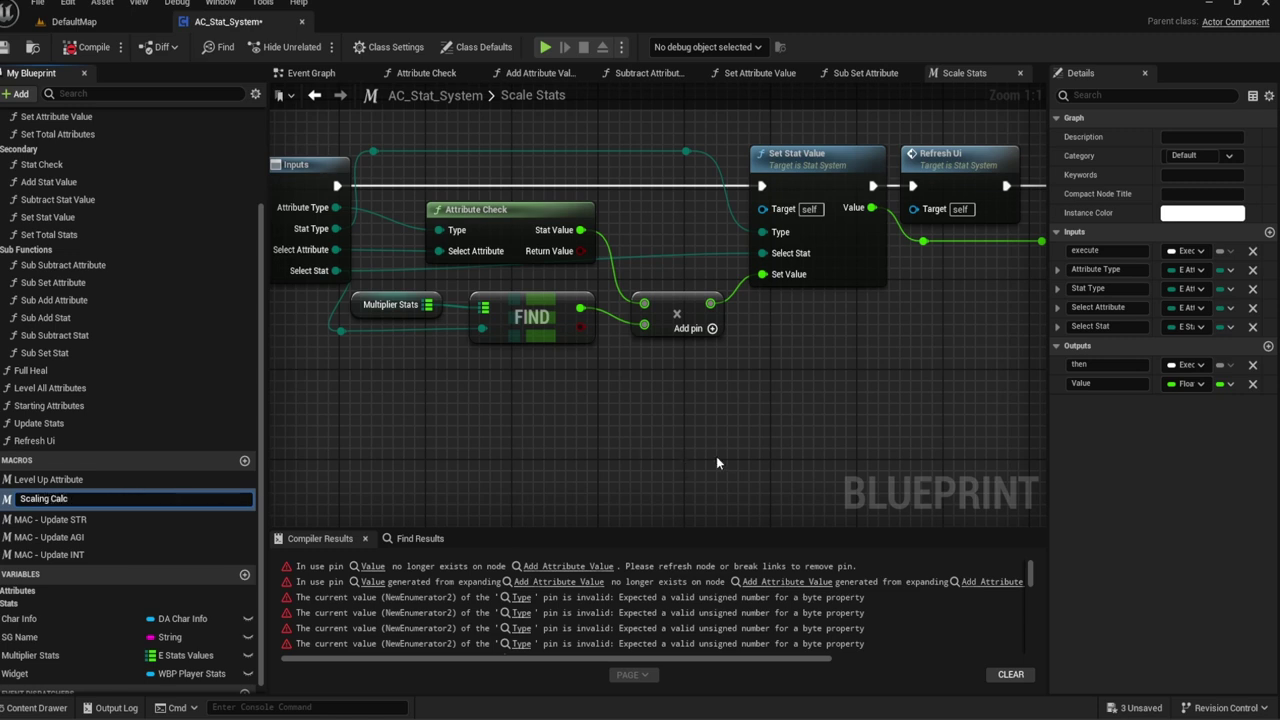
# Step: Confirm the Scaling Calc name and delete the Attribute Check and multiply nodes
pyautogui.press('Return')
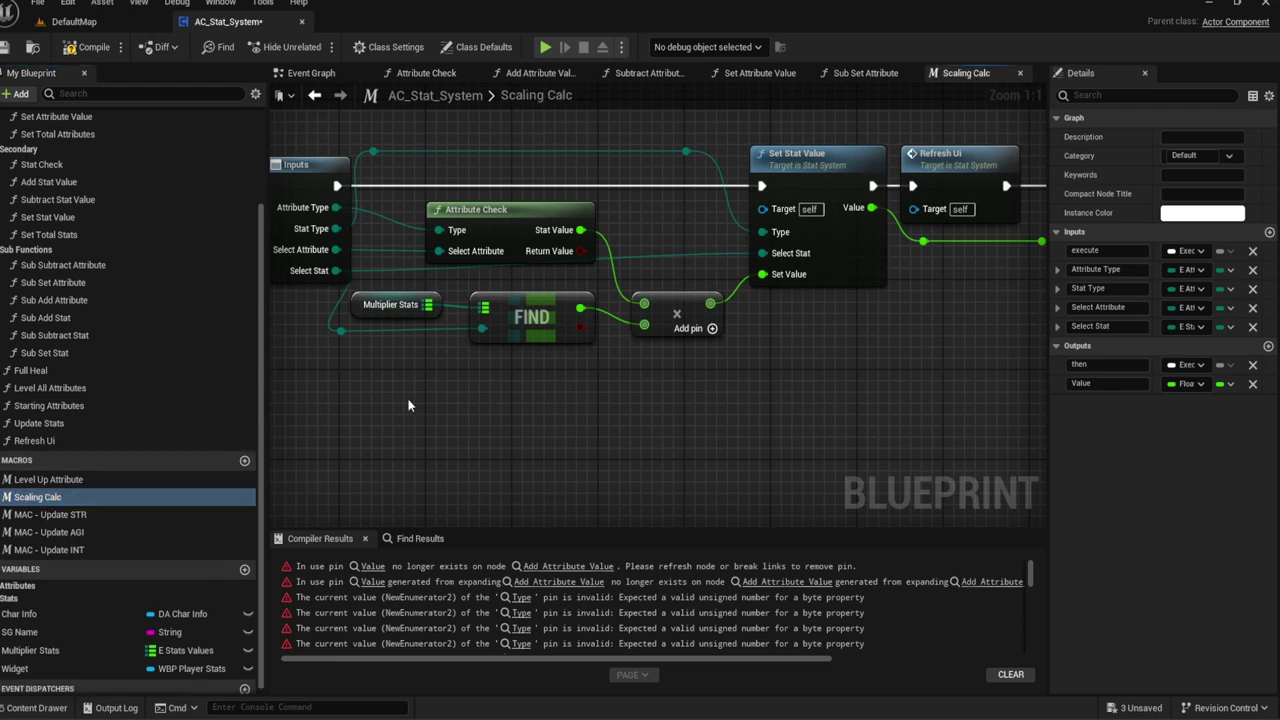
pyautogui.moveTo(407, 397); pyautogui.dragTo(463, 404, button='right')
pyautogui.moveTo(602, 396); pyautogui.dragTo(534, 415, button='right')
pyautogui.click(523, 285)
pyautogui.press('Delete')
pyautogui.moveTo(642, 245); pyautogui.dragTo(580, 260, button='right')
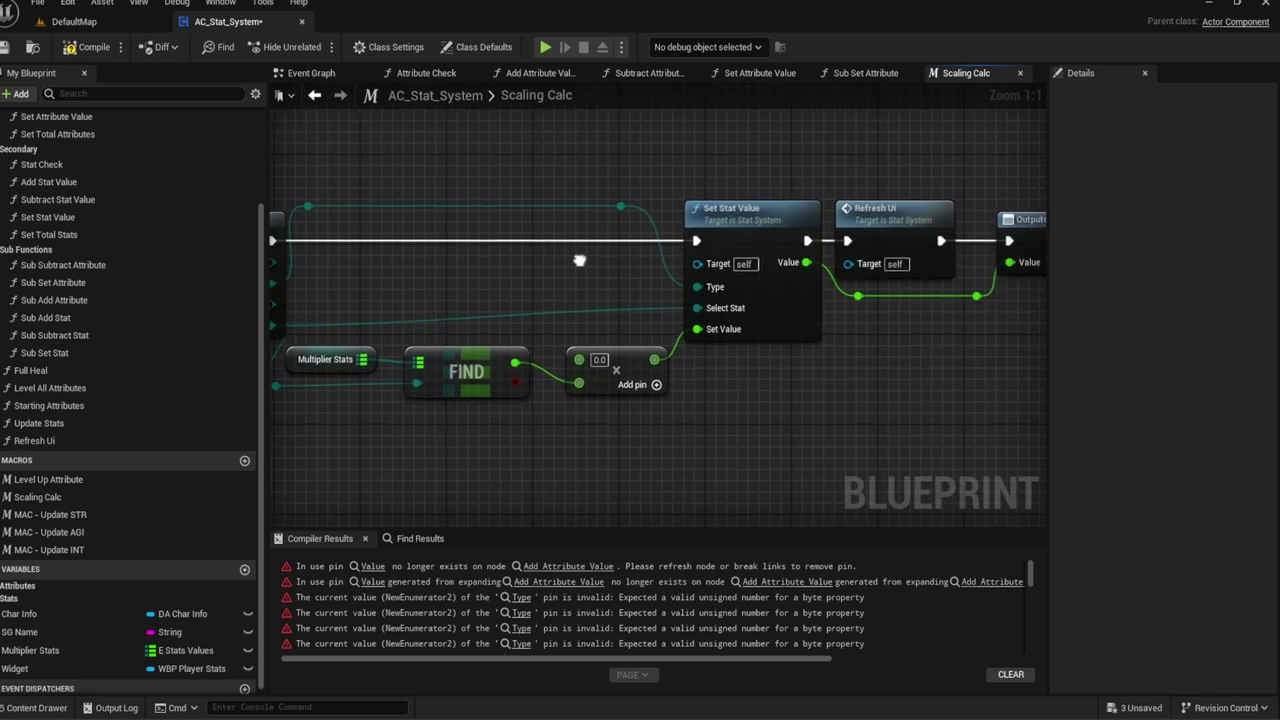
pyautogui.click(617, 370)
pyautogui.press('Delete')
# Step: Delete the Set Stat Value, Refresh Ui and leftover reroute nodes
pyautogui.click(765, 210)
pyautogui.moveTo(770, 206)
pyautogui.mouseDown(button='right')
pyautogui.moveTo(718, 203)
pyautogui.moveTo(807, 224)
pyautogui.mouseUp(button='right')
pyautogui.press('Delete')
pyautogui.click(812, 212)
pyautogui.press('Delete')
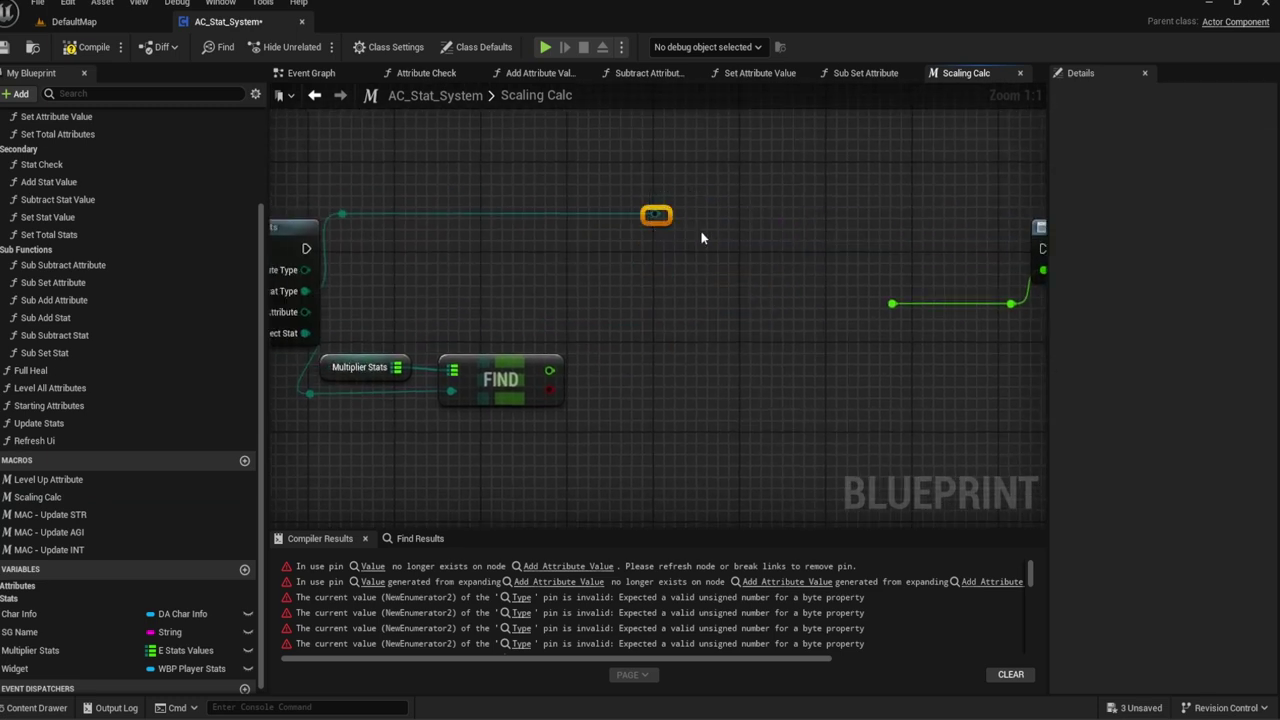
pyautogui.press('Delete')
pyautogui.moveTo(387, 179); pyautogui.dragTo(490, 182, button='right')
pyautogui.press('Delete')
# Step: Move the Outputs node left beside the FIND node
pyautogui.moveTo(956, 315); pyautogui.dragTo(812, 268, button='right')
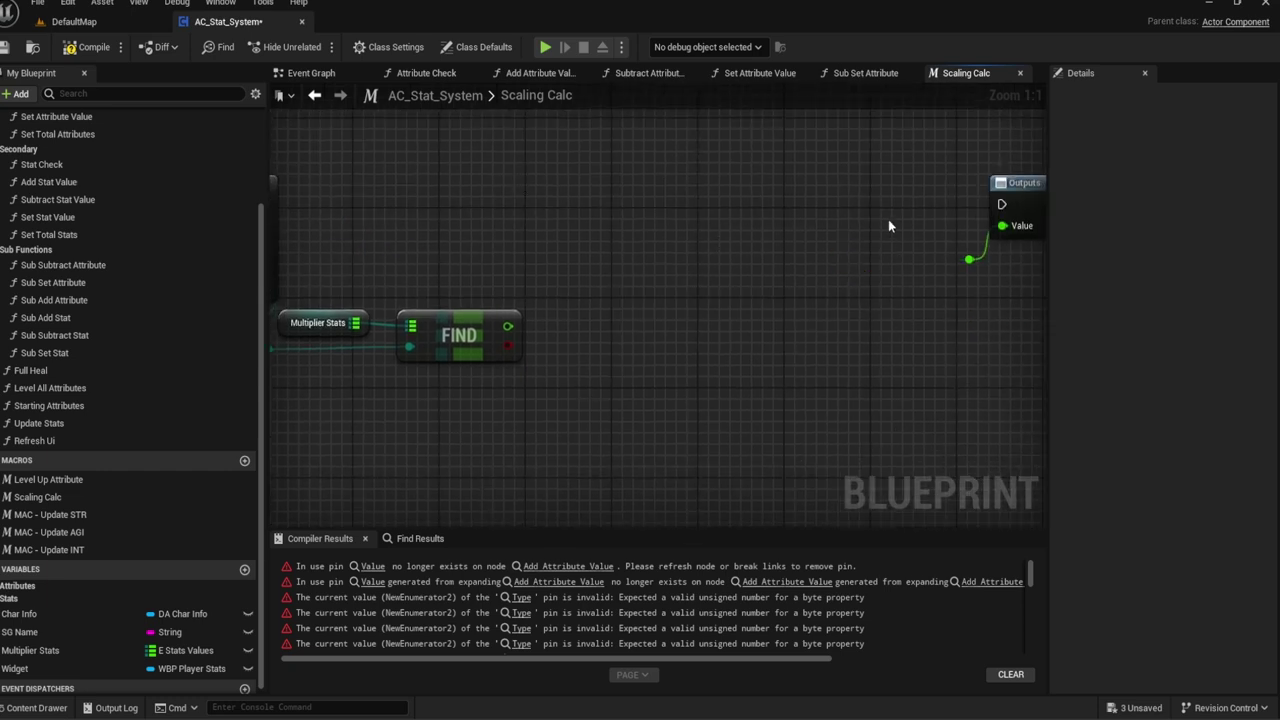
pyautogui.moveTo(988, 222); pyautogui.dragTo(779, 203)
pyautogui.moveTo(580, 205); pyautogui.dragTo(730, 205, button='right')
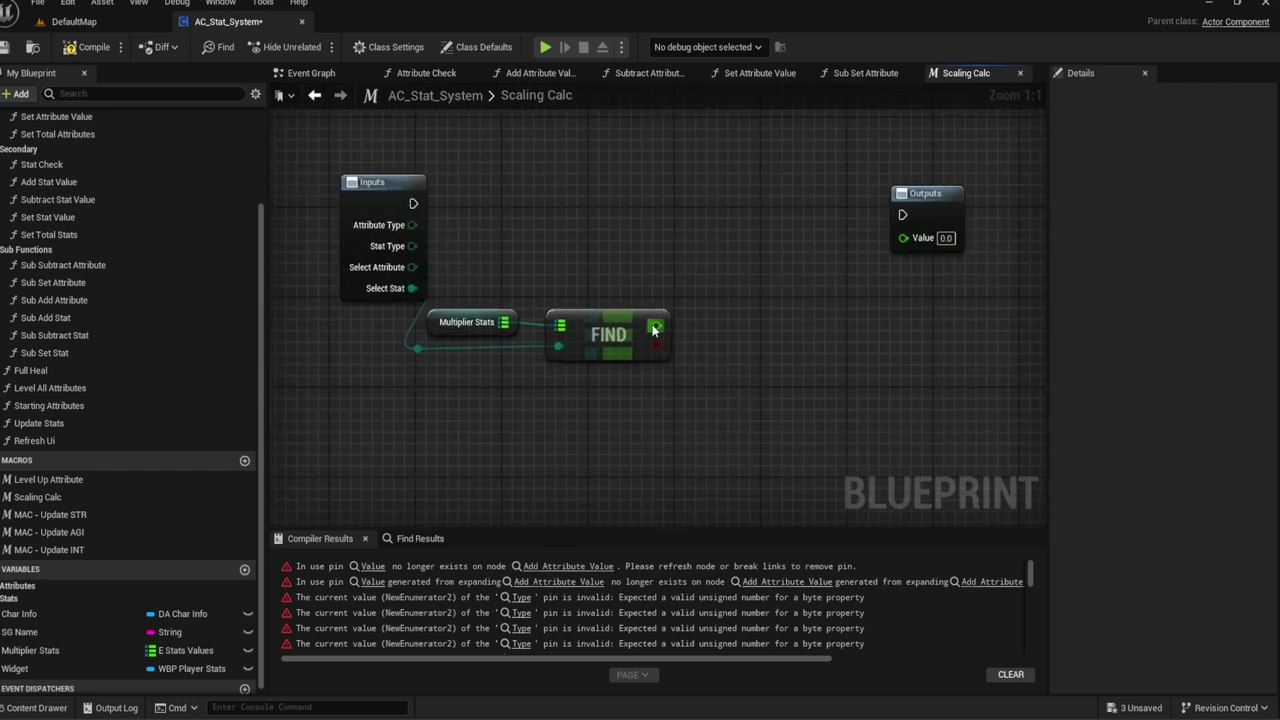
pyautogui.moveTo(656, 325)
pyautogui.mouseDown()
pyautogui.moveTo(736, 320)
pyautogui.moveTo(665, 327)
pyautogui.moveTo(715, 350)
pyautogui.mouseUp()
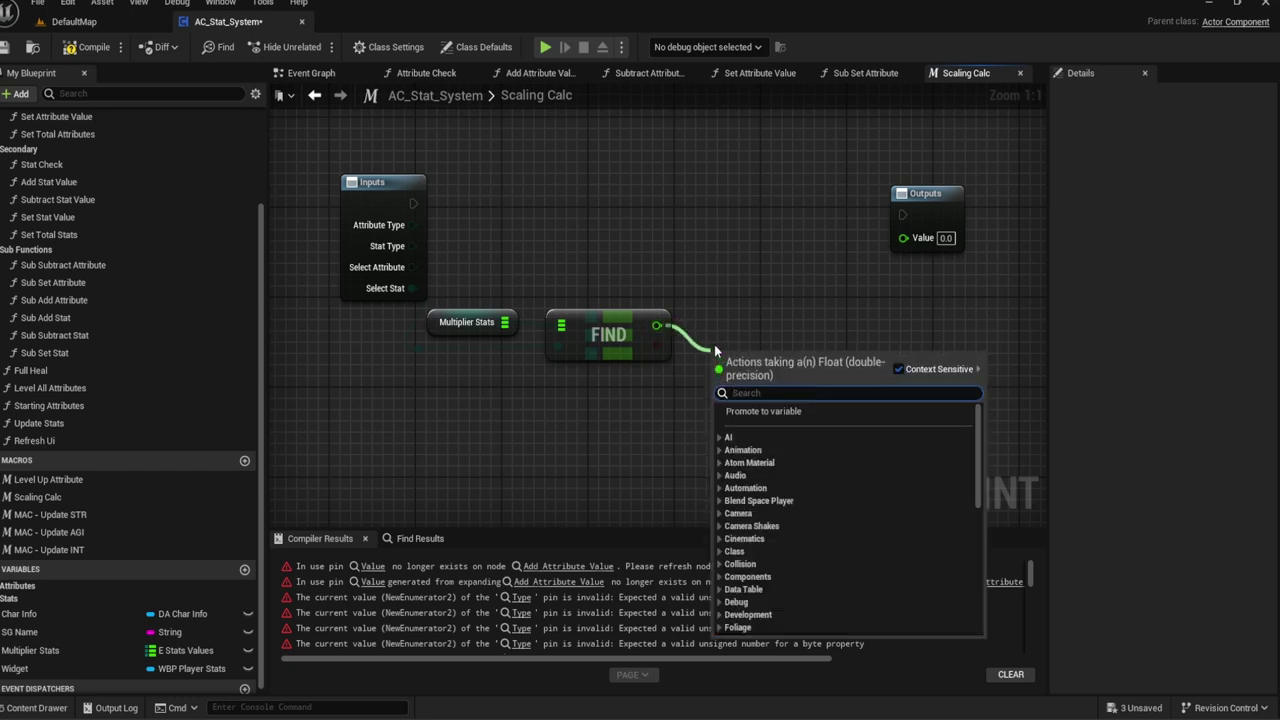
# Step: Add a multiply node fed by FIND's result and delete the yellow reroute node
pyautogui.write('add')
pyautogui.press('Return')
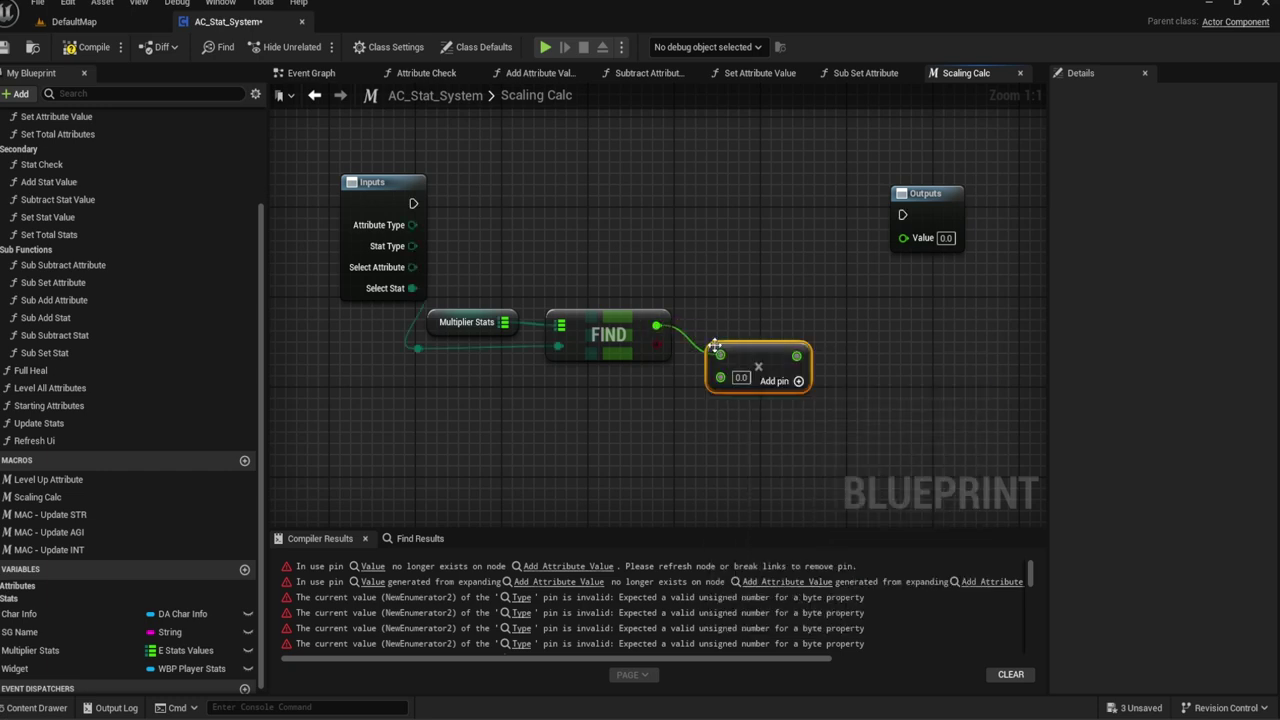
pyautogui.moveTo(470, 280); pyautogui.dragTo(815, 398)
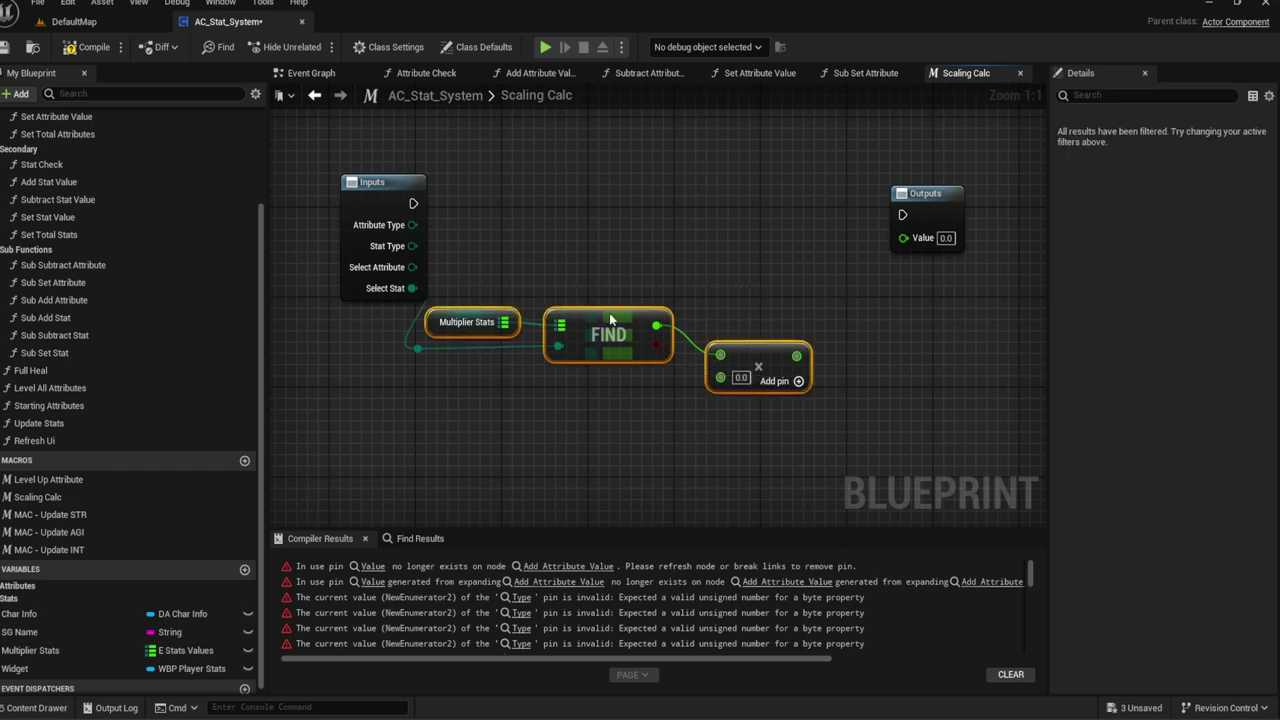
pyautogui.moveTo(609, 313); pyautogui.dragTo(631, 212)
pyautogui.click(473, 318)
pyautogui.press('Delete')
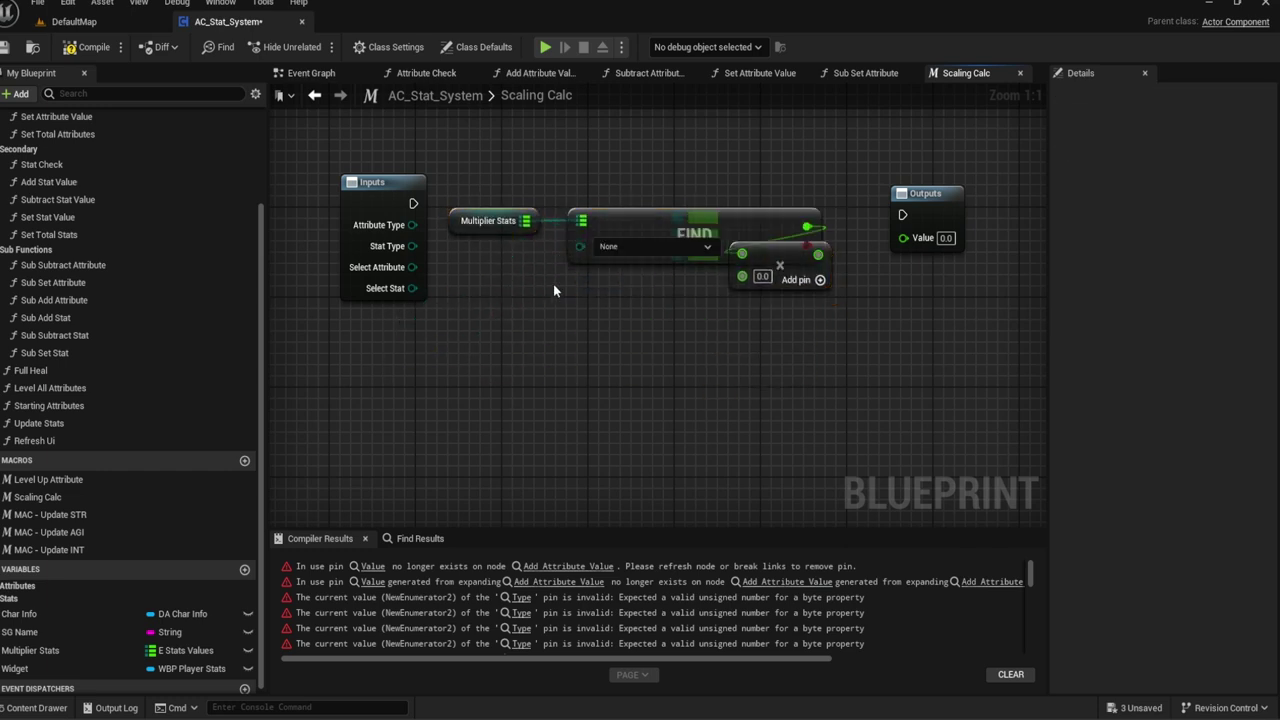
pyautogui.moveTo(760, 262); pyautogui.dragTo(858, 277)
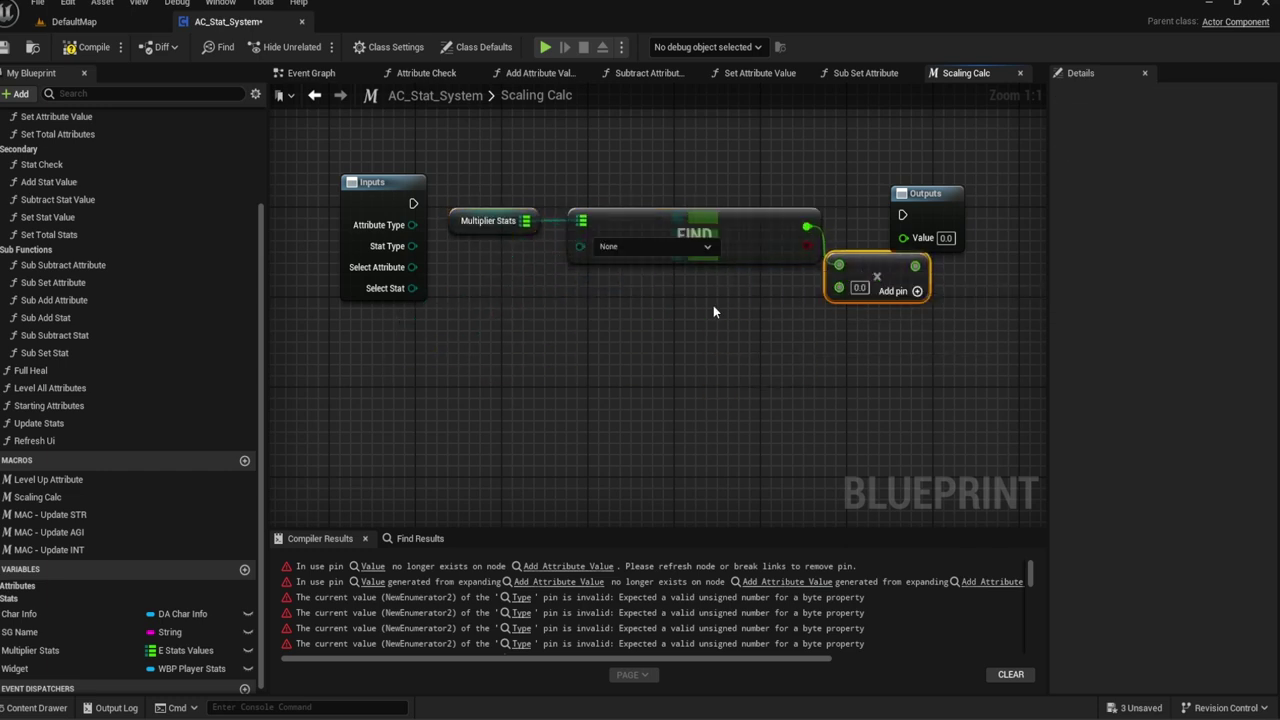
# Step: Wire the Inputs node's Select Stat into FIND's key and place the multiply node beside FIND
pyautogui.moveTo(568, 302); pyautogui.dragTo(628, 315, button='right')
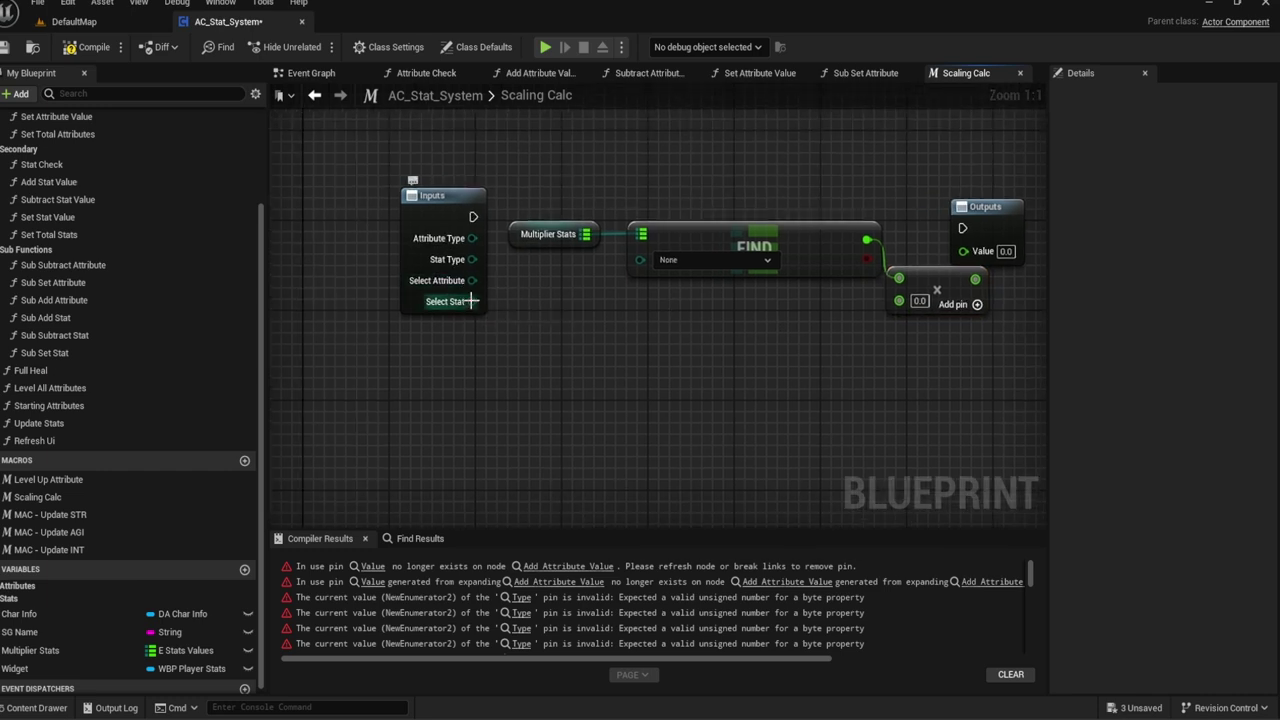
pyautogui.moveTo(472, 301); pyautogui.dragTo(651, 264)
pyautogui.moveTo(932, 284); pyautogui.dragTo(812, 282)
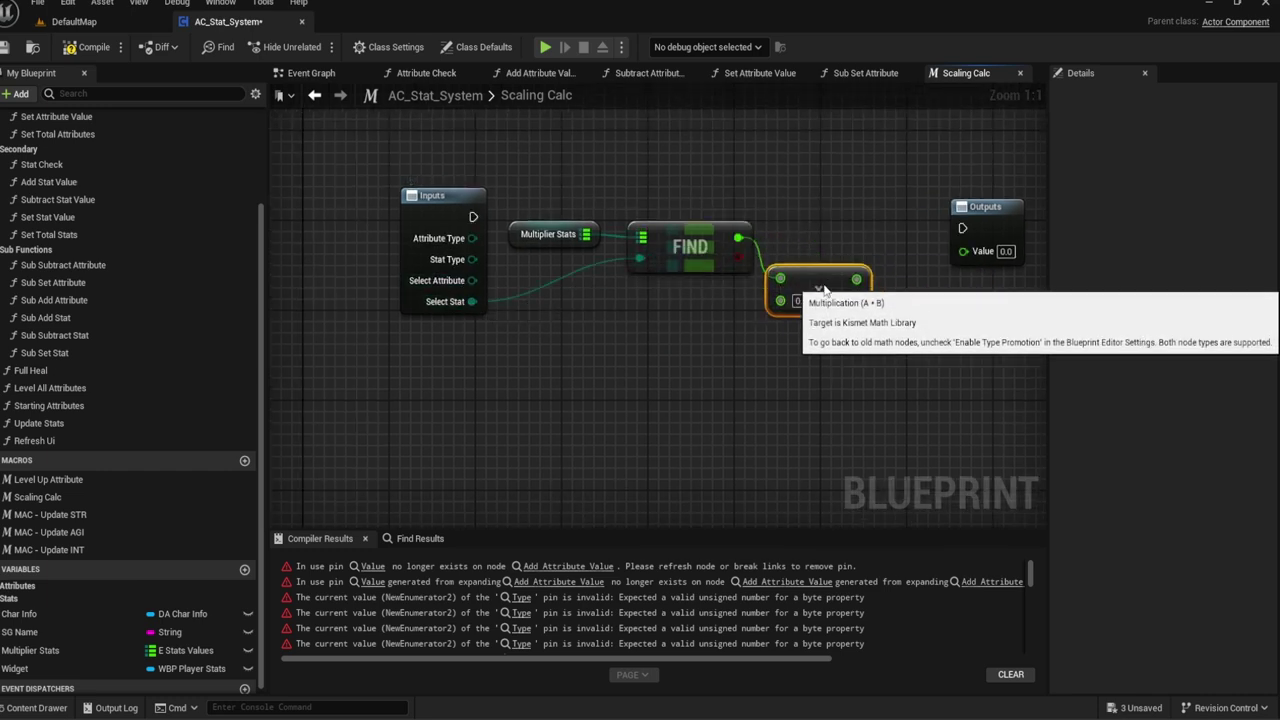
pyautogui.click(417, 263)
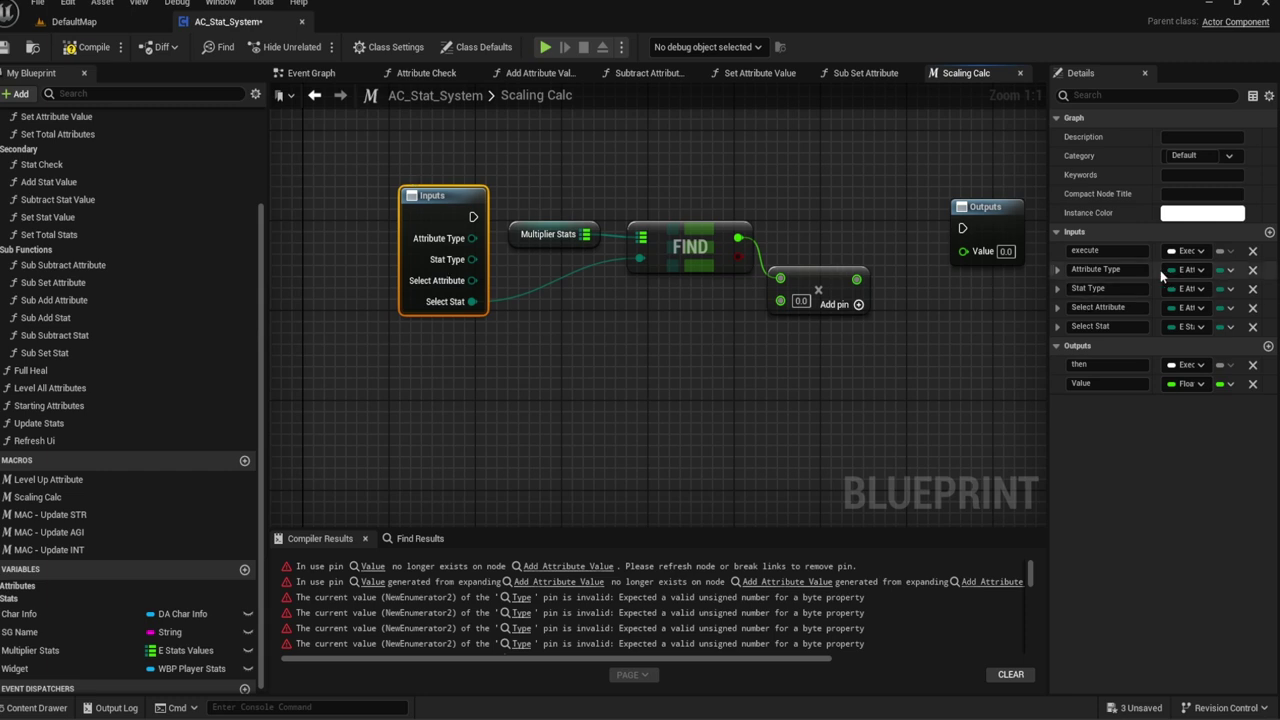
# Step: Remove the Attribute Type, Select Attribute and Stat Type inputs from the macro
pyautogui.click(1252, 270)
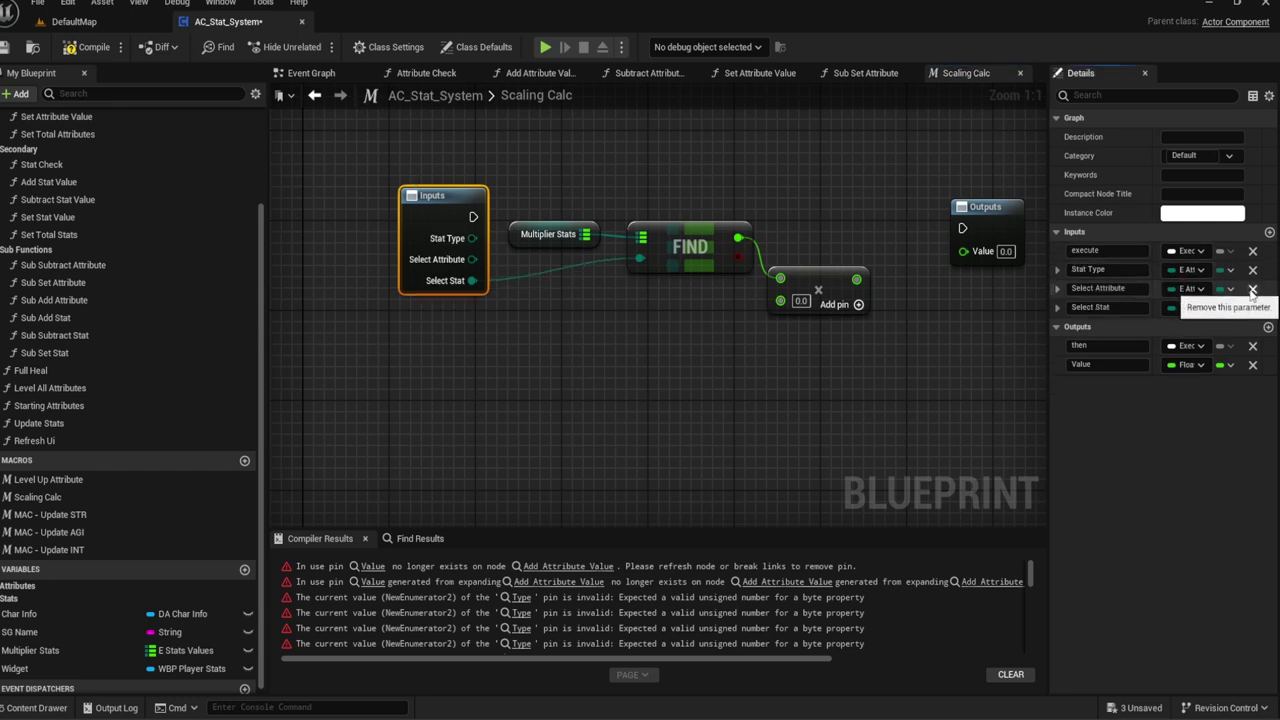
pyautogui.click(1252, 289)
pyautogui.click(1095, 270)
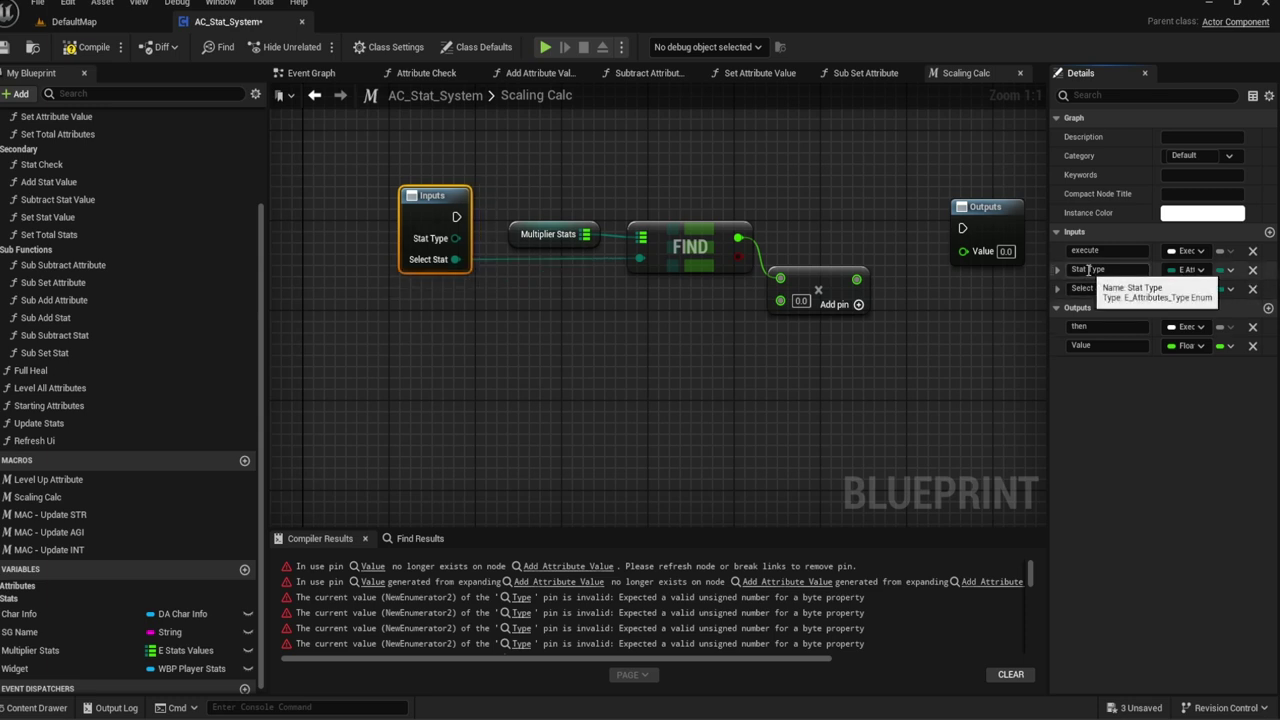
pyautogui.write('Type')
pyautogui.press('Return')
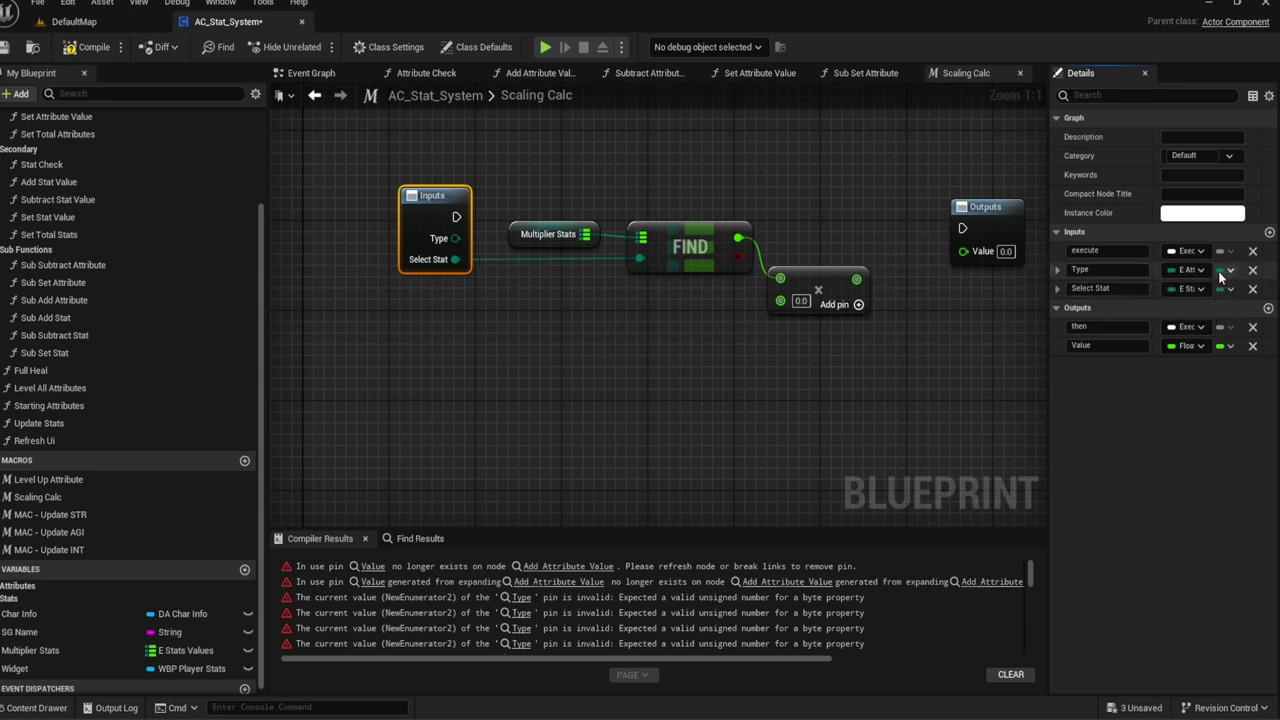
pyautogui.click(1253, 269)
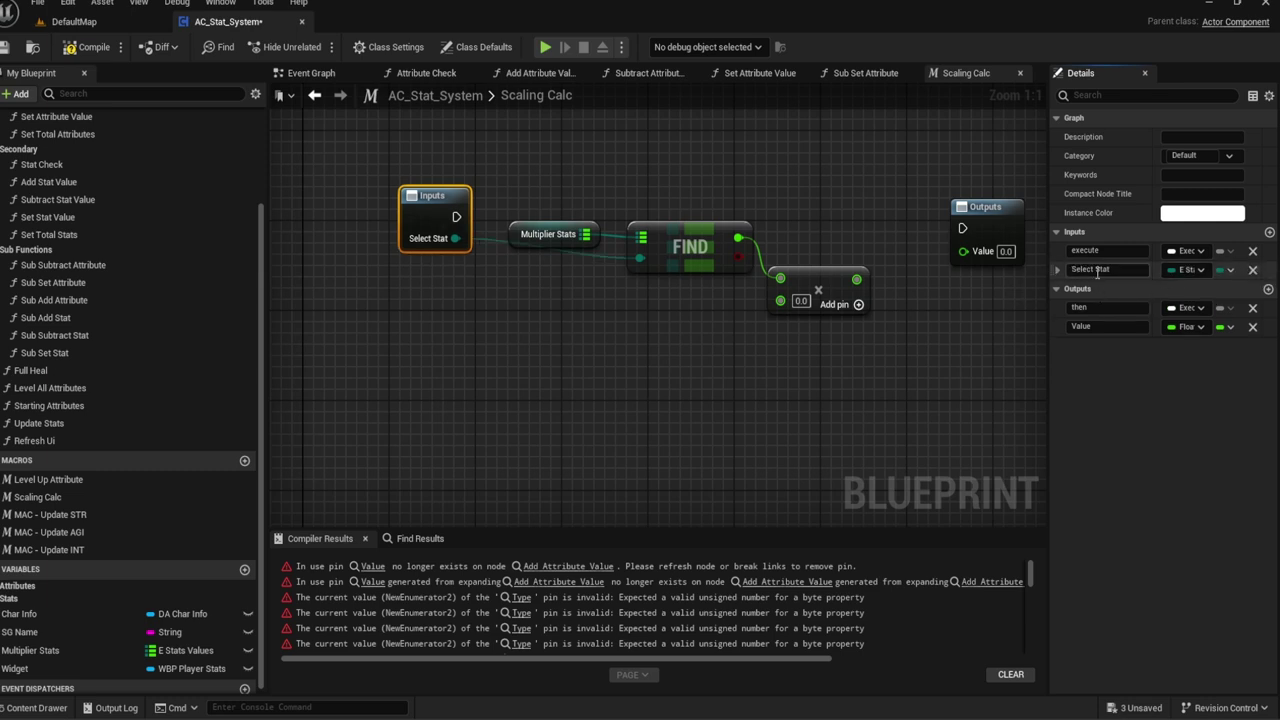
# Step: Add a new input parameter and rename the output to ReturnValue
pyautogui.click(1269, 233)
pyautogui.write('Fl')
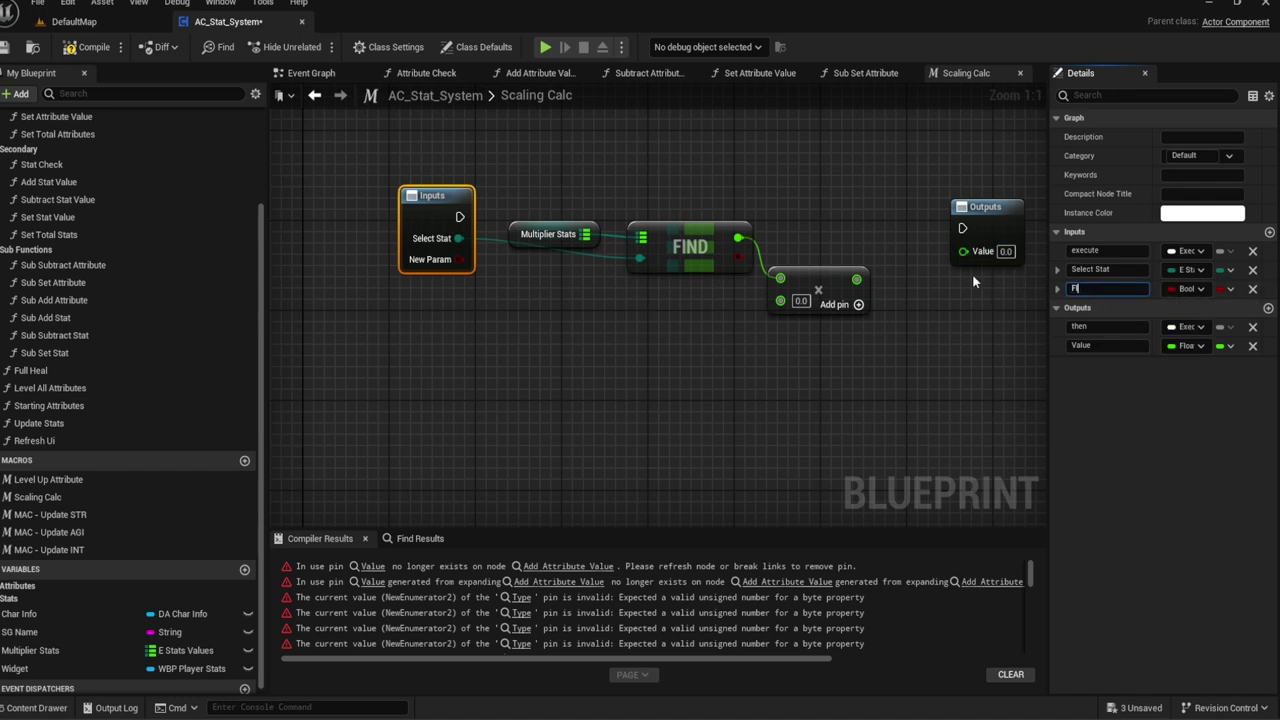
pyautogui.press('BackSpace')
pyautogui.press('BackSpace')
pyautogui.press('BackSpace')
pyautogui.write('Va')
pyautogui.write('lue')
pyautogui.click(1071, 346)
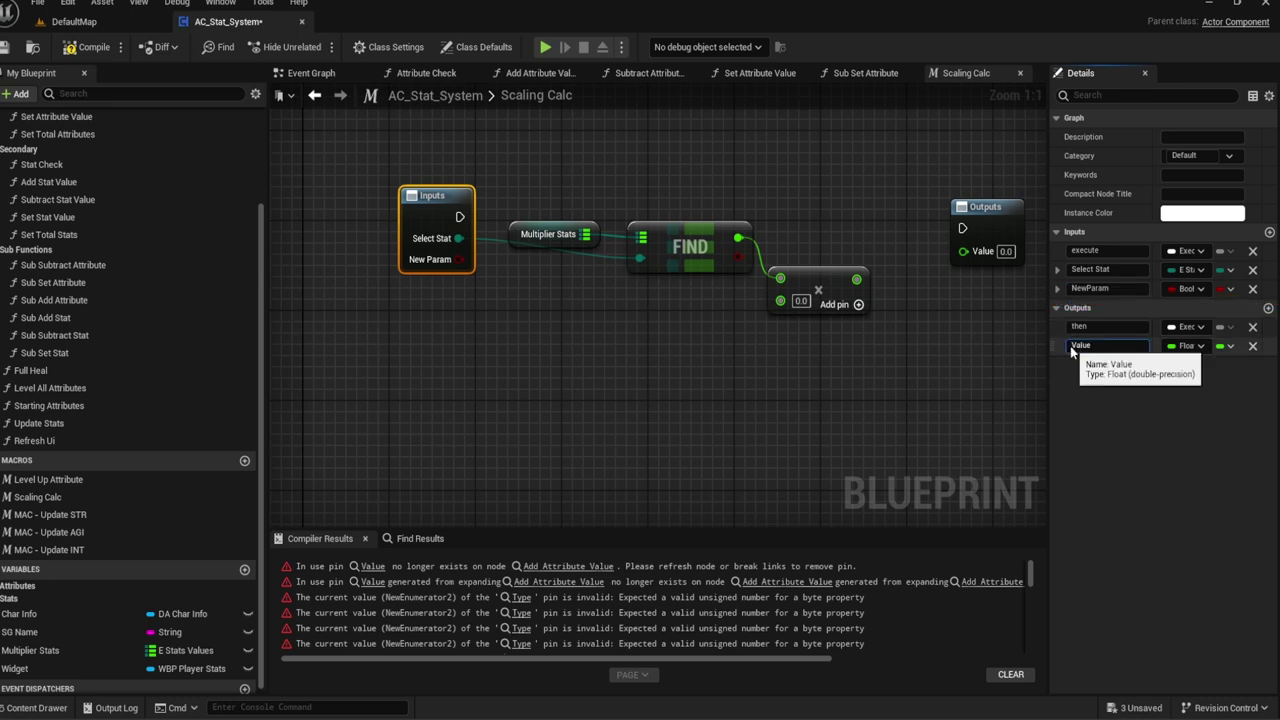
pyautogui.write('Return')
pyautogui.press('Return')
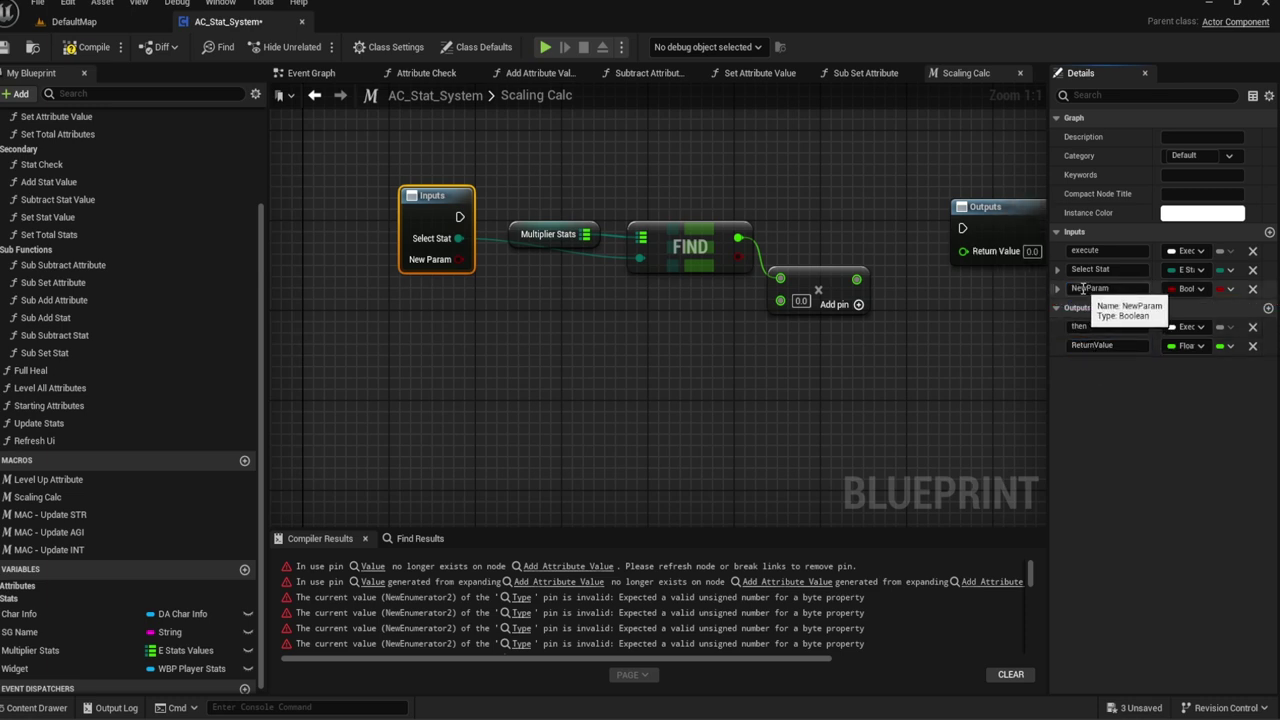
# Step: Name the new input Value and set its type to Float
pyautogui.click(1077, 288)
pyautogui.write('Value')
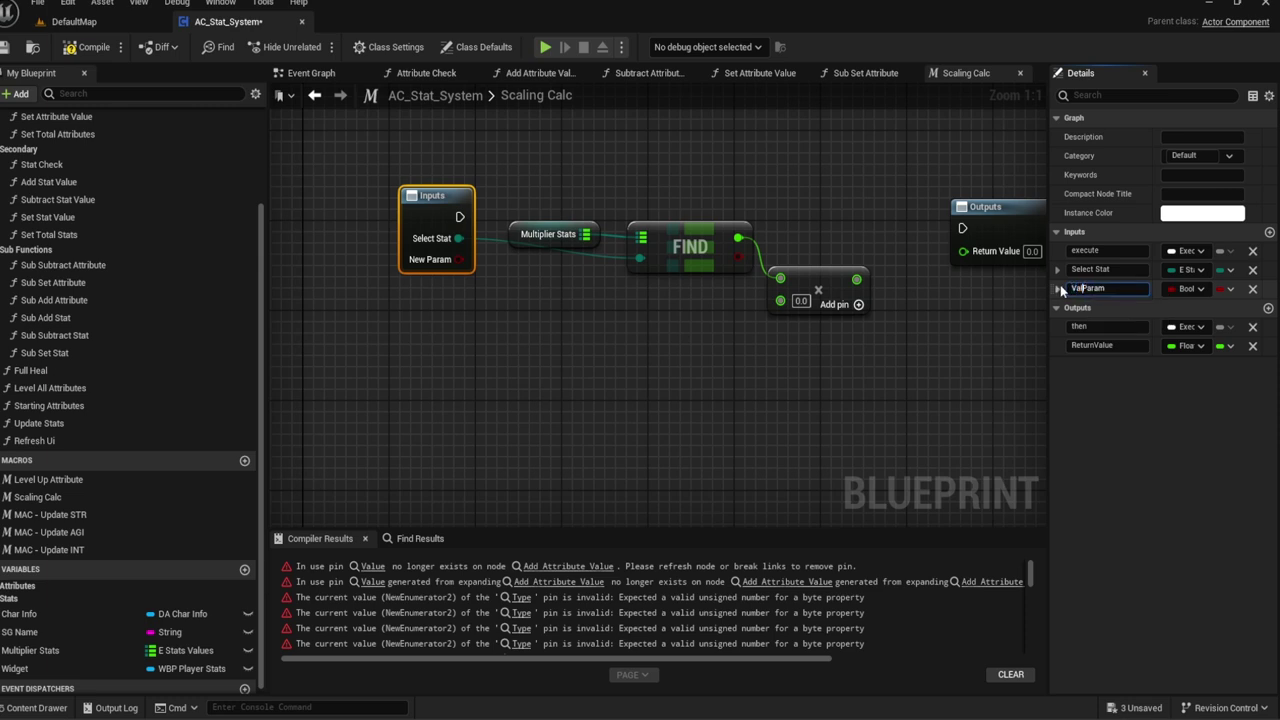
pyautogui.click(1187, 288)
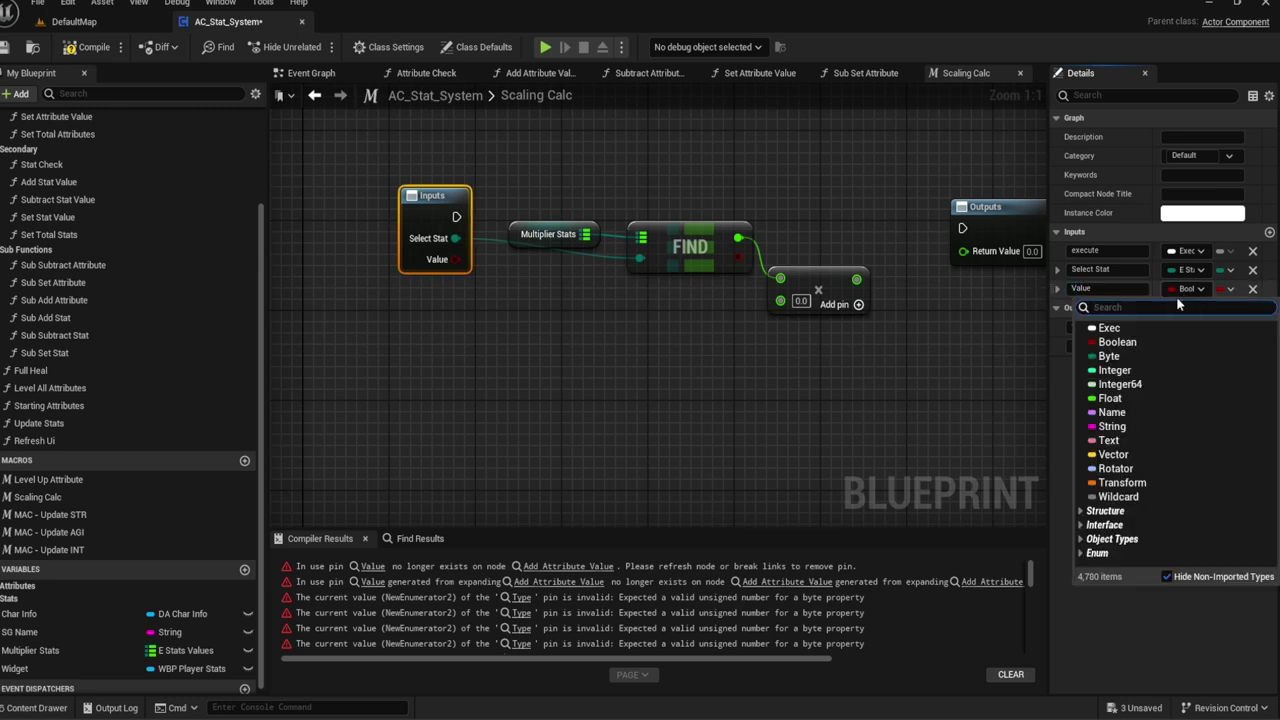
pyautogui.click(1095, 403)
pyautogui.click(541, 252)
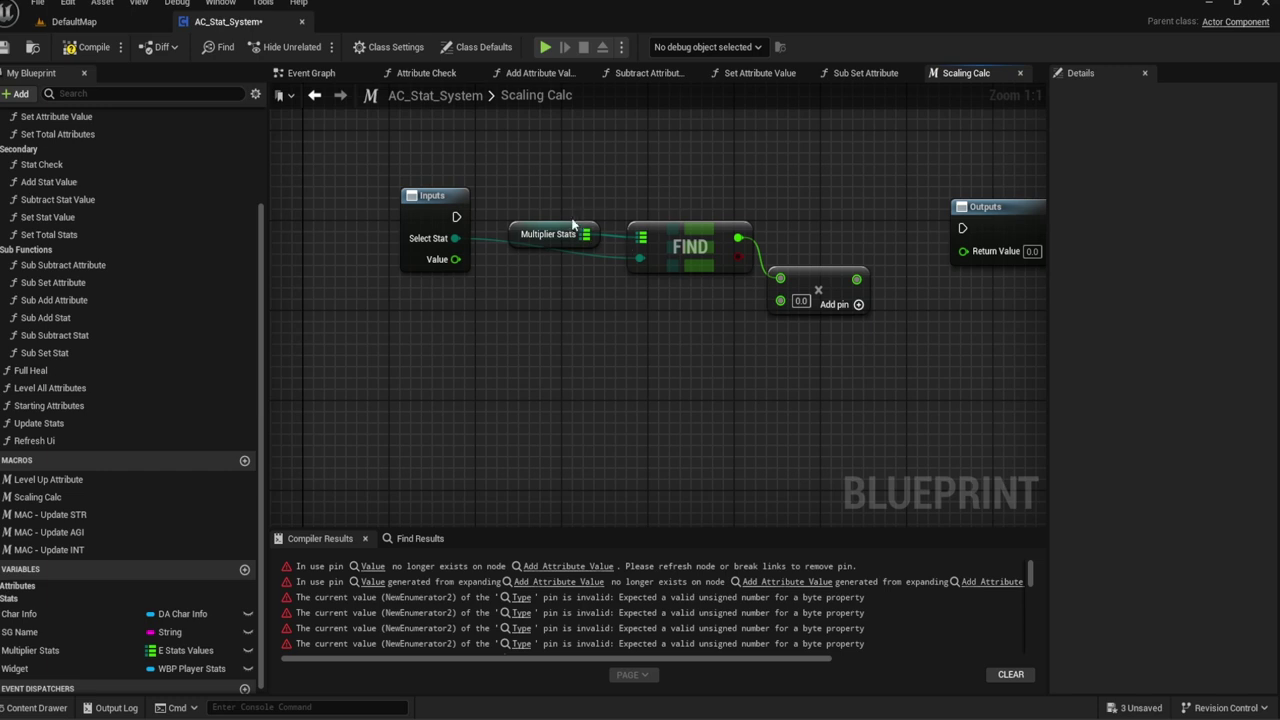
# Step: Connect the Value input to the multiply node and nudge FIND and Multiplier Stats
pyautogui.moveTo(780, 300); pyautogui.dragTo(455, 259)
pyautogui.moveTo(817, 286)
pyautogui.mouseDown()
pyautogui.moveTo(802, 259)
pyautogui.moveTo(824, 300)
pyautogui.mouseUp()
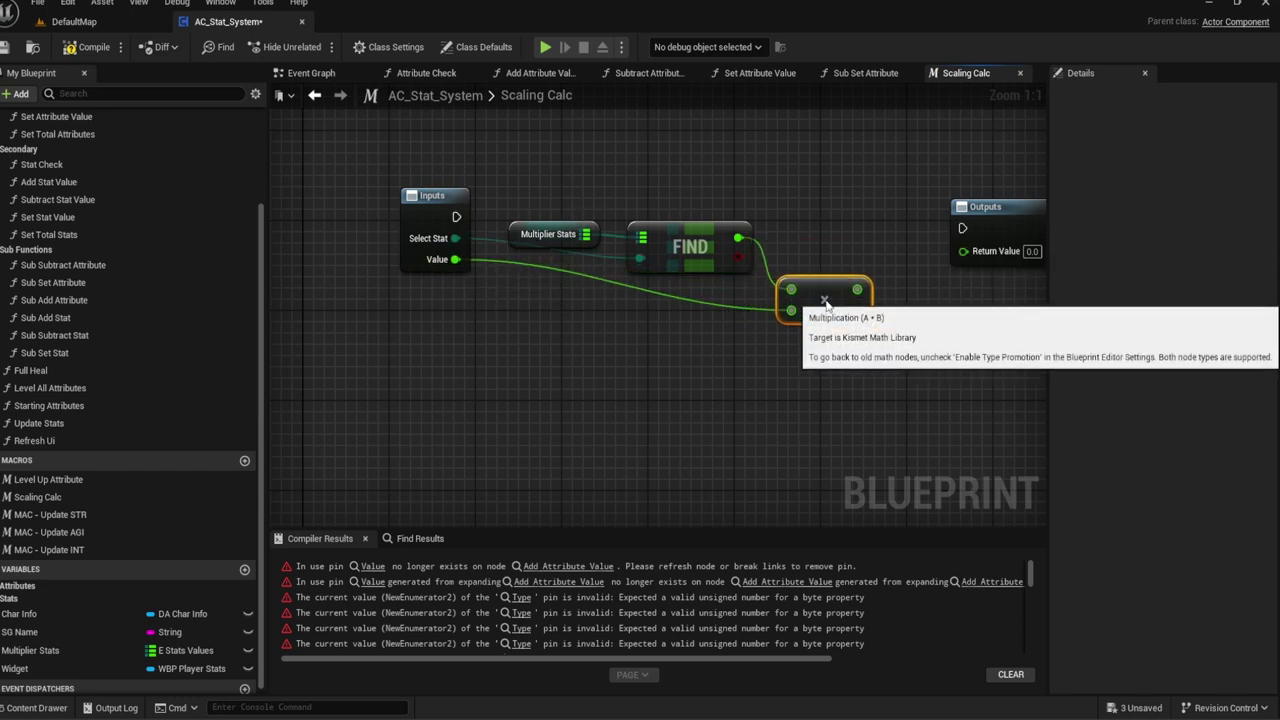
pyautogui.moveTo(505, 232); pyautogui.dragTo(521, 242, button='right')
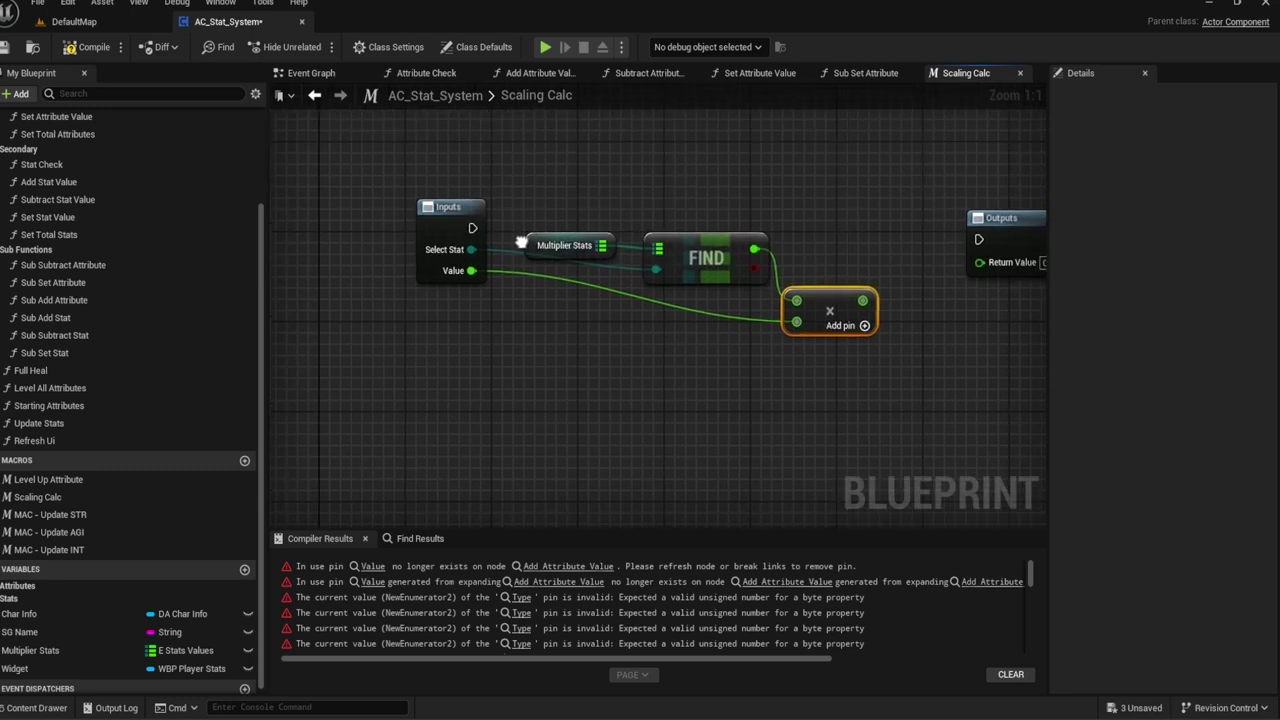
pyautogui.click(700, 255)
pyautogui.moveTo(692, 254); pyautogui.dragTo(680, 242)
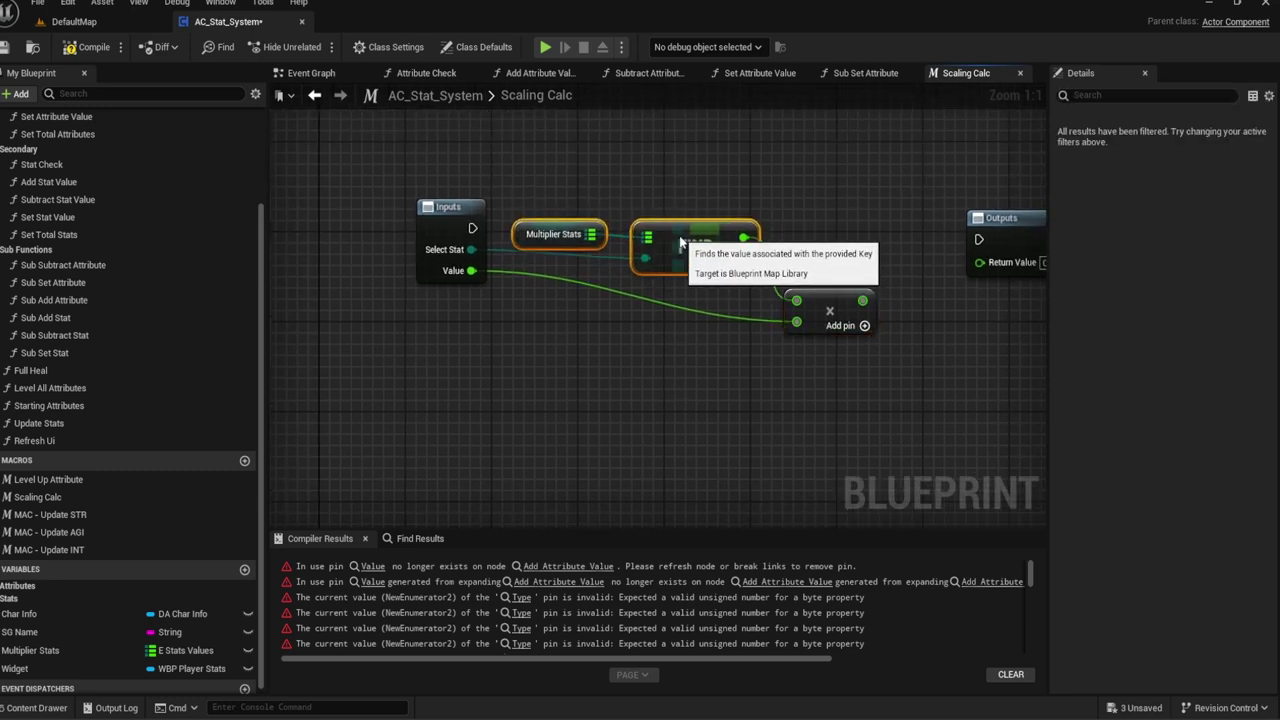
pyautogui.click(704, 174)
pyautogui.moveTo(703, 173); pyautogui.dragTo(680, 200, button='right')
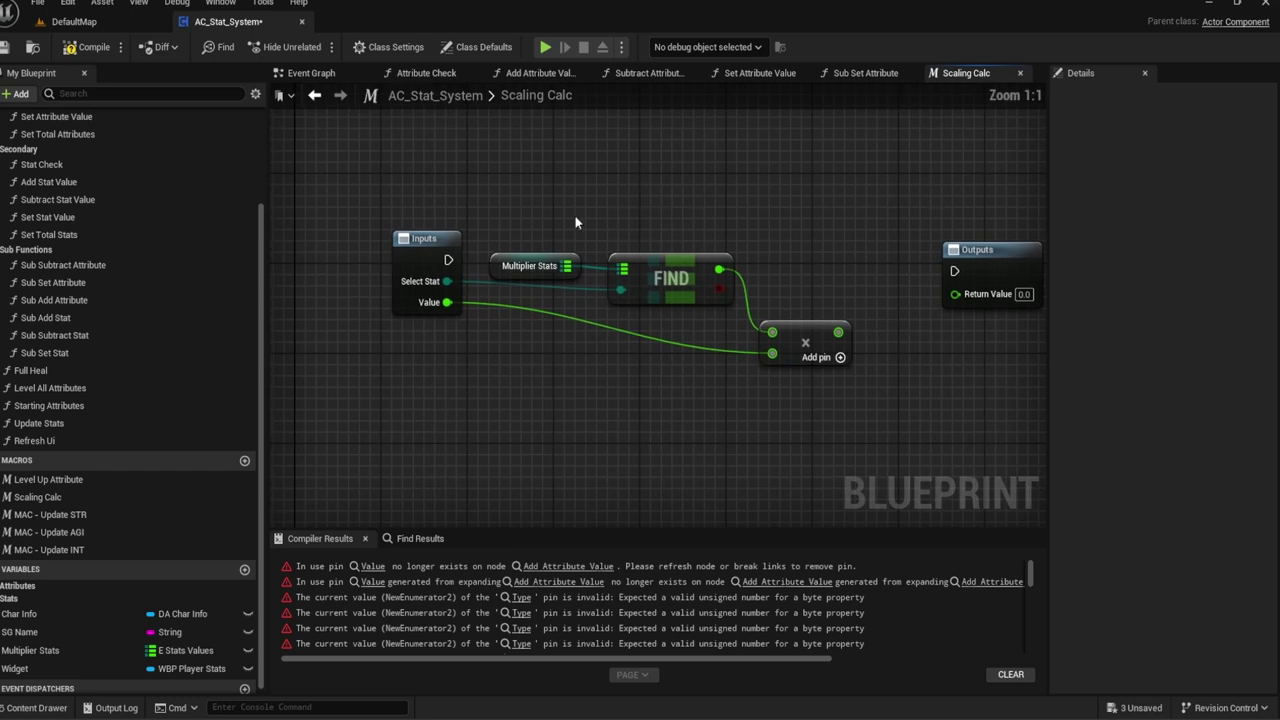
# Step: Remove the execute and then pins and wire the product into Return Value
pyautogui.click(415, 238)
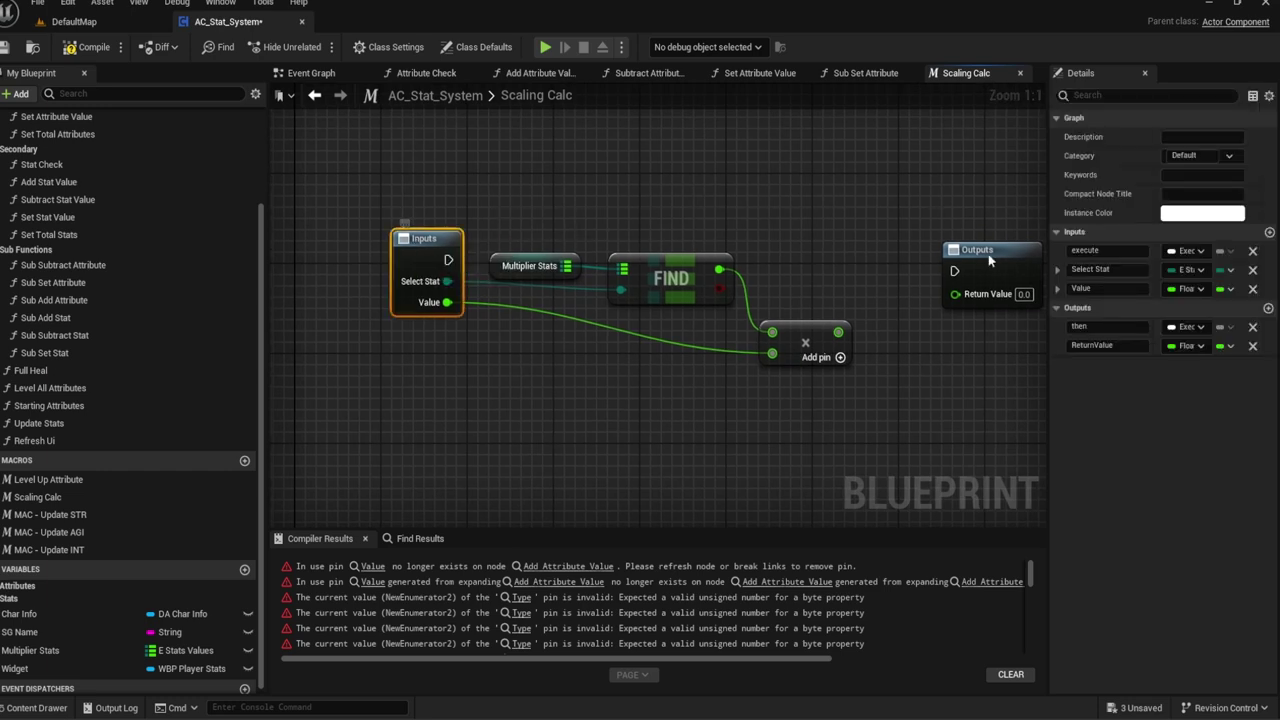
pyautogui.click(1252, 251)
pyautogui.click(1252, 307)
pyautogui.click(767, 236)
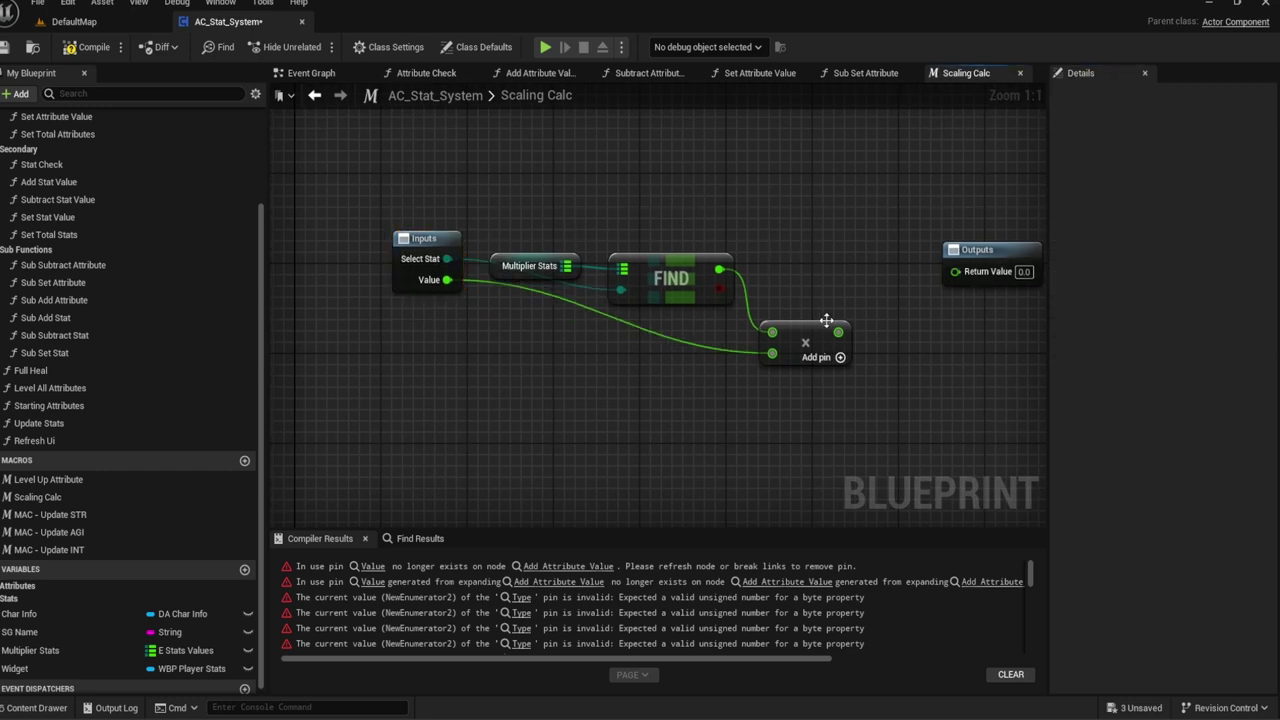
pyautogui.moveTo(838, 332); pyautogui.dragTo(955, 271)
# Step: Arrange Multiplier Stats, FIND, multiply and Outputs nodes close together
pyautogui.moveTo(803, 343); pyautogui.dragTo(791, 319)
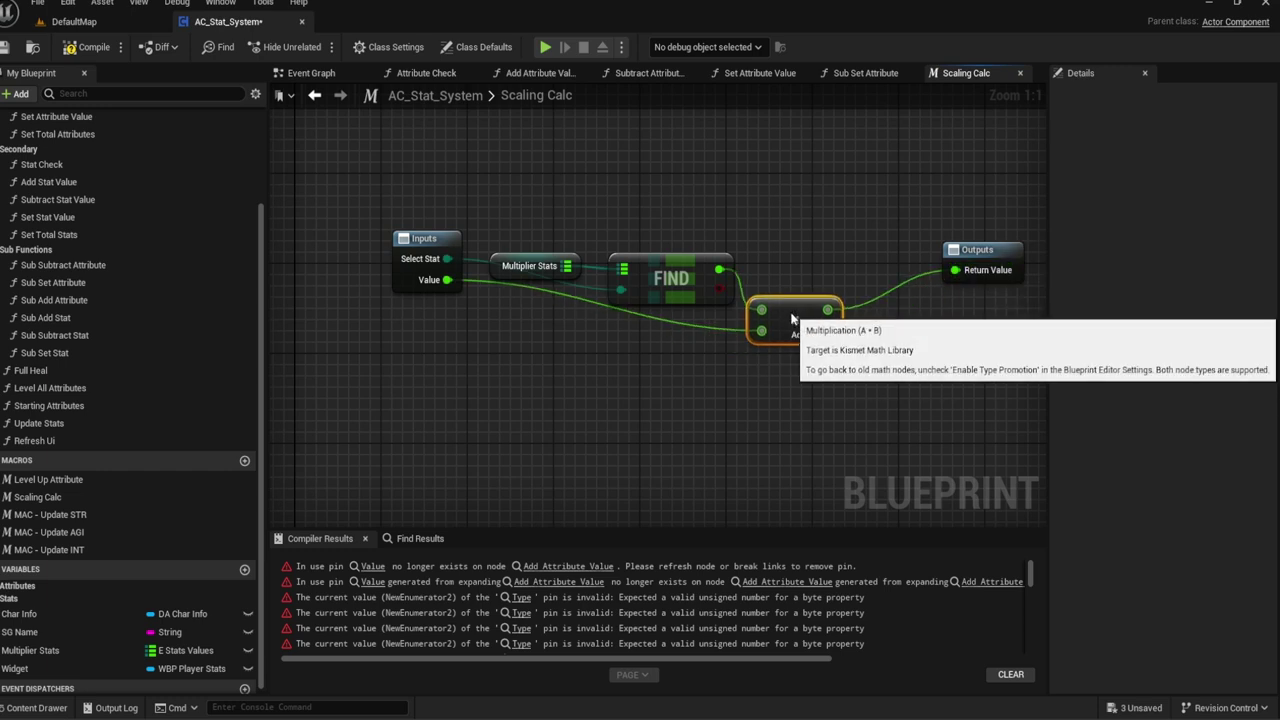
pyautogui.moveTo(516, 263); pyautogui.dragTo(516, 241)
pyautogui.click(636, 226)
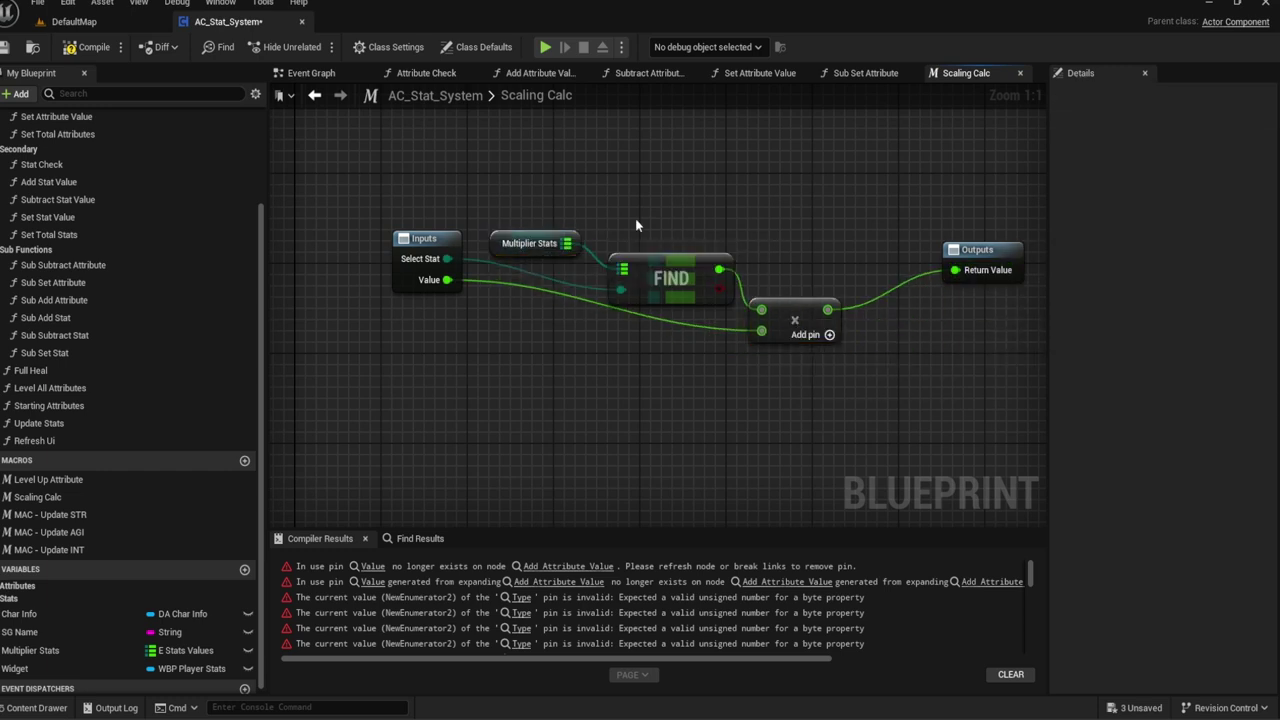
pyautogui.moveTo(646, 213); pyautogui.dragTo(560, 262)
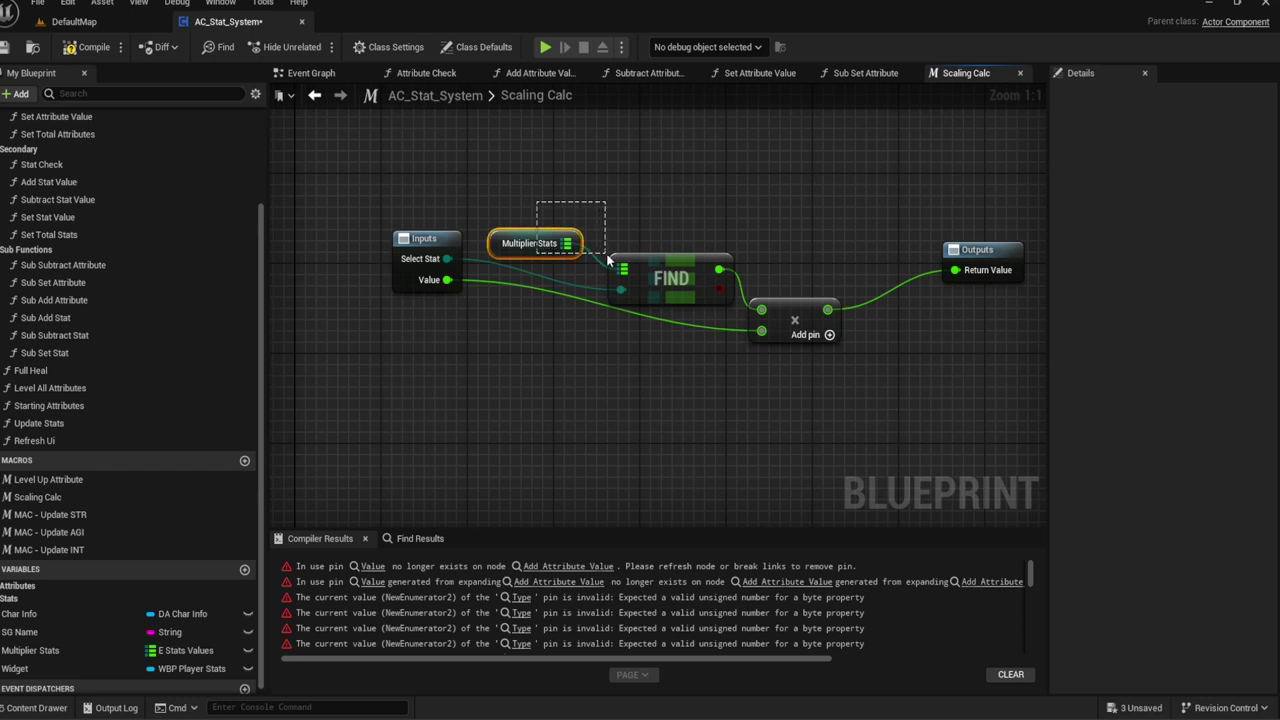
pyautogui.moveTo(645, 275); pyautogui.dragTo(590, 240)
pyautogui.moveTo(797, 325); pyautogui.dragTo(730, 265)
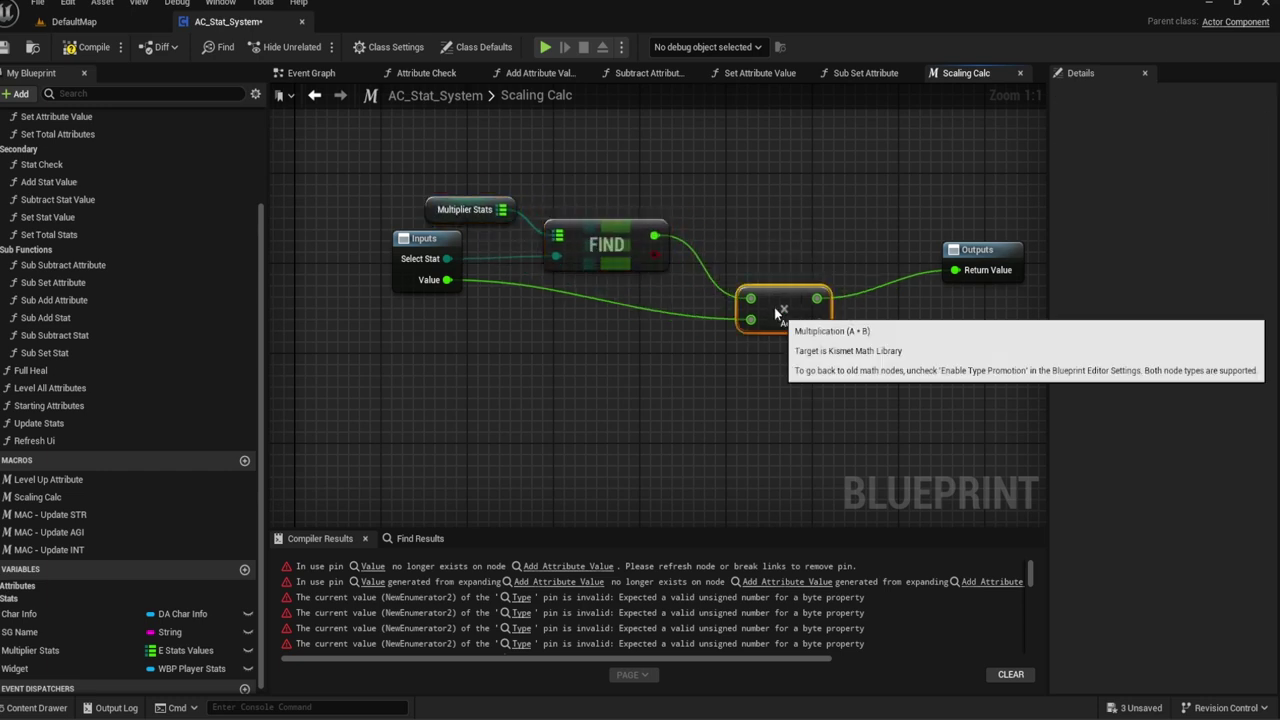
pyautogui.moveTo(975, 249); pyautogui.dragTo(834, 227)
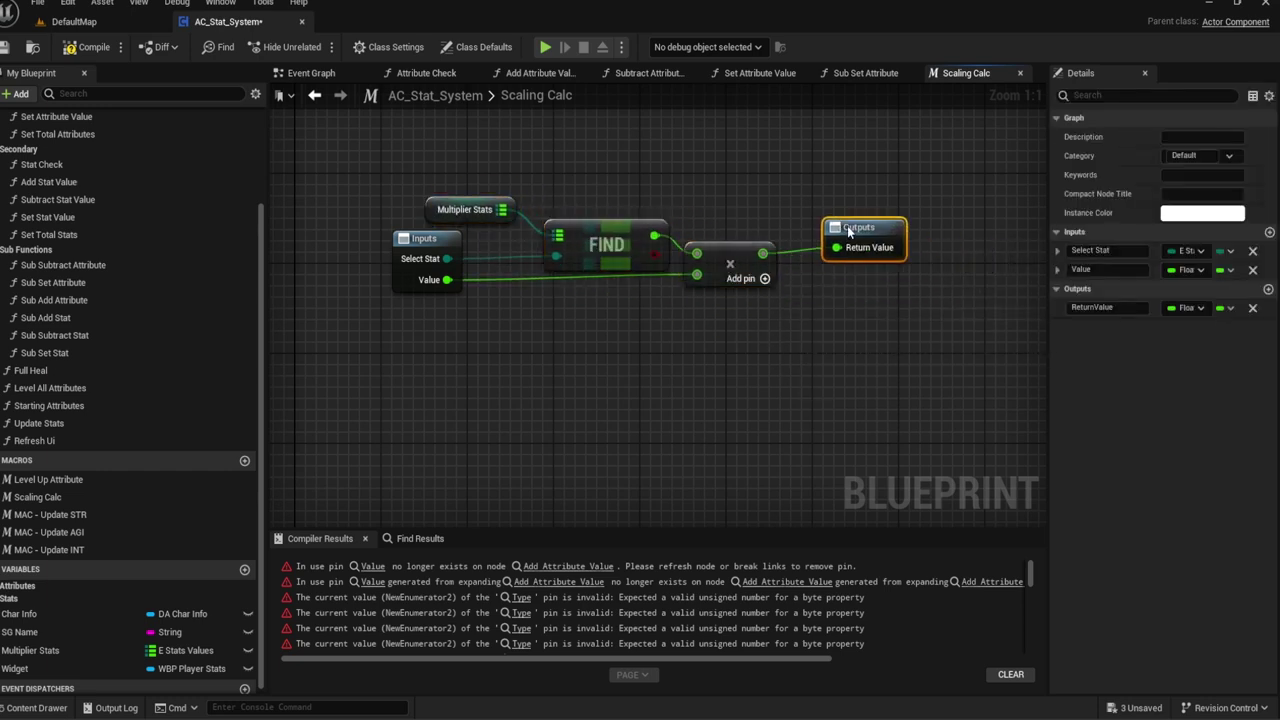
pyautogui.click(768, 182)
pyautogui.moveTo(727, 174); pyautogui.dragTo(808, 190, button='right')
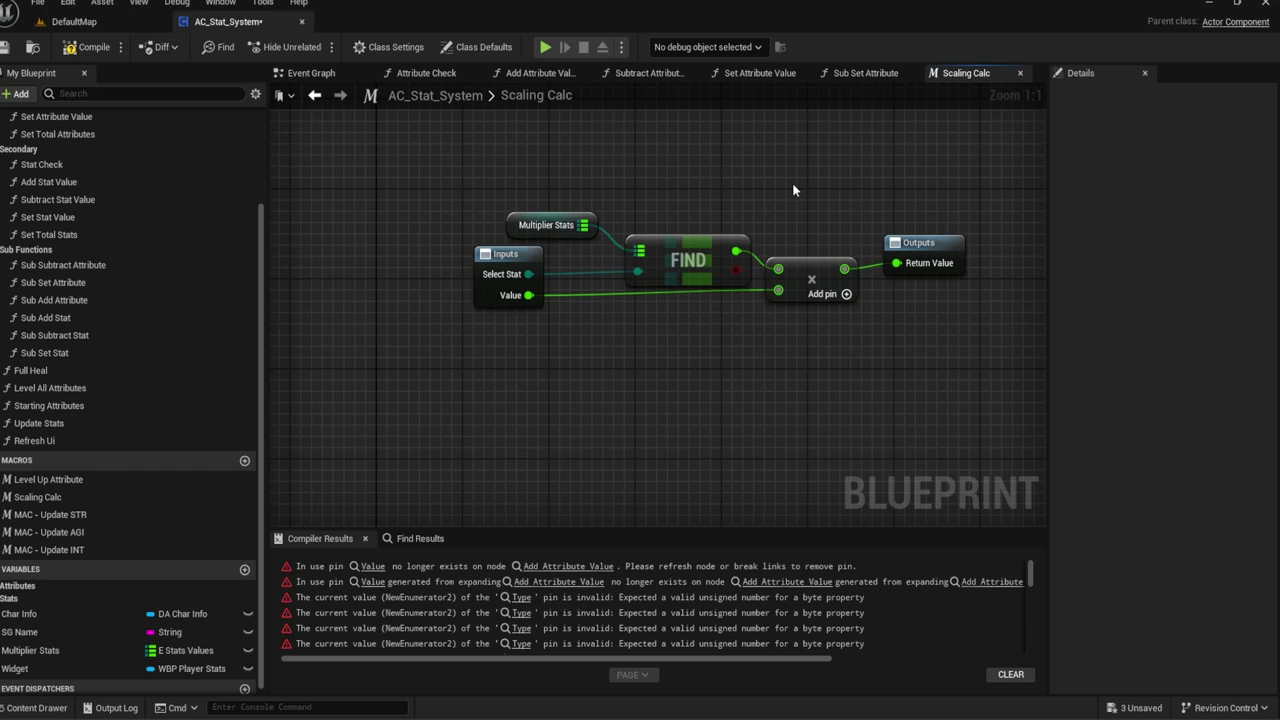
# Step: Expand the Multiplier Stats default map and add a fifth element left at None
pyautogui.click(511, 225)
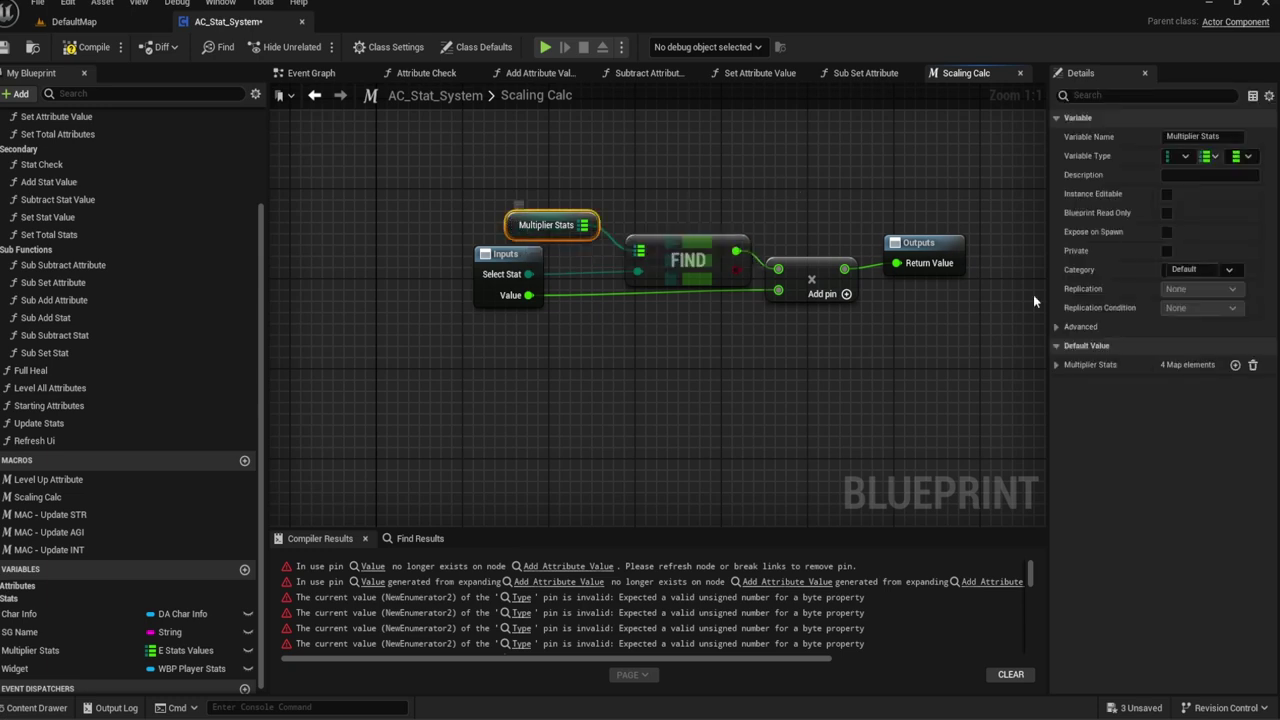
pyautogui.click(1058, 366)
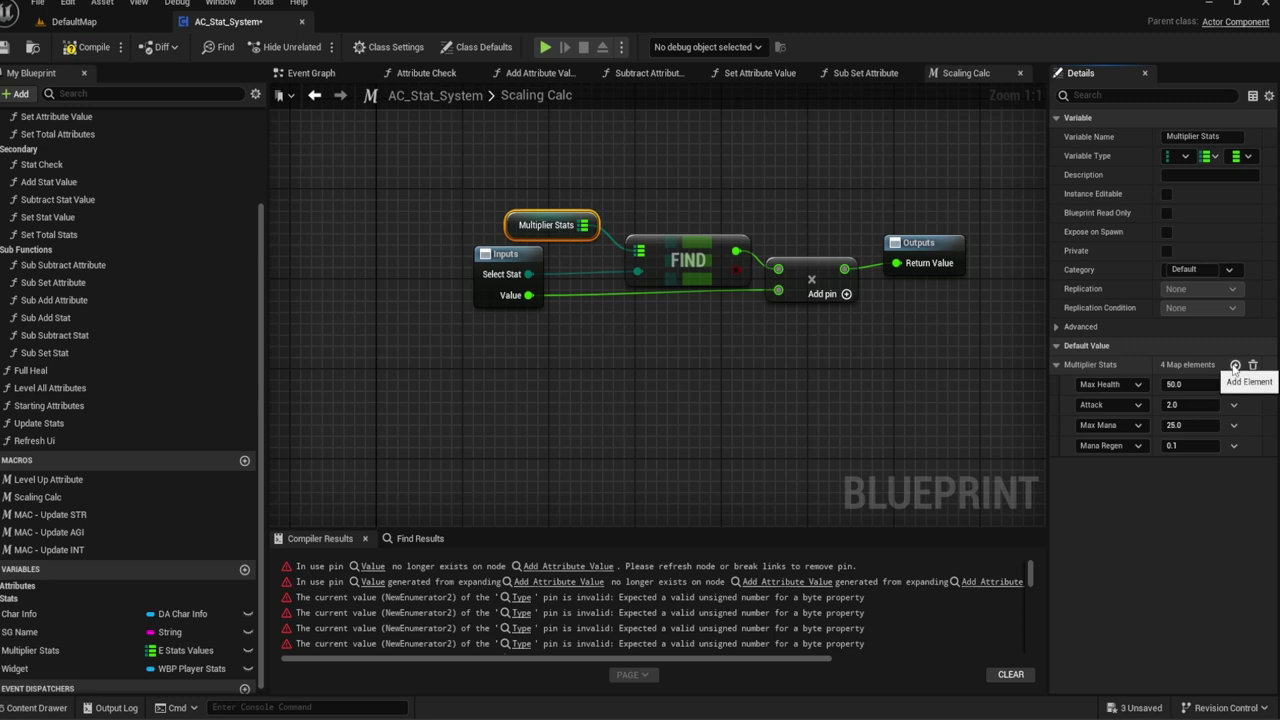
pyautogui.click(1234, 366)
pyautogui.click(1235, 366)
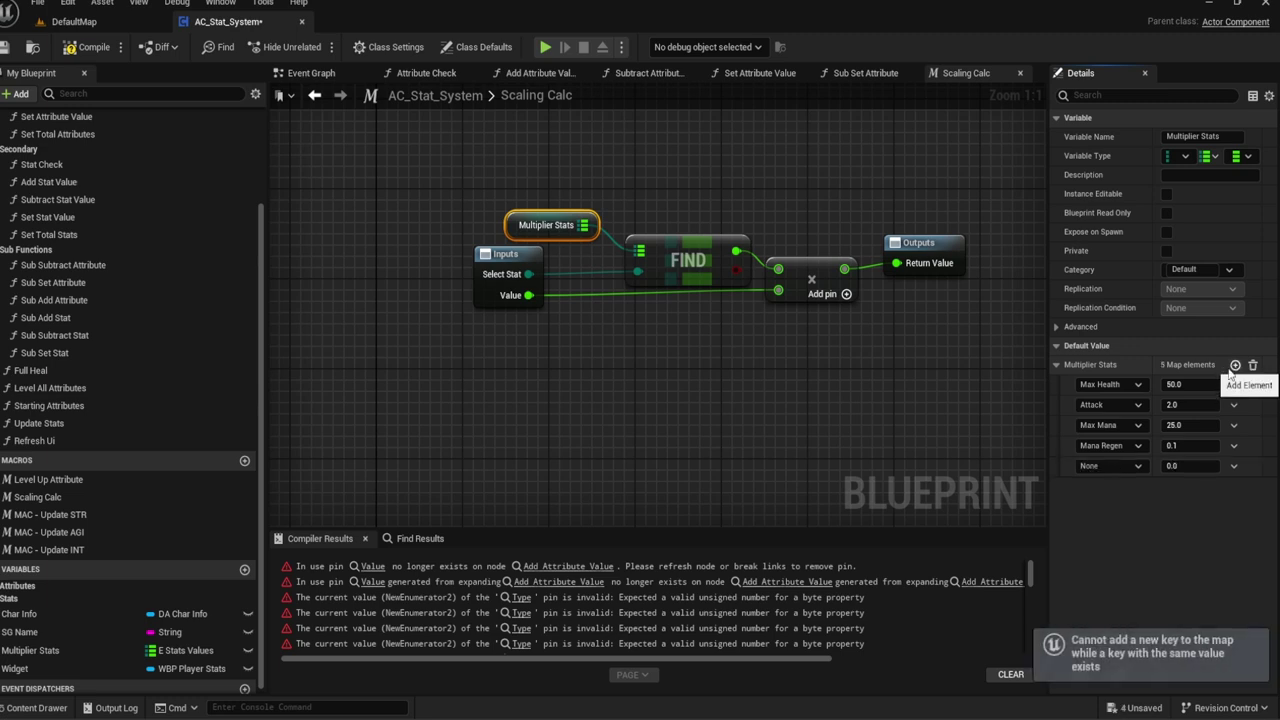
pyautogui.click(1095, 466)
pyautogui.click(1131, 470)
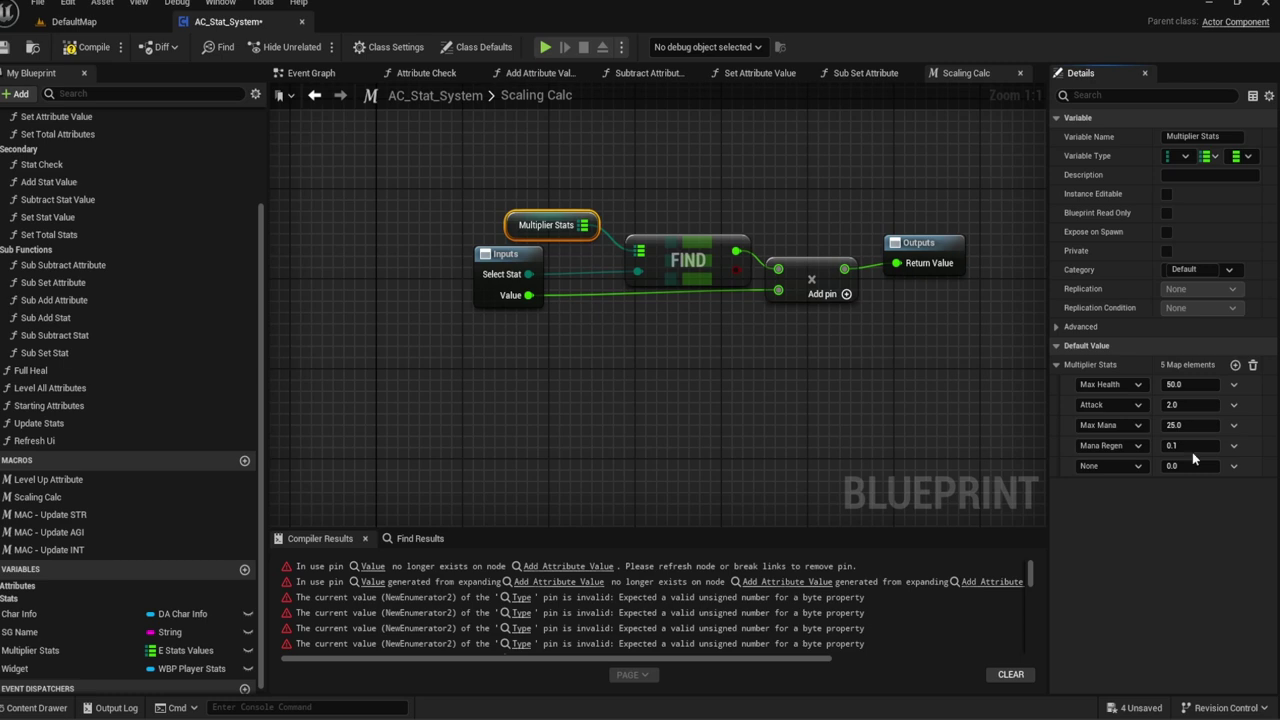
# Step: Empty the Multiplier Stats map, then add Max Health, Health and Attack keys
pyautogui.click(1253, 365)
pyautogui.click(1236, 366)
pyautogui.click(1236, 366)
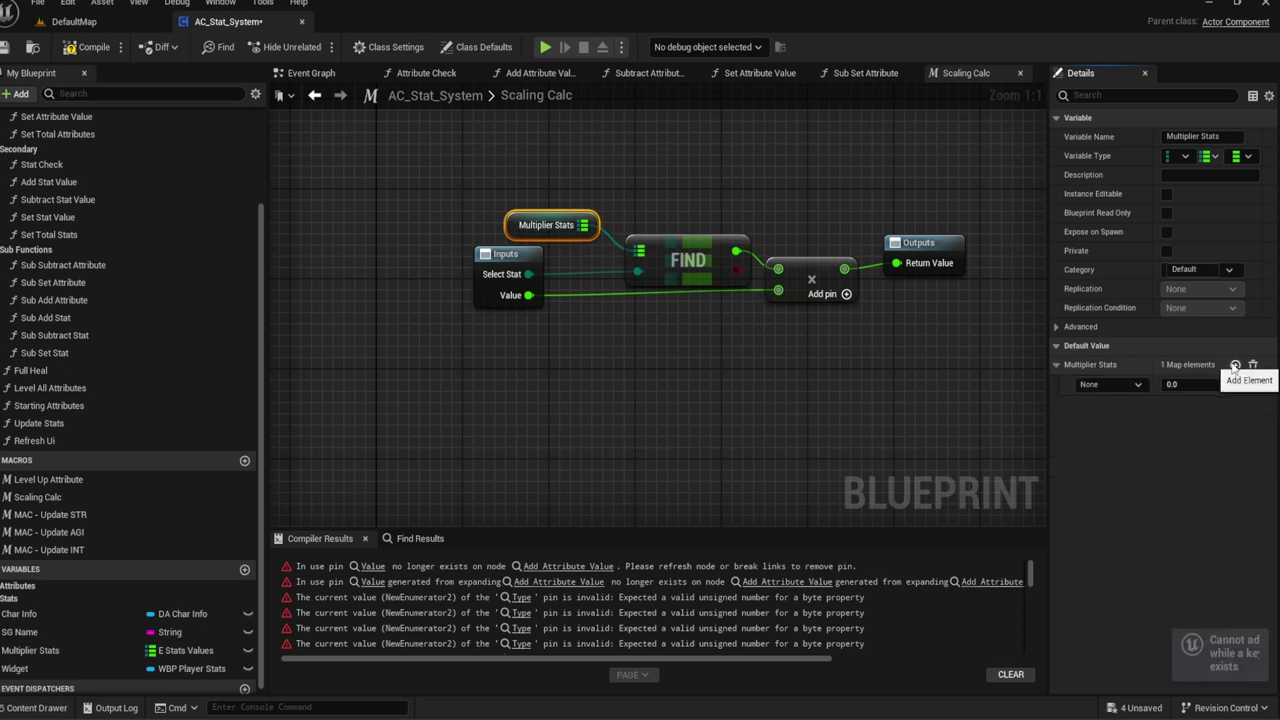
pyautogui.click(1114, 386)
pyautogui.click(1100, 411)
pyautogui.click(1236, 365)
pyautogui.click(1110, 404)
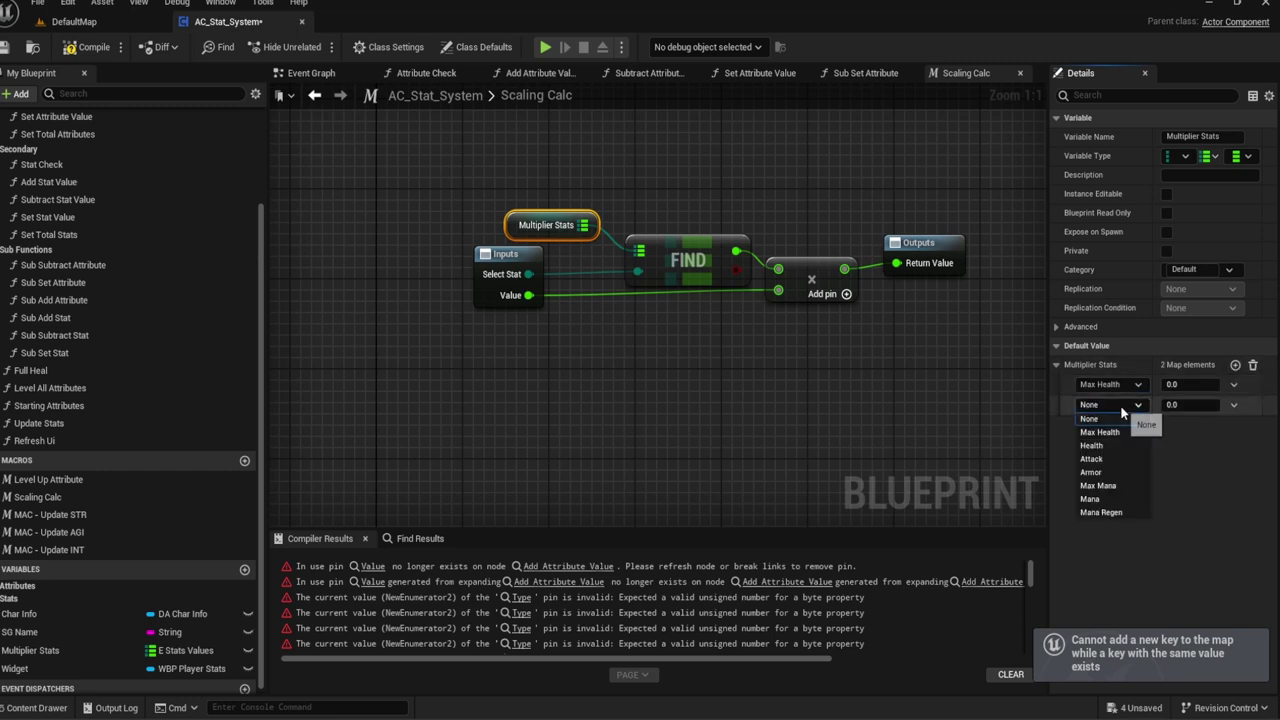
pyautogui.click(1092, 446)
pyautogui.click(1236, 365)
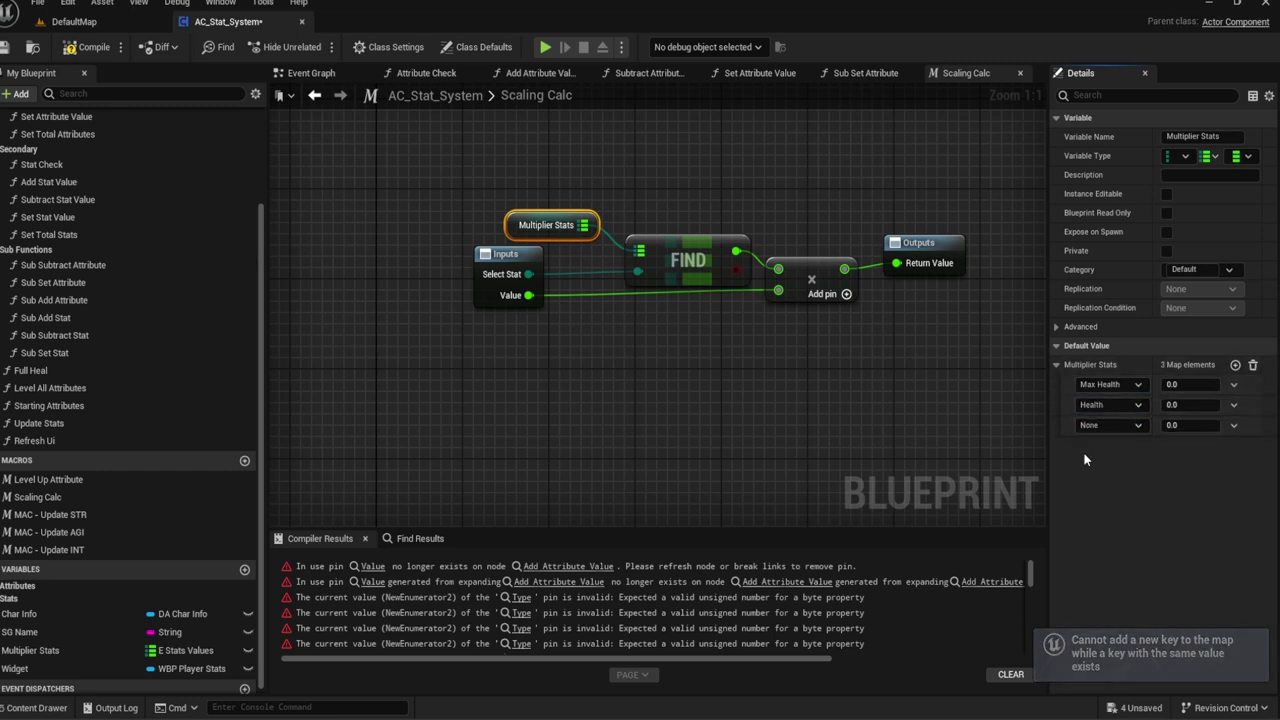
pyautogui.click(1090, 425)
pyautogui.click(1100, 483)
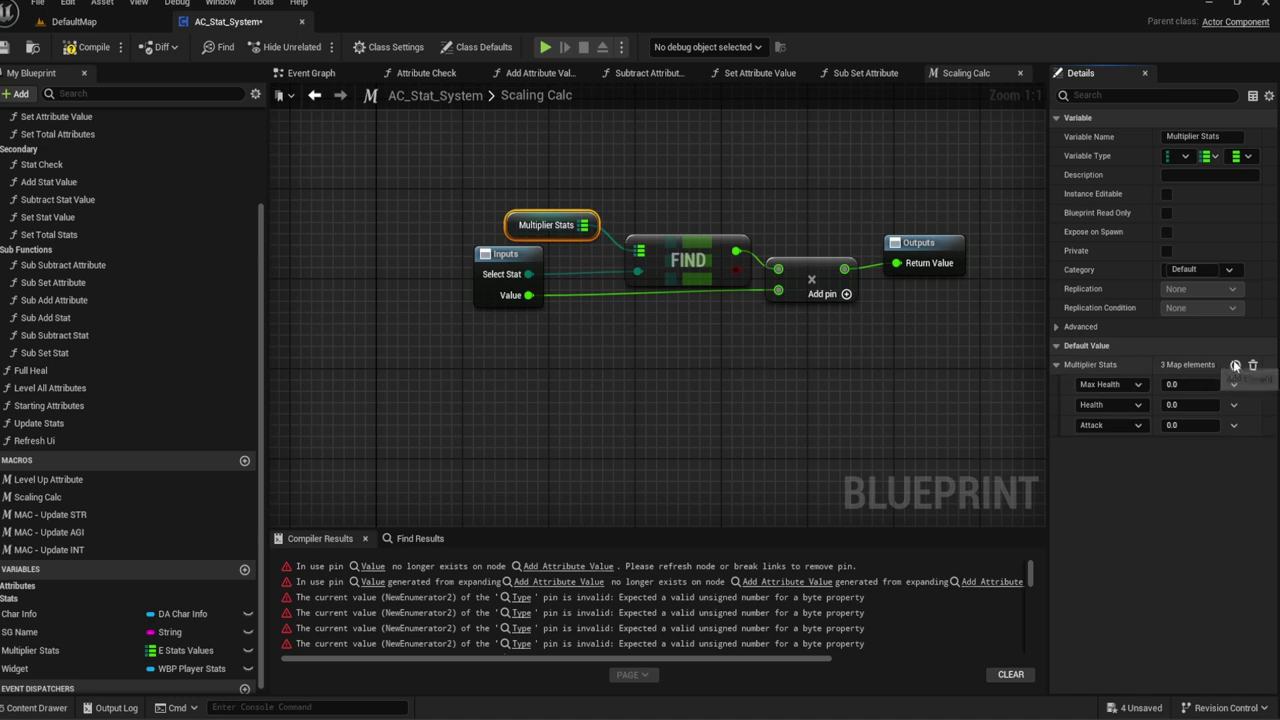
# Step: Add the Armor, Max Mana, Mana and Mana Regen keys to the map
pyautogui.click(1236, 365)
pyautogui.click(1100, 450)
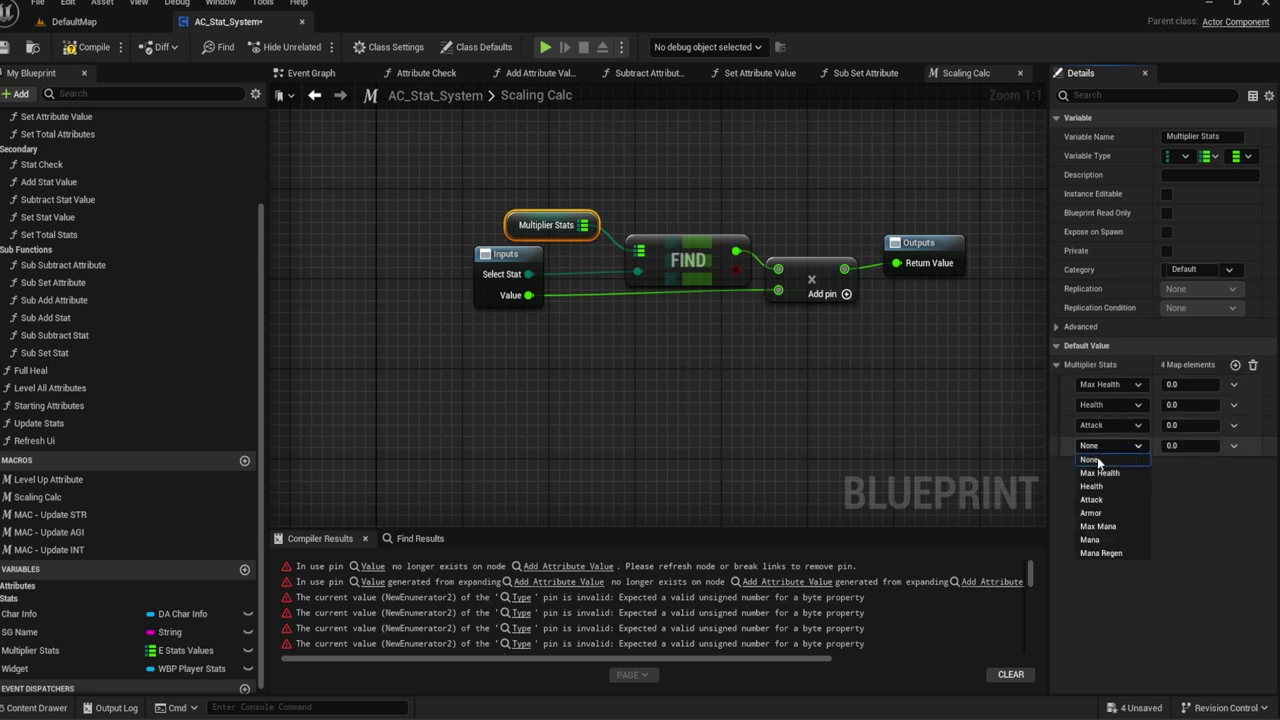
pyautogui.click(1090, 513)
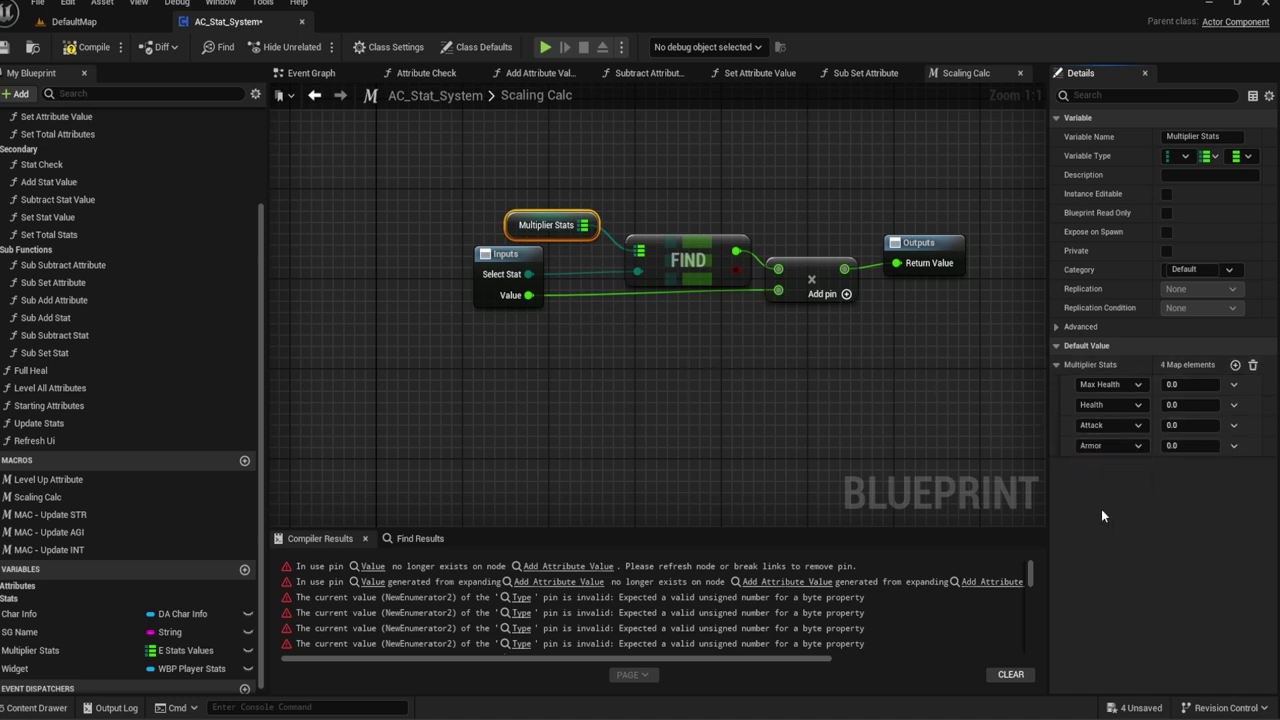
pyautogui.click(1236, 365)
pyautogui.click(1108, 466)
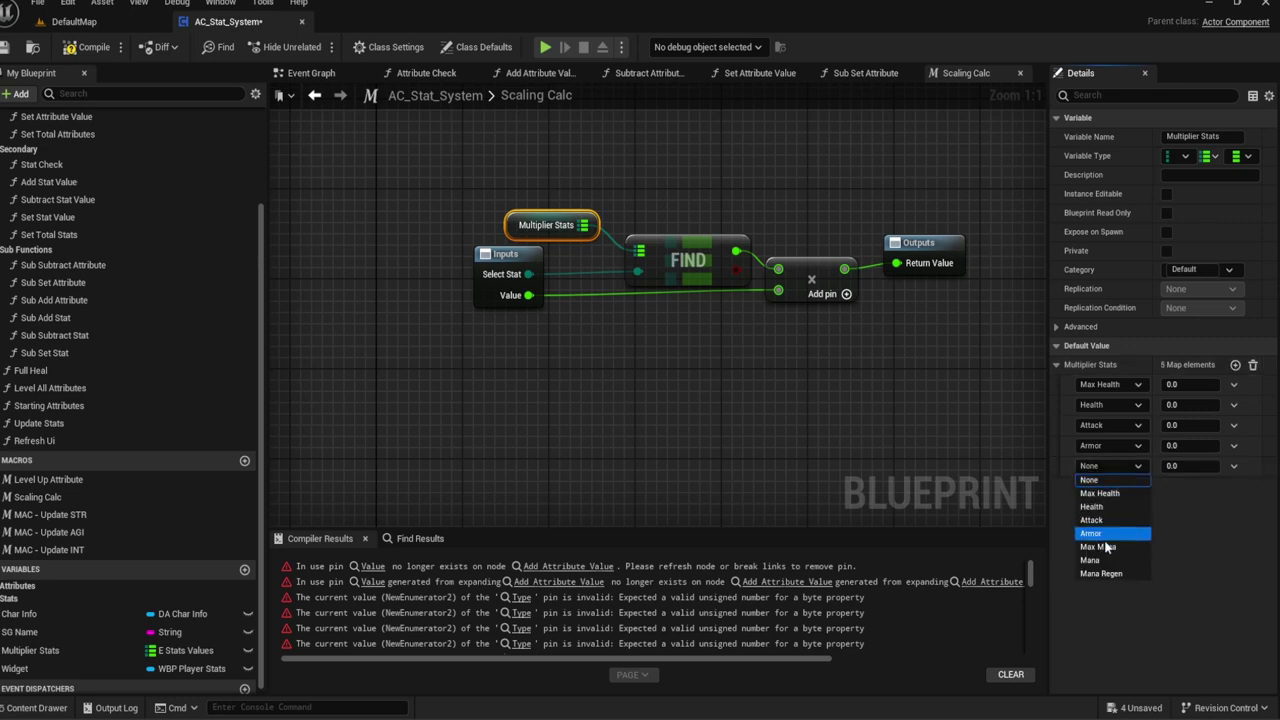
pyautogui.click(1100, 538)
pyautogui.click(1235, 366)
pyautogui.click(1108, 486)
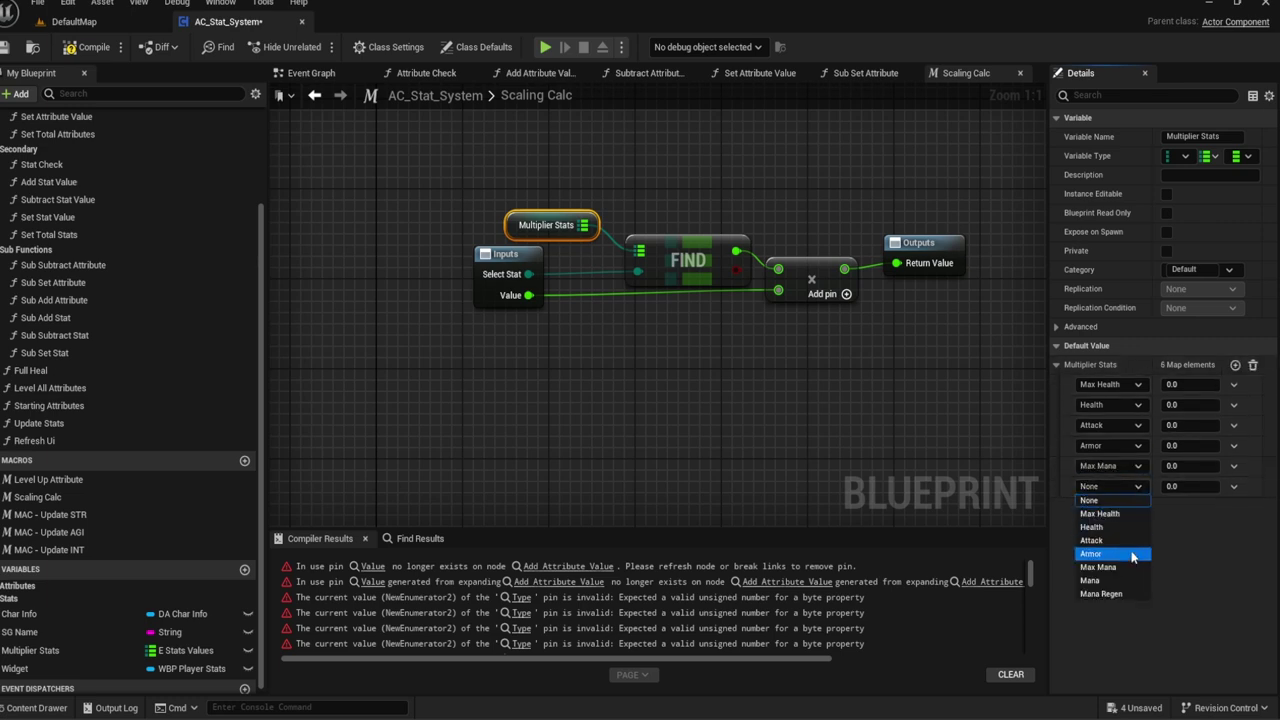
pyautogui.click(1095, 566)
pyautogui.click(1235, 365)
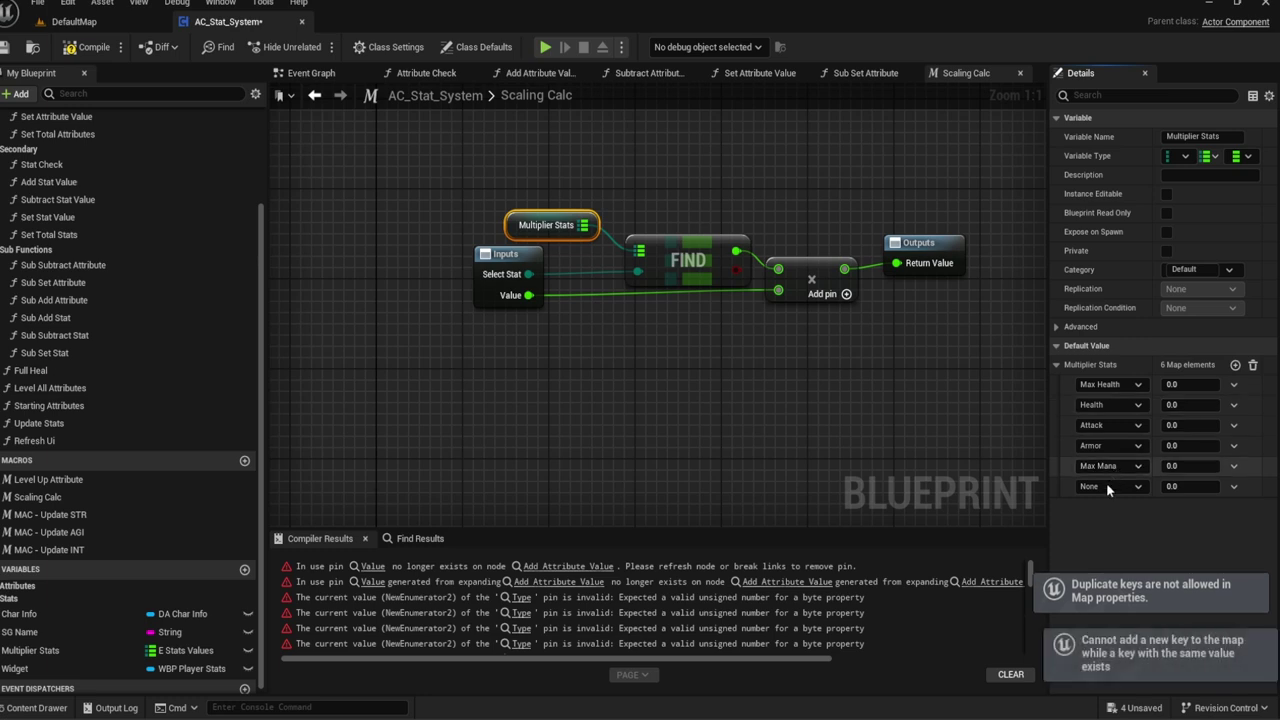
pyautogui.click(1106, 486)
pyautogui.click(1101, 581)
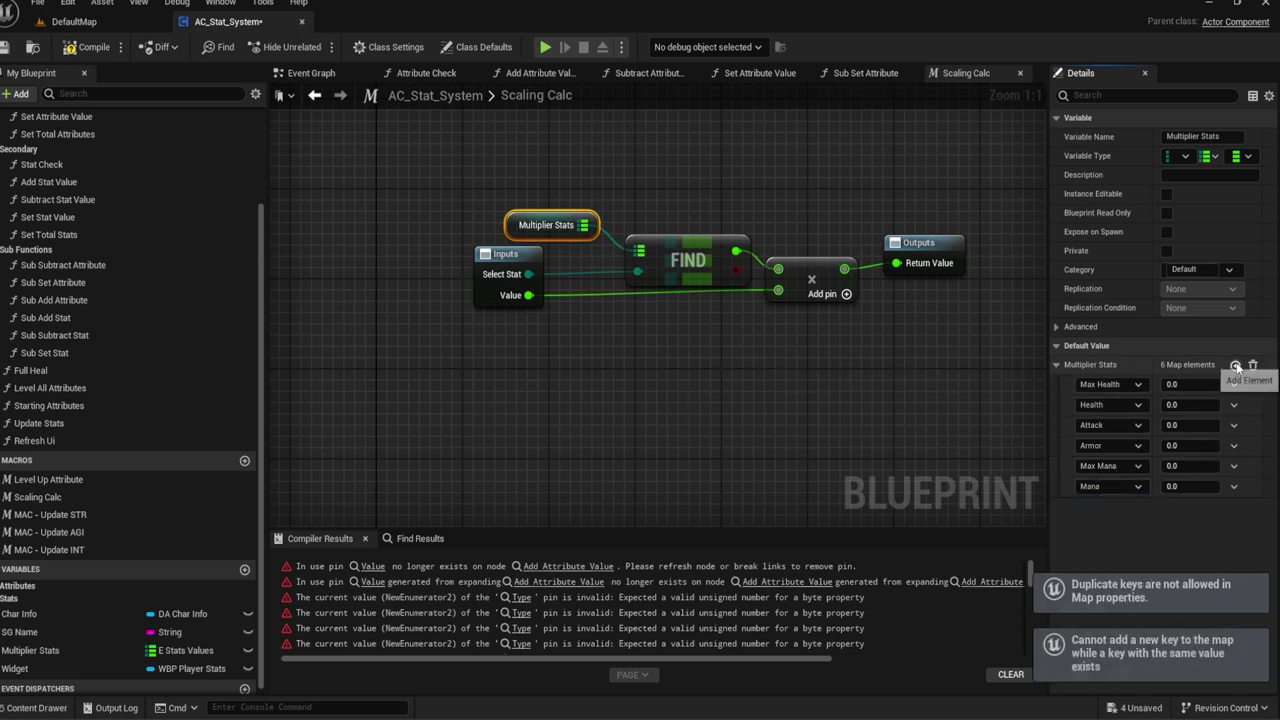
pyautogui.click(1235, 365)
pyautogui.click(1108, 506)
pyautogui.click(1095, 615)
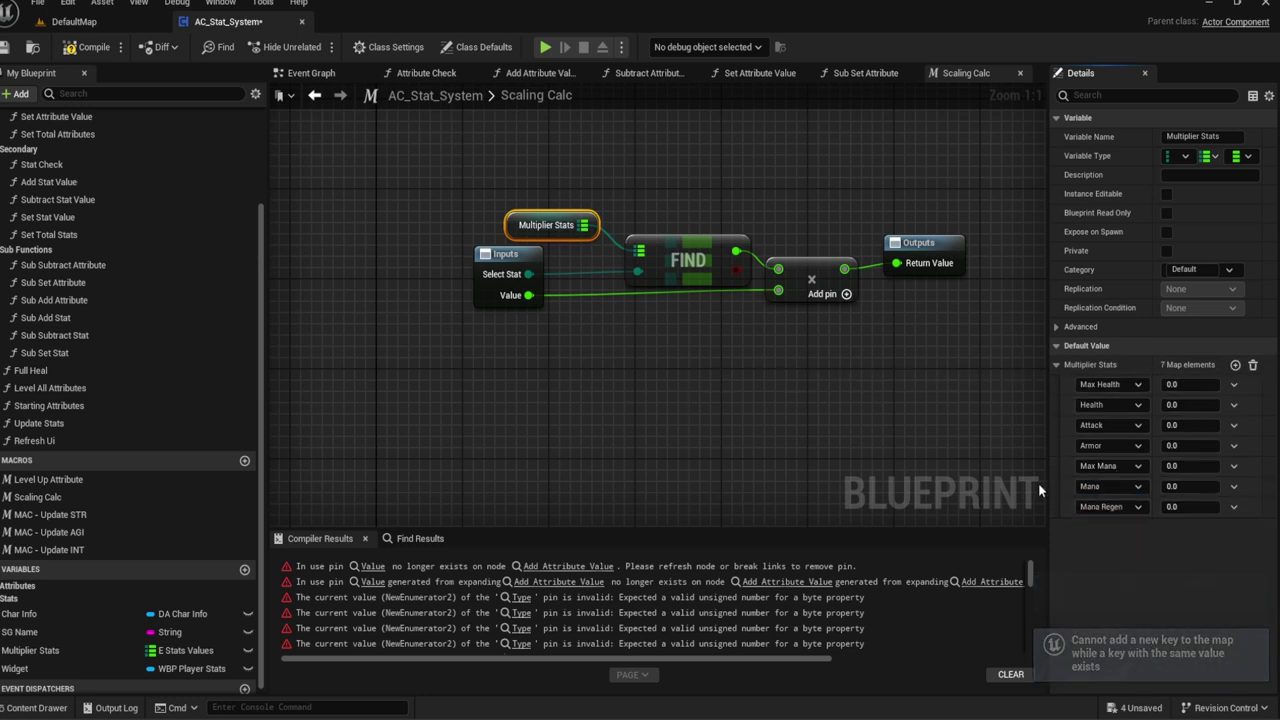
pyautogui.click(1186, 384)
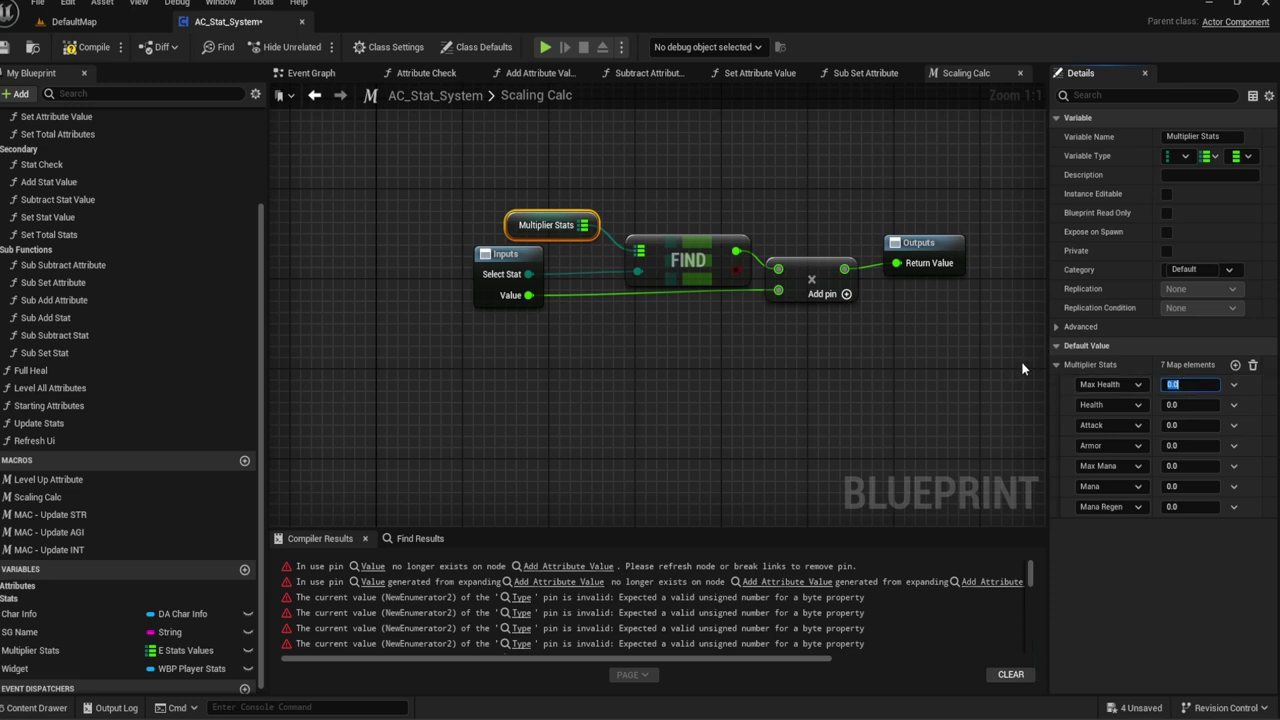
# Step: Set Max Health and Health to 50, Attack to 2 and Armor to 1
pyautogui.write('50')
pyautogui.click(1186, 404)
pyautogui.write('50')
pyautogui.click(1176, 425)
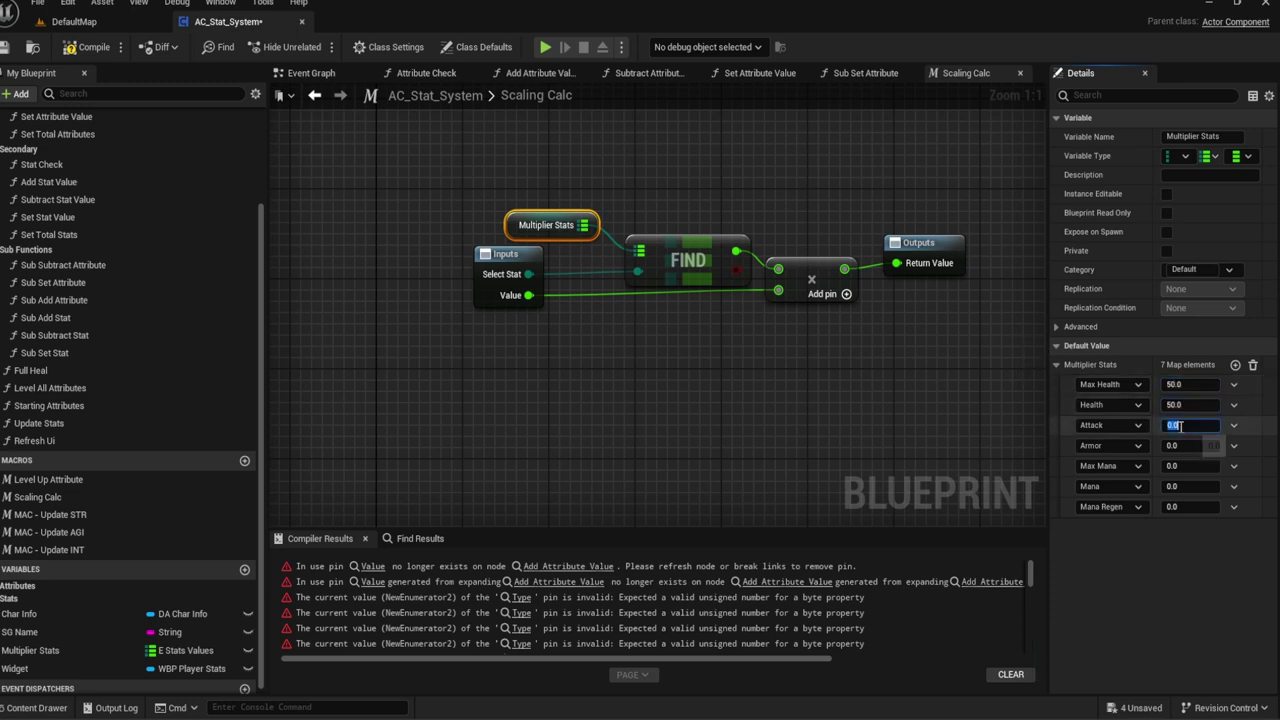
pyautogui.write('2')
pyautogui.click(1178, 445)
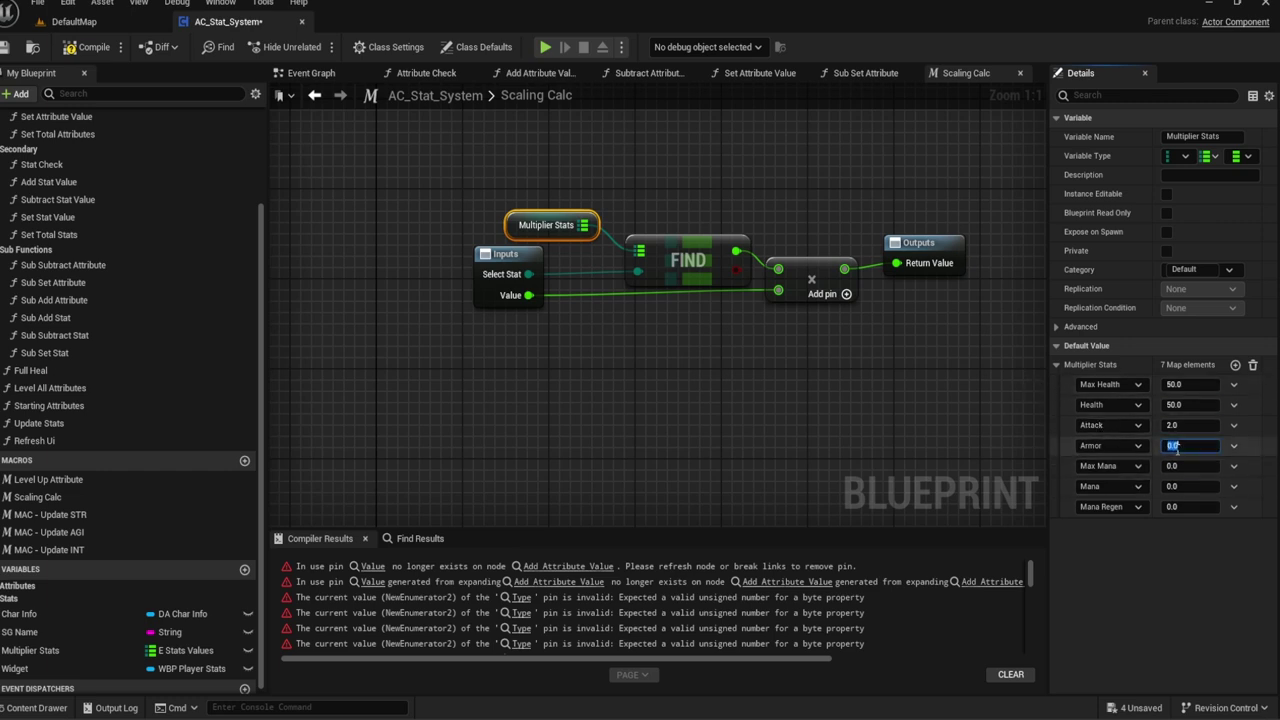
pyautogui.write('1')
# Step: Set Max Mana and Mana to 25 and Mana Regen to 0.1
pyautogui.press('Tab')
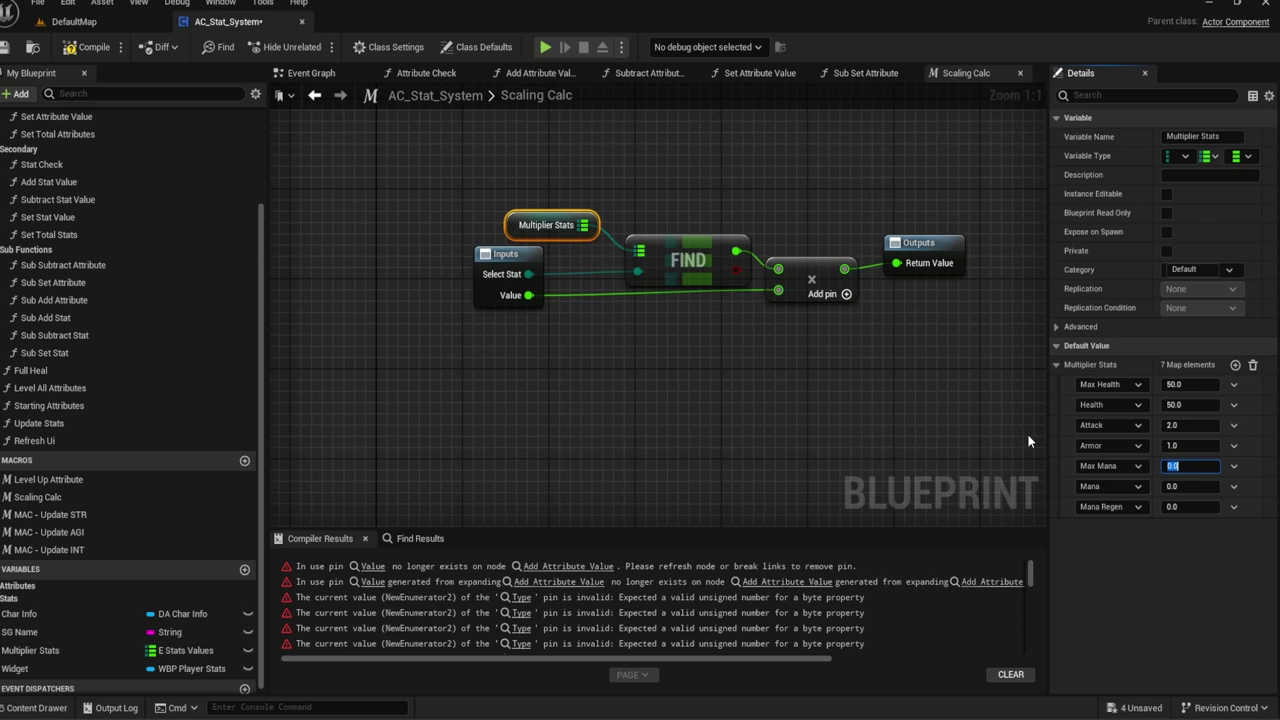
pyautogui.write('25')
pyautogui.press('Tab')
pyautogui.write('0.1')
pyautogui.hotkey('ctrl', 'a')
pyautogui.write('25')
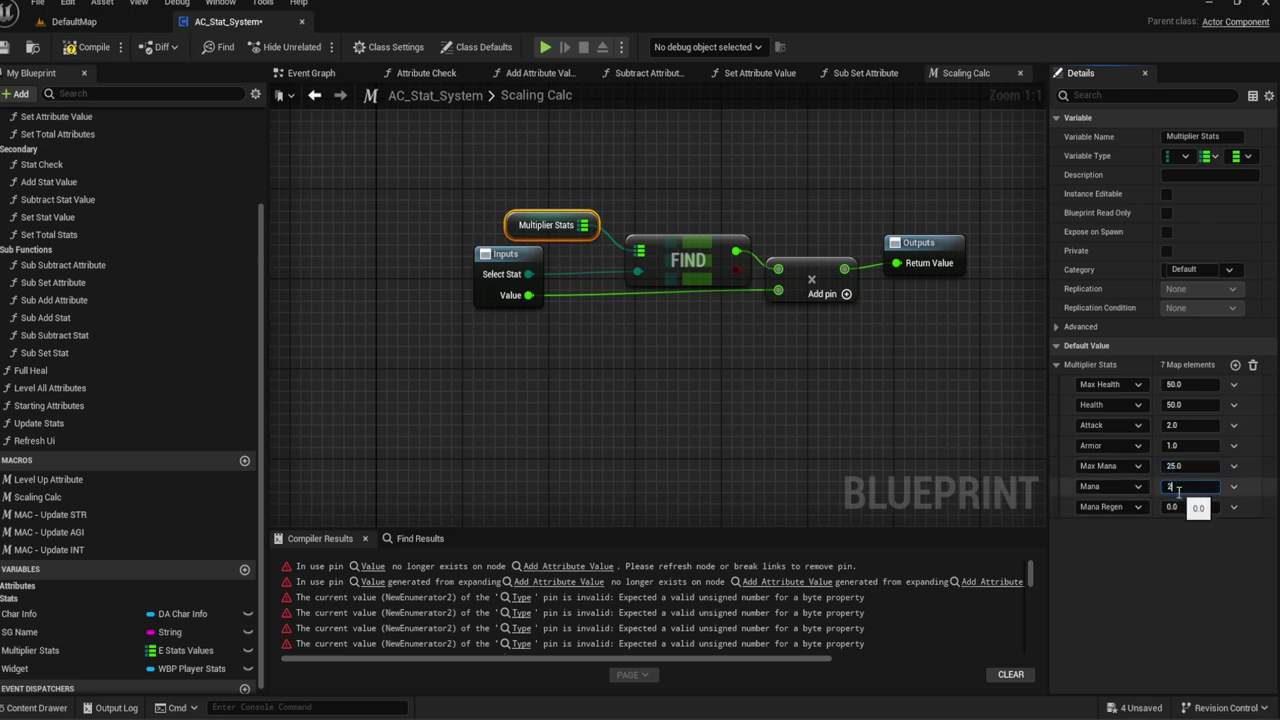
pyautogui.press('Tab')
pyautogui.write('0.1')
pyautogui.click(1130, 545)
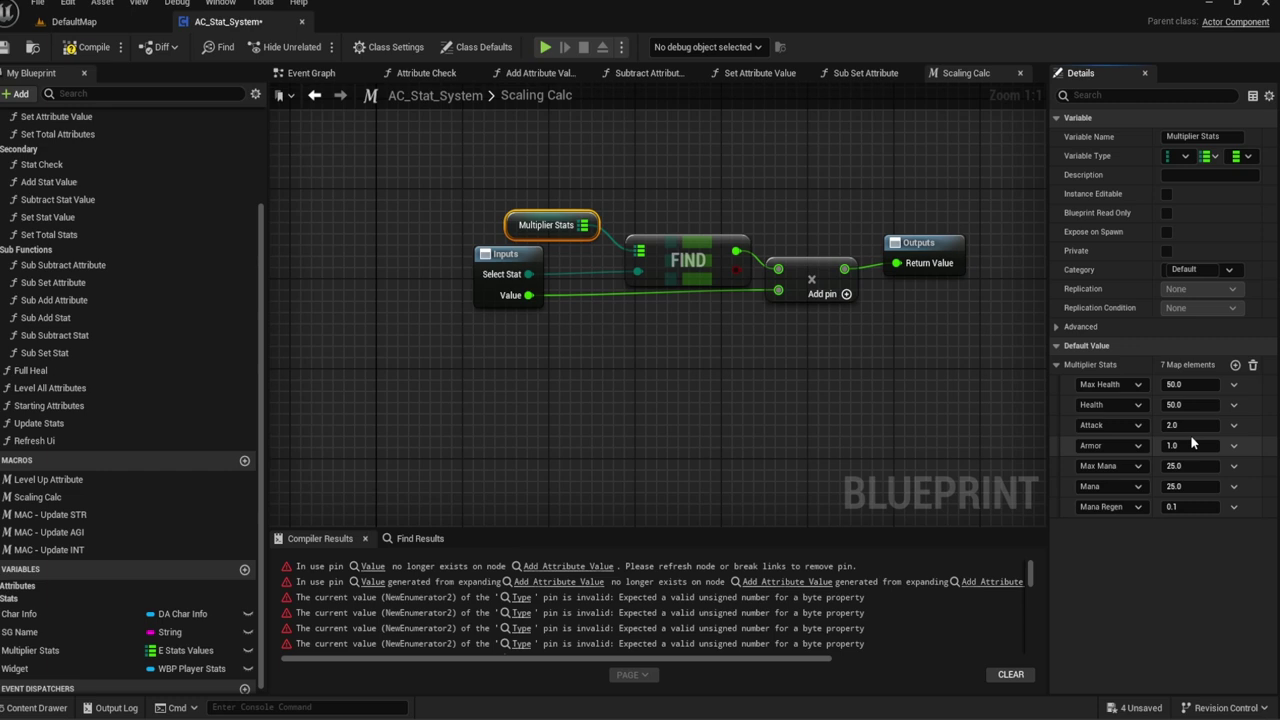
# Step: Inspect the Scaling Calc macro and the MAC - Update STR macro graph
pyautogui.click(772, 188)
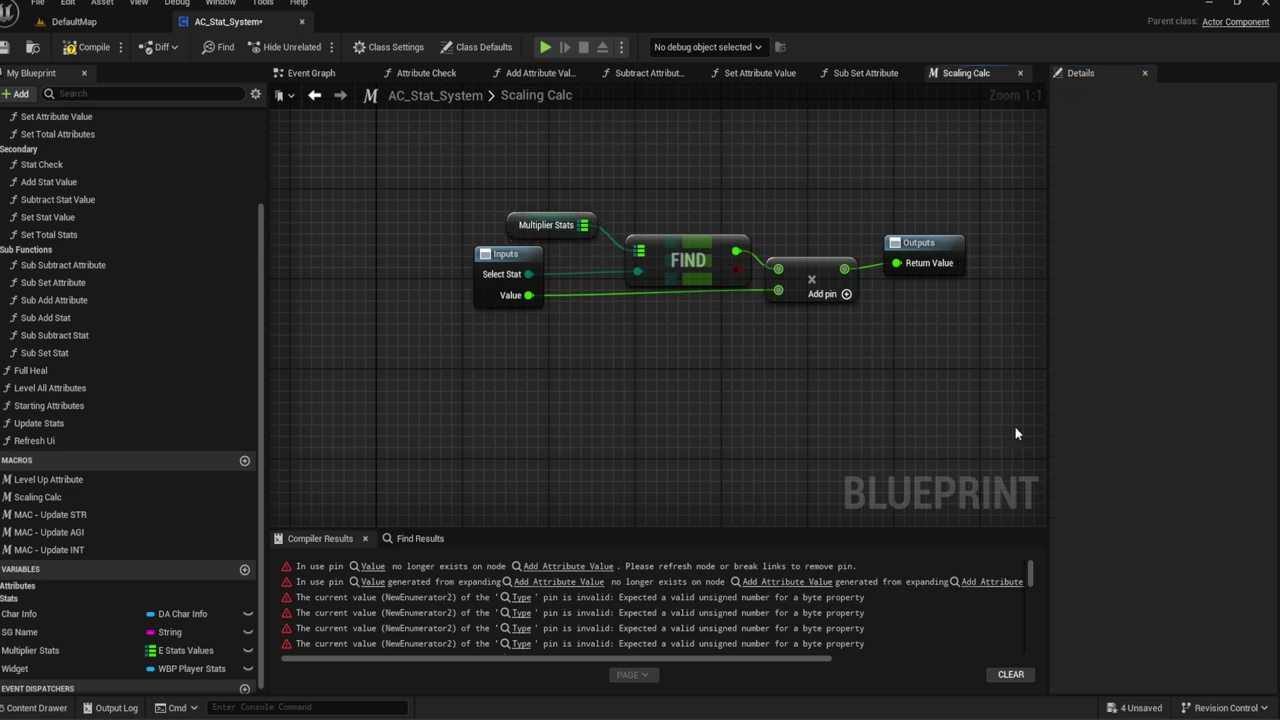
pyautogui.click(59, 497)
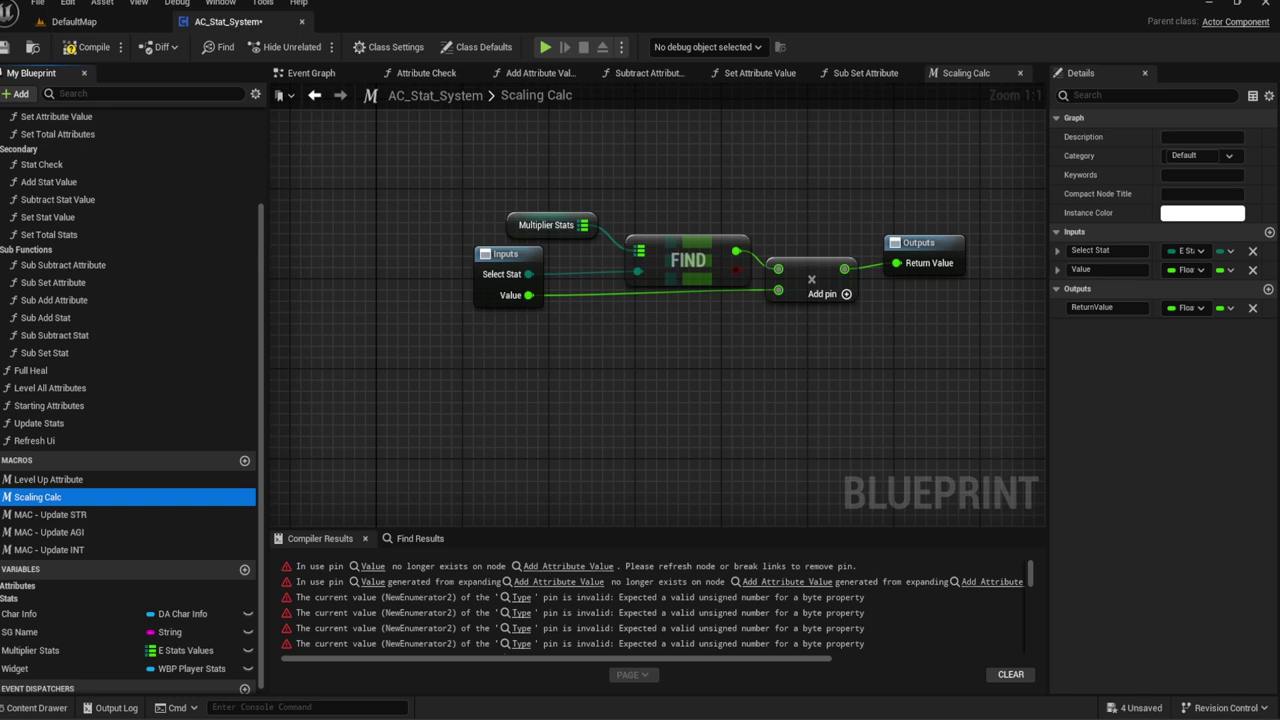
pyautogui.doubleClick(50, 514)
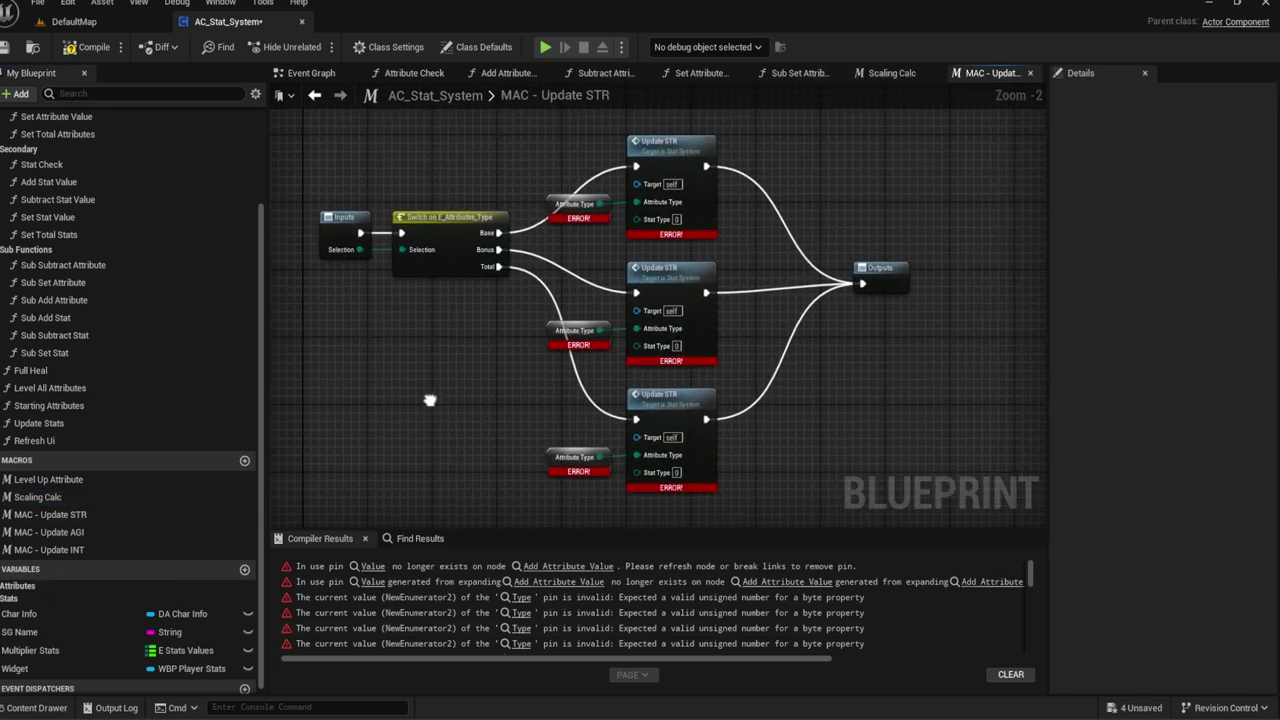
pyautogui.scroll(1, 430, 400)
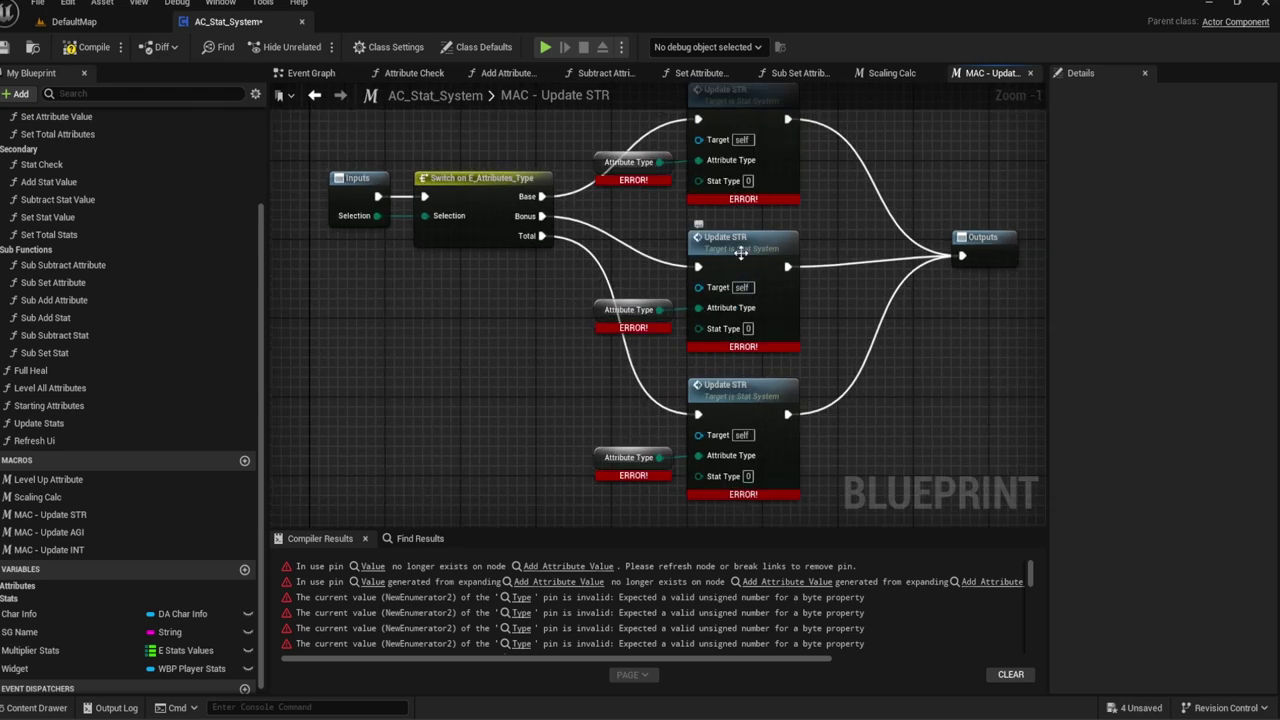
pyautogui.doubleClick(740, 253)
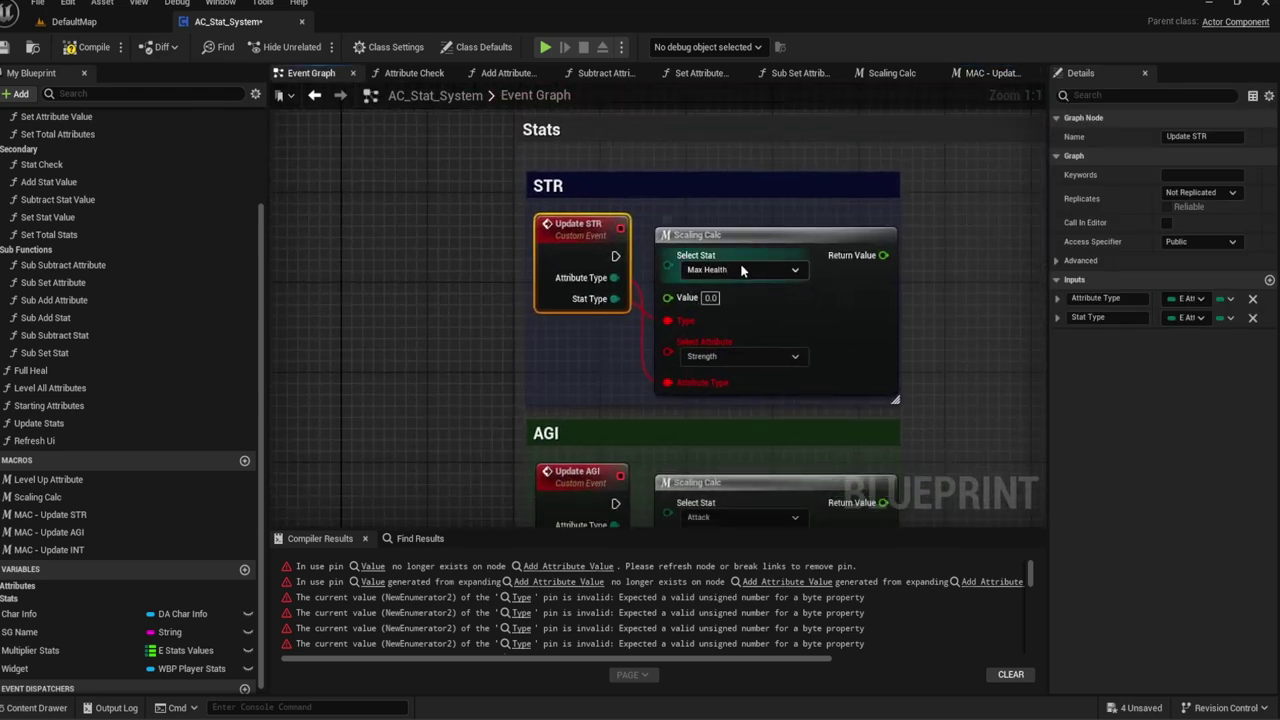
pyautogui.doubleClick(771, 306)
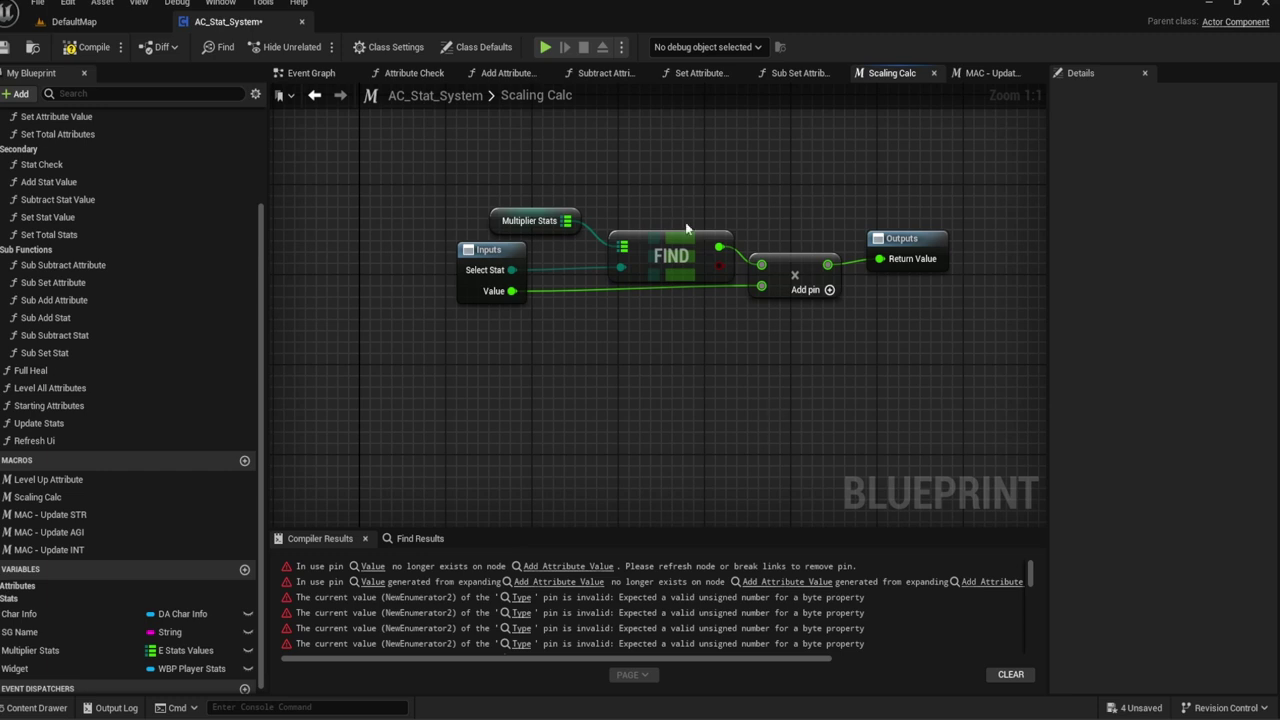
# Step: Close the Scaling Calc tab and zoom out on the Event Graph's Stats section
pyautogui.click(932, 73)
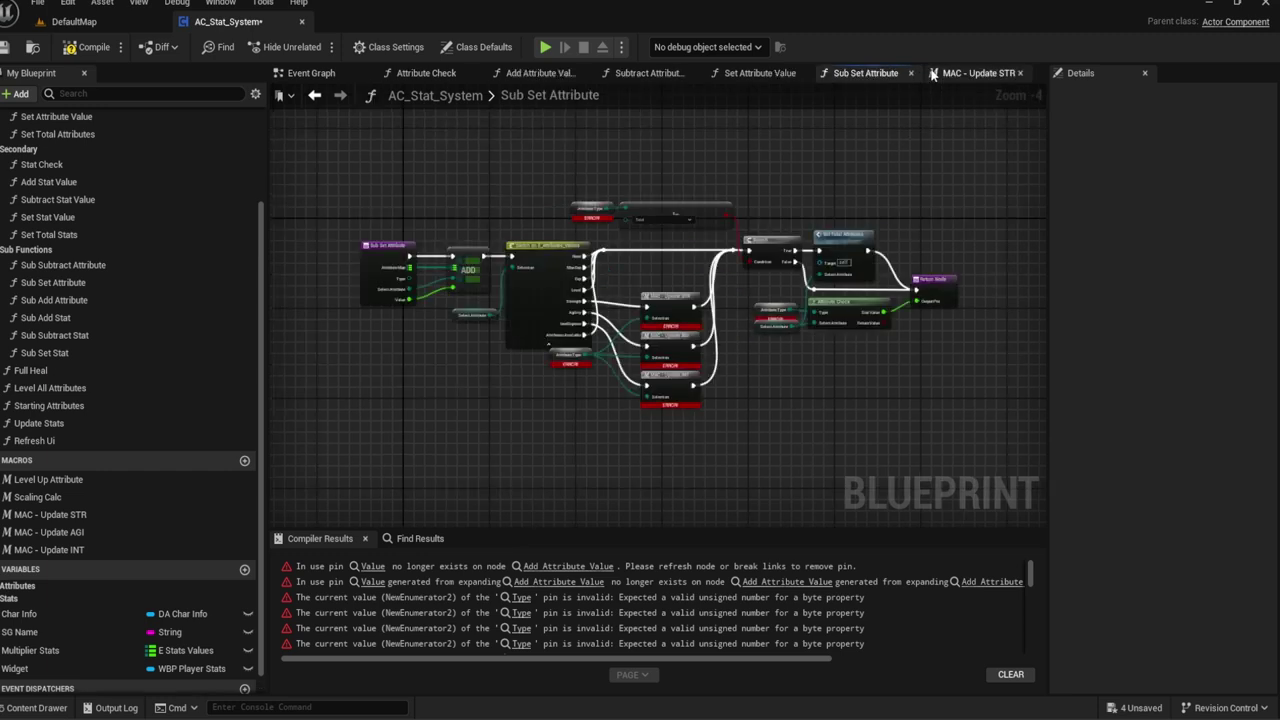
pyautogui.click(1012, 74)
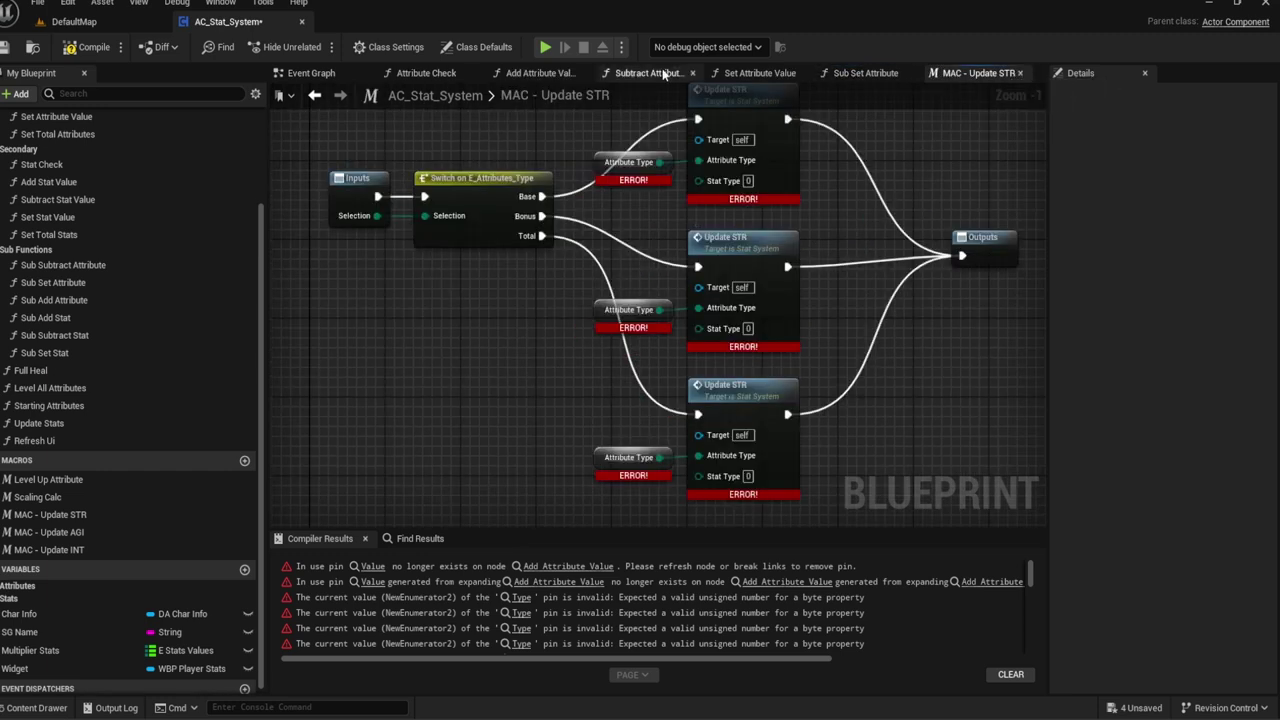
pyautogui.click(311, 73)
pyautogui.scroll(-1, 466, 217)
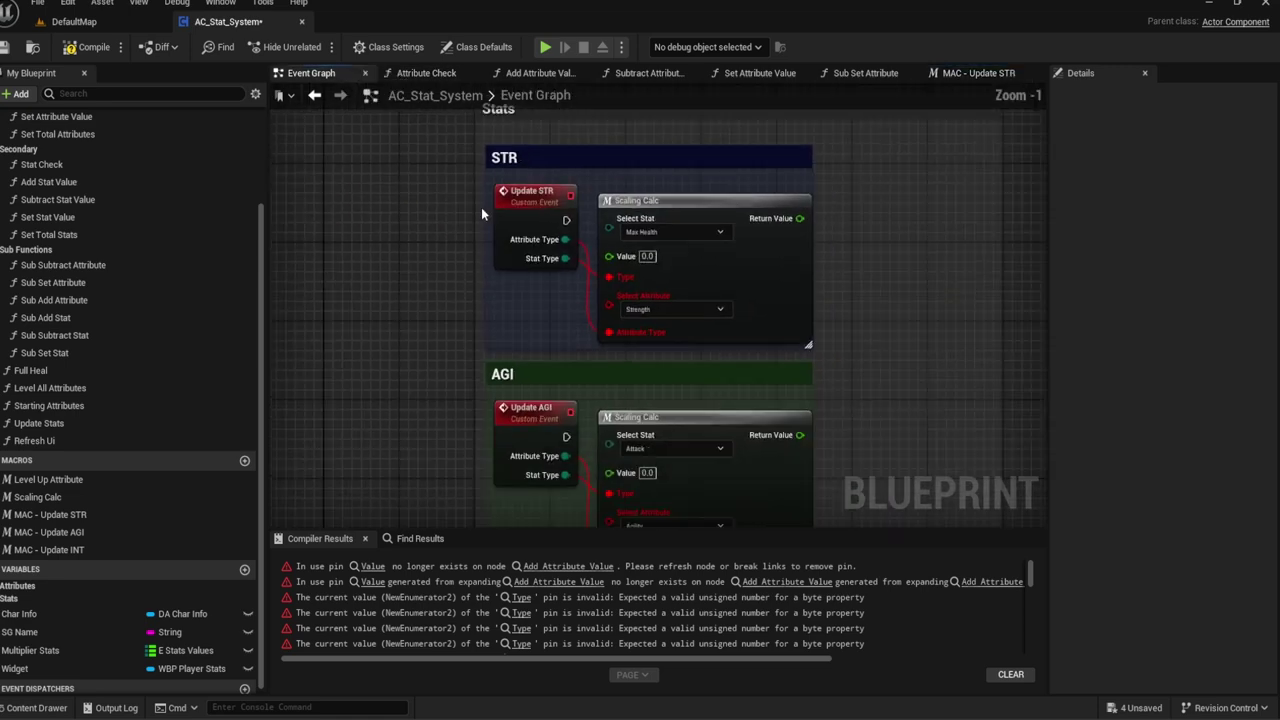
pyautogui.scroll(-1, 481, 207)
pyautogui.scroll(-2, 463, 191)
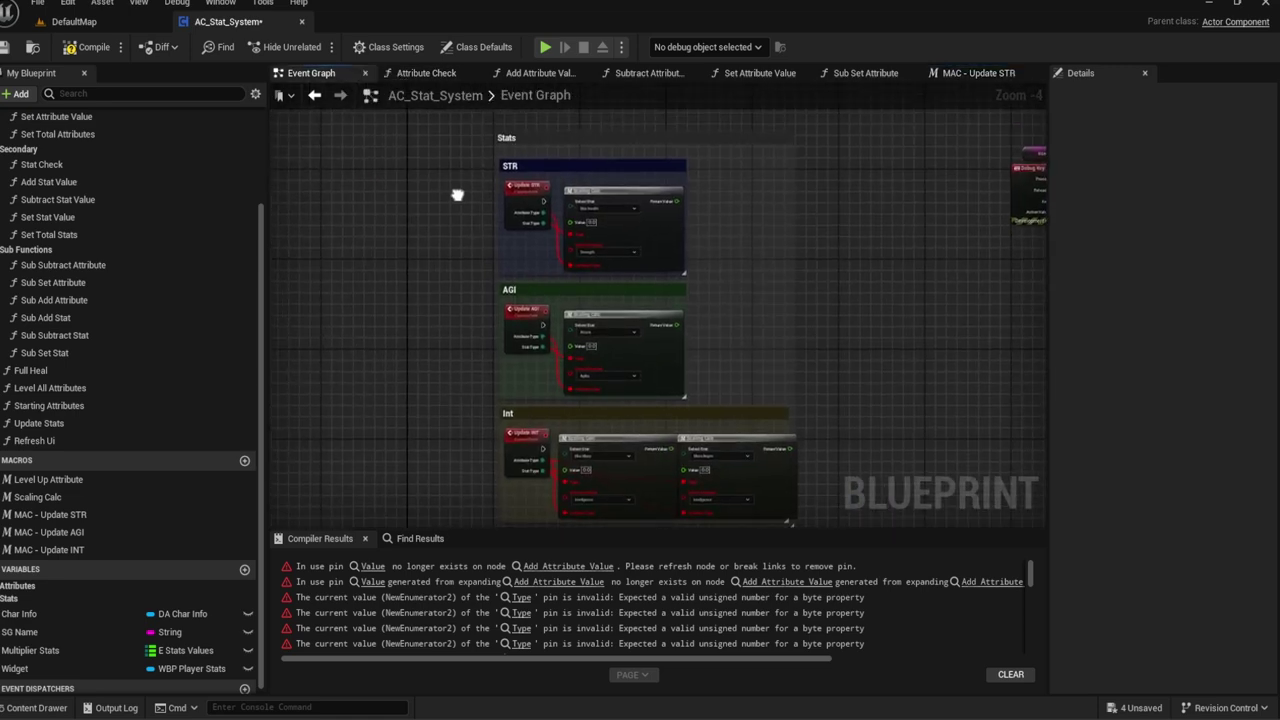
# Step: Delete the Stats comment block and its nodes, plus the MAC - Update STR, AGI and INT macros
pyautogui.moveTo(477, 113); pyautogui.dragTo(716, 358)
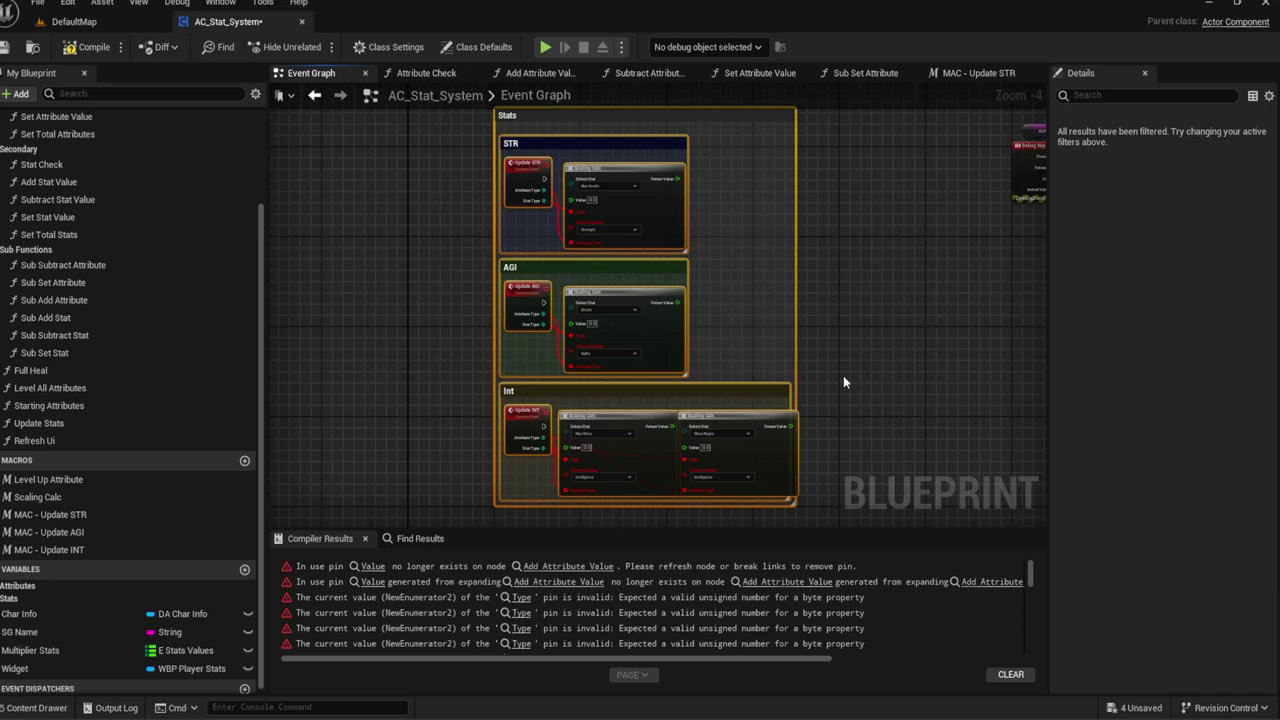
pyautogui.press('Delete')
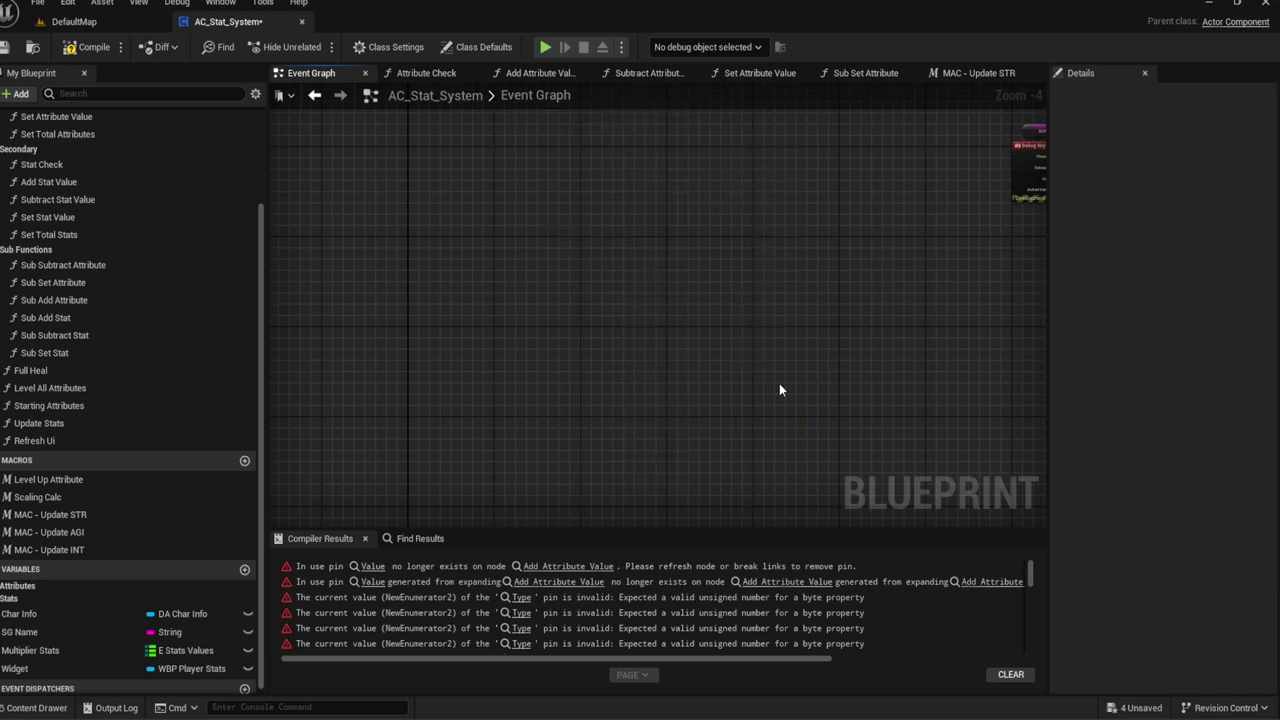
pyautogui.doubleClick(84, 515)
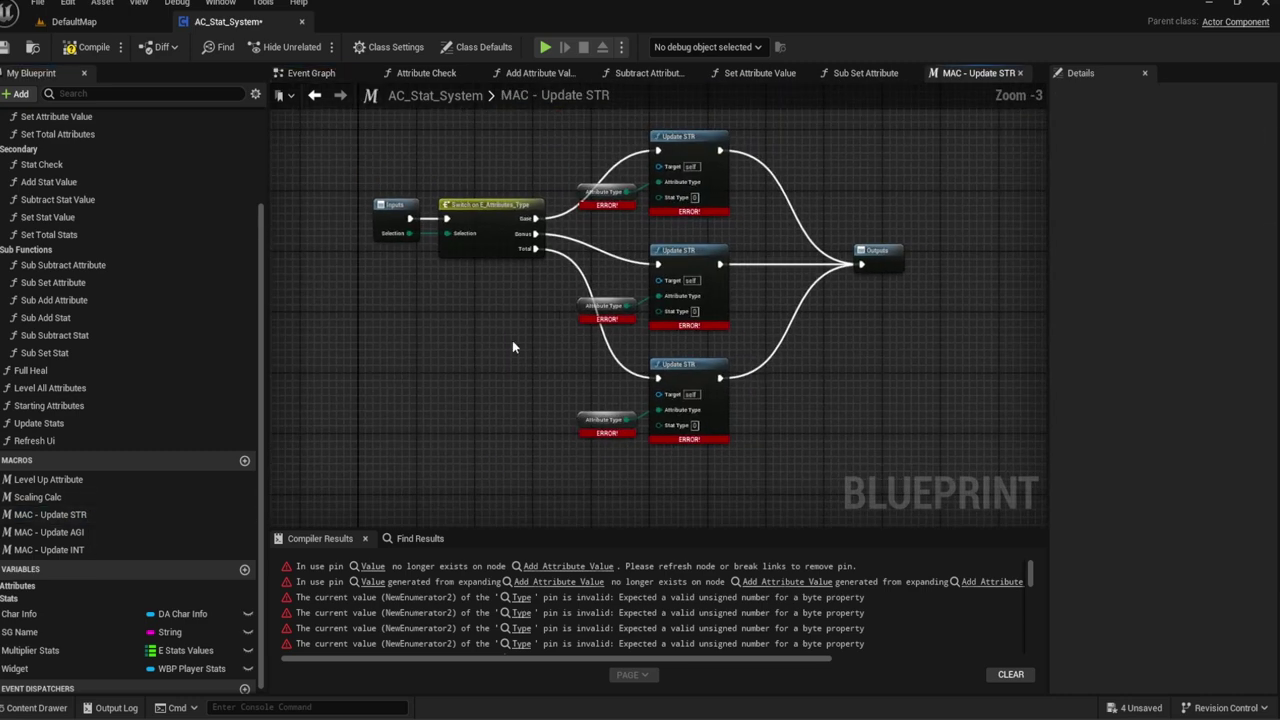
pyautogui.click(72, 518)
pyautogui.press('Delete')
pyautogui.click(72, 518)
pyautogui.press('Delete')
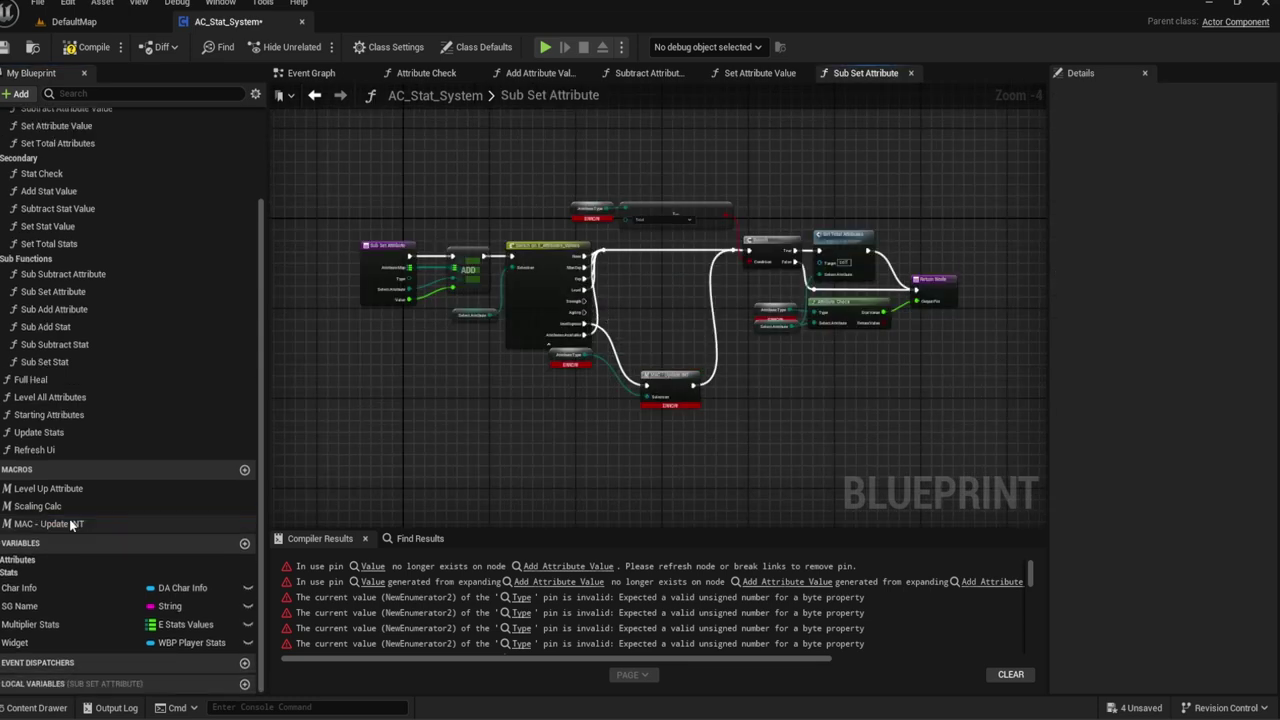
pyautogui.click(160, 523)
pyautogui.press('Delete')
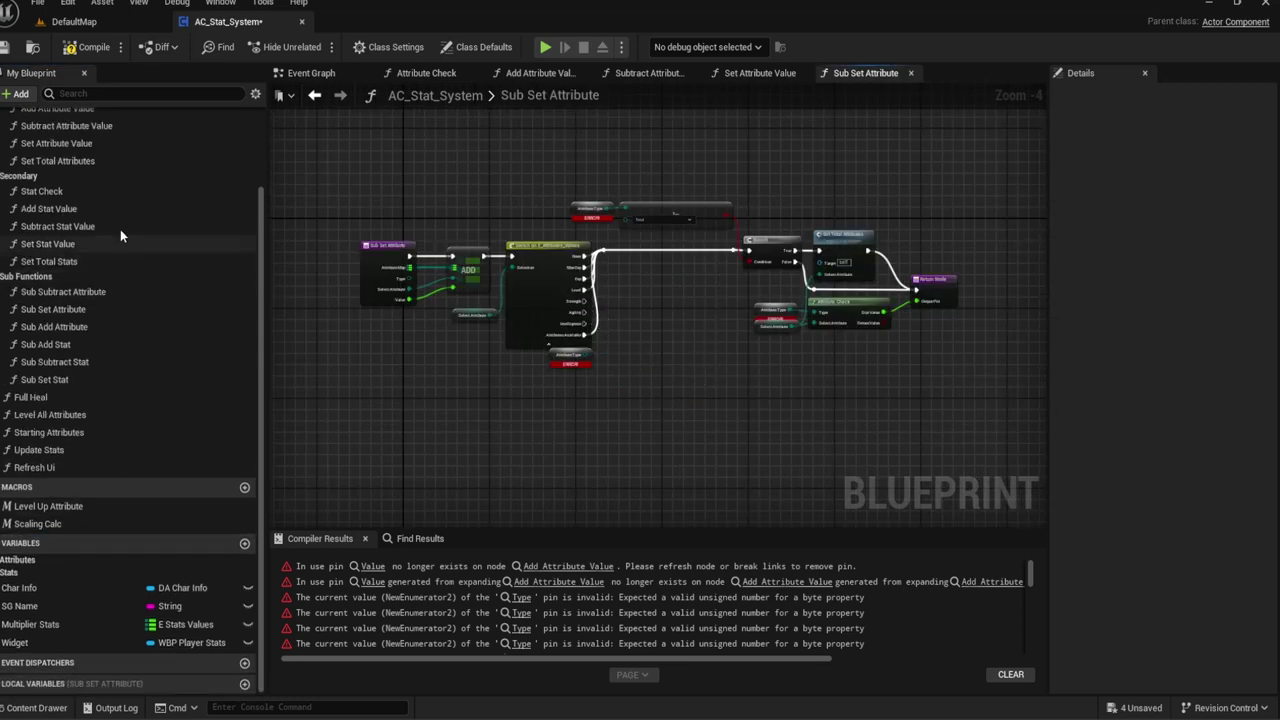
pyautogui.scroll(3, 126, 210)
pyautogui.scroll(2, 120, 213)
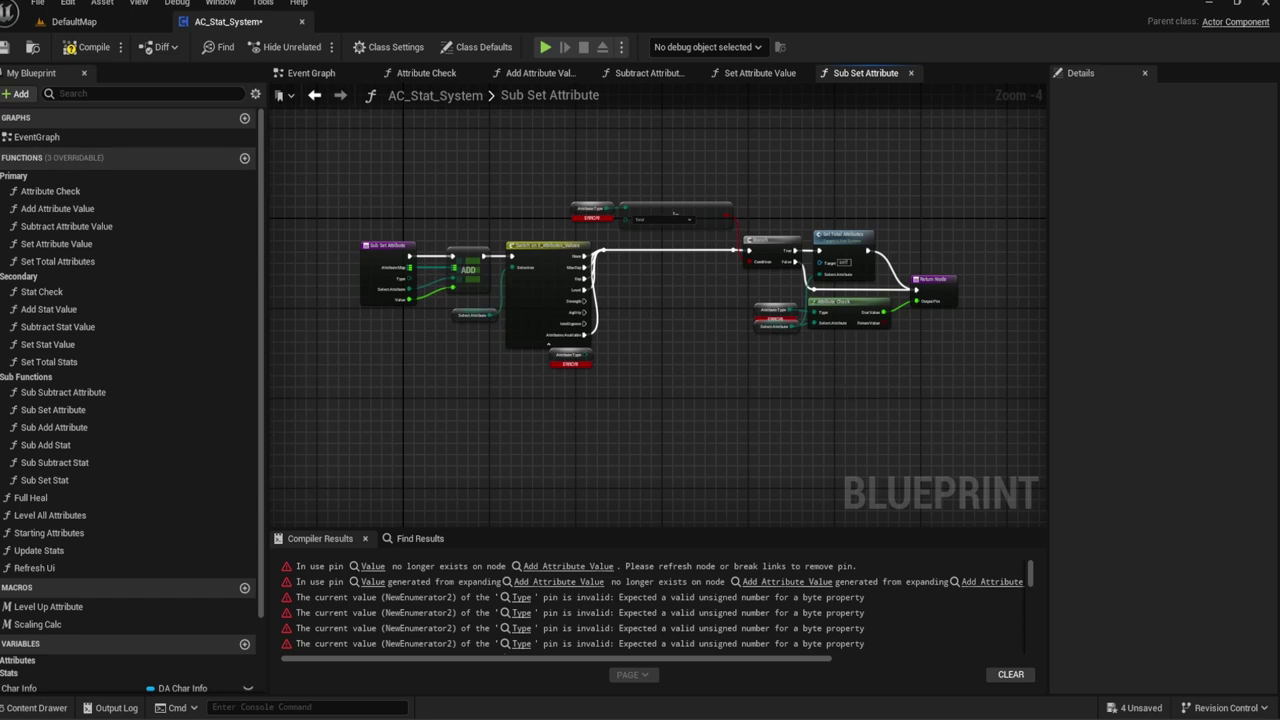
# Step: Create a new function named Scaling Stats and center the view on its entry node
pyautogui.click(245, 158)
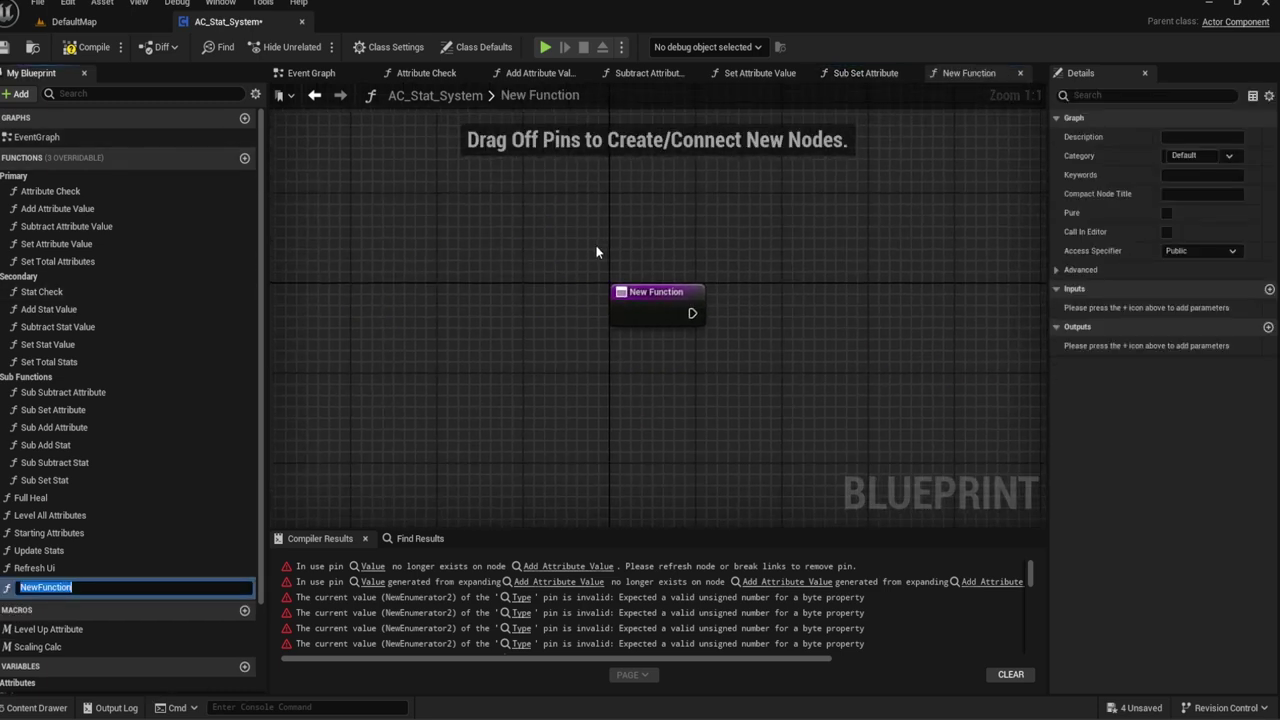
pyautogui.write('Scaling Stats')
pyautogui.press('Return')
pyautogui.moveTo(601, 208); pyautogui.dragTo(512, 179, button='right')
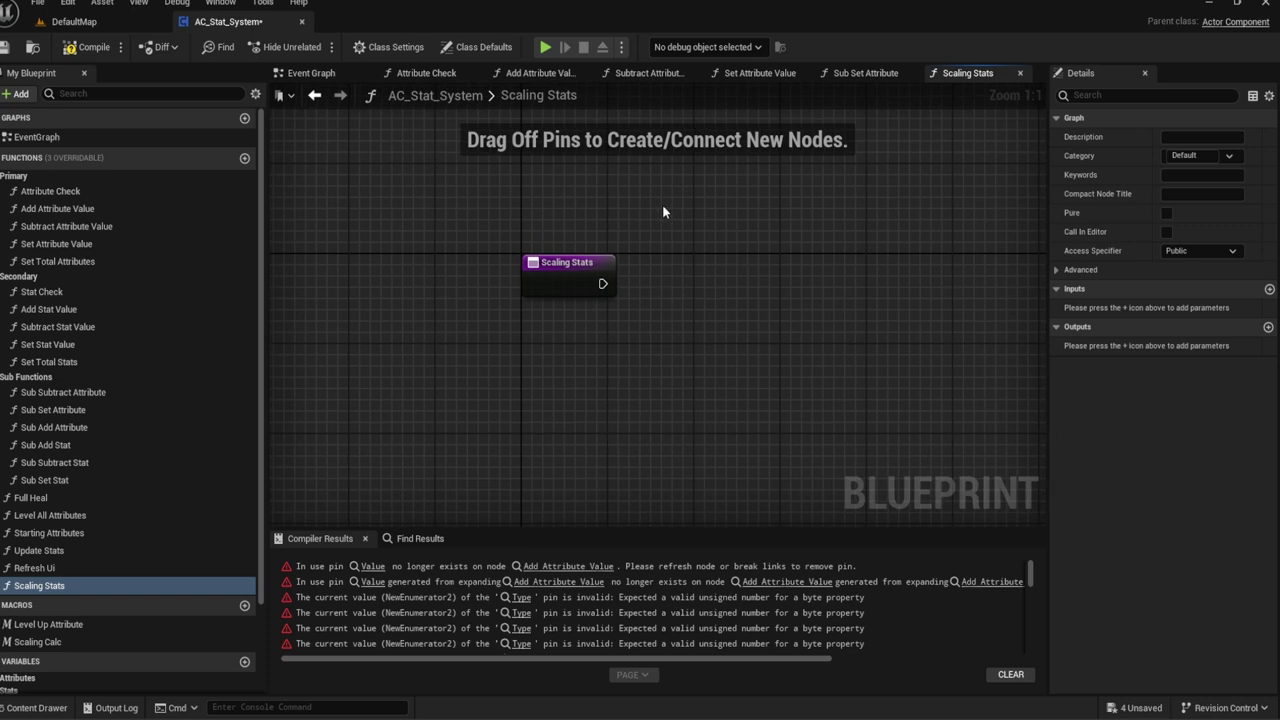
pyautogui.moveTo(663, 207); pyautogui.dragTo(631, 193, button='right')
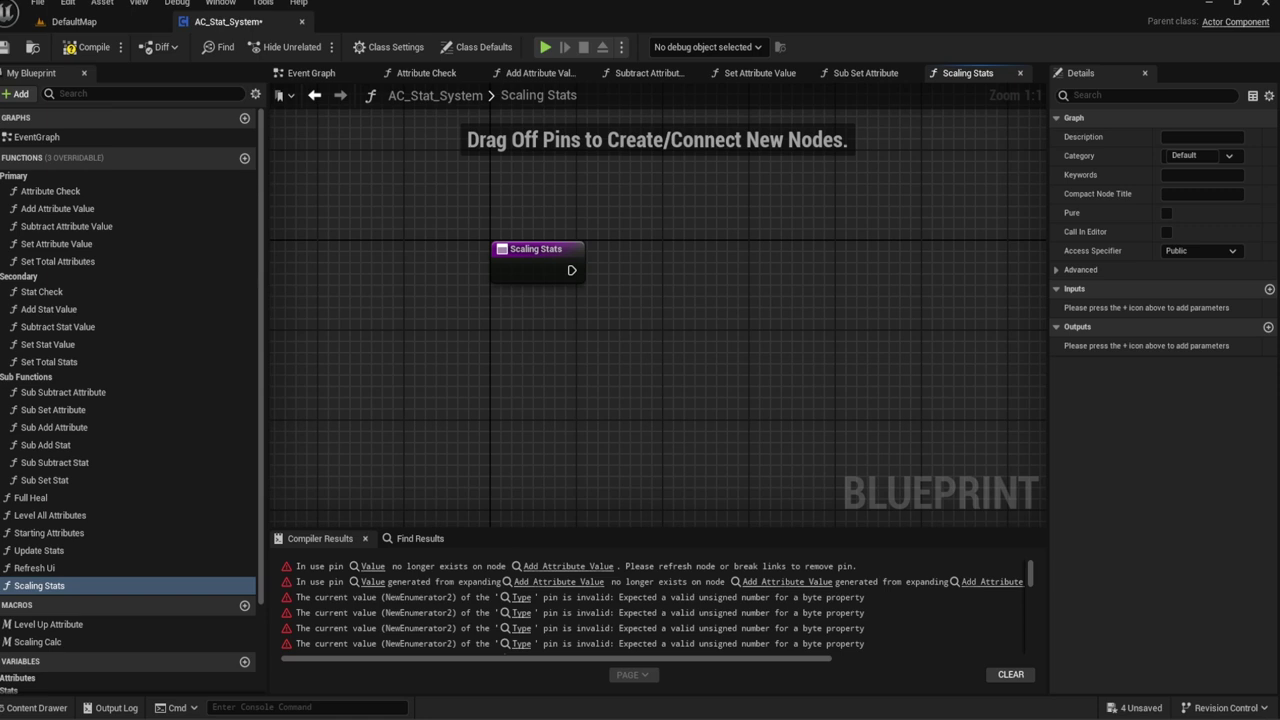
# Step: Duplicate the Total Attributes variable into a new variable named Scaling STR
pyautogui.scroll(-3, 129, 341)
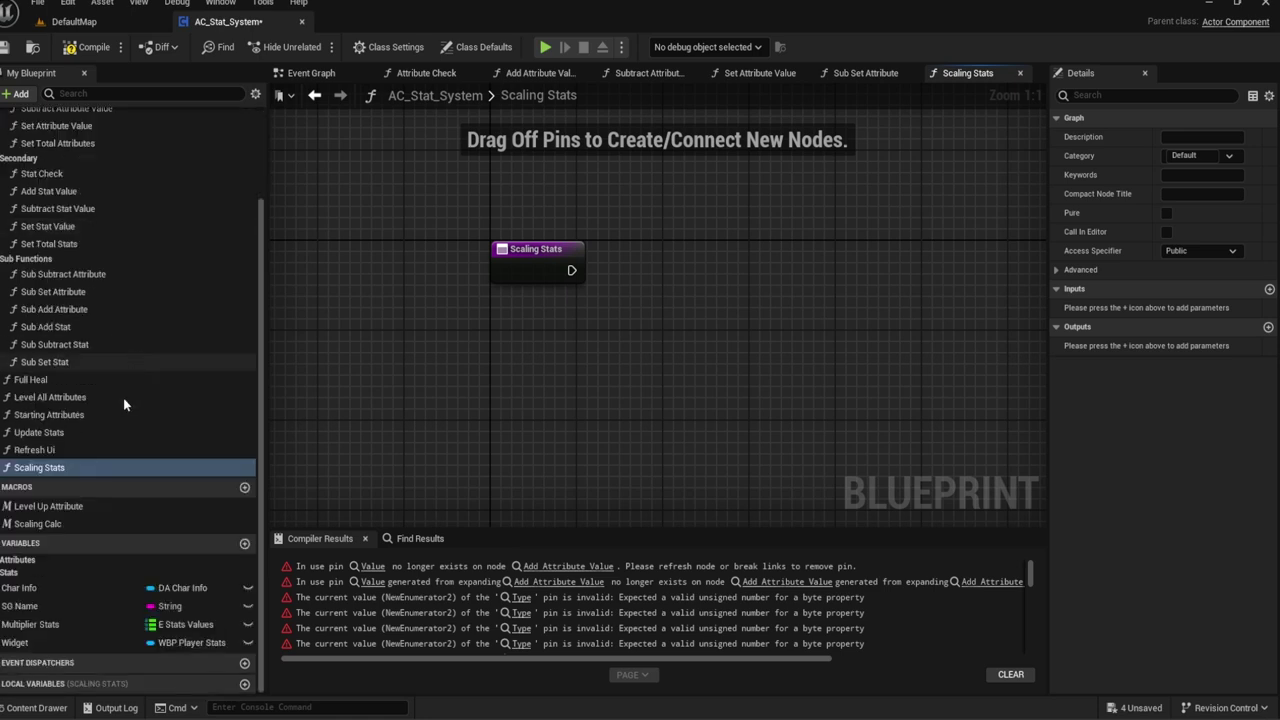
pyautogui.click(20, 560)
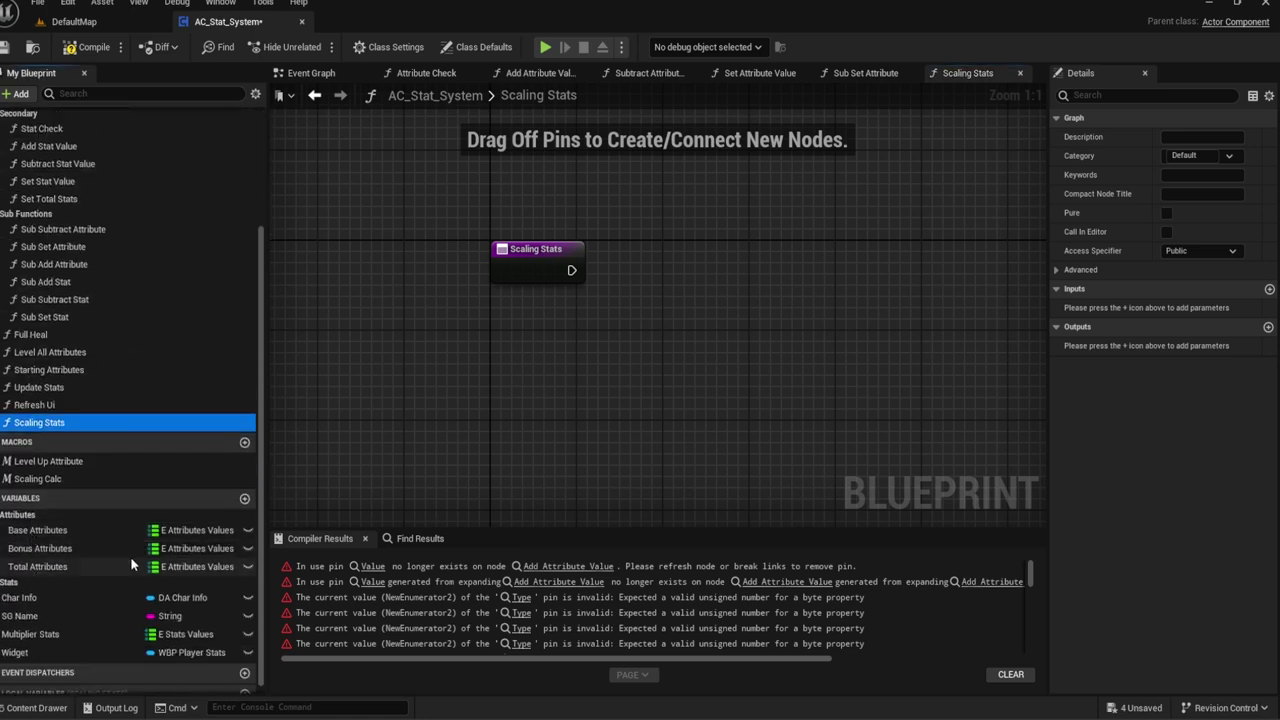
pyautogui.scroll(-1, 130, 556)
pyautogui.click(130, 556)
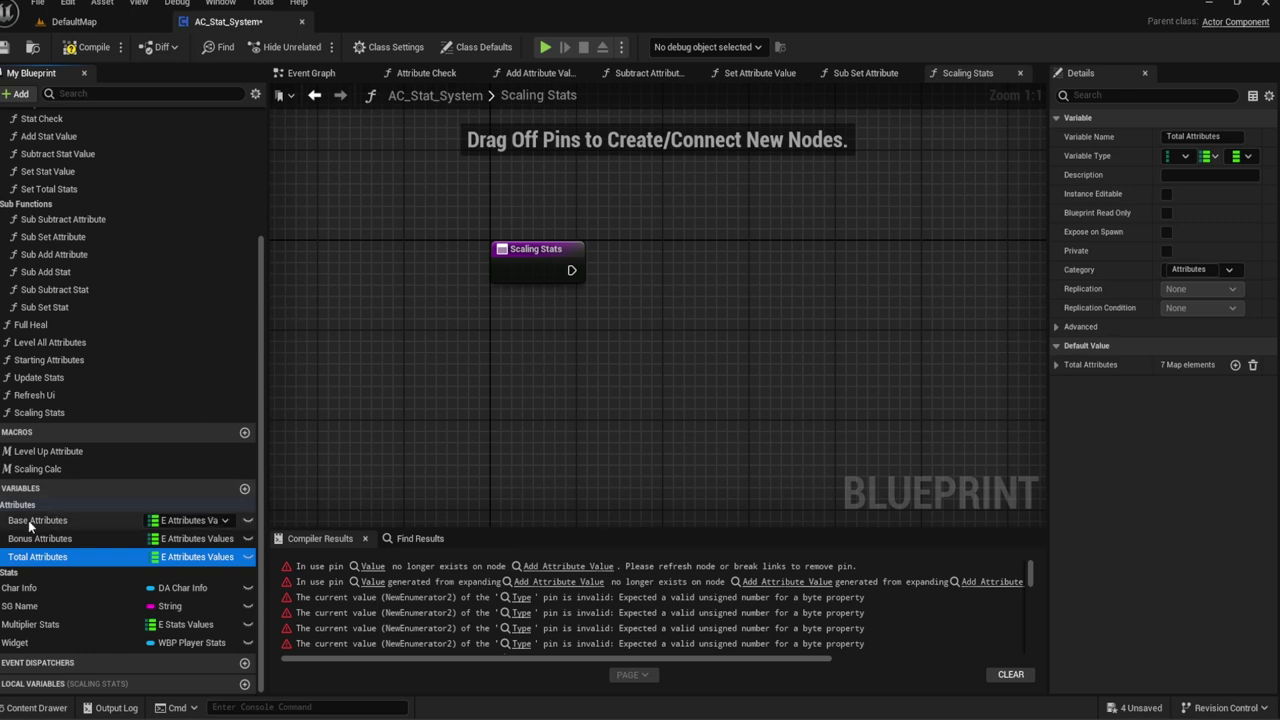
pyautogui.hotkey('ctrl', 'd')
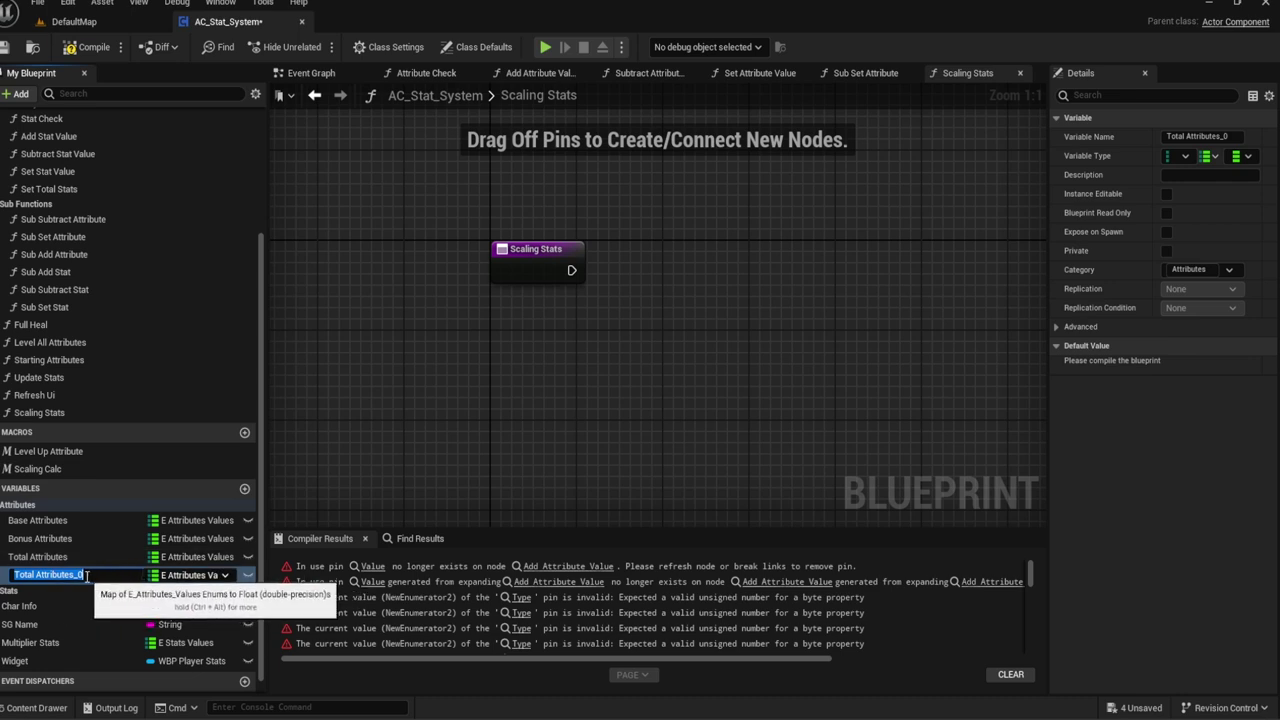
pyautogui.press('BackSpace')
pyautogui.press('BackSpace')
pyautogui.press('BackSpace')
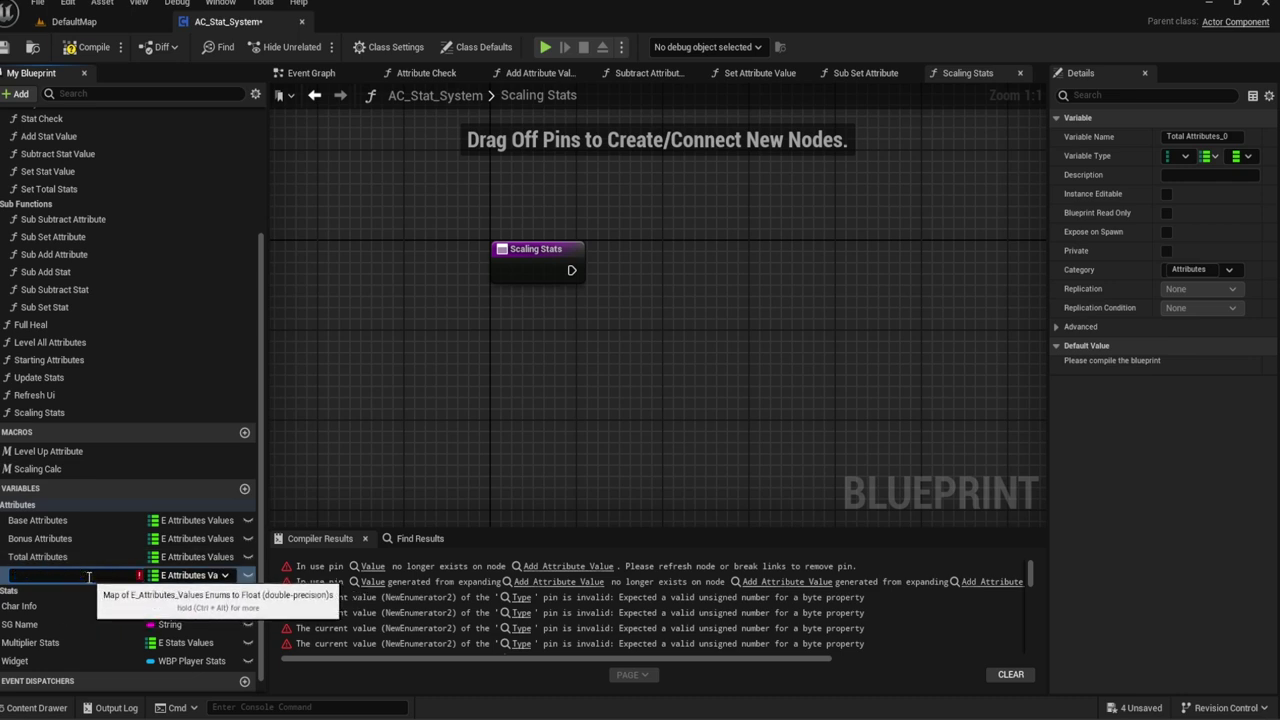
pyautogui.write('Scaling STR')
pyautogui.press('Return')
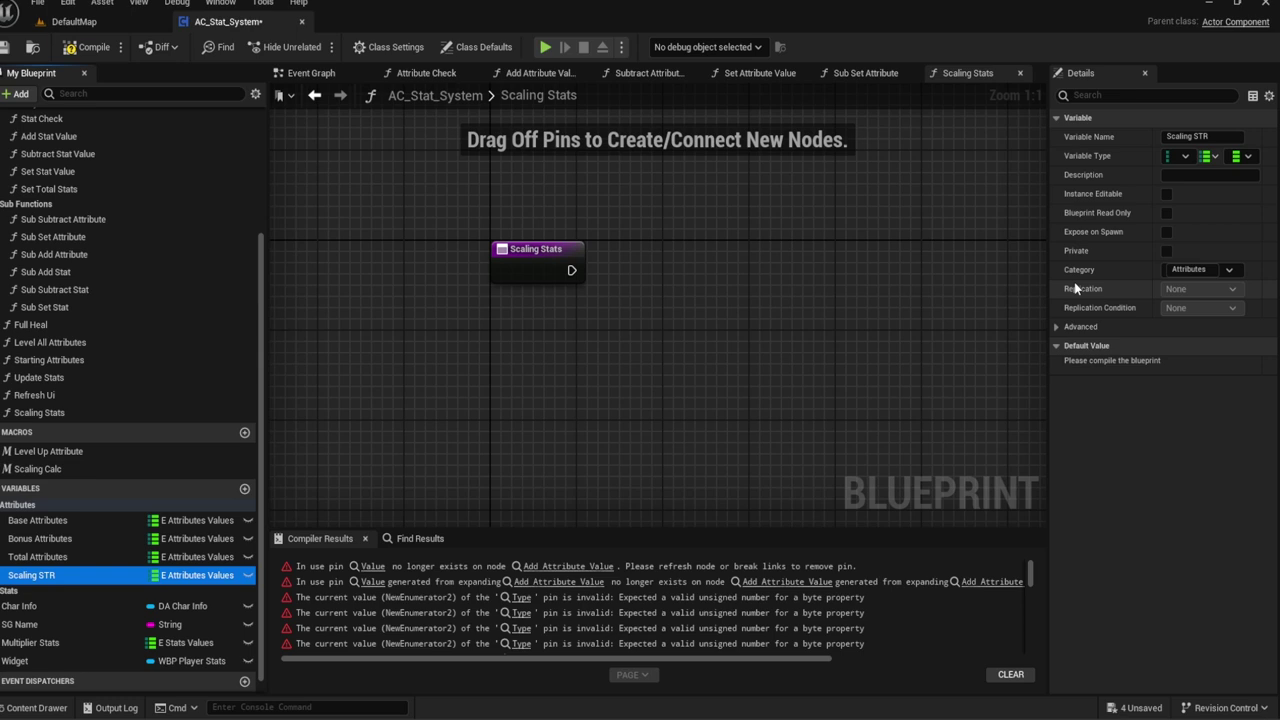
# Step: Change Scaling STR's container type from map to array and compile the blueprint
pyautogui.moveTo(1048, 140); pyautogui.dragTo(918, 139)
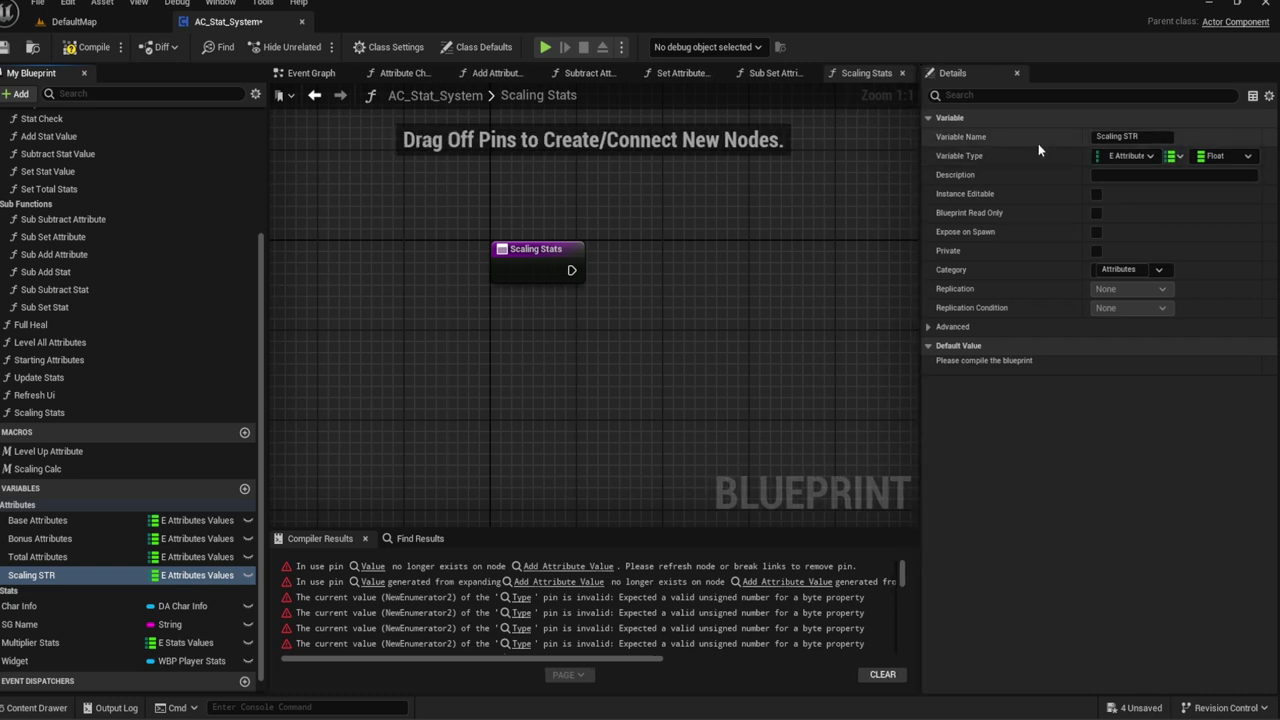
pyautogui.click(1173, 156)
pyautogui.click(1167, 194)
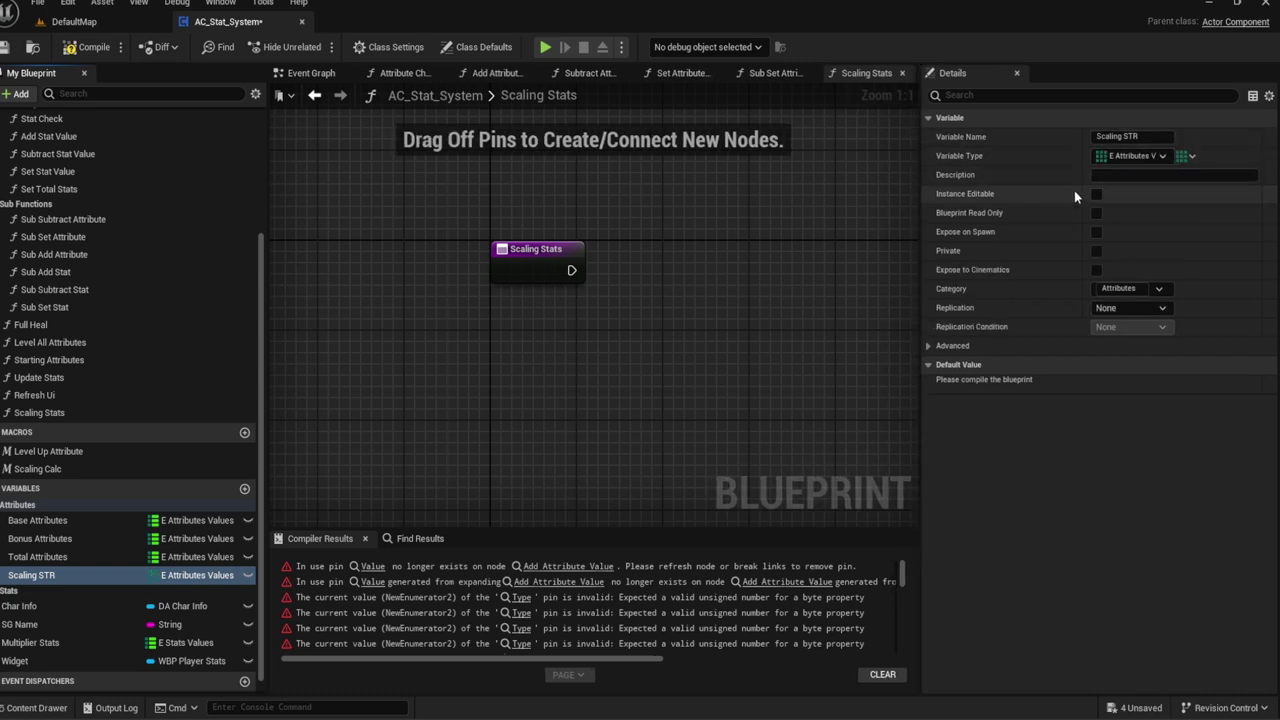
pyautogui.click(90, 47)
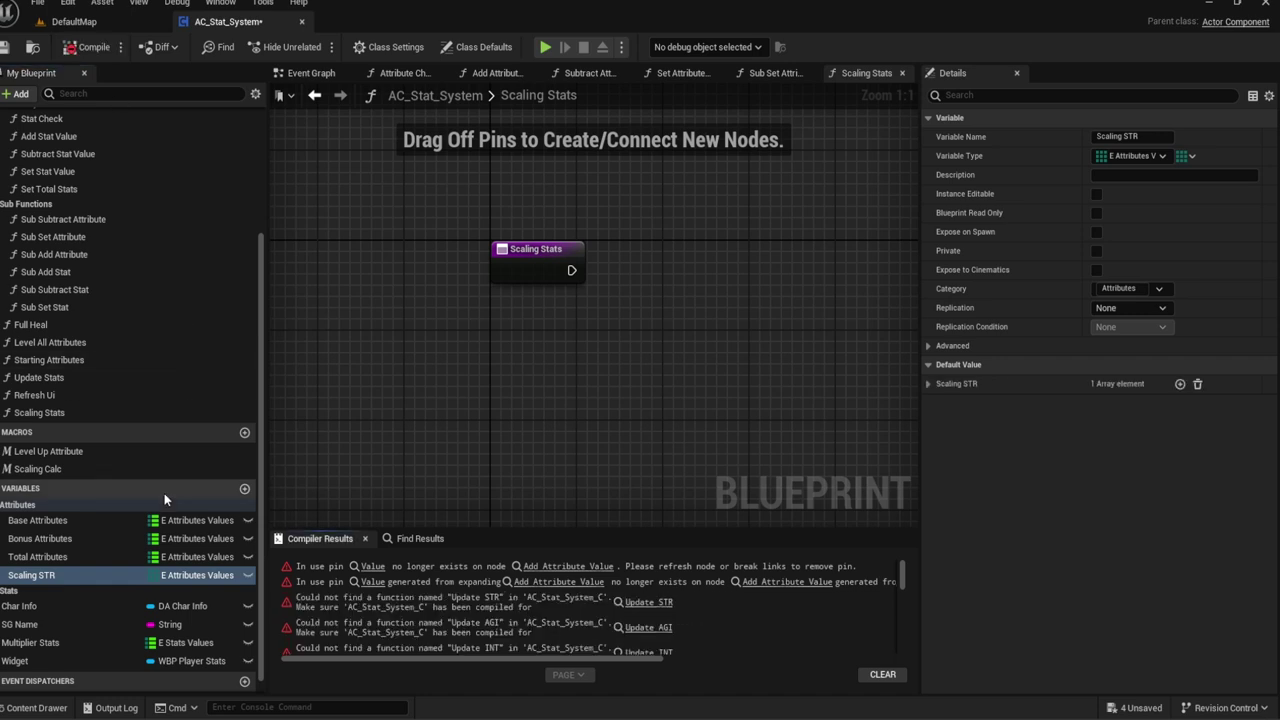
# Step: Duplicate Scaling STR into two copies named Scaling AGI and Scaling INT
pyautogui.hotkey('ctrl', 'w')
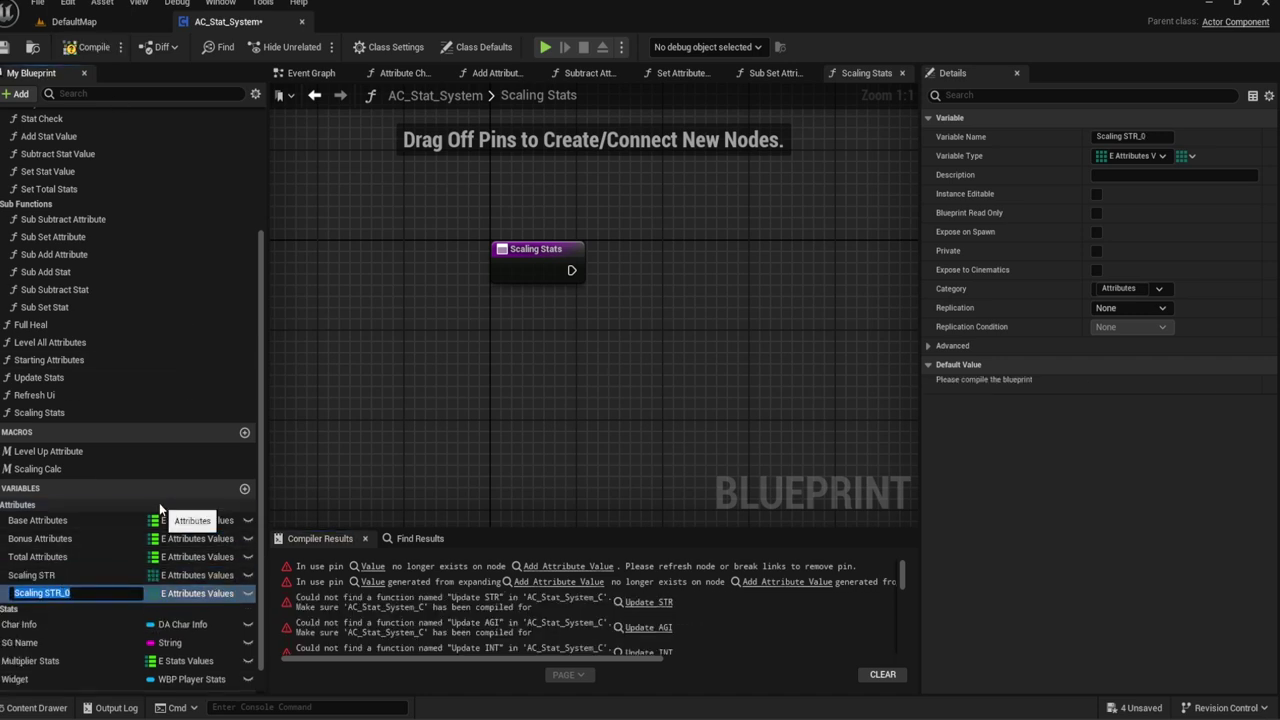
pyautogui.press('End')
pyautogui.press('BackSpace')
pyautogui.press('BackSpace')
pyautogui.press('BackSpace')
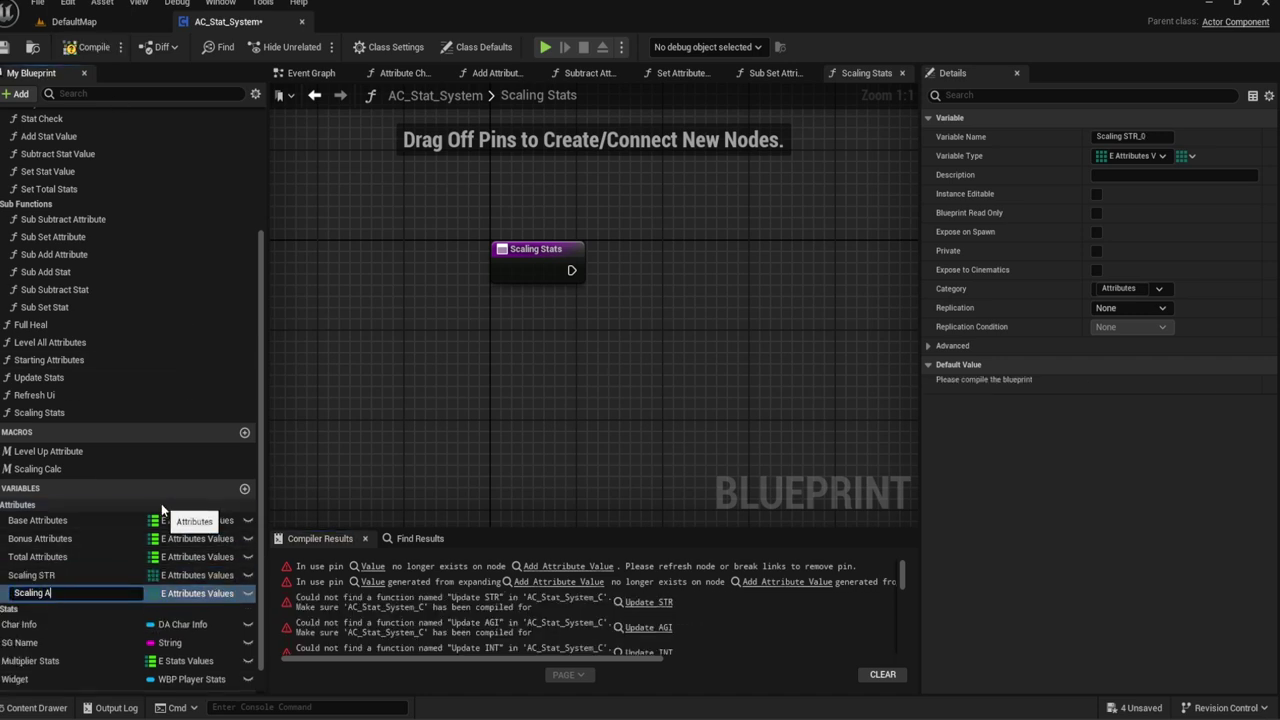
pyautogui.write('GI')
pyautogui.press('Return')
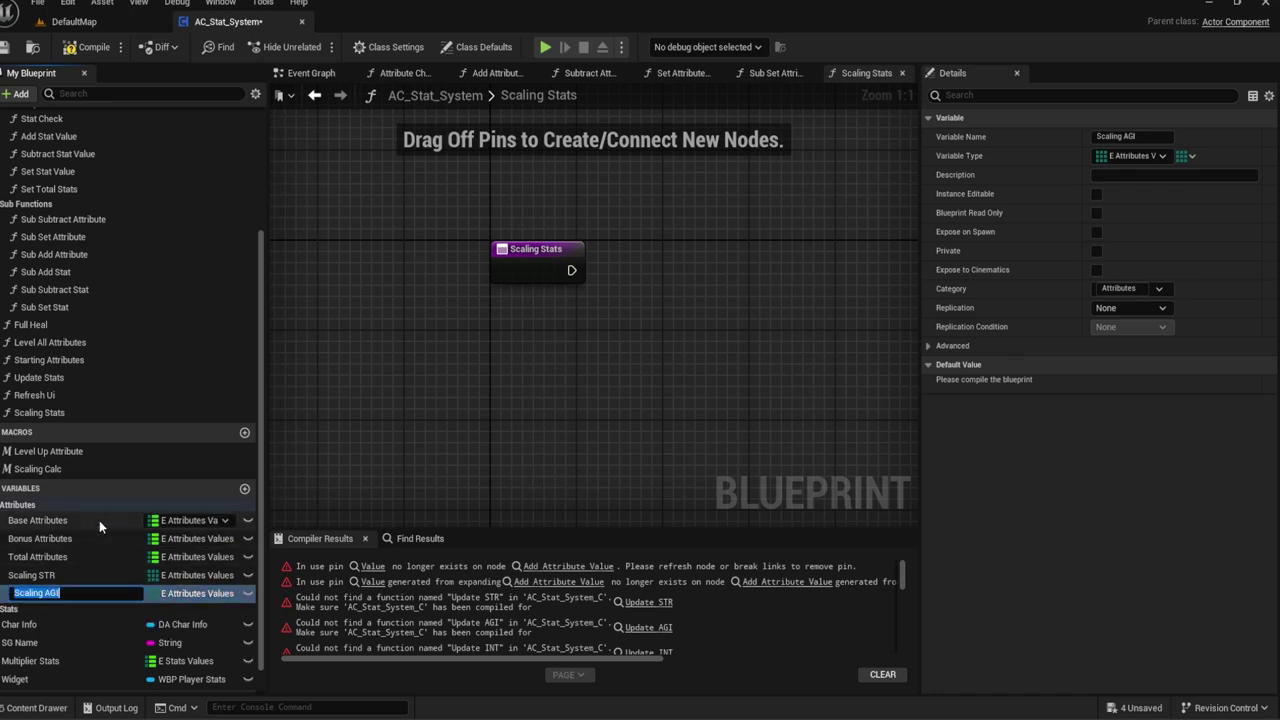
pyautogui.hotkey('ctrl', 'd')
pyautogui.press('End')
pyautogui.press('BackSpace')
pyautogui.press('BackSpace')
pyautogui.press('BackSpace')
pyautogui.press('BackSpace')
pyautogui.press('BackSpace')
pyautogui.press('BackSpace')
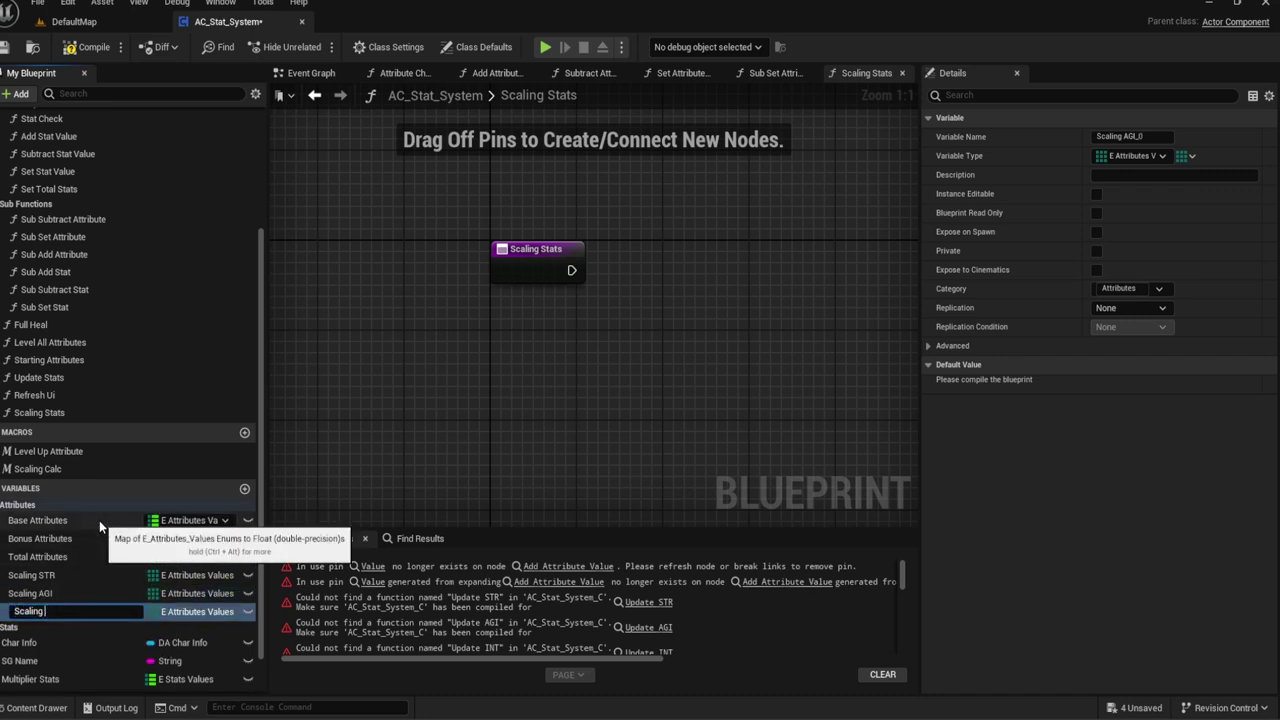
pyautogui.write('INT')
pyautogui.press('Return')
# Step: Put Scaling STR, Scaling INT and Scaling AGI under a new Scaling category
pyautogui.click(47, 586)
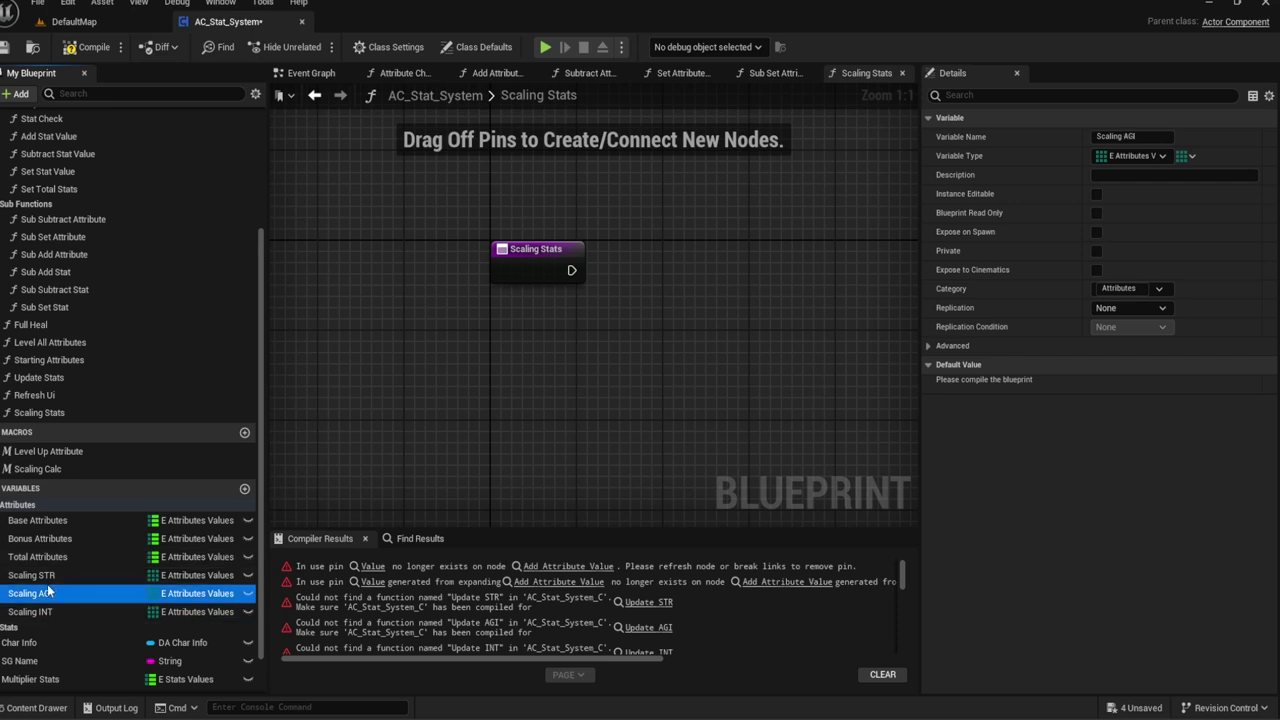
pyautogui.click(45, 575)
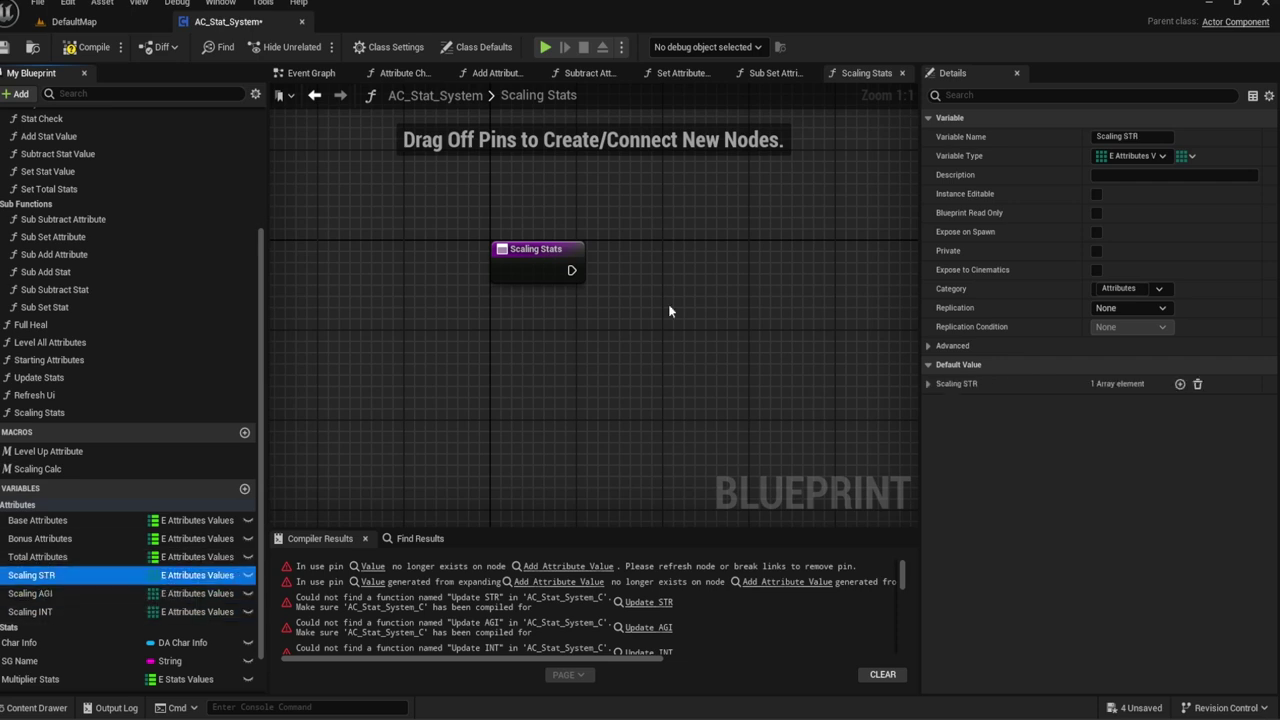
pyautogui.click(1137, 288)
pyautogui.write('Scaling')
pyautogui.press('Return')
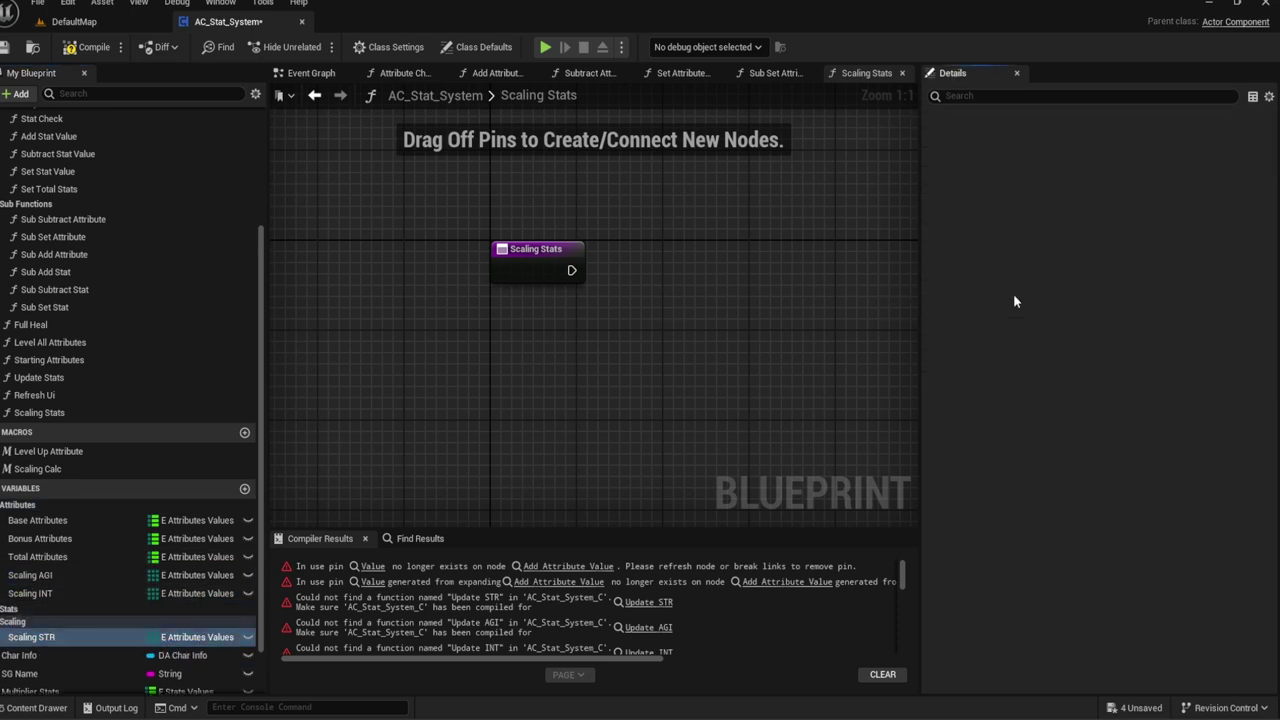
pyautogui.click(35, 593)
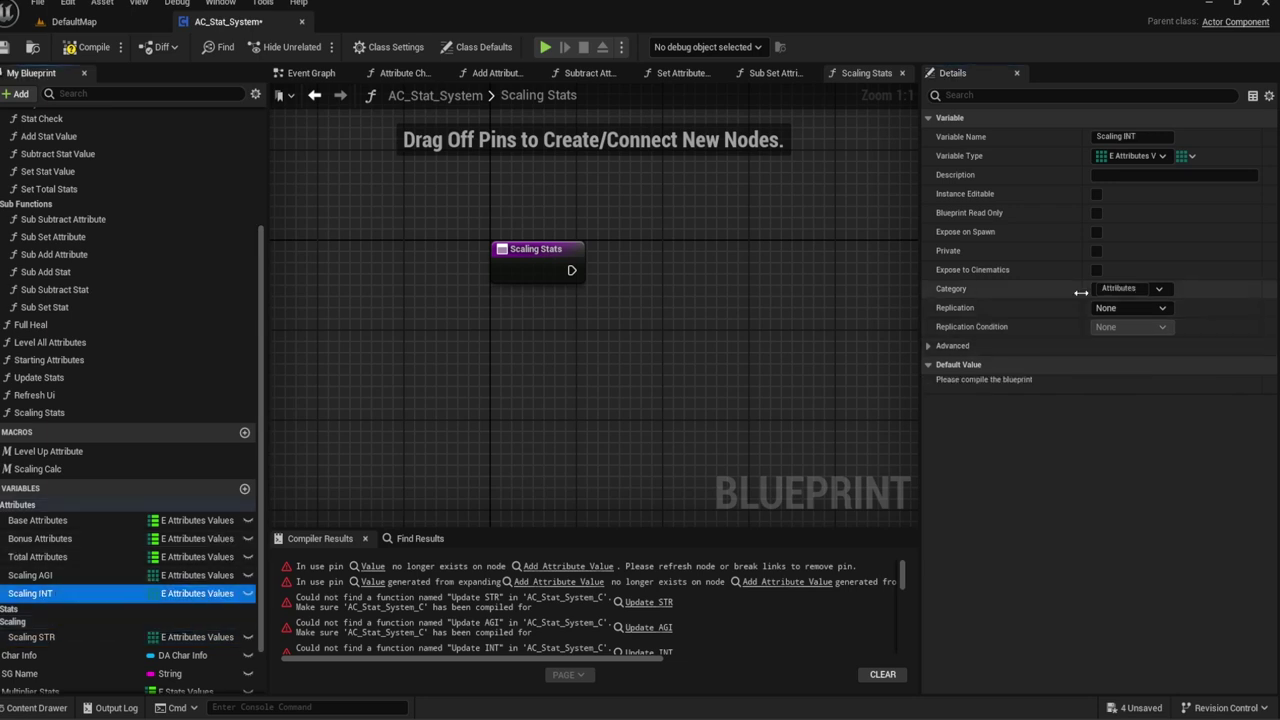
pyautogui.click(1158, 288)
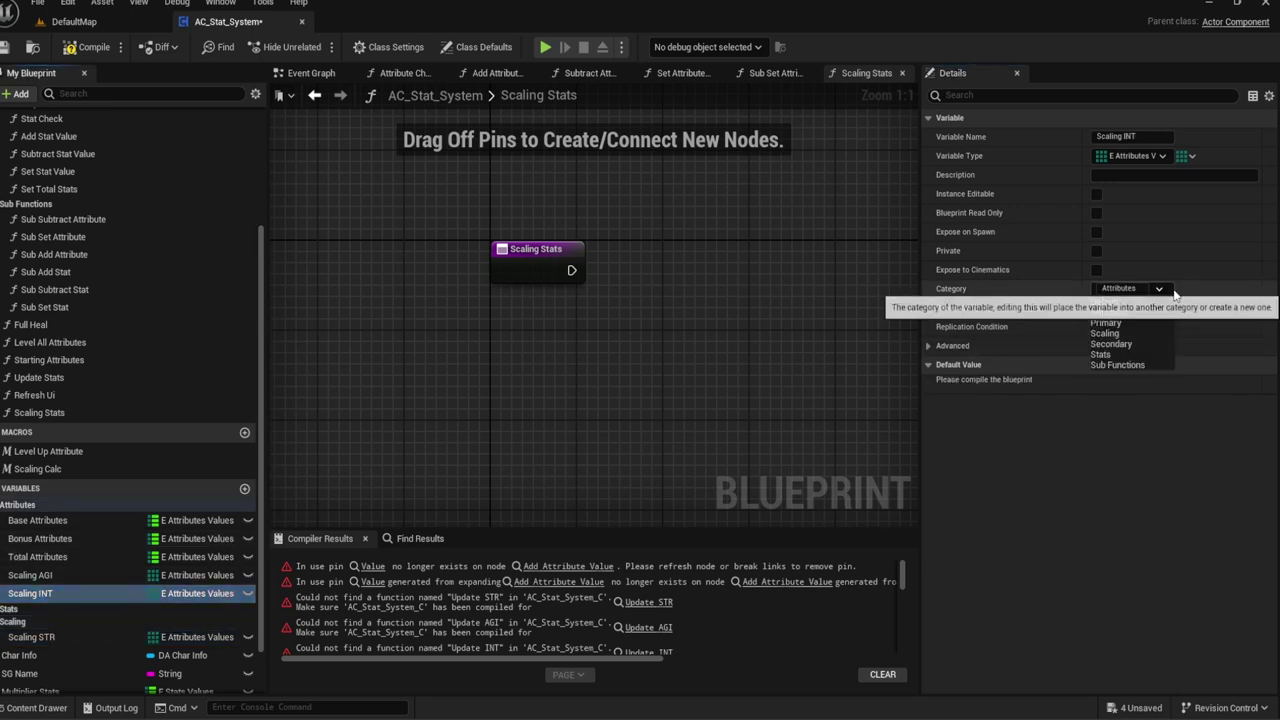
pyautogui.click(1115, 336)
pyautogui.click(35, 575)
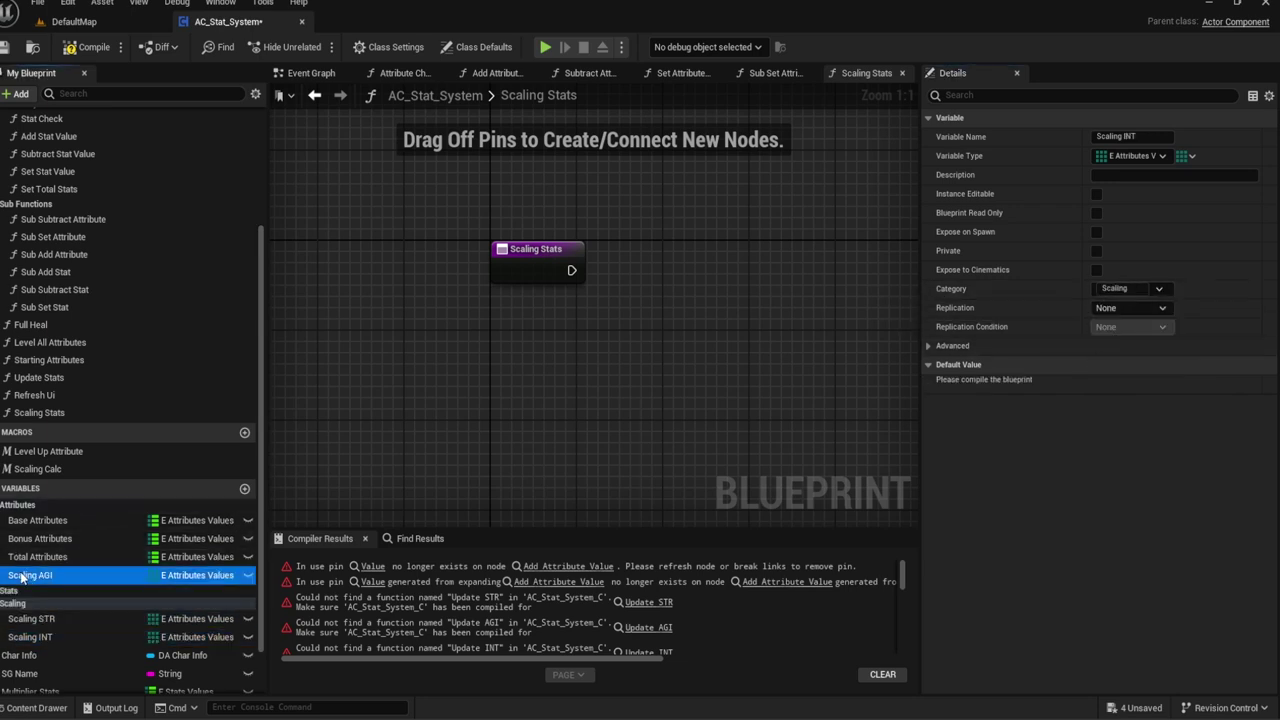
pyautogui.click(1158, 288)
pyautogui.click(1104, 337)
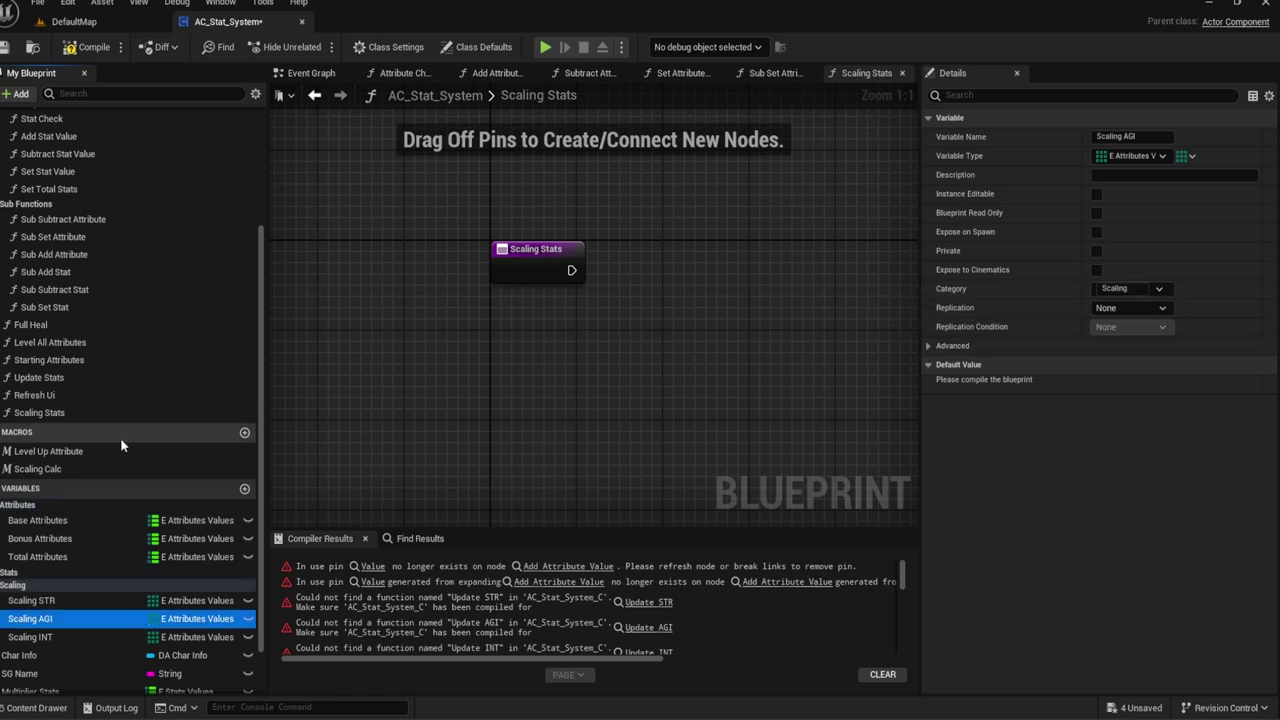
# Step: Move the Scaling Calc macro into the Scaling category, then delete it
pyautogui.click(90, 469)
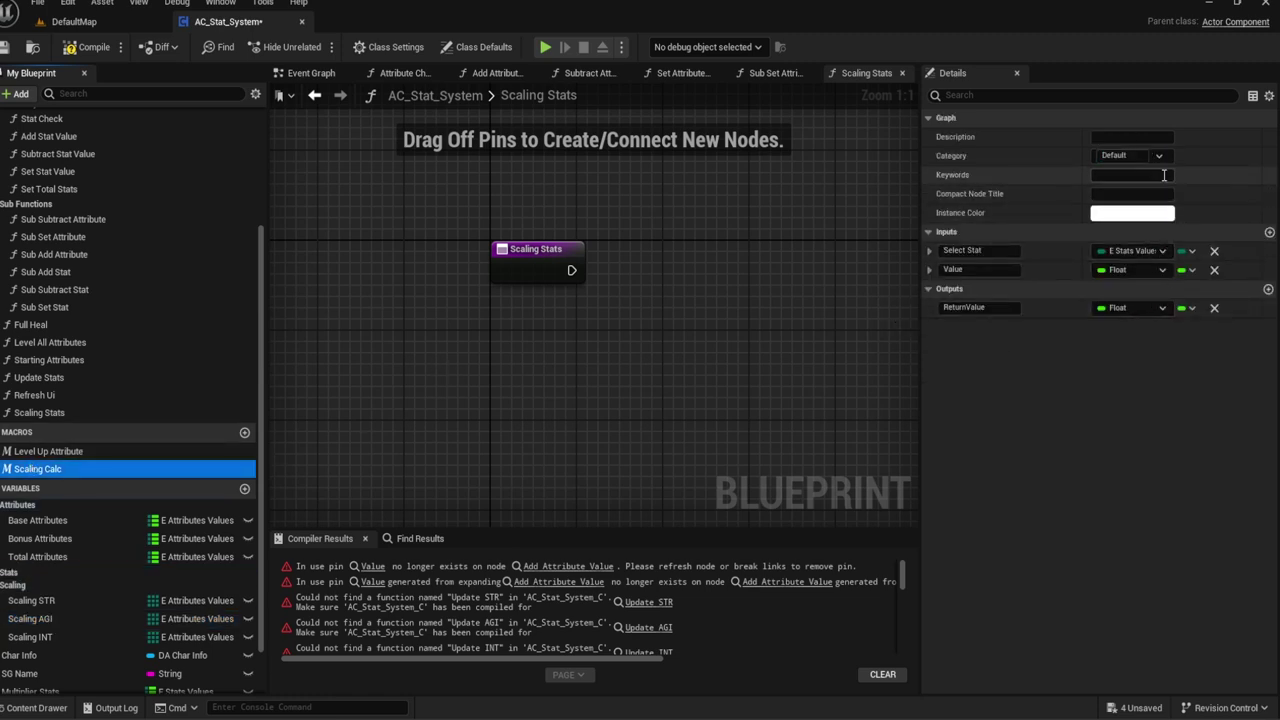
pyautogui.click(1130, 155)
pyautogui.click(1150, 201)
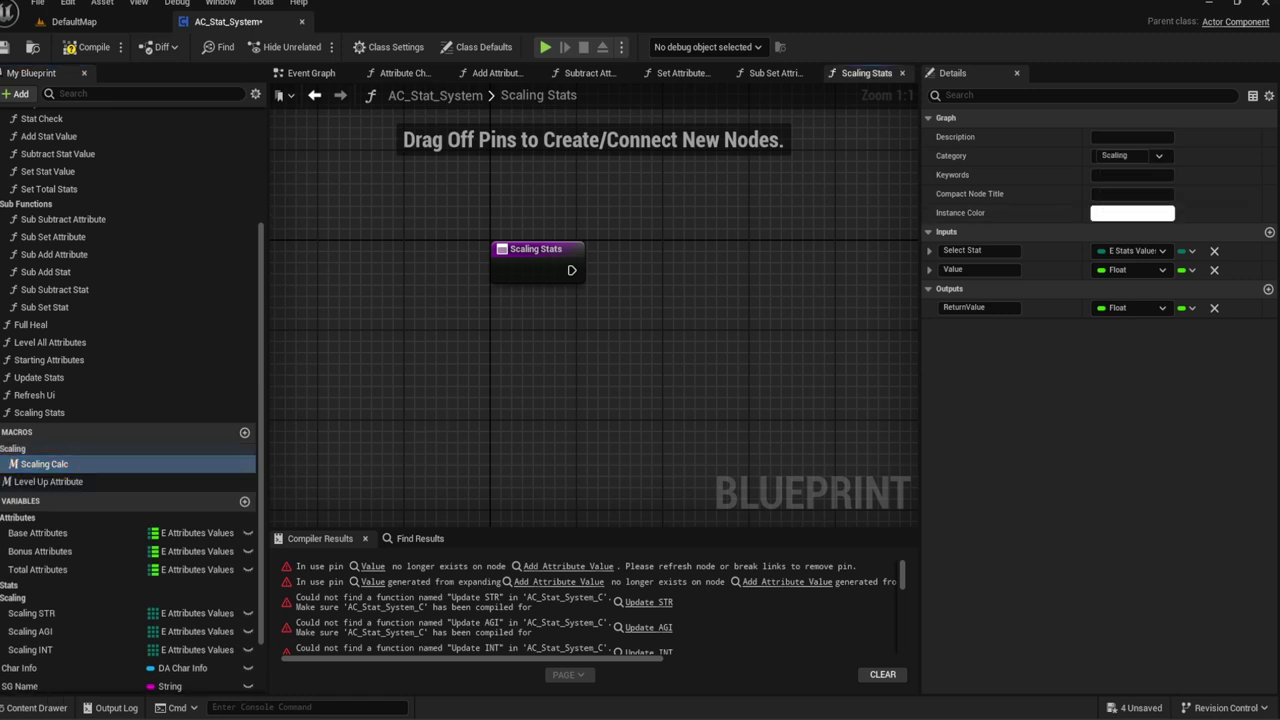
pyautogui.press('Delete')
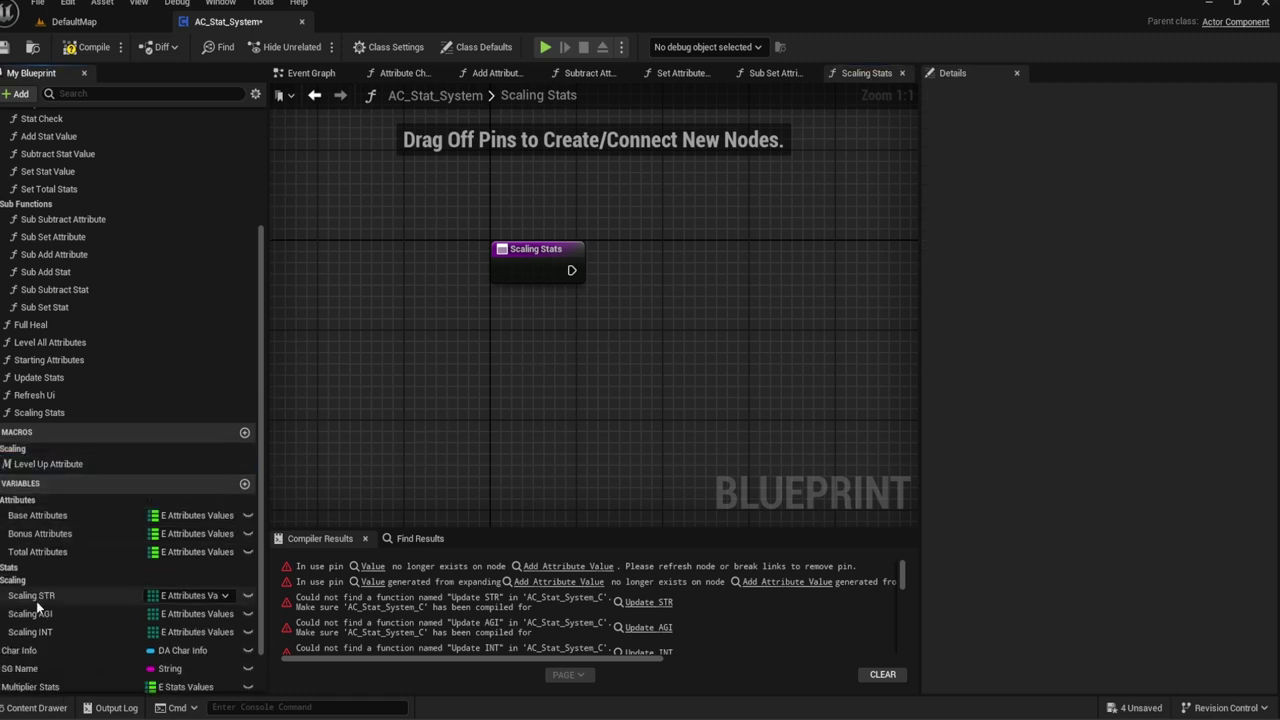
# Step: Change Scaling STR's variable type to E Stats Values
pyautogui.click(37, 600)
pyautogui.click(926, 384)
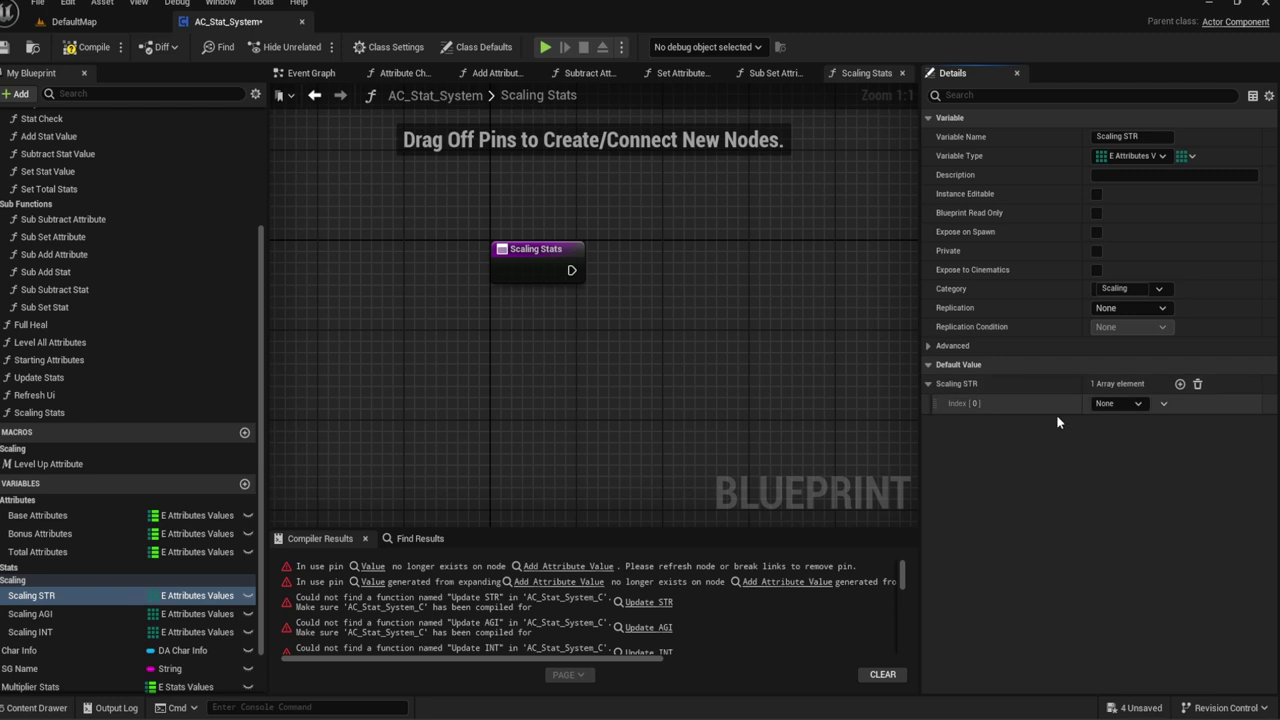
pyautogui.click(1110, 403)
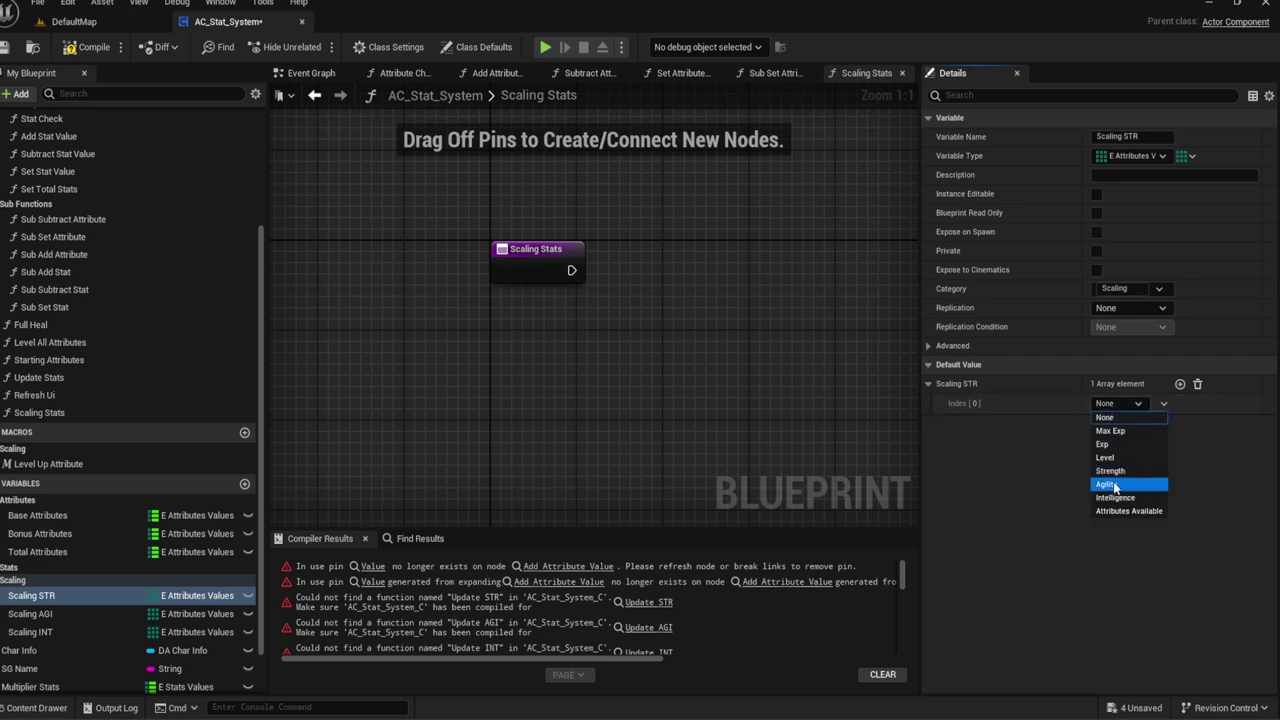
pyautogui.click(1126, 156)
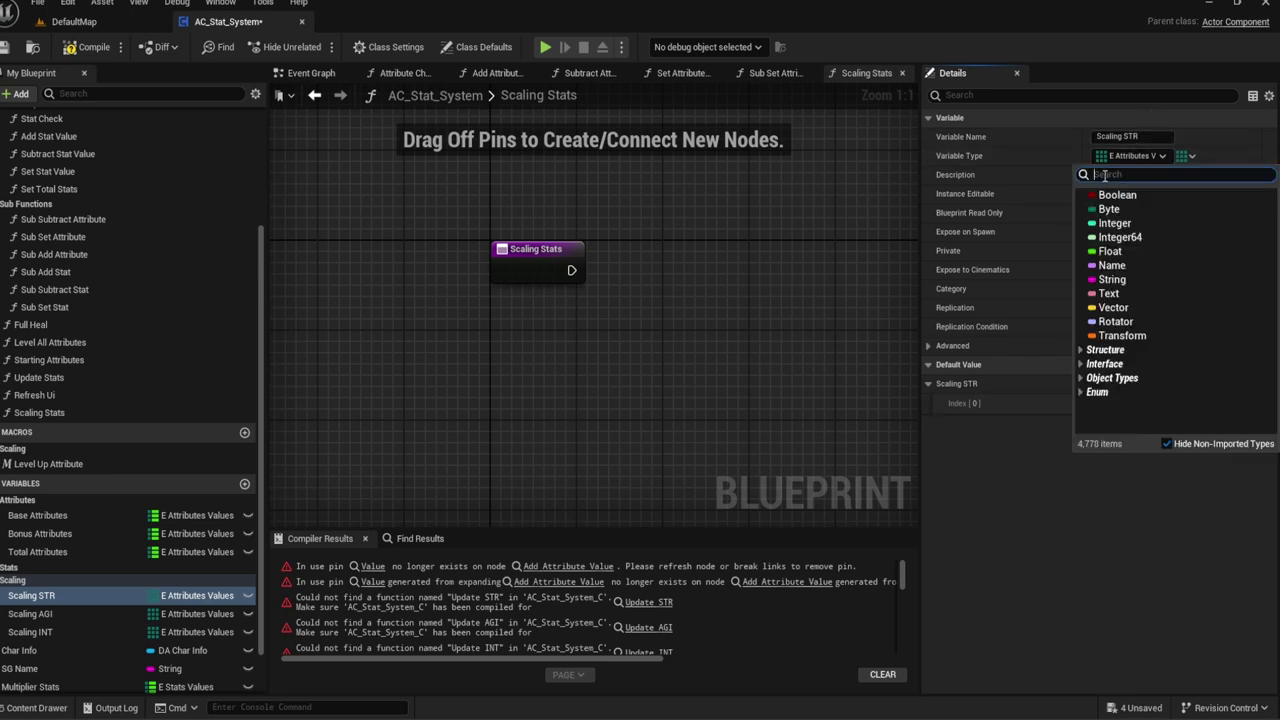
pyautogui.write('S')
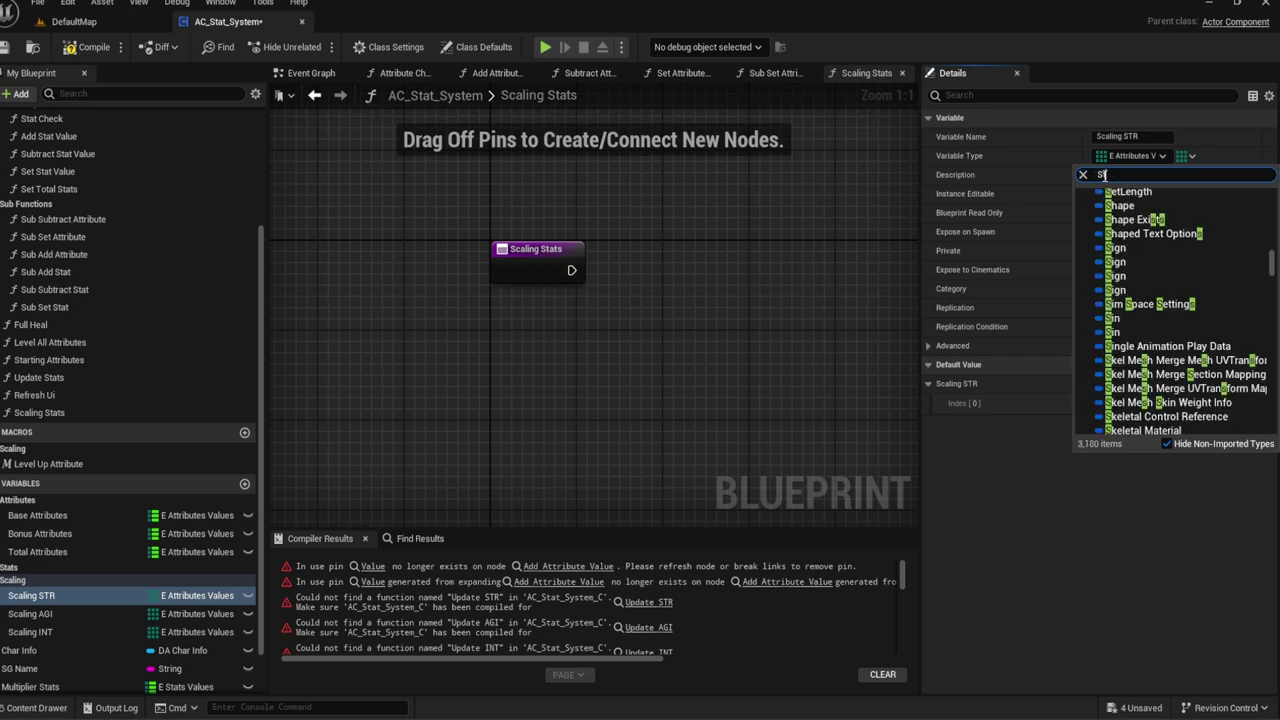
pyautogui.write('tue')
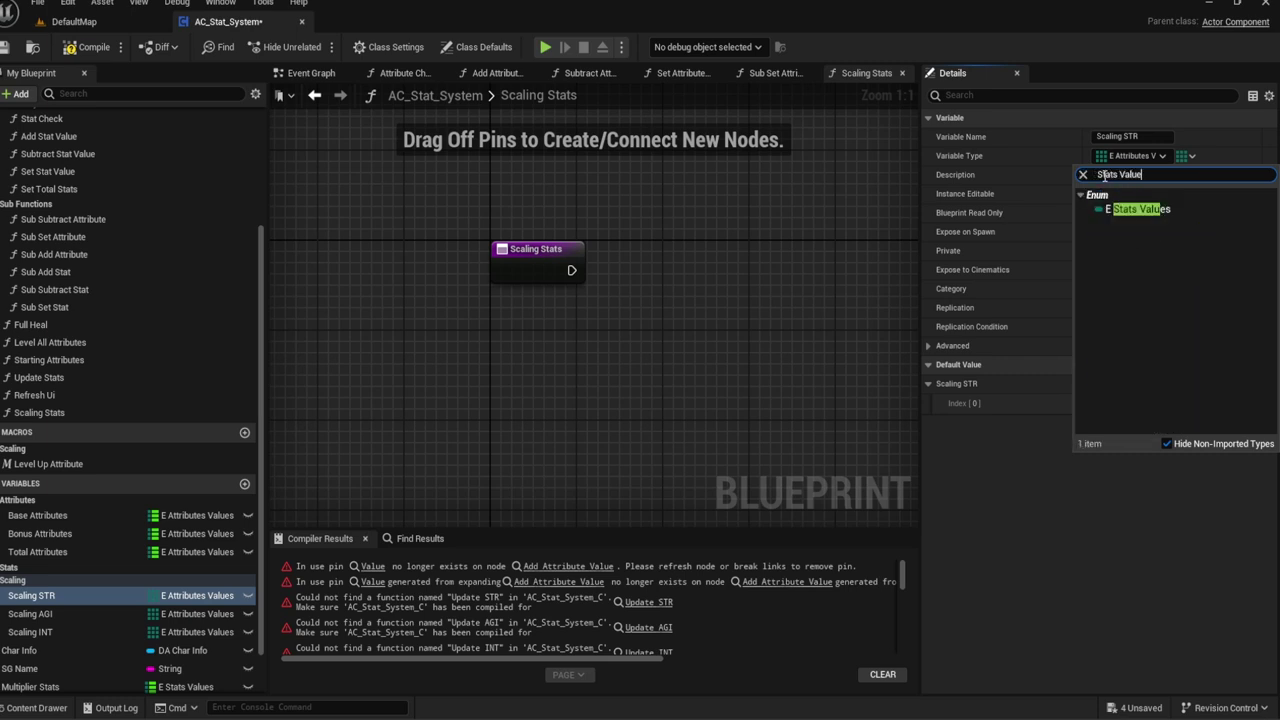
pyautogui.click(1108, 210)
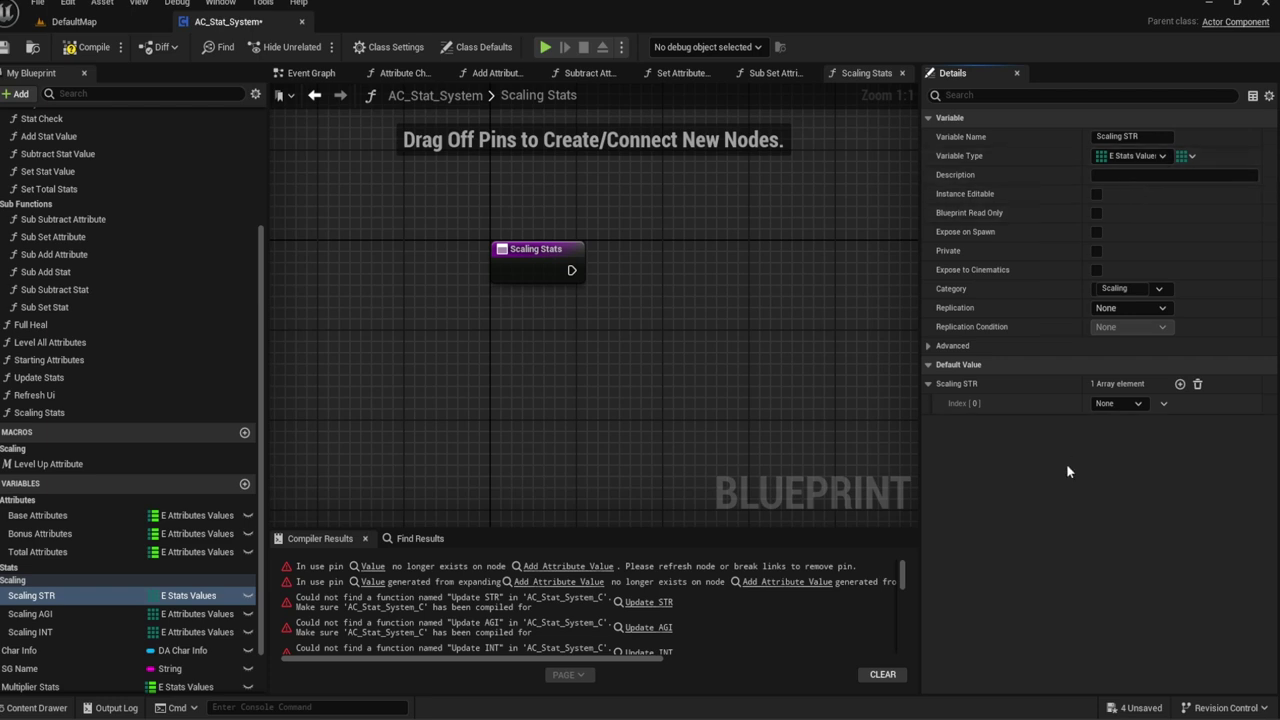
# Step: Set Scaling STR's two default entries to Max Health and Health
pyautogui.click(1118, 404)
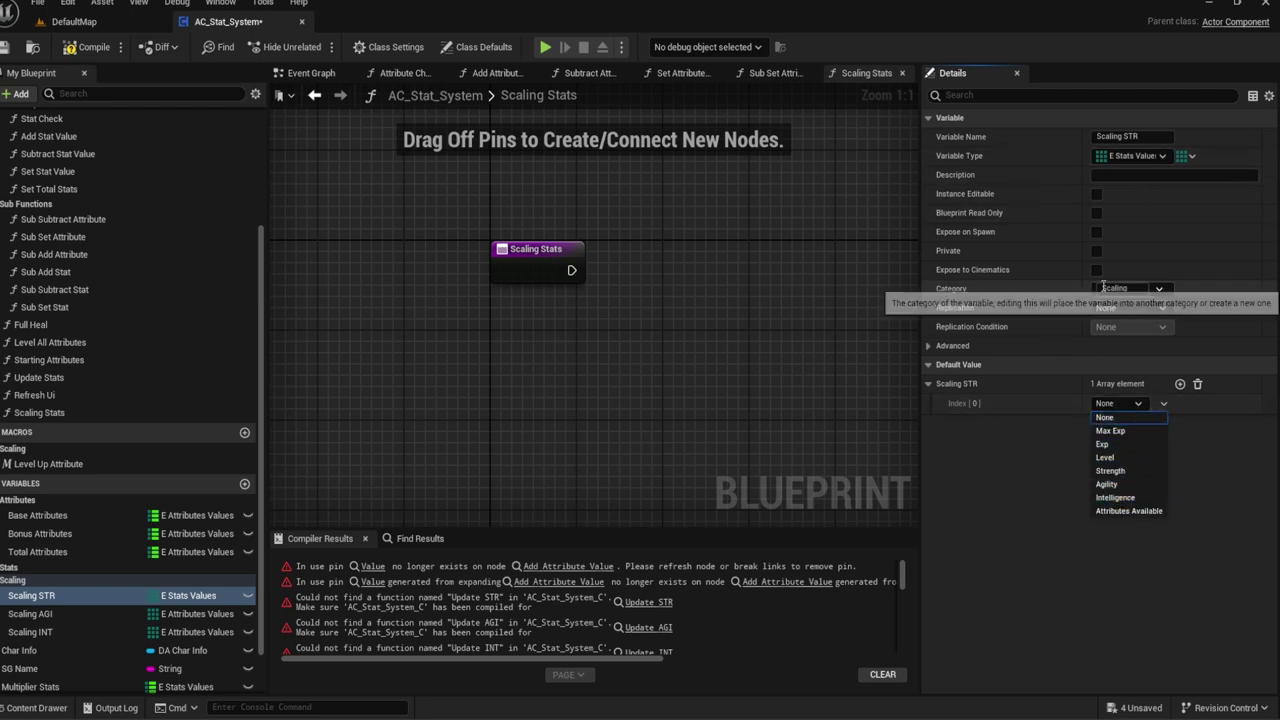
pyautogui.click(94, 47)
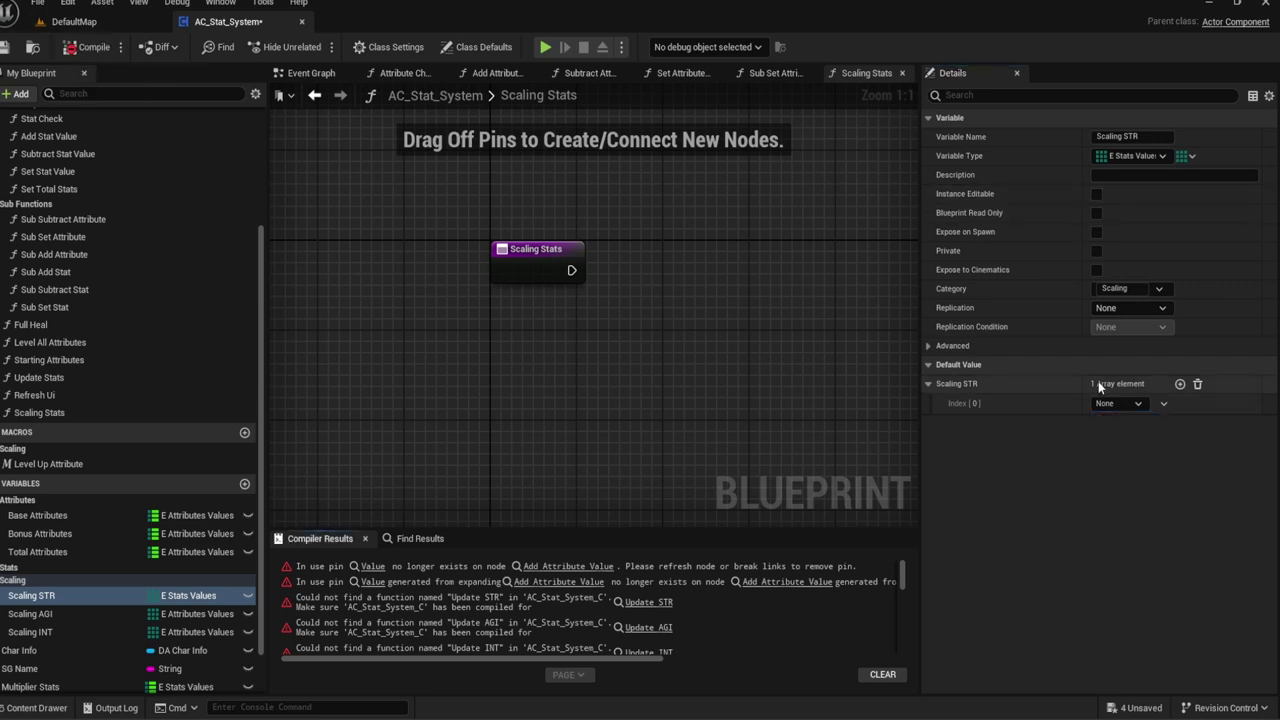
pyautogui.click(1116, 403)
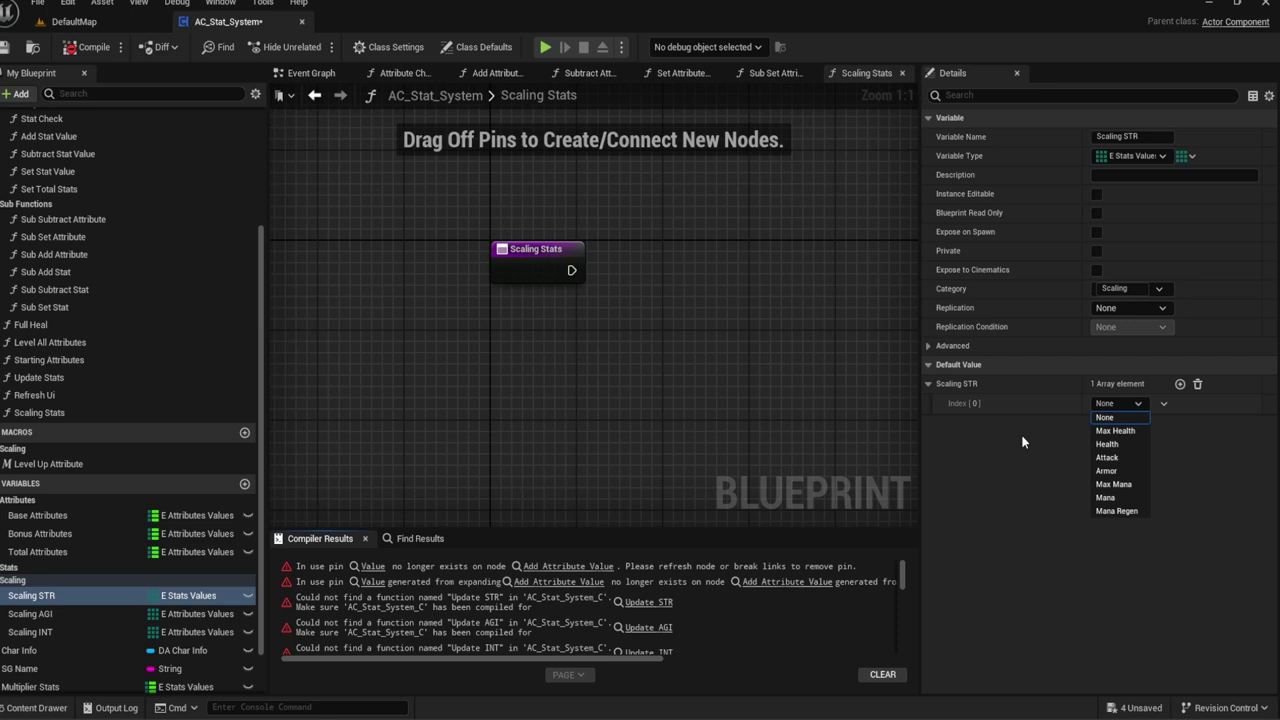
pyautogui.click(1124, 446)
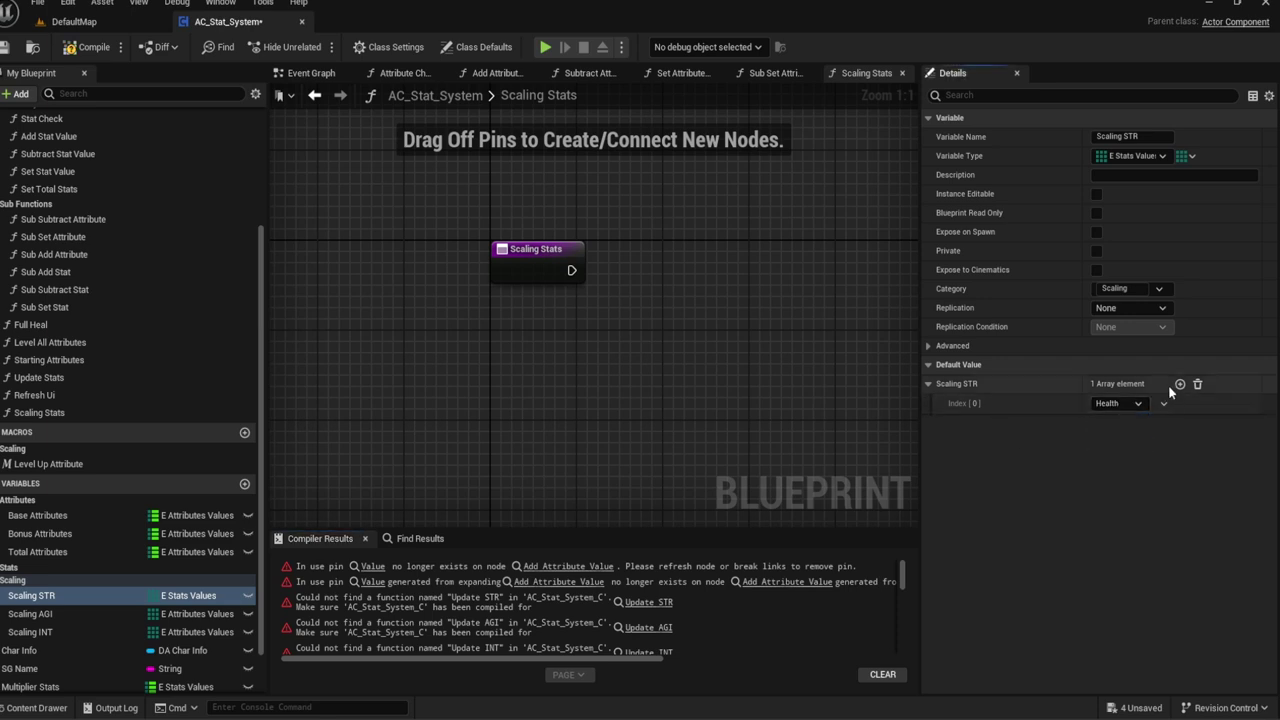
pyautogui.click(1179, 384)
pyautogui.click(1104, 424)
pyautogui.click(1104, 411)
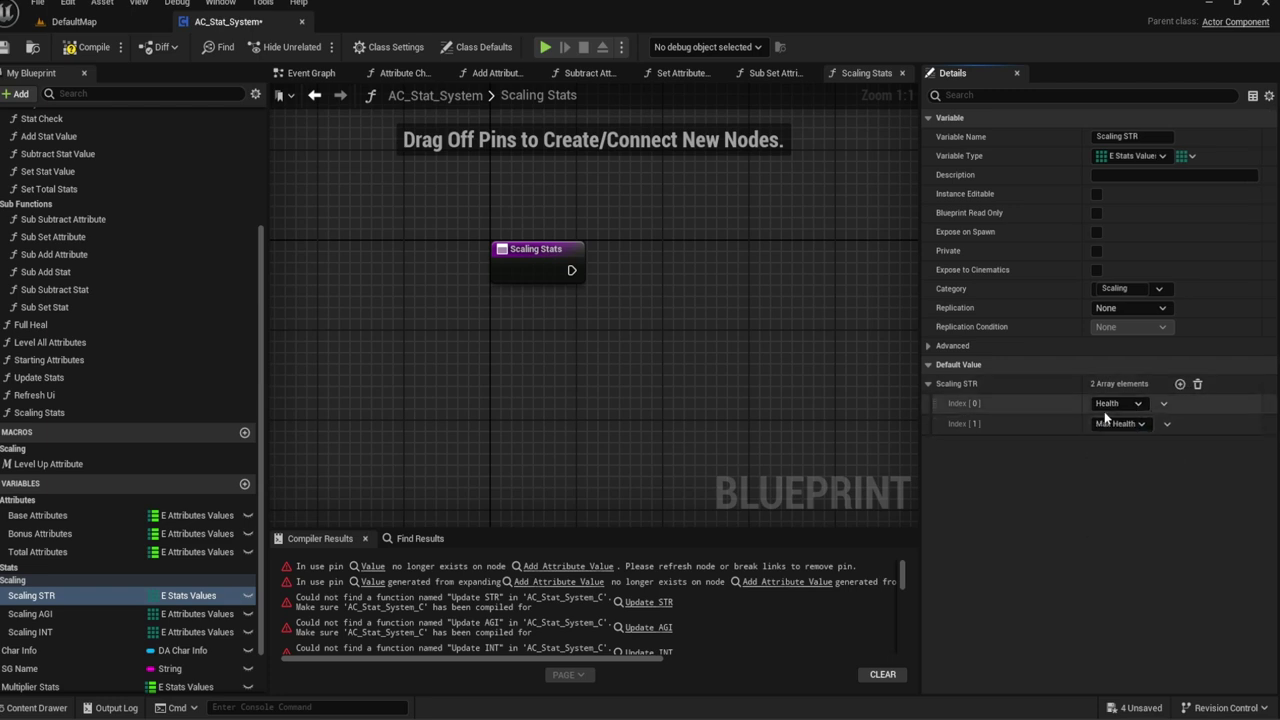
pyautogui.click(1104, 406)
pyautogui.click(1103, 418)
pyautogui.click(1110, 424)
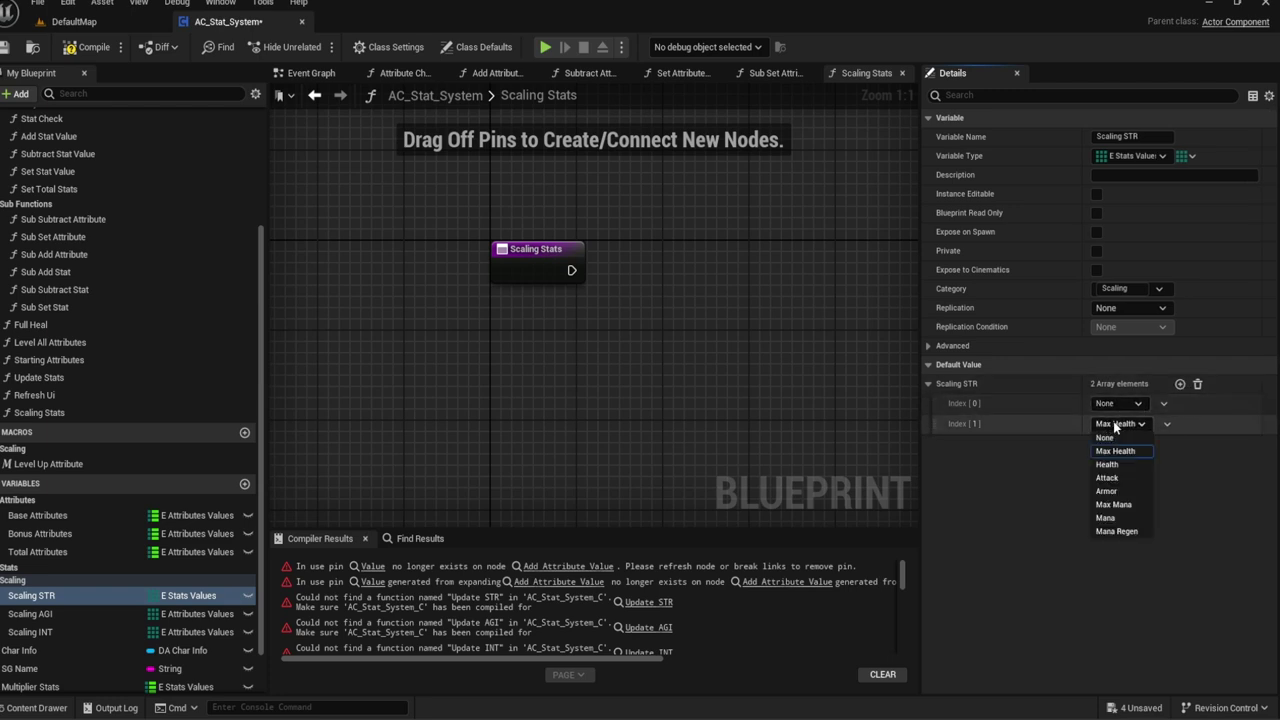
pyautogui.click(1120, 450)
pyautogui.click(1109, 409)
pyautogui.click(1131, 426)
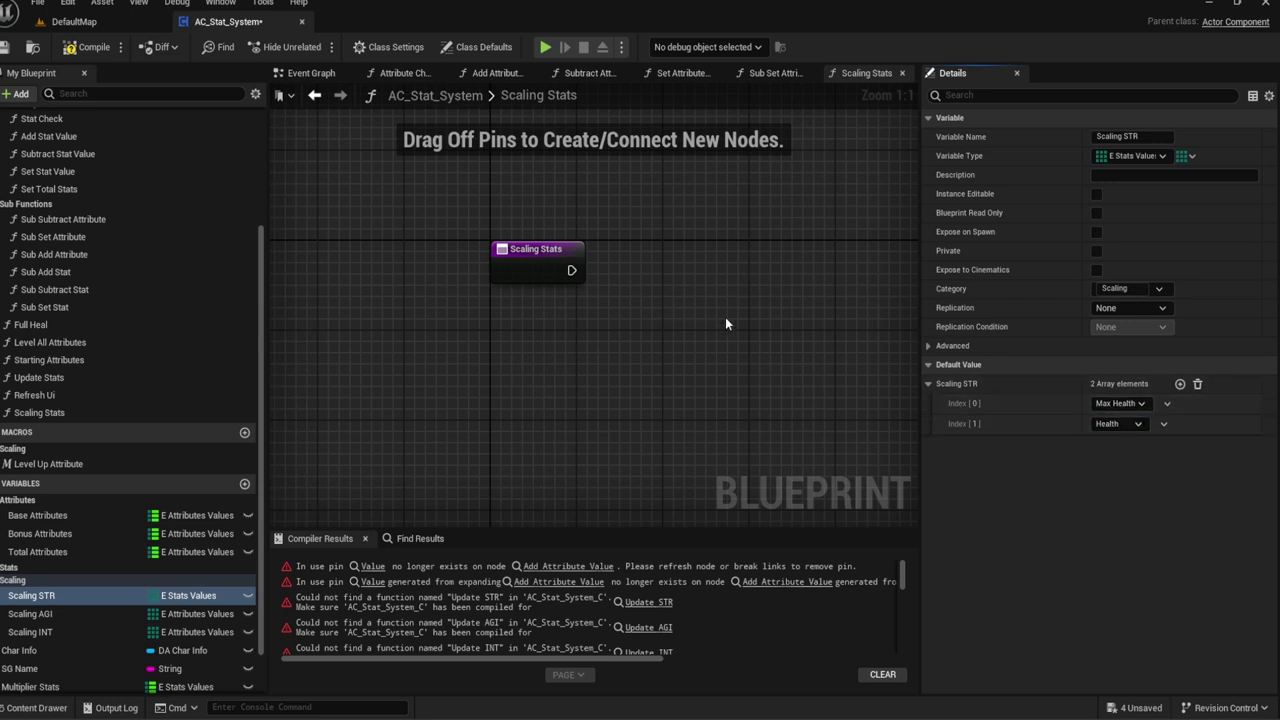
pyautogui.moveTo(725, 317); pyautogui.dragTo(697, 294, button='right')
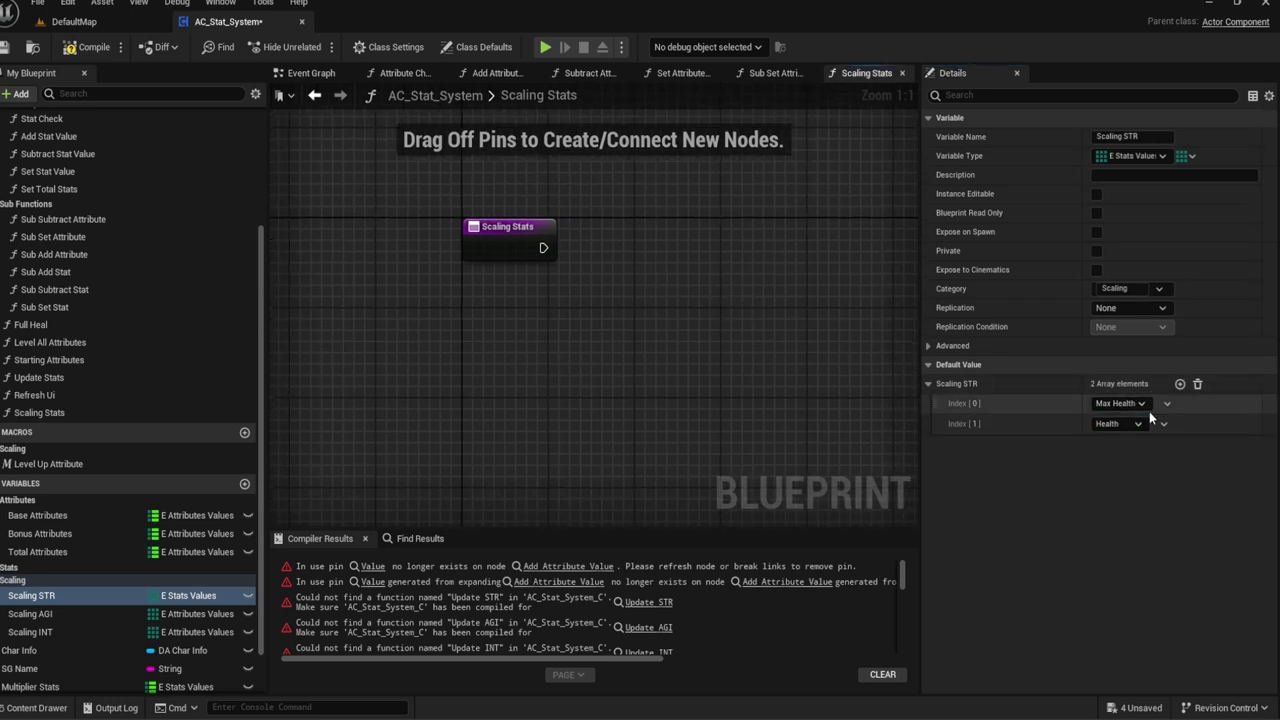
# Step: Duplicate Scaling STR into a new variable named Scaling AGI
pyautogui.click(74, 612)
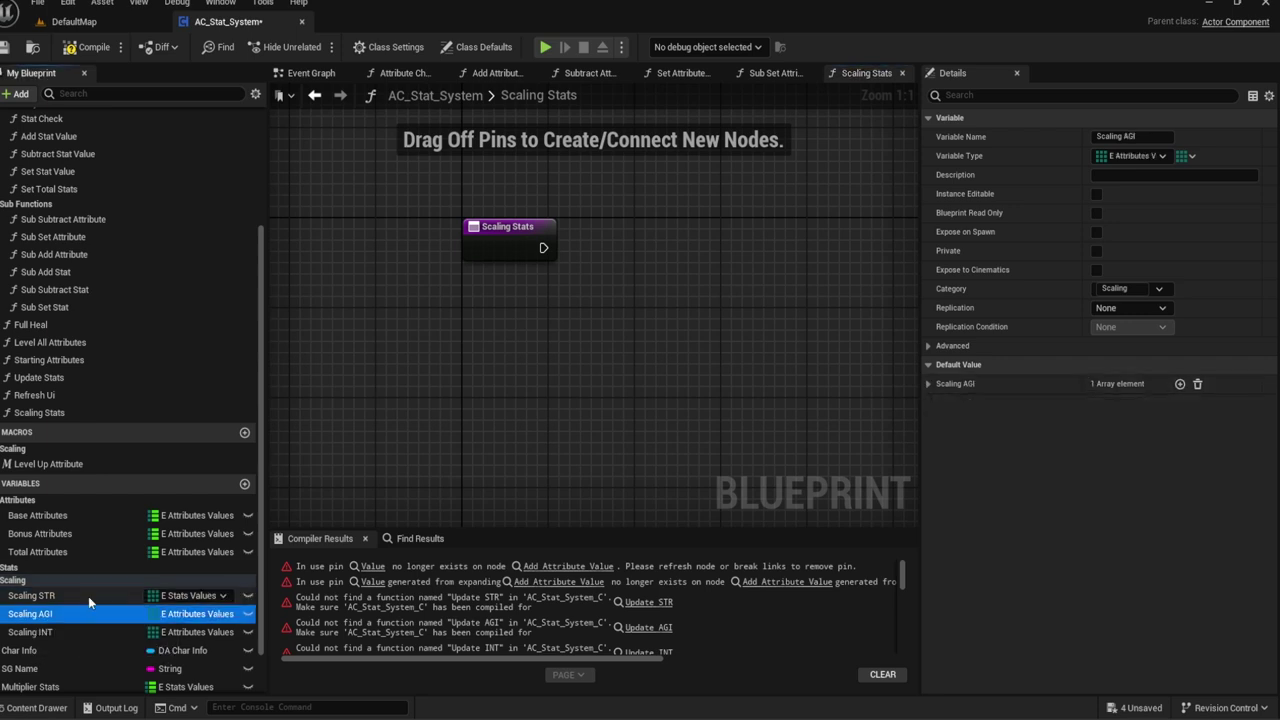
pyautogui.click(975, 384)
pyautogui.click(1117, 403)
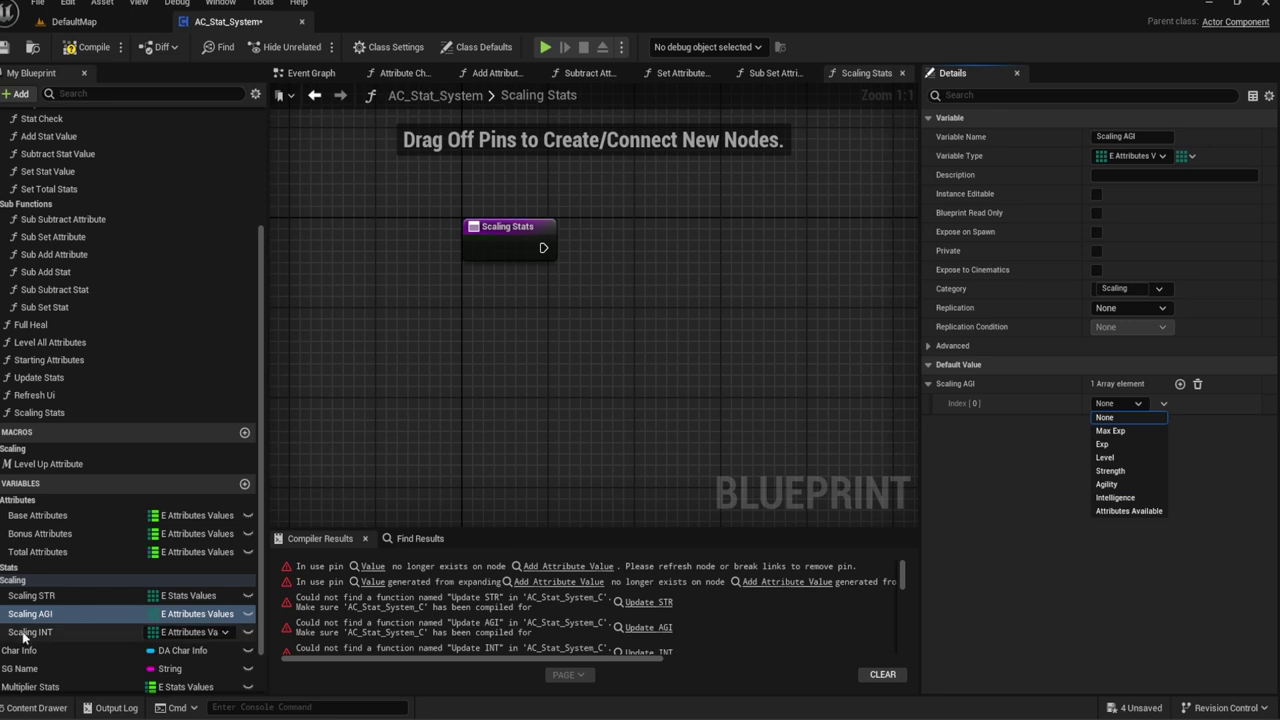
pyautogui.moveTo(24, 634); pyautogui.dragTo(41, 620)
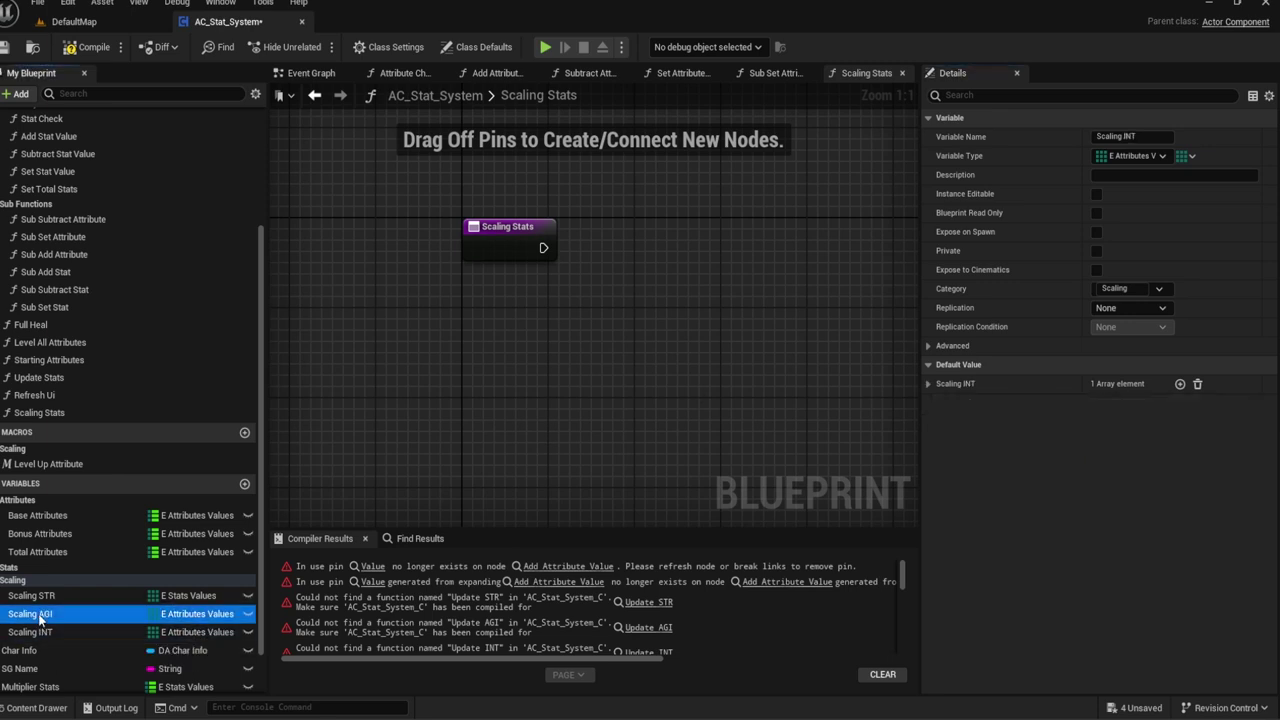
pyautogui.click(45, 596)
pyautogui.hotkey('ctrl', 'w')
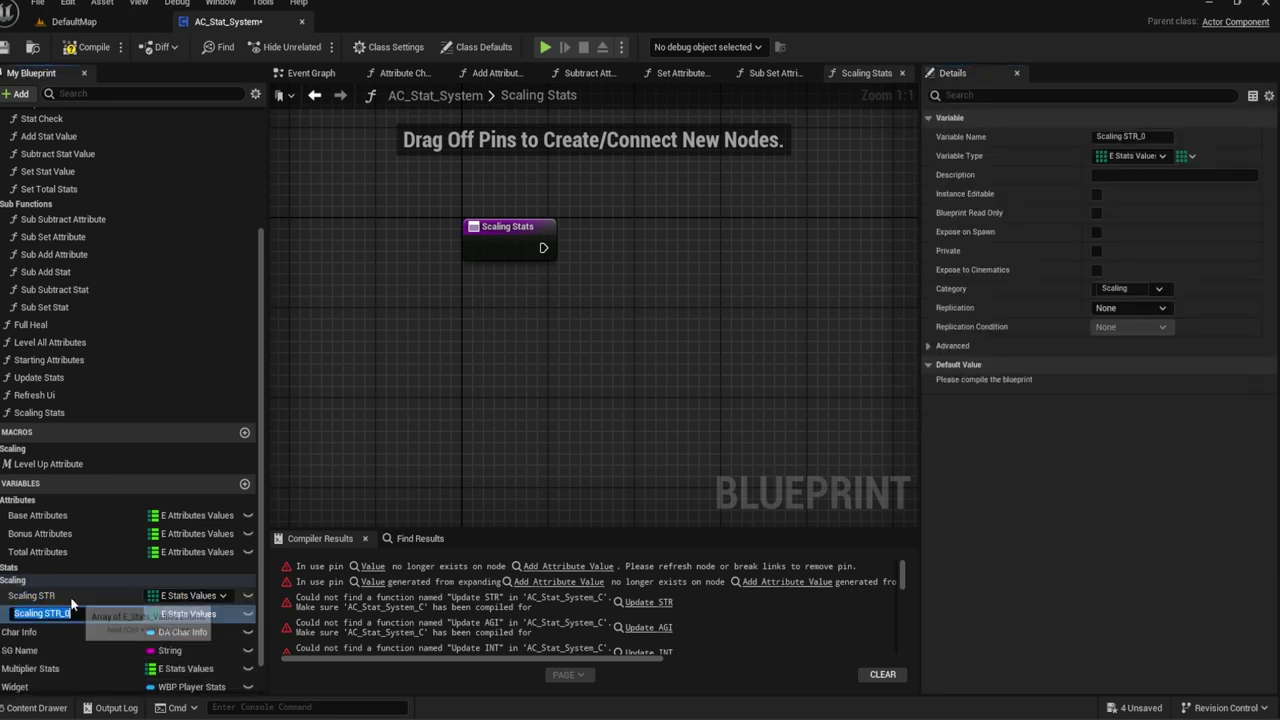
pyautogui.press('End')
pyautogui.press('BackSpace')
pyautogui.press('BackSpace')
pyautogui.press('BackSpace')
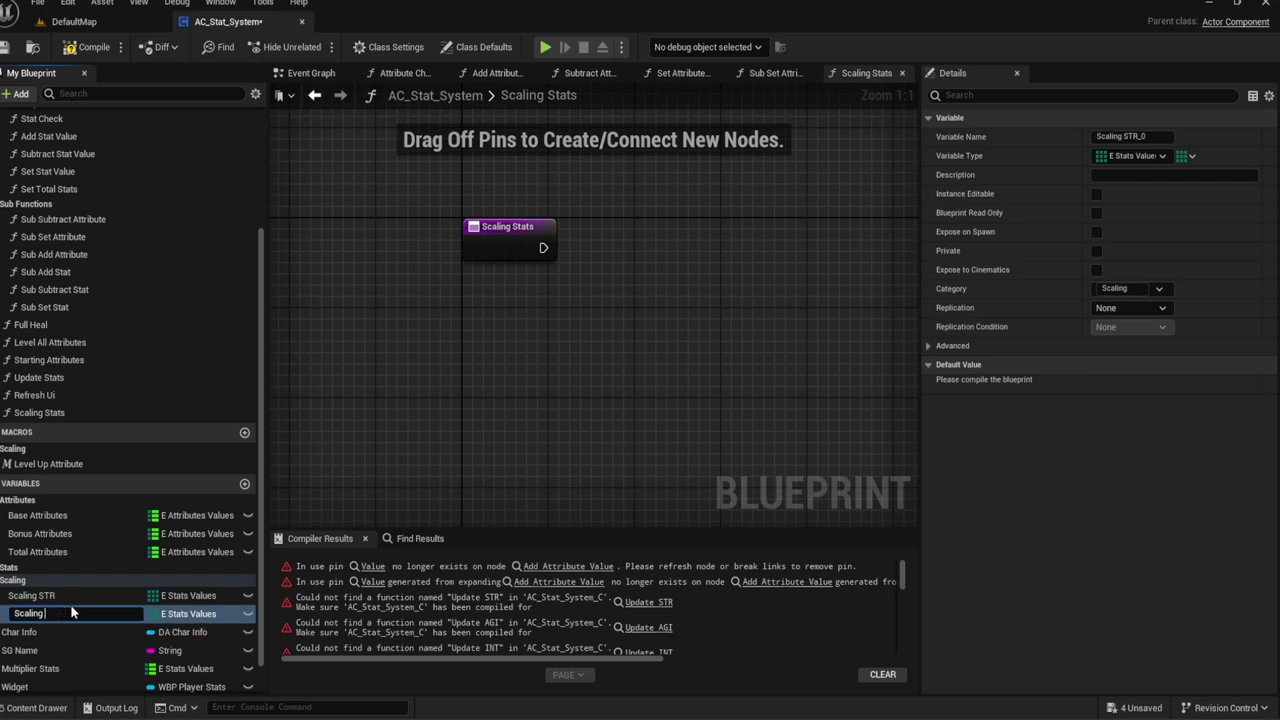
pyautogui.write('AGI')
pyautogui.press('Return')
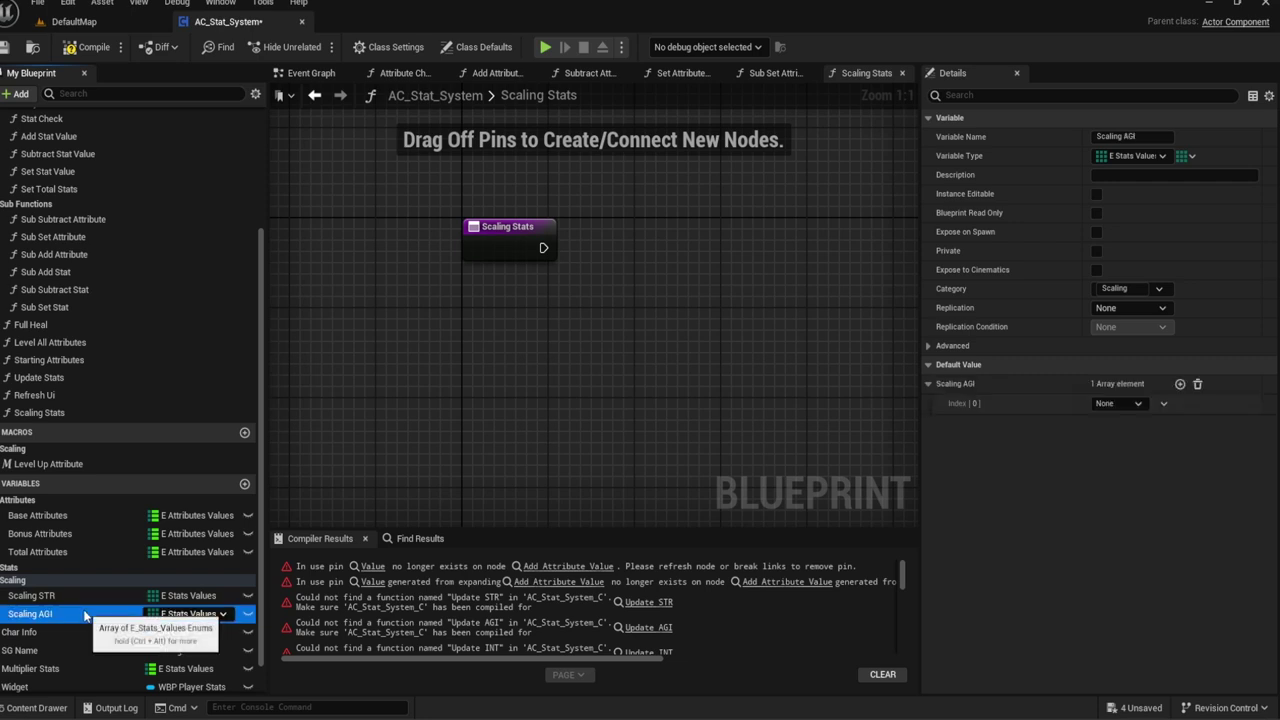
# Step: Make another duplicate and name it Scaling INT
pyautogui.hotkey('ctrl', 'w')
pyautogui.press('End')
pyautogui.press('BackSpace')
pyautogui.press('BackSpace')
pyautogui.press('BackSpace')
pyautogui.press('BackSpace')
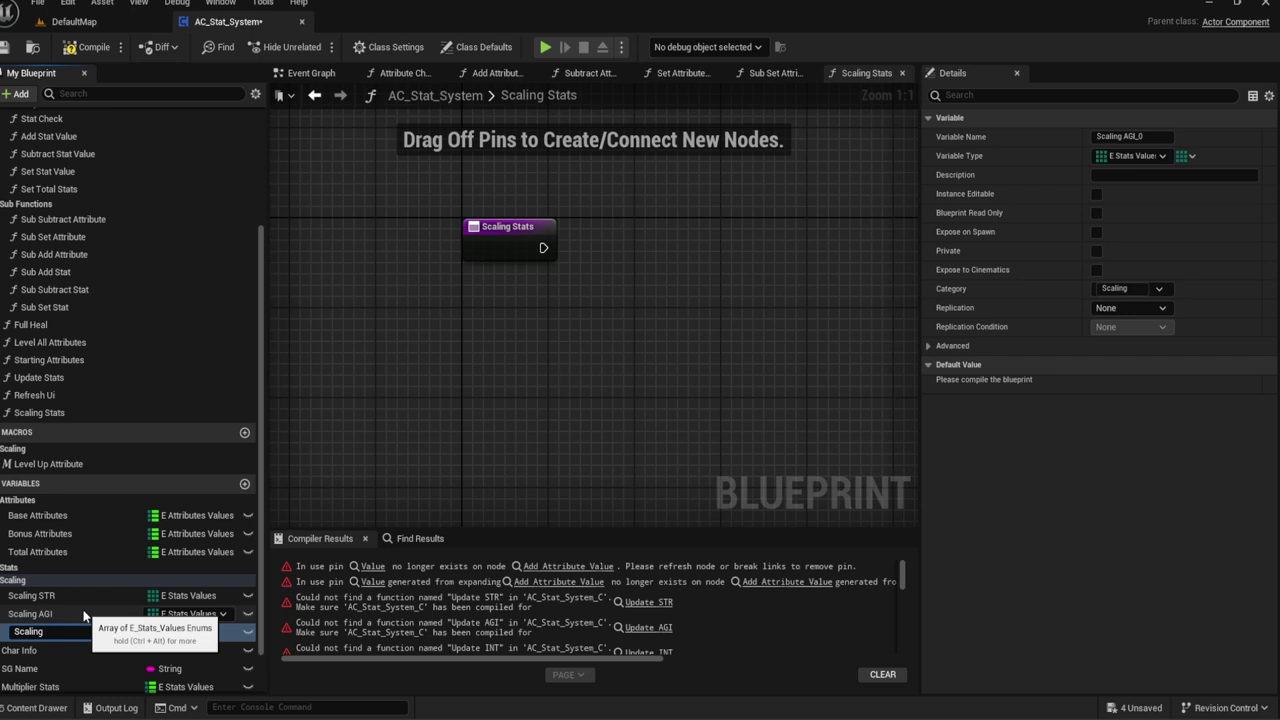
pyautogui.write(' INT')
pyautogui.press('Return')
# Step: Set Scaling AGI's default to a single Attack entry, removing Health
pyautogui.click(84, 614)
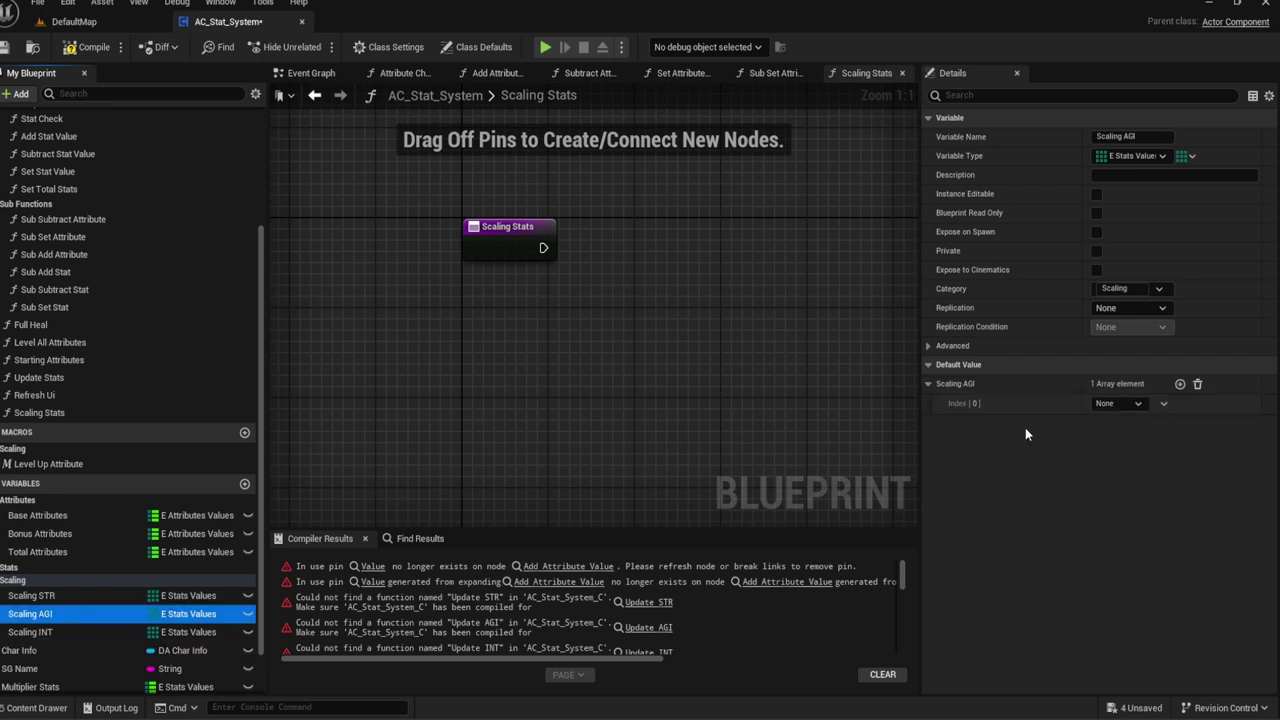
pyautogui.click(1110, 403)
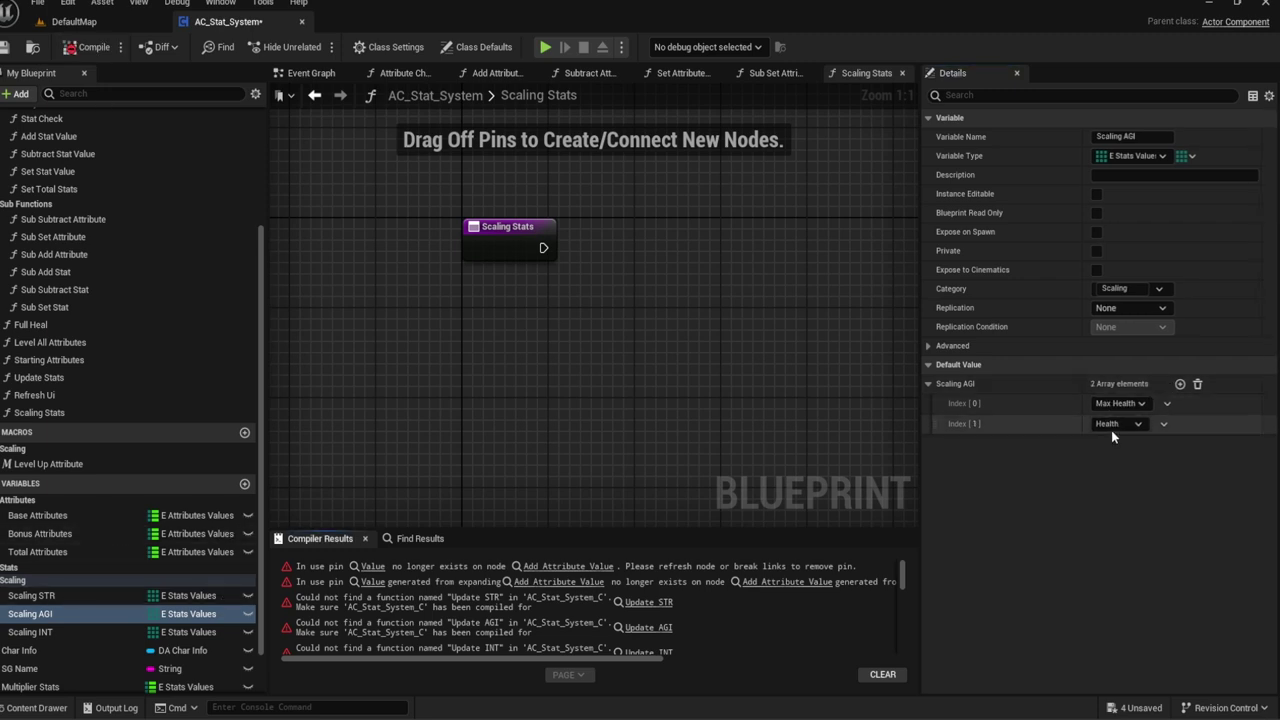
pyautogui.click(1120, 403)
pyautogui.click(1115, 436)
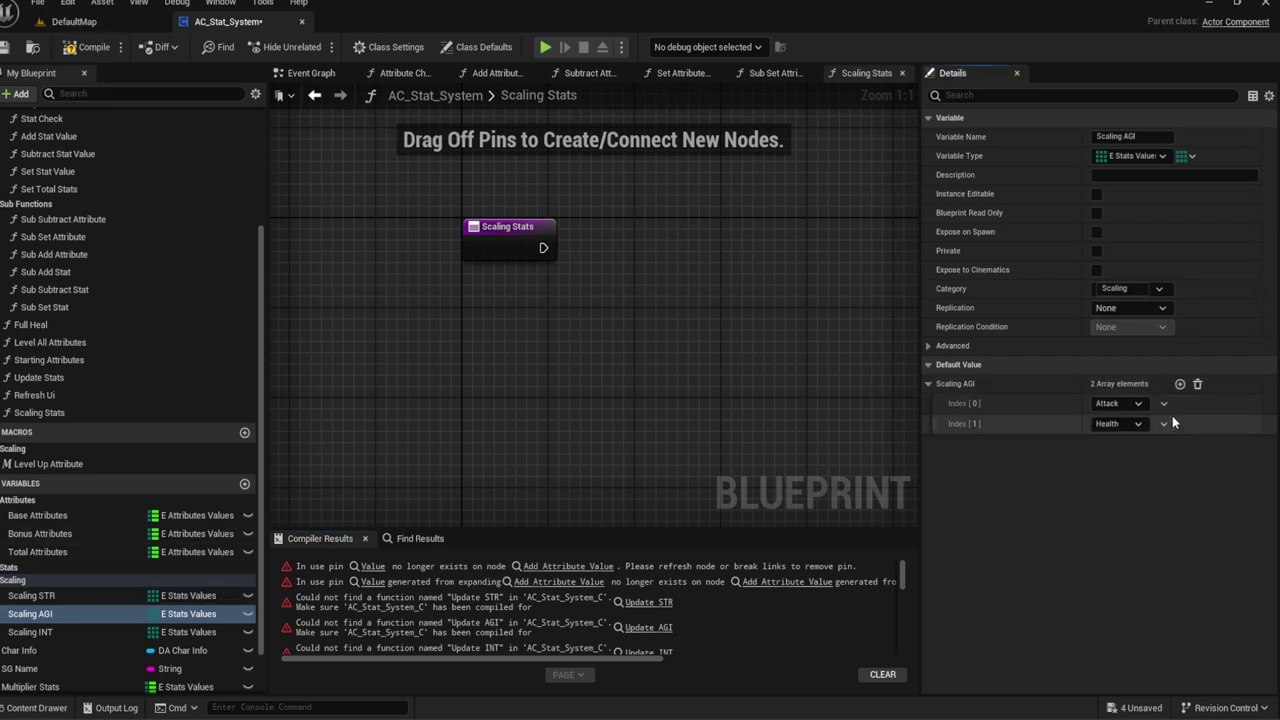
pyautogui.click(1163, 423)
pyautogui.click(1178, 458)
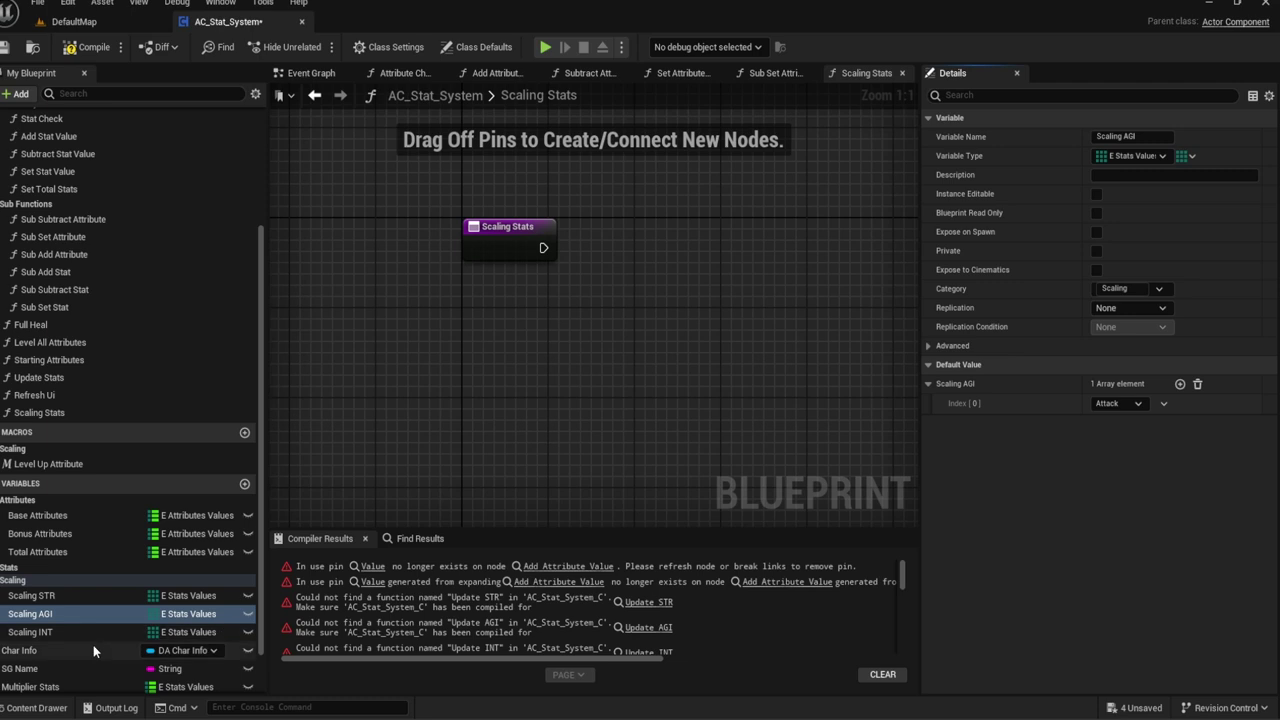
# Step: Give Scaling INT three default entries: Max Mana, Mana and Mana Regen
pyautogui.click(40, 632)
pyautogui.click(1180, 383)
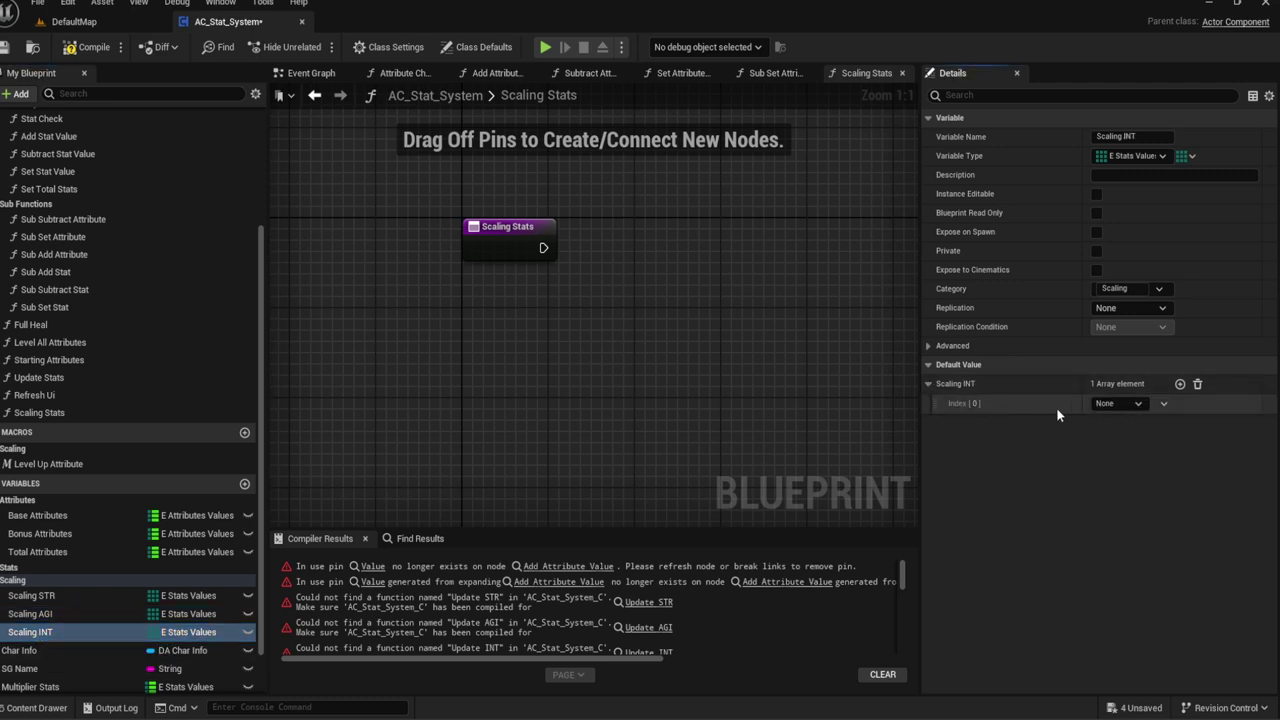
pyautogui.click(1137, 403)
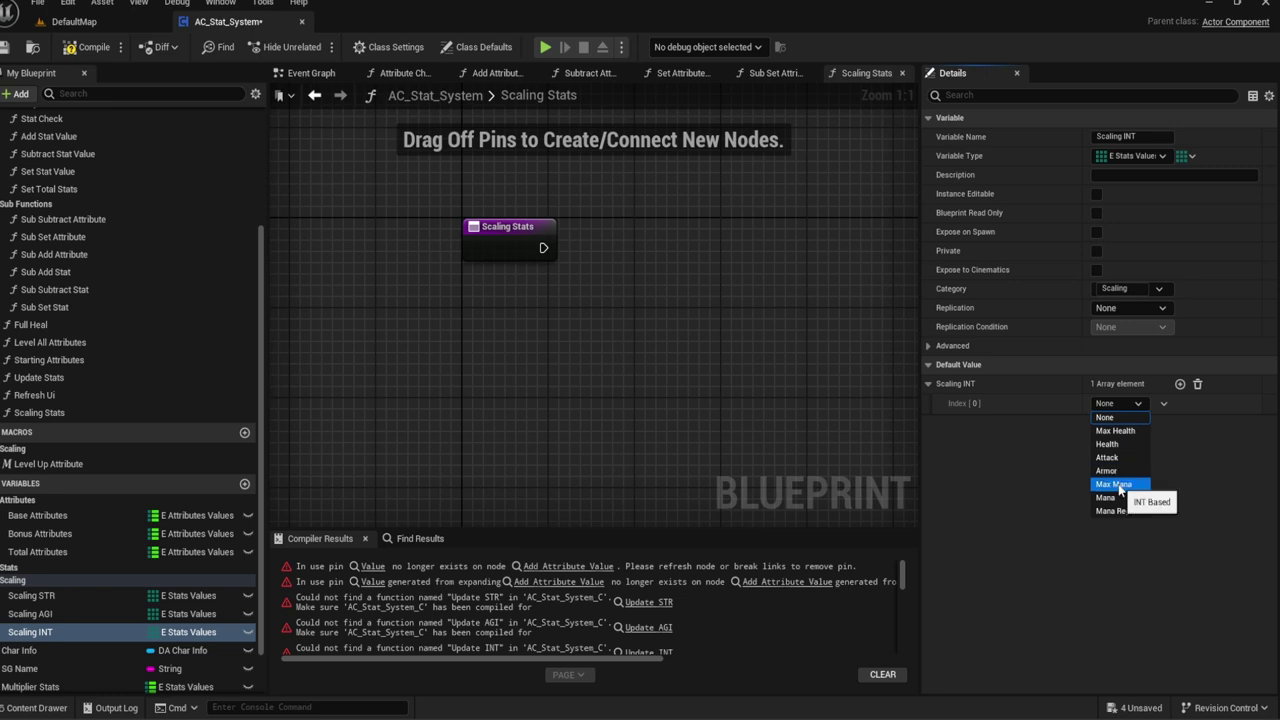
pyautogui.click(1113, 484)
pyautogui.click(1180, 383)
pyautogui.click(1122, 423)
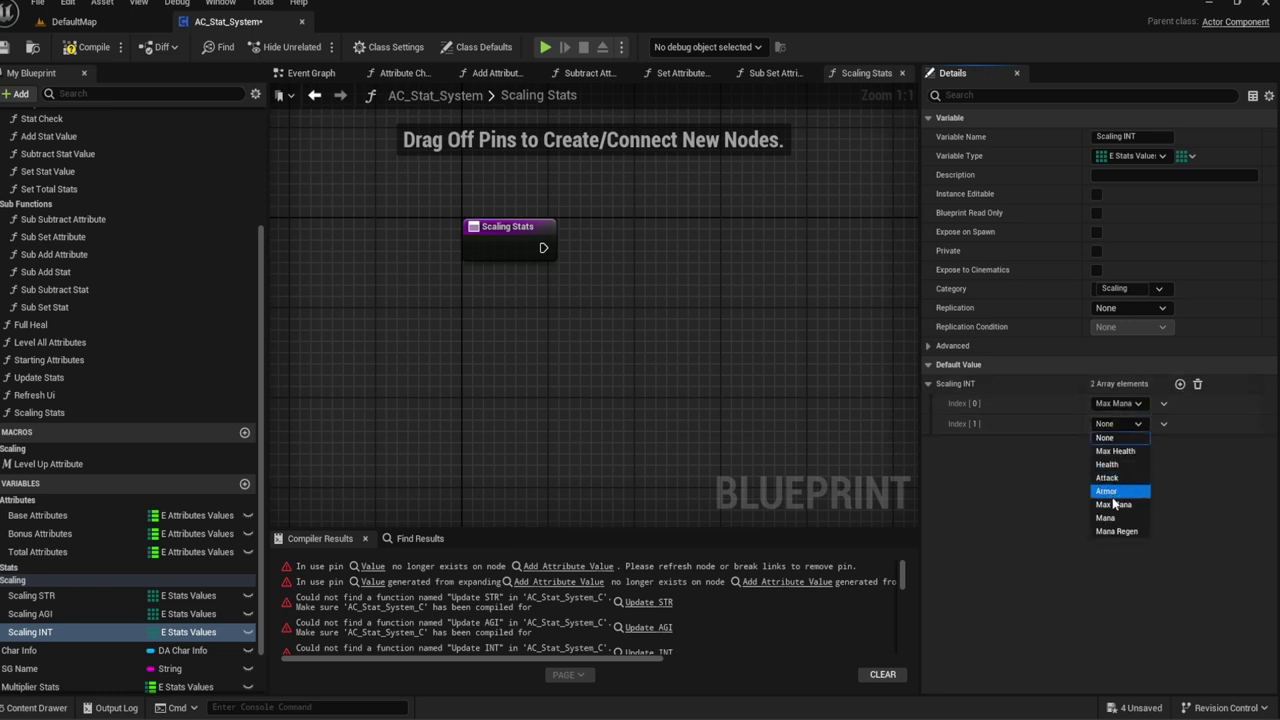
pyautogui.click(1105, 517)
pyautogui.click(1180, 383)
pyautogui.click(1120, 444)
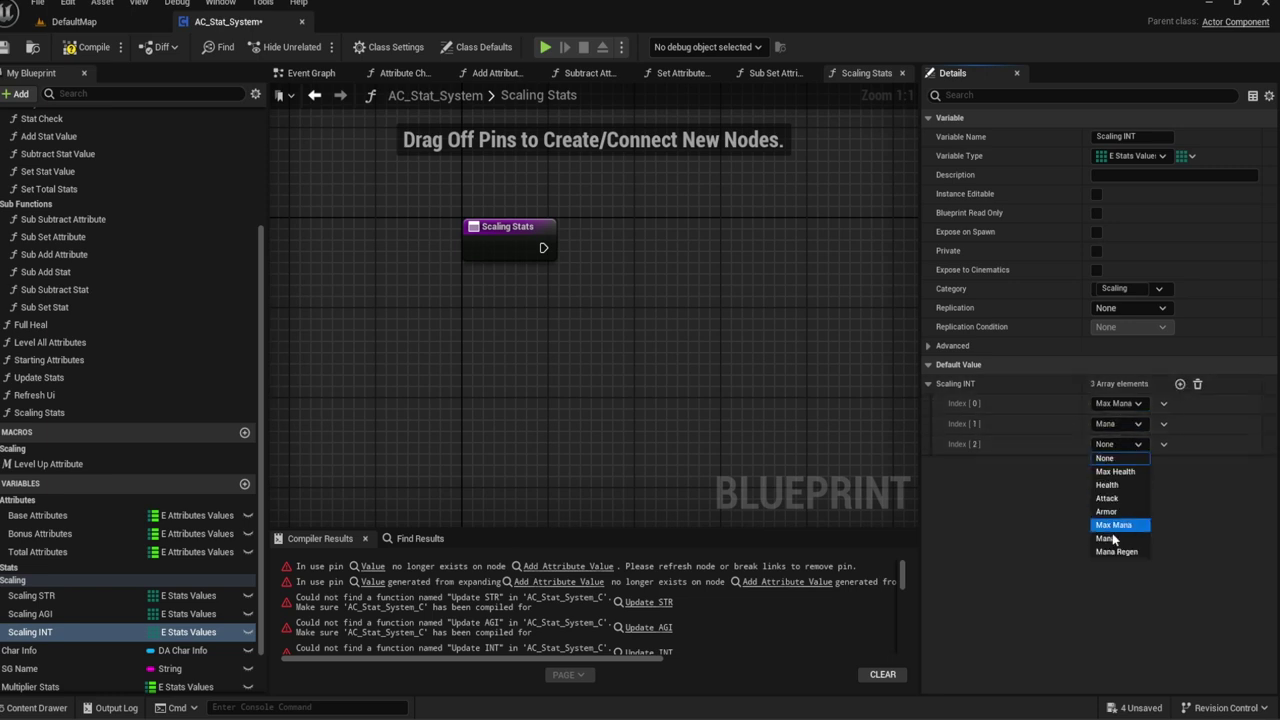
pyautogui.click(1110, 550)
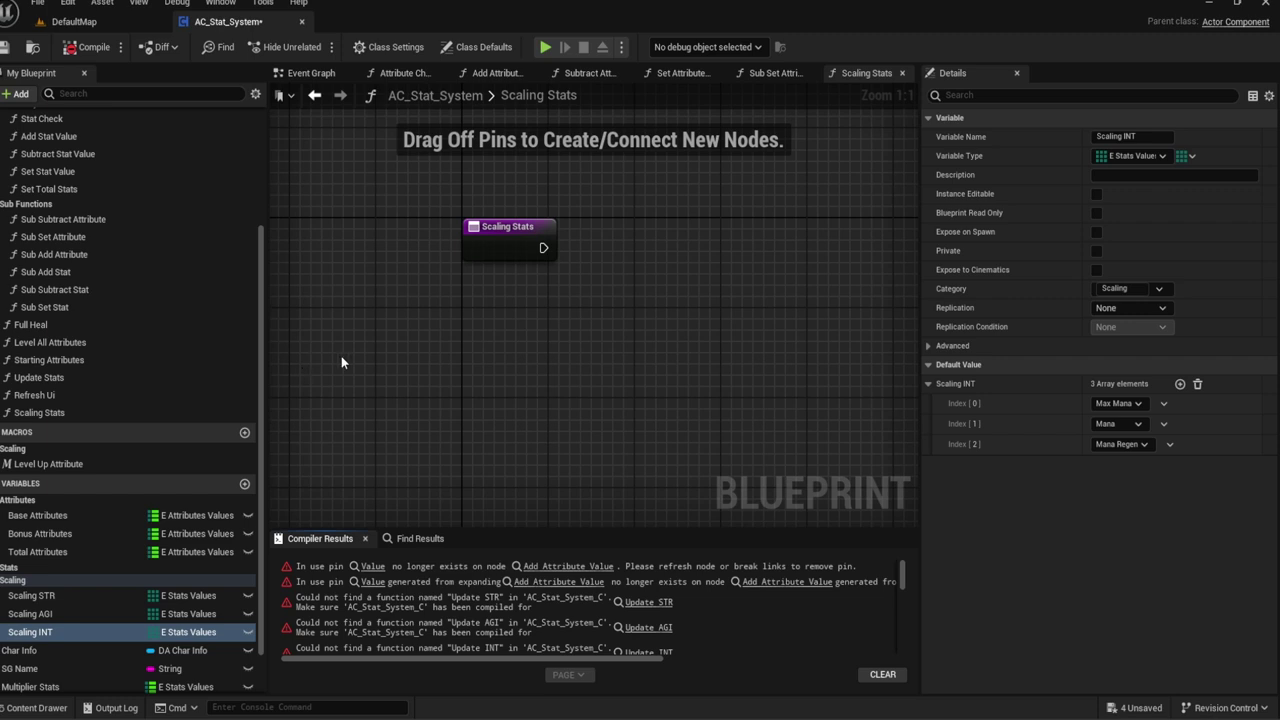
pyautogui.scroll(5, 76, 182)
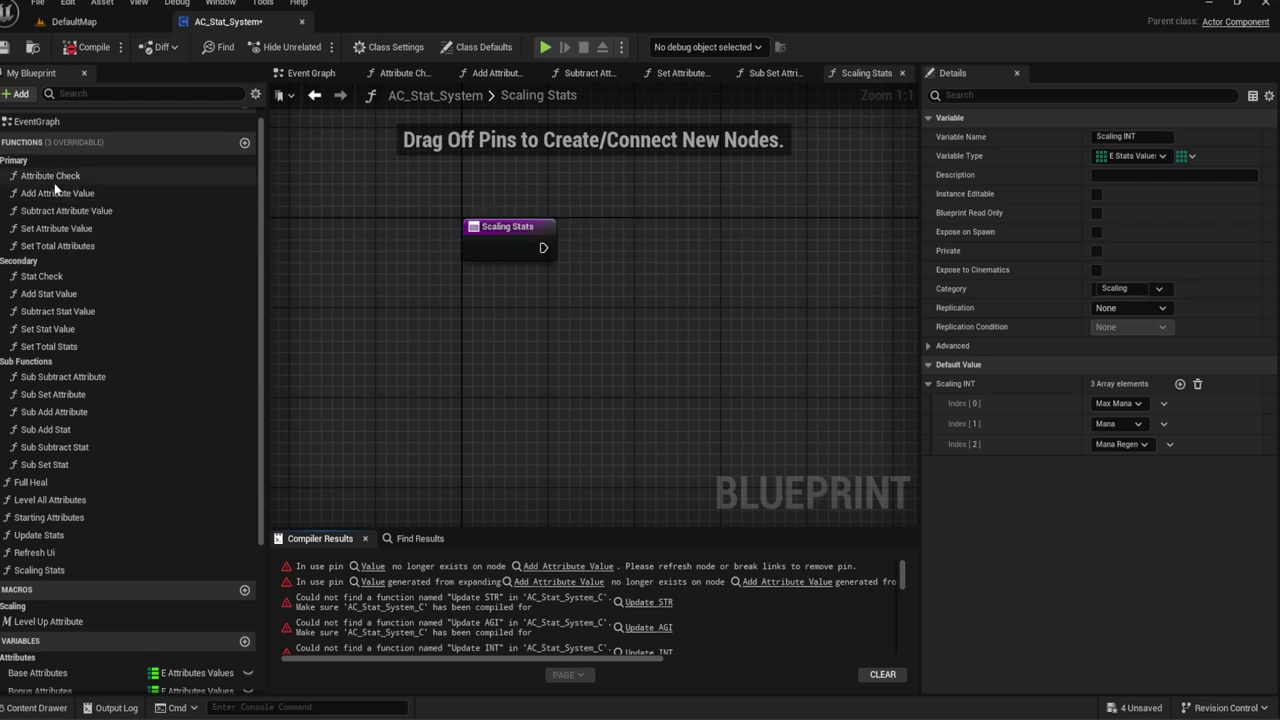
# Step: Line up the Base, Bonus, Total Attributes and Type nodes in the Attribute Check graph
pyautogui.doubleClick(50, 175)
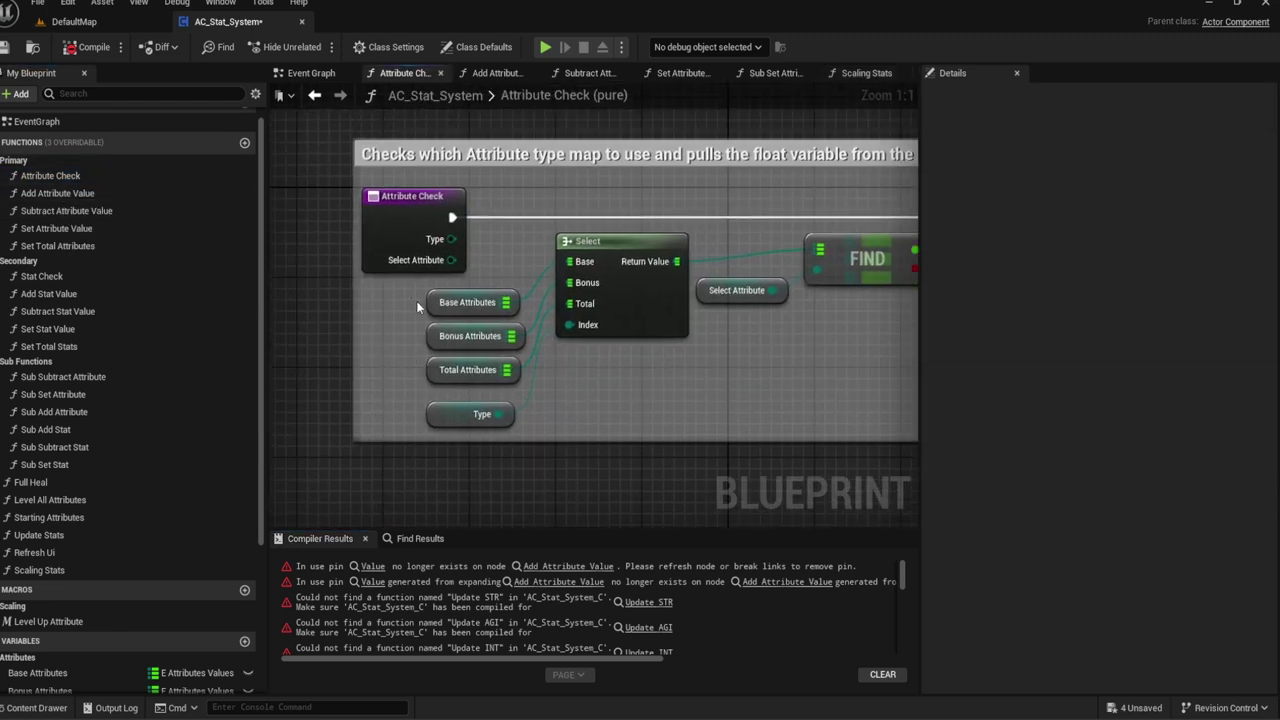
pyautogui.moveTo(418, 307); pyautogui.dragTo(525, 384)
pyautogui.moveTo(464, 418); pyautogui.dragTo(474, 407)
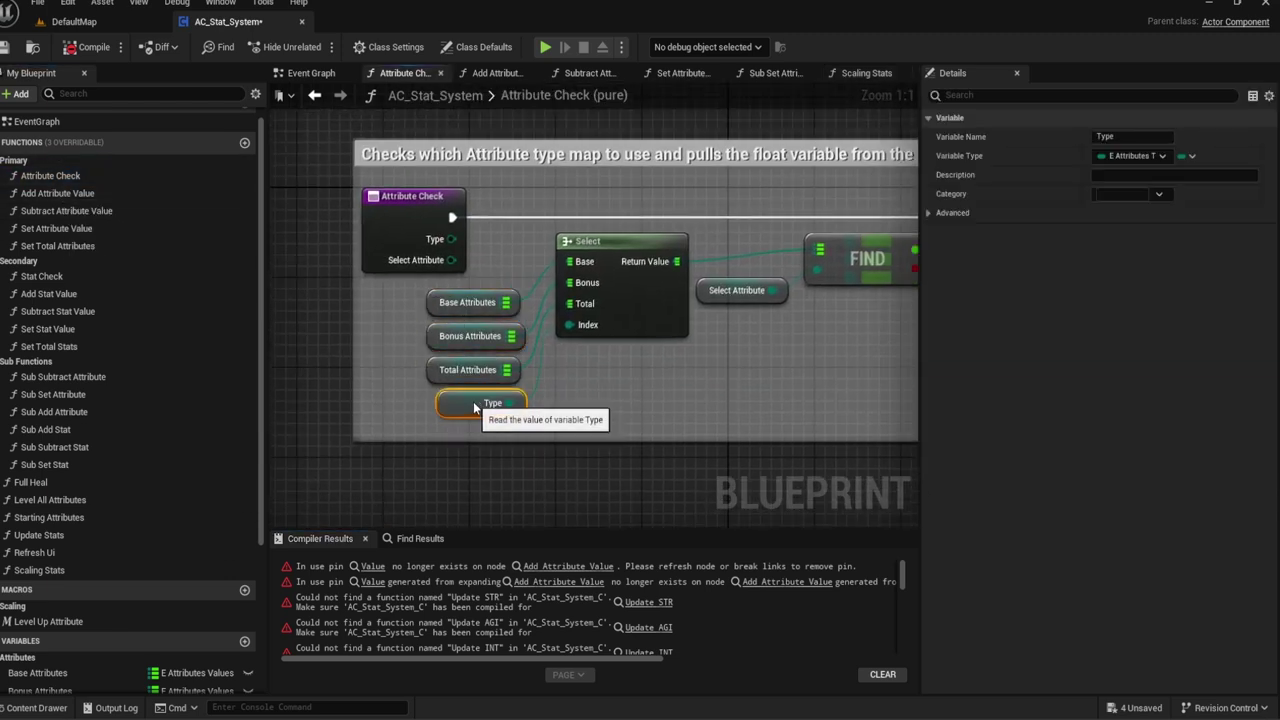
pyautogui.click(582, 404)
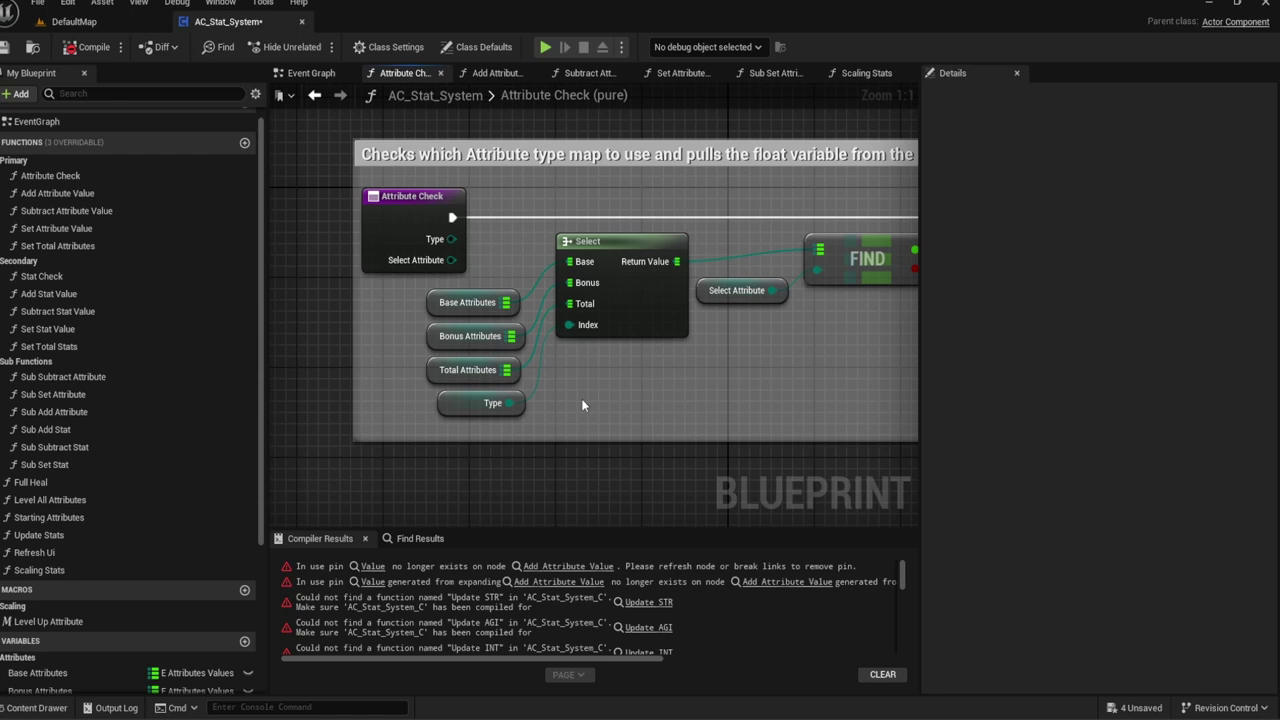
# Step: File the Scaling Stats function under the Scaling category
pyautogui.doubleClick(58, 570)
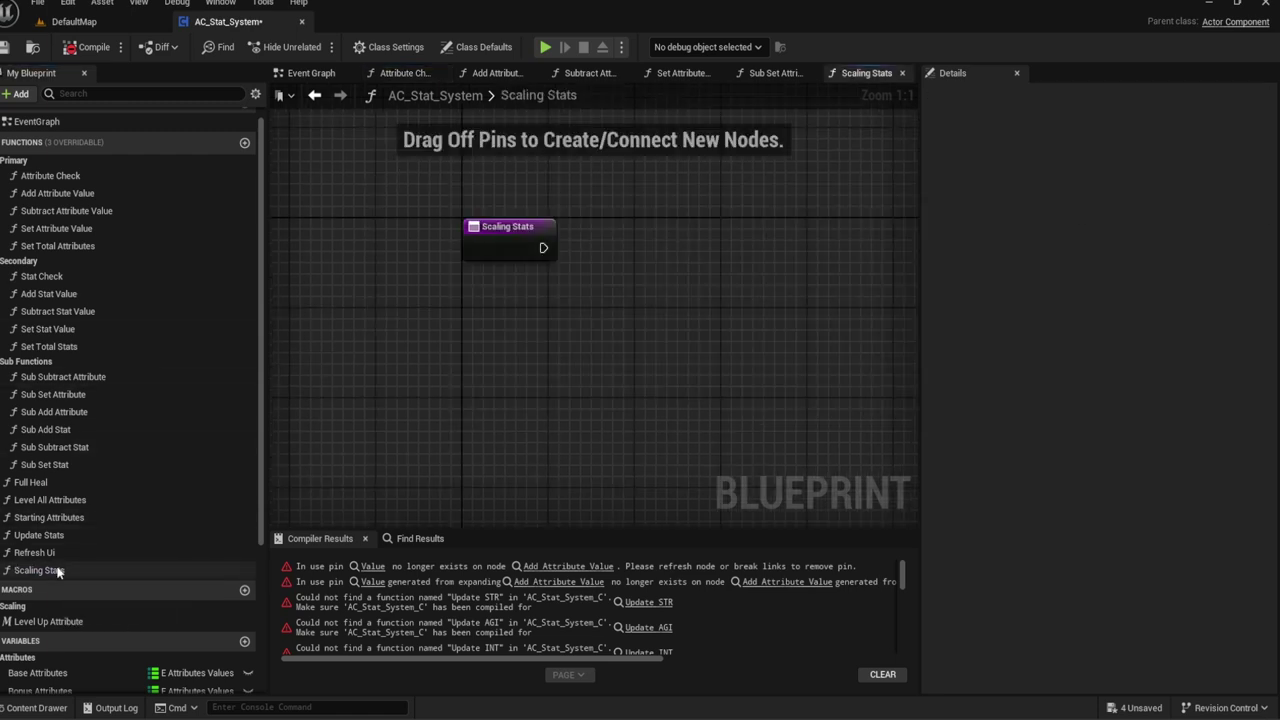
pyautogui.click(506, 237)
pyautogui.click(1122, 196)
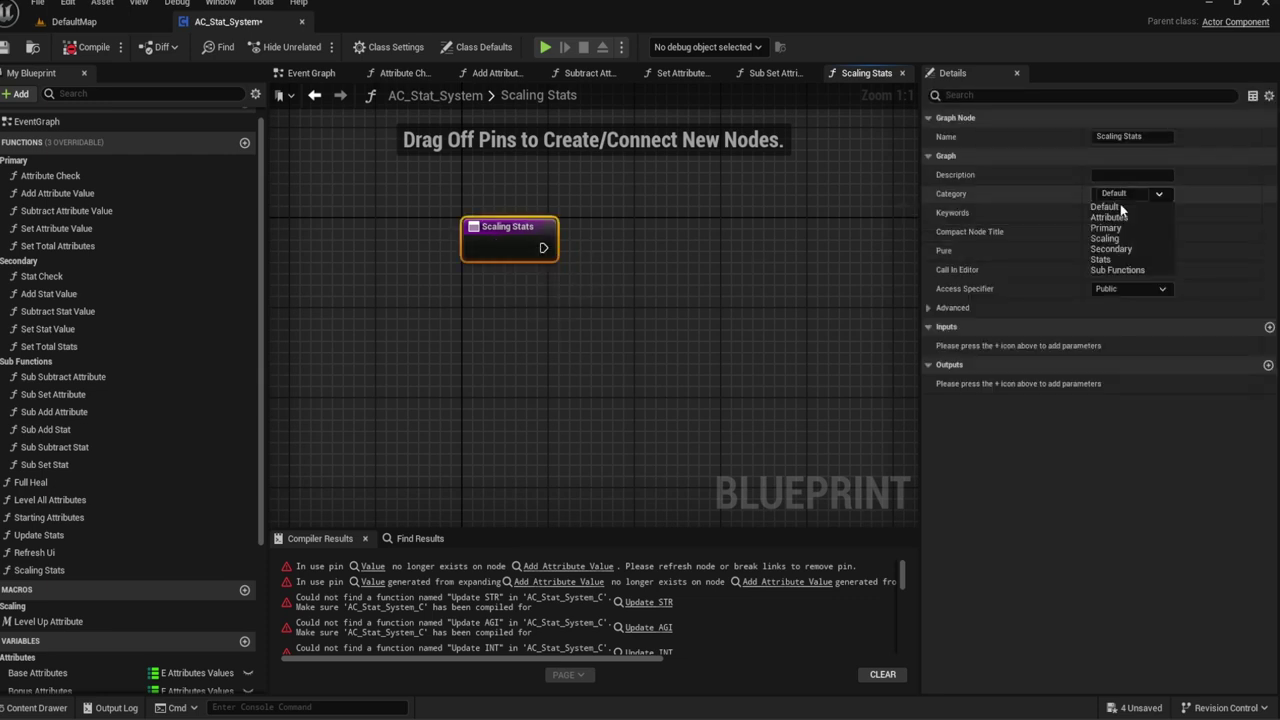
pyautogui.click(1107, 241)
# Step: Add a Select node to the Scaling Stats graph
pyautogui.click(554, 297)
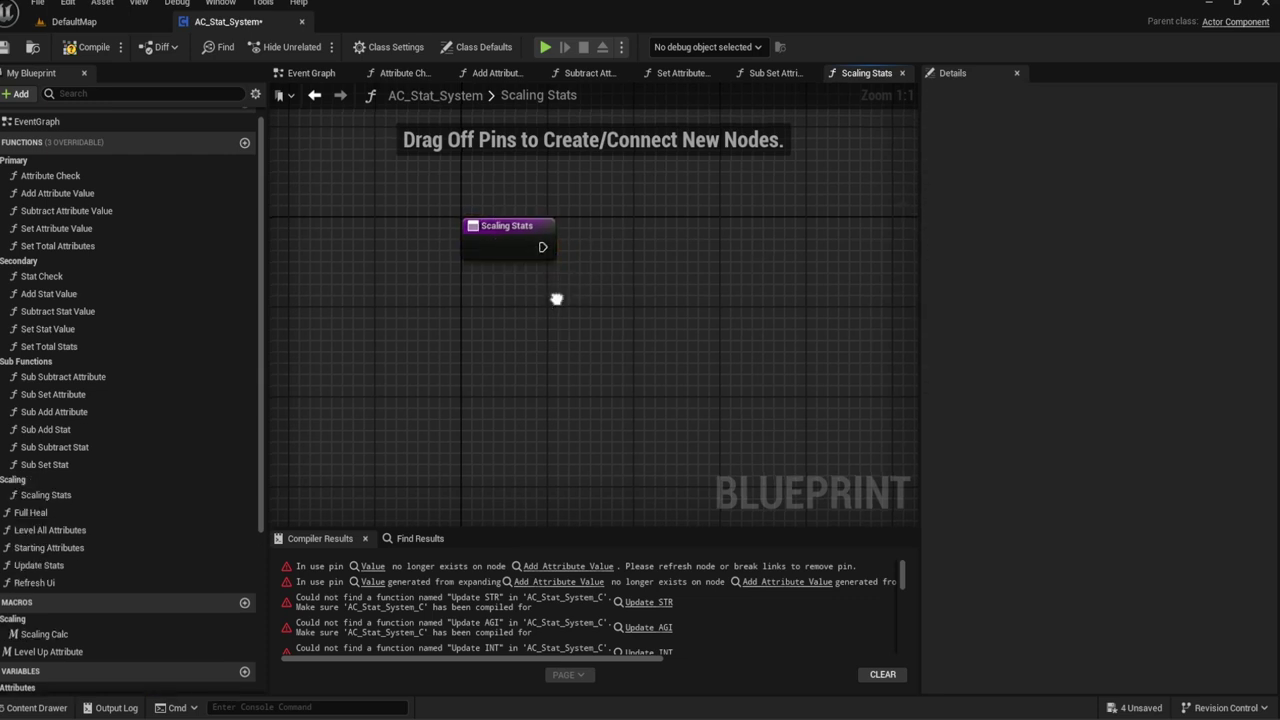
pyautogui.moveTo(554, 297); pyautogui.dragTo(528, 269, button='right')
pyautogui.rightClick(537, 301)
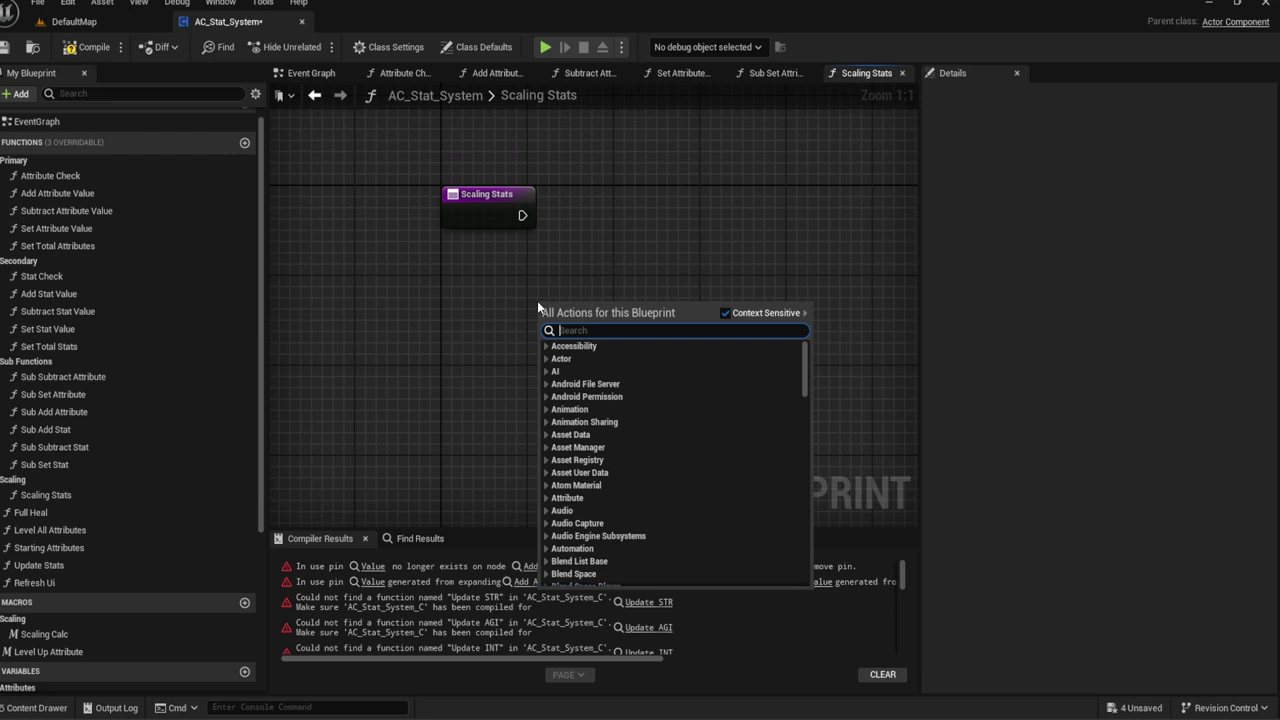
pyautogui.write('select')
pyautogui.press('Return')
pyautogui.moveTo(590, 312); pyautogui.dragTo(624, 292)
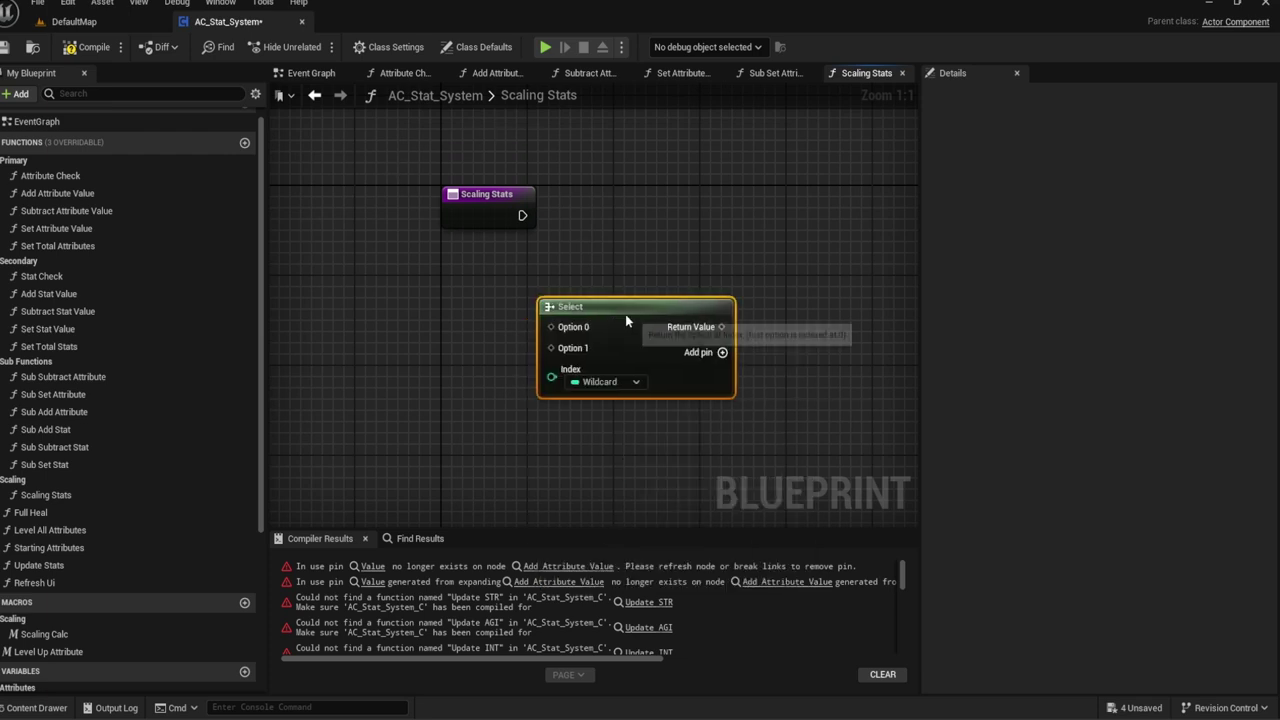
# Step: Place getter nodes for Scaling STR, Scaling AGI and Scaling INT
pyautogui.scroll(-5, 57, 567)
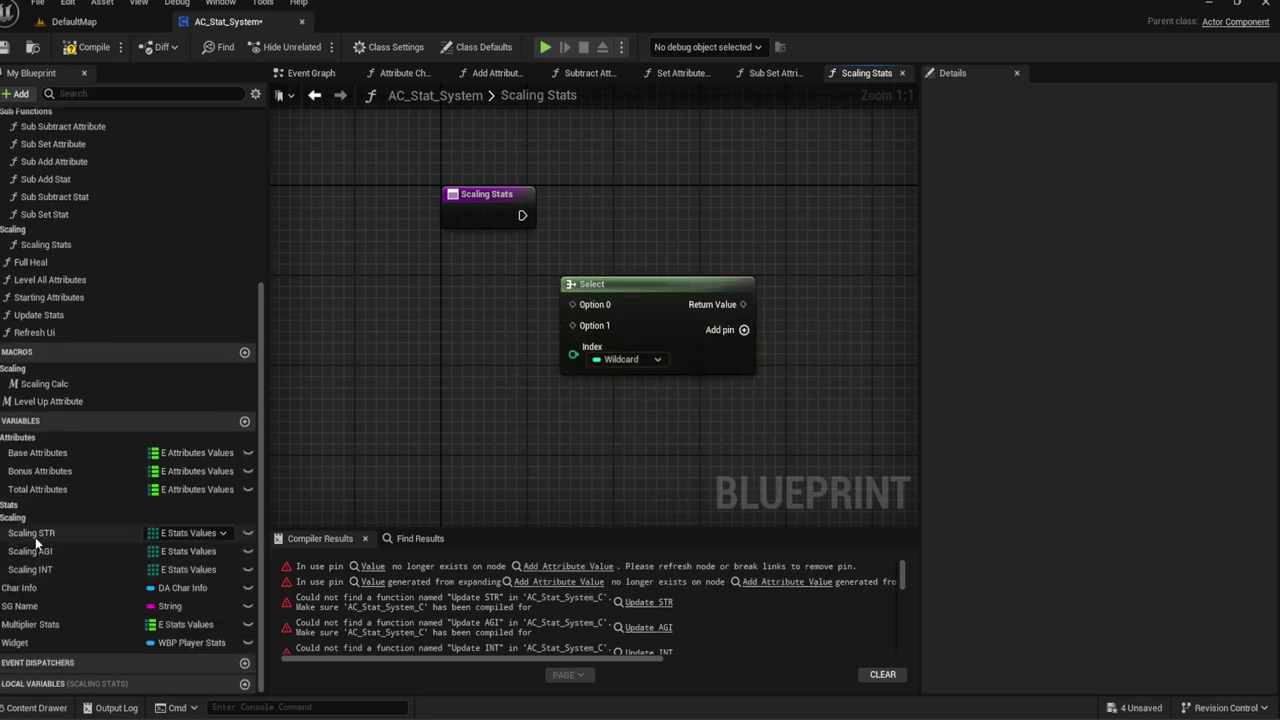
pyautogui.moveTo(35, 534); pyautogui.dragTo(366, 308)
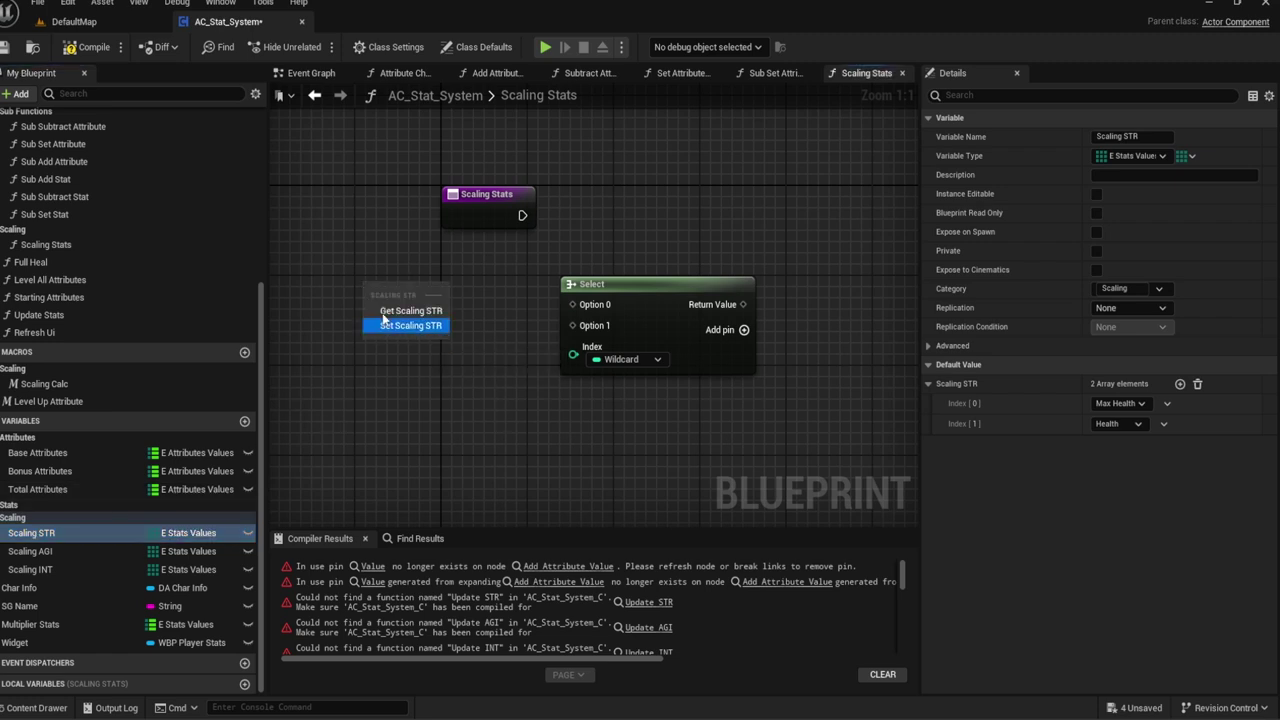
pyautogui.click(405, 310)
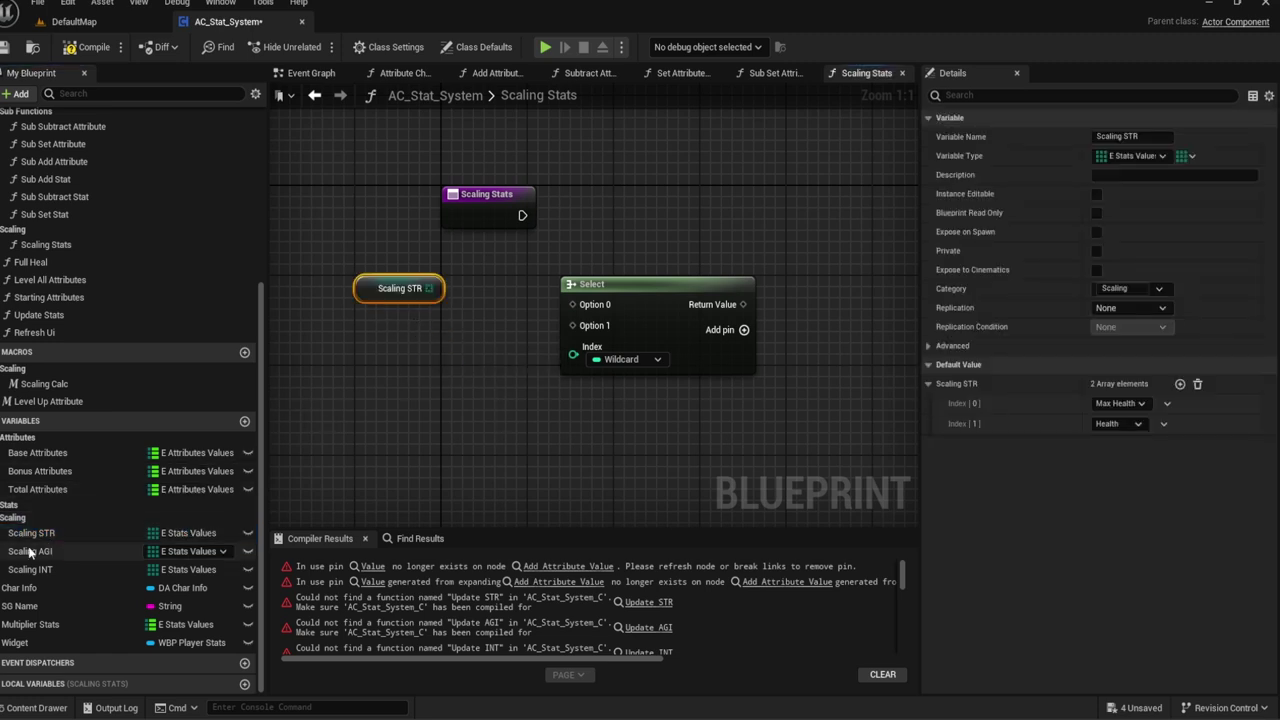
pyautogui.moveTo(40, 551); pyautogui.dragTo(364, 332)
pyautogui.click(395, 346)
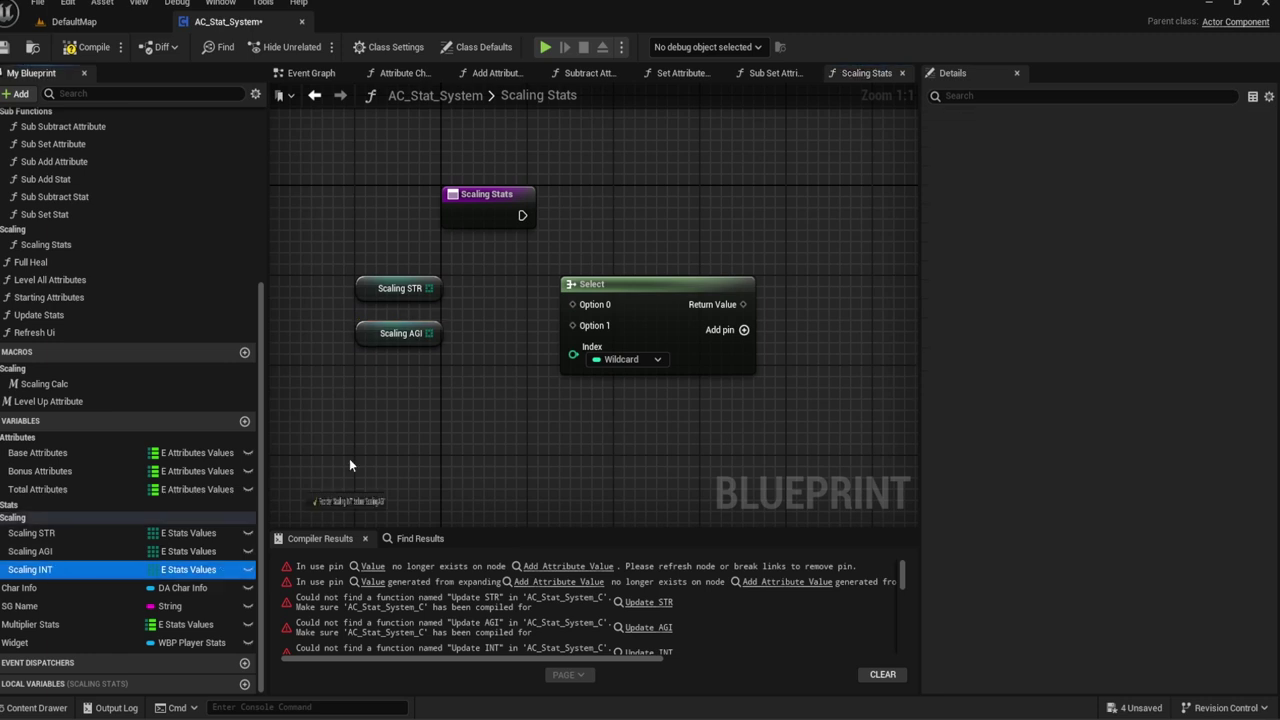
pyautogui.moveTo(140, 569); pyautogui.dragTo(382, 390)
pyautogui.click(415, 399)
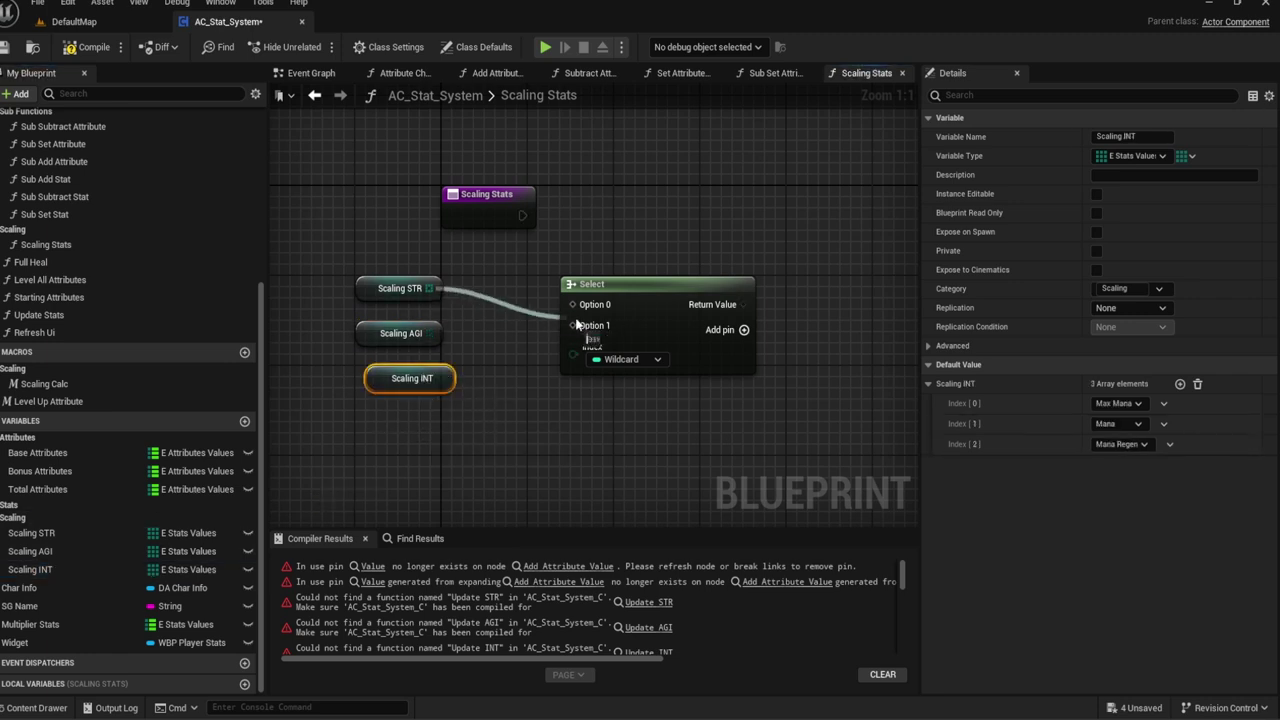
# Step: Wire Scaling STR, AGI and INT into Select Options 0, 1 and 2, and align the getters
pyautogui.moveTo(428, 333); pyautogui.dragTo(567, 326)
pyautogui.moveTo(428, 288); pyautogui.dragTo(572, 304)
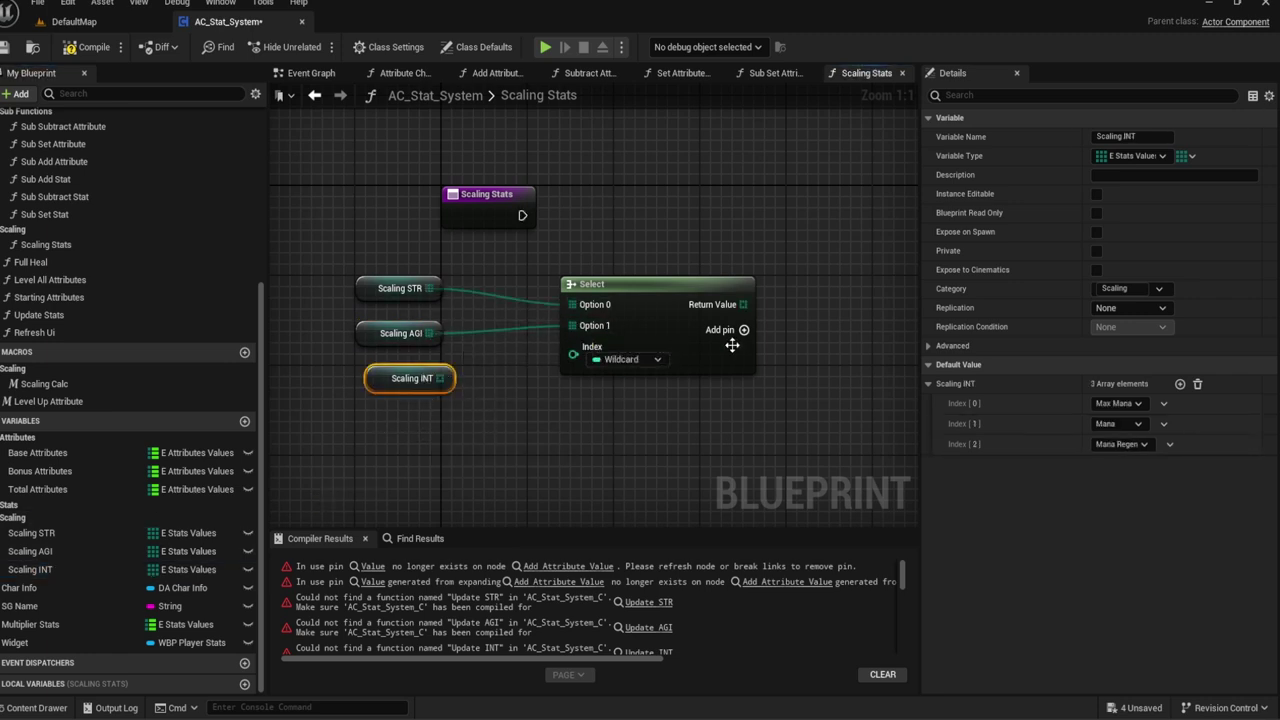
pyautogui.click(744, 330)
pyautogui.moveTo(440, 378); pyautogui.dragTo(572, 346)
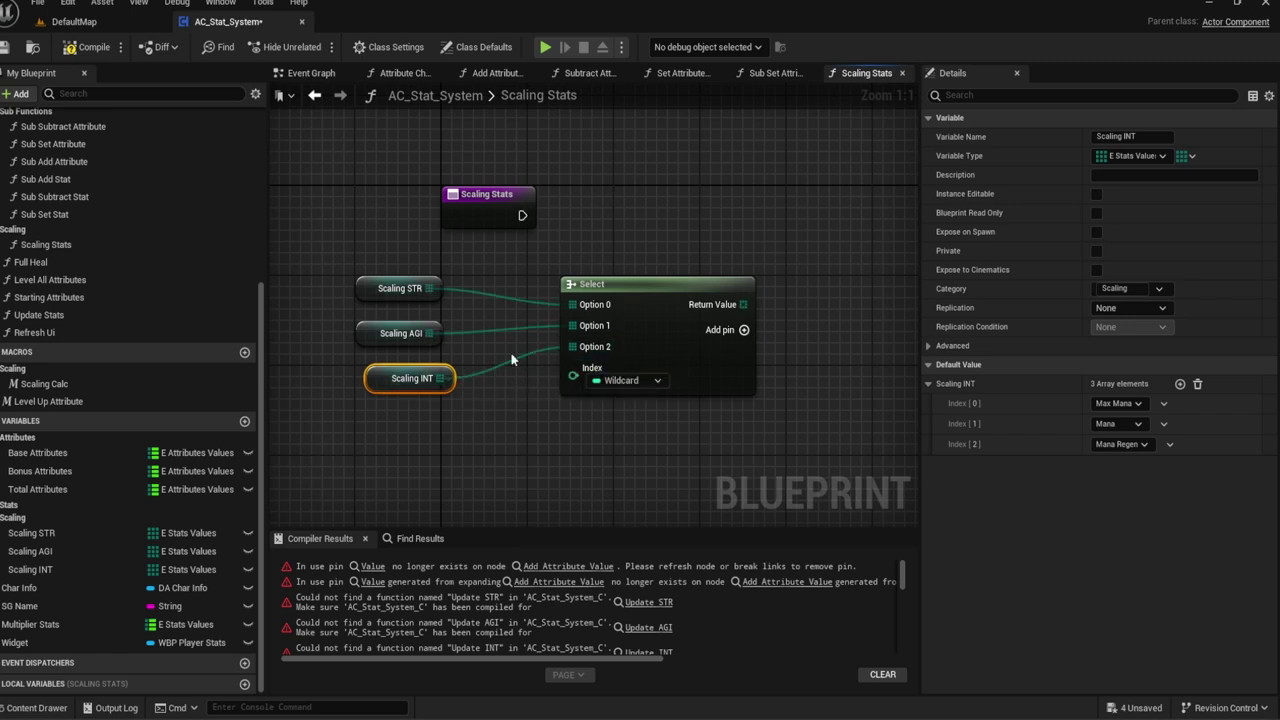
pyautogui.moveTo(390, 381); pyautogui.dragTo(445, 392)
pyautogui.moveTo(382, 343); pyautogui.dragTo(446, 365)
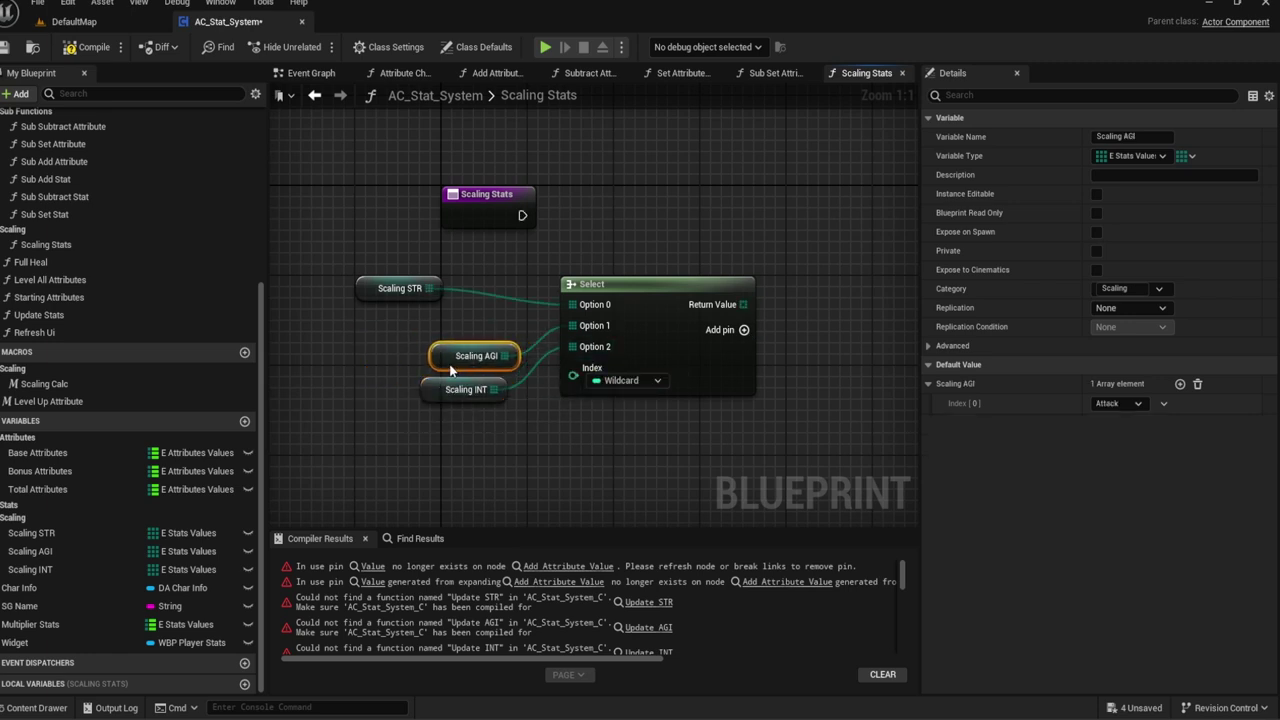
pyautogui.moveTo(366, 290)
pyautogui.mouseDown()
pyautogui.moveTo(434, 320)
pyautogui.moveTo(422, 320)
pyautogui.mouseUp()
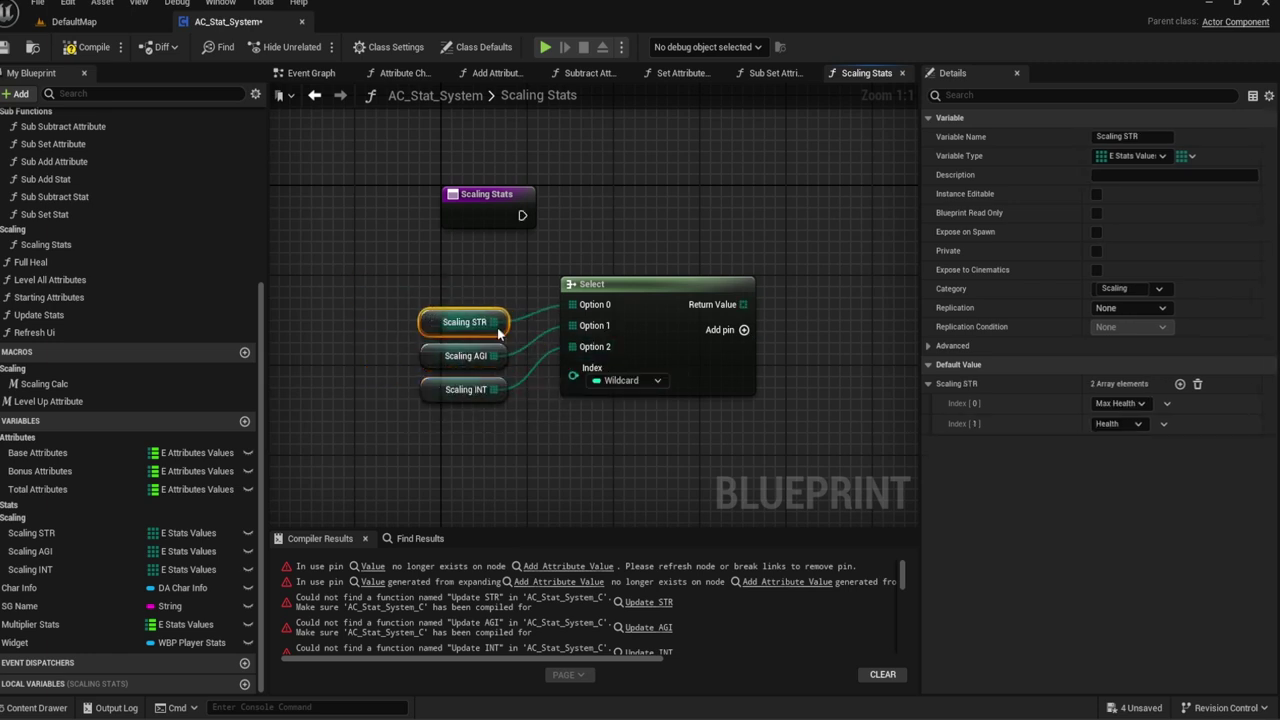
# Step: Change the Select node's Index type to E Attributes Values, undoing the E Stats Values choice
pyautogui.click(620, 380)
pyautogui.write('Stats Va')
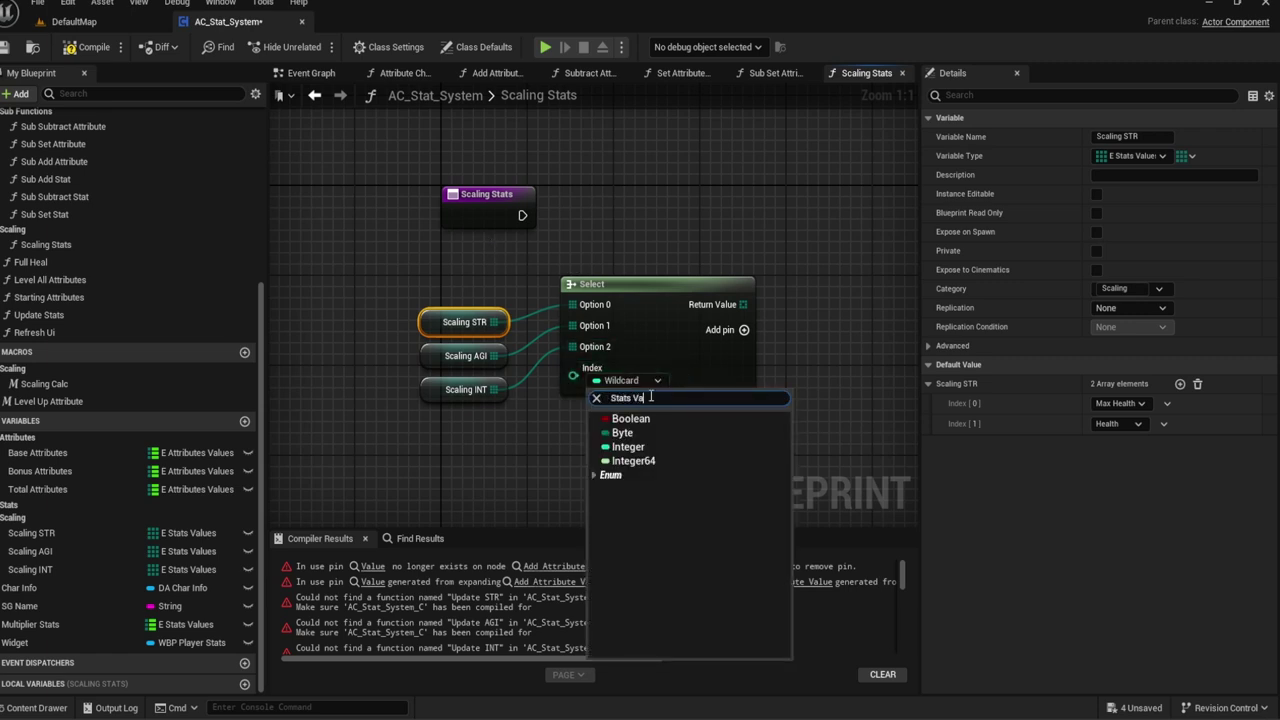
pyautogui.write('l')
pyautogui.click(655, 432)
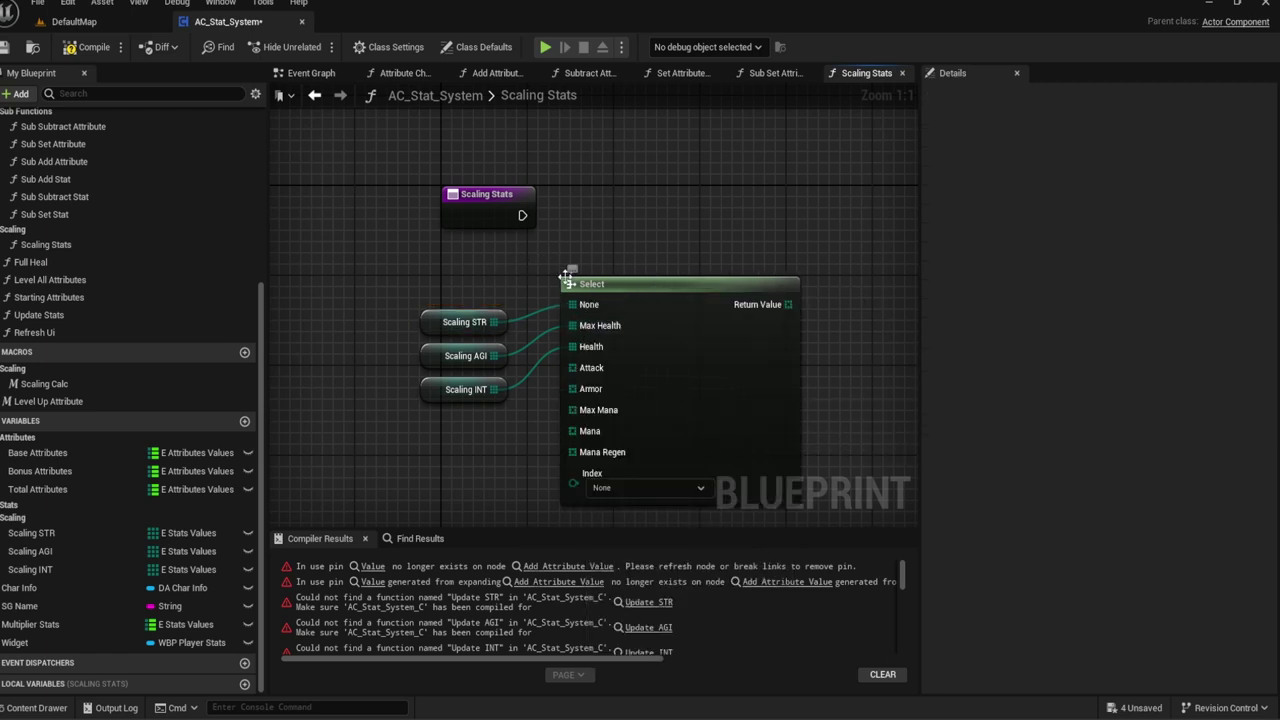
pyautogui.click(623, 488)
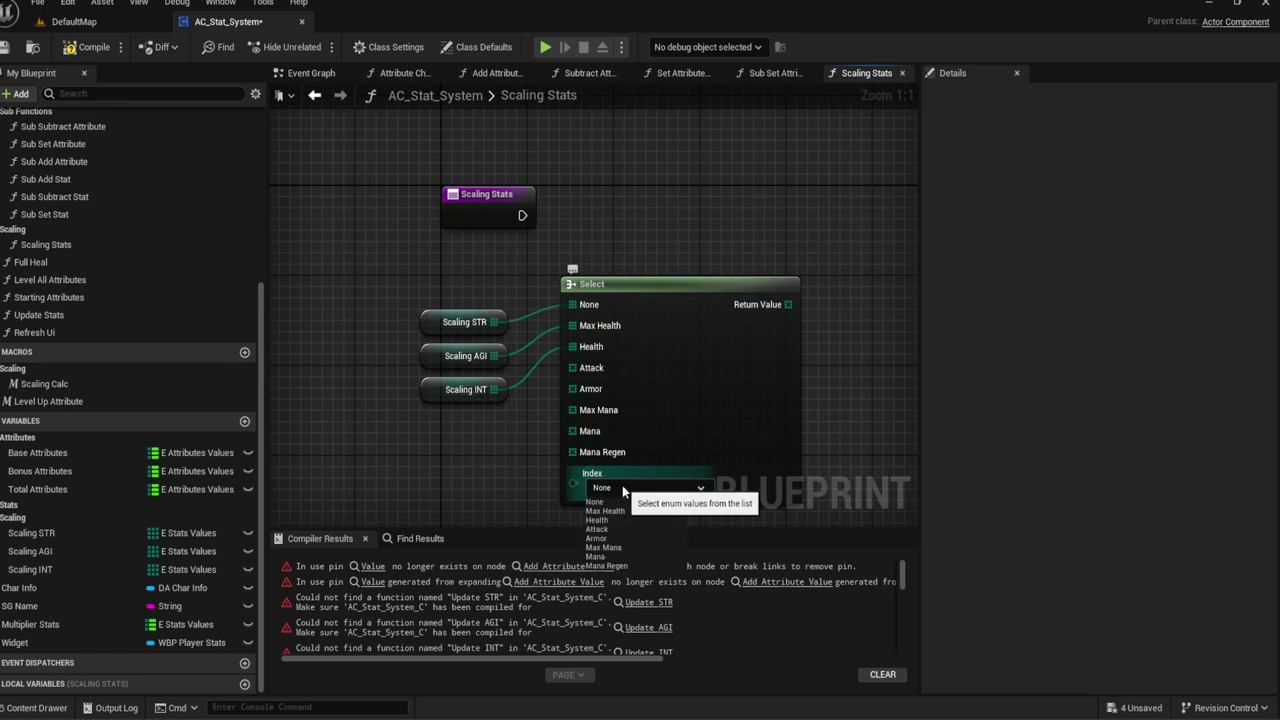
pyautogui.click(540, 251)
pyautogui.hotkey('ctrl', 'z')
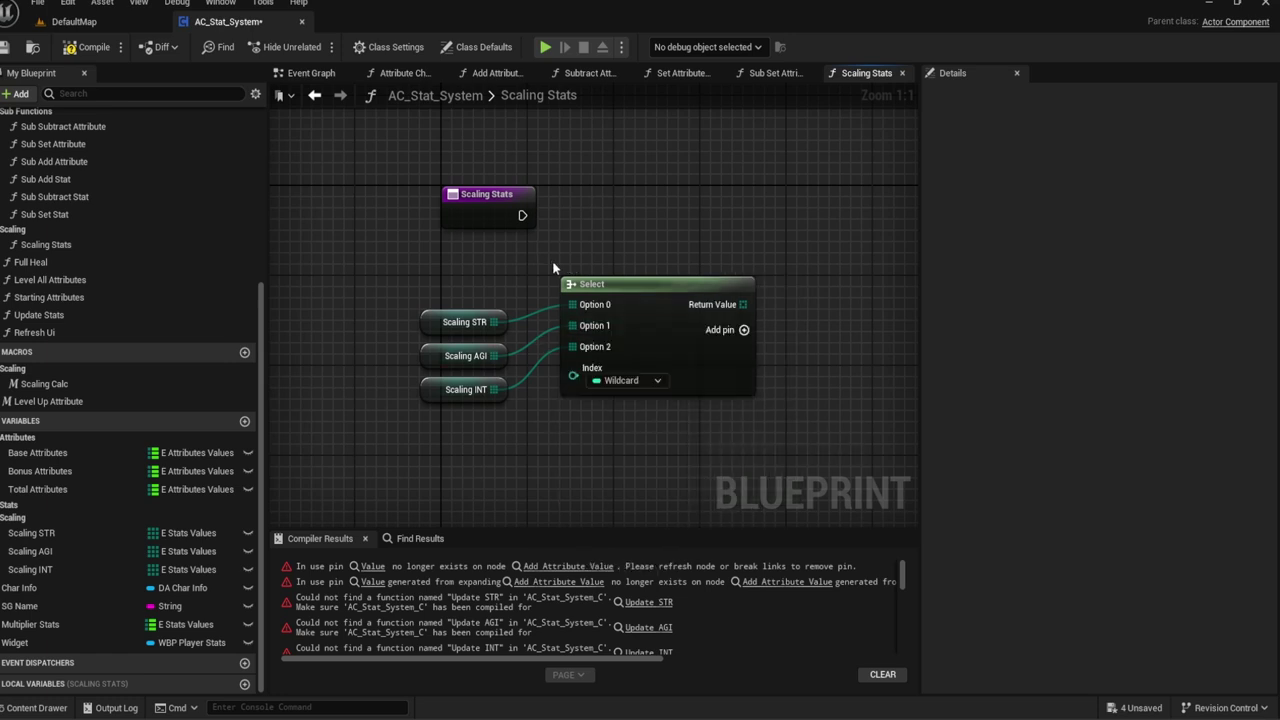
pyautogui.click(628, 380)
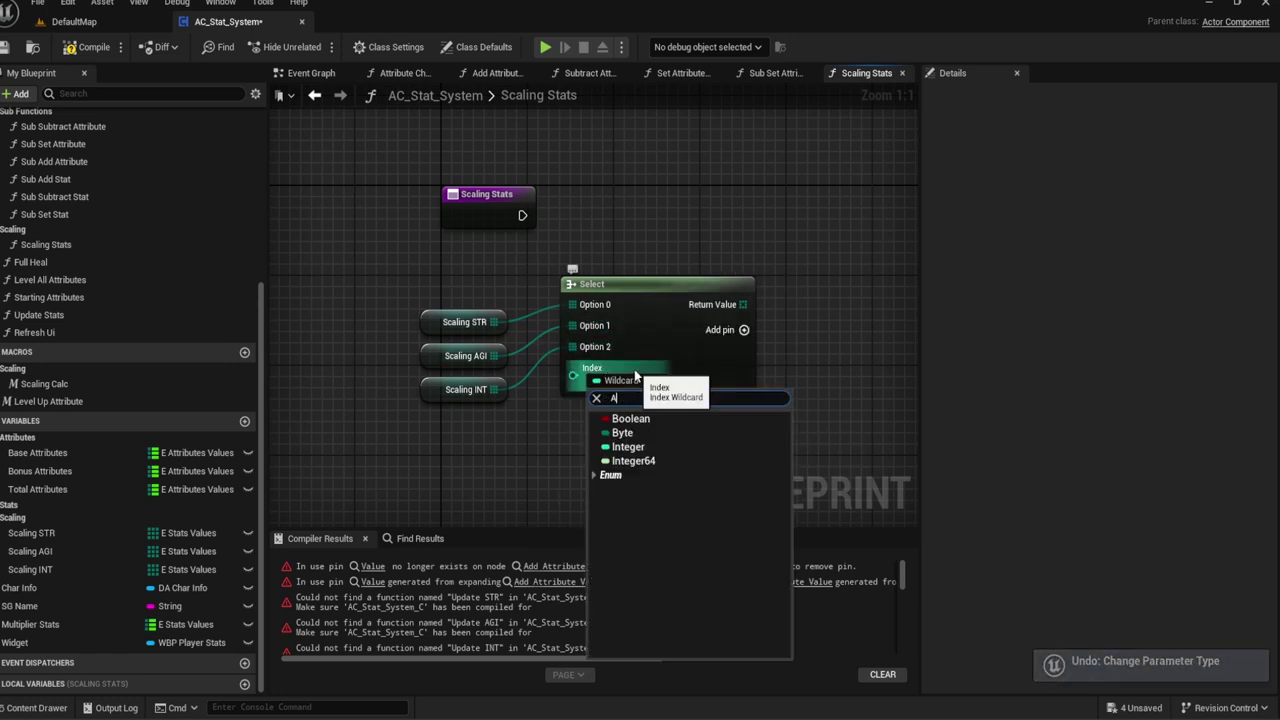
pyautogui.write('Attri')
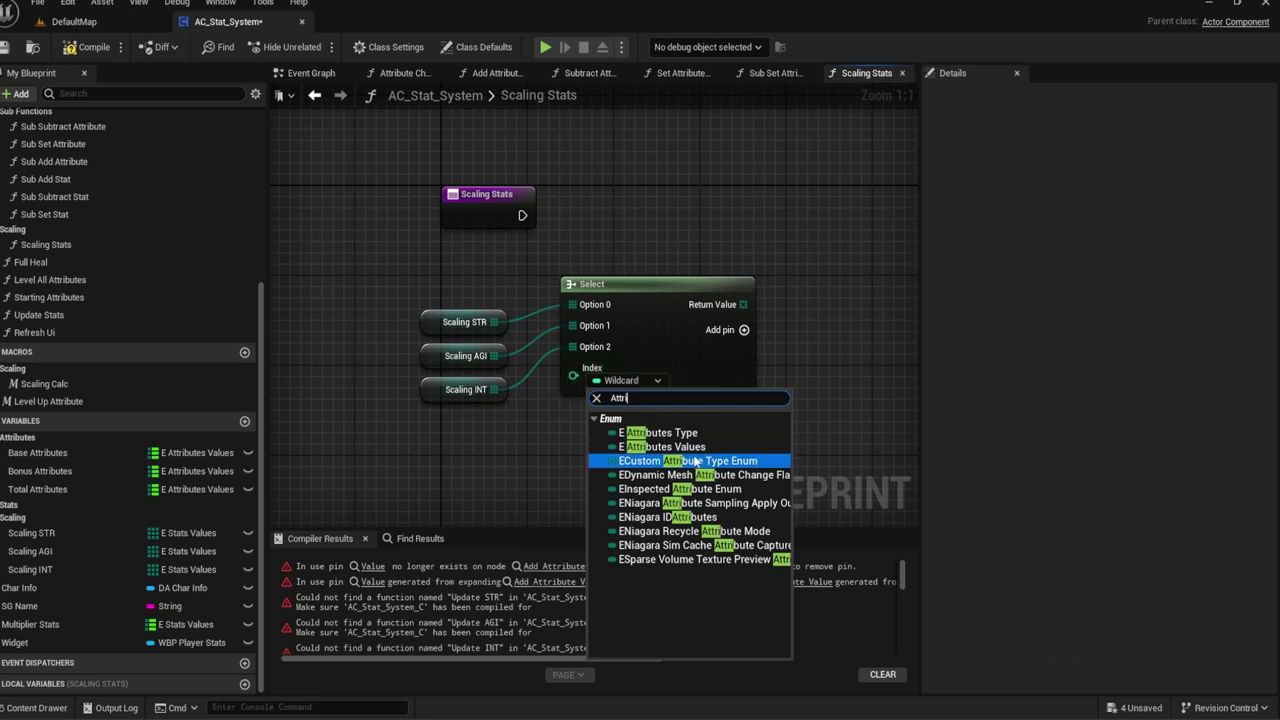
pyautogui.click(660, 446)
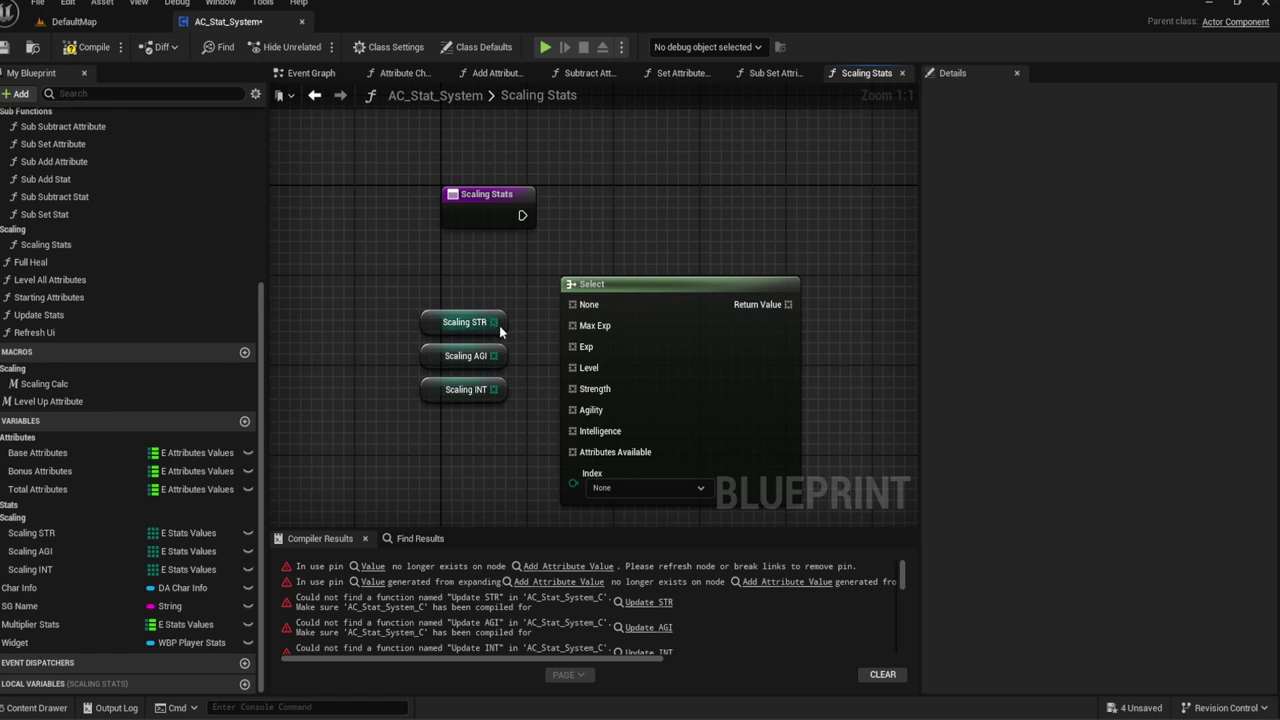
# Step: Wire Scaling STR, AGI and INT into Strength, Agility and Intelligence, then shift those nodes down-right
pyautogui.moveTo(493, 322); pyautogui.dragTo(580, 389)
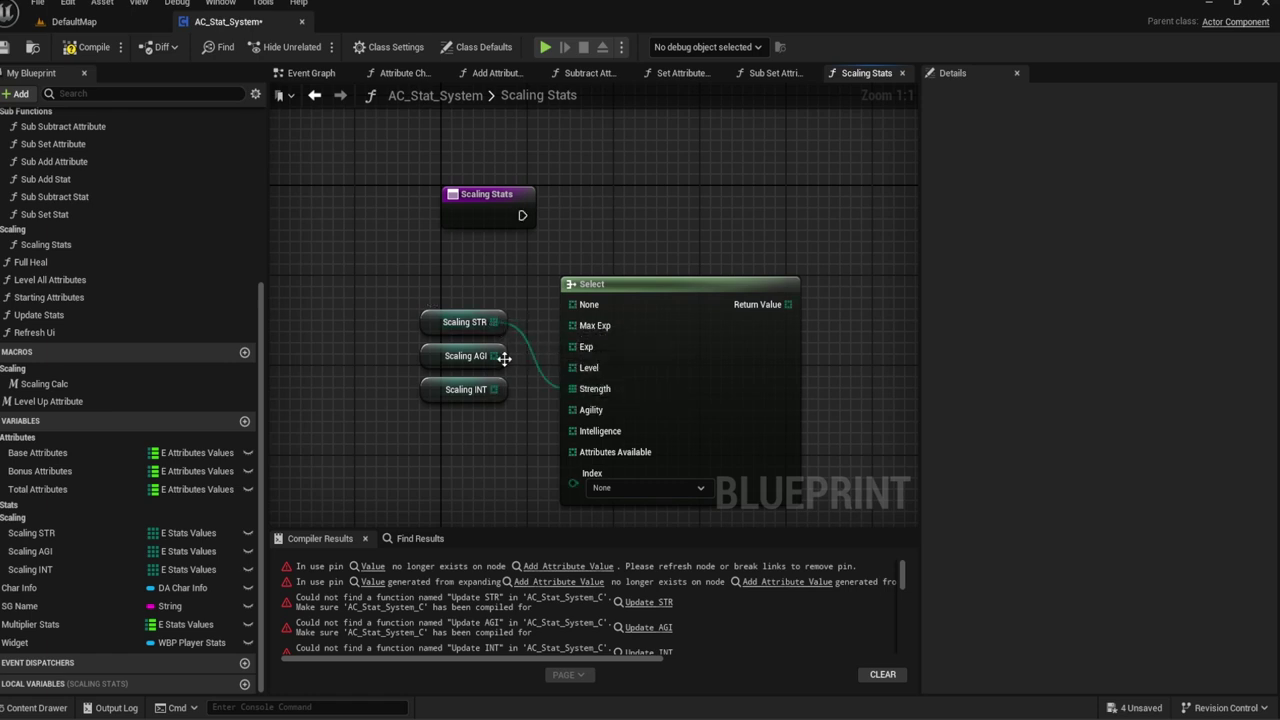
pyautogui.moveTo(493, 356)
pyautogui.mouseDown()
pyautogui.moveTo(543, 414)
pyautogui.moveTo(504, 403)
pyautogui.moveTo(573, 431)
pyautogui.mouseUp()
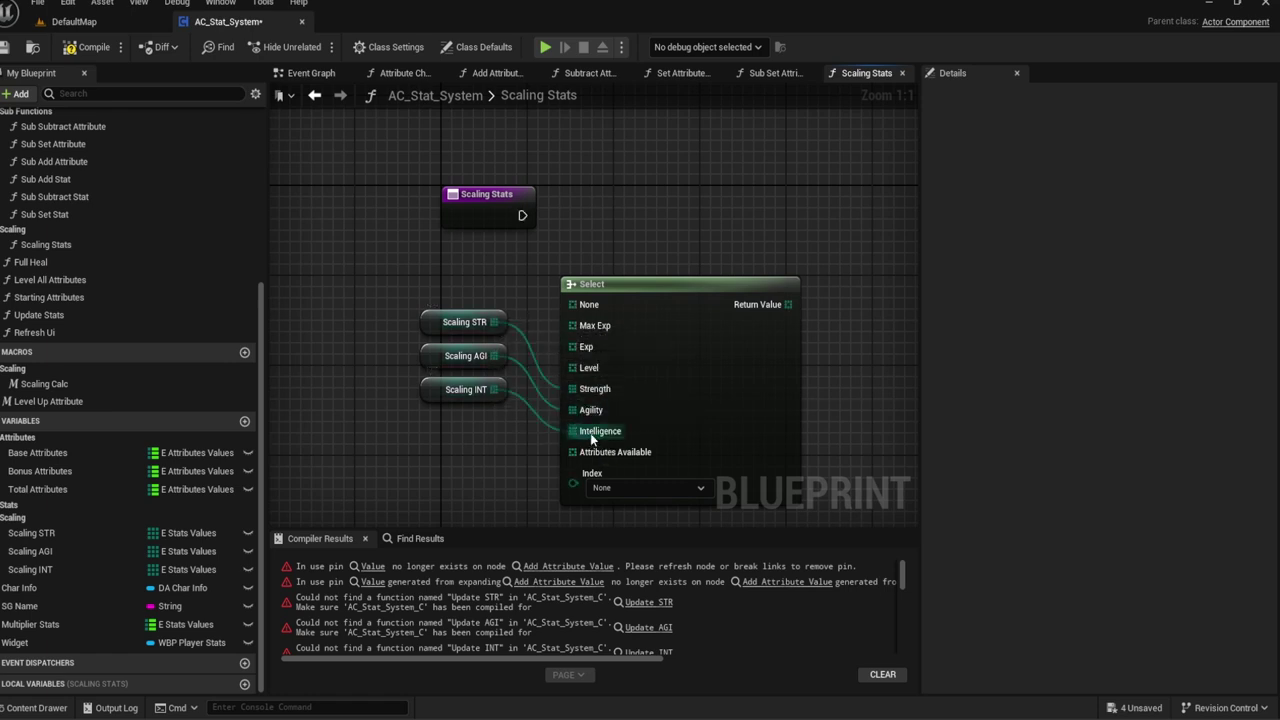
pyautogui.moveTo(473, 294); pyautogui.dragTo(449, 266, button='right')
pyautogui.moveTo(423, 268)
pyautogui.mouseDown()
pyautogui.moveTo(439, 378)
pyautogui.moveTo(461, 415)
pyautogui.mouseUp()
pyautogui.click(470, 440)
pyautogui.moveTo(491, 357); pyautogui.dragTo(479, 341, button='right')
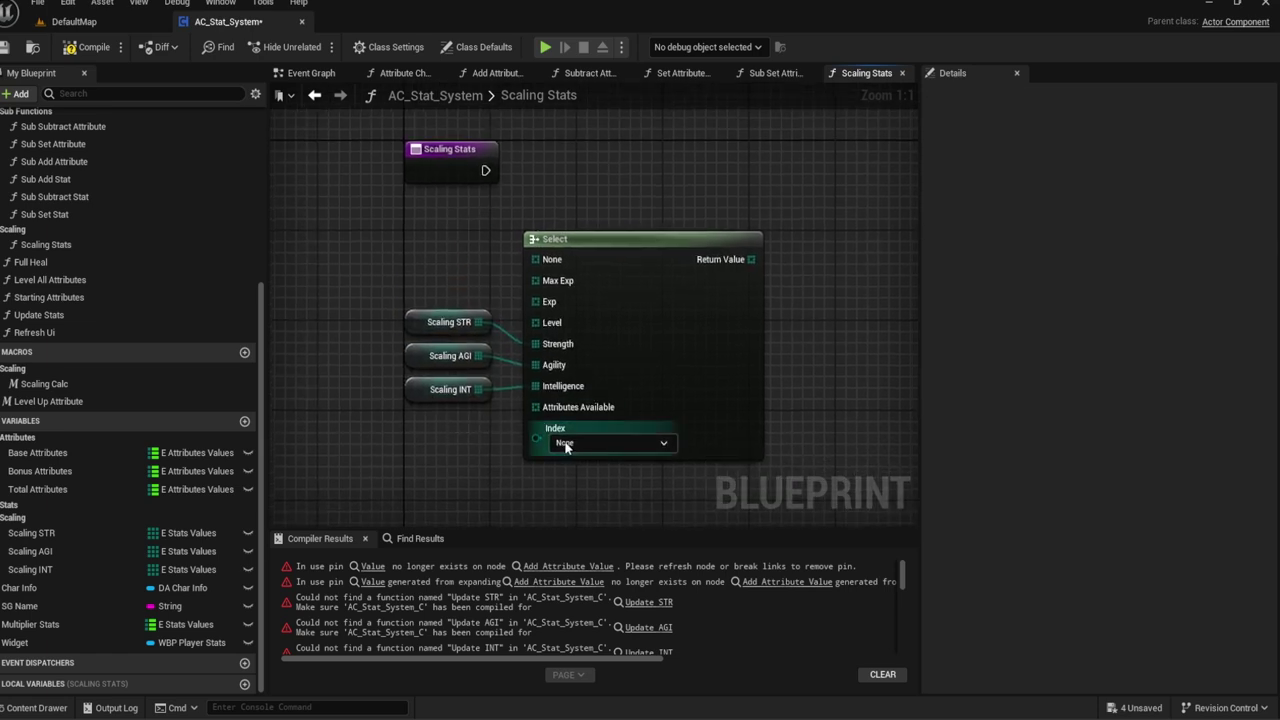
# Step: Expose the Select Index as a Scaling Stats function input named Type
pyautogui.moveTo(536, 437); pyautogui.dragTo(450, 163)
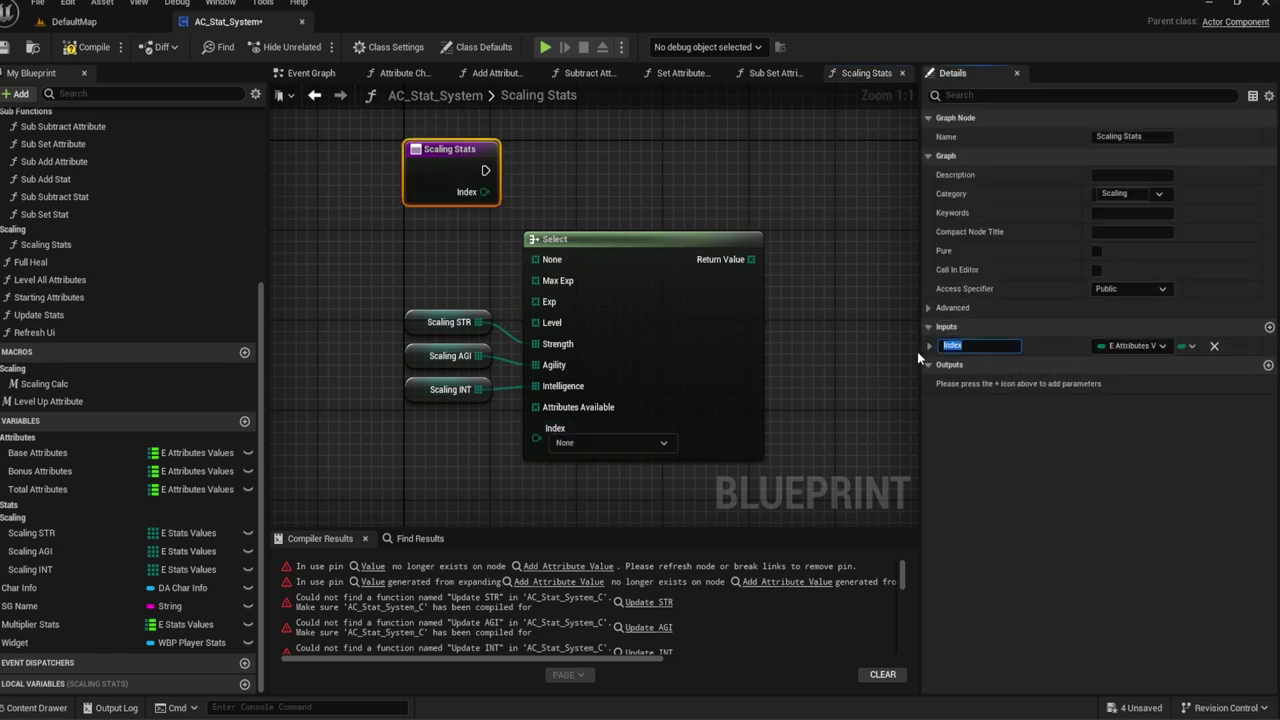
pyautogui.write('Type')
pyautogui.press('Return')
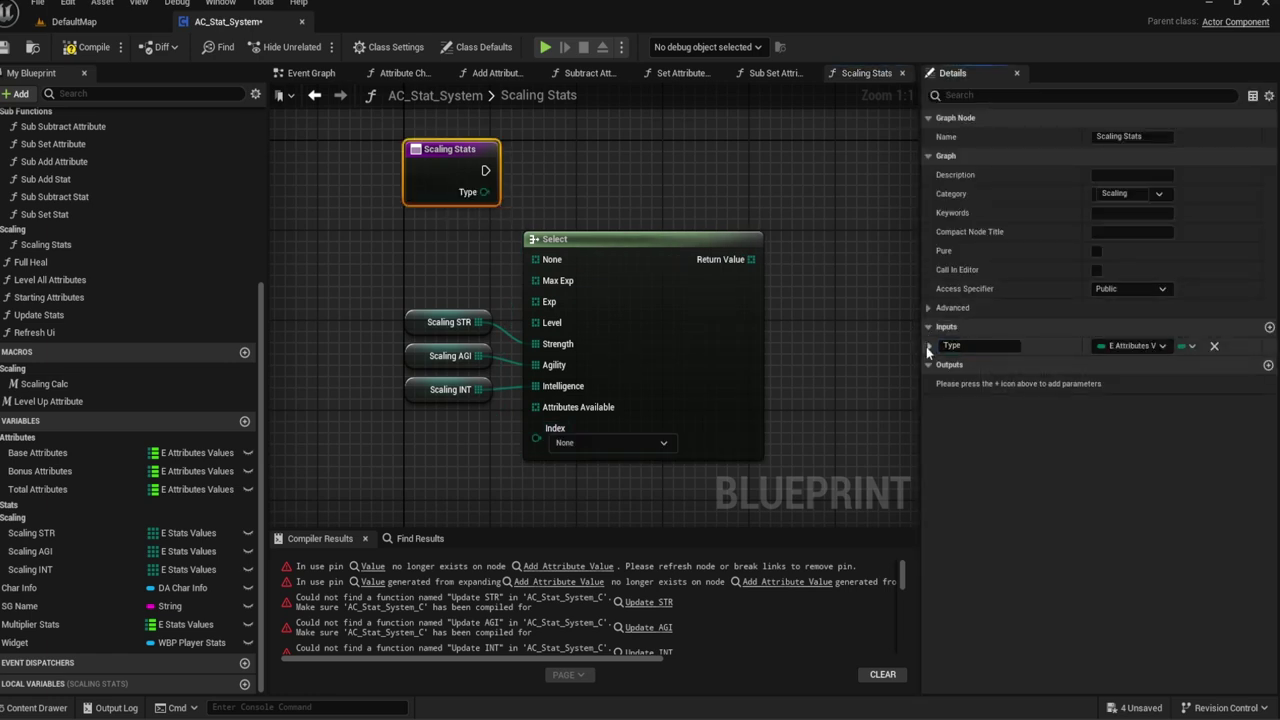
pyautogui.click(926, 344)
pyautogui.click(930, 346)
# Step: Feed a Get Type node into the Select node's Index and place it beside the Select
pyautogui.moveTo(536, 437)
pyautogui.mouseDown()
pyautogui.moveTo(468, 461)
pyautogui.moveTo(427, 425)
pyautogui.mouseUp()
pyautogui.write('Type')
pyautogui.press('Return')
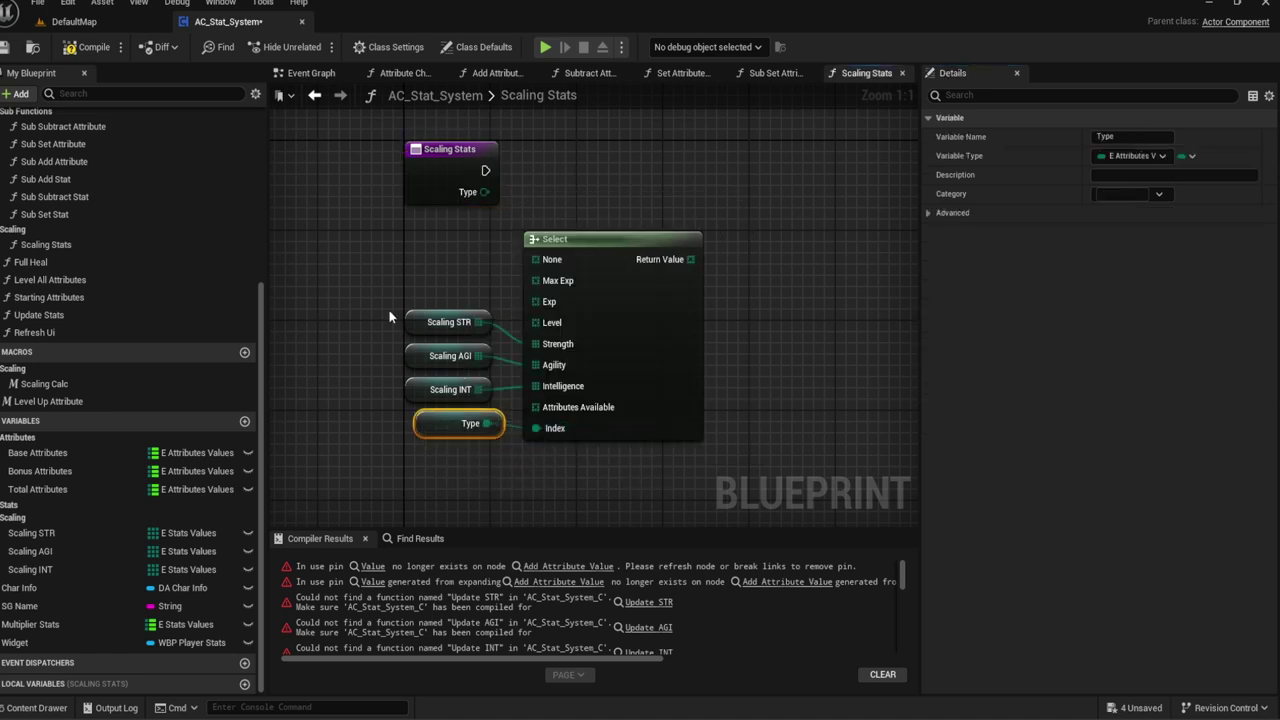
pyautogui.moveTo(379, 297)
pyautogui.mouseDown()
pyautogui.moveTo(452, 410)
pyautogui.moveTo(379, 268)
pyautogui.mouseUp()
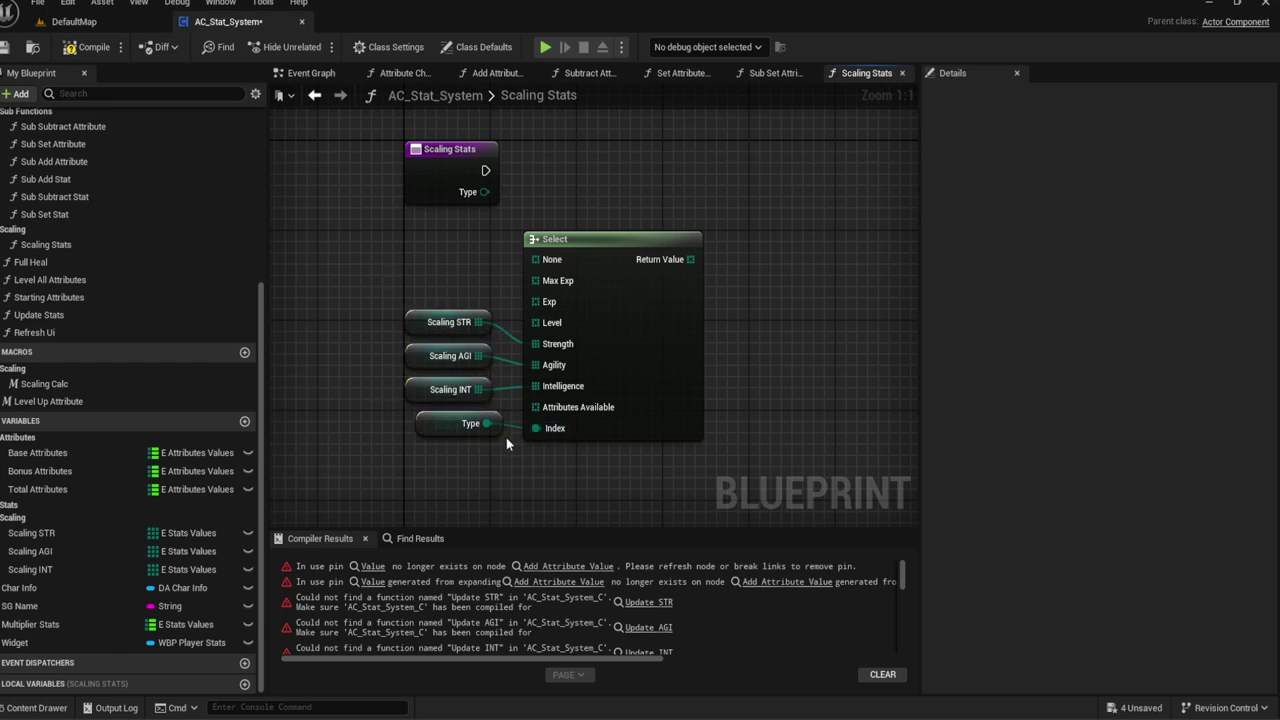
pyautogui.moveTo(704, 259); pyautogui.dragTo(585, 342, button='right')
# Step: Add a For Each Loop fed by the Select node's Return Value
pyautogui.moveTo(585, 342); pyautogui.dragTo(617, 268)
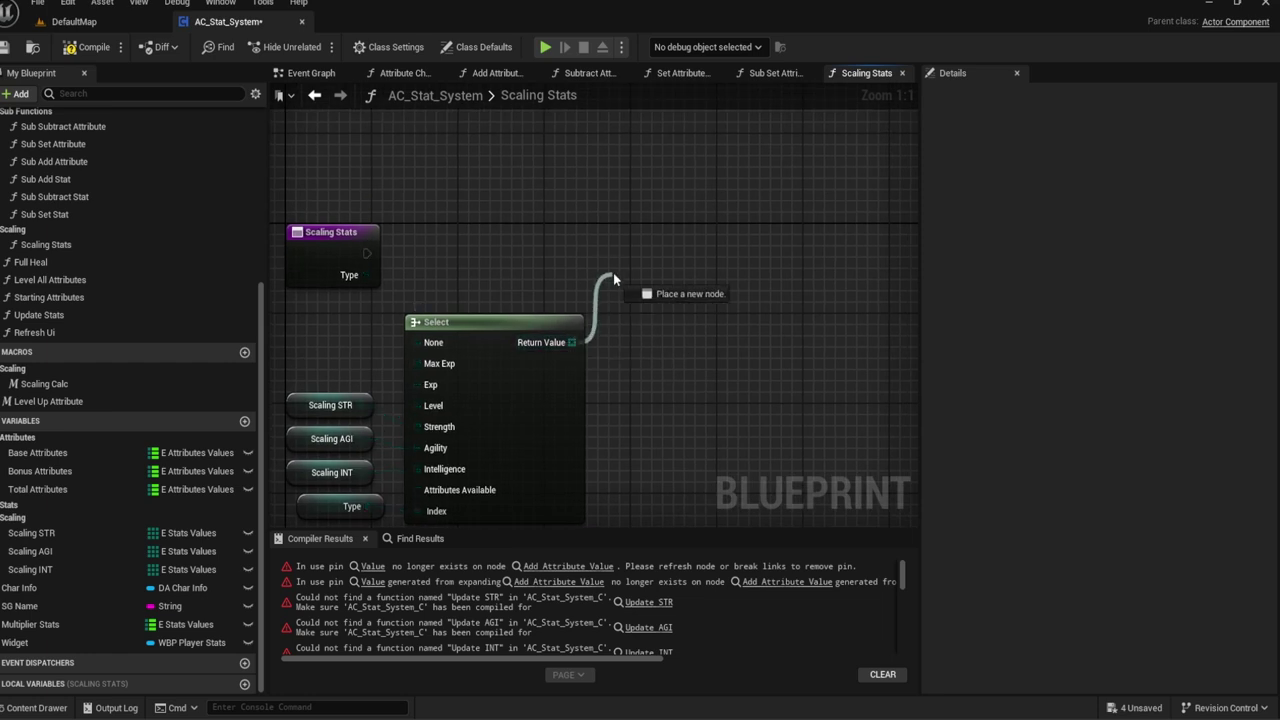
pyautogui.write('Loop')
pyautogui.press('Up')
pyautogui.press('Up')
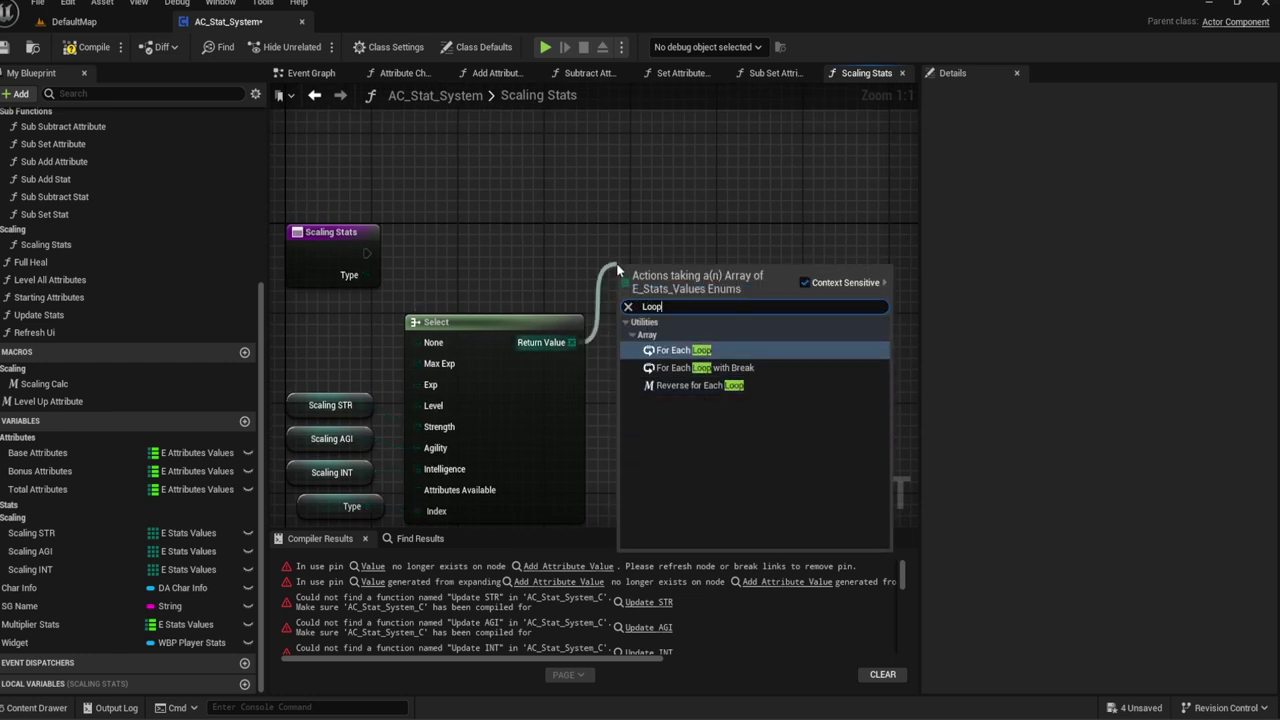
pyautogui.press('Return')
# Step: Connect the Scaling Stats entry's execution output to the For Each Loop's Exec pin
pyautogui.moveTo(367, 253)
pyautogui.mouseDown()
pyautogui.moveTo(621, 287)
pyautogui.moveTo(651, 244)
pyautogui.mouseUp()
pyautogui.click(652, 215)
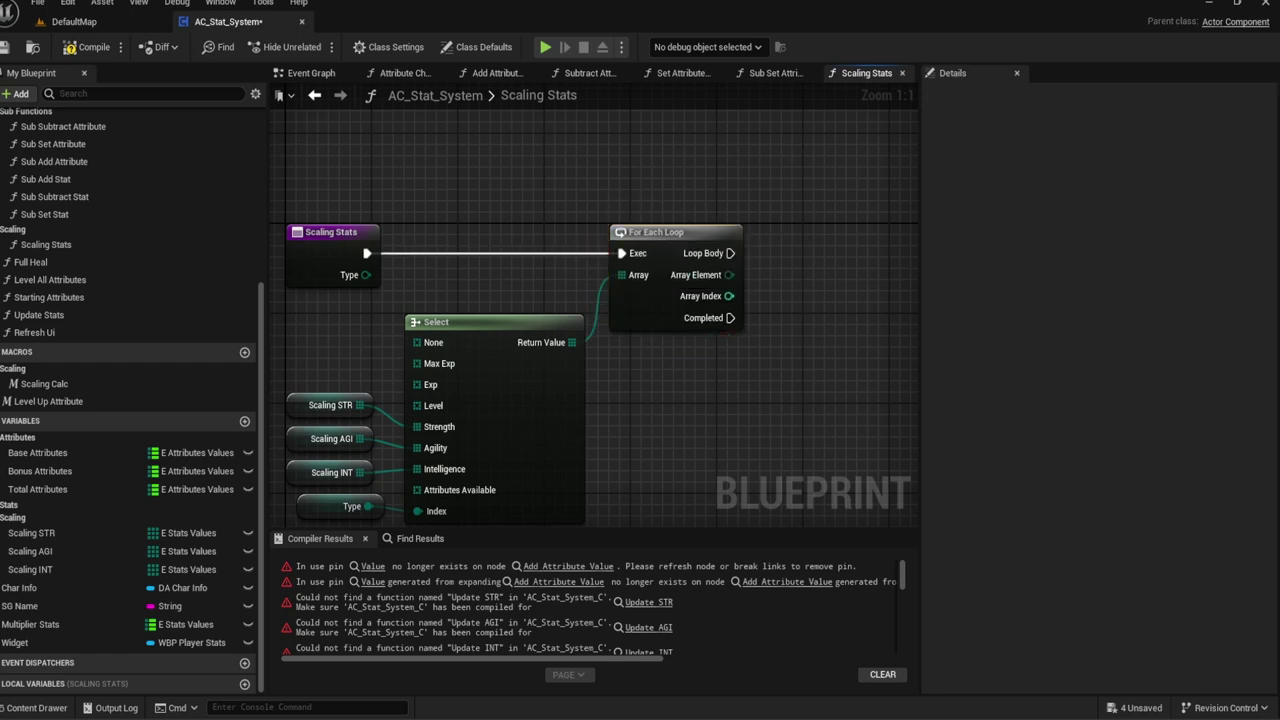
pyautogui.moveTo(651, 201)
pyautogui.mouseDown(button='right')
pyautogui.moveTo(611, 181)
pyautogui.moveTo(747, 220)
pyautogui.mouseUp(button='right')
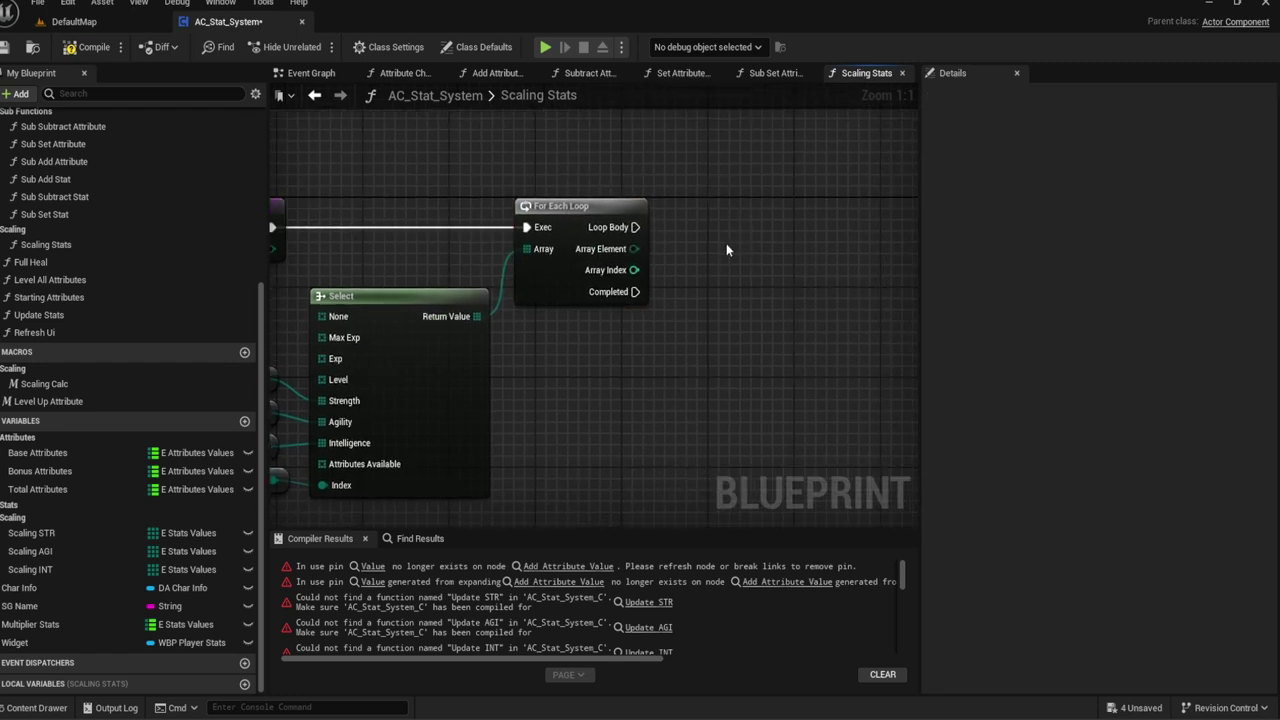
pyautogui.moveTo(744, 273); pyautogui.dragTo(686, 292, button='right')
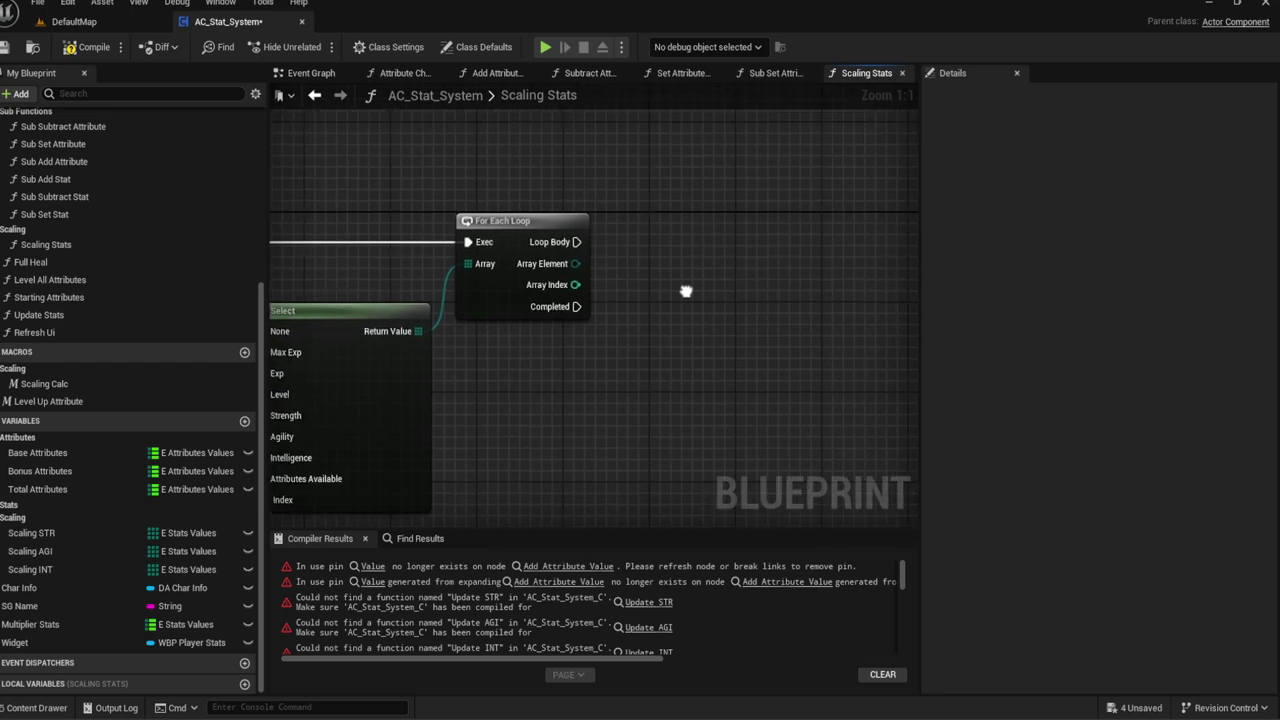
pyautogui.scroll(3, 185, 246)
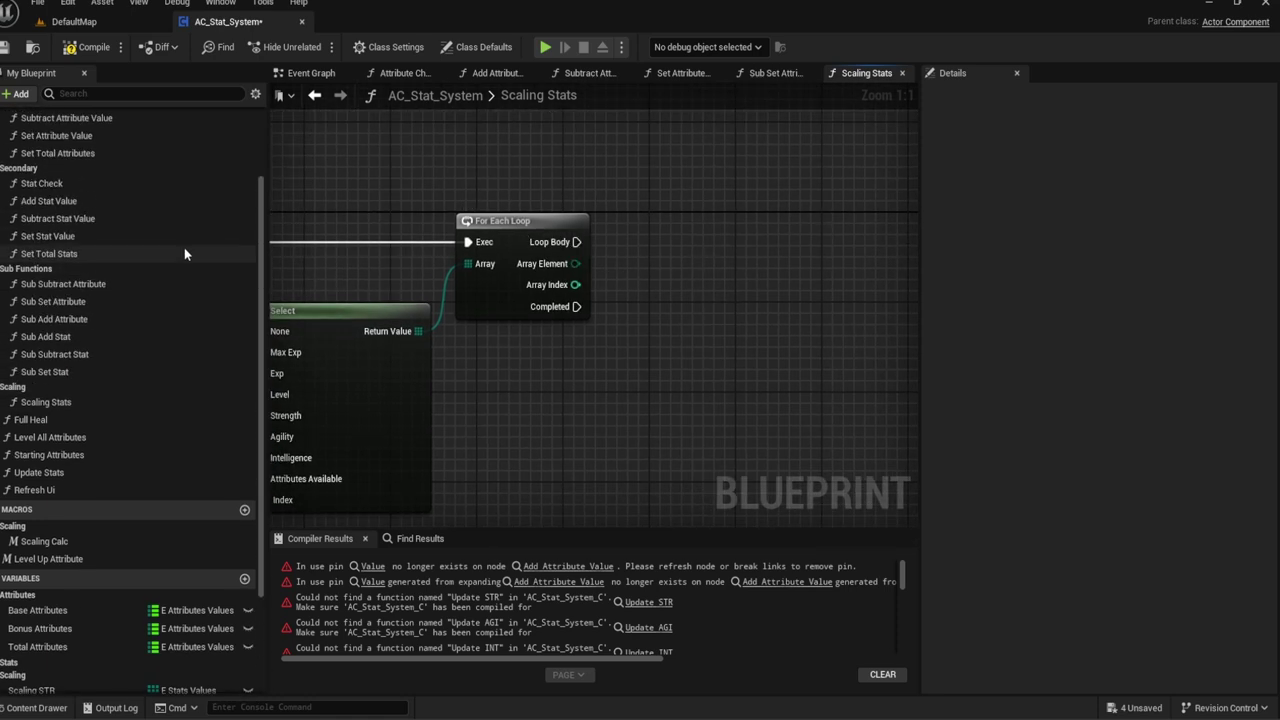
pyautogui.scroll(2, 184, 247)
pyautogui.moveTo(461, 290)
pyautogui.mouseDown(button='right')
pyautogui.moveTo(589, 256)
pyautogui.moveTo(743, 317)
pyautogui.moveTo(693, 304)
pyautogui.mouseUp(button='right')
# Step: Add a Scaling Calc macro fed by the loop's Array Element, placed next to the loop
pyautogui.moveTo(621, 214); pyautogui.dragTo(698, 325)
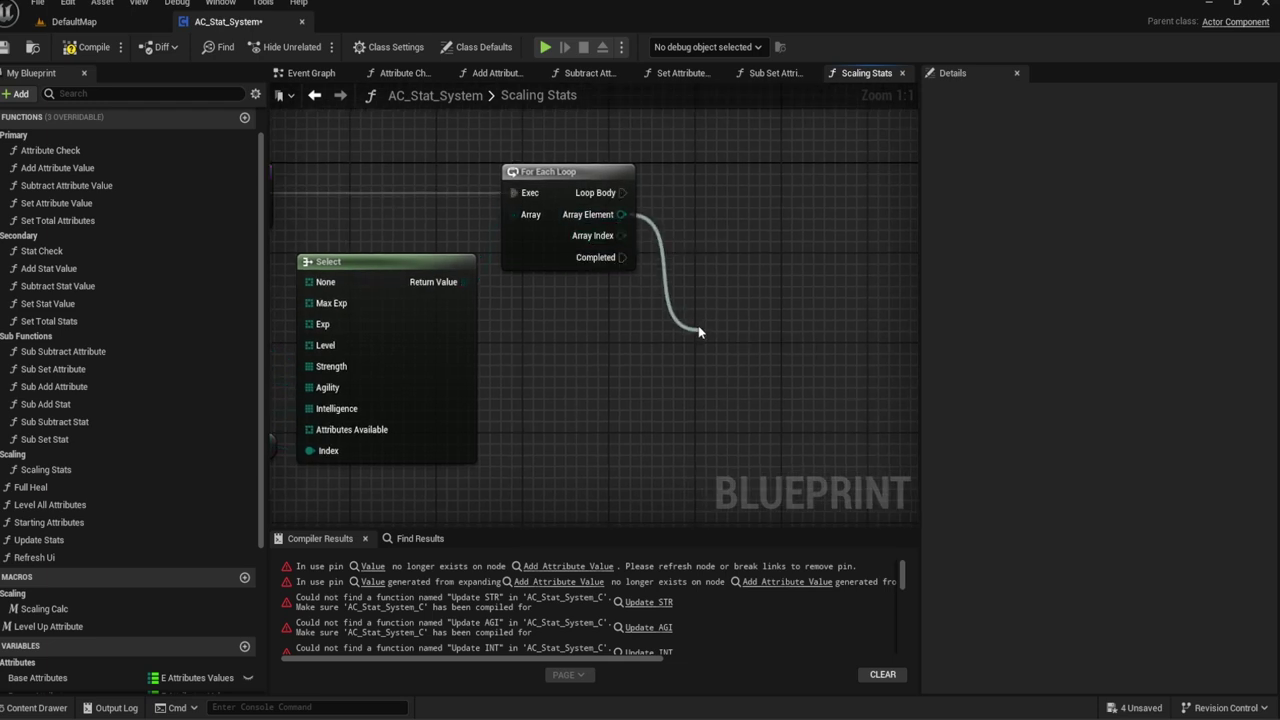
pyautogui.write('Scaling')
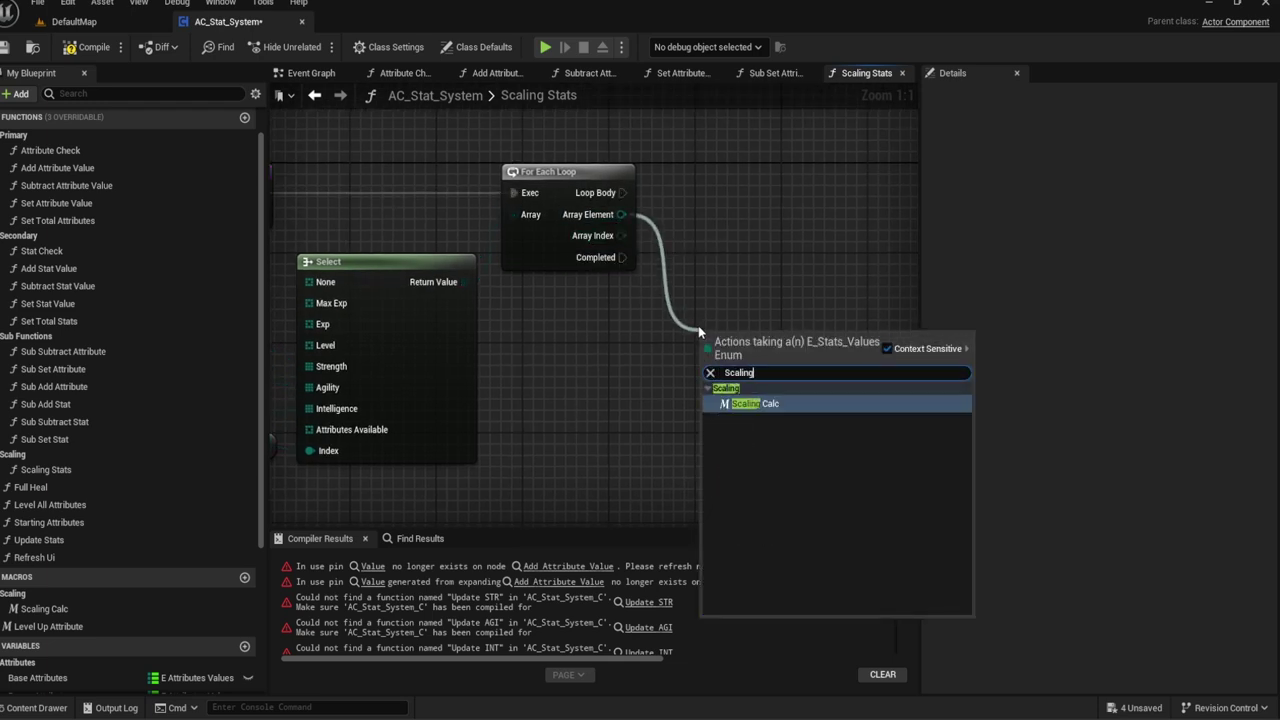
pyautogui.press('Return')
pyautogui.moveTo(735, 330); pyautogui.dragTo(725, 296)
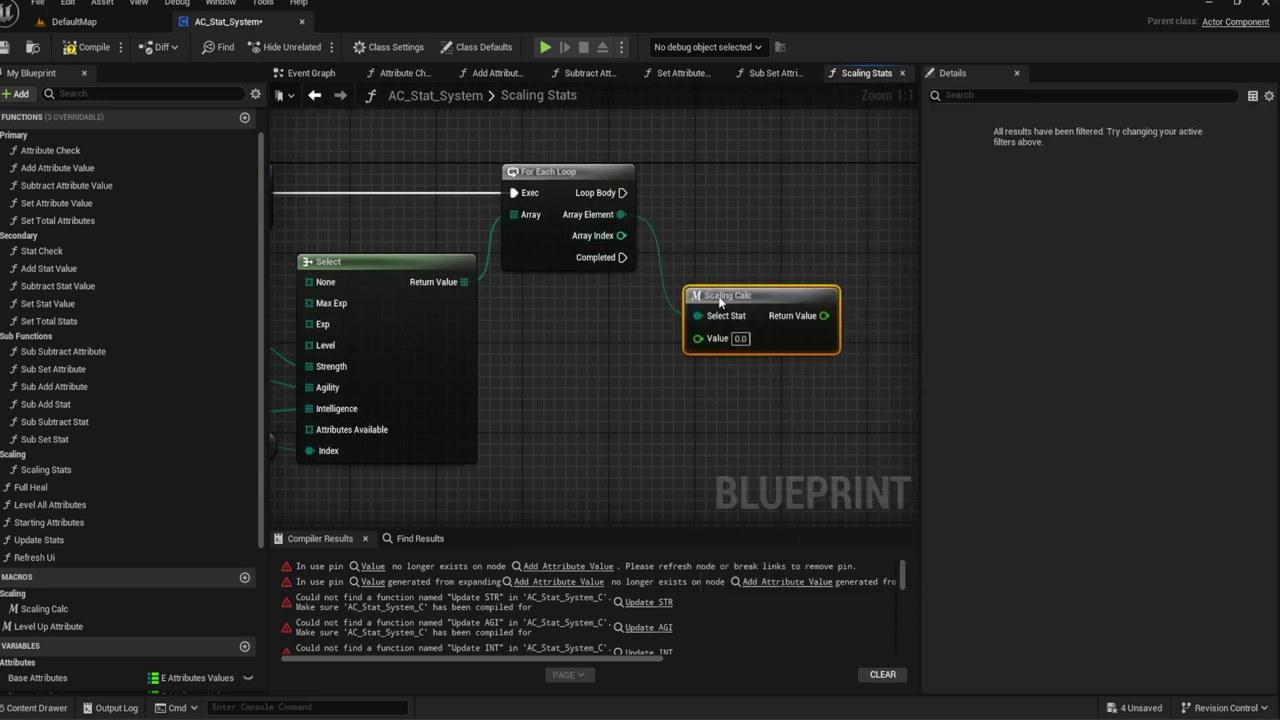
pyautogui.click(720, 243)
pyautogui.moveTo(720, 243)
pyautogui.mouseDown(button='right')
pyautogui.moveTo(792, 227)
pyautogui.moveTo(775, 218)
pyautogui.mouseUp(button='right')
# Step: Replace the wire into Scaling Calc's Value pin with a Get Value node
pyautogui.moveTo(757, 320); pyautogui.dragTo(356, 210)
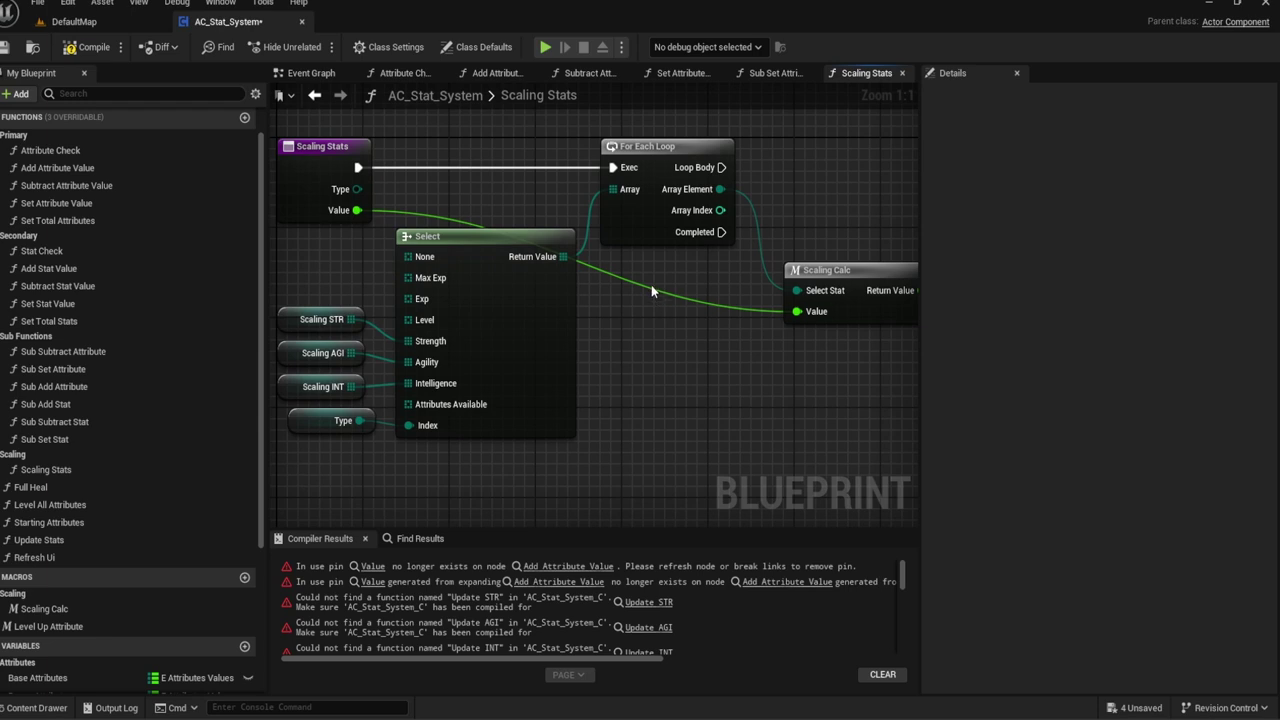
pyautogui.keyDown('alt'); pyautogui.click(810, 318); pyautogui.keyUp('alt')
pyautogui.moveTo(811, 322); pyautogui.dragTo(757, 332)
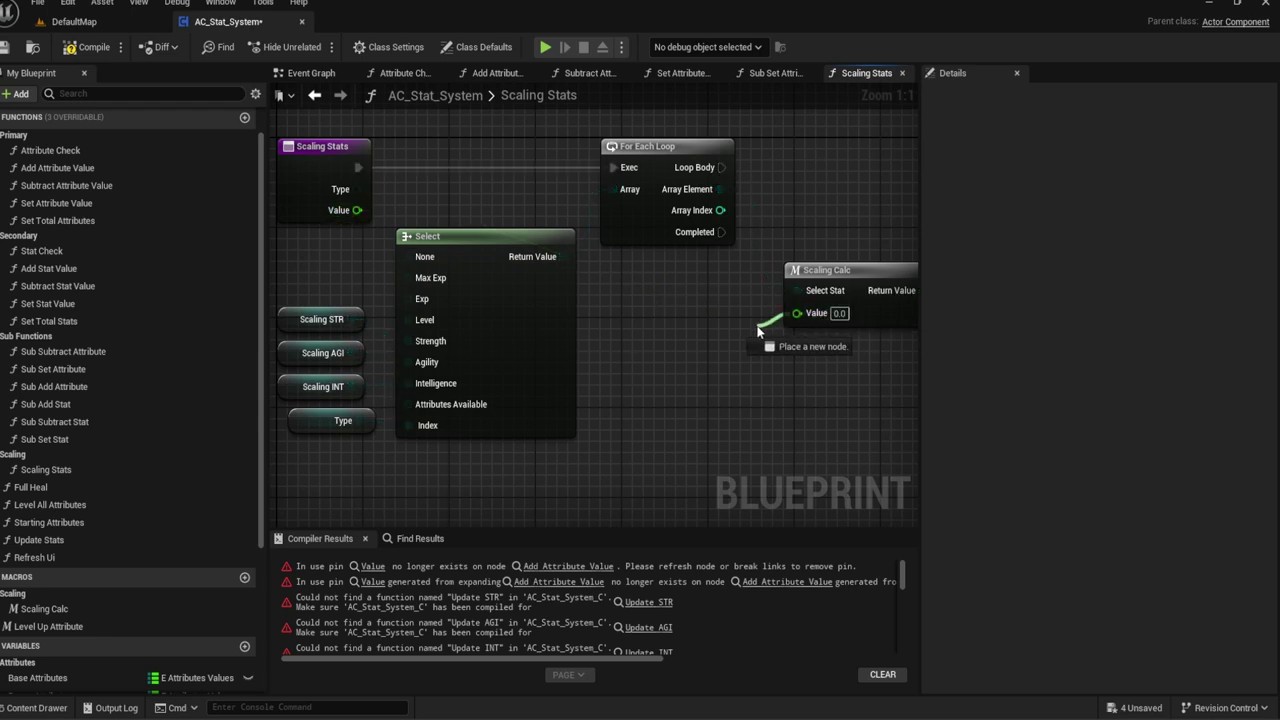
pyautogui.write('value')
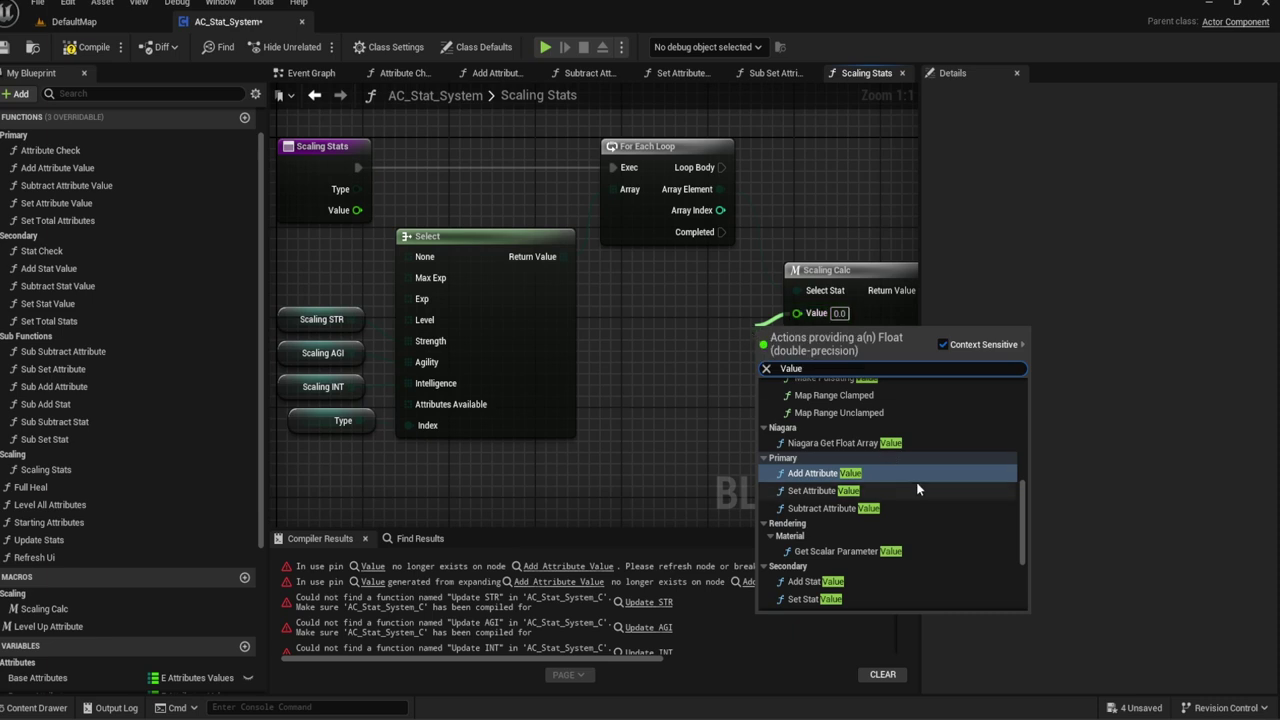
pyautogui.scroll(-3, 880, 520)
pyautogui.click(810, 598)
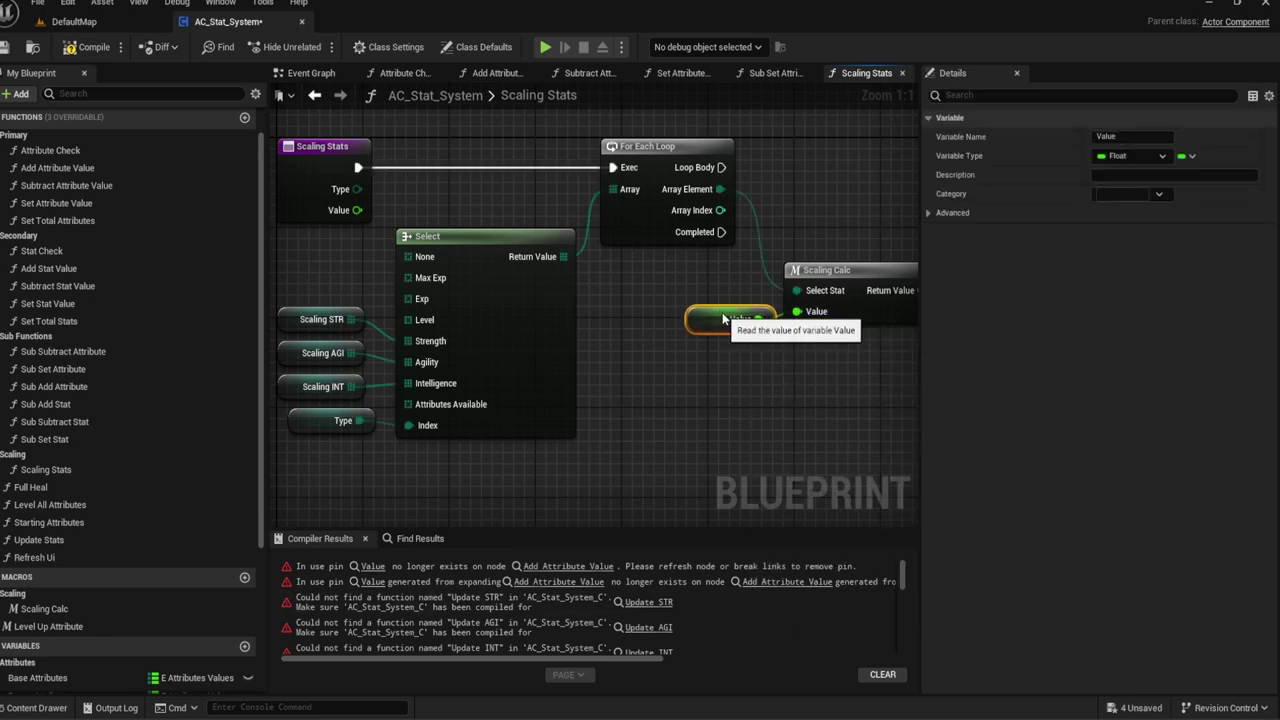
pyautogui.moveTo(766, 333)
pyautogui.mouseDown(button='right')
pyautogui.moveTo(714, 379)
pyautogui.moveTo(789, 373)
pyautogui.moveTo(675, 372)
pyautogui.mouseUp(button='right')
pyautogui.click(714, 379)
pyautogui.scroll(-1, 714, 379)
pyautogui.scroll(-1, 789, 372)
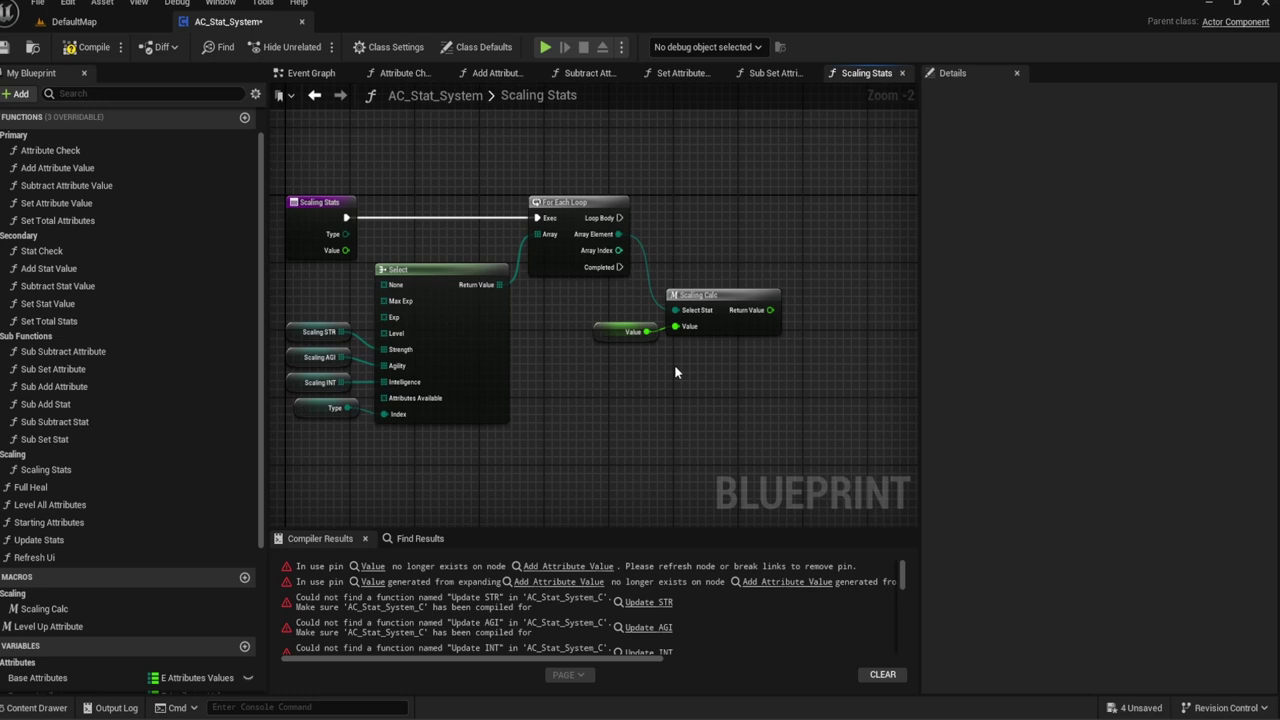
pyautogui.moveTo(714, 348); pyautogui.dragTo(766, 327, button='right')
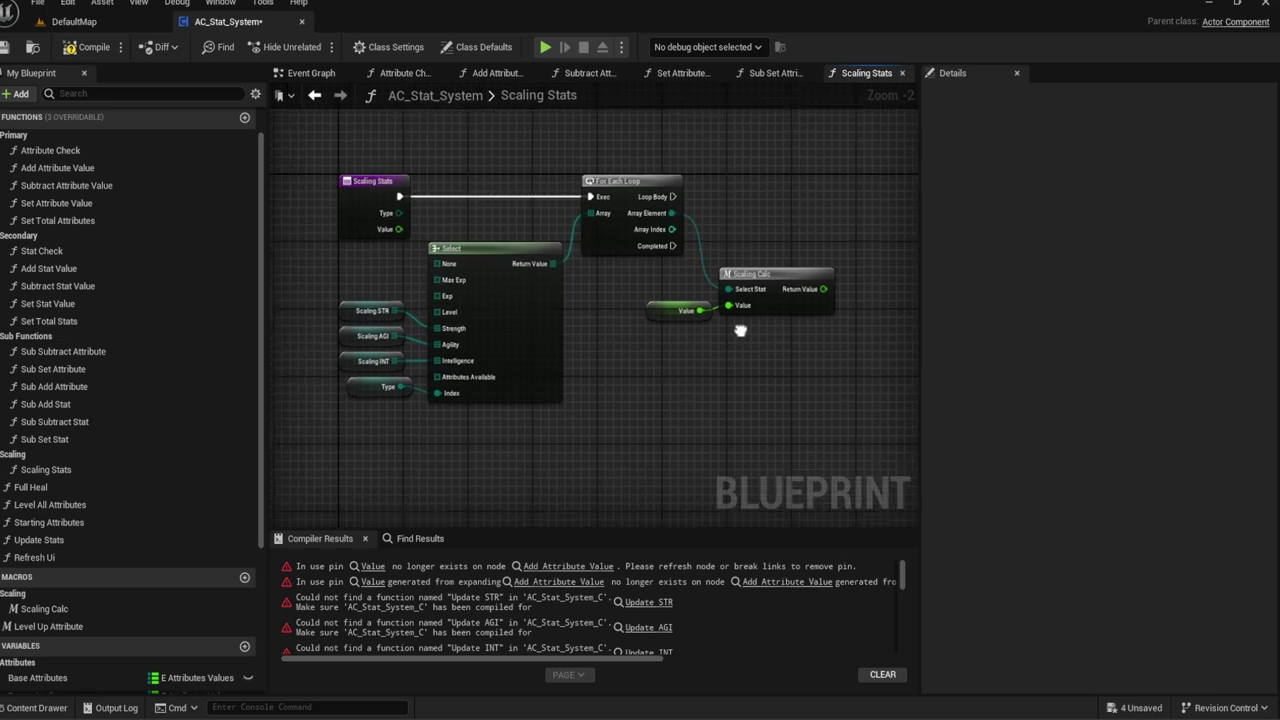
pyautogui.moveTo(784, 233); pyautogui.dragTo(643, 240, button='right')
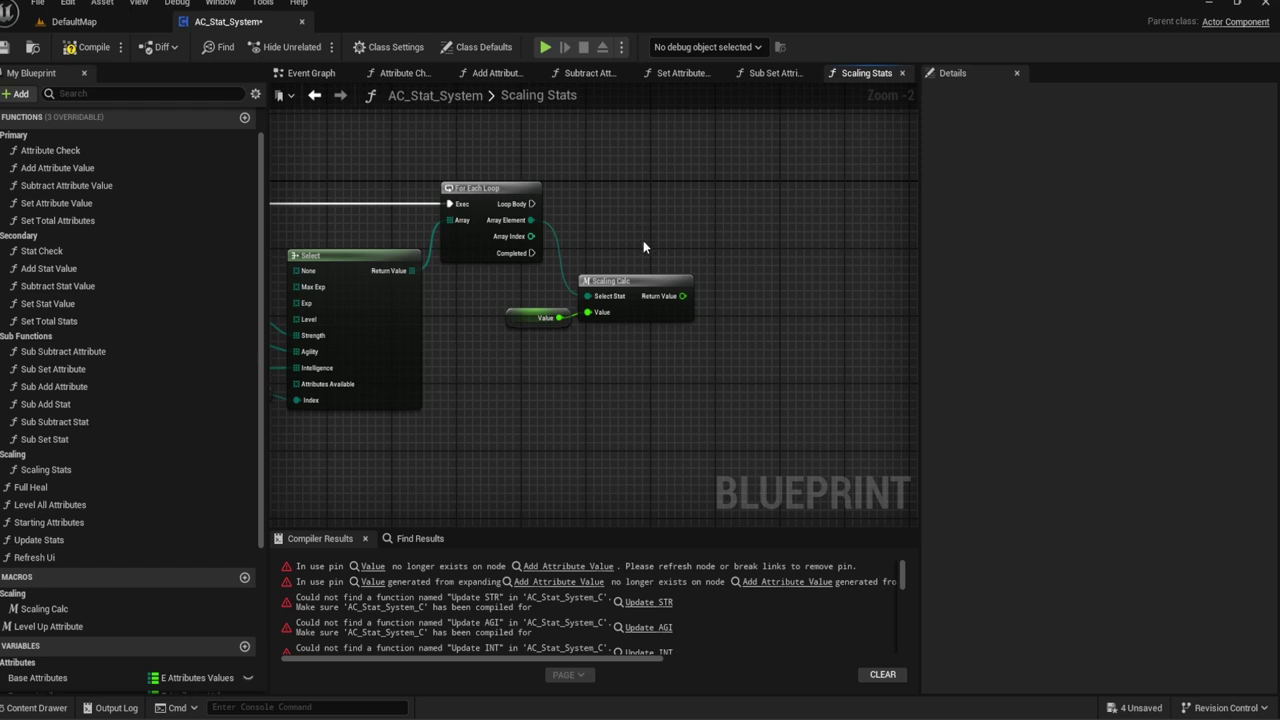
pyautogui.moveTo(532, 203); pyautogui.dragTo(718, 225)
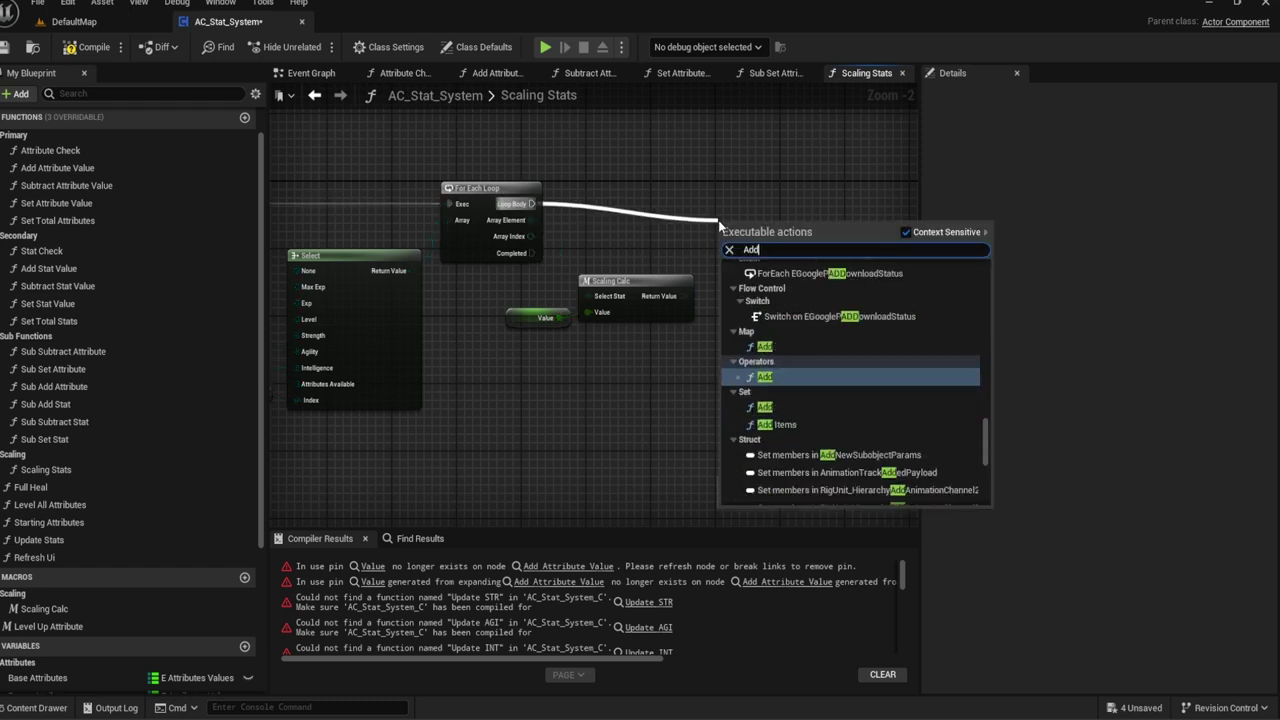
pyautogui.write('add stat')
pyautogui.press('Escape')
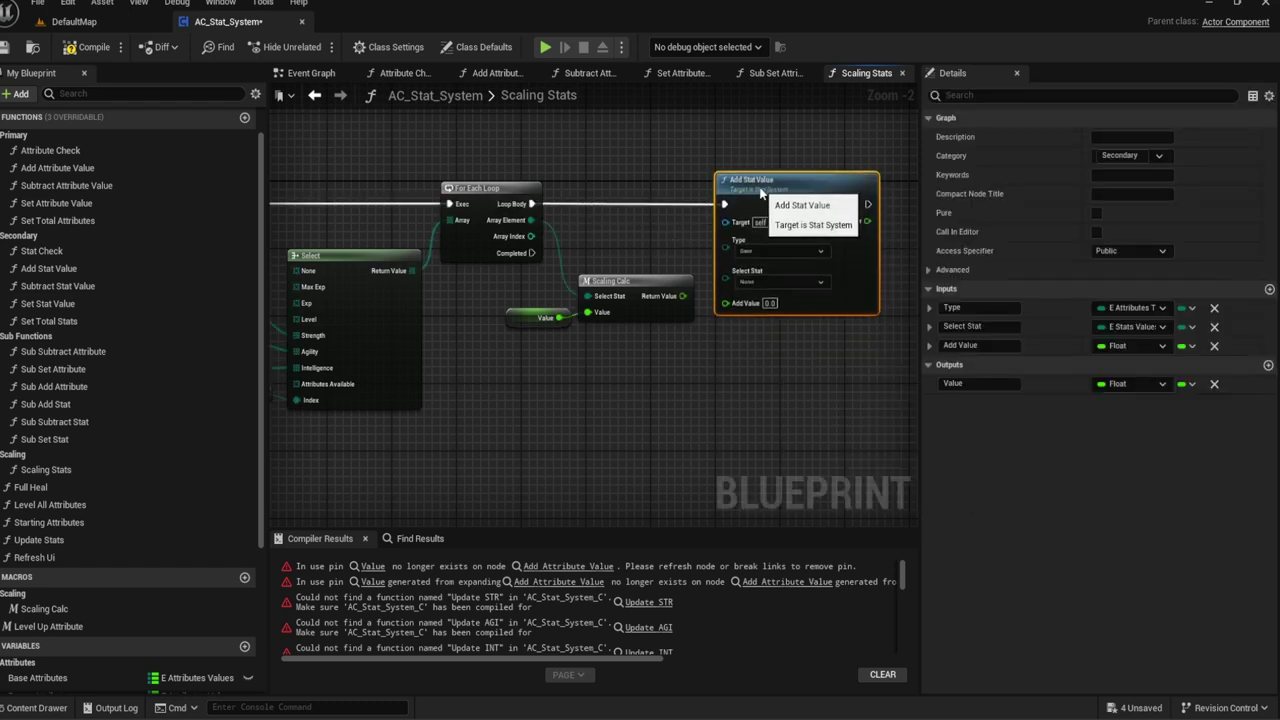
pyautogui.moveTo(477, 205); pyautogui.dragTo(615, 188, button='right')
pyautogui.moveTo(352, 188); pyautogui.dragTo(220, 164, button='right')
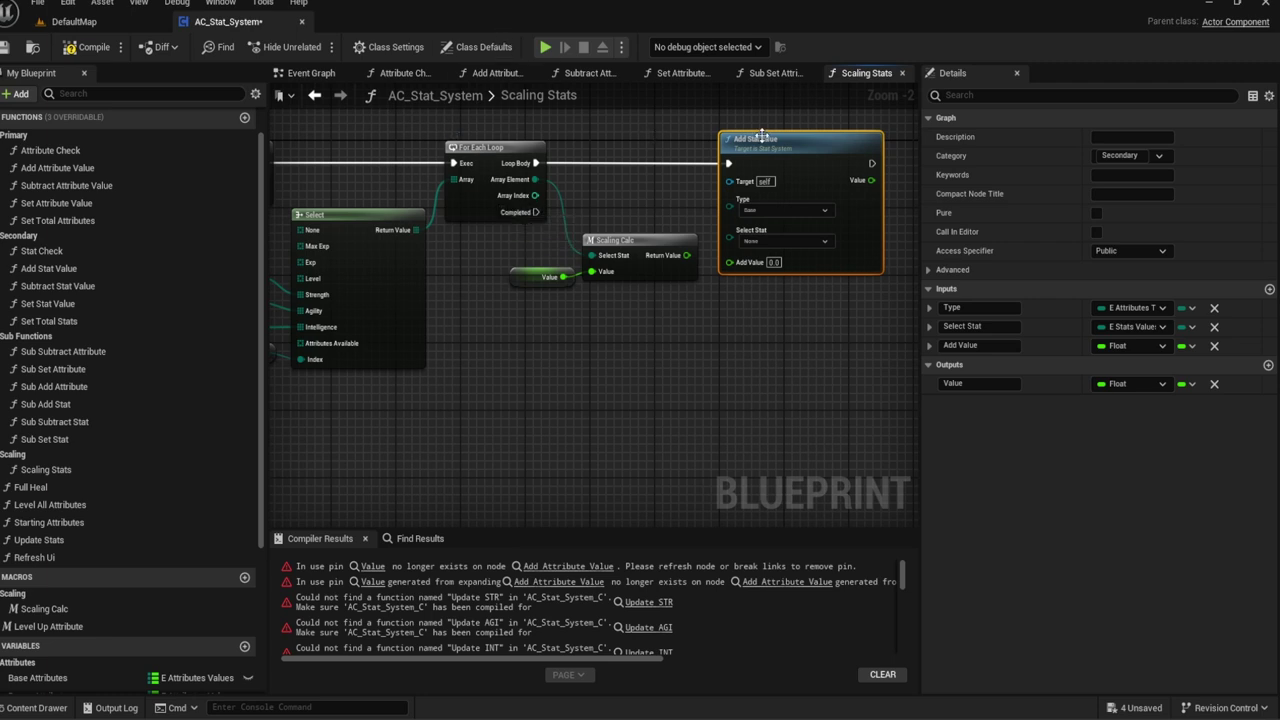
pyautogui.moveTo(762, 137); pyautogui.dragTo(579, 168, button='right')
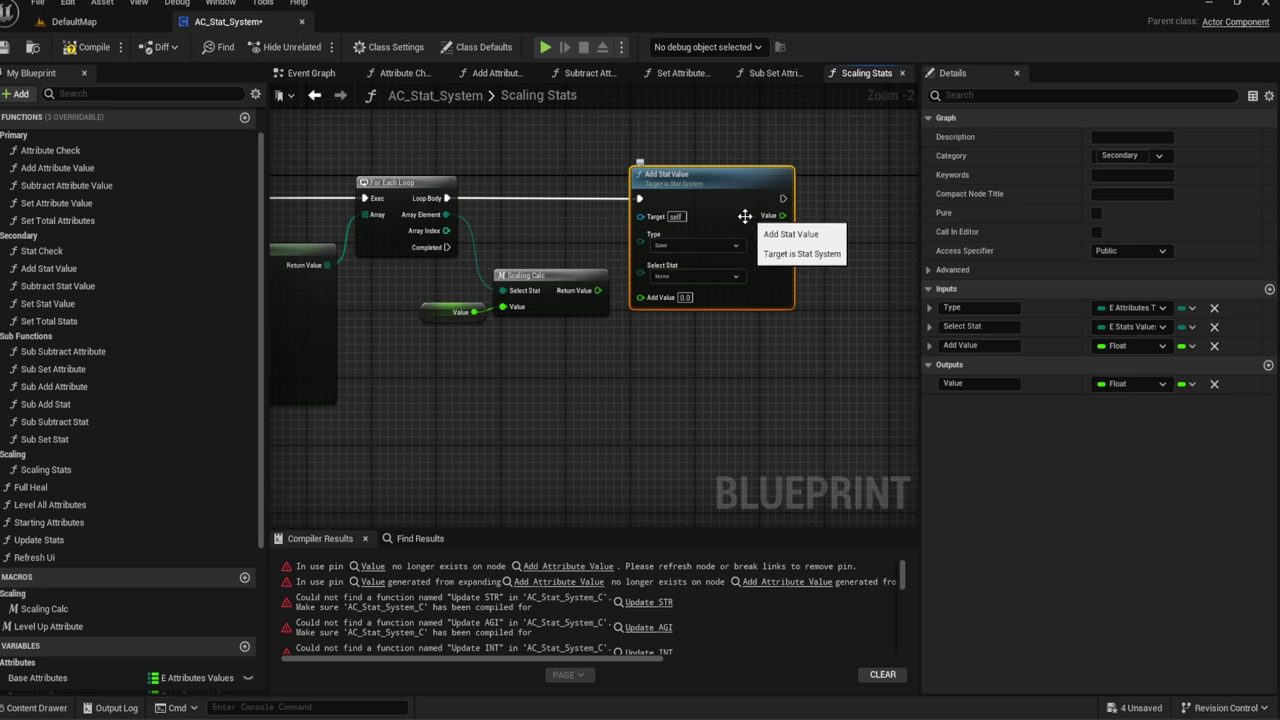
pyautogui.press('Delete')
pyautogui.moveTo(545, 190); pyautogui.dragTo(712, 194, button='right')
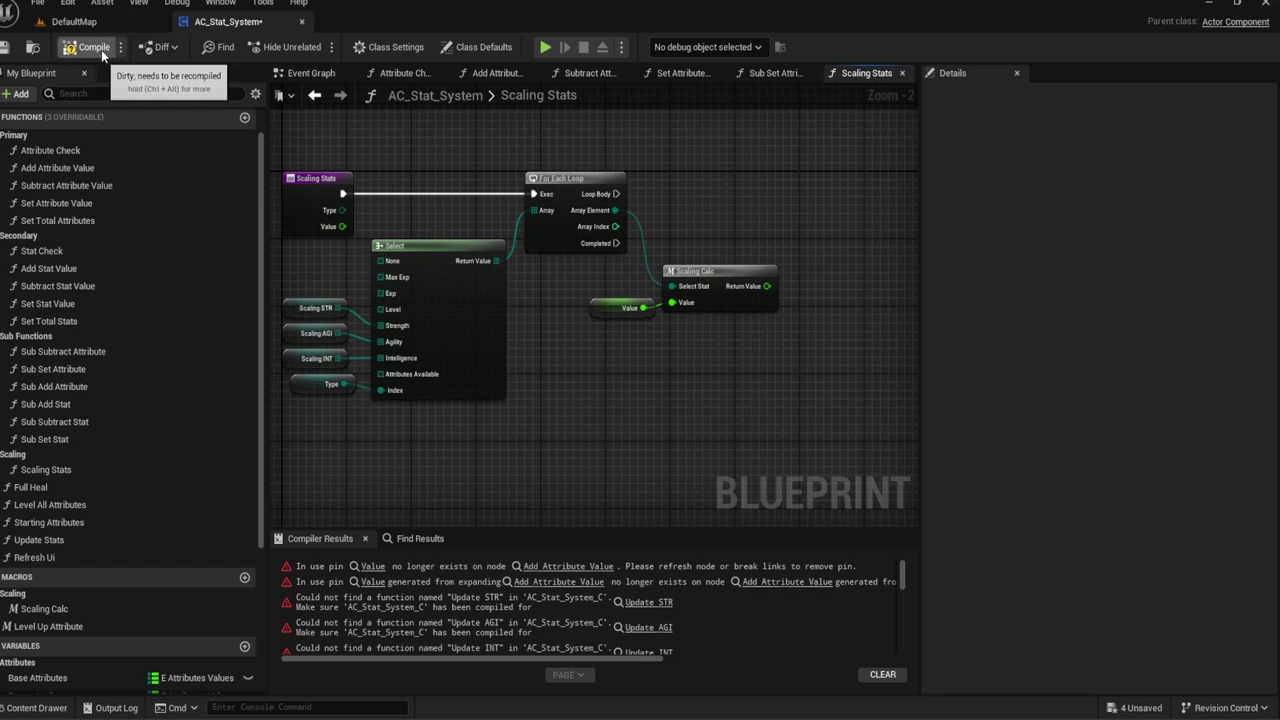
# Step: Close the Scaling Stats, Sub Set Attribute, Set Attribute Value and Subtract Attribute Value tabs
pyautogui.moveTo(579, 303)
pyautogui.mouseDown(button='right')
pyautogui.moveTo(646, 295)
pyautogui.moveTo(628, 282)
pyautogui.mouseUp(button='right')
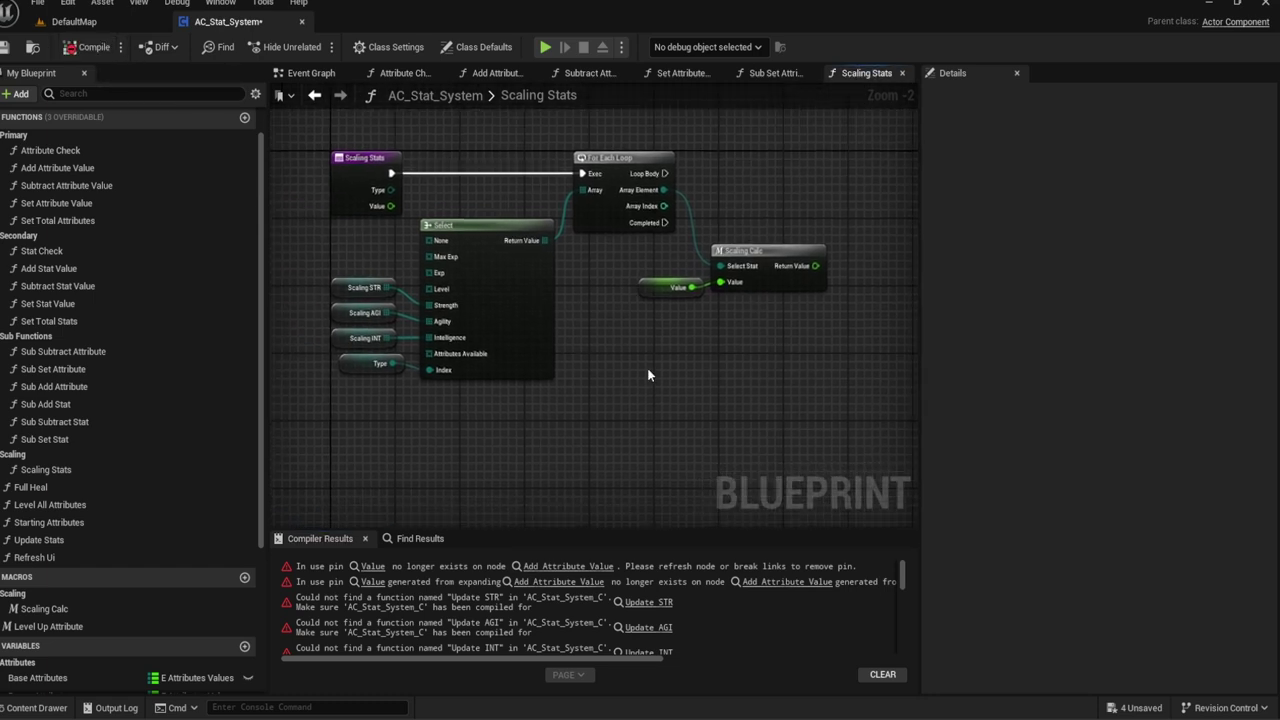
pyautogui.moveTo(620, 363); pyautogui.dragTo(620, 353, button='right')
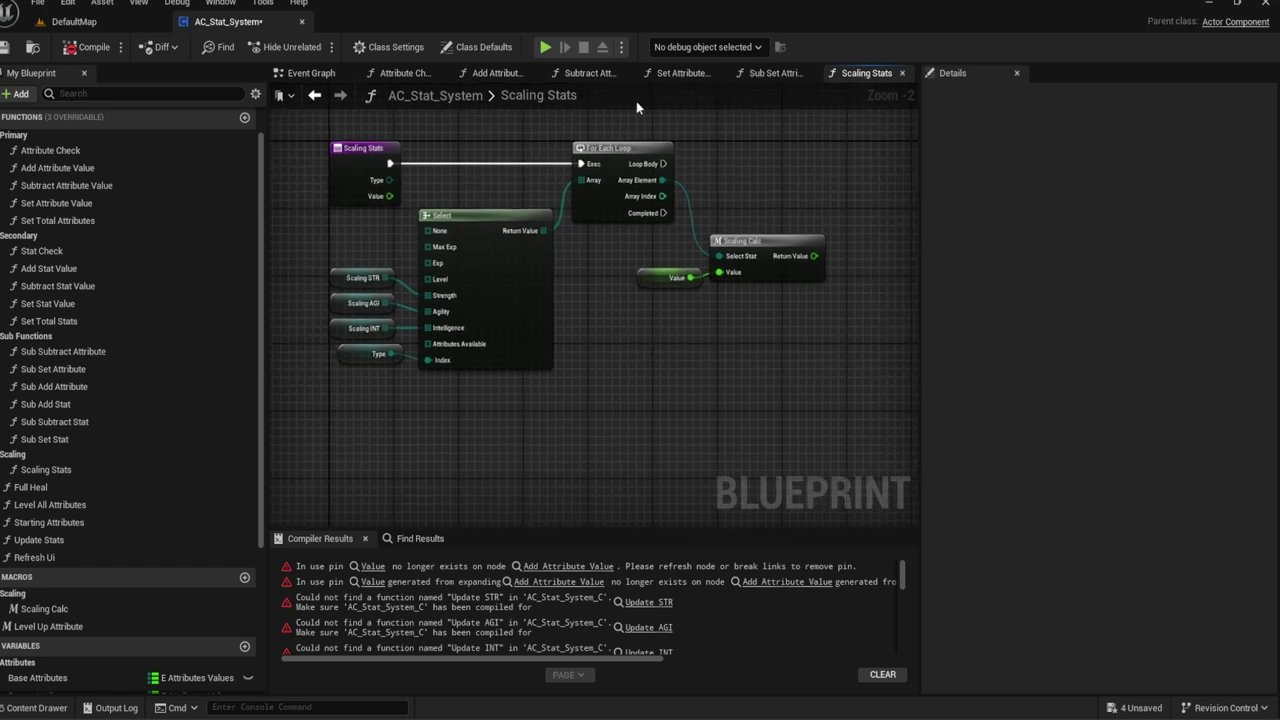
pyautogui.click(902, 73)
pyautogui.moveTo(806, 127); pyautogui.dragTo(797, 121, button='right')
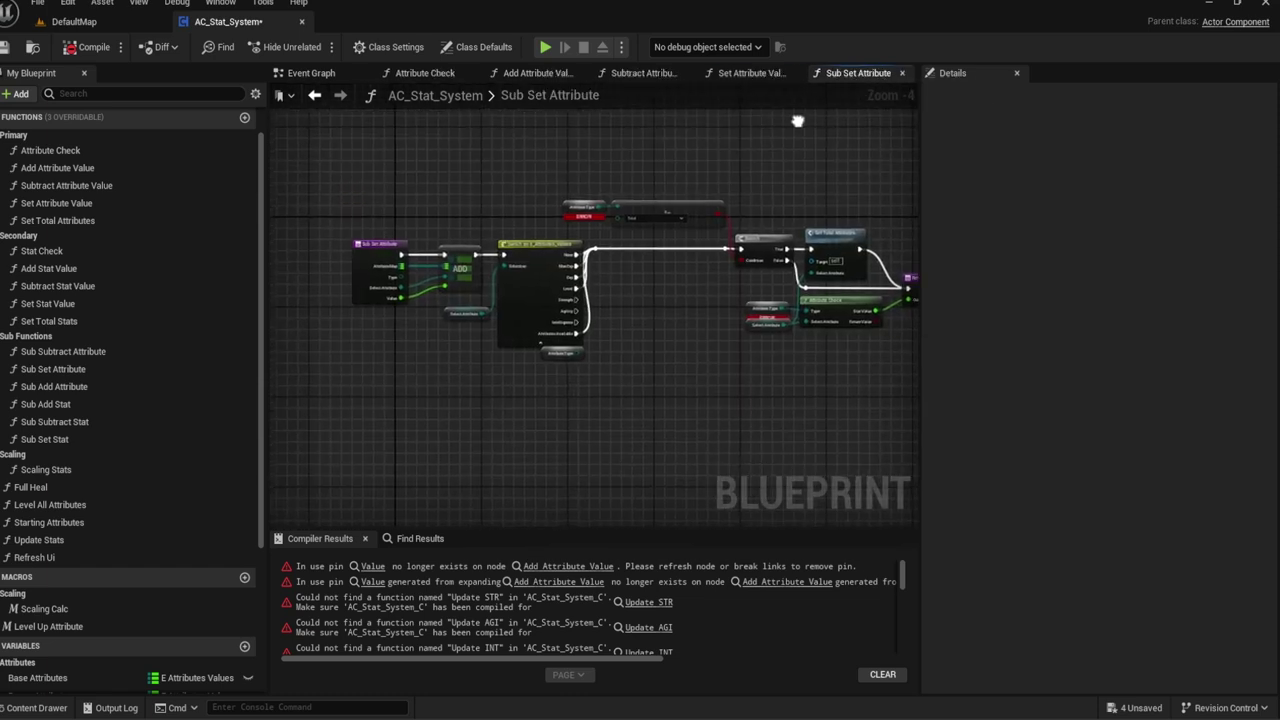
pyautogui.click(902, 73)
pyautogui.scroll(1, 52, 224)
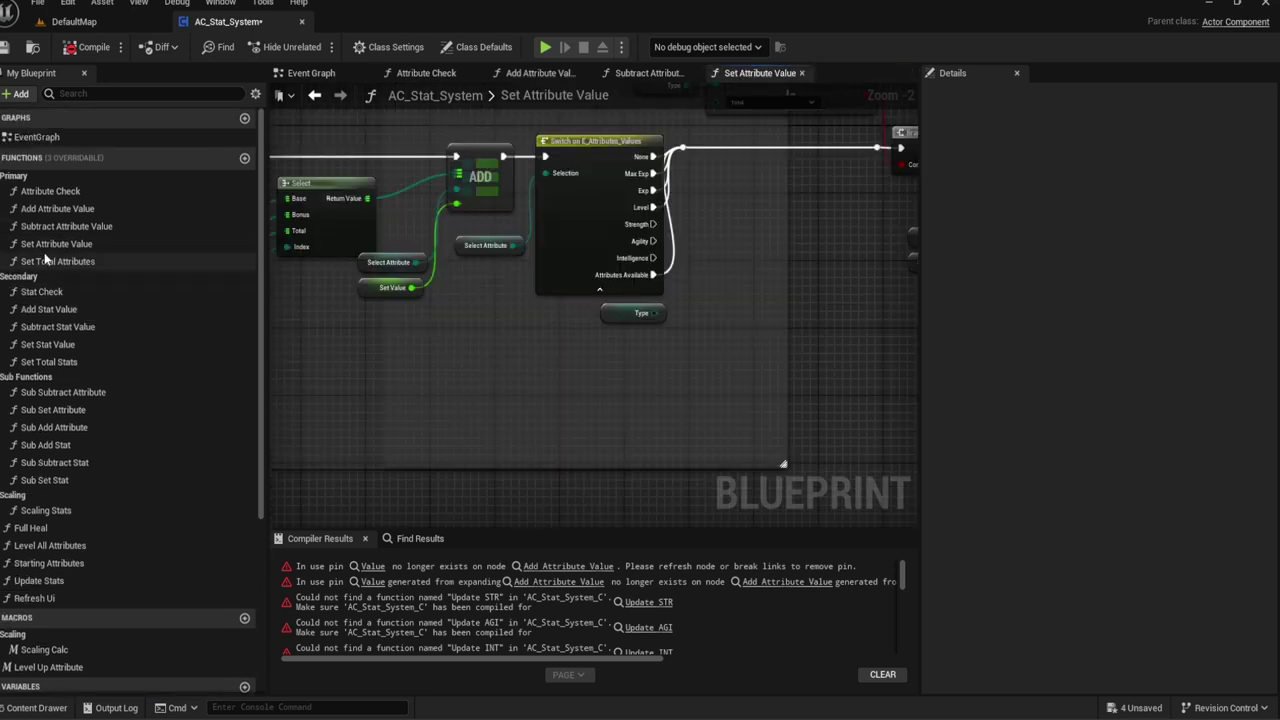
pyautogui.click(799, 74)
pyautogui.click(693, 74)
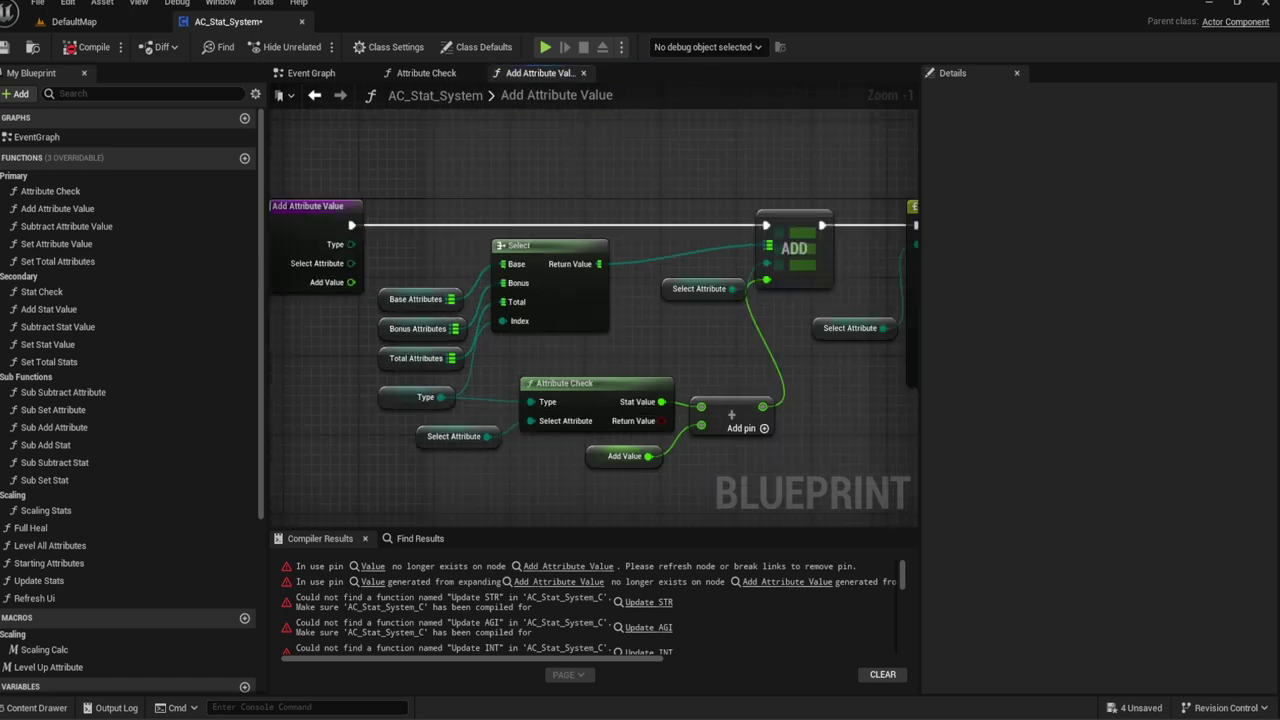
# Step: Pan the Add Attribute Value graph to show its Switch, Check Max Exp, Select and Attribute Check nodes
pyautogui.scroll(-1, 614, 150)
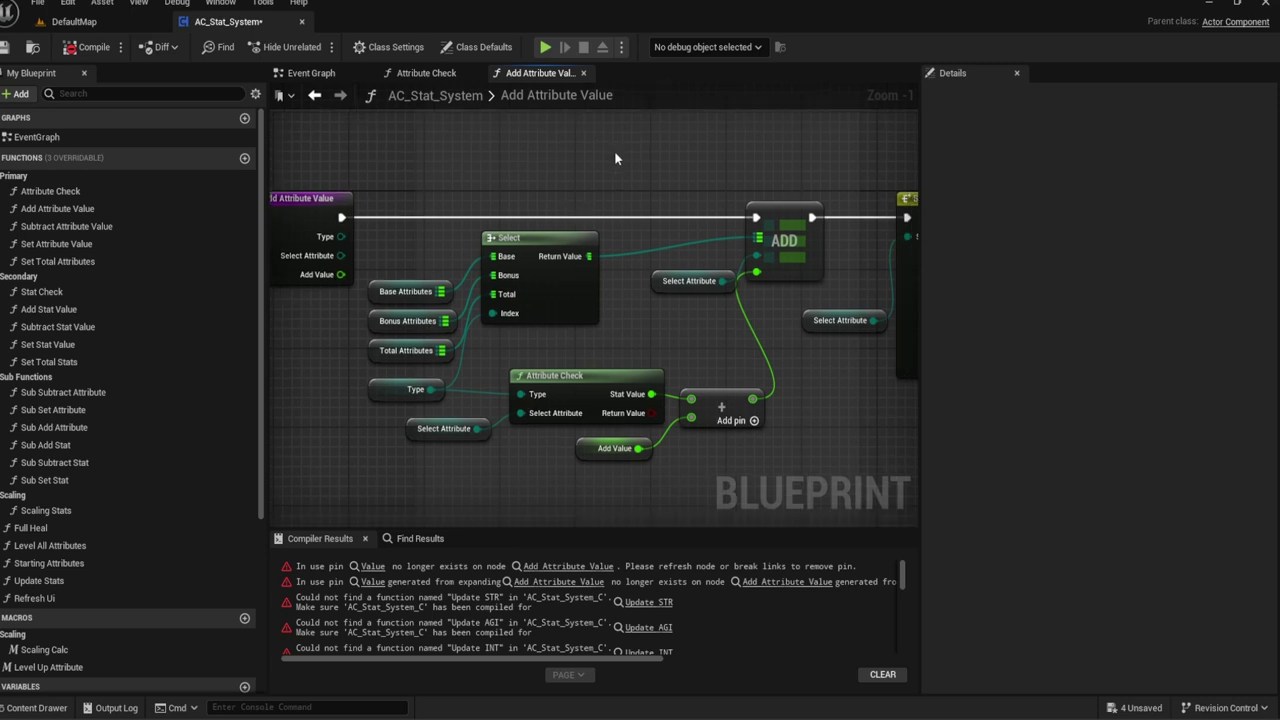
pyautogui.moveTo(784, 188); pyautogui.dragTo(488, 200, button='right')
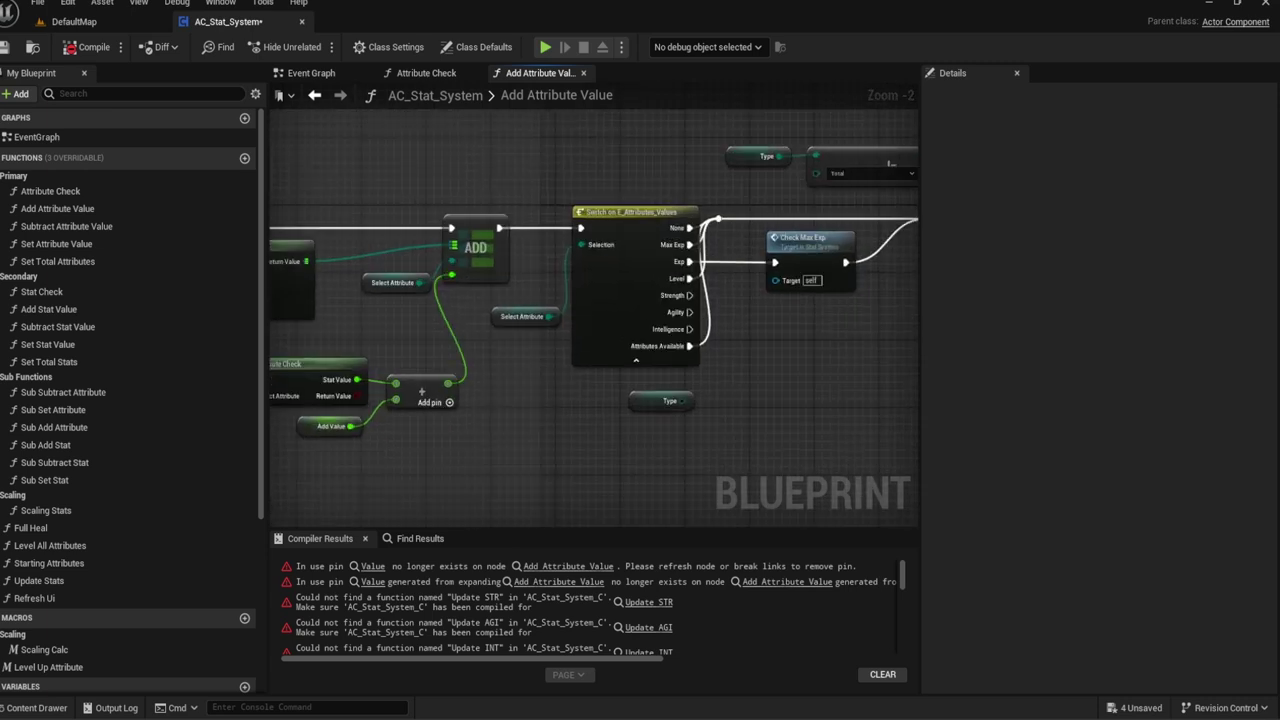
pyautogui.moveTo(766, 369); pyautogui.dragTo(691, 340, button='right')
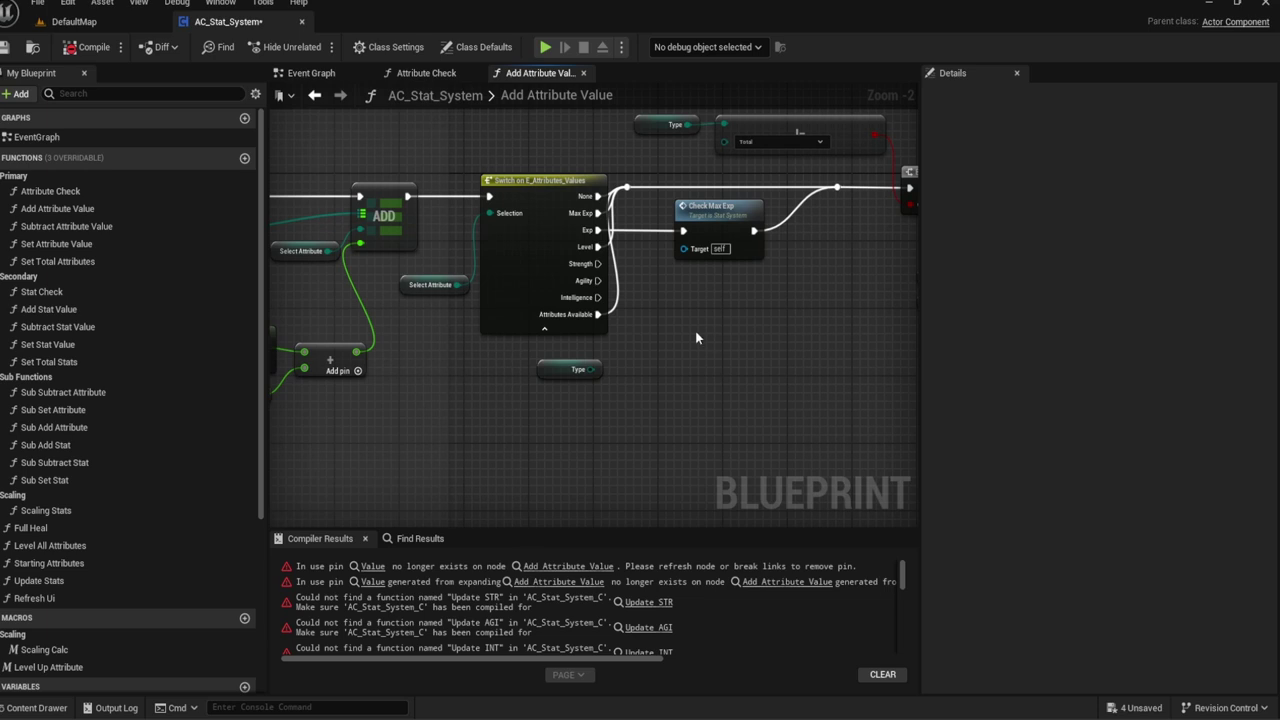
pyautogui.moveTo(736, 327)
pyautogui.mouseDown(button='right')
pyautogui.moveTo(875, 327)
pyautogui.moveTo(764, 319)
pyautogui.mouseUp(button='right')
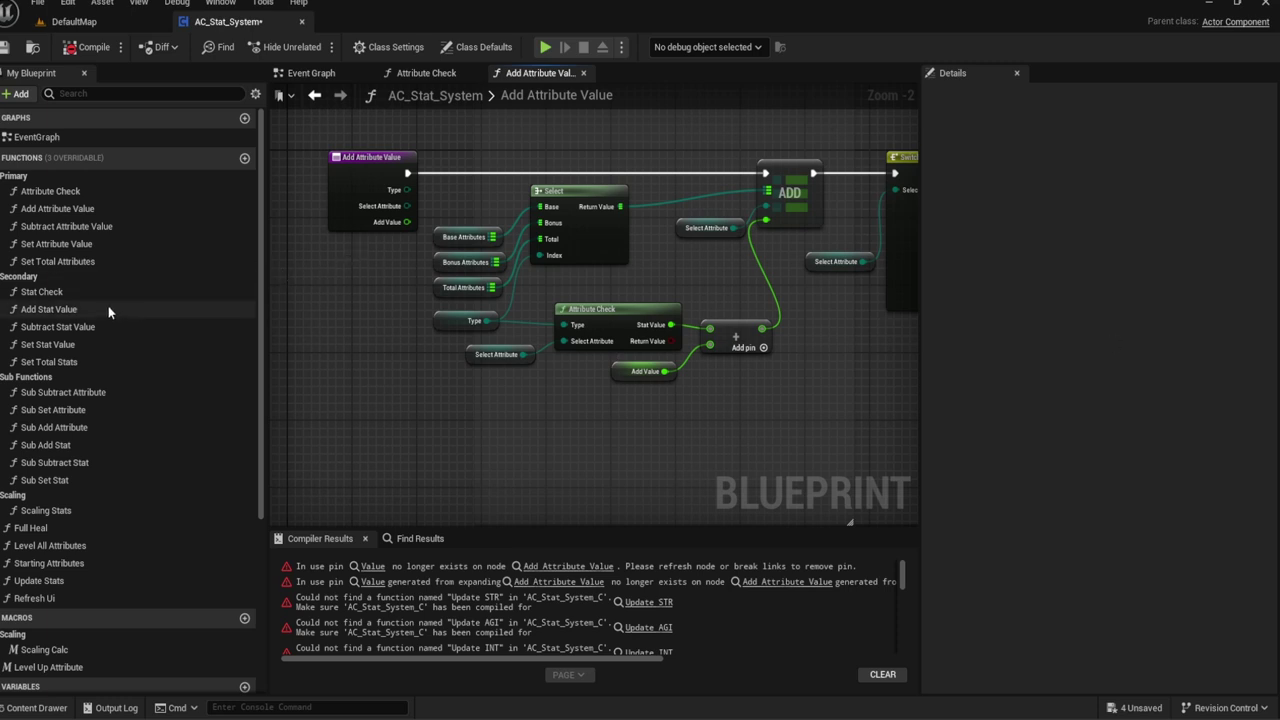
# Step: Check Sub Subtract Attribute's references by name, then delete the function
pyautogui.doubleClick(85, 393)
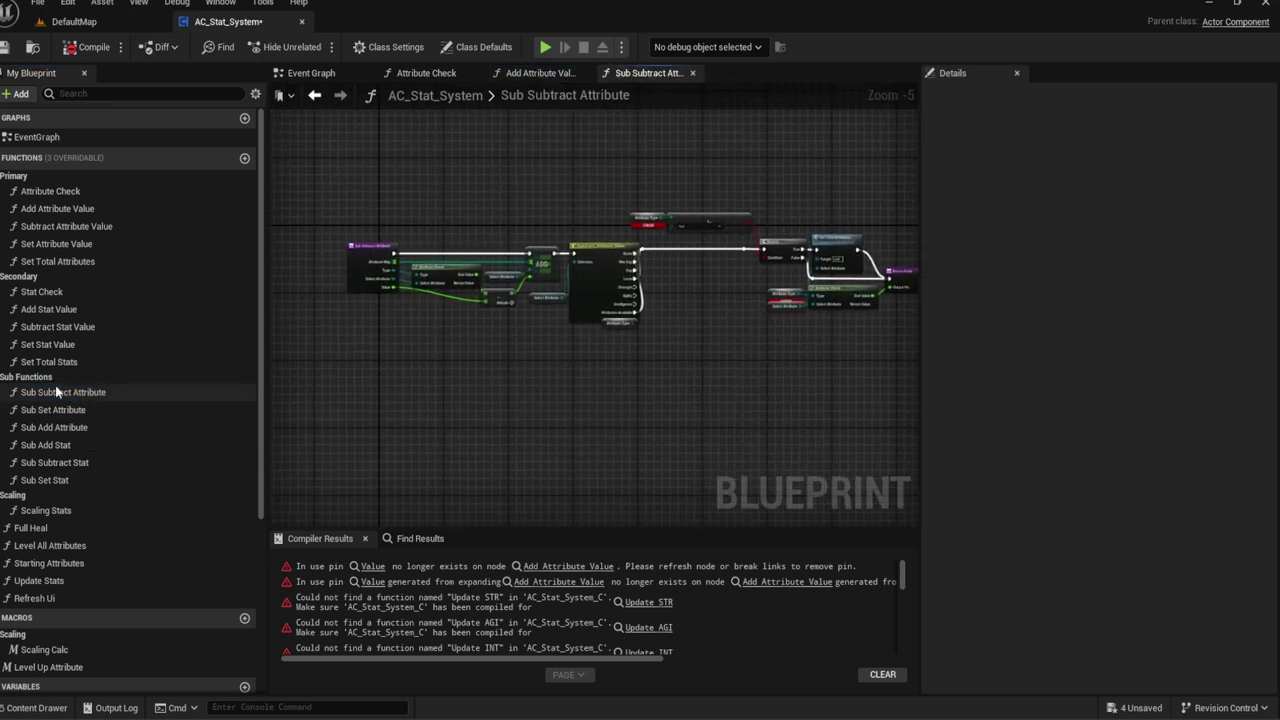
pyautogui.rightClick(55, 385)
pyautogui.moveTo(125, 458)
pyautogui.click(215, 482)
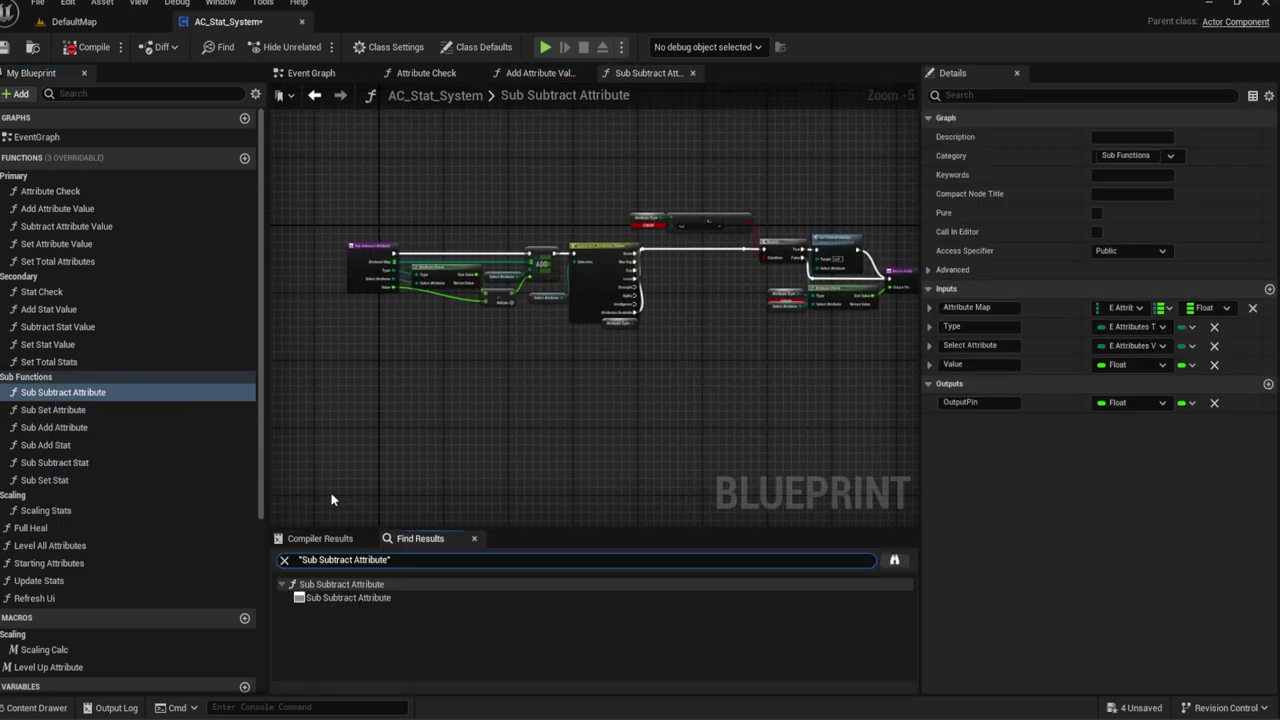
pyautogui.click(322, 597)
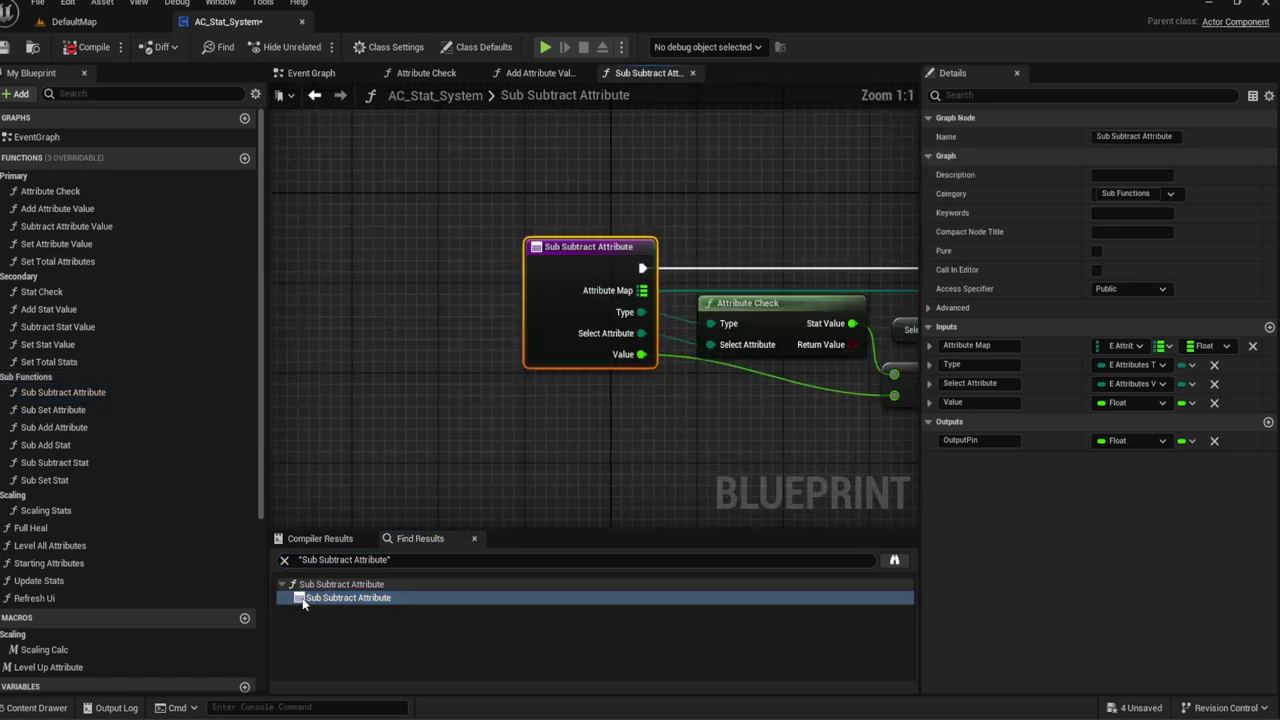
pyautogui.moveTo(557, 257); pyautogui.dragTo(391, 214, button='right')
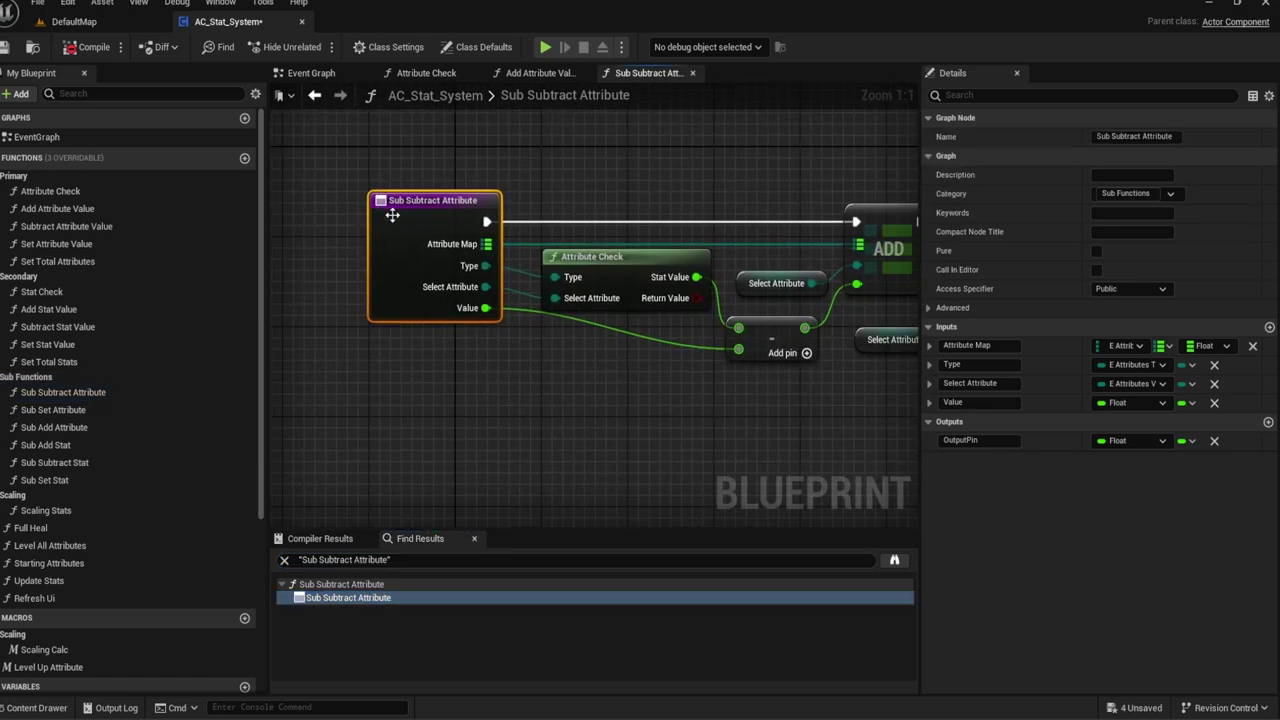
pyautogui.scroll(-1, 391, 214)
pyautogui.press('Delete')
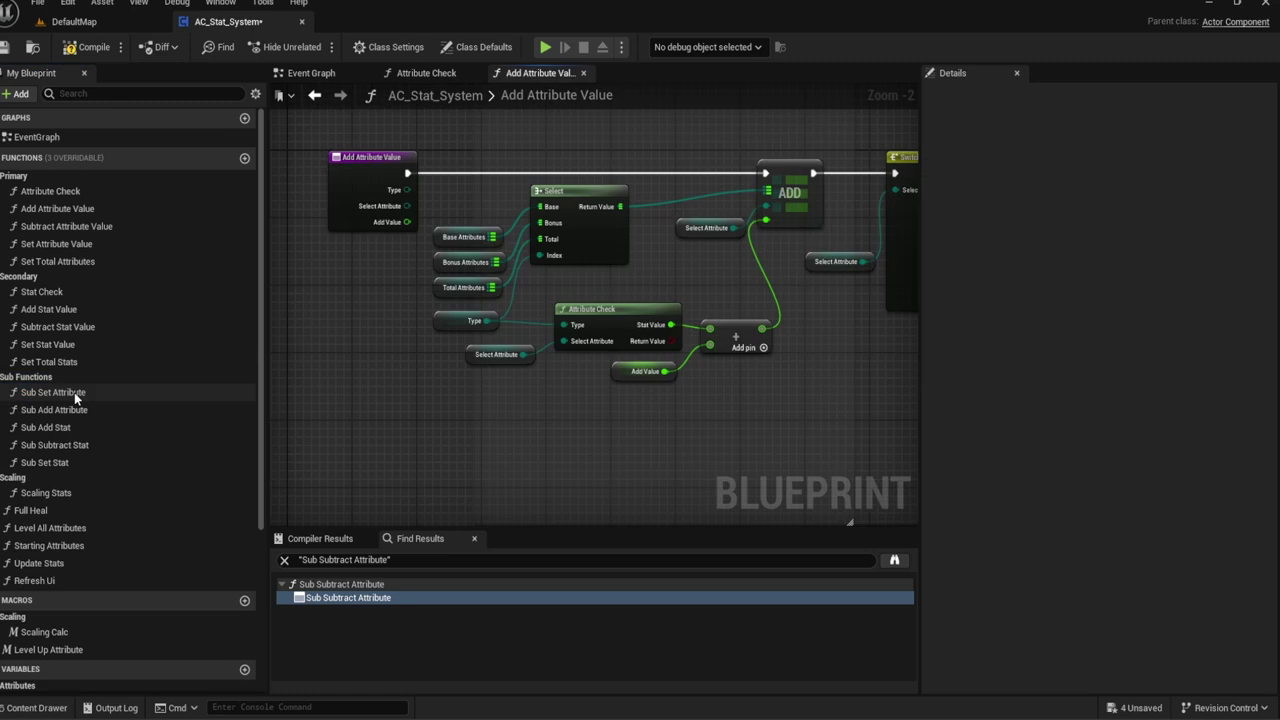
# Step: Check Sub Set Attribute's references by name, then delete the function
pyautogui.rightClick(40, 393)
pyautogui.moveTo(107, 470)
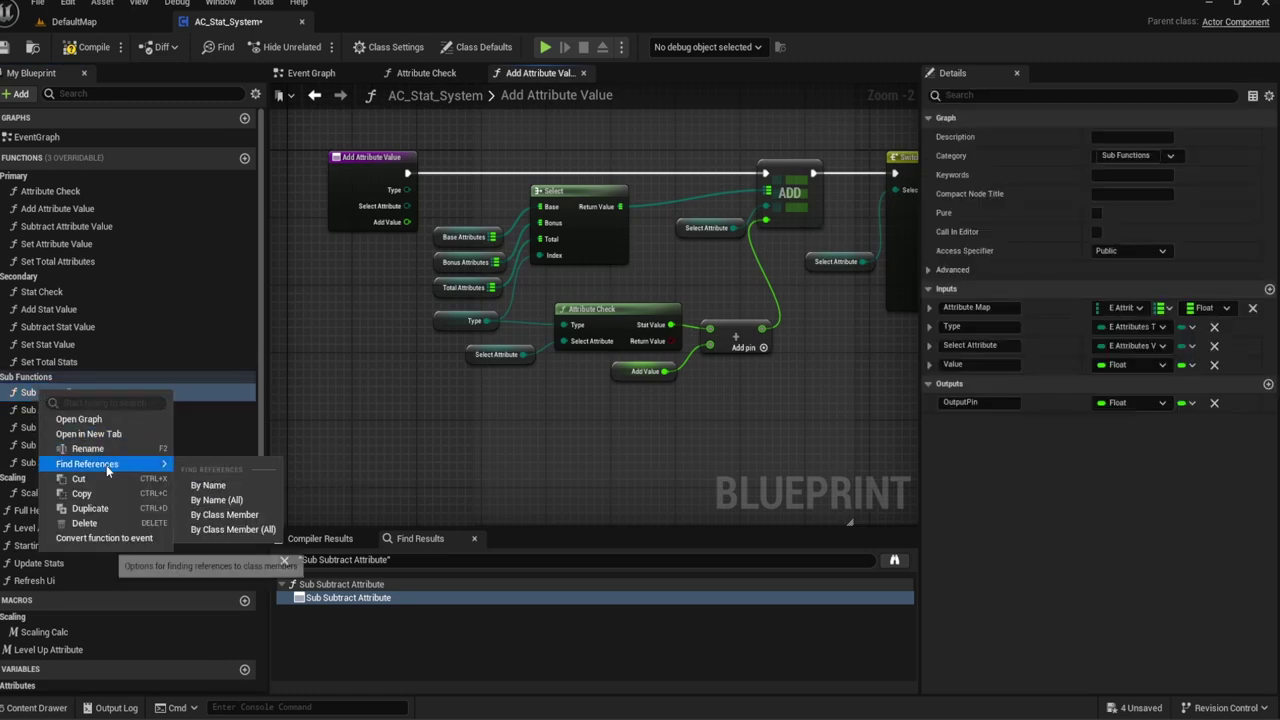
pyautogui.click(208, 485)
pyautogui.press('Delete')
# Step: Check Sub Add Attribute's references by name, then delete the function
pyautogui.click(76, 396)
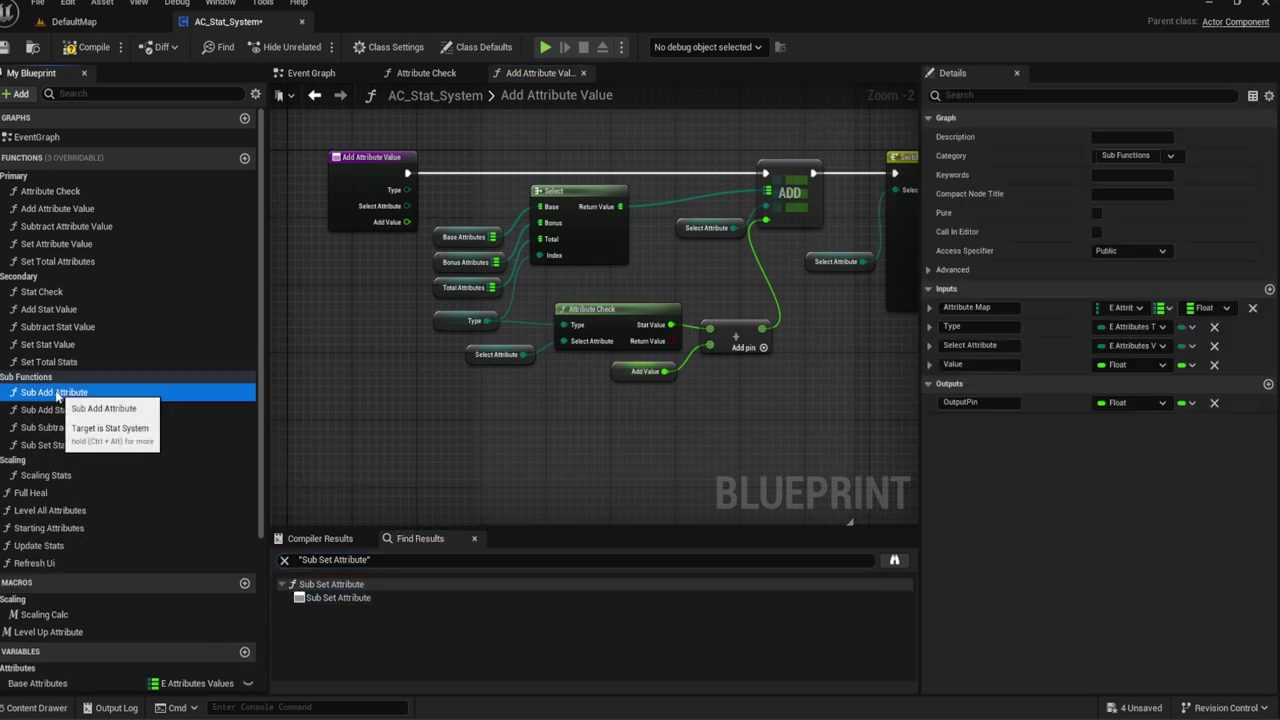
pyautogui.rightClick(50, 395)
pyautogui.moveTo(105, 460)
pyautogui.click(215, 482)
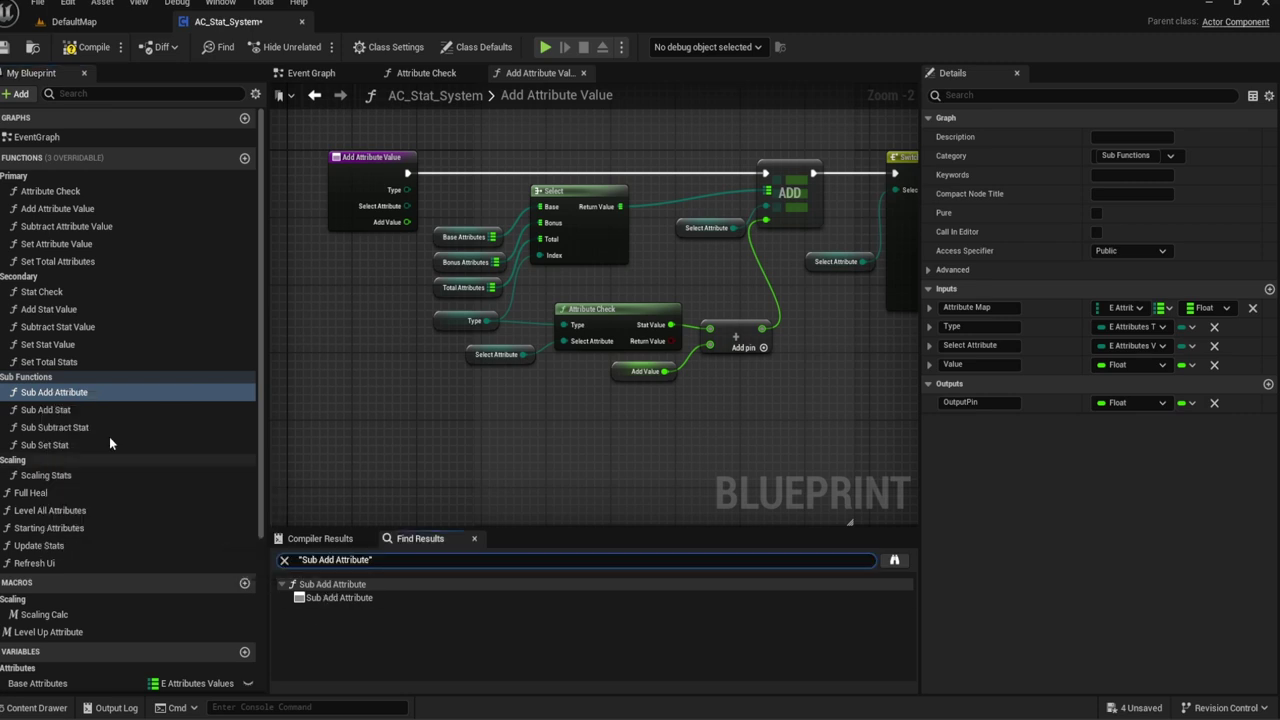
pyautogui.rightClick(50, 395)
pyautogui.press('Delete')
pyautogui.moveTo(397, 364); pyautogui.dragTo(347, 362, button='right')
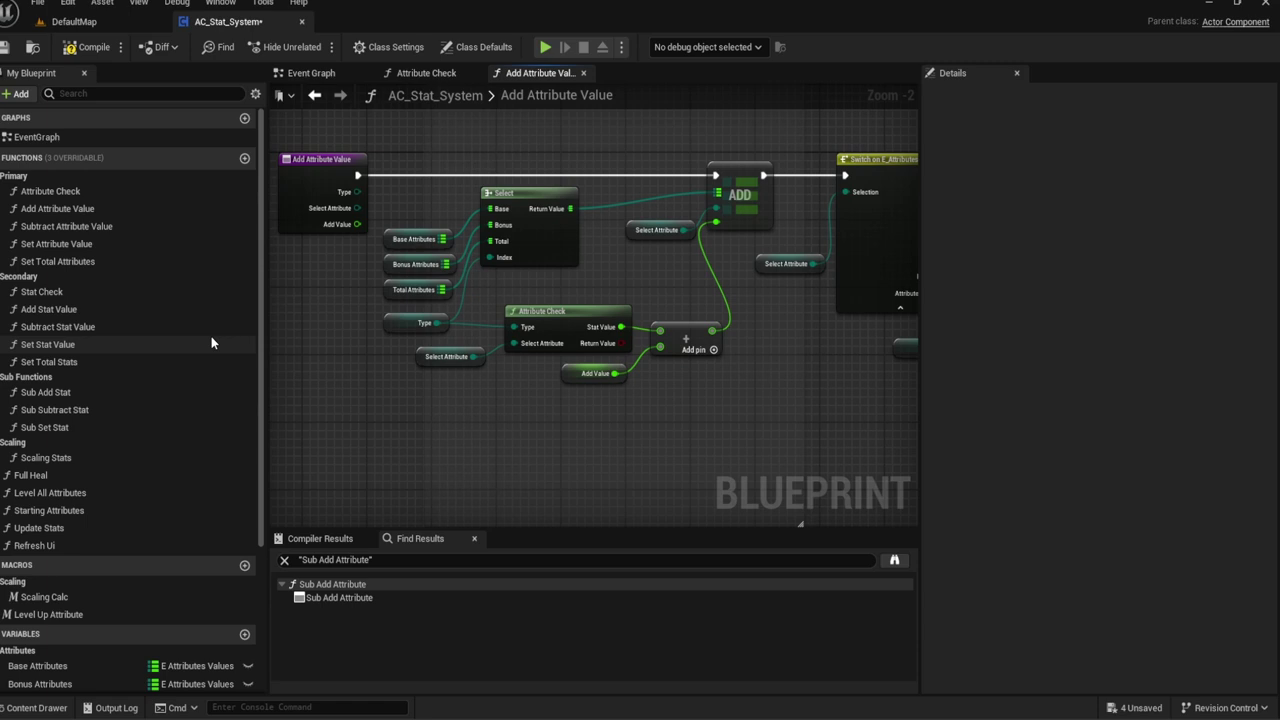
pyautogui.click(30, 292)
# Step: Copy the Select and Type nodes from Attribute Check into the Stat Check graph
pyautogui.doubleClick(30, 294)
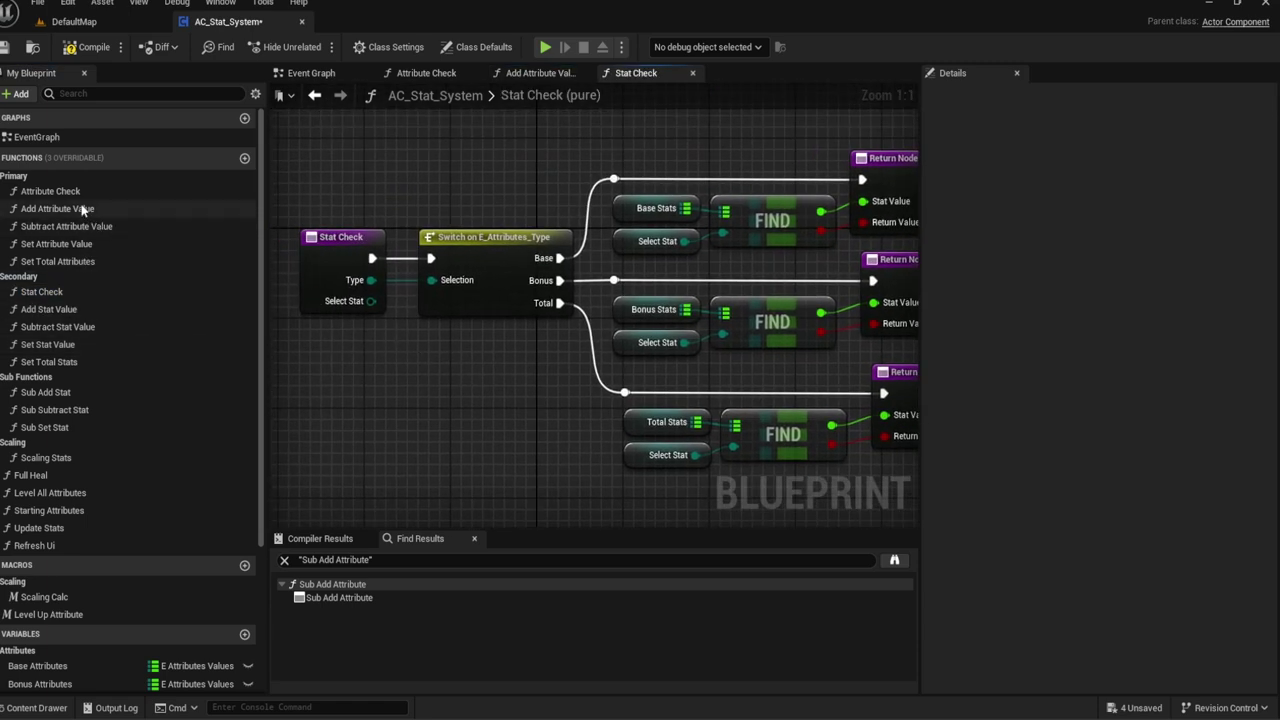
pyautogui.doubleClick(80, 192)
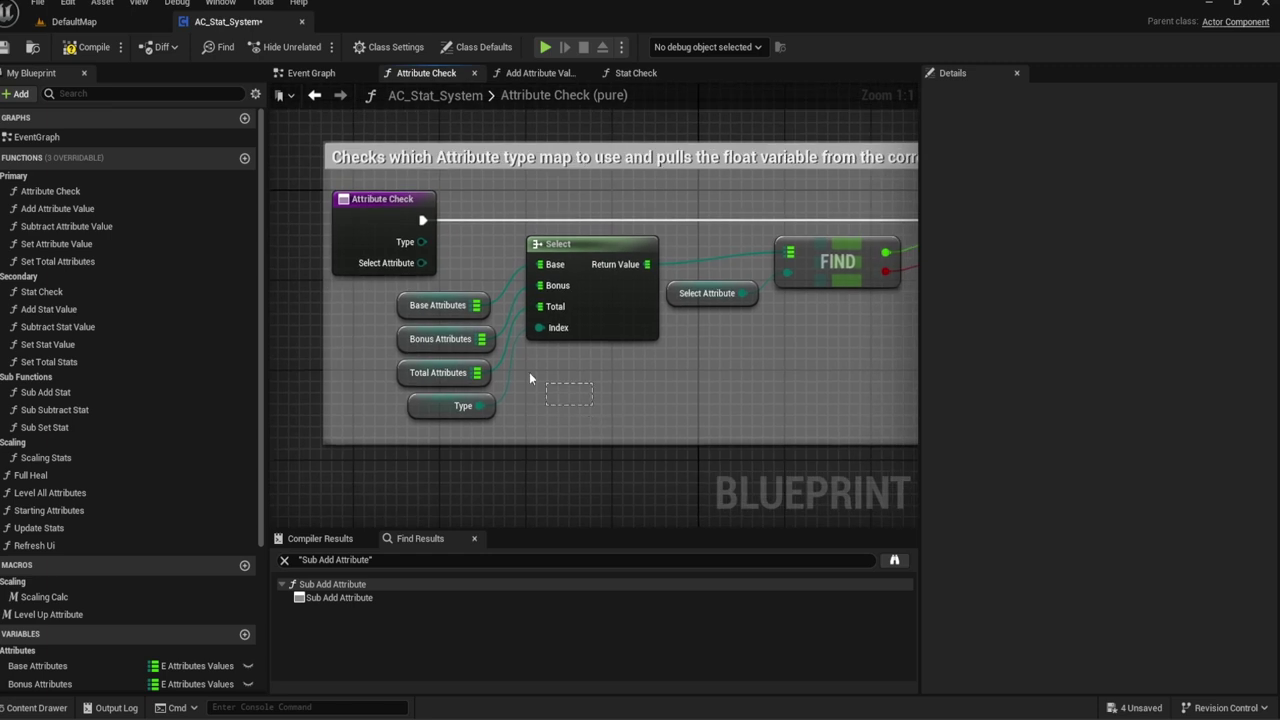
pyautogui.moveTo(530, 378); pyautogui.dragTo(485, 305)
pyautogui.moveTo(582, 361); pyautogui.dragTo(570, 359, button='right')
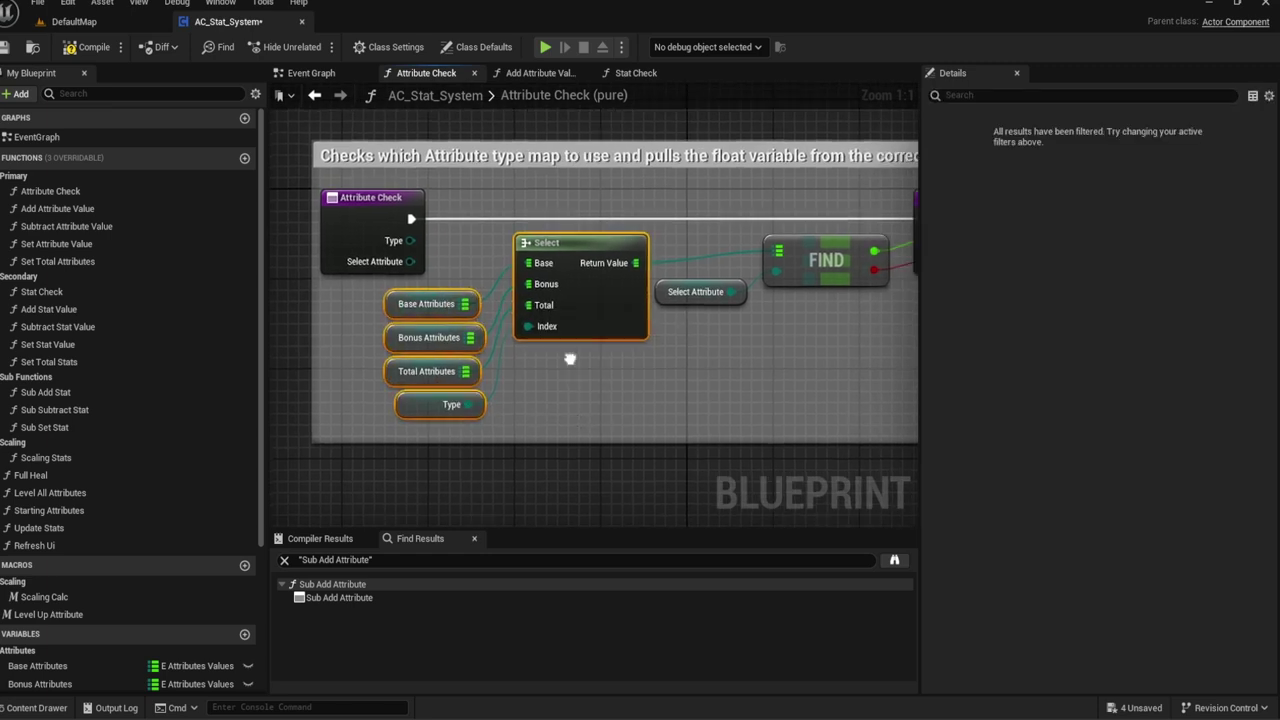
pyautogui.click(409, 406)
pyautogui.keyDown('ctrl'); pyautogui.click(586, 317); pyautogui.keyUp('ctrl')
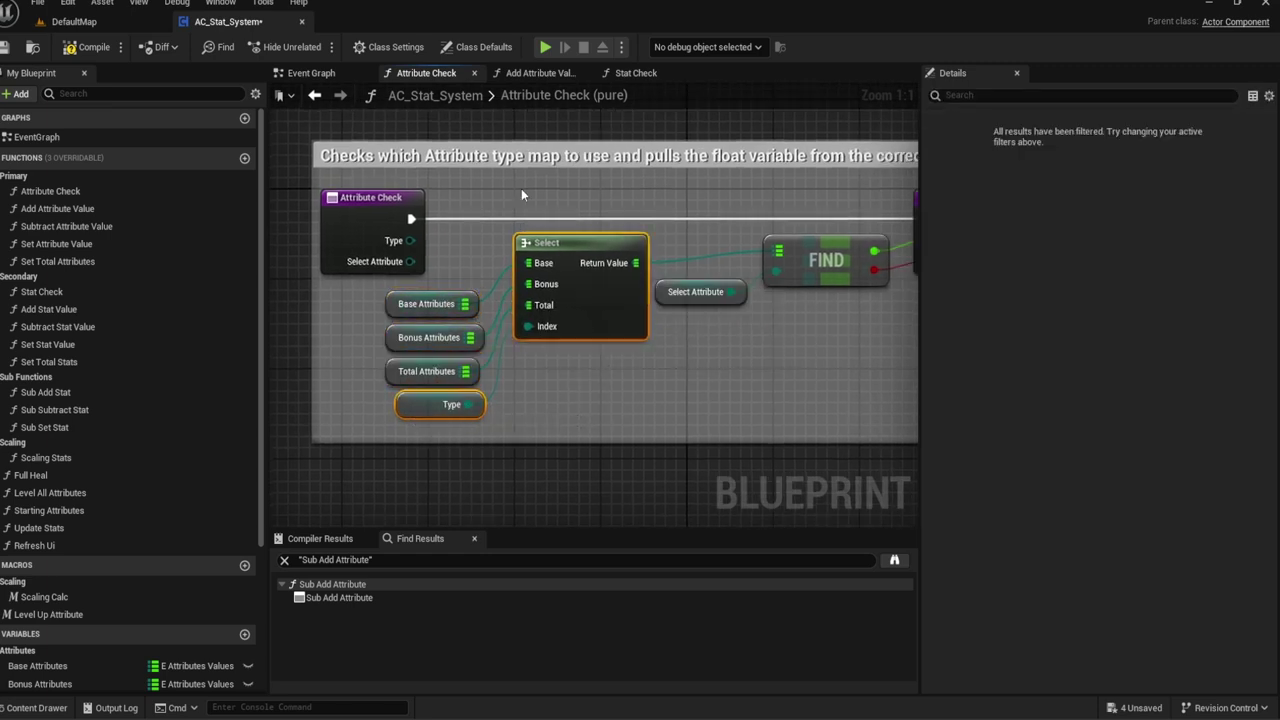
pyautogui.click(620, 76)
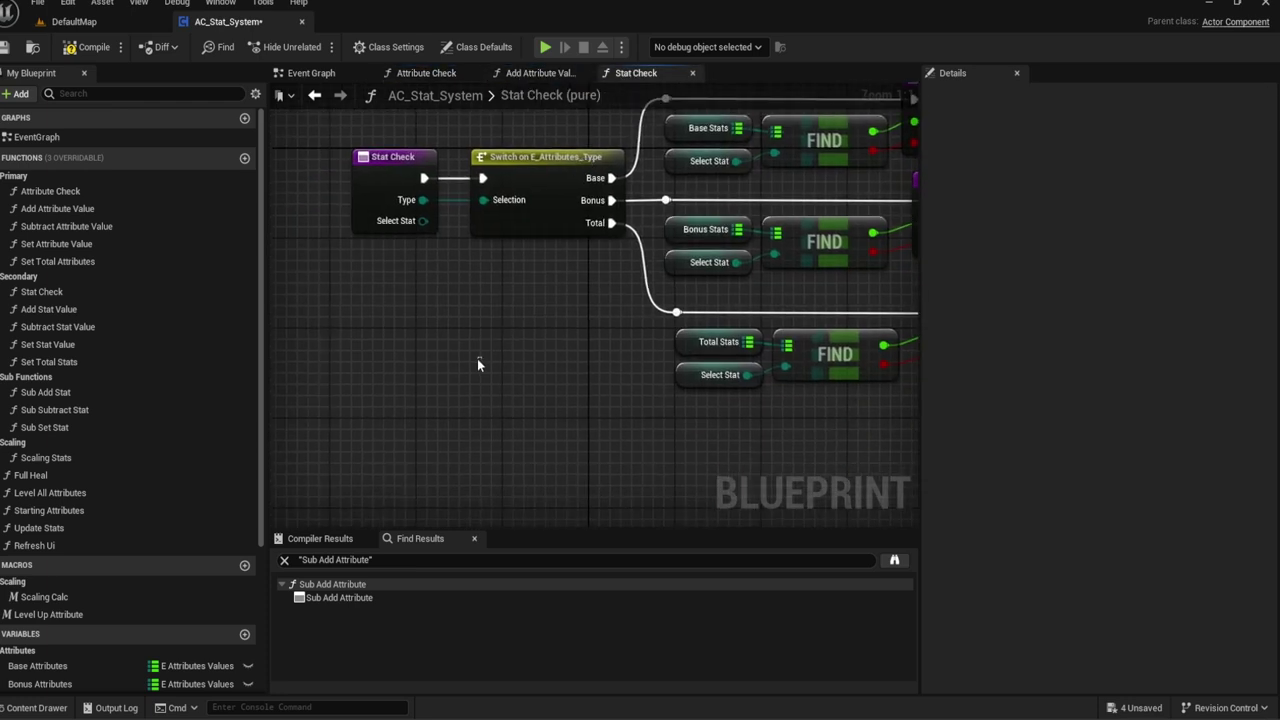
pyautogui.hotkey('ctrl', 'v')
# Step: Gather the Base, Bonus and Total Stats getters on the left of the Stat Check graph
pyautogui.scroll(-5, 152, 488)
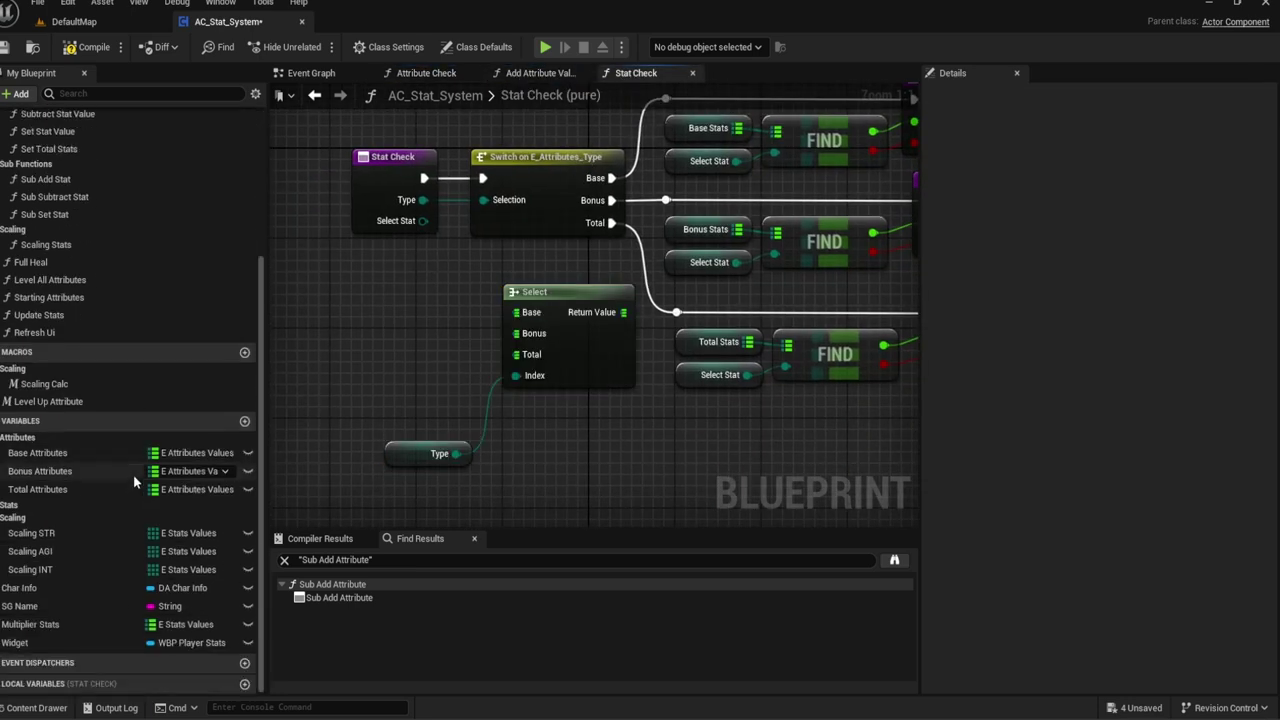
pyautogui.click(8, 507)
pyautogui.scroll(1, 8, 507)
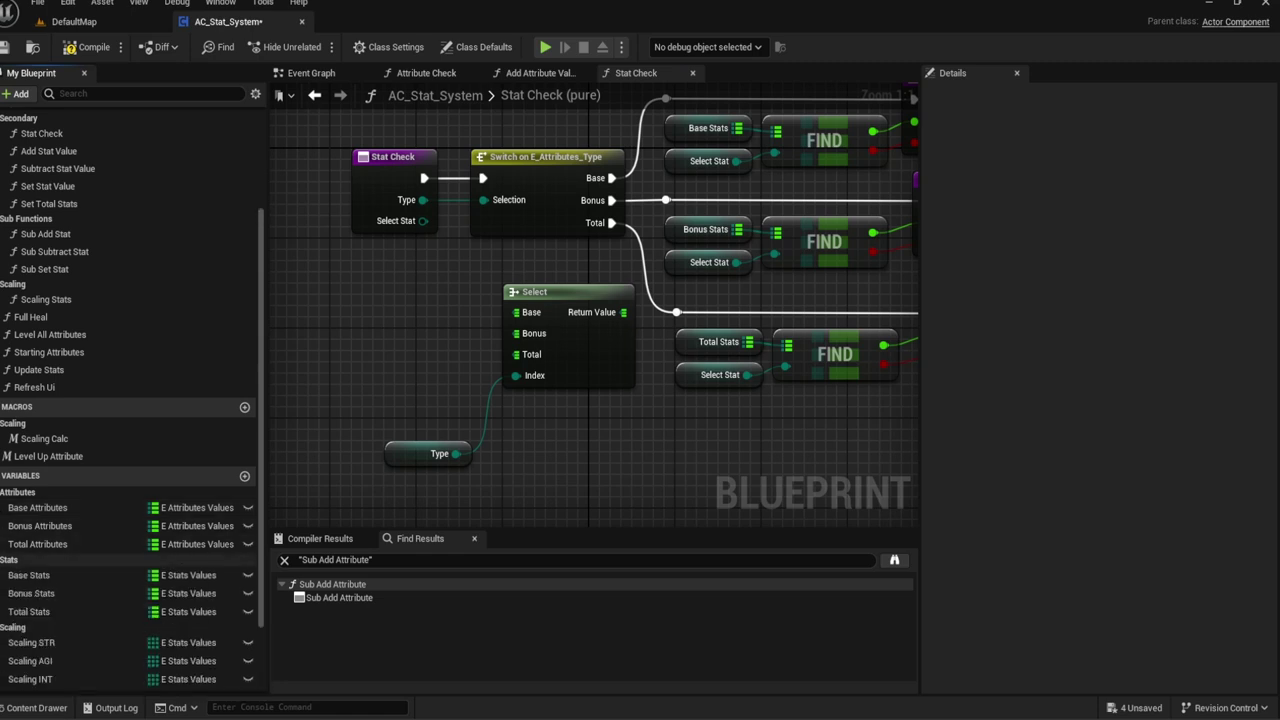
pyautogui.moveTo(323, 447); pyautogui.dragTo(287, 505, button='right')
pyautogui.click(680, 400)
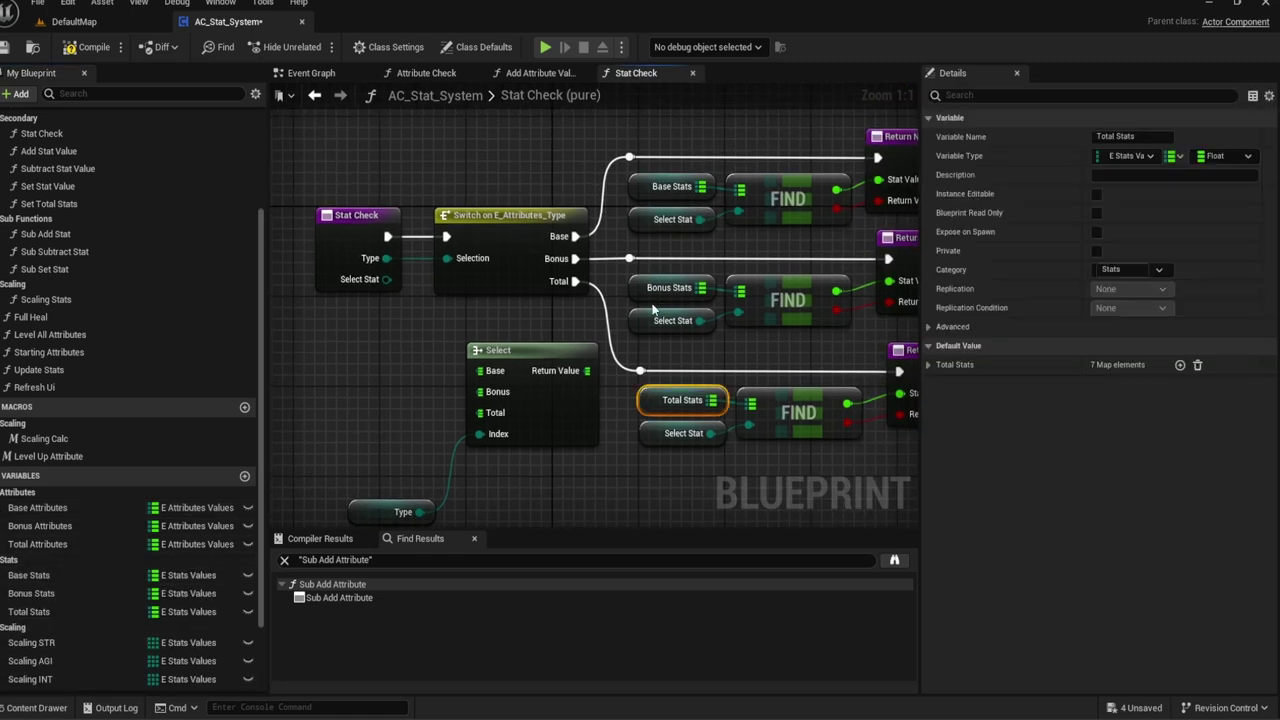
pyautogui.keyDown('ctrl'); pyautogui.click(669, 287); pyautogui.keyUp('ctrl')
pyautogui.keyDown('ctrl'); pyautogui.click(672, 186); pyautogui.keyUp('ctrl')
pyautogui.moveTo(636, 245); pyautogui.dragTo(713, 226, button='right')
pyautogui.moveTo(713, 268)
pyautogui.mouseDown()
pyautogui.moveTo(323, 363)
pyautogui.moveTo(300, 423)
pyautogui.mouseUp()
pyautogui.moveTo(359, 312); pyautogui.dragTo(430, 244, button='right')
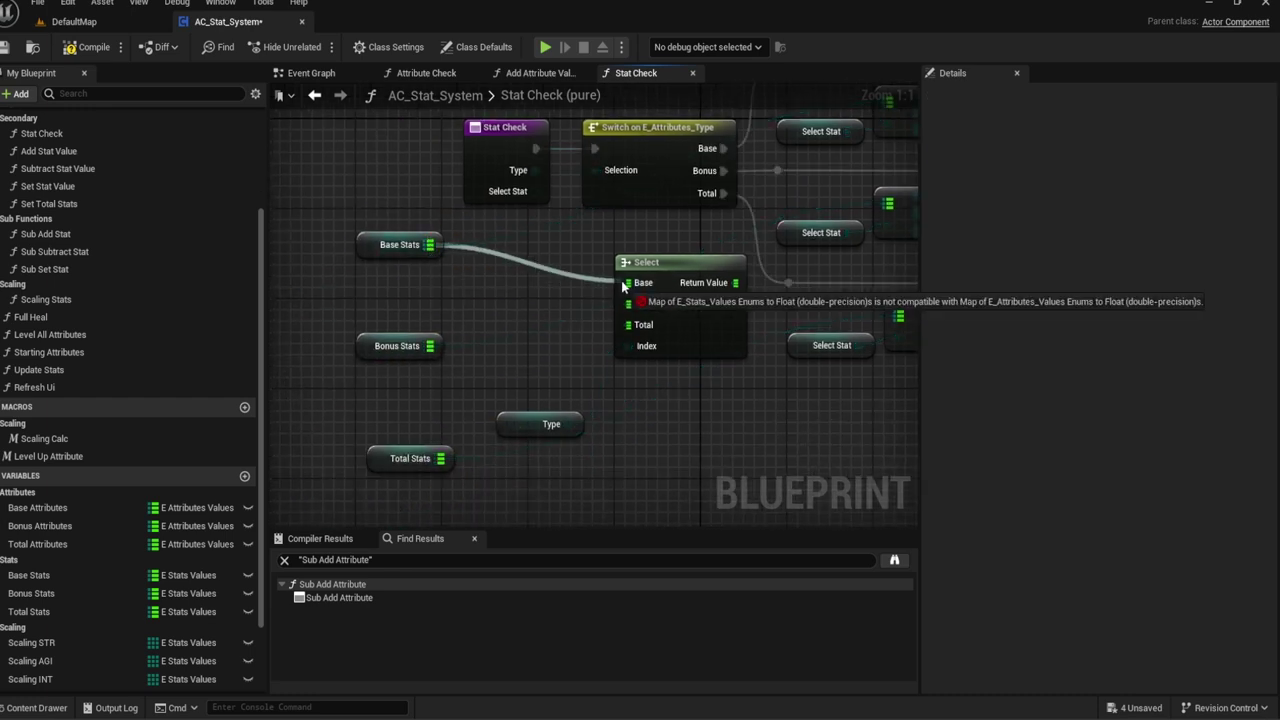
# Step: Break all links on the old Select node and delete it
pyautogui.moveTo(430, 244); pyautogui.dragTo(628, 283)
pyautogui.rightClick(686, 316)
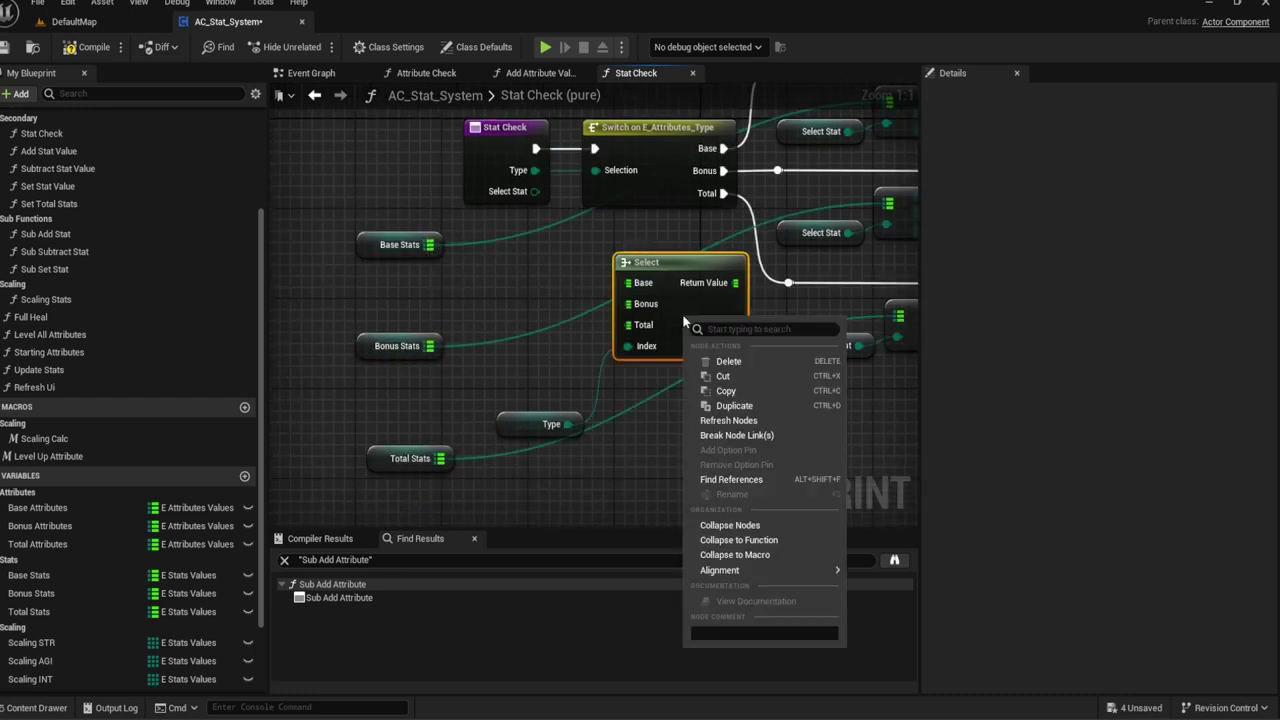
pyautogui.click(724, 425)
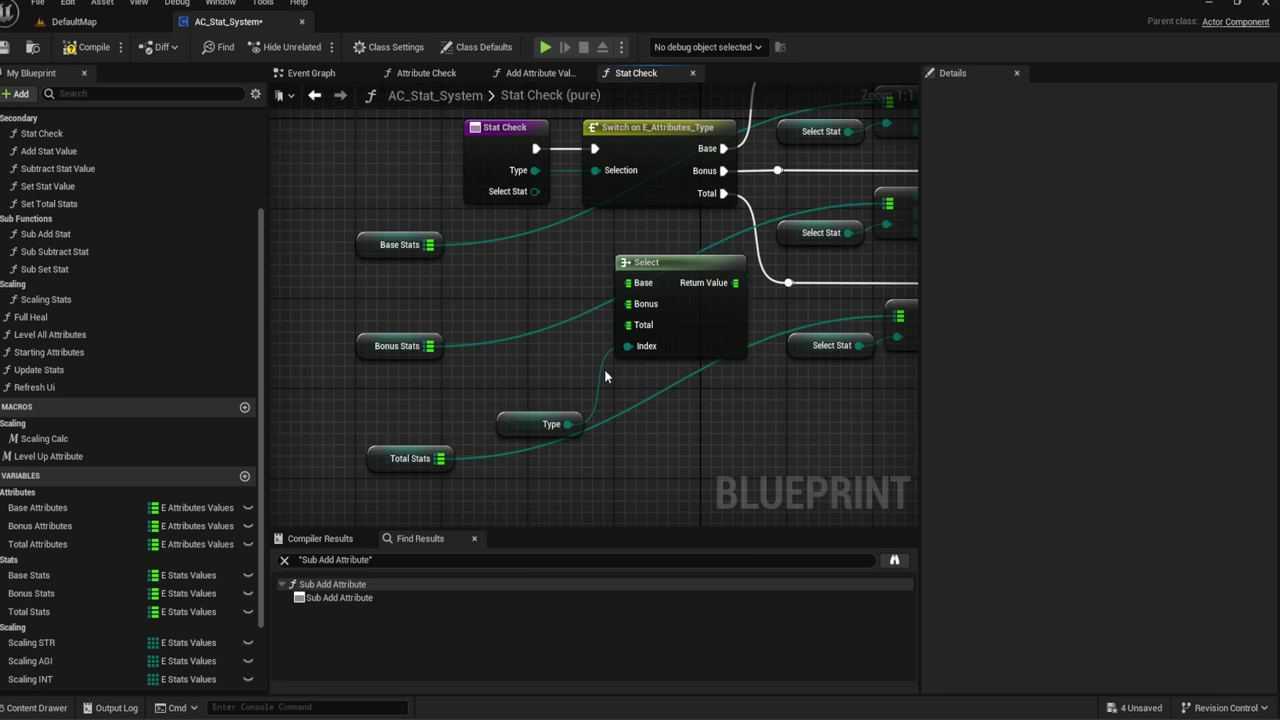
pyautogui.click(640, 358)
pyautogui.press('Delete')
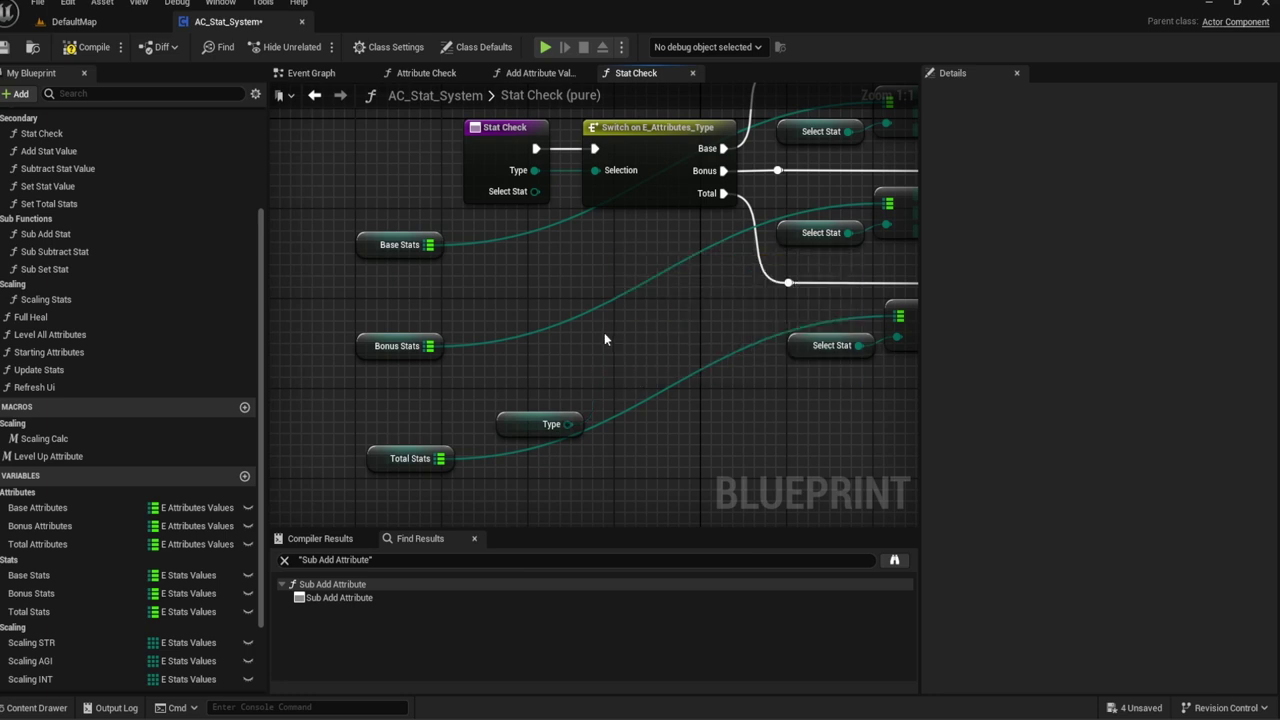
# Step: Add a new Select node with Type on its Index and Base and Bonus Stats on their options
pyautogui.rightClick(604, 339)
pyautogui.write('Select')
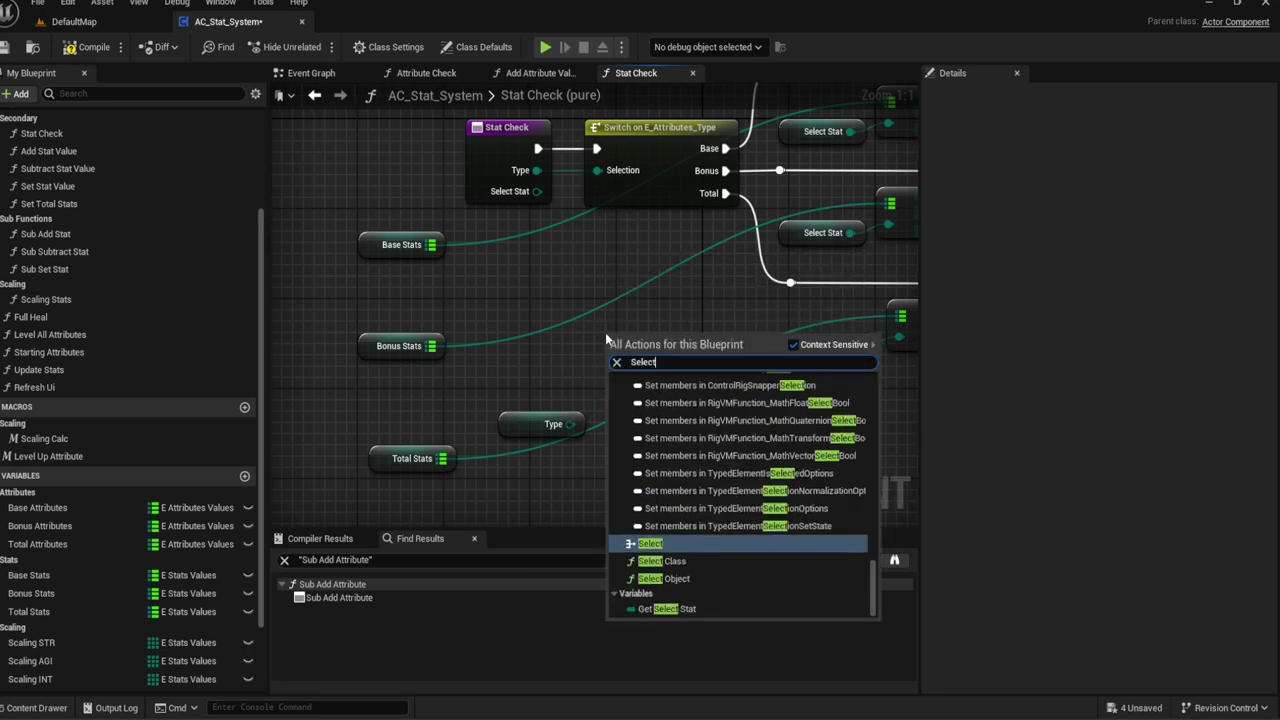
pyautogui.press('Return')
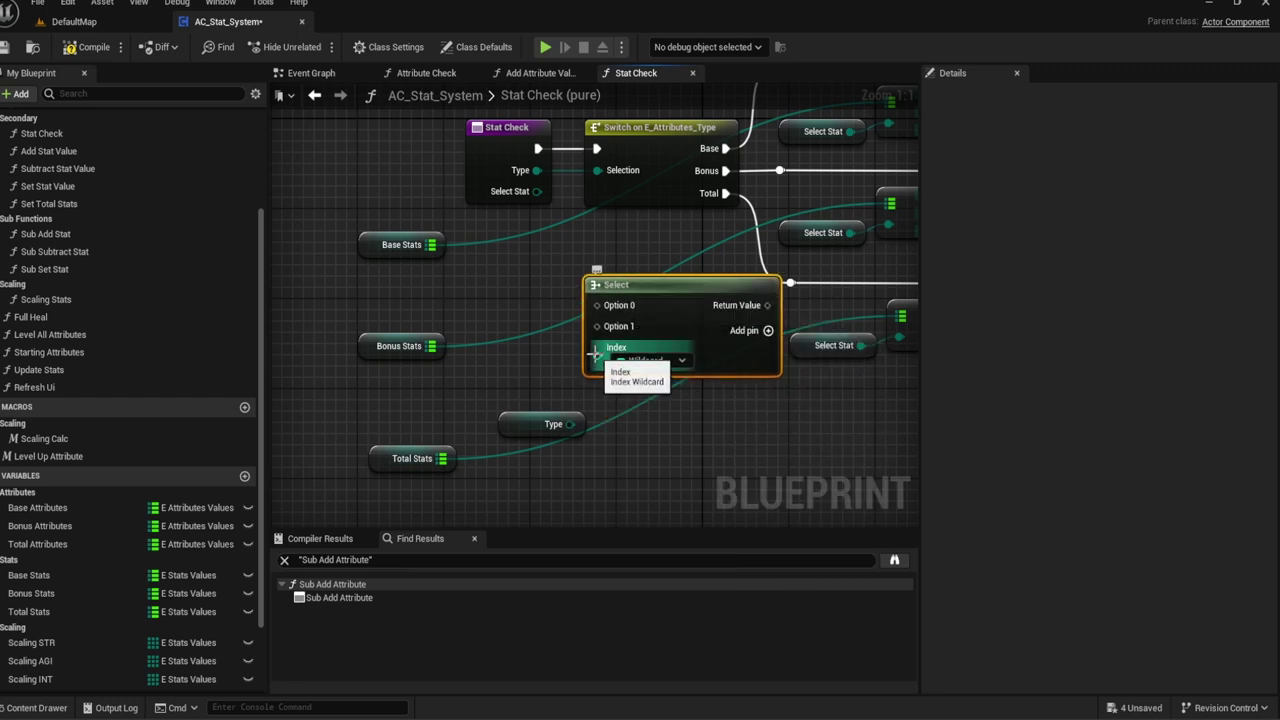
pyautogui.moveTo(596, 348); pyautogui.dragTo(569, 424)
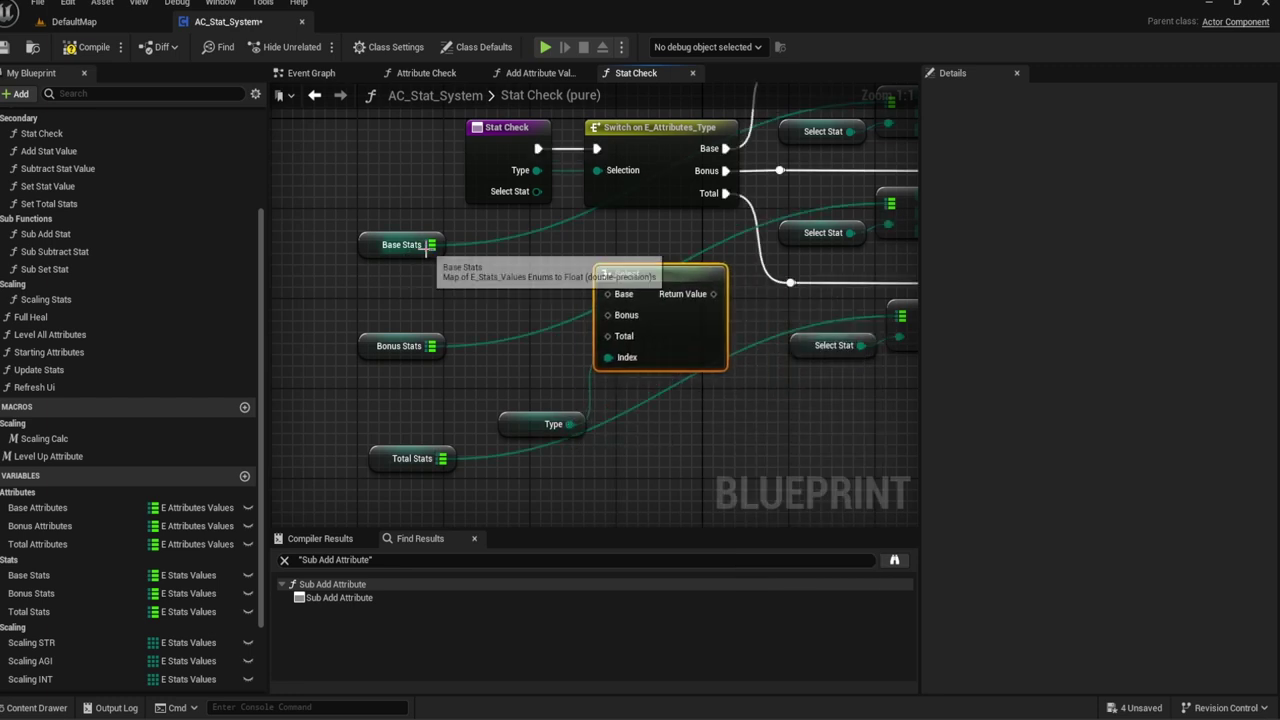
pyautogui.moveTo(431, 244); pyautogui.dragTo(608, 294)
pyautogui.moveTo(431, 346)
pyautogui.mouseDown()
pyautogui.moveTo(608, 315)
pyautogui.moveTo(440, 458)
pyautogui.moveTo(406, 393)
pyautogui.mouseUp()
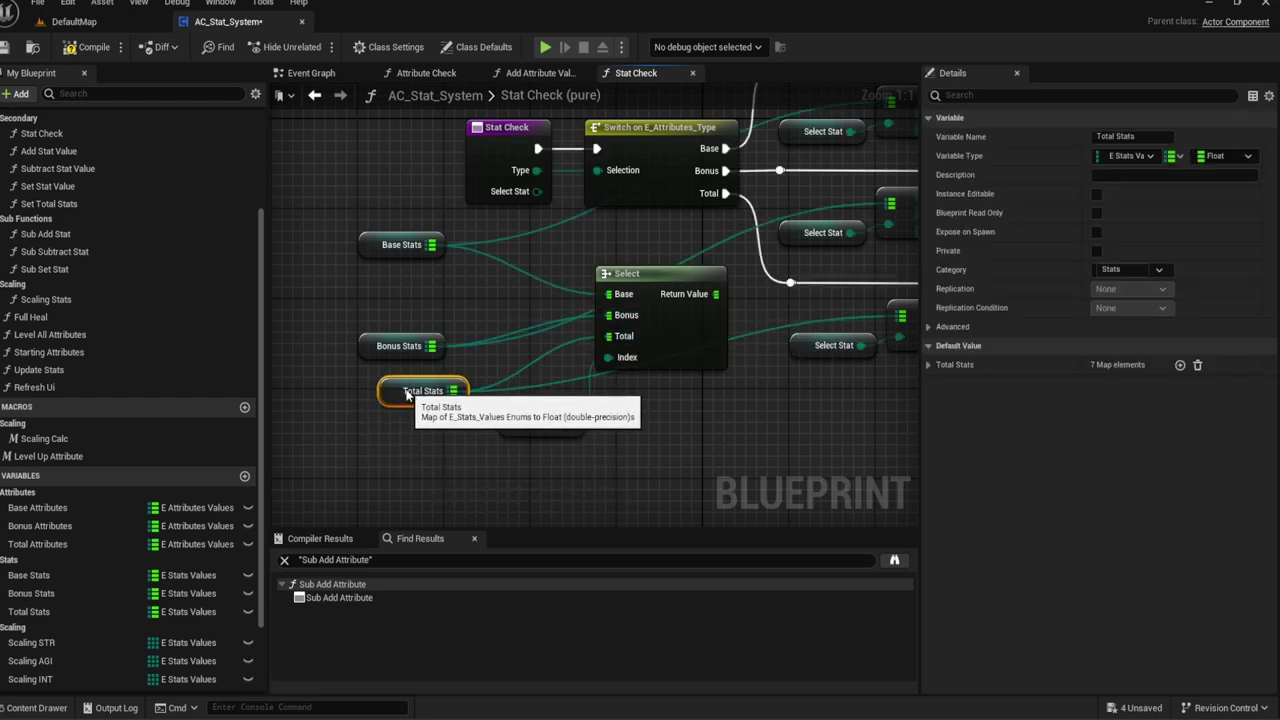
# Step: Box-select the redundant Total branch's Find and Return nodes
pyautogui.scroll(-1, 406, 393)
pyautogui.moveTo(600, 330); pyautogui.dragTo(394, 384, button='right')
pyautogui.moveTo(817, 440)
pyautogui.mouseDown()
pyautogui.moveTo(517, 291)
pyautogui.moveTo(532, 345)
pyautogui.mouseUp()
# Step: Delete the redundant Total branch nodes and the Switch on E_Attributes_Type node from Stat Check
pyautogui.press('Delete')
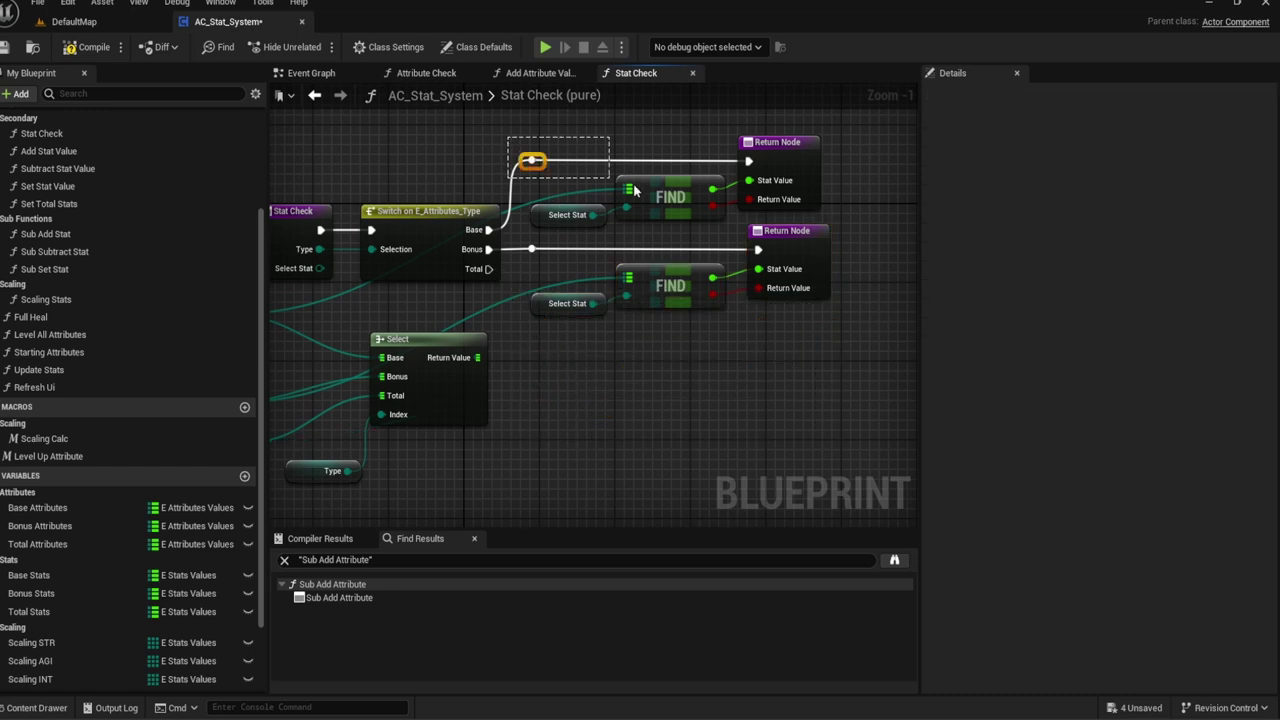
pyautogui.moveTo(505, 136); pyautogui.dragTo(745, 215)
pyautogui.scroll(1, 639, 196)
pyautogui.moveTo(500, 300); pyautogui.dragTo(583, 200, button='right')
pyautogui.click(583, 200)
pyautogui.press('Delete')
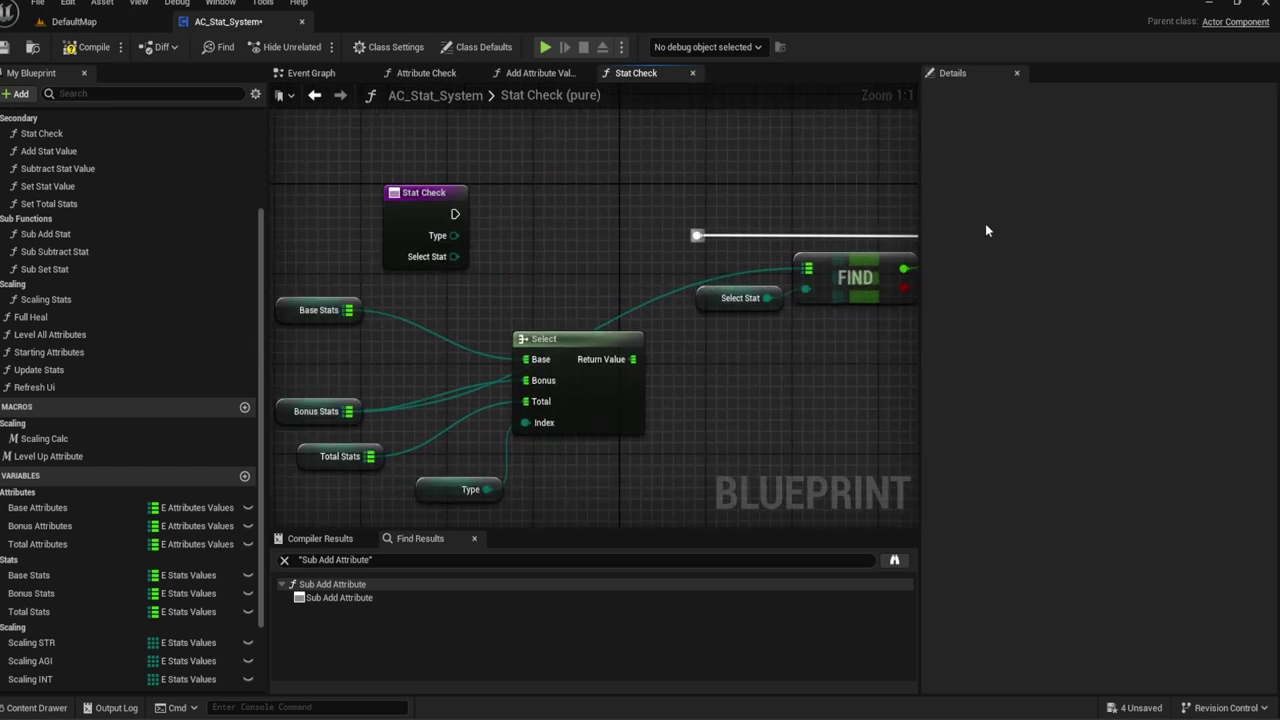
# Step: Wire the Select node's Return Value into the Find node's map input
pyautogui.moveTo(921, 207); pyautogui.dragTo(1006, 209)
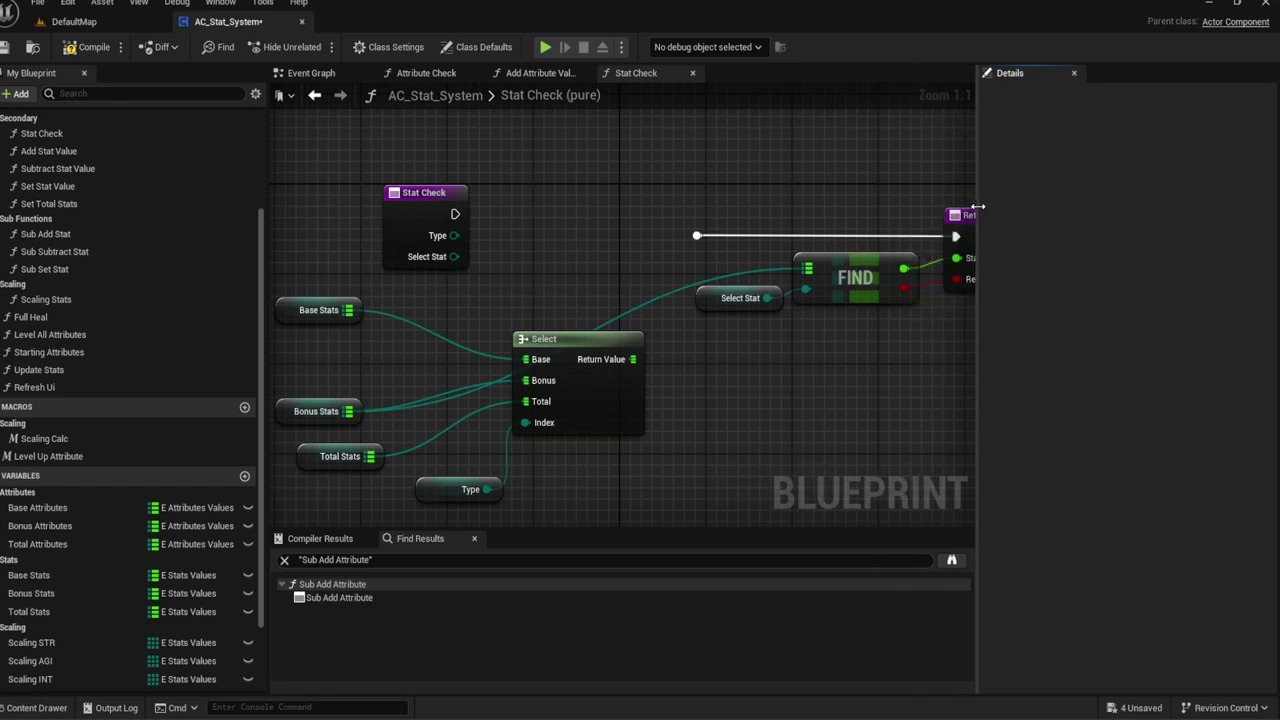
pyautogui.moveTo(265, 238); pyautogui.dragTo(184, 227)
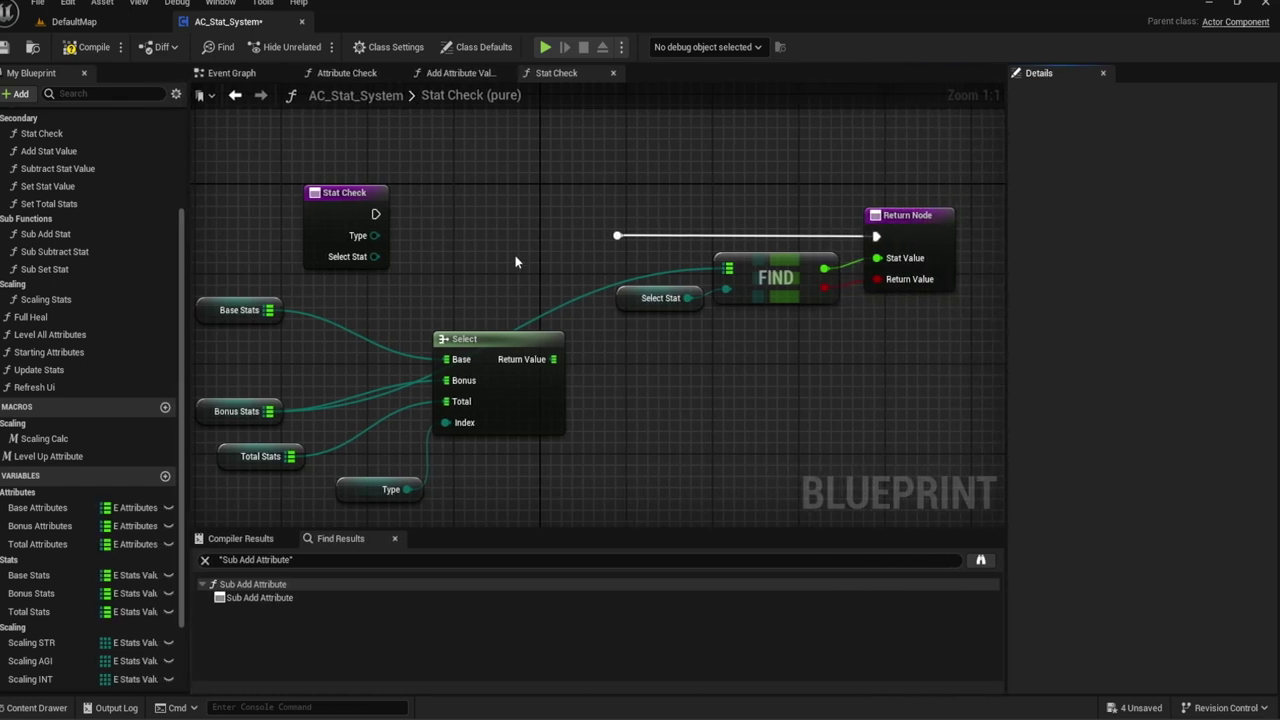
pyautogui.moveTo(517, 257); pyautogui.dragTo(581, 225, button='right')
pyautogui.moveTo(521, 259); pyautogui.dragTo(491, 253, button='right')
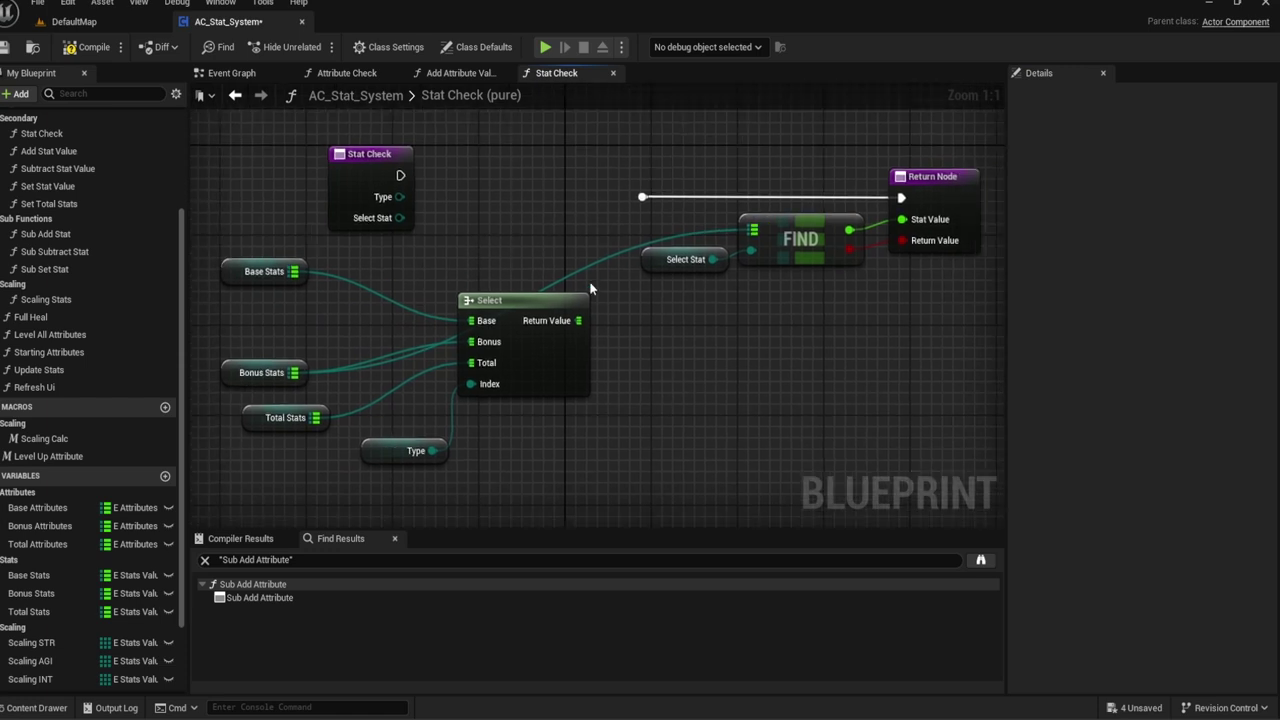
pyautogui.moveTo(578, 320); pyautogui.dragTo(750, 236)
pyautogui.moveTo(520, 282)
pyautogui.mouseDown(button='right')
pyautogui.moveTo(574, 254)
pyautogui.moveTo(559, 221)
pyautogui.mouseUp(button='right')
pyautogui.press('Home')
# Step: Line up the Base, Bonus and Total Stats getters and Type beside the Select, and reposition Find and Return Node
pyautogui.moveTo(250, 277); pyautogui.dragTo(380, 322)
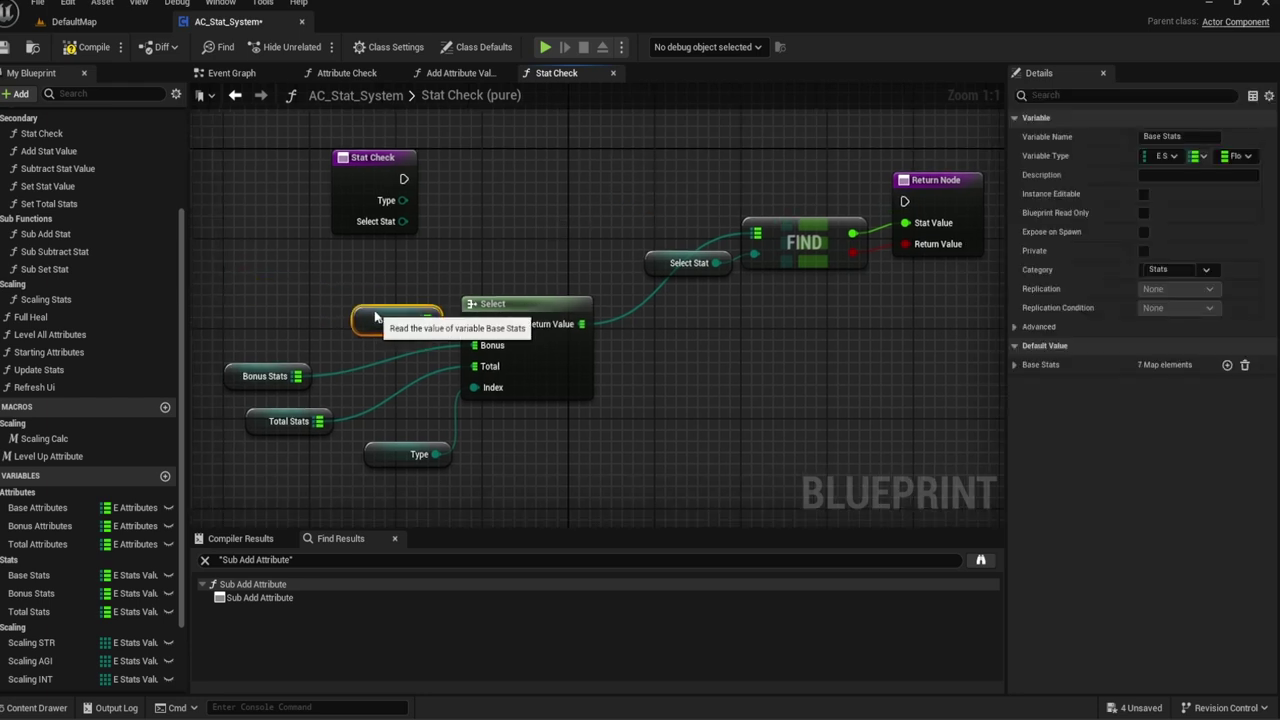
pyautogui.moveTo(254, 376); pyautogui.dragTo(382, 353)
pyautogui.moveTo(276, 421); pyautogui.dragTo(383, 387)
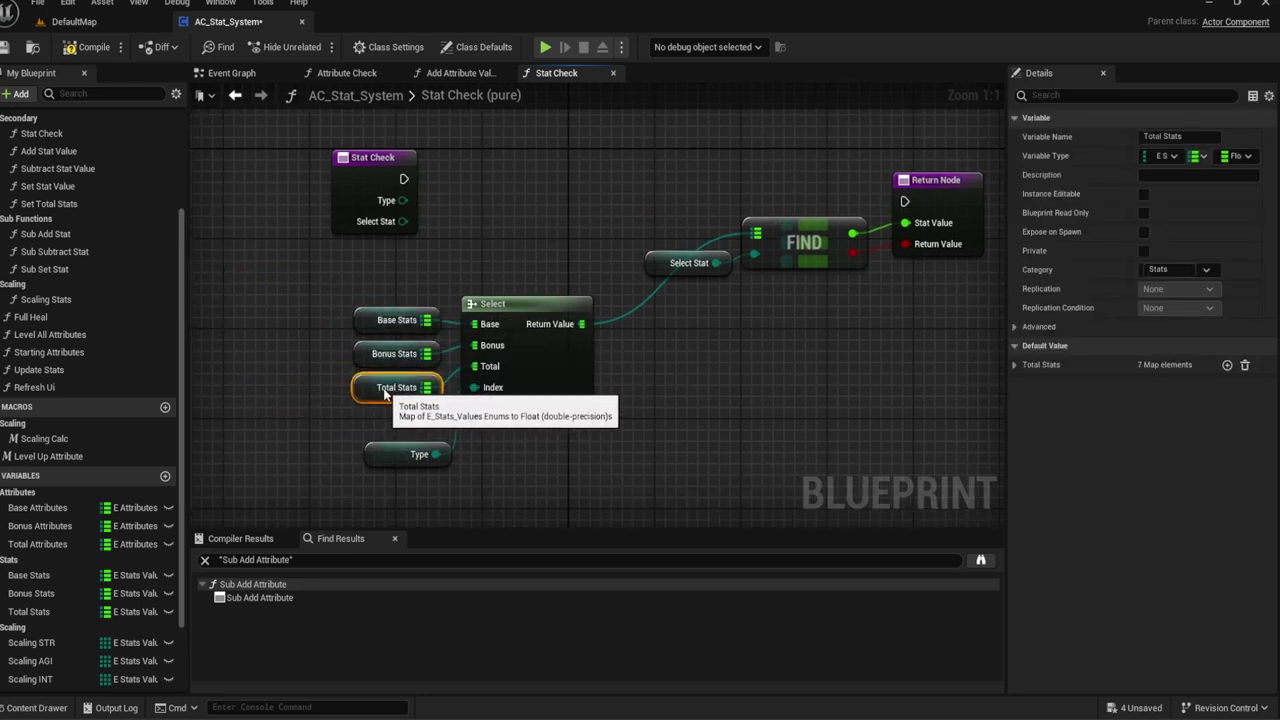
pyautogui.moveTo(400, 455); pyautogui.dragTo(386, 421)
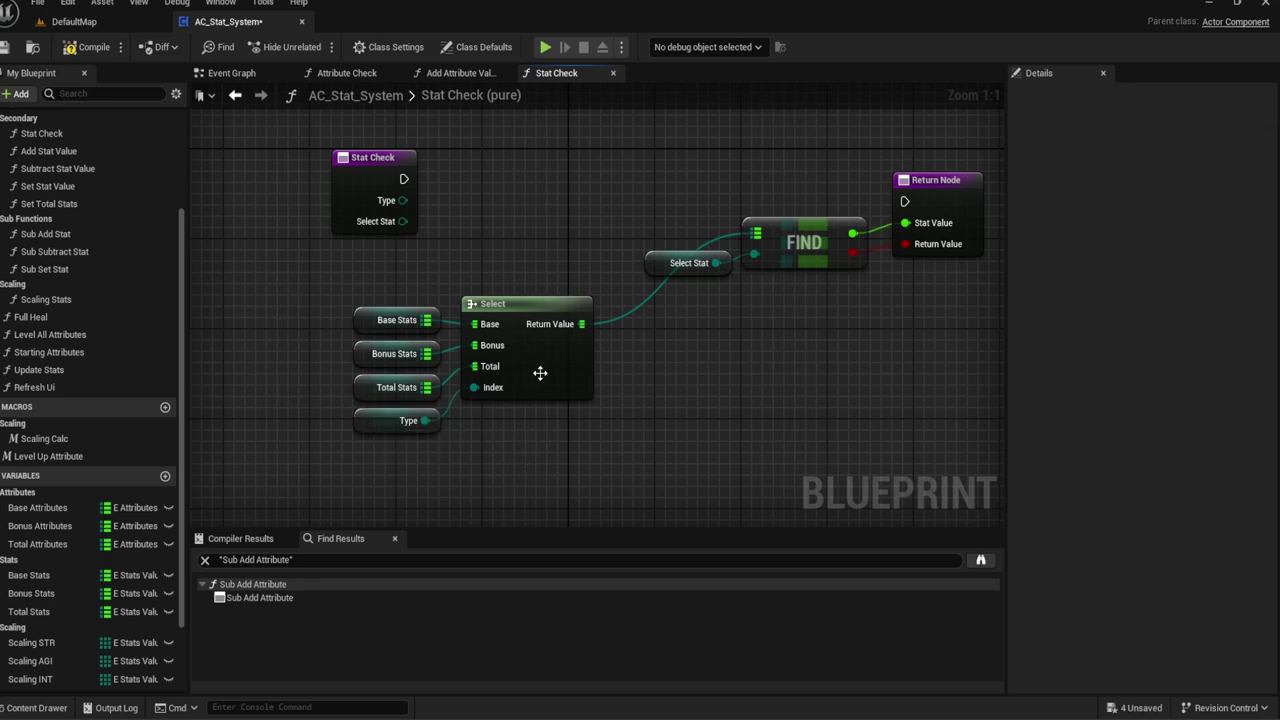
pyautogui.moveTo(540, 371); pyautogui.dragTo(566, 256)
pyautogui.moveTo(794, 301); pyautogui.dragTo(644, 306, button='right')
pyautogui.moveTo(644, 306); pyautogui.dragTo(525, 255)
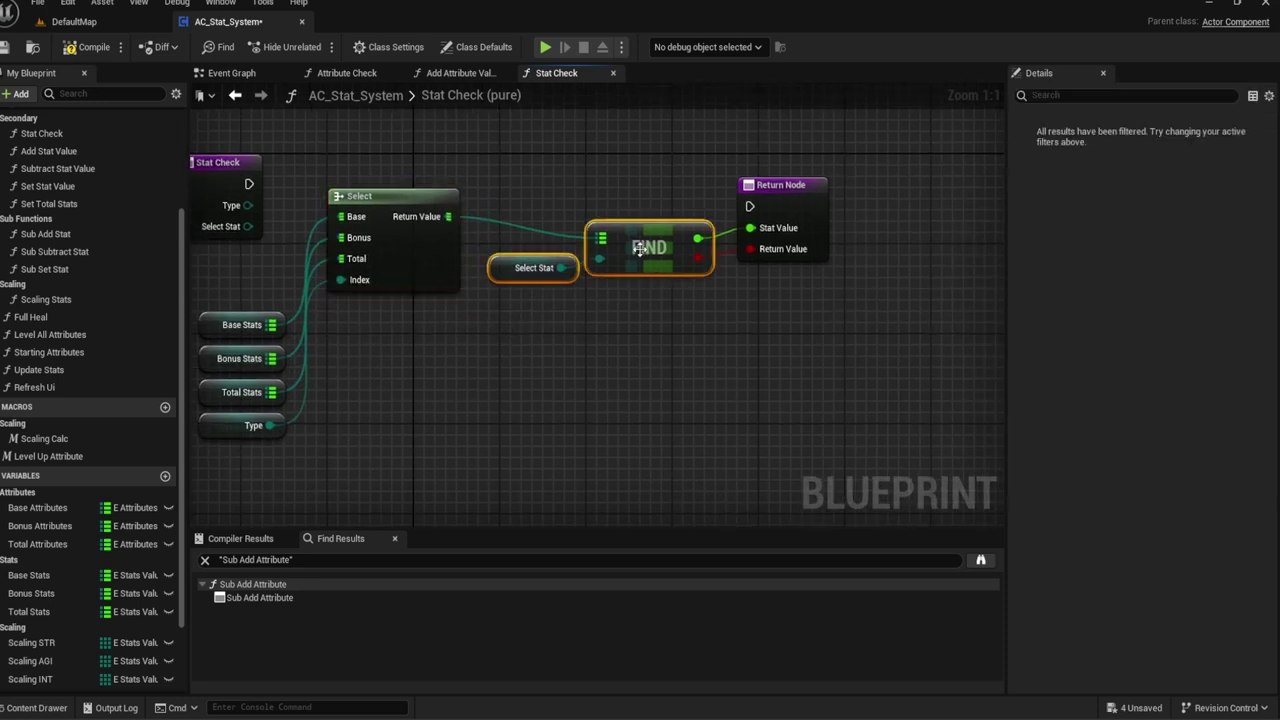
pyautogui.moveTo(648, 250); pyautogui.dragTo(616, 284)
# Step: Link Stat Check's execution to the Return Node and align Select Stat with Find's key input
pyautogui.moveTo(753, 207)
pyautogui.mouseDown()
pyautogui.moveTo(741, 173)
pyautogui.moveTo(250, 183)
pyautogui.mouseUp()
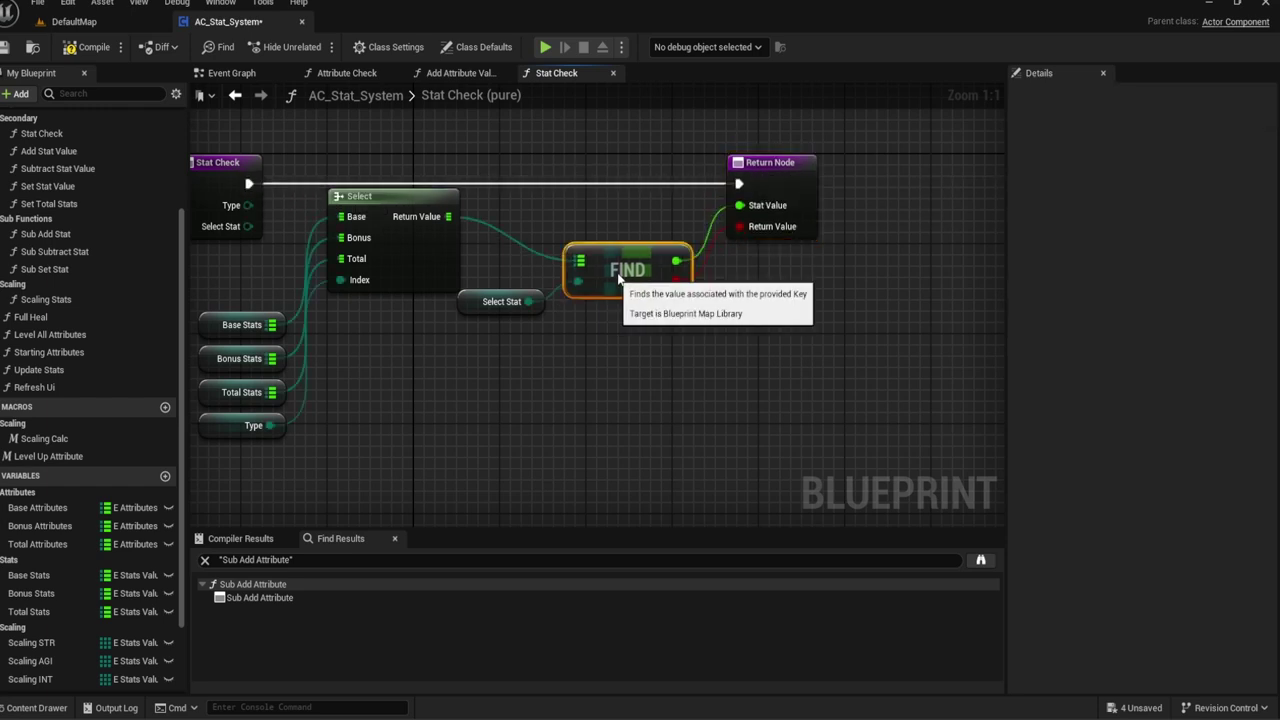
pyautogui.moveTo(617, 281); pyautogui.dragTo(638, 247)
pyautogui.moveTo(472, 308); pyautogui.dragTo(493, 275)
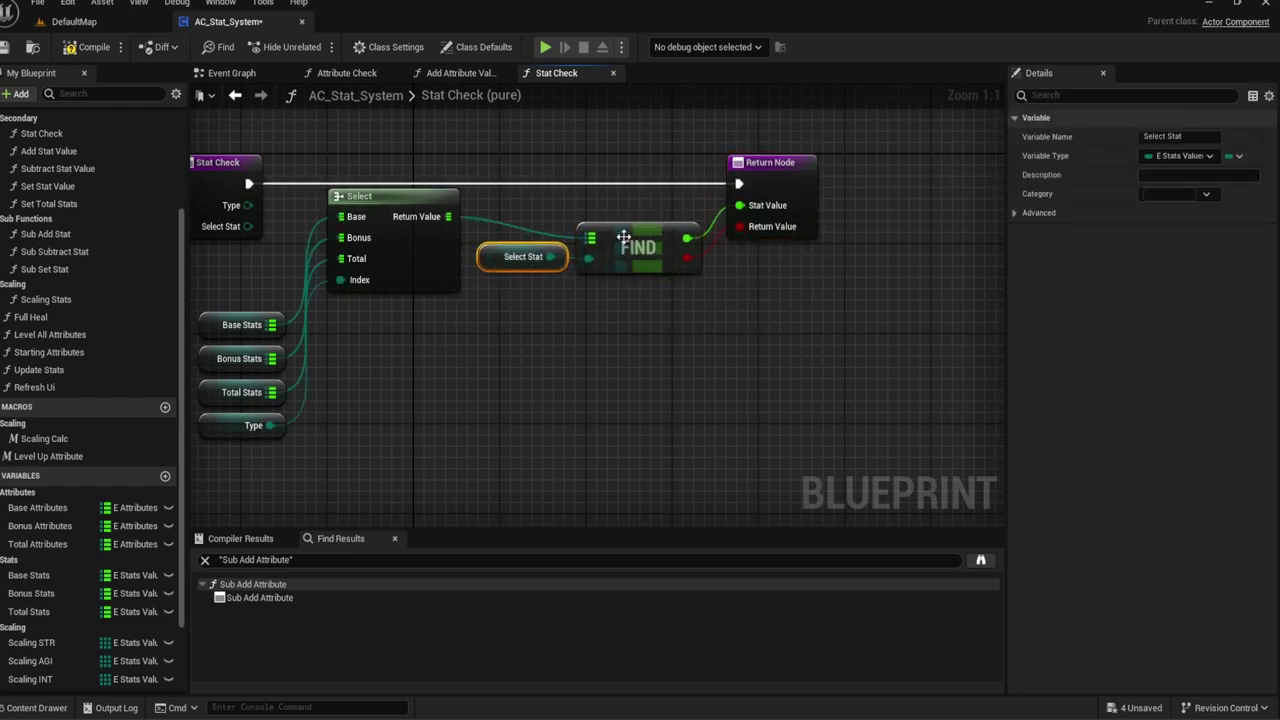
pyautogui.moveTo(623, 236); pyautogui.dragTo(623, 214)
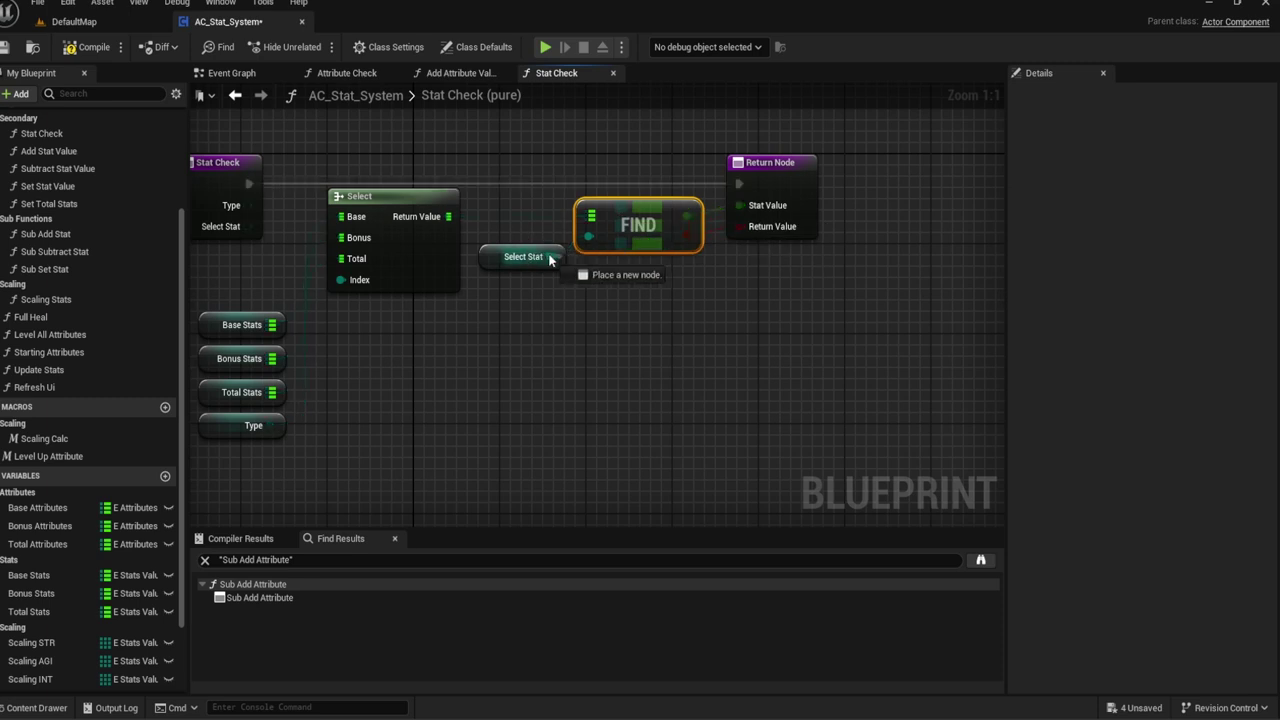
# Step: Tidy the four variable getters and compile the blueprint
pyautogui.click(494, 254)
pyautogui.click(494, 297)
pyautogui.moveTo(494, 297); pyautogui.dragTo(694, 280, button='right')
pyautogui.moveTo(372, 278)
pyautogui.mouseDown()
pyautogui.moveTo(411, 414)
pyautogui.moveTo(414, 347)
pyautogui.moveTo(416, 366)
pyautogui.mouseUp()
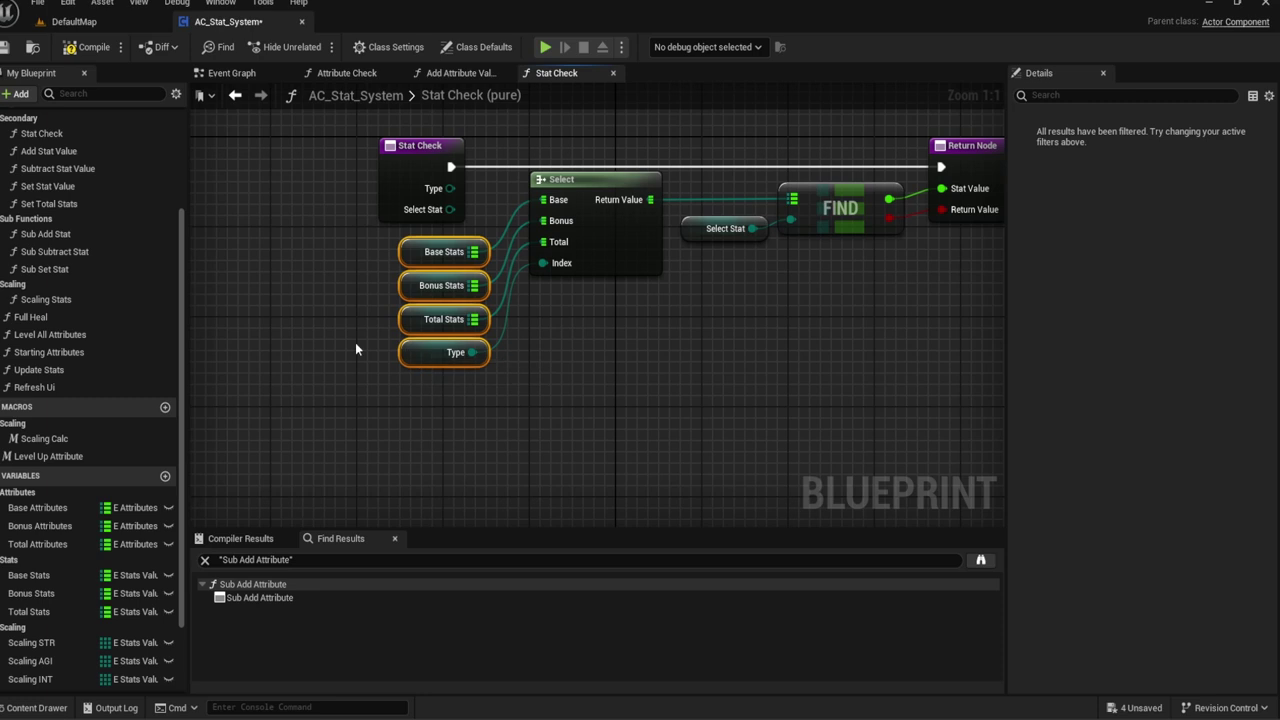
pyautogui.click(355, 342)
pyautogui.click(76, 50)
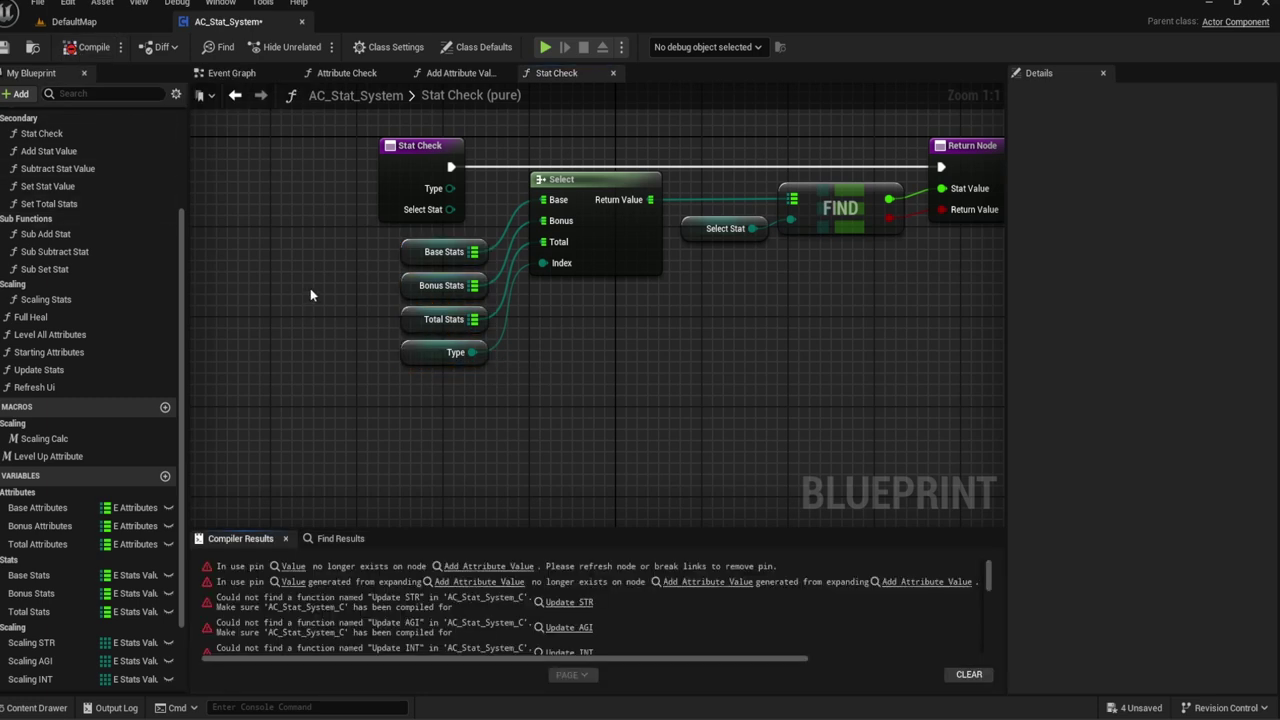
# Step: In Stat Check, select the Select node with its Base, Bonus, Total Stats and Type getters
pyautogui.moveTo(318, 290); pyautogui.dragTo(292, 312, button='right')
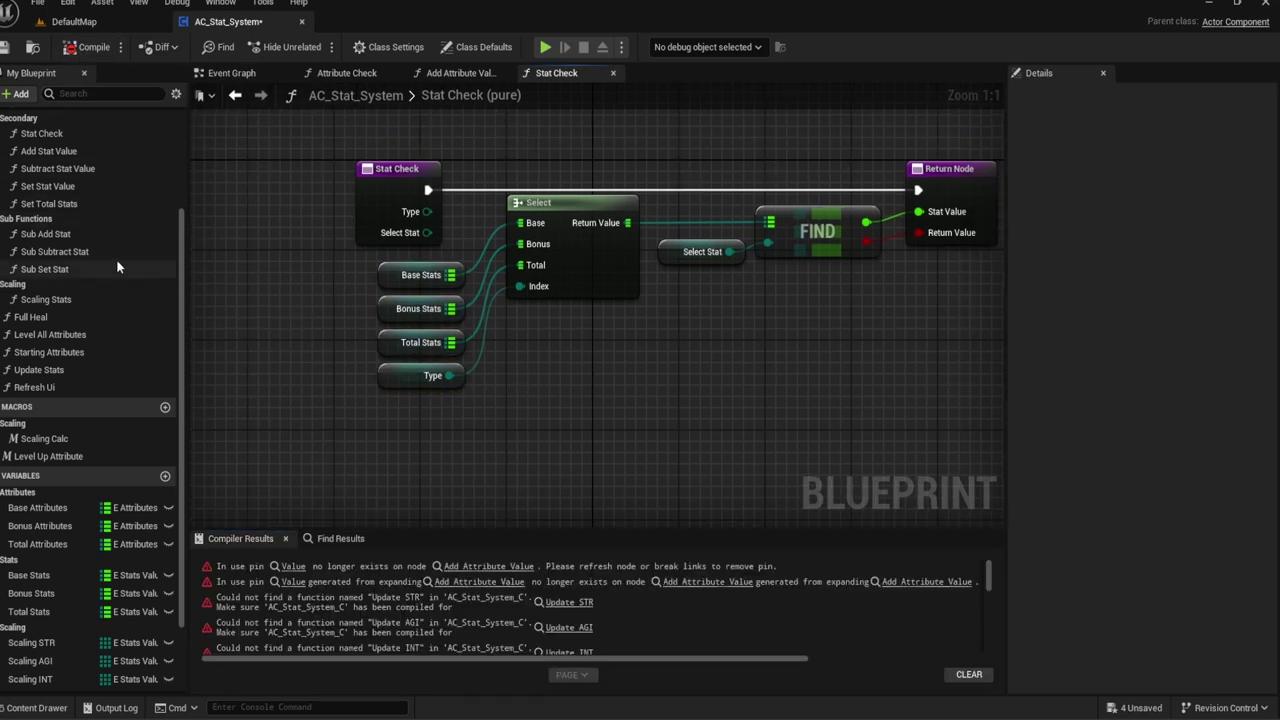
pyautogui.scroll(1, 79, 211)
pyautogui.doubleClick(56, 174)
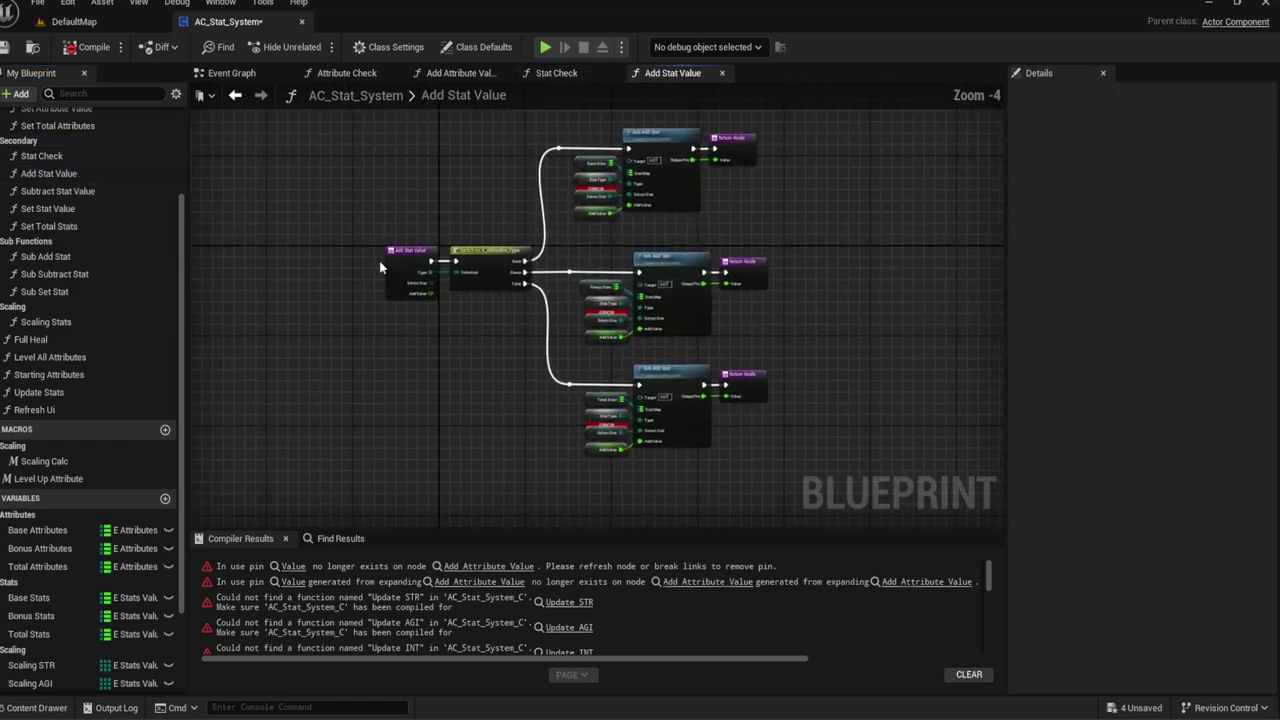
pyautogui.scroll(3, 456, 302)
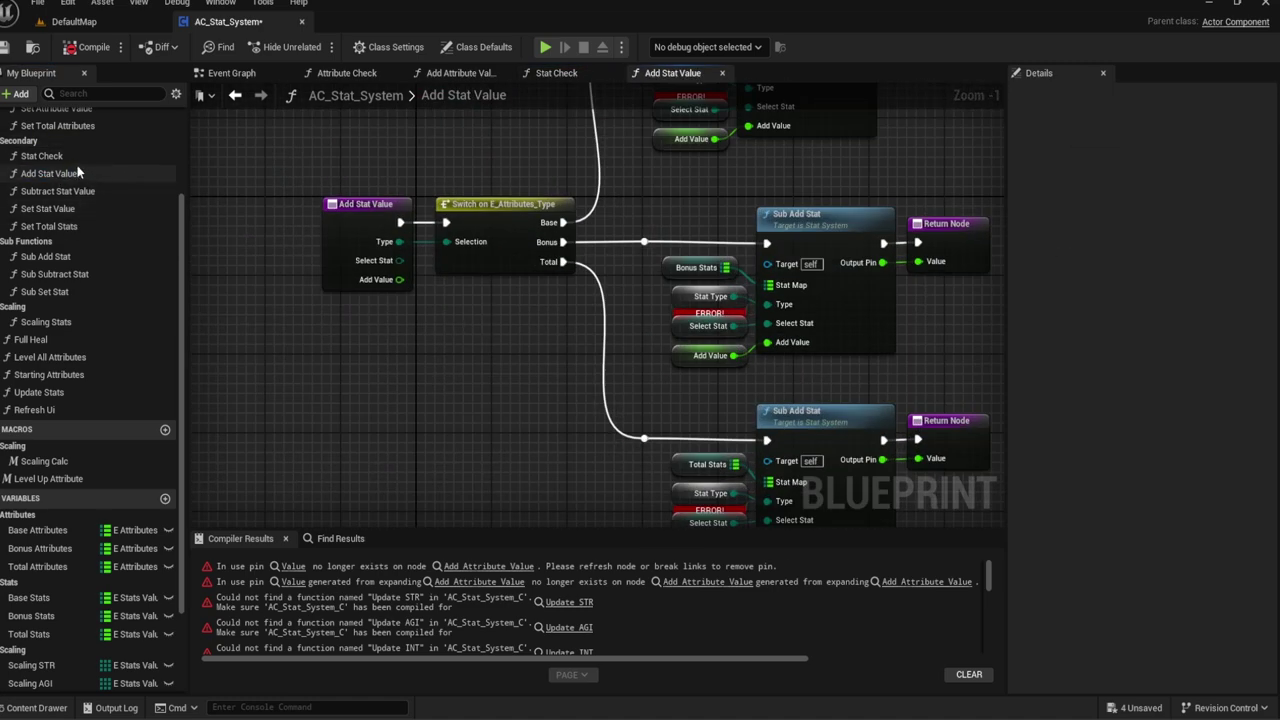
pyautogui.doubleClick(45, 156)
pyautogui.moveTo(588, 392); pyautogui.dragTo(486, 300)
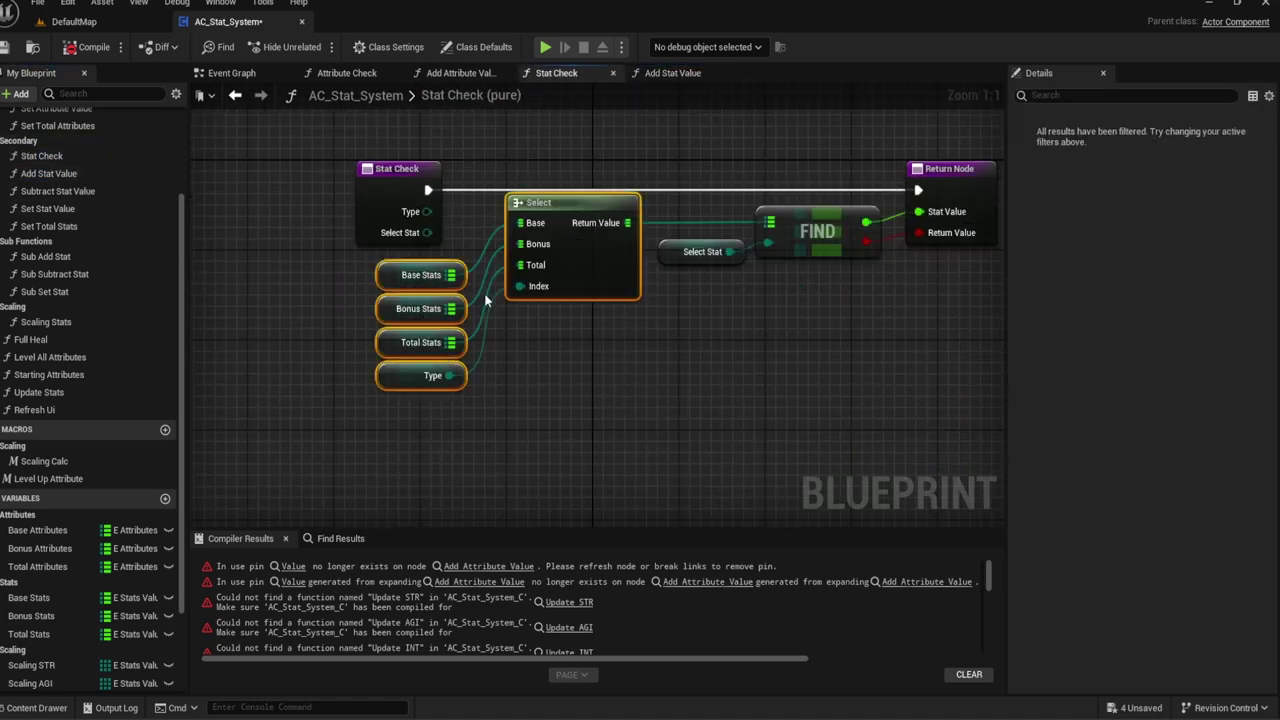
# Step: Paste the copied Select setup into Subtract Stat Value, Add Stat Value and Set Stat Value
pyautogui.click(680, 78)
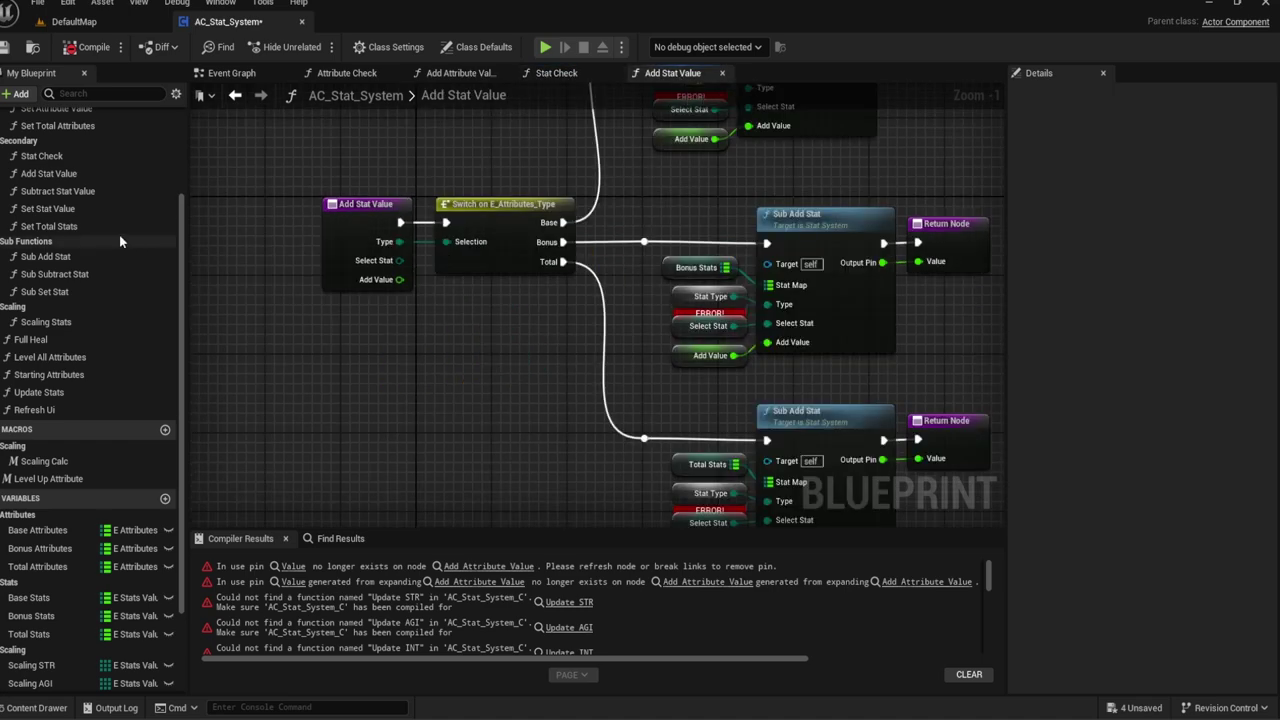
pyautogui.doubleClick(52, 193)
pyautogui.hotkey('ctrl', 'v')
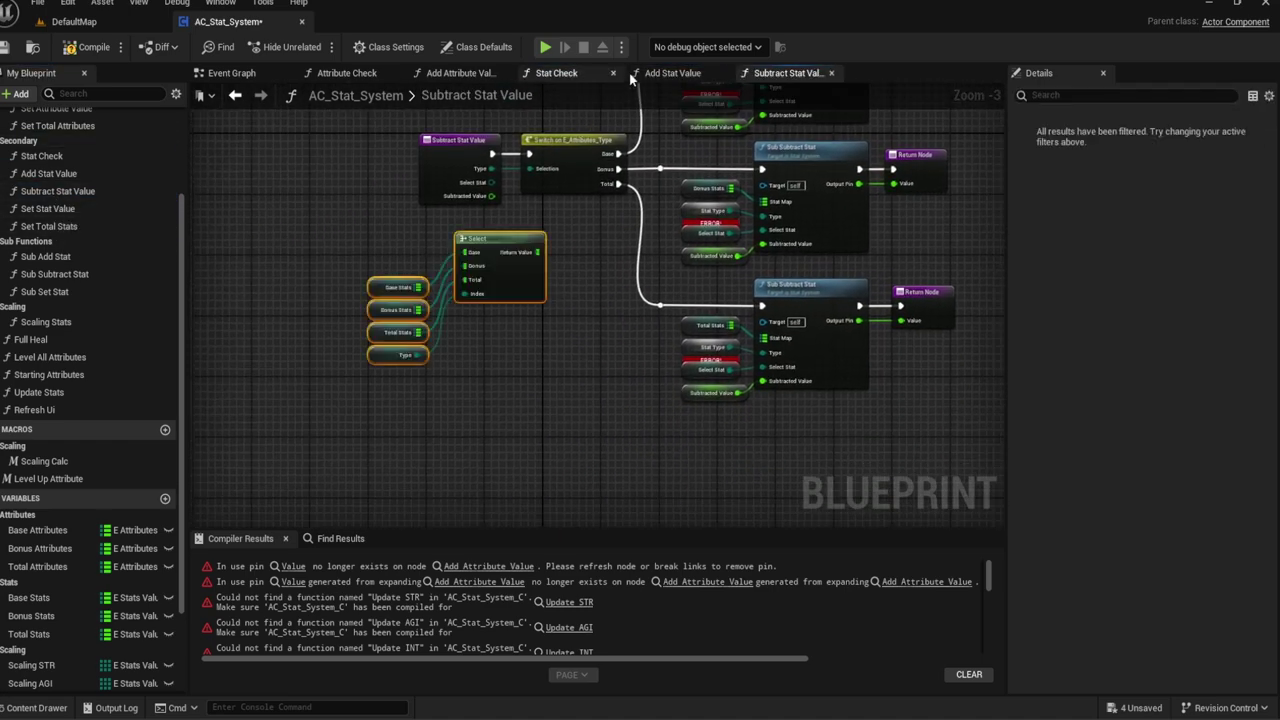
pyautogui.click(631, 79)
pyautogui.hotkey('ctrl', 'v')
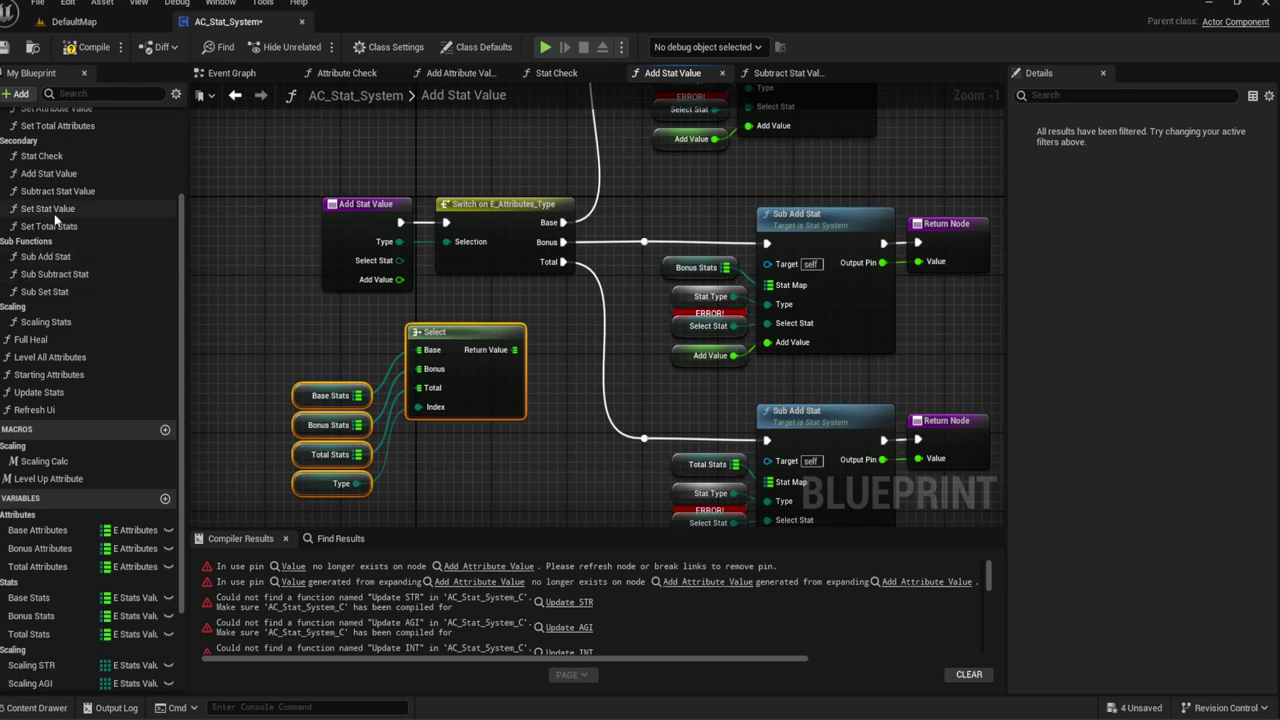
pyautogui.doubleClick(50, 210)
pyautogui.hotkey('ctrl', 'v')
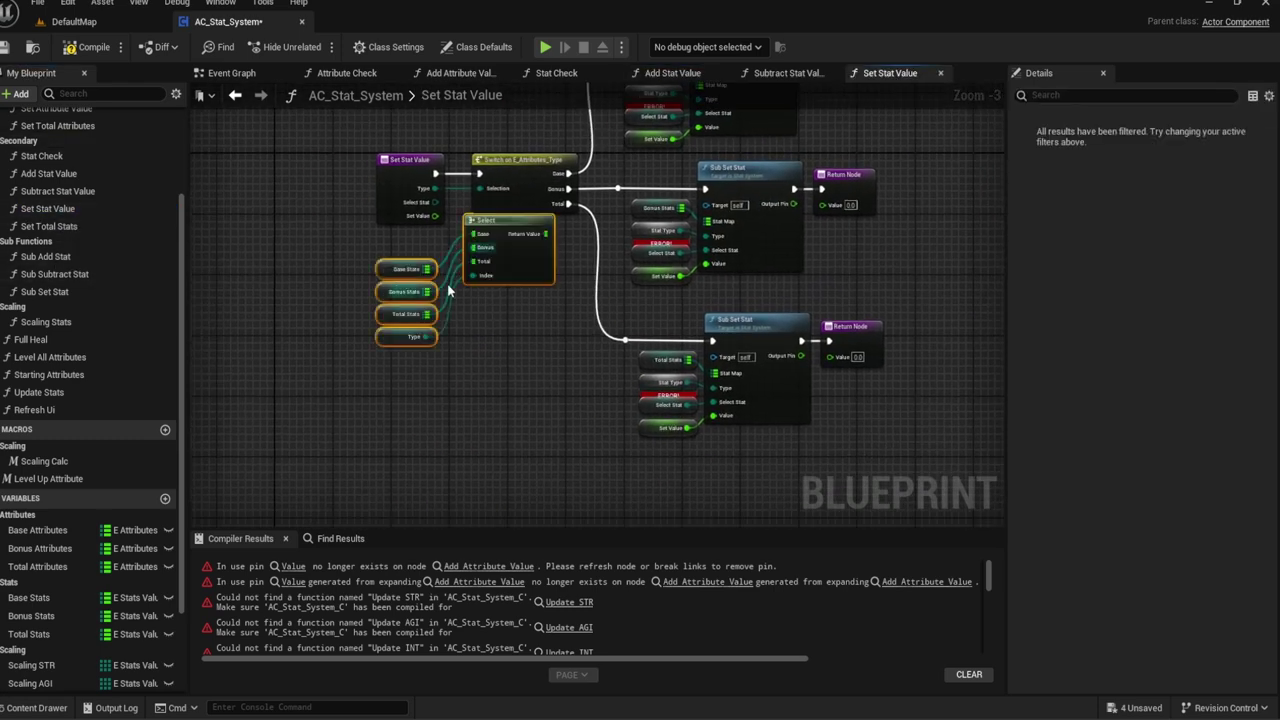
# Step: In Set Stat Value, delete the Total and Base Sub Set Stat blocks and the attribute Switch
pyautogui.moveTo(529, 266); pyautogui.dragTo(900, 530)
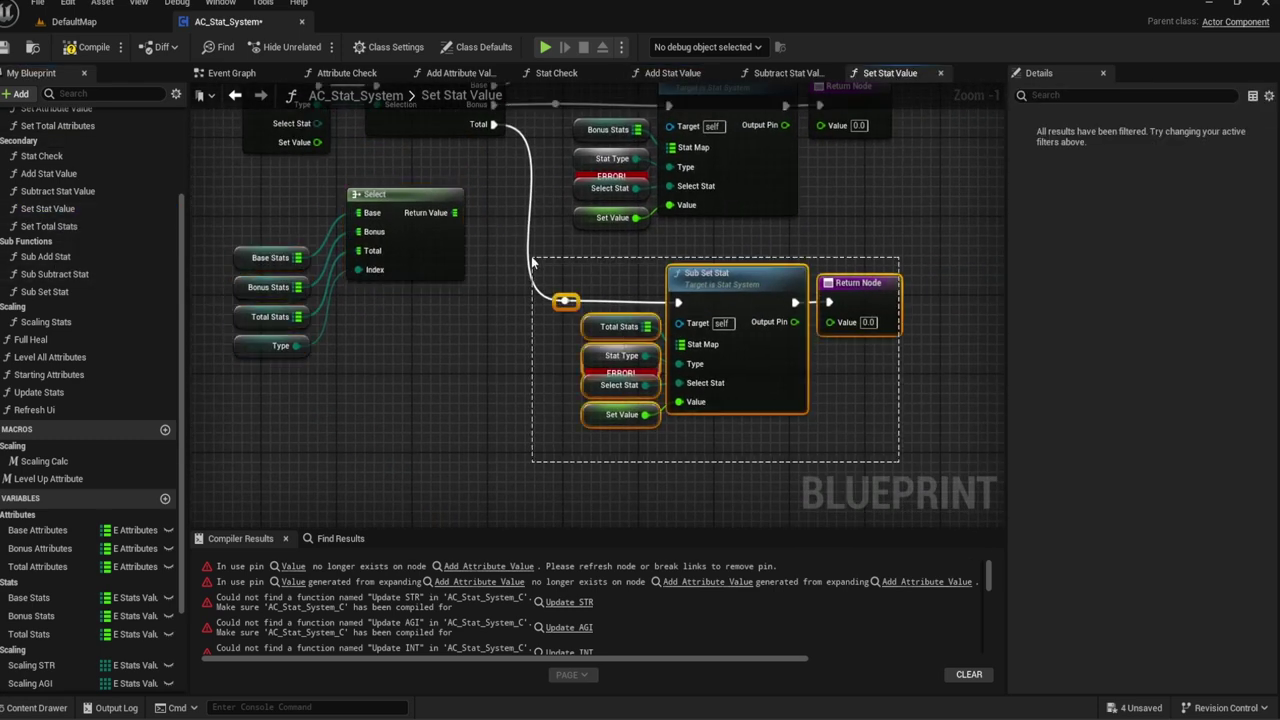
pyautogui.press('Delete')
pyautogui.moveTo(520, 330); pyautogui.dragTo(569, 483, button='right')
pyautogui.moveTo(540, 132); pyautogui.dragTo(925, 285)
pyautogui.press('Delete')
pyautogui.moveTo(507, 296); pyautogui.dragTo(587, 211, button='right')
pyautogui.click(558, 248)
pyautogui.press('Delete')
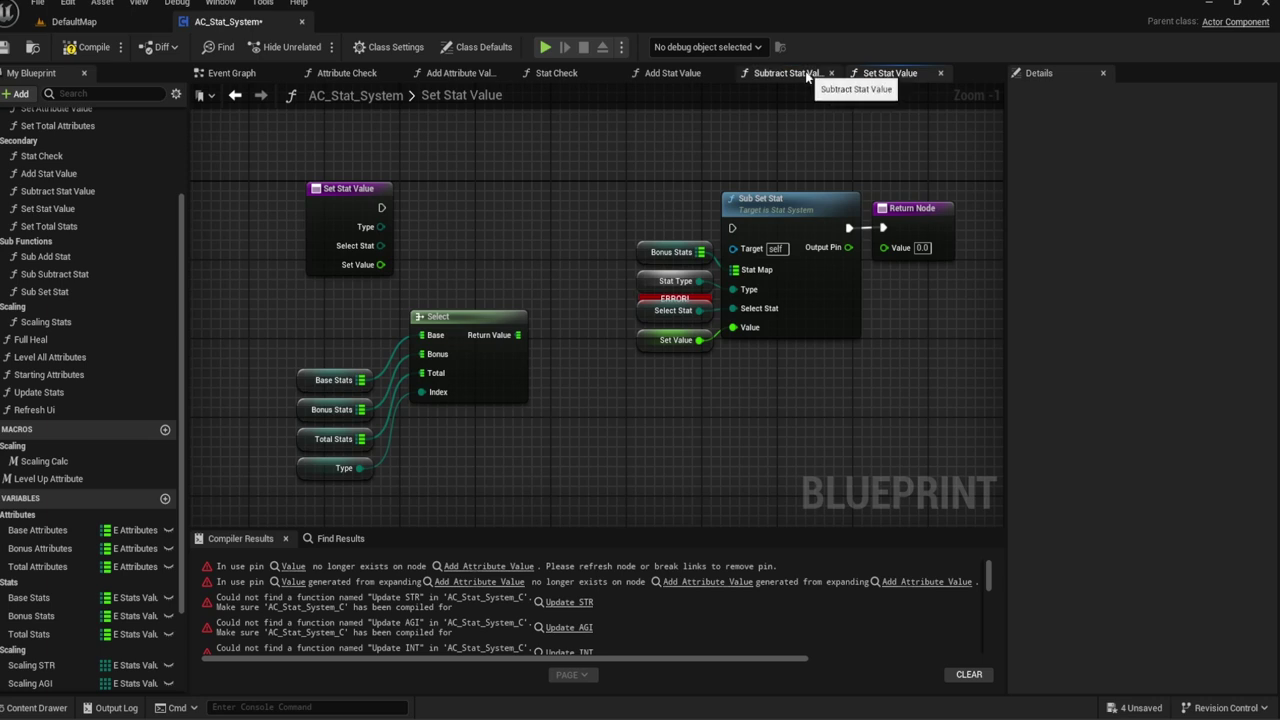
# Step: In Subtract Stat Value, delete the top Sub Subtract Stat block and the Switch on E_Attributes_Type
pyautogui.click(822, 75)
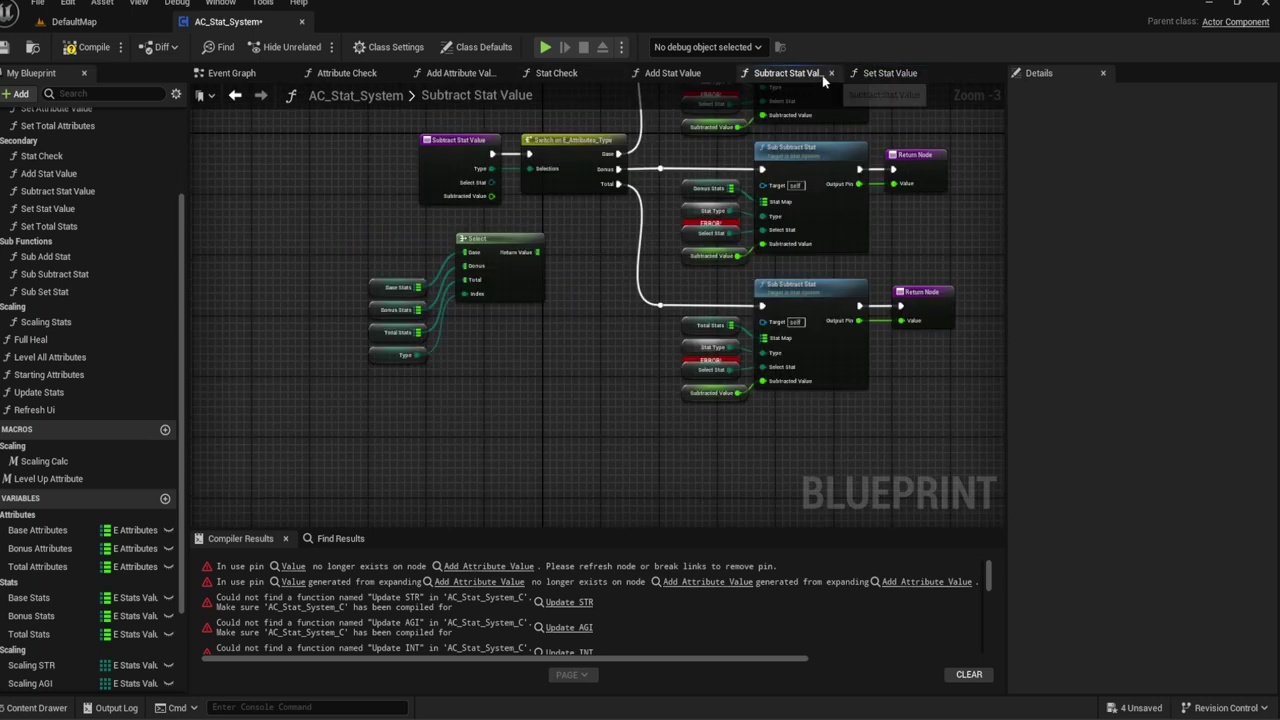
pyautogui.moveTo(630, 191); pyautogui.dragTo(520, 287, button='right')
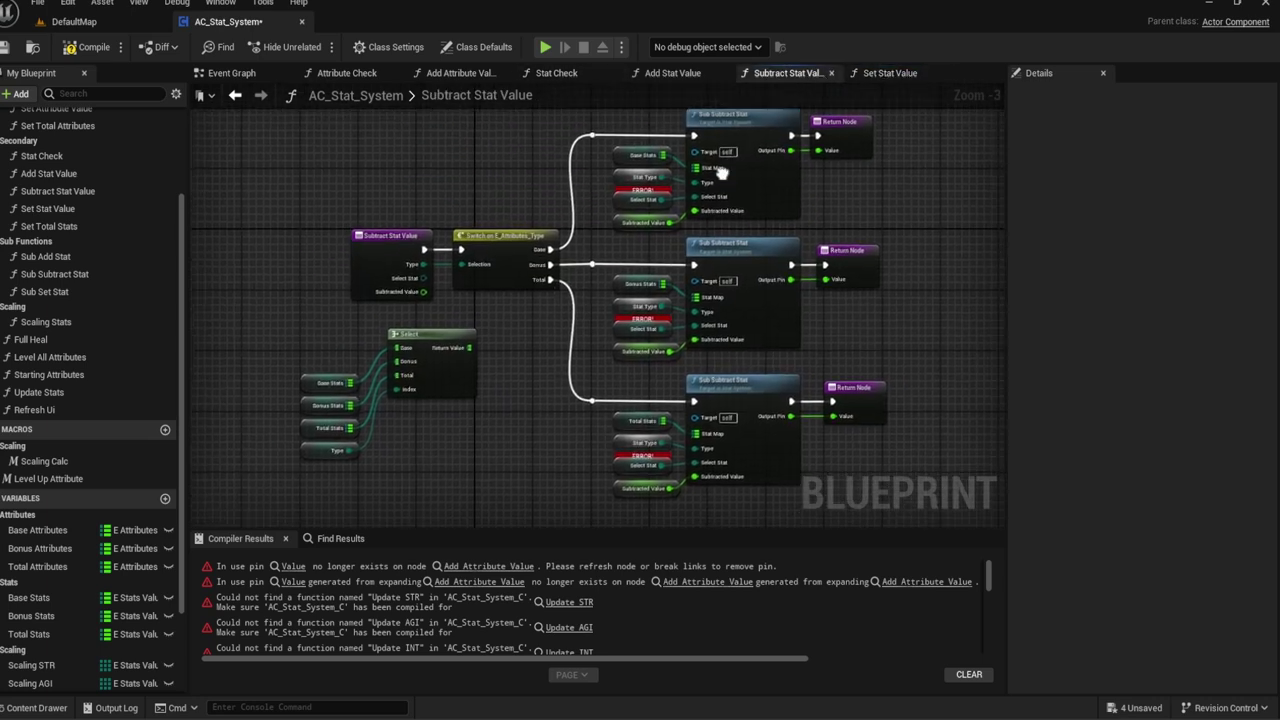
pyautogui.moveTo(800, 207); pyautogui.dragTo(525, 112)
pyautogui.press('Delete')
pyautogui.scroll(3, 518, 164)
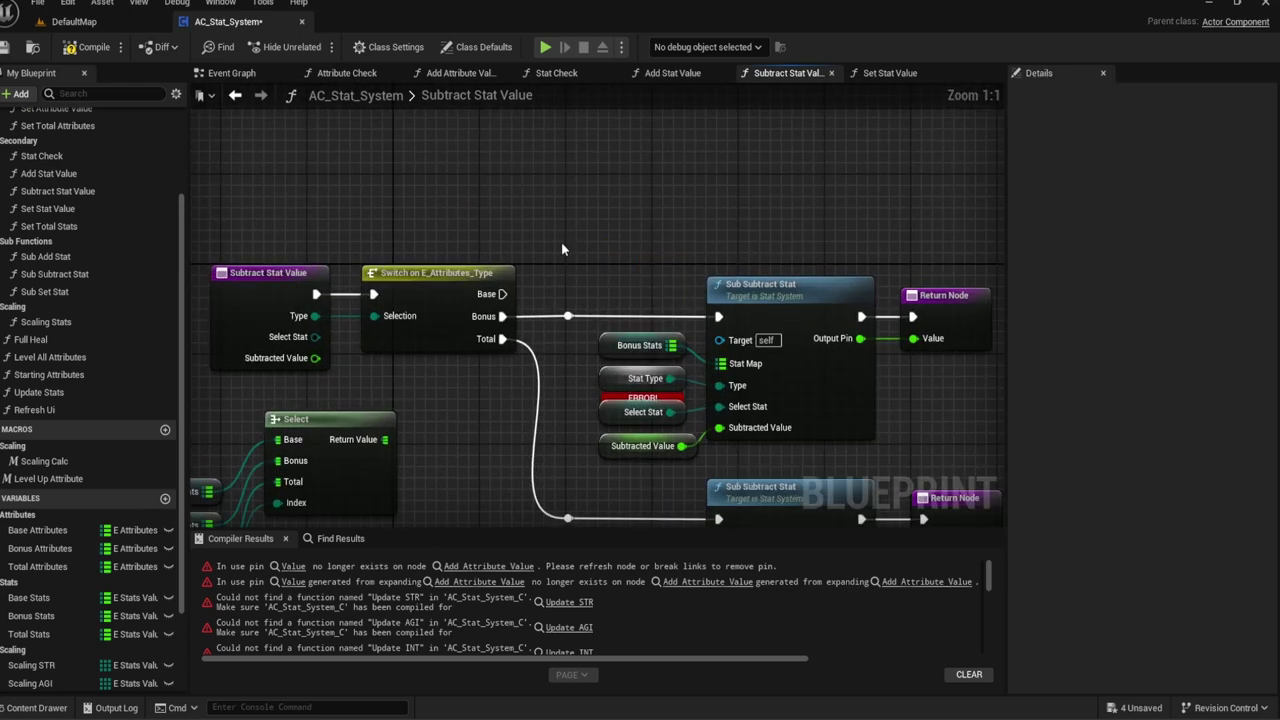
pyautogui.moveTo(561, 249); pyautogui.dragTo(550, 130, button='right')
pyautogui.moveTo(350, 140); pyautogui.dragTo(544, 172)
pyautogui.press('Delete')
pyautogui.moveTo(352, 178); pyautogui.dragTo(266, 13, button='right')
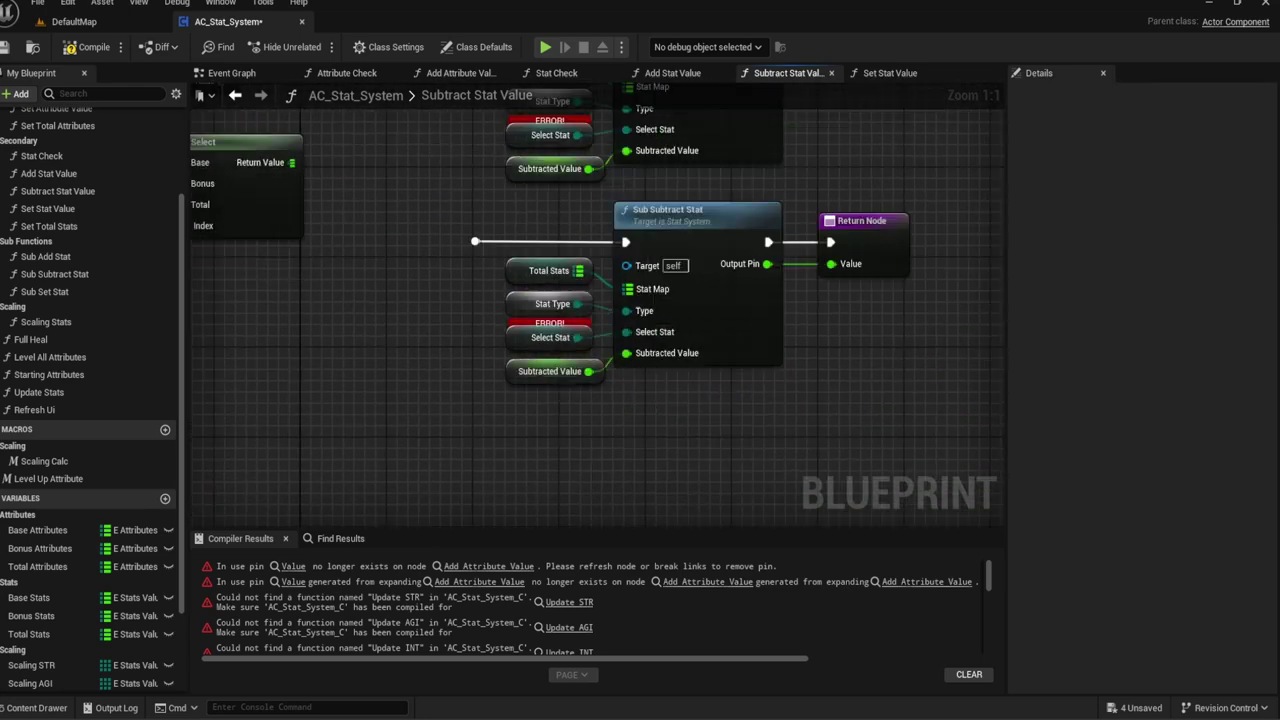
# Step: In Add Stat Value, delete the lower Sub Add Stat block, the Switch and the Base Sub Add Stat group
pyautogui.click(640, 76)
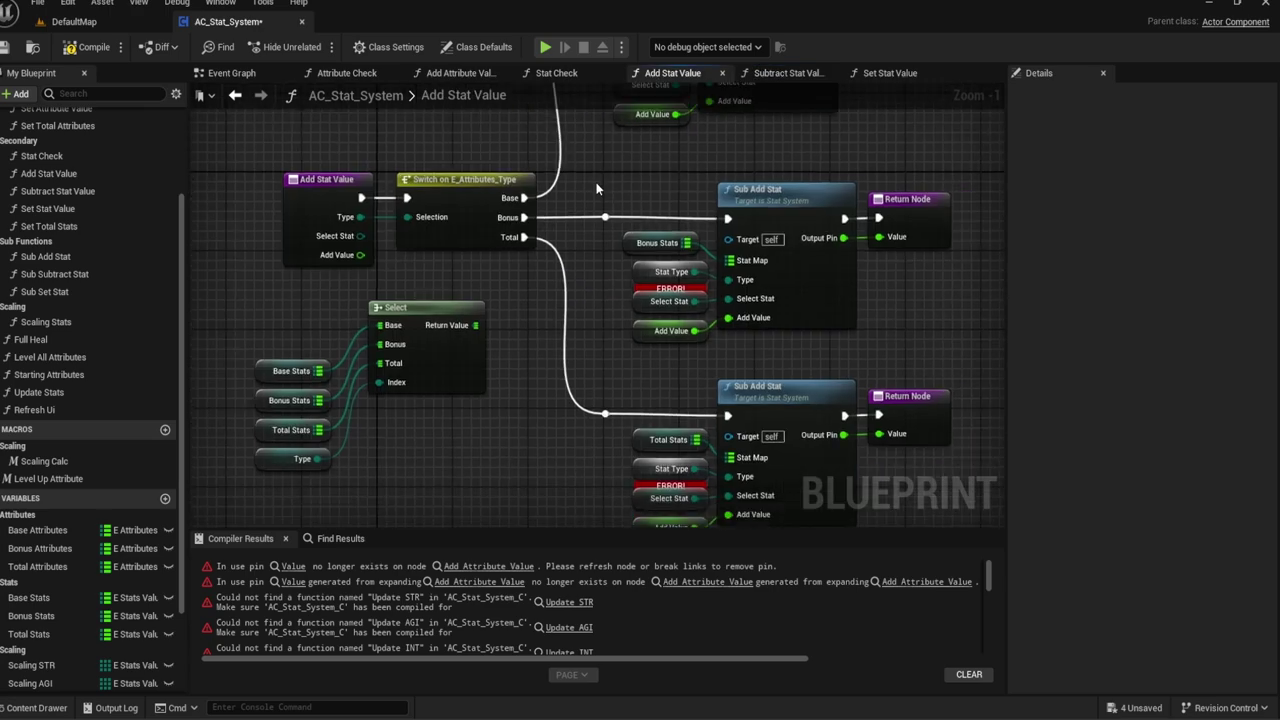
pyautogui.moveTo(600, 378); pyautogui.dragTo(960, 525)
pyautogui.press('Delete')
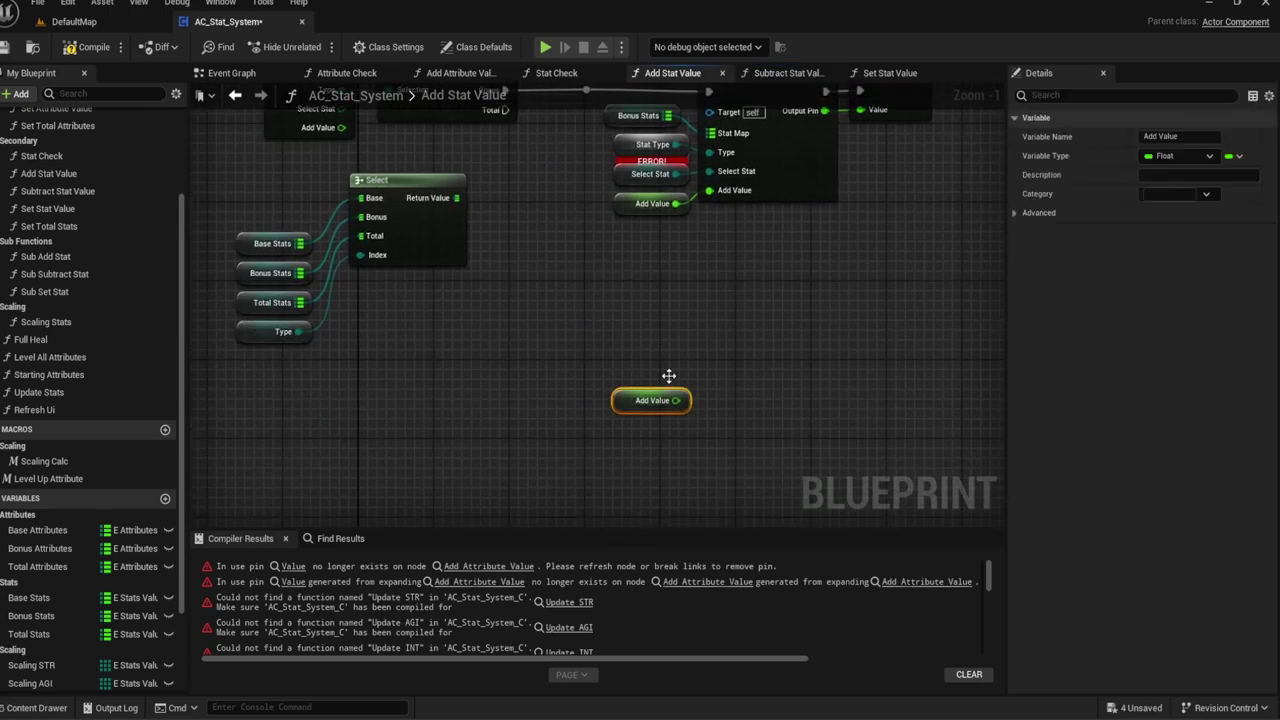
pyautogui.moveTo(559, 154); pyautogui.dragTo(618, 337, button='right')
pyautogui.moveTo(651, 299); pyautogui.dragTo(486, 147)
pyautogui.press('Delete')
pyautogui.moveTo(490, 150); pyautogui.dragTo(410, 270, button='right')
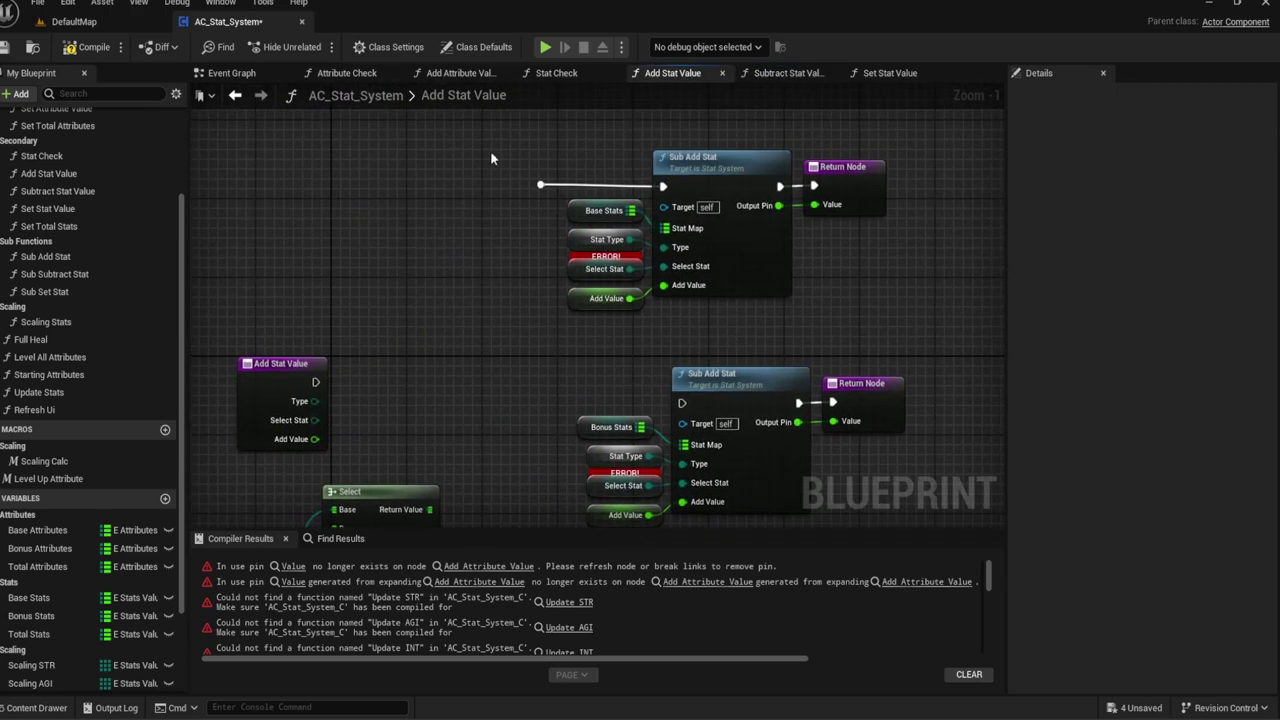
pyautogui.moveTo(490, 150); pyautogui.dragTo(820, 300)
pyautogui.press('Delete')
# Step: Delete the Stat Type getter left in Add Stat Value
pyautogui.moveTo(583, 375); pyautogui.dragTo(605, 217, button='right')
pyautogui.scroll(1, 582, 212)
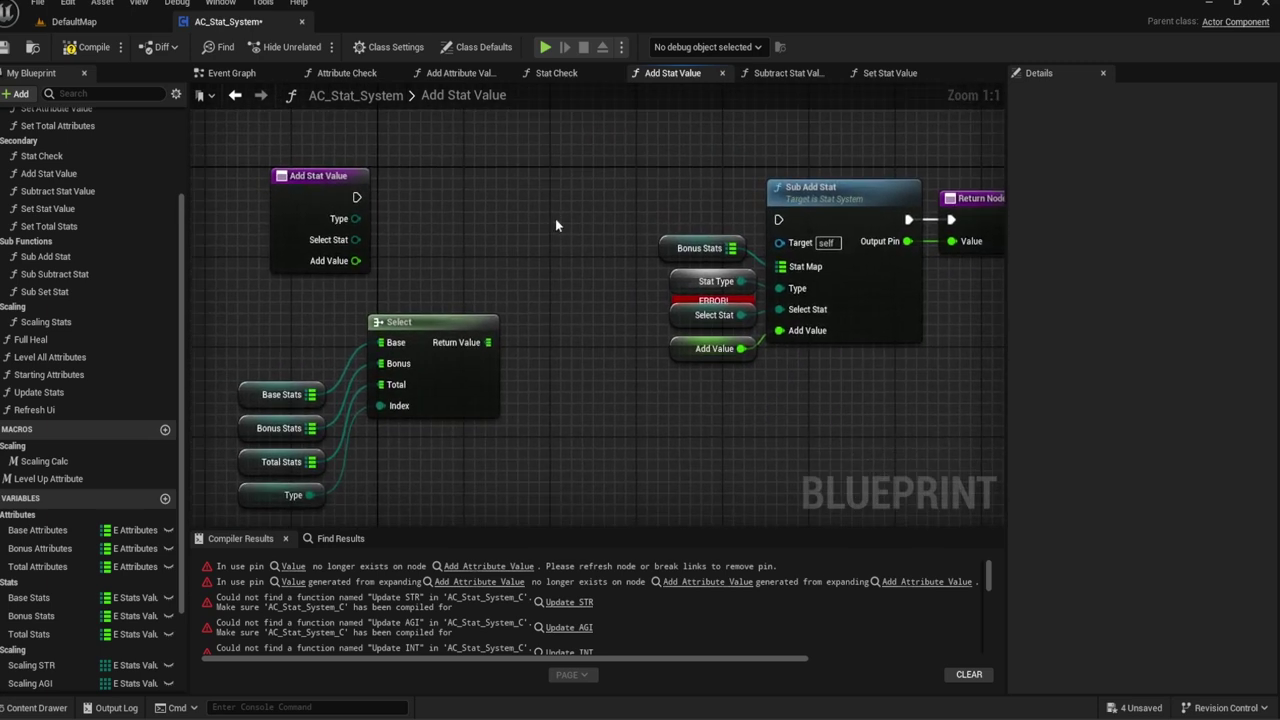
pyautogui.click(680, 276)
pyautogui.press('Delete')
pyautogui.moveTo(621, 224); pyautogui.dragTo(543, 210, button='right')
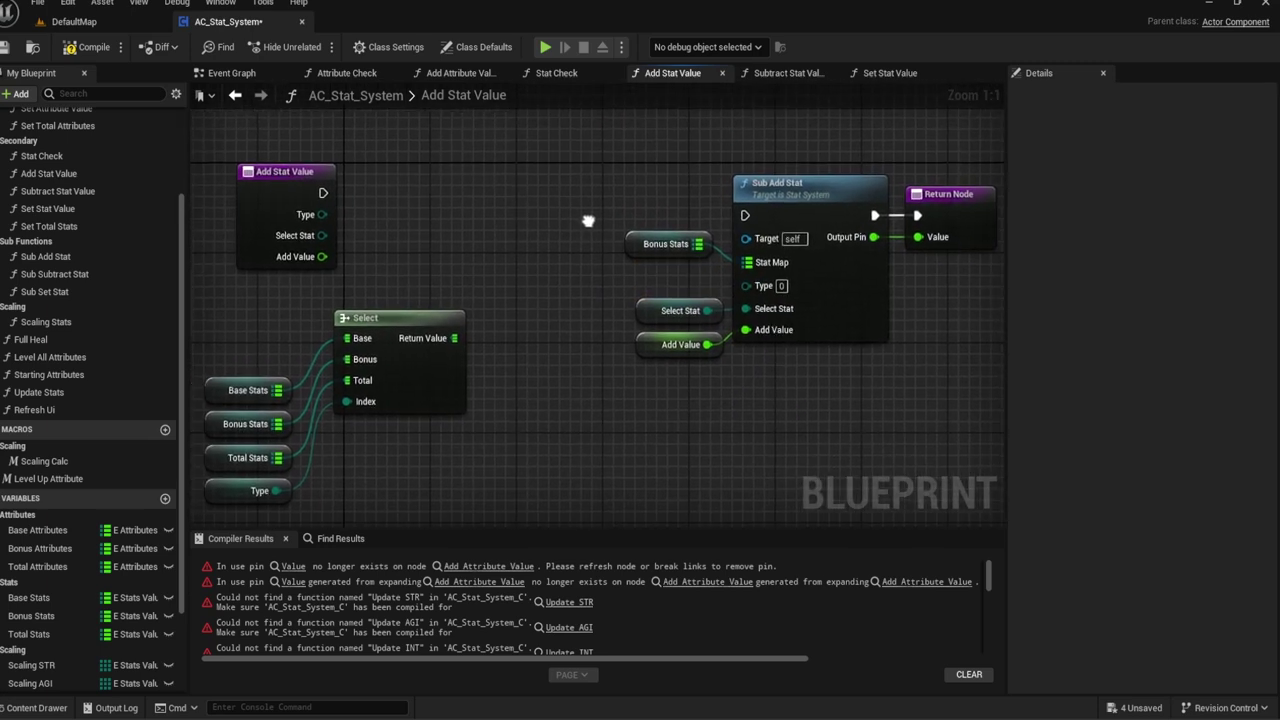
# Step: Open the Sub Add Stat function and select all of its nodes
pyautogui.doubleClick(719, 181)
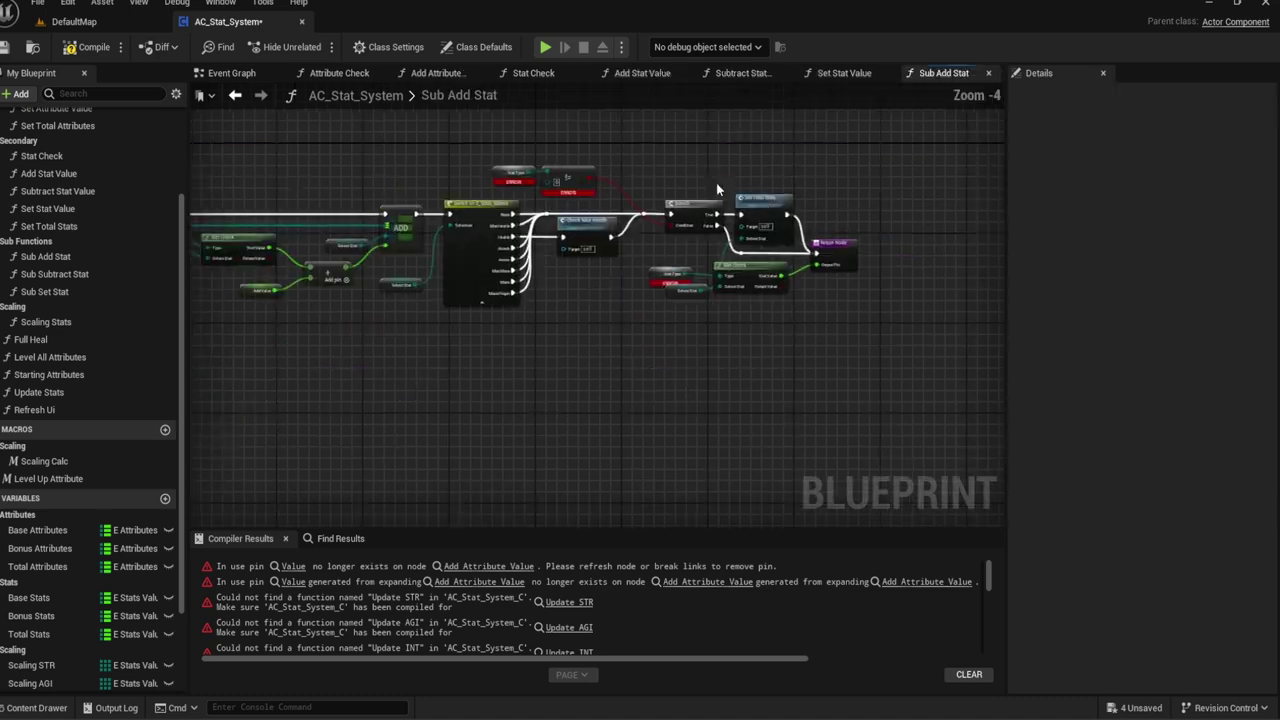
pyautogui.moveTo(880, 420); pyautogui.dragTo(302, 183)
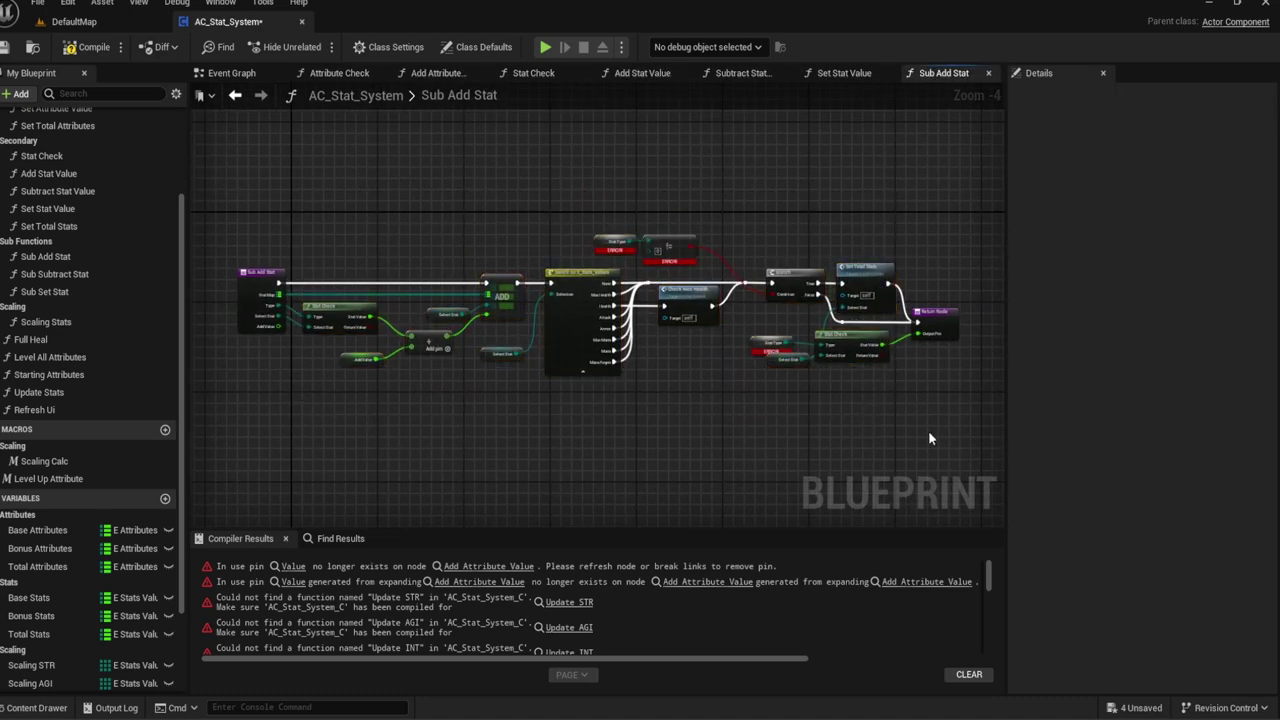
pyautogui.moveTo(928, 430); pyautogui.dragTo(314, 173)
pyautogui.click(835, 74)
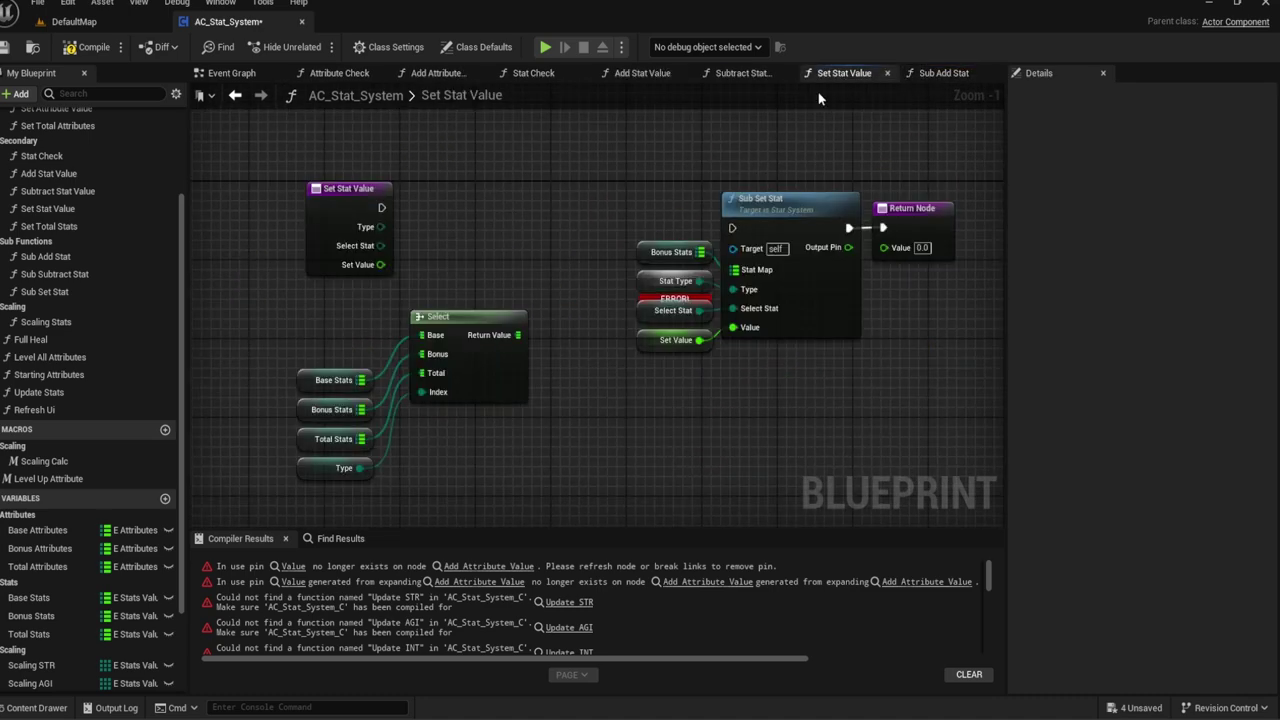
pyautogui.click(924, 80)
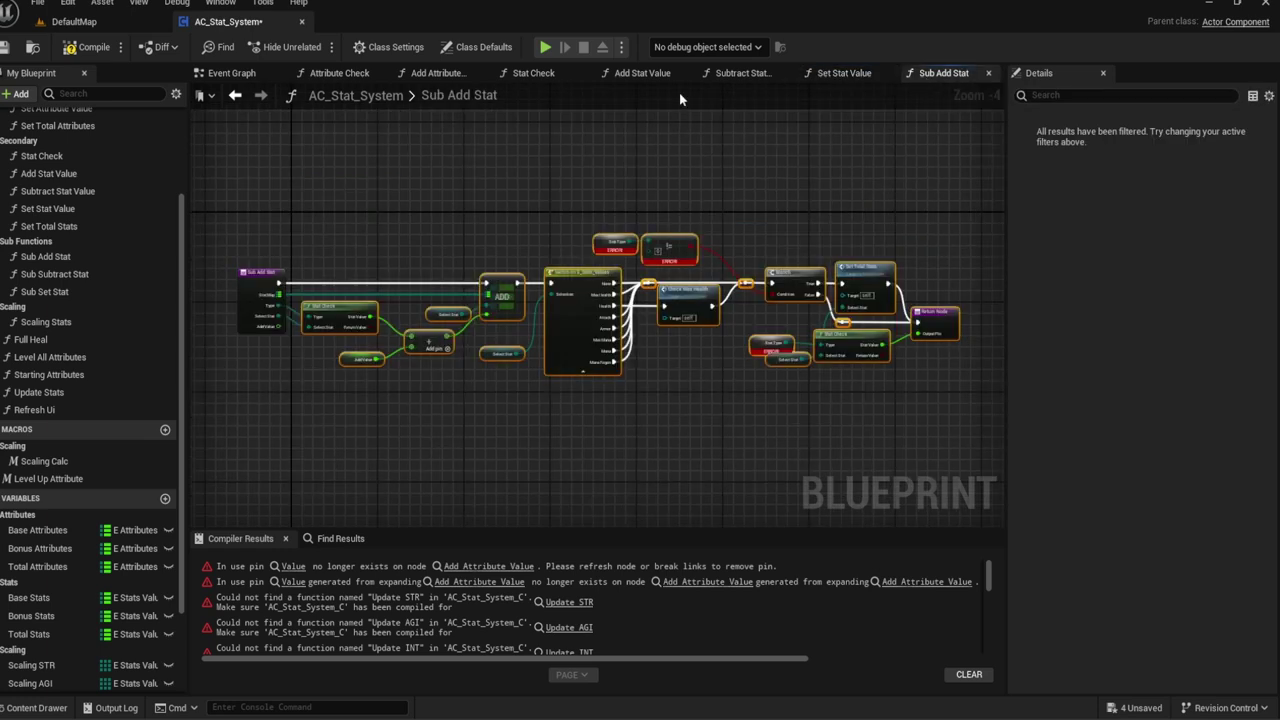
pyautogui.click(645, 74)
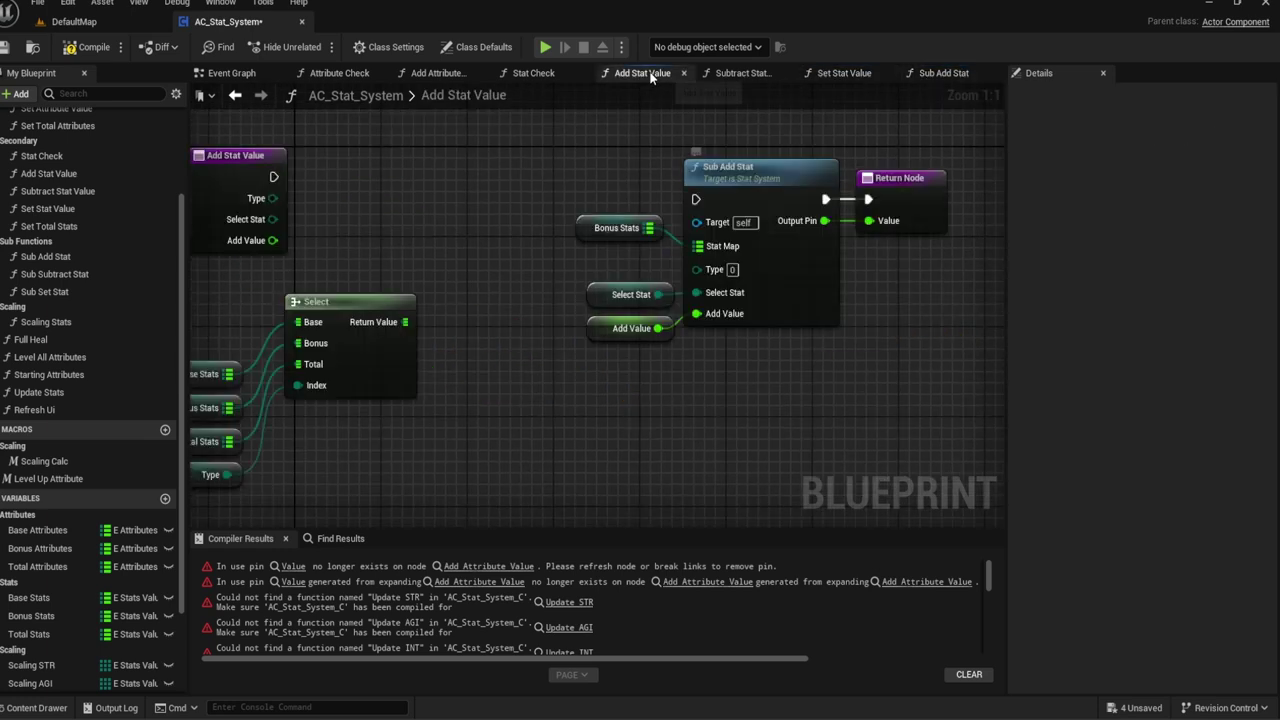
# Step: Close the Add Attribute Value and Attribute Check graphs and place Sub Add Stat beside Add Stat Value
pyautogui.click(481, 74)
pyautogui.click(398, 74)
pyautogui.click(737, 72)
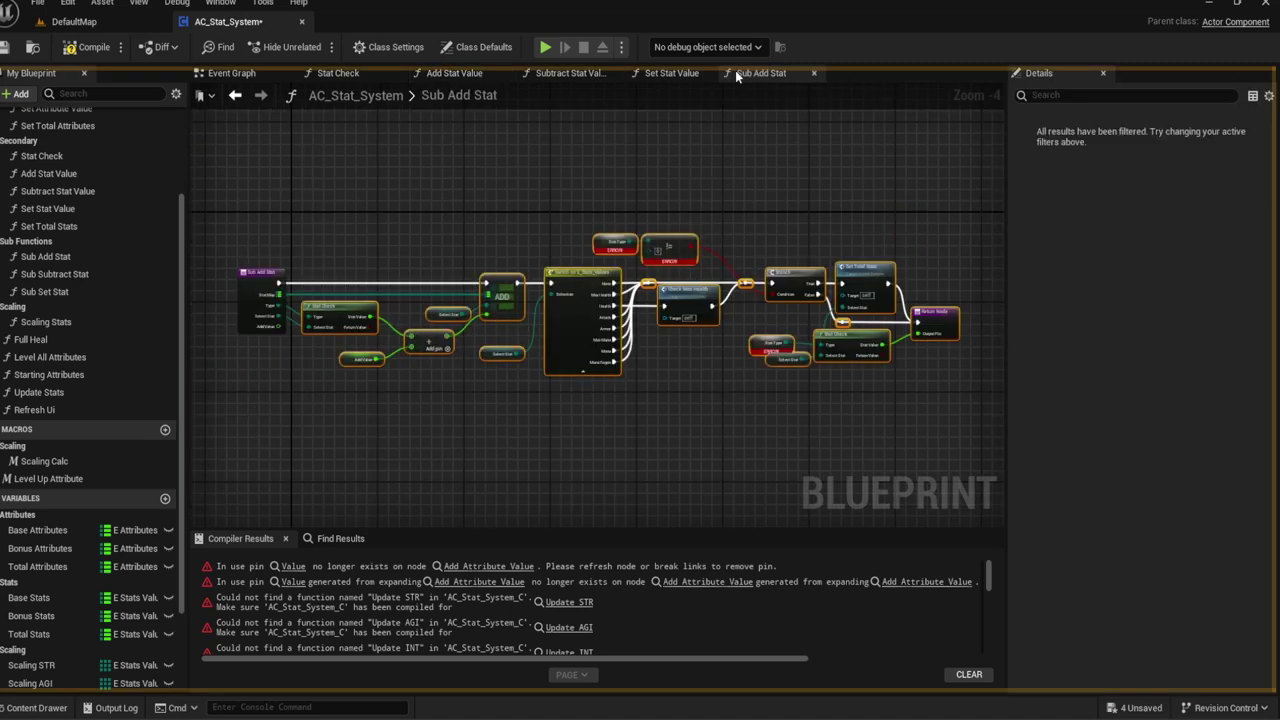
pyautogui.moveTo(735, 70); pyautogui.dragTo(559, 80)
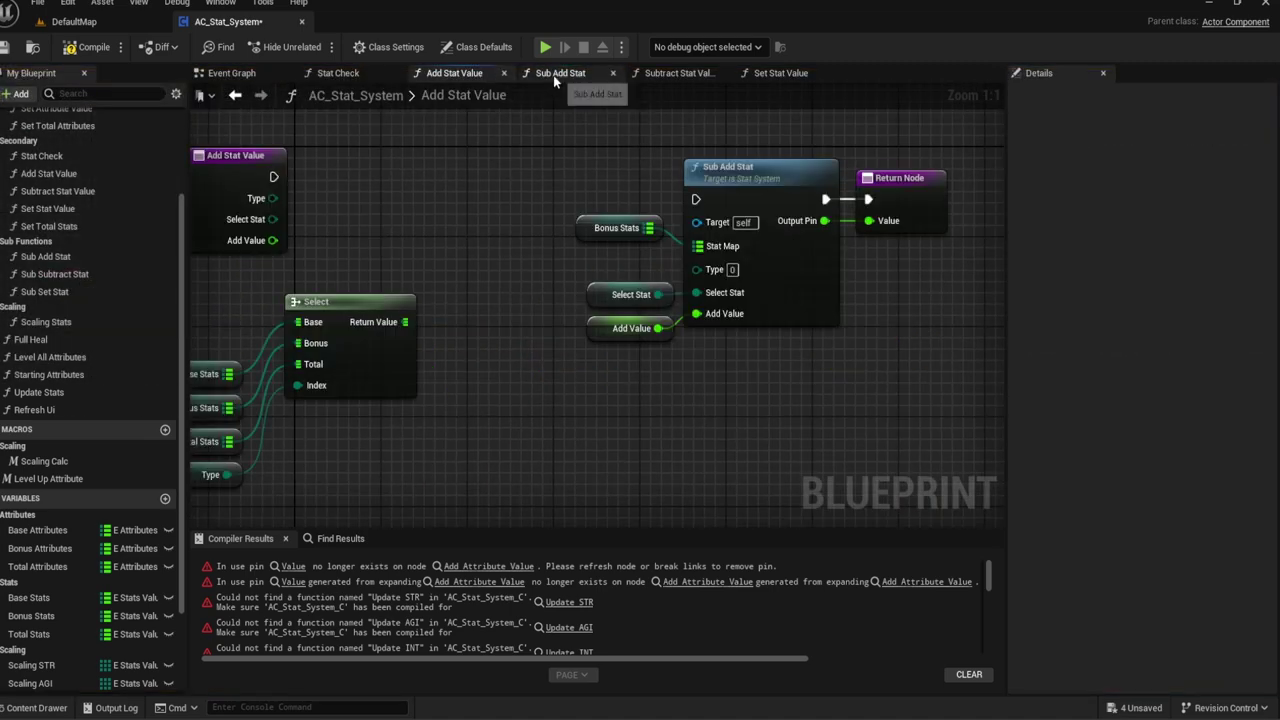
# Step: Reselect all Sub Add Stat nodes, then select the leftover Sub Add Stat group in Add Stat Value
pyautogui.click(553, 75)
pyautogui.moveTo(938, 398); pyautogui.dragTo(360, 154)
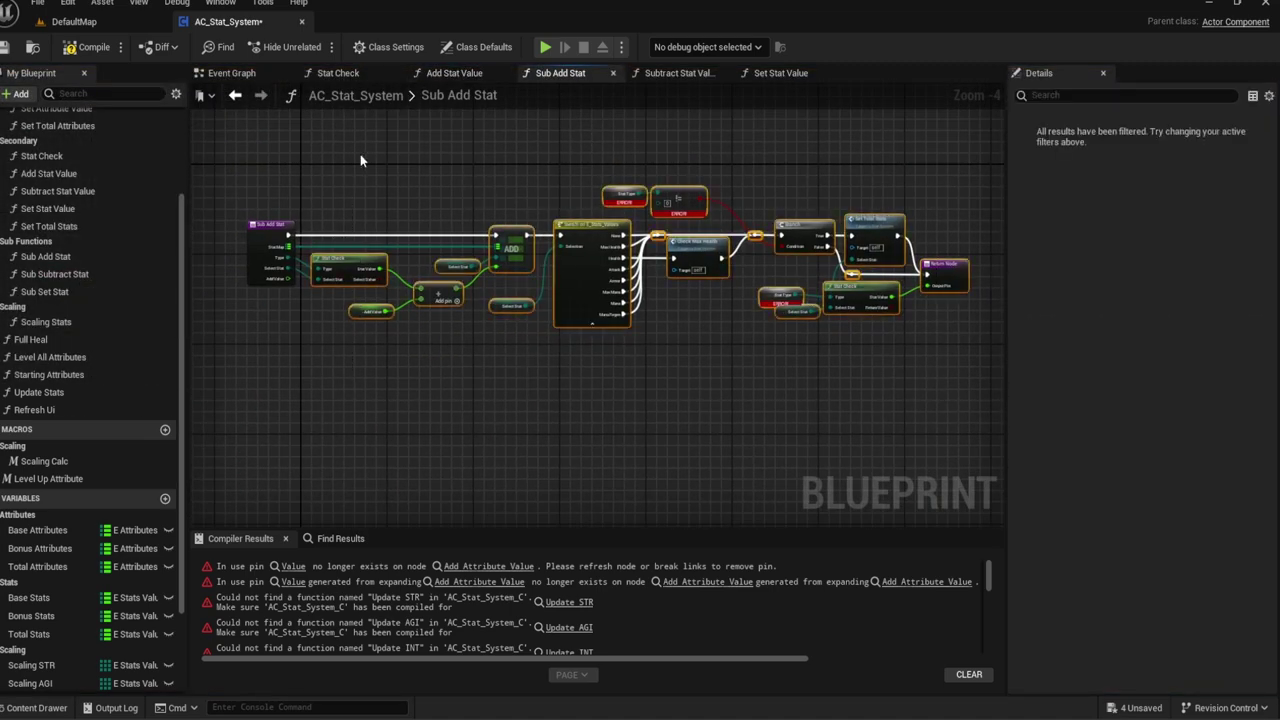
pyautogui.click(460, 72)
pyautogui.scroll(2, 600, 250)
pyautogui.moveTo(800, 120); pyautogui.dragTo(510, 280)
# Step: Replace the leftover Sub Add Stat group with Sub Add Stat's pasted nodes, right of the Select
pyautogui.press('Delete')
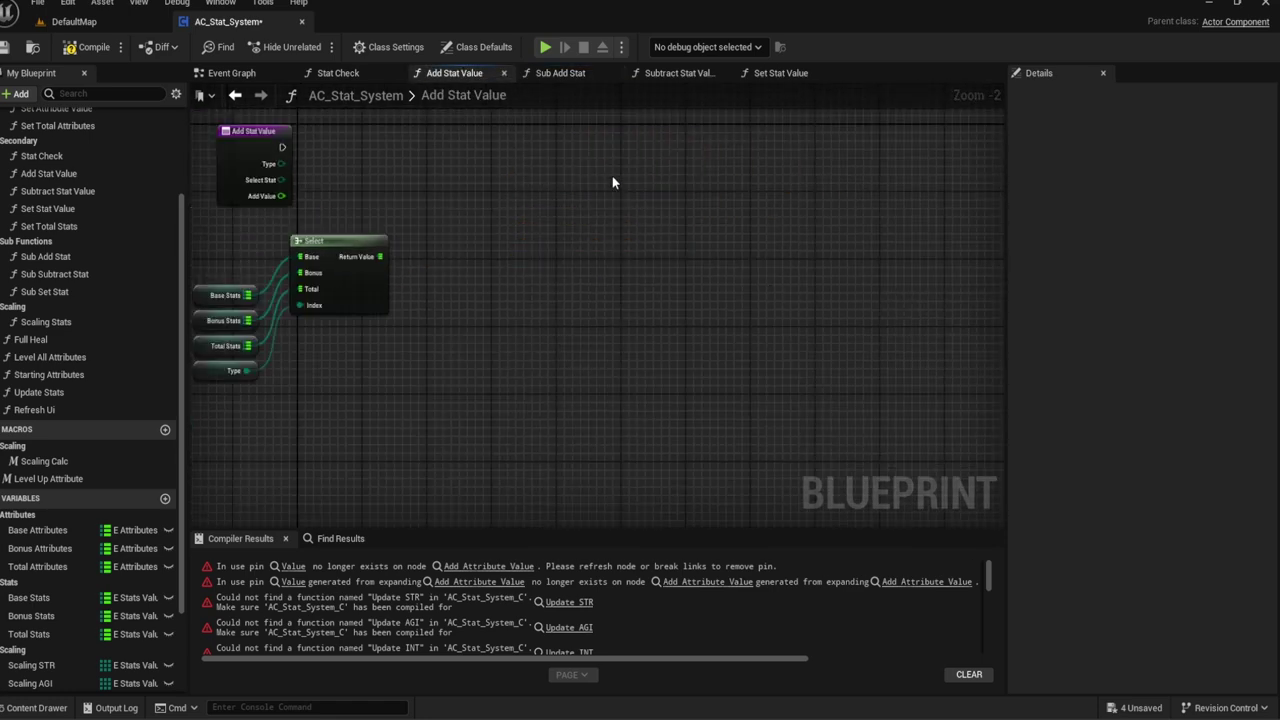
pyautogui.hotkey('ctrl', 'v')
pyautogui.scroll(2, 680, 195)
pyautogui.scroll(-5, 680, 195)
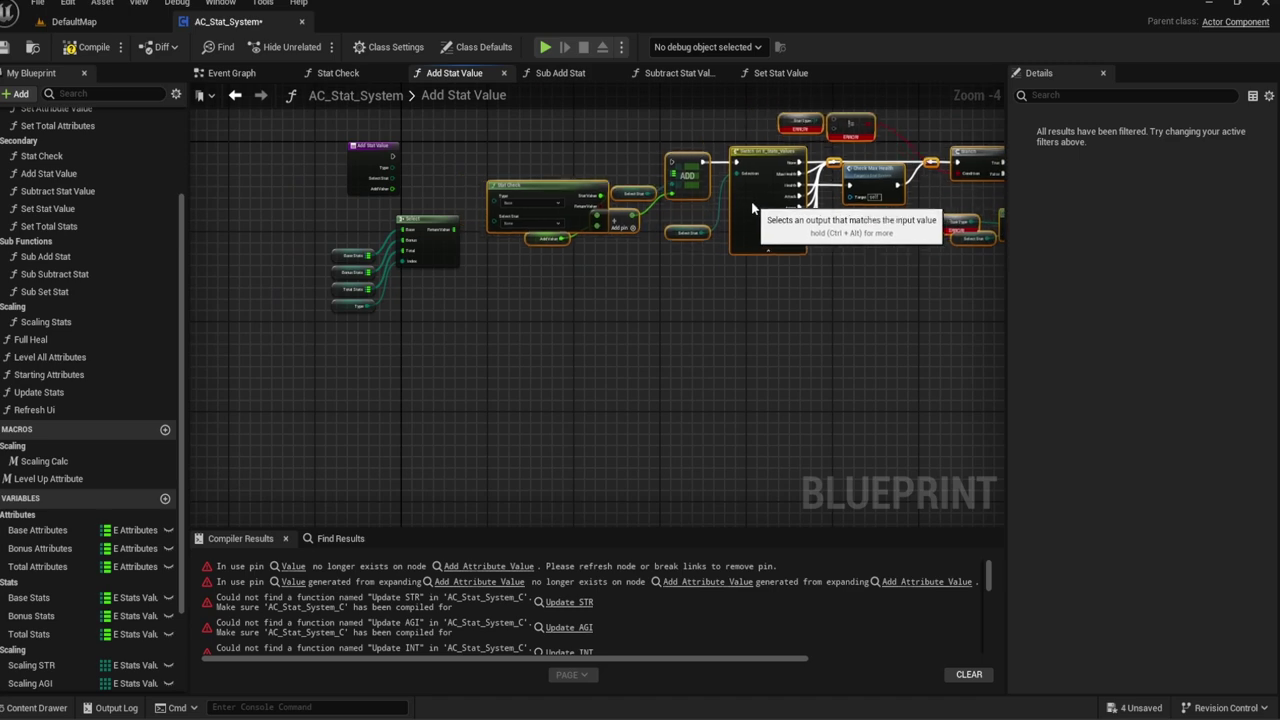
pyautogui.moveTo(753, 208); pyautogui.dragTo(760, 213)
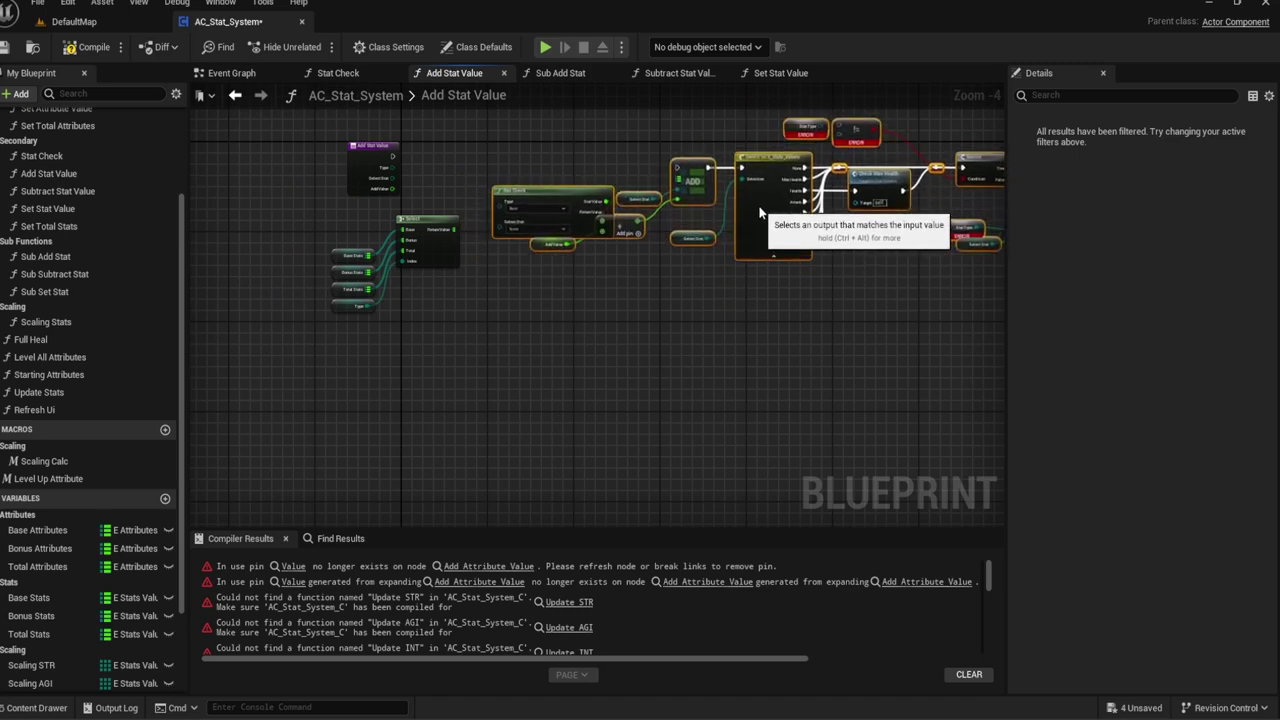
pyautogui.scroll(4, 625, 210)
pyautogui.moveTo(409, 283); pyautogui.dragTo(624, 298, button='right')
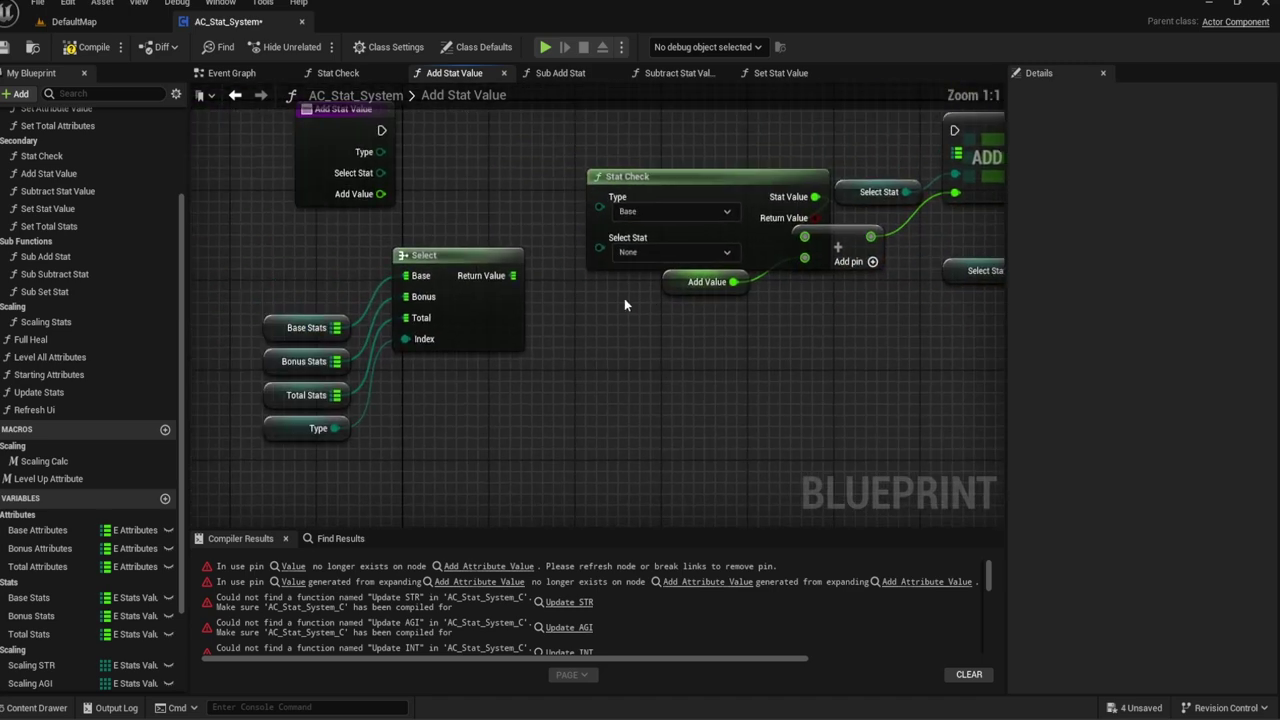
# Step: Wire new Type and Select Stat getters into Stat Check's inputs
pyautogui.moveTo(598, 207); pyautogui.dragTo(560, 204)
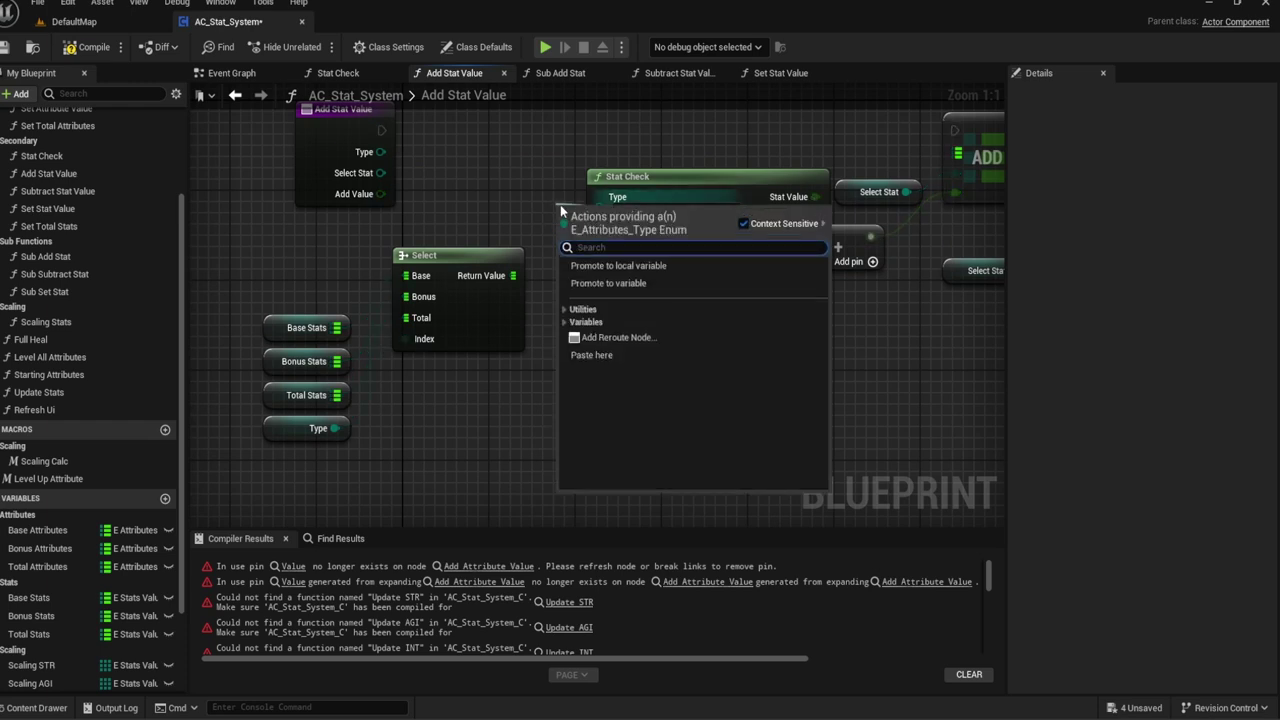
pyautogui.write('Type')
pyautogui.press('Down')
pyautogui.press('Down')
pyautogui.press('Return')
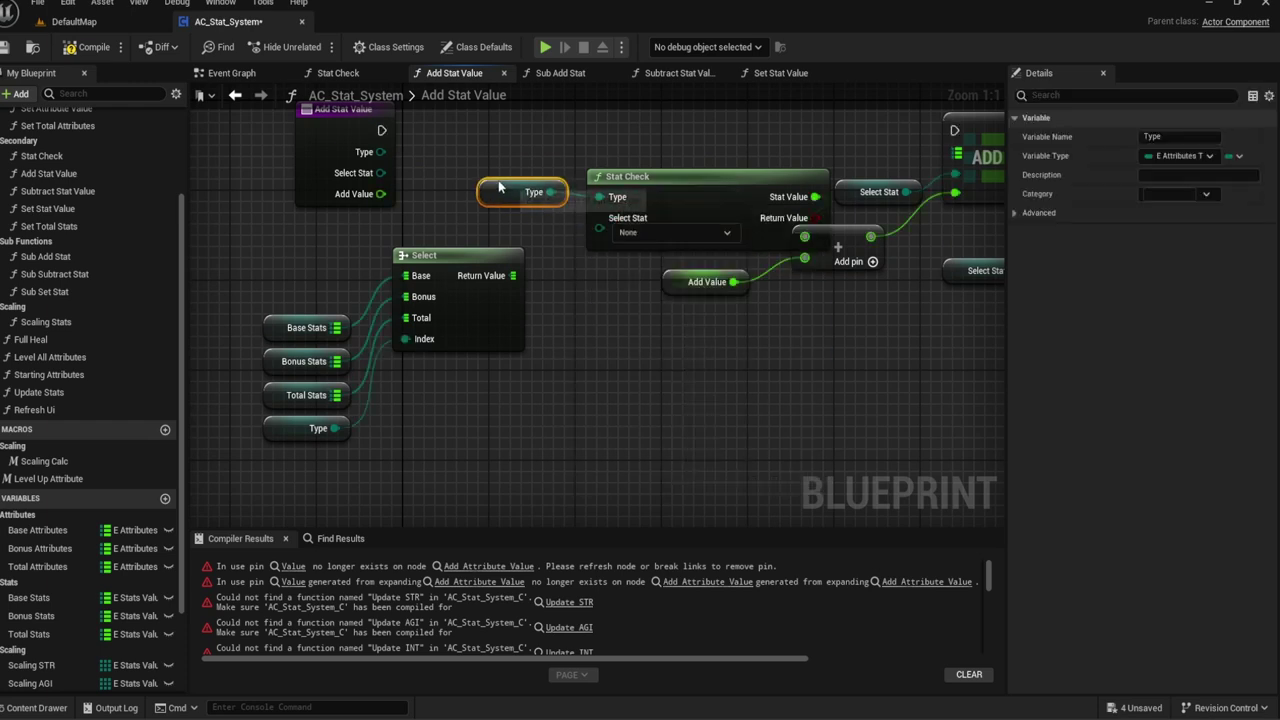
pyautogui.moveTo(598, 229); pyautogui.dragTo(538, 232)
pyautogui.write('Select')
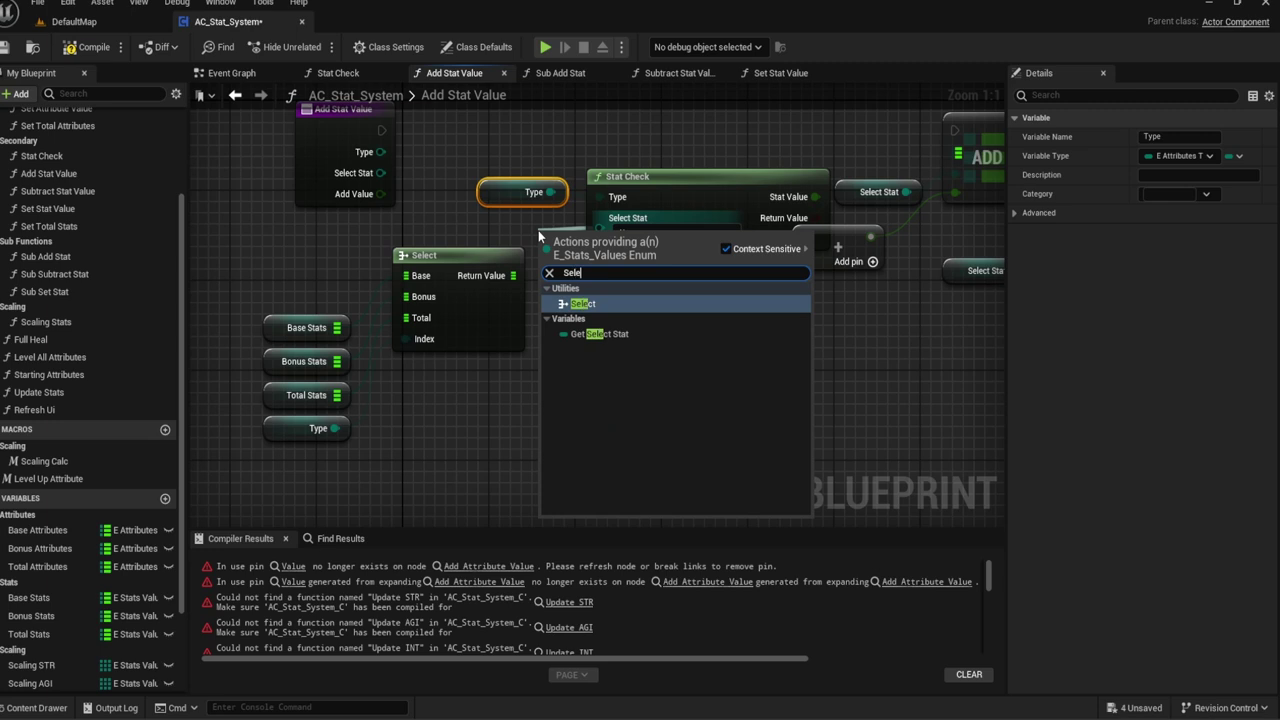
pyautogui.press('Return')
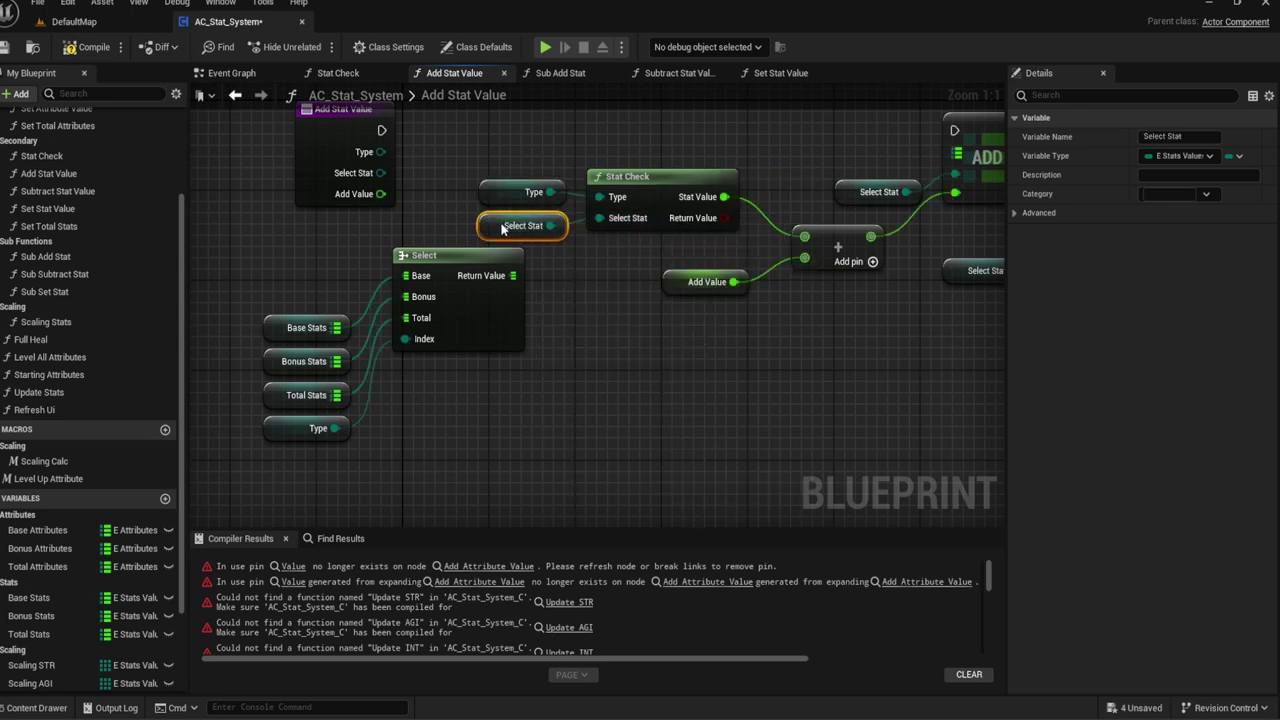
pyautogui.click(620, 257)
# Step: Gather Stat Check, Type, Select Stat, Add Value and add nodes and move them below the Select
pyautogui.moveTo(652, 283); pyautogui.dragTo(509, 182)
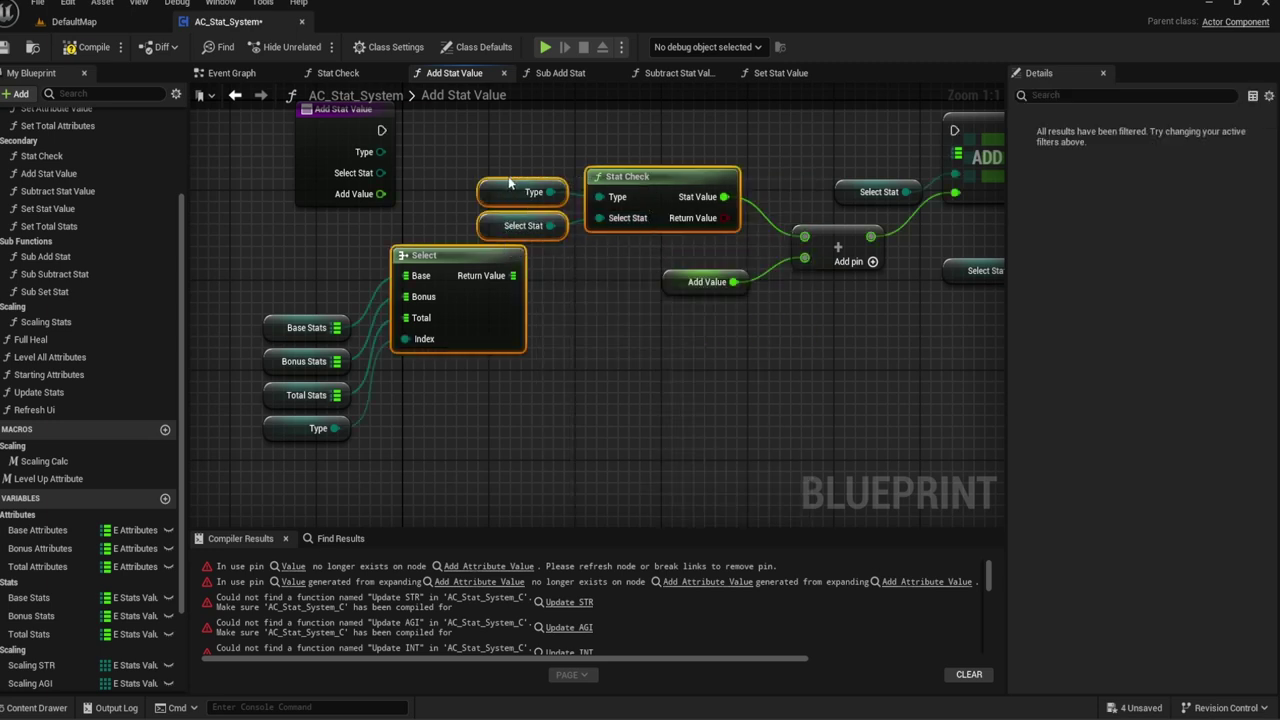
pyautogui.moveTo(620, 213); pyautogui.dragTo(496, 227, button='right')
pyautogui.moveTo(722, 349); pyautogui.dragTo(643, 305)
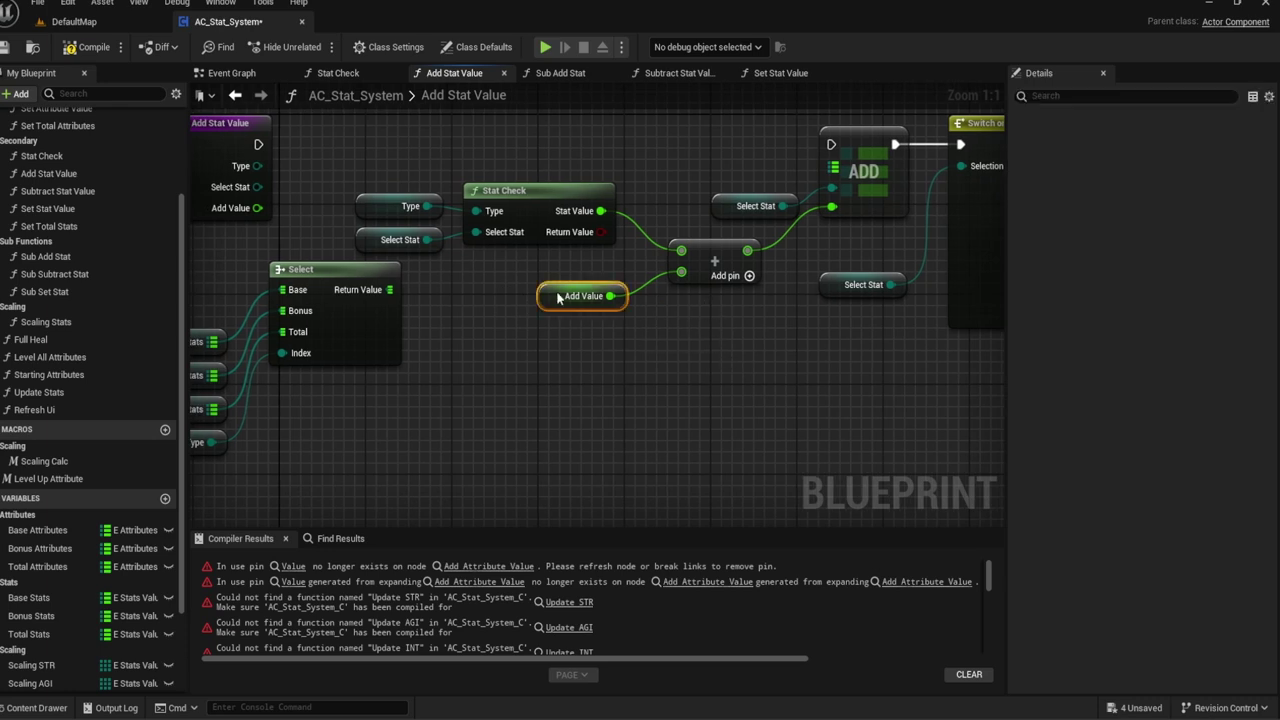
pyautogui.moveTo(558, 298); pyautogui.dragTo(584, 295)
pyautogui.moveTo(537, 202); pyautogui.dragTo(568, 214)
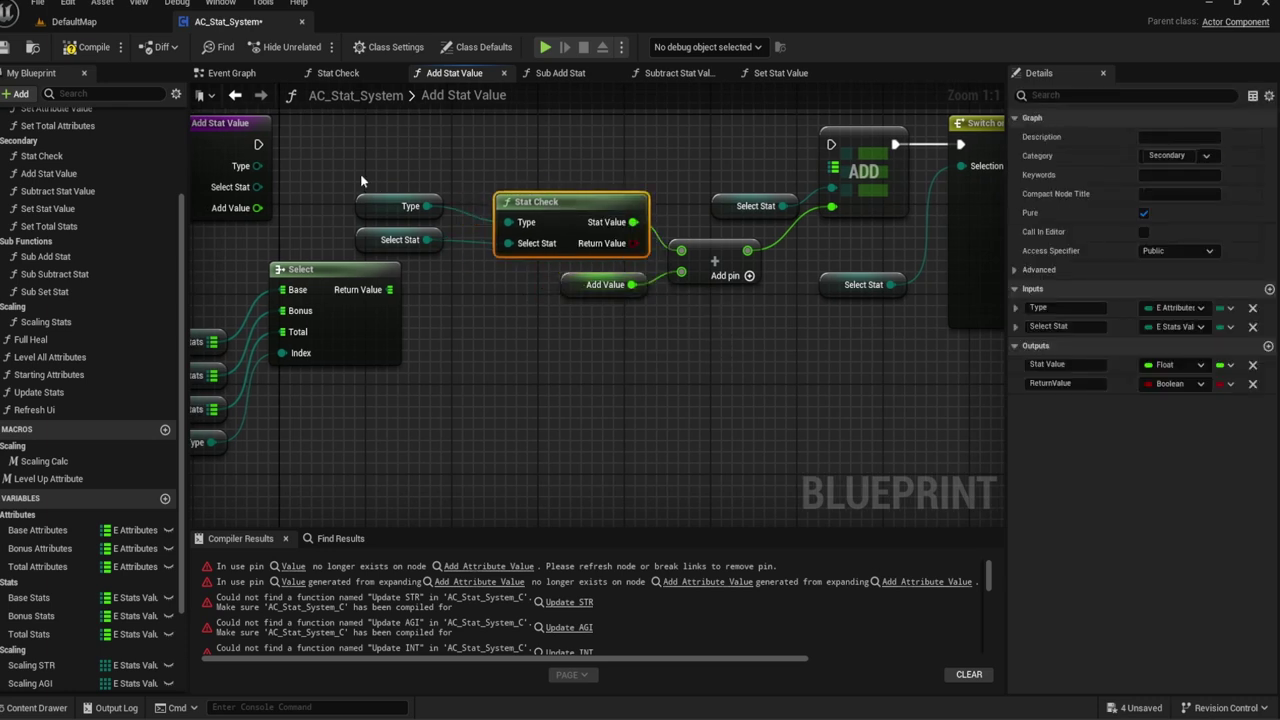
pyautogui.click(389, 240)
pyautogui.moveTo(380, 247); pyautogui.dragTo(760, 195)
pyautogui.moveTo(450, 214); pyautogui.dragTo(485, 348)
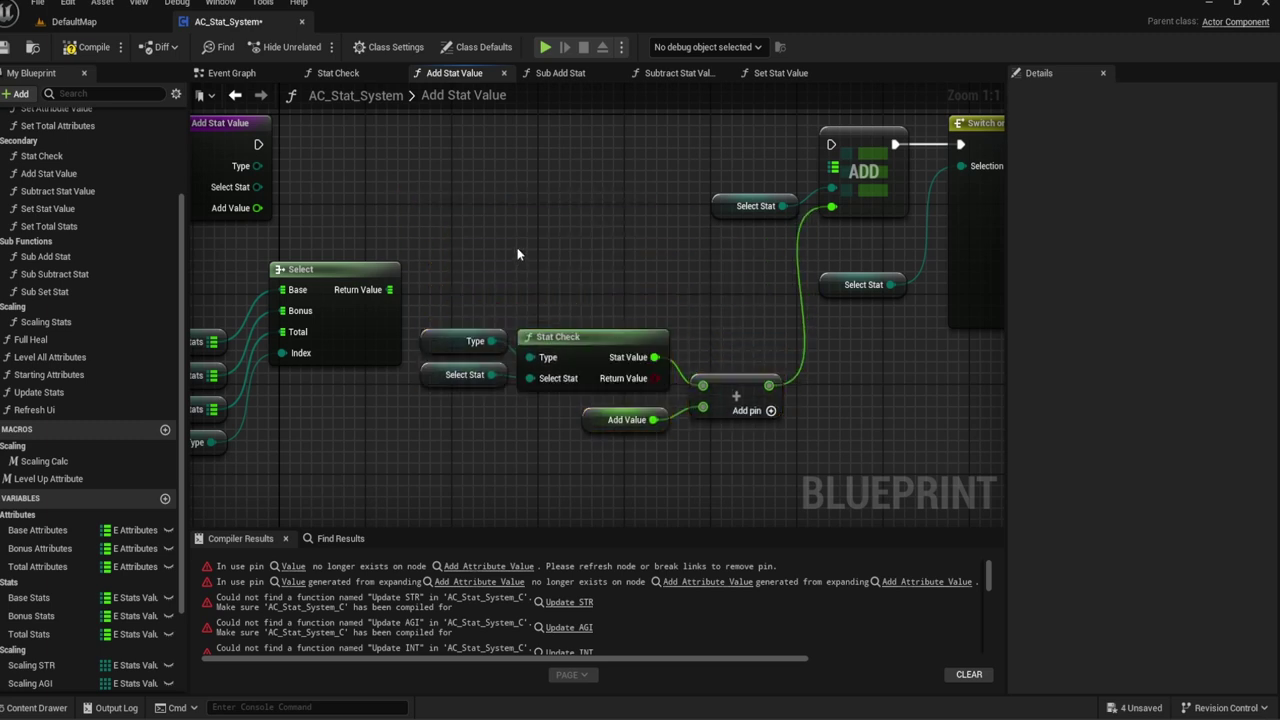
# Step: Reposition the Select node and connect its Return Value to ADD's map input
pyautogui.moveTo(323, 443); pyautogui.dragTo(518, 418, button='right')
pyautogui.moveTo(518, 418); pyautogui.dragTo(345, 230)
pyautogui.moveTo(509, 251); pyautogui.dragTo(574, 161)
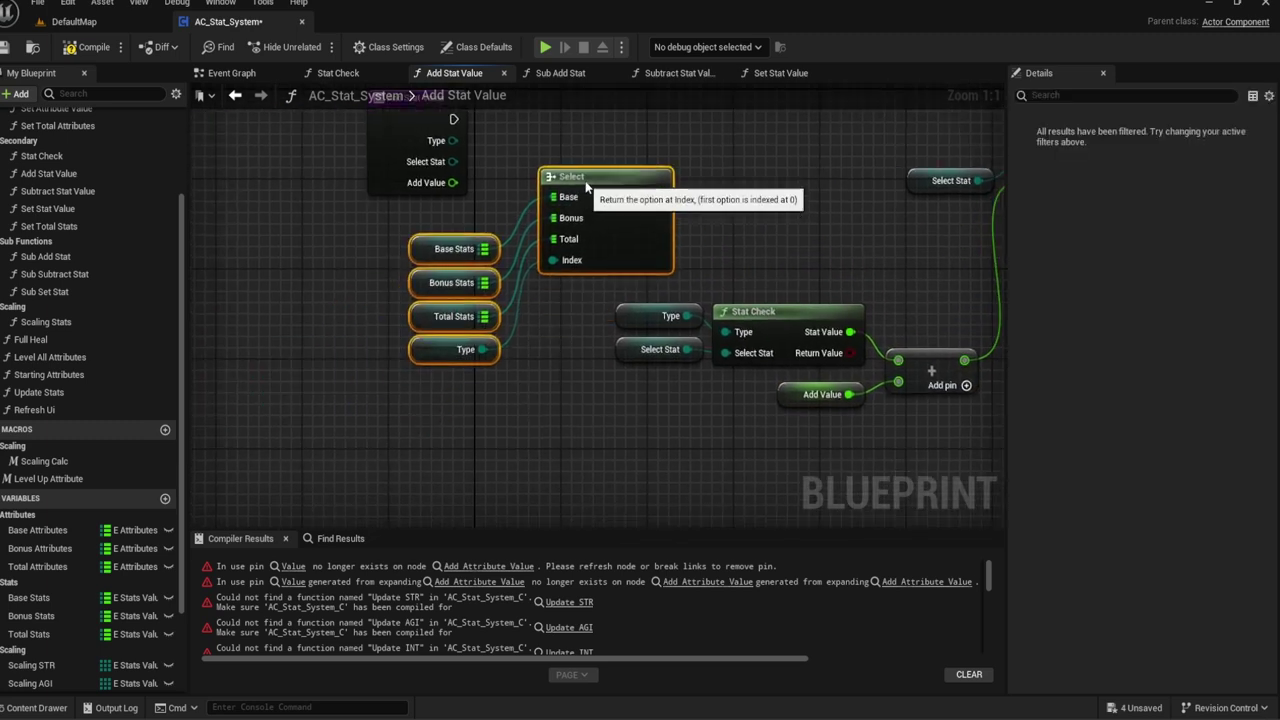
pyautogui.moveTo(781, 148); pyautogui.dragTo(525, 211, button='right')
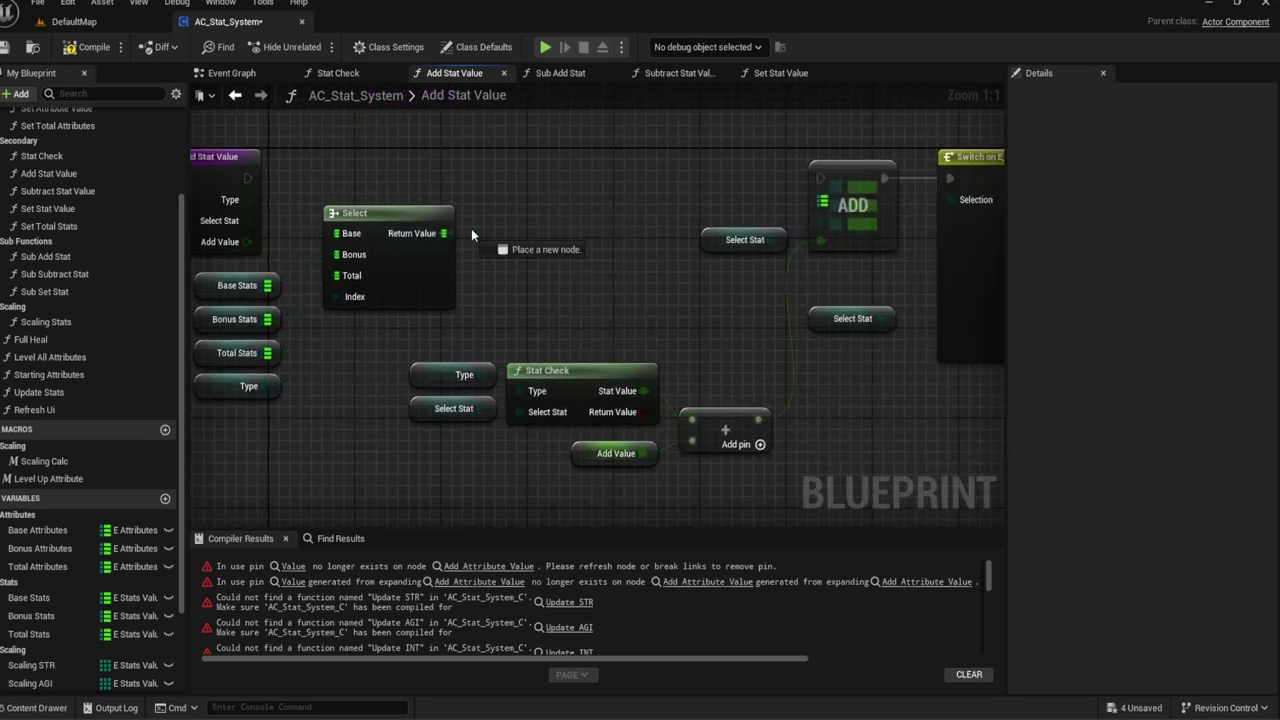
pyautogui.moveTo(819, 207); pyautogui.dragTo(819, 207)
pyautogui.scroll(-2, 724, 199)
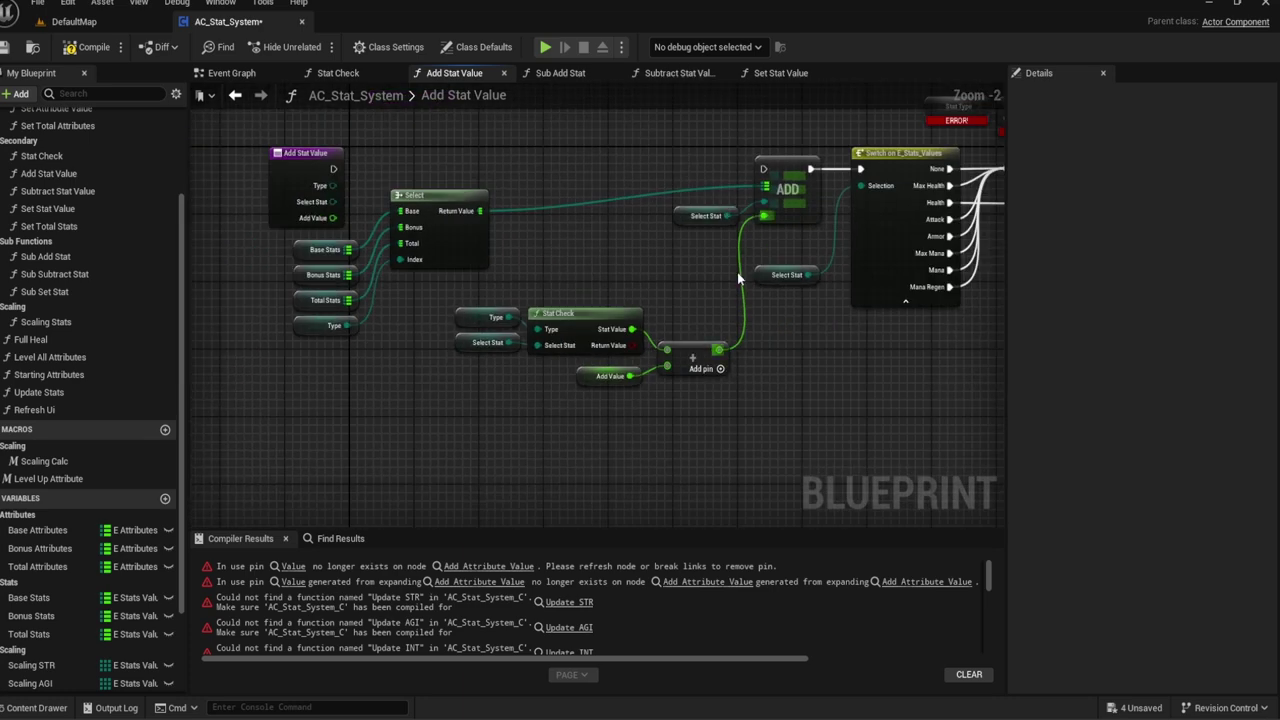
pyautogui.scroll(2, 713, 273)
# Step: Group the Stat Check chain with ADD and run ADD from the Add Stat Value entry
pyautogui.moveTo(713, 273); pyautogui.dragTo(757, 291, button='right')
pyautogui.moveTo(826, 249); pyautogui.dragTo(717, 150)
pyautogui.keyDown('shift'); pyautogui.moveTo(769, 461); pyautogui.dragTo(470, 311); pyautogui.keyUp('shift')
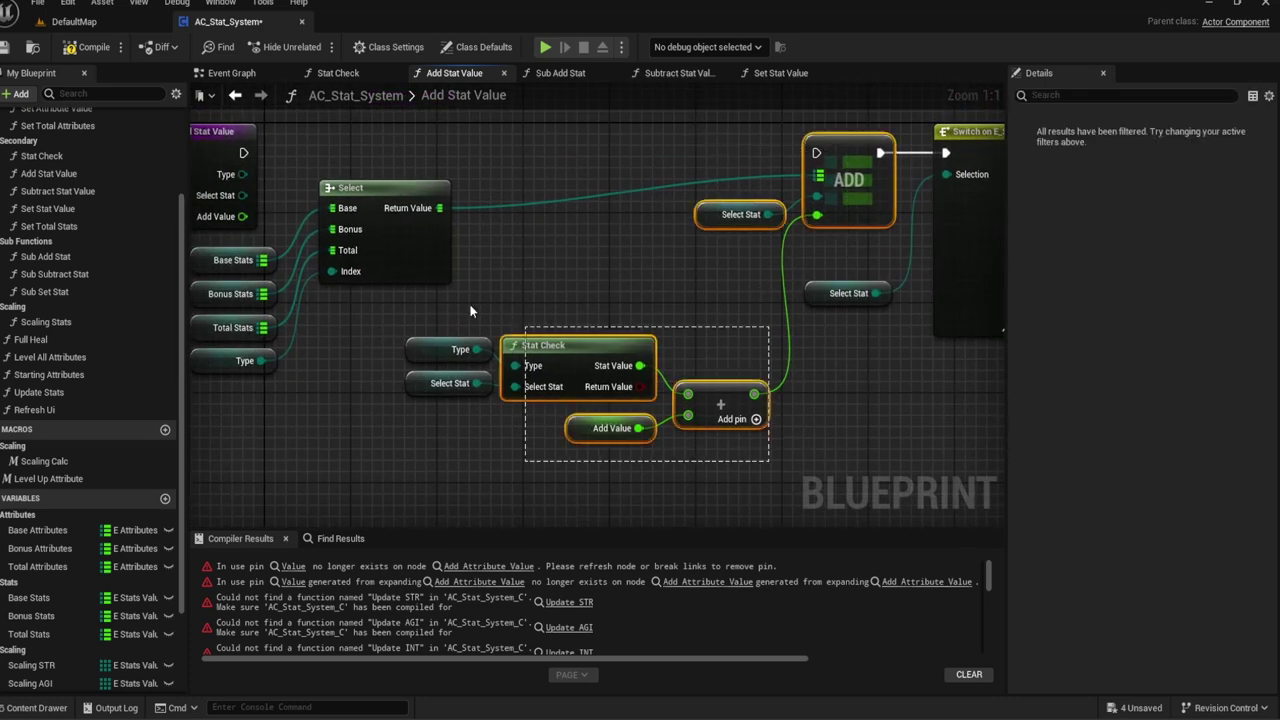
pyautogui.moveTo(785, 145); pyautogui.dragTo(853, 123, button='right')
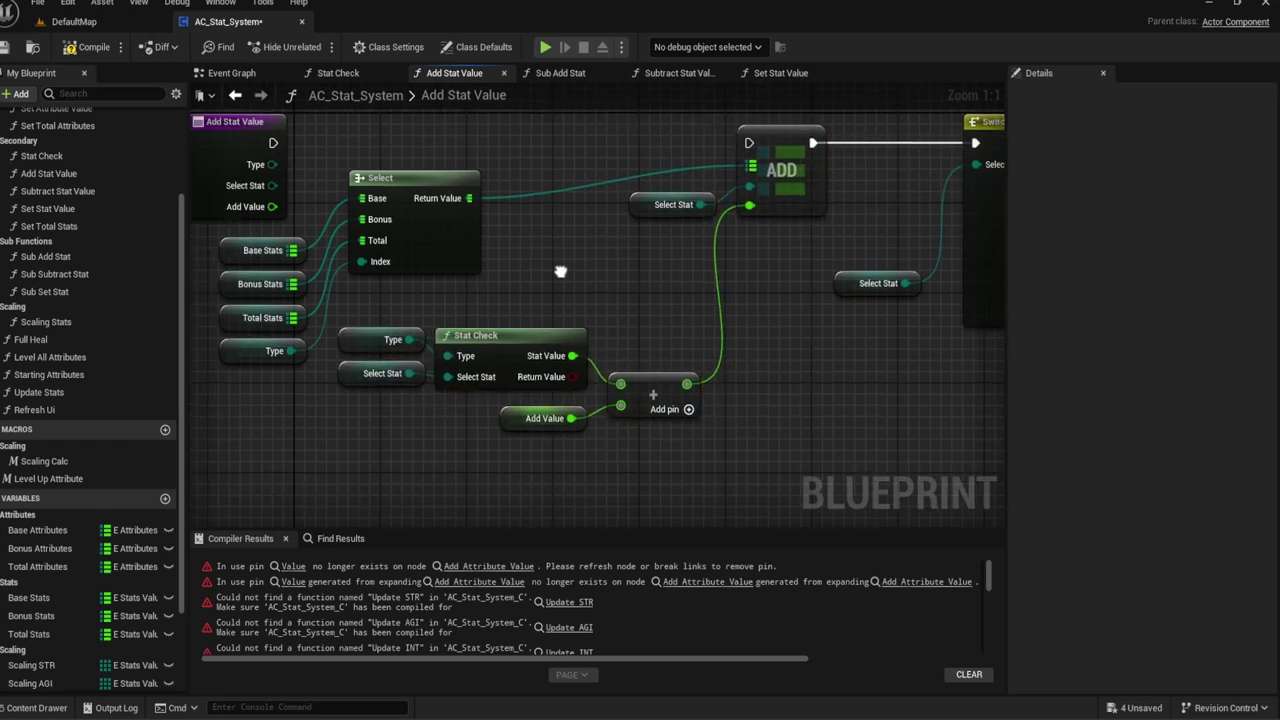
pyautogui.moveTo(682, 465)
pyautogui.mouseDown()
pyautogui.moveTo(576, 383)
pyautogui.moveTo(686, 427)
pyautogui.mouseUp()
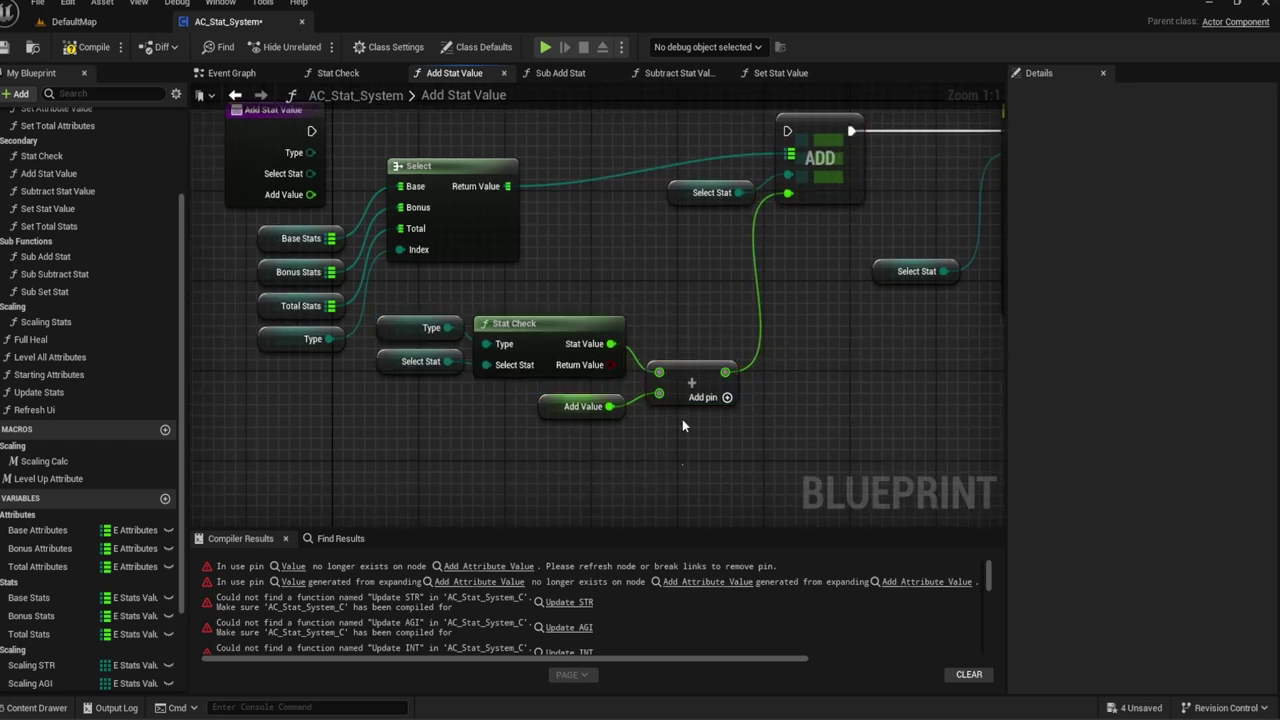
pyautogui.moveTo(675, 331); pyautogui.dragTo(673, 371, button='right')
pyautogui.moveTo(787, 170); pyautogui.dragTo(312, 170)
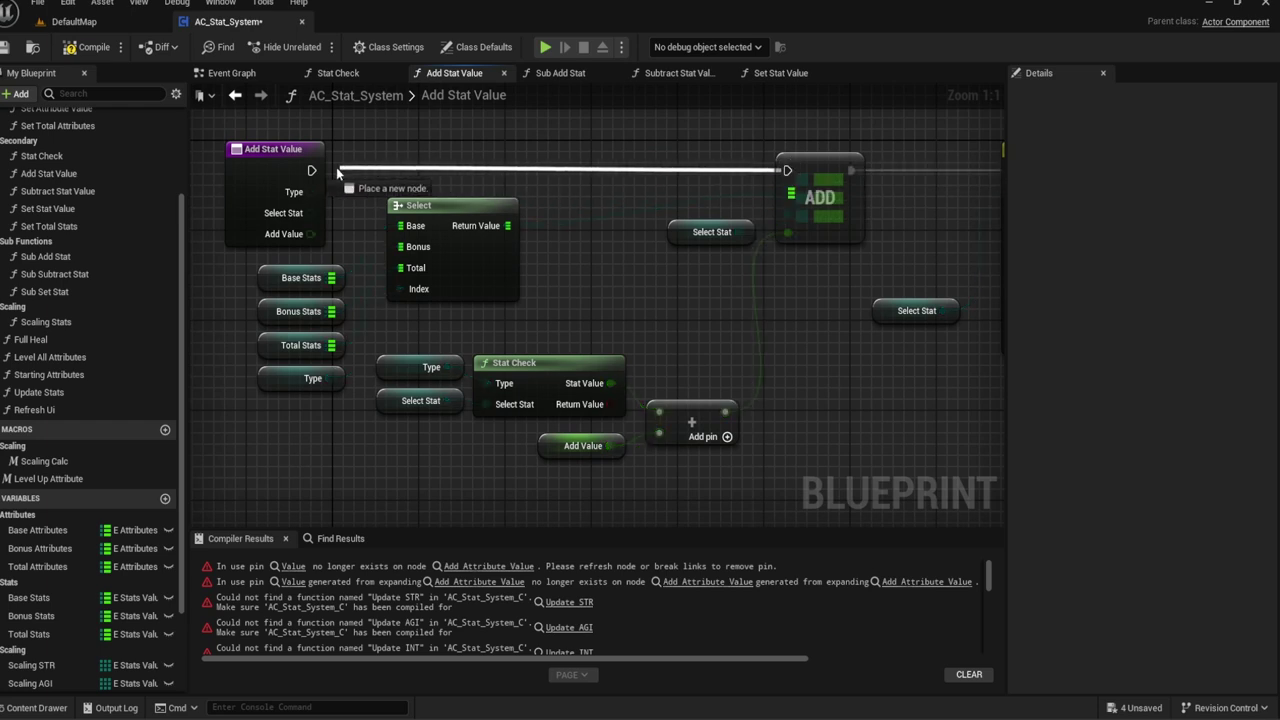
# Step: Connect the shared Type getter to Stat Check and delete the duplicate Type node
pyautogui.moveTo(667, 257); pyautogui.dragTo(727, 220, button='right')
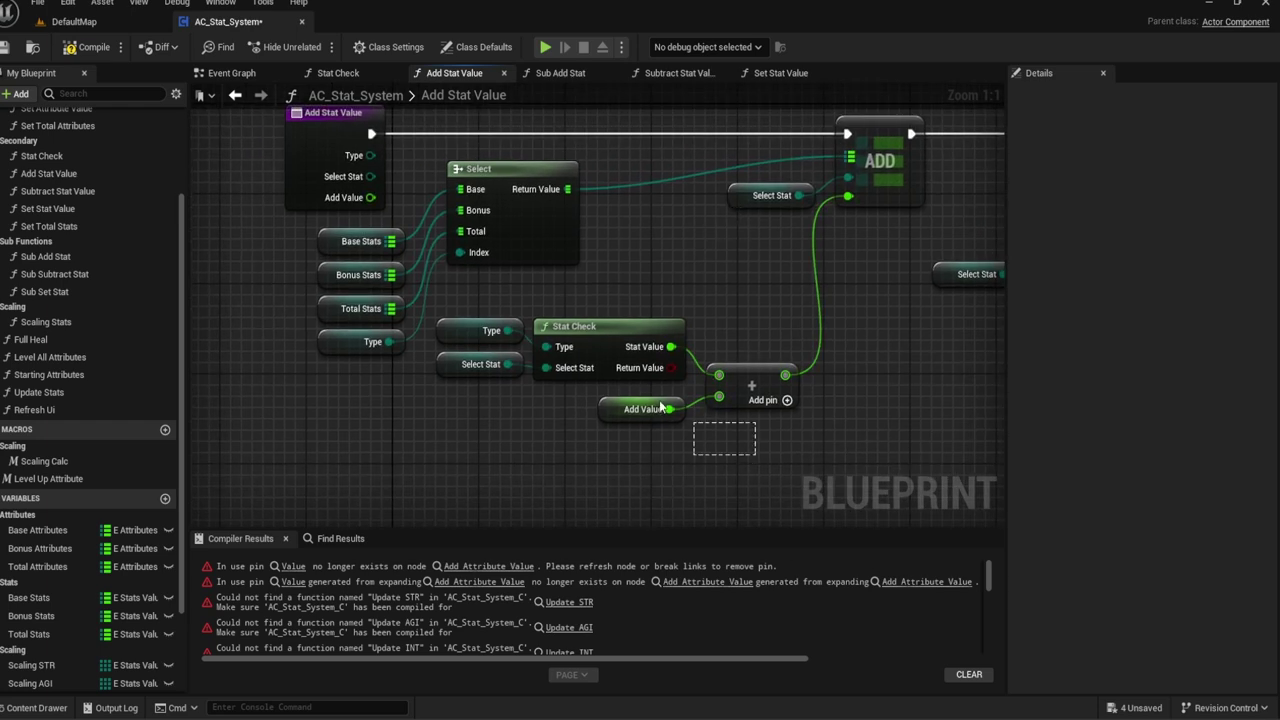
pyautogui.moveTo(640, 409); pyautogui.dragTo(535, 465)
pyautogui.moveTo(459, 252)
pyautogui.keyDown('ctrl'); pyautogui.mouseDown()
pyautogui.moveTo(432, 387)
pyautogui.moveTo(441, 403)
pyautogui.moveTo(467, 327)
pyautogui.mouseUp(); pyautogui.keyUp('ctrl')
pyautogui.click(383, 387)
pyautogui.press('Delete')
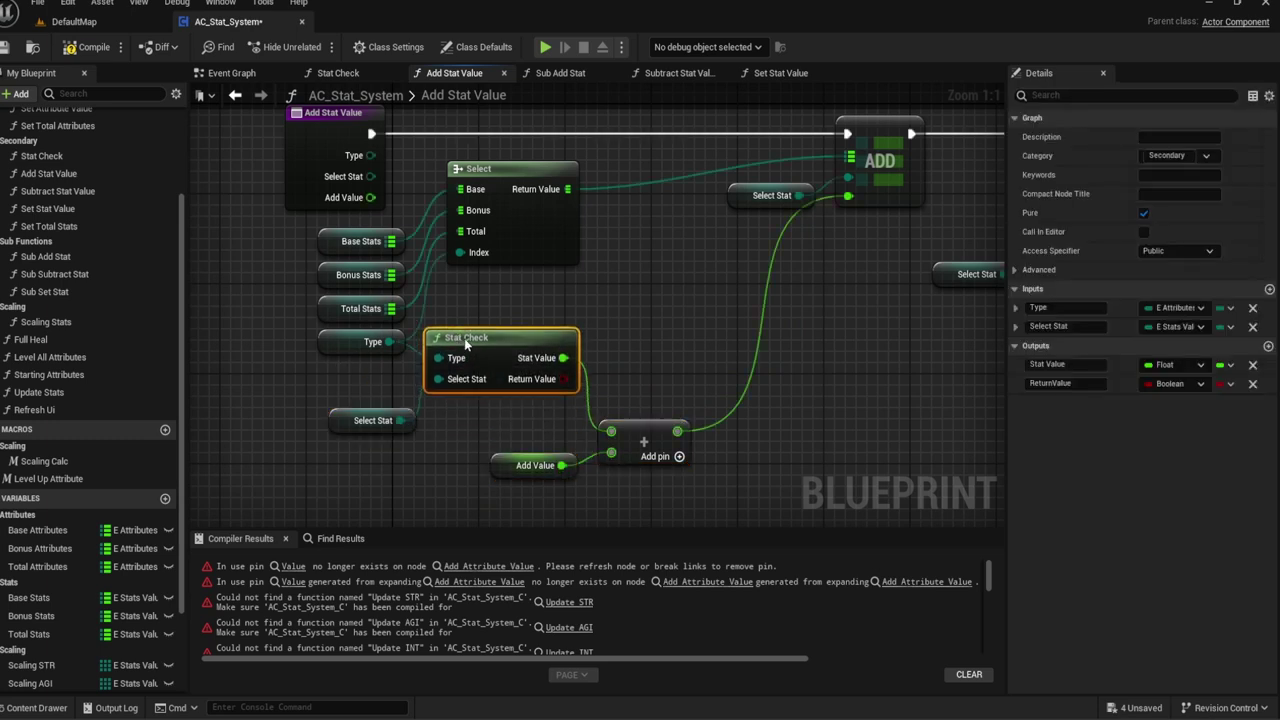
# Step: Tidy Select Stat, the add node, Add Value and ADD around Stat Check
pyautogui.moveTo(371, 432); pyautogui.dragTo(370, 410)
pyautogui.moveTo(628, 437); pyautogui.dragTo(628, 357)
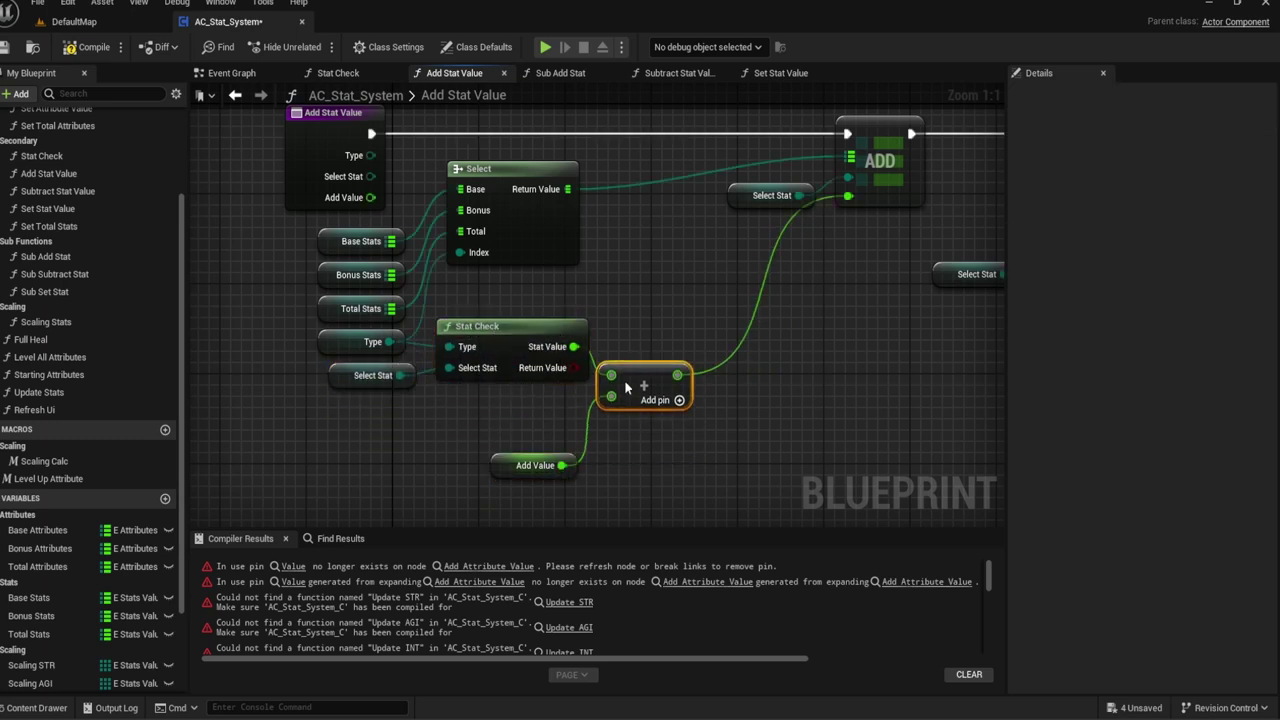
pyautogui.moveTo(535, 462); pyautogui.dragTo(545, 406)
pyautogui.click(647, 313)
pyautogui.moveTo(647, 313); pyautogui.dragTo(624, 324, button='right')
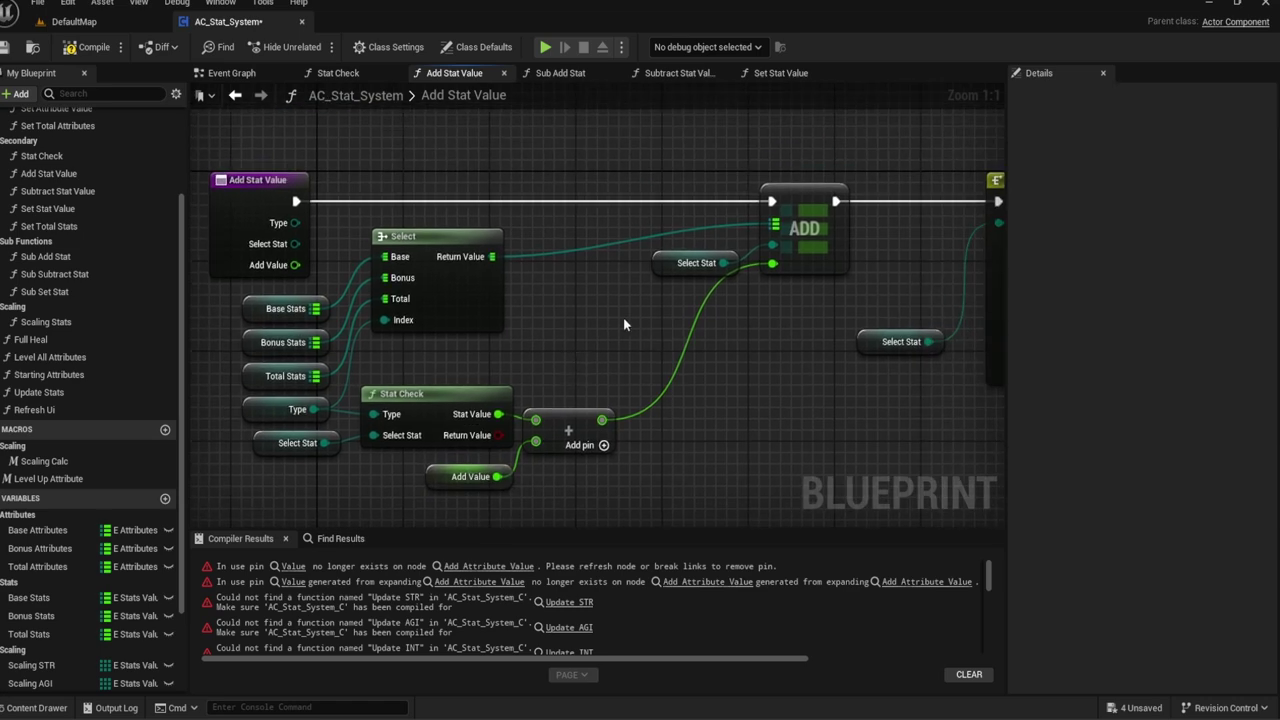
pyautogui.moveTo(816, 207); pyautogui.dragTo(772, 207)
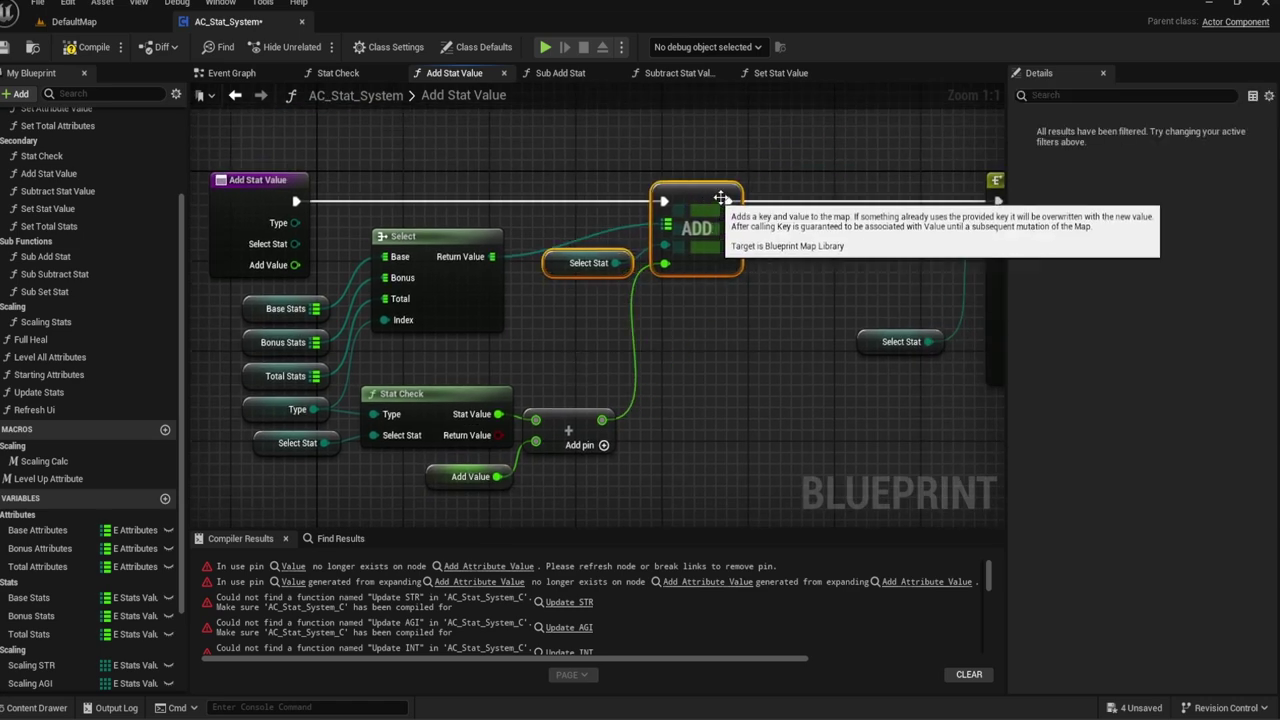
pyautogui.moveTo(712, 205)
pyautogui.mouseDown(button='right')
pyautogui.moveTo(499, 187)
pyautogui.moveTo(1014, 223)
pyautogui.mouseUp(button='right')
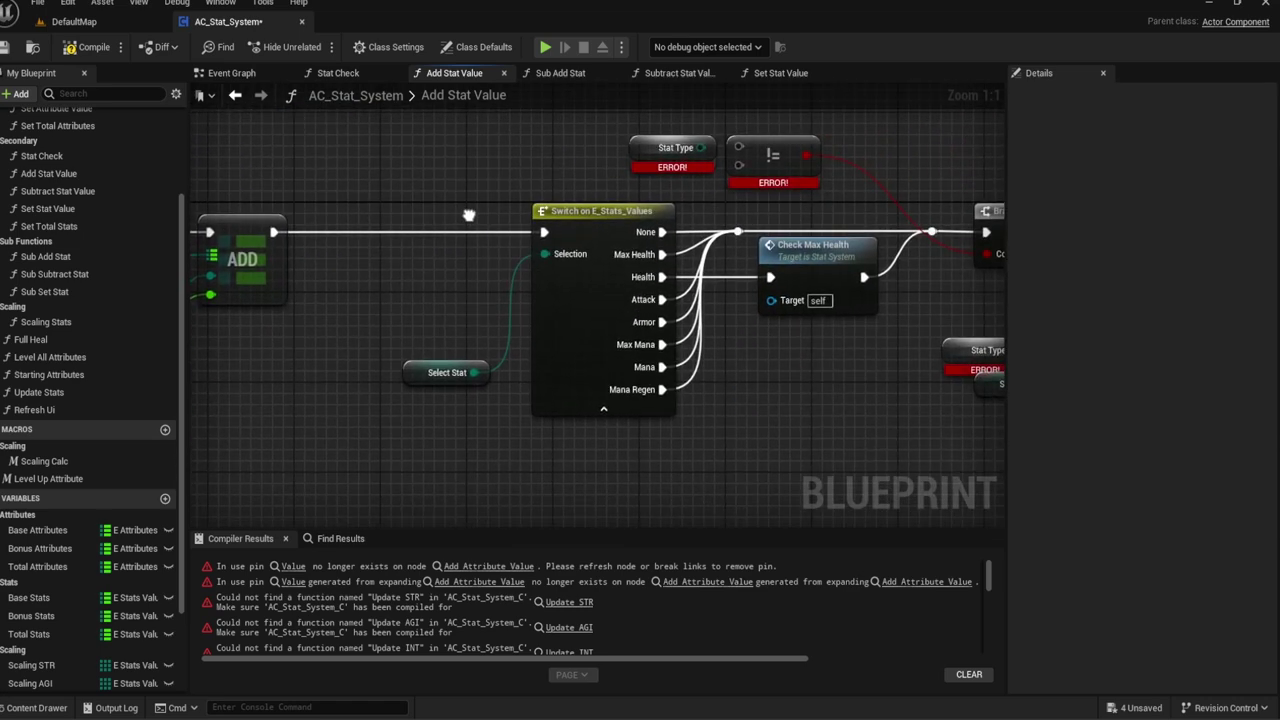
# Step: Replace the first broken Stat Type getter with a Get Type node on the != comparison
pyautogui.moveTo(1000, 160); pyautogui.dragTo(703, 214, button='right')
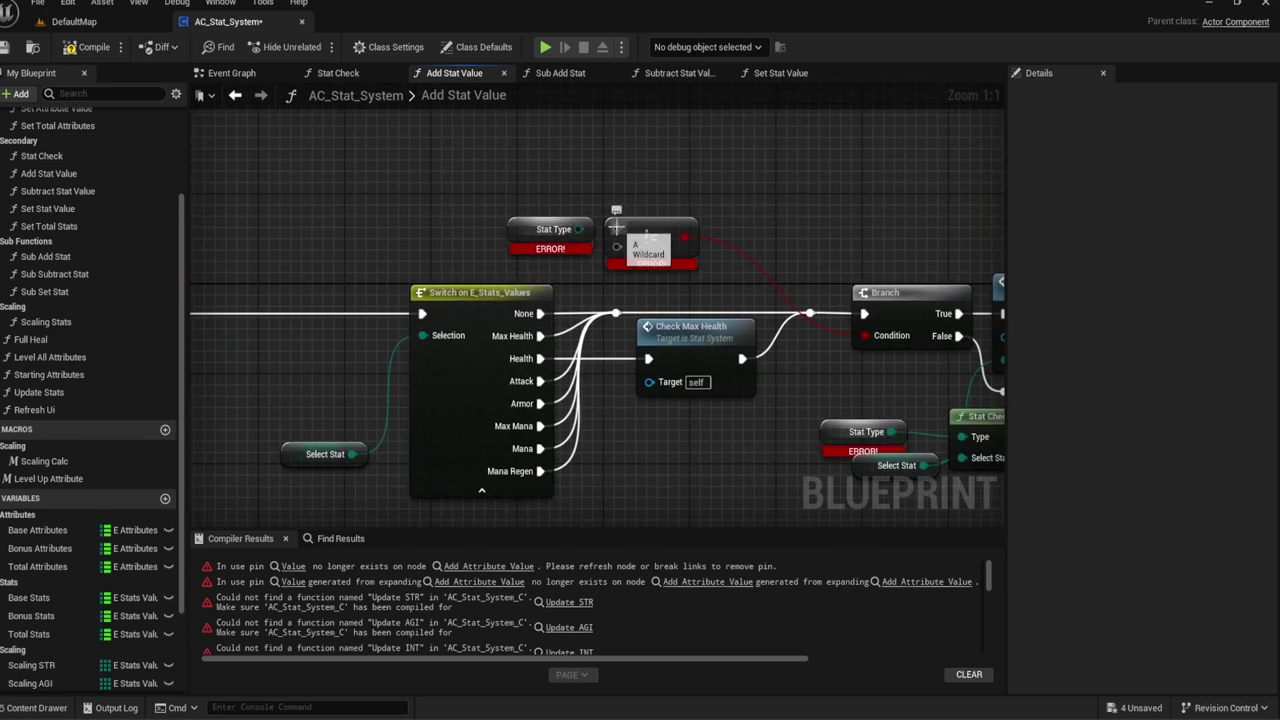
pyautogui.moveTo(792, 207); pyautogui.dragTo(559, 188)
pyautogui.write('Type')
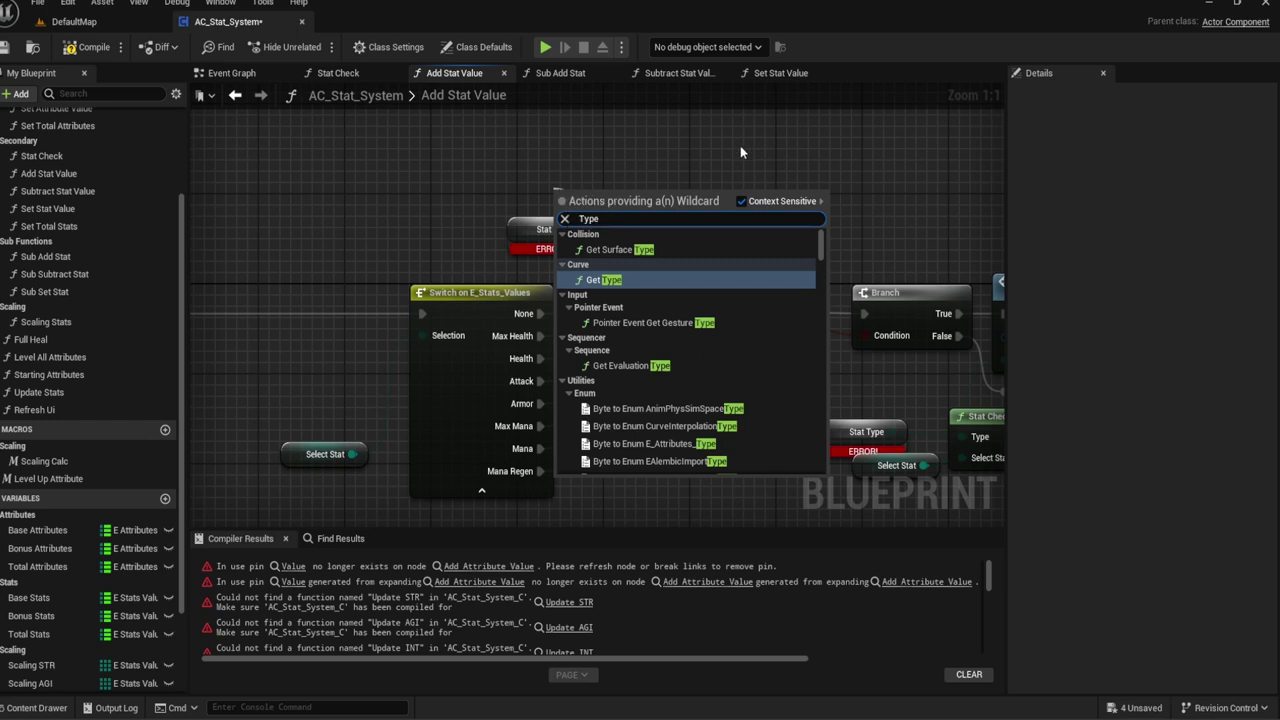
pyautogui.moveTo(821, 245); pyautogui.dragTo(814, 487)
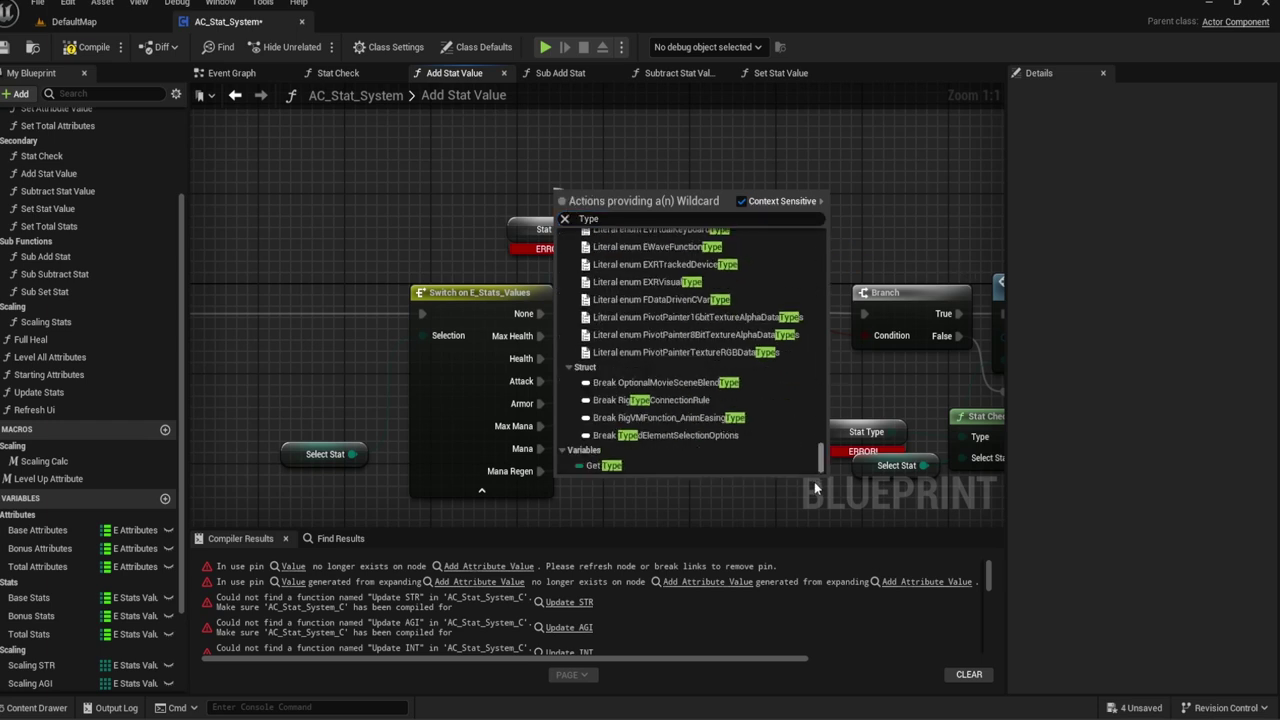
pyautogui.click(603, 466)
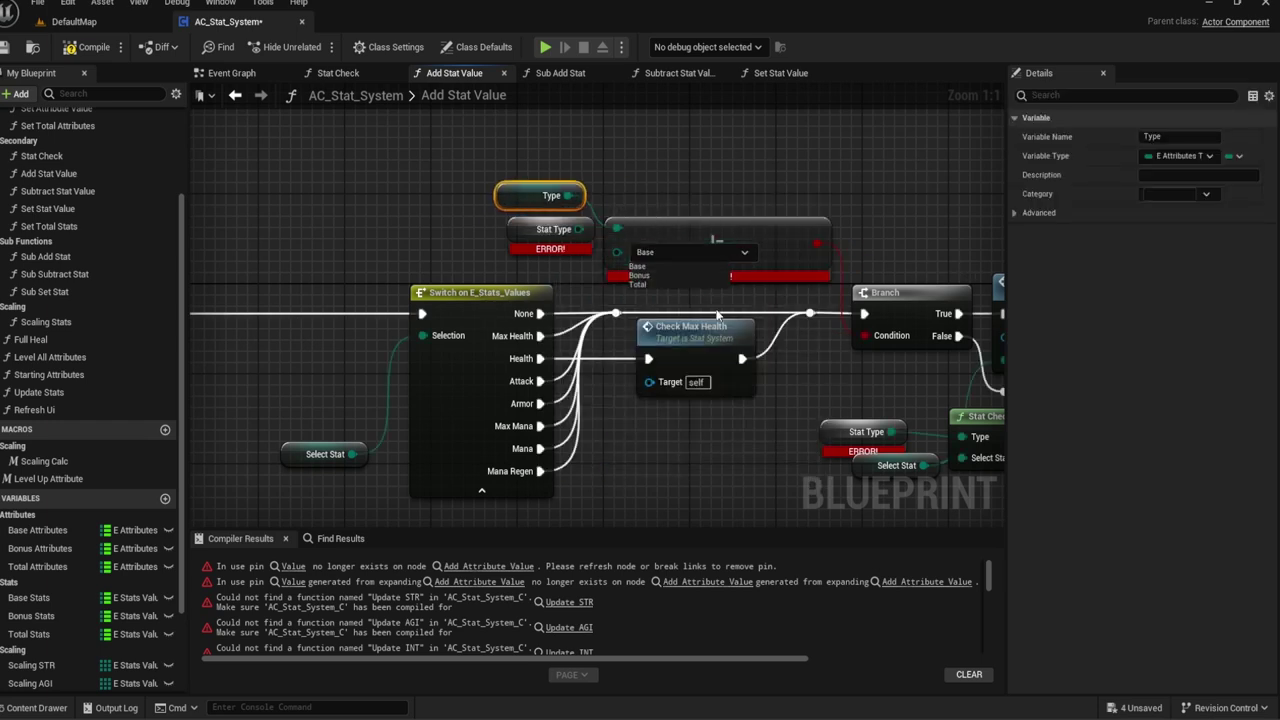
pyautogui.click(553, 246)
pyautogui.press('Delete')
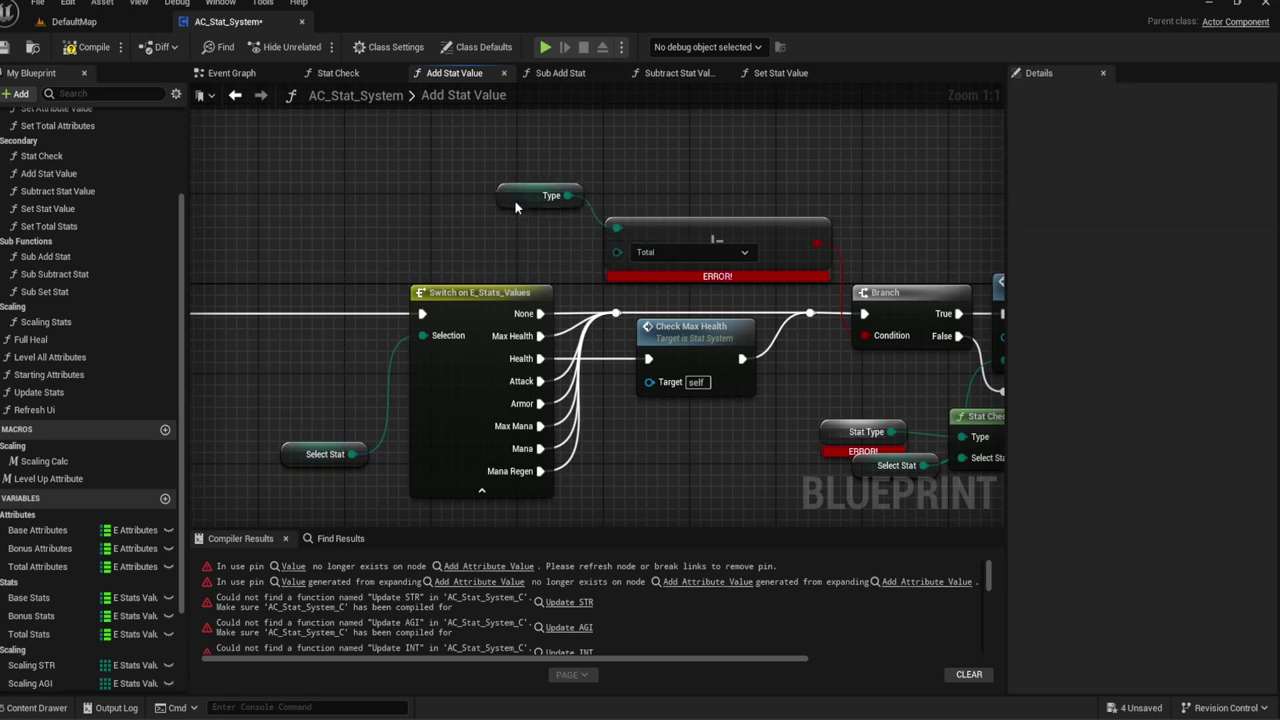
pyautogui.moveTo(515, 201); pyautogui.dragTo(527, 237)
# Step: Delete the second broken Stat Type getter and wire Type into the second Stat Check
pyautogui.moveTo(648, 362); pyautogui.dragTo(651, 288, button='right')
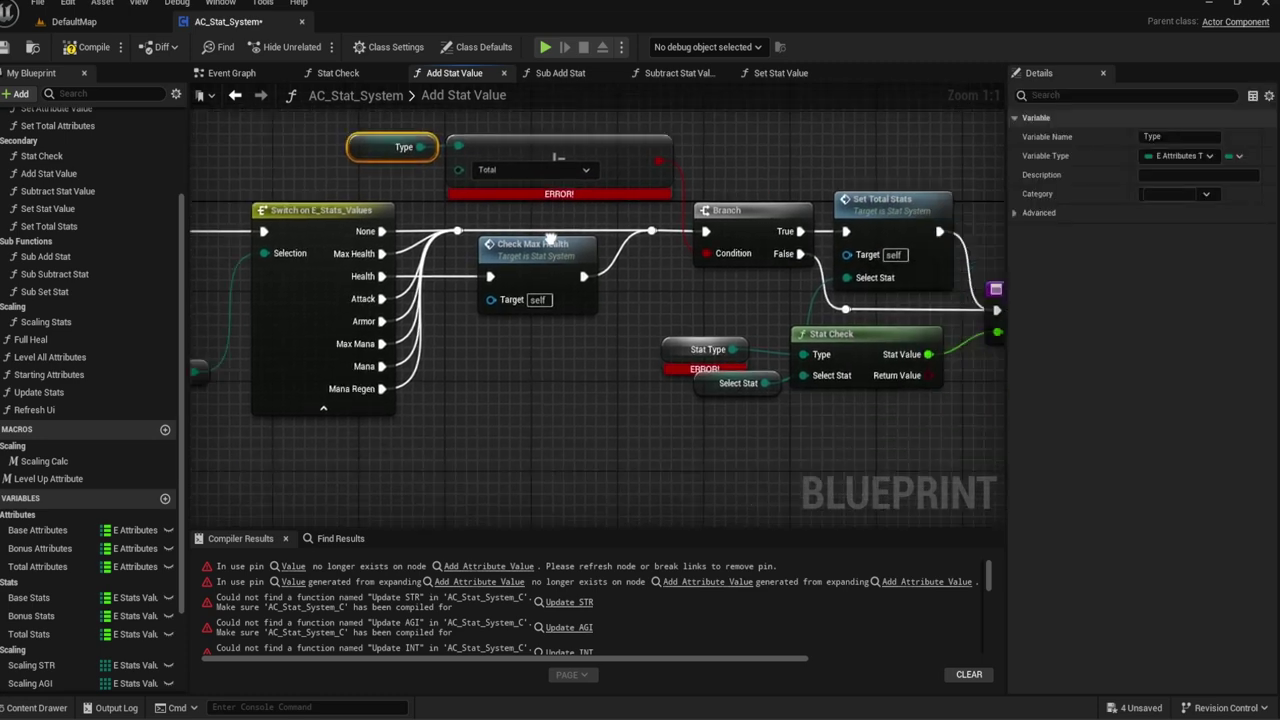
pyautogui.click(632, 303)
pyautogui.press('Delete')
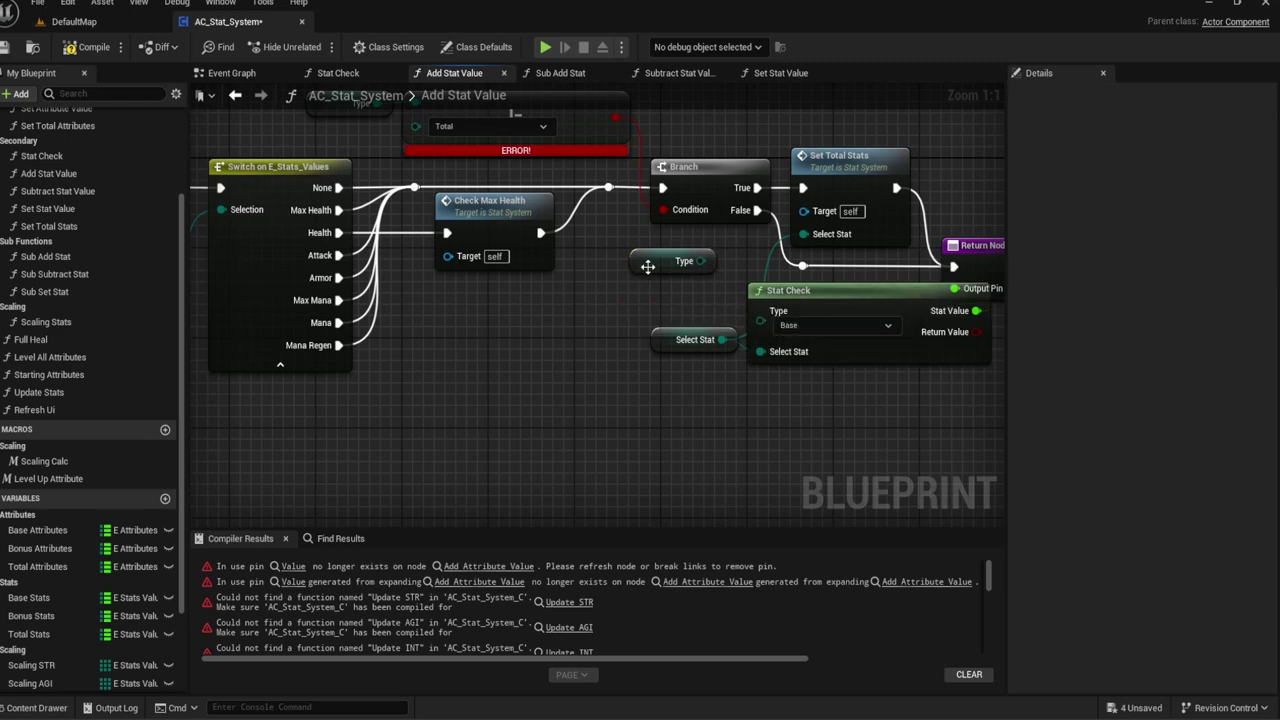
pyautogui.moveTo(672, 260)
pyautogui.mouseDown()
pyautogui.moveTo(672, 294)
pyautogui.moveTo(757, 310)
pyautogui.mouseUp()
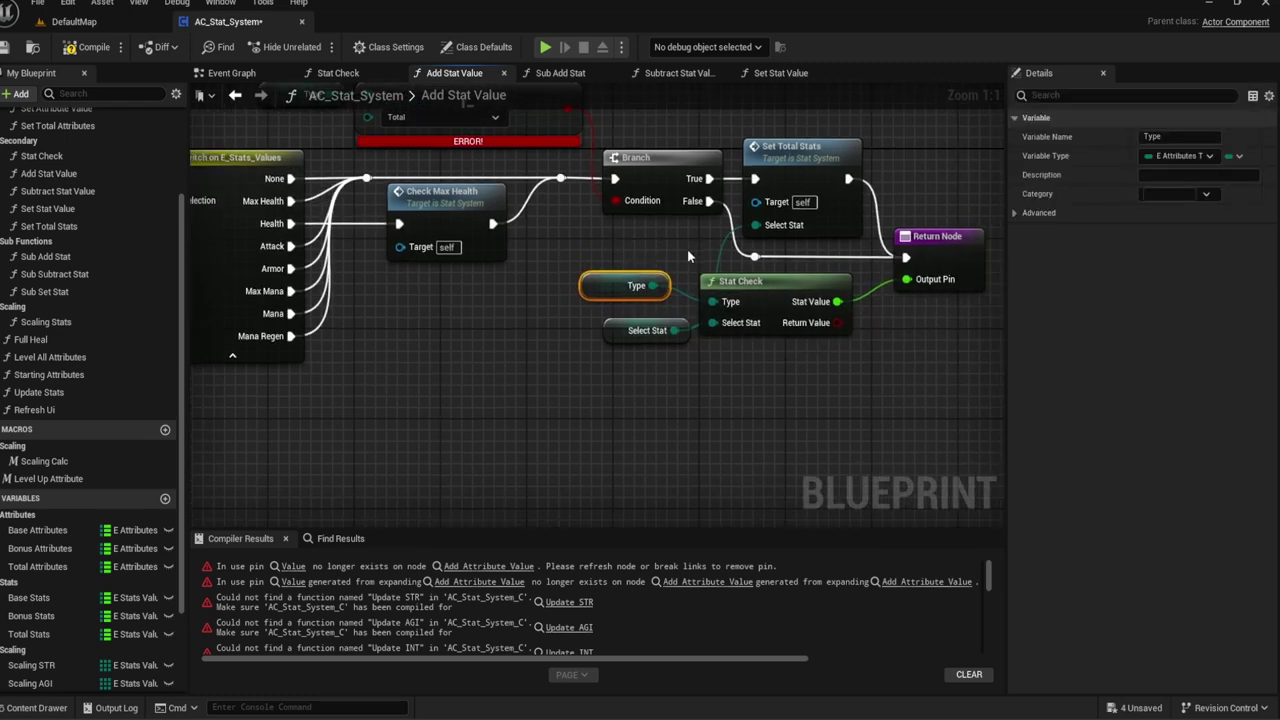
pyautogui.moveTo(757, 308); pyautogui.dragTo(942, 246, button='right')
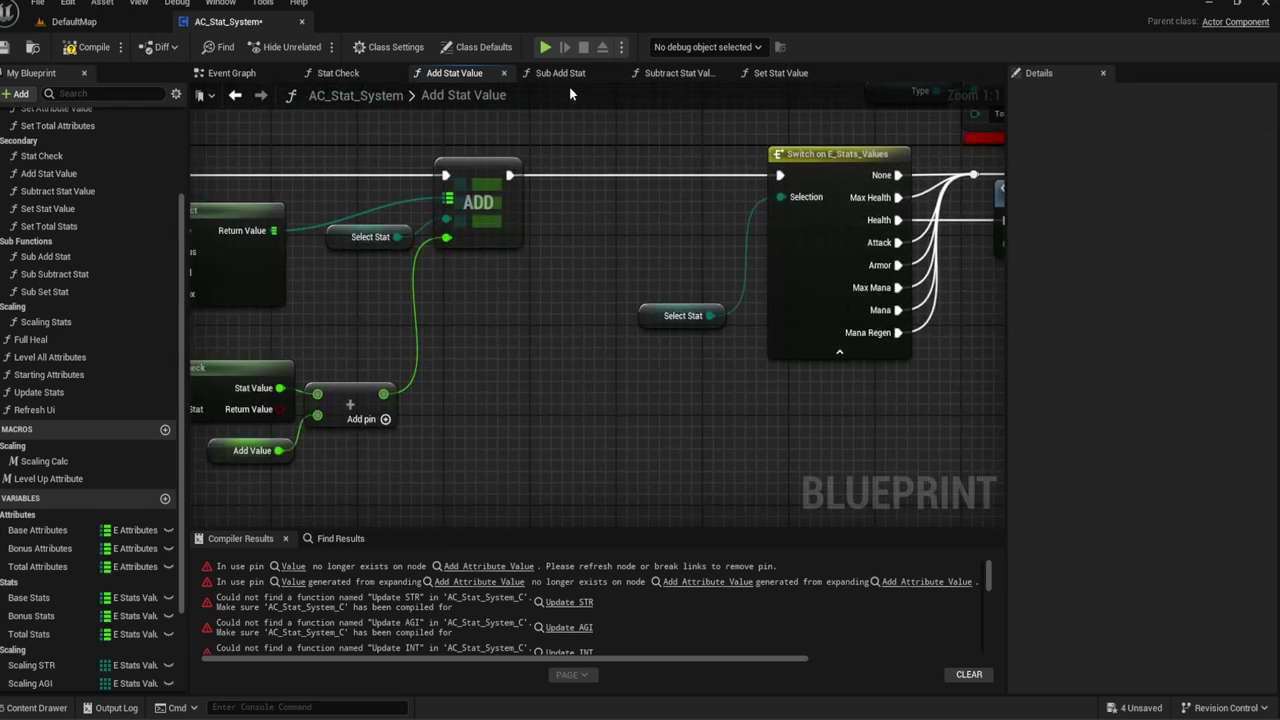
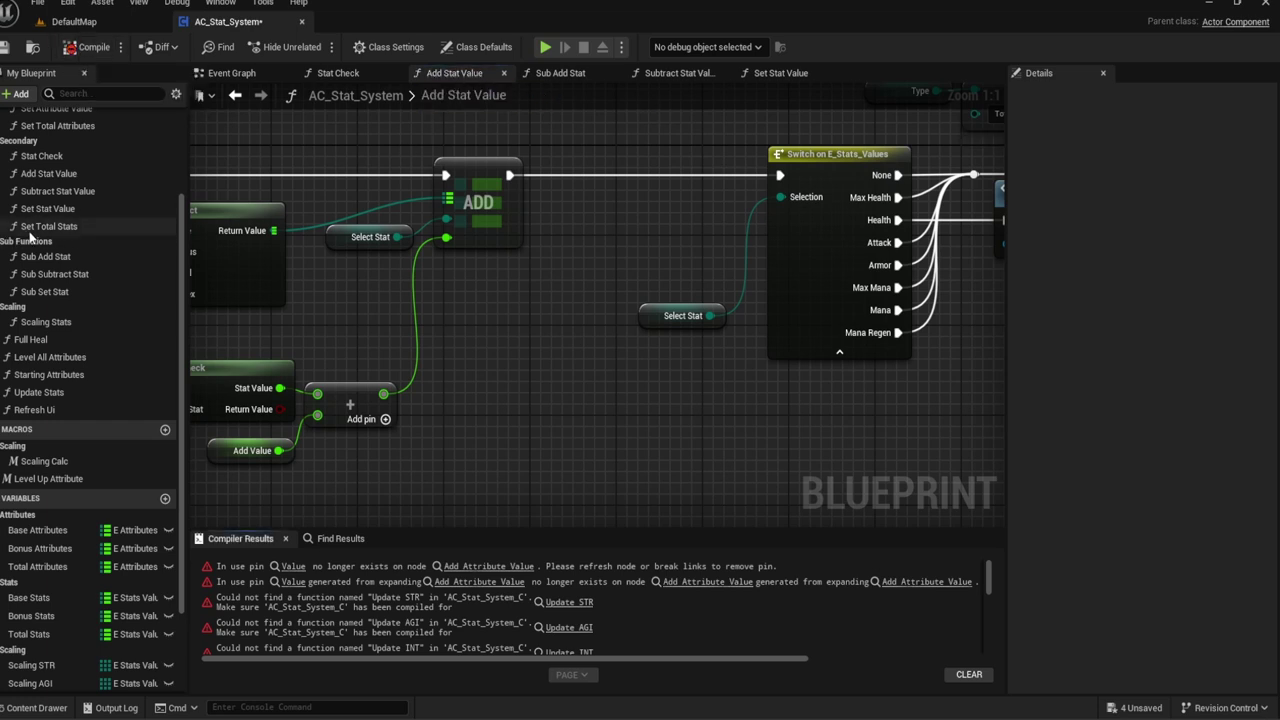
# Step: Check where the Sub Add Stat function is referenced, then delete it
pyautogui.scroll(1, 60, 236)
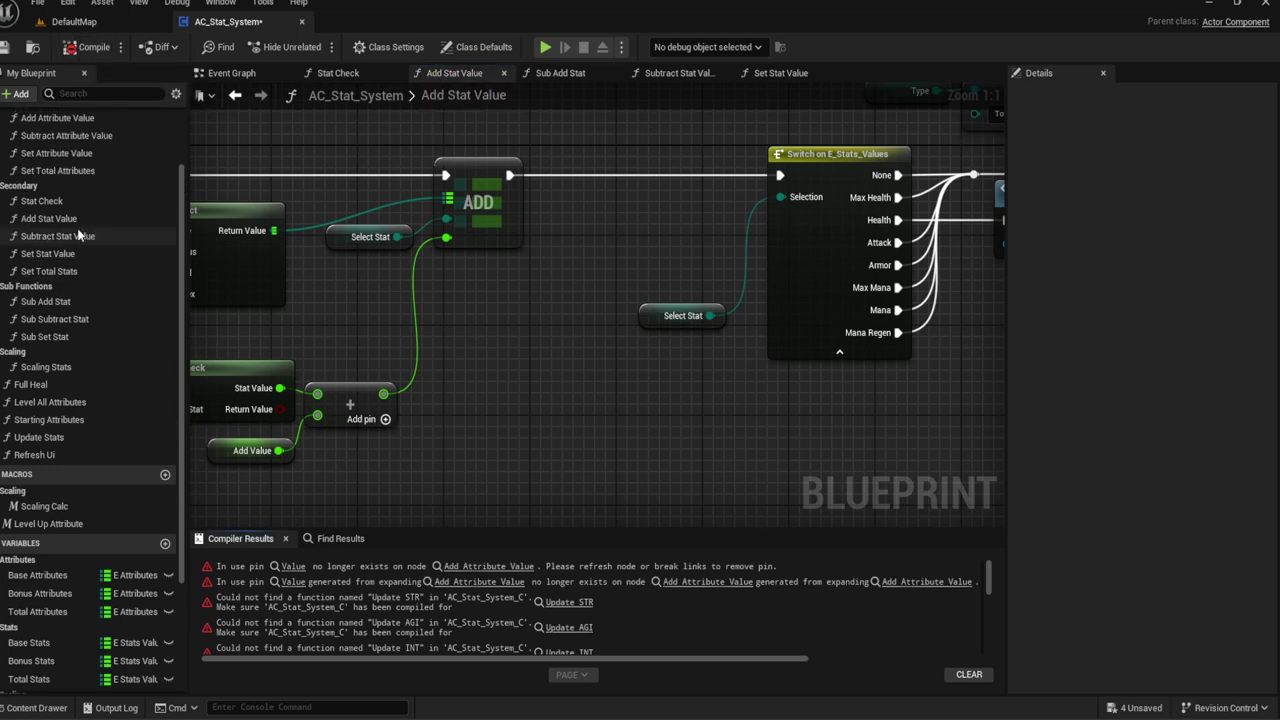
pyautogui.rightClick(50, 302)
pyautogui.moveTo(110, 379)
pyautogui.click(285, 402)
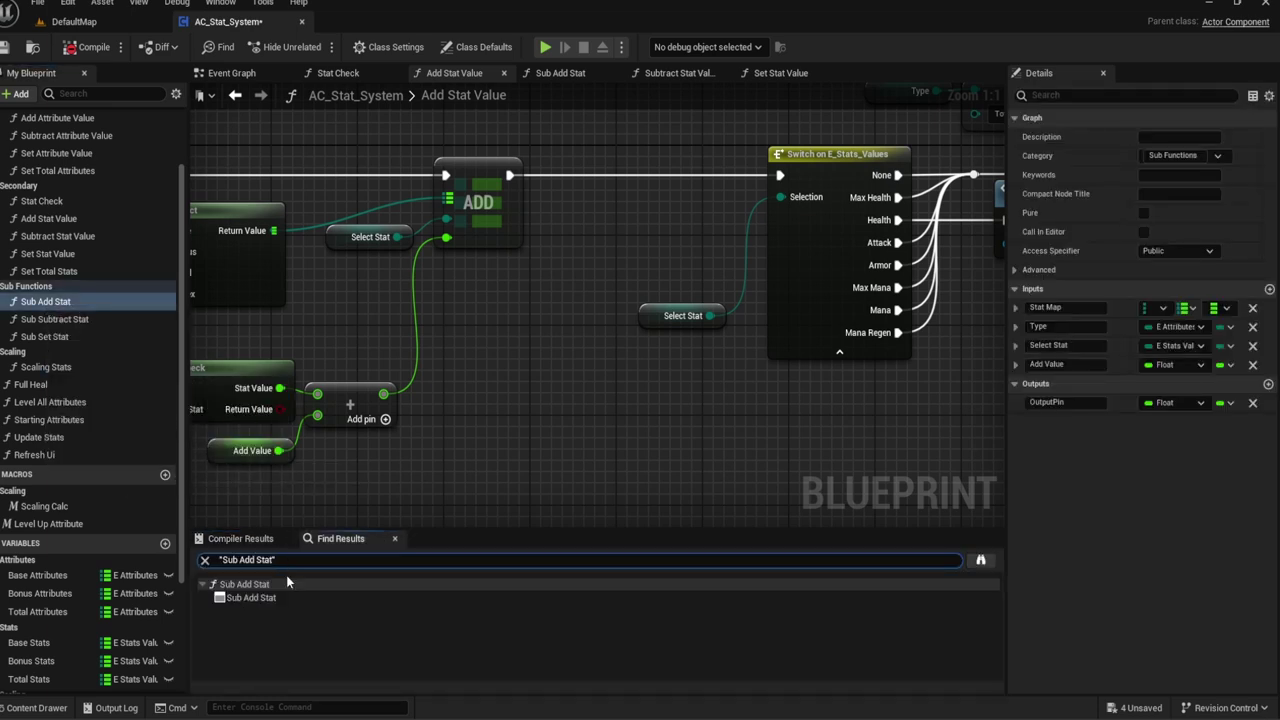
pyautogui.click(17, 296)
pyautogui.press('Delete')
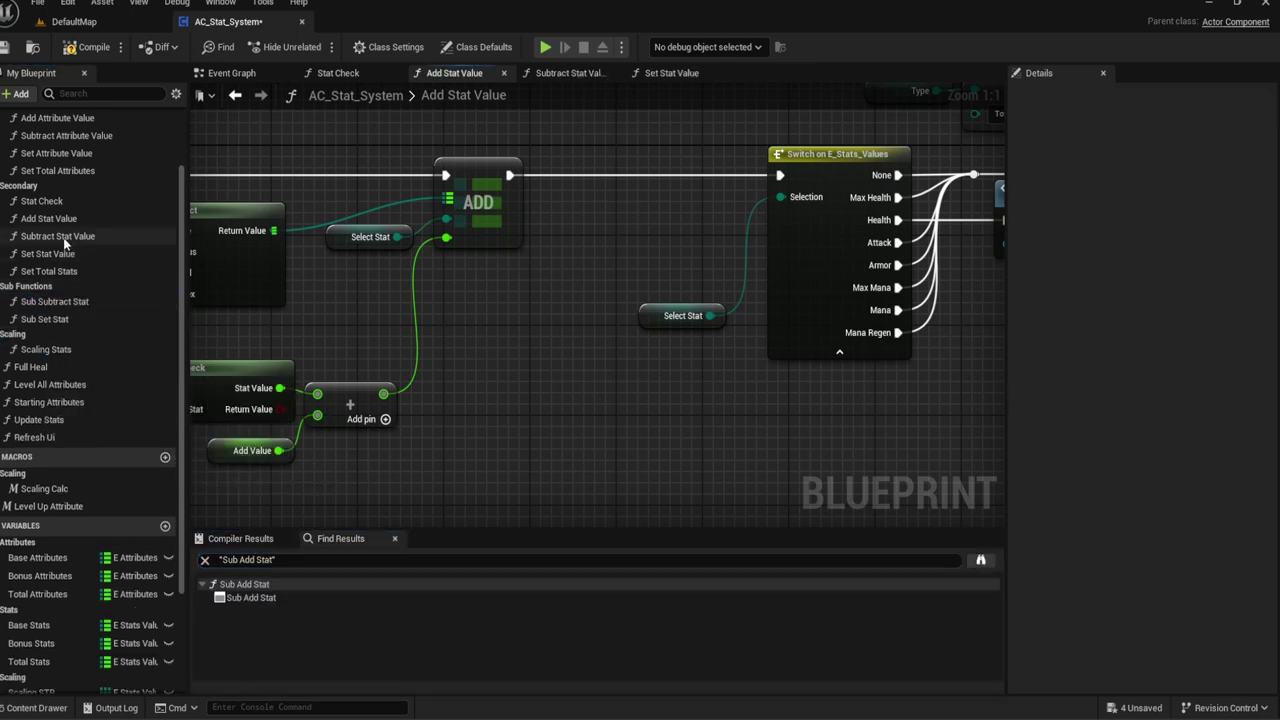
# Step: Select all of Sub Subtract Stat's logic nodes, then its call and inputs in Subtract Stat Value
pyautogui.click(574, 76)
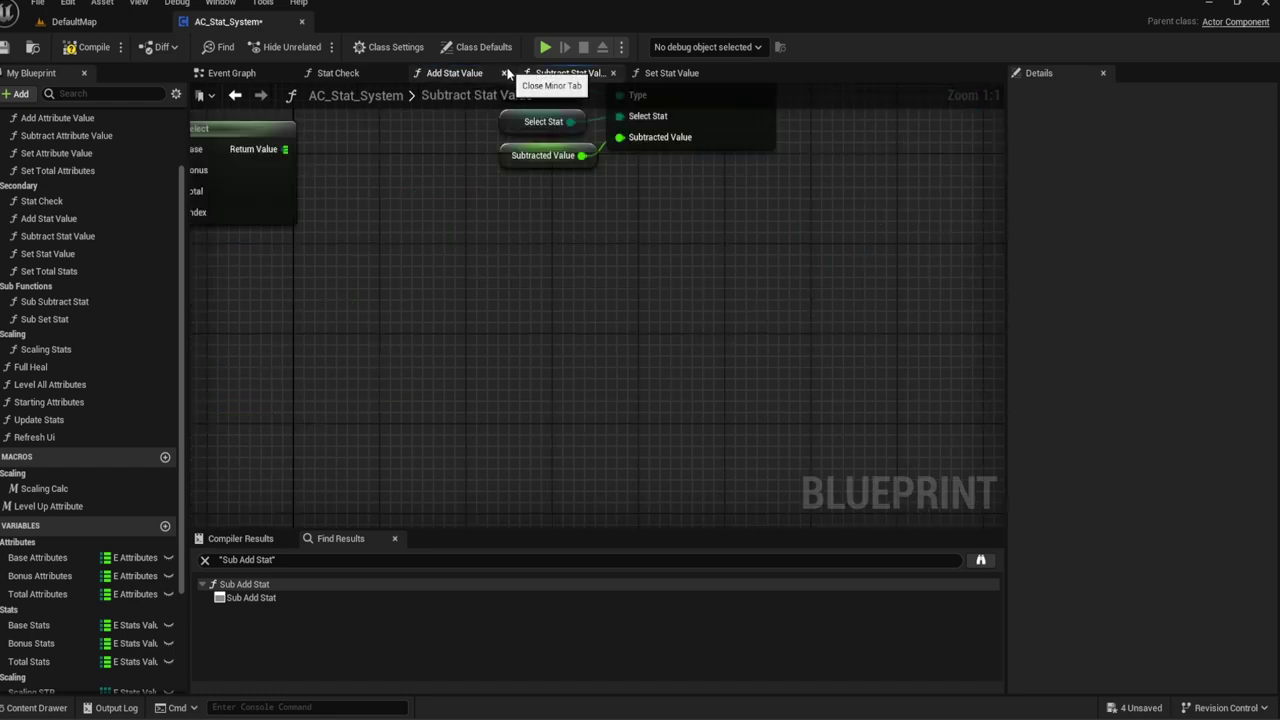
pyautogui.click(504, 73)
pyautogui.moveTo(574, 197)
pyautogui.mouseDown(button='right')
pyautogui.moveTo(684, 224)
pyautogui.moveTo(514, 310)
pyautogui.mouseUp(button='right')
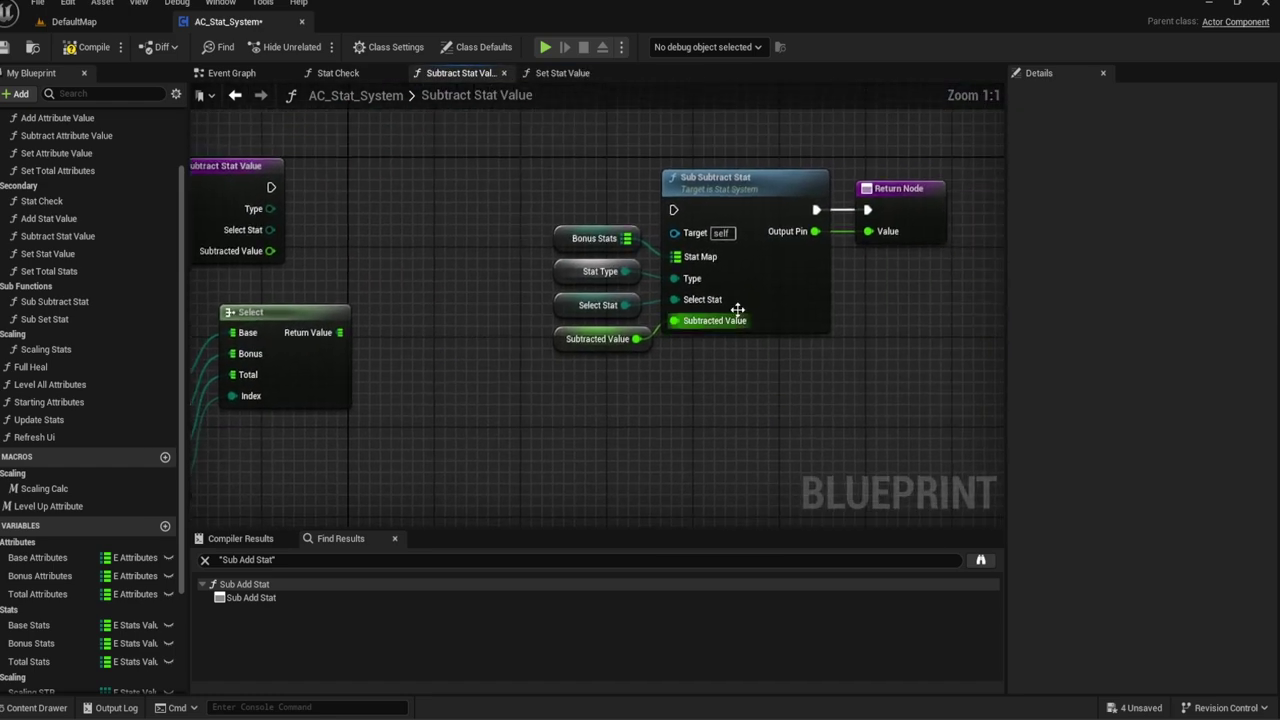
pyautogui.doubleClick(757, 200)
pyautogui.moveTo(885, 420)
pyautogui.mouseDown()
pyautogui.moveTo(277, 186)
pyautogui.moveTo(331, 182)
pyautogui.mouseUp()
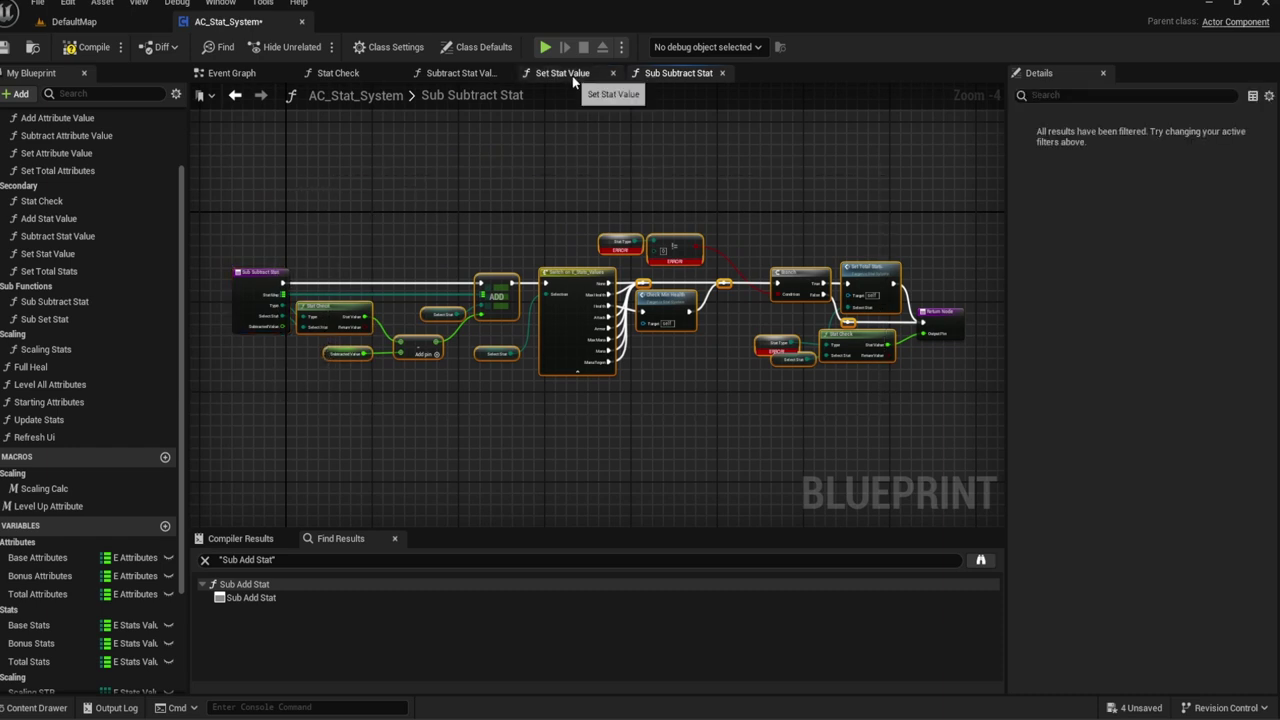
pyautogui.click(460, 73)
pyautogui.moveTo(940, 350); pyautogui.dragTo(558, 176)
# Step: Replace the Sub Subtract Stat call and its inputs with the pasted Sub Subtract Stat nodes
pyautogui.press('Delete')
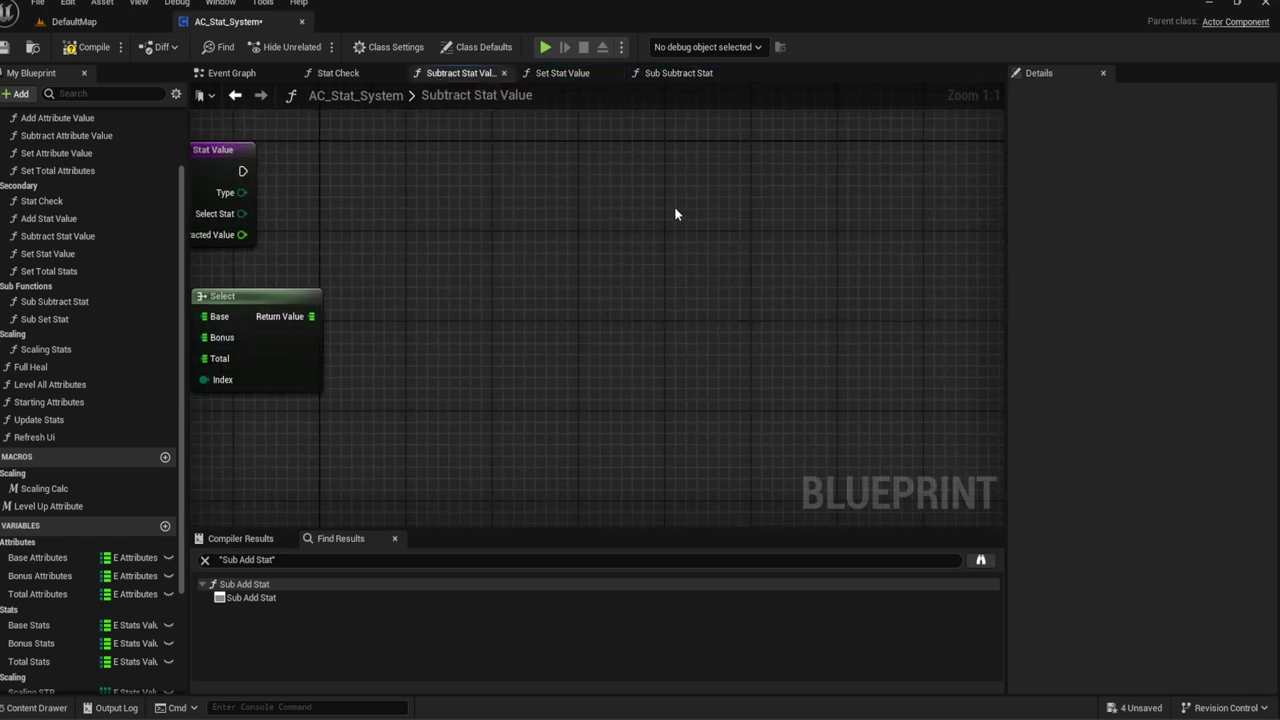
pyautogui.scroll(-4, 744, 209)
pyautogui.hotkey('ctrl', 'z')
pyautogui.scroll(2, 686, 216)
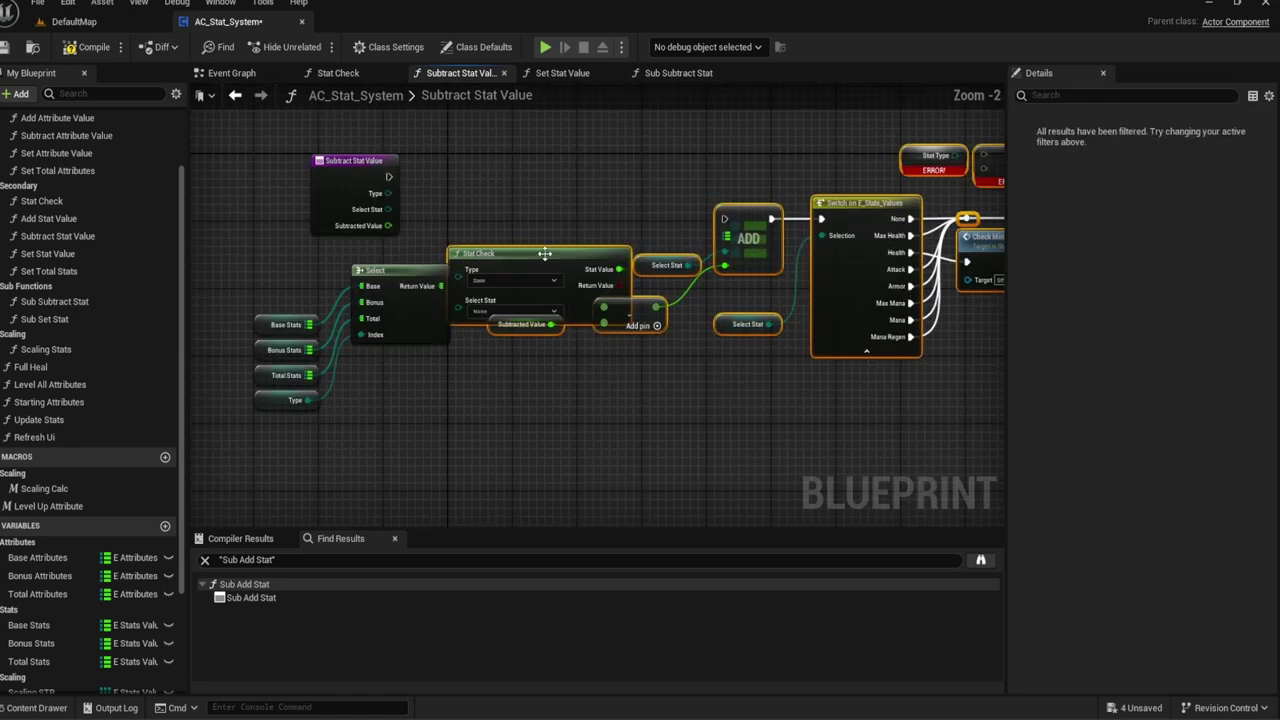
pyautogui.moveTo(435, 264)
pyautogui.mouseDown(button='right')
pyautogui.moveTo(525, 344)
pyautogui.moveTo(433, 395)
pyautogui.mouseUp(button='right')
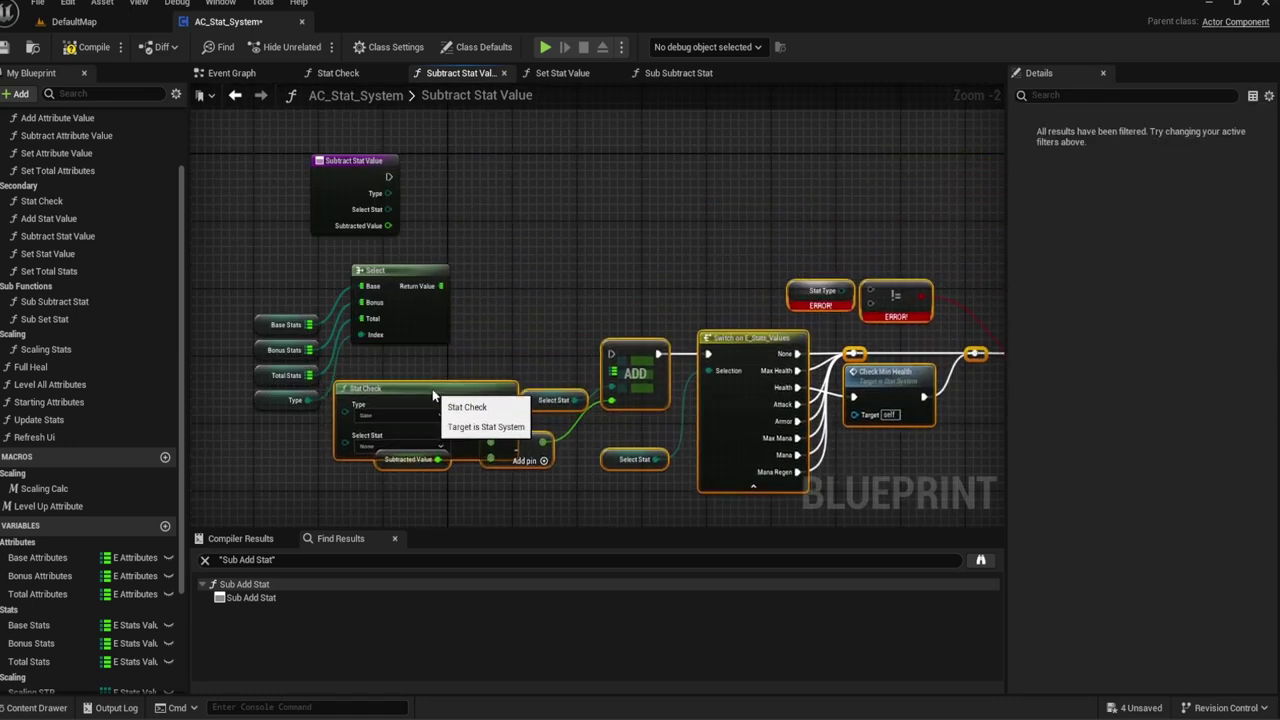
pyautogui.scroll(-1, 536, 164)
pyautogui.moveTo(615, 265); pyautogui.dragTo(437, 328, button='right')
pyautogui.scroll(-1, 510, 293)
pyautogui.moveTo(810, 390); pyautogui.dragTo(430, 201)
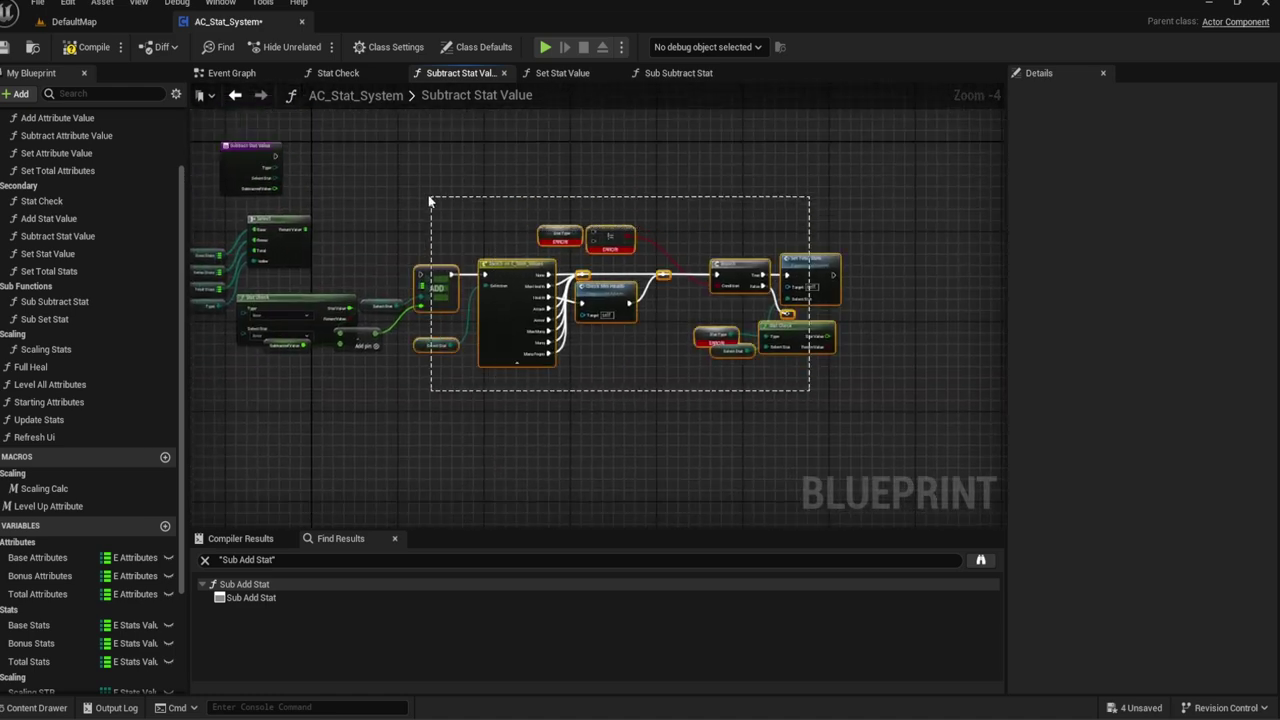
pyautogui.scroll(4, 362, 150)
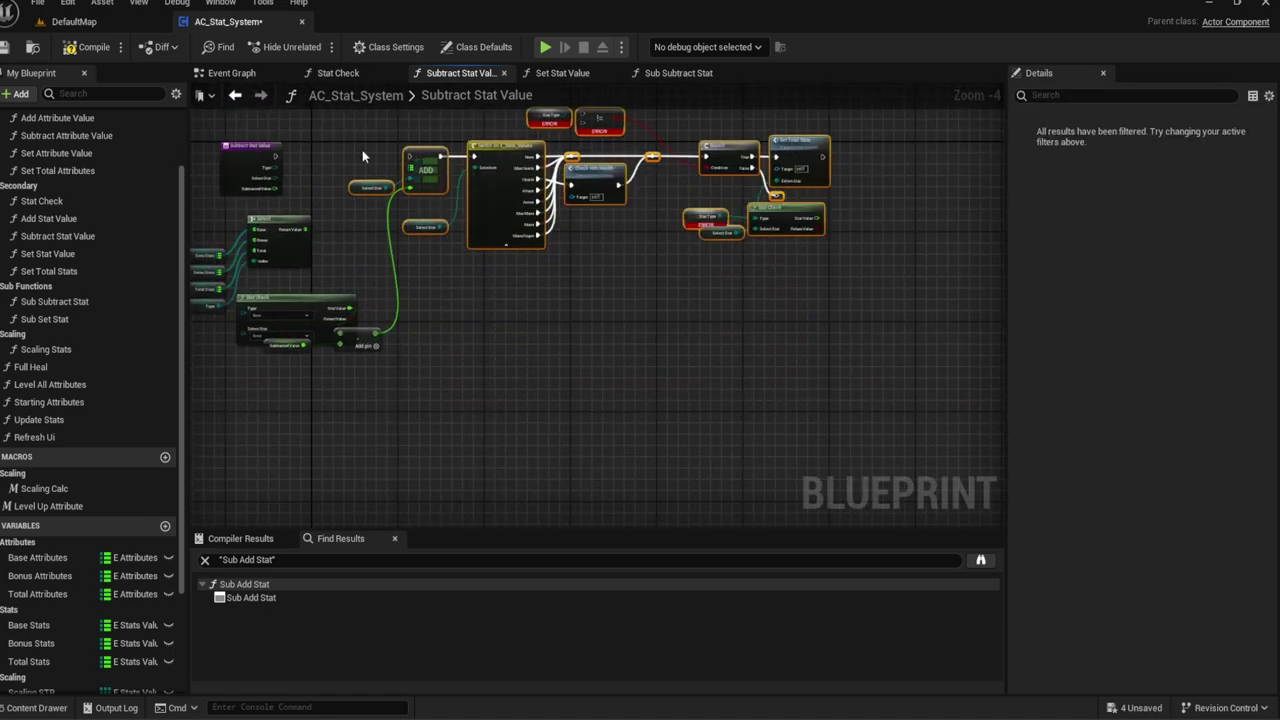
pyautogui.moveTo(300, 182); pyautogui.dragTo(367, 373, button='right')
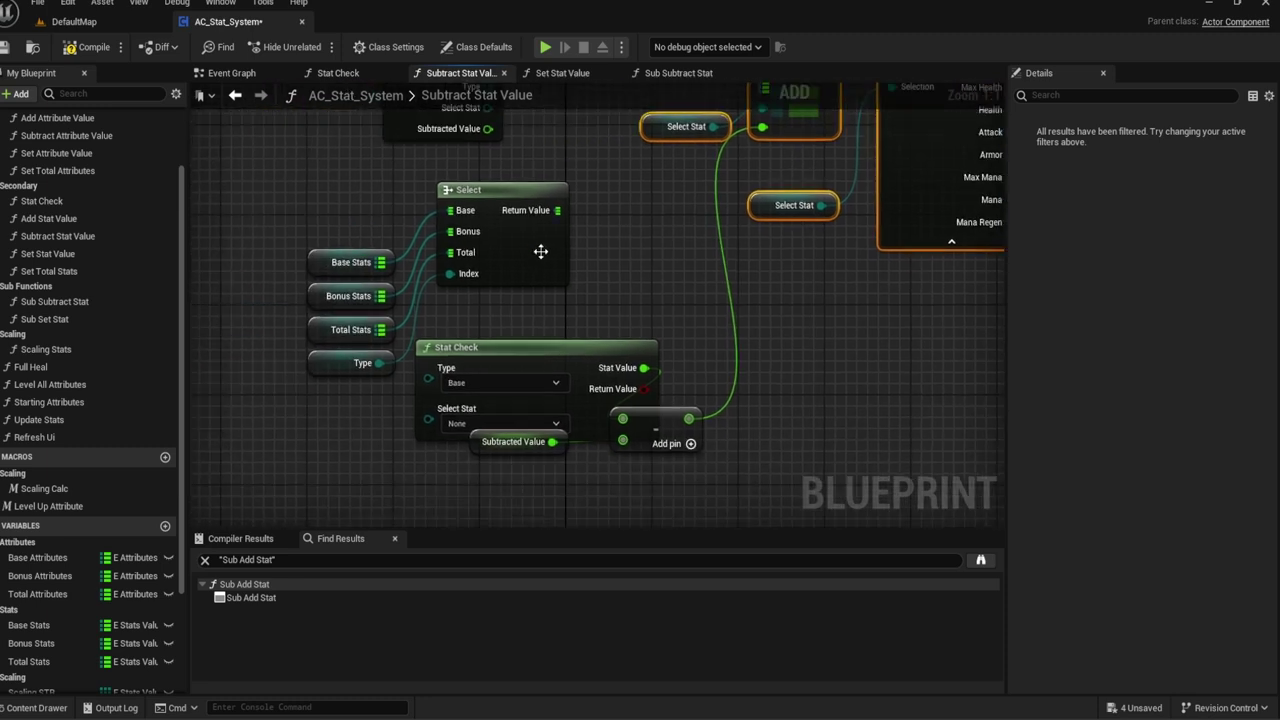
# Step: Wire Type and a Select Stat getter into Stat Check, and Select's Return Value into ADD
pyautogui.moveTo(379, 363)
pyautogui.mouseDown()
pyautogui.moveTo(428, 378)
pyautogui.moveTo(375, 401)
pyautogui.mouseUp()
pyautogui.click(424, 405)
pyautogui.write('Select')
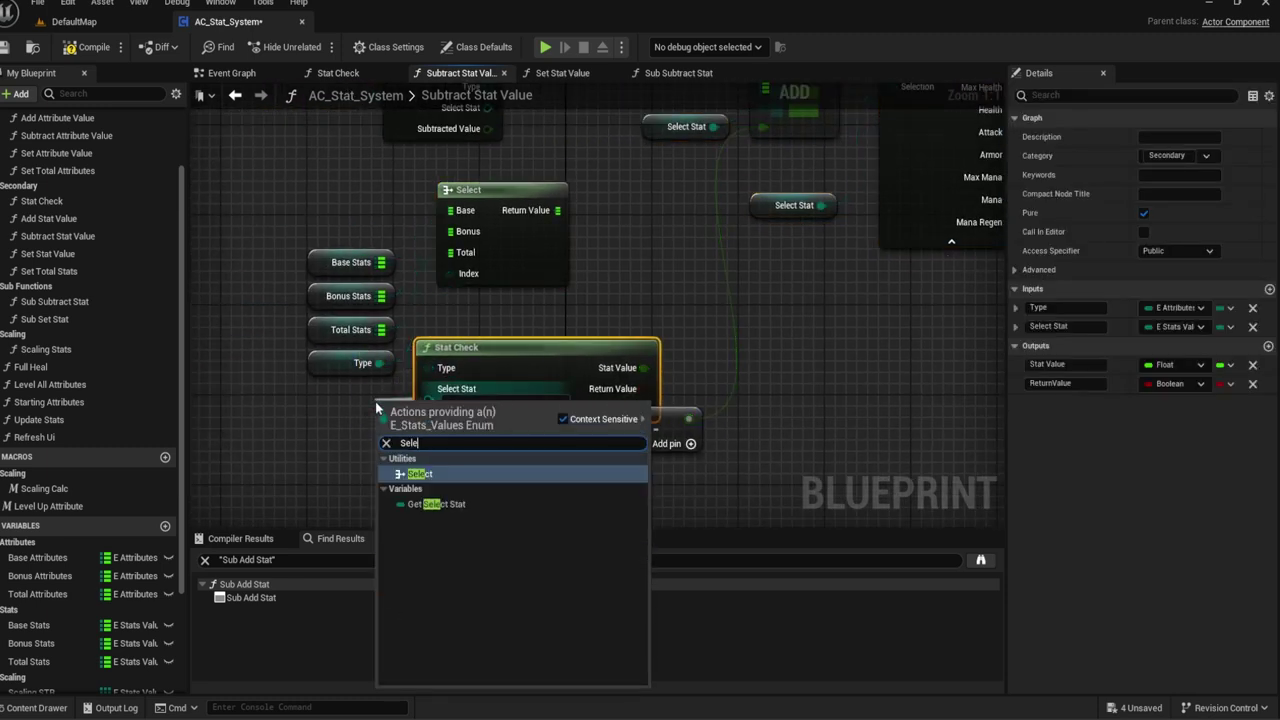
pyautogui.press('Return')
pyautogui.moveTo(452, 408)
pyautogui.mouseDown()
pyautogui.moveTo(329, 397)
pyautogui.moveTo(345, 408)
pyautogui.mouseUp()
pyautogui.moveTo(630, 425); pyautogui.dragTo(622, 380)
pyautogui.moveTo(513, 441); pyautogui.dragTo(502, 430)
pyautogui.click(613, 390)
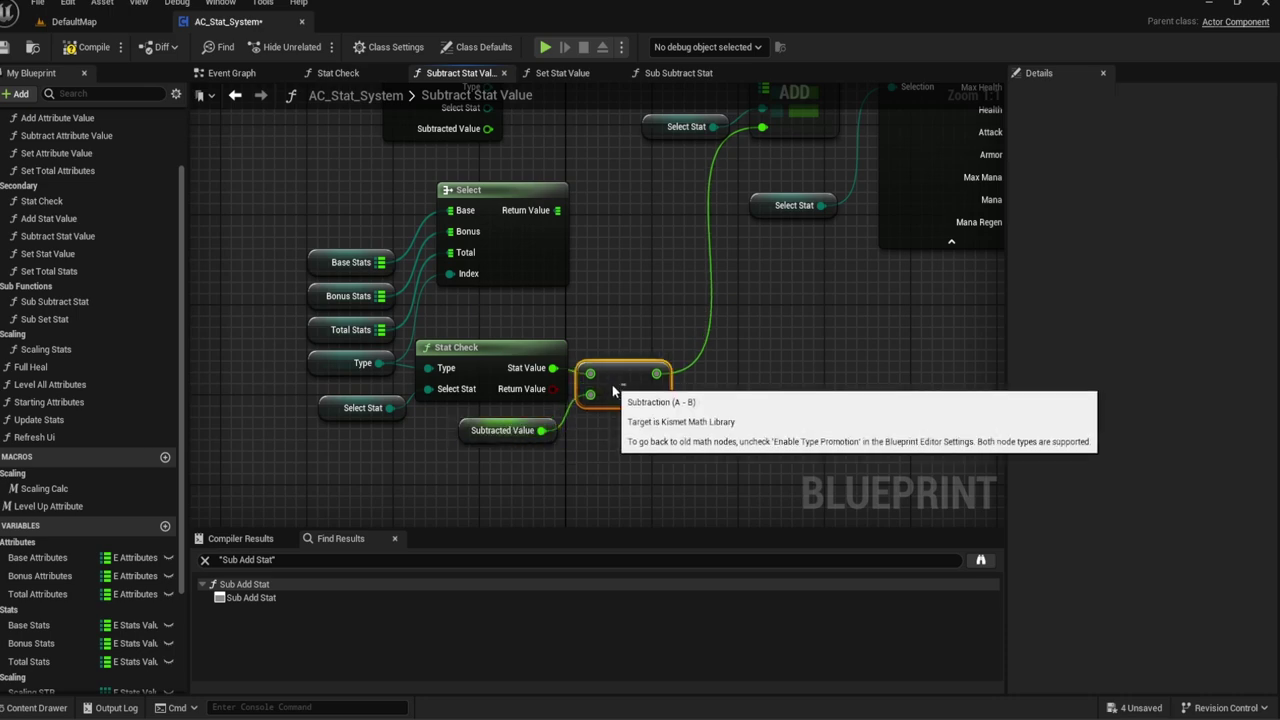
pyautogui.moveTo(634, 175); pyautogui.dragTo(614, 337, button='right')
pyautogui.moveTo(537, 372); pyautogui.dragTo(737, 255)
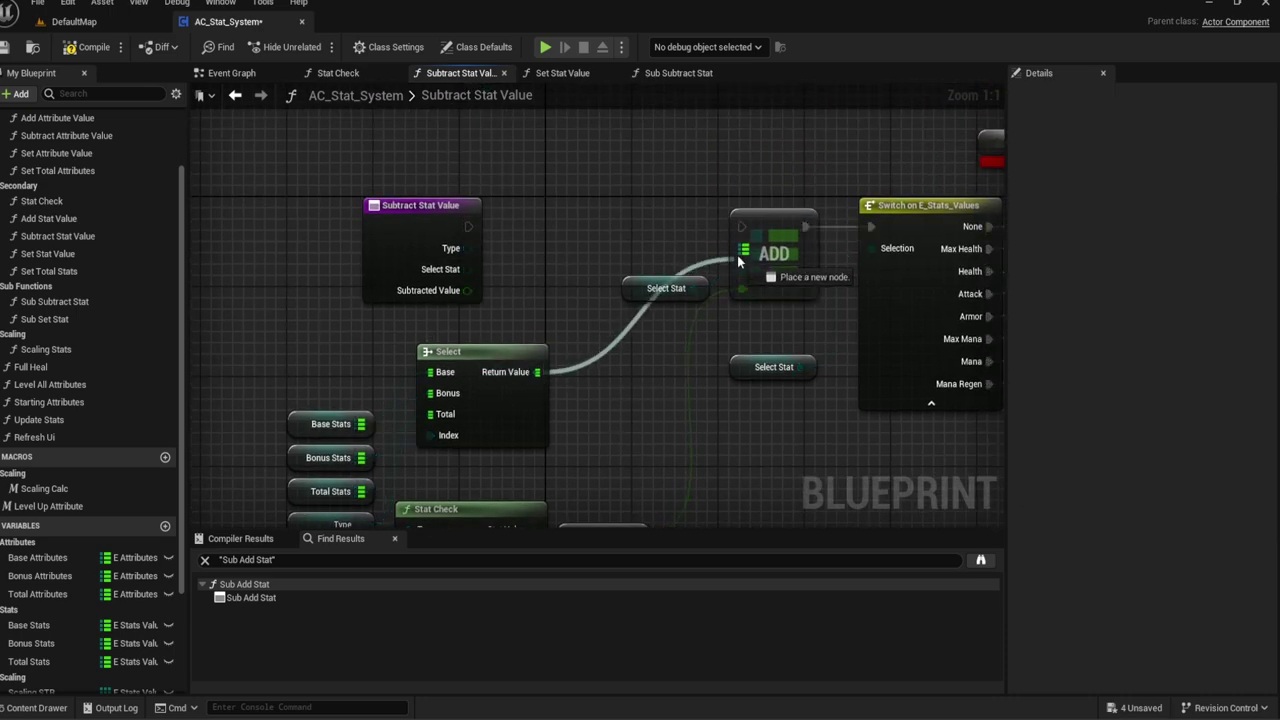
# Step: Connect the Subtract Stat Value entry's execution to the ADD node and tidy the layout
pyautogui.scroll(-2, 607, 239)
pyautogui.moveTo(607, 239); pyautogui.dragTo(353, 277, button='right')
pyautogui.scroll(-1, 353, 277)
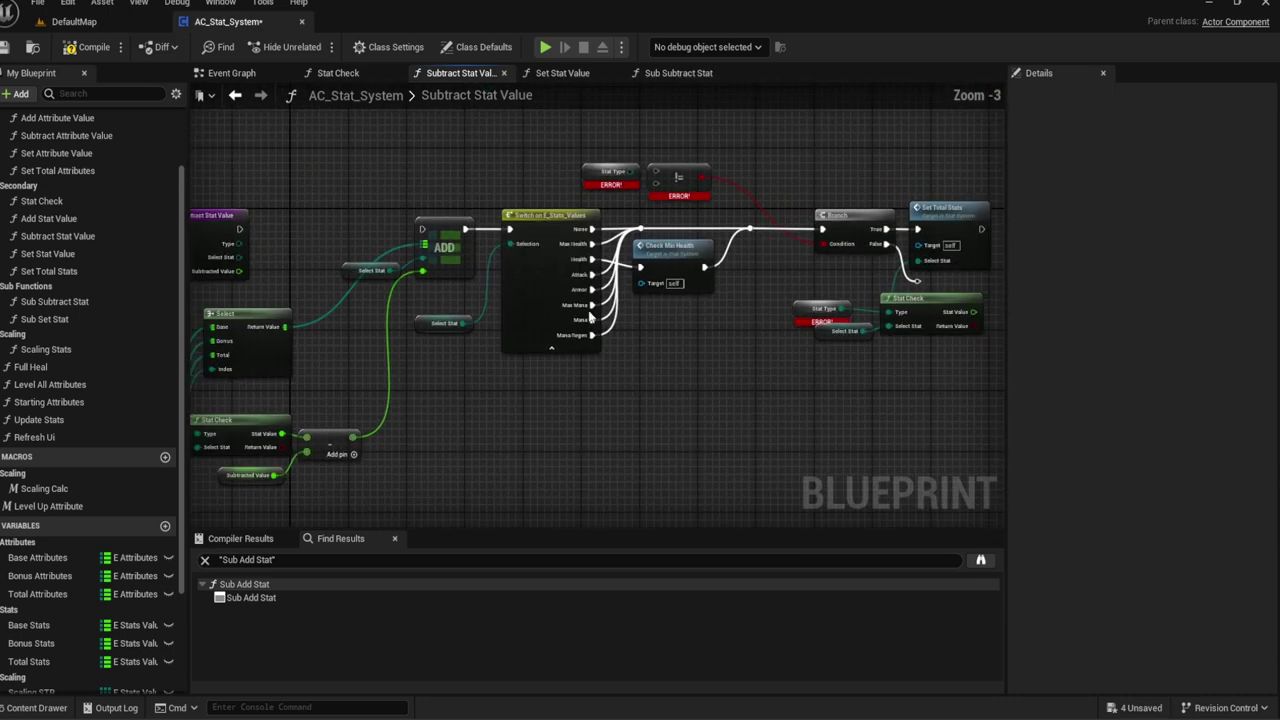
pyautogui.moveTo(905, 352); pyautogui.dragTo(314, 209)
pyautogui.moveTo(442, 237); pyautogui.dragTo(418, 305)
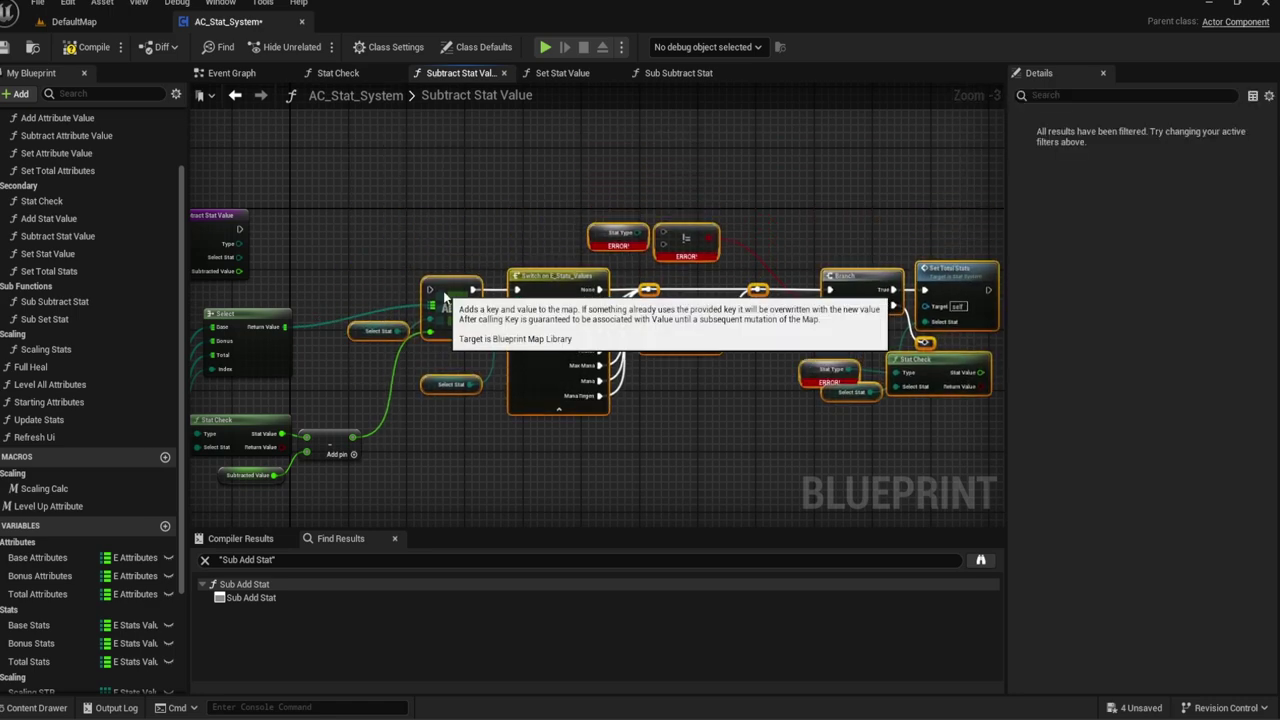
pyautogui.scroll(3, 568, 246)
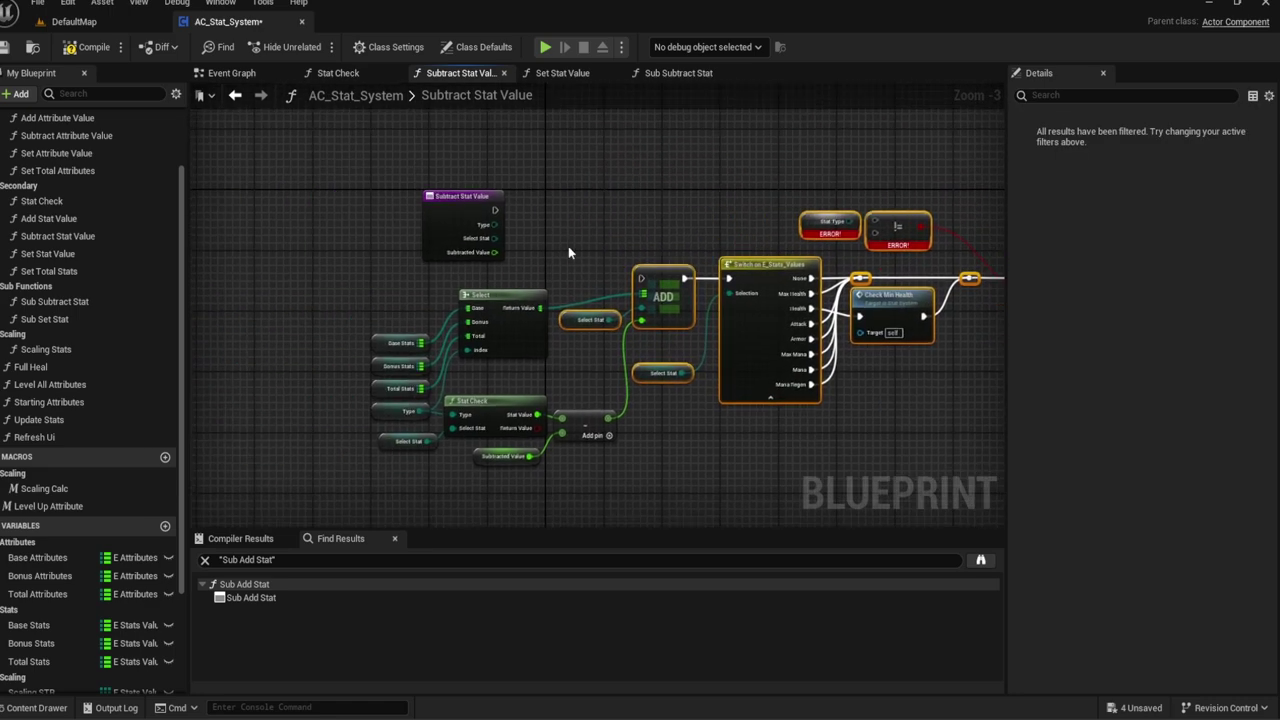
pyautogui.moveTo(601, 237); pyautogui.dragTo(643, 231, button='right')
pyautogui.moveTo(474, 188); pyautogui.dragTo(375, 266)
pyautogui.moveTo(478, 251); pyautogui.dragTo(793, 273)
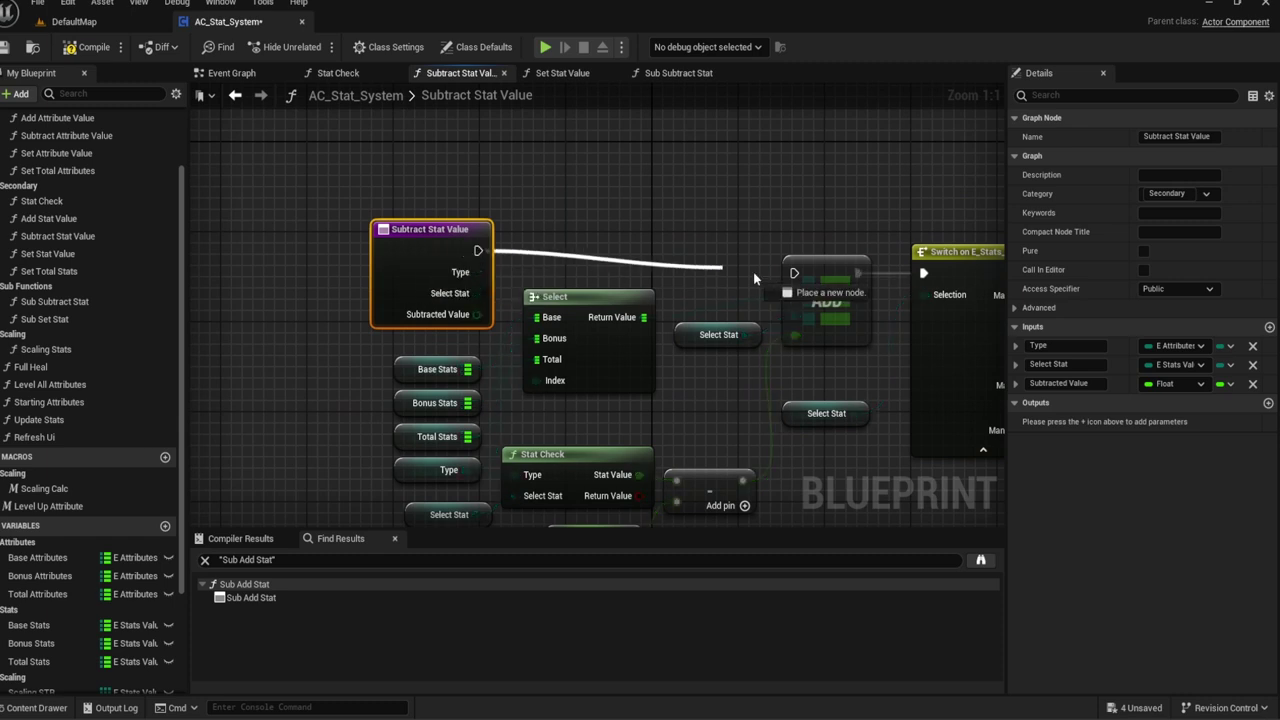
pyautogui.moveTo(434, 267)
pyautogui.mouseDown()
pyautogui.moveTo(426, 290)
pyautogui.moveTo(331, 266)
pyautogui.moveTo(406, 252)
pyautogui.mouseUp()
pyautogui.click(598, 229)
pyautogui.moveTo(1000, 234)
pyautogui.mouseDown(button='right')
pyautogui.moveTo(402, 201)
pyautogui.moveTo(645, 339)
pyautogui.mouseUp(button='right')
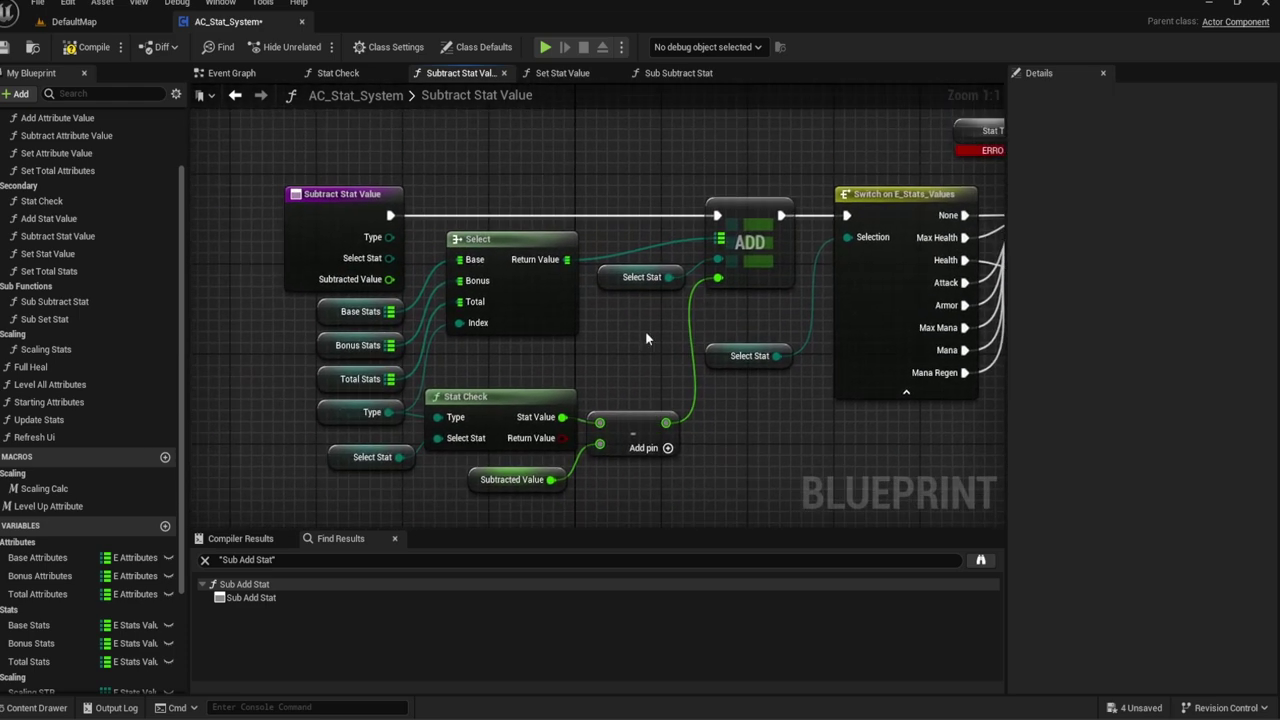
pyautogui.click(368, 412)
pyautogui.moveTo(883, 91)
pyautogui.mouseDown(button='right')
pyautogui.moveTo(598, 286)
pyautogui.moveTo(348, 132)
pyautogui.mouseUp(button='right')
# Step: Replace both erroring Stat Type nodes with Type getters feeding Stat Check and the != check
pyautogui.click(692, 342)
pyautogui.press('Delete')
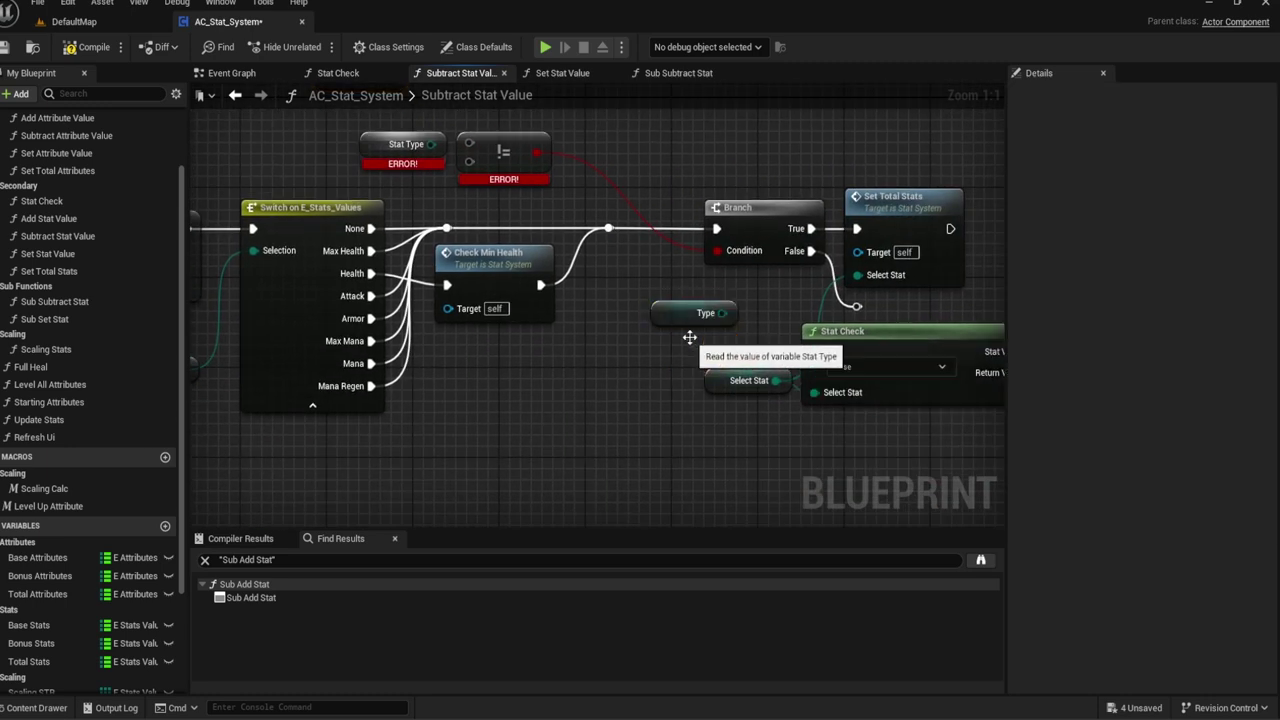
pyautogui.moveTo(716, 318)
pyautogui.mouseDown()
pyautogui.moveTo(814, 360)
pyautogui.moveTo(750, 346)
pyautogui.mouseUp()
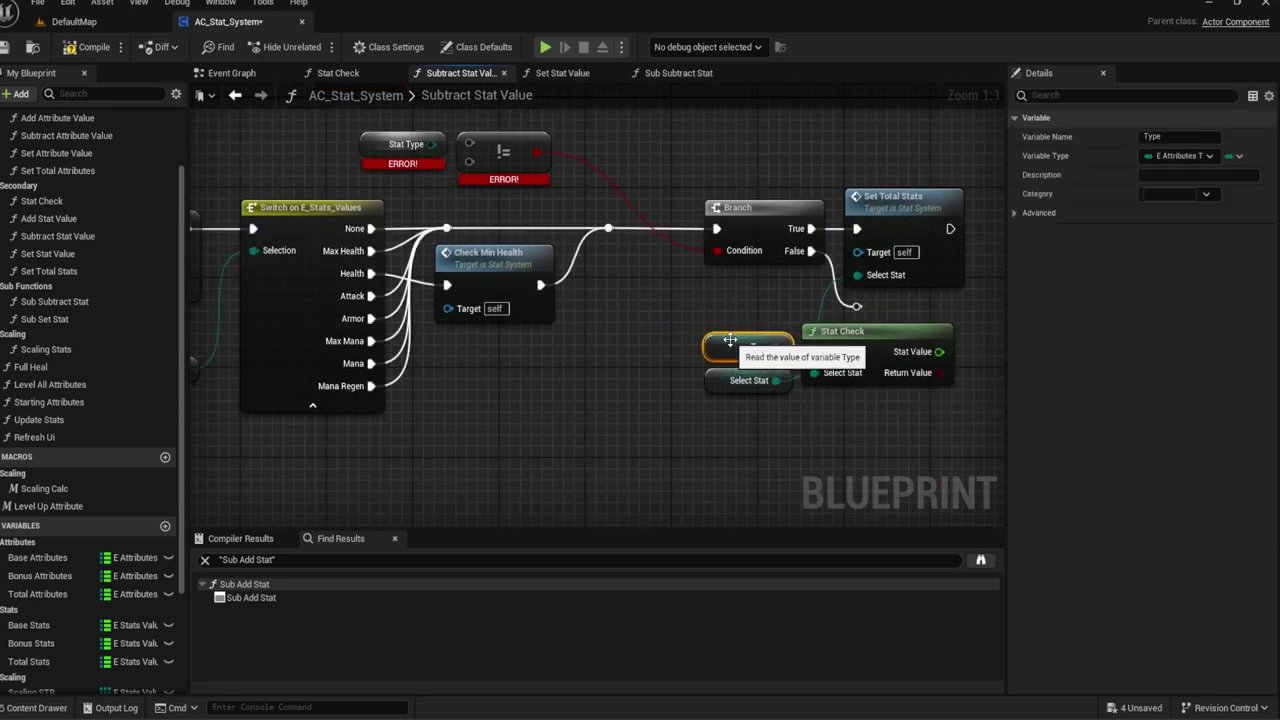
pyautogui.moveTo(416, 167); pyautogui.dragTo(594, 222, button='right')
pyautogui.click(558, 196)
pyautogui.press('Delete')
pyautogui.moveTo(534, 134)
pyautogui.mouseDown()
pyautogui.moveTo(534, 168)
pyautogui.moveTo(647, 197)
pyautogui.mouseUp()
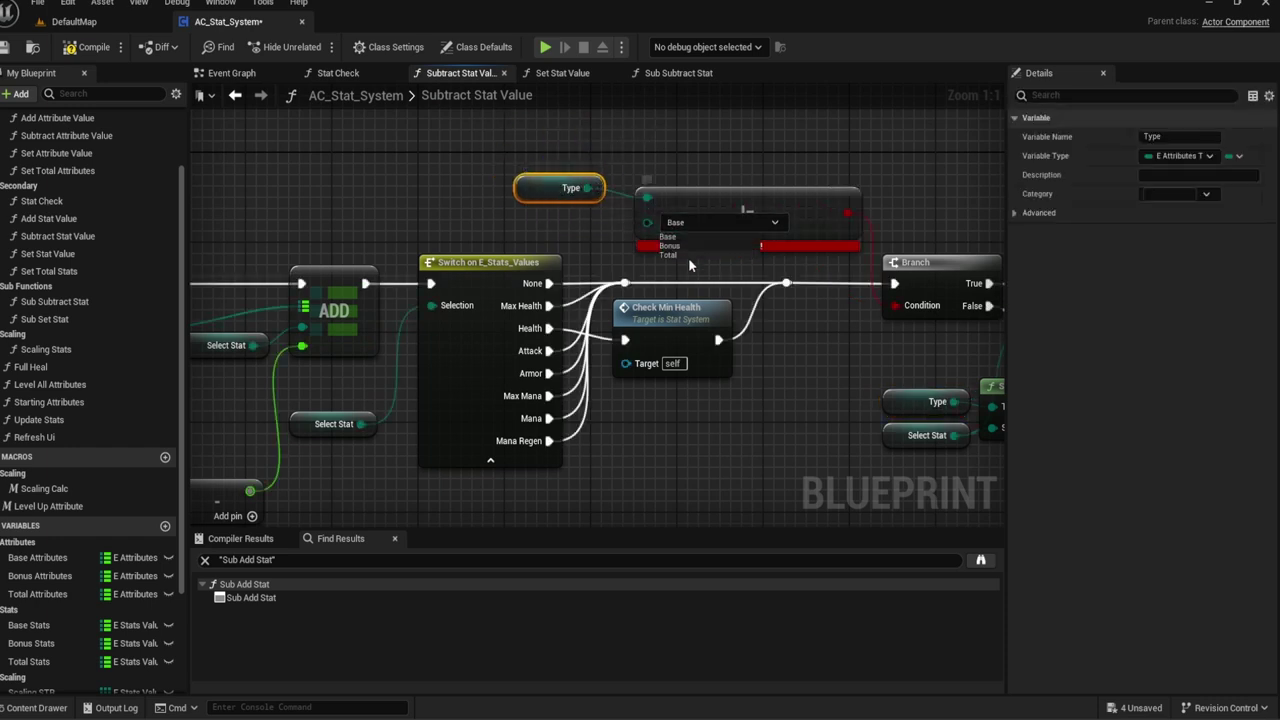
# Step: Set the != comparison to check Type against Total
pyautogui.click(682, 254)
pyautogui.moveTo(571, 188); pyautogui.dragTo(580, 199)
pyautogui.click(880, 170)
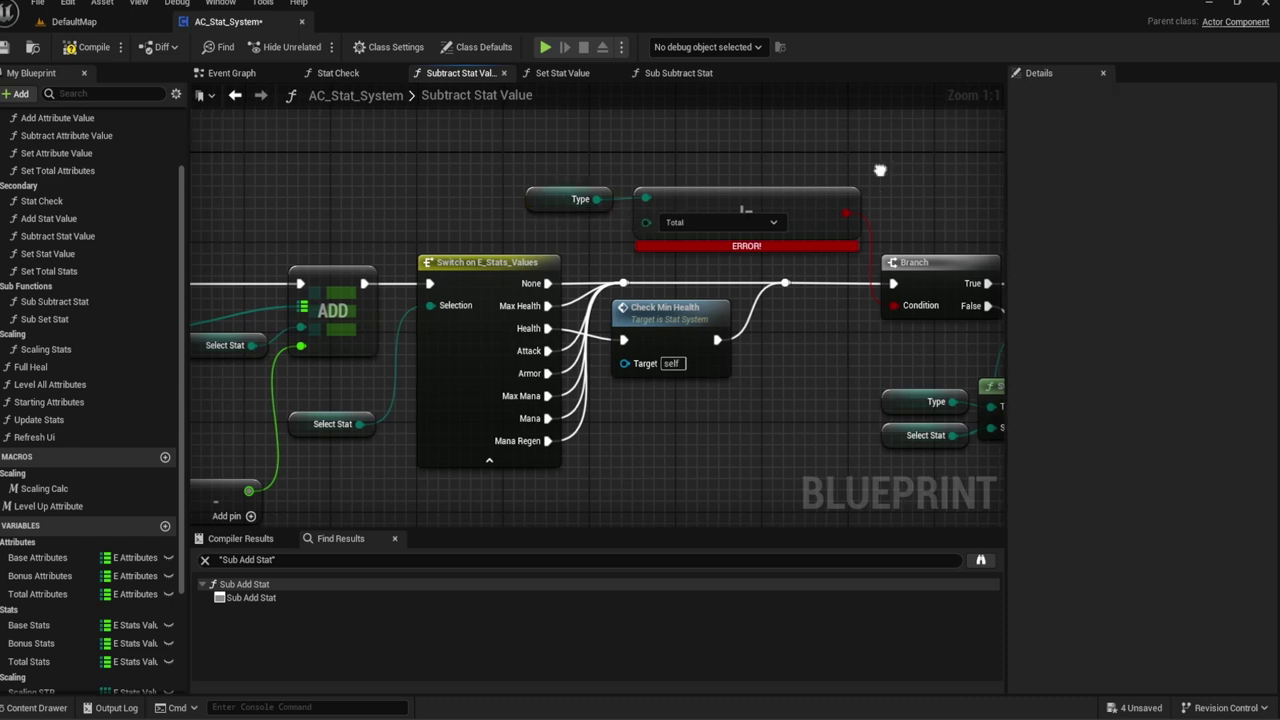
pyautogui.moveTo(880, 170); pyautogui.dragTo(584, 258, button='right')
# Step: Add a Return Node after Set Total Stats that outputs Stat Check's Stat Value
pyautogui.moveTo(688, 272); pyautogui.dragTo(687, 272)
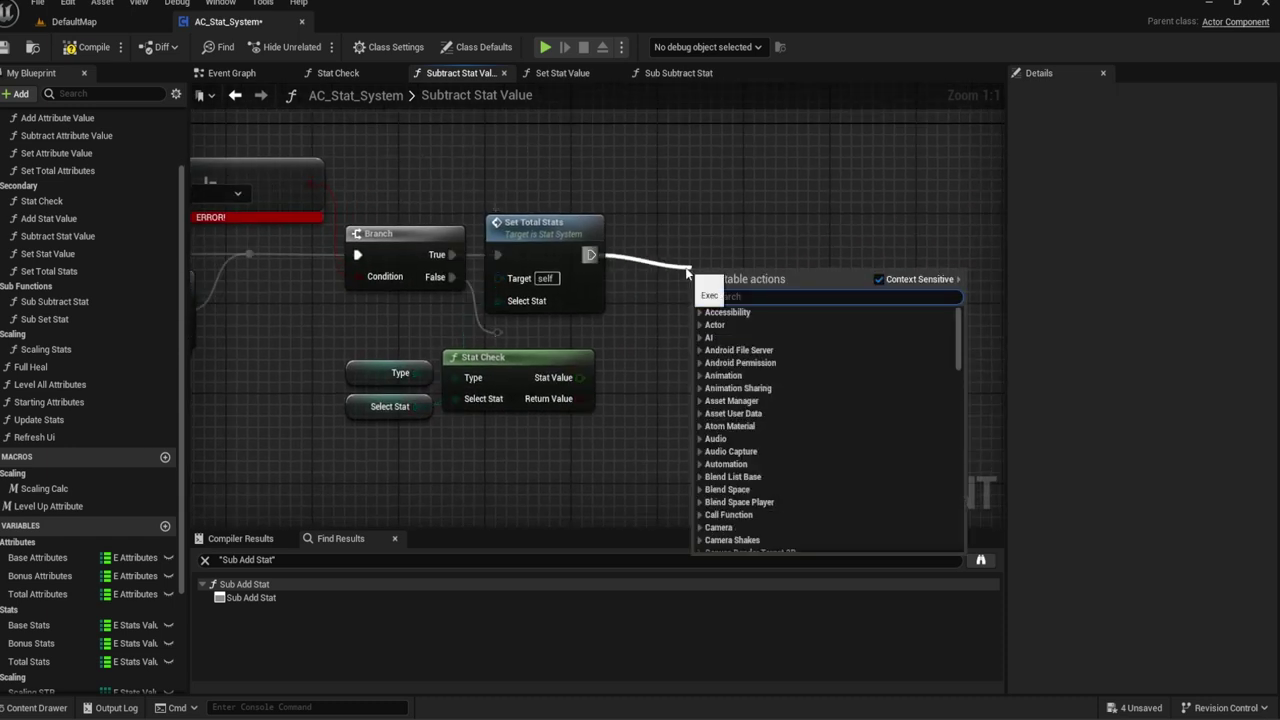
pyautogui.write('return')
pyautogui.press('Return')
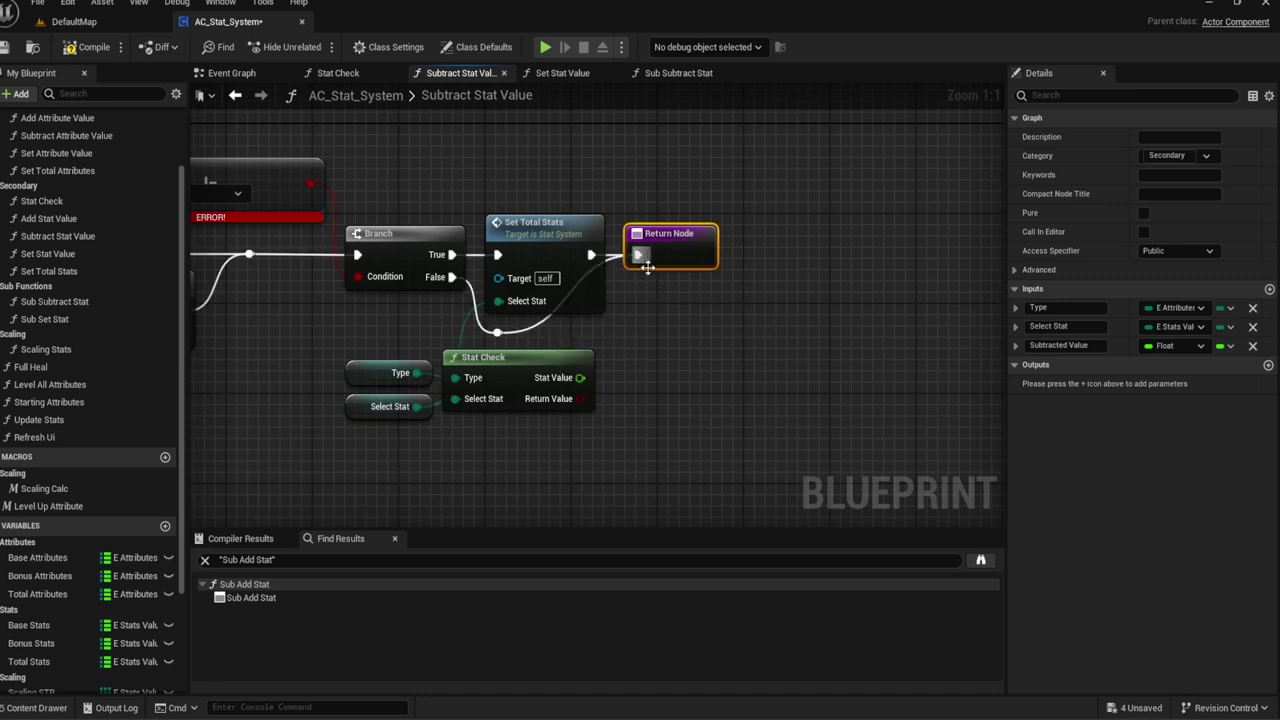
pyautogui.moveTo(630, 322); pyautogui.dragTo(665, 255)
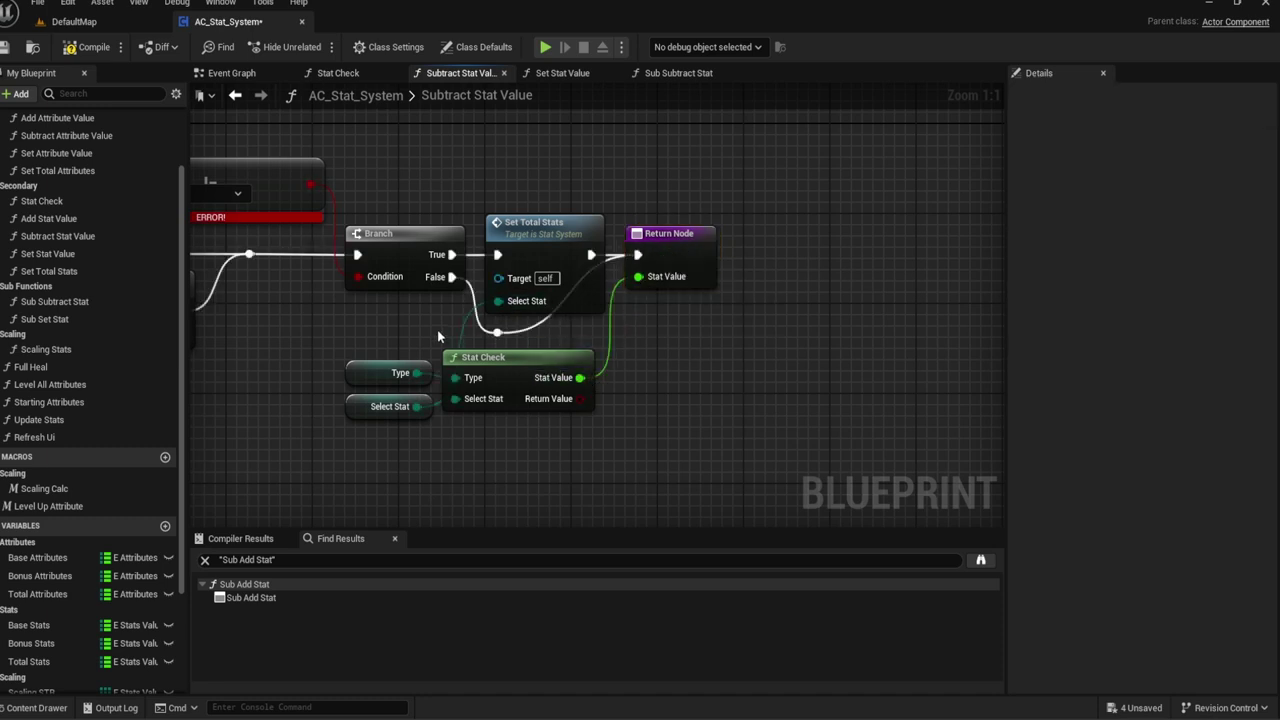
pyautogui.moveTo(504, 312); pyautogui.dragTo(560, 305, button='right')
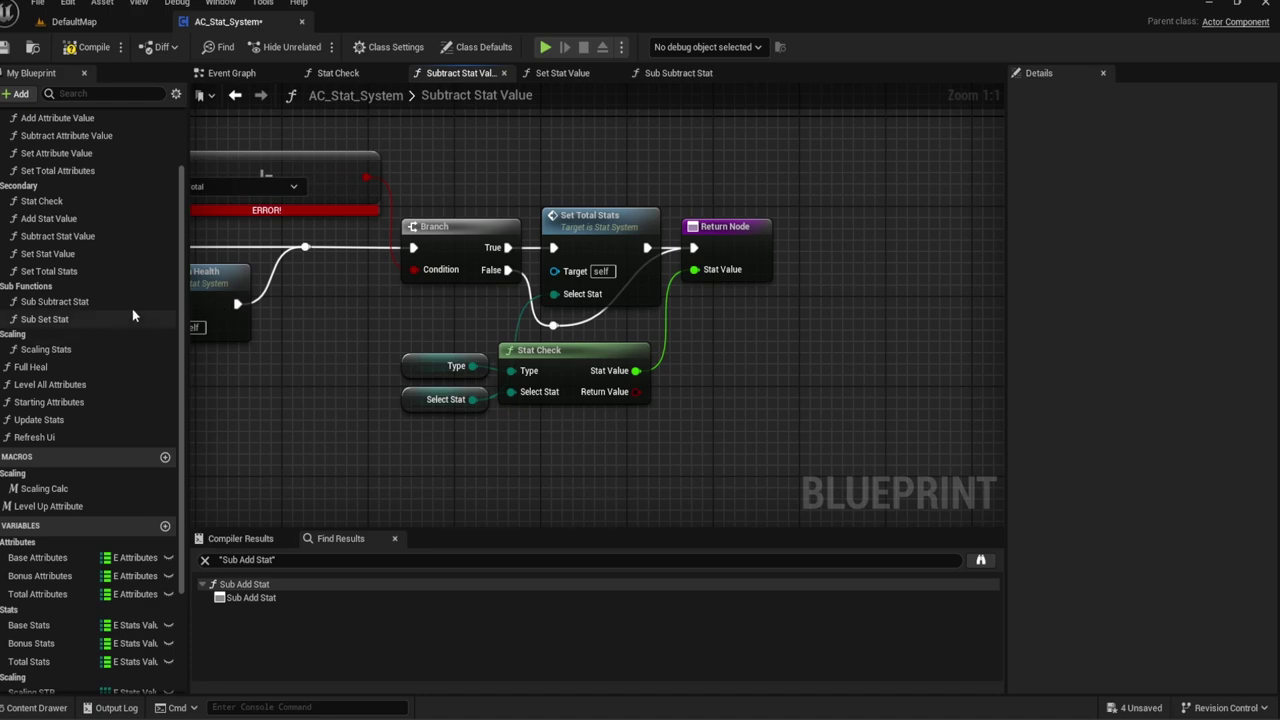
pyautogui.doubleClick(48, 218)
# Step: Review the Add Stat Value and Sub Subtract Stat graphs and close both tabs
pyautogui.scroll(5, 618, 267)
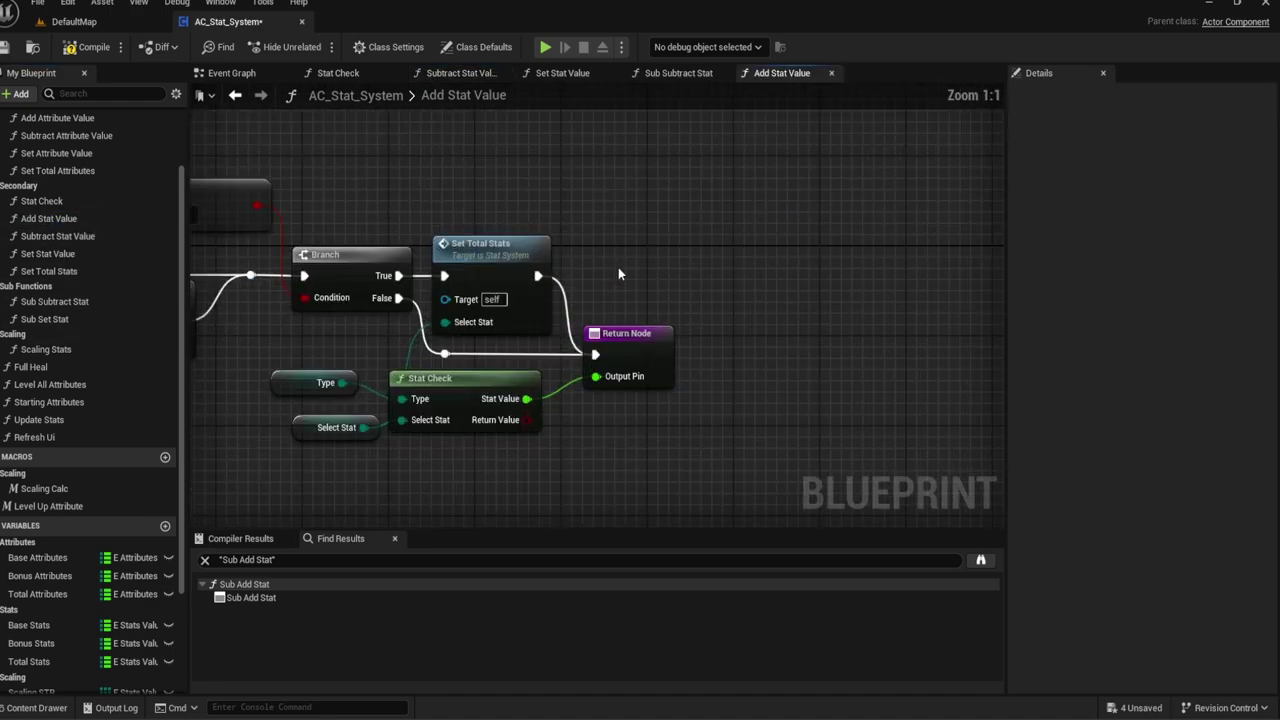
pyautogui.moveTo(598, 279); pyautogui.dragTo(837, 248, button='right')
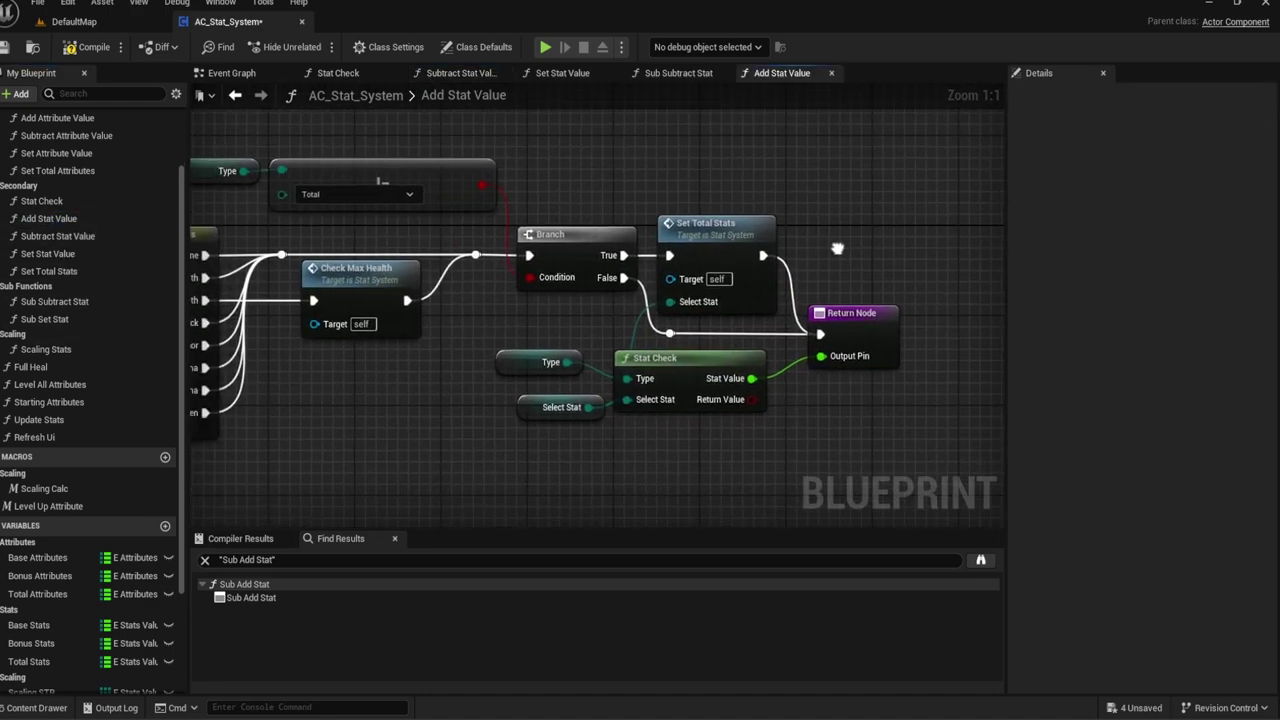
pyautogui.click(830, 74)
pyautogui.scroll(3, 637, 200)
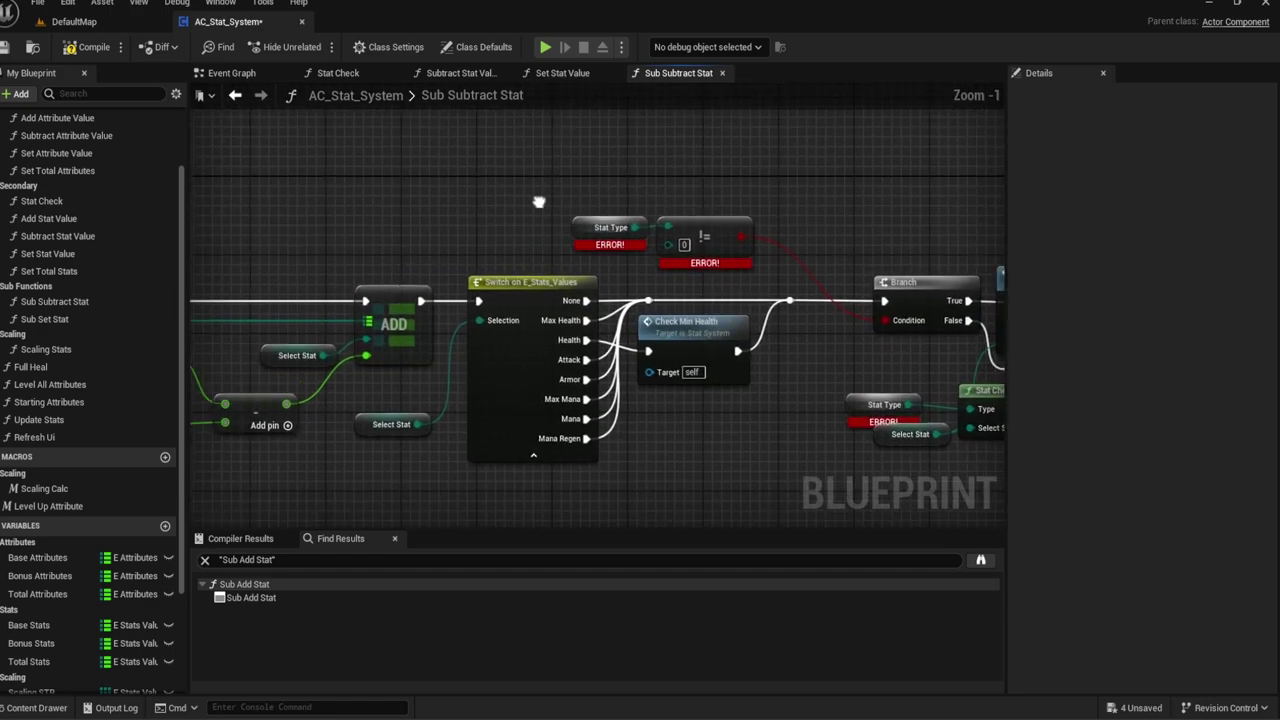
pyautogui.click(661, 234)
pyautogui.click(579, 228)
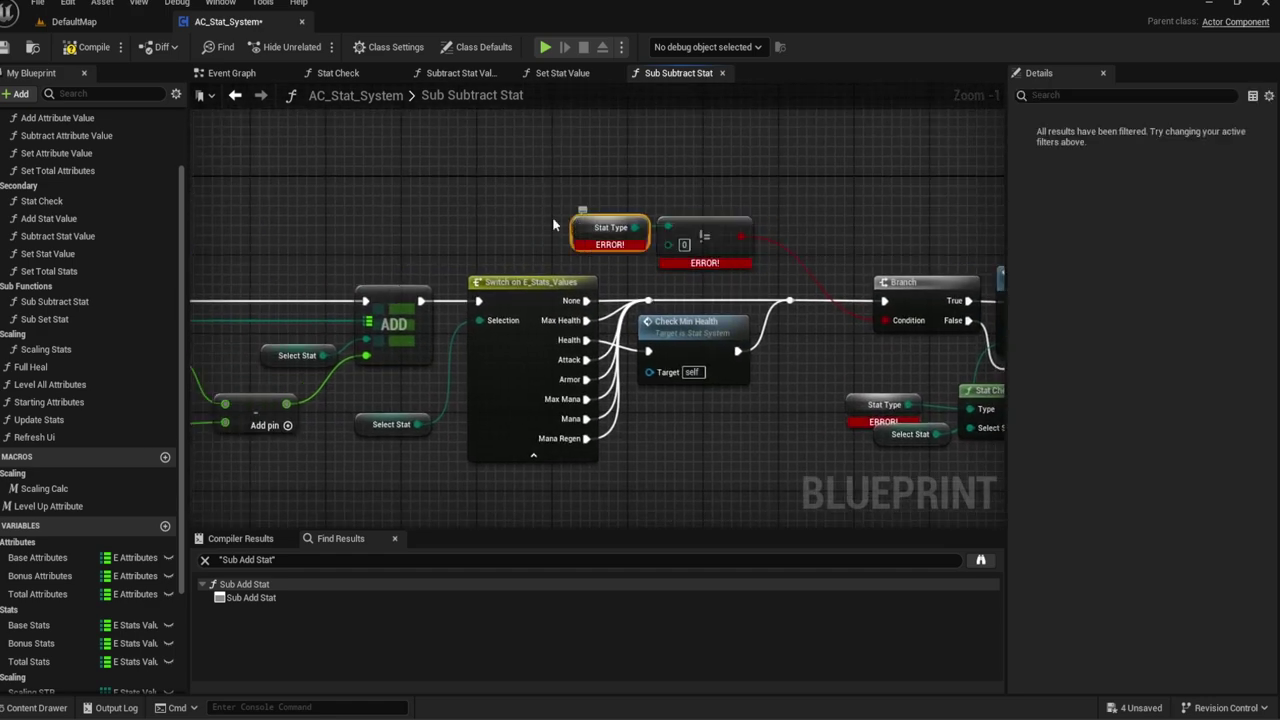
pyautogui.moveTo(520, 210)
pyautogui.mouseDown(button='right')
pyautogui.moveTo(664, 214)
pyautogui.moveTo(618, 229)
pyautogui.mouseUp(button='right')
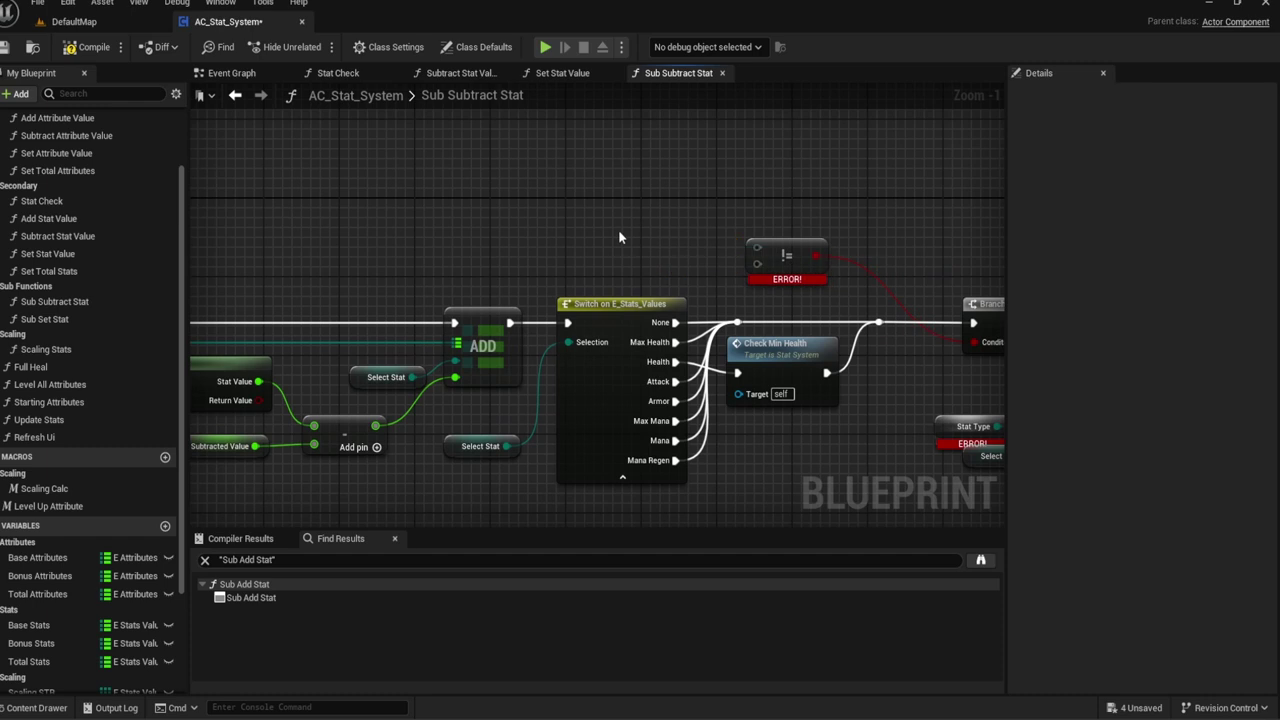
pyautogui.rightClick(618, 229)
pyautogui.write('type')
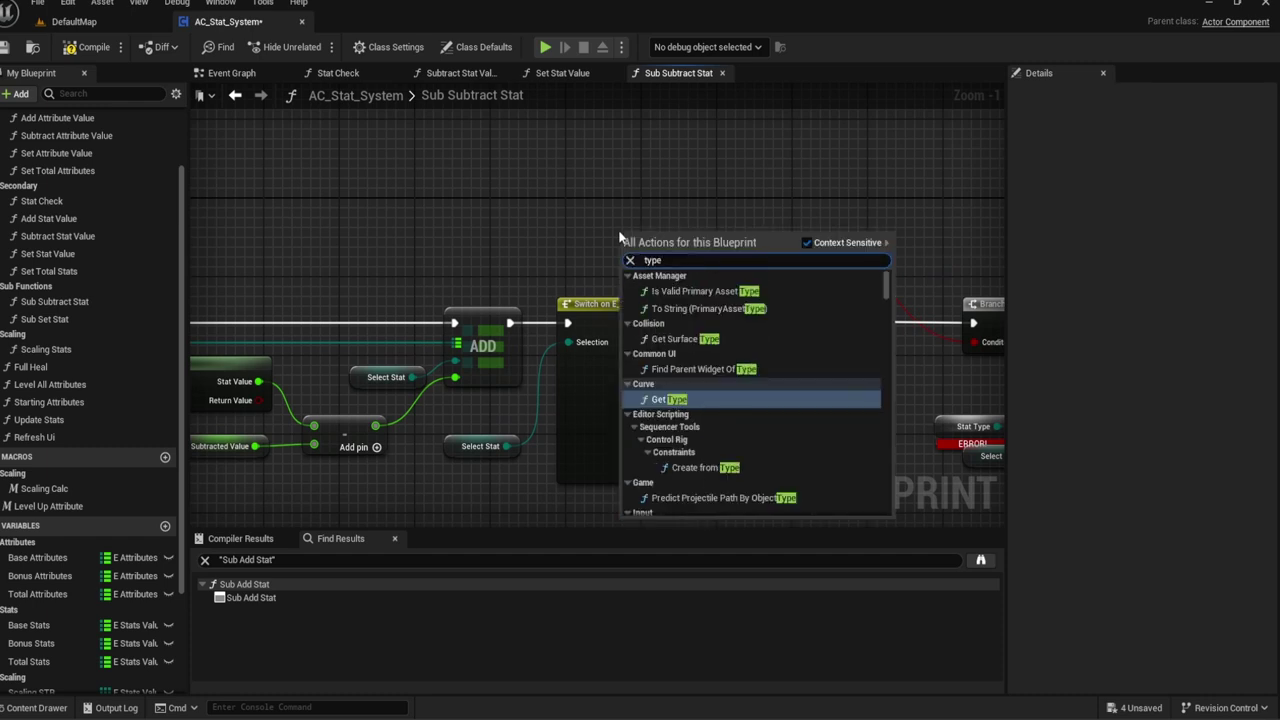
pyautogui.press('Escape')
pyautogui.moveTo(674, 90); pyautogui.dragTo(722, 82, button='right')
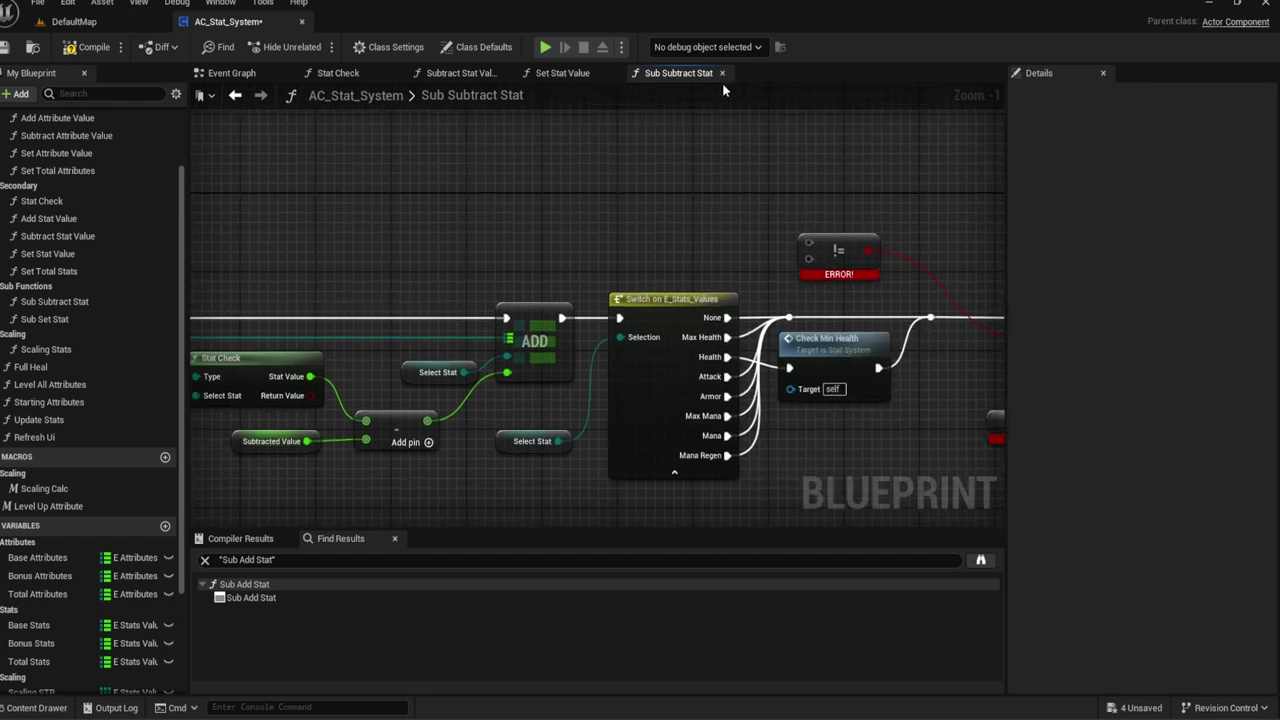
pyautogui.click(721, 72)
# Step: Compile the blueprint from the Subtract Stat Value graph to check for errors
pyautogui.click(460, 72)
pyautogui.moveTo(350, 210); pyautogui.dragTo(637, 216, button='right')
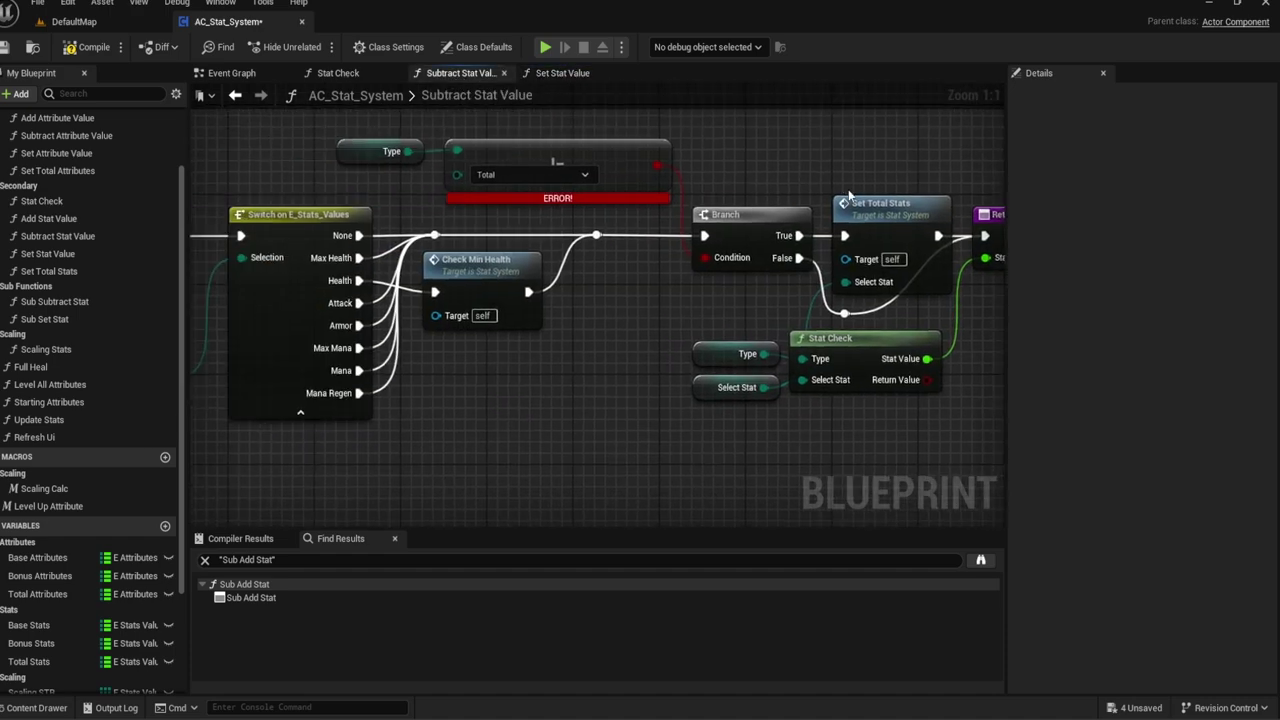
pyautogui.scroll(1, 615, 214)
pyautogui.click(92, 48)
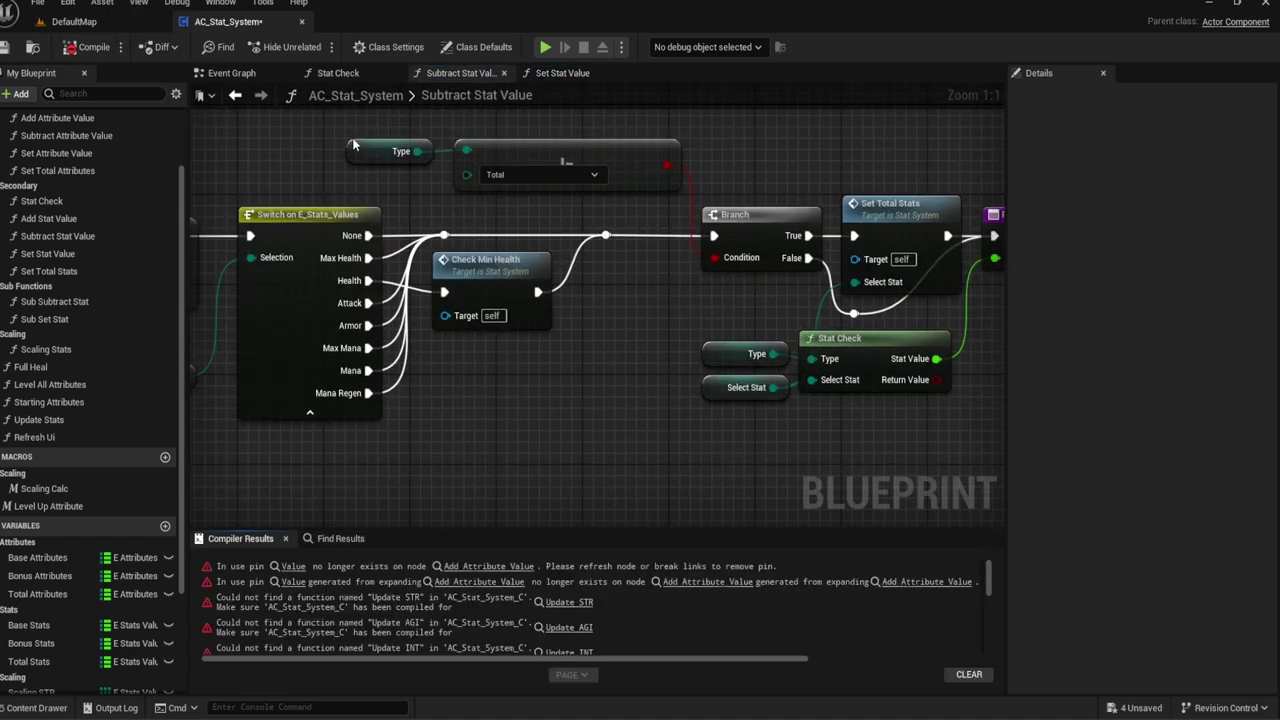
pyautogui.scroll(-2, 364, 180)
pyautogui.moveTo(364, 180)
pyautogui.mouseDown(button='right')
pyautogui.moveTo(612, 209)
pyautogui.moveTo(528, 198)
pyautogui.mouseUp(button='right')
pyautogui.scroll(2, 612, 209)
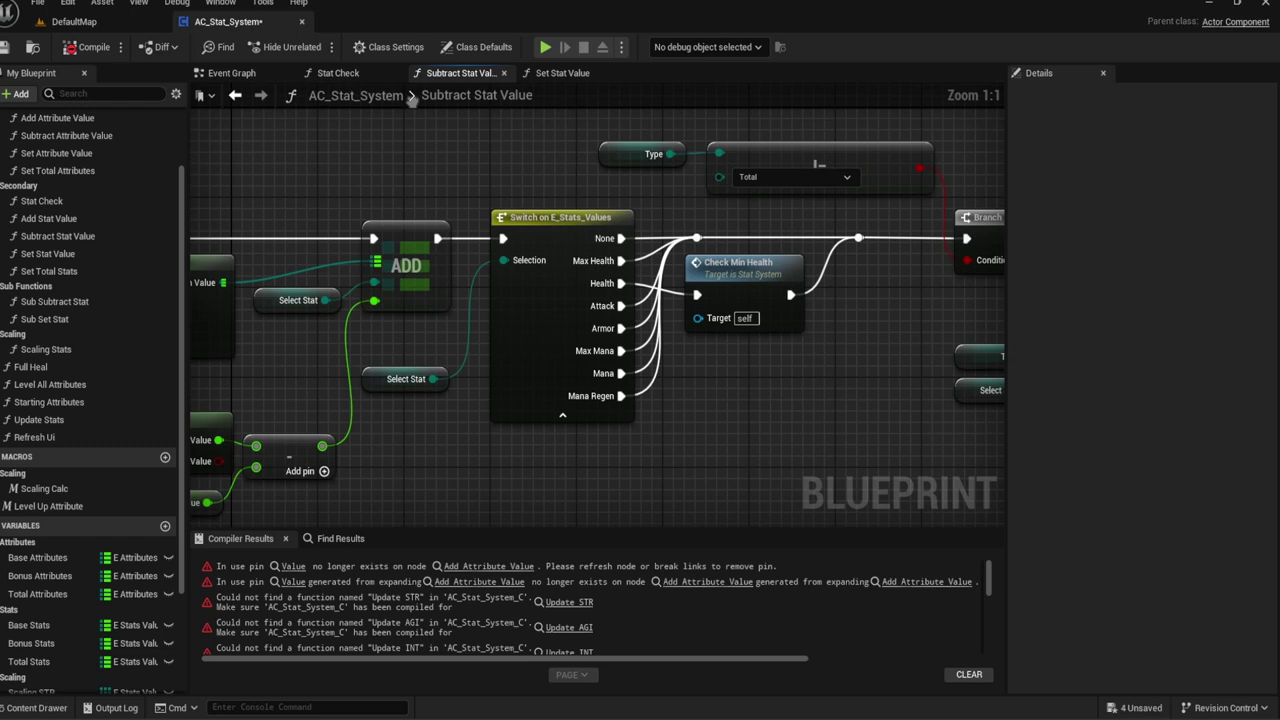
# Step: Delete Sub Subtract Stat after checking its references, then select Set Stat Value's Sub Set Stat call
pyautogui.rightClick(72, 241)
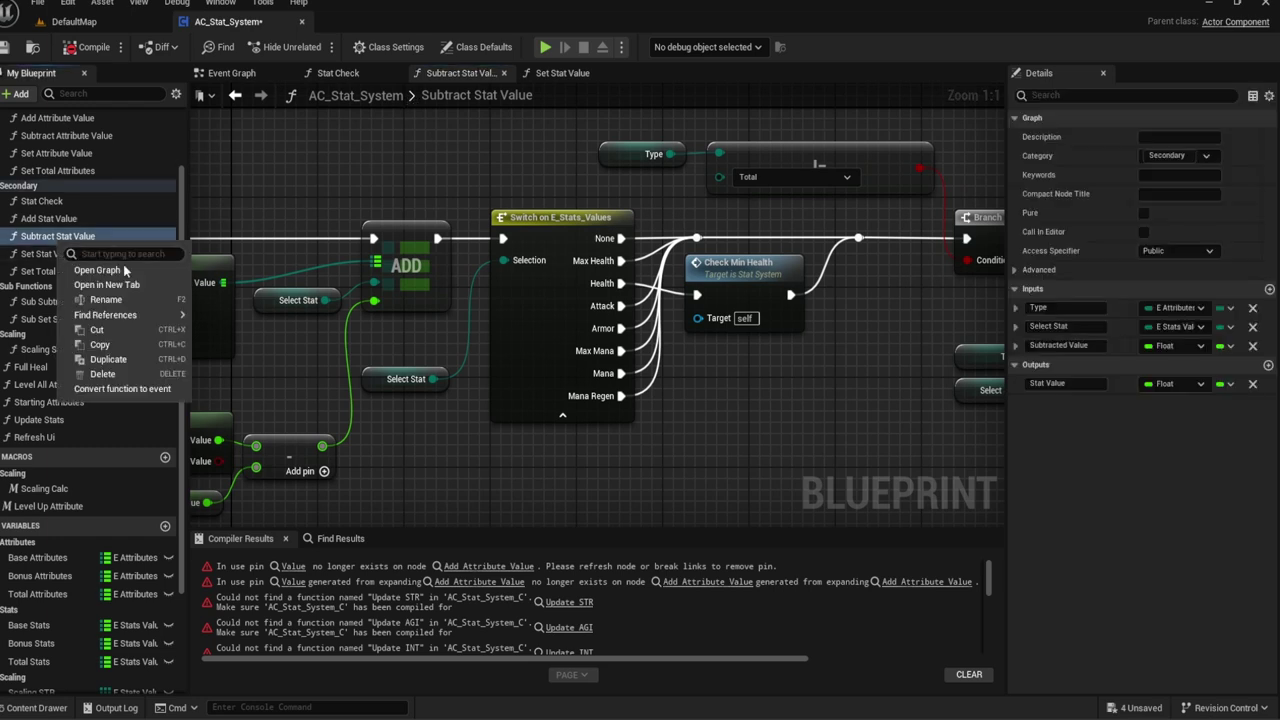
pyautogui.click(55, 301)
pyautogui.rightClick(52, 303)
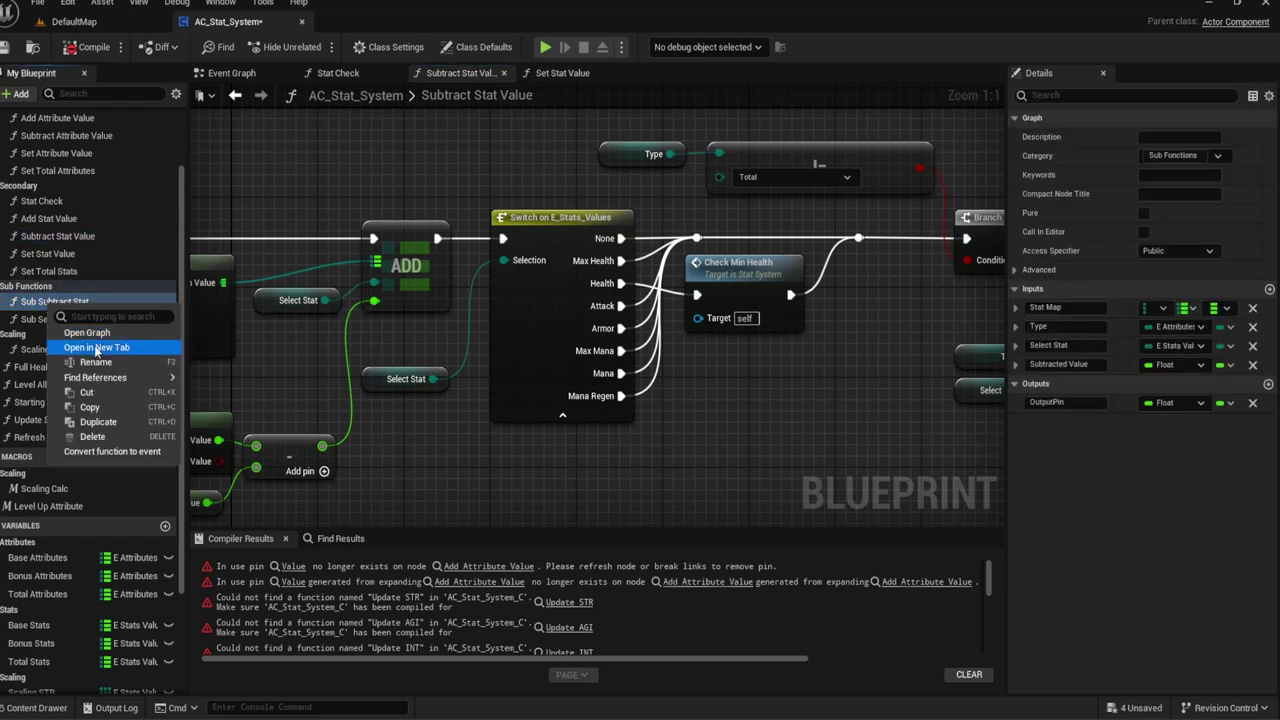
pyautogui.moveTo(172, 378)
pyautogui.click(210, 398)
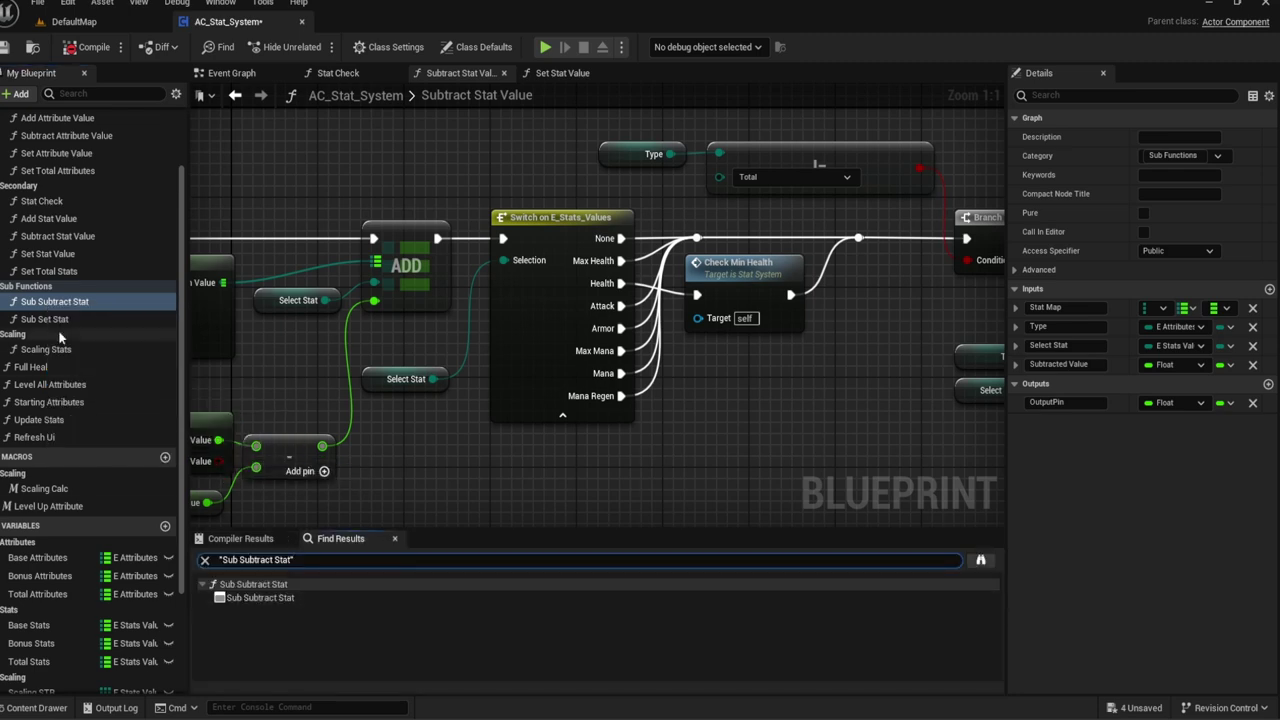
pyautogui.press('Delete')
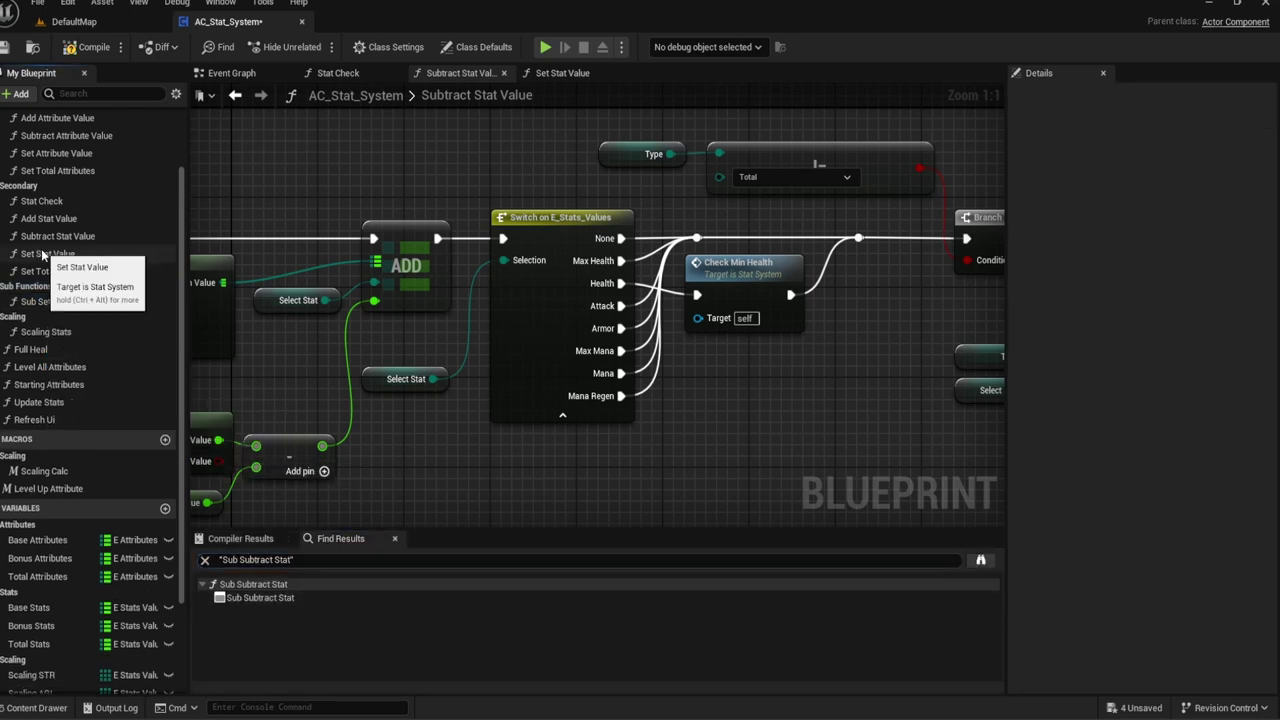
pyautogui.doubleClick(42, 255)
pyautogui.moveTo(882, 334); pyautogui.dragTo(619, 168)
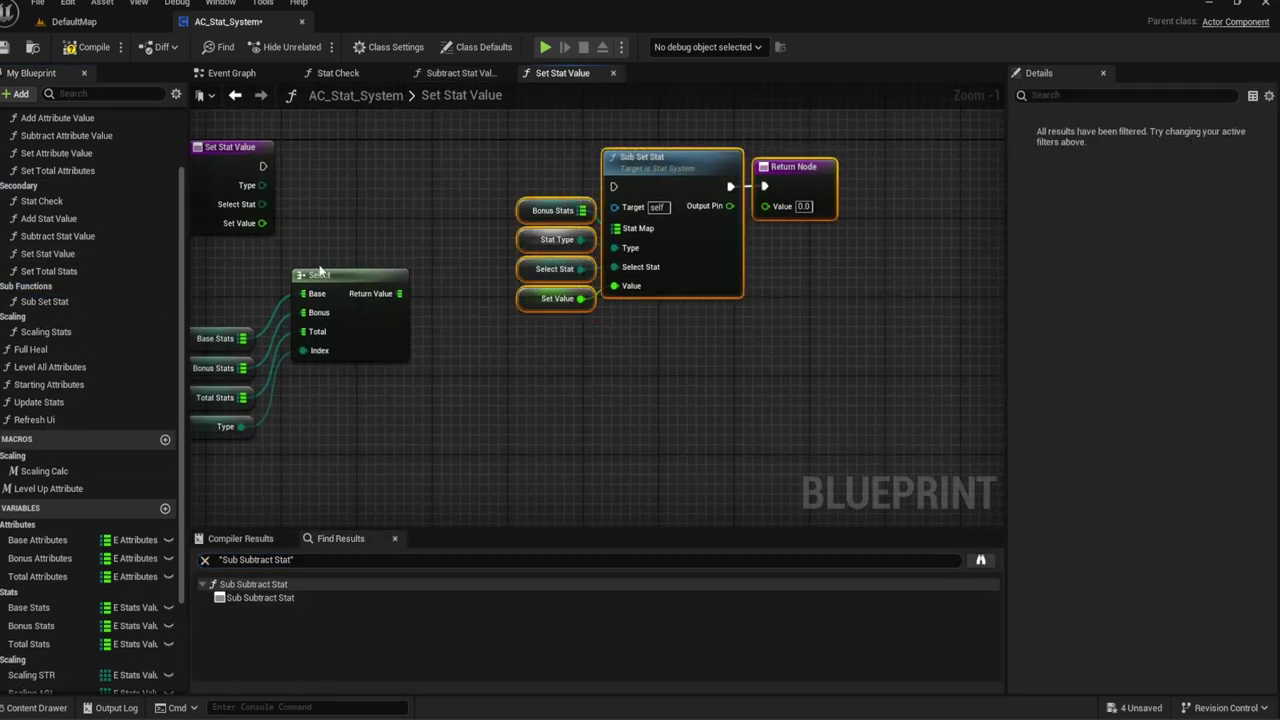
# Step: Replace the Sub Set Stat call in Set Stat Value with Sub Set Stat's pasted nodes
pyautogui.press('Delete')
pyautogui.doubleClick(50, 302)
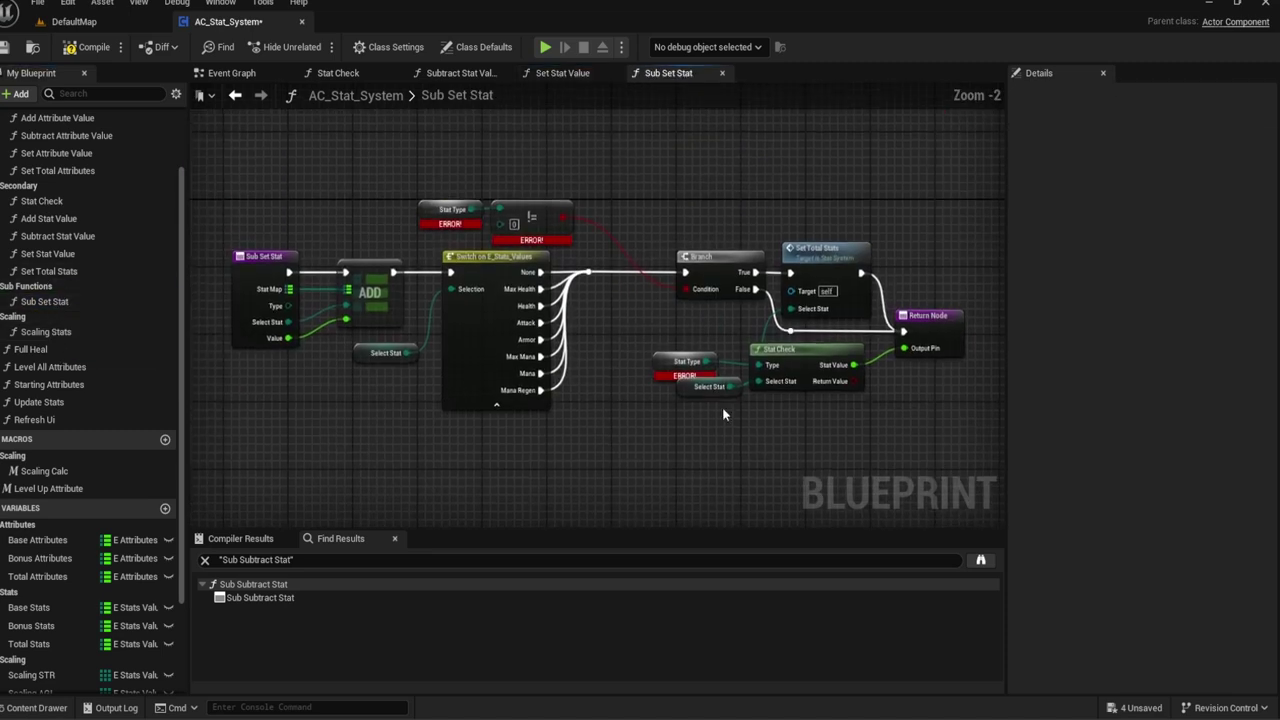
pyautogui.moveTo(922, 441)
pyautogui.mouseDown()
pyautogui.moveTo(369, 206)
pyautogui.moveTo(346, 167)
pyautogui.mouseUp()
pyautogui.click(562, 73)
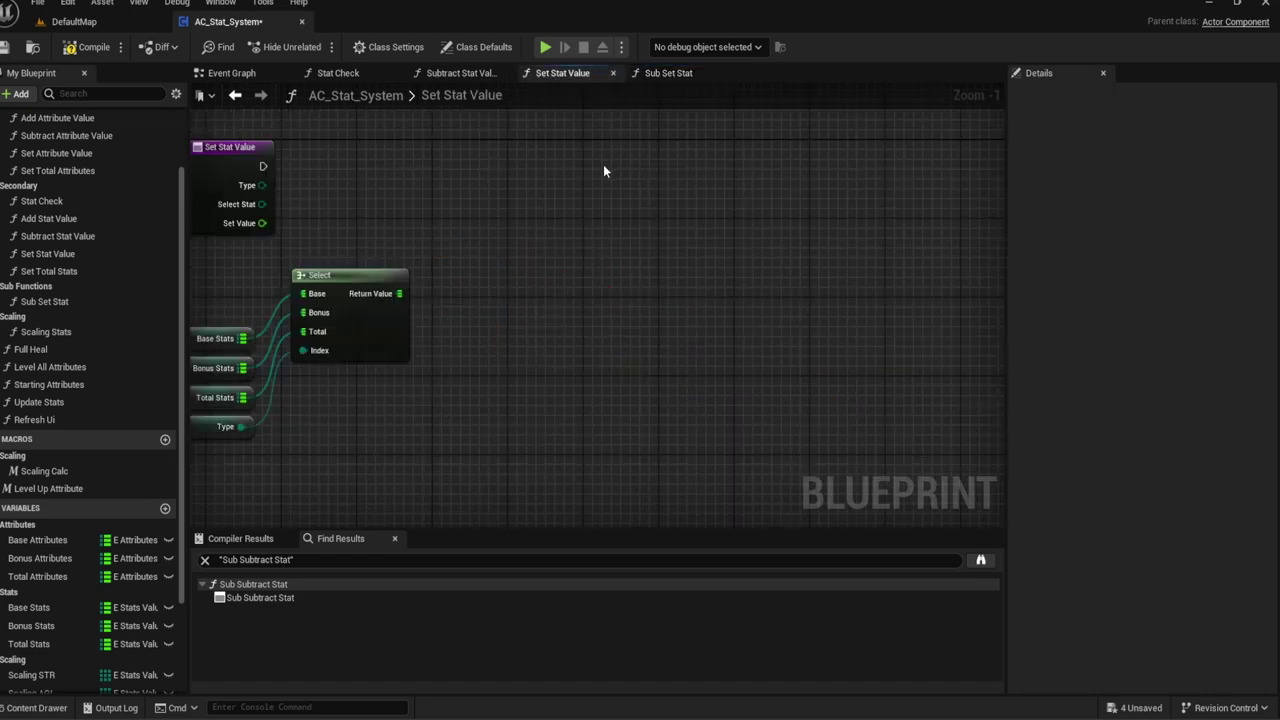
pyautogui.scroll(-2, 603, 171)
pyautogui.hotkey('ctrl', 'v')
# Step: Arrange the pasted nodes and wire Select's Return Value into the ADD node
pyautogui.moveTo(480, 210); pyautogui.dragTo(509, 218)
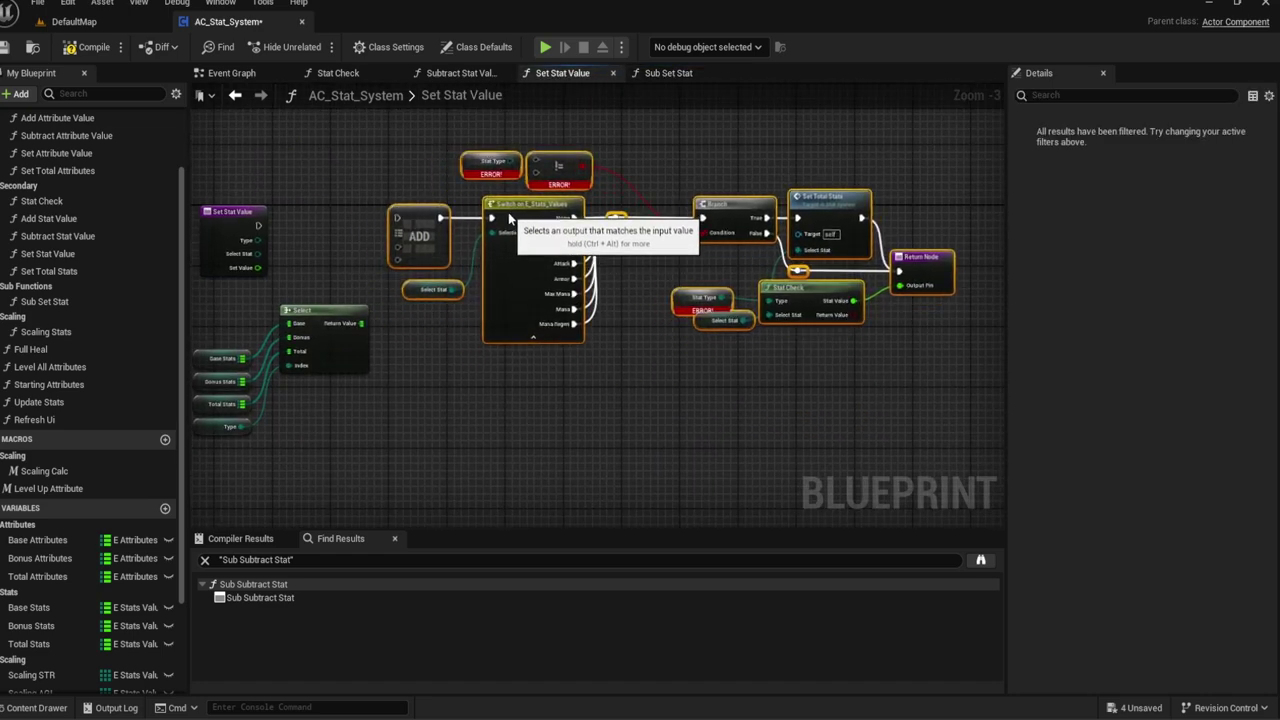
pyautogui.scroll(3, 341, 214)
pyautogui.moveTo(418, 223); pyautogui.dragTo(574, 235, button='right')
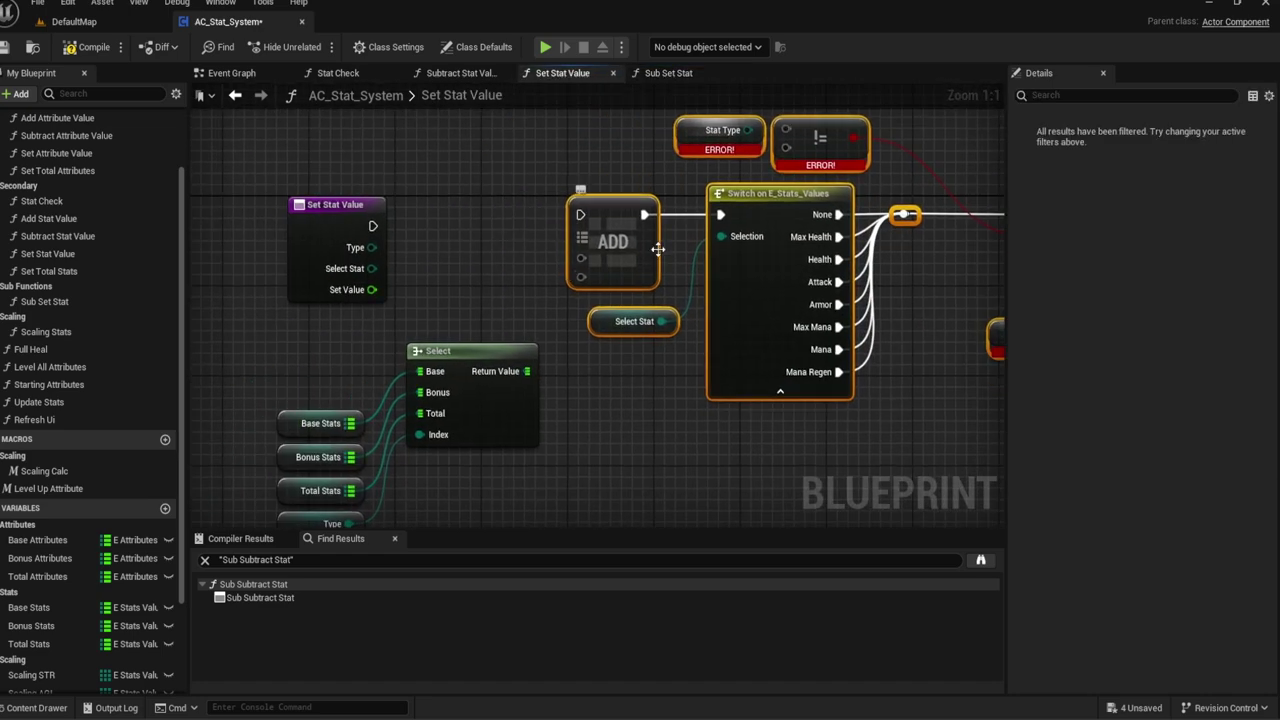
pyautogui.moveTo(753, 214); pyautogui.dragTo(728, 214)
pyautogui.moveTo(430, 306); pyautogui.dragTo(555, 258, button='right')
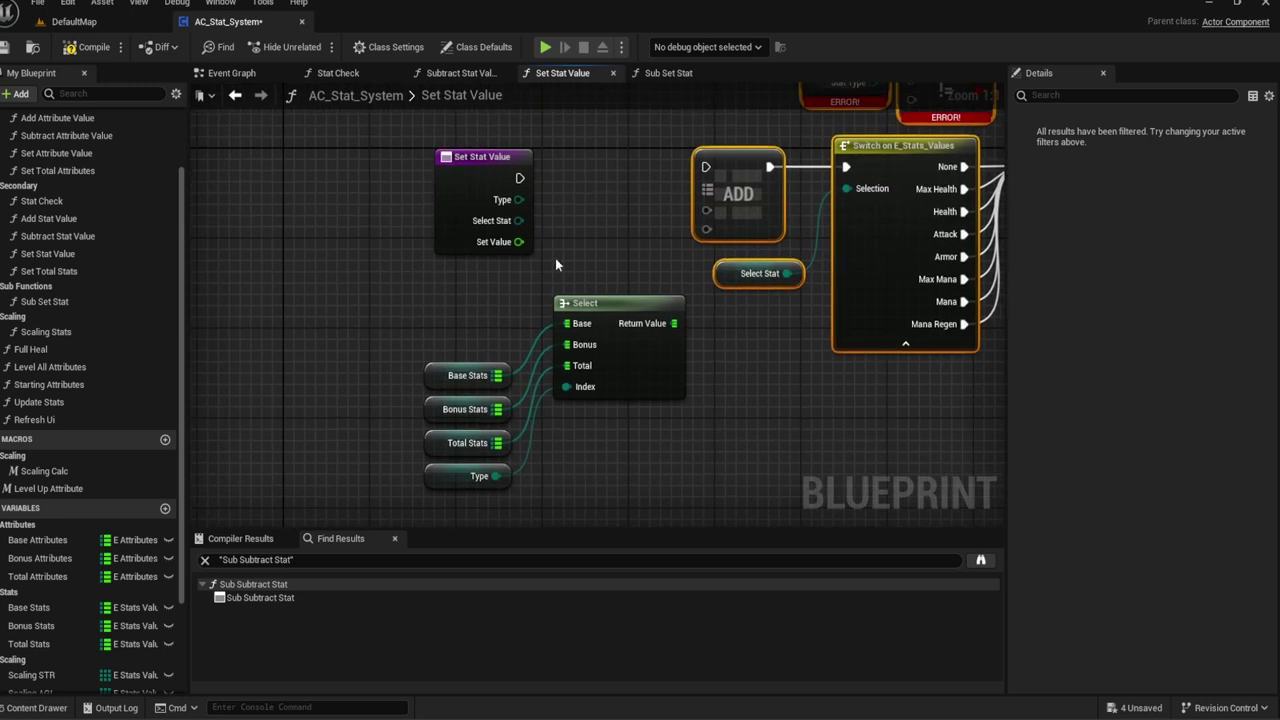
pyautogui.moveTo(627, 483); pyautogui.dragTo(432, 343)
pyautogui.moveTo(599, 296); pyautogui.dragTo(589, 239)
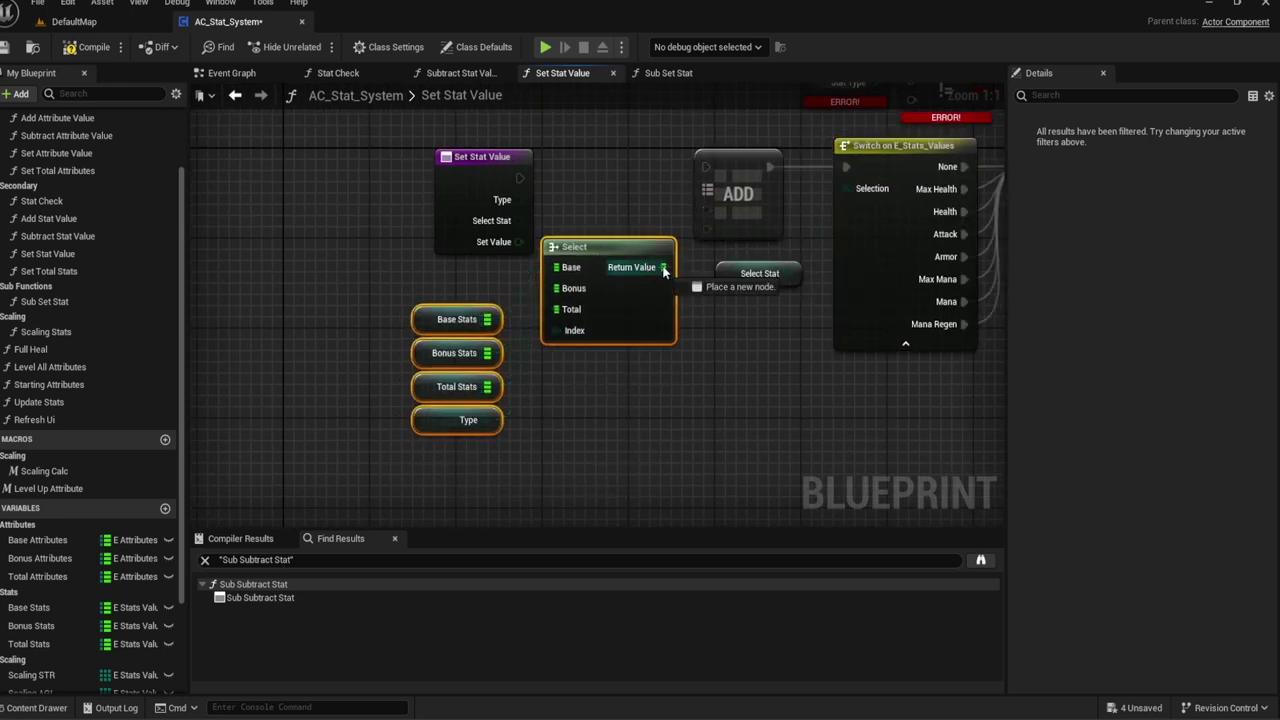
pyautogui.moveTo(663, 267); pyautogui.dragTo(706, 210)
pyautogui.moveTo(618, 218); pyautogui.dragTo(686, 220, button='right')
pyautogui.moveTo(651, 240); pyautogui.dragTo(489, 240)
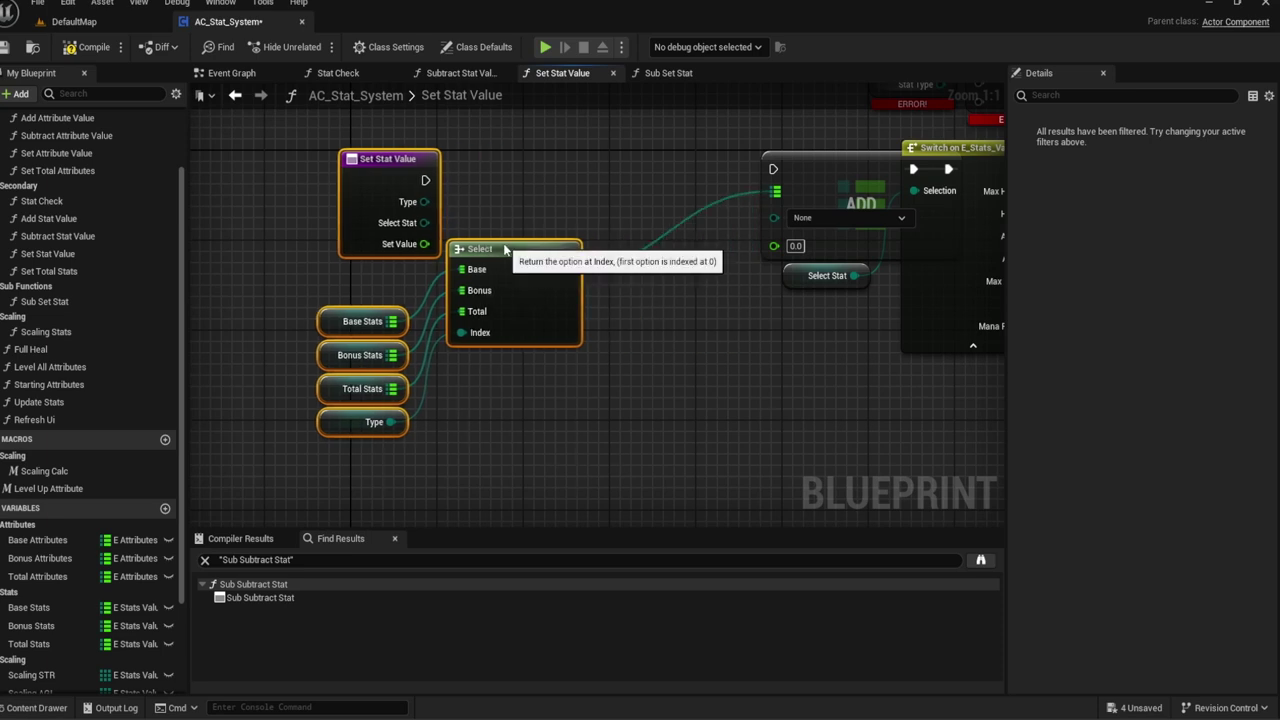
# Step: Feed ADD's key from a Select Stat getter and its value from a Set Value getter
pyautogui.moveTo(720, 247); pyautogui.dragTo(718, 246)
pyautogui.write('sele')
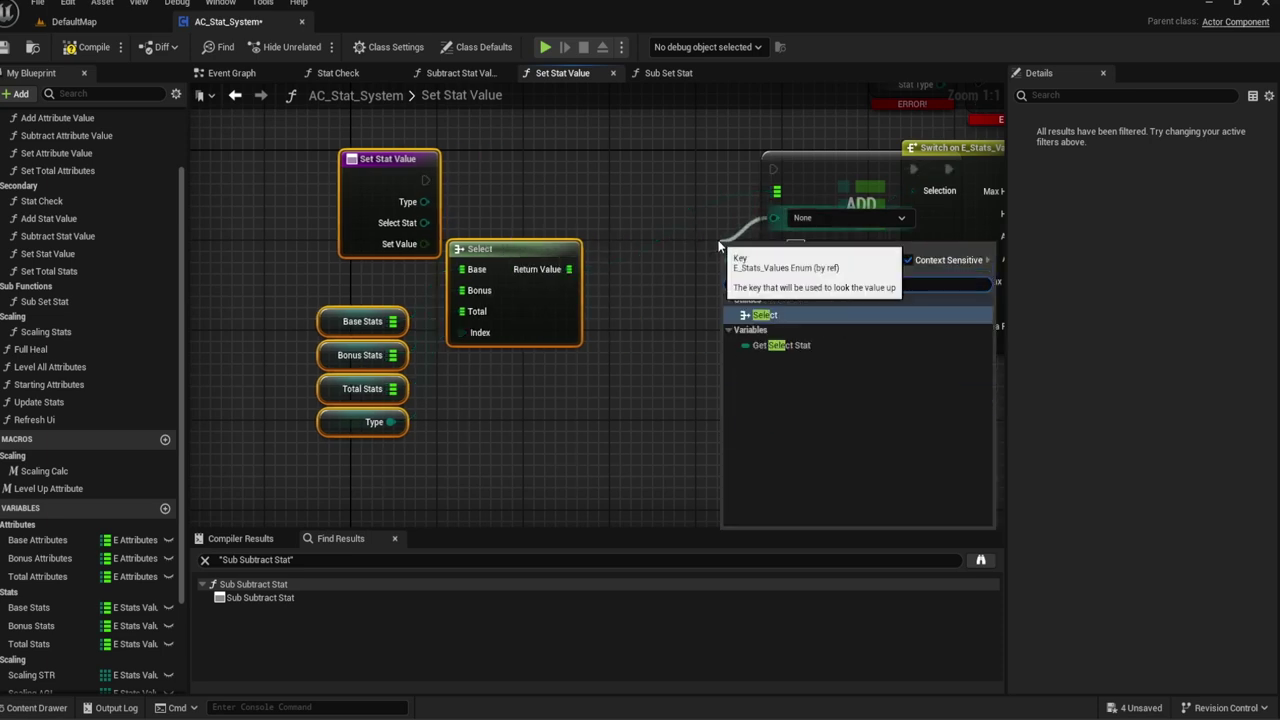
pyautogui.press('Down')
pyautogui.press('Return')
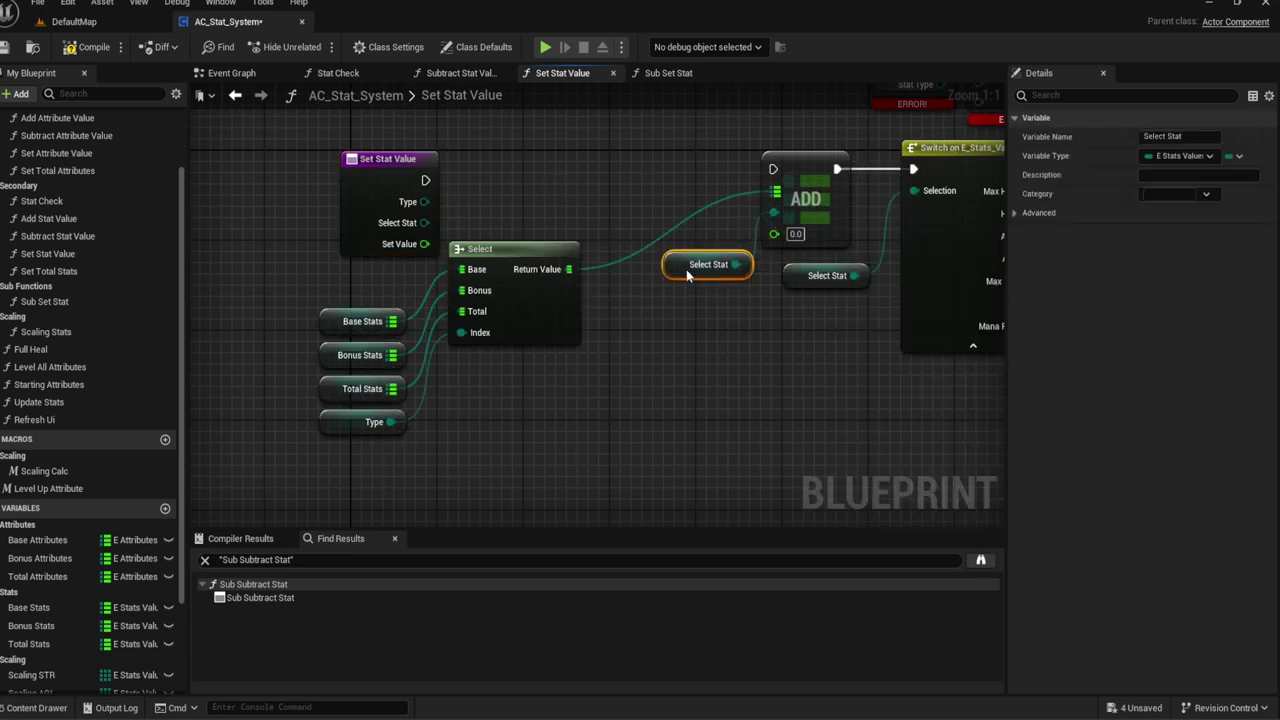
pyautogui.moveTo(686, 271); pyautogui.dragTo(686, 234)
pyautogui.moveTo(772, 233); pyautogui.dragTo(741, 256)
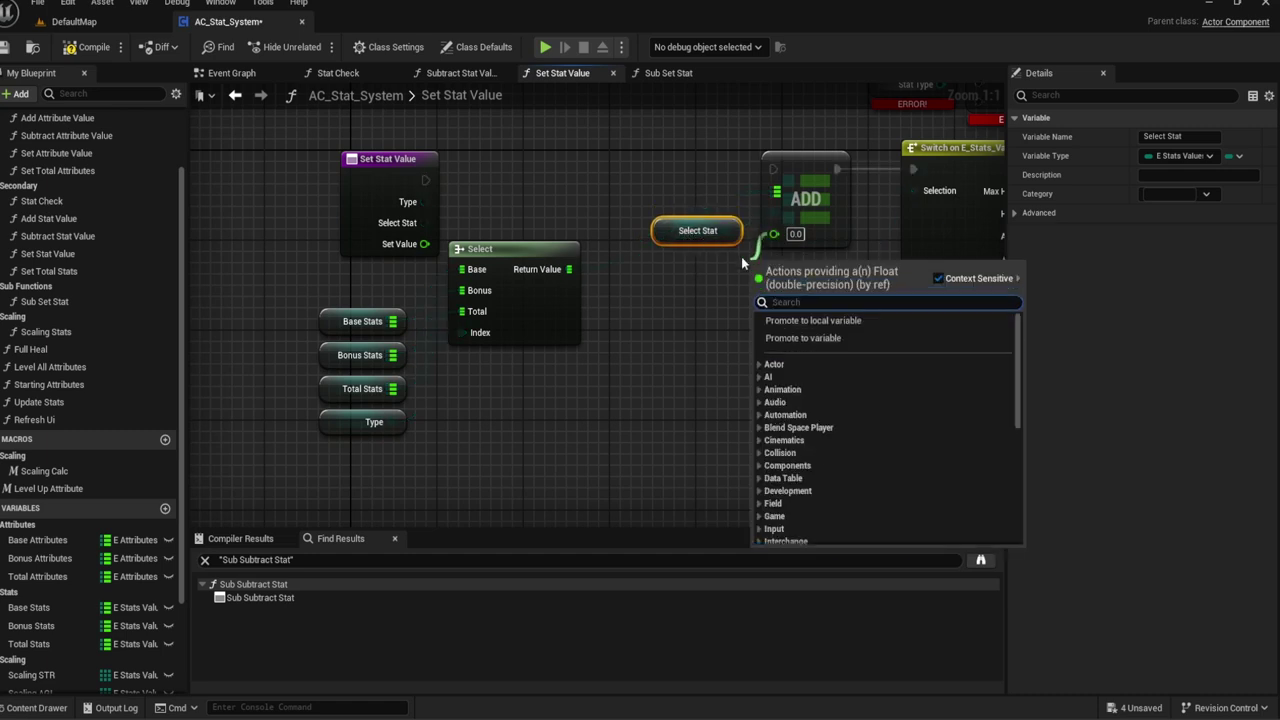
pyautogui.write('set value')
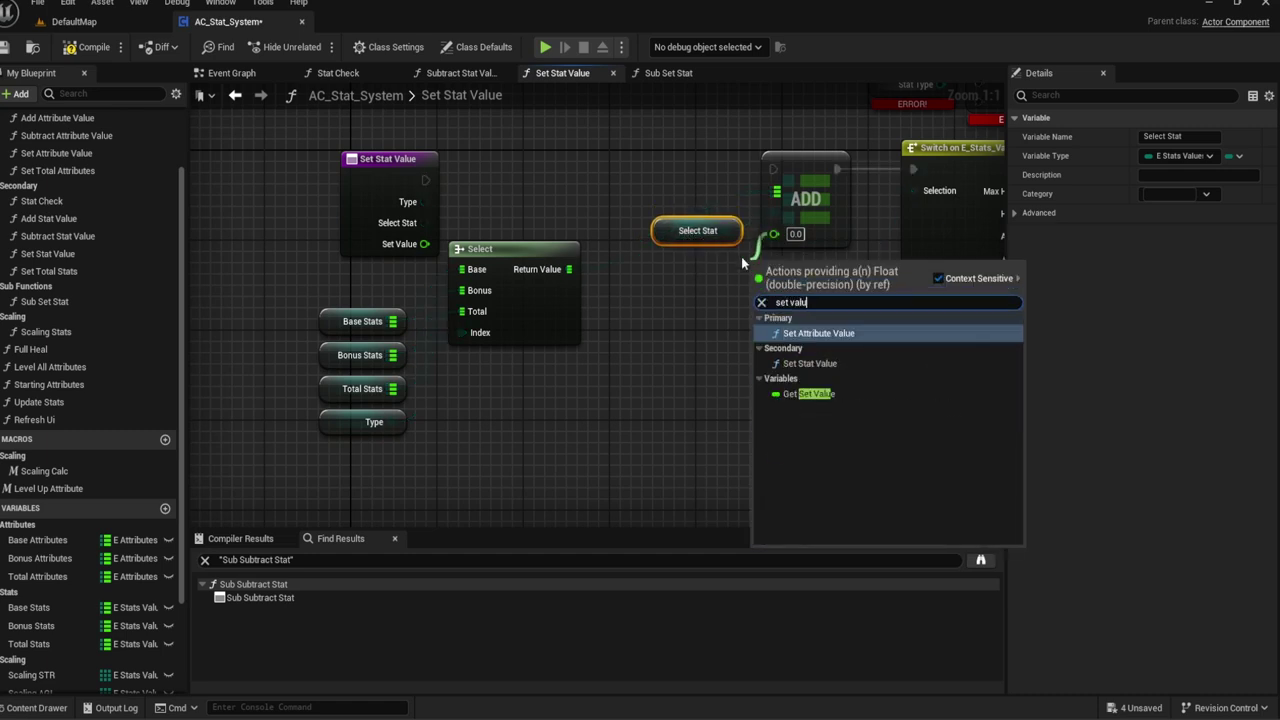
pyautogui.press('Down')
pyautogui.press('Down')
pyautogui.press('Return')
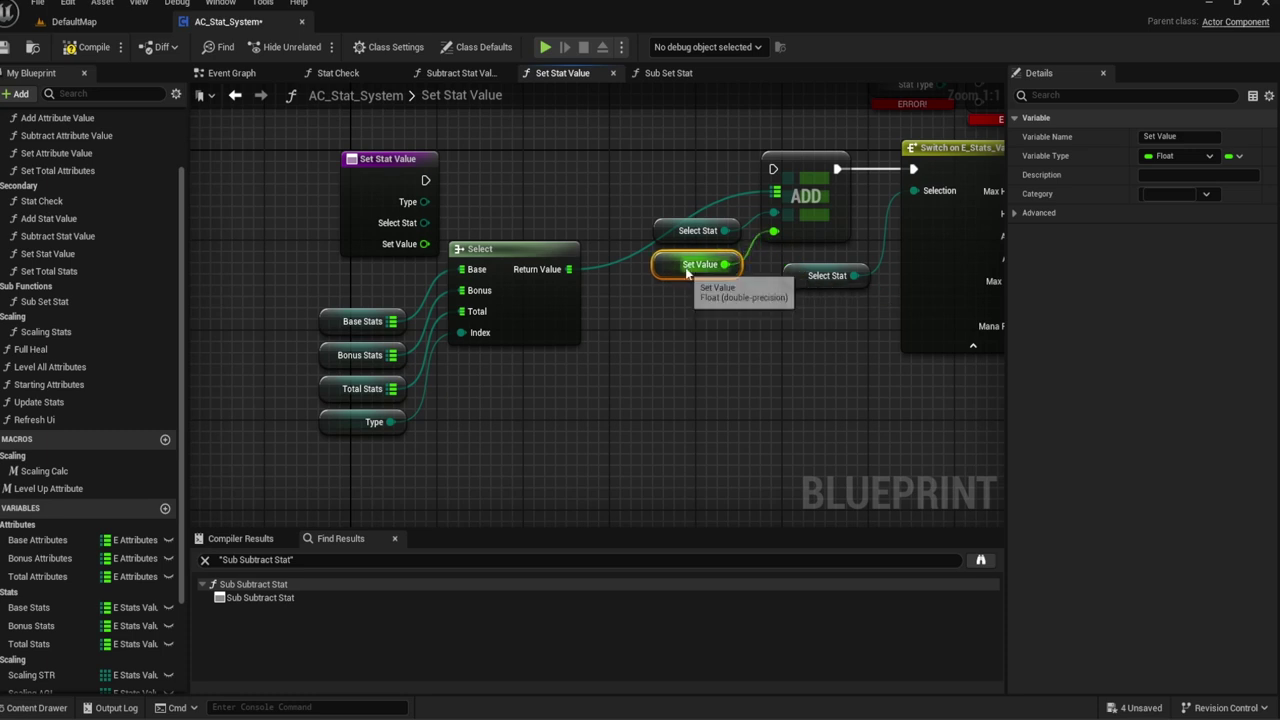
# Step: Wire Set Stat Value's execution into ADD and group the stat getters near Select
pyautogui.moveTo(770, 173); pyautogui.dragTo(425, 180)
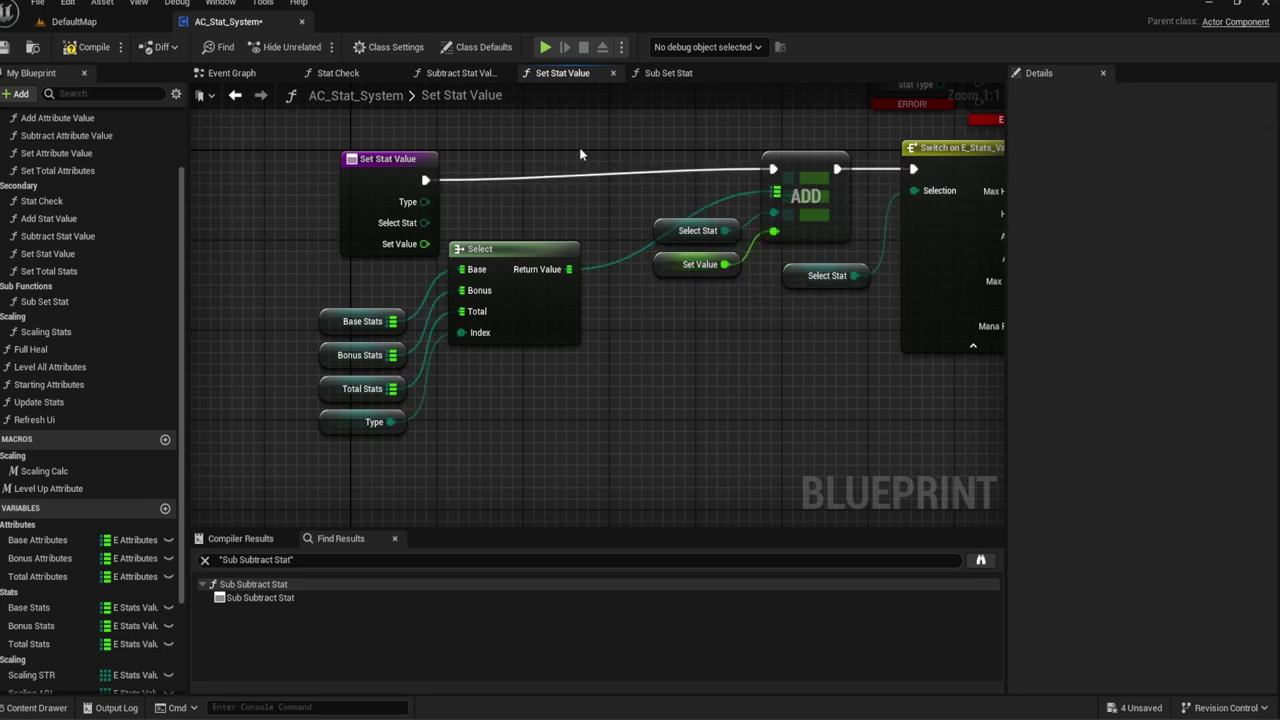
pyautogui.moveTo(425, 180); pyautogui.dragTo(447, 212, button='right')
pyautogui.click(419, 204)
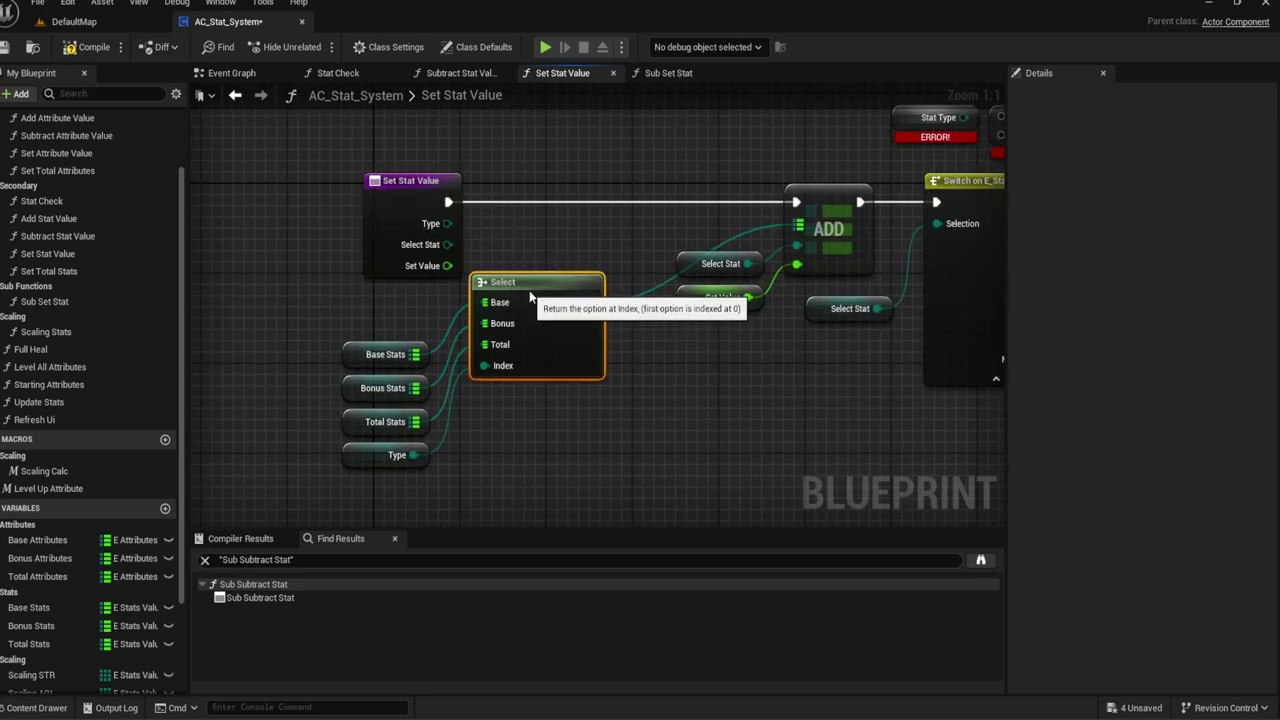
pyautogui.moveTo(521, 303); pyautogui.dragTo(562, 242)
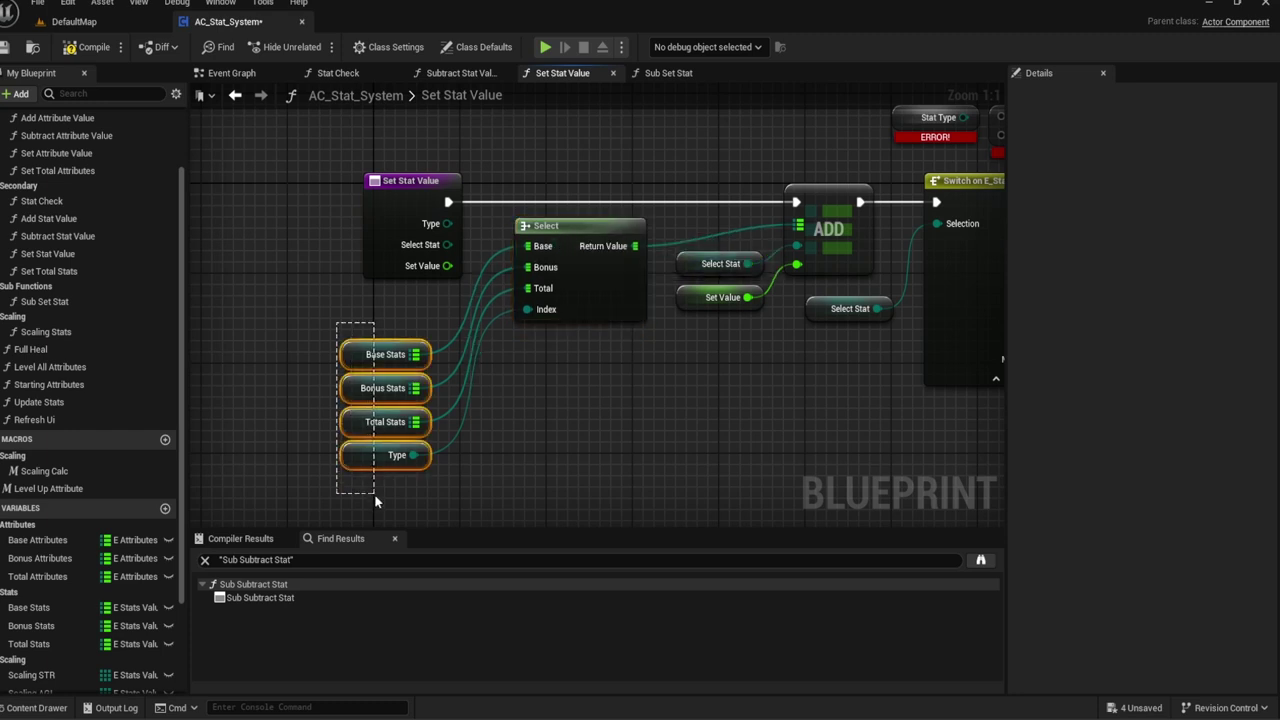
pyautogui.moveTo(373, 472); pyautogui.dragTo(421, 432)
pyautogui.moveTo(390, 340); pyautogui.dragTo(390, 338)
pyautogui.moveTo(392, 355); pyautogui.dragTo(435, 310)
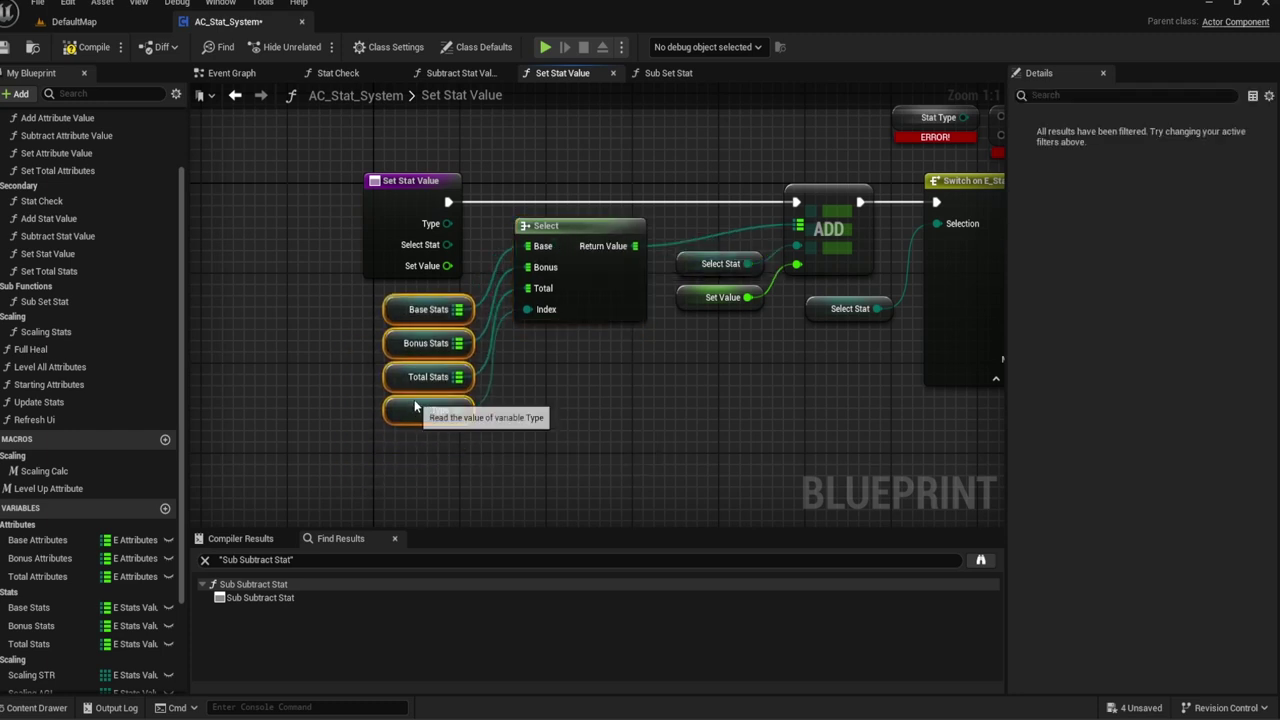
pyautogui.moveTo(674, 382)
pyautogui.mouseDown(button='right')
pyautogui.moveTo(508, 443)
pyautogui.moveTo(567, 329)
pyautogui.mouseUp(button='right')
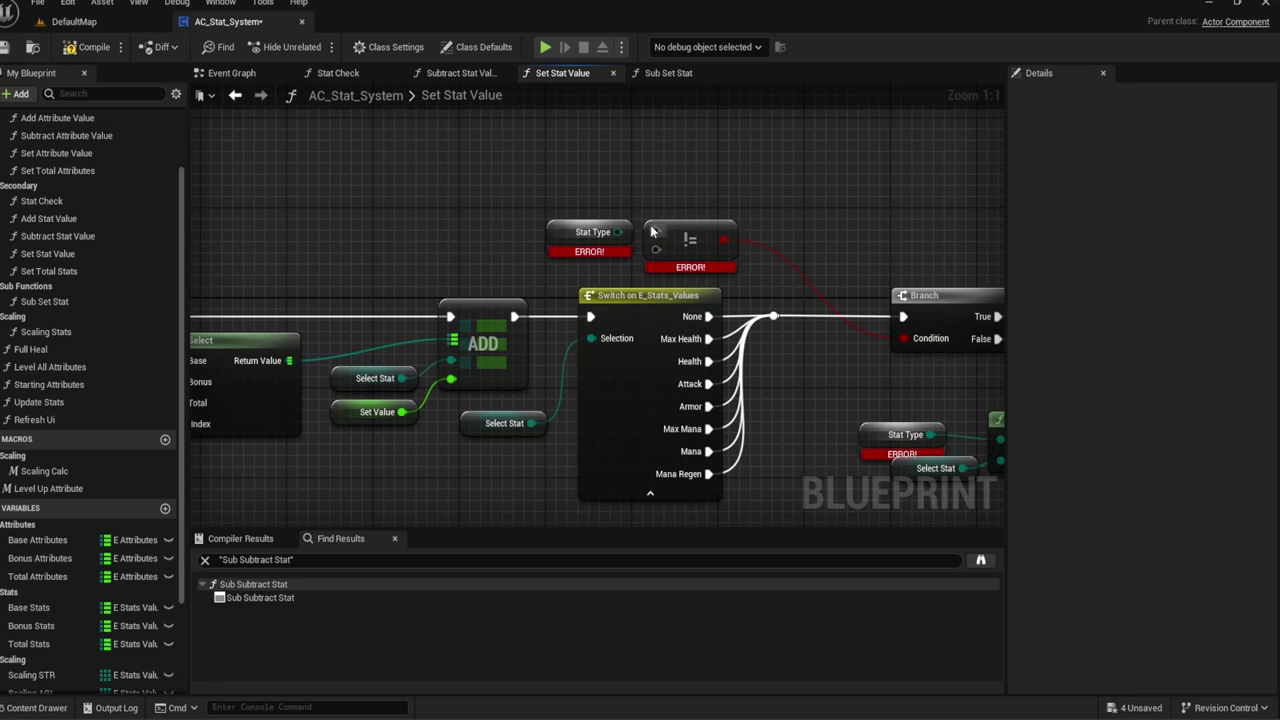
# Step: Add Type getters feeding the not-equal comparison and Stat Check, replacing Stat Type
pyautogui.moveTo(651, 231); pyautogui.dragTo(595, 192)
pyautogui.write('type')
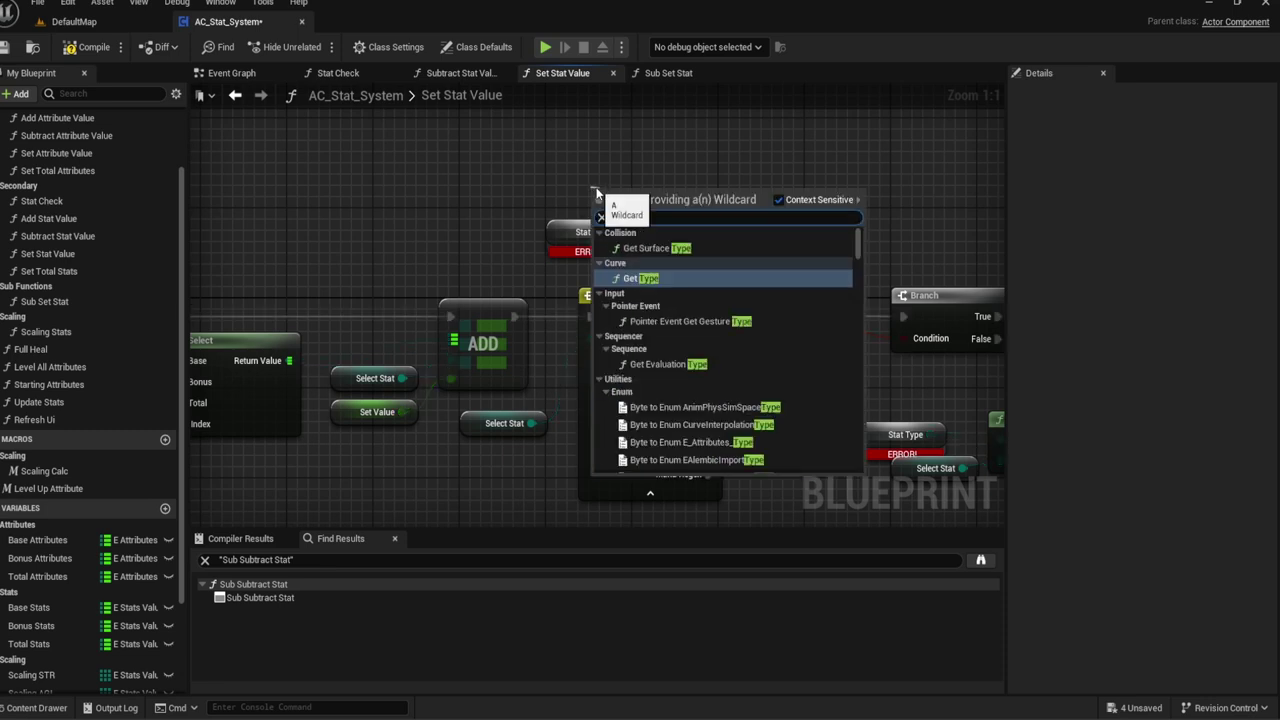
pyautogui.moveTo(858, 240); pyautogui.dragTo(868, 460)
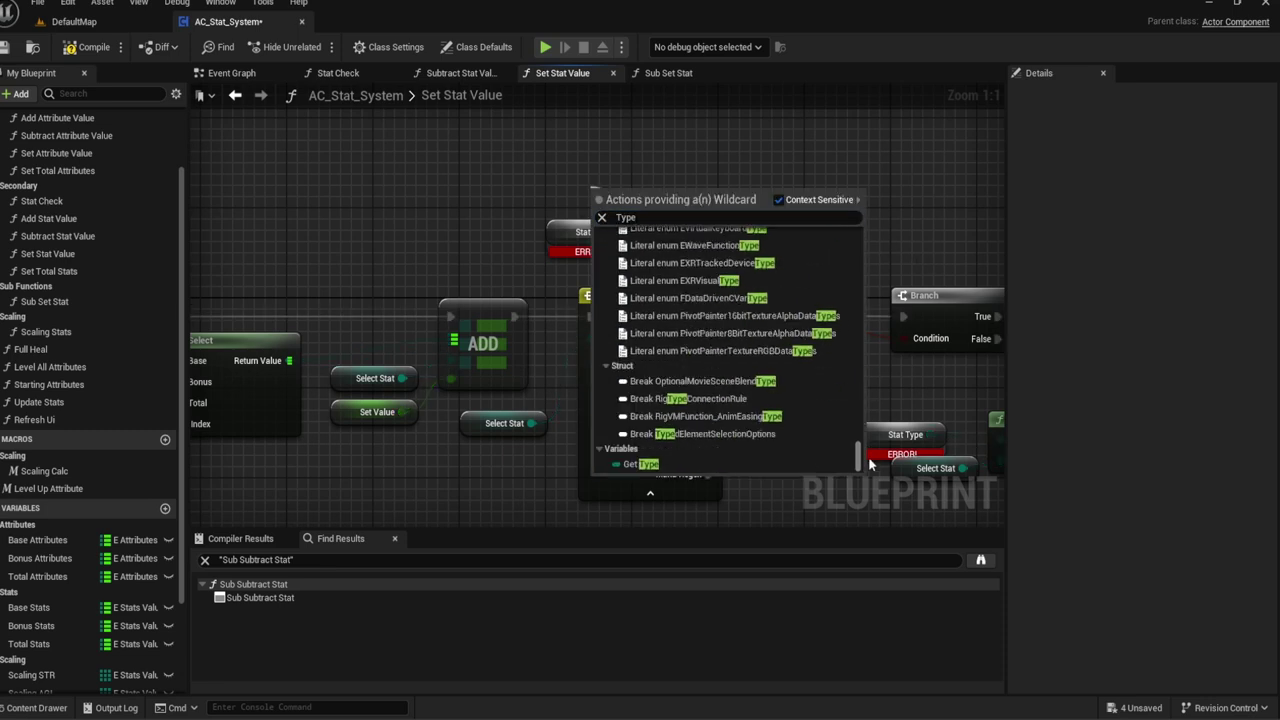
pyautogui.click(637, 465)
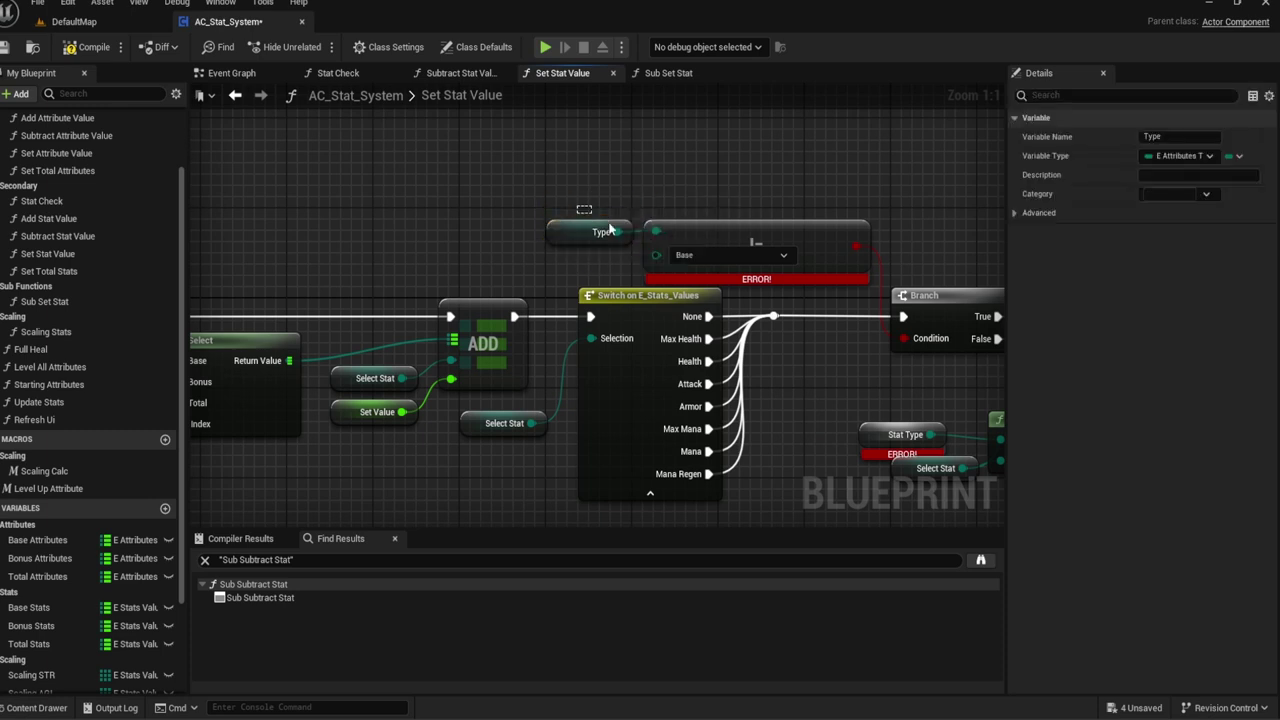
pyautogui.click(600, 190)
pyautogui.moveTo(638, 235); pyautogui.dragTo(460, 148, button='right')
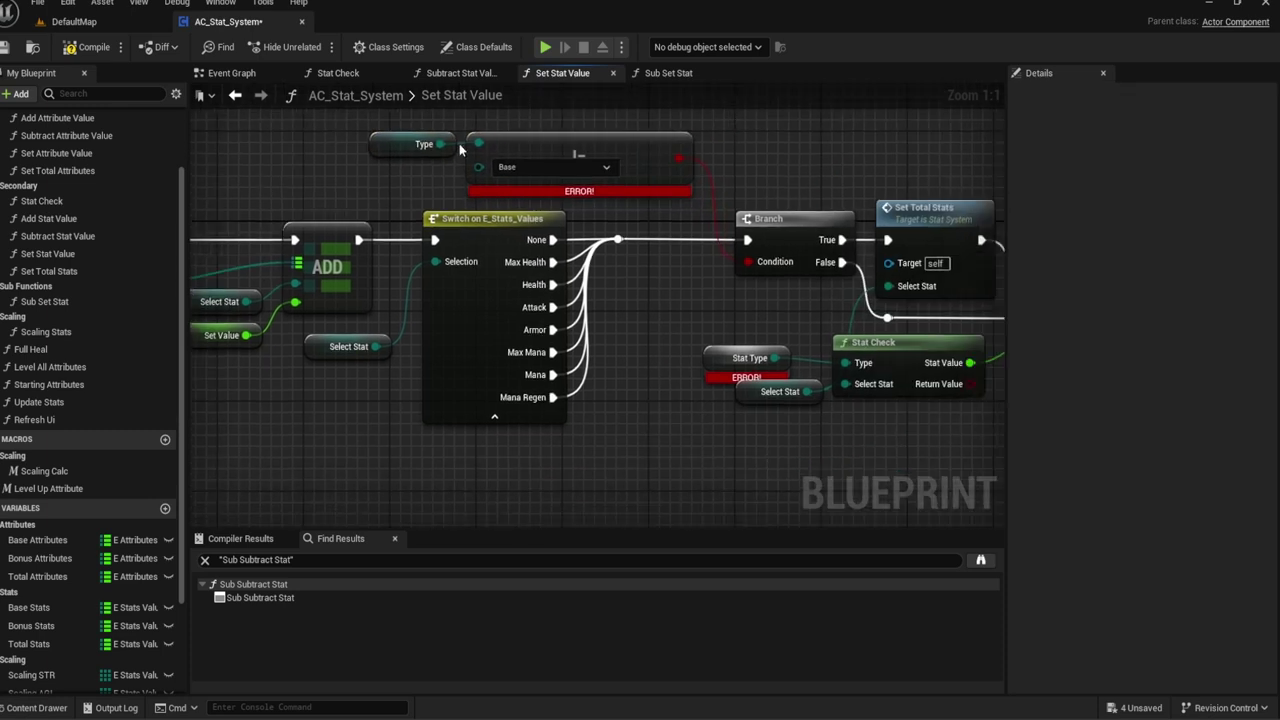
pyautogui.click(401, 135)
pyautogui.moveTo(678, 313); pyautogui.dragTo(548, 260, button='right')
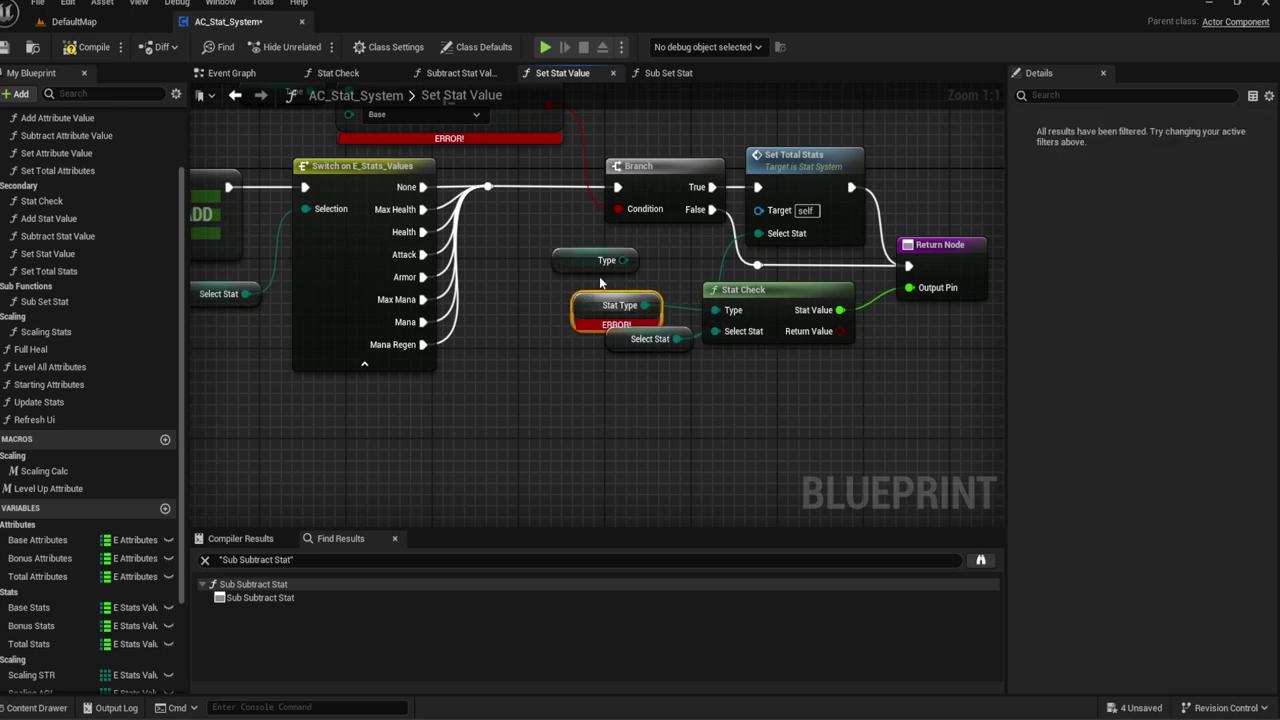
pyautogui.moveTo(574, 264); pyautogui.dragTo(630, 298)
pyautogui.click(617, 267)
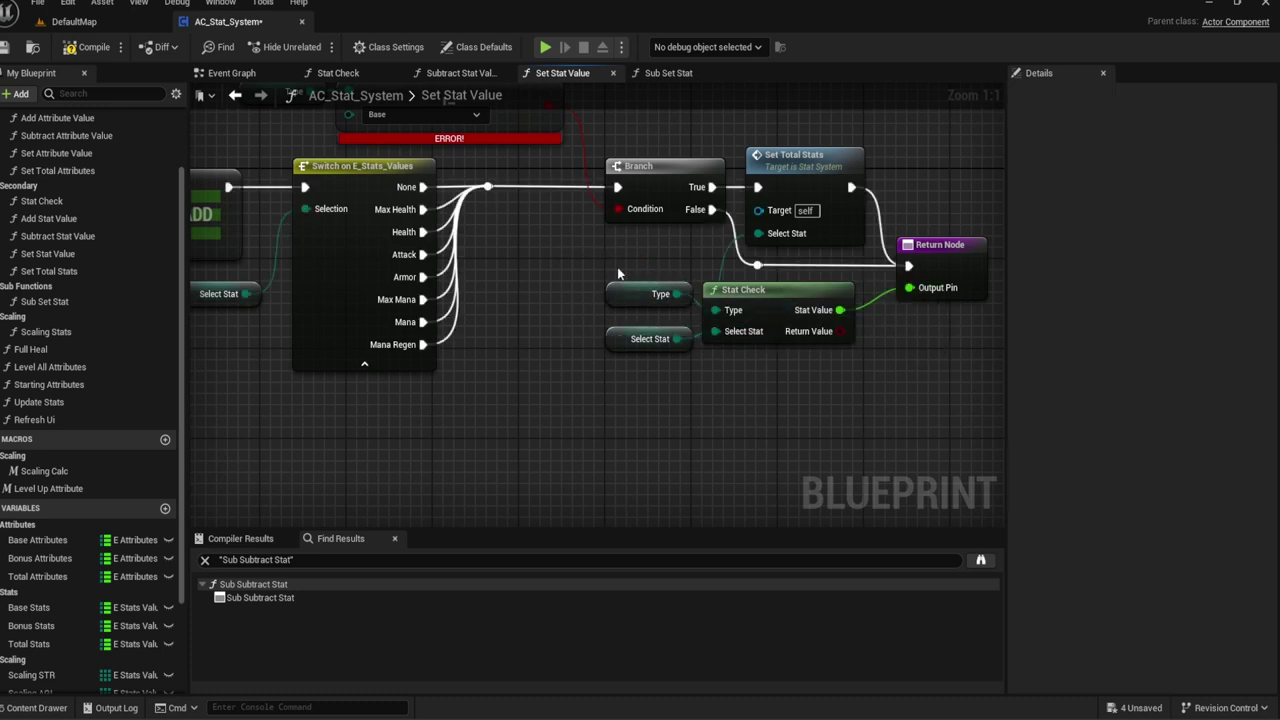
pyautogui.moveTo(617, 267); pyautogui.dragTo(823, 277, button='right')
# Step: Compile, check references to Sub Set Stat, and delete the unused function
pyautogui.press('F7')
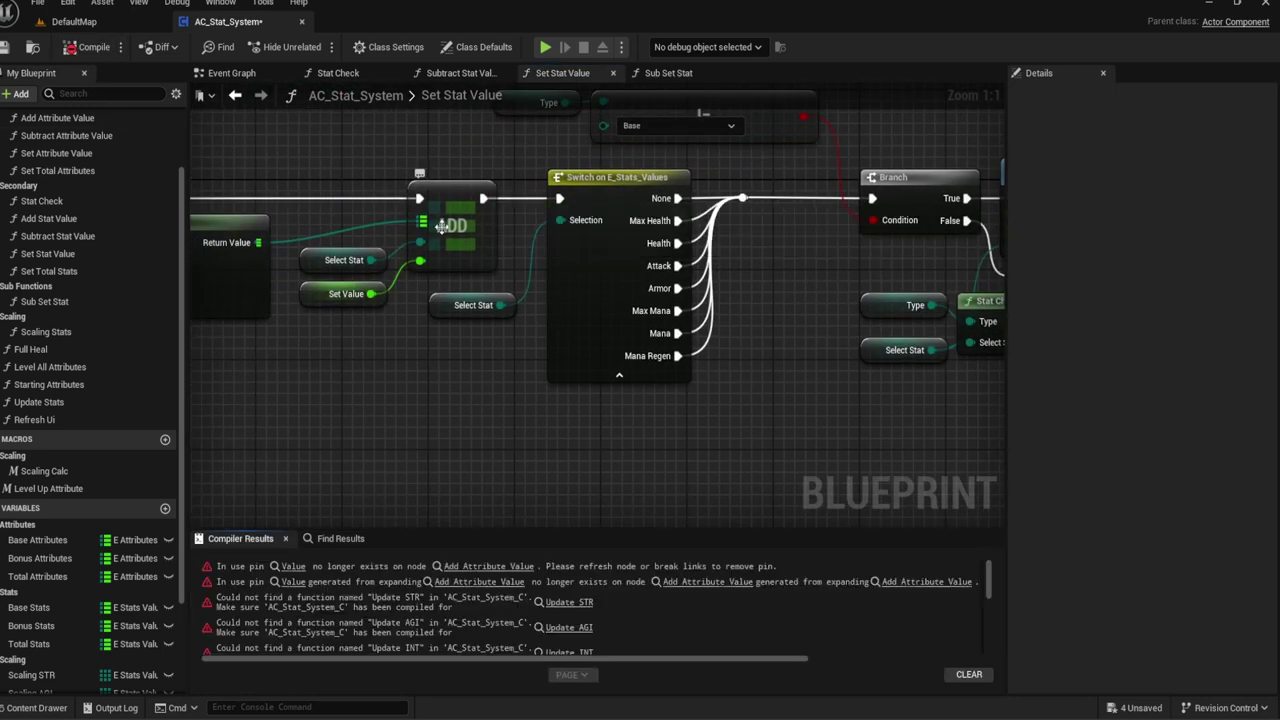
pyautogui.moveTo(363, 270); pyautogui.dragTo(439, 237, button='right')
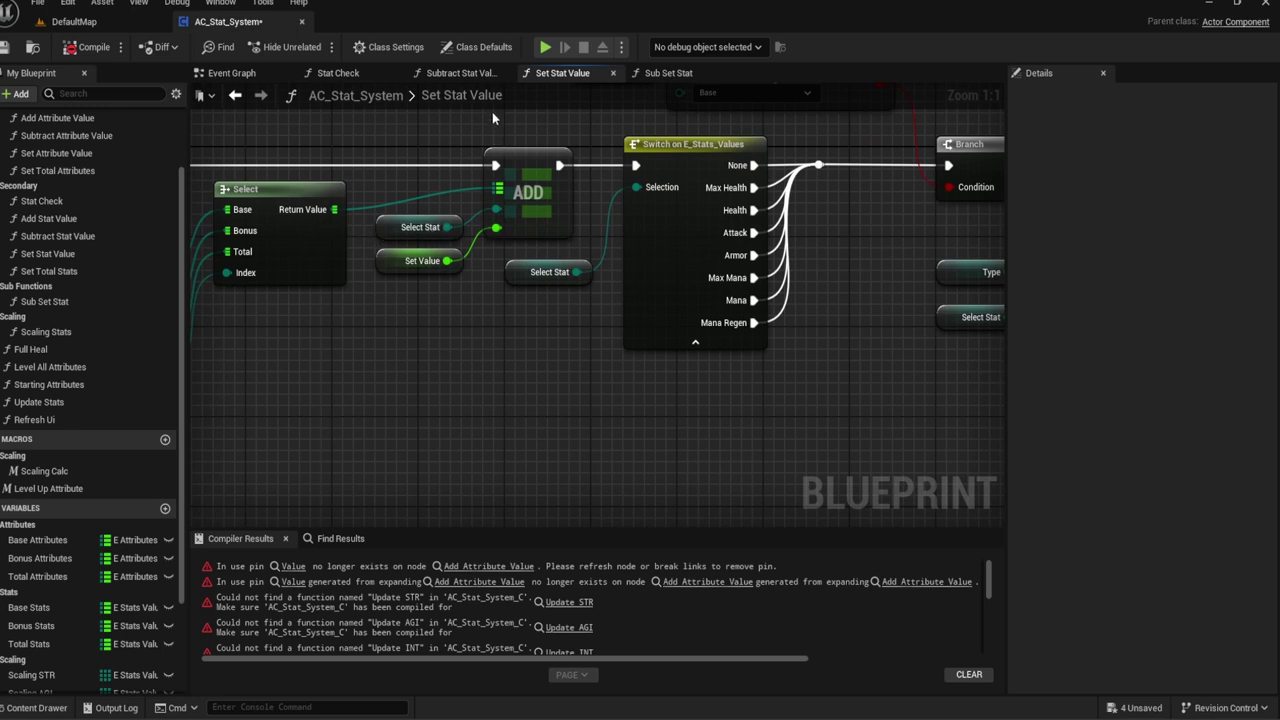
pyautogui.rightClick(52, 299)
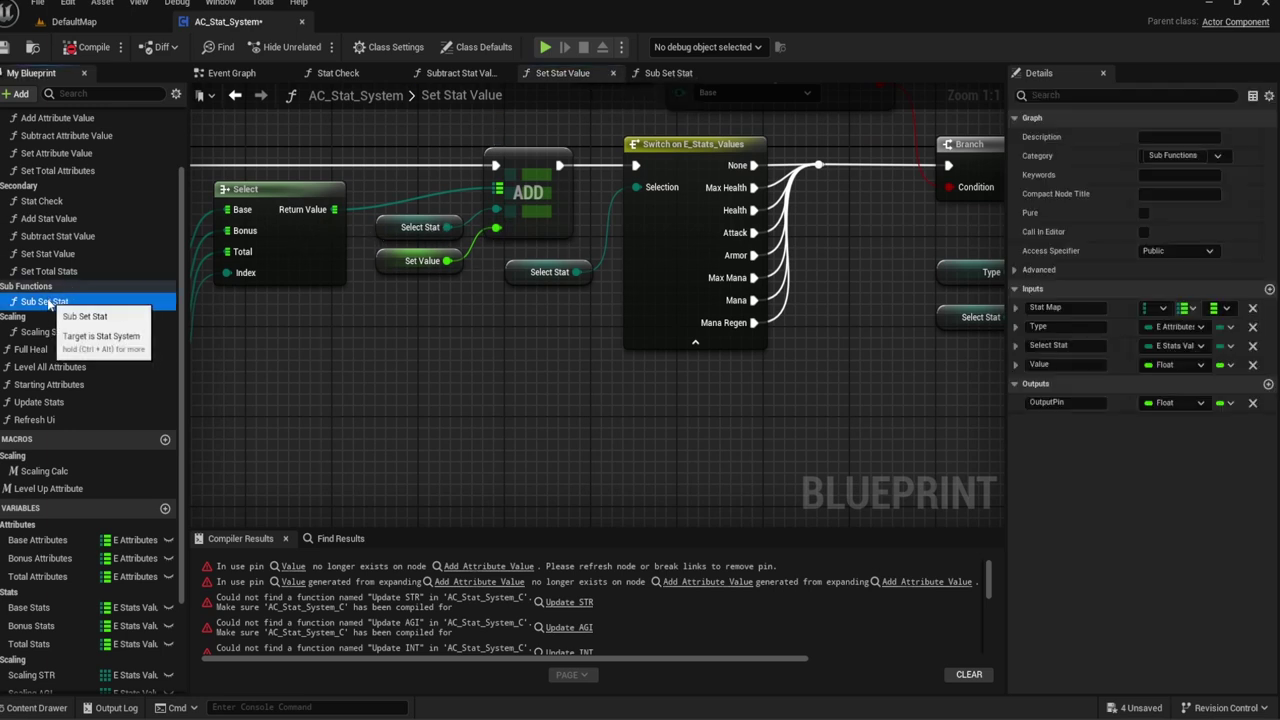
pyautogui.moveTo(138, 373)
pyautogui.click(216, 393)
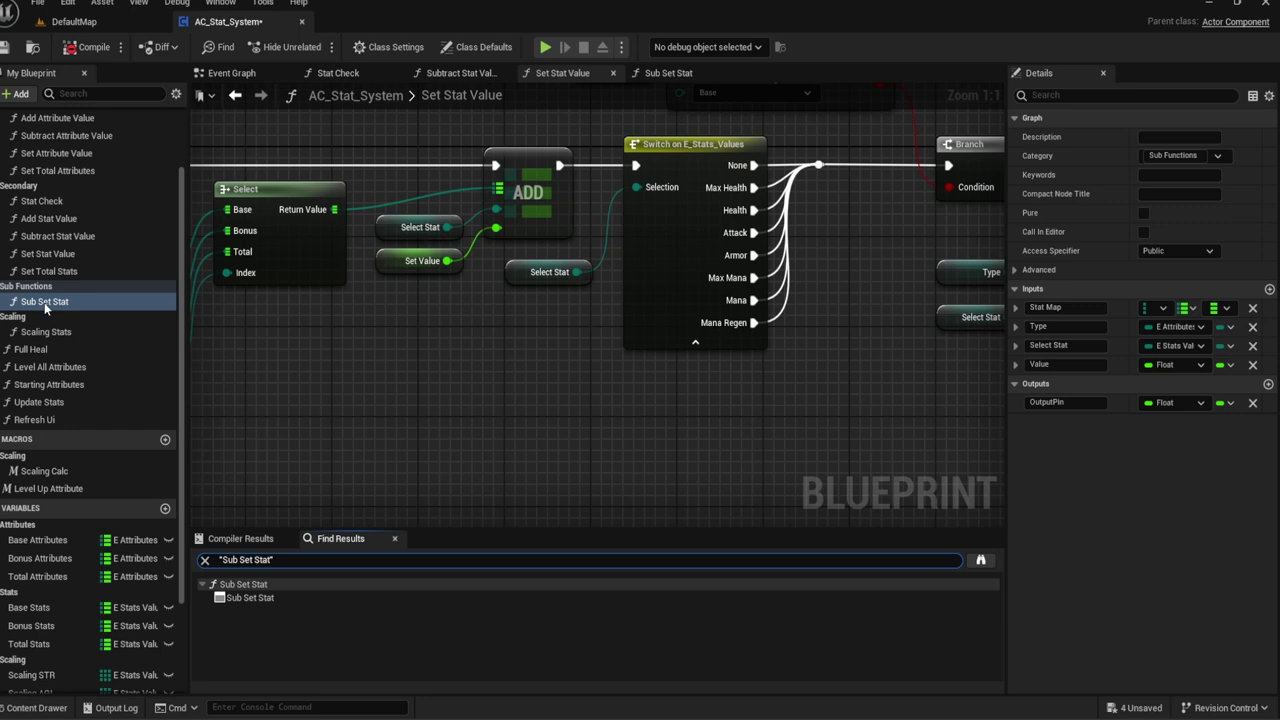
pyautogui.press('Delete')
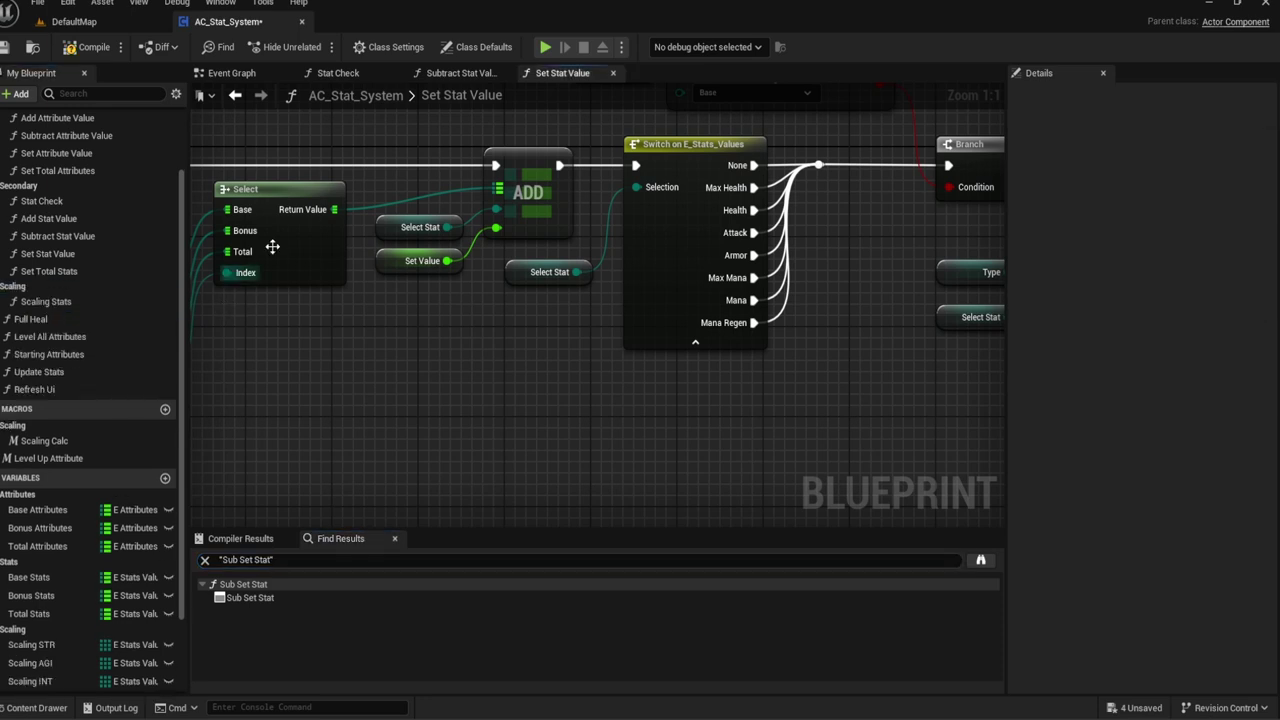
# Step: Rename the Add Stat Value function to Add Stat
pyautogui.scroll(2, 177, 286)
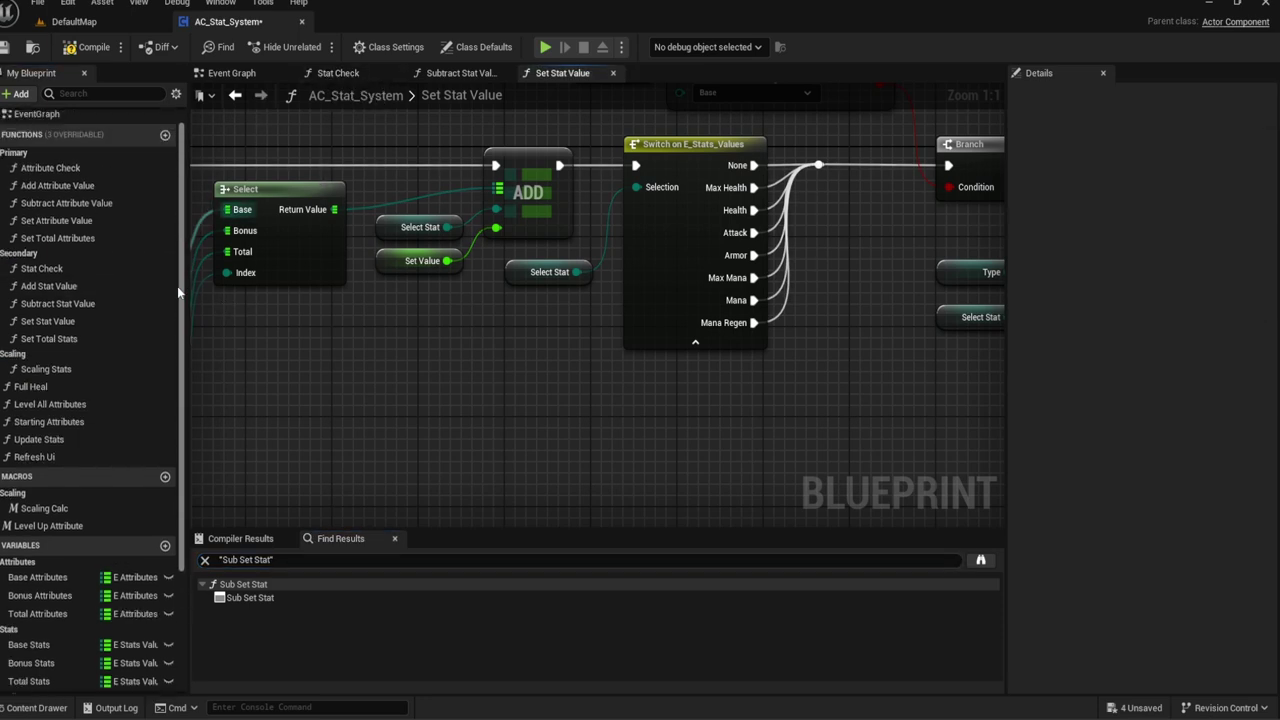
pyautogui.click(115, 287)
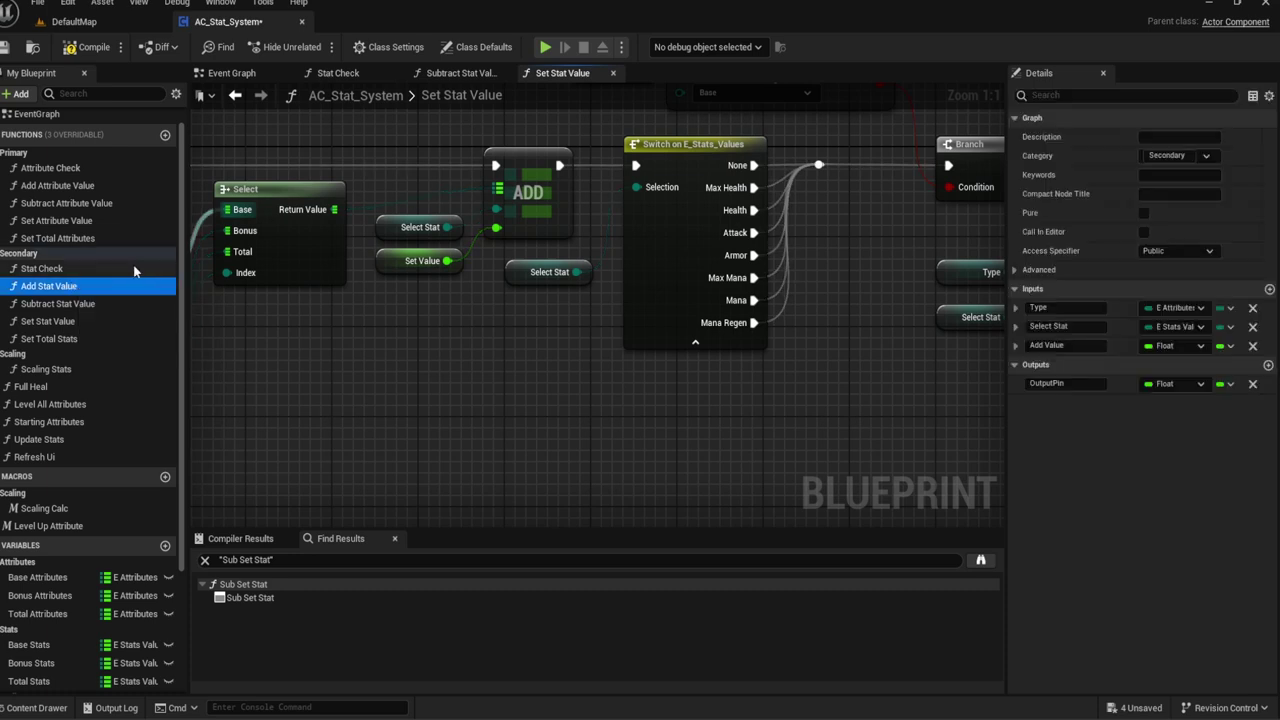
pyautogui.press('F2')
pyautogui.press('End')
pyautogui.press('BackSpace')
pyautogui.press('BackSpace')
pyautogui.press('BackSpace')
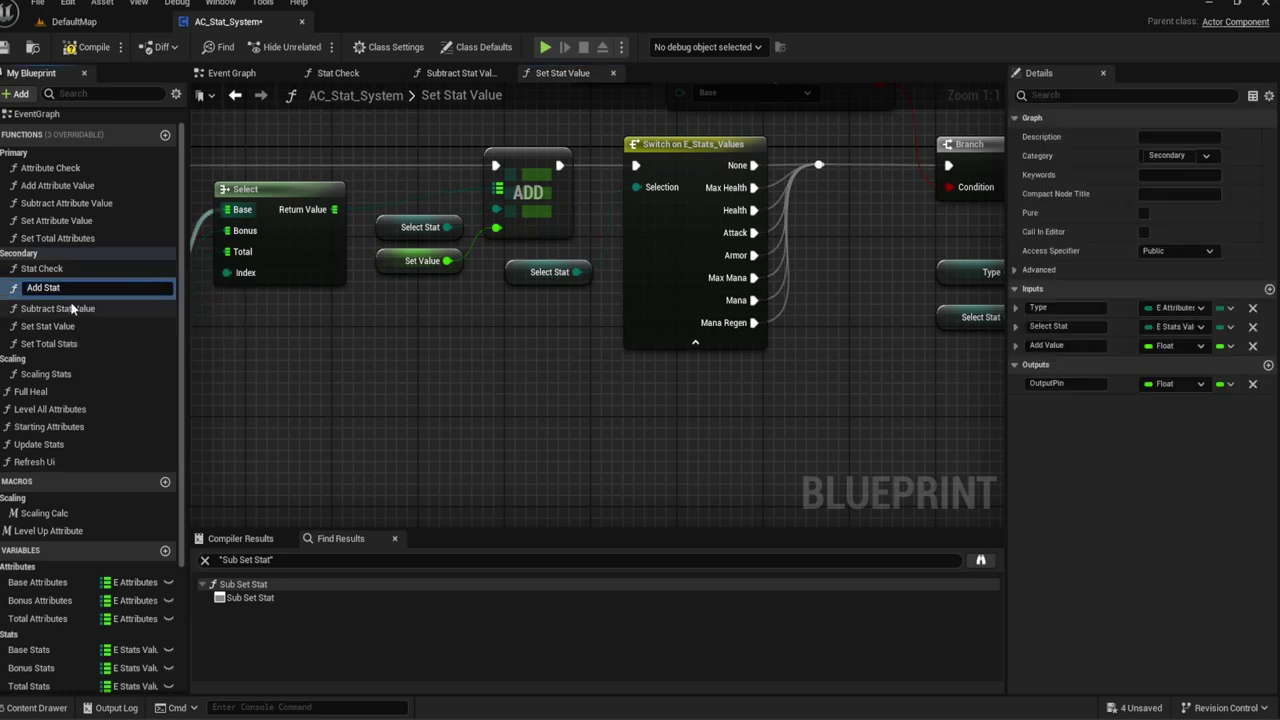
pyautogui.press('Return')
# Step: Rename the Subtract Stat Value function to Subtract Stat
pyautogui.doubleClick(66, 303)
pyautogui.click(60, 305)
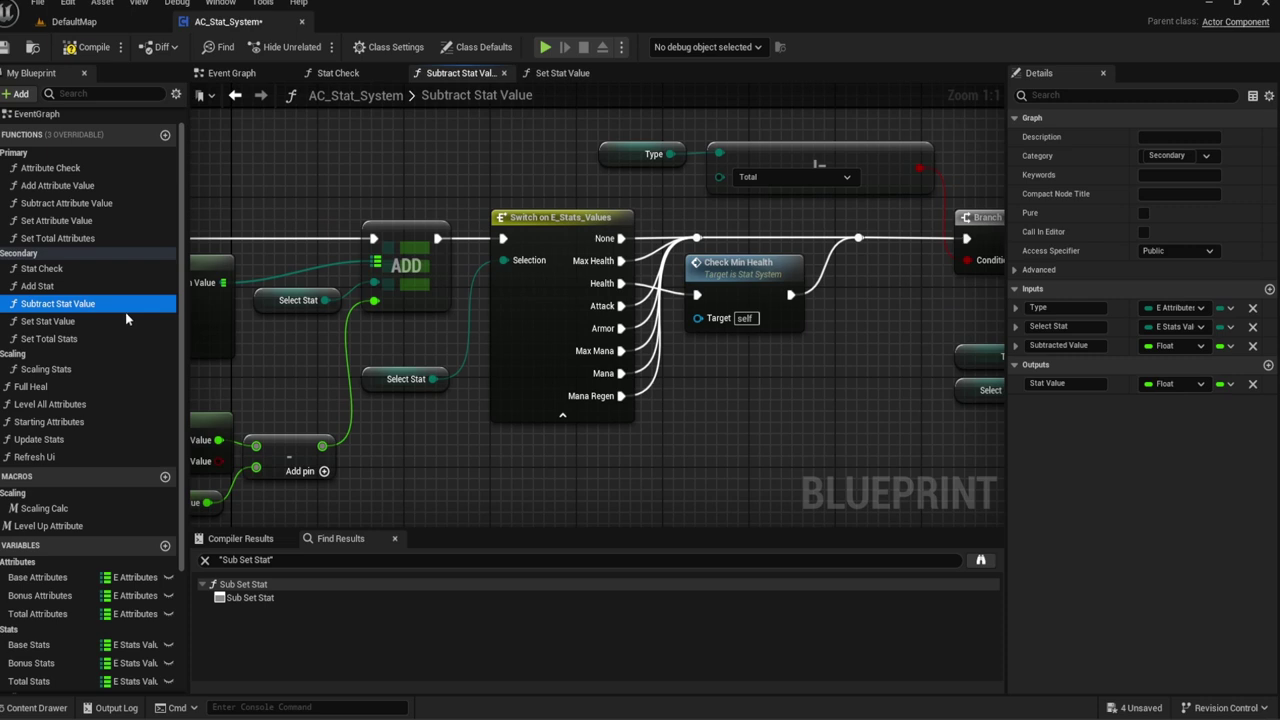
pyautogui.click(125, 310)
pyautogui.press('BackSpace')
pyautogui.press('BackSpace')
pyautogui.press('BackSpace')
pyautogui.press('Return')
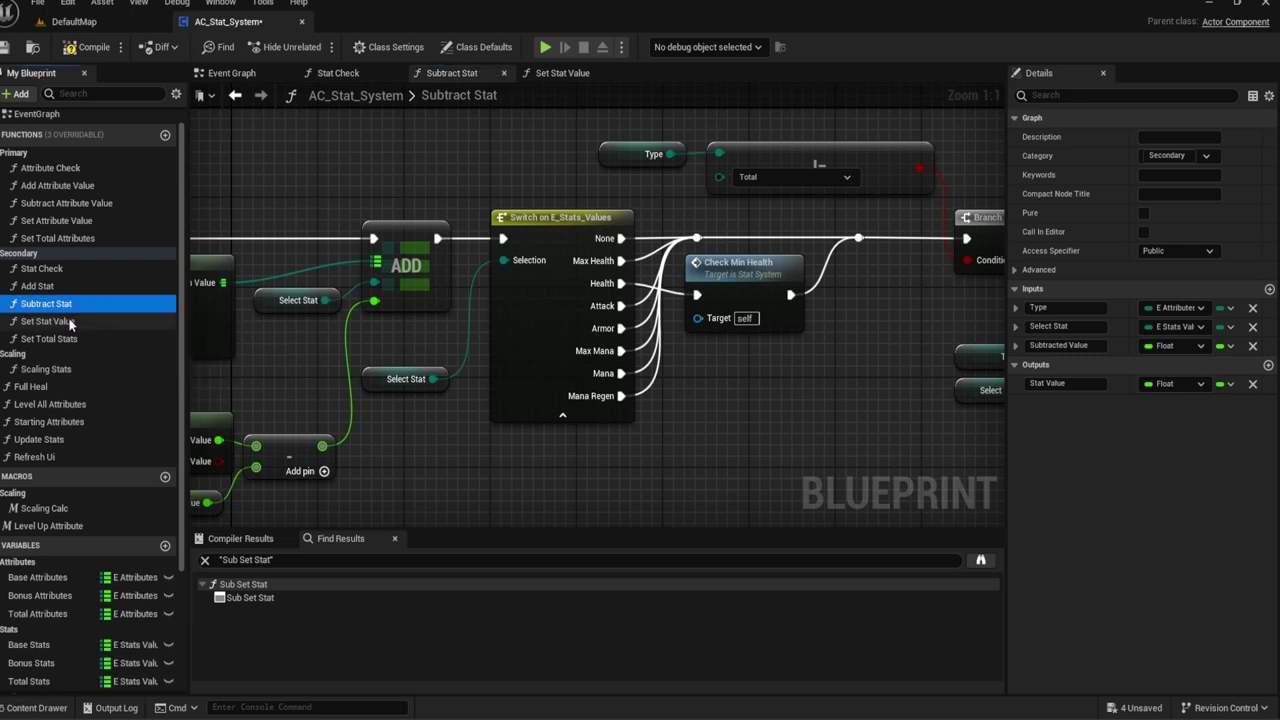
# Step: Rename the Set Stat Value function to Set Stat
pyautogui.click(146, 329)
pyautogui.click(54, 328)
pyautogui.press('End')
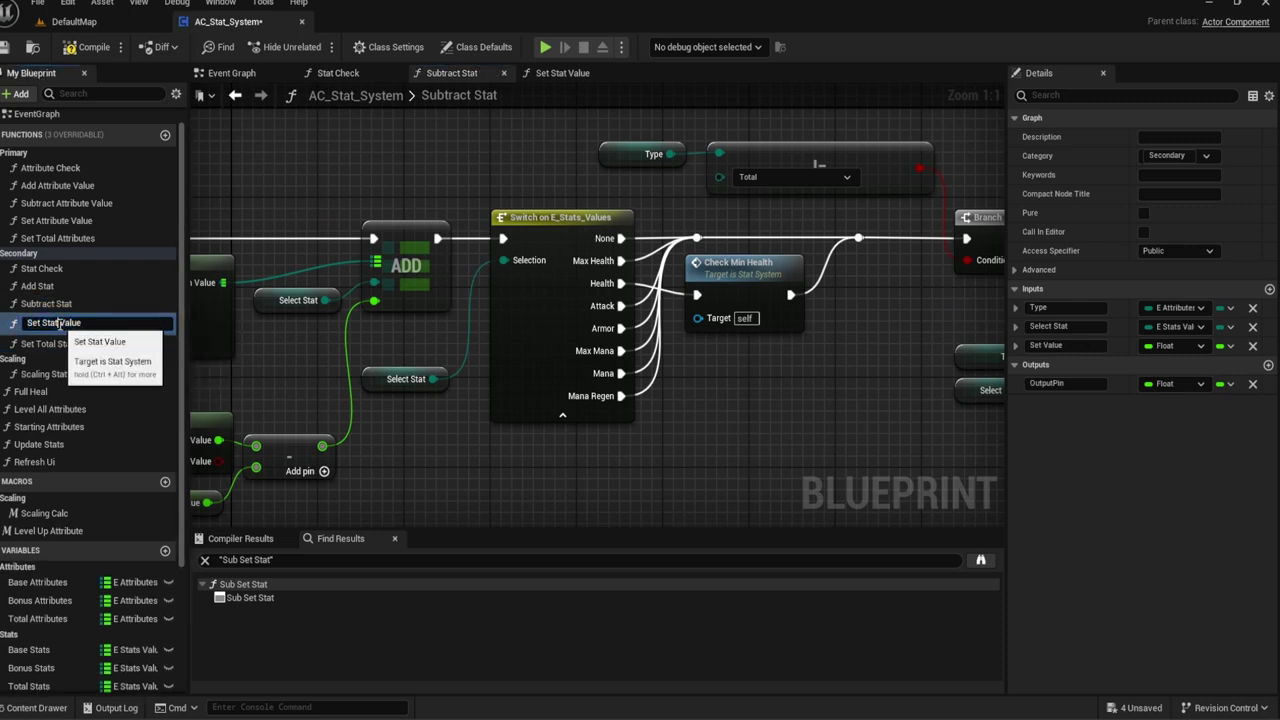
pyautogui.press('BackSpace')
pyautogui.press('BackSpace')
pyautogui.press('BackSpace')
pyautogui.press('Return')
pyautogui.moveTo(319, 178); pyautogui.dragTo(669, 132, button='right')
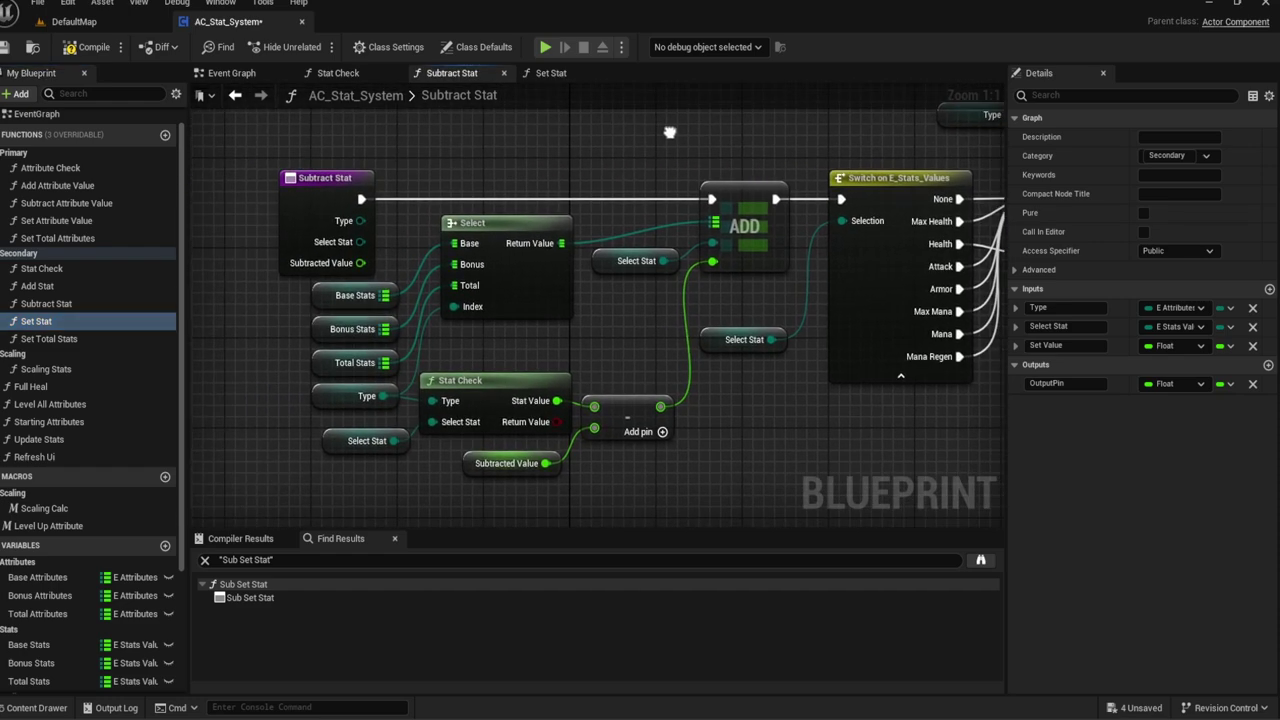
# Step: Recompile the blueprint and look over the Switch and Check Min Health nodes
pyautogui.click(80, 48)
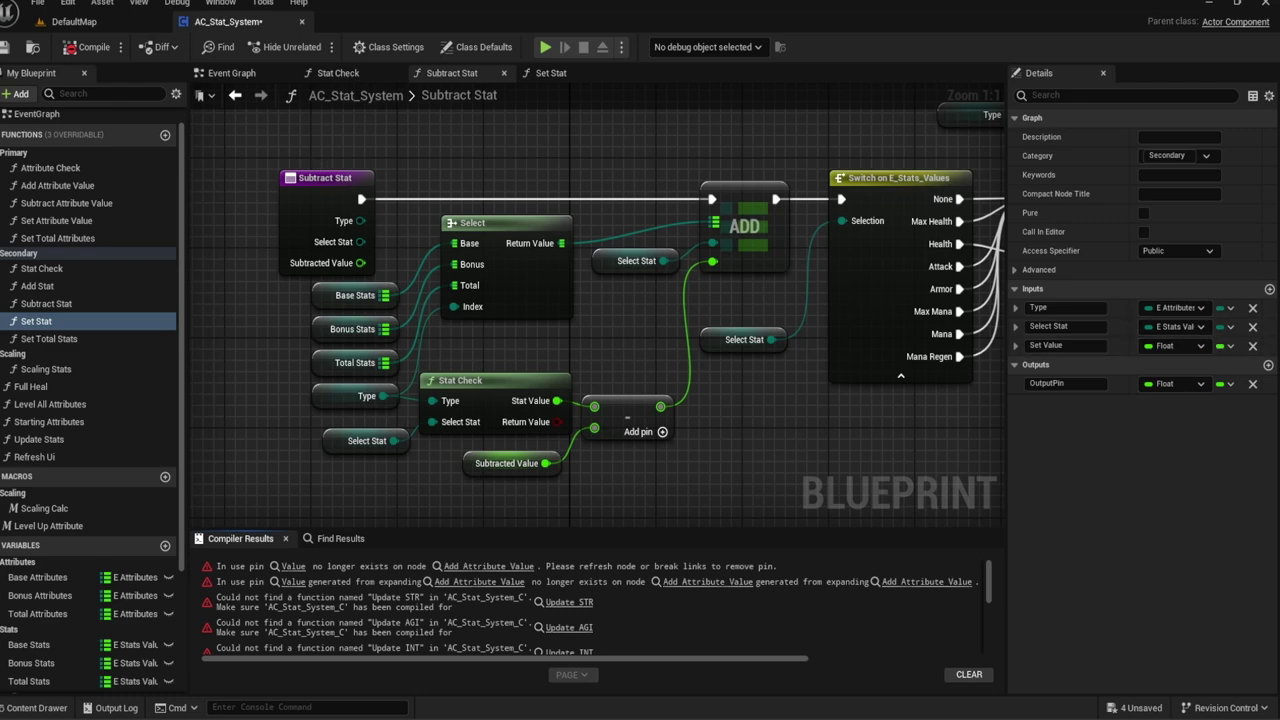
pyautogui.moveTo(754, 401)
pyautogui.mouseDown(button='right')
pyautogui.moveTo(223, 415)
pyautogui.moveTo(571, 317)
pyautogui.mouseUp(button='right')
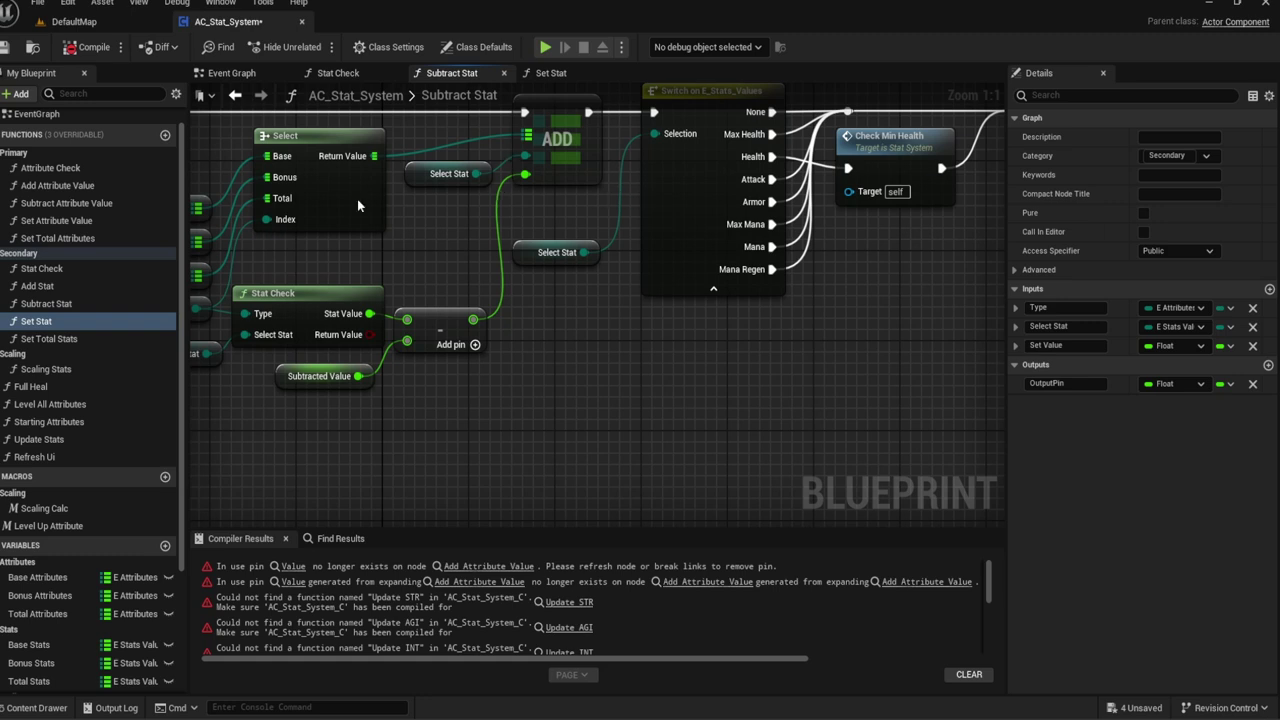
# Step: In the Add Stat graph, inspect the Check Max Health call, Branch and Select nodes
pyautogui.doubleClick(38, 288)
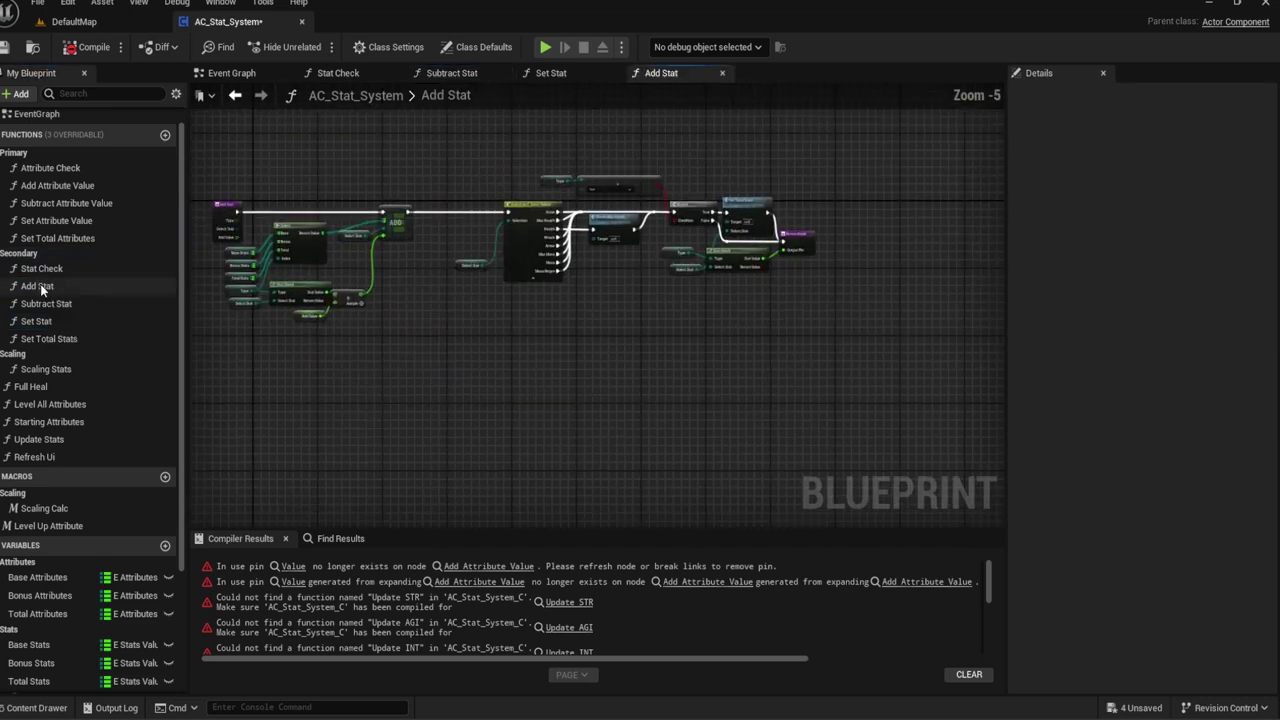
pyautogui.moveTo(615, 323)
pyautogui.mouseDown(button='right')
pyautogui.moveTo(696, 344)
pyautogui.moveTo(644, 390)
pyautogui.mouseUp(button='right')
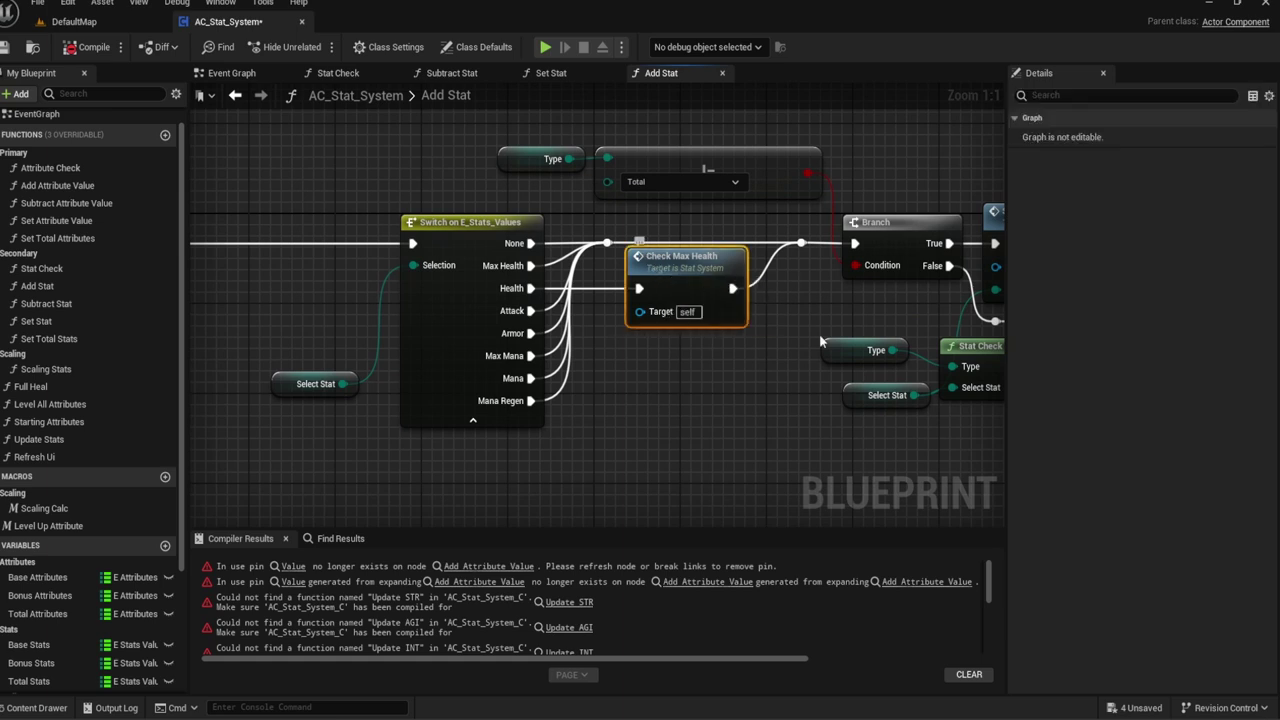
pyautogui.click(690, 290)
pyautogui.moveTo(261, 342)
pyautogui.mouseDown(button='right')
pyautogui.moveTo(802, 275)
pyautogui.moveTo(662, 411)
pyautogui.moveTo(366, 408)
pyautogui.mouseUp(button='right')
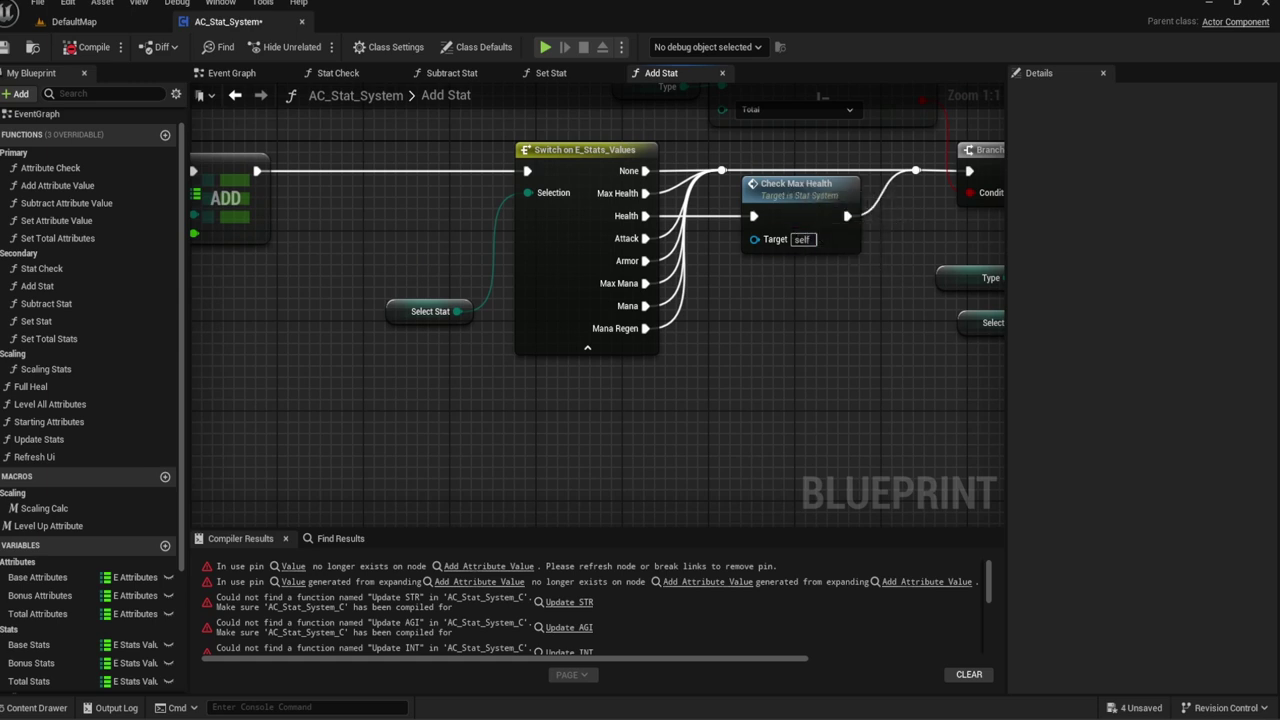
# Step: Jump to the Check Max Health event definition and review its max health logic
pyautogui.moveTo(802, 201); pyautogui.dragTo(802, 212)
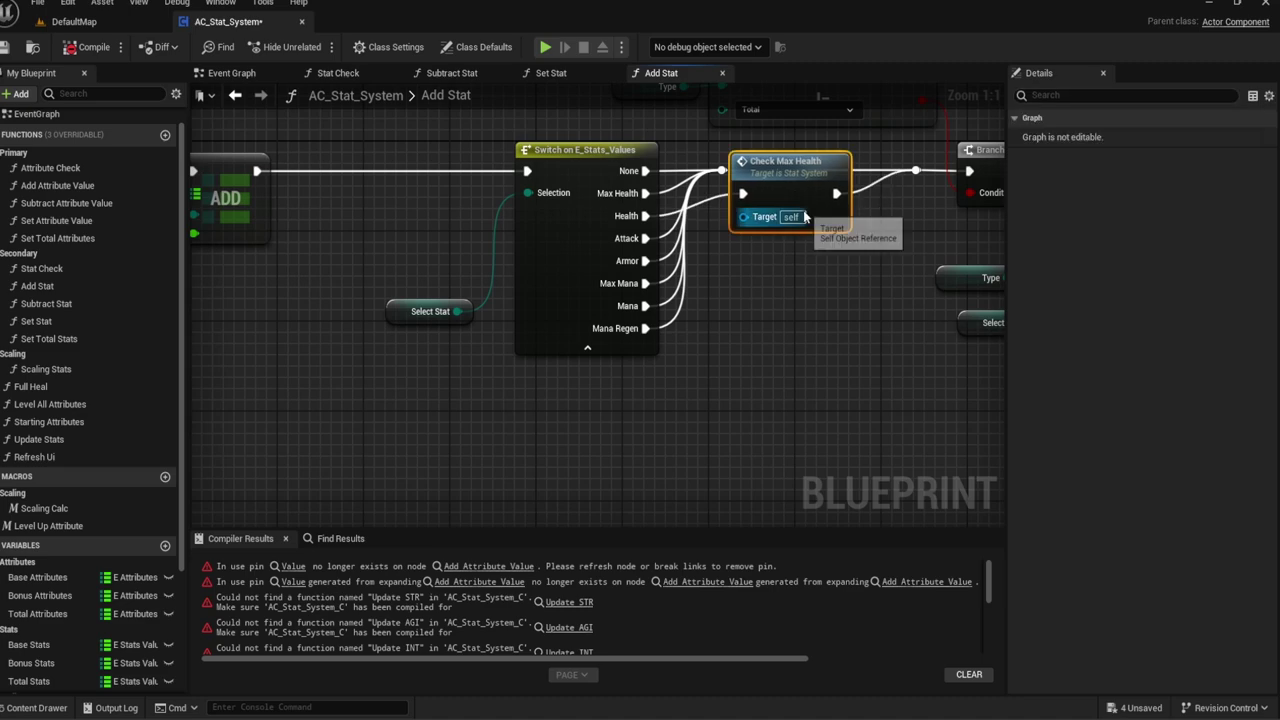
pyautogui.doubleClick(802, 212)
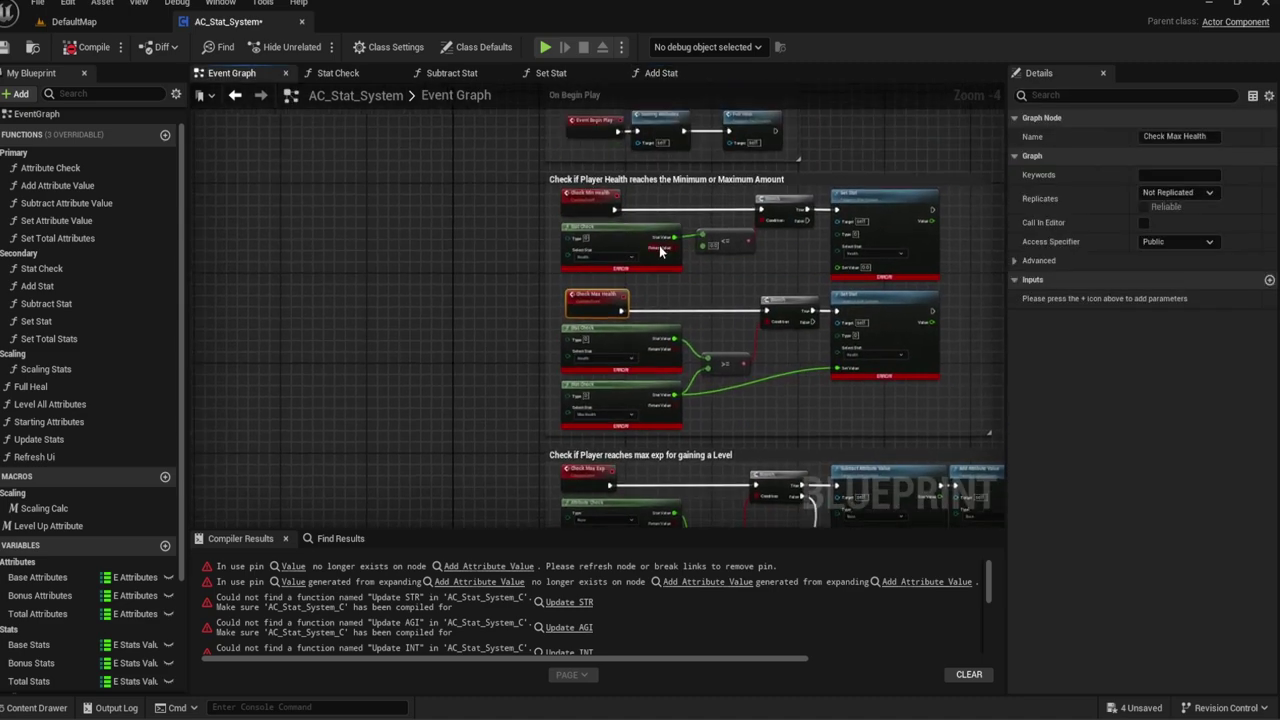
pyautogui.moveTo(613, 295)
pyautogui.mouseDown(button='right')
pyautogui.moveTo(609, 185)
pyautogui.moveTo(560, 119)
pyautogui.mouseUp(button='right')
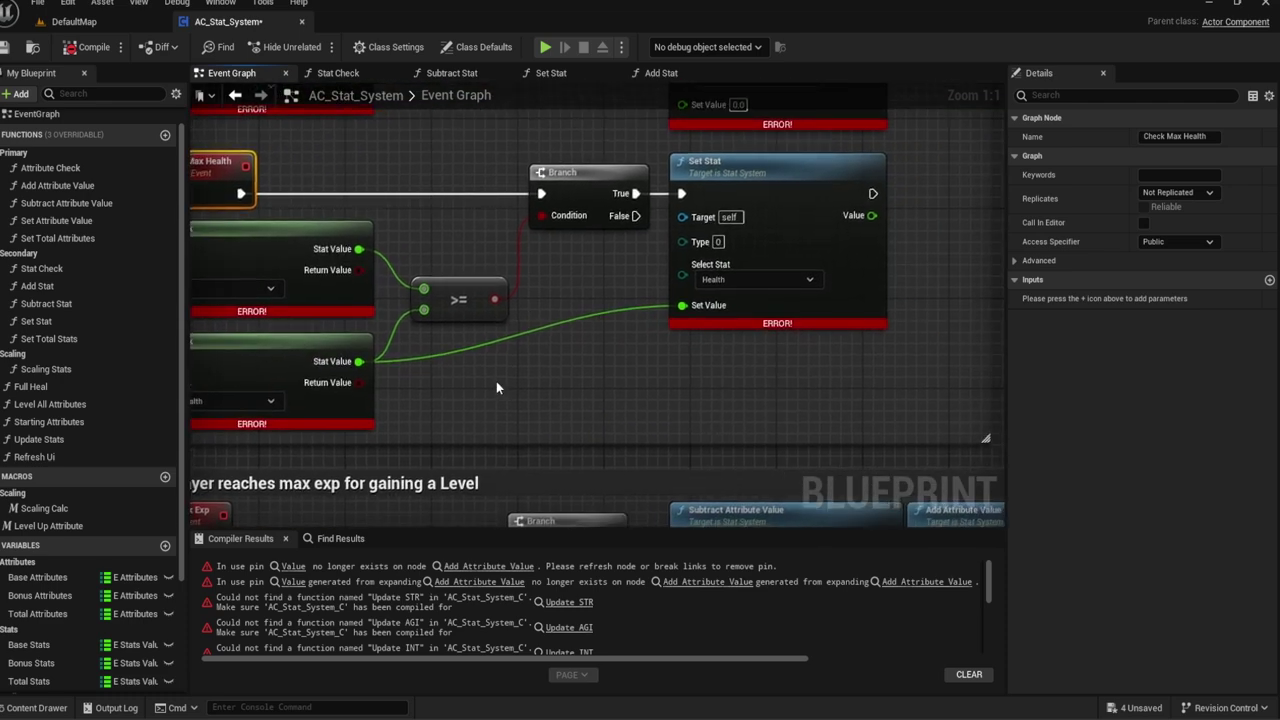
pyautogui.moveTo(866, 335); pyautogui.dragTo(828, 323, button='right')
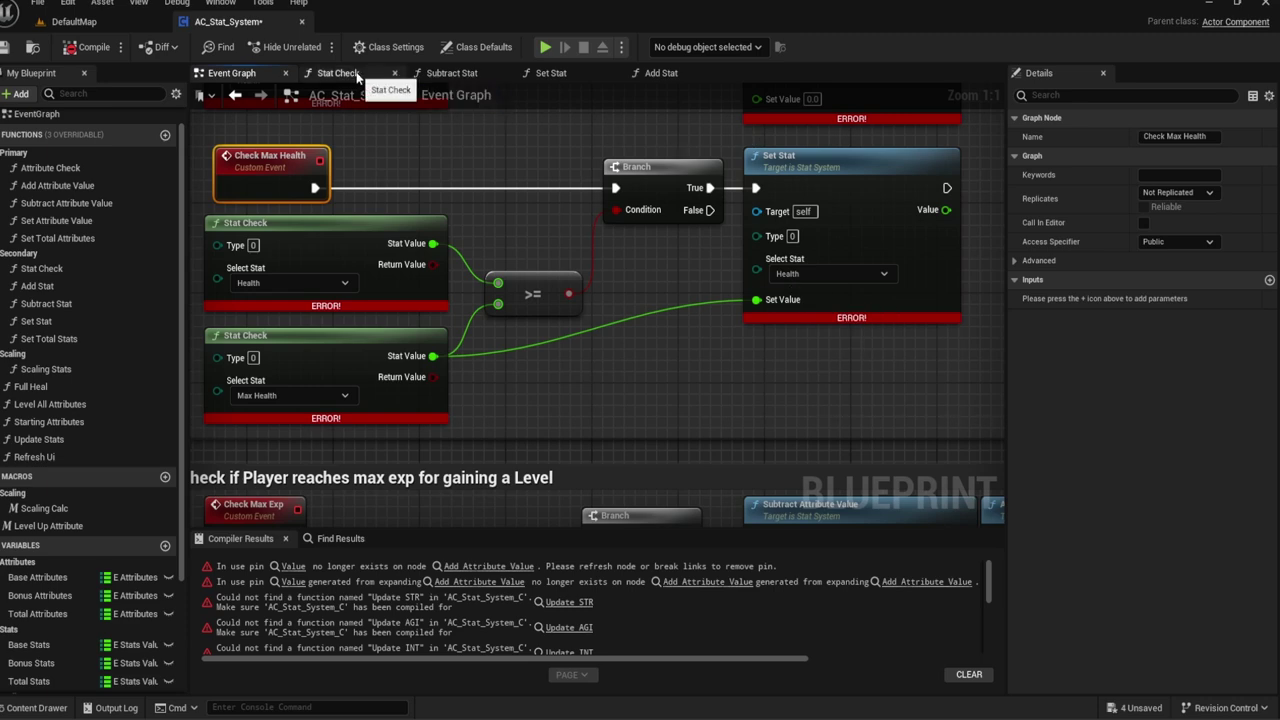
# Step: Break the sum-to-ADD and Type wires, move the Stat Check group down, and wire in a copied Type getter
pyautogui.click(660, 73)
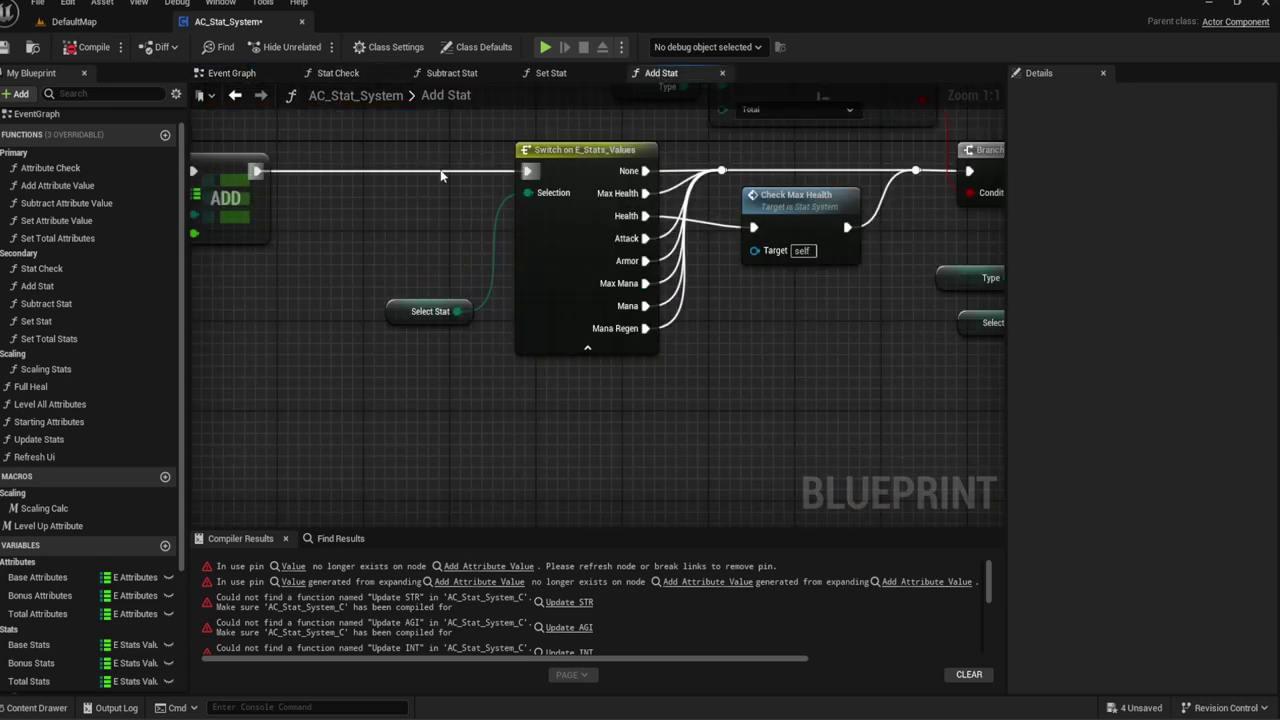
pyautogui.moveTo(638, 158); pyautogui.dragTo(801, 287, button='right')
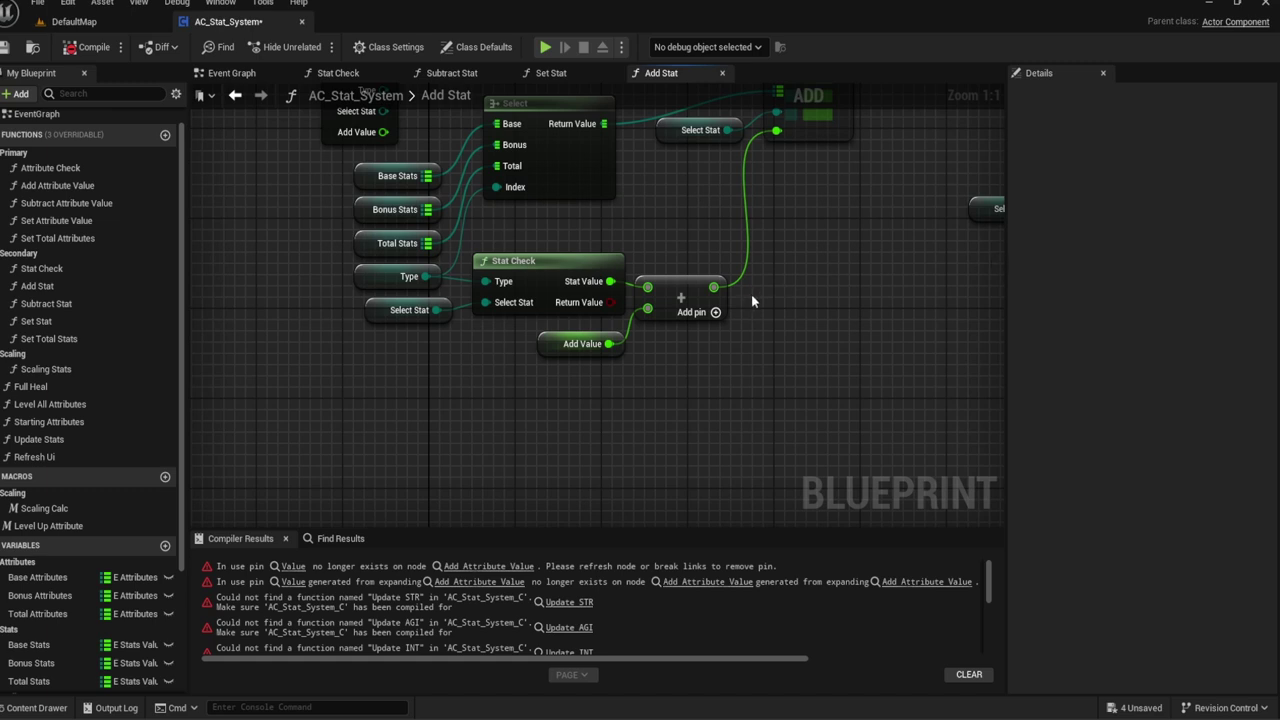
pyautogui.moveTo(751, 294)
pyautogui.mouseDown(button='right')
pyautogui.moveTo(735, 240)
pyautogui.moveTo(727, 258)
pyautogui.mouseUp(button='right')
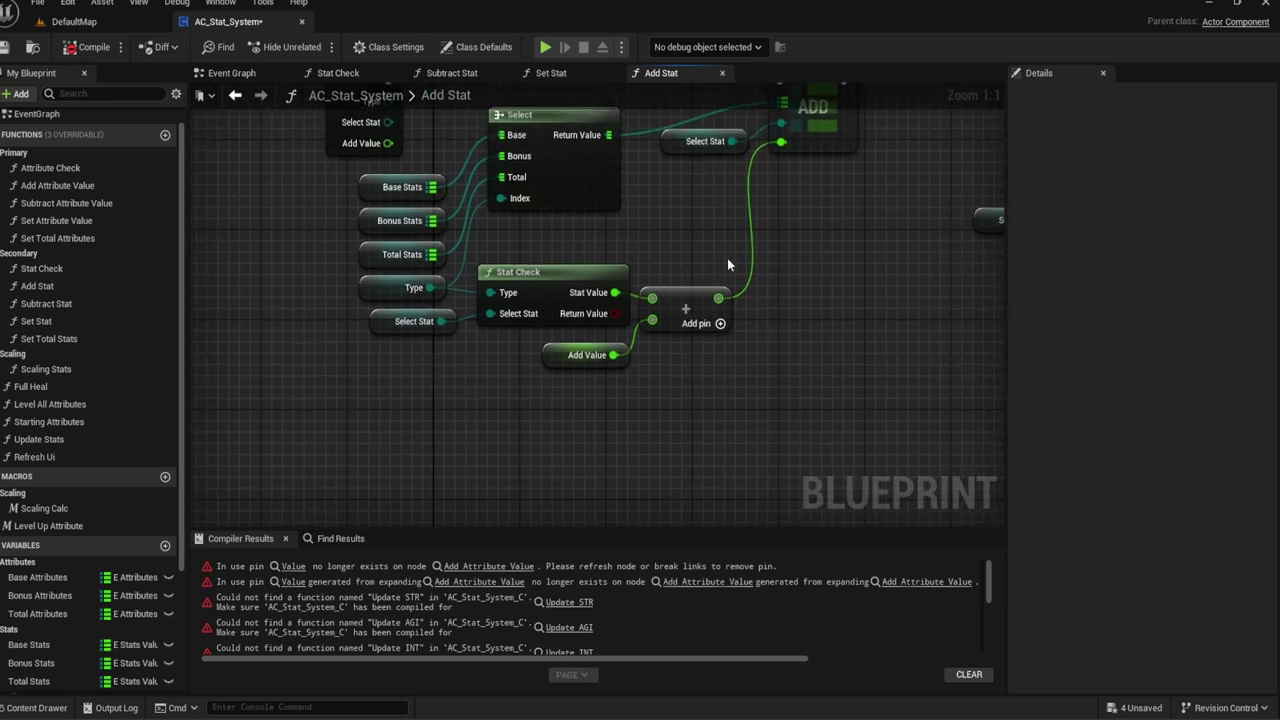
pyautogui.keyDown('alt'); pyautogui.click(750, 245); pyautogui.keyUp('alt')
pyautogui.keyDown('alt'); pyautogui.click(465, 290); pyautogui.keyUp('alt')
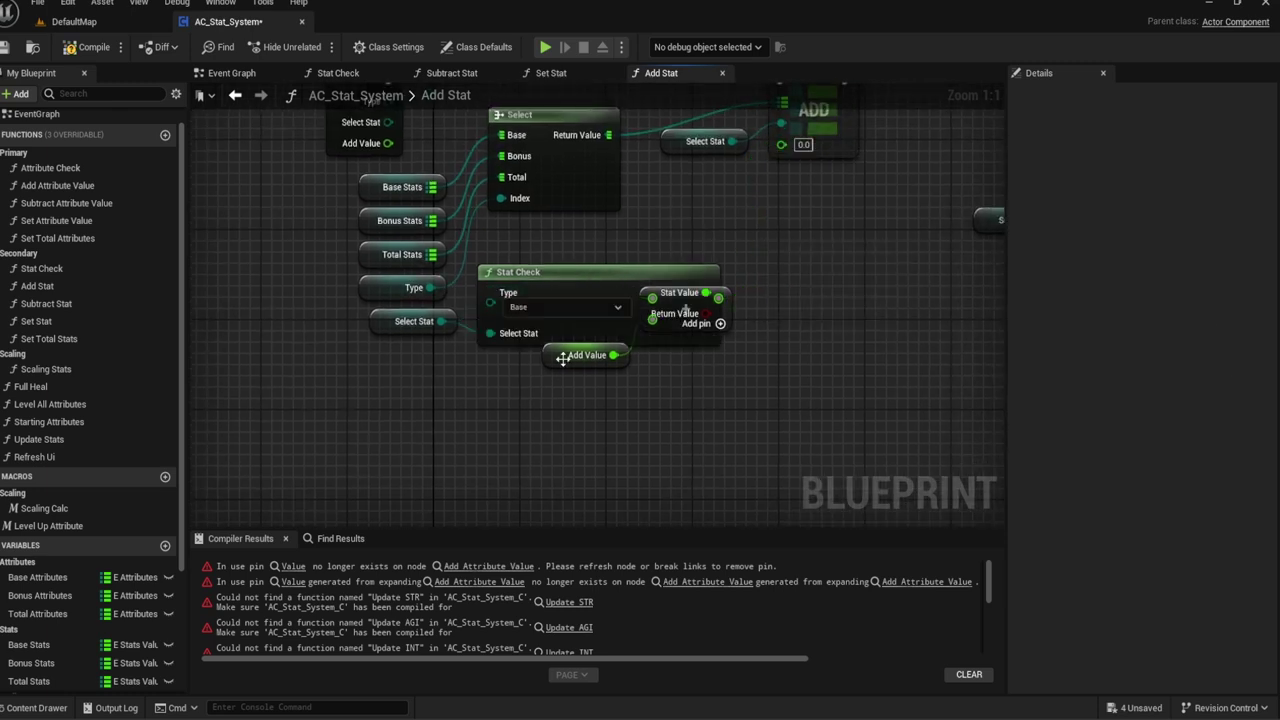
pyautogui.moveTo(692, 394); pyautogui.dragTo(425, 327)
pyautogui.moveTo(540, 300); pyautogui.dragTo(486, 402)
pyautogui.click(408, 287)
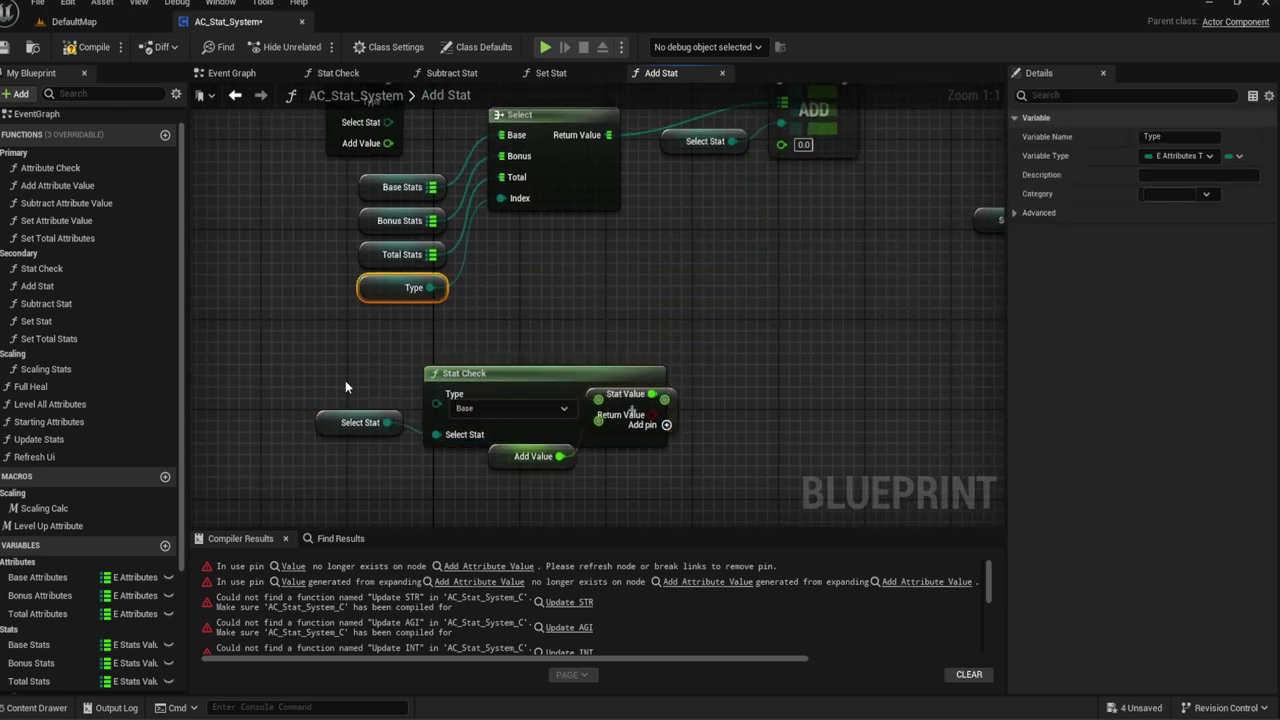
pyautogui.hotkey('ctrl', 'c')
pyautogui.hotkey('ctrl', 'v')
pyautogui.moveTo(365, 379); pyautogui.dragTo(396, 340, button='right')
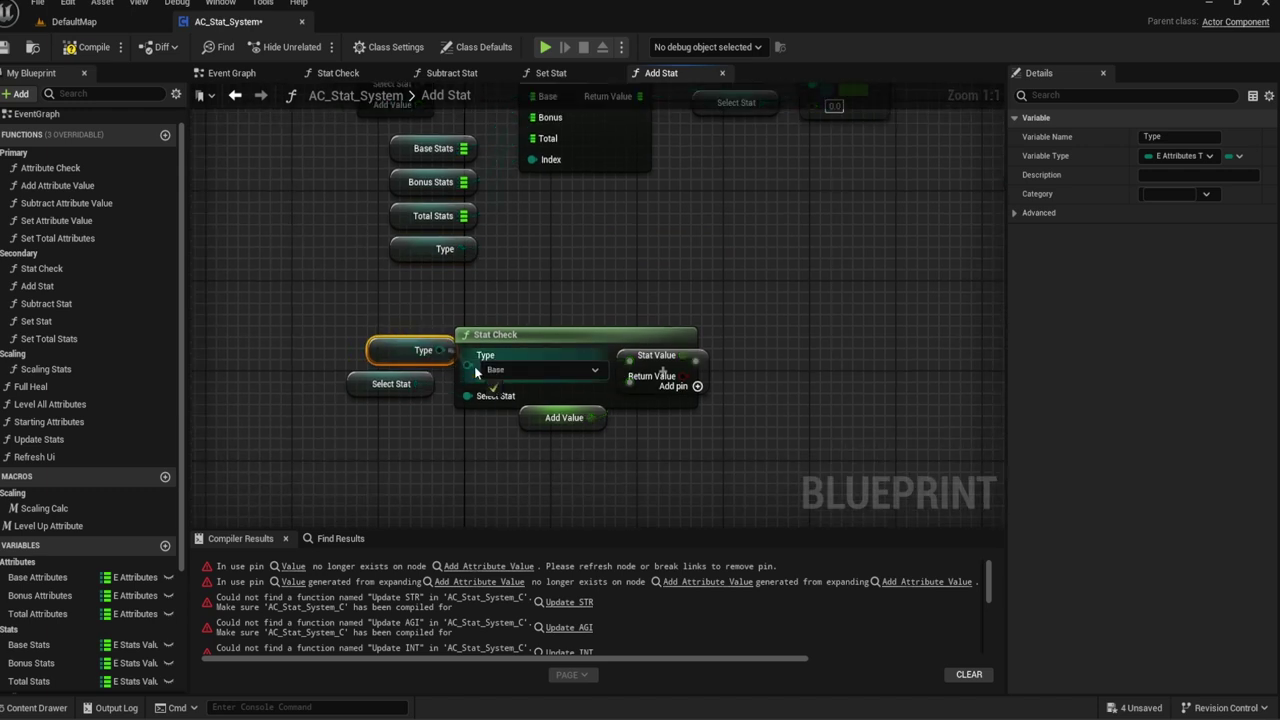
# Step: Reposition the detached Stat Check group further left in the Add Stat graph
pyautogui.moveTo(466, 356); pyautogui.dragTo(372, 354)
pyautogui.moveTo(662, 458); pyautogui.dragTo(340, 328)
pyautogui.moveTo(471, 336); pyautogui.dragTo(264, 346)
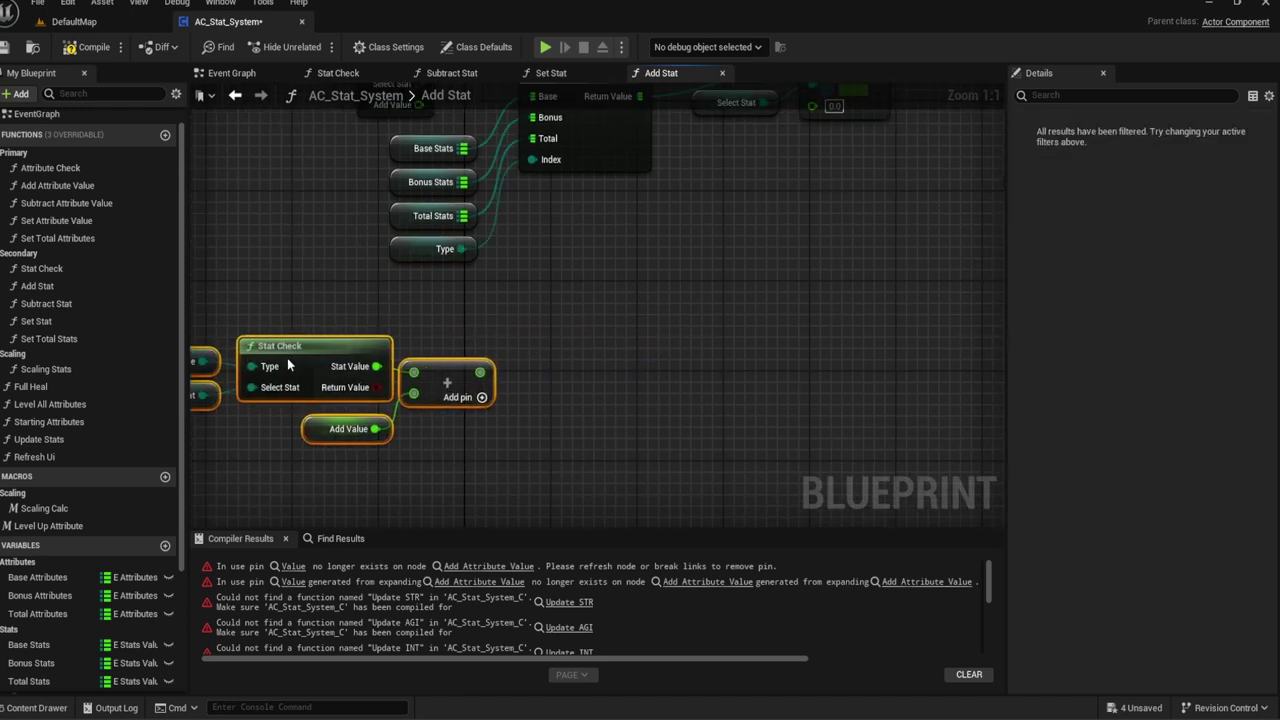
pyautogui.moveTo(444, 316); pyautogui.dragTo(596, 277, button='right')
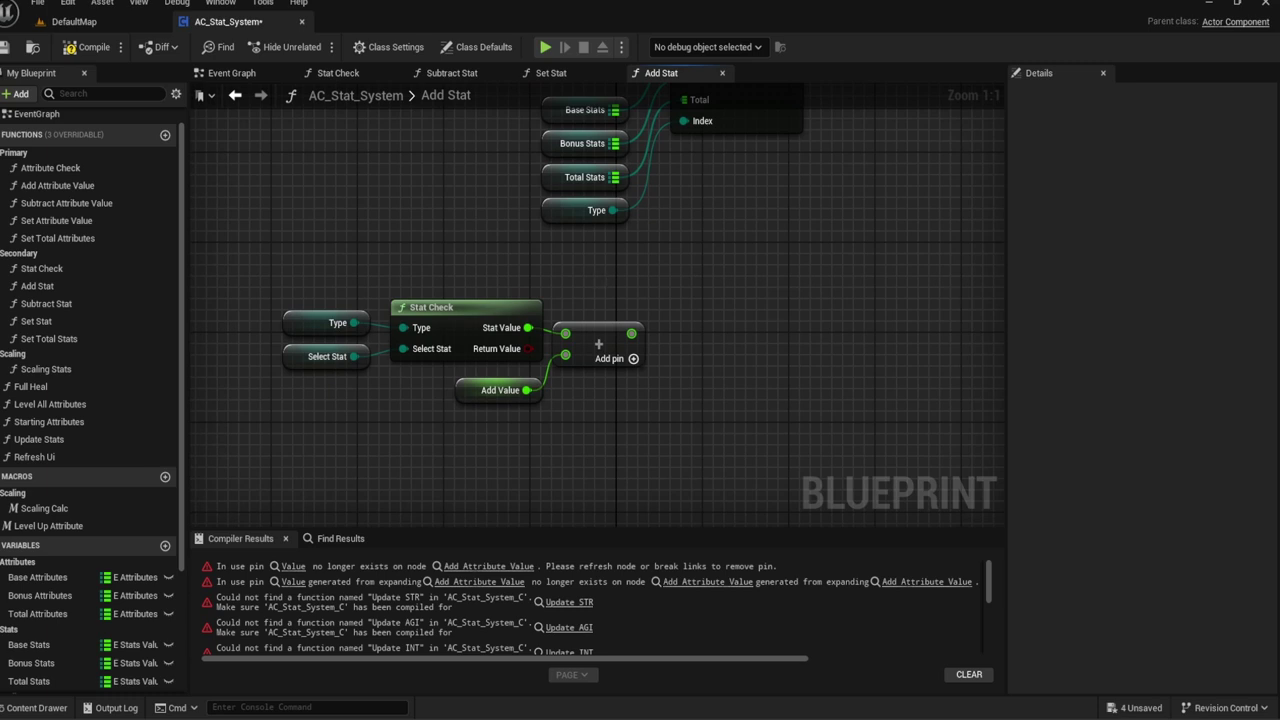
pyautogui.moveTo(640, 332); pyautogui.dragTo(668, 334, button='right')
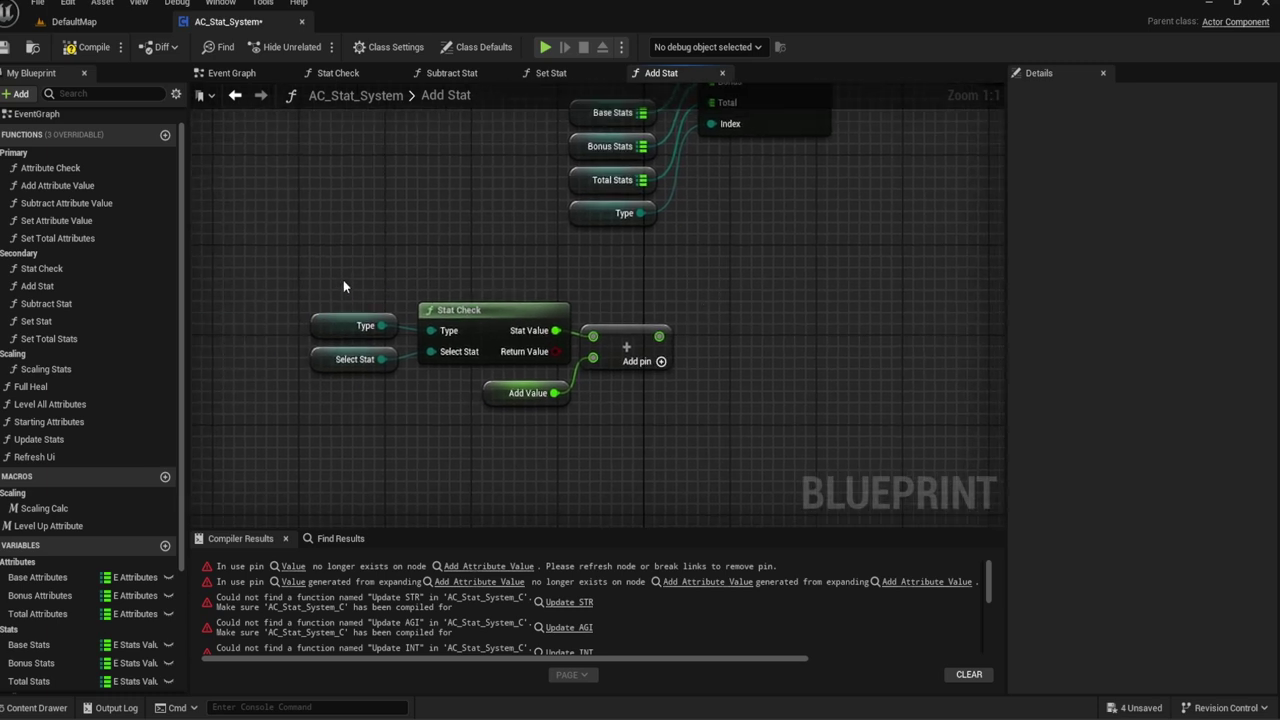
pyautogui.moveTo(343, 280); pyautogui.dragTo(680, 405)
pyautogui.moveTo(500, 322)
pyautogui.mouseDown()
pyautogui.moveTo(481, 291)
pyautogui.moveTo(481, 302)
pyautogui.mouseUp()
pyautogui.click(625, 269)
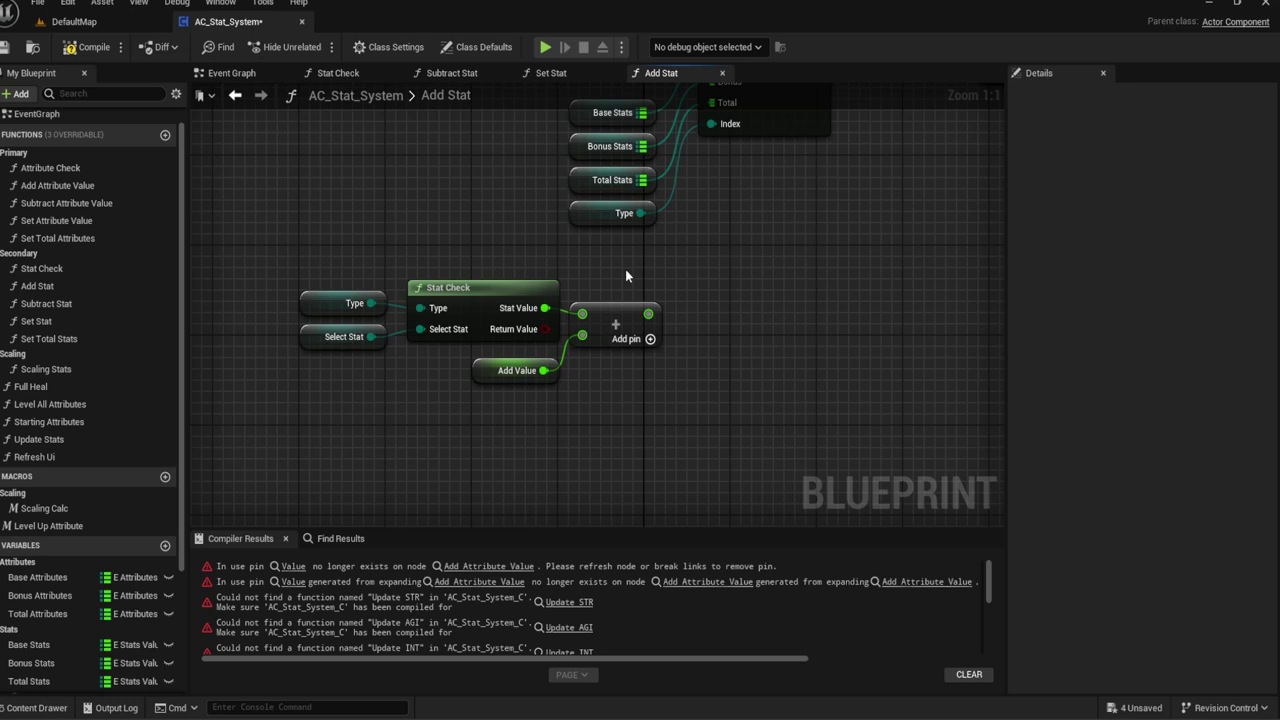
pyautogui.moveTo(662, 289); pyautogui.dragTo(669, 303, button='right')
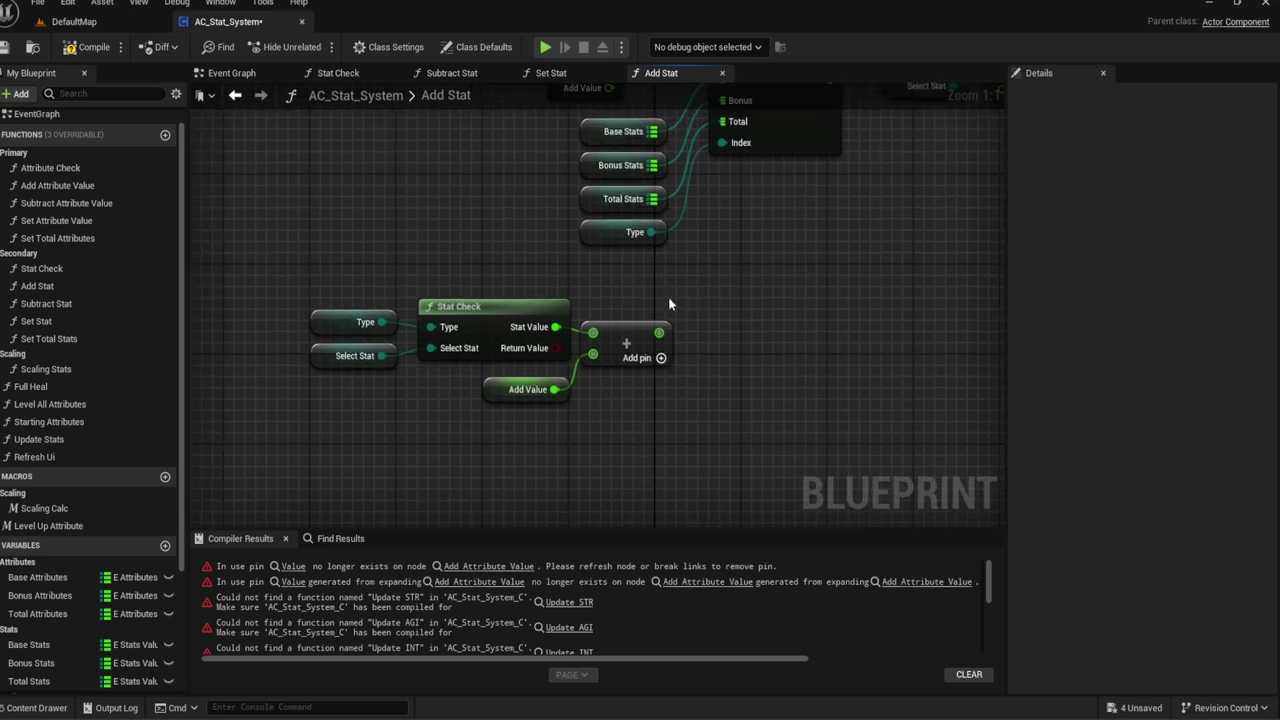
pyautogui.moveTo(772, 321); pyautogui.dragTo(696, 316, button='right')
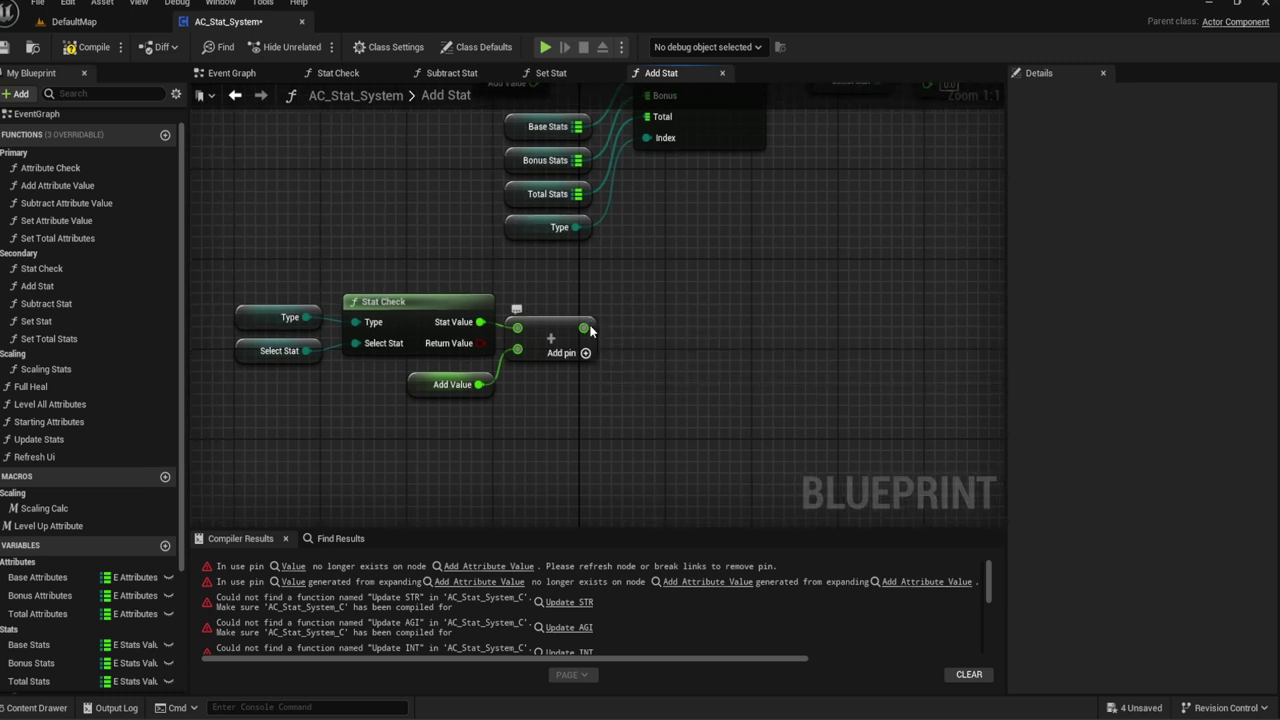
# Step: Feed the sum into a new Select node and set its index type to Boolean
pyautogui.moveTo(583, 328); pyautogui.dragTo(723, 277)
pyautogui.write('select')
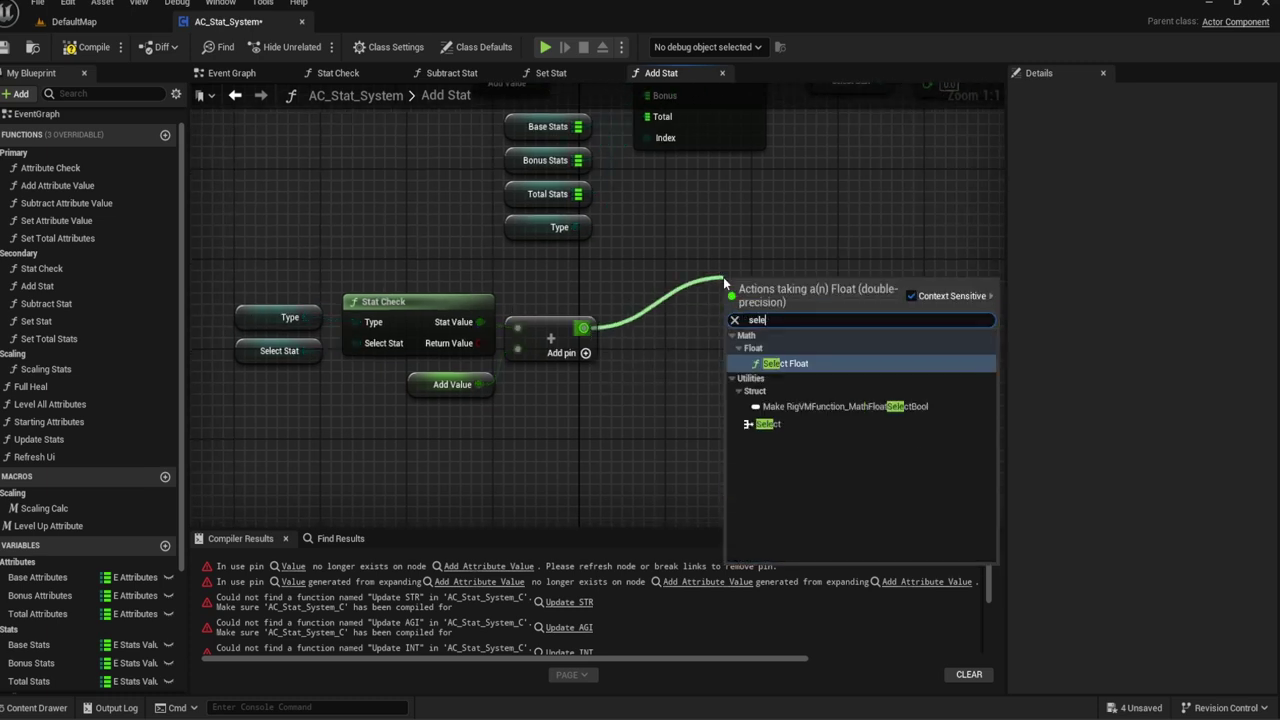
pyautogui.press('Down')
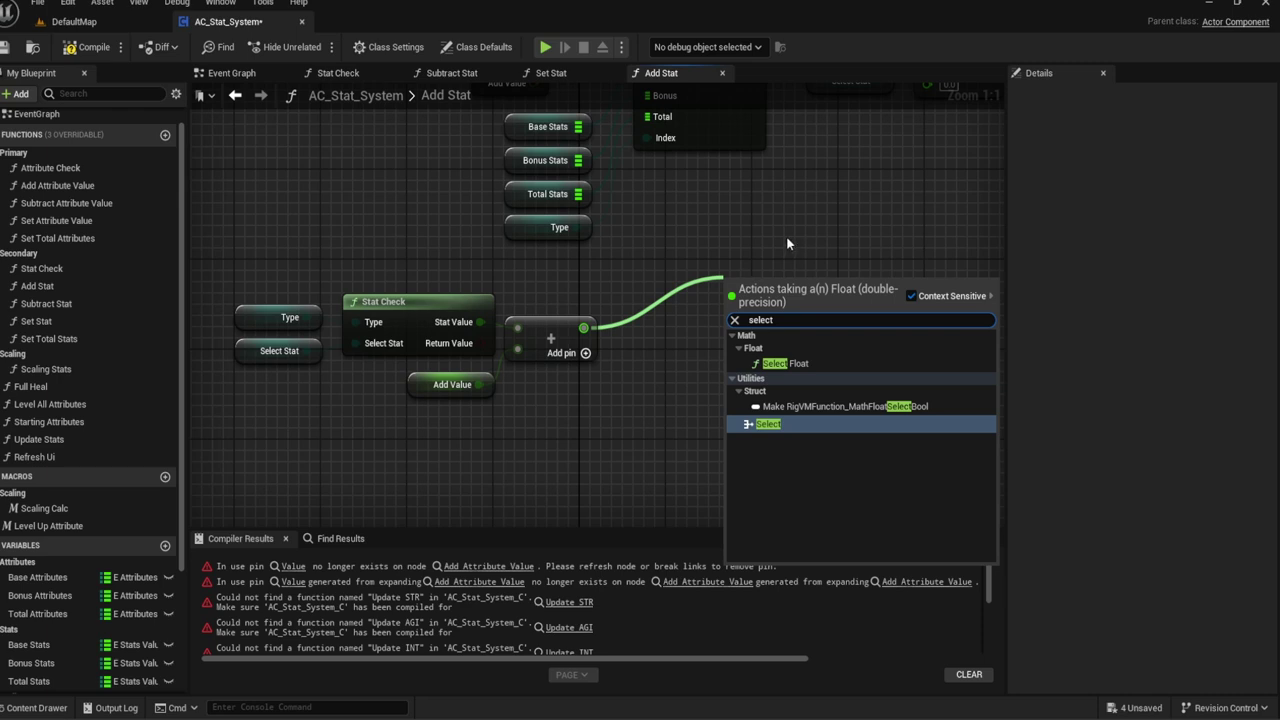
pyautogui.press('Return')
pyautogui.moveTo(764, 288)
pyautogui.mouseDown()
pyautogui.moveTo(709, 321)
pyautogui.moveTo(732, 321)
pyautogui.mouseUp()
pyautogui.click(744, 391)
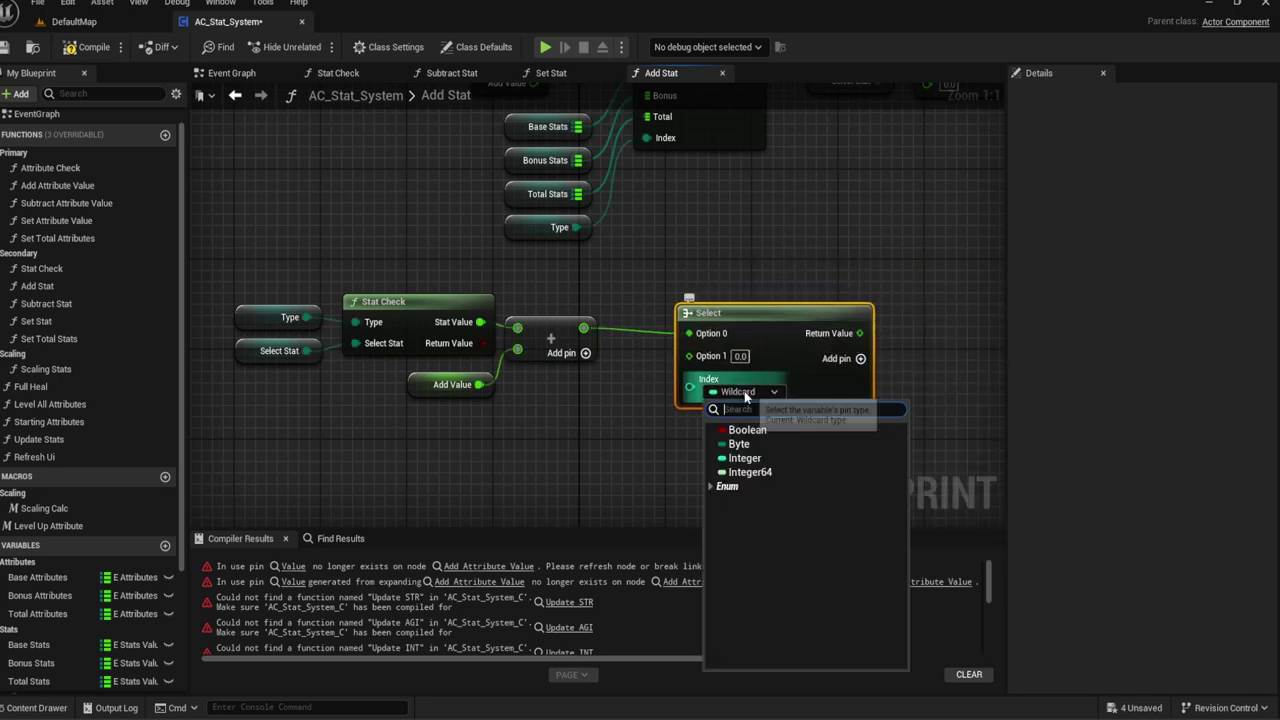
pyautogui.click(740, 426)
pyautogui.moveTo(635, 386)
pyautogui.mouseDown(button='right')
pyautogui.moveTo(740, 287)
pyautogui.moveTo(728, 302)
pyautogui.mouseUp(button='right')
pyautogui.click(712, 314)
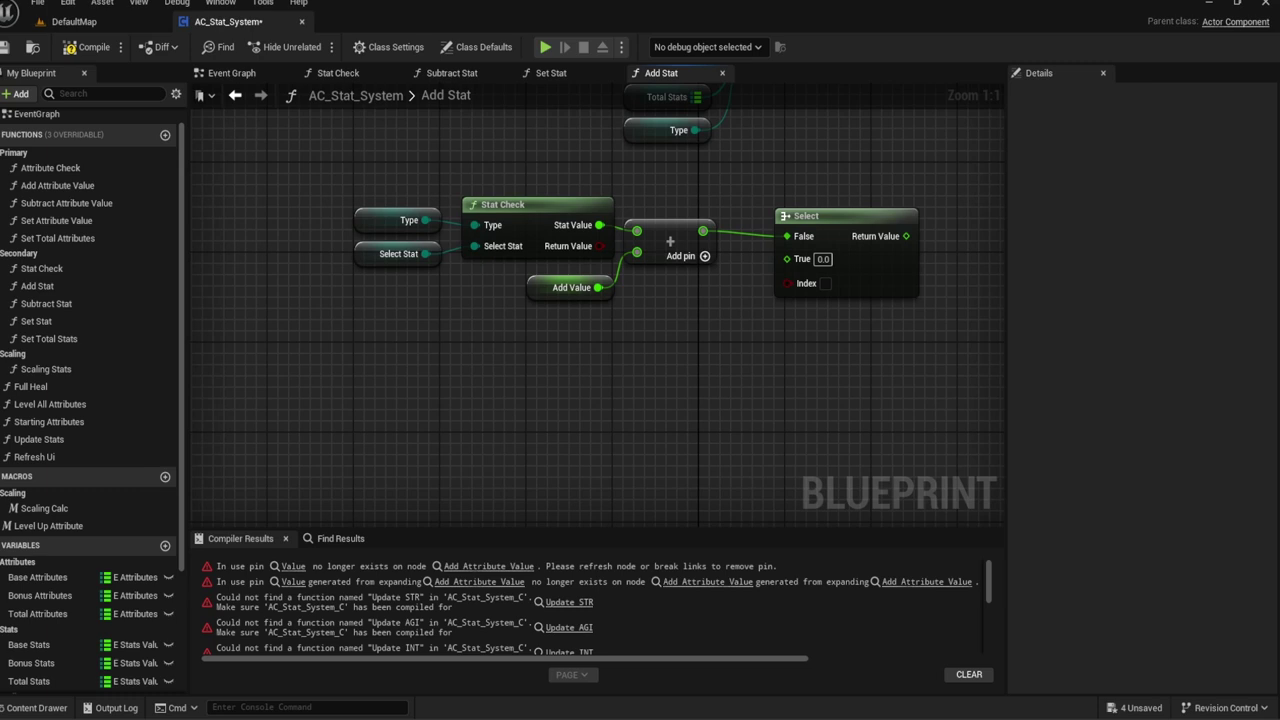
pyautogui.moveTo(710, 337); pyautogui.dragTo(691, 336, button='right')
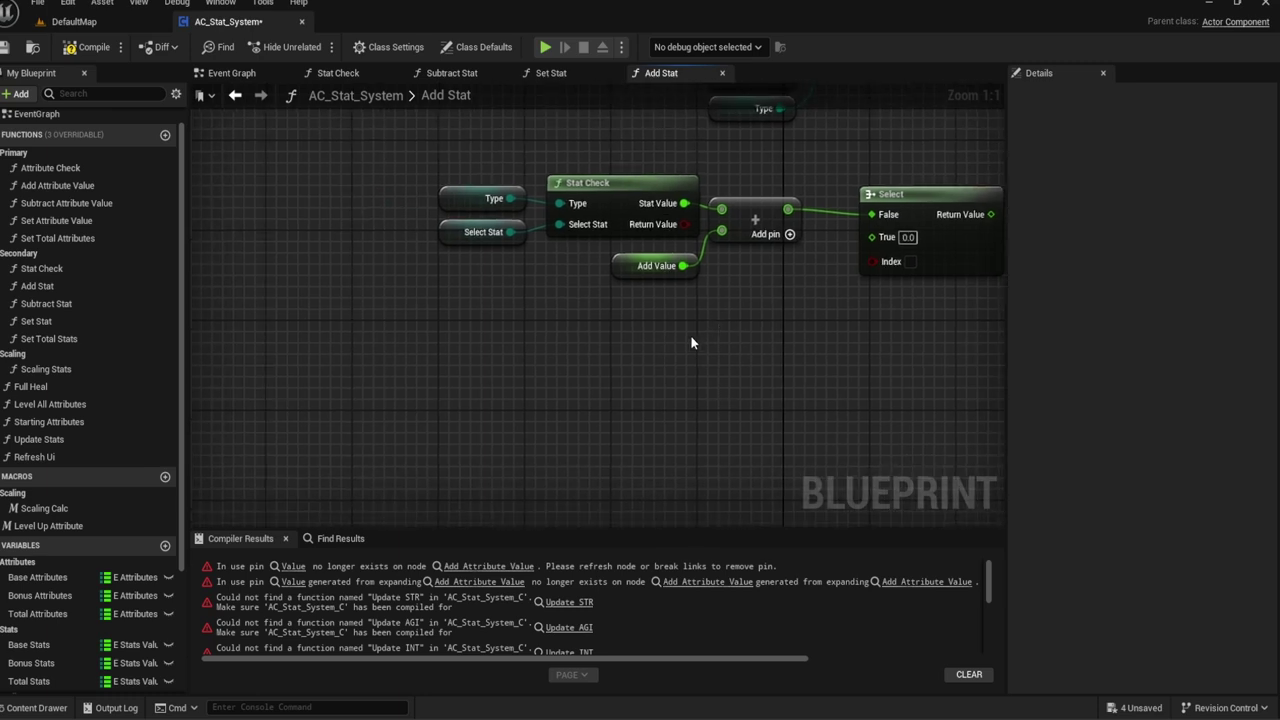
# Step: Add a trial Stat Check set to Health with a pasted Type getter, then delete both
pyautogui.rightClick(423, 366)
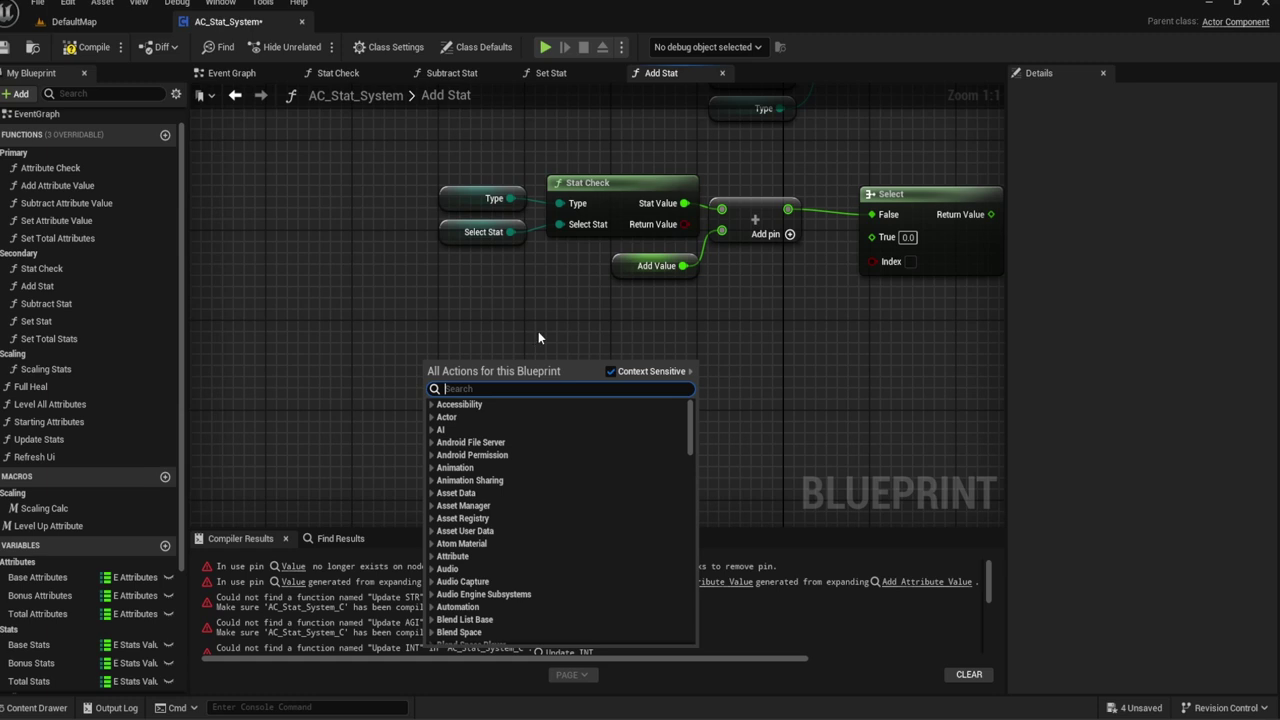
pyautogui.write('stat check')
pyautogui.press('Return')
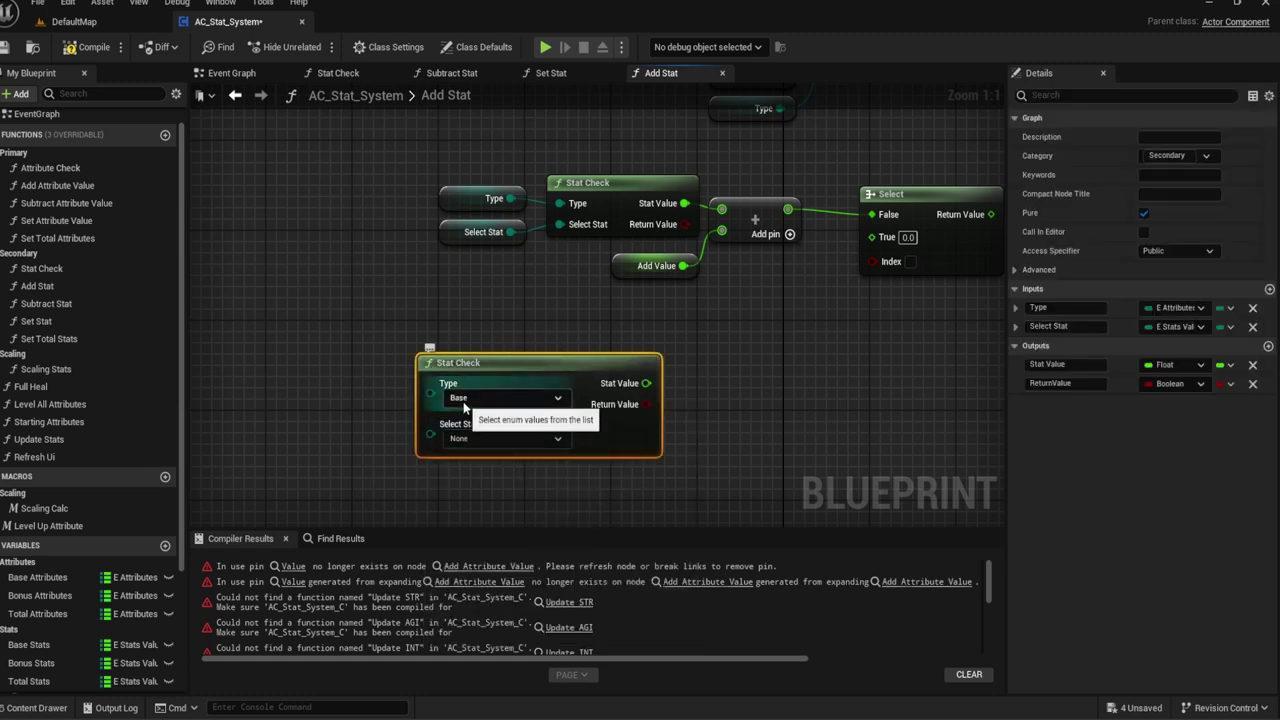
pyautogui.click(455, 199)
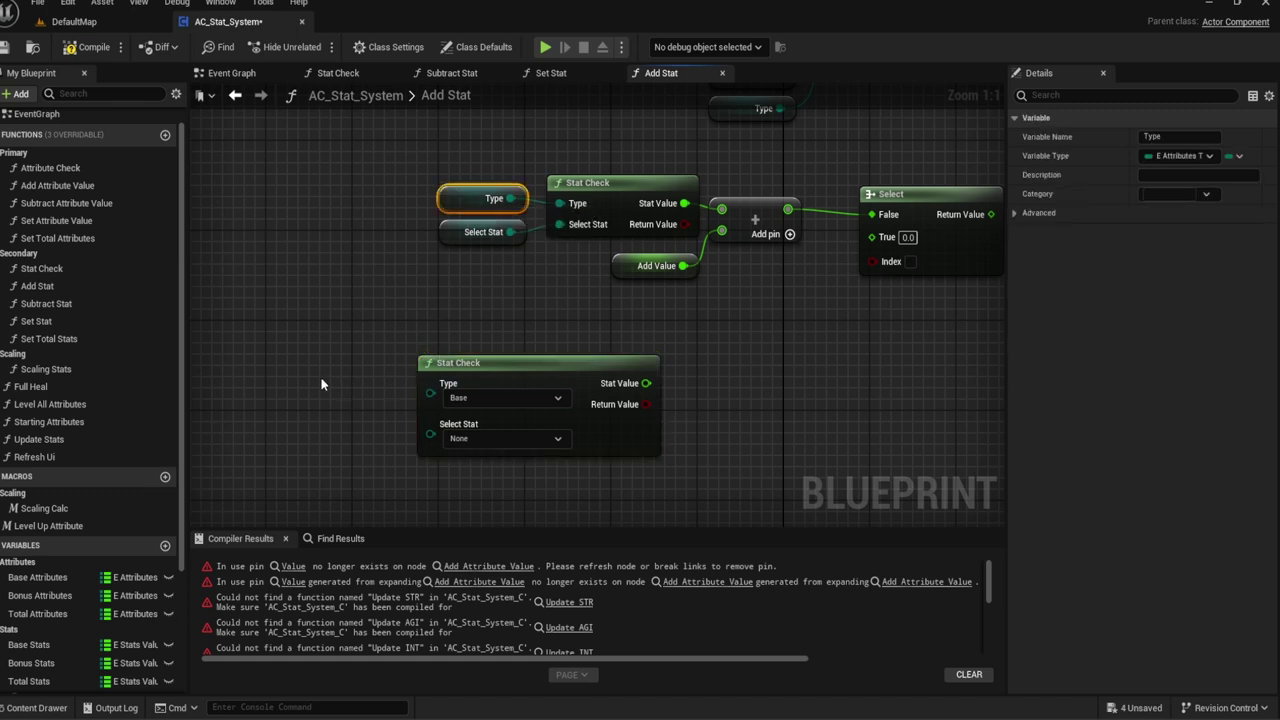
pyautogui.hotkey('ctrl', 'c')
pyautogui.hotkey('ctrl', 'v')
pyautogui.moveTo(392, 389); pyautogui.dragTo(431, 383)
pyautogui.click(517, 418)
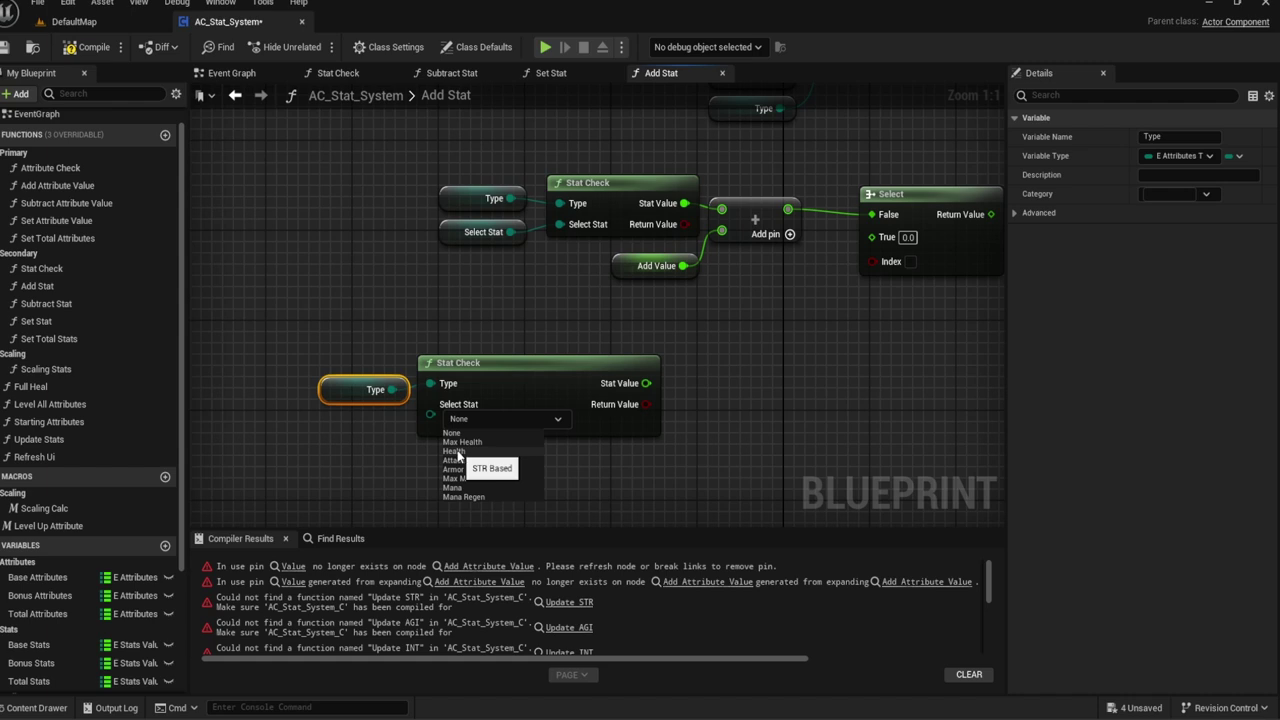
pyautogui.click(455, 452)
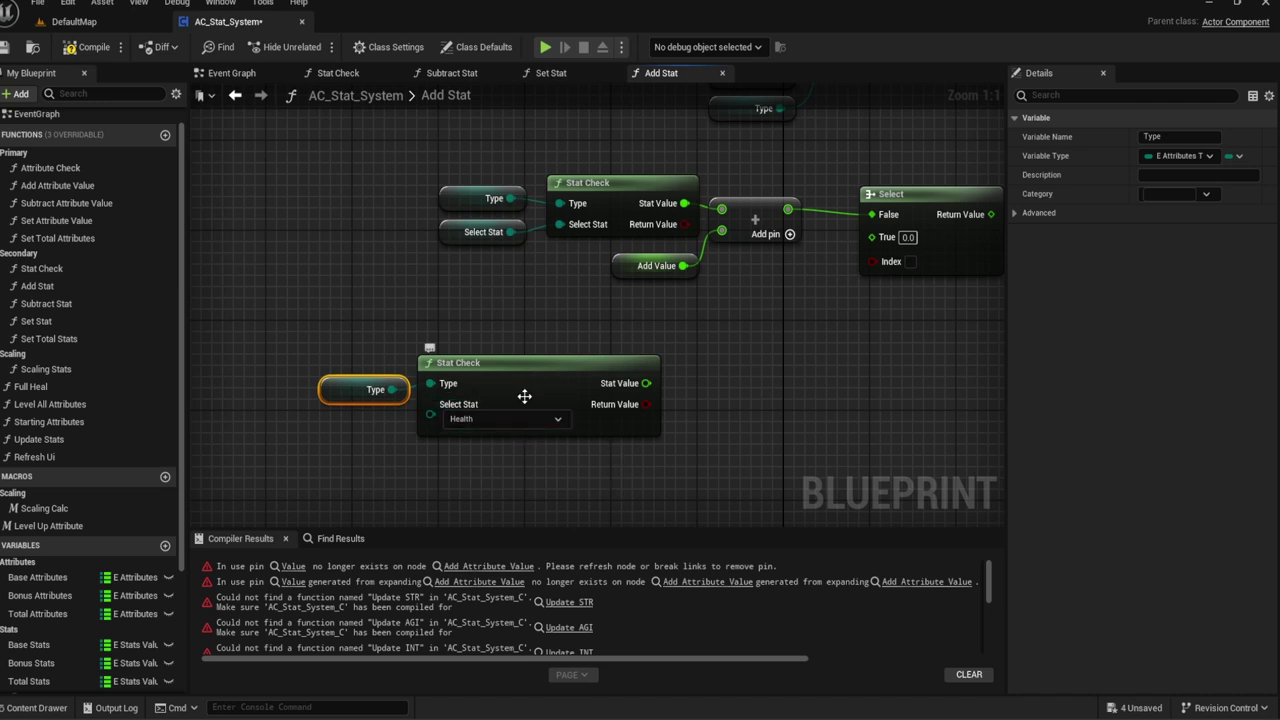
pyautogui.moveTo(314, 337); pyautogui.dragTo(671, 457)
pyautogui.press('Delete')
# Step: Add a Select Stat getter with an equals check against Health
pyautogui.rightClick(458, 400)
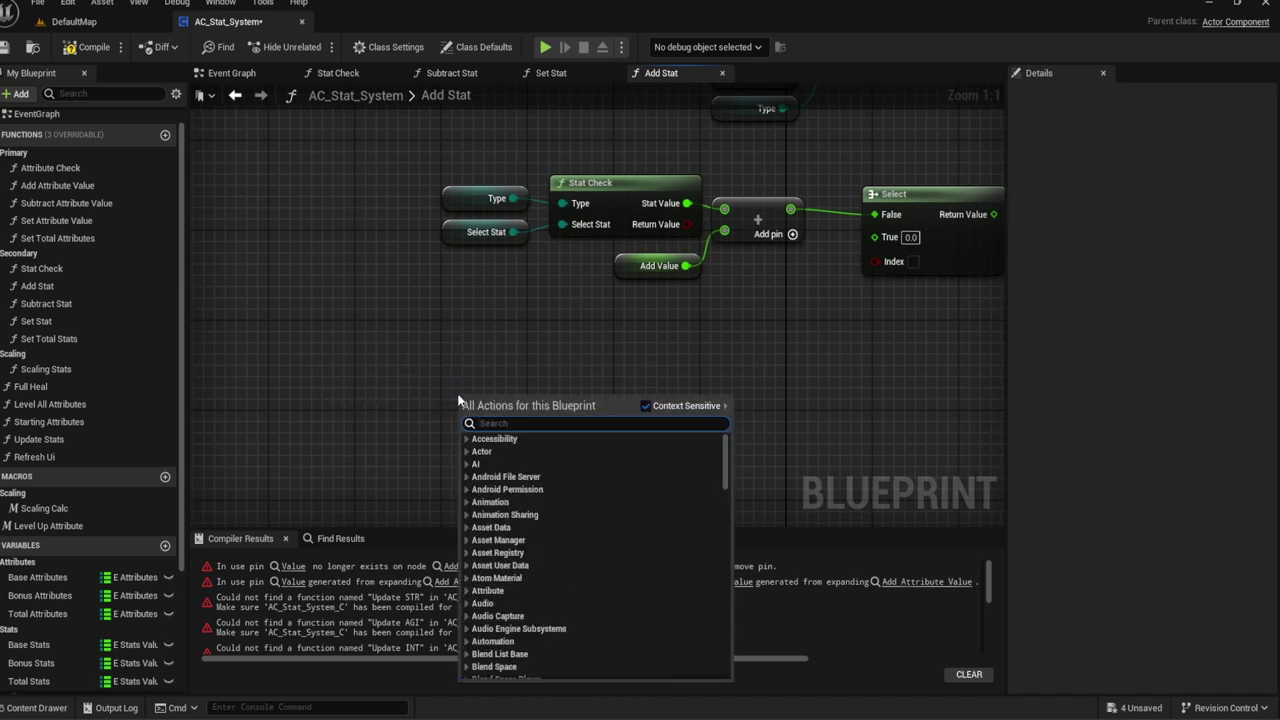
pyautogui.write('select')
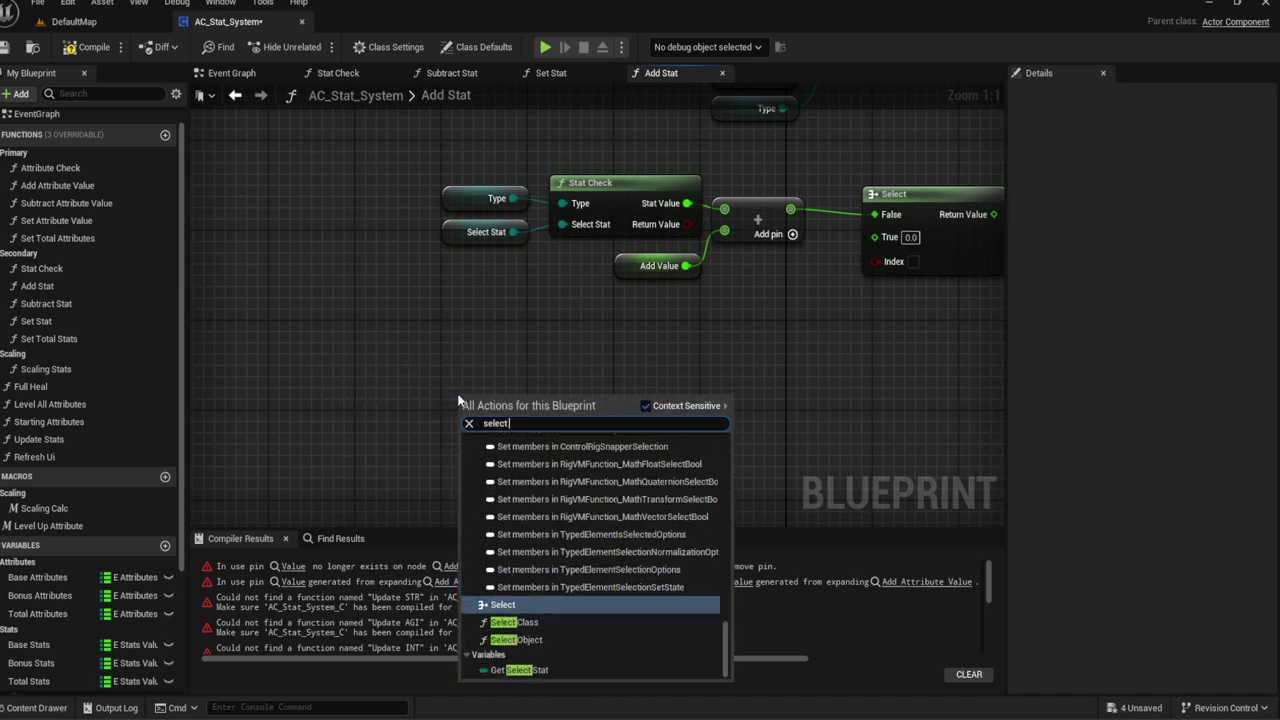
pyautogui.write(' stat')
pyautogui.press('Return')
pyautogui.moveTo(458, 395)
pyautogui.mouseDown()
pyautogui.moveTo(383, 384)
pyautogui.moveTo(508, 400)
pyautogui.mouseUp()
pyautogui.write('select')
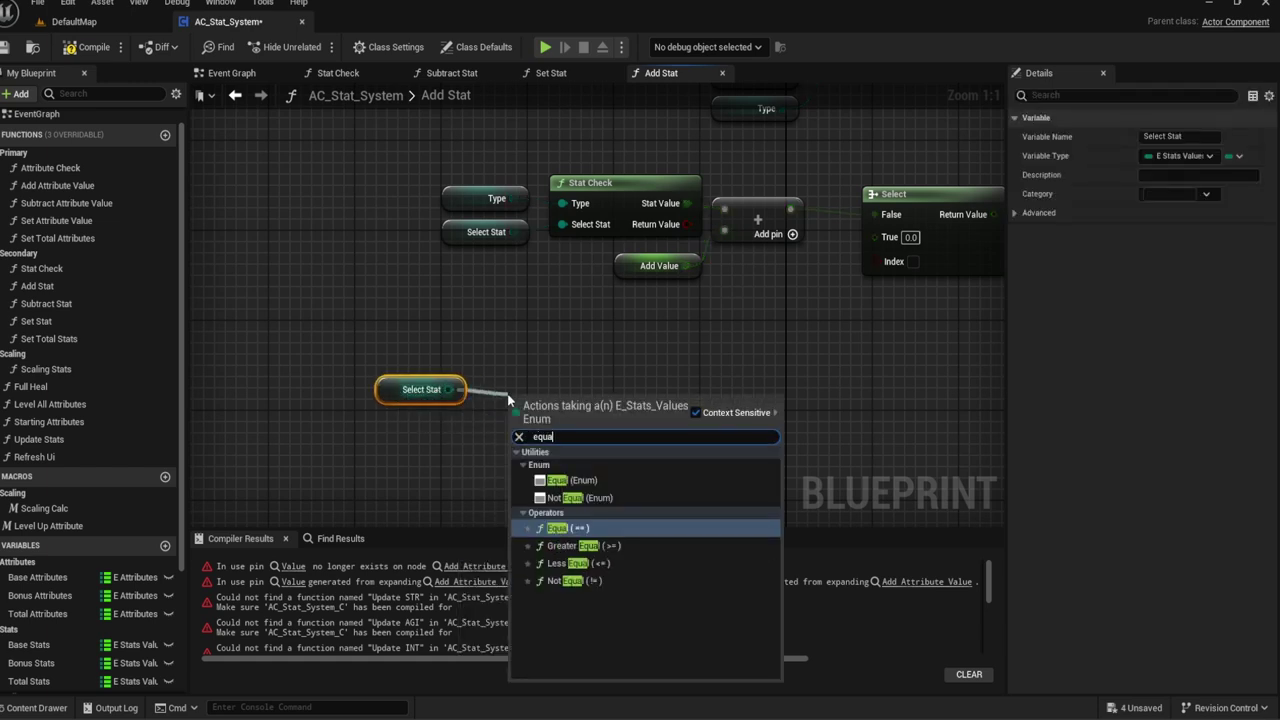
pyautogui.press('Return')
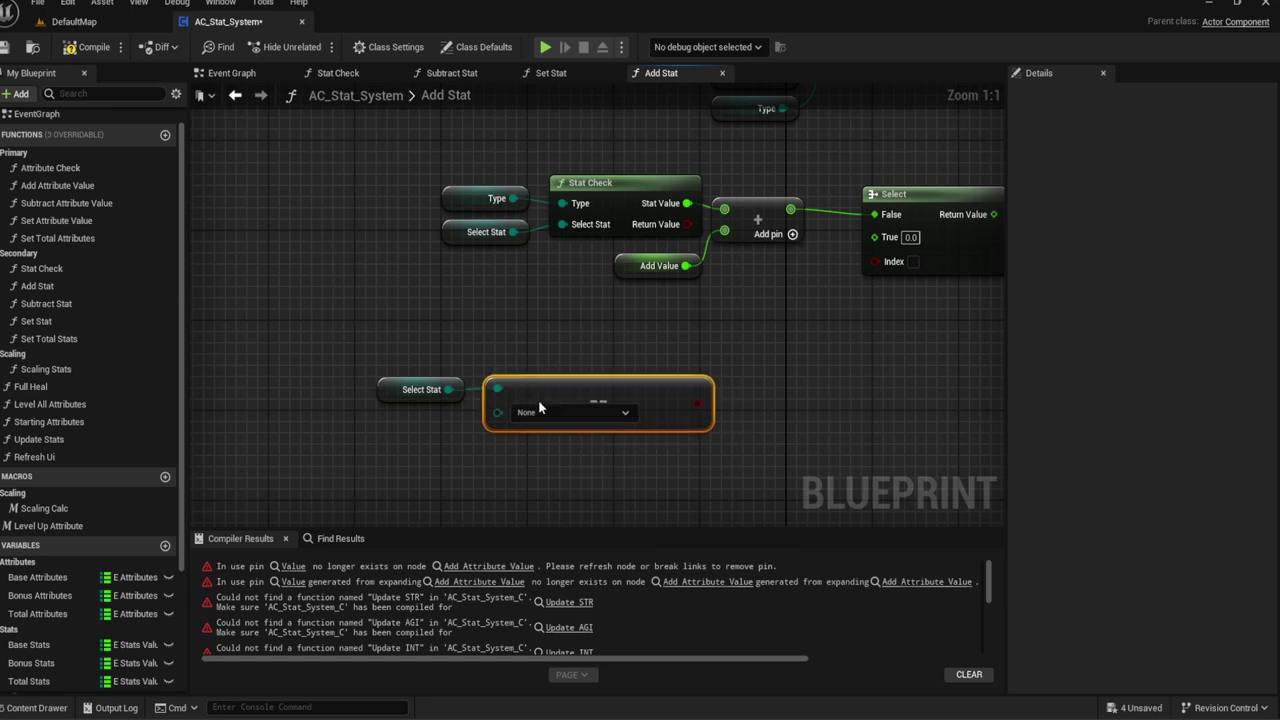
pyautogui.click(548, 412)
pyautogui.click(526, 445)
# Step: Move the Select Stat and Health comparison below the Select chain, leaving the Index unwired
pyautogui.keyDown('ctrl'); pyautogui.click(450, 389); pyautogui.keyUp('ctrl')
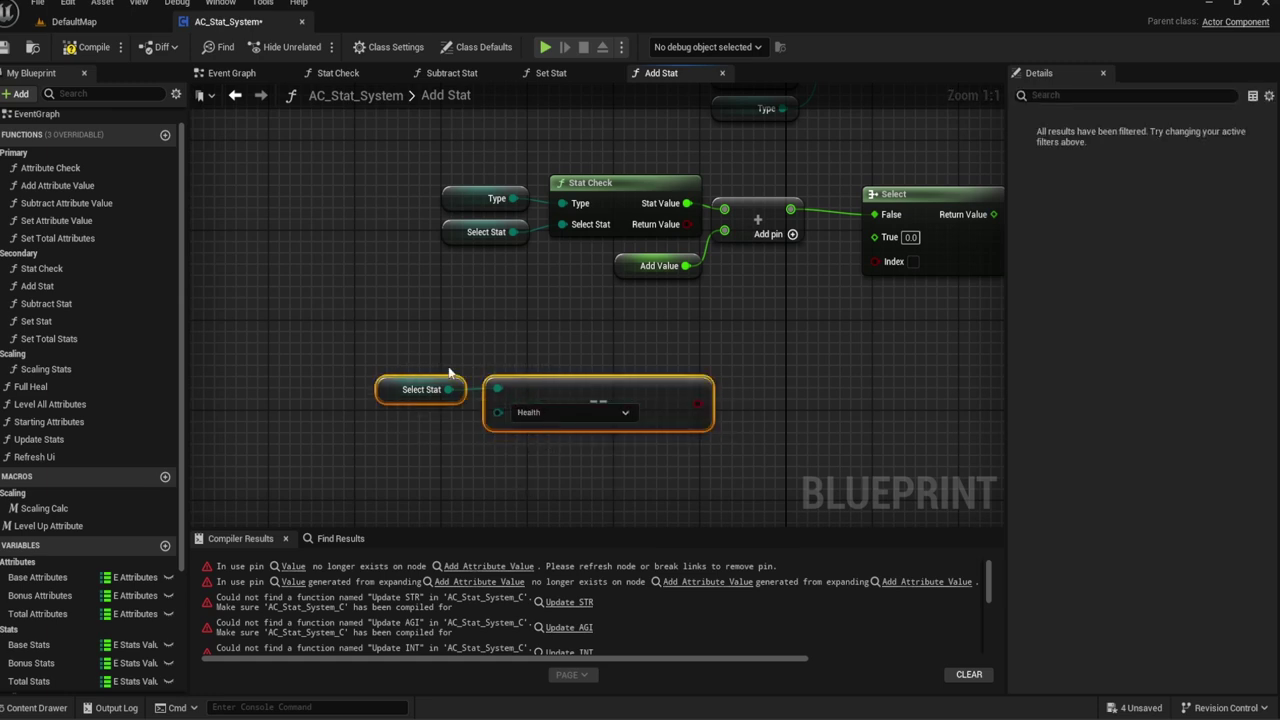
pyautogui.moveTo(467, 366); pyautogui.dragTo(463, 303, button='right')
pyautogui.moveTo(651, 323); pyautogui.dragTo(588, 355, button='right')
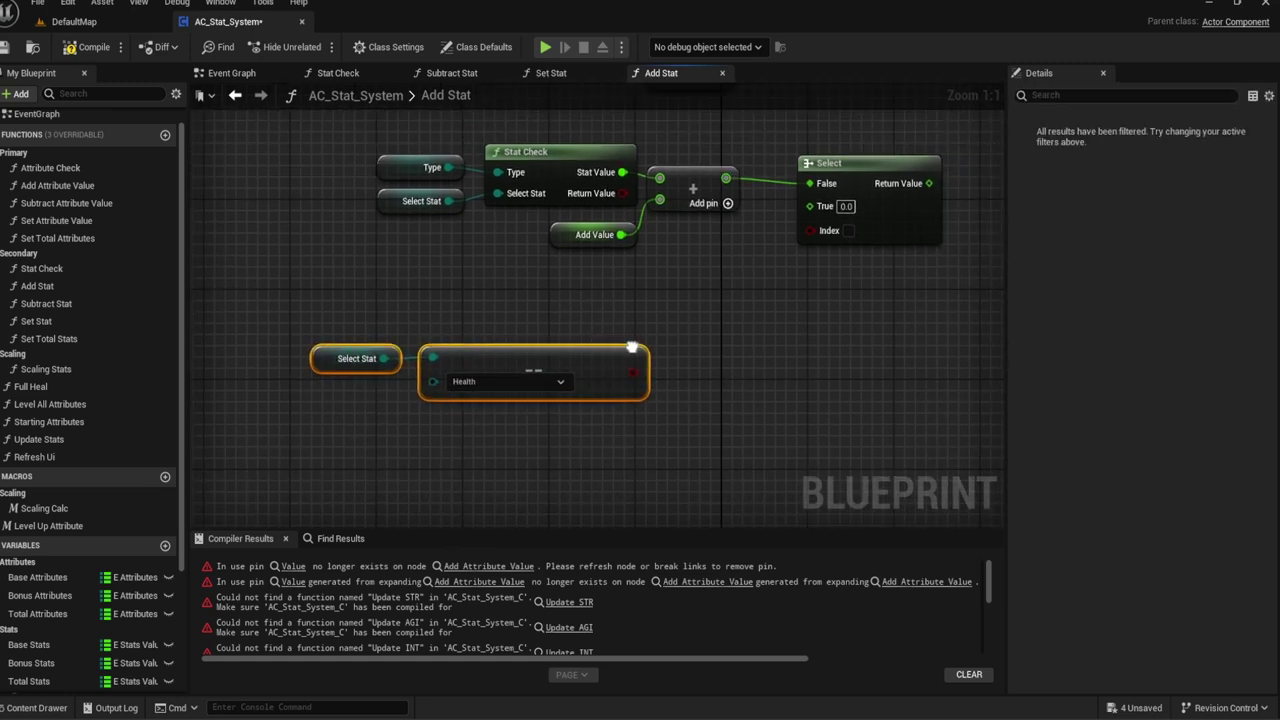
pyautogui.moveTo(520, 367); pyautogui.dragTo(586, 371)
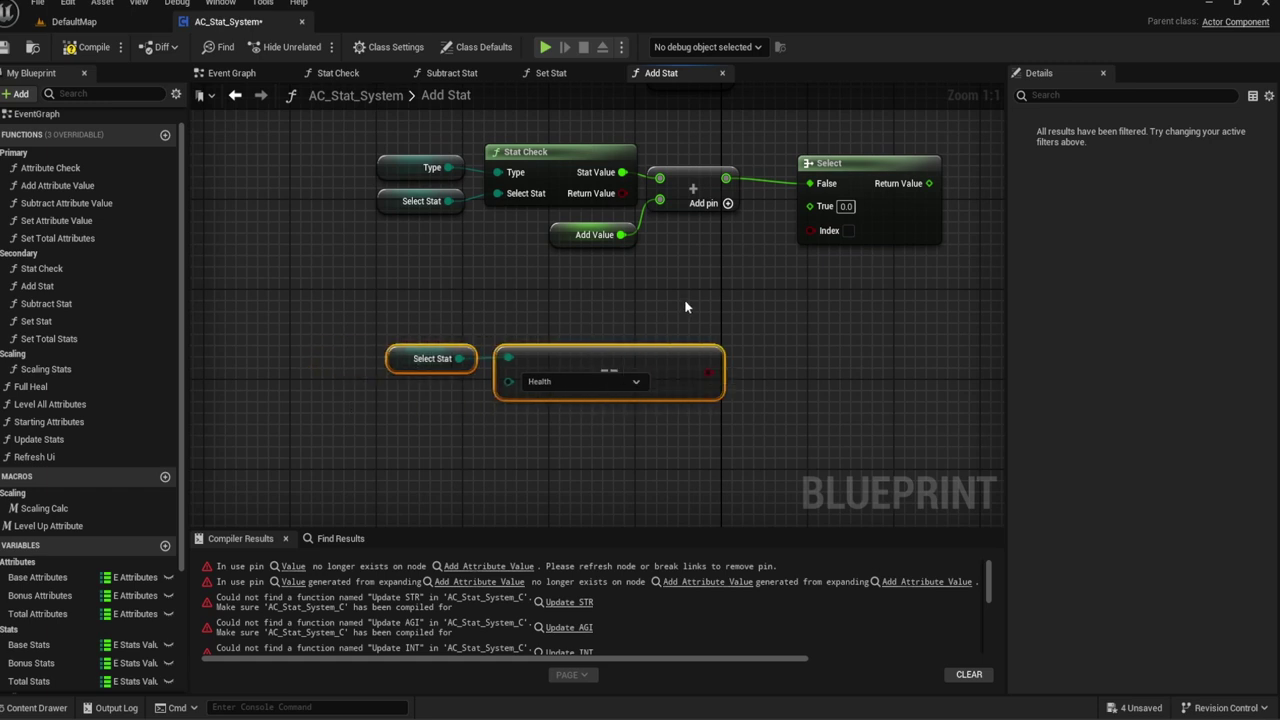
pyautogui.moveTo(686, 299); pyautogui.dragTo(678, 303, button='right')
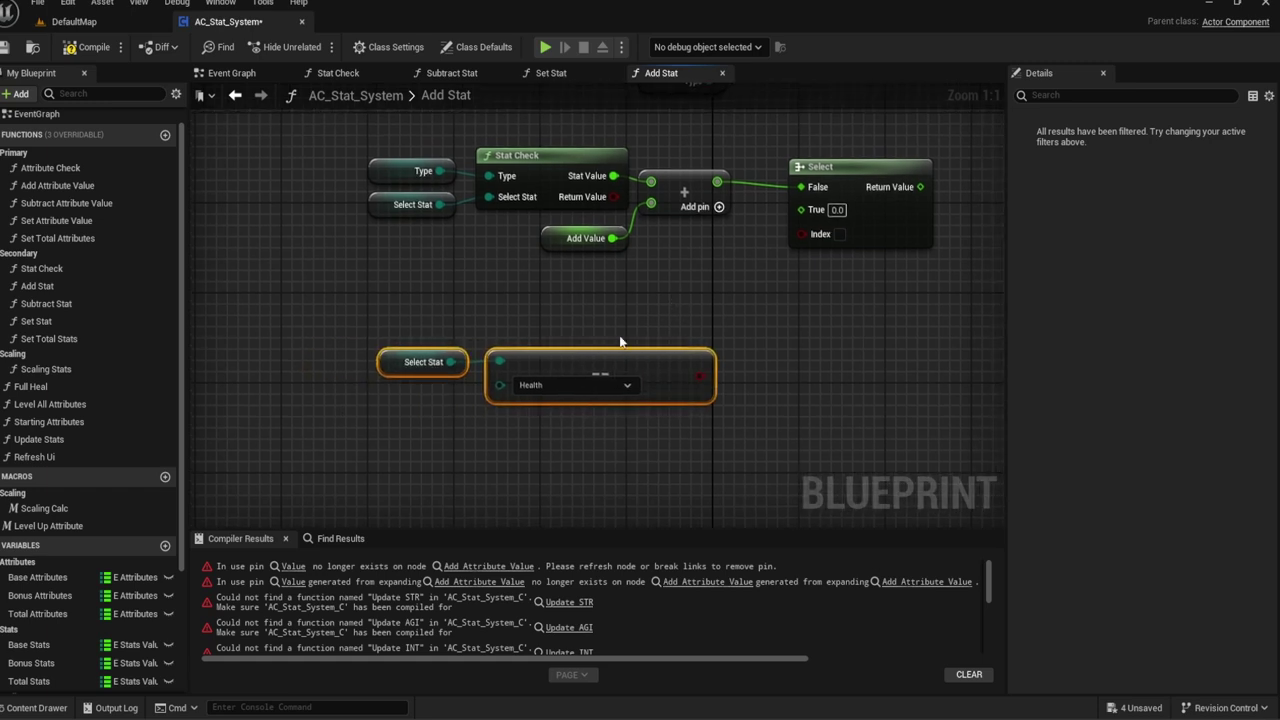
pyautogui.moveTo(568, 363); pyautogui.dragTo(471, 430)
pyautogui.moveTo(544, 374); pyautogui.dragTo(597, 336, button='right')
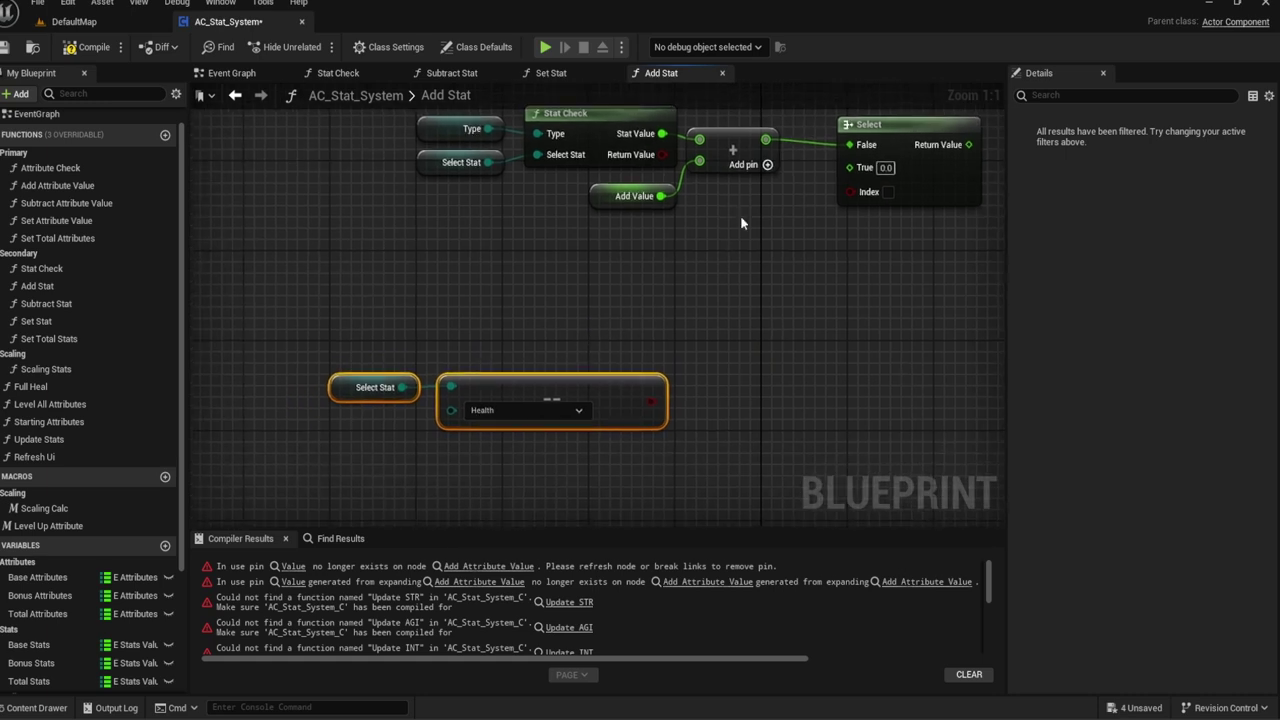
pyautogui.moveTo(651, 401); pyautogui.dragTo(856, 204)
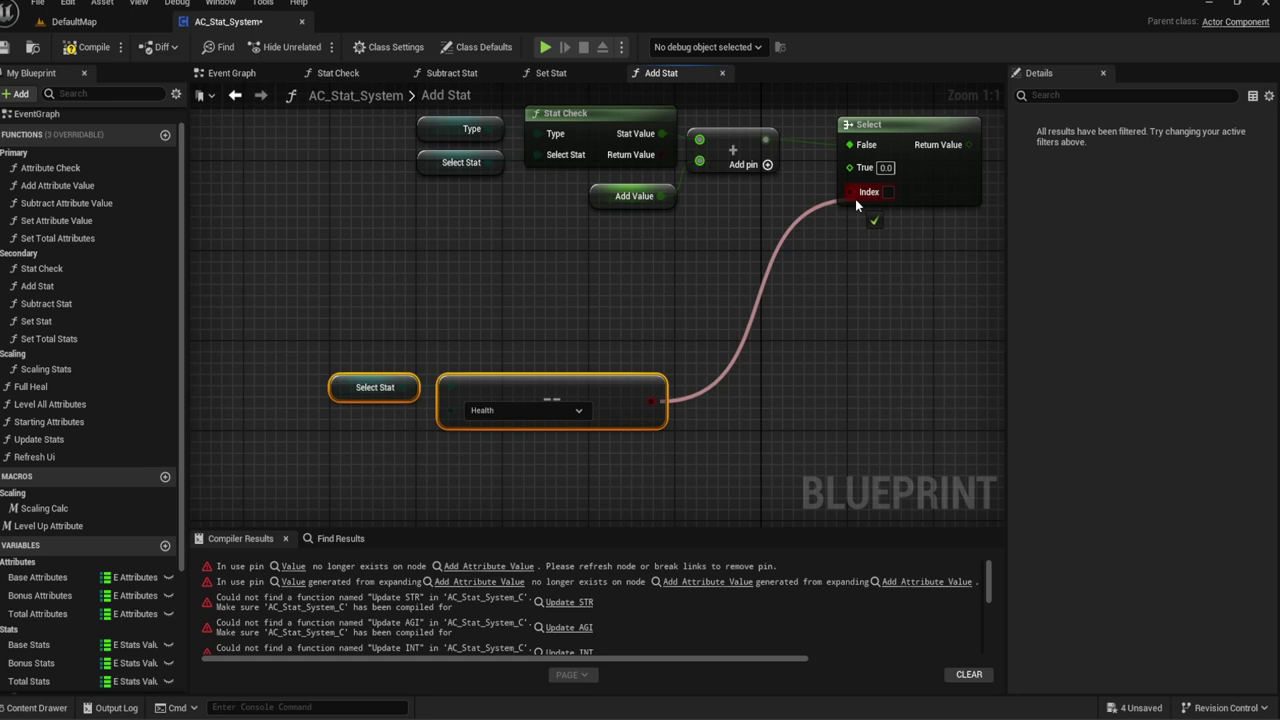
pyautogui.moveTo(855, 199); pyautogui.dragTo(651, 407)
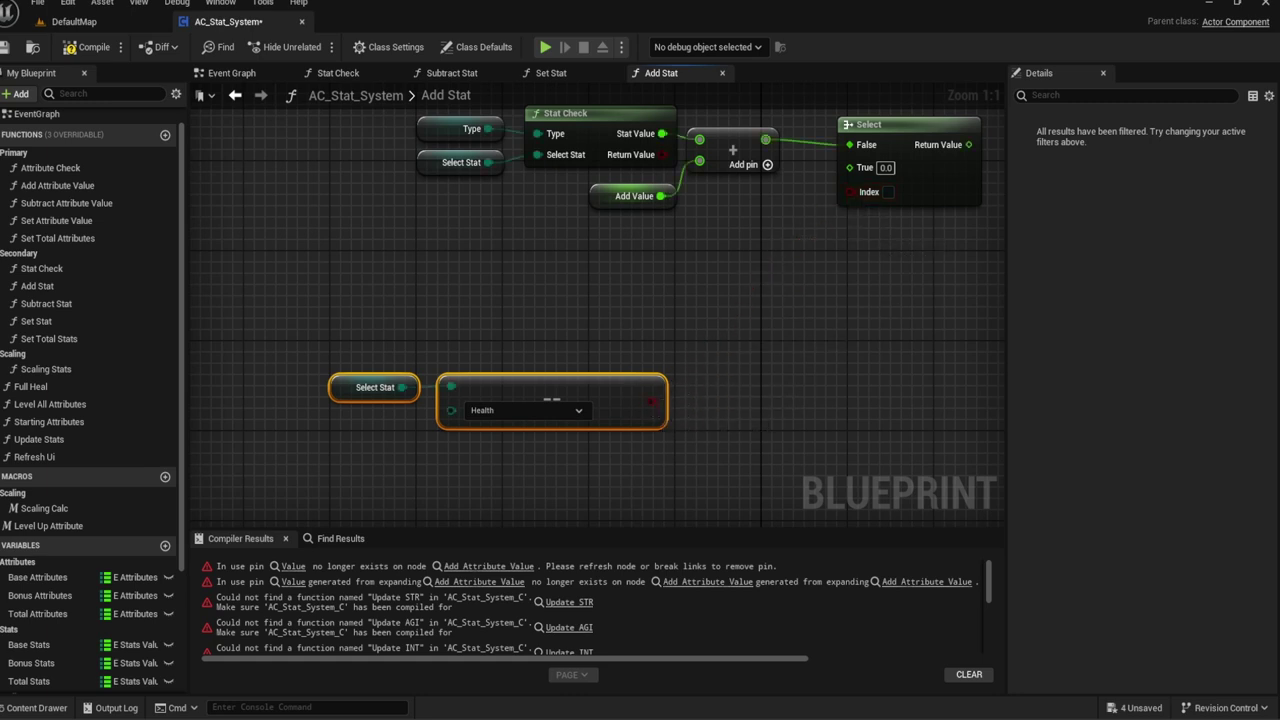
pyautogui.moveTo(615, 365); pyautogui.dragTo(690, 320, button='right')
pyautogui.moveTo(586, 277)
pyautogui.mouseDown()
pyautogui.moveTo(431, 357)
pyautogui.moveTo(433, 377)
pyautogui.mouseUp()
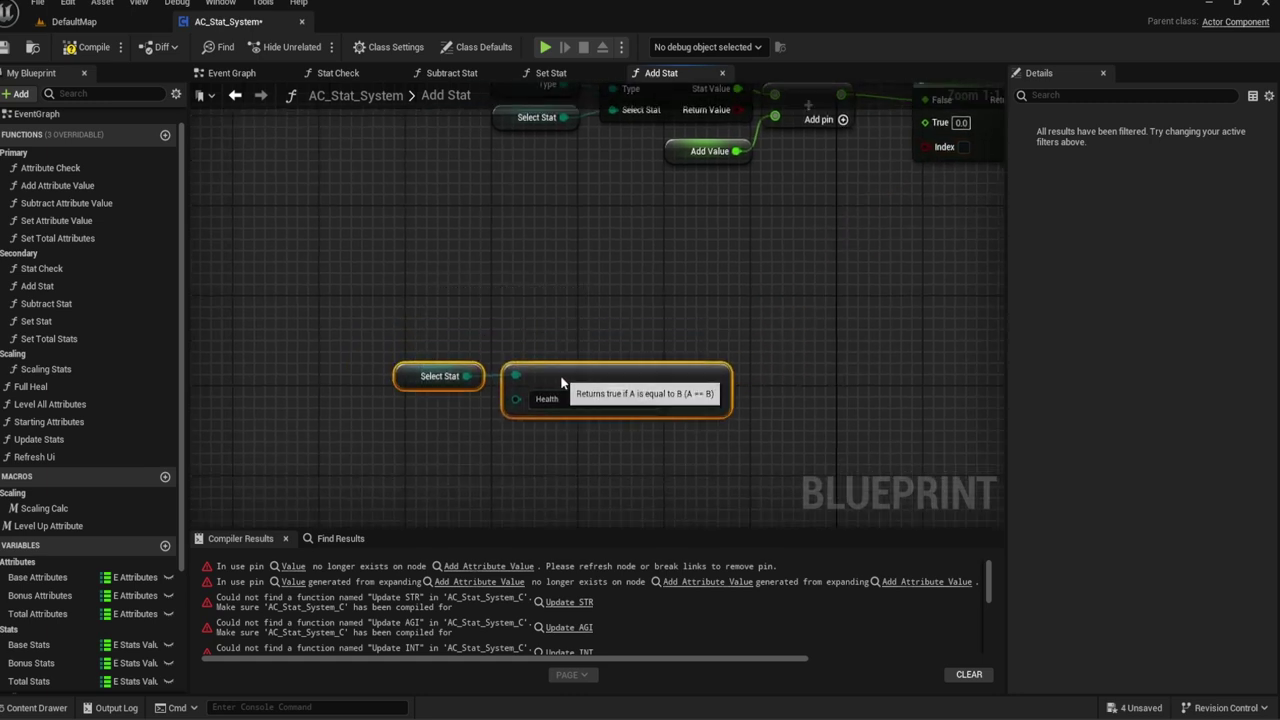
pyautogui.click(590, 326)
pyautogui.moveTo(590, 326); pyautogui.dragTo(488, 280, button='right')
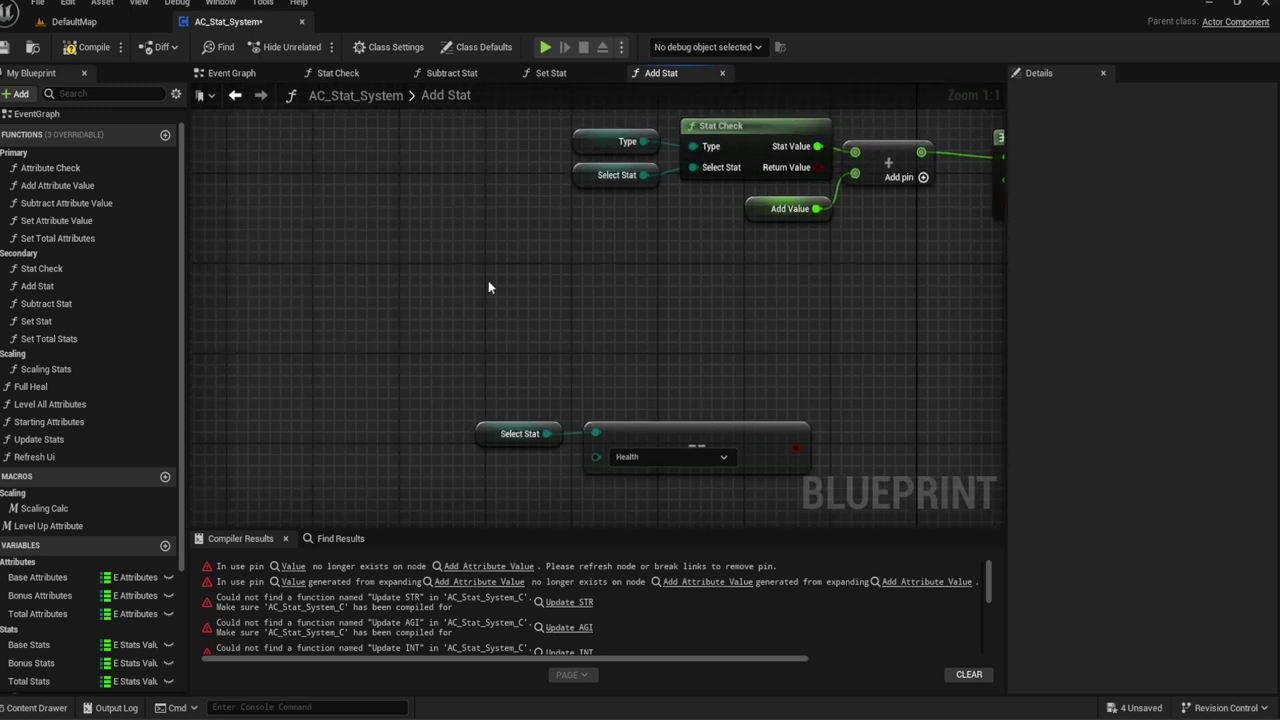
# Step: Duplicate the Type variable and wire it into a new Stat Check set to Max Mana
pyautogui.click(586, 142)
pyautogui.hotkey('ctrl', 'c')
pyautogui.hotkey('ctrl', 'v')
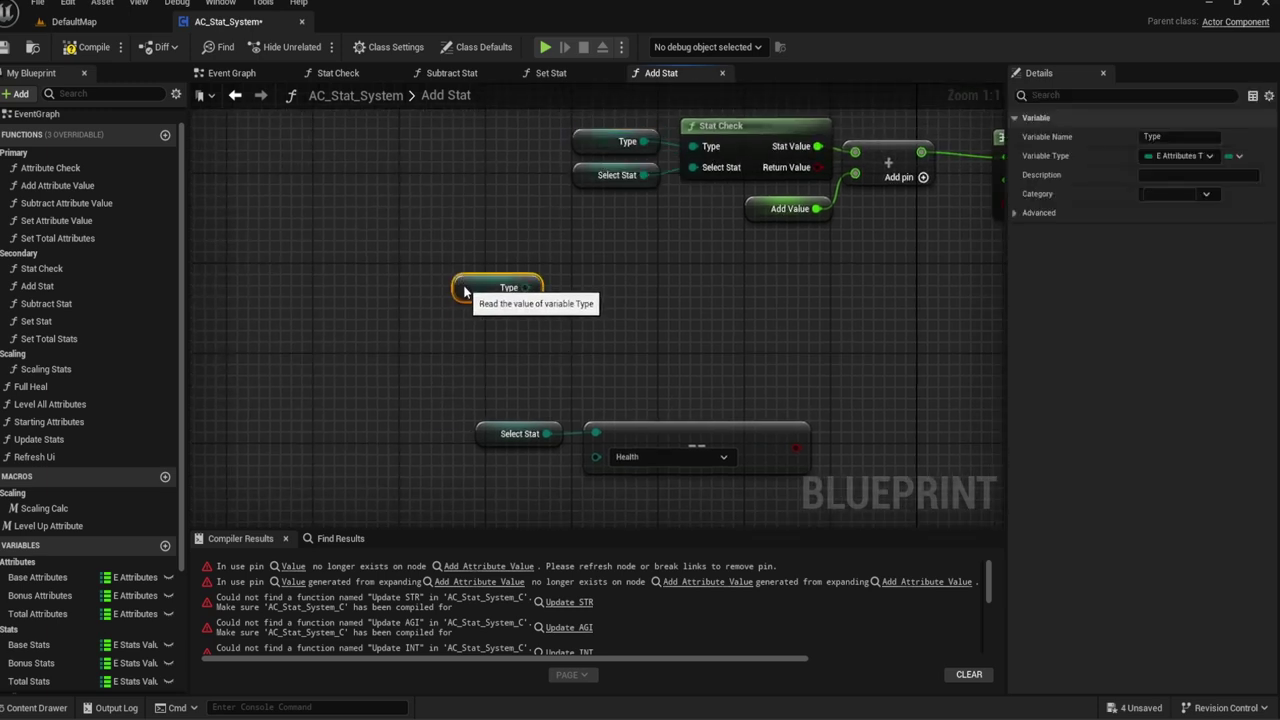
pyautogui.moveTo(466, 292); pyautogui.dragTo(477, 304)
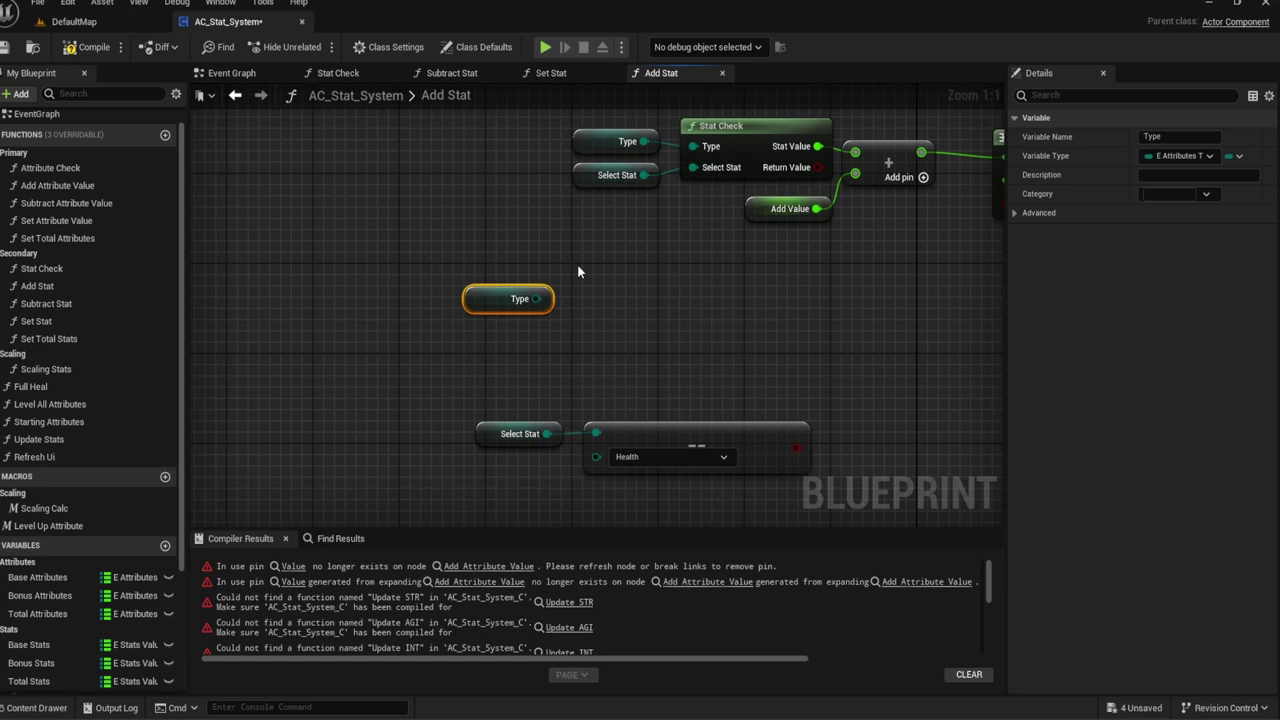
pyautogui.moveTo(536, 299); pyautogui.dragTo(580, 299)
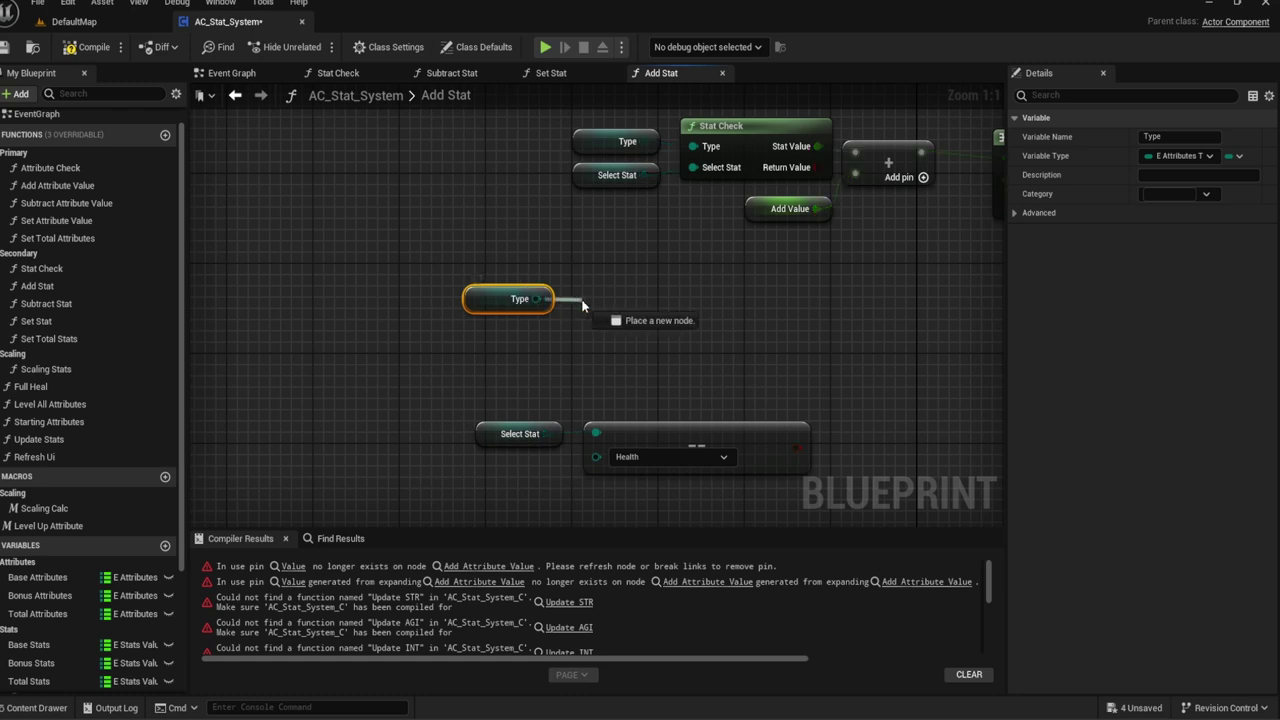
pyautogui.write('stat check')
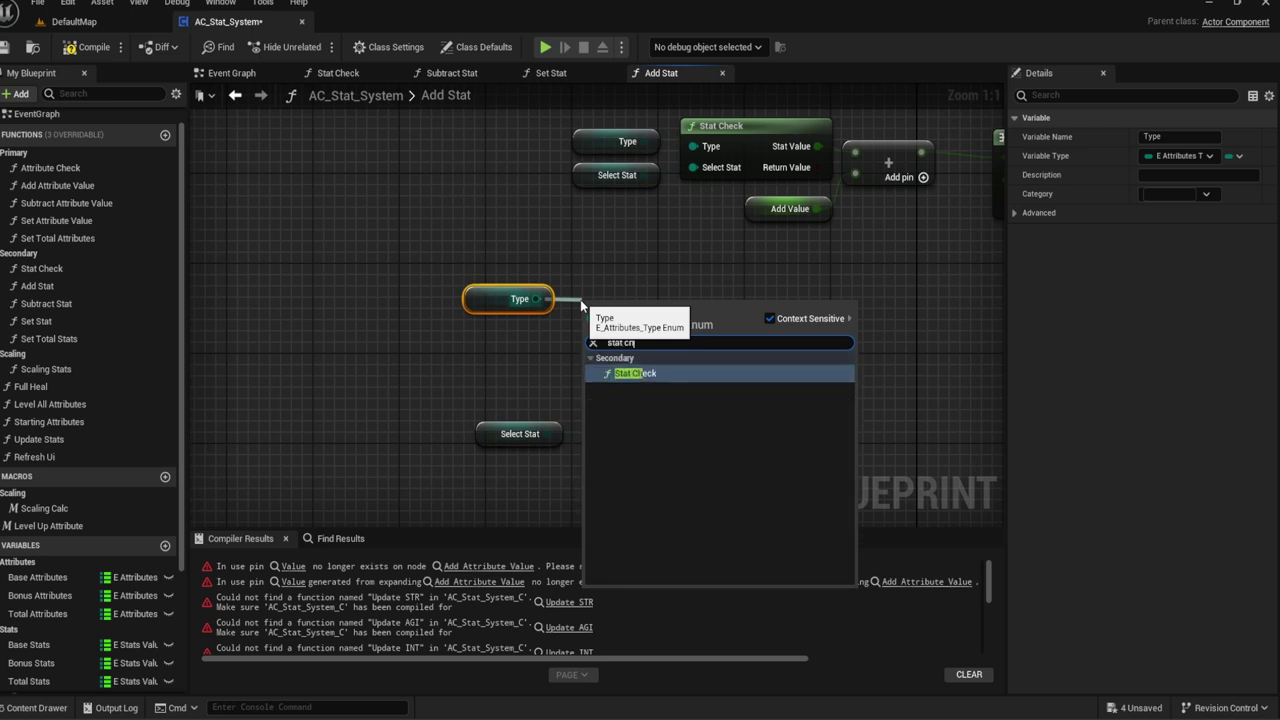
pyautogui.press('Return')
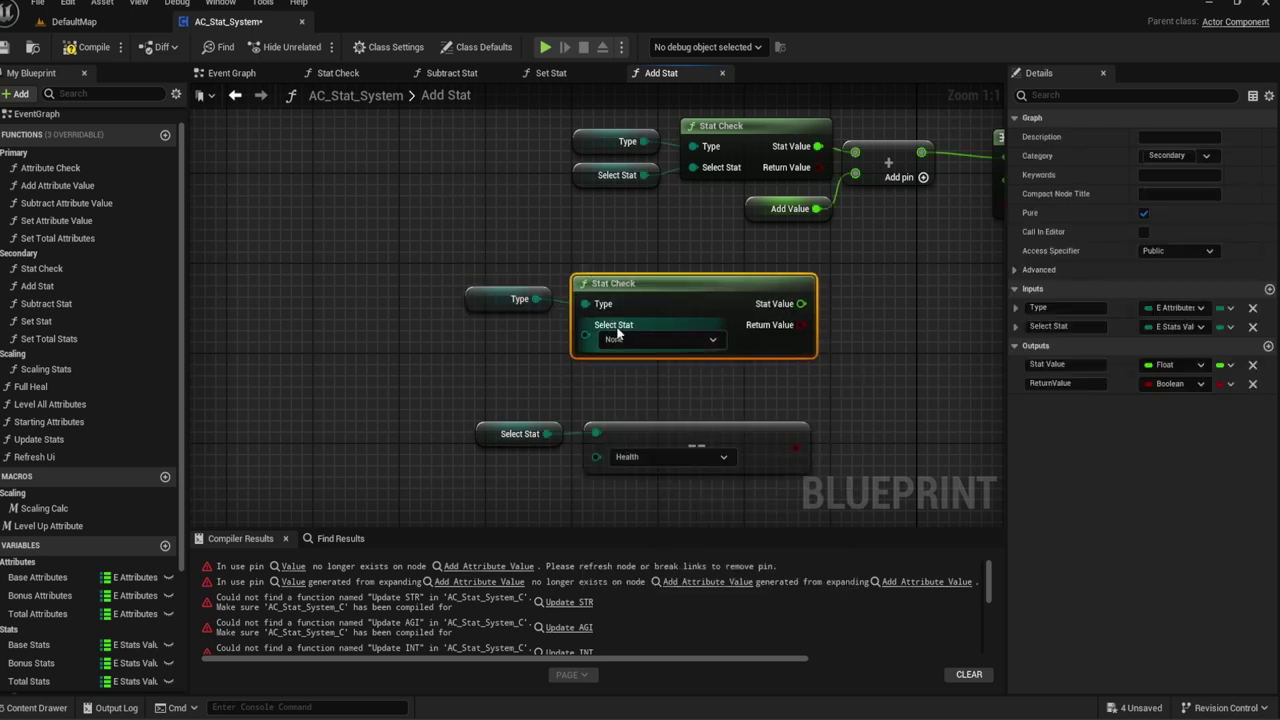
pyautogui.click(612, 339)
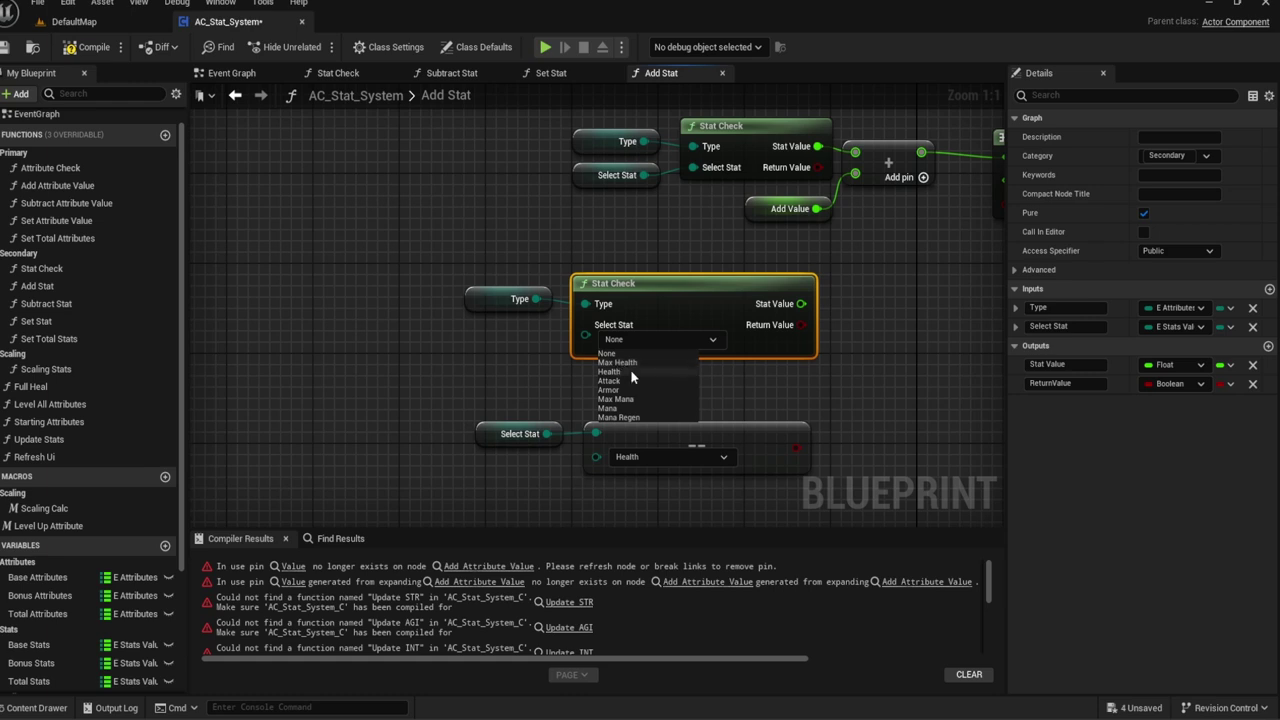
pyautogui.click(615, 399)
# Step: Move the Health comparison down-left and duplicate the Type/Stat Check pair as a Max Health check
pyautogui.moveTo(509, 420); pyautogui.dragTo(503, 358, button='right')
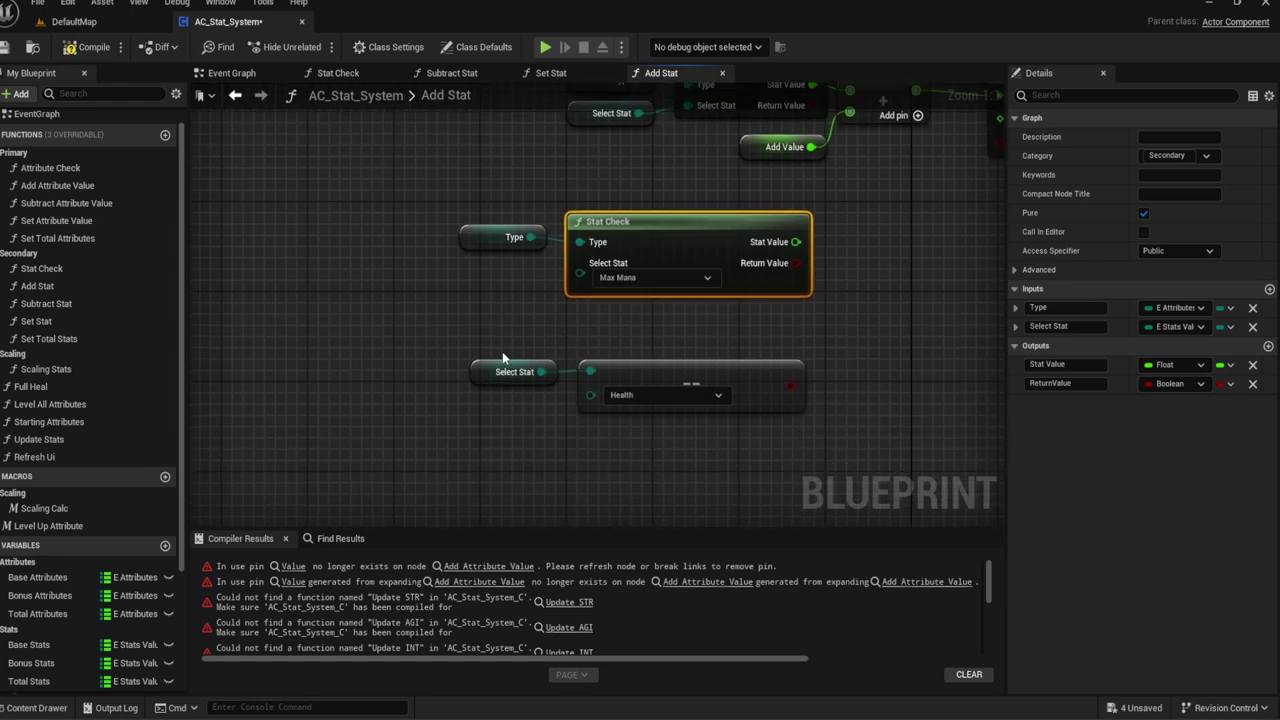
pyautogui.moveTo(503, 358)
pyautogui.mouseDown()
pyautogui.moveTo(634, 395)
pyautogui.moveTo(612, 470)
pyautogui.mouseUp()
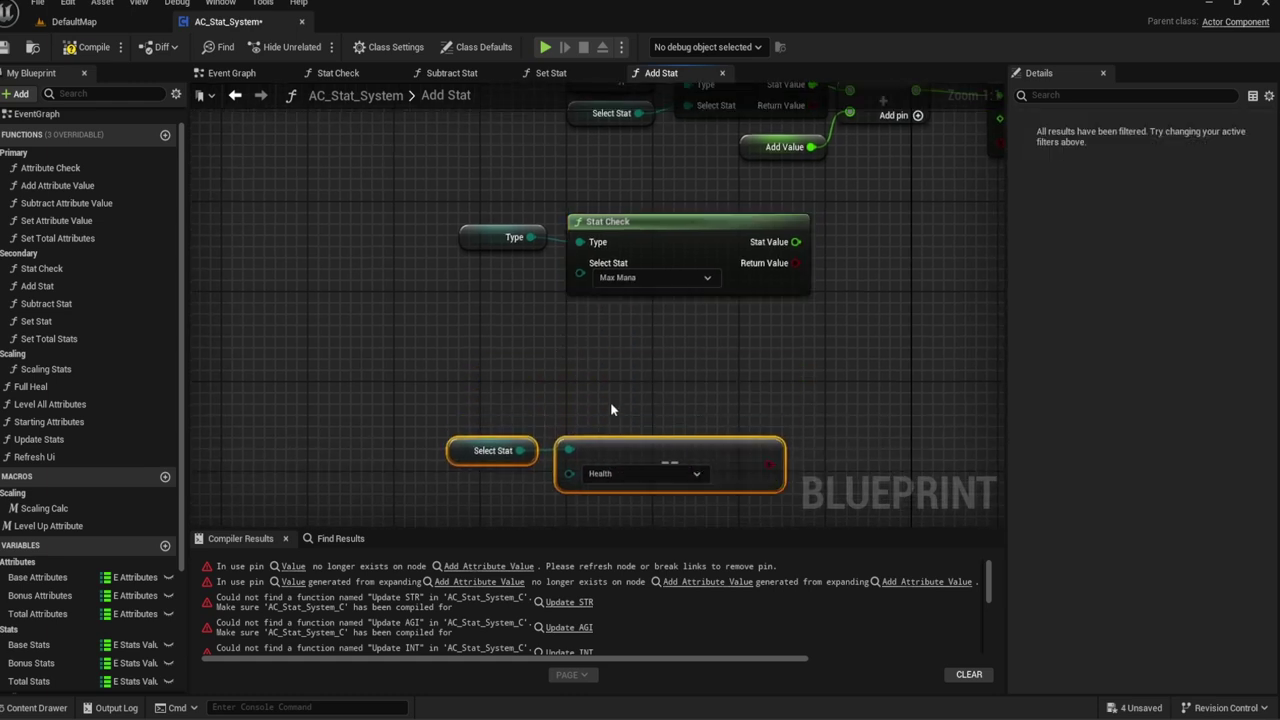
pyautogui.moveTo(592, 351); pyautogui.dragTo(519, 295)
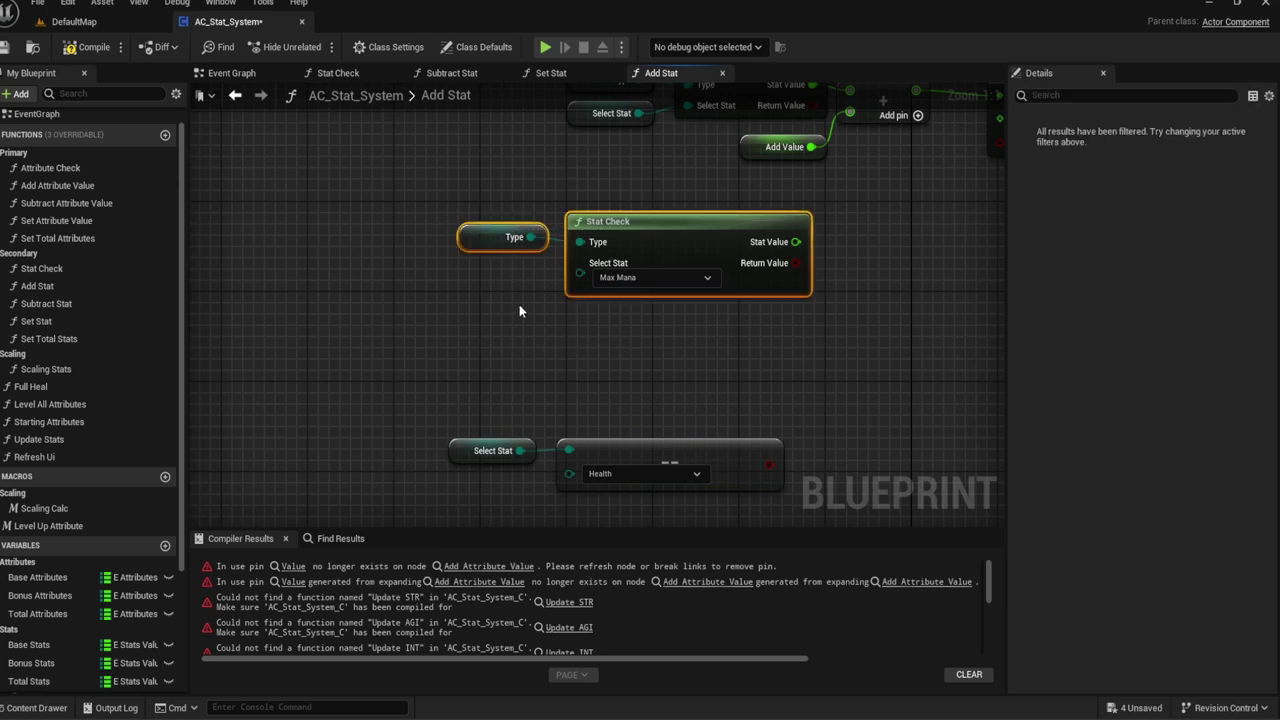
pyautogui.hotkey('ctrl', 'c')
pyautogui.hotkey('ctrl', 'v')
pyautogui.moveTo(602, 385); pyautogui.dragTo(624, 373)
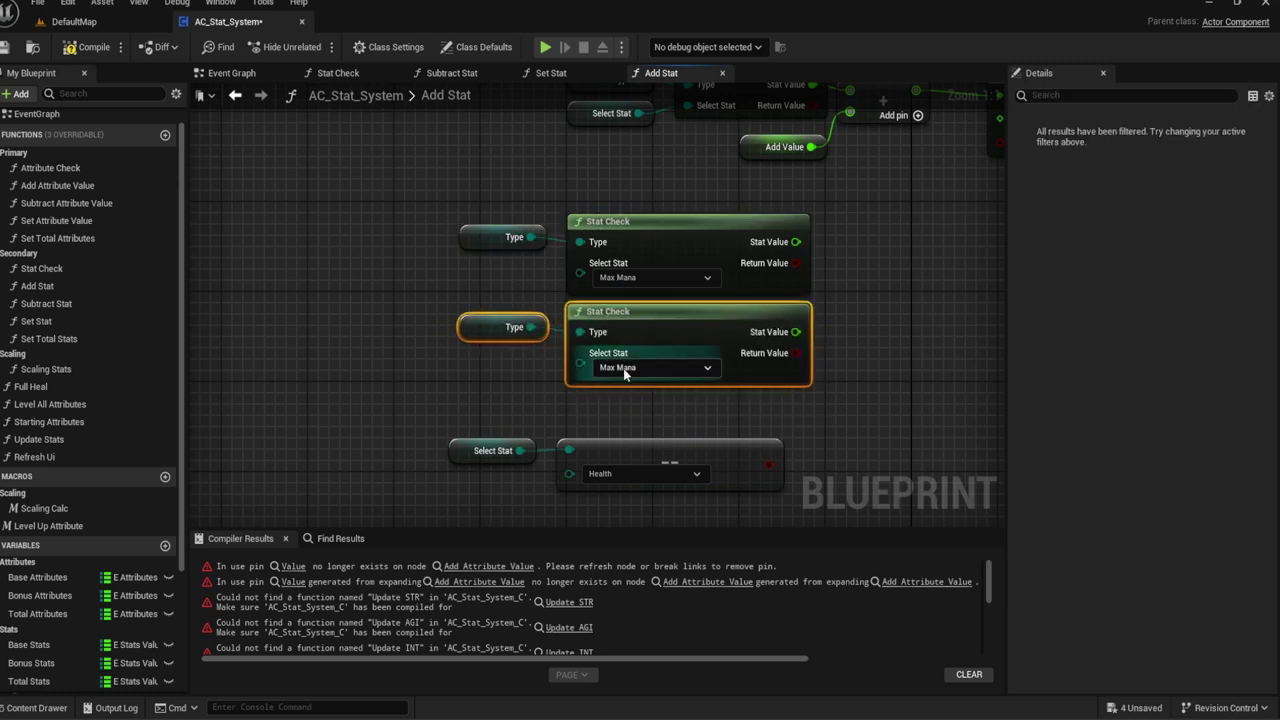
pyautogui.click(610, 410)
# Step: Add a Select Float fed by the Max Mana Stat Value, with Max Health into B
pyautogui.moveTo(683, 400); pyautogui.dragTo(604, 407, button='right')
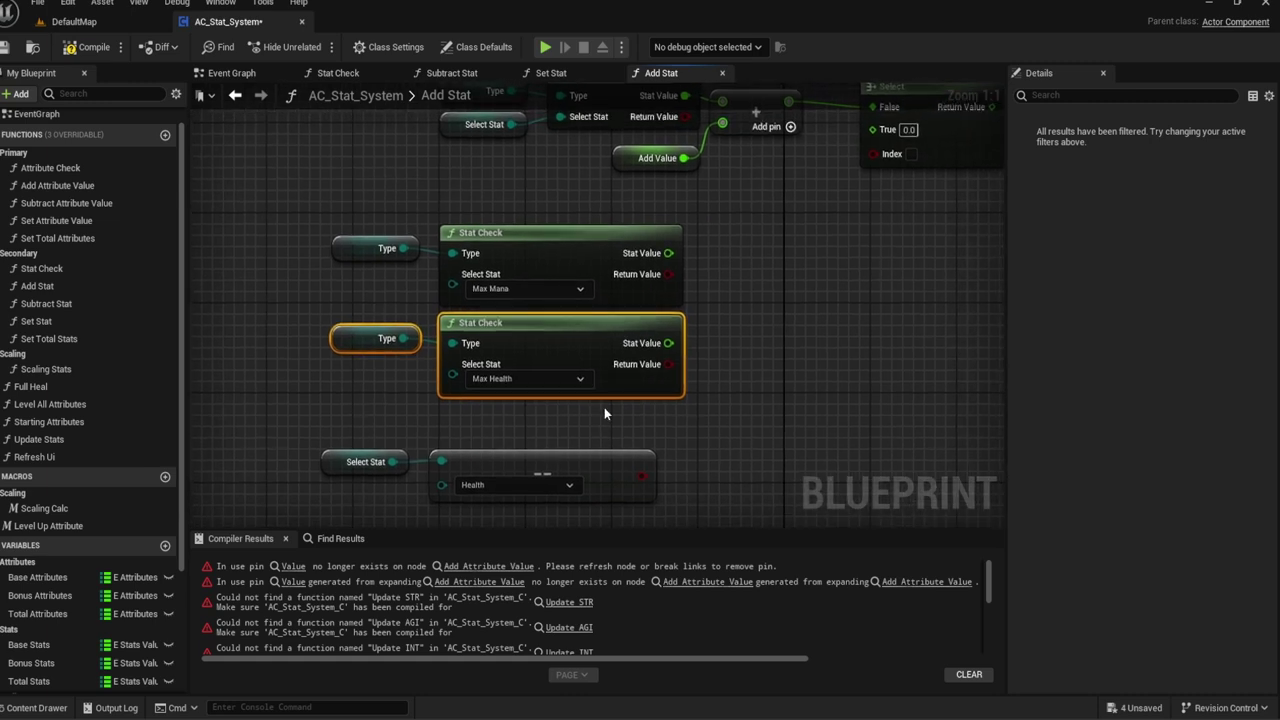
pyautogui.click(736, 348)
pyautogui.moveTo(668, 253); pyautogui.dragTo(733, 270)
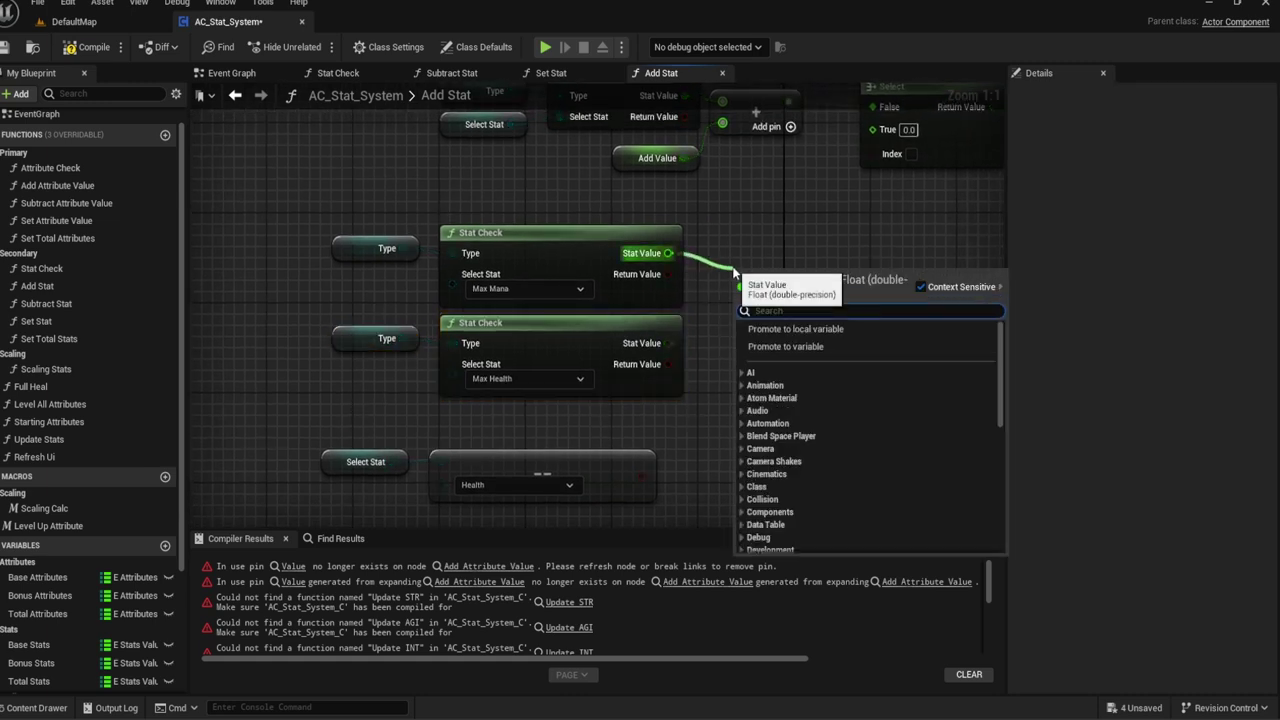
pyautogui.write('select float')
pyautogui.click(786, 415)
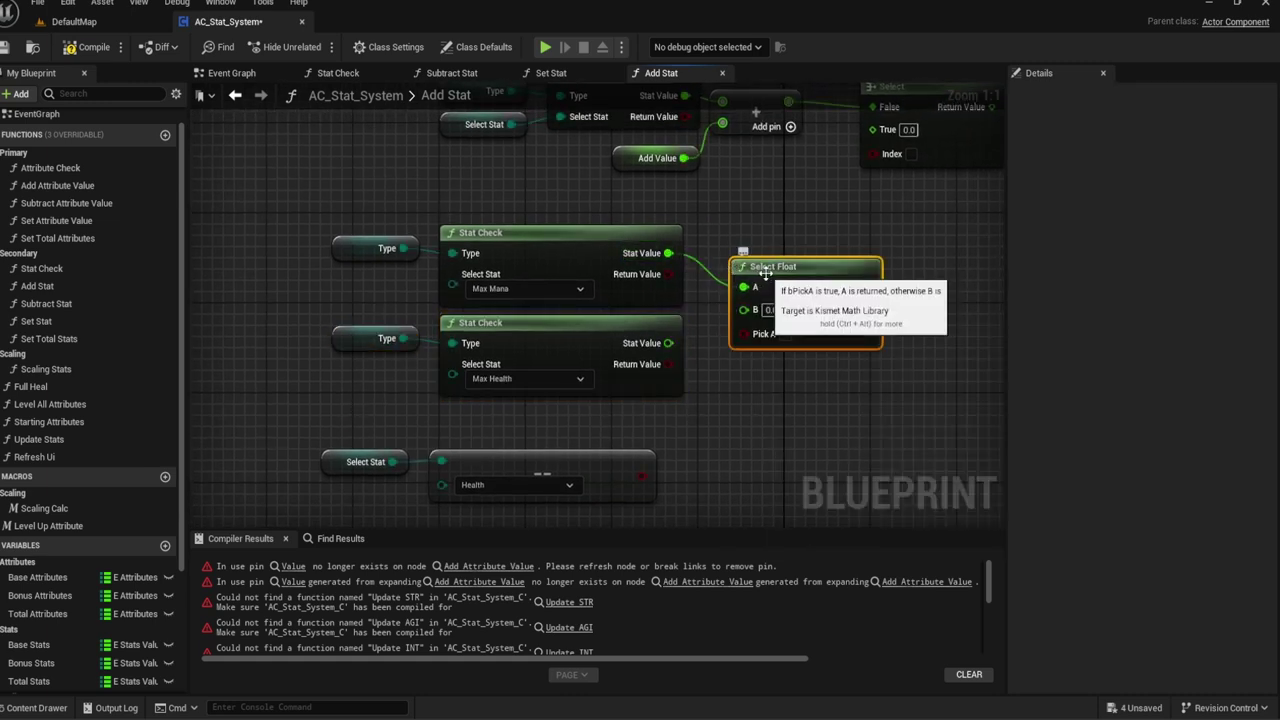
pyautogui.moveTo(668, 343)
pyautogui.mouseDown()
pyautogui.moveTo(743, 296)
pyautogui.moveTo(636, 474)
pyautogui.mouseUp()
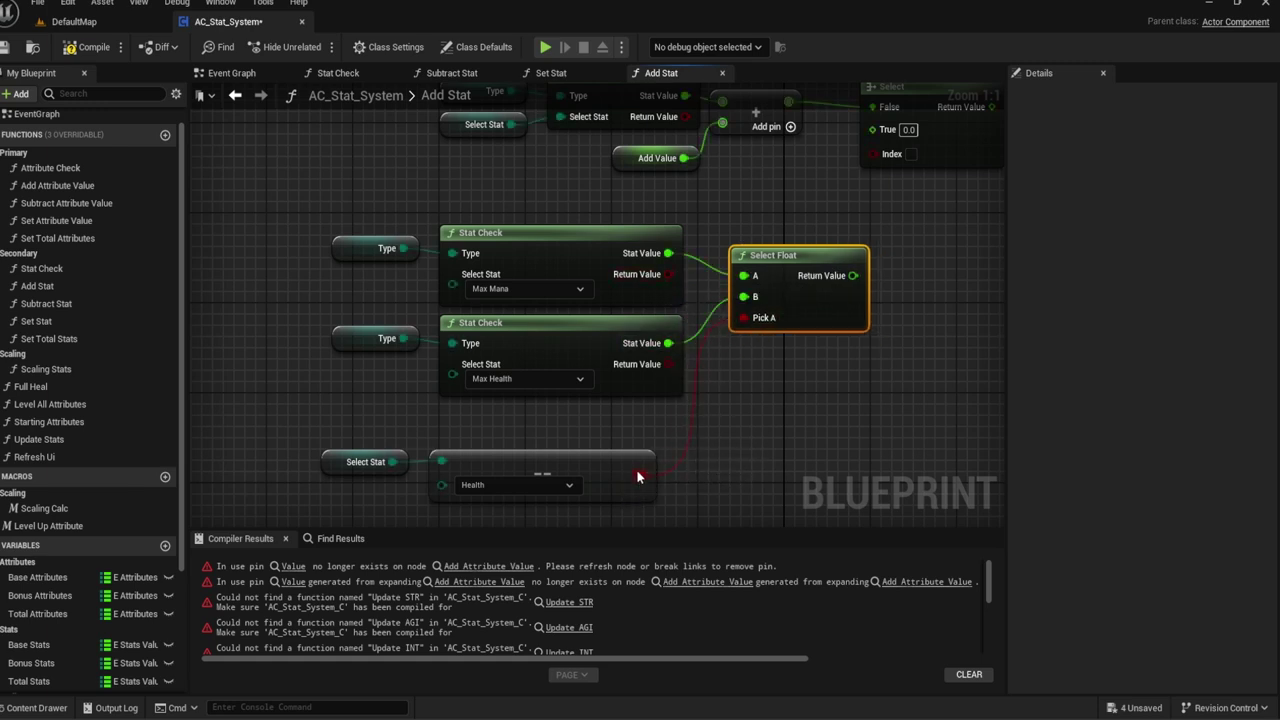
# Step: Rewire Select Float so the top Stat Value feeds A and the lower one feeds B
pyautogui.keyDown('alt'); pyautogui.click(720, 327); pyautogui.keyUp('alt')
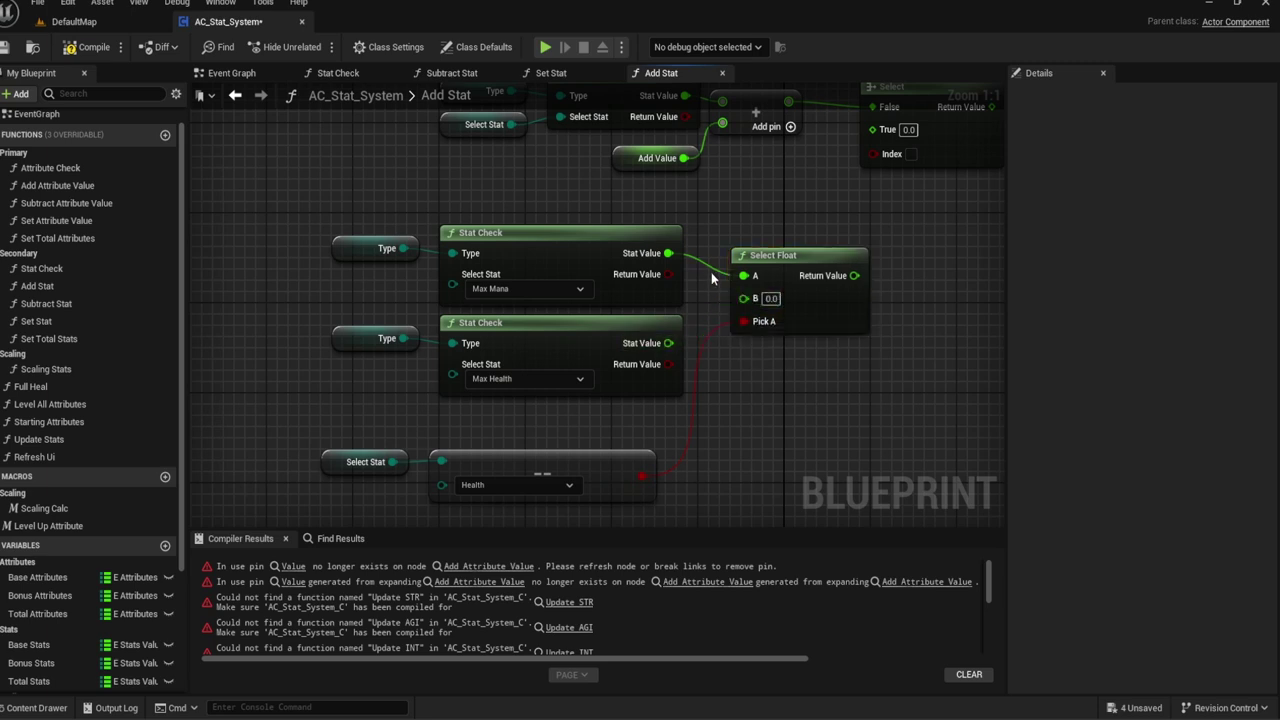
pyautogui.keyDown('alt'); pyautogui.click(711, 272); pyautogui.keyUp('alt')
pyautogui.click(505, 236)
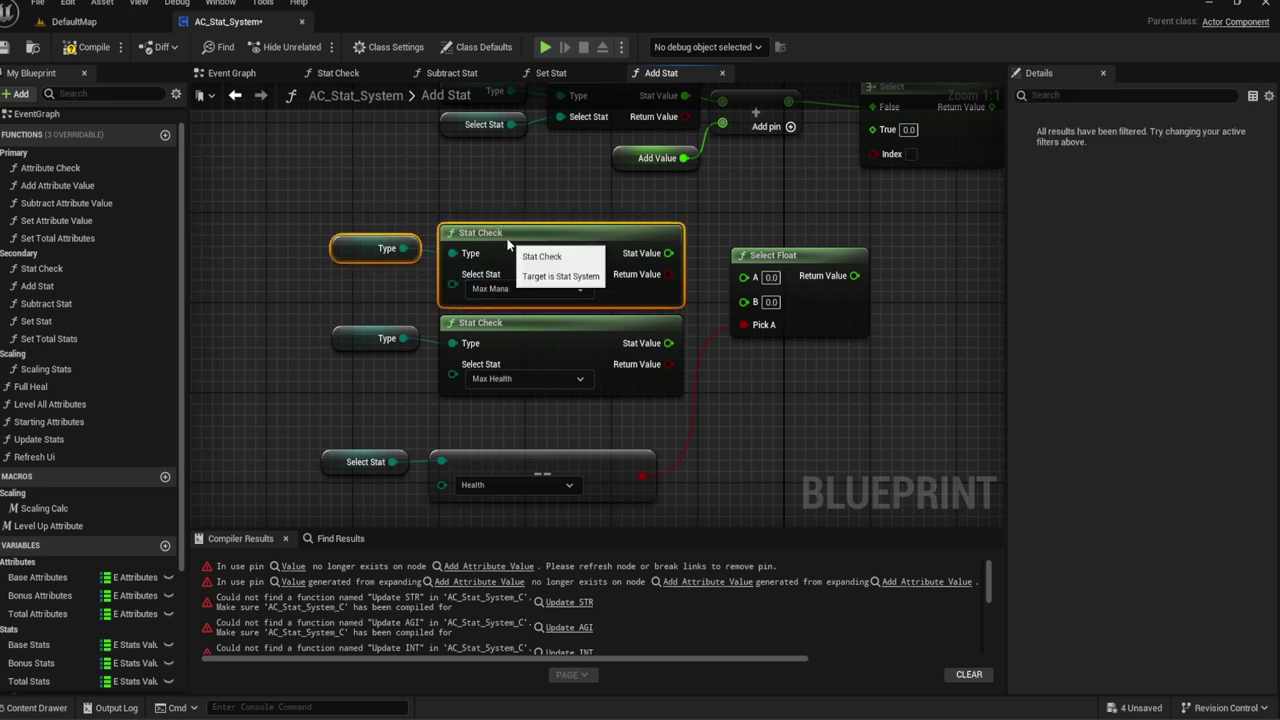
pyautogui.moveTo(405, 209); pyautogui.dragTo(549, 233, button='right')
pyautogui.click(549, 233)
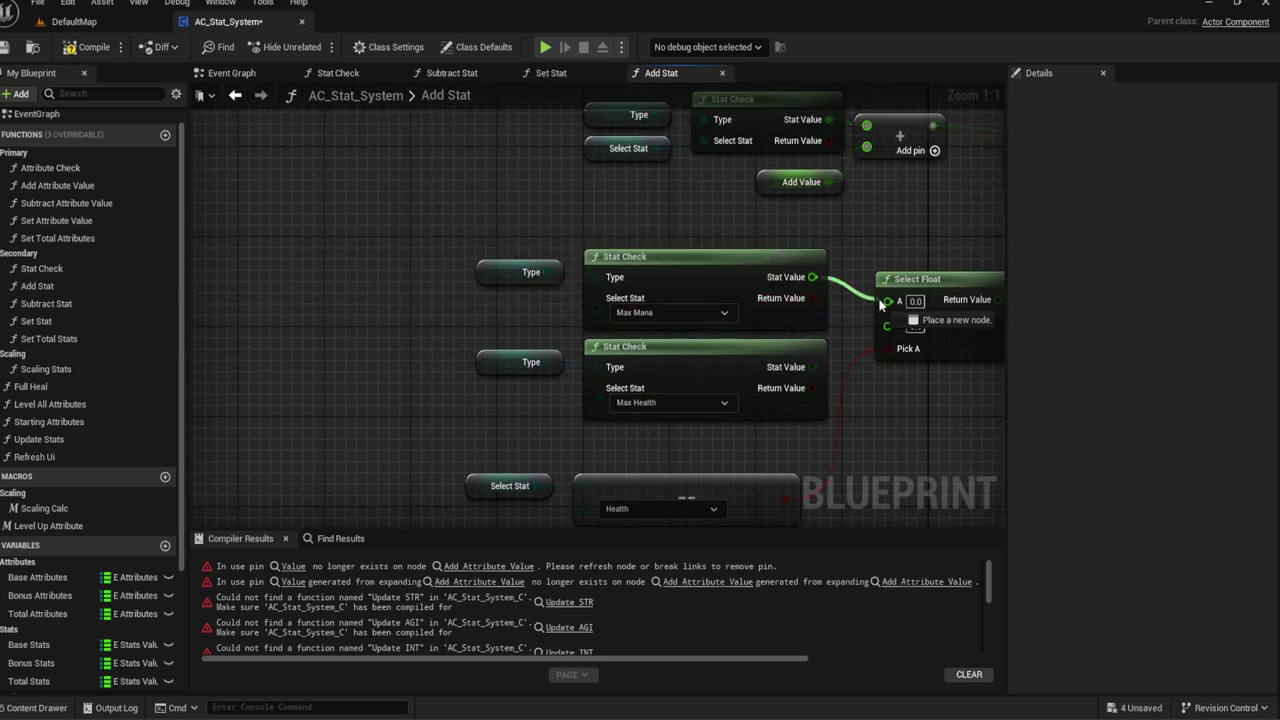
pyautogui.moveTo(812, 277); pyautogui.dragTo(888, 300)
pyautogui.moveTo(812, 367); pyautogui.dragTo(888, 322)
pyautogui.moveTo(702, 300); pyautogui.dragTo(640, 256, button='right')
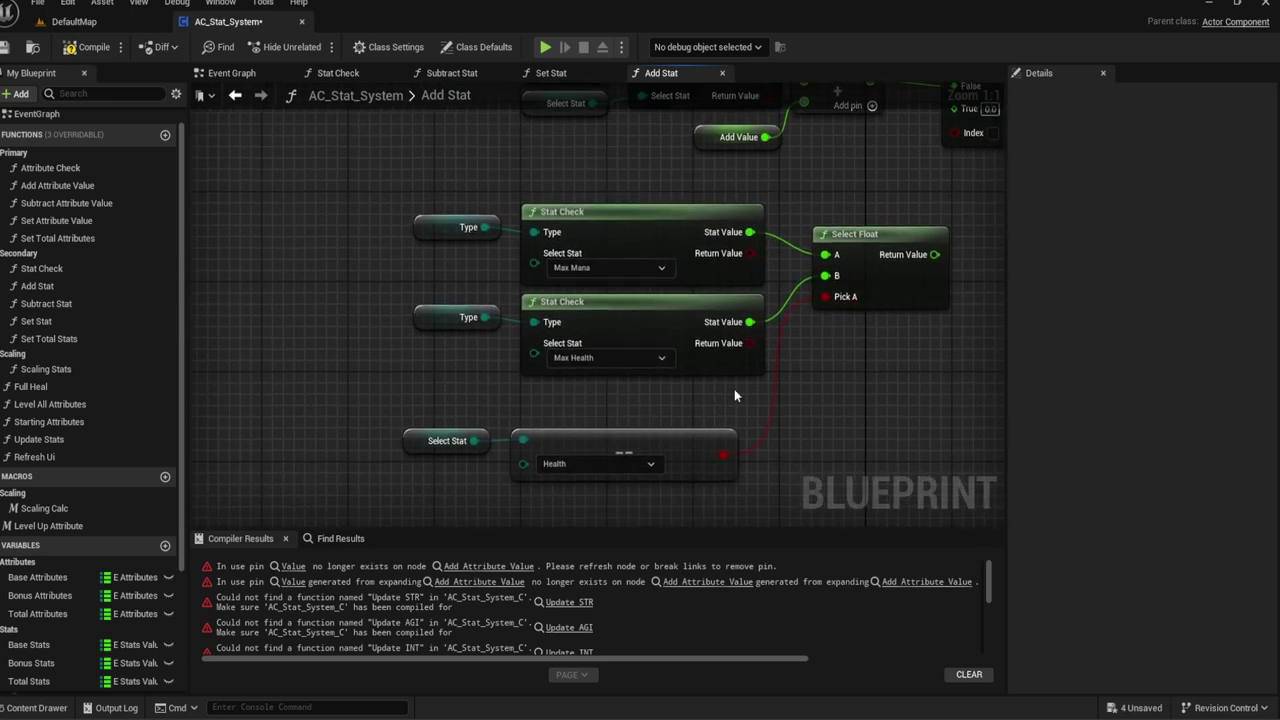
# Step: Set the top Stat Check to Max Health and the lower one to Max Mana
pyautogui.click(641, 266)
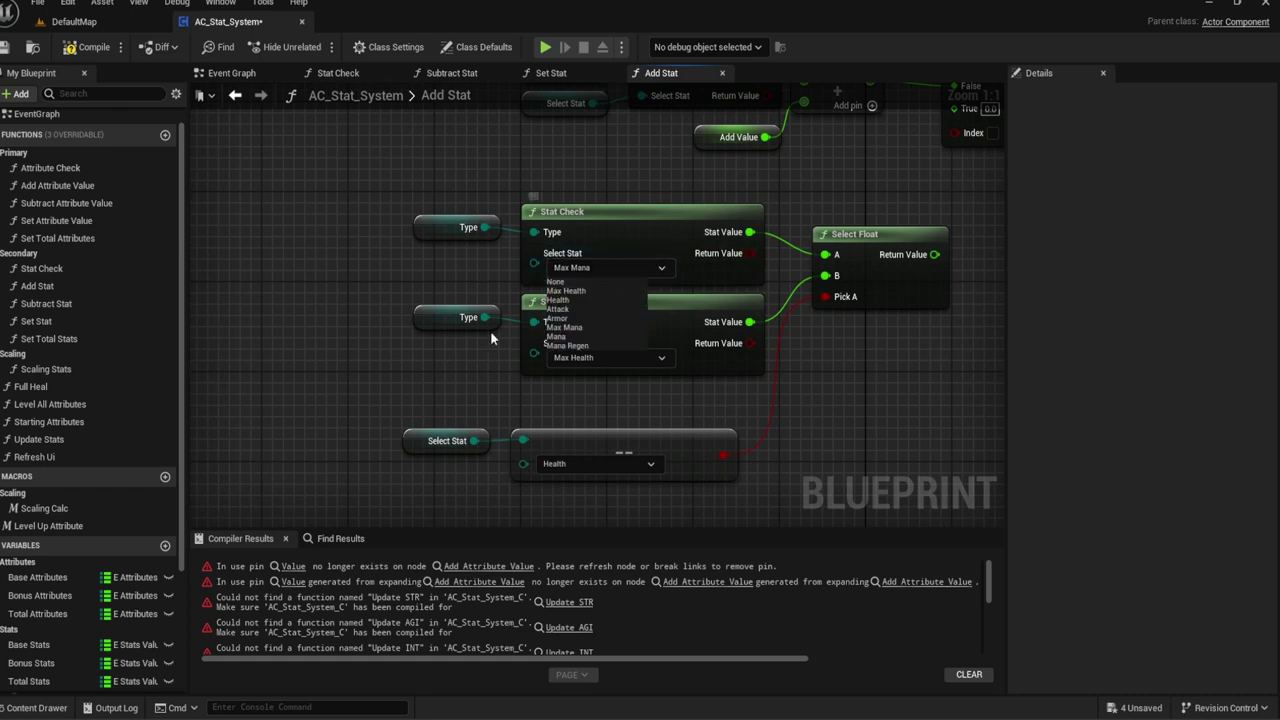
pyautogui.click(565, 291)
pyautogui.click(610, 357)
pyautogui.click(593, 416)
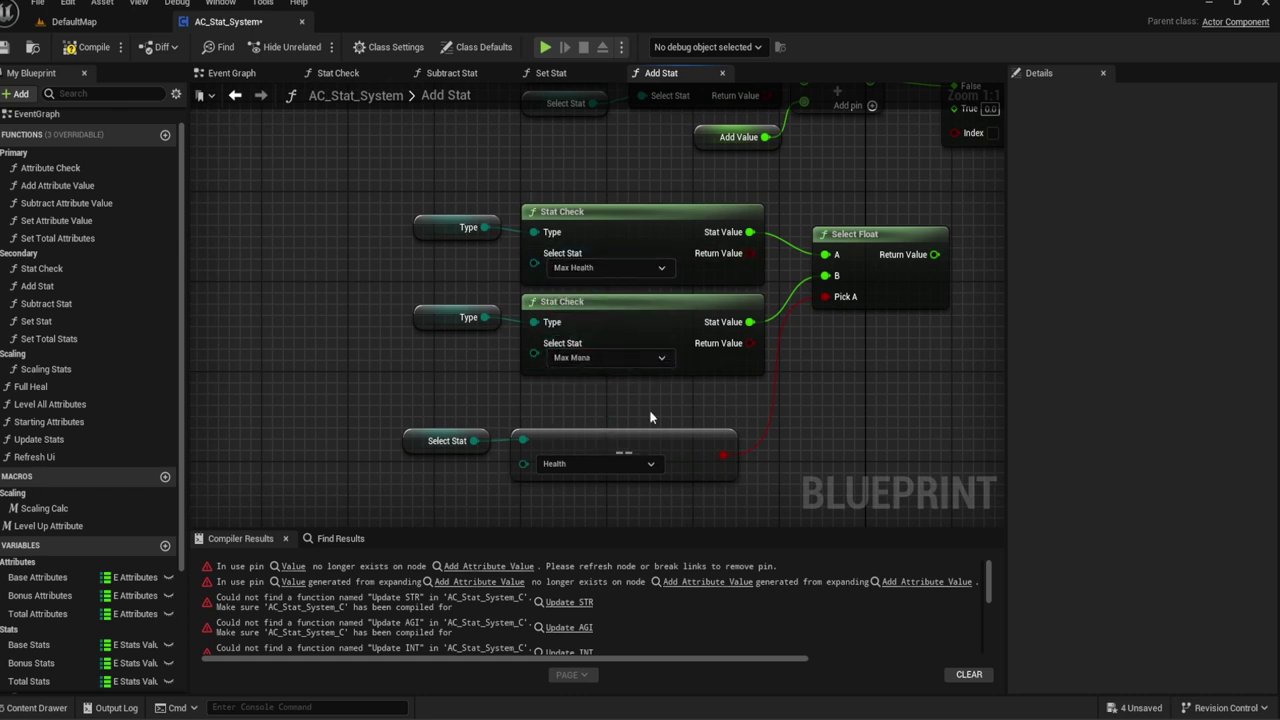
pyautogui.moveTo(787, 411); pyautogui.dragTo(709, 394, button='right')
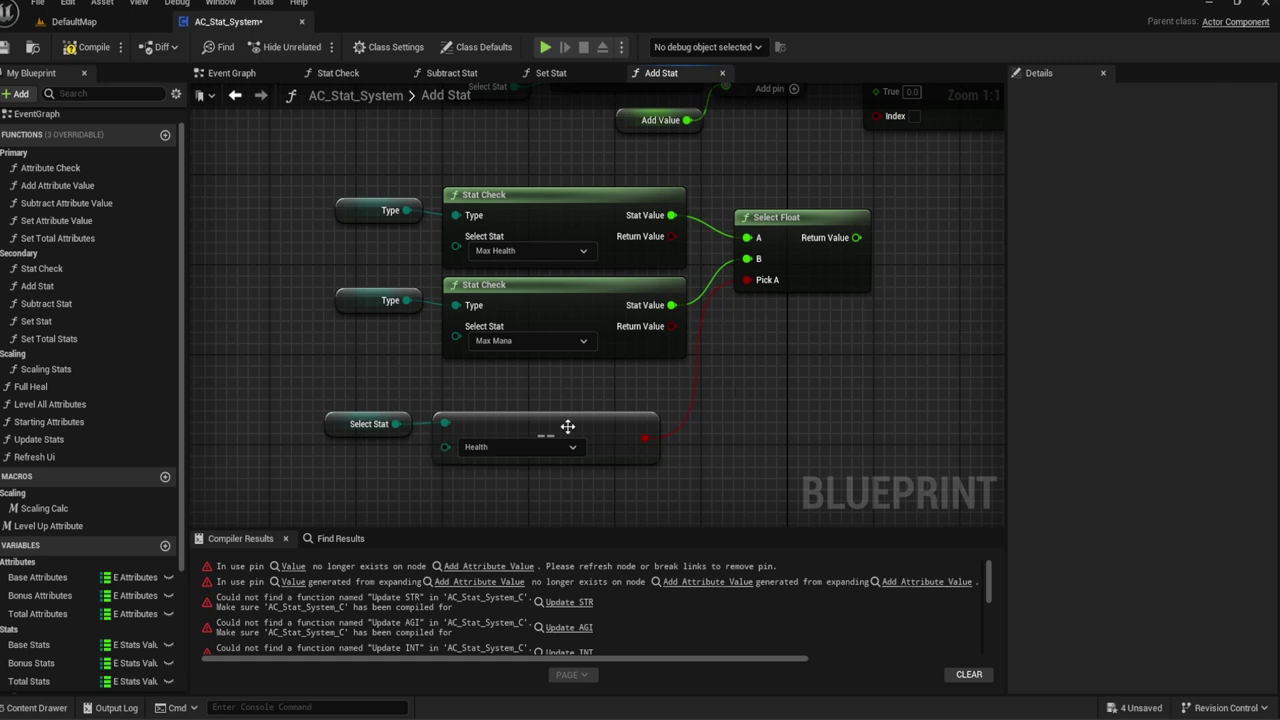
# Step: Nudge the Select Stat and Health comparison nodes slightly up-right
pyautogui.moveTo(548, 488); pyautogui.dragTo(382, 428)
pyautogui.moveTo(489, 420); pyautogui.dragTo(522, 398)
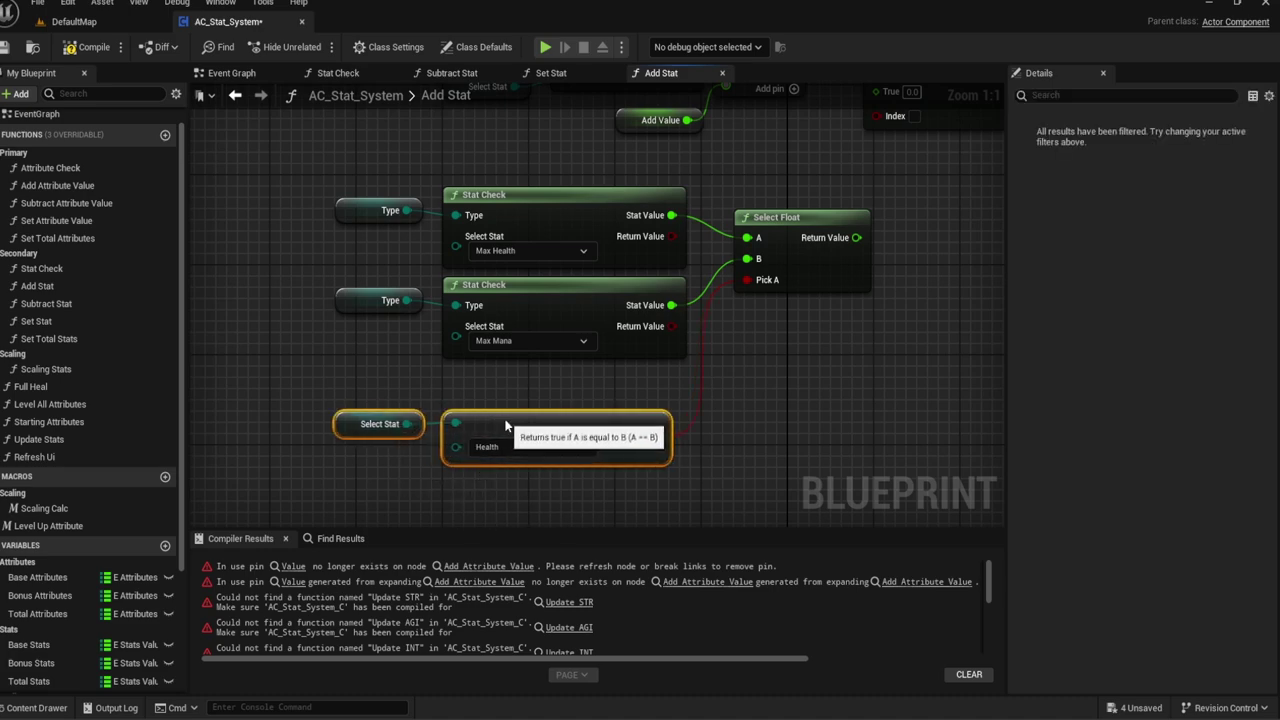
pyautogui.click(714, 343)
pyautogui.scroll(-1, 715, 325)
pyautogui.moveTo(715, 325); pyautogui.dragTo(737, 371, button='right')
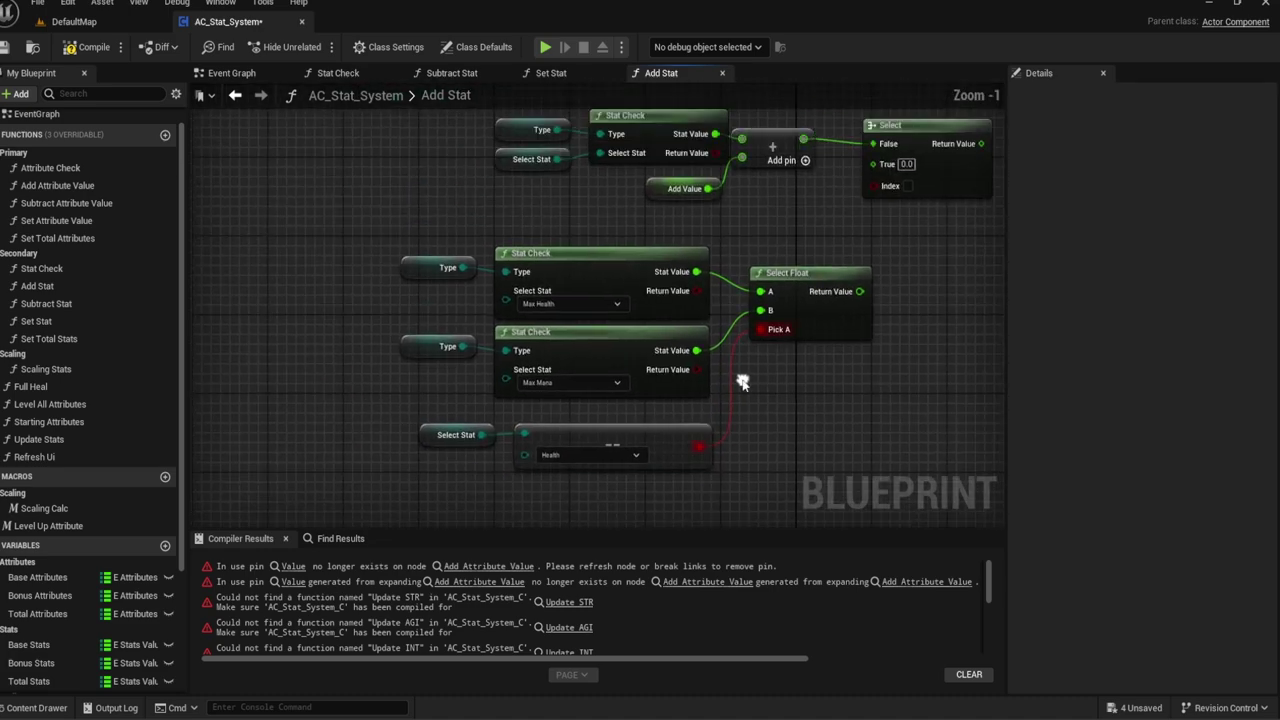
pyautogui.moveTo(799, 455); pyautogui.dragTo(316, 218)
pyautogui.scroll(-2, 393, 187)
# Step: Shift the Max Health/Max Mana Stat Checks and Select Float left and down
pyautogui.click(506, 227)
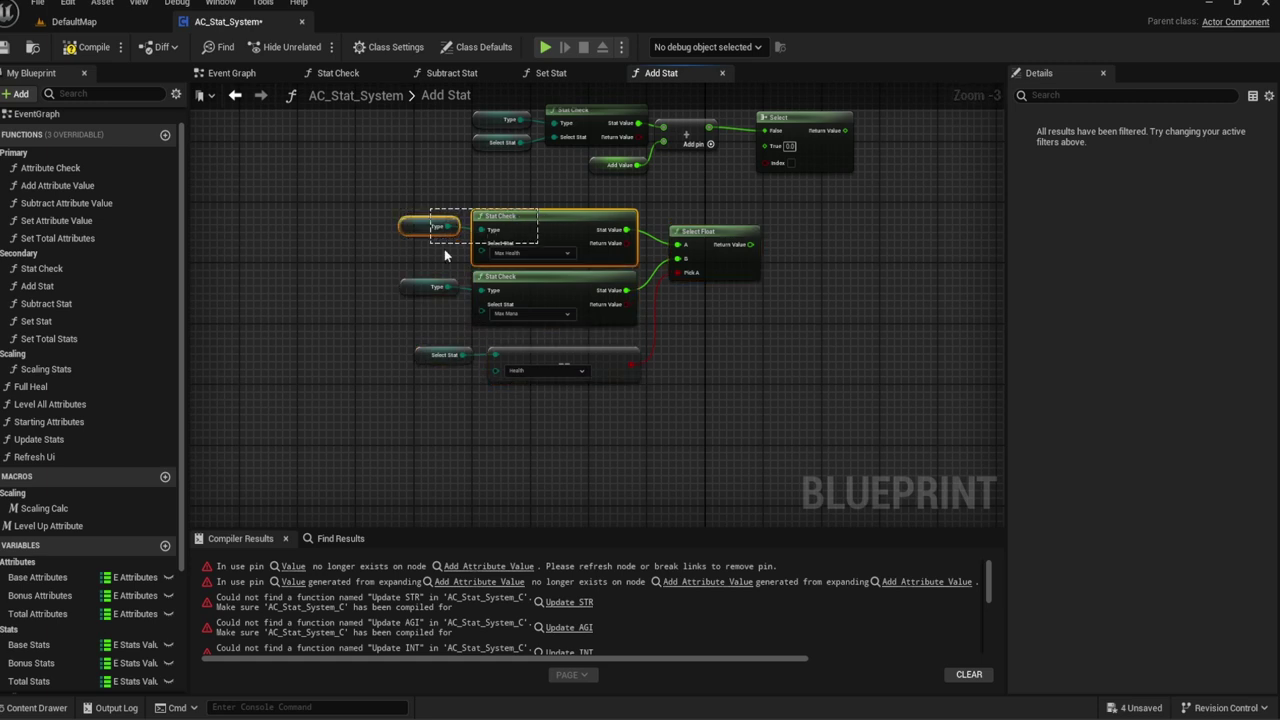
pyautogui.moveTo(400, 186); pyautogui.dragTo(651, 366)
pyautogui.moveTo(558, 225); pyautogui.dragTo(456, 263)
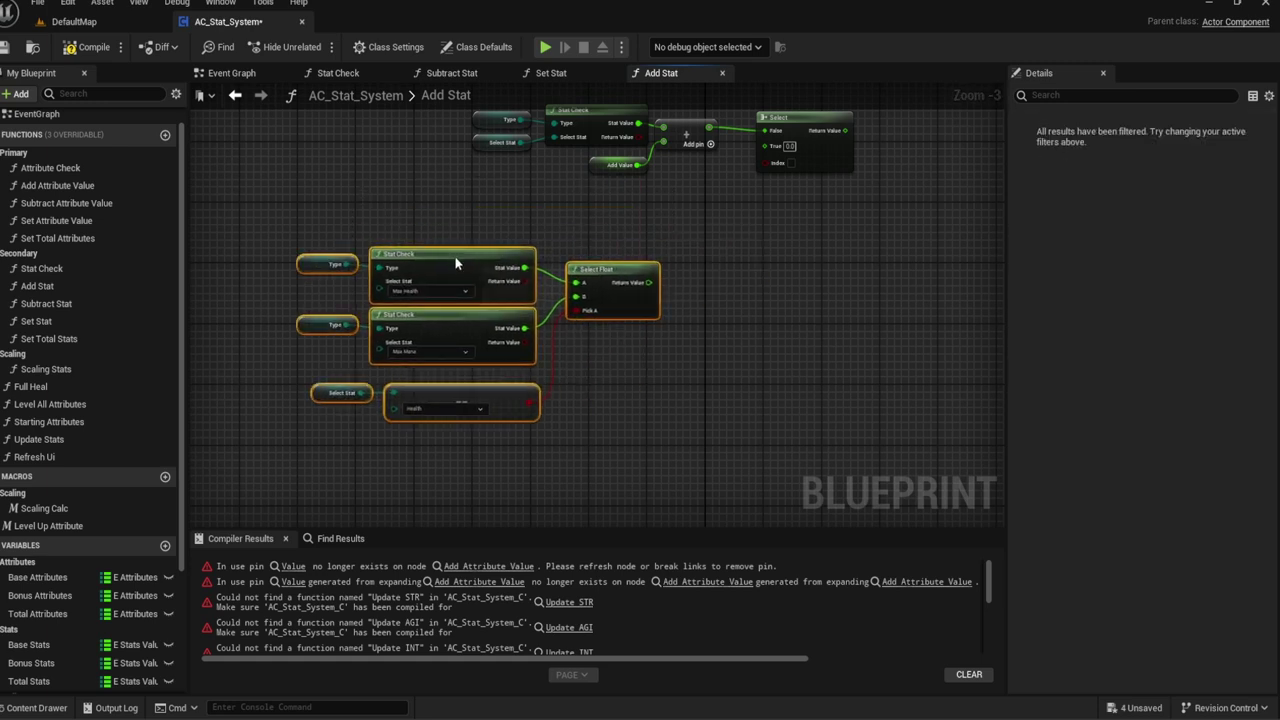
pyautogui.click(630, 268)
pyautogui.scroll(1, 704, 276)
pyautogui.scroll(1, 704, 276)
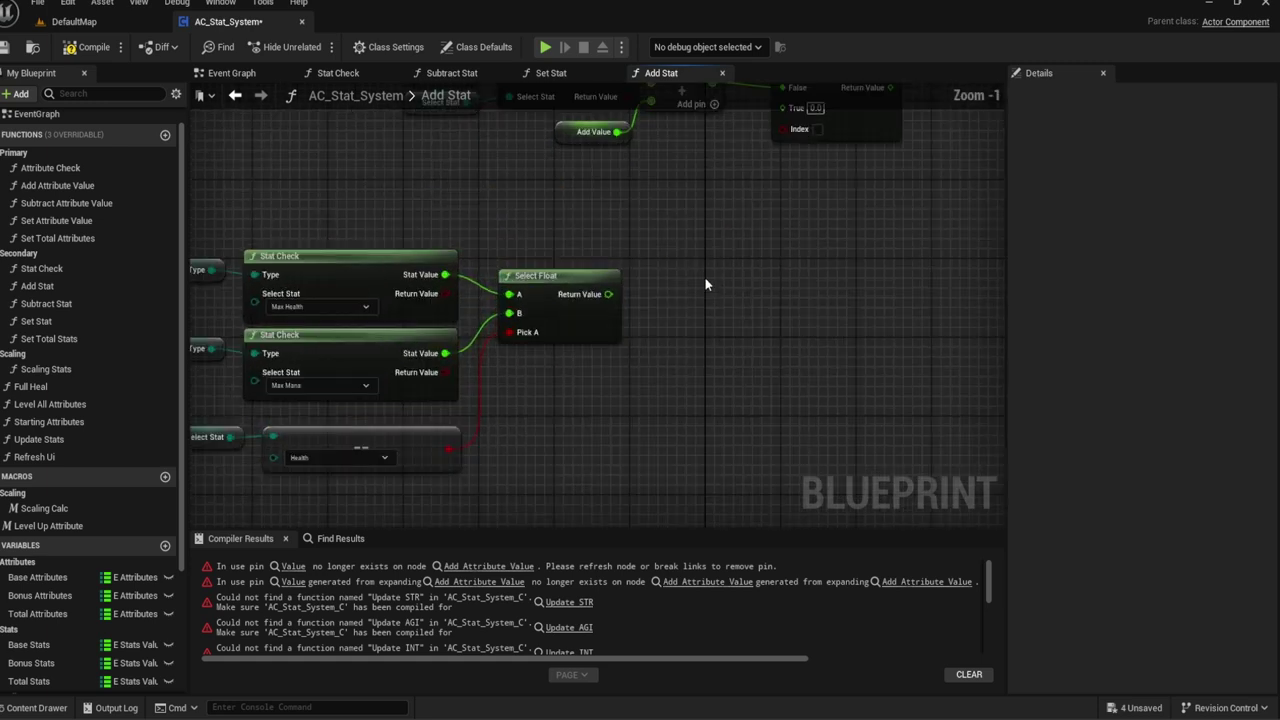
pyautogui.moveTo(705, 285); pyautogui.dragTo(632, 342, button='right')
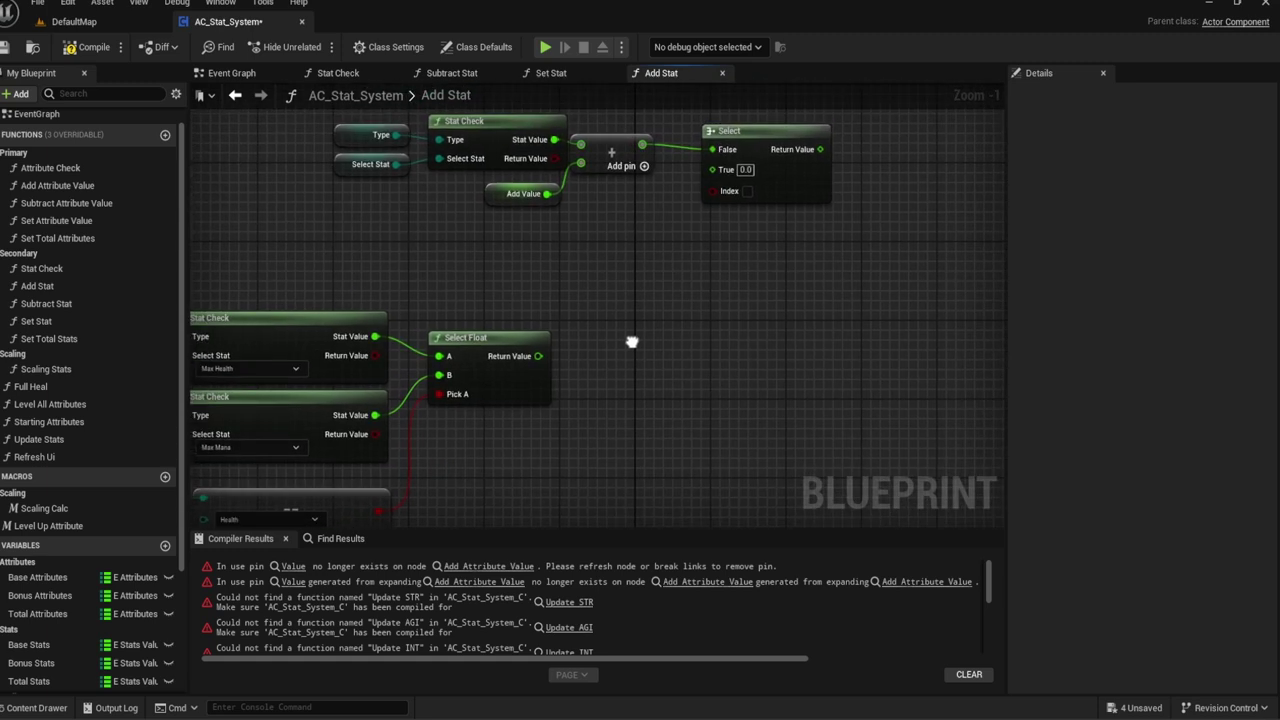
pyautogui.moveTo(632, 342); pyautogui.dragTo(722, 378, button='right')
# Step: Add a Clamp (Float) node fed by the Add Stat sum
pyautogui.moveTo(757, 251); pyautogui.dragTo(500, 158)
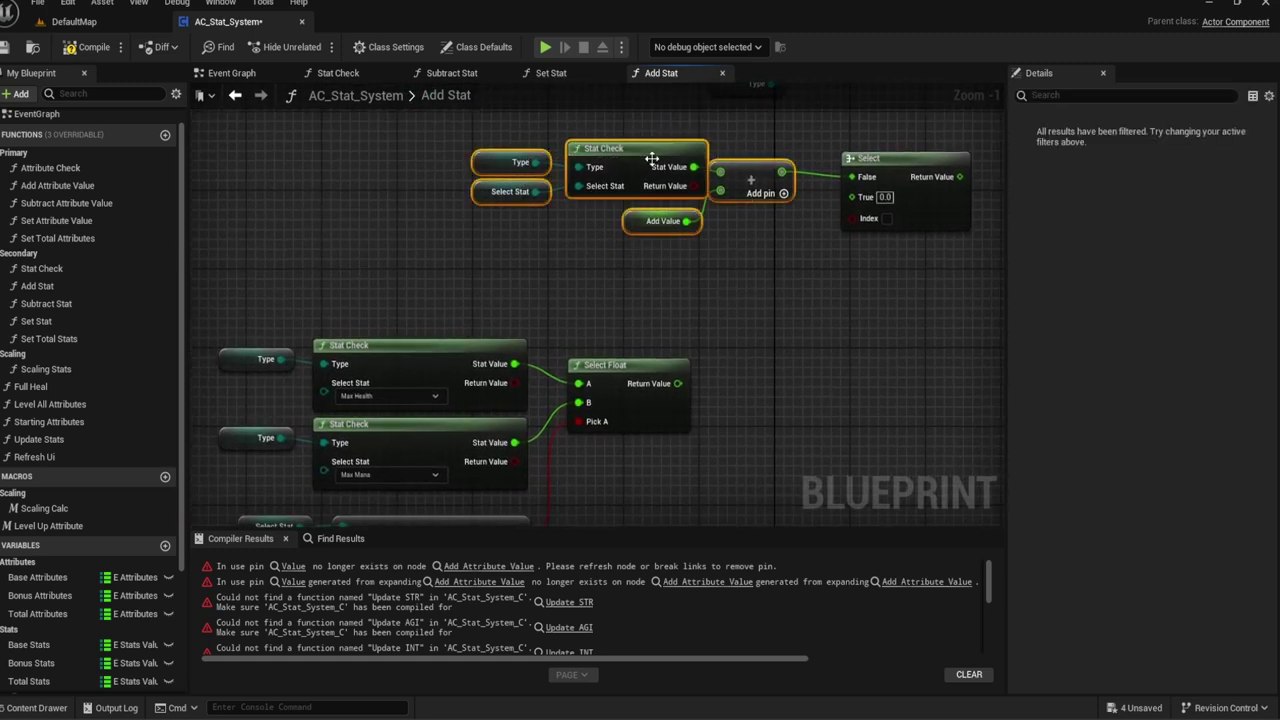
pyautogui.moveTo(651, 159); pyautogui.dragTo(510, 199)
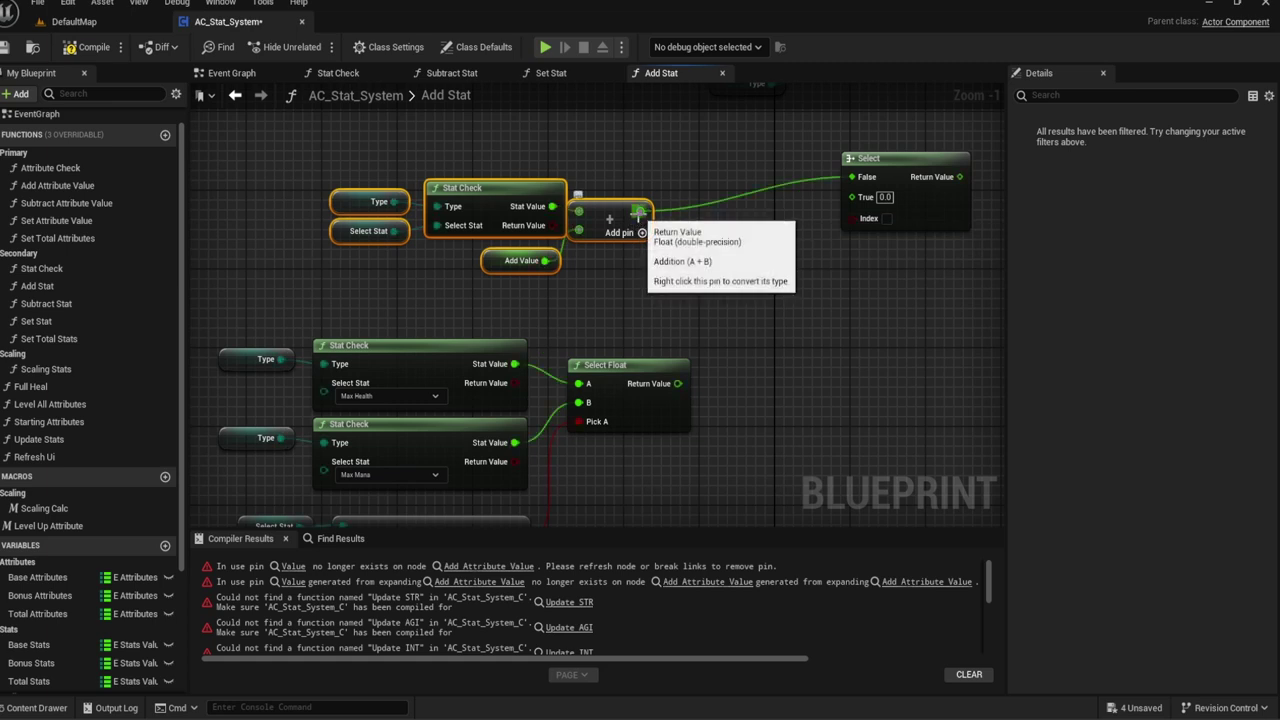
pyautogui.moveTo(638, 212); pyautogui.dragTo(702, 258)
pyautogui.write('Clamp')
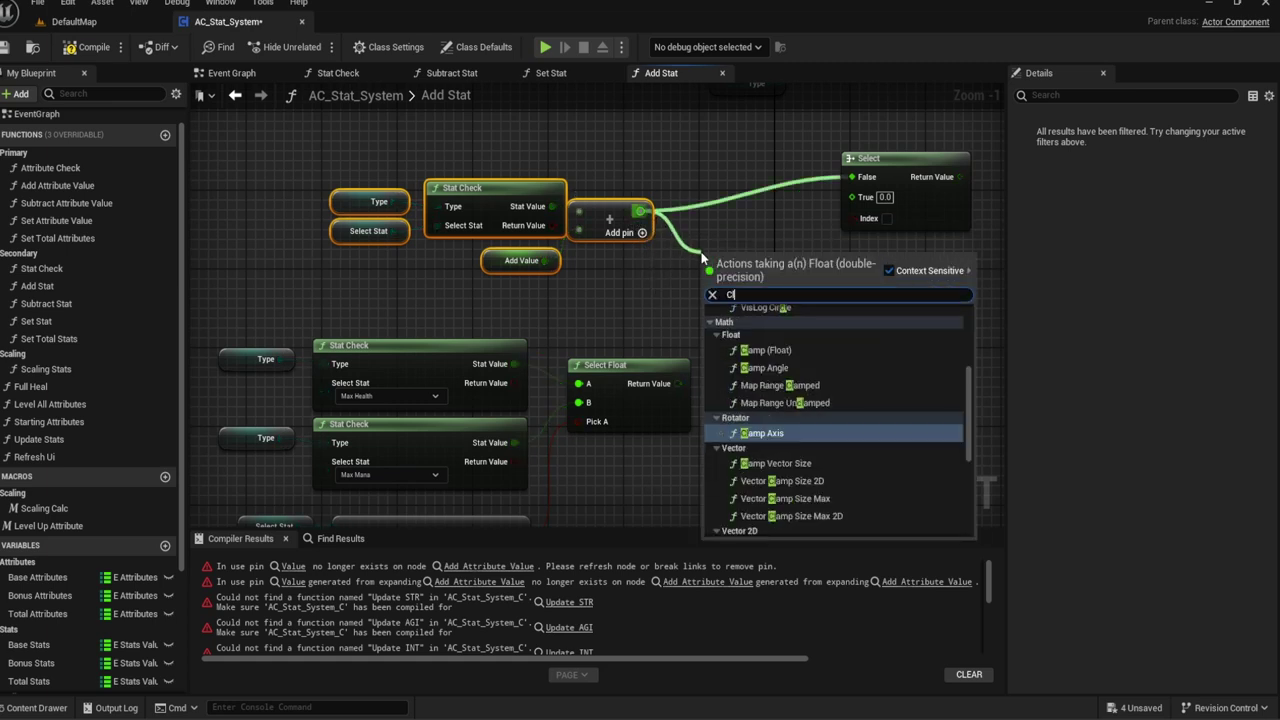
pyautogui.click(785, 338)
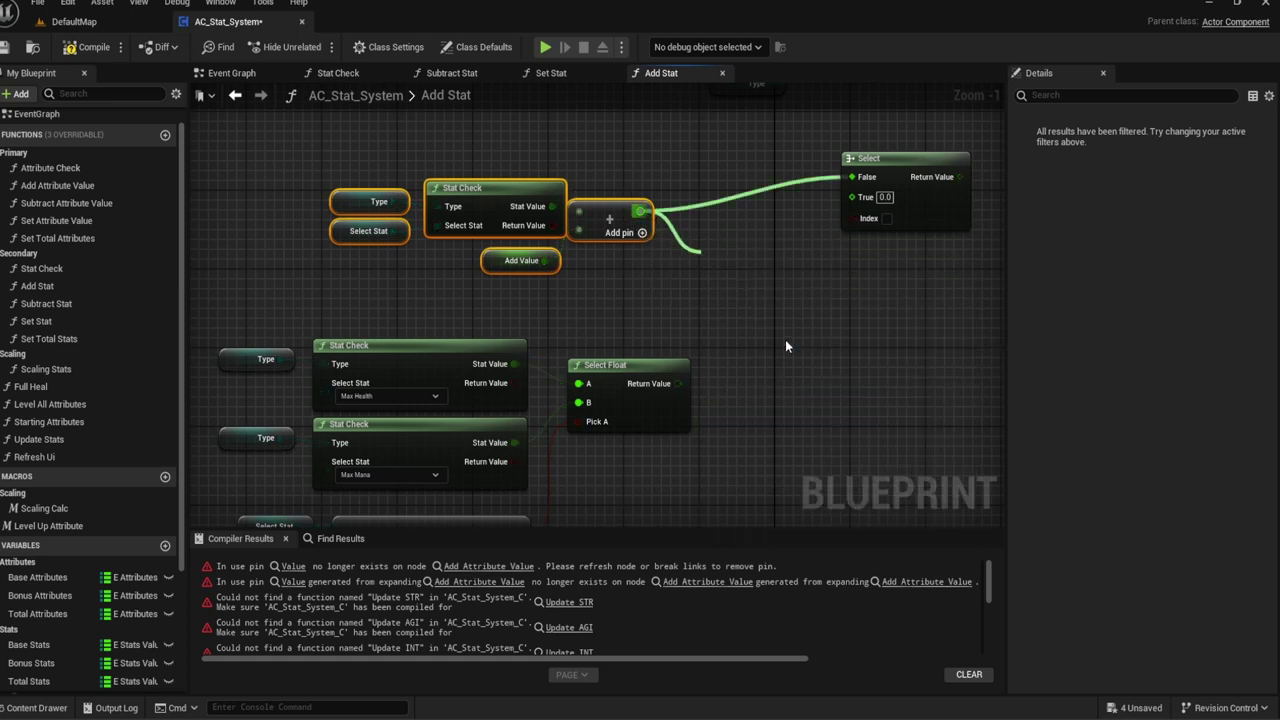
pyautogui.moveTo(727, 250); pyautogui.dragTo(784, 249)
pyautogui.moveTo(783, 248); pyautogui.dragTo(648, 297, button='right')
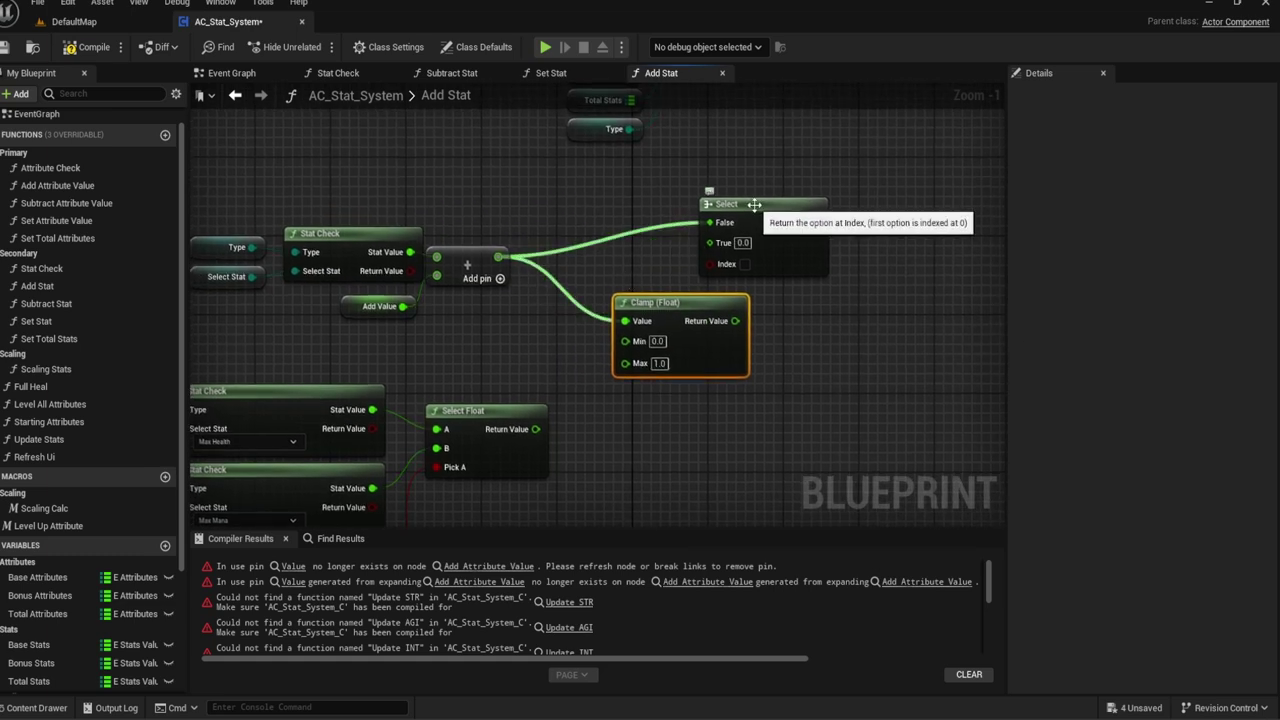
# Step: Wire the Clamp result into Select's True input and Select Float's result into Clamp Max
pyautogui.moveTo(761, 205); pyautogui.dragTo(855, 205)
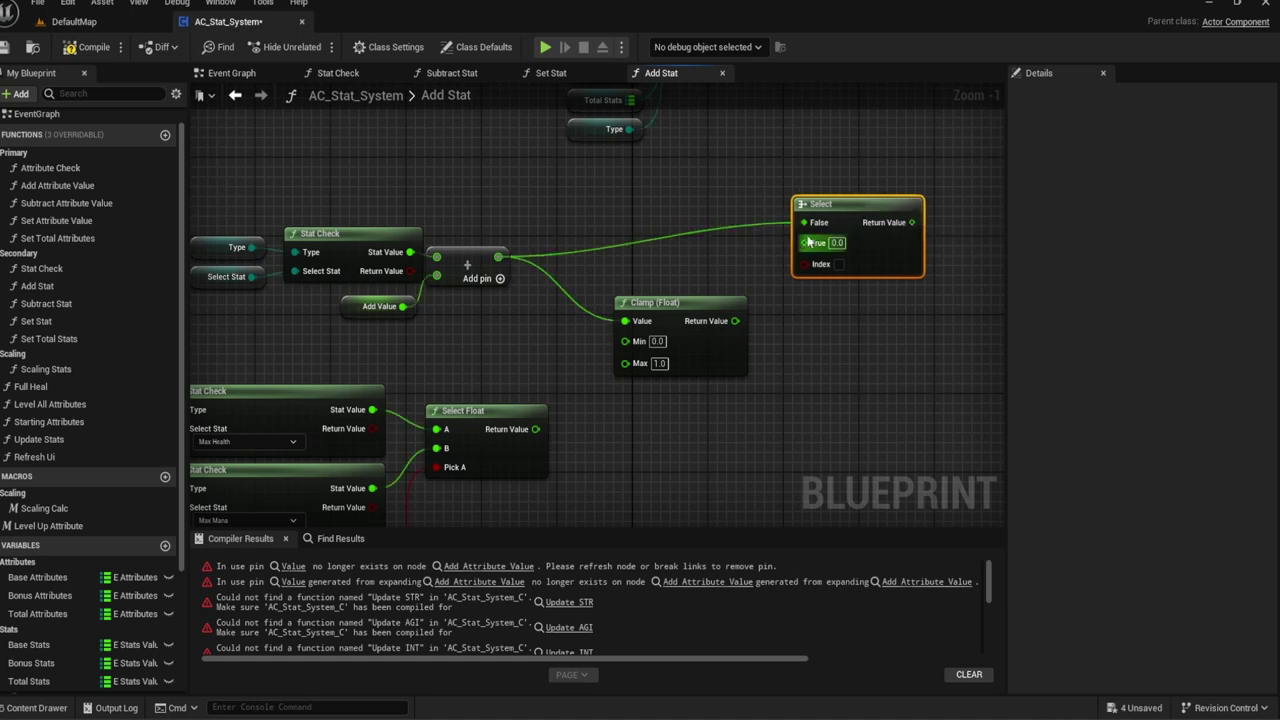
pyautogui.moveTo(735, 321)
pyautogui.mouseDown()
pyautogui.moveTo(804, 242)
pyautogui.moveTo(816, 260)
pyautogui.mouseUp()
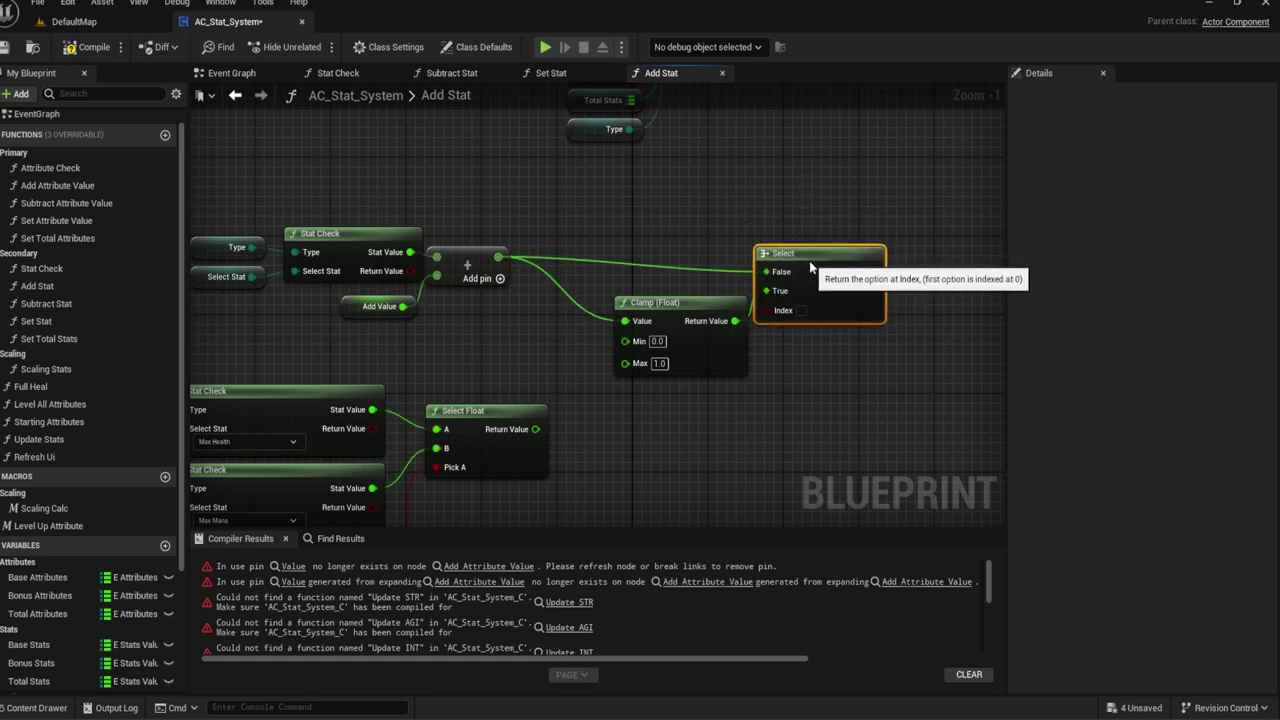
pyautogui.moveTo(816, 260); pyautogui.dragTo(972, 148, button='right')
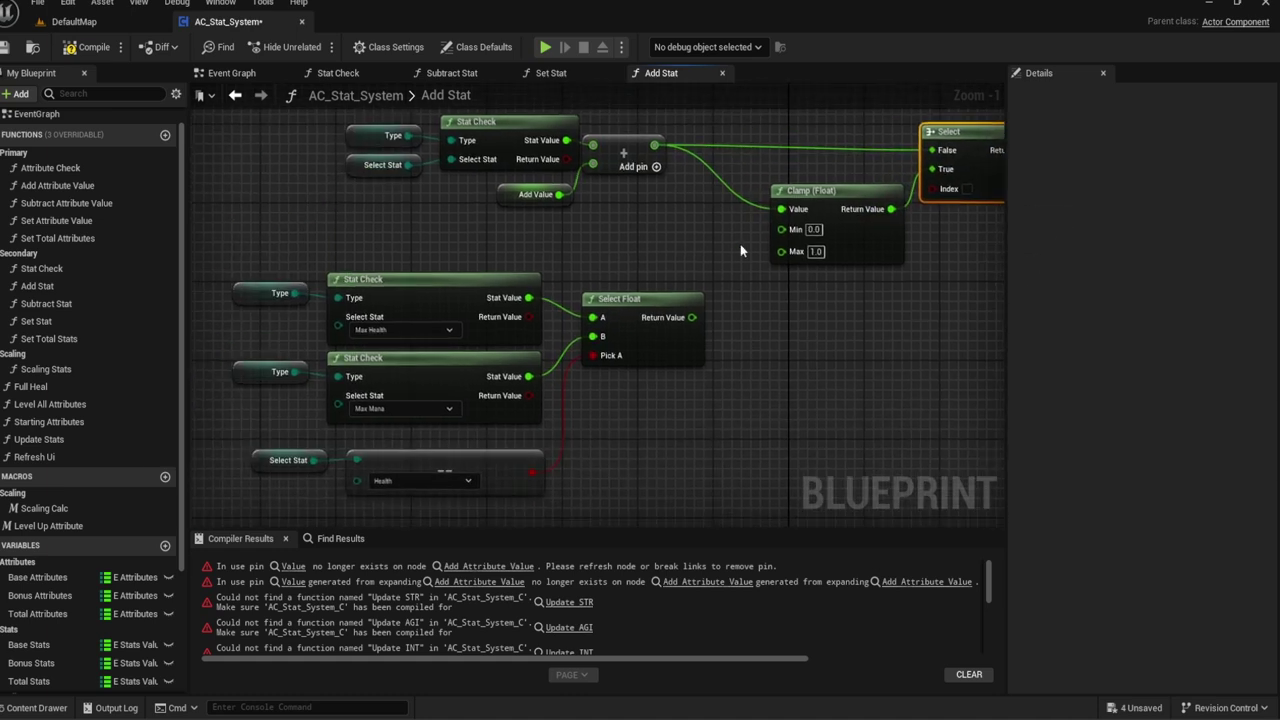
pyautogui.moveTo(692, 317); pyautogui.dragTo(783, 252)
pyautogui.moveTo(730, 234); pyautogui.dragTo(711, 233, button='right')
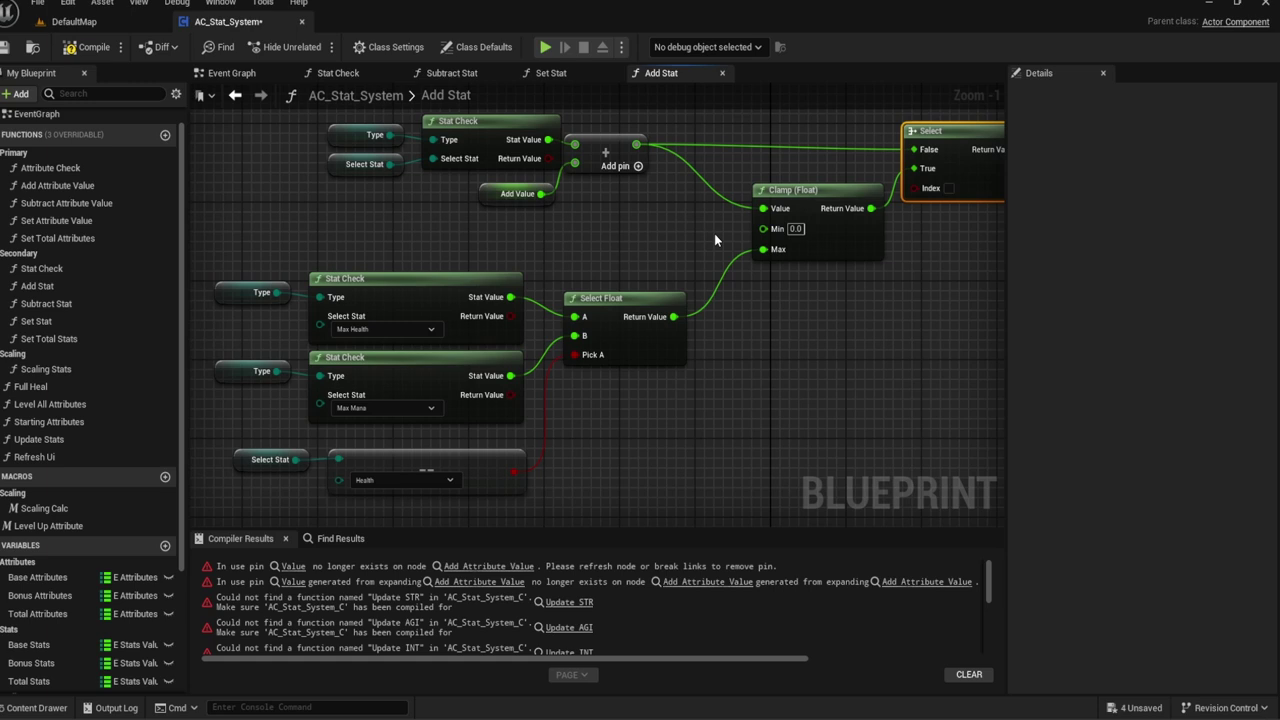
pyautogui.click(692, 239)
pyautogui.scroll(-1, 660, 240)
pyautogui.moveTo(624, 242); pyautogui.dragTo(541, 322, button='right')
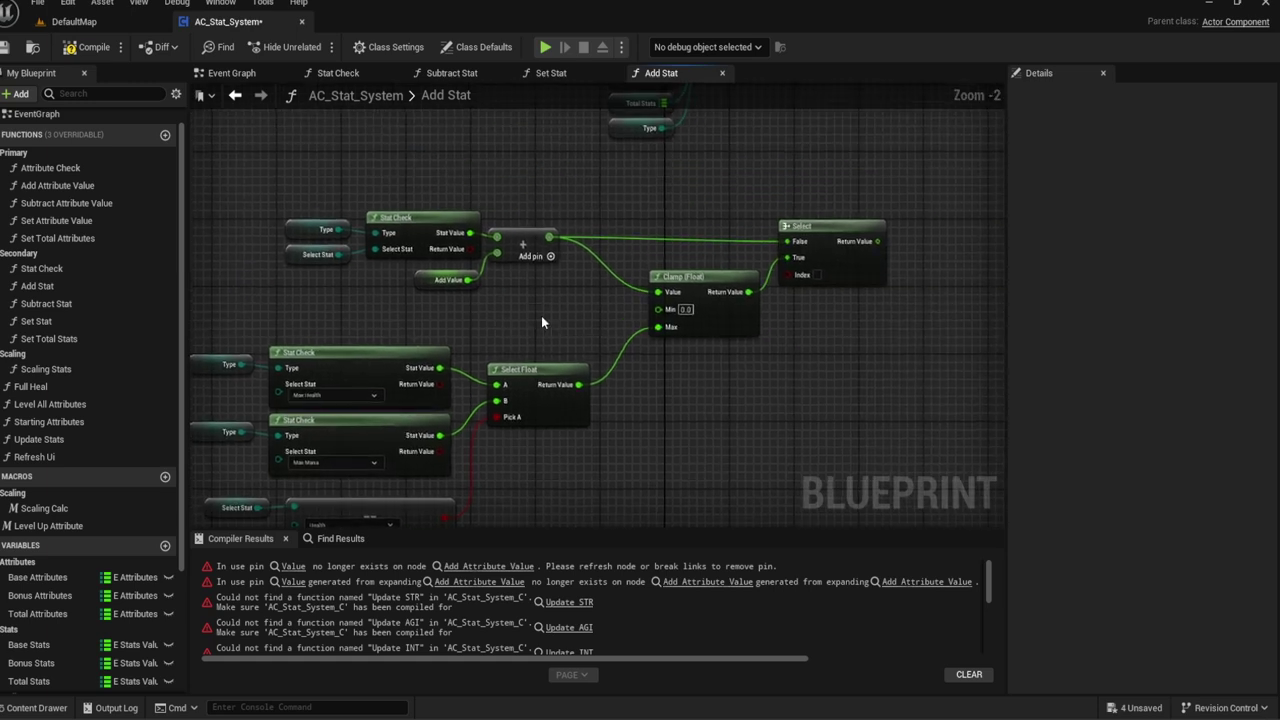
pyautogui.moveTo(820, 220)
pyautogui.mouseDown(button='right')
pyautogui.moveTo(558, 265)
pyautogui.moveTo(541, 301)
pyautogui.mouseUp(button='right')
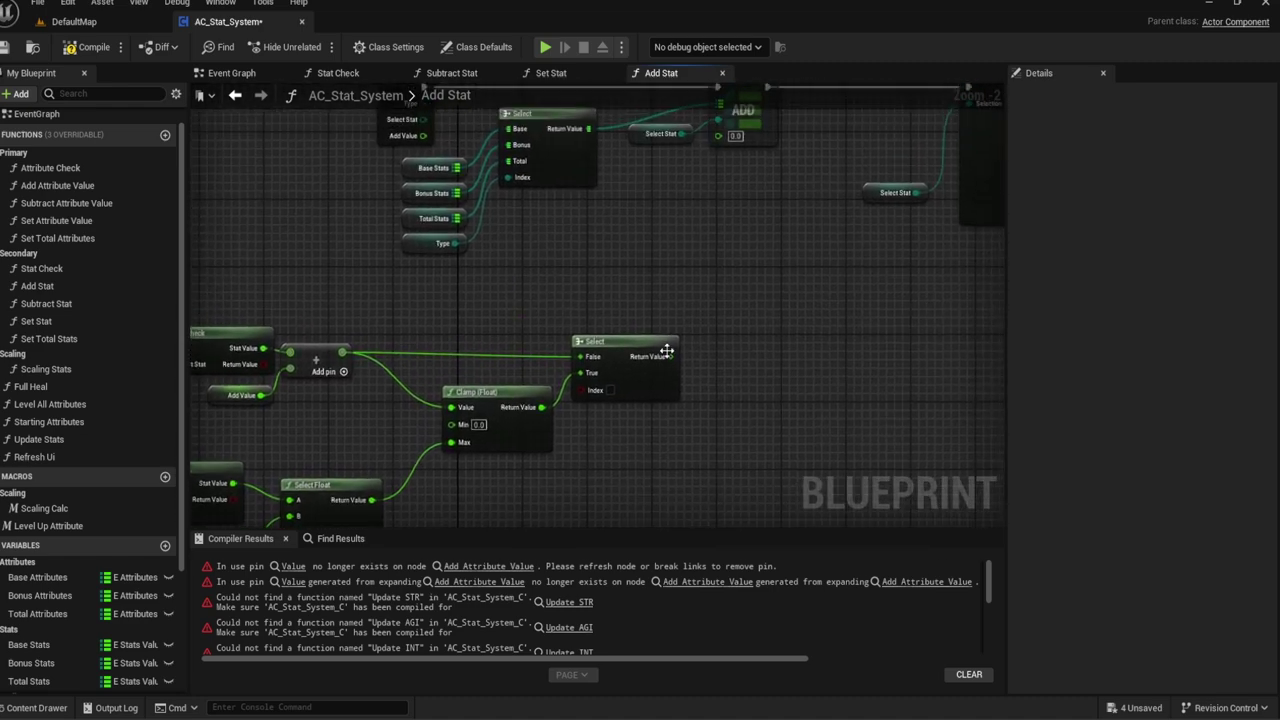
pyautogui.moveTo(666, 355); pyautogui.dragTo(723, 139)
pyautogui.scroll(-2, 723, 139)
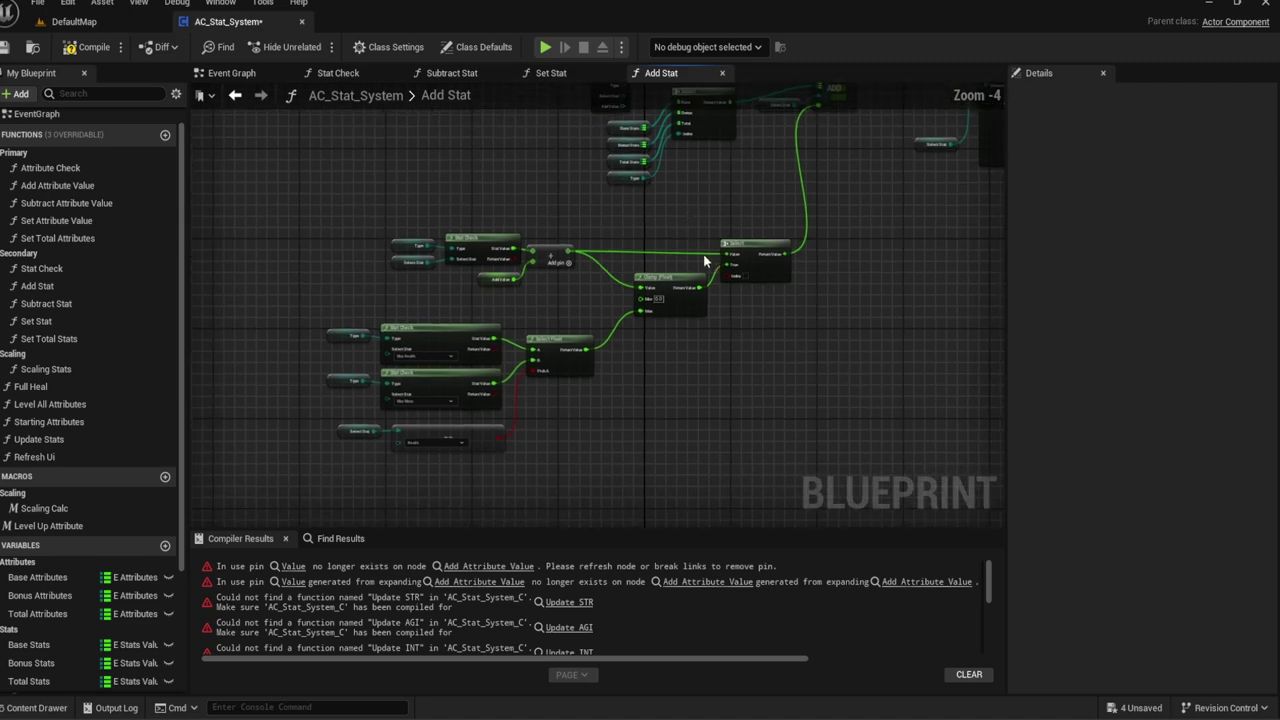
pyautogui.moveTo(314, 243); pyautogui.dragTo(871, 443)
pyautogui.moveTo(482, 240); pyautogui.dragTo(525, 200)
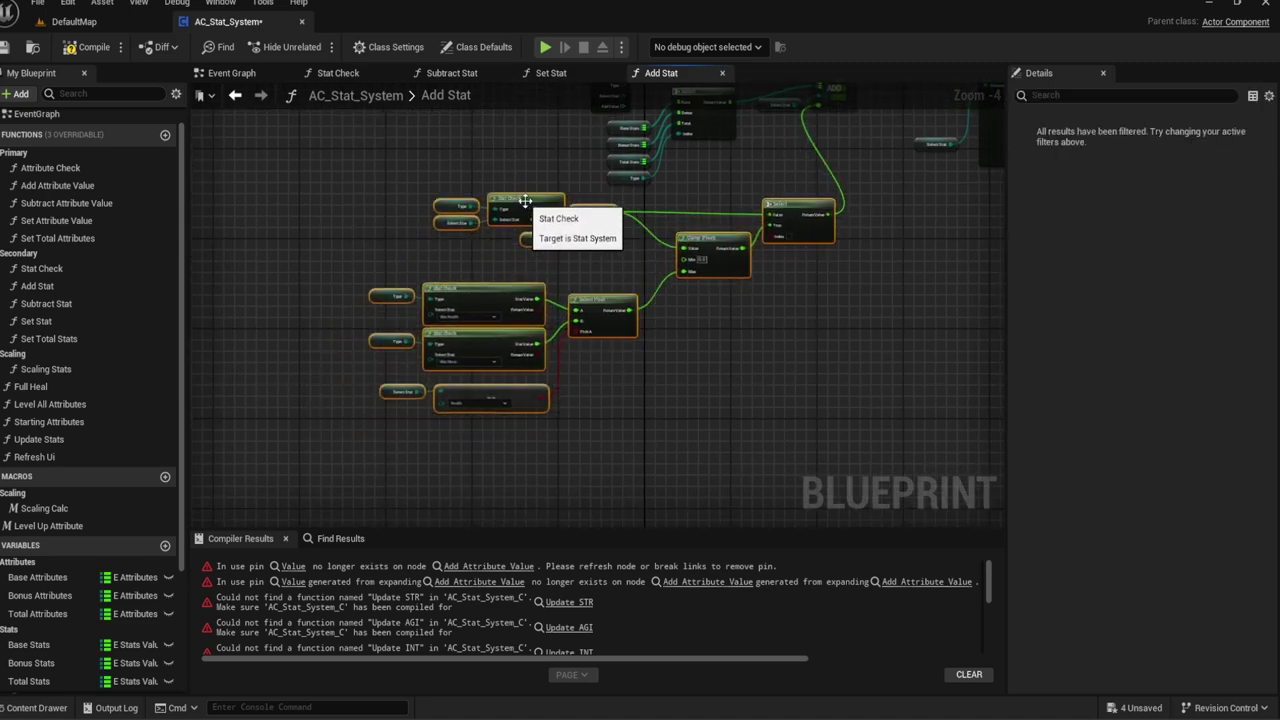
pyautogui.click(814, 300)
pyautogui.scroll(4, 763, 286)
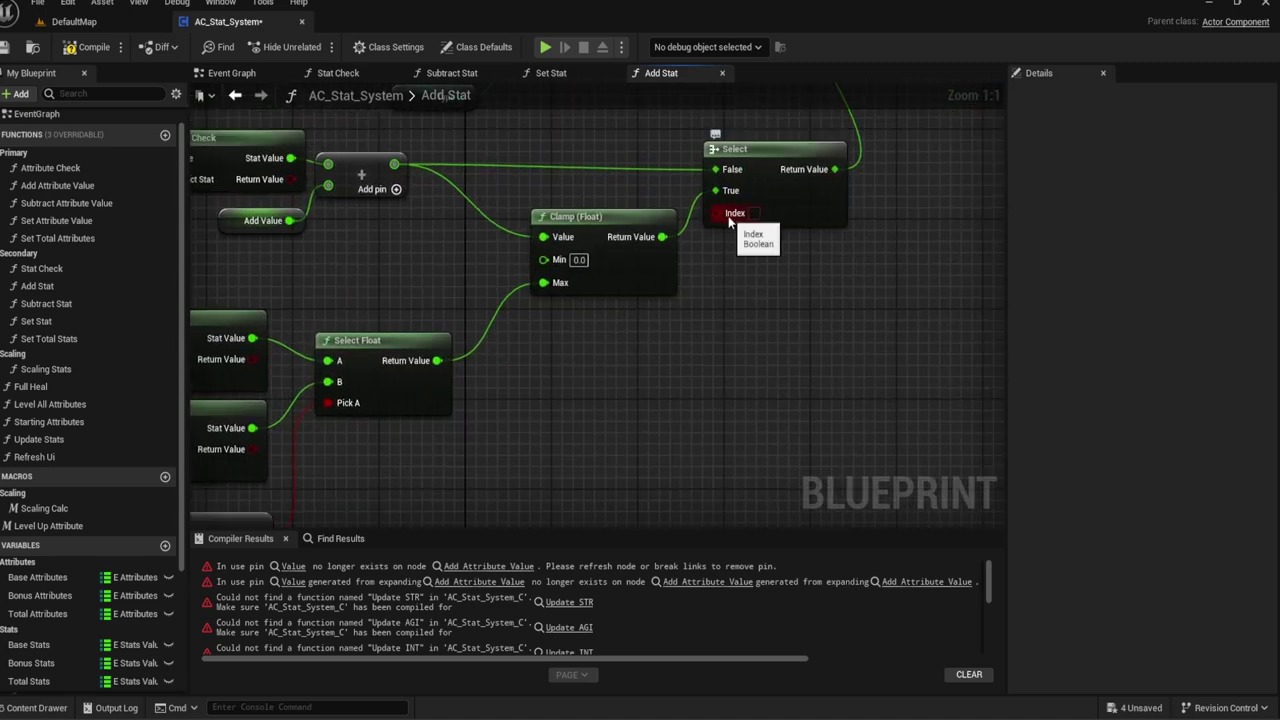
pyautogui.moveTo(729, 222); pyautogui.dragTo(858, 289, button='right')
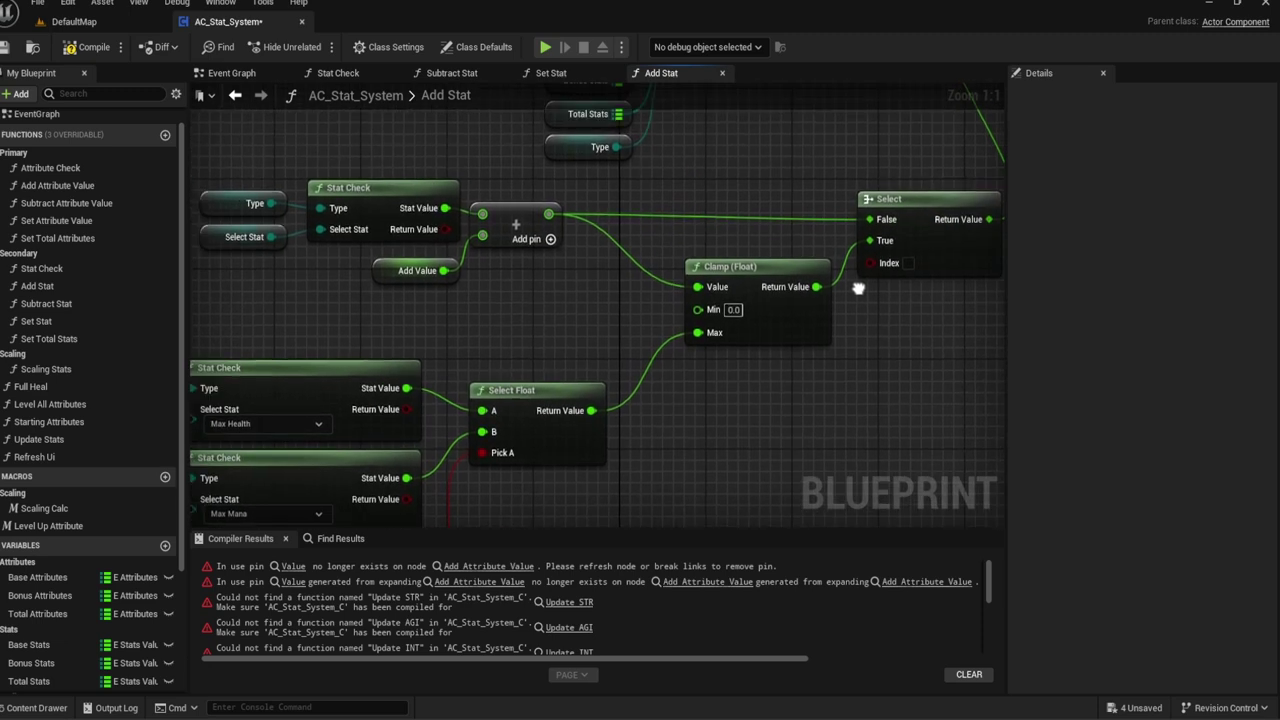
pyautogui.moveTo(664, 230); pyautogui.dragTo(672, 221, button='right')
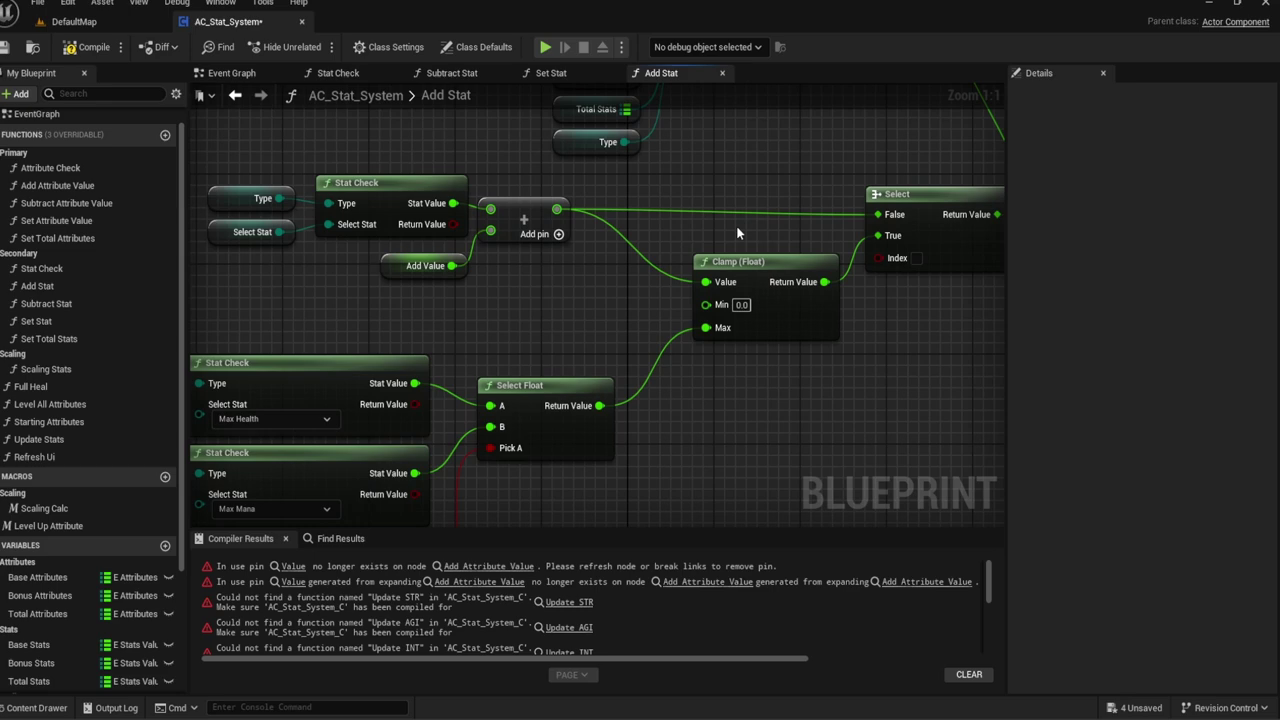
pyautogui.moveTo(736, 233)
pyautogui.mouseDown(button='right')
pyautogui.moveTo(668, 92)
pyautogui.moveTo(500, 148)
pyautogui.mouseUp(button='right')
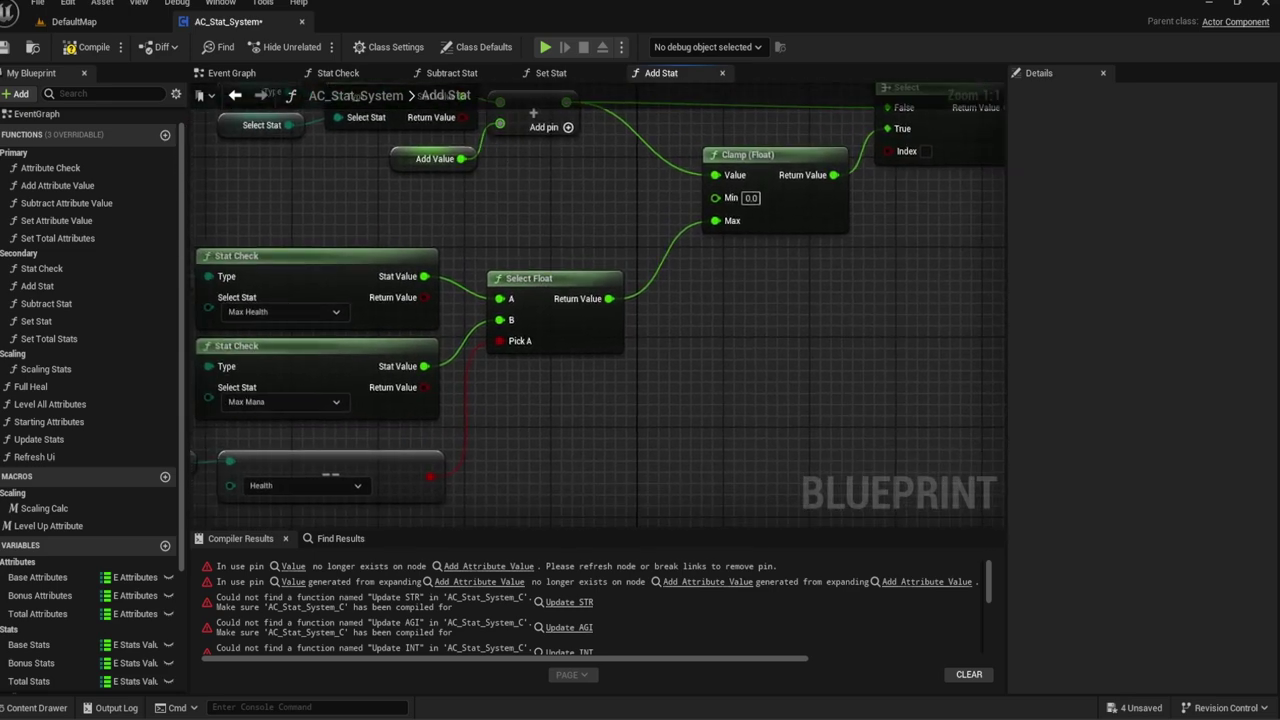
pyautogui.moveTo(782, 424)
pyautogui.mouseDown(button='right')
pyautogui.moveTo(744, 313)
pyautogui.moveTo(740, 331)
pyautogui.mouseUp(button='right')
pyautogui.scroll(-1, 523, 471)
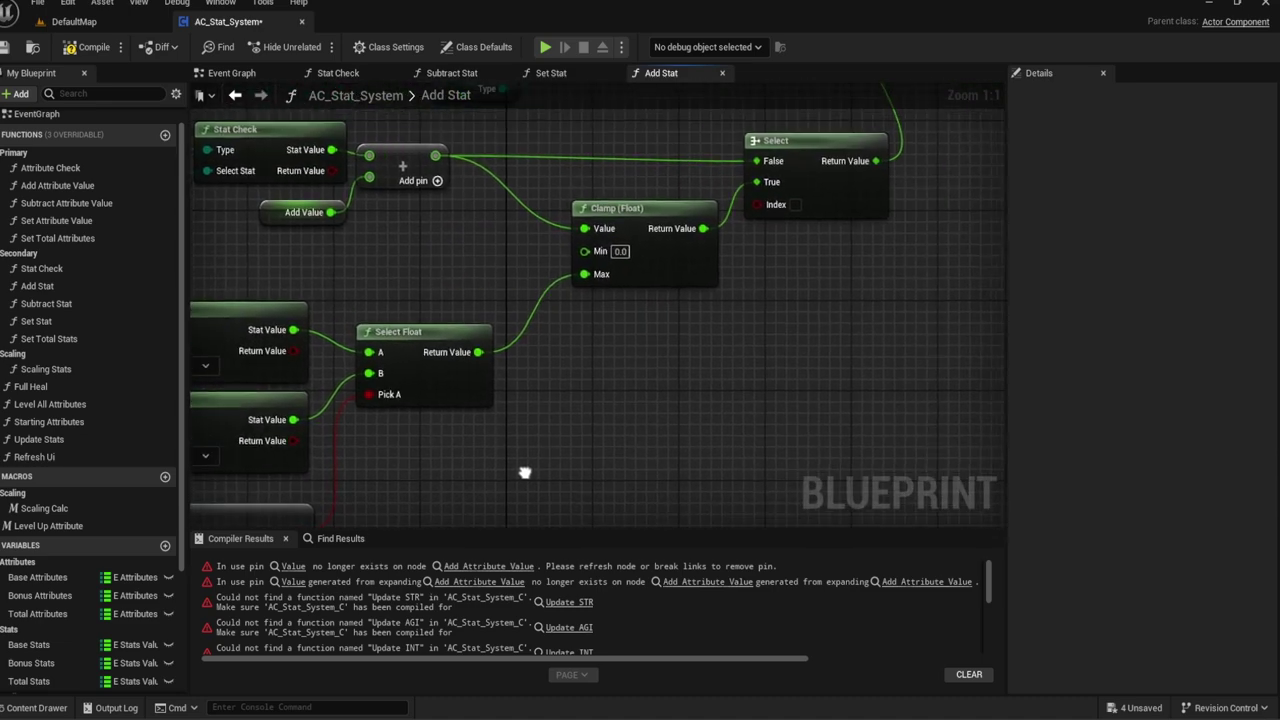
pyautogui.scroll(-1, 607, 384)
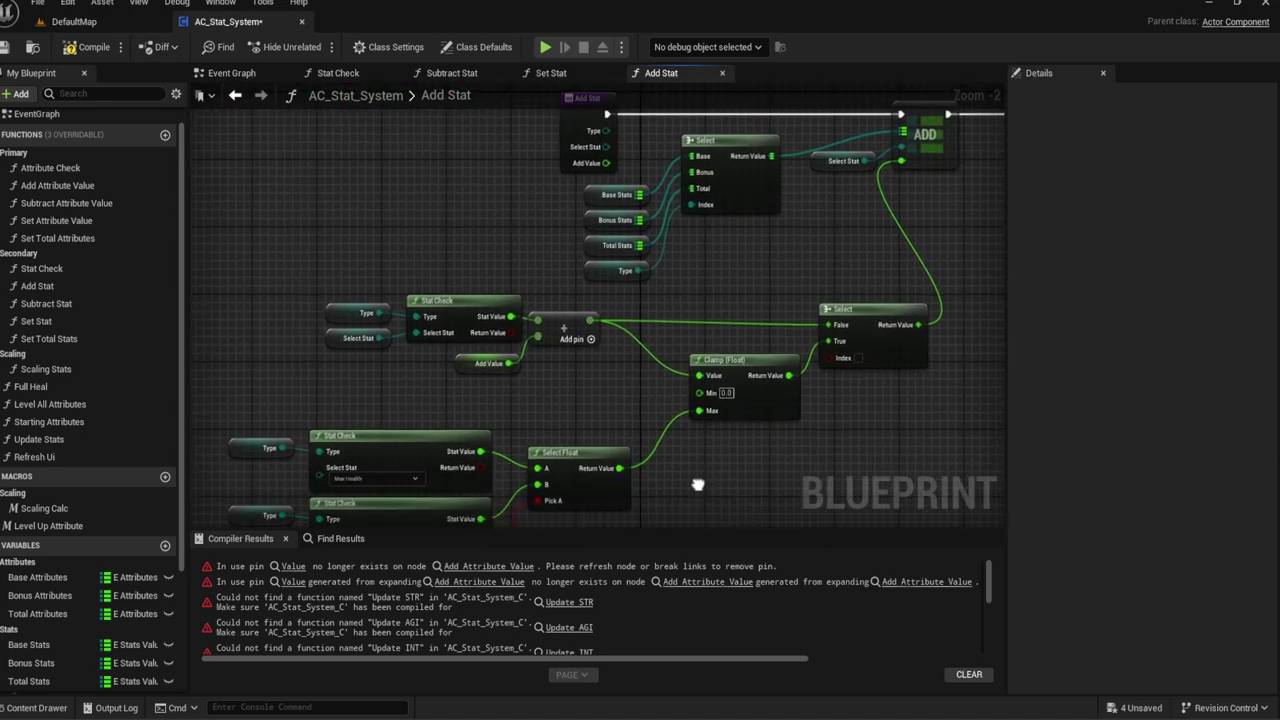
pyautogui.moveTo(707, 499); pyautogui.dragTo(719, 492, button='right')
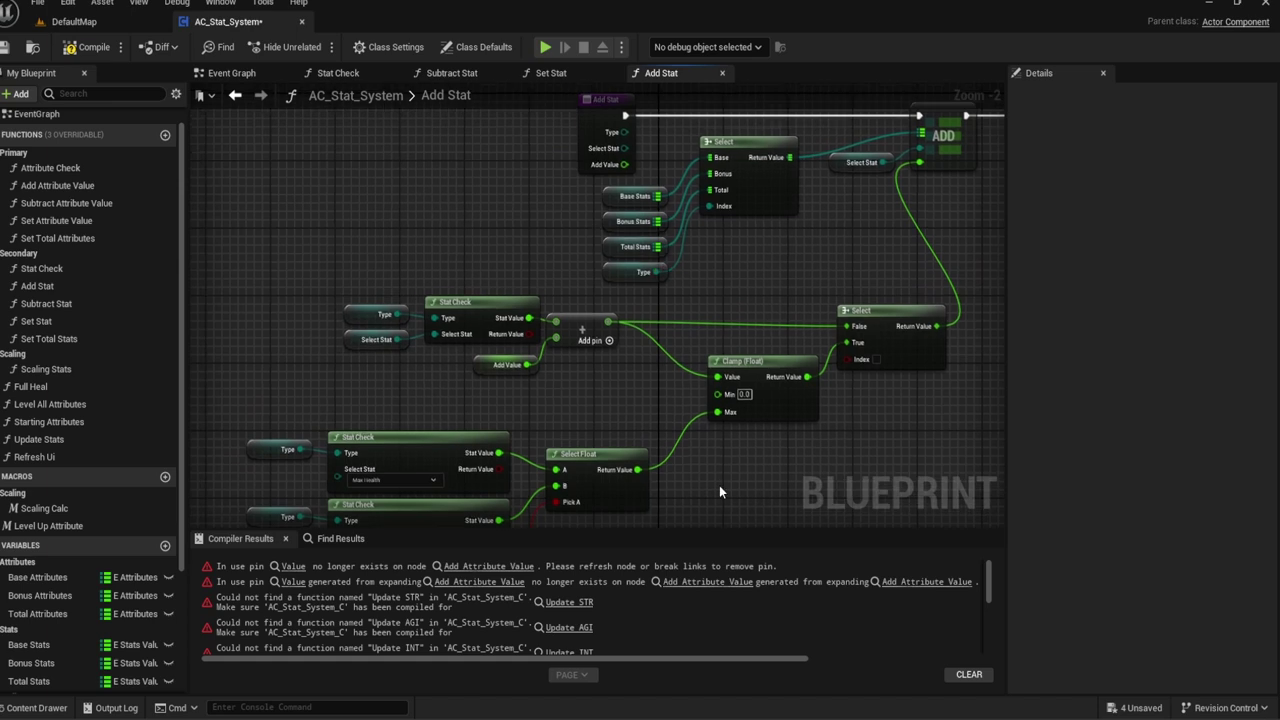
pyautogui.moveTo(699, 356); pyautogui.dragTo(670, 308, button='right')
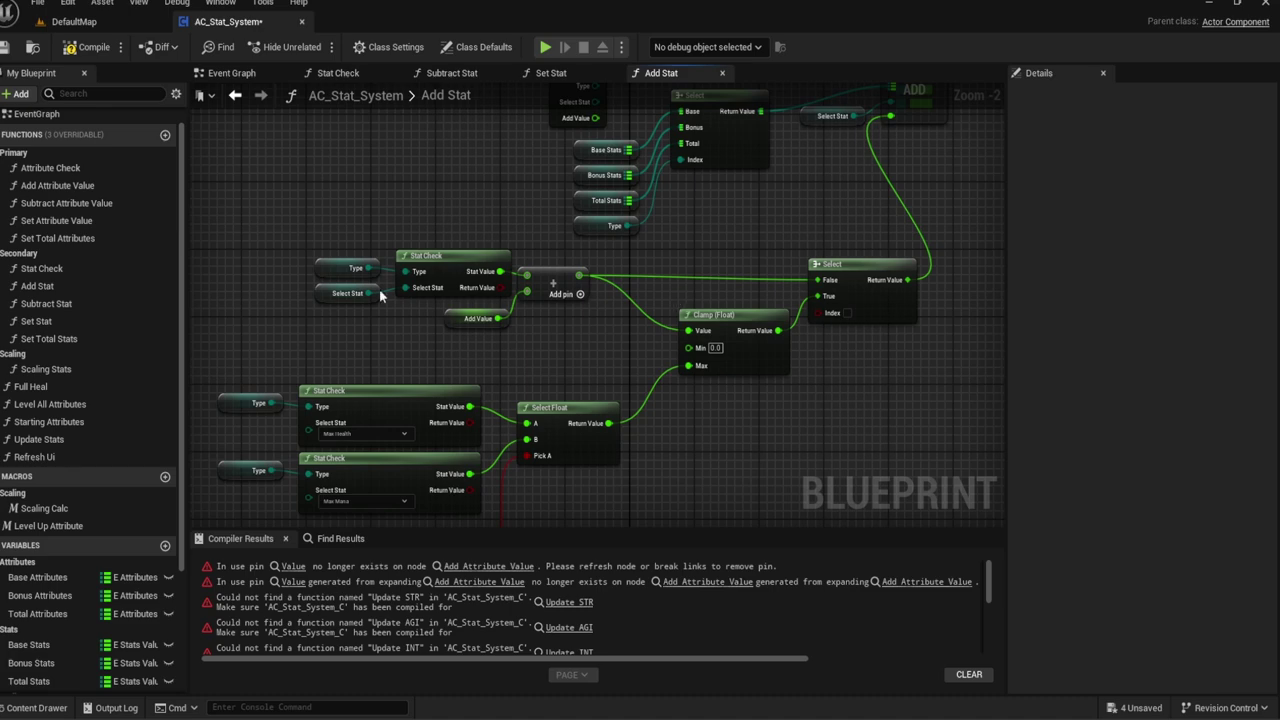
pyautogui.scroll(2, 384, 296)
pyautogui.moveTo(513, 314)
pyautogui.mouseDown(button='right')
pyautogui.moveTo(633, 274)
pyautogui.moveTo(671, 226)
pyautogui.mouseUp(button='right')
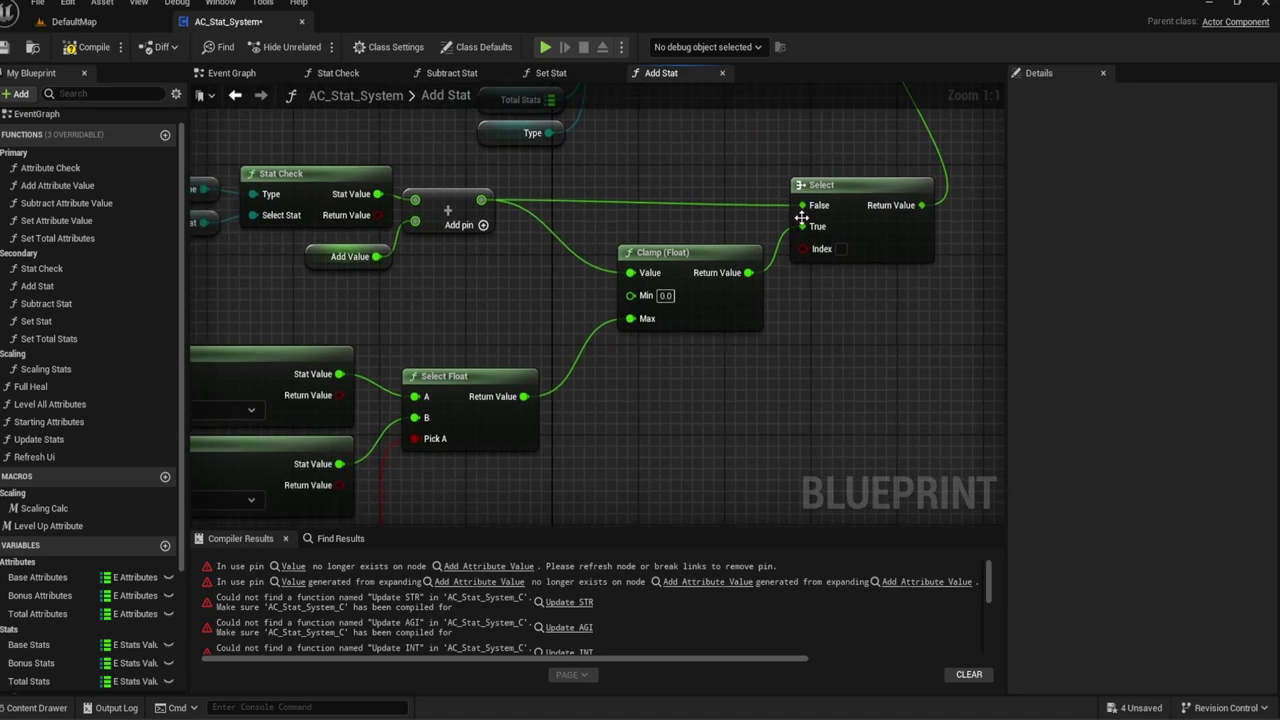
pyautogui.moveTo(585, 343)
pyautogui.mouseDown(button='right')
pyautogui.moveTo(750, 215)
pyautogui.moveTo(566, 274)
pyautogui.mouseUp(button='right')
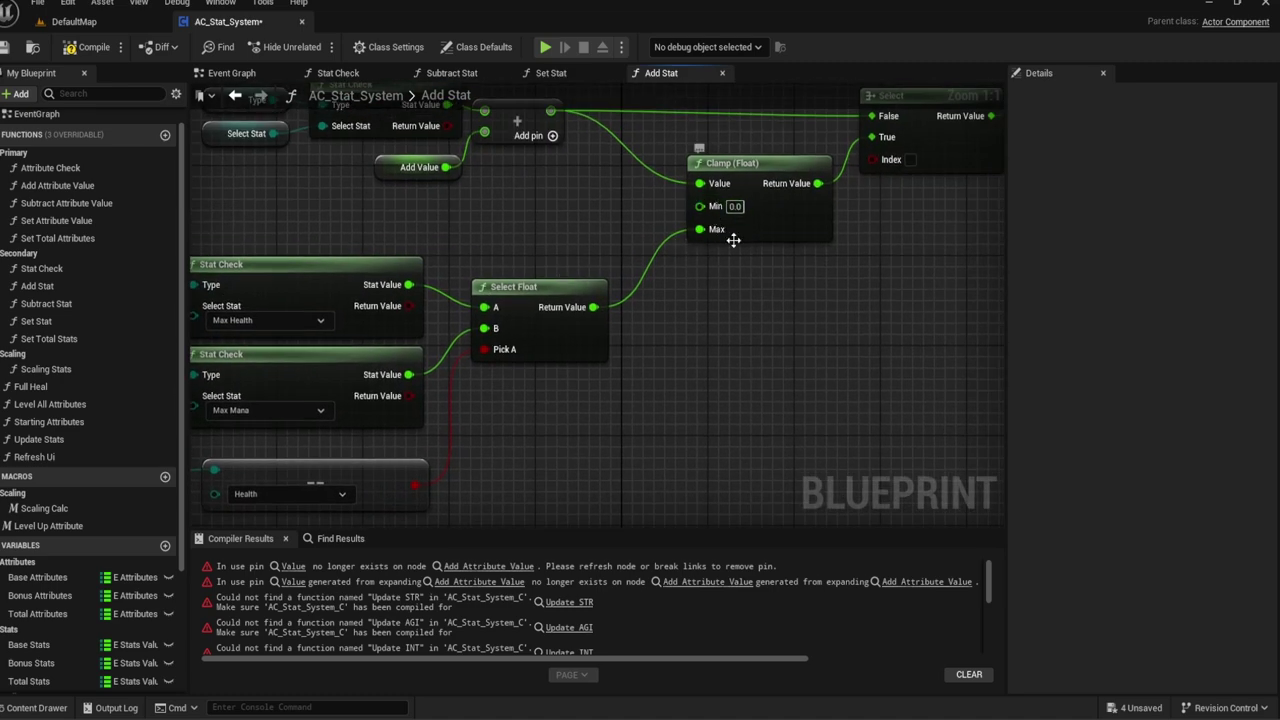
pyautogui.moveTo(705, 240); pyautogui.dragTo(598, 390, button='right')
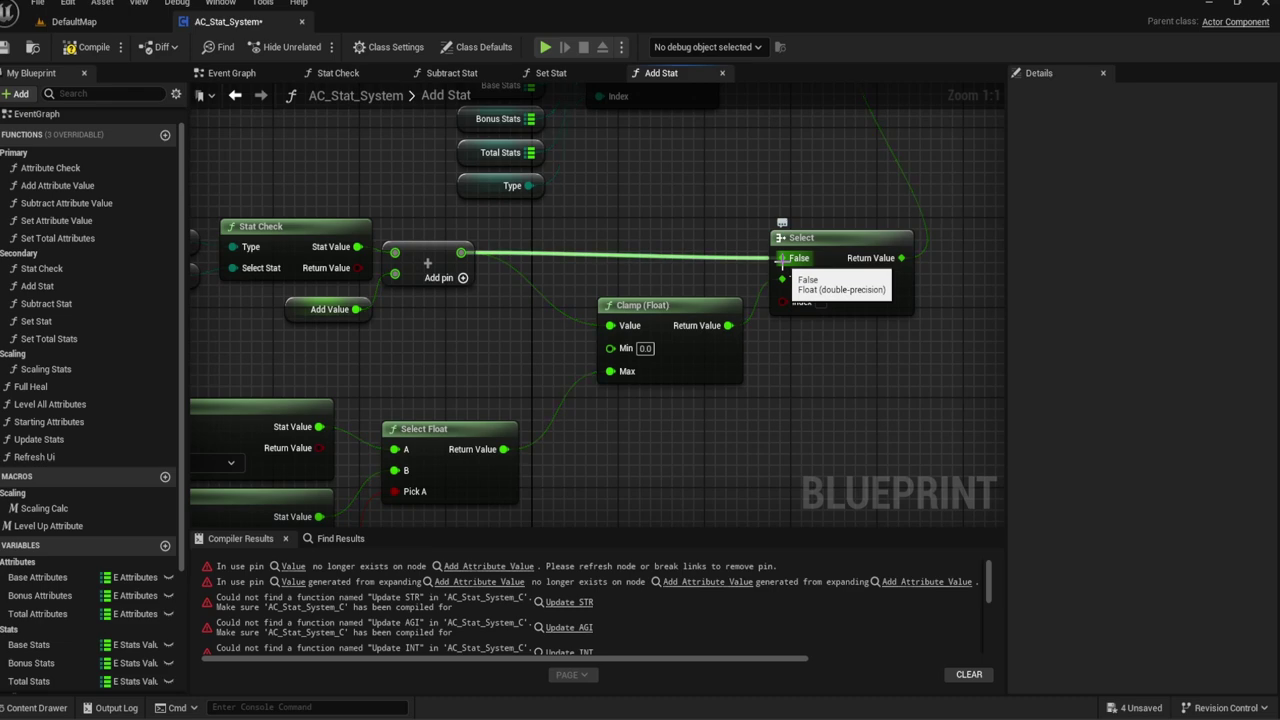
pyautogui.moveTo(210, 303); pyautogui.dragTo(440, 305, button='right')
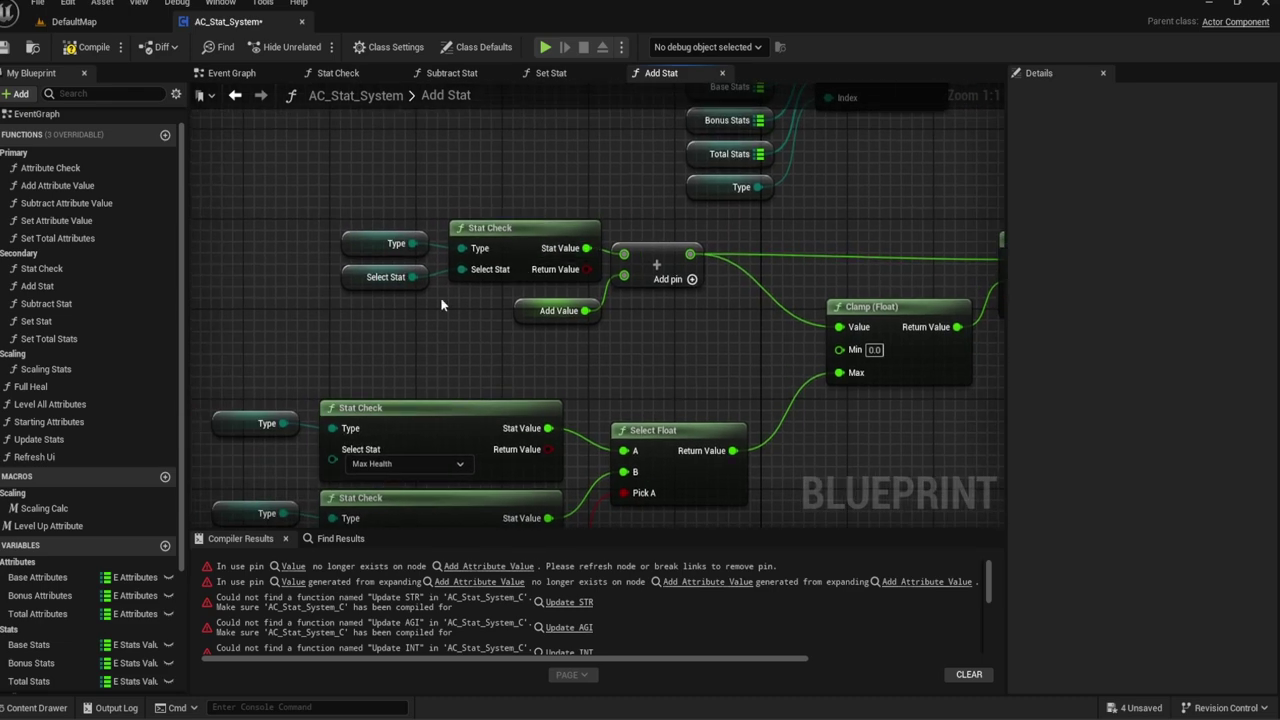
pyautogui.moveTo(638, 287); pyautogui.dragTo(425, 232, button='right')
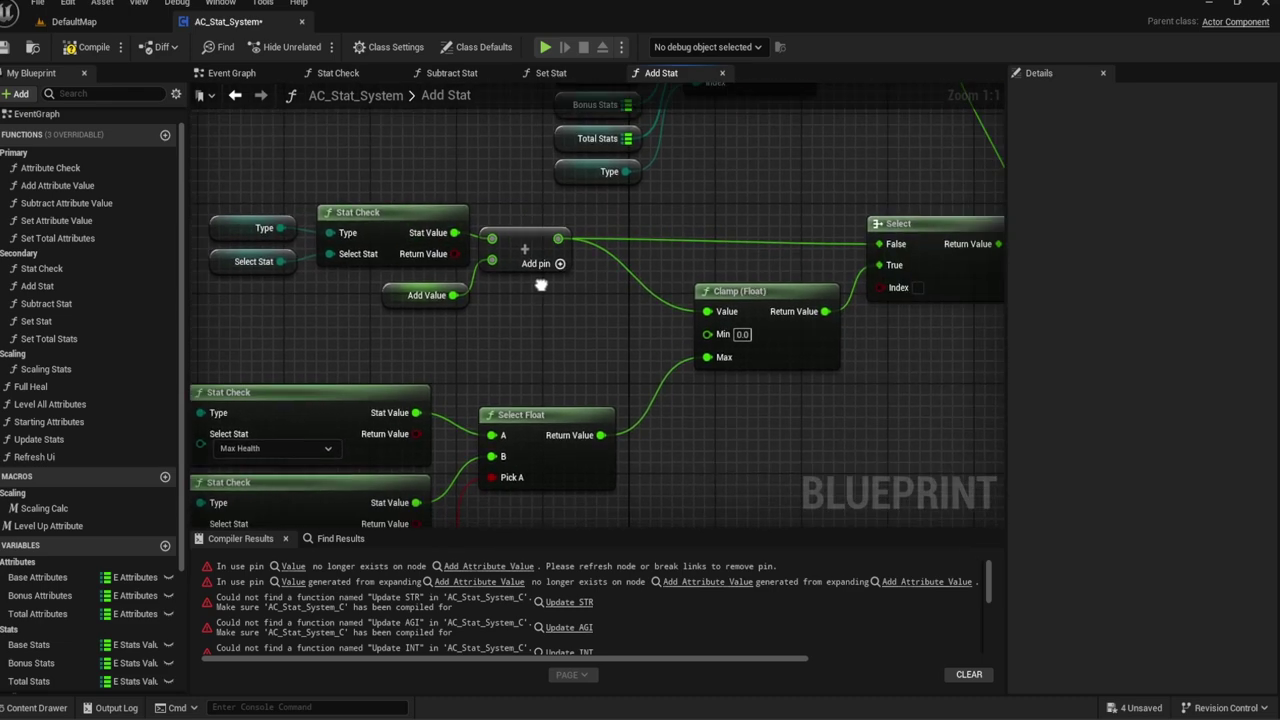
pyautogui.moveTo(498, 298); pyautogui.dragTo(788, 164, button='right')
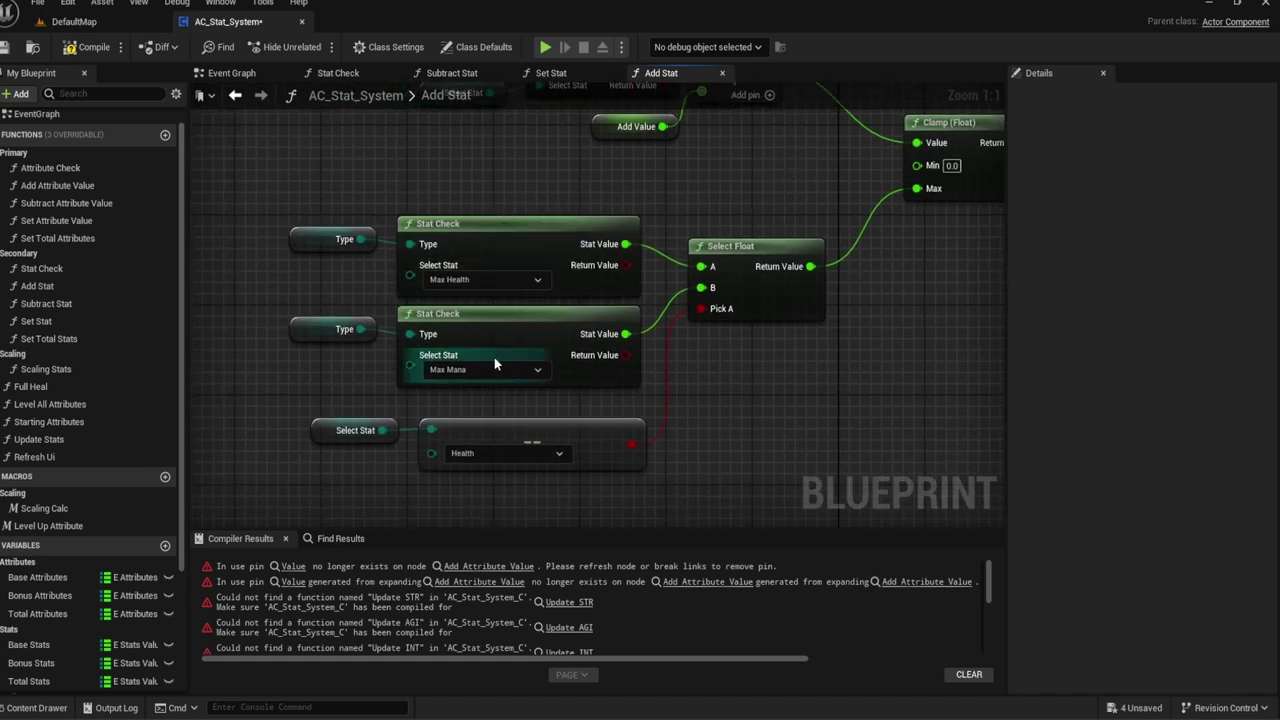
pyautogui.moveTo(623, 387); pyautogui.dragTo(683, 234, button='right')
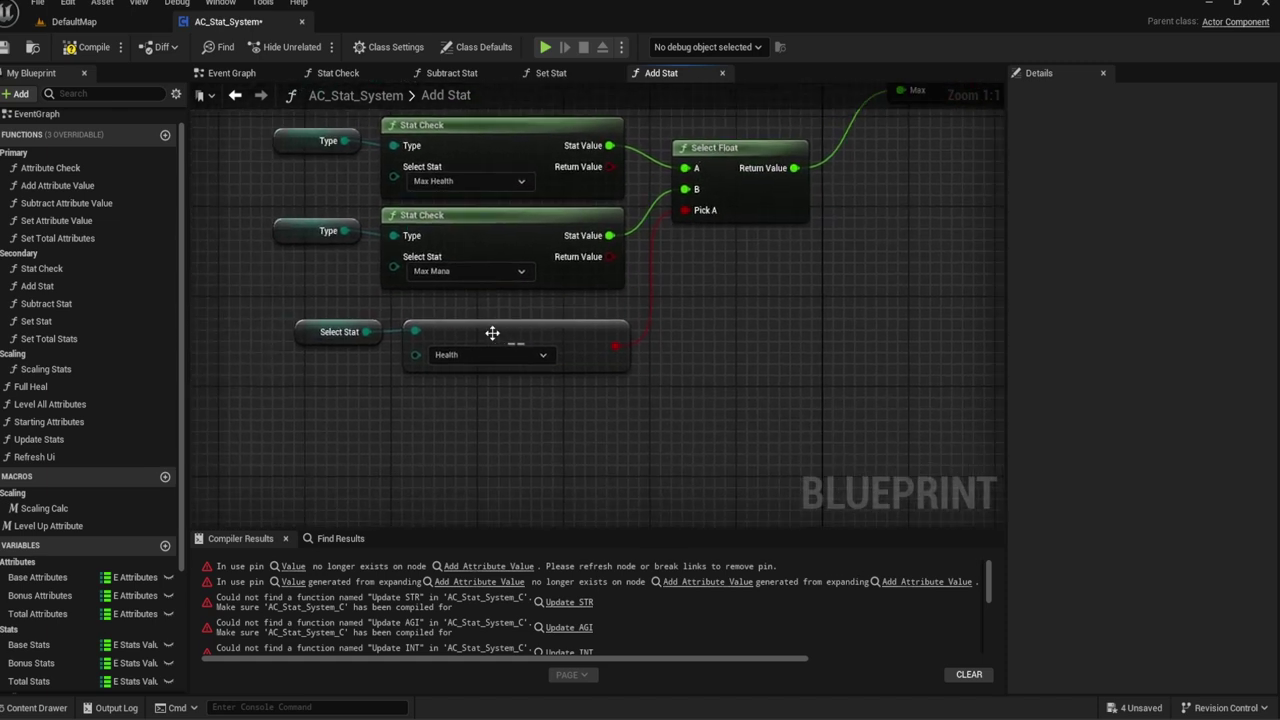
pyautogui.moveTo(557, 336)
pyautogui.mouseDown(button='right')
pyautogui.moveTo(555, 368)
pyautogui.moveTo(506, 312)
pyautogui.mouseUp(button='right')
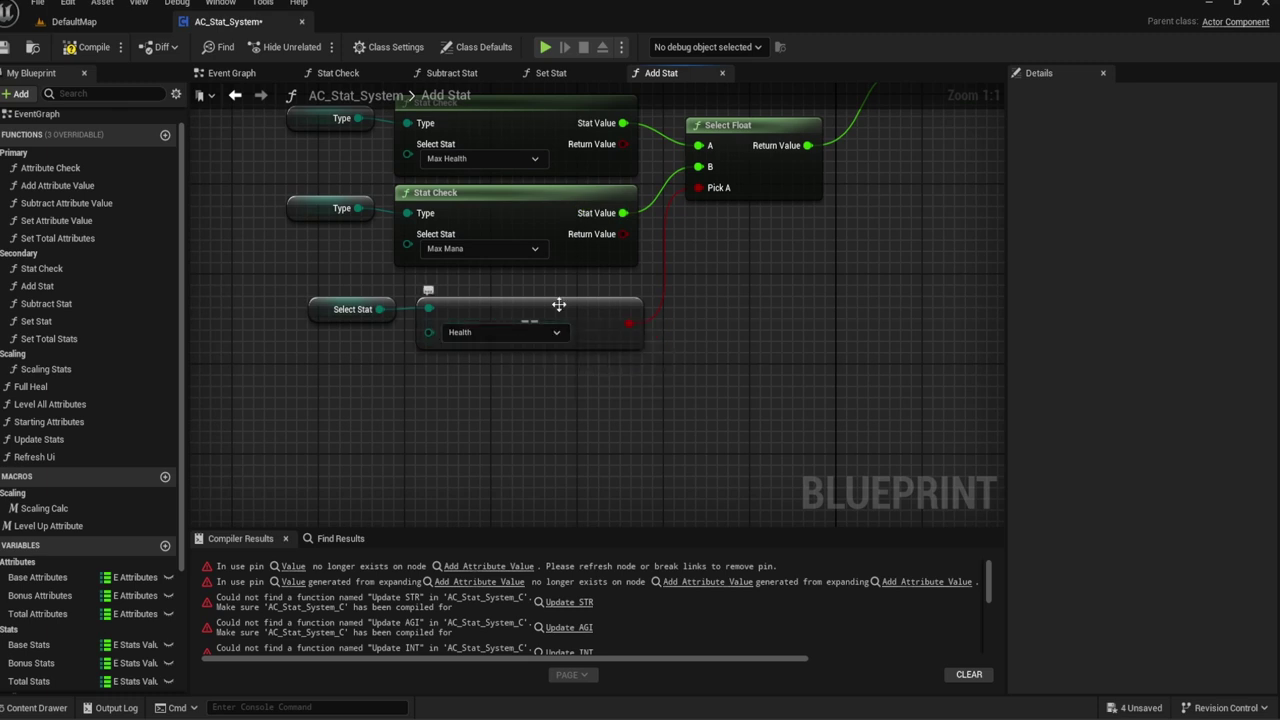
pyautogui.moveTo(486, 223)
pyautogui.mouseDown(button='right')
pyautogui.moveTo(480, 289)
pyautogui.moveTo(453, 302)
pyautogui.mouseUp(button='right')
pyautogui.moveTo(671, 176); pyautogui.dragTo(611, 420)
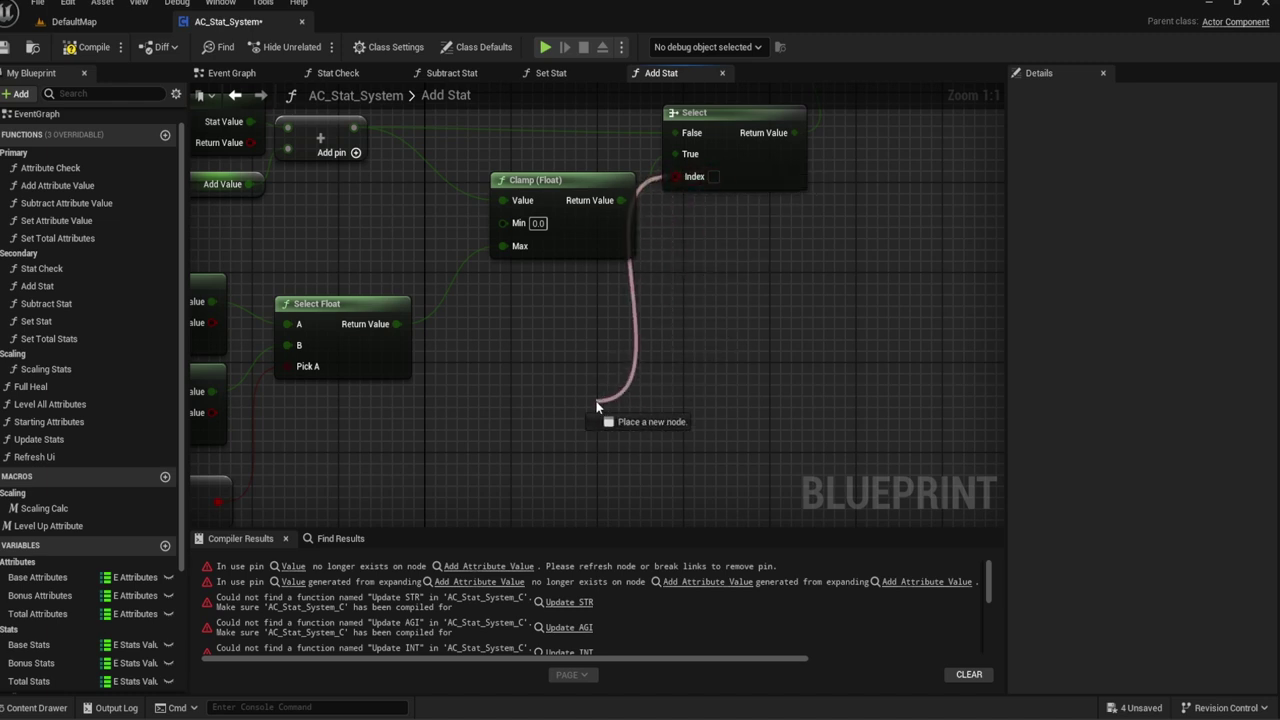
# Step: Add an OR Boolean node fed by the Health equality check
pyautogui.moveTo(611, 420)
pyautogui.mouseDown()
pyautogui.moveTo(680, 274)
pyautogui.moveTo(673, 177)
pyautogui.mouseUp()
pyautogui.moveTo(673, 177); pyautogui.dragTo(683, 204, button='right')
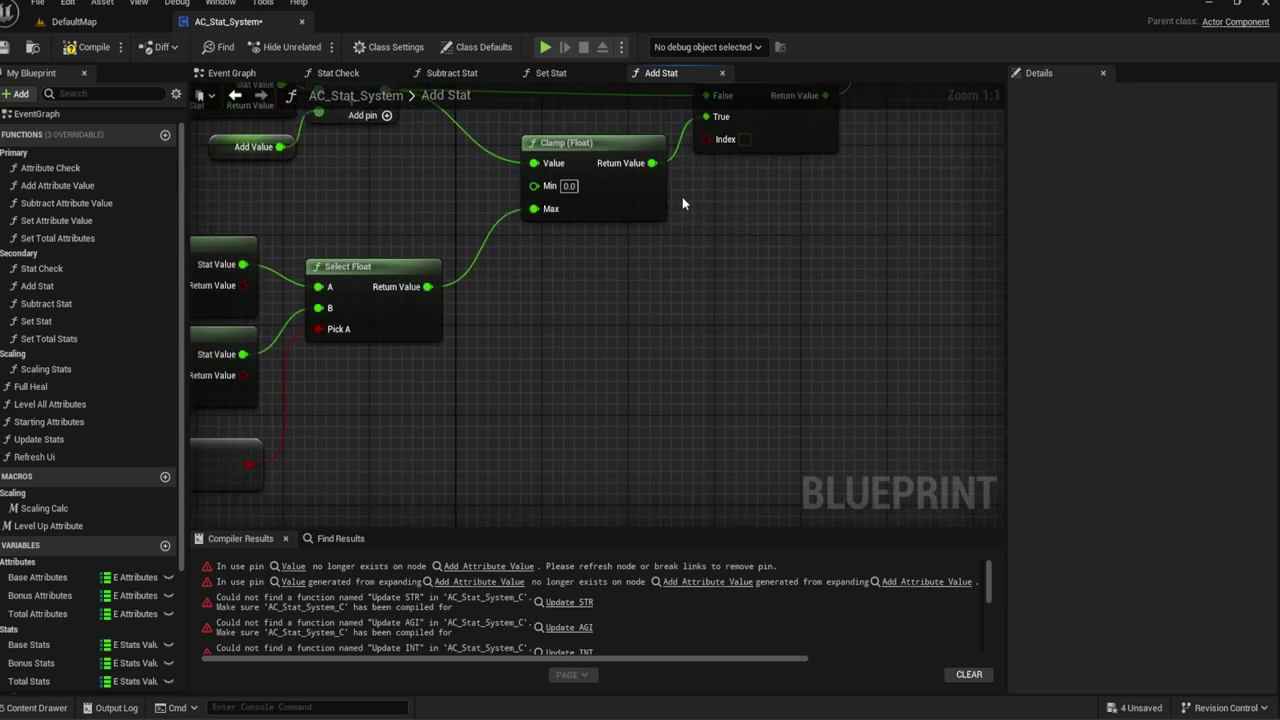
pyautogui.moveTo(470, 362); pyautogui.dragTo(778, 258, button='right')
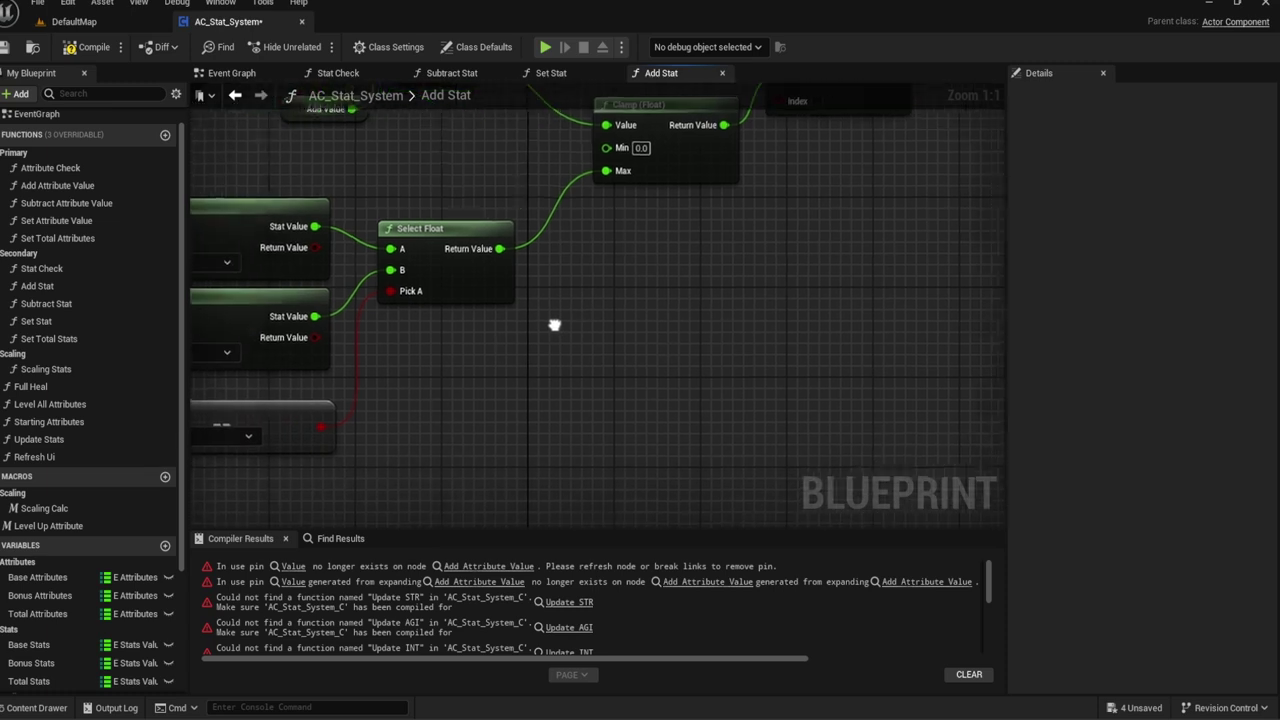
pyautogui.moveTo(545, 357); pyautogui.dragTo(746, 348)
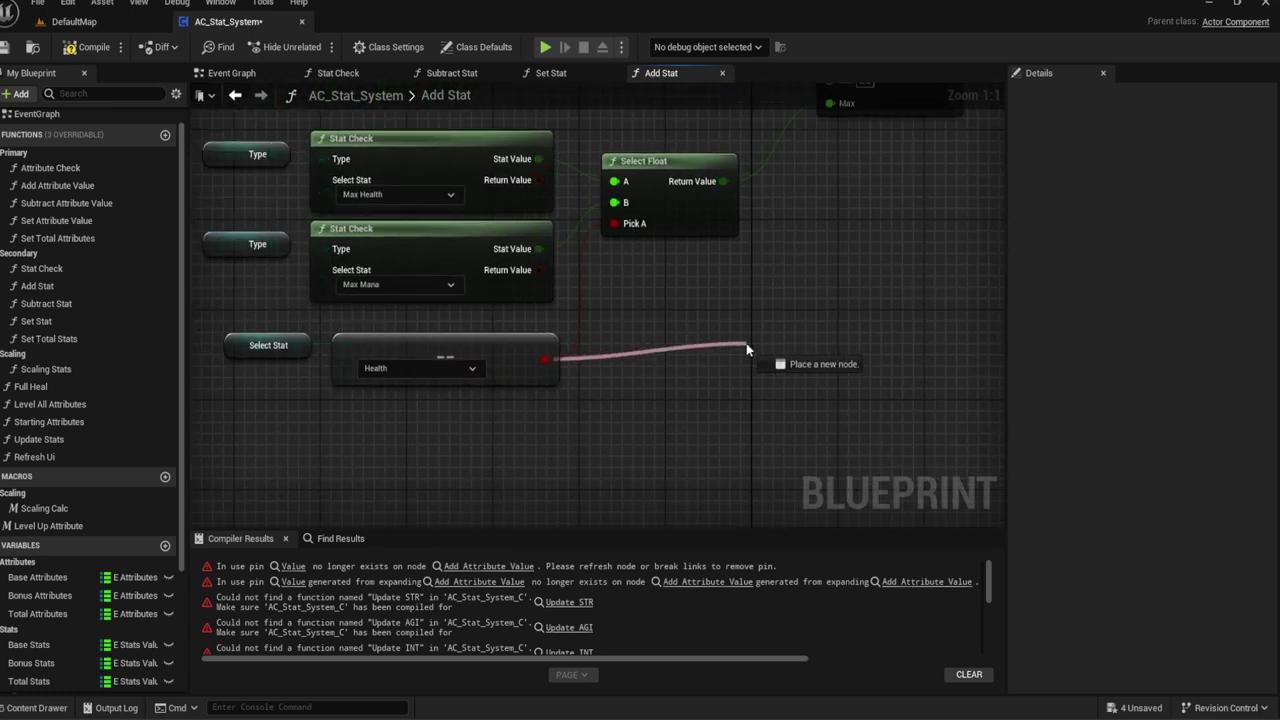
pyautogui.write('or')
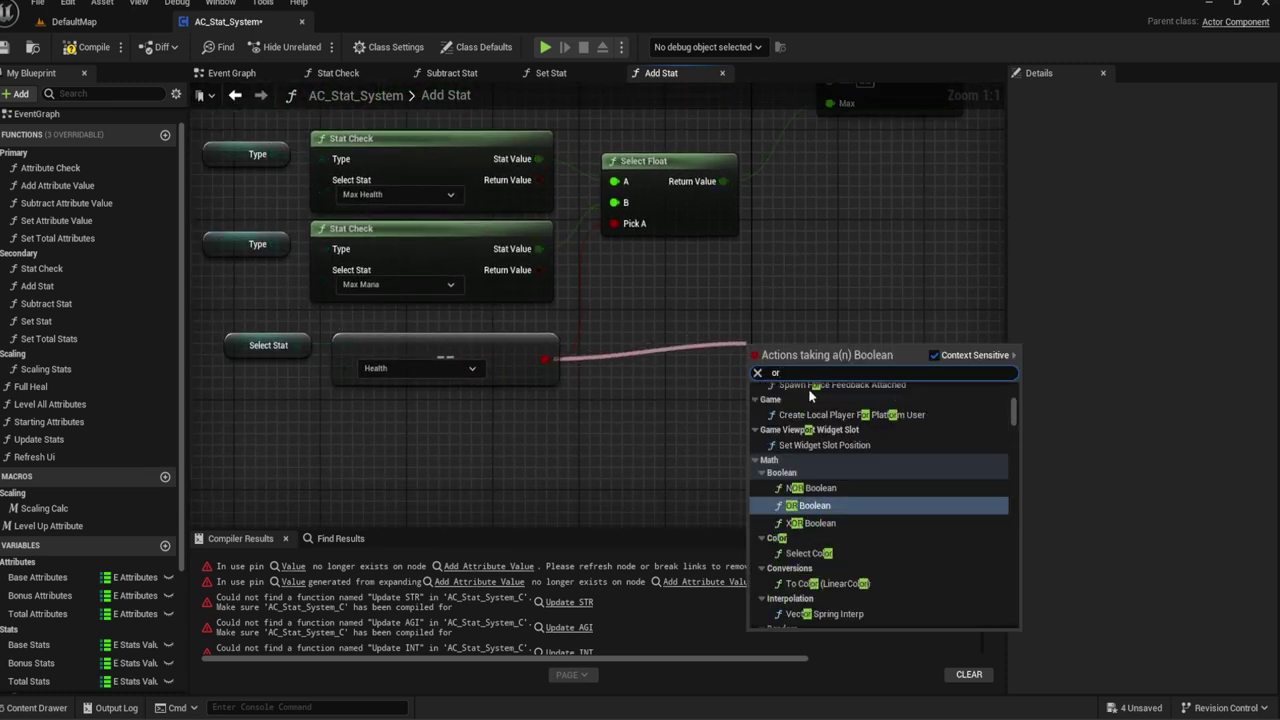
pyautogui.click(797, 503)
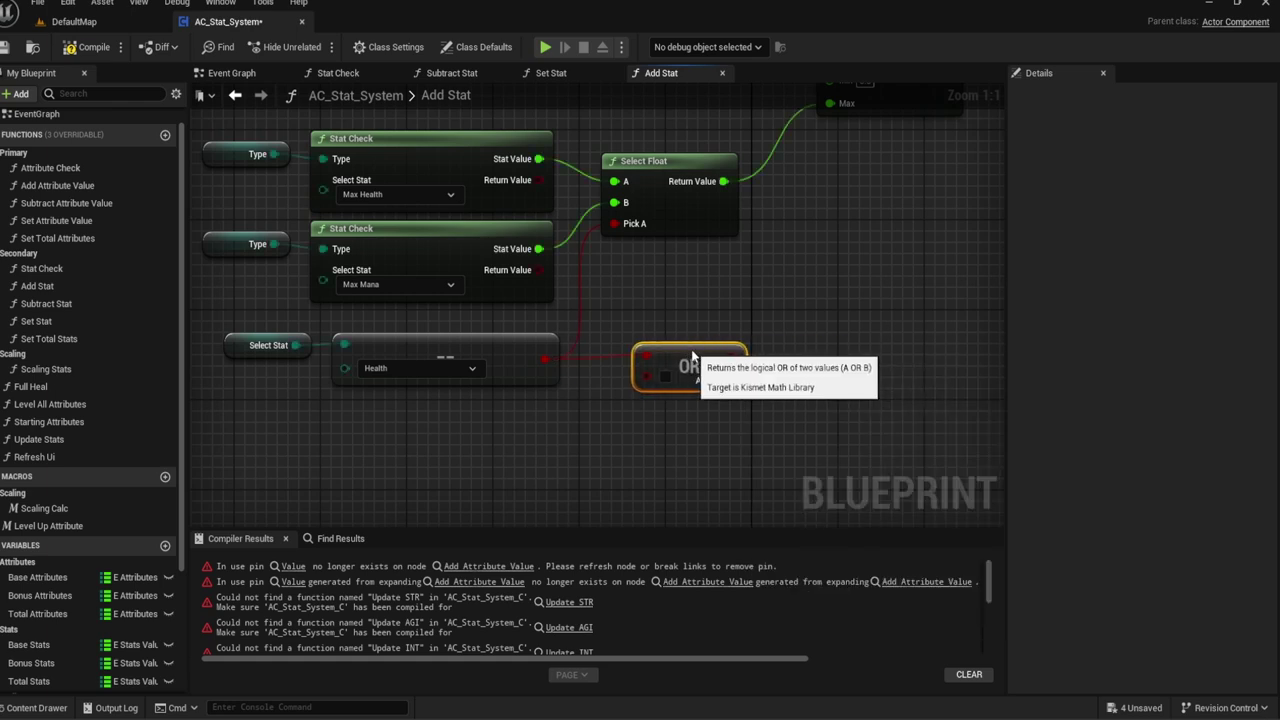
# Step: Duplicate the equality check, set it to Mana, and wire it into the OR node
pyautogui.moveTo(692, 355); pyautogui.dragTo(856, 326, button='right')
pyautogui.moveTo(745, 385); pyautogui.dragTo(434, 289)
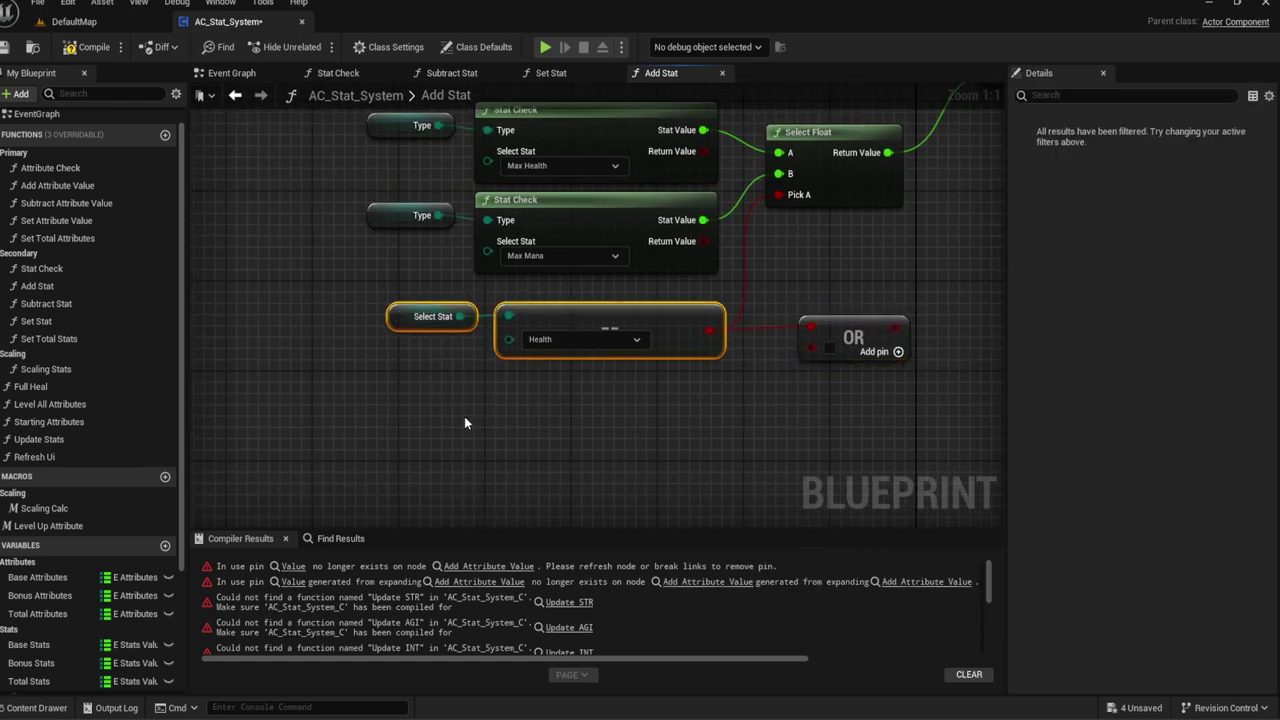
pyautogui.hotkey('ctrl', 'c')
pyautogui.hotkey('ctrl', 'v')
pyautogui.click(562, 440)
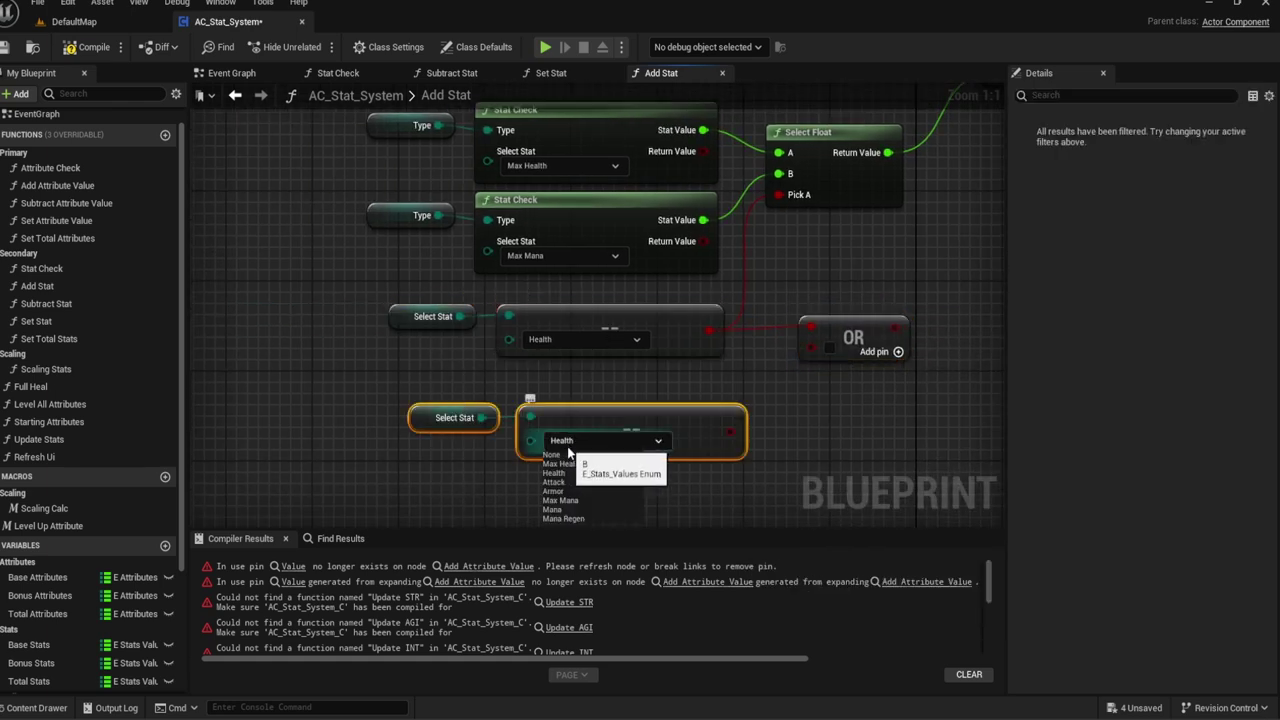
pyautogui.click(558, 510)
pyautogui.moveTo(731, 431); pyautogui.dragTo(811, 347)
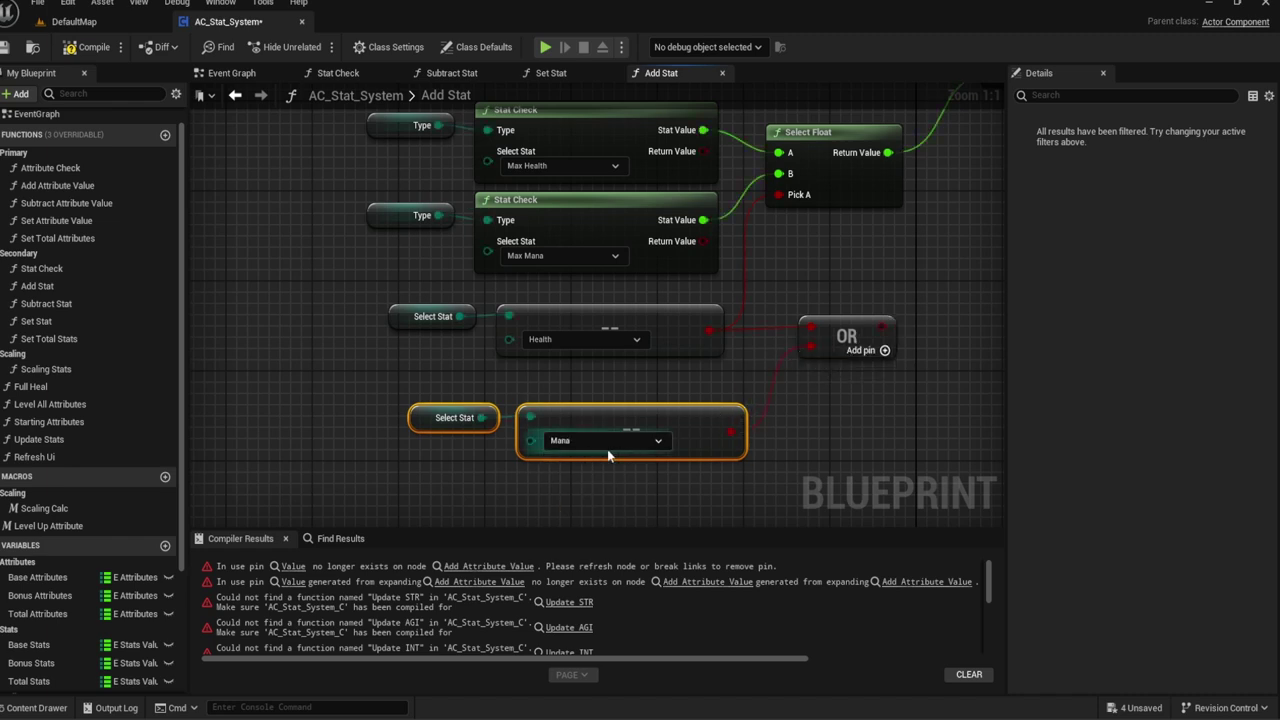
# Step: Connect the OR result to Select's Index, adding a reroute point on the wire
pyautogui.moveTo(589, 414); pyautogui.dragTo(557, 380)
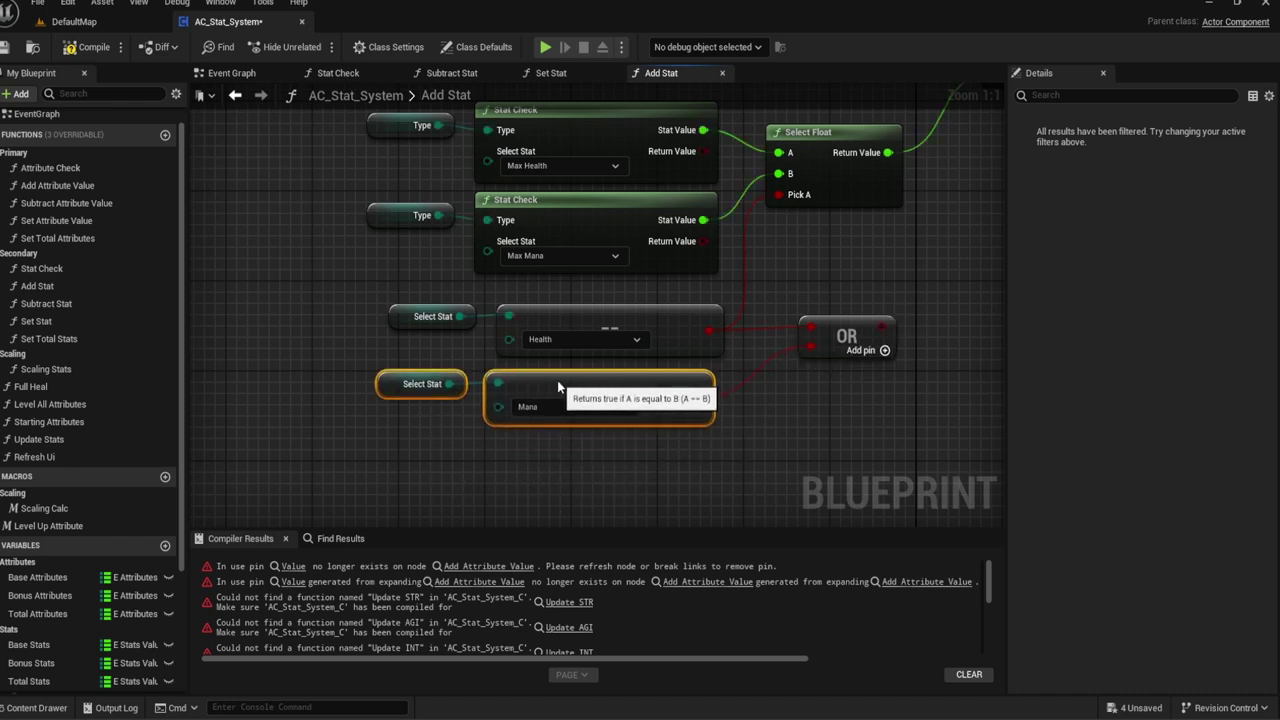
pyautogui.moveTo(557, 380); pyautogui.dragTo(628, 312, button='right')
pyautogui.moveTo(740, 174); pyautogui.dragTo(457, 495)
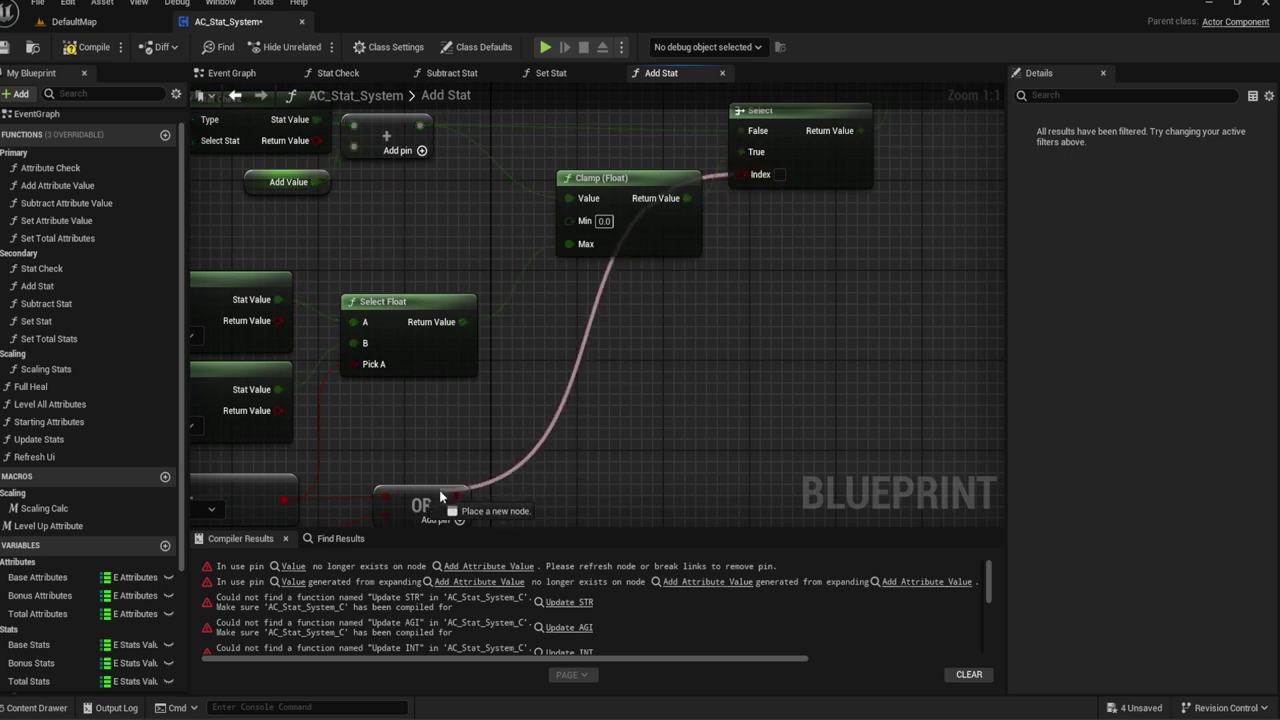
pyautogui.doubleClick(612, 282)
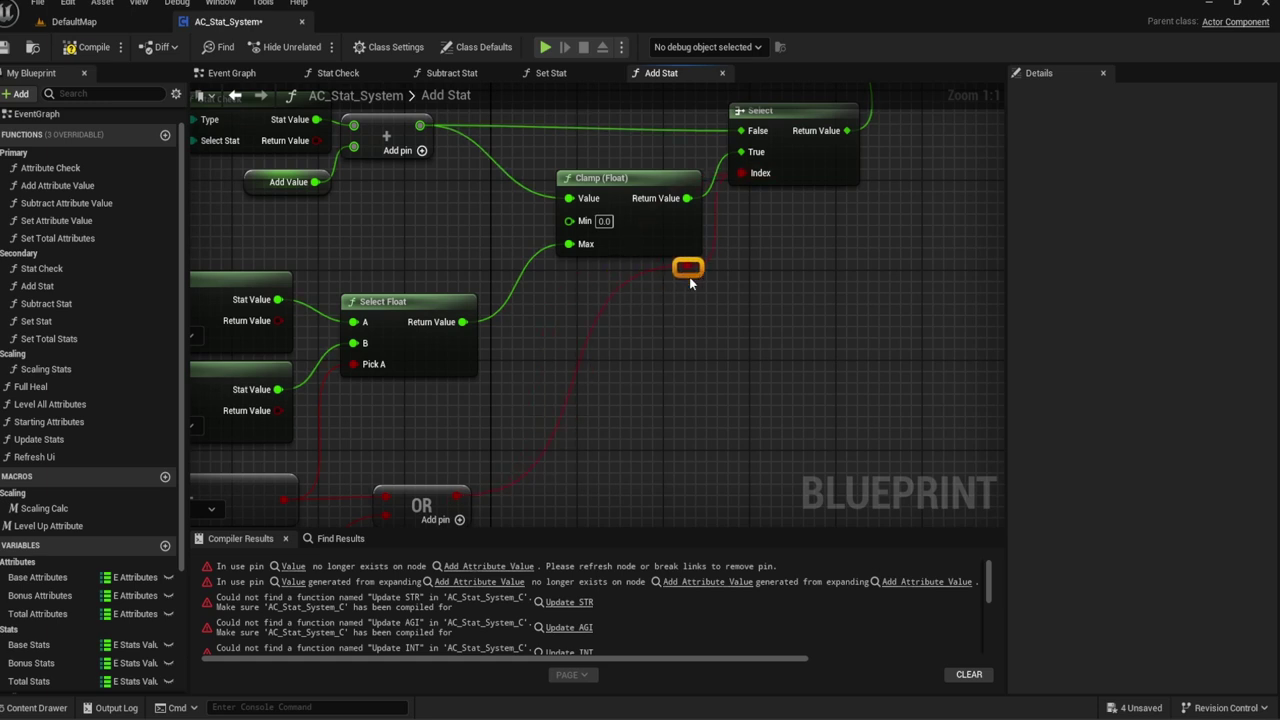
pyautogui.scroll(-1, 620, 300)
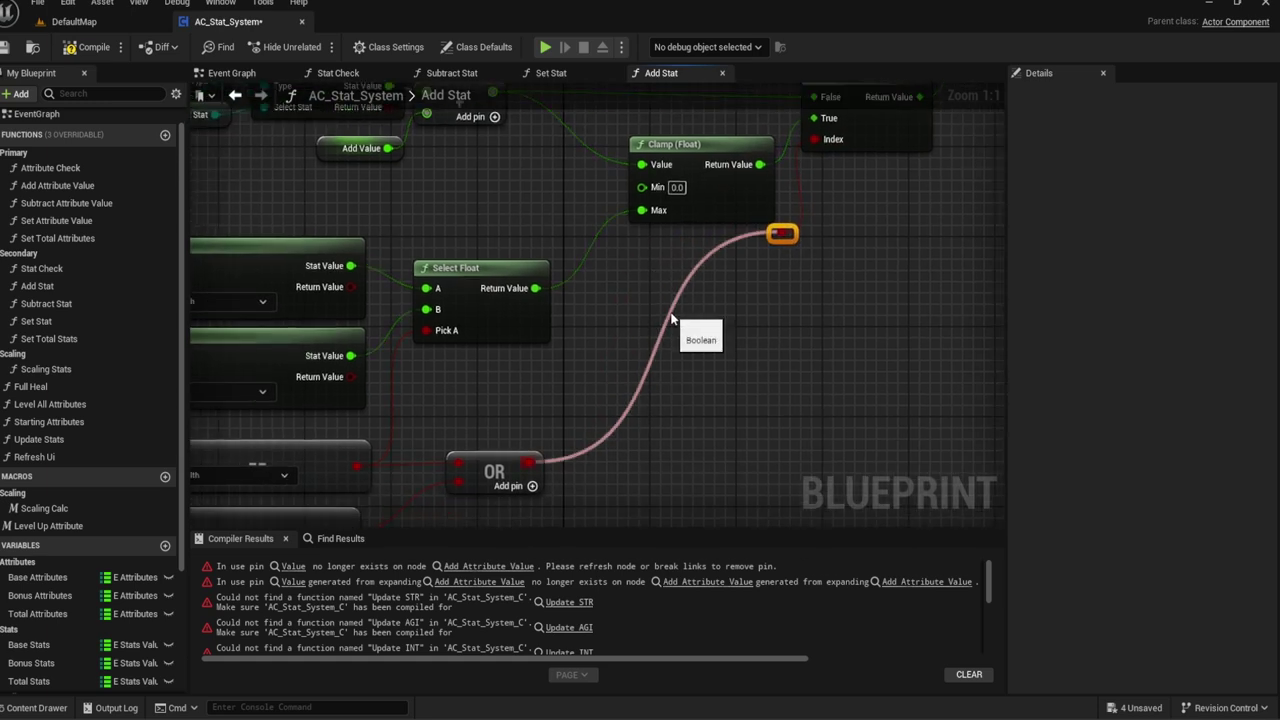
pyautogui.scroll(-3, 642, 290)
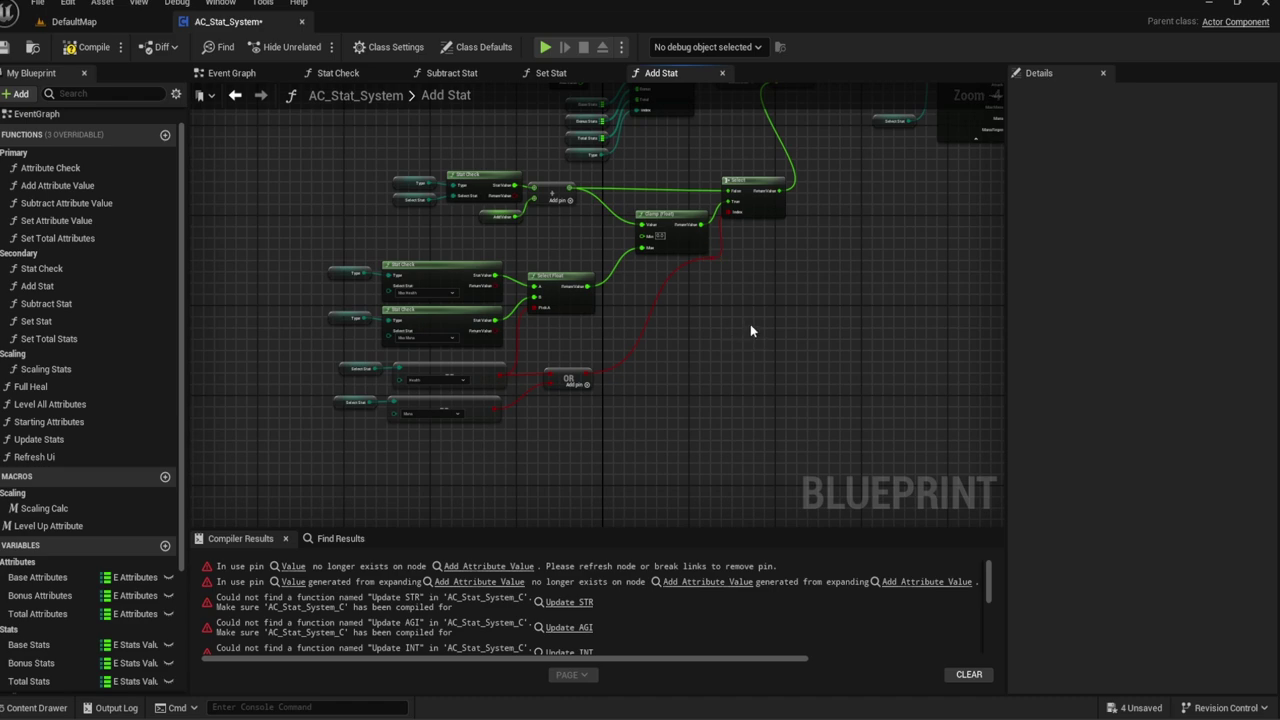
pyautogui.moveTo(750, 324); pyautogui.dragTo(657, 413, button='right')
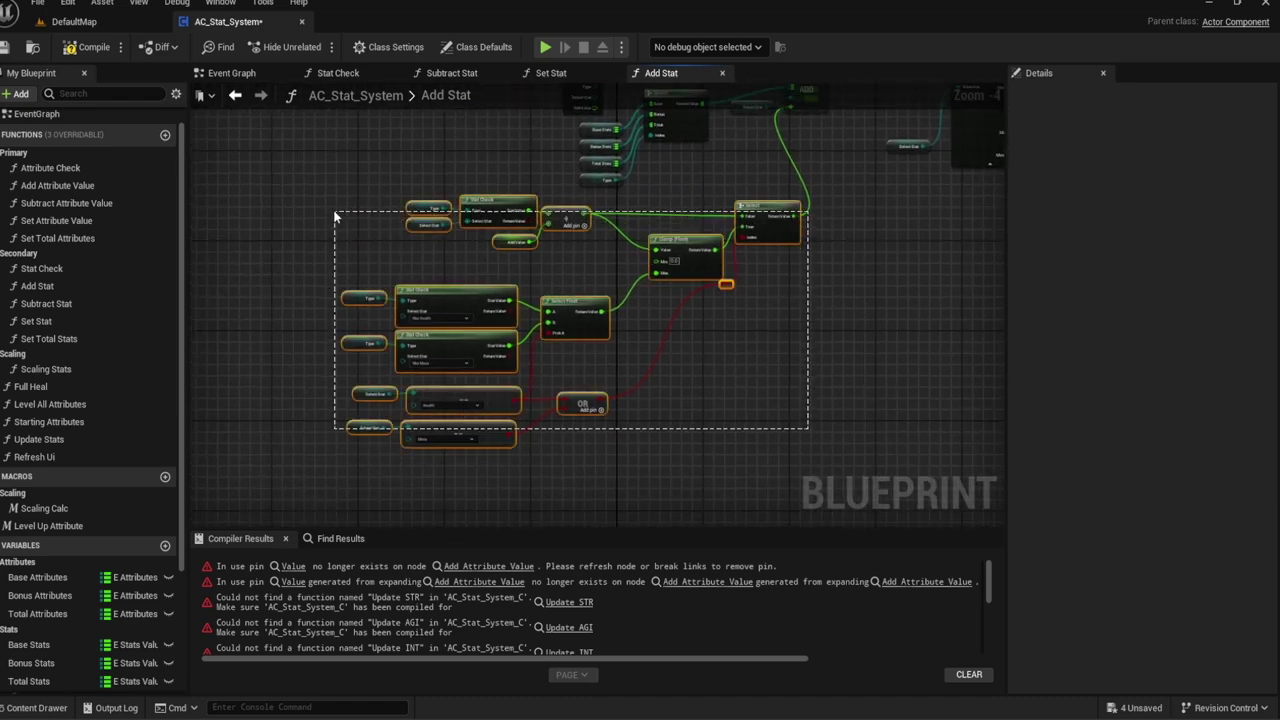
pyautogui.scroll(4, 565, 302)
pyautogui.moveTo(565, 302); pyautogui.dragTo(567, 424, button='right')
# Step: Move the Stat Check/addition nodes right and the max-stat checks with Select Float up-right
pyautogui.moveTo(663, 447); pyautogui.dragTo(775, 477, button='right')
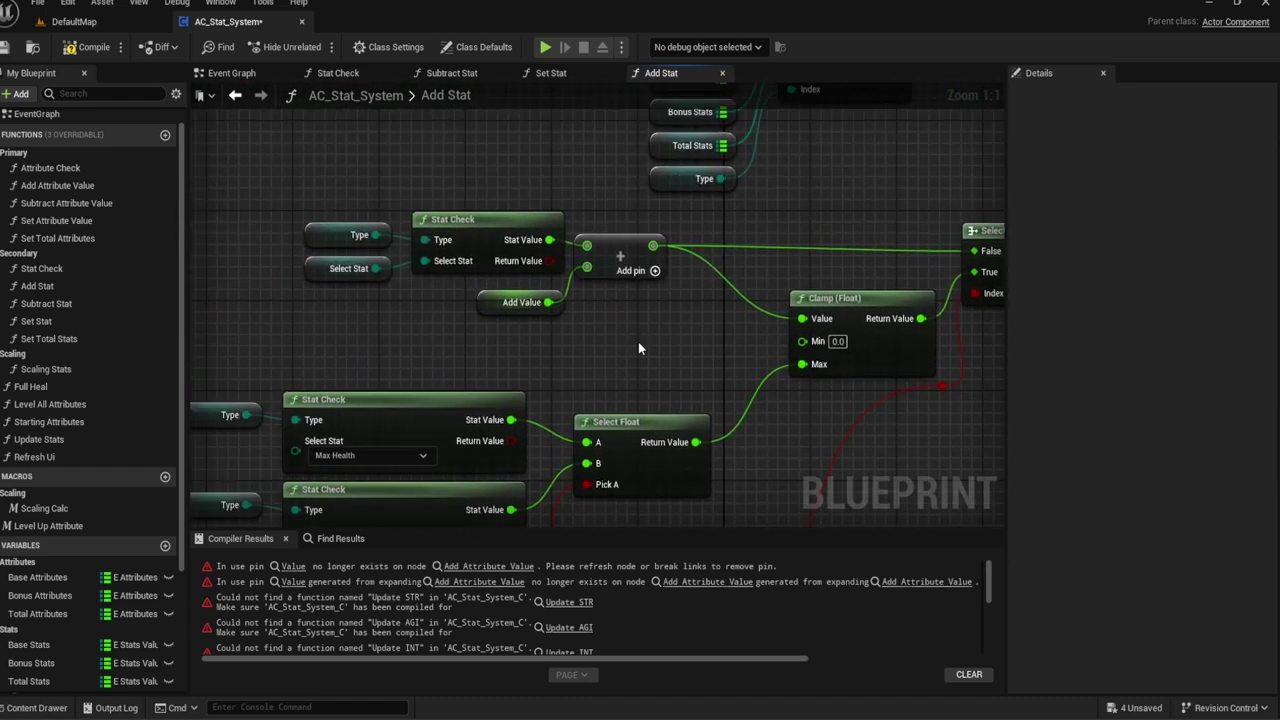
pyautogui.moveTo(640, 340); pyautogui.dragTo(300, 205)
pyautogui.moveTo(497, 238); pyautogui.dragTo(593, 231)
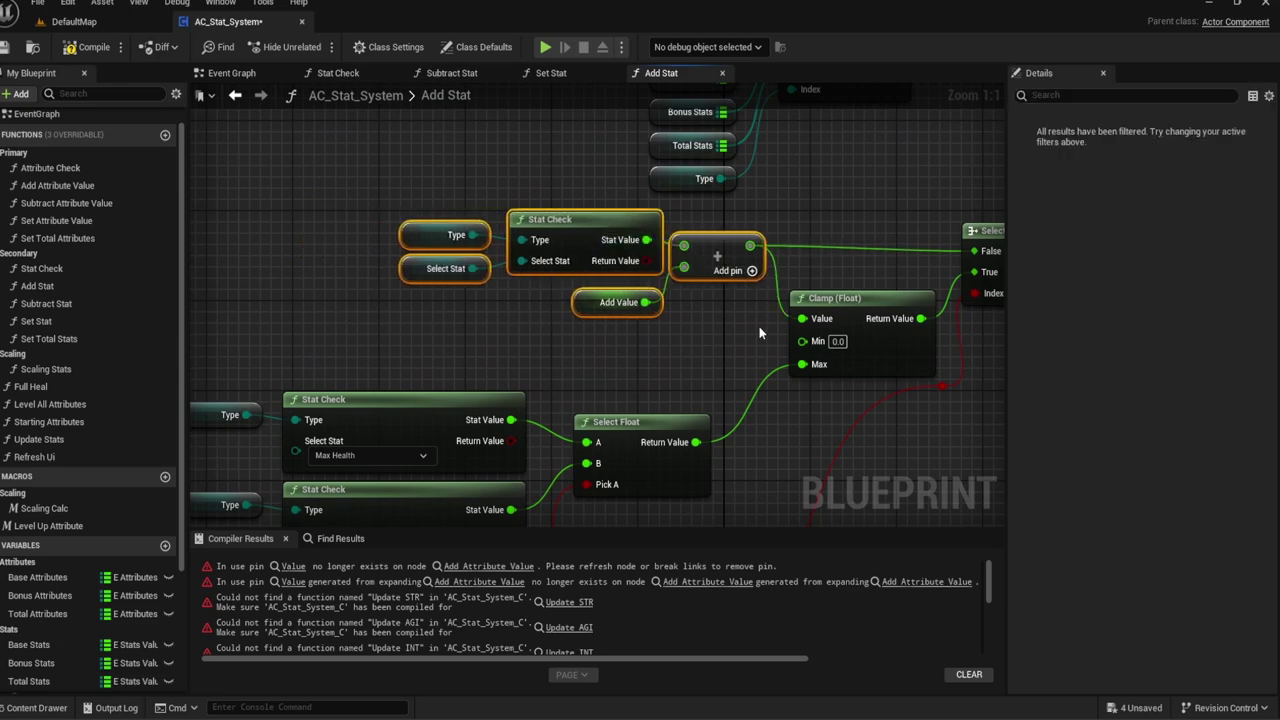
pyautogui.moveTo(759, 326); pyautogui.dragTo(763, 171, button='right')
pyautogui.moveTo(804, 337); pyautogui.dragTo(376, 207)
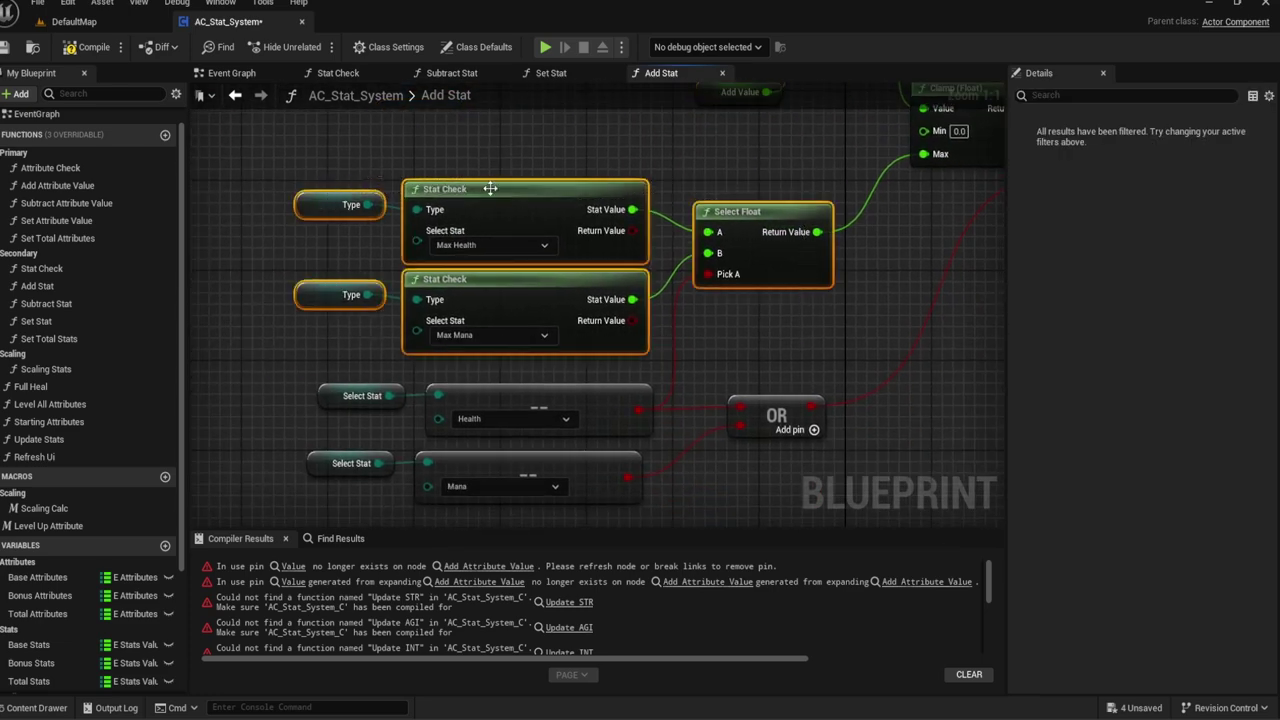
pyautogui.moveTo(504, 191); pyautogui.dragTo(547, 123)
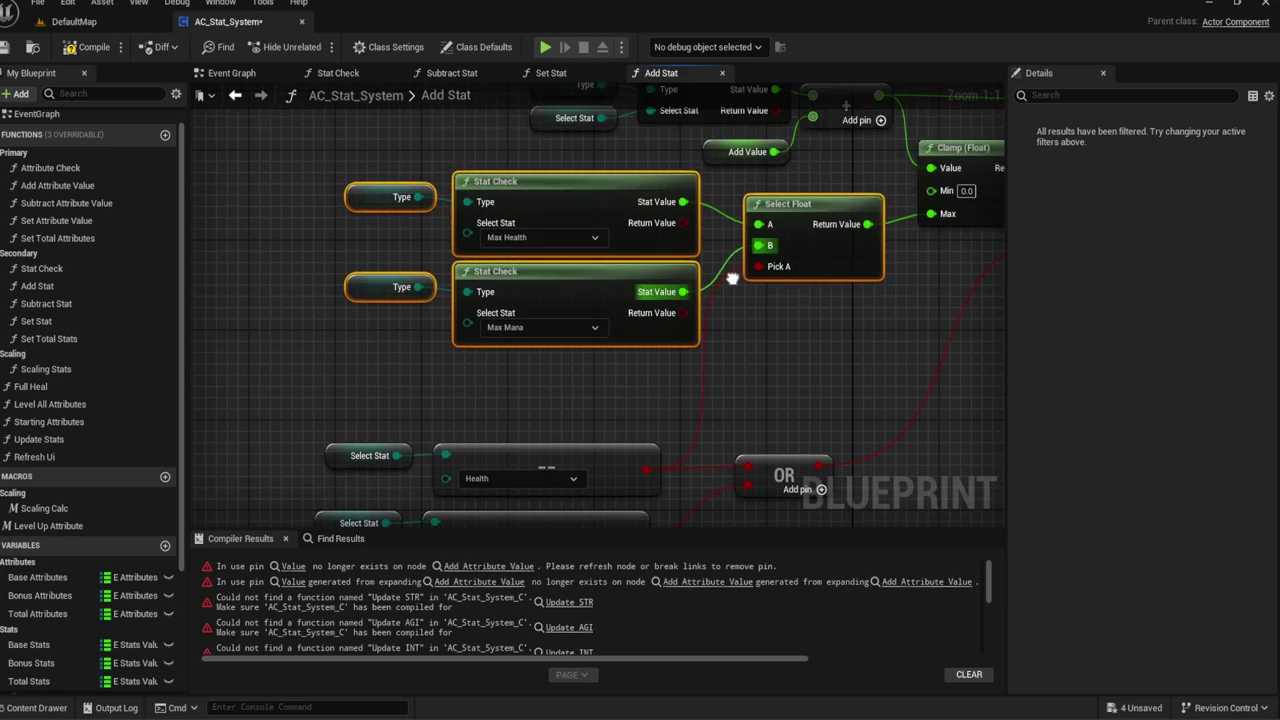
# Step: Move the Select Stat, equality and OR nodes up-right
pyautogui.moveTo(547, 123); pyautogui.dragTo(684, 129, button='right')
pyautogui.moveTo(301, 287); pyautogui.dragTo(810, 345)
pyautogui.moveTo(640, 244)
pyautogui.mouseDown(button='right')
pyautogui.moveTo(611, 311)
pyautogui.moveTo(616, 355)
pyautogui.mouseUp(button='right')
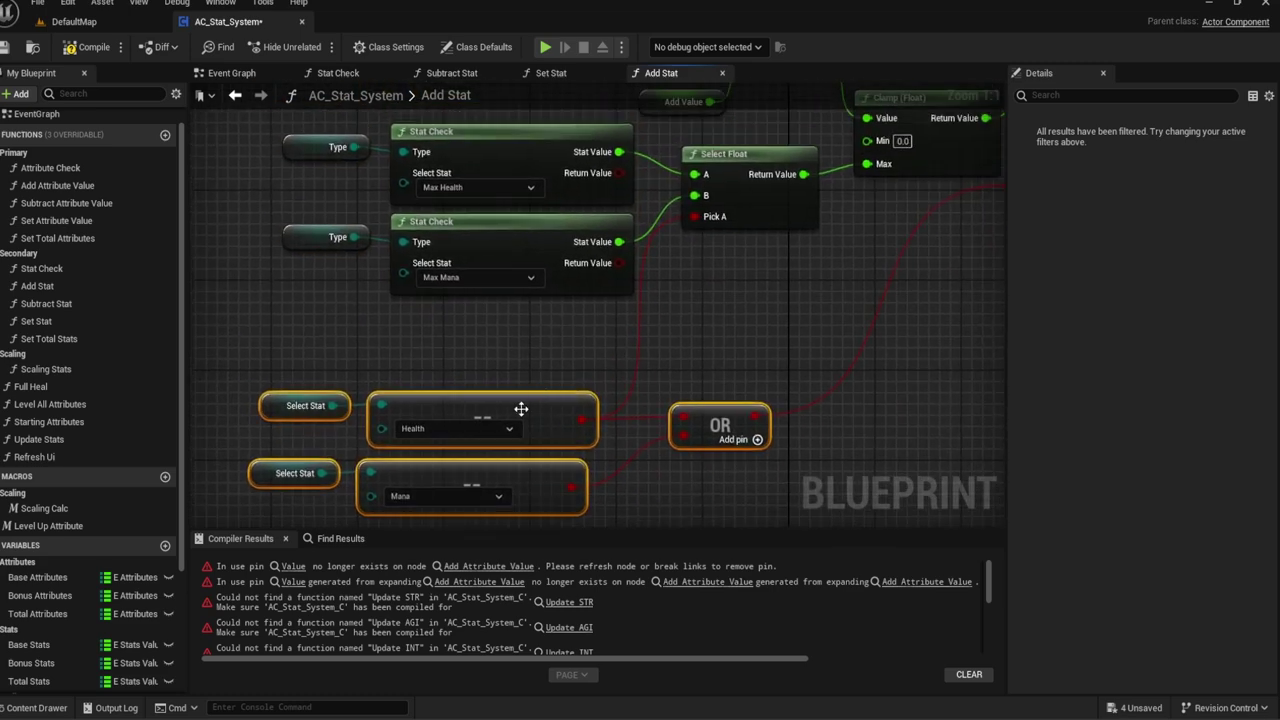
pyautogui.moveTo(523, 409); pyautogui.dragTo(566, 331)
pyautogui.click(795, 291)
pyautogui.moveTo(795, 291); pyautogui.dragTo(644, 308, button='right')
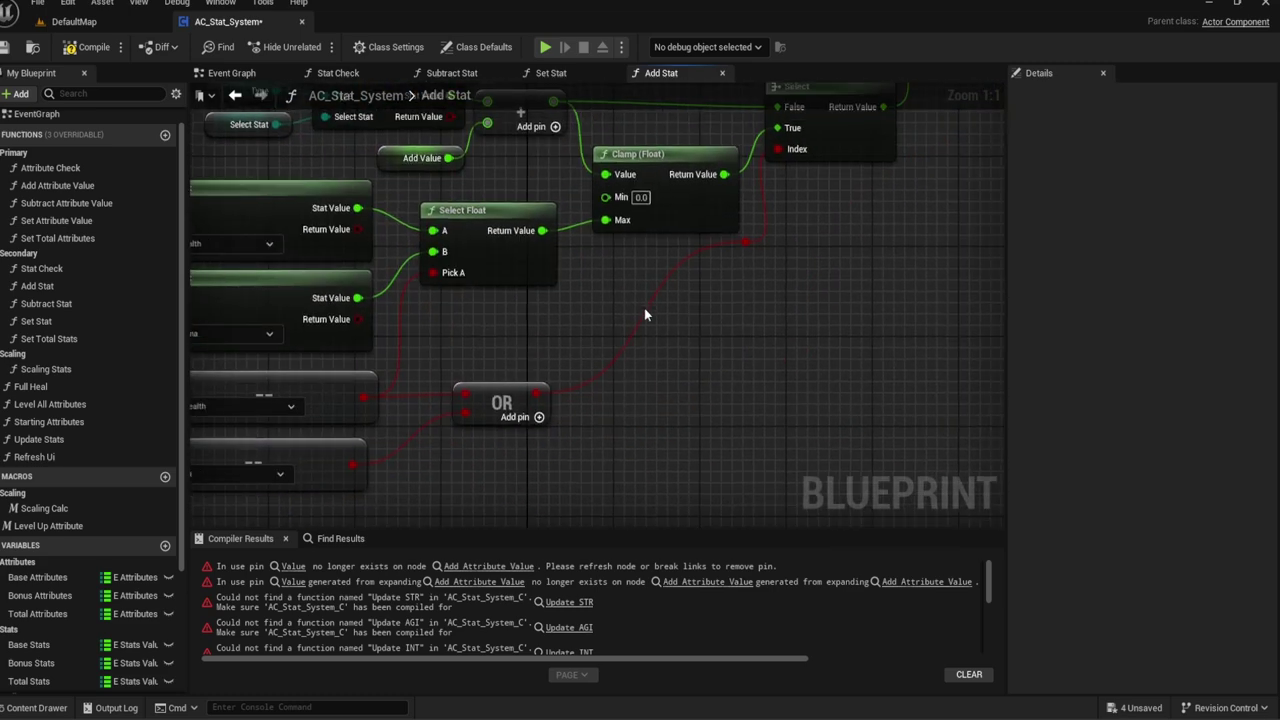
pyautogui.scroll(-2, 644, 308)
pyautogui.scroll(-1, 644, 308)
pyautogui.moveTo(560, 371)
pyautogui.mouseDown(button='right')
pyautogui.moveTo(605, 401)
pyautogui.moveTo(586, 465)
pyautogui.mouseUp(button='right')
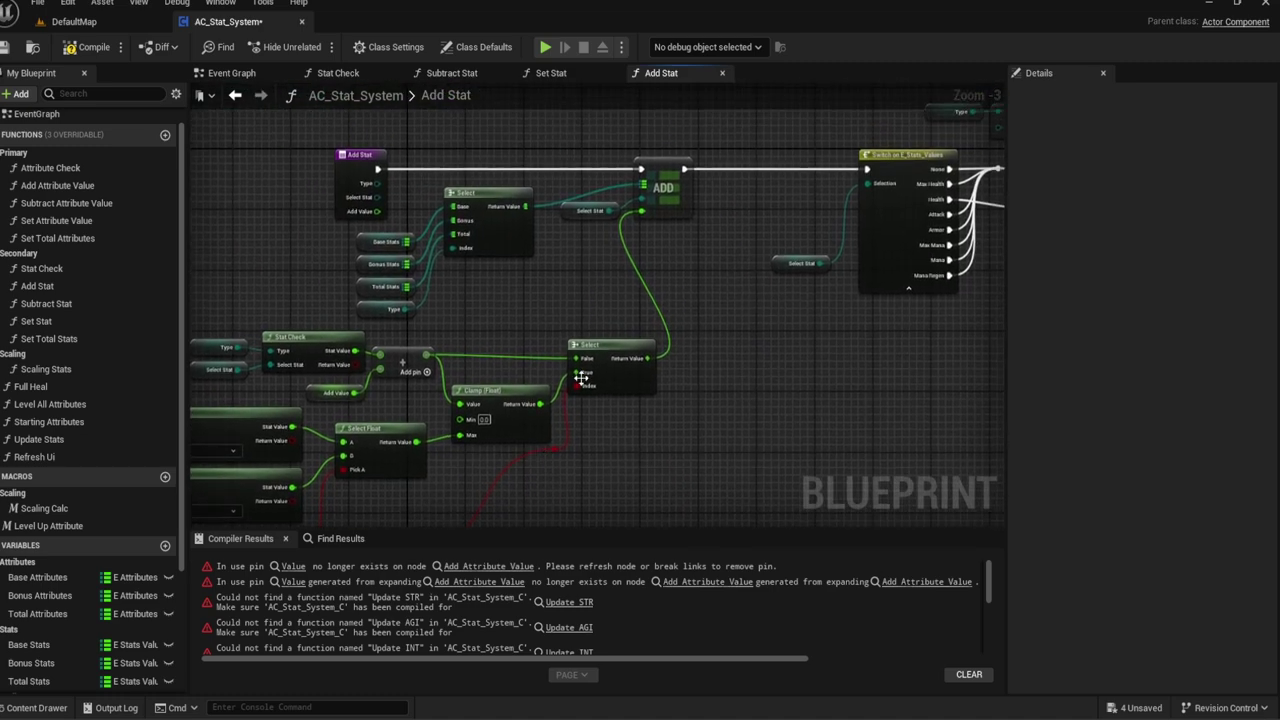
# Step: Raise the ADD and Select nodes higher in the graph
pyautogui.moveTo(641, 233); pyautogui.dragTo(593, 257, button='right')
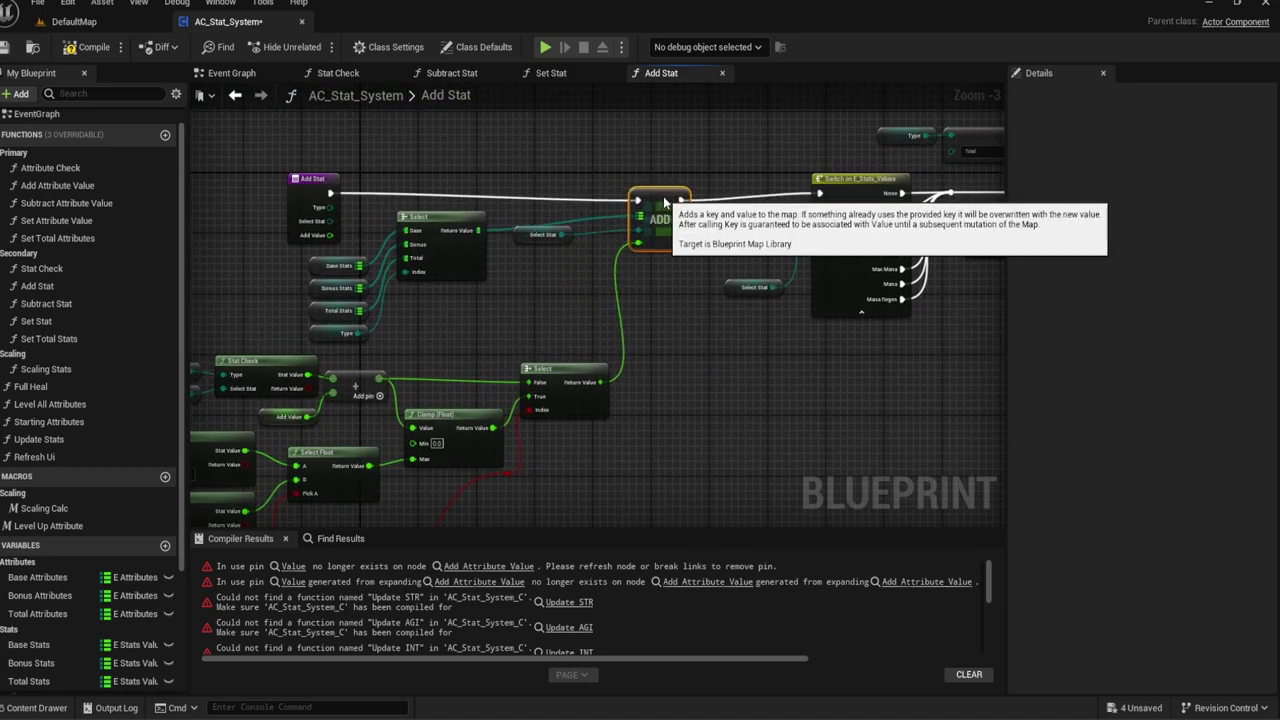
pyautogui.moveTo(663, 197); pyautogui.dragTo(769, 161, button='right')
pyautogui.moveTo(766, 179); pyautogui.dragTo(722, 172)
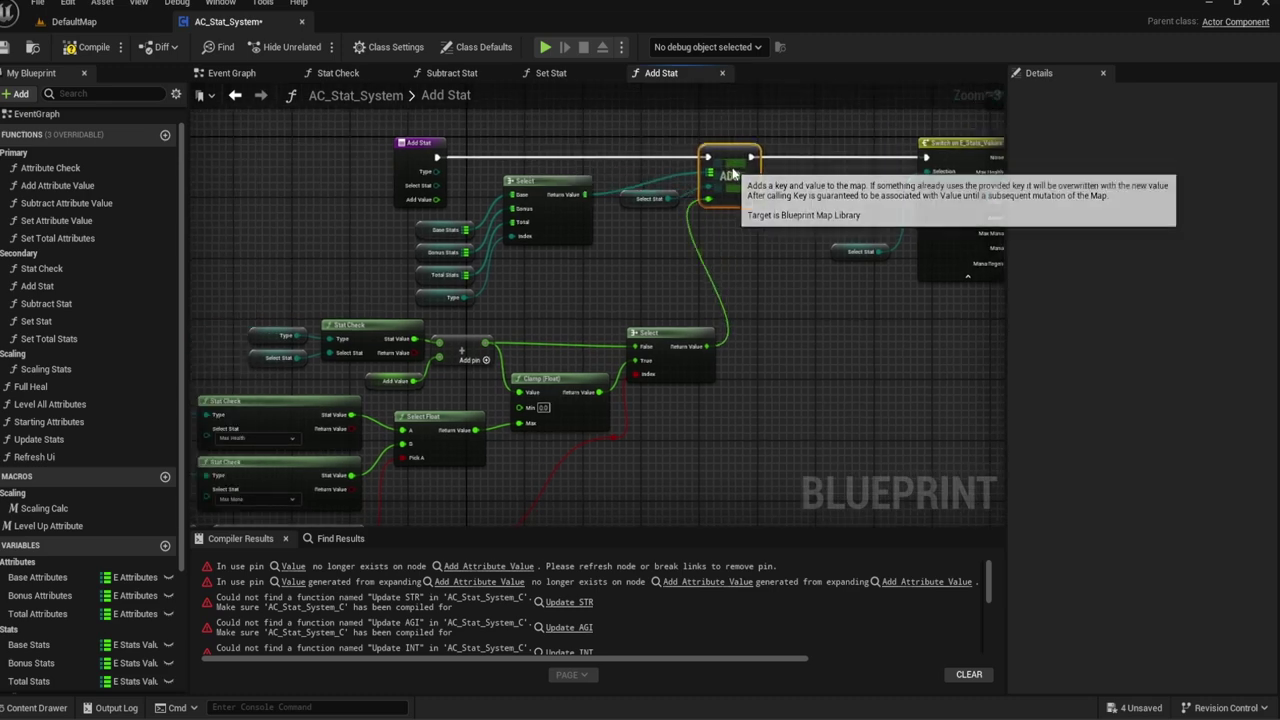
pyautogui.scroll(3, 722, 175)
pyautogui.moveTo(470, 220); pyautogui.dragTo(590, 232, button='right')
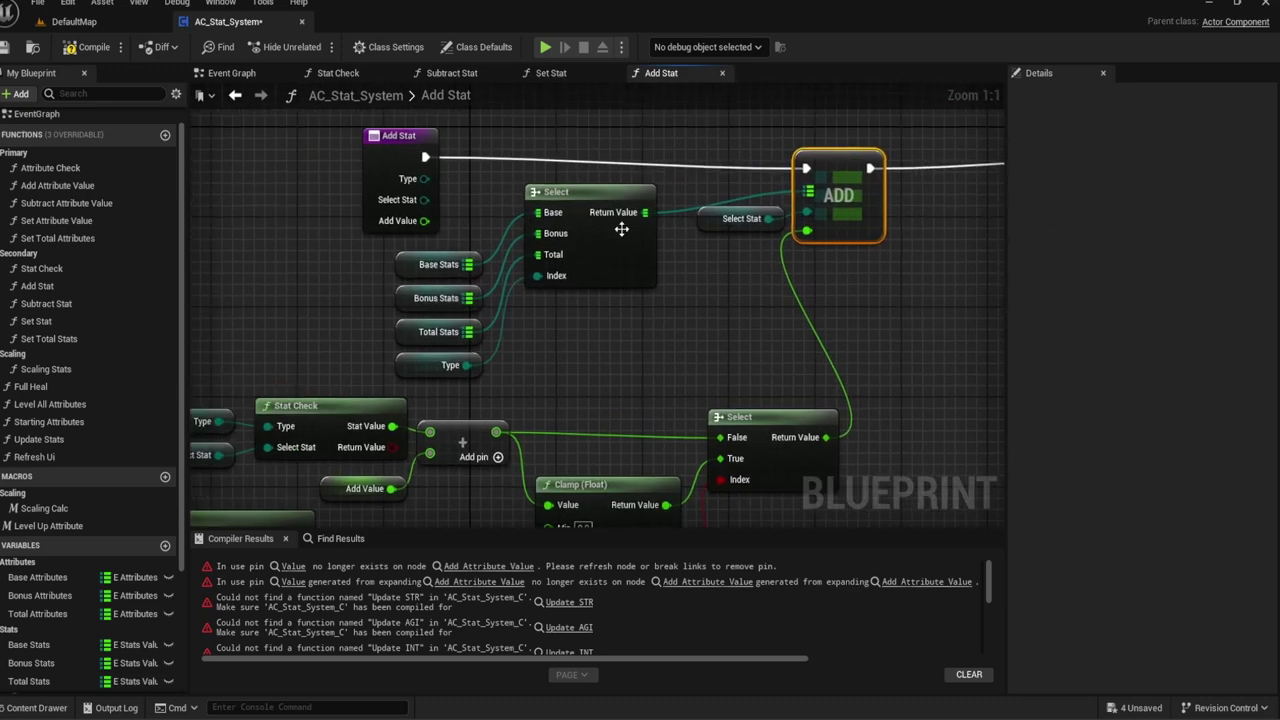
pyautogui.moveTo(590, 232); pyautogui.dragTo(581, 221)
pyautogui.moveTo(850, 192); pyautogui.dragTo(851, 180)
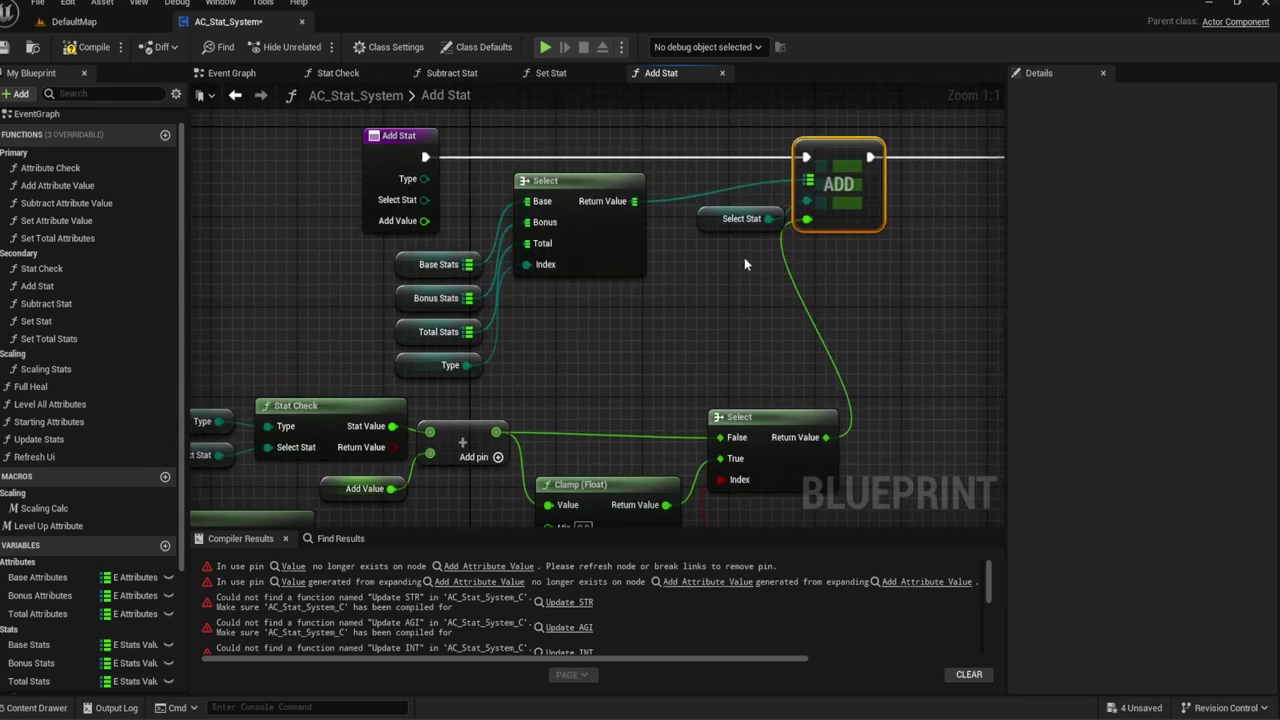
# Step: Shift the Stat Check, Select Float, Clamp, Select and OR group to the left
pyautogui.scroll(-2, 788, 172)
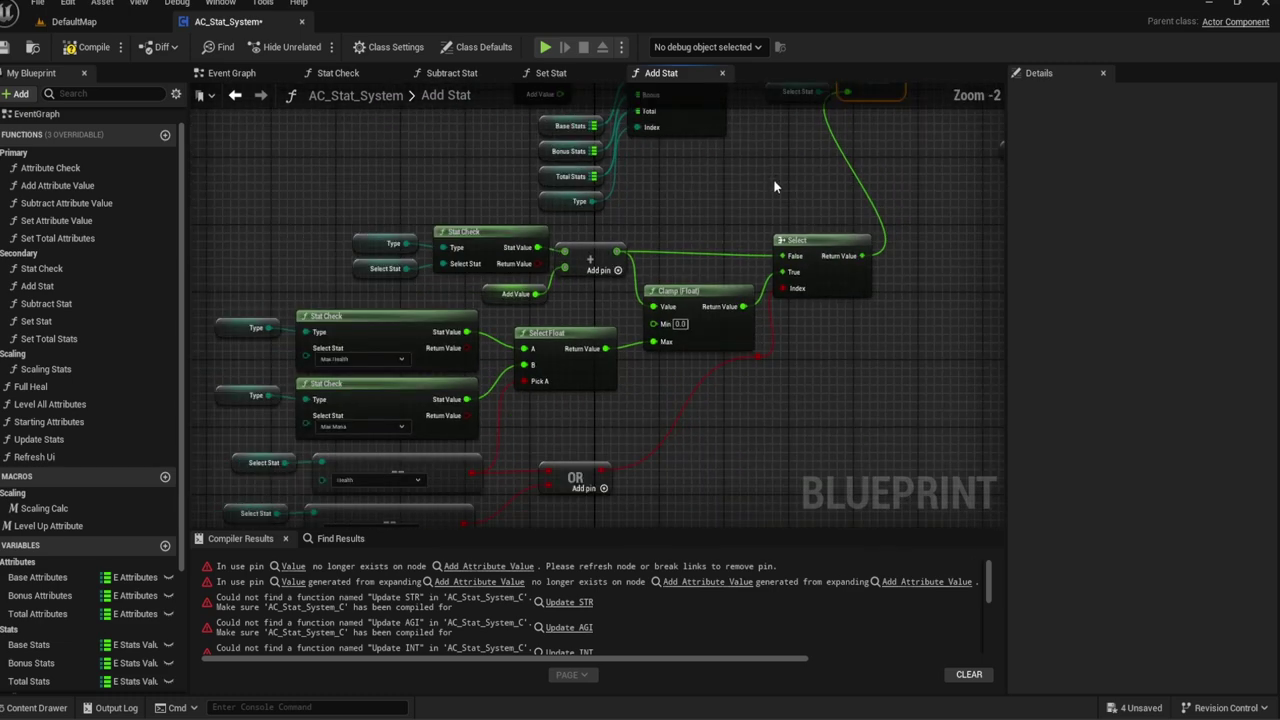
pyautogui.moveTo(839, 468); pyautogui.dragTo(314, 251)
pyautogui.scroll(-1, 326, 229)
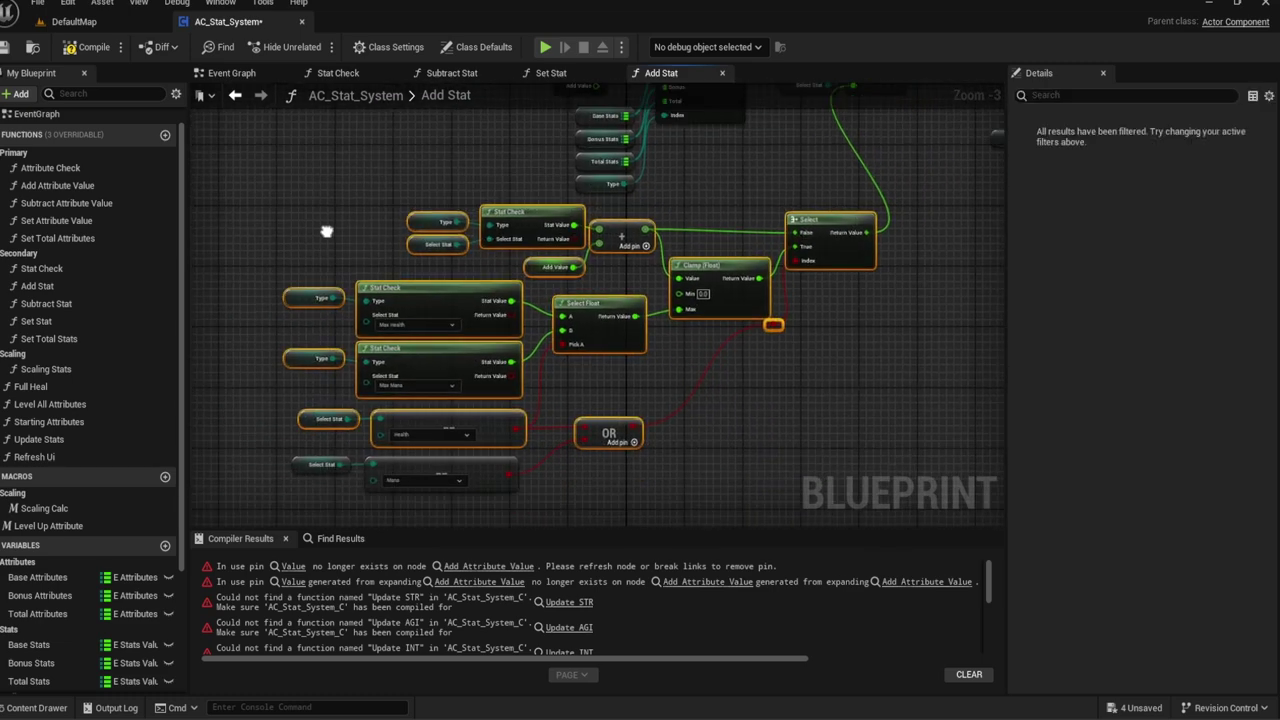
pyautogui.keyDown('shift'); pyautogui.moveTo(269, 386); pyautogui.dragTo(446, 451); pyautogui.keyUp('shift')
pyautogui.moveTo(486, 282); pyautogui.dragTo(381, 274)
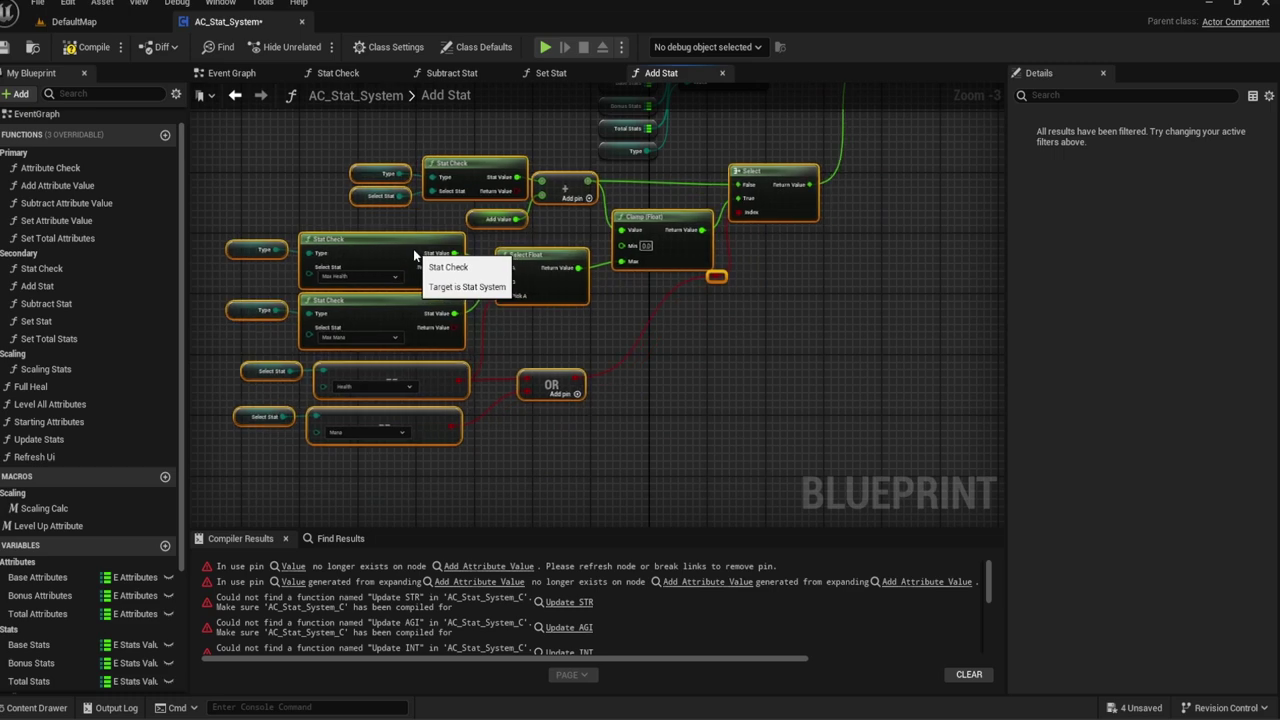
pyautogui.scroll(4, 630, 391)
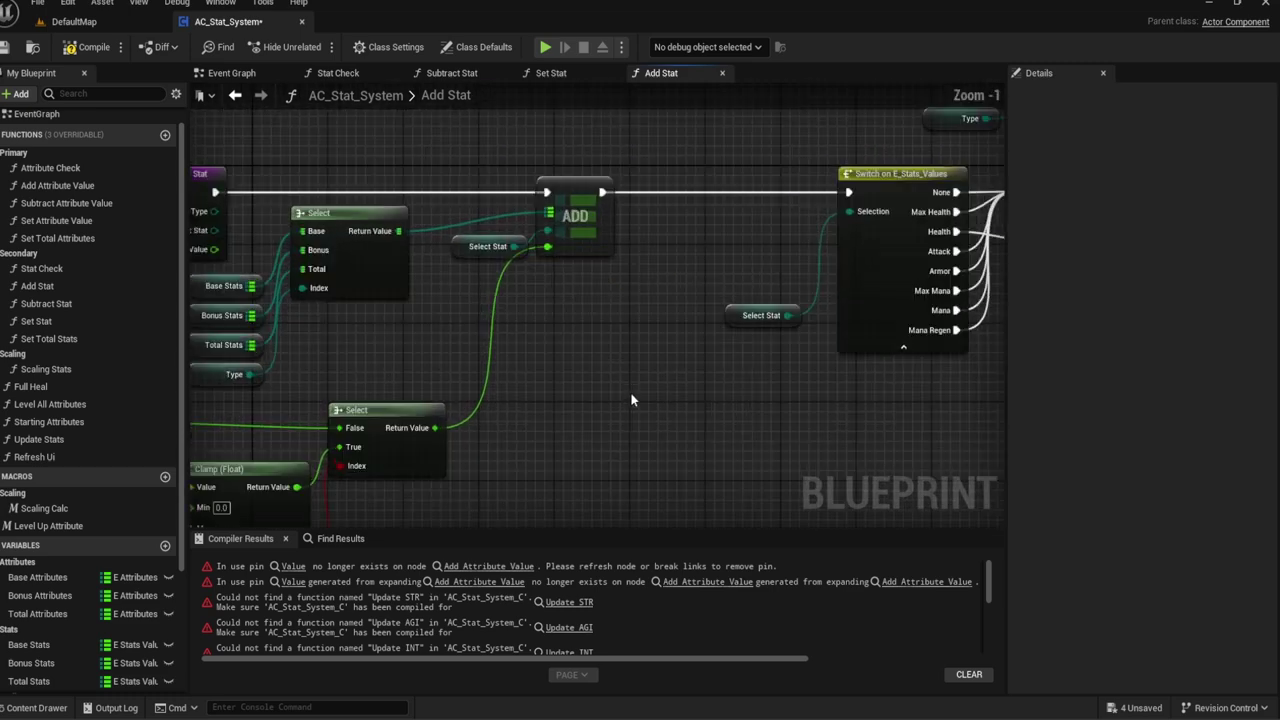
pyautogui.moveTo(504, 367); pyautogui.dragTo(337, 343, button='right')
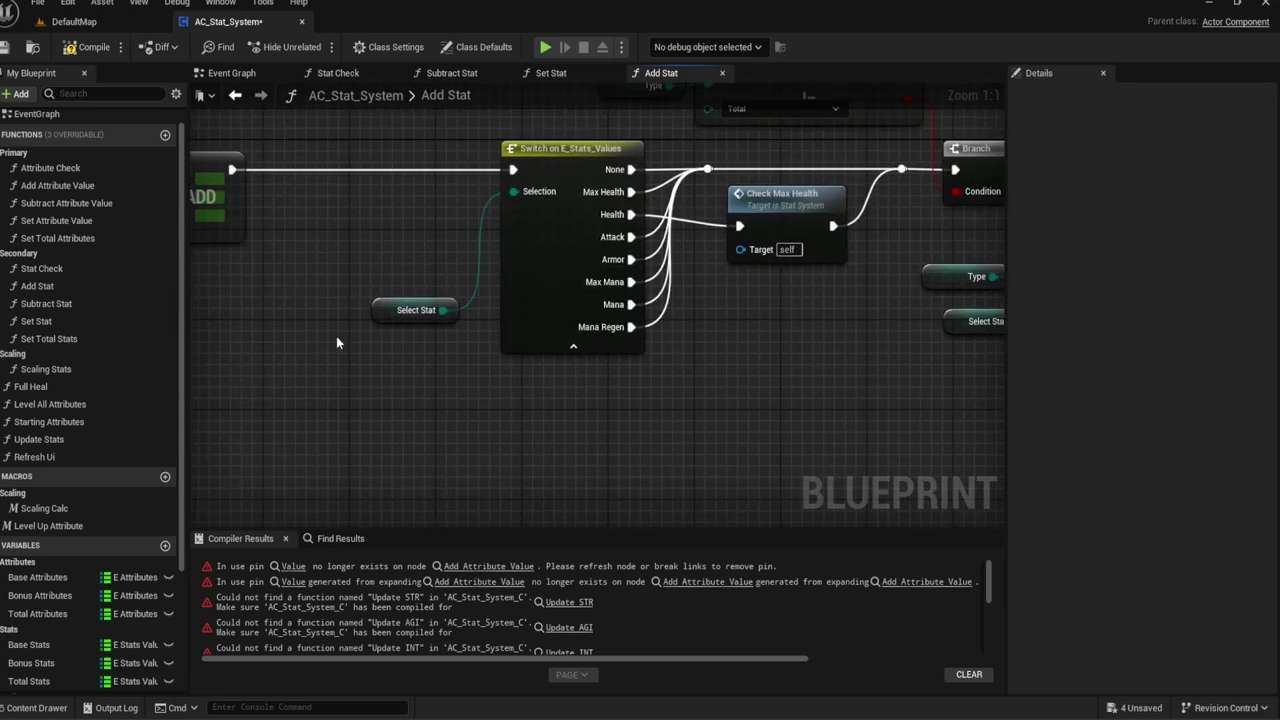
# Step: Delete the Check Max Health node and the Switch on E_Stats_Values with its Select Stat
pyautogui.click(750, 232)
pyautogui.press('Delete')
pyautogui.moveTo(774, 341); pyautogui.dragTo(388, 158)
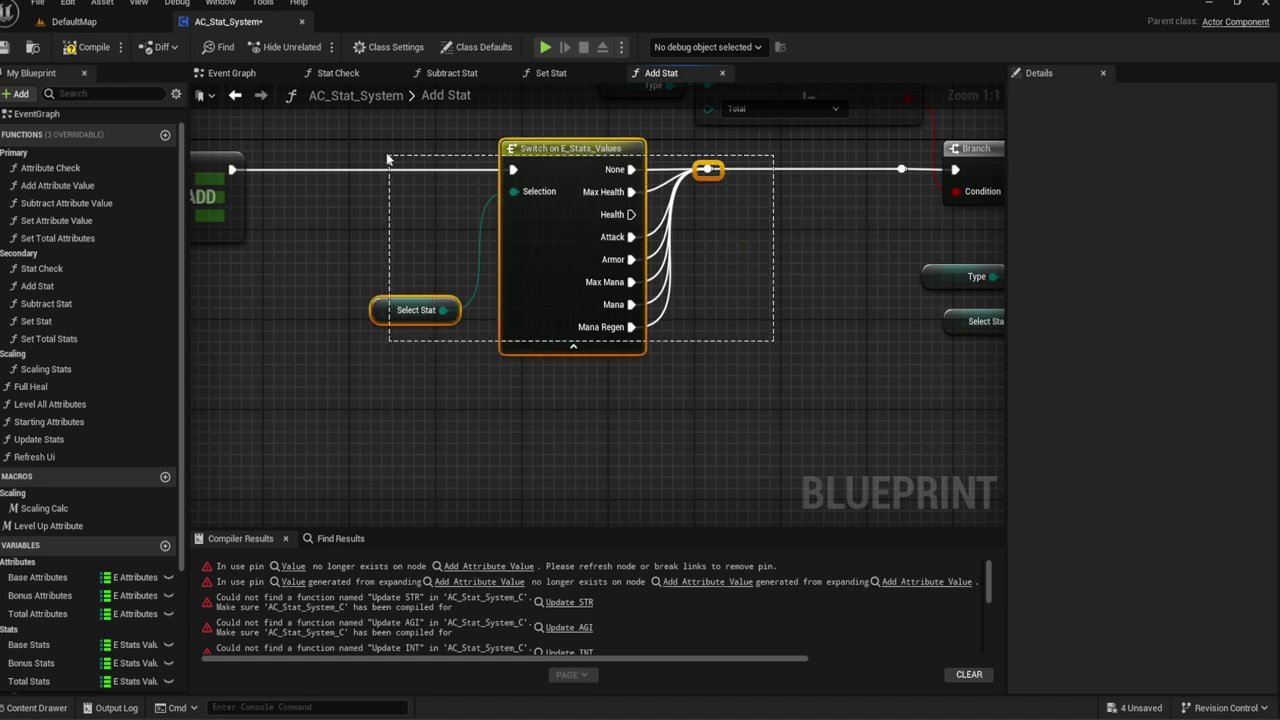
pyautogui.press('Delete')
# Step: Move the Branch group beside the ADD node
pyautogui.moveTo(830, 202); pyautogui.dragTo(760, 301, button='right')
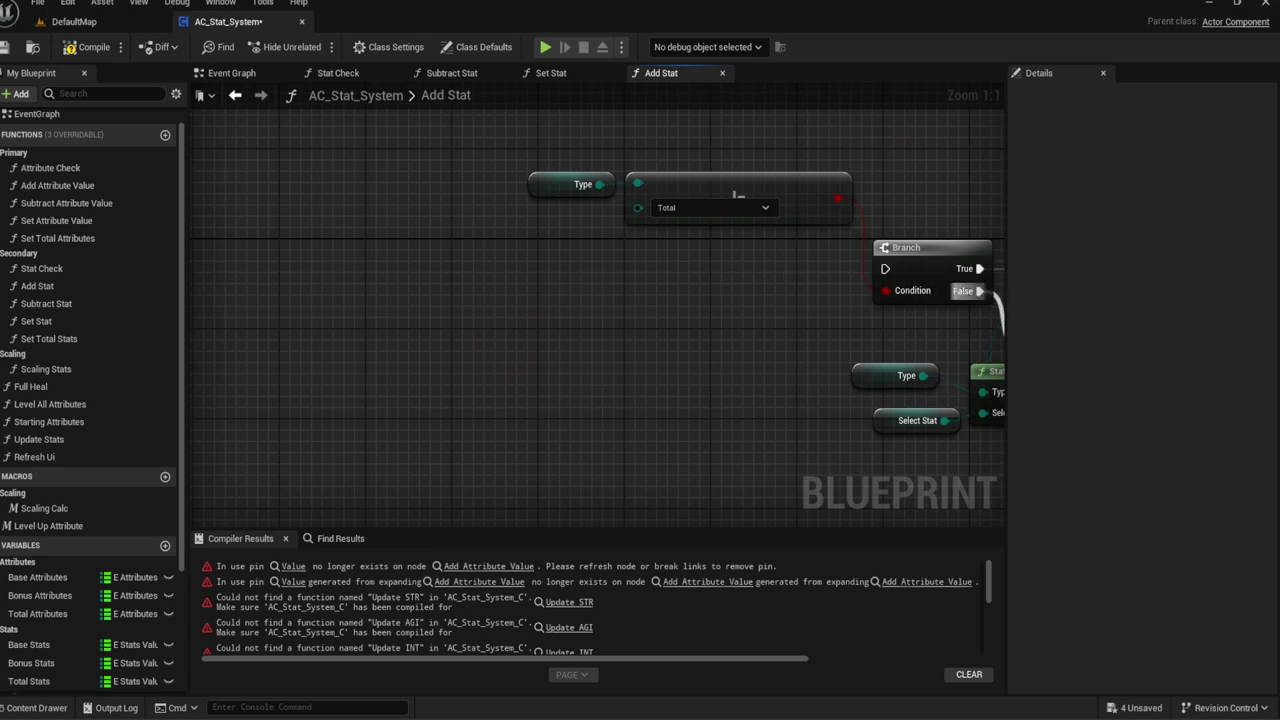
pyautogui.scroll(-3, 837, 346)
pyautogui.moveTo(837, 346)
pyautogui.mouseDown(button='right')
pyautogui.moveTo(531, 323)
pyautogui.moveTo(600, 277)
pyautogui.mouseUp(button='right')
pyautogui.moveTo(519, 188); pyautogui.dragTo(908, 390)
pyautogui.moveTo(908, 382); pyautogui.dragTo(1110, 392, button='right')
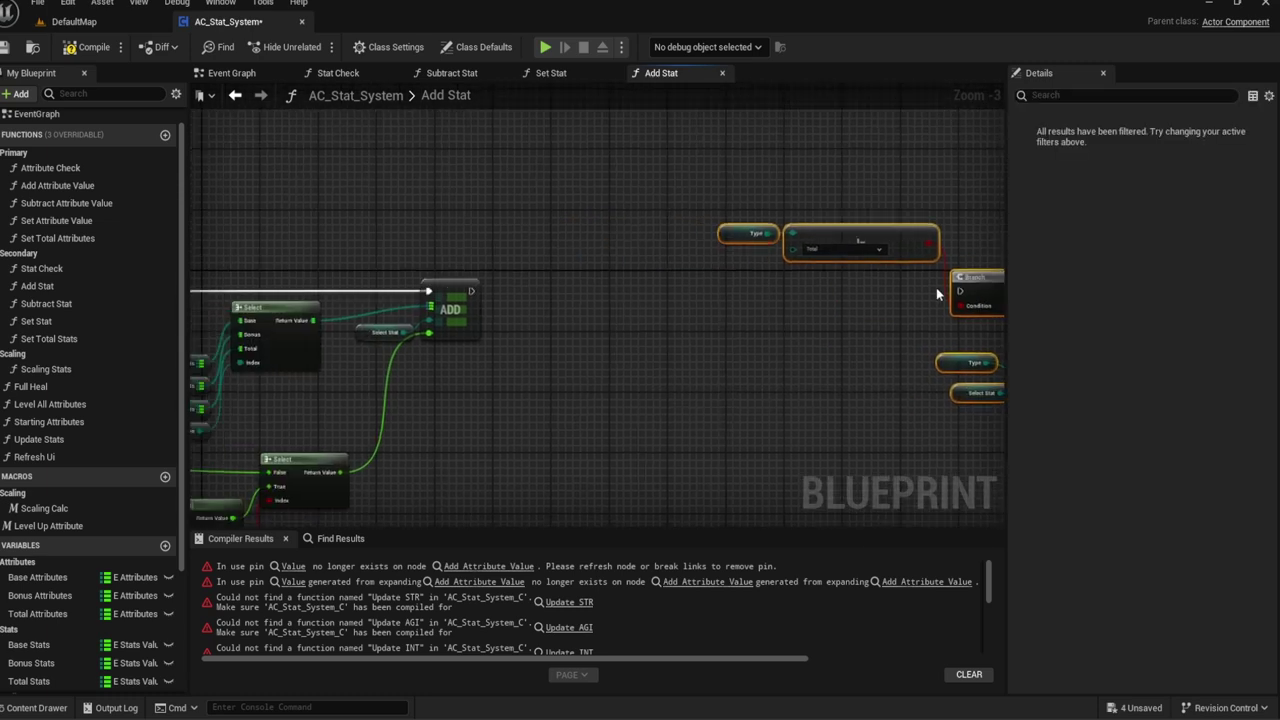
pyautogui.moveTo(936, 287); pyautogui.dragTo(530, 274)
pyautogui.scroll(3, 530, 274)
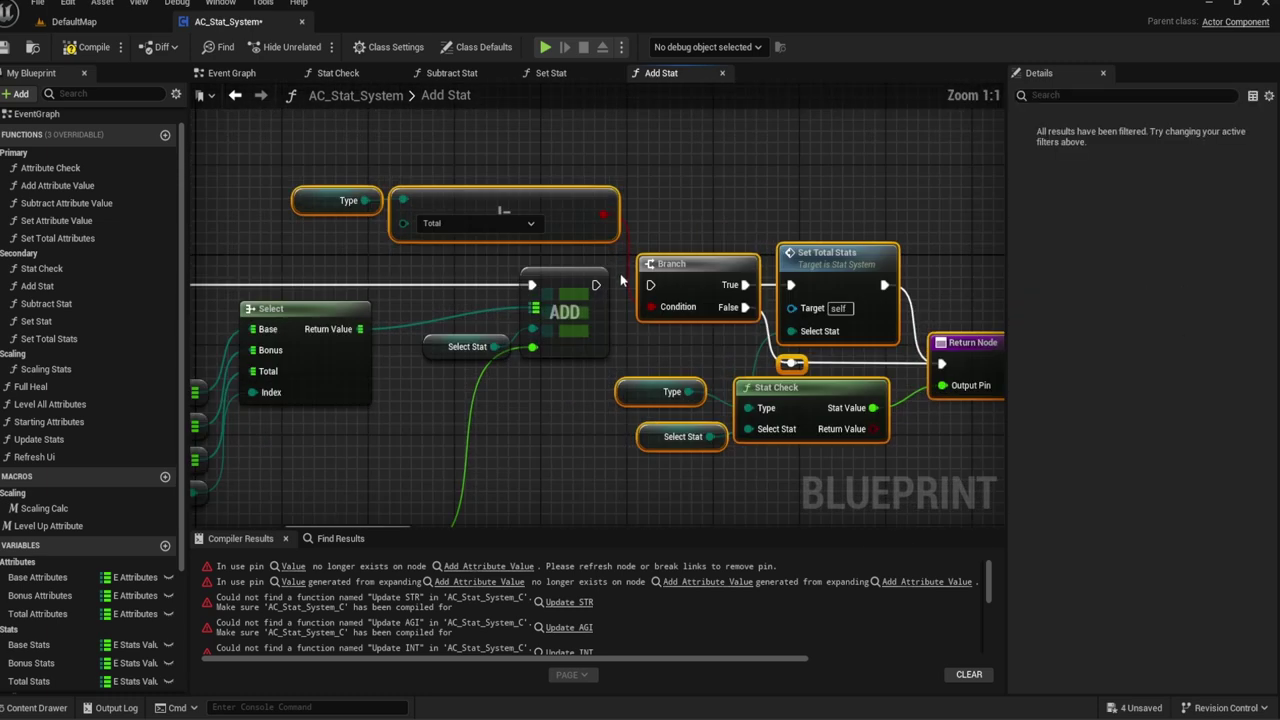
pyautogui.click(673, 218)
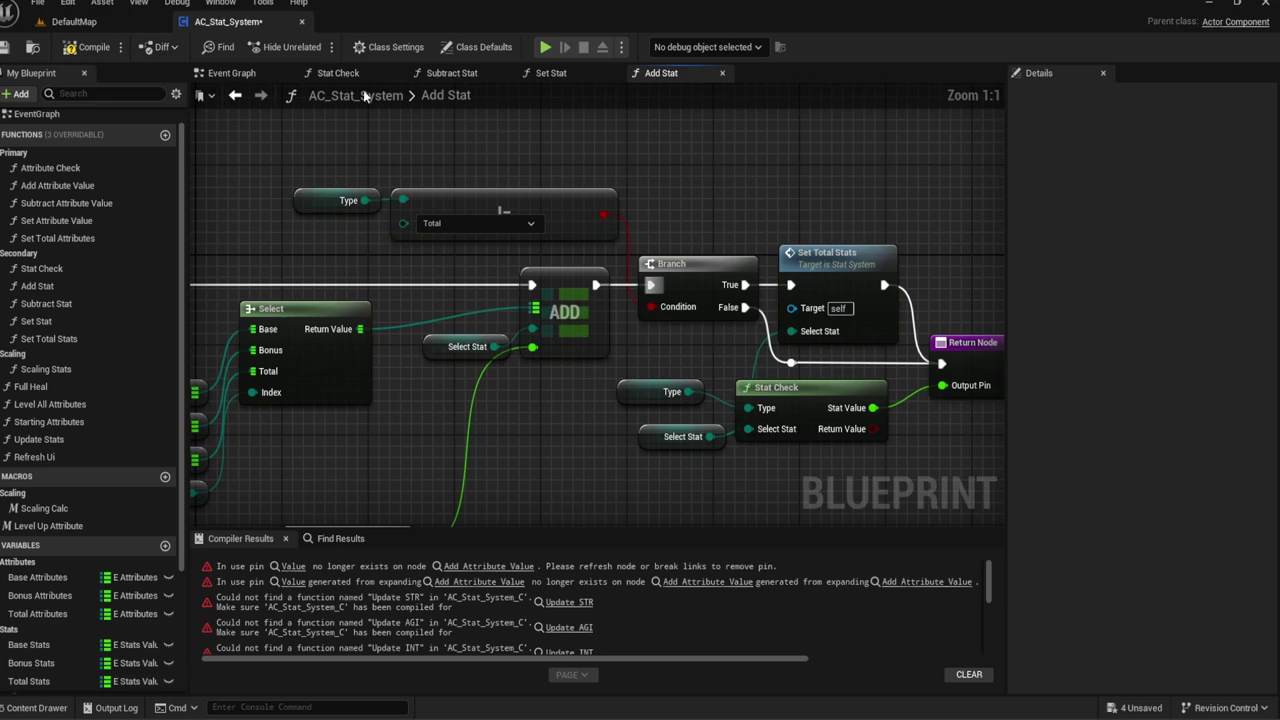
# Step: Delete the Check Max Health event nodes in the Event Graph
pyautogui.click(231, 72)
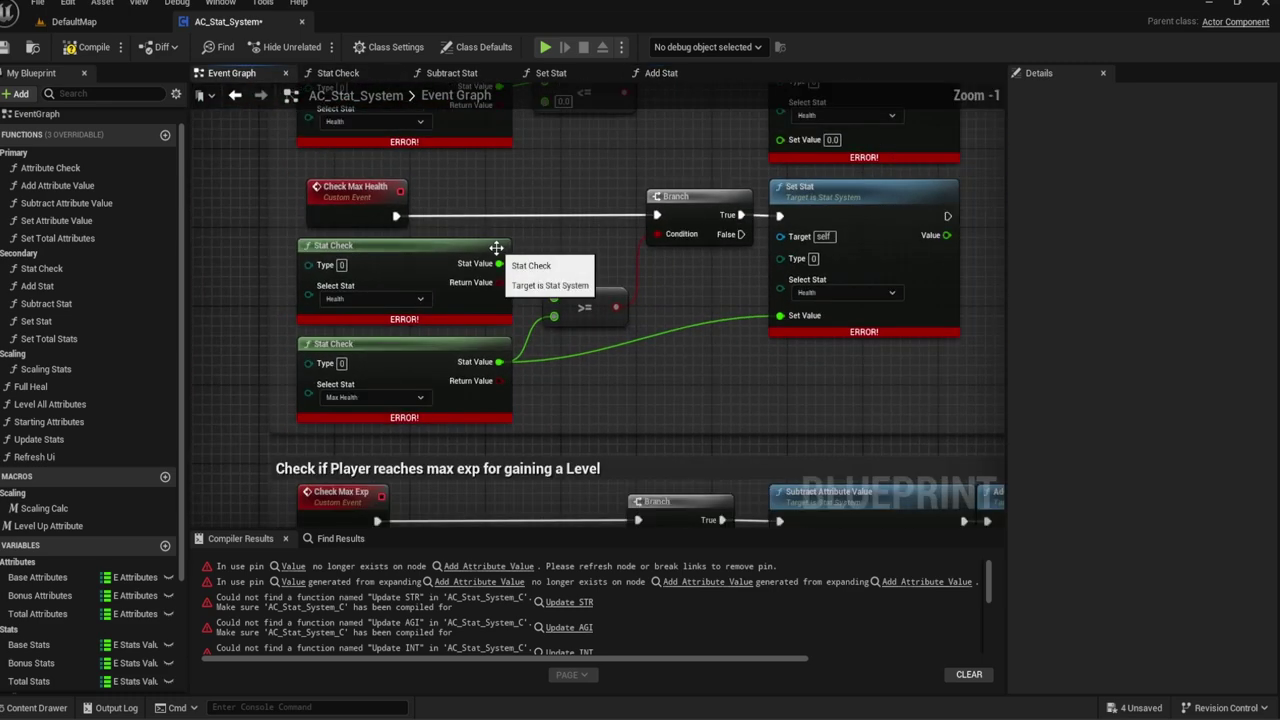
pyautogui.scroll(-1, 496, 247)
pyautogui.moveTo(858, 366); pyautogui.dragTo(310, 175)
pyautogui.press('Delete')
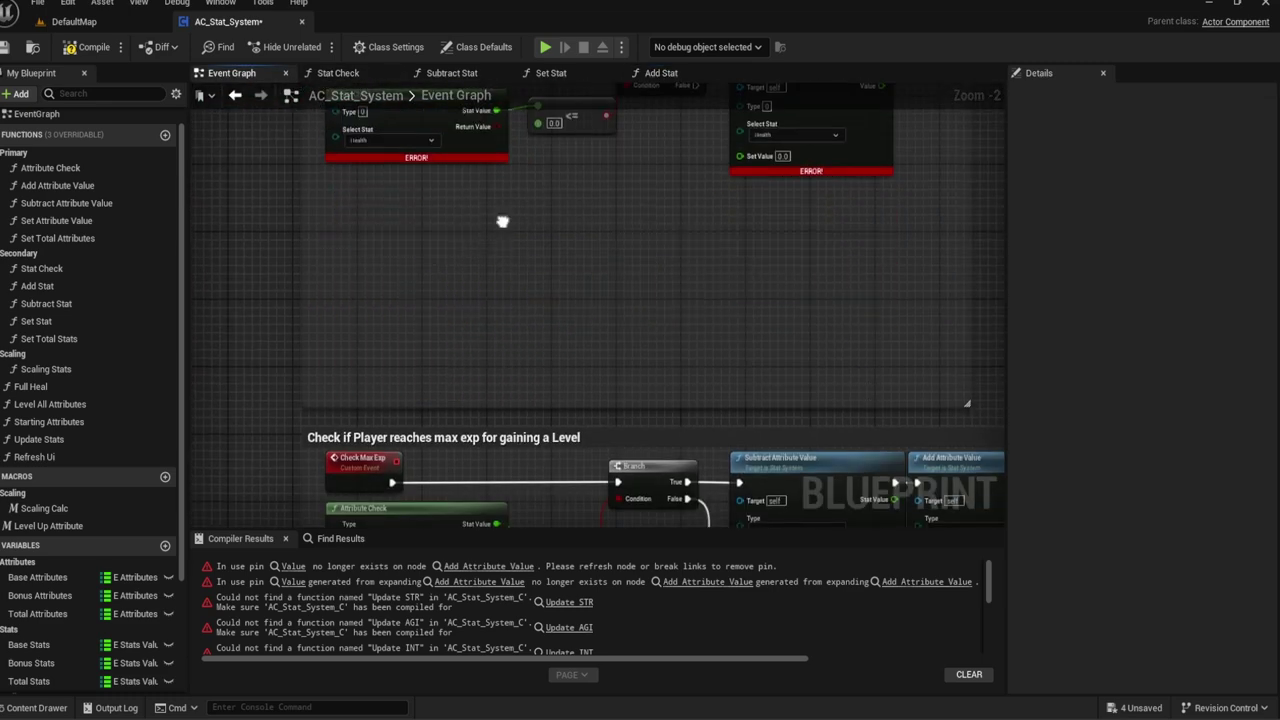
# Step: Shrink the health comment box to fit only the Check Min Health logic
pyautogui.moveTo(502, 221)
pyautogui.mouseDown(button='right')
pyautogui.moveTo(487, 180)
pyautogui.moveTo(475, 272)
pyautogui.mouseUp(button='right')
pyautogui.moveTo(489, 457); pyautogui.dragTo(490, 249)
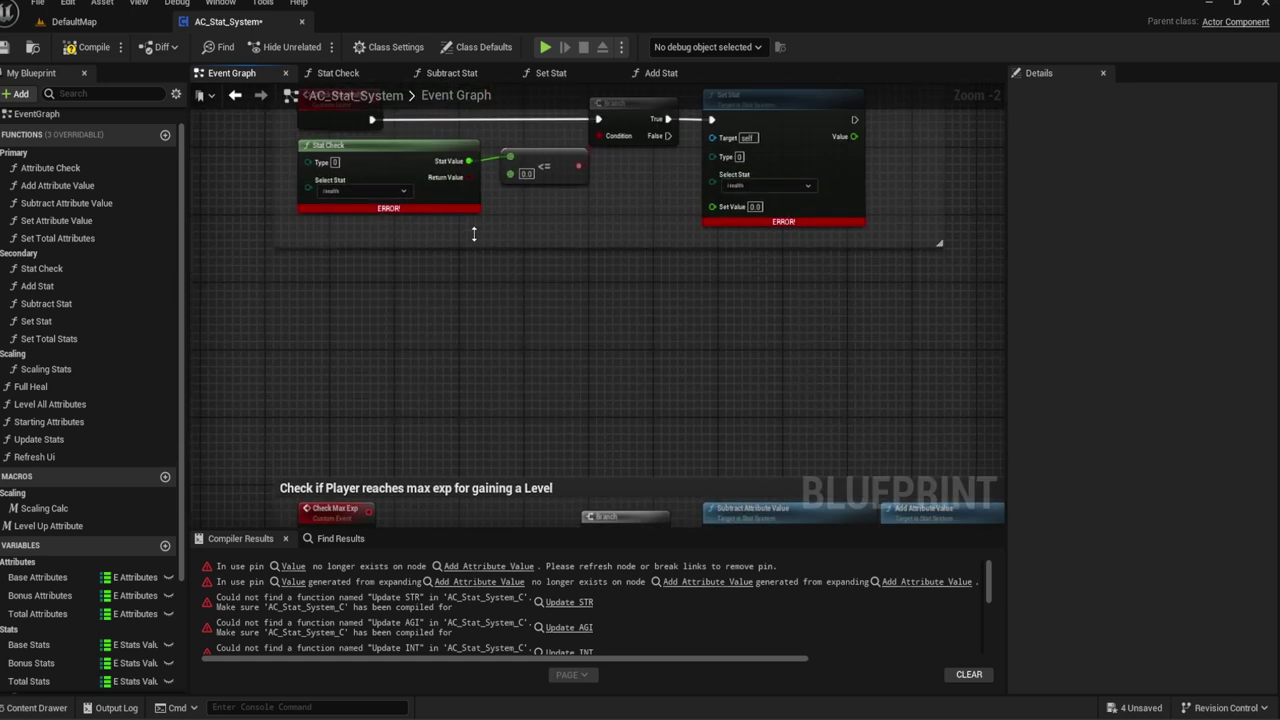
pyautogui.scroll(1, 500, 340)
pyautogui.scroll(1, 490, 325)
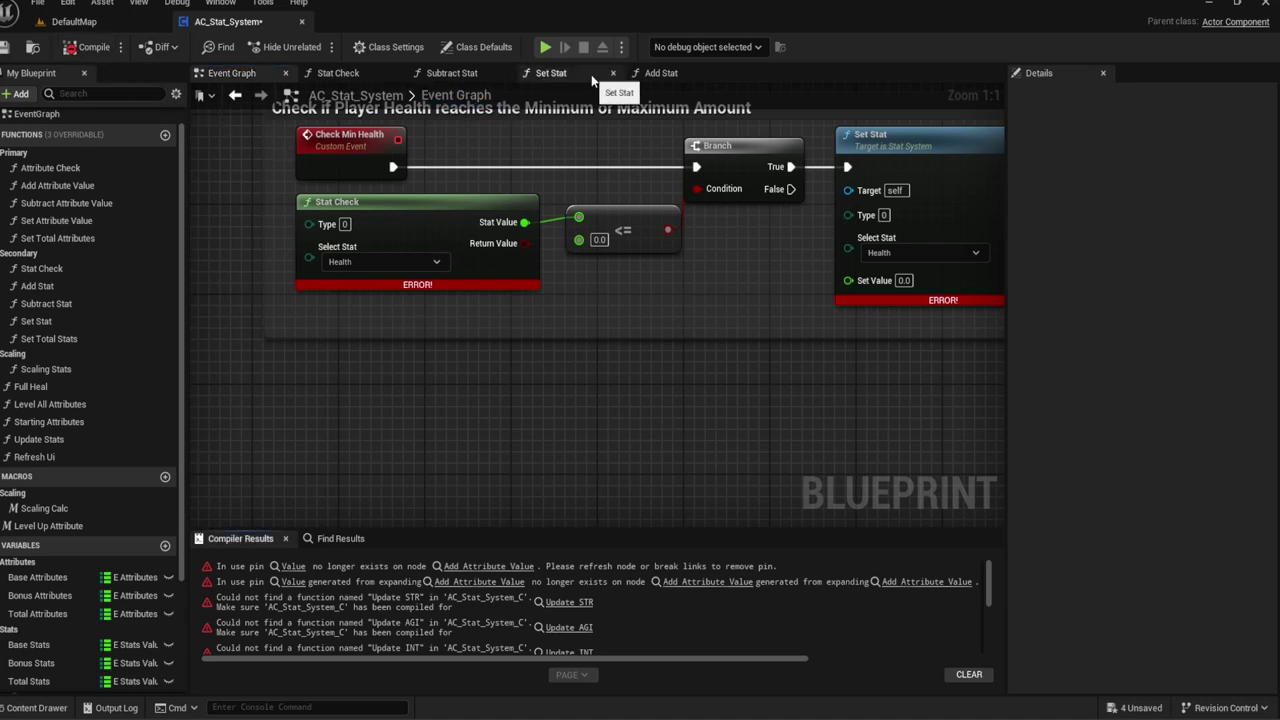
# Step: Look over the finished Add Stat clamp logic and Return Node, then bring up the Subtract Stat graph
pyautogui.click(655, 73)
pyautogui.scroll(-1, 650, 150)
pyautogui.scroll(-2, 668, 165)
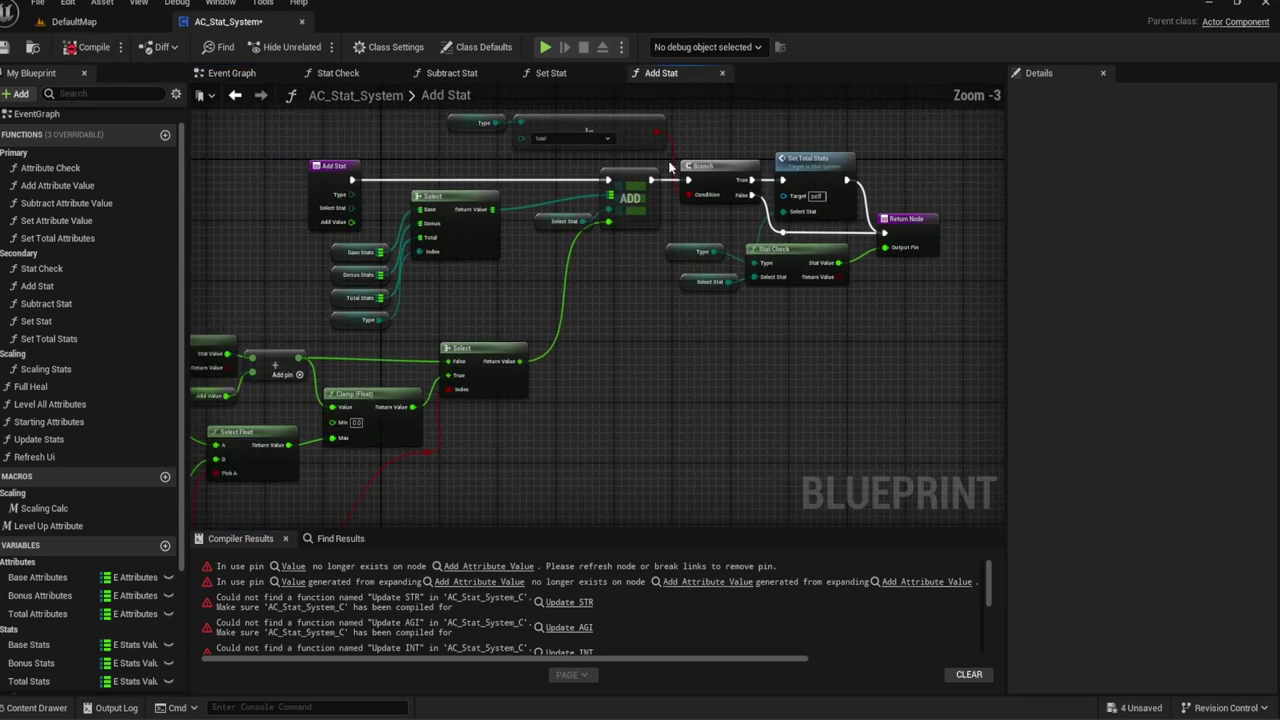
pyautogui.moveTo(670, 167); pyautogui.dragTo(990, 5, button='right')
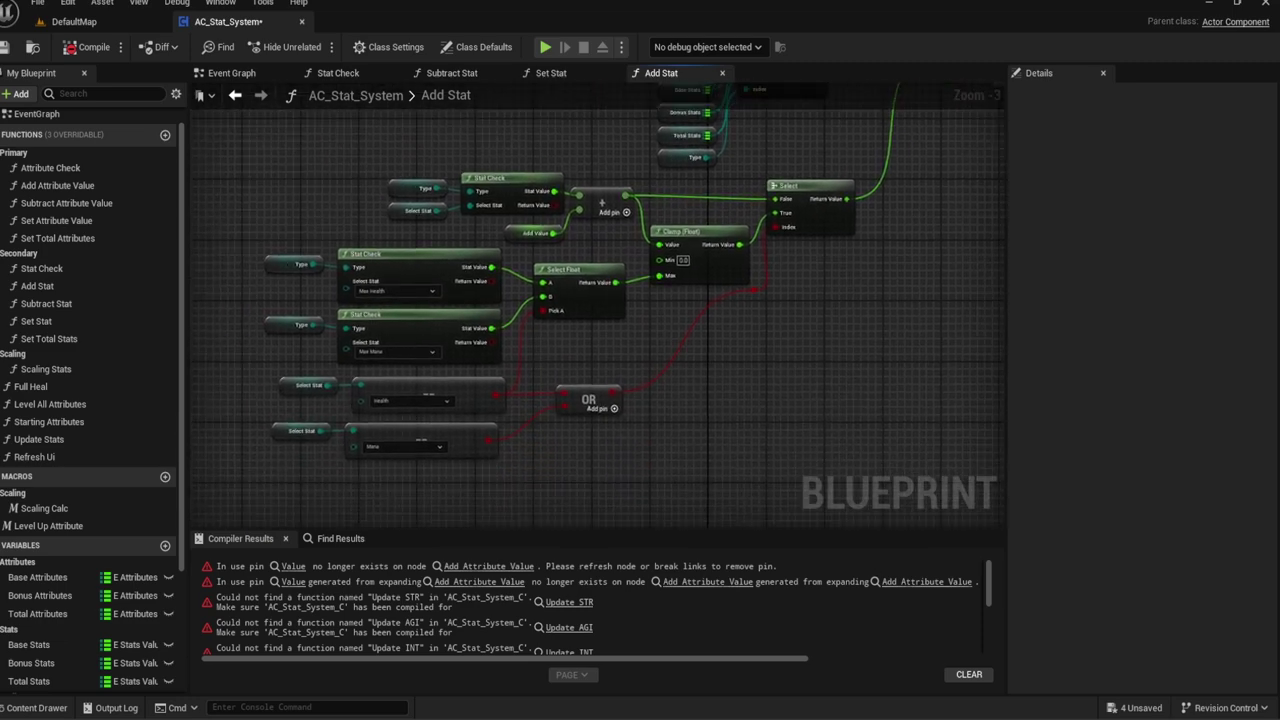
pyautogui.moveTo(645, 229)
pyautogui.mouseDown(button='right')
pyautogui.moveTo(509, 361)
pyautogui.moveTo(485, 359)
pyautogui.mouseUp(button='right')
pyautogui.scroll(3, 538, 326)
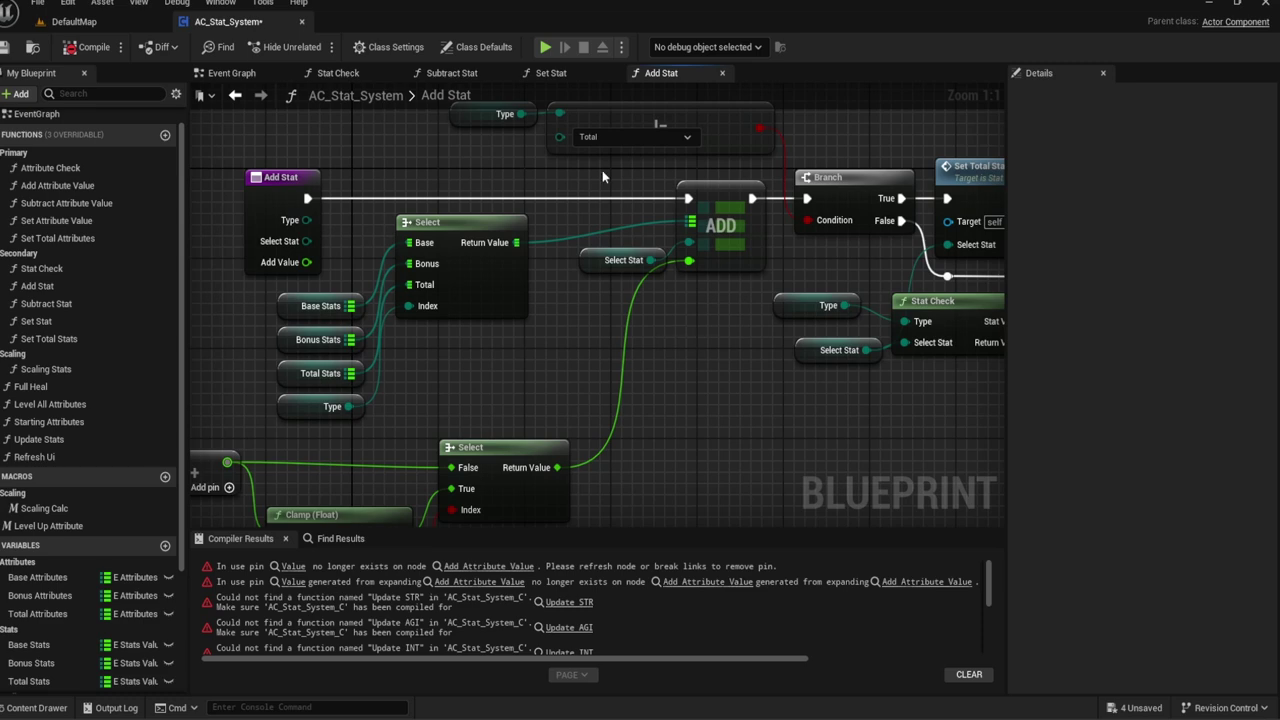
pyautogui.click(470, 80)
pyautogui.moveTo(476, 196)
pyautogui.mouseDown(button='right')
pyautogui.moveTo(529, 258)
pyautogui.moveTo(461, 281)
pyautogui.mouseUp(button='right')
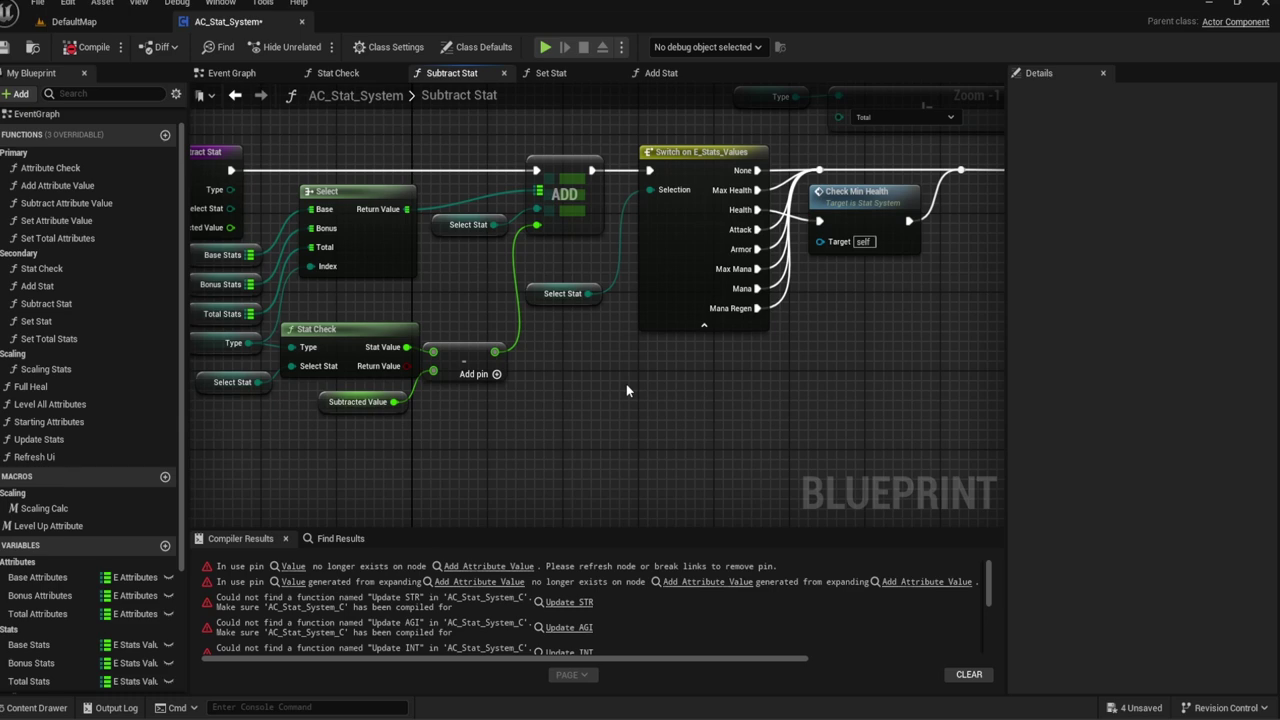
# Step: Delete the Switch on E_Stats_Values node and shift Check Min Health aside
pyautogui.scroll(-2, 622, 369)
pyautogui.moveTo(571, 386)
pyautogui.mouseDown(button='right')
pyautogui.moveTo(510, 376)
pyautogui.moveTo(523, 324)
pyautogui.mouseUp(button='right')
pyautogui.scroll(1, 569, 396)
pyautogui.scroll(1, 569, 396)
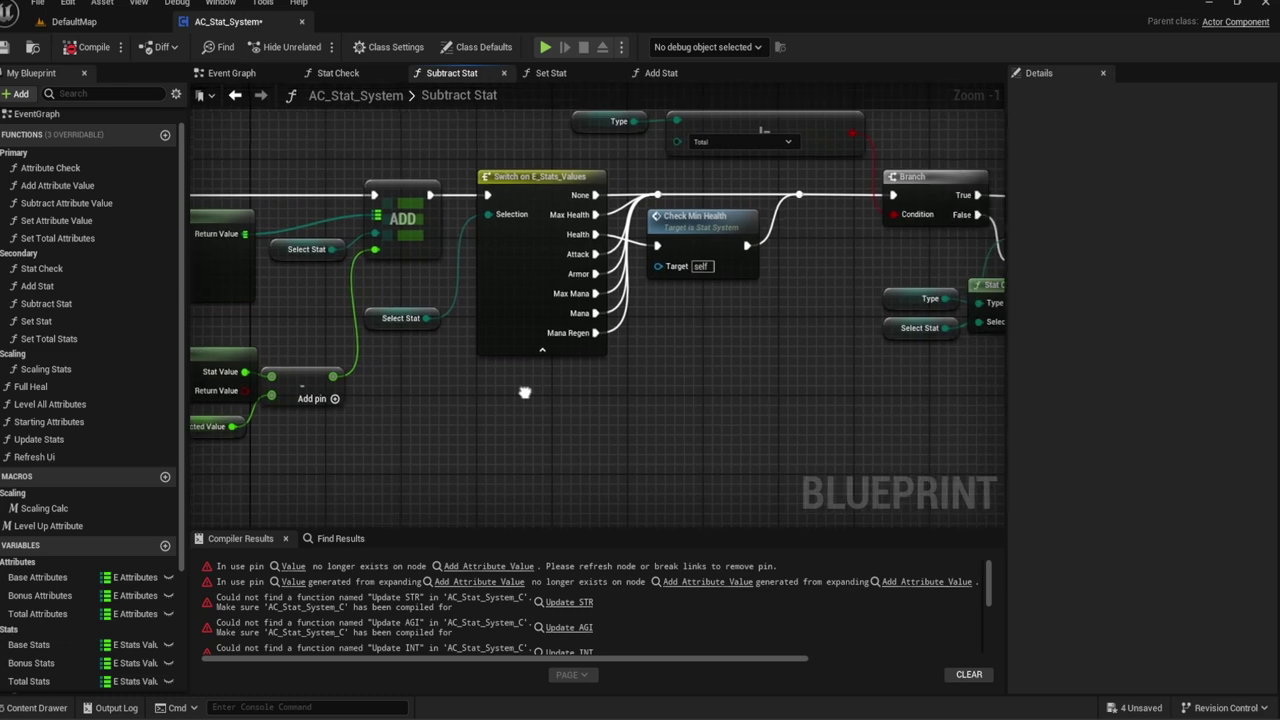
pyautogui.click(523, 324)
pyautogui.press('Delete')
pyautogui.moveTo(613, 353); pyautogui.dragTo(562, 409, button='right')
pyautogui.moveTo(630, 290); pyautogui.dragTo(577, 359)
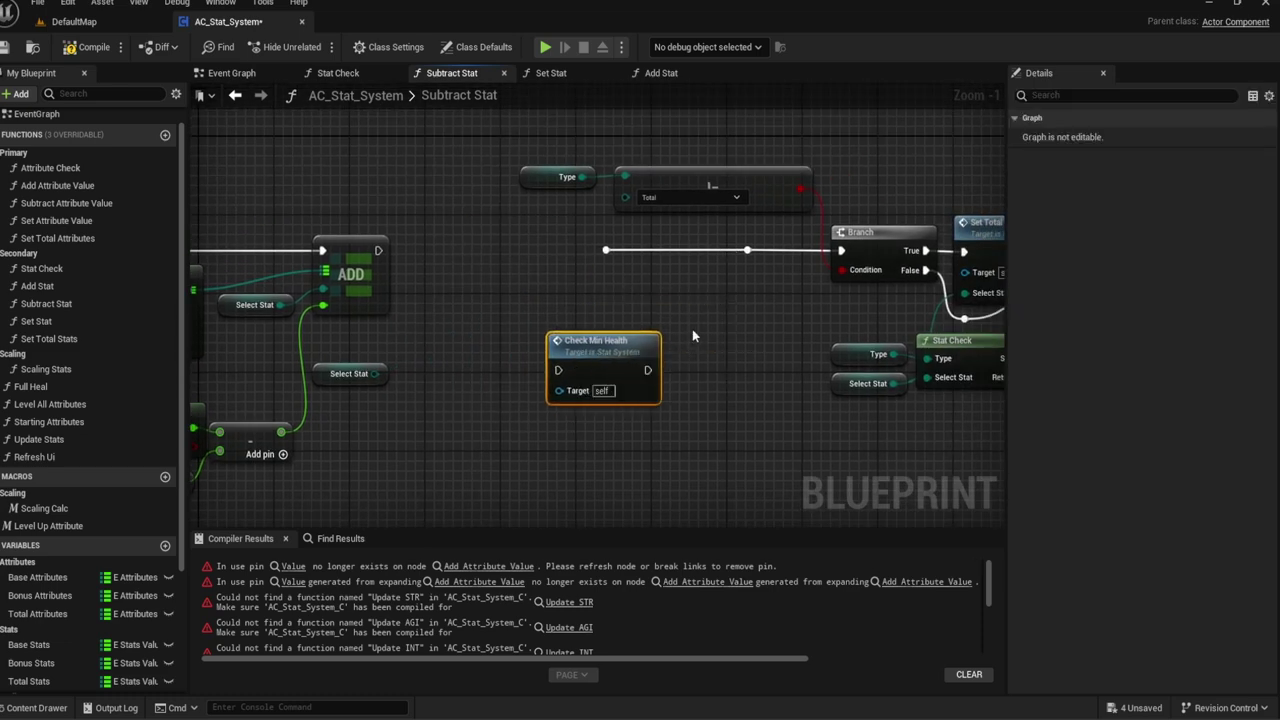
pyautogui.scroll(-2, 692, 336)
pyautogui.moveTo(614, 240); pyautogui.dragTo(603, 269, button='right')
pyautogui.hotkey('ctrl', 'z')
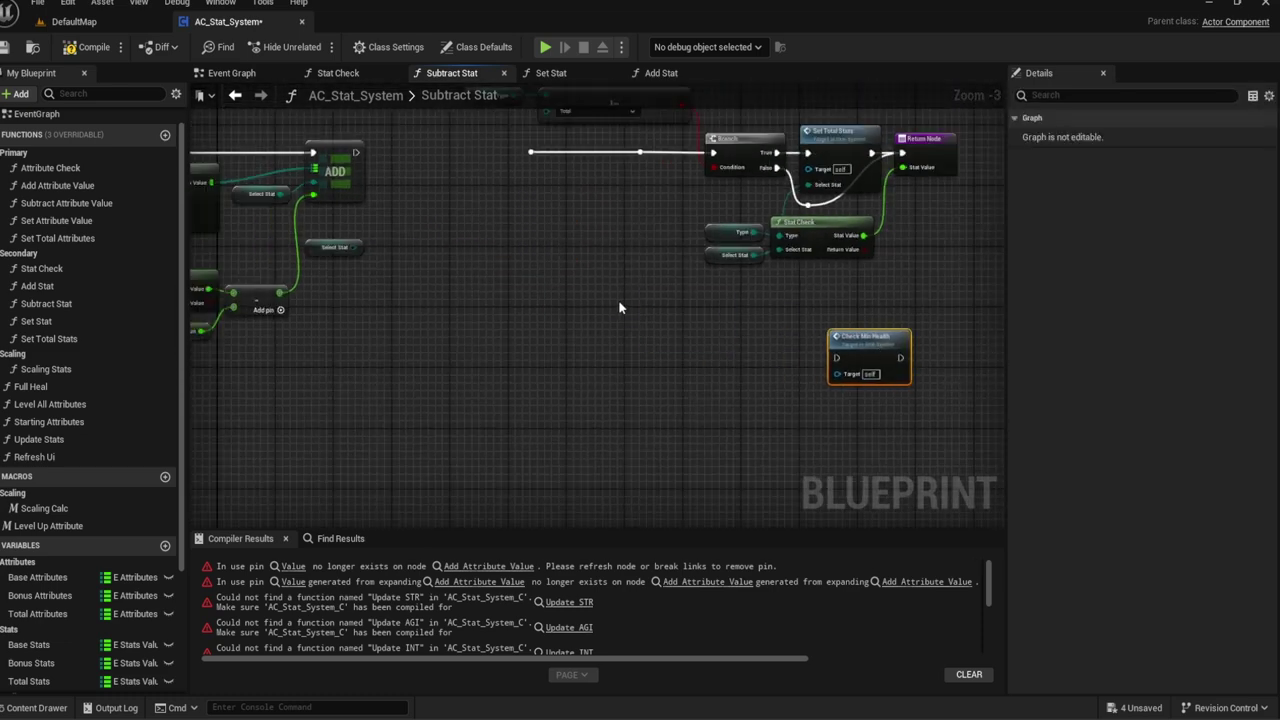
pyautogui.scroll(2, 618, 308)
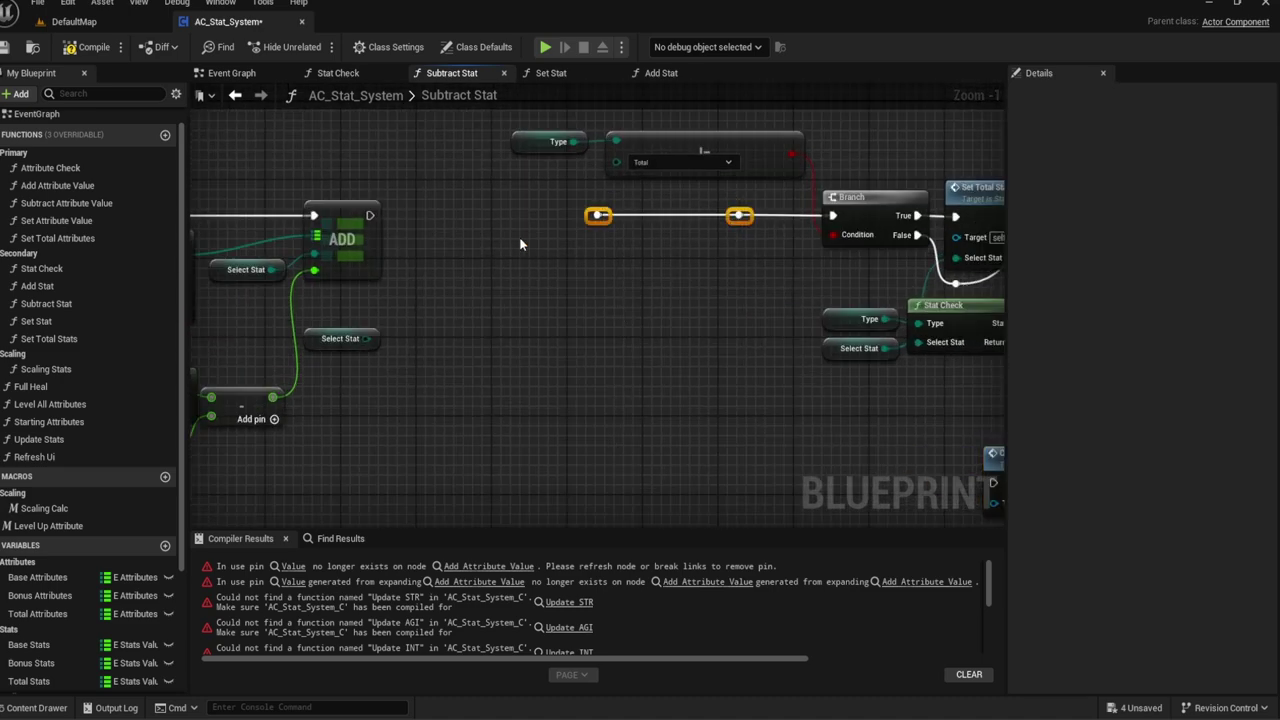
# Step: Delete the leftover reroute nodes and the unused Select Stat node
pyautogui.press('Delete')
pyautogui.moveTo(419, 301)
pyautogui.mouseDown(button='right')
pyautogui.moveTo(719, 276)
pyautogui.moveTo(565, 345)
pyautogui.mouseUp(button='right')
pyautogui.scroll(1, 719, 276)
pyautogui.click(631, 328)
pyautogui.press('Delete')
# Step: Feed the subtraction result into a new Clamp (Float) node, showing its Min 0.0 and Max 1.0
pyautogui.moveTo(566, 340); pyautogui.dragTo(600, 332)
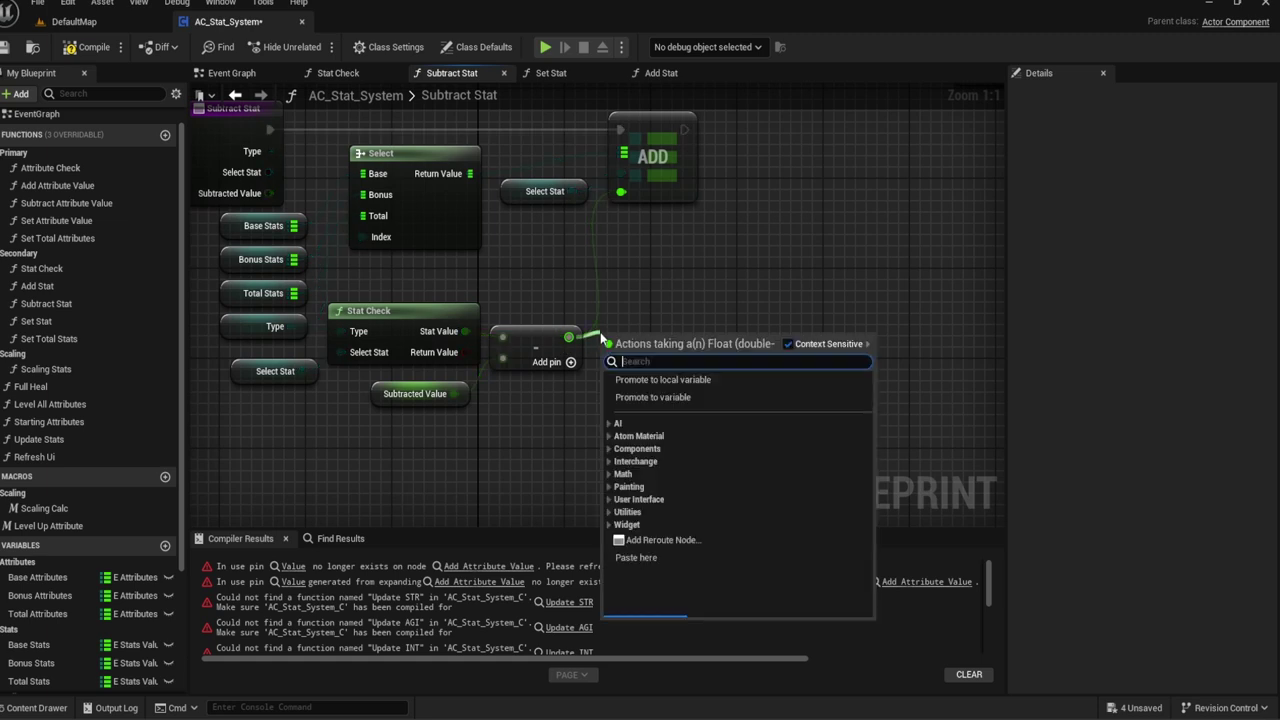
pyautogui.write('clamp')
pyautogui.press('Up')
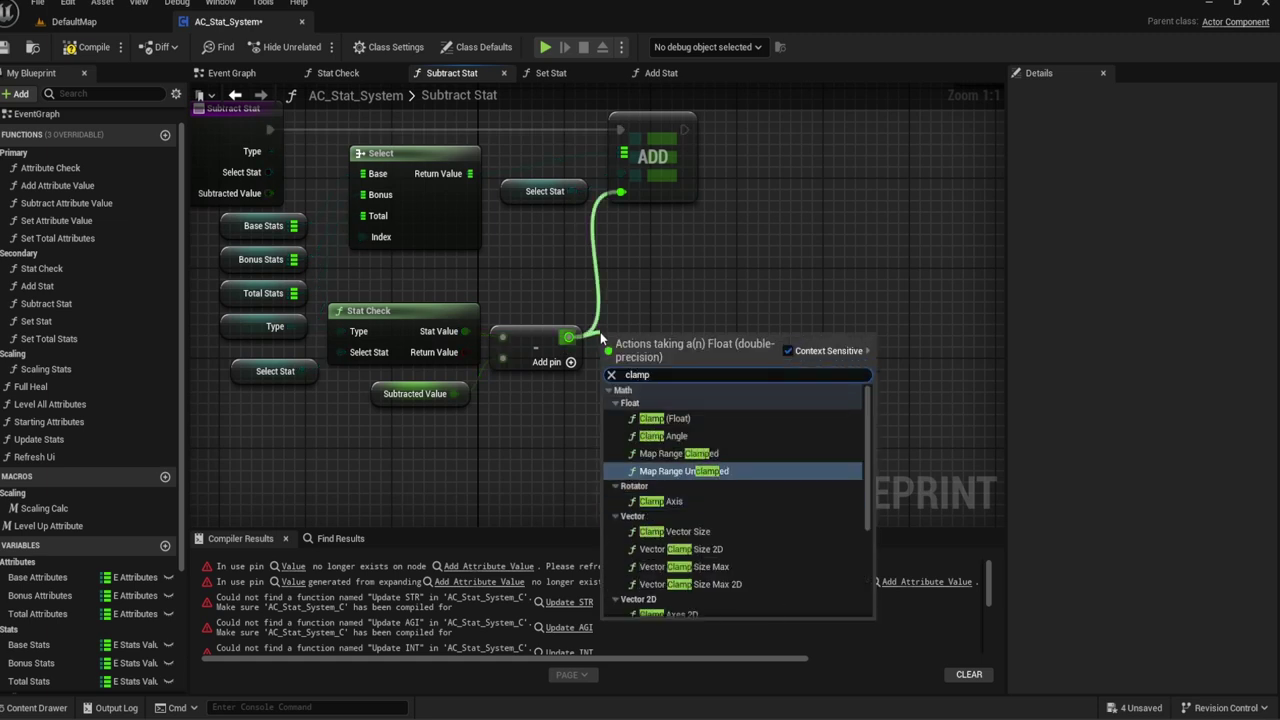
pyautogui.press('Up')
pyautogui.press('Up')
pyautogui.press('Up')
pyautogui.press('Return')
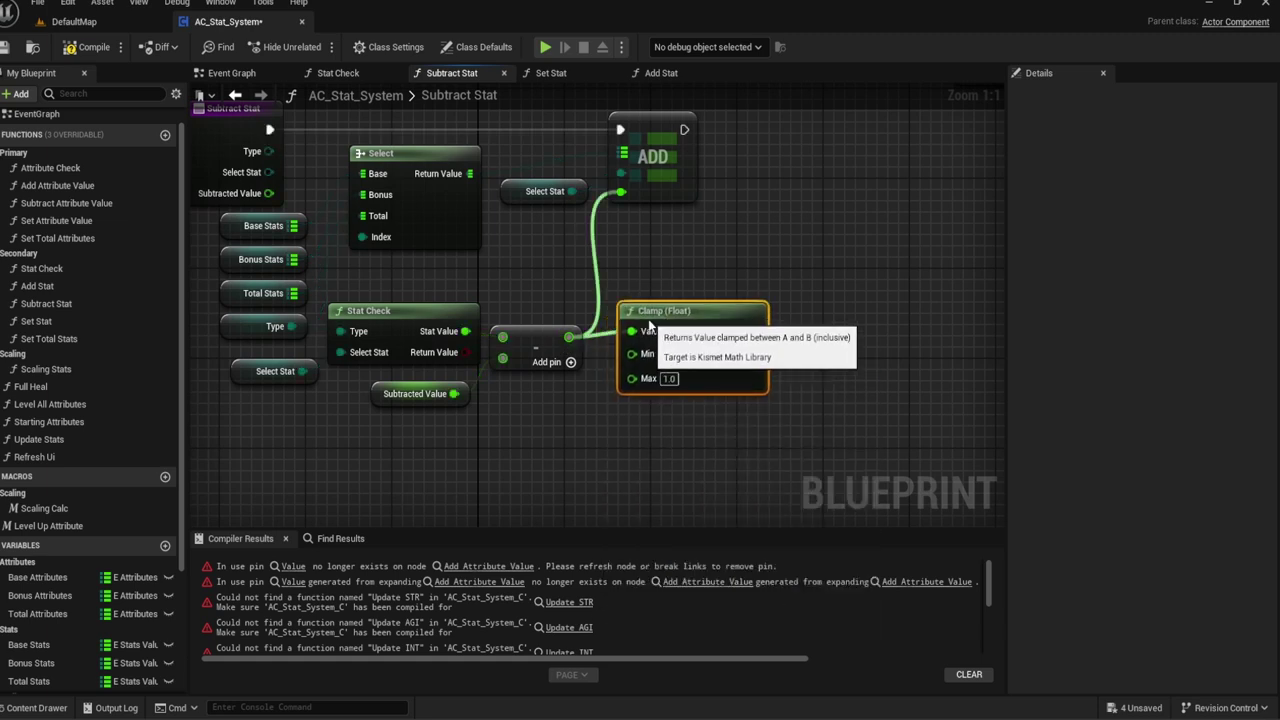
pyautogui.click(649, 302)
pyautogui.moveTo(649, 302); pyautogui.dragTo(676, 265, button='right')
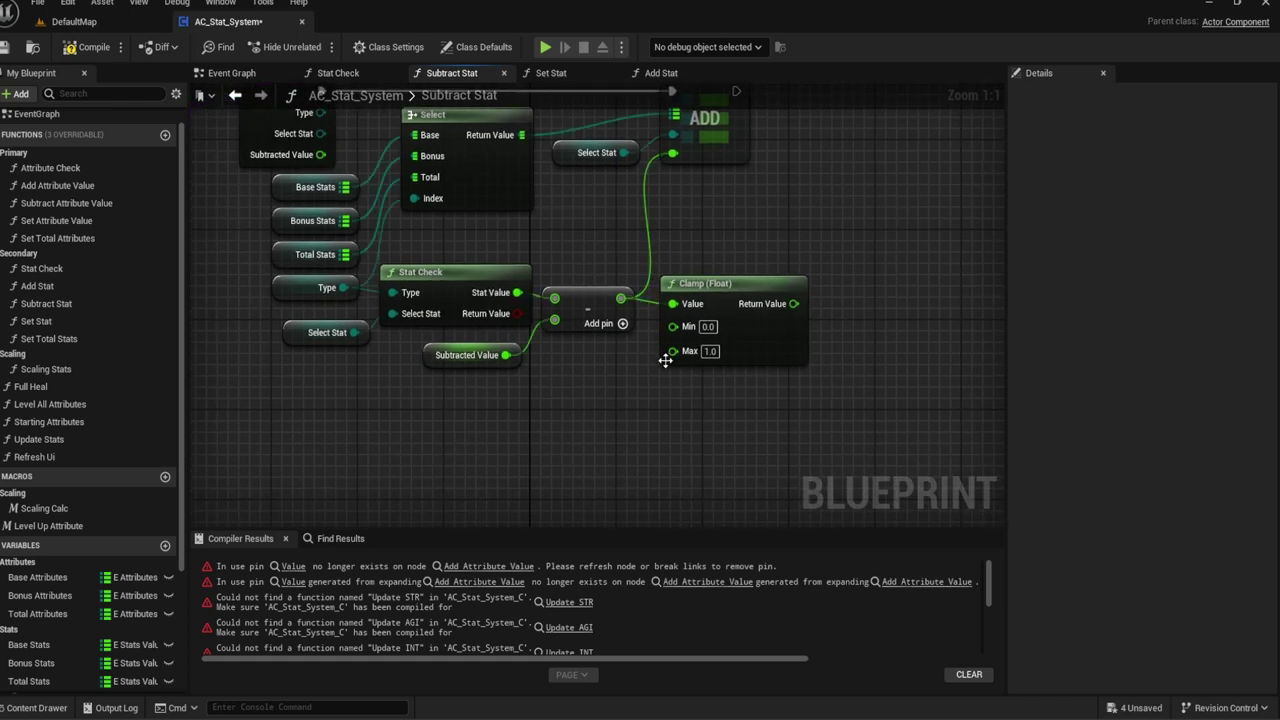
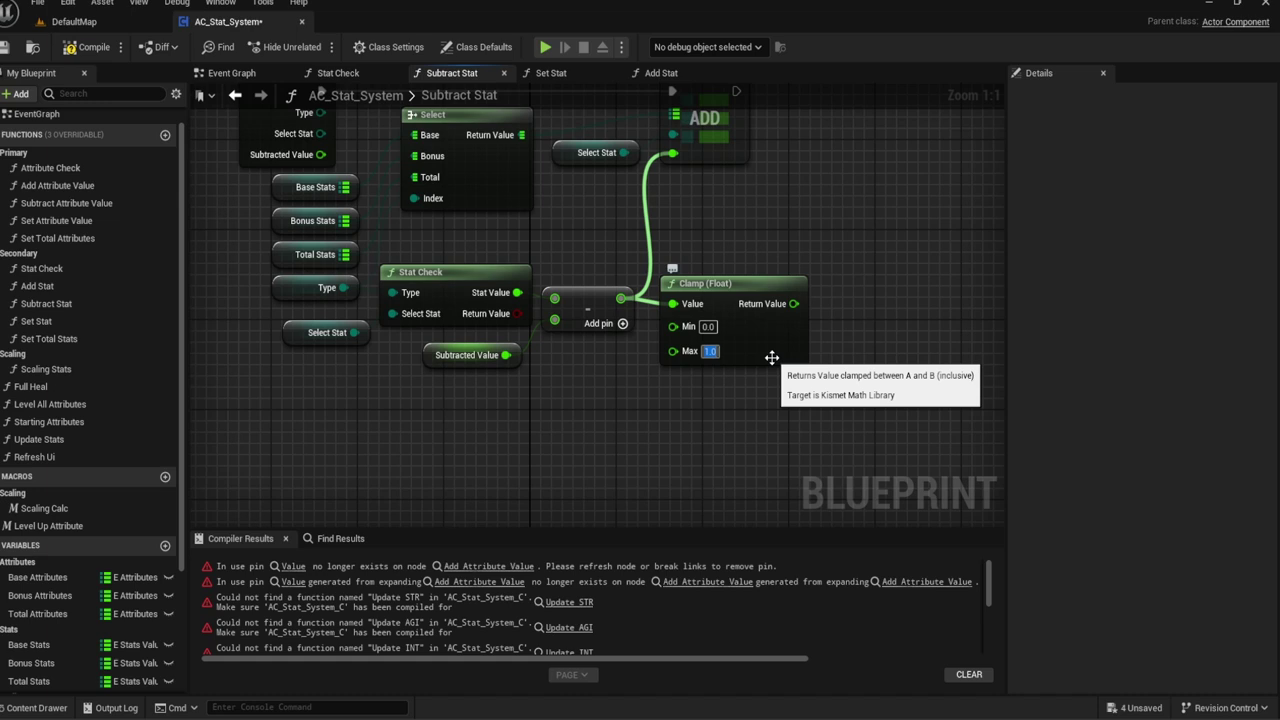
# Step: Set the Clamp (Float) node's Max value to 999999999
pyautogui.rightClick(678, 352)
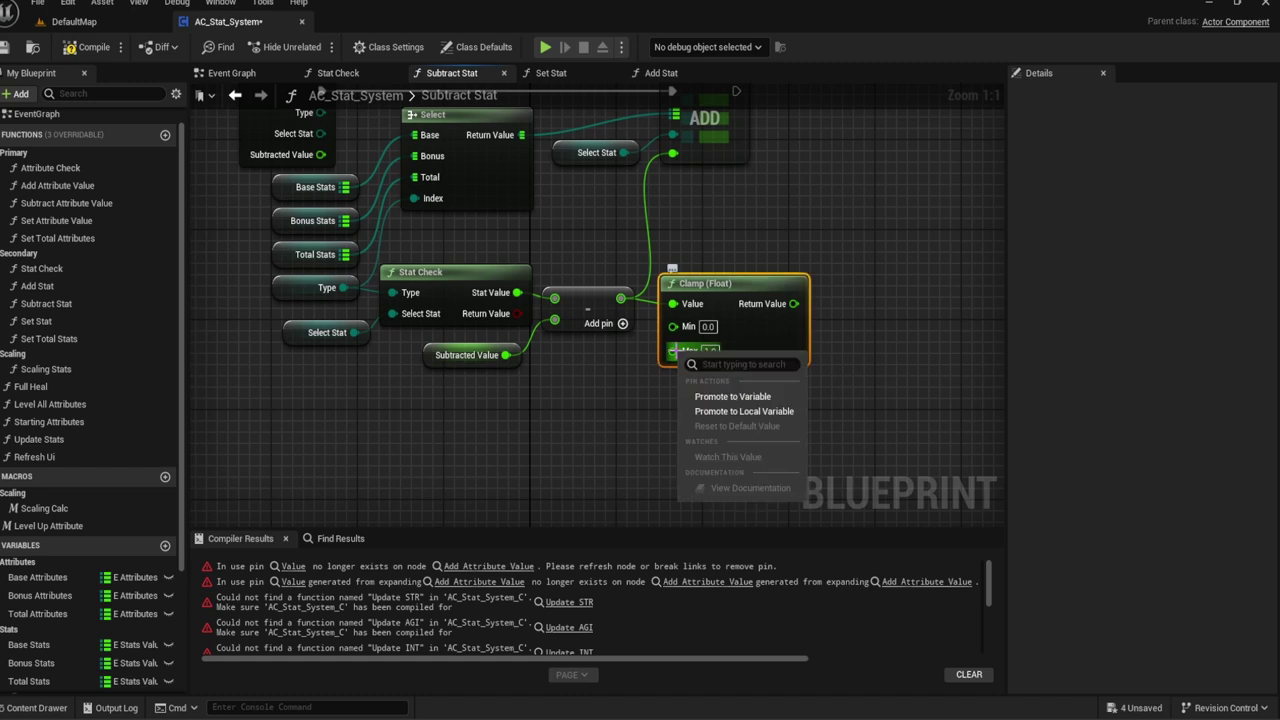
pyautogui.click(619, 378)
pyautogui.write('999999999')
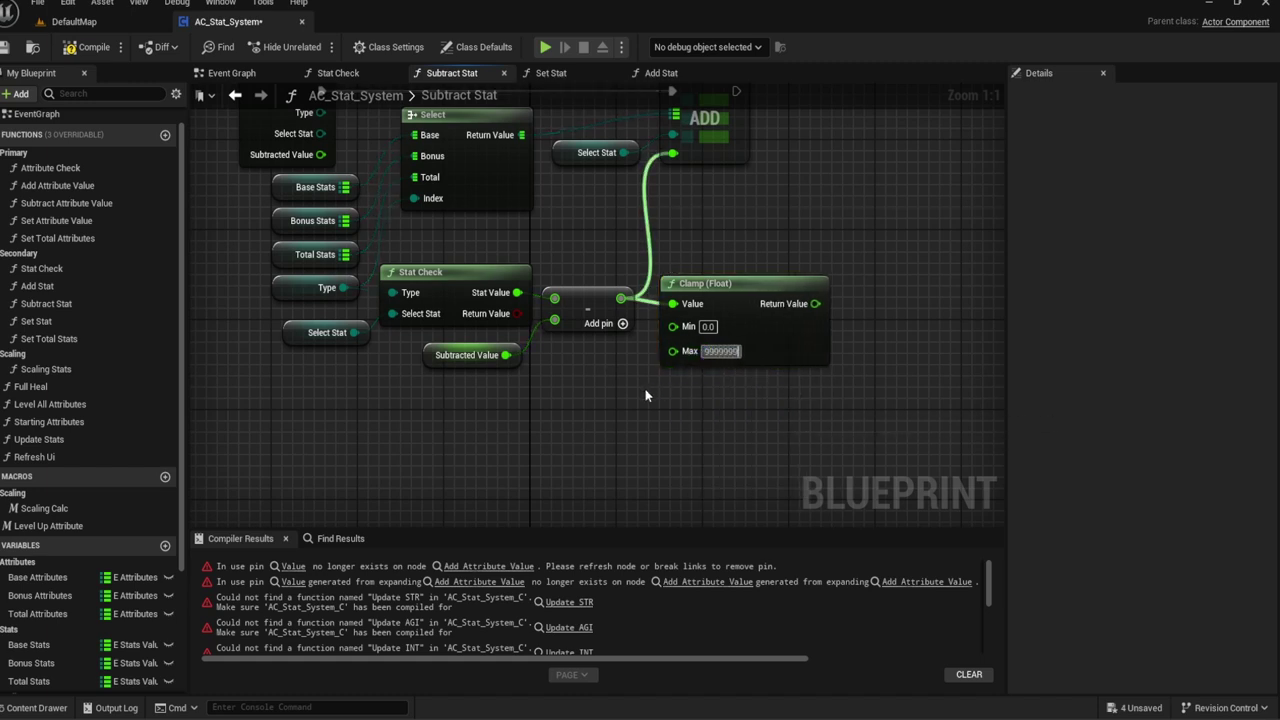
pyautogui.press('Return')
# Step: Place Clamp beside the ADD node and wire its Return Value into ADD's value input
pyautogui.moveTo(732, 118); pyautogui.dragTo(602, 189, button='right')
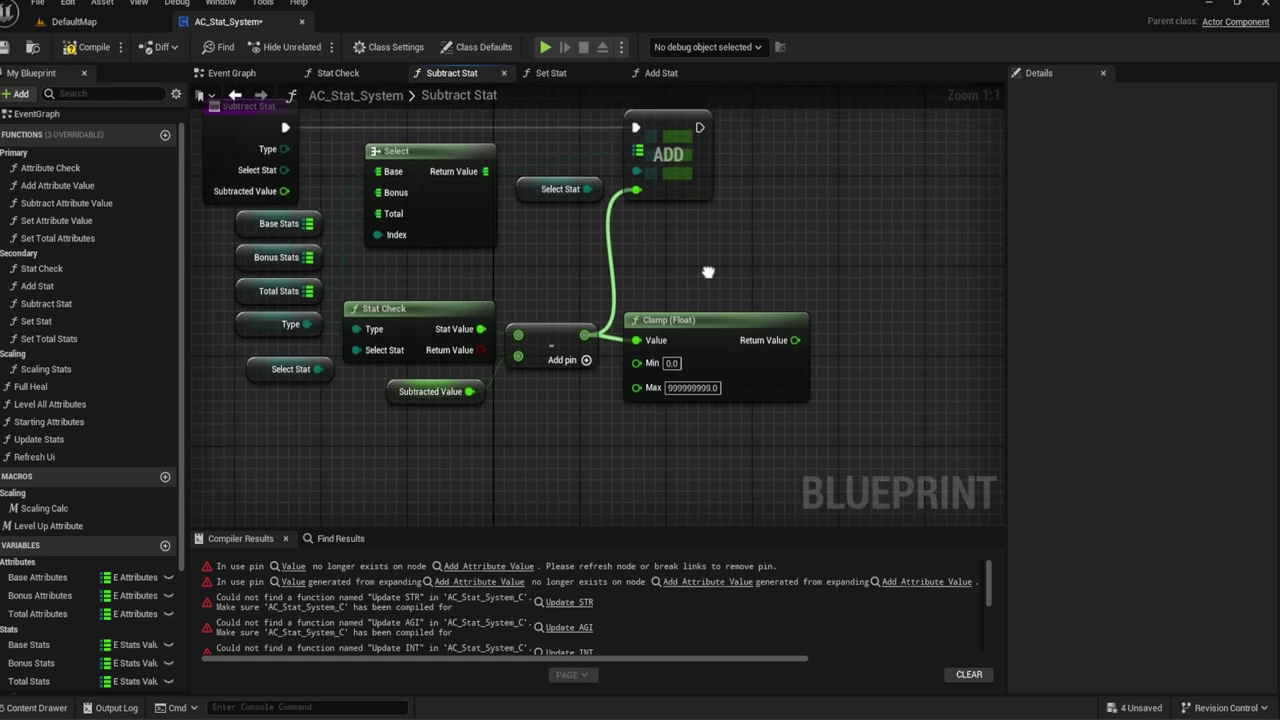
pyautogui.moveTo(602, 189); pyautogui.dragTo(764, 189)
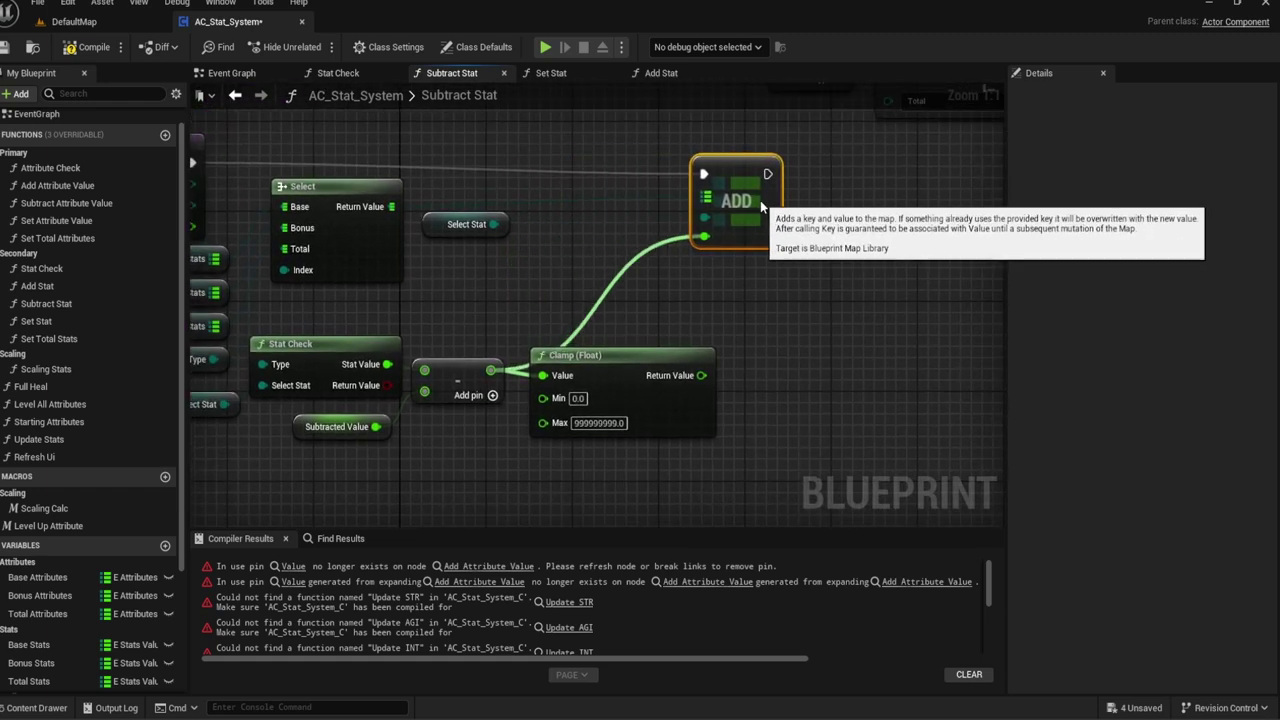
pyautogui.moveTo(690, 440); pyautogui.dragTo(762, 429, button='right')
pyautogui.moveTo(663, 336); pyautogui.dragTo(665, 269)
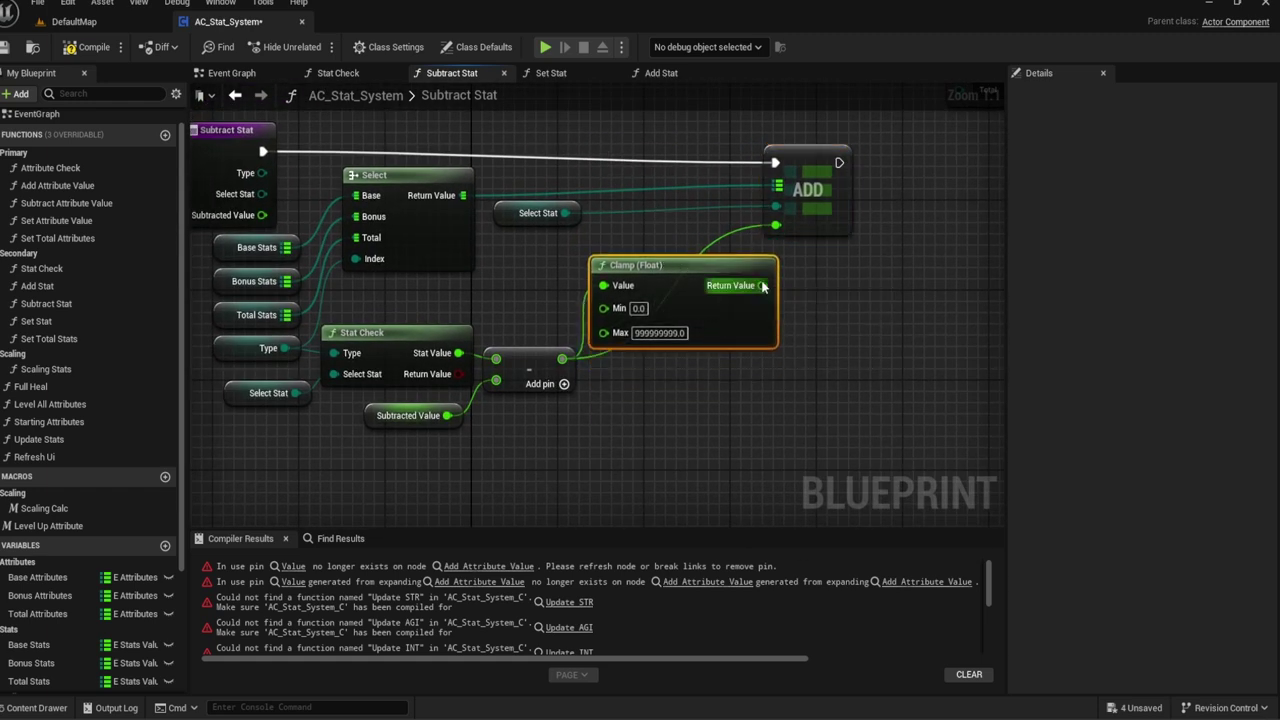
pyautogui.moveTo(818, 182); pyautogui.dragTo(840, 170)
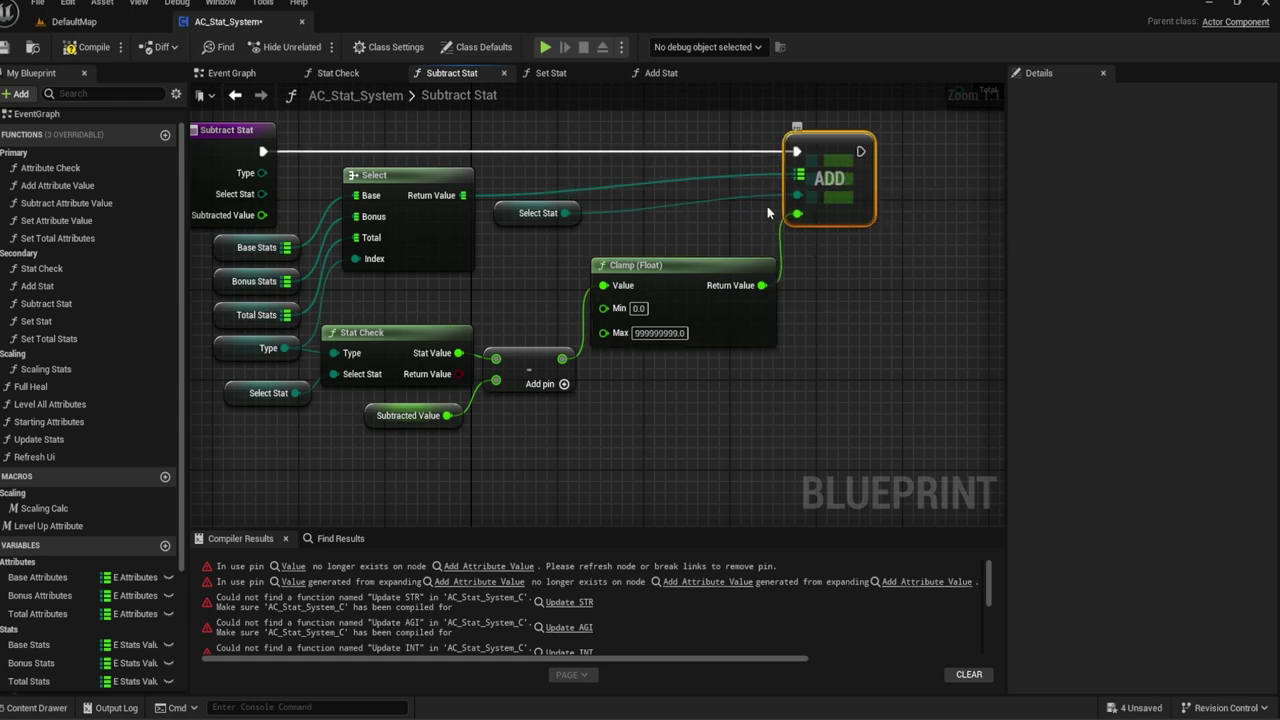
pyautogui.moveTo(610, 345); pyautogui.dragTo(681, 330, button='right')
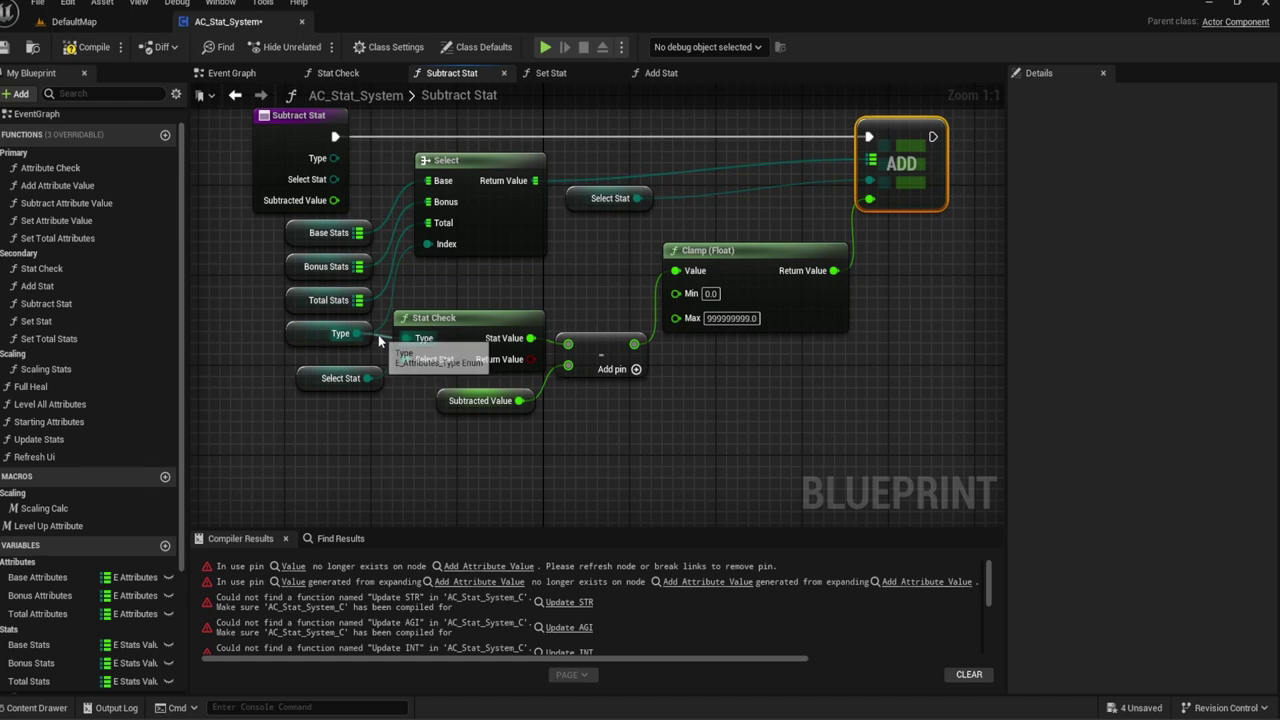
# Step: Break the shared Type wire into Stat Check and move the Stat Check group down-left
pyautogui.keyDown('alt'); pyautogui.click(405, 338); pyautogui.keyUp('alt')
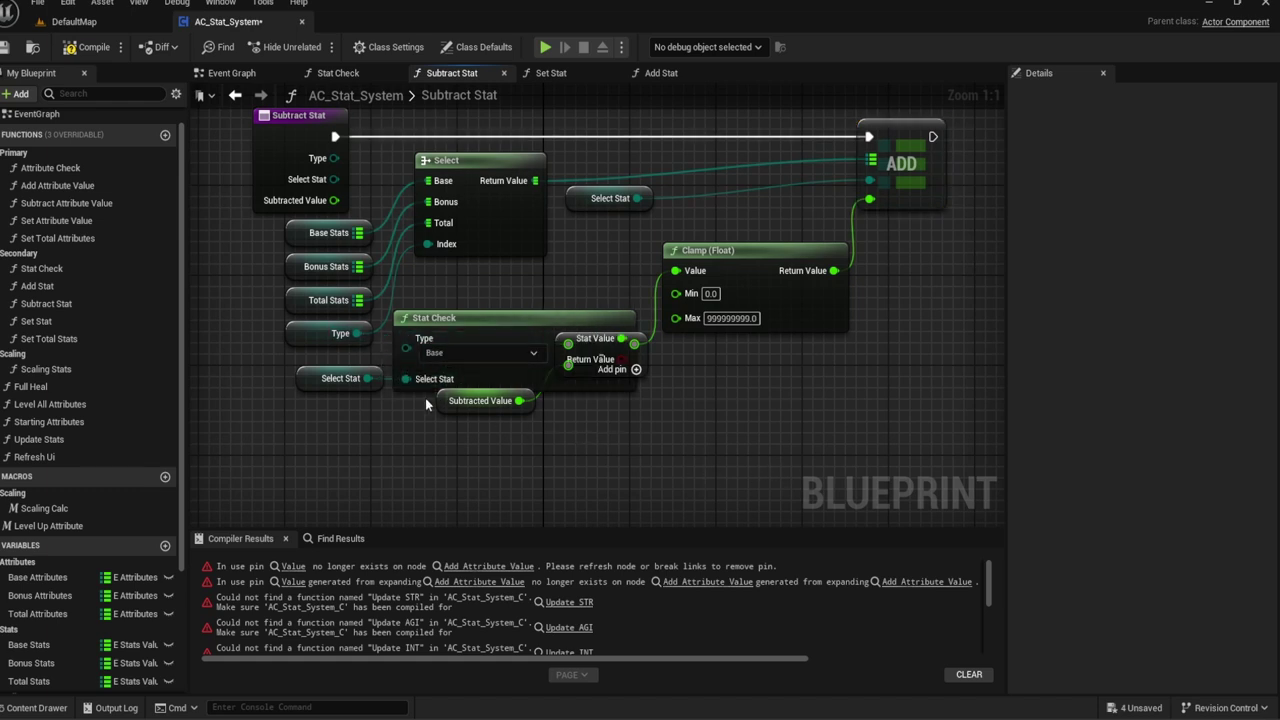
pyautogui.moveTo(779, 461)
pyautogui.mouseDown()
pyautogui.moveTo(559, 383)
pyautogui.moveTo(530, 325)
pyautogui.moveTo(354, 432)
pyautogui.mouseUp()
pyautogui.keyDown('ctrl'); pyautogui.click(340, 378); pyautogui.keyUp('ctrl')
pyautogui.moveTo(389, 380); pyautogui.dragTo(635, 306, button='right')
# Step: Add a new Type getter wired to Stat Check's Type input, beside Select Stat
pyautogui.click(560, 372)
pyautogui.moveTo(522, 386); pyautogui.dragTo(463, 382)
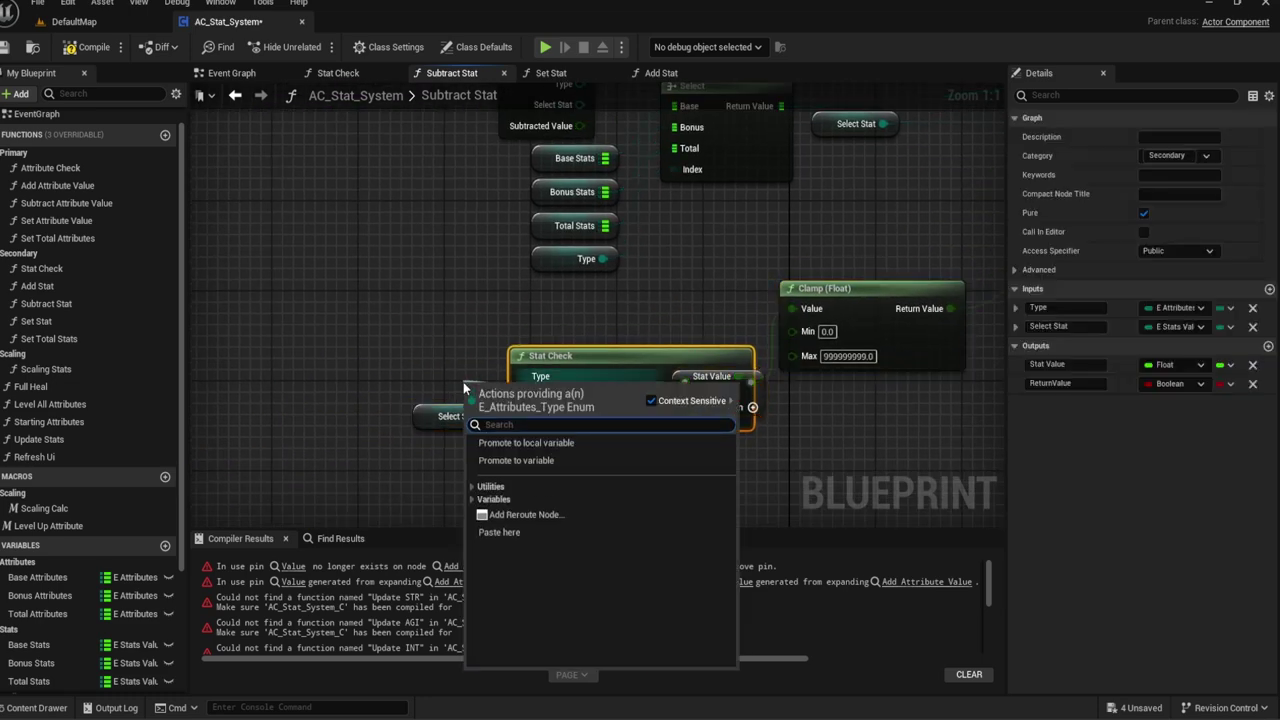
pyautogui.write('type')
pyautogui.click(520, 533)
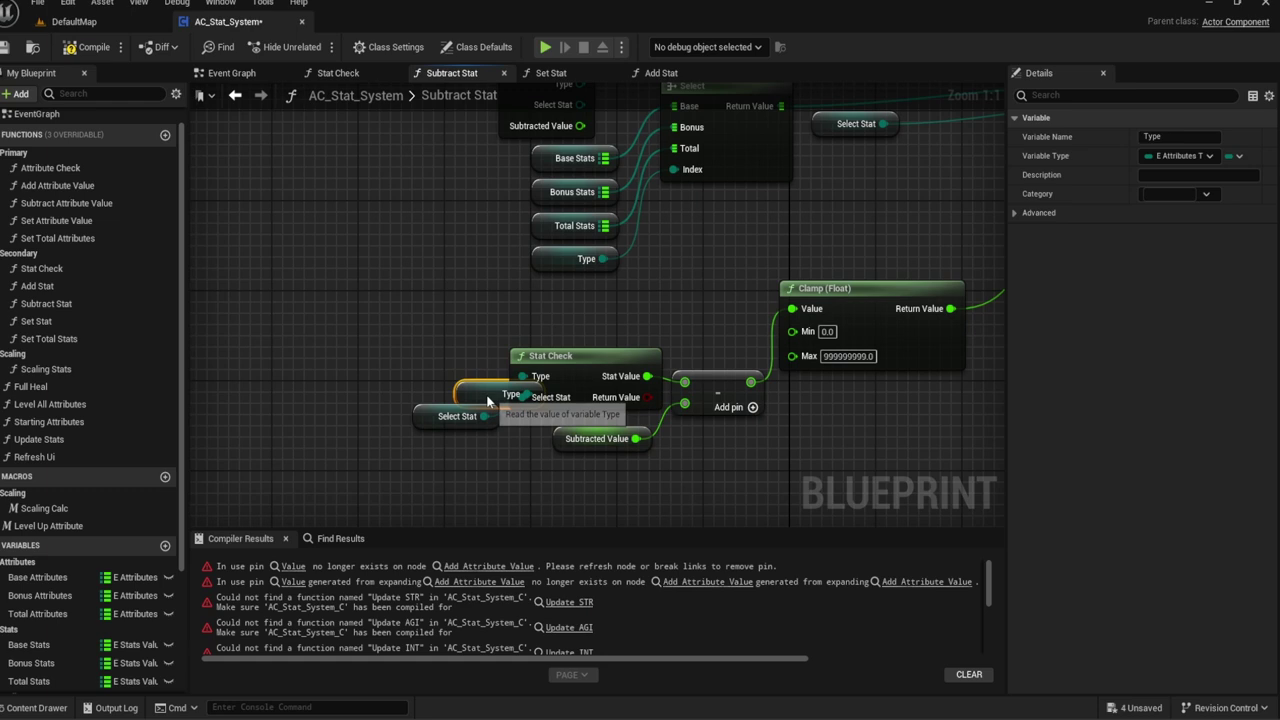
pyautogui.moveTo(487, 401); pyautogui.dragTo(452, 379)
# Step: Regroup the Stat Check nodes and raise the Clamp node above them
pyautogui.moveTo(729, 475); pyautogui.dragTo(396, 330)
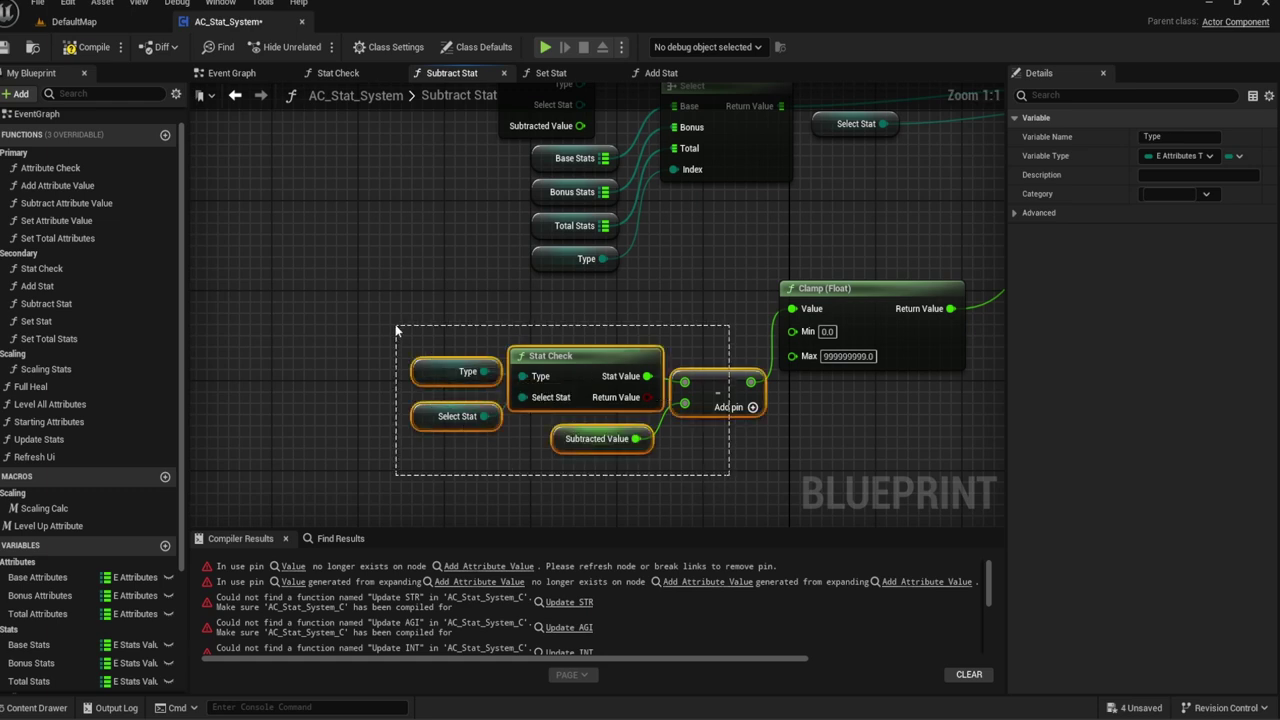
pyautogui.moveTo(575, 356); pyautogui.dragTo(575, 312)
pyautogui.click(747, 265)
pyautogui.moveTo(807, 267)
pyautogui.mouseDown(button='right')
pyautogui.moveTo(557, 345)
pyautogui.moveTo(540, 332)
pyautogui.moveTo(700, 333)
pyautogui.mouseUp(button='right')
pyautogui.moveTo(700, 334); pyautogui.dragTo(697, 256)
pyautogui.moveTo(697, 256); pyautogui.dragTo(802, 232, button='right')
pyautogui.moveTo(650, 440); pyautogui.dragTo(275, 310)
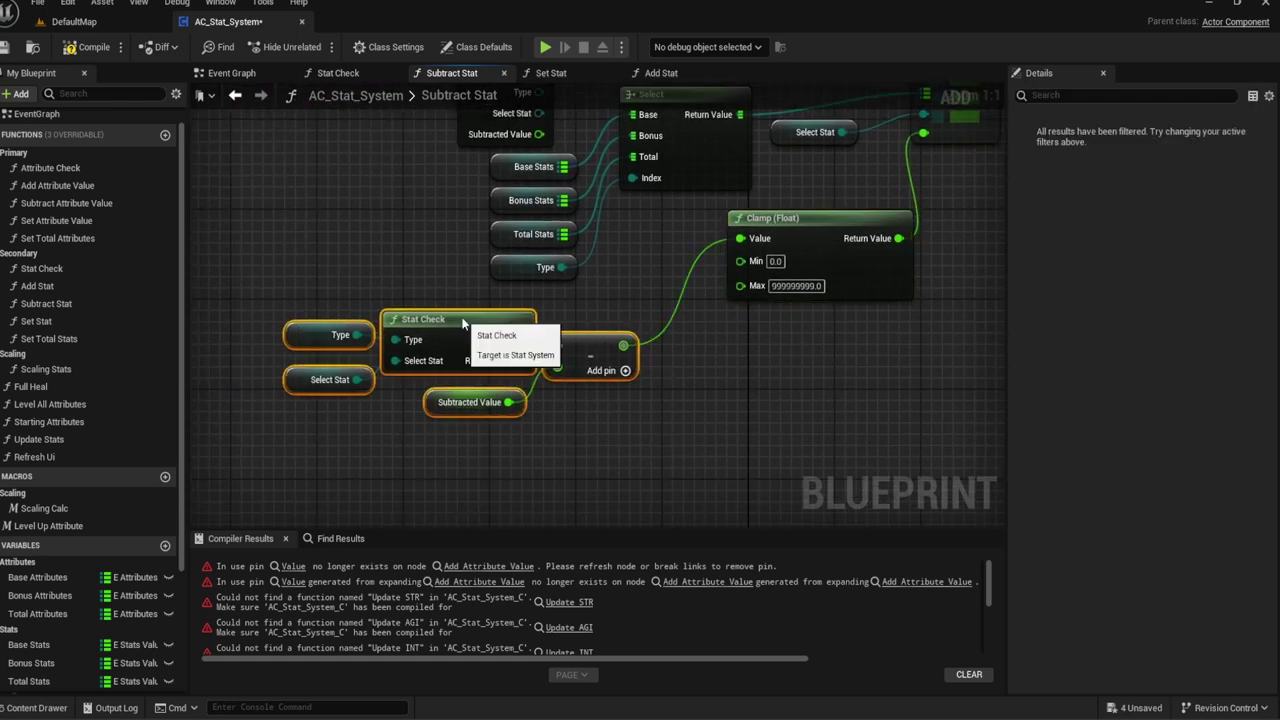
# Step: Move the Branch, Set Total Stats and Return nodes next to the ADD node
pyautogui.scroll(-2, 590, 305)
pyautogui.moveTo(649, 323); pyautogui.dragTo(432, 330, button='right')
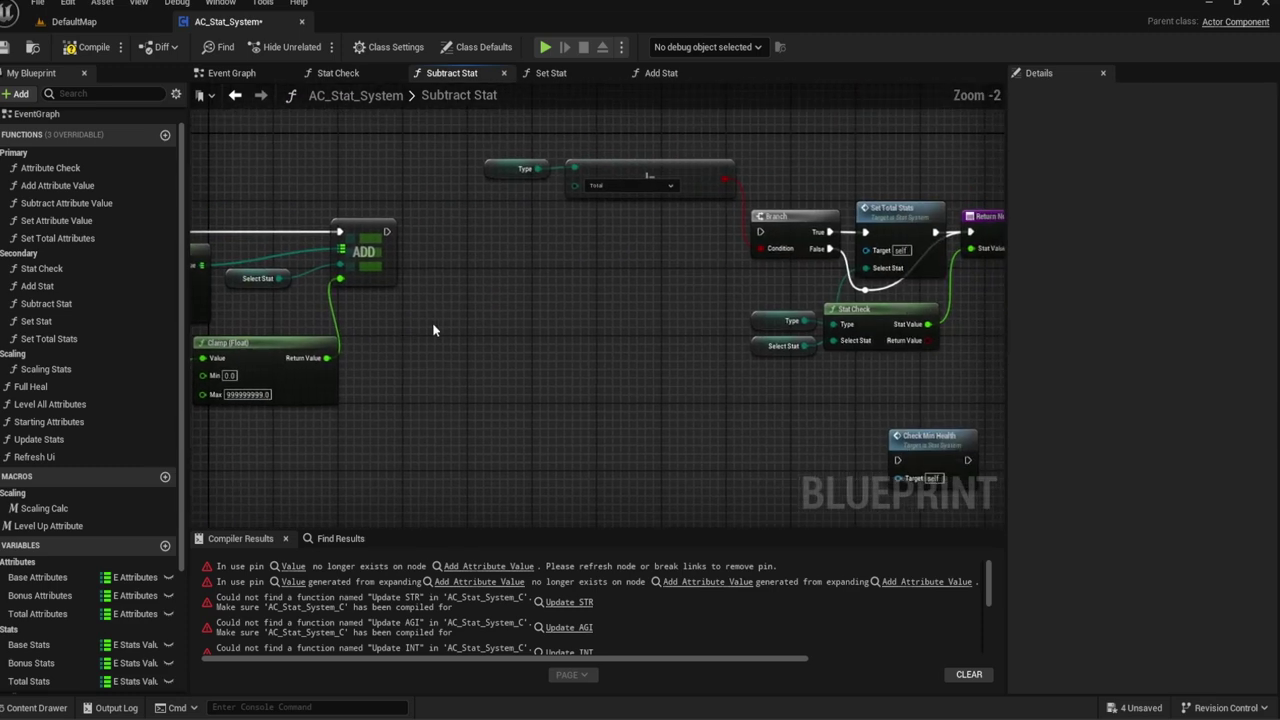
pyautogui.scroll(-1, 516, 303)
pyautogui.scroll(-1, 516, 303)
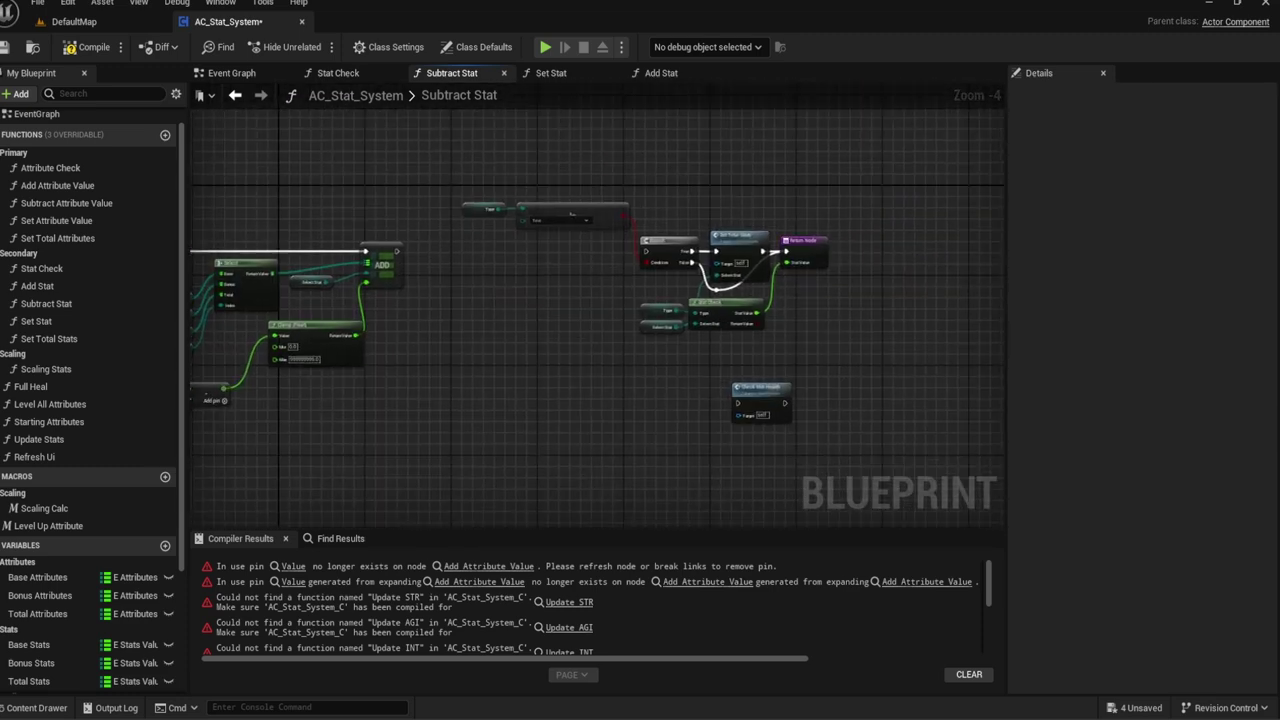
pyautogui.moveTo(820, 330); pyautogui.dragTo(437, 177)
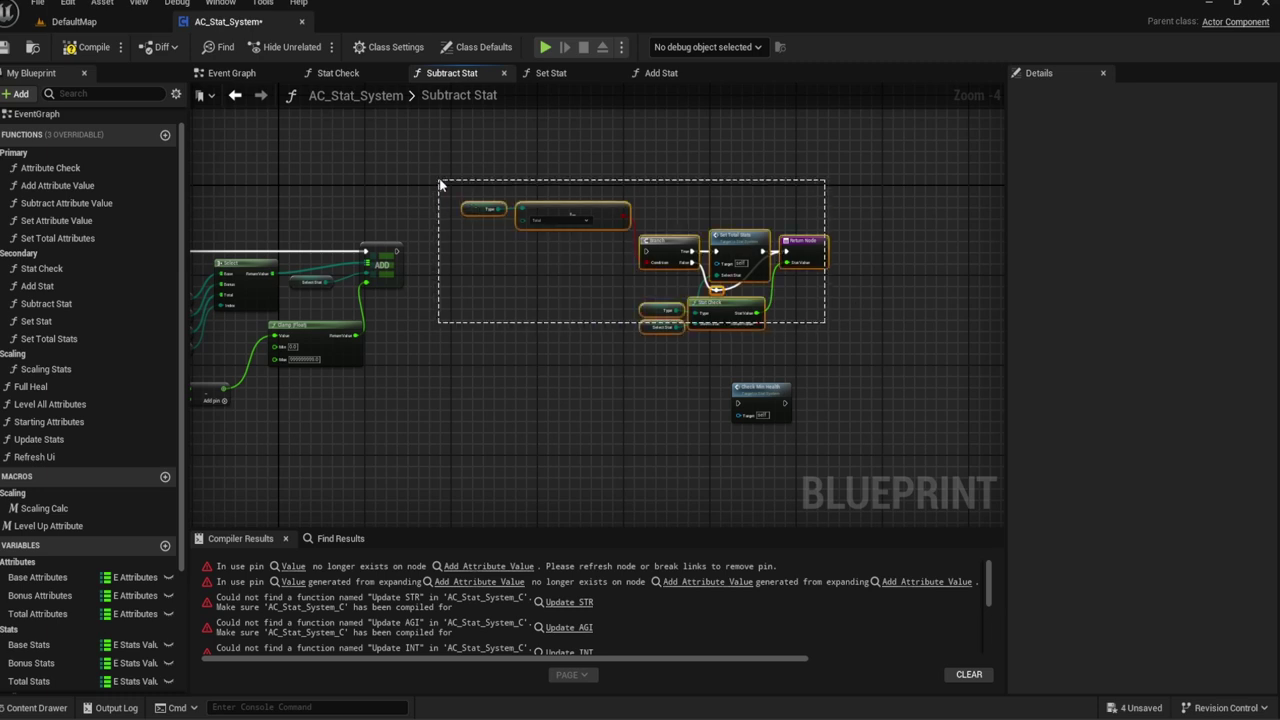
pyautogui.moveTo(437, 177); pyautogui.dragTo(578, 188, button='right')
pyautogui.moveTo(684, 222)
pyautogui.mouseDown()
pyautogui.moveTo(560, 222)
pyautogui.moveTo(590, 219)
pyautogui.mouseUp()
pyautogui.scroll(4, 568, 308)
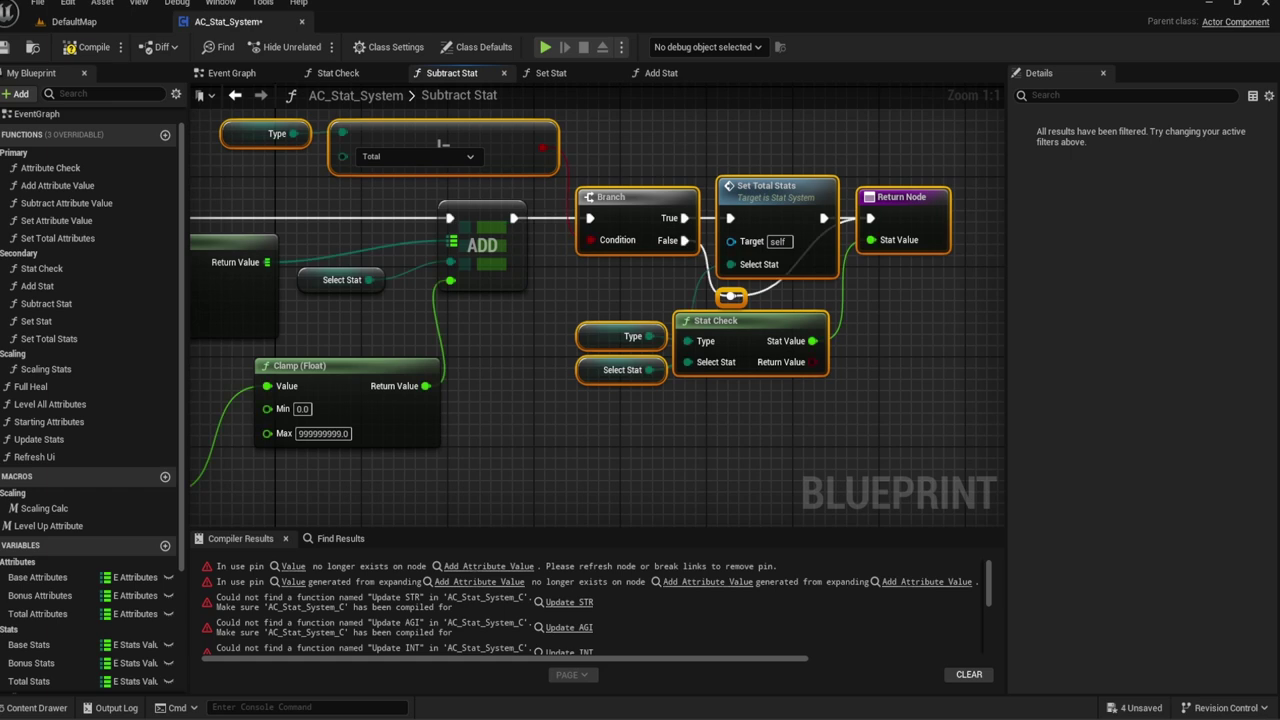
pyautogui.moveTo(641, 275); pyautogui.dragTo(619, 271, button='right')
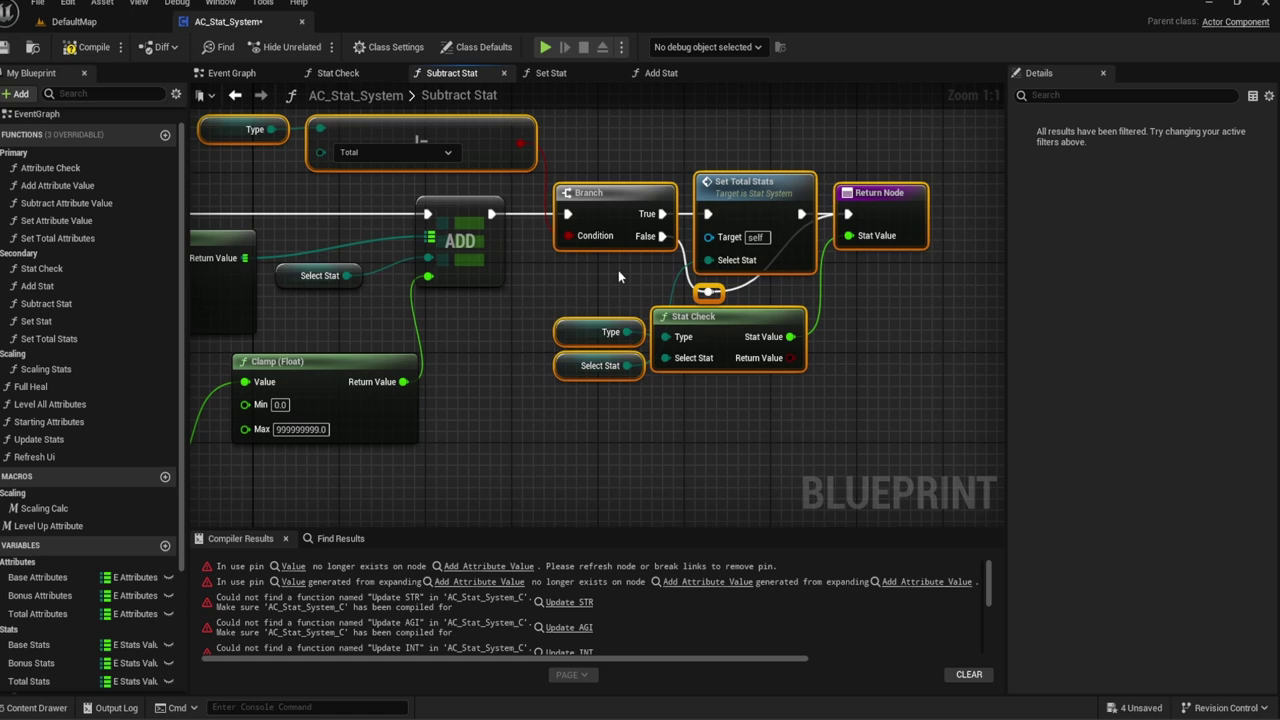
# Step: Delete the reroute knot on the Branch's False path
pyautogui.click(618, 277)
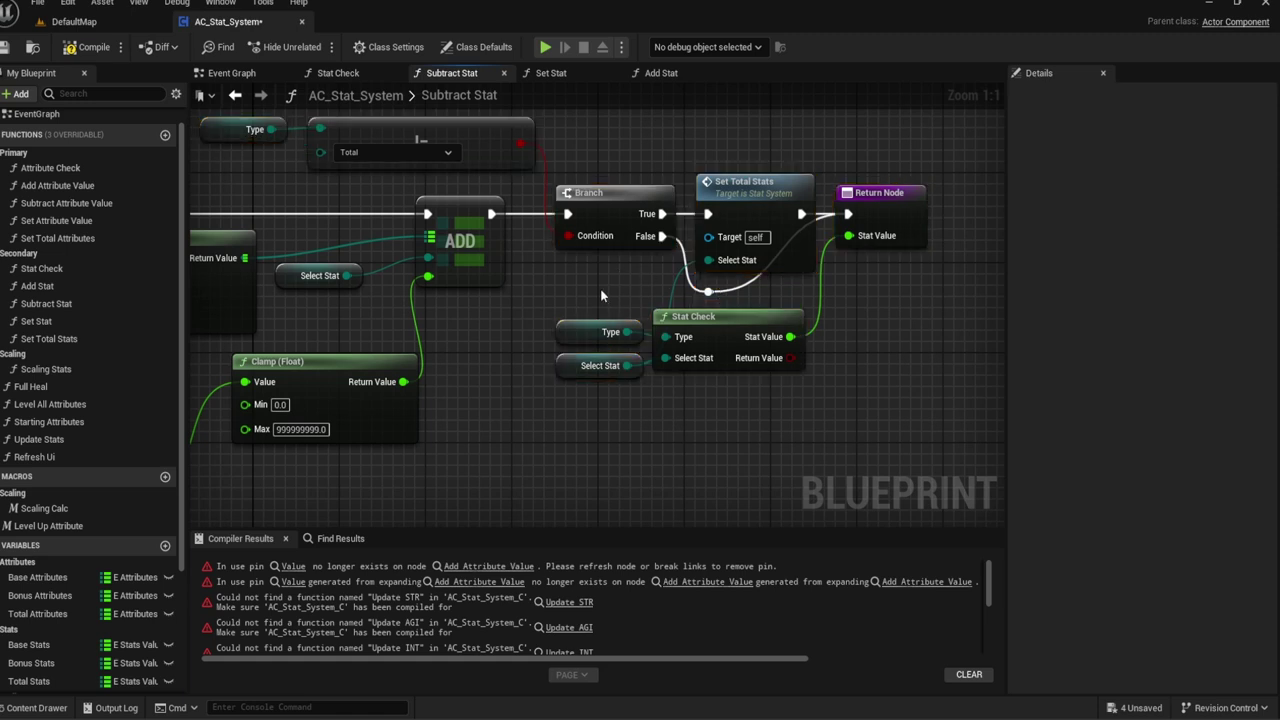
pyautogui.moveTo(707, 292); pyautogui.dragTo(591, 287, button='right')
pyautogui.moveTo(605, 292)
pyautogui.mouseDown()
pyautogui.moveTo(585, 292)
pyautogui.moveTo(690, 318)
pyautogui.mouseUp()
pyautogui.press('Delete')
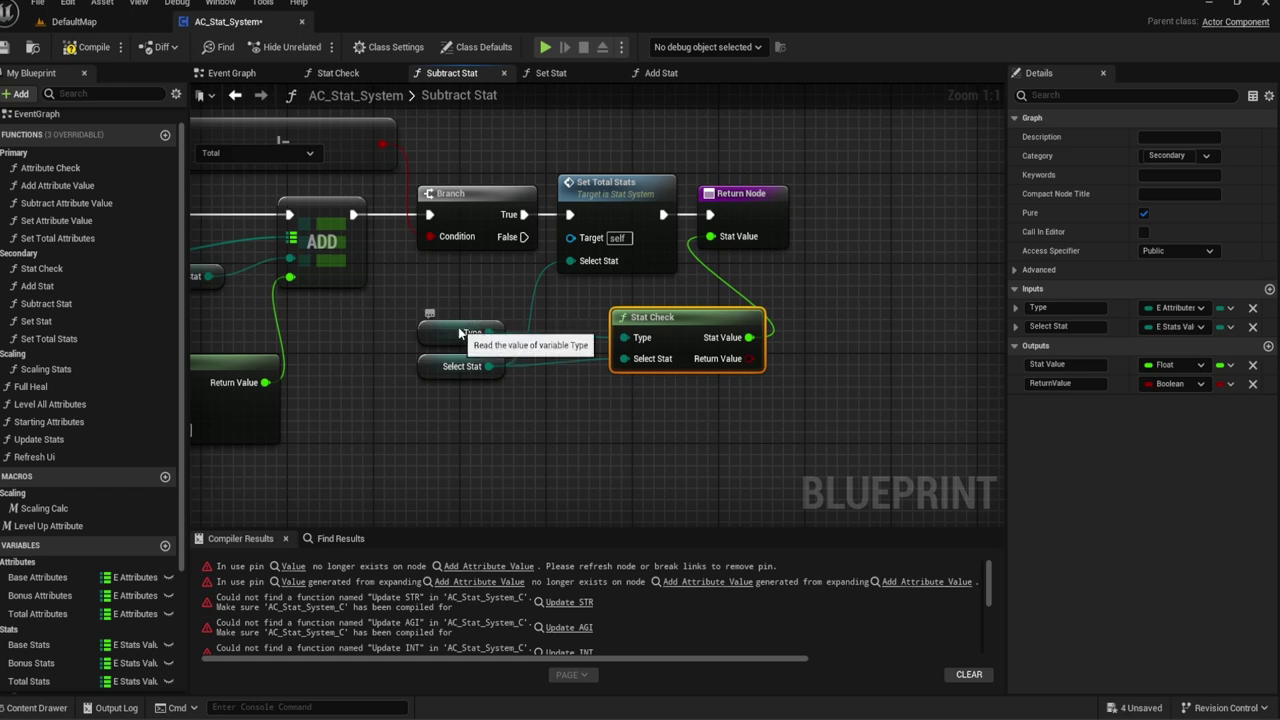
# Step: Rearrange Set Total Stats, Return, Stat Check and getters; disconnect Select Stat from Stat Check
pyautogui.click(478, 330)
pyautogui.moveTo(590, 385); pyautogui.dragTo(720, 200)
pyautogui.moveTo(640, 222); pyautogui.dragTo(859, 222)
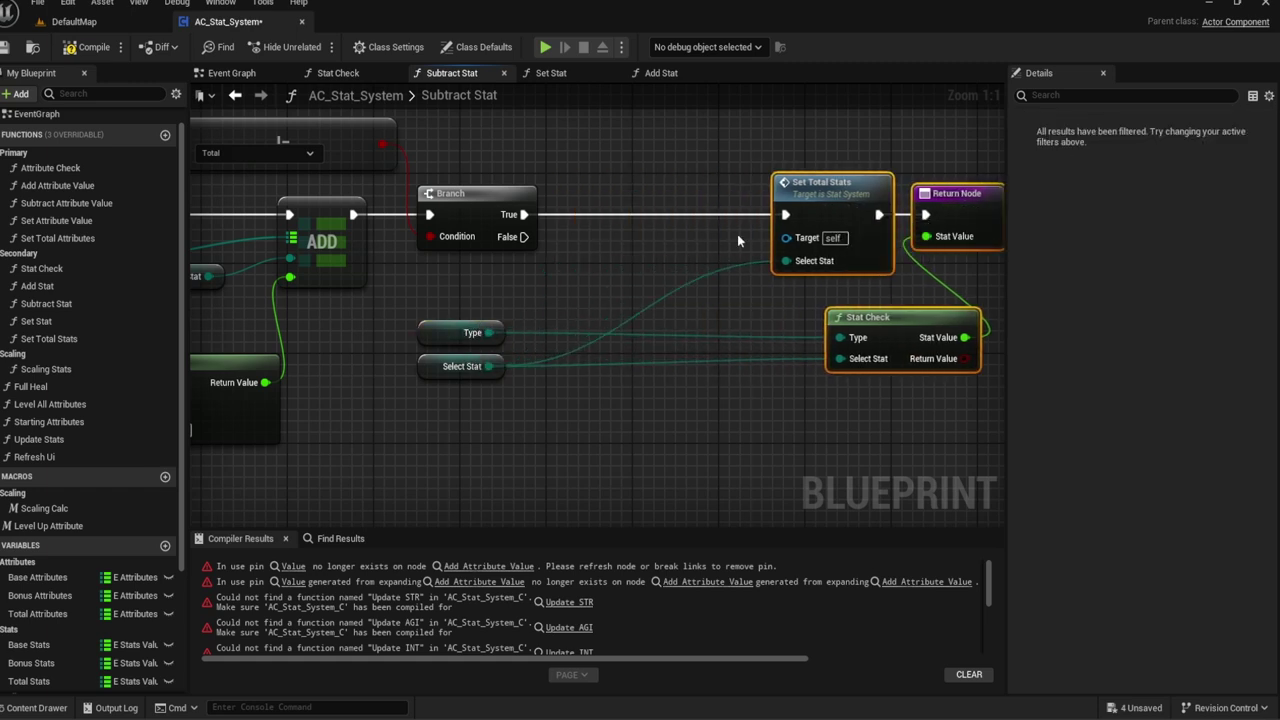
pyautogui.moveTo(400, 297)
pyautogui.mouseDown()
pyautogui.moveTo(491, 380)
pyautogui.moveTo(676, 300)
pyautogui.moveTo(690, 323)
pyautogui.mouseUp()
pyautogui.click(620, 380)
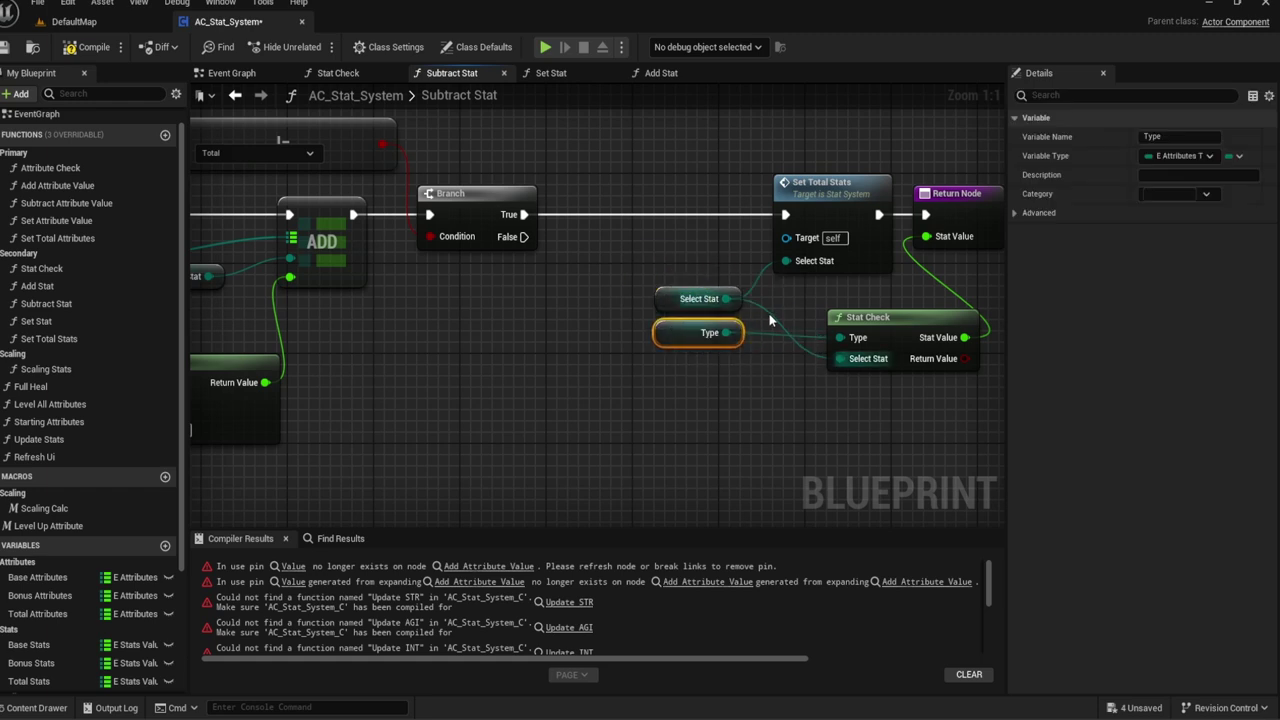
pyautogui.moveTo(786, 260)
pyautogui.keyDown('ctrl'); pyautogui.mouseDown()
pyautogui.moveTo(665, 272)
pyautogui.moveTo(787, 262)
pyautogui.mouseUp(); pyautogui.keyUp('ctrl')
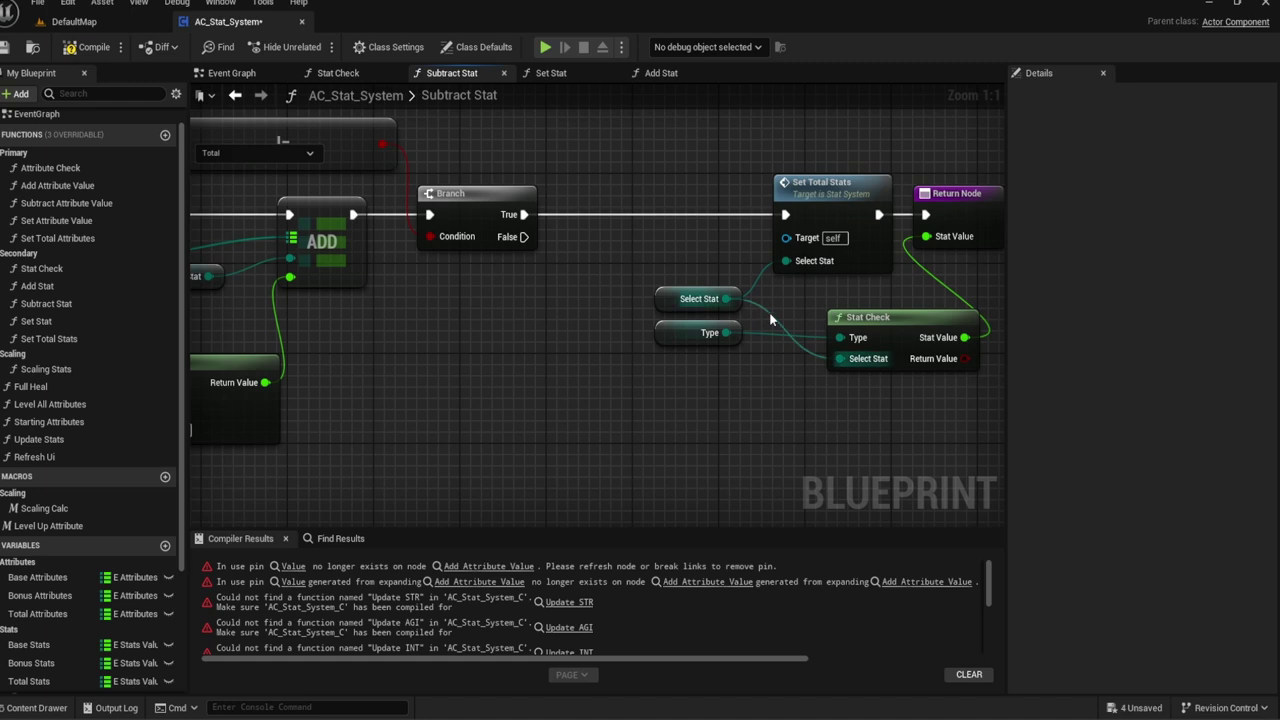
pyautogui.keyDown('alt'); pyautogui.click(840, 358); pyautogui.keyUp('alt')
pyautogui.moveTo(686, 304); pyautogui.dragTo(632, 260)
pyautogui.moveTo(822, 236); pyautogui.dragTo(754, 236)
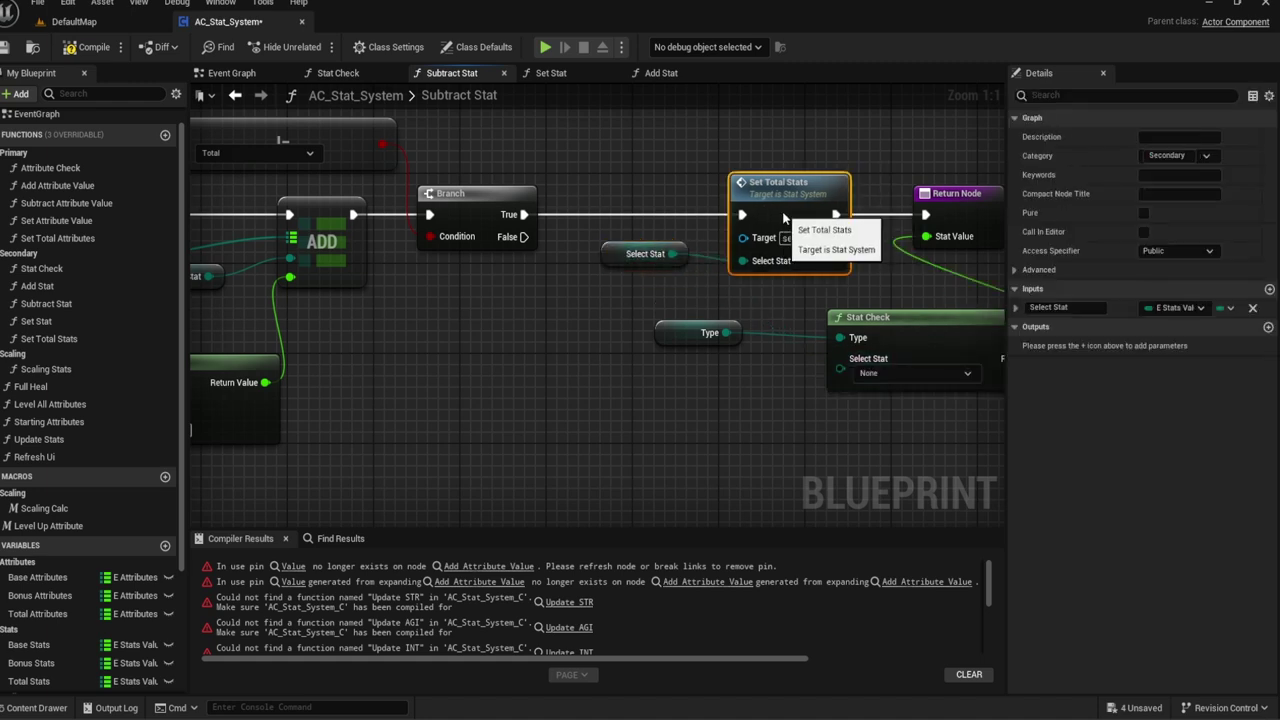
pyautogui.moveTo(728, 284); pyautogui.dragTo(606, 260, button='right')
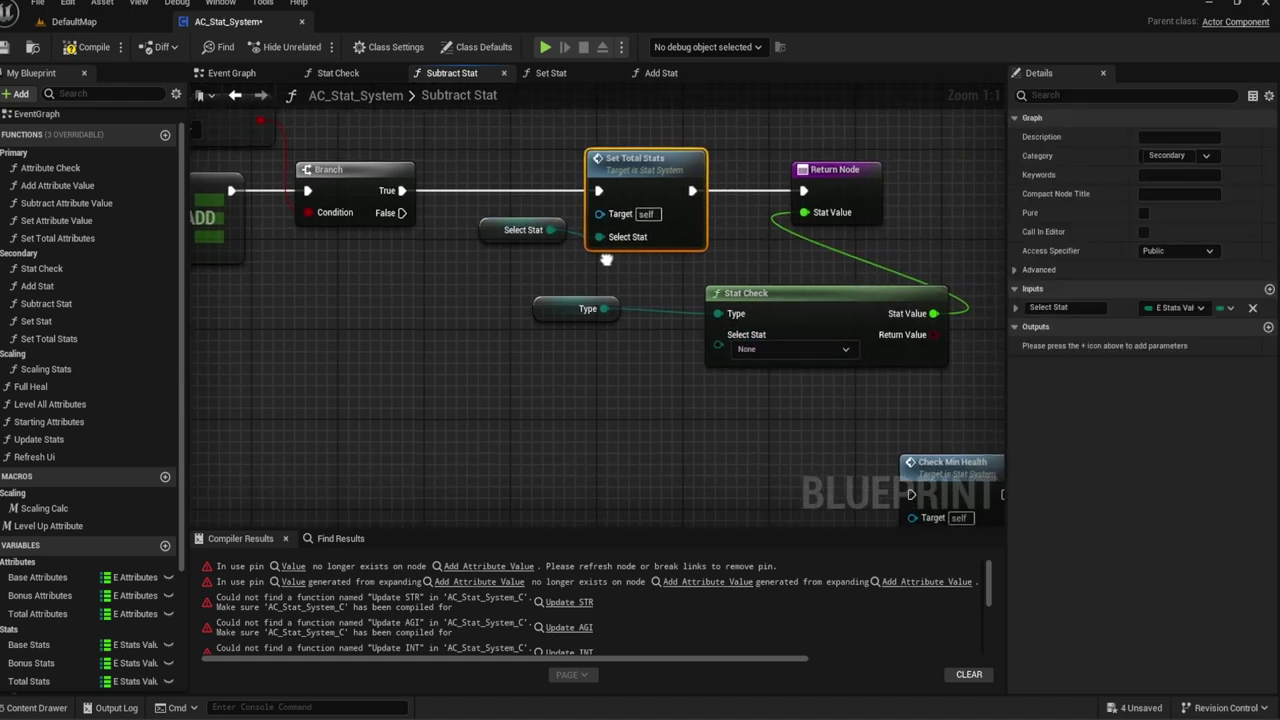
# Step: Duplicate the Select Stat getter and wire the copy into Stat Check
pyautogui.click(757, 288)
pyautogui.click(582, 308)
pyautogui.click(499, 236)
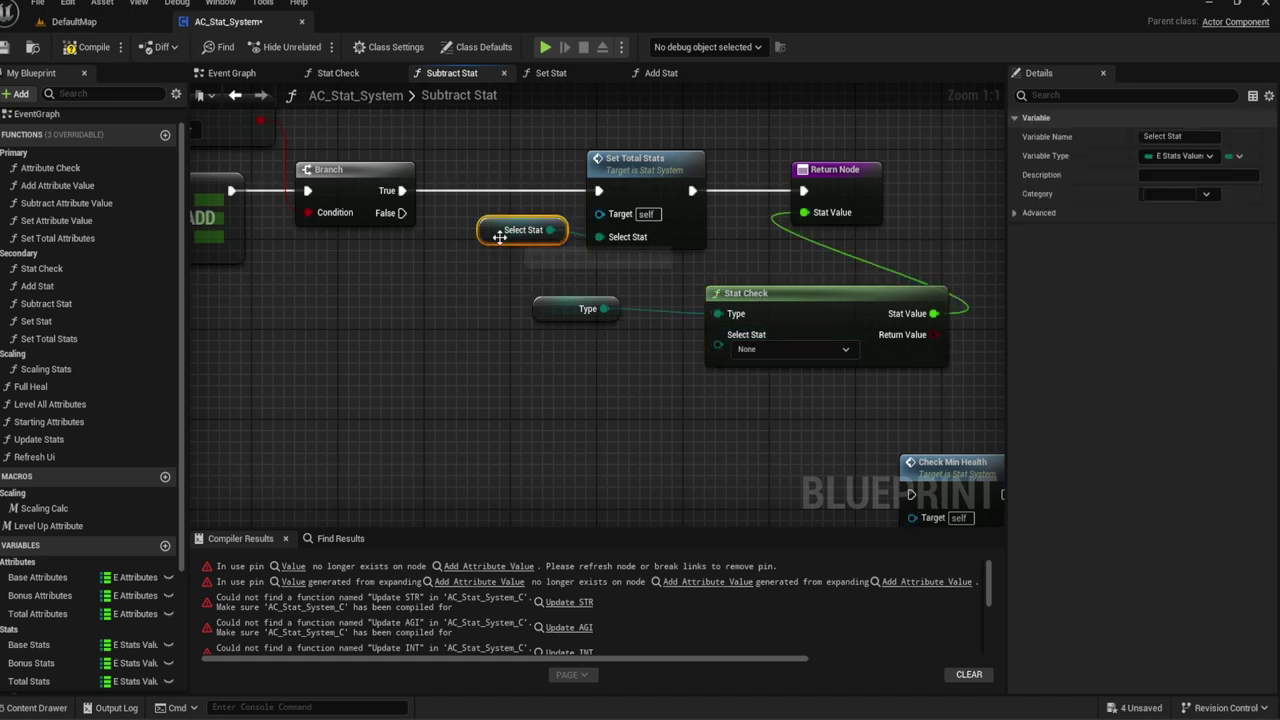
pyautogui.hotkey('ctrl', 'c')
pyautogui.hotkey('ctrl', 'v')
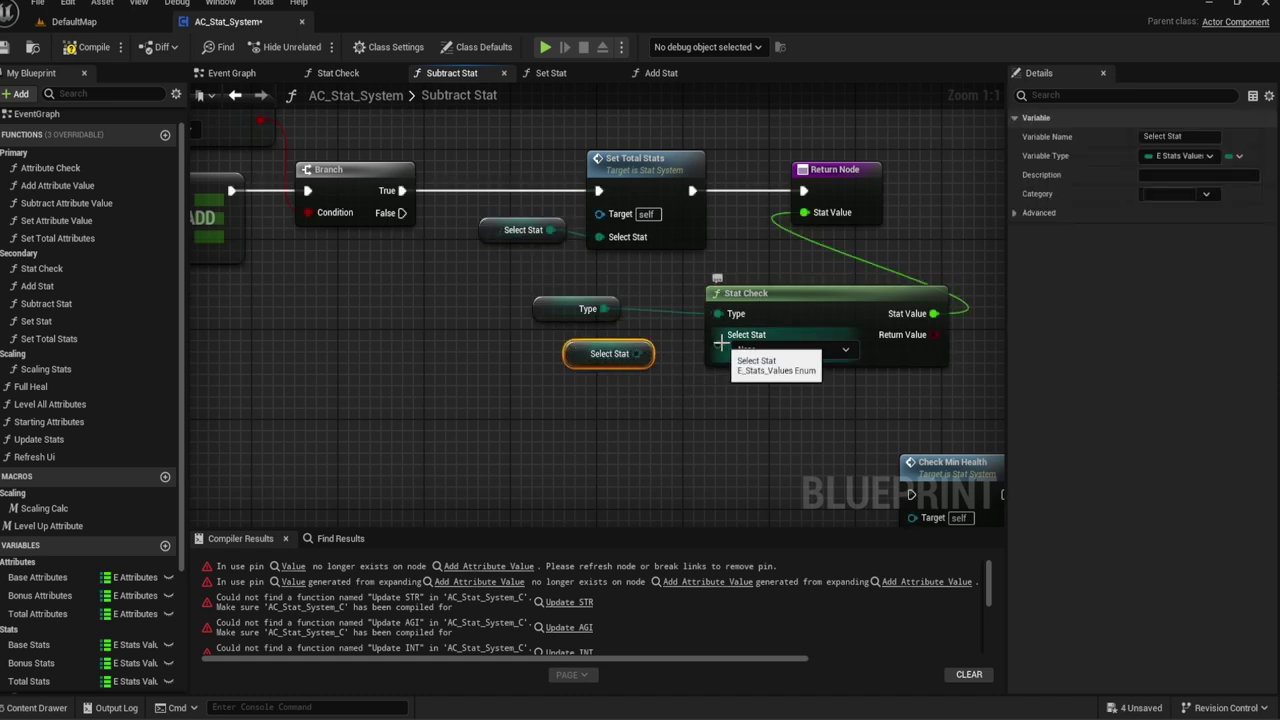
pyautogui.moveTo(720, 343)
pyautogui.mouseDown()
pyautogui.moveTo(636, 353)
pyautogui.moveTo(687, 314)
pyautogui.mouseUp()
# Step: Move Stat Check with its Type and Select Stat getters up and left as a group
pyautogui.click(585, 308)
pyautogui.keyDown('ctrl'); pyautogui.click(645, 309); pyautogui.keyUp('ctrl')
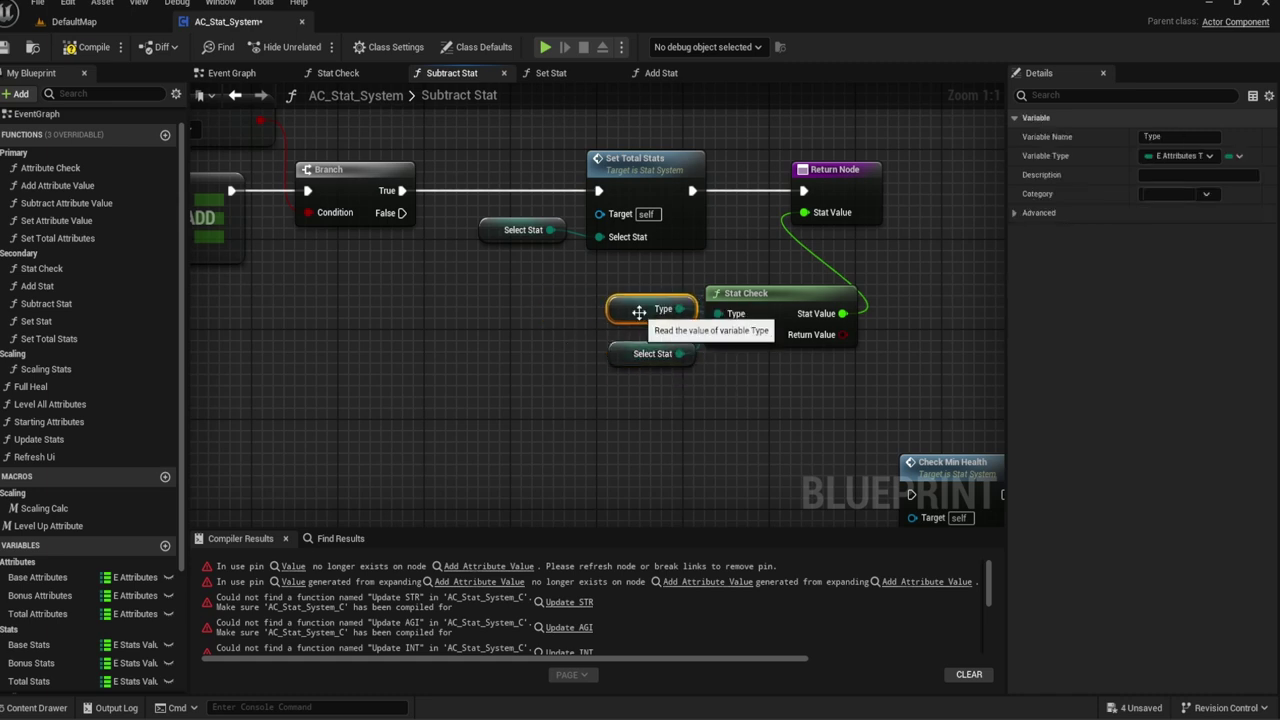
pyautogui.keyDown('ctrl'); pyautogui.click(770, 293); pyautogui.keyUp('ctrl')
pyautogui.moveTo(770, 293); pyautogui.dragTo(705, 270)
pyautogui.click(746, 345)
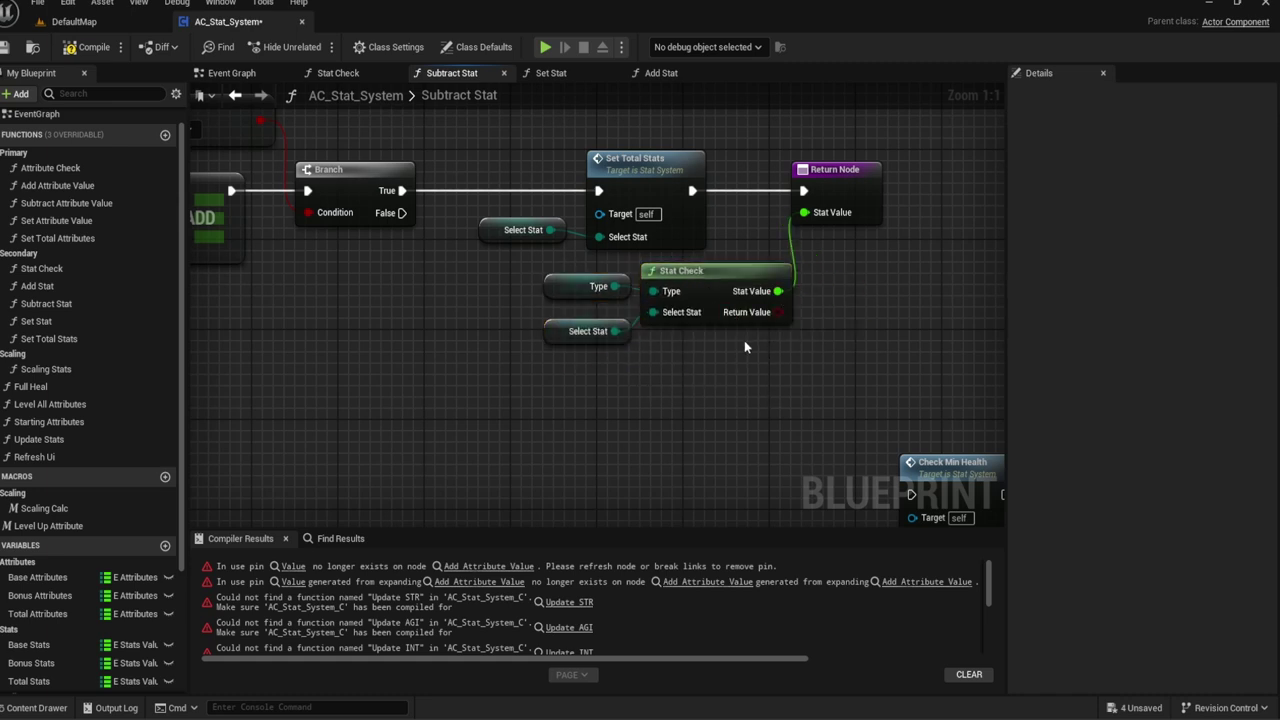
pyautogui.moveTo(571, 400); pyautogui.dragTo(639, 344, button='right')
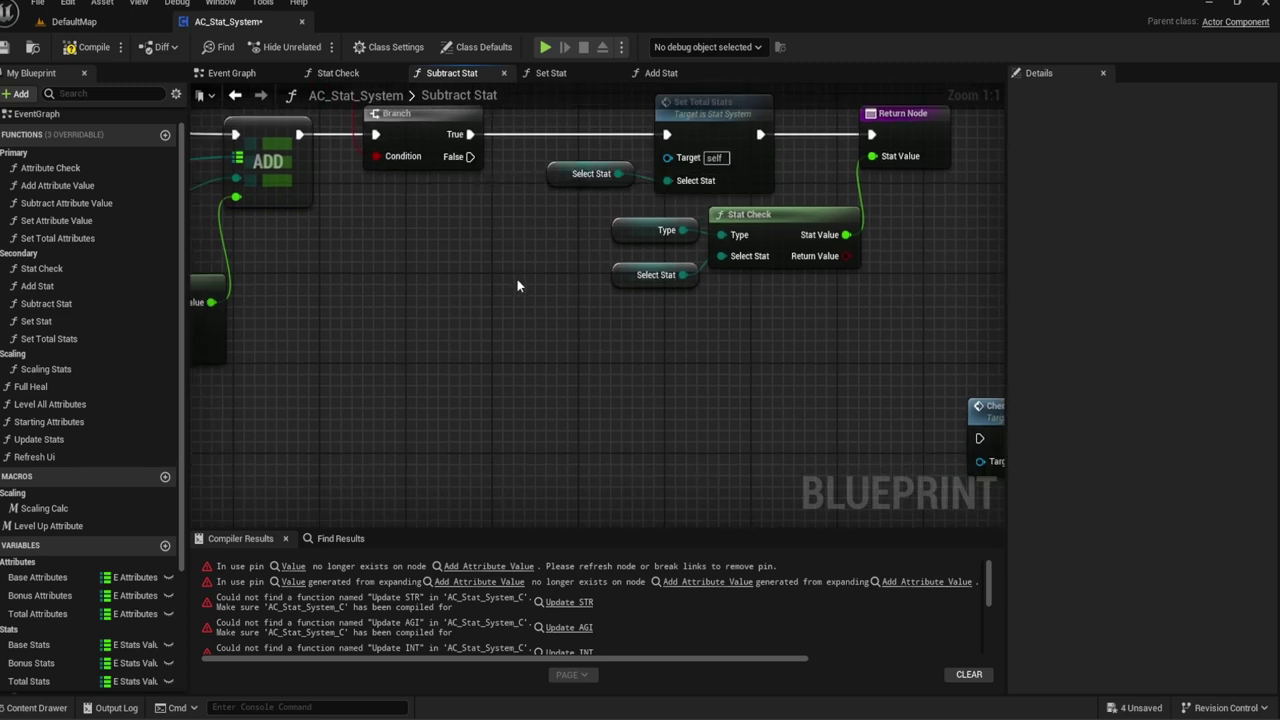
# Step: Duplicate Select Stat and compare it with an Equal (Enum) node set to Health
pyautogui.moveTo(517, 279); pyautogui.dragTo(642, 266, button='right')
pyautogui.click(700, 160)
pyautogui.moveTo(614, 342); pyautogui.dragTo(586, 264, button='right')
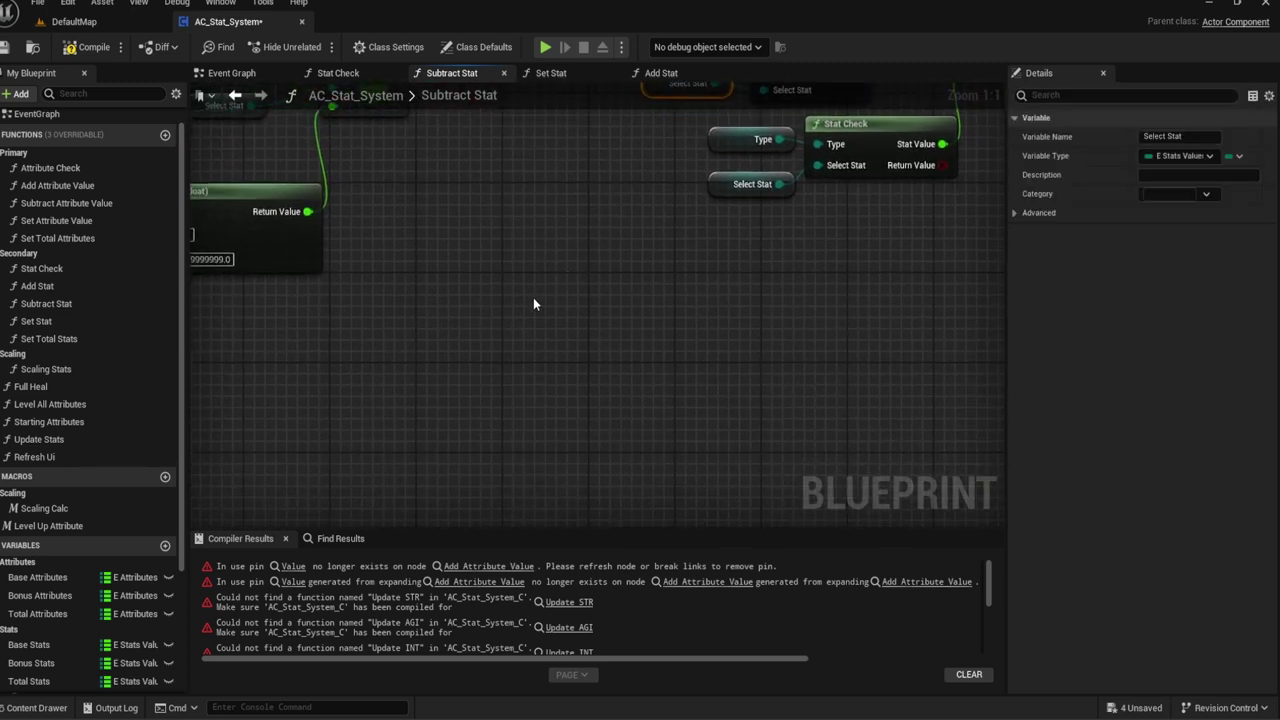
pyautogui.hotkey('ctrl', 'c')
pyautogui.hotkey('ctrl', 'v')
pyautogui.moveTo(597, 307); pyautogui.dragTo(633, 307)
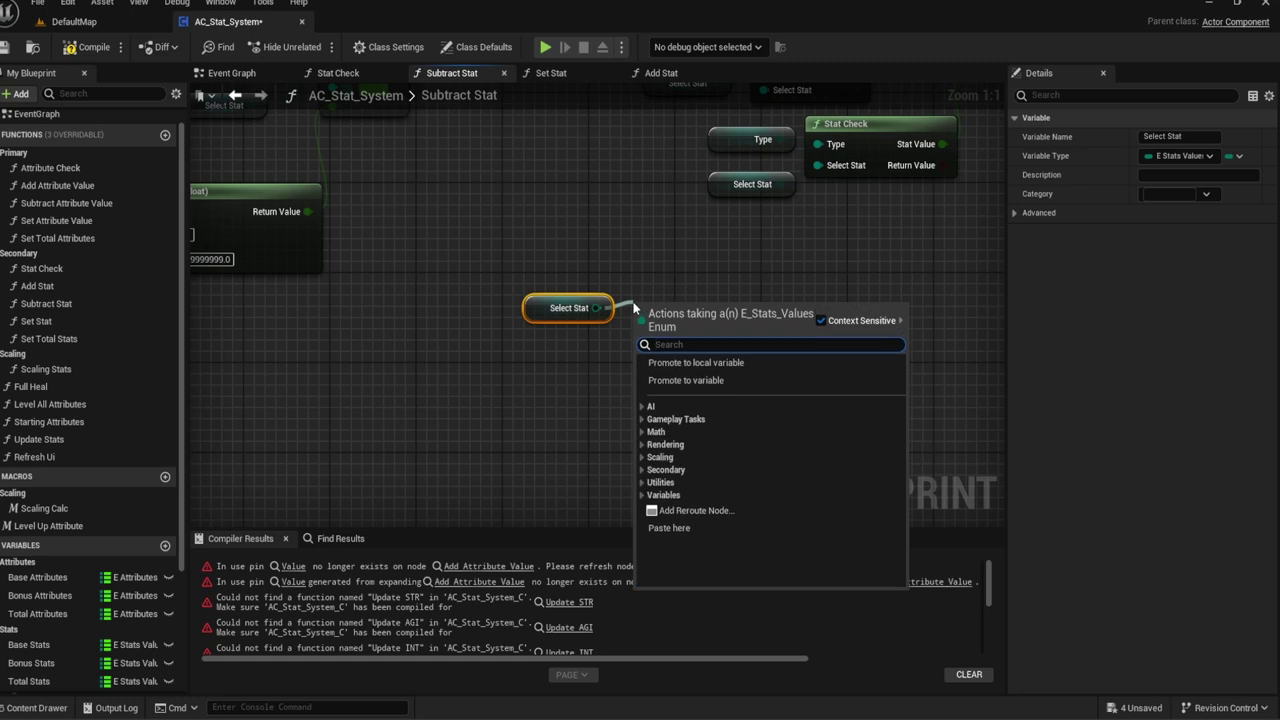
pyautogui.write('equal')
pyautogui.press('Up')
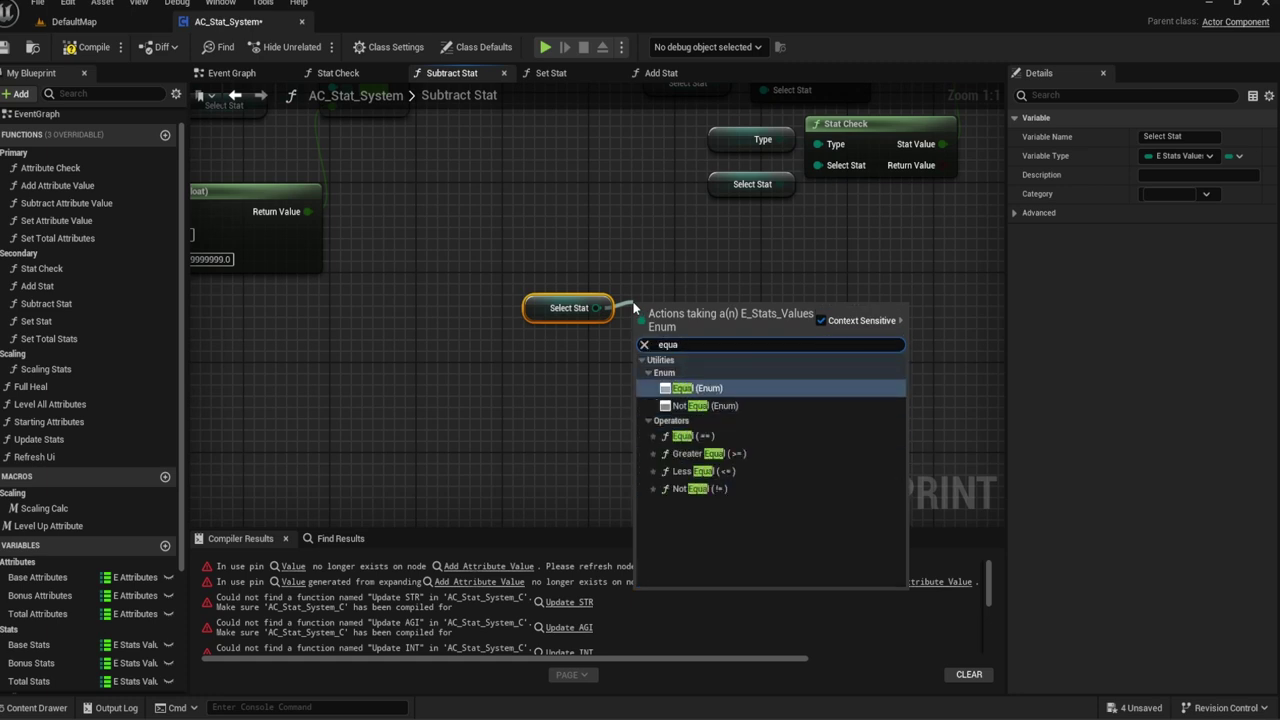
pyautogui.press('Return')
pyautogui.click(718, 330)
pyautogui.click(700, 343)
# Step: Add a new Branch on the first Branch's False output, driven by the == Health result
pyautogui.moveTo(649, 218); pyautogui.dragTo(619, 314, button='right')
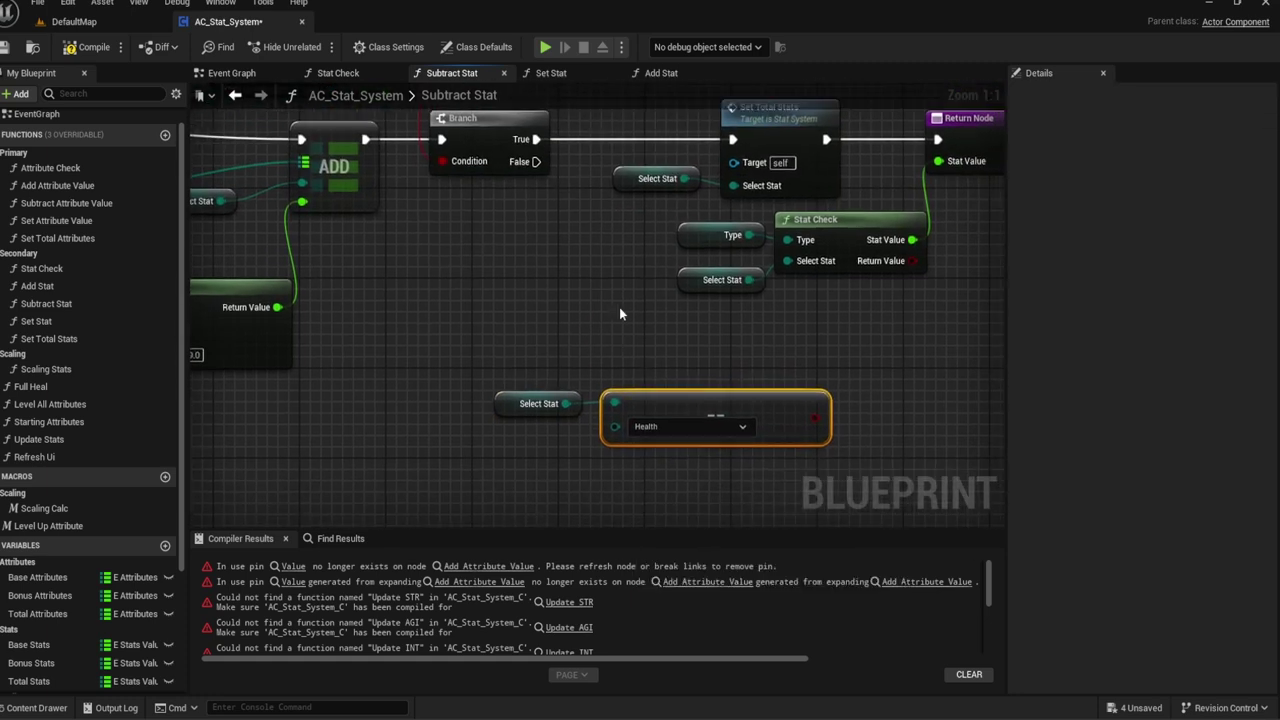
pyautogui.moveTo(488, 294)
pyautogui.keyDown('shift'); pyautogui.mouseDown()
pyautogui.moveTo(584, 348)
pyautogui.moveTo(505, 360)
pyautogui.mouseUp(); pyautogui.keyUp('shift')
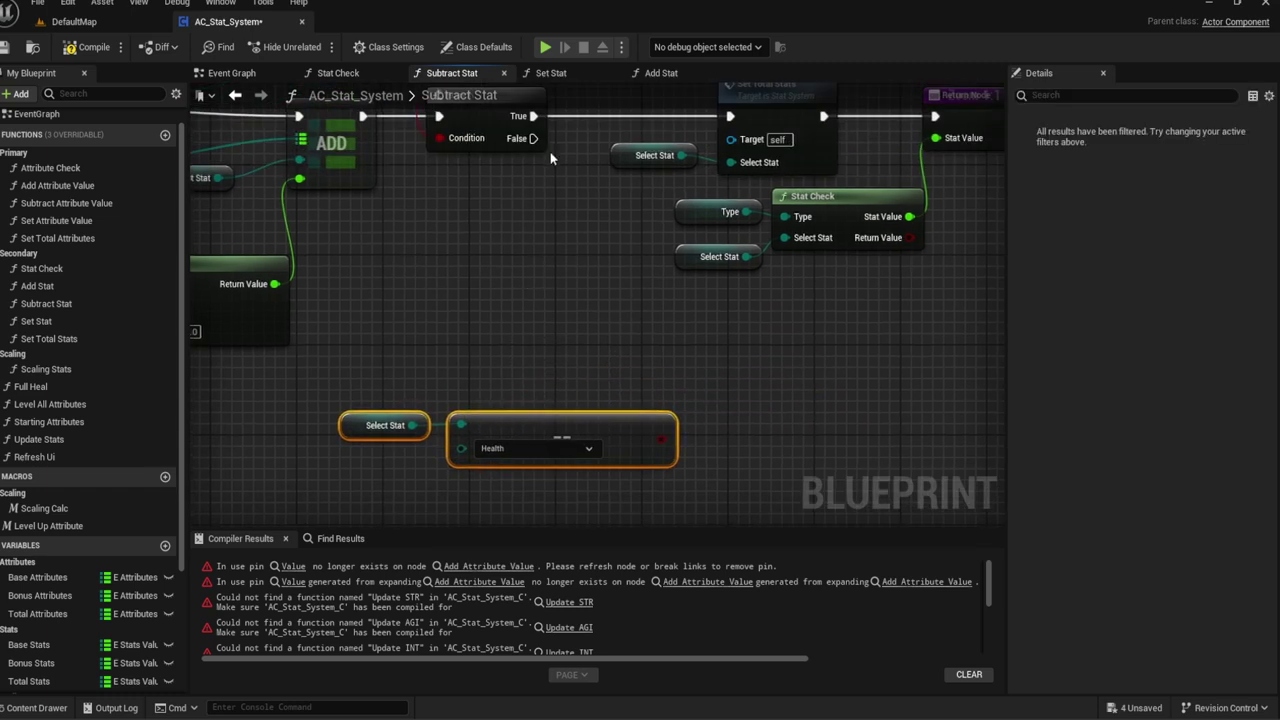
pyautogui.moveTo(533, 138); pyautogui.dragTo(660, 438)
pyautogui.write('branch')
pyautogui.press('Return')
pyautogui.moveTo(532, 376); pyautogui.dragTo(647, 341, button='right')
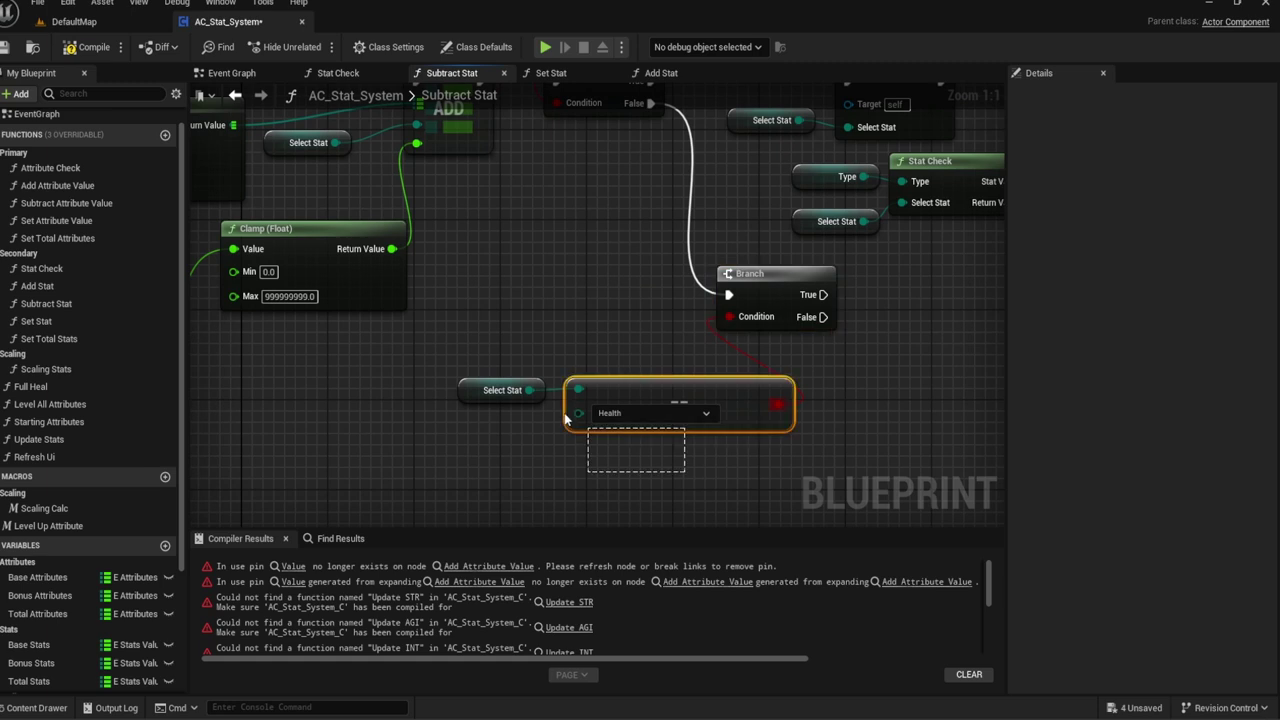
pyautogui.moveTo(628, 380); pyautogui.dragTo(533, 362)
pyautogui.moveTo(513, 284); pyautogui.dragTo(570, 293, button='right')
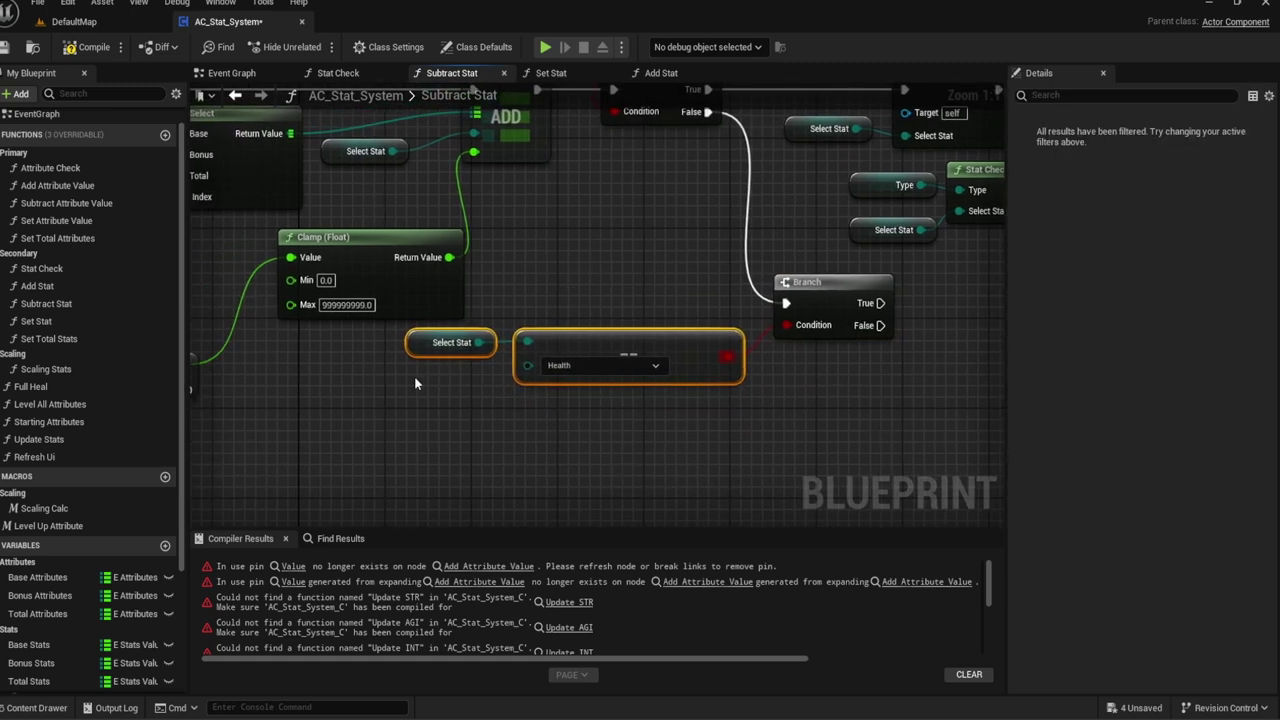
pyautogui.click(425, 364)
pyautogui.click(440, 300)
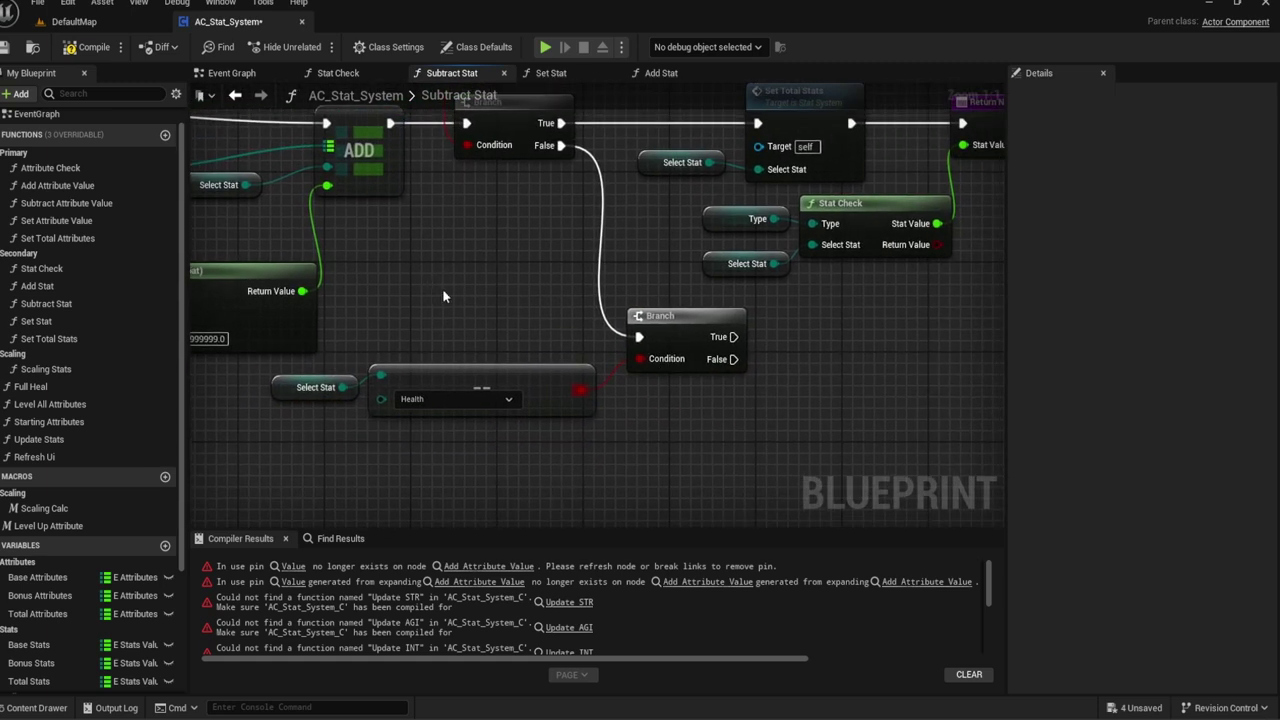
# Step: Move Check Min Health beside the new Branch and run it from the True output
pyautogui.moveTo(684, 302)
pyautogui.mouseDown(button='right')
pyautogui.moveTo(616, 279)
pyautogui.moveTo(420, 255)
pyautogui.mouseUp(button='right')
pyautogui.moveTo(751, 331); pyautogui.dragTo(451, 274, button='right')
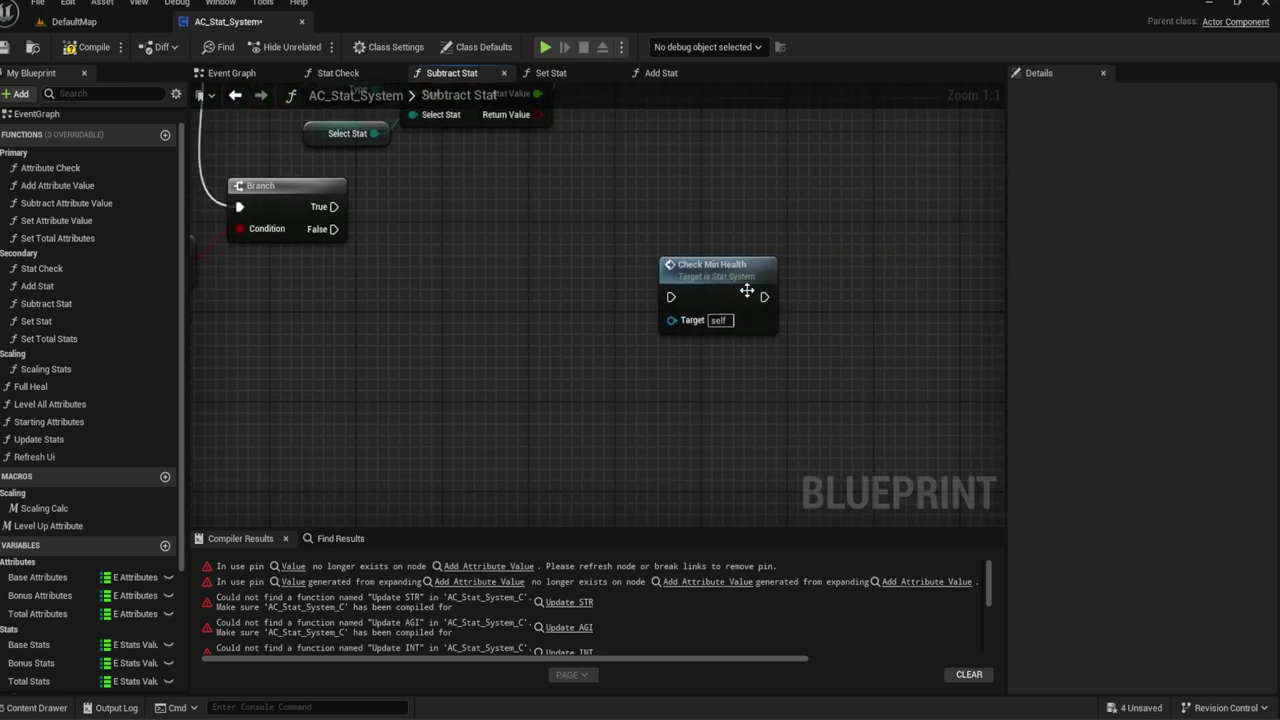
pyautogui.moveTo(749, 289)
pyautogui.mouseDown()
pyautogui.moveTo(489, 214)
pyautogui.moveTo(511, 199)
pyautogui.mouseUp()
pyautogui.moveTo(500, 191); pyautogui.dragTo(608, 188, button='right')
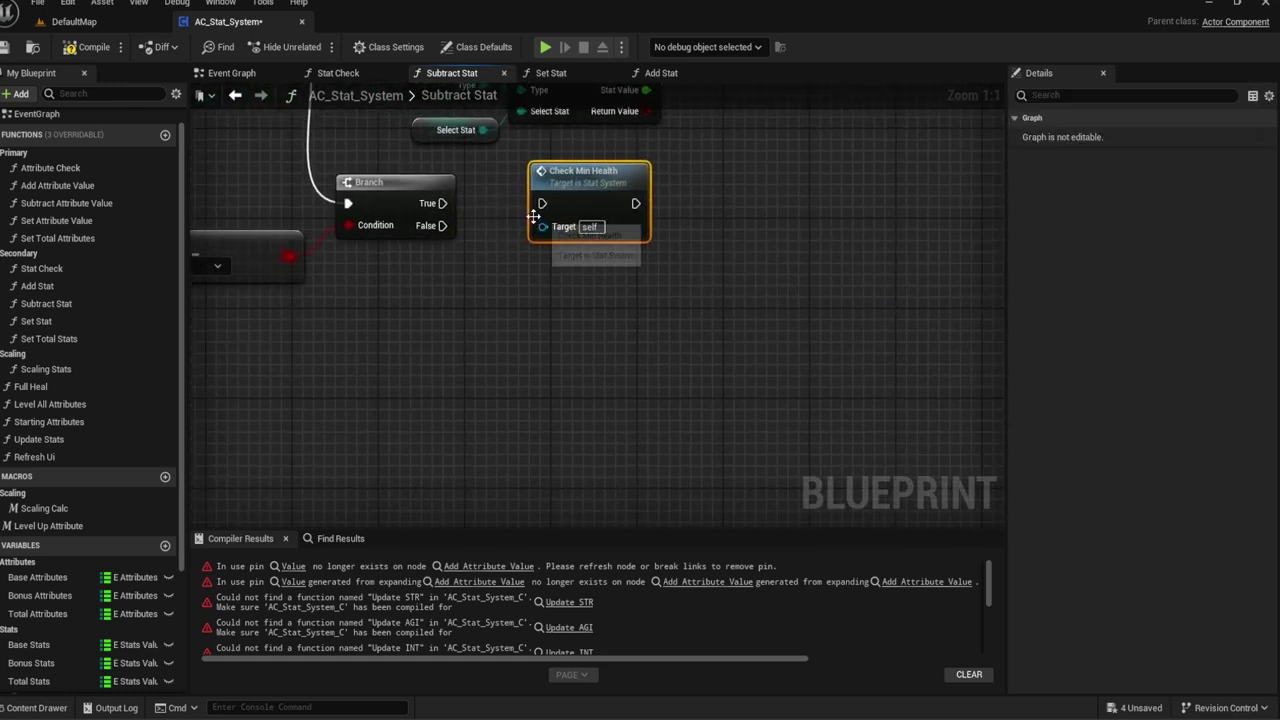
pyautogui.moveTo(541, 203); pyautogui.dragTo(441, 203)
pyautogui.moveTo(665, 135); pyautogui.dragTo(601, 275, button='right')
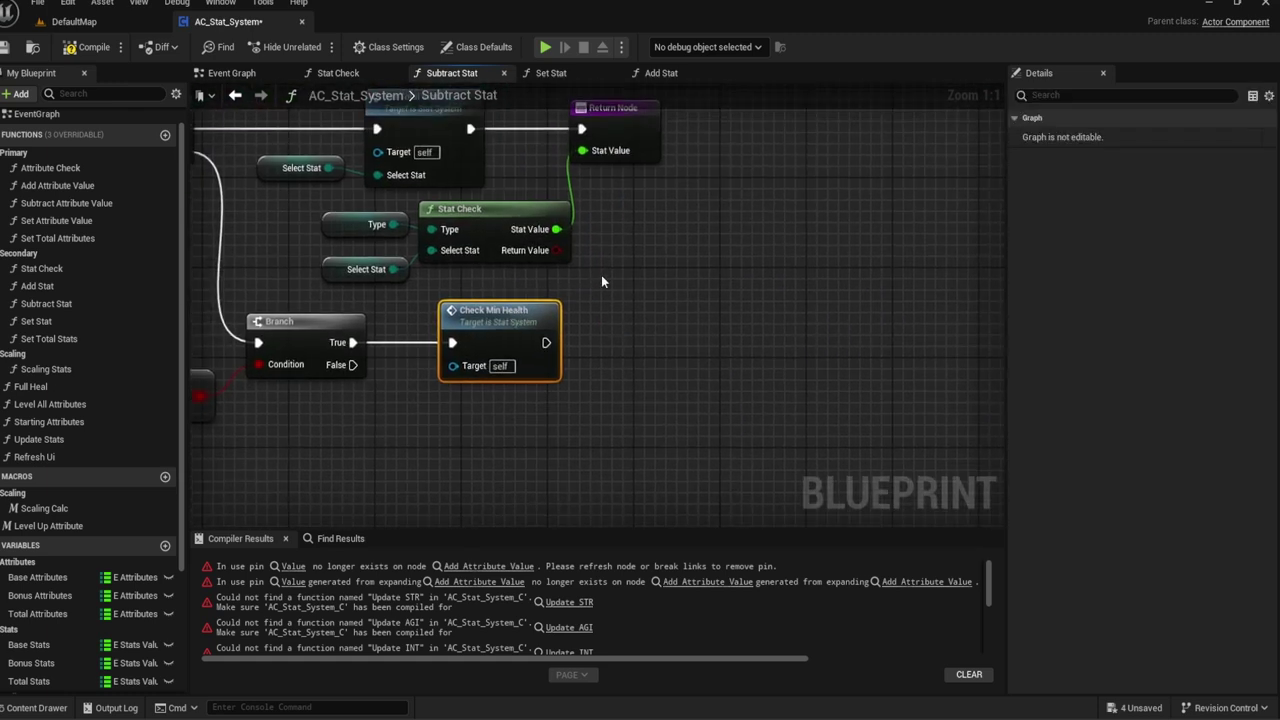
# Step: Add a second Return Node after Check Min Health, returning Stat Check's Stat Value
pyautogui.click(639, 130)
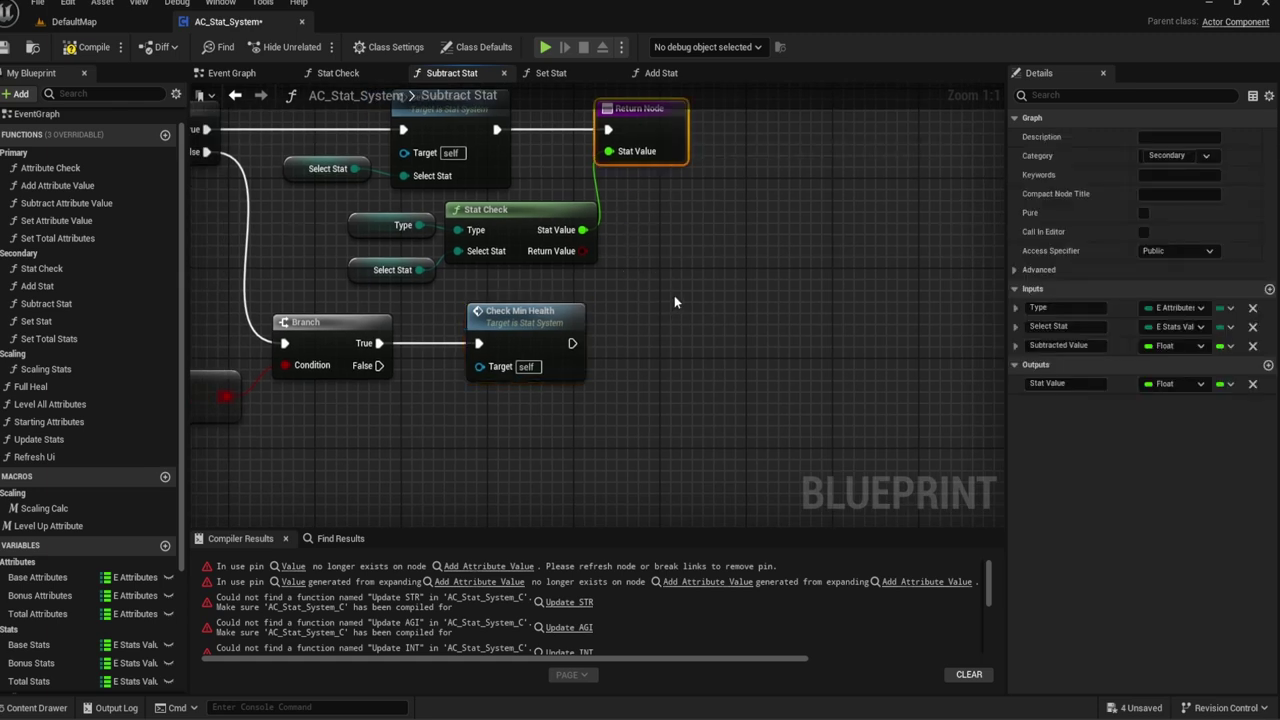
pyautogui.hotkey('ctrl', 'c')
pyautogui.hotkey('ctrl', 'v')
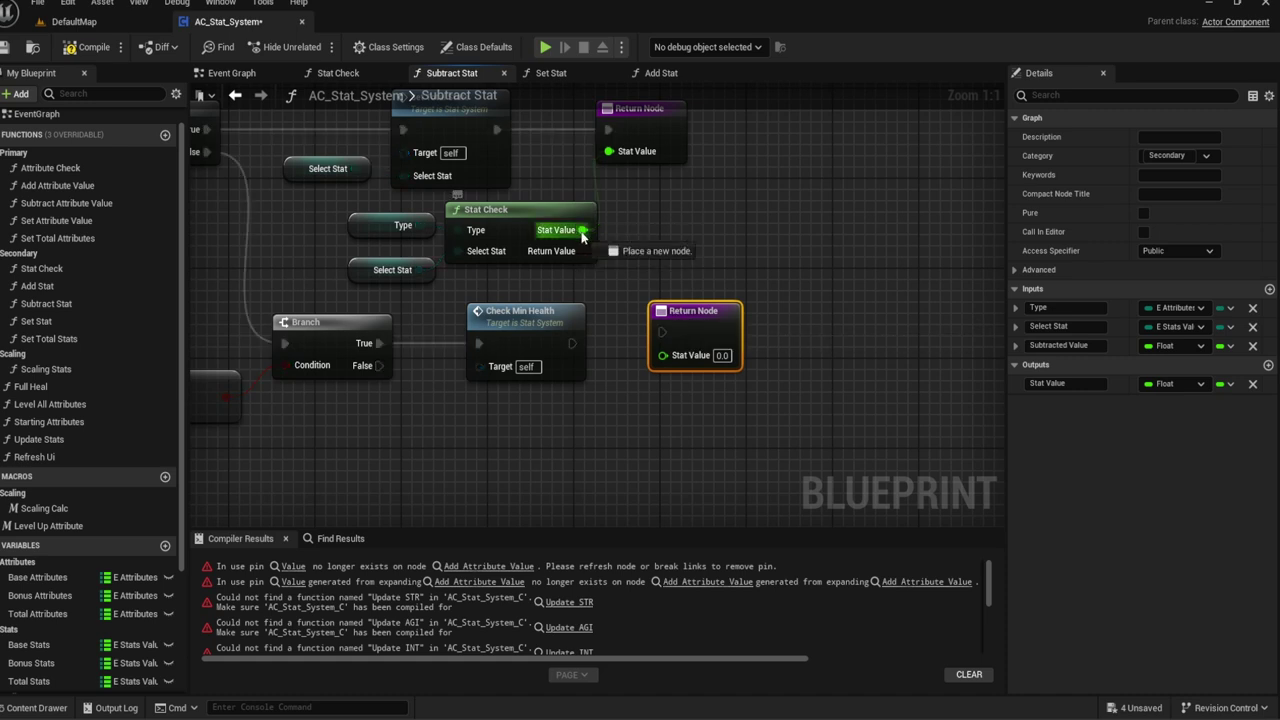
pyautogui.moveTo(583, 230); pyautogui.dragTo(663, 355)
pyautogui.moveTo(572, 343)
pyautogui.mouseDown()
pyautogui.moveTo(664, 332)
pyautogui.moveTo(663, 343)
pyautogui.mouseUp()
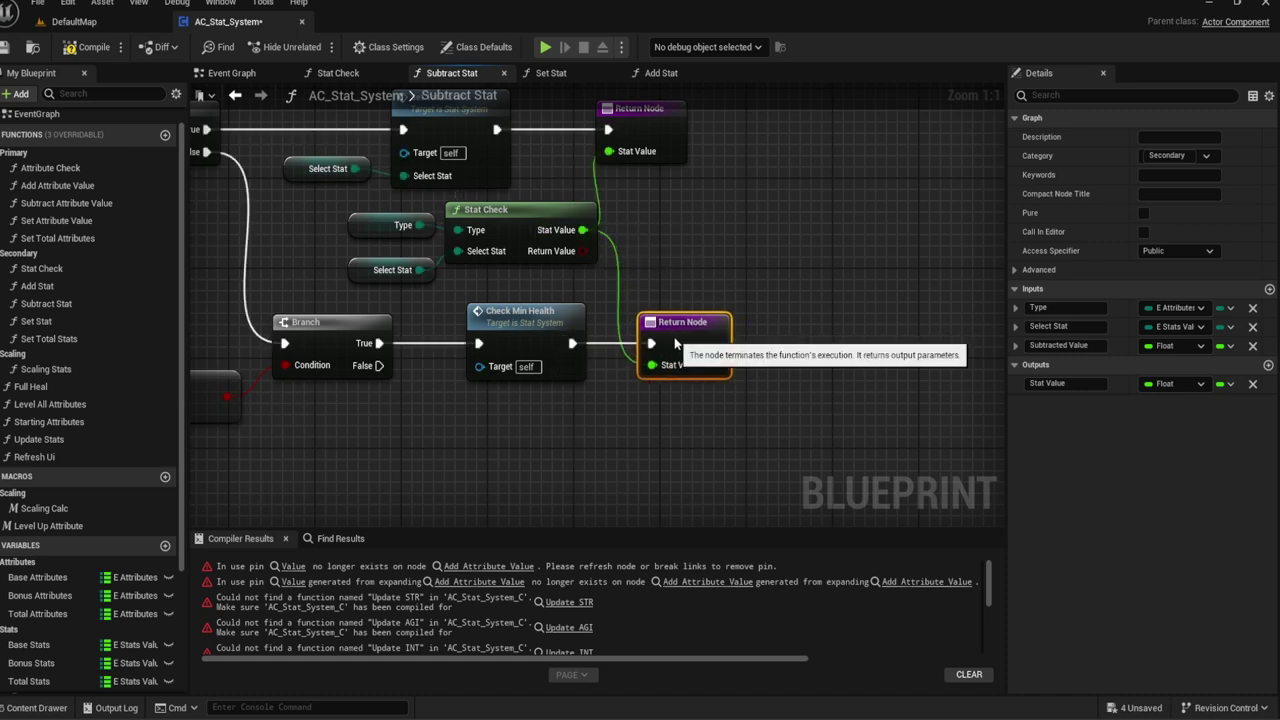
# Step: Route the new Branch's False wire through a reroute bend point
pyautogui.moveTo(379, 365); pyautogui.dragTo(653, 365)
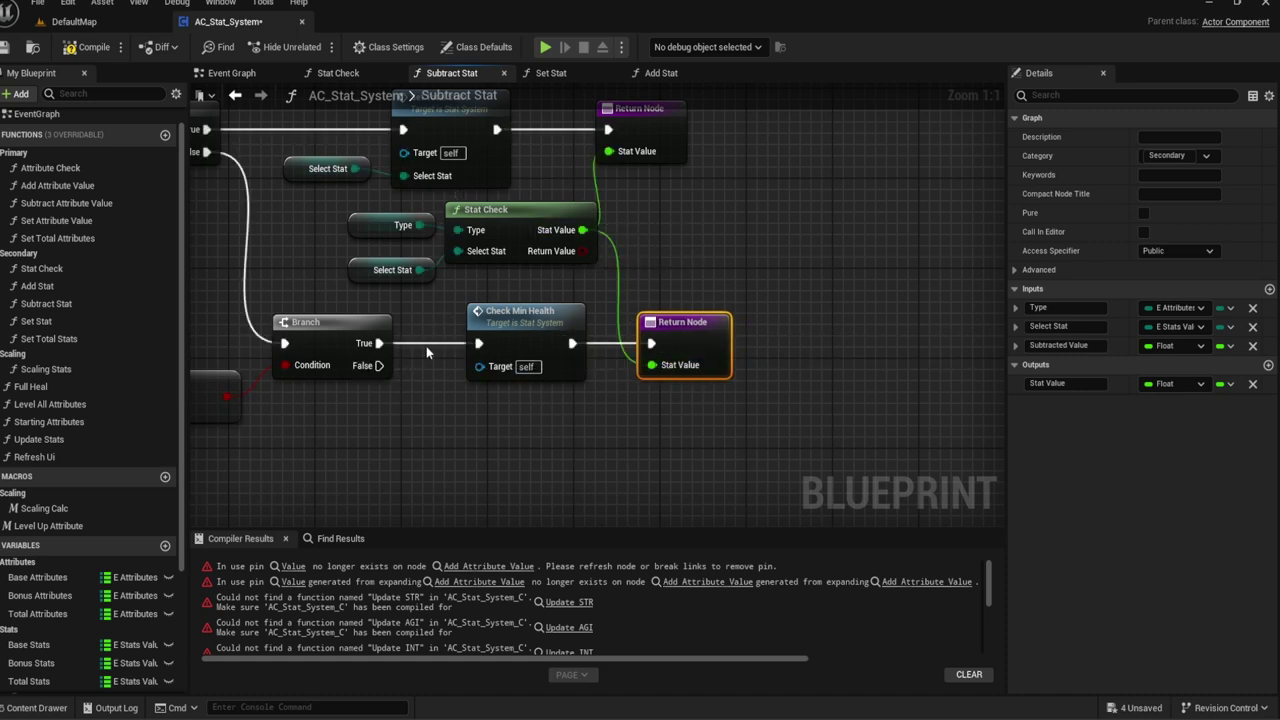
pyautogui.moveTo(380, 365)
pyautogui.mouseDown()
pyautogui.moveTo(415, 367)
pyautogui.moveTo(419, 410)
pyautogui.moveTo(613, 405)
pyautogui.mouseUp()
pyautogui.doubleClick(475, 390)
pyautogui.click(456, 324)
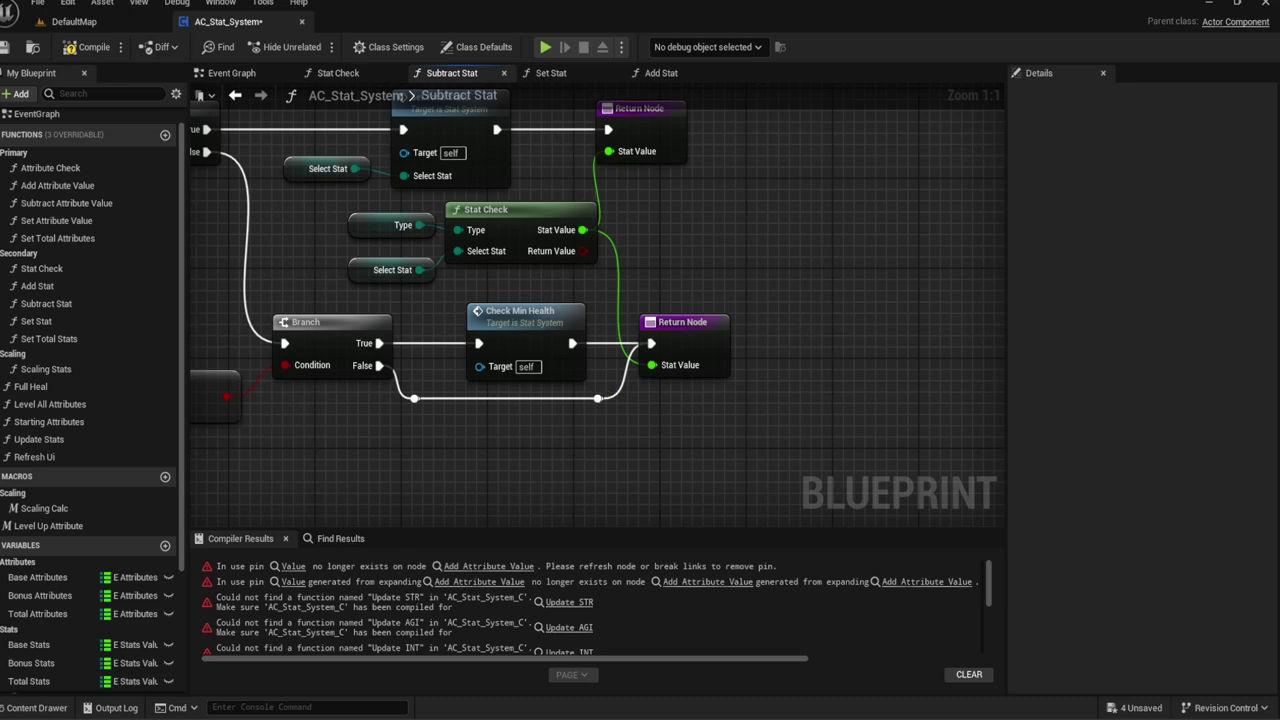
# Step: Compile the blueprint, then check the Clamp's Min value and review the new branch logic
pyautogui.scroll(-2, 280, 258)
pyautogui.moveTo(280, 258); pyautogui.dragTo(674, 258, button='right')
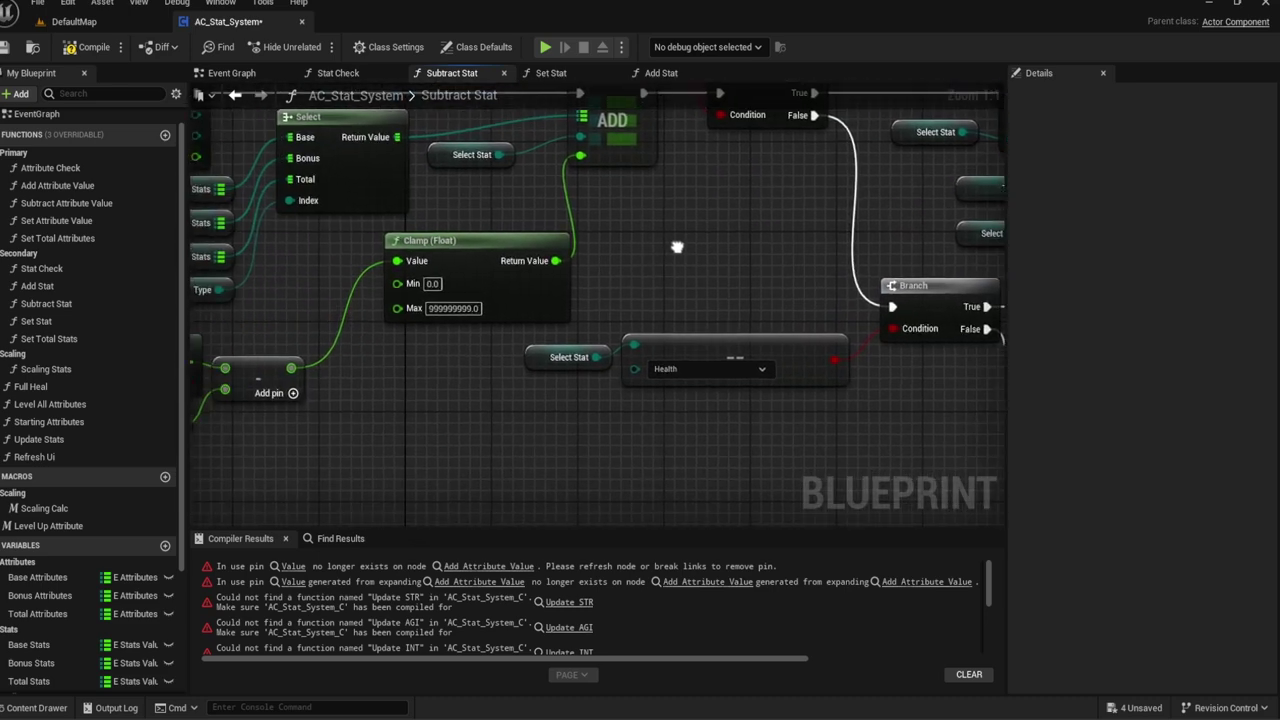
pyautogui.scroll(-2, 700, 390)
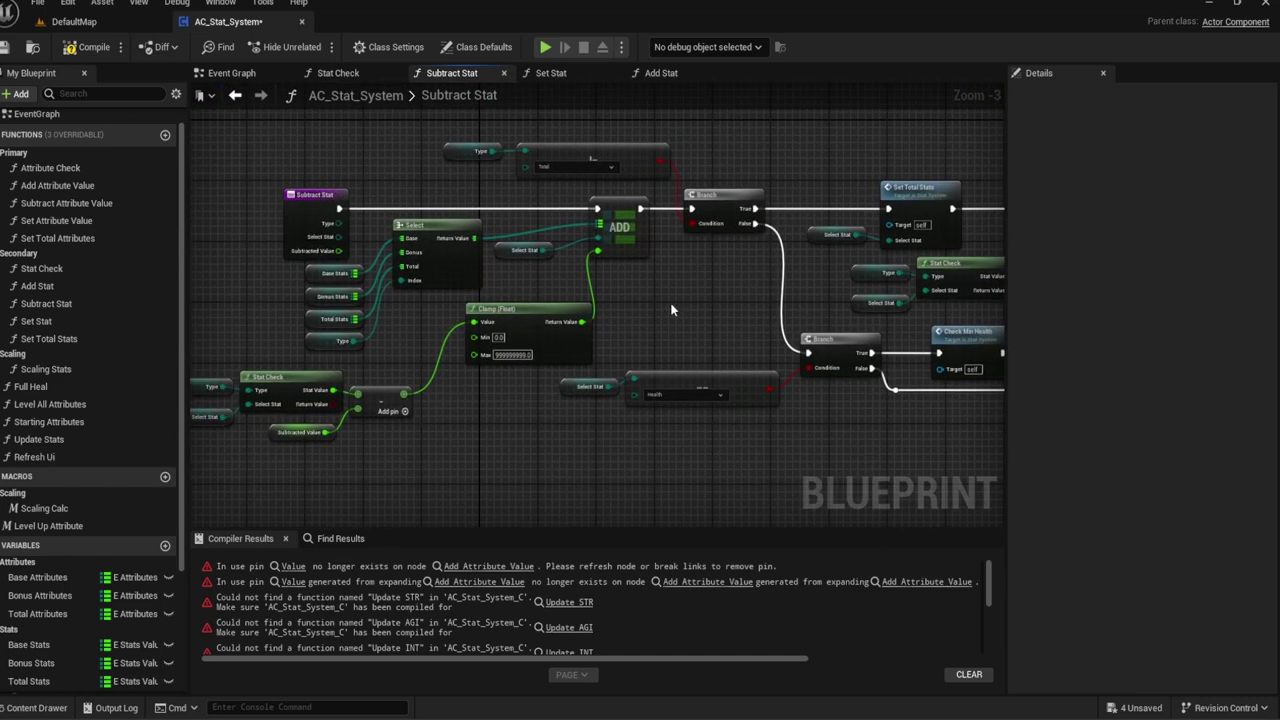
pyautogui.click(66, 50)
pyautogui.scroll(5, 600, 256)
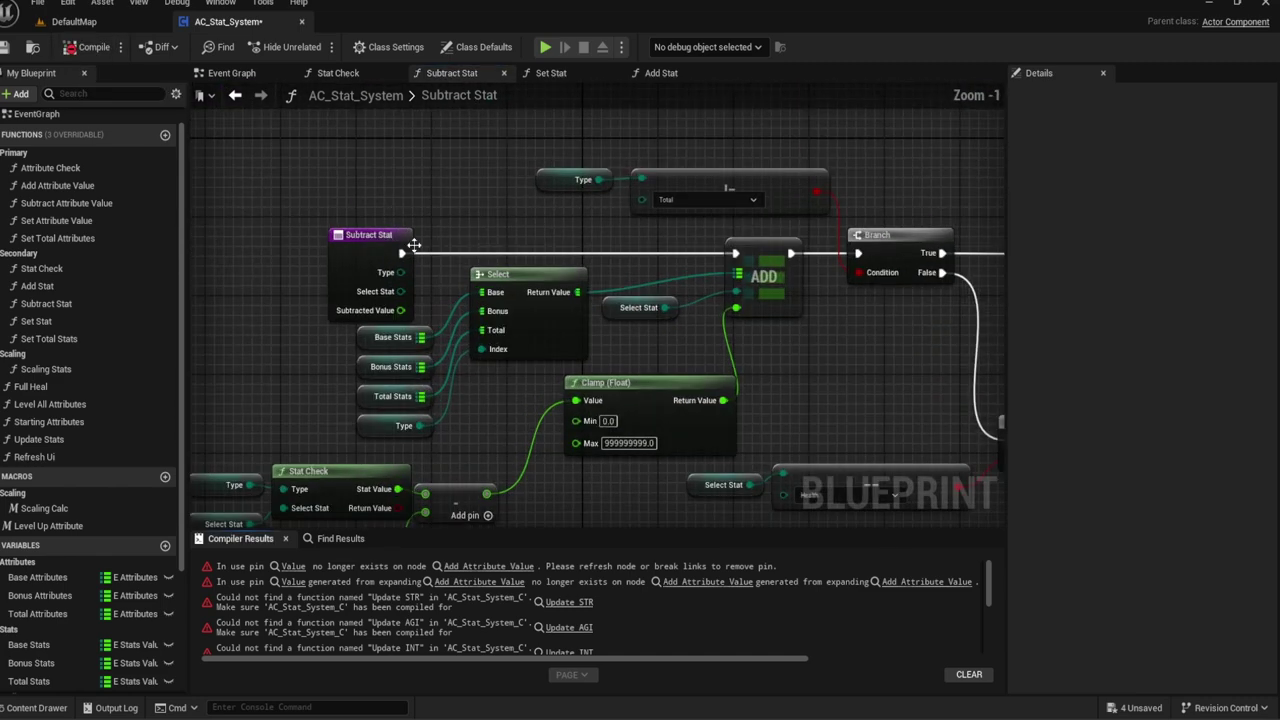
pyautogui.moveTo(763, 247); pyautogui.dragTo(690, 215, button='right')
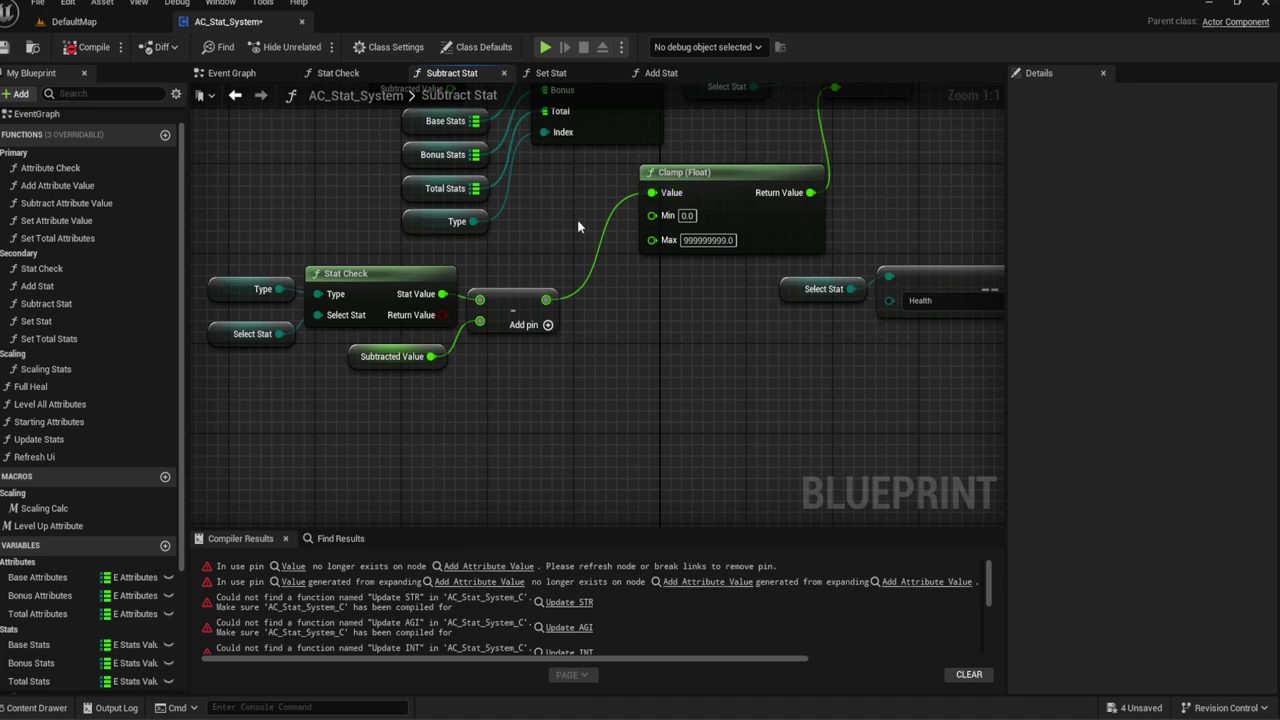
pyautogui.click(688, 215)
pyautogui.moveTo(705, 272); pyautogui.dragTo(606, 199, button='right')
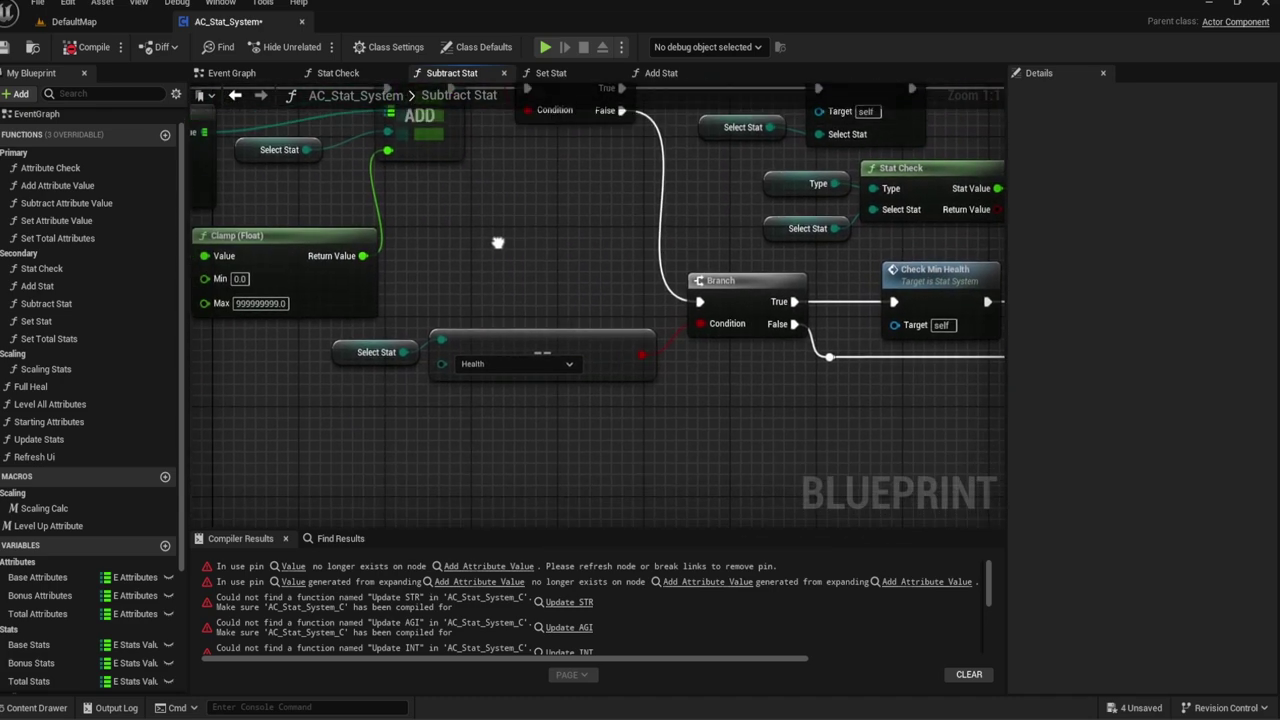
pyautogui.moveTo(543, 298); pyautogui.dragTo(582, 267, button='right')
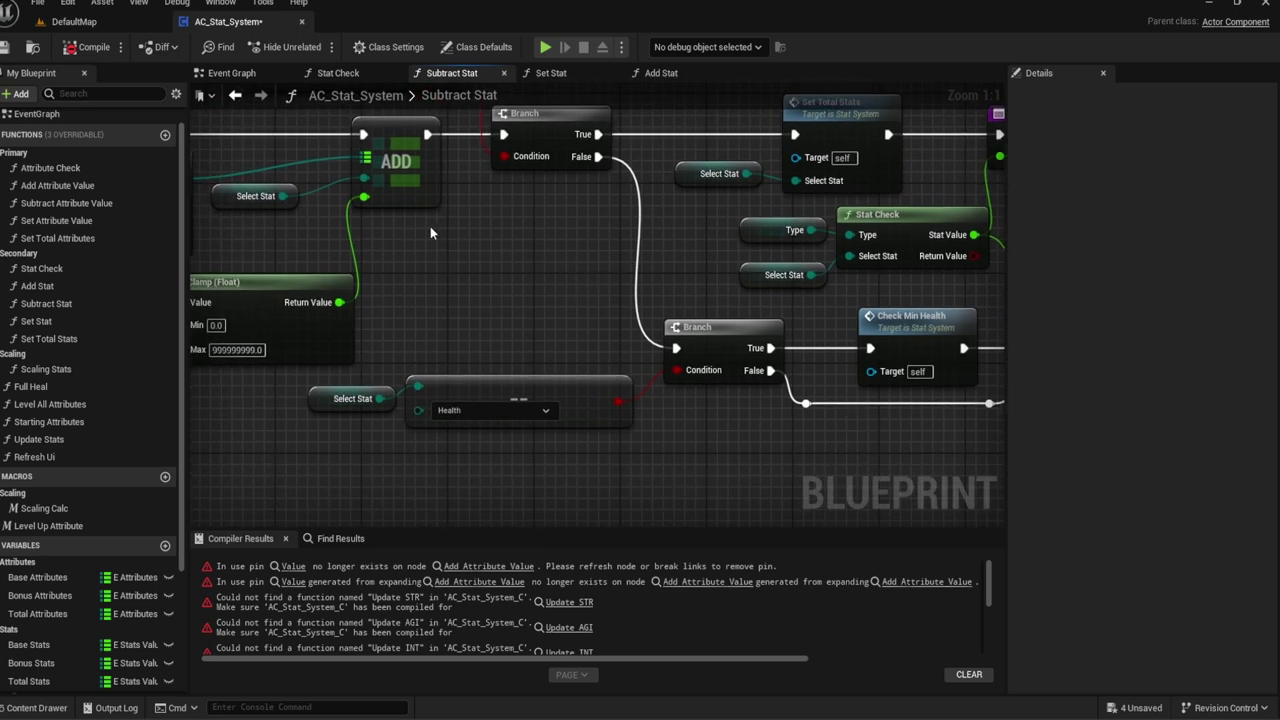
# Step: In the Set Stat graph, delete the Switch node and its reroute
pyautogui.click(504, 73)
pyautogui.click(455, 73)
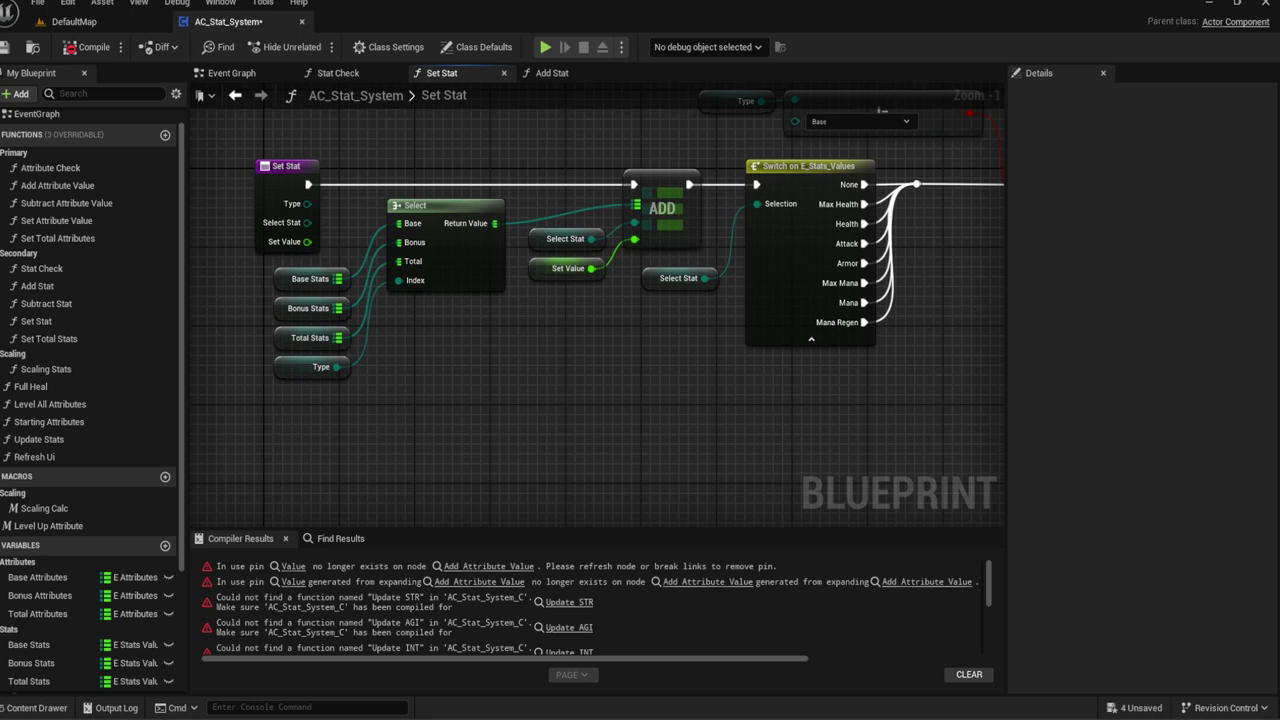
pyautogui.moveTo(792, 387); pyautogui.dragTo(628, 413, button='right')
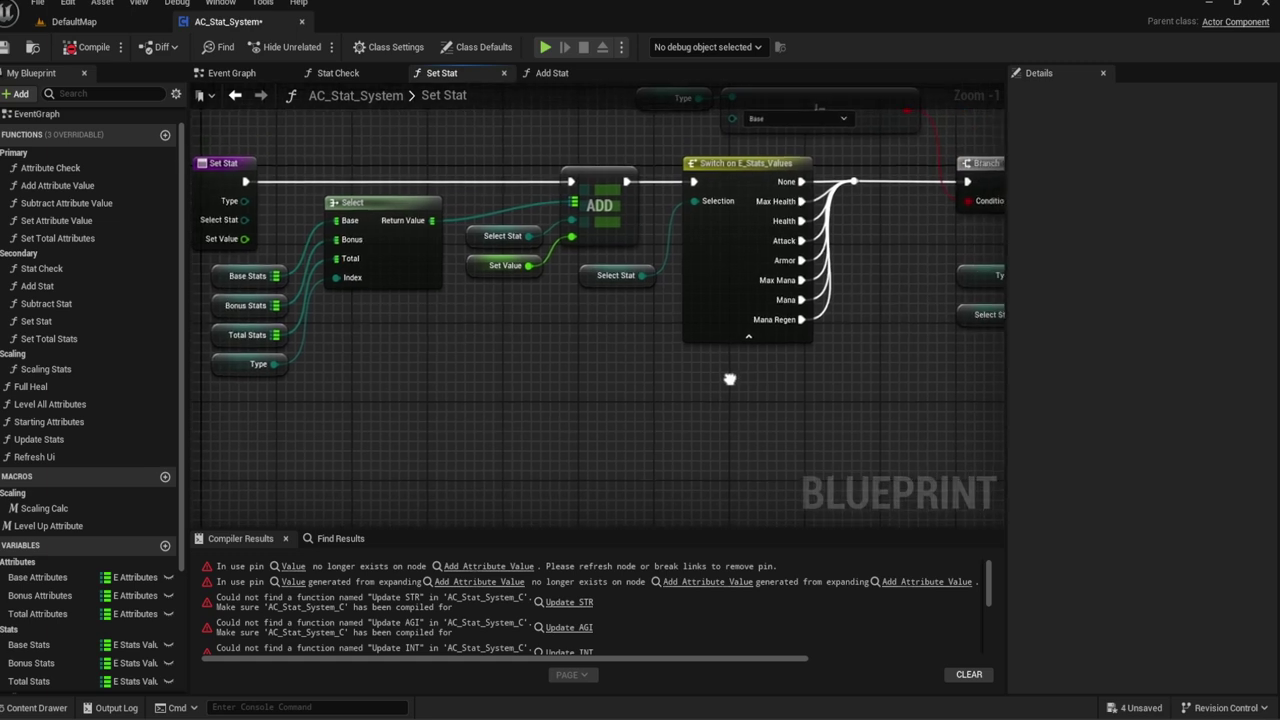
pyautogui.moveTo(761, 411); pyautogui.dragTo(550, 186)
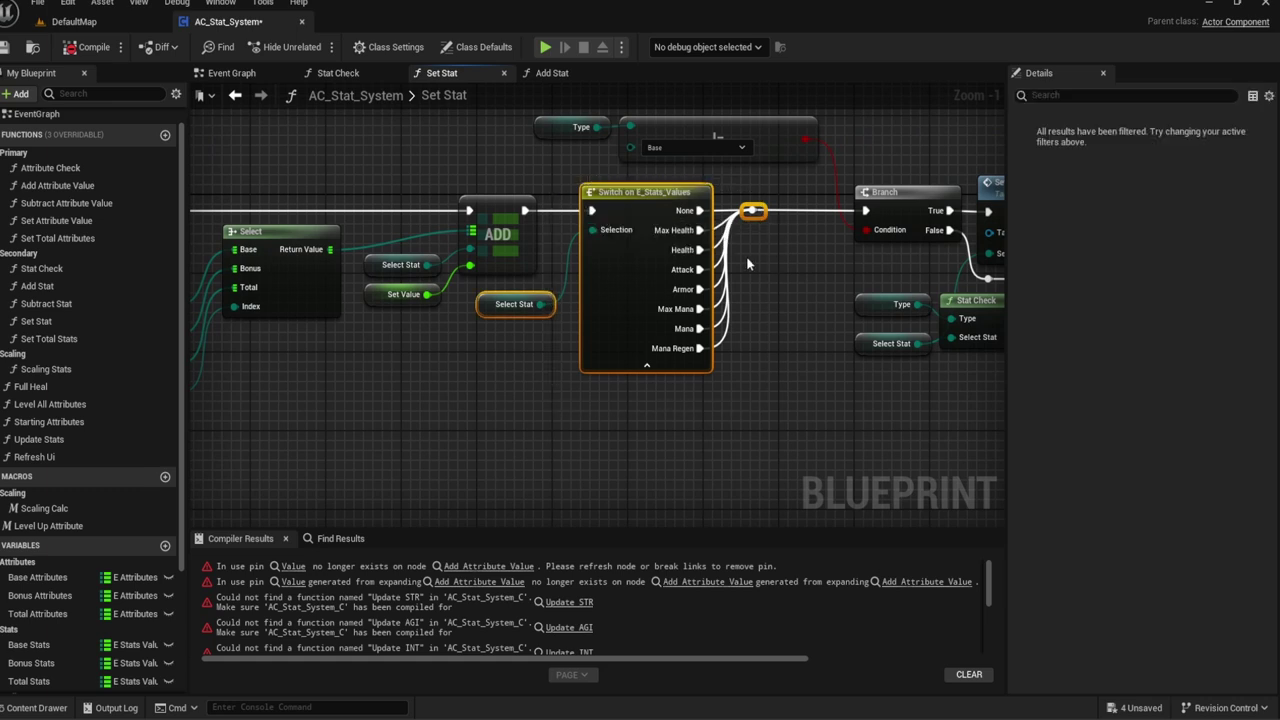
pyautogui.press('Delete')
# Step: Connect ADD's output to the Branch and shift the Branch and return nodes left
pyautogui.moveTo(664, 251); pyautogui.dragTo(634, 266, button='right')
pyautogui.moveTo(835, 226); pyautogui.dragTo(494, 226)
pyautogui.scroll(-2, 653, 253)
pyautogui.moveTo(941, 348); pyautogui.dragTo(638, 207)
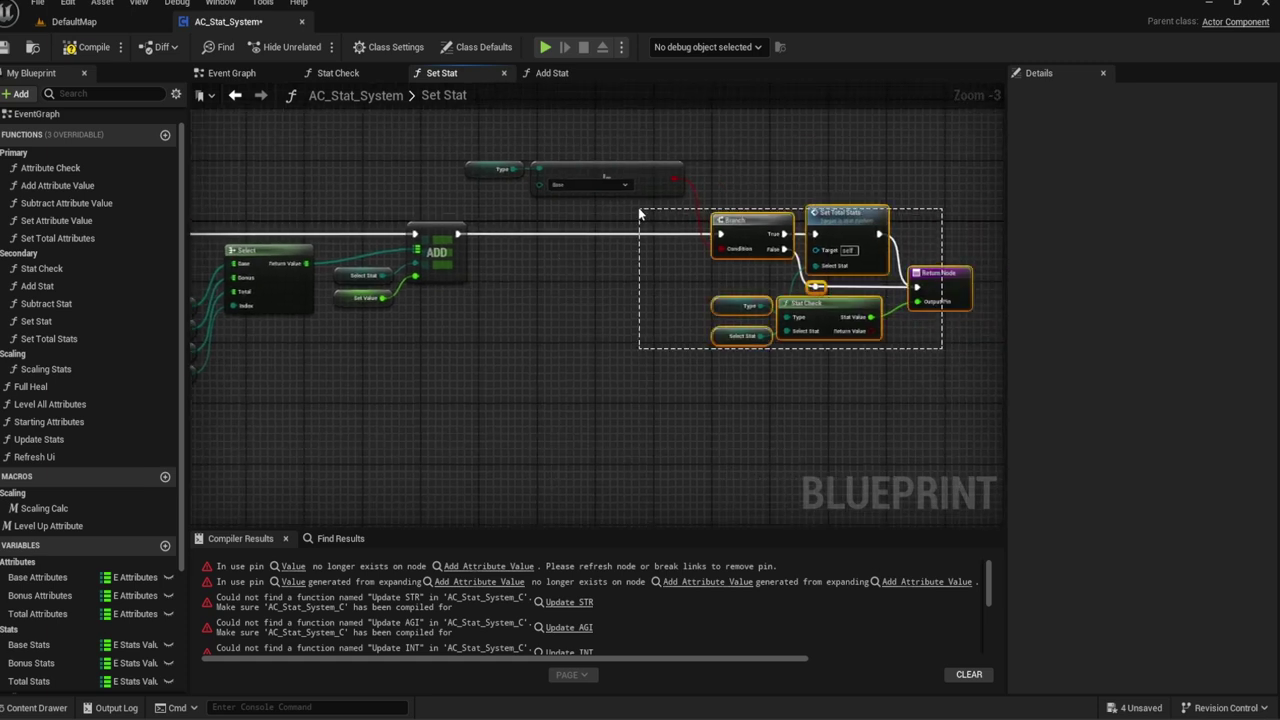
pyautogui.moveTo(565, 213); pyautogui.dragTo(651, 233, button='right')
pyautogui.moveTo(565, 176)
pyautogui.keyDown('shift'); pyautogui.mouseDown()
pyautogui.moveTo(700, 228)
pyautogui.moveTo(480, 203)
pyautogui.mouseUp(); pyautogui.keyUp('shift')
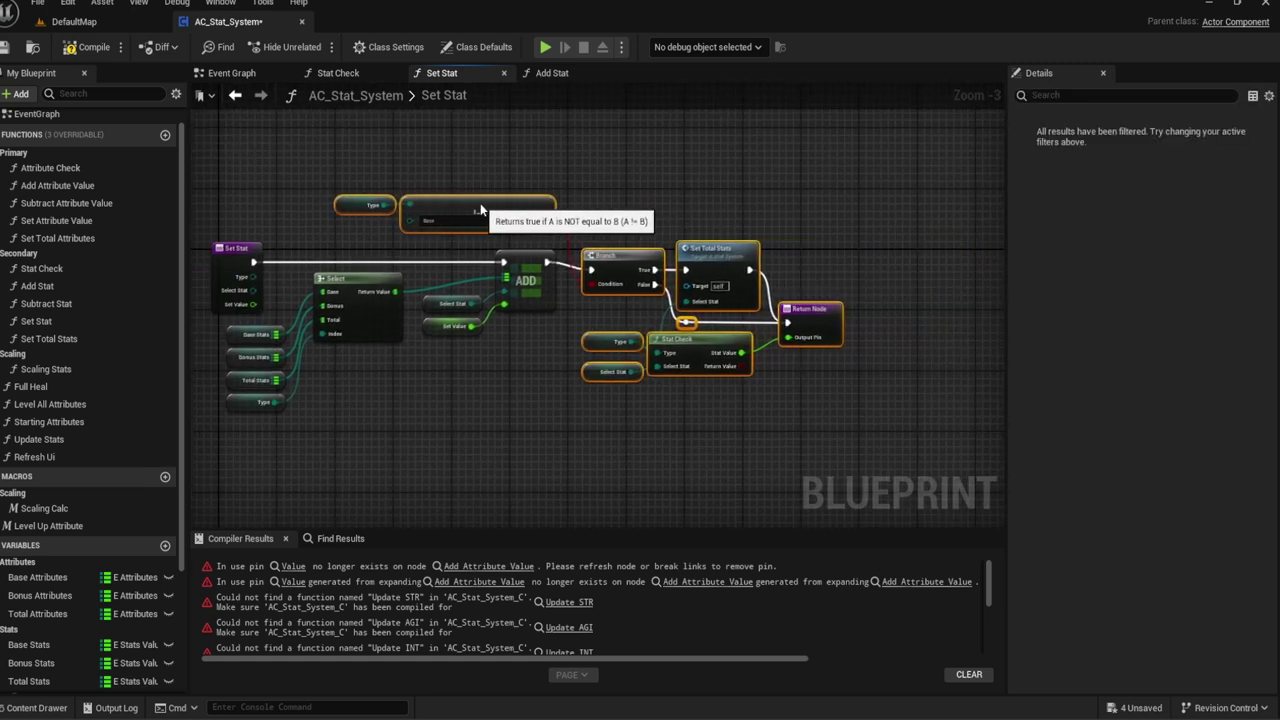
pyautogui.click(600, 190)
pyautogui.scroll(2, 633, 252)
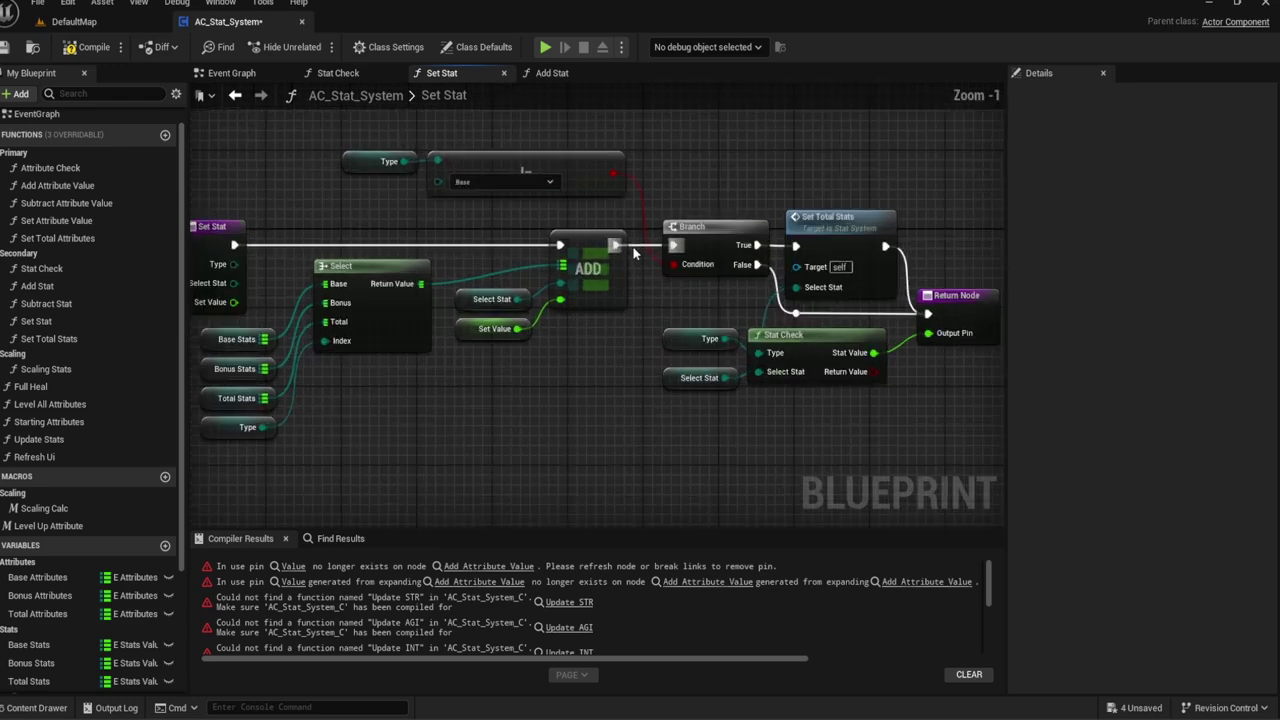
pyautogui.scroll(1, 633, 252)
pyautogui.moveTo(638, 315); pyautogui.dragTo(591, 330, button='right')
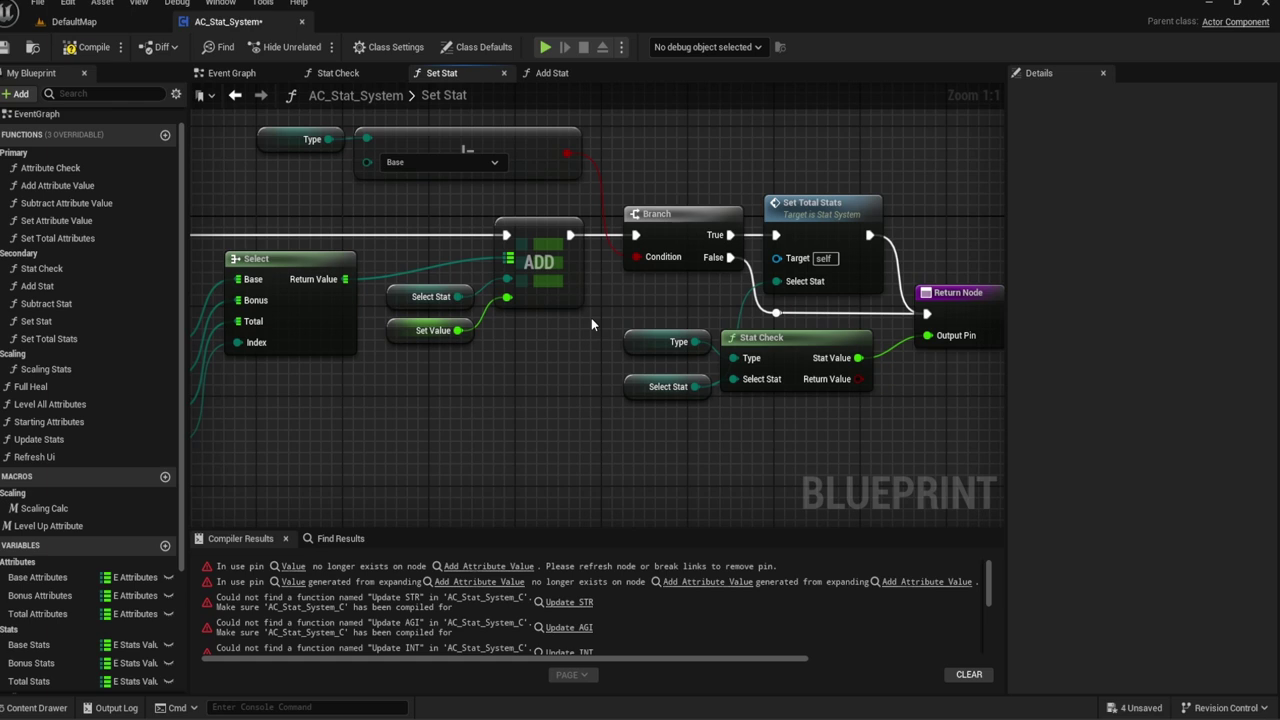
# Step: Pan to the Set Stat entry node and Stat Check, then select Set Stat in the Functions list
pyautogui.moveTo(559, 376); pyautogui.dragTo(833, 376, button='right')
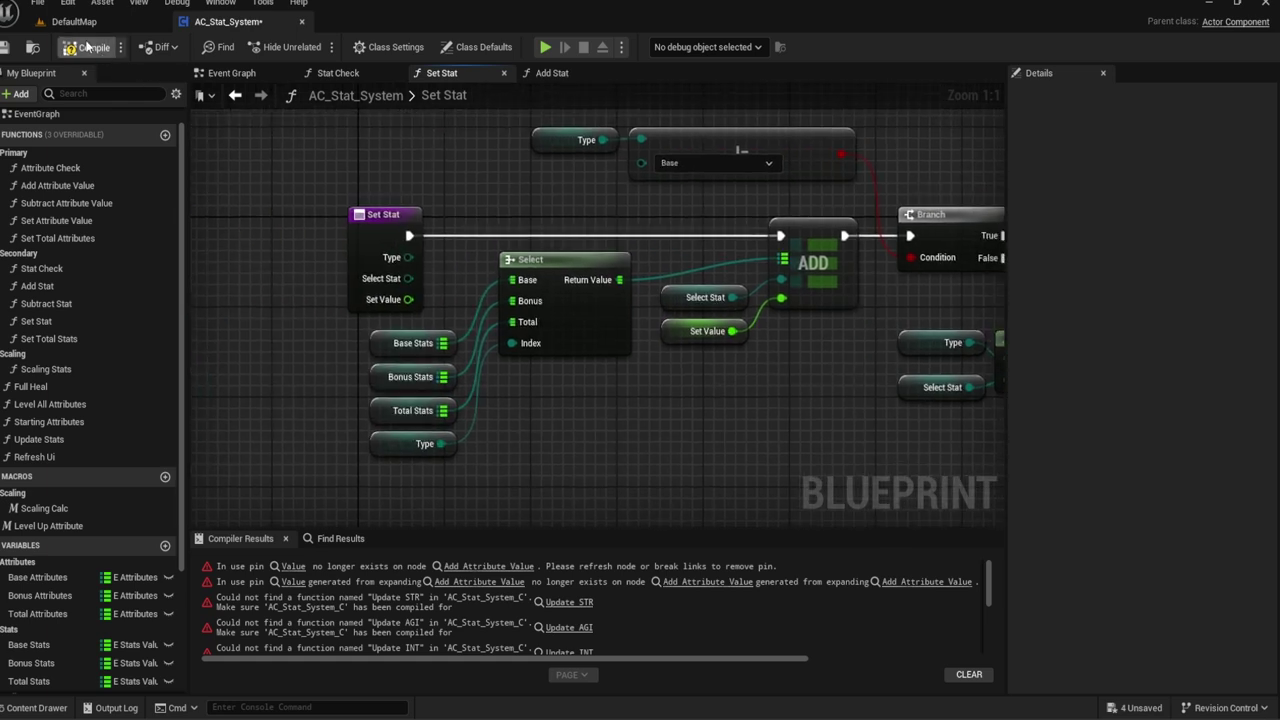
pyautogui.moveTo(368, 160); pyautogui.dragTo(288, 160, button='right')
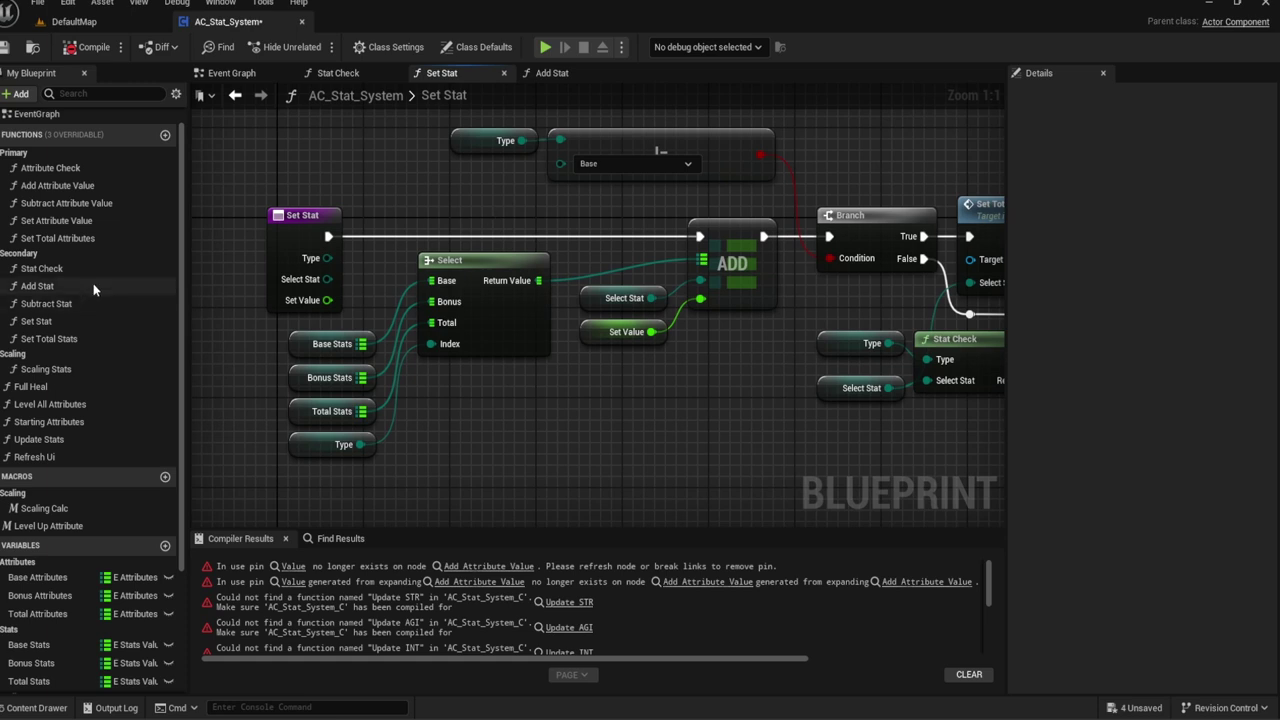
pyautogui.click(57, 324)
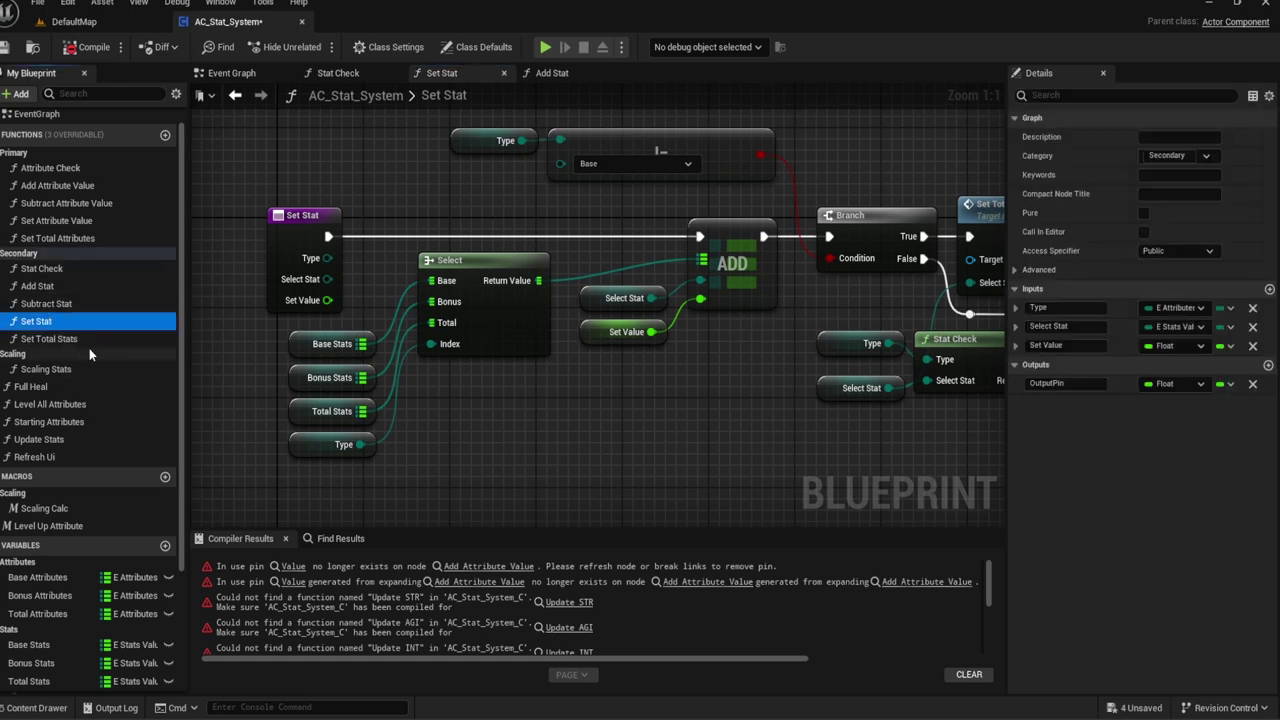
# Step: Open the Set Total Stats function and delete its Set Stat call node
pyautogui.click(54, 340)
pyautogui.doubleClick(55, 340)
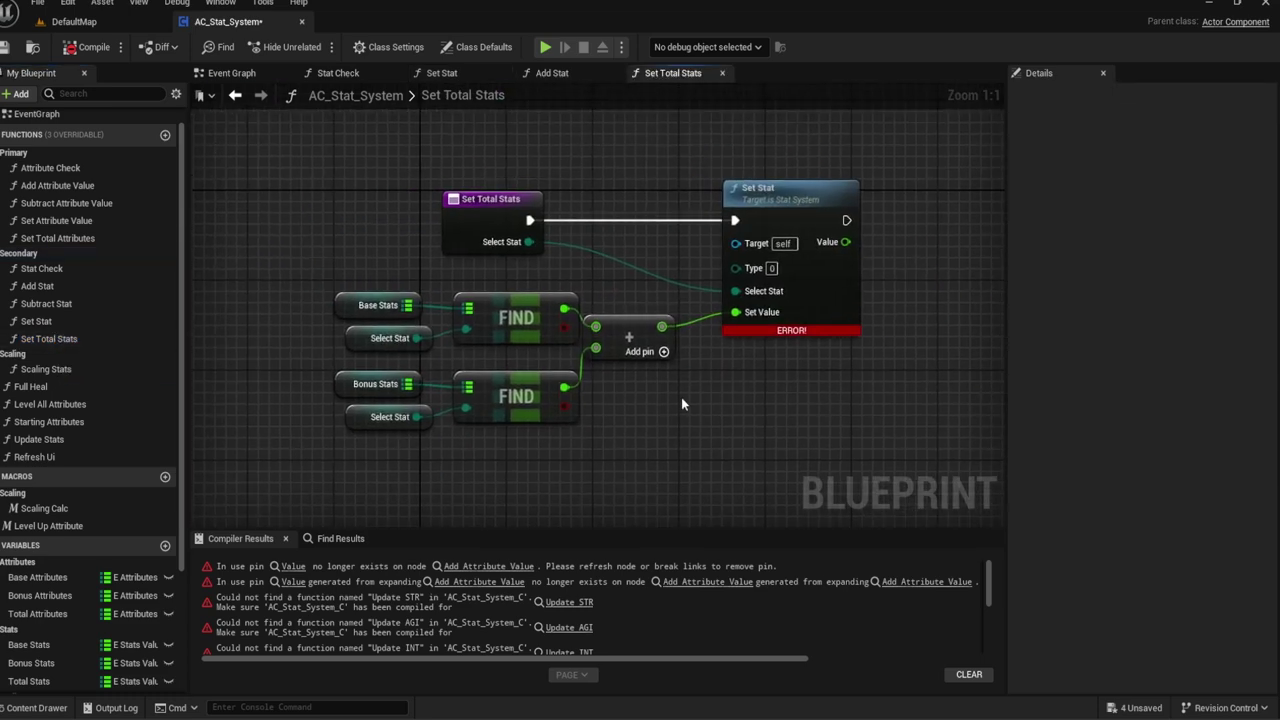
pyautogui.moveTo(681, 397)
pyautogui.mouseDown(button='right')
pyautogui.moveTo(725, 385)
pyautogui.moveTo(693, 389)
pyautogui.mouseUp(button='right')
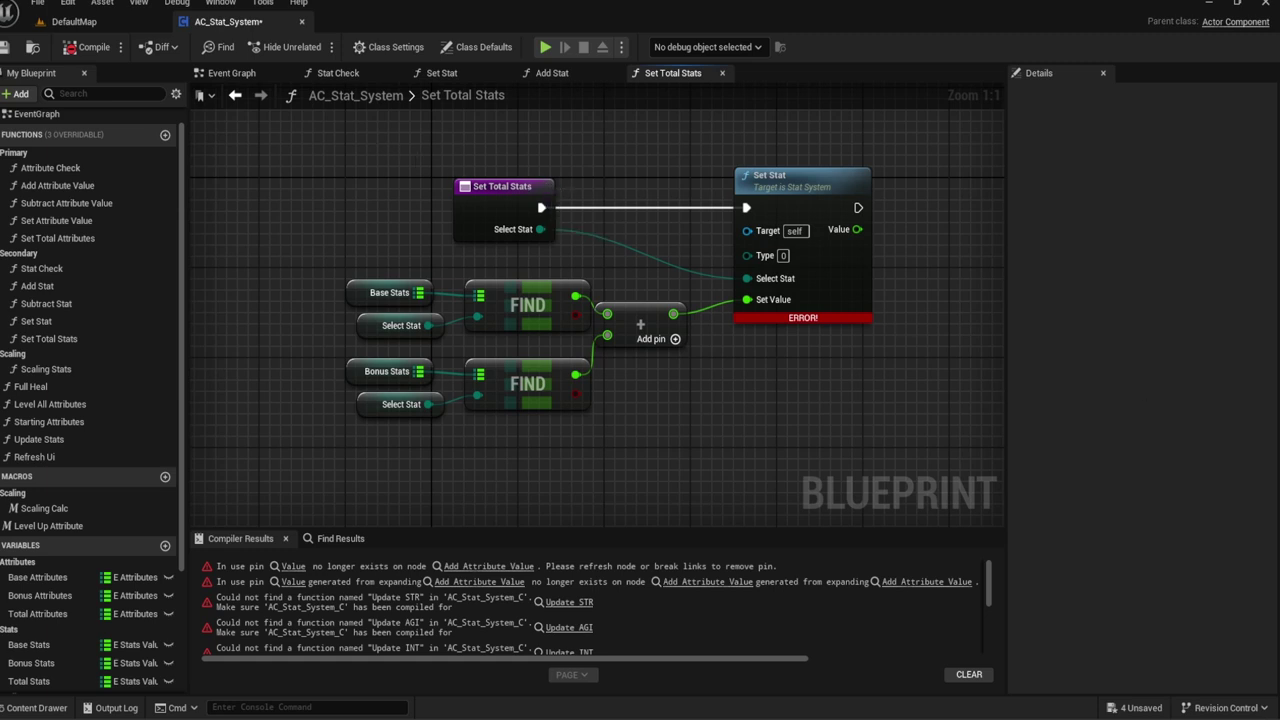
pyautogui.click(791, 179)
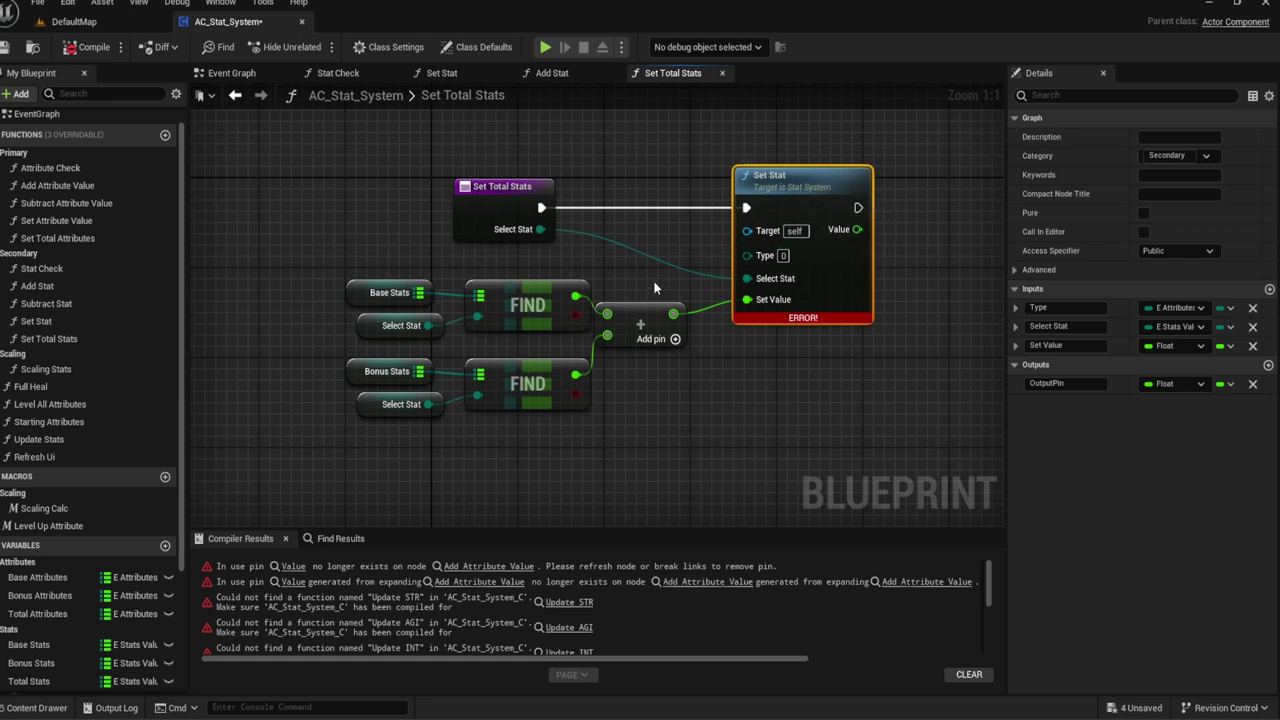
pyautogui.press('Delete')
pyautogui.moveTo(653, 280); pyautogui.dragTo(632, 294, button='right')
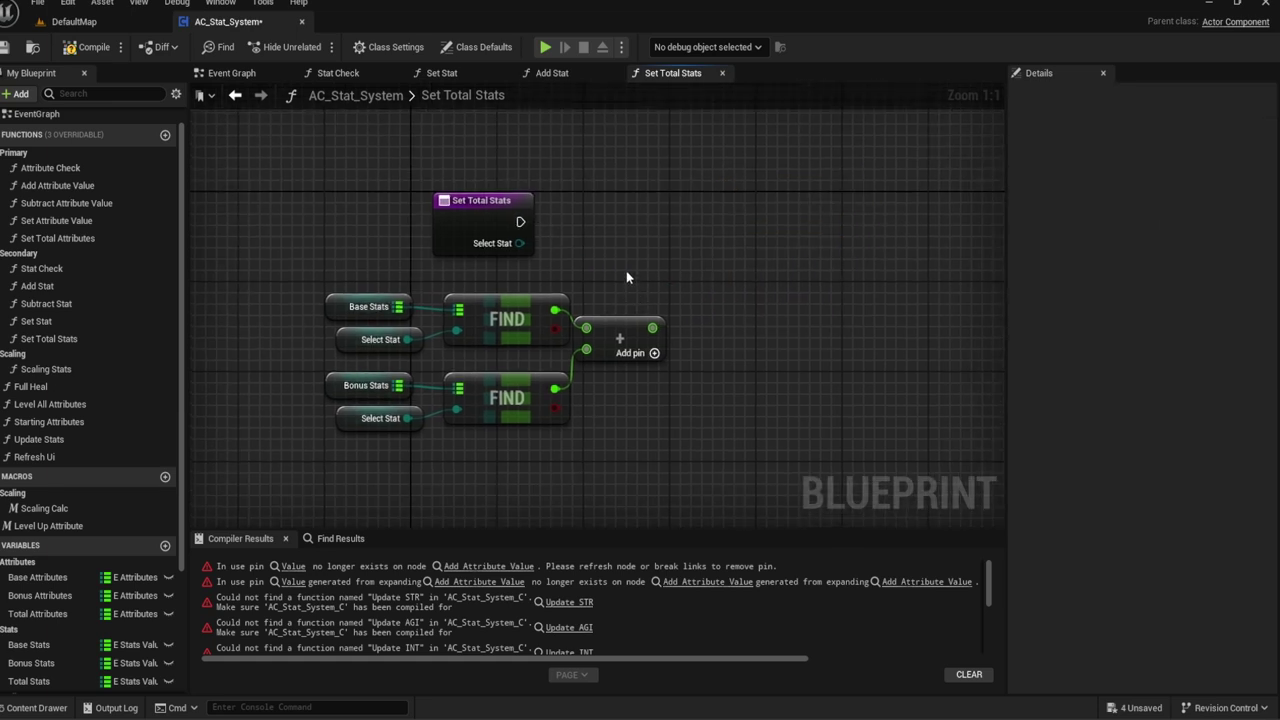
# Step: Add a Total Stats getter and attach a Map Add node to it
pyautogui.moveTo(29, 681)
pyautogui.mouseDown()
pyautogui.moveTo(523, 94)
pyautogui.moveTo(515, 140)
pyautogui.mouseUp()
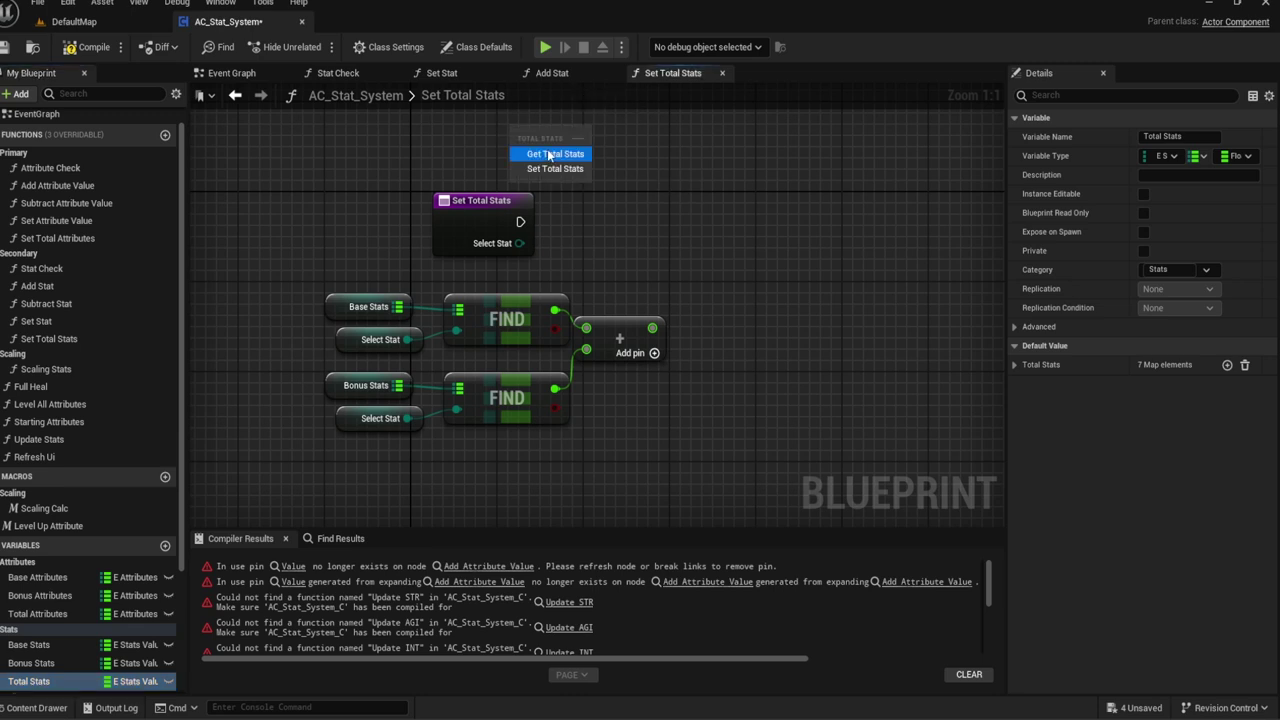
pyautogui.click(550, 148)
pyautogui.moveTo(546, 192); pyautogui.dragTo(713, 258)
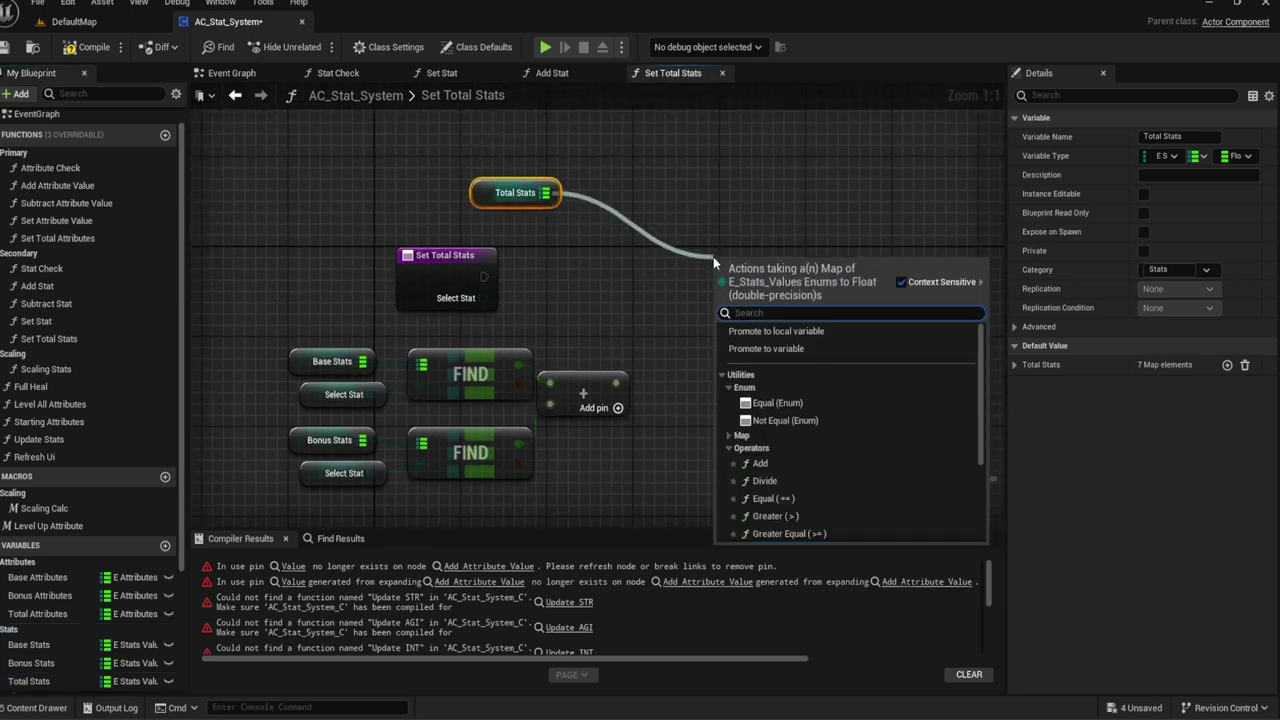
pyautogui.write('add')
pyautogui.press('Return')
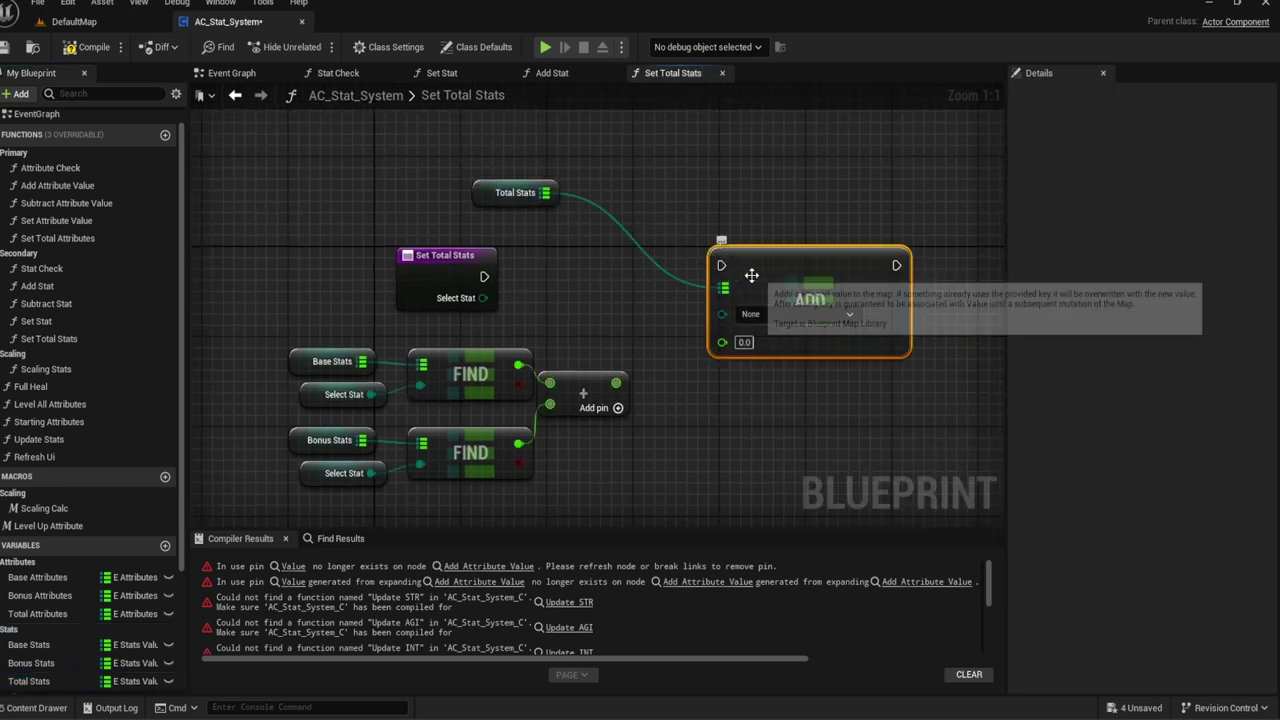
pyautogui.press('Delete')
pyautogui.moveTo(545, 193); pyautogui.dragTo(651, 235)
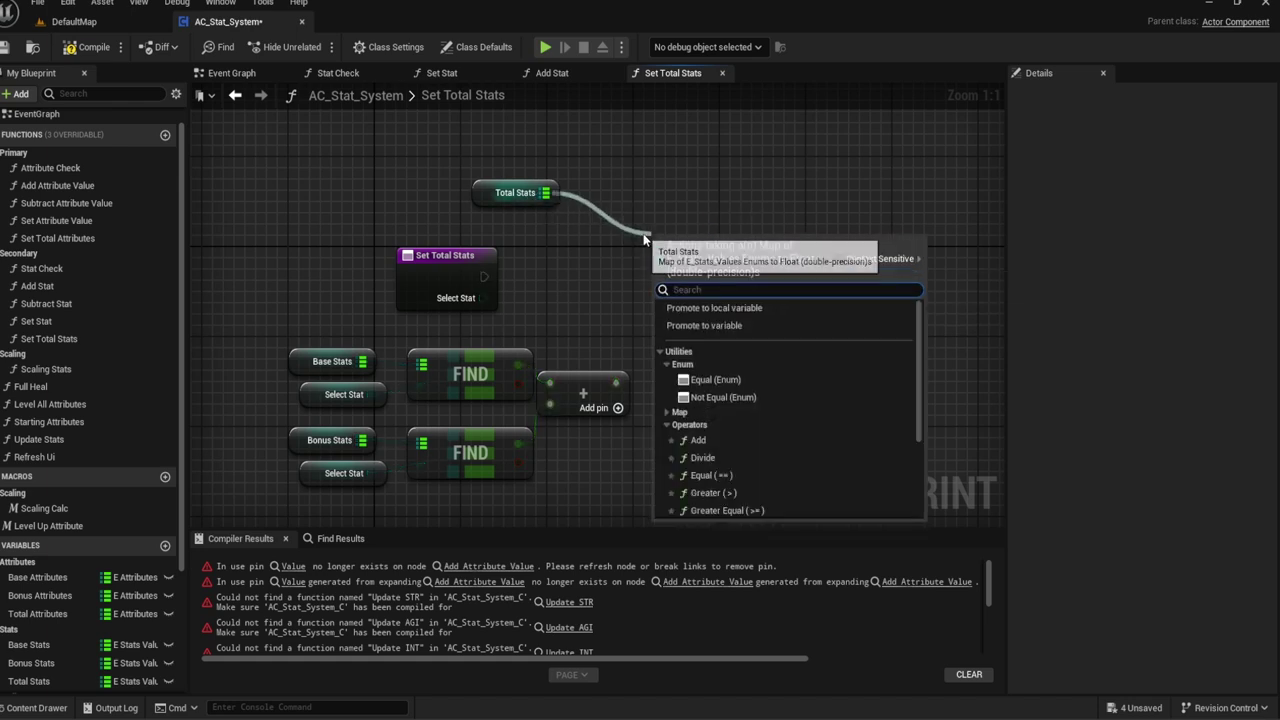
pyautogui.write('Add')
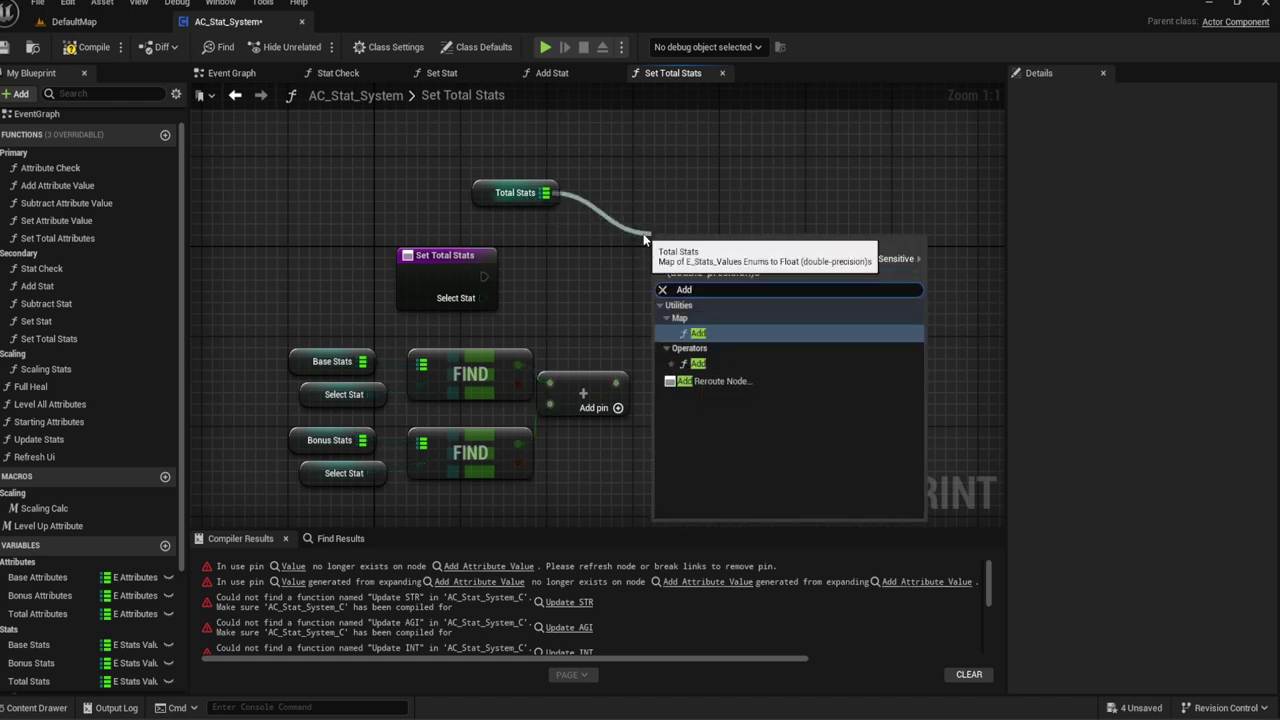
pyautogui.press('Return')
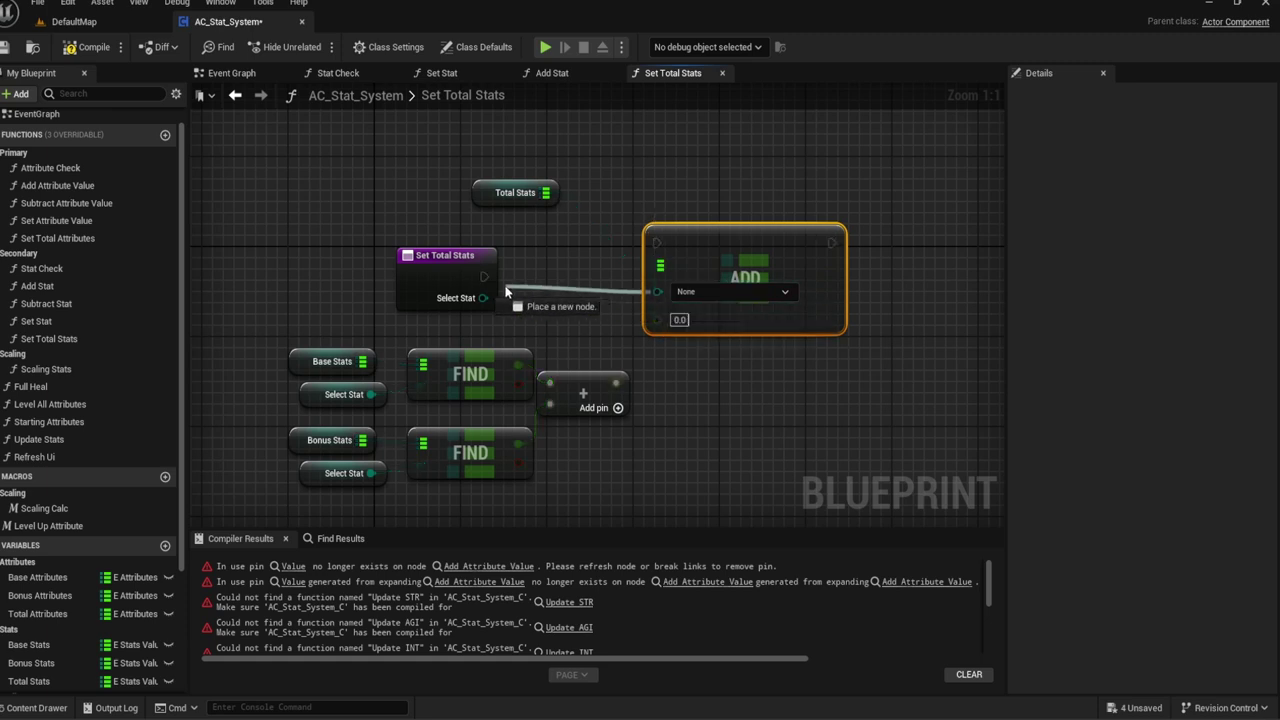
# Step: Wire Select Stat into the Add key, connect execution and the summed value, and compile
pyautogui.moveTo(483, 298)
pyautogui.mouseDown()
pyautogui.moveTo(657, 292)
pyautogui.moveTo(484, 277)
pyautogui.mouseUp()
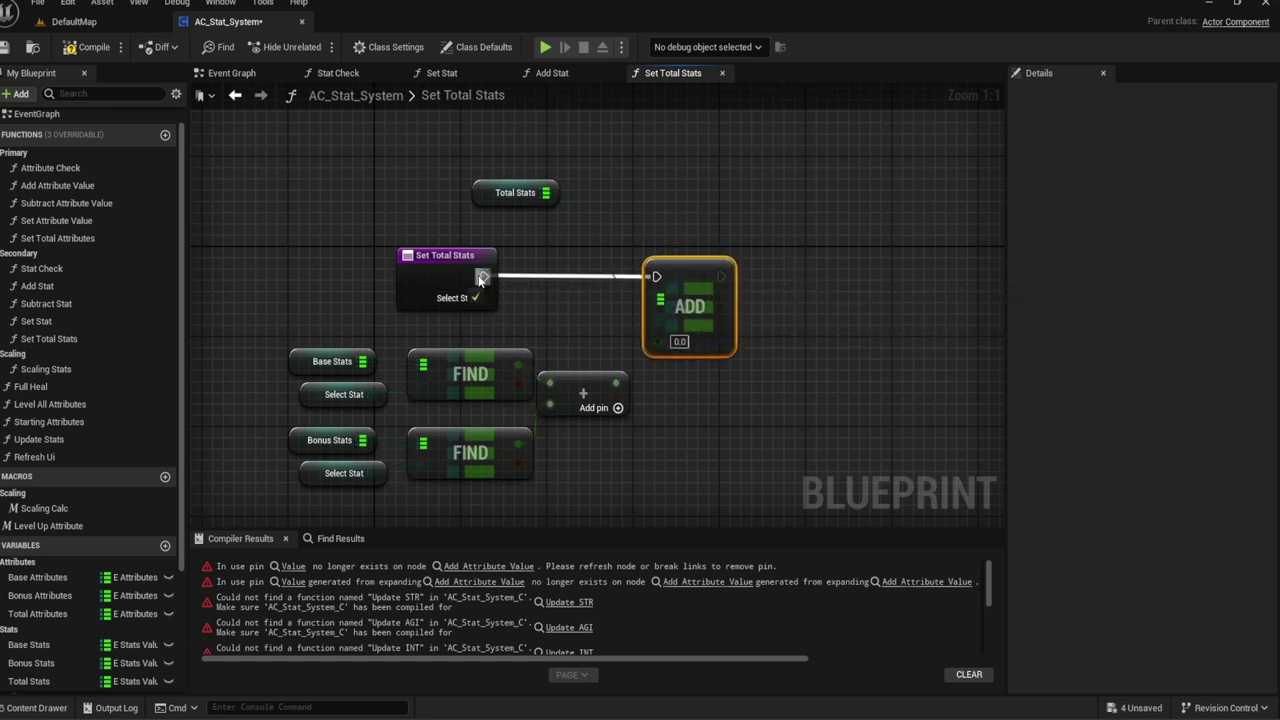
pyautogui.moveTo(657, 341); pyautogui.dragTo(618, 381)
pyautogui.click(776, 282)
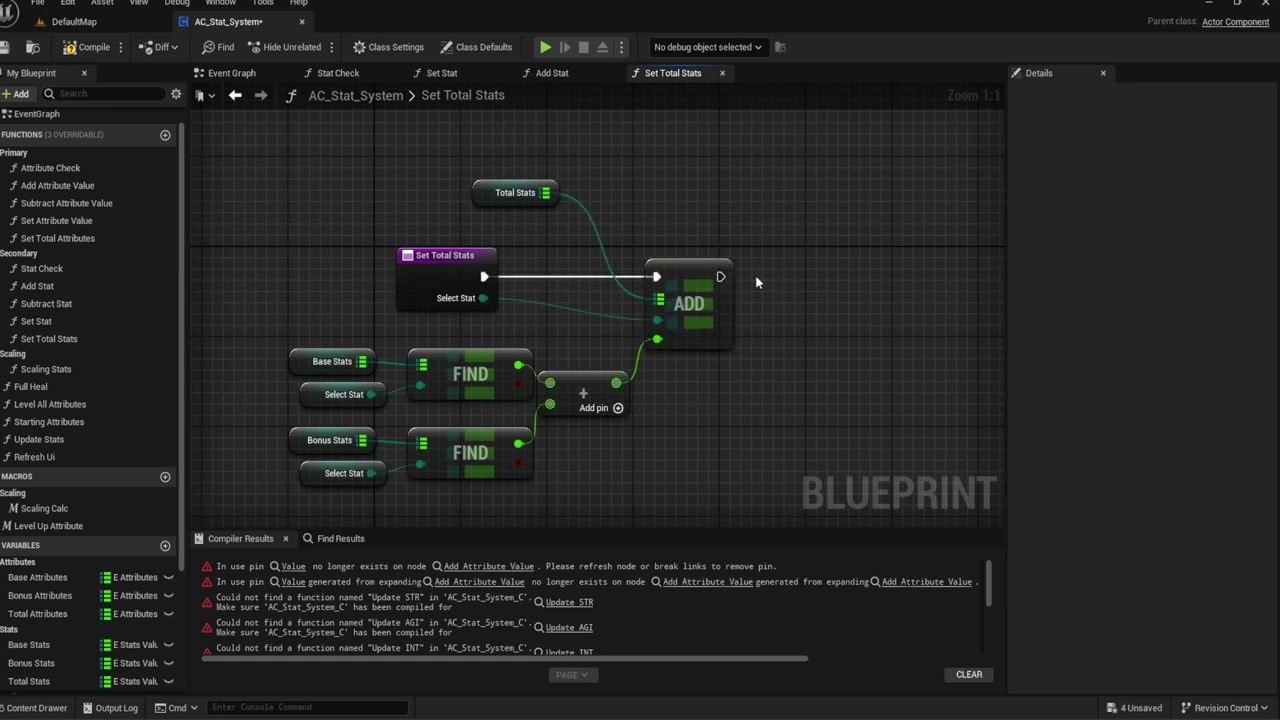
pyautogui.moveTo(682, 239); pyautogui.dragTo(713, 213, button='right')
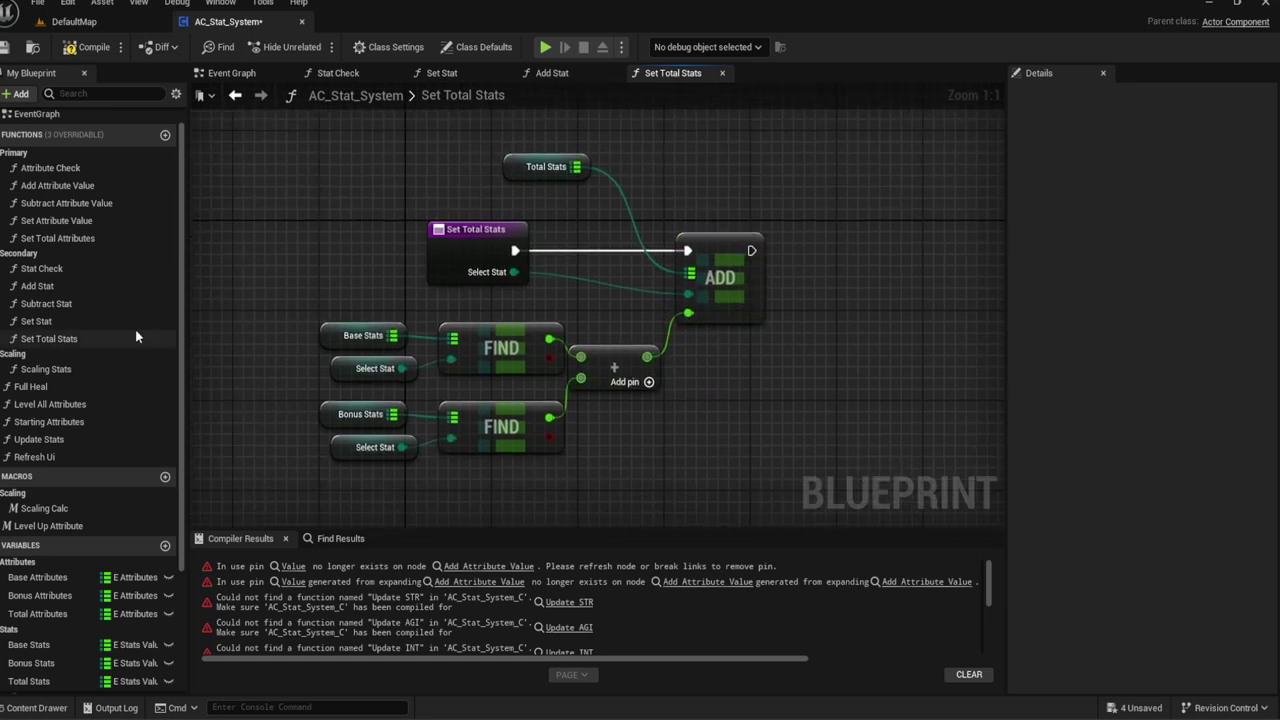
pyautogui.moveTo(584, 282); pyautogui.dragTo(556, 268, button='right')
pyautogui.click(63, 55)
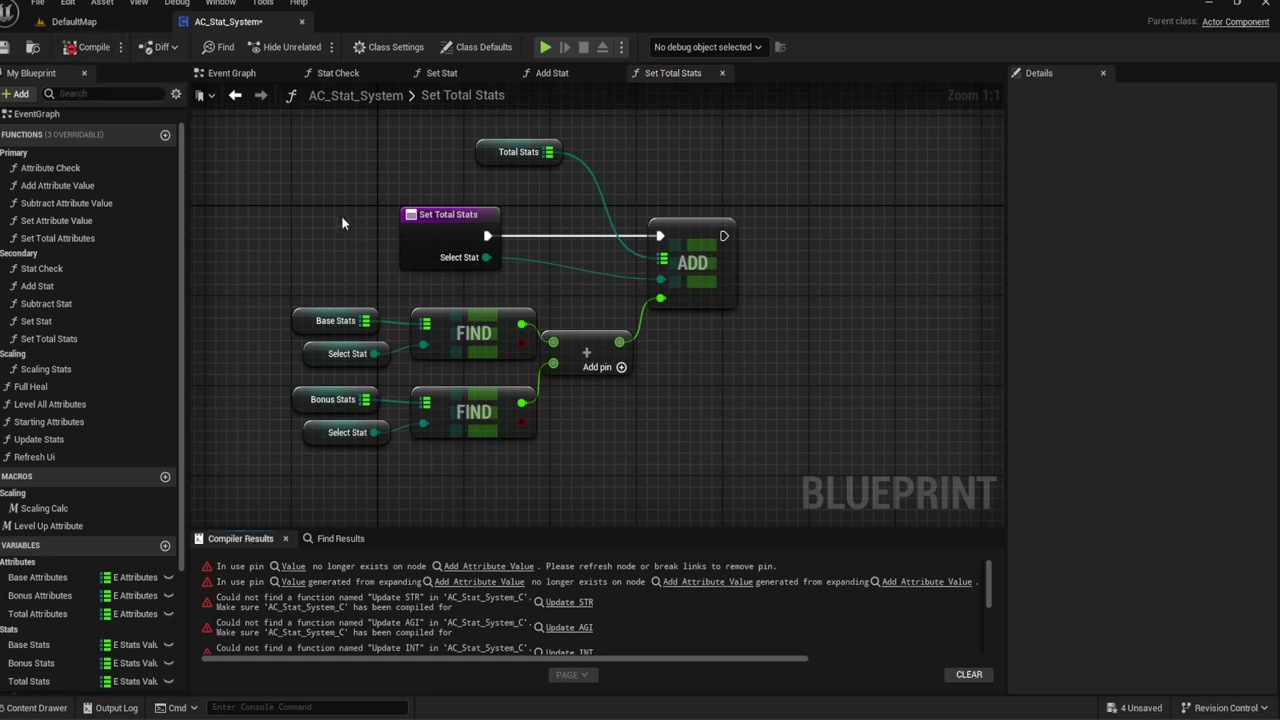
# Step: Delete the Base Stats and Bonus Stats getters and their FIND lookup nodes
pyautogui.moveTo(404, 234)
pyautogui.mouseDown(button='right')
pyautogui.moveTo(394, 230)
pyautogui.moveTo(492, 206)
pyautogui.mouseUp(button='right')
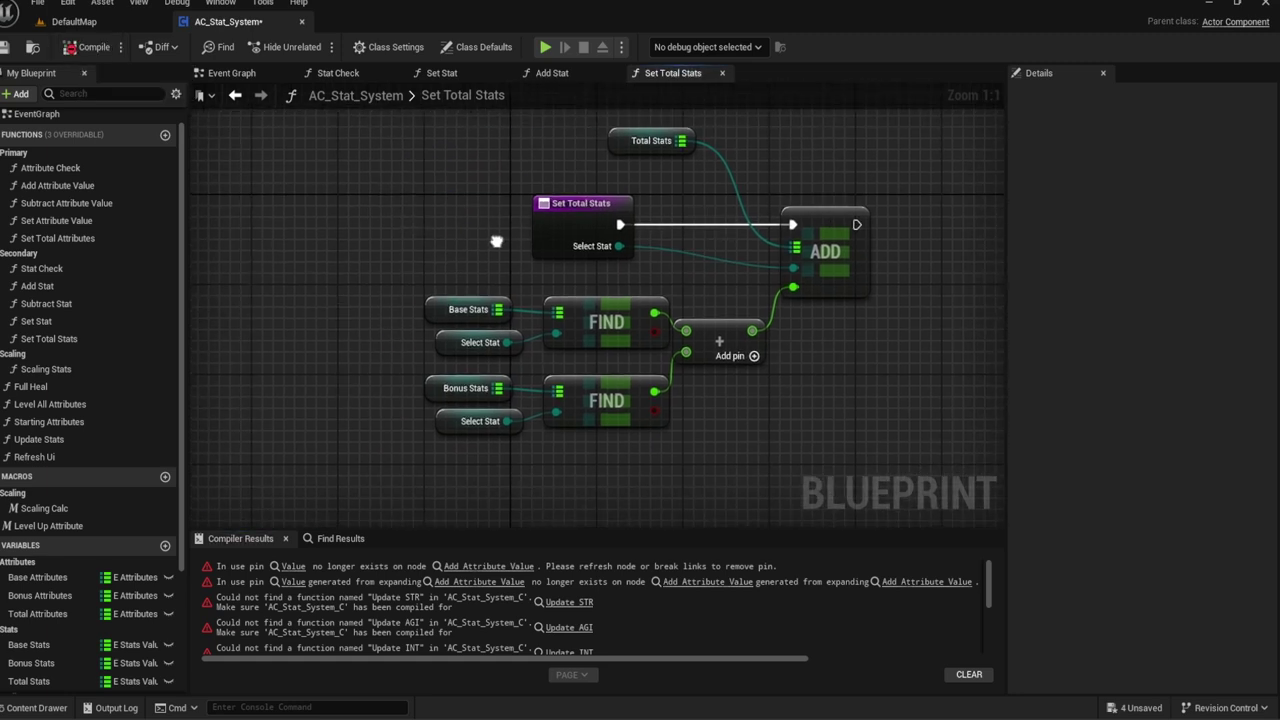
pyautogui.click(705, 322)
pyautogui.moveTo(602, 342); pyautogui.dragTo(682, 343, button='right')
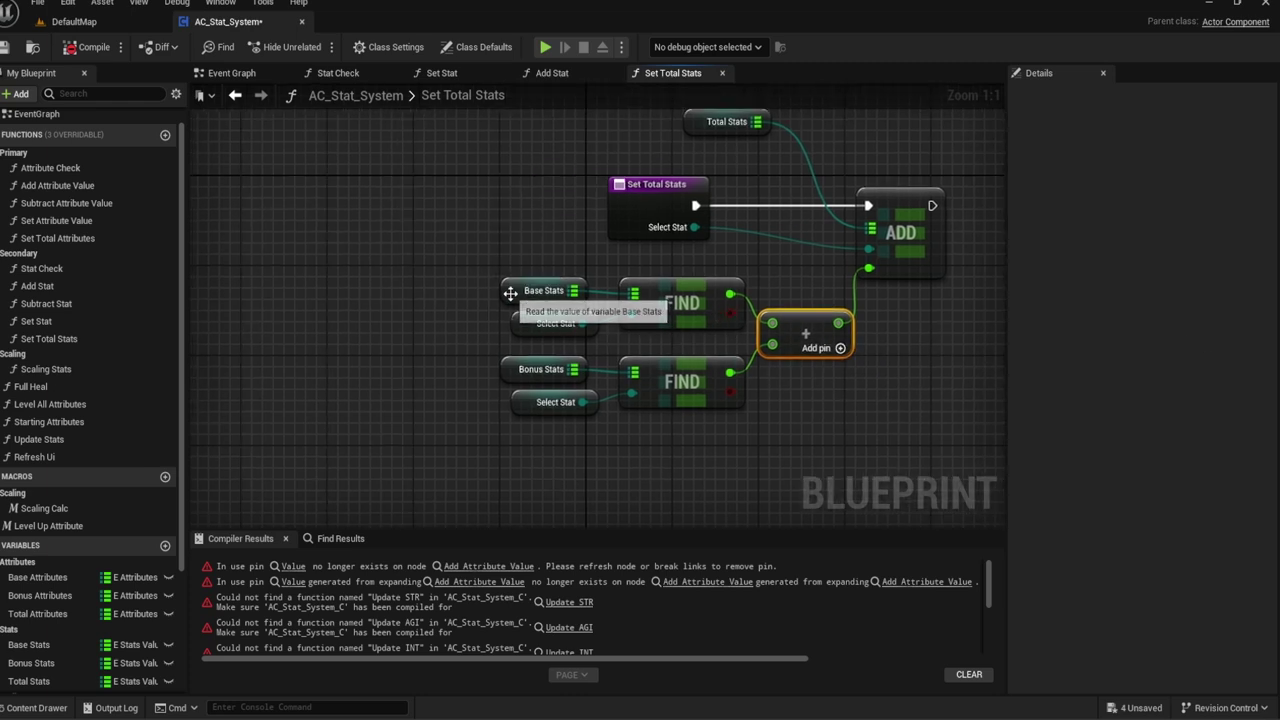
pyautogui.click(544, 290)
pyautogui.press('Delete')
pyautogui.click(682, 303)
pyautogui.press('Delete')
pyautogui.click(540, 369)
pyautogui.press('Delete')
pyautogui.click(682, 380)
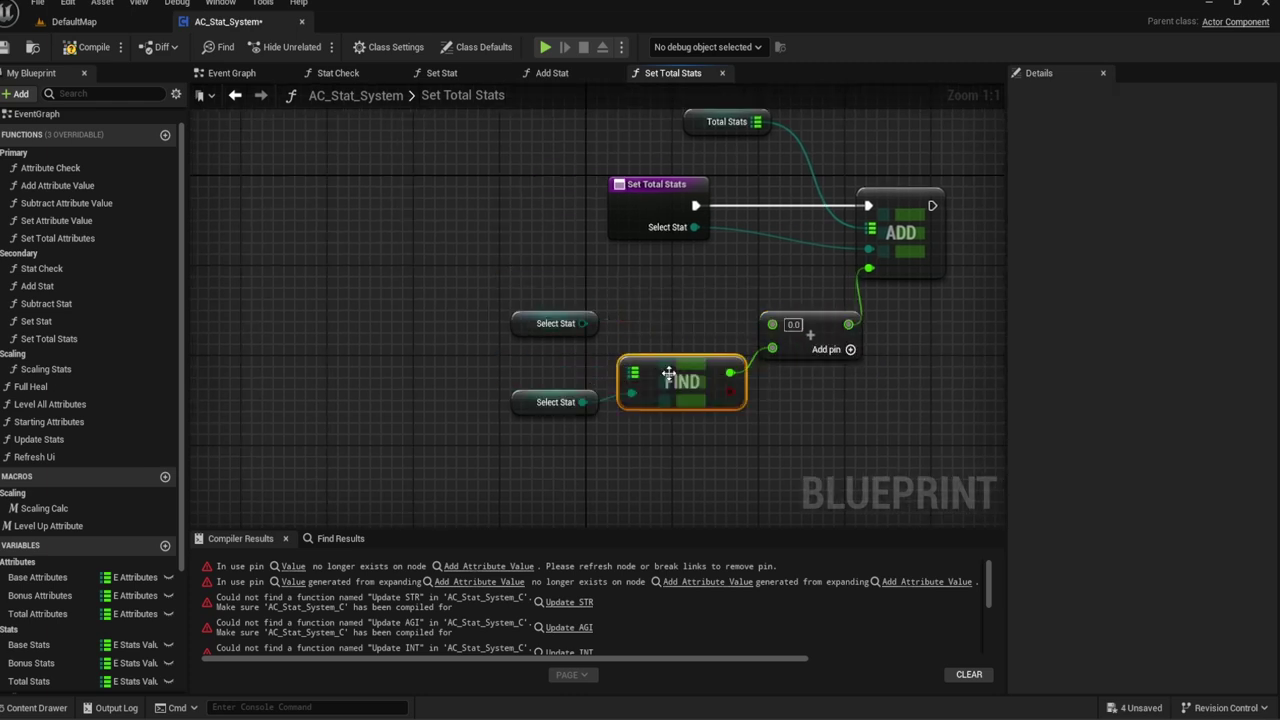
pyautogui.press('Delete')
pyautogui.moveTo(607, 362); pyautogui.dragTo(617, 360, button='right')
pyautogui.moveTo(471, 280); pyautogui.dragTo(612, 420)
pyautogui.moveTo(600, 370); pyautogui.dragTo(700, 360, button='right')
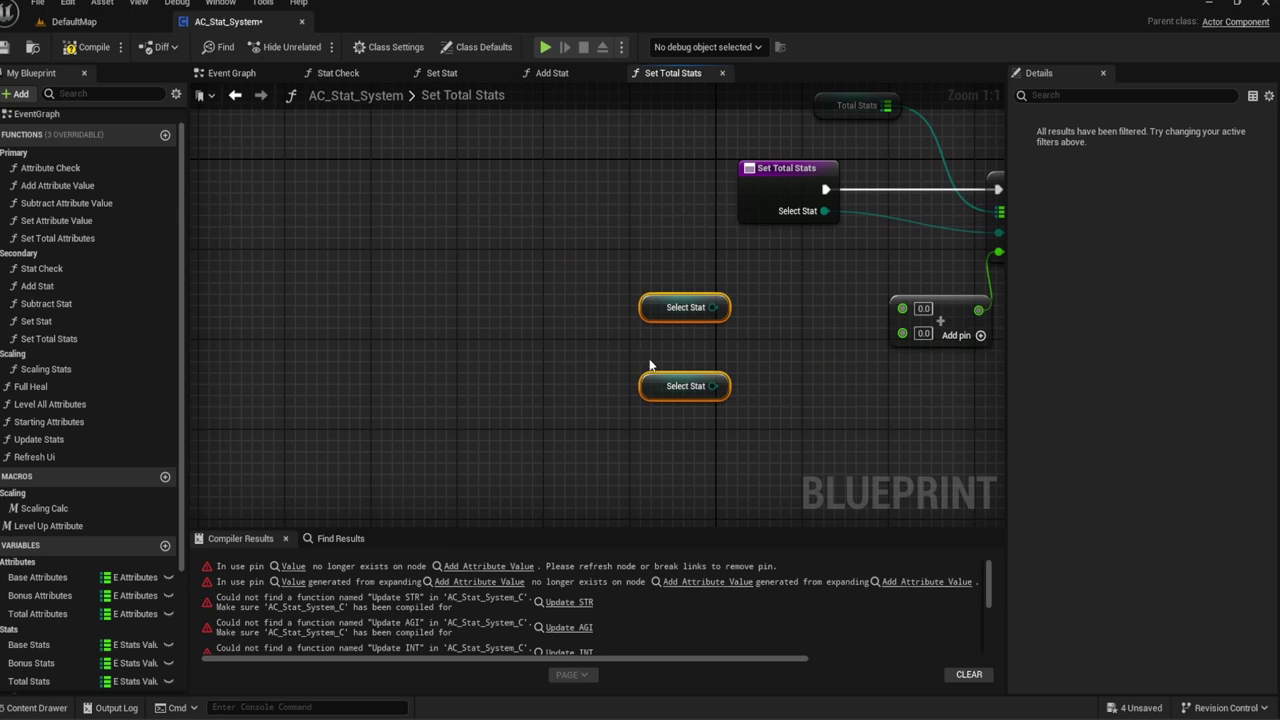
pyautogui.moveTo(680, 380); pyautogui.dragTo(563, 417)
pyautogui.click(649, 296)
pyautogui.rightClick(647, 296)
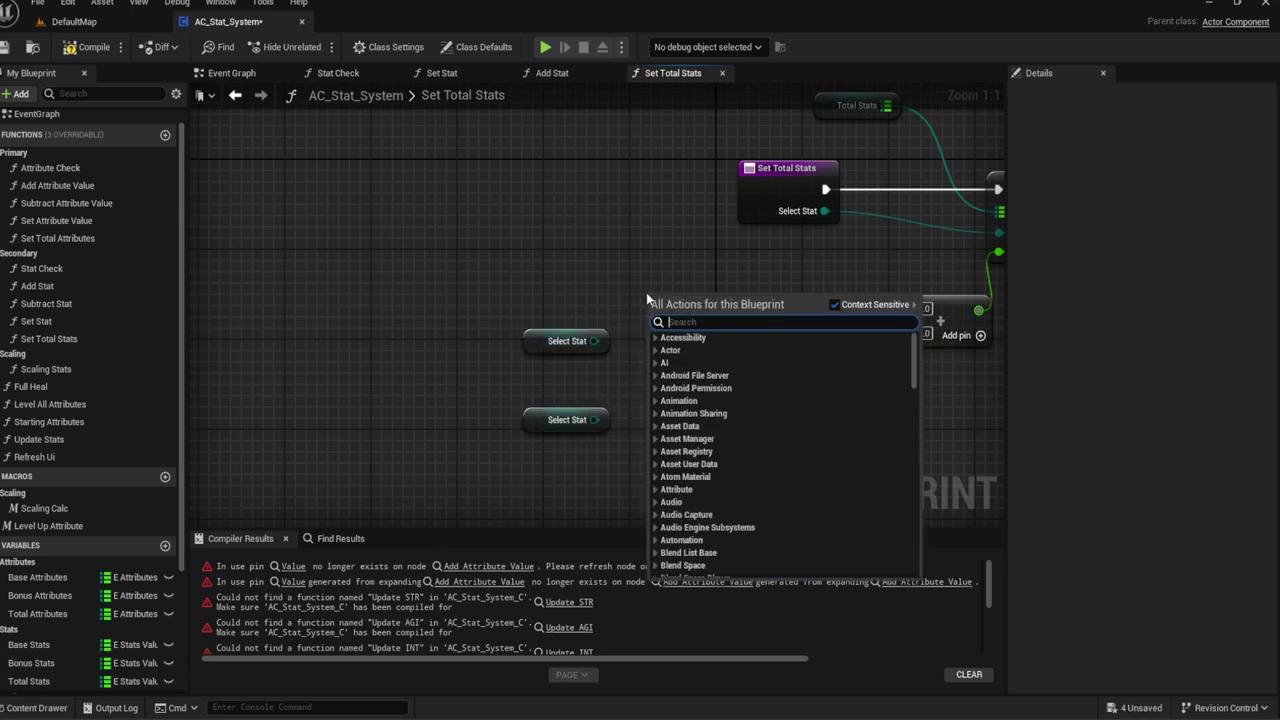
pyautogui.write('stat')
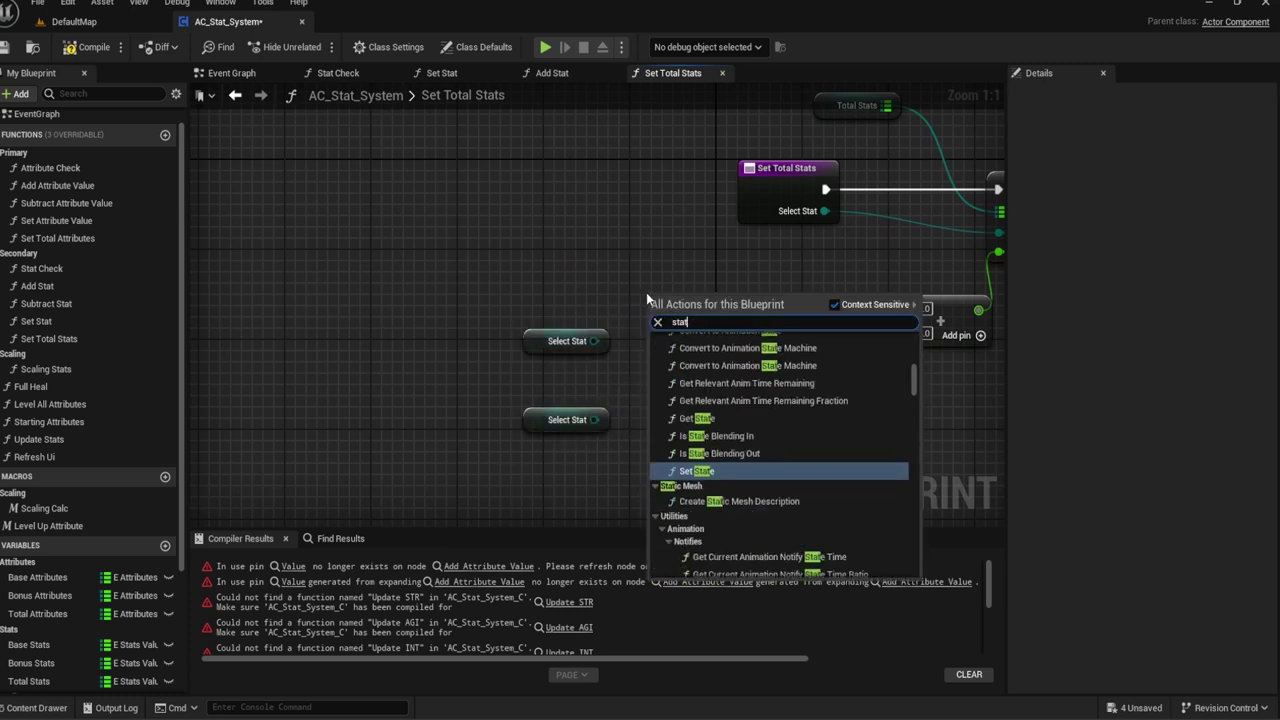
pyautogui.write(' check')
pyautogui.press('Return')
pyautogui.moveTo(718, 292); pyautogui.dragTo(685, 270)
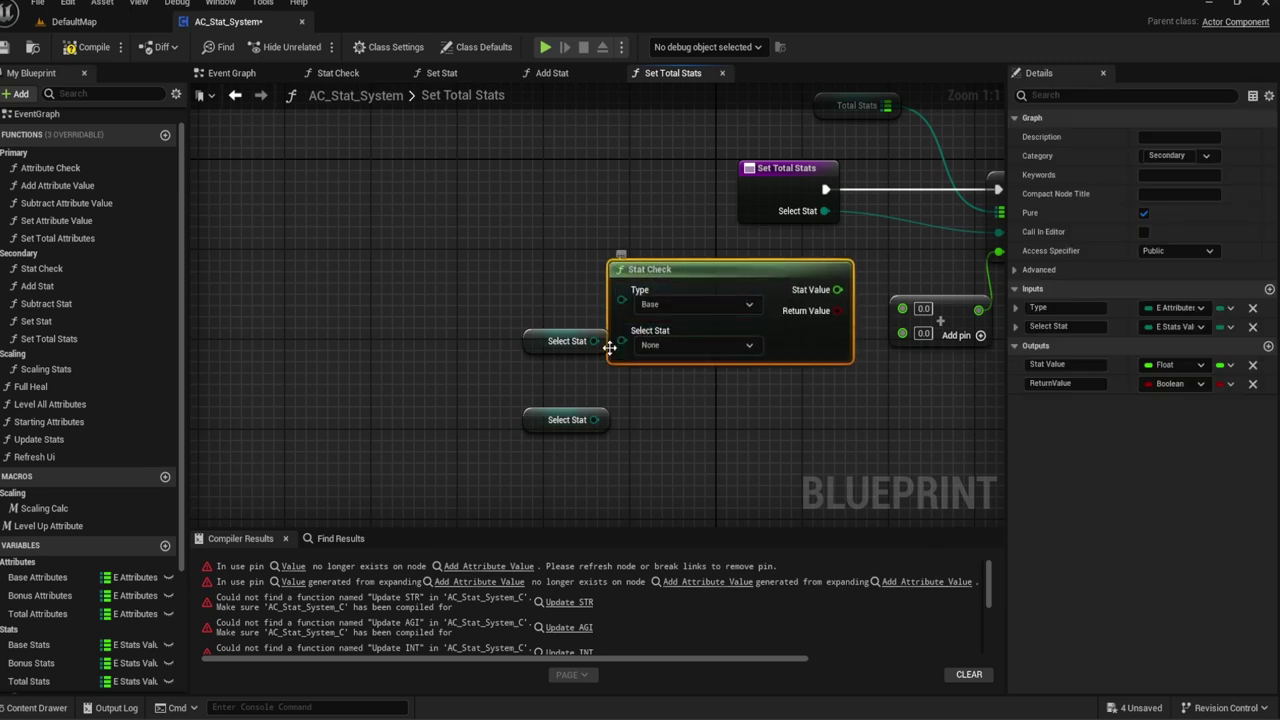
pyautogui.moveTo(594, 341); pyautogui.dragTo(621, 330)
pyautogui.hotkey('ctrl', 'd')
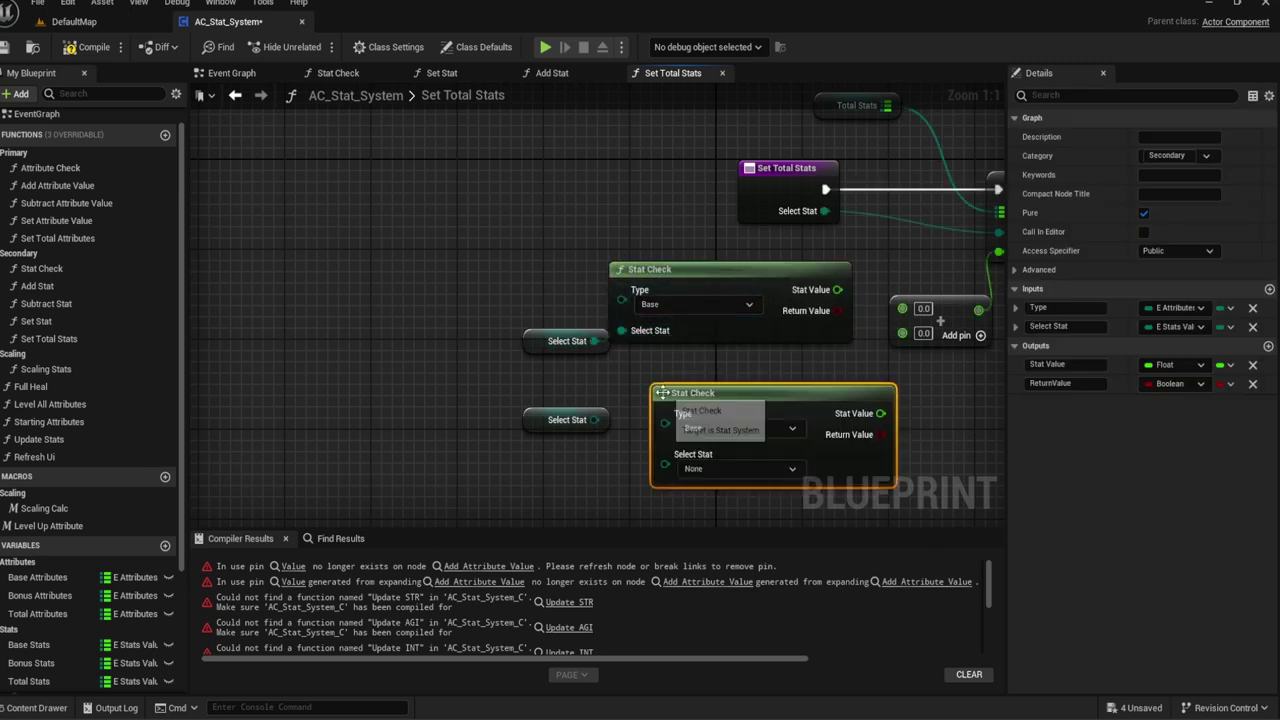
pyautogui.click(738, 428)
pyautogui.click(717, 451)
pyautogui.moveTo(594, 420); pyautogui.dragTo(665, 464)
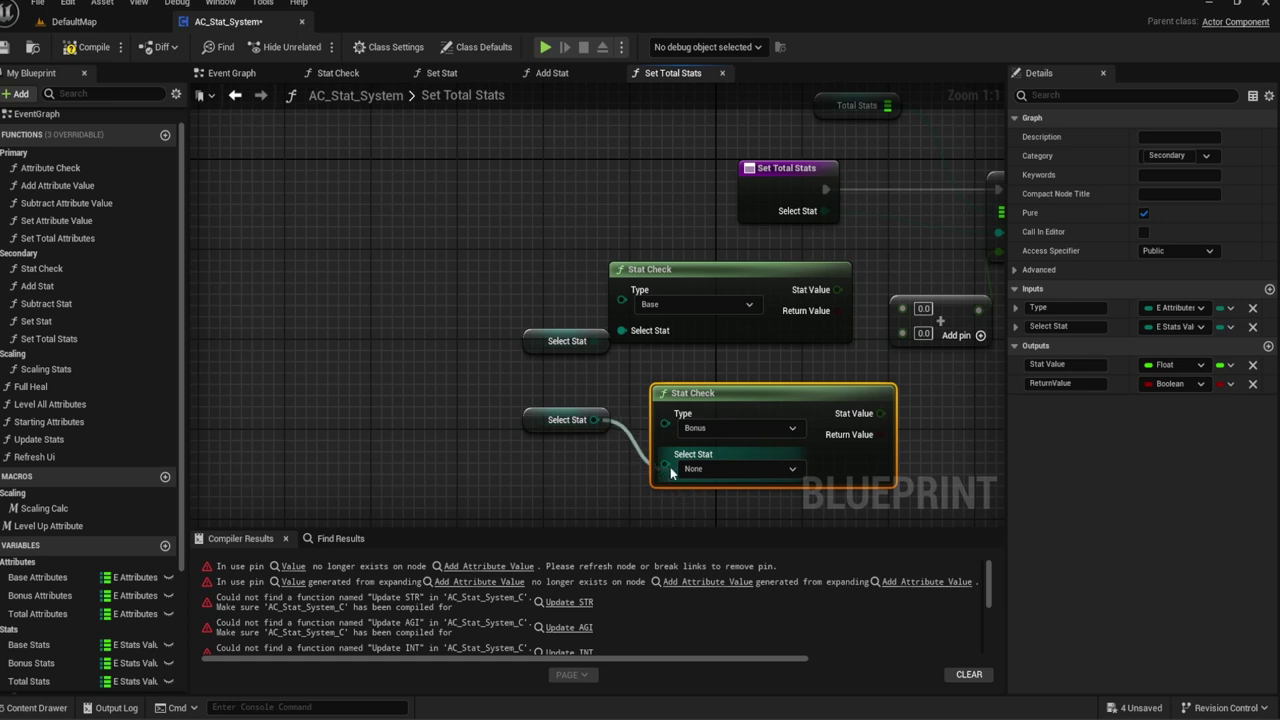
pyautogui.moveTo(700, 393); pyautogui.dragTo(668, 371)
pyautogui.moveTo(559, 341); pyautogui.dragTo(531, 317)
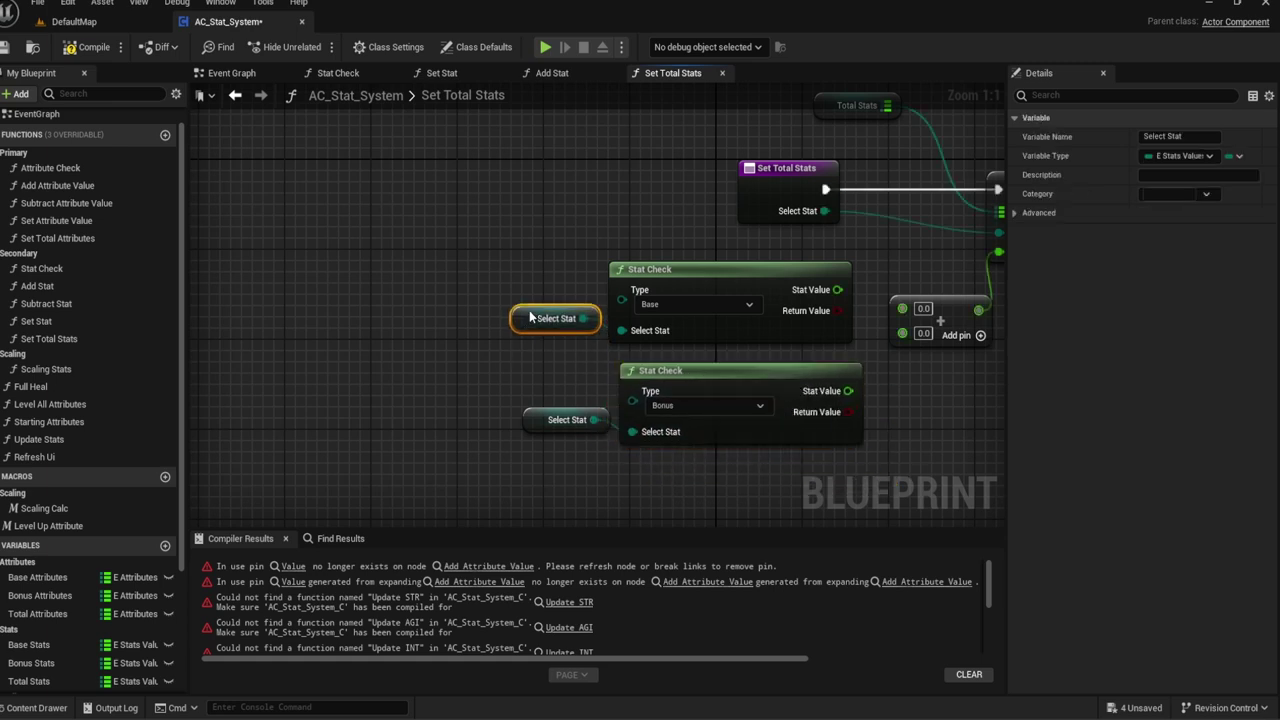
pyautogui.moveTo(648, 372); pyautogui.dragTo(636, 360)
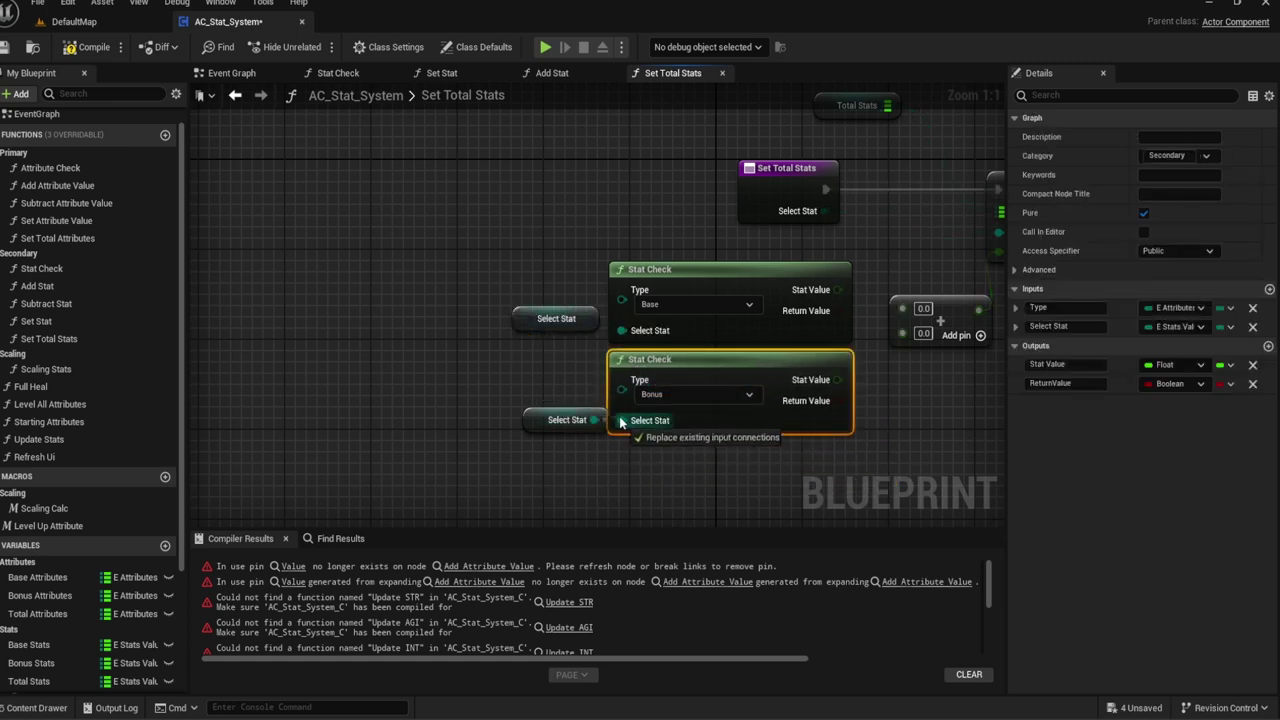
pyautogui.moveTo(547, 430); pyautogui.dragTo(536, 418)
pyautogui.moveTo(860, 240); pyautogui.dragTo(765, 267, button='right')
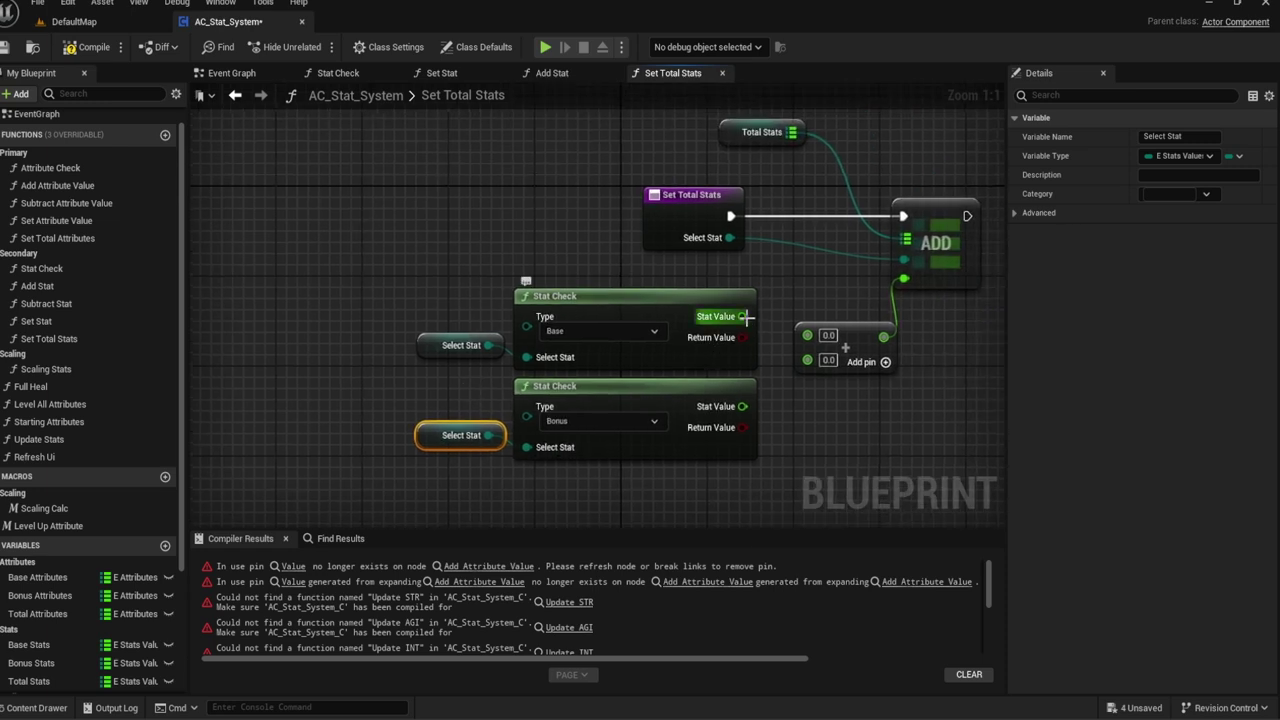
pyautogui.moveTo(742, 316)
pyautogui.mouseDown()
pyautogui.moveTo(806, 337)
pyautogui.moveTo(737, 410)
pyautogui.mouseUp()
pyautogui.moveTo(709, 271); pyautogui.dragTo(602, 303, button='right')
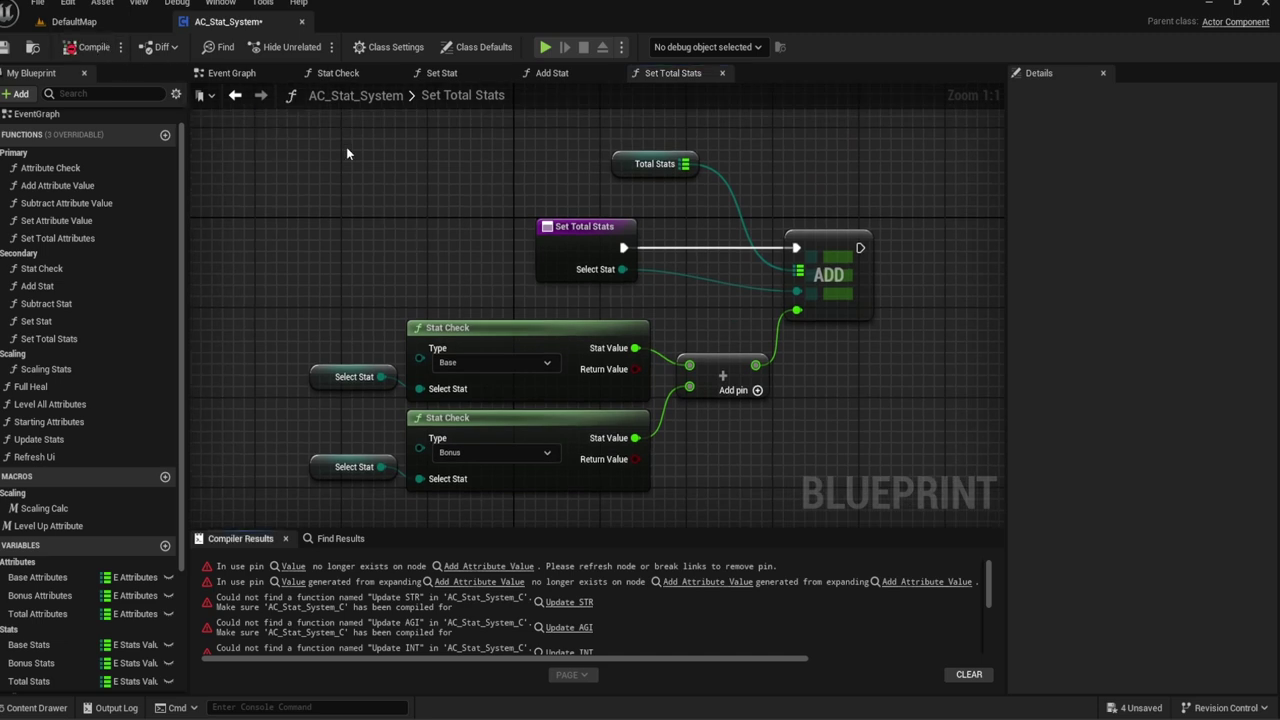
pyautogui.moveTo(378, 259); pyautogui.dragTo(417, 227, button='right')
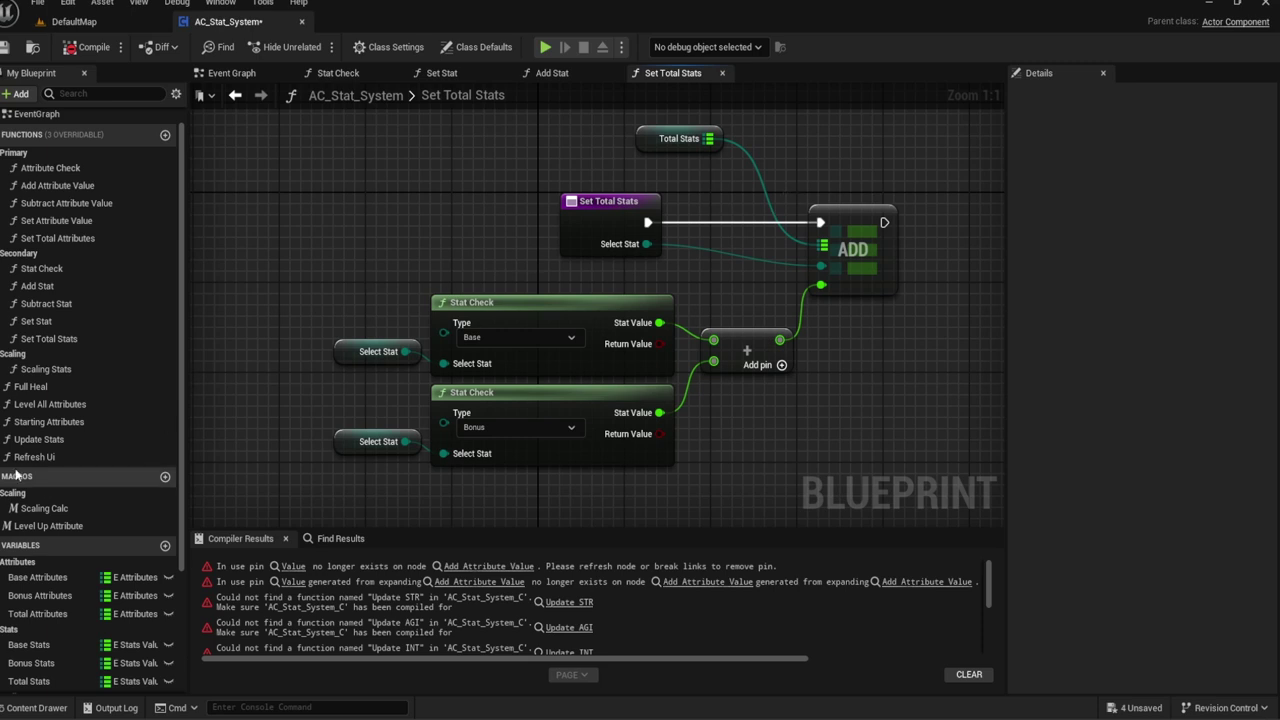
# Step: Rename the Set Total Stats function to Calc Total Stats
pyautogui.click(50, 338)
pyautogui.press('F2')
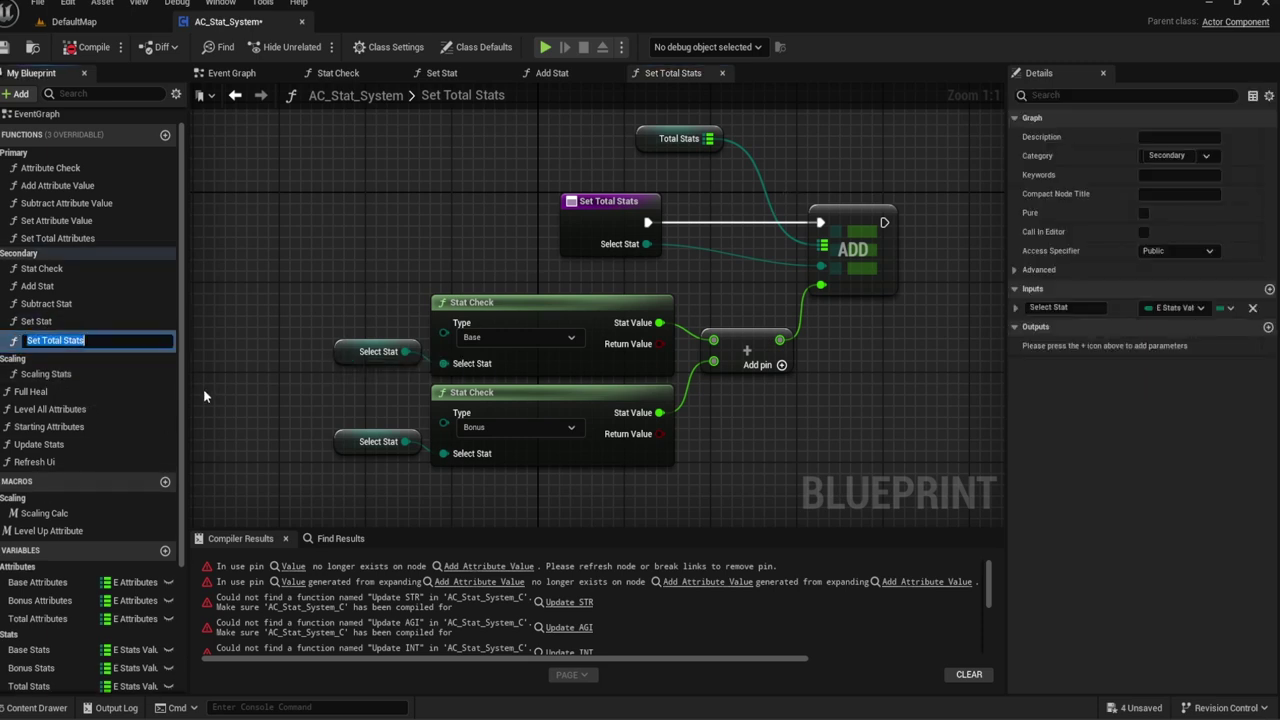
pyautogui.press('Home')
pyautogui.press('Delete')
pyautogui.press('Delete')
pyautogui.press('Delete')
pyautogui.press('Delete')
pyautogui.write('Calc')
pyautogui.press('Return')
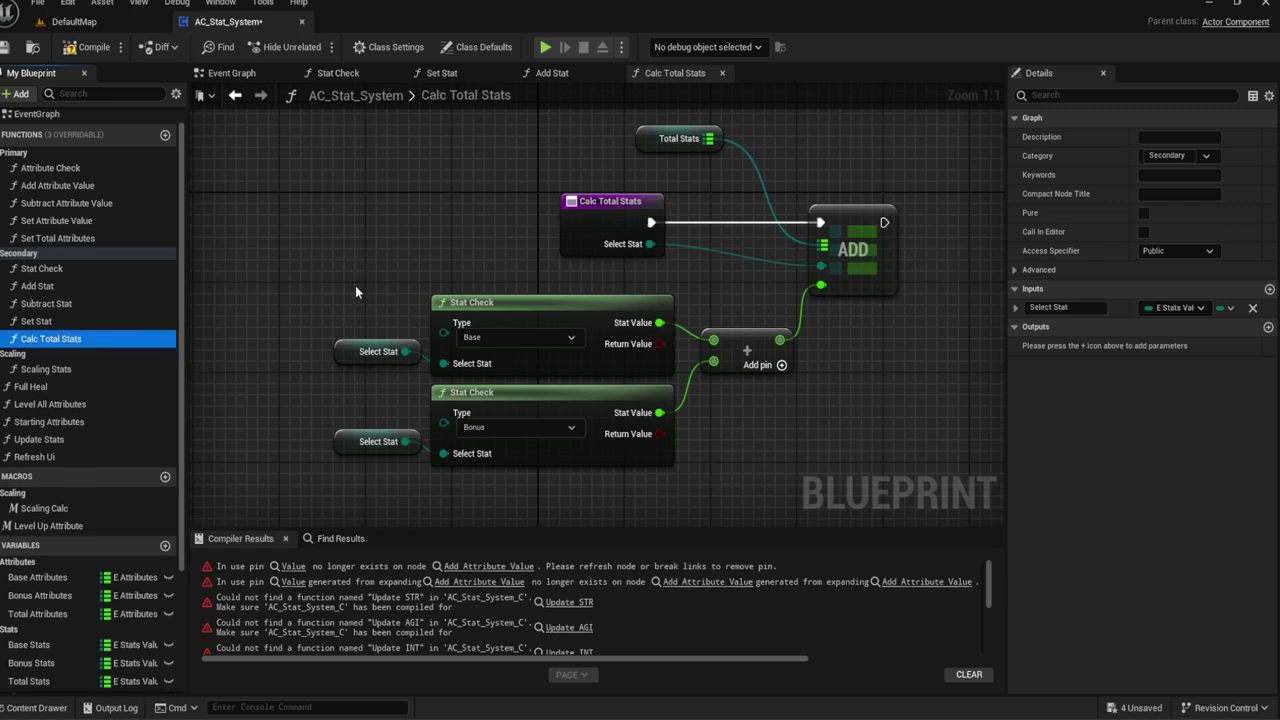
pyautogui.click(434, 222)
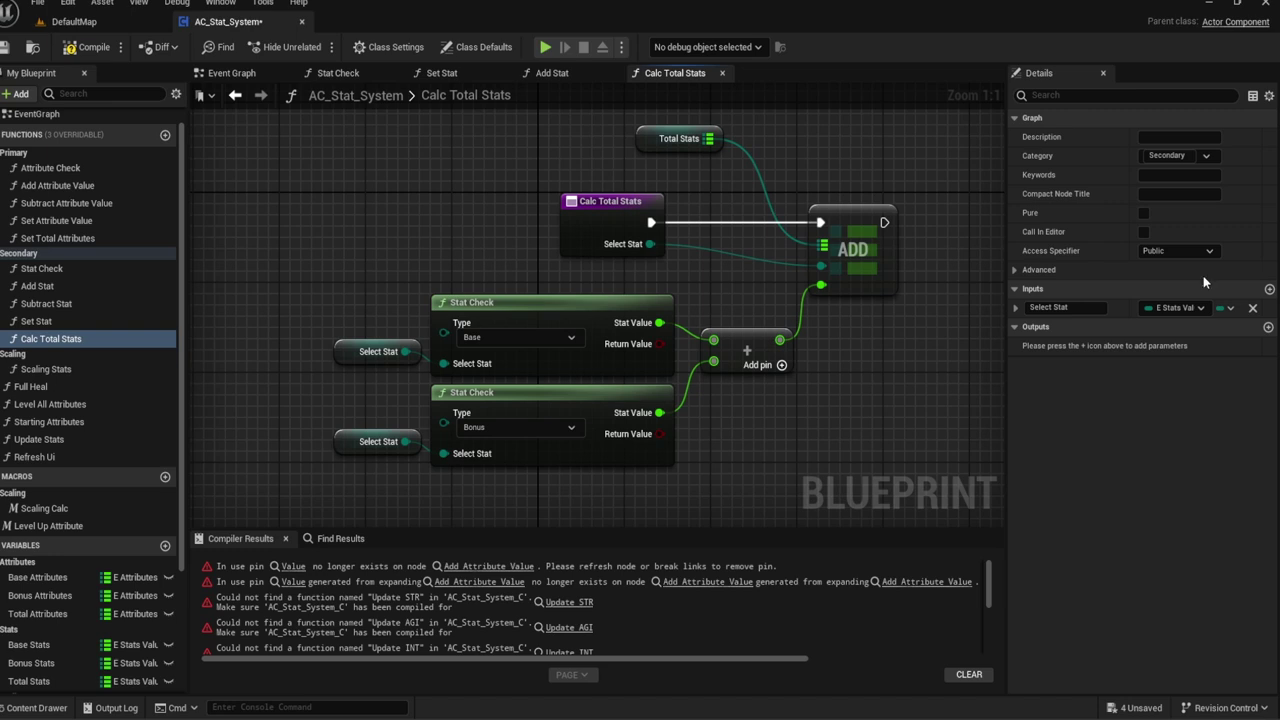
# Step: Begin renaming Set Attribute Value to Set Attribute
pyautogui.click(45, 321)
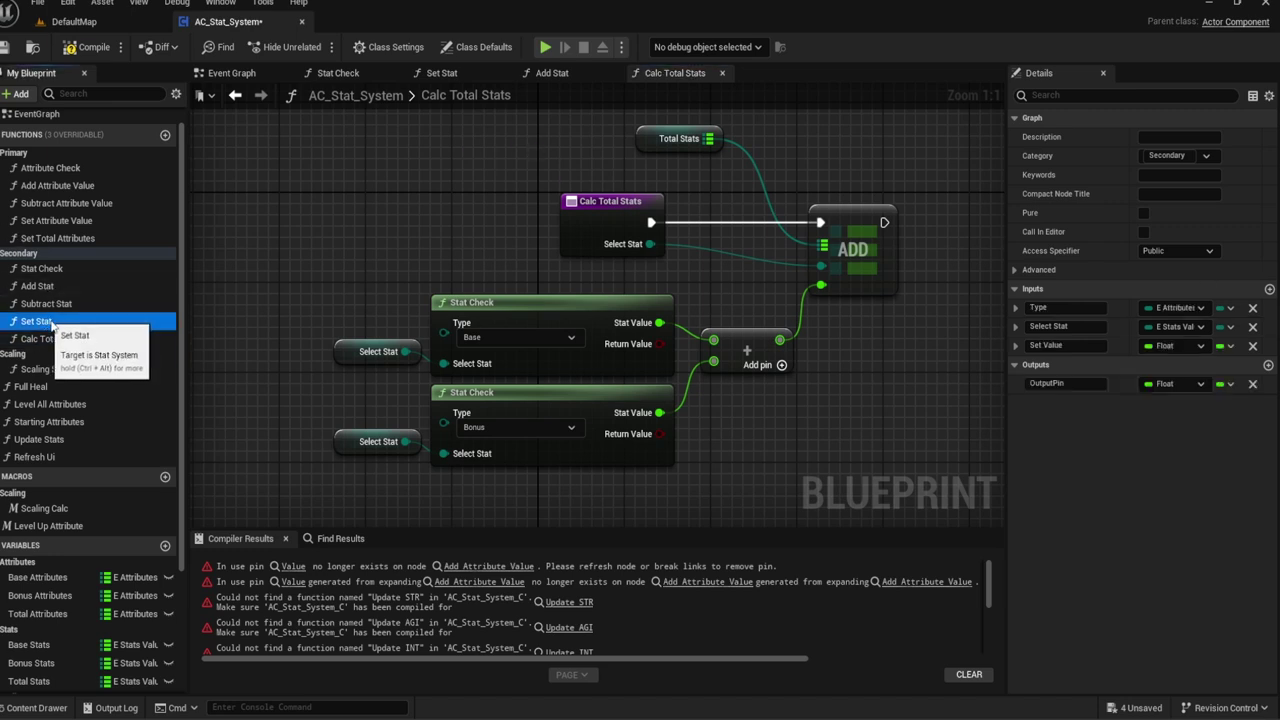
pyautogui.click(50, 221)
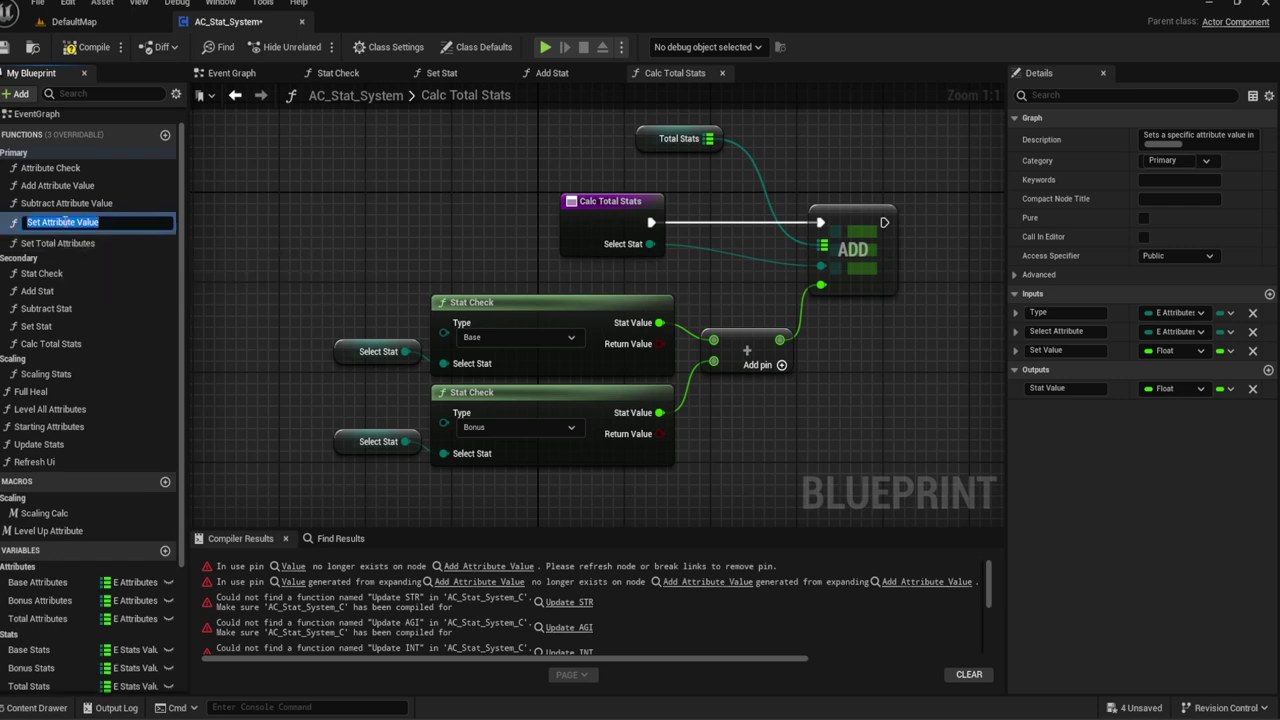
pyautogui.click(50, 221)
pyautogui.press('BackSpace')
pyautogui.press('BackSpace')
pyautogui.press('BackSpace')
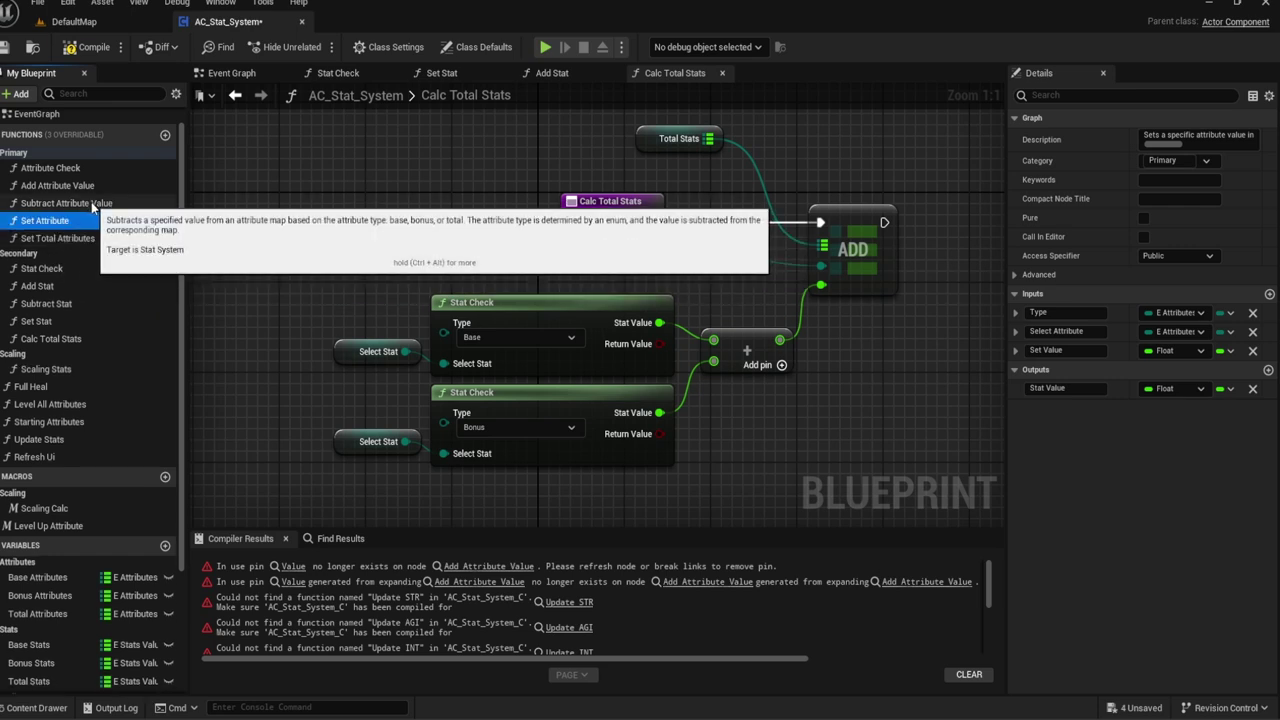
# Step: Commit Set Attribute and rename Subtract Attribute Value to Subtract Attribute
pyautogui.click(93, 204)
pyautogui.click(92, 204)
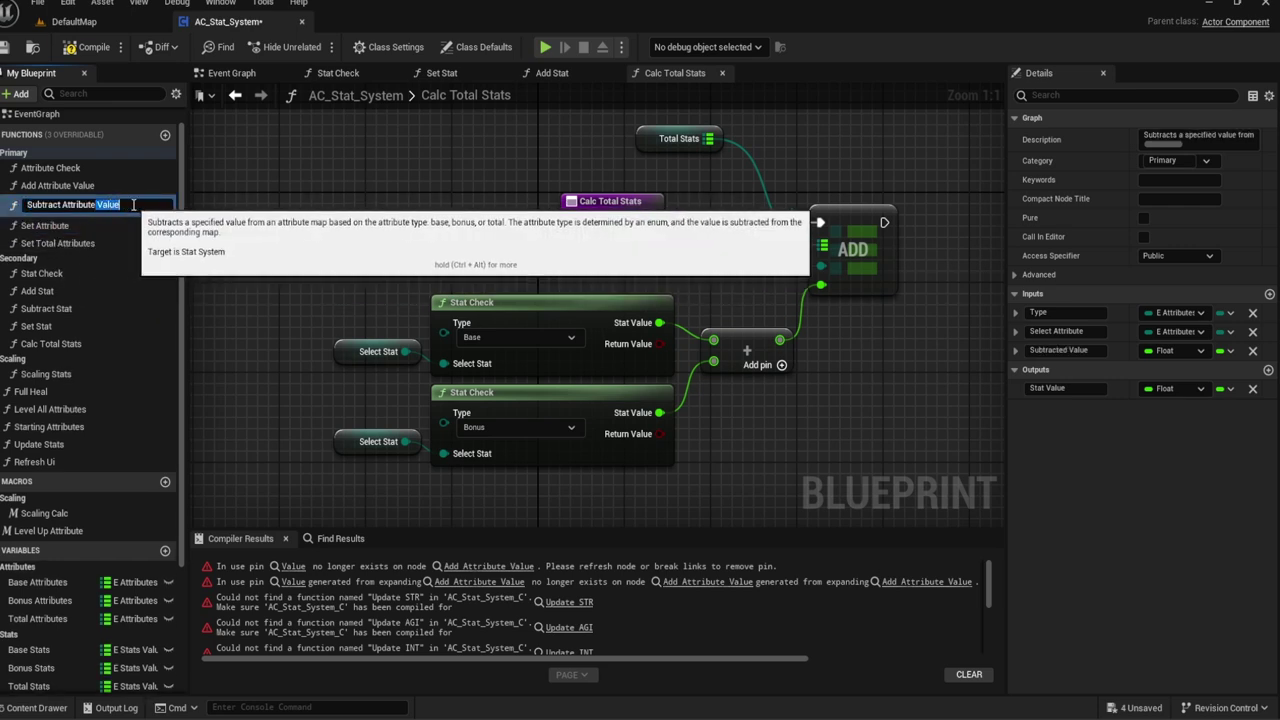
pyautogui.press('End')
pyautogui.press('BackSpace')
pyautogui.press('BackSpace')
pyautogui.press('BackSpace')
# Step: Rename Add Attribute Value to Add Attribute
pyautogui.click(57, 185)
pyautogui.press('F2')
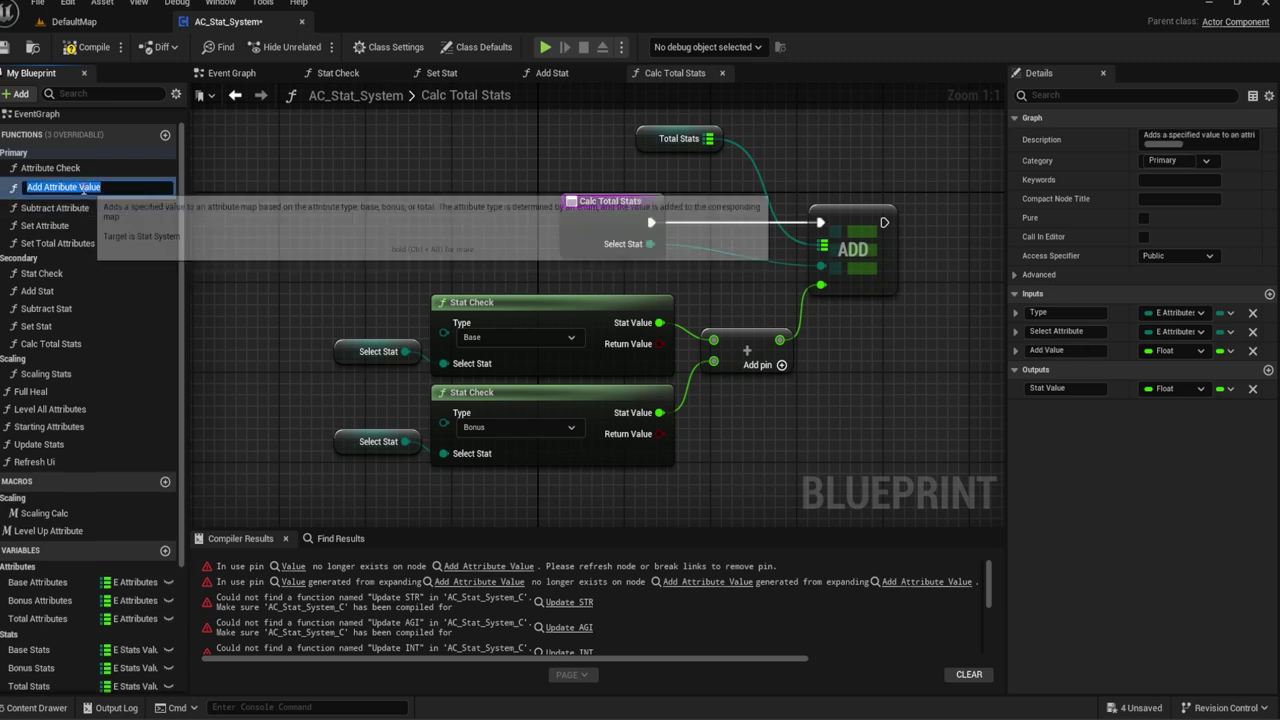
pyautogui.press('End')
pyautogui.press('BackSpace')
pyautogui.press('BackSpace')
pyautogui.press('BackSpace')
pyautogui.press('Return')
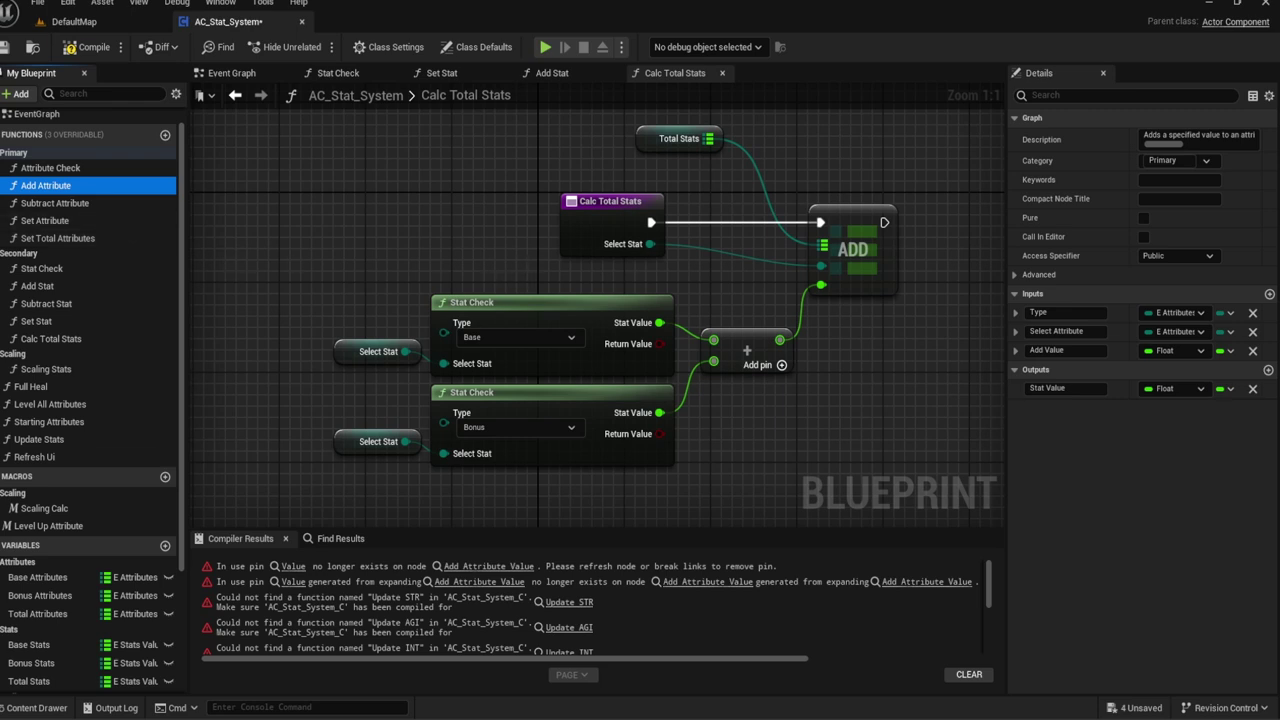
pyautogui.click(357, 217)
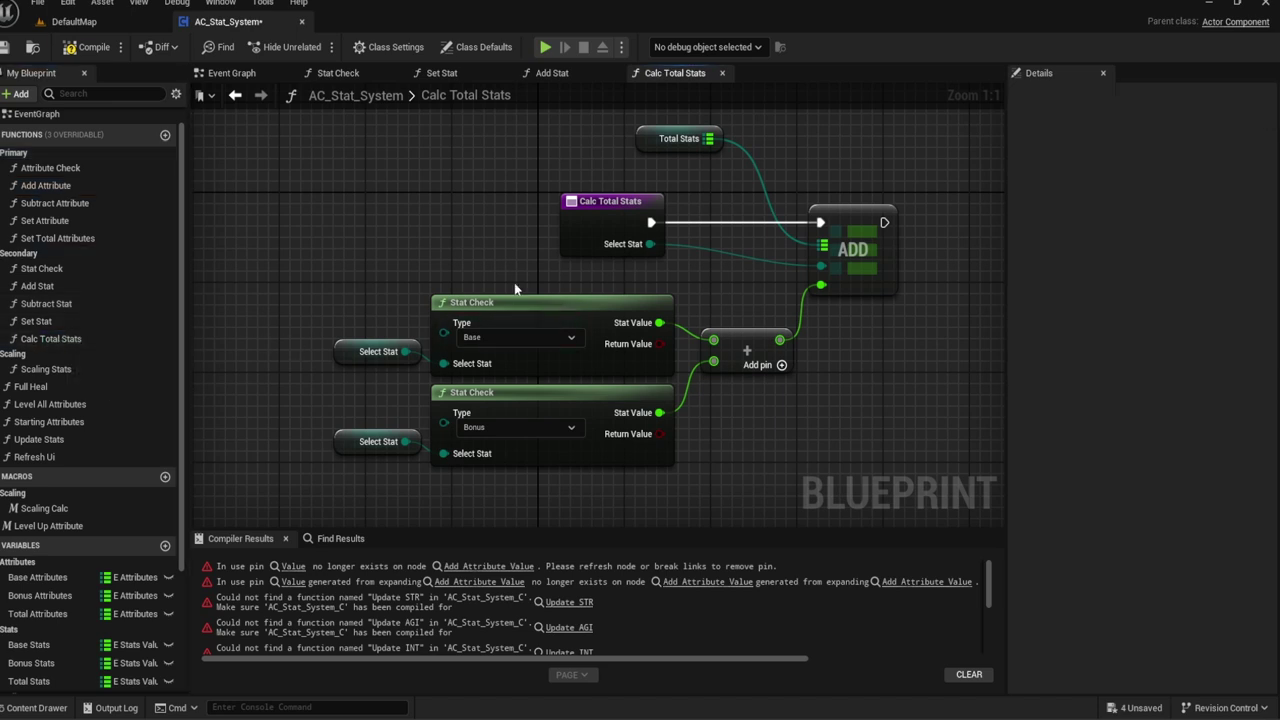
pyautogui.moveTo(526, 267); pyautogui.dragTo(522, 241, button='right')
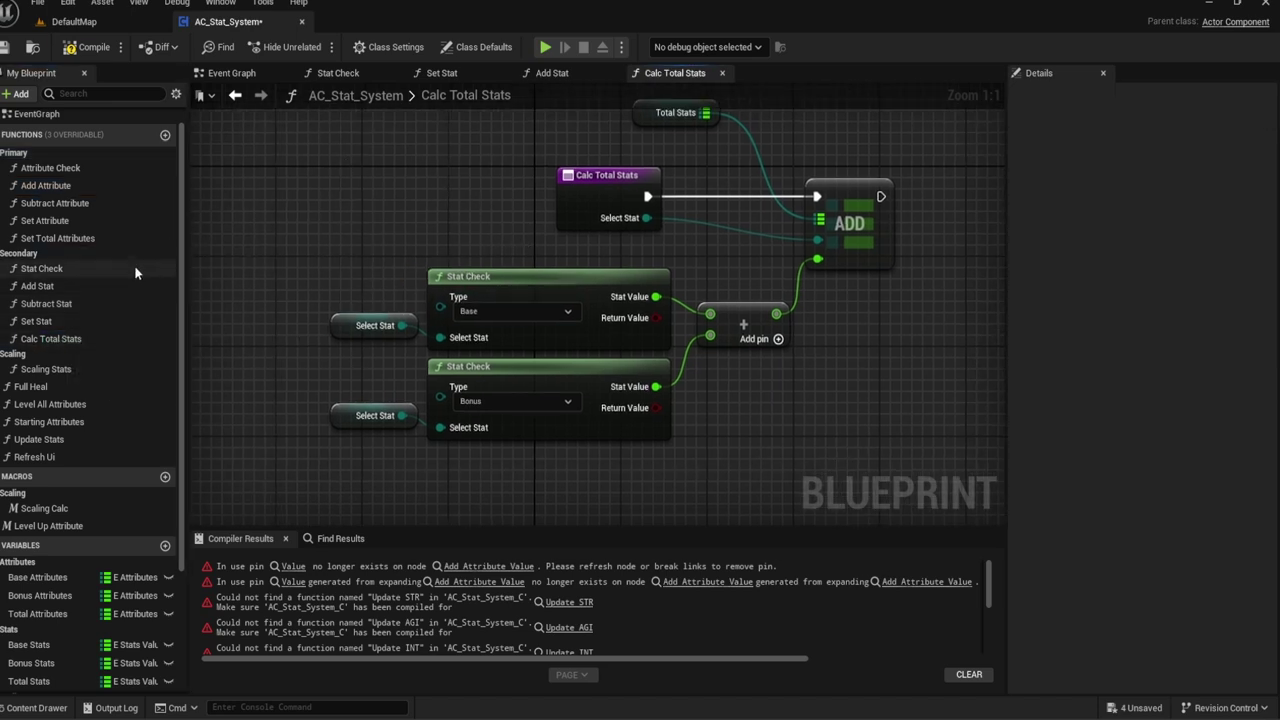
# Step: Inspect the Add Stat graph's Type == Total check, then switch to the Subtract Stat graph
pyautogui.doubleClick(49, 283)
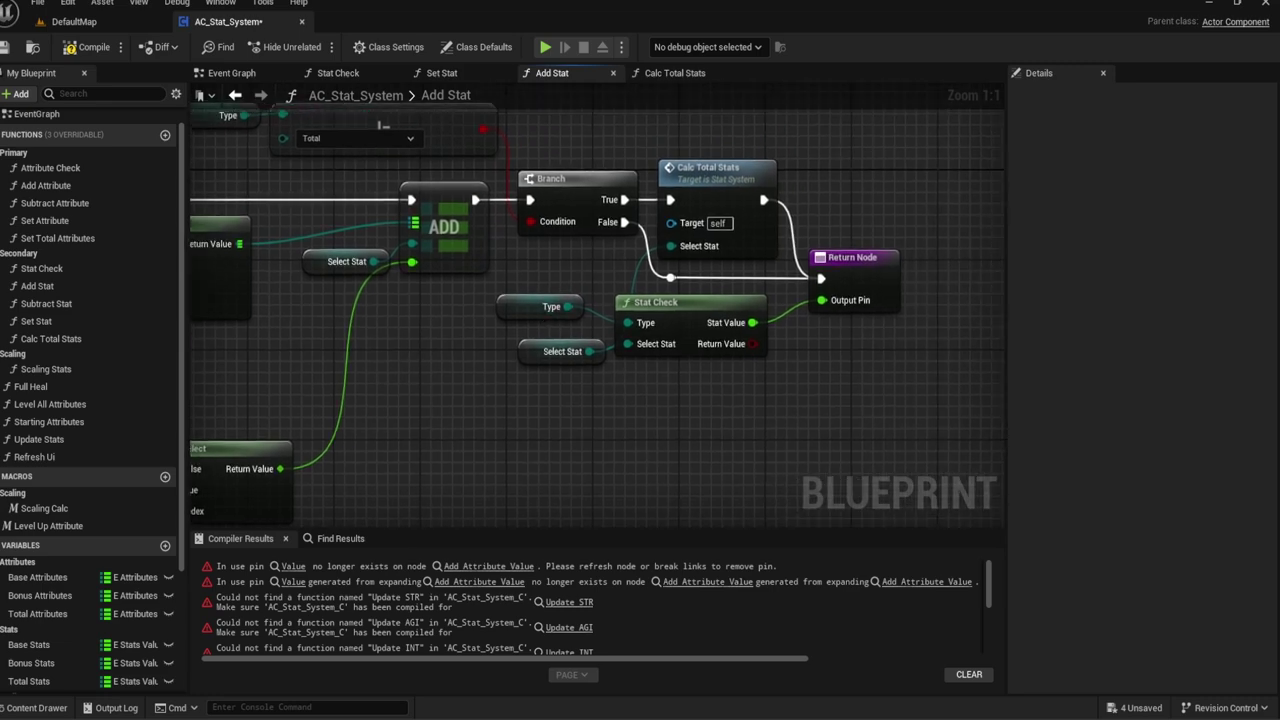
pyautogui.moveTo(290, 105)
pyautogui.mouseDown(button='right')
pyautogui.moveTo(498, 169)
pyautogui.moveTo(424, 166)
pyautogui.mouseUp(button='right')
pyautogui.click(498, 181)
pyautogui.moveTo(746, 189); pyautogui.dragTo(661, 187, button='right')
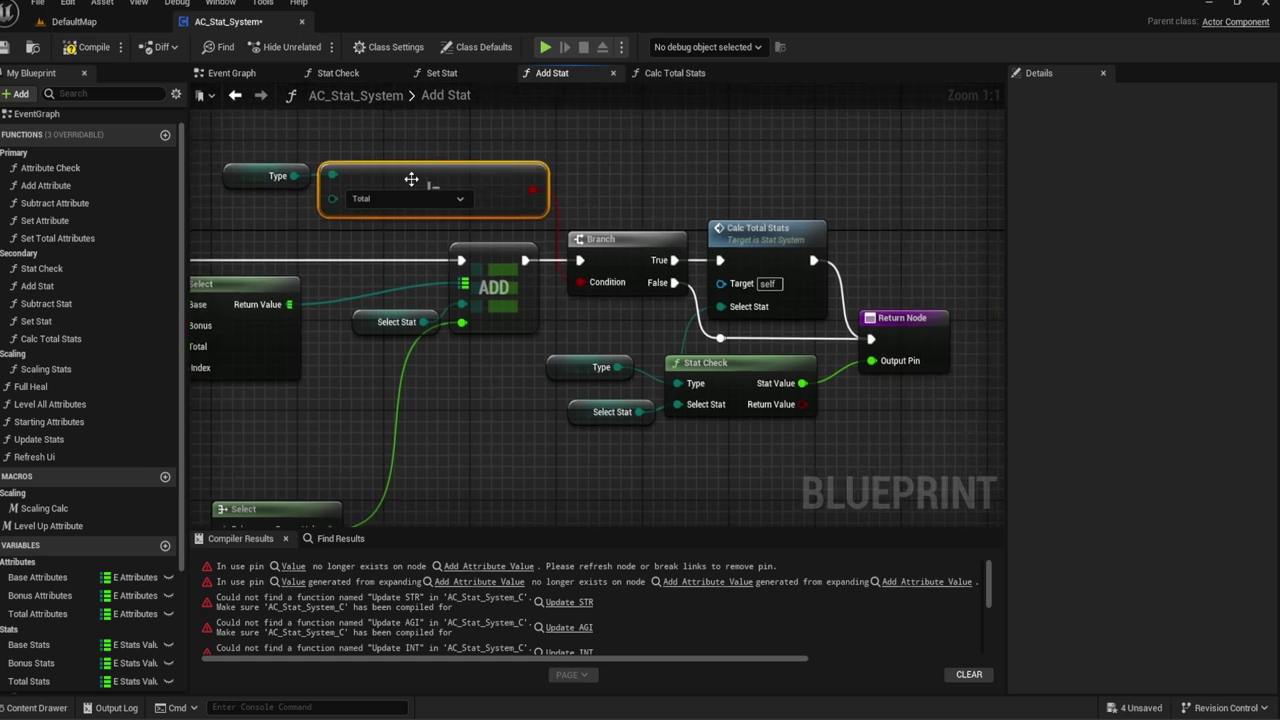
pyautogui.moveTo(533, 189); pyautogui.dragTo(581, 282)
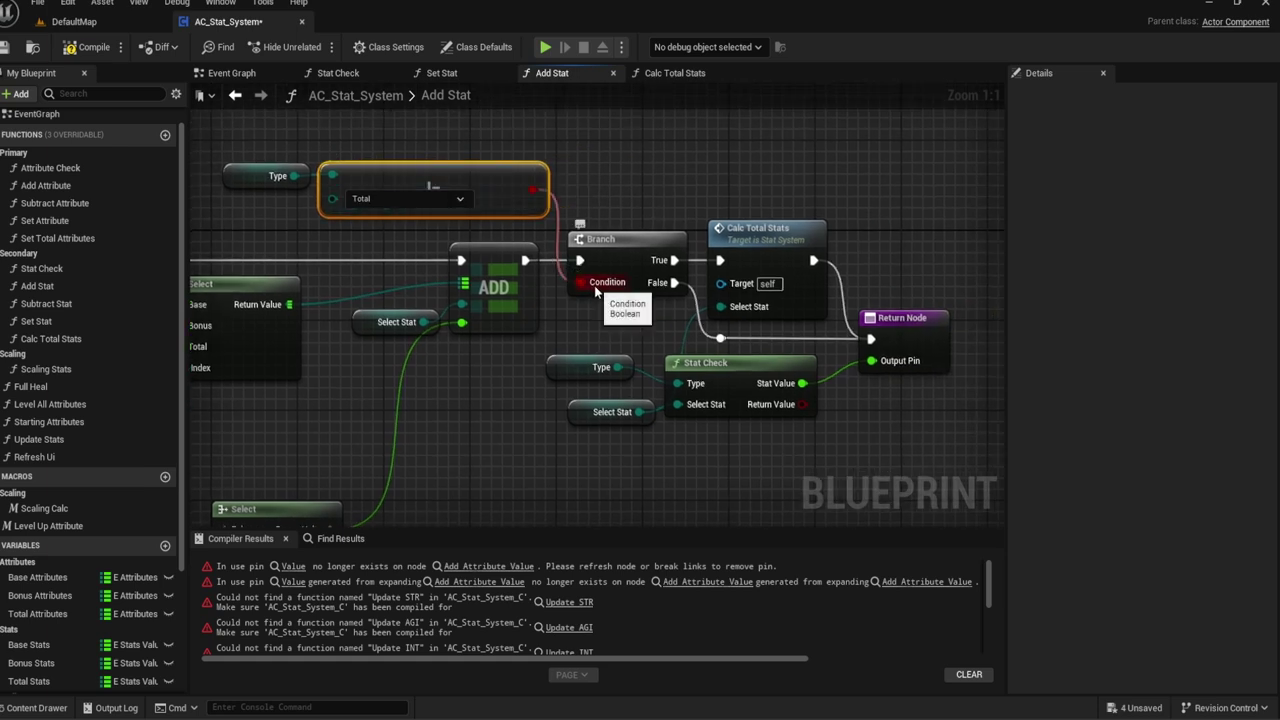
pyautogui.hotkey('ctrl', 'z')
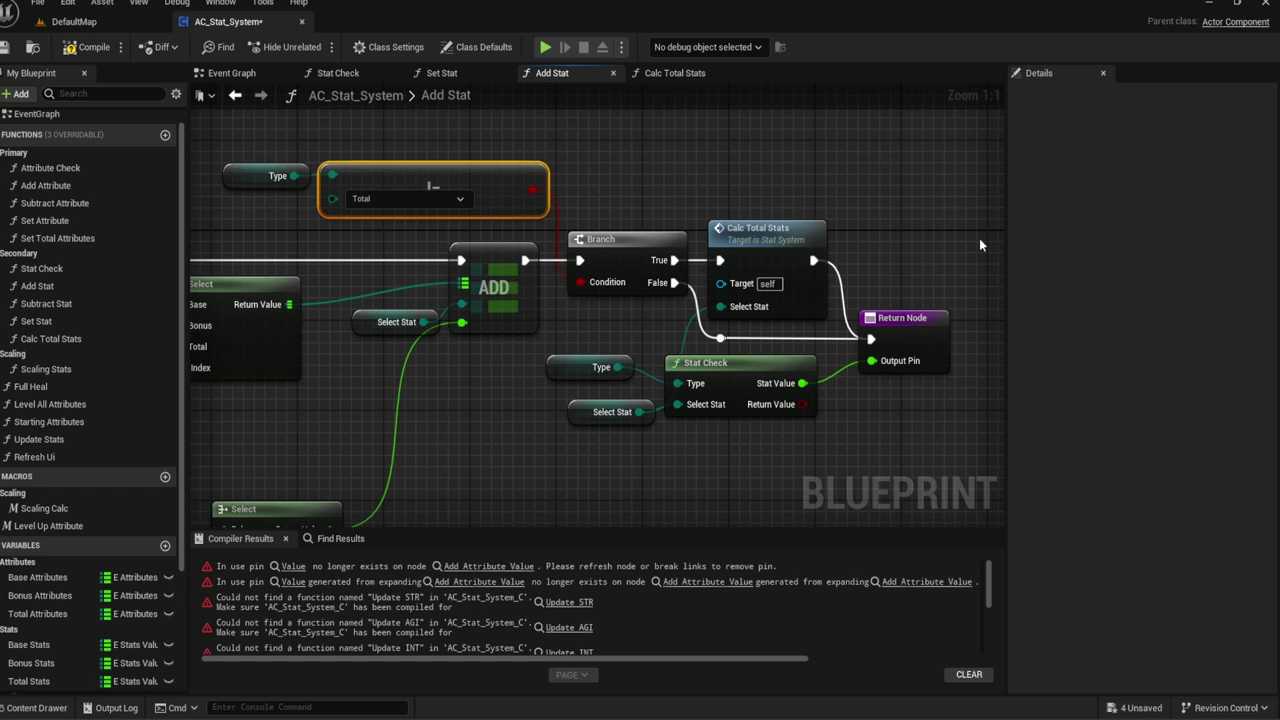
pyautogui.moveTo(747, 218); pyautogui.dragTo(683, 198, button='right')
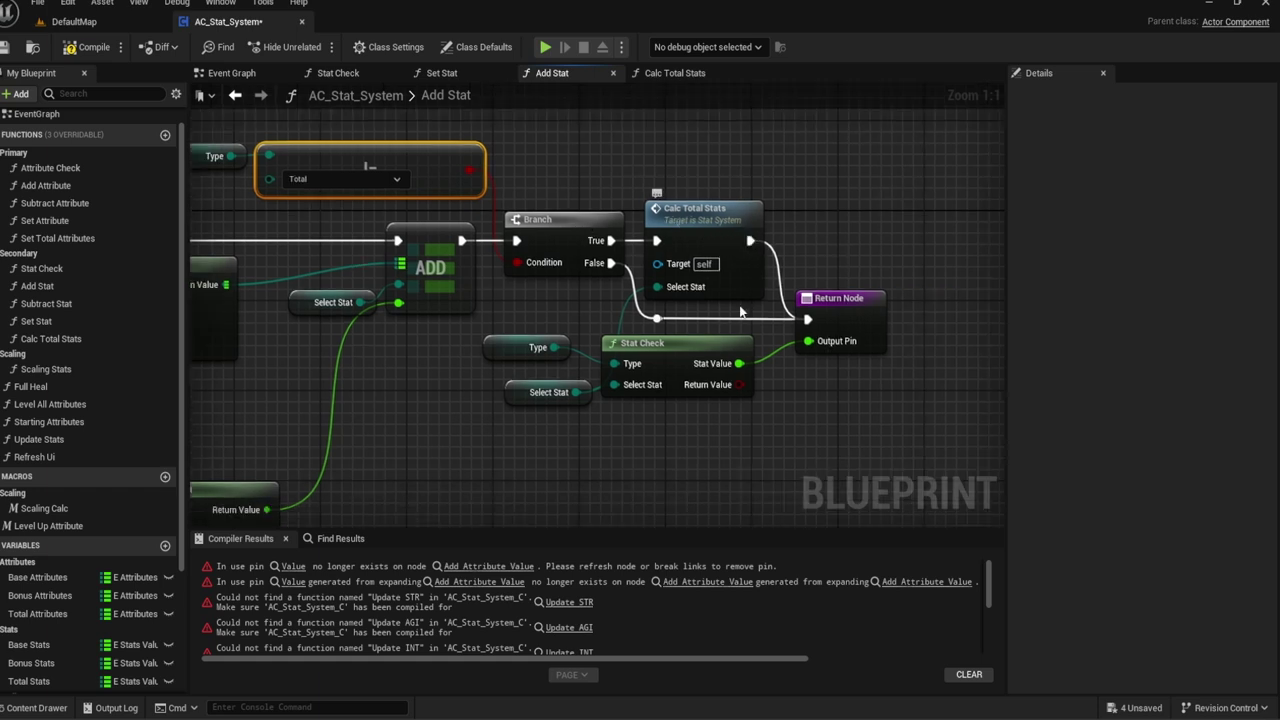
pyautogui.click(613, 73)
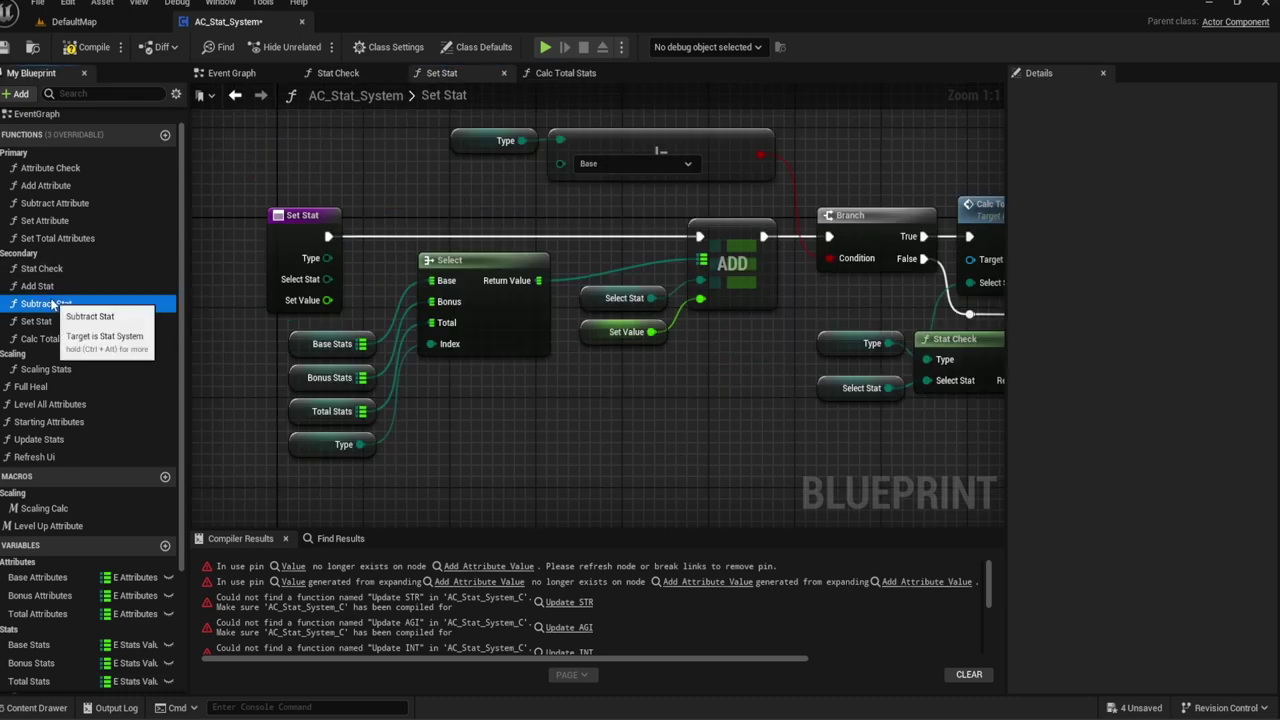
pyautogui.doubleClick(45, 303)
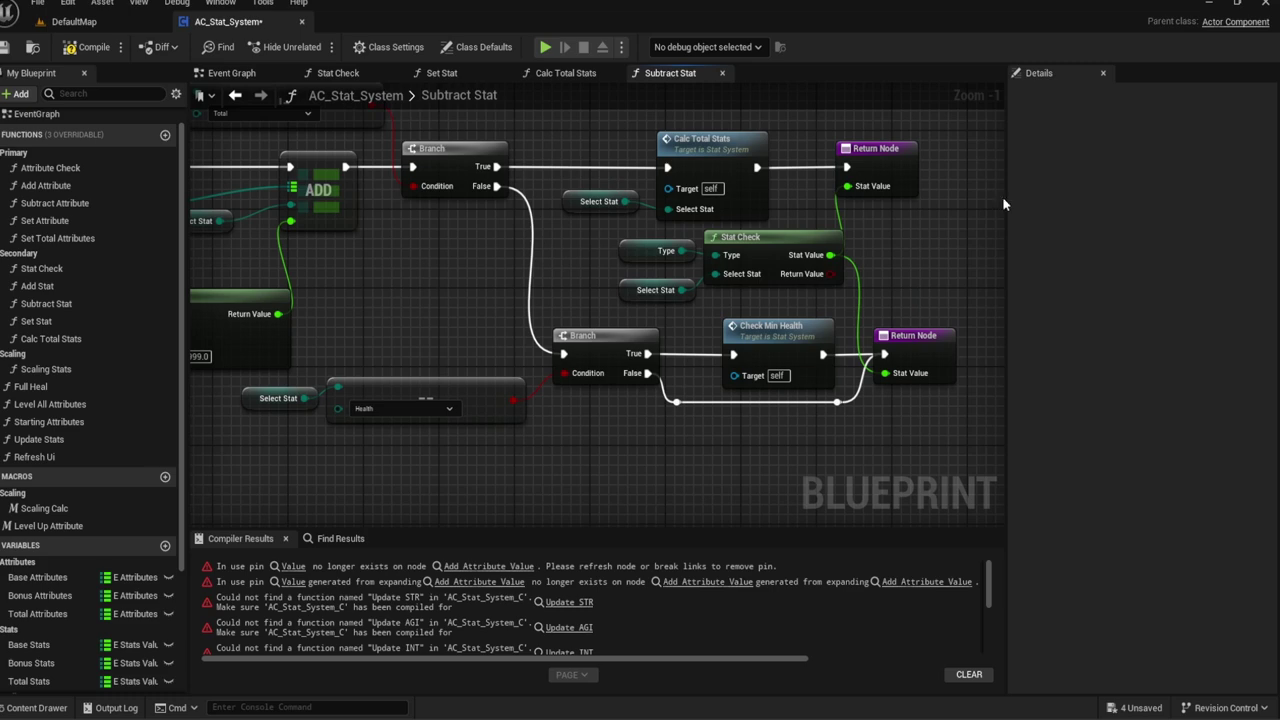
# Step: Move the lower Branch and the Select Stat == Health comparison down and to the right
pyautogui.moveTo(486, 205)
pyautogui.mouseDown(button='right')
pyautogui.moveTo(641, 270)
pyautogui.moveTo(536, 246)
pyautogui.moveTo(415, 250)
pyautogui.mouseUp(button='right')
pyautogui.scroll(1, 539, 244)
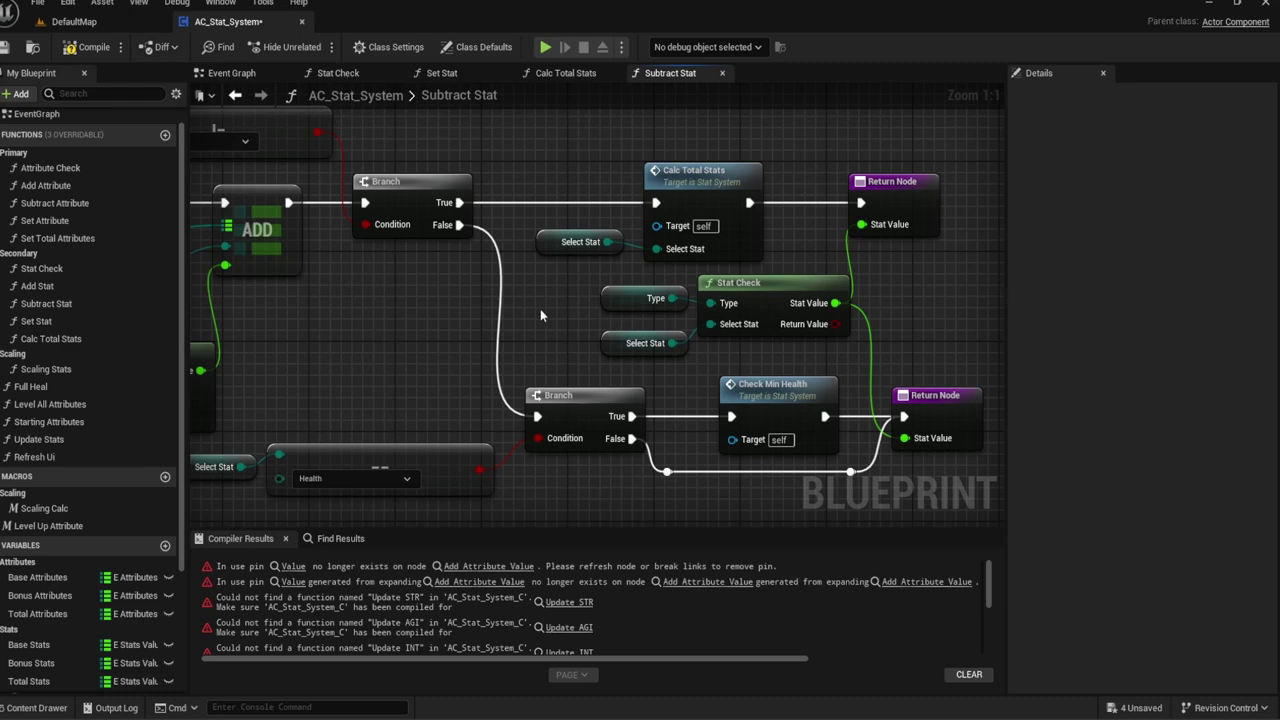
pyautogui.moveTo(537, 306)
pyautogui.mouseDown(button='right')
pyautogui.moveTo(585, 257)
pyautogui.moveTo(792, 298)
pyautogui.moveTo(533, 211)
pyautogui.moveTo(519, 161)
pyautogui.mouseUp(button='right')
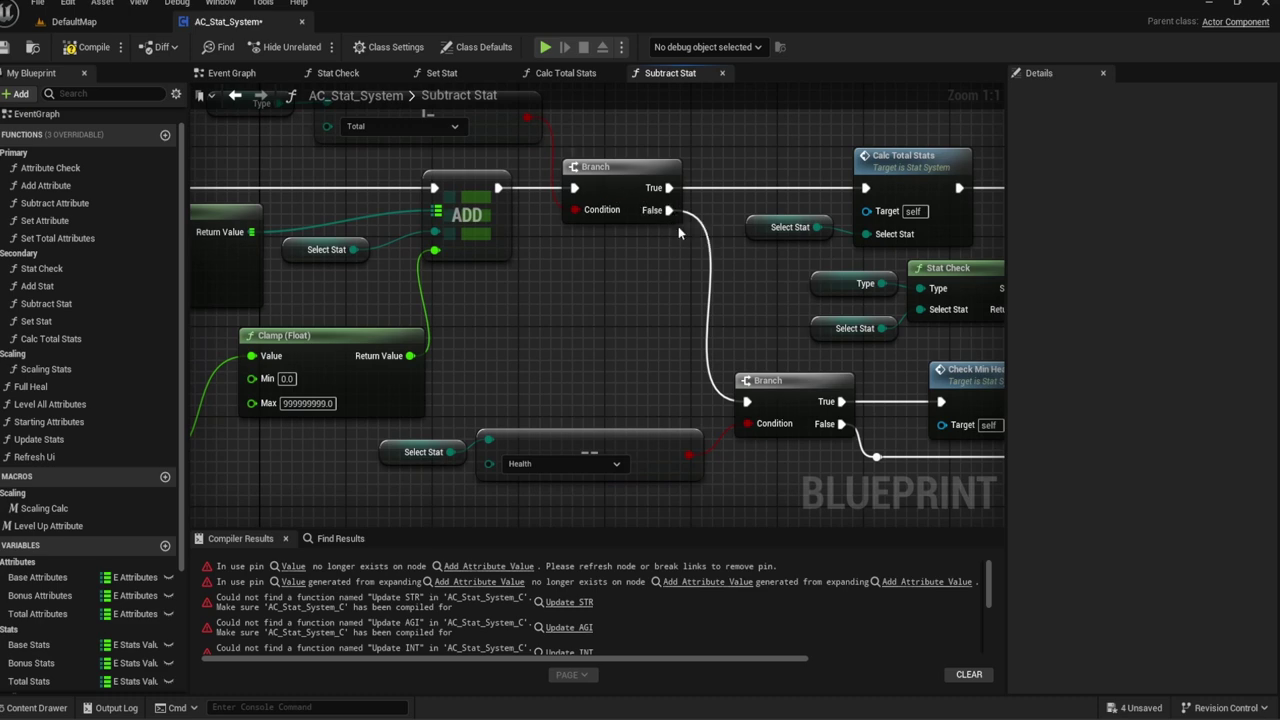
pyautogui.moveTo(678, 227); pyautogui.dragTo(617, 152, button='right')
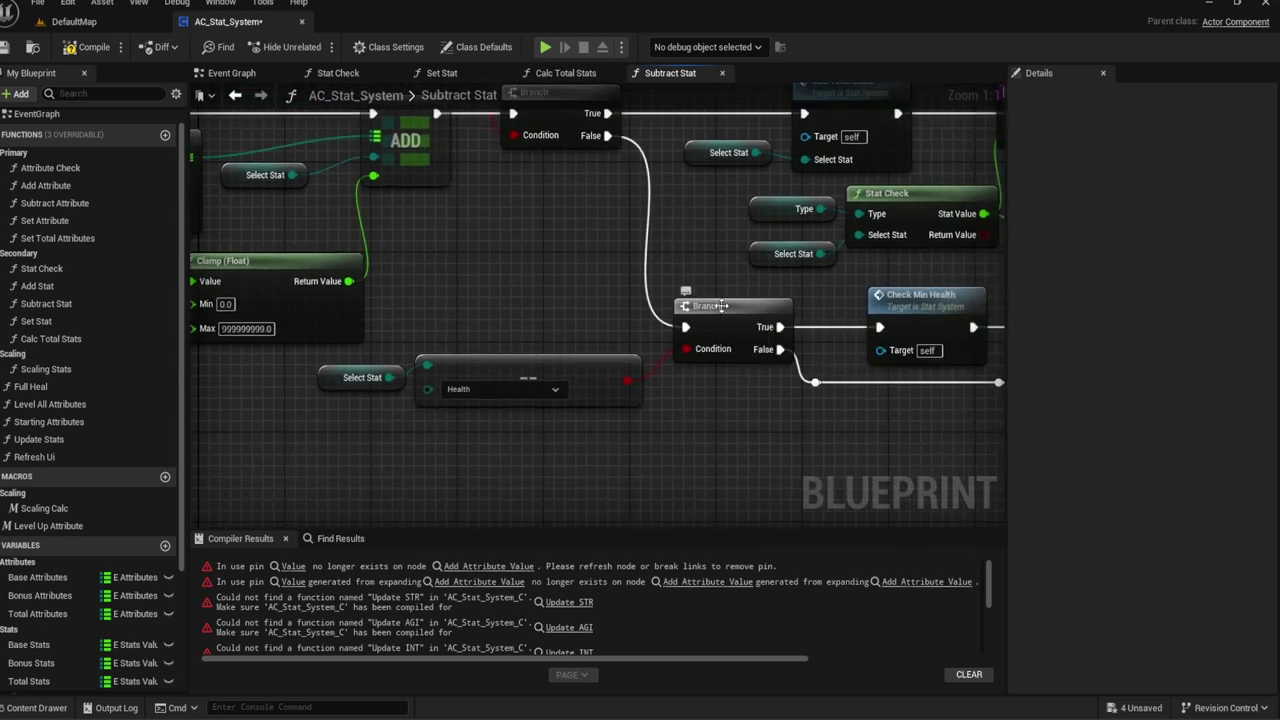
pyautogui.moveTo(622, 206)
pyautogui.mouseDown(button='right')
pyautogui.moveTo(843, 380)
pyautogui.moveTo(422, 208)
pyautogui.moveTo(528, 279)
pyautogui.mouseUp(button='right')
pyautogui.scroll(-1, 424, 222)
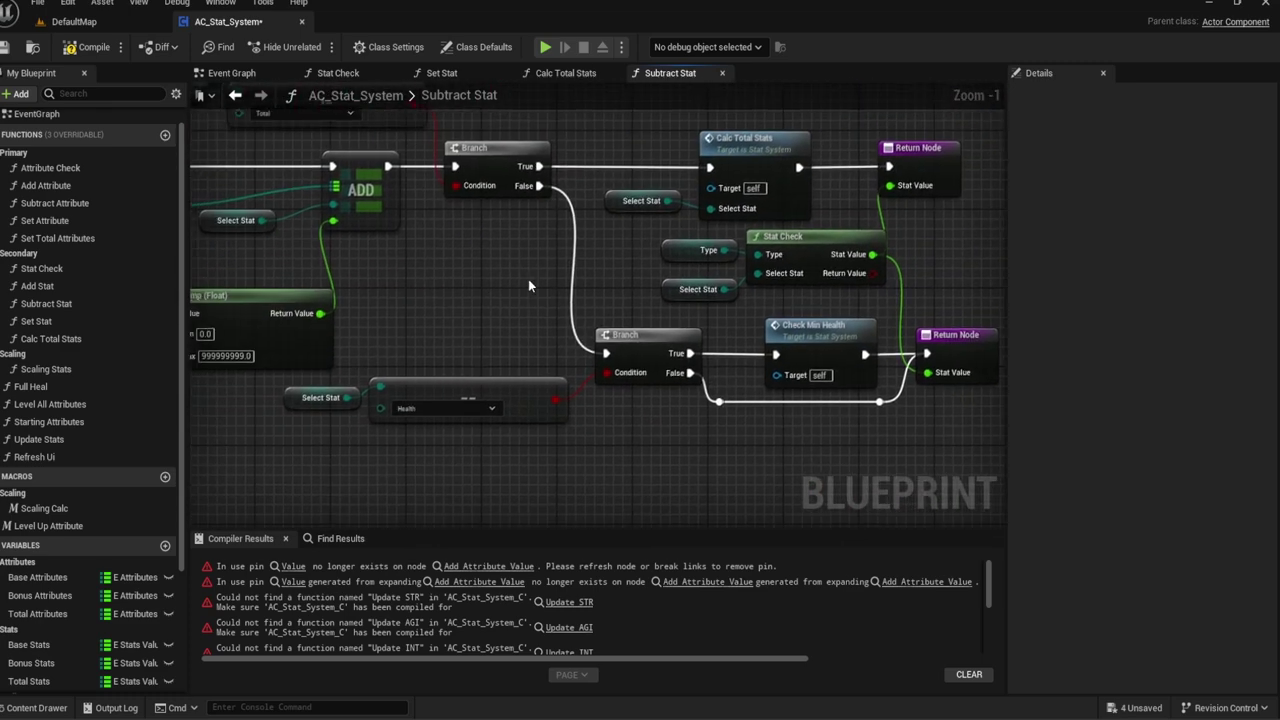
pyautogui.moveTo(722, 440)
pyautogui.mouseDown()
pyautogui.moveTo(588, 330)
pyautogui.moveTo(661, 345)
pyautogui.mouseUp()
pyautogui.moveTo(527, 455); pyautogui.dragTo(649, 426, button='right')
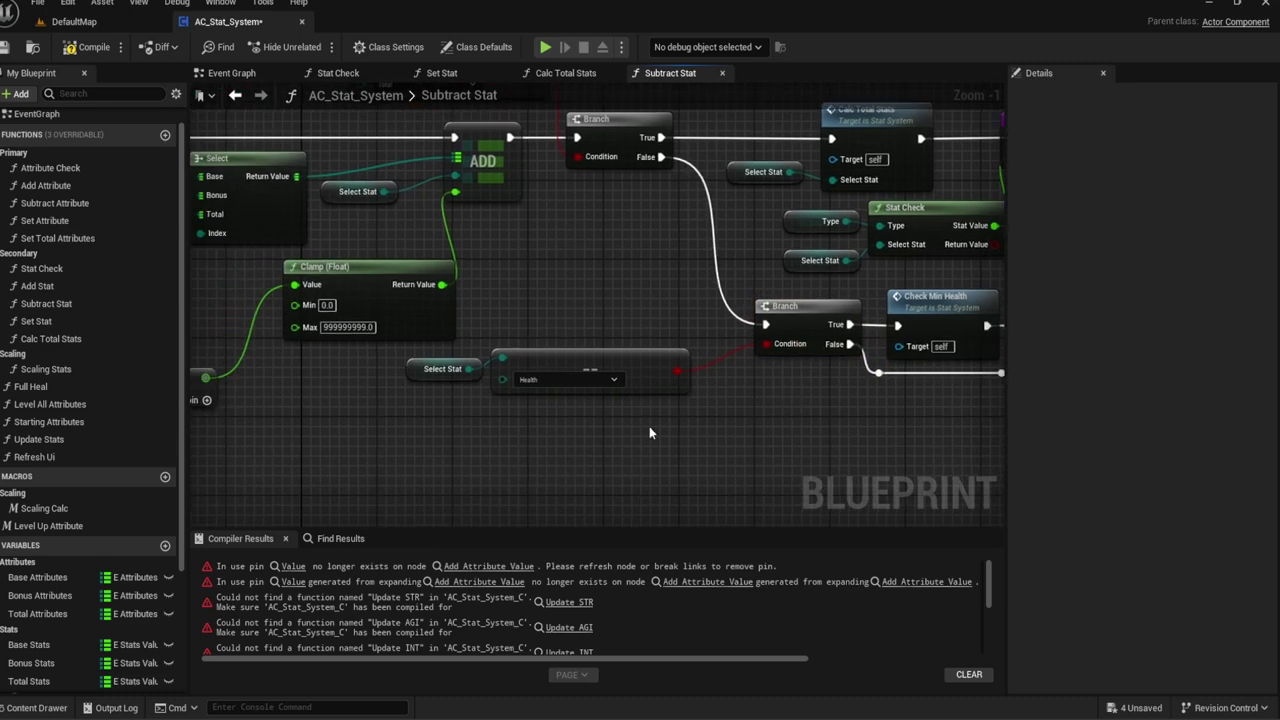
pyautogui.moveTo(694, 400); pyautogui.dragTo(405, 342)
pyautogui.moveTo(560, 374); pyautogui.dragTo(607, 394)
pyautogui.moveTo(583, 296); pyautogui.dragTo(647, 378, button='right')
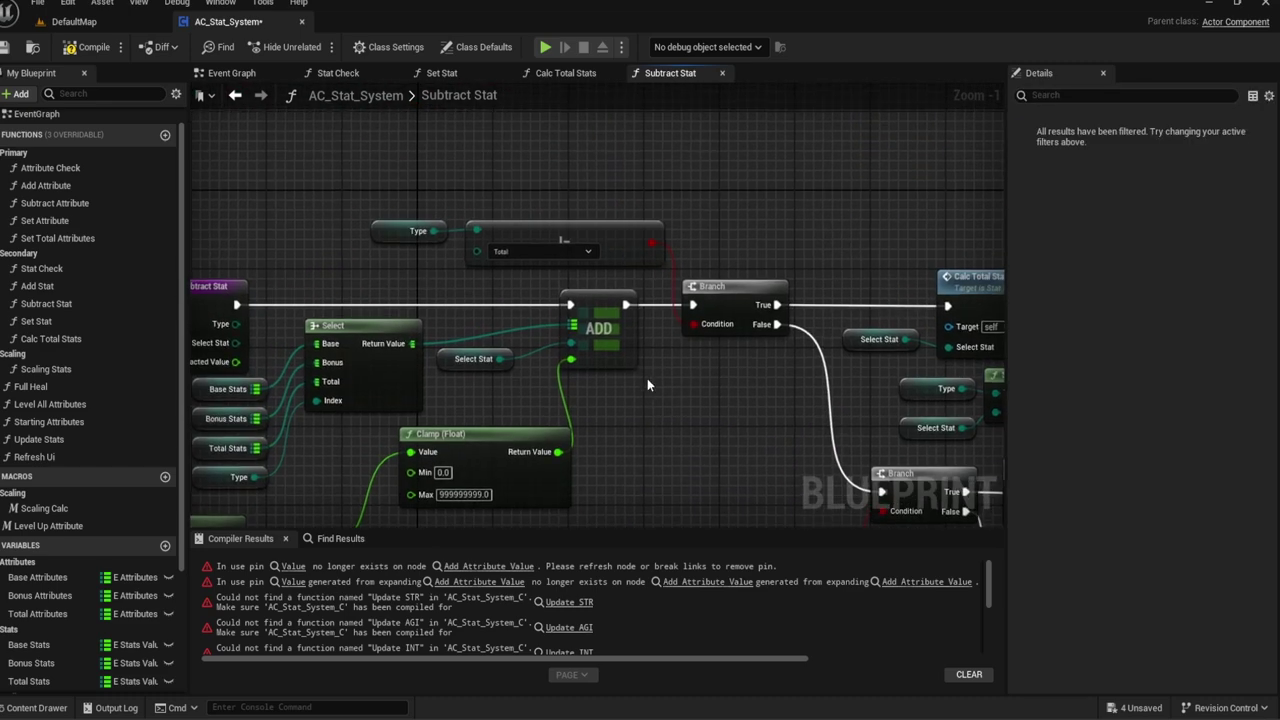
pyautogui.scroll(1, 644, 402)
# Step: Add an Equal enum comparison from Type and wire it into the Branch condition
pyautogui.moveTo(541, 297); pyautogui.dragTo(590, 241)
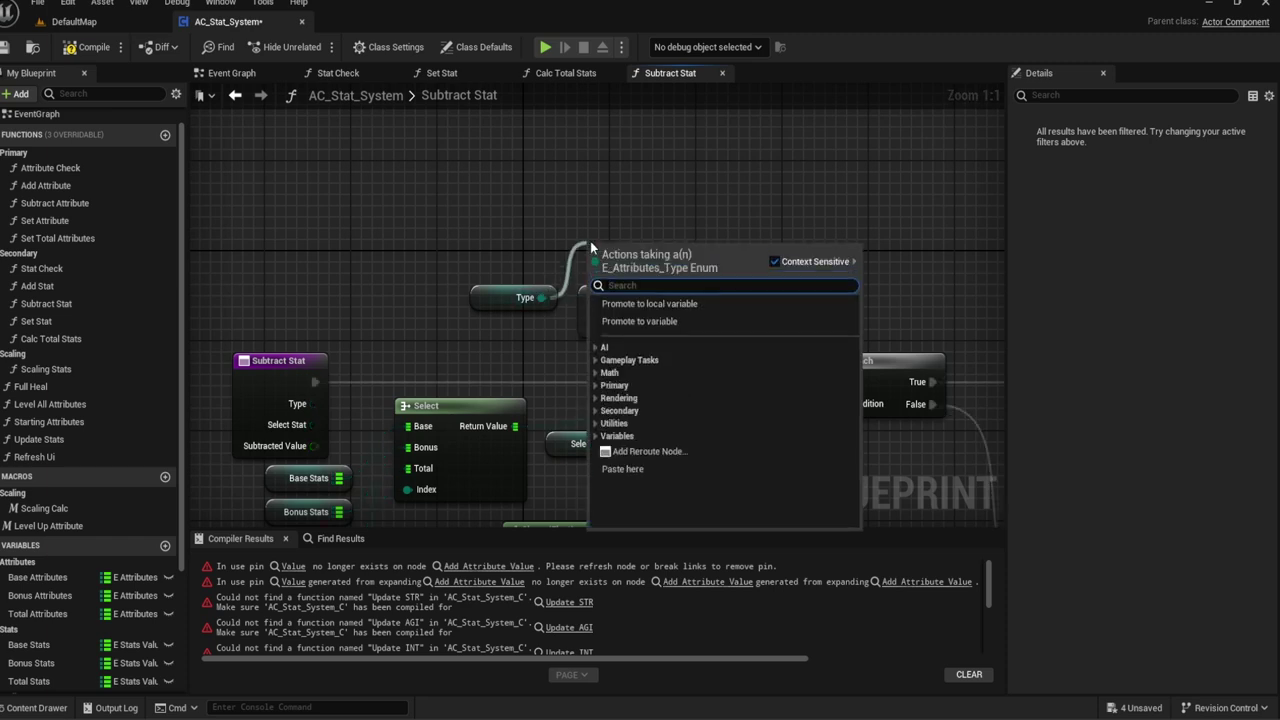
pyautogui.write('equal')
pyautogui.press('Return')
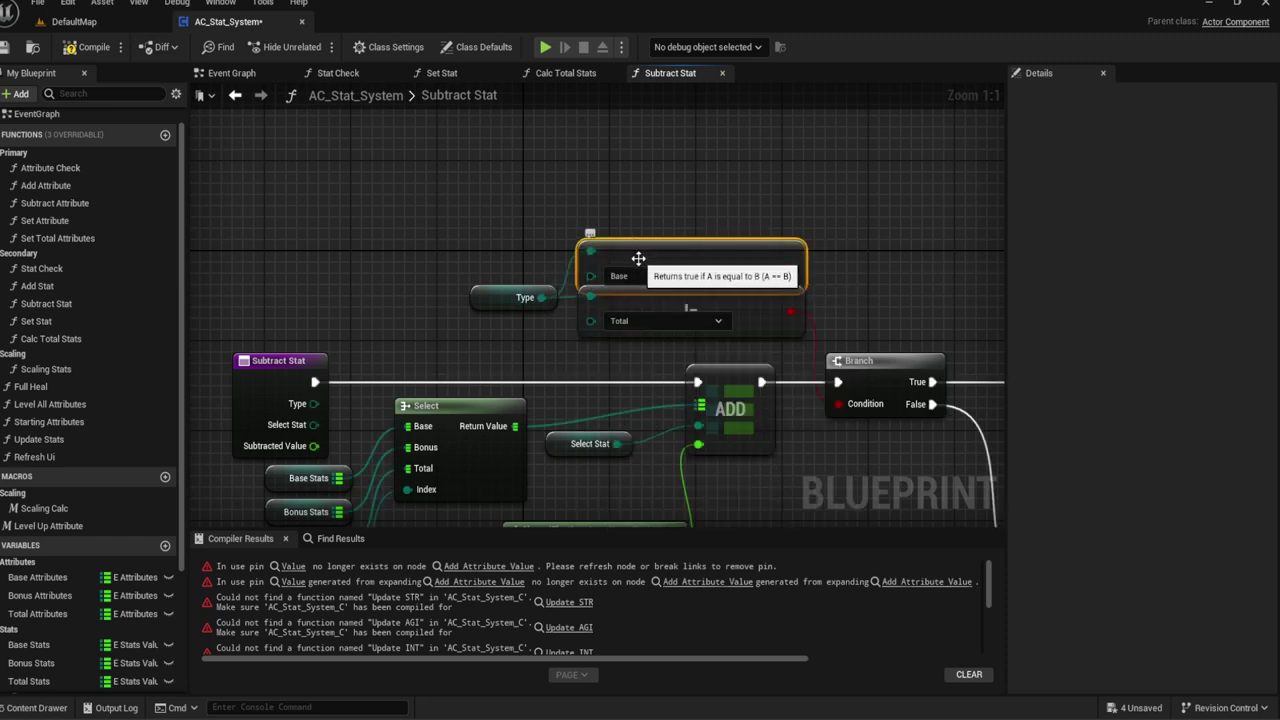
pyautogui.click(666, 276)
pyautogui.click(620, 303)
pyautogui.click(764, 326)
pyautogui.press('Delete')
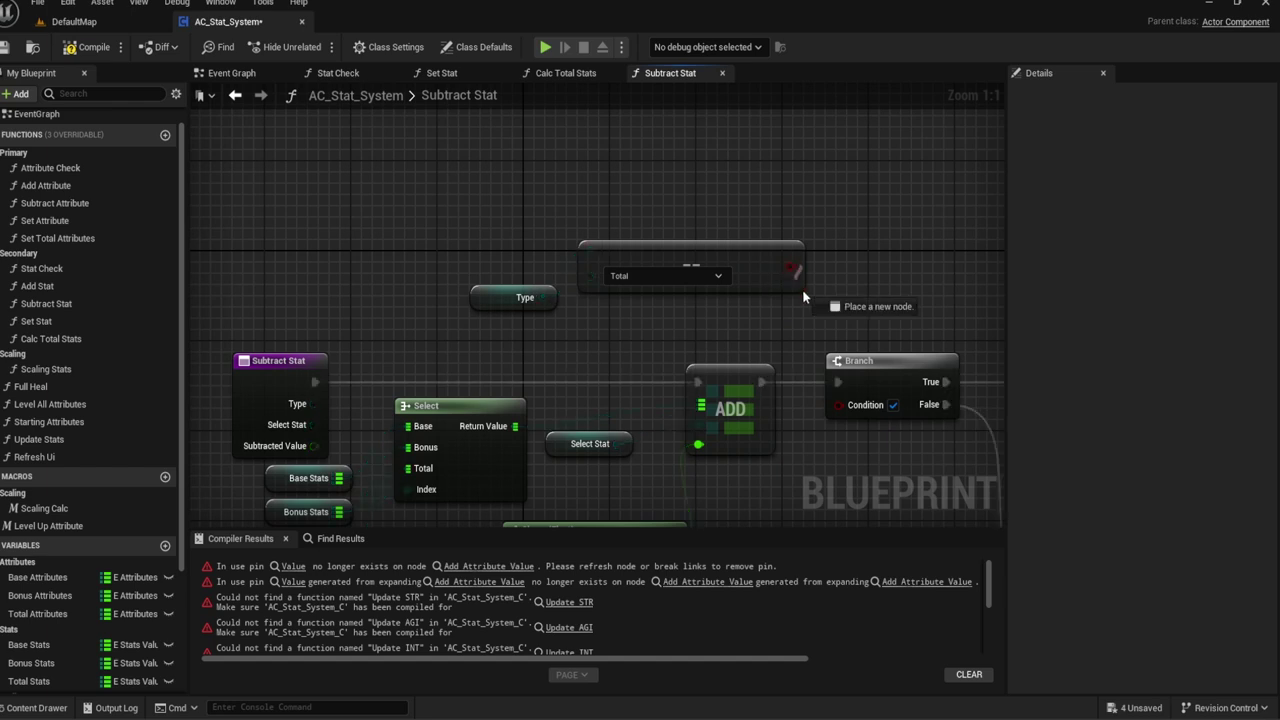
pyautogui.moveTo(800, 266); pyautogui.dragTo(838, 403)
pyautogui.moveTo(708, 252); pyautogui.dragTo(712, 313)
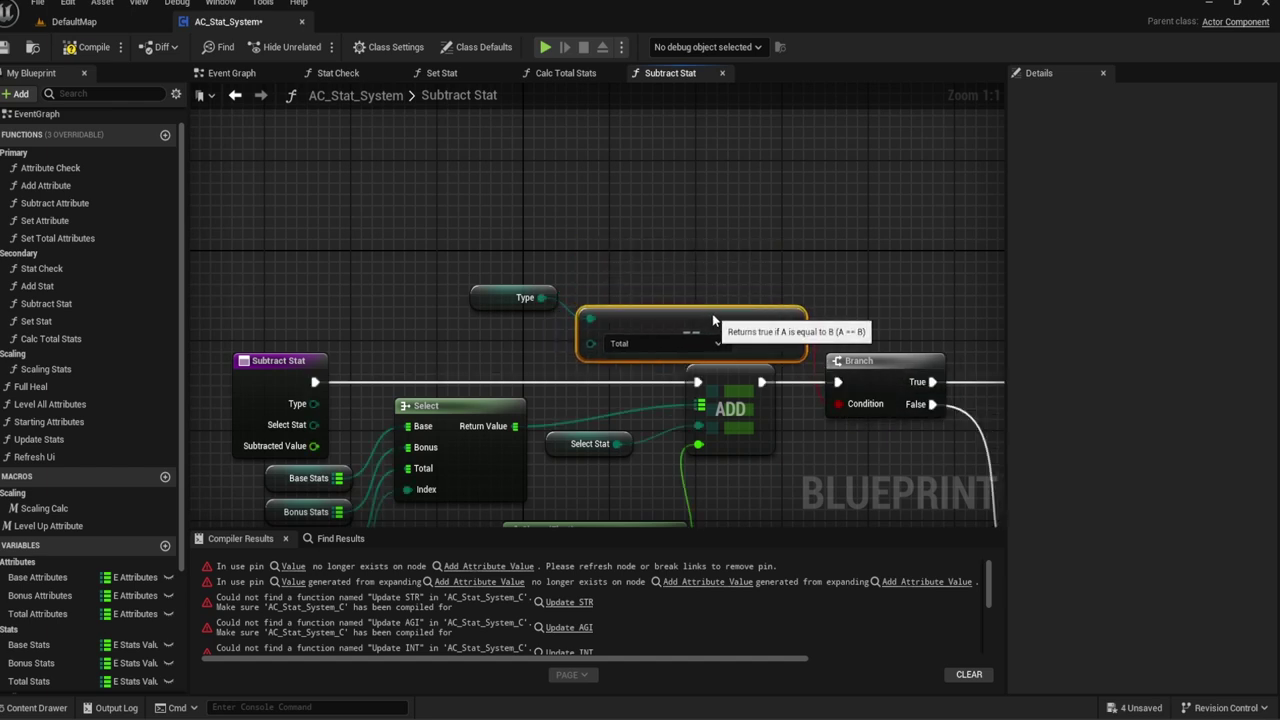
# Step: Duplicate the Calc Total Stats call and a Select Stat getter, feeding Select Stat into the copy
pyautogui.click(522, 297)
pyautogui.moveTo(1000, 329); pyautogui.dragTo(533, 148, button='right')
pyautogui.click(700, 168)
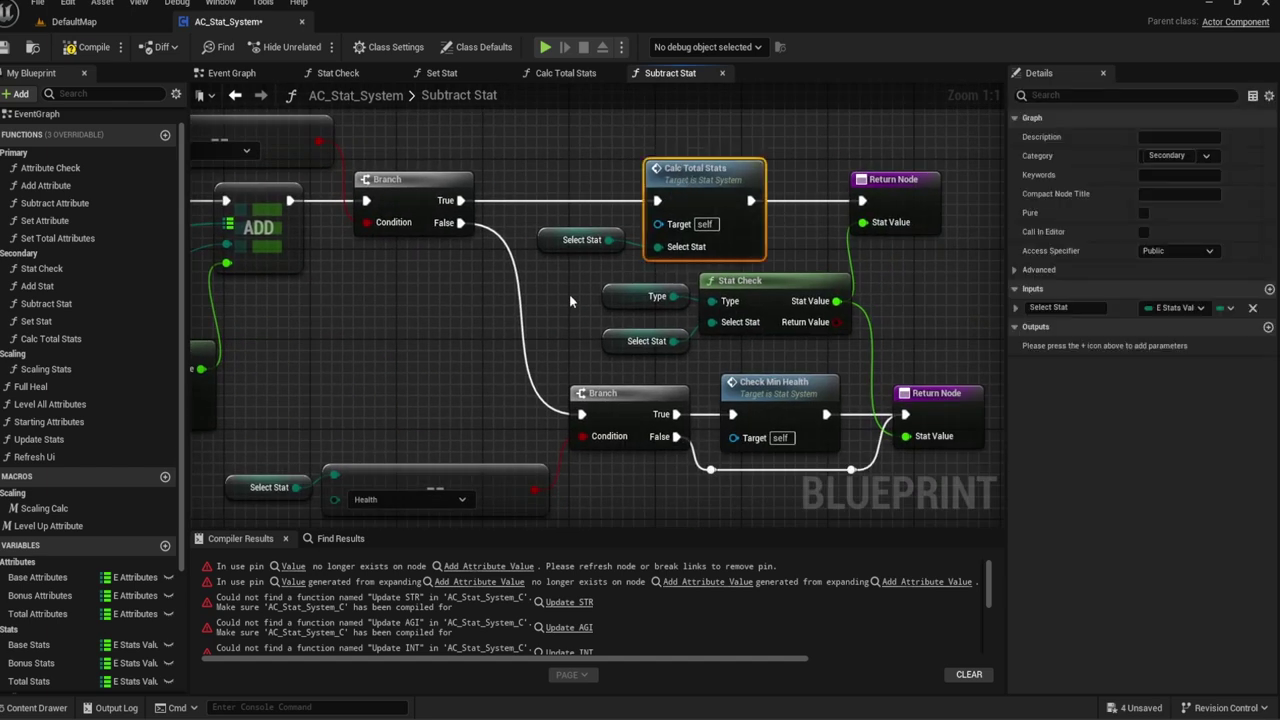
pyautogui.moveTo(569, 293); pyautogui.dragTo(601, 247, button='right')
pyautogui.hotkey('ctrl', 'c')
pyautogui.hotkey('ctrl', 'v')
pyautogui.moveTo(482, 334); pyautogui.dragTo(441, 266)
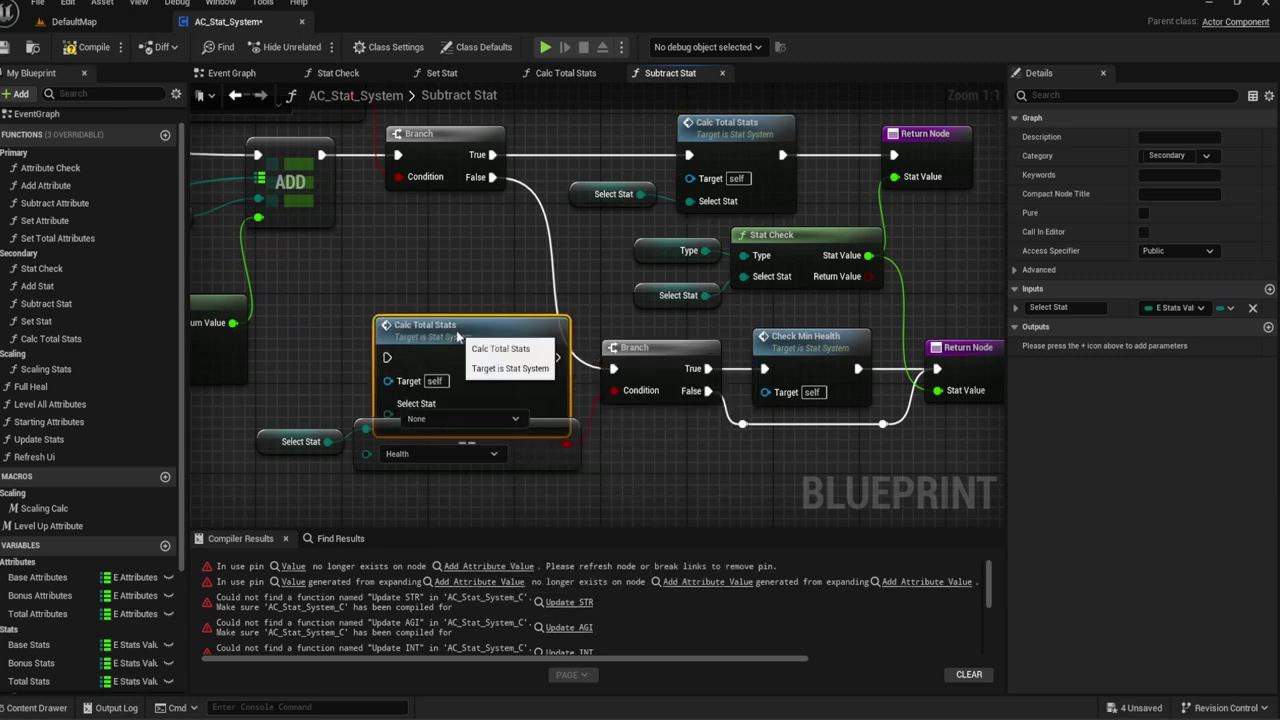
pyautogui.moveTo(594, 193); pyautogui.dragTo(660, 183, button='right')
pyautogui.click(660, 183)
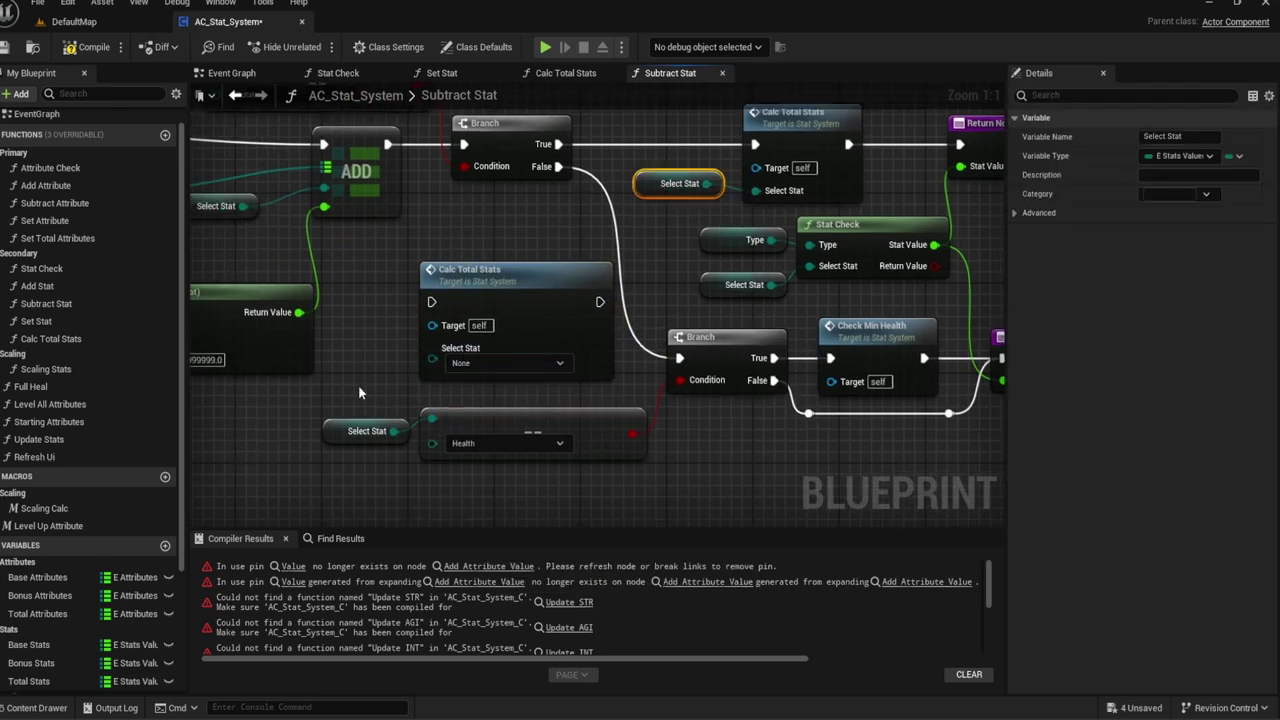
pyautogui.hotkey('ctrl', 'c')
pyautogui.hotkey('ctrl', 'v')
pyautogui.moveTo(400, 386)
pyautogui.mouseDown()
pyautogui.moveTo(436, 363)
pyautogui.moveTo(432, 350)
pyautogui.mouseUp()
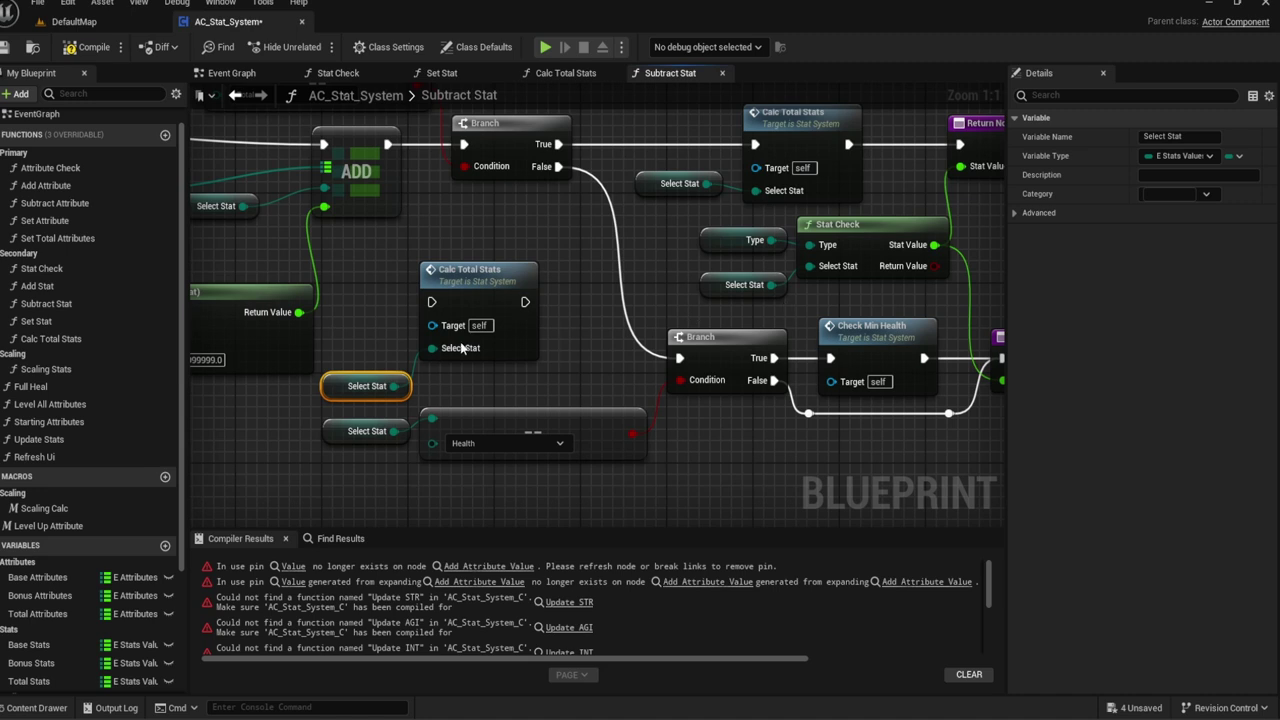
# Step: Connect the Branch False output to the new Calc Total Stats call
pyautogui.moveTo(578, 345); pyautogui.dragTo(504, 306, button='right')
pyautogui.moveTo(414, 246); pyautogui.dragTo(494, 290)
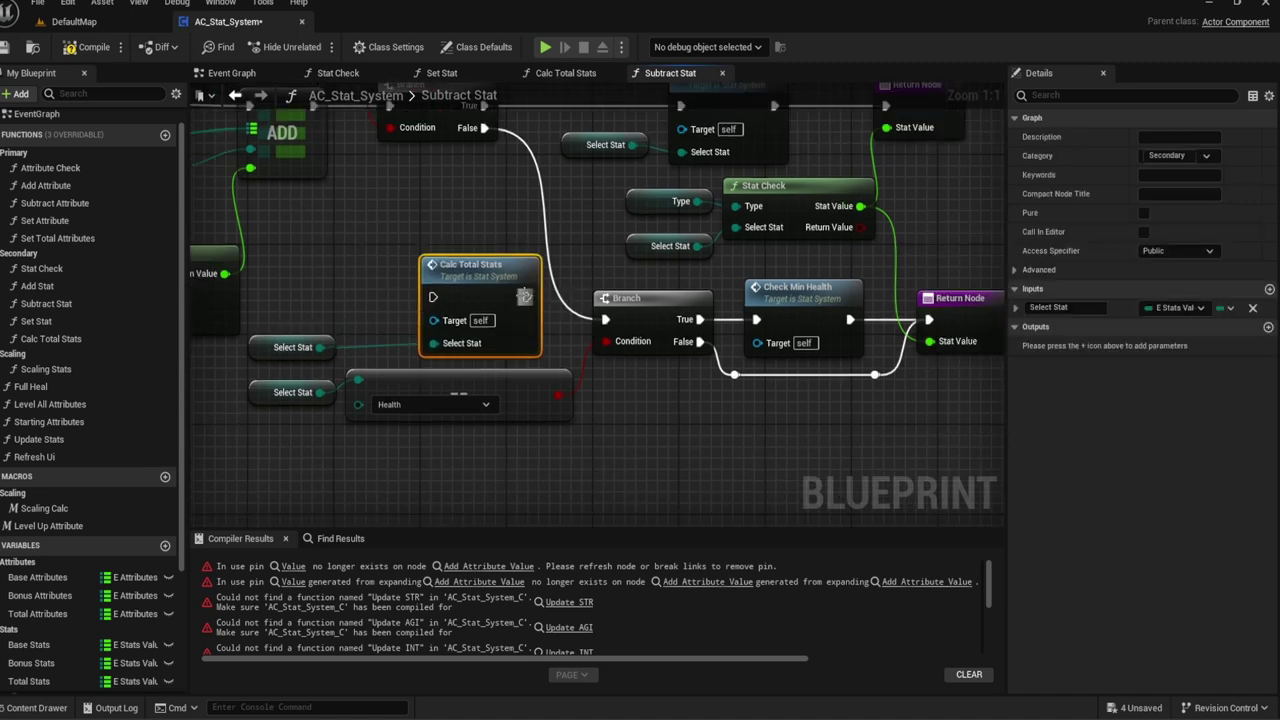
pyautogui.moveTo(433, 297); pyautogui.dragTo(521, 372, button='right')
pyautogui.moveTo(521, 372)
pyautogui.mouseDown()
pyautogui.moveTo(580, 252)
pyautogui.moveTo(572, 203)
pyautogui.mouseUp()
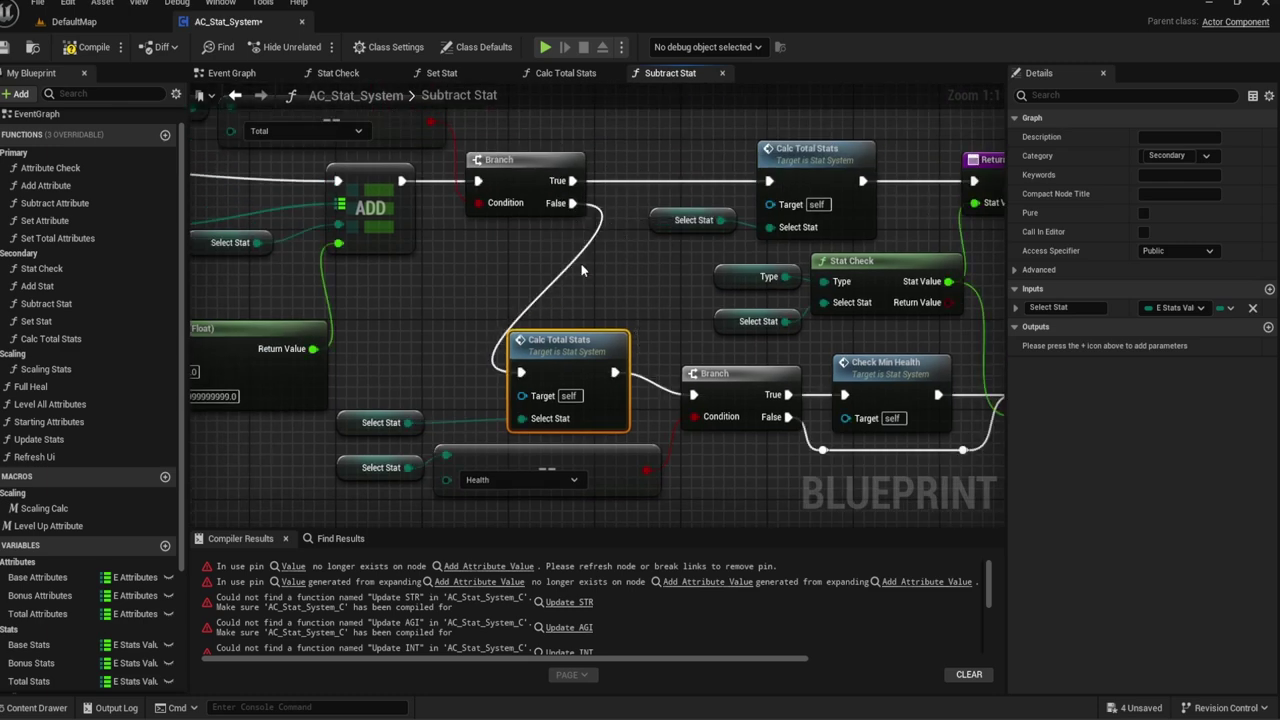
pyautogui.scroll(-1, 600, 300)
pyautogui.scroll(-1, 600, 300)
# Step: Rearrange the Select Stat, Health and Calc Total Stats nodes to make room
pyautogui.moveTo(859, 405); pyautogui.dragTo(410, 288)
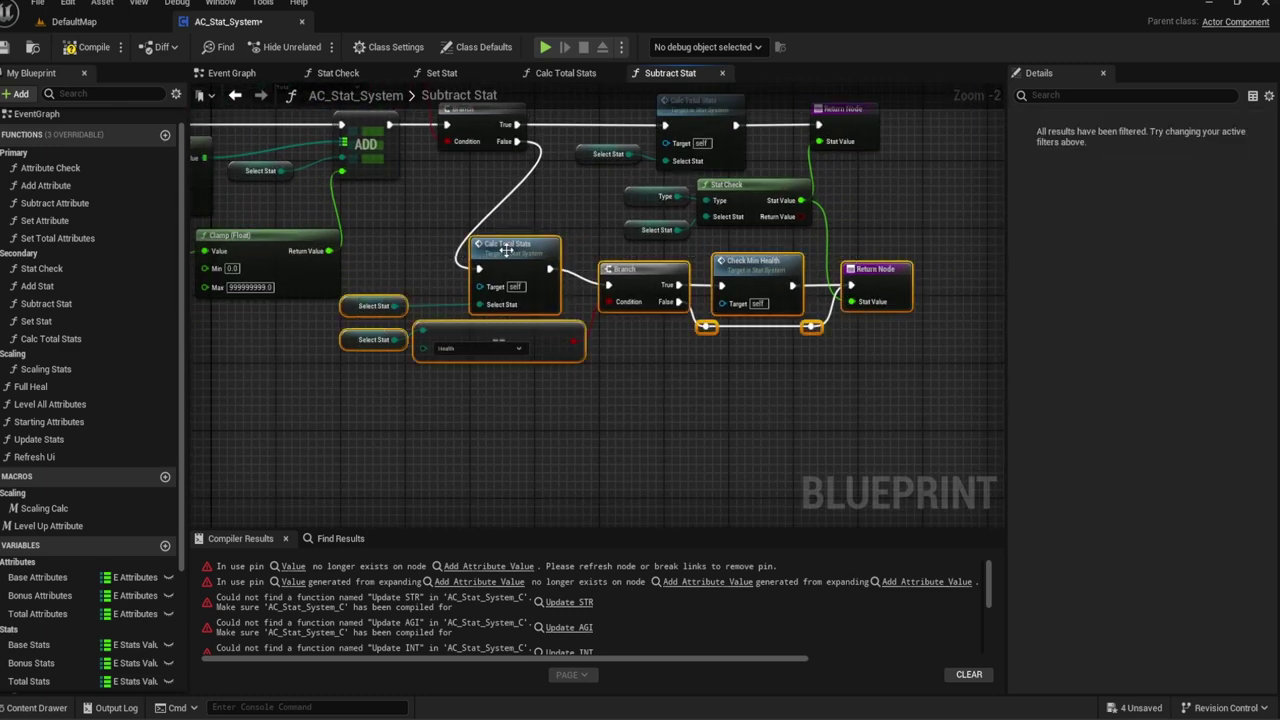
pyautogui.moveTo(516, 253); pyautogui.dragTo(589, 262)
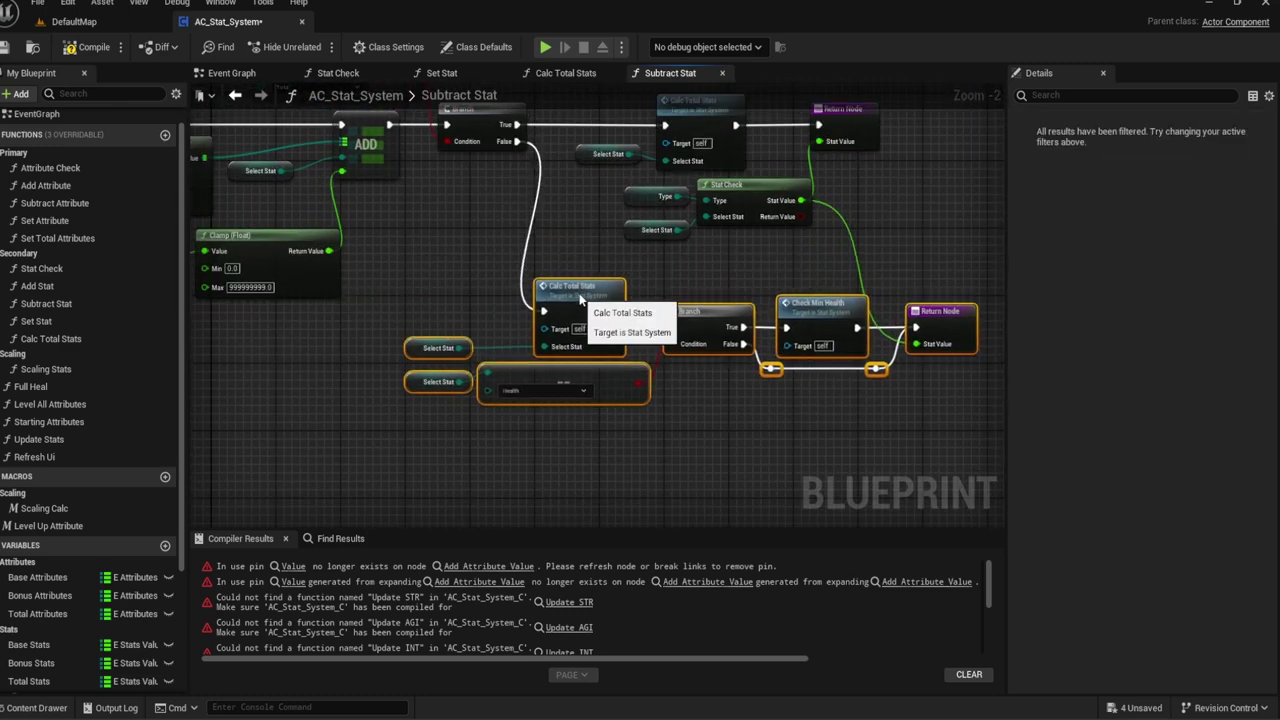
pyautogui.click(587, 236)
pyautogui.scroll(2, 587, 236)
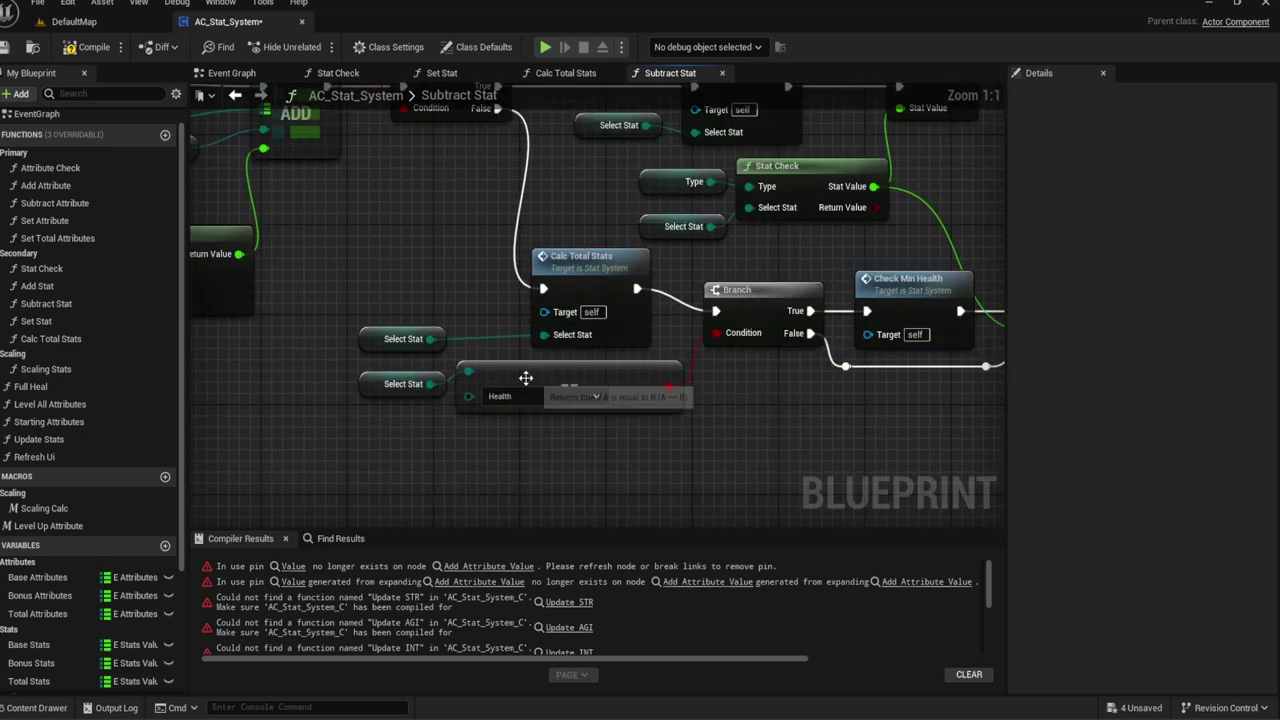
pyautogui.moveTo(690, 425); pyautogui.dragTo(355, 355)
pyautogui.moveTo(523, 374); pyautogui.dragTo(523, 408)
pyautogui.moveTo(587, 364); pyautogui.dragTo(346, 312)
pyautogui.moveTo(548, 272); pyautogui.dragTo(559, 295)
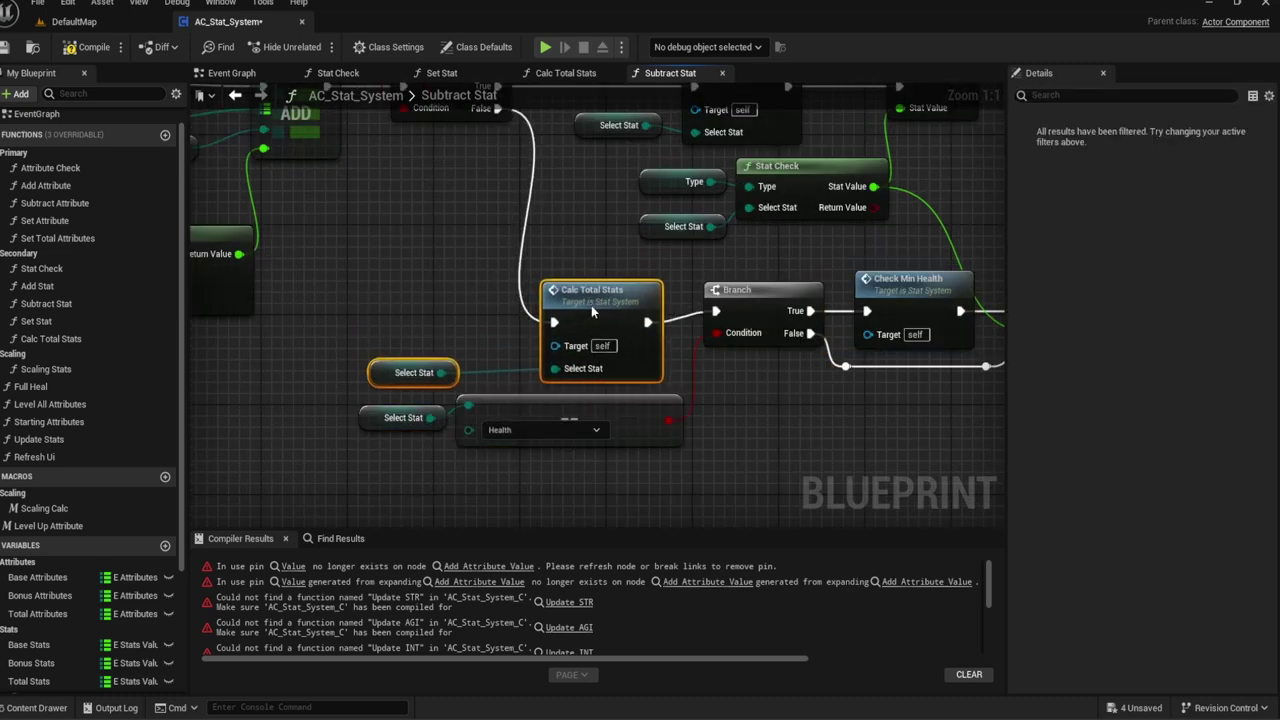
pyautogui.click(526, 245)
pyautogui.moveTo(400, 249); pyautogui.dragTo(467, 261, button='right')
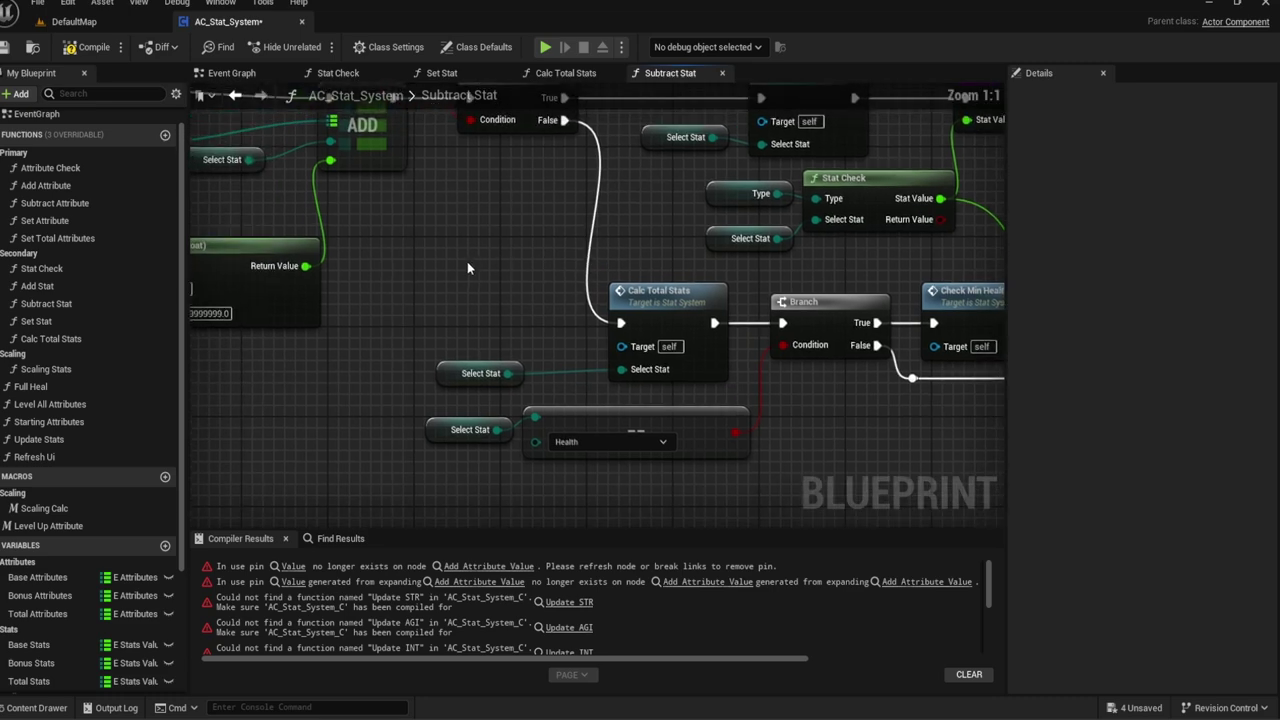
pyautogui.click(480, 373)
pyautogui.moveTo(495, 368); pyautogui.dragTo(550, 357)
pyautogui.moveTo(491, 224)
pyautogui.mouseDown(button='right')
pyautogui.moveTo(511, 337)
pyautogui.moveTo(586, 362)
pyautogui.mouseUp(button='right')
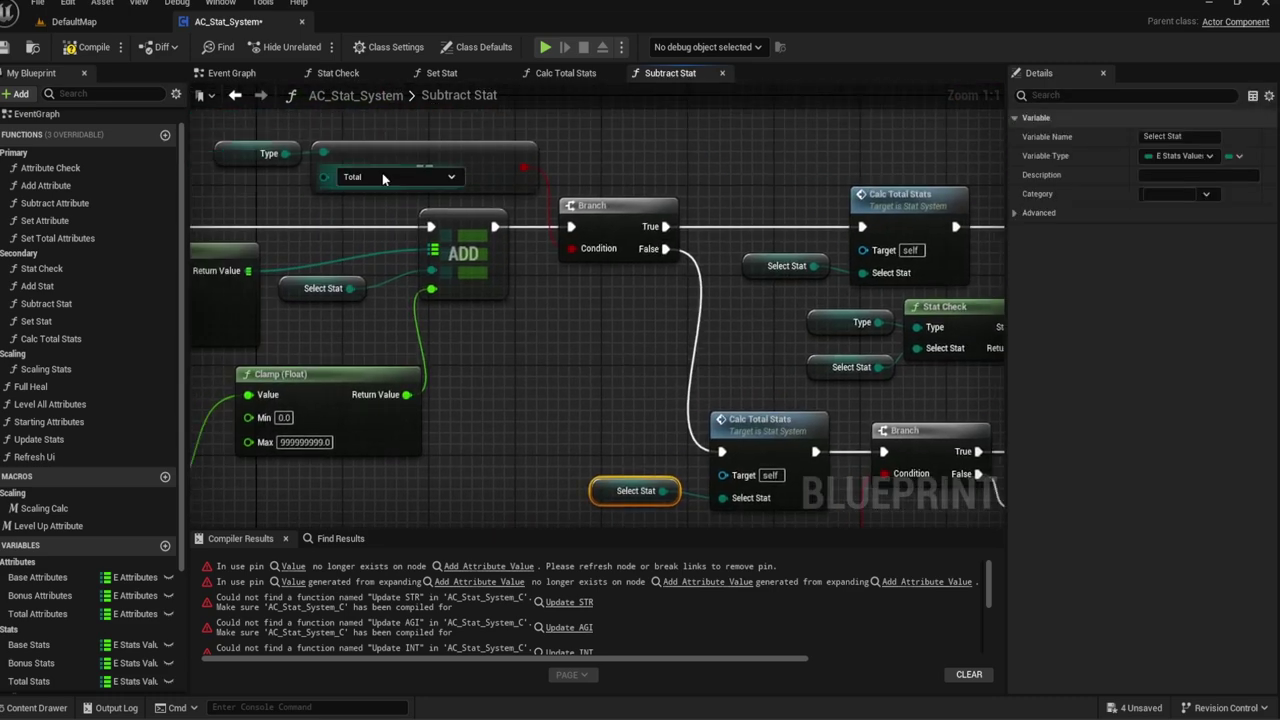
pyautogui.moveTo(749, 249); pyautogui.dragTo(638, 214, button='right')
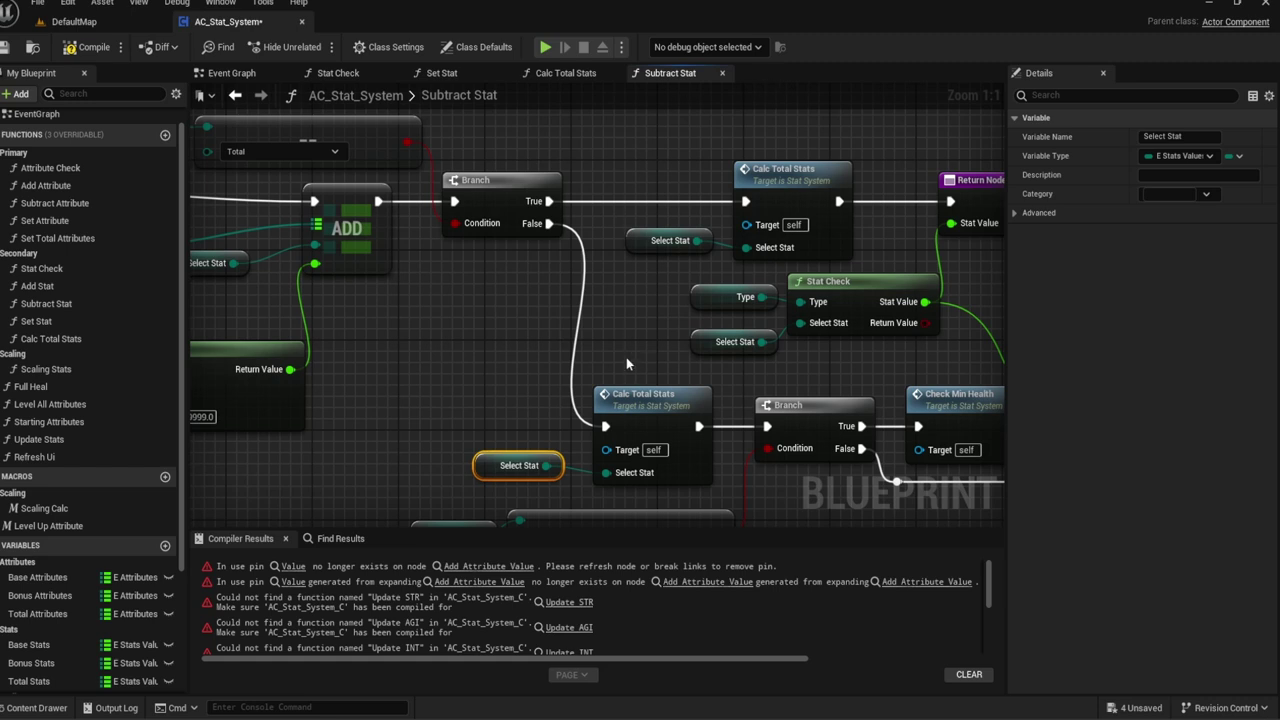
pyautogui.click(627, 359)
pyautogui.moveTo(632, 340); pyautogui.dragTo(656, 314, button='right')
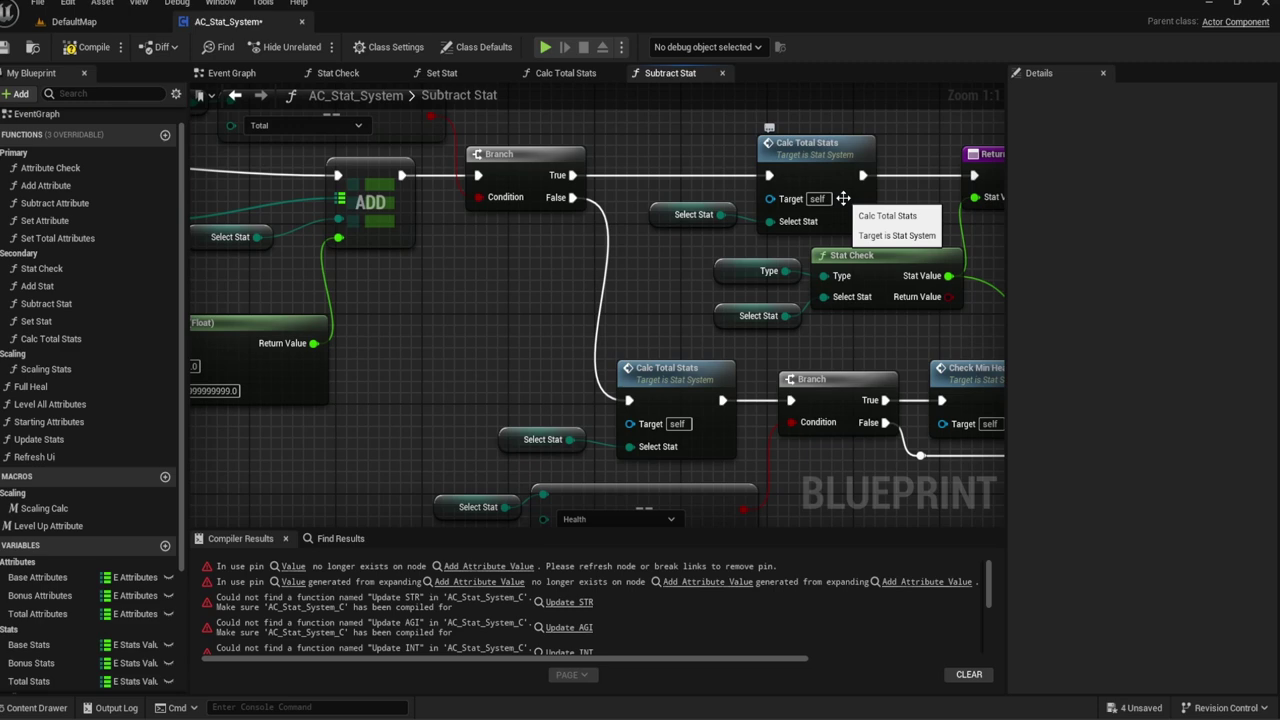
pyautogui.moveTo(745, 150); pyautogui.dragTo(628, 220, button='right')
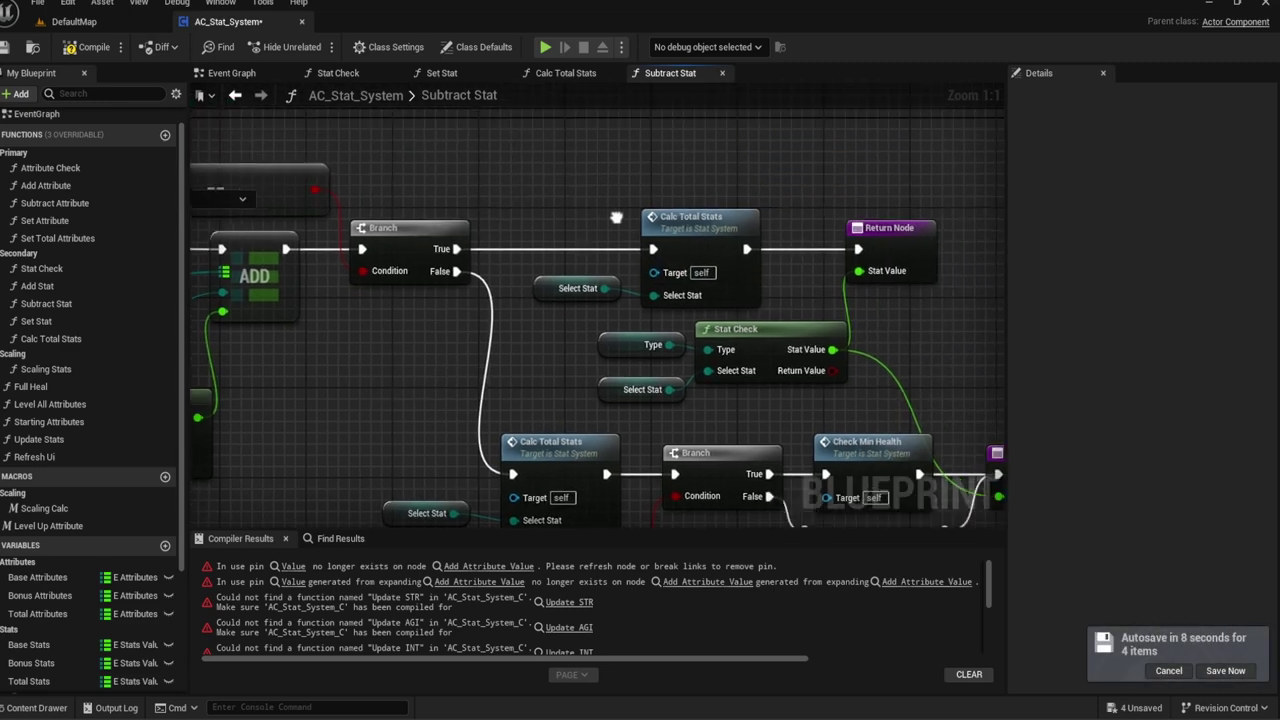
pyautogui.click(672, 229)
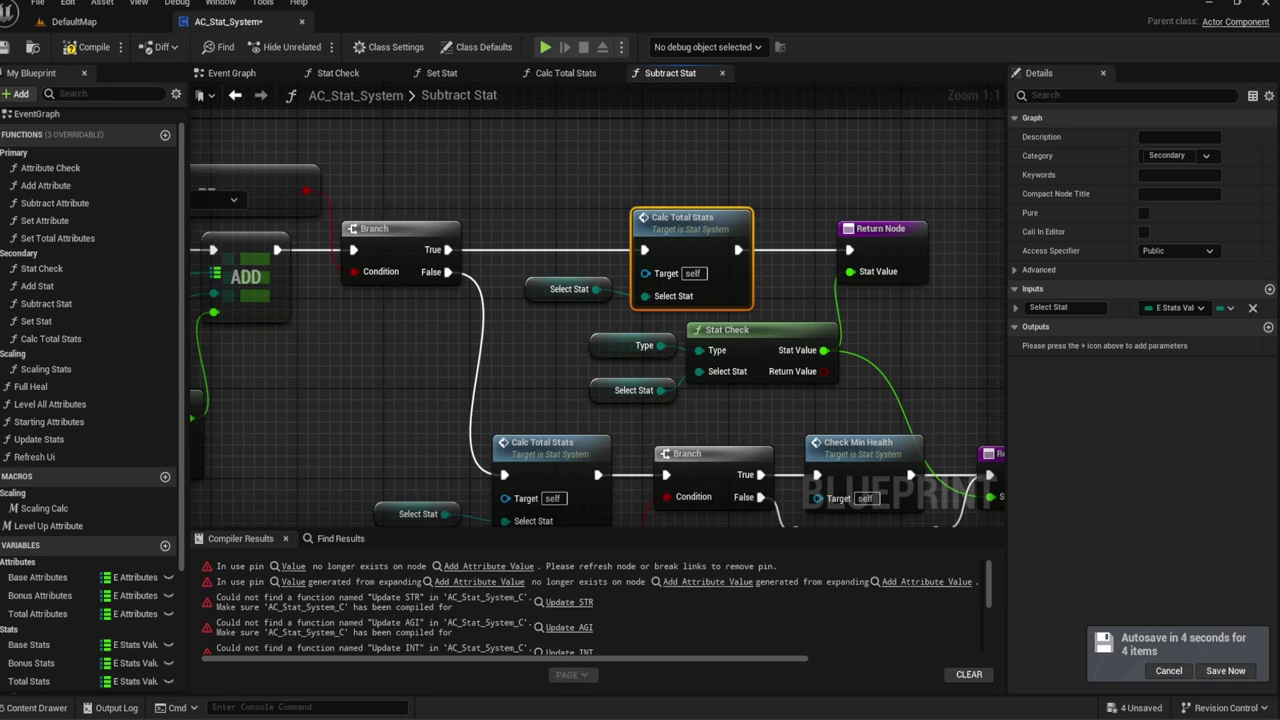
pyautogui.click(534, 199)
pyautogui.moveTo(534, 199)
pyautogui.mouseDown(button='right')
pyautogui.moveTo(784, 195)
pyautogui.moveTo(488, 166)
pyautogui.mouseUp(button='right')
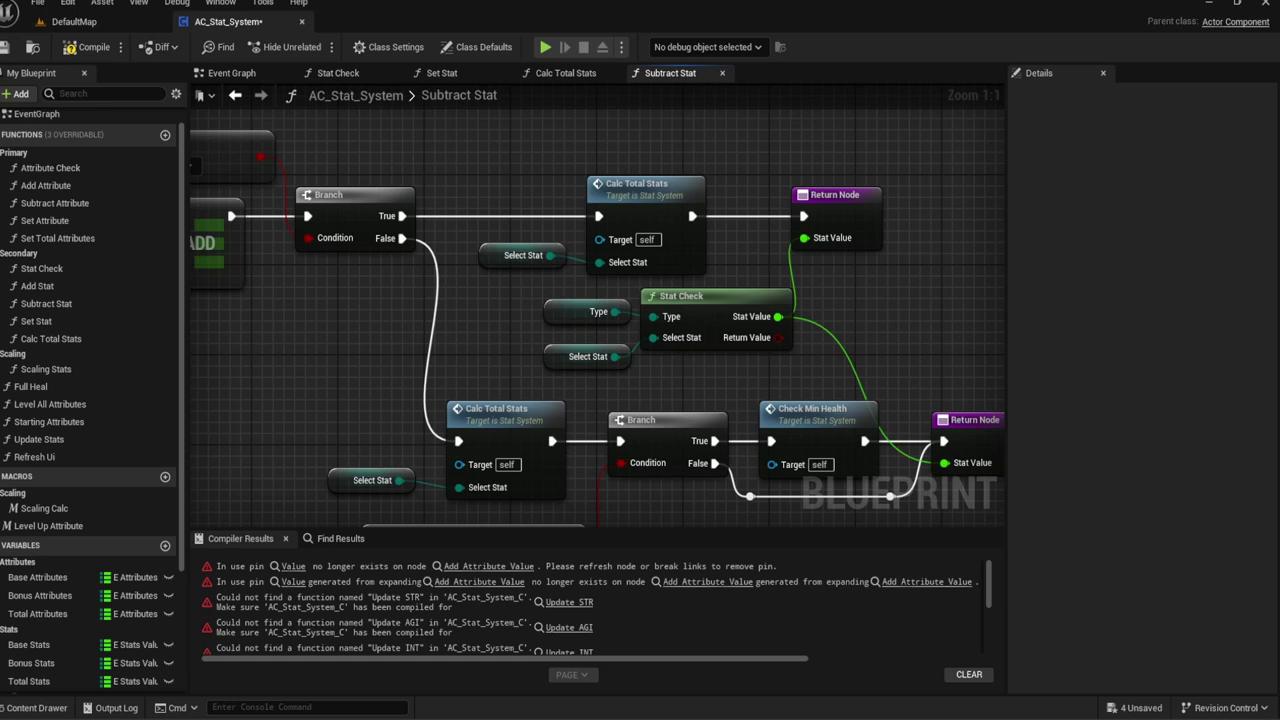
pyautogui.click(590, 311)
pyautogui.moveTo(514, 305); pyautogui.dragTo(552, 292, button='right')
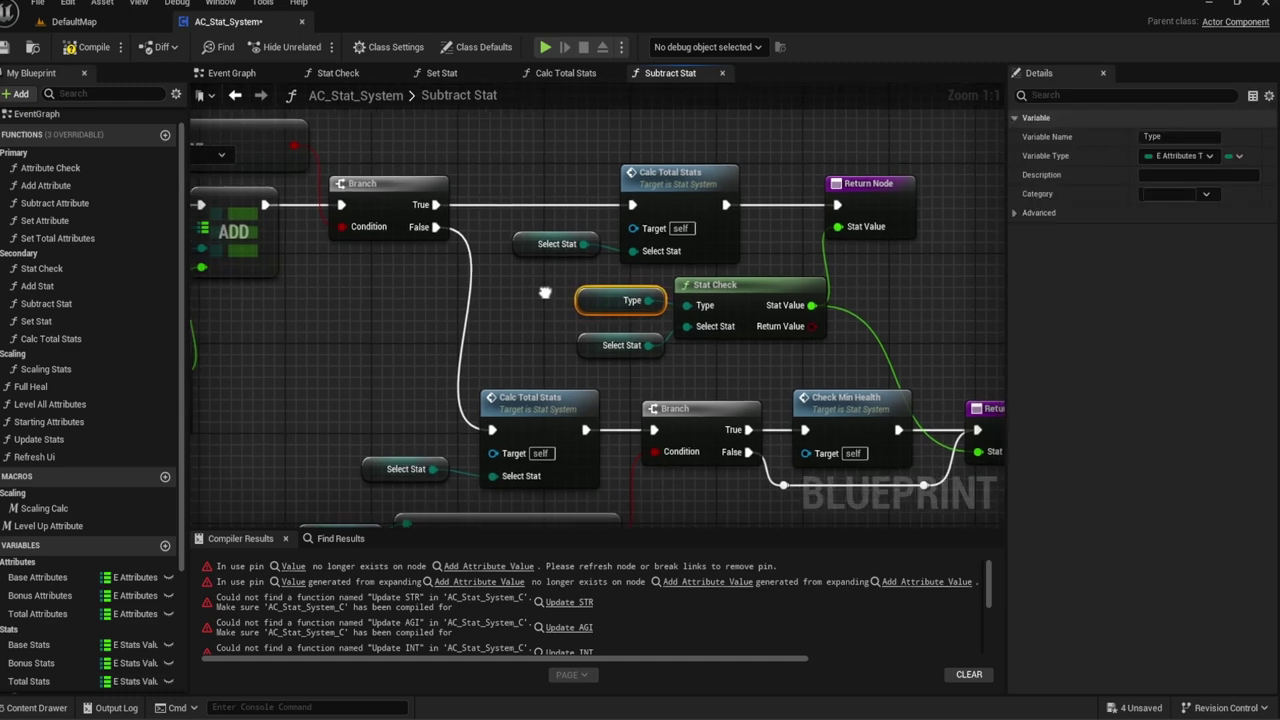
# Step: Create a Subtract Total Stats function and move it after Calc Total Stats
pyautogui.click(165, 134)
pyautogui.write('SubtractS')
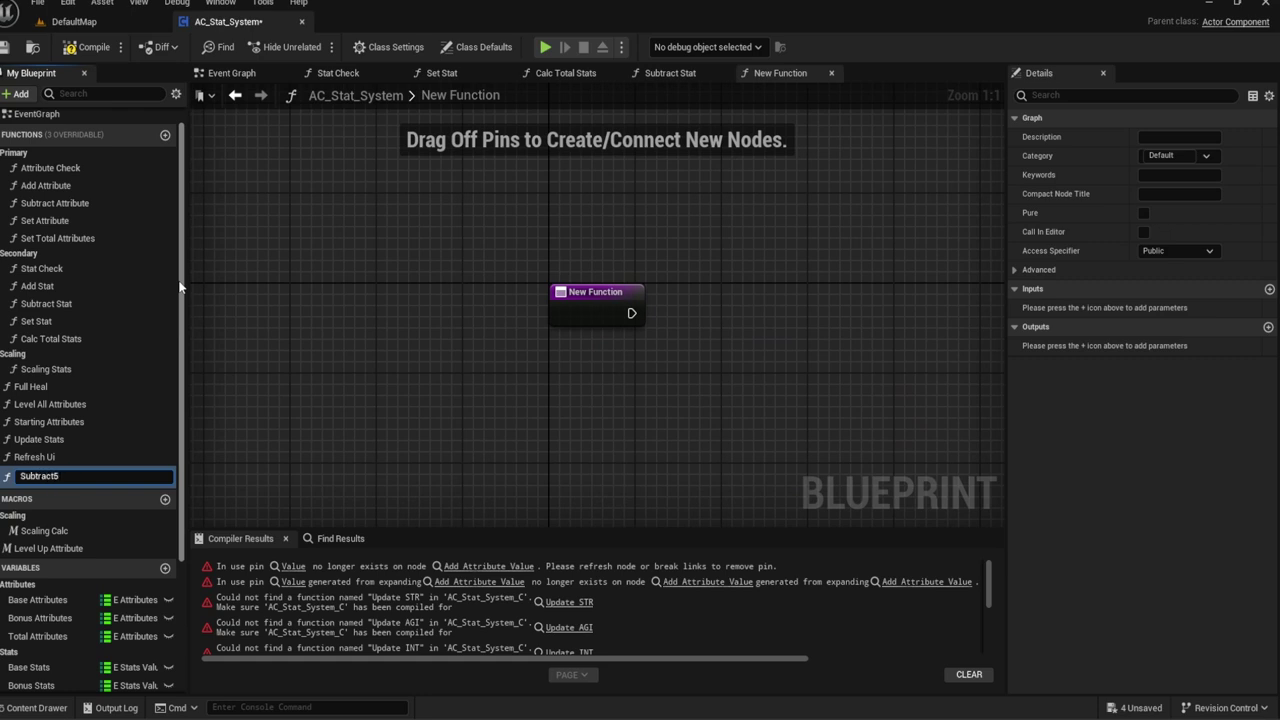
pyautogui.write(' Total Stat')
pyautogui.write('s')
pyautogui.press('Return')
pyautogui.moveTo(30, 474); pyautogui.dragTo(27, 354)
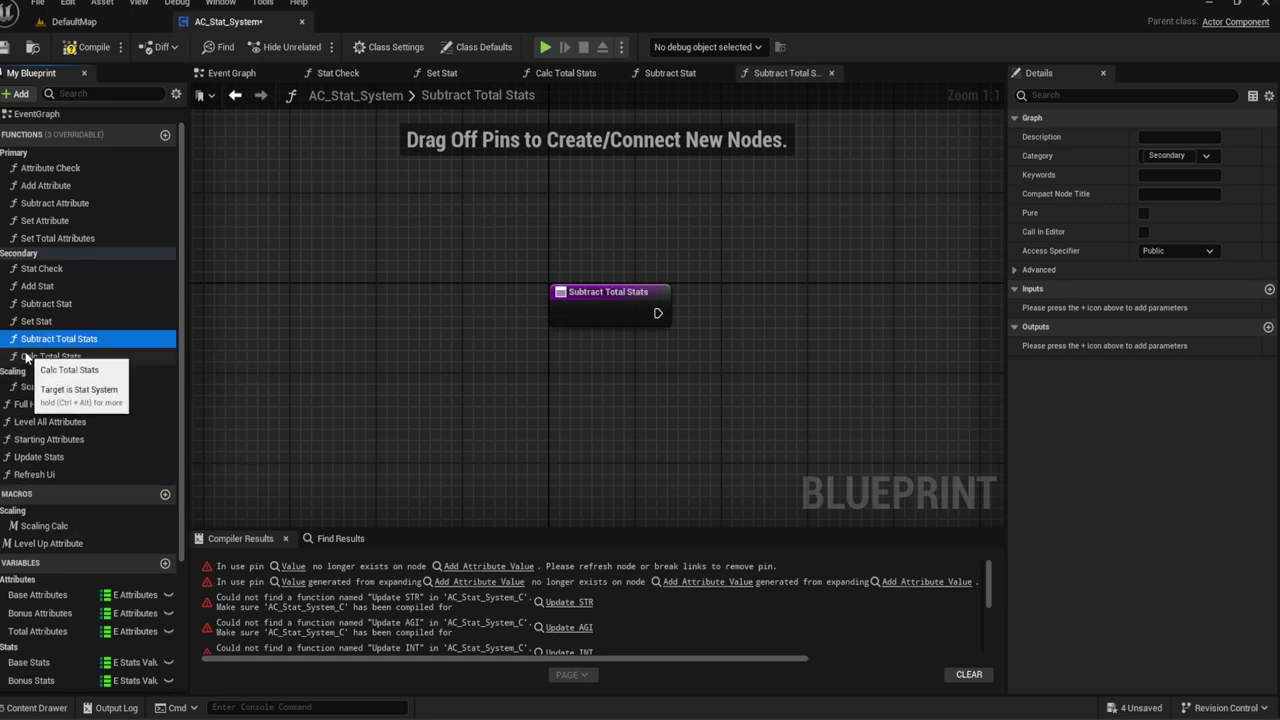
pyautogui.moveTo(26, 358); pyautogui.dragTo(26, 340)
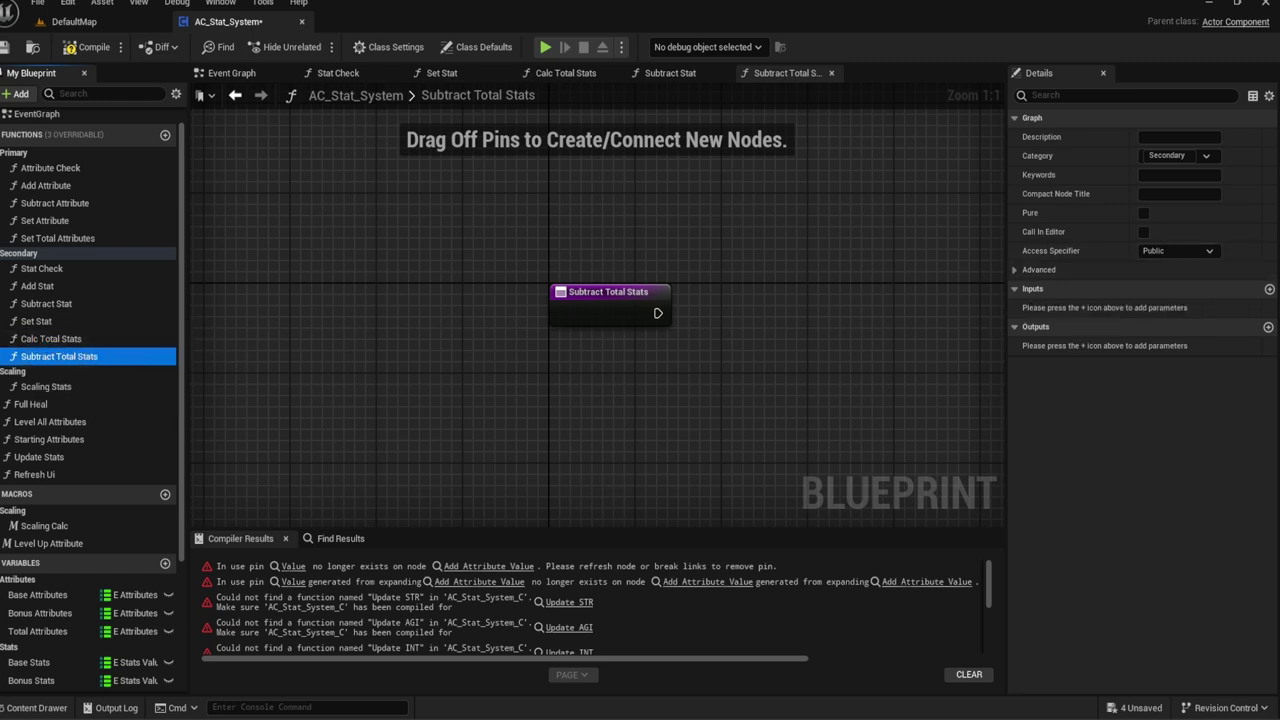
pyautogui.moveTo(662, 341); pyautogui.dragTo(591, 261, button='right')
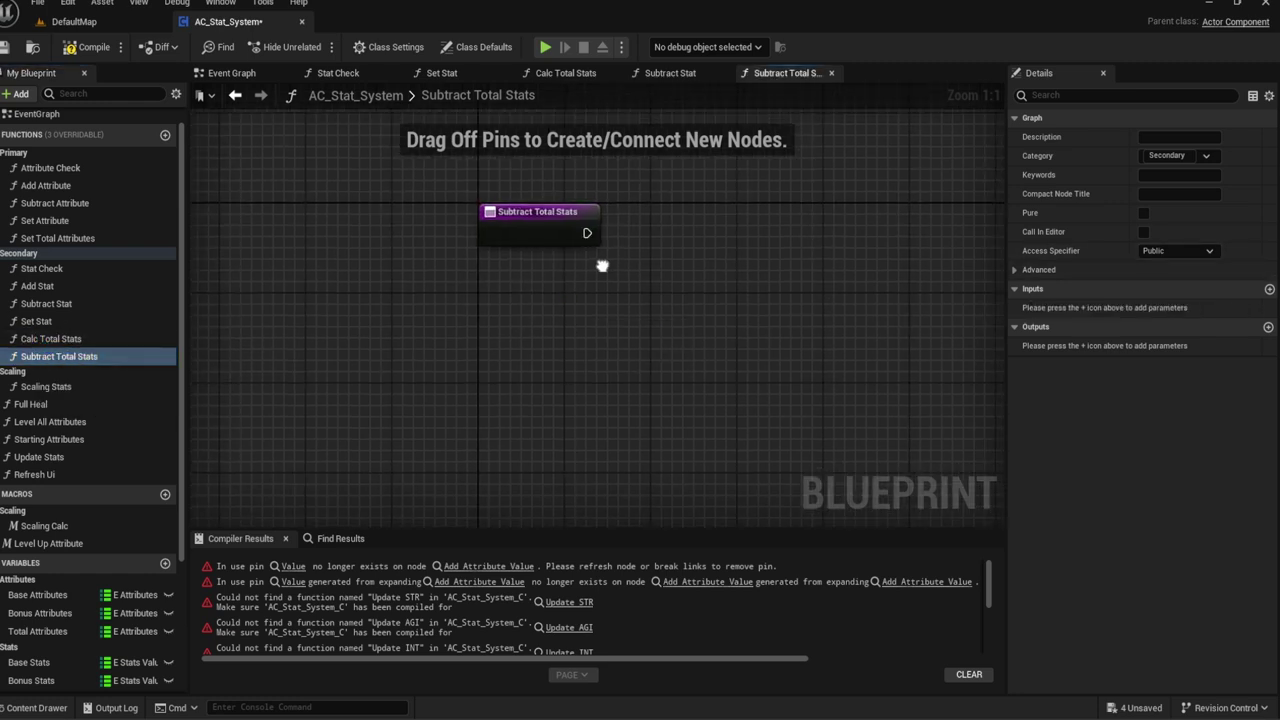
# Step: Add a Stat Check node and set its stat type to Bonus
pyautogui.rightClick(558, 305)
pyautogui.write('stat c')
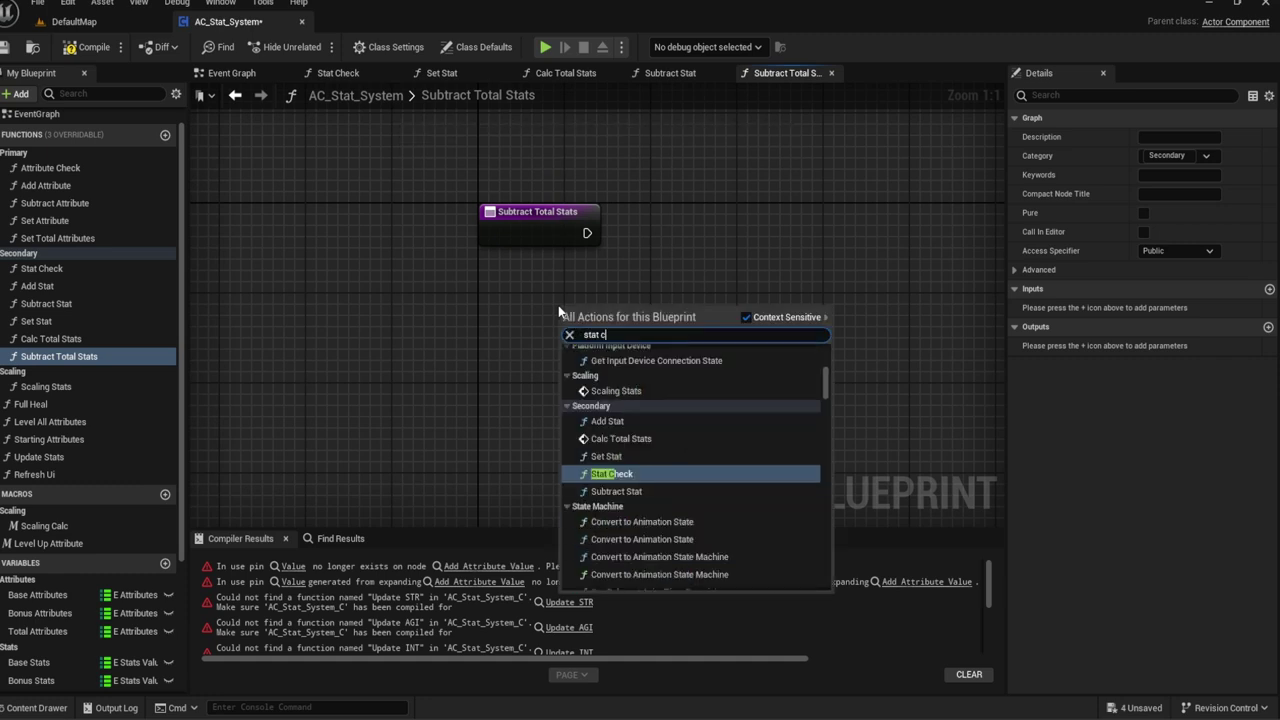
pyautogui.write('heck')
pyautogui.press('Return')
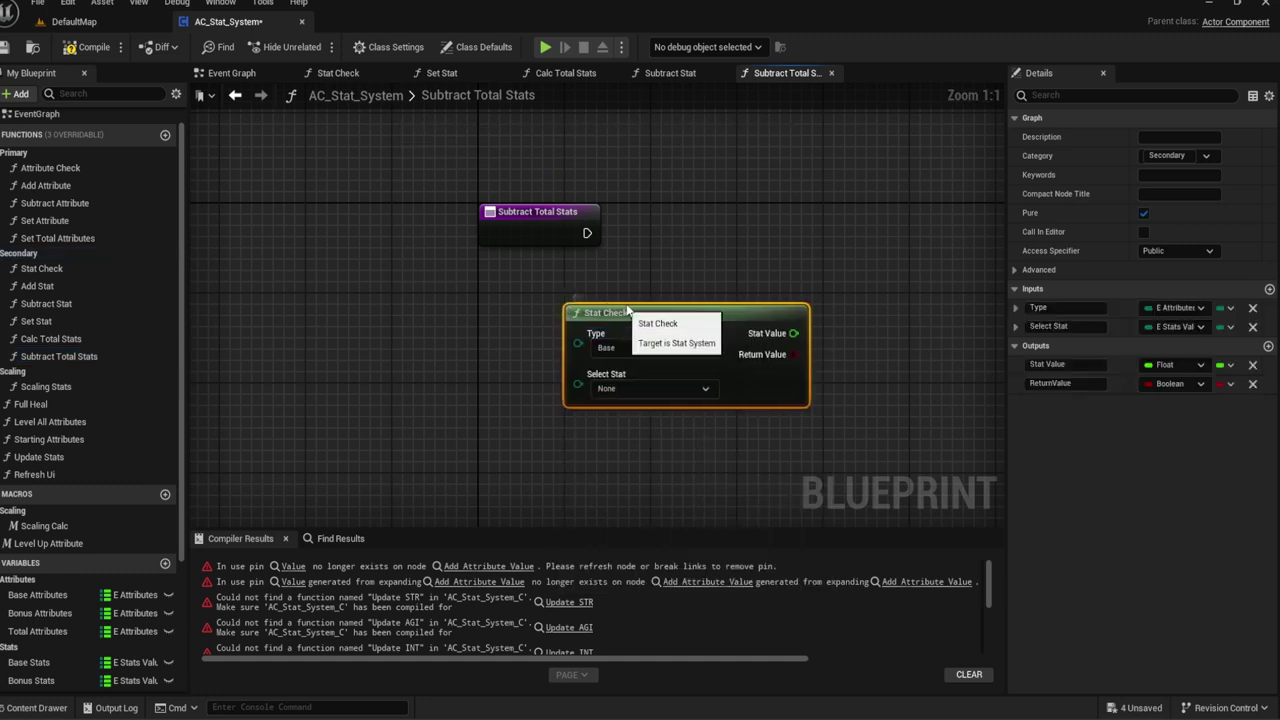
pyautogui.moveTo(628, 320); pyautogui.dragTo(685, 310)
pyautogui.click(589, 275)
pyautogui.moveTo(589, 275); pyautogui.dragTo(629, 290, button='right')
pyautogui.click(688, 352)
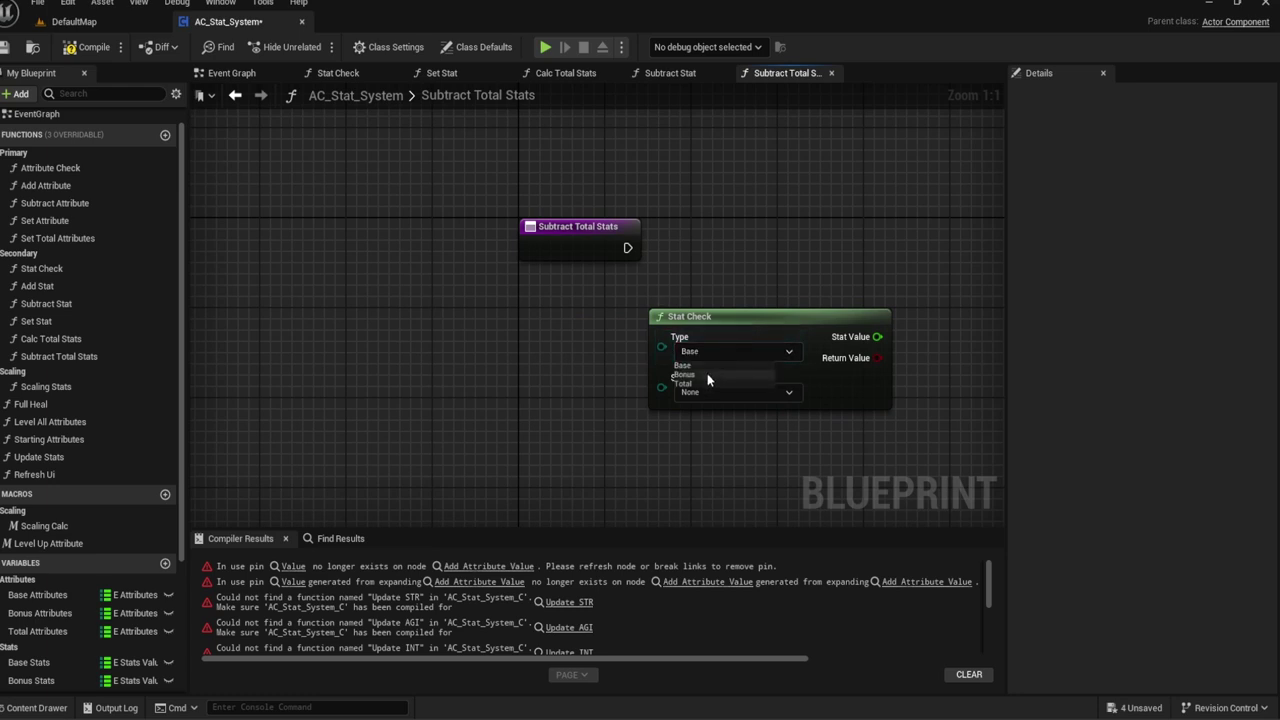
pyautogui.click(707, 373)
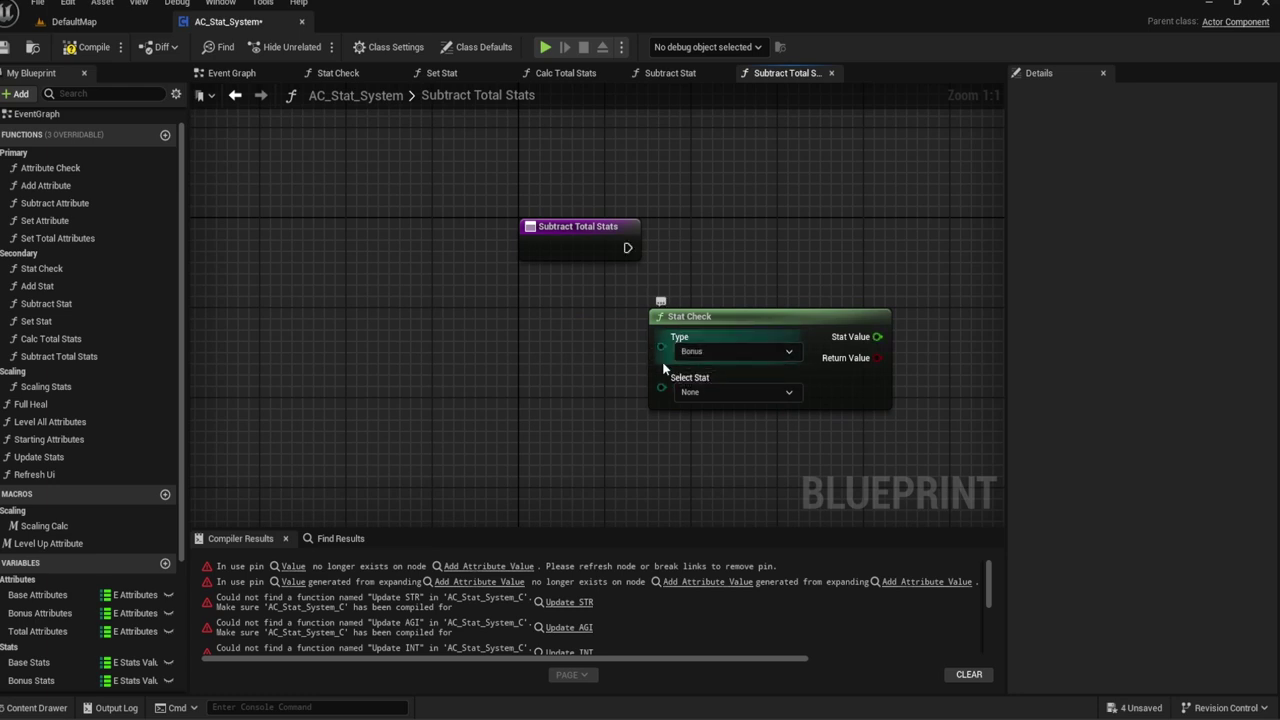
# Step: Add a Select Stat function input and wire a Get Select Stat node into Stat Check
pyautogui.moveTo(660, 387); pyautogui.dragTo(585, 253)
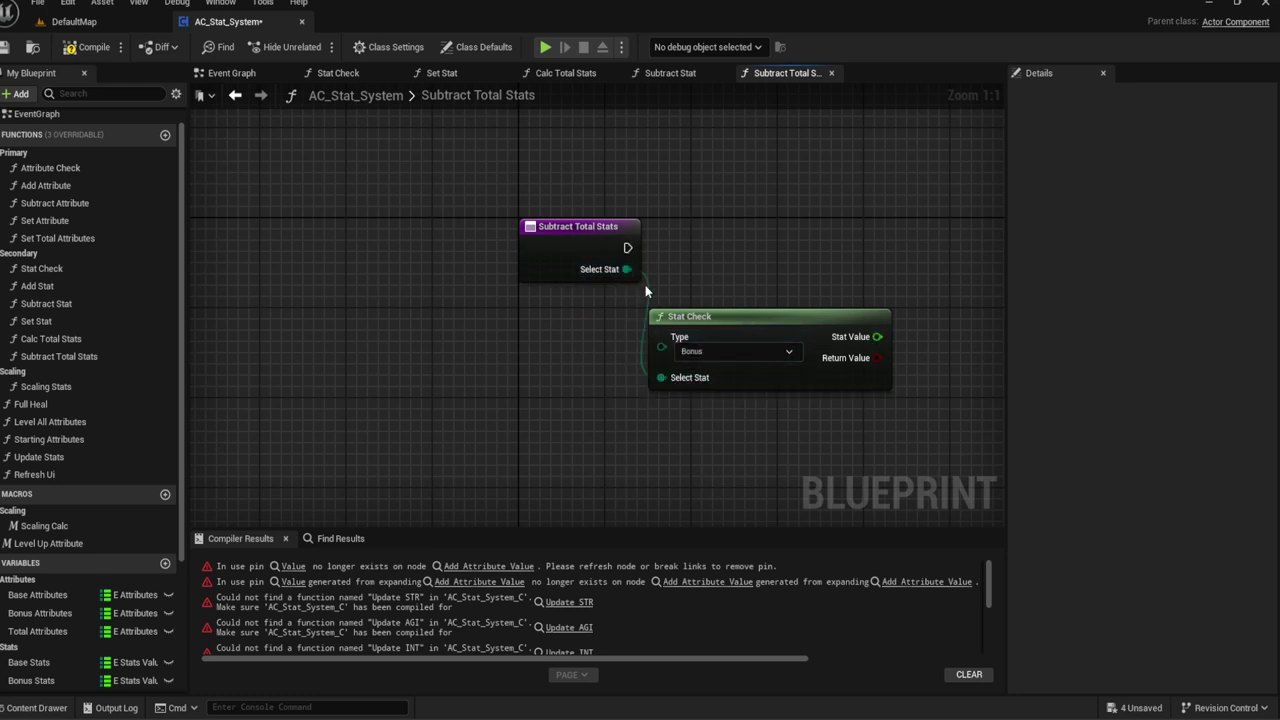
pyautogui.keyDown('alt'); pyautogui.click(645, 291); pyautogui.keyUp('alt')
pyautogui.moveTo(700, 318); pyautogui.dragTo(581, 352)
pyautogui.click(602, 321)
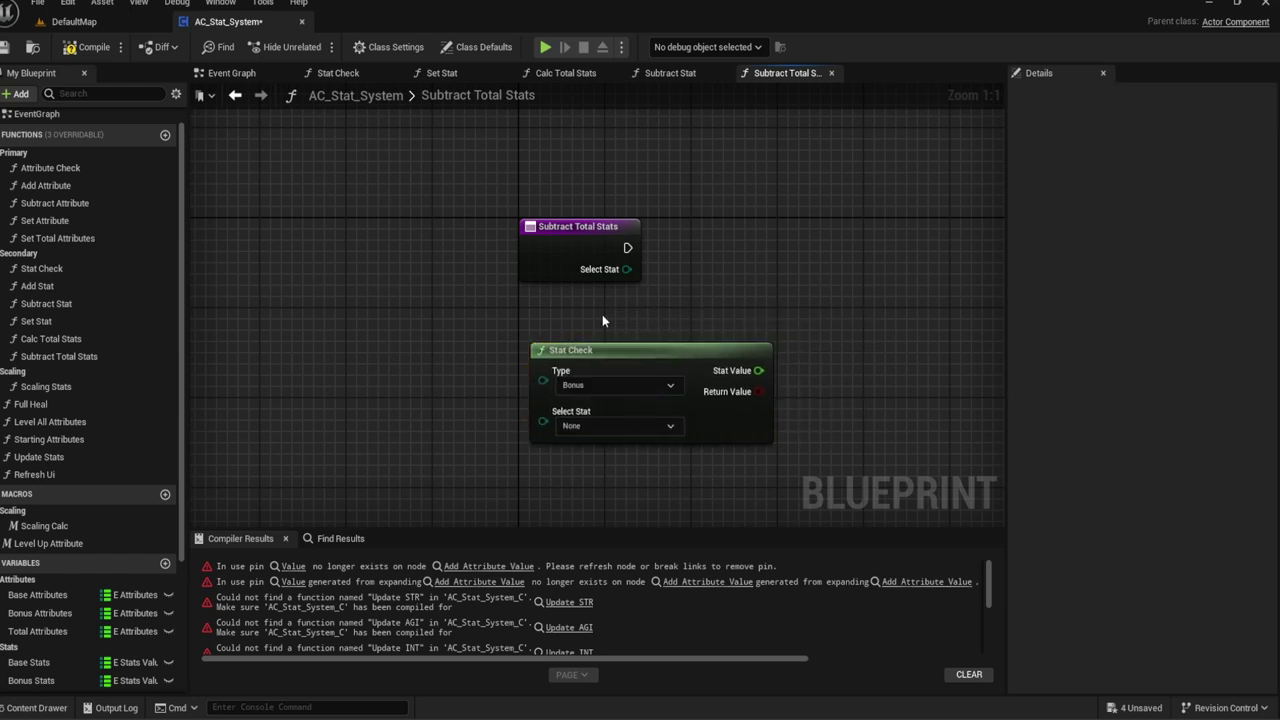
pyautogui.moveTo(602, 321); pyautogui.dragTo(588, 303, button='right')
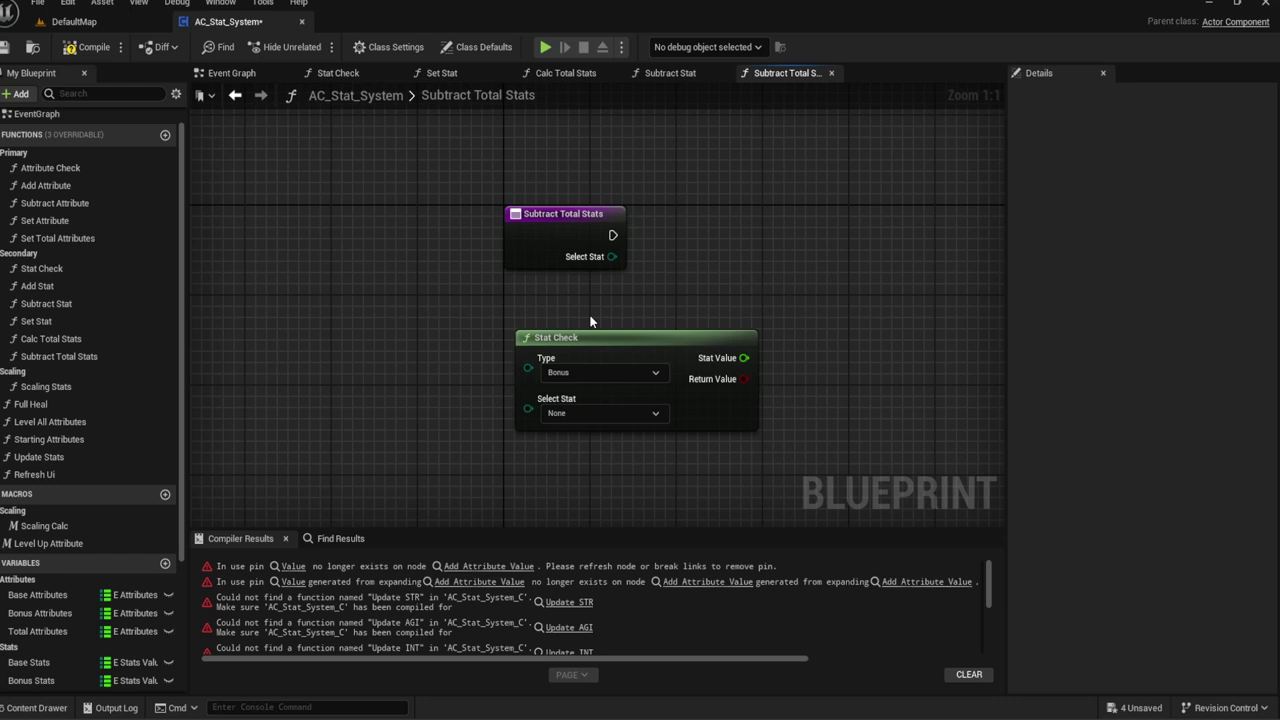
pyautogui.moveTo(590, 321); pyautogui.dragTo(608, 299, button='right')
pyautogui.rightClick(575, 313)
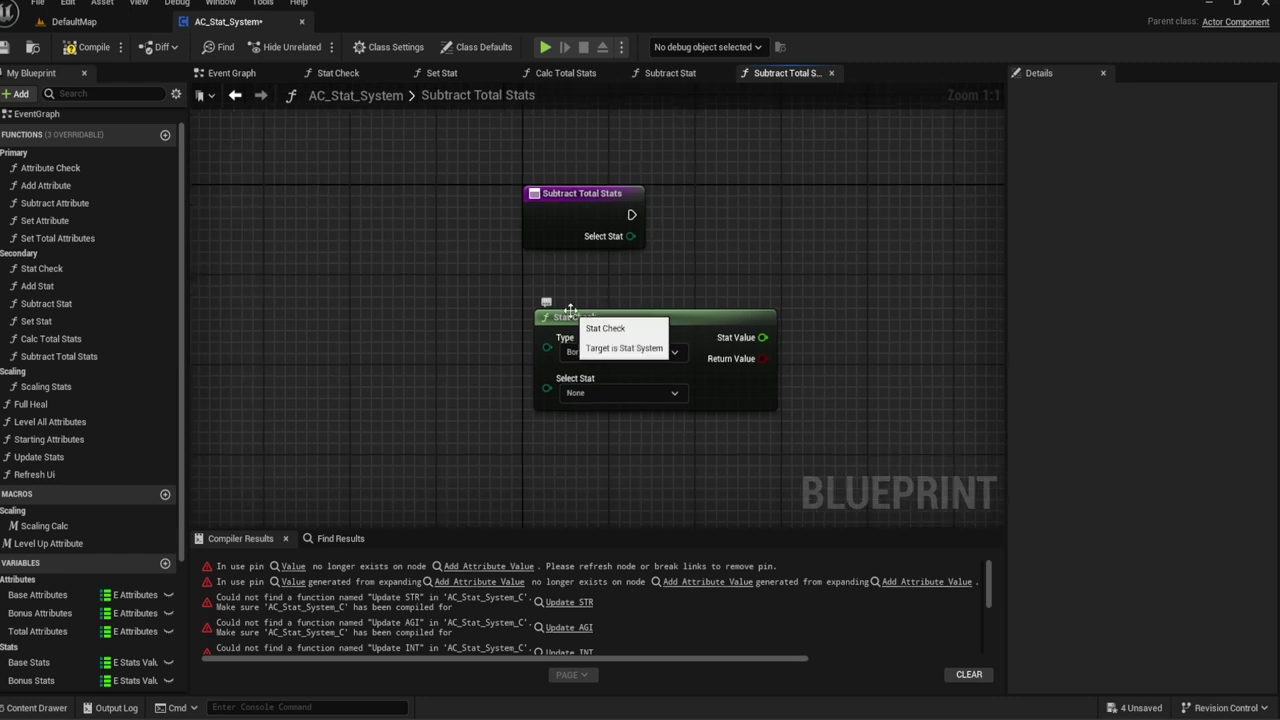
pyautogui.moveTo(526, 304); pyautogui.dragTo(586, 290, button='right')
pyautogui.moveTo(607, 373); pyautogui.dragTo(550, 369)
pyautogui.write('S')
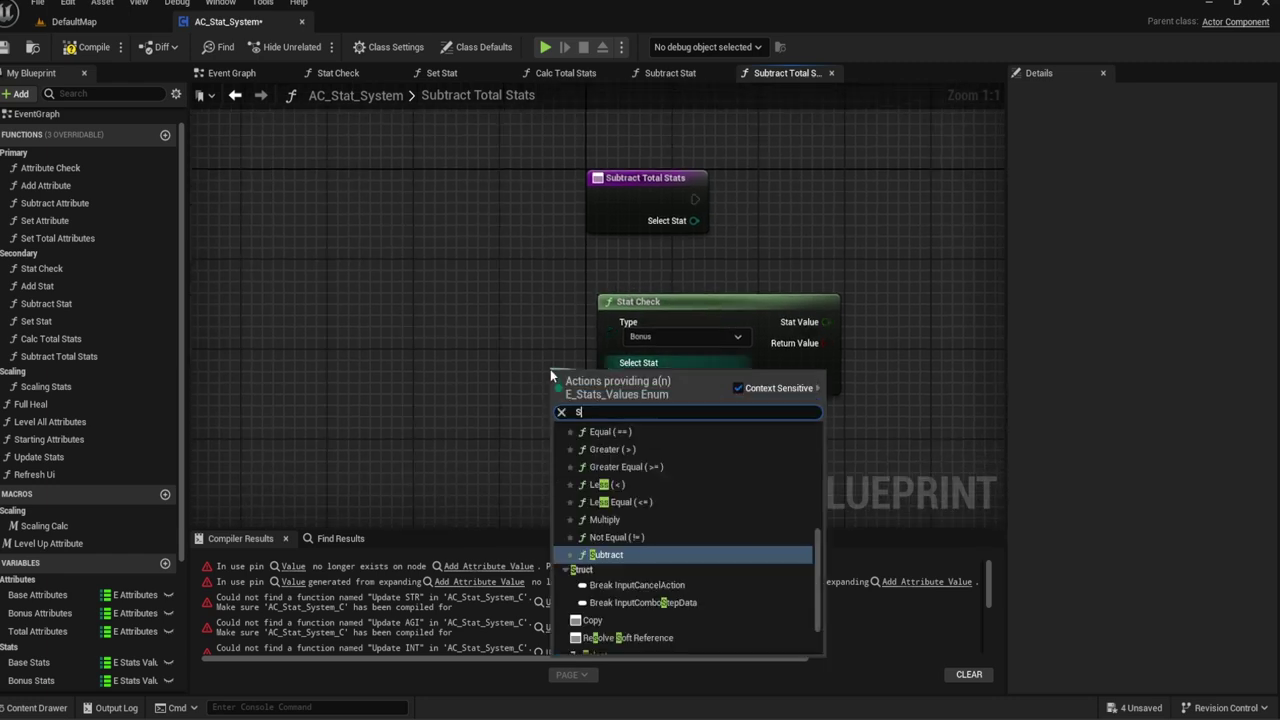
pyautogui.write('tat')
pyautogui.press('Down')
pyautogui.press('Down')
pyautogui.press('Return')
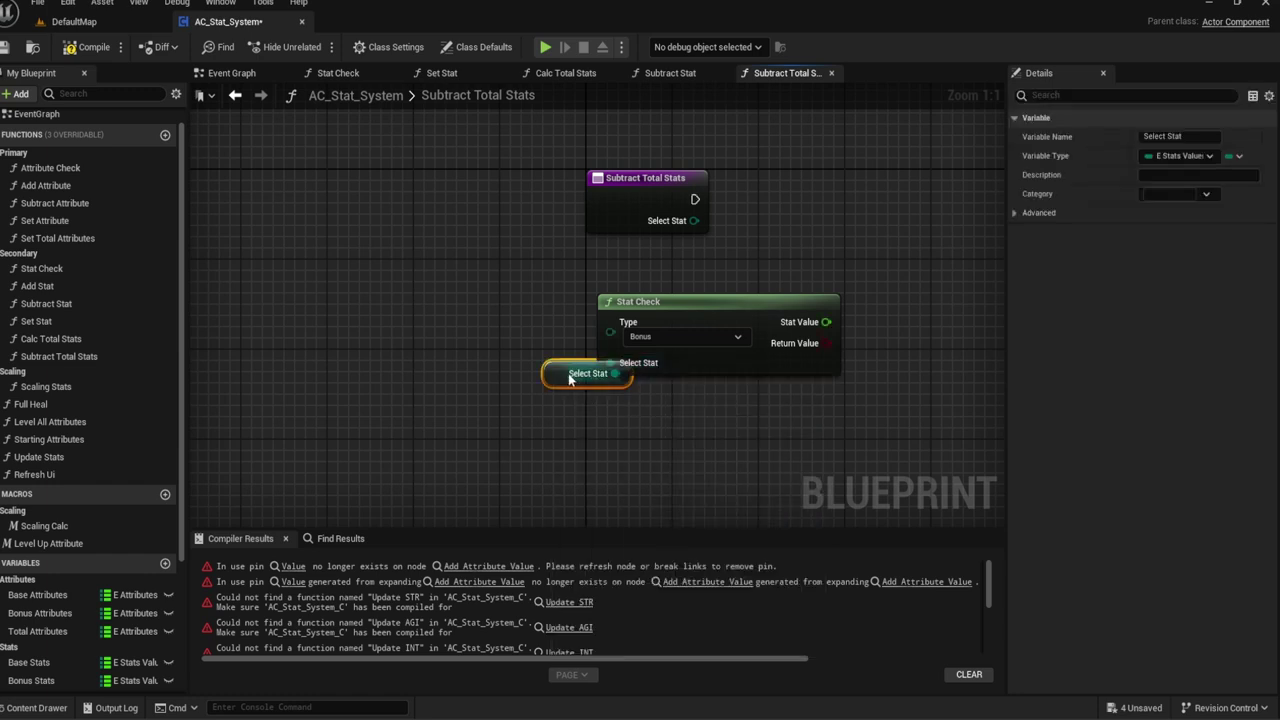
# Step: Add a Subtract node from Stat Value, wired to its lower input
pyautogui.moveTo(525, 366); pyautogui.dragTo(455, 403, button='right')
pyautogui.moveTo(671, 300); pyautogui.dragTo(594, 325, button='right')
pyautogui.moveTo(604, 380); pyautogui.dragTo(645, 345)
pyautogui.write('subtract')
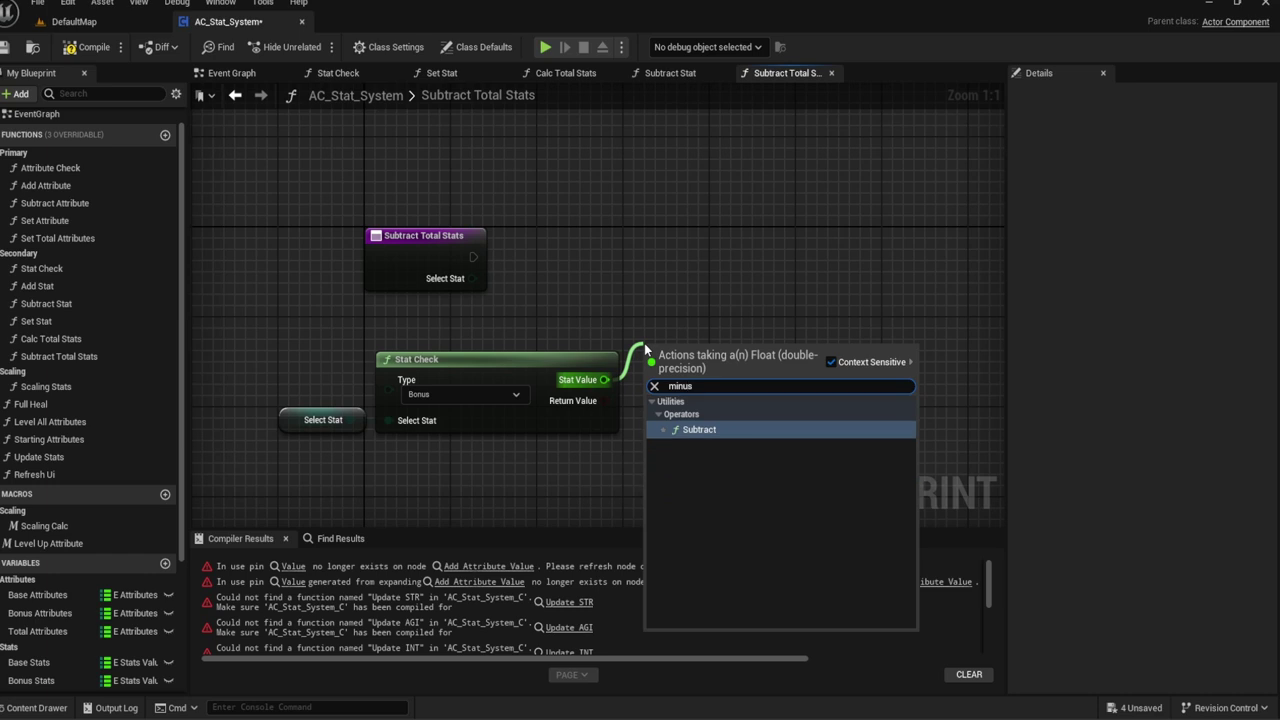
pyautogui.press('Return')
pyautogui.moveTo(648, 376); pyautogui.dragTo(648, 378)
# Step: Replace the temporary Value output and Return Node with a Float input named Value
pyautogui.click(472, 264)
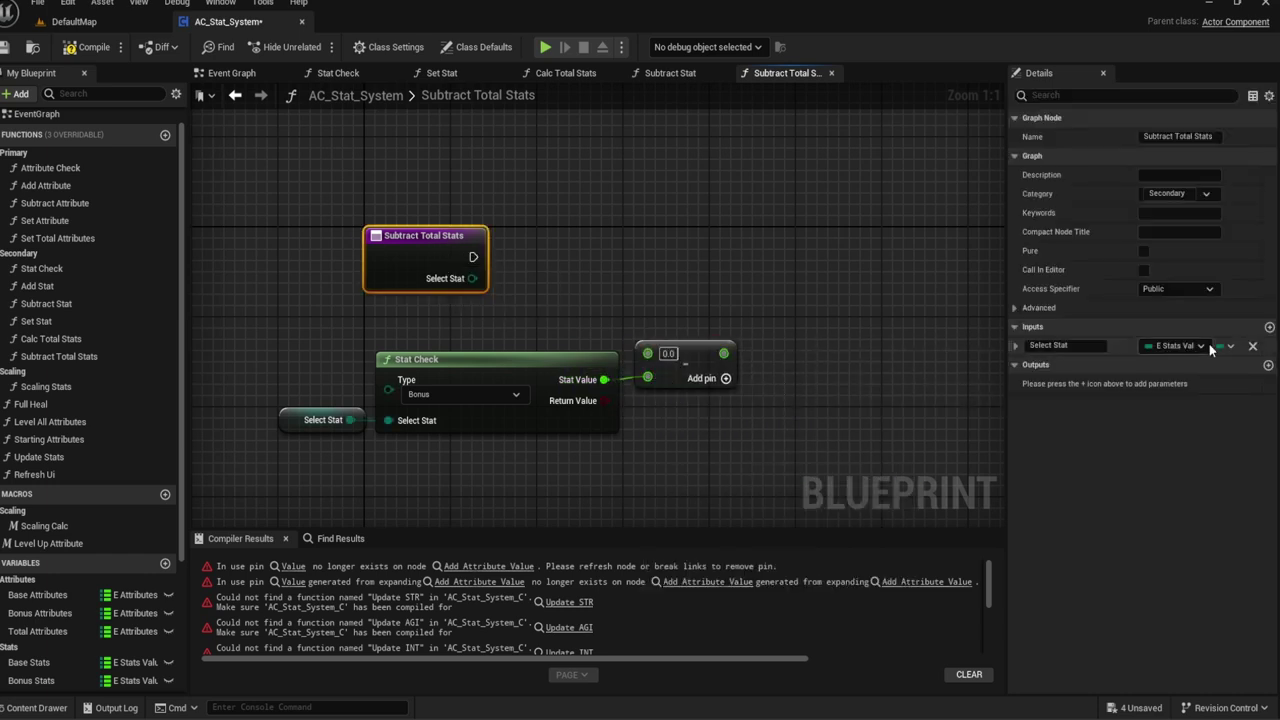
pyautogui.click(1268, 366)
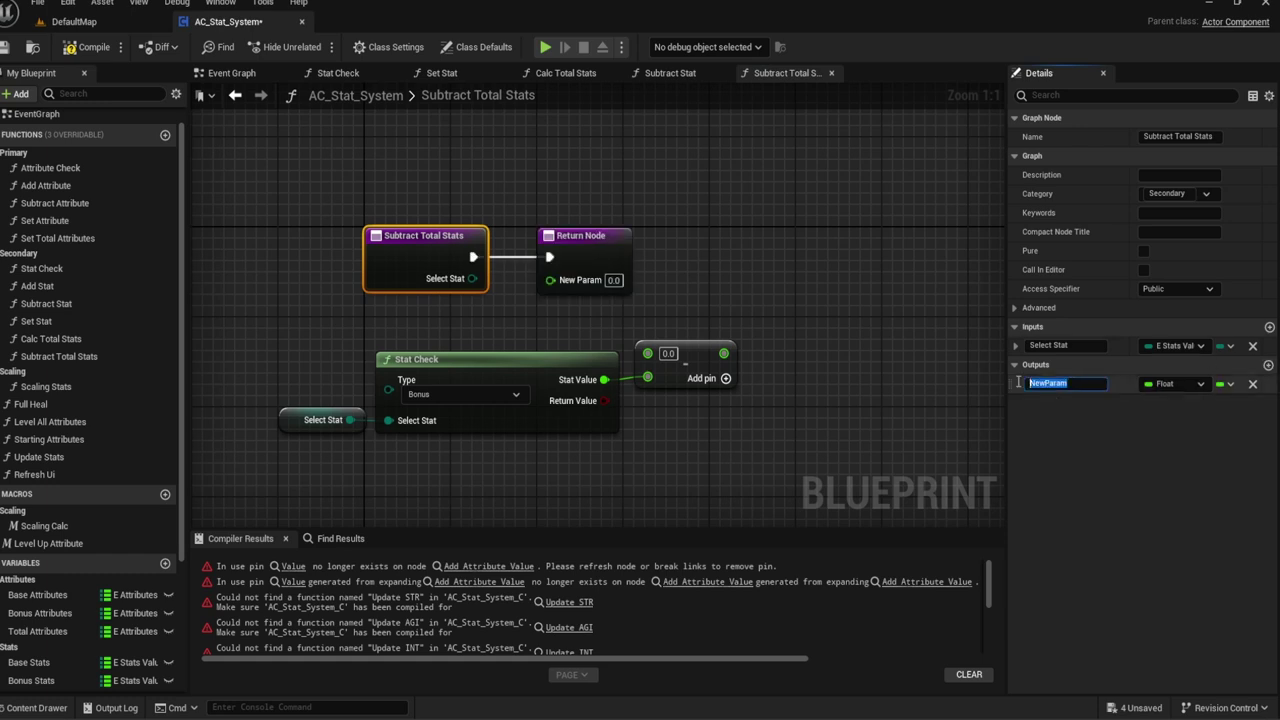
pyautogui.write('Valu')
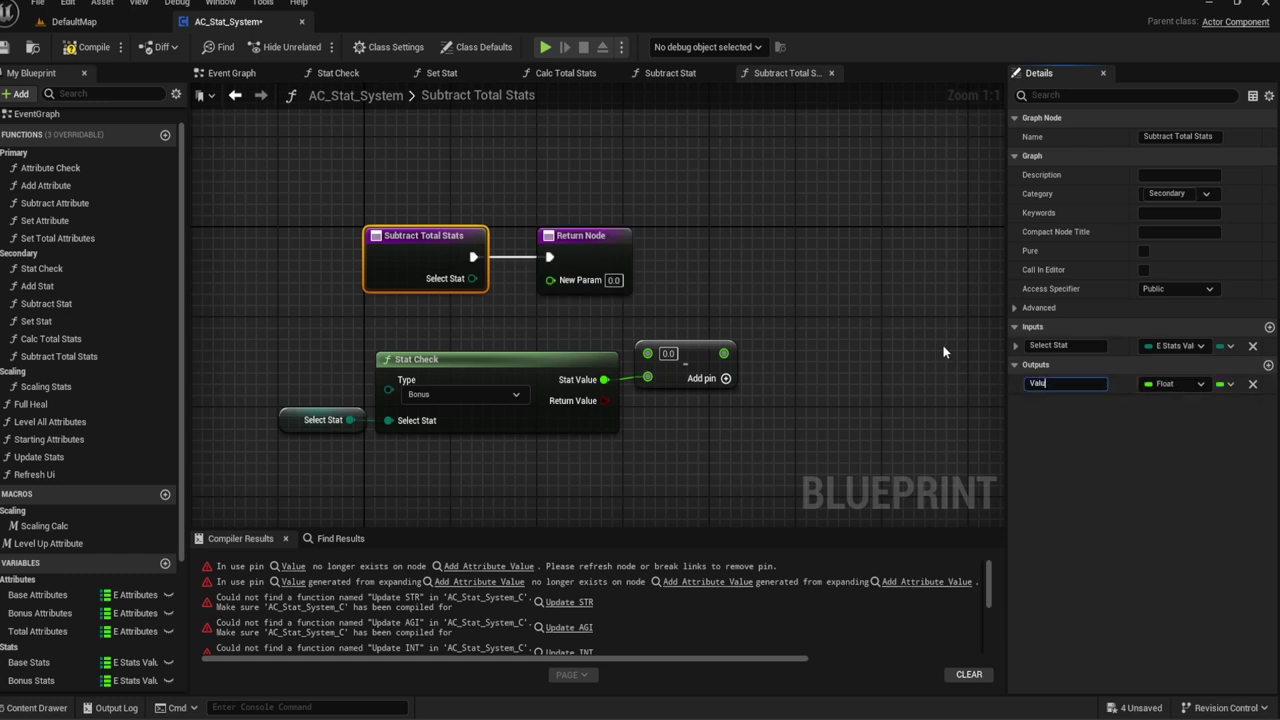
pyautogui.write('e')
pyautogui.press('Return')
pyautogui.click(612, 252)
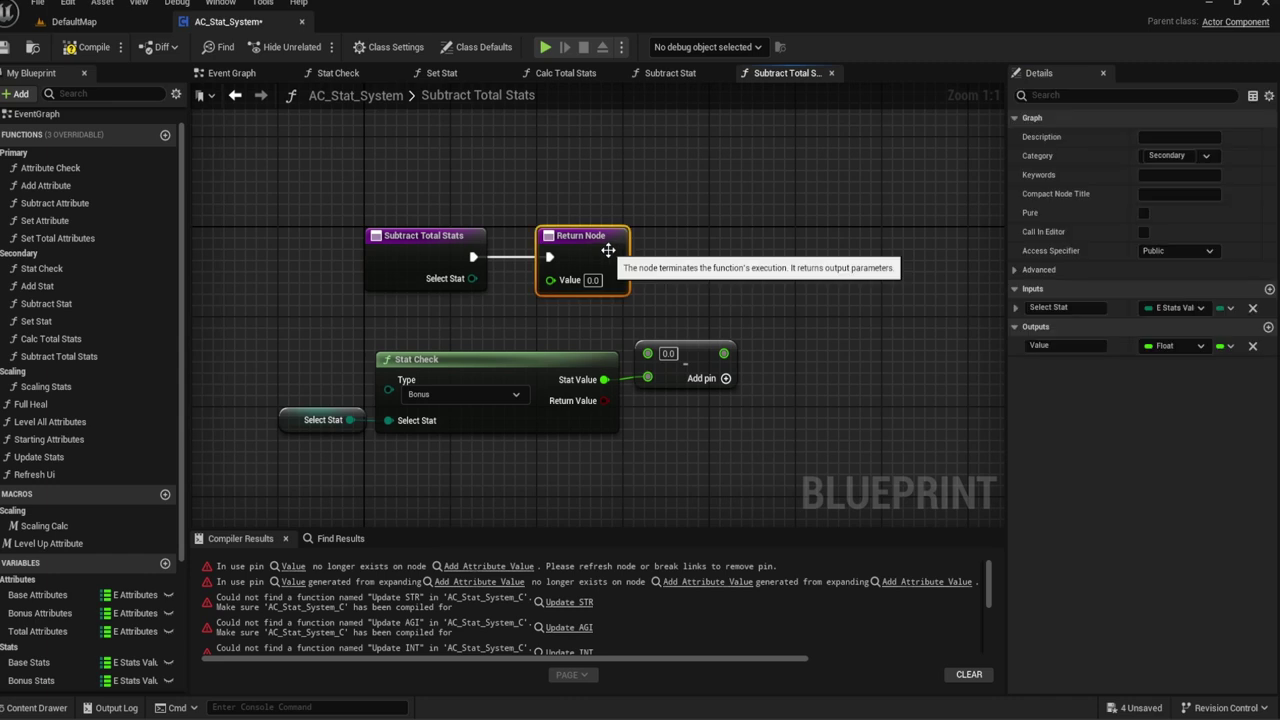
pyautogui.click(1252, 346)
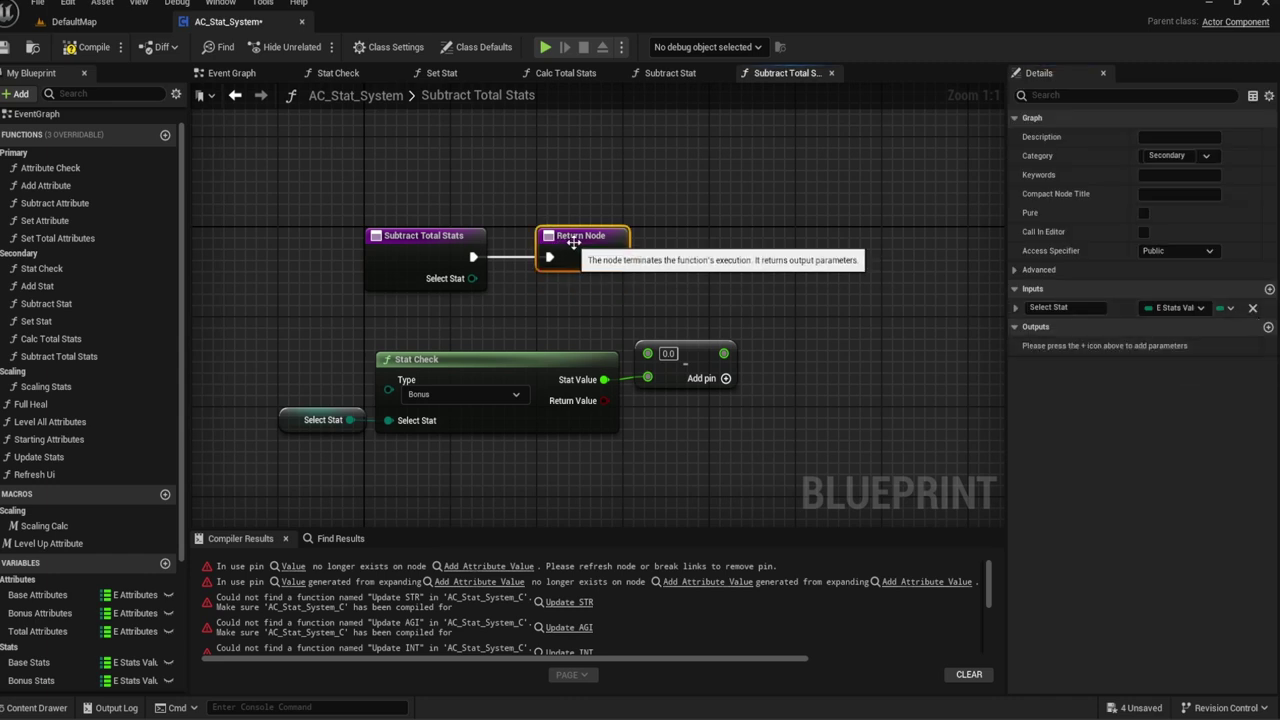
pyautogui.press('Delete')
pyautogui.click(1269, 327)
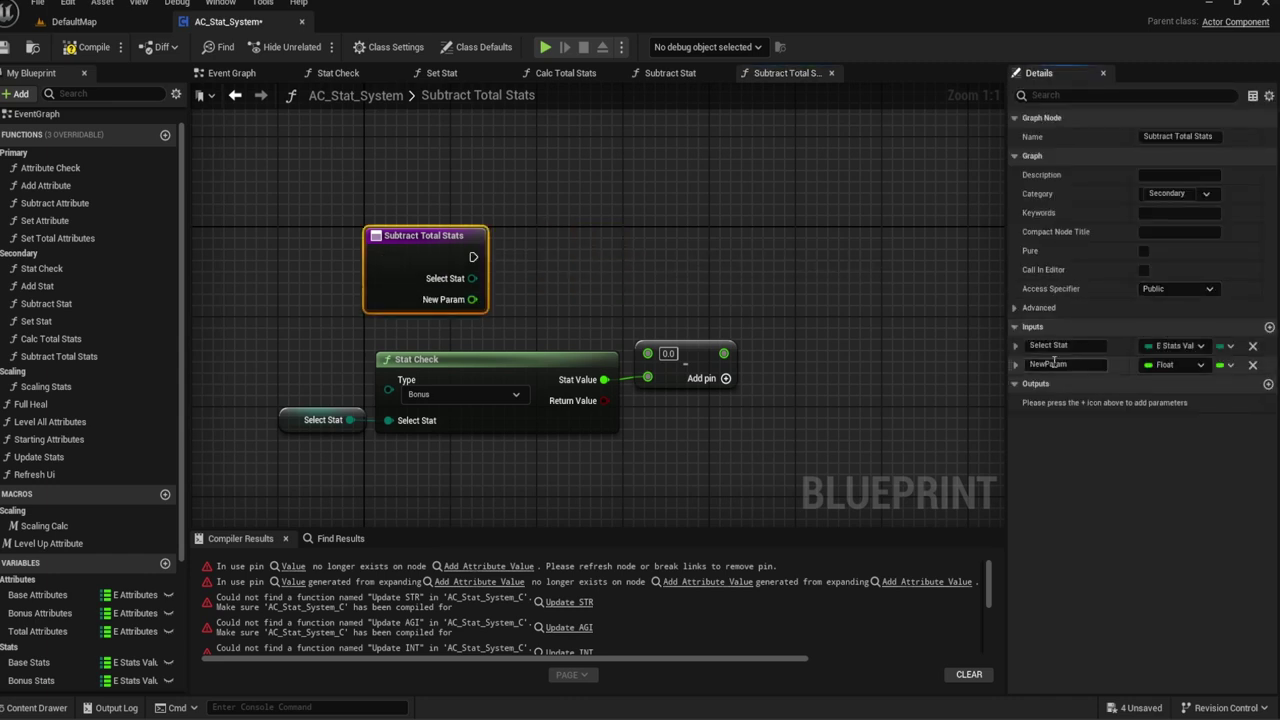
pyautogui.write('Value')
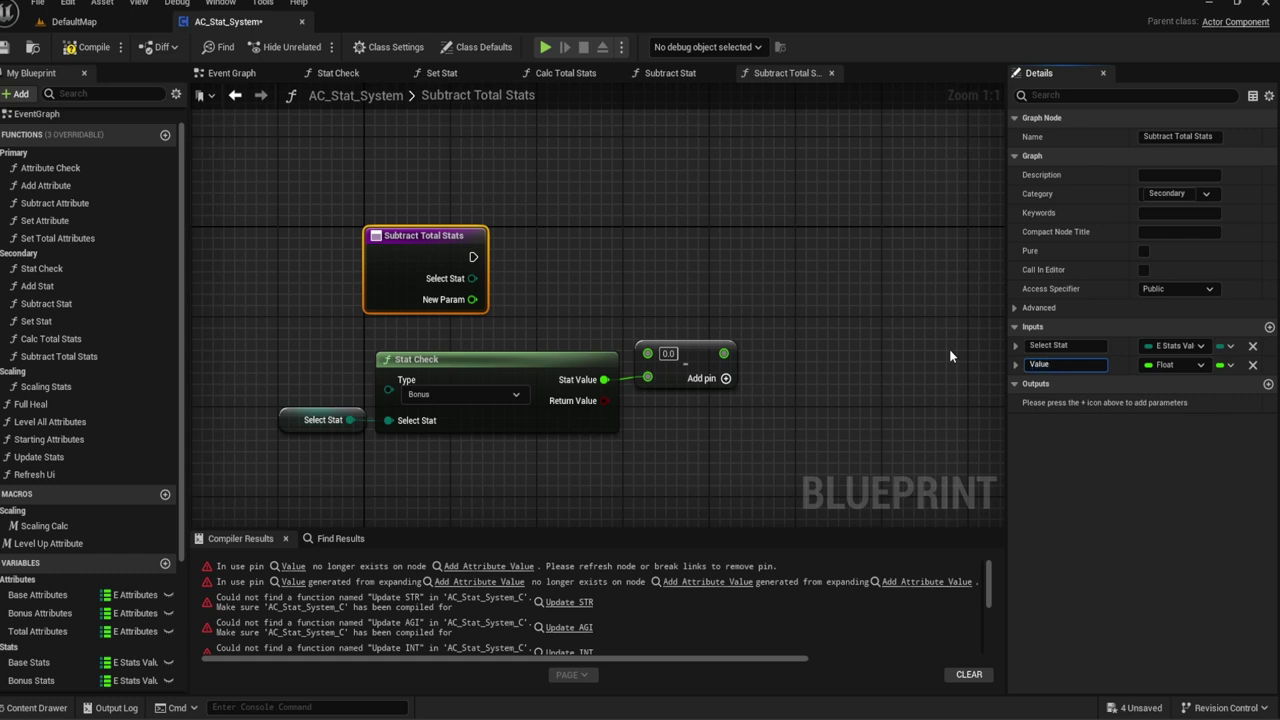
pyautogui.press('Return')
pyautogui.click(577, 199)
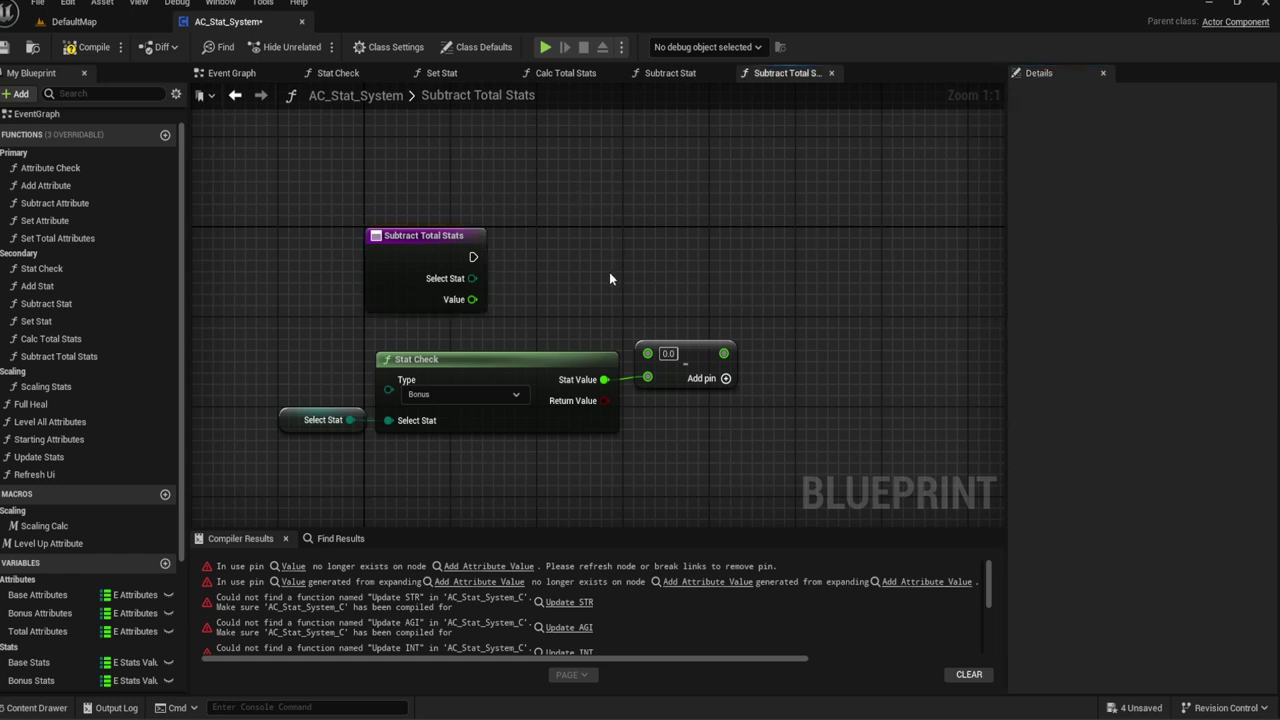
# Step: Wire Stat Value into Subtract's upper input and Value into its lower input
pyautogui.moveTo(671, 339); pyautogui.dragTo(581, 316, button='right')
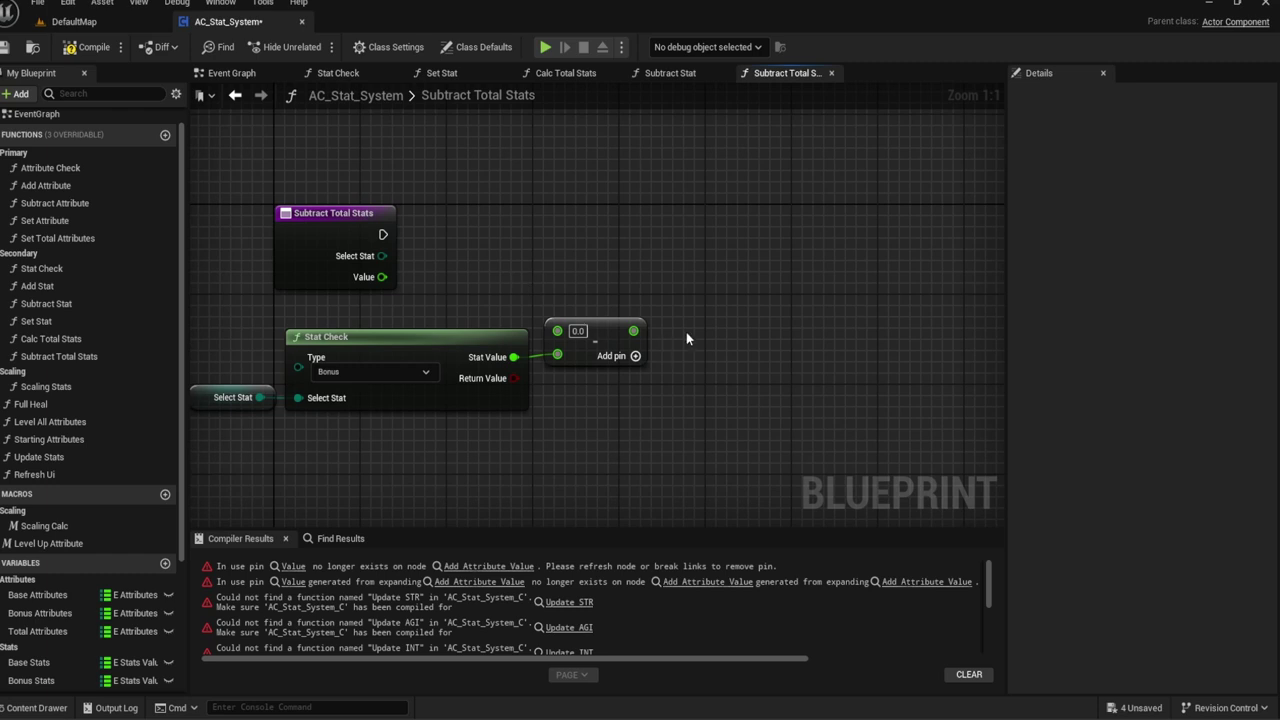
pyautogui.moveTo(633, 330); pyautogui.dragTo(697, 332)
pyautogui.write('e')
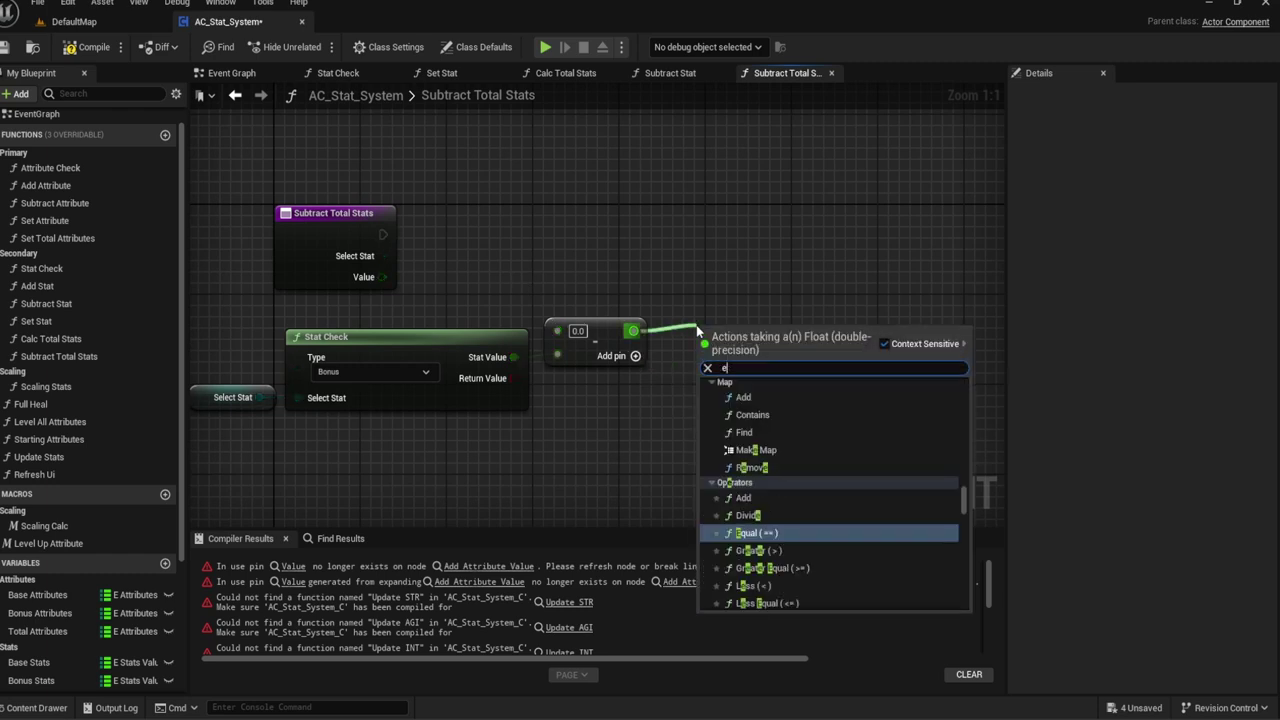
pyautogui.write('qua')
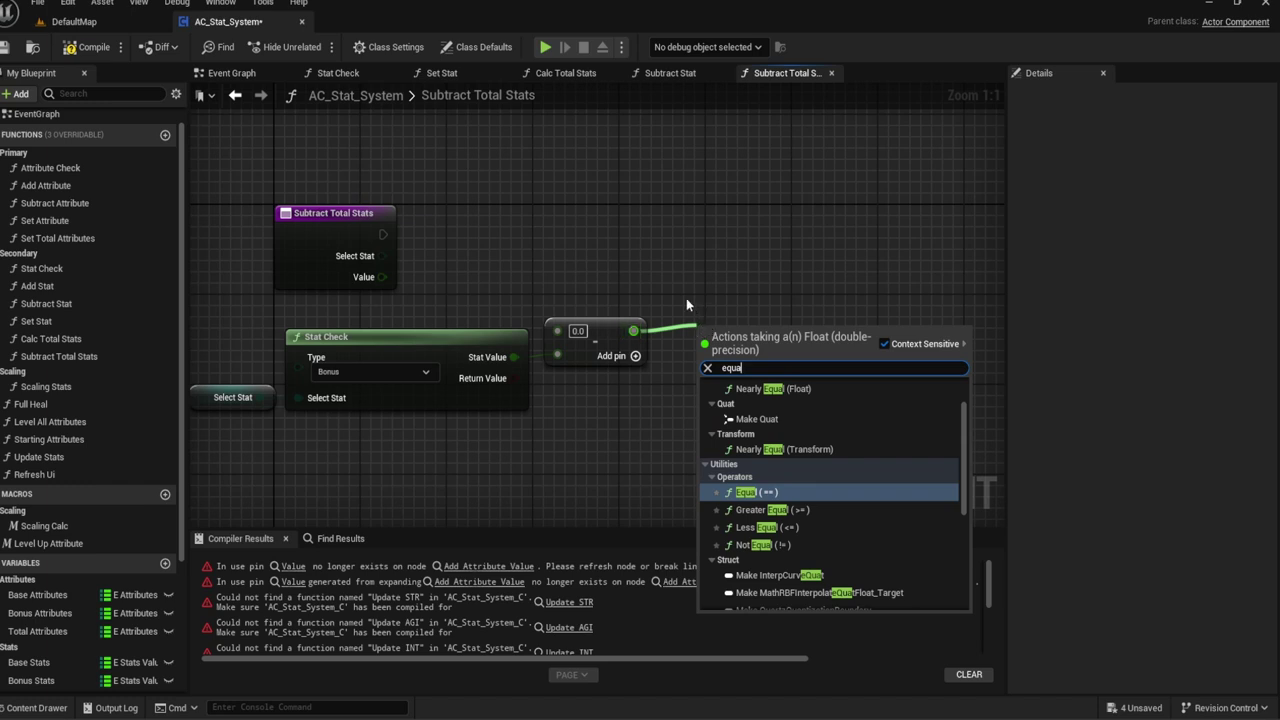
pyautogui.moveTo(595, 296); pyautogui.dragTo(637, 301, button='right')
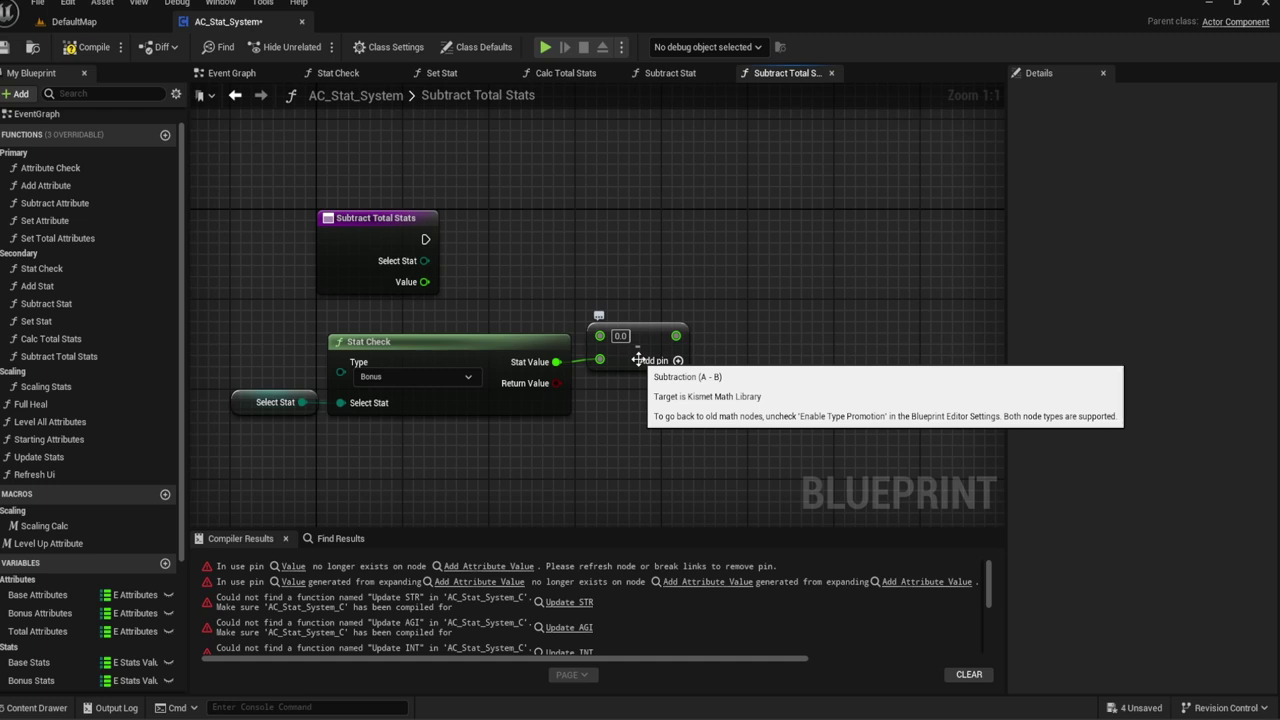
pyautogui.keyDown('ctrl'); pyautogui.moveTo(599, 359); pyautogui.dragTo(599, 336); pyautogui.keyUp('ctrl')
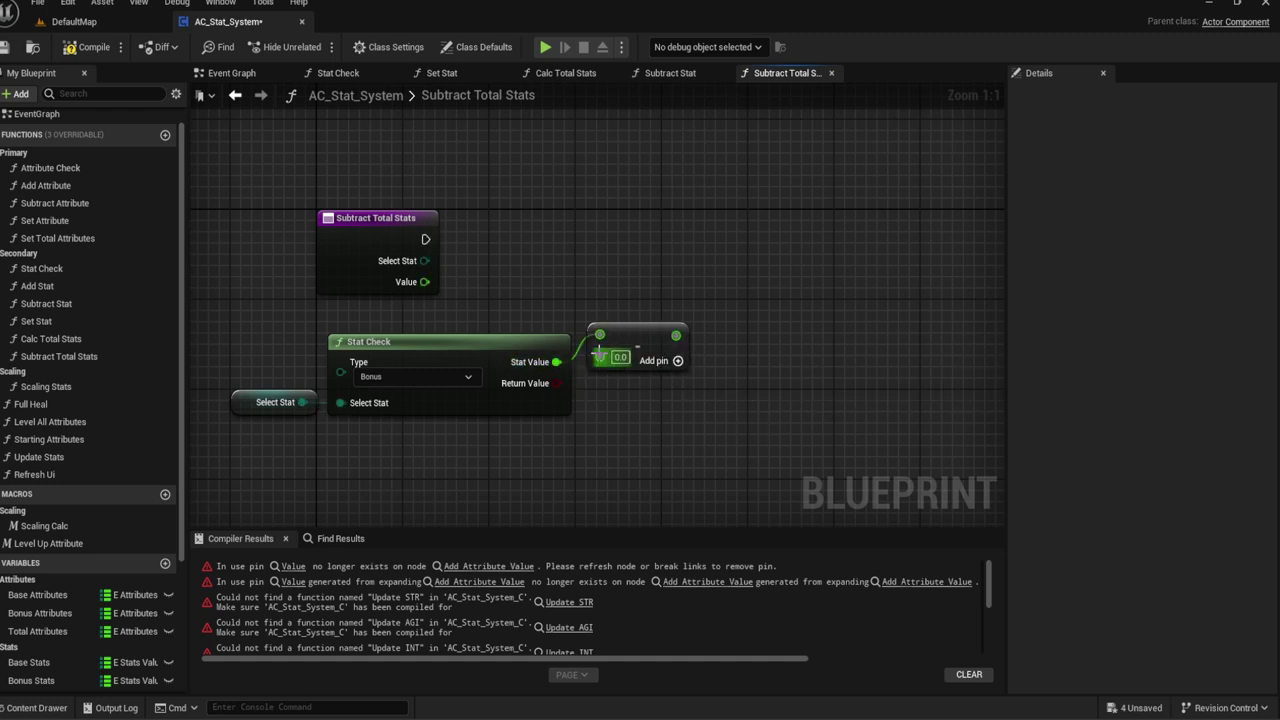
pyautogui.moveTo(424, 281)
pyautogui.mouseDown()
pyautogui.moveTo(599, 357)
pyautogui.moveTo(627, 314)
pyautogui.mouseUp()
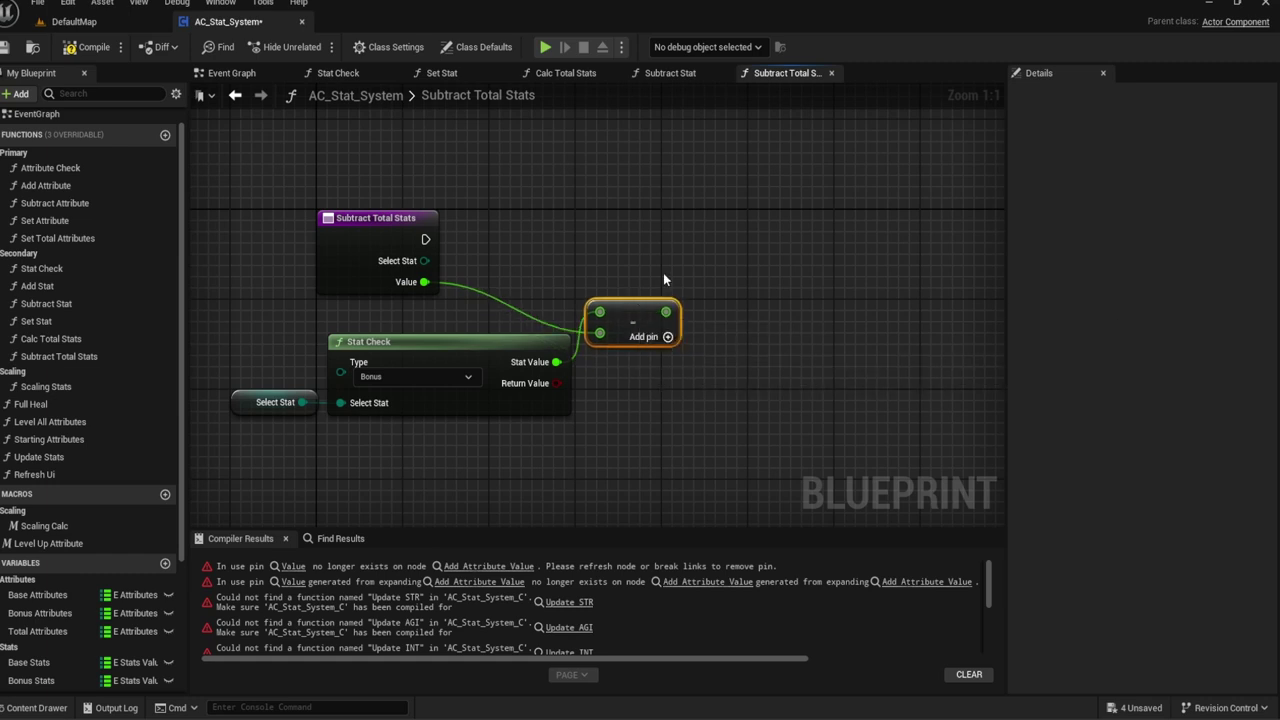
pyautogui.click(663, 280)
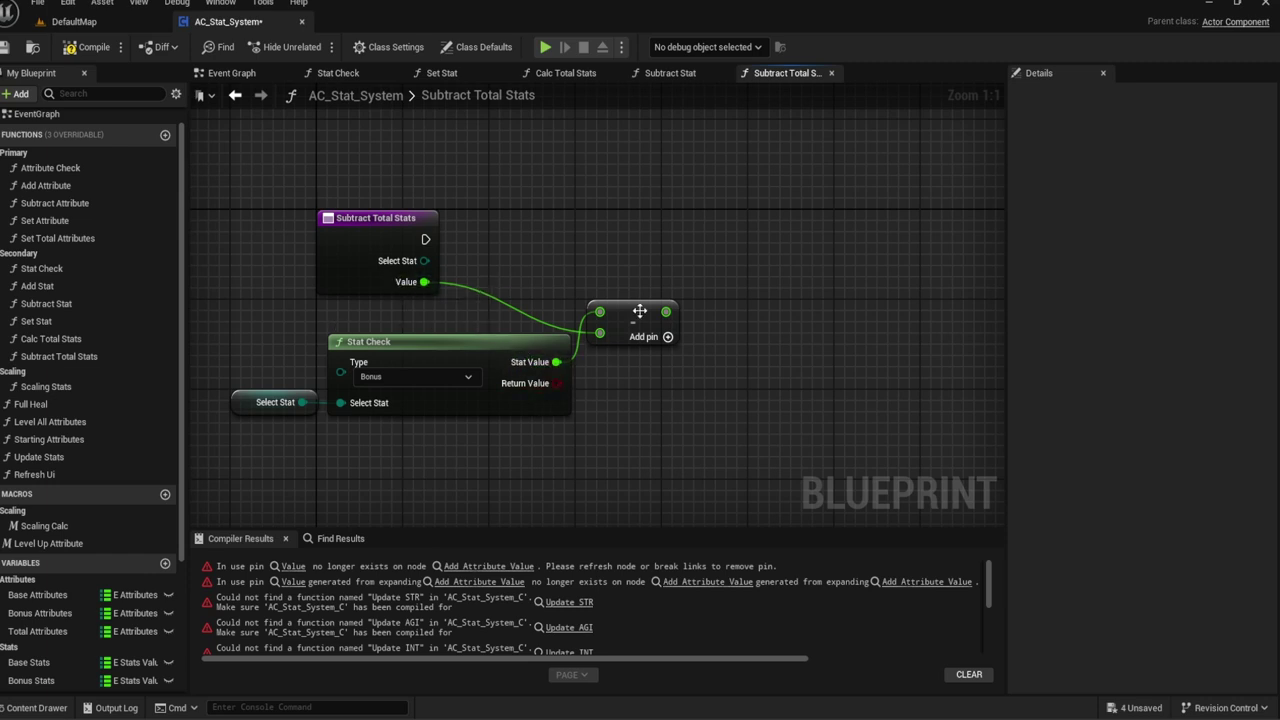
# Step: Add a Less (<) node comparing the subtraction result against 0.0
pyautogui.moveTo(666, 311); pyautogui.dragTo(762, 316)
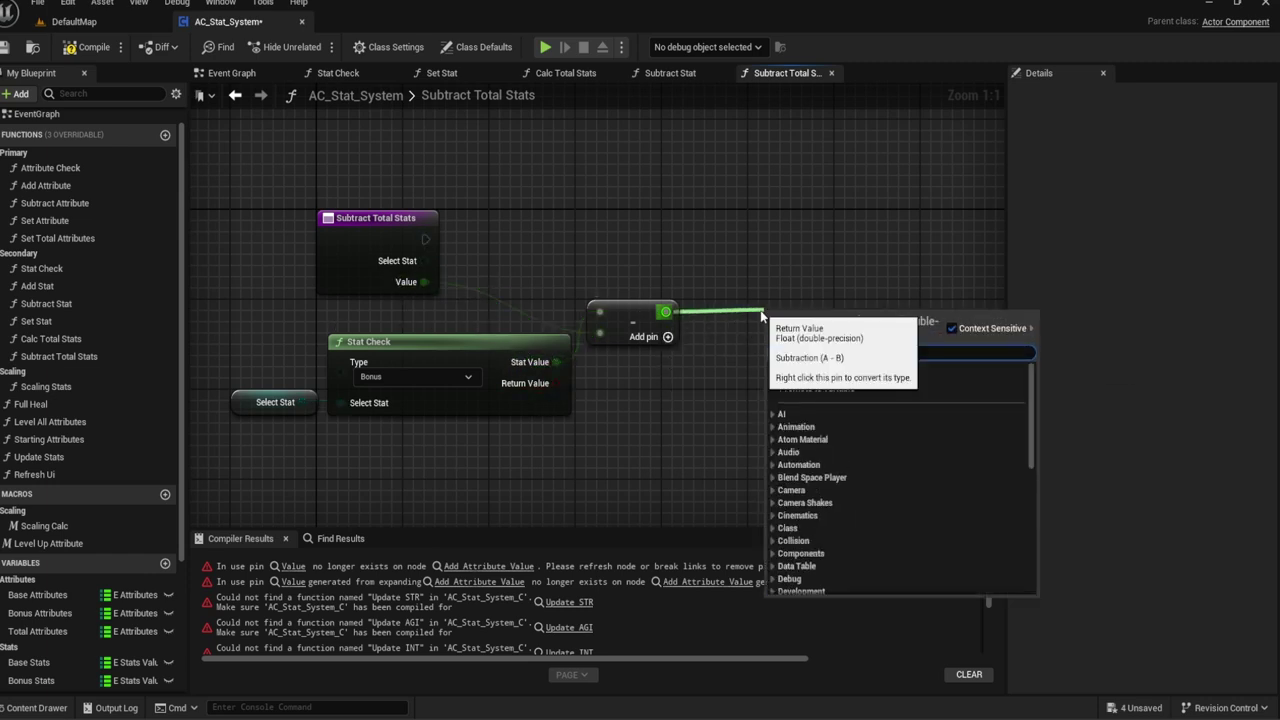
pyautogui.write('greater')
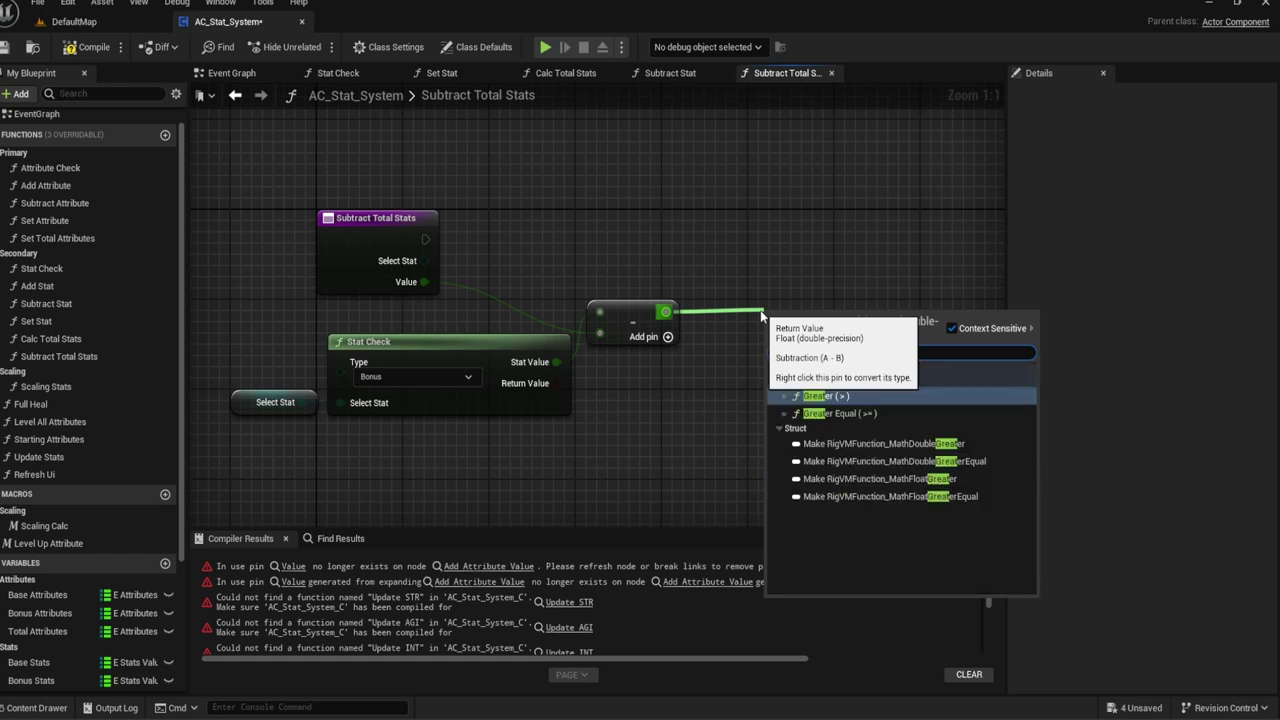
pyautogui.press('BackSpace')
pyautogui.press('BackSpace')
pyautogui.press('BackSpace')
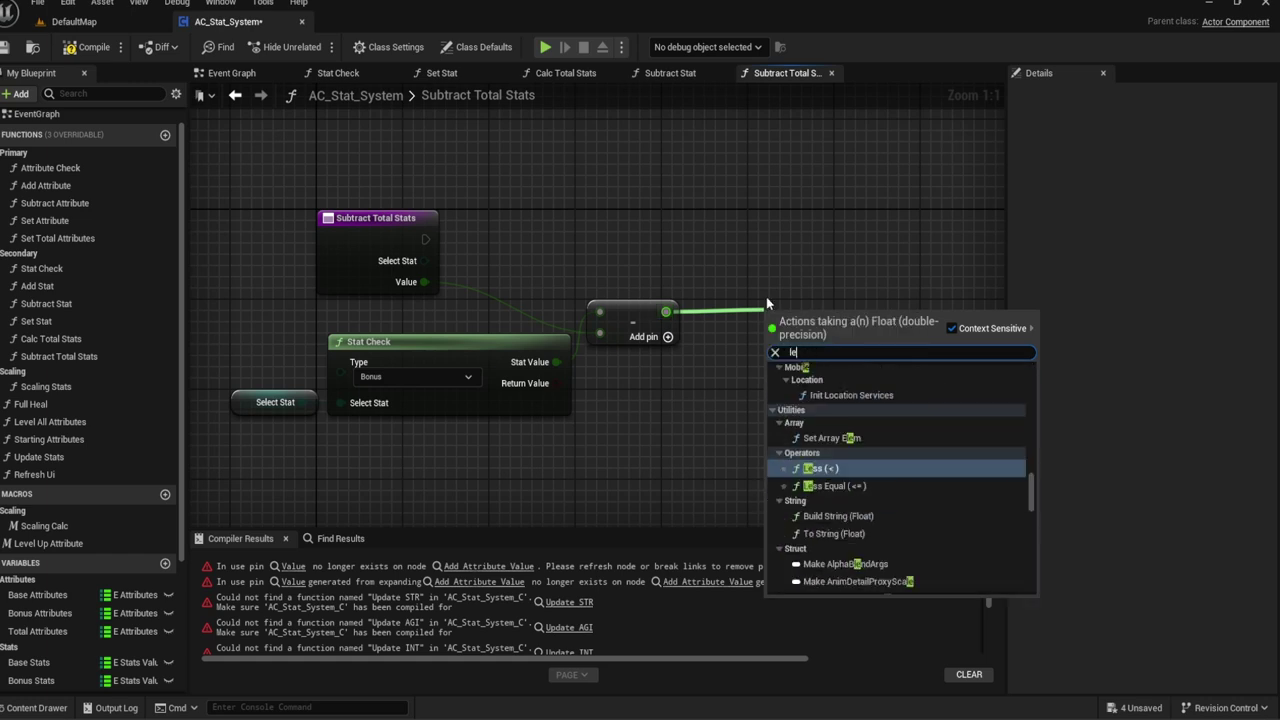
pyautogui.write('less')
pyautogui.press('Return')
pyautogui.moveTo(802, 316); pyautogui.dragTo(752, 316)
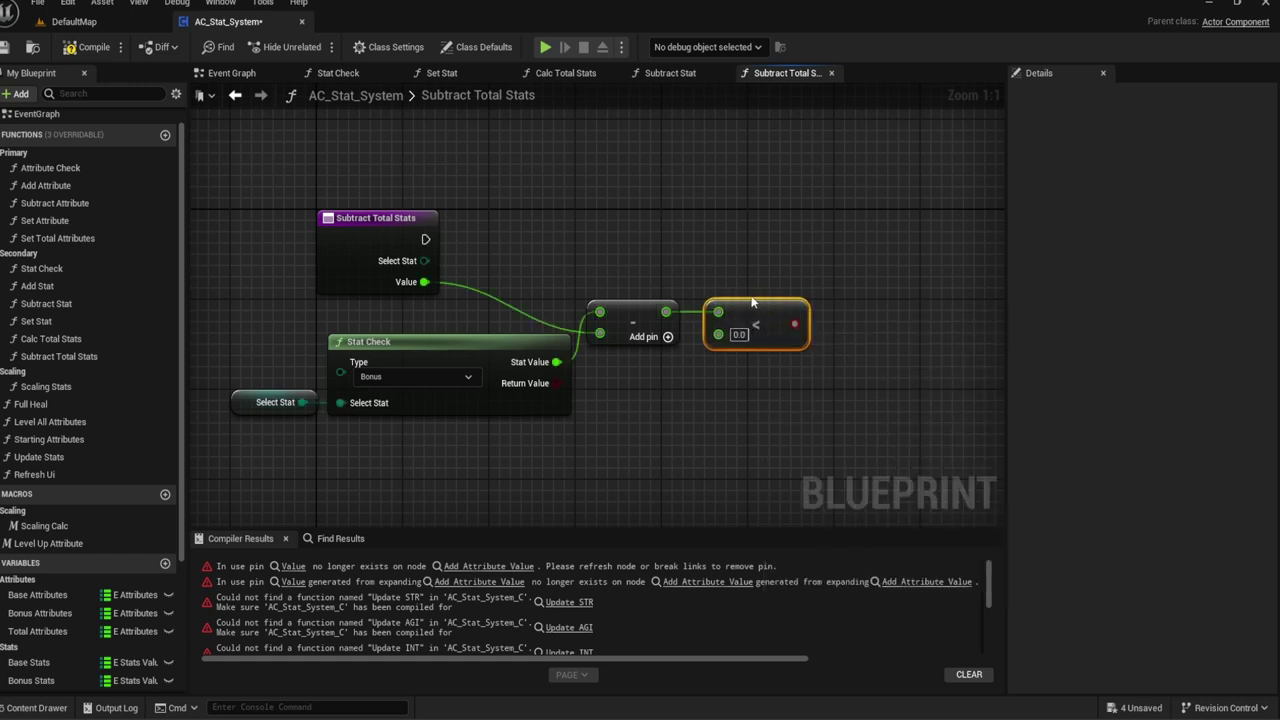
pyautogui.moveTo(752, 316); pyautogui.dragTo(647, 382, button='right')
# Step: Add a Branch driven by the < result, fed by the function's execution
pyautogui.moveTo(688, 390); pyautogui.dragTo(735, 312)
pyautogui.write('branch')
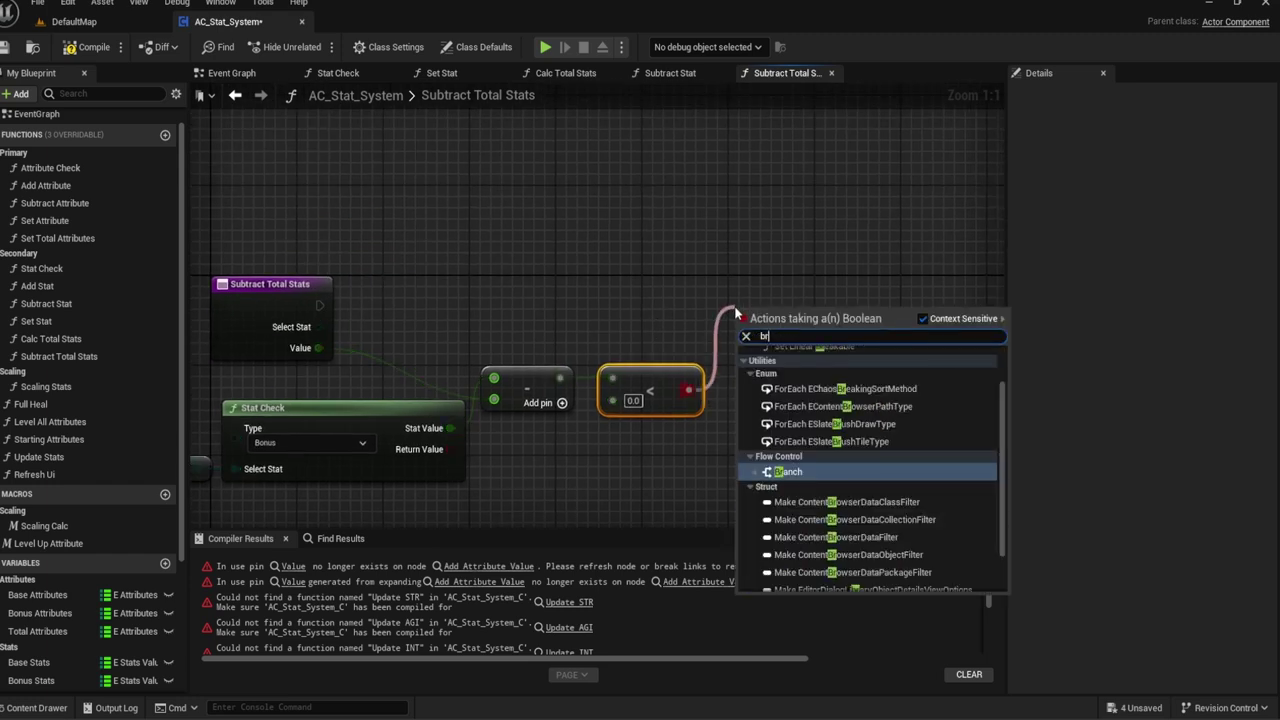
pyautogui.press('Return')
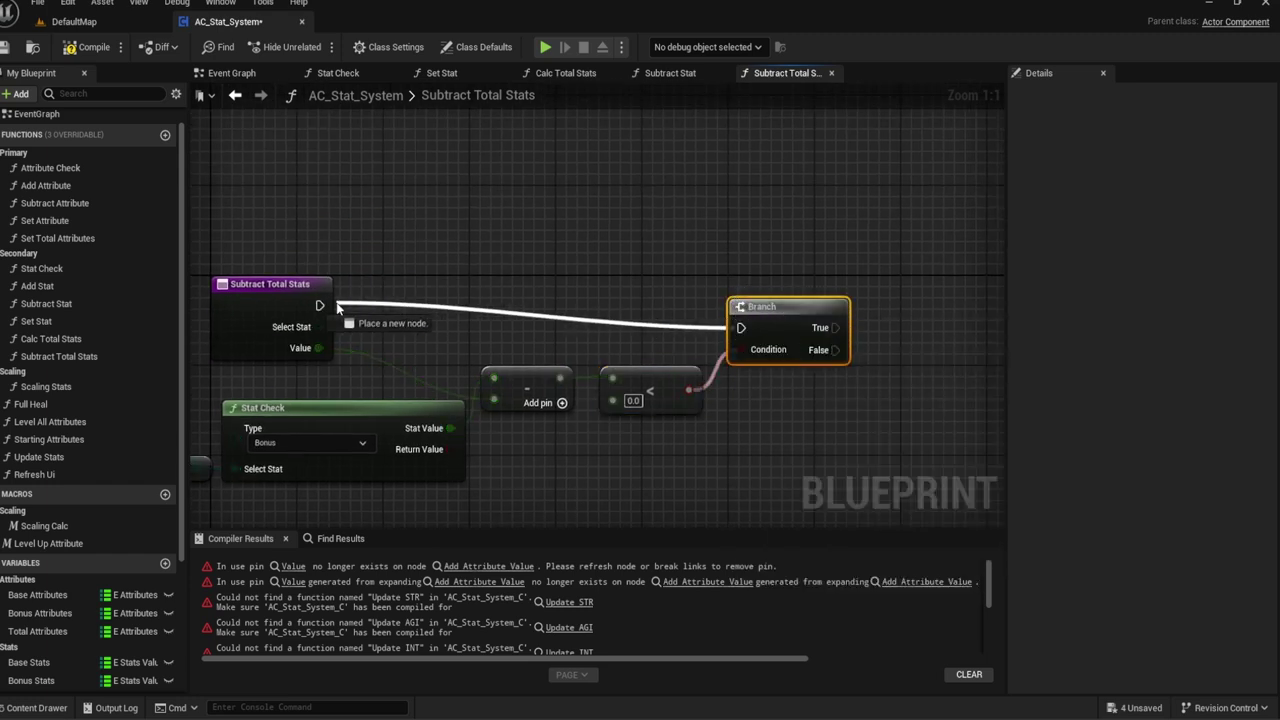
pyautogui.moveTo(740, 329); pyautogui.dragTo(320, 305)
pyautogui.moveTo(788, 326); pyautogui.dragTo(786, 315)
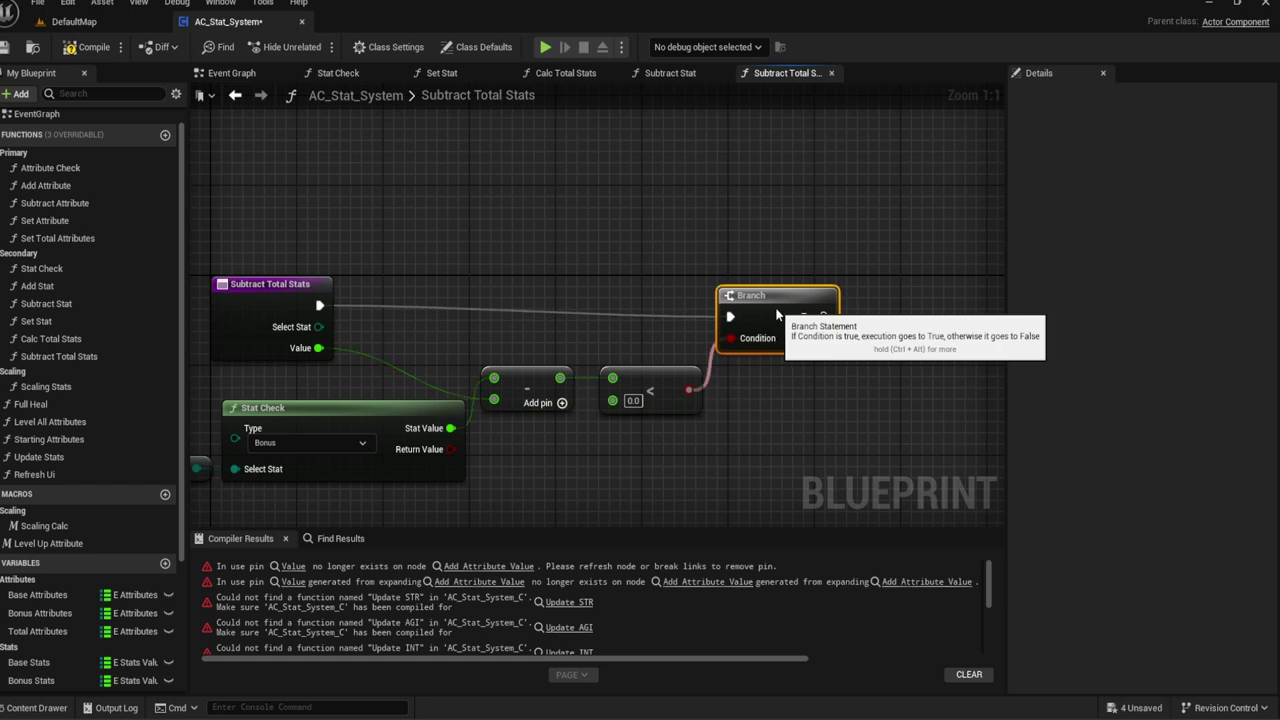
pyautogui.click(657, 256)
pyautogui.moveTo(657, 256); pyautogui.dragTo(691, 201, button='right')
pyautogui.moveTo(793, 261); pyautogui.dragTo(797, 258)
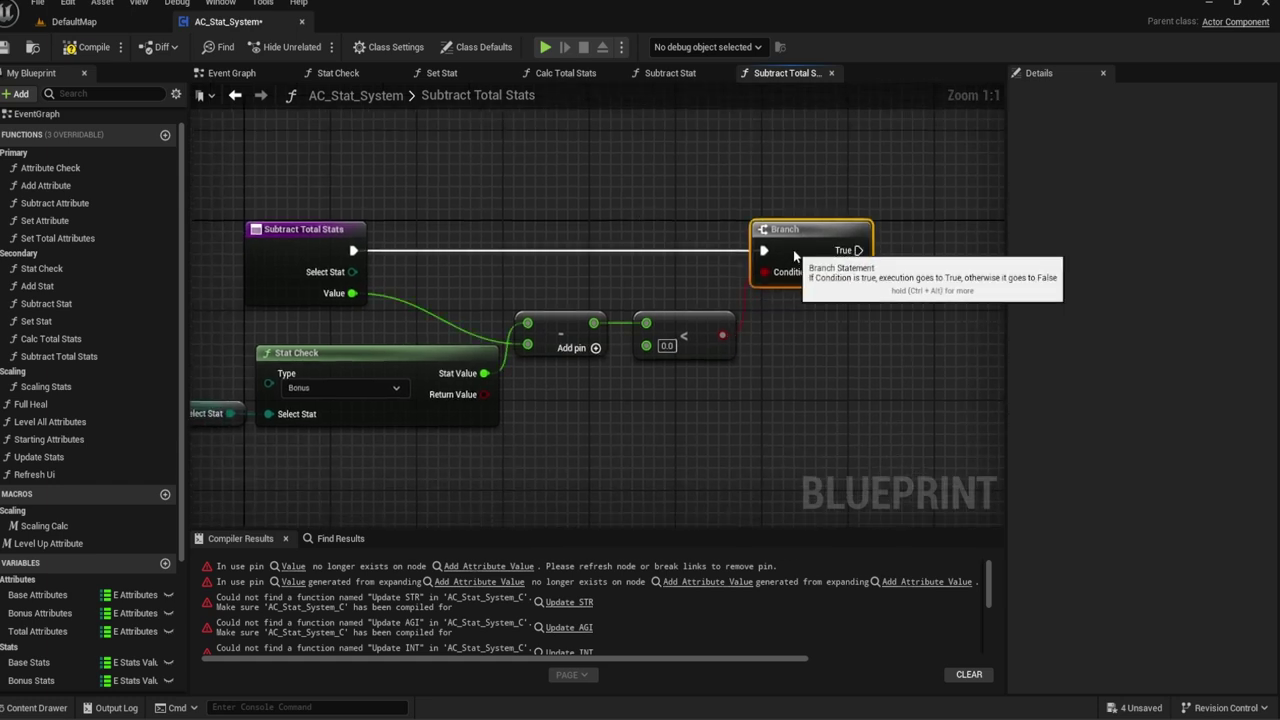
pyautogui.click(632, 278)
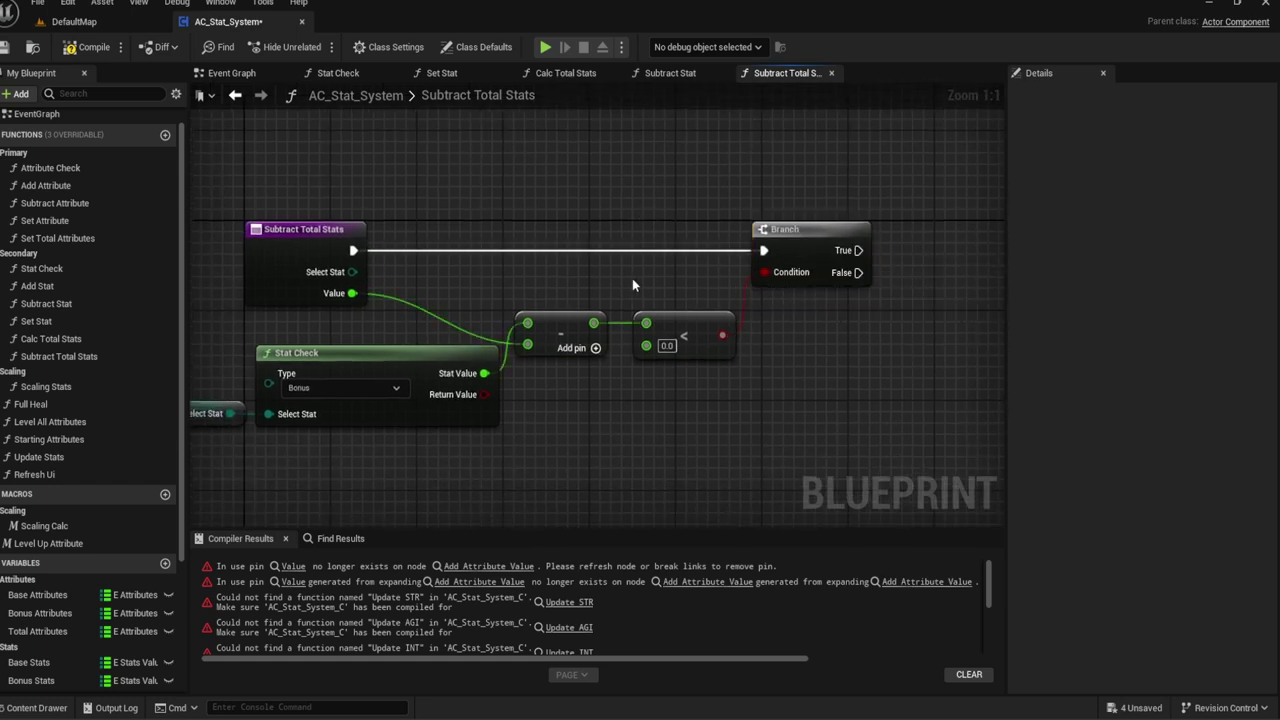
pyautogui.moveTo(632, 278); pyautogui.dragTo(717, 236, button='right')
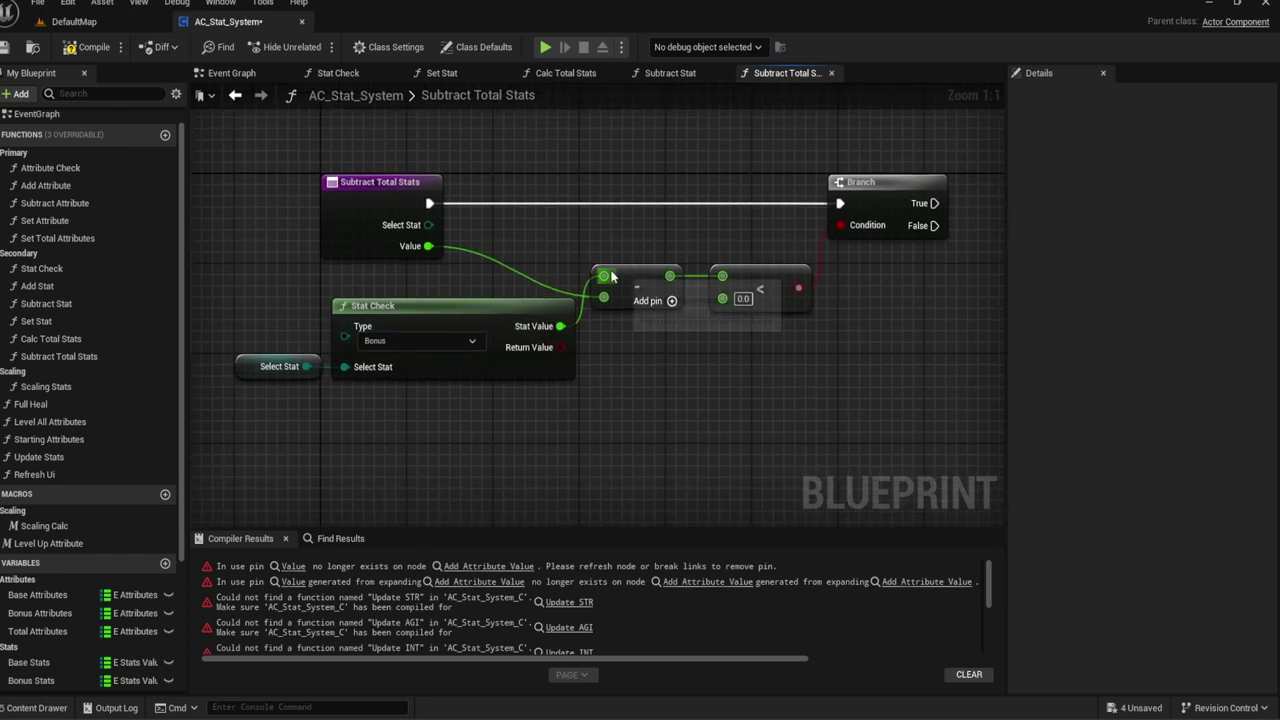
pyautogui.moveTo(799, 288); pyautogui.dragTo(840, 225)
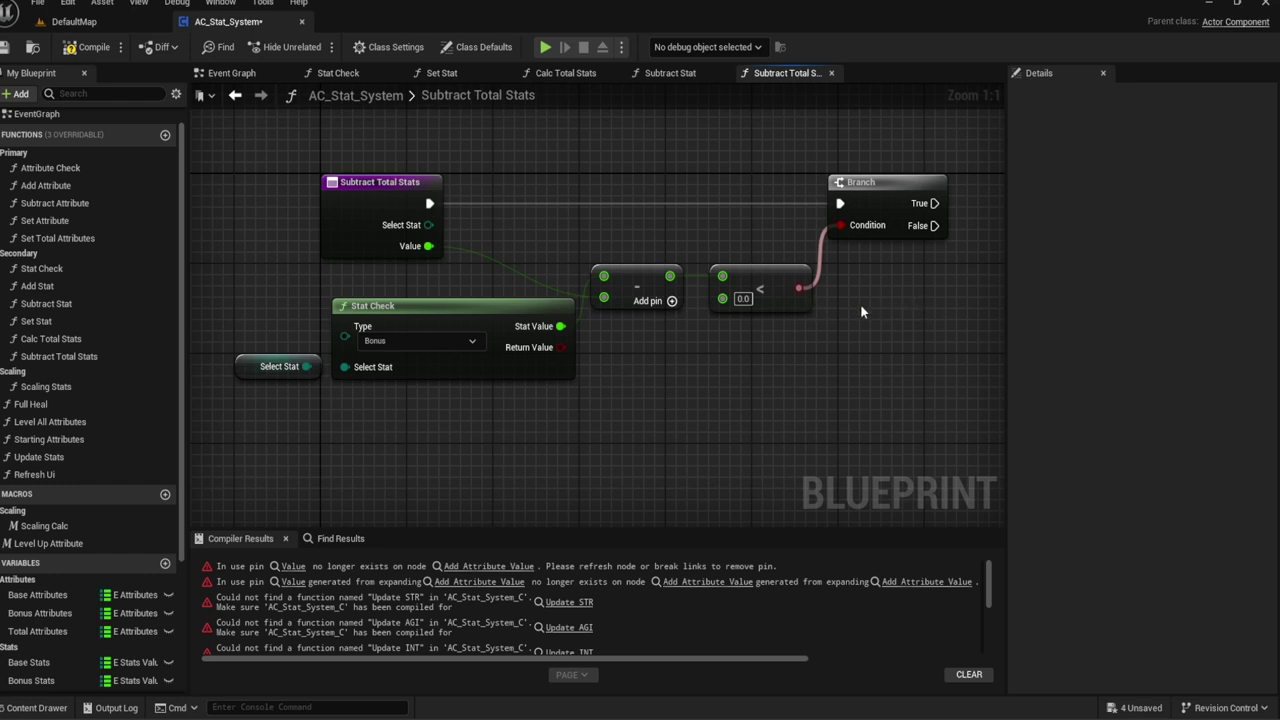
pyautogui.moveTo(861, 311); pyautogui.dragTo(669, 329, button='right')
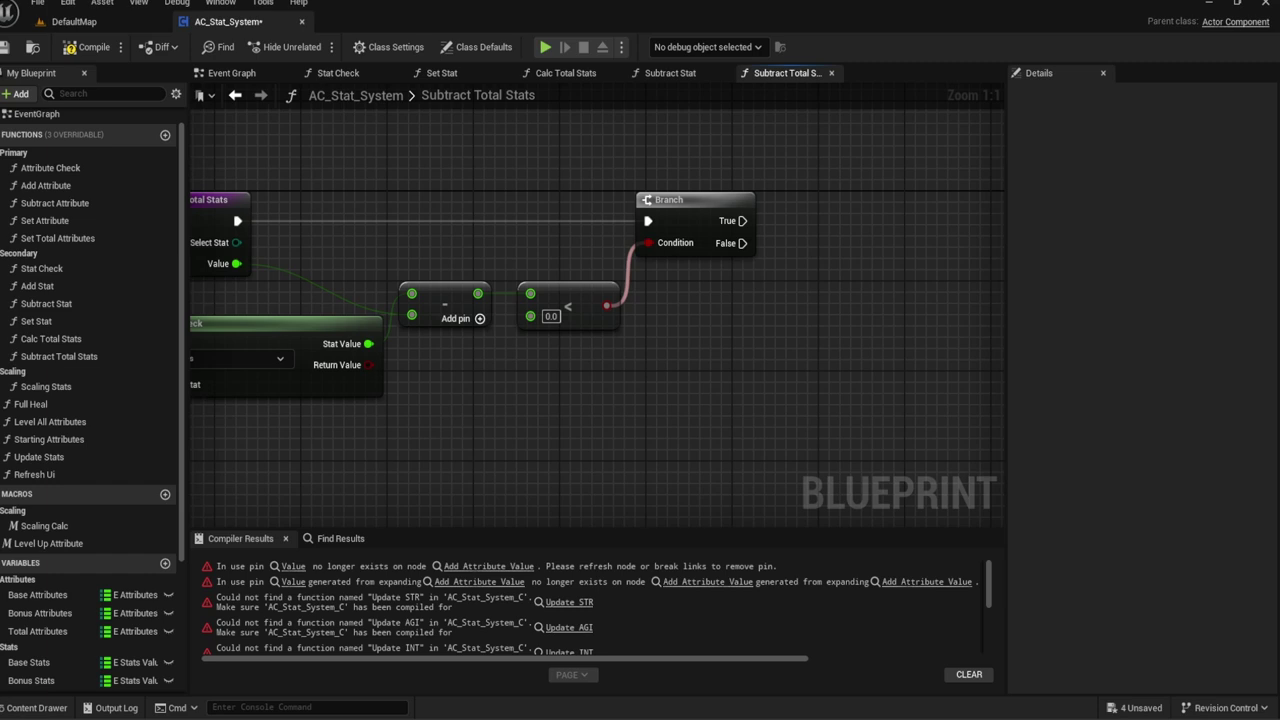
pyautogui.moveTo(811, 288); pyautogui.dragTo(768, 290, button='right')
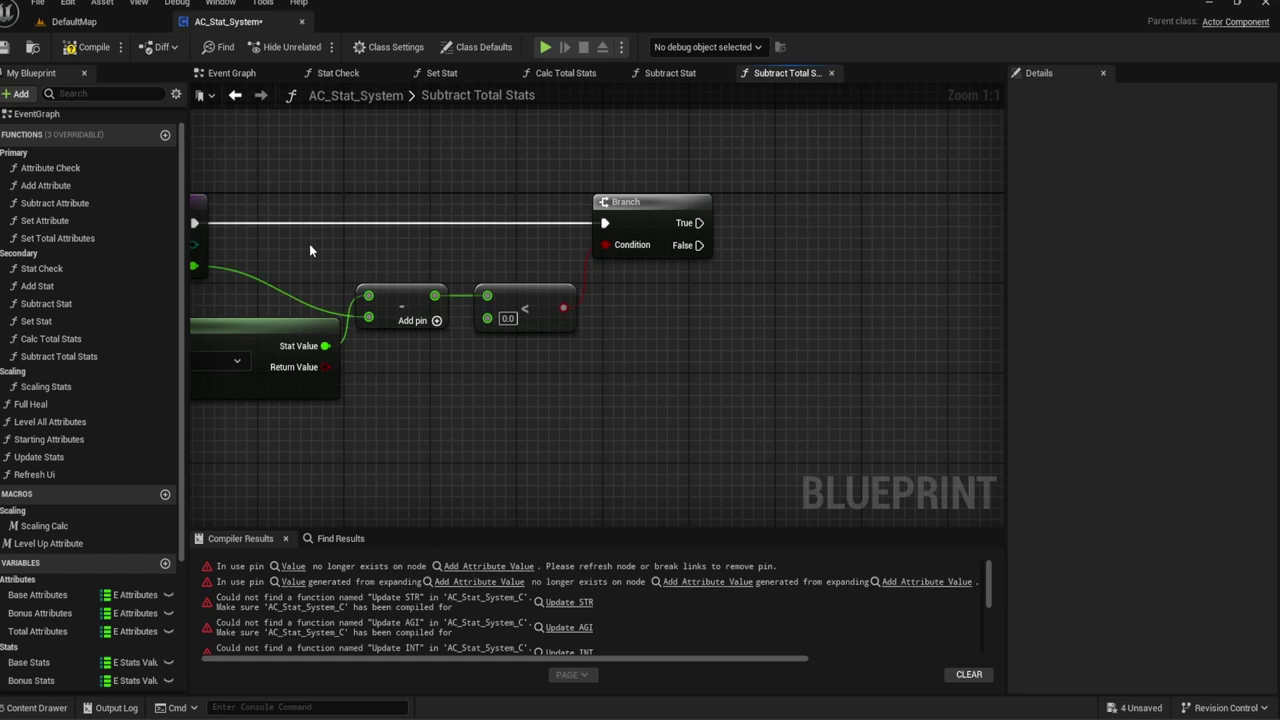
# Step: Place a Subtract Stat node beside the Branch with a Select Stat getter wired in
pyautogui.moveTo(34, 303)
pyautogui.mouseDown()
pyautogui.moveTo(865, 262)
pyautogui.moveTo(858, 201)
pyautogui.mouseUp()
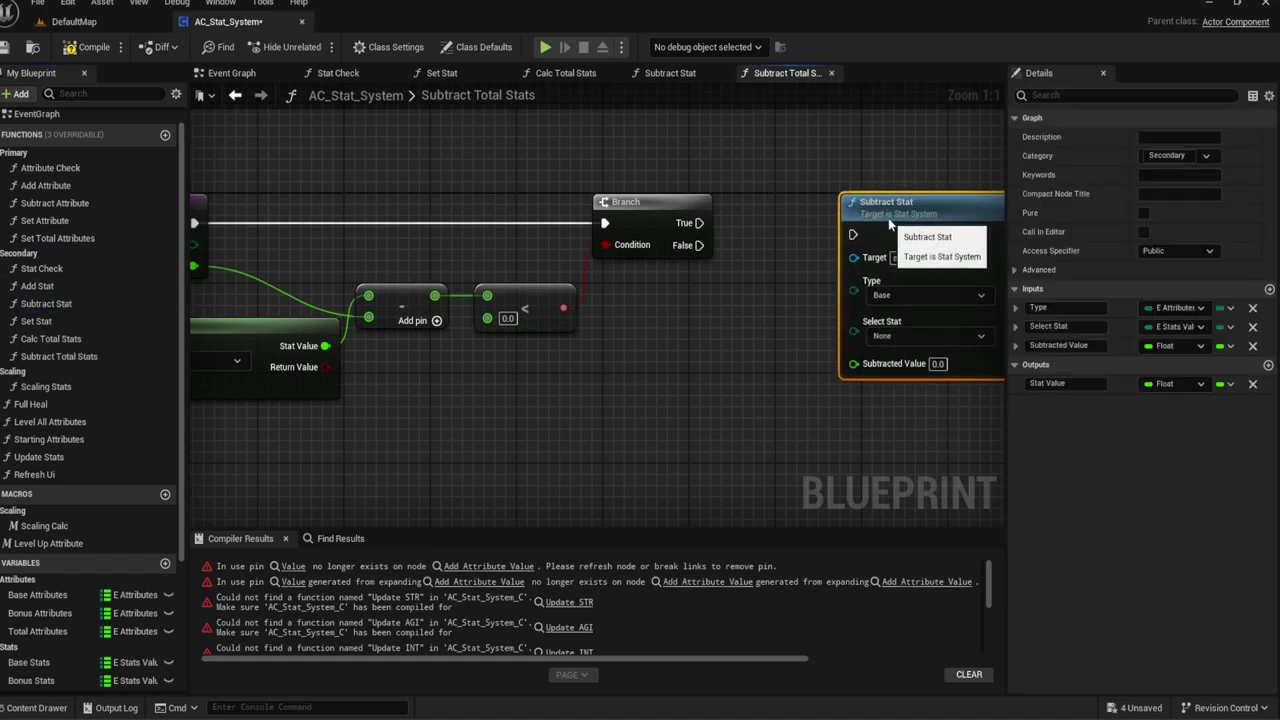
pyautogui.moveTo(802, 202); pyautogui.dragTo(697, 202, button='right')
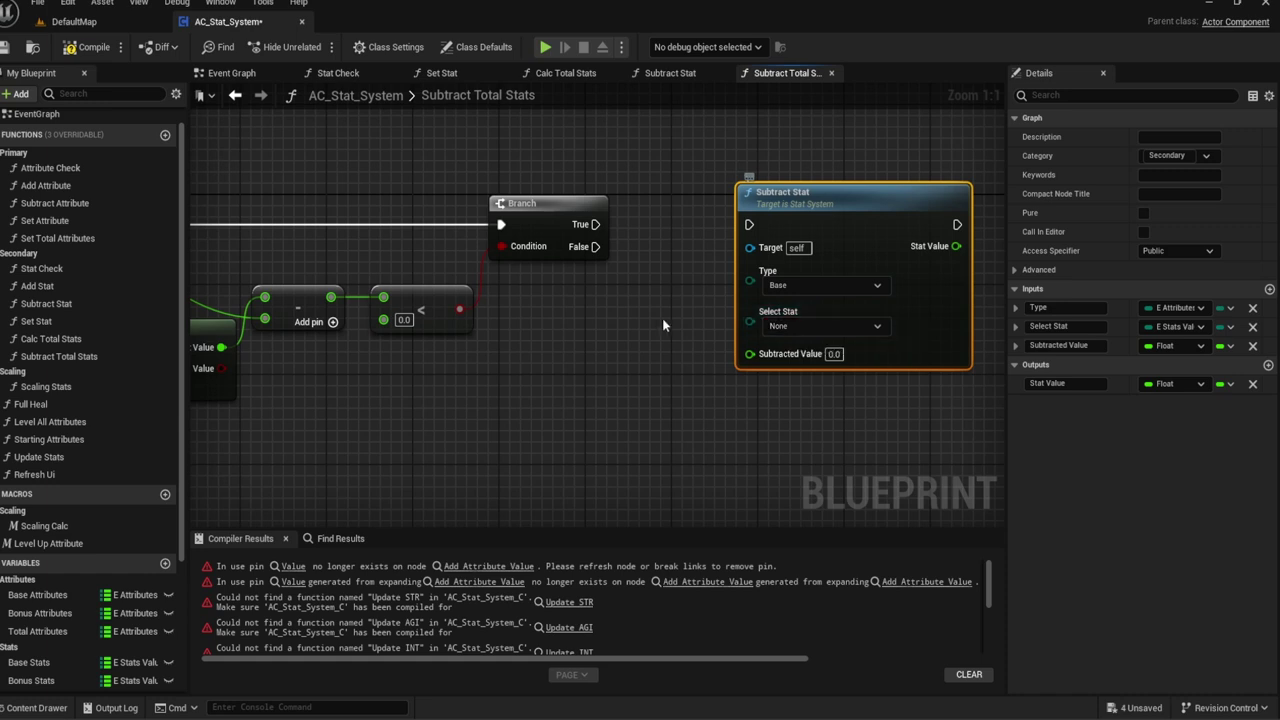
pyautogui.moveTo(662, 318)
pyautogui.mouseDown(button='right')
pyautogui.moveTo(595, 243)
pyautogui.moveTo(360, 235)
pyautogui.mouseUp(button='right')
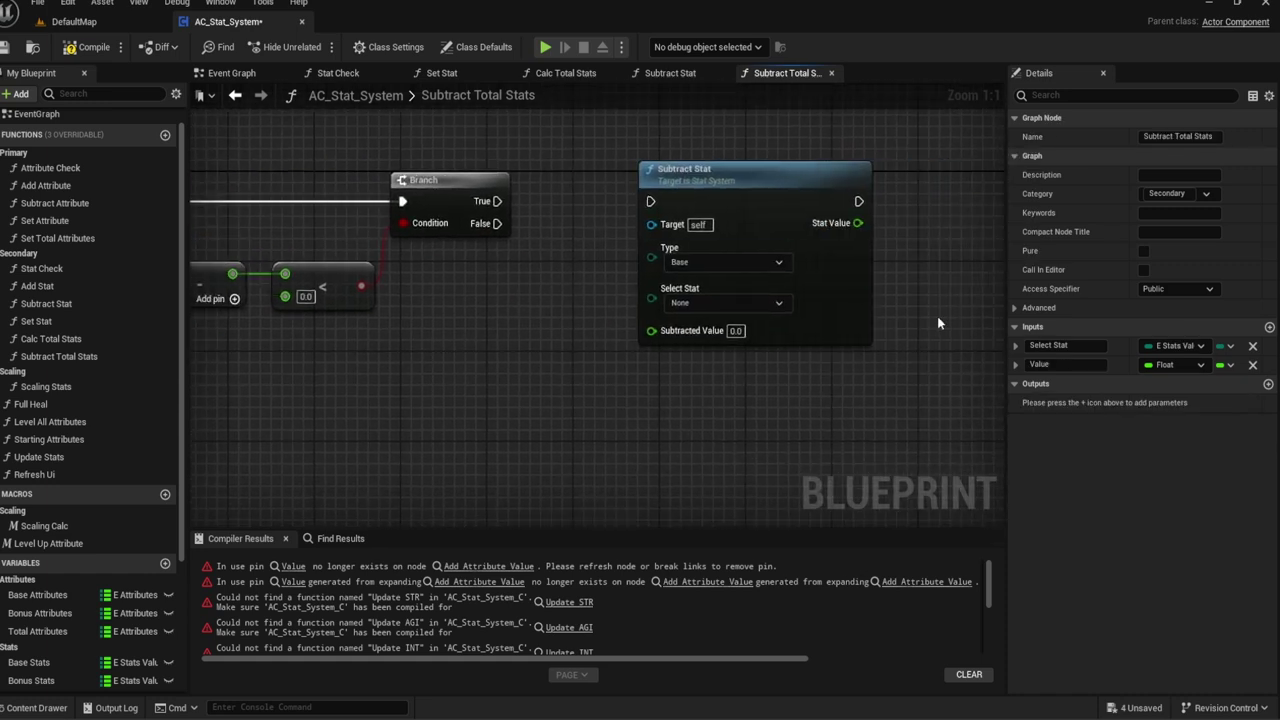
pyautogui.moveTo(651, 298); pyautogui.dragTo(590, 293)
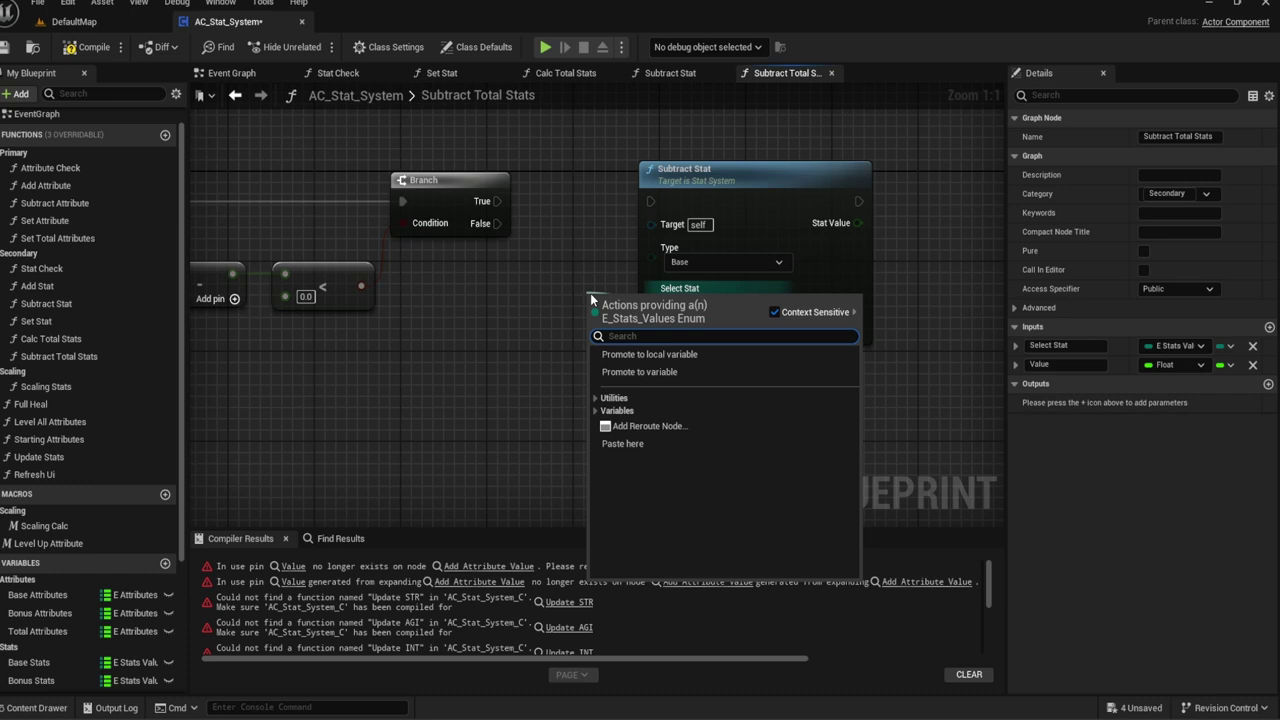
pyautogui.write('Select')
pyautogui.press('Return')
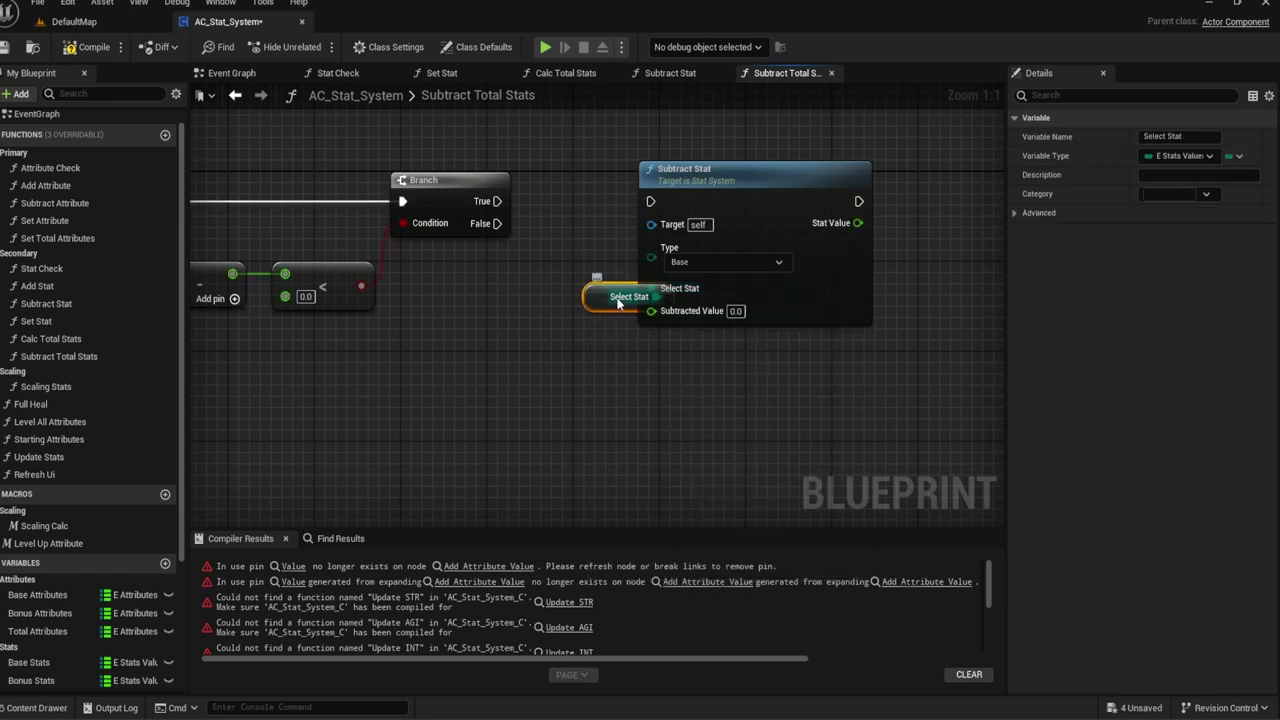
# Step: Promote the subtraction result to a local variable, deleting a mistaken New Var setter
pyautogui.moveTo(335, 297); pyautogui.dragTo(537, 285, button='right')
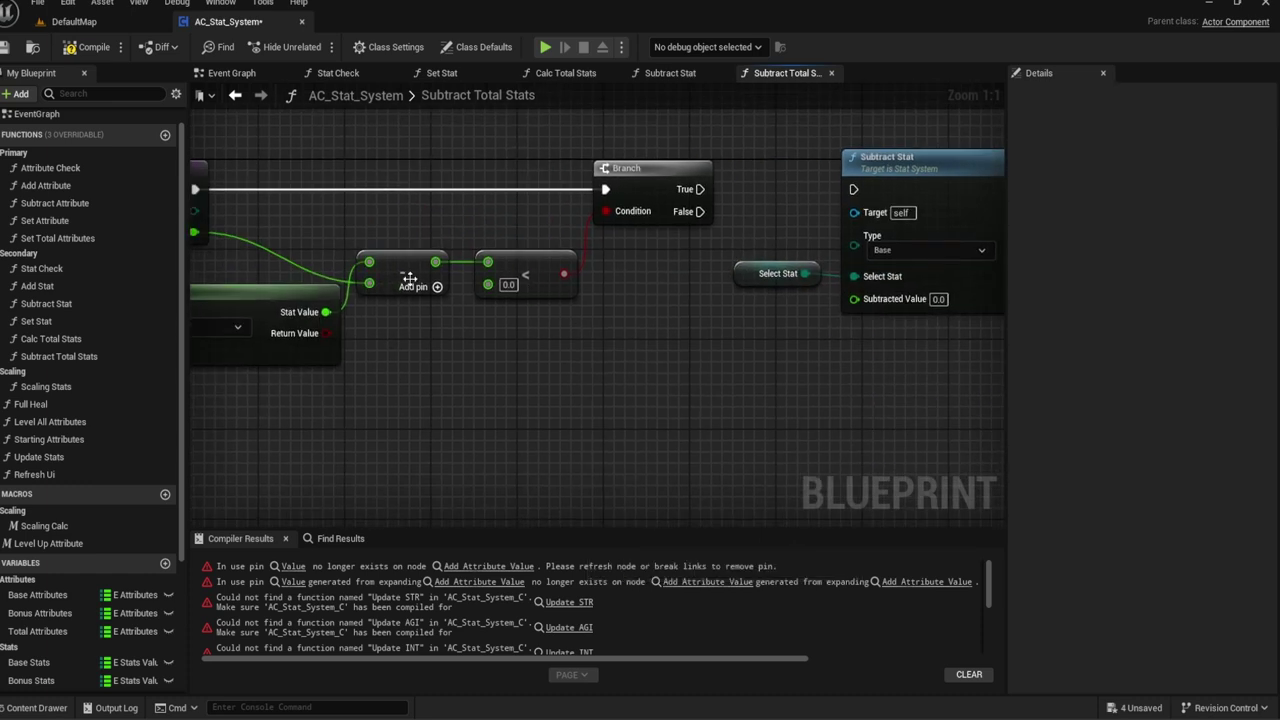
pyautogui.moveTo(409, 278)
pyautogui.mouseDown(button='right')
pyautogui.moveTo(644, 330)
pyautogui.moveTo(506, 324)
pyautogui.mouseUp(button='right')
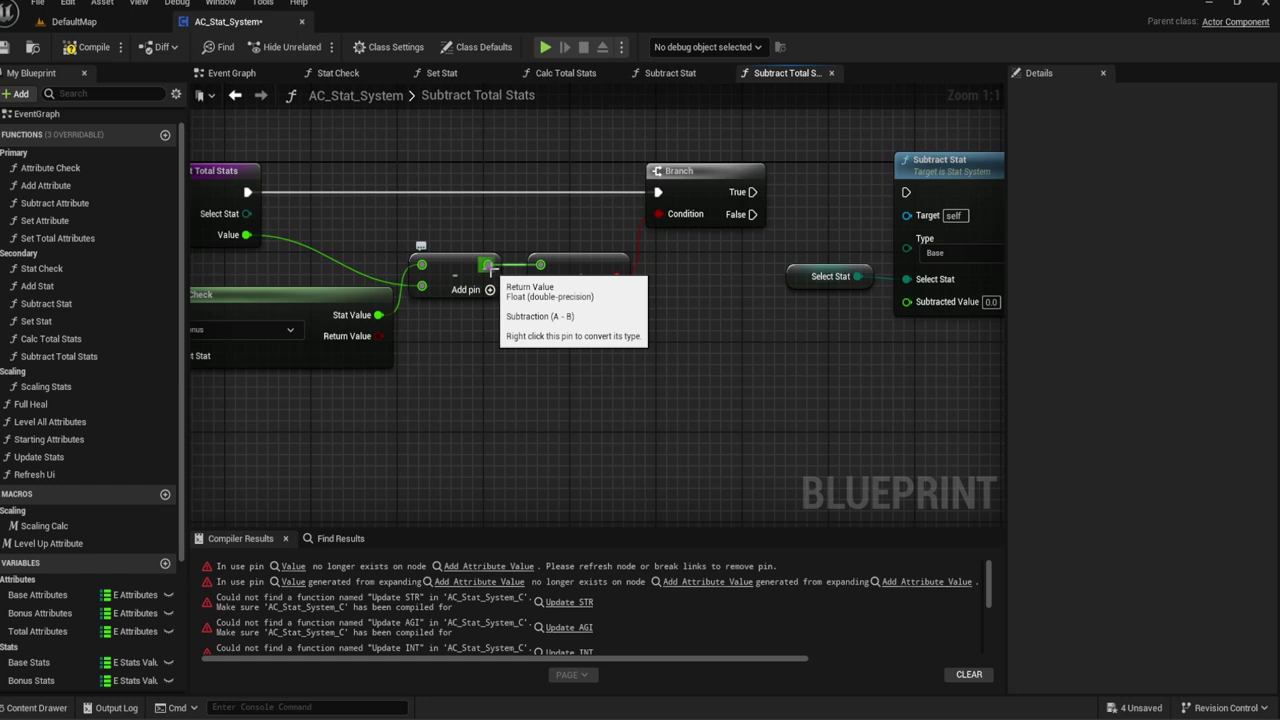
pyautogui.moveTo(716, 321); pyautogui.dragTo(630, 310, button='right')
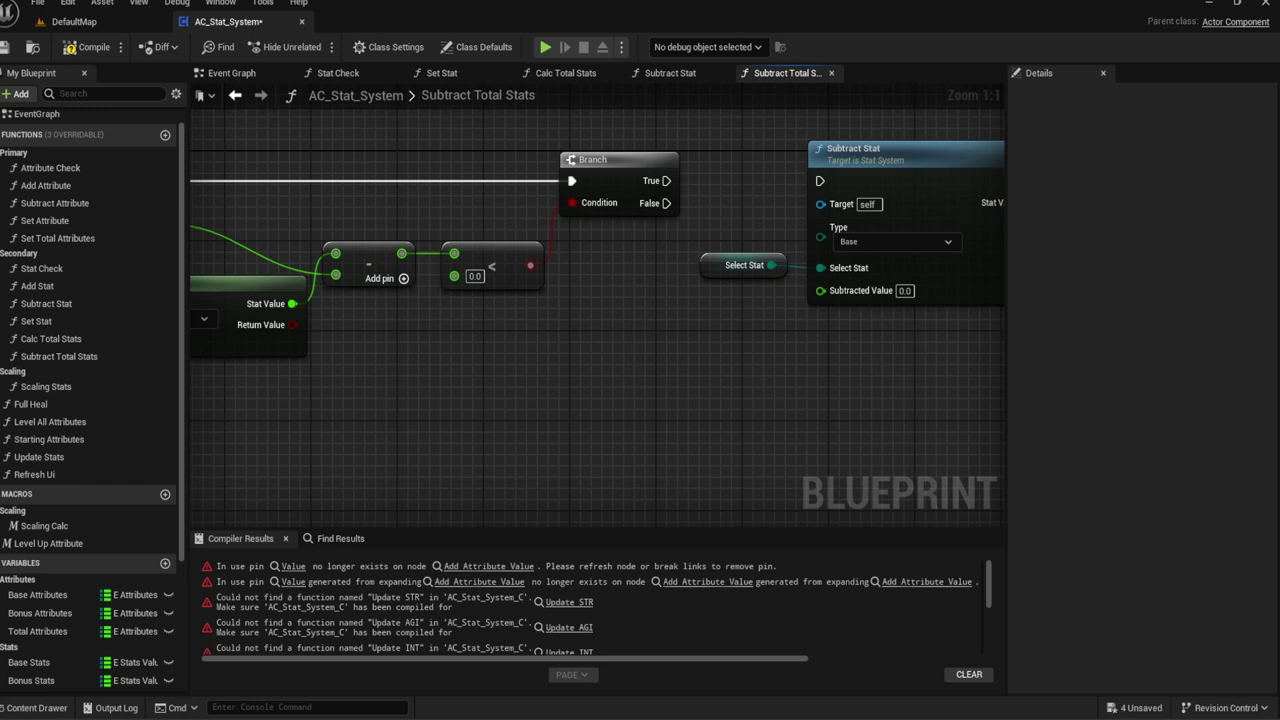
pyautogui.moveTo(817, 347); pyautogui.dragTo(745, 351, button='right')
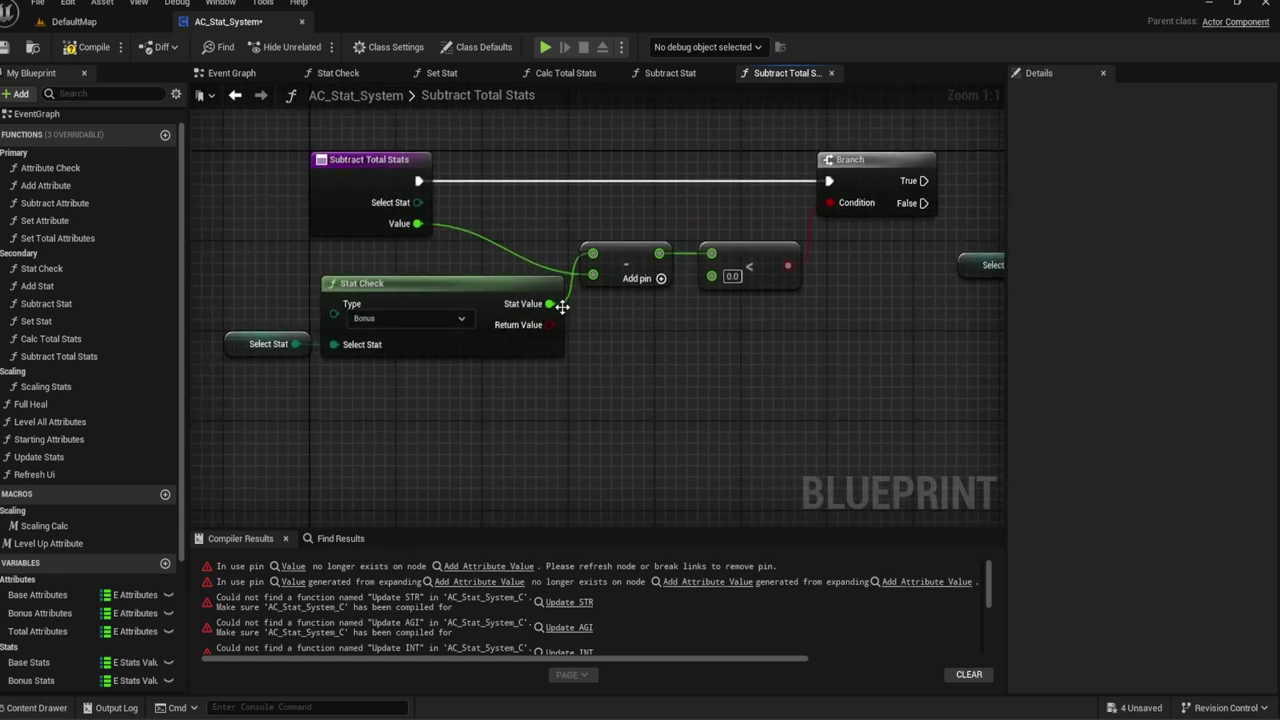
pyautogui.moveTo(692, 259); pyautogui.dragTo(557, 316, button='right')
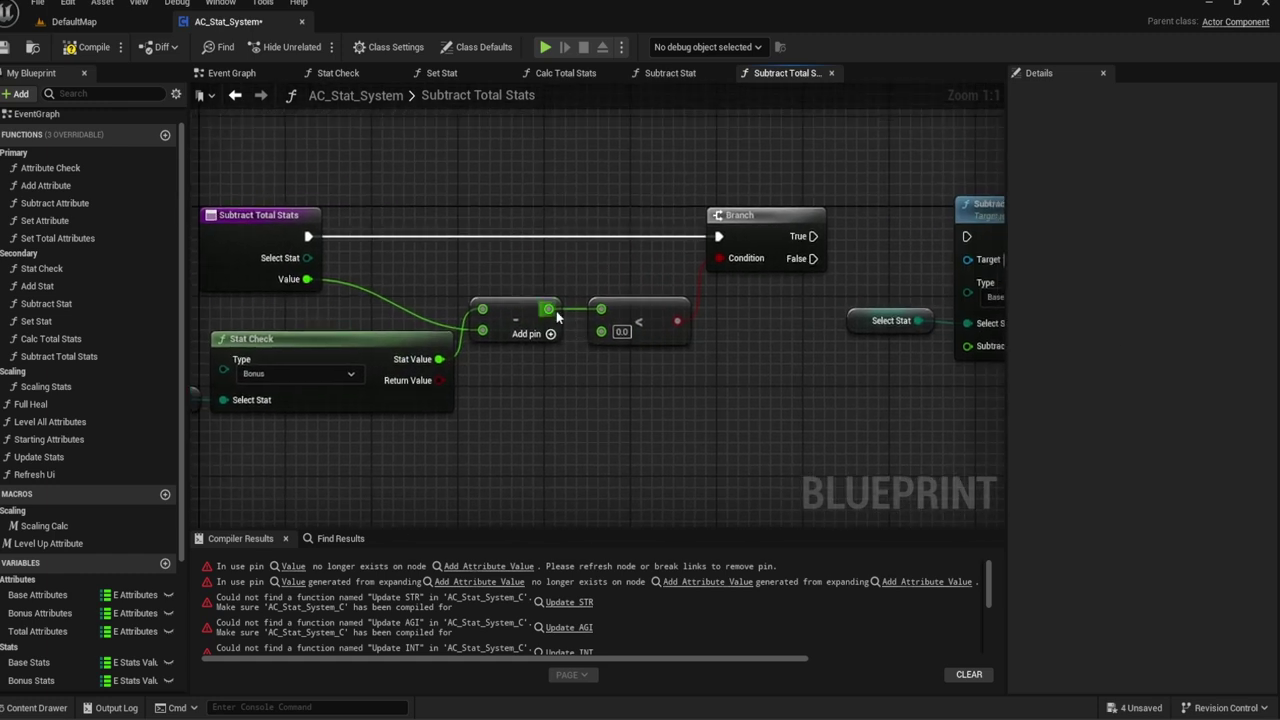
pyautogui.rightClick(557, 316)
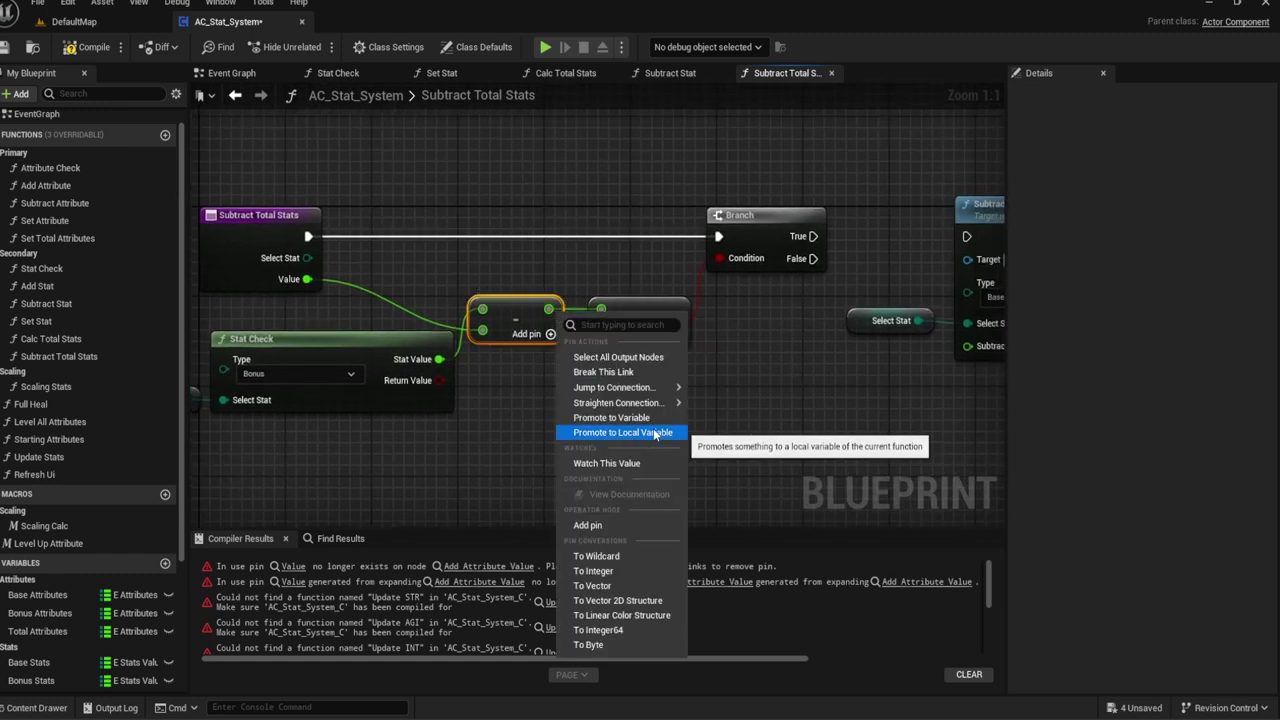
pyautogui.click(611, 417)
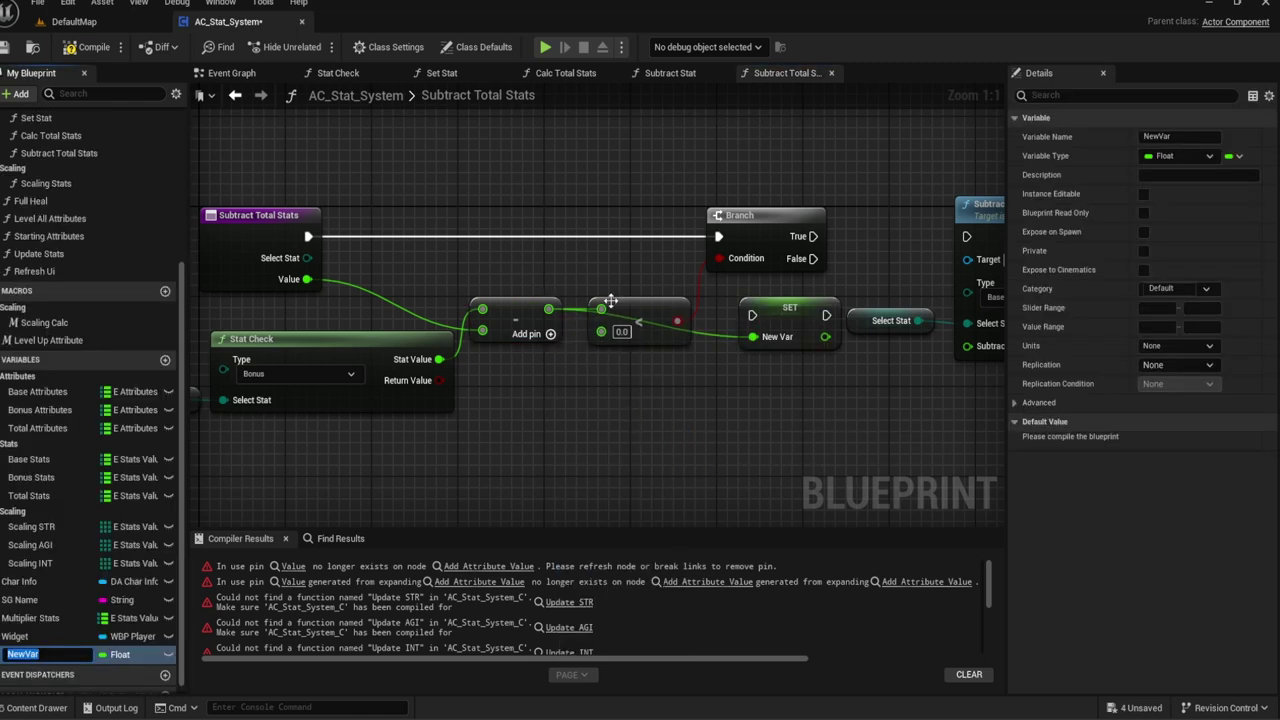
pyautogui.click(790, 308)
pyautogui.press('Delete')
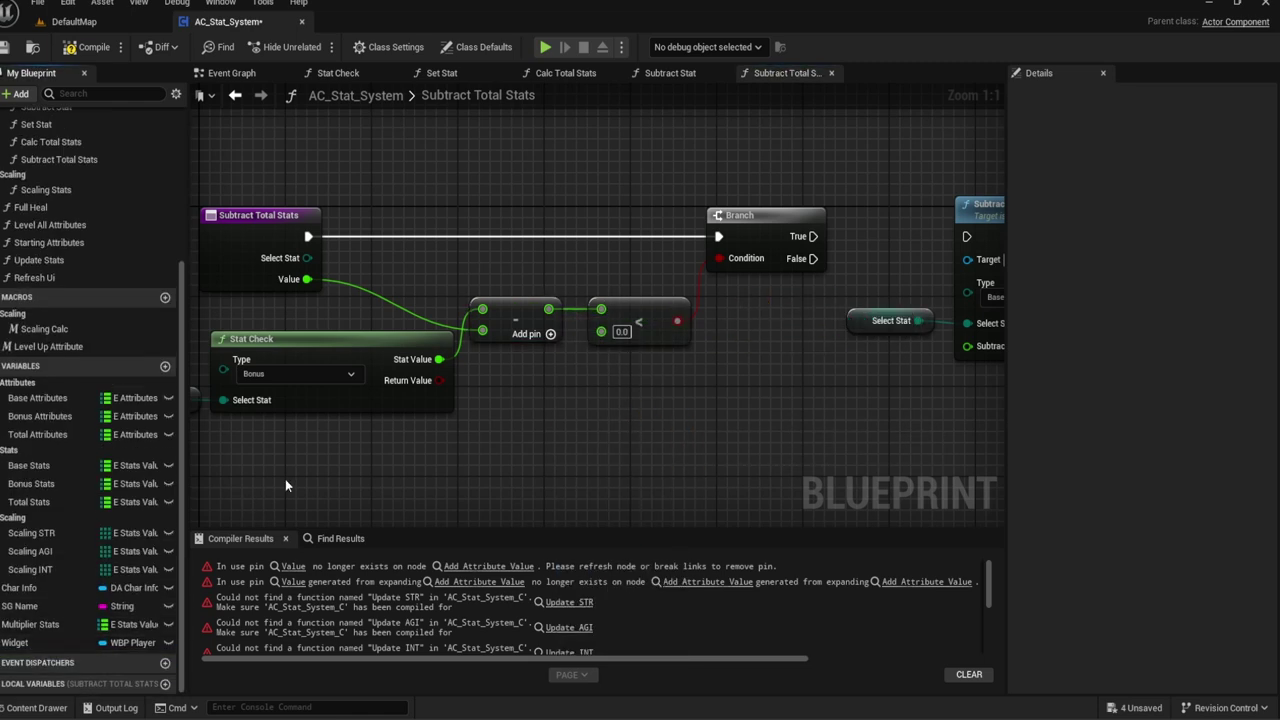
pyautogui.rightClick(533, 307)
pyautogui.press('Escape')
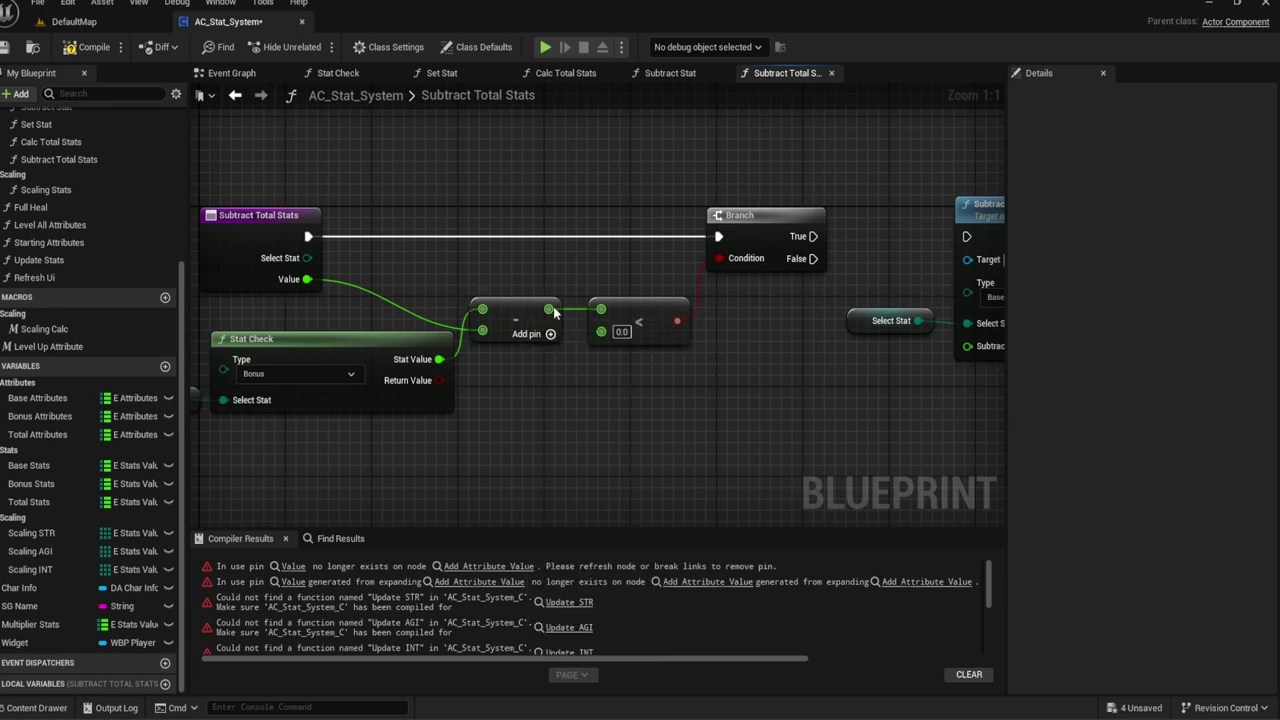
pyautogui.rightClick(553, 311)
pyautogui.click(612, 430)
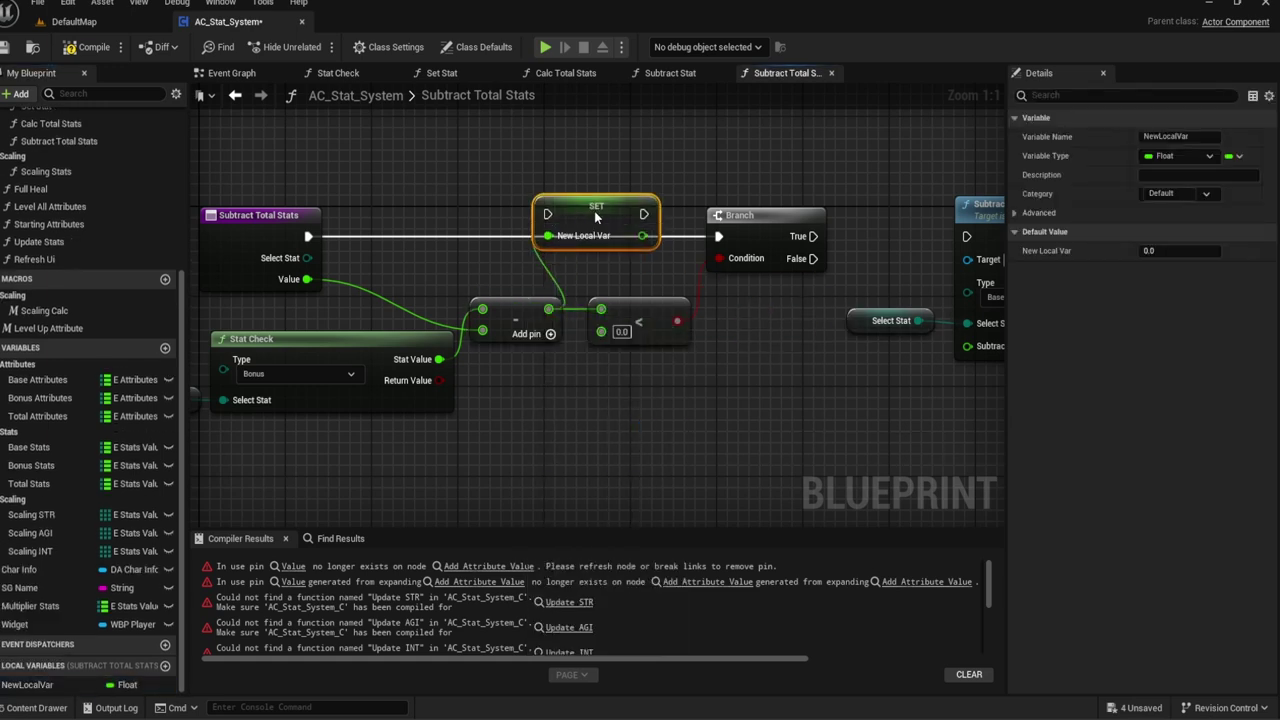
# Step: Name the local variable Remaing Value and wire its SET between the entry and Branch
pyautogui.moveTo(594, 211); pyautogui.dragTo(616, 233)
pyautogui.moveTo(308, 236); pyautogui.dragTo(568, 258)
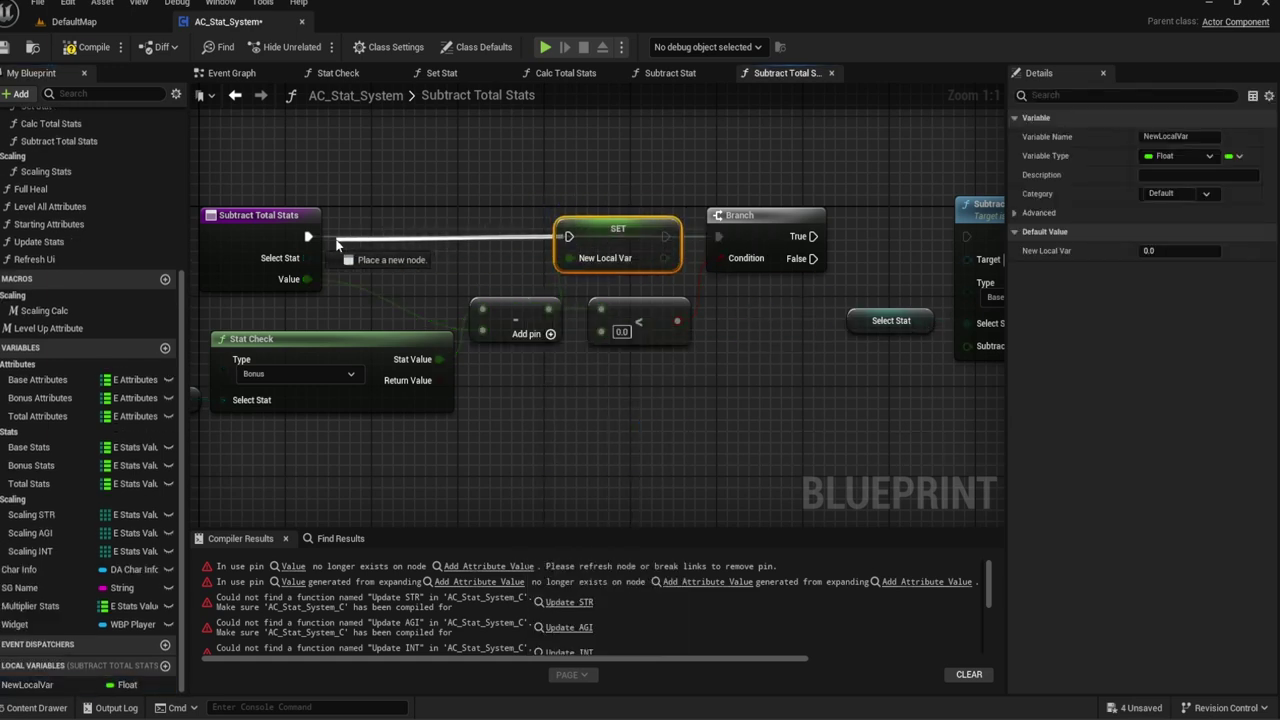
pyautogui.click(1197, 139)
pyautogui.write('Remaing')
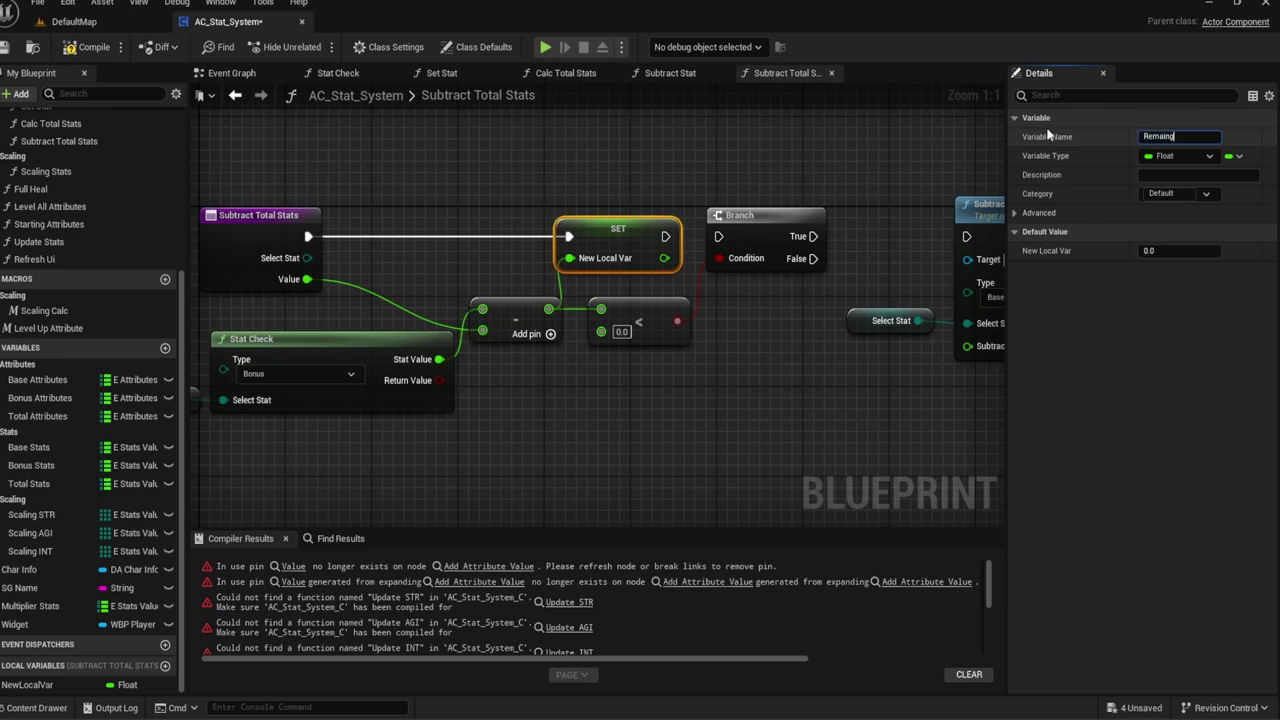
pyautogui.write(' Value')
pyautogui.press('Return')
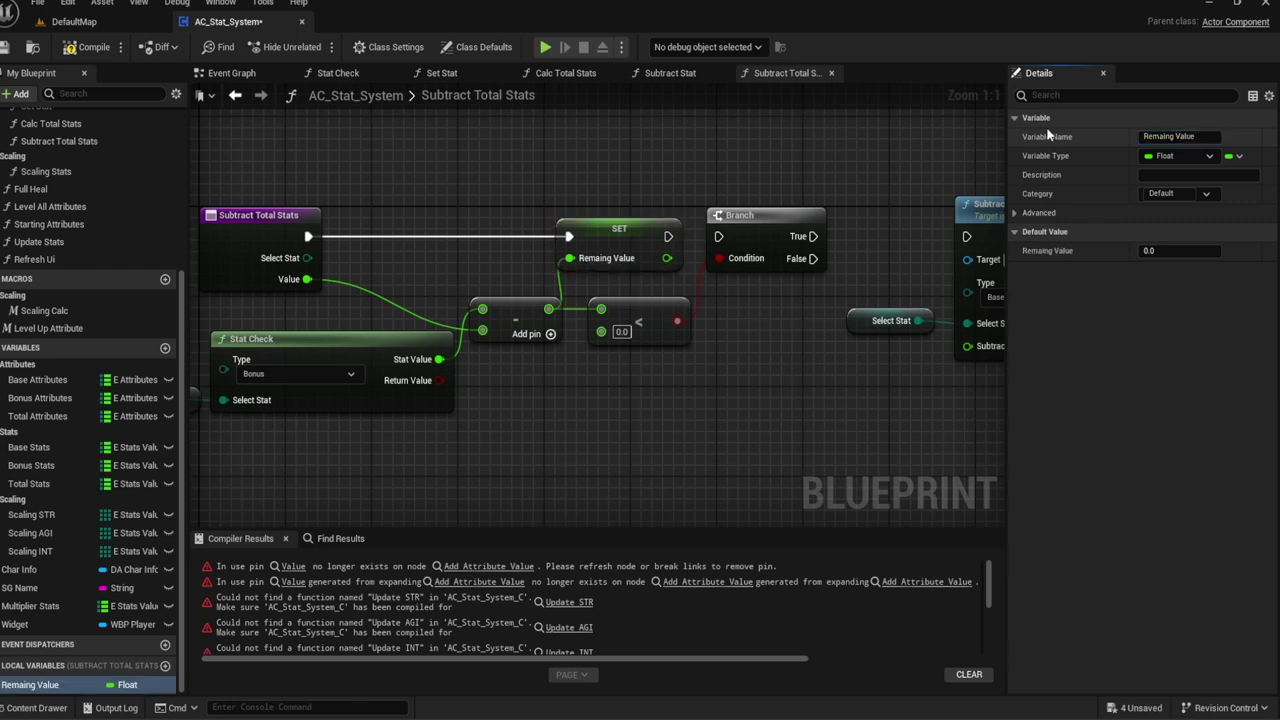
pyautogui.moveTo(668, 236); pyautogui.dragTo(722, 240)
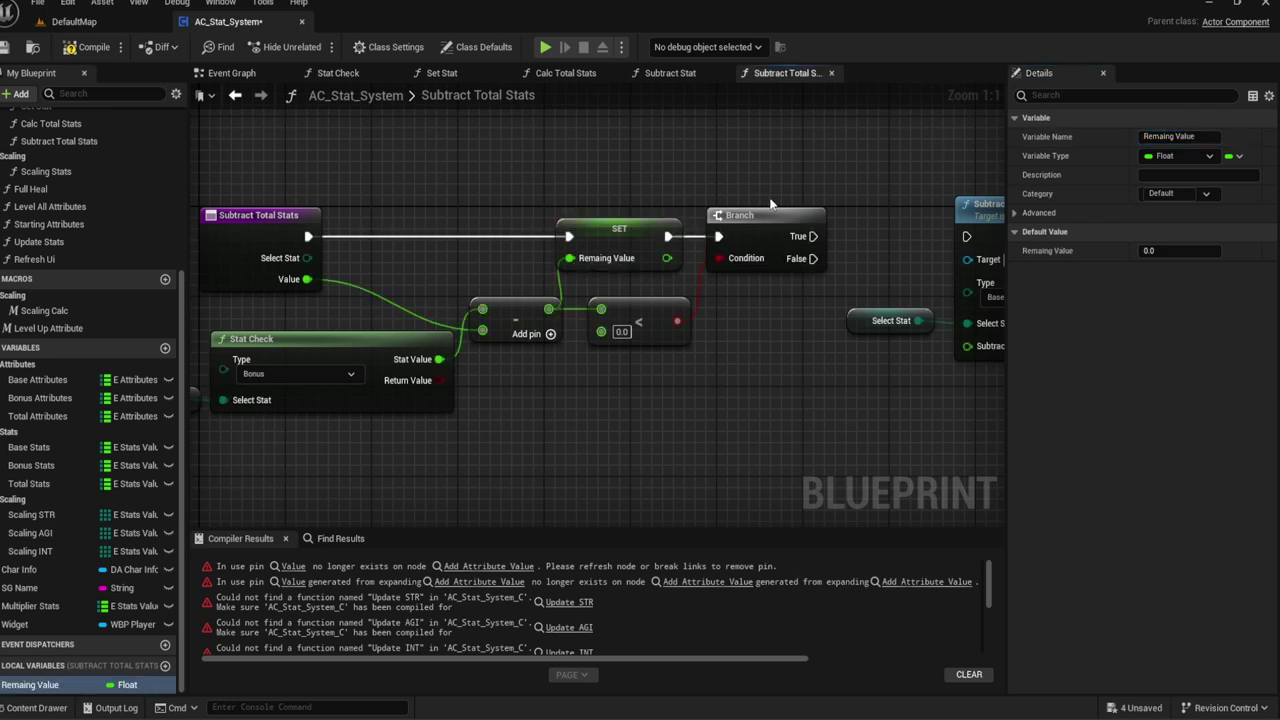
pyautogui.moveTo(752, 191); pyautogui.dragTo(762, 177, button='right')
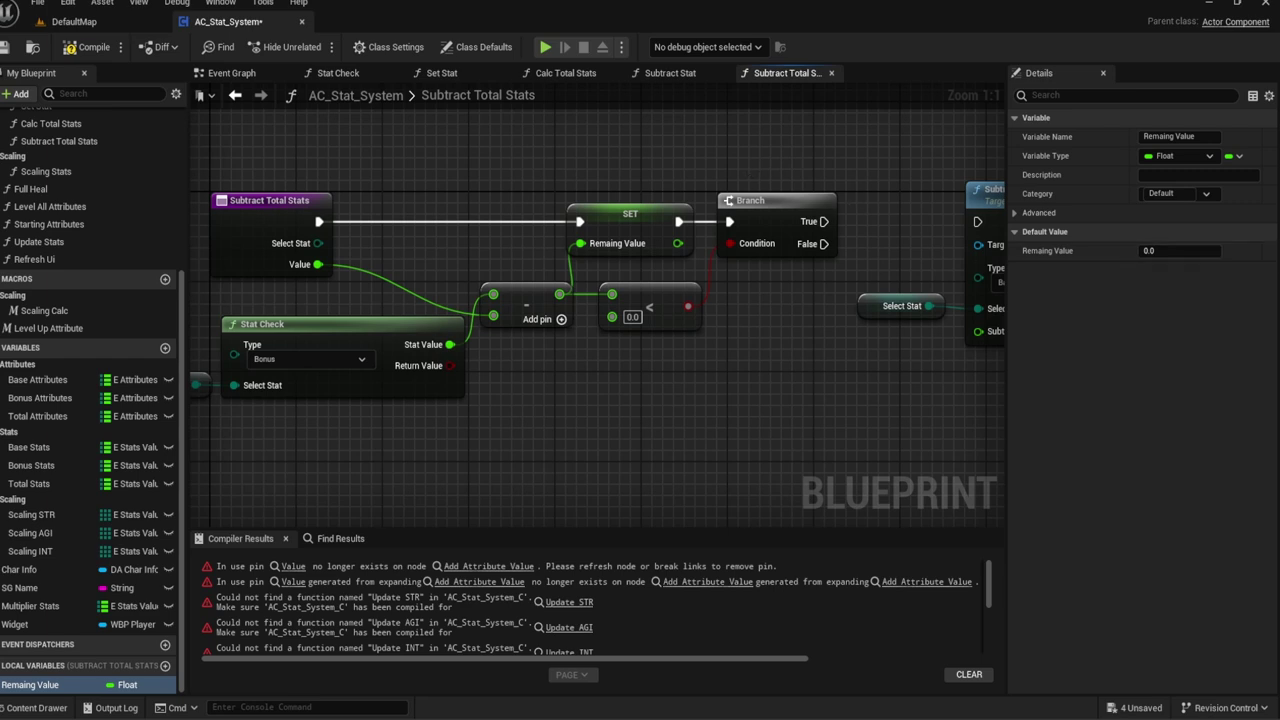
pyautogui.moveTo(832, 325); pyautogui.dragTo(826, 315, button='right')
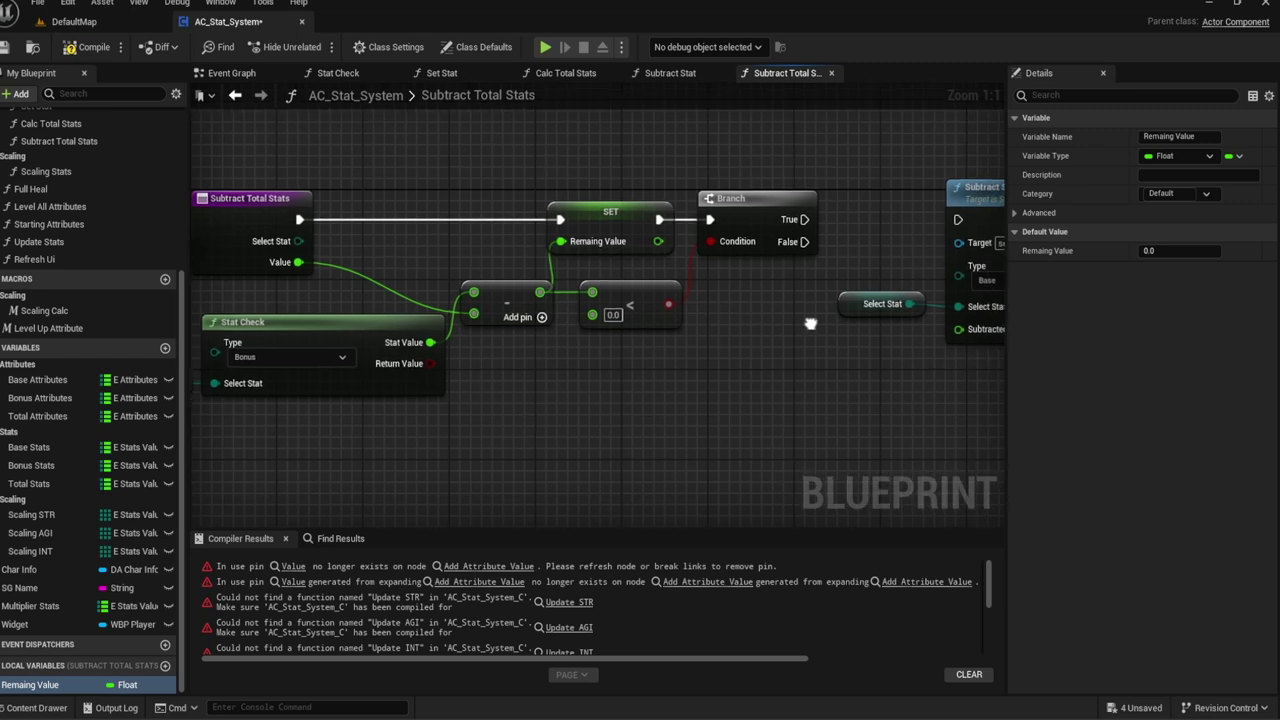
pyautogui.moveTo(583, 348); pyautogui.dragTo(667, 312, button='right')
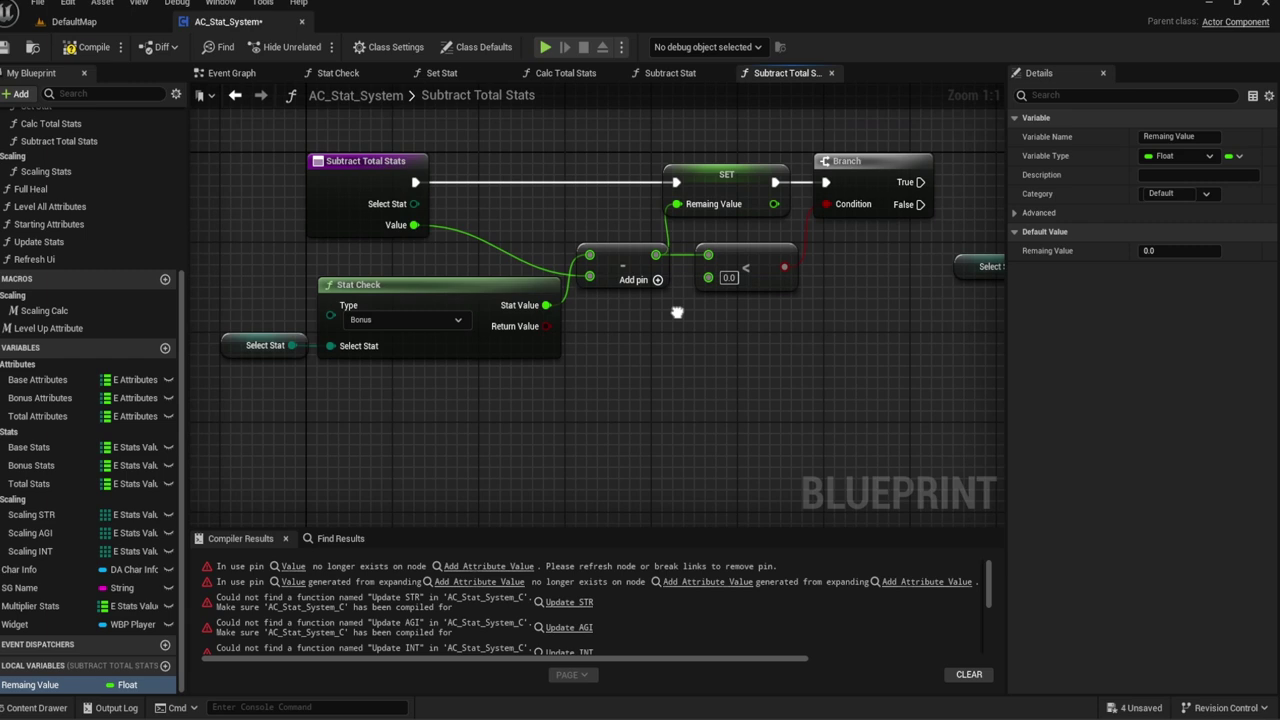
pyautogui.moveTo(677, 313)
pyautogui.mouseDown(button='right')
pyautogui.moveTo(611, 300)
pyautogui.moveTo(324, 300)
pyautogui.mouseUp(button='right')
# Step: Run Subtract Stat on the Branch's True path, with a Value getter as Subtracted Value
pyautogui.moveTo(721, 170); pyautogui.dragTo(568, 170)
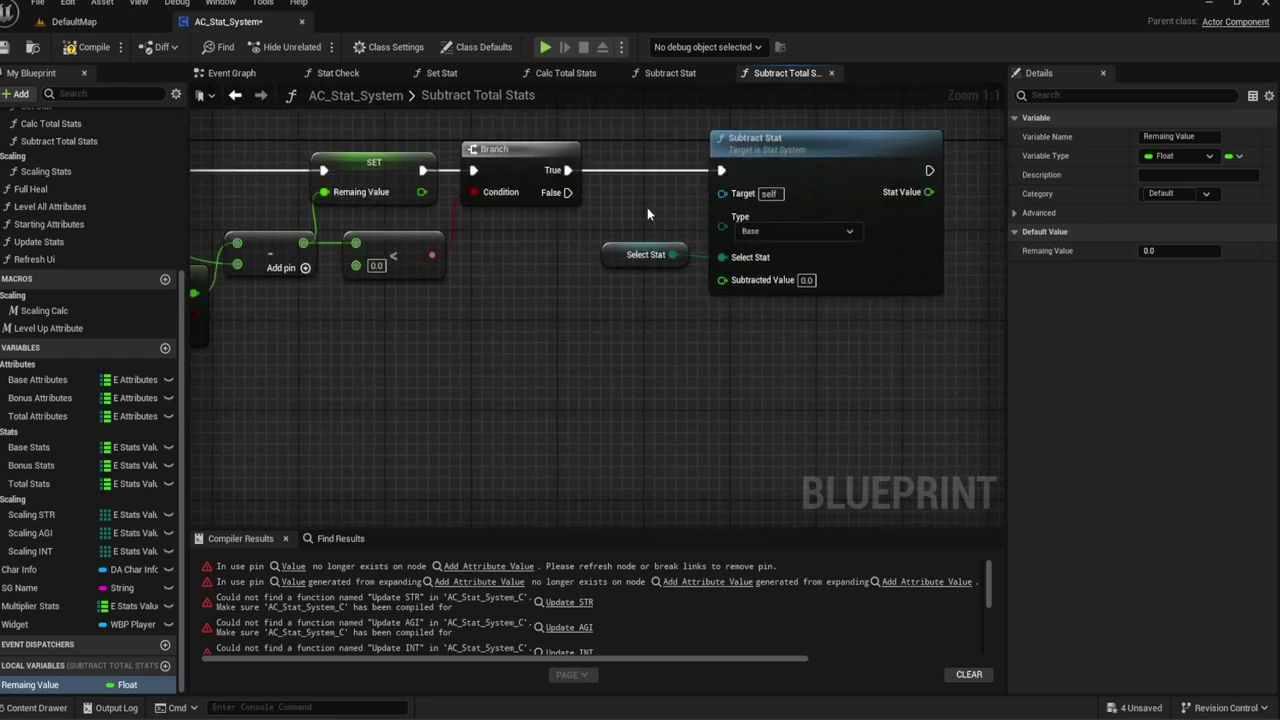
pyautogui.moveTo(722, 280); pyautogui.dragTo(677, 297)
pyautogui.write('Value')
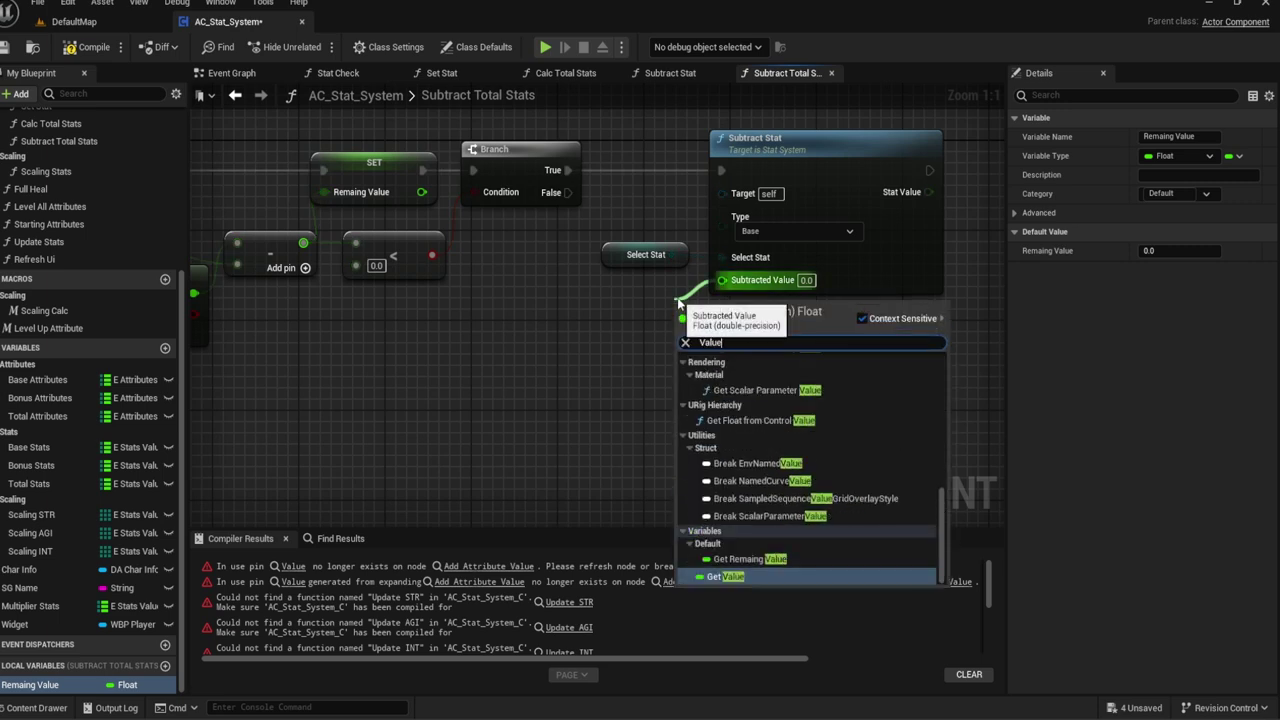
pyautogui.press('Return')
pyautogui.moveTo(680, 300)
pyautogui.mouseDown()
pyautogui.moveTo(614, 262)
pyautogui.moveTo(625, 251)
pyautogui.mouseUp()
pyautogui.moveTo(604, 300)
pyautogui.mouseDown()
pyautogui.moveTo(779, 155)
pyautogui.moveTo(833, 155)
pyautogui.mouseUp()
pyautogui.click(704, 195)
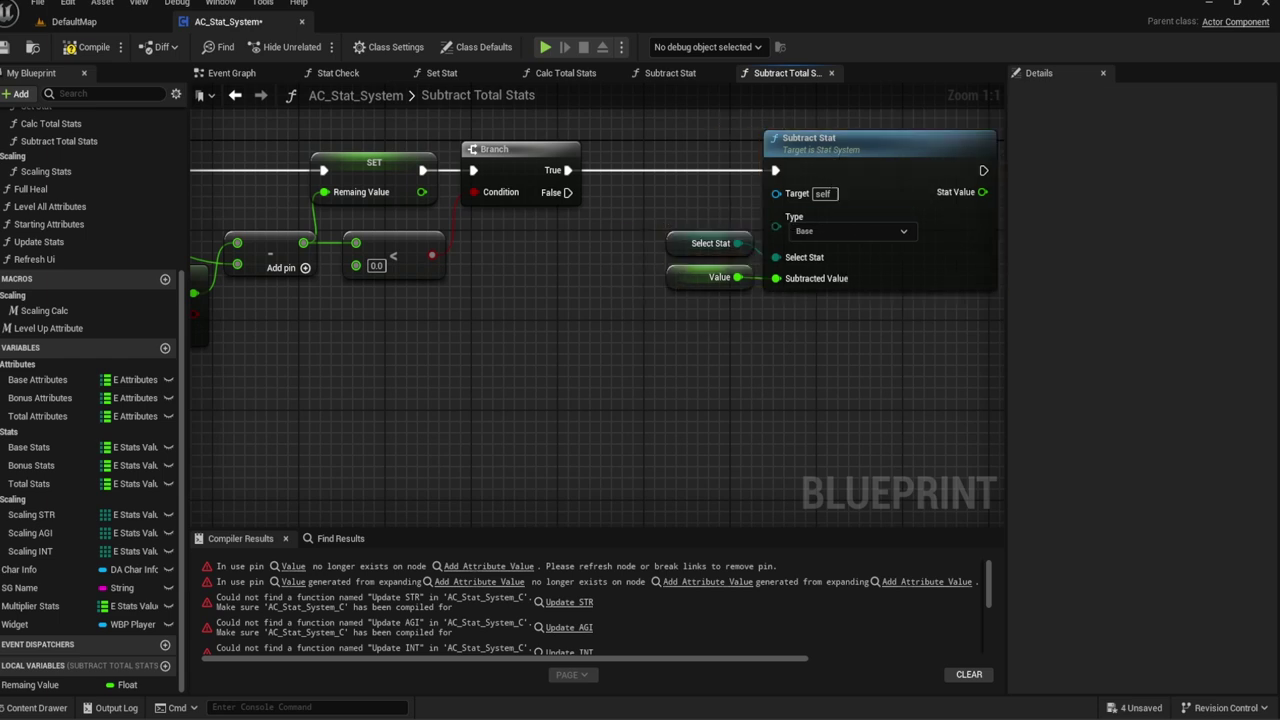
pyautogui.moveTo(840, 267); pyautogui.dragTo(797, 240, button='right')
# Step: Duplicate the Subtract Stat group and run the copy on the Branch's False path
pyautogui.moveTo(833, 297); pyautogui.dragTo(634, 161)
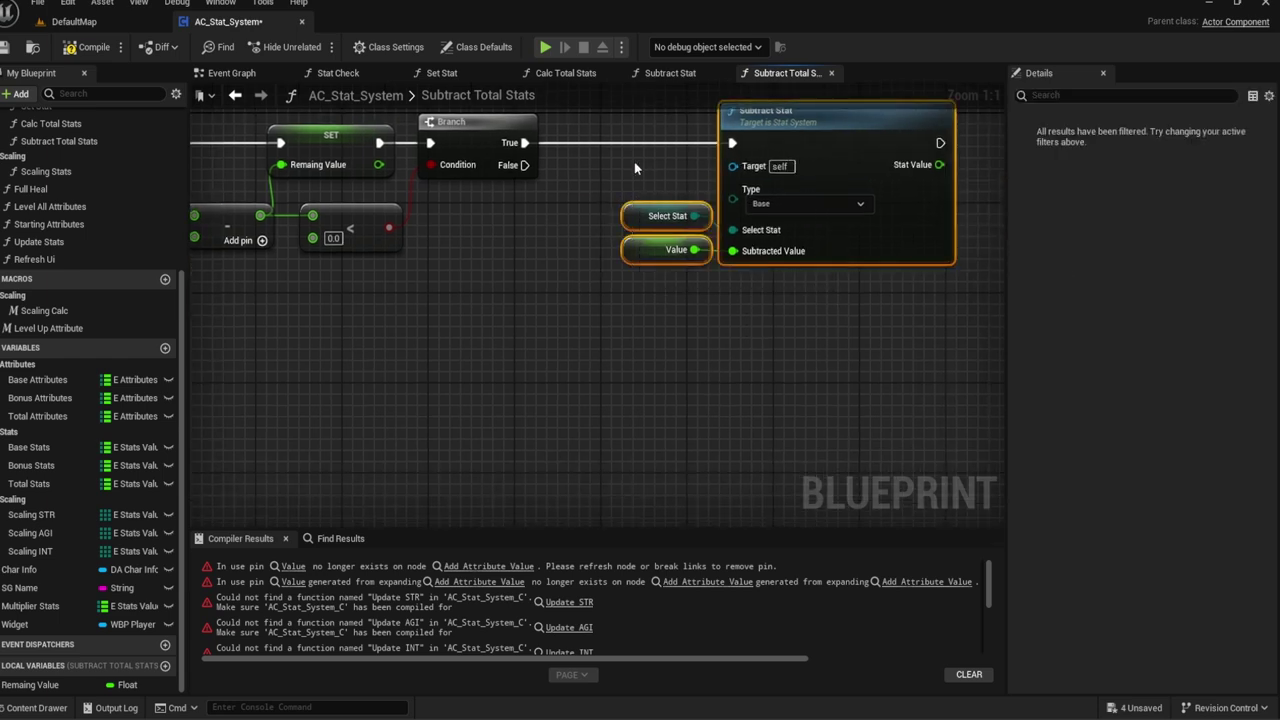
pyautogui.moveTo(634, 161); pyautogui.dragTo(623, 104, button='right')
pyautogui.hotkey('ctrl', 'c')
pyautogui.hotkey('ctrl', 'v')
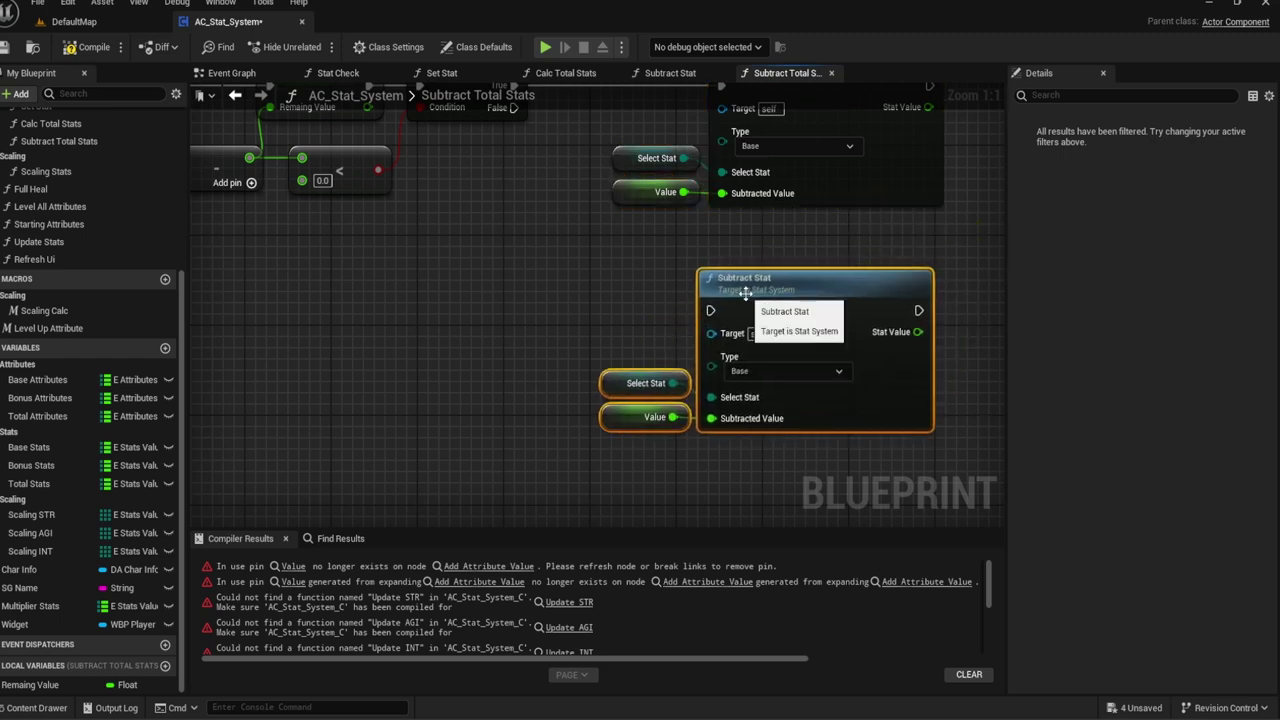
pyautogui.moveTo(793, 232); pyautogui.dragTo(754, 330, button='right')
pyautogui.moveTo(518, 149); pyautogui.dragTo(713, 352)
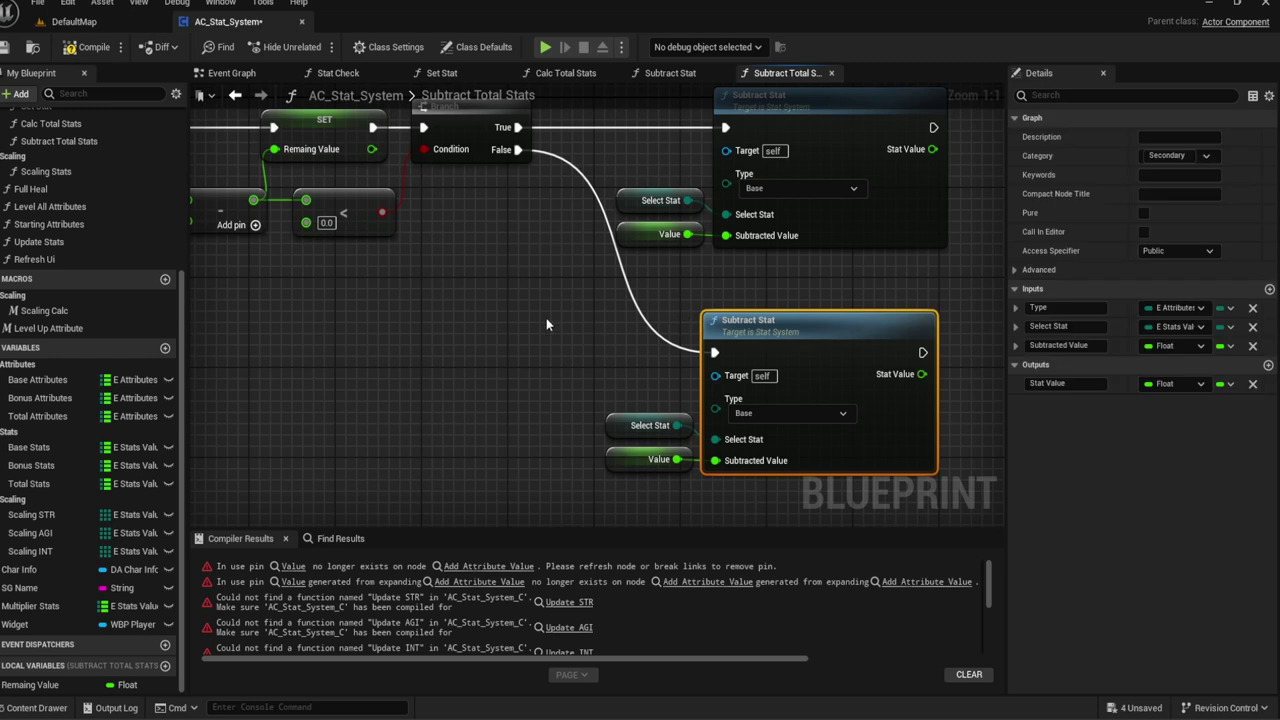
pyautogui.moveTo(760, 339); pyautogui.dragTo(706, 339)
pyautogui.click(672, 291)
pyautogui.moveTo(647, 386); pyautogui.dragTo(661, 362, button='right')
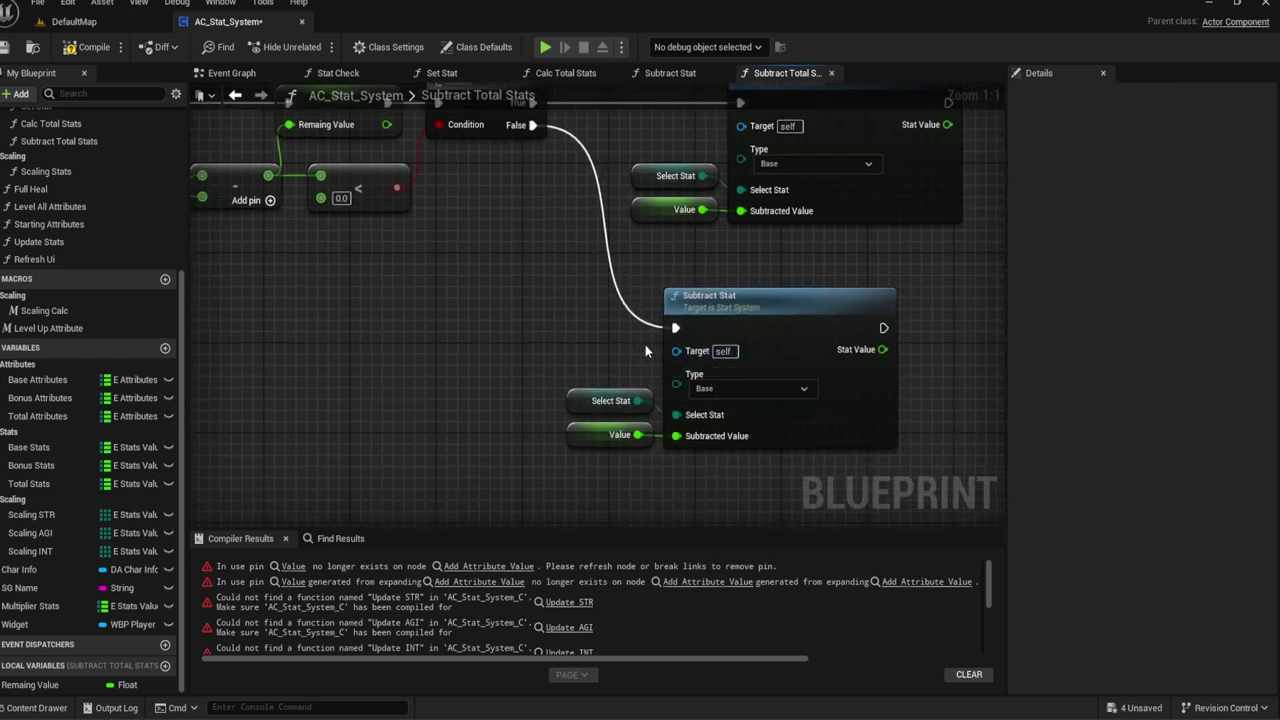
pyautogui.moveTo(598, 369)
pyautogui.mouseDown(button='right')
pyautogui.moveTo(605, 357)
pyautogui.moveTo(652, 365)
pyautogui.mouseUp(button='right')
# Step: Swap the copy's Value getter for Get Remaing Value on Subtracted Value
pyautogui.click(730, 449)
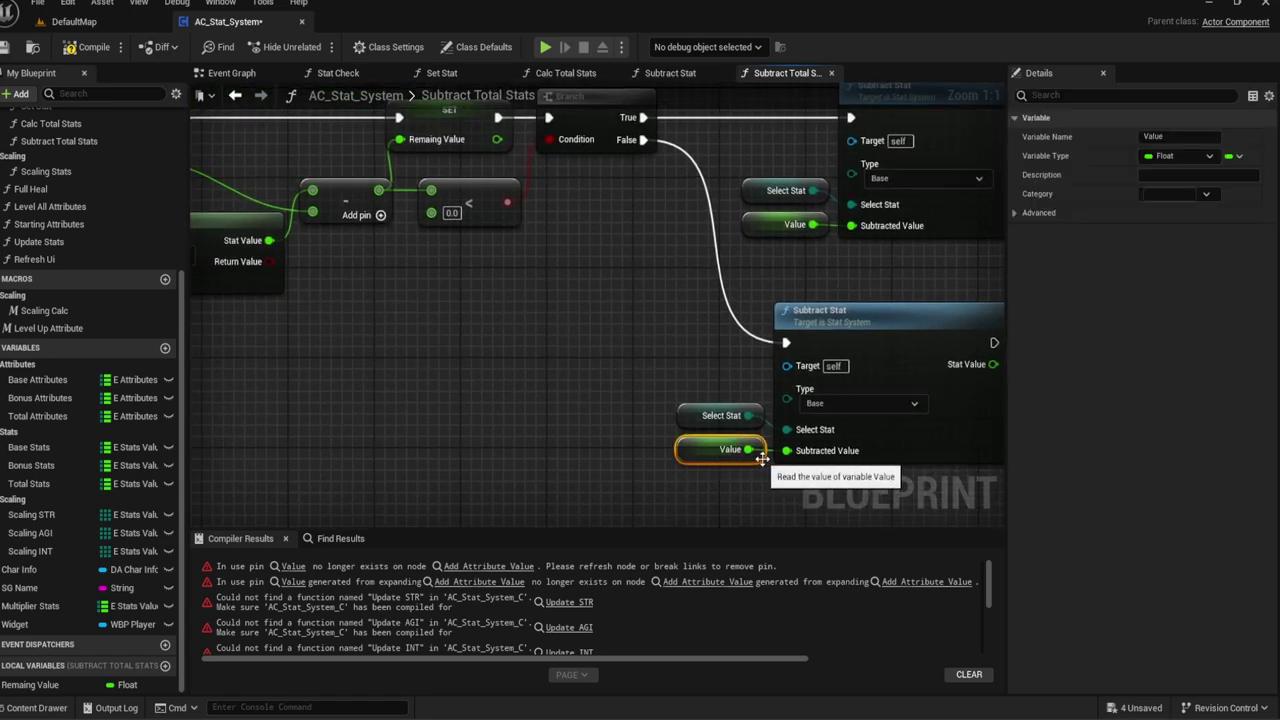
pyautogui.press('Delete')
pyautogui.moveTo(787, 450); pyautogui.dragTo(738, 464)
pyautogui.write('remaing')
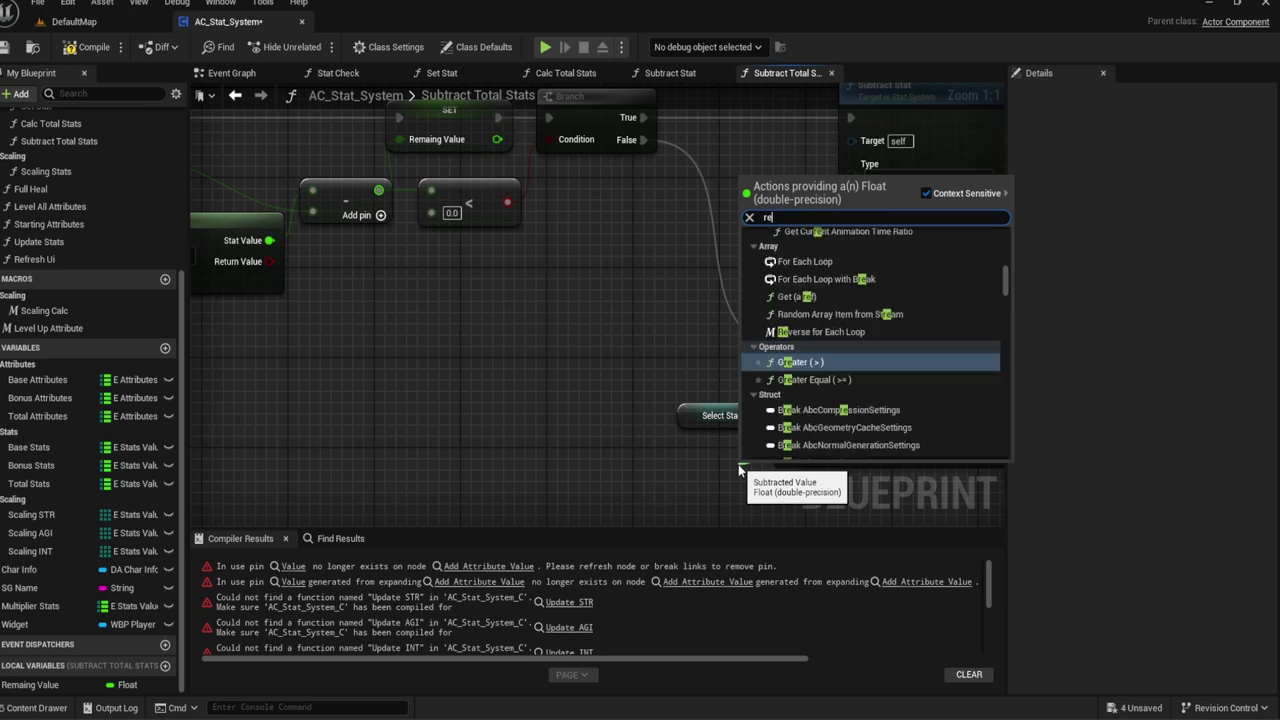
pyautogui.press('Return')
pyautogui.moveTo(733, 464); pyautogui.dragTo(668, 442)
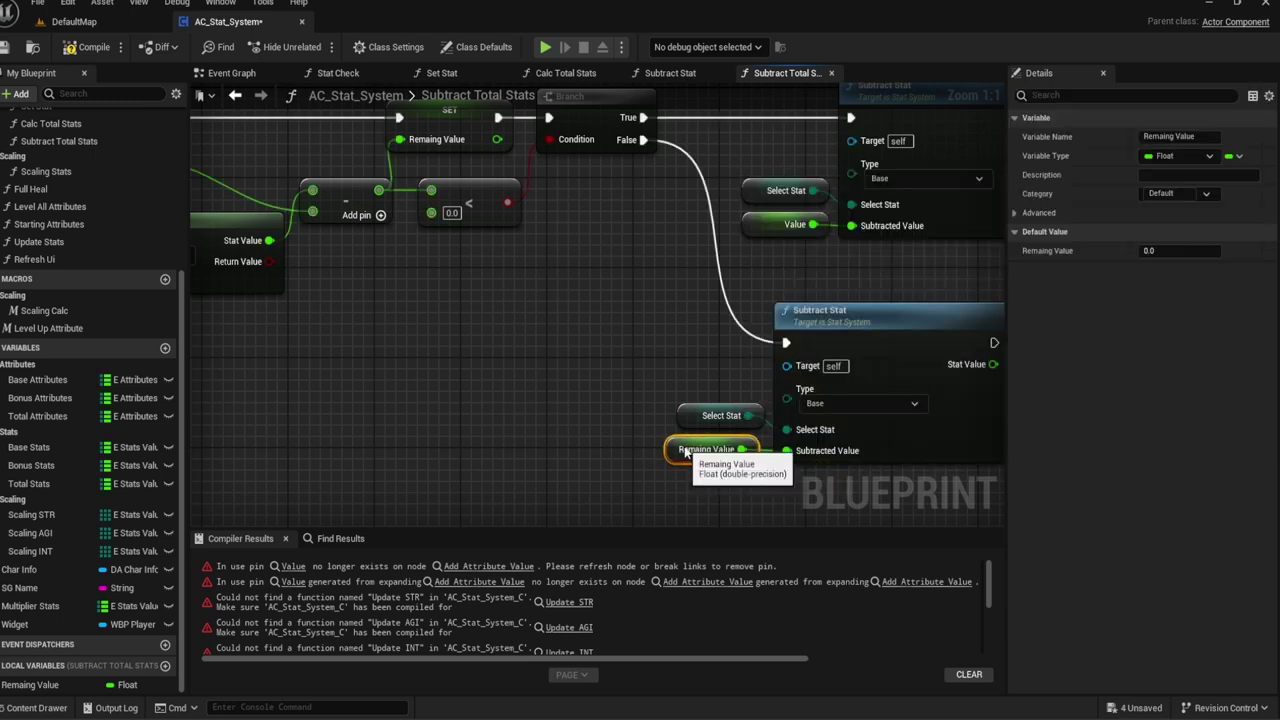
# Step: Add a Bonus-type Set Stat node after the lower Subtract Stat
pyautogui.click(958, 371)
pyautogui.moveTo(958, 371); pyautogui.dragTo(664, 347, button='right')
pyautogui.moveTo(698, 318); pyautogui.dragTo(760, 326)
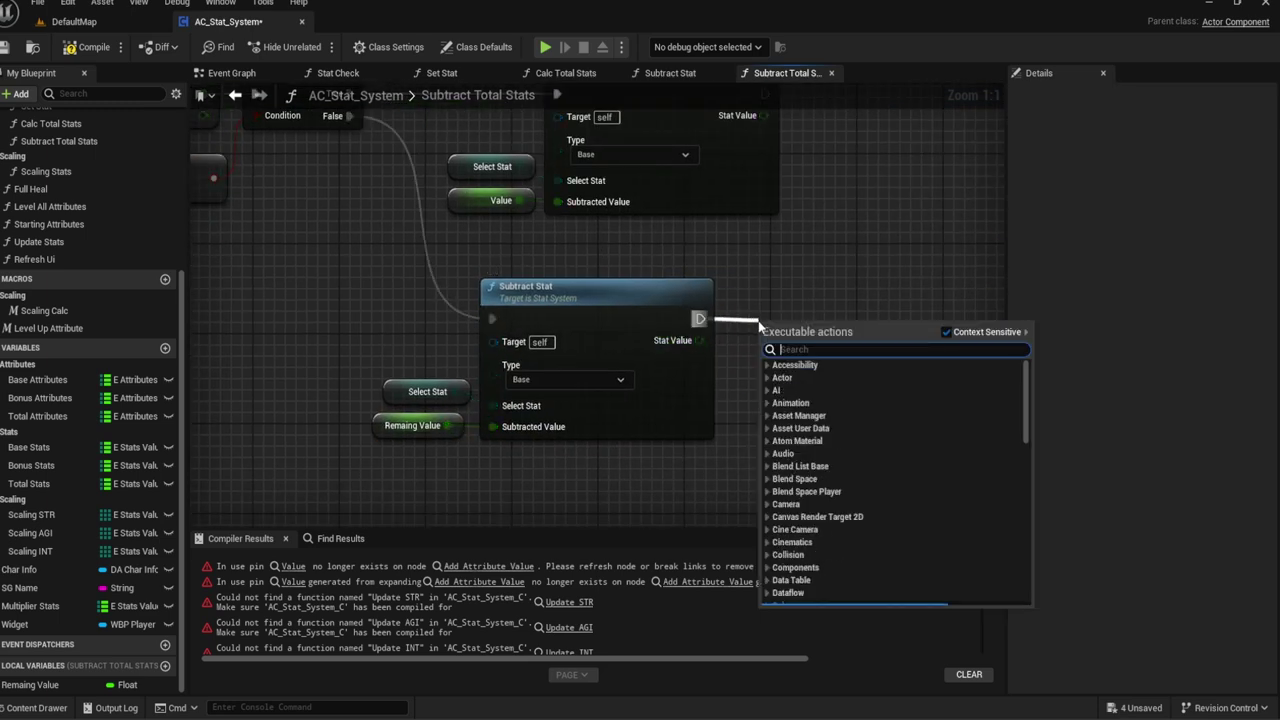
pyautogui.write('set stat')
pyautogui.press('Return')
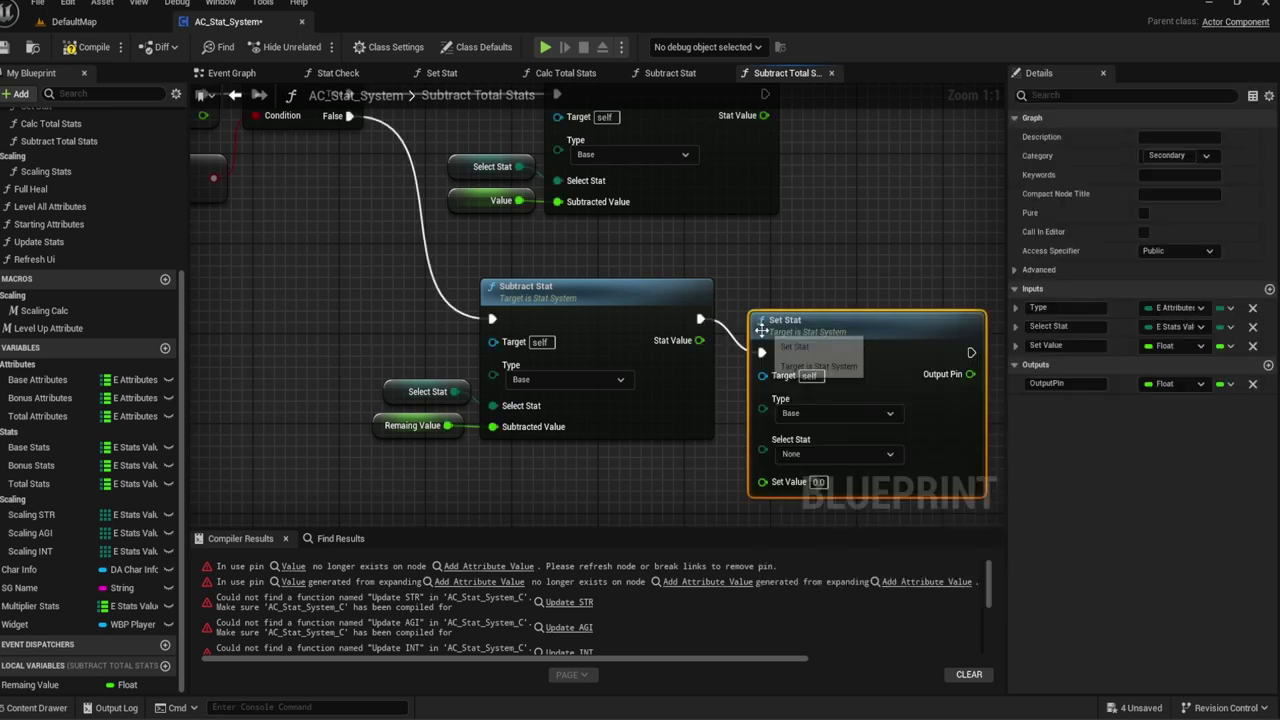
pyautogui.moveTo(817, 420); pyautogui.dragTo(841, 390)
pyautogui.click(806, 402)
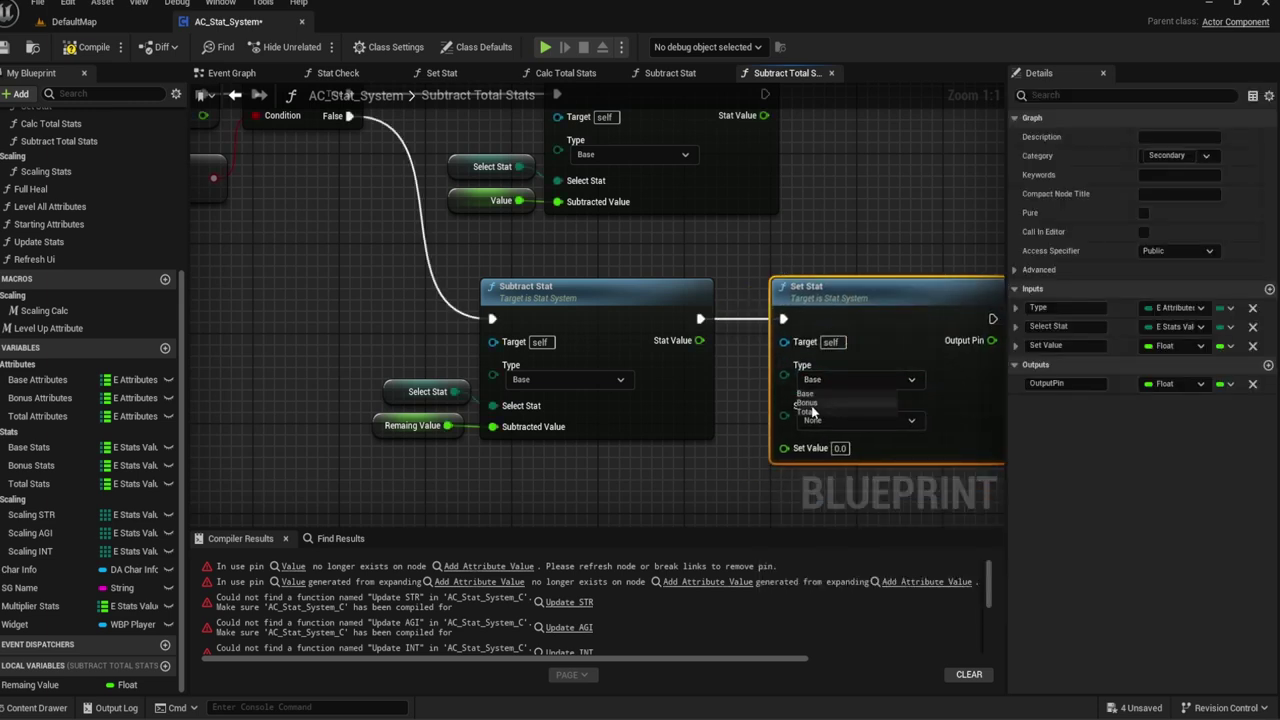
pyautogui.click(858, 420)
# Step: Wire a copied Select Stat getter into Set Stat's Select Stat input
pyautogui.click(388, 391)
pyautogui.hotkey('ctrl', 'c')
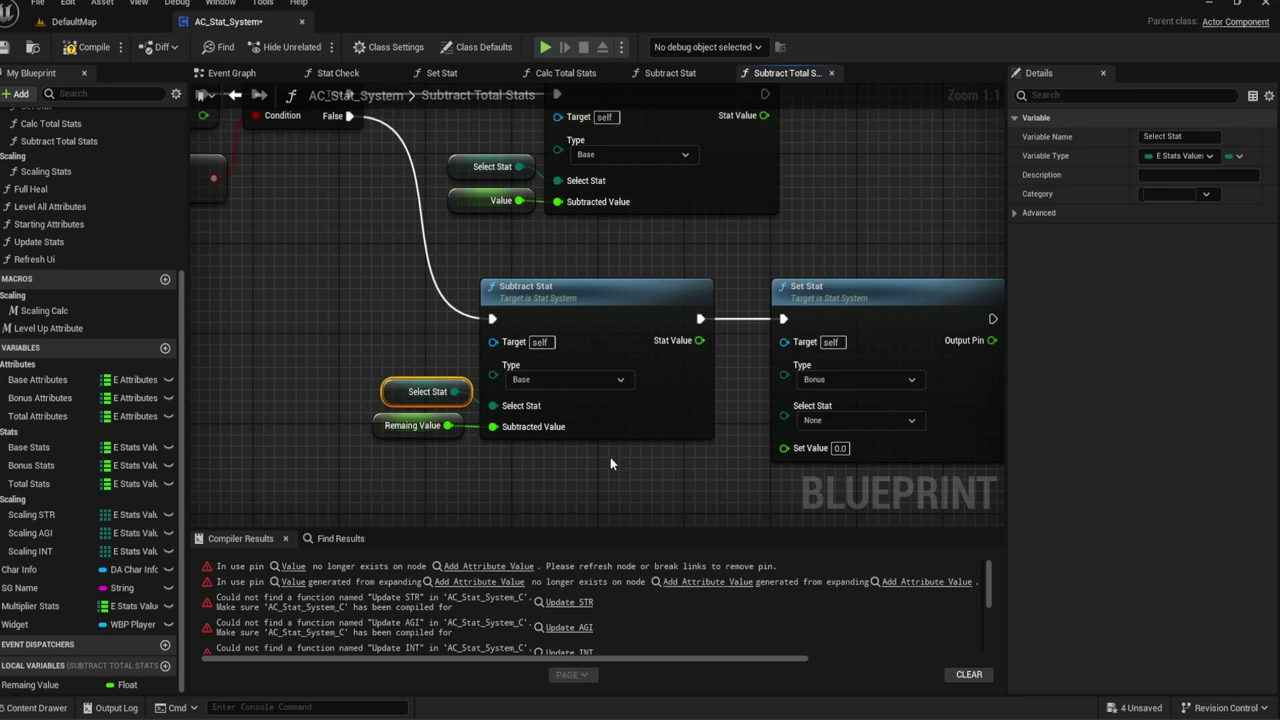
pyautogui.hotkey('ctrl', 'v')
pyautogui.moveTo(713, 459); pyautogui.dragTo(784, 405)
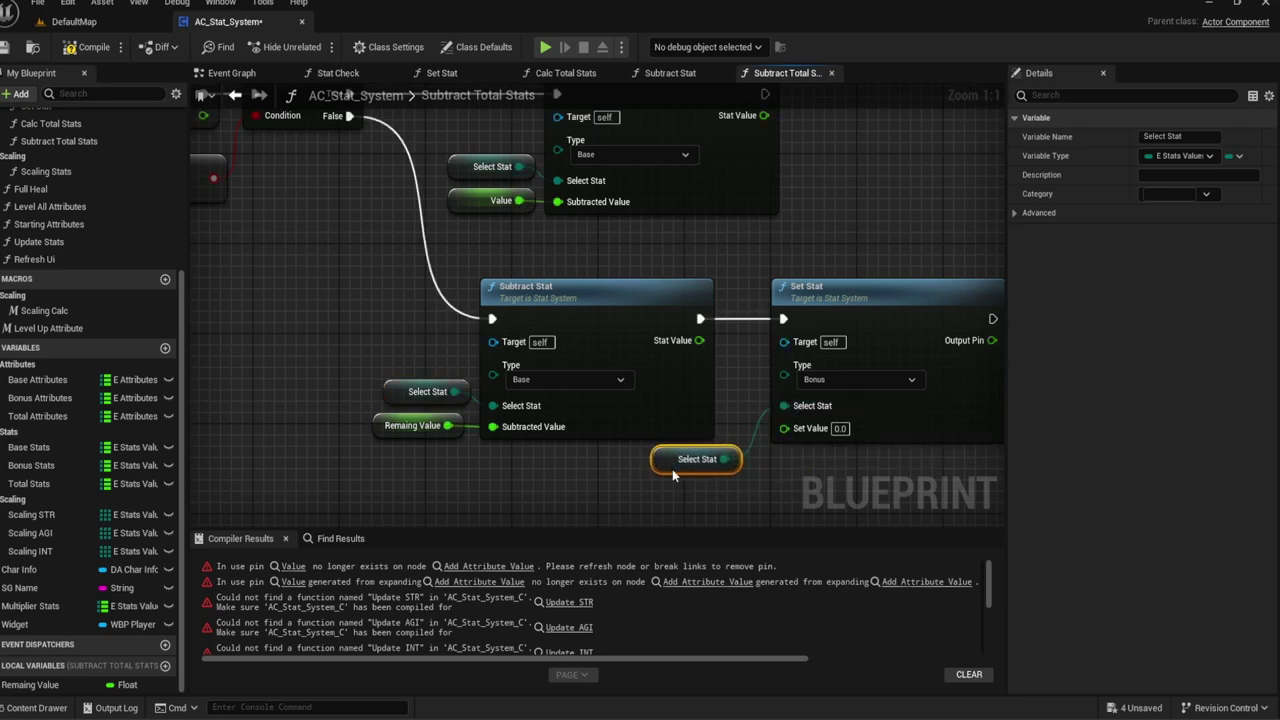
pyautogui.click(730, 234)
pyautogui.moveTo(339, 216); pyautogui.dragTo(828, 287, button='right')
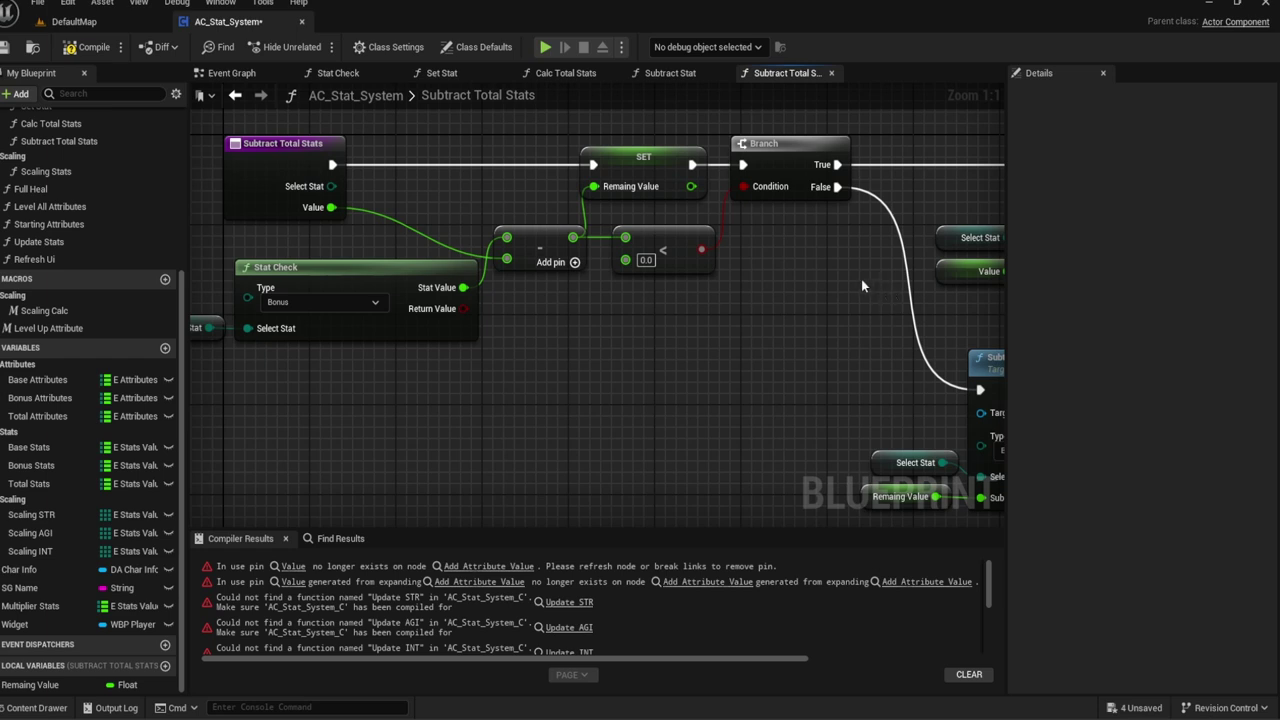
pyautogui.moveTo(713, 297)
pyautogui.mouseDown(button='right')
pyautogui.moveTo(805, 272)
pyautogui.moveTo(372, 233)
pyautogui.moveTo(776, 317)
pyautogui.mouseUp(button='right')
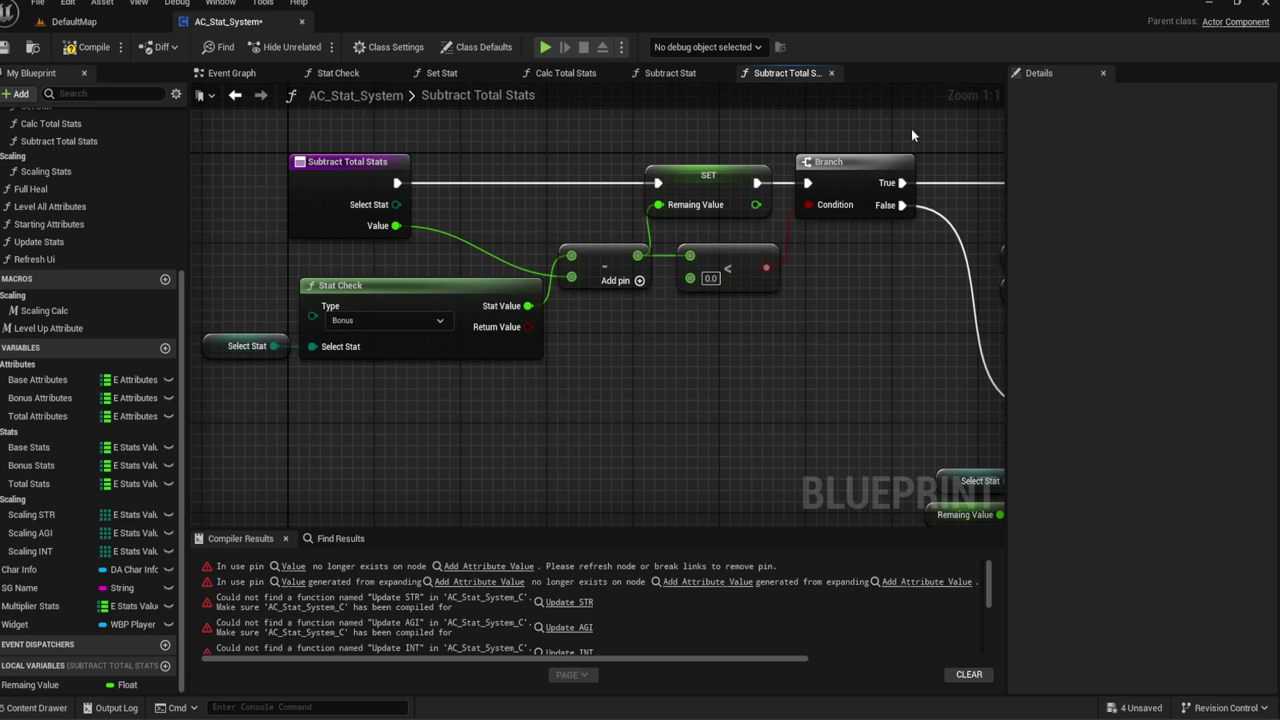
# Step: Replace the Less node with a Greater (>) comparison on the subtraction result, wired into the Branch Condition
pyautogui.moveTo(637, 255); pyautogui.dragTo(707, 313)
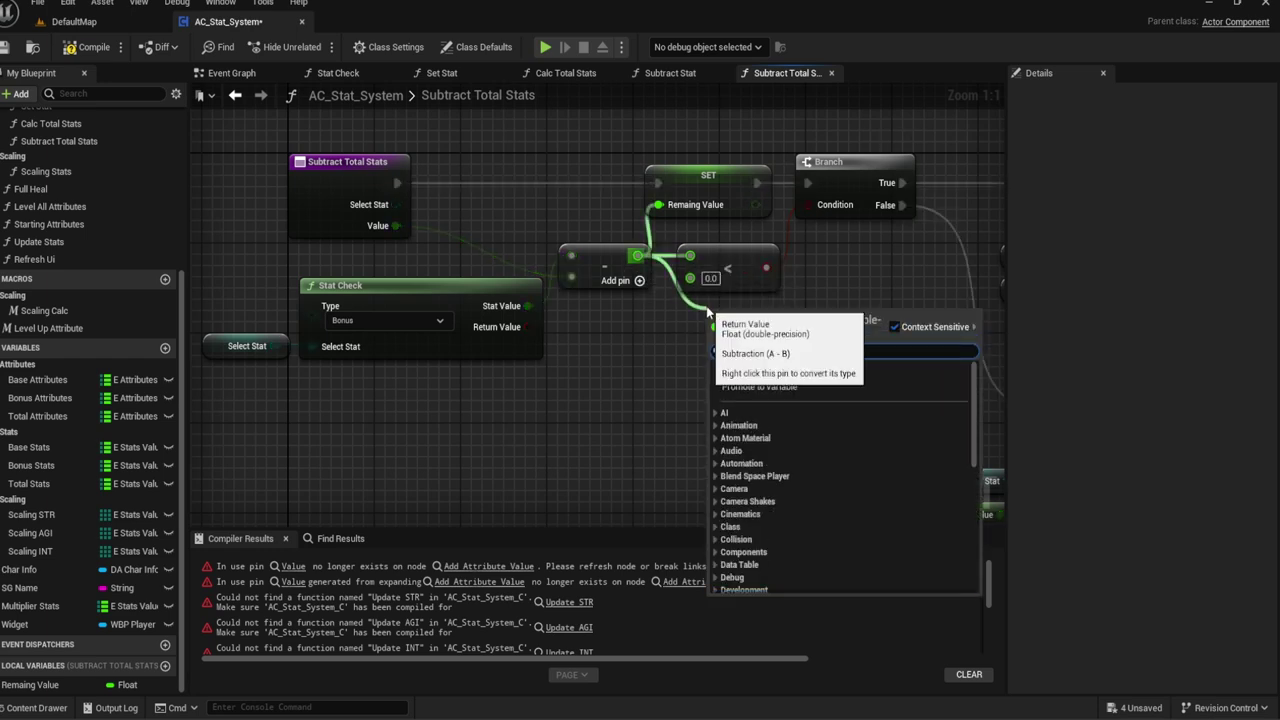
pyautogui.write('greater')
pyautogui.press('Return')
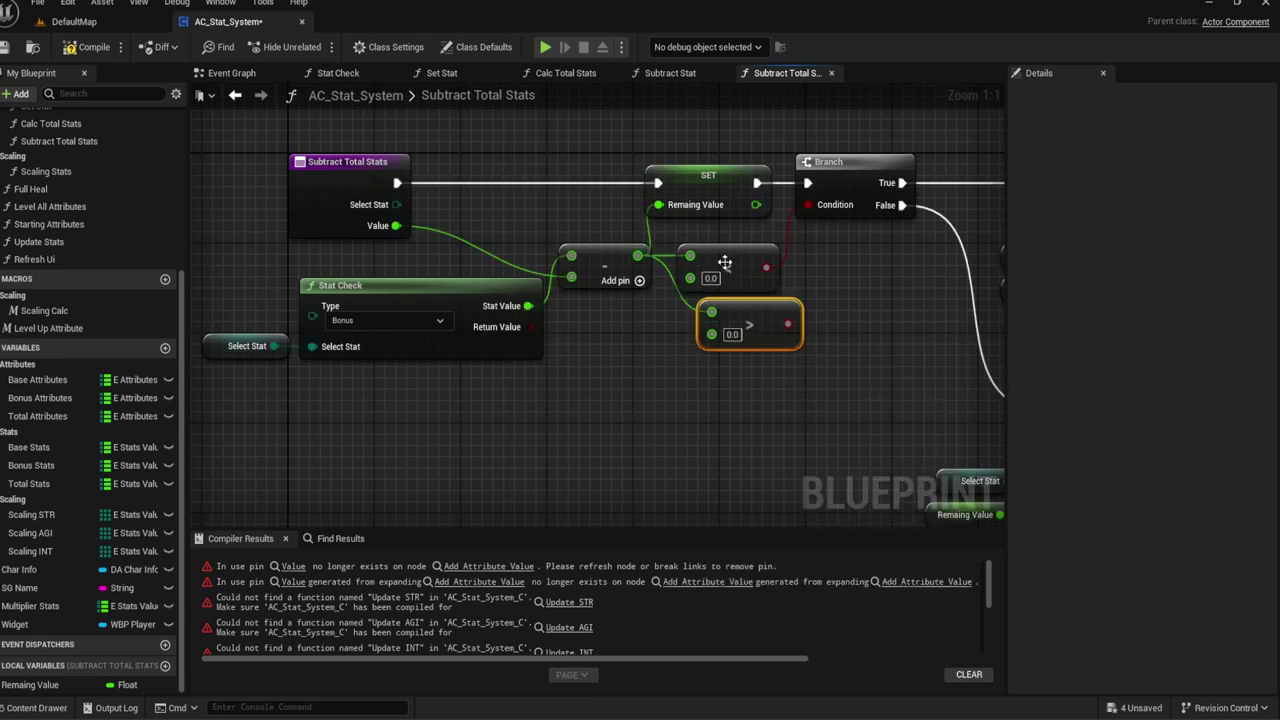
pyautogui.click(730, 265)
pyautogui.press('Delete')
pyautogui.moveTo(700, 325); pyautogui.dragTo(814, 206)
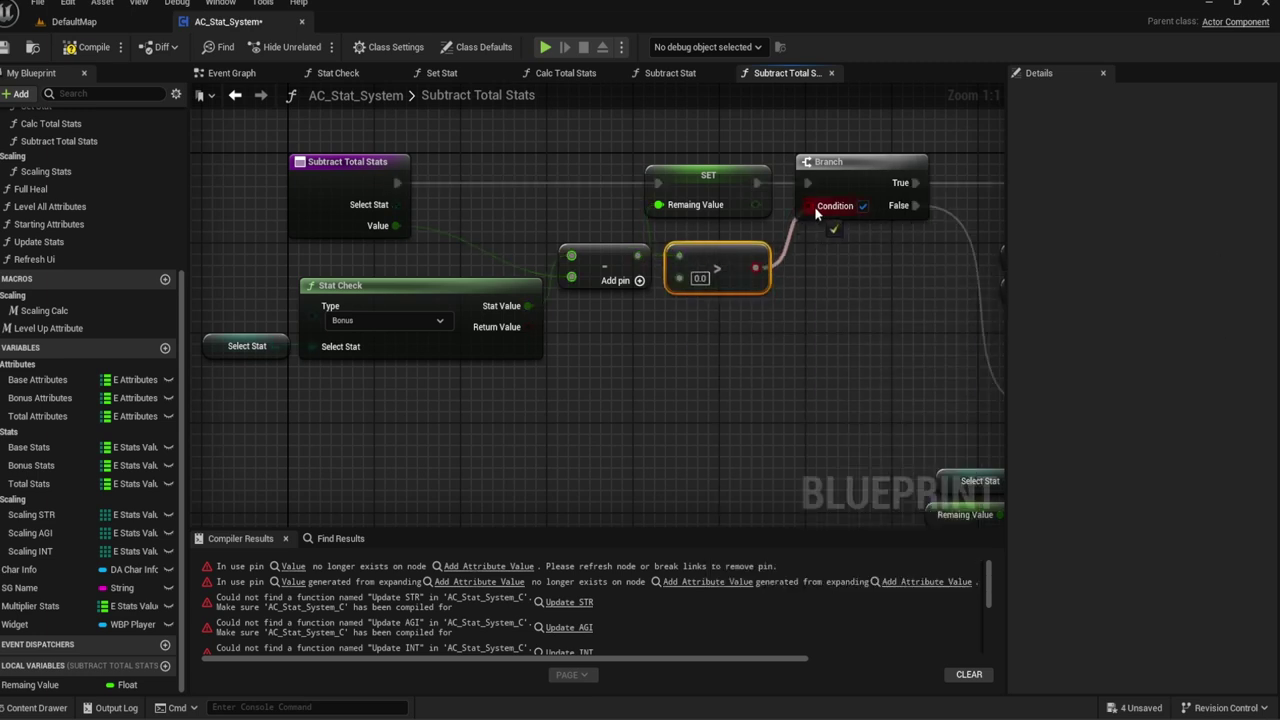
pyautogui.moveTo(842, 244); pyautogui.dragTo(820, 246, button='right')
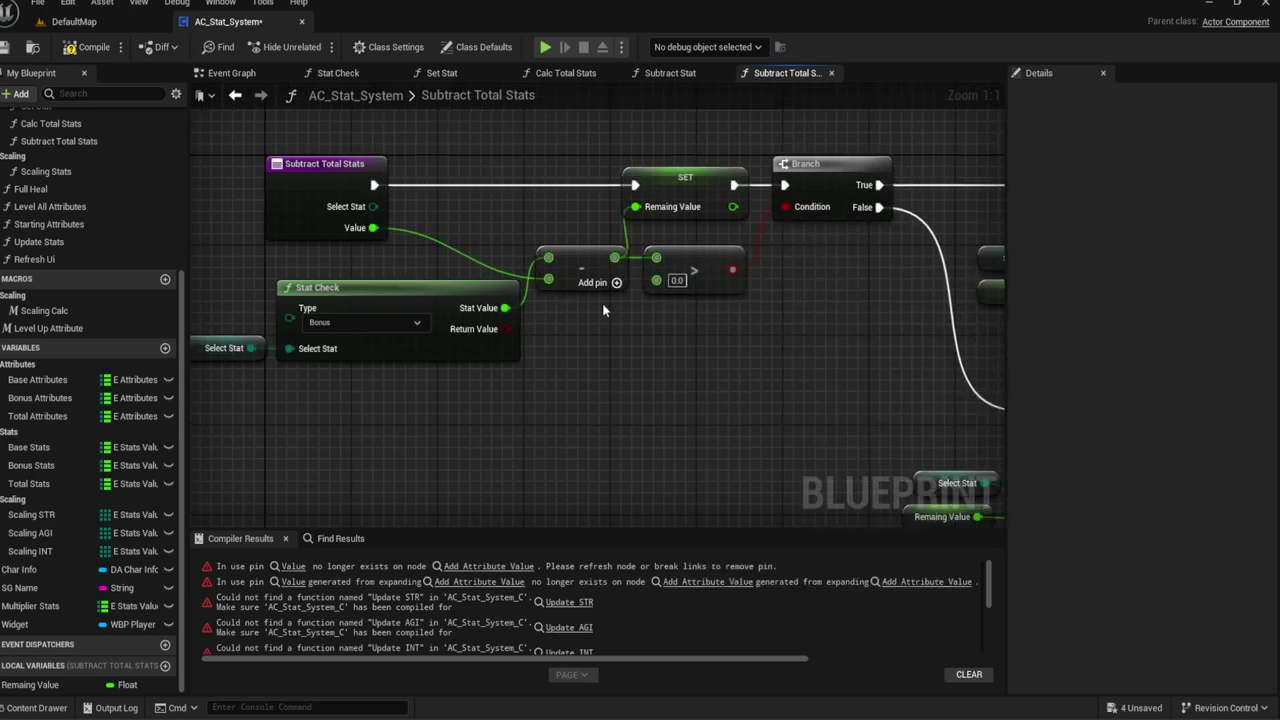
# Step: Set the True-path Subtract Stat type to Bonus
pyautogui.moveTo(602, 310); pyautogui.dragTo(297, 296, button='right')
pyautogui.click(810, 232)
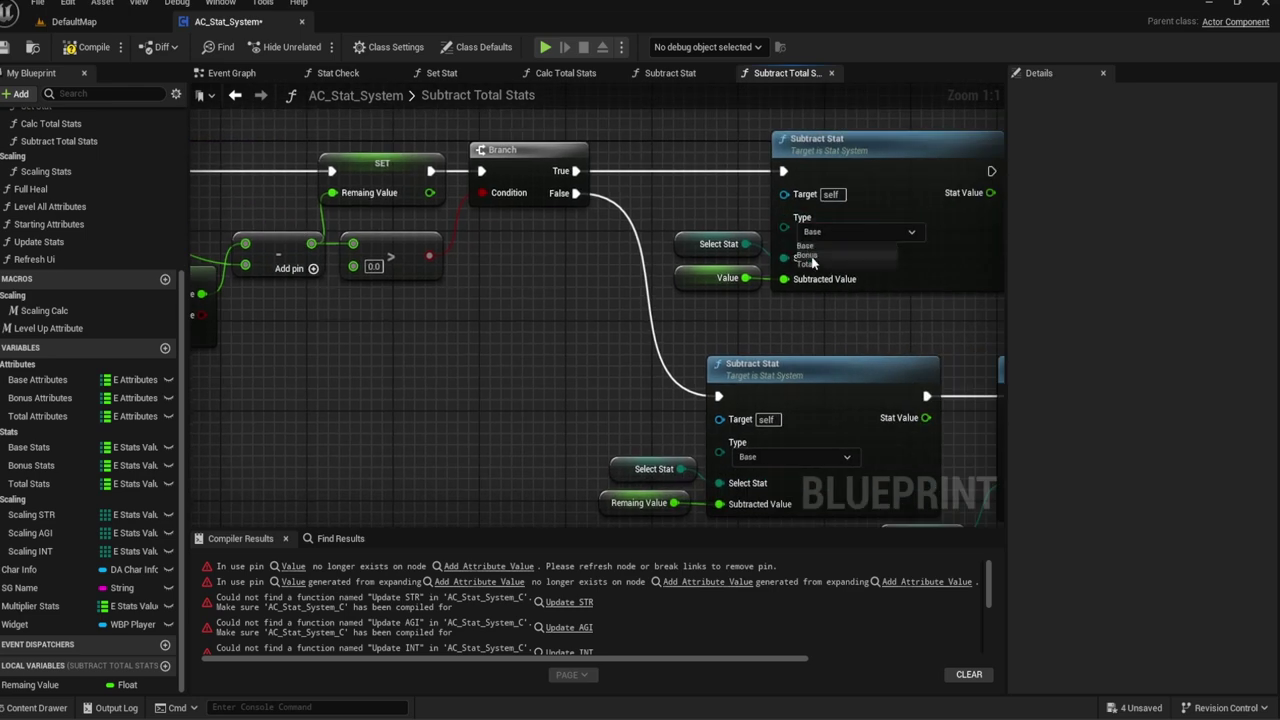
pyautogui.click(811, 257)
# Step: Move the False-path Subtract Stat and Set Stat group closer to the Branch
pyautogui.moveTo(477, 304)
pyautogui.mouseDown(button='right')
pyautogui.moveTo(697, 287)
pyautogui.moveTo(750, 293)
pyautogui.moveTo(795, 328)
pyautogui.mouseUp(button='right')
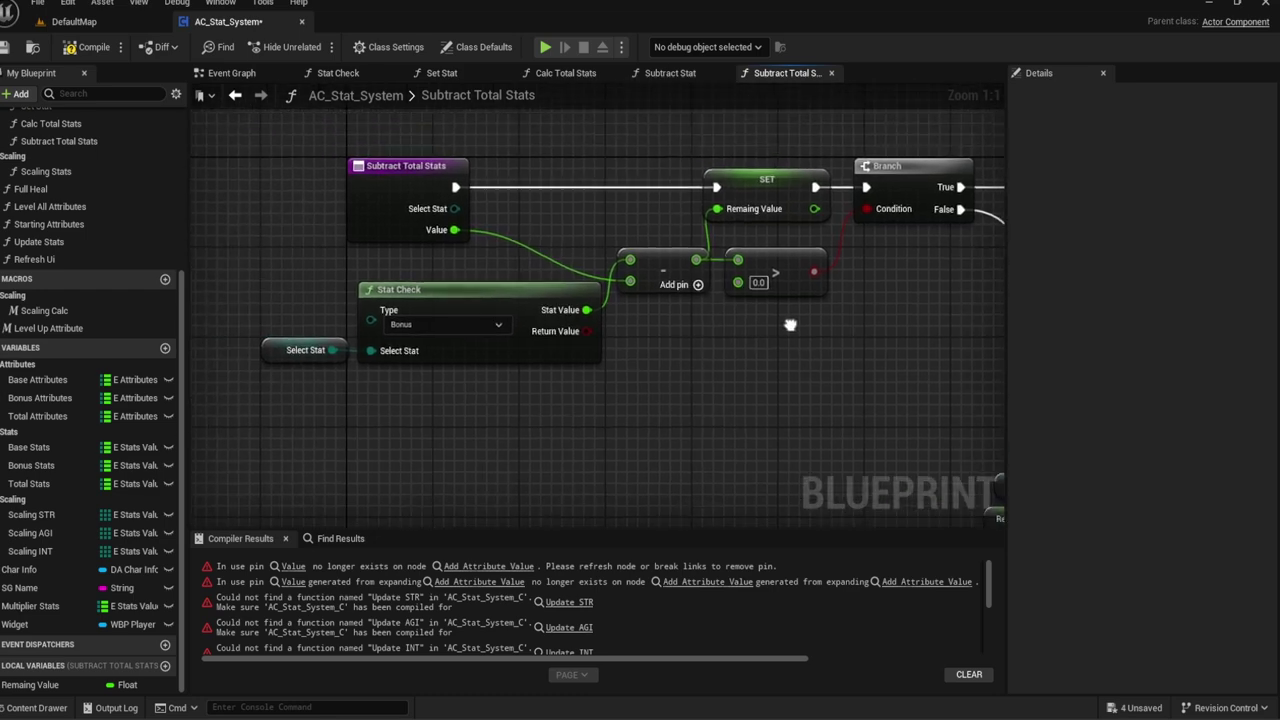
pyautogui.moveTo(640, 298); pyautogui.dragTo(578, 281, button='right')
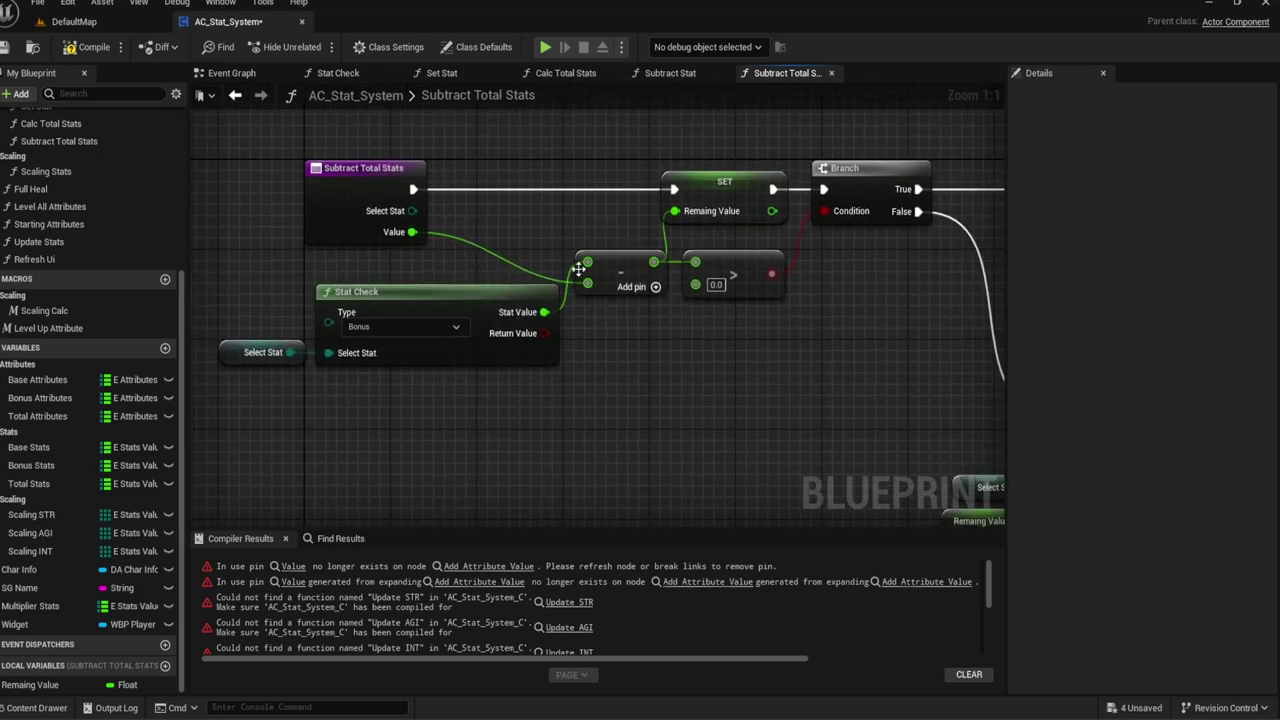
pyautogui.moveTo(679, 300)
pyautogui.mouseDown(button='right')
pyautogui.moveTo(427, 276)
pyautogui.moveTo(845, 300)
pyautogui.moveTo(224, 280)
pyautogui.mouseUp(button='right')
pyautogui.moveTo(583, 165)
pyautogui.mouseDown(button='right')
pyautogui.moveTo(925, 264)
pyautogui.moveTo(1000, 340)
pyautogui.moveTo(447, 304)
pyautogui.mouseUp(button='right')
pyautogui.scroll(-2, 447, 304)
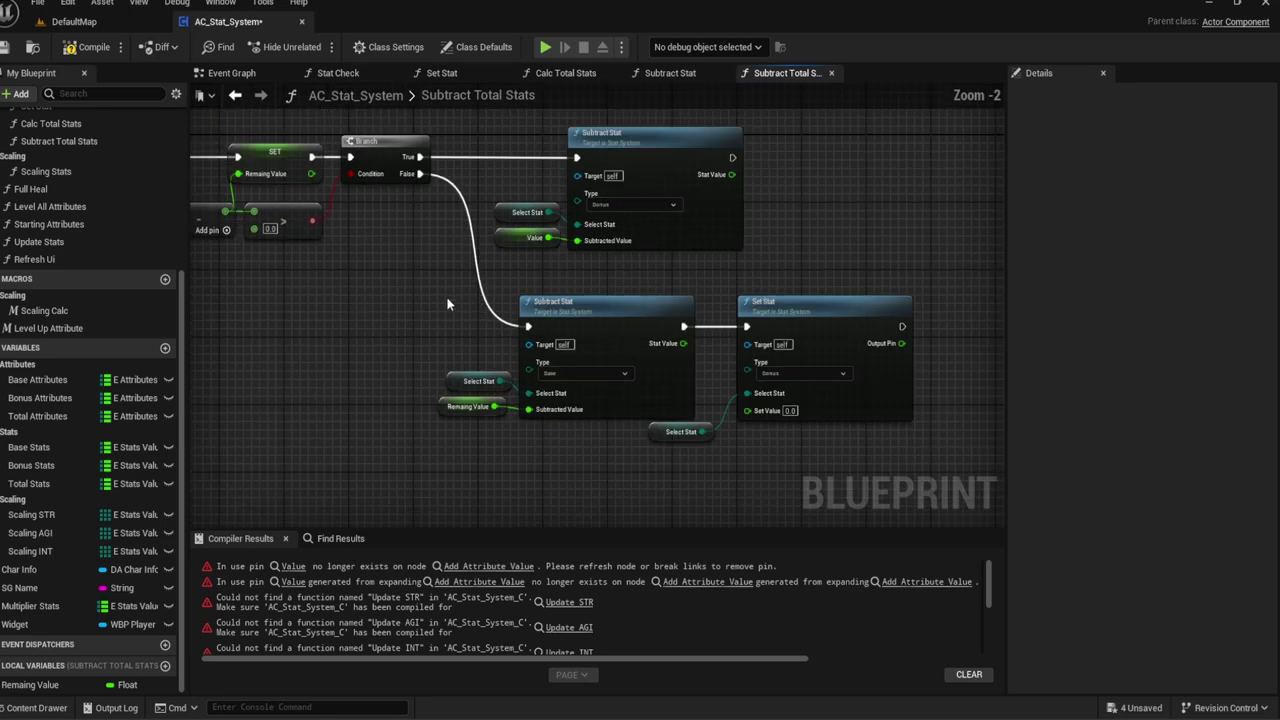
pyautogui.moveTo(447, 304); pyautogui.dragTo(920, 445)
pyautogui.moveTo(535, 337); pyautogui.dragTo(445, 337)
pyautogui.click(506, 268)
pyautogui.moveTo(506, 268); pyautogui.dragTo(796, 265, button='right')
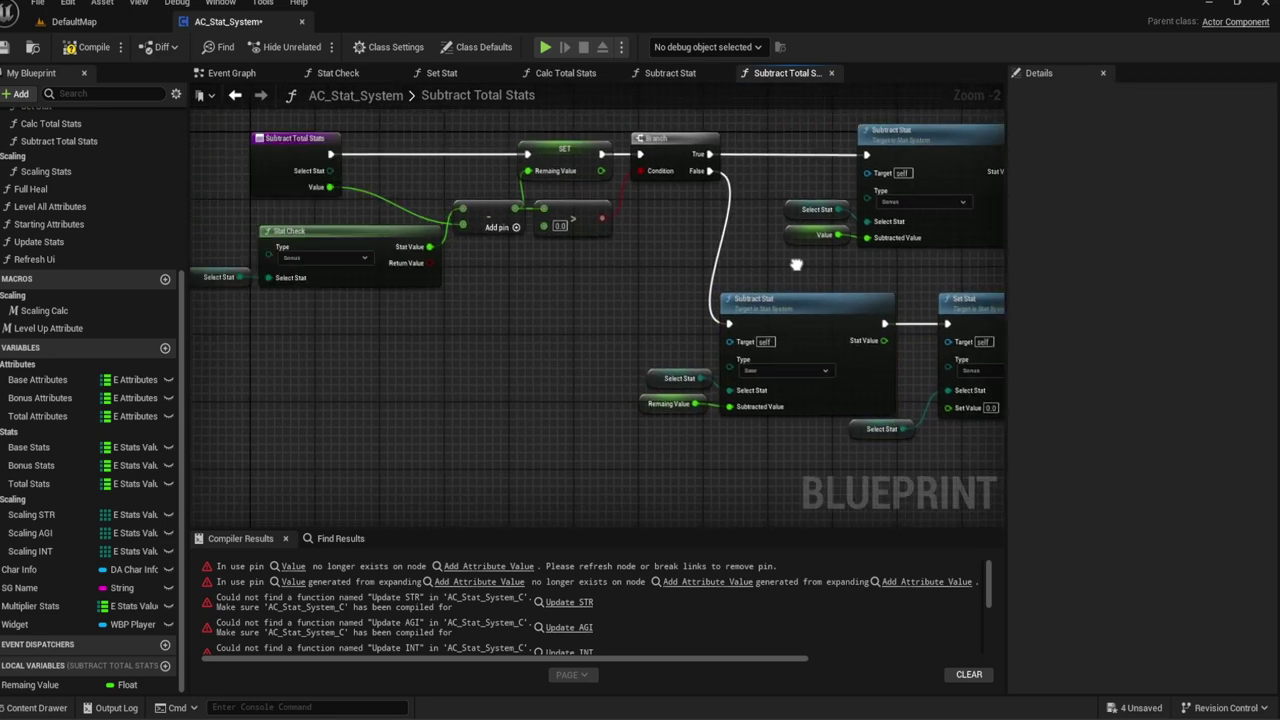
pyautogui.scroll(1, 497, 272)
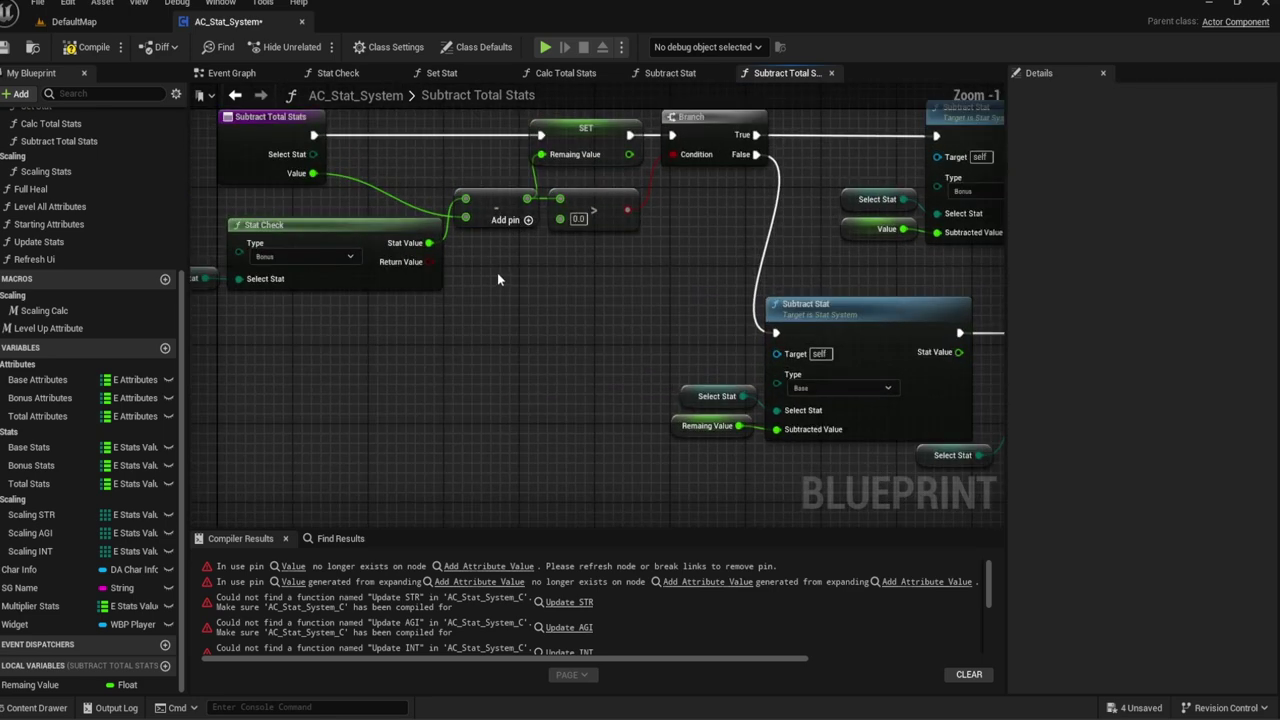
# Step: In the Subtract Stat graph, add a Subtract Total Stats call fed by Select Stat, replacing Calc Total Stats
pyautogui.click(665, 78)
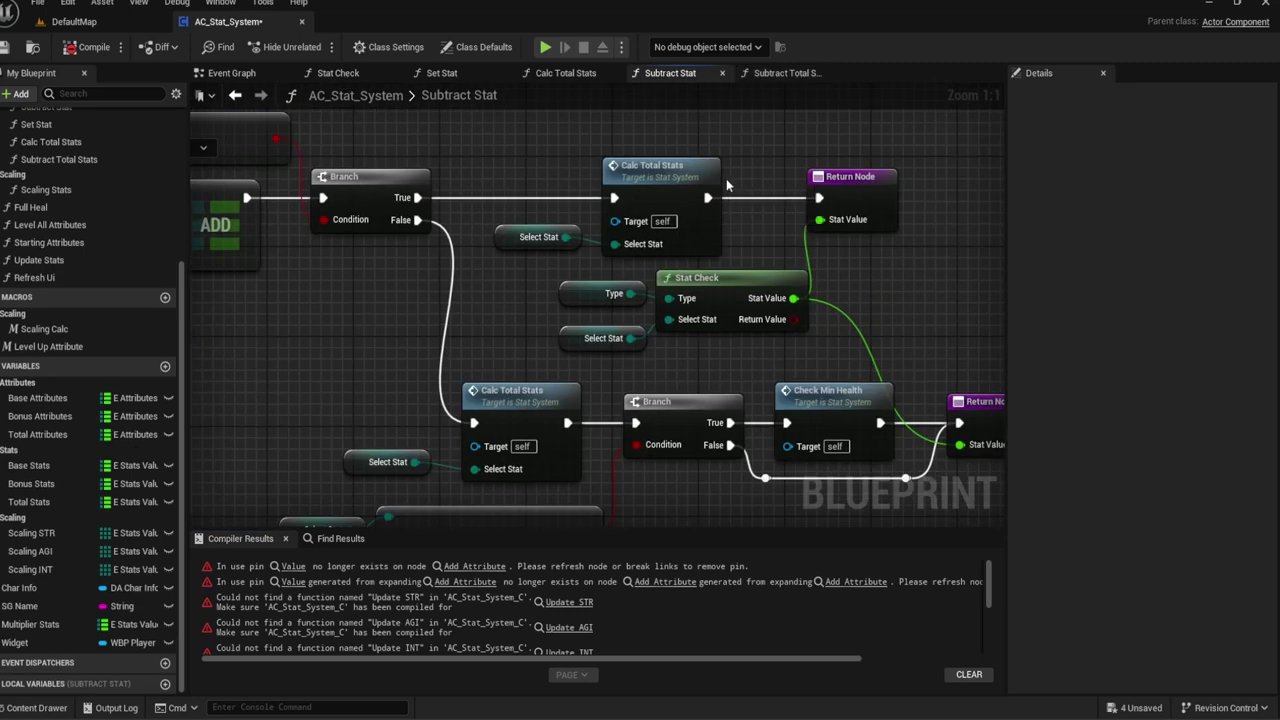
pyautogui.scroll(2, 79, 255)
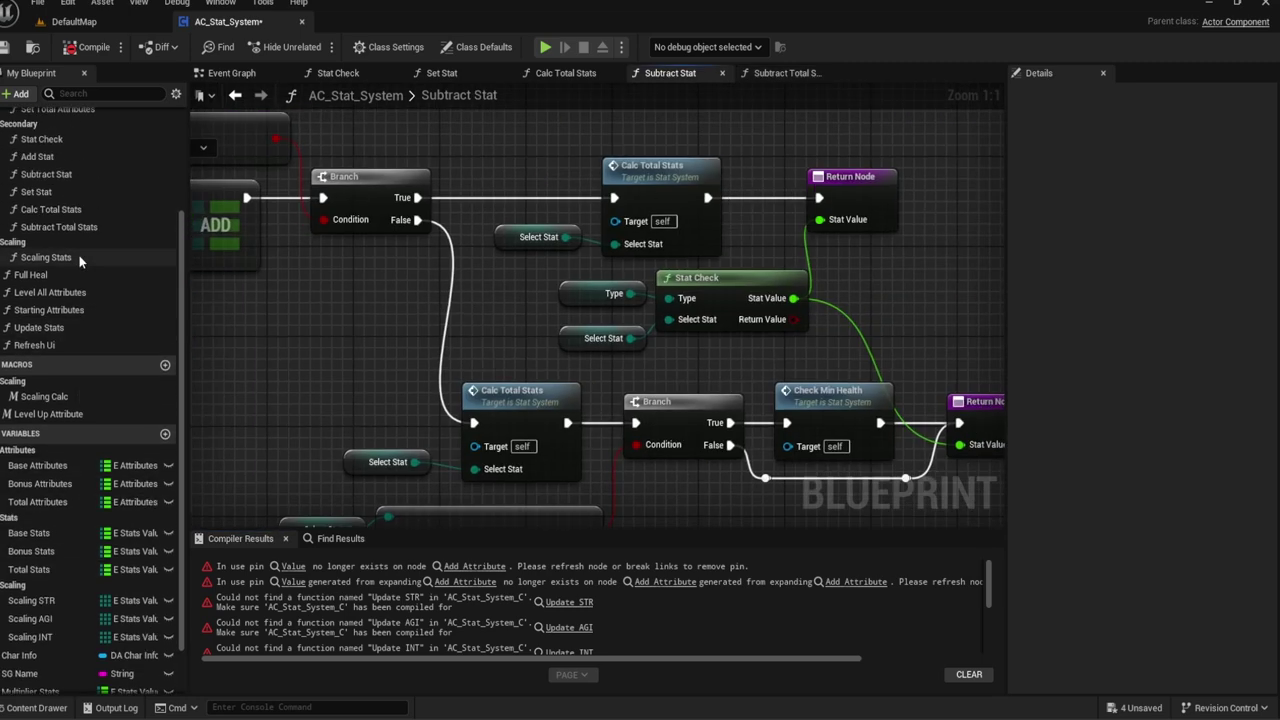
pyautogui.scroll(1, 79, 255)
pyautogui.moveTo(55, 249)
pyautogui.mouseDown()
pyautogui.moveTo(528, 200)
pyautogui.moveTo(571, 150)
pyautogui.mouseUp()
pyautogui.moveTo(583, 232); pyautogui.dragTo(523, 349)
pyautogui.click(602, 287)
pyautogui.press('Delete')
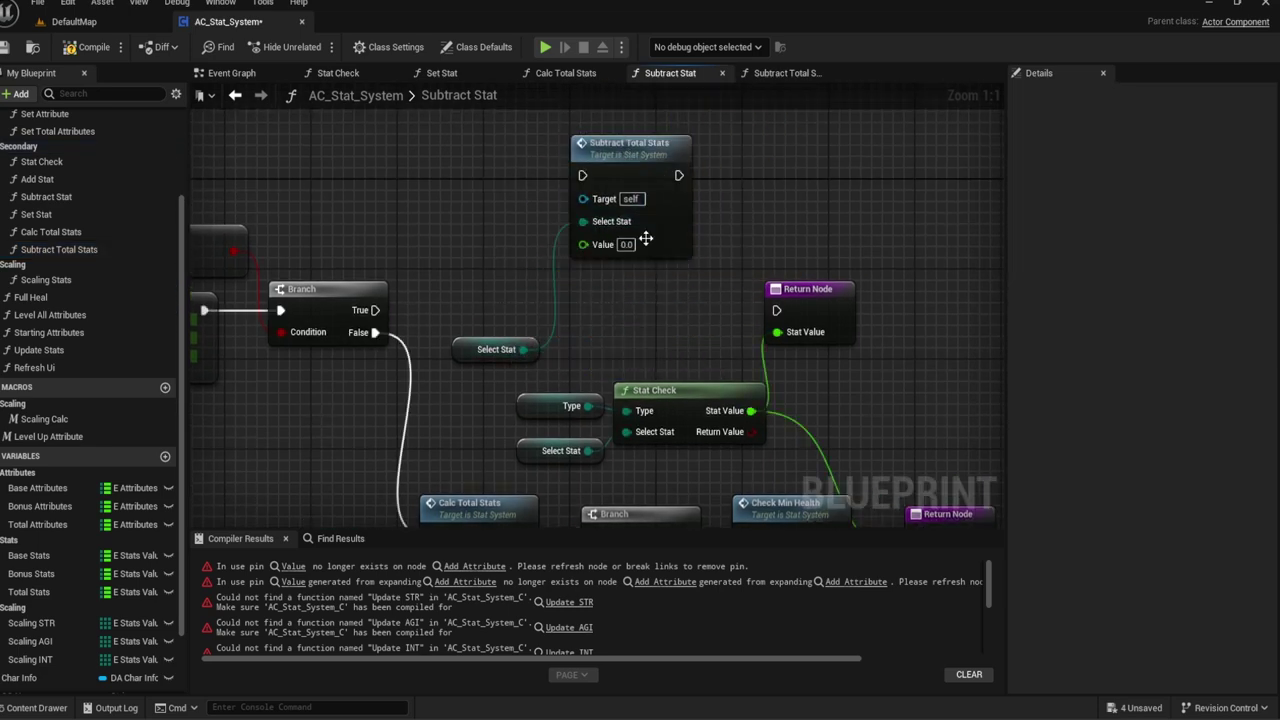
pyautogui.moveTo(626, 158)
pyautogui.mouseDown()
pyautogui.moveTo(615, 282)
pyautogui.moveTo(375, 310)
pyautogui.mouseUp()
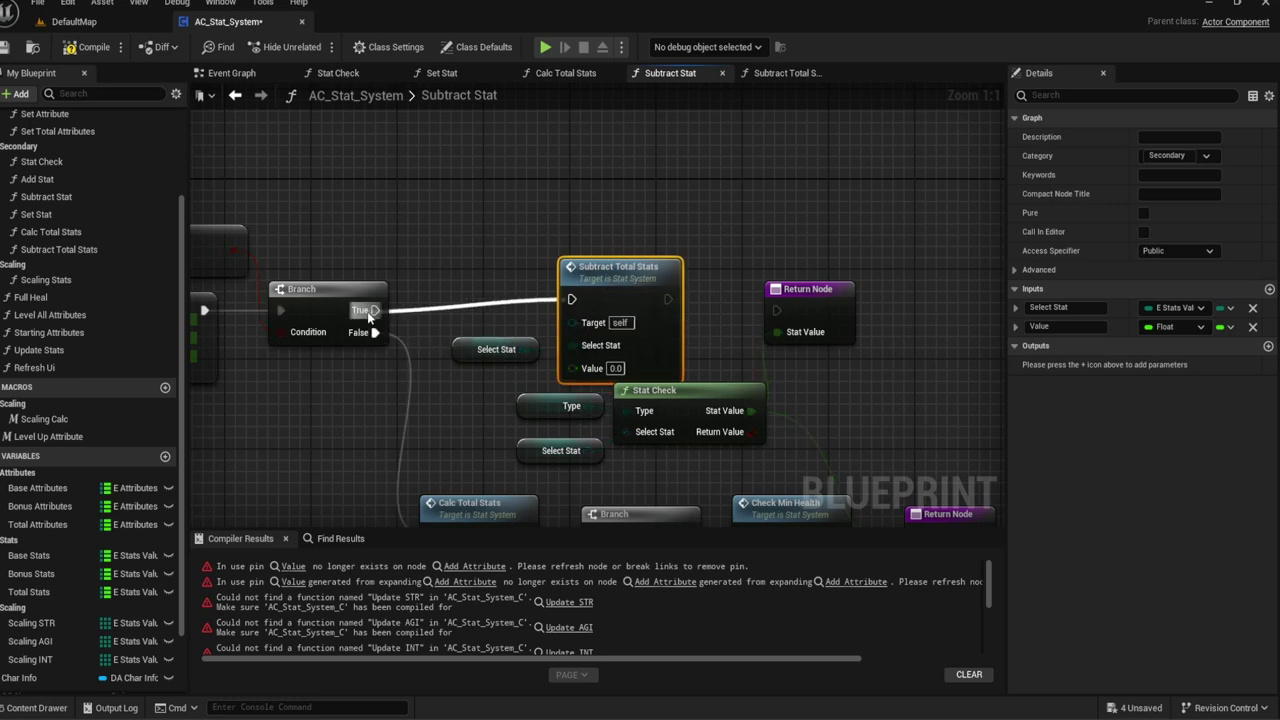
# Step: Wire Subtract Total Stats' execution output into the Return Node
pyautogui.scroll(-1, 401, 204)
pyautogui.moveTo(564, 342); pyautogui.dragTo(555, 256, button='right')
pyautogui.moveTo(821, 458); pyautogui.dragTo(280, 190)
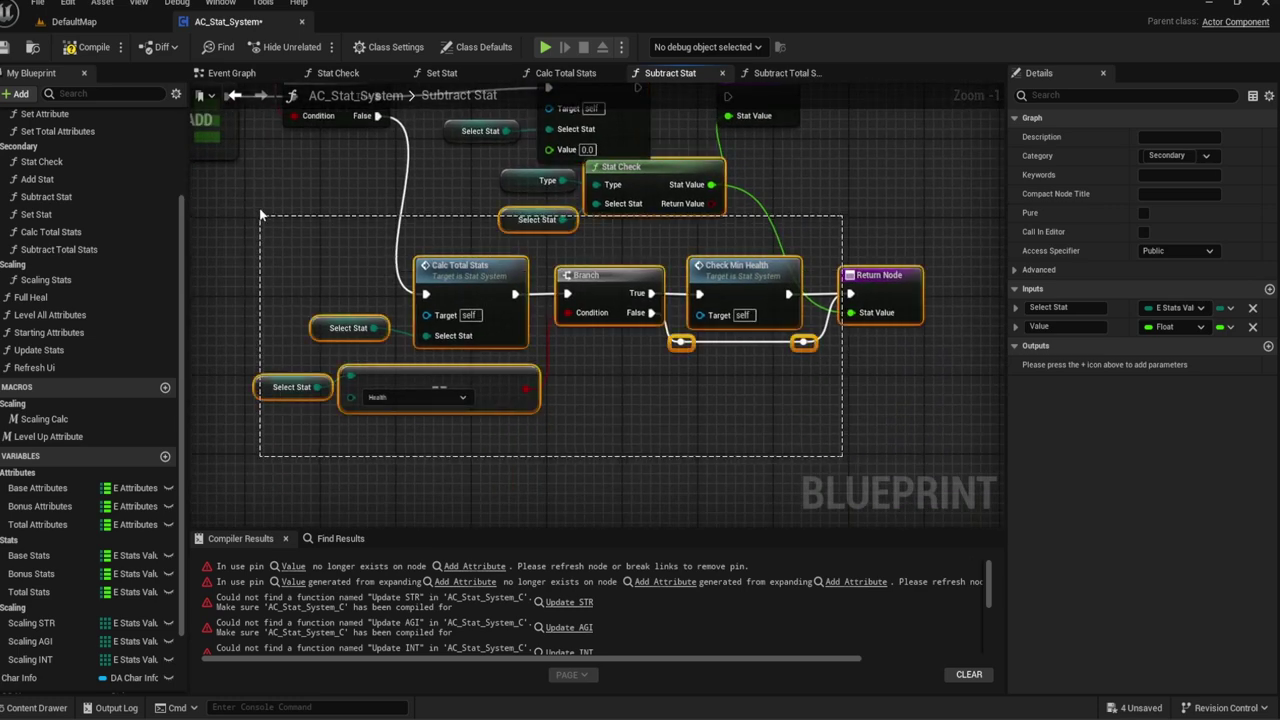
pyautogui.moveTo(455, 214); pyautogui.dragTo(460, 370, button='right')
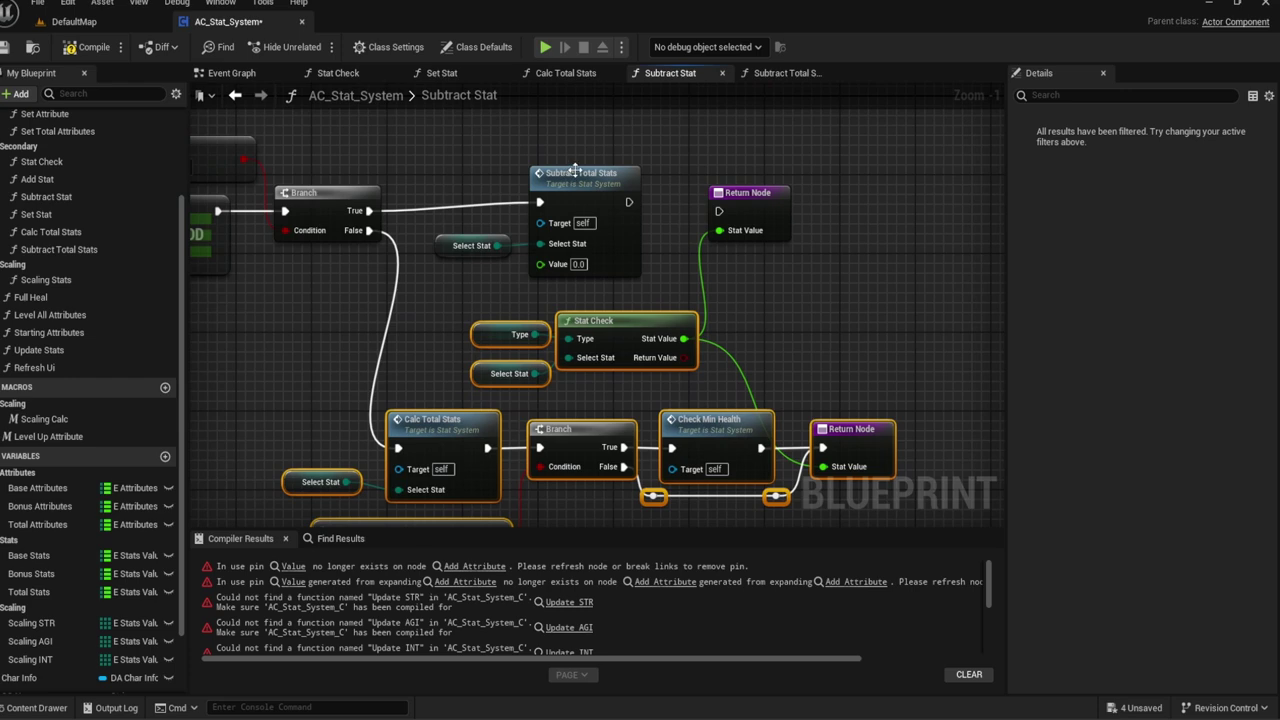
pyautogui.click(580, 185)
pyautogui.scroll(1, 600, 200)
pyautogui.moveTo(630, 213); pyautogui.dragTo(739, 213)
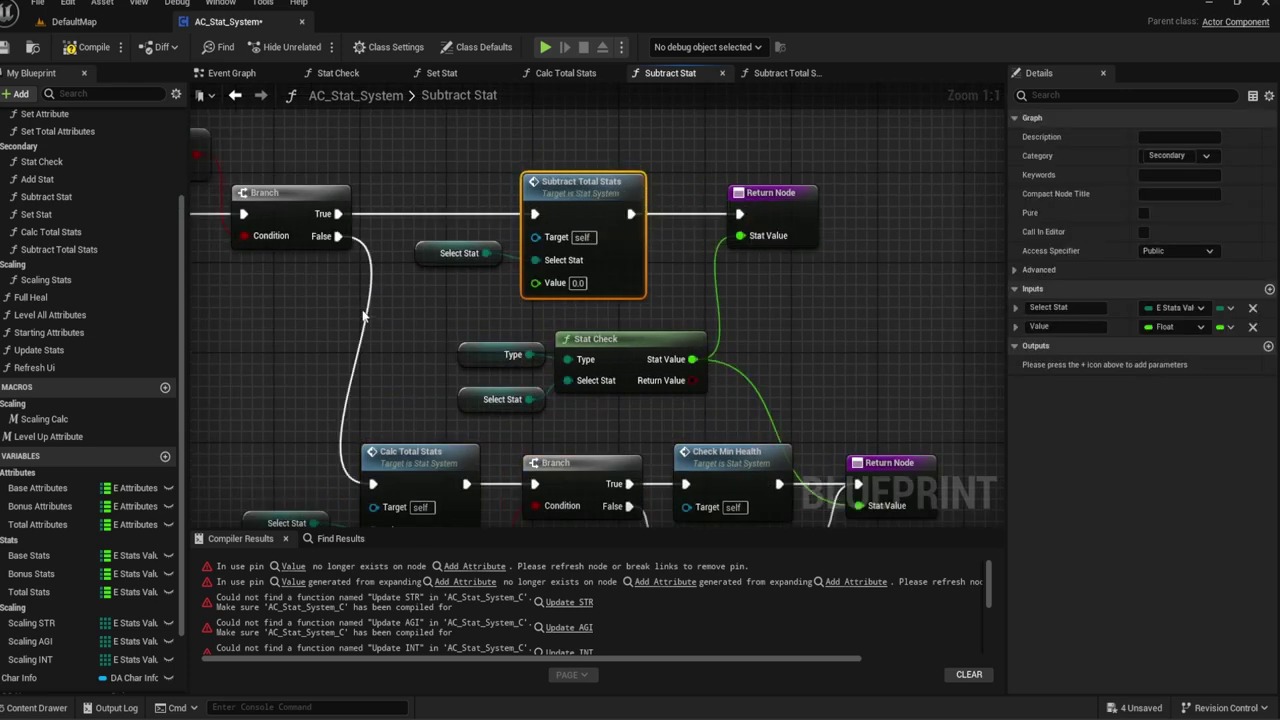
# Step: Feed Subtracted Value into the Subtract Total Stats Value input and compile the blueprint
pyautogui.moveTo(540, 285); pyautogui.dragTo(476, 307)
pyautogui.write('Value')
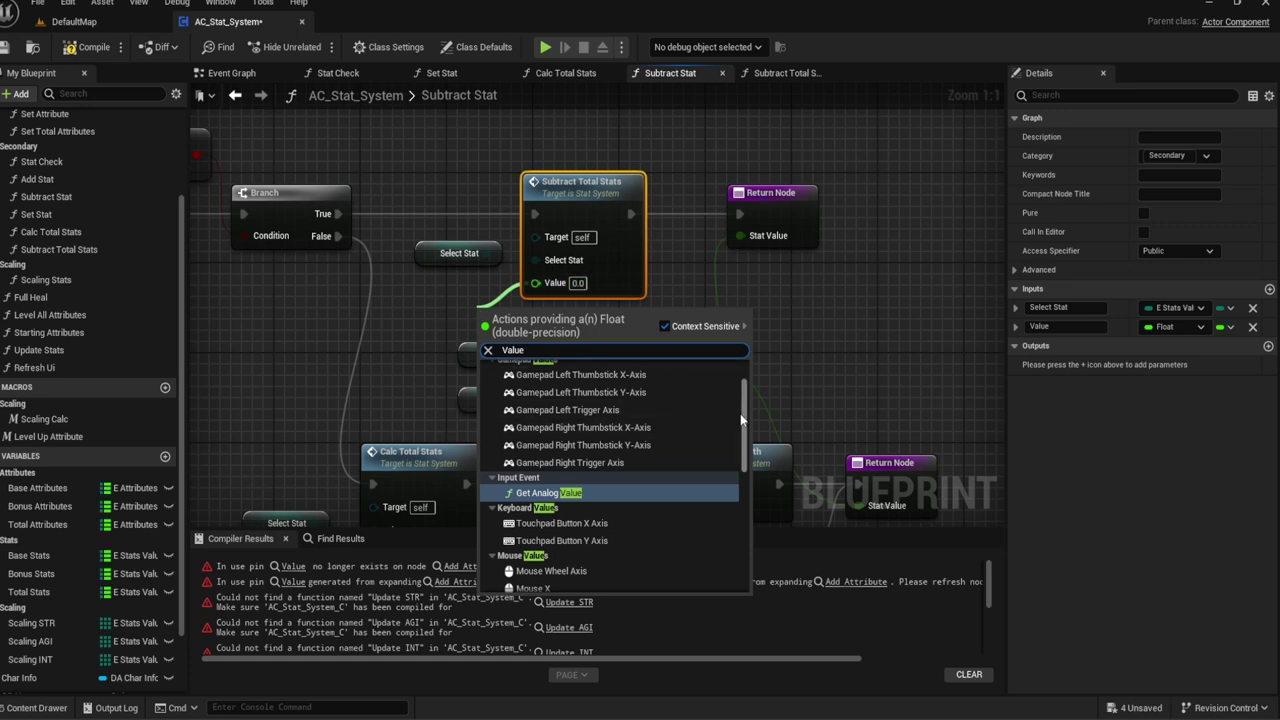
pyautogui.scroll(-5, 620, 460)
pyautogui.click(556, 584)
pyautogui.moveTo(522, 320); pyautogui.dragTo(462, 298)
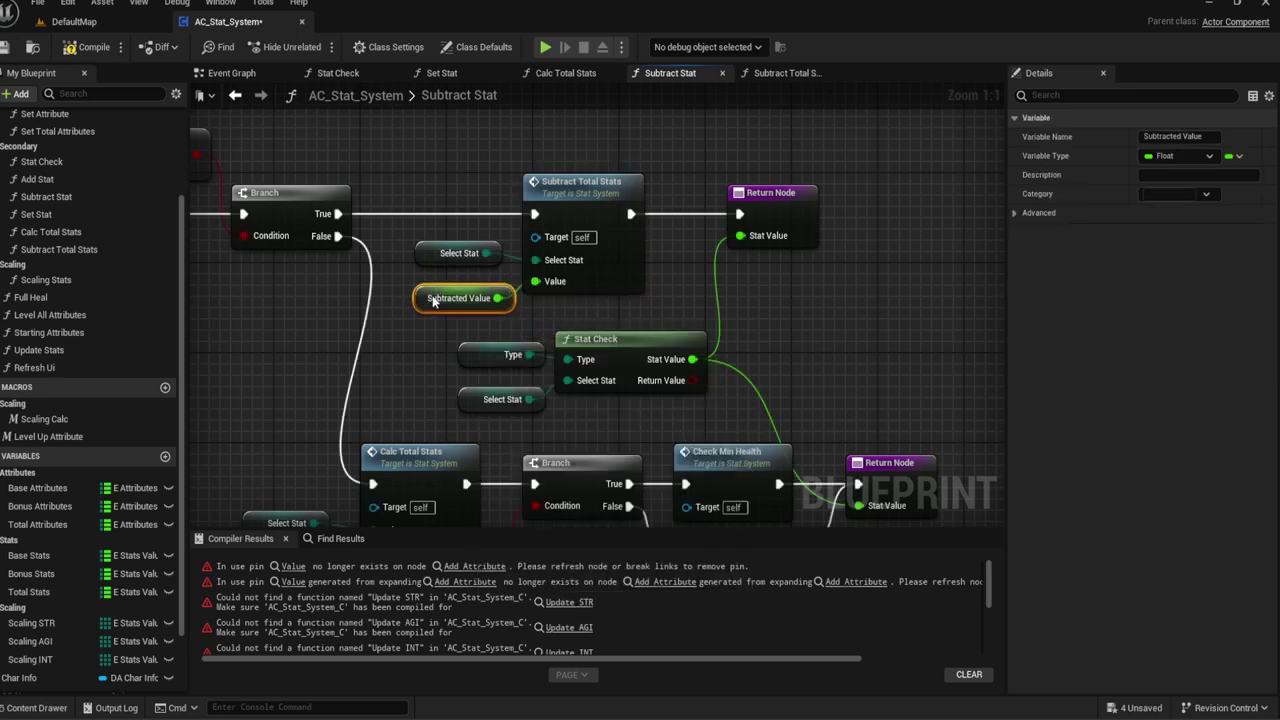
pyautogui.click(92, 55)
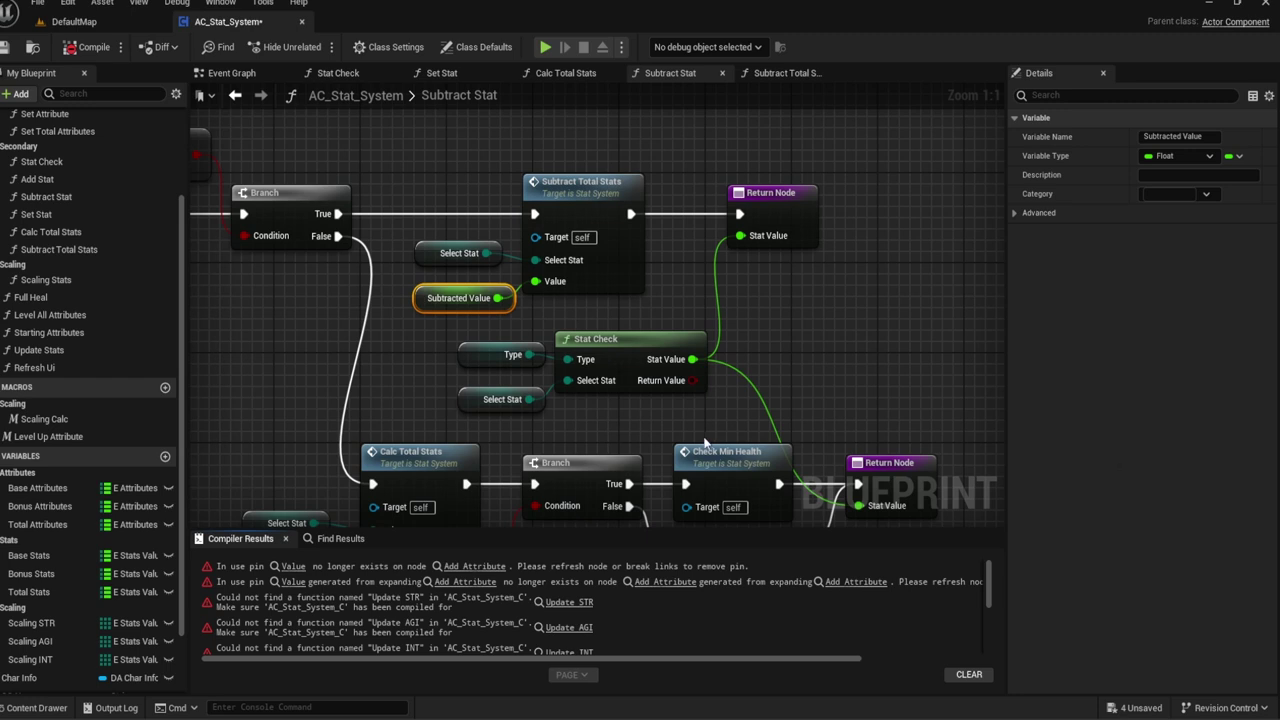
# Step: Look over the Subtract Total Stats function graph, then close its tab
pyautogui.click(581, 403)
pyautogui.moveTo(560, 407)
pyautogui.mouseDown(button='right')
pyautogui.moveTo(800, 323)
pyautogui.moveTo(1219, 406)
pyautogui.mouseUp(button='right')
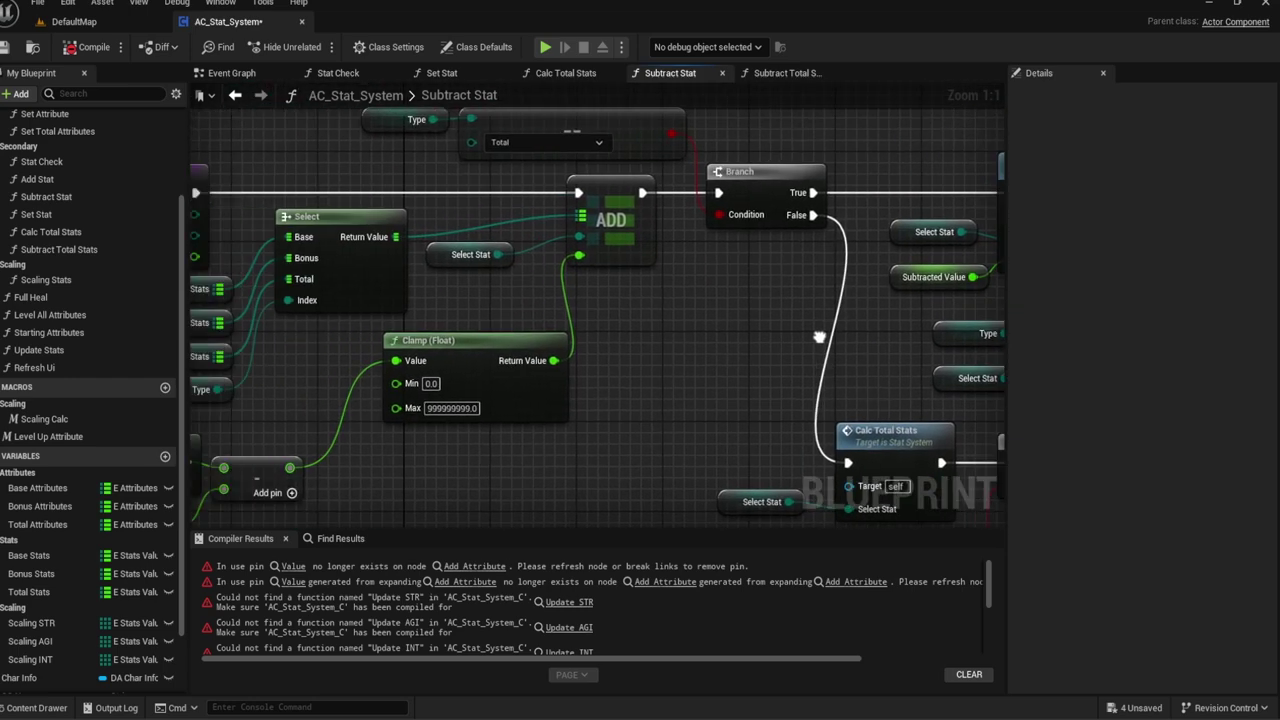
pyautogui.moveTo(659, 369); pyautogui.dragTo(646, 271, button='right')
pyautogui.scroll(-1, 646, 271)
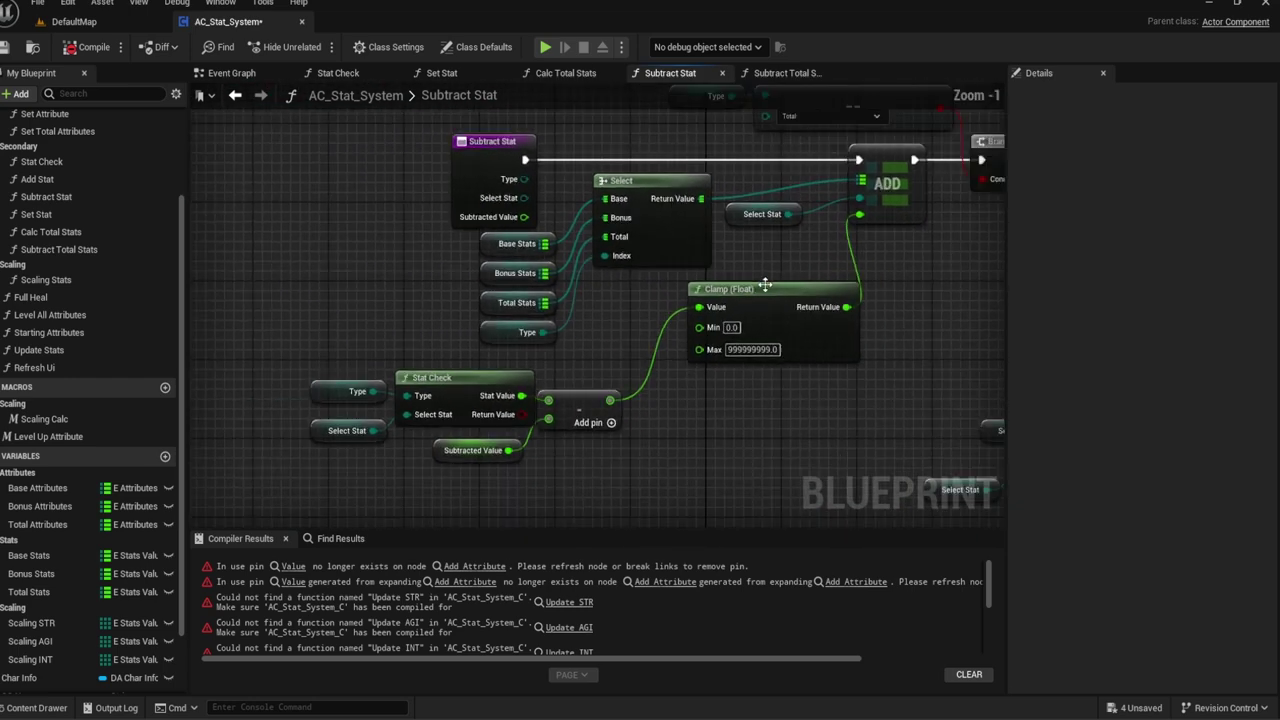
pyautogui.click(745, 86)
pyautogui.moveTo(714, 110); pyautogui.dragTo(836, 118, button='right')
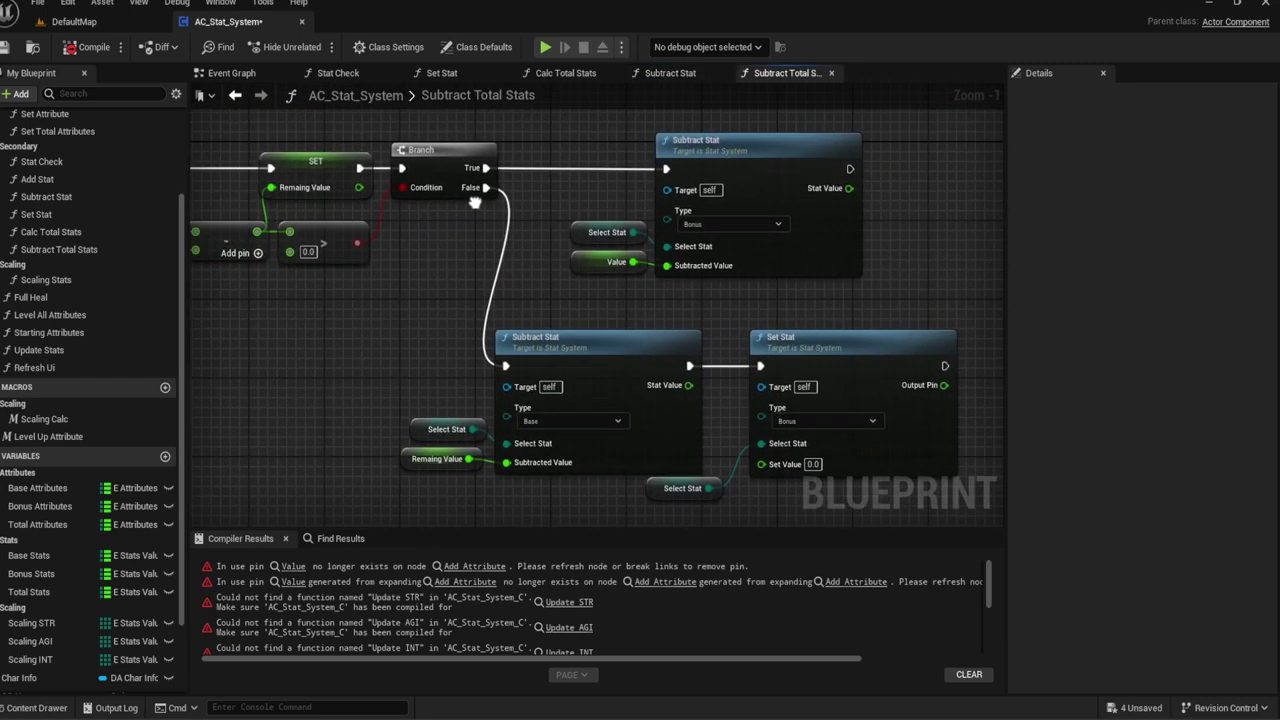
pyautogui.click(833, 74)
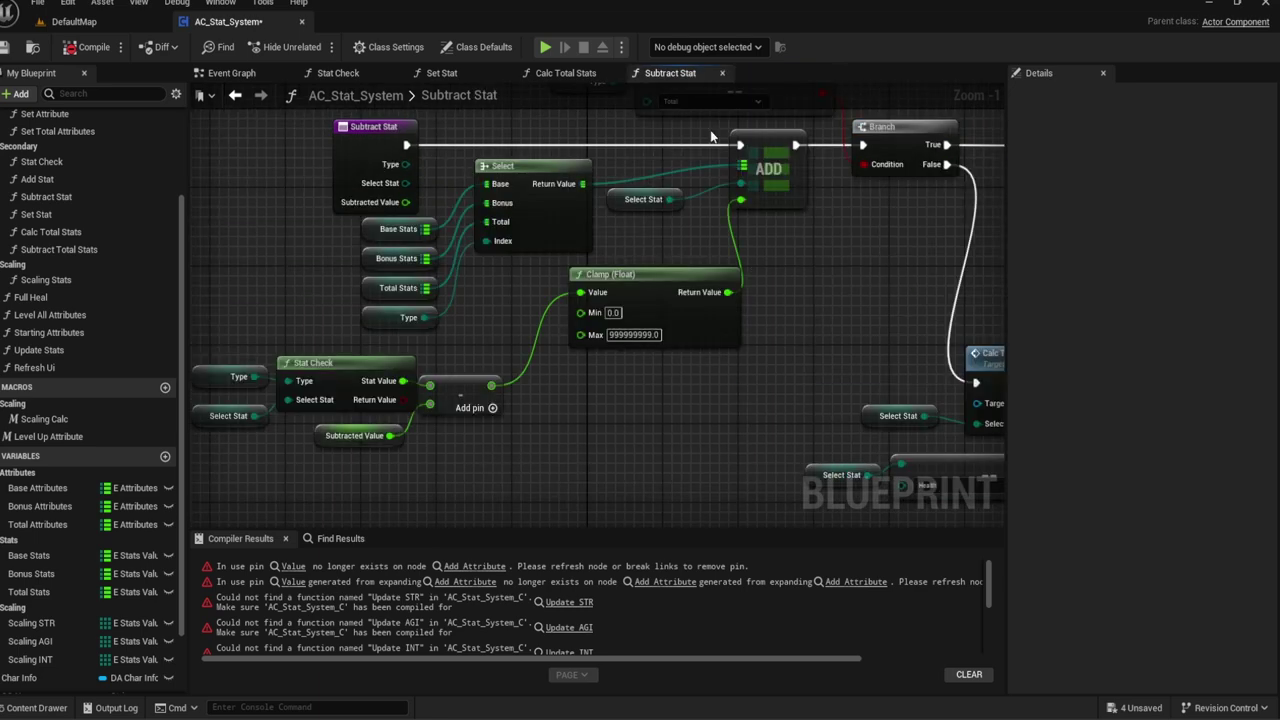
# Step: Close the Subtract Stat and Calc Total Stats graph tabs
pyautogui.scroll(-1, 567, 238)
pyautogui.scroll(-2, 567, 238)
pyautogui.moveTo(567, 238); pyautogui.dragTo(531, 211, button='right')
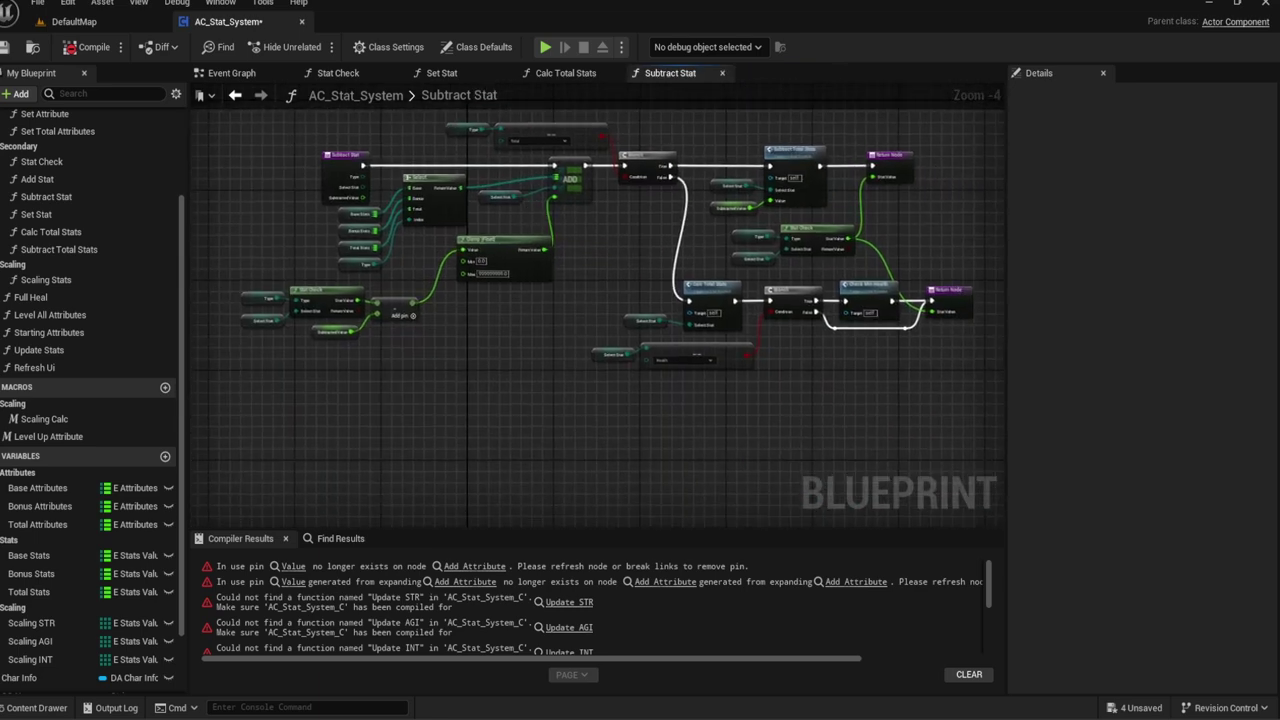
pyautogui.click(722, 73)
pyautogui.moveTo(669, 171)
pyautogui.mouseDown(button='right')
pyautogui.moveTo(668, 201)
pyautogui.moveTo(647, 181)
pyautogui.mouseUp(button='right')
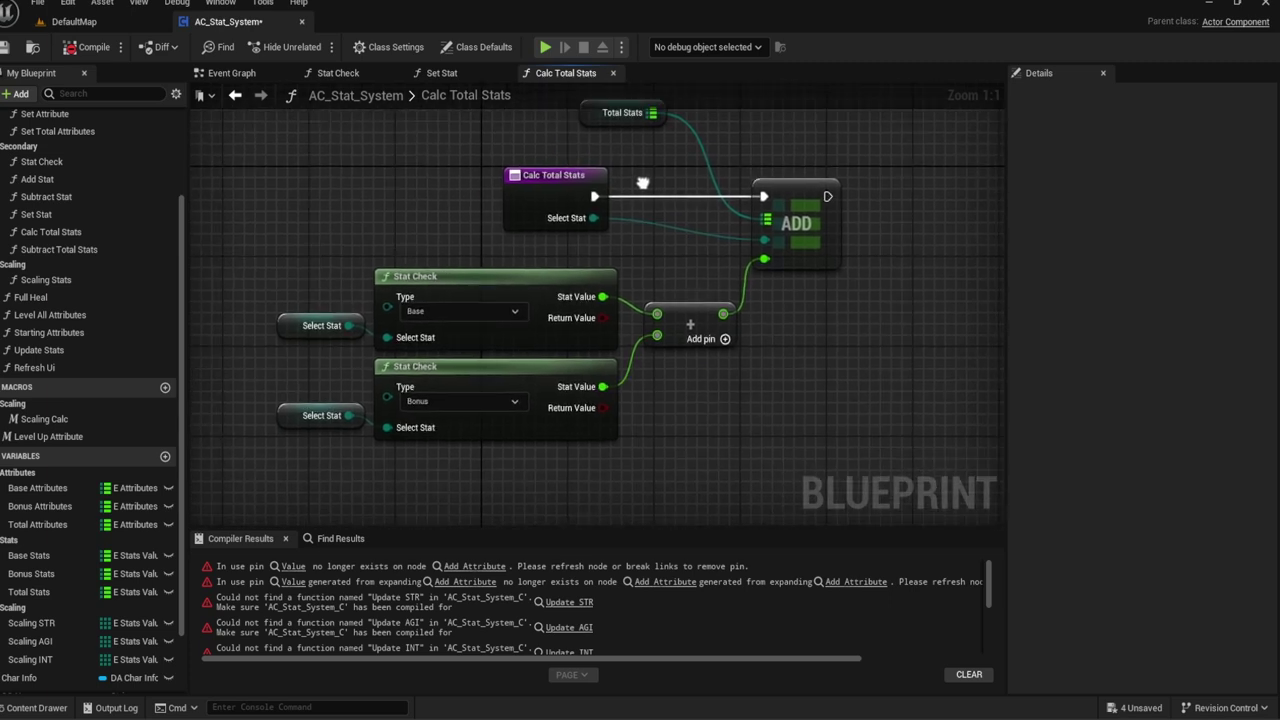
pyautogui.click(613, 75)
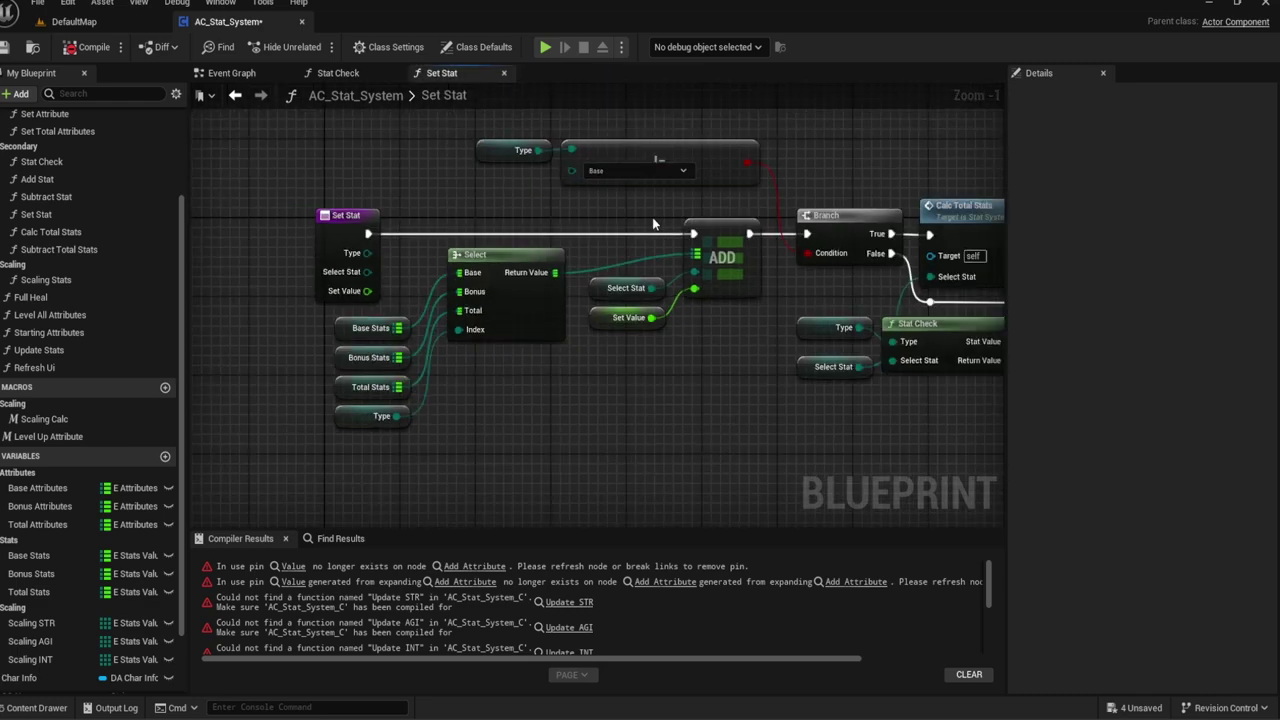
# Step: Close the Set Stat graph tab, leaving the Stat Check graph showing
pyautogui.moveTo(652, 219)
pyautogui.mouseDown(button='right')
pyautogui.moveTo(463, 180)
pyautogui.moveTo(491, 179)
pyautogui.mouseUp(button='right')
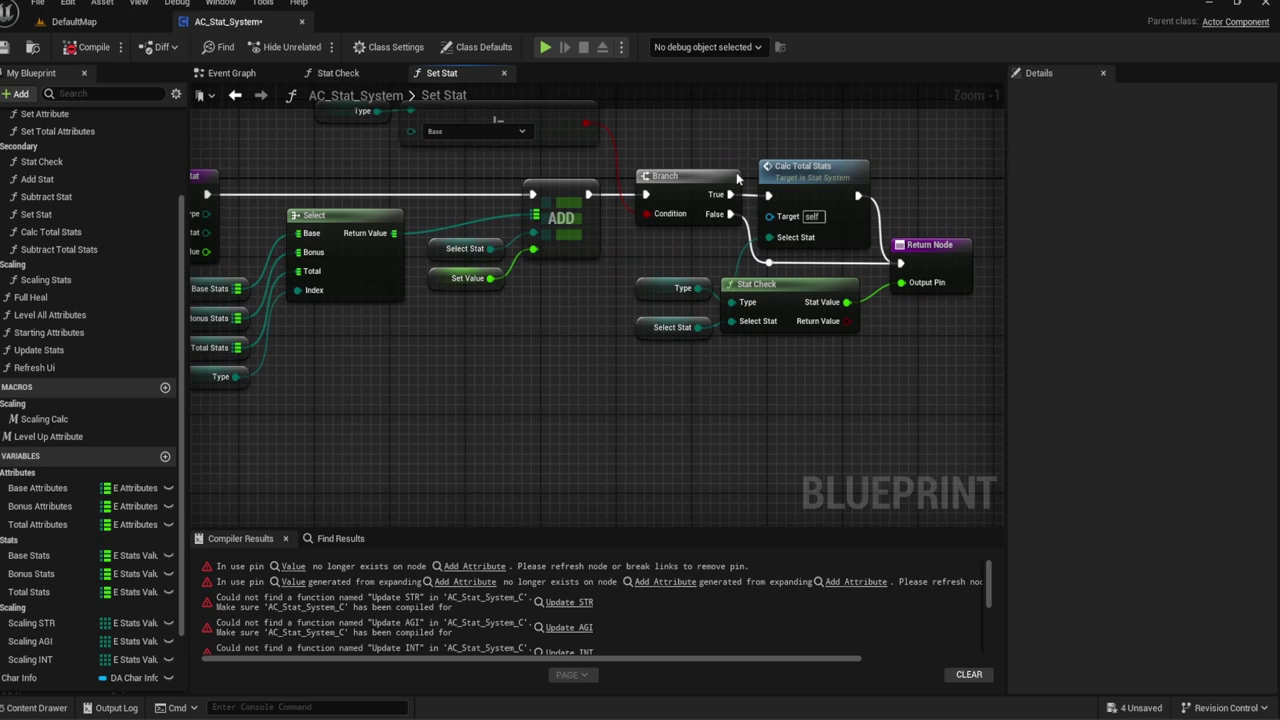
pyautogui.moveTo(633, 248); pyautogui.dragTo(744, 287, button='right')
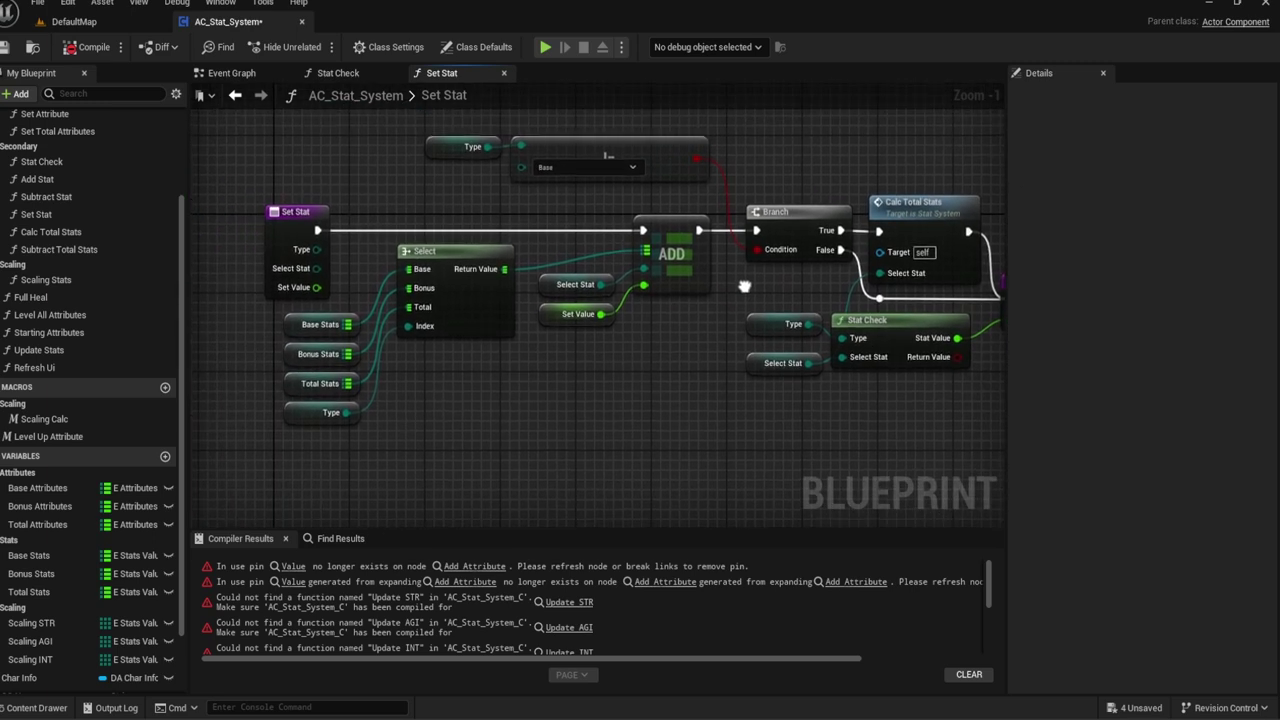
pyautogui.click(504, 73)
pyautogui.moveTo(518, 138); pyautogui.dragTo(477, 153, button='right')
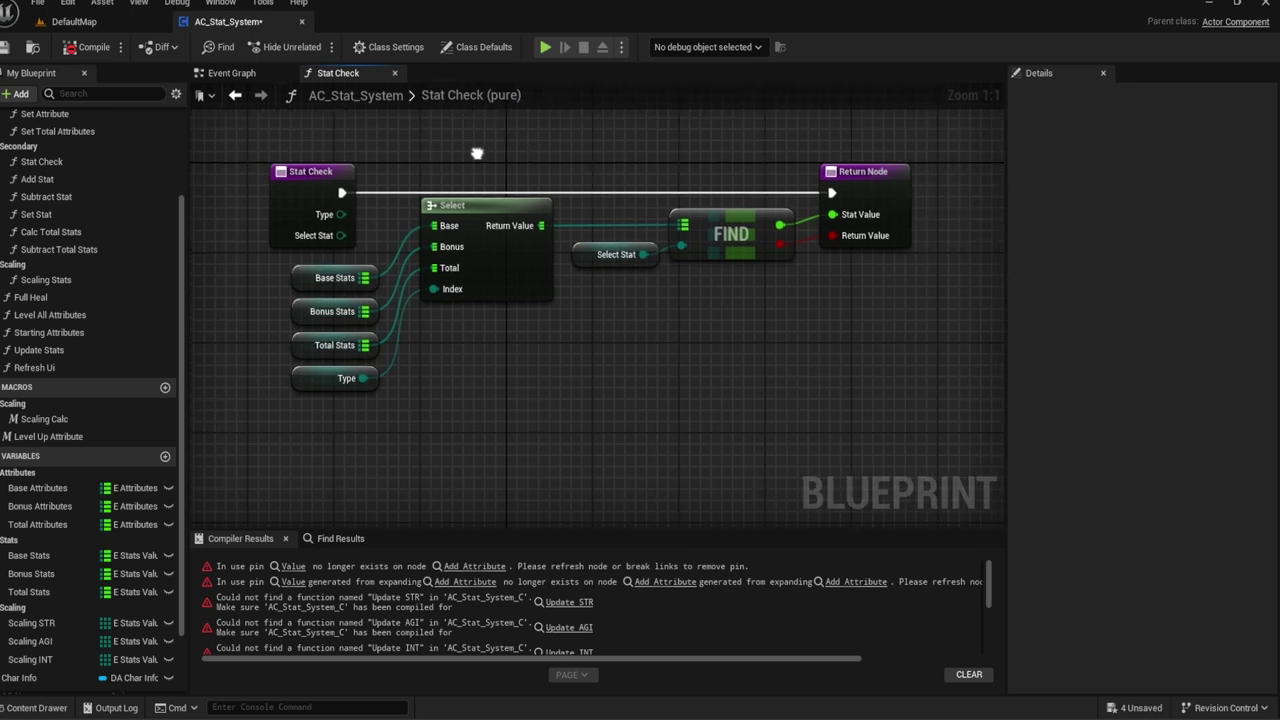
# Step: Close the Stat Check graph and bring the Check Min Health nodes into view
pyautogui.click(394, 73)
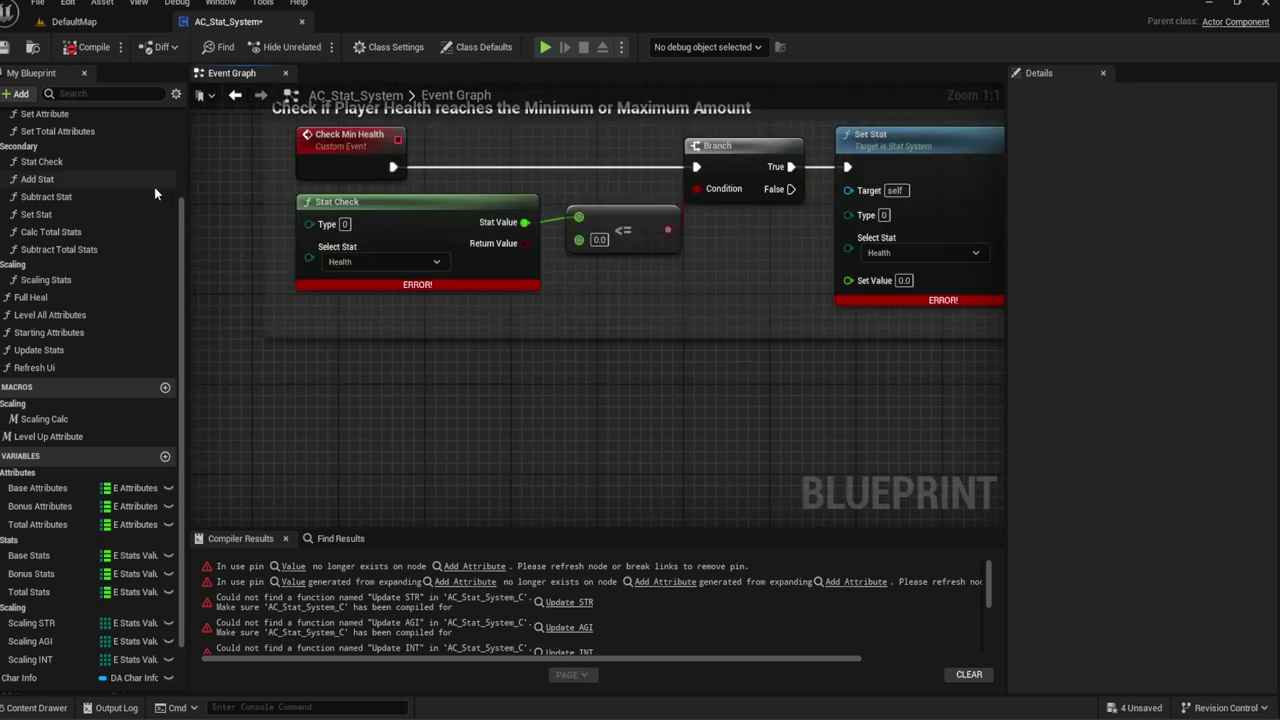
pyautogui.scroll(-1, 476, 316)
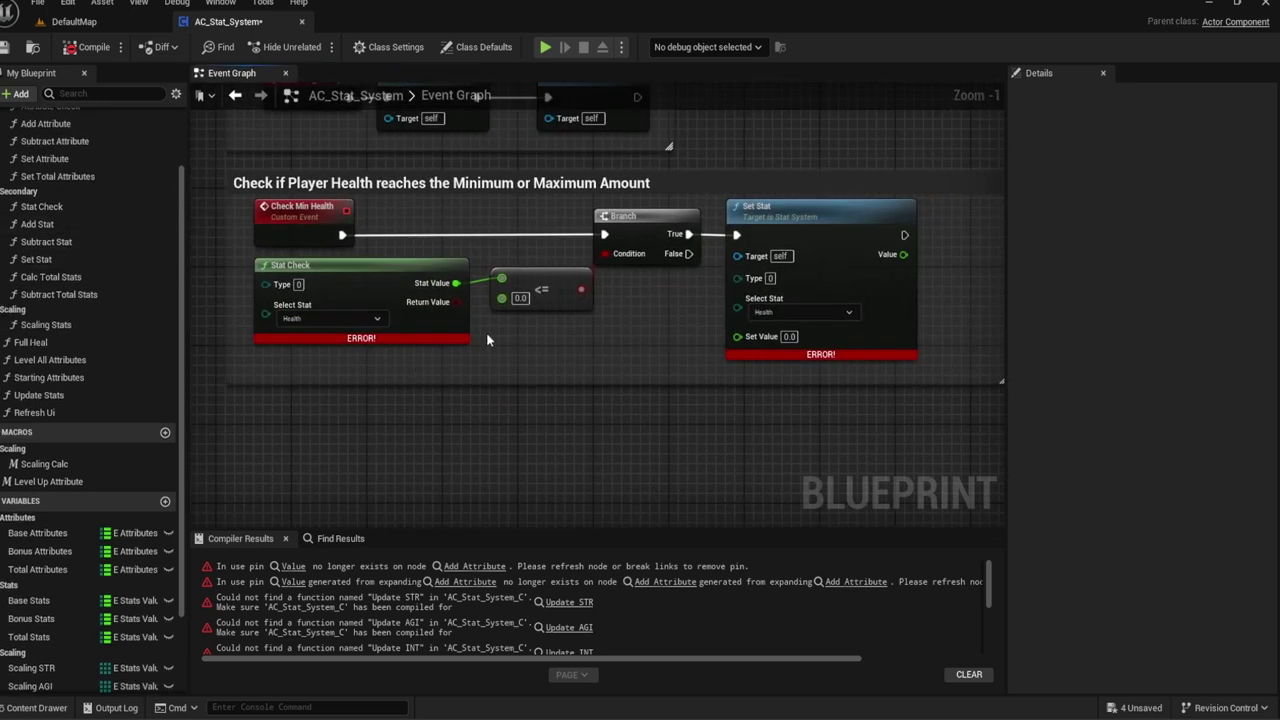
pyautogui.moveTo(576, 324); pyautogui.dragTo(615, 323, button='right')
pyautogui.scroll(1, 600, 317)
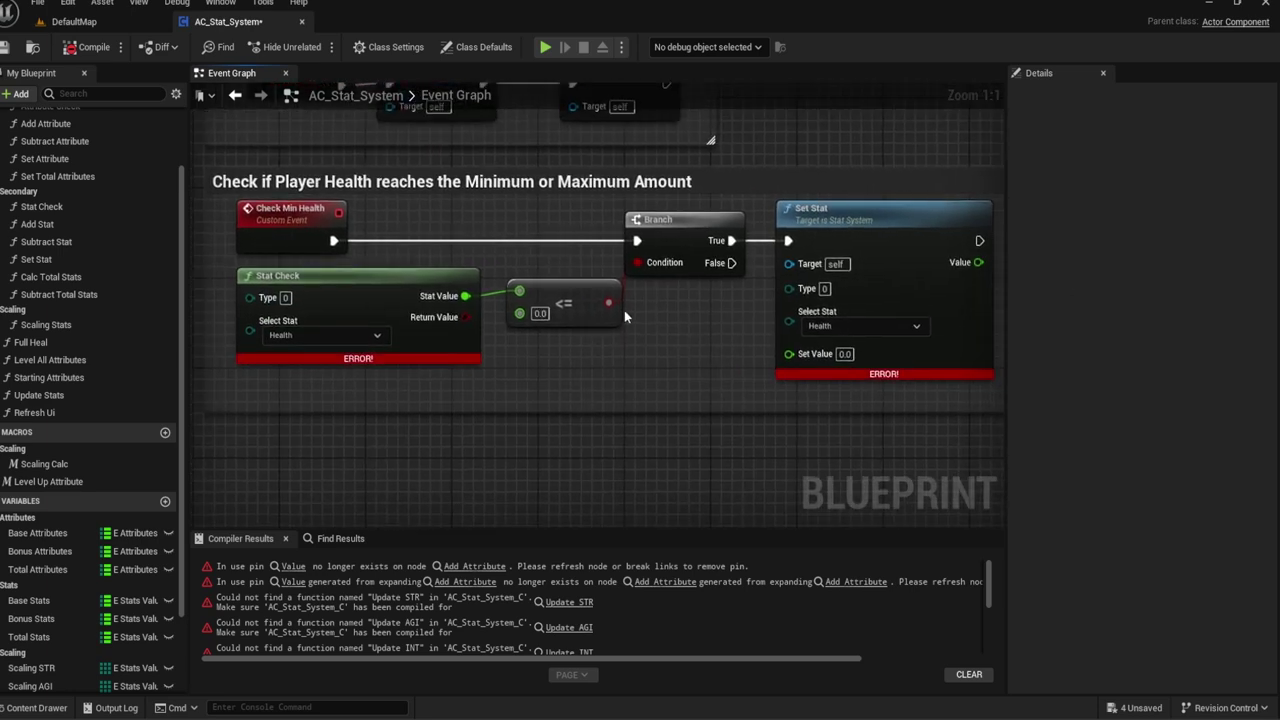
pyautogui.moveTo(624, 316); pyautogui.dragTo(790, 310, button='right')
# Step: Check Stat Check's Type input, then run Refresh Nodes on the Check Min Health Stat Check node
pyautogui.click(516, 284)
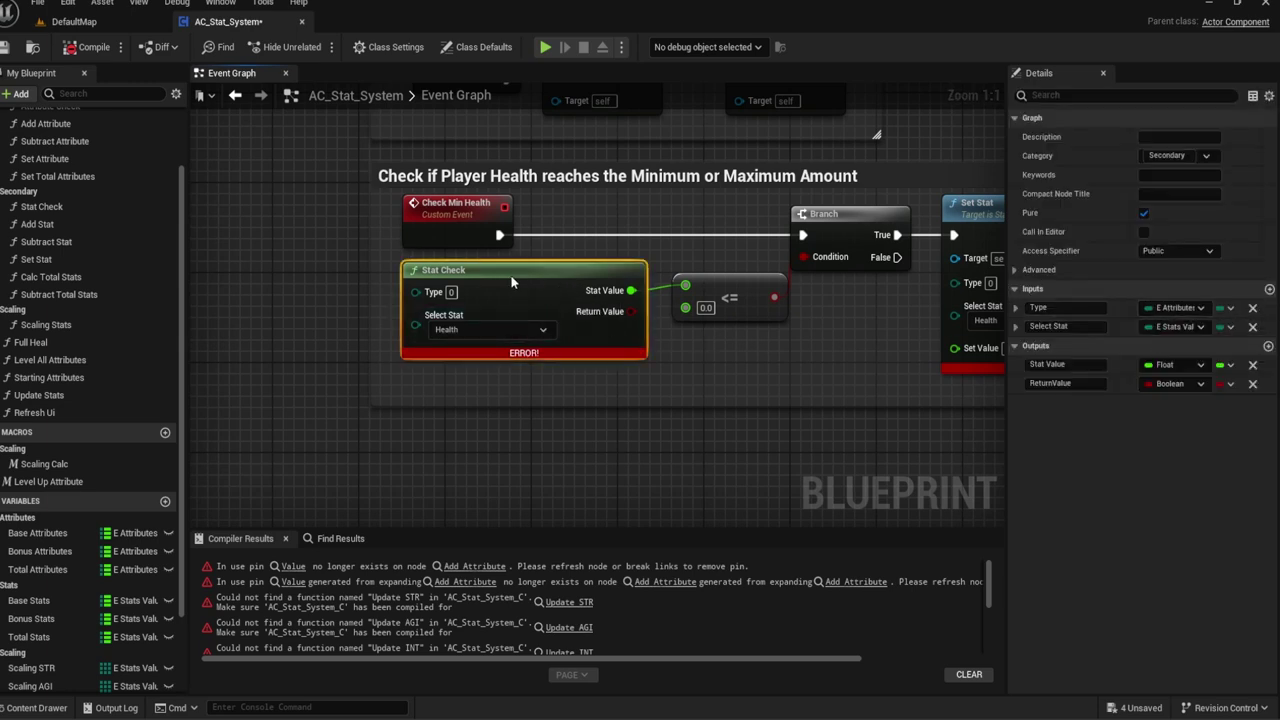
pyautogui.doubleClick(512, 283)
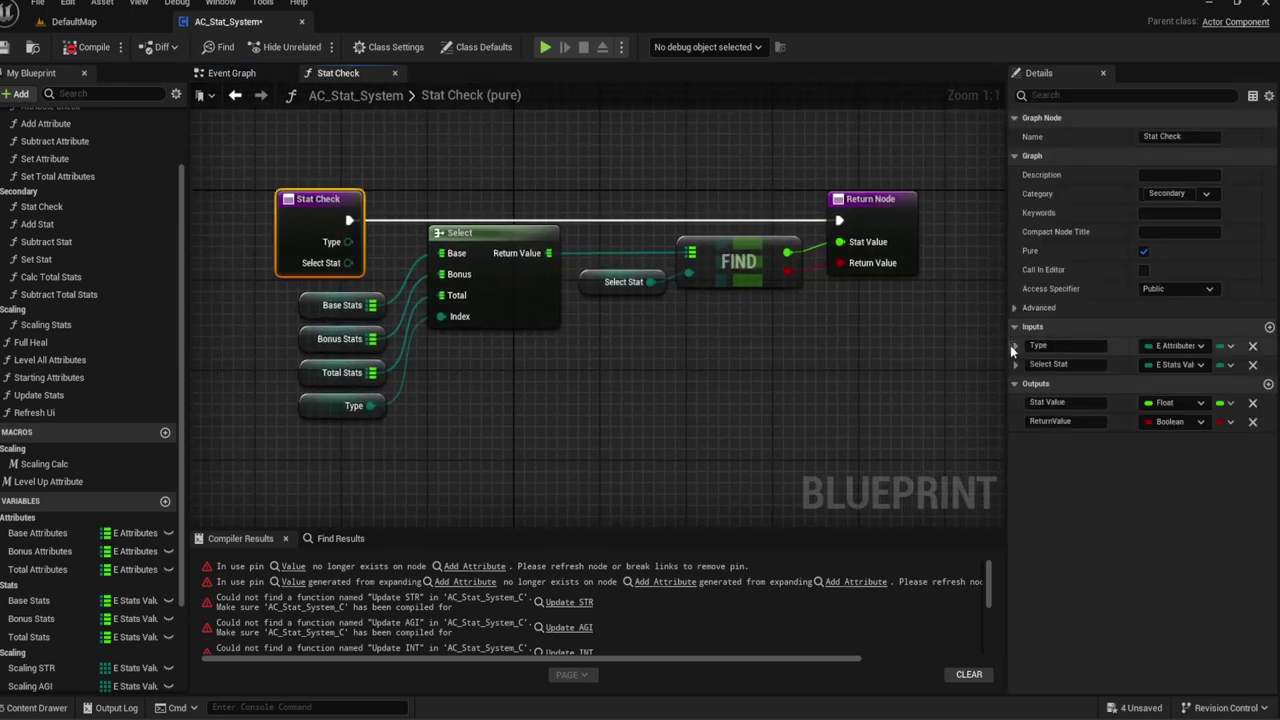
pyautogui.click(1014, 345)
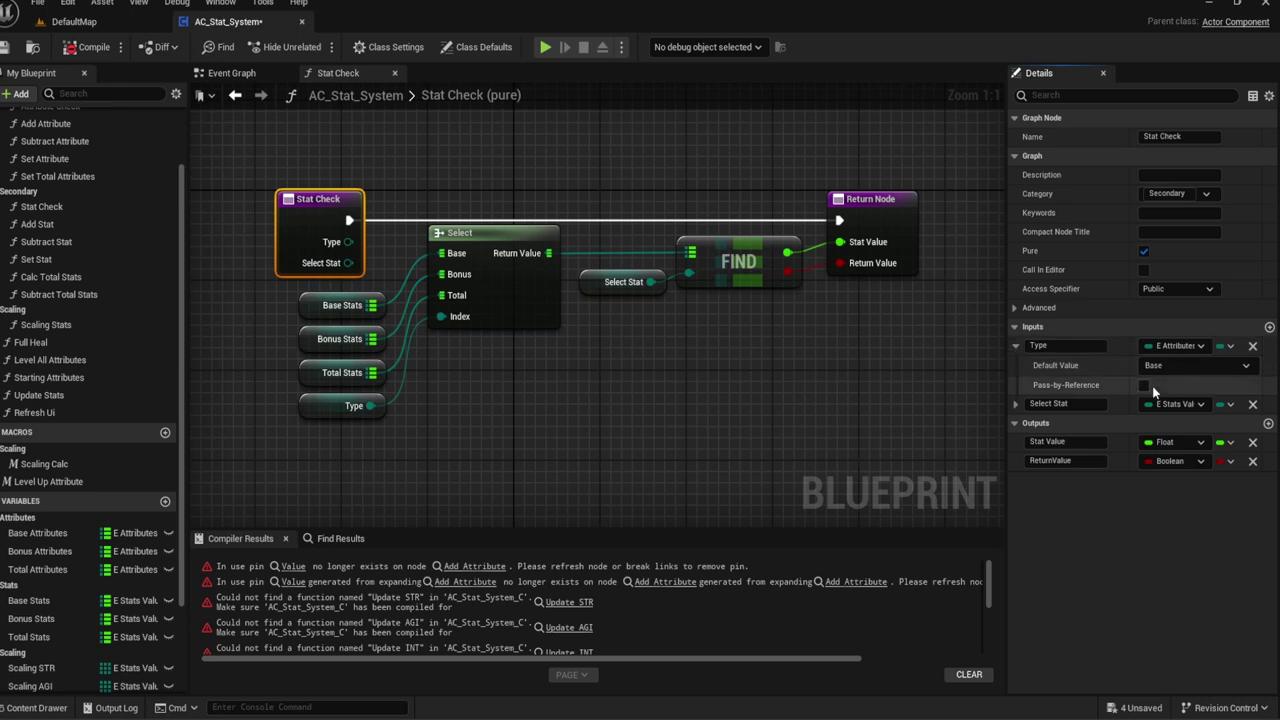
pyautogui.click(232, 73)
pyautogui.rightClick(505, 288)
pyautogui.click(541, 393)
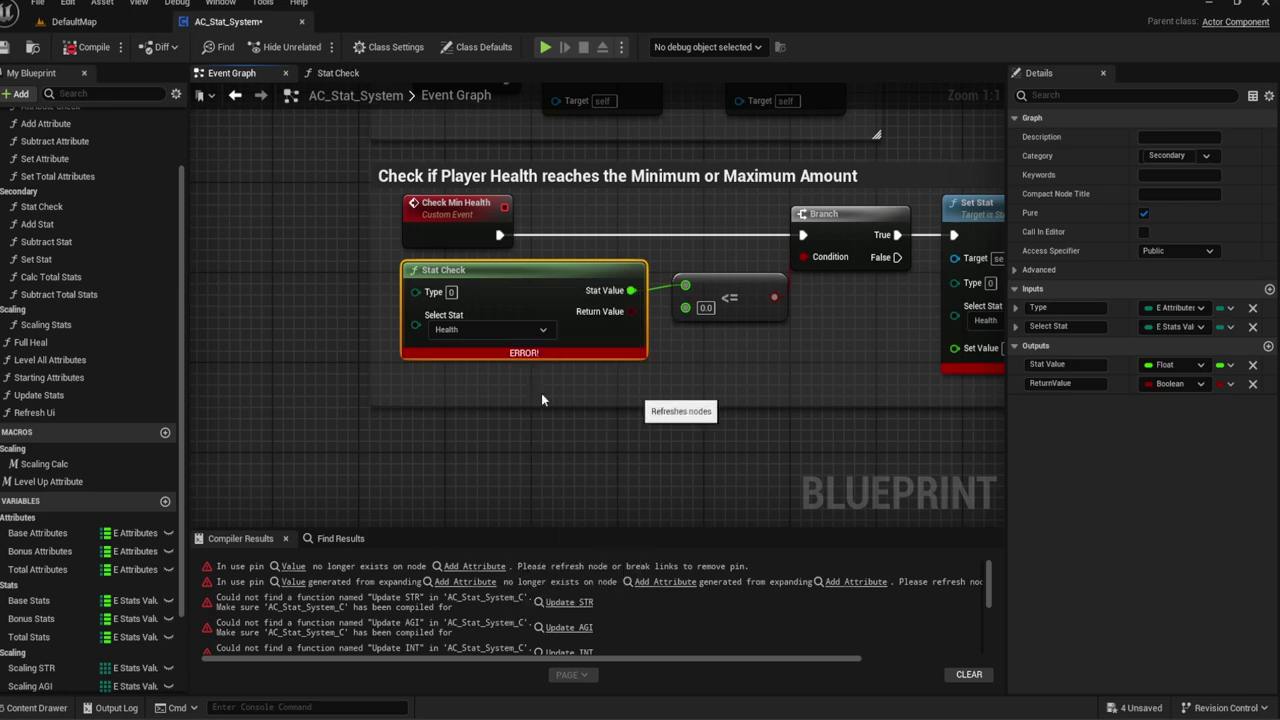
# Step: Select the Set Stat node in the Check Min Health logic
pyautogui.moveTo(600, 250)
pyautogui.mouseDown(button='right')
pyautogui.moveTo(625, 272)
pyautogui.moveTo(651, 262)
pyautogui.moveTo(877, 282)
pyautogui.moveTo(550, 276)
pyautogui.mouseUp(button='right')
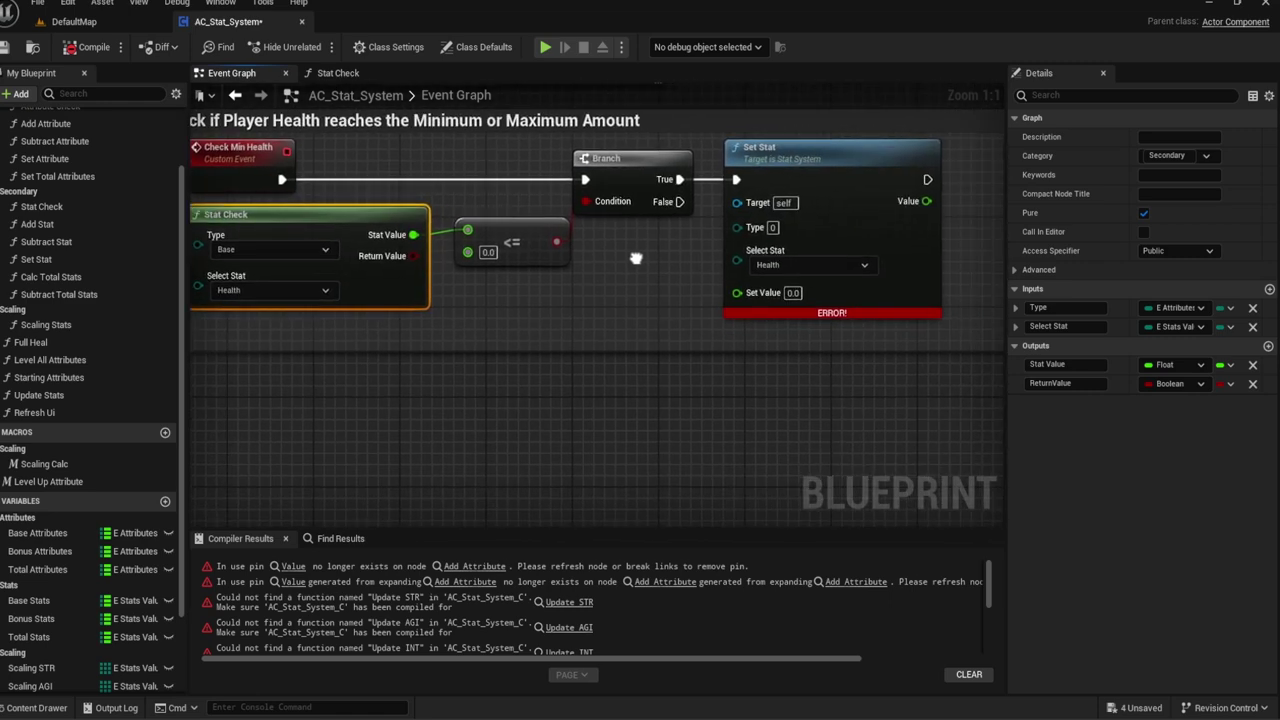
pyautogui.click(655, 300)
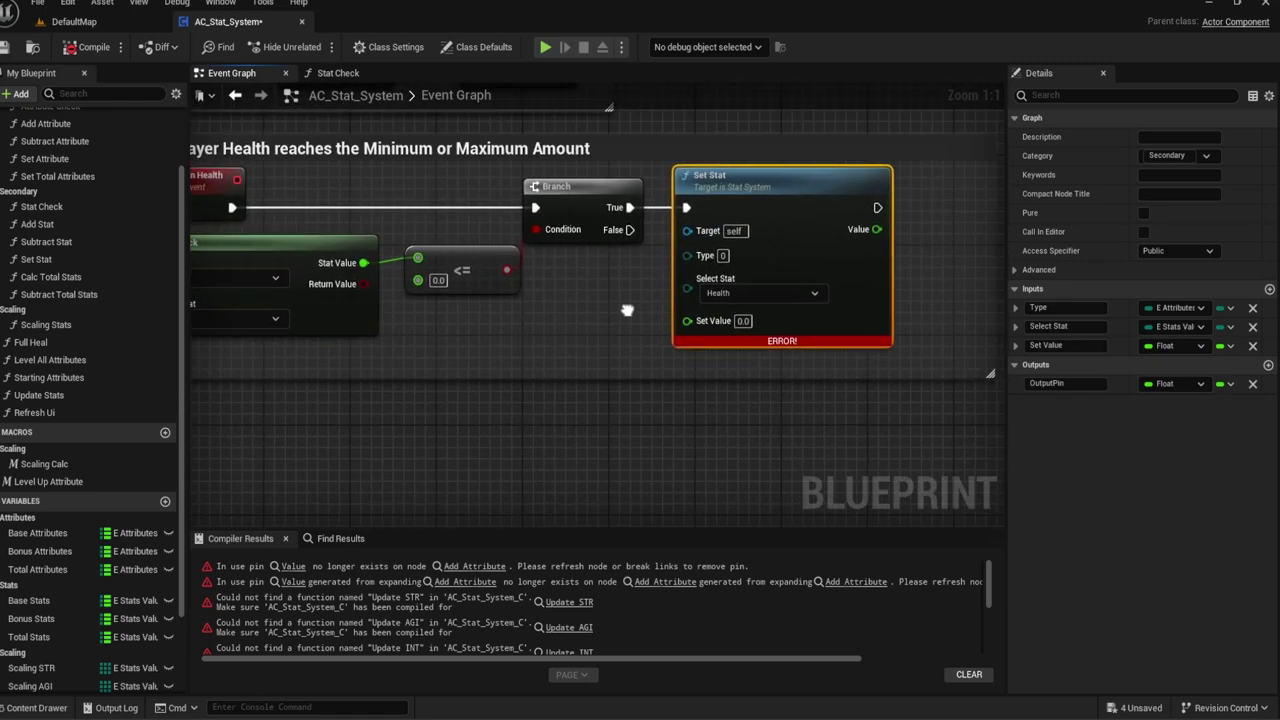
pyautogui.moveTo(616, 320)
pyautogui.mouseDown(button='right')
pyautogui.moveTo(743, 312)
pyautogui.moveTo(519, 320)
pyautogui.mouseUp(button='right')
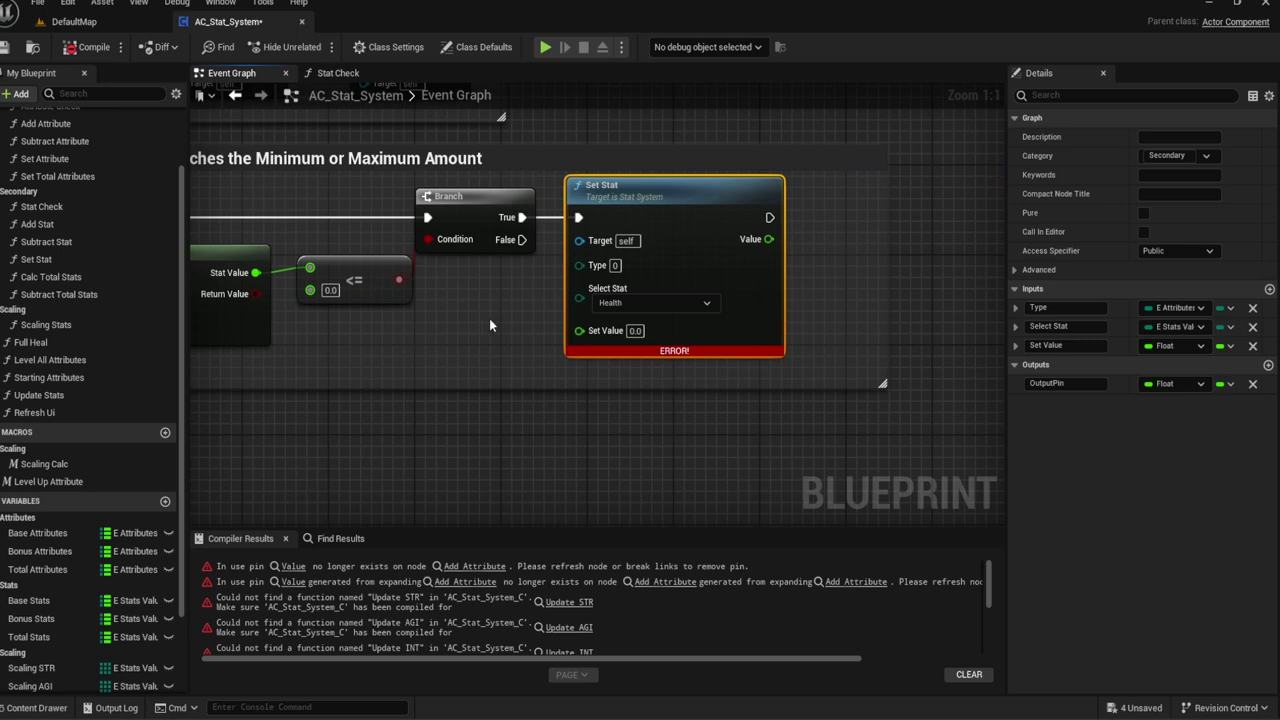
# Step: Replace the Set Stat node with a Get Player Character node
pyautogui.press('Delete')
pyautogui.rightClick(476, 316)
pyautogui.write('get p')
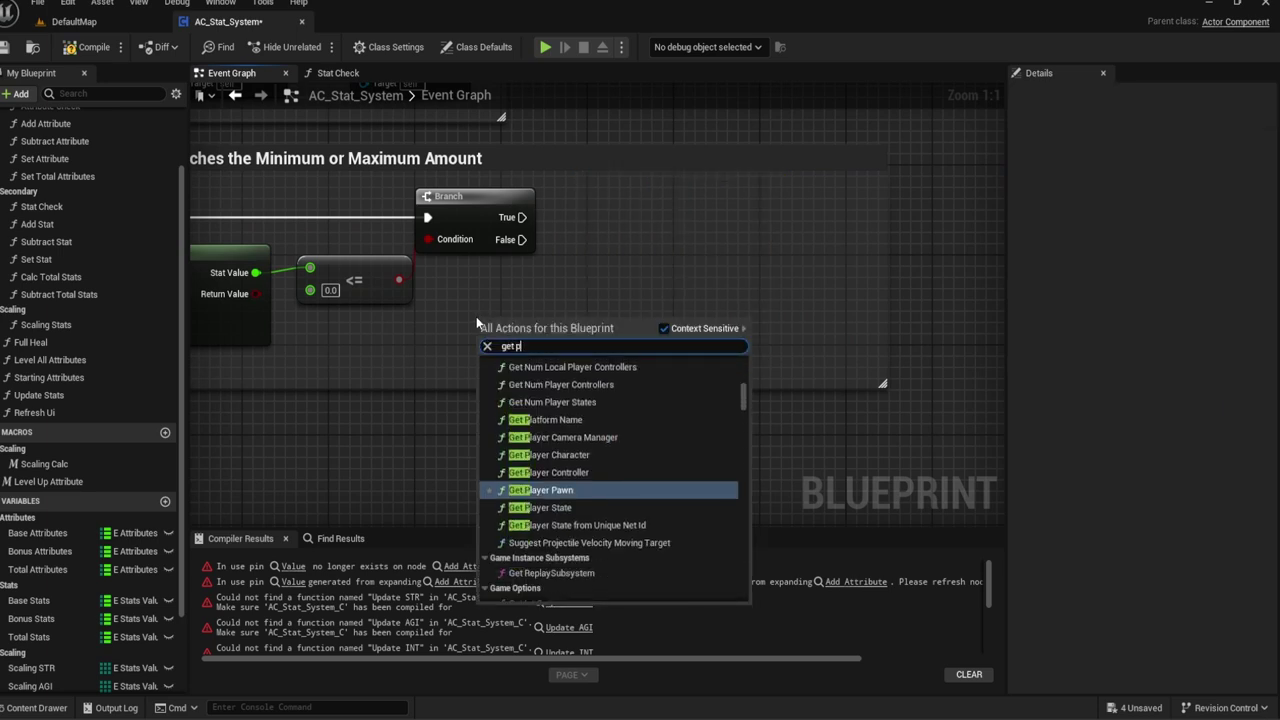
pyautogui.write('layer char')
pyautogui.press('Return')
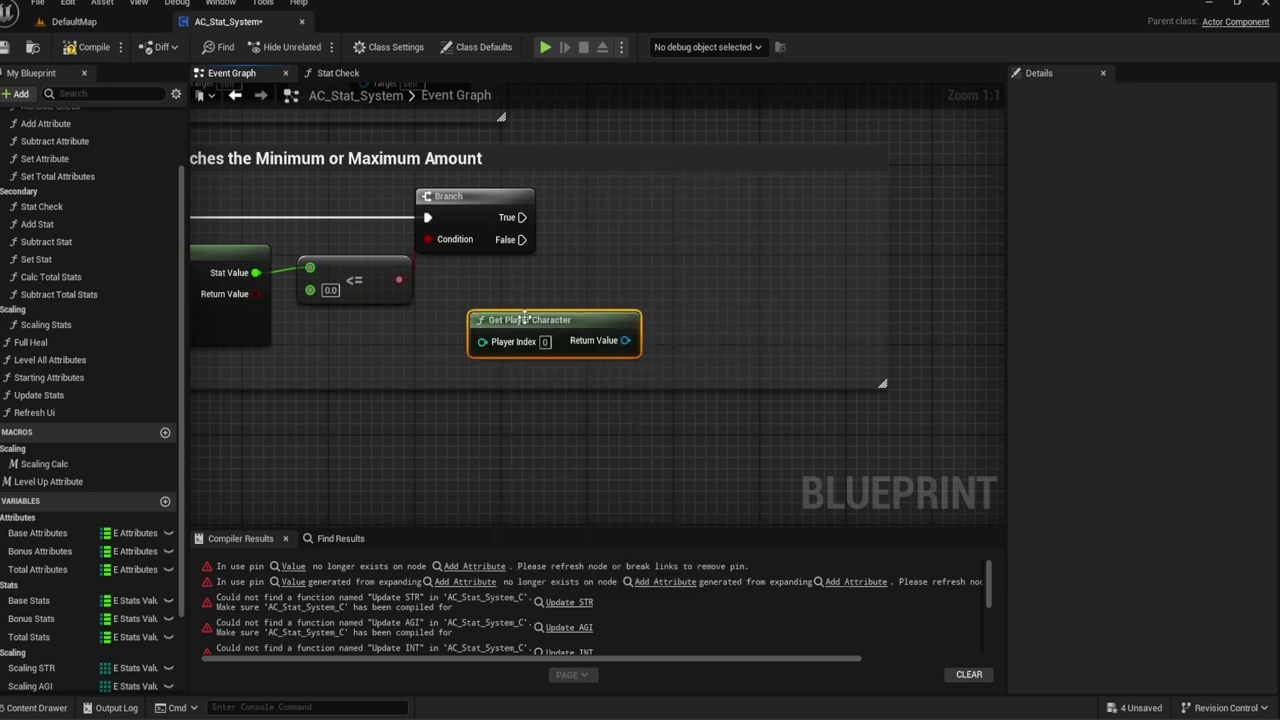
pyautogui.moveTo(476, 318); pyautogui.dragTo(411, 318)
# Step: Add a Mesh getter from the player character, search 'set physics', then cancel and remove it
pyautogui.moveTo(560, 340); pyautogui.dragTo(613, 333)
pyautogui.write('m')
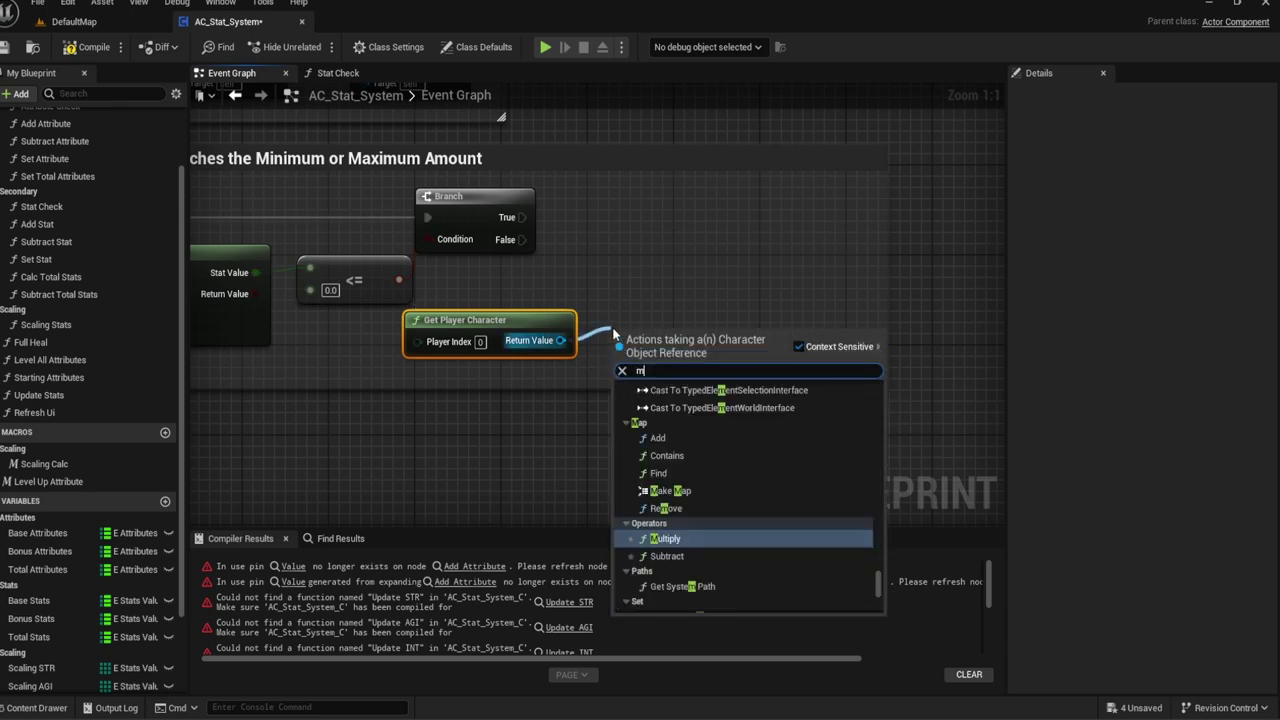
pyautogui.write('esh')
pyautogui.press('Return')
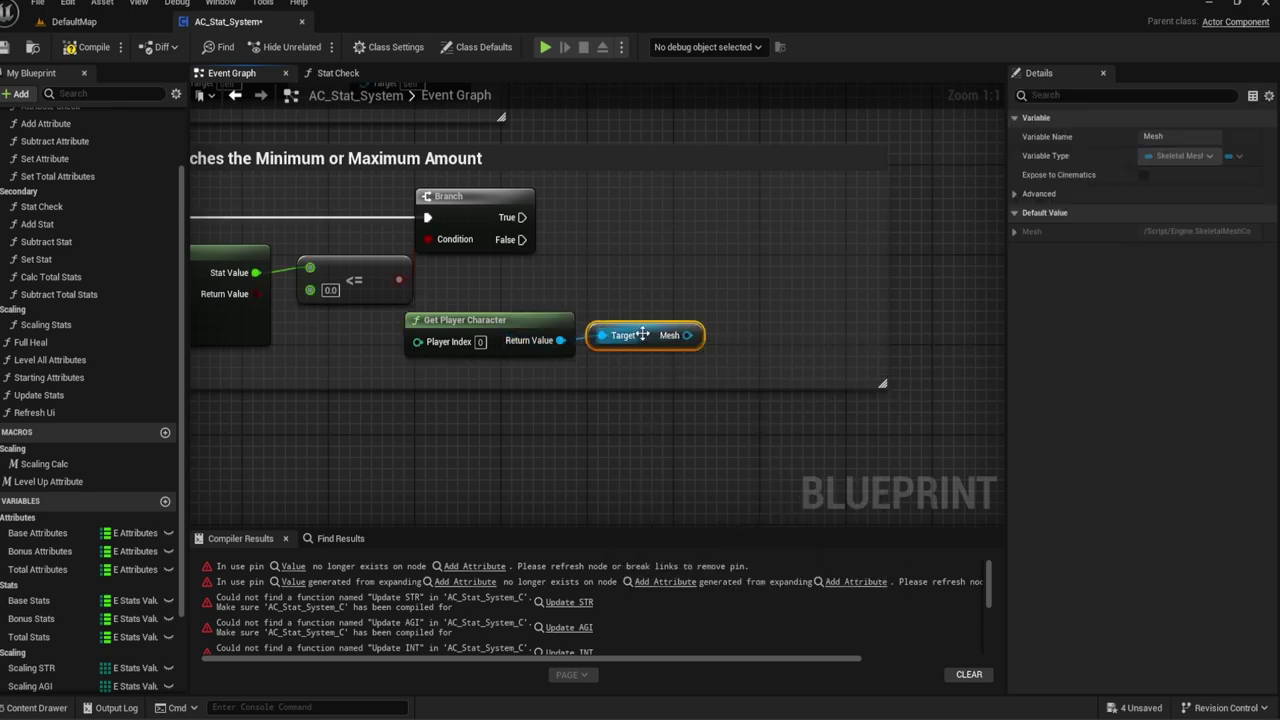
pyautogui.moveTo(689, 335); pyautogui.dragTo(724, 266)
pyautogui.write('set physics')
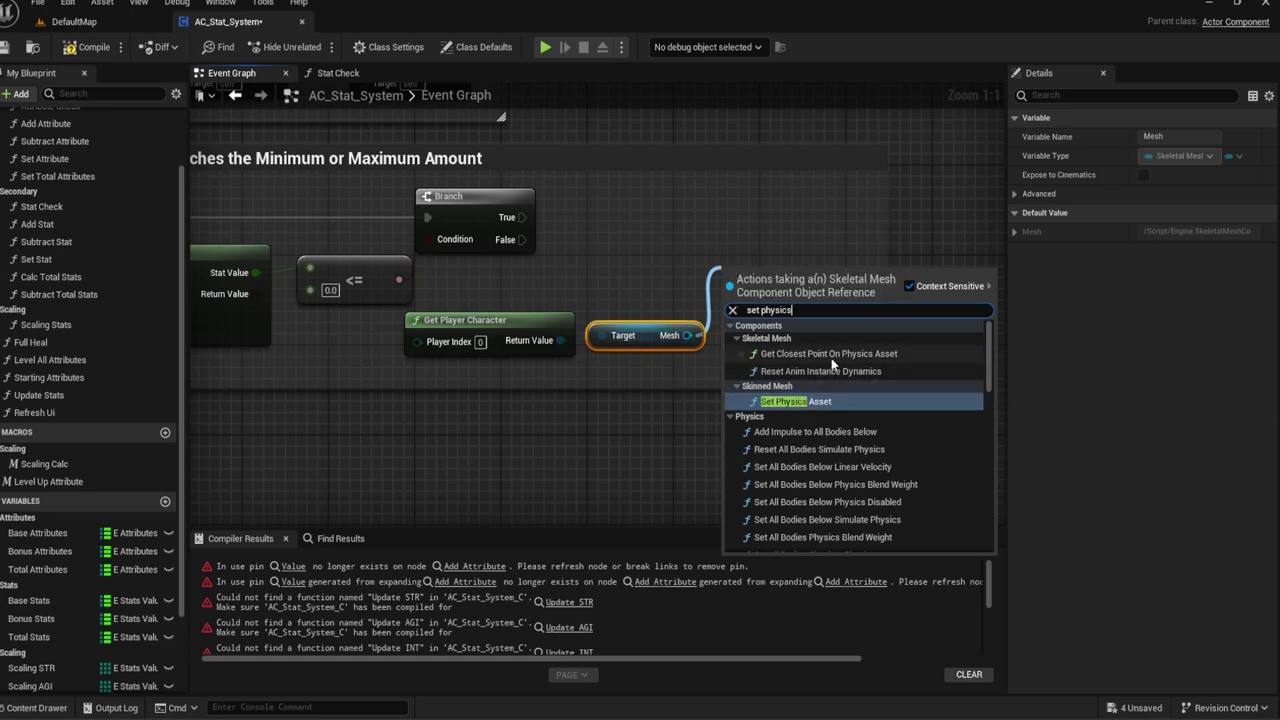
pyautogui.scroll(-3, 832, 363)
pyautogui.scroll(-3, 832, 360)
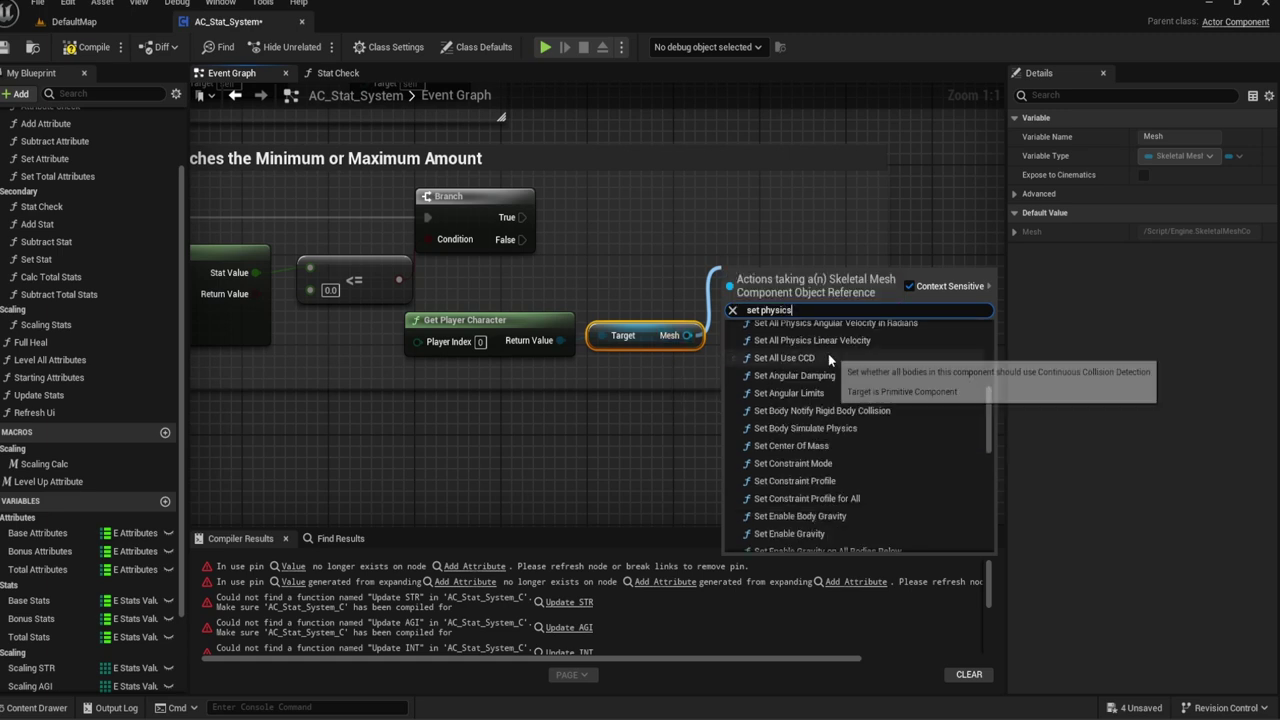
pyautogui.scroll(-3, 834, 360)
pyautogui.scroll(-3, 836, 360)
pyautogui.scroll(-2, 839, 353)
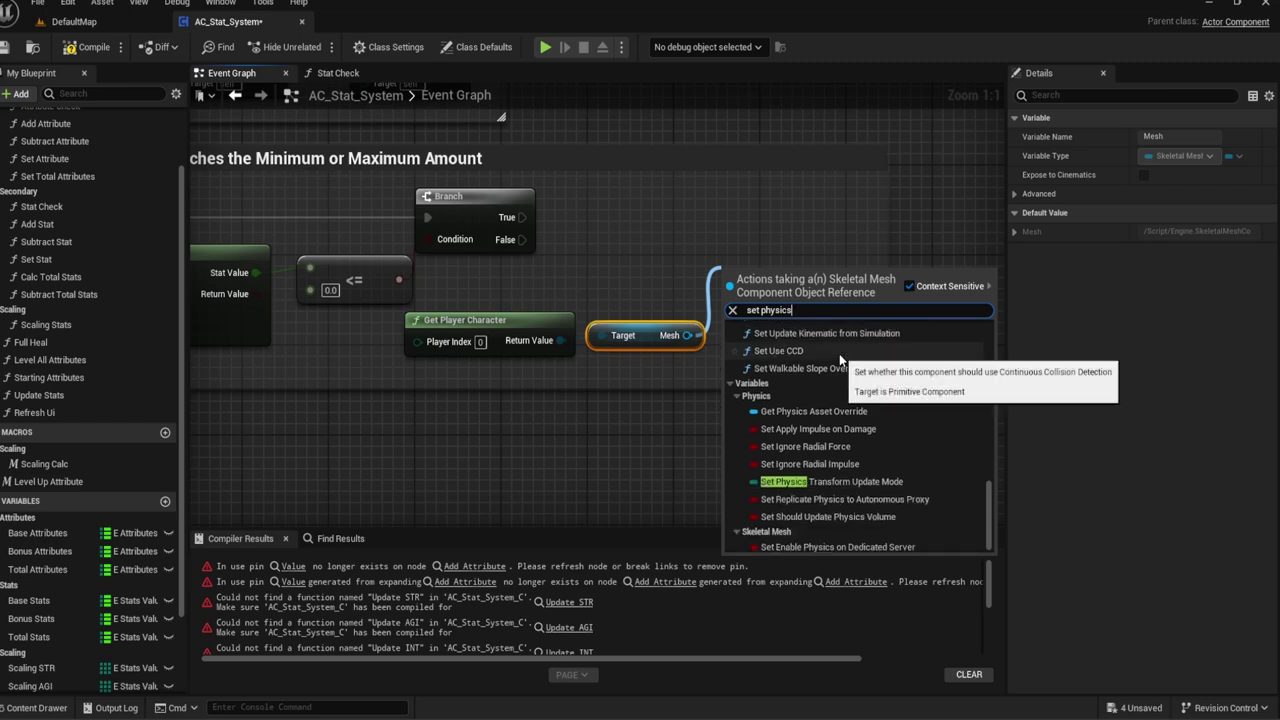
pyautogui.scroll(5, 839, 352)
pyautogui.press('Escape')
pyautogui.press('Delete')
# Step: Add Set Simulate Physics on the character's Mesh, fed from Branch True with Simulate ticked
pyautogui.moveTo(560, 340); pyautogui.dragTo(650, 277)
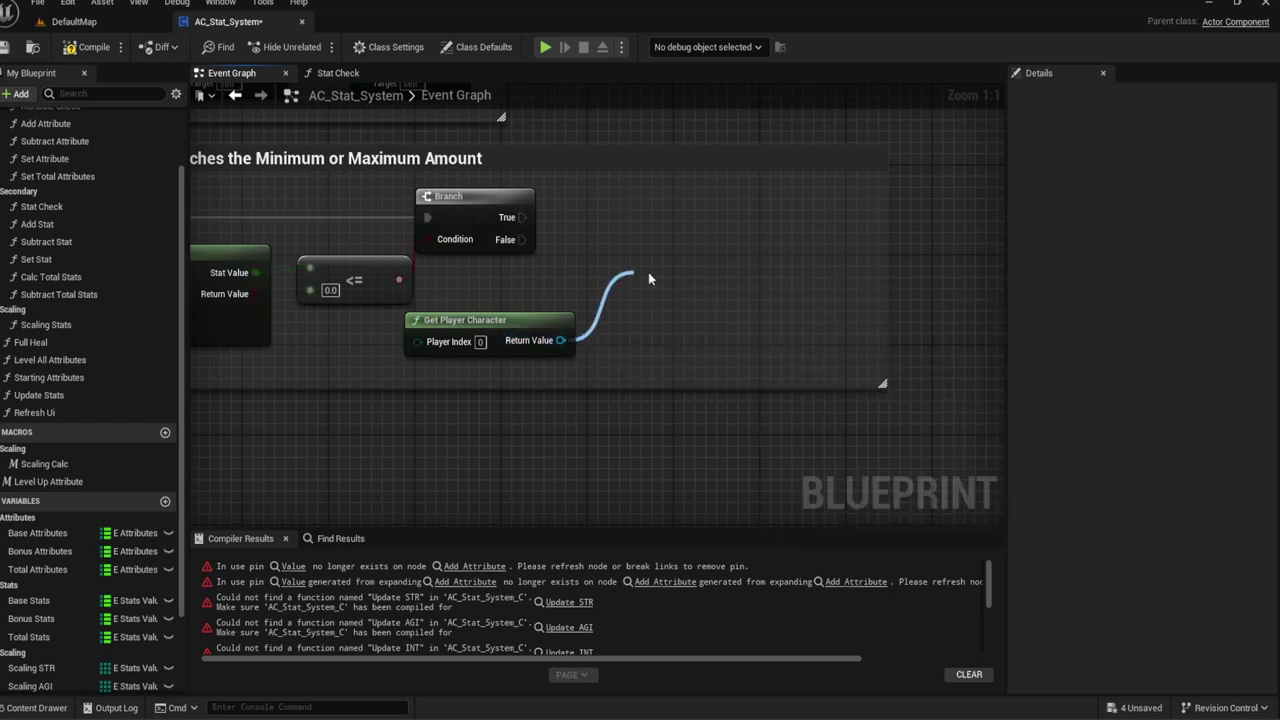
pyautogui.write('set')
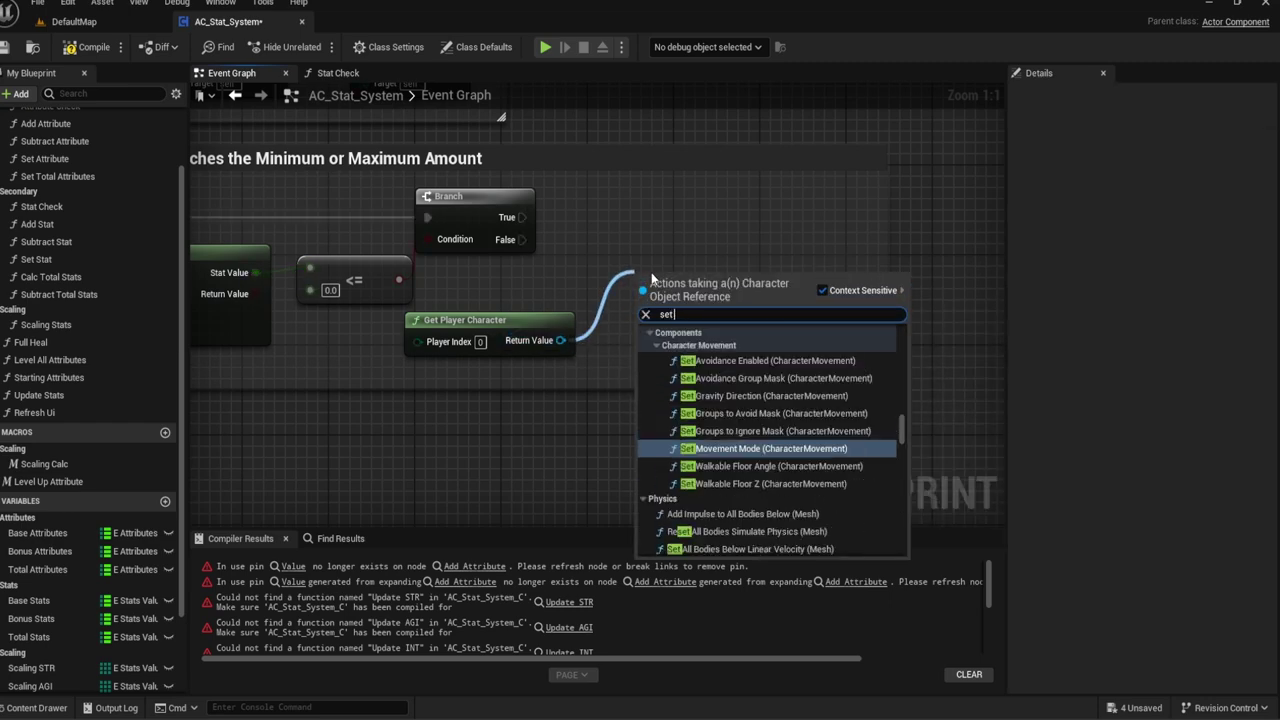
pyautogui.write(' physics')
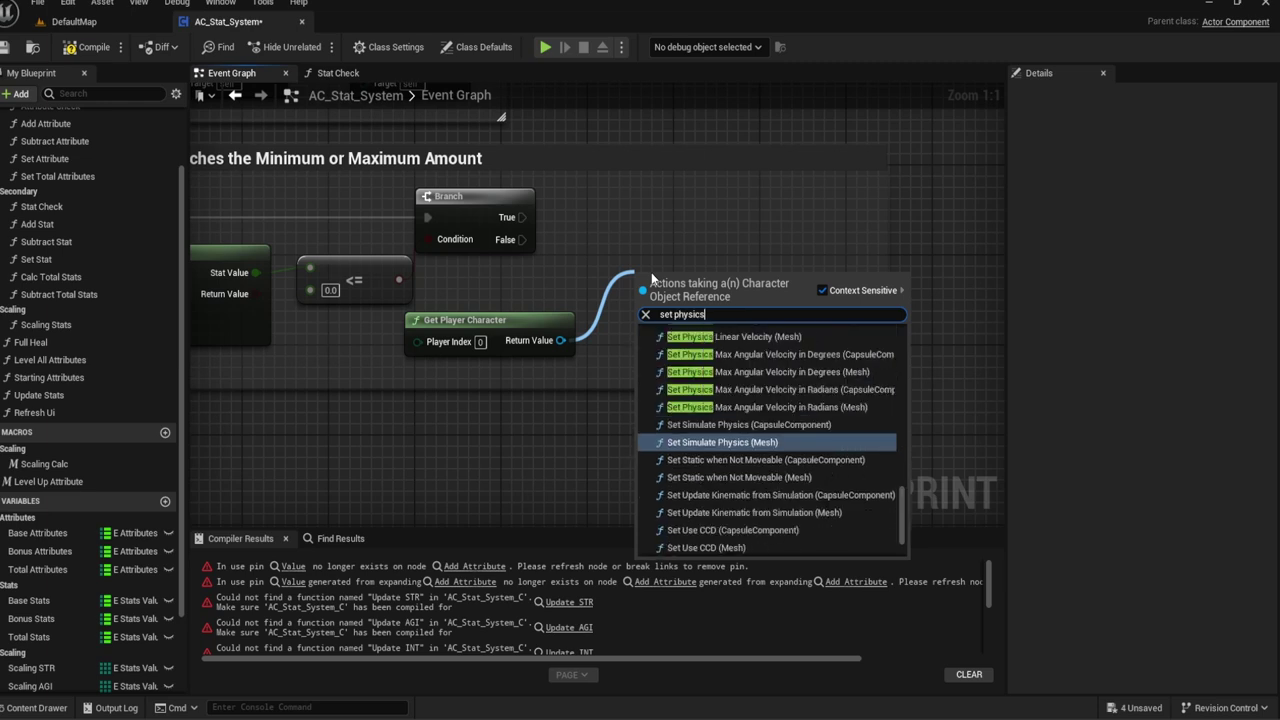
pyautogui.click(688, 444)
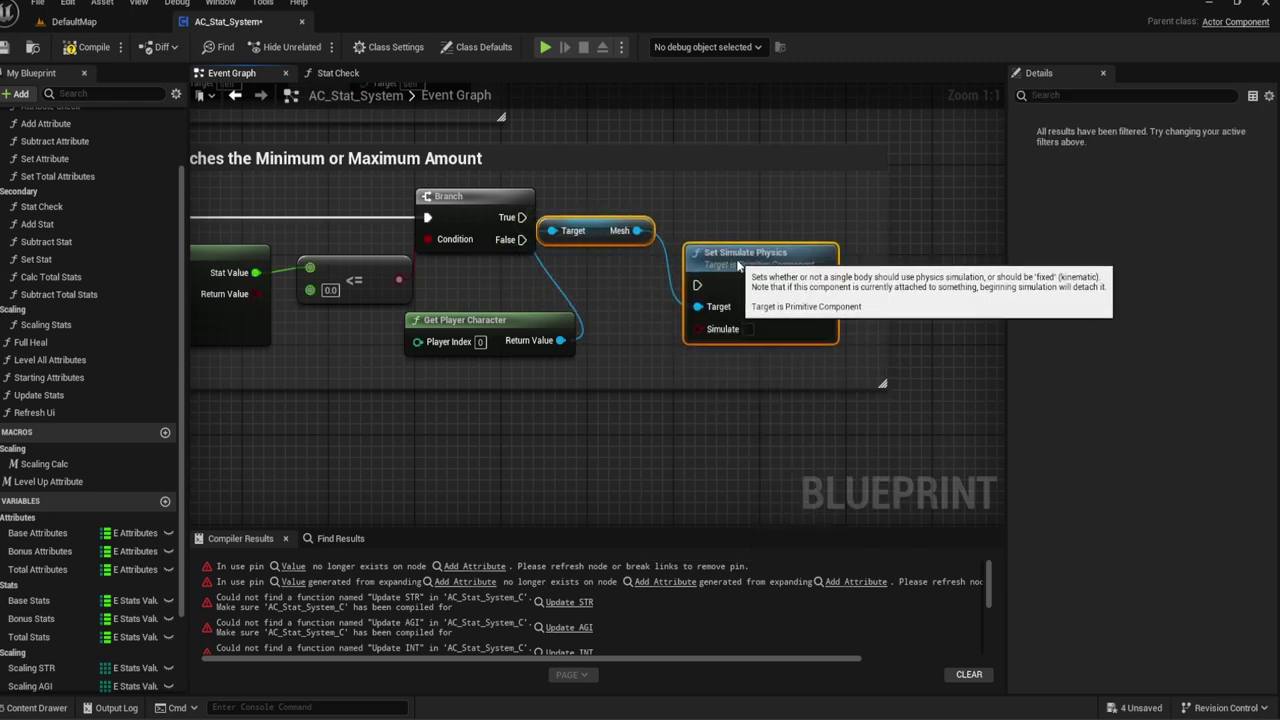
pyautogui.moveTo(625, 222); pyautogui.dragTo(533, 300)
pyautogui.moveTo(770, 252); pyautogui.dragTo(715, 184)
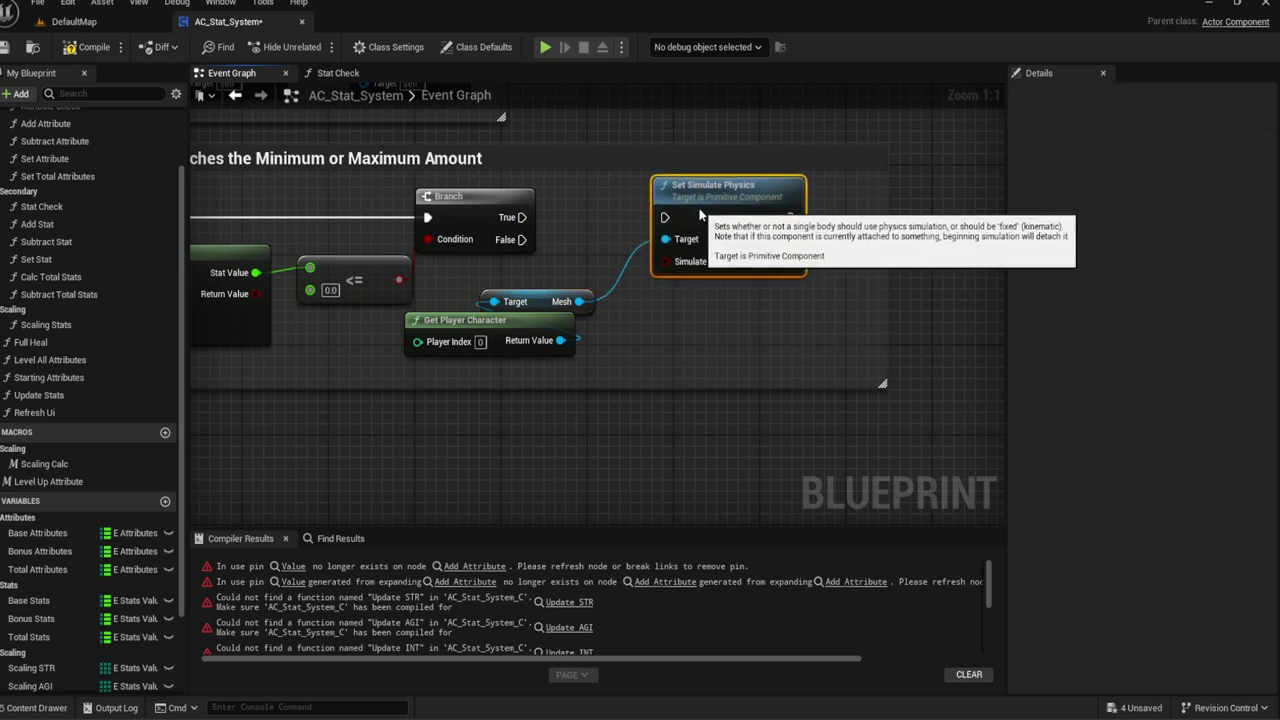
pyautogui.moveTo(665, 217); pyautogui.dragTo(523, 217)
pyautogui.click(715, 261)
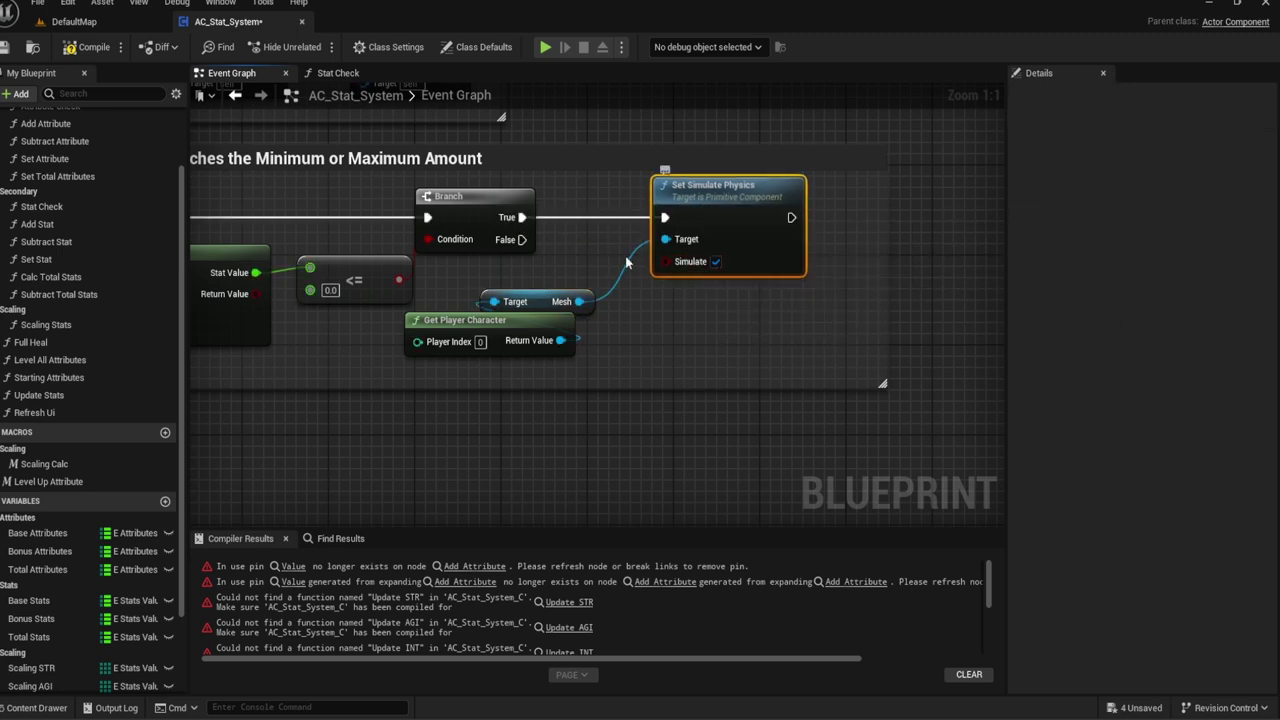
pyautogui.moveTo(600, 251)
pyautogui.mouseDown(button='right')
pyautogui.moveTo(843, 274)
pyautogui.moveTo(731, 231)
pyautogui.moveTo(654, 265)
pyautogui.moveTo(819, 278)
pyautogui.mouseUp(button='right')
# Step: Set the Stat Check node's Type dropdown to Total
pyautogui.click(395, 286)
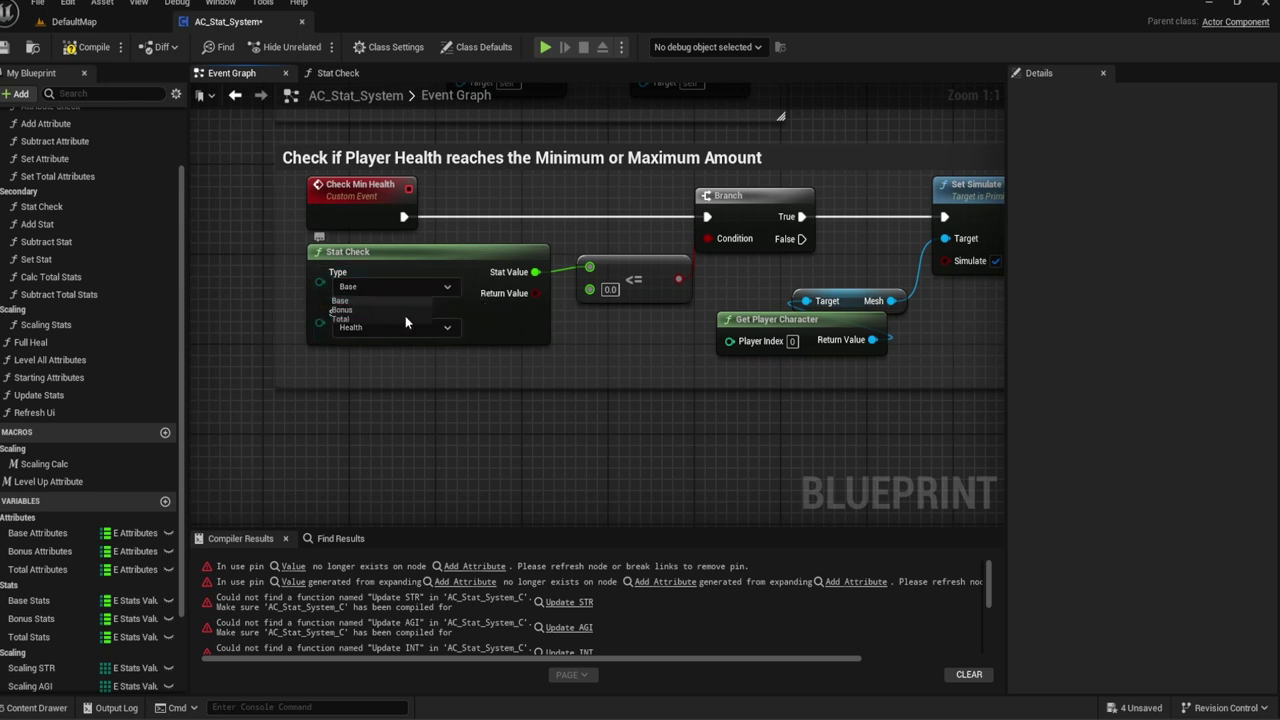
pyautogui.click(420, 357)
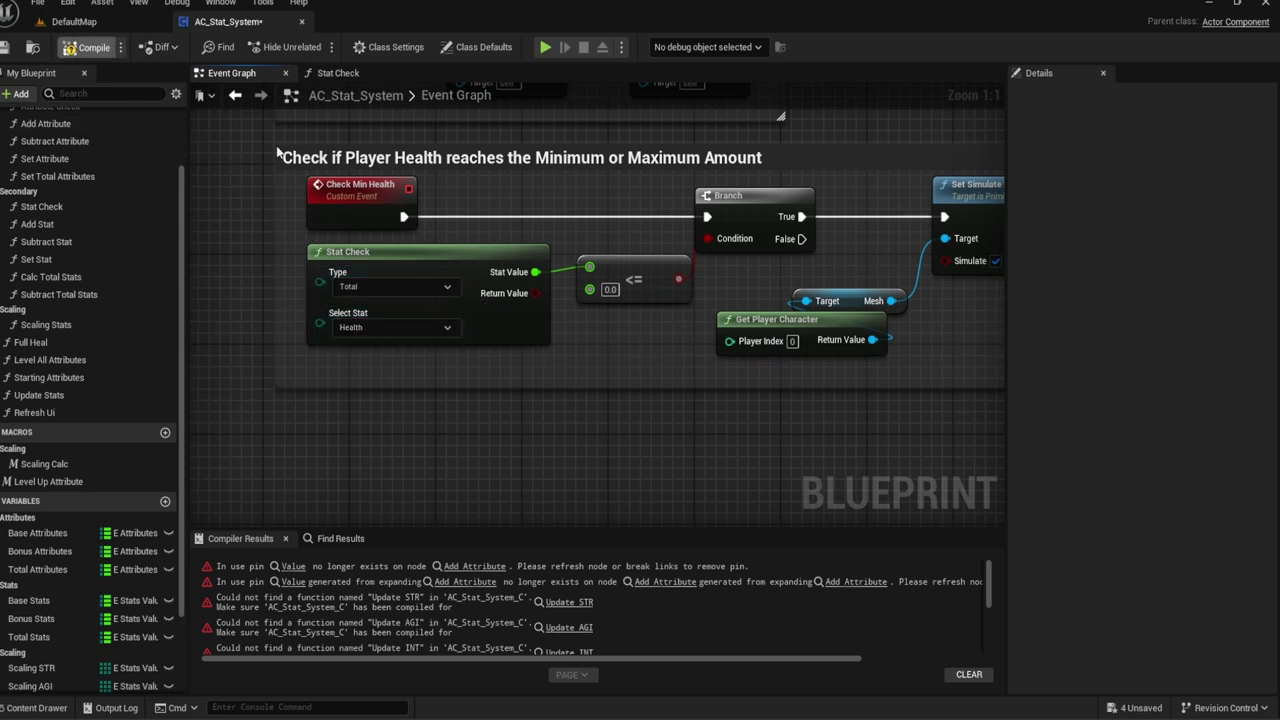
pyautogui.moveTo(490, 236); pyautogui.dragTo(450, 220, button='right')
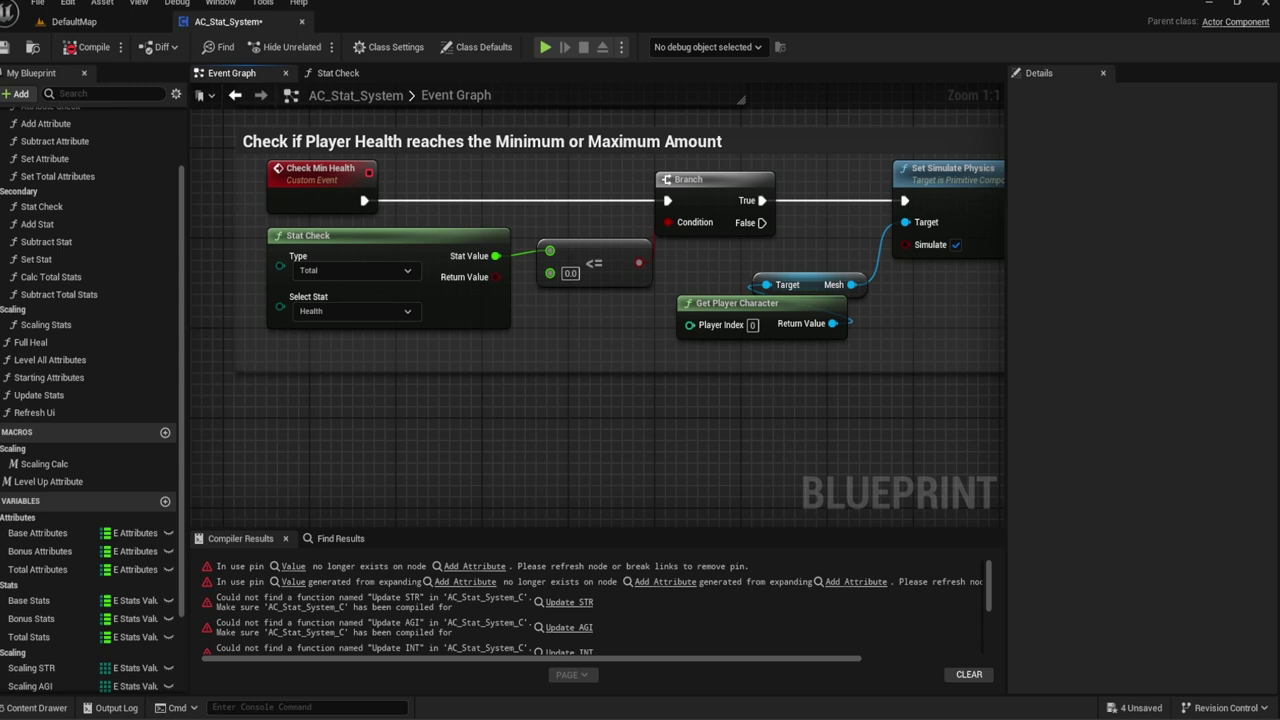
pyautogui.moveTo(202, 151); pyautogui.dragTo(206, 173, button='right')
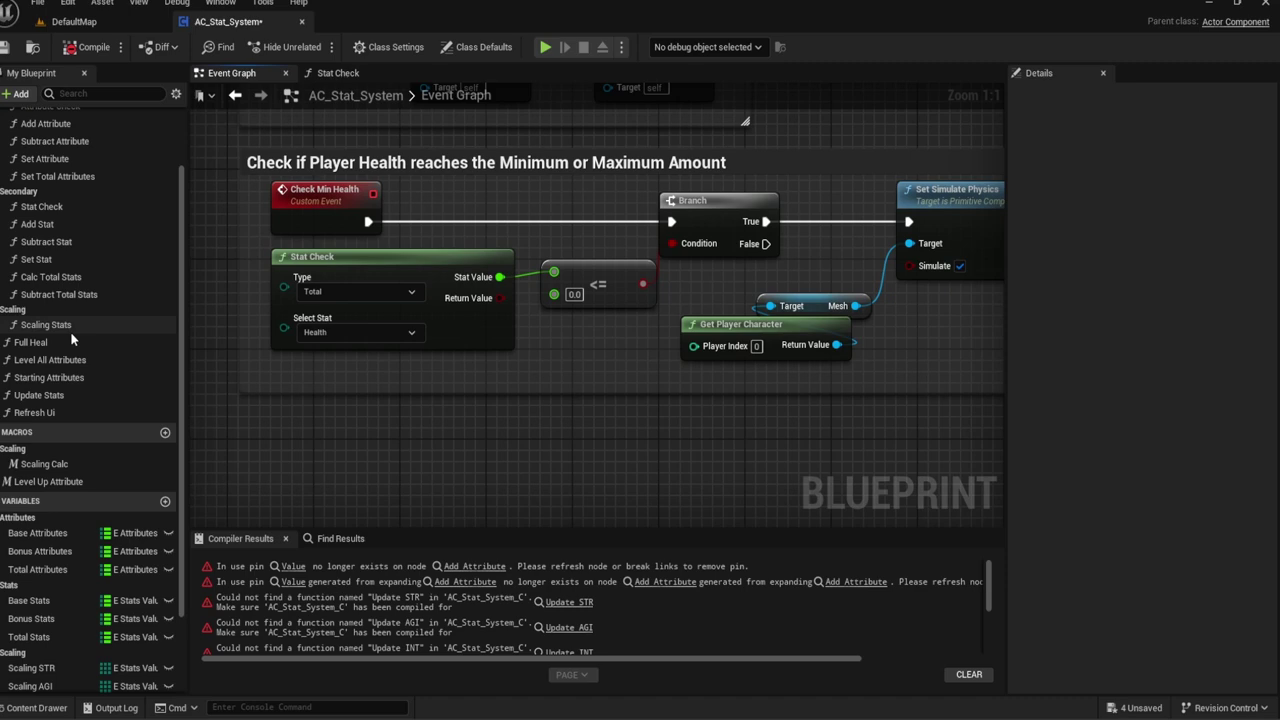
pyautogui.scroll(-3, 297, 377)
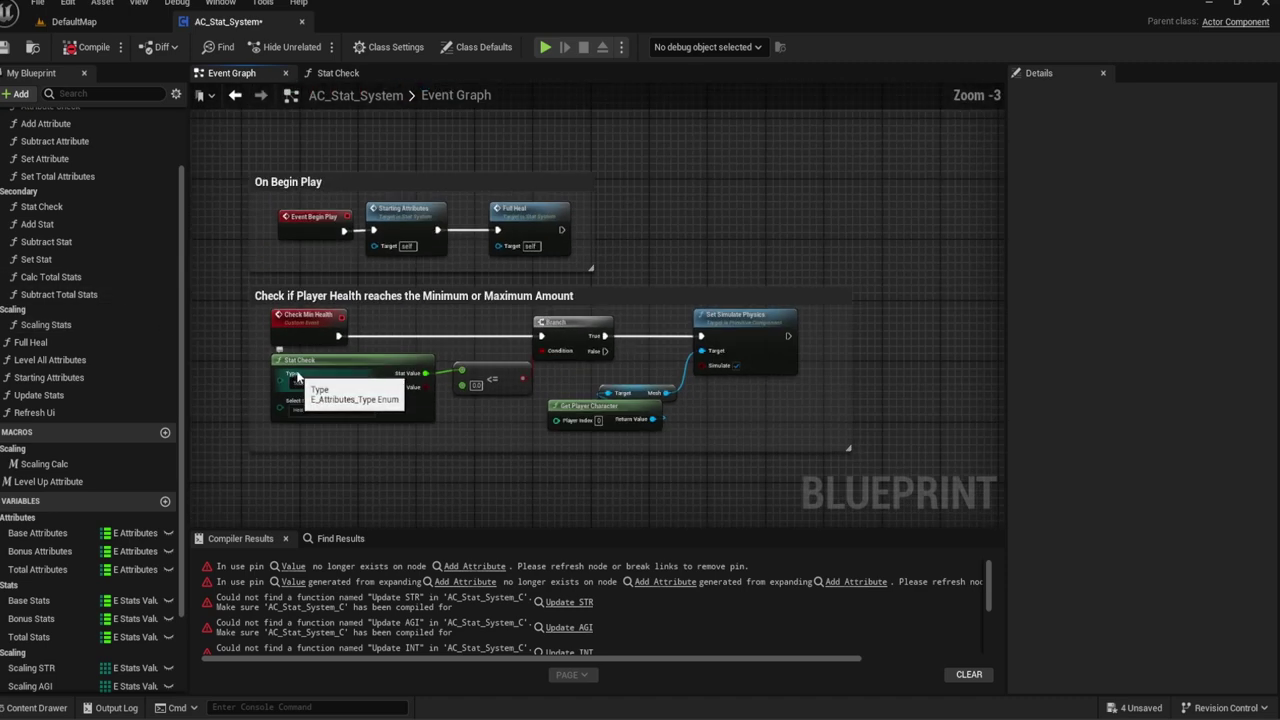
# Step: Delete both Refresh Ui nodes after Level Up in the Check Max Exp logic
pyautogui.moveTo(297, 377); pyautogui.dragTo(401, 230, button='right')
pyautogui.scroll(-1, 401, 230)
pyautogui.moveTo(340, 460); pyautogui.dragTo(340, 205, button='right')
pyautogui.moveTo(320, 313)
pyautogui.mouseDown(button='right')
pyautogui.moveTo(337, 196)
pyautogui.moveTo(301, 367)
pyautogui.moveTo(226, 356)
pyautogui.mouseUp(button='right')
pyautogui.scroll(1, 337, 202)
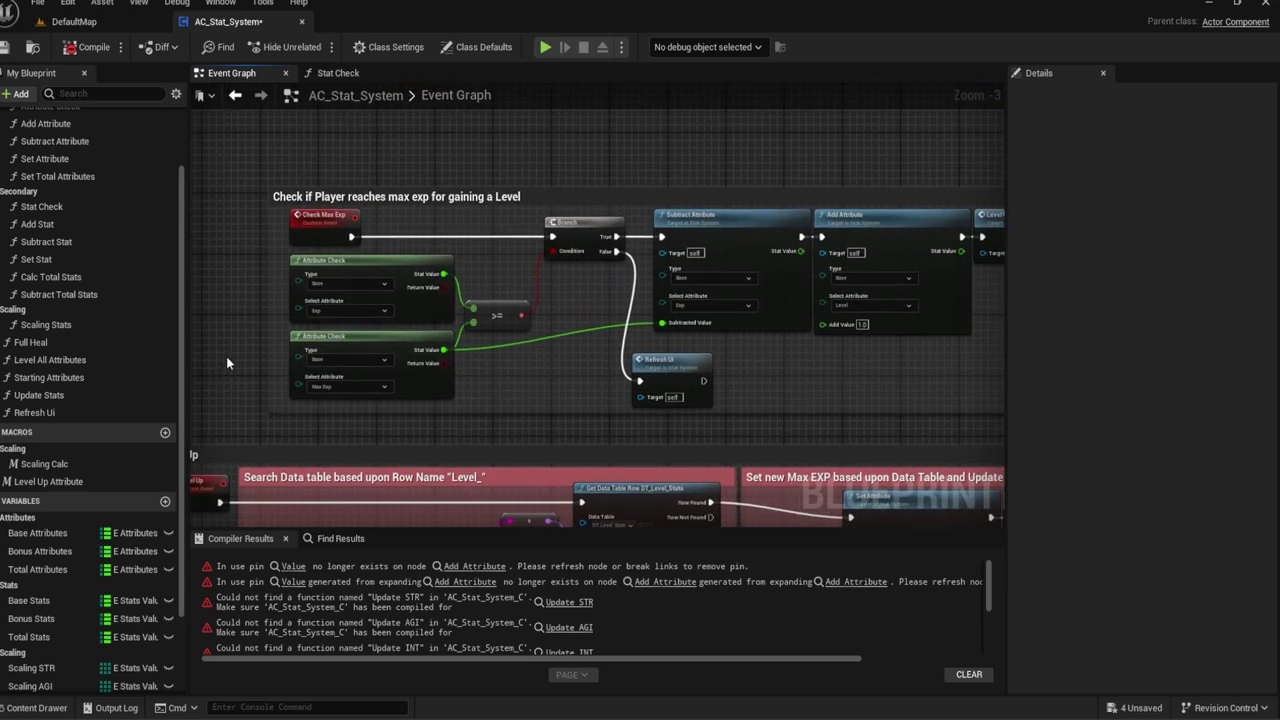
pyautogui.moveTo(508, 360); pyautogui.dragTo(432, 356, button='right')
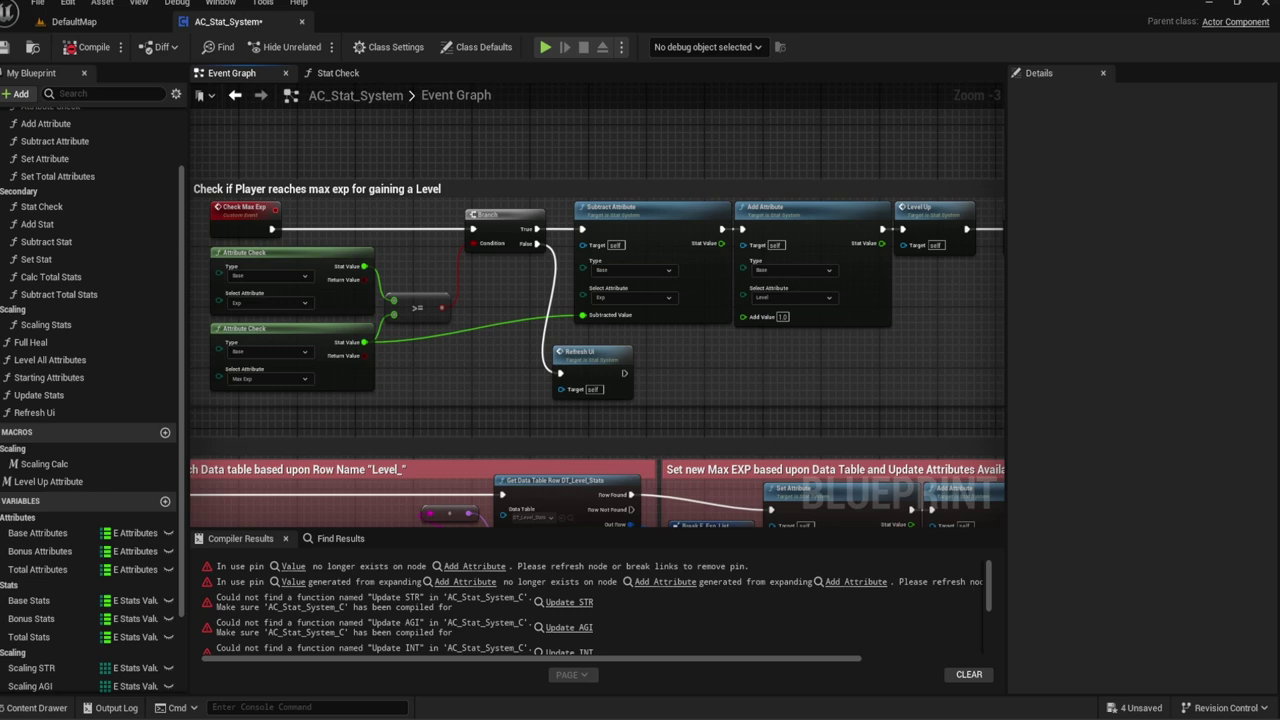
pyautogui.scroll(1, 504, 342)
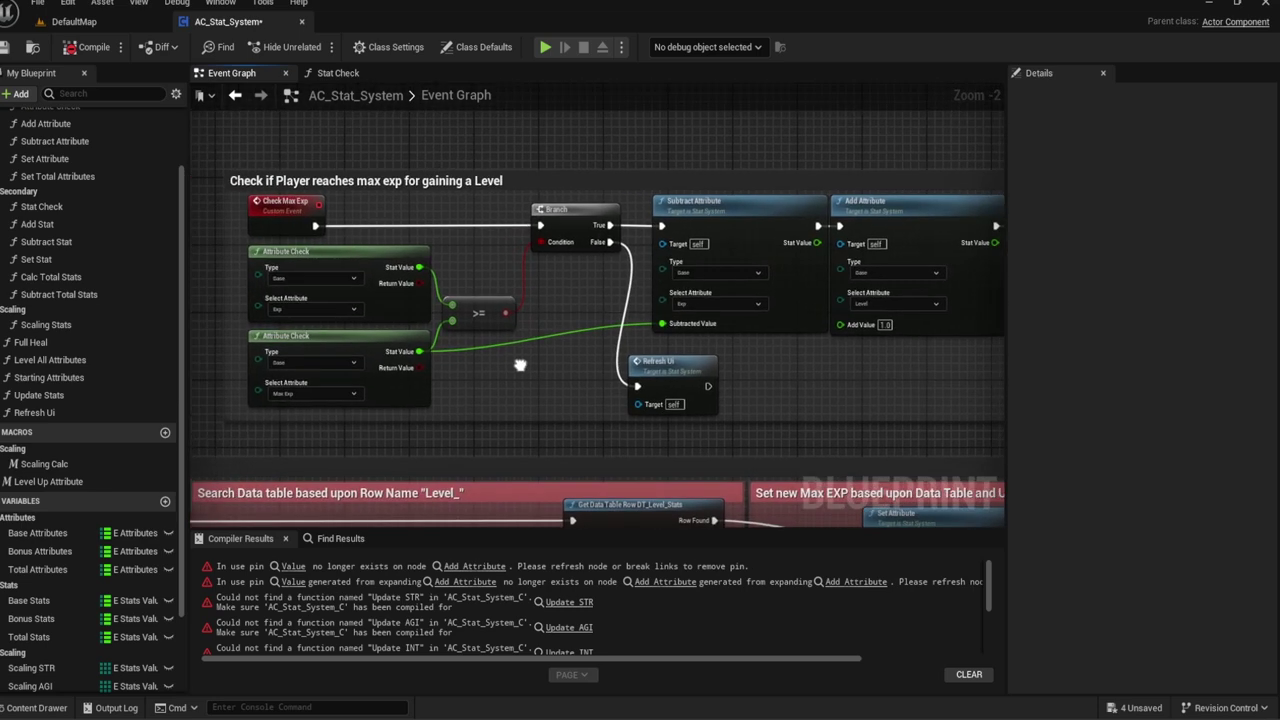
pyautogui.moveTo(360, 363)
pyautogui.mouseDown(button='right')
pyautogui.moveTo(604, 341)
pyautogui.moveTo(444, 345)
pyautogui.moveTo(554, 337)
pyautogui.mouseUp(button='right')
pyautogui.click(805, 205)
pyautogui.press('Delete')
pyautogui.click(427, 347)
pyautogui.press('Delete')
# Step: Select the Add Attribute node that adds to Level
pyautogui.moveTo(427, 347); pyautogui.dragTo(649, 337, button='right')
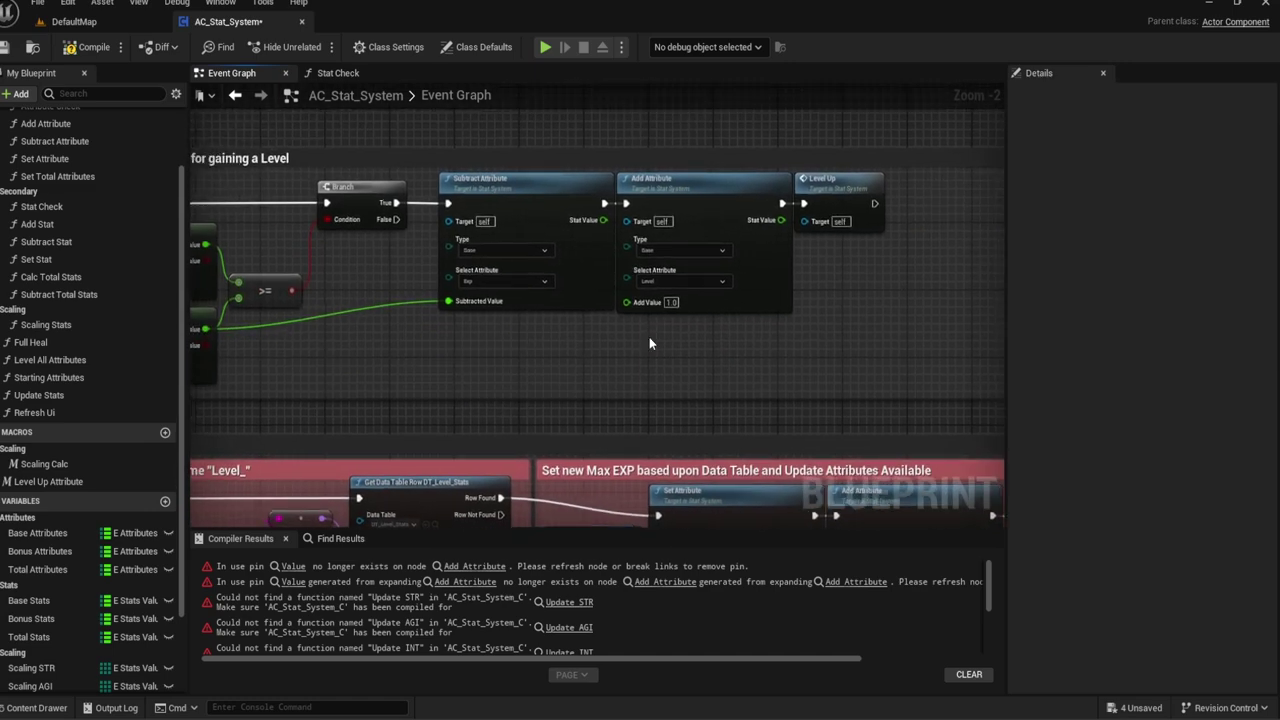
pyautogui.scroll(1, 837, 290)
pyautogui.moveTo(837, 290)
pyautogui.mouseDown(button='right')
pyautogui.moveTo(747, 350)
pyautogui.moveTo(898, 358)
pyautogui.mouseUp(button='right')
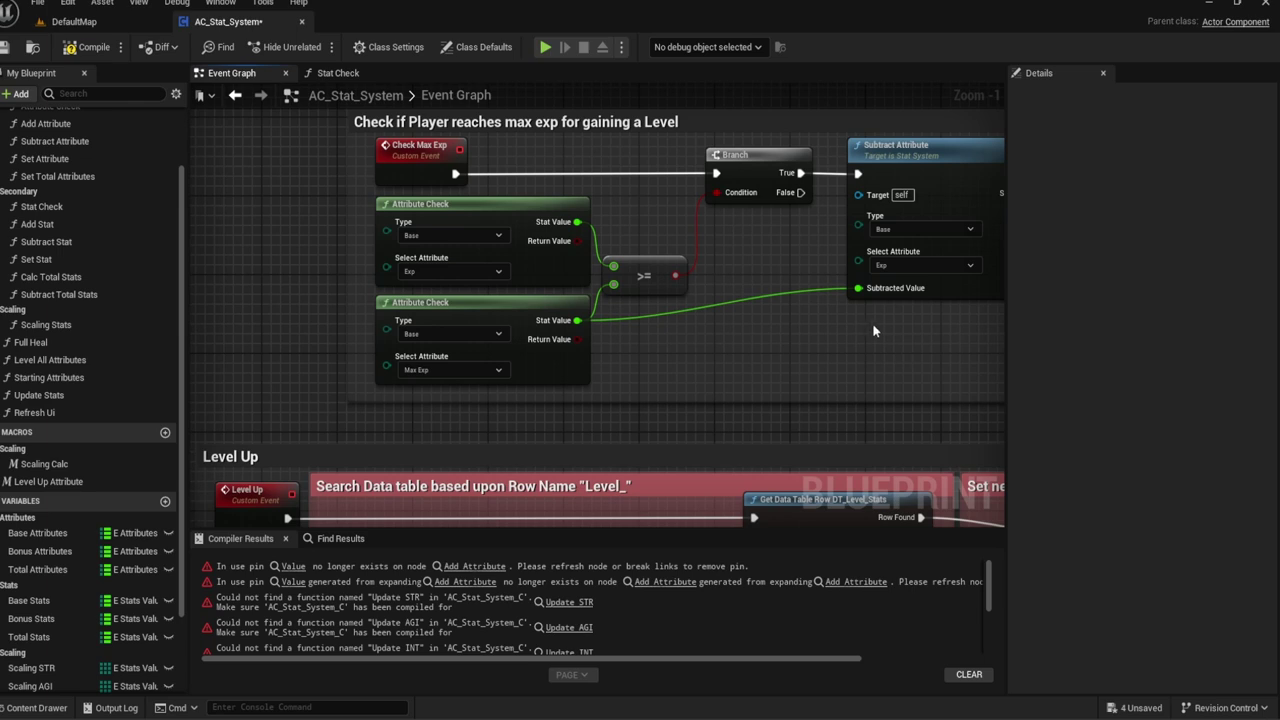
pyautogui.moveTo(830, 364)
pyautogui.mouseDown(button='right')
pyautogui.moveTo(743, 131)
pyautogui.moveTo(371, 286)
pyautogui.mouseUp(button='right')
pyautogui.click(648, 219)
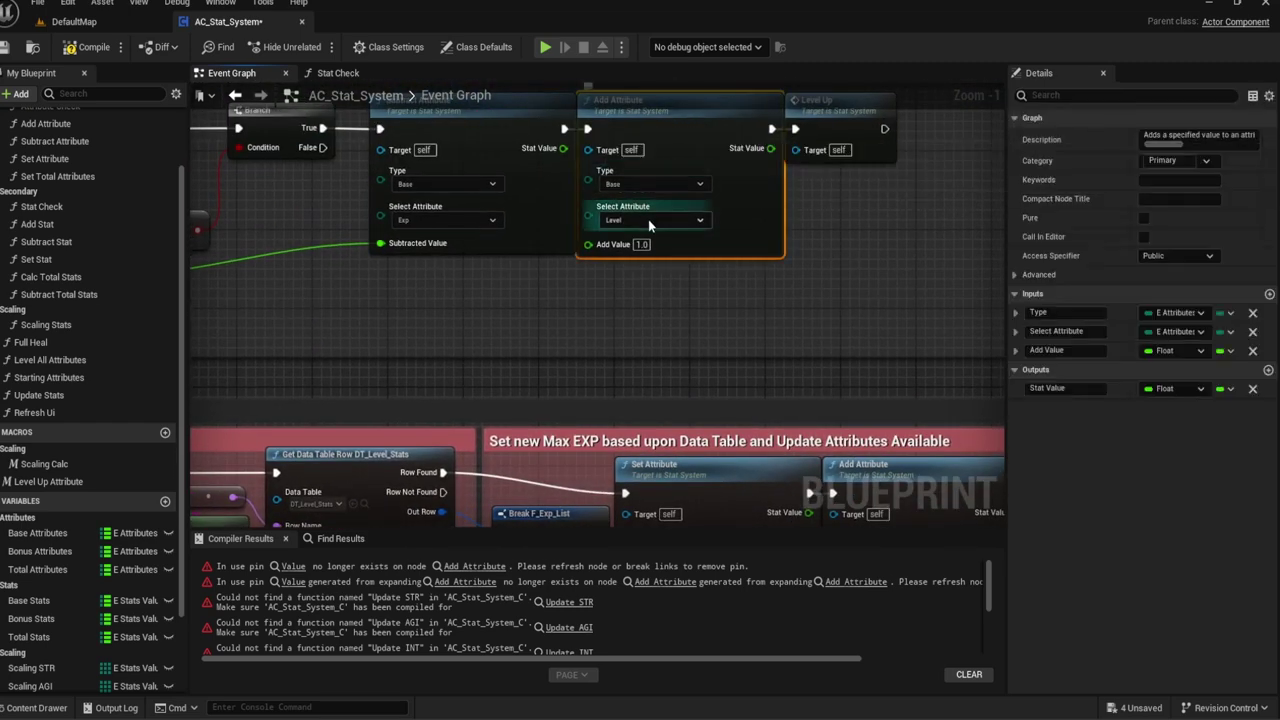
pyautogui.moveTo(676, 212); pyautogui.dragTo(500, 90, button='right')
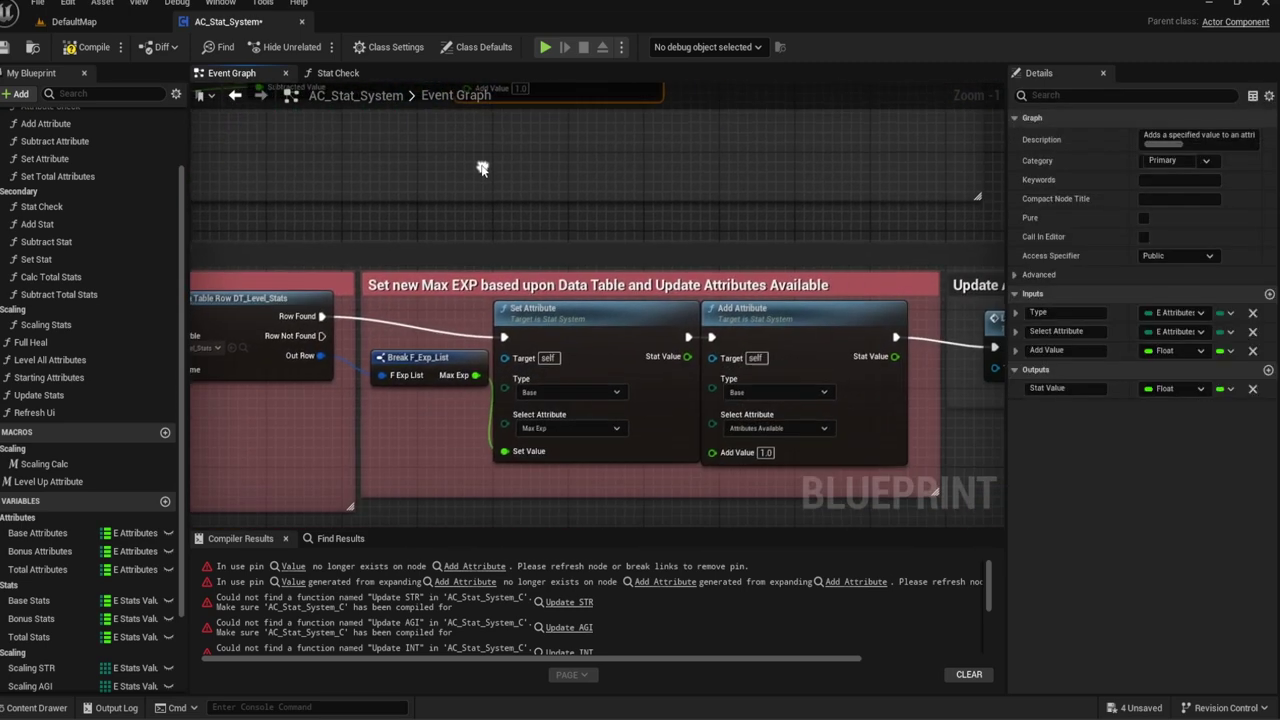
# Step: Nudge the Level Up node beside Subtract Attribute
pyautogui.click(561, 163)
pyautogui.moveTo(561, 163); pyautogui.dragTo(621, 377, button='right')
pyautogui.click(572, 188)
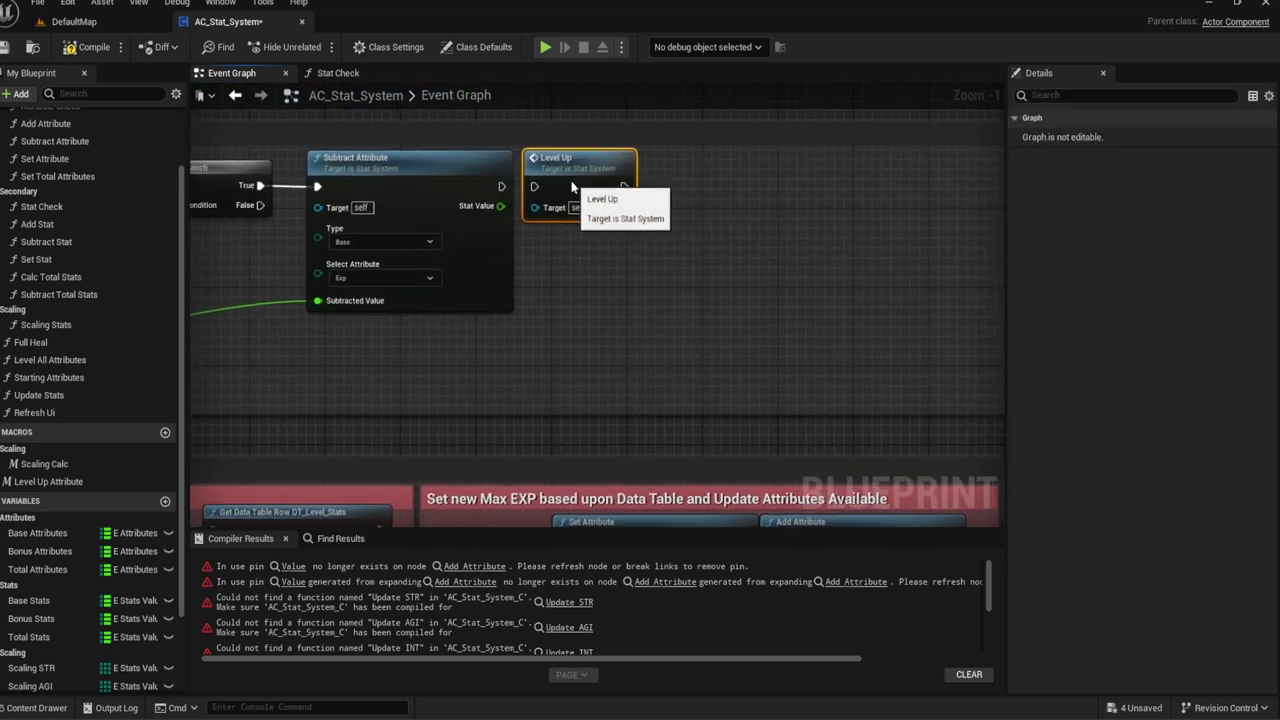
pyautogui.moveTo(568, 186)
pyautogui.mouseDown()
pyautogui.moveTo(587, 186)
pyautogui.moveTo(493, 192)
pyautogui.mouseUp()
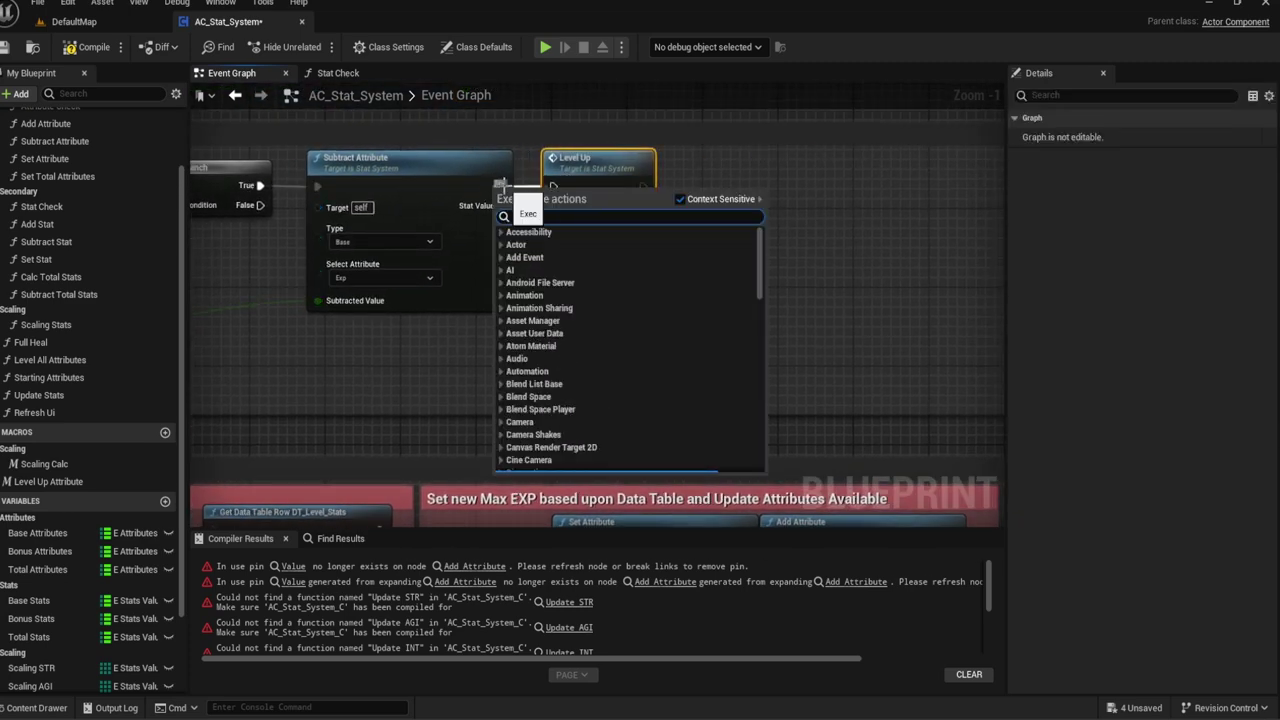
pyautogui.press('Escape')
pyautogui.scroll(-1, 493, 192)
pyautogui.moveTo(493, 430); pyautogui.dragTo(490, 154, button='right')
pyautogui.scroll(-1, 503, 246)
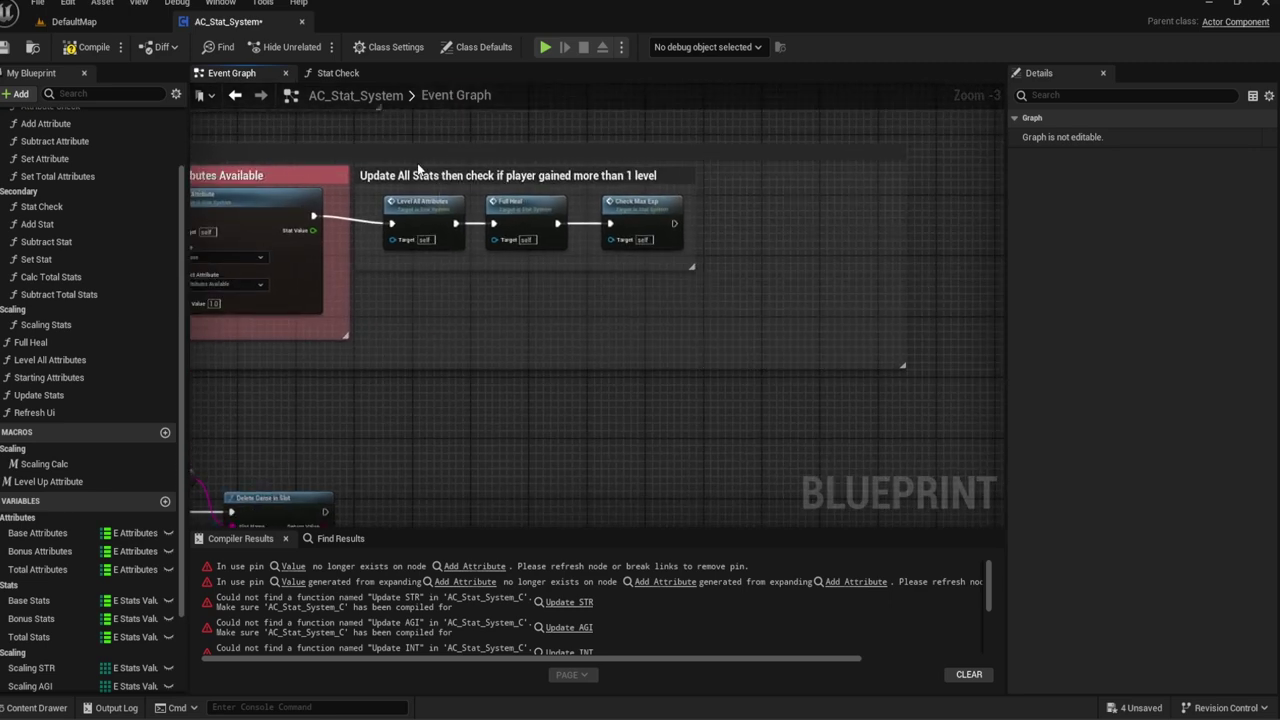
# Step: Move the Update All Stats group right and paste the Add Attribute (Level) node into the gap
pyautogui.moveTo(420, 172); pyautogui.dragTo(591, 178)
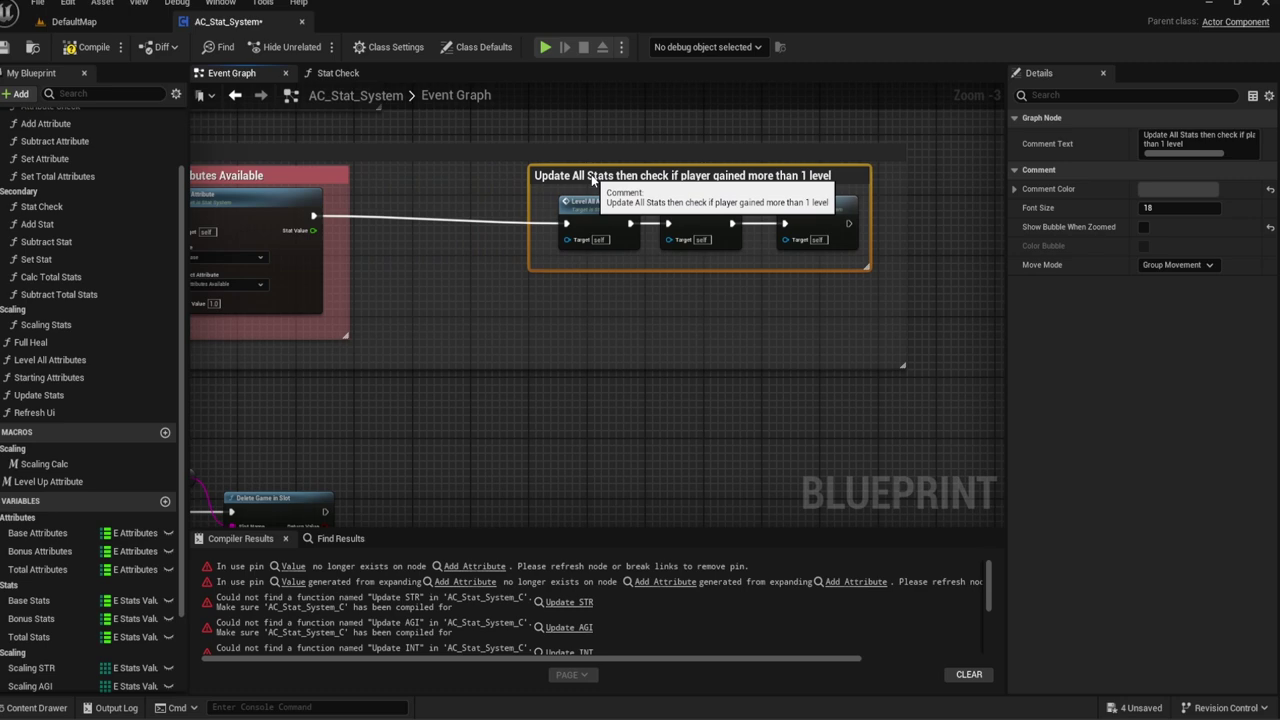
pyautogui.moveTo(353, 222)
pyautogui.mouseDown(button='right')
pyautogui.moveTo(496, 237)
pyautogui.moveTo(290, 250)
pyautogui.mouseUp(button='right')
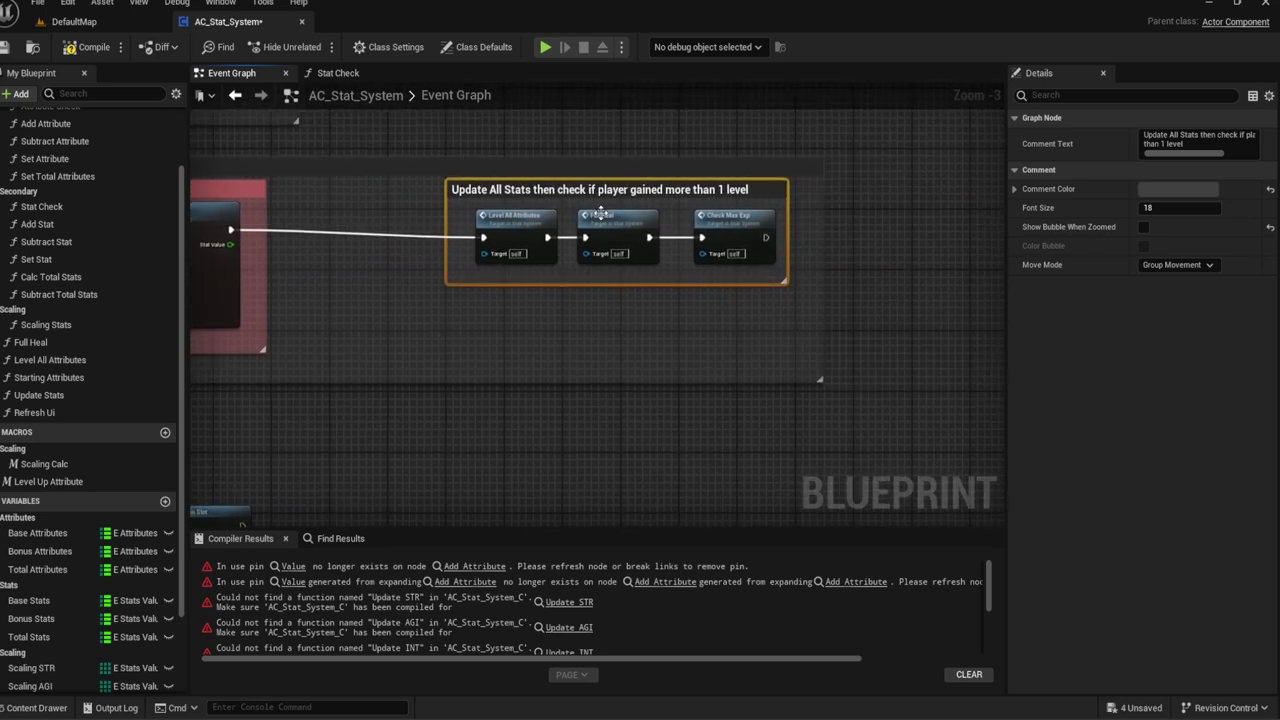
pyautogui.moveTo(470, 185); pyautogui.dragTo(536, 185)
pyautogui.moveTo(300, 238); pyautogui.dragTo(502, 238, button='right')
pyautogui.click(502, 238)
pyautogui.hotkey('ctrl', 'v')
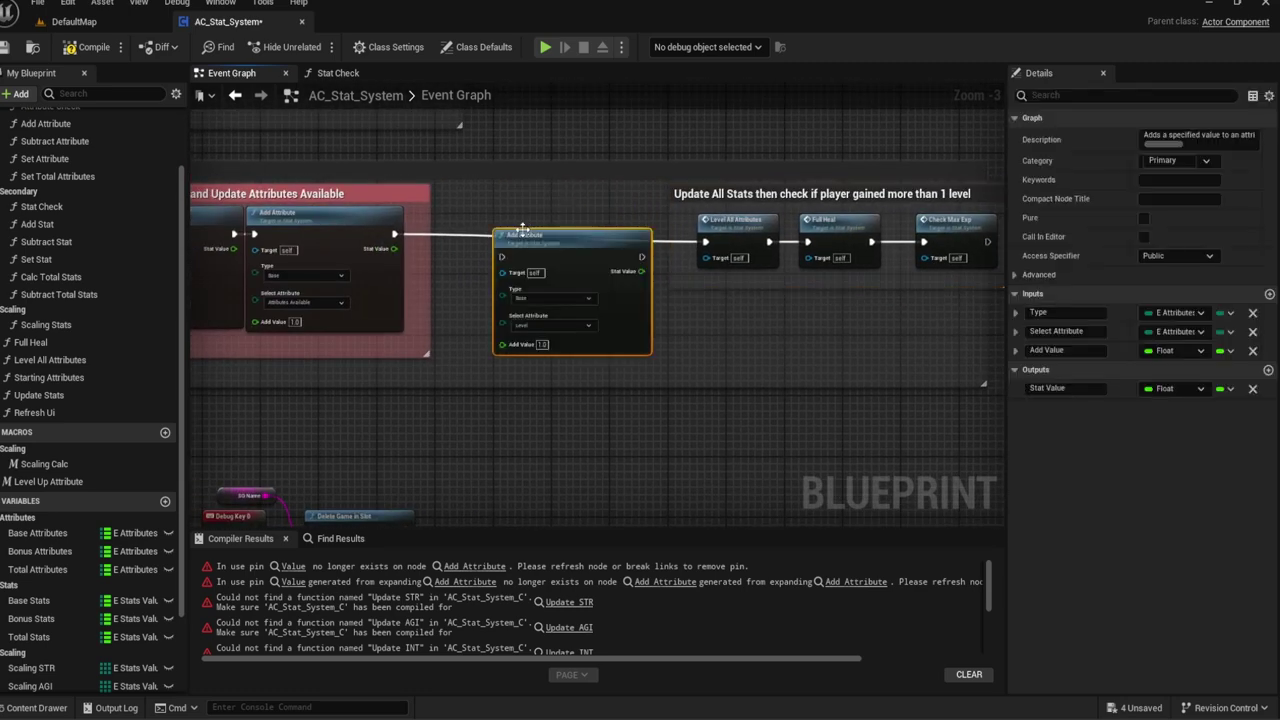
pyautogui.scroll(3, 502, 238)
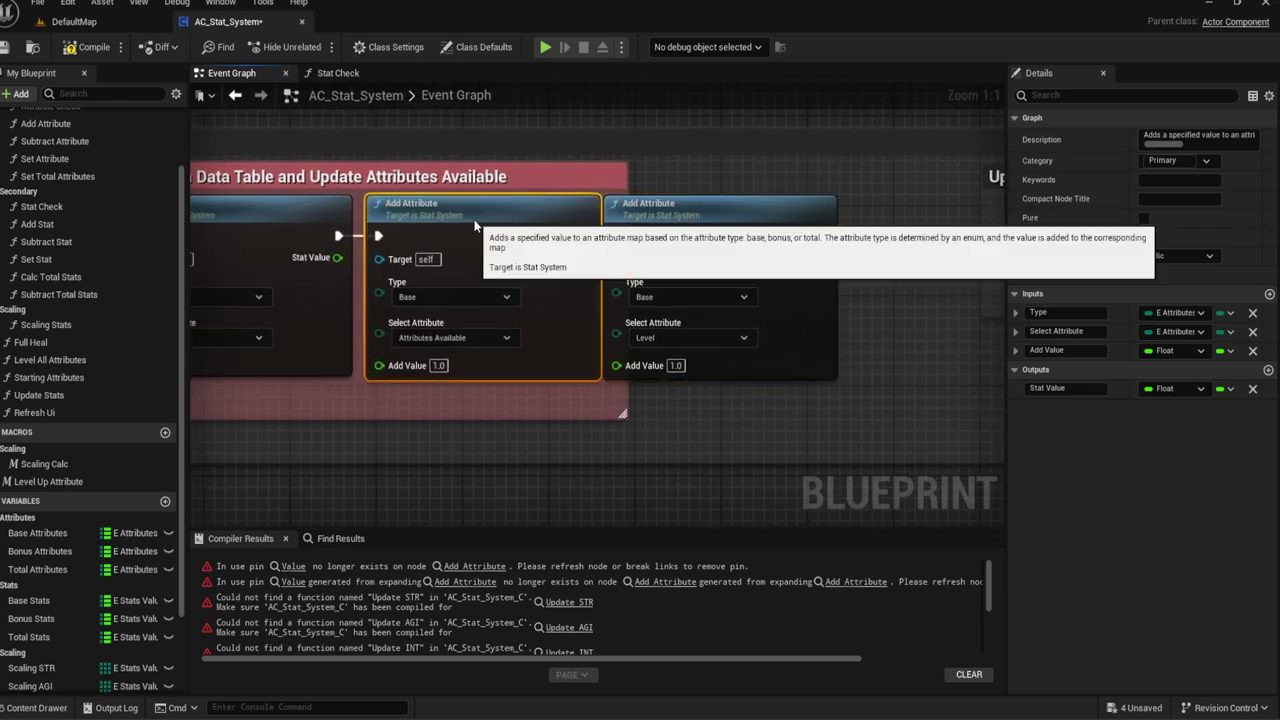
pyautogui.moveTo(586, 236); pyautogui.dragTo(626, 236)
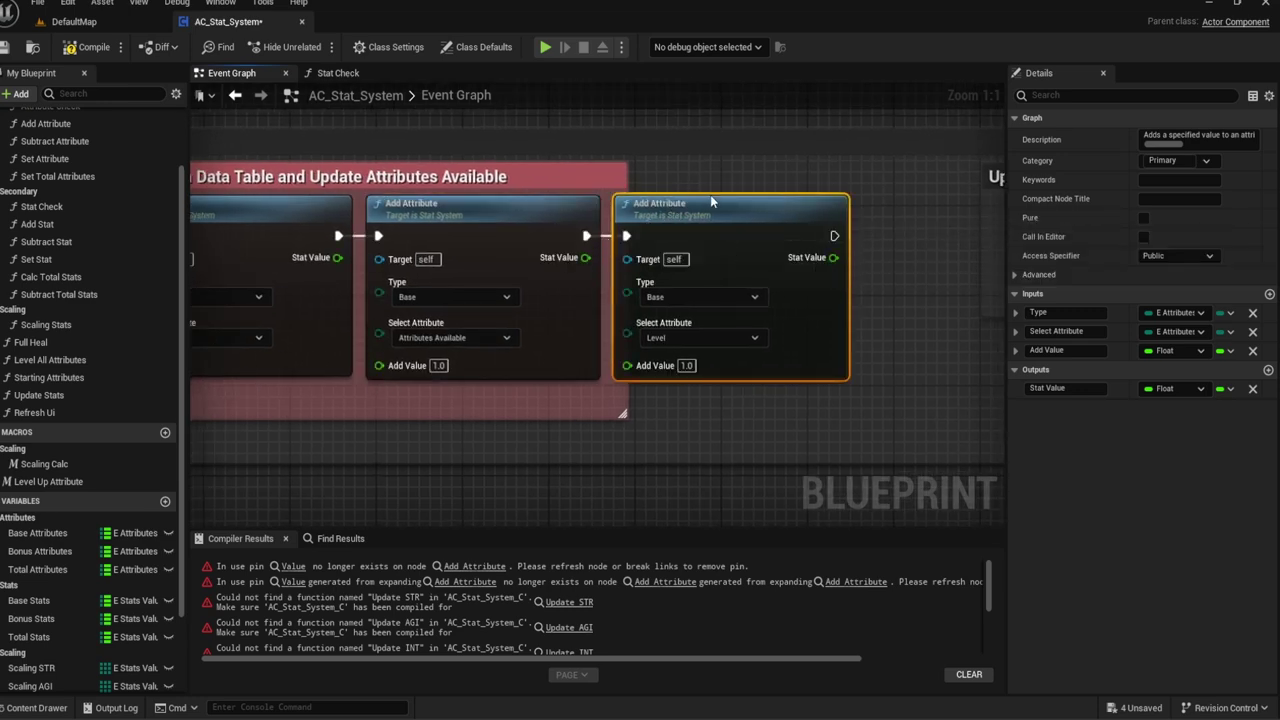
# Step: Wire the pasted Add Attribute node into Level All Attributes and shift Update All Stats back left
pyautogui.moveTo(821, 228); pyautogui.dragTo(640, 277, button='right')
pyautogui.moveTo(652, 285); pyautogui.dragTo(793, 297)
pyautogui.moveTo(567, 232); pyautogui.dragTo(643, 218, button='right')
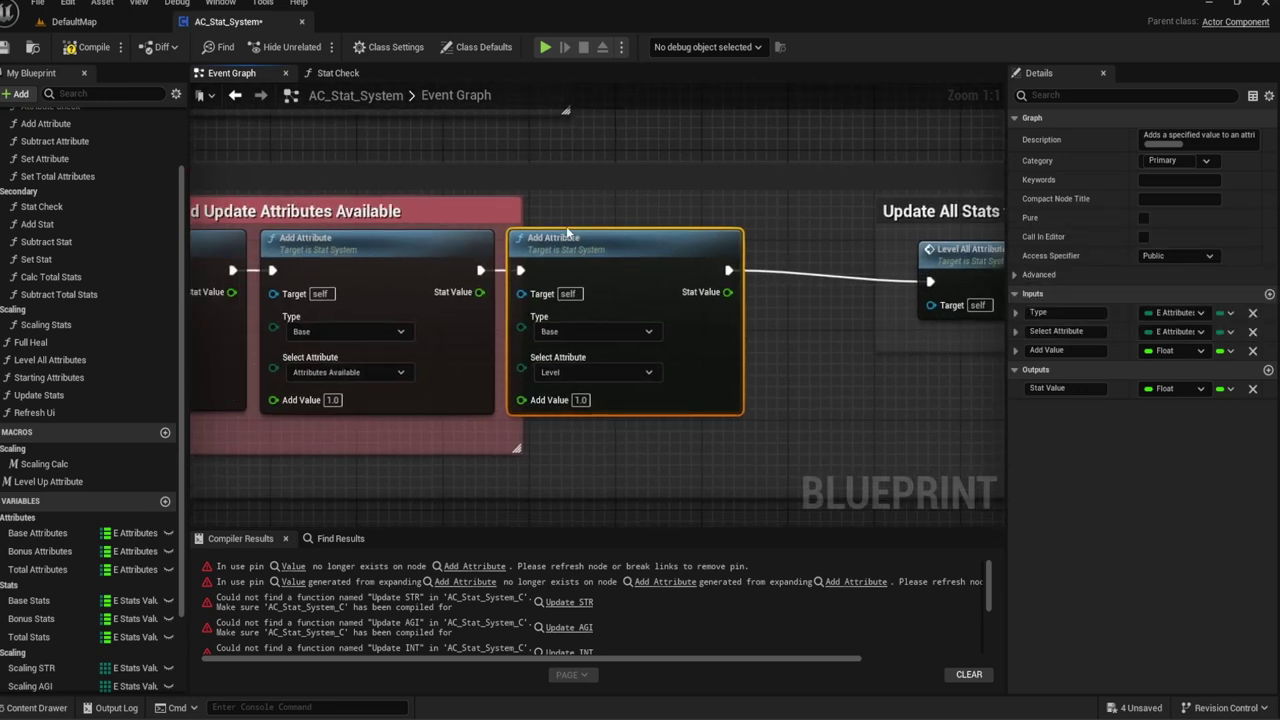
pyautogui.moveTo(923, 216); pyautogui.dragTo(686, 186, button='right')
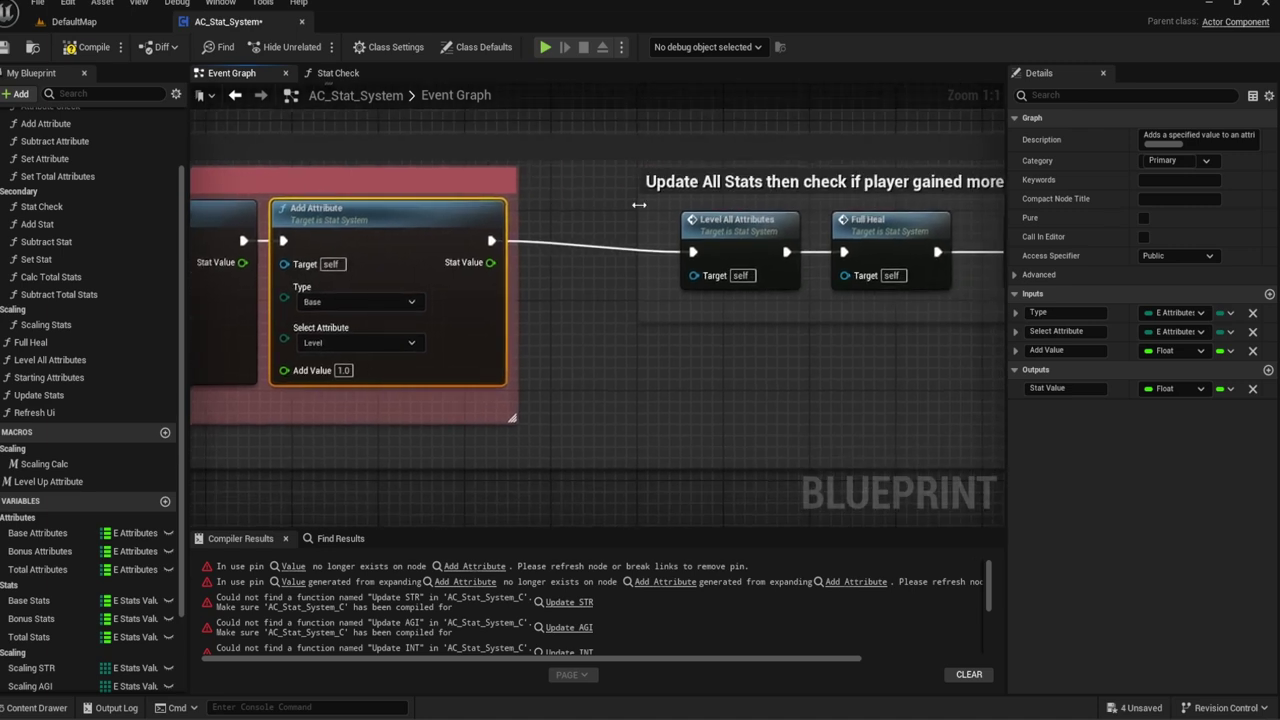
pyautogui.moveTo(686, 186); pyautogui.dragTo(578, 186)
pyautogui.moveTo(1000, 225); pyautogui.dragTo(754, 240, button='right')
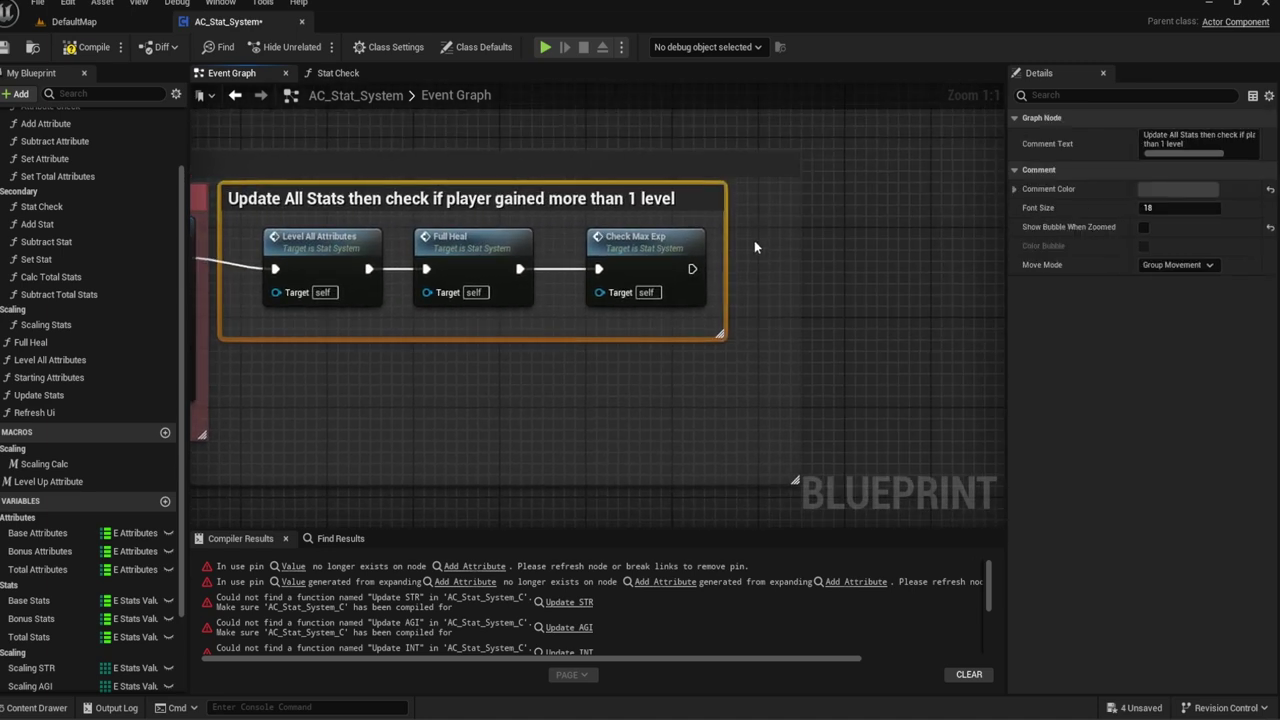
pyautogui.moveTo(479, 165); pyautogui.dragTo(552, 208, button='right')
pyautogui.click(486, 183)
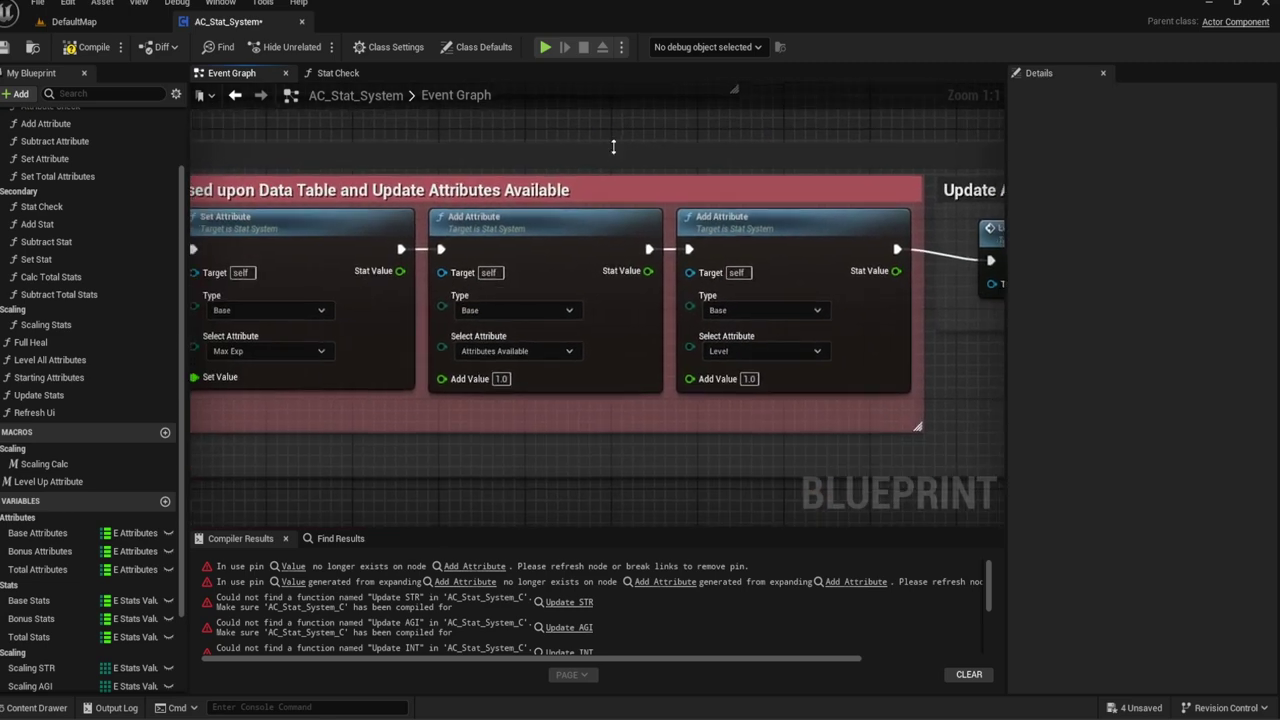
pyautogui.moveTo(597, 293)
pyautogui.mouseDown(button='right')
pyautogui.moveTo(738, 302)
pyautogui.moveTo(643, 266)
pyautogui.moveTo(737, 294)
pyautogui.mouseUp(button='right')
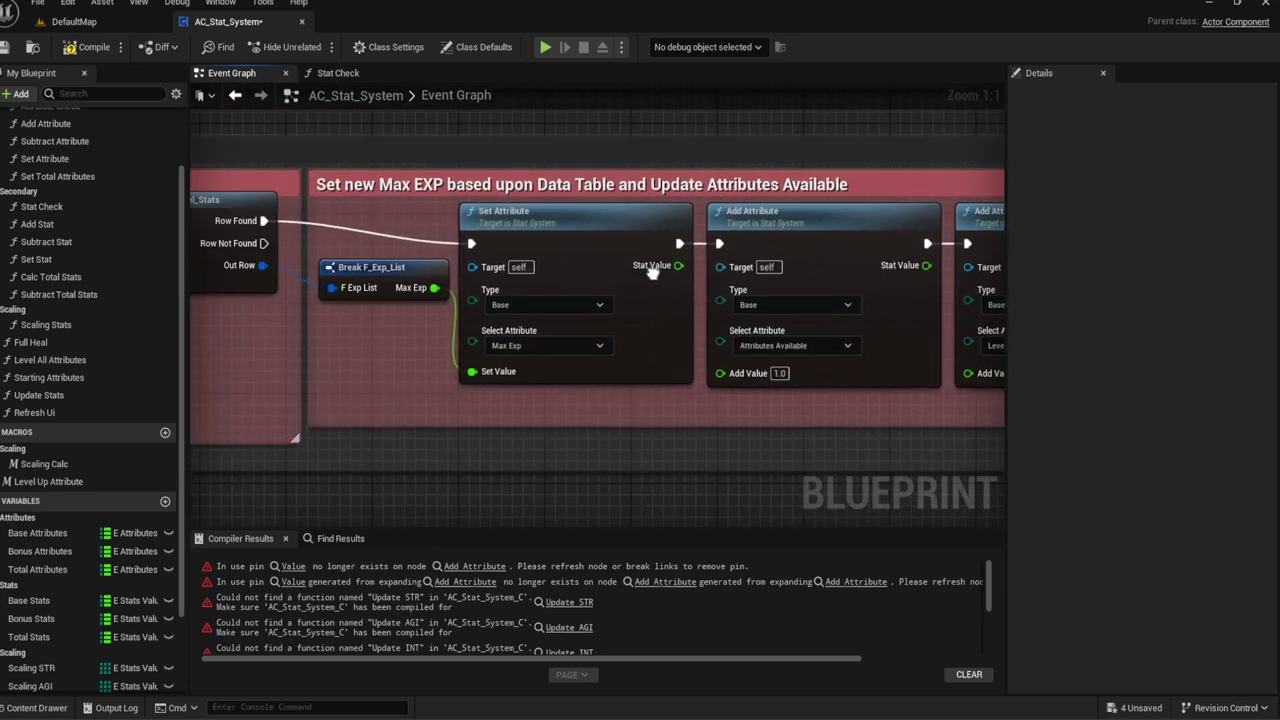
pyautogui.moveTo(654, 268)
pyautogui.mouseDown(button='right')
pyautogui.moveTo(735, 357)
pyautogui.moveTo(708, 339)
pyautogui.moveTo(643, 381)
pyautogui.mouseUp(button='right')
pyautogui.click(640, 250)
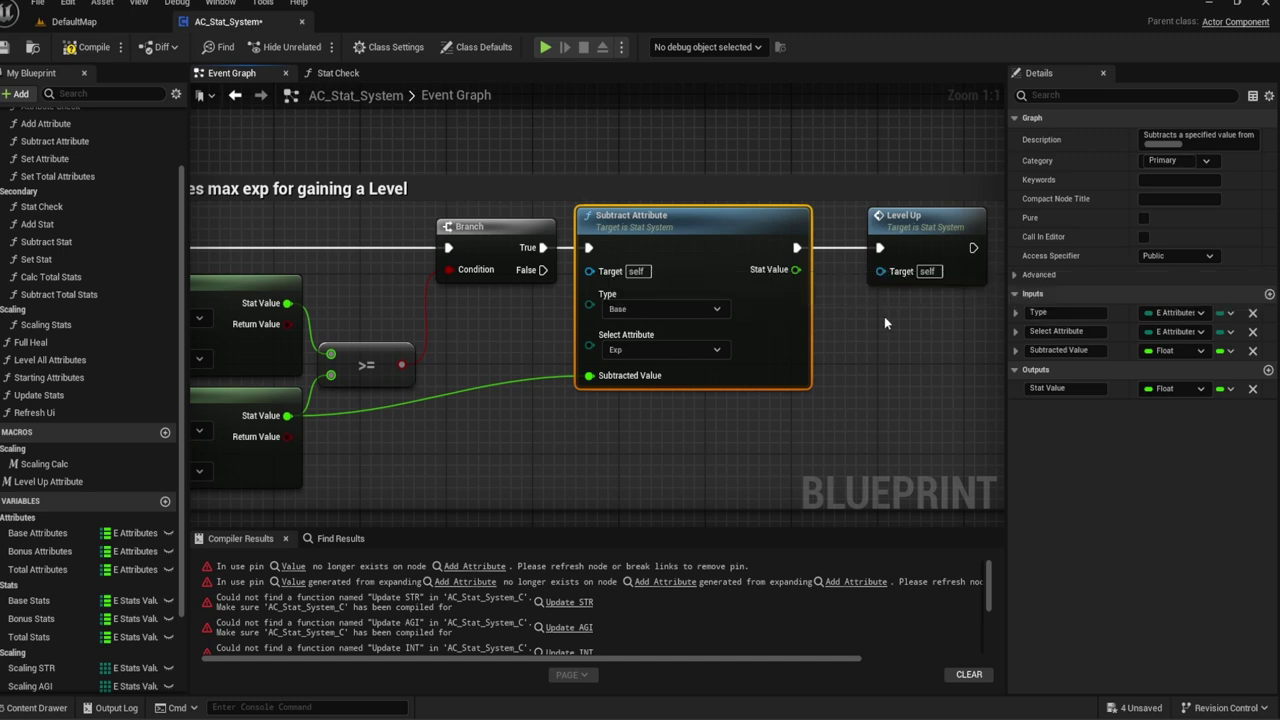
pyautogui.click(883, 316)
pyautogui.click(909, 243)
pyautogui.moveTo(909, 243)
pyautogui.mouseDown(button='right')
pyautogui.moveTo(650, 333)
pyautogui.moveTo(528, 281)
pyautogui.mouseUp(button='right')
pyautogui.click(650, 333)
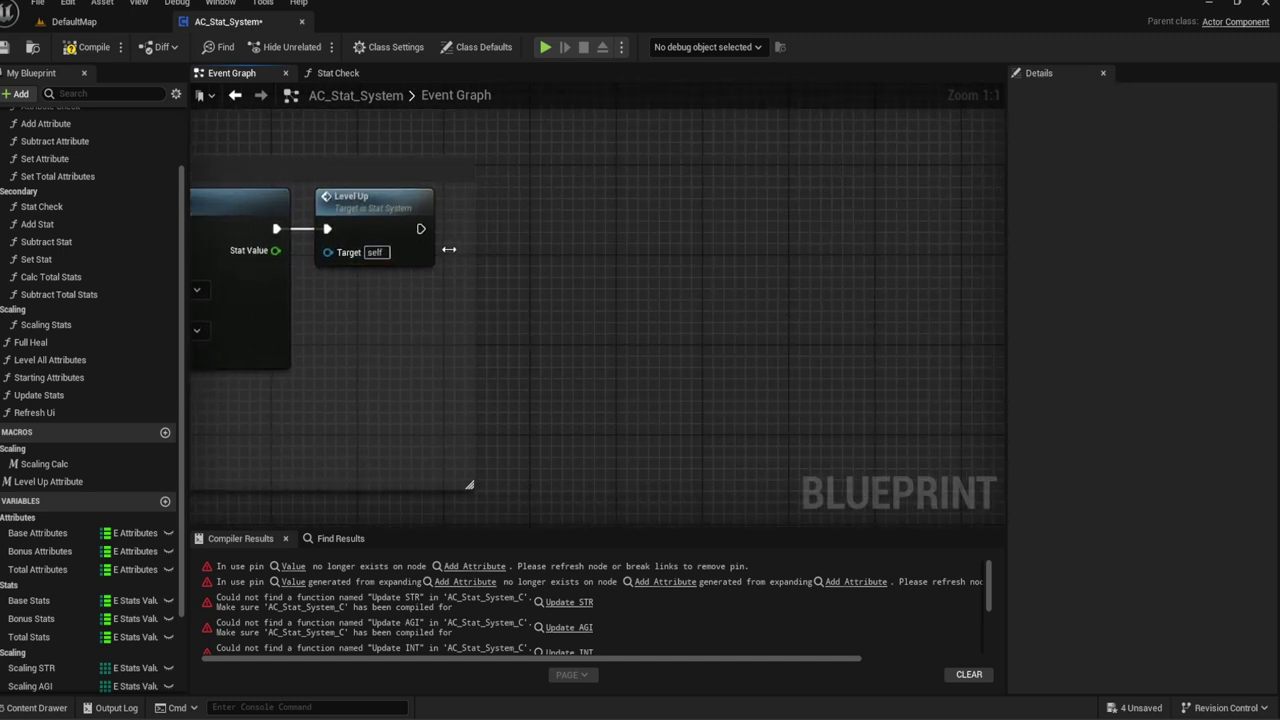
pyautogui.moveTo(420, 257); pyautogui.dragTo(873, 310, button='right')
pyautogui.moveTo(422, 322)
pyautogui.mouseDown(button='right')
pyautogui.moveTo(674, 291)
pyautogui.moveTo(451, 274)
pyautogui.moveTo(525, 240)
pyautogui.mouseUp(button='right')
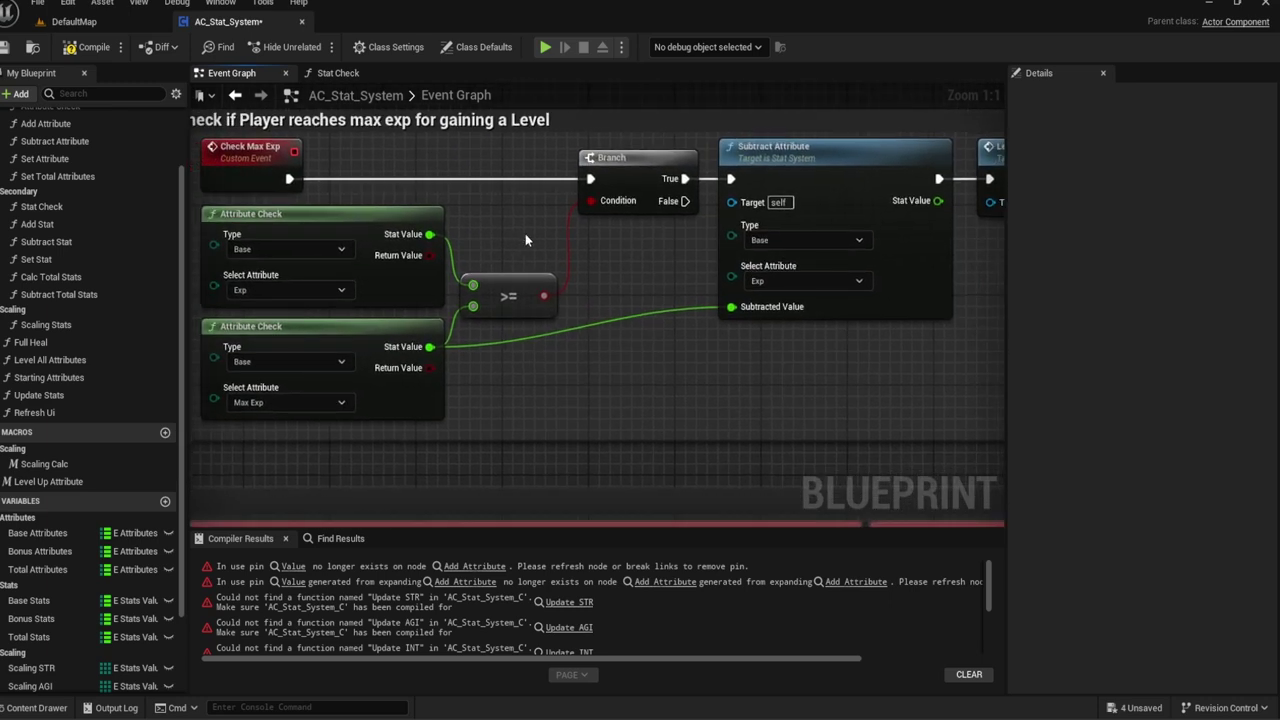
pyautogui.press('1')
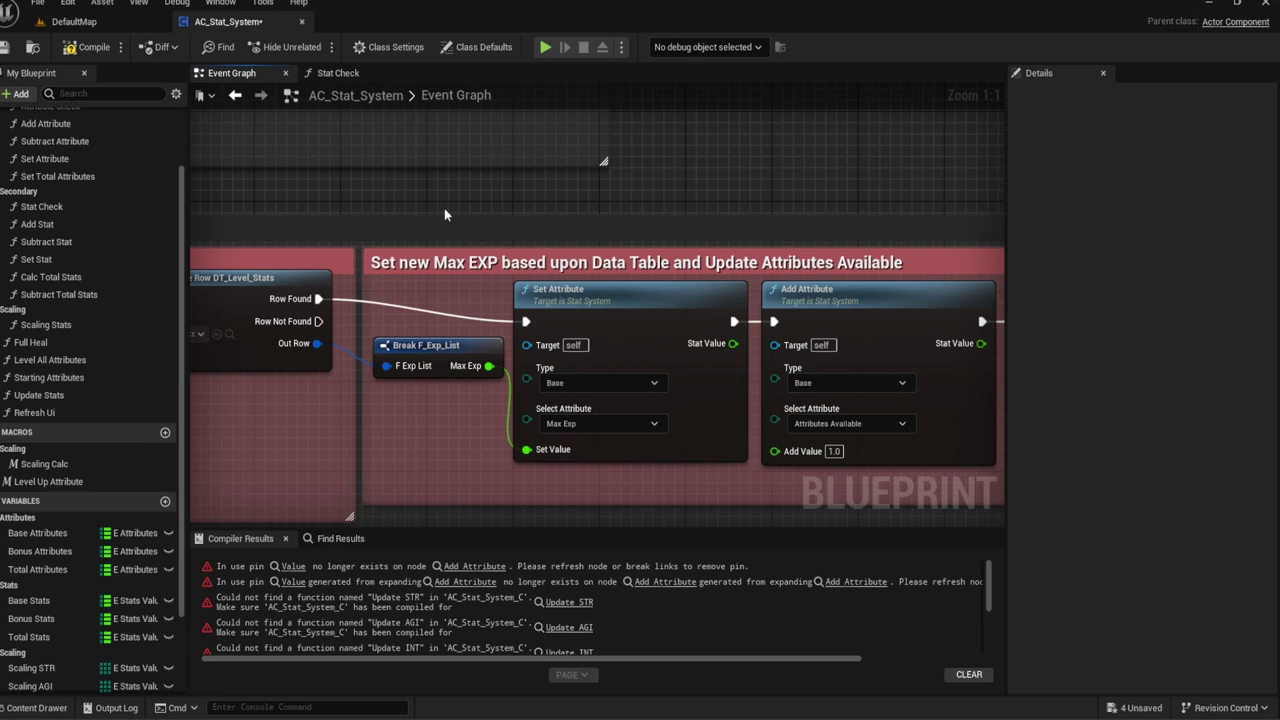
pyautogui.moveTo(443, 197); pyautogui.dragTo(512, 152, button='right')
pyautogui.press('2')
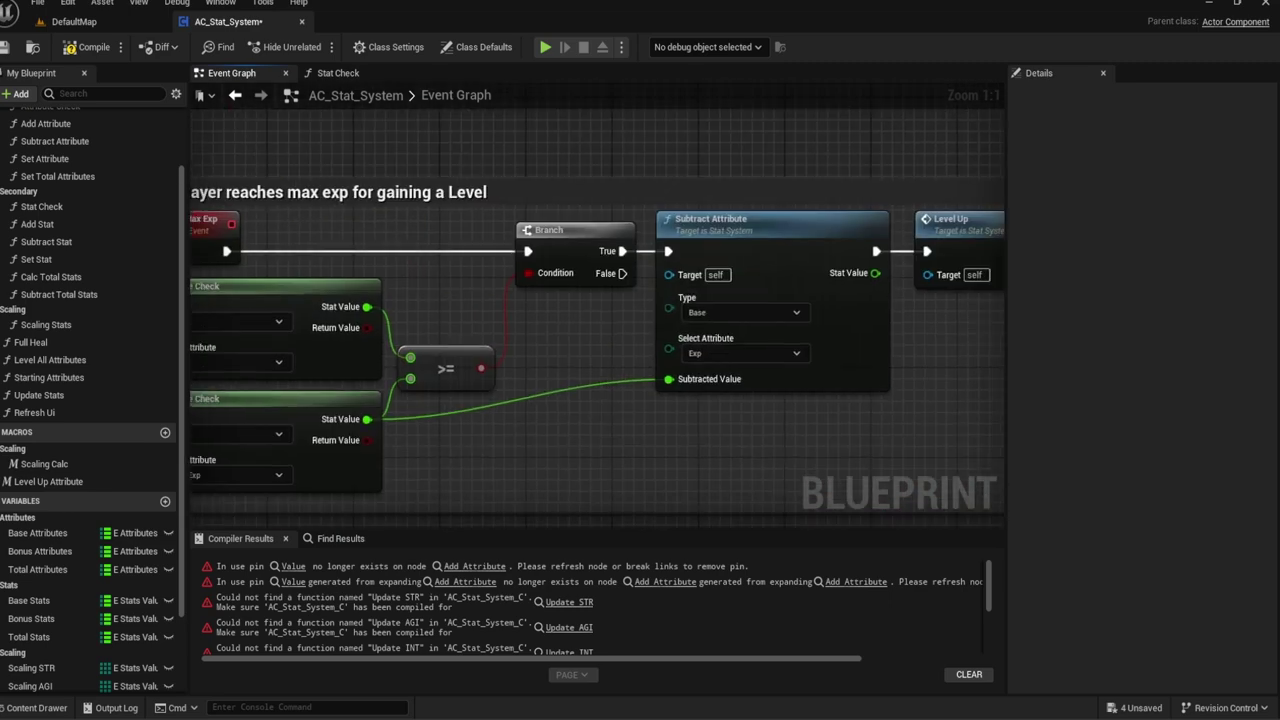
pyautogui.moveTo(686, 294)
pyautogui.mouseDown(button='right')
pyautogui.moveTo(980, 441)
pyautogui.moveTo(730, 353)
pyautogui.mouseUp(button='right')
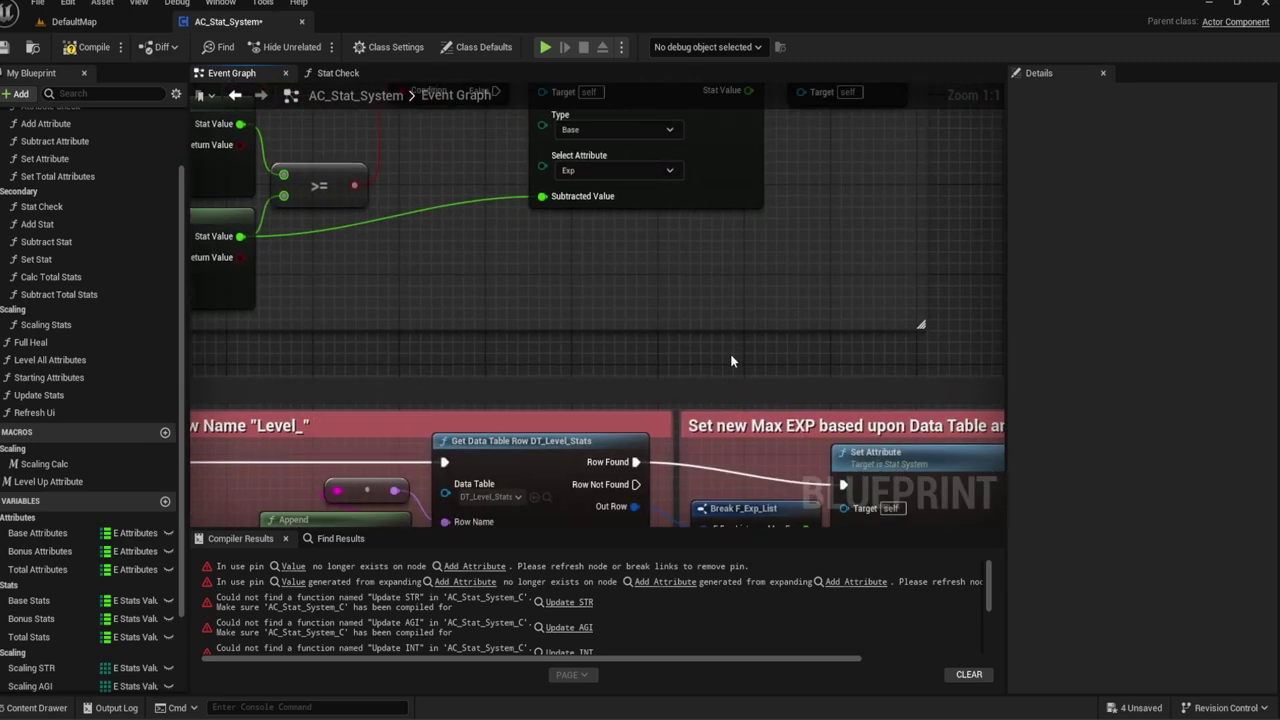
# Step: Move the max-exp check and Level Up comment blocks up, placing the Level Up event in the pink comment
pyautogui.scroll(-2, 546, 289)
pyautogui.scroll(-3, 613, 277)
pyautogui.moveTo(613, 277); pyautogui.dragTo(556, 149, button='right')
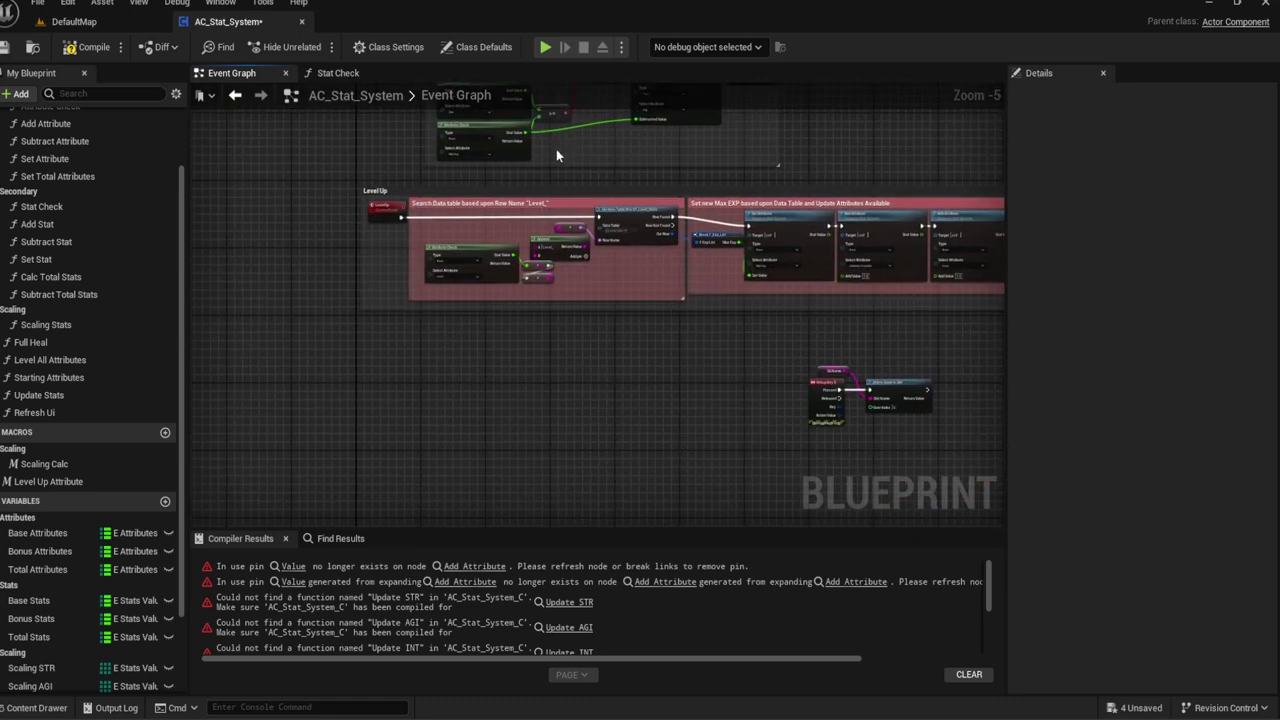
pyautogui.scroll(2, 556, 149)
pyautogui.scroll(2, 415, 172)
pyautogui.scroll(1, 415, 172)
pyautogui.scroll(-1, 420, 270)
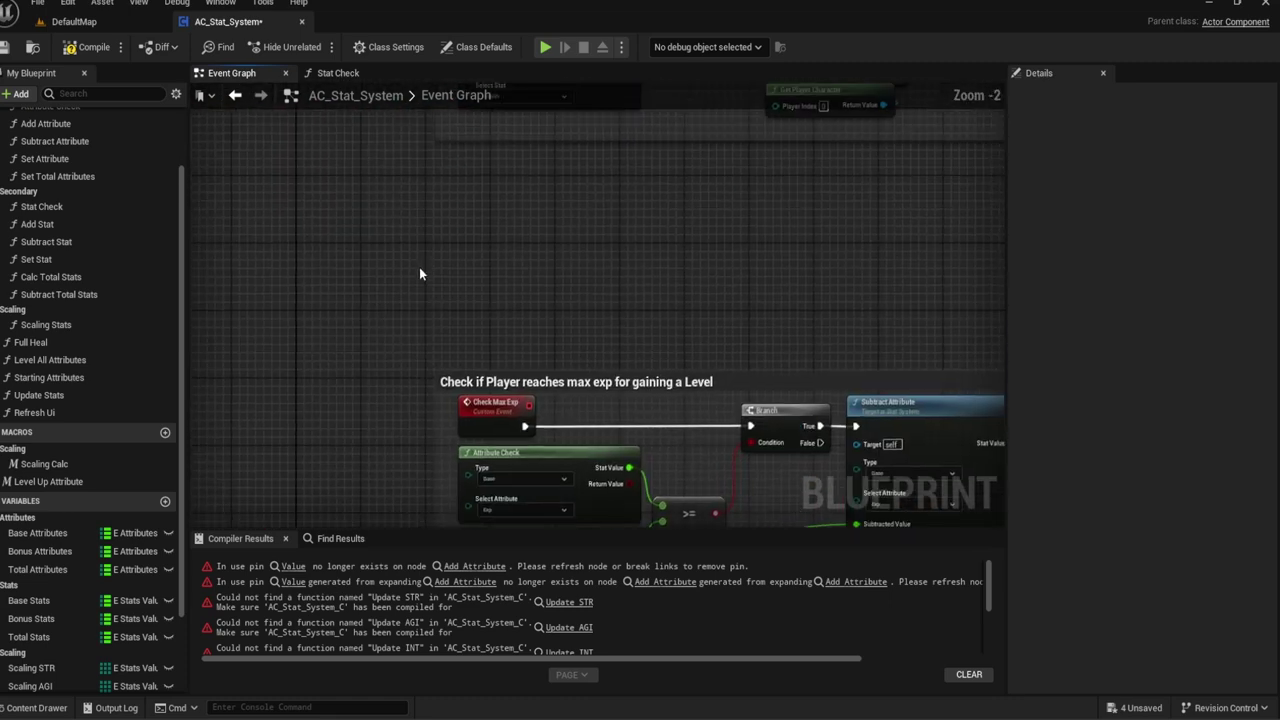
pyautogui.scroll(-3, 424, 258)
pyautogui.scroll(-2, 447, 306)
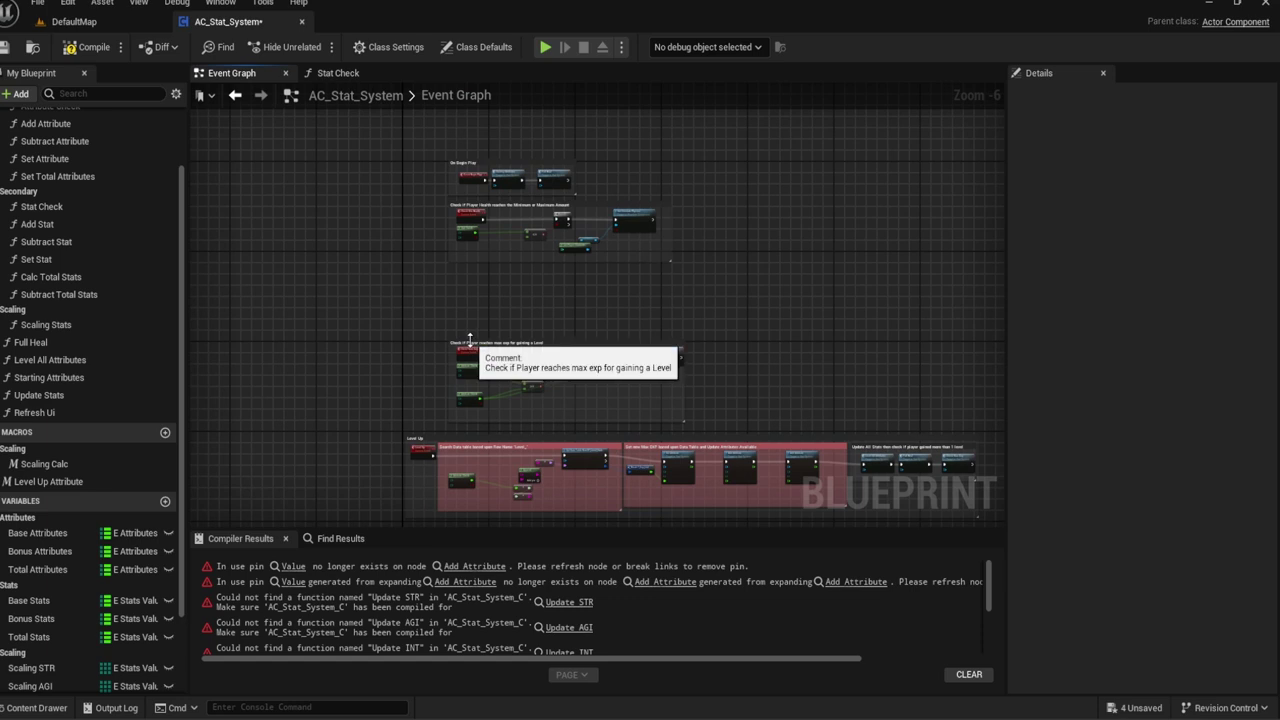
pyautogui.moveTo(472, 343); pyautogui.dragTo(472, 280)
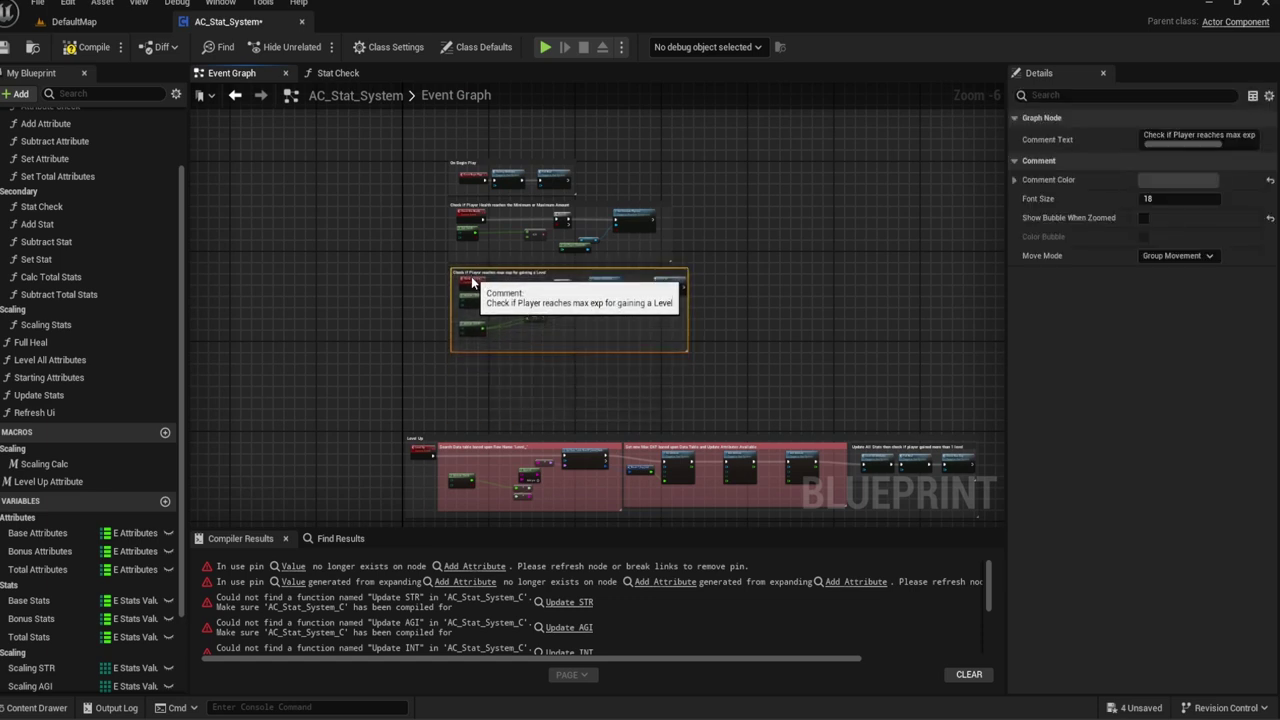
pyautogui.moveTo(440, 437); pyautogui.dragTo(488, 369)
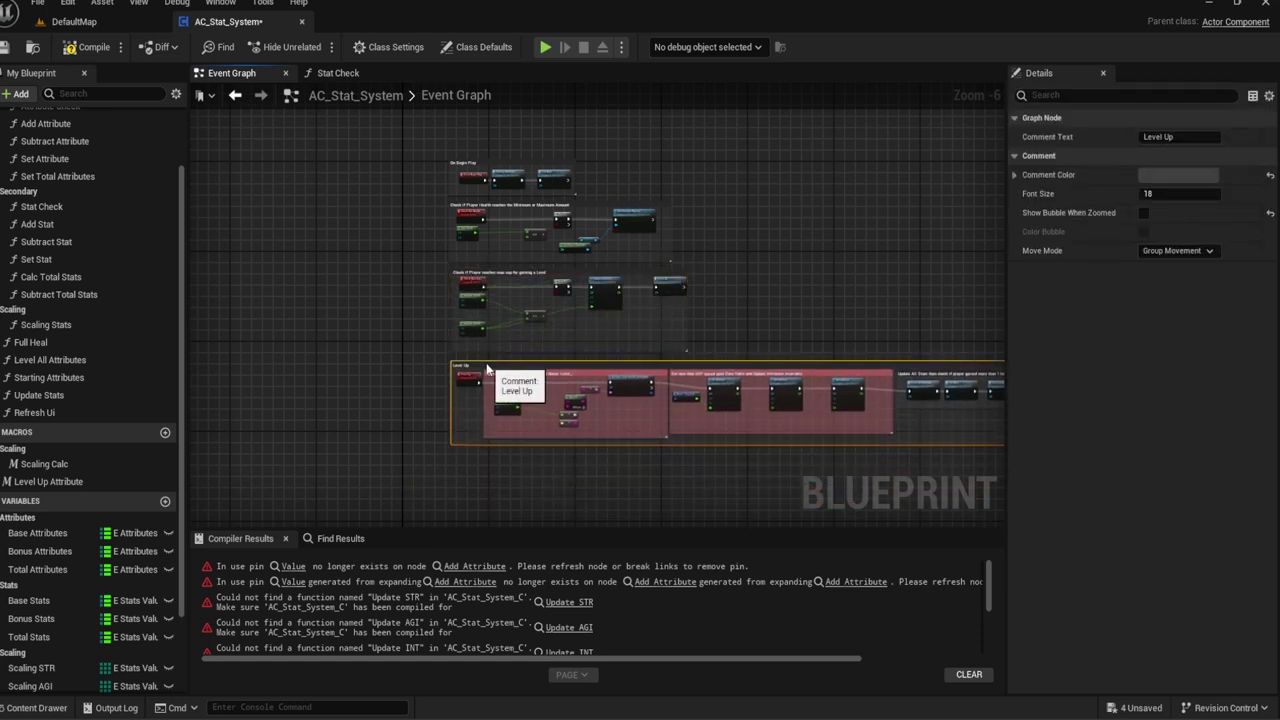
pyautogui.scroll(6, 457, 384)
pyautogui.moveTo(533, 308); pyautogui.dragTo(409, 283)
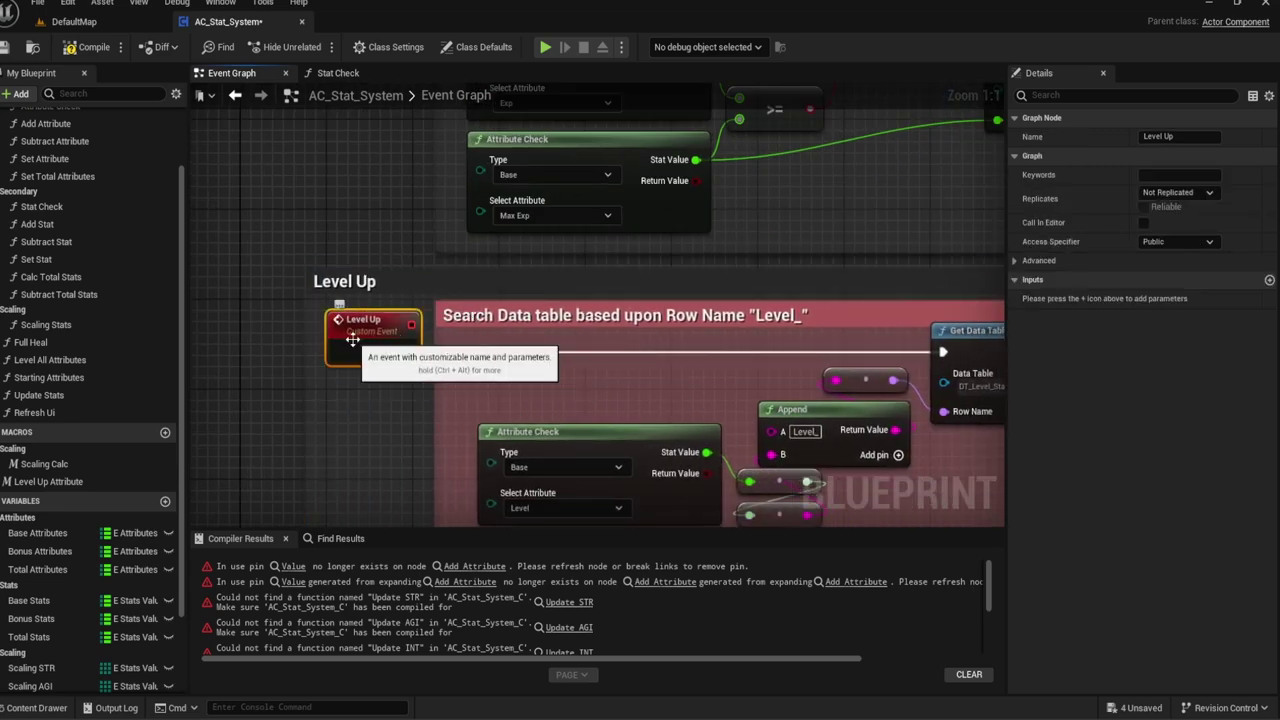
pyautogui.moveTo(372, 342); pyautogui.dragTo(328, 263)
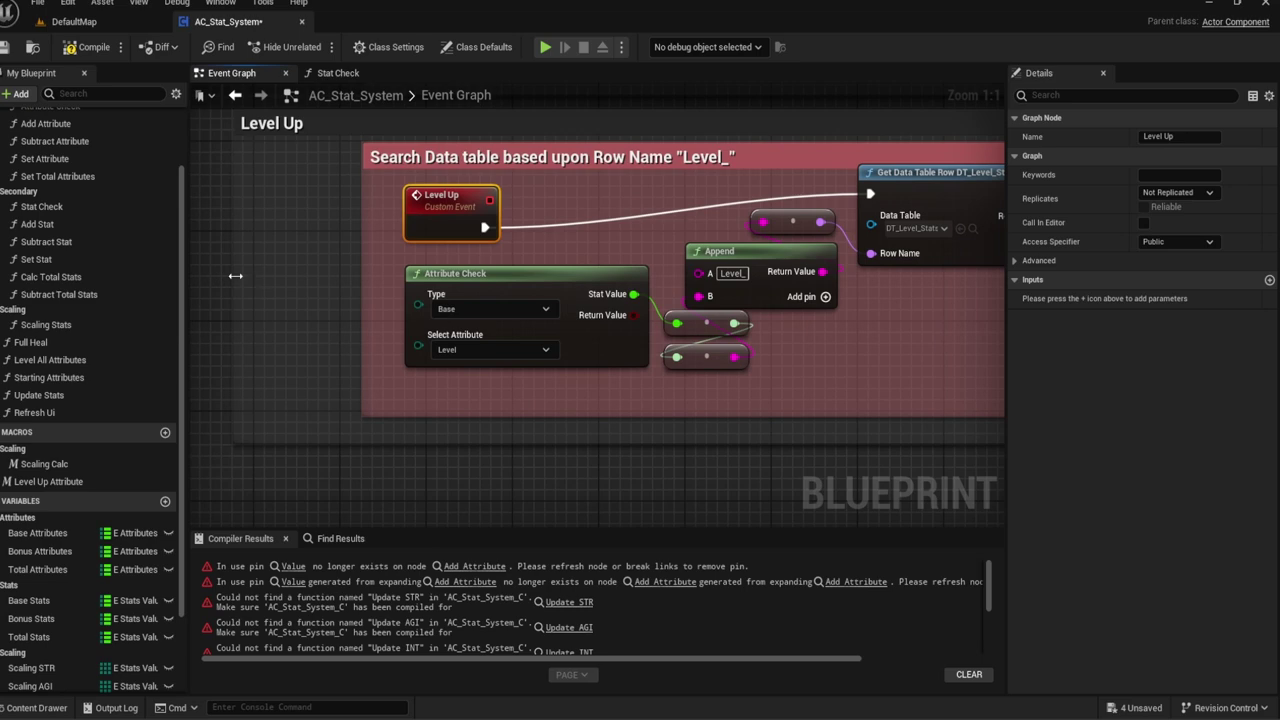
# Step: Box-delete the nodes in the large grey comment and shrink it to the remaining first row
pyautogui.moveTo(362, 269); pyautogui.dragTo(355, 475, button='right')
pyautogui.scroll(-2, 352, 341)
pyautogui.scroll(-3, 348, 330)
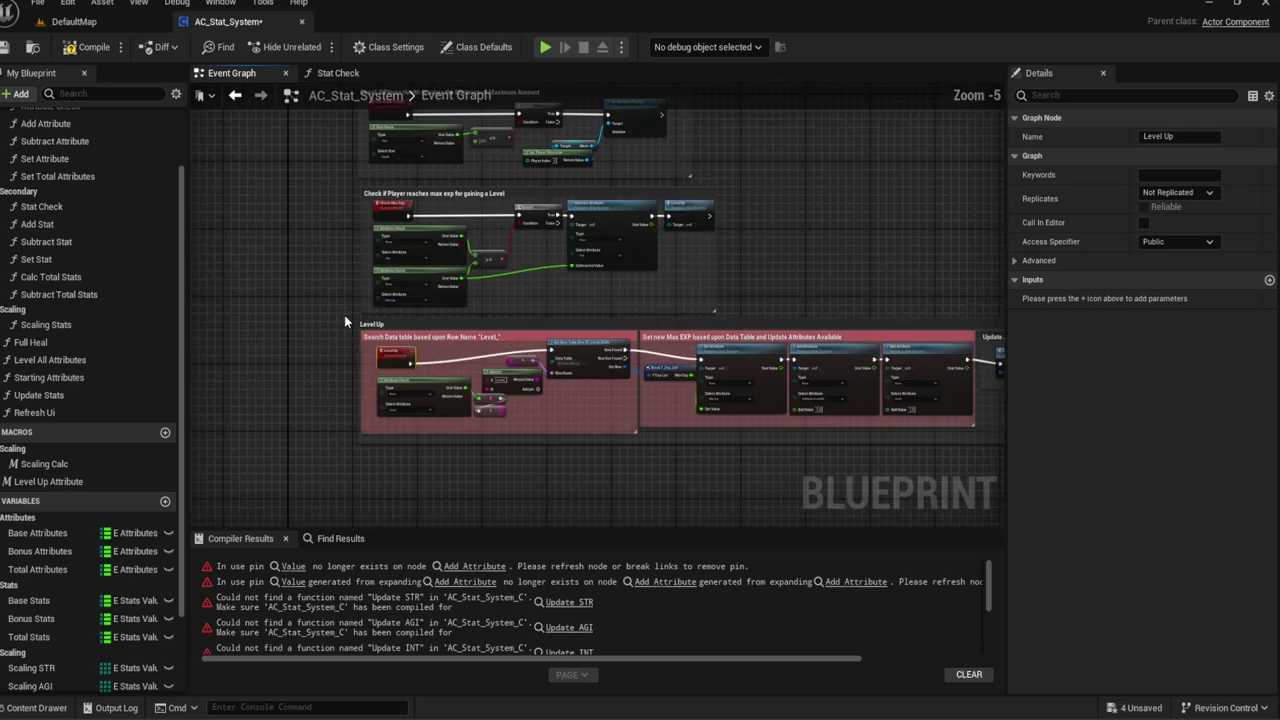
pyautogui.moveTo(344, 315)
pyautogui.mouseDown(button='right')
pyautogui.moveTo(340, 491)
pyautogui.moveTo(295, 276)
pyautogui.mouseUp(button='right')
pyautogui.scroll(-3, 566, 297)
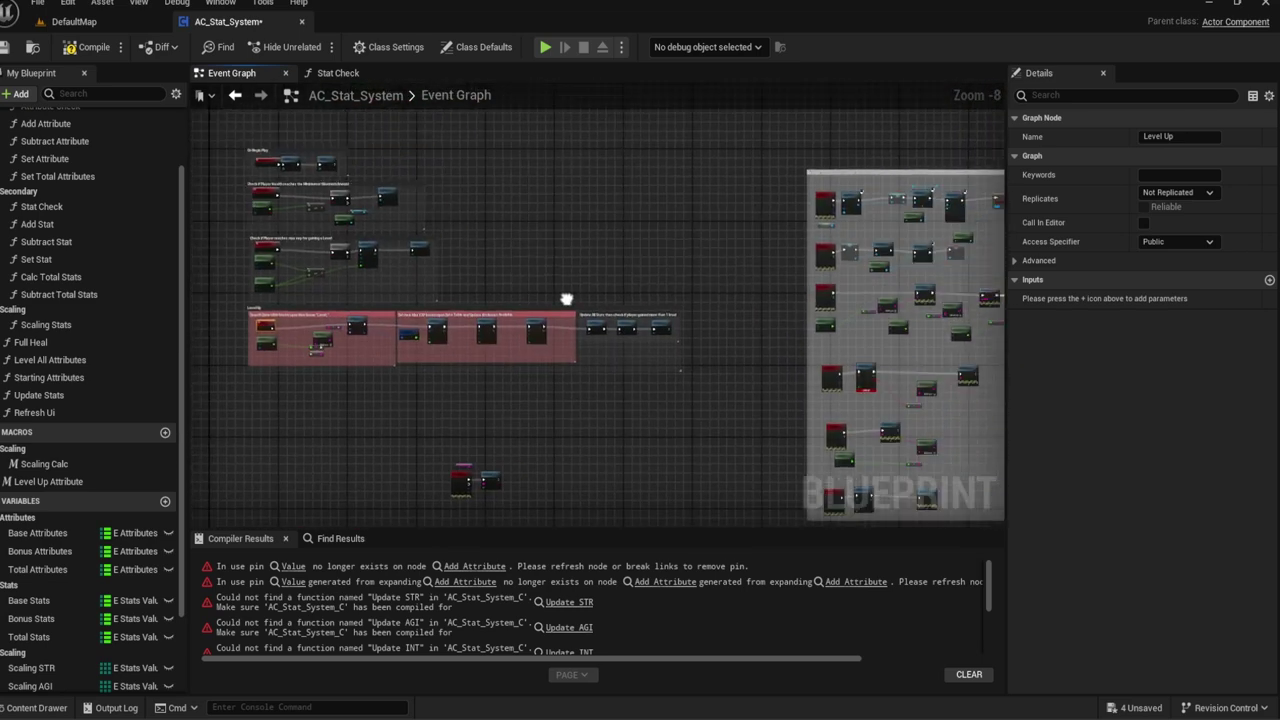
pyautogui.moveTo(566, 297)
pyautogui.mouseDown(button='right')
pyautogui.moveTo(336, 240)
pyautogui.moveTo(325, 266)
pyautogui.mouseUp(button='right')
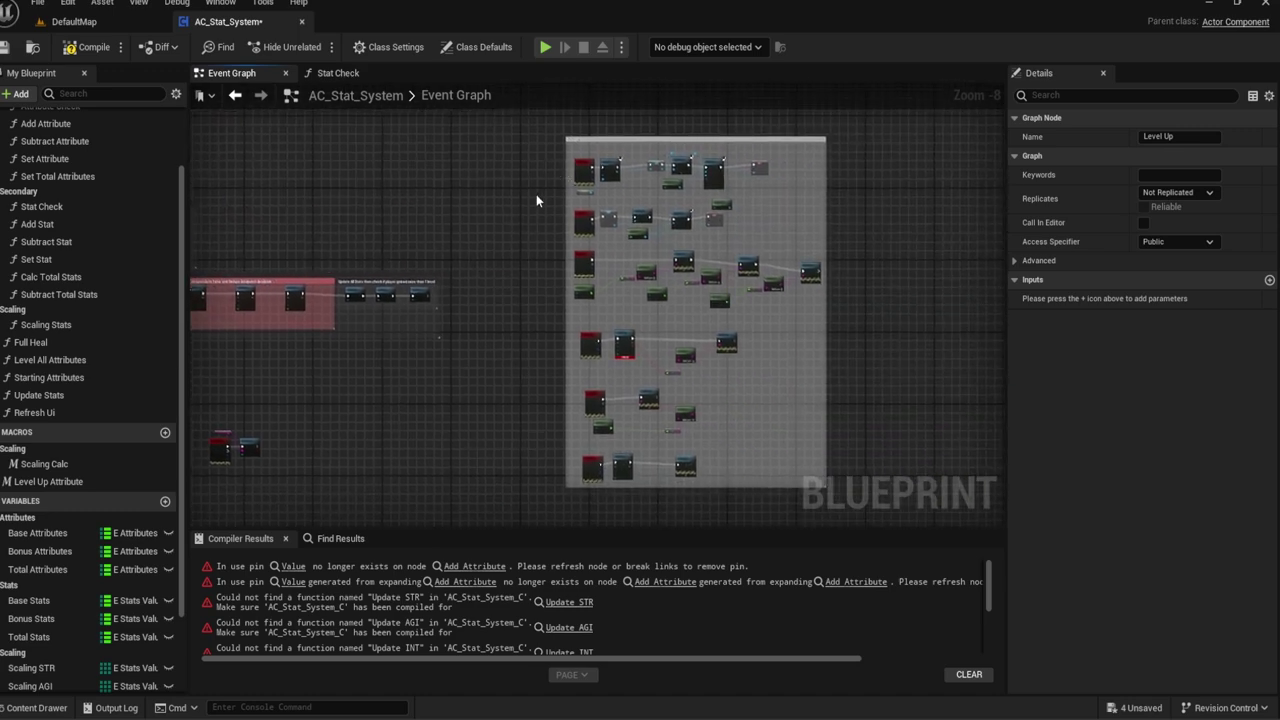
pyautogui.scroll(4, 536, 200)
pyautogui.scroll(-1, 553, 306)
pyautogui.scroll(-1, 634, 309)
pyautogui.scroll(-1, 634, 309)
pyautogui.moveTo(634, 309); pyautogui.dragTo(716, 363, button='right')
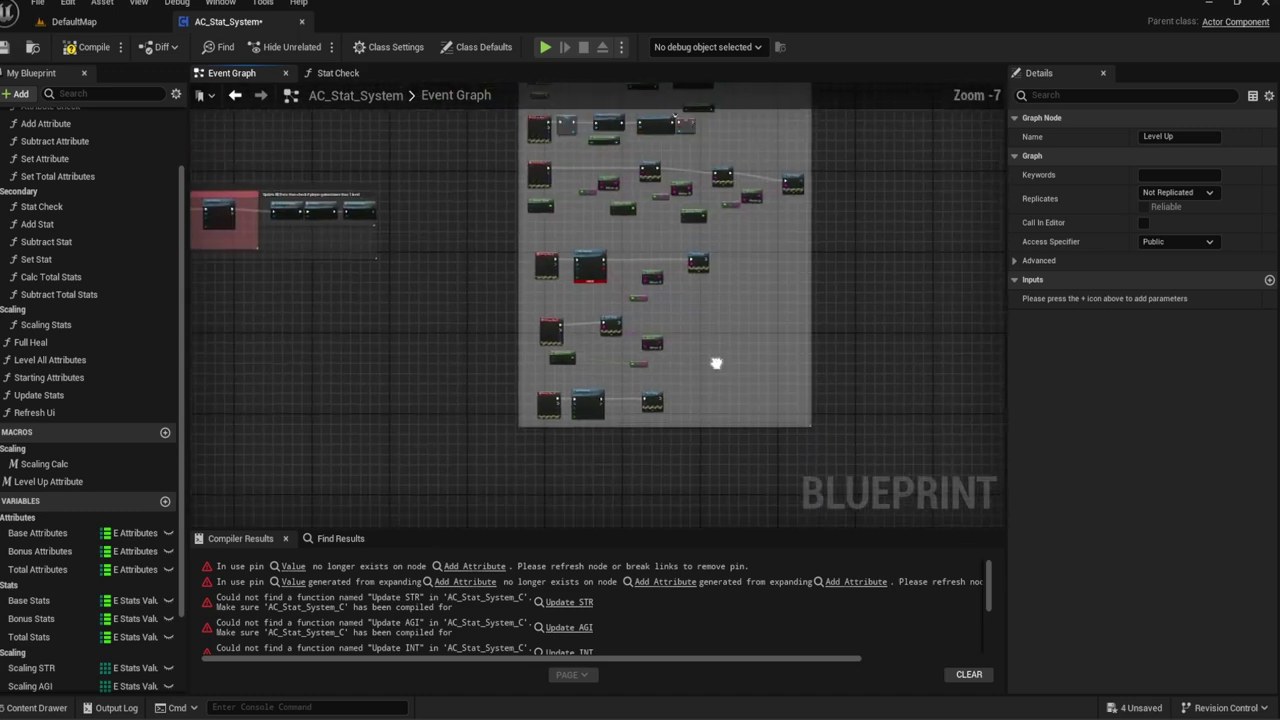
pyautogui.moveTo(778, 412); pyautogui.dragTo(522, 196)
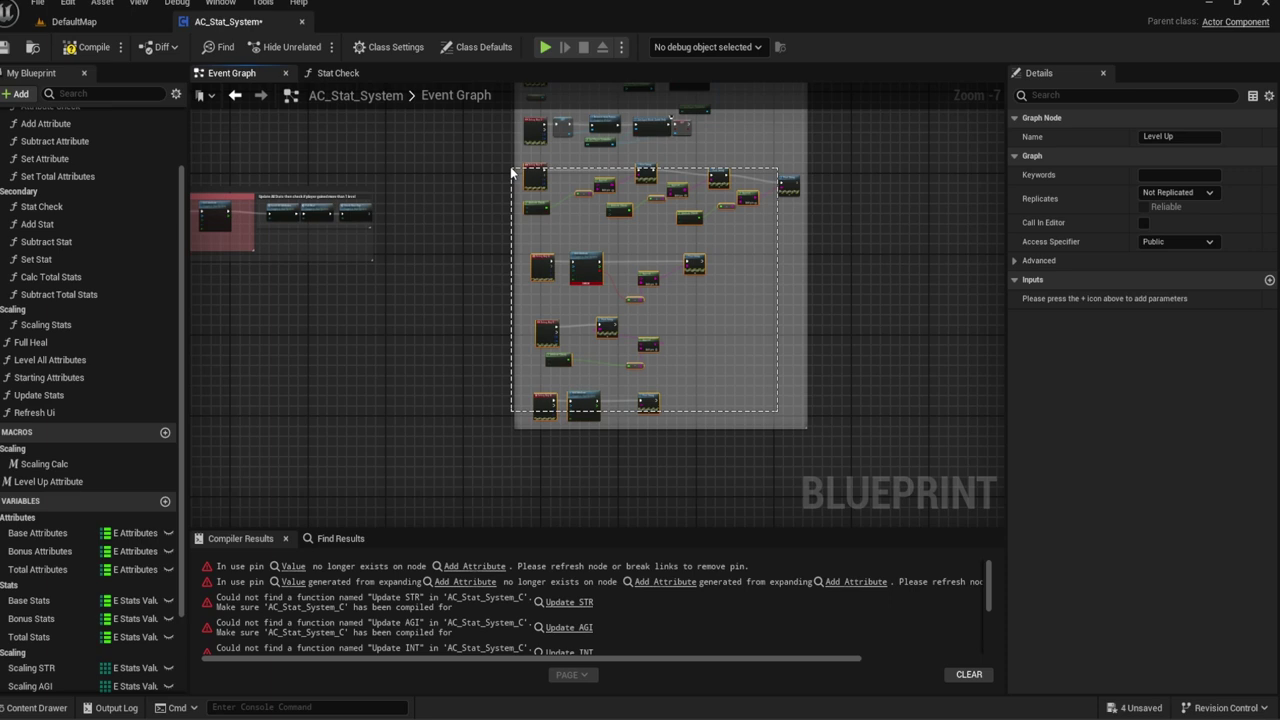
pyautogui.press('Delete')
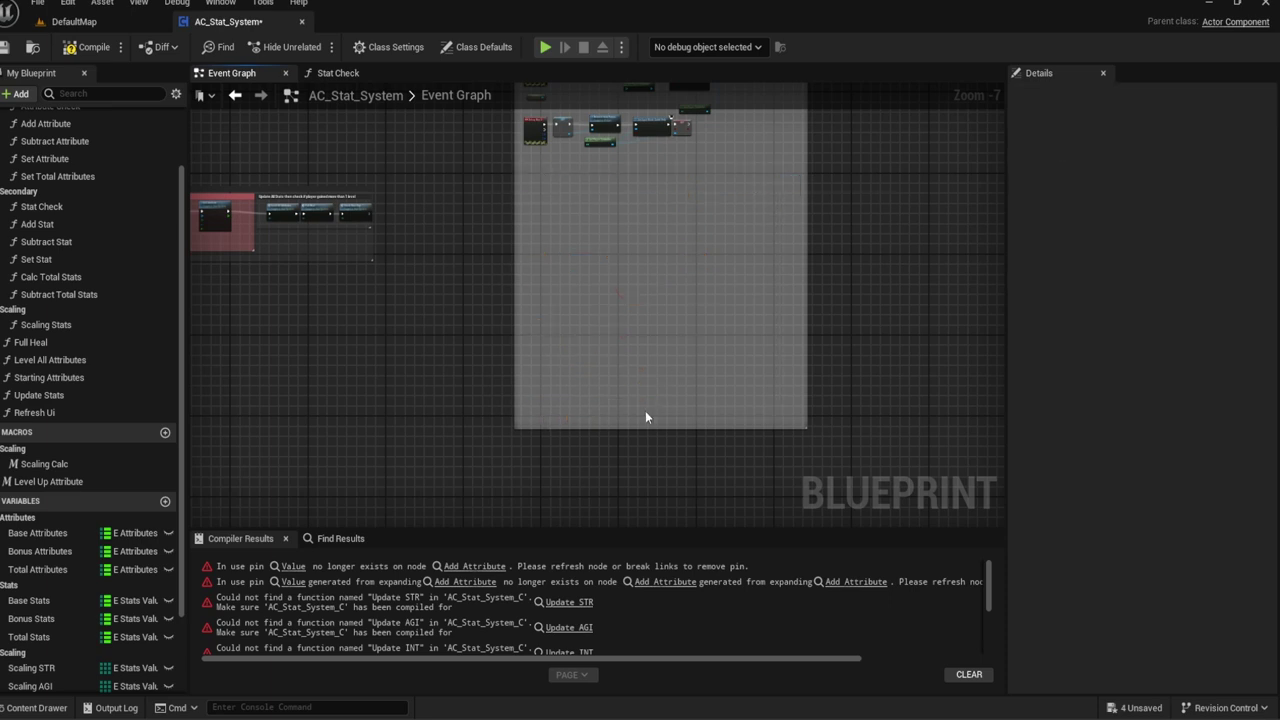
pyautogui.moveTo(635, 437); pyautogui.dragTo(608, 166)
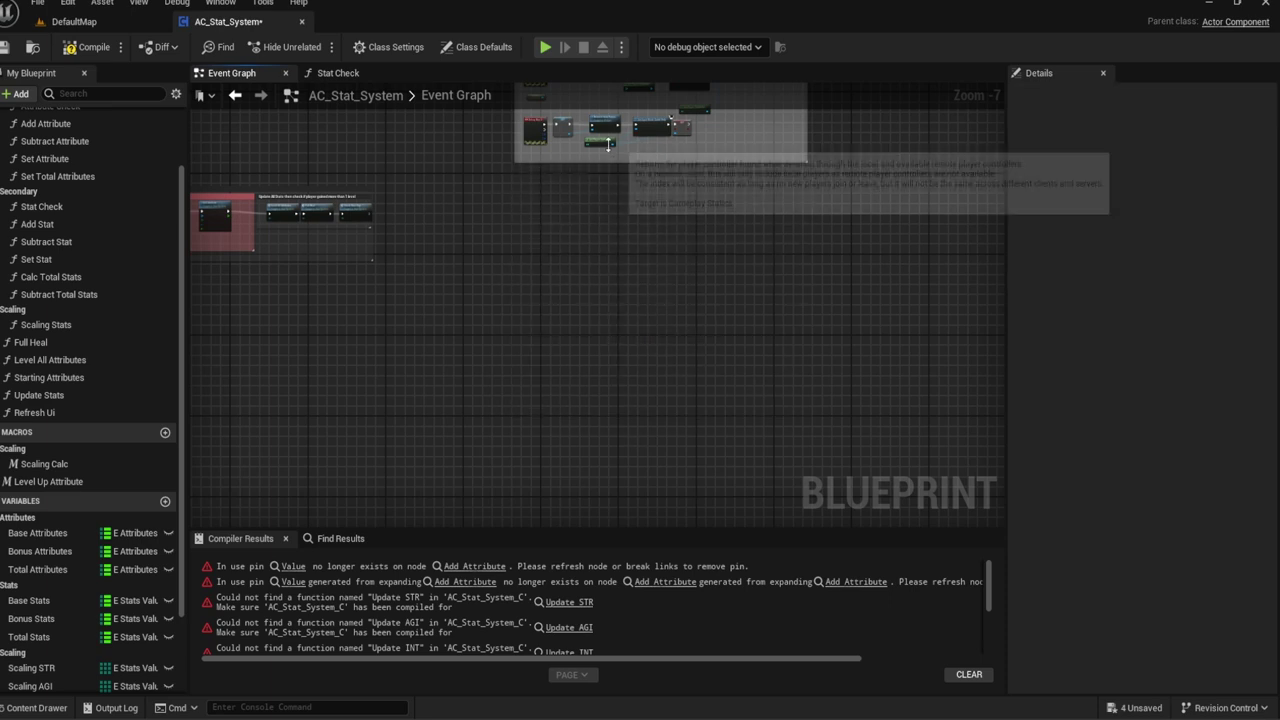
pyautogui.moveTo(608, 166); pyautogui.dragTo(788, 209, button='right')
pyautogui.scroll(1, 788, 209)
pyautogui.scroll(2, 700, 223)
# Step: Bring the Check Max Exp nodes into view and open the Add Attribute function graph
pyautogui.scroll(1, 474, 249)
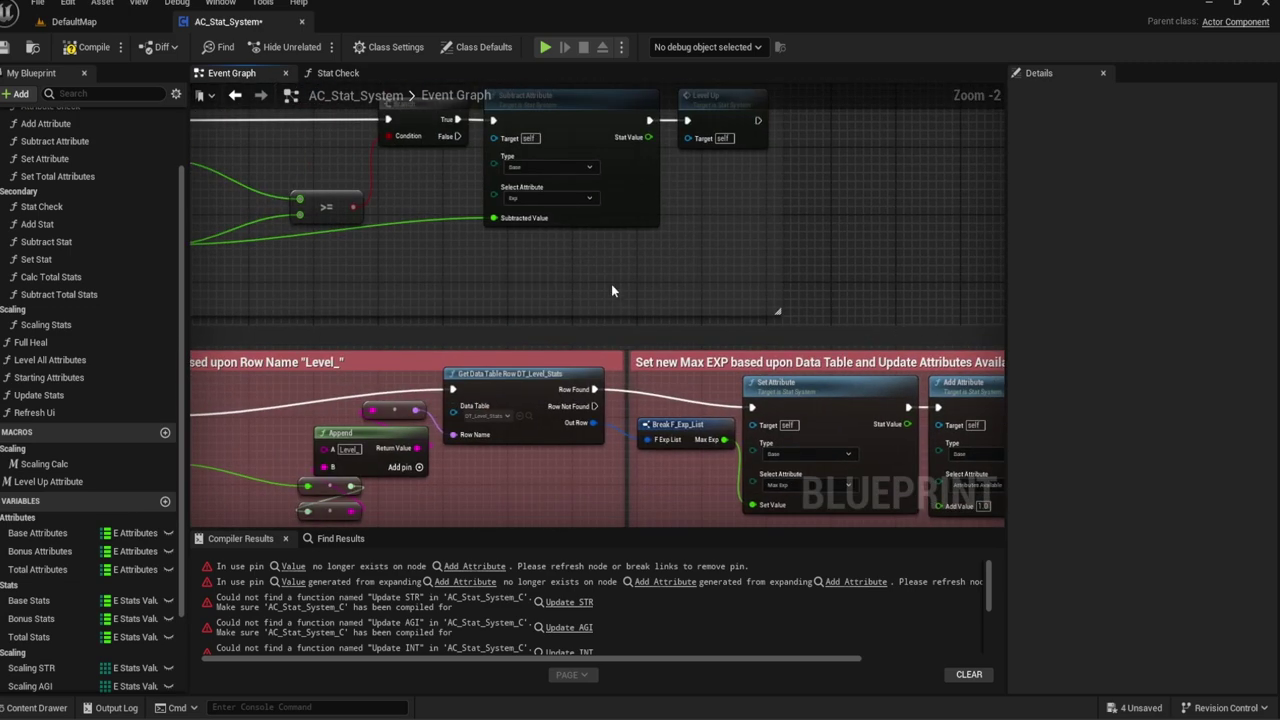
pyautogui.scroll(1, 534, 286)
pyautogui.scroll(1, 750, 290)
pyautogui.scroll(1, 514, 437)
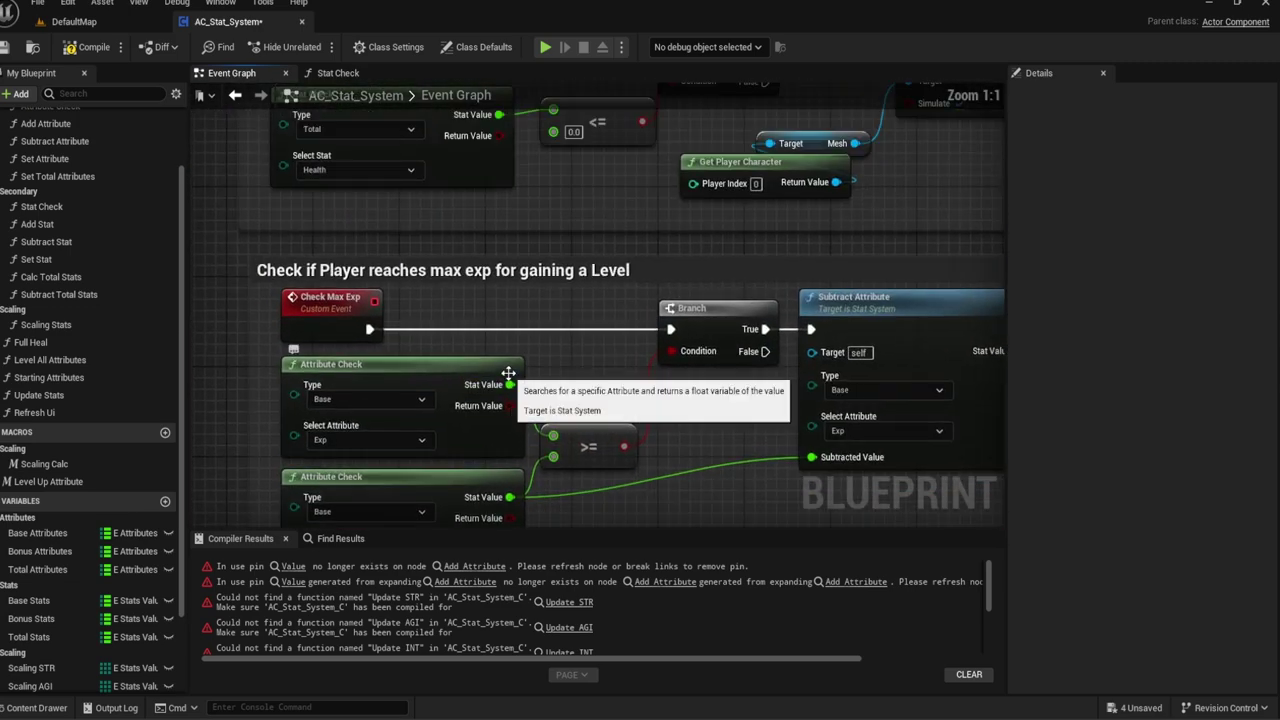
pyautogui.moveTo(514, 437); pyautogui.dragTo(405, 225, button='right')
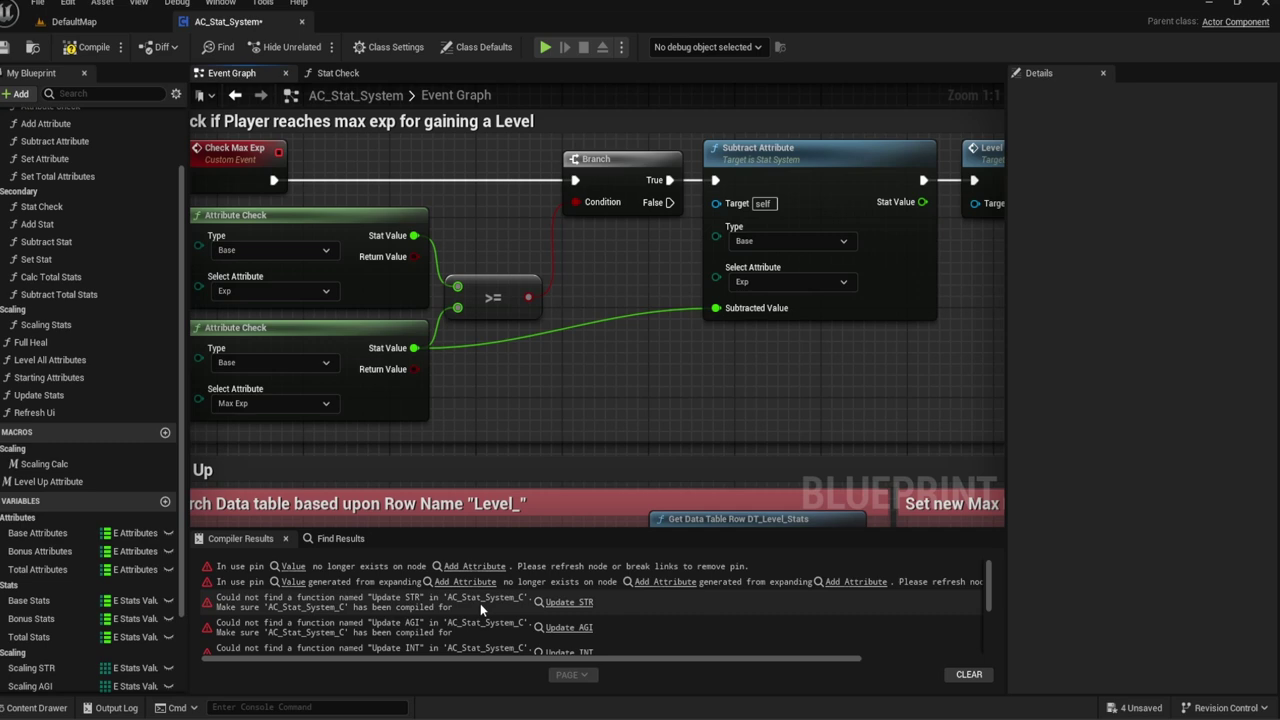
pyautogui.scroll(-3, 482, 600)
pyautogui.scroll(3, 485, 600)
pyautogui.scroll(3, 103, 263)
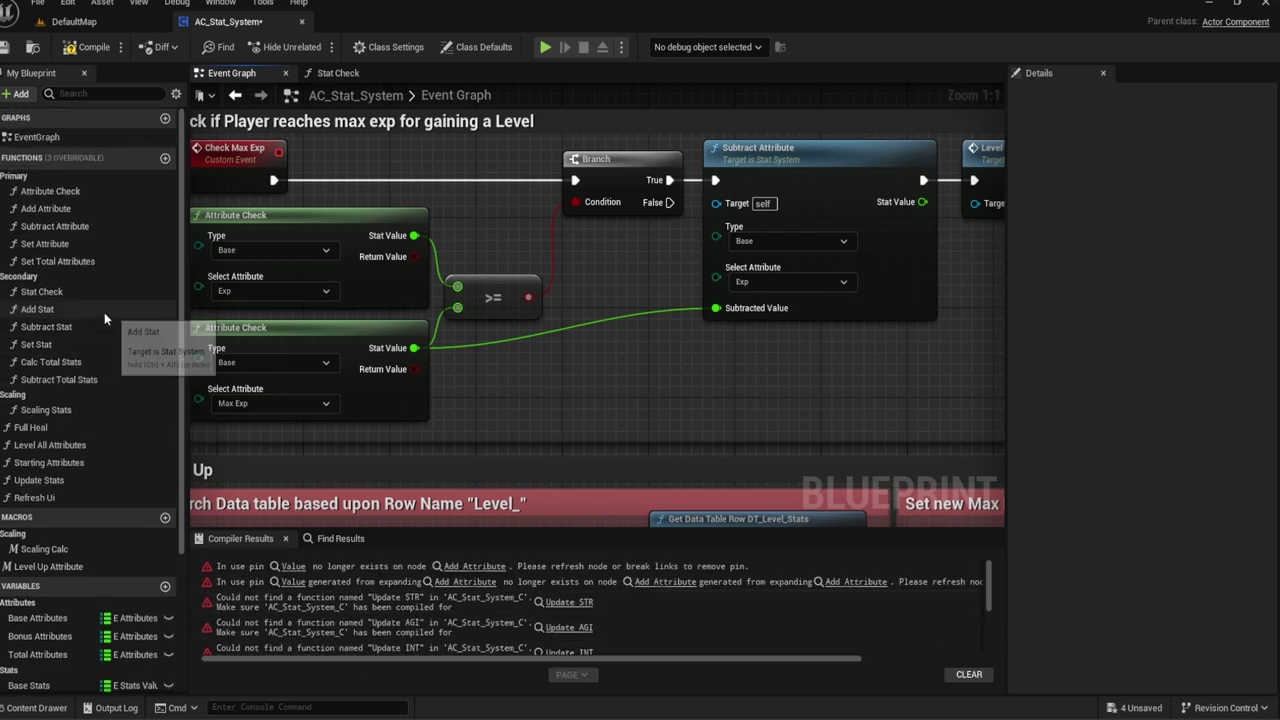
pyautogui.doubleClick(50, 208)
pyautogui.scroll(1, 531, 373)
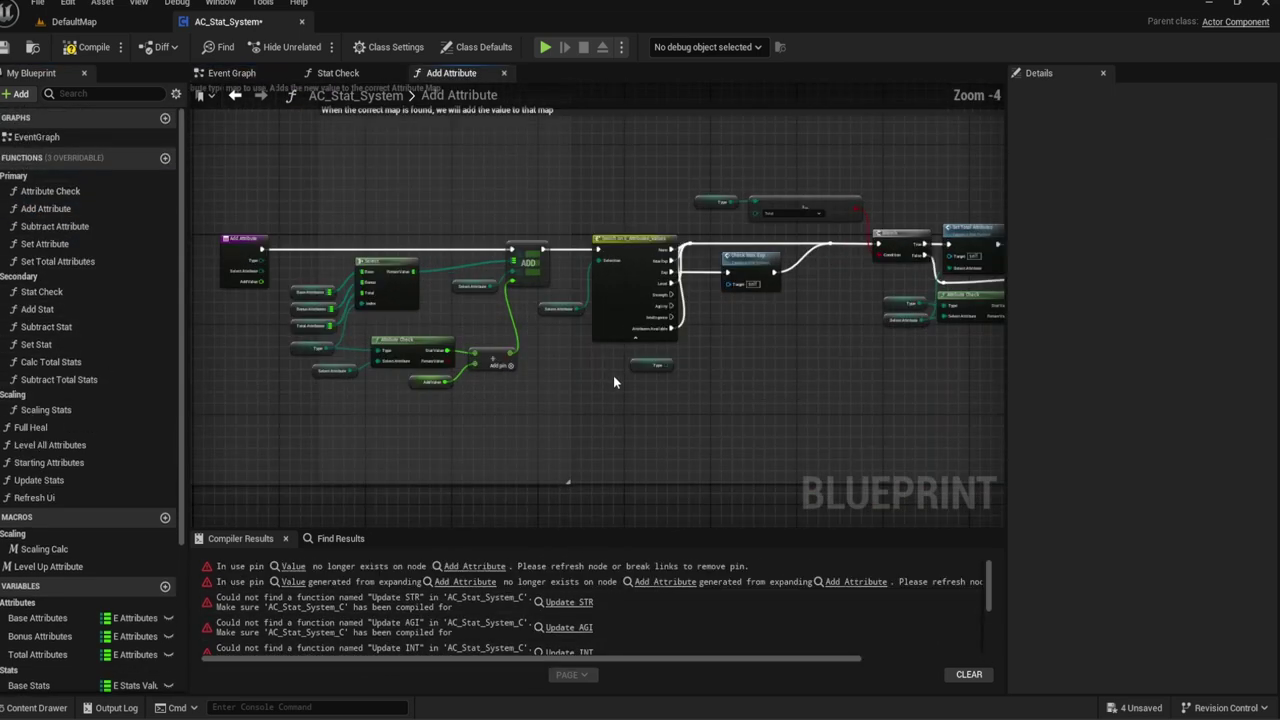
# Step: Wire Add Attribute's Stat Value to the output Value, recompile, and jump to the Update STR error
pyautogui.click(282, 567)
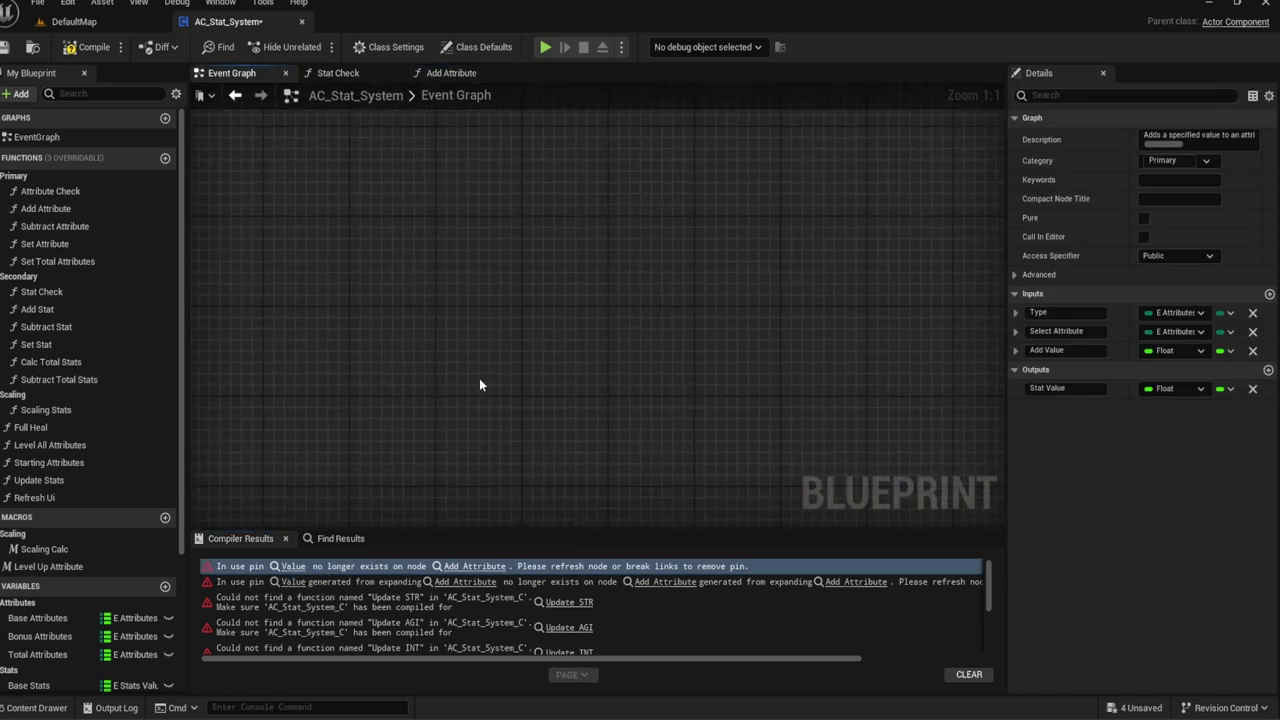
pyautogui.click(96, 48)
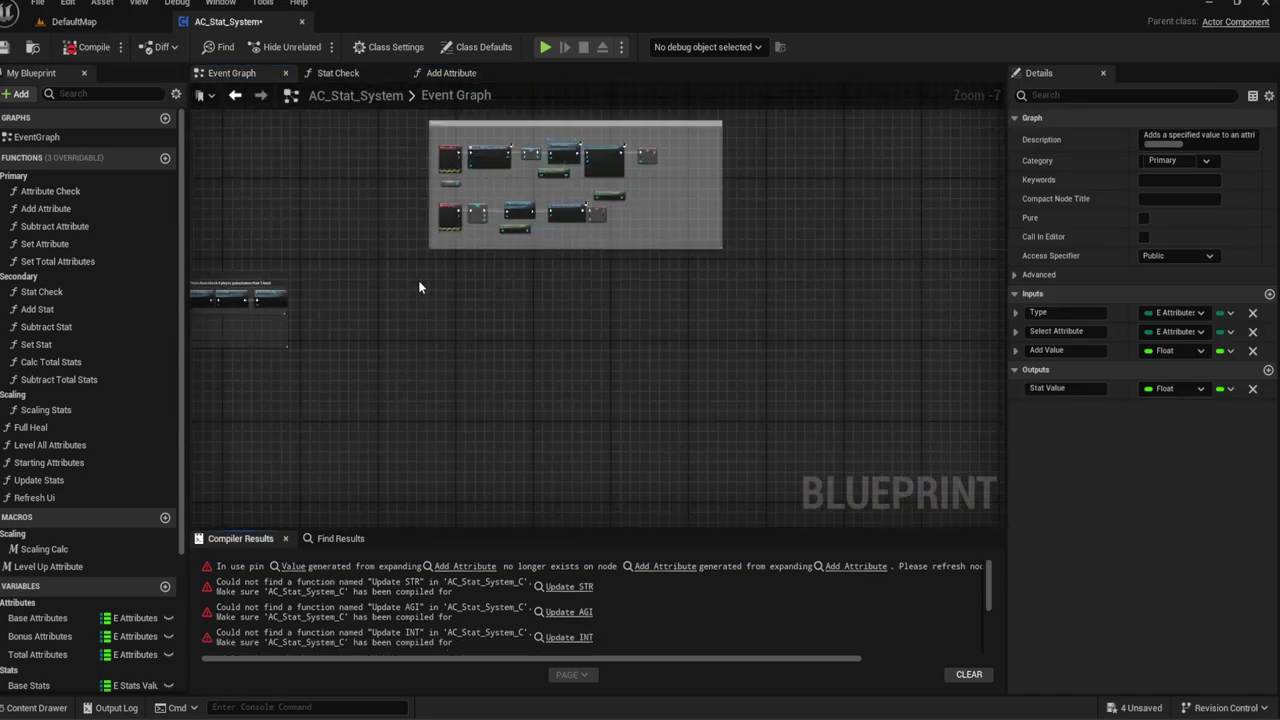
pyautogui.click(294, 568)
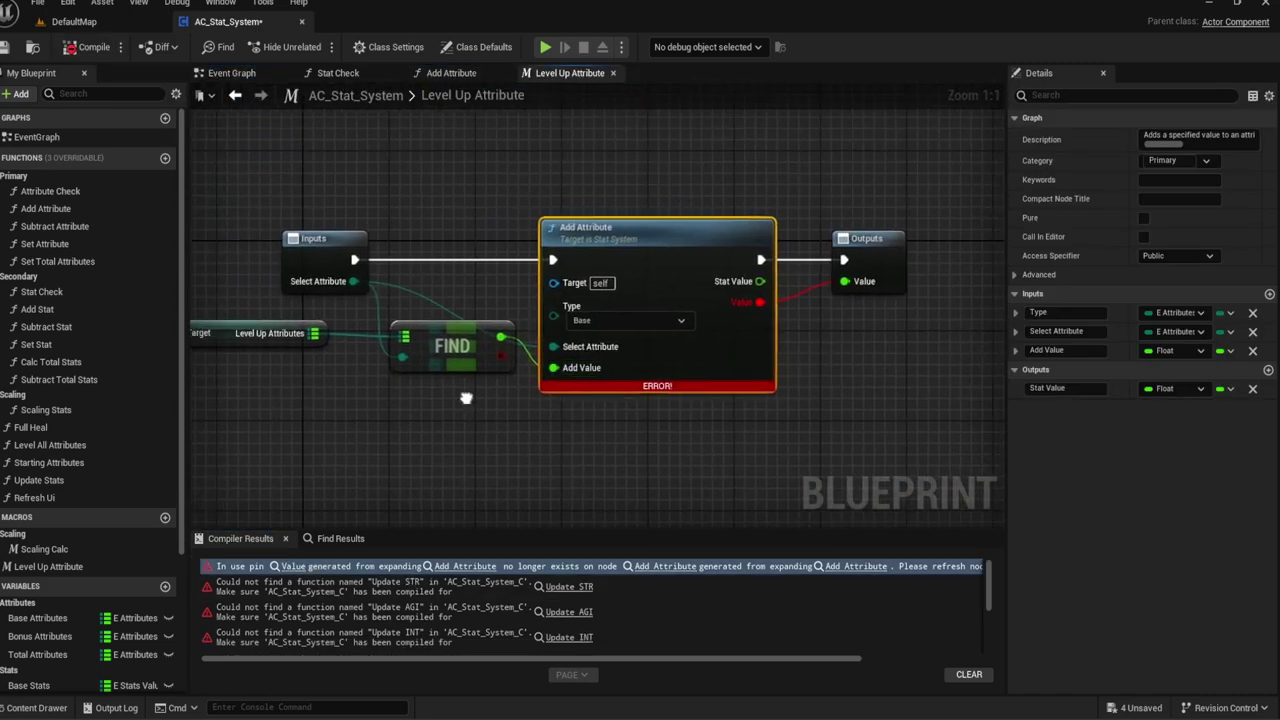
pyautogui.moveTo(686, 300); pyautogui.dragTo(802, 292)
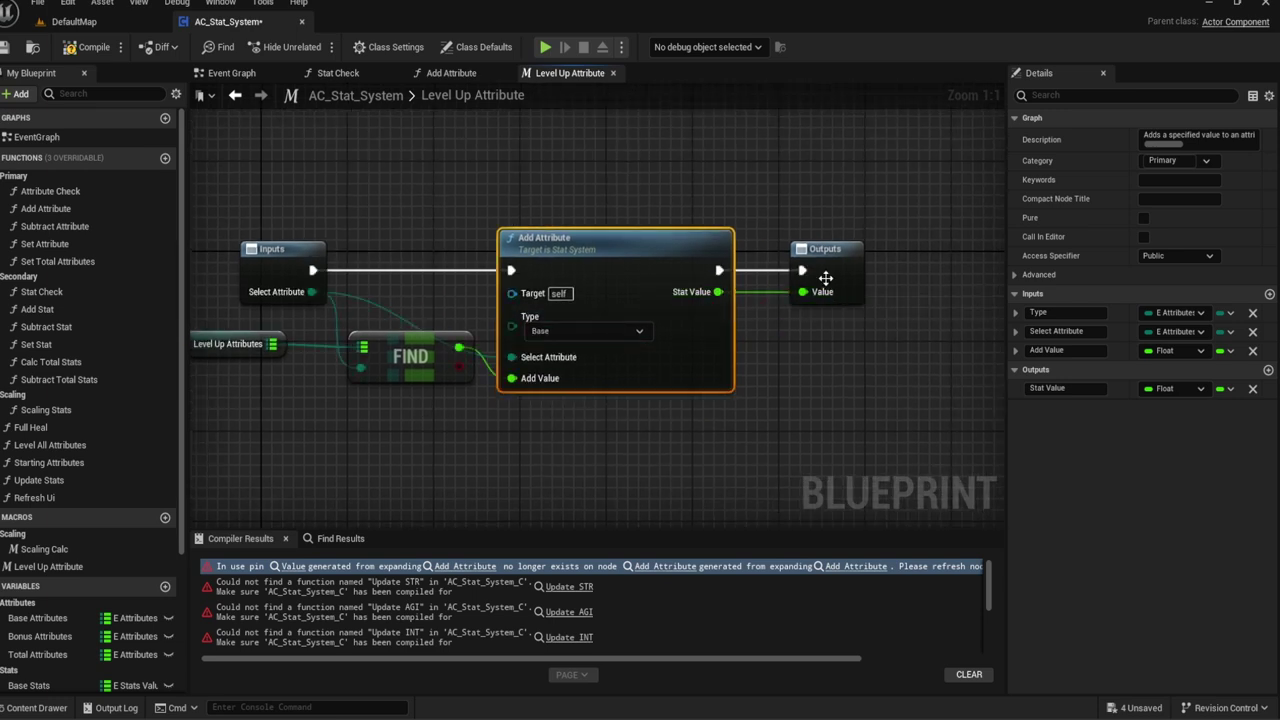
pyautogui.click(763, 214)
pyautogui.moveTo(296, 183); pyautogui.dragTo(488, 170, button='right')
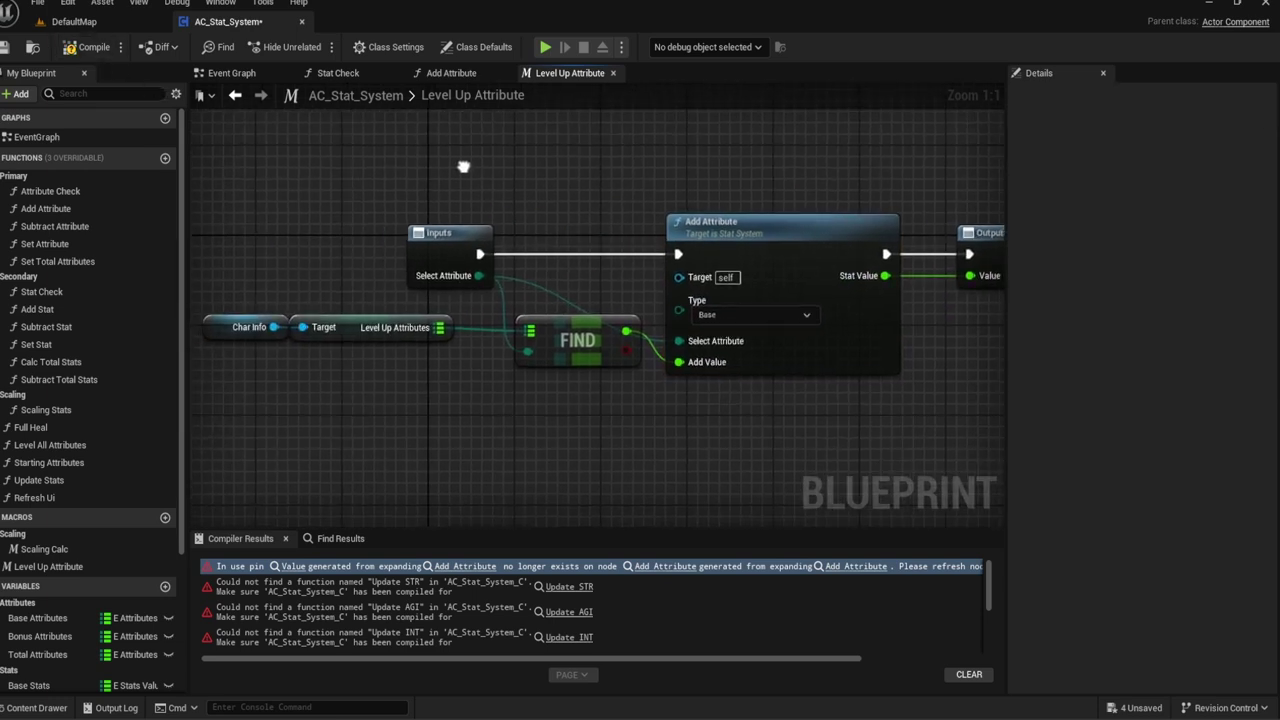
pyautogui.click(81, 55)
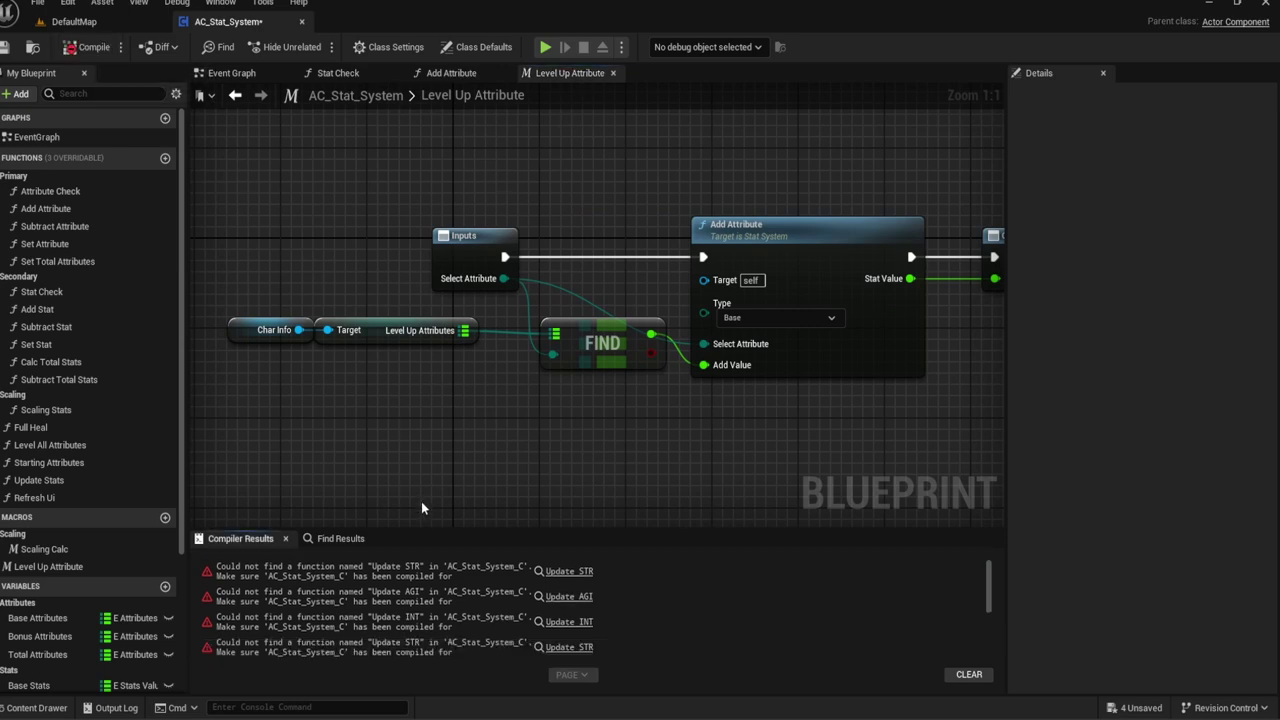
pyautogui.click(556, 572)
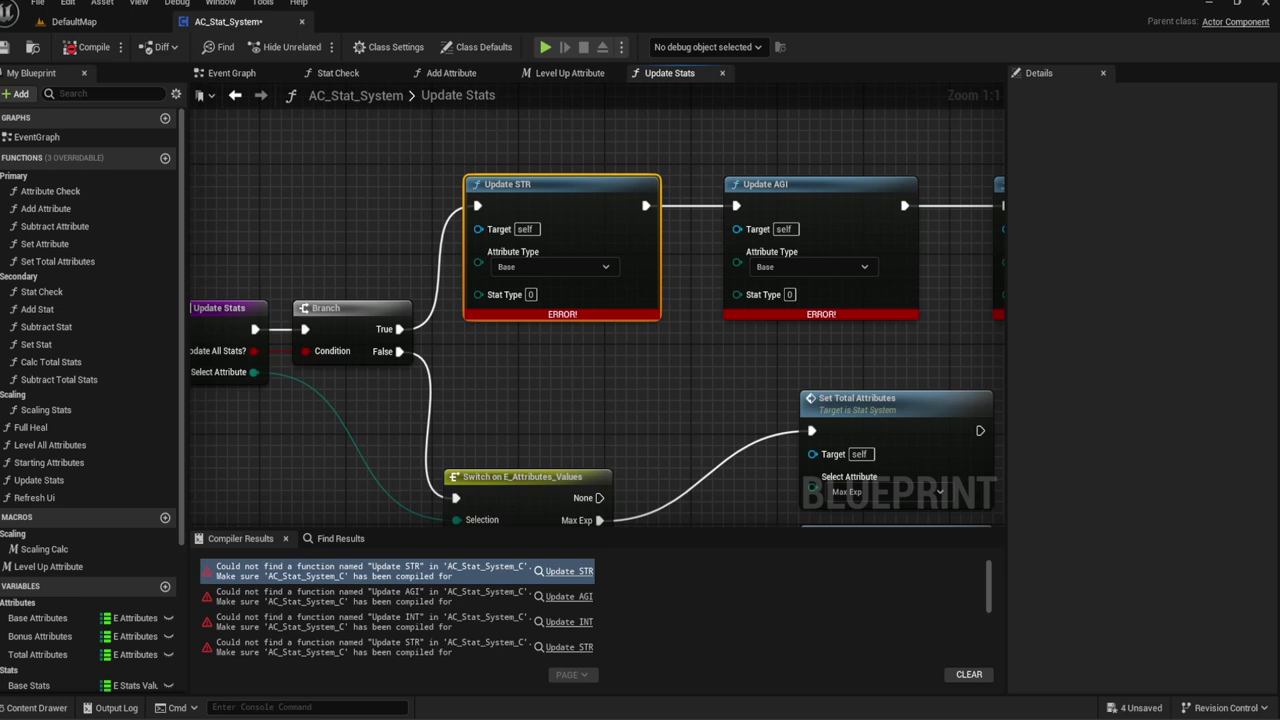
# Step: Pan across Update Stats to inspect the broken Update STR and Update AGI calls
pyautogui.click(493, 410)
pyautogui.moveTo(493, 410); pyautogui.dragTo(624, 394, button='right')
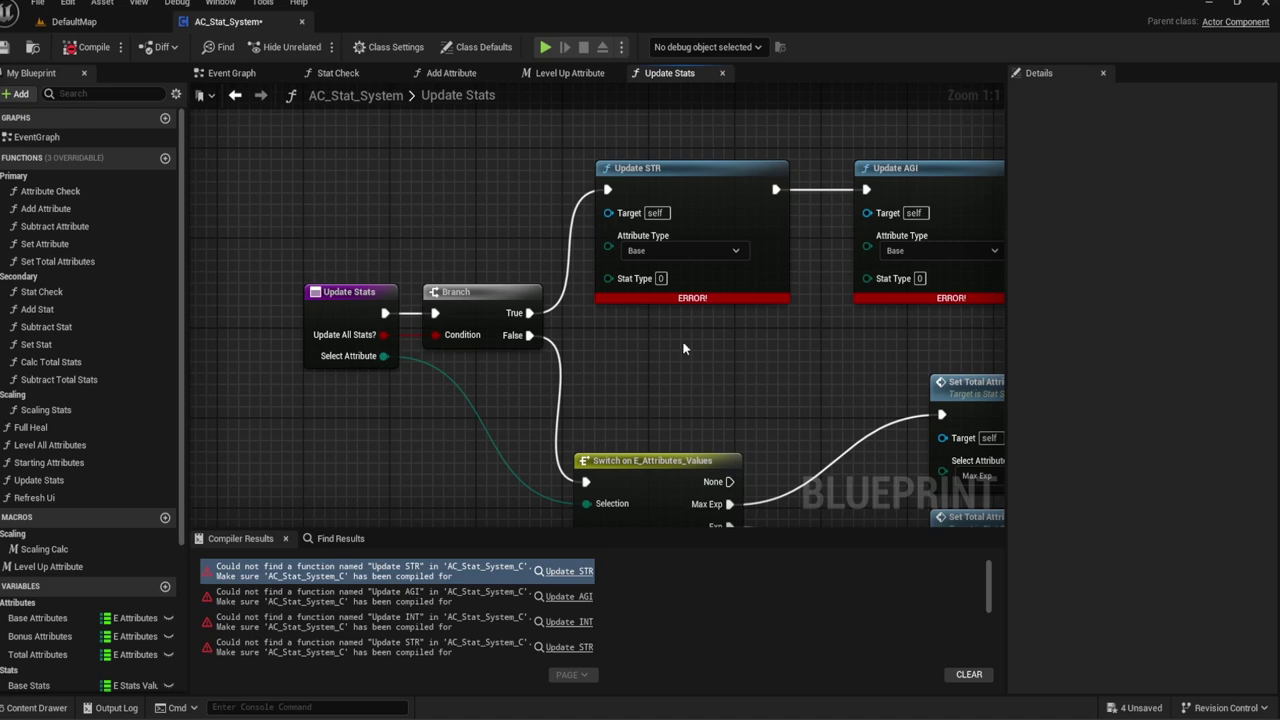
pyautogui.moveTo(684, 348)
pyautogui.mouseDown(button='right')
pyautogui.moveTo(679, 292)
pyautogui.moveTo(353, 96)
pyautogui.moveTo(781, 350)
pyautogui.mouseUp(button='right')
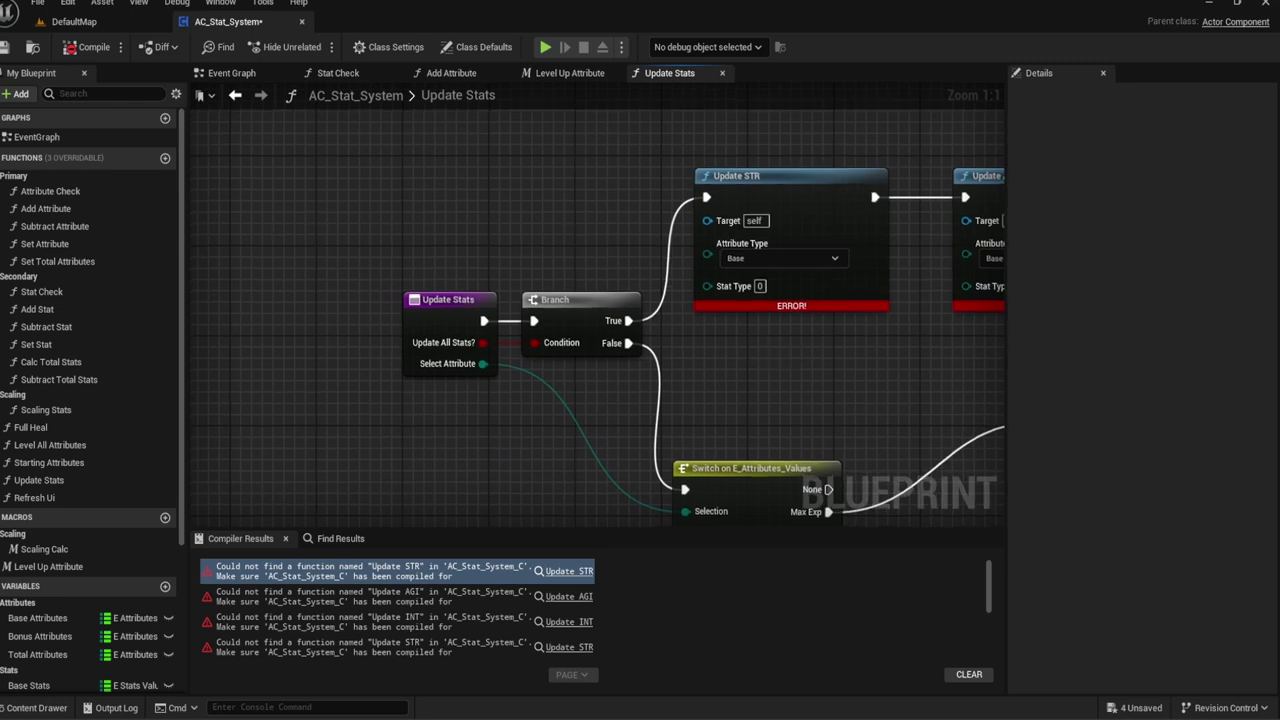
# Step: In the Event Graph, reposition the Full Heal call node near On Begin Play
pyautogui.click(231, 75)
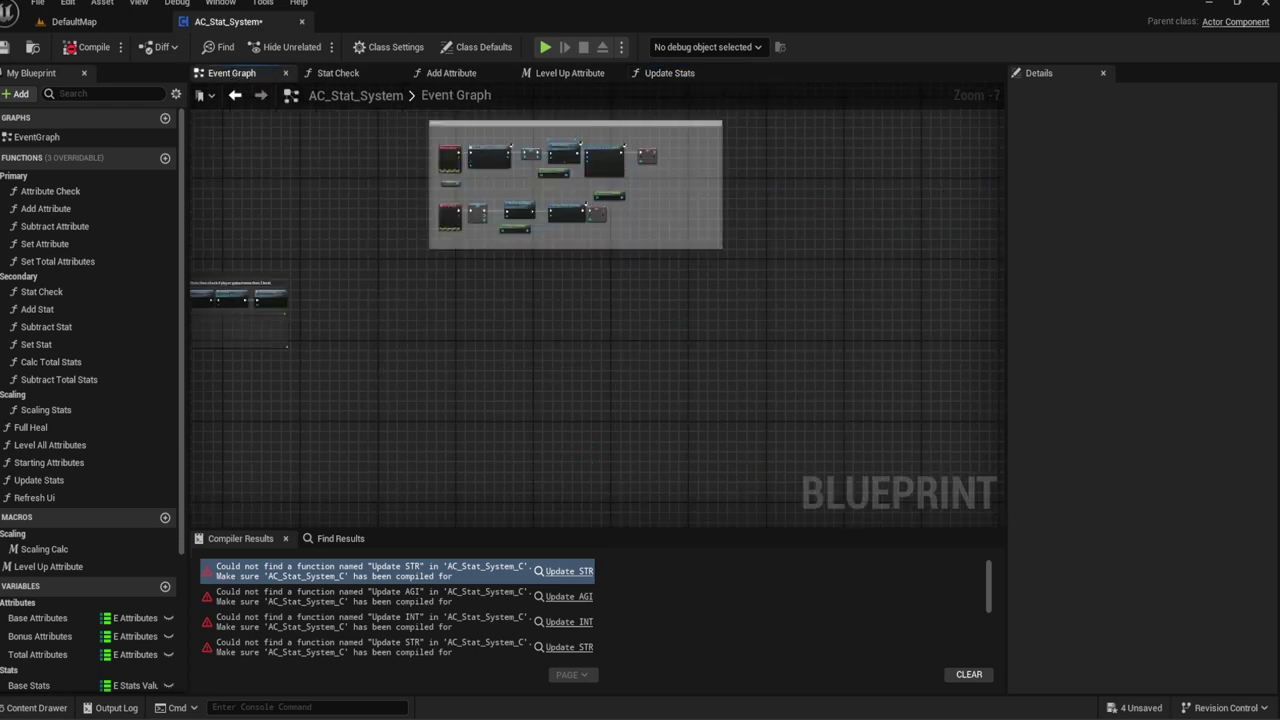
pyautogui.scroll(3, 924, 173)
pyautogui.scroll(3, 773, 285)
pyautogui.scroll(2, 578, 333)
pyautogui.moveTo(578, 333); pyautogui.dragTo(468, 151, button='right')
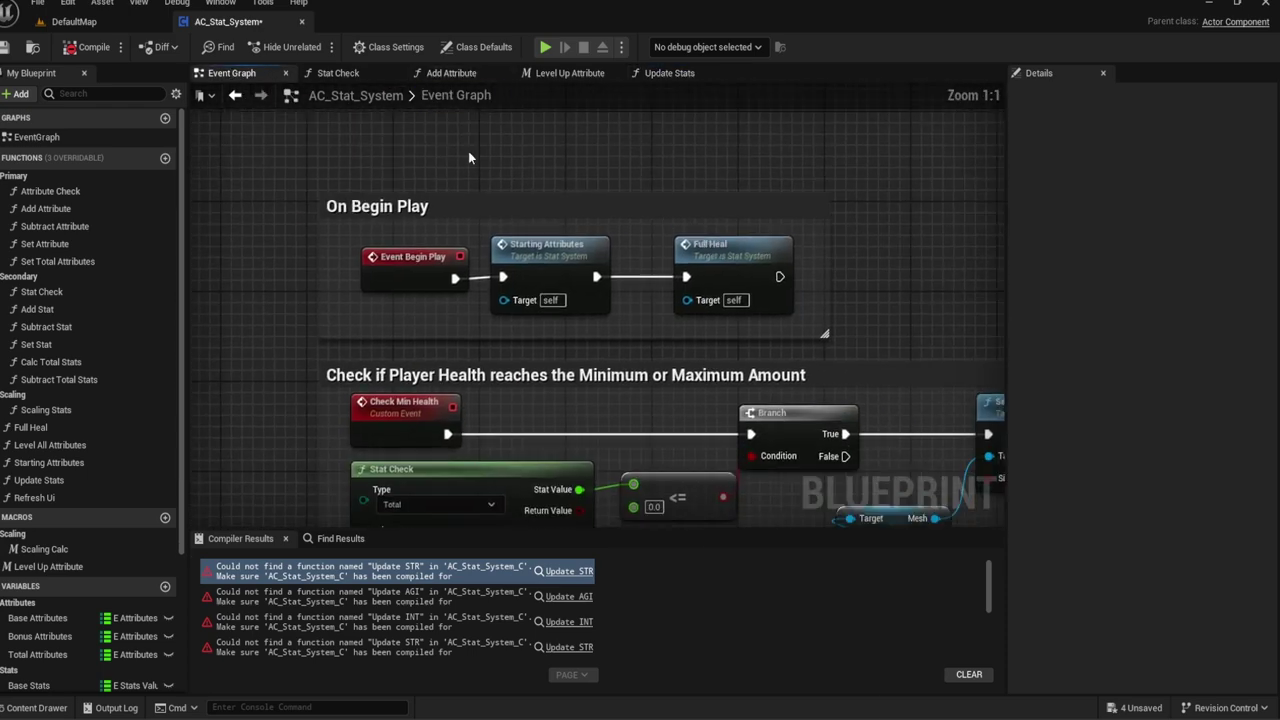
pyautogui.click(717, 218)
pyautogui.moveTo(717, 218); pyautogui.dragTo(664, 218)
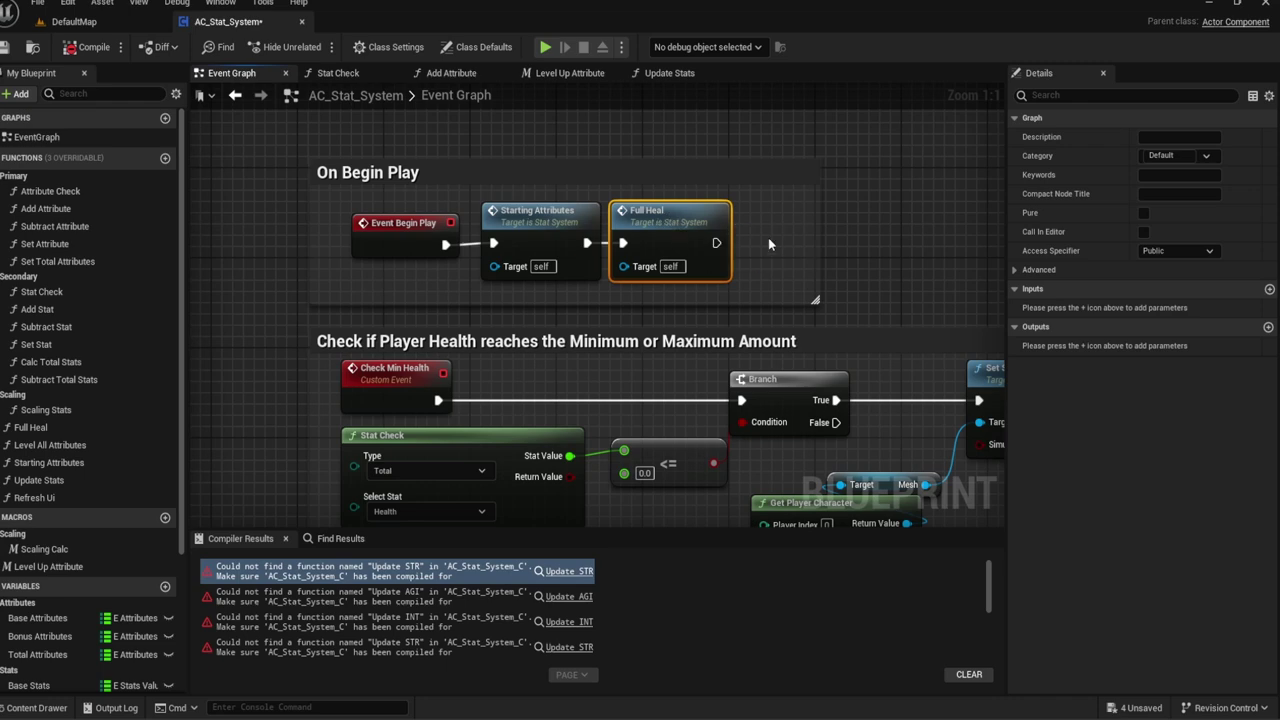
pyautogui.moveTo(664, 218); pyautogui.dragTo(592, 172, button='right')
pyautogui.scroll(-1, 118, 485)
pyautogui.scroll(1, 118, 485)
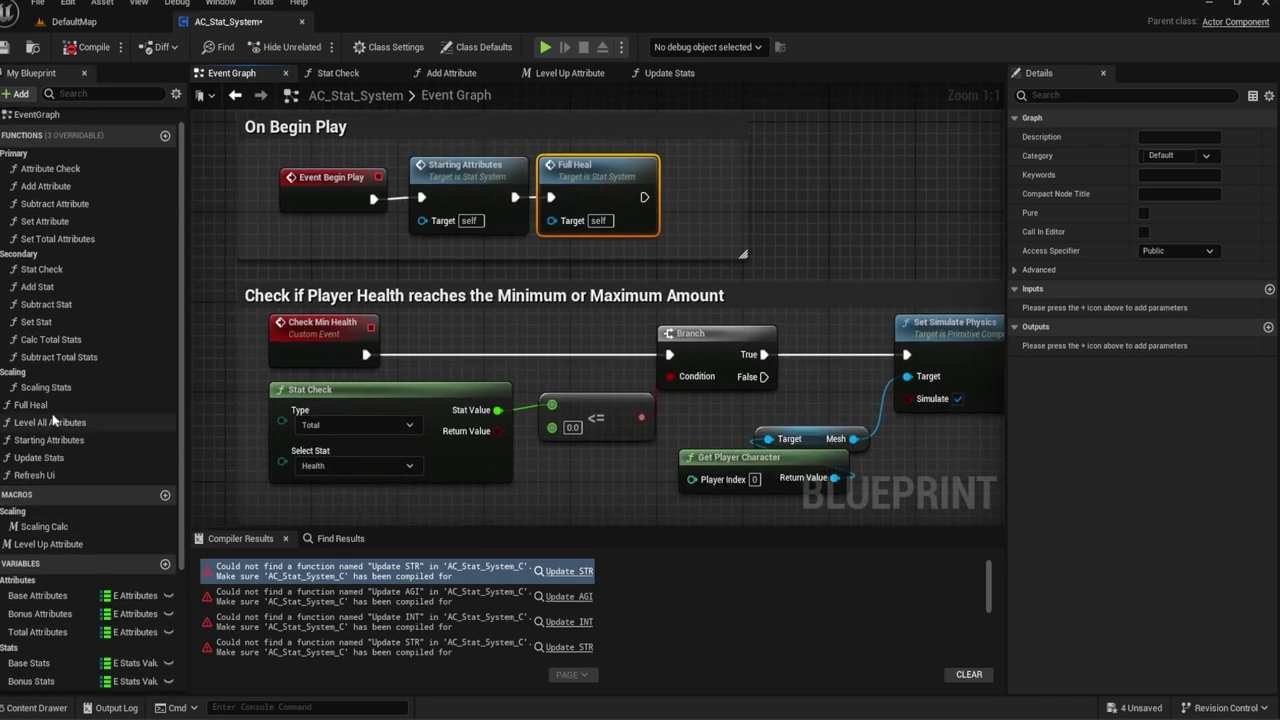
# Step: Find all Update Stats references by name and open the Starting Attributes result
pyautogui.rightClick(40, 457)
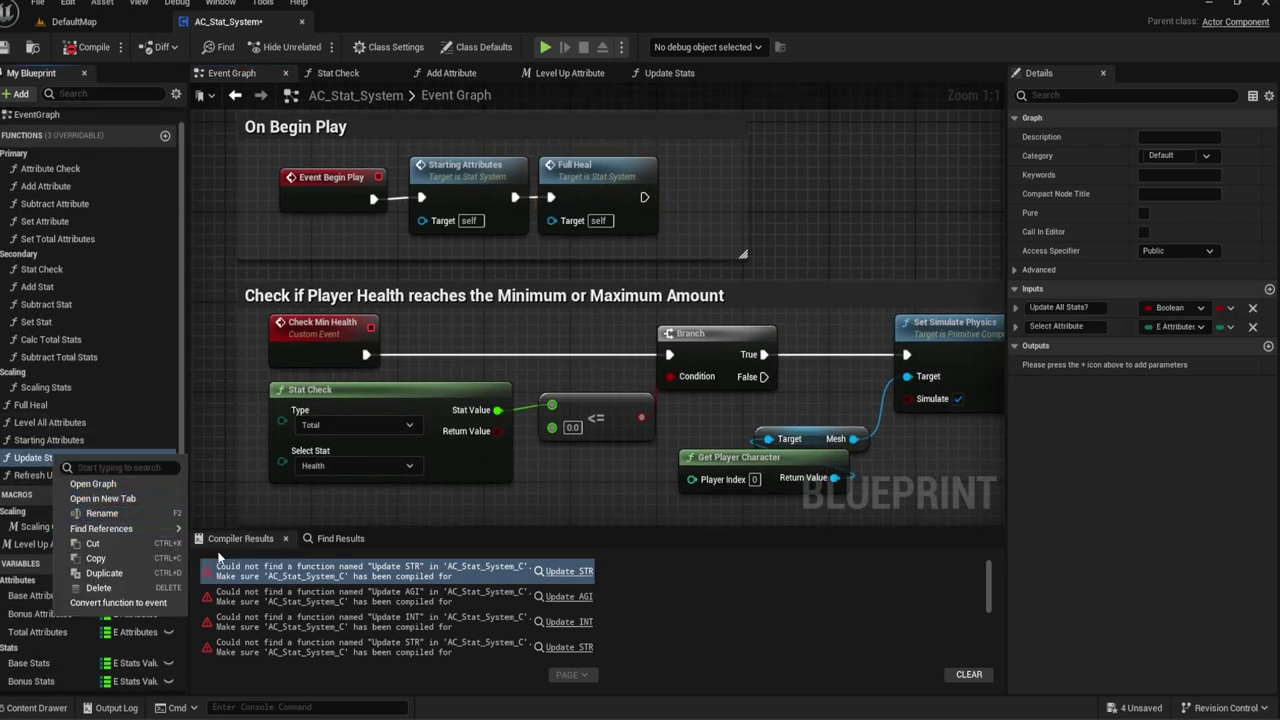
pyautogui.moveTo(179, 537)
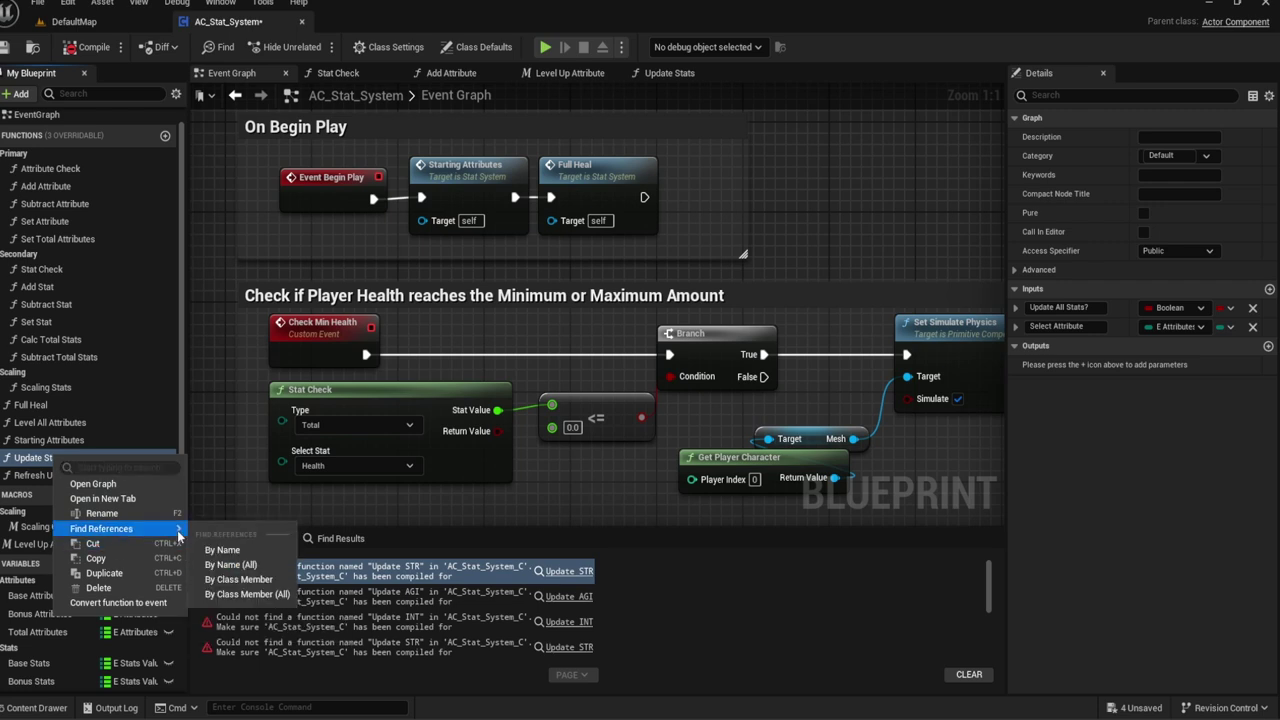
pyautogui.click(213, 549)
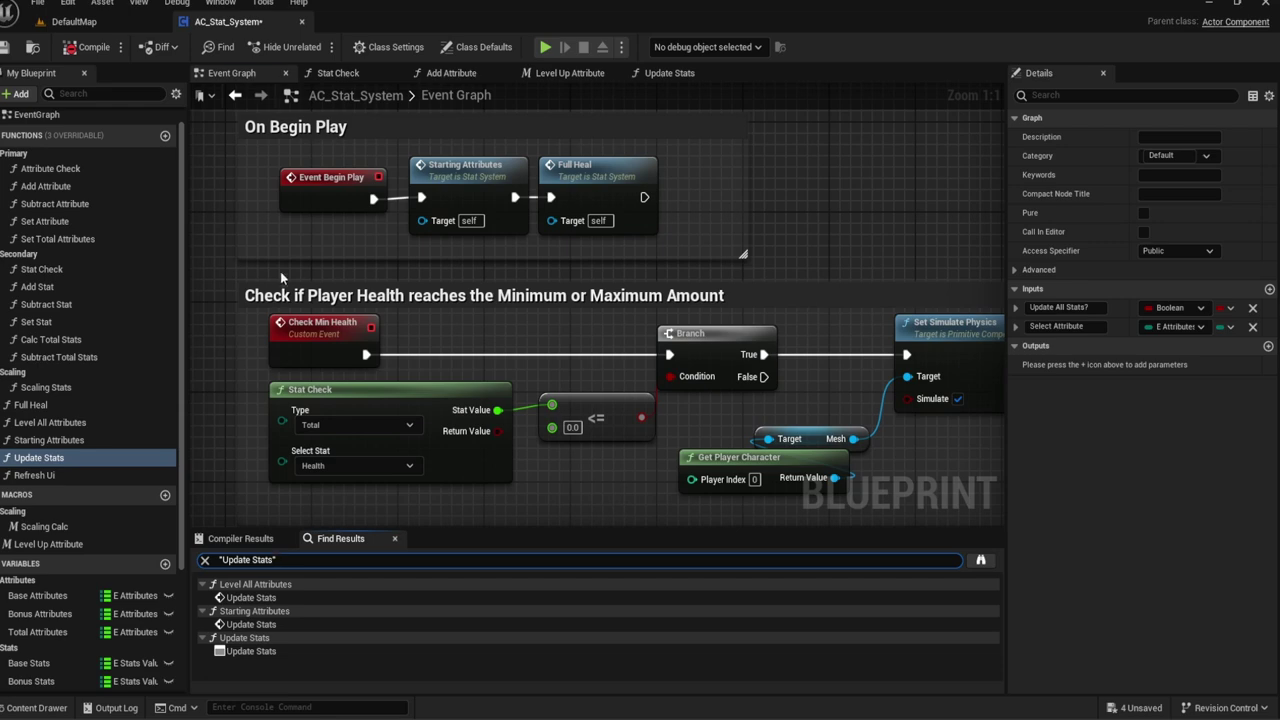
pyautogui.moveTo(280, 271); pyautogui.dragTo(242, 325, button='right')
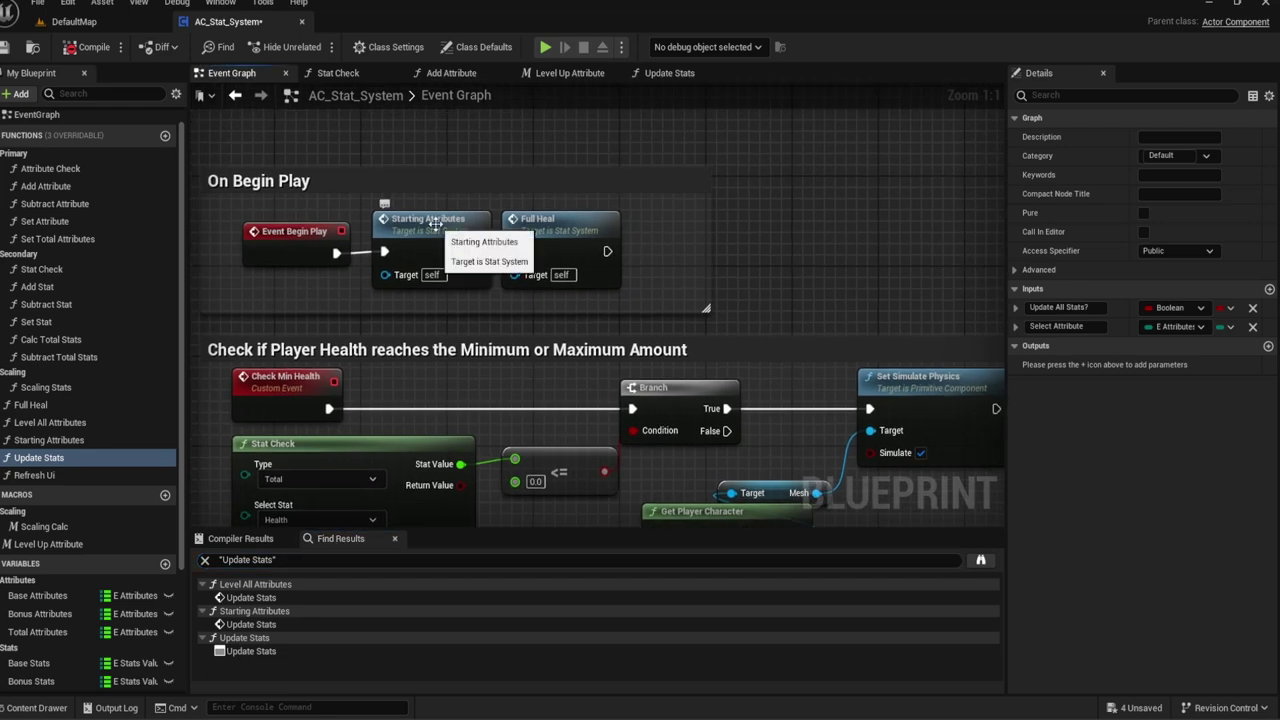
pyautogui.doubleClick(432, 220)
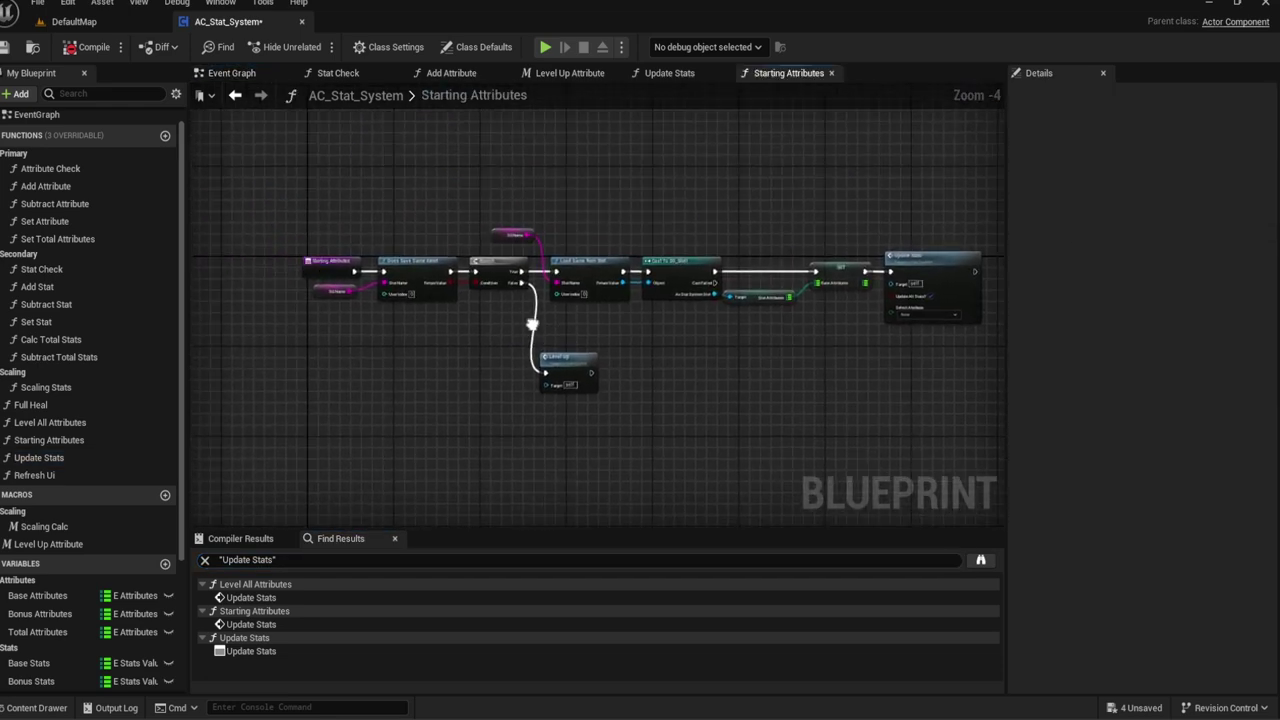
# Step: Follow the Update Stats call into its graph and inspect the broken Update STR node
pyautogui.scroll(1, 540, 340)
pyautogui.scroll(1, 540, 345)
pyautogui.scroll(1, 520, 323)
pyautogui.scroll(1, 546, 322)
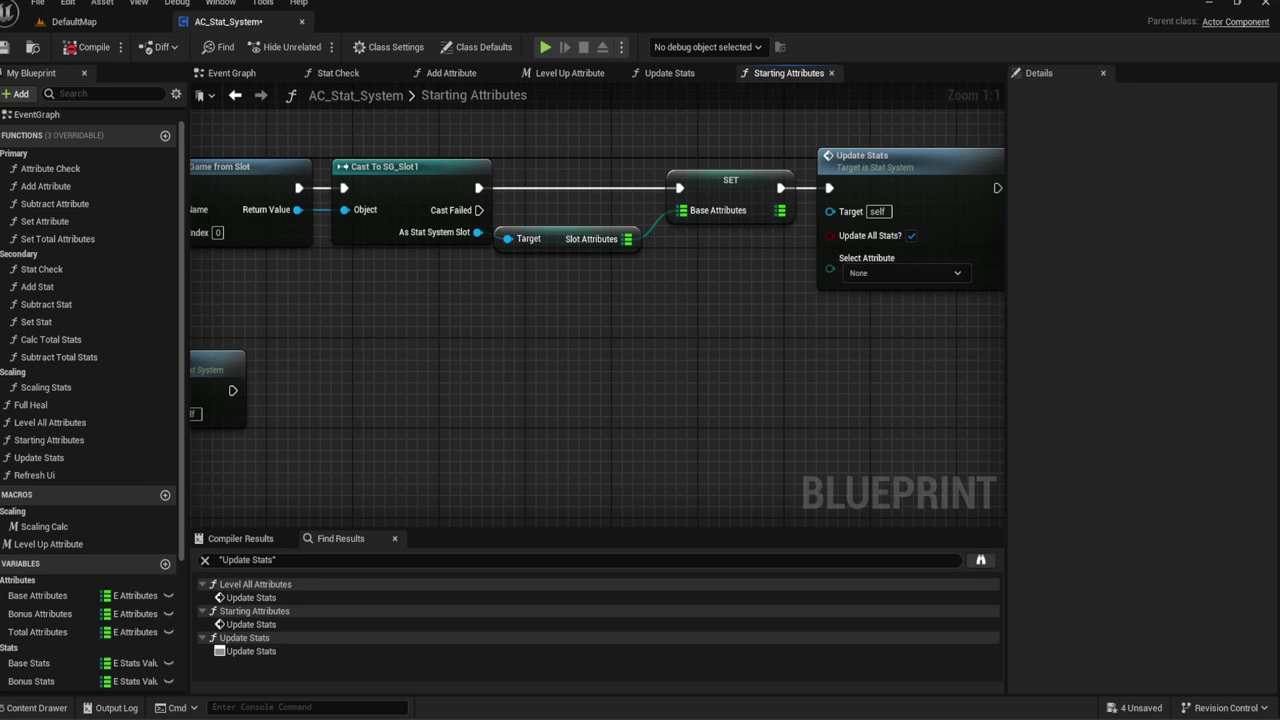
pyautogui.moveTo(897, 354); pyautogui.dragTo(768, 351, button='right')
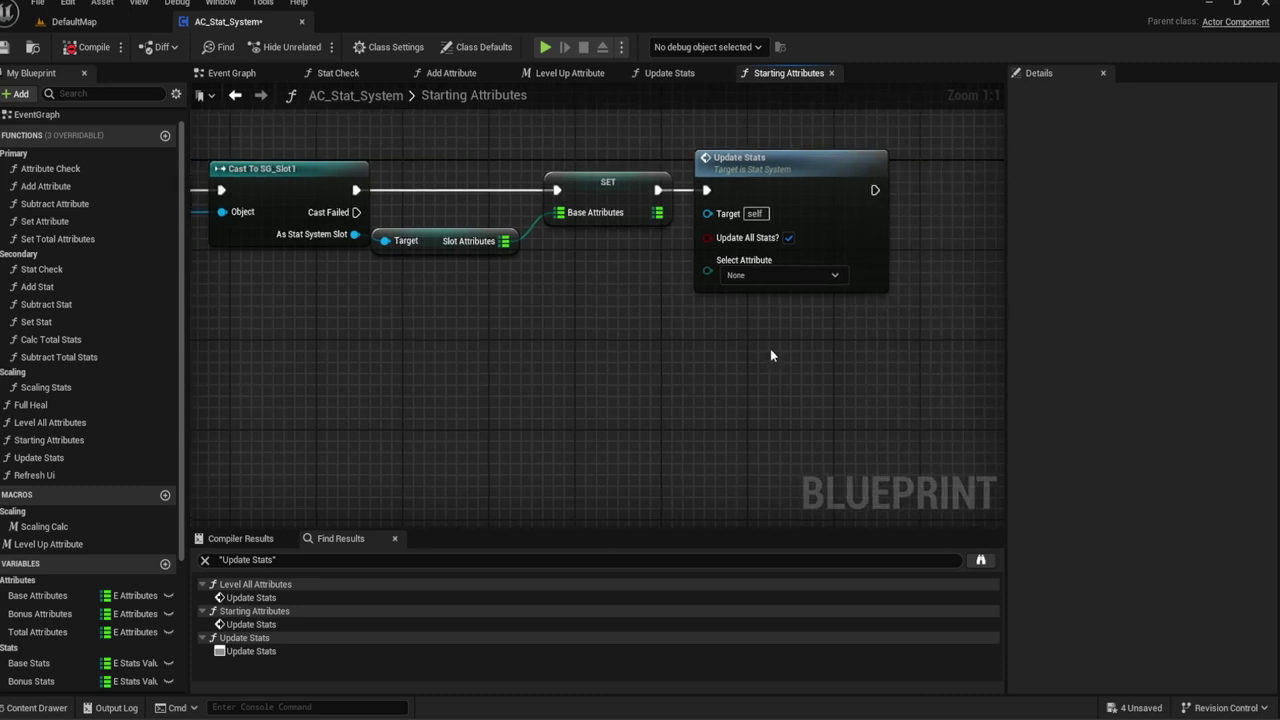
pyautogui.moveTo(787, 169); pyautogui.dragTo(686, 174, button='right')
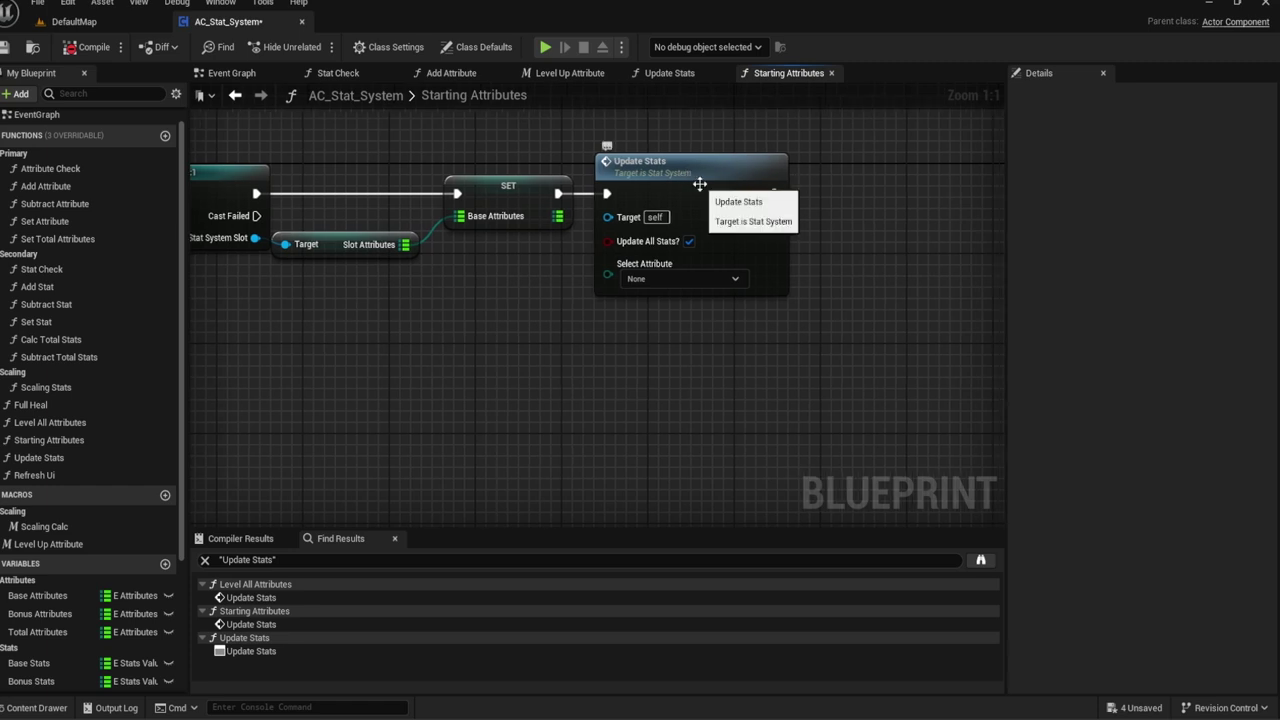
pyautogui.doubleClick(699, 184)
pyautogui.moveTo(839, 269); pyautogui.dragTo(518, 245, button='right')
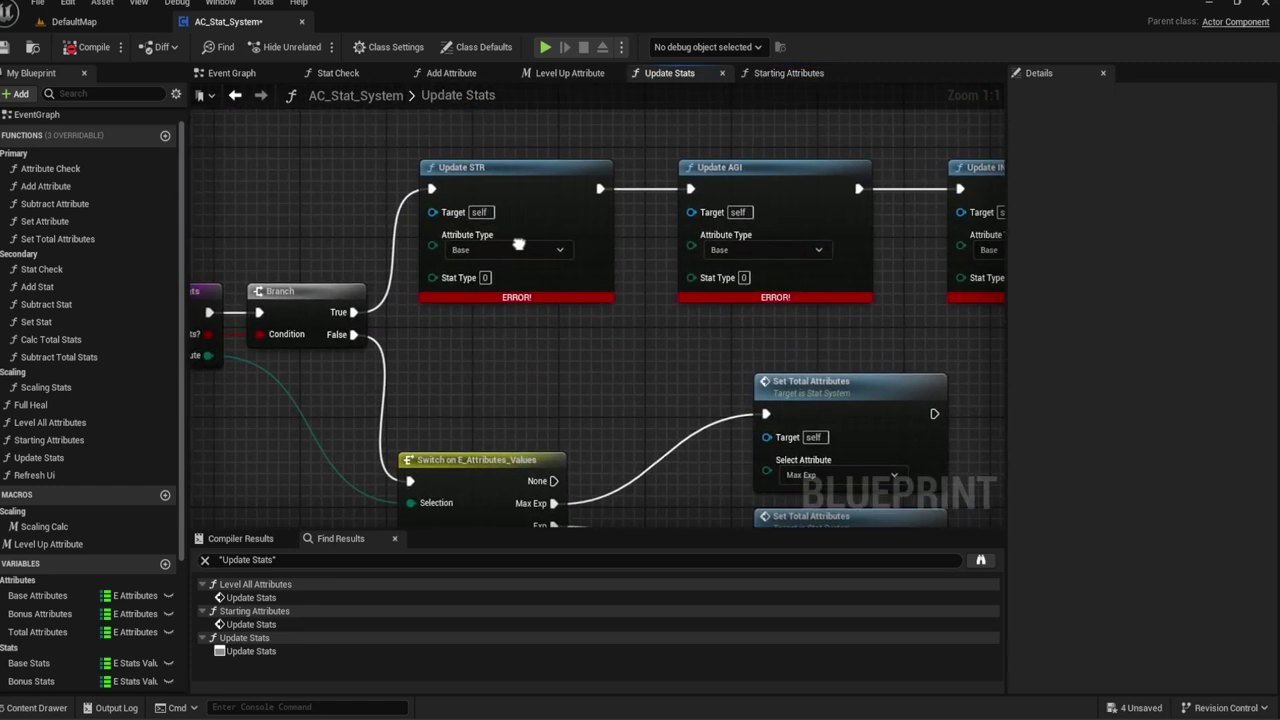
pyautogui.click(560, 200)
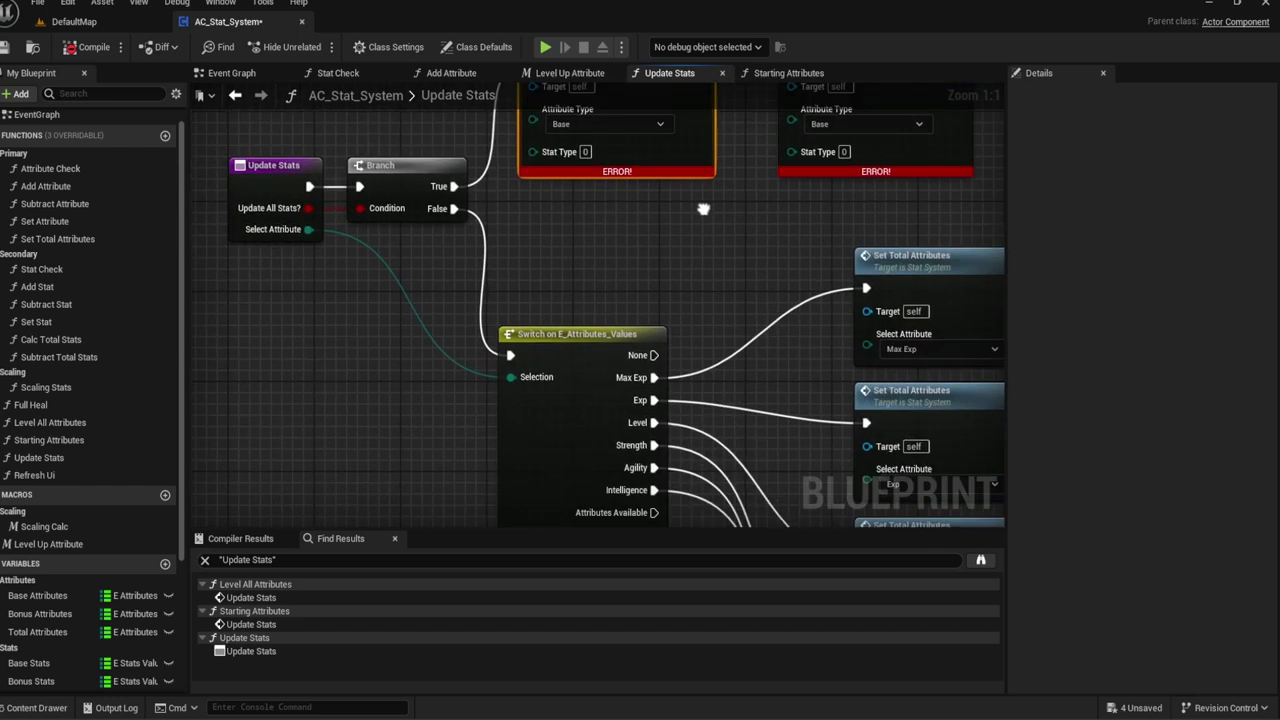
pyautogui.moveTo(672, 336); pyautogui.dragTo(673, 359, button='right')
# Step: Return to Starting Attributes and select its Update Stats call node
pyautogui.click(568, 73)
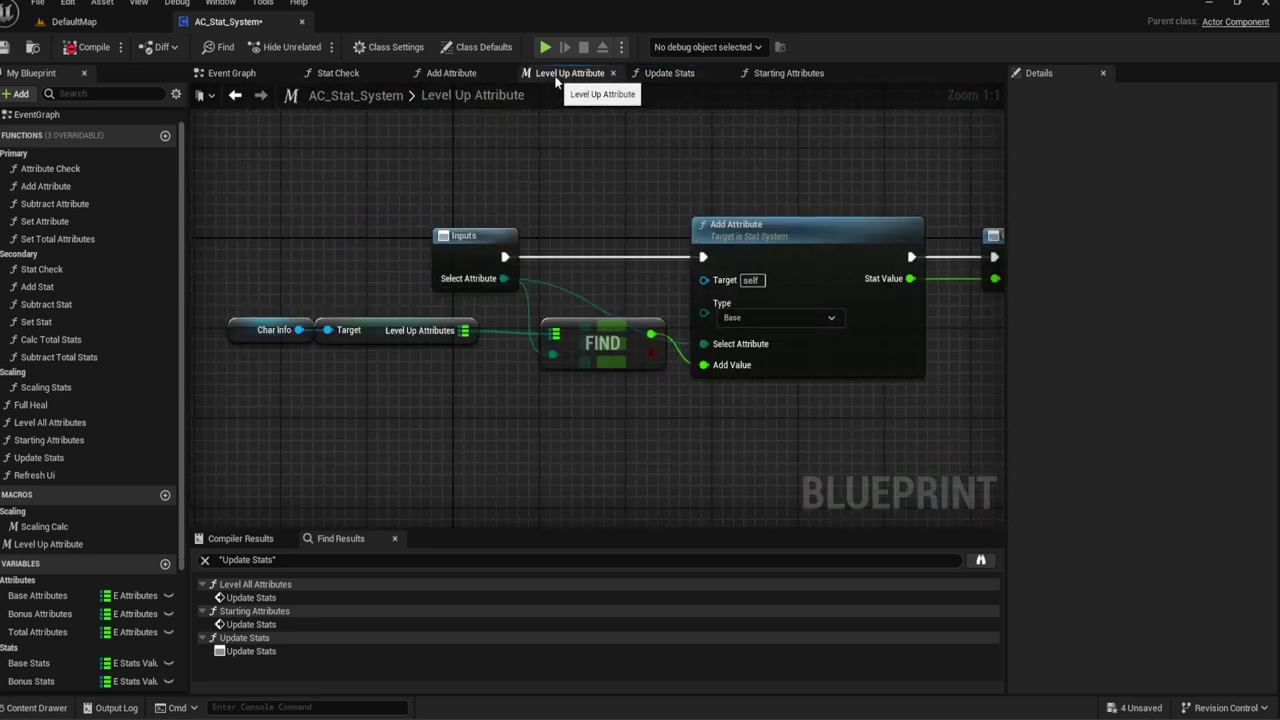
pyautogui.click(785, 73)
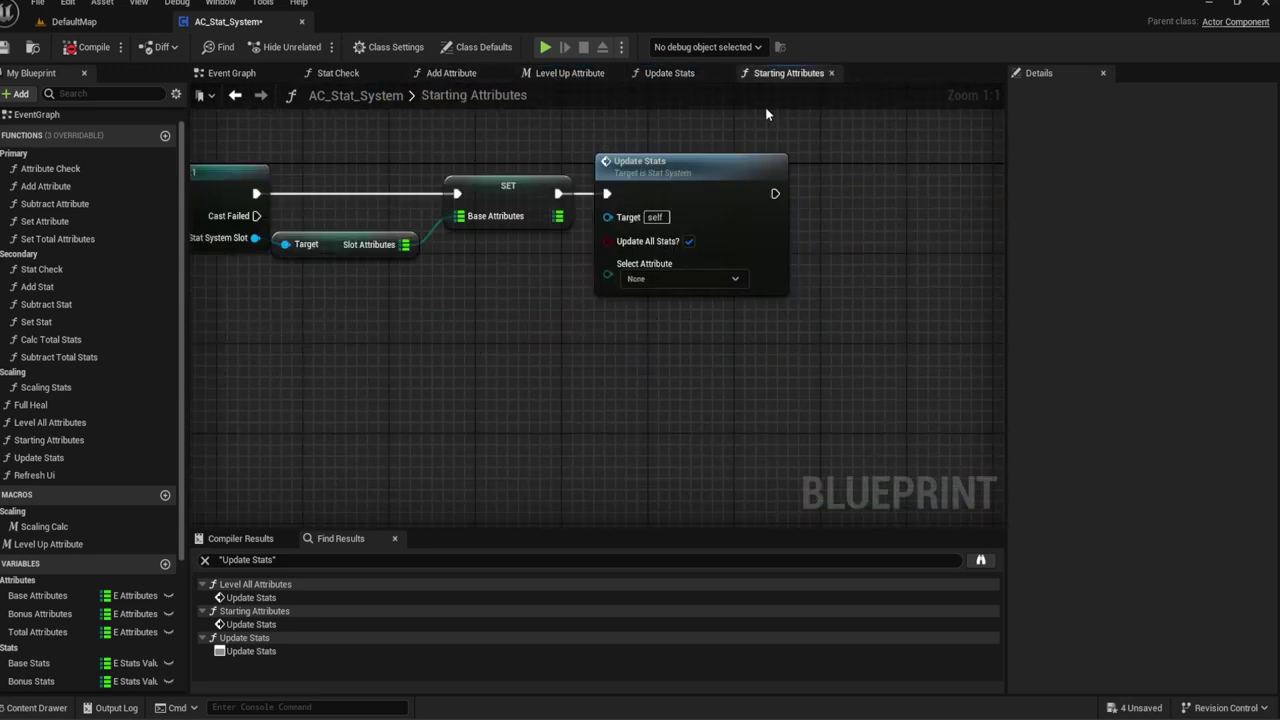
pyautogui.click(694, 209)
# Step: Delete the Update Stats call and add a Keys node from Base Attributes
pyautogui.press('Delete')
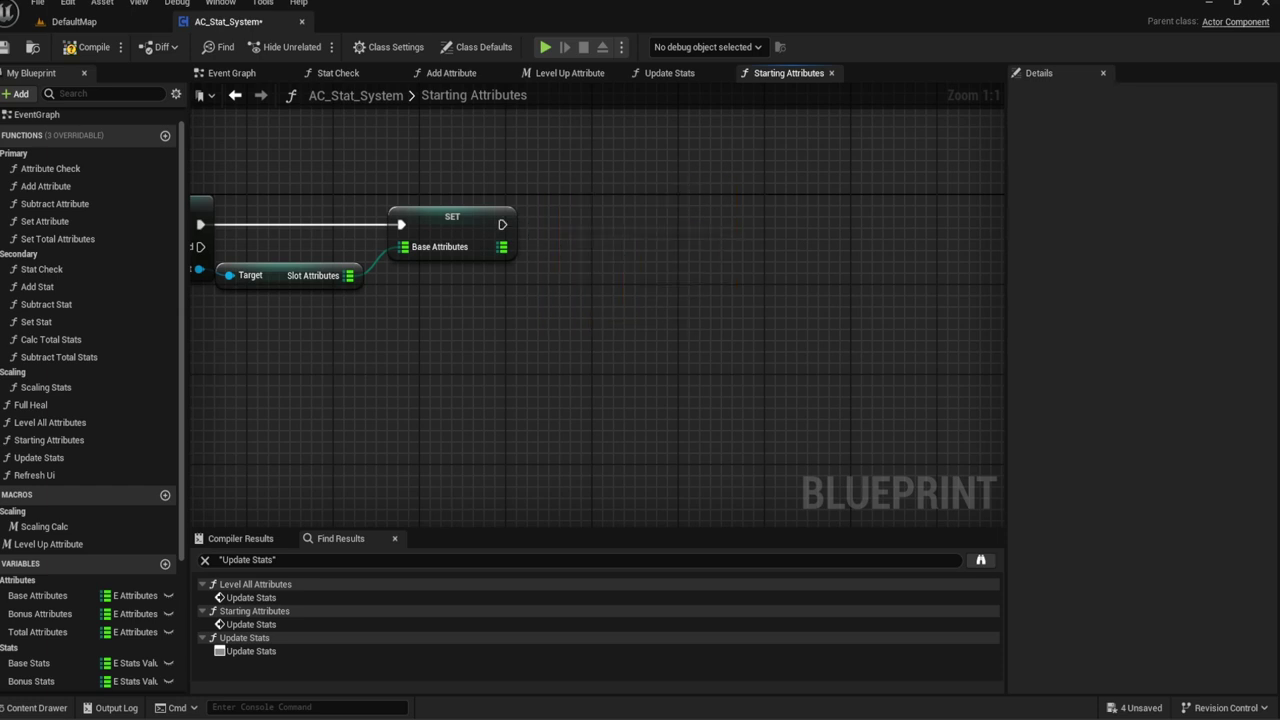
pyautogui.moveTo(632, 279); pyautogui.dragTo(659, 273, button='right')
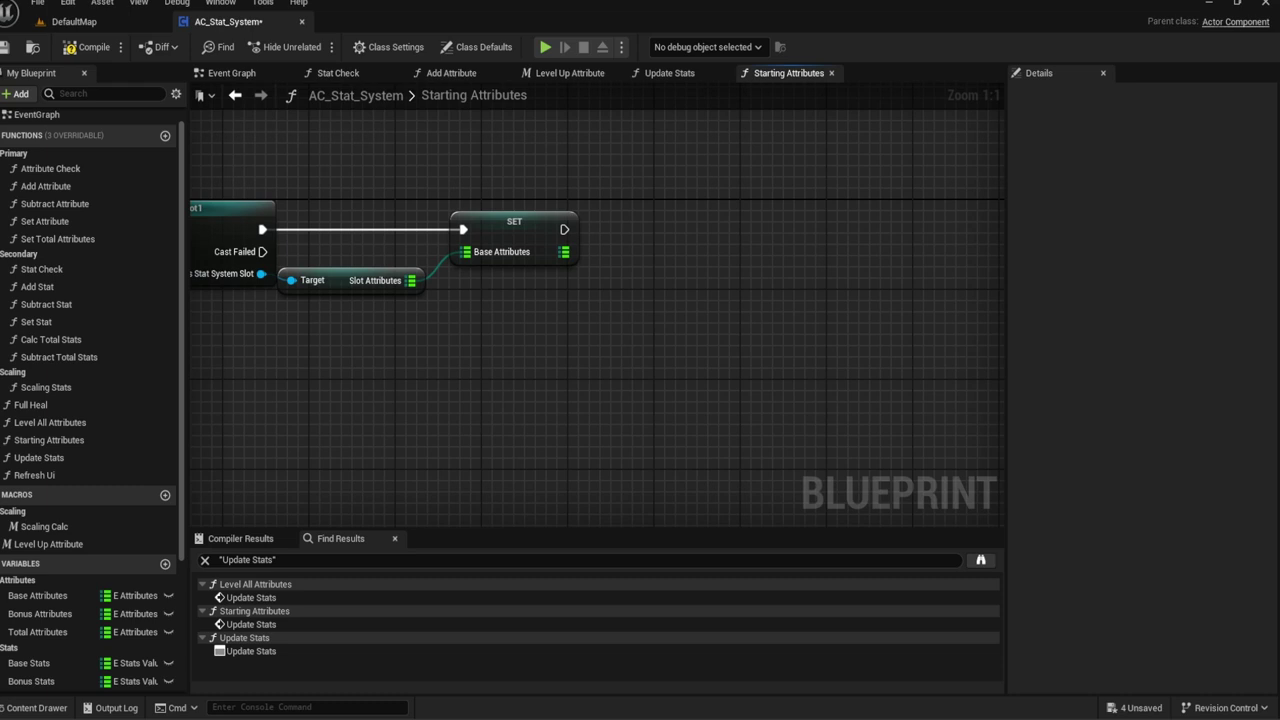
pyautogui.moveTo(615, 280)
pyautogui.mouseDown(button='right')
pyautogui.moveTo(824, 260)
pyautogui.moveTo(653, 277)
pyautogui.mouseUp(button='right')
pyautogui.moveTo(603, 254); pyautogui.dragTo(668, 260)
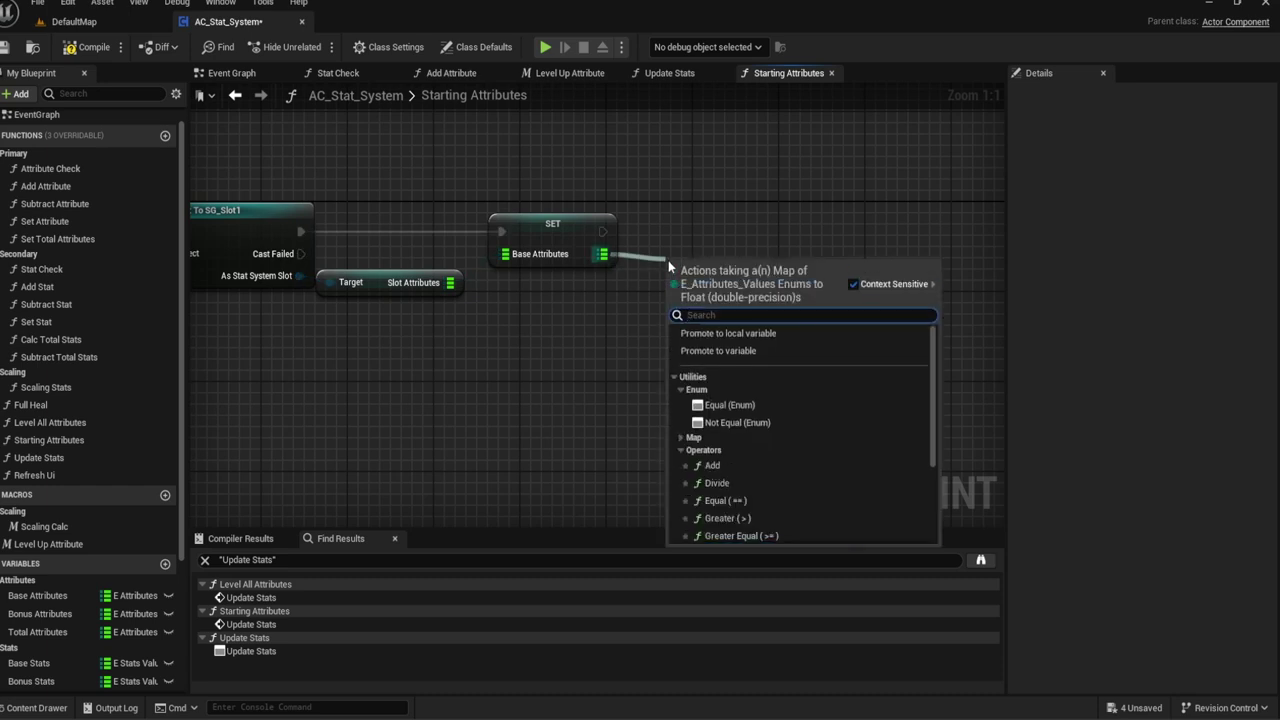
pyautogui.write('keys')
pyautogui.press('Return')
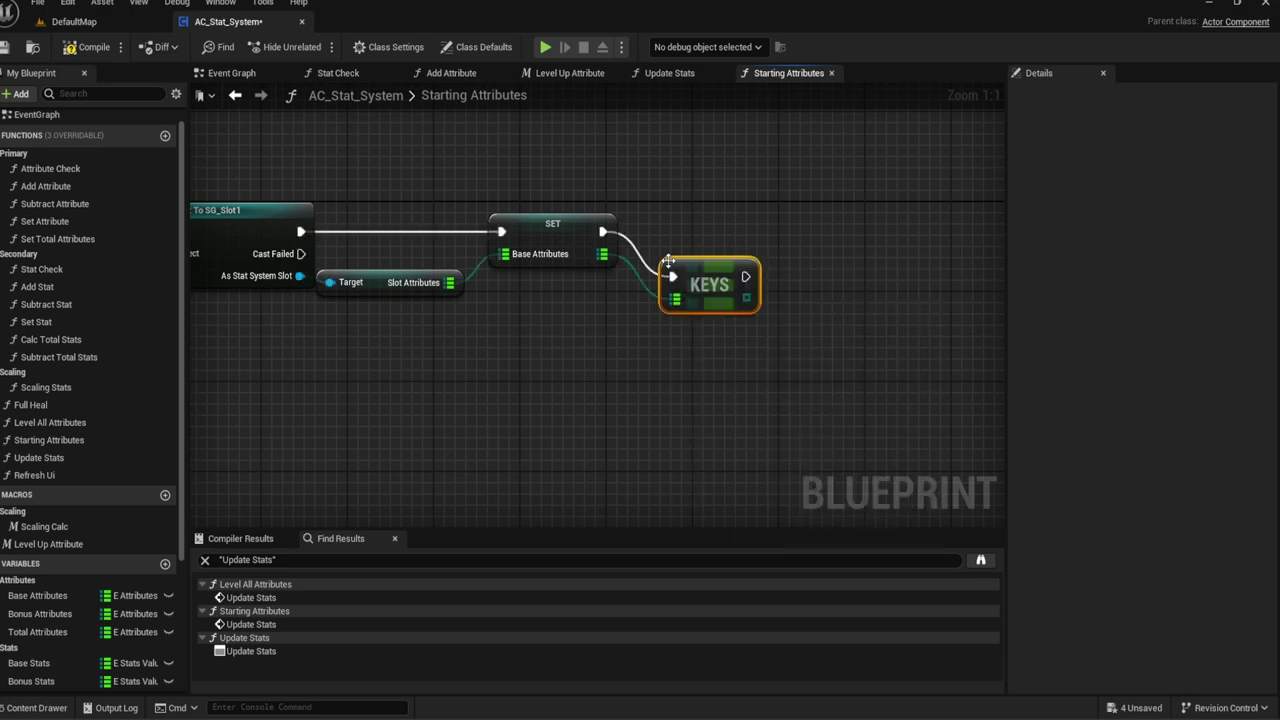
pyautogui.click(690, 205)
pyautogui.moveTo(619, 197); pyautogui.dragTo(649, 199, button='right')
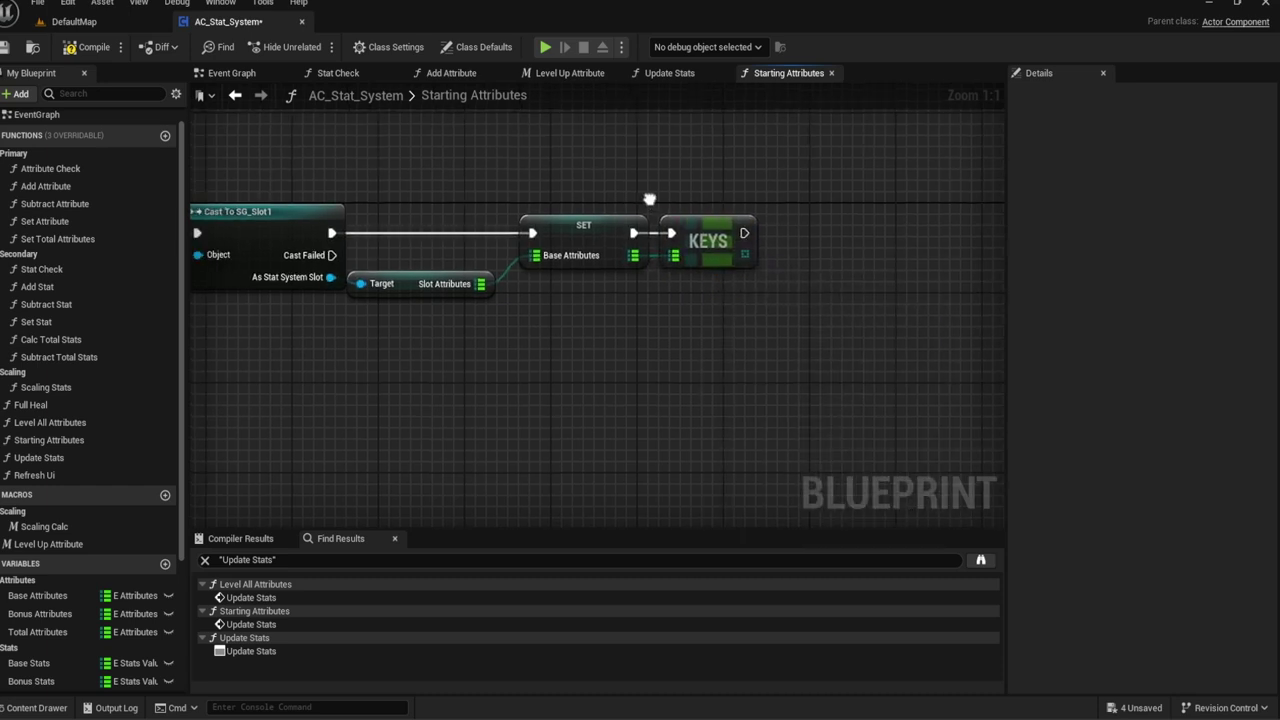
# Step: Inspect the Slot Attributes variable's default map entries
pyautogui.click(403, 284)
pyautogui.click(1014, 364)
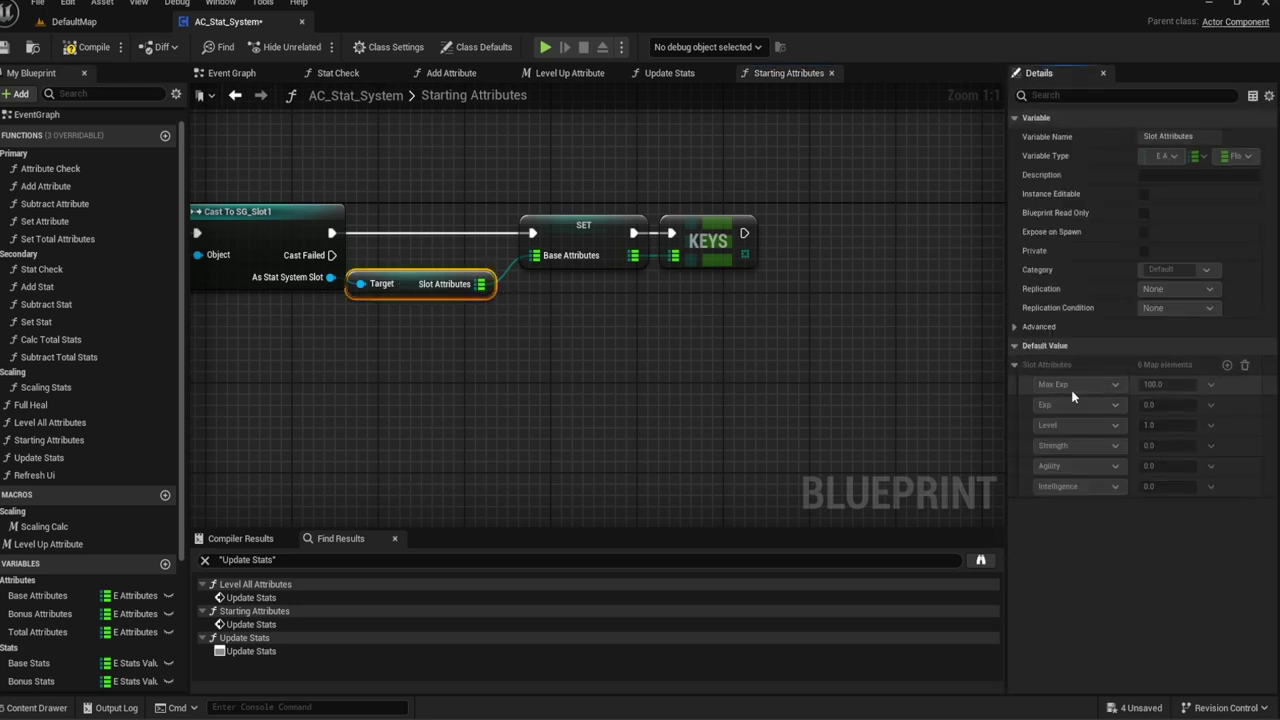
pyautogui.moveTo(800, 330)
pyautogui.mouseDown(button='right')
pyautogui.moveTo(700, 329)
pyautogui.moveTo(580, 269)
pyautogui.mouseUp(button='right')
pyautogui.click(700, 329)
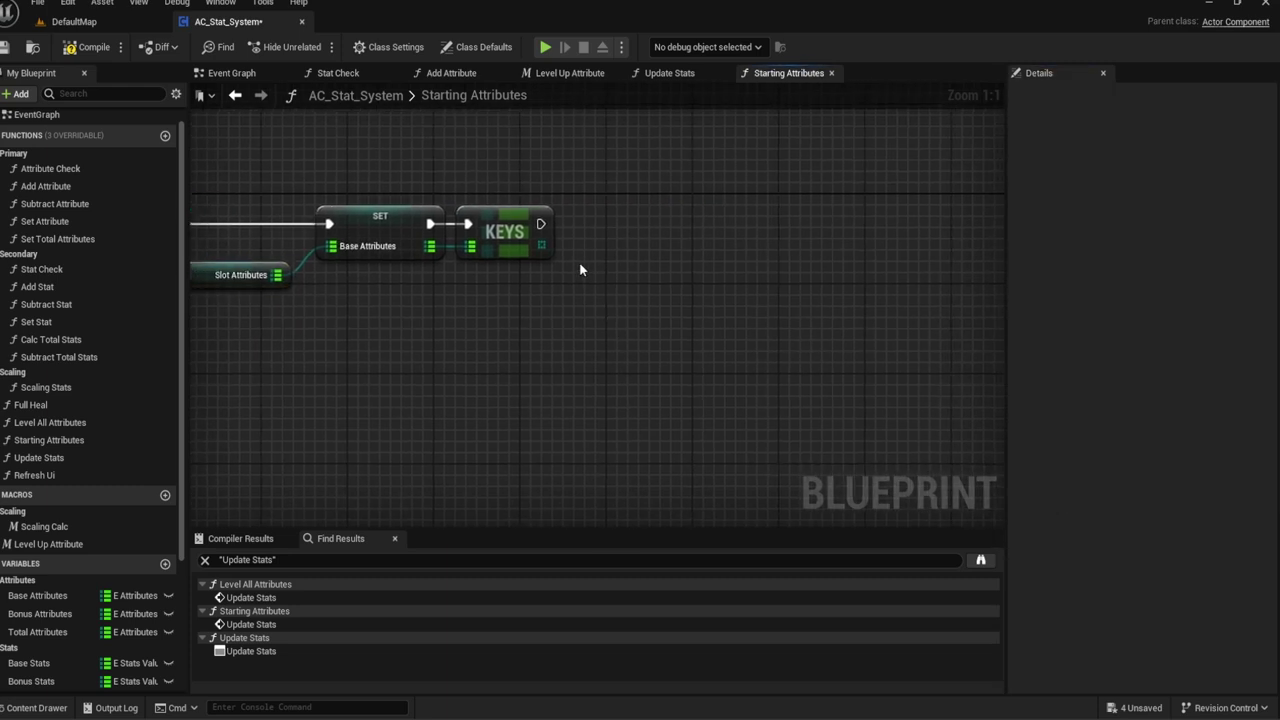
# Step: Add a For Each Loop over the attribute keys
pyautogui.moveTo(550, 248); pyautogui.dragTo(580, 246)
pyautogui.write('for')
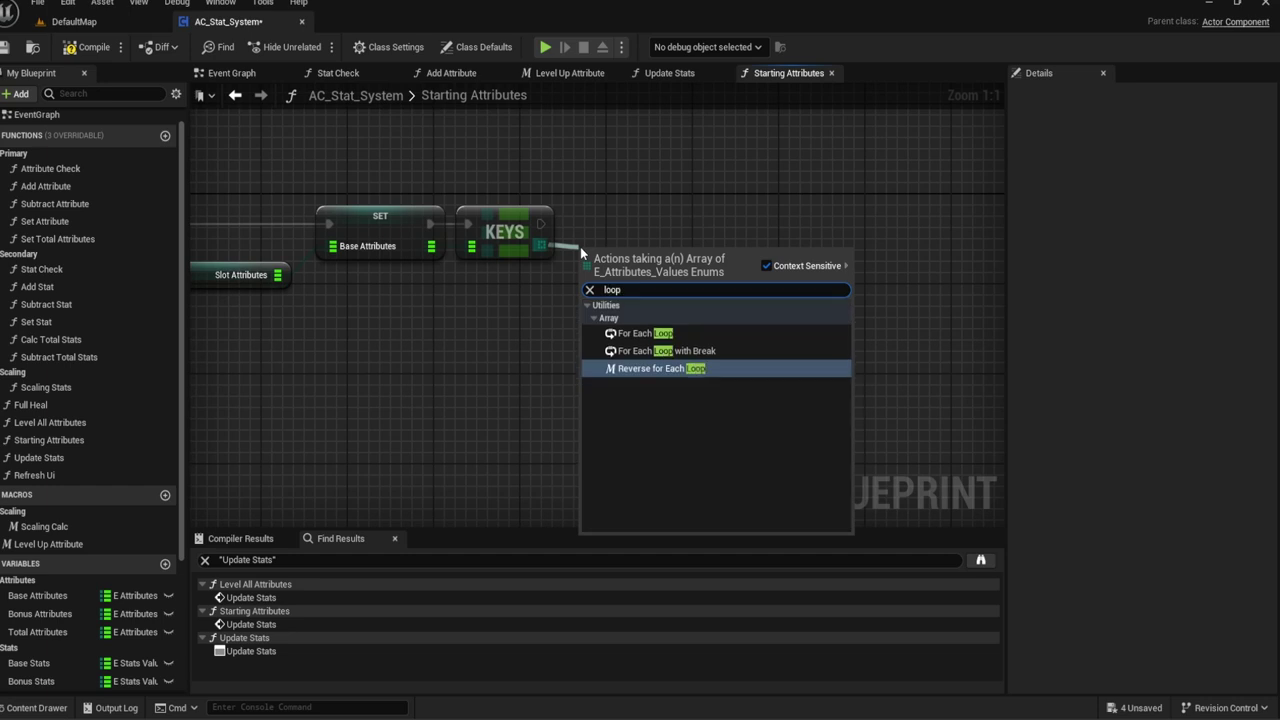
pyautogui.press('Escape')
pyautogui.click(660, 192)
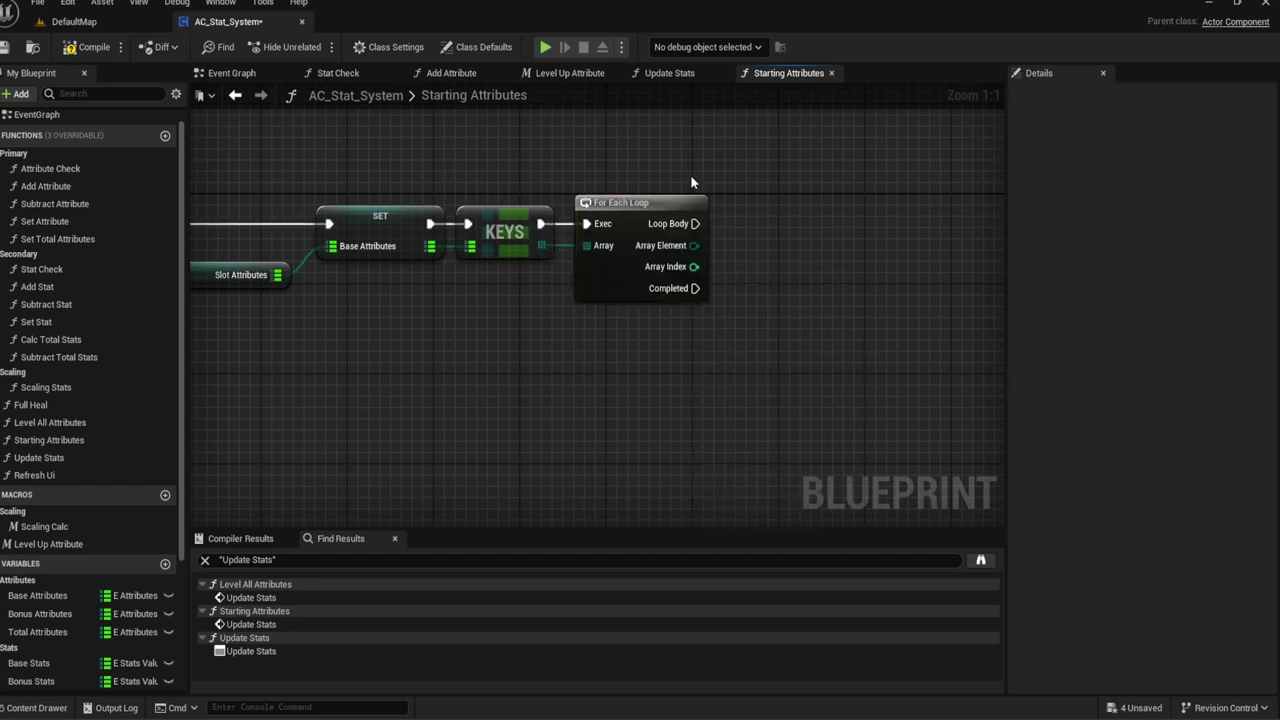
pyautogui.moveTo(660, 192); pyautogui.dragTo(523, 217, button='right')
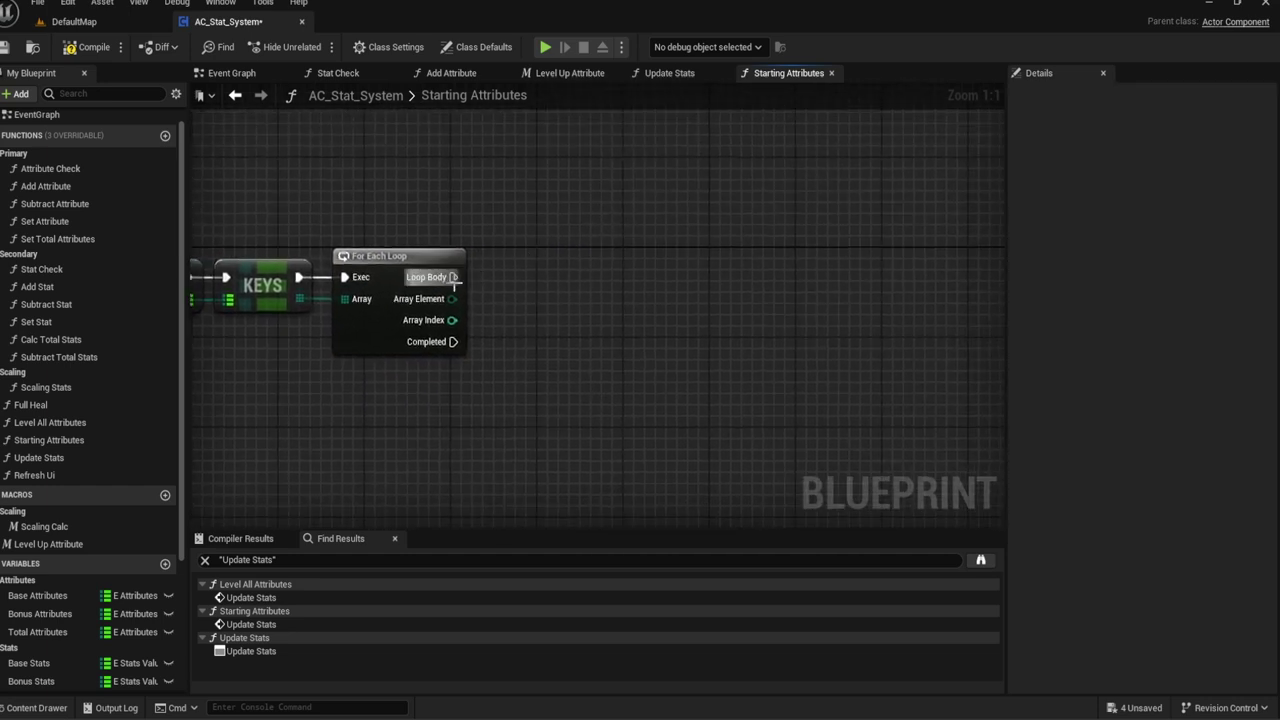
# Step: Add Set Attribute on the Loop Body, feeding Array Element into Select Attribute
pyautogui.moveTo(452, 277); pyautogui.dragTo(610, 275)
pyautogui.write('set attr')
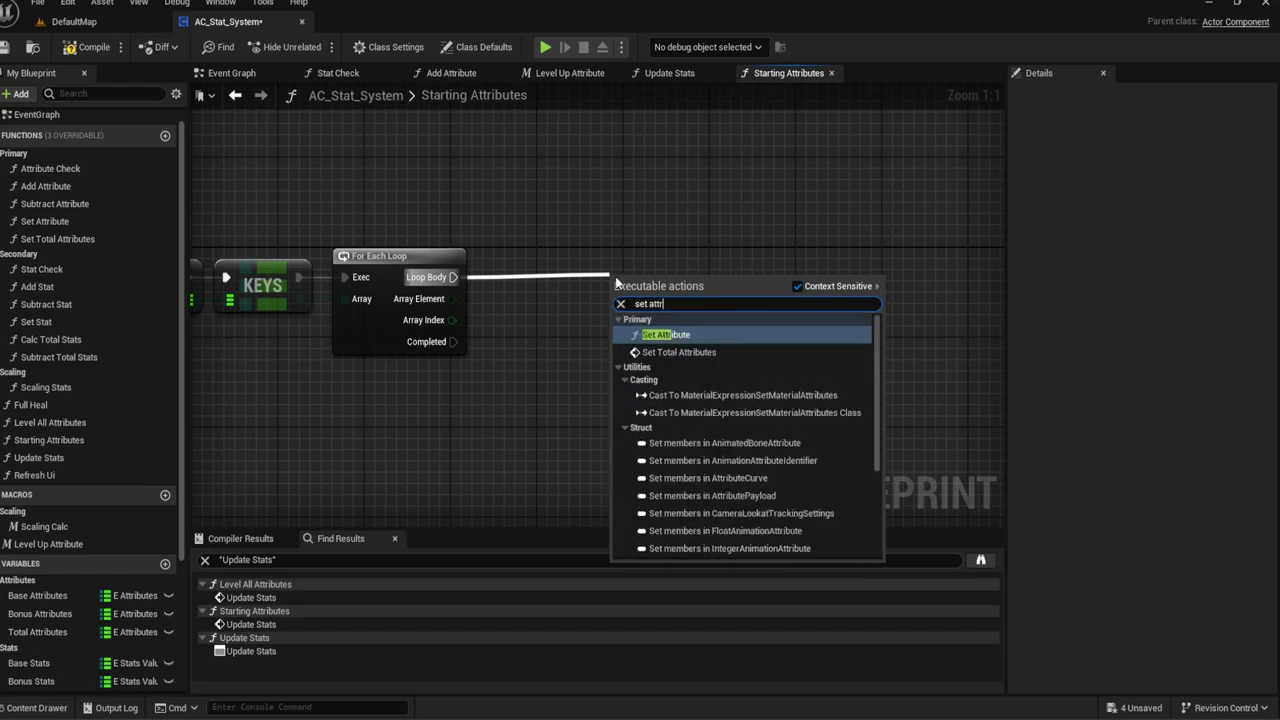
pyautogui.press('Return')
pyautogui.moveTo(614, 278); pyautogui.dragTo(614, 244)
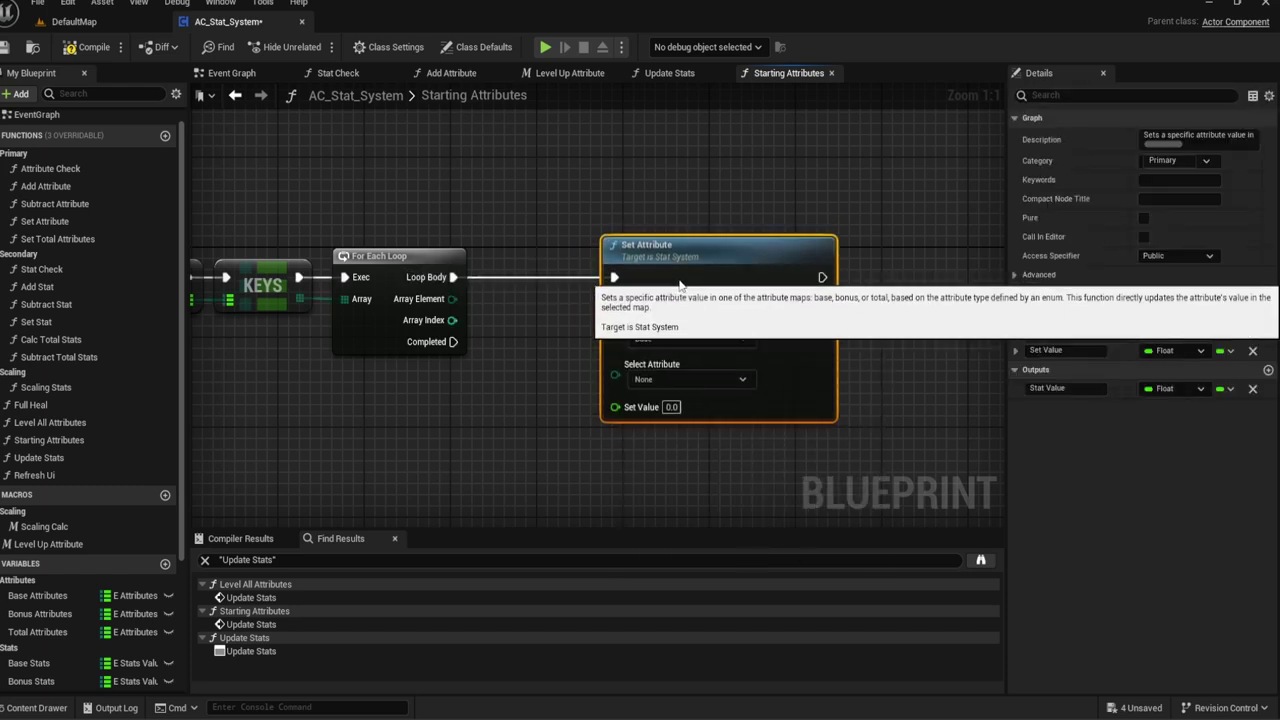
pyautogui.click(526, 238)
pyautogui.moveTo(452, 298); pyautogui.dragTo(615, 323)
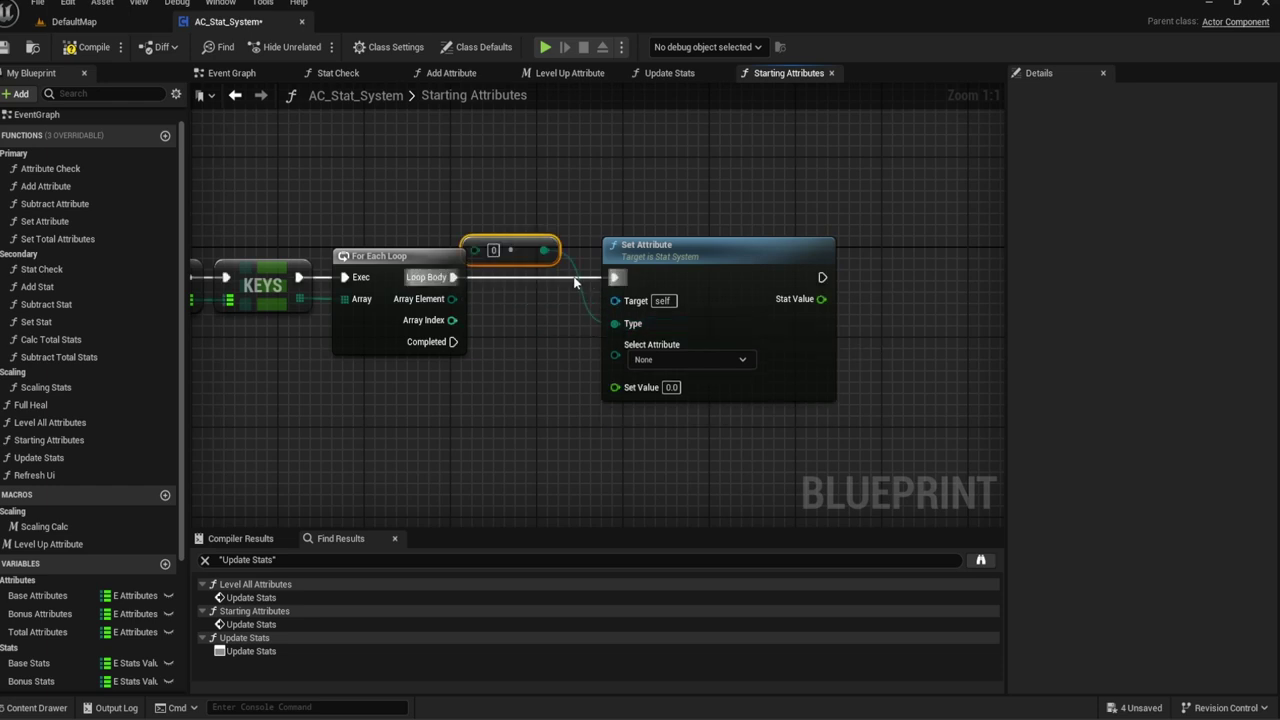
pyautogui.press('Delete')
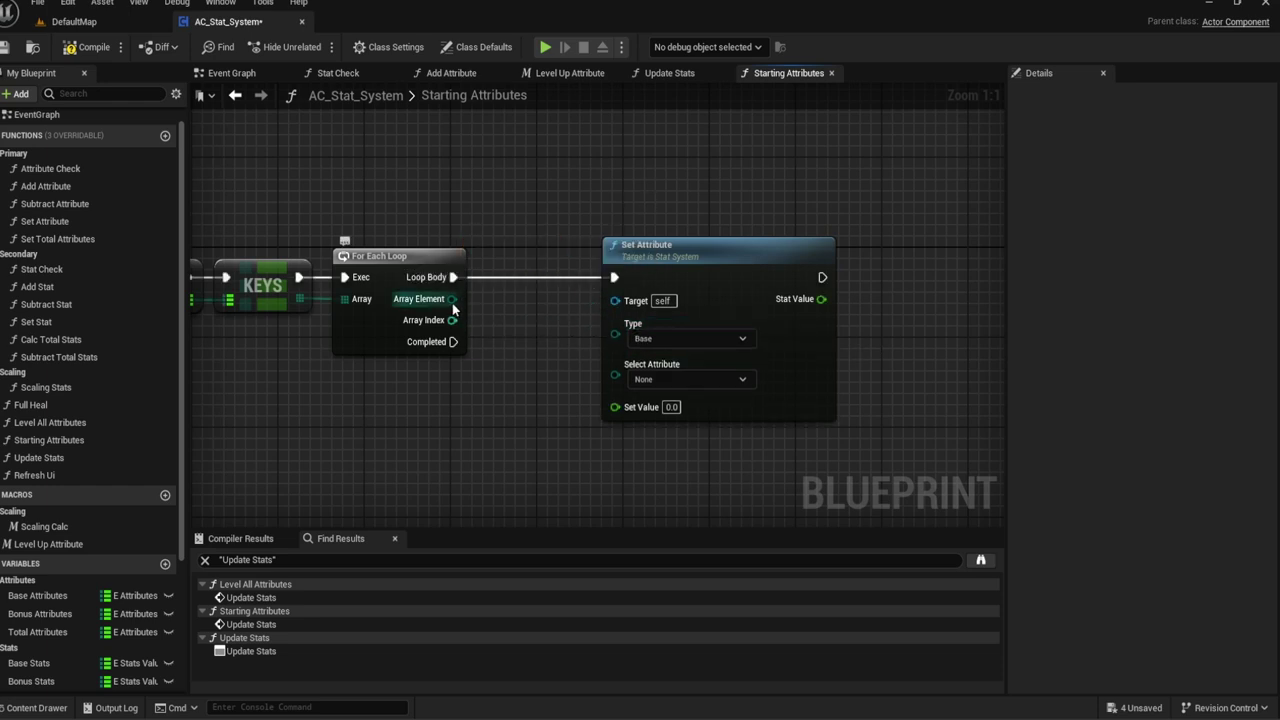
pyautogui.moveTo(452, 299); pyautogui.dragTo(615, 375)
# Step: Add a Base Attributes Find keyed by the loop element, feeding Set Value
pyautogui.moveTo(279, 306); pyautogui.dragTo(555, 245, button='right')
pyautogui.click(405, 225)
pyautogui.moveTo(247, 270)
pyautogui.mouseDown(button='right')
pyautogui.moveTo(375, 270)
pyautogui.moveTo(196, 203)
pyautogui.mouseUp(button='right')
pyautogui.moveTo(37, 595); pyautogui.dragTo(683, 318)
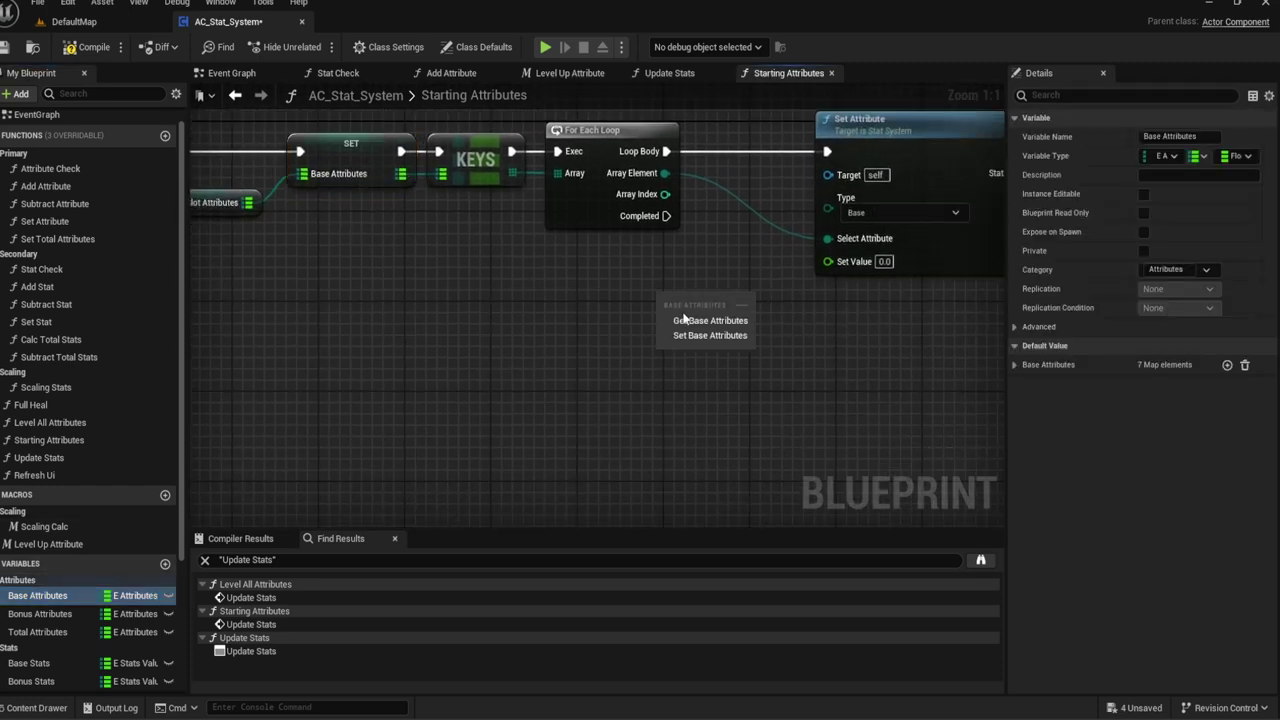
pyautogui.click(683, 318)
pyautogui.moveTo(683, 318); pyautogui.dragTo(516, 359, button='right')
pyautogui.moveTo(565, 344)
pyautogui.mouseDown()
pyautogui.moveTo(608, 349)
pyautogui.moveTo(498, 214)
pyautogui.mouseUp()
pyautogui.write('find')
pyautogui.press('Return')
pyautogui.moveTo(692, 347); pyautogui.dragTo(625, 358, button='right')
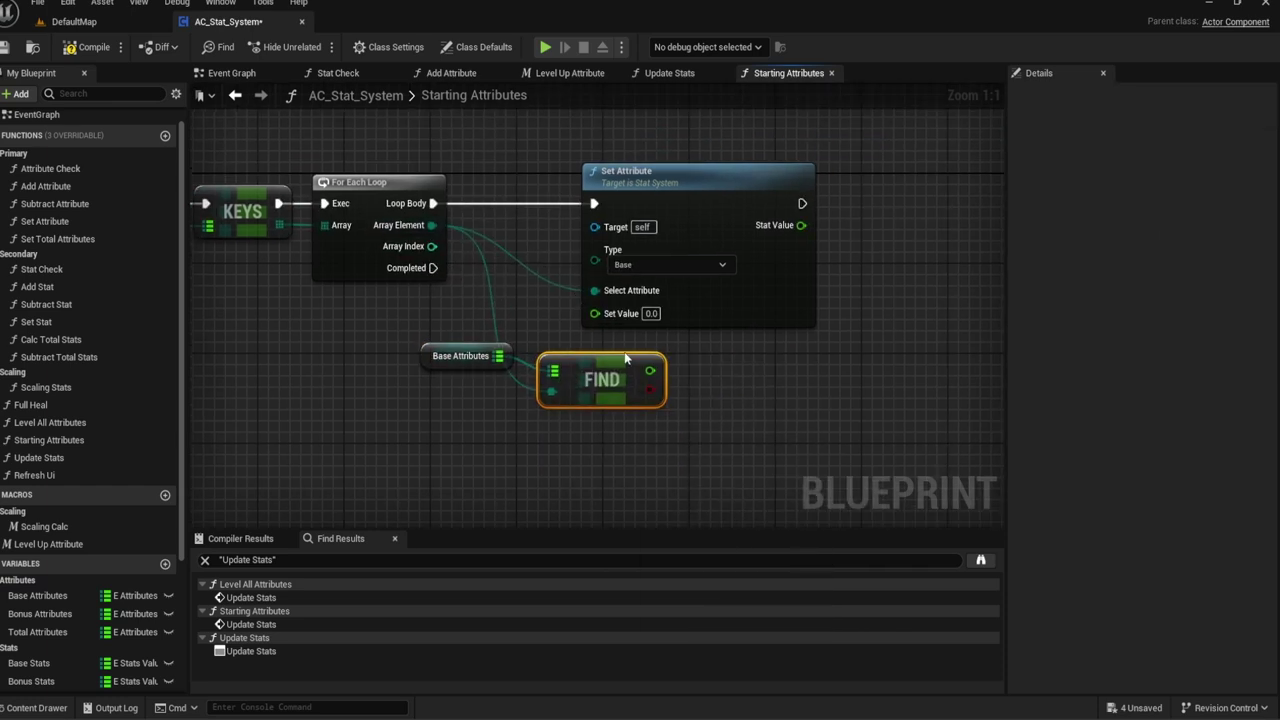
pyautogui.moveTo(650, 371); pyautogui.dragTo(595, 313)
# Step: Tidy the loop nodes' layout, adding a reroute on the Select Attribute wire
pyautogui.moveTo(640, 171); pyautogui.dragTo(821, 171)
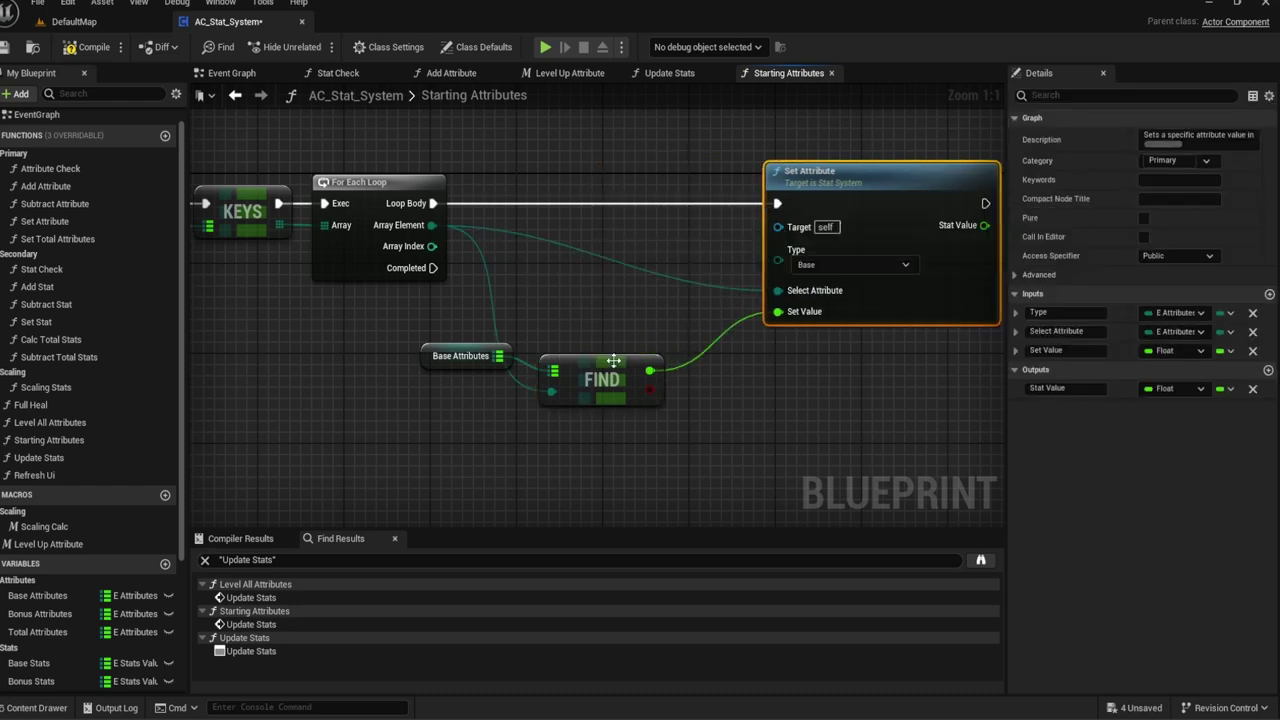
pyautogui.moveTo(613, 360); pyautogui.dragTo(677, 305)
pyautogui.moveTo(455, 358)
pyautogui.mouseDown()
pyautogui.moveTo(484, 314)
pyautogui.moveTo(519, 314)
pyautogui.mouseUp()
pyautogui.moveTo(578, 270); pyautogui.dragTo(468, 267, button='right')
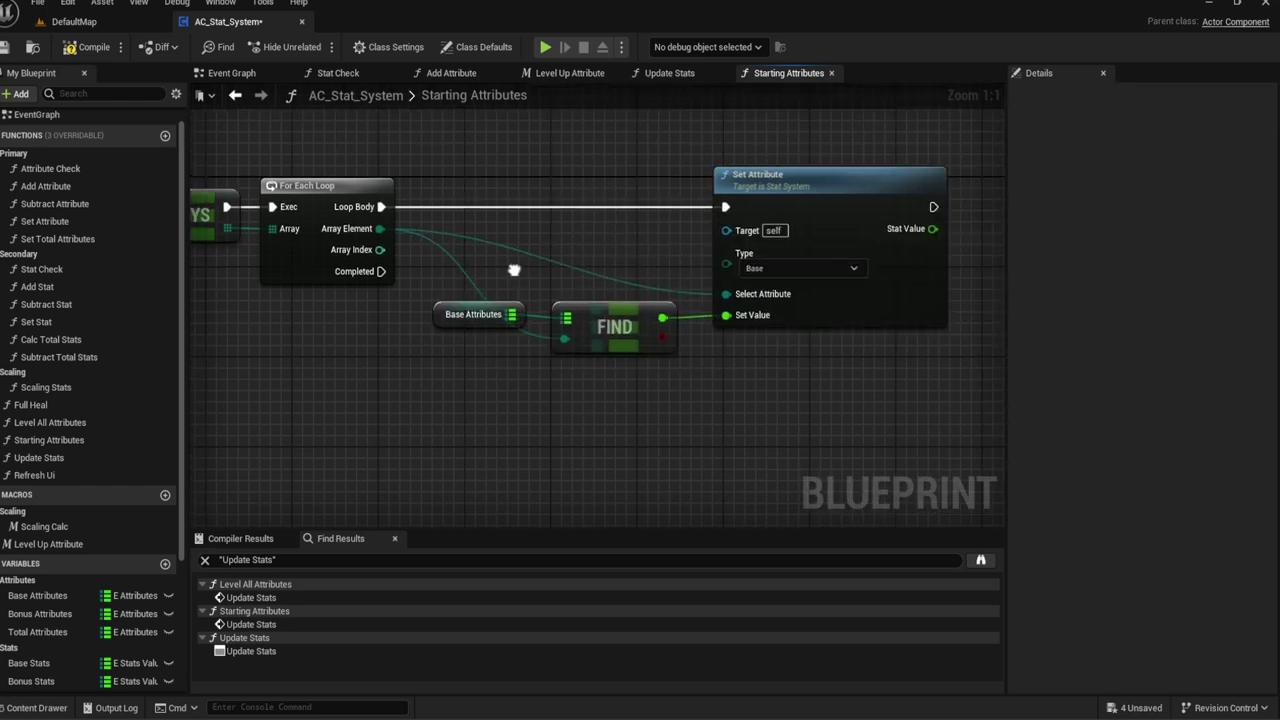
pyautogui.doubleClick(466, 239)
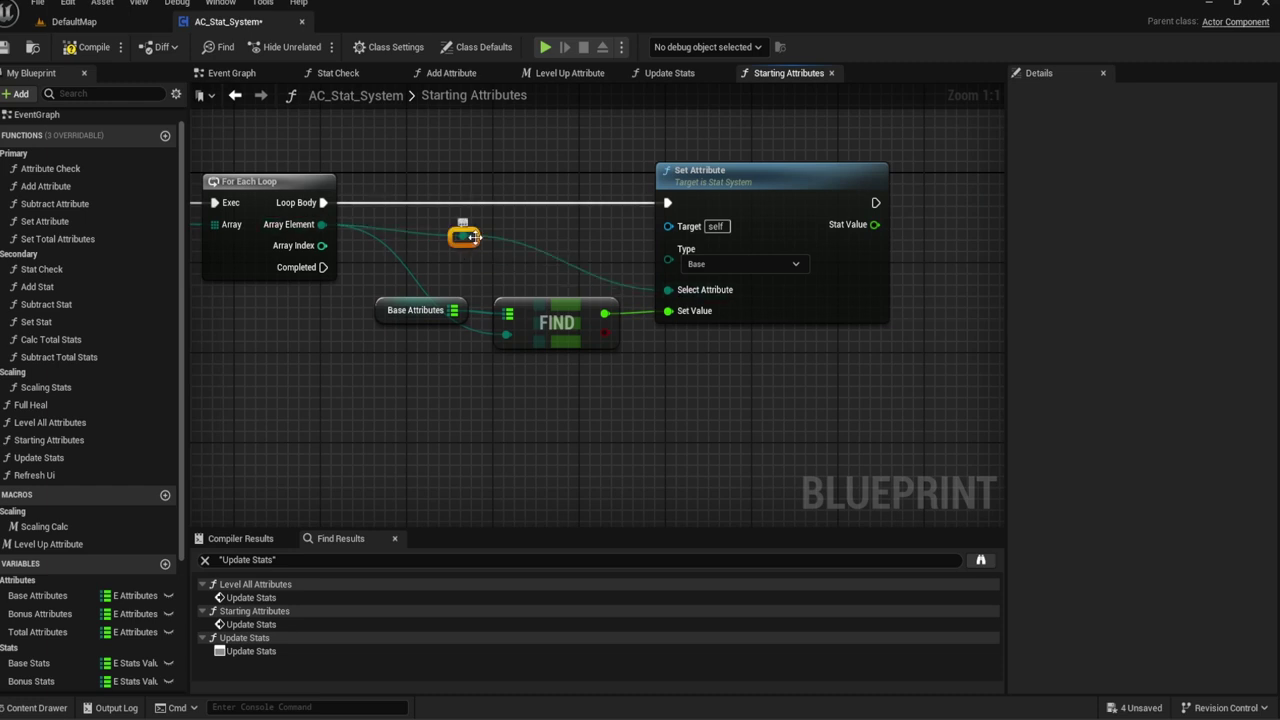
pyautogui.moveTo(474, 237); pyautogui.dragTo(593, 233)
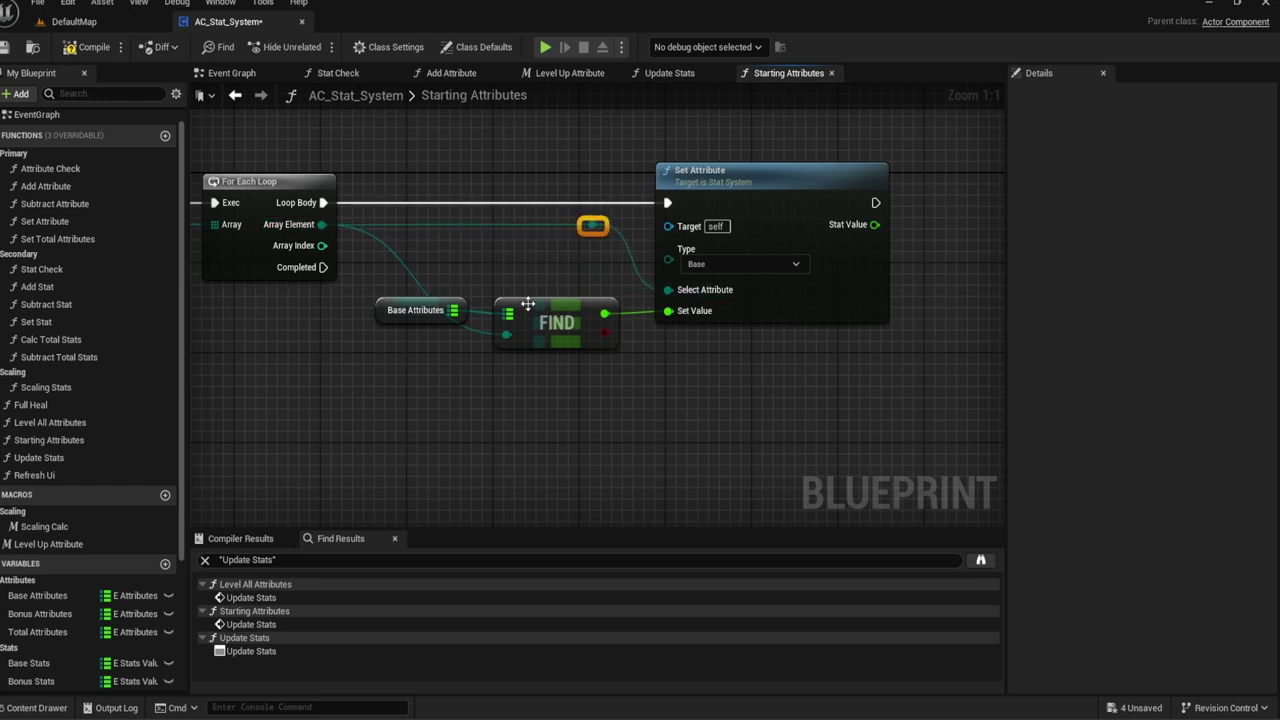
pyautogui.moveTo(527, 303); pyautogui.dragTo(527, 258)
pyautogui.moveTo(391, 314); pyautogui.dragTo(390, 305)
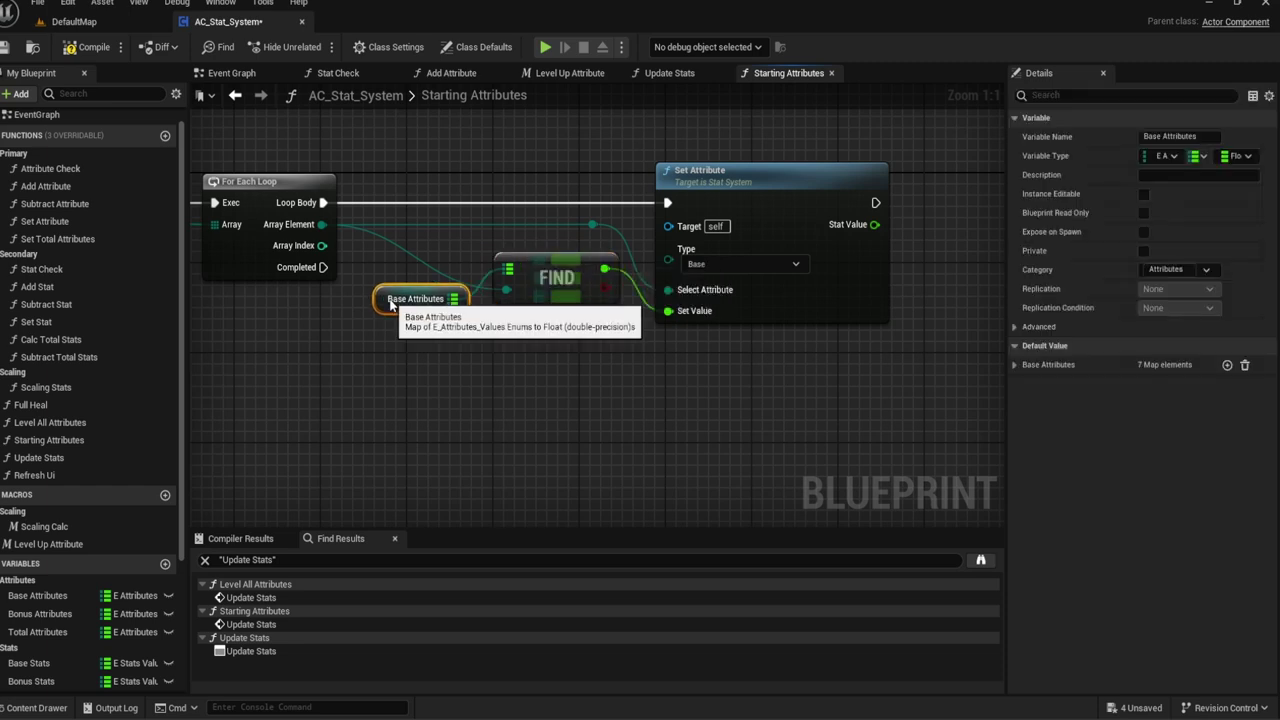
pyautogui.click(496, 341)
pyautogui.moveTo(496, 341); pyautogui.dragTo(566, 314, button='right')
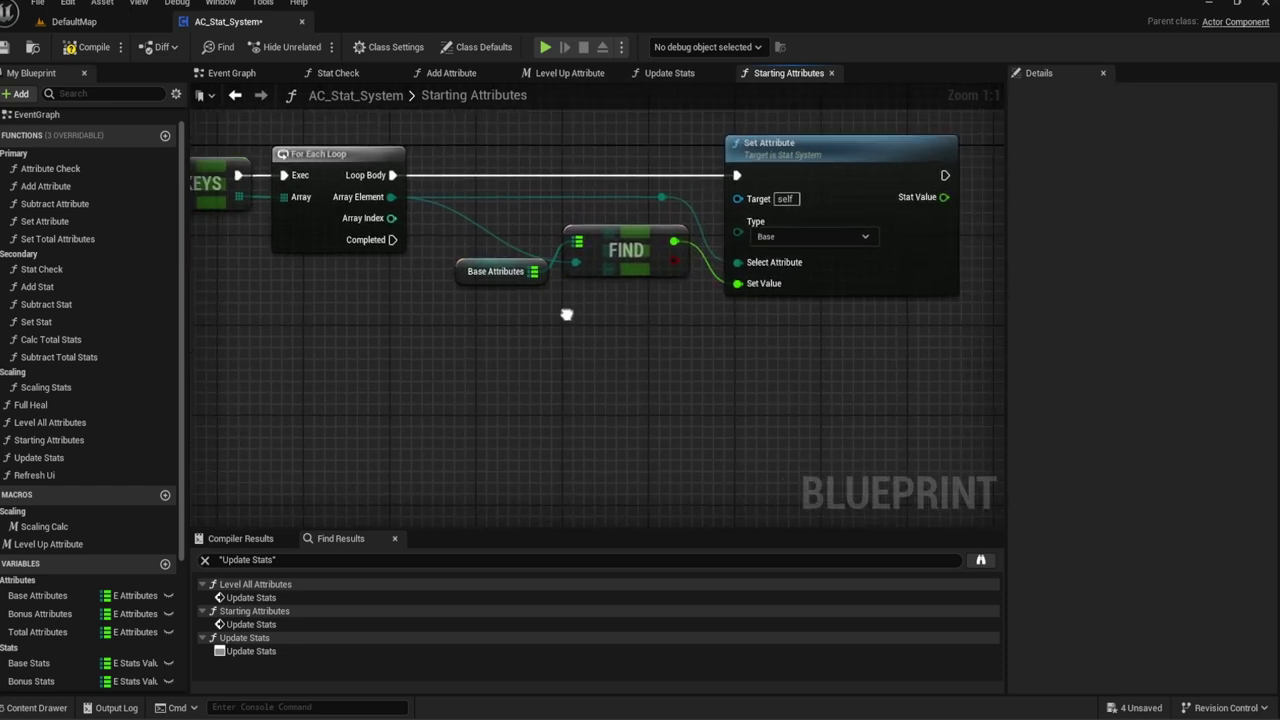
# Step: Compile the blueprint and review the new loop chain in Starting Attributes
pyautogui.click(90, 47)
pyautogui.moveTo(376, 281); pyautogui.dragTo(446, 271, button='right')
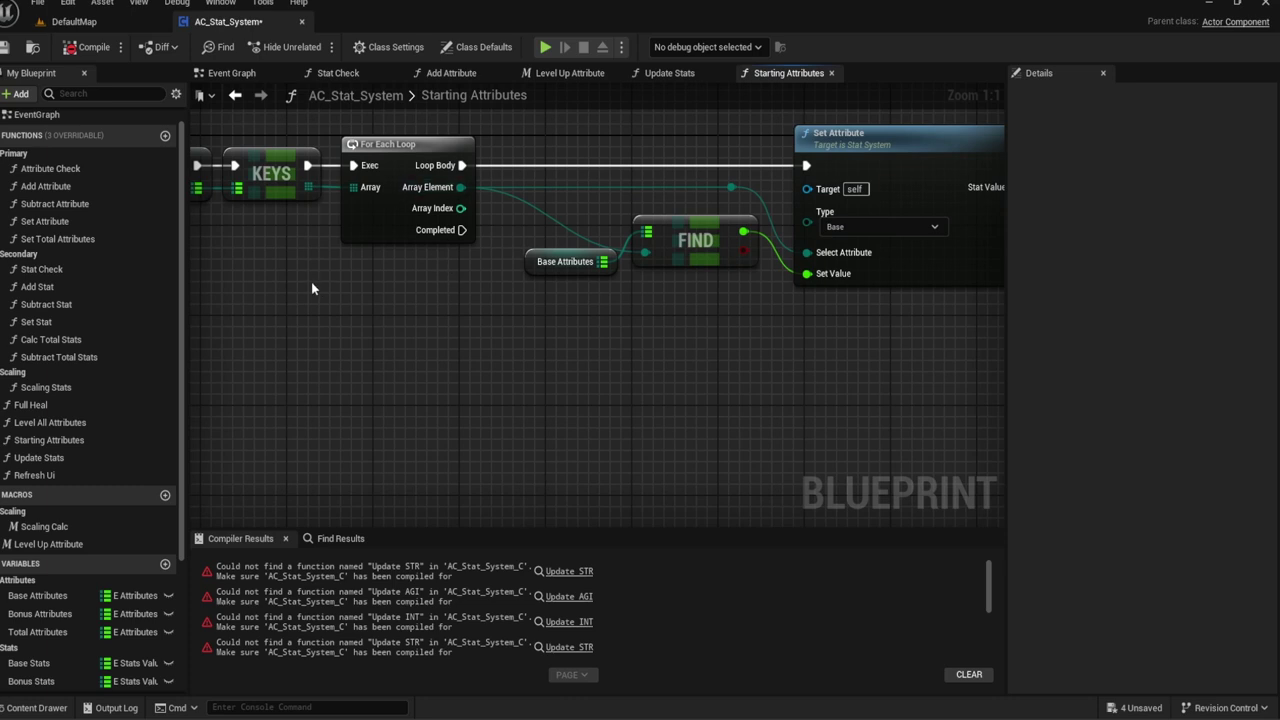
pyautogui.moveTo(311, 282)
pyautogui.mouseDown(button='right')
pyautogui.moveTo(1070, 290)
pyautogui.moveTo(280, 266)
pyautogui.mouseUp(button='right')
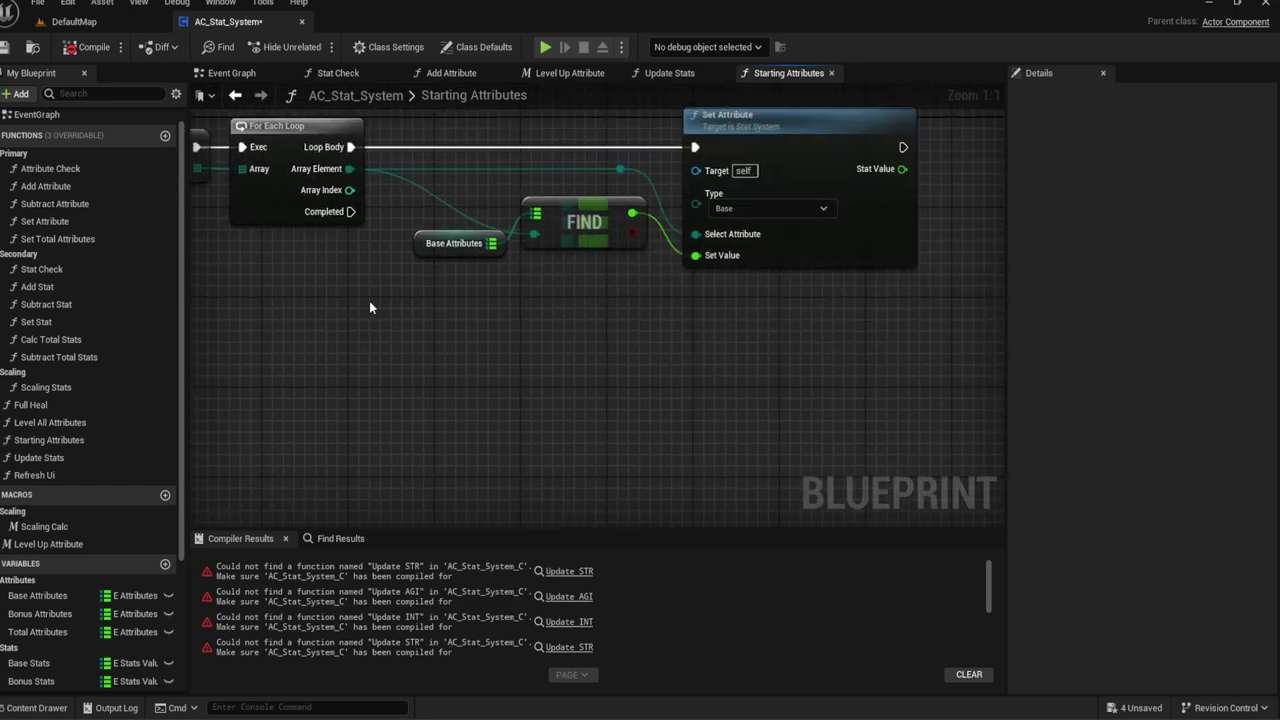
pyautogui.moveTo(369, 301)
pyautogui.mouseDown(button='right')
pyautogui.moveTo(628, 339)
pyautogui.moveTo(626, 307)
pyautogui.mouseUp(button='right')
pyautogui.scroll(-1, 626, 343)
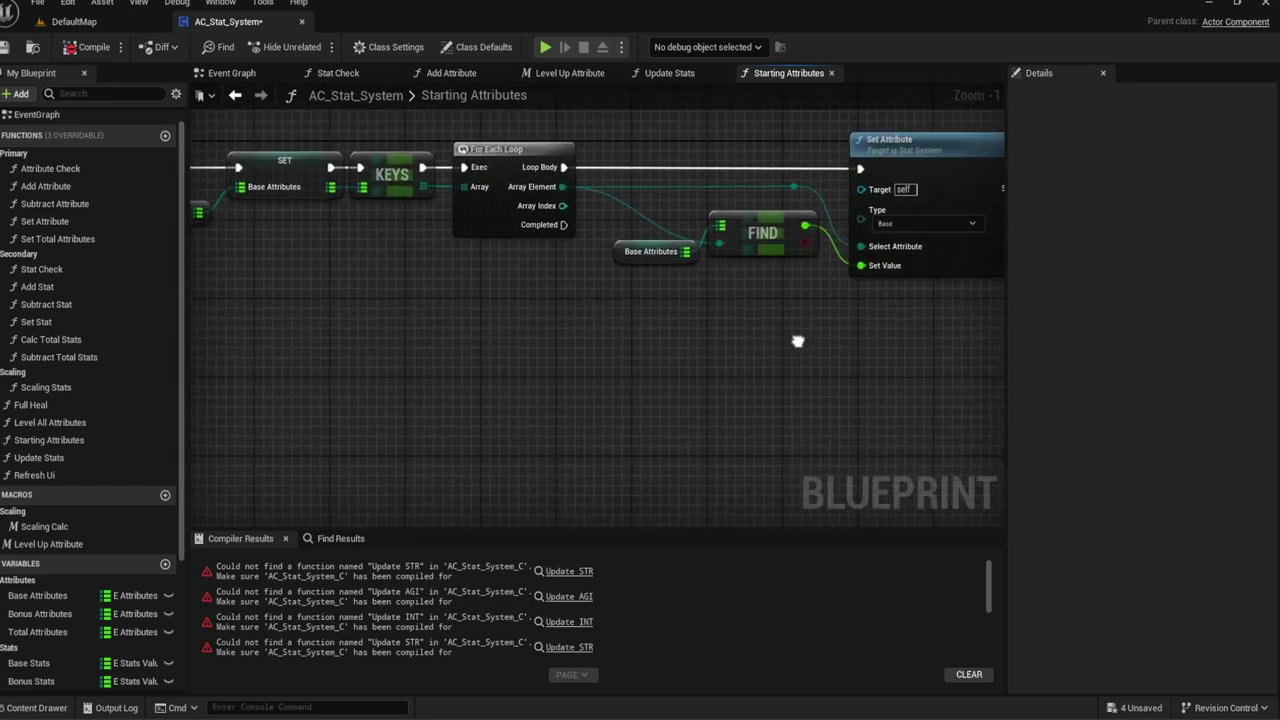
pyautogui.moveTo(883, 343)
pyautogui.mouseDown(button='right')
pyautogui.moveTo(1100, 350)
pyautogui.moveTo(743, 343)
pyautogui.moveTo(418, 228)
pyautogui.mouseUp(button='right')
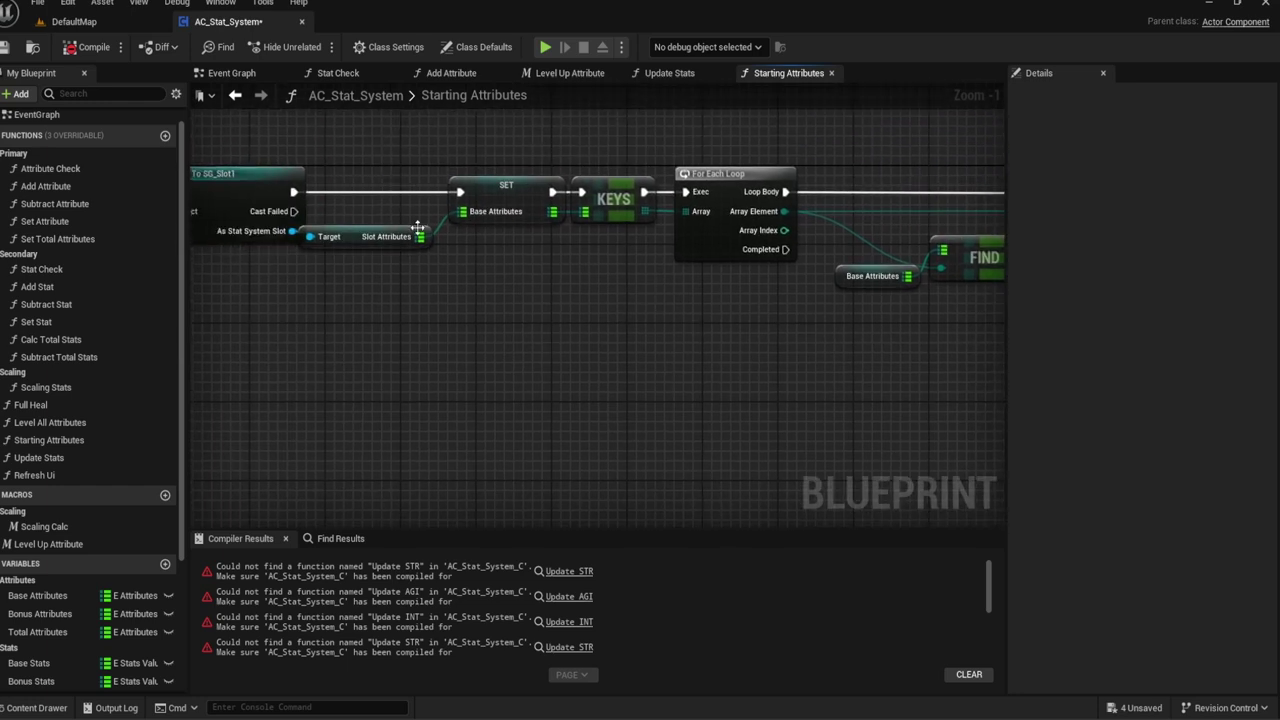
pyautogui.click(354, 234)
pyautogui.moveTo(354, 234); pyautogui.dragTo(373, 234)
pyautogui.click(520, 281)
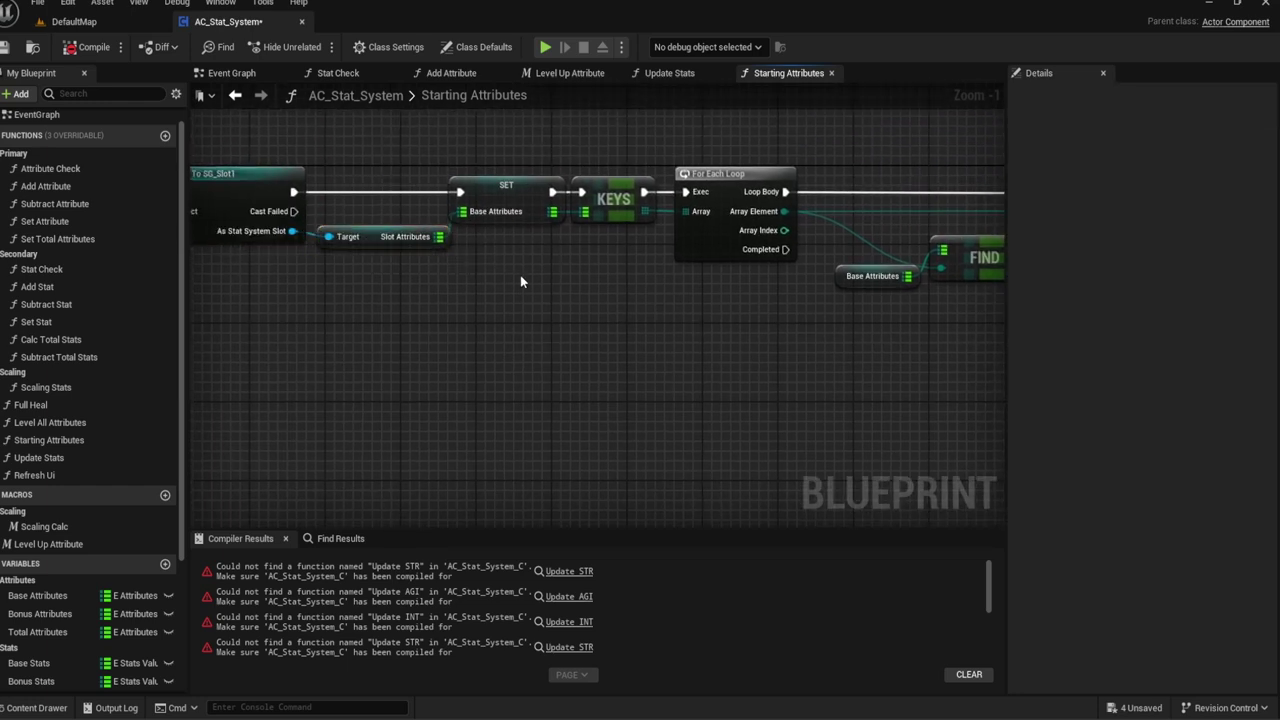
pyautogui.moveTo(520, 281); pyautogui.dragTo(245, 257, button='right')
pyautogui.moveTo(582, 287); pyautogui.dragTo(556, 281, button='right')
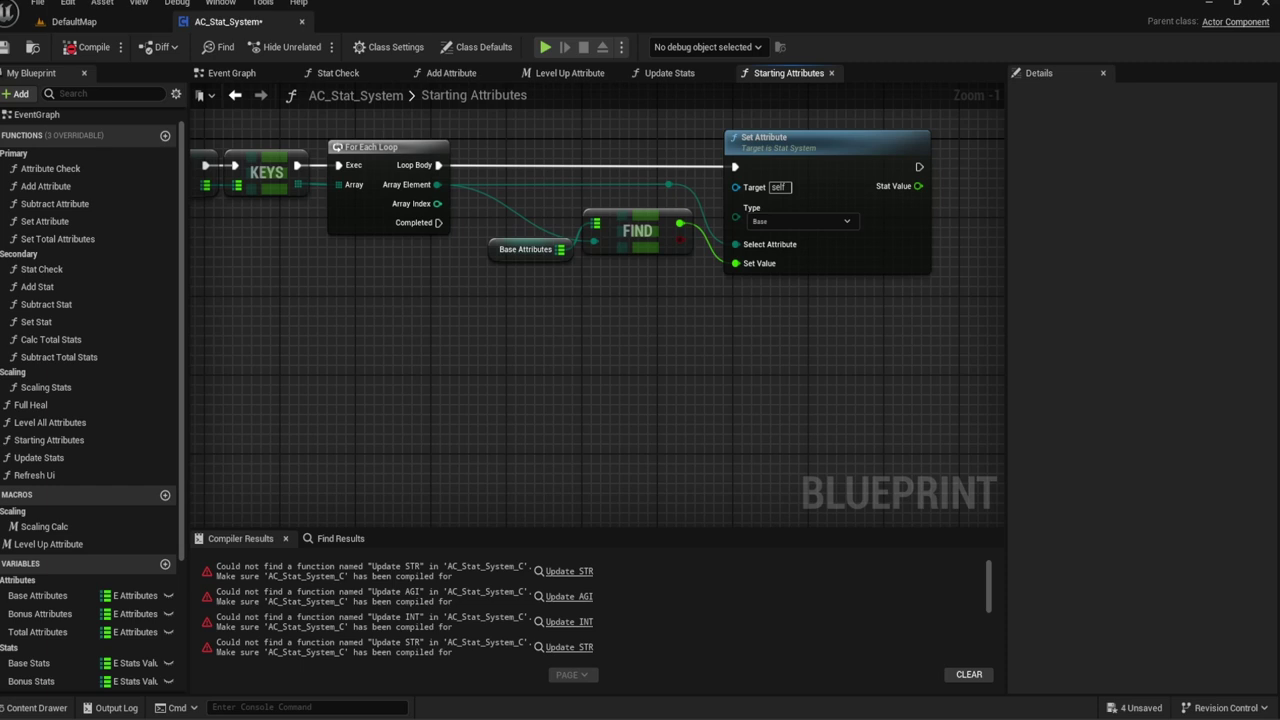
pyautogui.click(670, 74)
# Step: Find Update Stats references by name and jump to its call in Level All Attributes
pyautogui.scroll(-1, 640, 283)
pyautogui.scroll(-1, 640, 283)
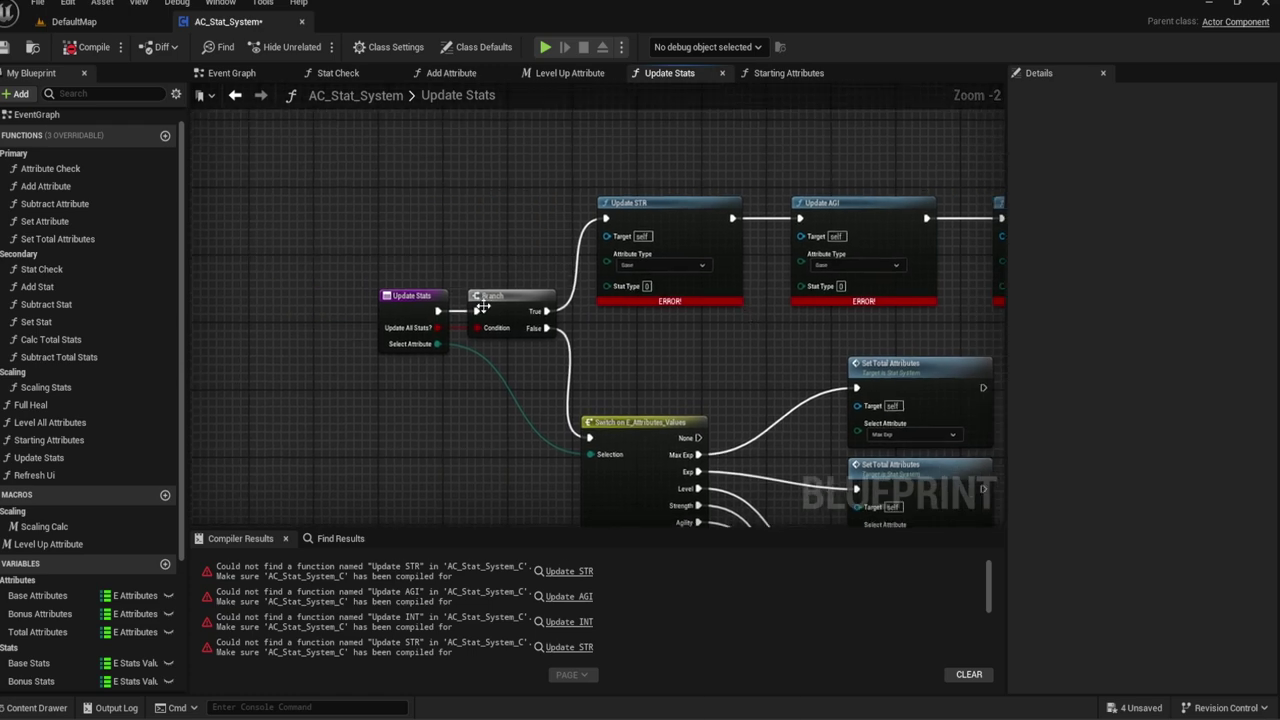
pyautogui.rightClick(40, 457)
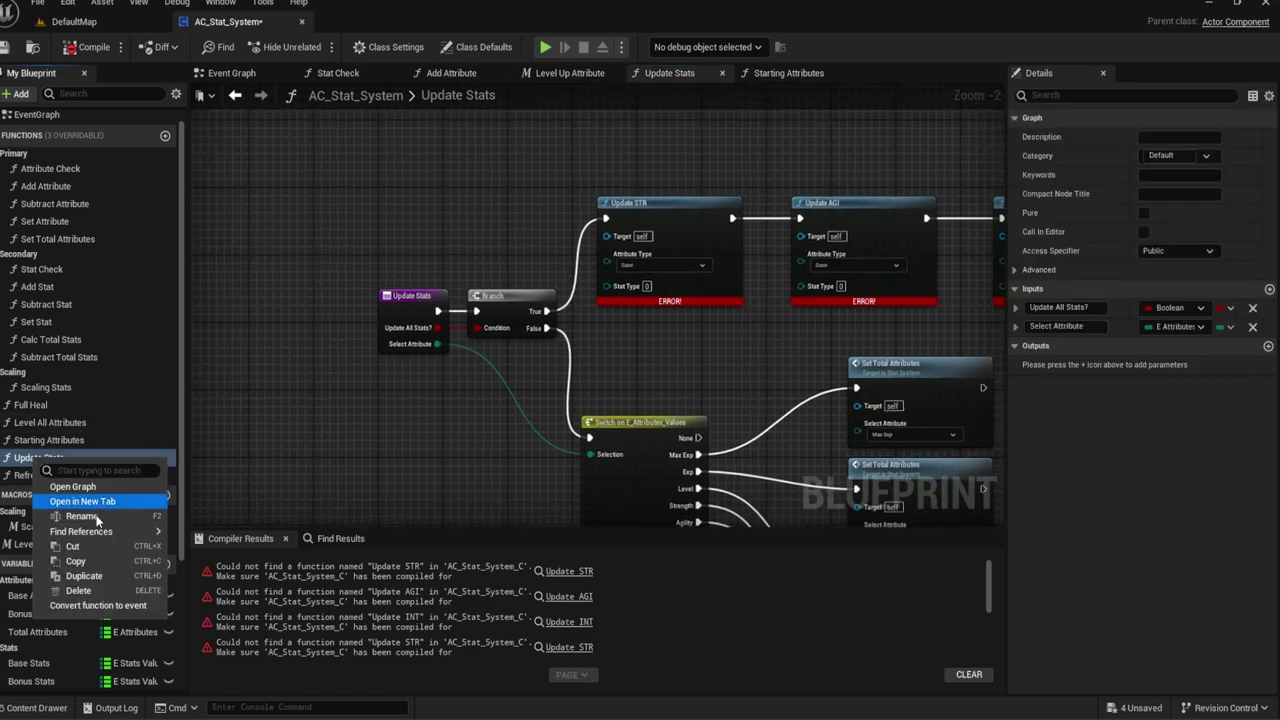
pyautogui.moveTo(96, 530)
pyautogui.click(232, 552)
pyautogui.click(251, 597)
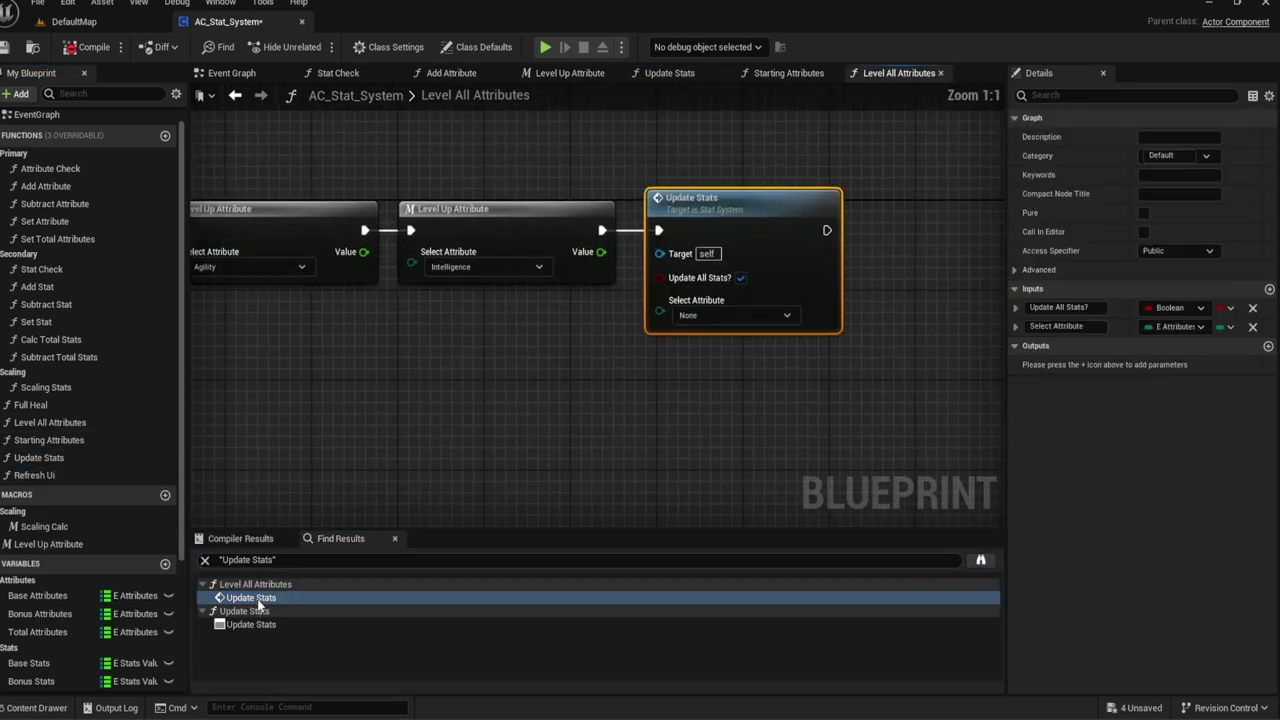
# Step: Open the Level Up Attribute macro from the Level All Attributes chain
pyautogui.moveTo(496, 387); pyautogui.dragTo(740, 355, button='right')
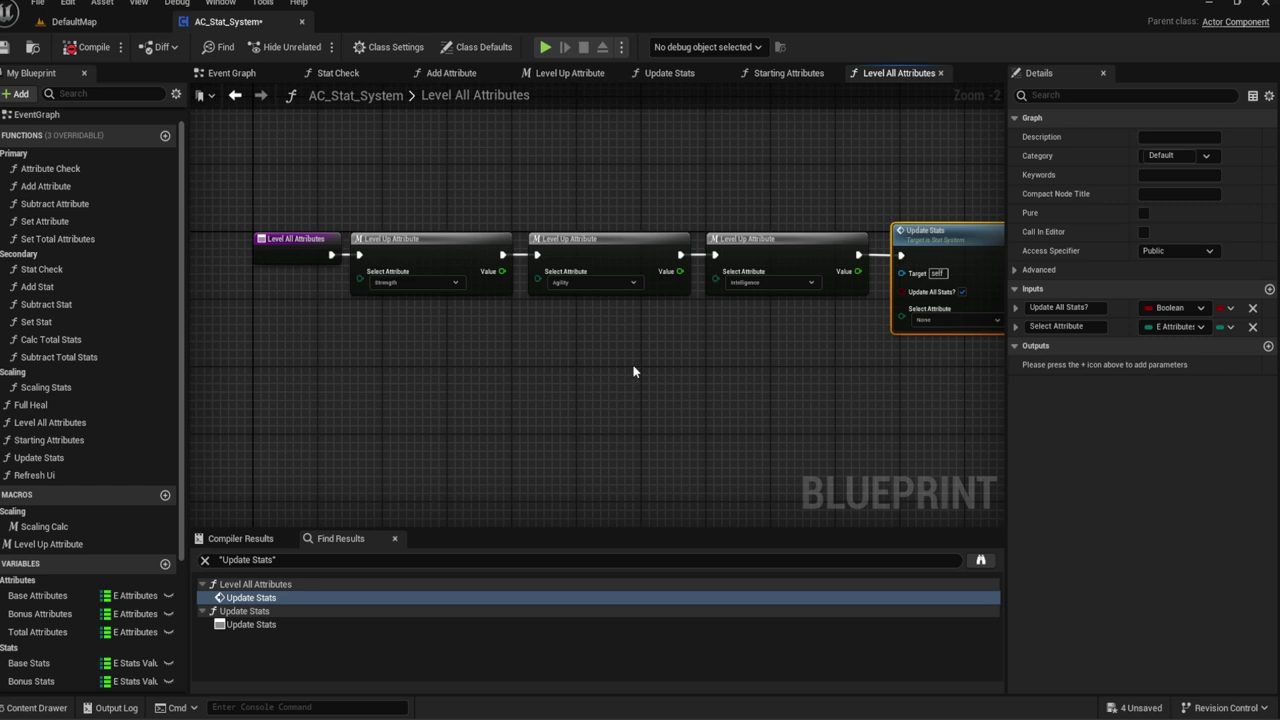
pyautogui.moveTo(636, 372); pyautogui.dragTo(690, 362, button='right')
pyautogui.scroll(2, 409, 252)
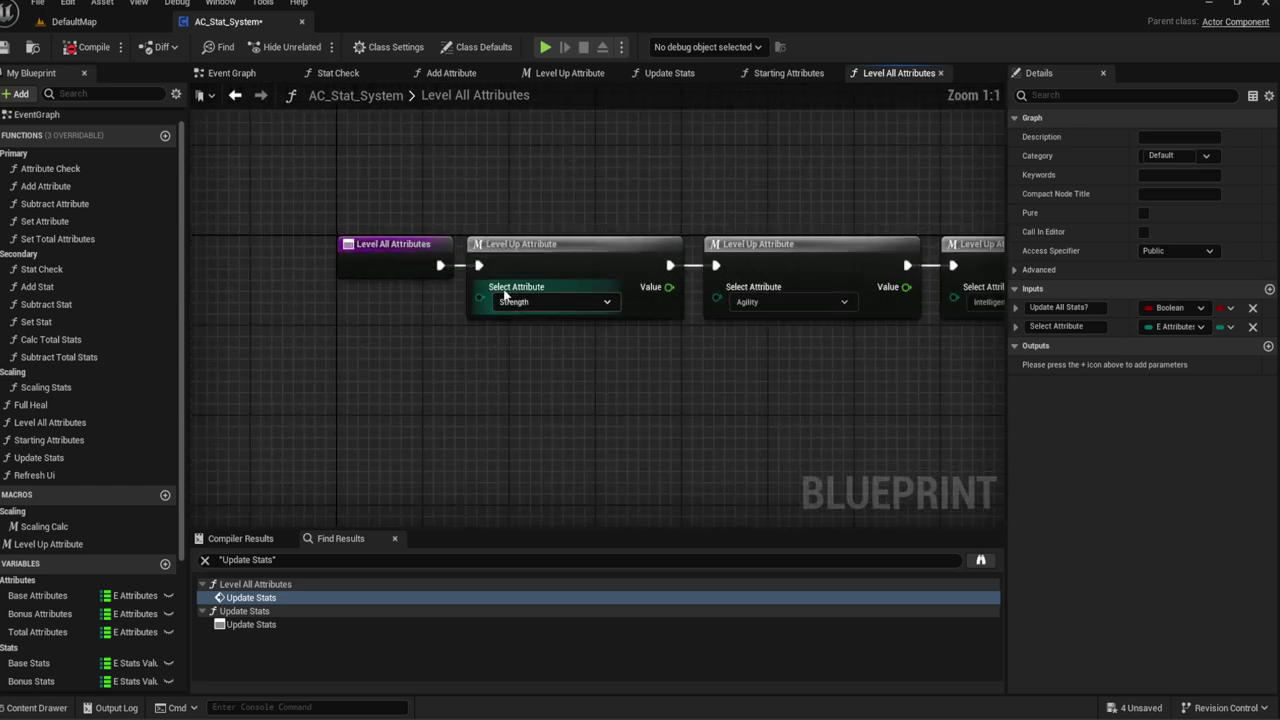
pyautogui.doubleClick(560, 300)
pyautogui.moveTo(565, 373); pyautogui.dragTo(608, 361, button='right')
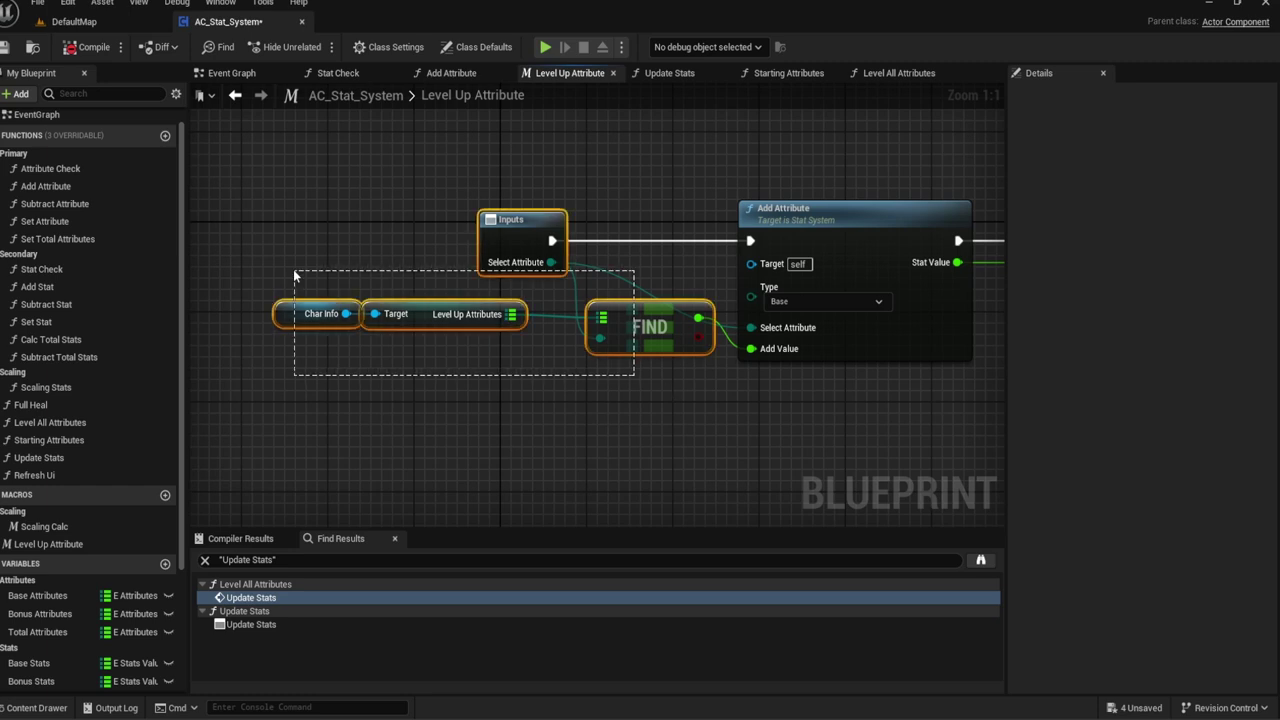
# Step: Paste Char Info and Level Up Attributes into Level All Attributes and add a Keys node
pyautogui.moveTo(670, 390)
pyautogui.mouseDown()
pyautogui.moveTo(517, 391)
pyautogui.moveTo(275, 310)
pyautogui.mouseUp()
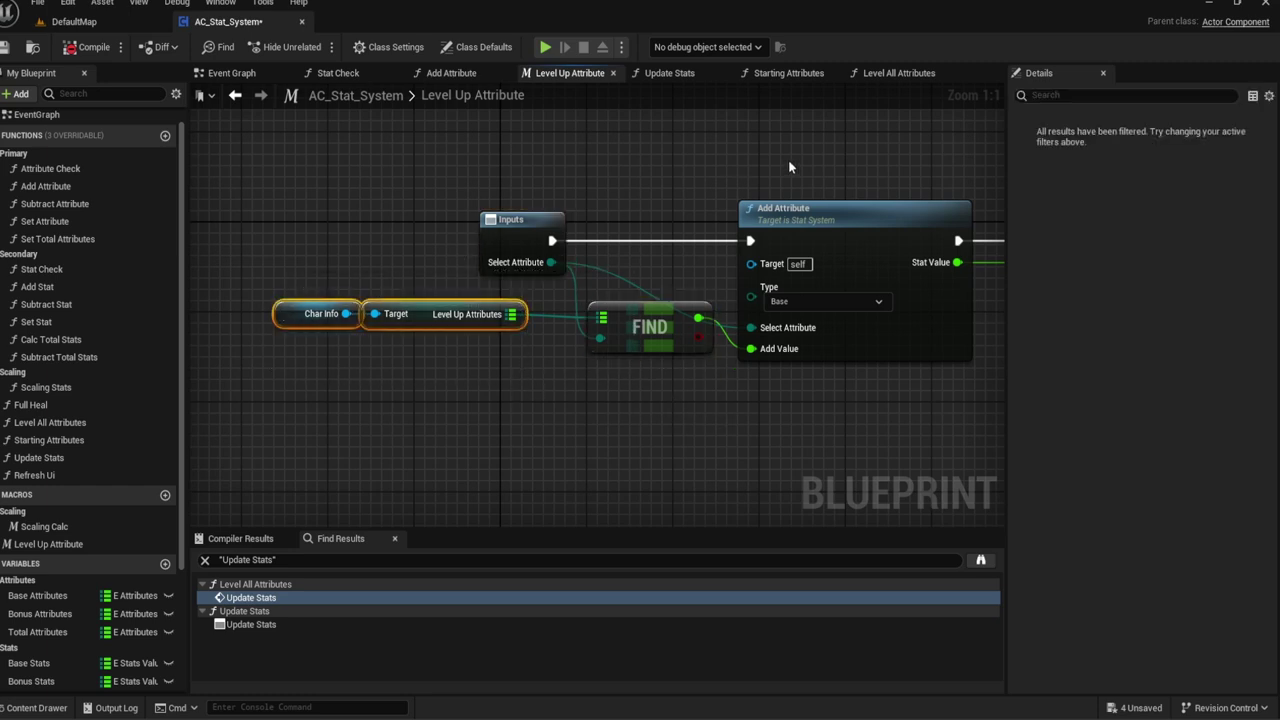
pyautogui.doubleClick(459, 100)
pyautogui.click(880, 73)
pyautogui.hotkey('ctrl', 'v')
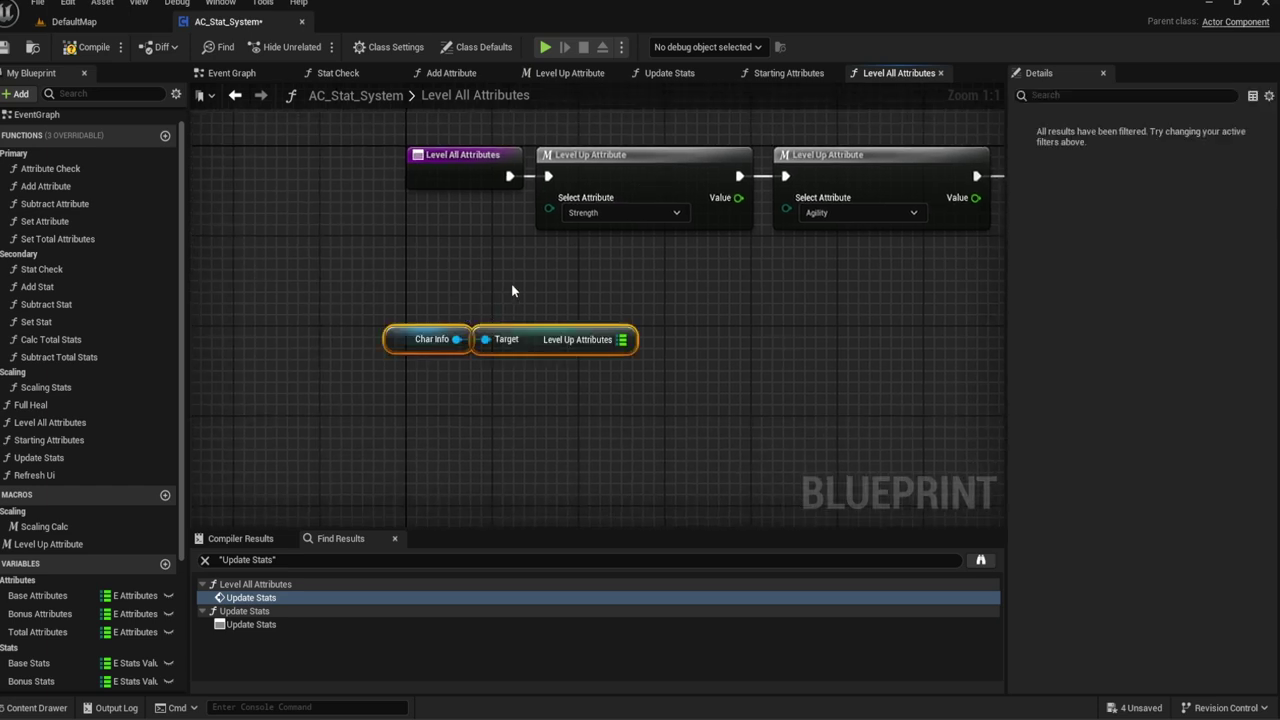
pyautogui.moveTo(540, 345); pyautogui.dragTo(465, 300)
pyautogui.moveTo(547, 294); pyautogui.dragTo(618, 287)
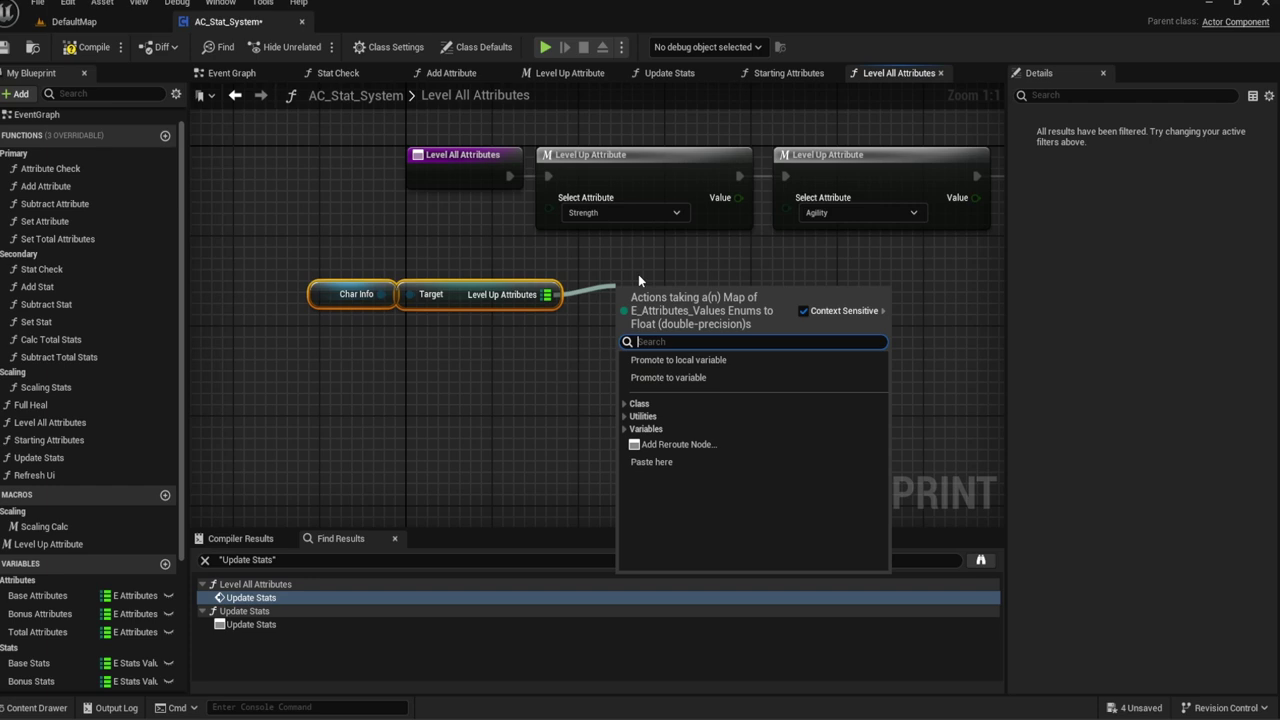
pyautogui.write('keys')
pyautogui.press('Return')
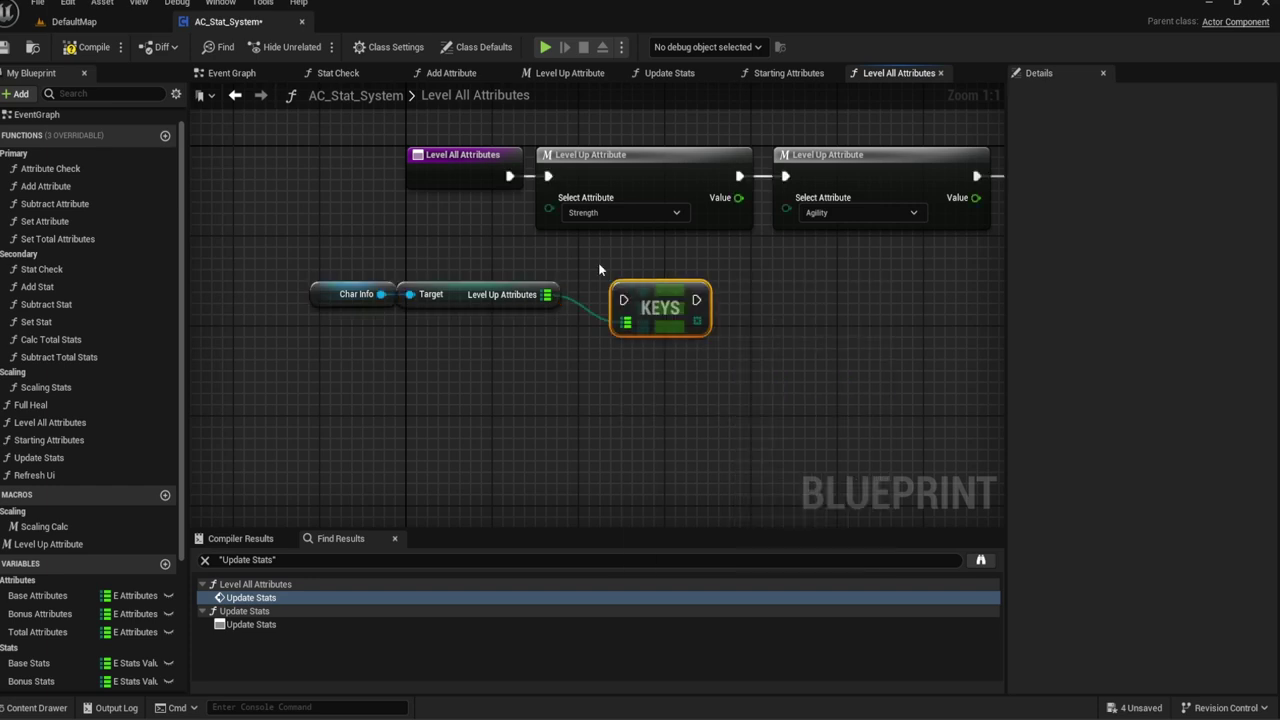
# Step: Wire the function entry into the Keys node and loop over the keys with a For Each Loop
pyautogui.doubleClick(250, 597)
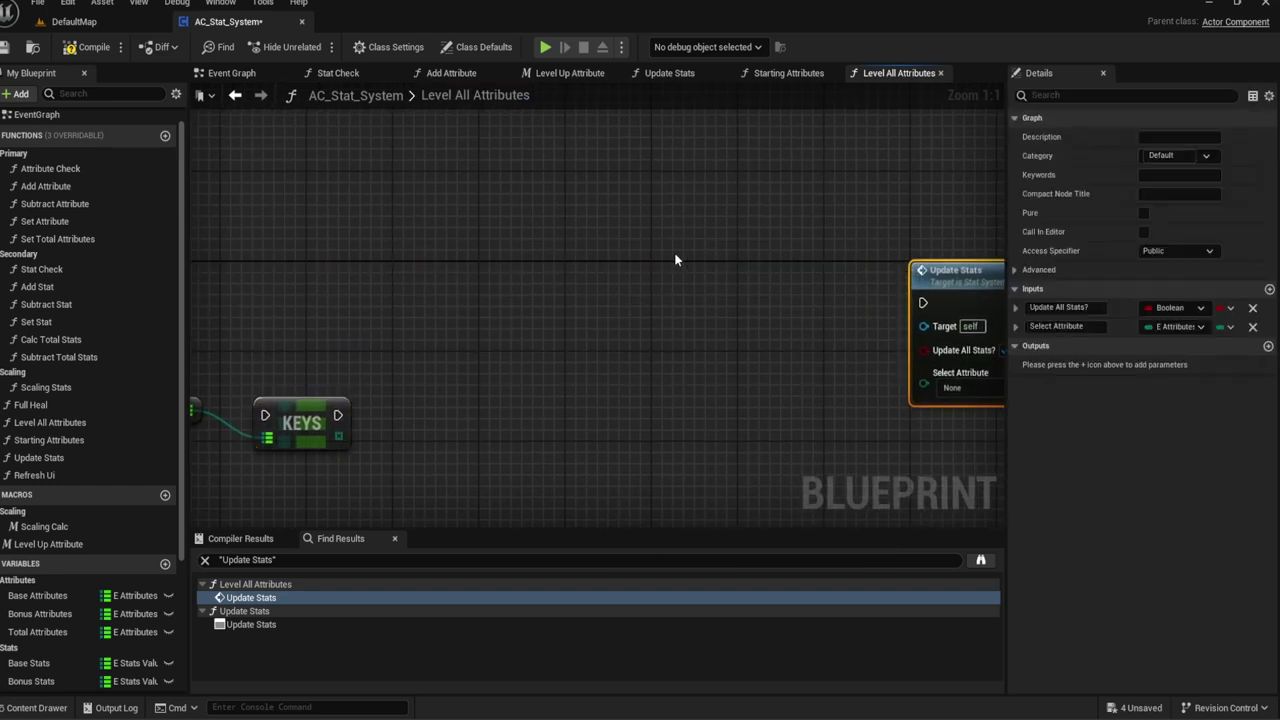
pyautogui.moveTo(449, 290); pyautogui.dragTo(205, 332)
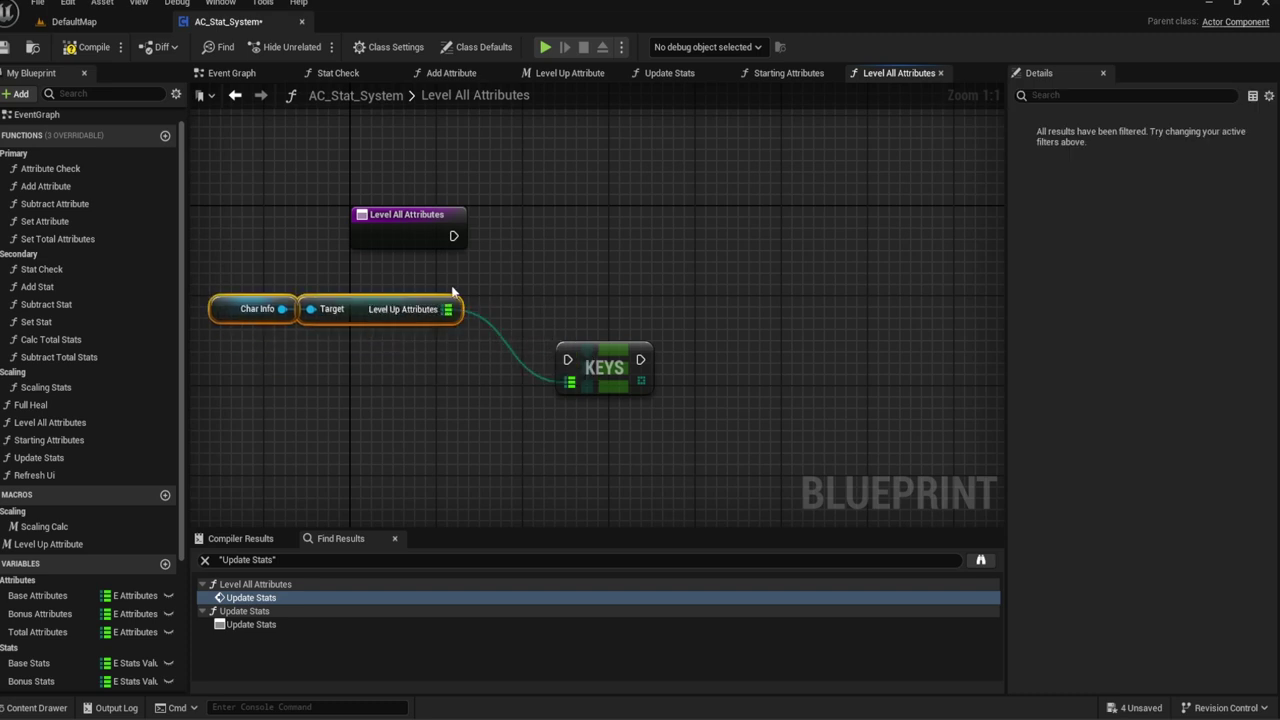
pyautogui.moveTo(603, 363)
pyautogui.mouseDown()
pyautogui.moveTo(539, 240)
pyautogui.moveTo(453, 236)
pyautogui.mouseUp()
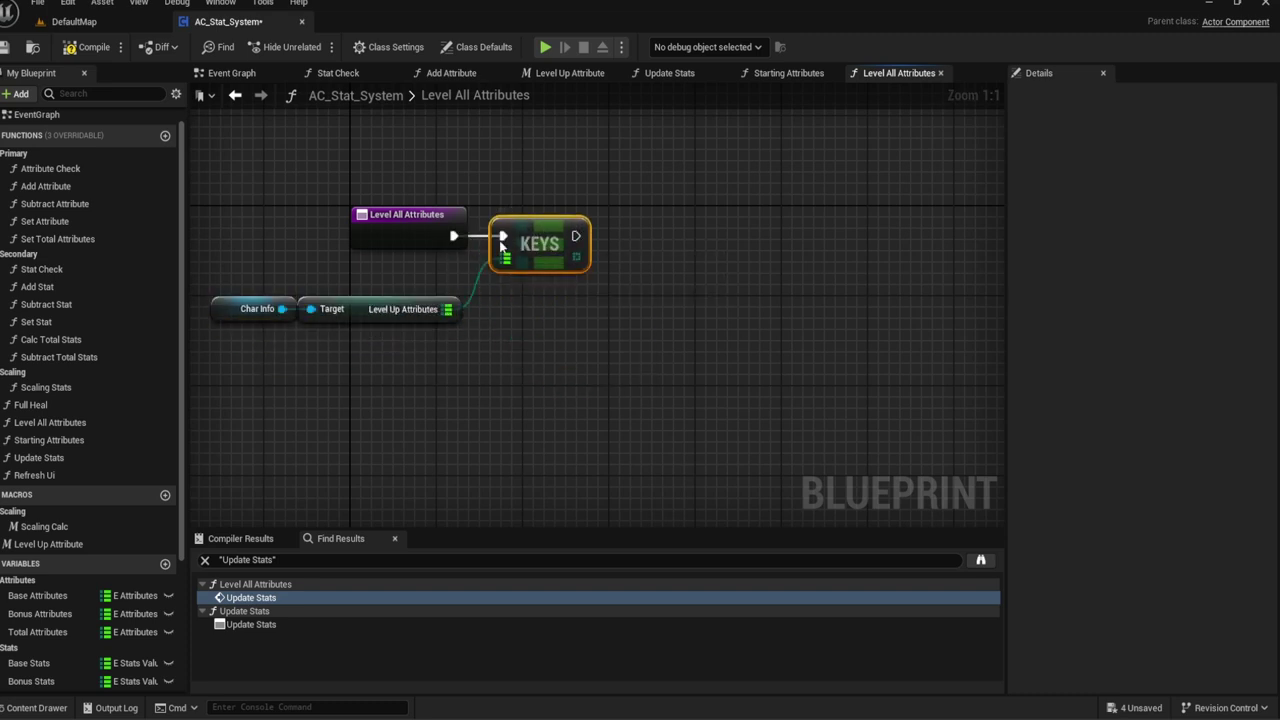
pyautogui.moveTo(577, 257)
pyautogui.mouseDown()
pyautogui.moveTo(606, 260)
pyautogui.moveTo(616, 225)
pyautogui.mouseUp()
pyautogui.write('add')
pyautogui.press('Escape')
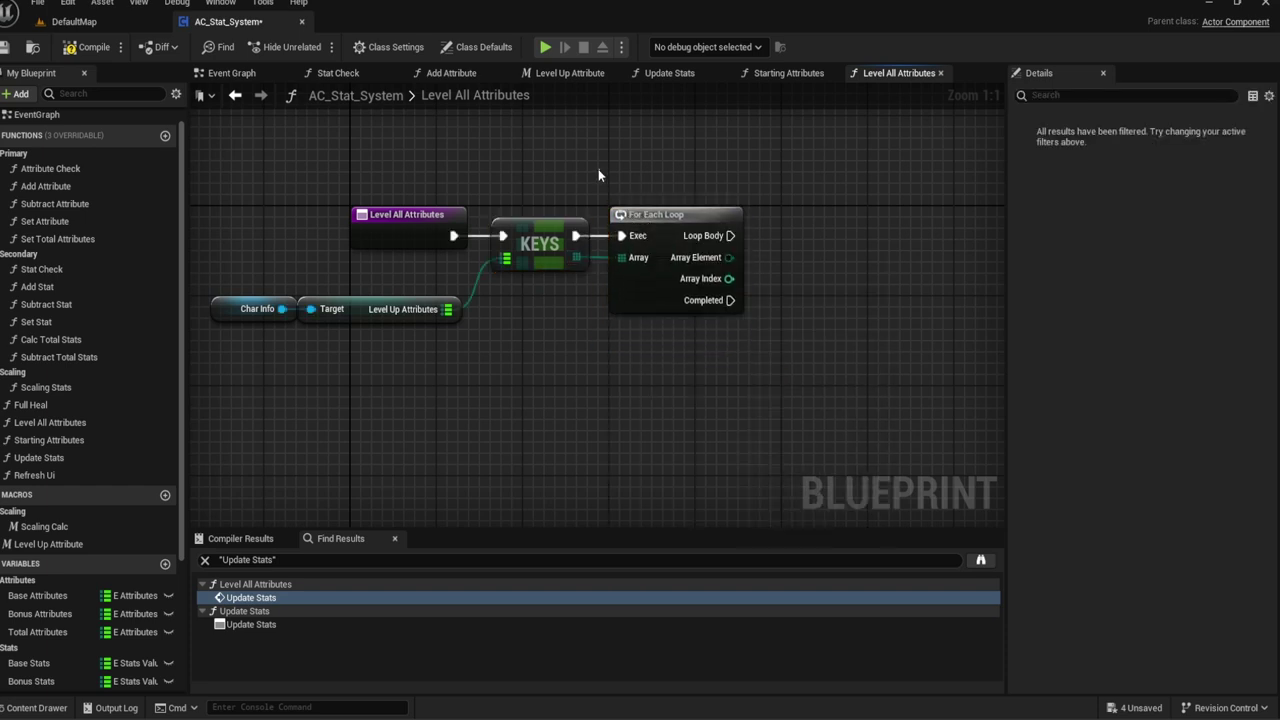
pyautogui.moveTo(598, 169); pyautogui.dragTo(608, 167, button='right')
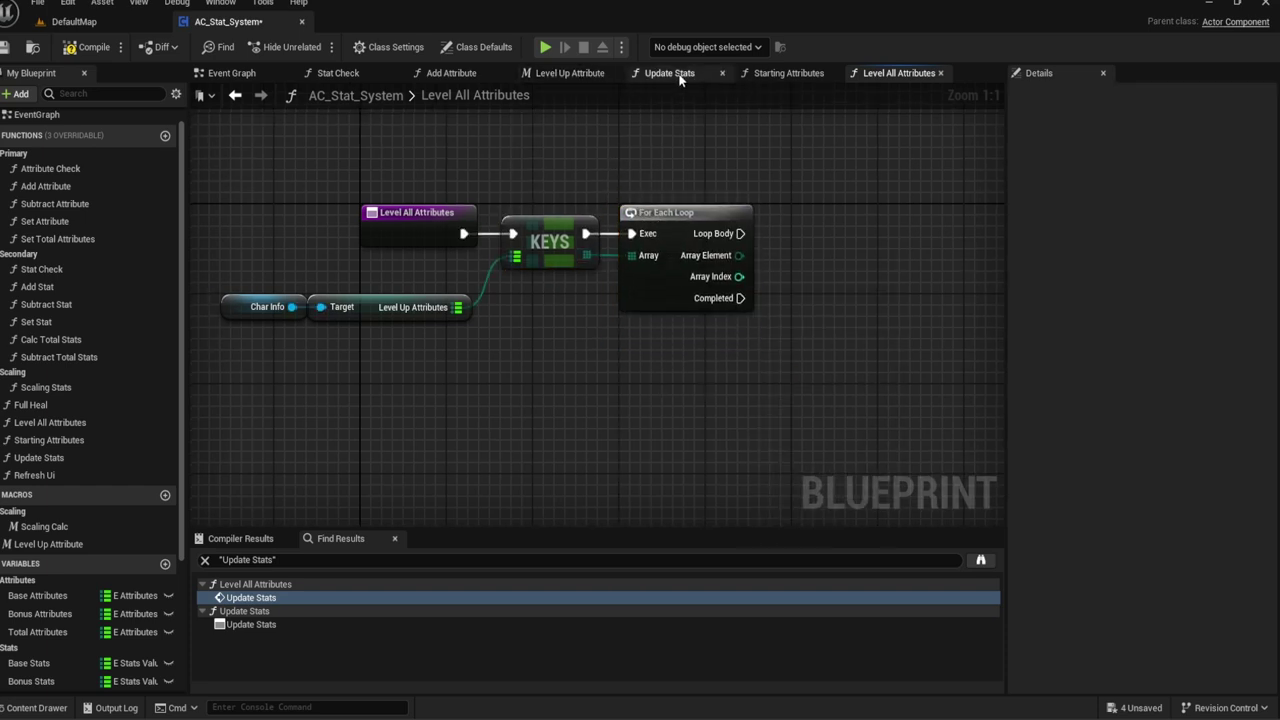
# Step: Delete the unused Update Stats function
pyautogui.click(679, 80)
pyautogui.click(722, 73)
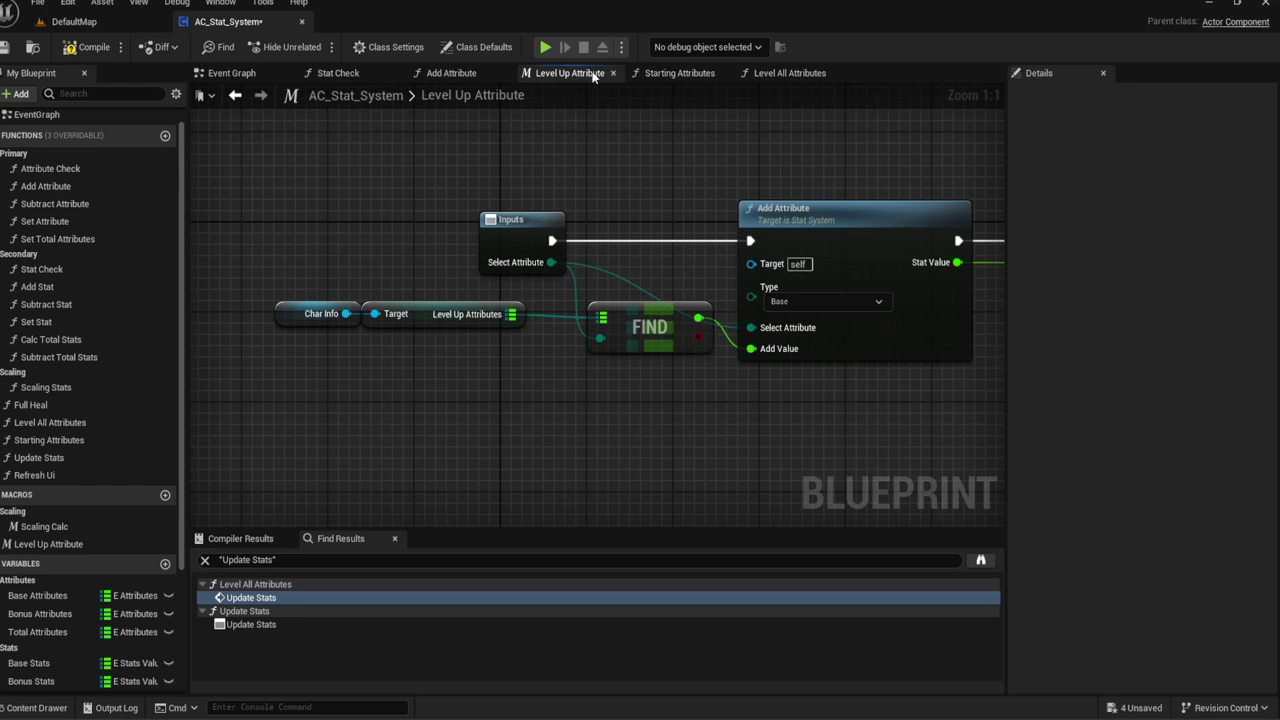
pyautogui.click(45, 457)
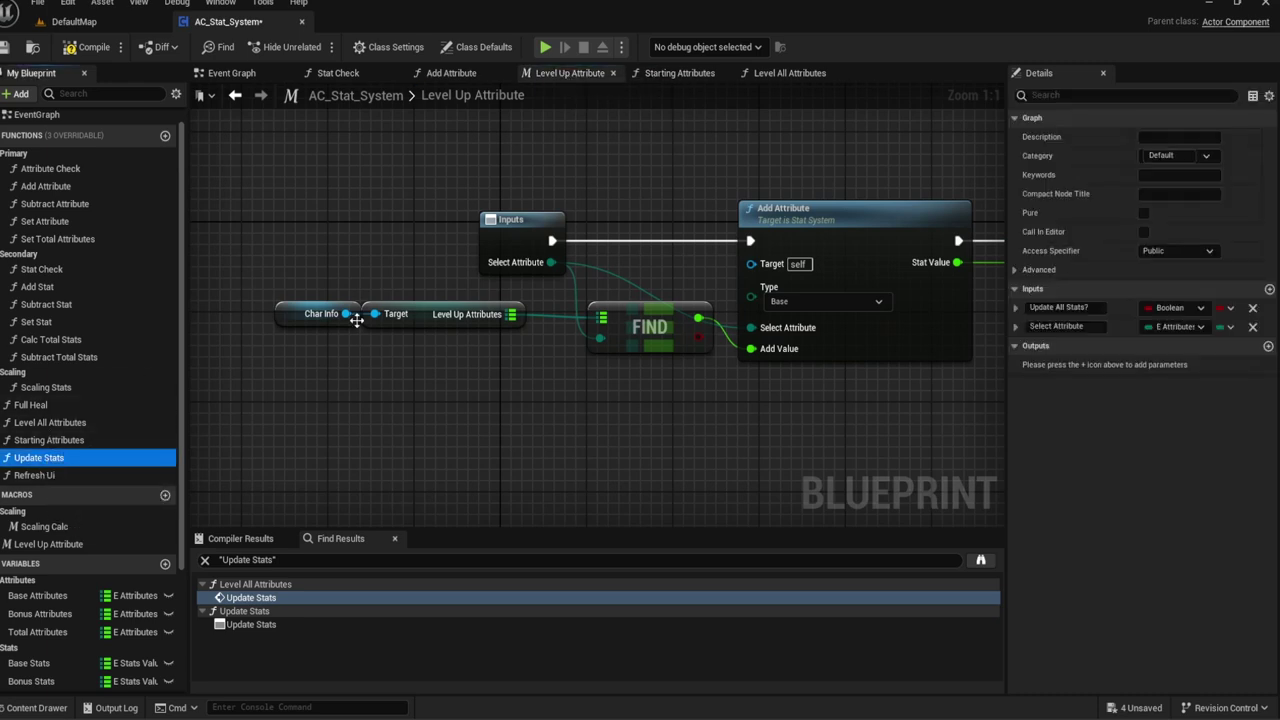
pyautogui.press('Delete')
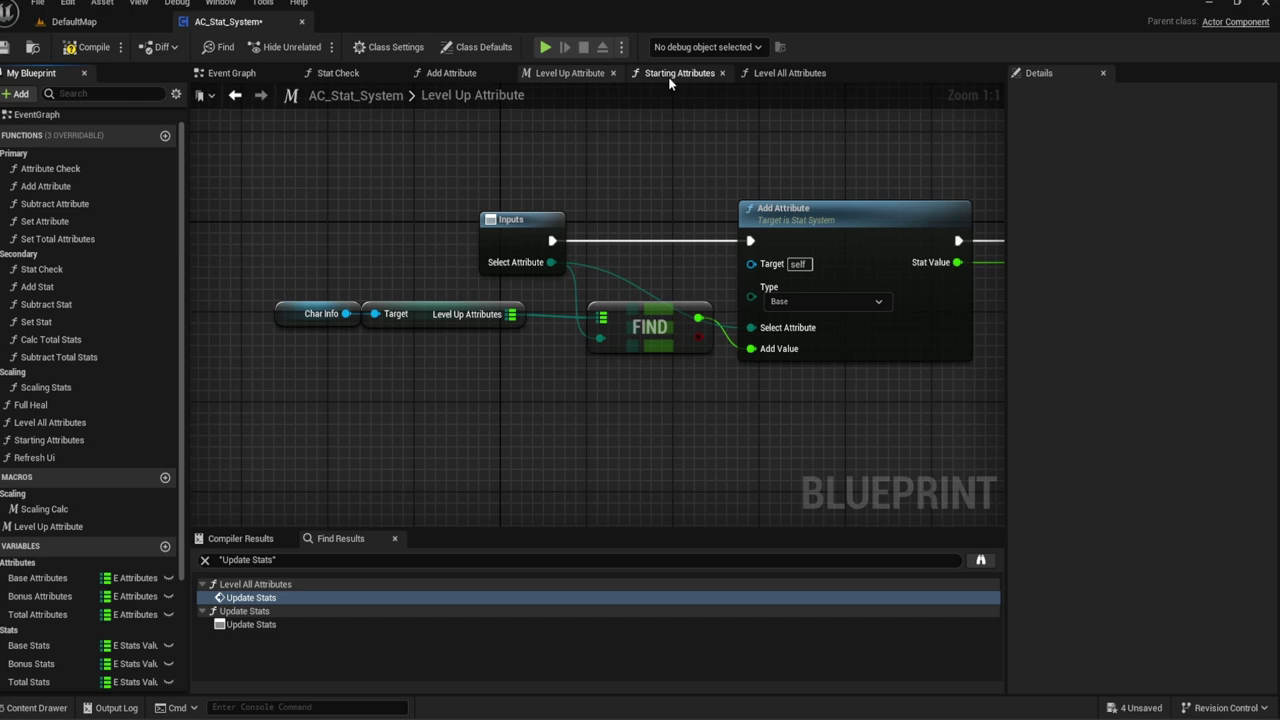
# Step: Review the Starting Attributes loop and its Set Attribute node, then return to Level All Attributes
pyautogui.click(668, 76)
pyautogui.moveTo(647, 152); pyautogui.dragTo(760, 166, button='right')
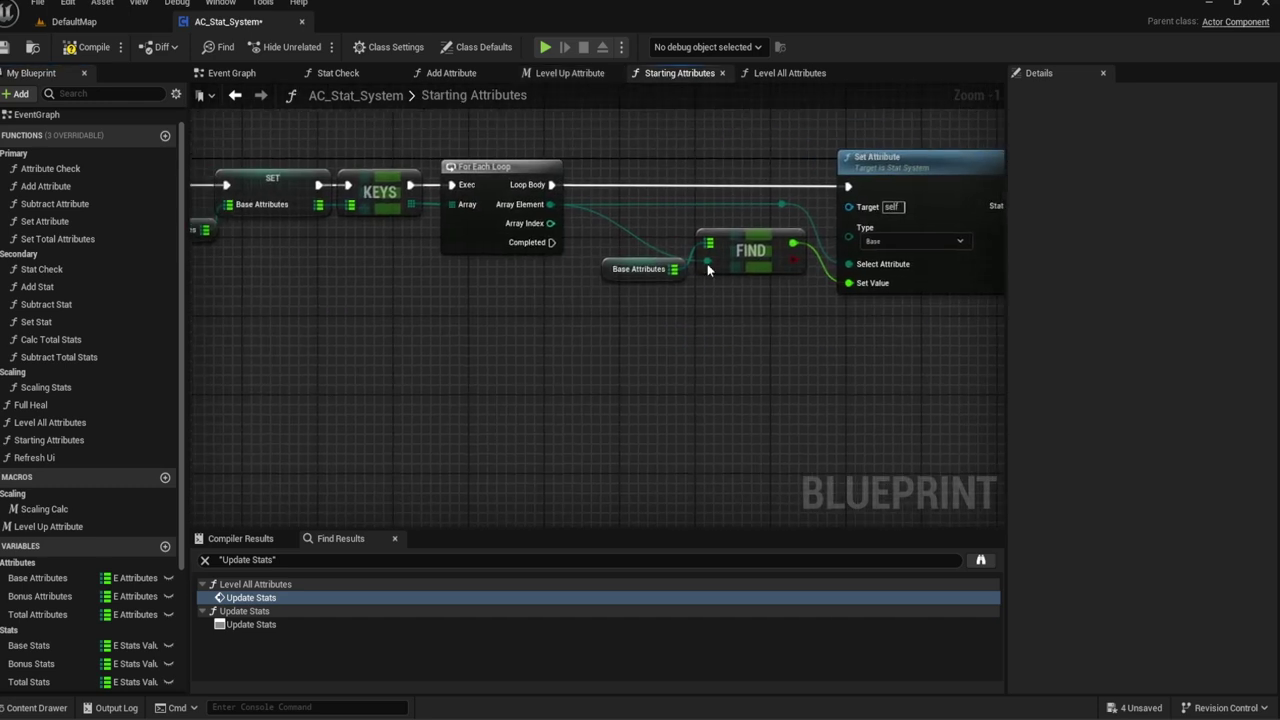
pyautogui.moveTo(707, 270); pyautogui.dragTo(629, 250, button='right')
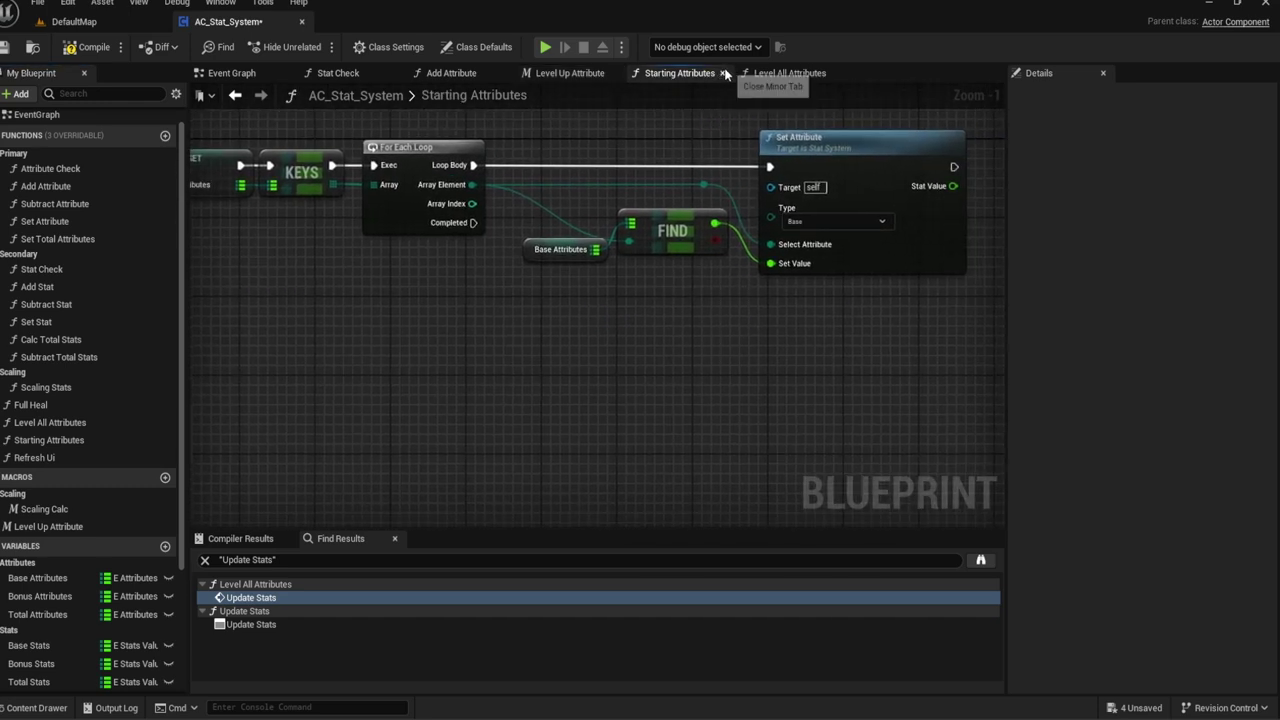
pyautogui.click(769, 79)
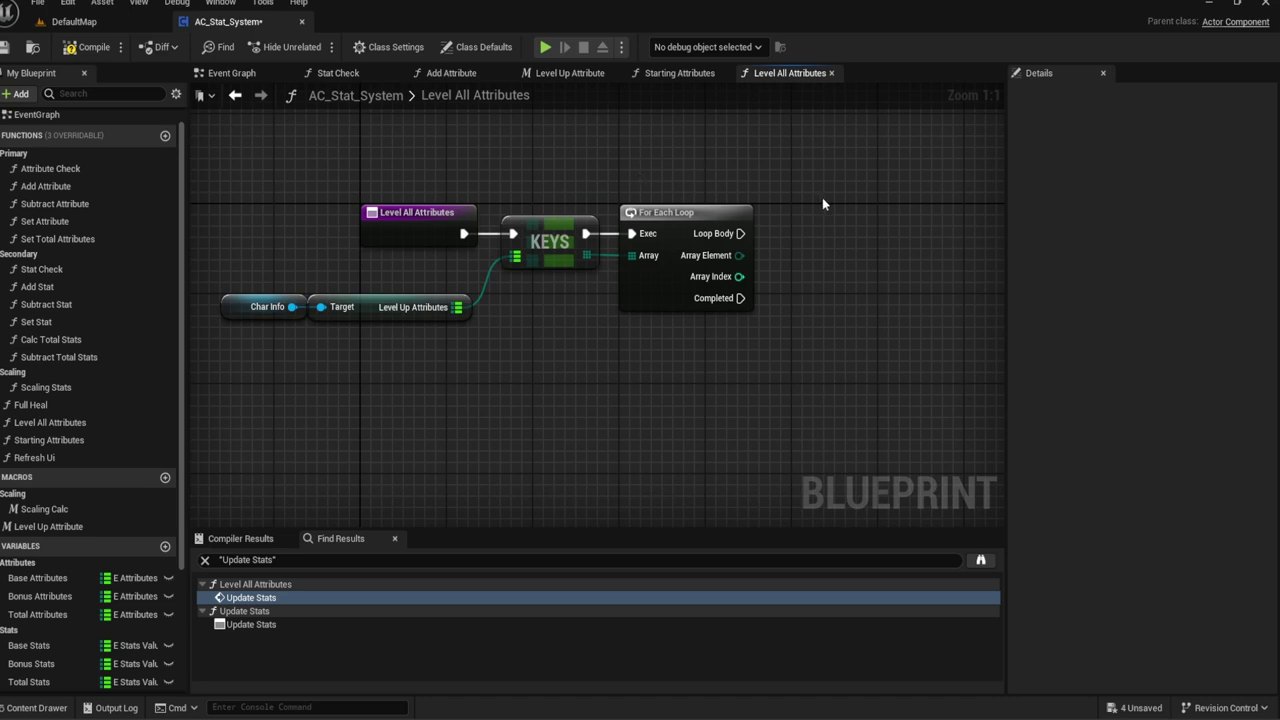
# Step: Add an Add Attribute node fed by Array Element and driven by Loop Body
pyautogui.moveTo(822, 204); pyautogui.dragTo(677, 210, button='right')
pyautogui.moveTo(606, 249); pyautogui.dragTo(672, 262)
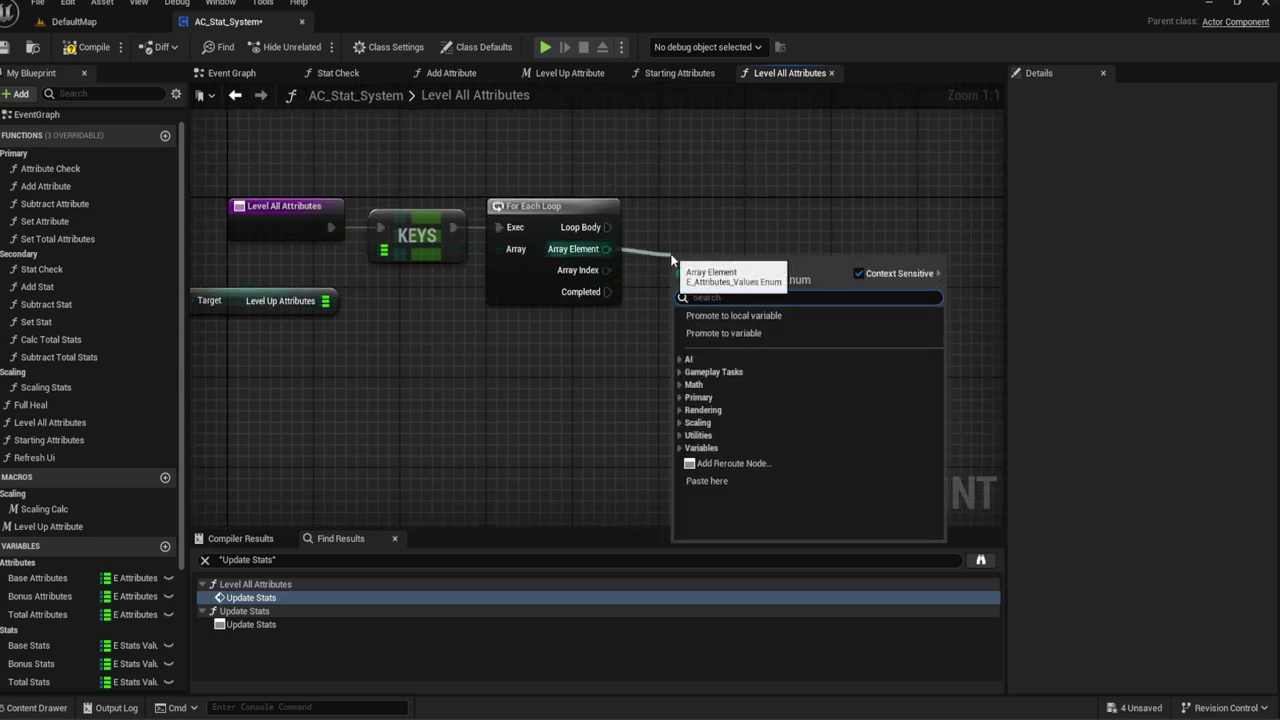
pyautogui.write('add')
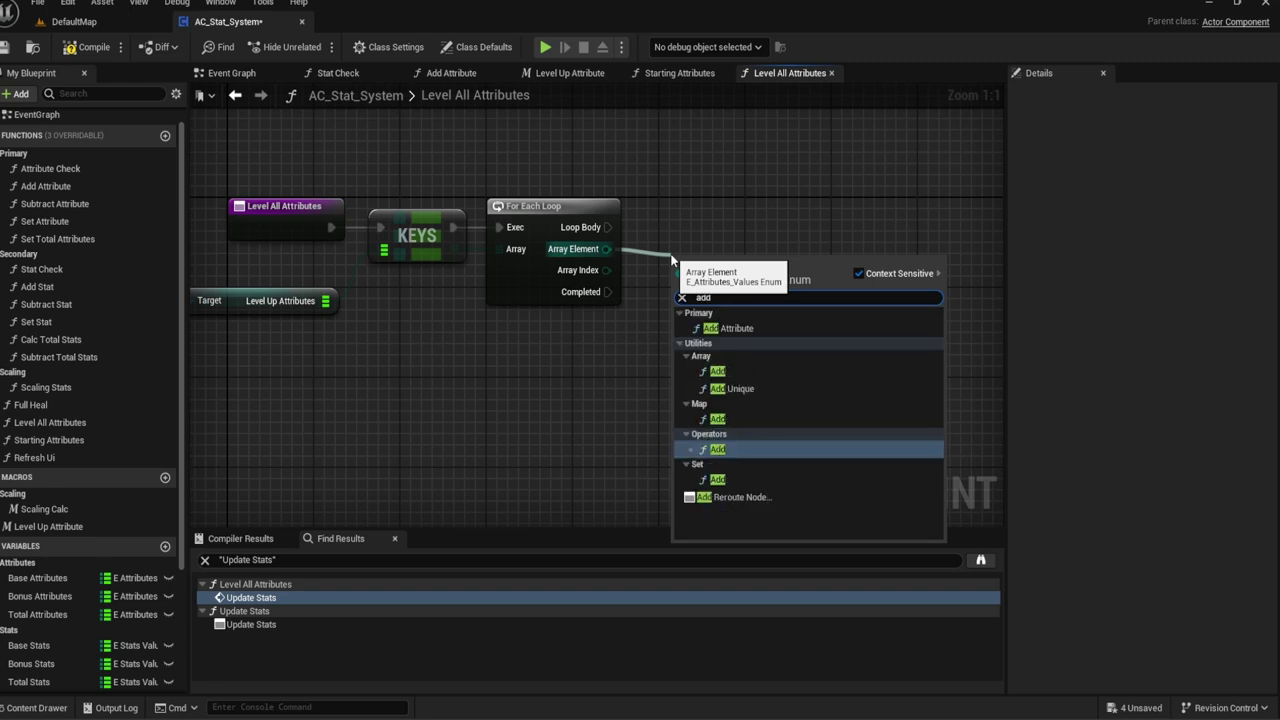
pyautogui.click(730, 328)
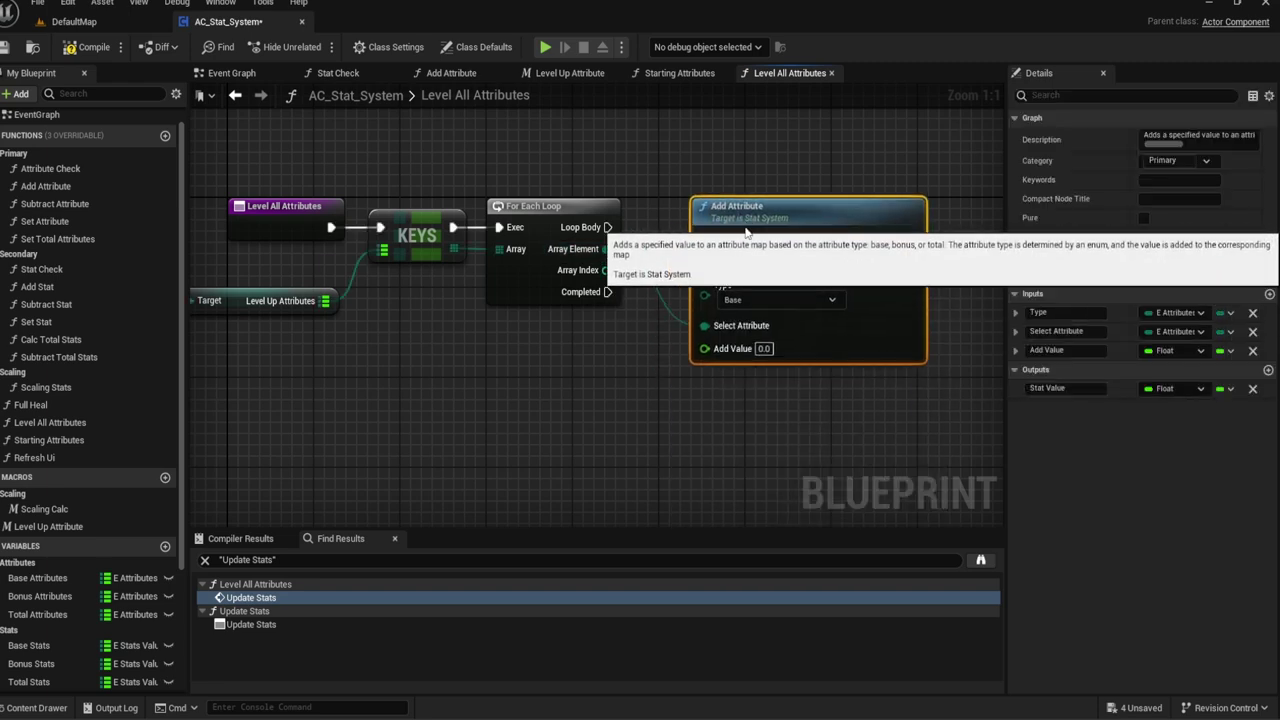
pyautogui.moveTo(725, 227); pyautogui.dragTo(607, 227)
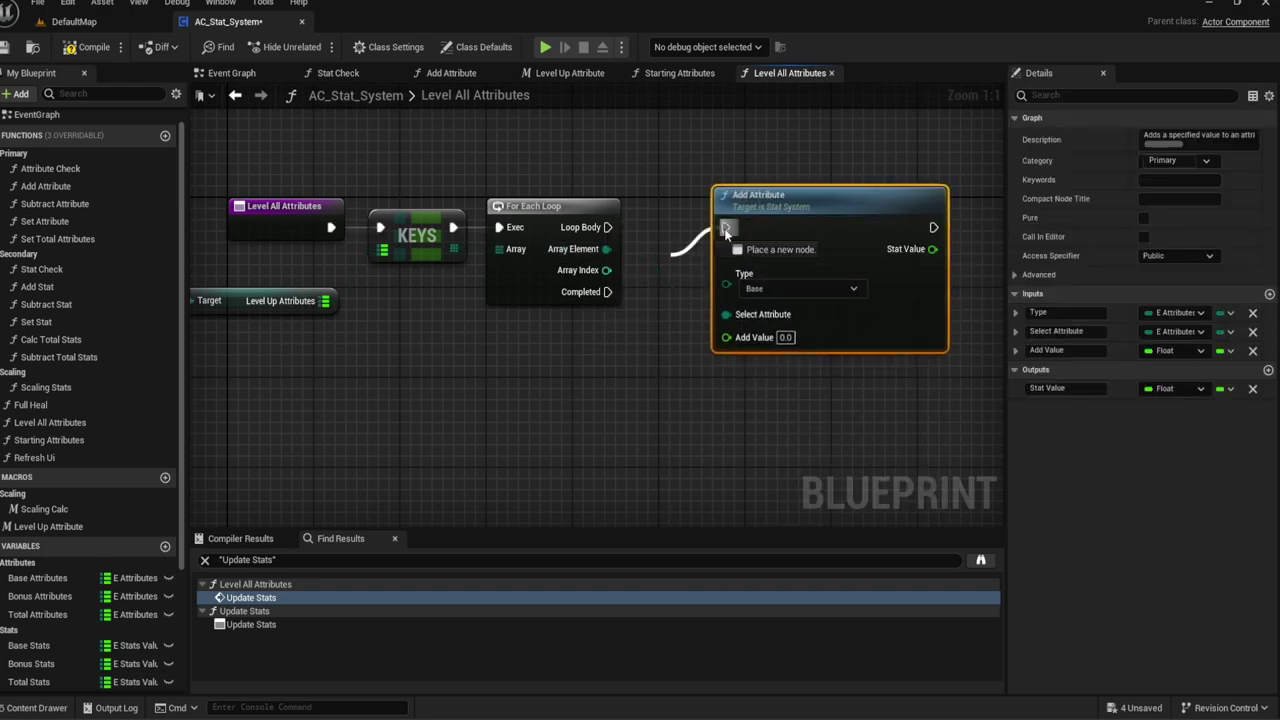
pyautogui.click(683, 190)
pyautogui.moveTo(683, 190); pyautogui.dragTo(655, 174, button='right')
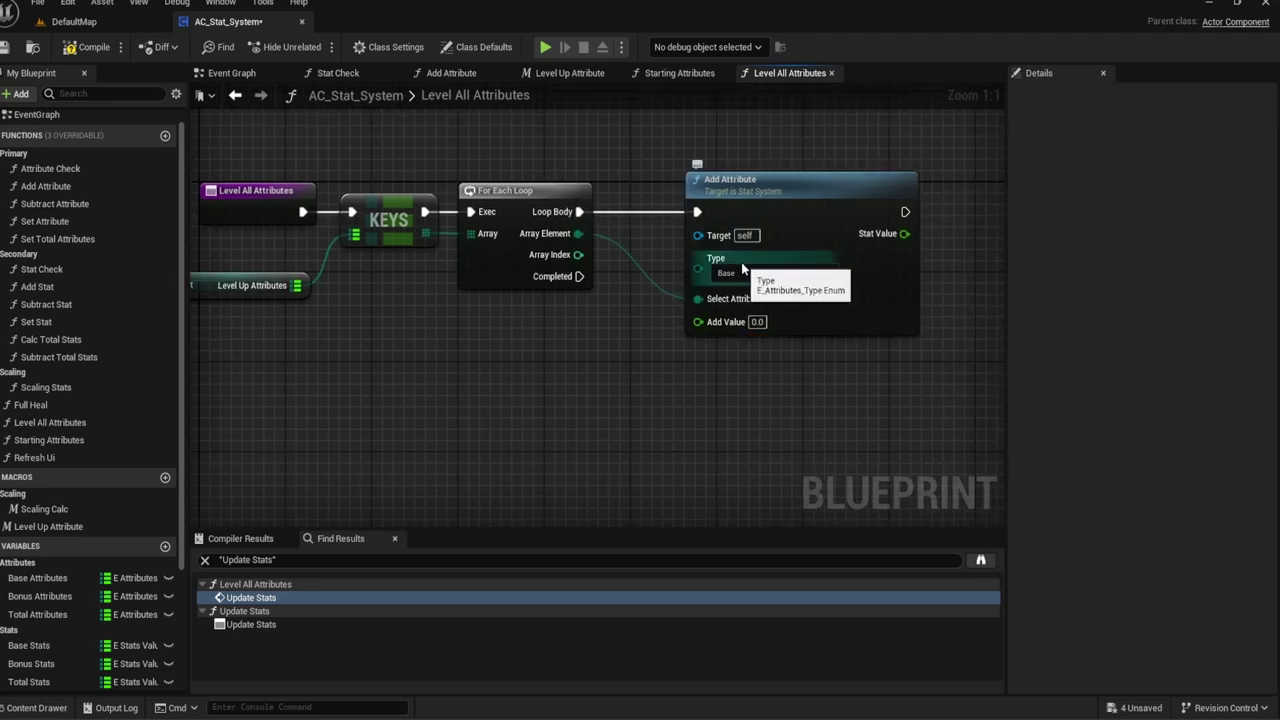
pyautogui.click(766, 196)
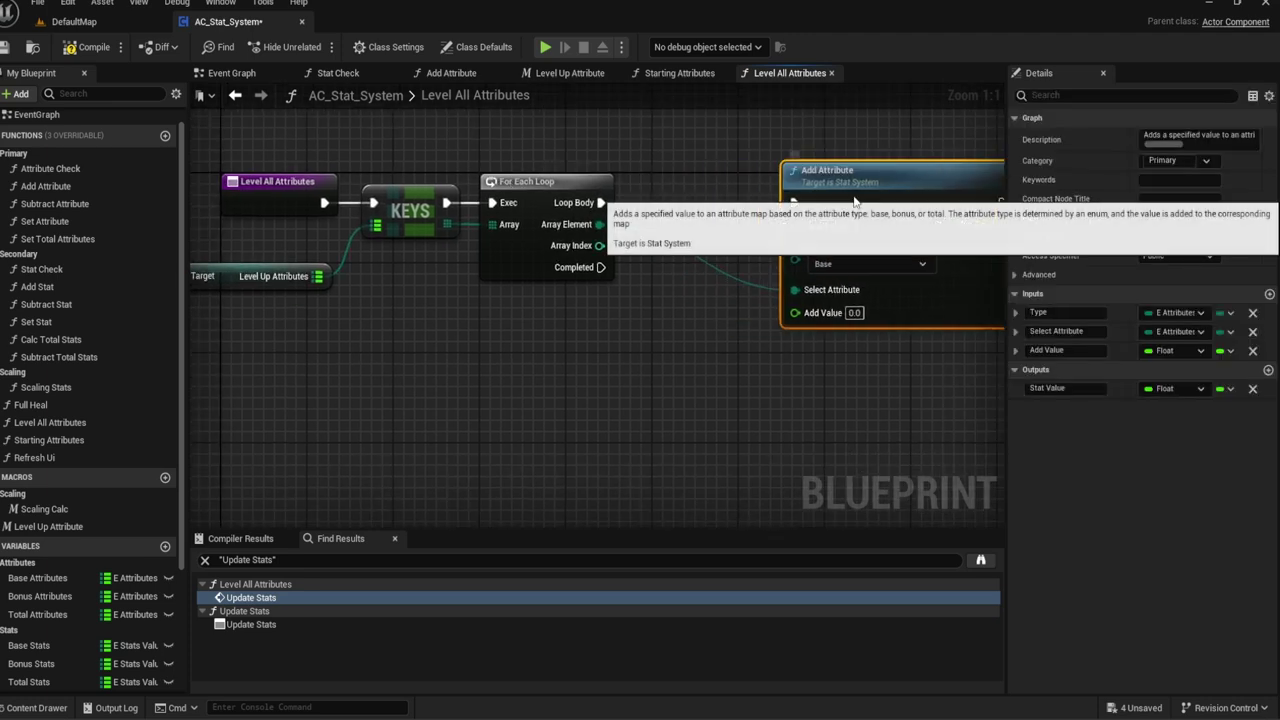
# Step: Duplicate the Char Info and Level Up Attributes nodes
pyautogui.moveTo(632, 183); pyautogui.dragTo(712, 165, button='right')
pyautogui.moveTo(300, 240); pyautogui.dragTo(520, 290)
pyautogui.hotkey('ctrl', 'c')
pyautogui.moveTo(608, 352); pyautogui.dragTo(551, 307, button='right')
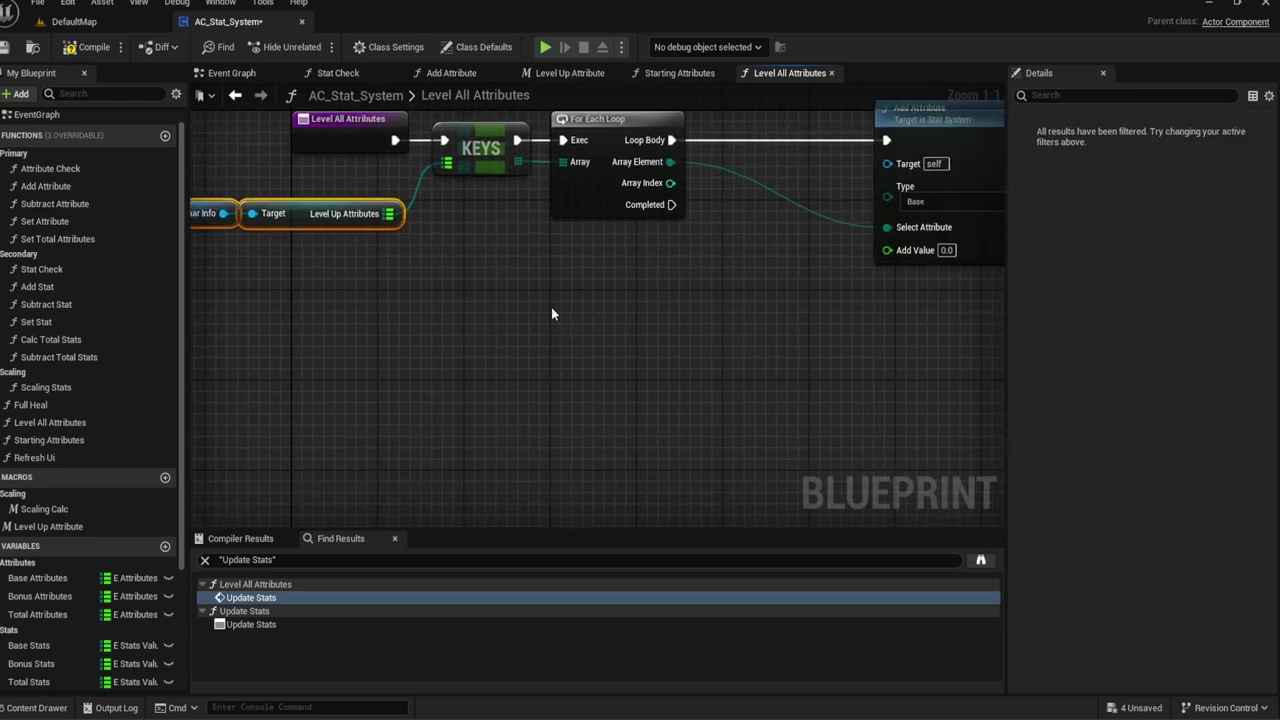
pyautogui.hotkey('ctrl', 'v')
# Step: Find the Array Element key in the copied Level Up Attributes map and feed it into Add Value
pyautogui.moveTo(744, 315); pyautogui.dragTo(782, 336)
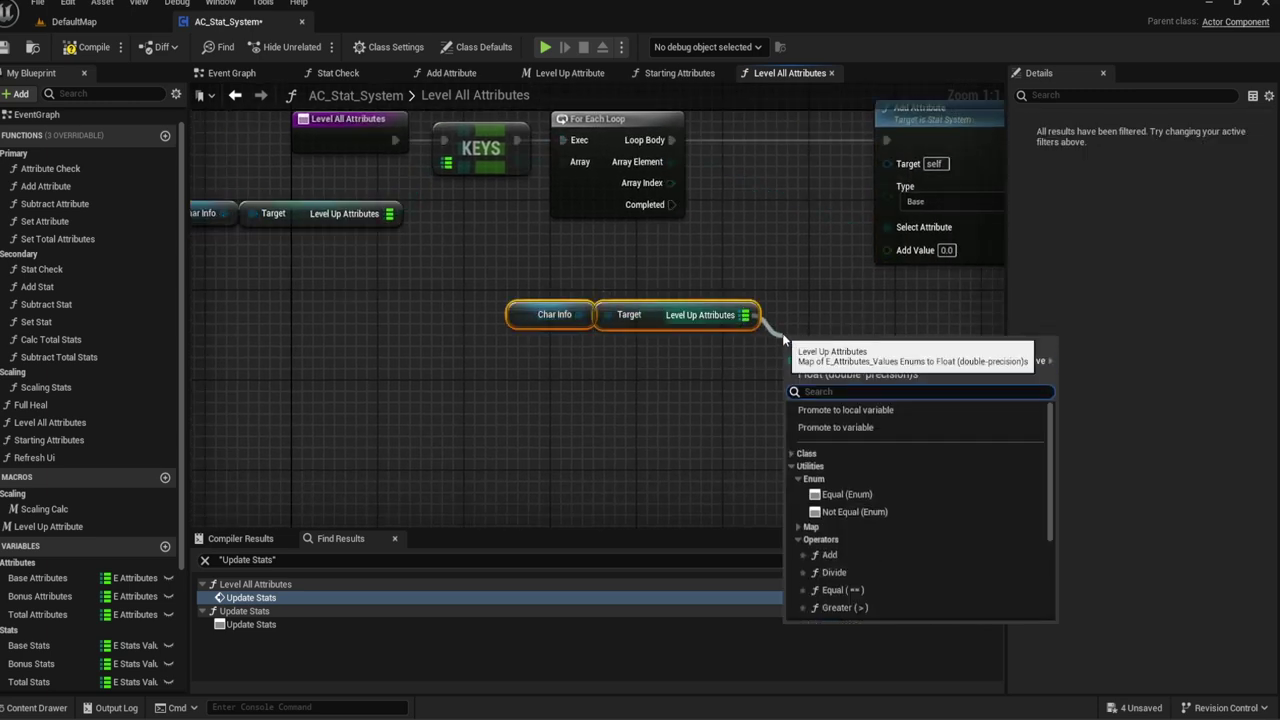
pyautogui.write('find')
pyautogui.press('Return')
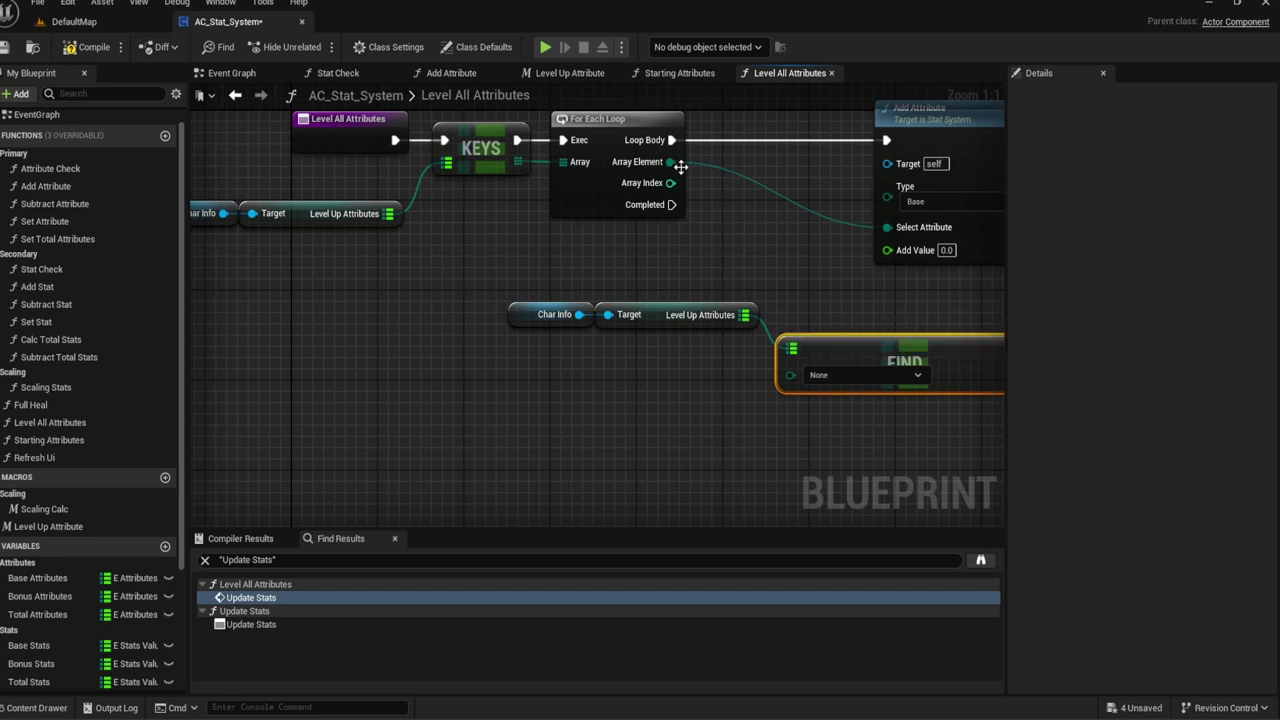
pyautogui.moveTo(670, 162)
pyautogui.mouseDown()
pyautogui.moveTo(801, 357)
pyautogui.moveTo(792, 376)
pyautogui.mouseUp()
pyautogui.moveTo(900, 308); pyautogui.dragTo(631, 363, button='right')
pyautogui.click(800, 168)
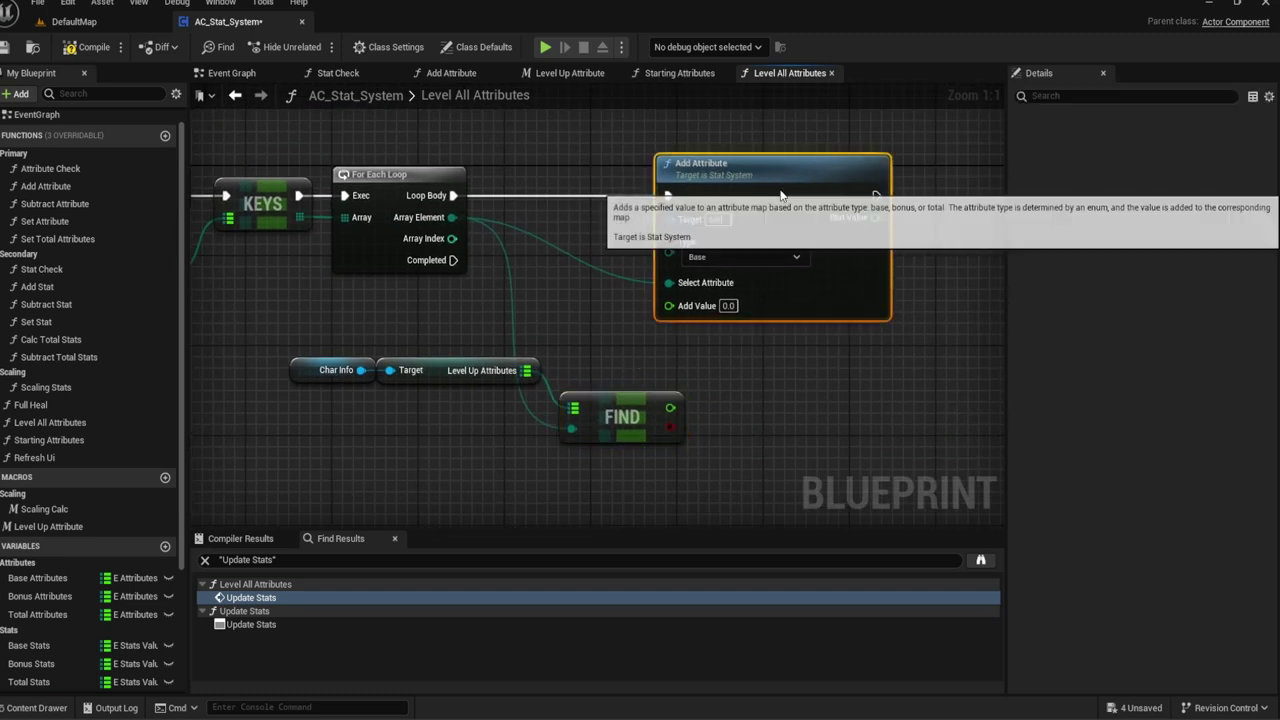
pyautogui.moveTo(598, 412)
pyautogui.mouseDown()
pyautogui.moveTo(567, 276)
pyautogui.moveTo(733, 305)
pyautogui.mouseUp()
pyautogui.moveTo(608, 281); pyautogui.dragTo(615, 302)
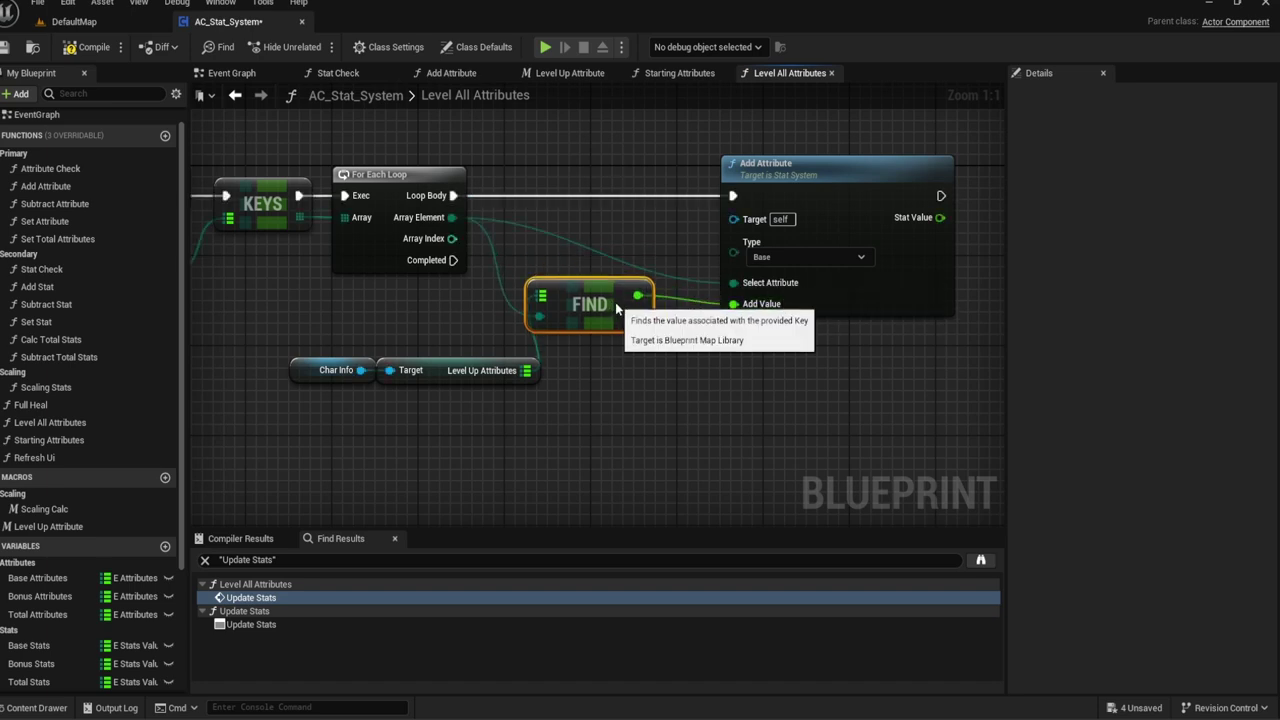
# Step: Tidy the Char Info pair under the loop and compile, getting four Type pin errors
pyautogui.moveTo(564, 250); pyautogui.dragTo(652, 253, button='right')
pyautogui.moveTo(372, 350)
pyautogui.mouseDown()
pyautogui.moveTo(560, 392)
pyautogui.moveTo(492, 330)
pyautogui.mouseUp()
pyautogui.click(719, 386)
pyautogui.click(88, 47)
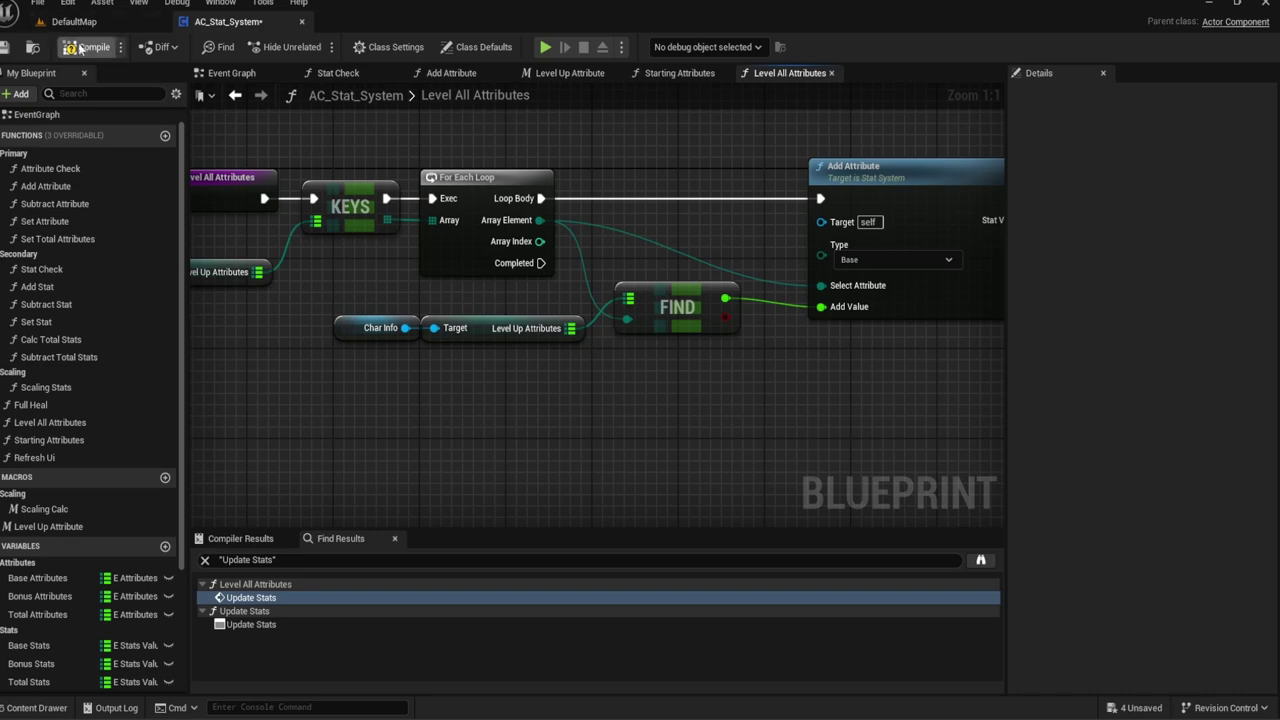
pyautogui.moveTo(280, 240); pyautogui.dragTo(416, 240, button='right')
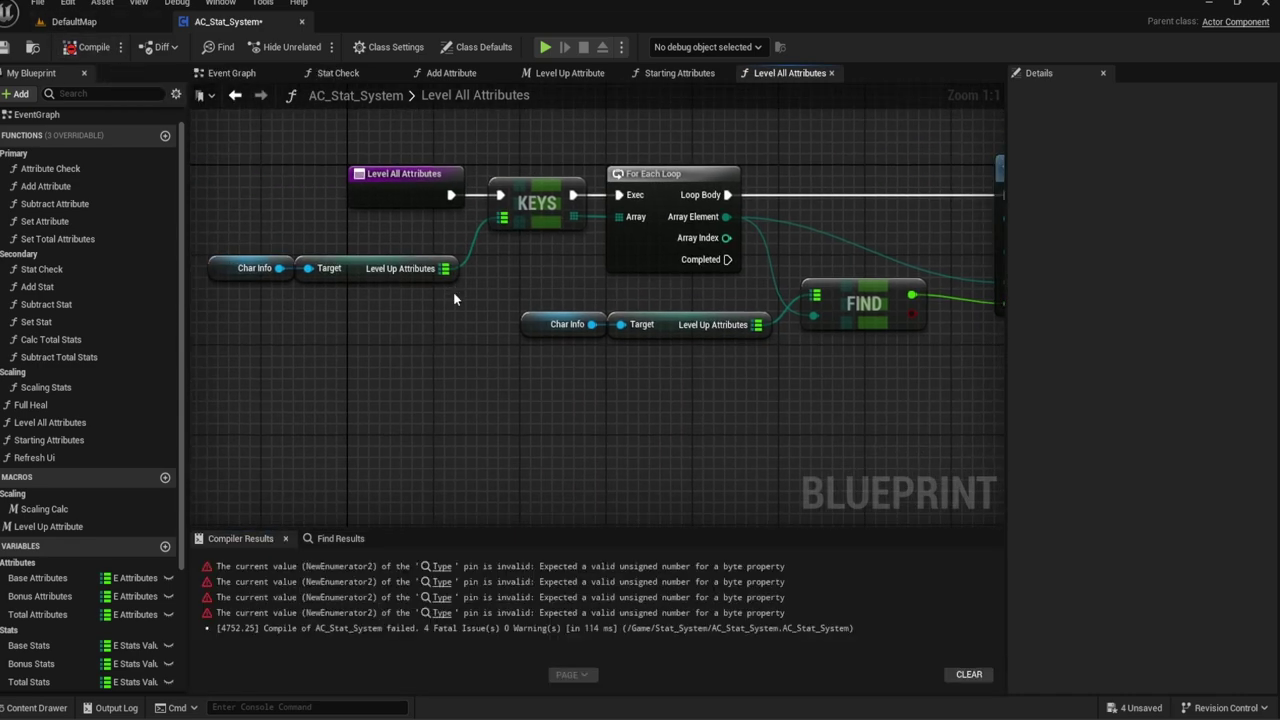
# Step: Refresh both Stat Check nodes in Full Heal and recompile
pyautogui.moveTo(402, 291); pyautogui.dragTo(453, 291, button='right')
pyautogui.click(440, 566)
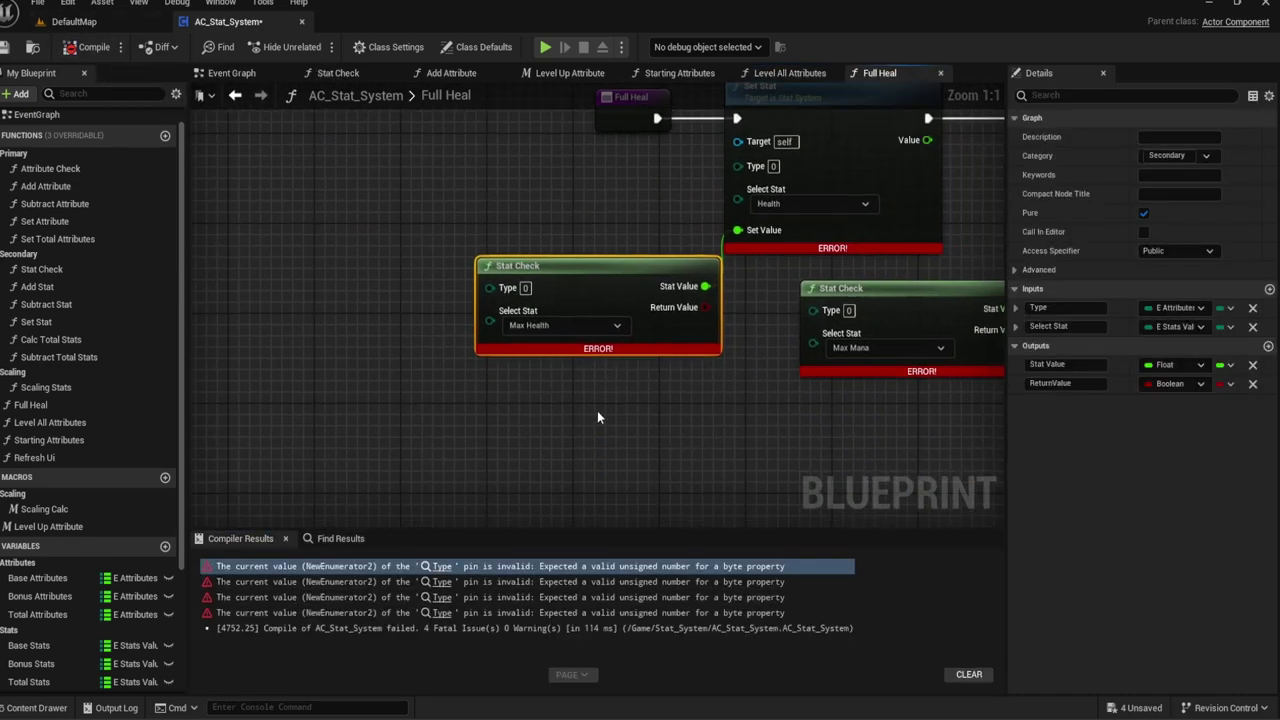
pyautogui.rightClick(511, 327)
pyautogui.click(540, 421)
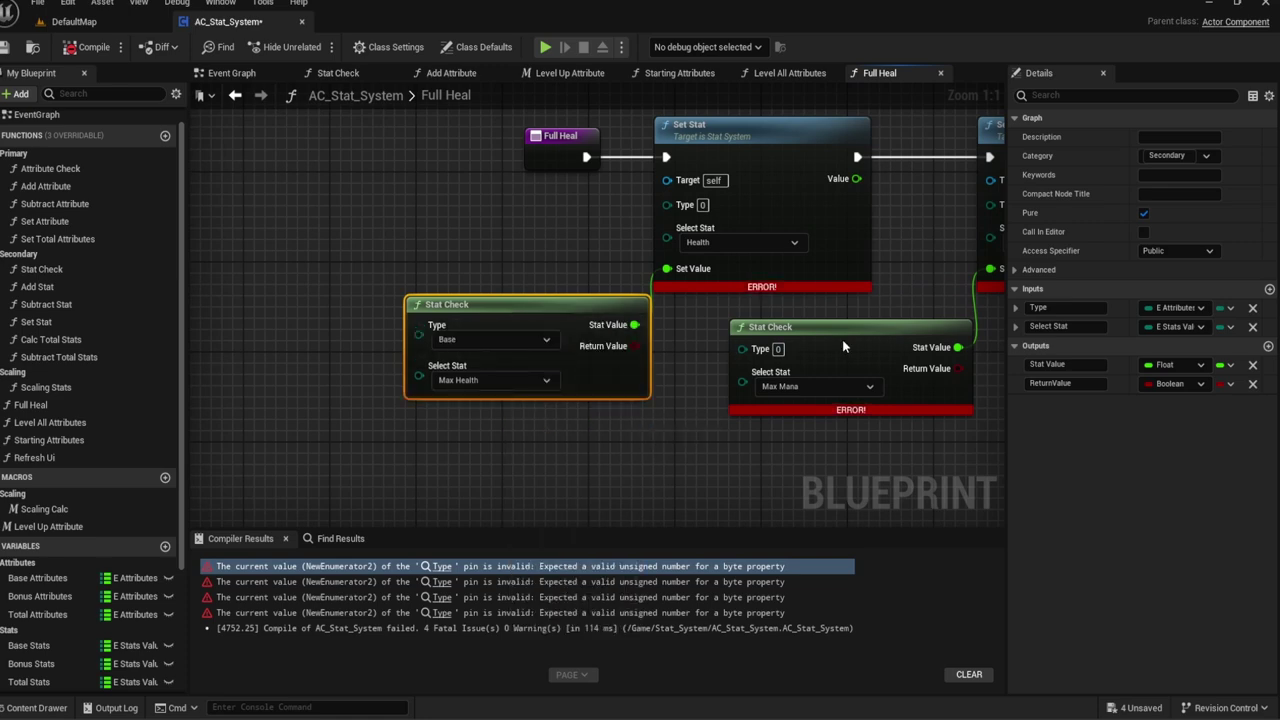
pyautogui.rightClick(846, 345)
pyautogui.click(872, 445)
pyautogui.moveTo(830, 400); pyautogui.dragTo(560, 395, button='right')
pyautogui.scroll(-3, 558, 392)
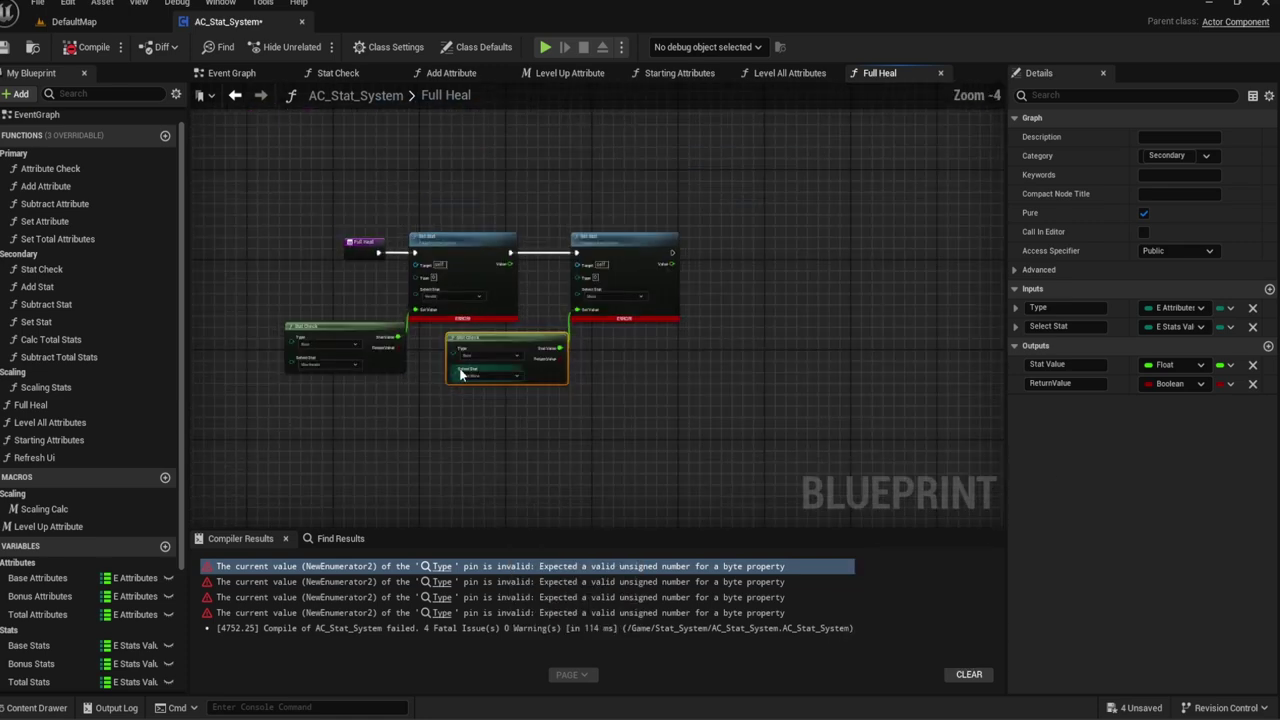
pyautogui.scroll(3, 558, 392)
pyautogui.click(90, 47)
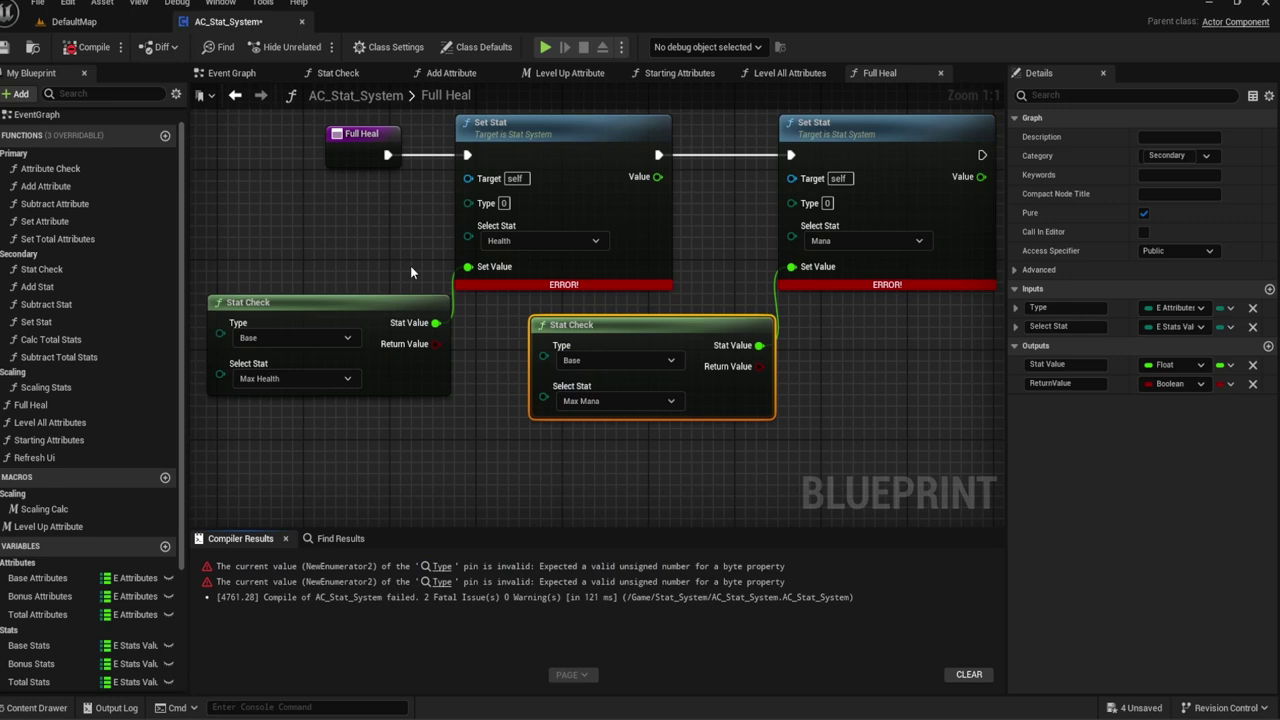
# Step: Refresh both Set Stat nodes so they use Type Base and the blueprint compiles
pyautogui.rightClick(566, 190)
pyautogui.click(607, 274)
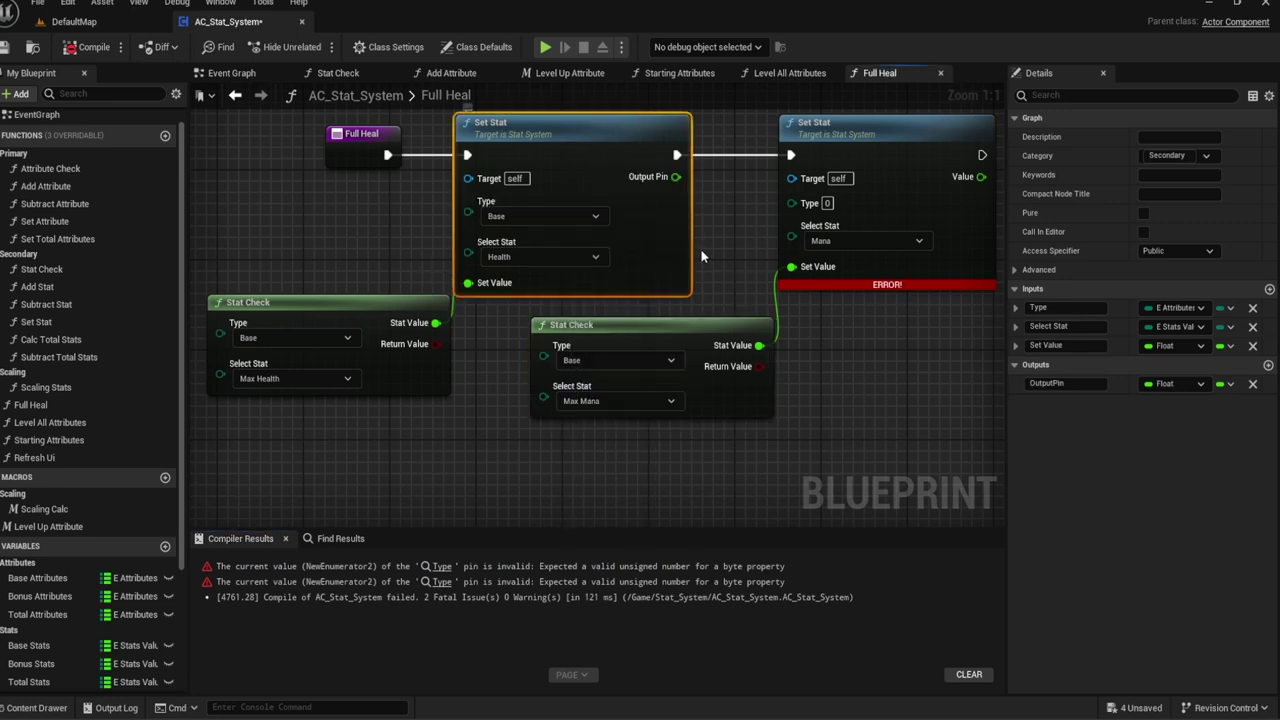
pyautogui.moveTo(700, 256)
pyautogui.mouseDown(button='right')
pyautogui.moveTo(567, 266)
pyautogui.moveTo(686, 243)
pyautogui.mouseUp(button='right')
pyautogui.rightClick(745, 216)
pyautogui.click(815, 308)
pyautogui.click(88, 47)
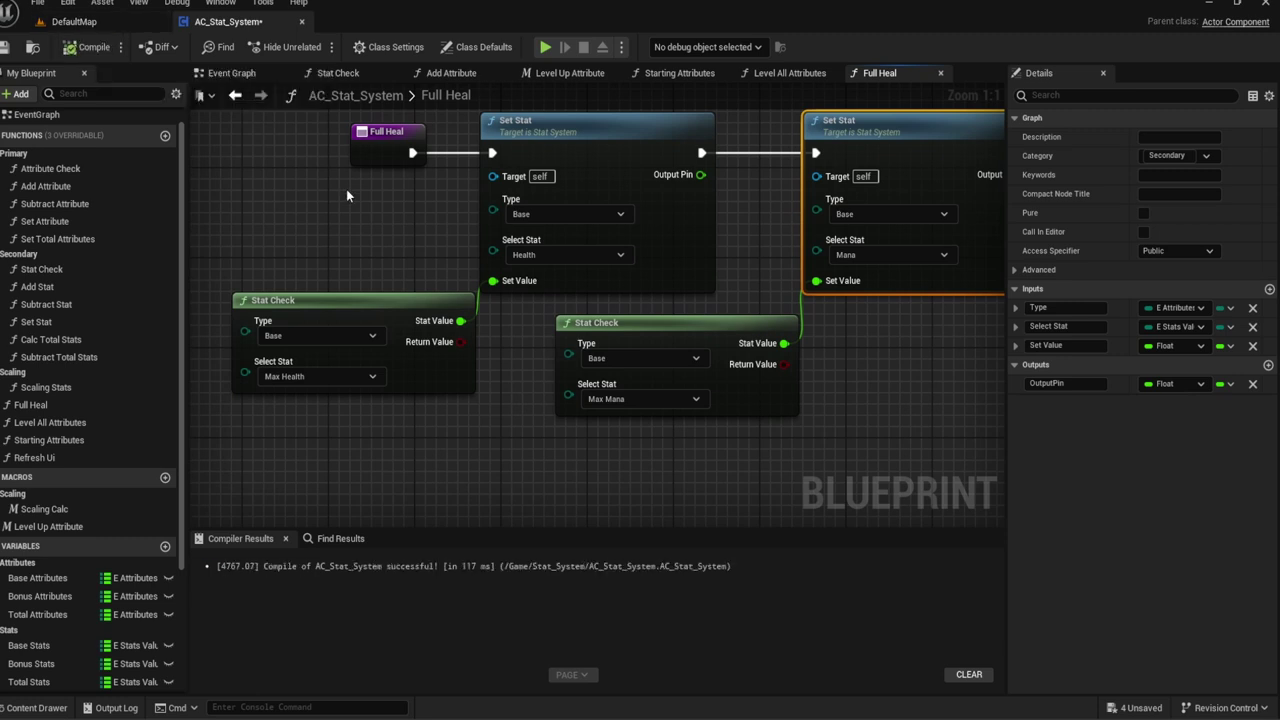
pyautogui.moveTo(582, 318); pyautogui.dragTo(571, 318)
pyautogui.click(527, 315)
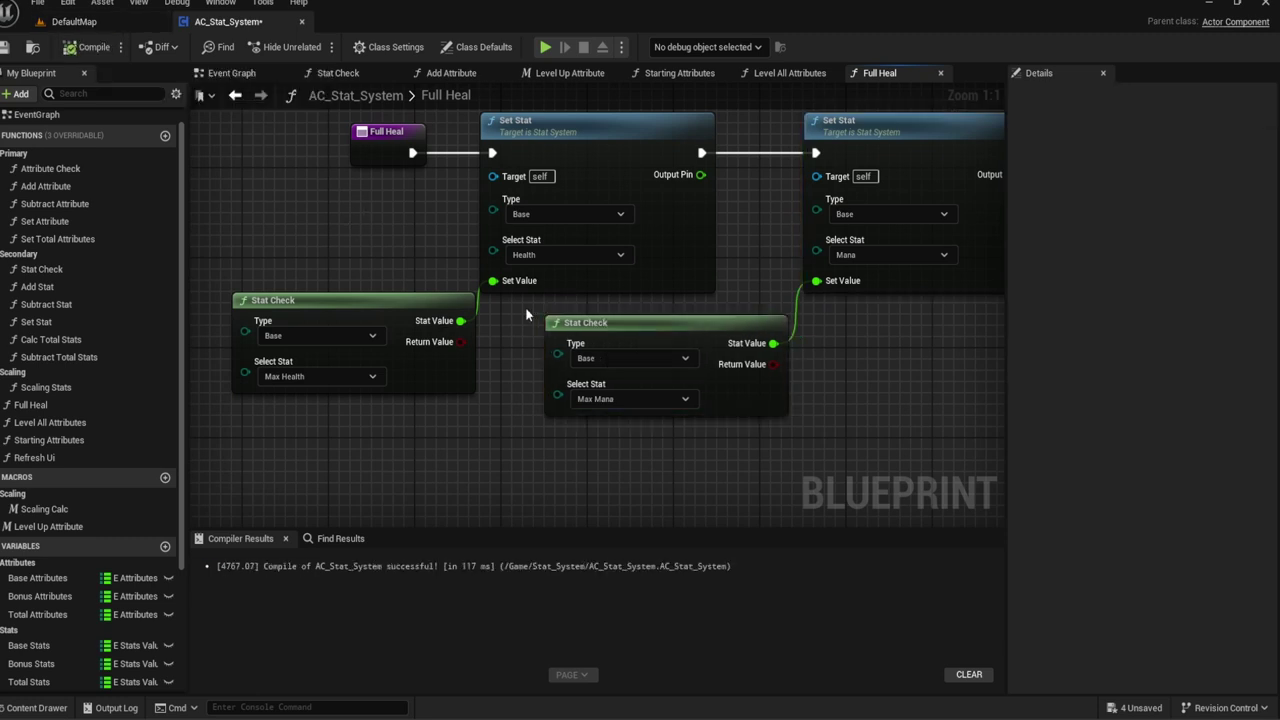
pyautogui.moveTo(527, 315)
pyautogui.mouseDown(button='right')
pyautogui.moveTo(717, 307)
pyautogui.moveTo(498, 350)
pyautogui.mouseUp(button='right')
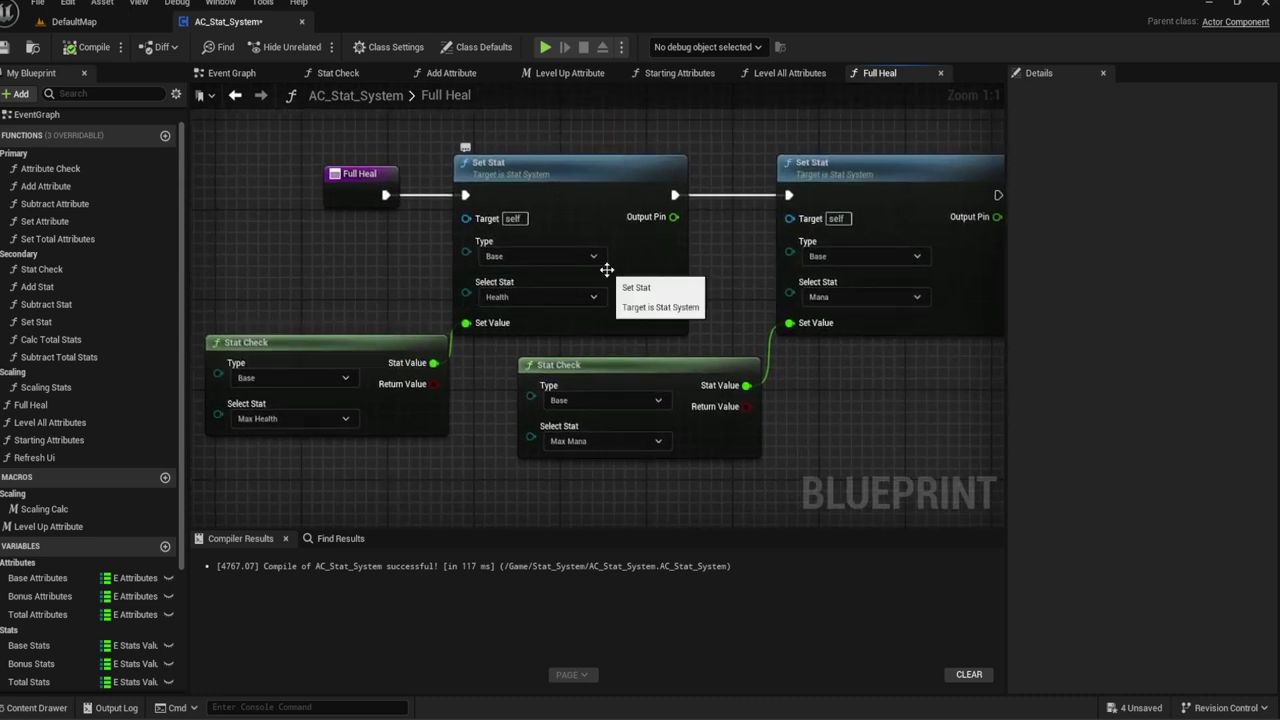
# Step: Close the Level All Attributes graph, leaving Starting Attributes showing
pyautogui.click(758, 78)
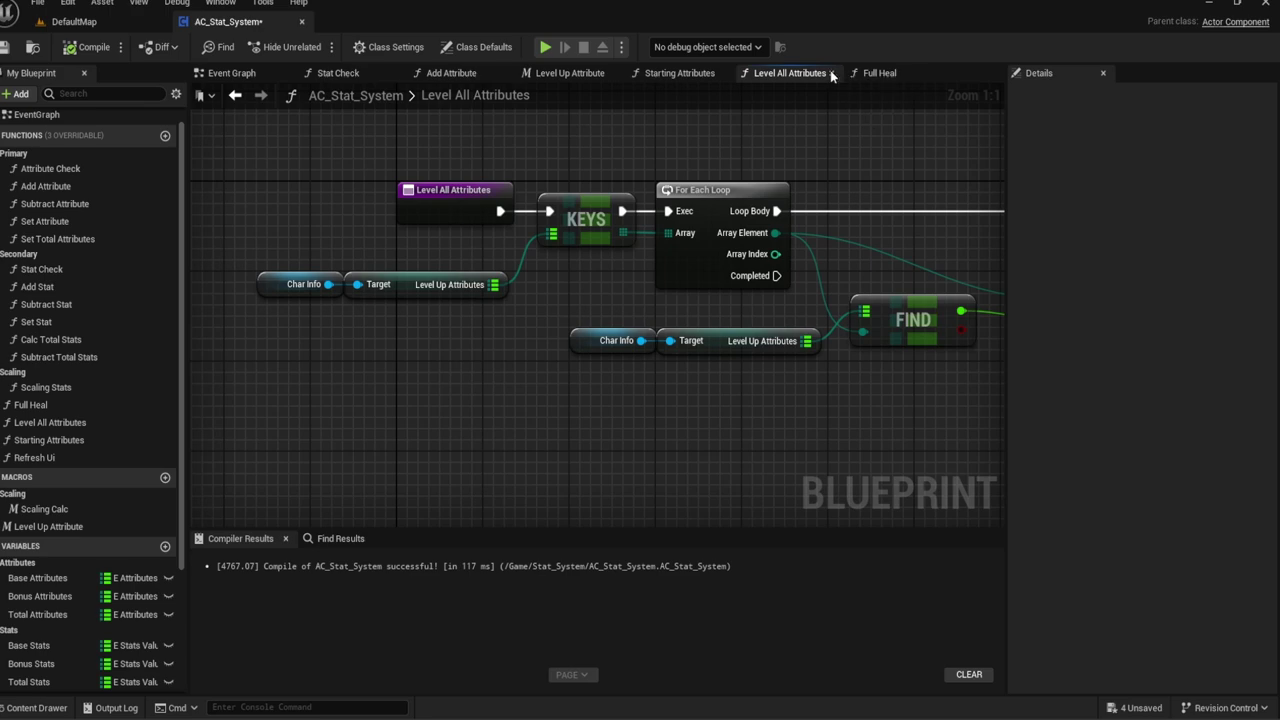
pyautogui.click(830, 73)
pyautogui.moveTo(873, 180); pyautogui.dragTo(985, 201, button='right')
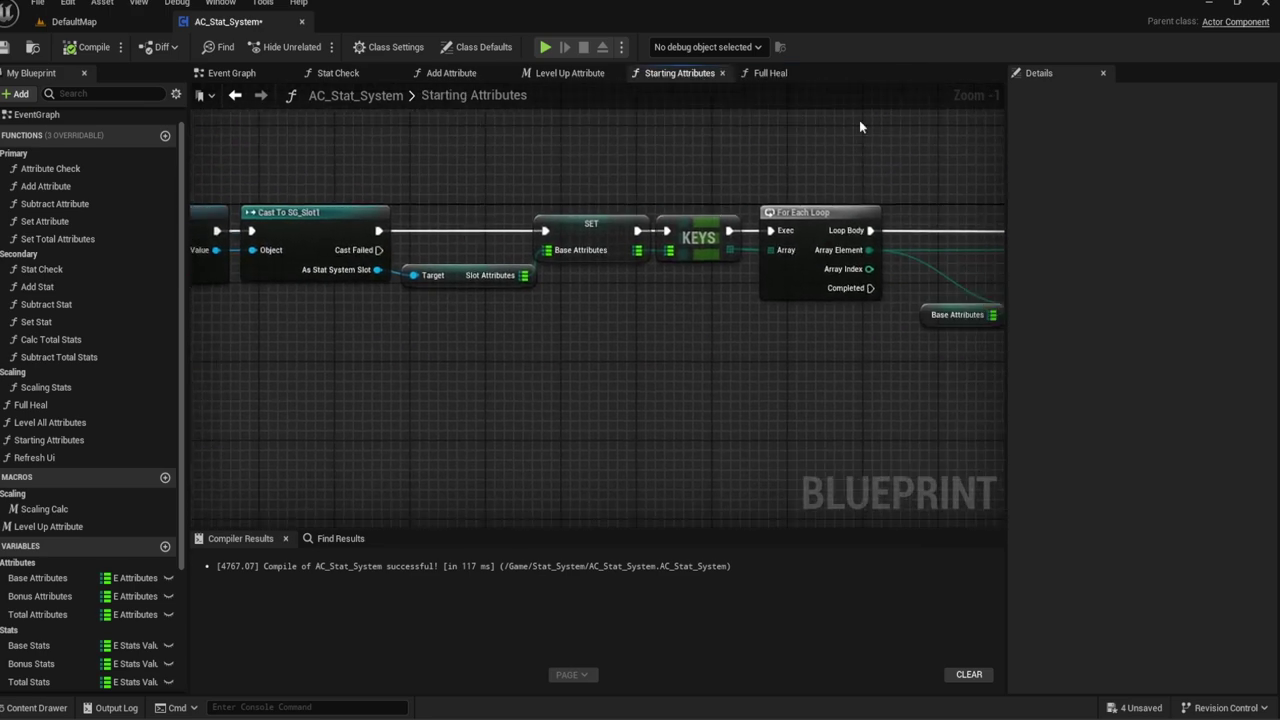
# Step: Close Starting Attributes and move Full Heal's Mana Set Stat and Stat Check right to make room
pyautogui.click(722, 73)
pyautogui.click(688, 76)
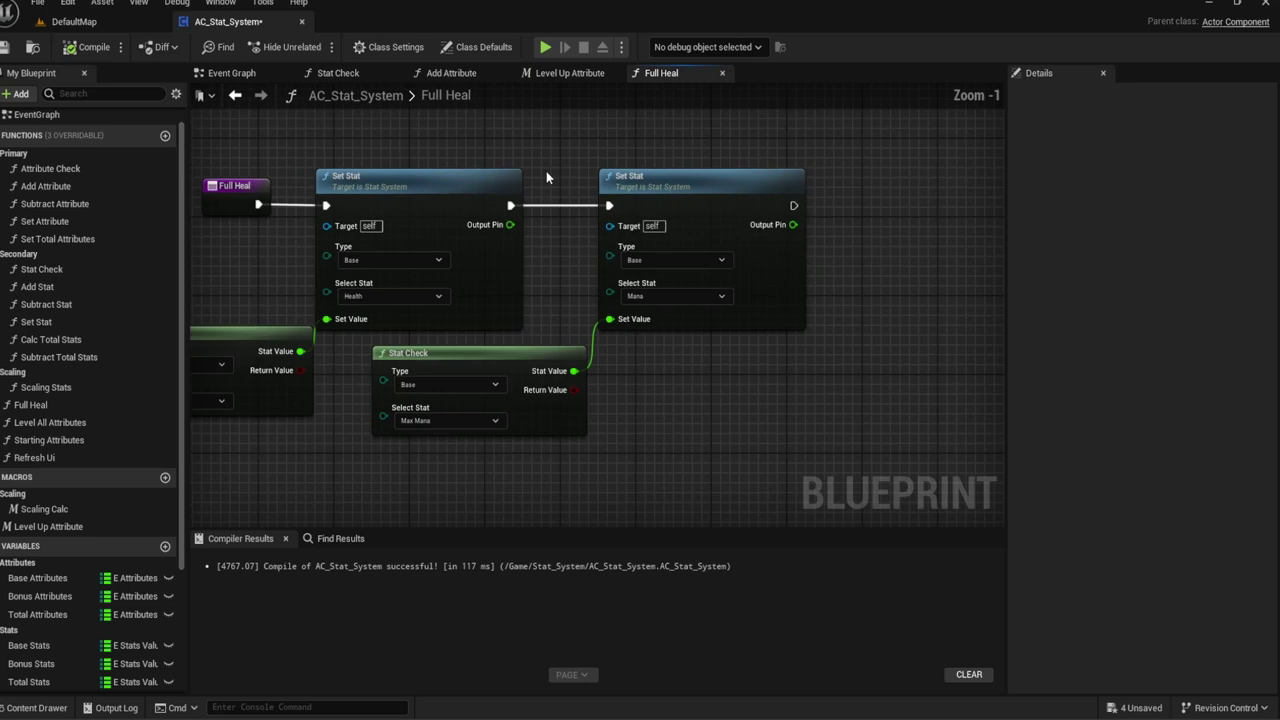
pyautogui.moveTo(546, 177); pyautogui.dragTo(672, 151, button='right')
pyautogui.moveTo(382, 310); pyautogui.dragTo(362, 320)
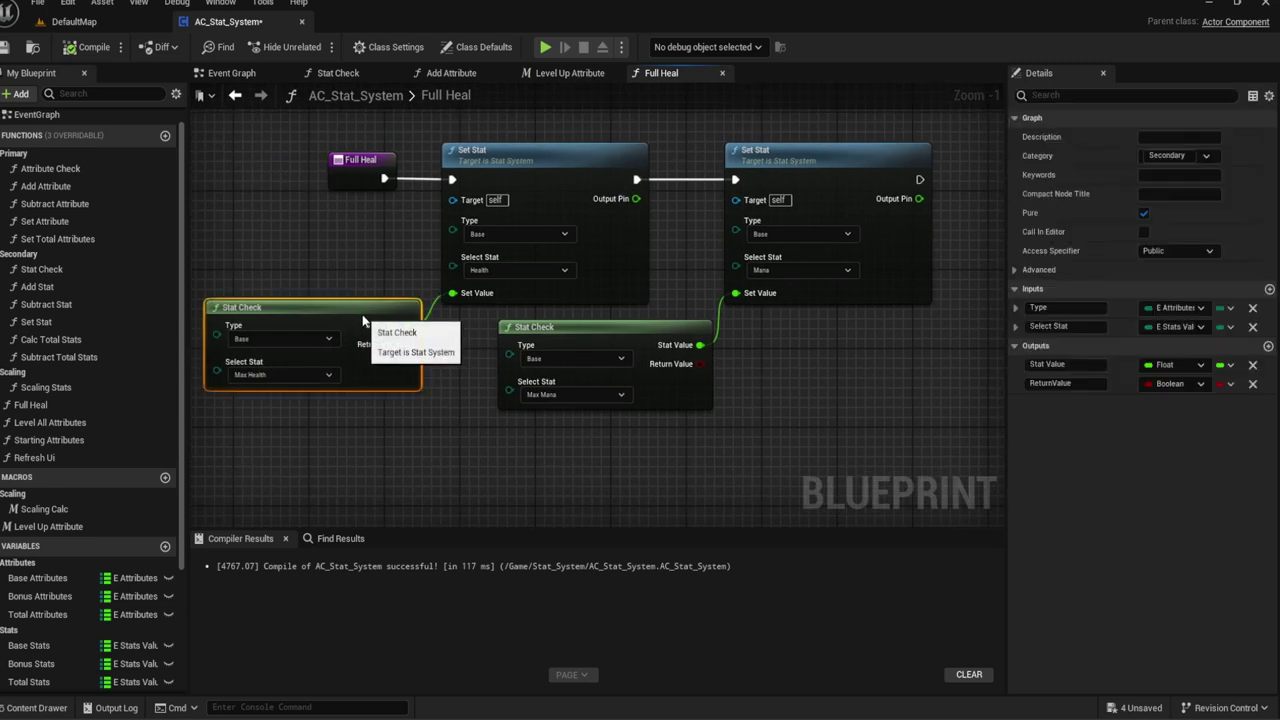
pyautogui.moveTo(646, 290); pyautogui.dragTo(470, 250, button='right')
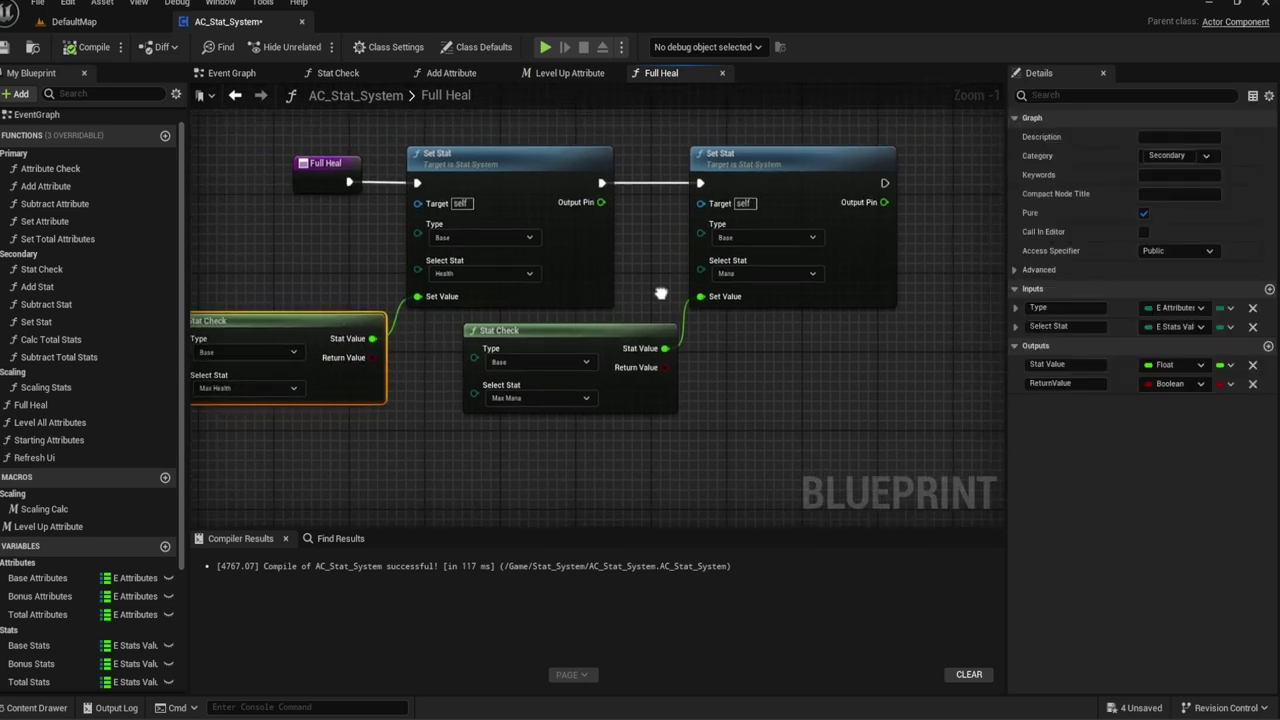
pyautogui.moveTo(777, 414); pyautogui.dragTo(622, 282)
pyautogui.moveTo(518, 199)
pyautogui.mouseDown(button='right')
pyautogui.moveTo(866, 213)
pyautogui.moveTo(516, 214)
pyautogui.mouseUp(button='right')
pyautogui.scroll(-1, 516, 214)
pyautogui.moveTo(642, 384); pyautogui.dragTo(799, 384, button='right')
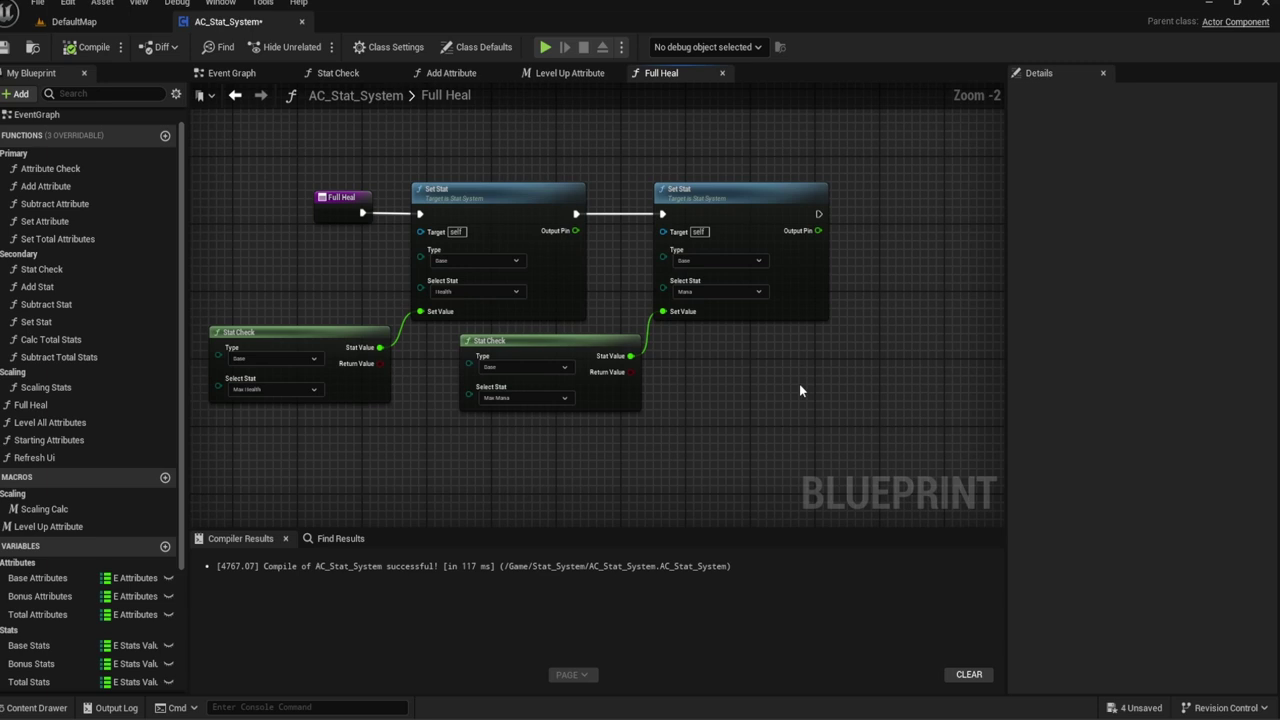
pyautogui.moveTo(799, 384); pyautogui.dragTo(575, 190)
pyautogui.moveTo(694, 220); pyautogui.dragTo(981, 213)
pyautogui.moveTo(981, 213); pyautogui.dragTo(1097, 173, button='right')
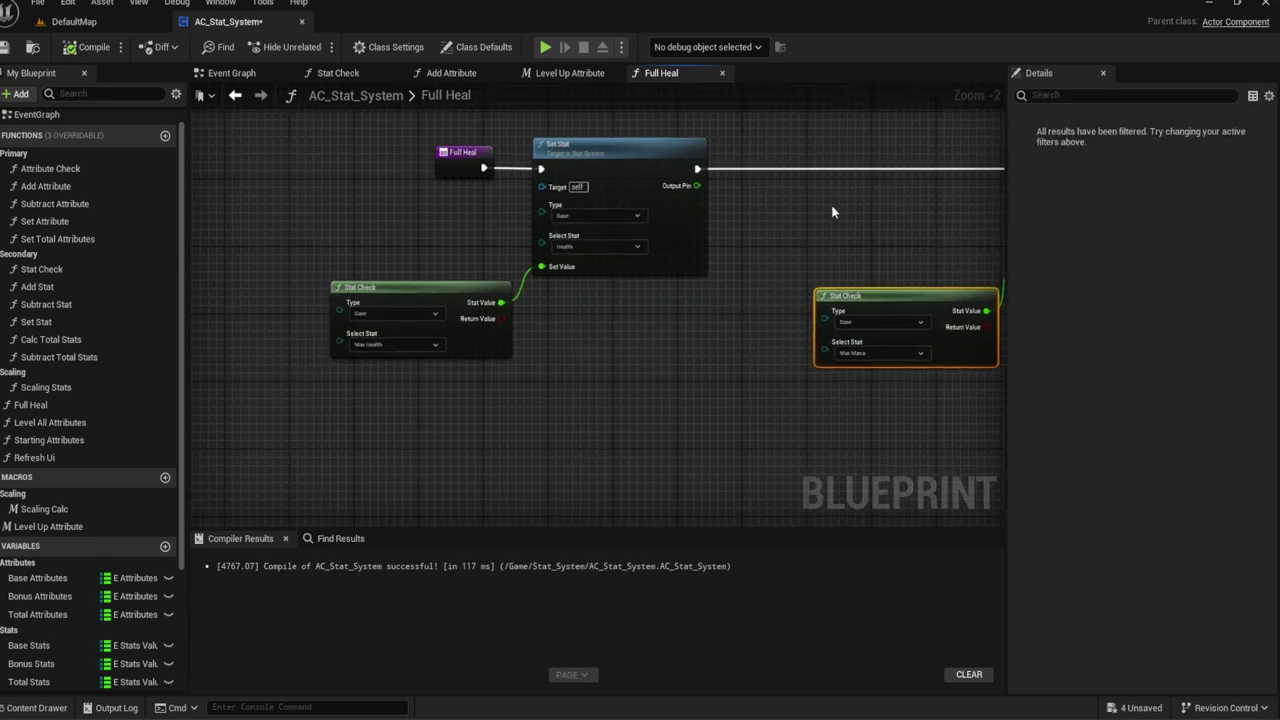
# Step: Duplicate the Health Set Stat/Stat Check pair and chain it between the Health and Mana Set Stats
pyautogui.moveTo(686, 357); pyautogui.dragTo(505, 265)
pyautogui.moveTo(771, 230); pyautogui.dragTo(609, 286, button='right')
pyautogui.hotkey('ctrl', 'd')
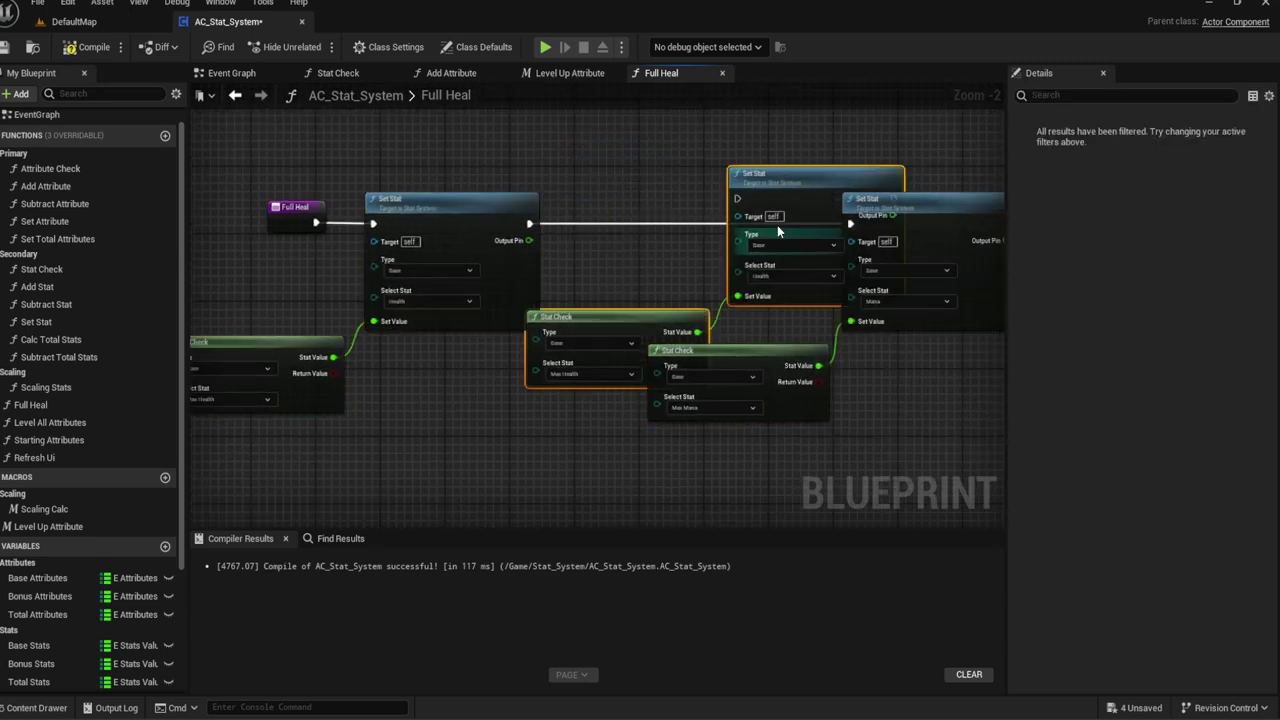
pyautogui.moveTo(790, 195); pyautogui.dragTo(529, 223)
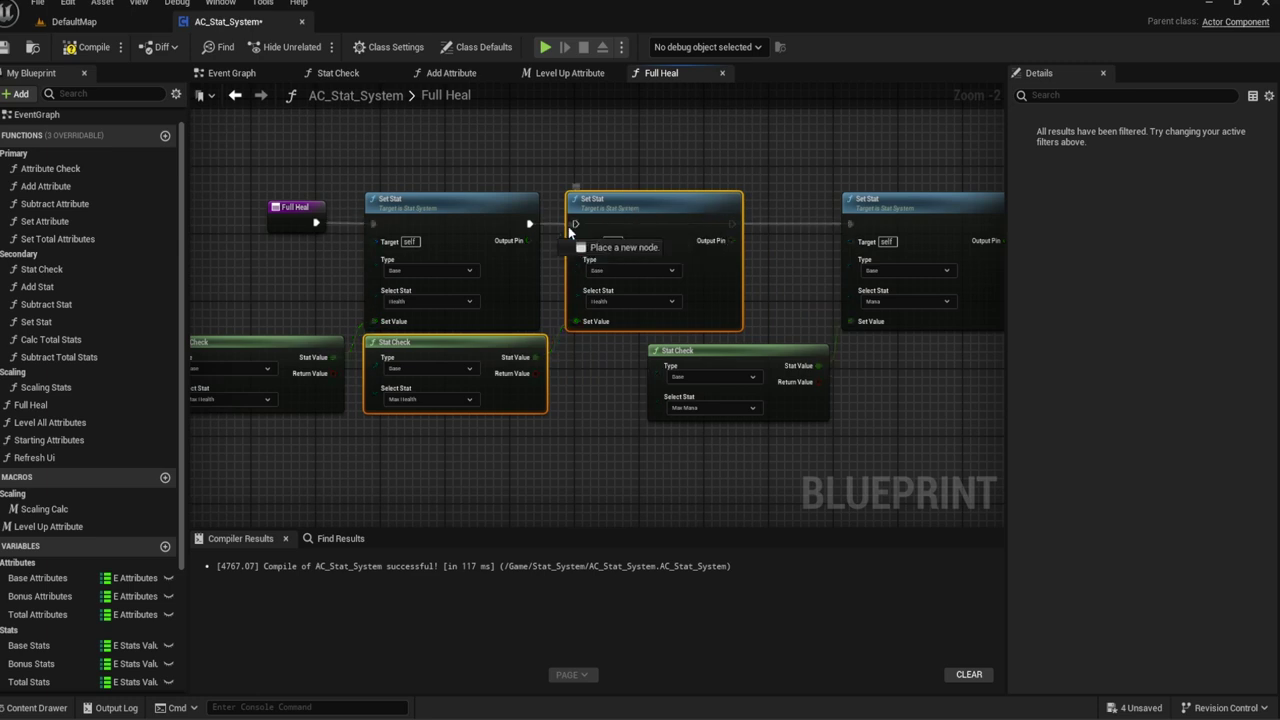
pyautogui.moveTo(711, 192); pyautogui.dragTo(498, 202, button='right')
pyautogui.moveTo(519, 233); pyautogui.dragTo(637, 233)
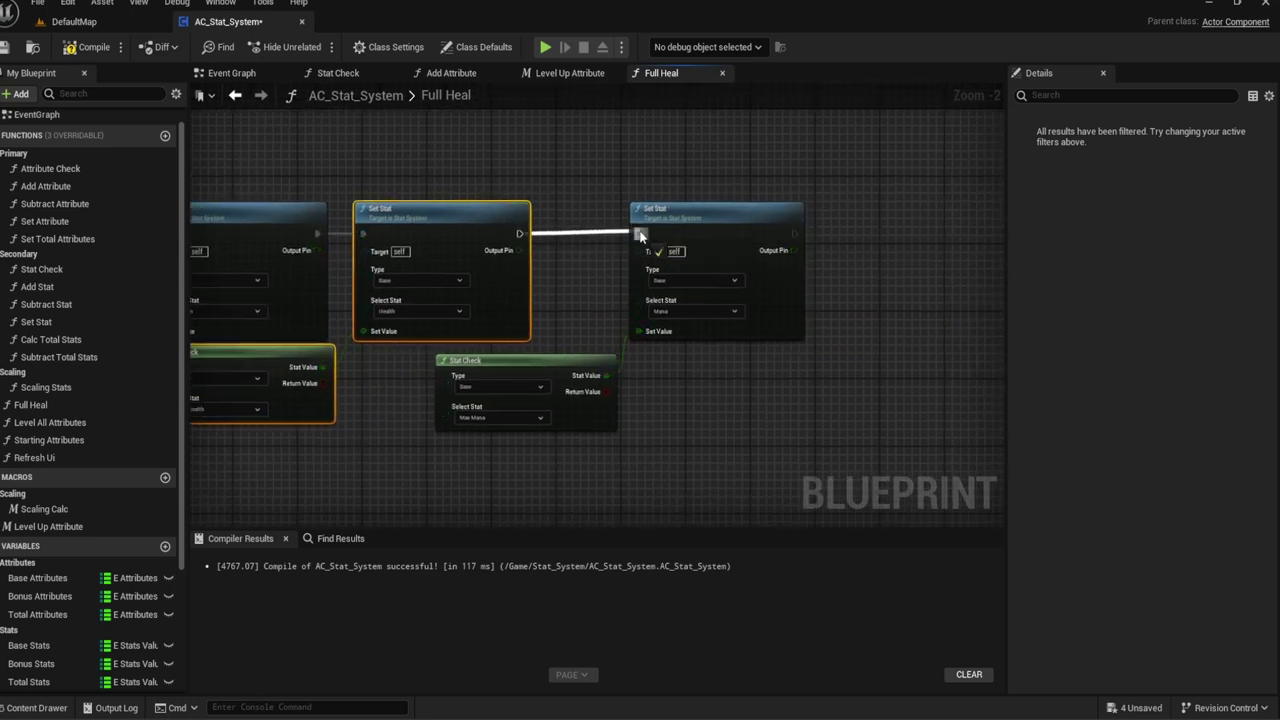
# Step: Duplicate the Mana Set Stat/Stat Check pair and place the copies after the Mana nodes
pyautogui.moveTo(723, 420); pyautogui.dragTo(600, 330)
pyautogui.moveTo(682, 310); pyautogui.dragTo(550, 301, button='right')
pyautogui.hotkey('ctrl', 'd')
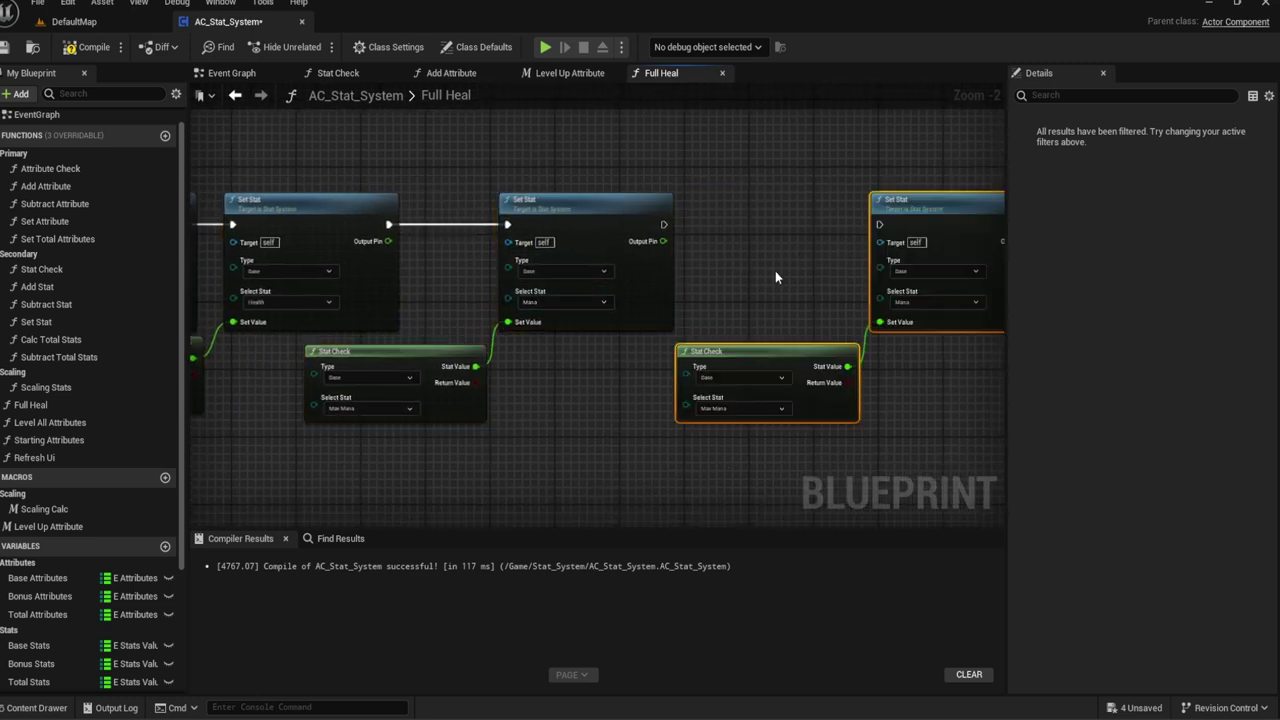
pyautogui.moveTo(912, 236)
pyautogui.mouseDown()
pyautogui.moveTo(810, 243)
pyautogui.moveTo(663, 224)
pyautogui.mouseUp()
# Step: Set the copied Mana pair to Bonus Mana from Bonus Max Mana, then recompile
pyautogui.scroll(2, 674, 285)
pyautogui.click(520, 287)
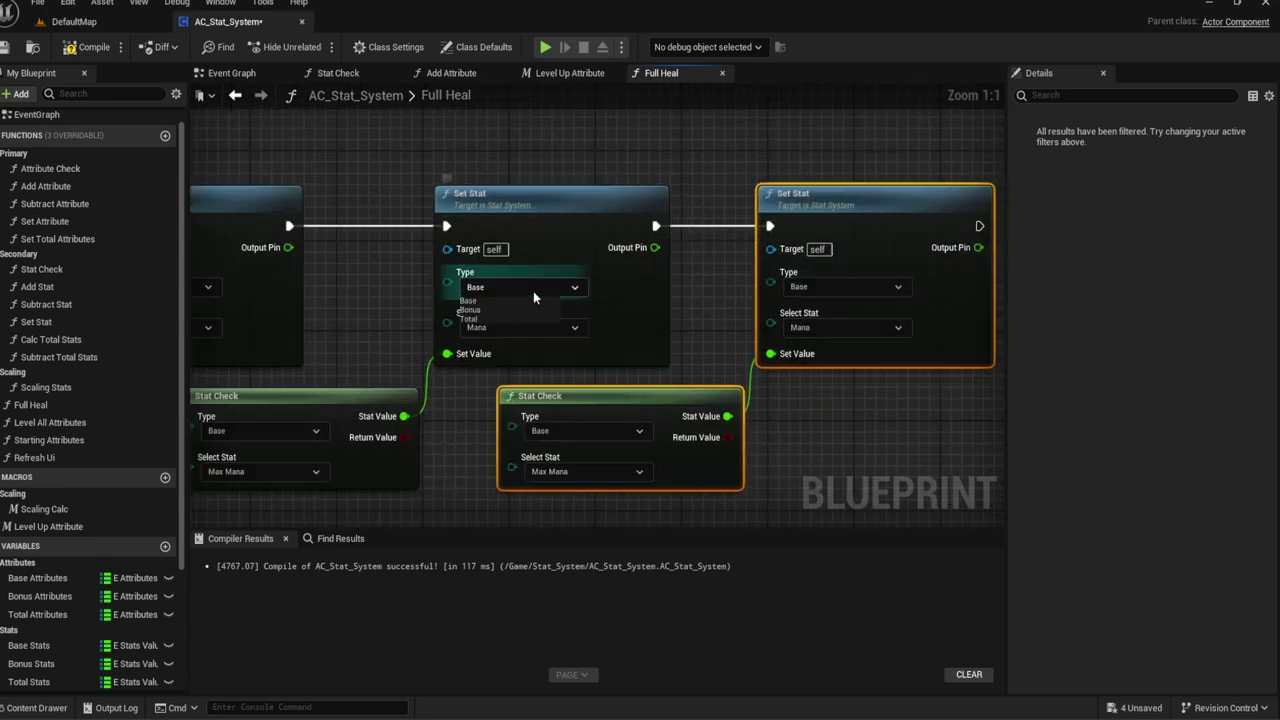
pyautogui.moveTo(360, 298)
pyautogui.mouseDown(button='right')
pyautogui.moveTo(860, 261)
pyautogui.moveTo(365, 266)
pyautogui.mouseUp(button='right')
pyautogui.click(650, 247)
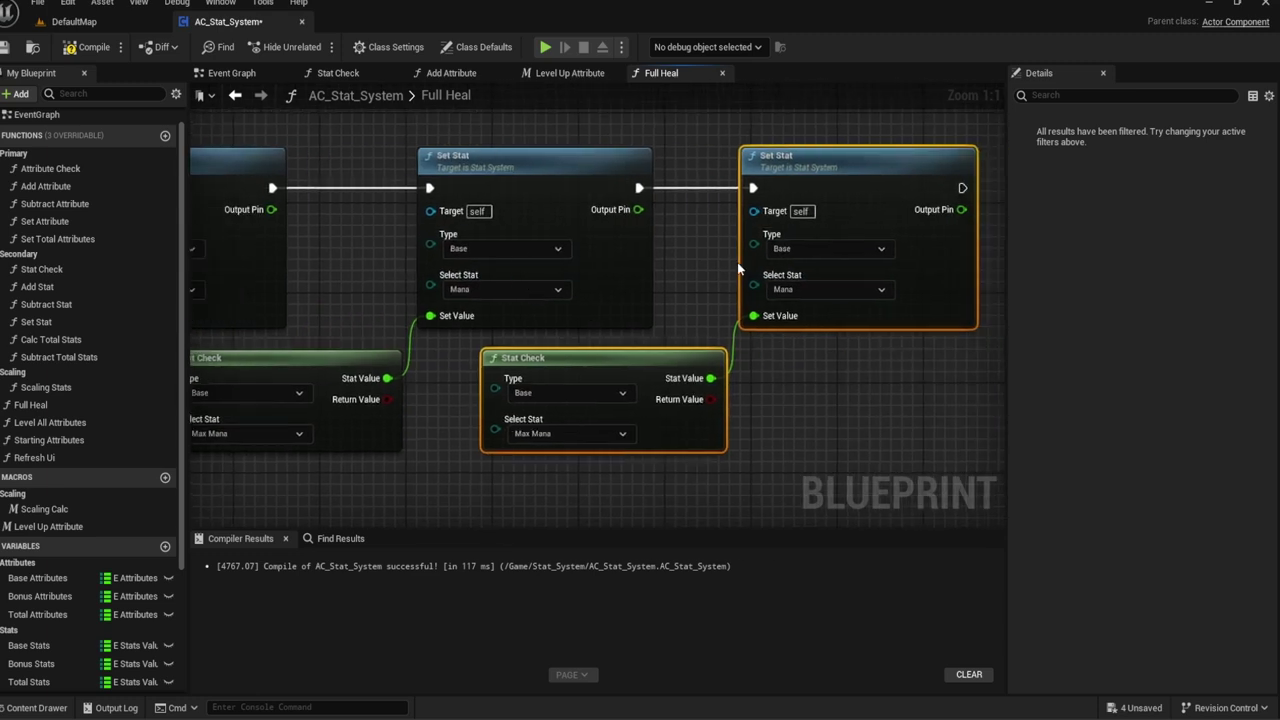
pyautogui.click(525, 392)
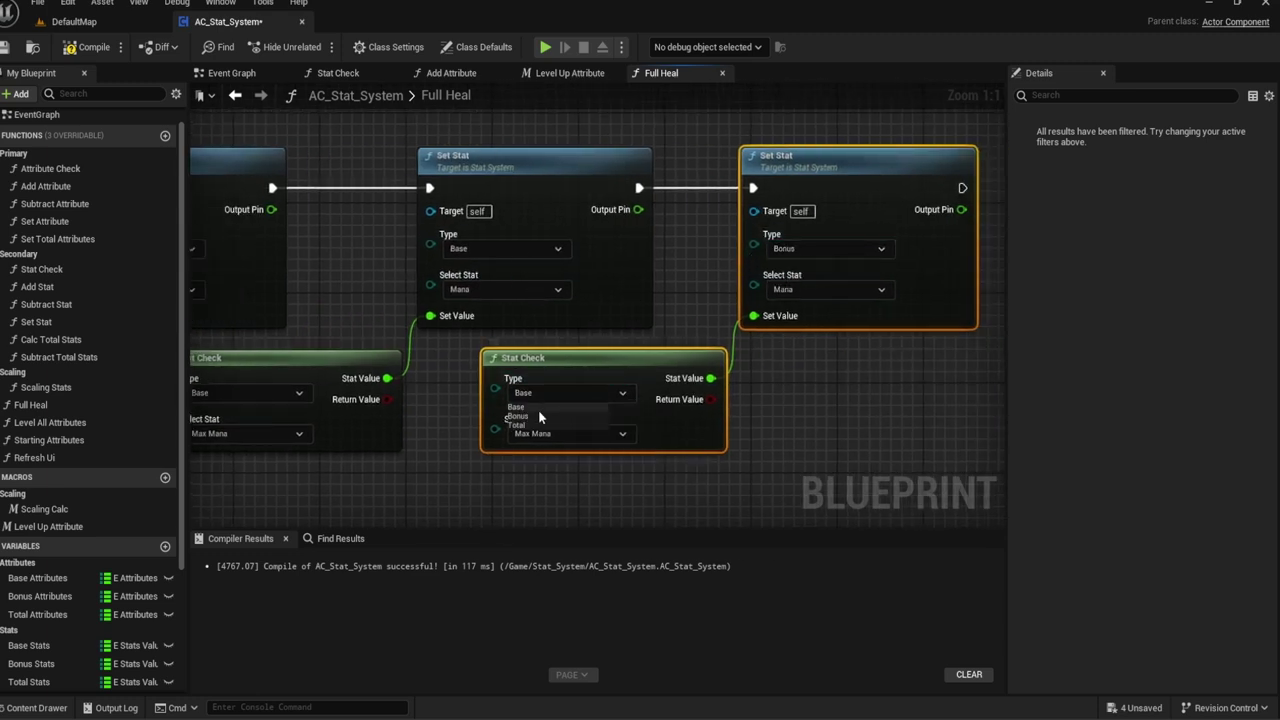
pyautogui.click(516, 416)
pyautogui.moveTo(447, 334); pyautogui.dragTo(891, 334, button='right')
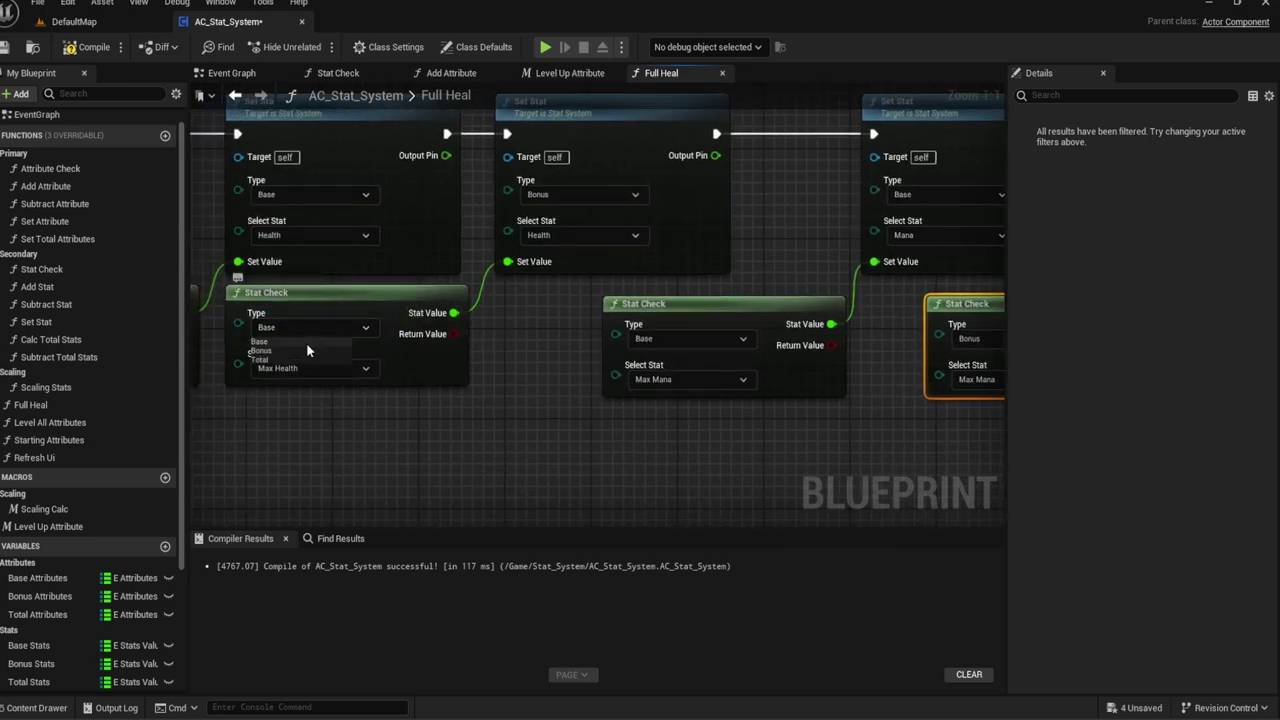
pyautogui.moveTo(282, 358); pyautogui.dragTo(570, 366, button='right')
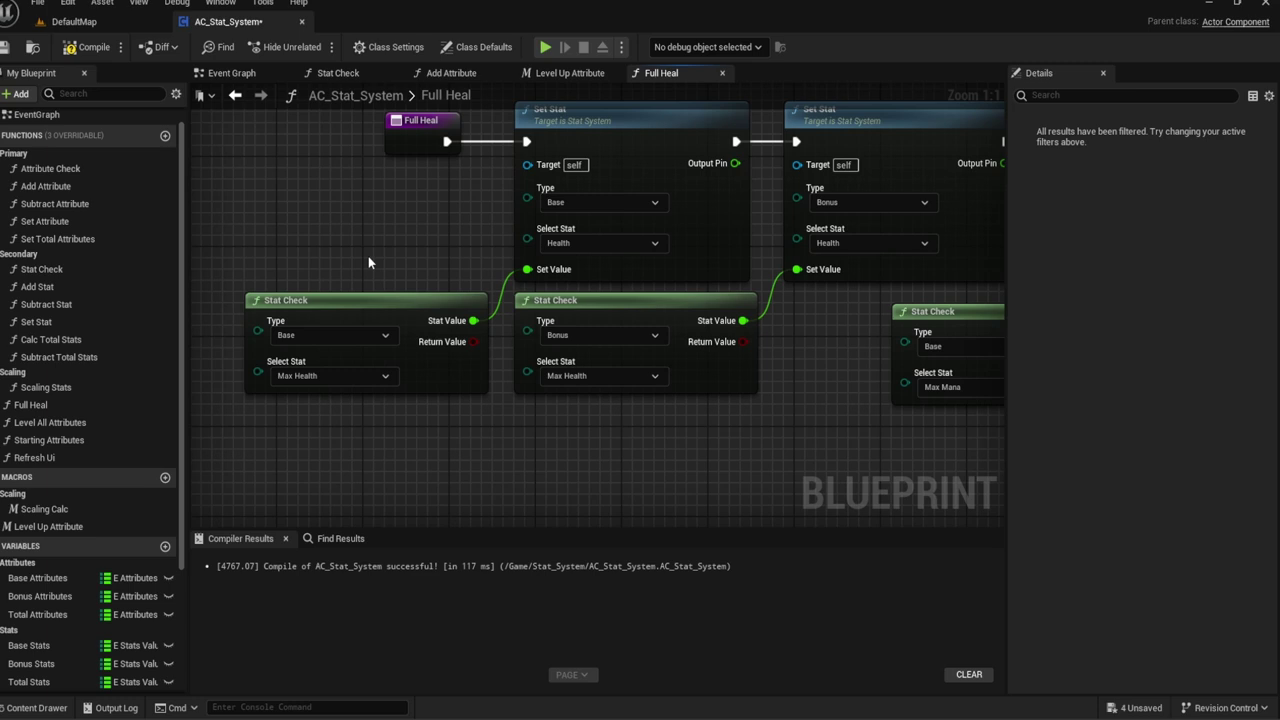
pyautogui.click(88, 47)
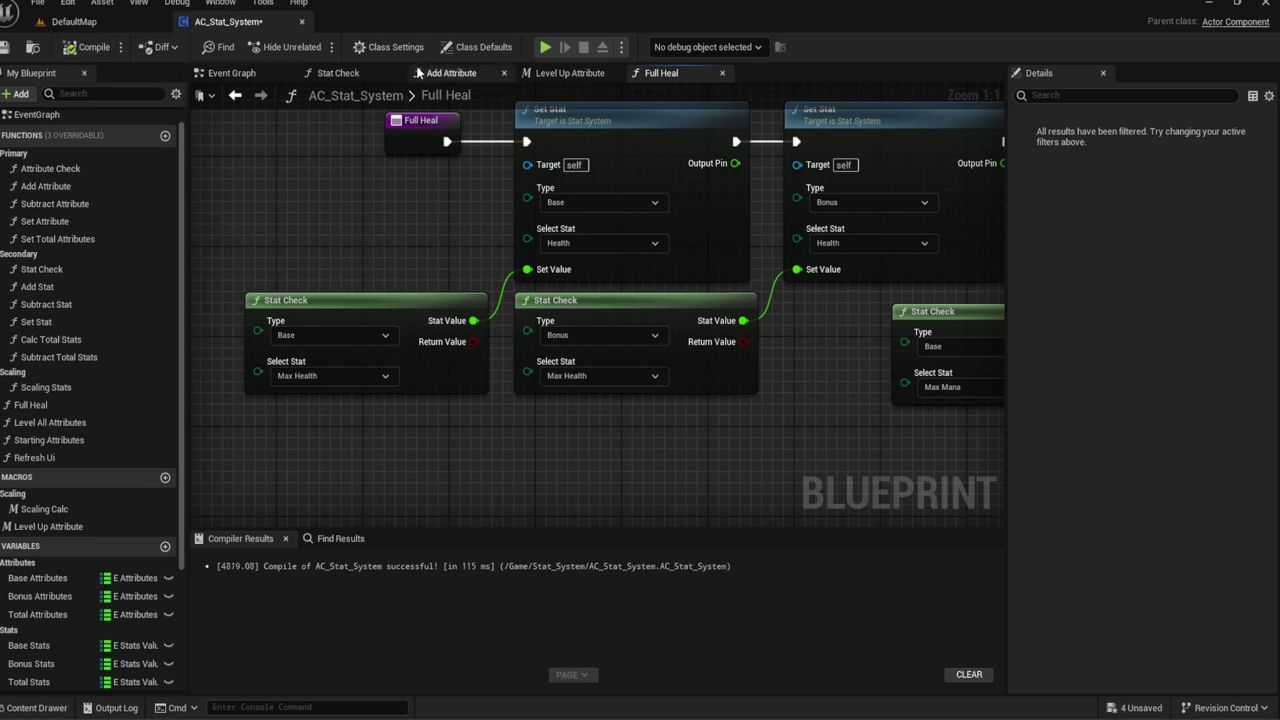
# Step: Scroll the Event Graph to the max exp check, then open the Add Attribute function
pyautogui.click(252, 80)
pyautogui.scroll(-2, 477, 170)
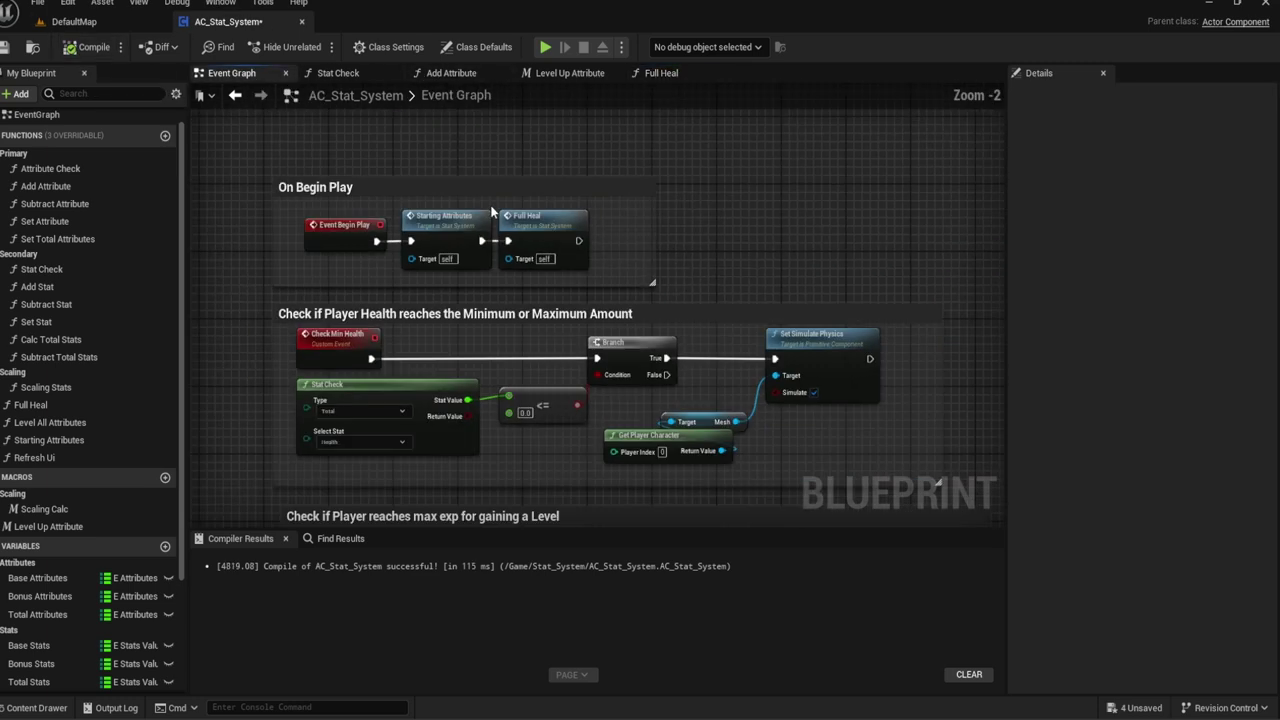
pyautogui.moveTo(515, 265); pyautogui.dragTo(515, 166, button='right')
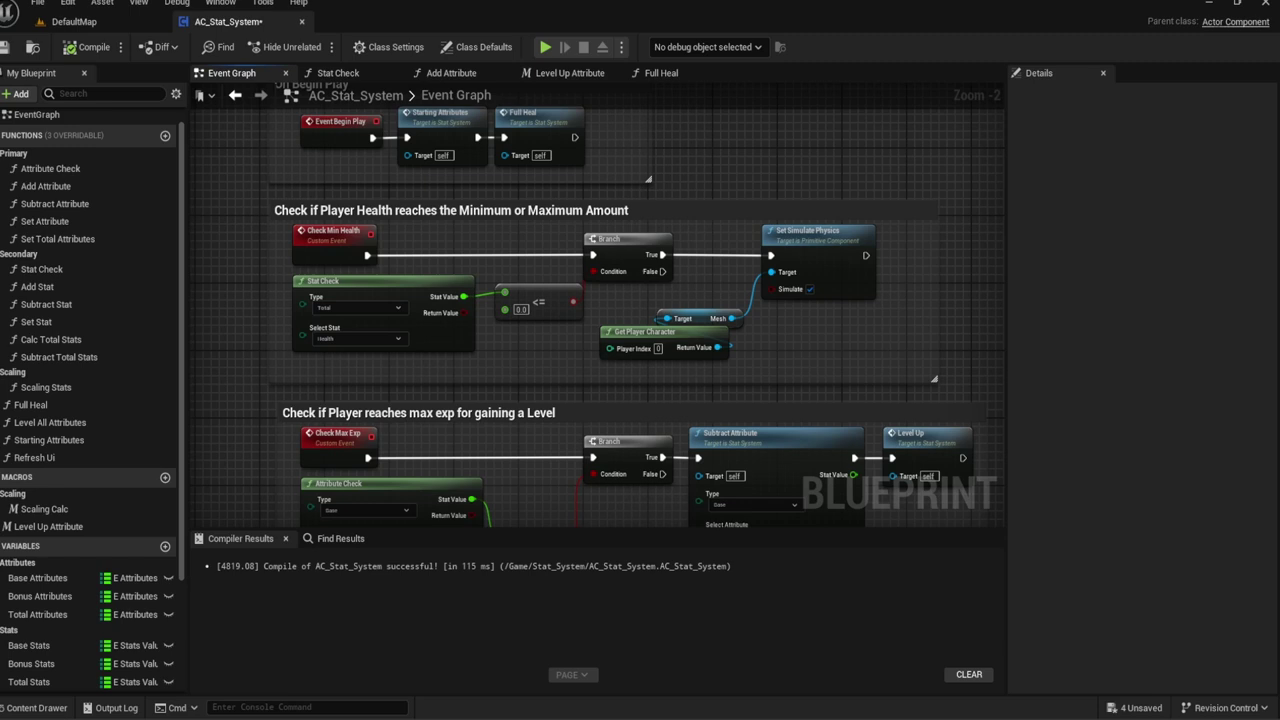
pyautogui.doubleClick(45, 186)
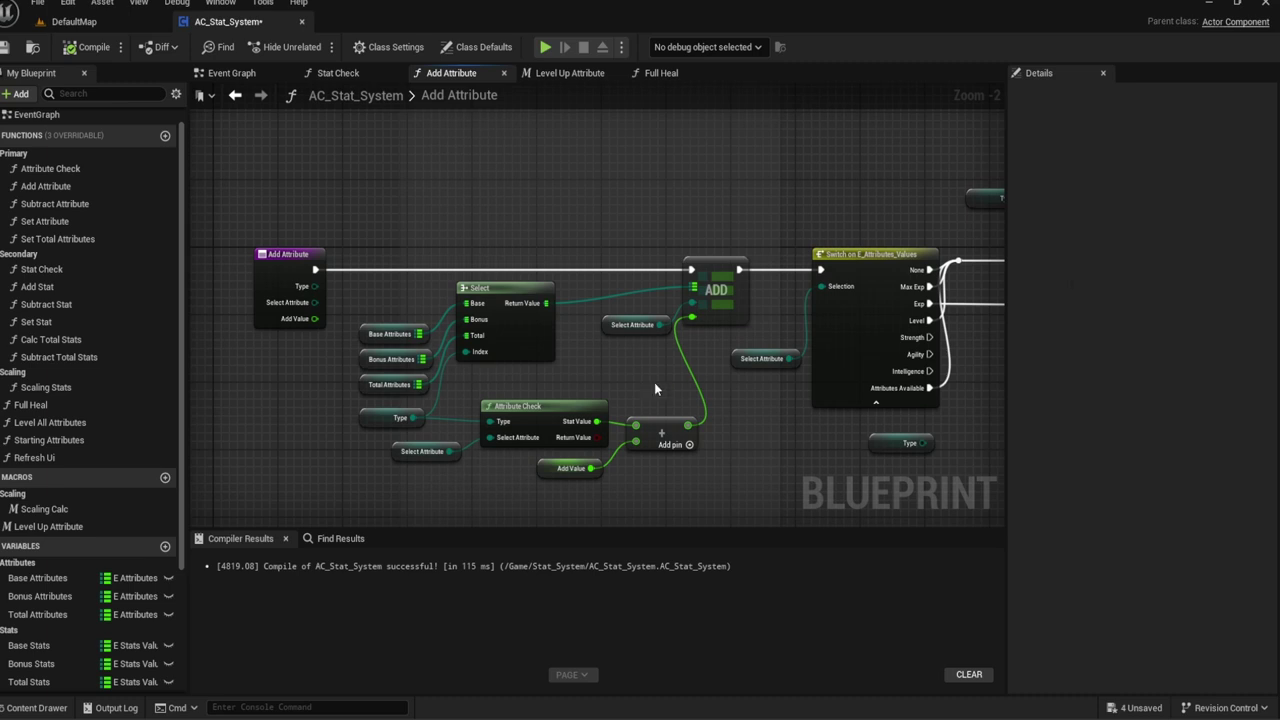
# Step: Shift the Select, Attribute Check and attribute getter nodes left
pyautogui.scroll(2, 659, 366)
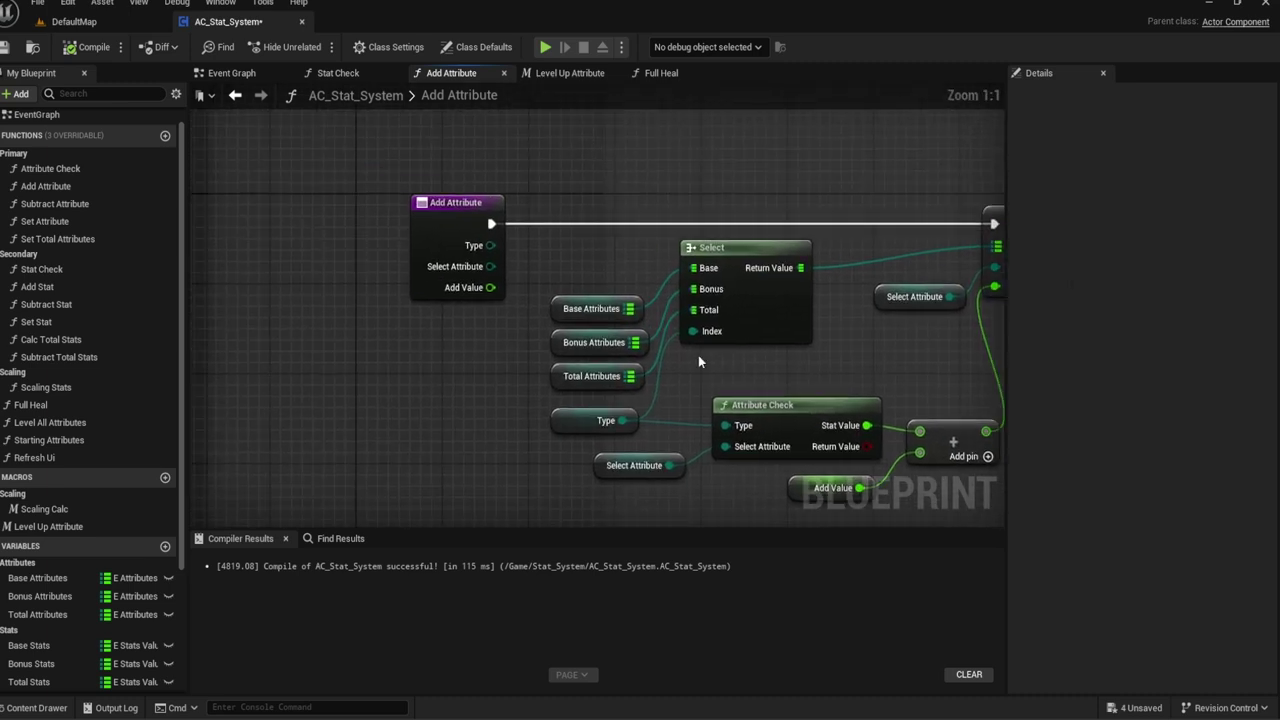
pyautogui.moveTo(634, 352); pyautogui.dragTo(700, 345, button='right')
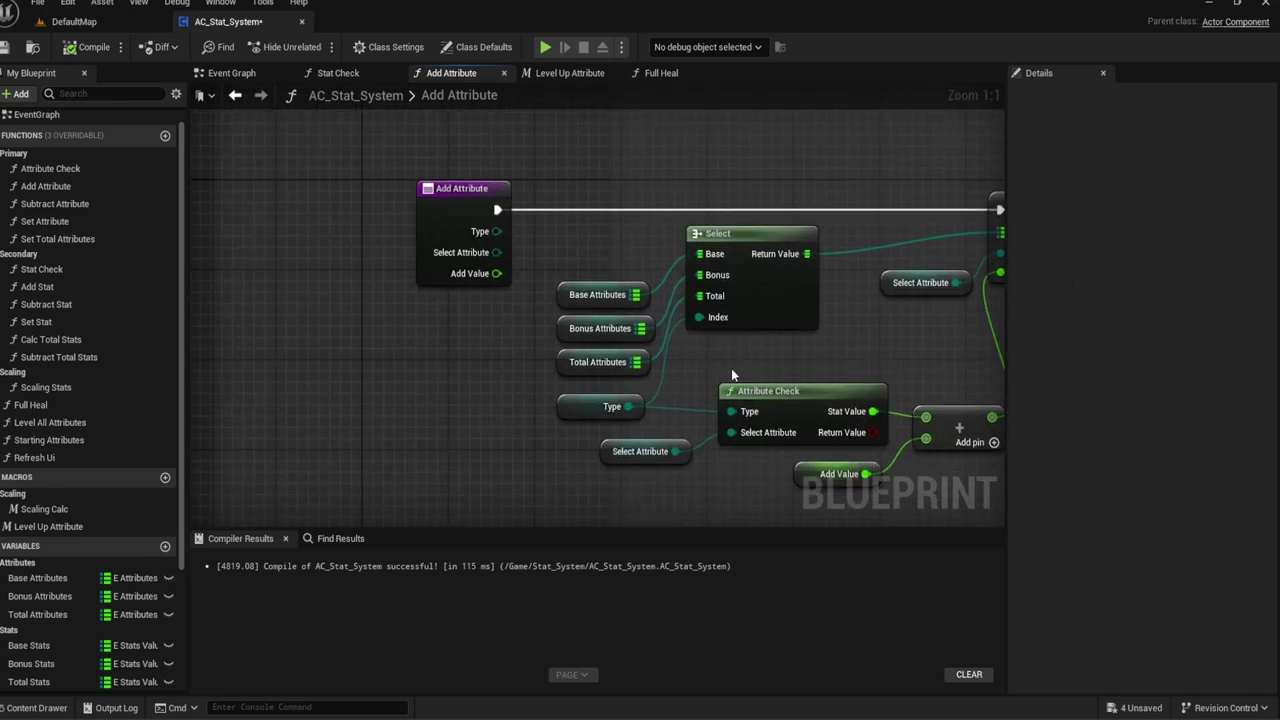
pyautogui.moveTo(729, 447); pyautogui.dragTo(697, 447)
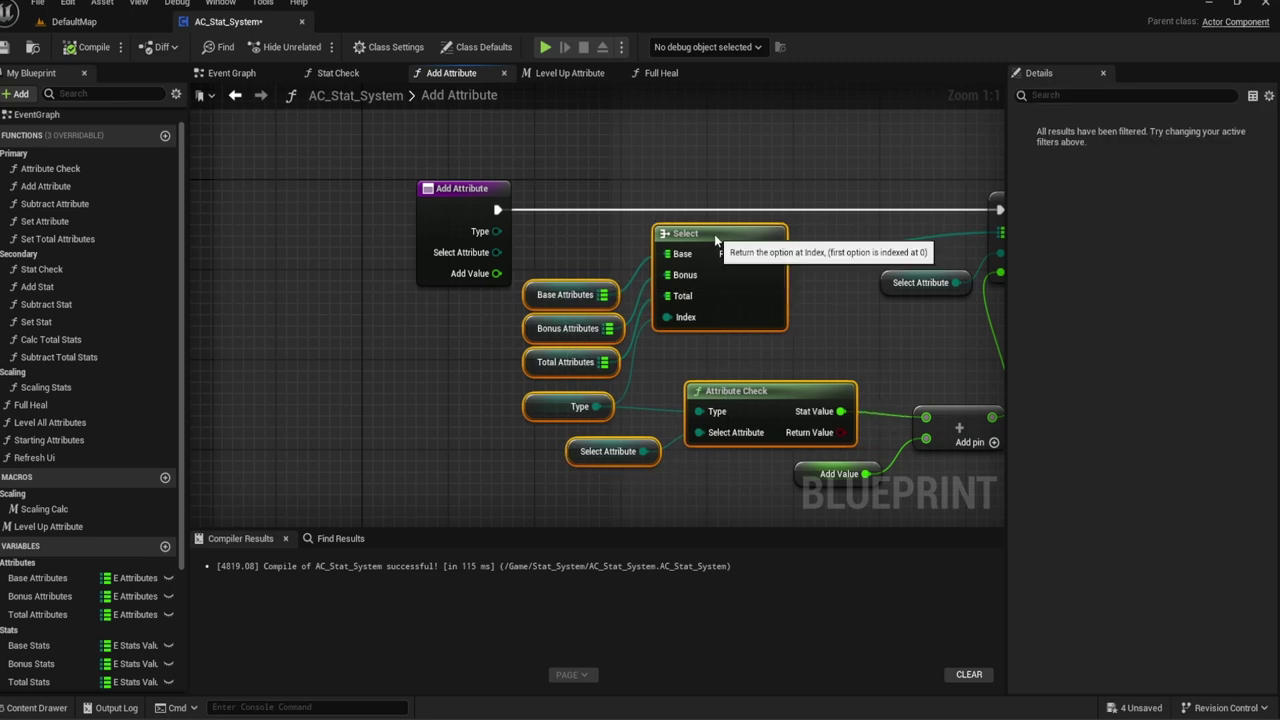
pyautogui.click(444, 363)
pyautogui.moveTo(588, 497)
pyautogui.mouseDown()
pyautogui.moveTo(520, 262)
pyautogui.moveTo(565, 299)
pyautogui.mouseUp()
pyautogui.moveTo(721, 241); pyautogui.dragTo(651, 241)
pyautogui.click(720, 139)
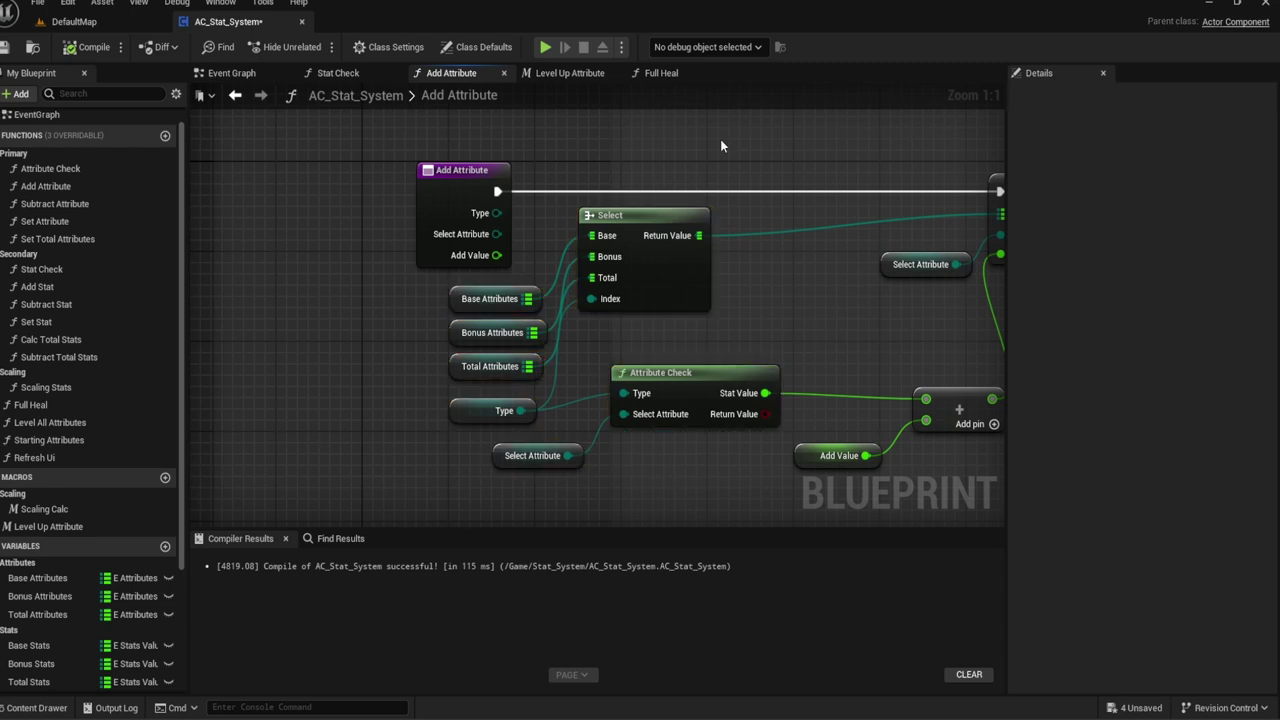
pyautogui.moveTo(729, 270); pyautogui.dragTo(632, 266, button='right')
pyautogui.moveTo(528, 378); pyautogui.dragTo(485, 400)
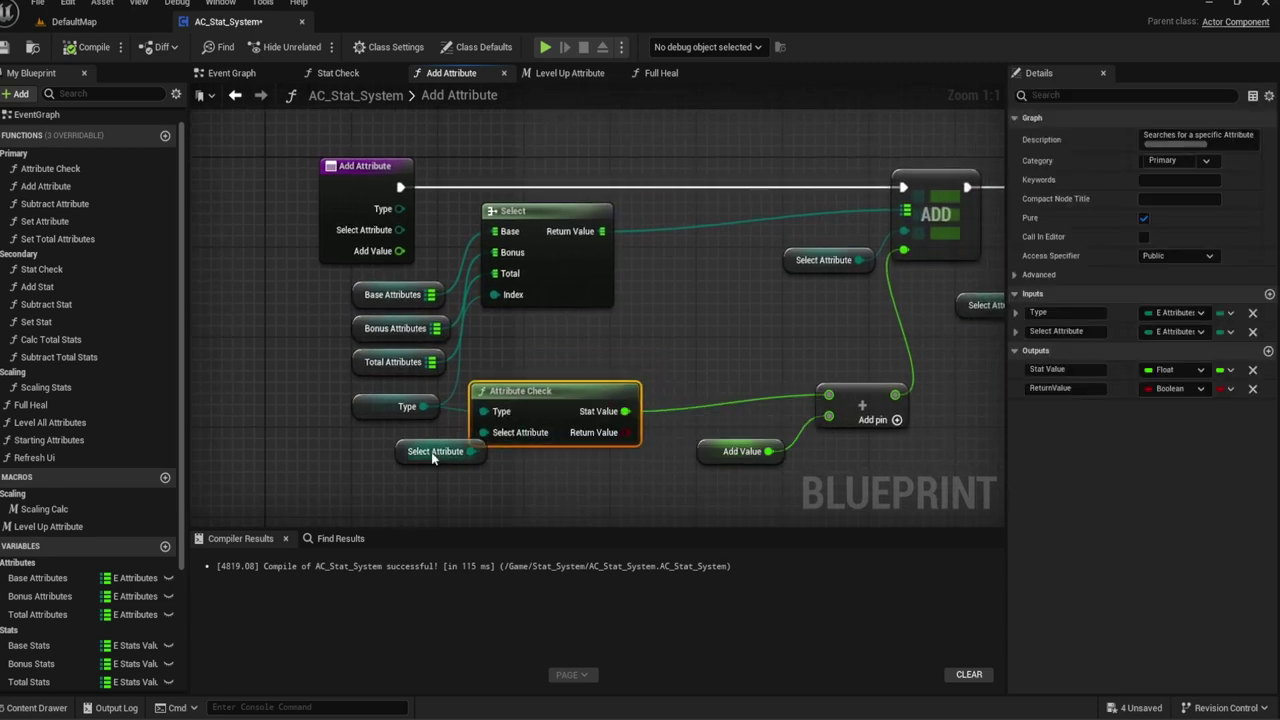
pyautogui.moveTo(438, 455); pyautogui.dragTo(383, 455)
# Step: Move Add Value, the float Add node, and the ADD map node with its Select Attribute getter left
pyautogui.moveTo(642, 354); pyautogui.dragTo(537, 318, button='right')
pyautogui.click(650, 415)
pyautogui.keyDown('ctrl'); pyautogui.click(768, 370); pyautogui.keyUp('ctrl')
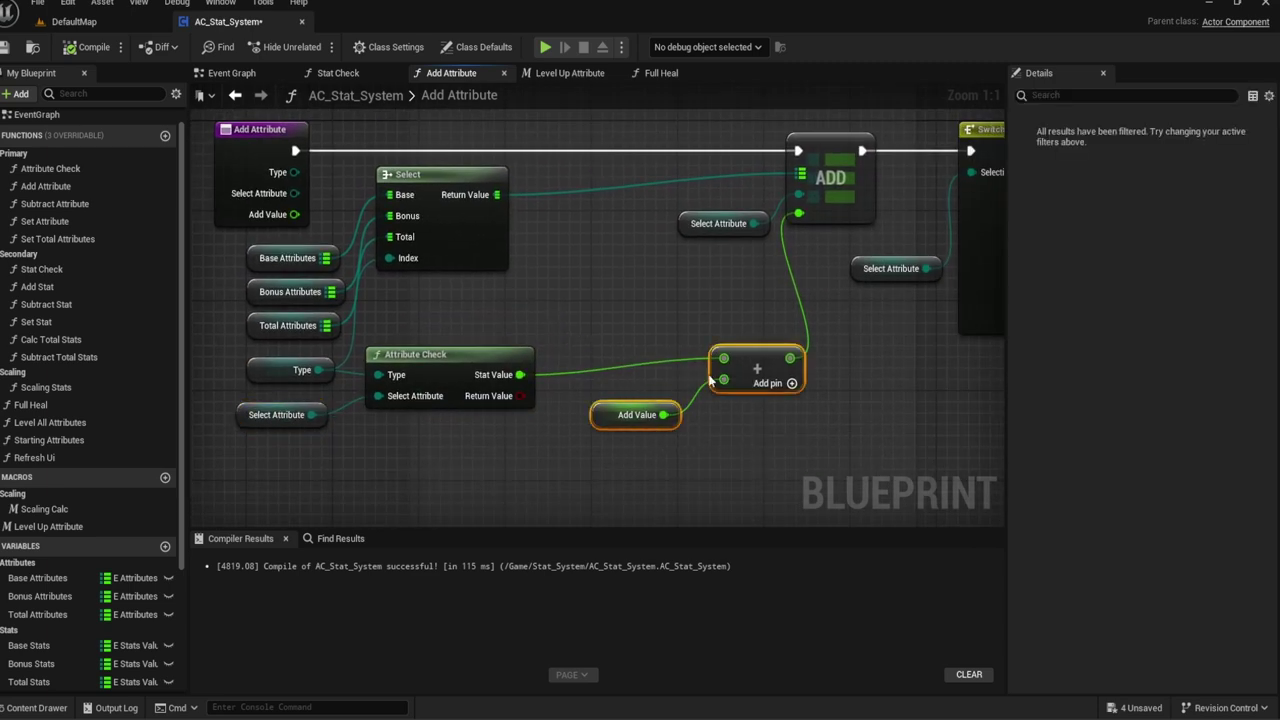
pyautogui.moveTo(768, 370); pyautogui.dragTo(615, 403)
pyautogui.moveTo(686, 258); pyautogui.dragTo(574, 315, button='right')
pyautogui.click(606, 280)
pyautogui.keyDown('ctrl'); pyautogui.click(727, 218); pyautogui.keyUp('ctrl')
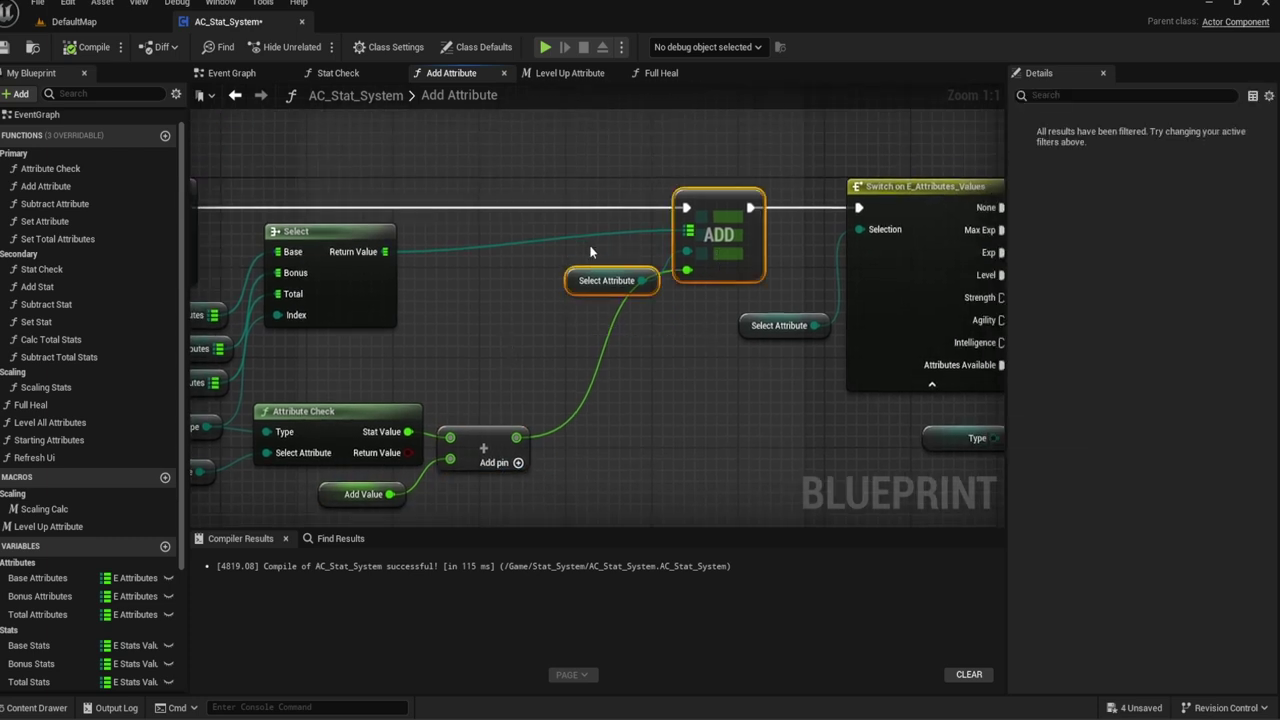
pyautogui.moveTo(727, 218); pyautogui.dragTo(576, 218)
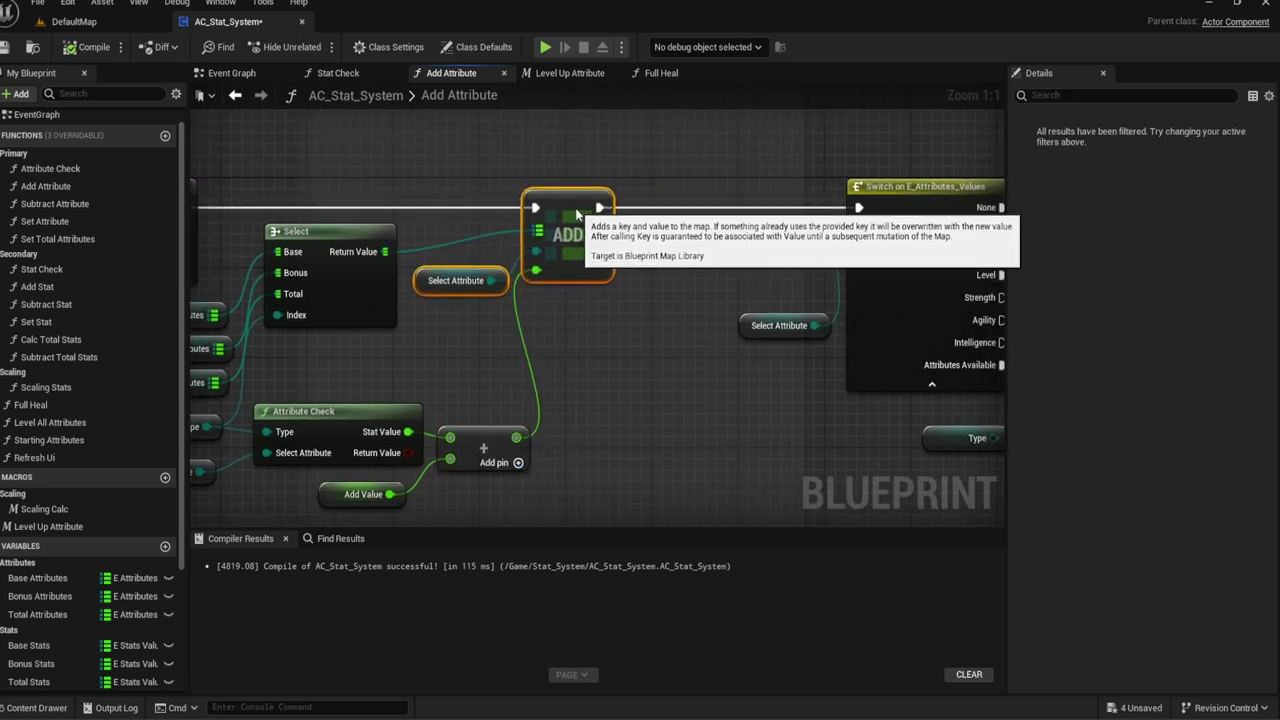
pyautogui.click(503, 177)
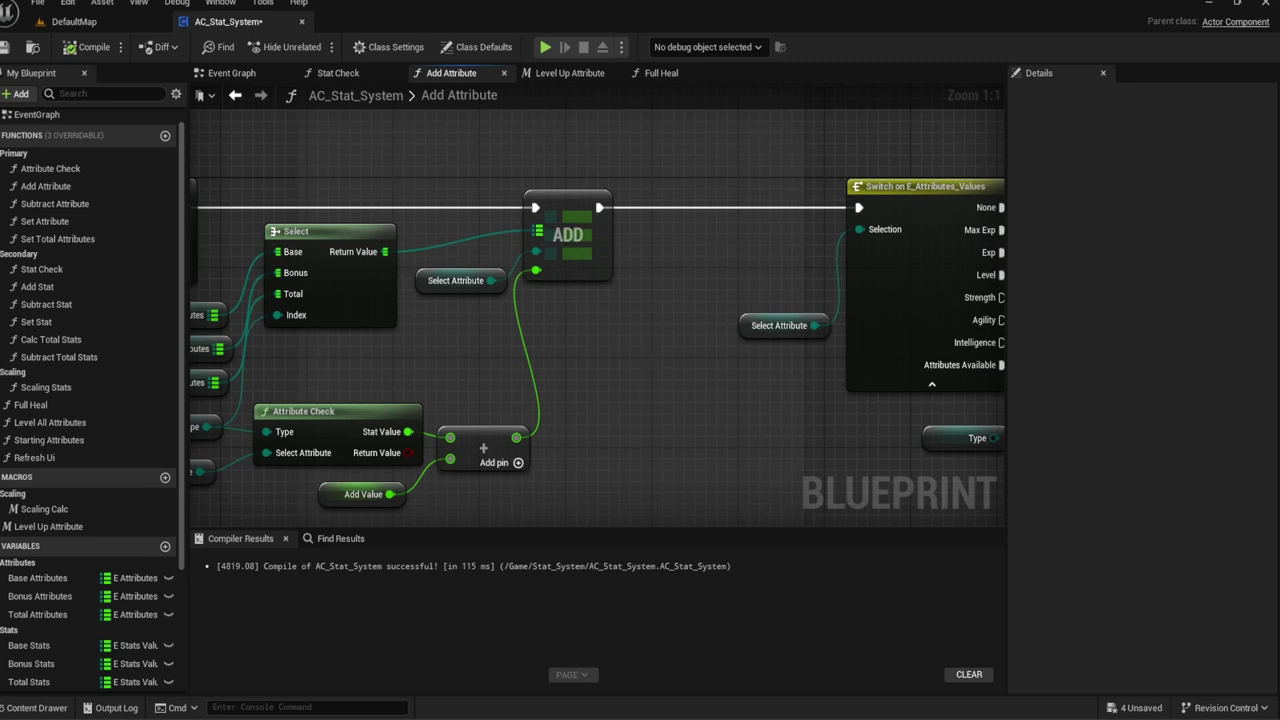
# Step: Pan to Check Max Exp and the Branch, and move the Select Attribute getter into open space
pyautogui.moveTo(775, 240)
pyautogui.mouseDown(button='right')
pyautogui.moveTo(640, 238)
pyautogui.moveTo(660, 330)
pyautogui.mouseUp(button='right')
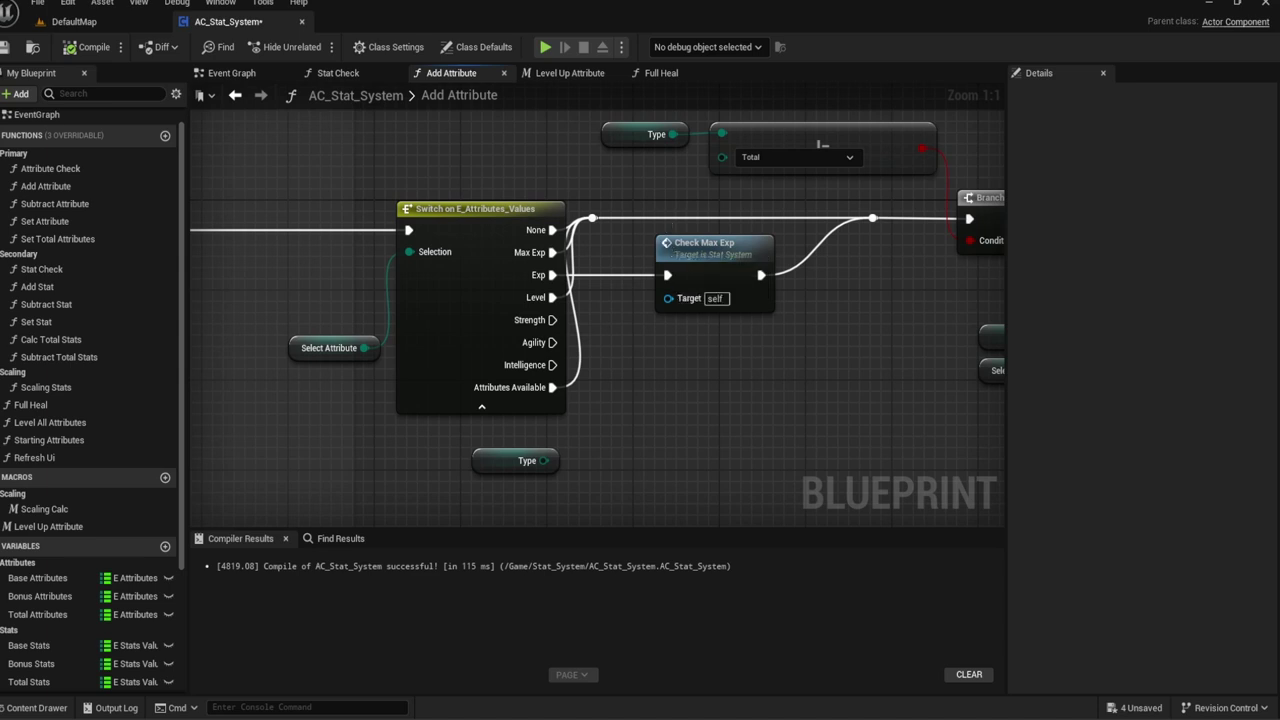
pyautogui.moveTo(679, 341); pyautogui.dragTo(698, 371, button='right')
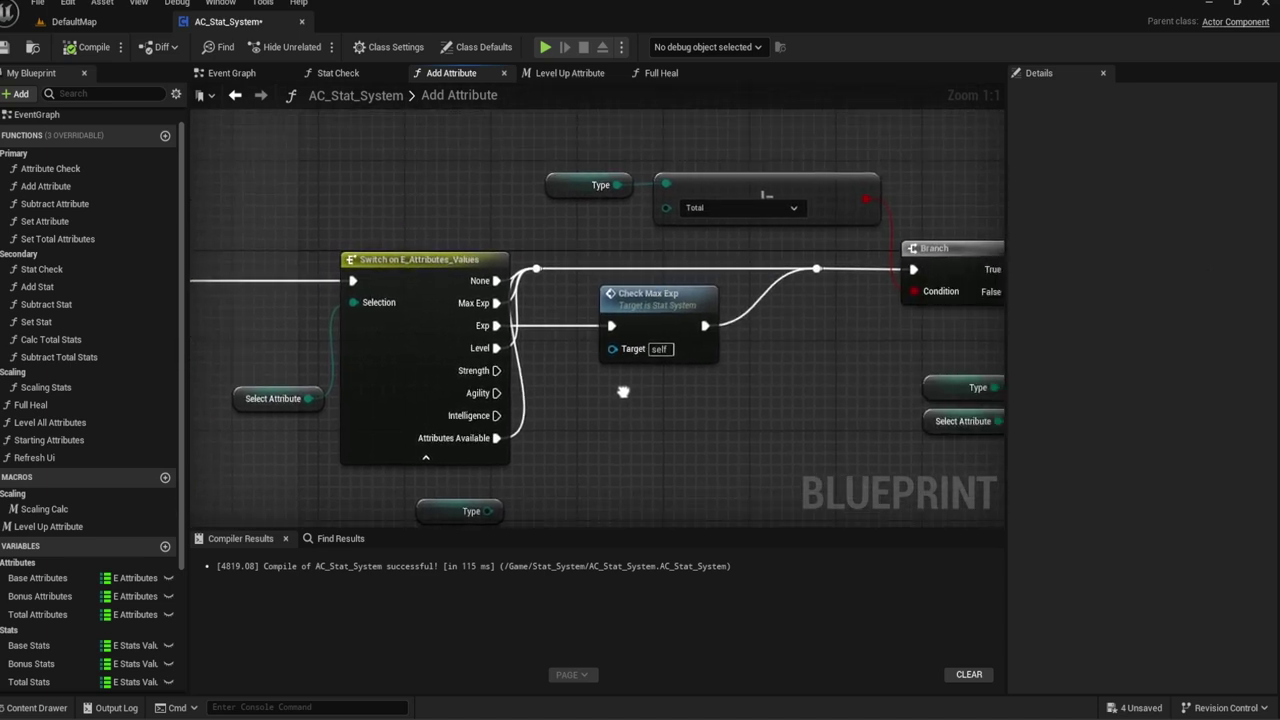
pyautogui.moveTo(620, 145); pyautogui.dragTo(738, 204)
pyautogui.moveTo(566, 159); pyautogui.dragTo(835, 179, button='right')
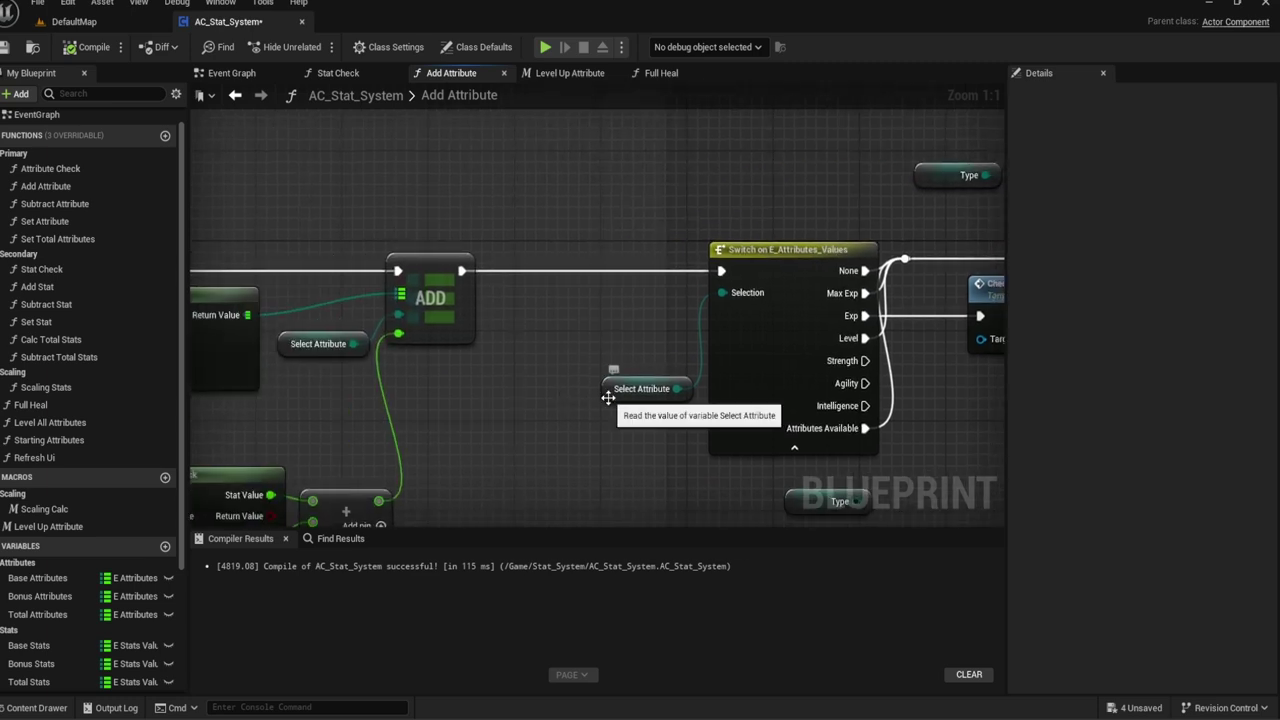
pyautogui.moveTo(612, 397)
pyautogui.mouseDown()
pyautogui.moveTo(415, 250)
pyautogui.moveTo(405, 217)
pyautogui.moveTo(525, 205)
pyautogui.mouseUp()
# Step: Add an Equal (Enum) check on Select Attribute comparing against Exp
pyautogui.write('equal')
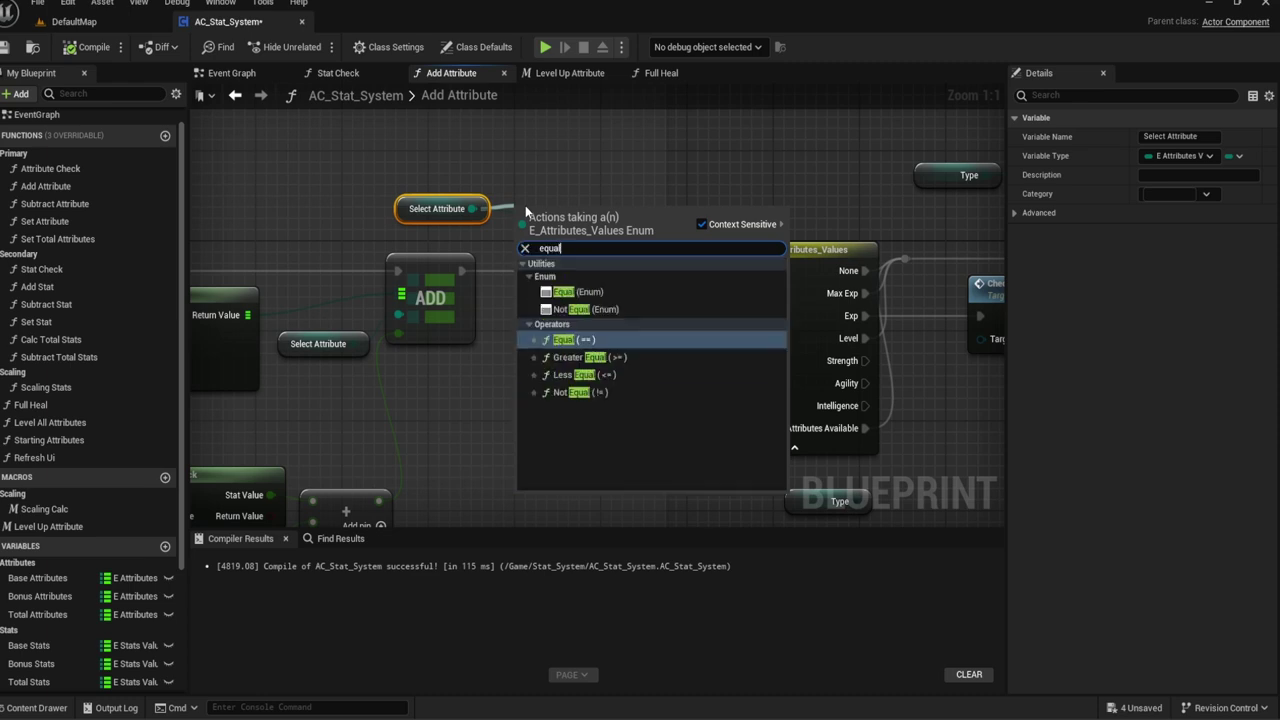
pyautogui.press('Return')
pyautogui.click(570, 229)
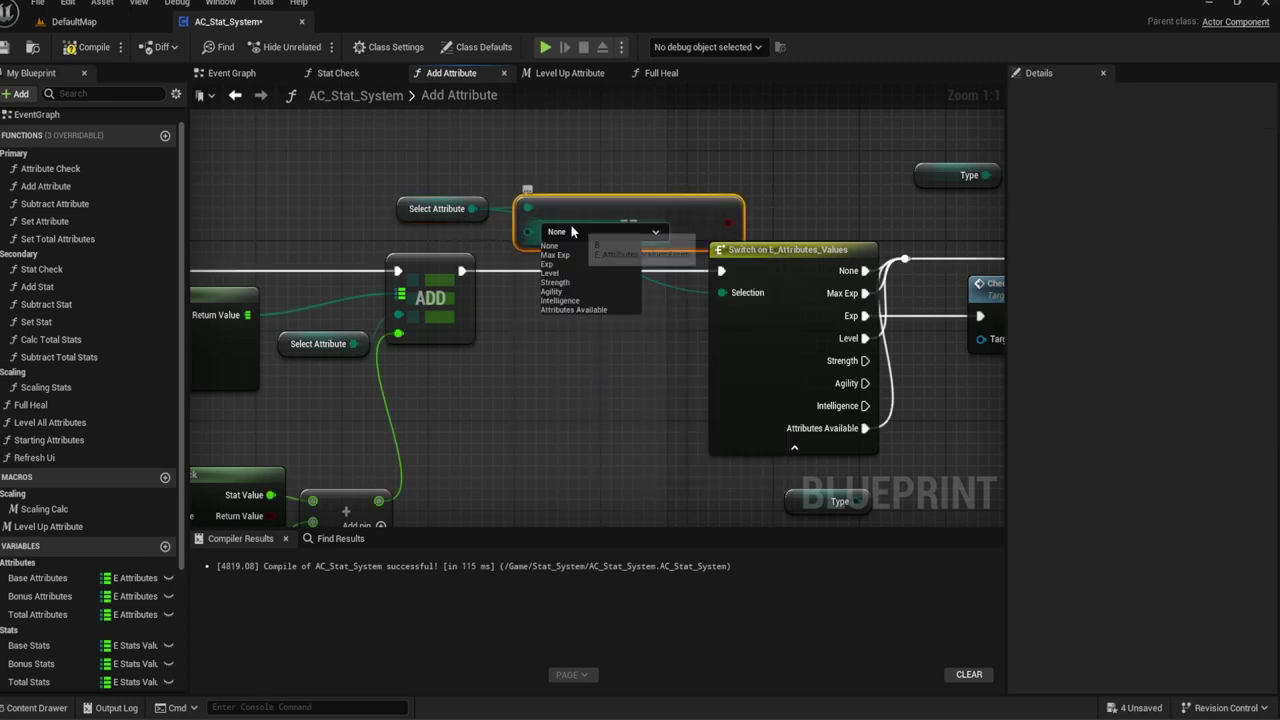
pyautogui.click(547, 263)
pyautogui.click(600, 231)
pyautogui.click(549, 263)
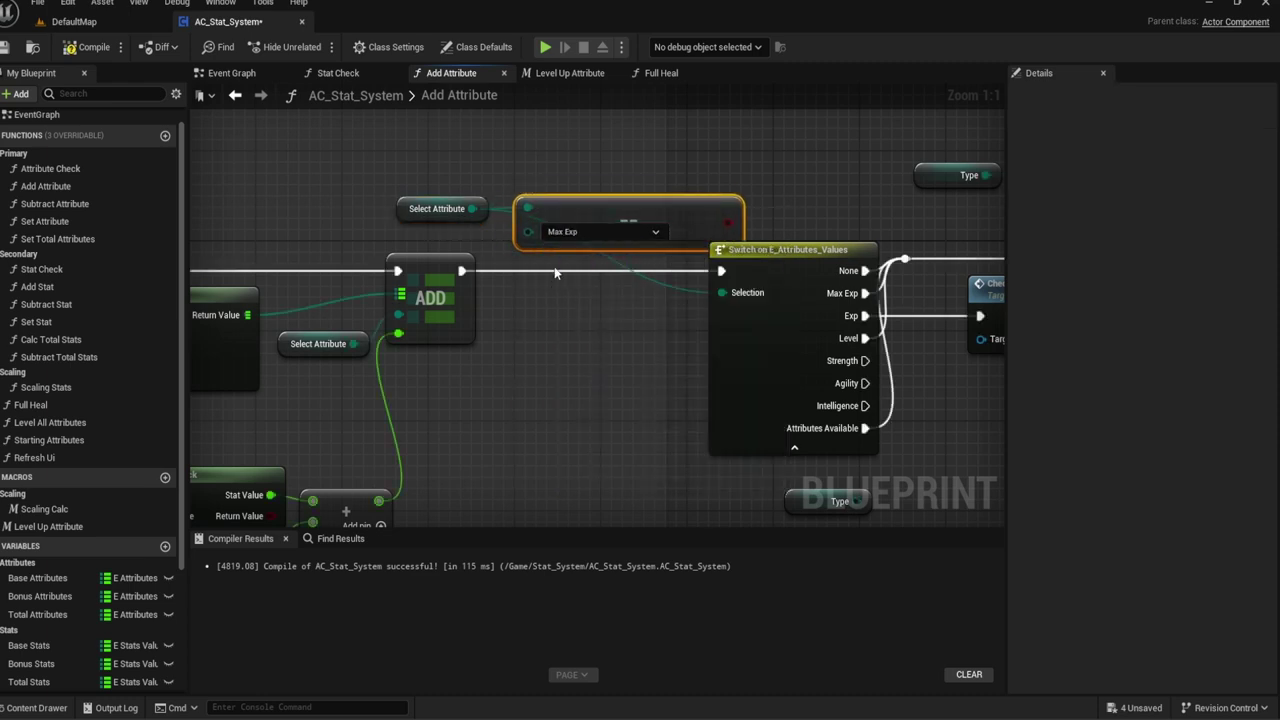
# Step: Move the Exp comparison above ADD and add a Branch driven by it, running right after ADD
pyautogui.moveTo(634, 316)
pyautogui.mouseDown(button='right')
pyautogui.moveTo(439, 277)
pyautogui.moveTo(706, 309)
pyautogui.mouseUp(button='right')
pyautogui.click(448, 286)
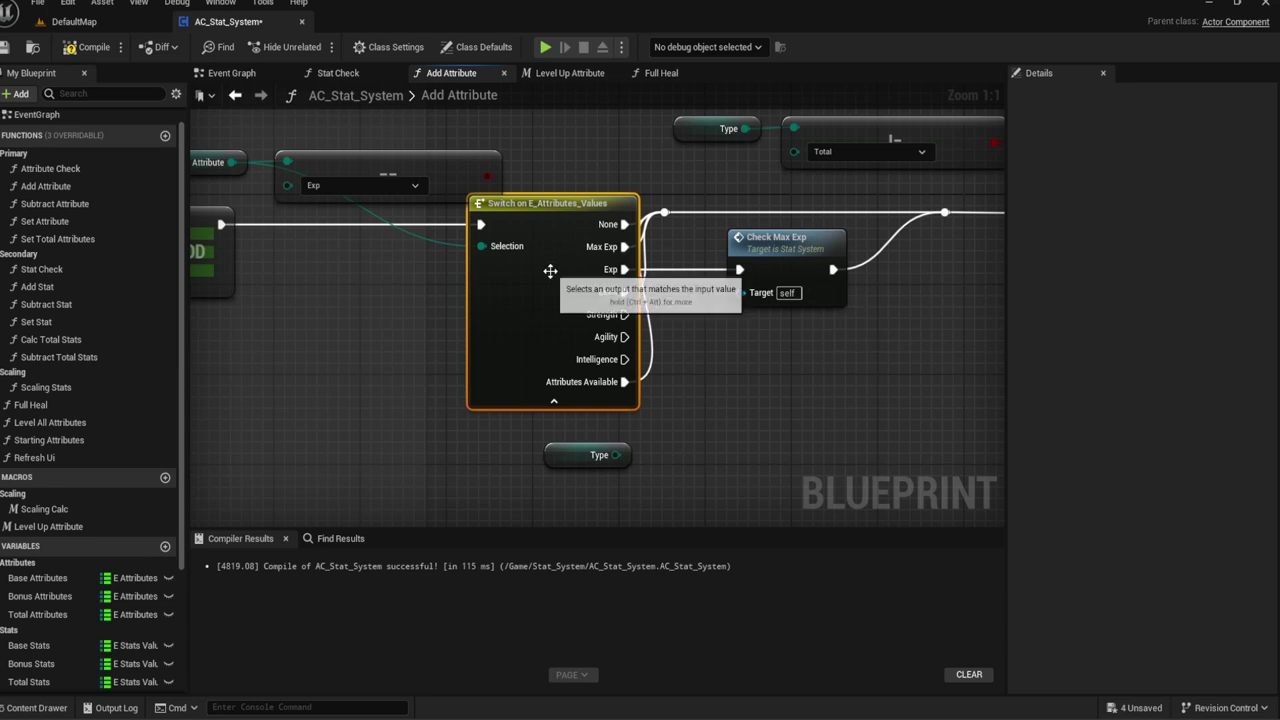
pyautogui.moveTo(420, 279); pyautogui.dragTo(589, 322, button='right')
pyautogui.moveTo(387, 178)
pyautogui.mouseDown()
pyautogui.moveTo(505, 205)
pyautogui.moveTo(640, 185)
pyautogui.moveTo(603, 183)
pyautogui.moveTo(724, 246)
pyautogui.mouseUp()
pyautogui.write('branch')
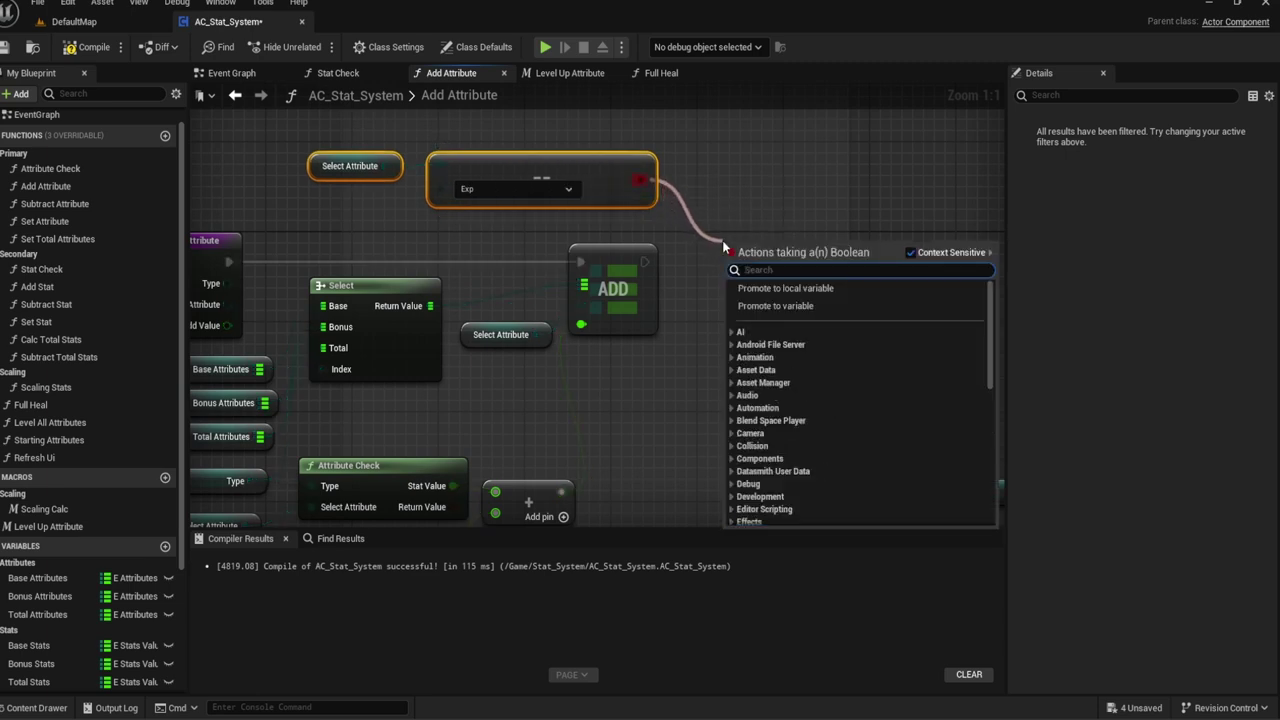
pyautogui.press('Return')
pyautogui.moveTo(729, 261); pyautogui.dragTo(729, 262)
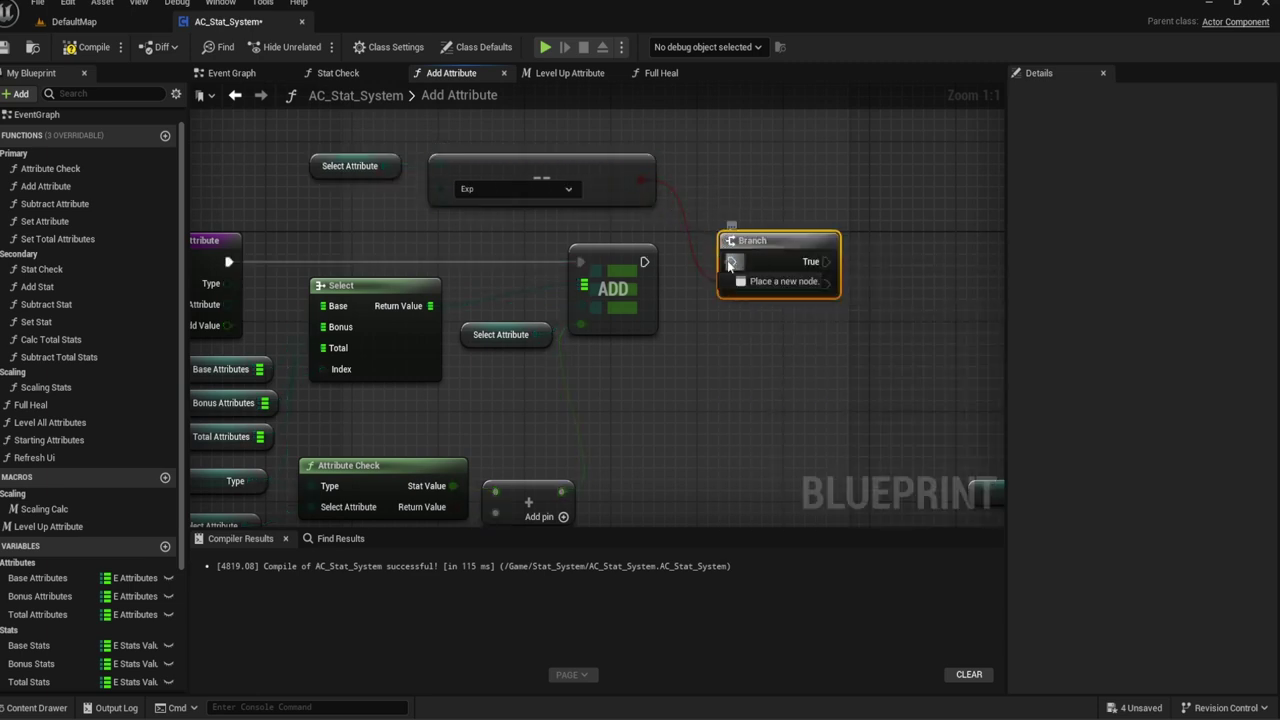
pyautogui.moveTo(645, 263); pyautogui.dragTo(645, 263)
# Step: Place Check Max Exp beside the Branch and connect it to the Branch's True output
pyautogui.moveTo(959, 267); pyautogui.dragTo(596, 182, button='right')
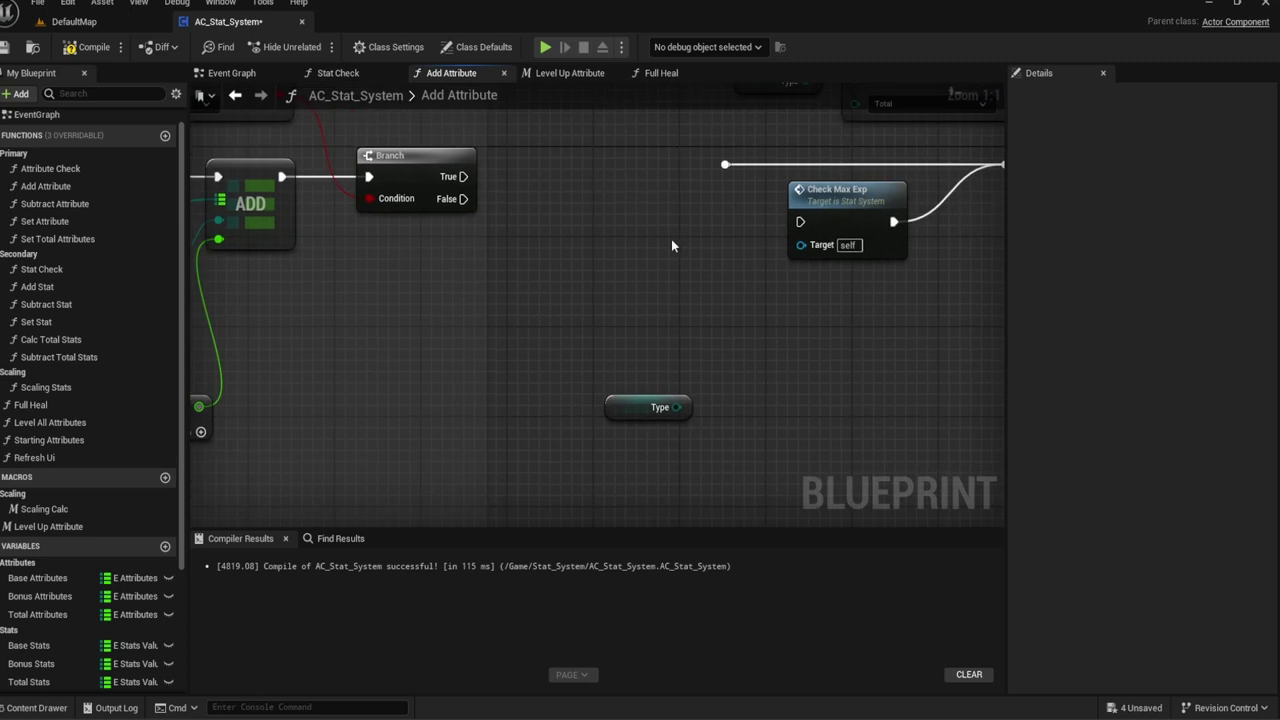
pyautogui.moveTo(702, 142); pyautogui.dragTo(752, 207, button='right')
pyautogui.moveTo(862, 252)
pyautogui.mouseDown()
pyautogui.moveTo(615, 211)
pyautogui.moveTo(497, 242)
pyautogui.mouseUp()
pyautogui.scroll(-1, 497, 242)
pyautogui.moveTo(808, 239); pyautogui.dragTo(588, 213, button='right')
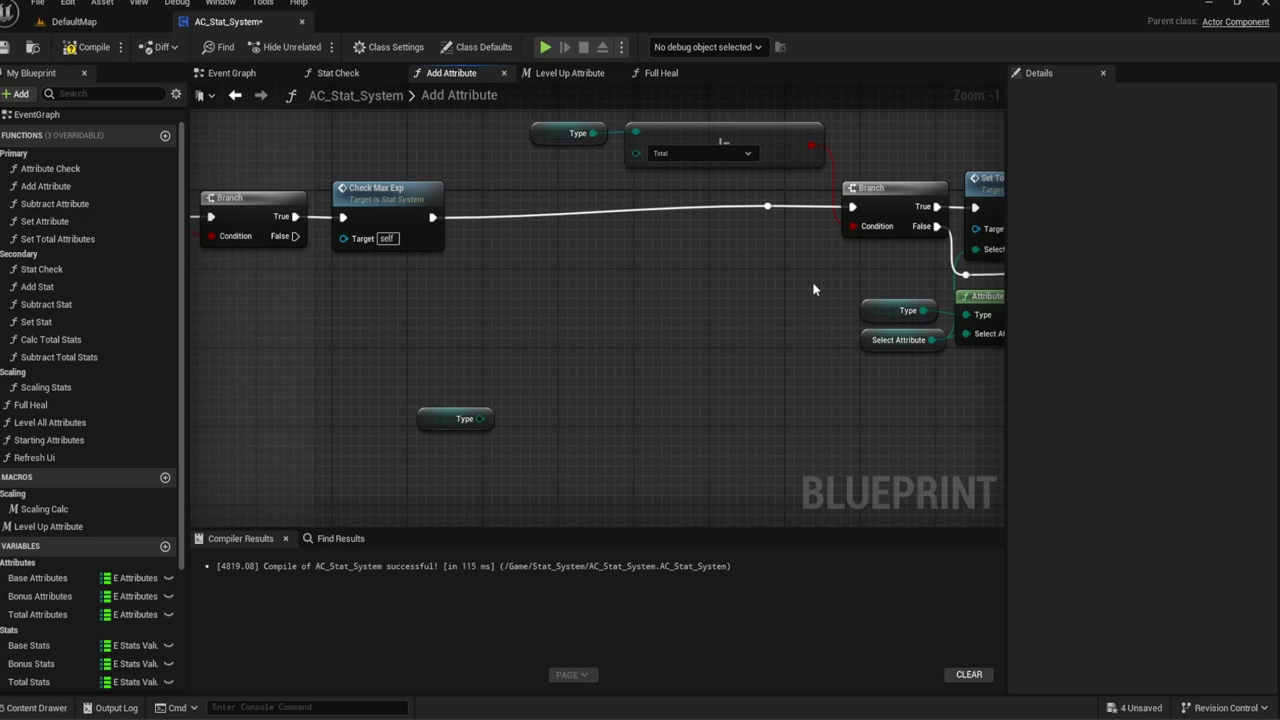
pyautogui.moveTo(624, 257); pyautogui.dragTo(887, 279, button='right')
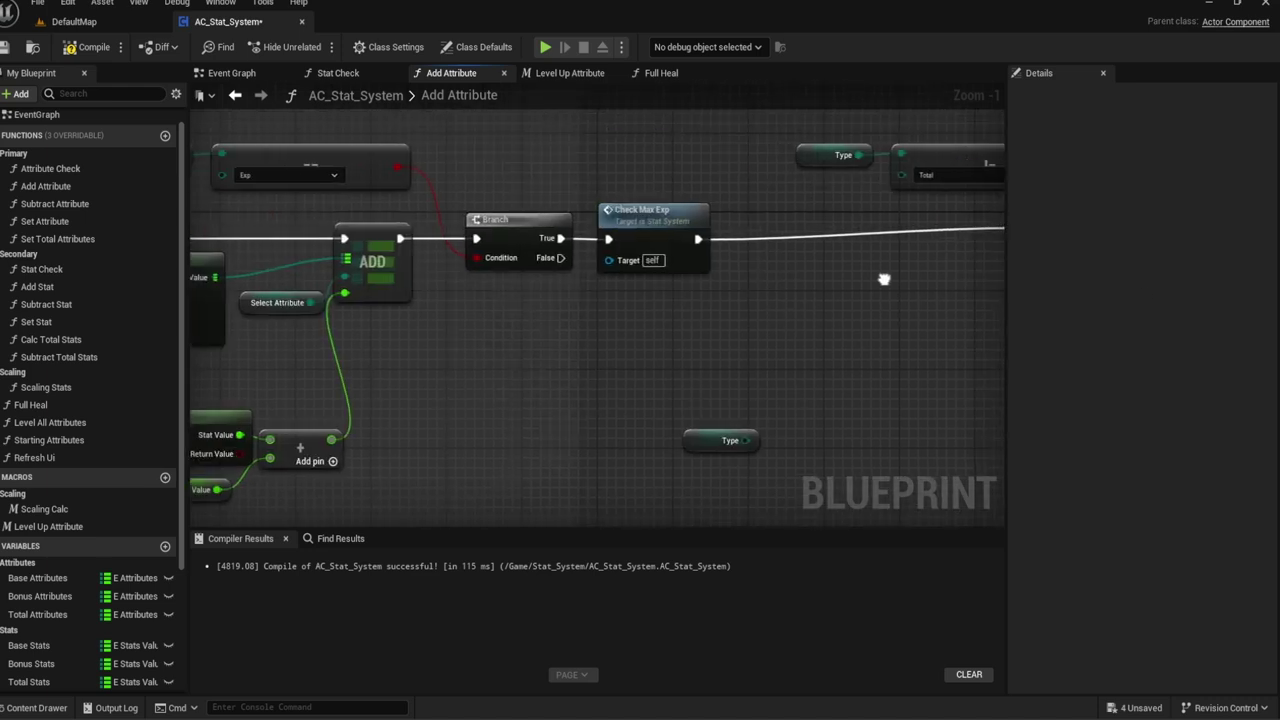
# Step: Route the Branch False path around Check Max Exp through reroute knots, then open the Scaling Calc macro
pyautogui.doubleClick(733, 239)
pyautogui.scroll(1, 728, 240)
pyautogui.moveTo(728, 240); pyautogui.dragTo(728, 248)
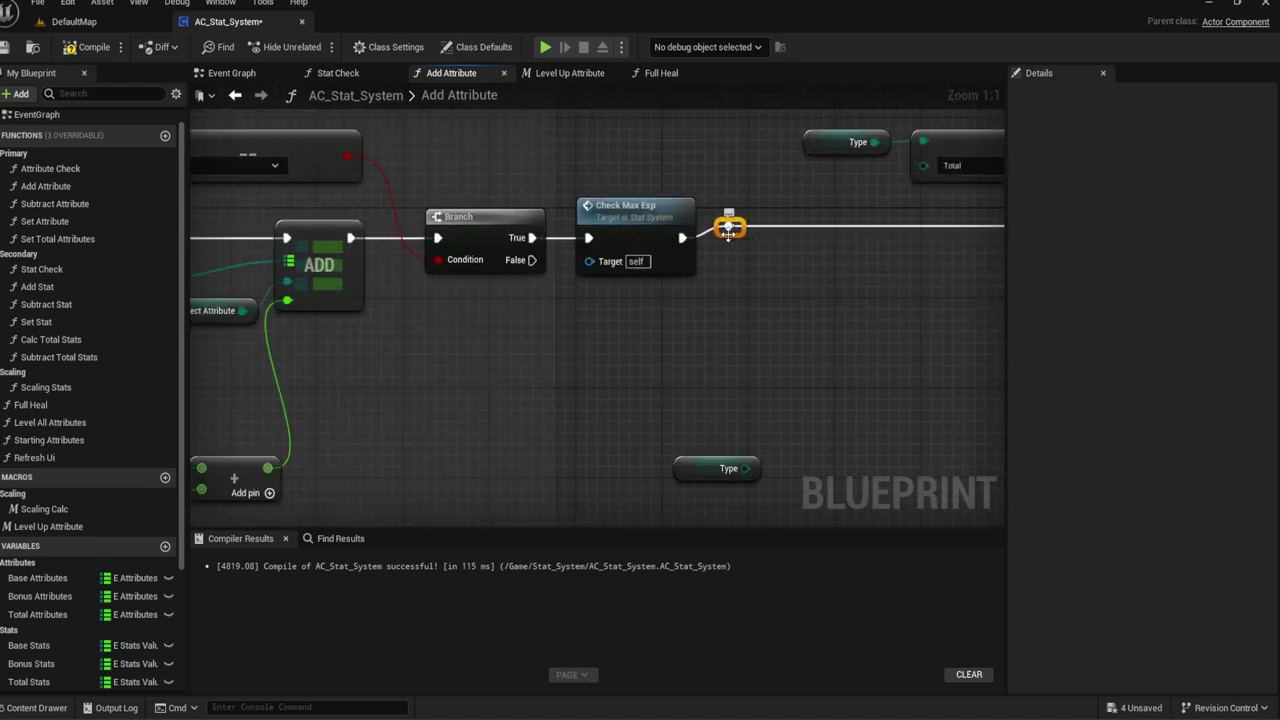
pyautogui.moveTo(532, 260); pyautogui.dragTo(728, 240)
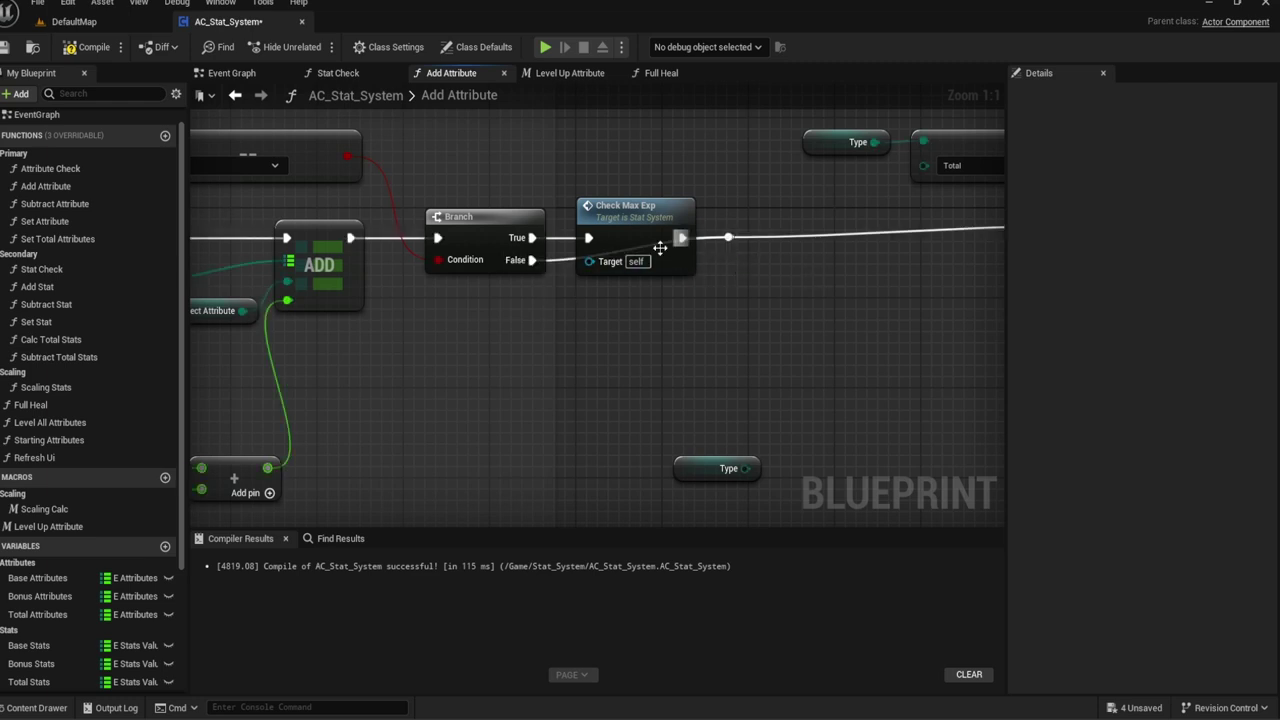
pyautogui.doubleClick(566, 258)
pyautogui.moveTo(568, 262); pyautogui.dragTo(576, 291)
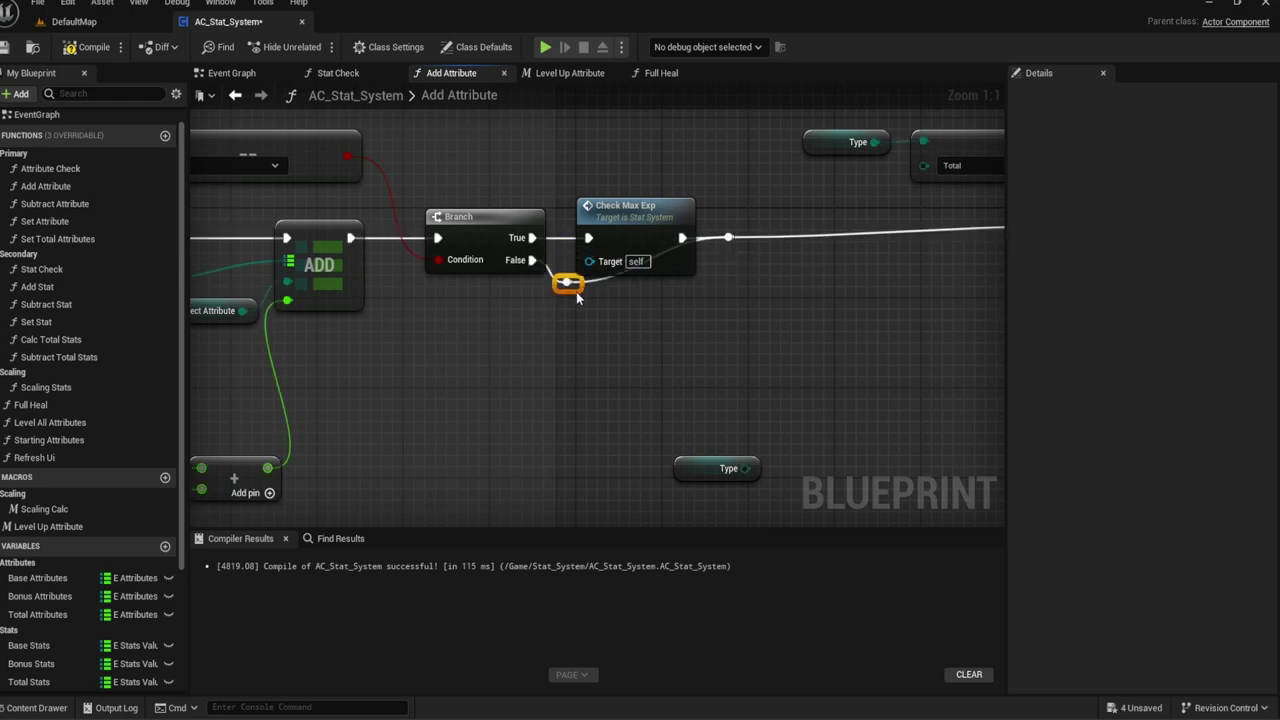
pyautogui.doubleClick(665, 284)
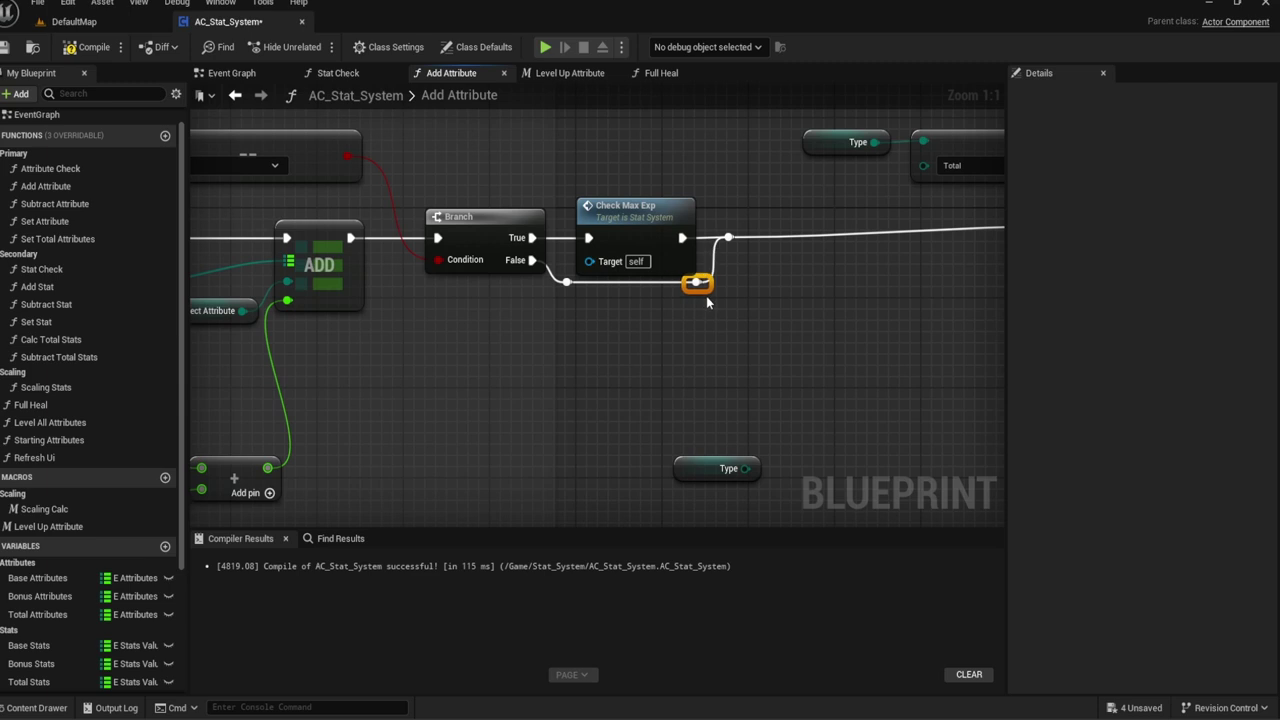
pyautogui.doubleClick(42, 509)
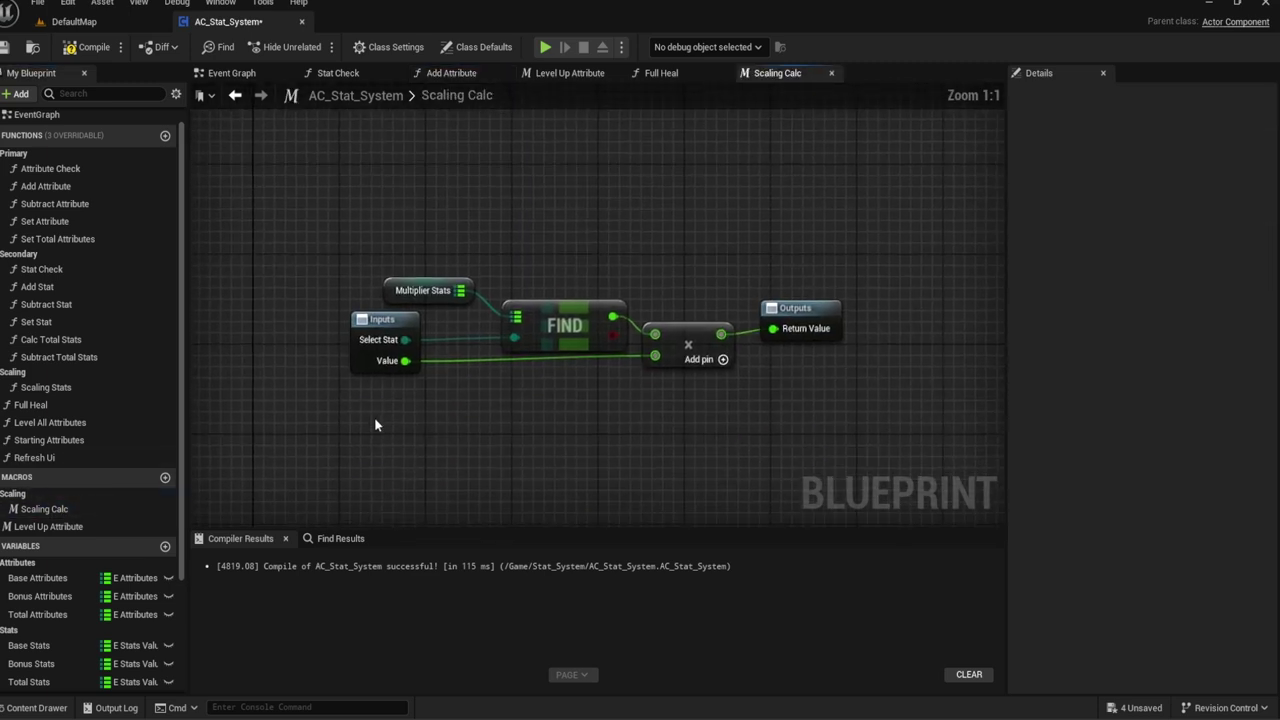
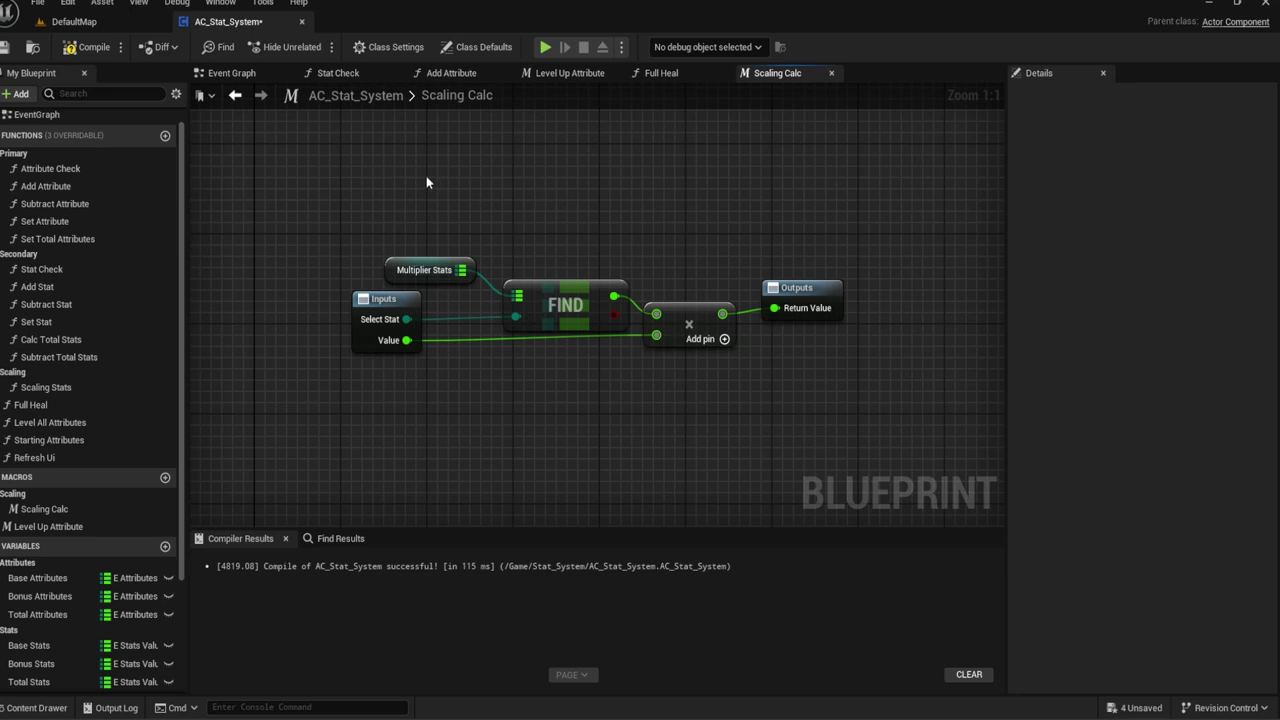
# Step: Open the Scaling Stats graph, then switch to the Add Attribute function graph
pyautogui.doubleClick(58, 388)
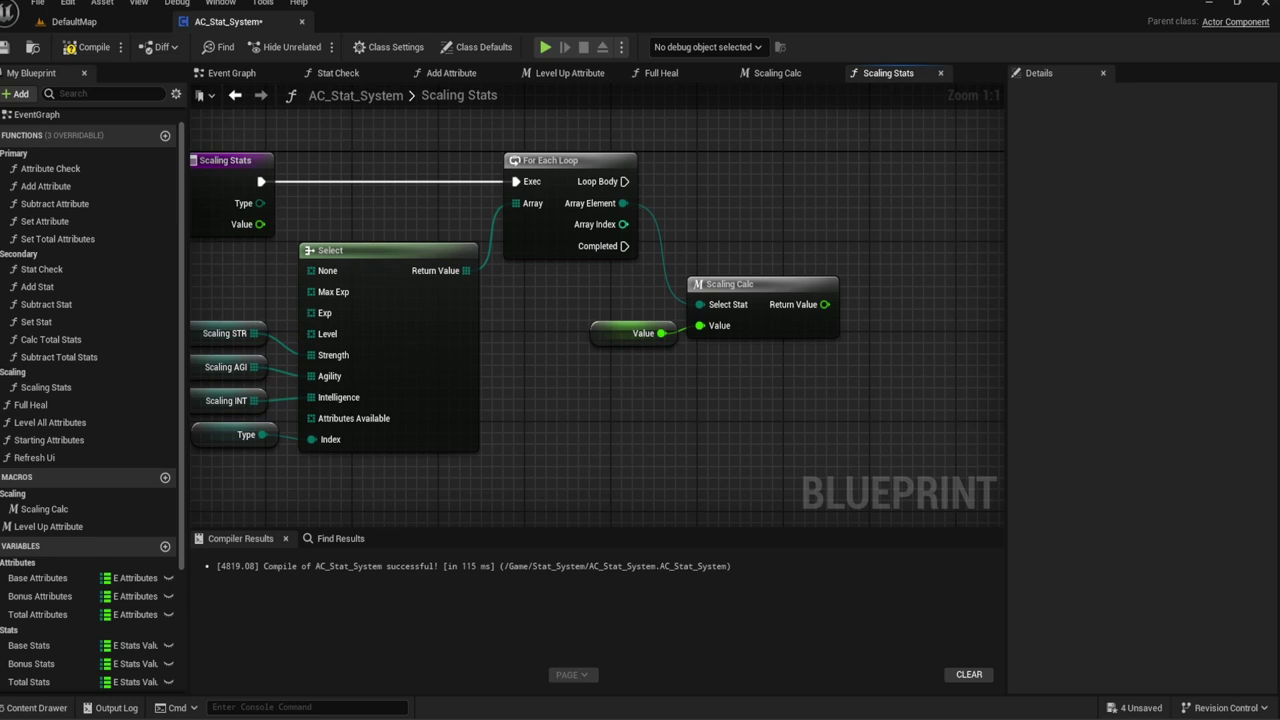
pyautogui.moveTo(783, 242); pyautogui.dragTo(779, 231, button='right')
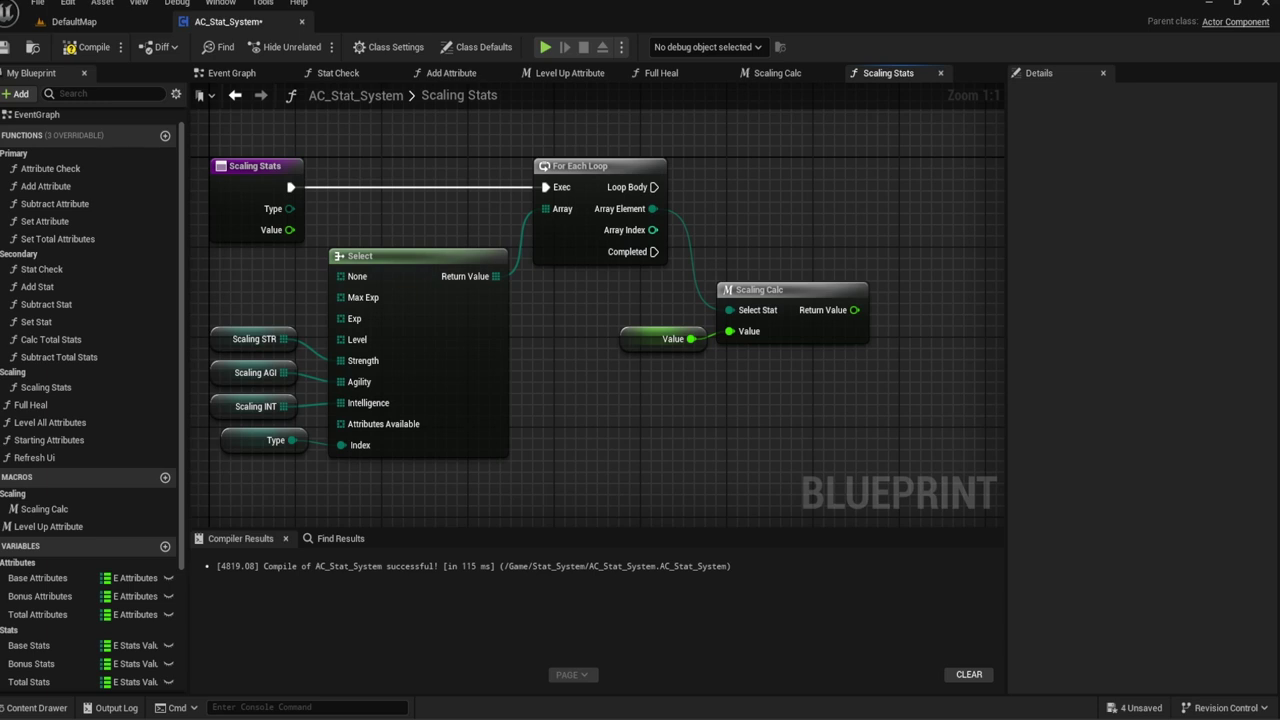
pyautogui.click(172, 188)
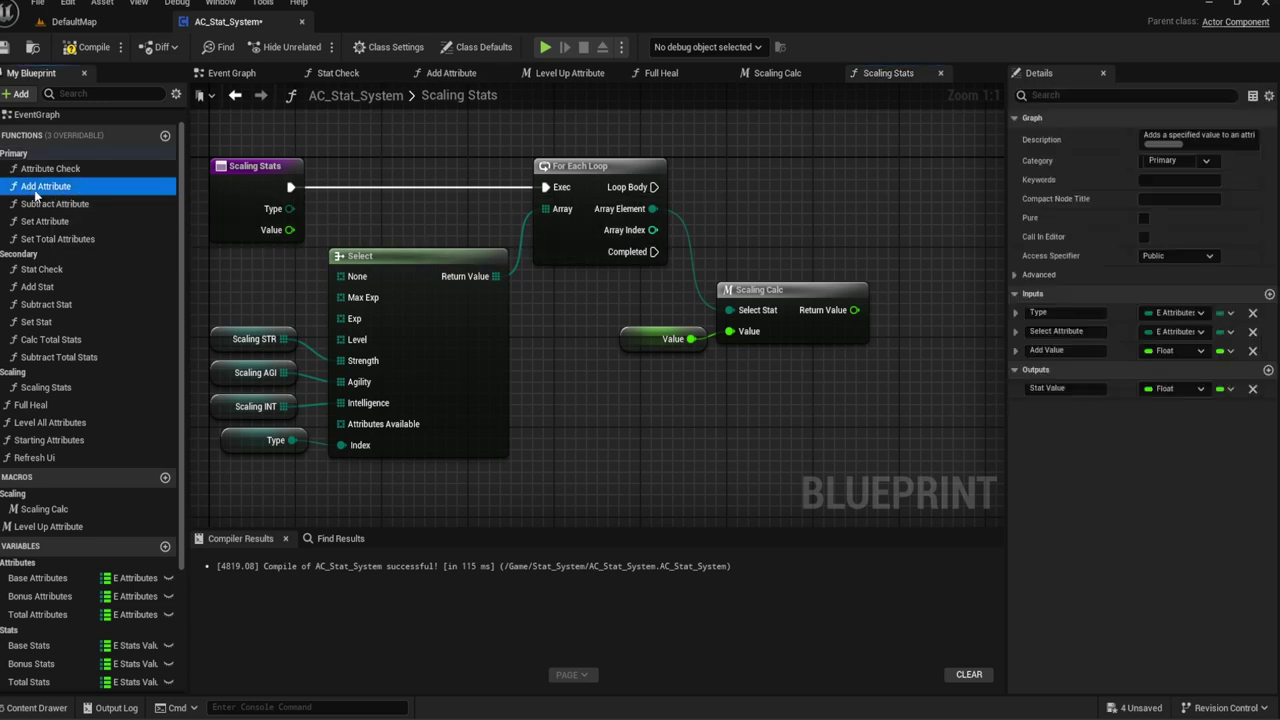
pyautogui.doubleClick(172, 188)
pyautogui.scroll(-3, 418, 350)
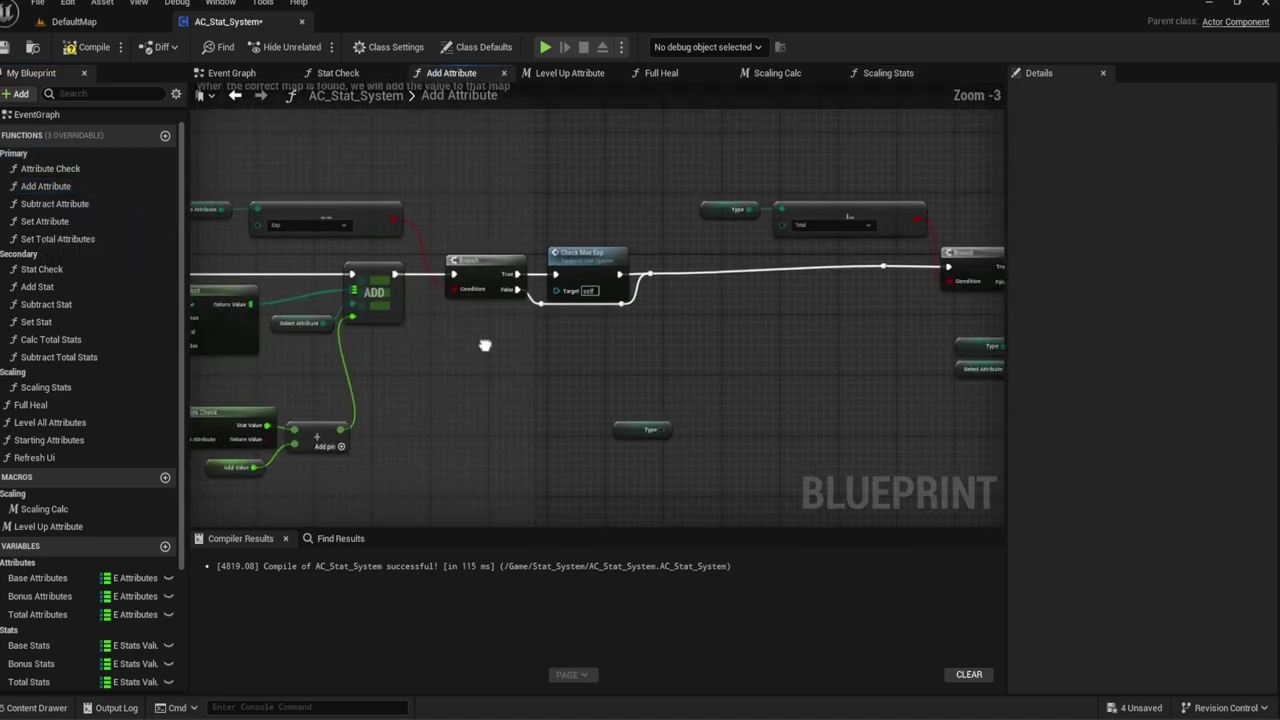
pyautogui.moveTo(566, 343); pyautogui.dragTo(915, 303, button='right')
# Step: Review Add Attribute's function settings and graph, then bring up the Content Drawer
pyautogui.click(60, 188)
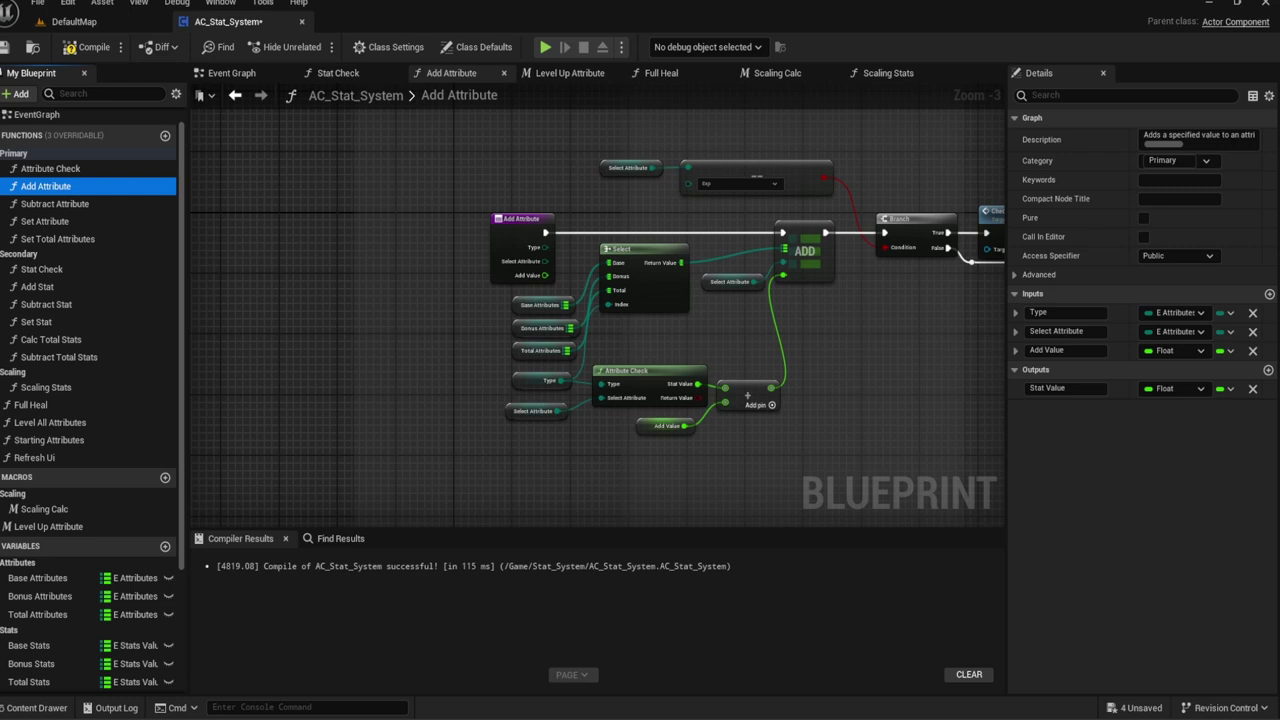
pyautogui.scroll(1, 399, 250)
pyautogui.scroll(1, 350, 248)
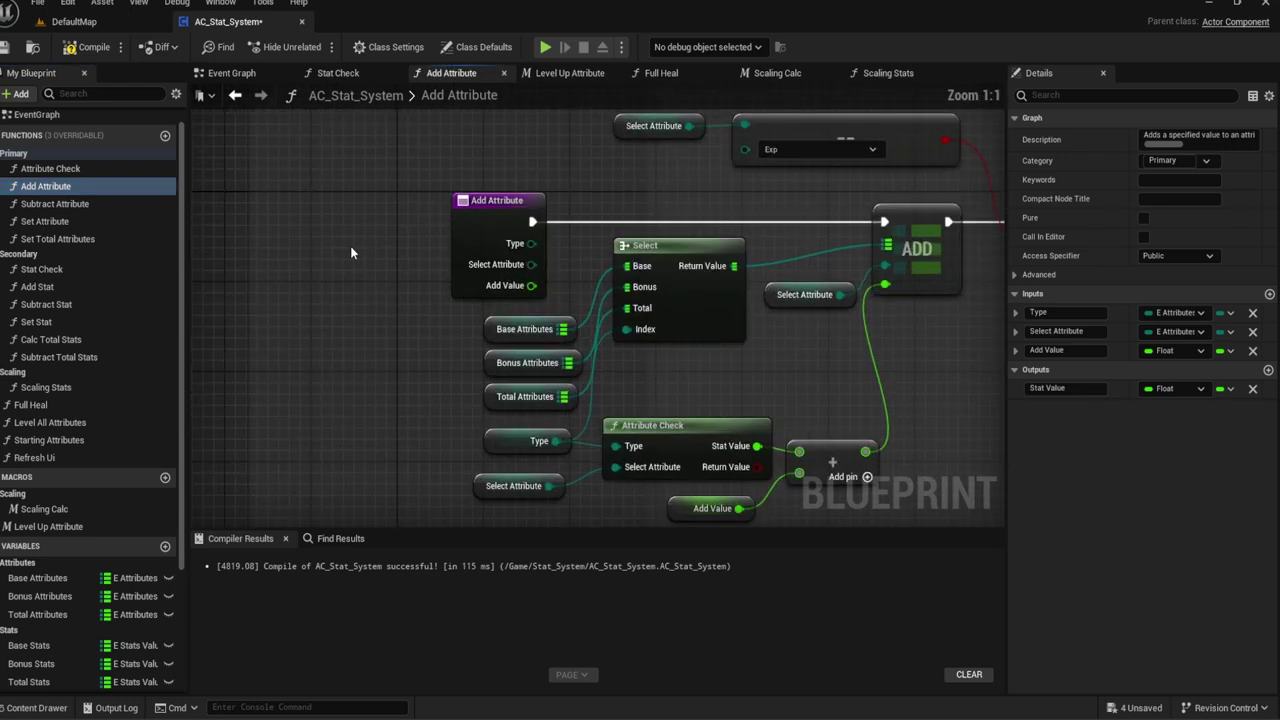
pyautogui.scroll(1, 356, 252)
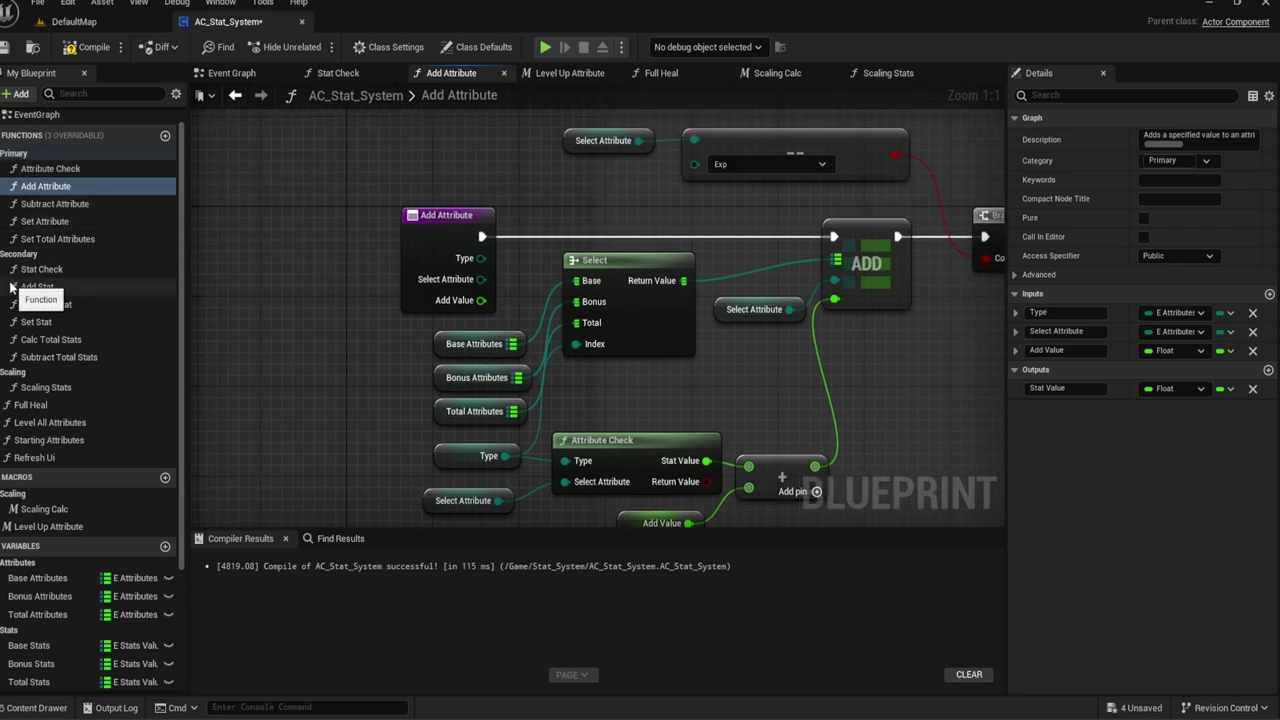
pyautogui.moveTo(390, 374); pyautogui.dragTo(353, 350, button='right')
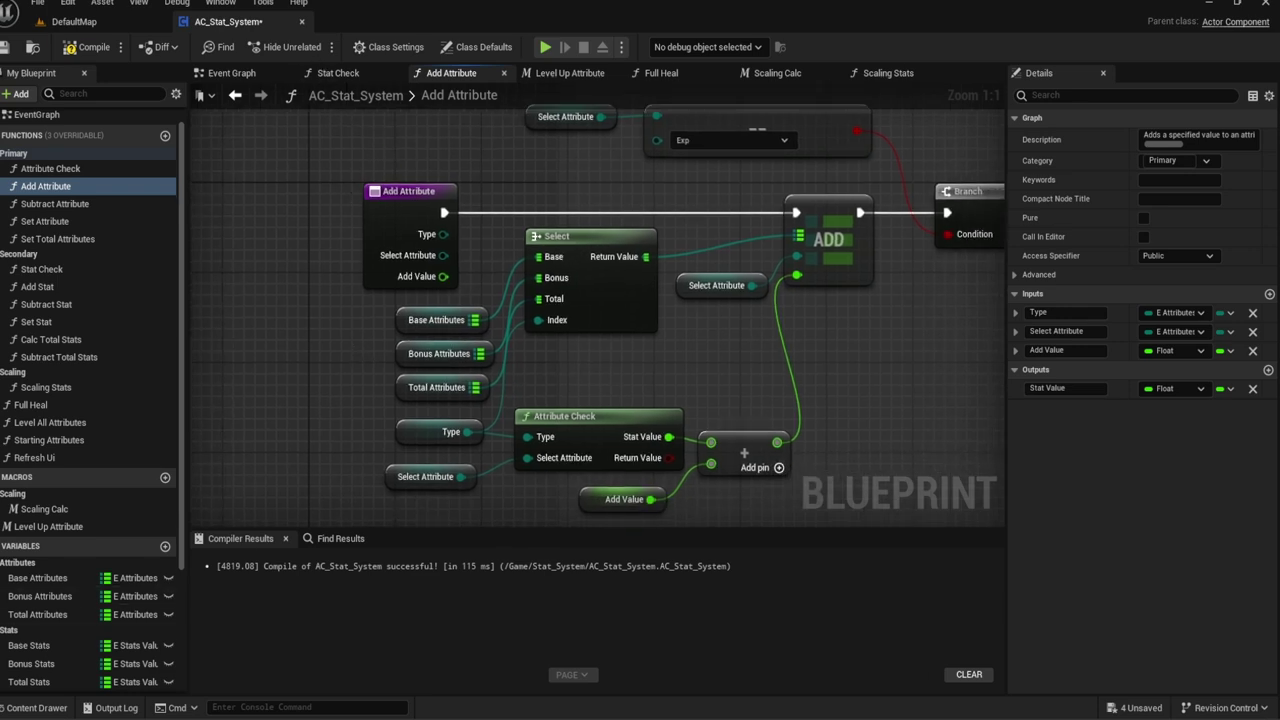
pyautogui.click(36, 707)
# Step: In Stat_System > Enums, duplicate E_Stats_Values as E_ModifyOperations
pyautogui.doubleClick(427, 570)
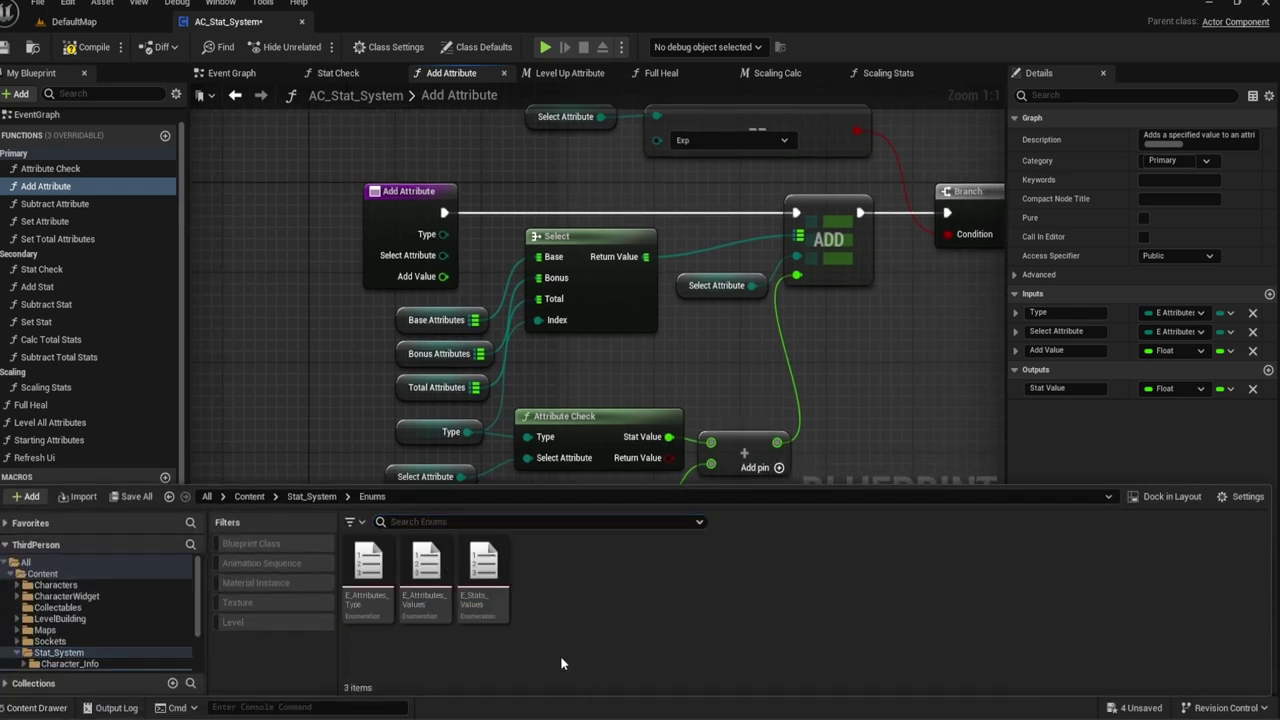
pyautogui.click(483, 575)
pyautogui.hotkey('ctrl', 'd')
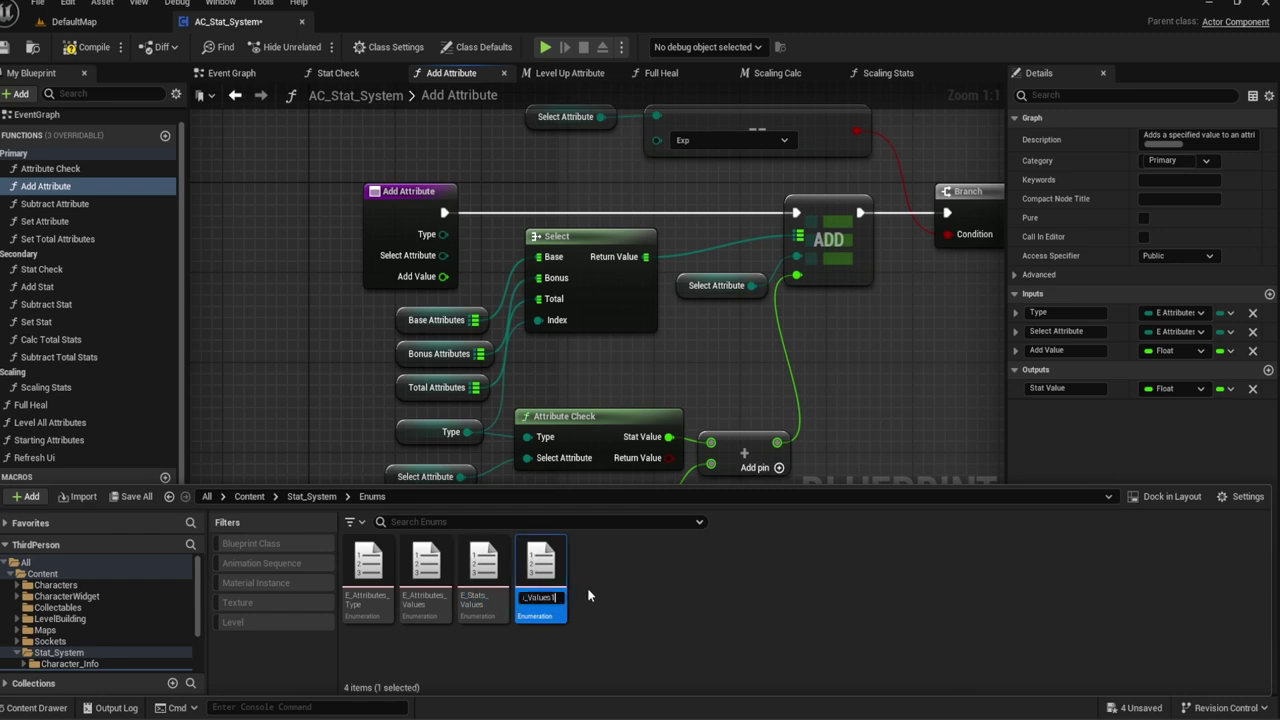
pyautogui.write('E')
pyautogui.write('_')
pyautogui.write('Modif')
pyautogui.write('yOper')
pyautogui.write('ations')
pyautogui.press('Return')
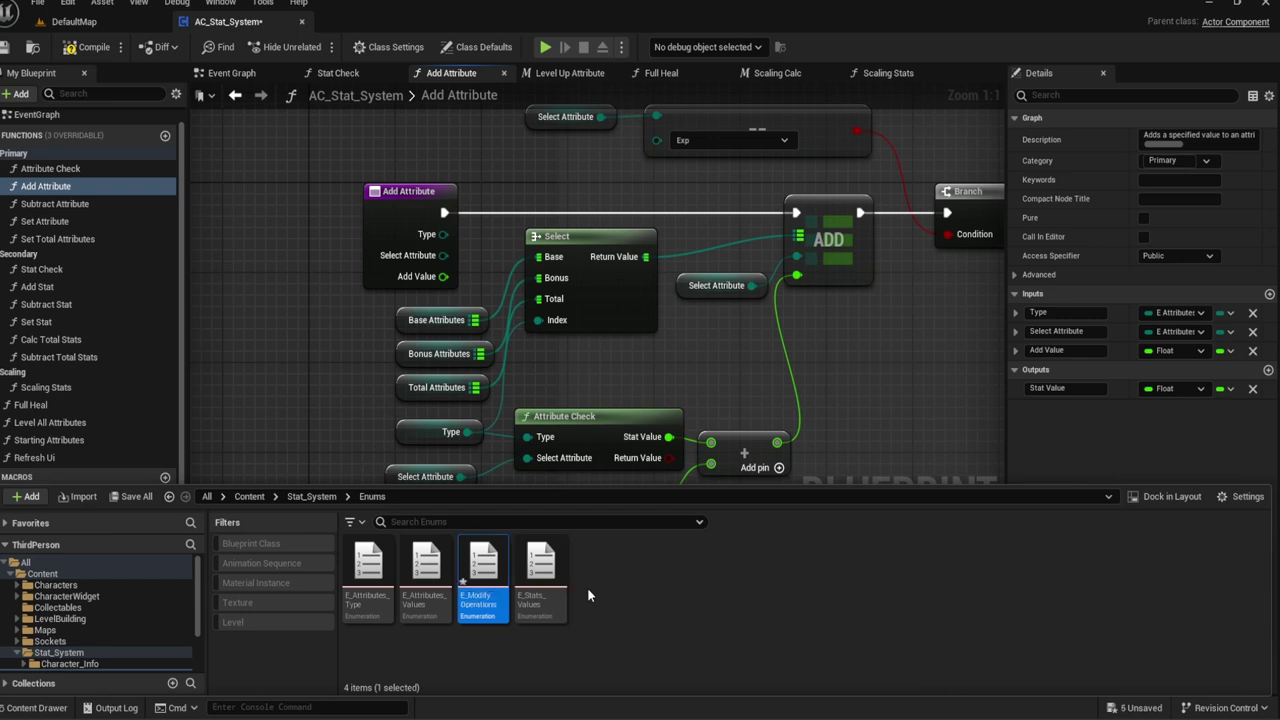
# Step: Open E_ModifyOperations and delete four unneeded enumerators, starting with Max Health
pyautogui.doubleClick(486, 548)
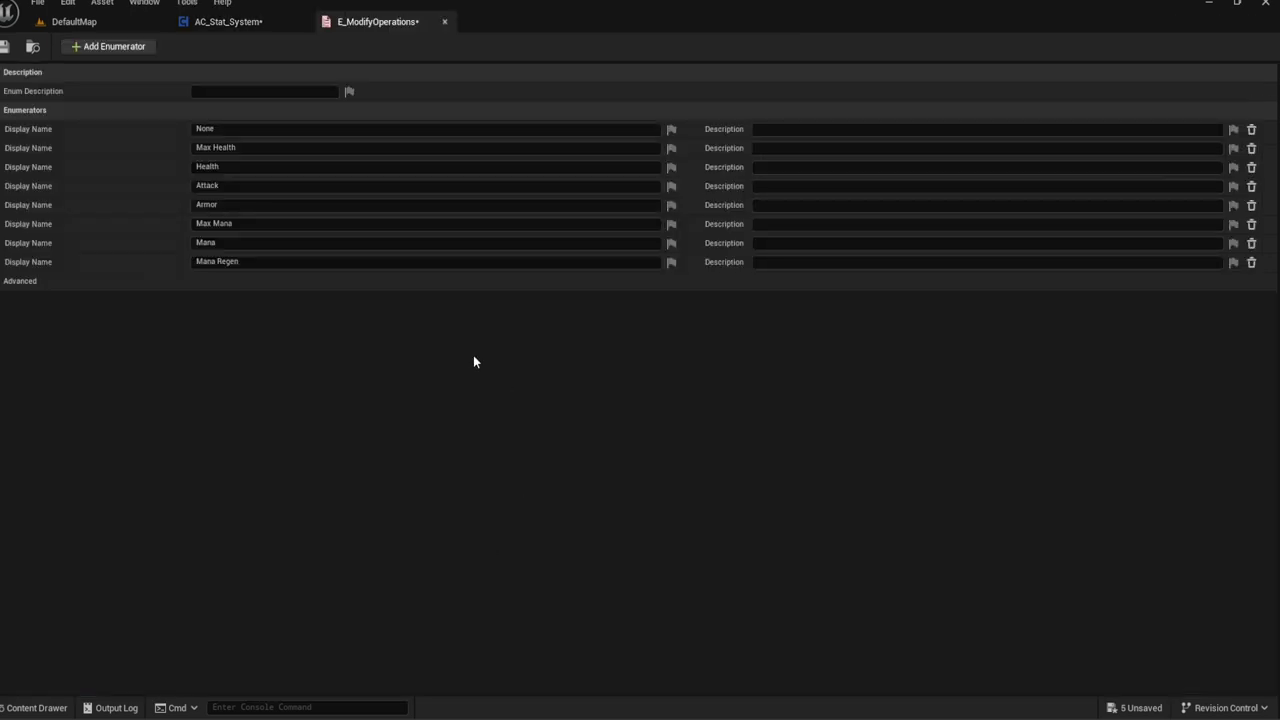
pyautogui.click(1251, 148)
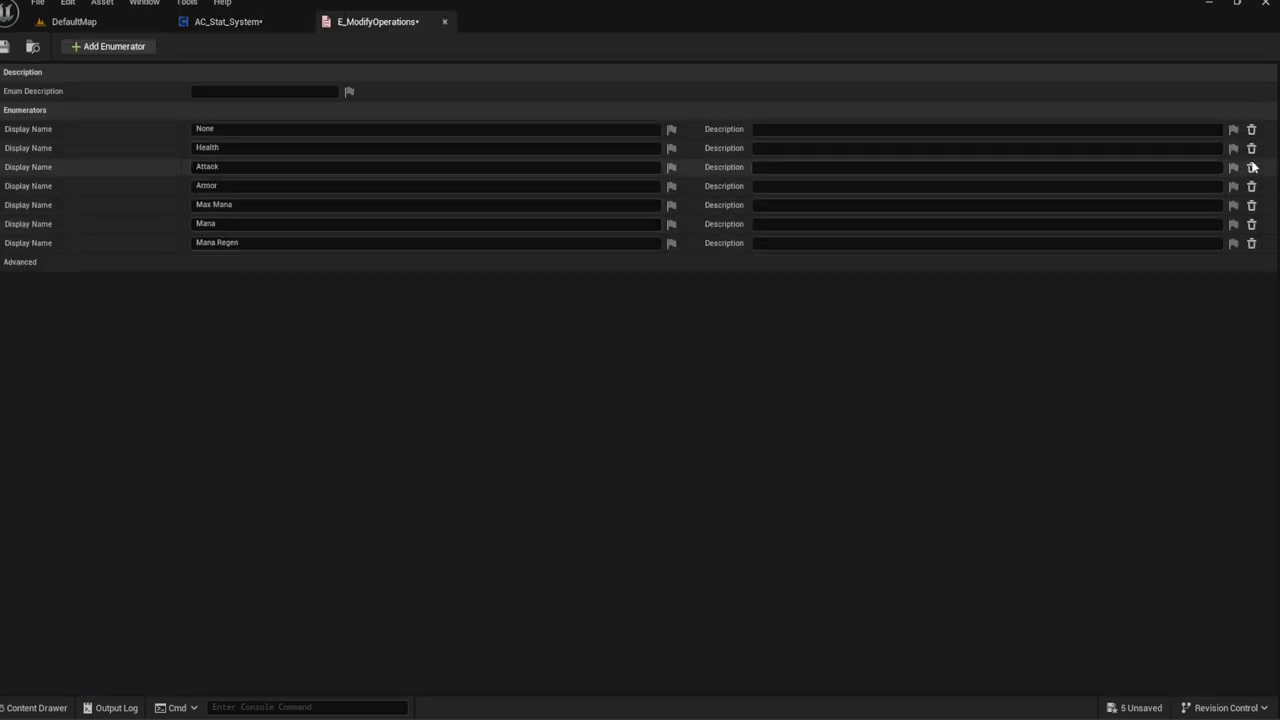
pyautogui.click(1251, 167)
pyautogui.click(1251, 186)
pyautogui.click(1251, 186)
pyautogui.click(1251, 186)
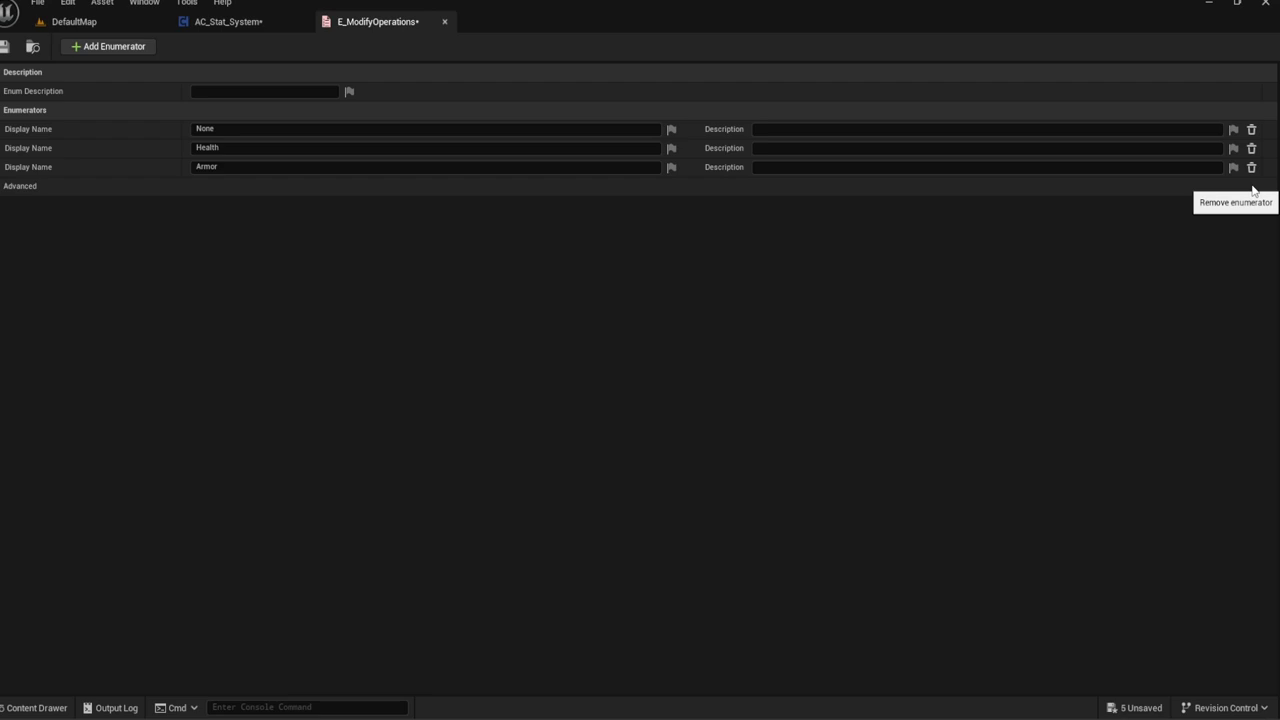
# Step: Rename the remaining enumerators to Add, Subtract and Set, then return to AC_Stat_System
pyautogui.click(200, 129)
pyautogui.write('Add')
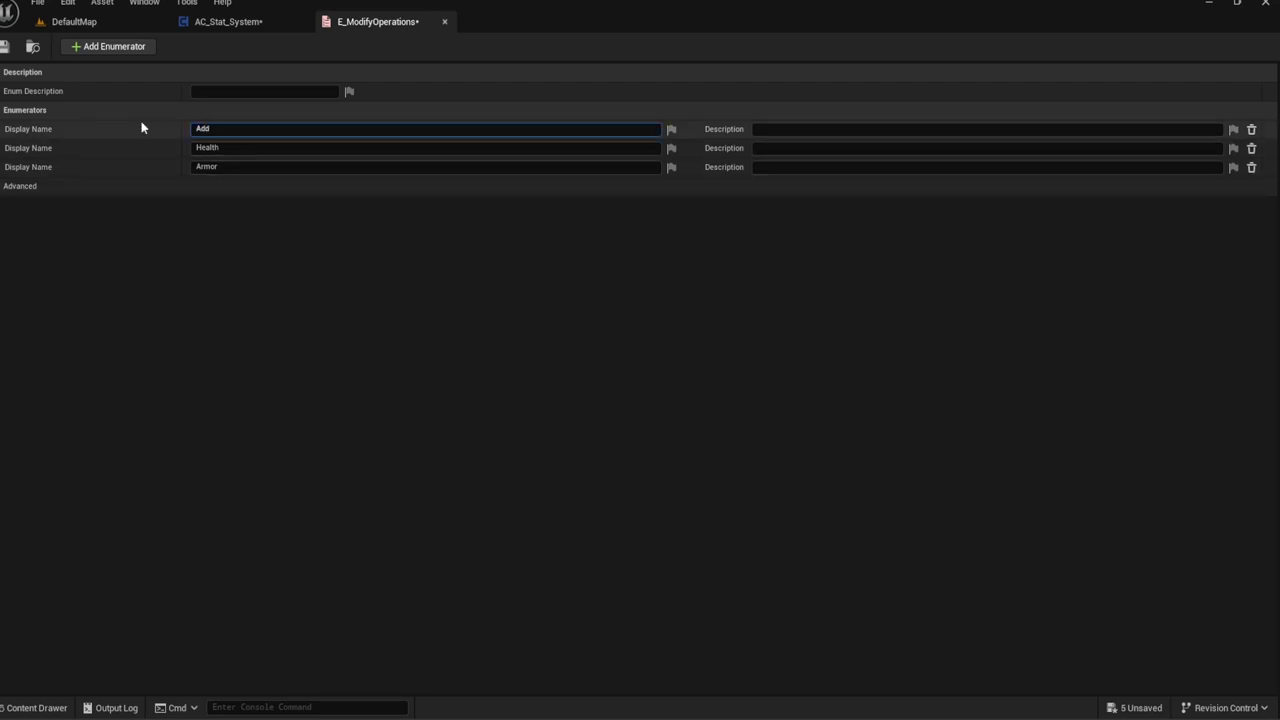
pyautogui.press('Return')
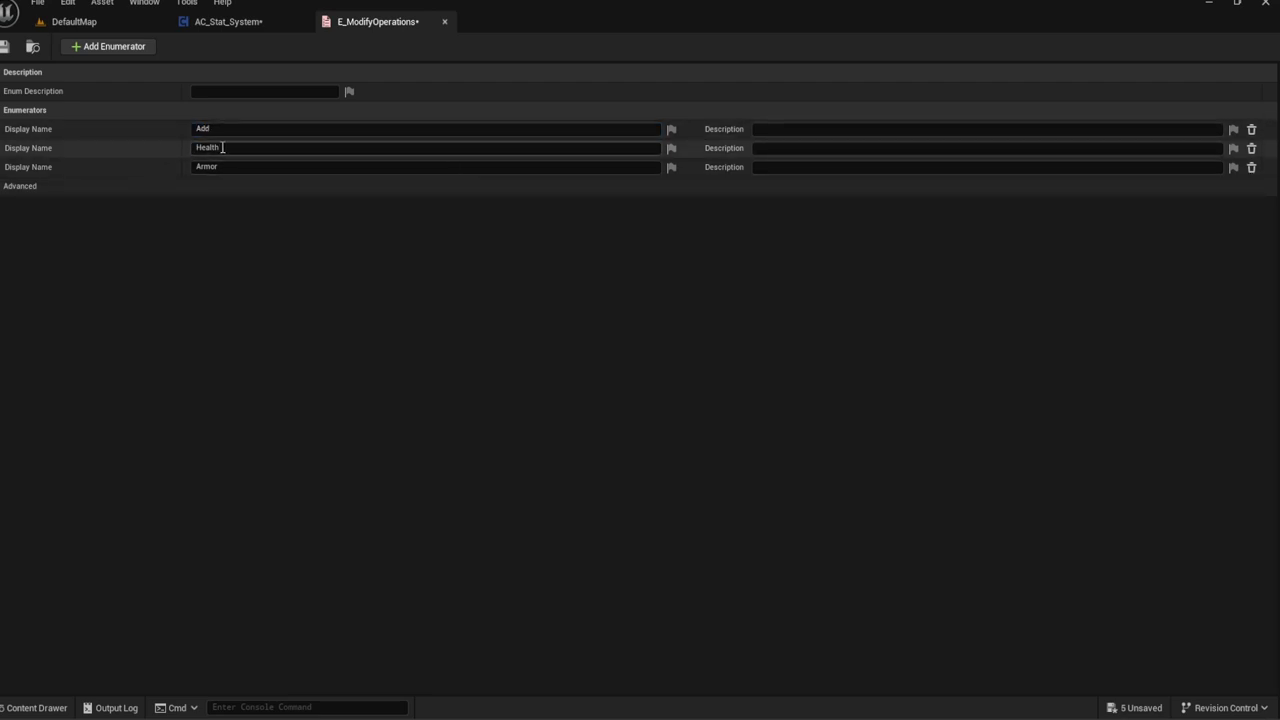
pyautogui.click(222, 147)
pyautogui.write('Subtrac')
pyautogui.write('t')
pyautogui.press('Return')
pyautogui.click(236, 167)
pyautogui.write('S')
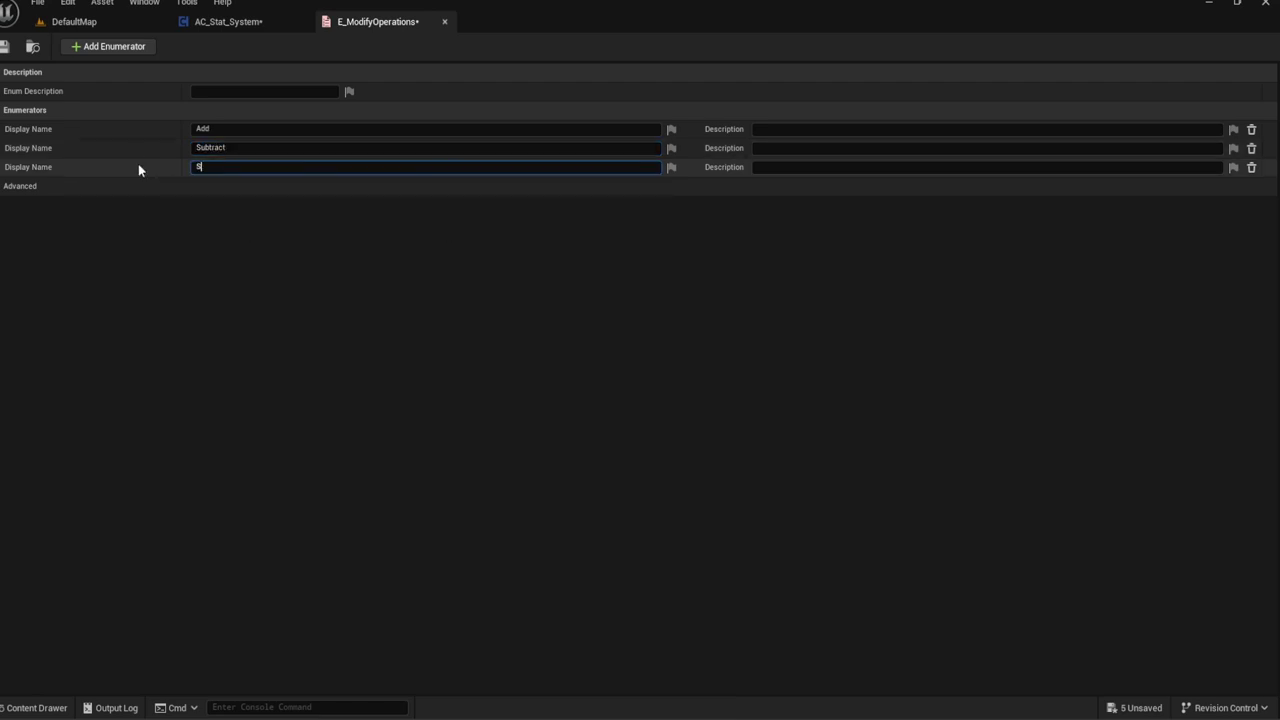
pyautogui.write('et')
pyautogui.press('Return')
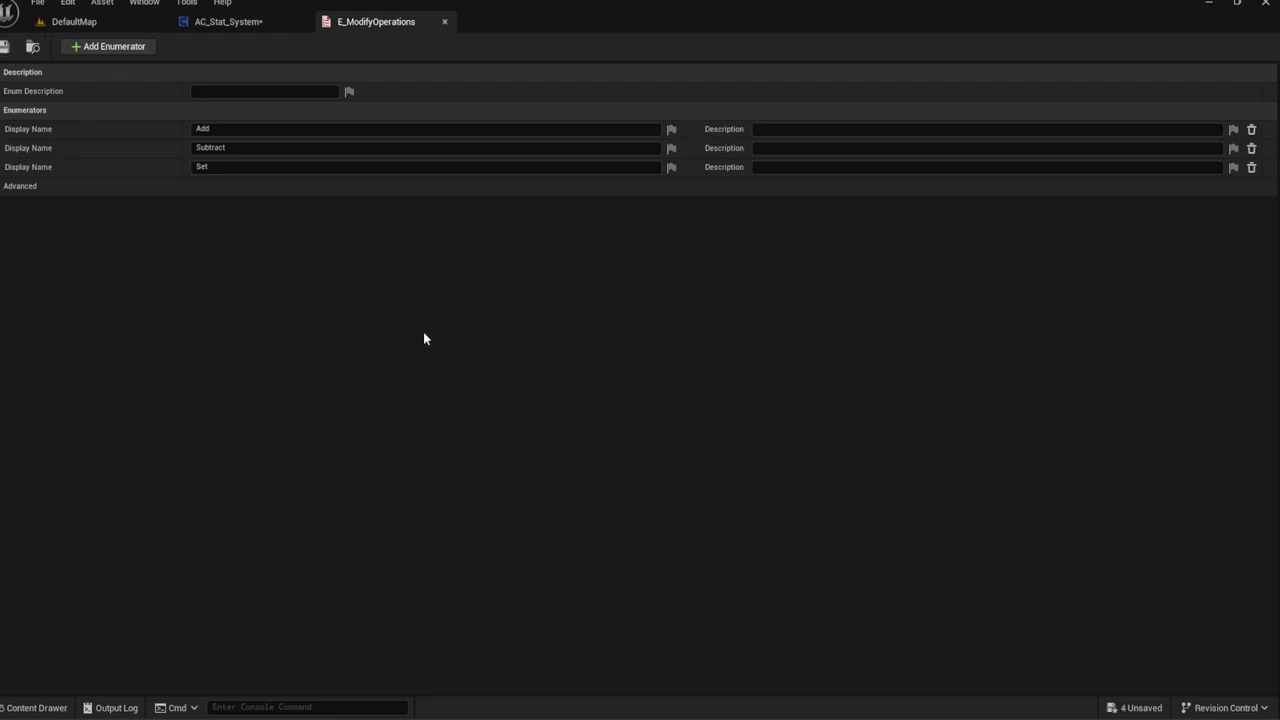
pyautogui.click(230, 21)
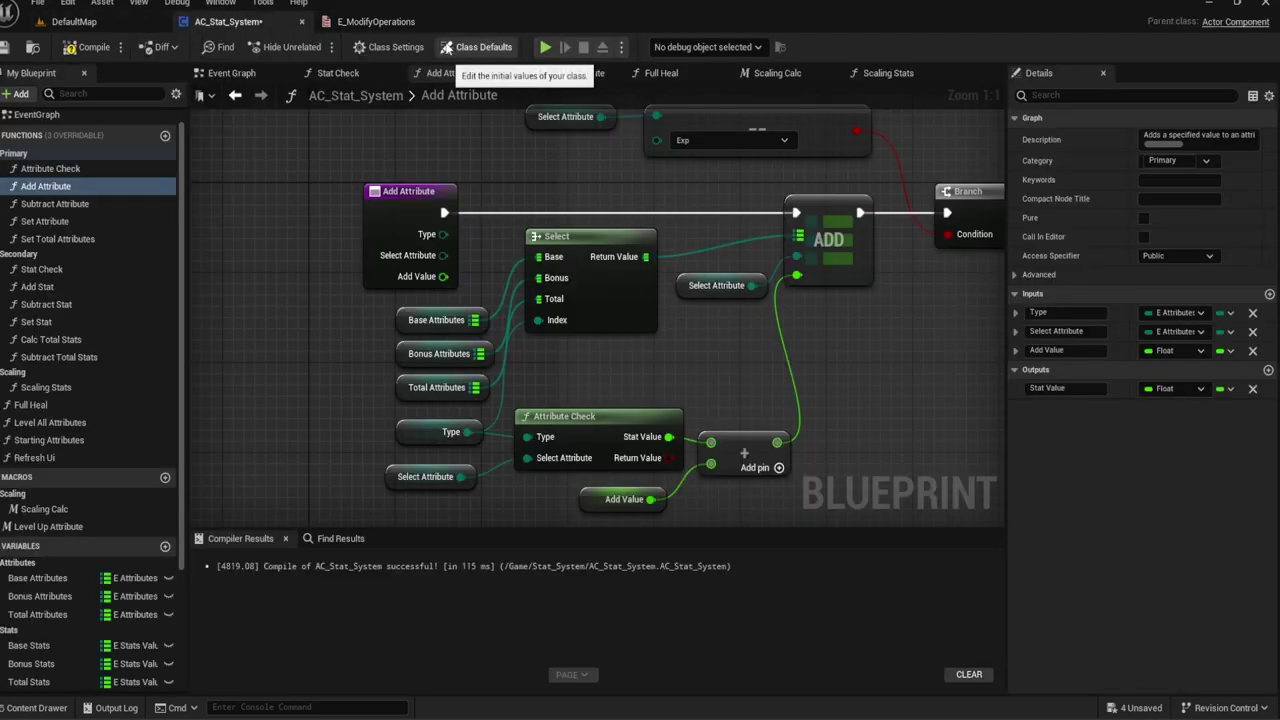
# Step: Close the enum editor and create a Modify Attributes function in the Primary group
pyautogui.click(448, 21)
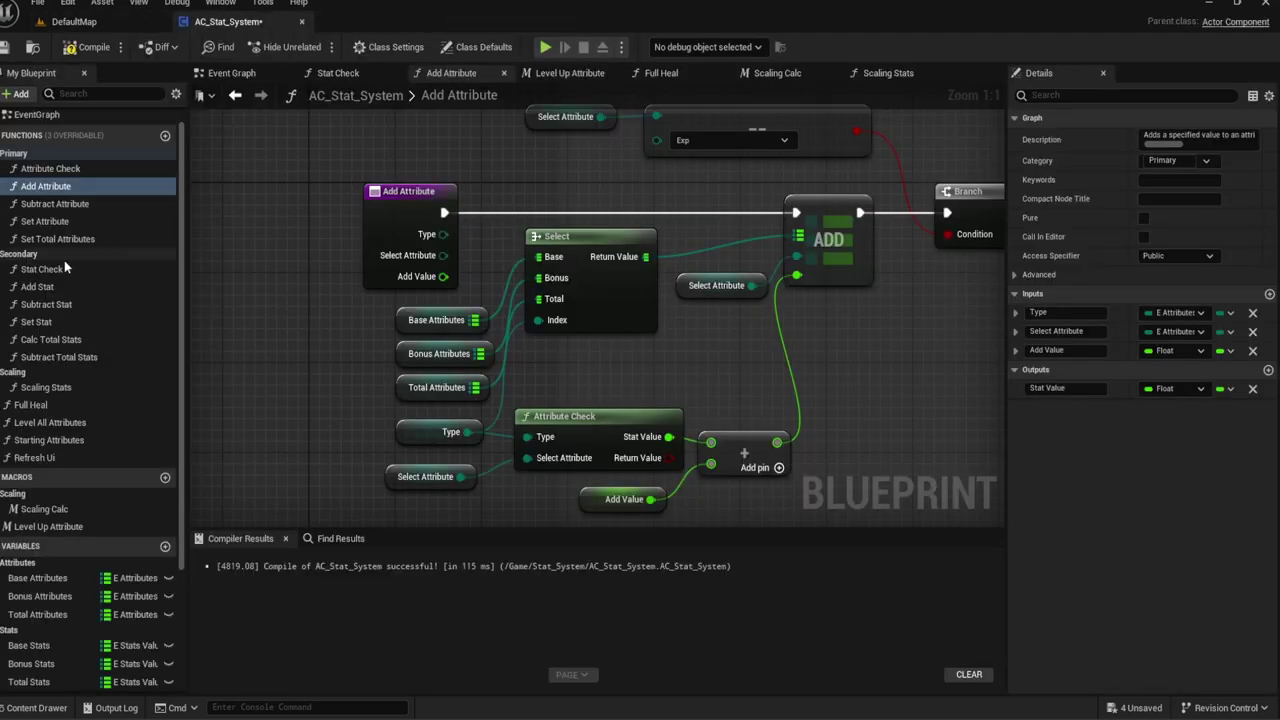
pyautogui.click(40, 187)
pyautogui.click(166, 137)
pyautogui.write('Modify Attribut')
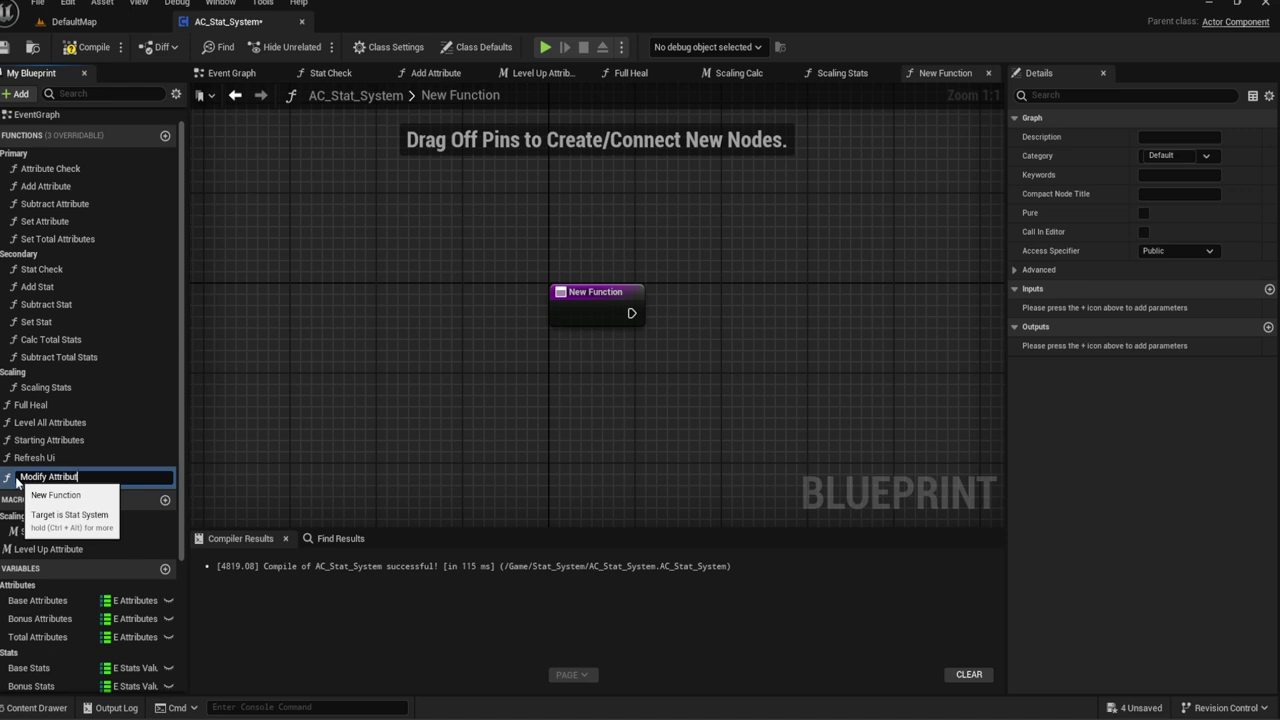
pyautogui.write('es')
pyautogui.press('Return')
pyautogui.moveTo(16, 478); pyautogui.dragTo(48, 190)
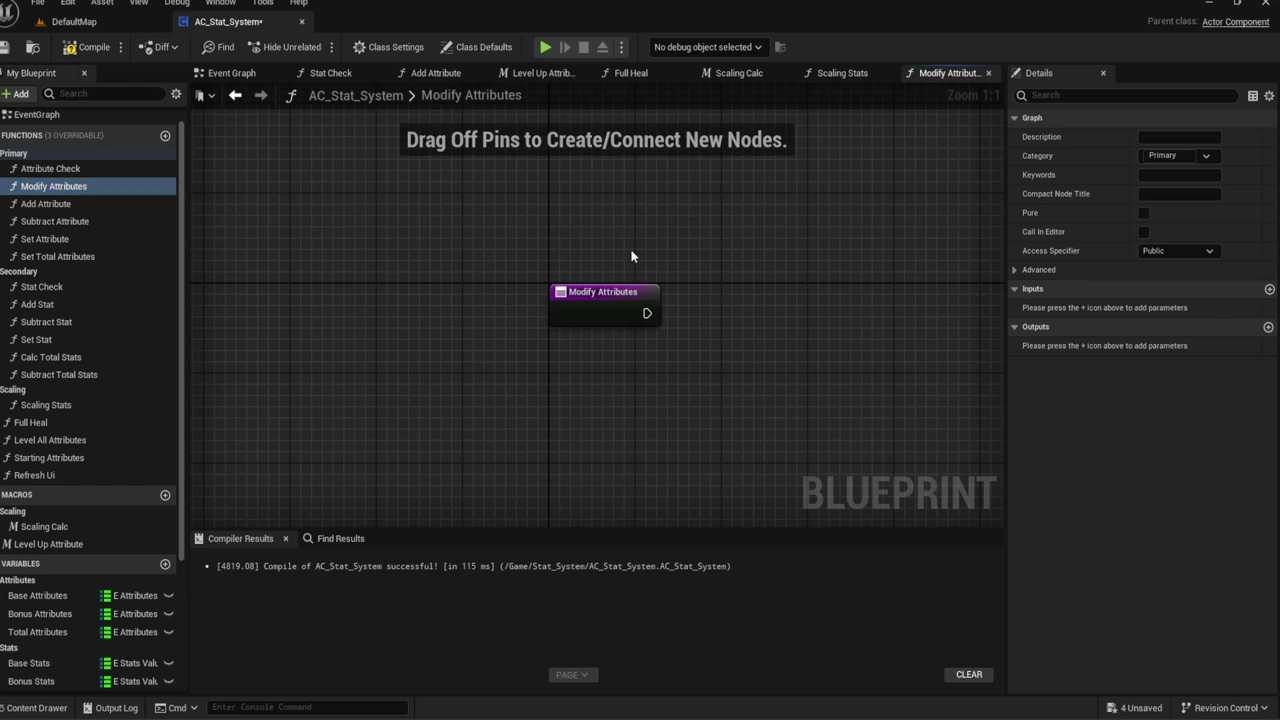
pyautogui.moveTo(632, 287); pyautogui.dragTo(468, 272, button='right')
# Step: Add a Switch on E_ModifyOperations node after the function entry
pyautogui.moveTo(481, 298); pyautogui.dragTo(529, 297)
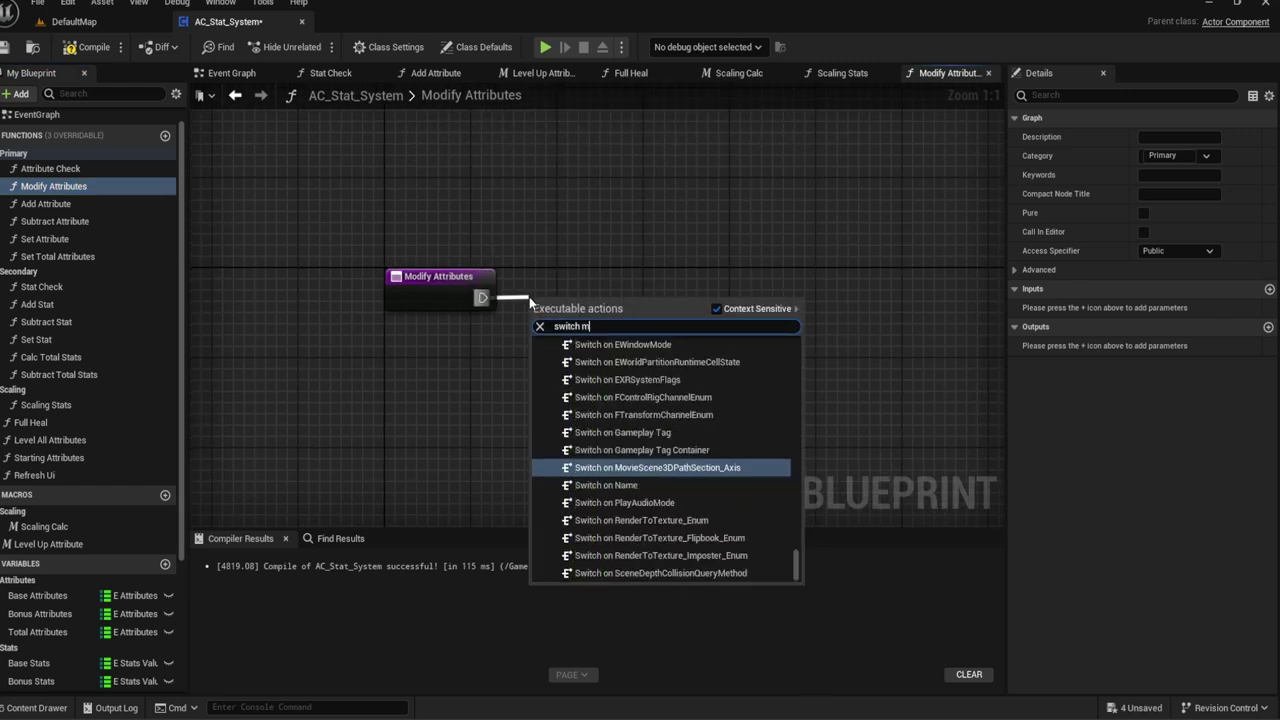
pyautogui.write('switch modify')
pyautogui.press('Return')
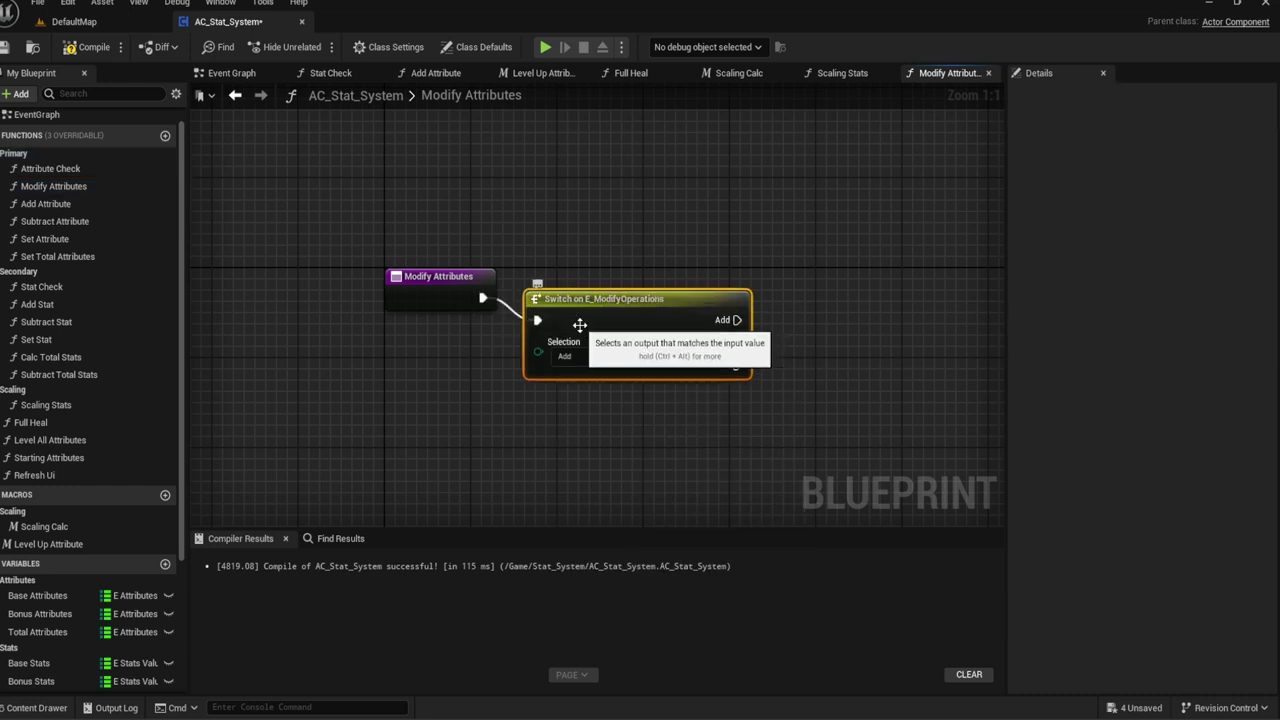
# Step: Create a Selection function input and wire it into the switch's selection pin
pyautogui.moveTo(538, 319); pyautogui.dragTo(445, 300)
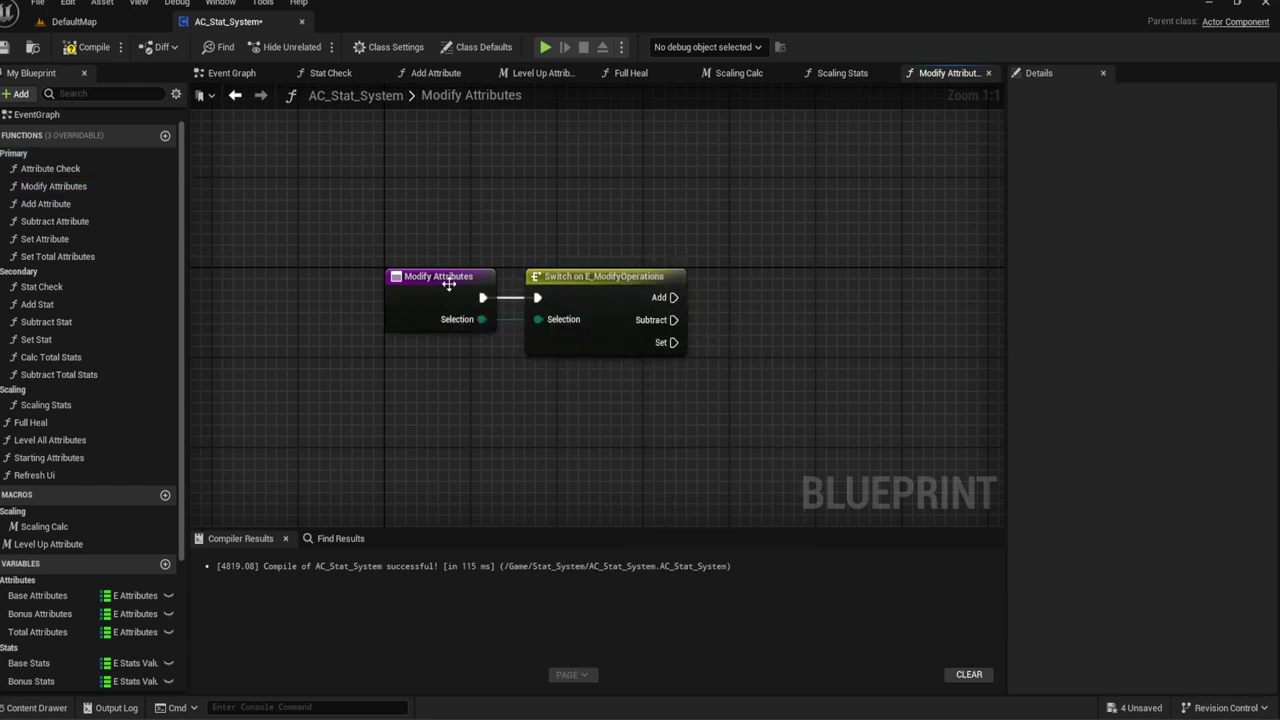
pyautogui.click(445, 280)
pyautogui.keyDown('alt'); pyautogui.click(485, 320); pyautogui.keyUp('alt')
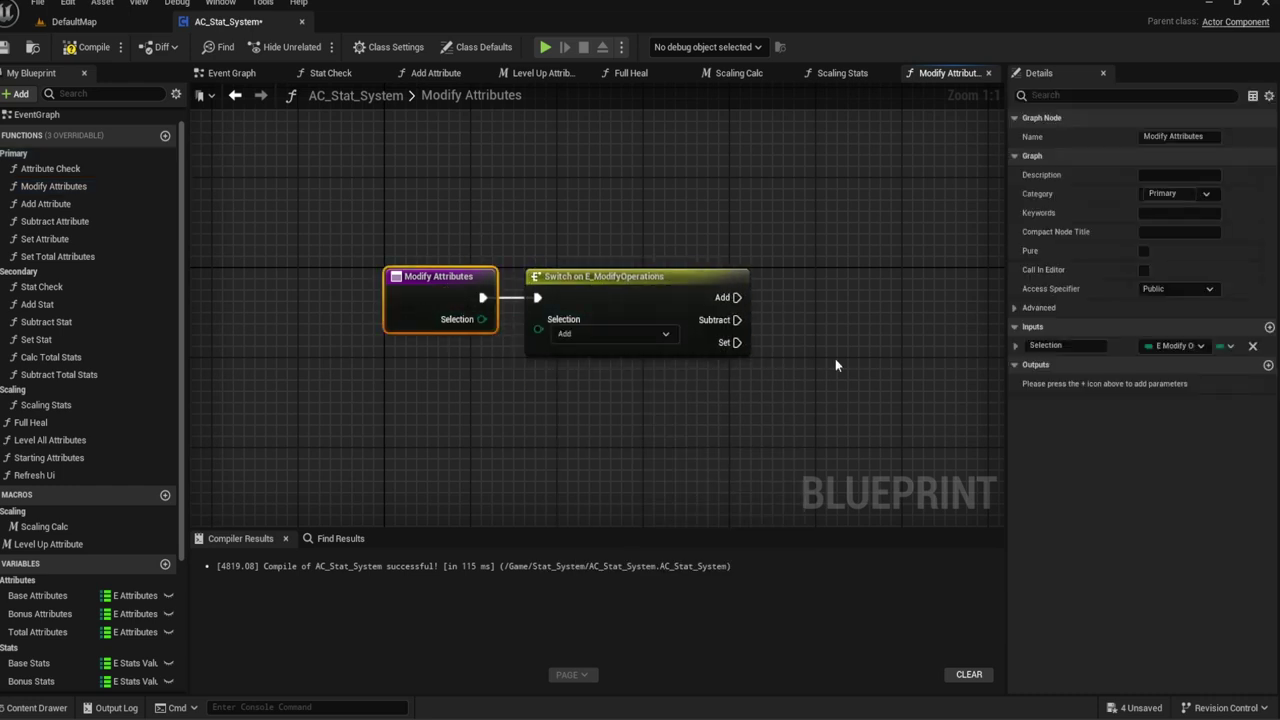
pyautogui.click(1015, 345)
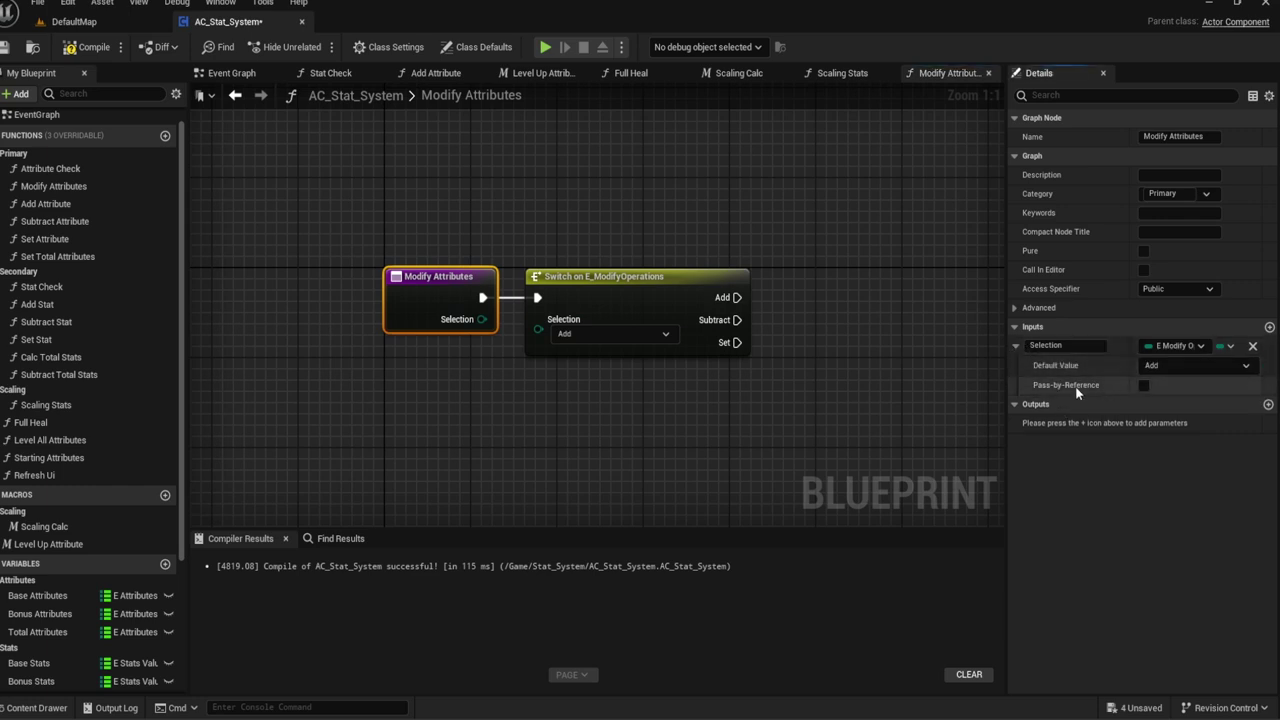
pyautogui.click(1016, 345)
pyautogui.moveTo(482, 319)
pyautogui.mouseDown()
pyautogui.moveTo(547, 337)
pyautogui.moveTo(537, 320)
pyautogui.mouseUp()
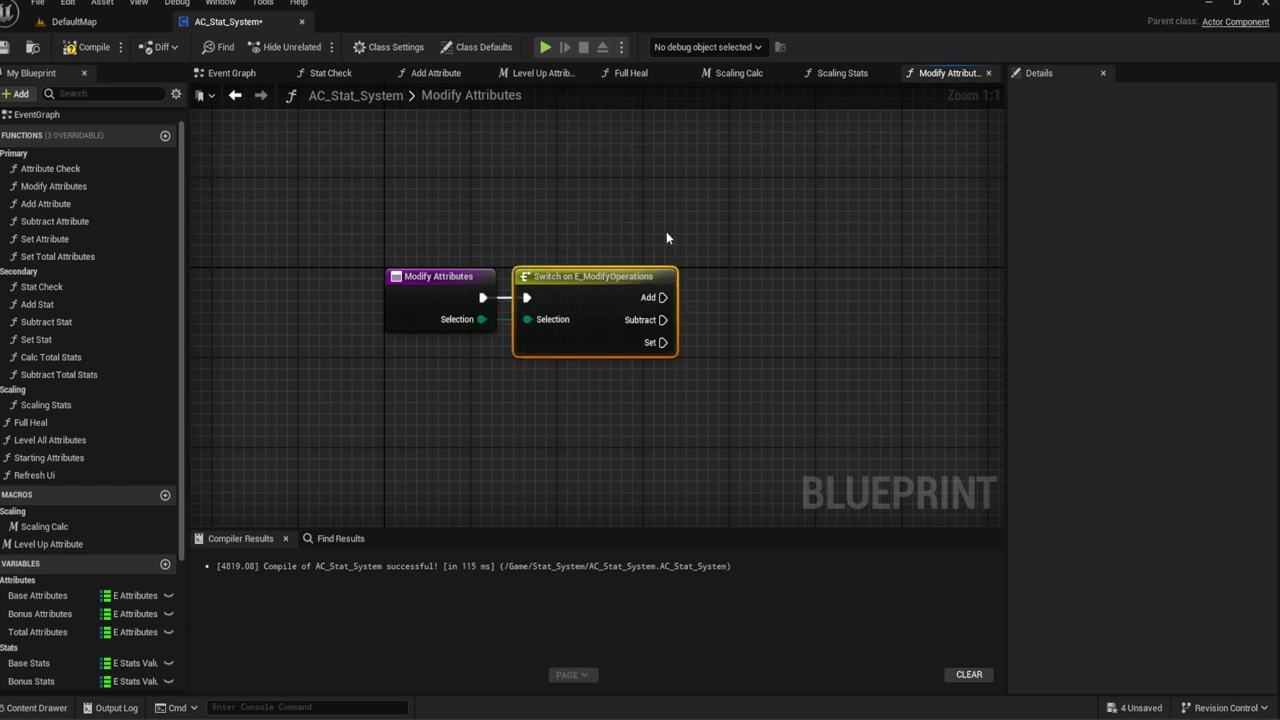
pyautogui.click(715, 222)
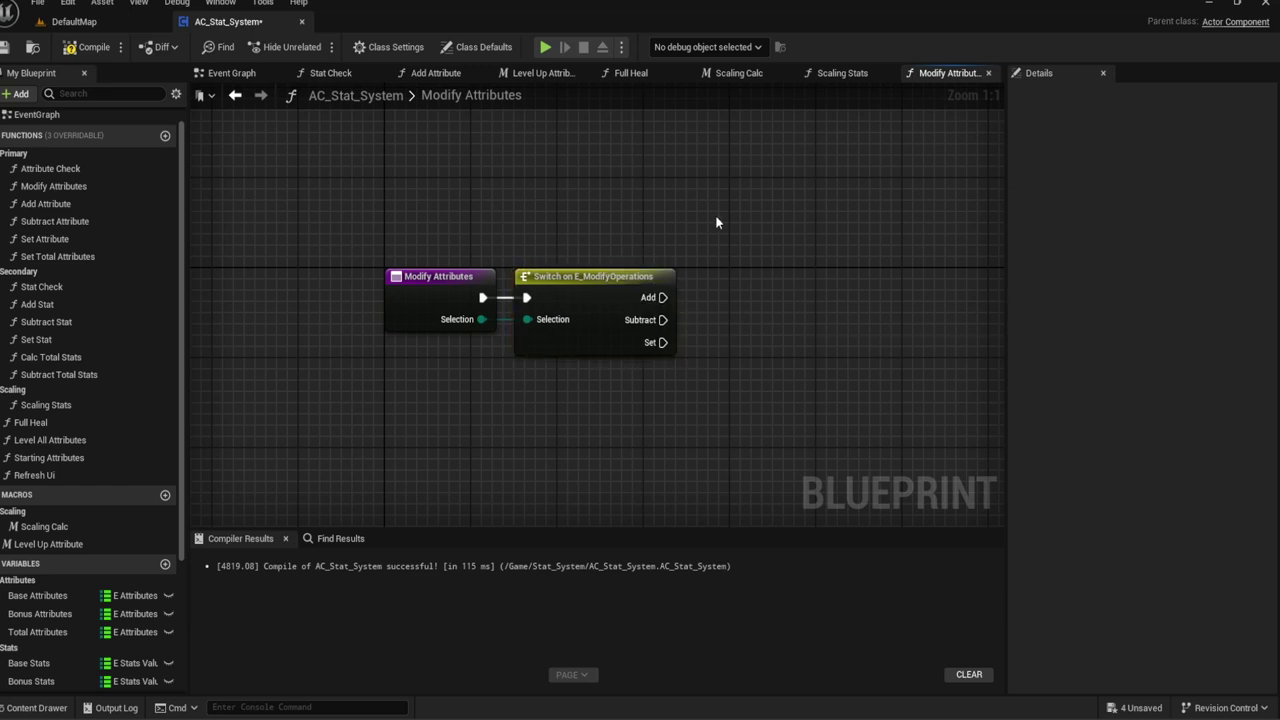
# Step: Place Add, Subtract and Set Attribute calls stacked beside the switch
pyautogui.moveTo(715, 222); pyautogui.dragTo(628, 260, button='right')
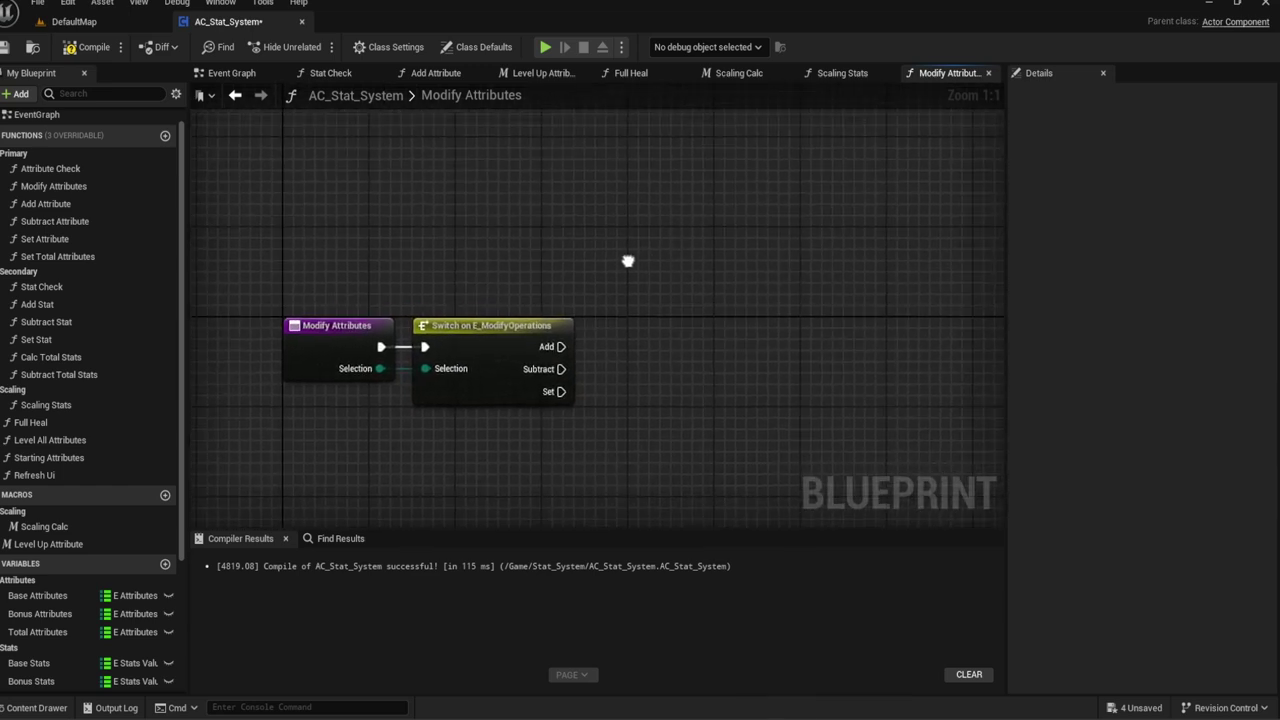
pyautogui.moveTo(45, 203); pyautogui.dragTo(705, 266)
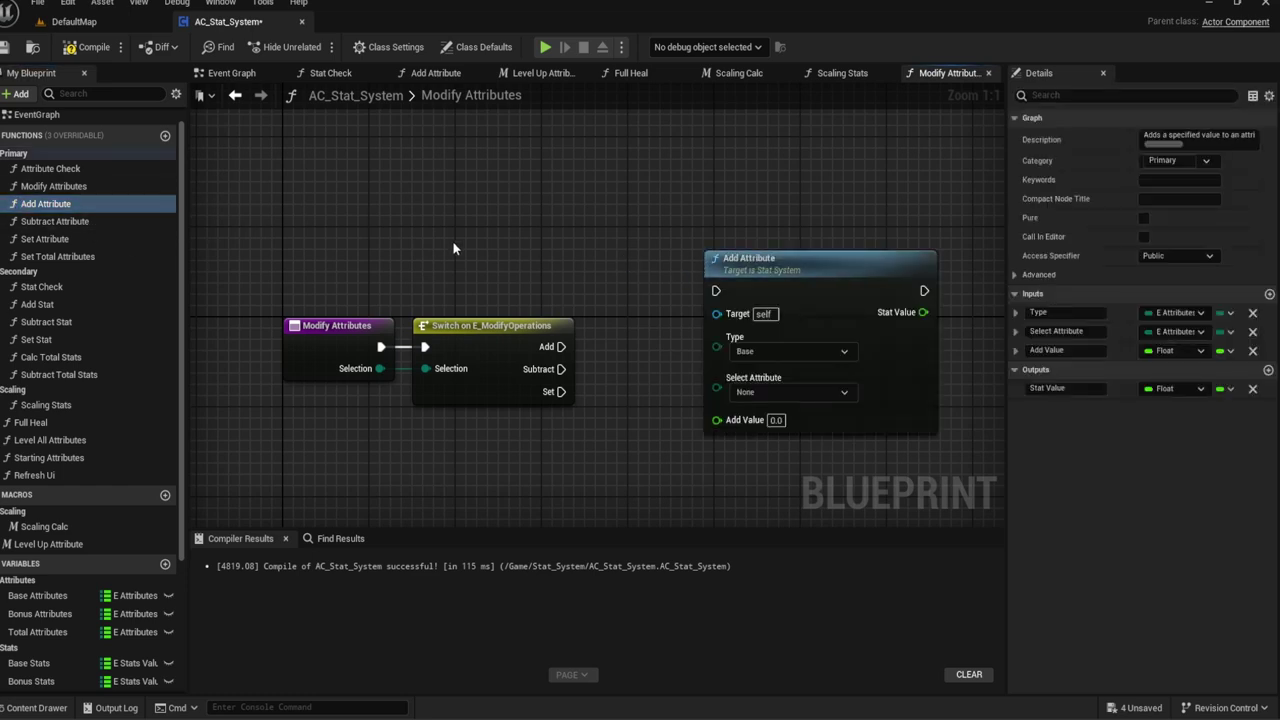
pyautogui.moveTo(452, 240); pyautogui.dragTo(324, 148, button='right')
pyautogui.moveTo(55, 221); pyautogui.dragTo(587, 366)
pyautogui.moveTo(543, 366); pyautogui.dragTo(543, 266, button='right')
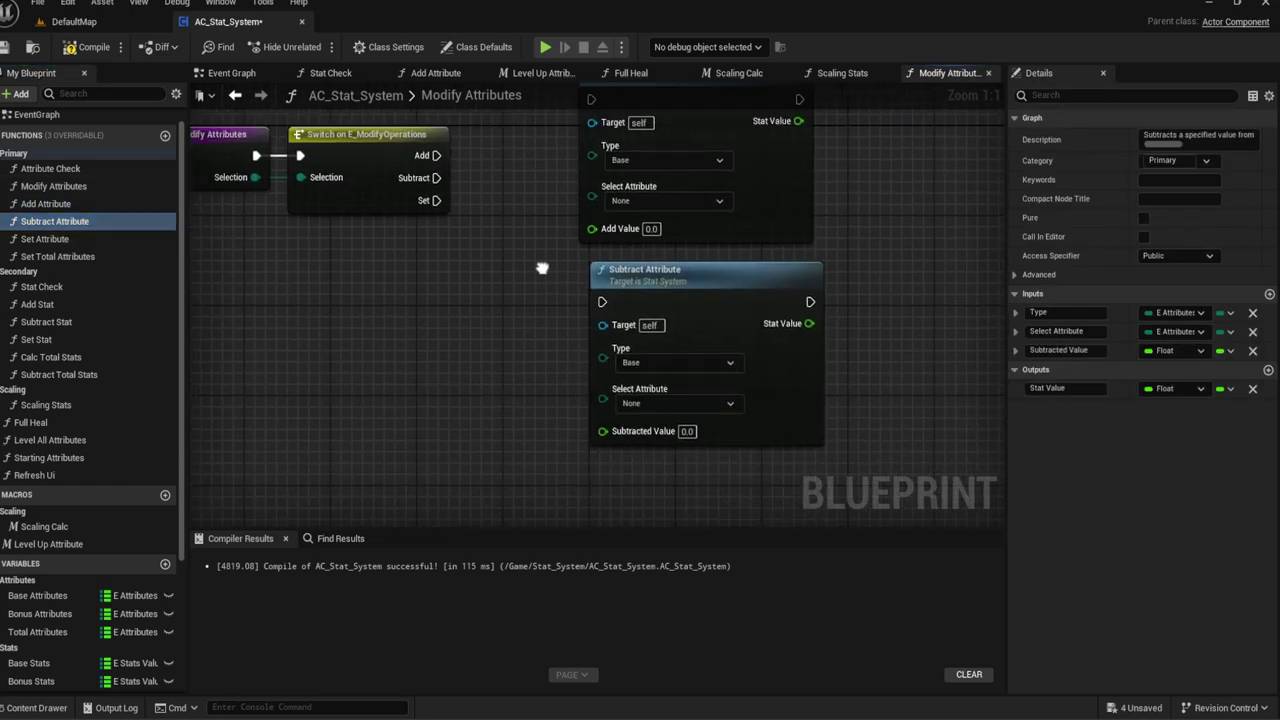
pyautogui.moveTo(90, 238); pyautogui.dragTo(600, 450)
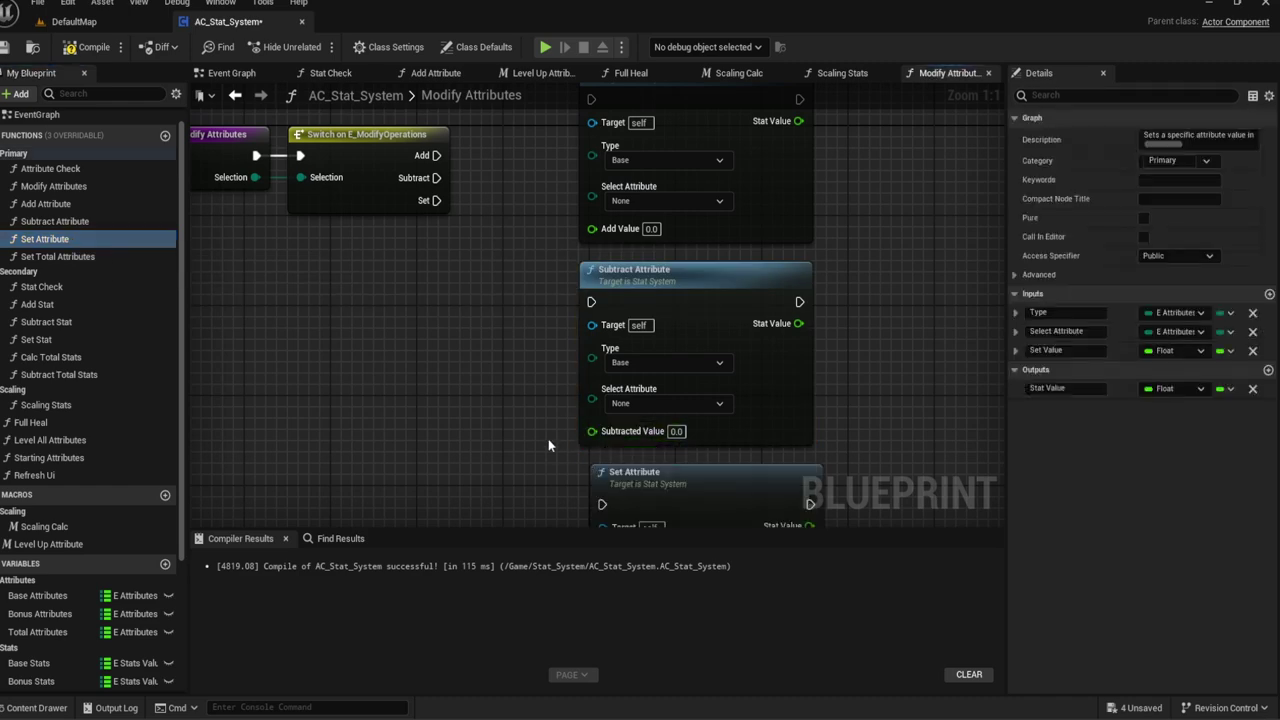
pyautogui.moveTo(628, 473); pyautogui.dragTo(668, 373, button='right')
# Step: Move the entry and switch nodes into line with the attribute calls
pyautogui.click(668, 373)
pyautogui.moveTo(470, 234); pyautogui.dragTo(748, 378, button='right')
pyautogui.moveTo(671, 303); pyautogui.dragTo(417, 149)
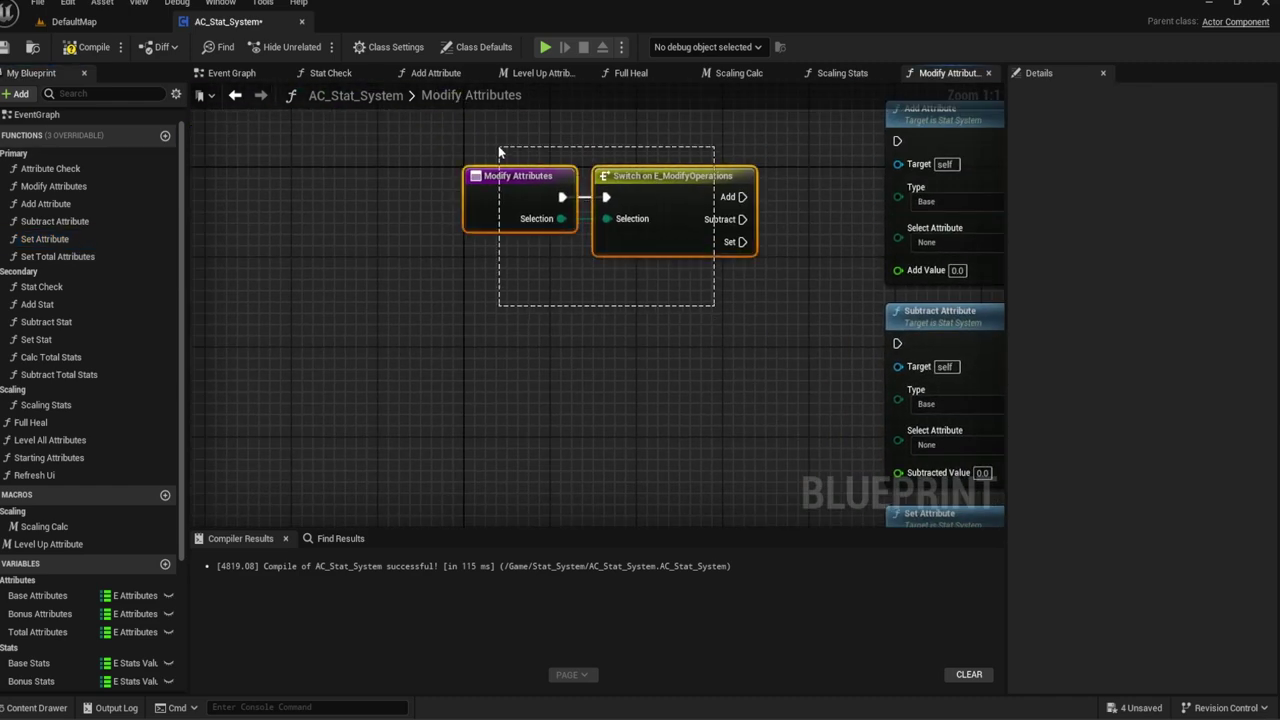
pyautogui.moveTo(658, 186); pyautogui.dragTo(527, 325)
pyautogui.moveTo(677, 267)
pyautogui.mouseDown(button='right')
pyautogui.moveTo(477, 247)
pyautogui.moveTo(591, 238)
pyautogui.mouseUp(button='right')
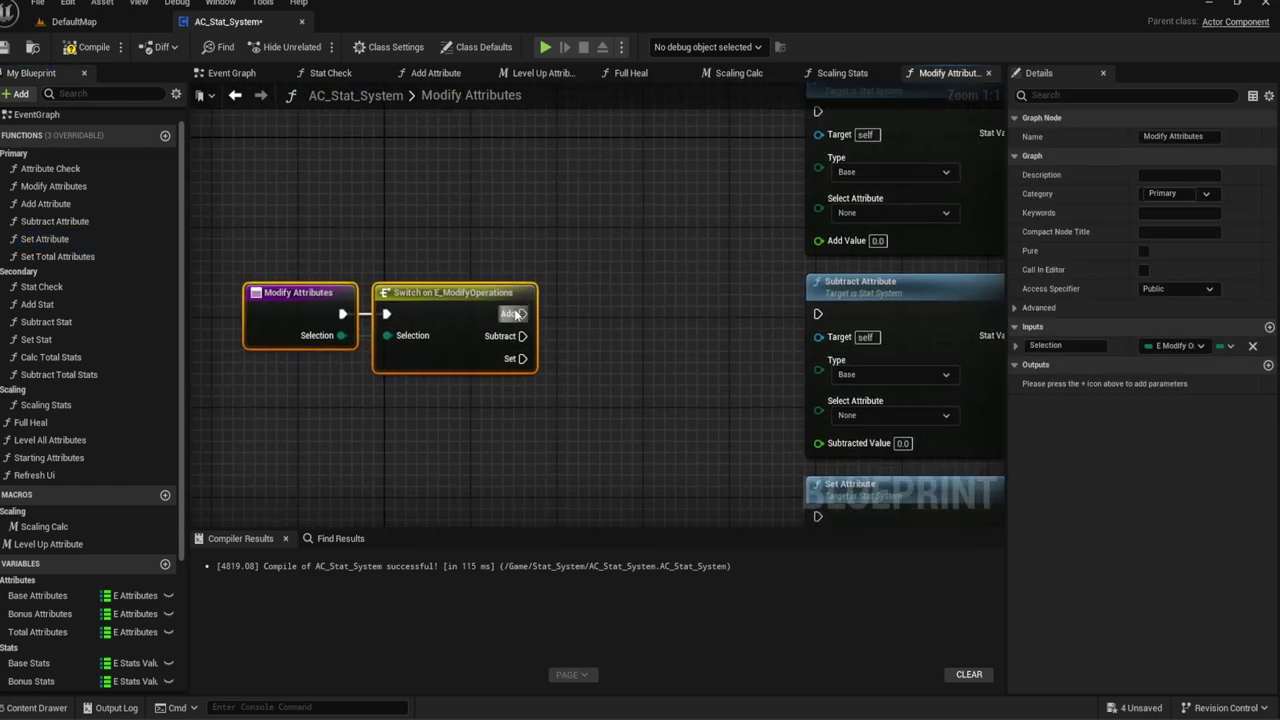
# Step: Wire the switch's Add and Subtract outputs to Add Attribute and Subtract Attribute
pyautogui.moveTo(514, 314); pyautogui.dragTo(746, 316)
pyautogui.moveTo(527, 305); pyautogui.dragTo(441, 392, button='right')
pyautogui.moveTo(428, 401); pyautogui.dragTo(723, 199)
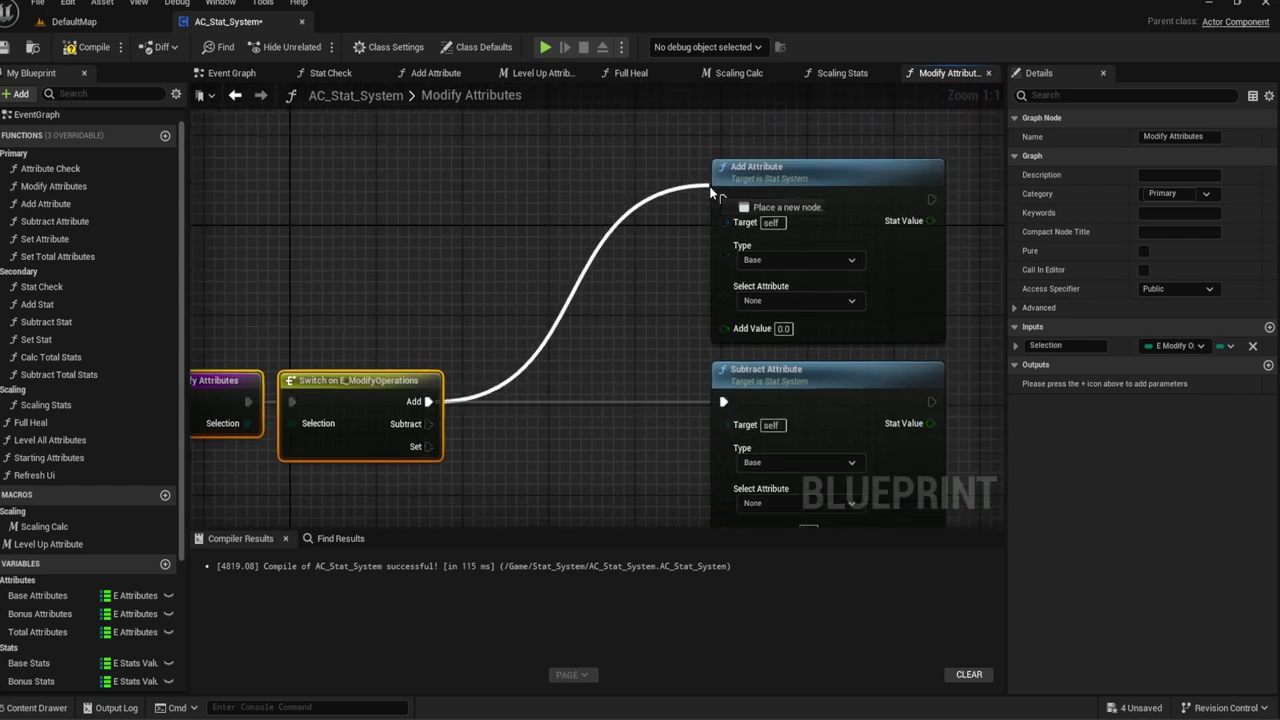
pyautogui.doubleClick(584, 268)
pyautogui.moveTo(584, 273)
pyautogui.mouseDown()
pyautogui.moveTo(531, 226)
pyautogui.moveTo(532, 208)
pyautogui.mouseUp()
pyautogui.moveTo(554, 252); pyautogui.dragTo(538, 110, button='right')
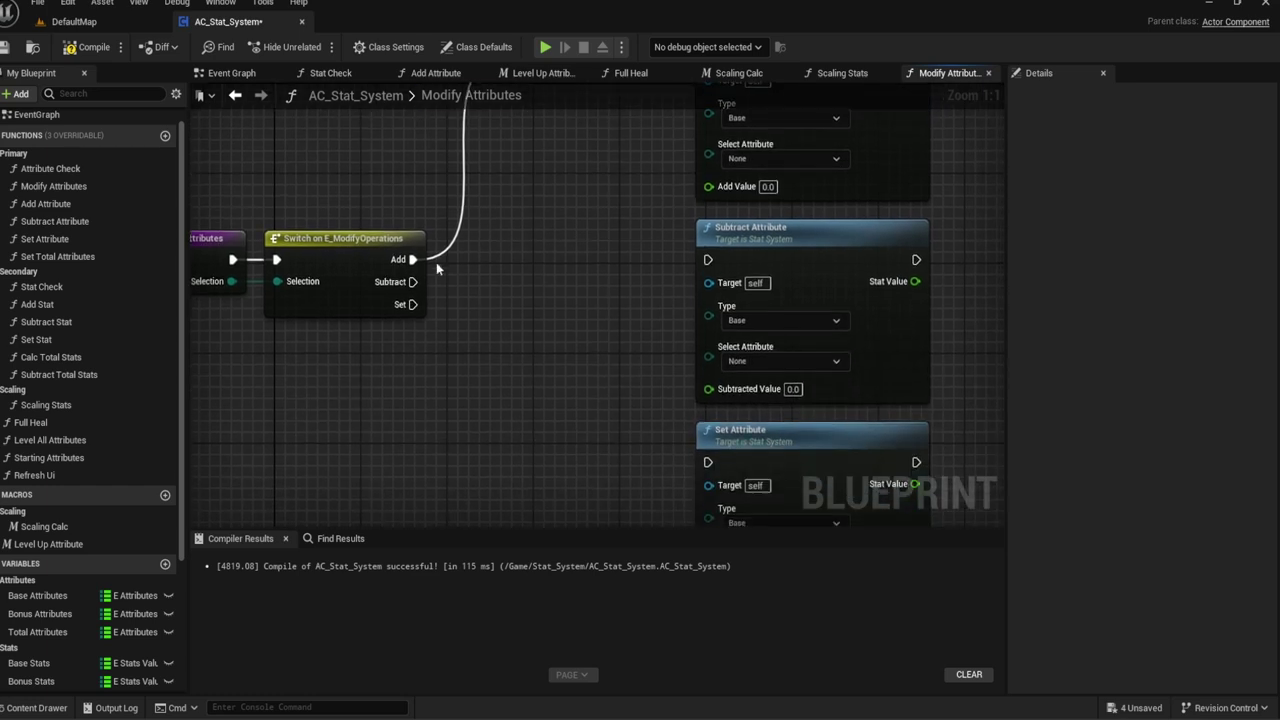
pyautogui.moveTo(413, 281); pyautogui.dragTo(707, 260)
# Step: Wire the switch's Set output to Set Attribute through a reroute point
pyautogui.moveTo(703, 262); pyautogui.dragTo(614, 107, button='right')
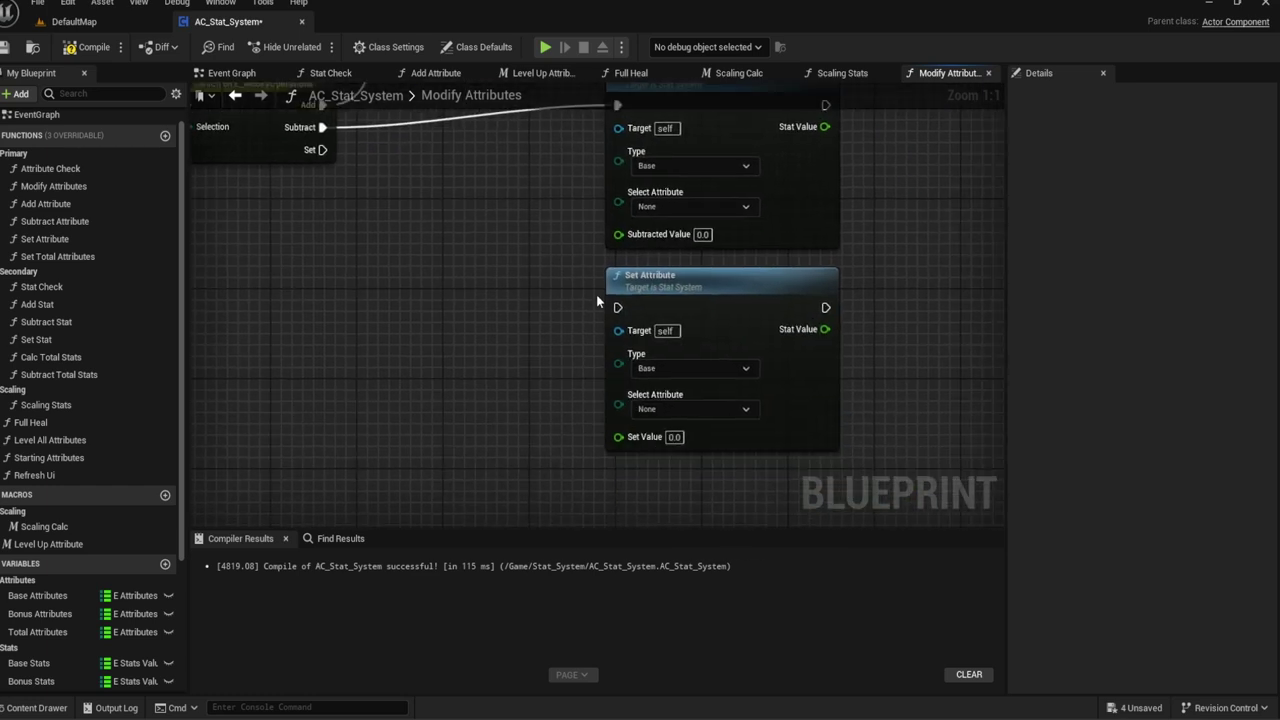
pyautogui.moveTo(596, 294); pyautogui.dragTo(679, 219)
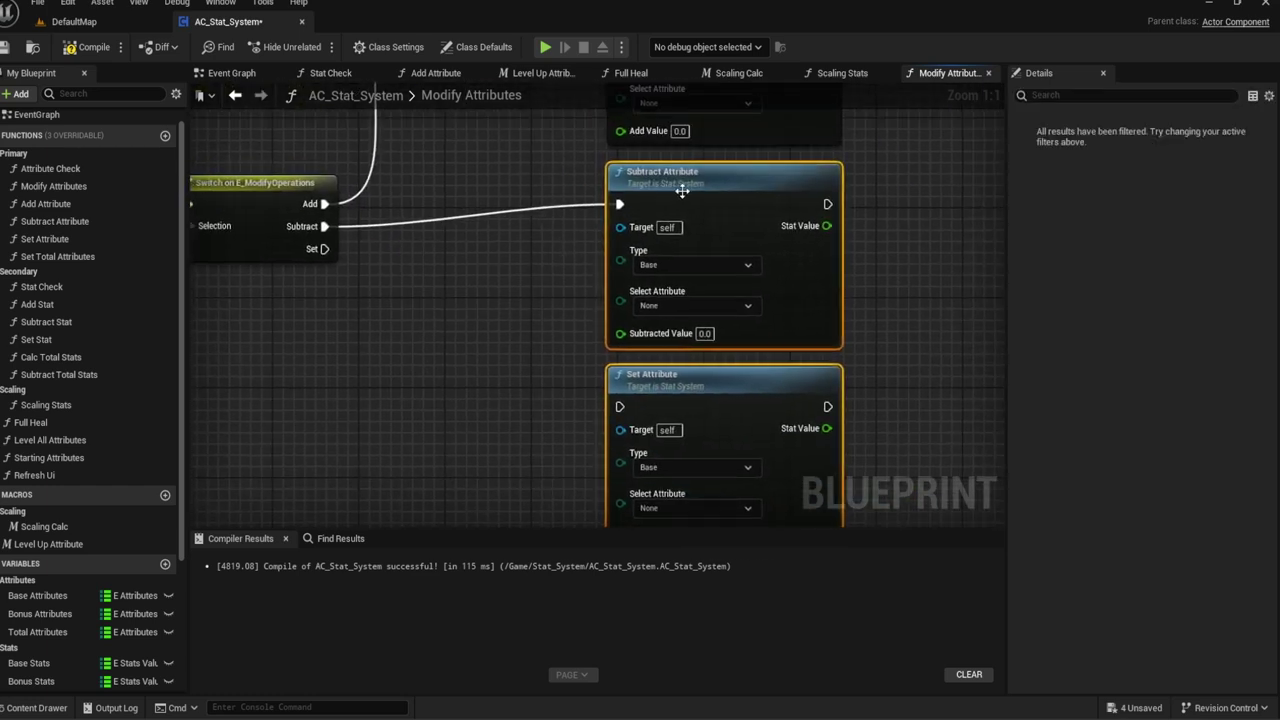
pyautogui.click(540, 202)
pyautogui.moveTo(620, 429); pyautogui.dragTo(324, 249)
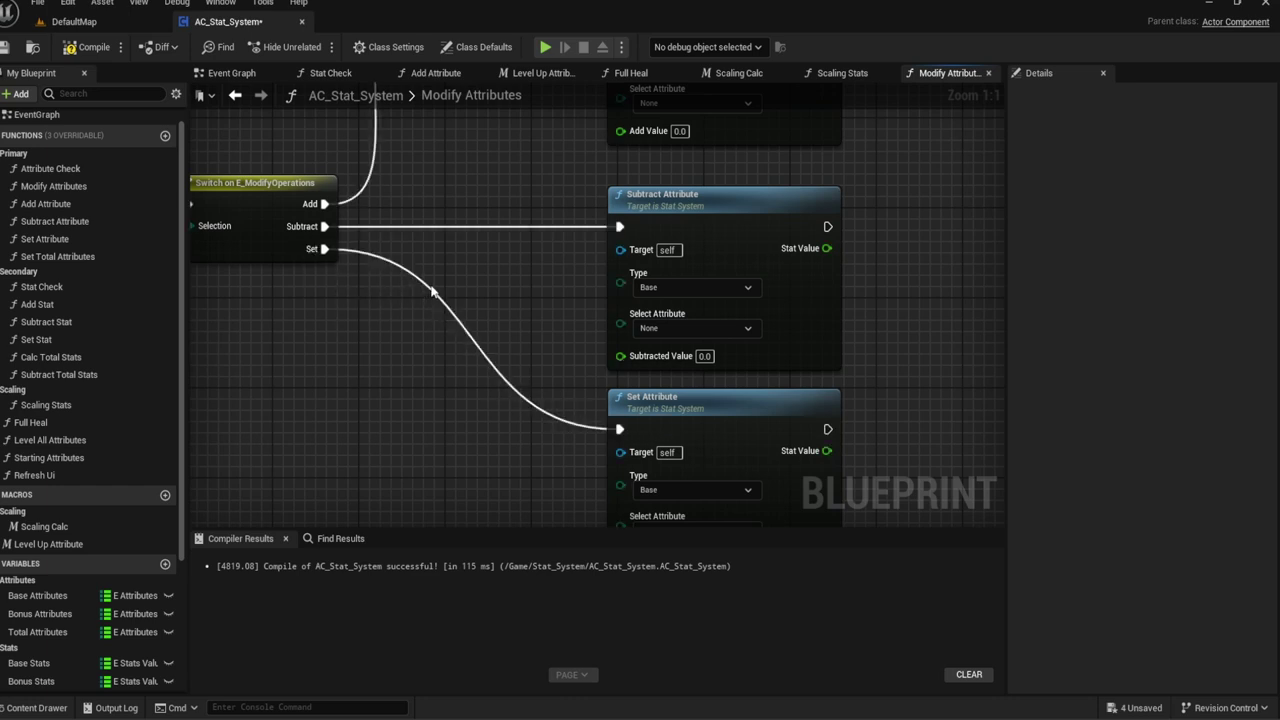
pyautogui.doubleClick(432, 291)
pyautogui.moveTo(432, 291)
pyautogui.mouseDown()
pyautogui.moveTo(386, 433)
pyautogui.moveTo(397, 444)
pyautogui.mouseUp()
pyautogui.click(434, 372)
pyautogui.moveTo(434, 372); pyautogui.dragTo(611, 370, button='right')
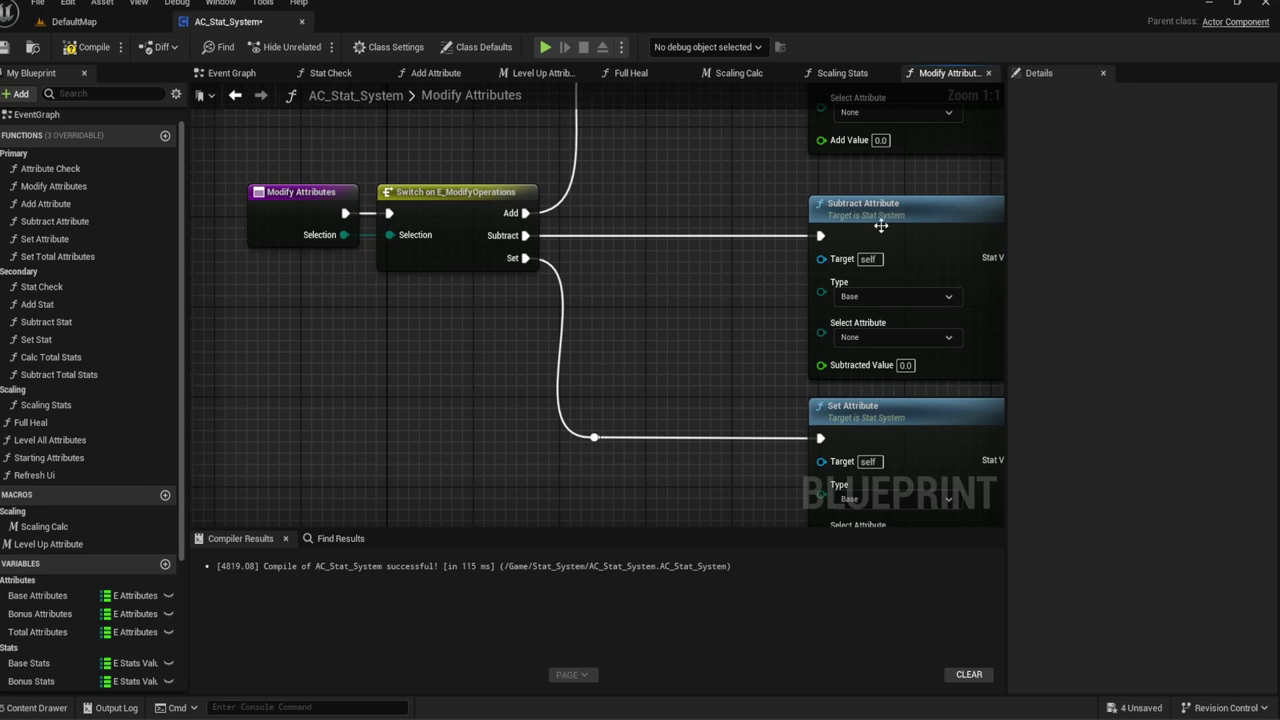
pyautogui.moveTo(606, 370); pyautogui.dragTo(558, 265, button='right')
# Step: Add a Type input of type E_Attributes_Type to Modify Attributes
pyautogui.click(370, 255)
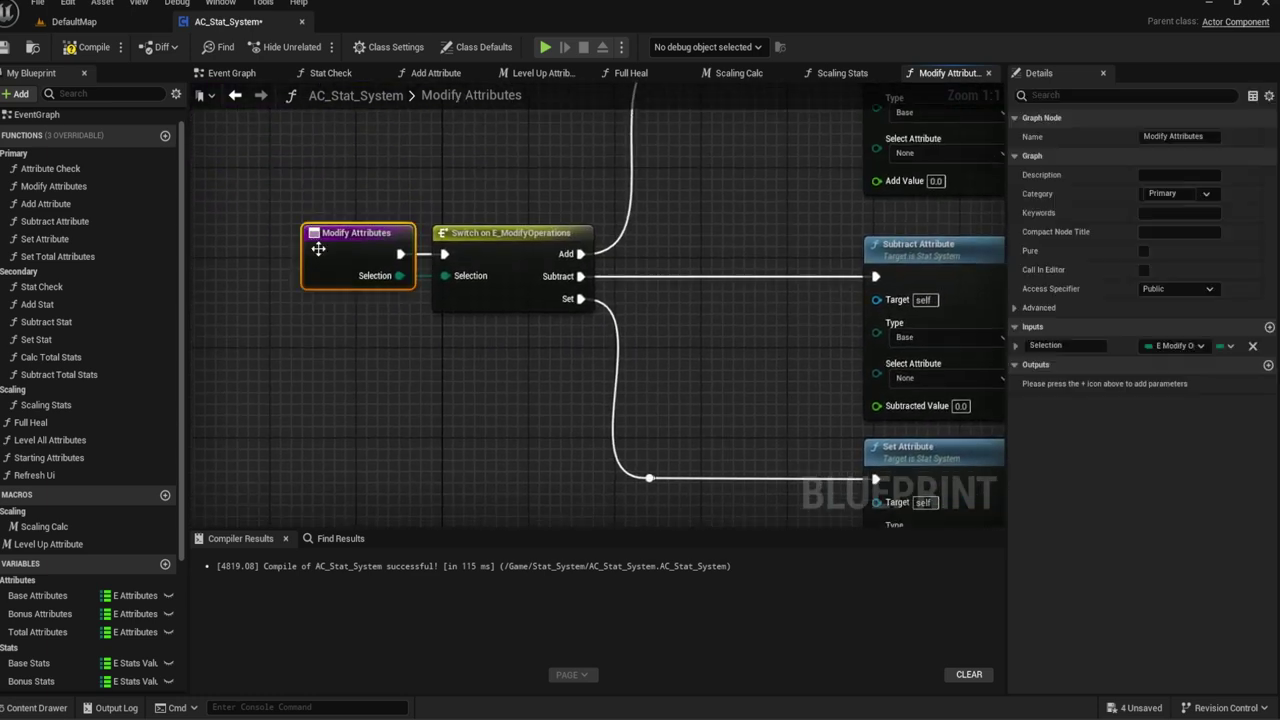
pyautogui.click(1269, 330)
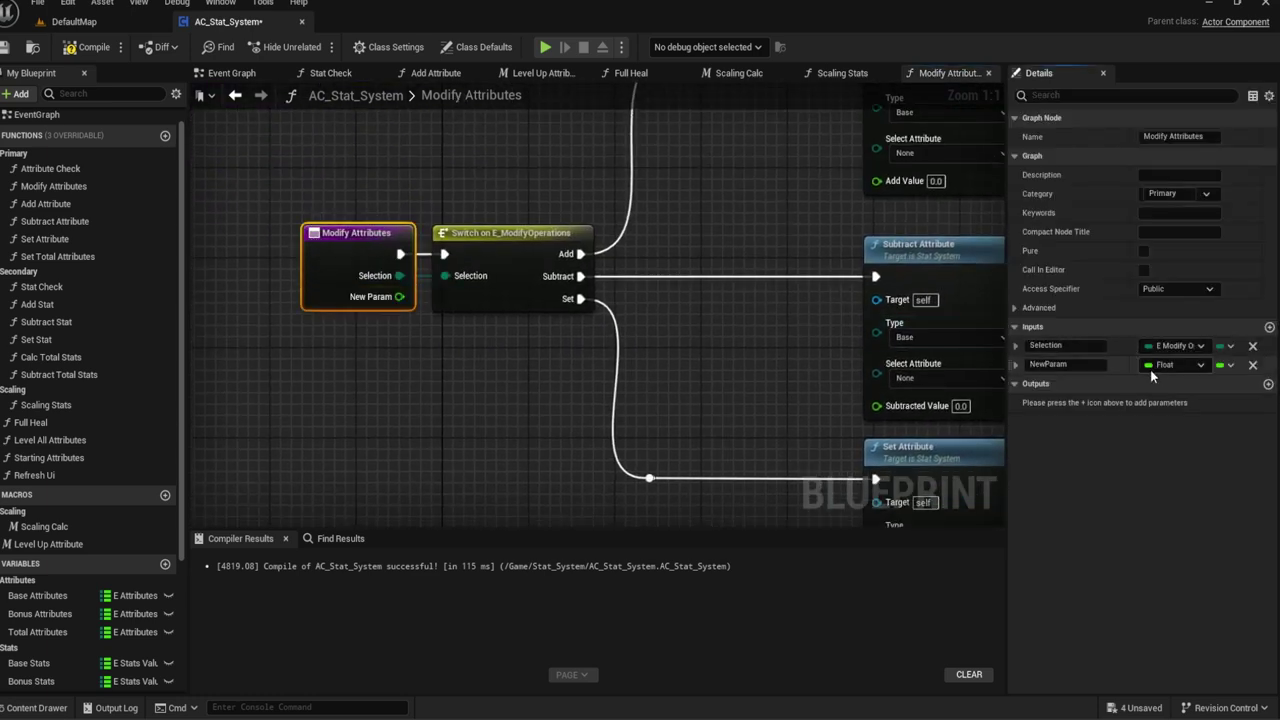
pyautogui.click(1165, 365)
pyautogui.write('Attribute')
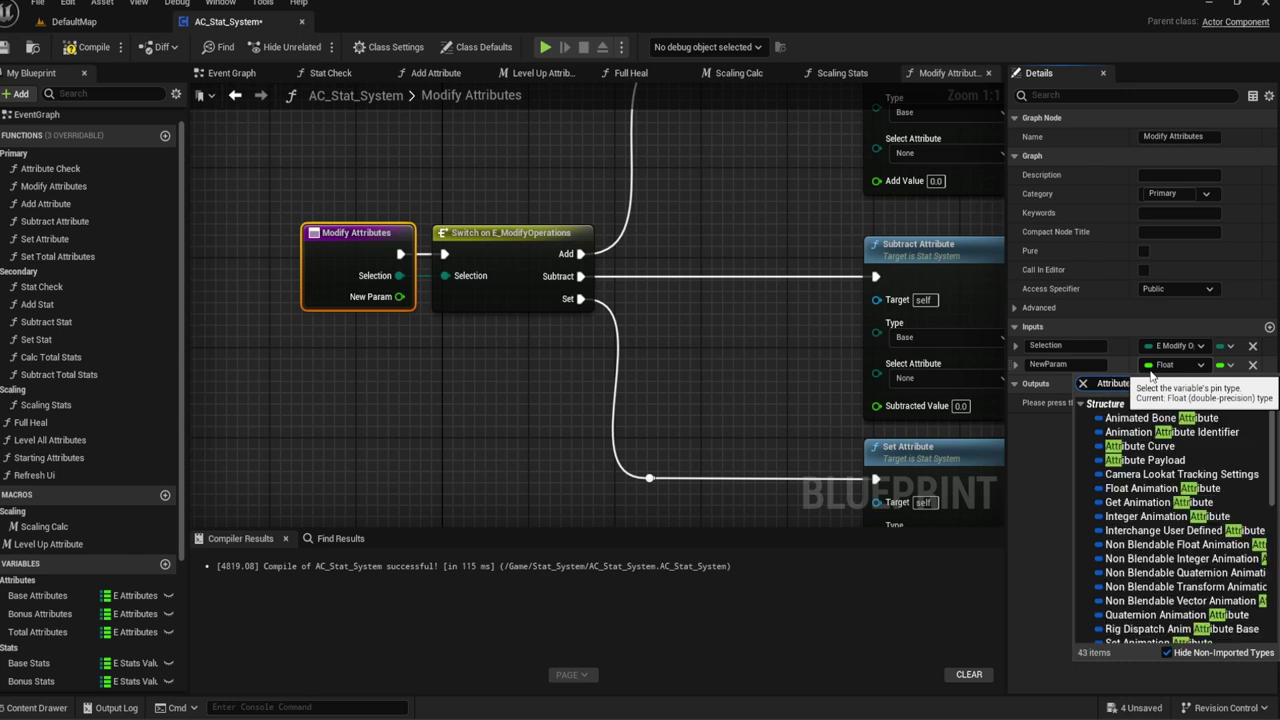
pyautogui.write('s')
pyautogui.click(1151, 415)
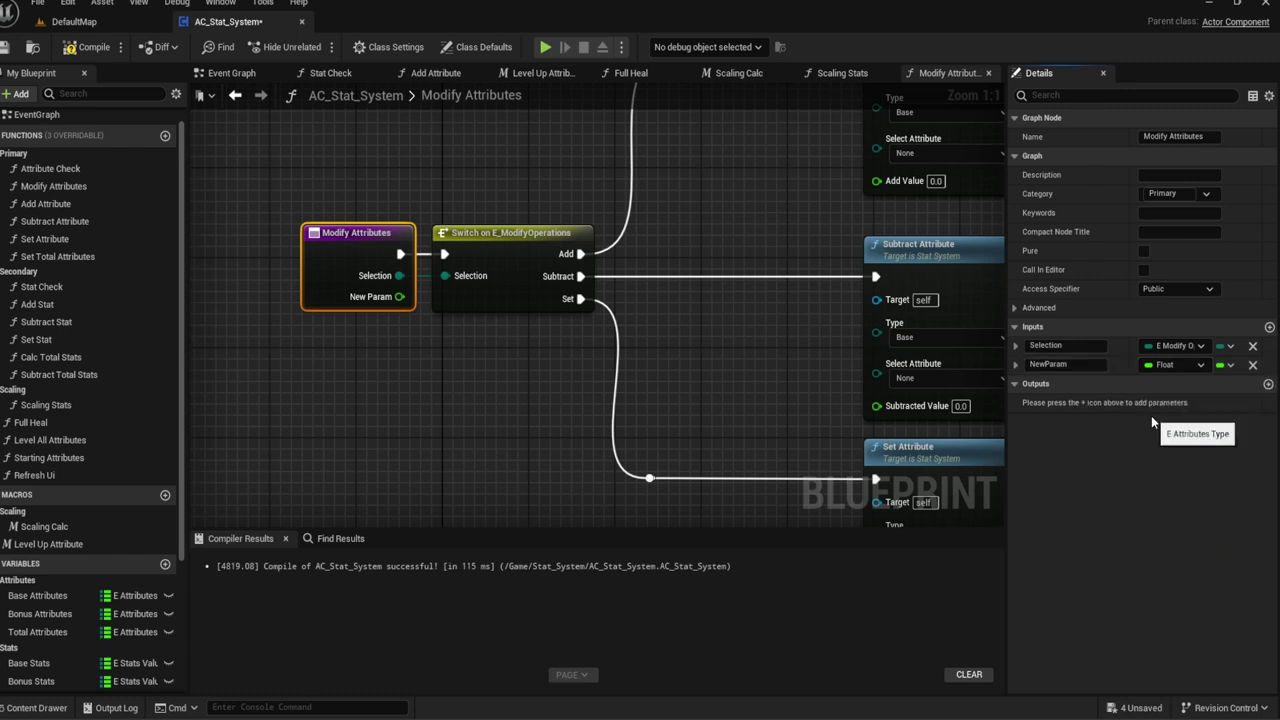
pyautogui.click(1077, 364)
pyautogui.write('e')
pyautogui.press('Return')
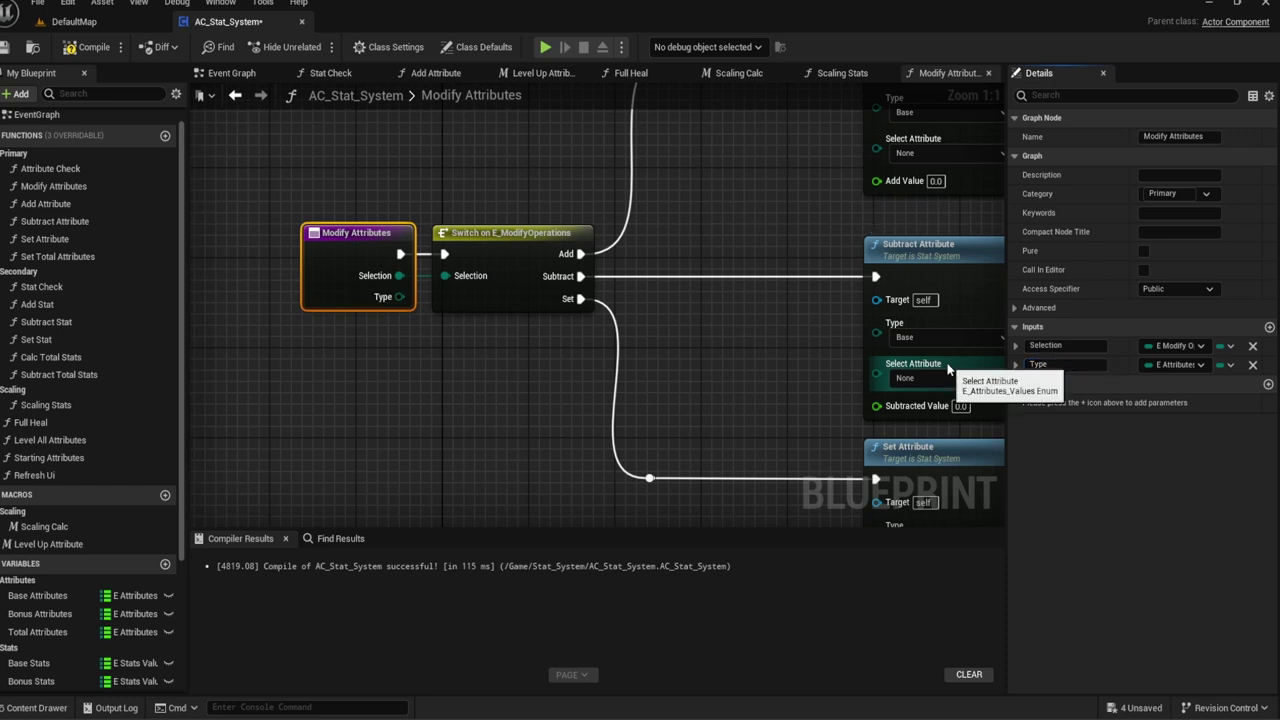
# Step: Add a Select Attribute input of type E Attributes Values
pyautogui.click(1269, 327)
pyautogui.write('Select Attribute')
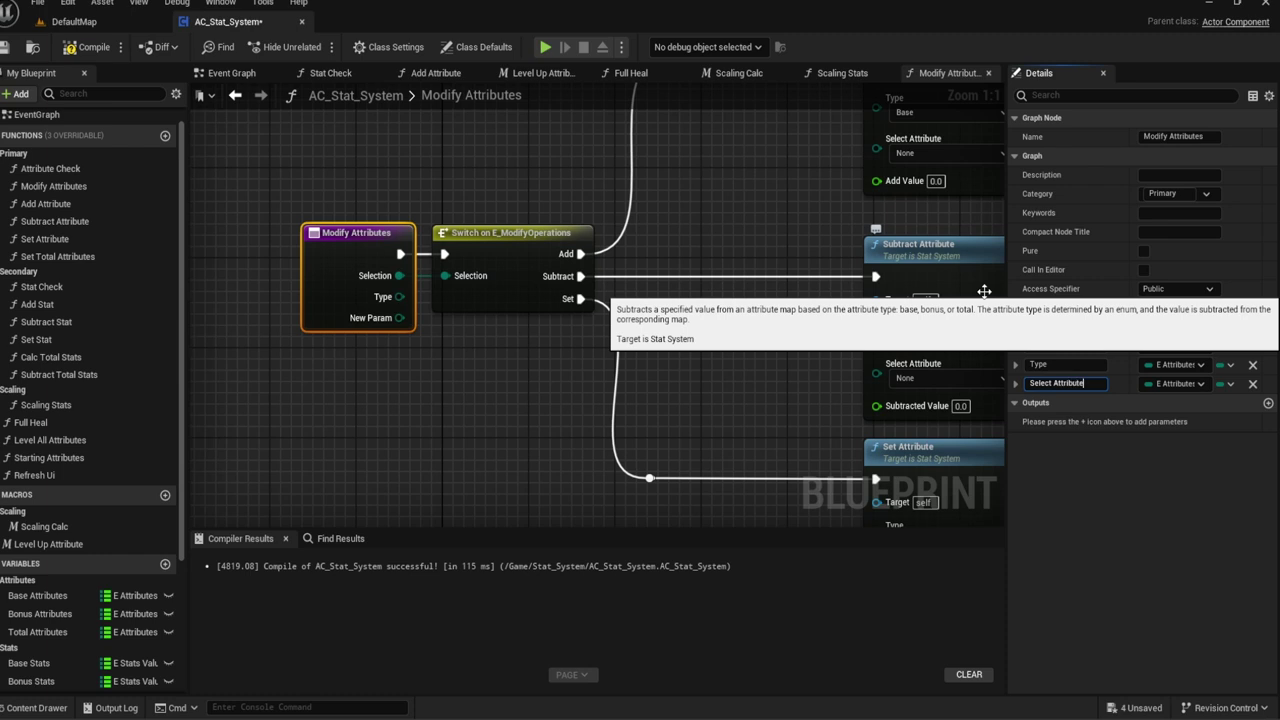
pyautogui.press('Return')
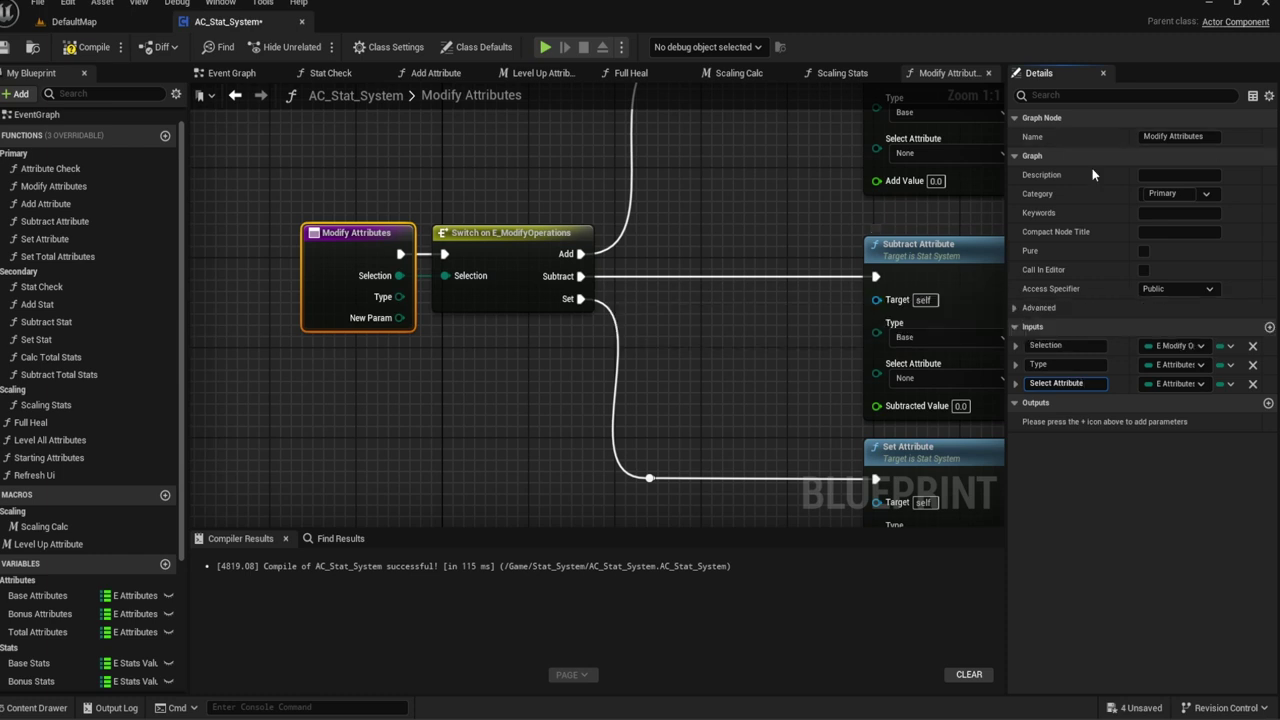
pyautogui.click(1150, 384)
pyautogui.write('A')
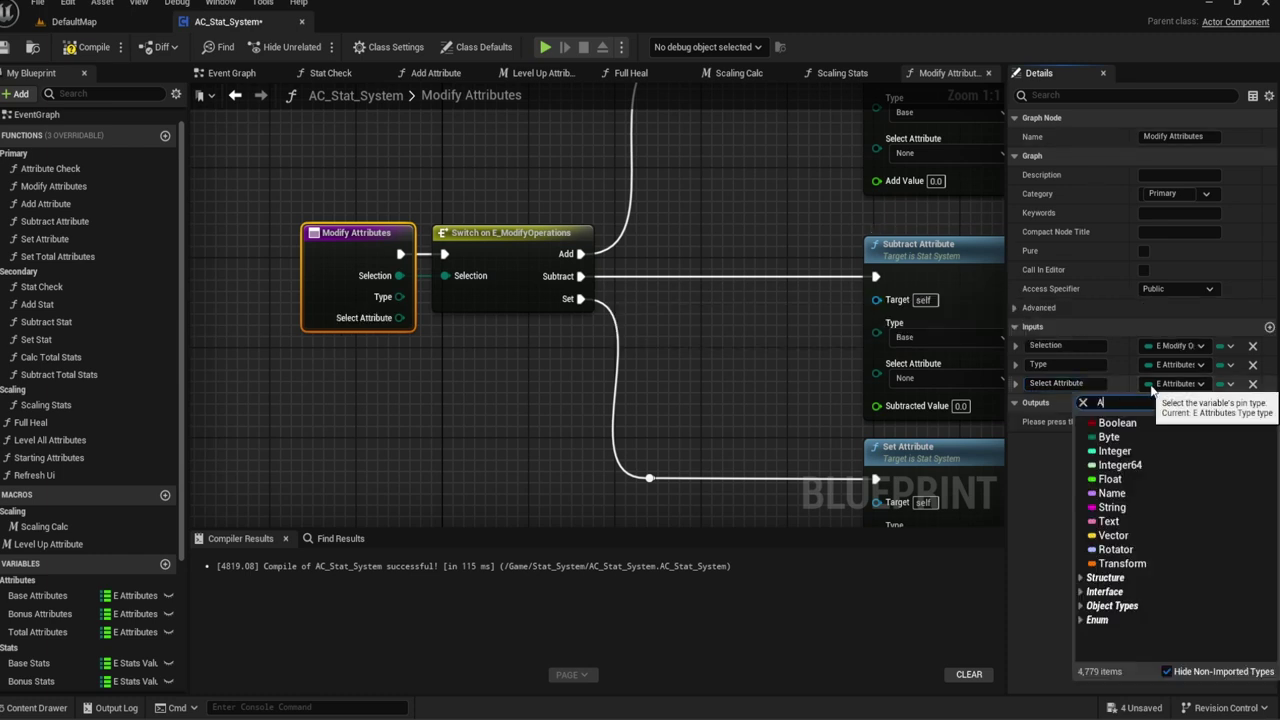
pyautogui.write('ttribute Value')
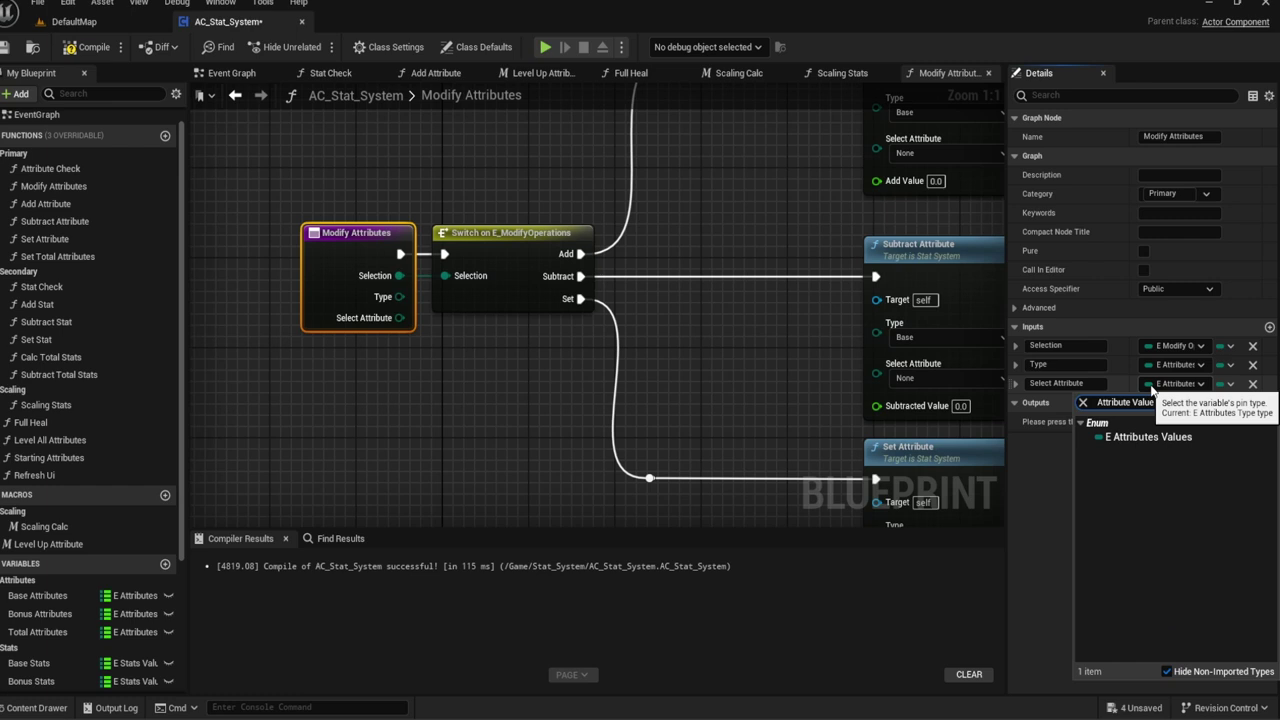
pyautogui.click(1150, 437)
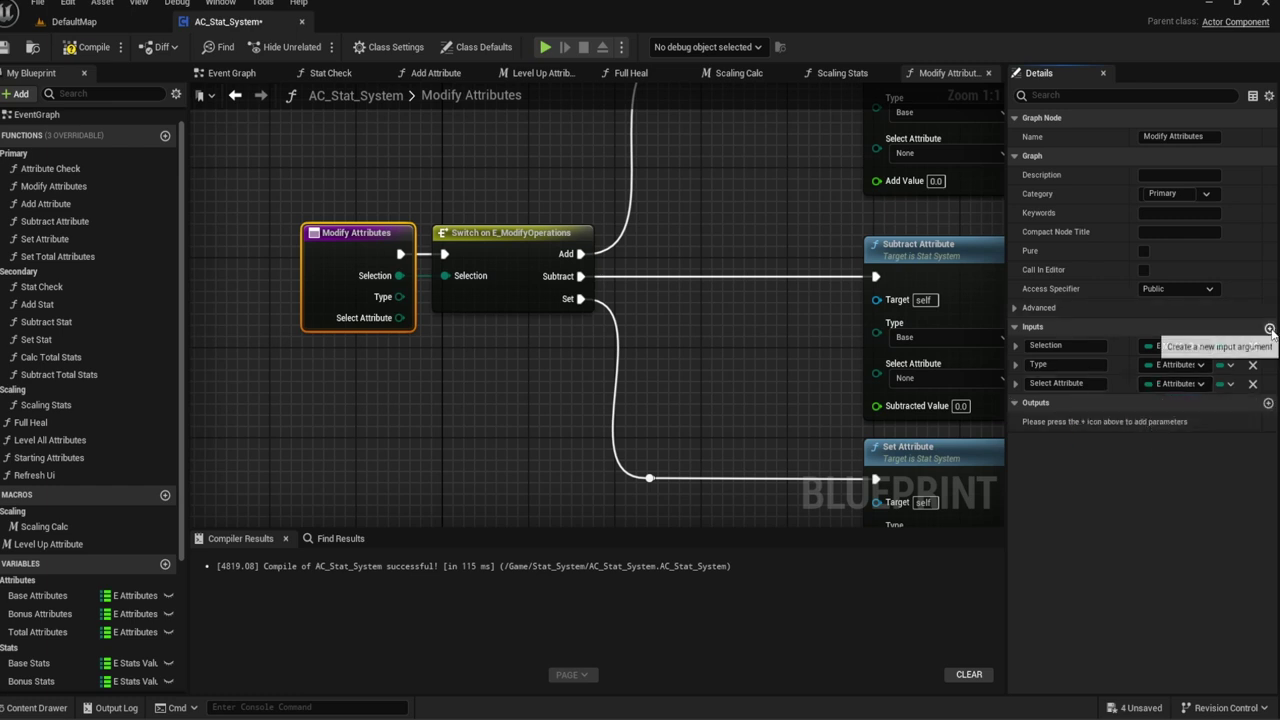
# Step: Add a float Value input and rename the Selection input to Operation
pyautogui.click(1268, 326)
pyautogui.click(1172, 402)
pyautogui.click(1110, 497)
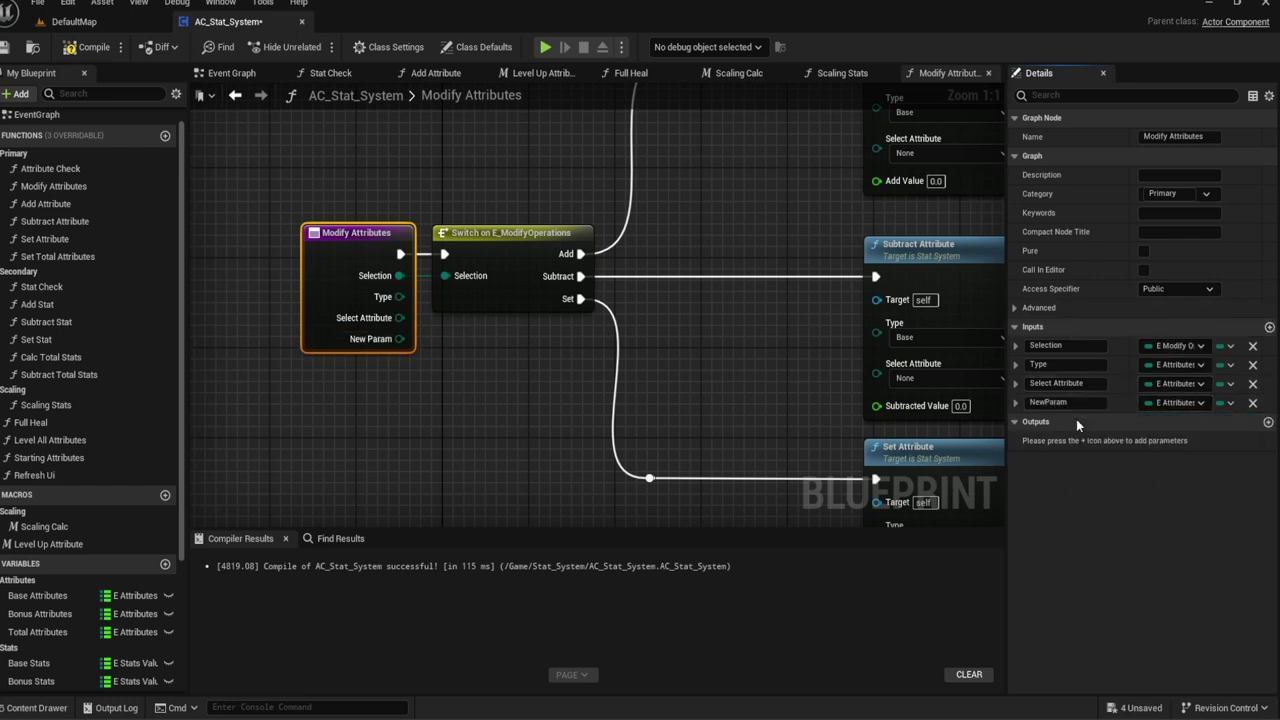
pyautogui.click(1065, 402)
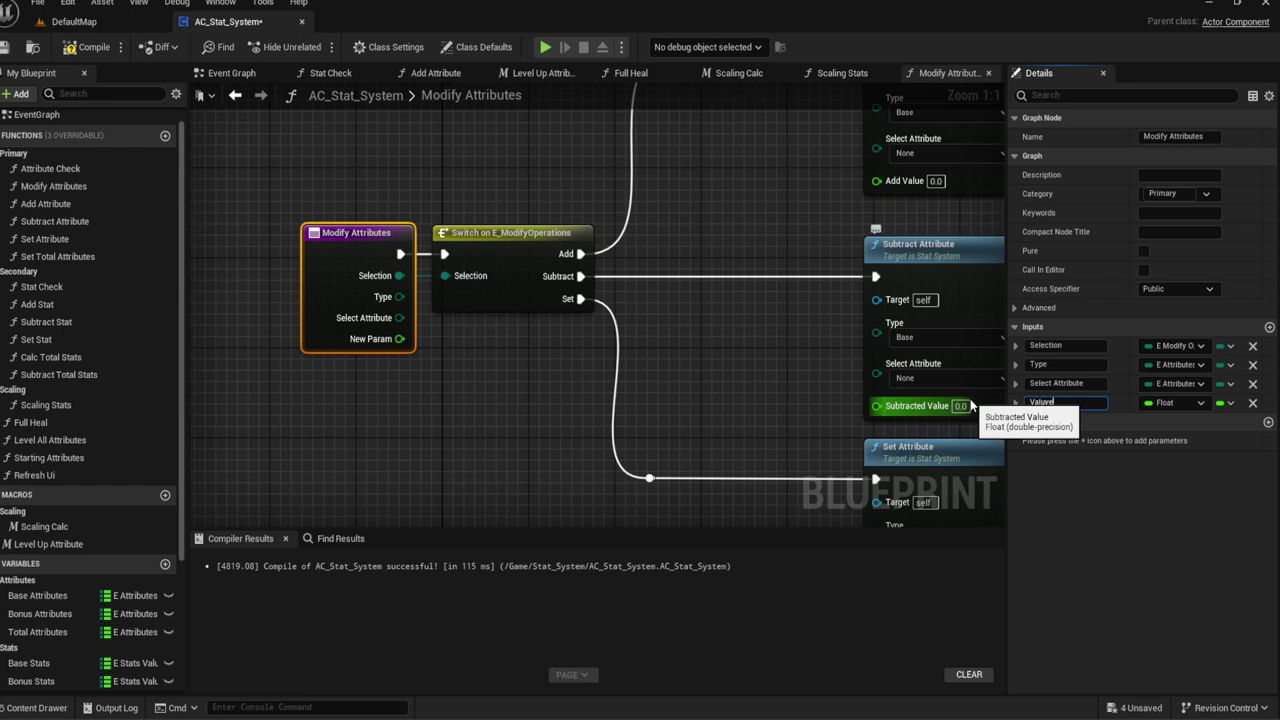
pyautogui.press('Return')
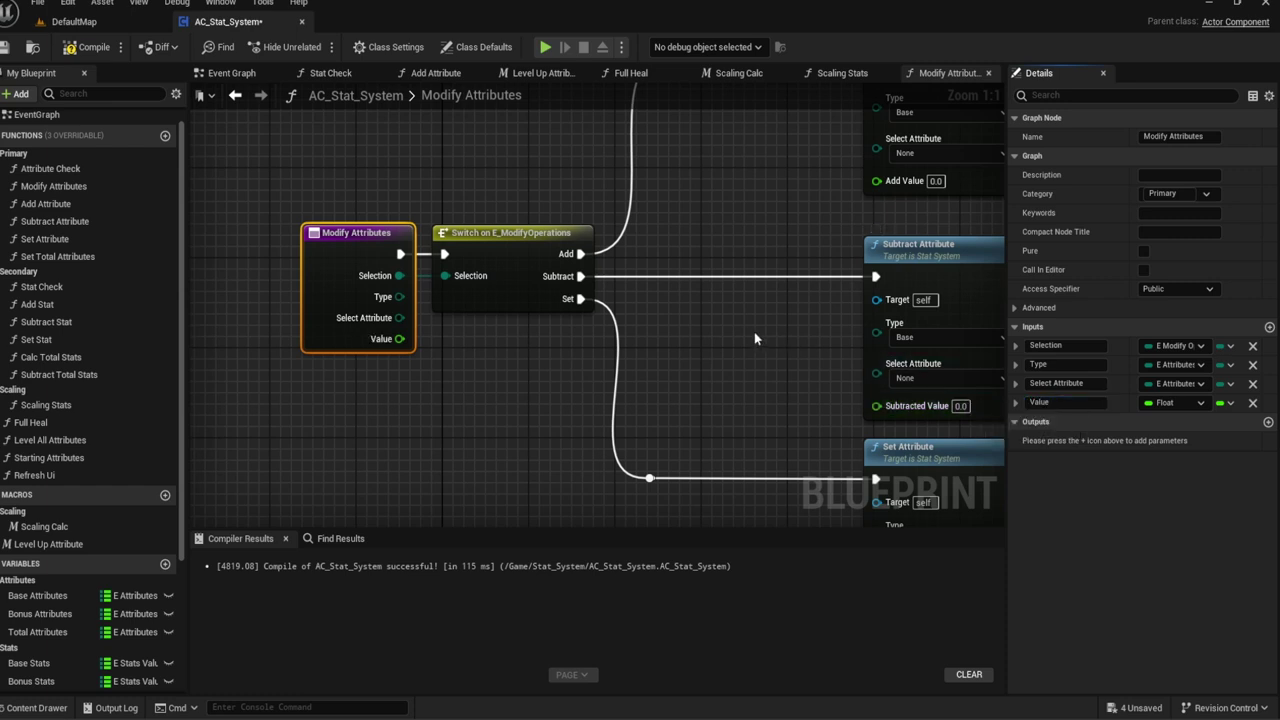
pyautogui.click(1048, 348)
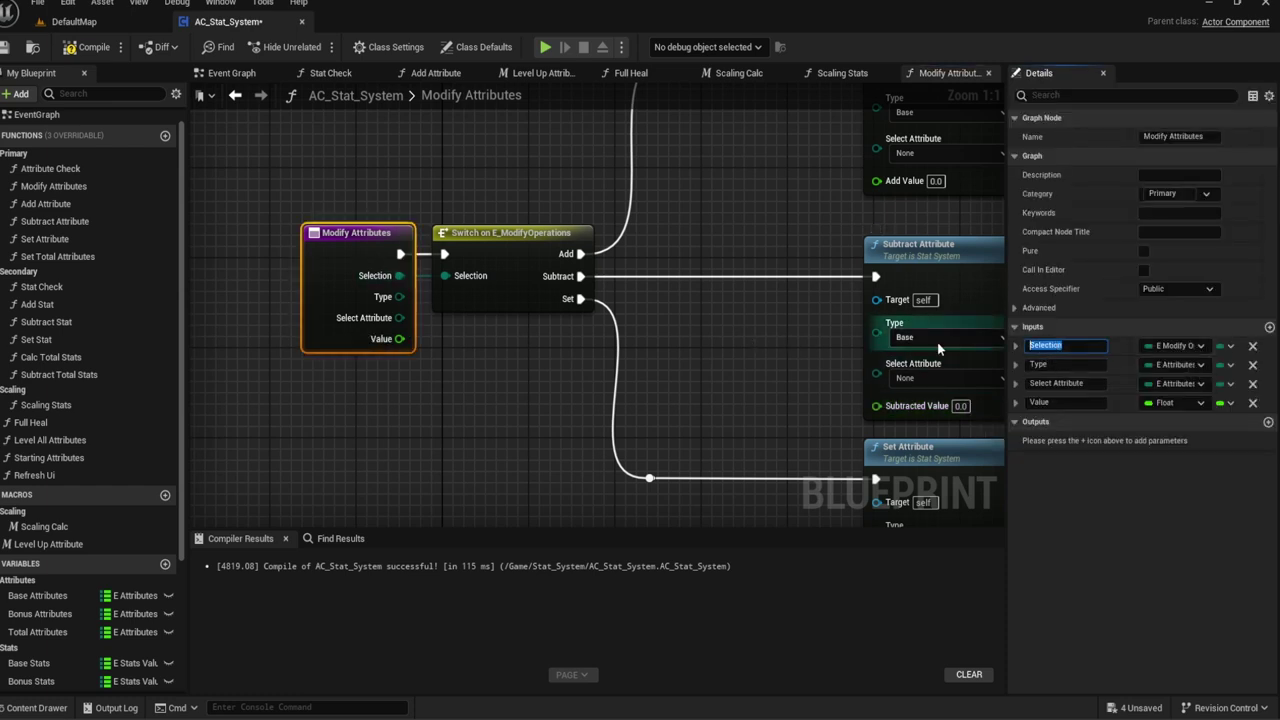
pyautogui.write('Operation')
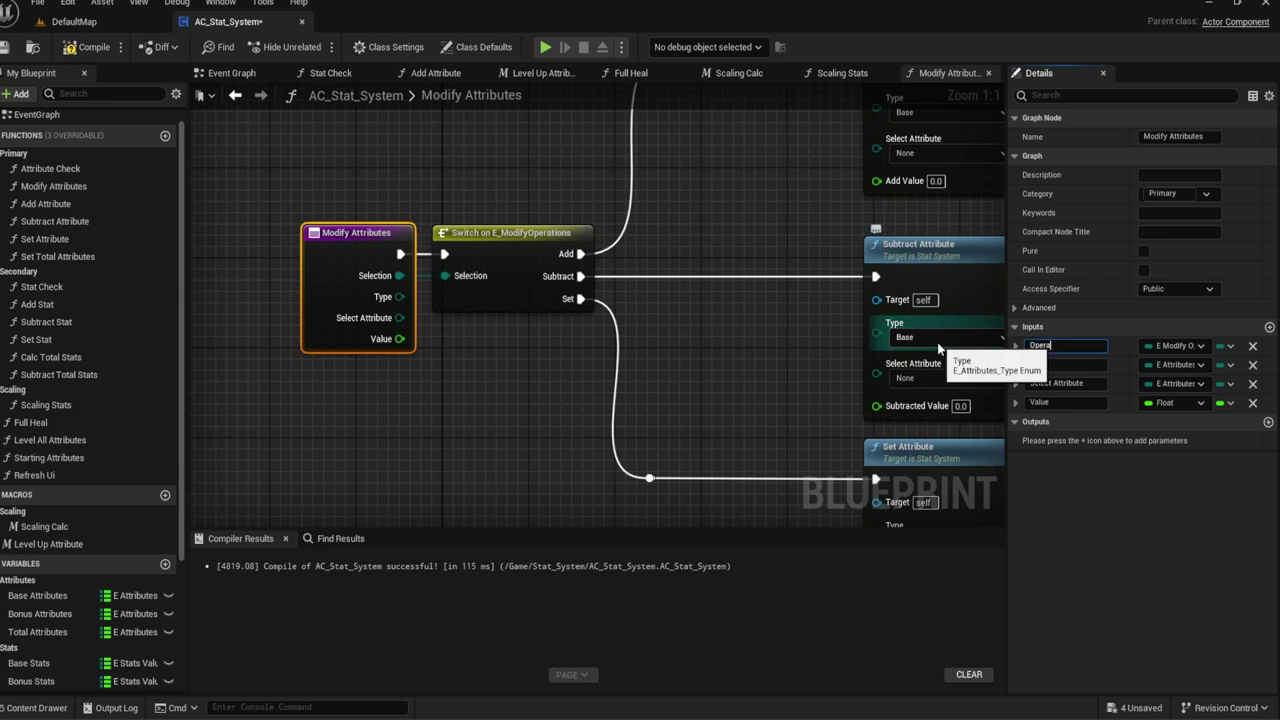
pyautogui.press('Return')
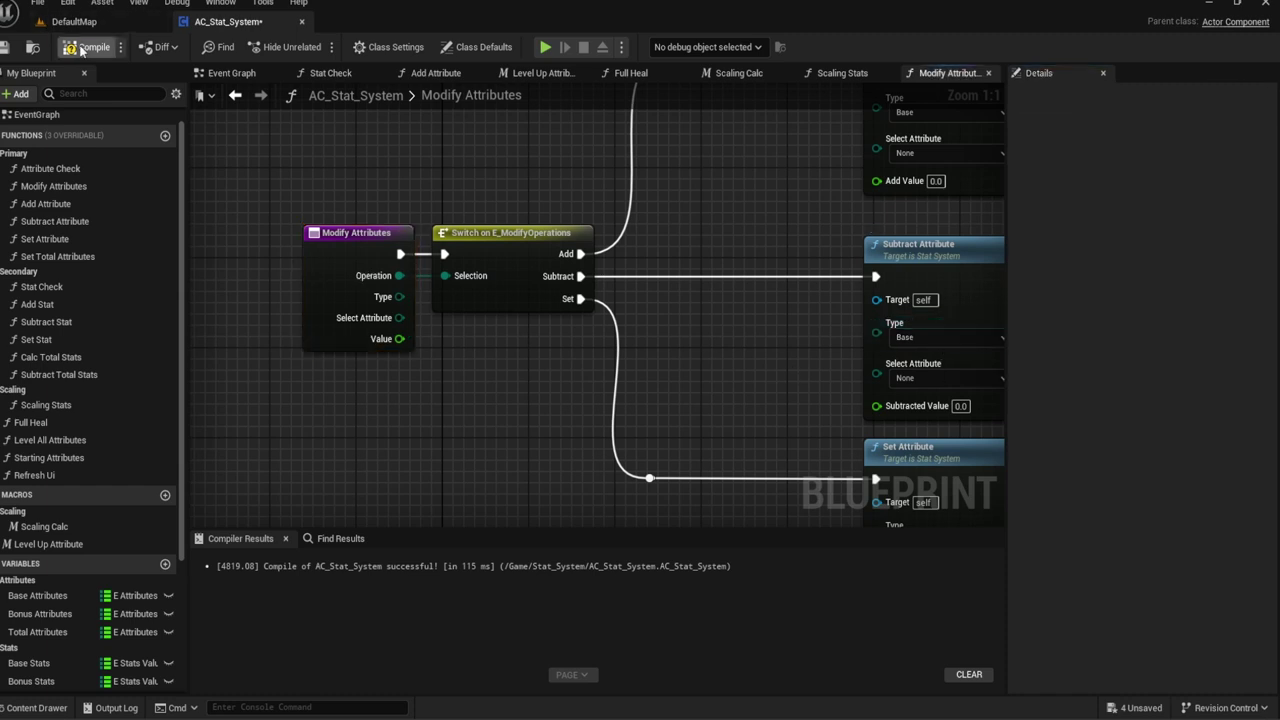
# Step: Feed Add Attribute's Type pin from a Type getter
pyautogui.click(80, 47)
pyautogui.moveTo(679, 190); pyautogui.dragTo(612, 245, button='right')
pyautogui.moveTo(811, 162); pyautogui.dragTo(771, 168)
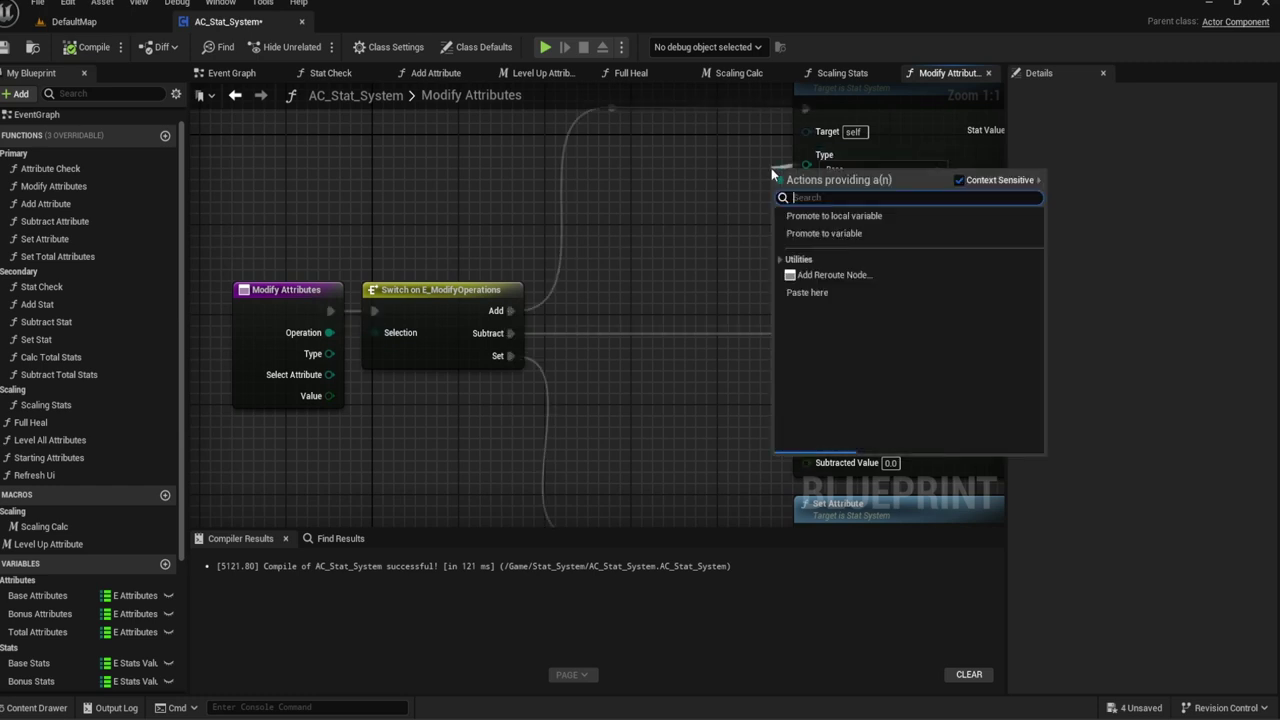
pyautogui.write('Type')
pyautogui.press('Return')
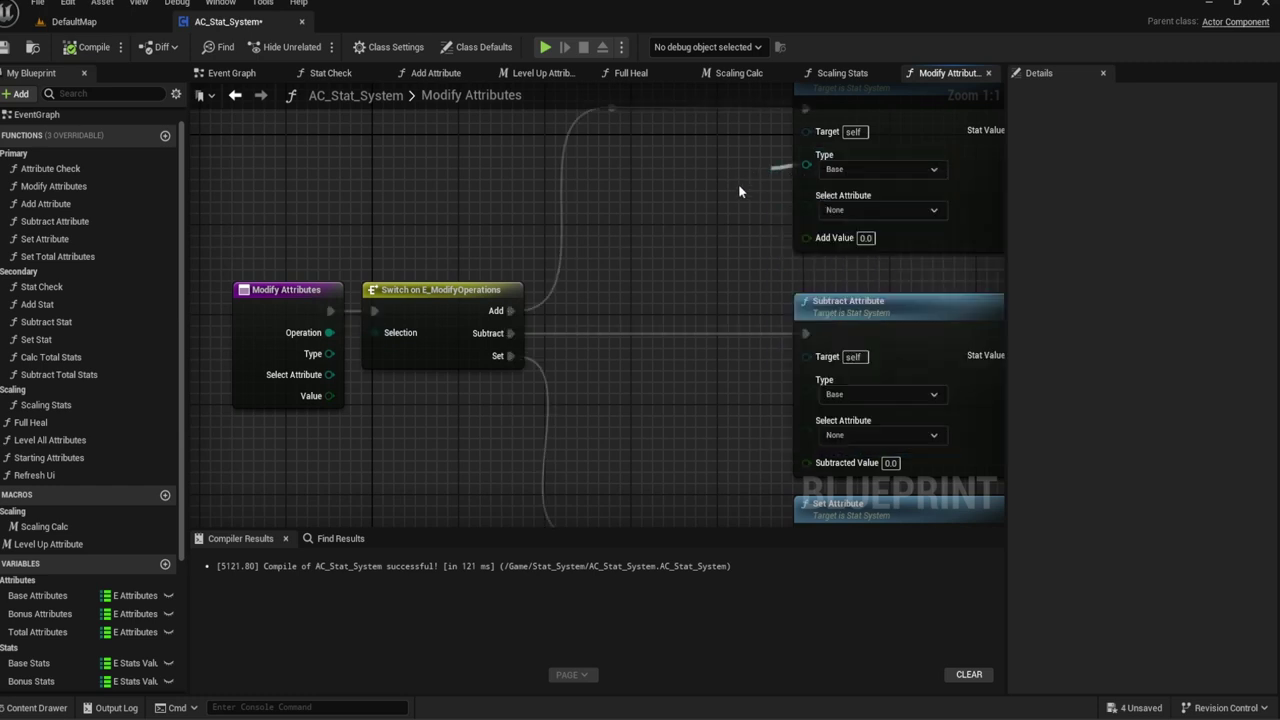
pyautogui.moveTo(723, 167); pyautogui.dragTo(735, 155)
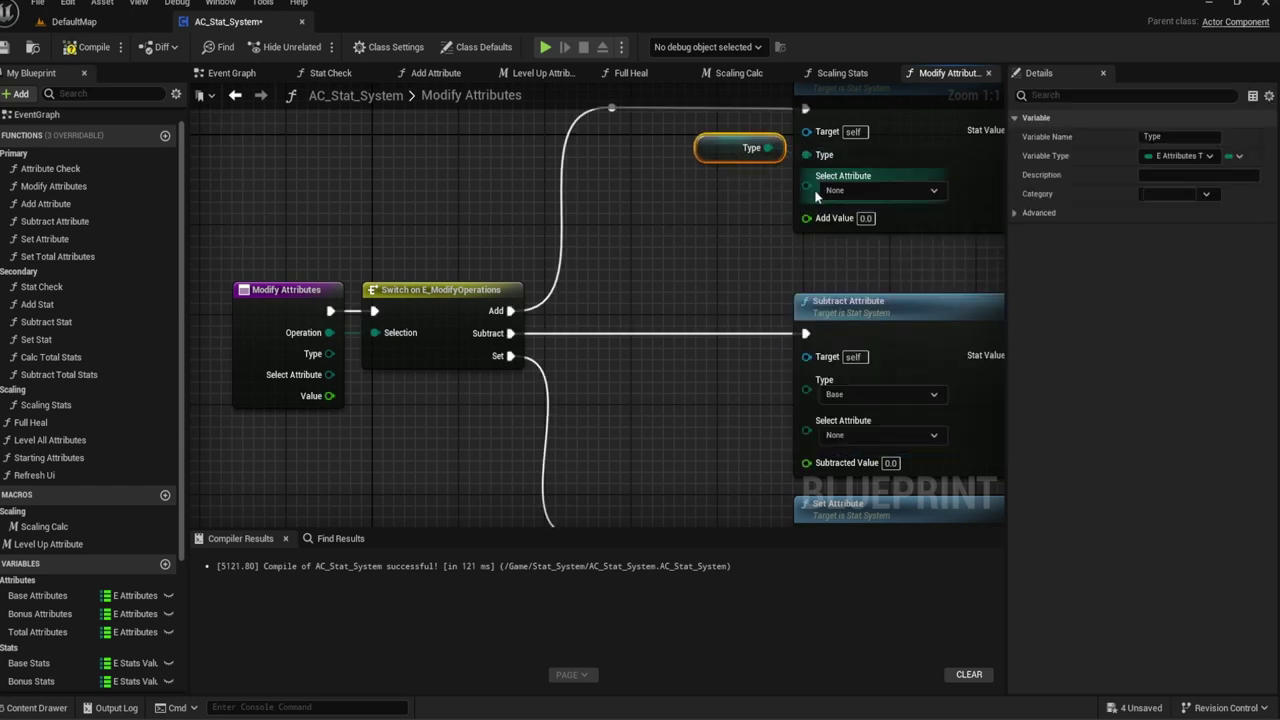
# Step: Feed Add Attribute's Select Attribute and Value pins from matching getters
pyautogui.moveTo(806, 186); pyautogui.dragTo(769, 191)
pyautogui.write('Select')
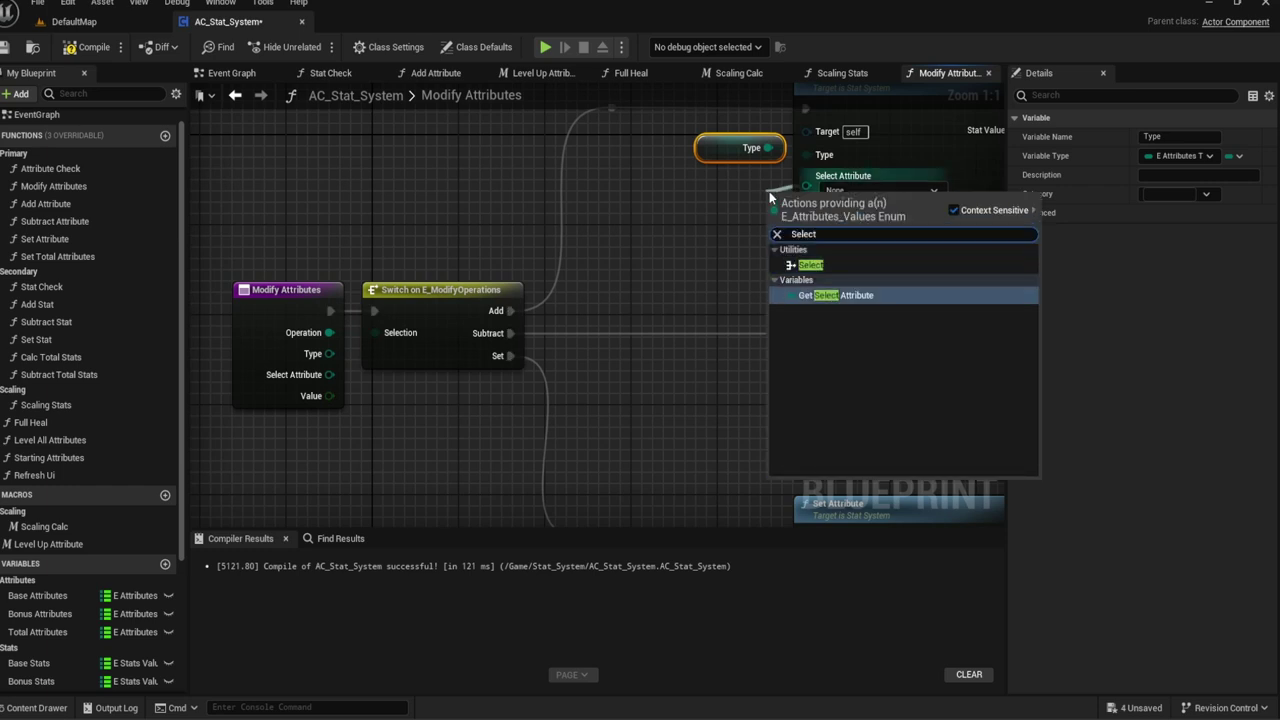
pyautogui.press('Return')
pyautogui.moveTo(708, 187); pyautogui.dragTo(708, 176)
pyautogui.moveTo(806, 198); pyautogui.dragTo(786, 226)
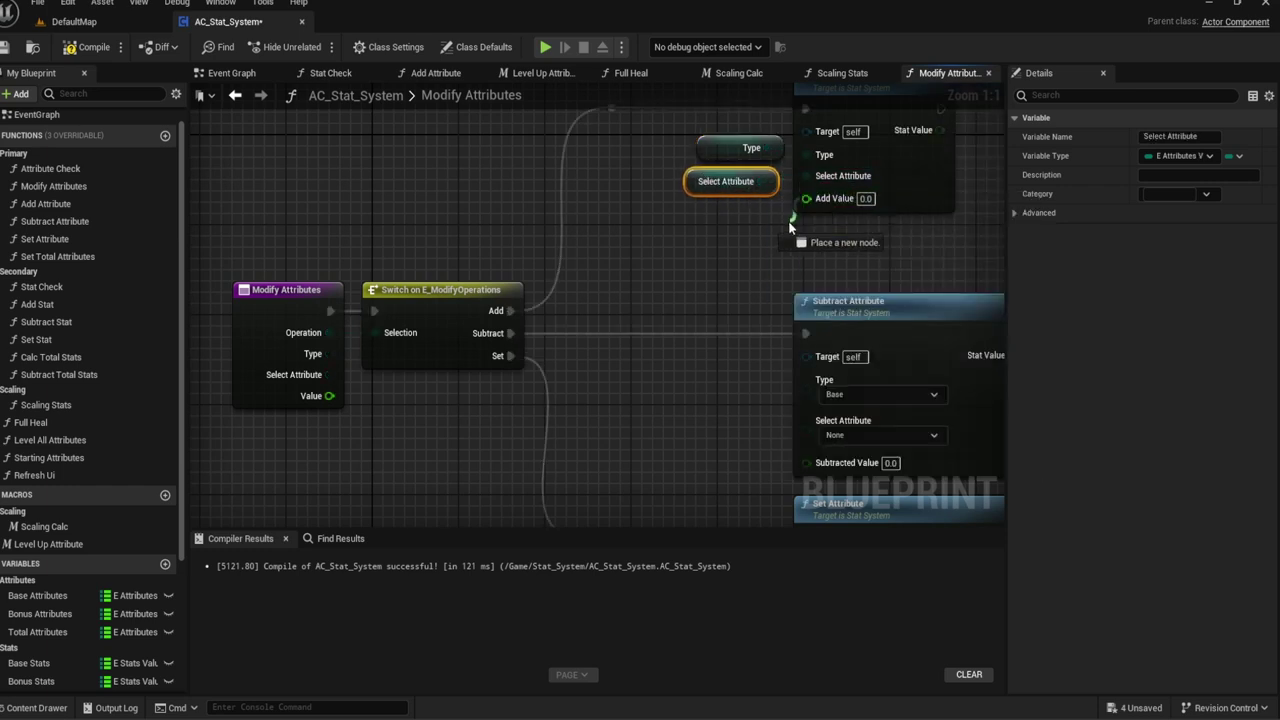
pyautogui.write('Value')
pyautogui.press('Return')
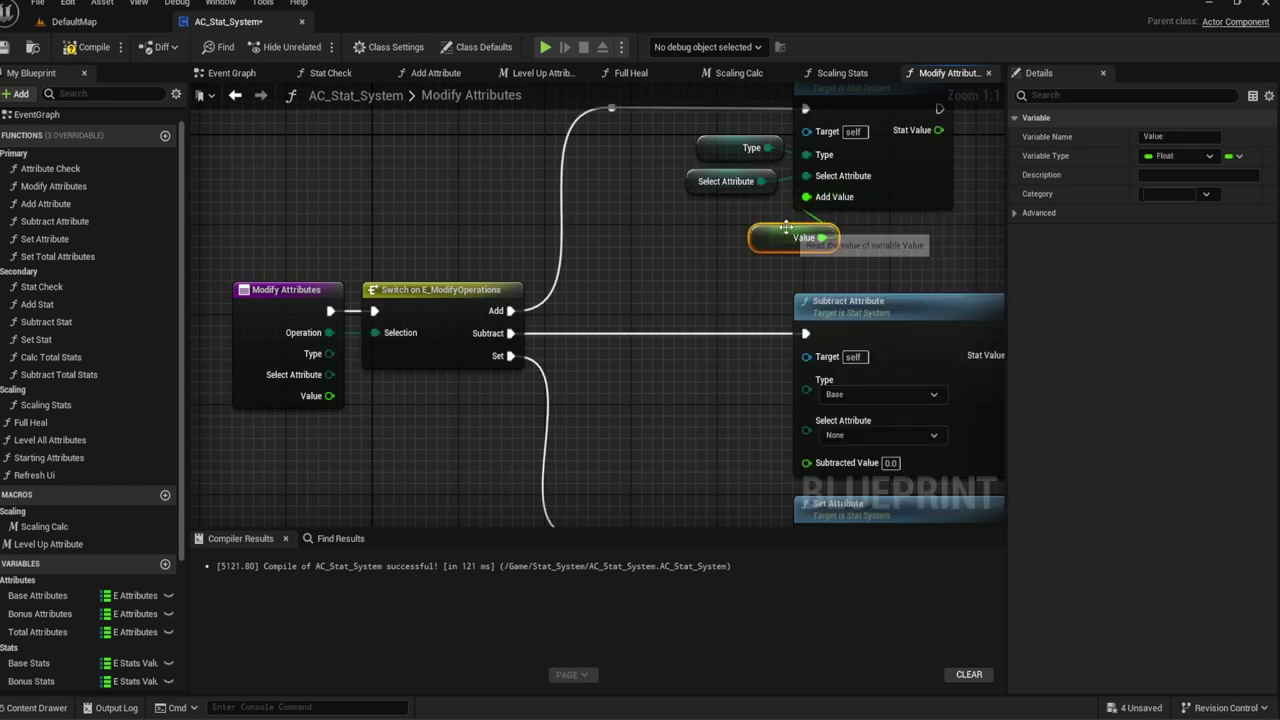
pyautogui.moveTo(765, 236); pyautogui.dragTo(719, 219)
# Step: Copy the three getters and paste them to drive Set Attribute's inputs
pyautogui.moveTo(785, 130); pyautogui.dragTo(691, 281)
pyautogui.hotkey('ctrl', 'c')
pyautogui.moveTo(691, 281)
pyautogui.mouseDown(button='right')
pyautogui.moveTo(655, 292)
pyautogui.moveTo(654, 277)
pyautogui.mouseUp(button='right')
pyautogui.hotkey('ctrl', 'v')
pyautogui.hotkey('ctrl', 'v')
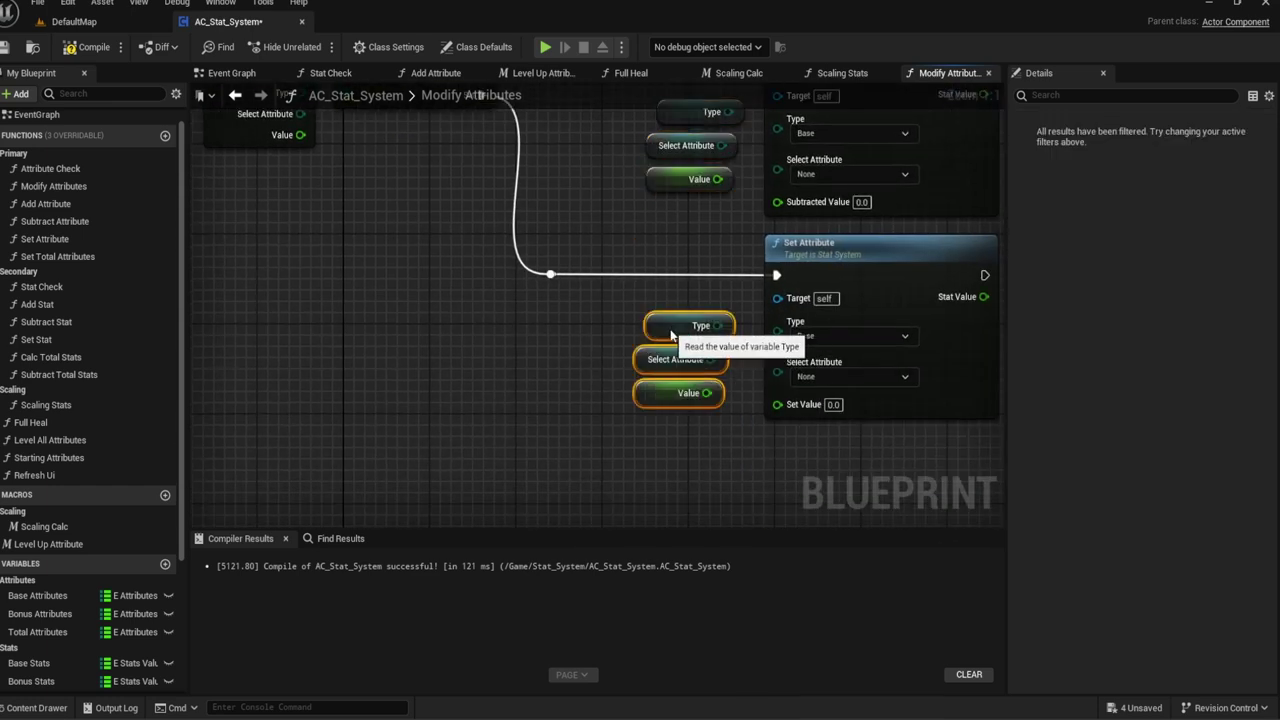
pyautogui.moveTo(724, 328); pyautogui.dragTo(724, 342)
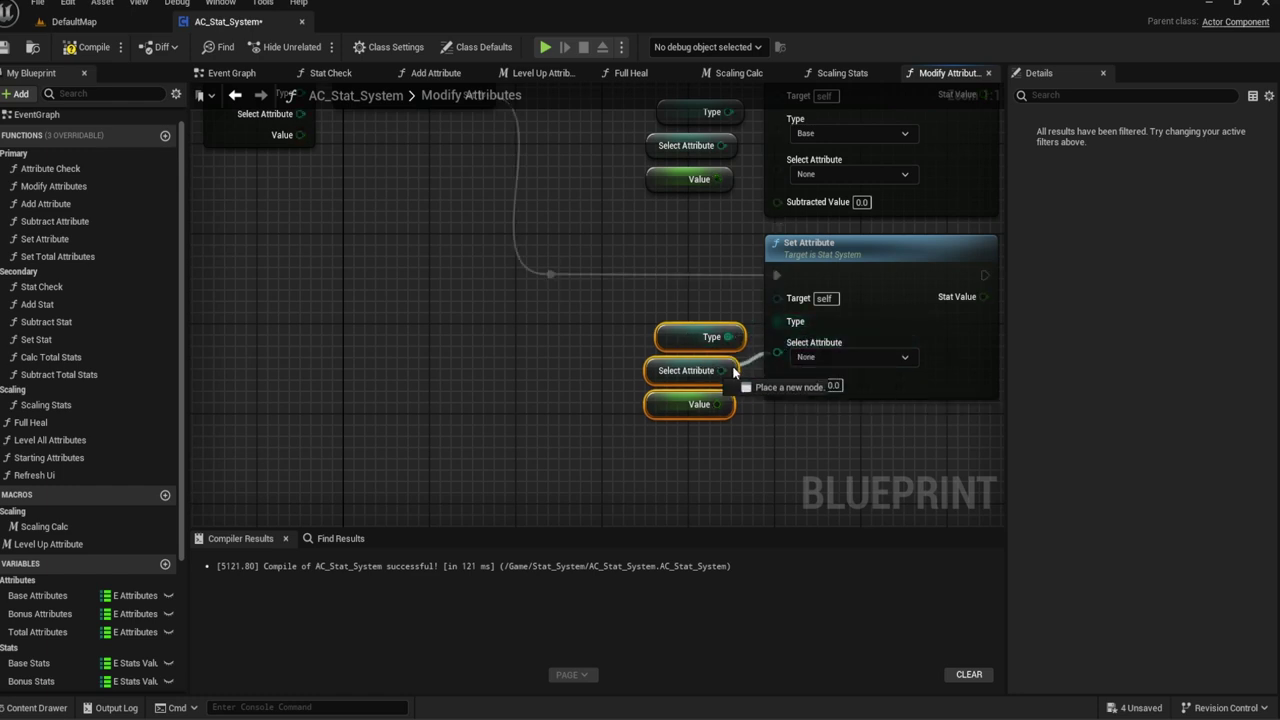
pyautogui.moveTo(777, 404); pyautogui.dragTo(718, 404)
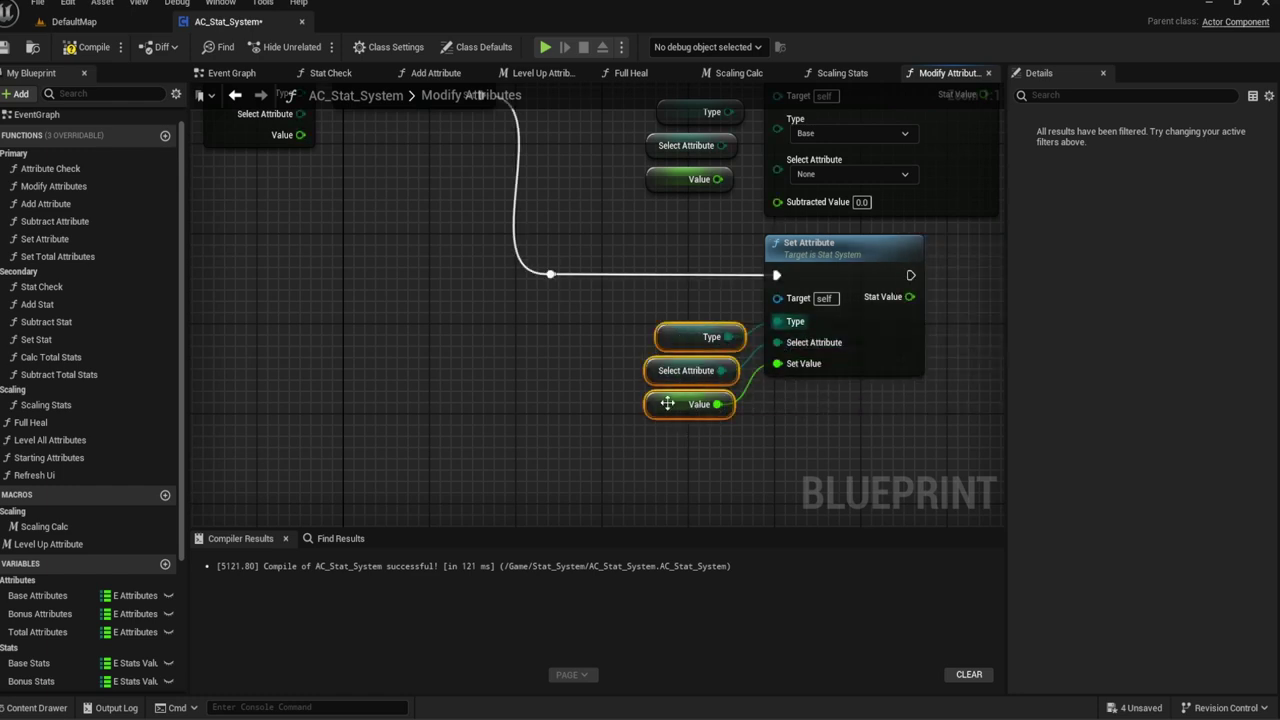
# Step: Connect Value, Type and Select Attribute getters to Subtract Attribute's inputs
pyautogui.moveTo(674, 205); pyautogui.dragTo(645, 358, button='right')
pyautogui.click(680, 343)
pyautogui.moveTo(703, 343); pyautogui.dragTo(735, 354)
pyautogui.click(642, 350)
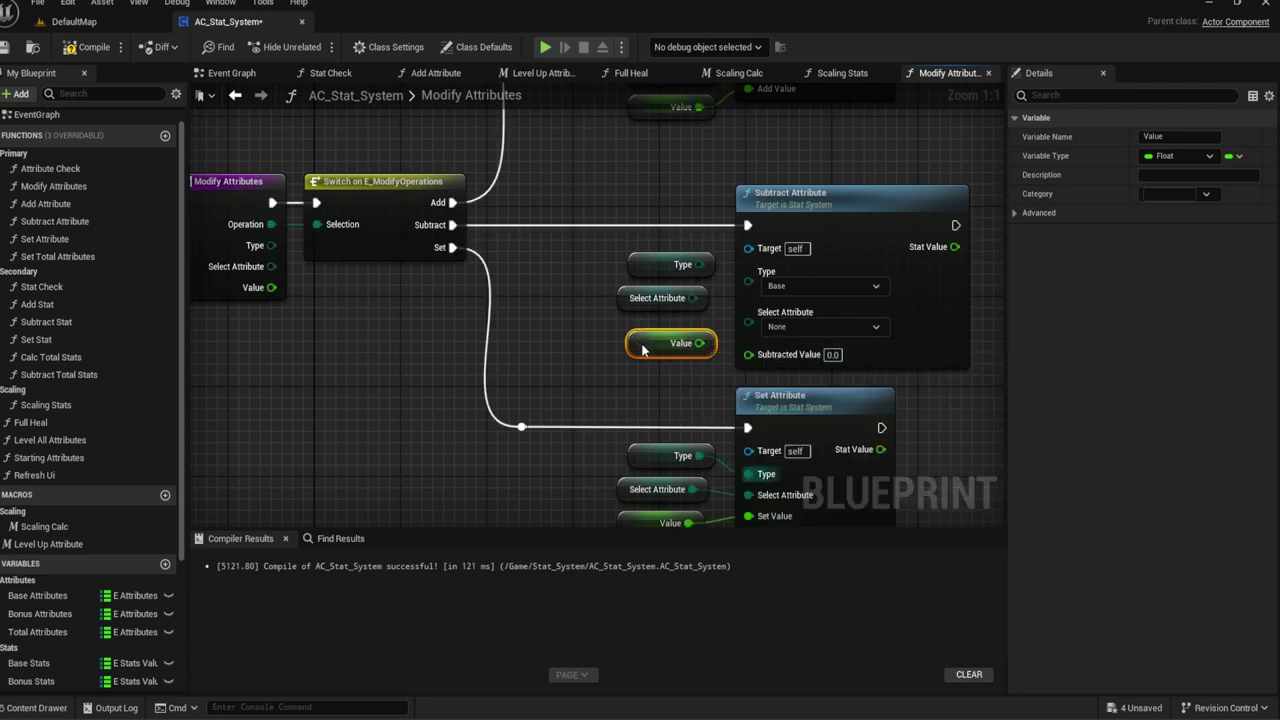
pyautogui.moveTo(642, 350)
pyautogui.mouseDown()
pyautogui.moveTo(631, 338)
pyautogui.moveTo(749, 353)
pyautogui.mouseUp()
pyautogui.click(652, 268)
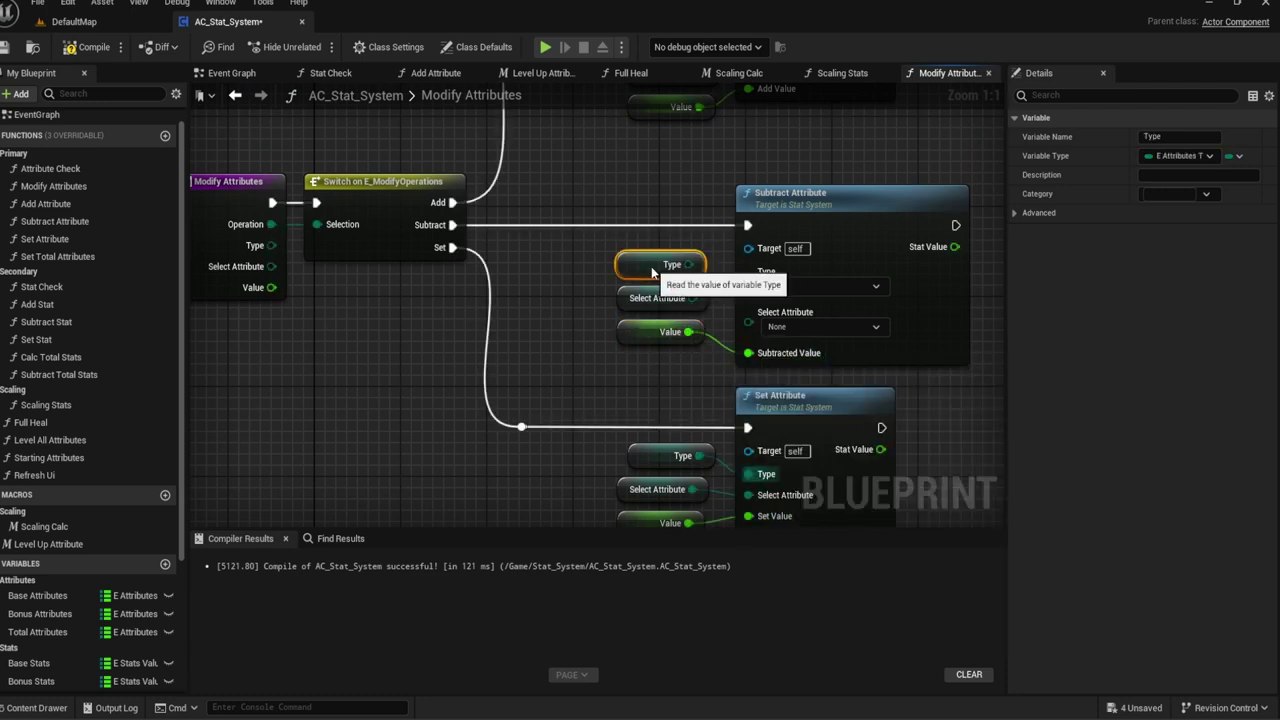
pyautogui.moveTo(688, 264); pyautogui.dragTo(752, 288)
pyautogui.moveTo(750, 310); pyautogui.dragTo(748, 300)
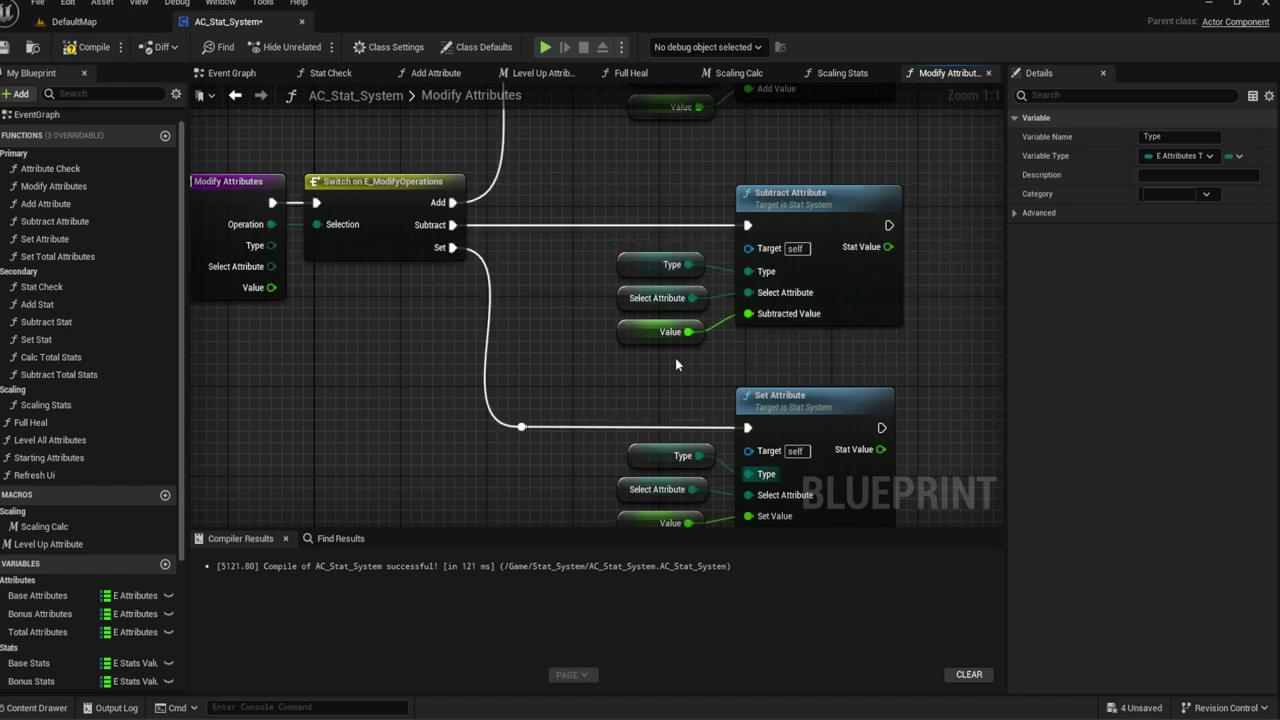
pyautogui.click(670, 331)
pyautogui.keyDown('ctrl'); pyautogui.moveTo(712, 250); pyautogui.dragTo(662, 313); pyautogui.keyUp('ctrl')
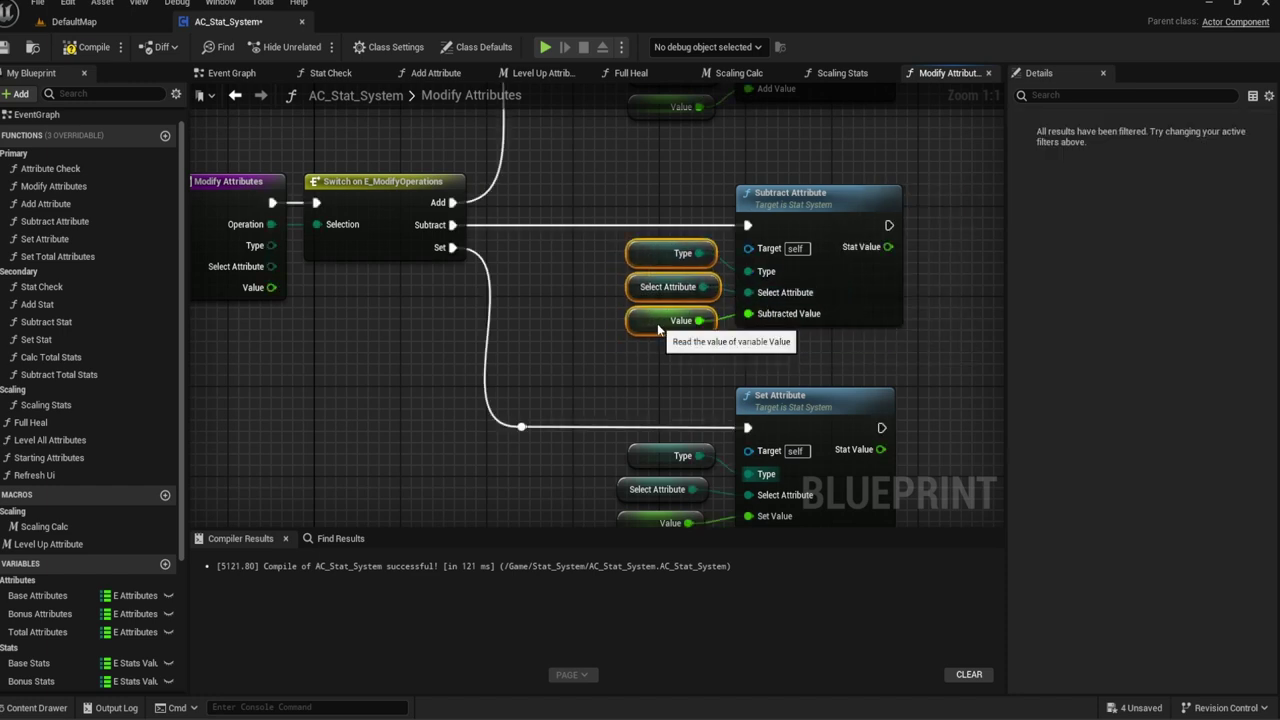
# Step: Align the Subtract and Set Attribute groups on the left
pyautogui.scroll(-2, 662, 320)
pyautogui.moveTo(695, 316); pyautogui.dragTo(697, 374, button='right')
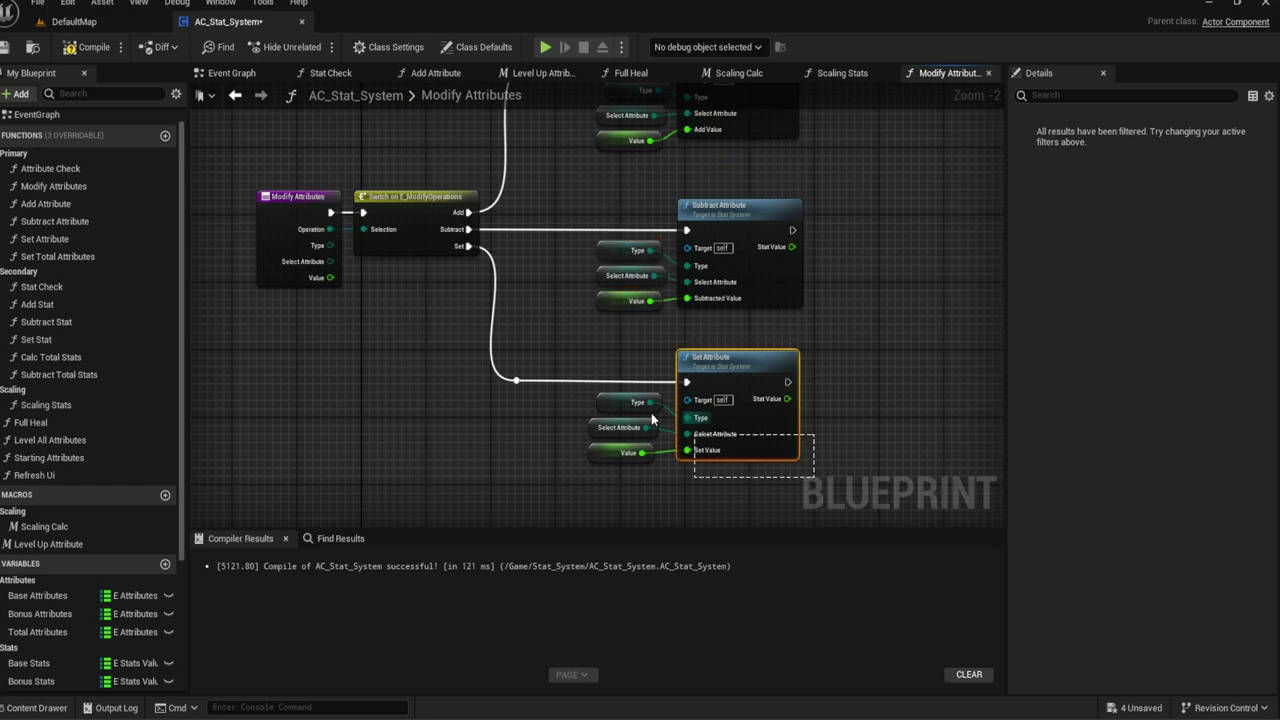
pyautogui.moveTo(826, 475); pyautogui.dragTo(505, 342)
pyautogui.moveTo(712, 360); pyautogui.dragTo(720, 335)
pyautogui.moveTo(770, 478); pyautogui.dragTo(530, 222)
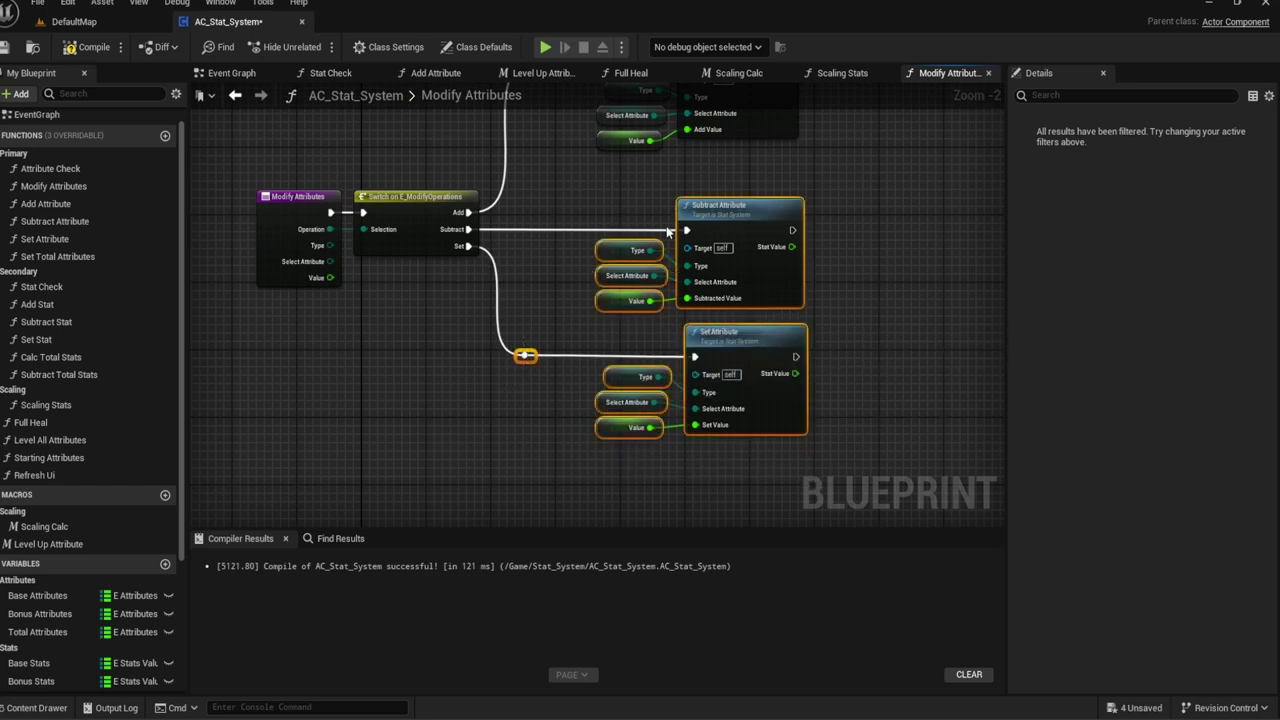
pyautogui.moveTo(755, 216); pyautogui.dragTo(696, 215)
pyautogui.moveTo(583, 169); pyautogui.dragTo(589, 335, button='right')
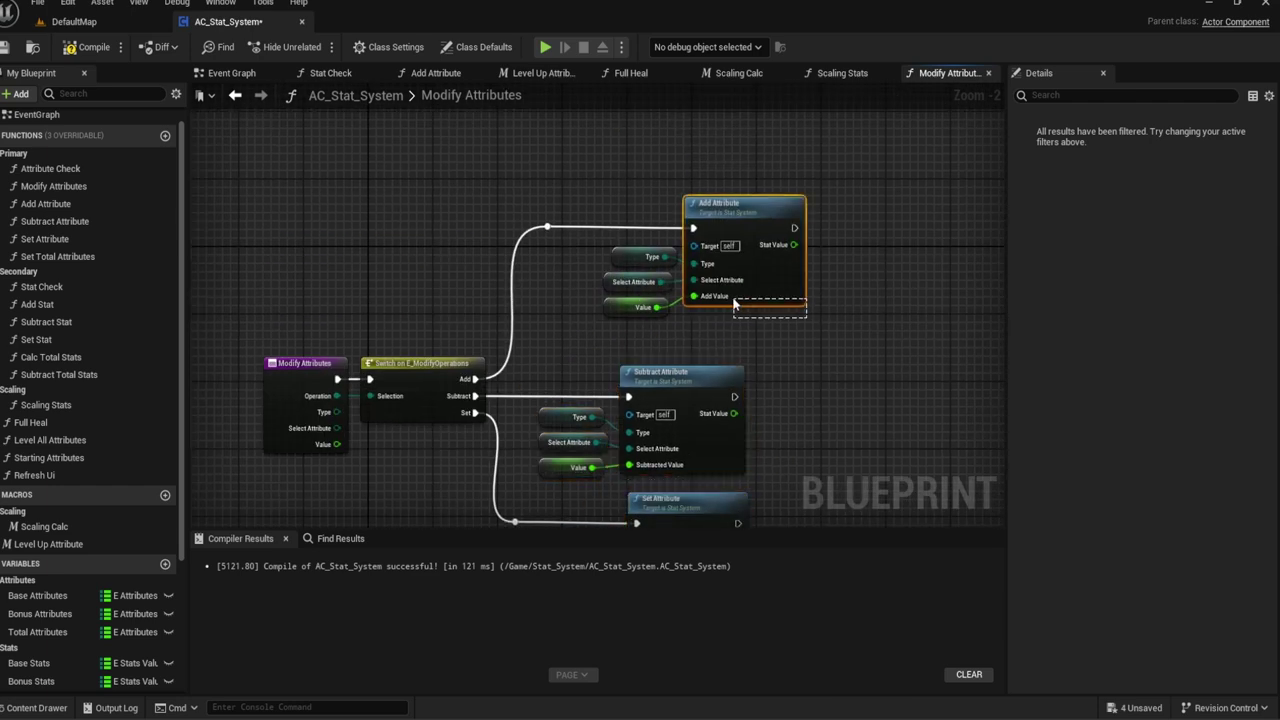
# Step: Line up the Add Attribute group and begin a Return Node after Add Attribute
pyautogui.moveTo(589, 335); pyautogui.dragTo(812, 192)
pyautogui.moveTo(743, 221)
pyautogui.mouseDown()
pyautogui.moveTo(677, 221)
pyautogui.moveTo(666, 245)
pyautogui.mouseUp()
pyautogui.click(571, 200)
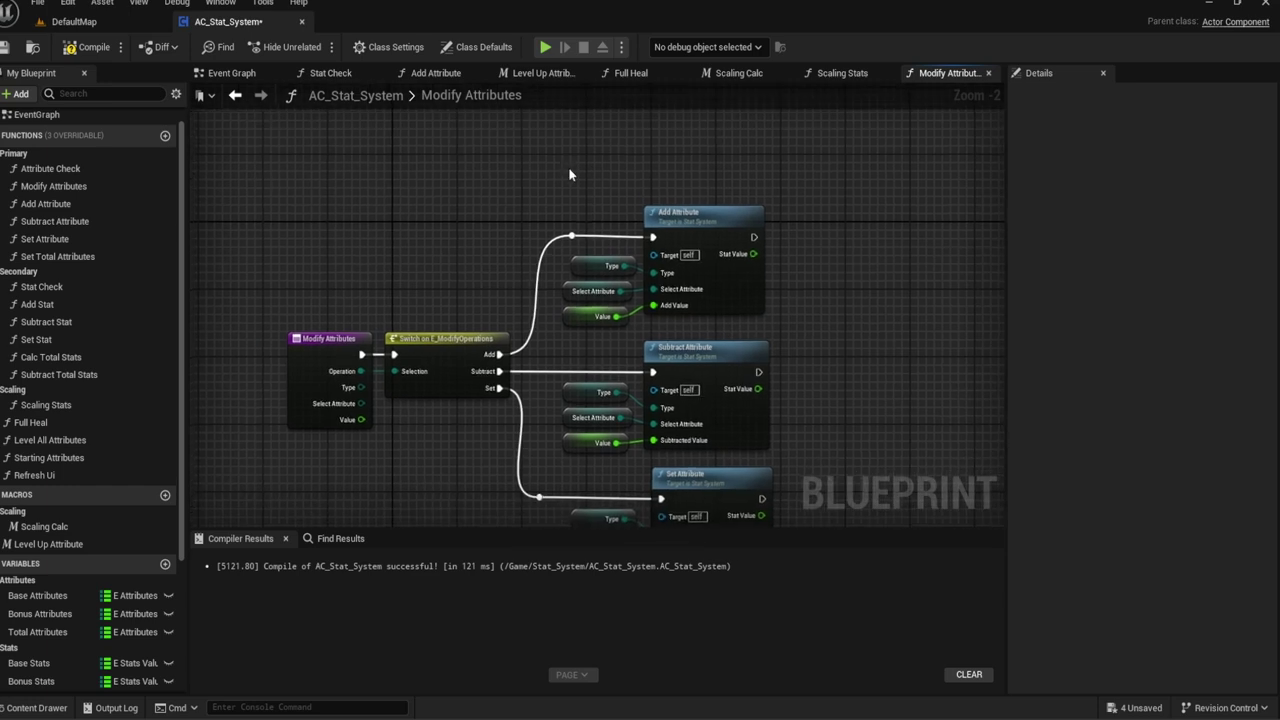
pyautogui.moveTo(743, 276); pyautogui.dragTo(661, 209, button='right')
pyautogui.moveTo(762, 251)
pyautogui.mouseDown(button='right')
pyautogui.moveTo(680, 180)
pyautogui.moveTo(505, 196)
pyautogui.mouseUp(button='right')
pyautogui.moveTo(486, 185); pyautogui.dragTo(520, 186)
# Step: Add a Float output named ReturnValue and wire Add Attribute's Stat Value into it
pyautogui.write('att')
pyautogui.scroll(2, 612, 200)
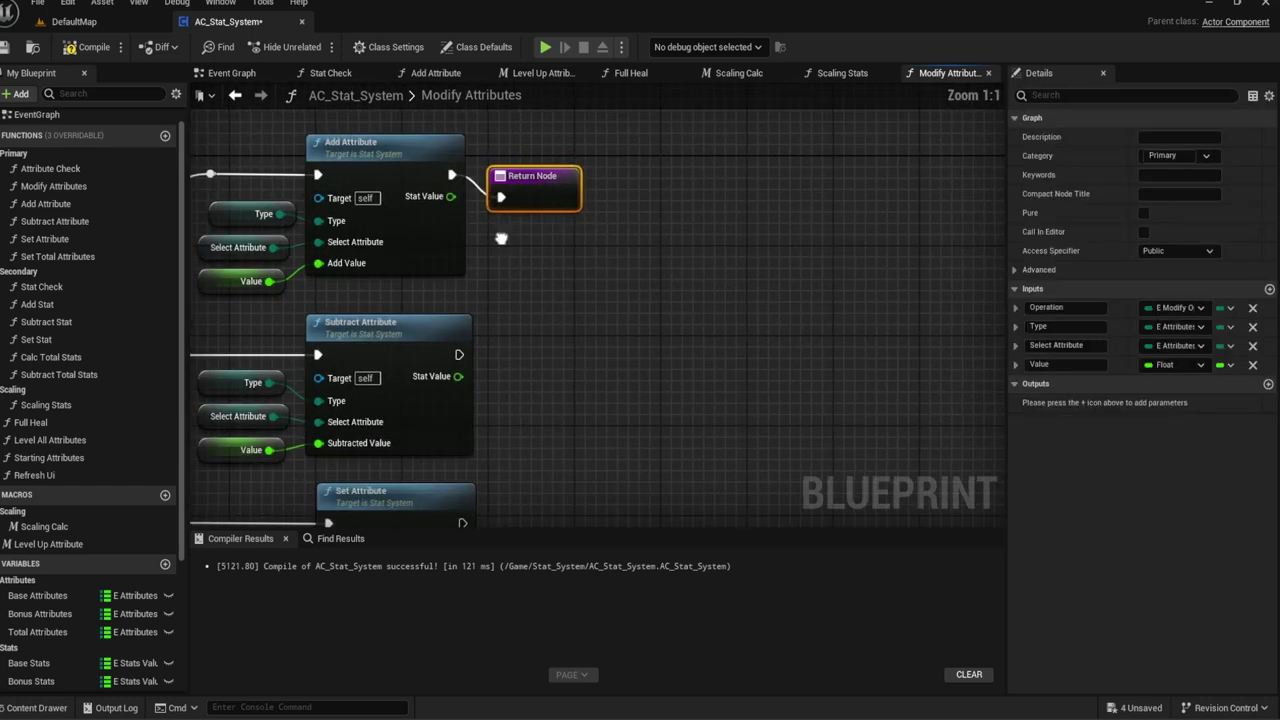
pyautogui.click(1268, 383)
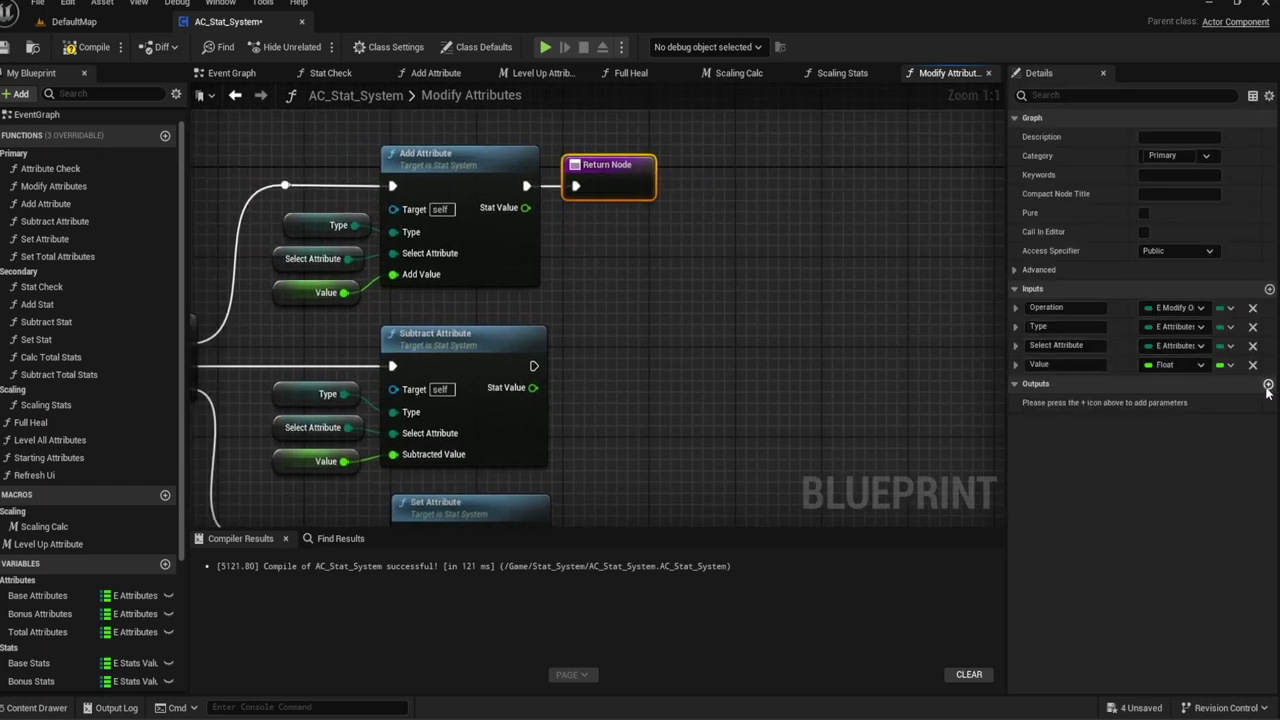
pyautogui.write('Re')
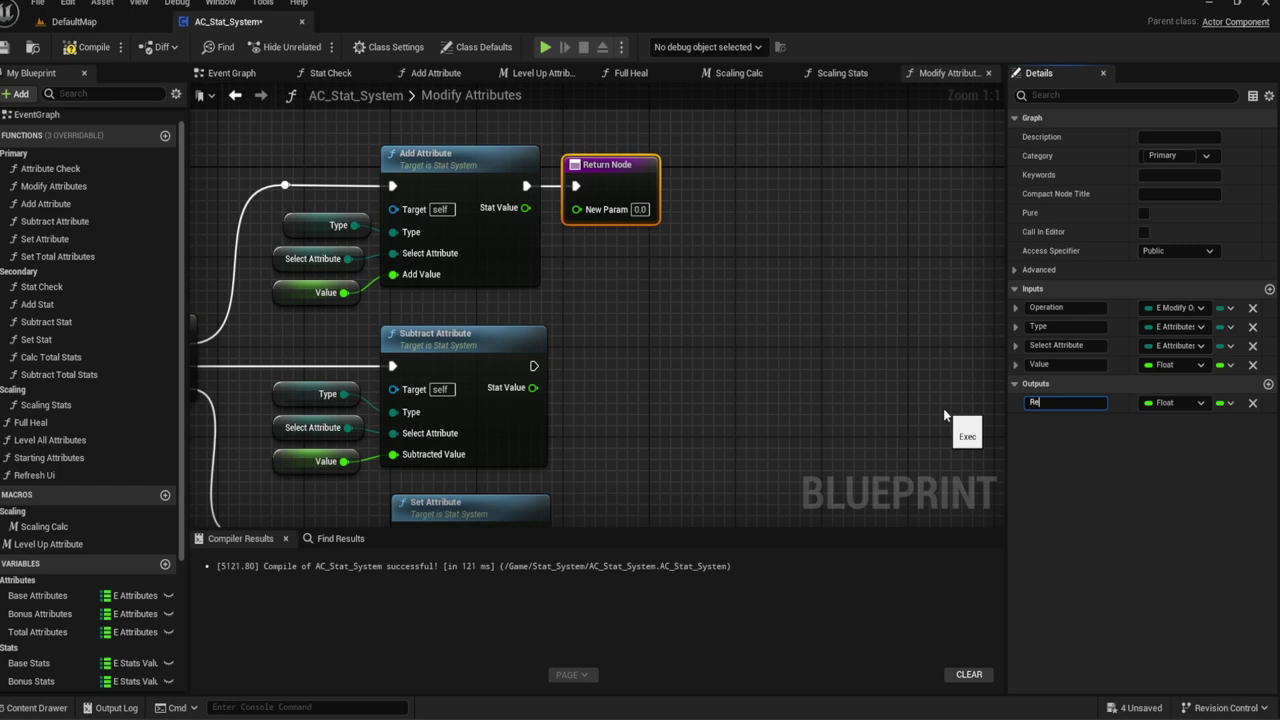
pyautogui.write('turnValue')
pyautogui.press('Return')
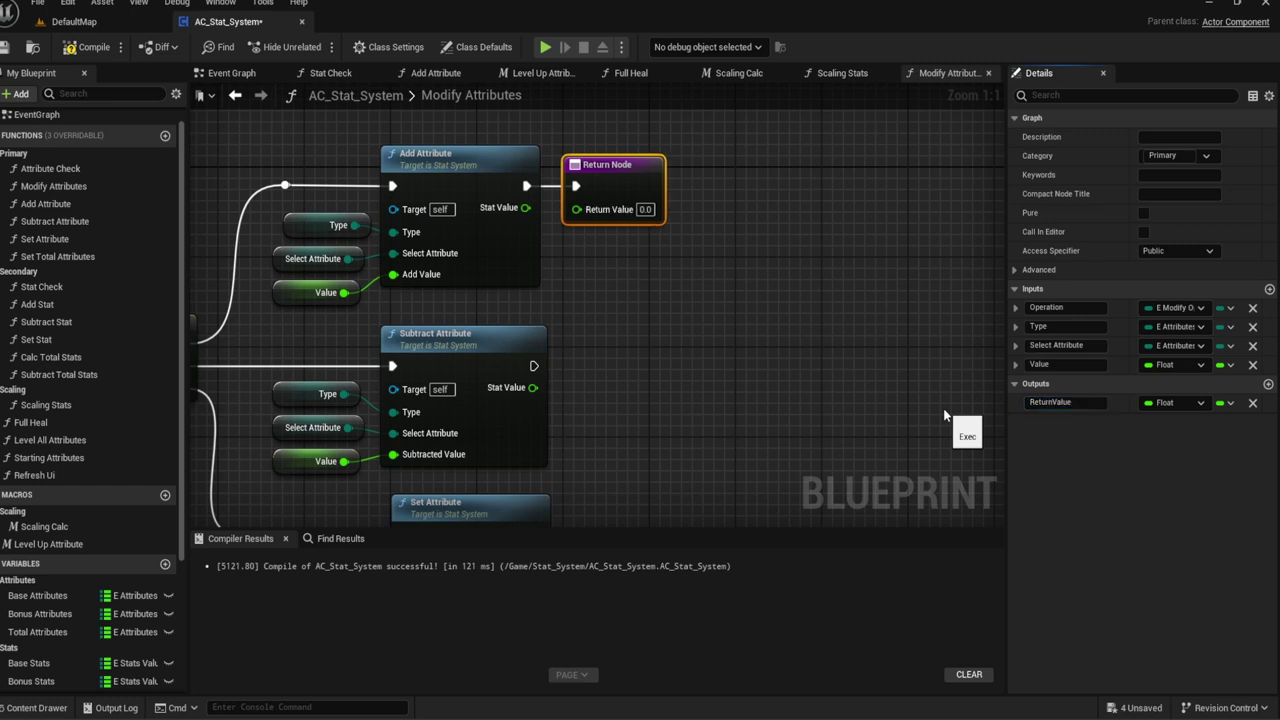
pyautogui.moveTo(524, 208); pyautogui.dragTo(587, 218)
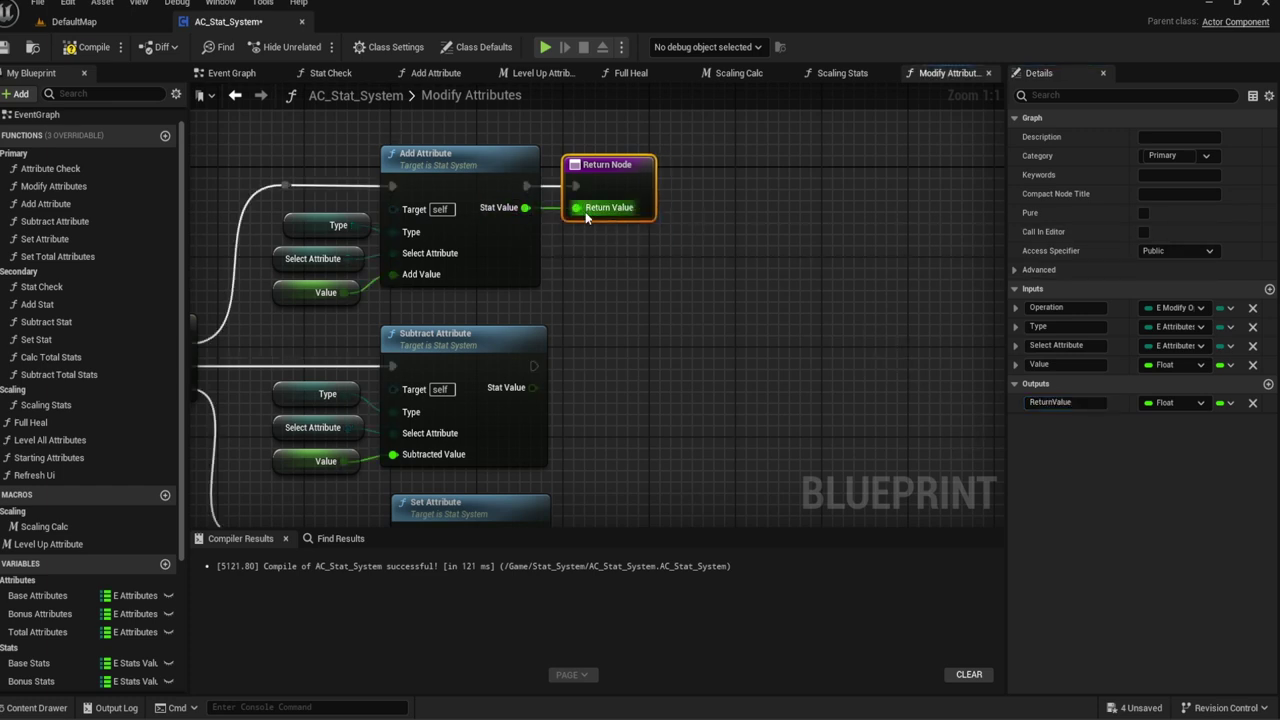
# Step: Paste Return Nodes after Subtract and Set Attribute and wire their Stat Values in
pyautogui.moveTo(590, 227); pyautogui.dragTo(616, 187, button='right')
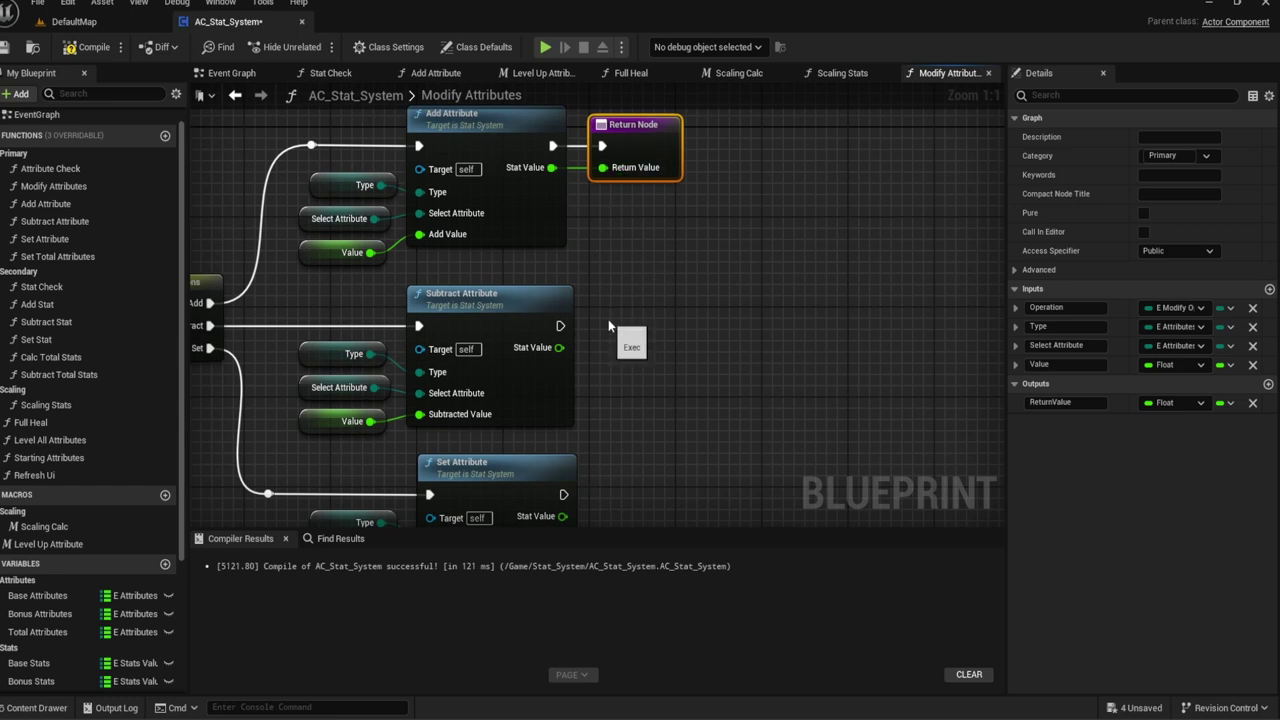
pyautogui.hotkey('ctrl', 'v')
pyautogui.moveTo(602, 326); pyautogui.dragTo(558, 326)
pyautogui.moveTo(620, 420); pyautogui.dragTo(600, 262, button='right')
pyautogui.hotkey('ctrl', 'v')
pyautogui.moveTo(590, 349); pyautogui.dragTo(543, 336)
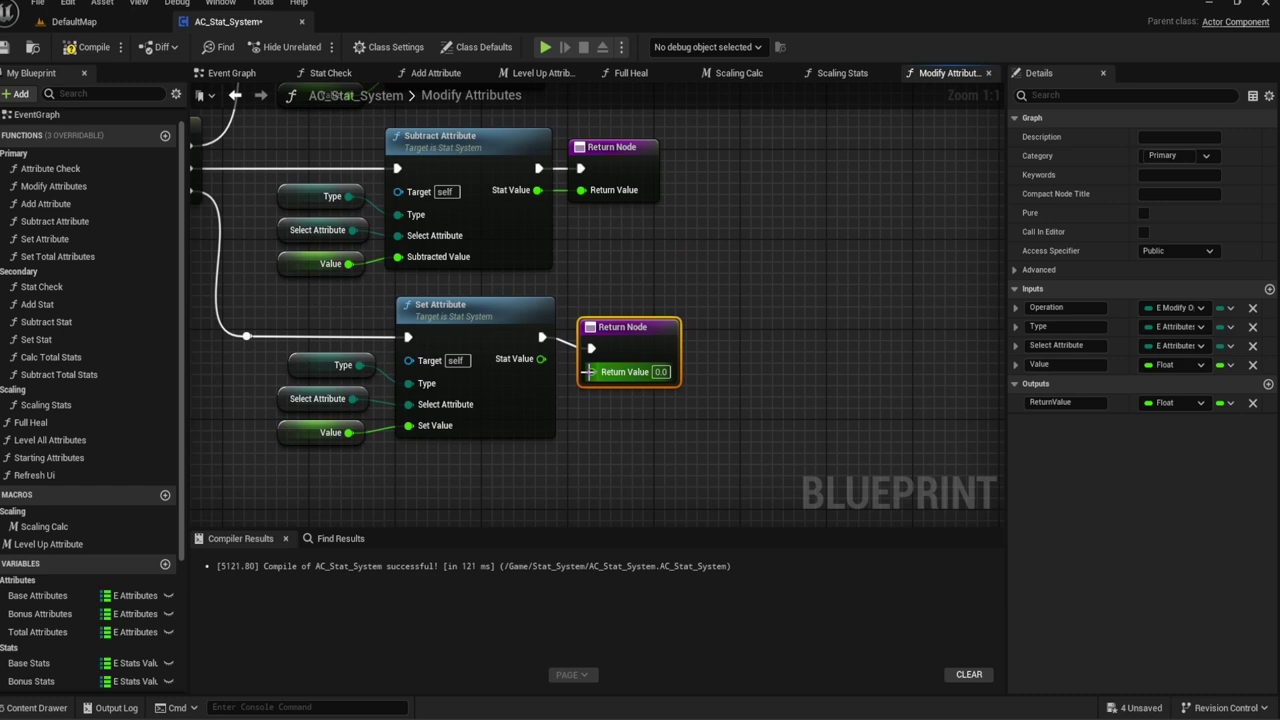
pyautogui.moveTo(590, 372); pyautogui.dragTo(541, 358)
pyautogui.moveTo(599, 281); pyautogui.dragTo(638, 257, button='right')
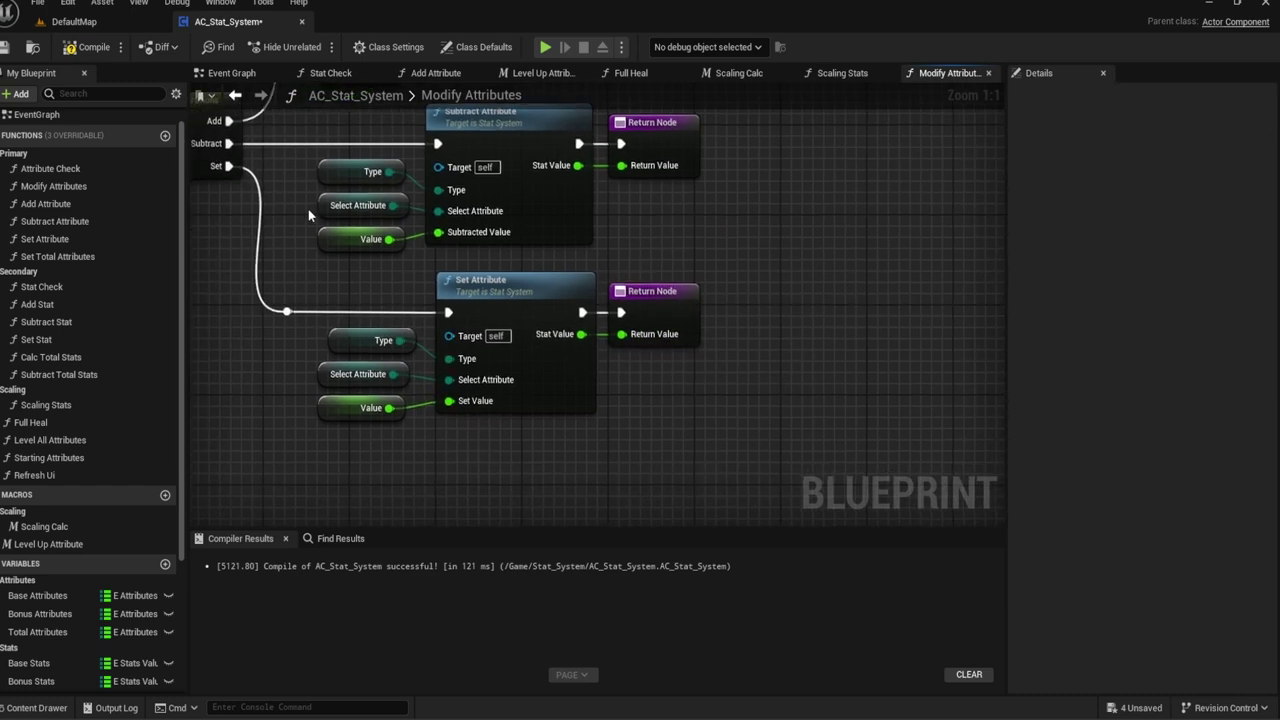
pyautogui.click(90, 186)
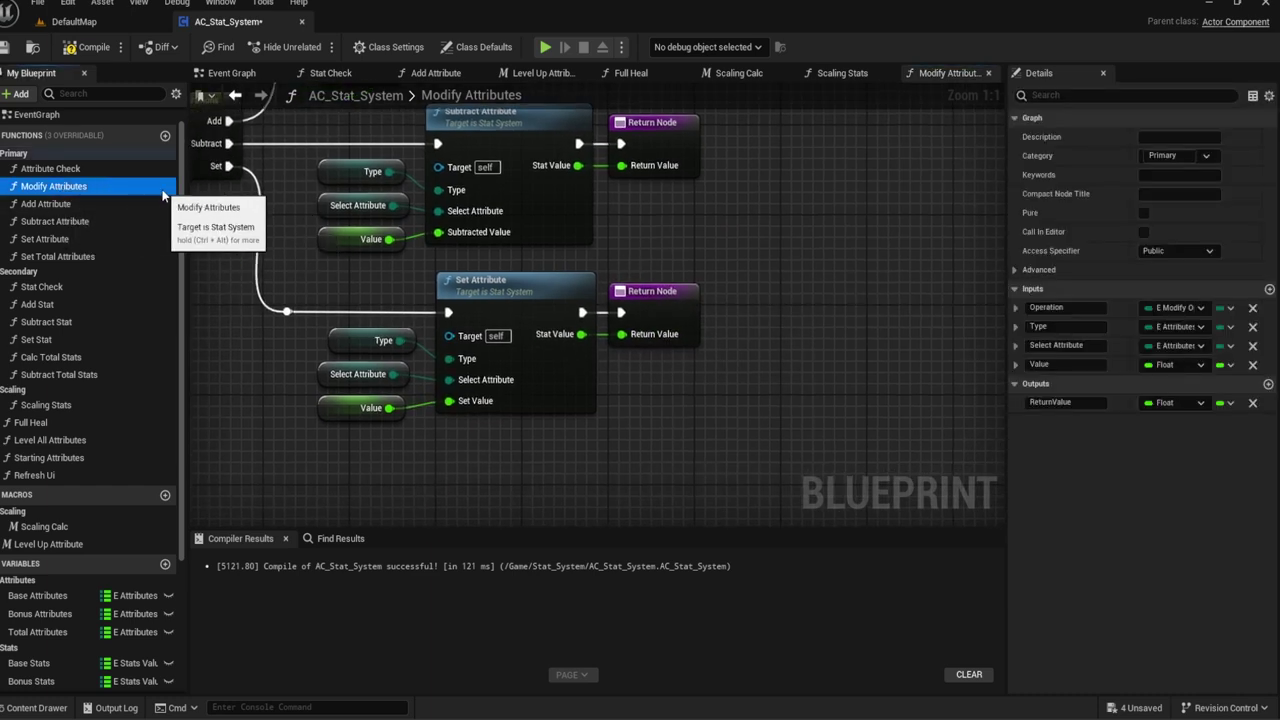
# Step: Duplicate Modify Attributes as Modify Stats and move it into the Secondary category
pyautogui.hotkey('ctrl', 'w')
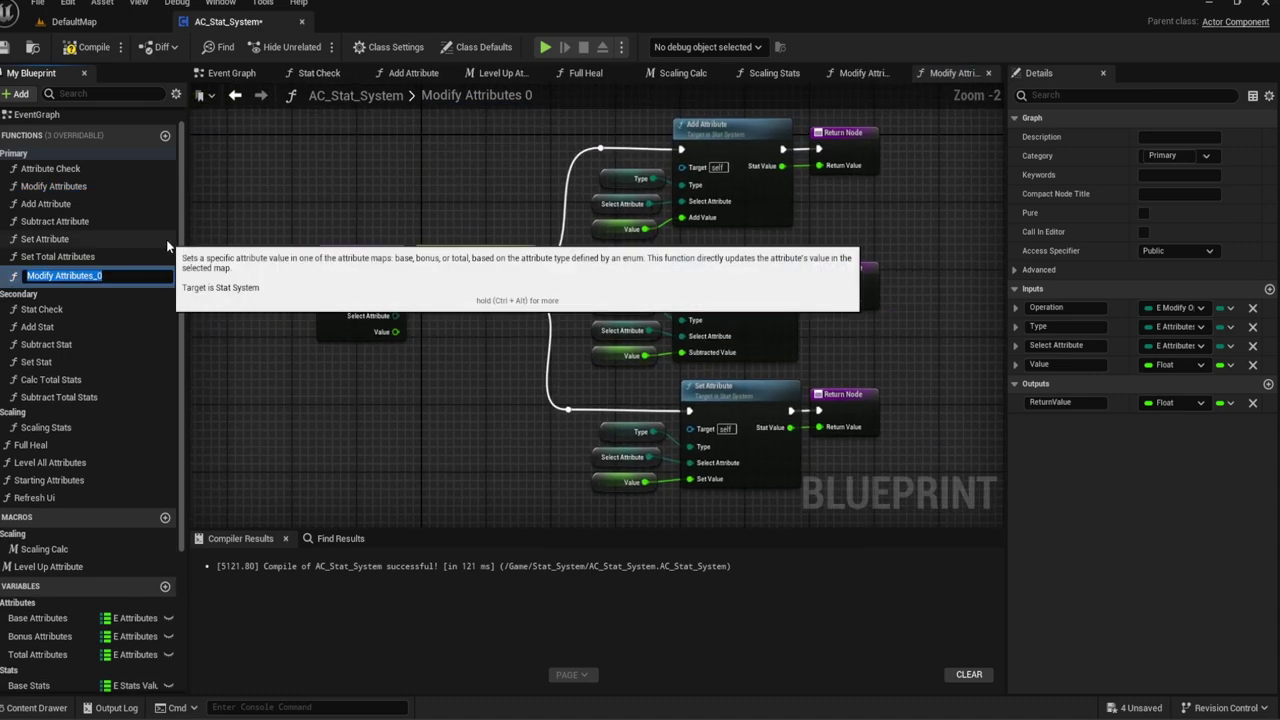
pyautogui.press('BackSpace')
pyautogui.press('BackSpace')
pyautogui.press('BackSpace')
pyautogui.press('BackSpace')
pyautogui.press('BackSpace')
pyautogui.press('BackSpace')
pyautogui.press('BackSpace')
pyautogui.press('BackSpace')
pyautogui.write('Modify')
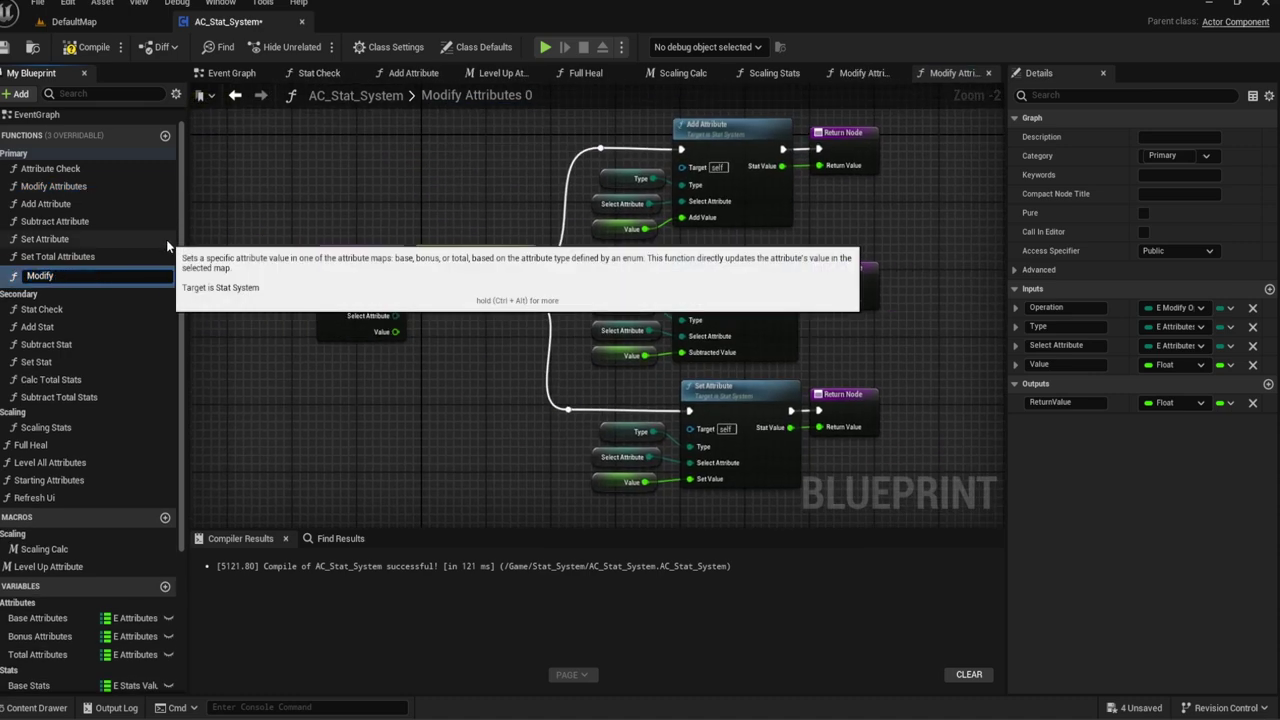
pyautogui.write(' Stats')
pyautogui.press('Return')
pyautogui.moveTo(66, 274); pyautogui.dragTo(38, 322)
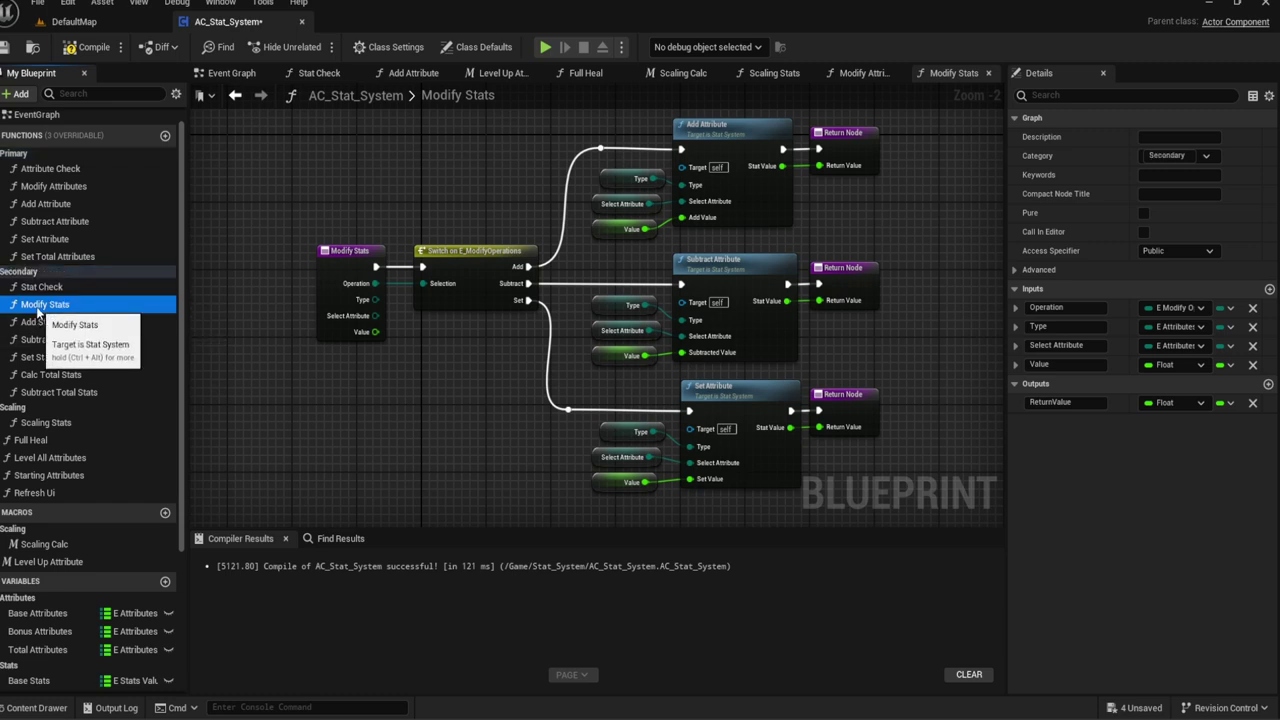
pyautogui.moveTo(435, 331)
pyautogui.mouseDown(button='right')
pyautogui.moveTo(356, 399)
pyautogui.moveTo(331, 472)
pyautogui.mouseUp(button='right')
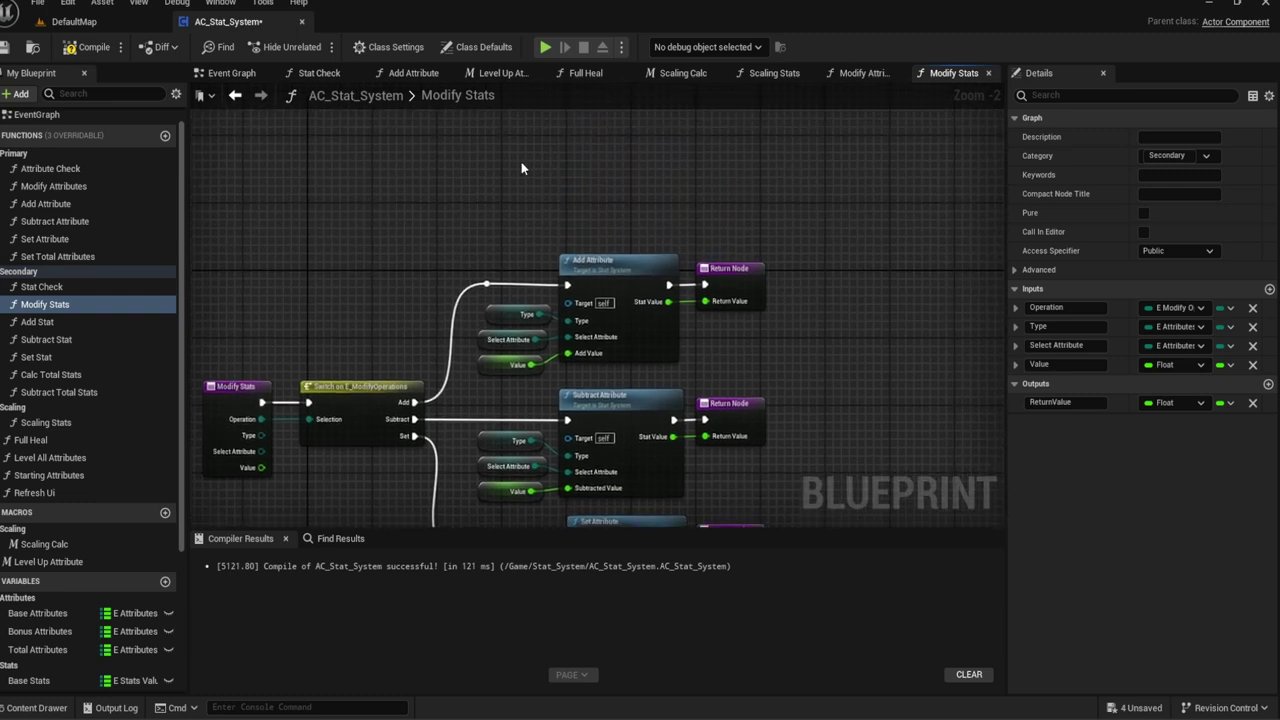
# Step: Delete the Add, Subtract and Set Attribute calls from the Modify Stats graph
pyautogui.rightClick(521, 167)
pyautogui.write('add stats')
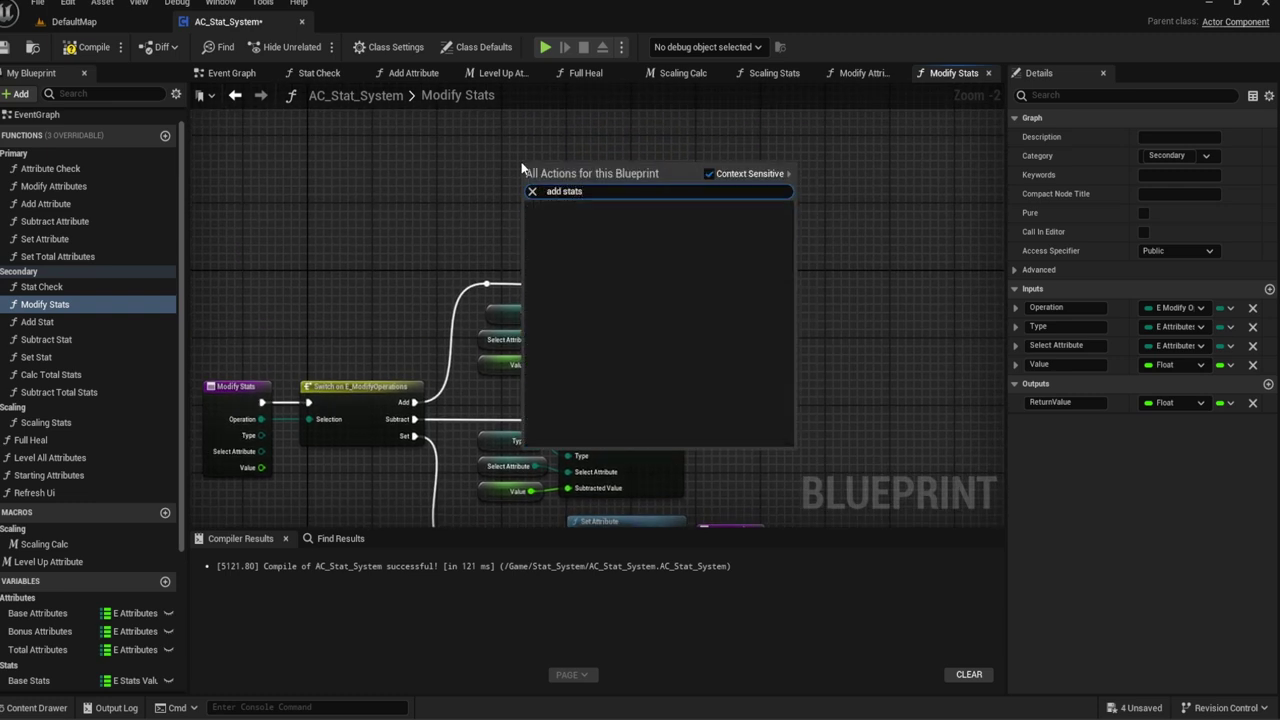
pyautogui.press('Escape')
pyautogui.click(600, 232)
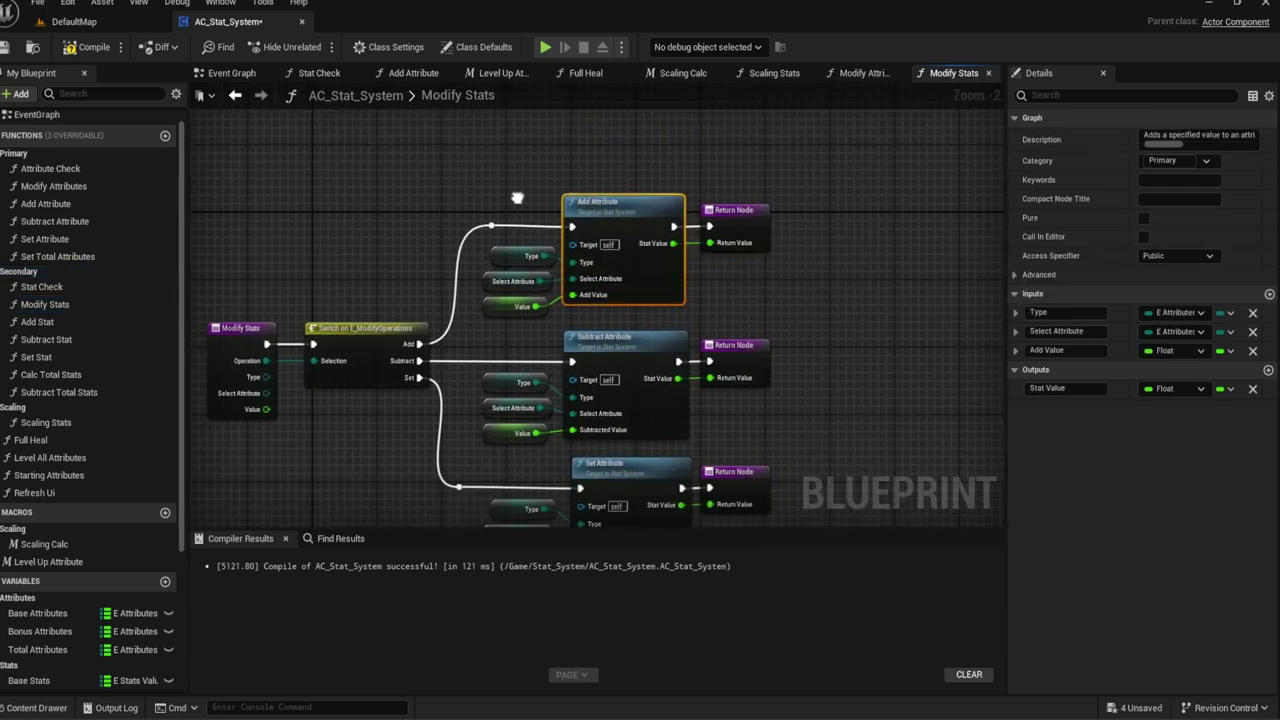
pyautogui.press('Delete')
pyautogui.click(595, 264)
pyautogui.press('Delete')
pyautogui.moveTo(600, 330); pyautogui.dragTo(600, 277, button='right')
pyautogui.click(600, 336)
pyautogui.press('Delete')
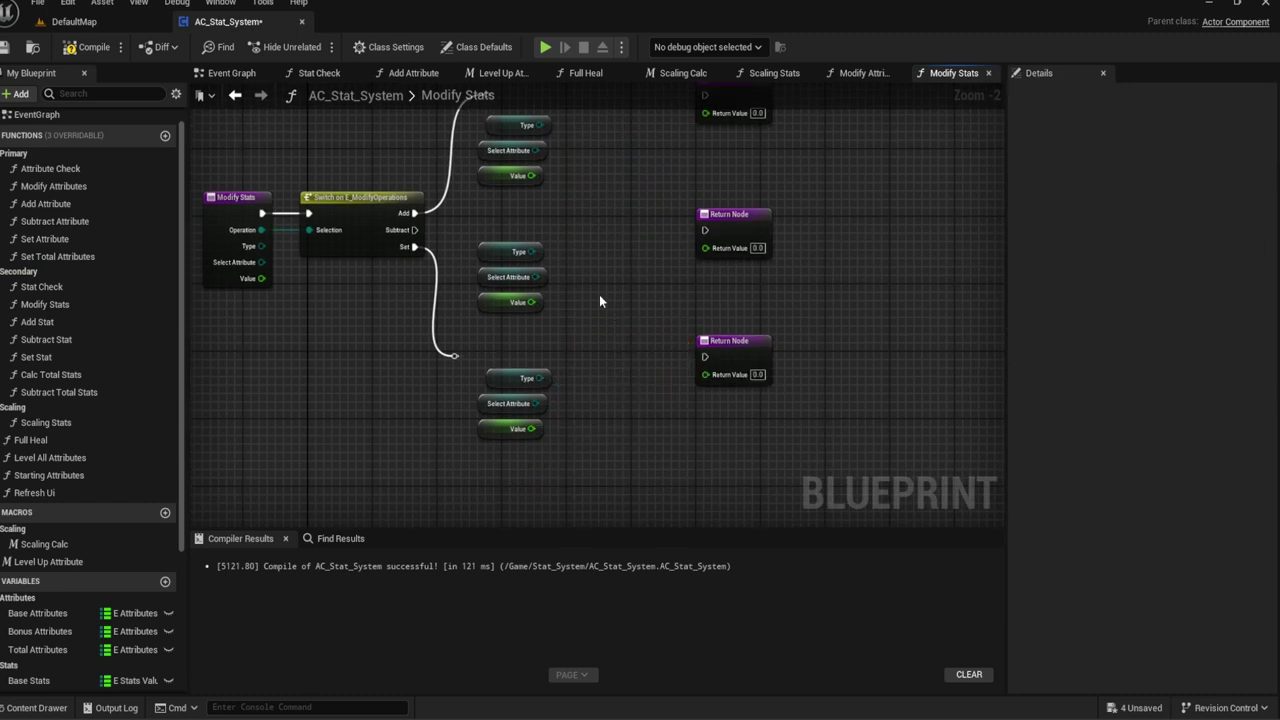
# Step: Place an Add Stat call beside the switch's Add branch
pyautogui.moveTo(40, 322)
pyautogui.mouseDown()
pyautogui.moveTo(586, 221)
pyautogui.moveTo(571, 196)
pyautogui.mouseUp()
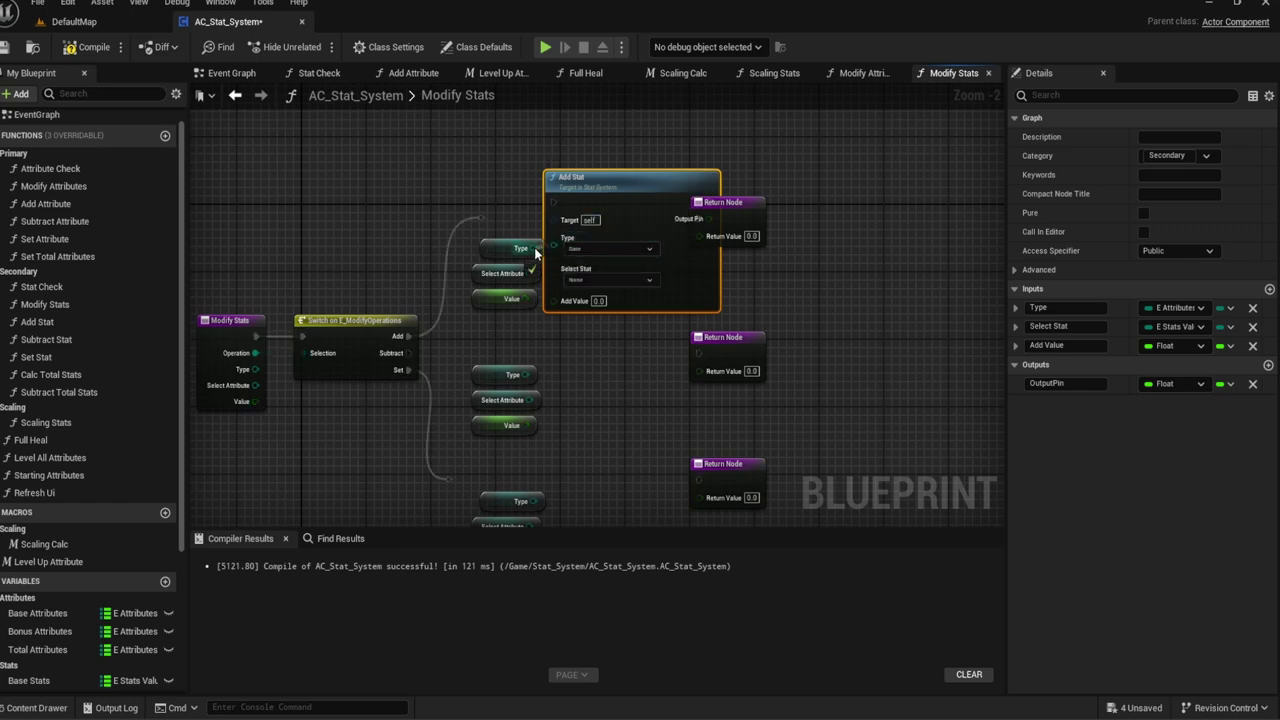
pyautogui.moveTo(534, 248); pyautogui.dragTo(603, 195, button='right')
pyautogui.click(352, 322)
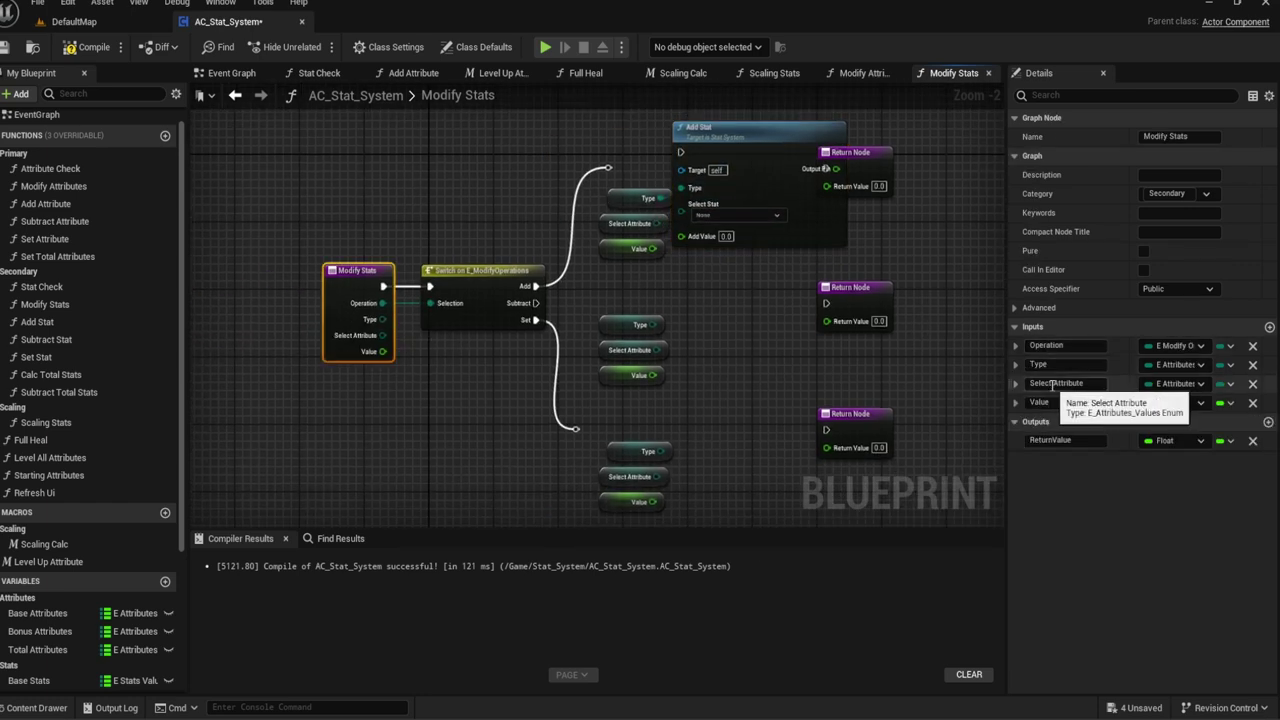
# Step: Rename the input to Select Stat and make it an E Stats Values enum
pyautogui.moveTo(1053, 383); pyautogui.dragTo(1125, 383)
pyautogui.write('Sta')
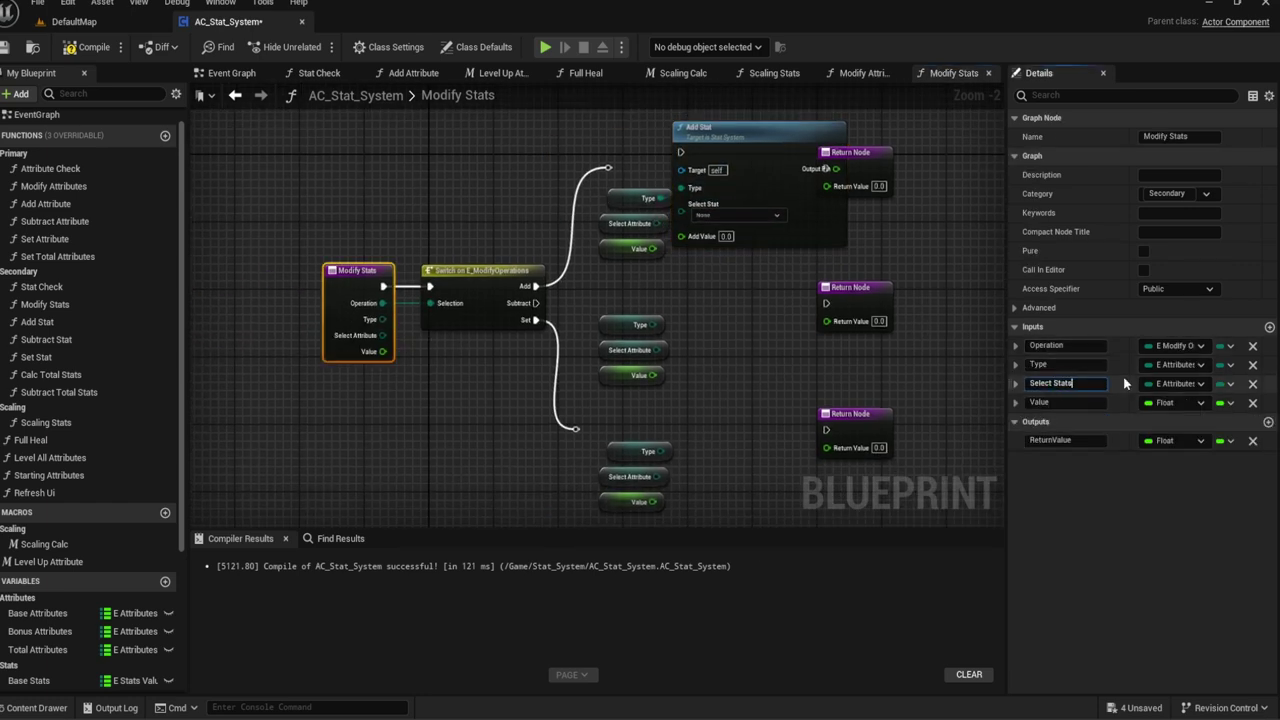
pyautogui.press('BackSpace')
pyautogui.click(1175, 402)
pyautogui.write('StatsV')
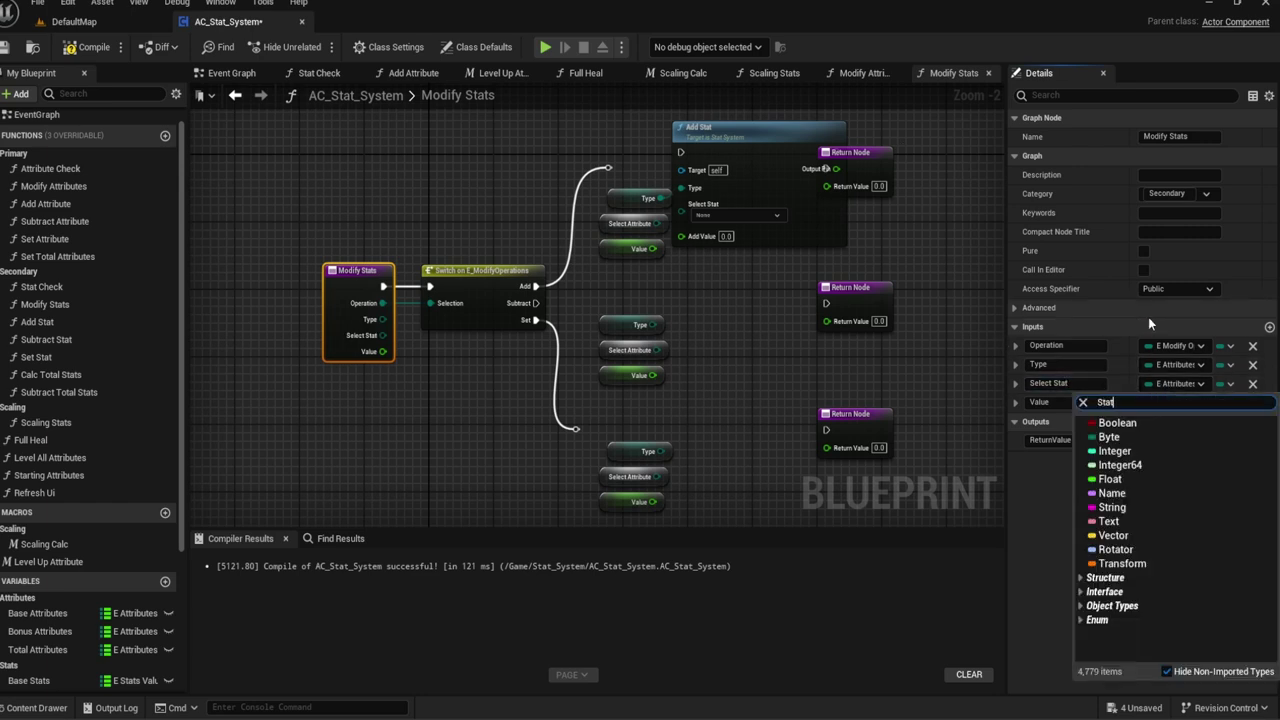
pyautogui.press('Return')
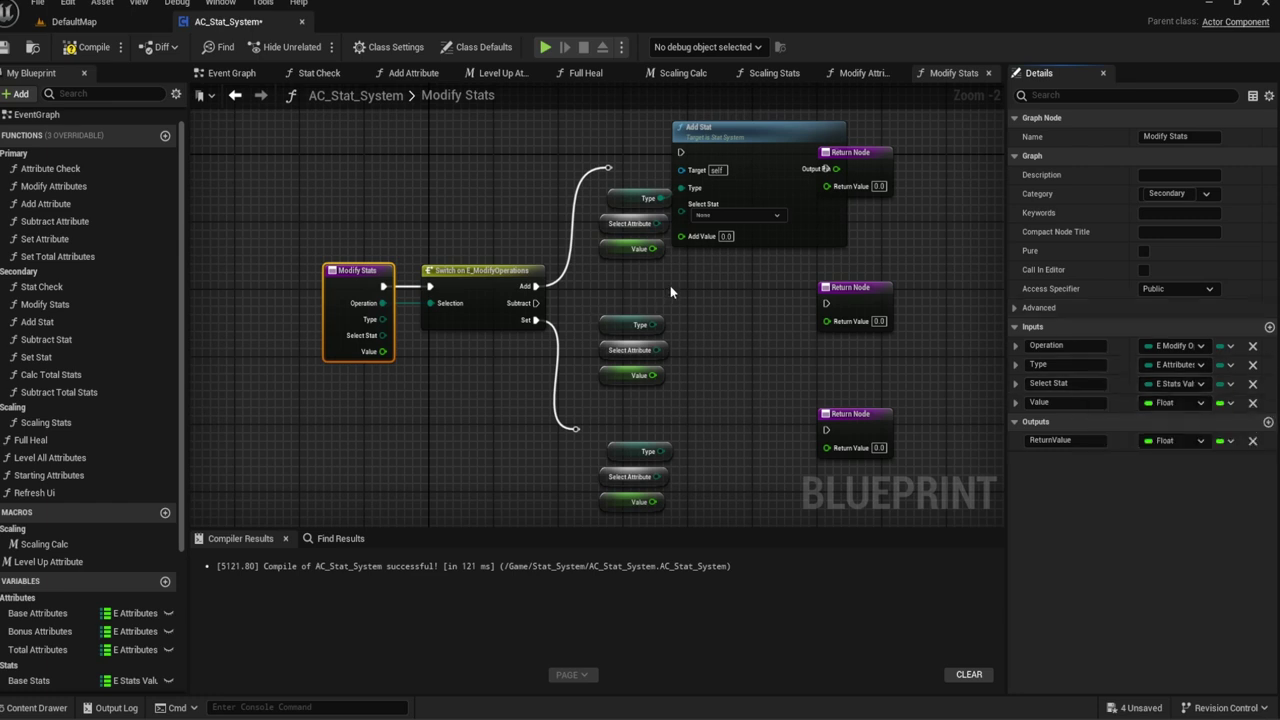
# Step: Delete the top and middle Select Attribute getter nodes
pyautogui.moveTo(670, 288); pyautogui.dragTo(660, 300, button='right')
pyautogui.click(598, 240)
pyautogui.press('Delete')
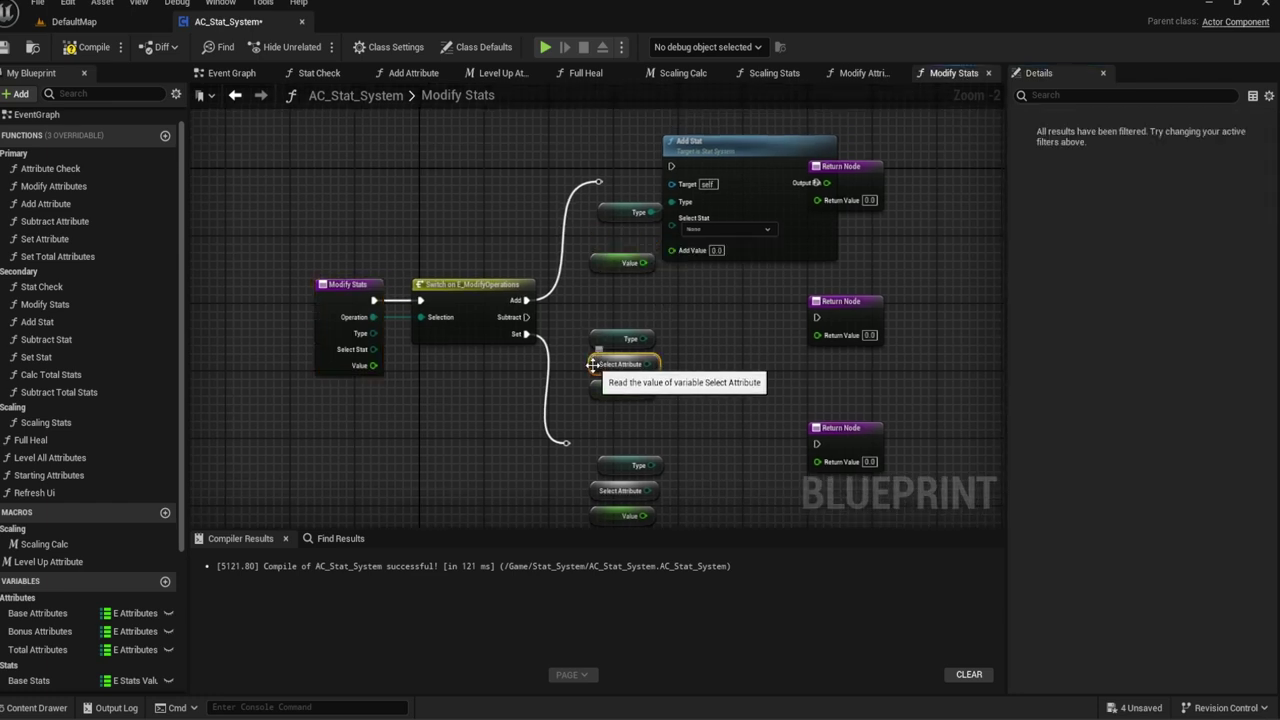
pyautogui.click(598, 364)
pyautogui.press('Delete')
pyautogui.moveTo(598, 367); pyautogui.dragTo(591, 285, button='right')
# Step: Delete the last Select Attribute getter and add a Subtract Stat call fed by Type and Value
pyautogui.click(593, 408)
pyautogui.press('Delete')
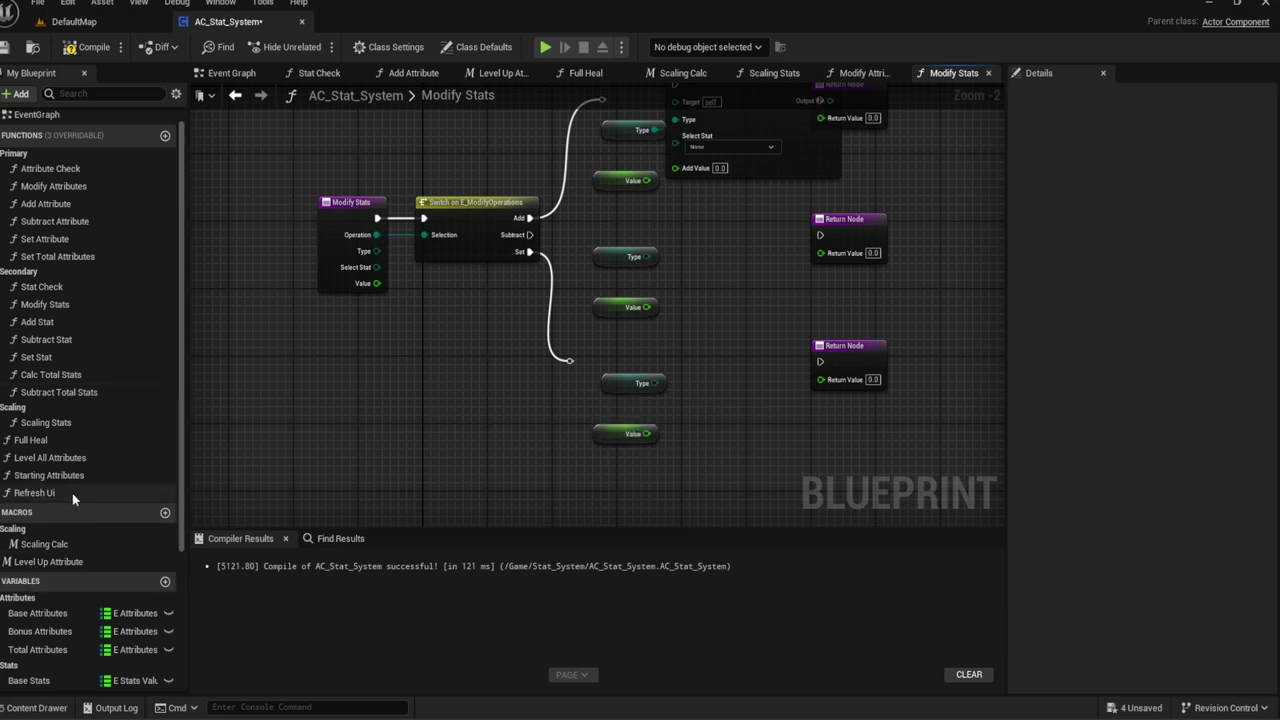
pyautogui.moveTo(631, 362); pyautogui.dragTo(561, 434, button='right')
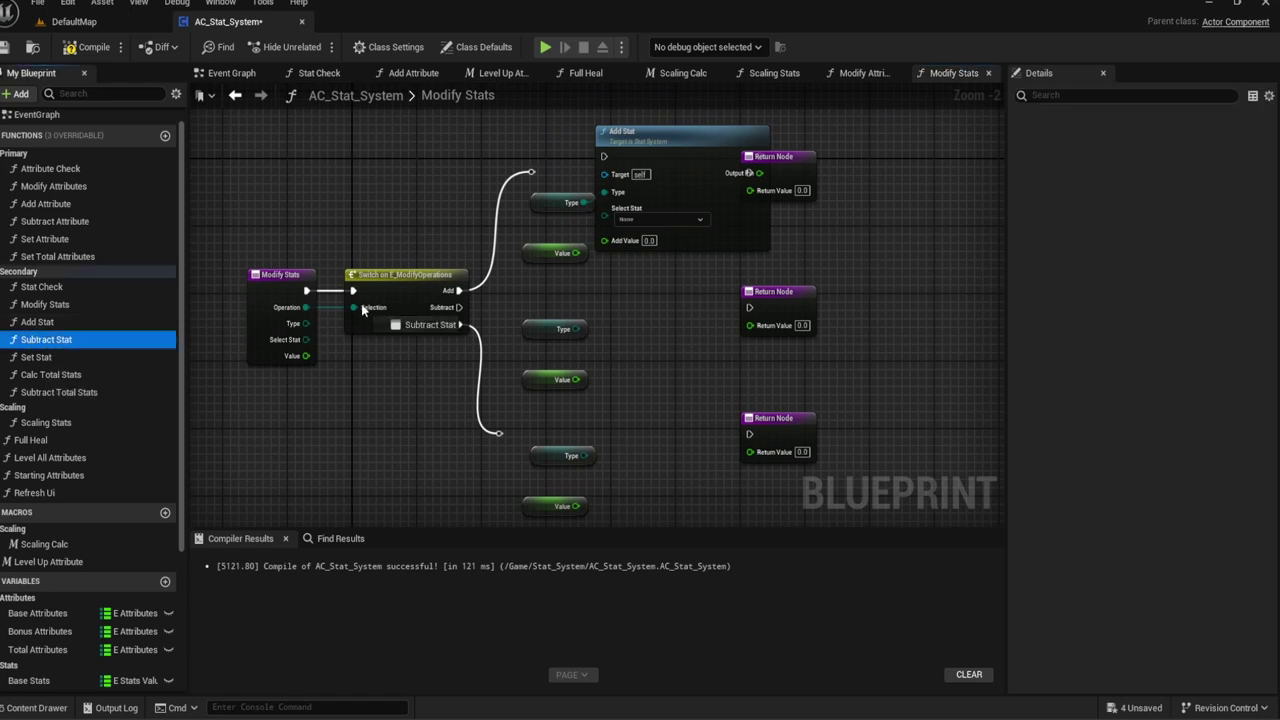
pyautogui.moveTo(46, 337); pyautogui.dragTo(612, 336)
pyautogui.moveTo(578, 379); pyautogui.dragTo(612, 399)
pyautogui.moveTo(598, 402); pyautogui.dragTo(589, 324, button='right')
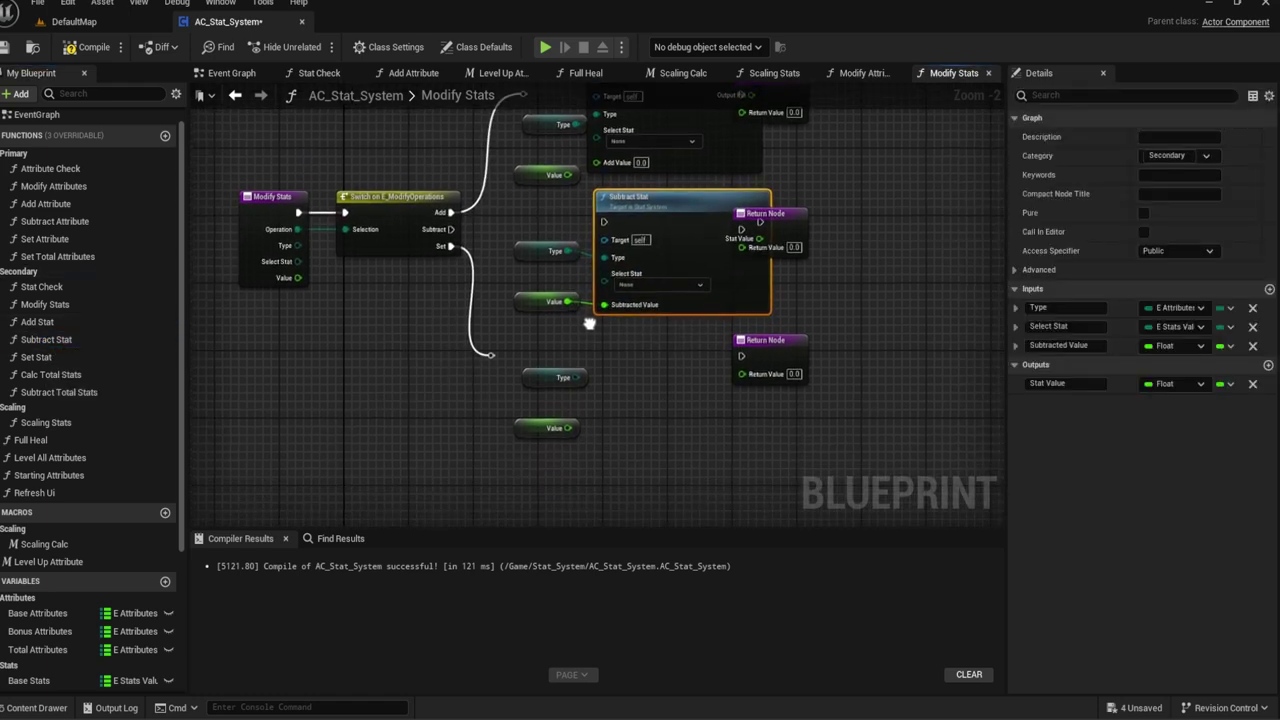
# Step: Add a Set Stat call on the switch's Set branch with a Get Select Stat getter
pyautogui.moveTo(48, 360); pyautogui.dragTo(658, 402)
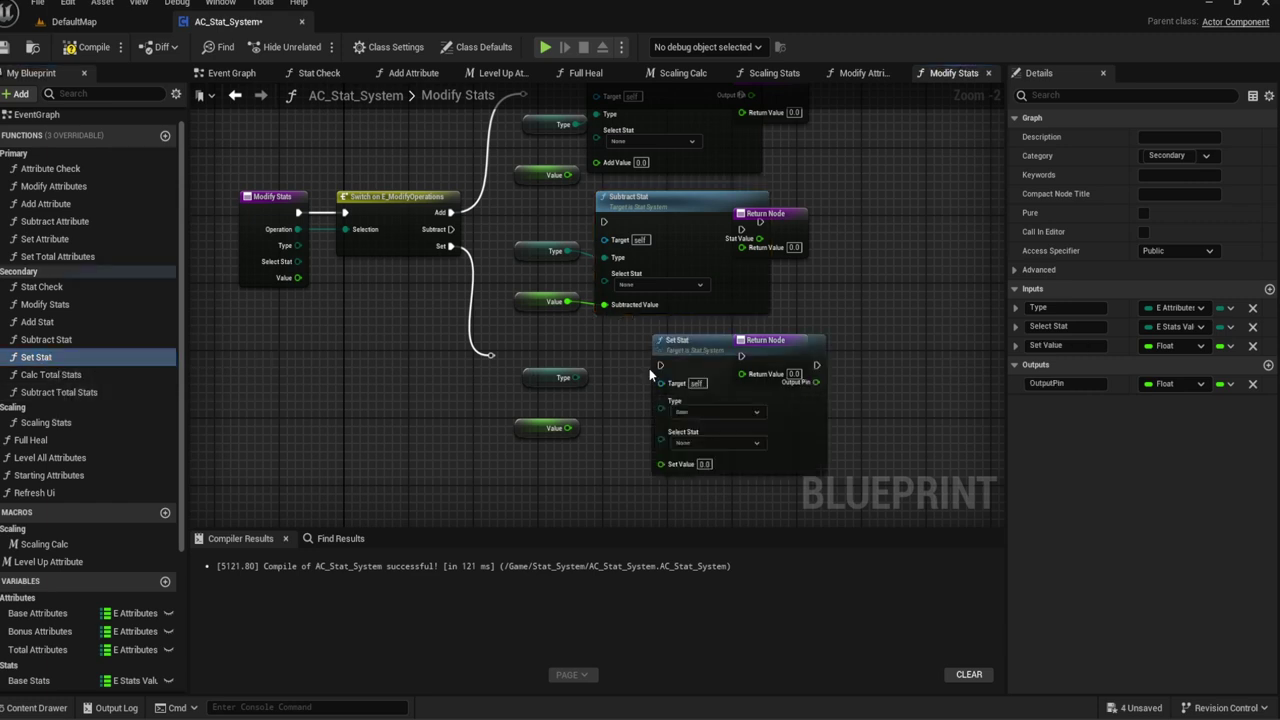
pyautogui.moveTo(700, 342)
pyautogui.mouseDown()
pyautogui.moveTo(635, 333)
pyautogui.moveTo(528, 362)
pyautogui.moveTo(451, 246)
pyautogui.mouseUp()
pyautogui.scroll(2, 685, 509)
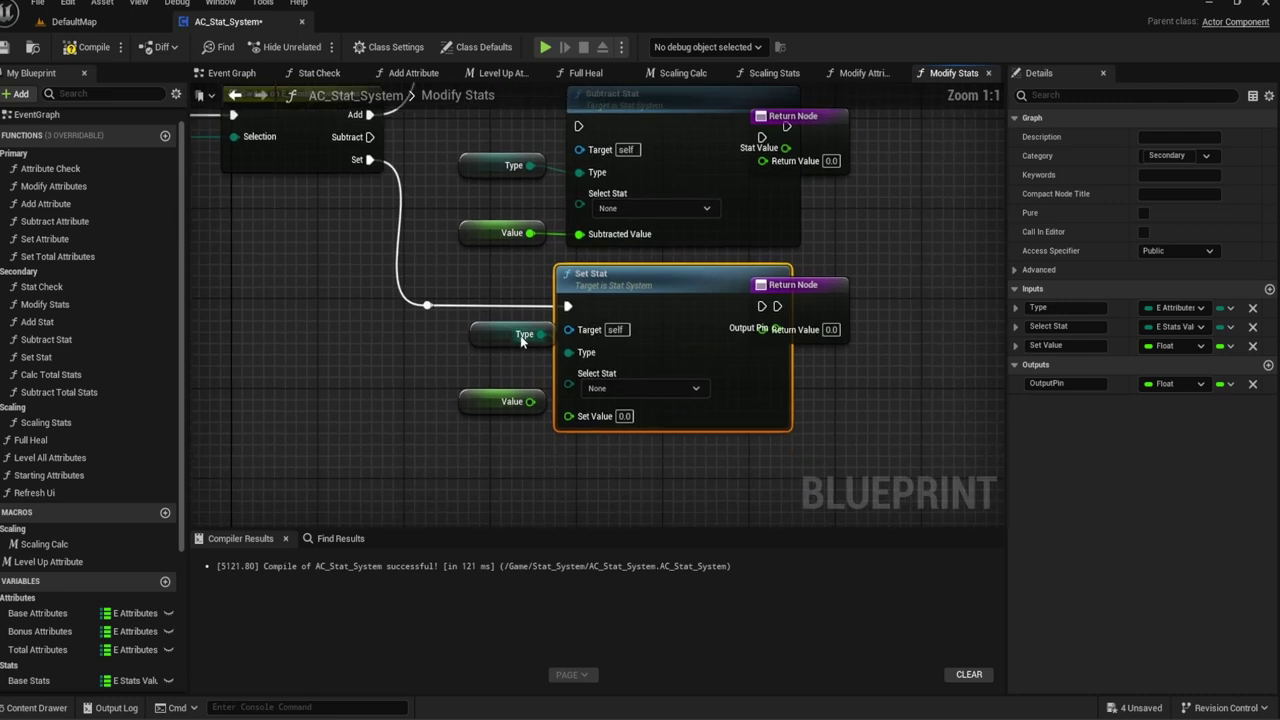
pyautogui.moveTo(530, 401)
pyautogui.mouseDown()
pyautogui.moveTo(568, 414)
pyautogui.moveTo(536, 379)
pyautogui.mouseUp()
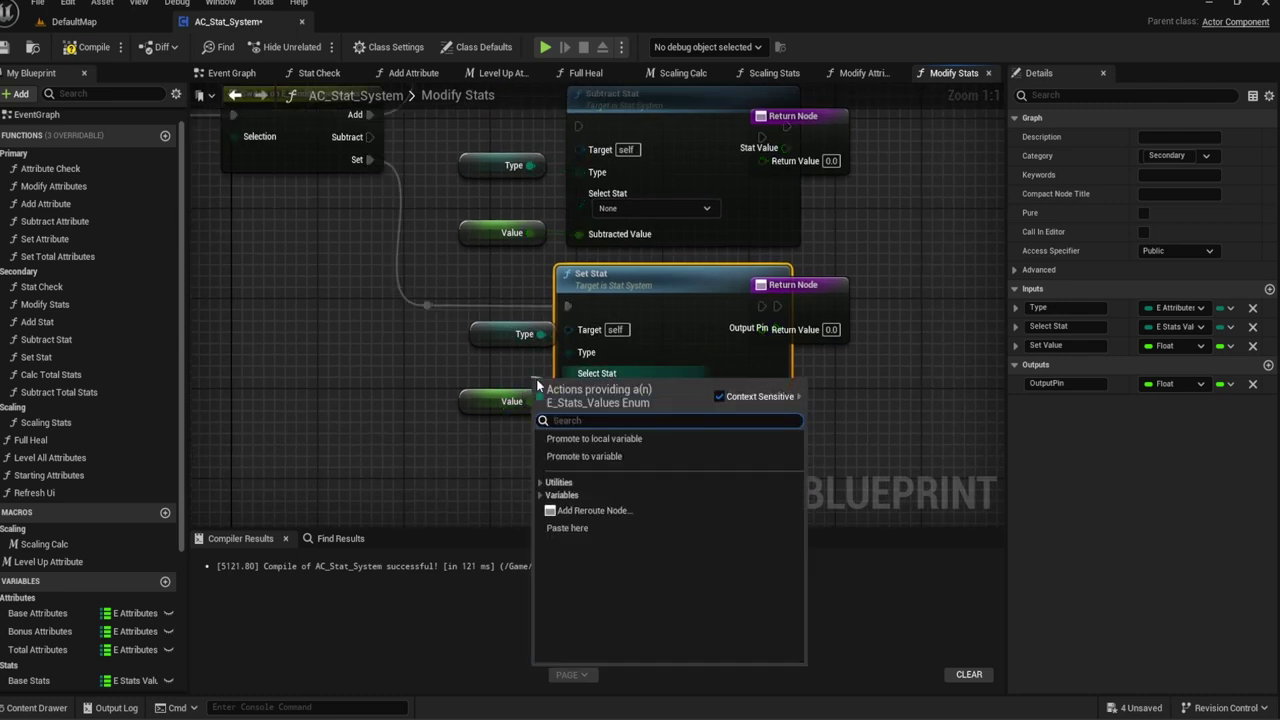
pyautogui.write('Sel')
pyautogui.press('Down')
pyautogui.press('Return')
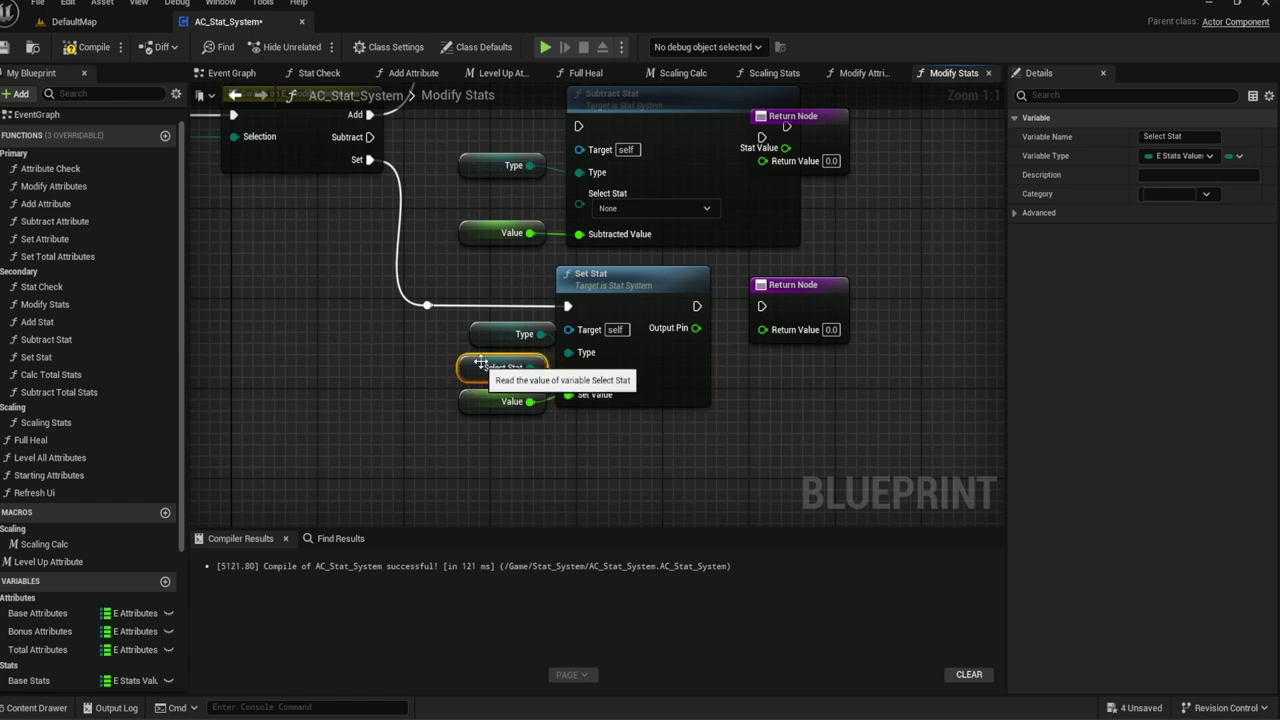
# Step: Feed a copied Select Stat getter and Value into Add Stat's inputs
pyautogui.moveTo(472, 224); pyautogui.dragTo(504, 285, button='right')
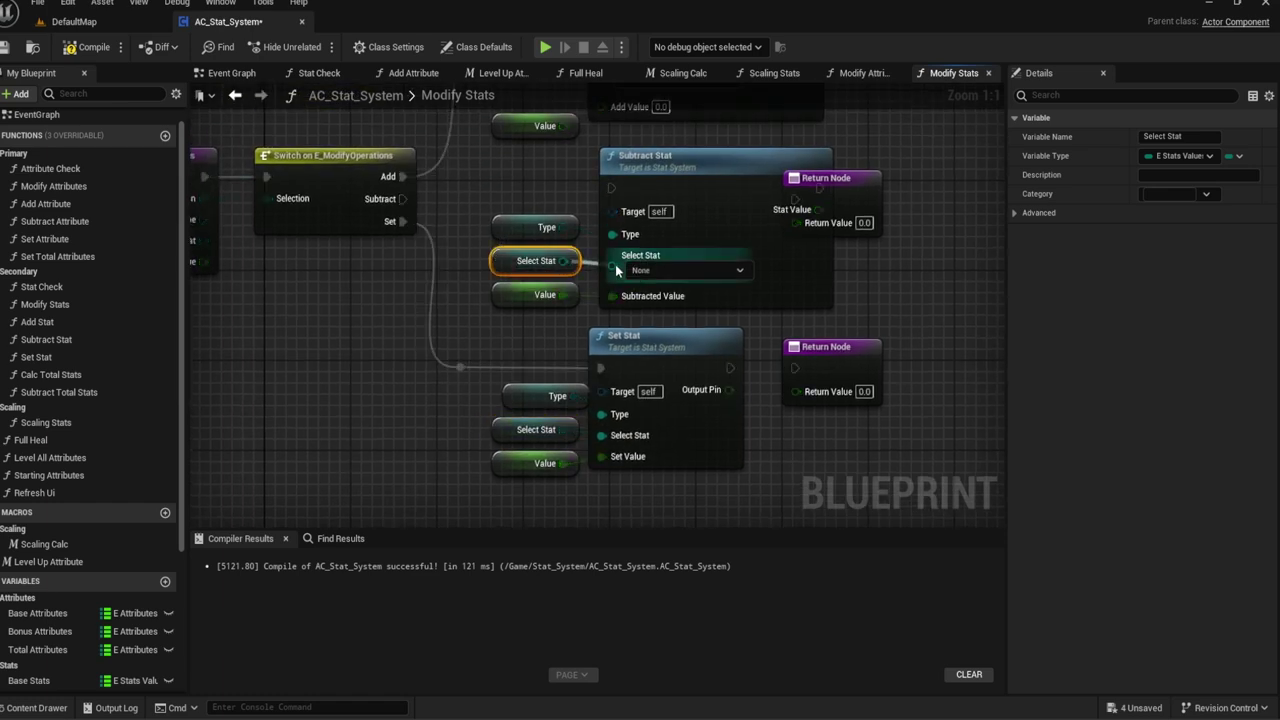
pyautogui.moveTo(535, 114); pyautogui.dragTo(549, 285, button='right')
pyautogui.hotkey('ctrl', 'c')
pyautogui.hotkey('ctrl', 'v')
pyautogui.moveTo(577, 252); pyautogui.dragTo(615, 235)
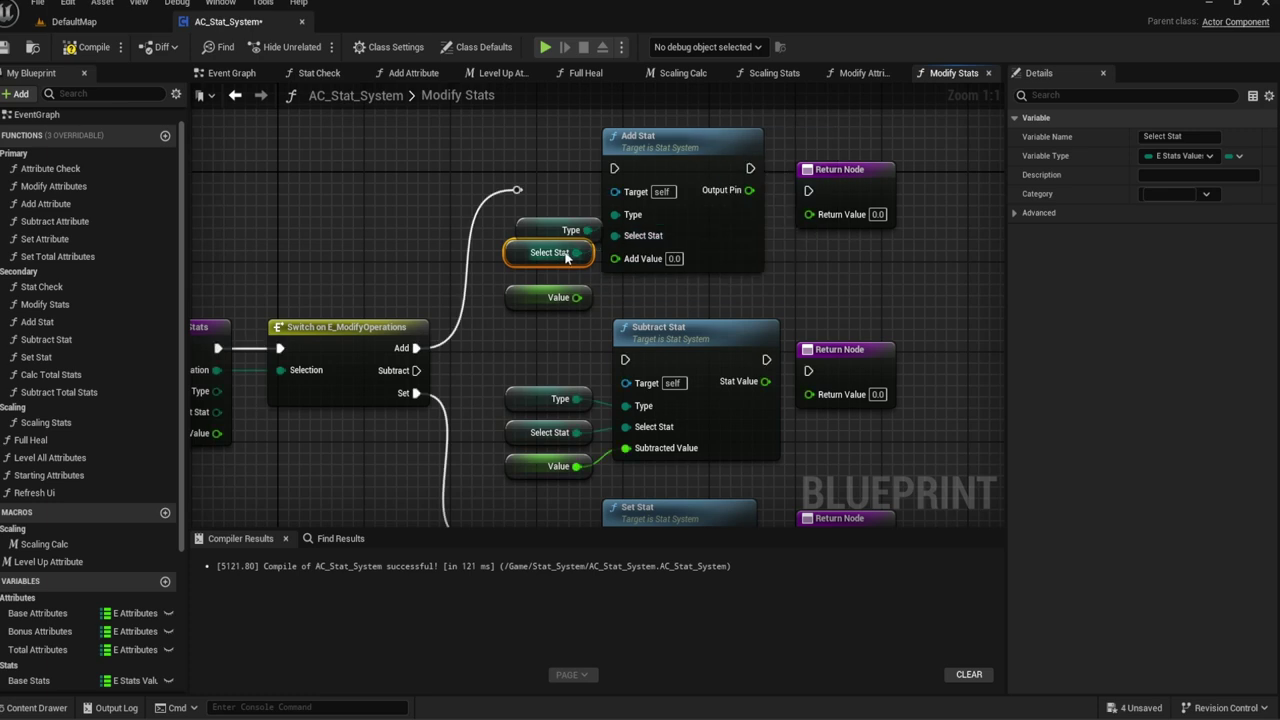
pyautogui.moveTo(540, 262)
pyautogui.mouseDown()
pyautogui.moveTo(540, 273)
pyautogui.moveTo(615, 257)
pyautogui.mouseUp()
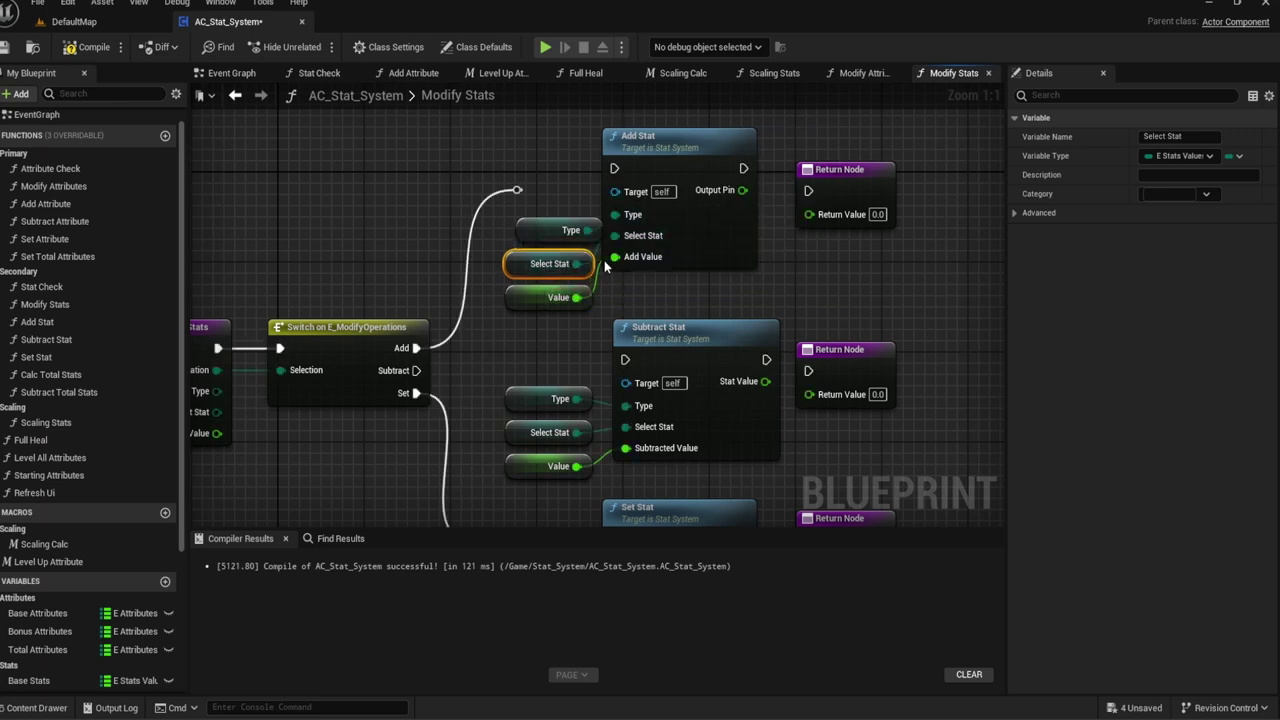
pyautogui.moveTo(655, 176); pyautogui.dragTo(663, 199)
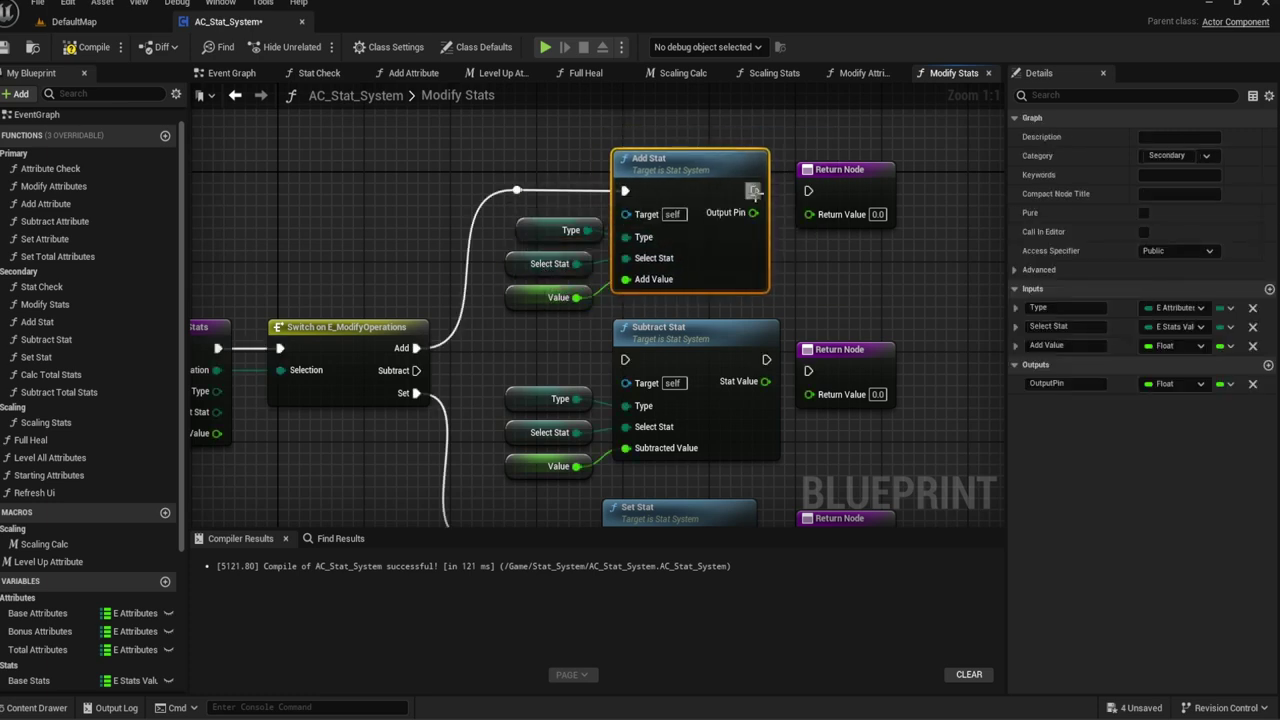
# Step: Connect Add and Subtract Stat to their Return Nodes and the switch's Subtract output
pyautogui.moveTo(754, 190); pyautogui.dragTo(808, 195)
pyautogui.moveTo(807, 254); pyautogui.dragTo(773, 177, button='right')
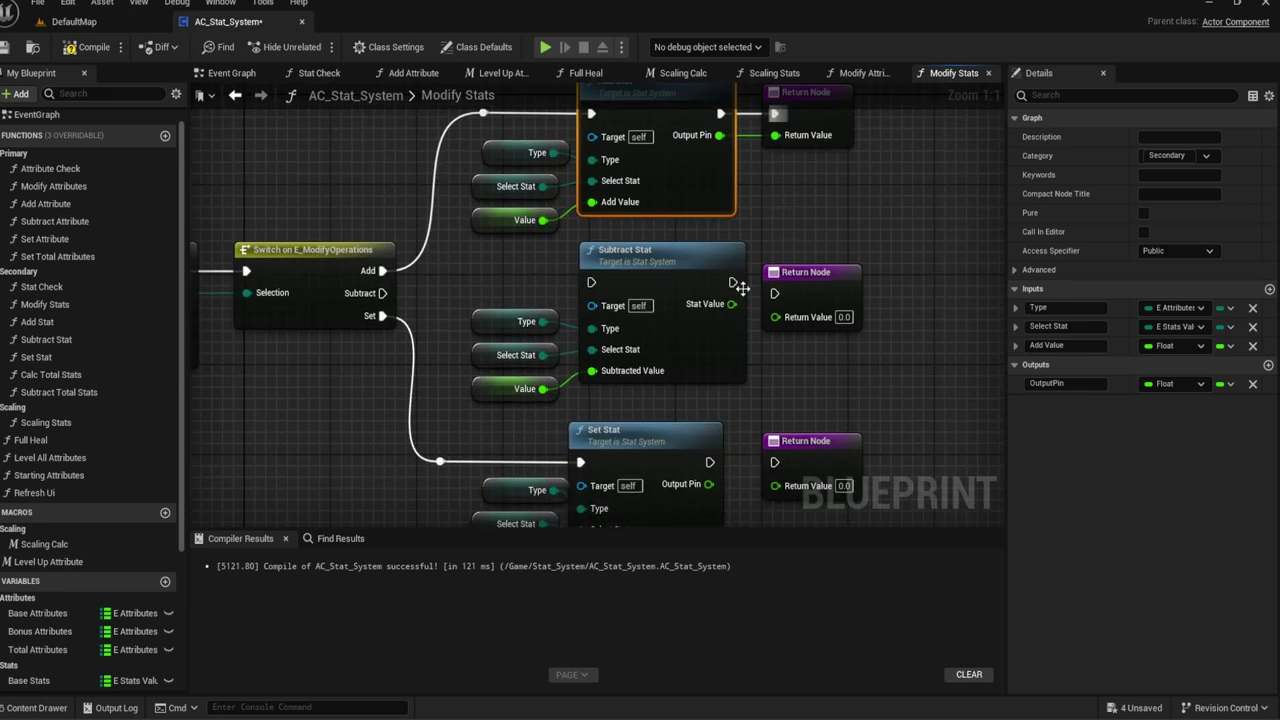
pyautogui.moveTo(733, 283); pyautogui.dragTo(775, 293)
pyautogui.moveTo(666, 264); pyautogui.dragTo(666, 275)
pyautogui.moveTo(591, 293); pyautogui.dragTo(382, 293)
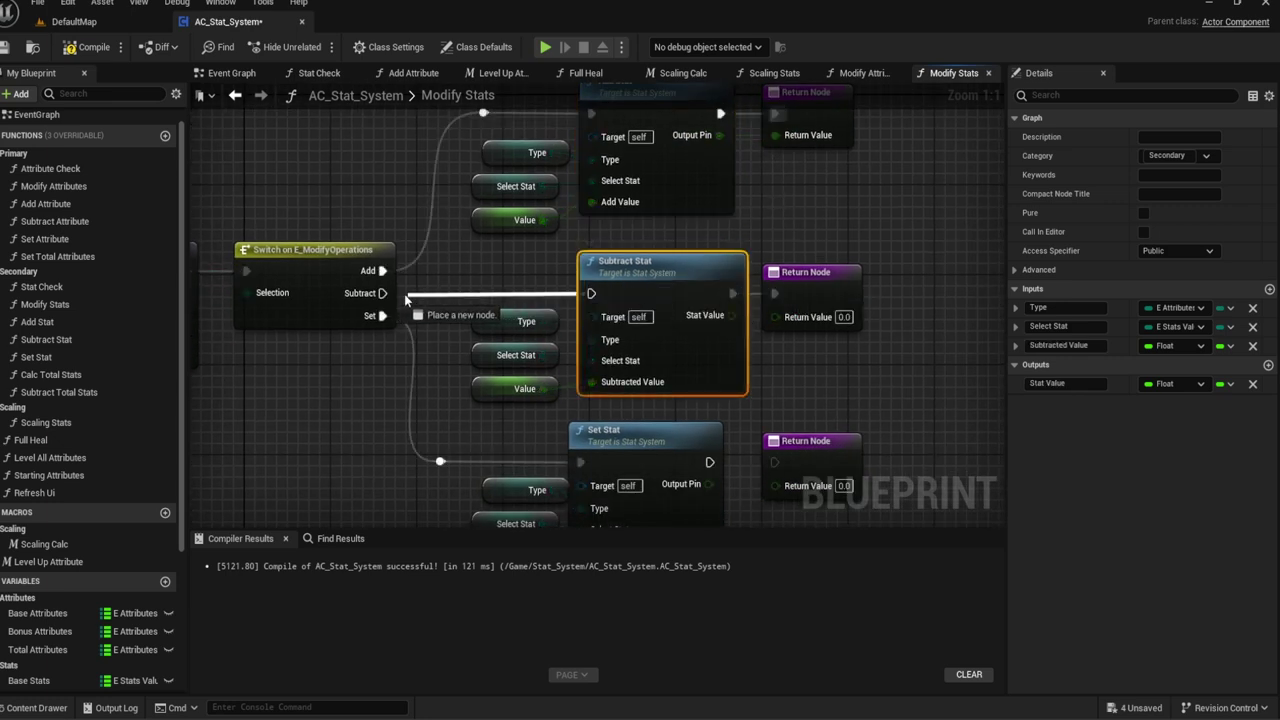
# Step: Link Set Stat's execution and output to its Return Node and tidy the graph
pyautogui.moveTo(519, 276); pyautogui.dragTo(469, 179, button='right')
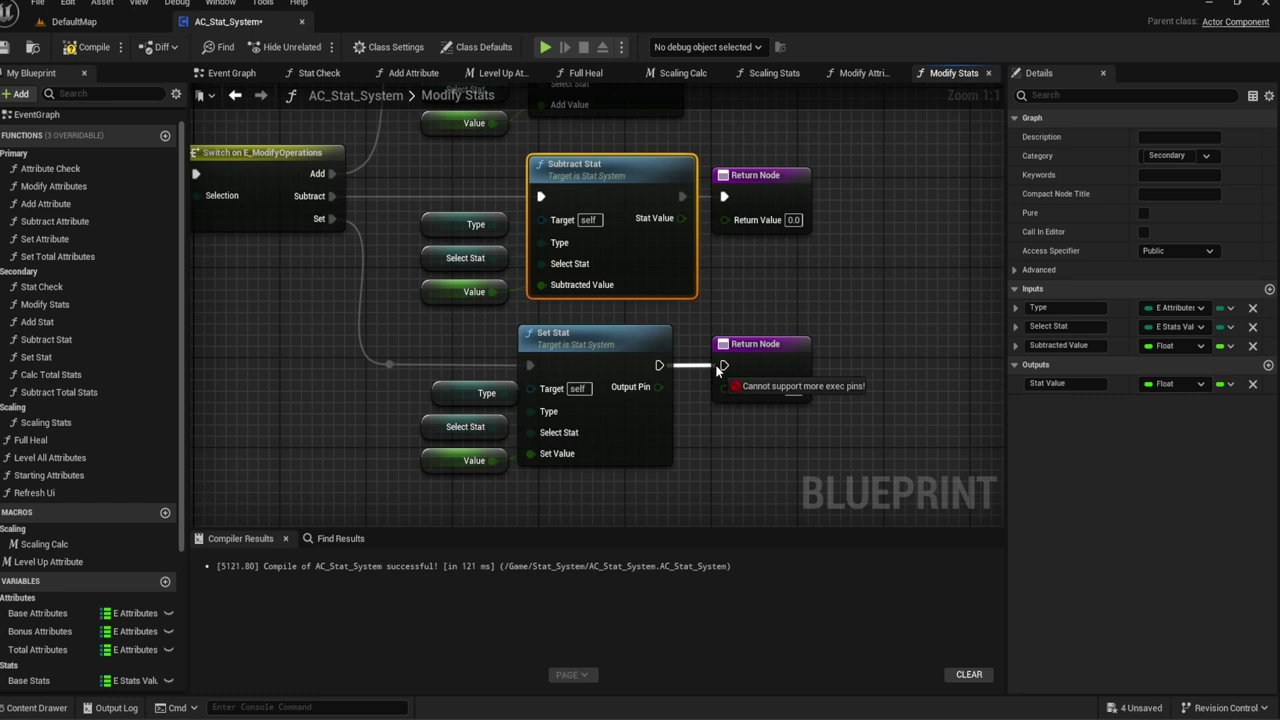
pyautogui.moveTo(657, 365)
pyautogui.mouseDown()
pyautogui.moveTo(724, 365)
pyautogui.moveTo(657, 386)
pyautogui.mouseUp()
pyautogui.click(723, 312)
pyautogui.moveTo(724, 308); pyautogui.dragTo(806, 296, button='right')
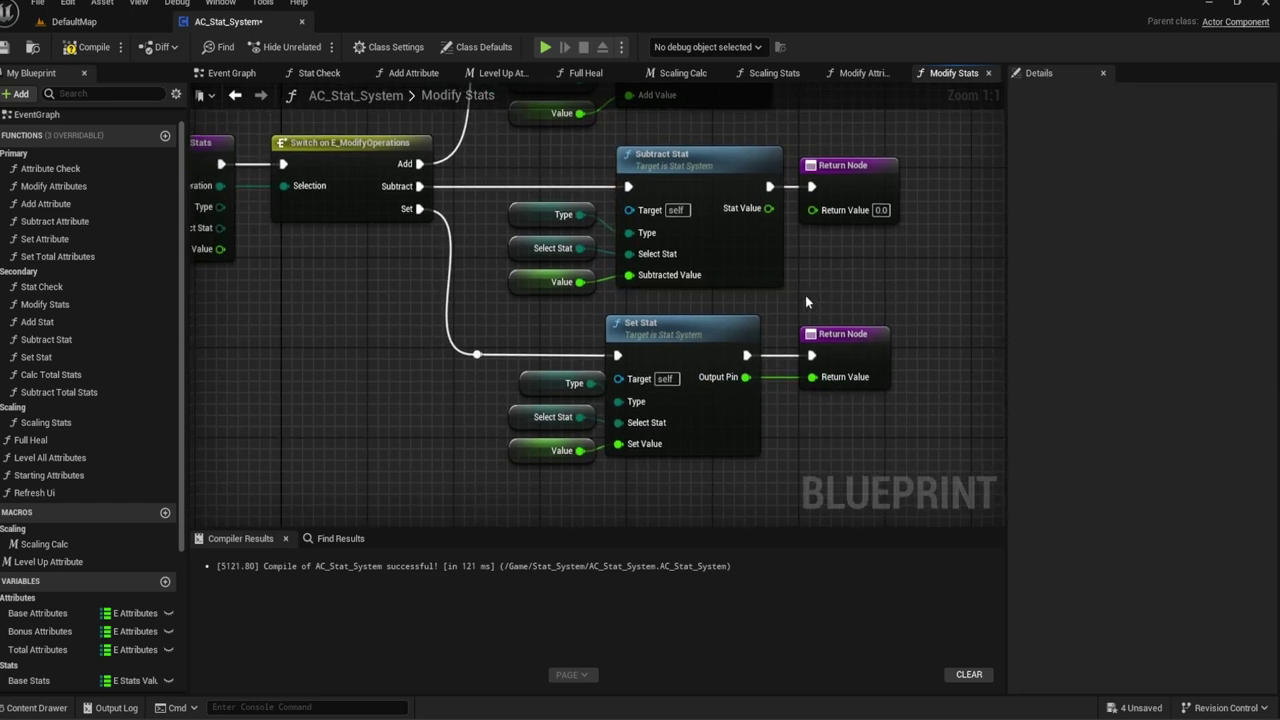
pyautogui.moveTo(745, 448); pyautogui.dragTo(766, 448)
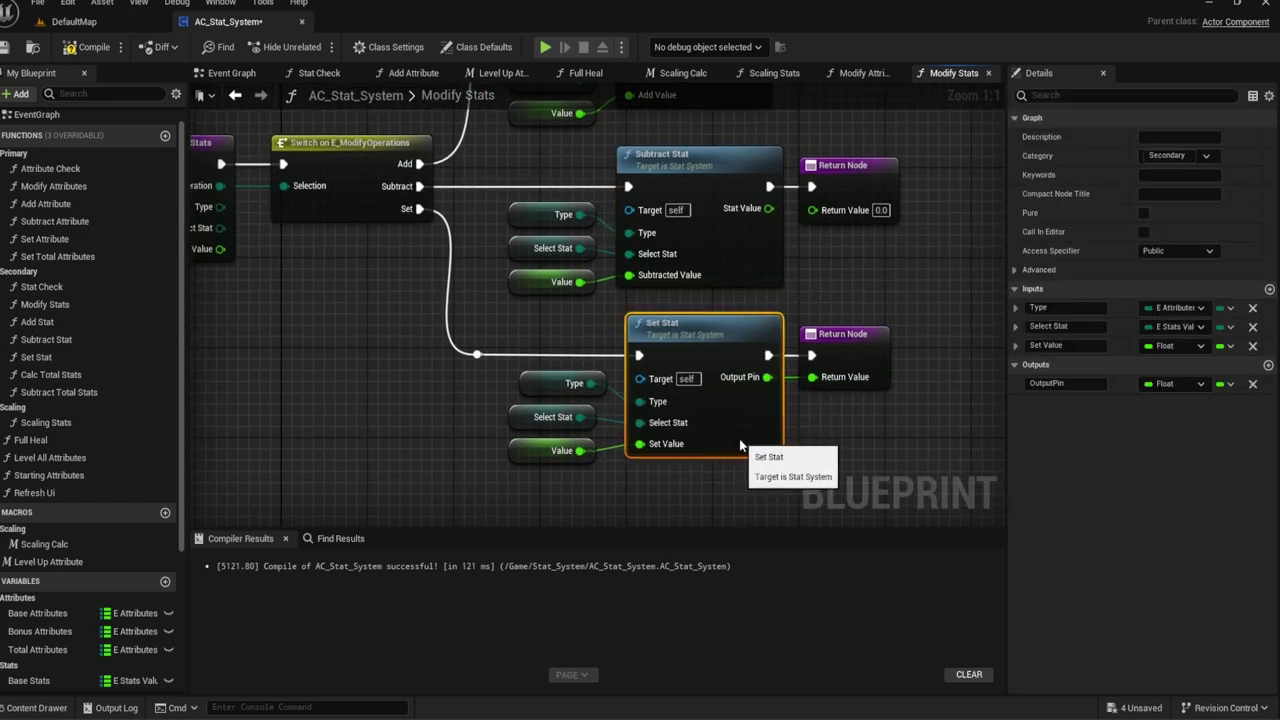
pyautogui.click(853, 288)
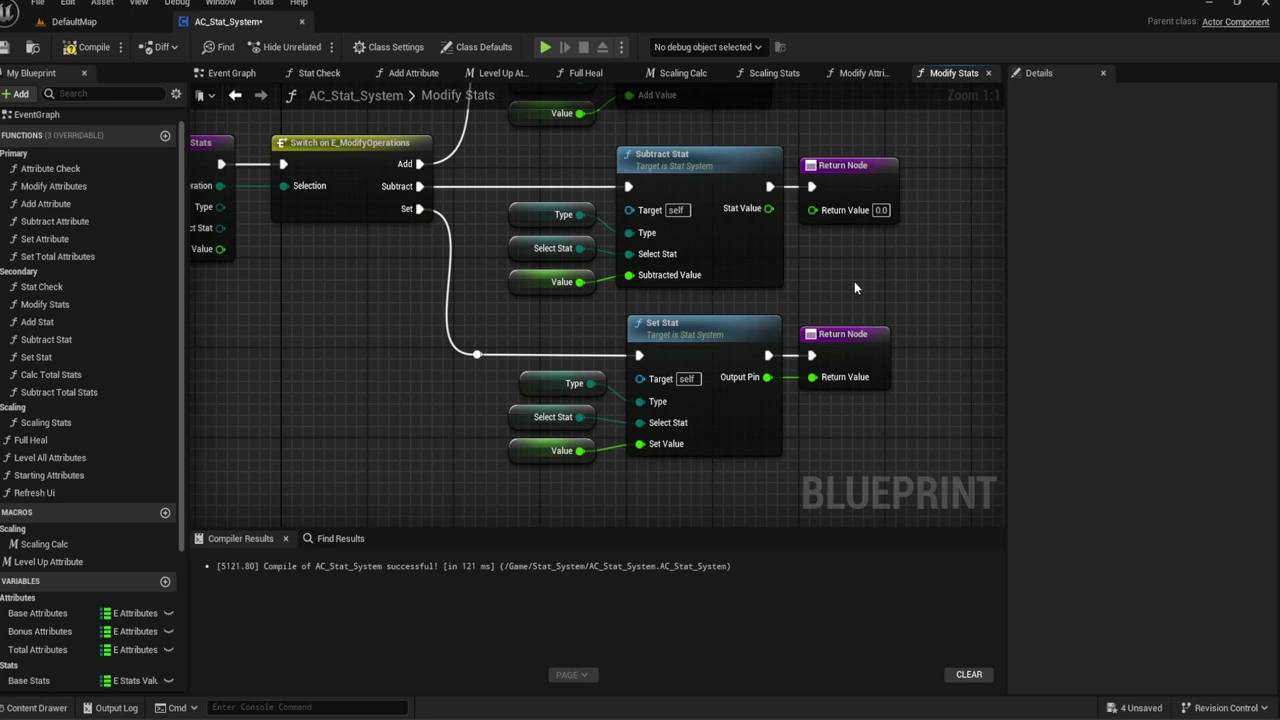
pyautogui.moveTo(320, 298); pyautogui.dragTo(479, 321, button='right')
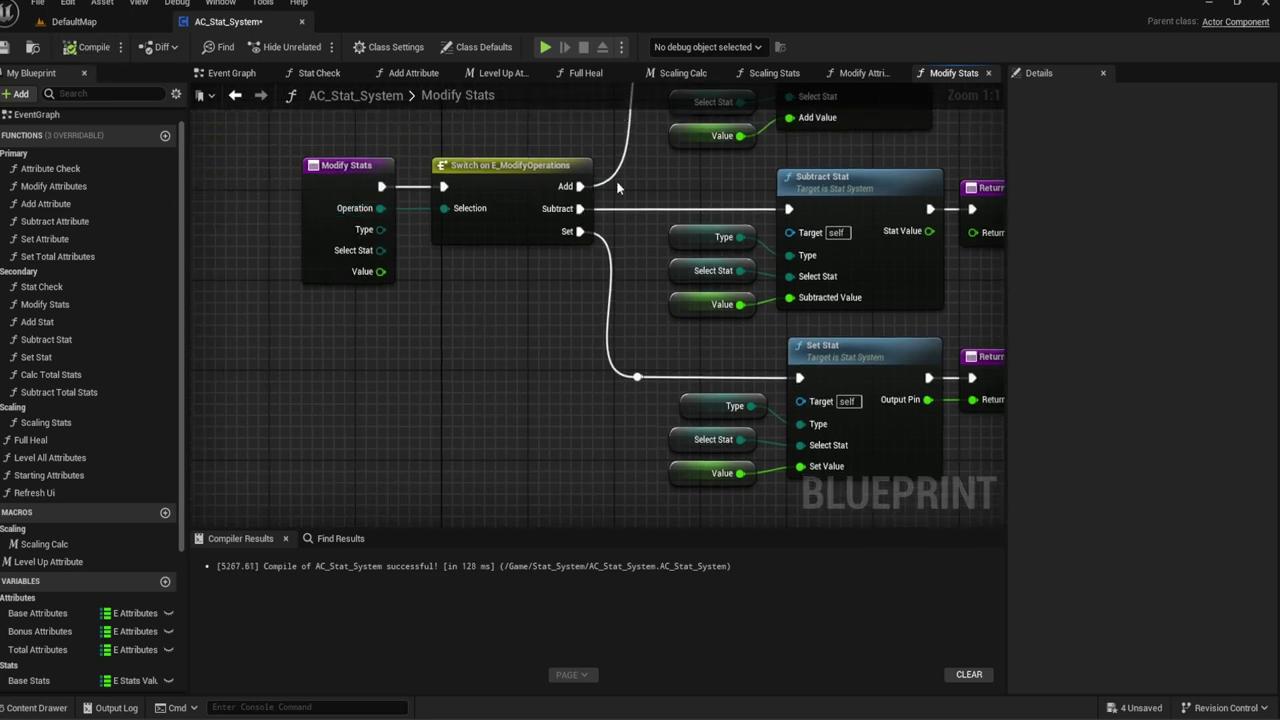
pyautogui.scroll(-2, 616, 187)
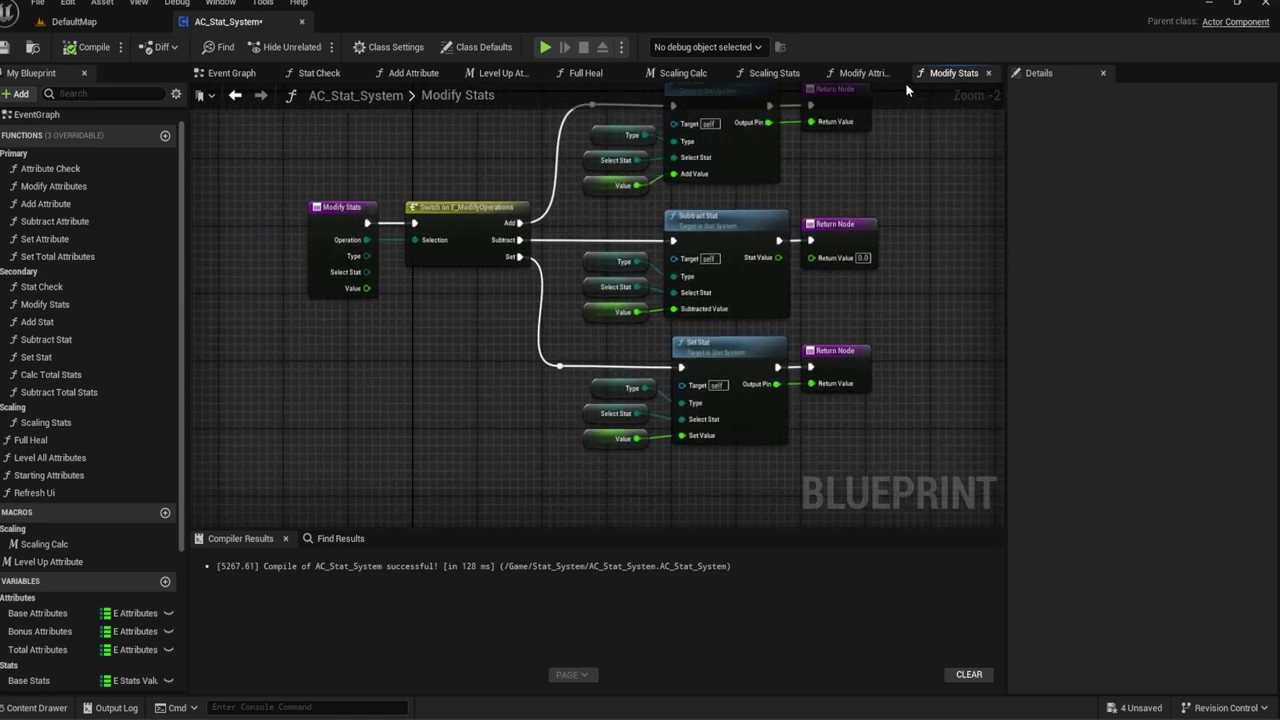
# Step: In the Scaling Stats graph, call Modify Stats from the For Each Loop's Loop Body
pyautogui.click(988, 74)
pyautogui.click(847, 74)
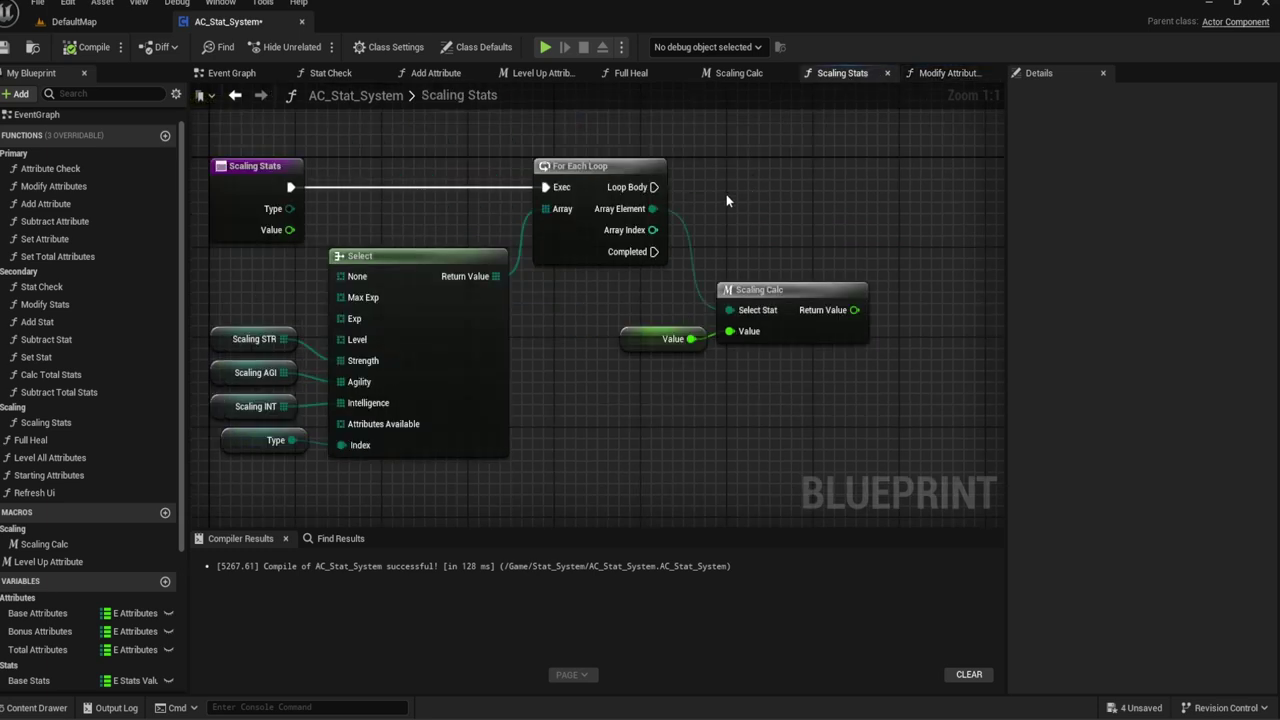
pyautogui.moveTo(726, 194)
pyautogui.mouseDown(button='right')
pyautogui.moveTo(711, 244)
pyautogui.moveTo(658, 268)
pyautogui.mouseUp(button='right')
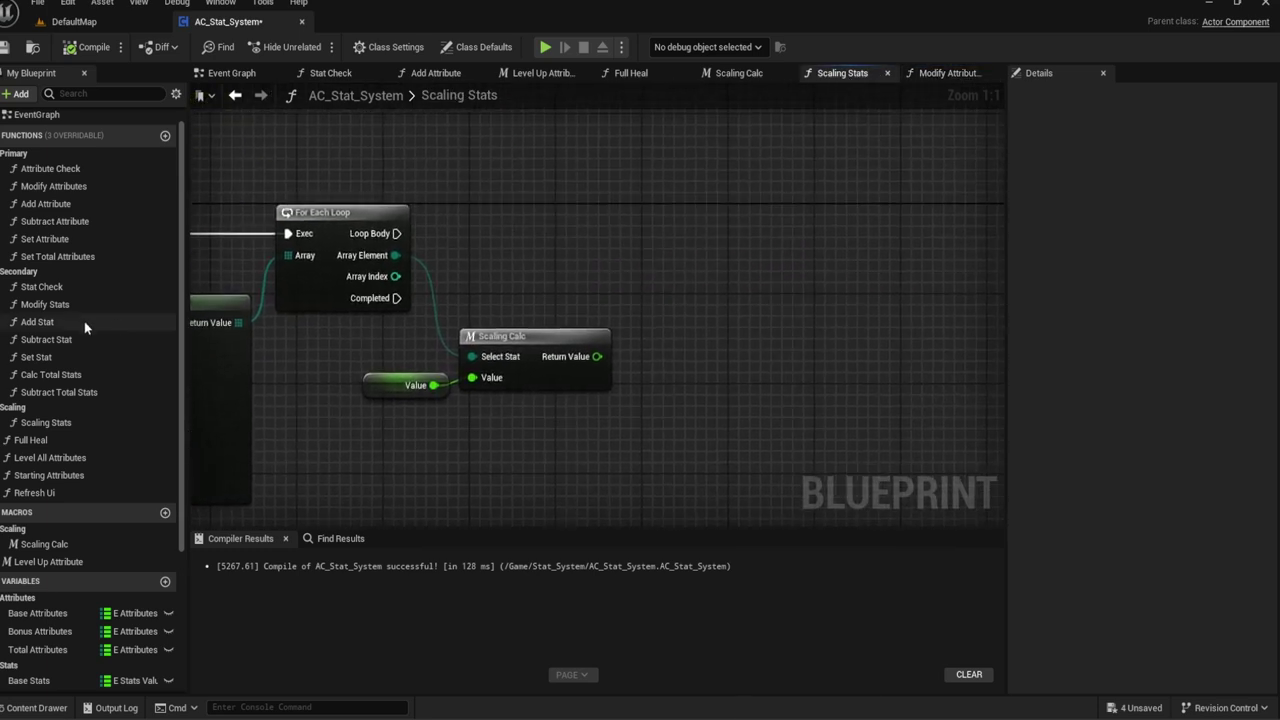
pyautogui.moveTo(45, 304)
pyautogui.mouseDown()
pyautogui.moveTo(735, 212)
pyautogui.moveTo(627, 232)
pyautogui.moveTo(464, 229)
pyautogui.moveTo(717, 237)
pyautogui.moveTo(672, 227)
pyautogui.mouseUp()
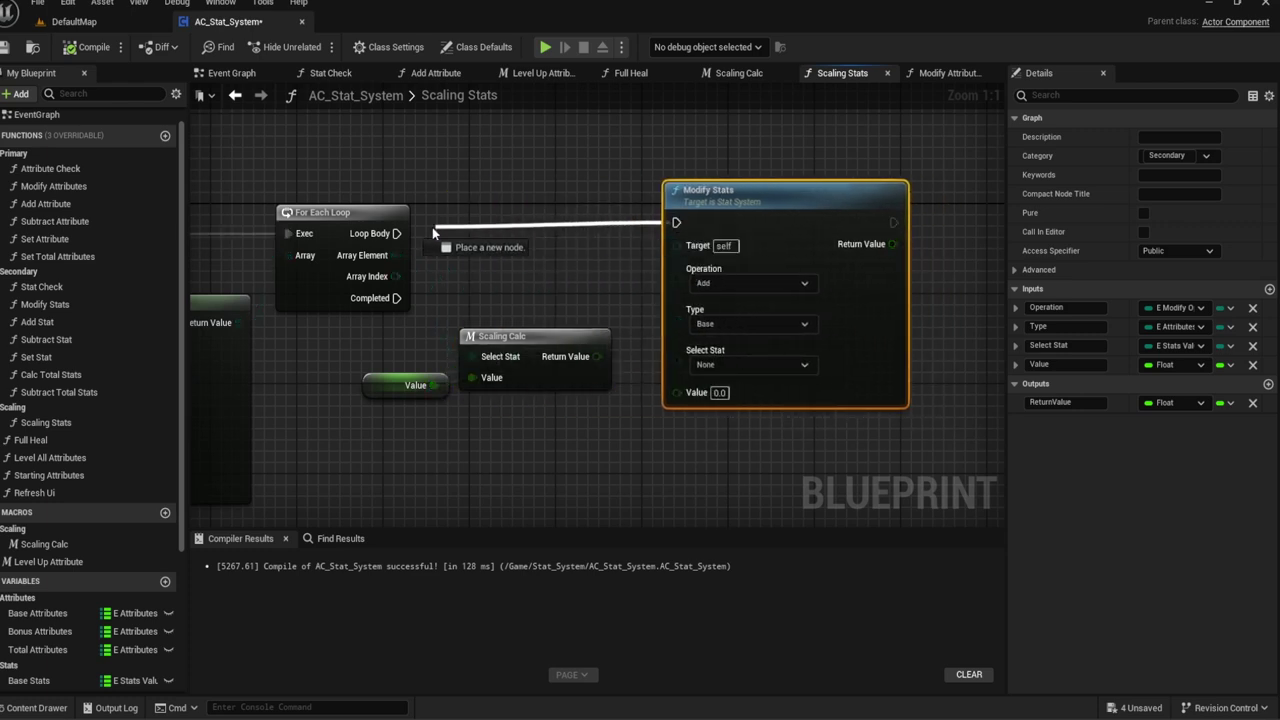
pyautogui.moveTo(432, 227); pyautogui.dragTo(397, 233)
pyautogui.moveTo(690, 205); pyautogui.dragTo(658, 216)
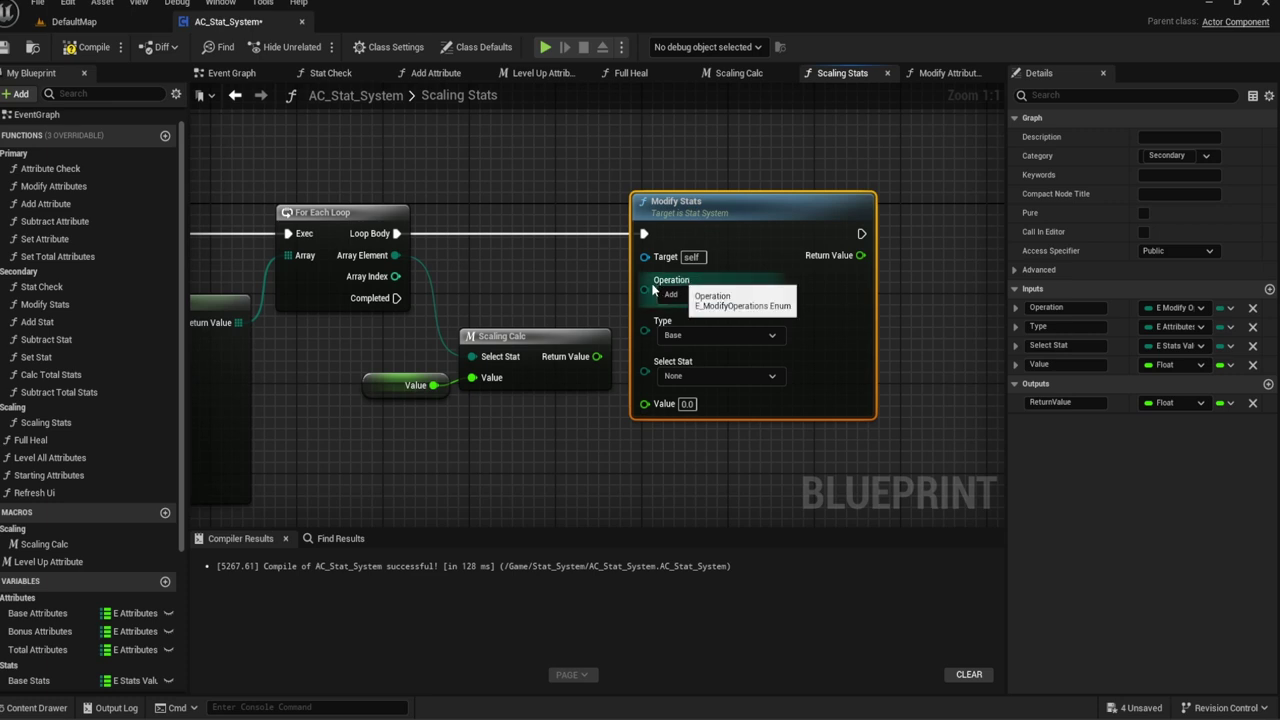
pyautogui.moveTo(645, 290); pyautogui.dragTo(596, 278)
pyautogui.write('Opera')
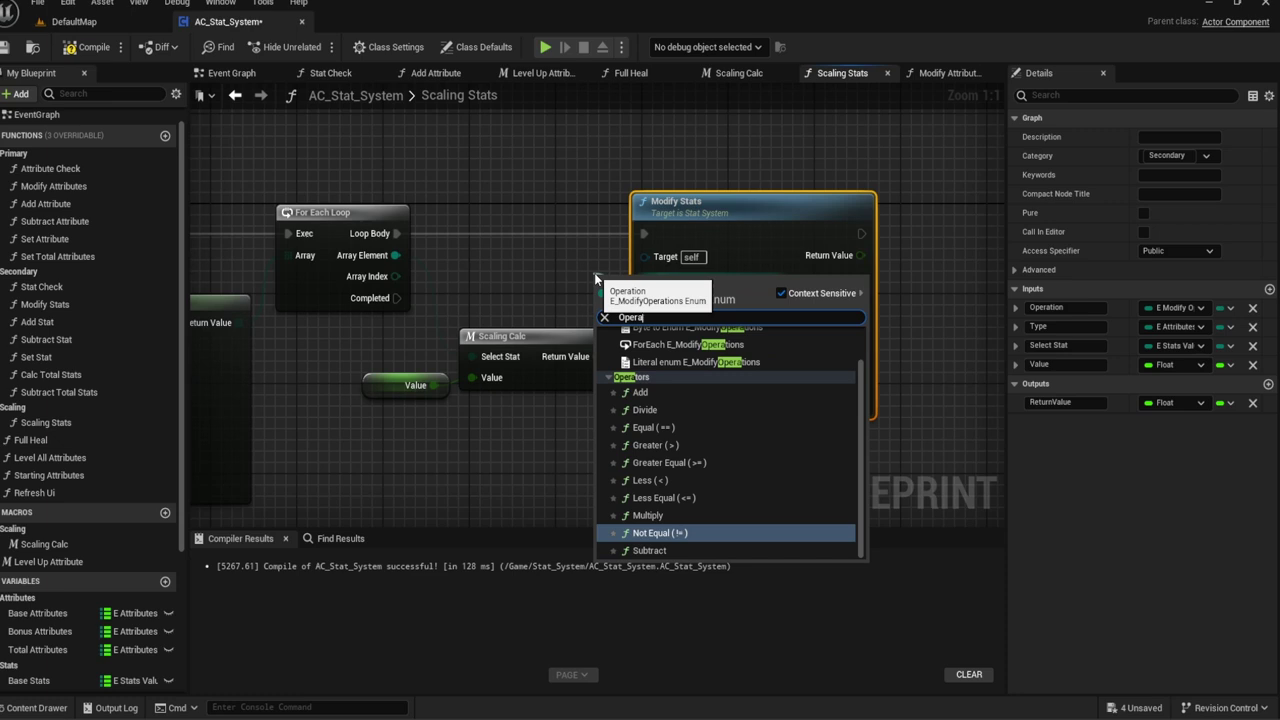
pyautogui.press('Escape')
# Step: Expose Operation as a Scaling Stats input and move it above Type
pyautogui.moveTo(546, 259); pyautogui.dragTo(803, 269, button='right')
pyautogui.moveTo(938, 300); pyautogui.dragTo(330, 268)
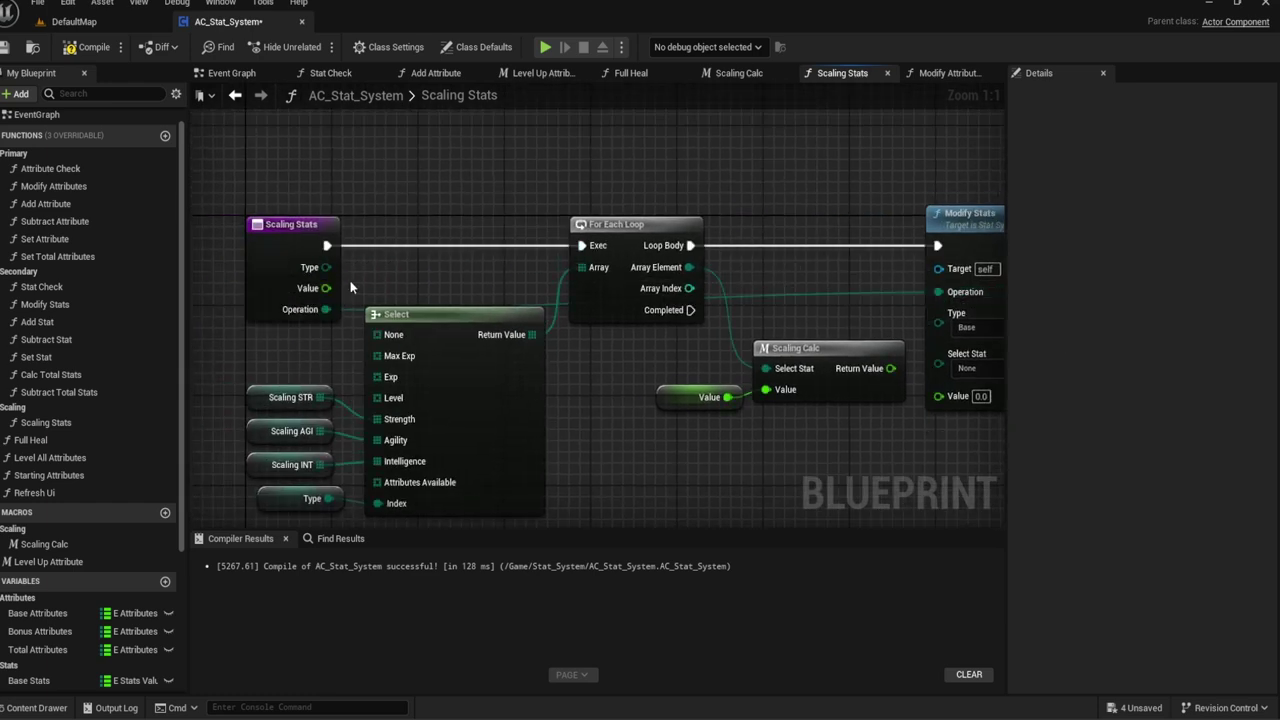
pyautogui.click(276, 308)
pyautogui.click(1012, 383)
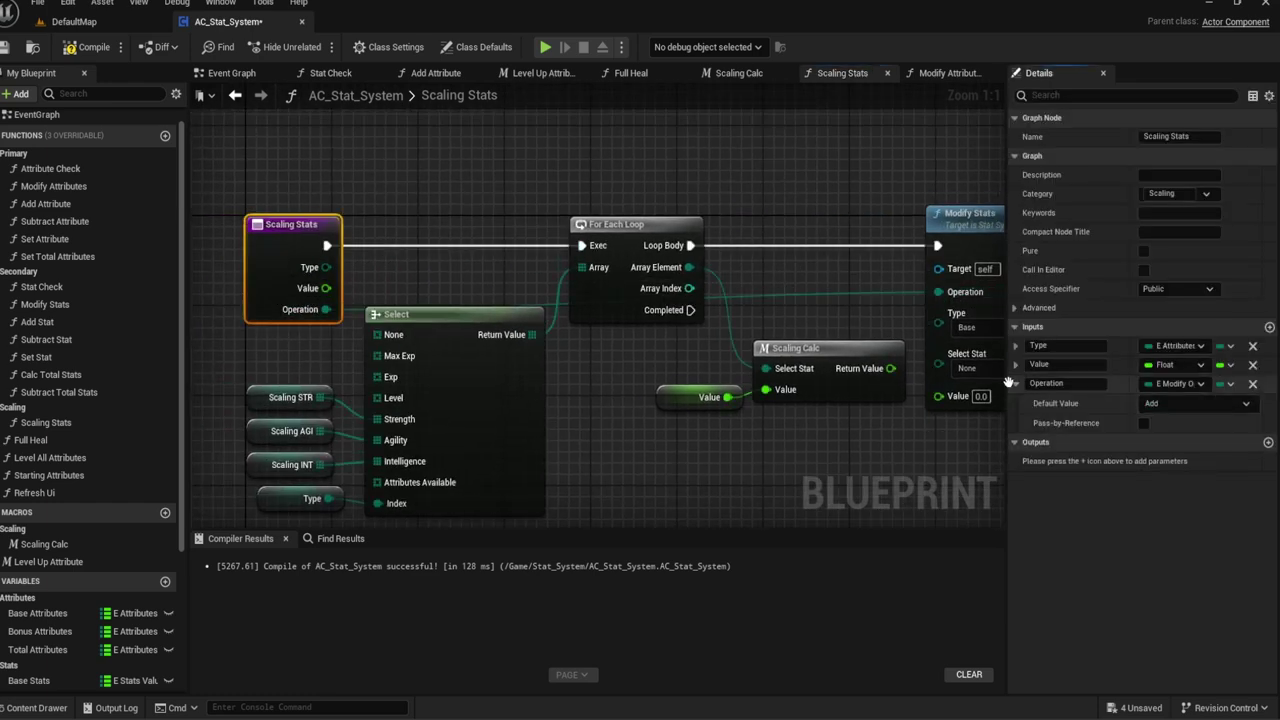
pyautogui.moveTo(1010, 383); pyautogui.dragTo(1012, 348)
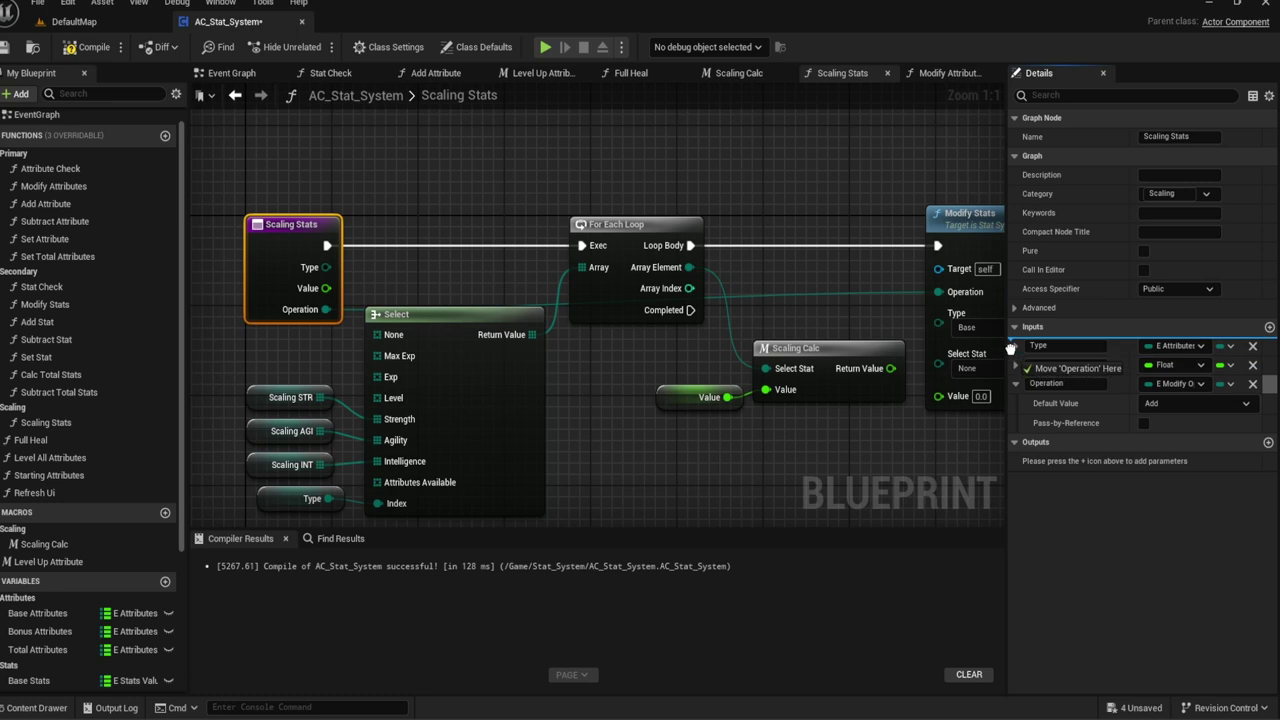
pyautogui.click(451, 269)
pyautogui.moveTo(451, 269); pyautogui.dragTo(312, 268, button='right')
# Step: Wire a Get Operation node to Modify Stats' Operation and Scaling Calc's result to Value
pyautogui.moveTo(797, 290); pyautogui.dragTo(683, 273)
pyautogui.write('operation')
pyautogui.press('Return')
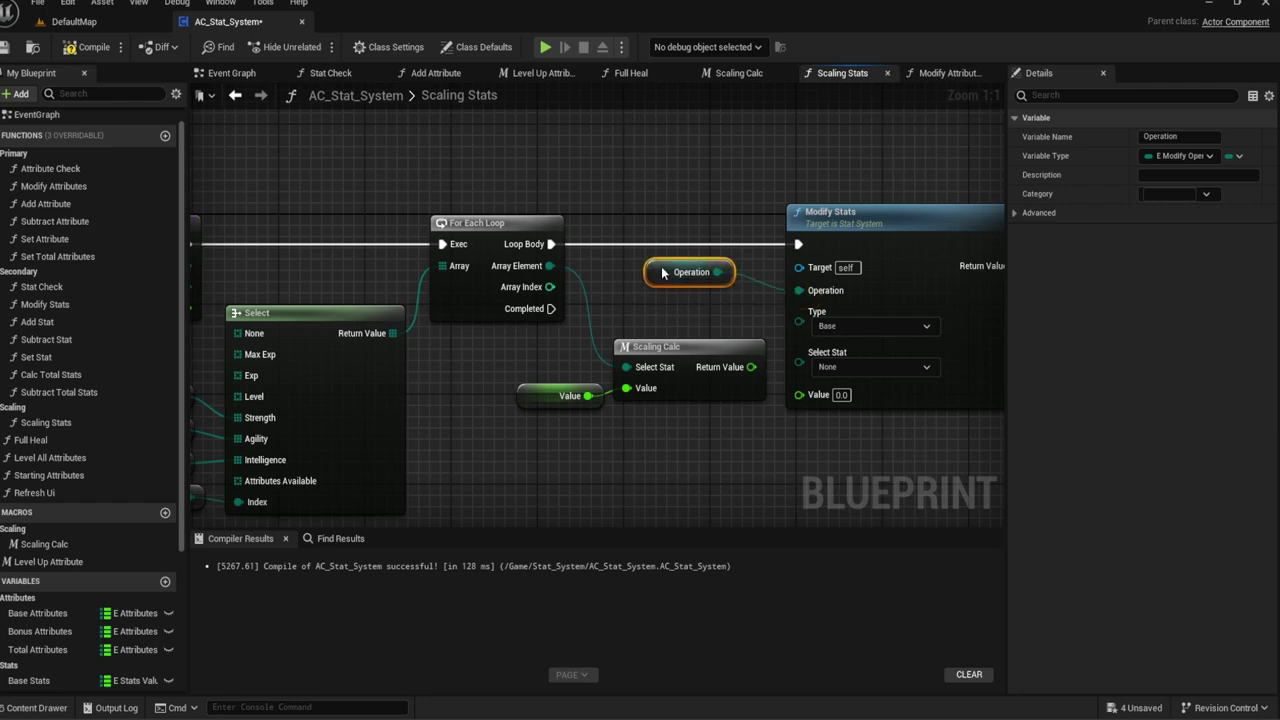
pyautogui.moveTo(749, 366); pyautogui.dragTo(795, 393)
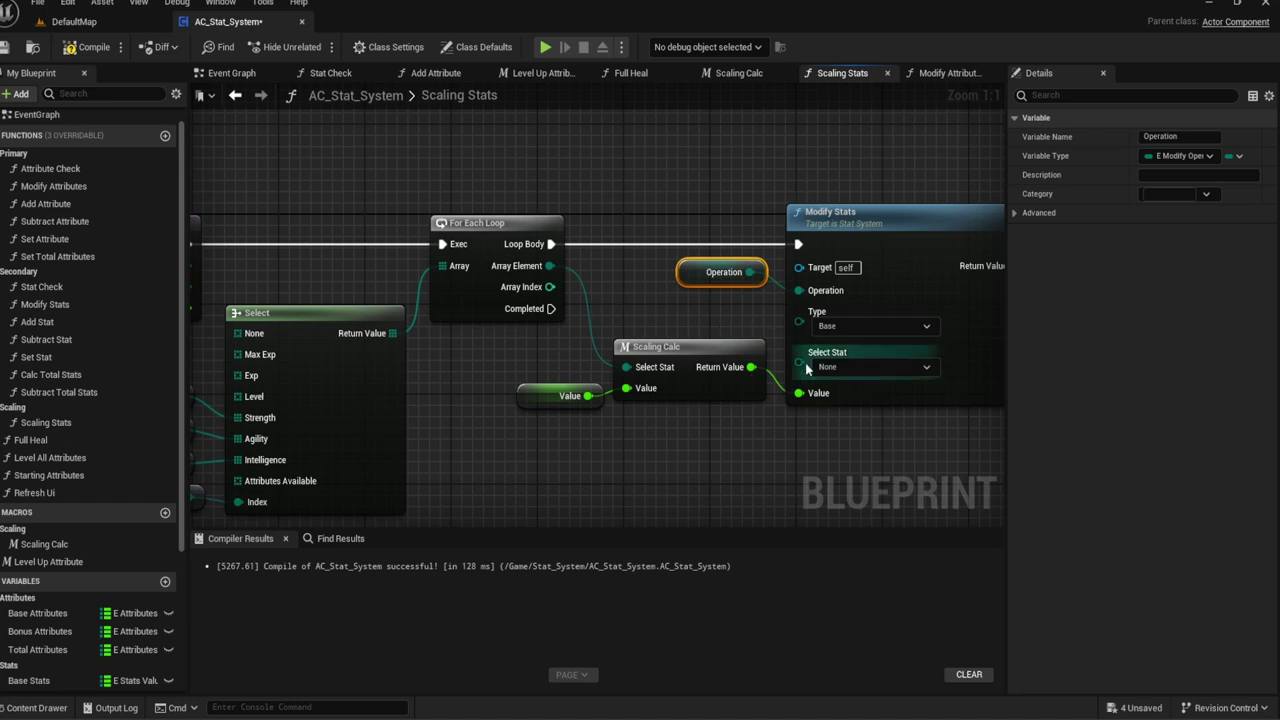
pyautogui.moveTo(806, 368)
pyautogui.mouseDown(button='right')
pyautogui.moveTo(756, 343)
pyautogui.moveTo(784, 373)
pyautogui.mouseUp(button='right')
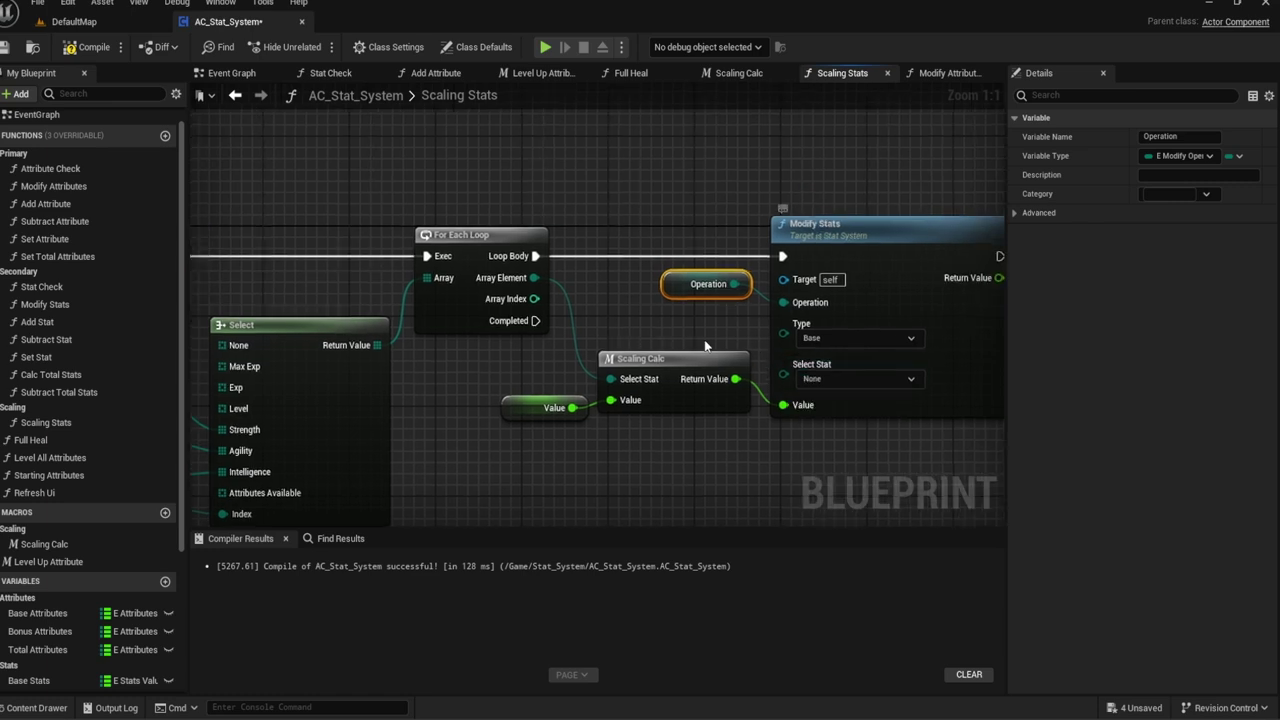
pyautogui.moveTo(705, 345); pyautogui.dragTo(879, 343, button='right')
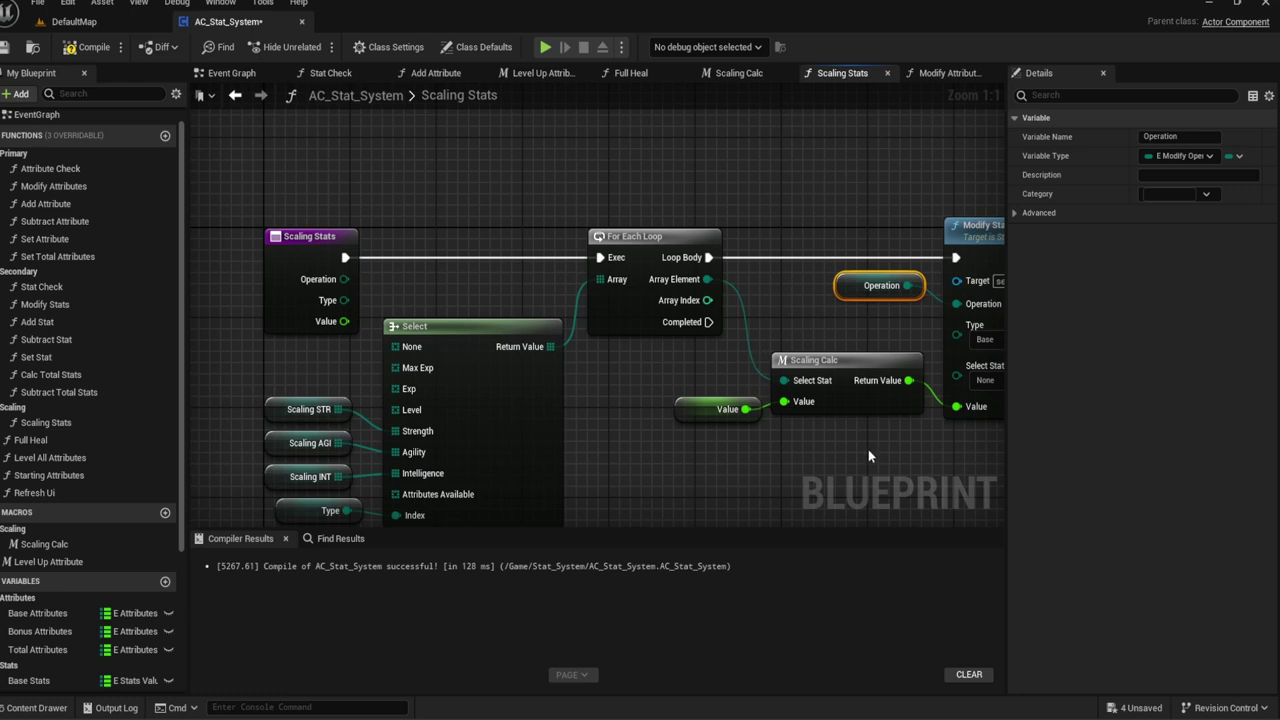
pyautogui.click(830, 360)
# Step: Expose Select Stat as a Scaling Stats input placed between Type and Value
pyautogui.moveTo(975, 365); pyautogui.dragTo(840, 395, button='right')
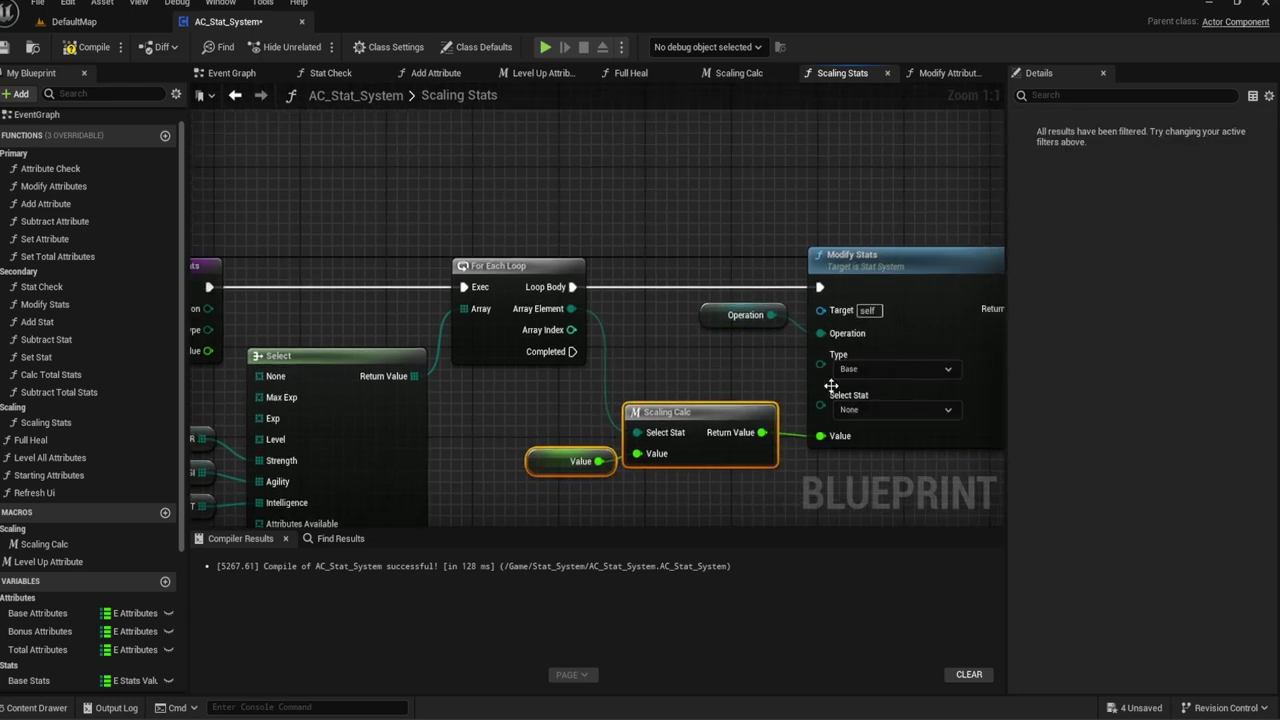
pyautogui.moveTo(822, 395); pyautogui.dragTo(772, 380)
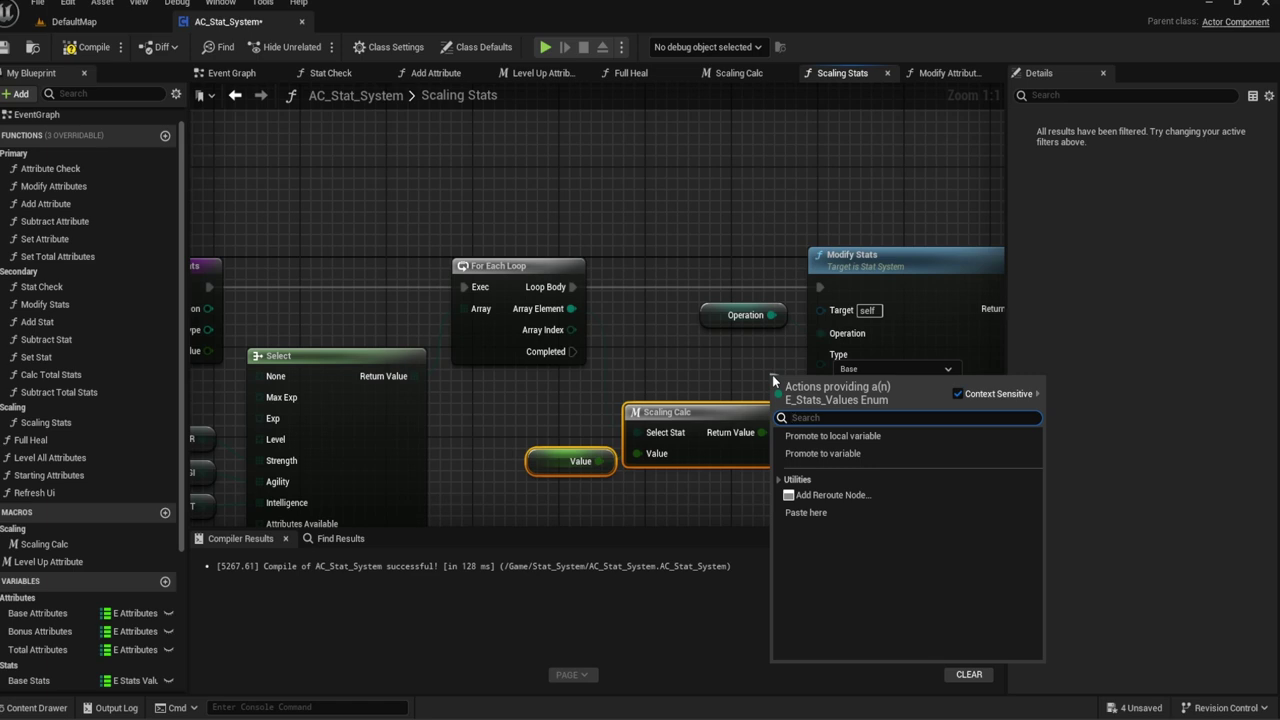
pyautogui.moveTo(593, 244); pyautogui.dragTo(755, 233, button='right')
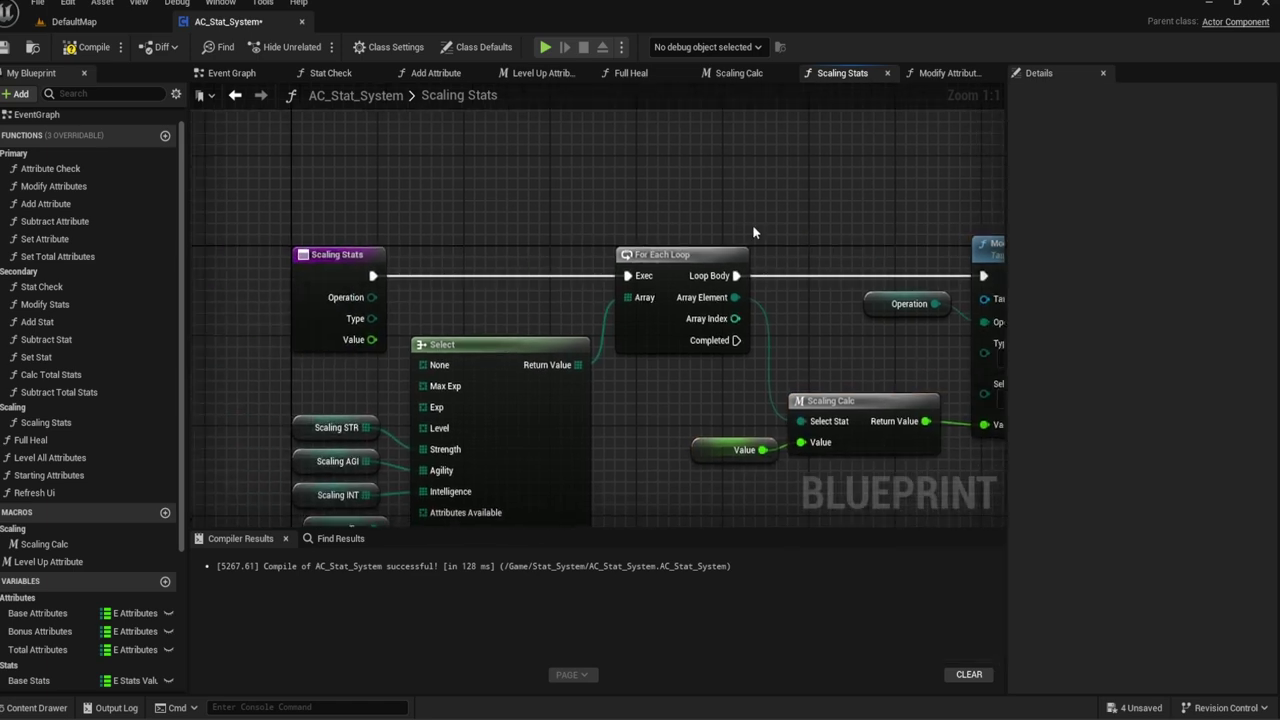
pyautogui.moveTo(919, 363); pyautogui.dragTo(880, 360, button='right')
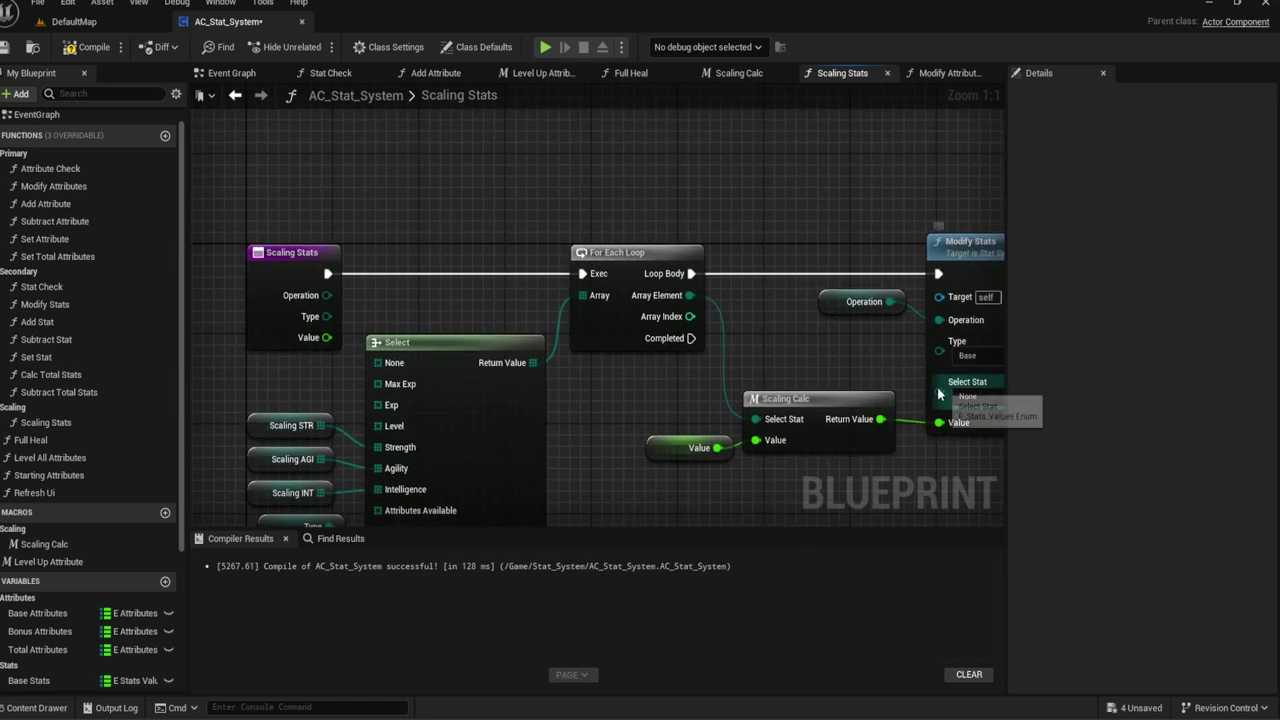
pyautogui.moveTo(938, 395); pyautogui.dragTo(278, 310)
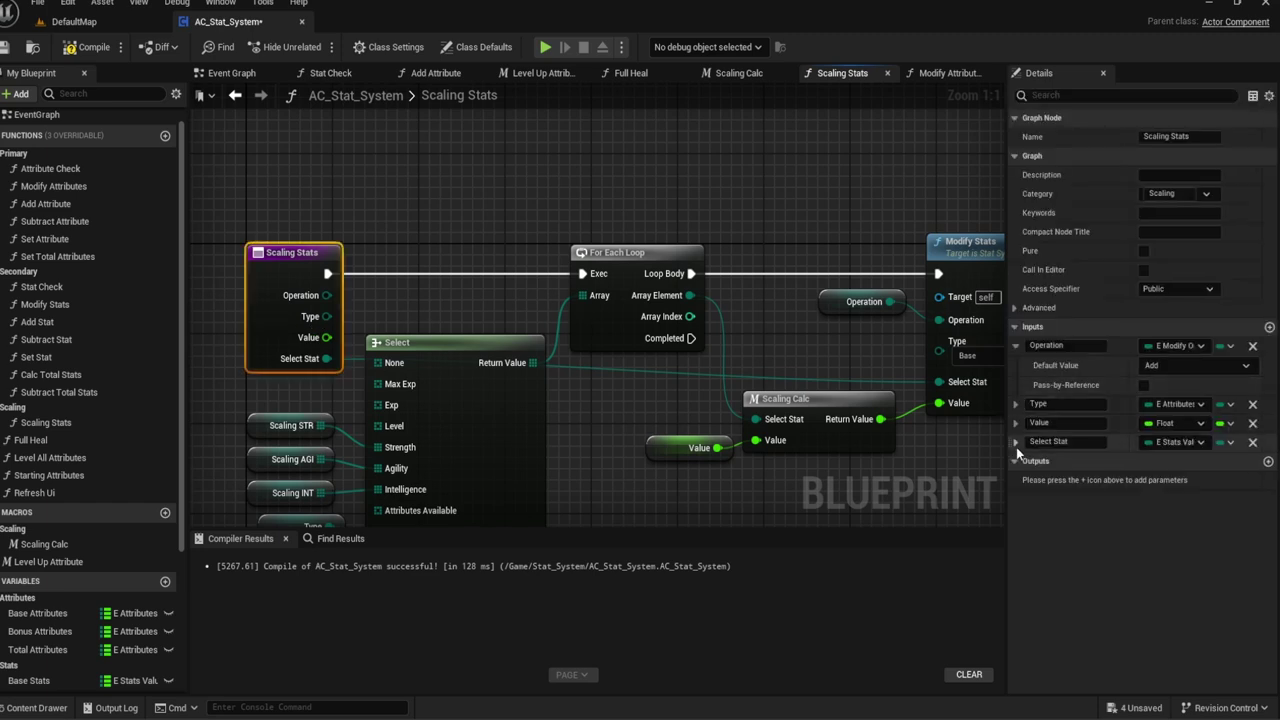
pyautogui.moveTo(1011, 421); pyautogui.dragTo(1032, 423)
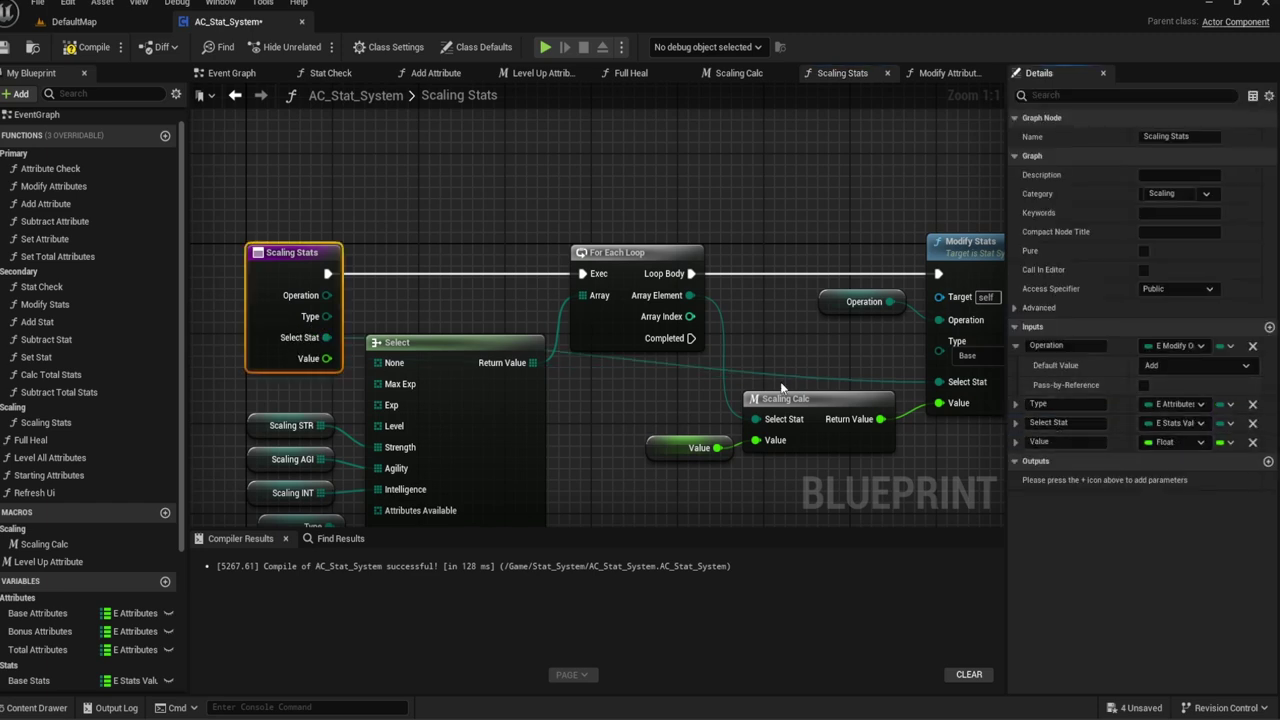
# Step: Wire a Get Select Stat node into Modify Stats' Select Stat input
pyautogui.moveTo(938, 381); pyautogui.dragTo(881, 379)
pyautogui.write('Se')
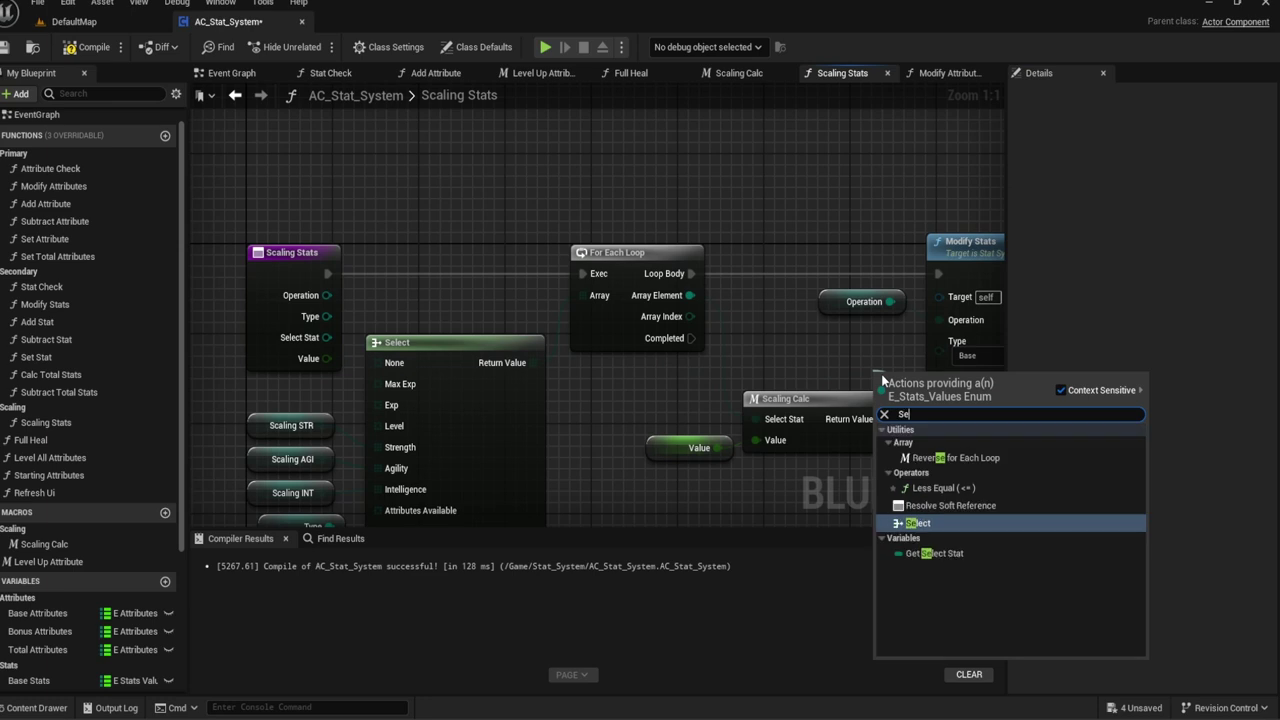
pyautogui.write('lect')
pyautogui.press('Down')
pyautogui.press('Return')
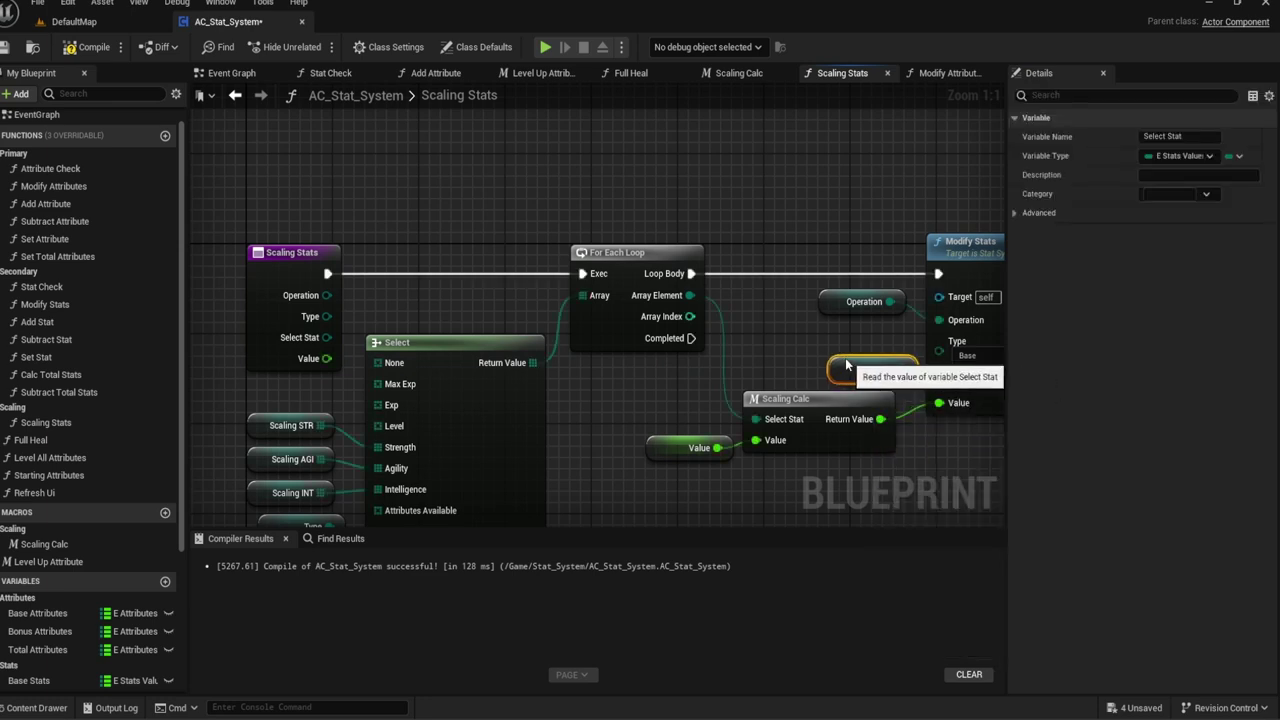
pyautogui.moveTo(846, 365); pyautogui.dragTo(823, 353)
pyautogui.moveTo(864, 328); pyautogui.dragTo(755, 326, button='right')
pyautogui.moveTo(717, 342)
pyautogui.mouseDown()
pyautogui.moveTo(730, 342)
pyautogui.moveTo(716, 364)
pyautogui.mouseUp()
pyautogui.click(730, 315)
pyautogui.scroll(-2, 730, 315)
pyautogui.scroll(2, 783, 337)
pyautogui.moveTo(817, 337); pyautogui.dragTo(773, 333)
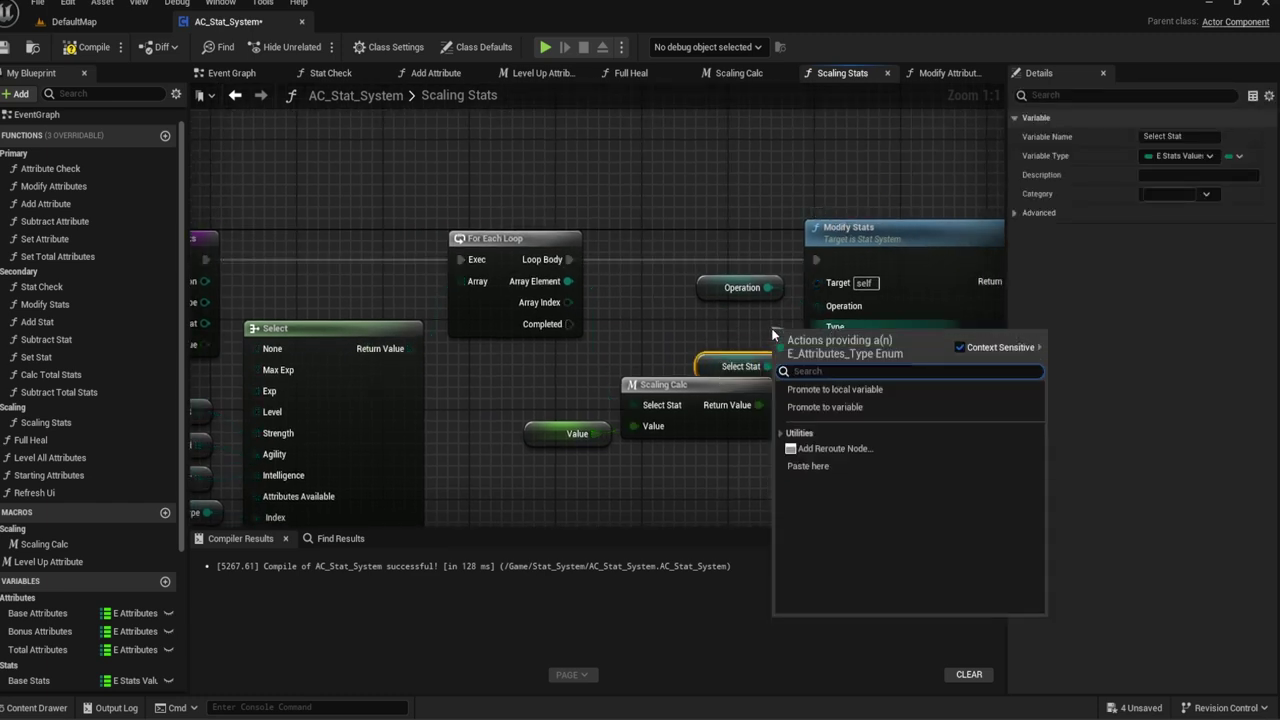
pyautogui.write('Type')
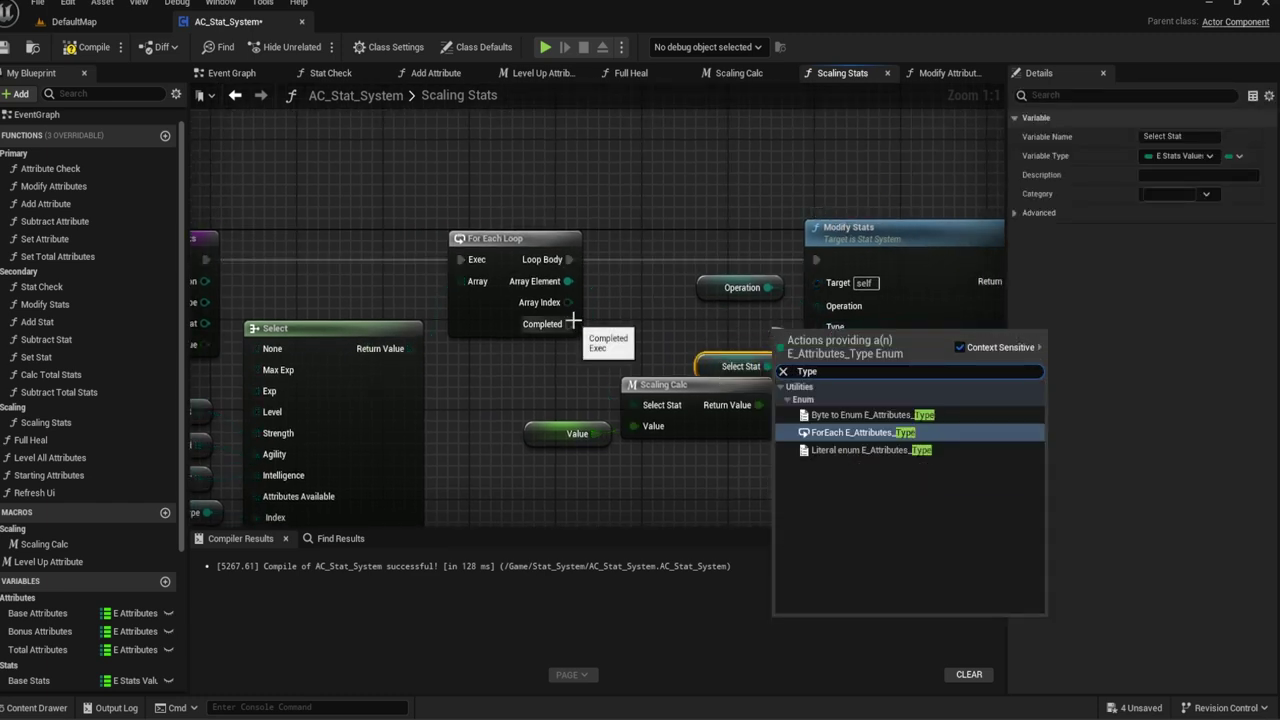
pyautogui.moveTo(659, 324); pyautogui.dragTo(856, 321, button='right')
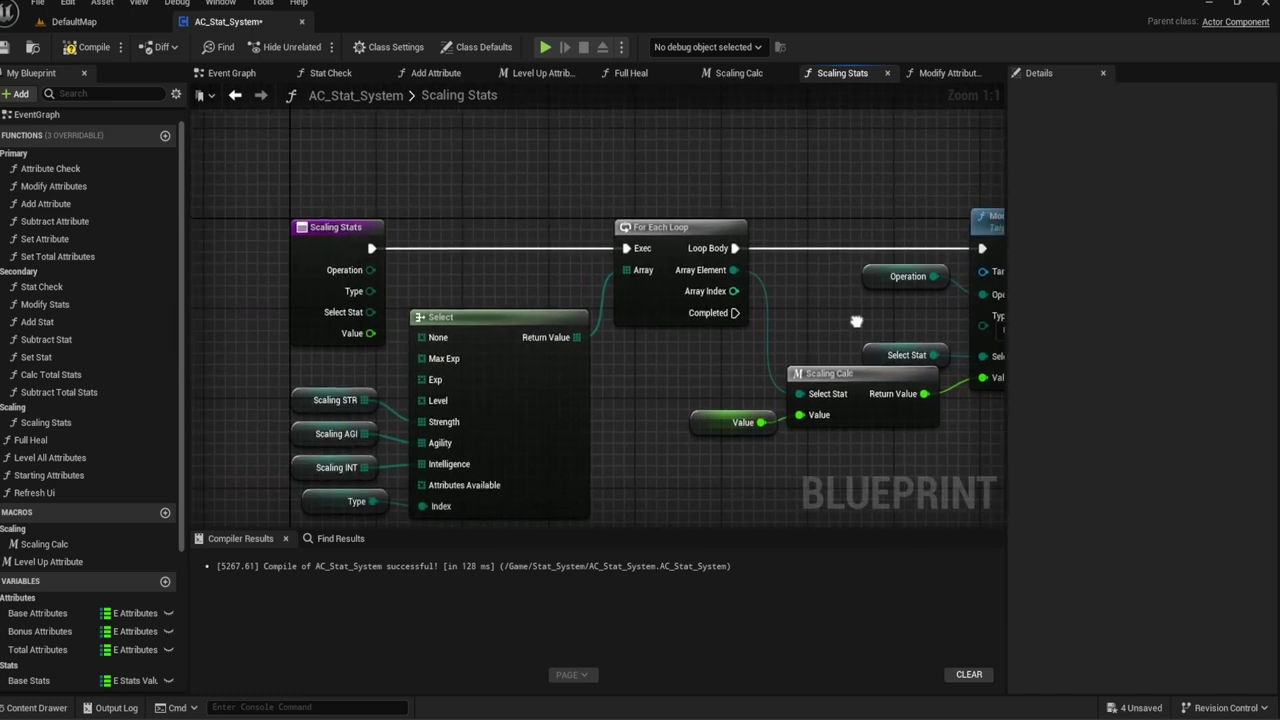
# Step: Link Scaling Stats' Type to Modify Stats' Type and set the Select Stat input to the Attributes enum
pyautogui.moveTo(621, 324); pyautogui.dragTo(486, 320, button='right')
pyautogui.moveTo(858, 328); pyautogui.dragTo(794, 313)
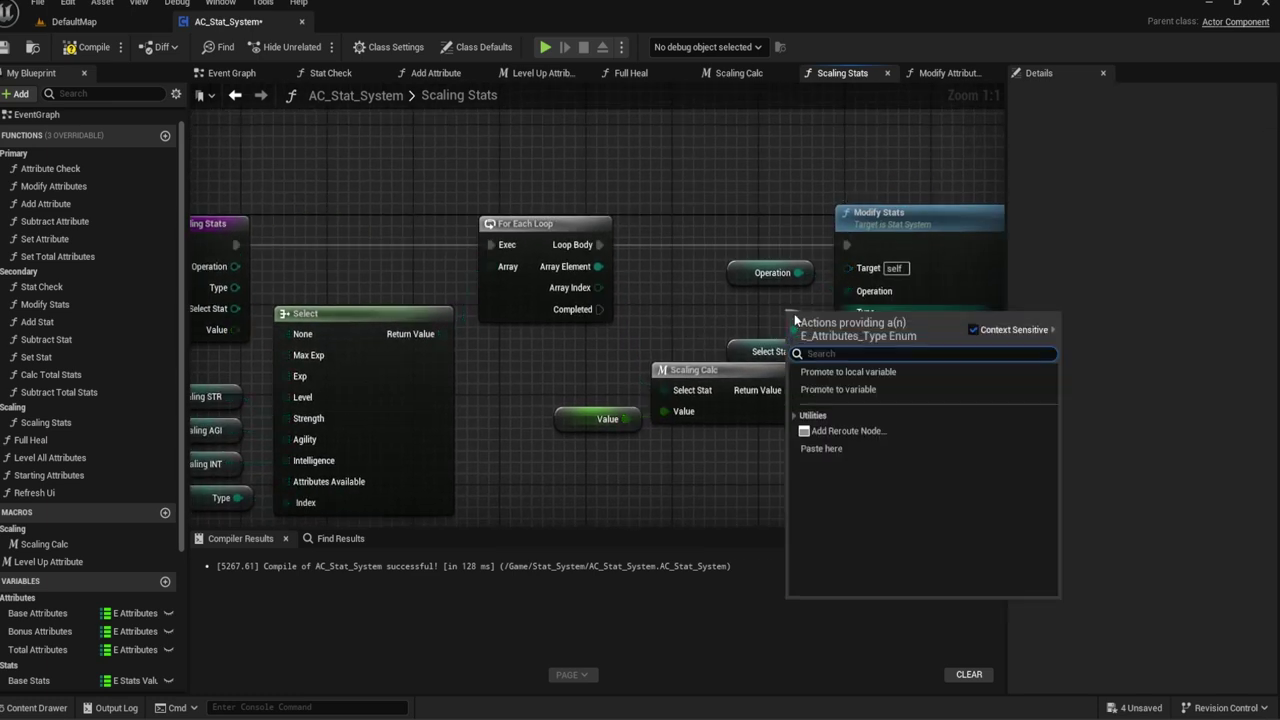
pyautogui.write('Type')
pyautogui.press('Escape')
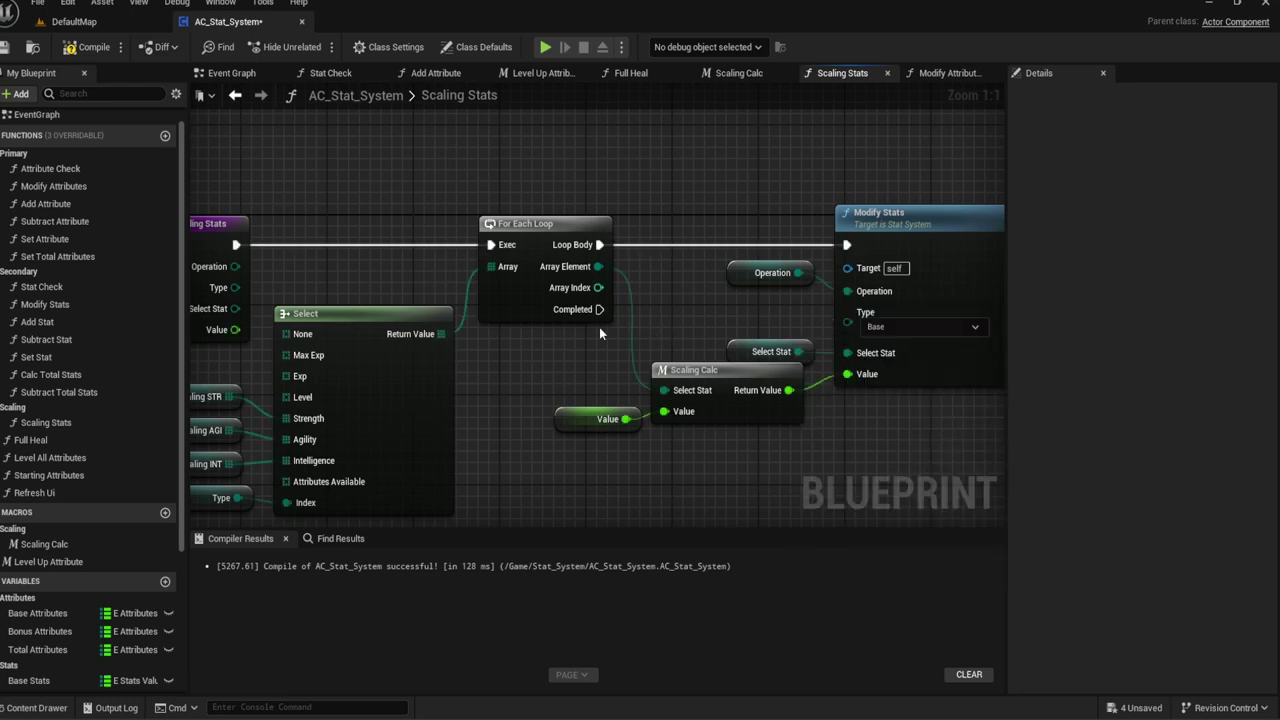
pyautogui.click(198, 286)
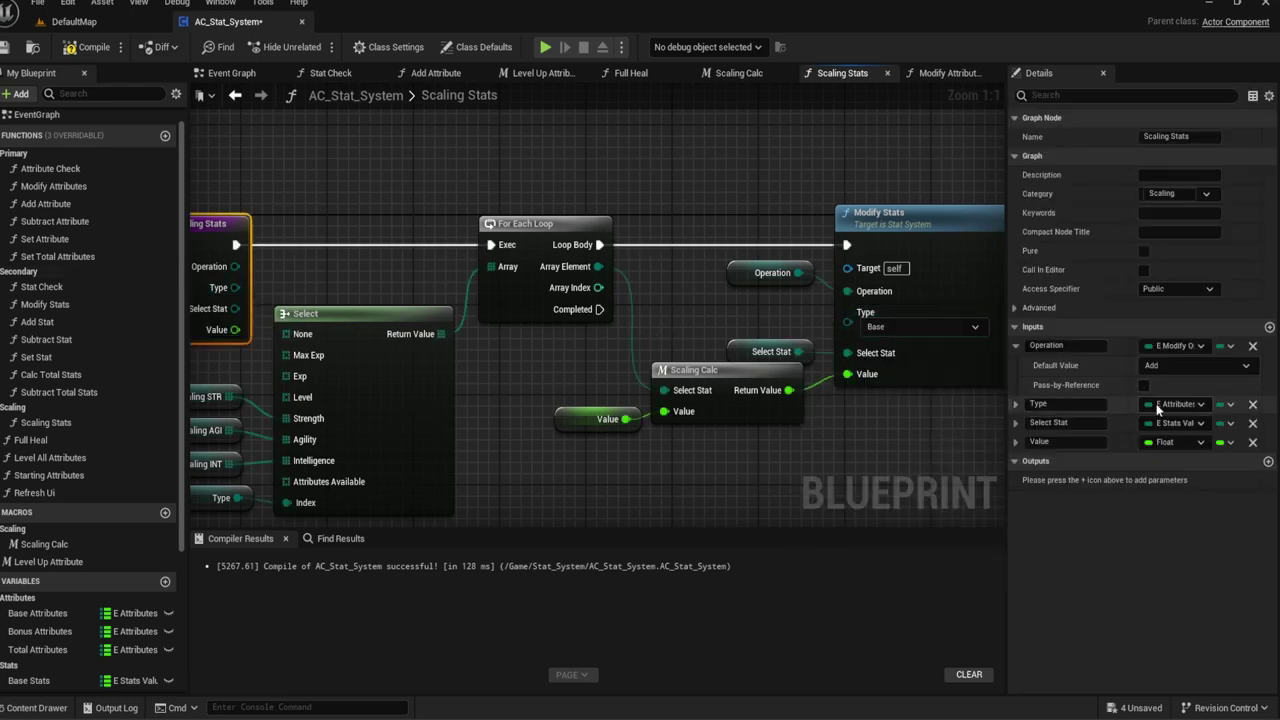
pyautogui.moveTo(600, 460); pyautogui.dragTo(688, 450, button='right')
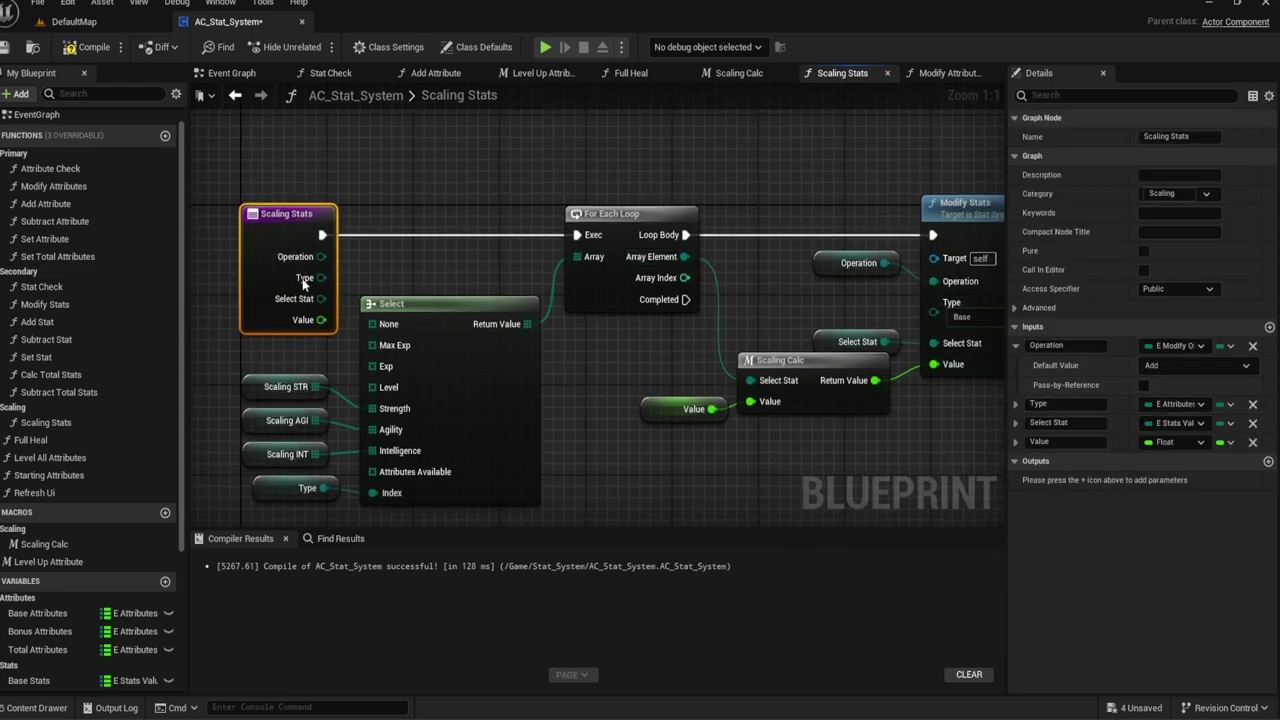
pyautogui.moveTo(321, 278)
pyautogui.mouseDown()
pyautogui.moveTo(936, 316)
pyautogui.moveTo(261, 277)
pyautogui.mouseUp()
pyautogui.click(1175, 422)
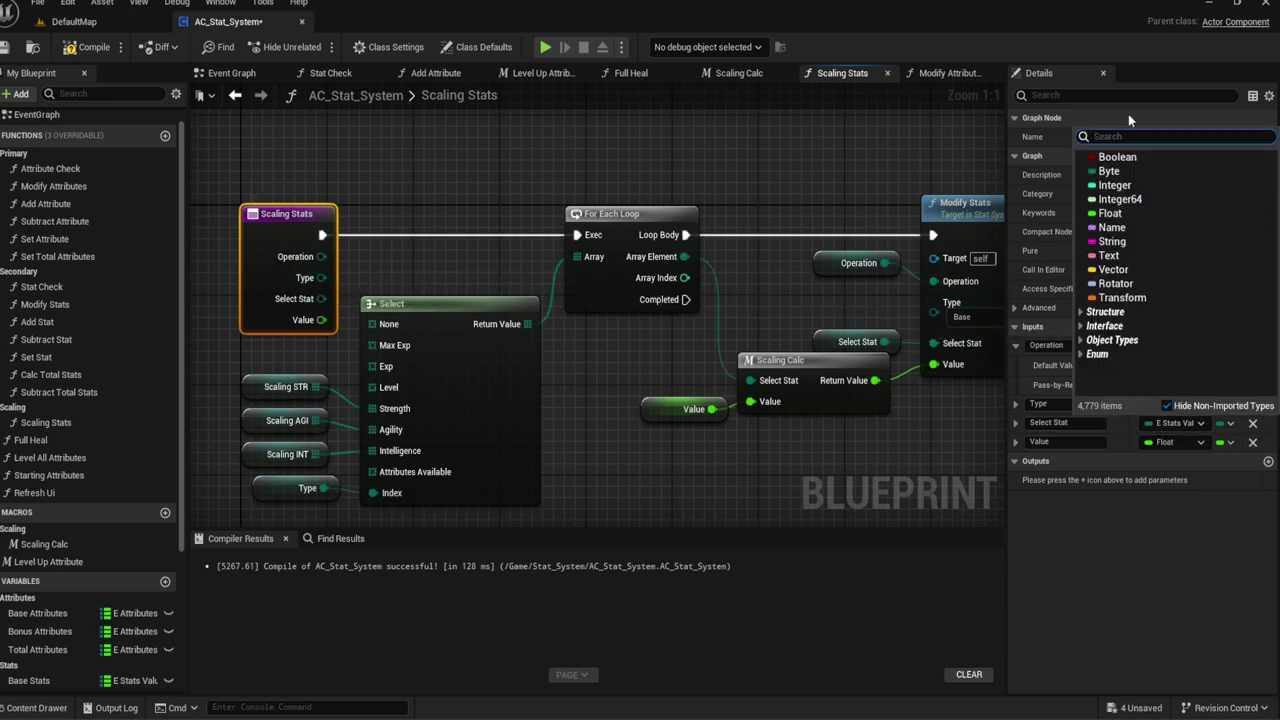
pyautogui.write('Attri')
pyautogui.write('bute')
pyautogui.write('s')
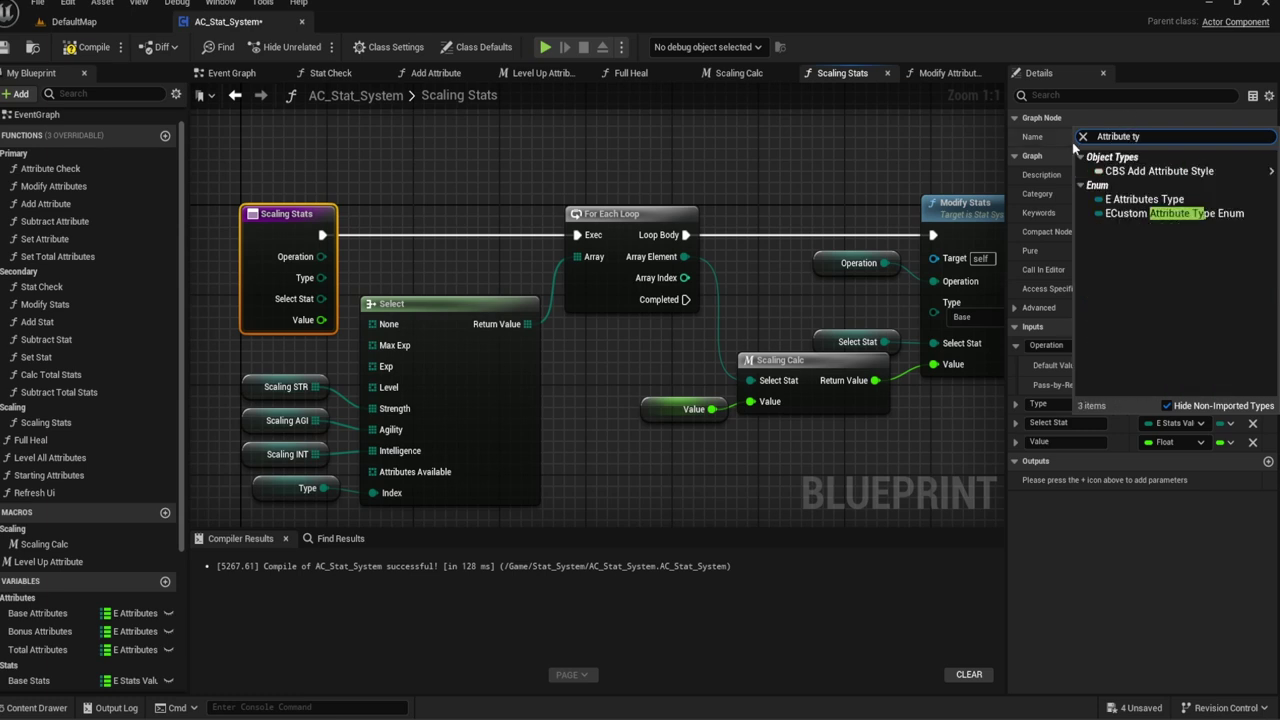
pyautogui.click(1120, 207)
pyautogui.click(735, 289)
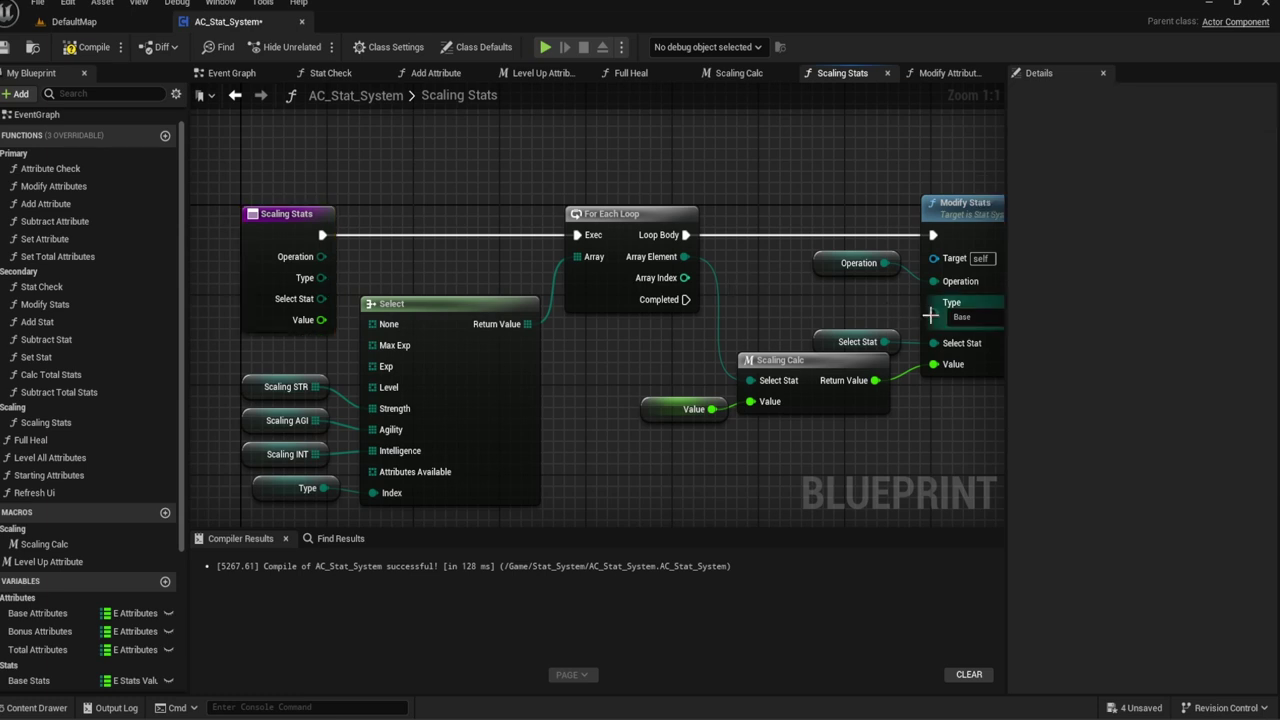
# Step: Make Scaling Stats' Type input an E Attributes enum and feed a Type getter into Modify Stats' Type
pyautogui.moveTo(933, 302); pyautogui.dragTo(880, 305)
pyautogui.write('t')
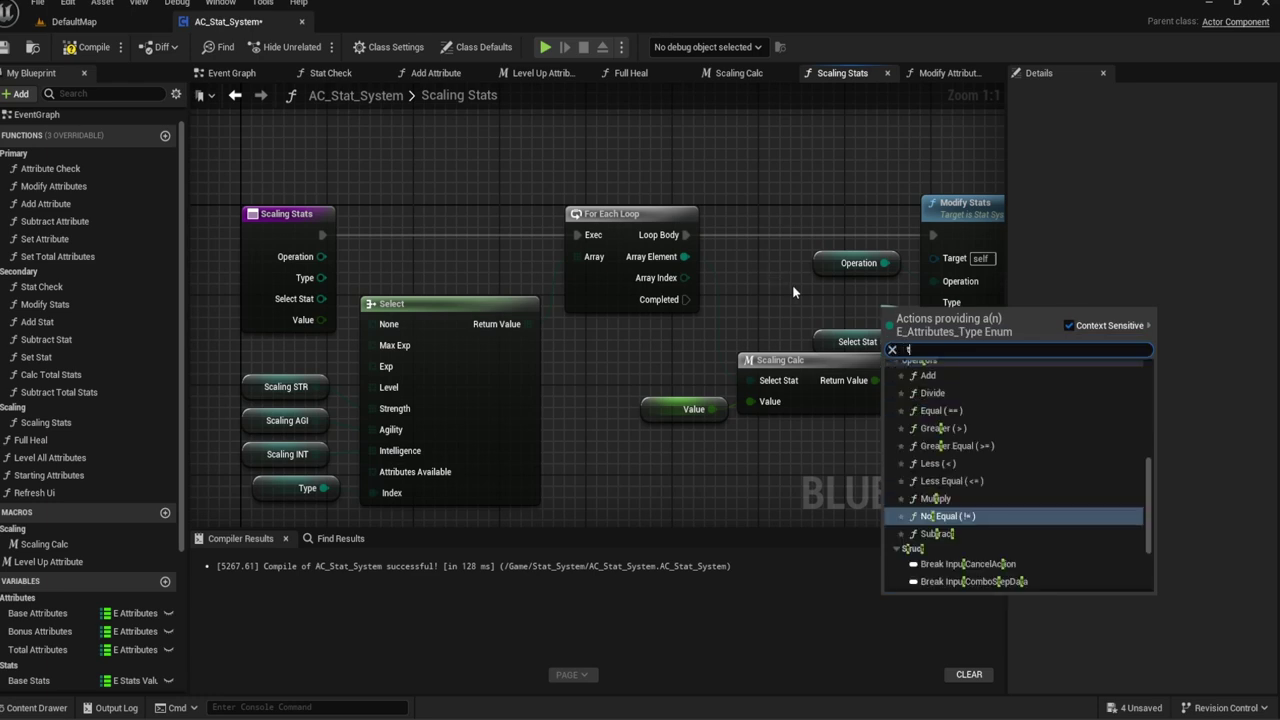
pyautogui.moveTo(523, 254); pyautogui.dragTo(411, 244, button='right')
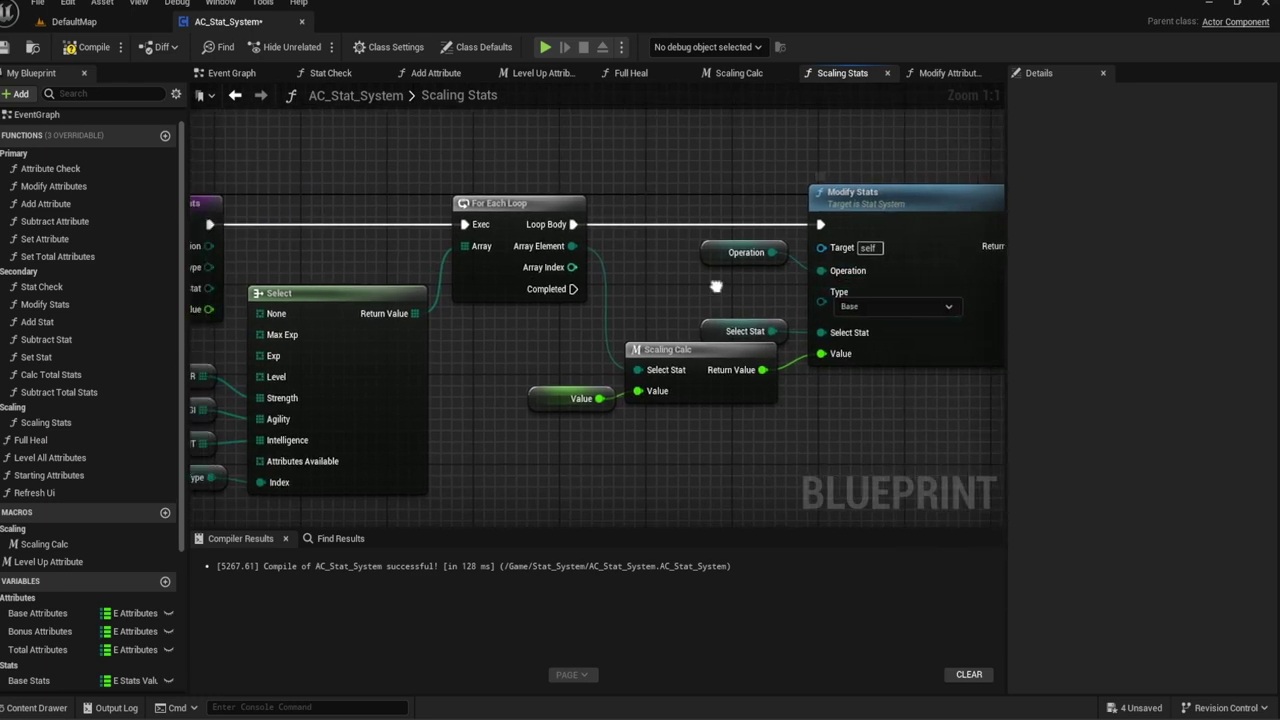
pyautogui.moveTo(716, 287); pyautogui.dragTo(839, 288, button='right')
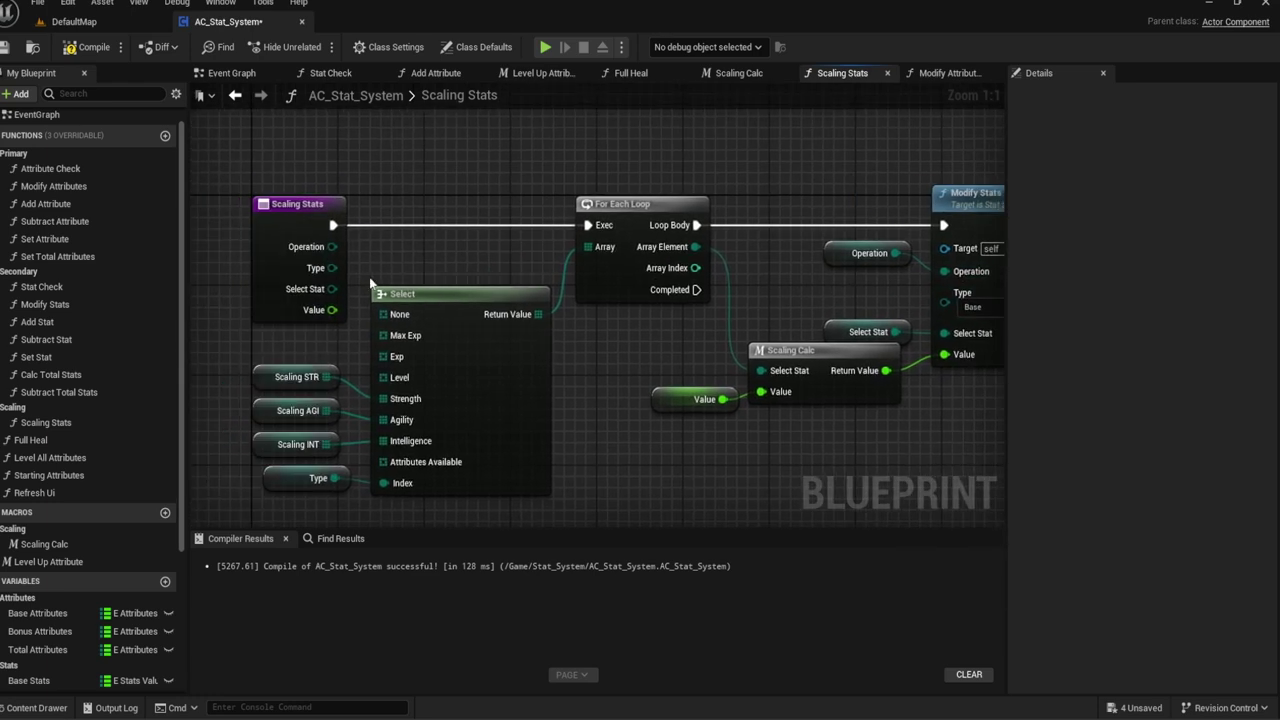
pyautogui.click(310, 270)
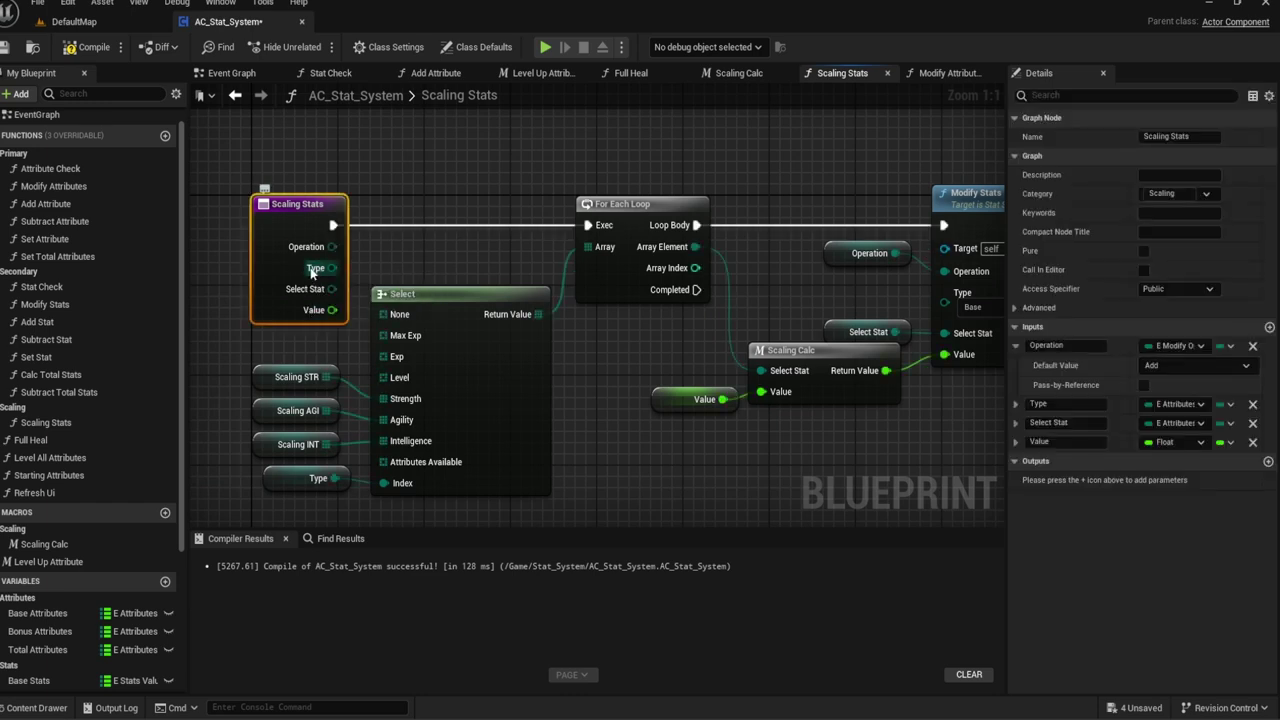
pyautogui.click(1167, 404)
pyautogui.write('Attr')
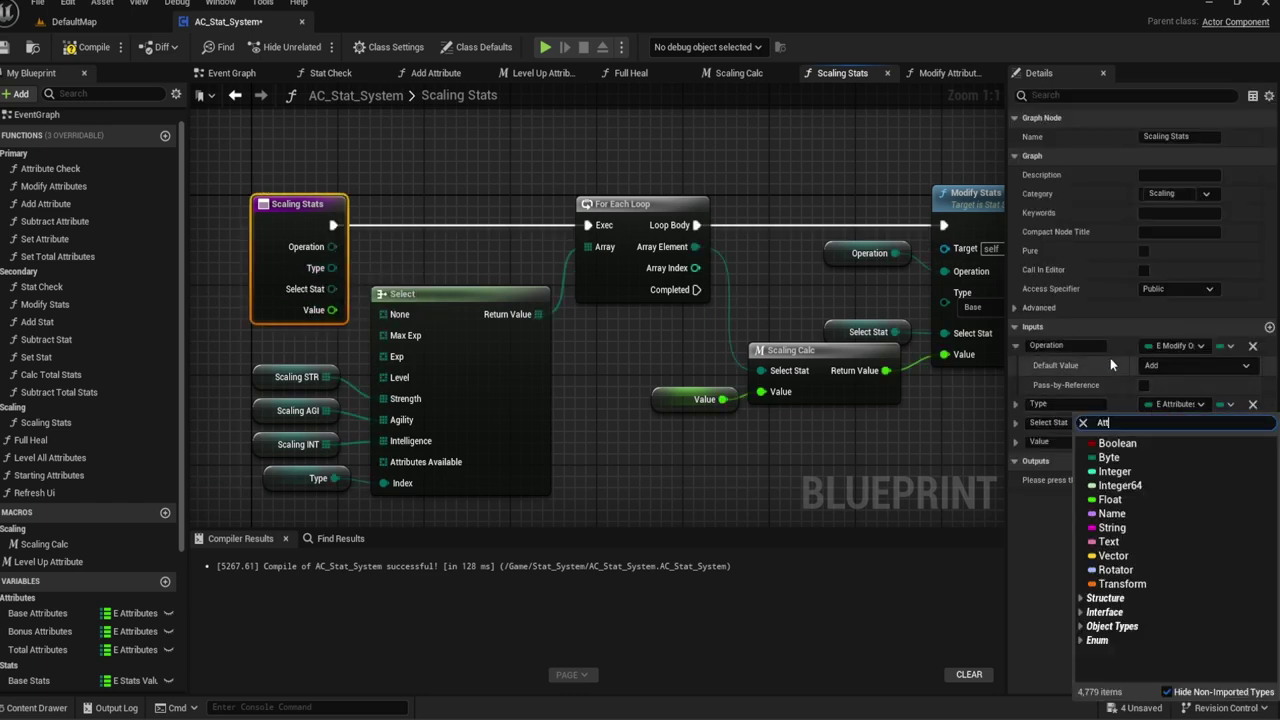
pyautogui.write('ibute')
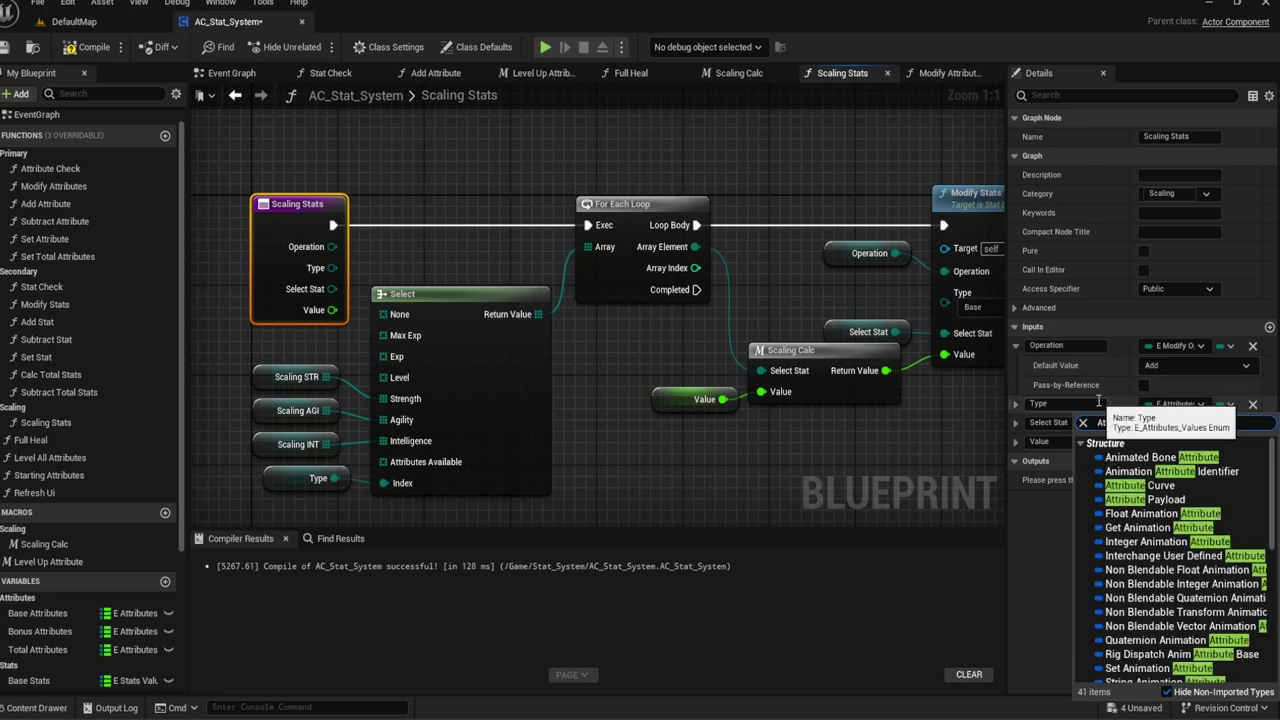
pyautogui.write('s')
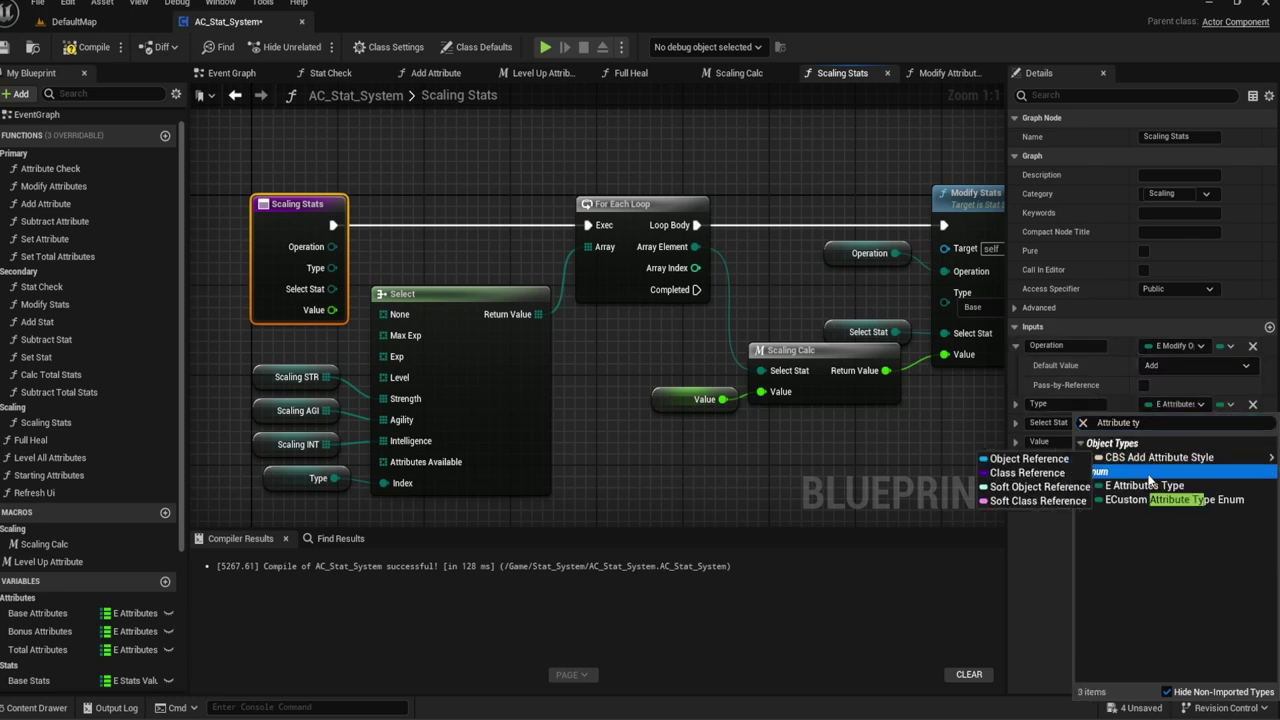
pyautogui.click(1133, 486)
pyautogui.moveTo(322, 270)
pyautogui.mouseDown()
pyautogui.moveTo(895, 316)
pyautogui.moveTo(813, 288)
pyautogui.mouseUp()
pyautogui.press('Return')
# Step: Save the AC_Stat_System blueprint
pyautogui.click(729, 175)
pyautogui.moveTo(729, 175)
pyautogui.mouseDown(button='right')
pyautogui.moveTo(701, 179)
pyautogui.moveTo(732, 160)
pyautogui.mouseUp(button='right')
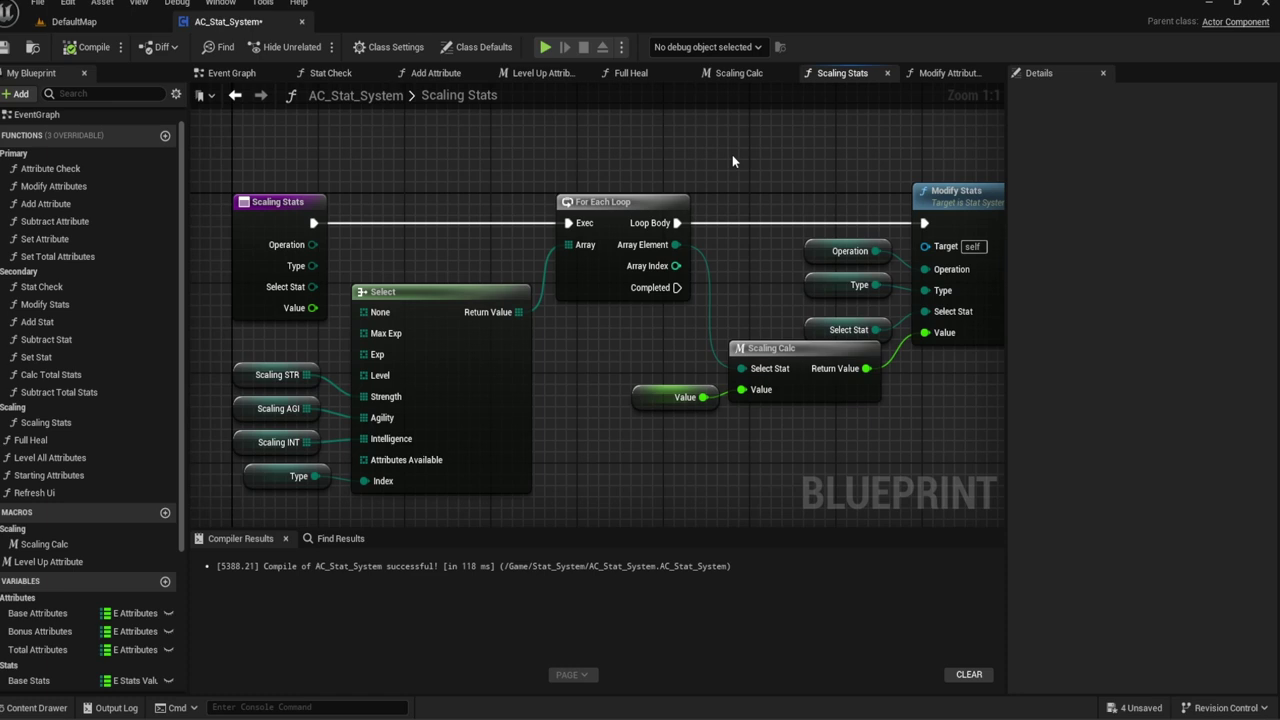
pyautogui.moveTo(602, 382); pyautogui.dragTo(696, 344, button='right')
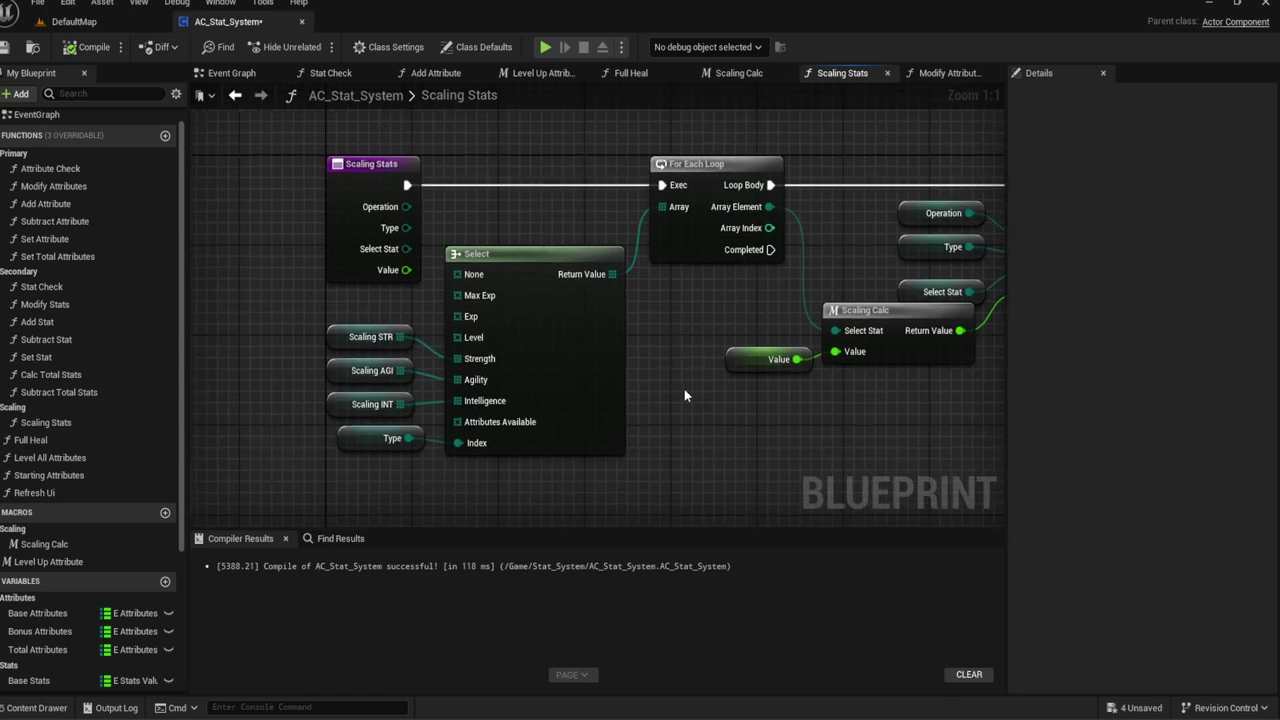
pyautogui.moveTo(685, 391); pyautogui.dragTo(659, 385, button='right')
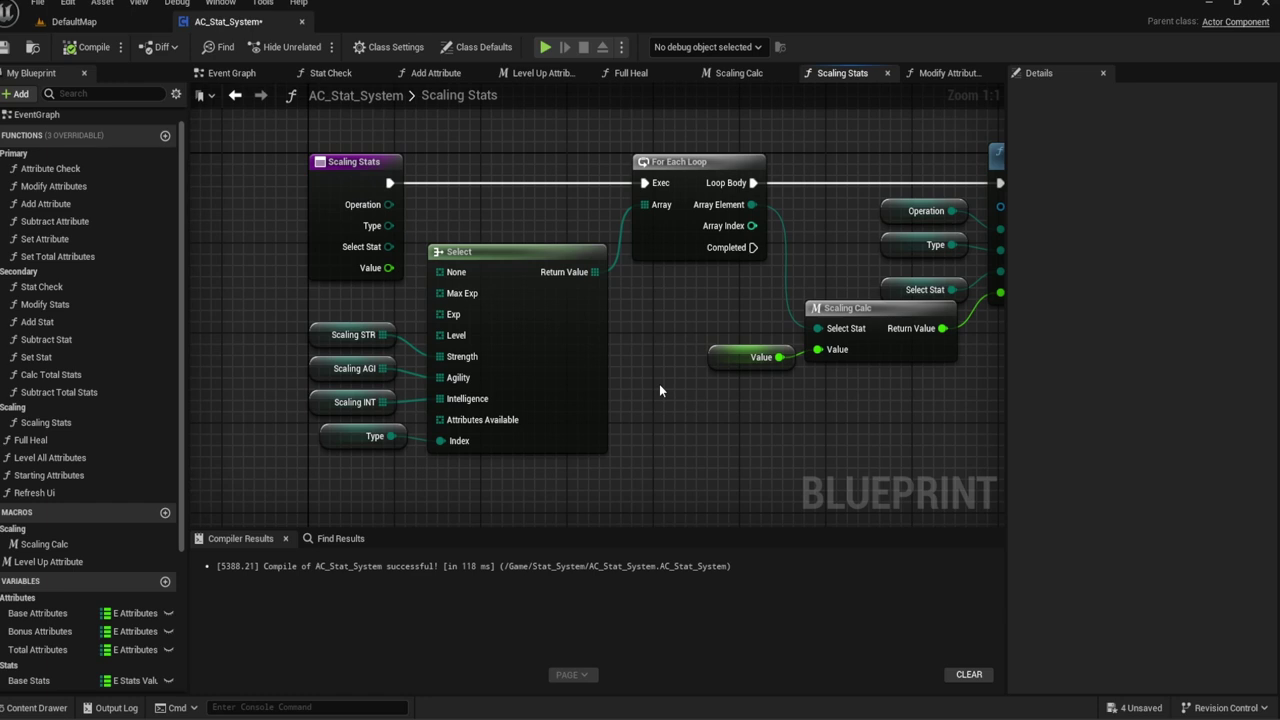
pyautogui.click(6, 50)
# Step: In Add Attribute, place a Scaling Stats call next to Check Max Exp
pyautogui.doubleClick(46, 203)
pyautogui.moveTo(875, 305); pyautogui.dragTo(380, 320, button='right')
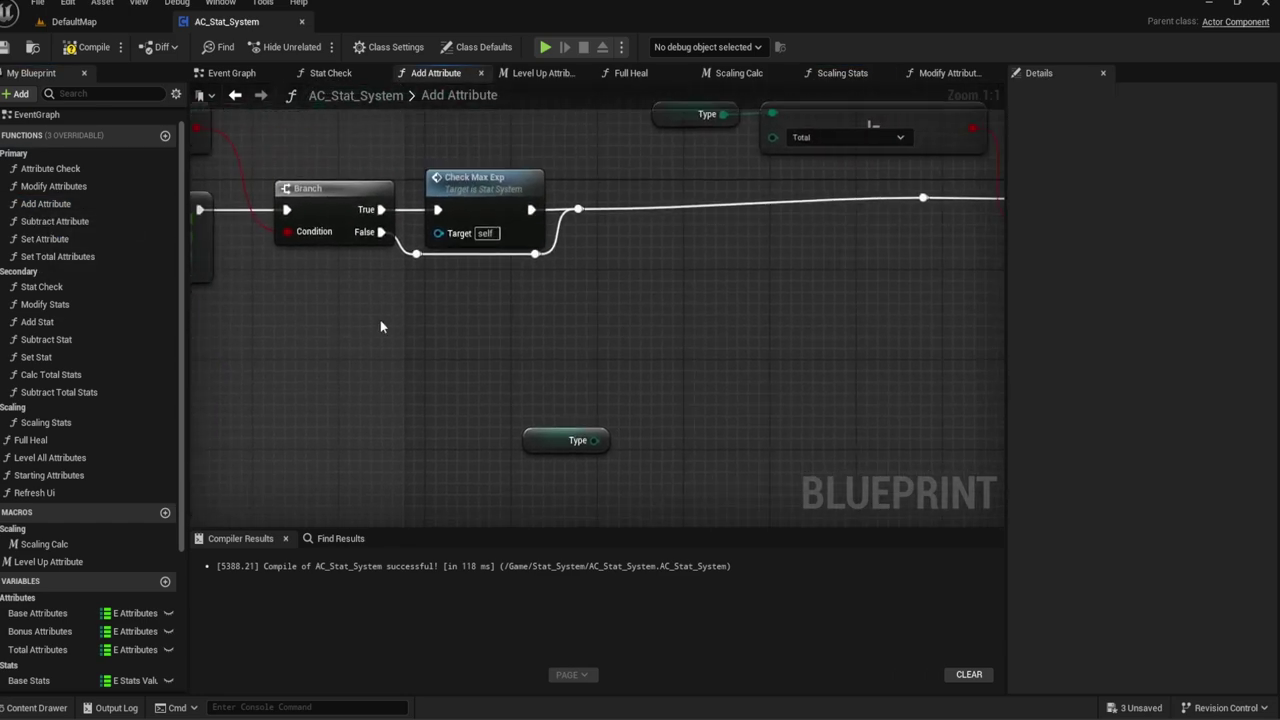
pyautogui.moveTo(640, 335)
pyautogui.mouseDown(button='right')
pyautogui.moveTo(992, 333)
pyautogui.moveTo(691, 278)
pyautogui.moveTo(870, 290)
pyautogui.moveTo(770, 268)
pyautogui.moveTo(684, 267)
pyautogui.mouseUp(button='right')
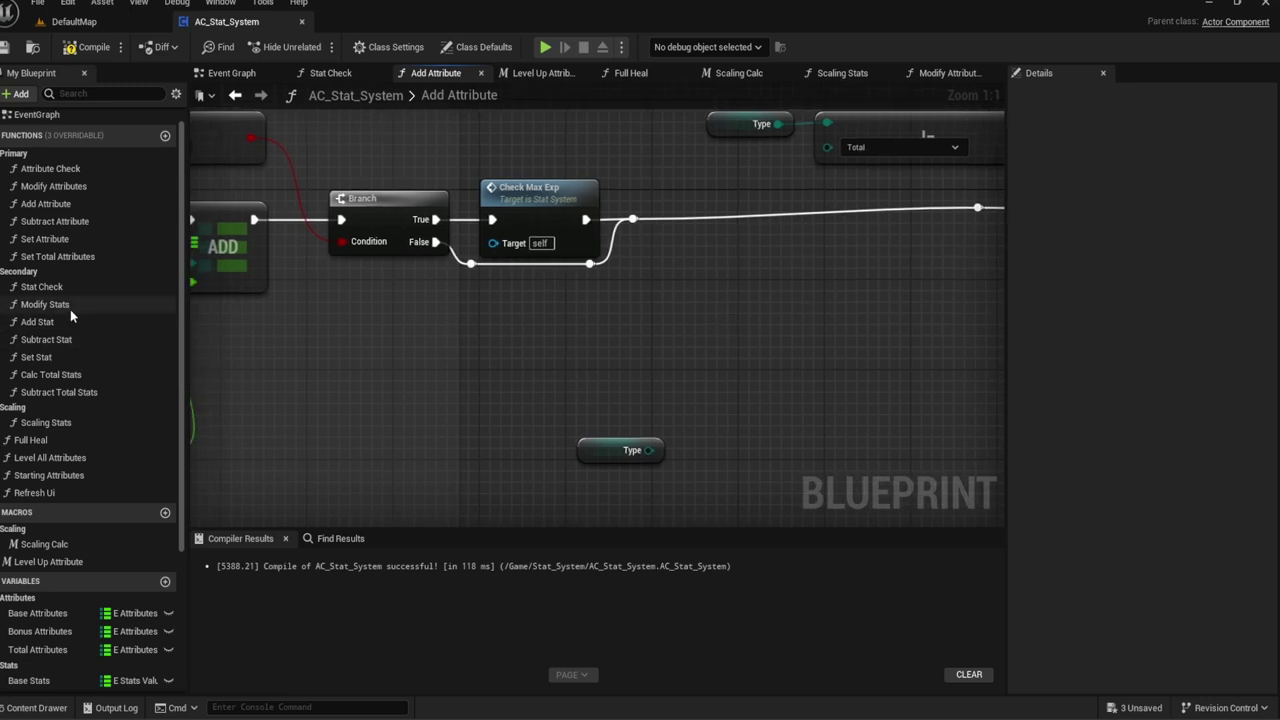
pyautogui.moveTo(40, 422); pyautogui.dragTo(572, 230)
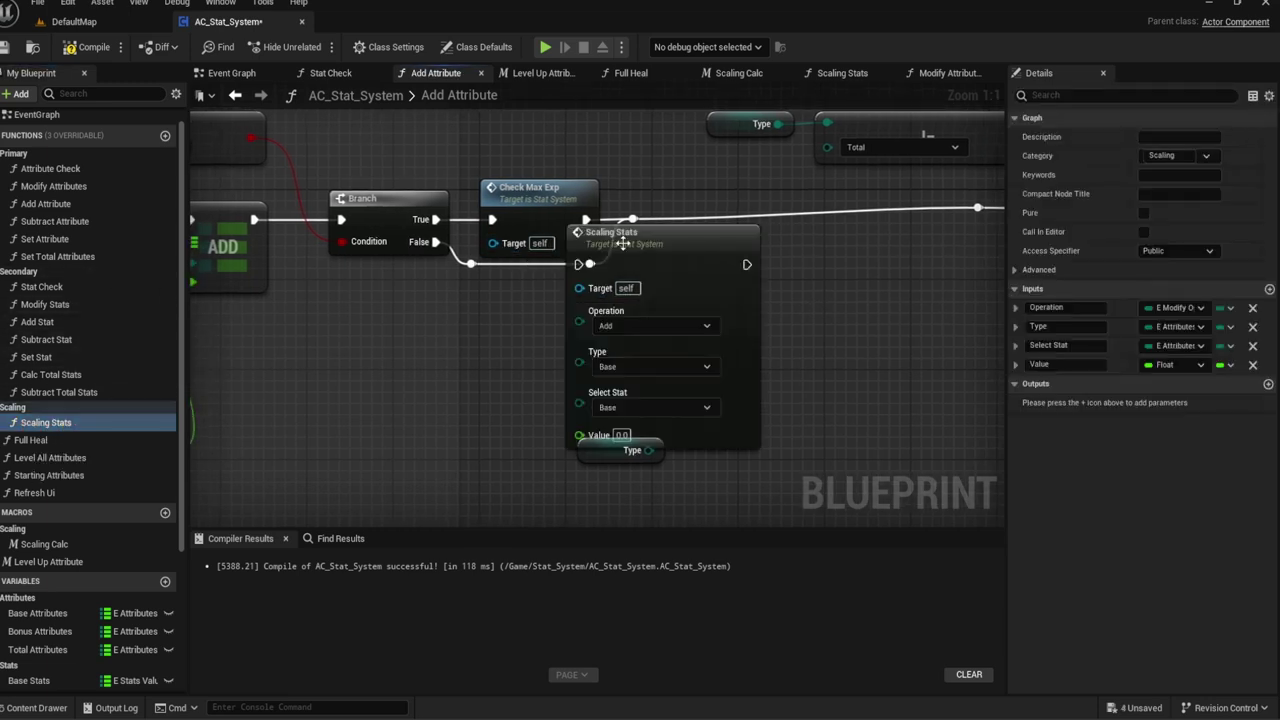
pyautogui.moveTo(709, 272); pyautogui.dragTo(817, 225)
# Step: Run Scaling Stats after Check Max Exp and wire the Type getter into its Type pin
pyautogui.moveTo(686, 219); pyautogui.dragTo(636, 220)
pyautogui.moveTo(640, 225)
pyautogui.mouseDown(button='right')
pyautogui.moveTo(1000, 203)
pyautogui.moveTo(718, 174)
pyautogui.mouseUp(button='right')
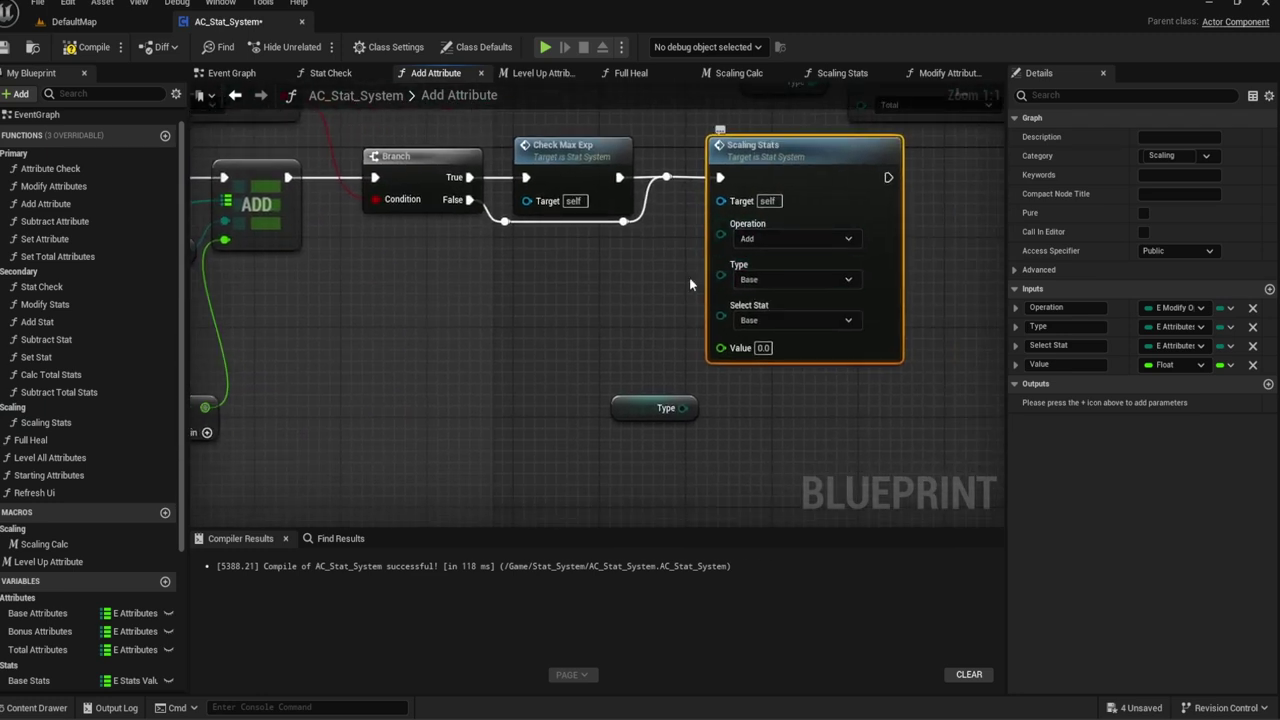
pyautogui.moveTo(689, 286)
pyautogui.mouseDown(button='right')
pyautogui.moveTo(929, 285)
pyautogui.moveTo(722, 278)
pyautogui.mouseUp(button='right')
pyautogui.moveTo(732, 411)
pyautogui.mouseDown()
pyautogui.moveTo(715, 288)
pyautogui.moveTo(778, 266)
pyautogui.mouseUp()
pyautogui.moveTo(700, 285); pyautogui.dragTo(711, 273)
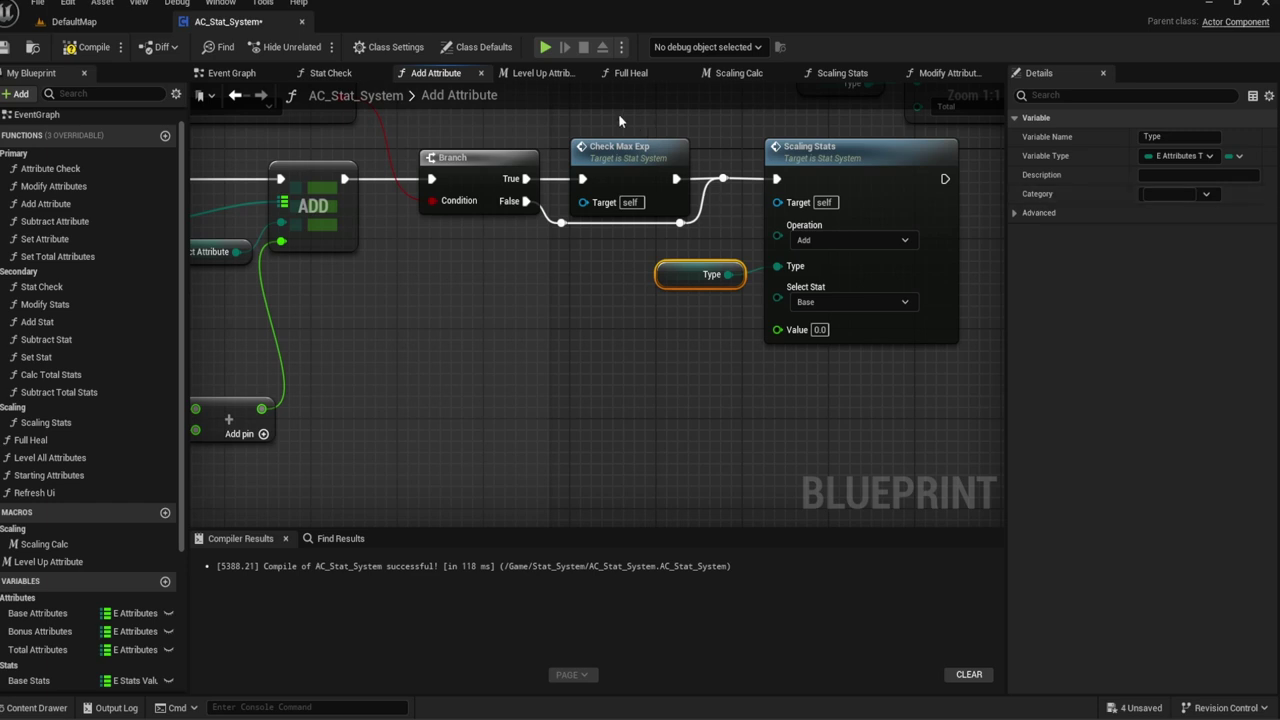
# Step: In Scaling Stats, replace the Select Stat getter with the loop's Array Element via a reroute into Modify Stats
pyautogui.click(850, 76)
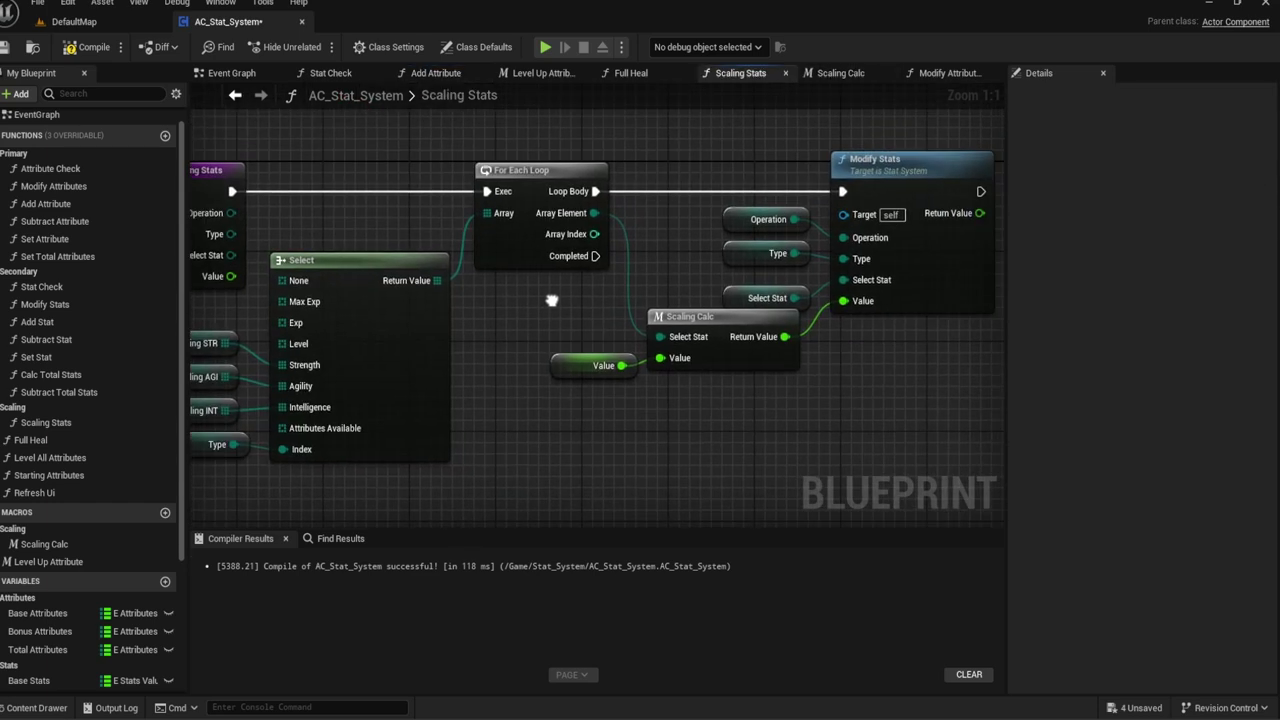
pyautogui.click(628, 301)
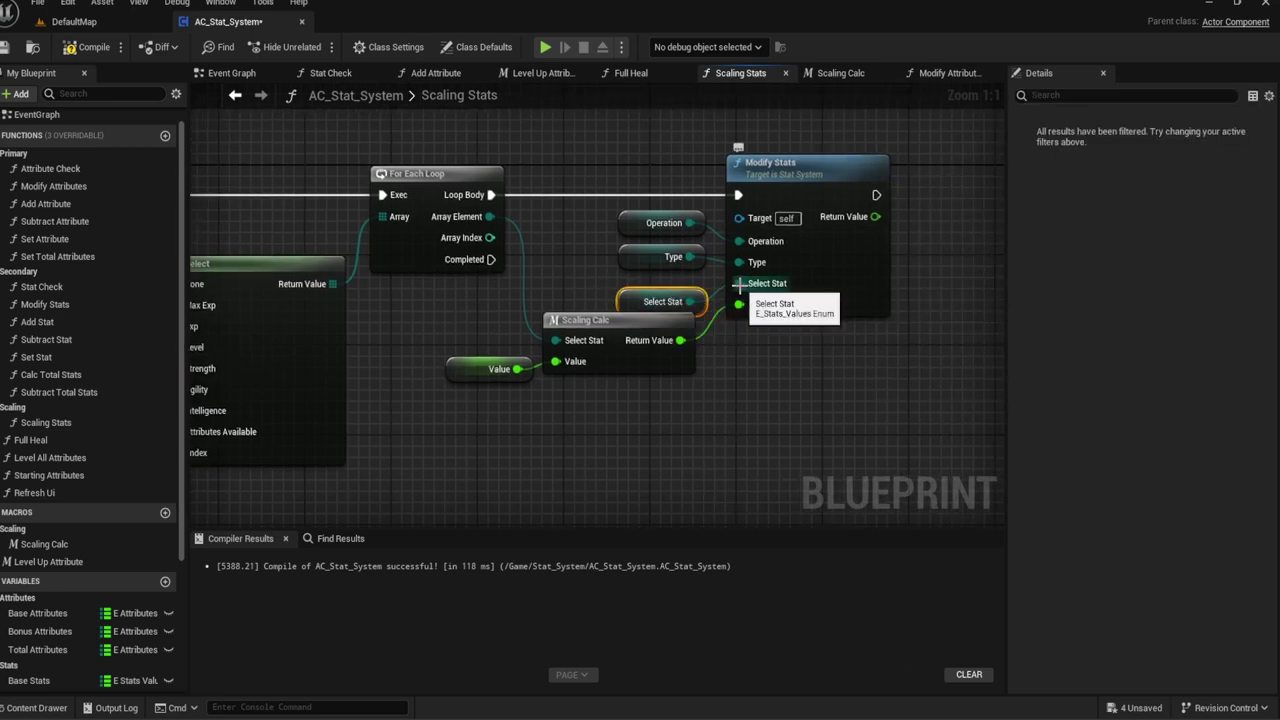
pyautogui.moveTo(600, 300); pyautogui.dragTo(642, 324, button='right')
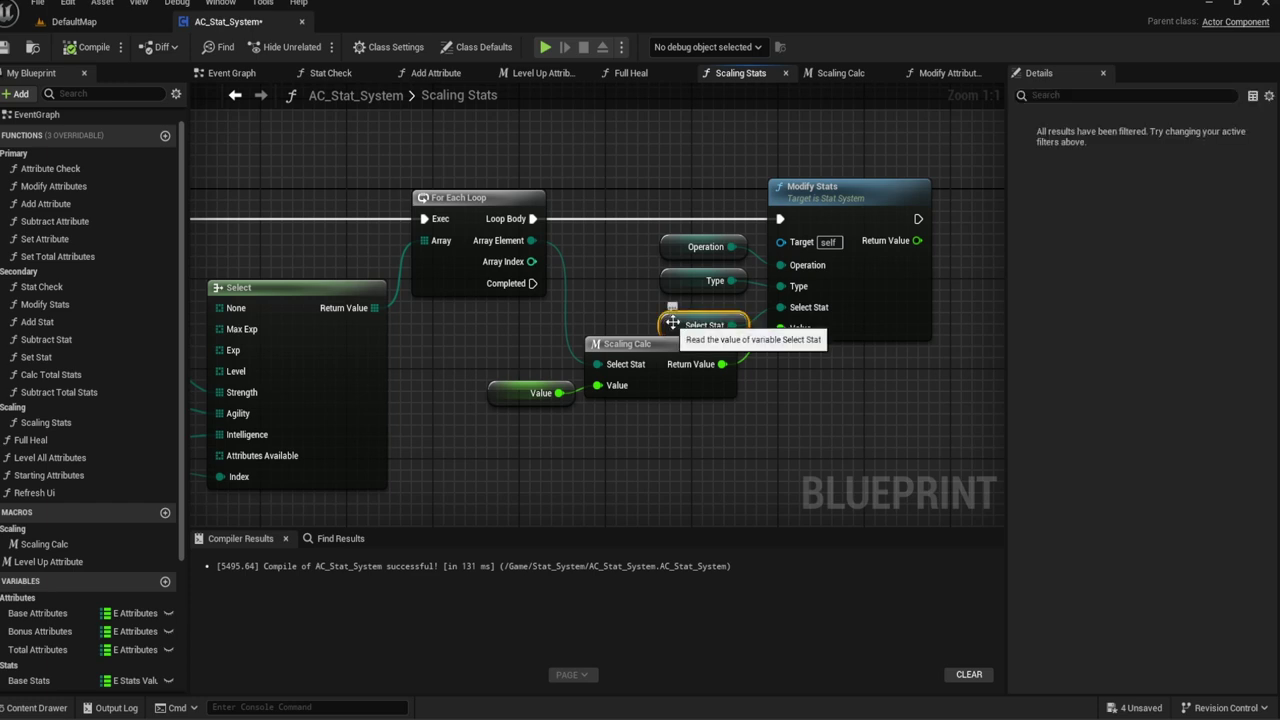
pyautogui.moveTo(671, 327); pyautogui.dragTo(595, 158)
pyautogui.click(692, 177)
pyautogui.keyDown('alt'); pyautogui.click(694, 172); pyautogui.keyUp('alt')
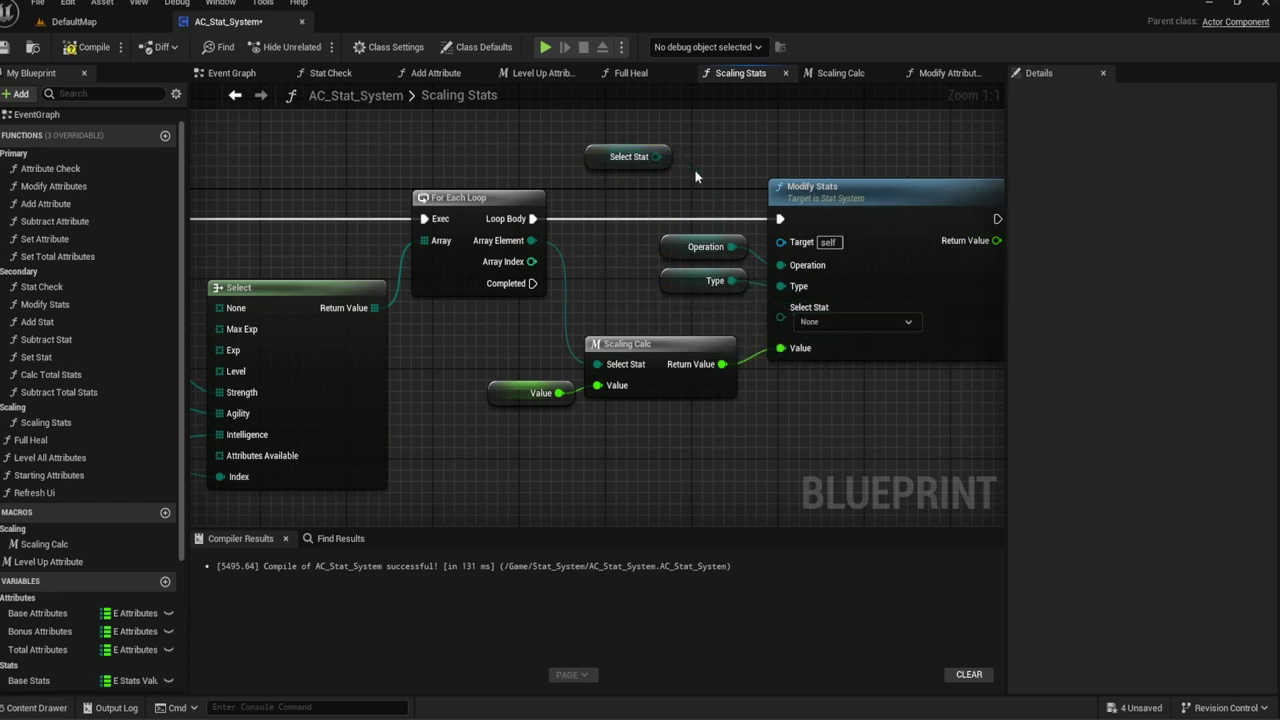
pyautogui.moveTo(695, 170); pyautogui.dragTo(721, 204, button='right')
pyautogui.moveTo(651, 191); pyautogui.dragTo(608, 143)
pyautogui.moveTo(557, 274); pyautogui.dragTo(806, 341)
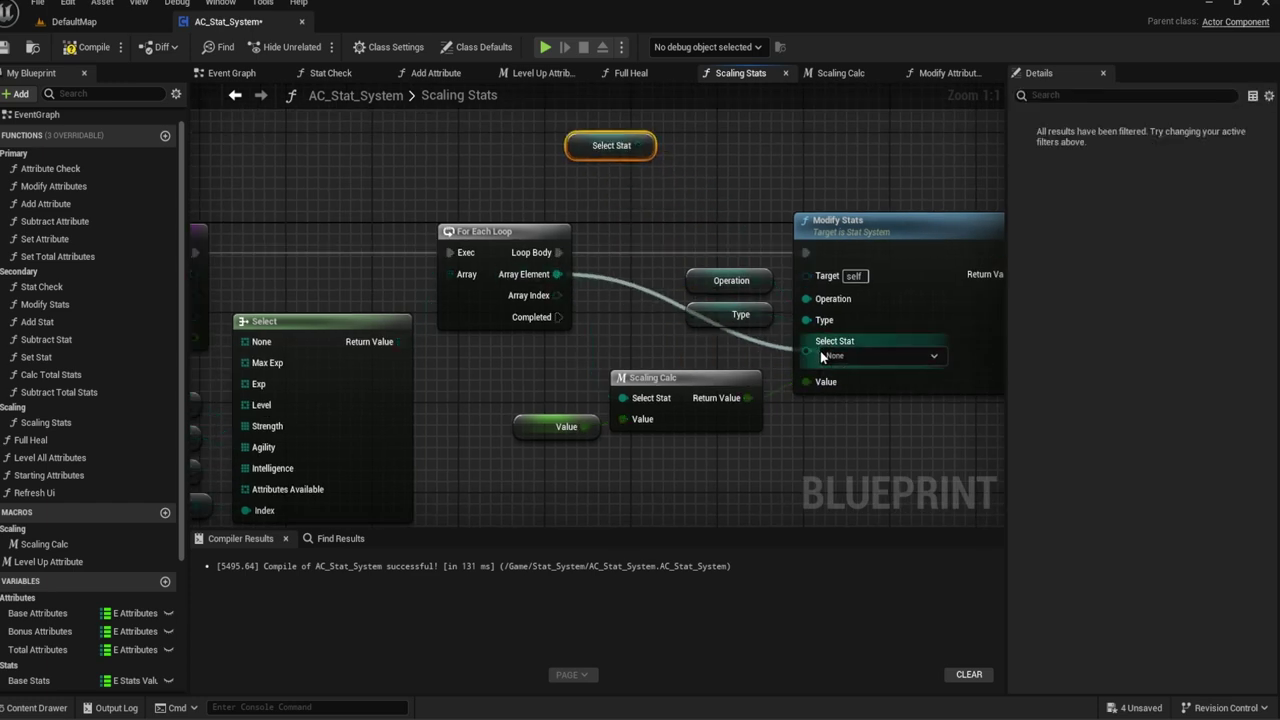
pyautogui.doubleClick(655, 298)
pyautogui.moveTo(655, 298)
pyautogui.mouseDown()
pyautogui.moveTo(646, 374)
pyautogui.moveTo(646, 343)
pyautogui.mouseUp()
# Step: Remove the Select Stat input from the Scaling Stats entry node
pyautogui.moveTo(646, 343); pyautogui.dragTo(858, 314, button='right')
pyautogui.click(369, 262)
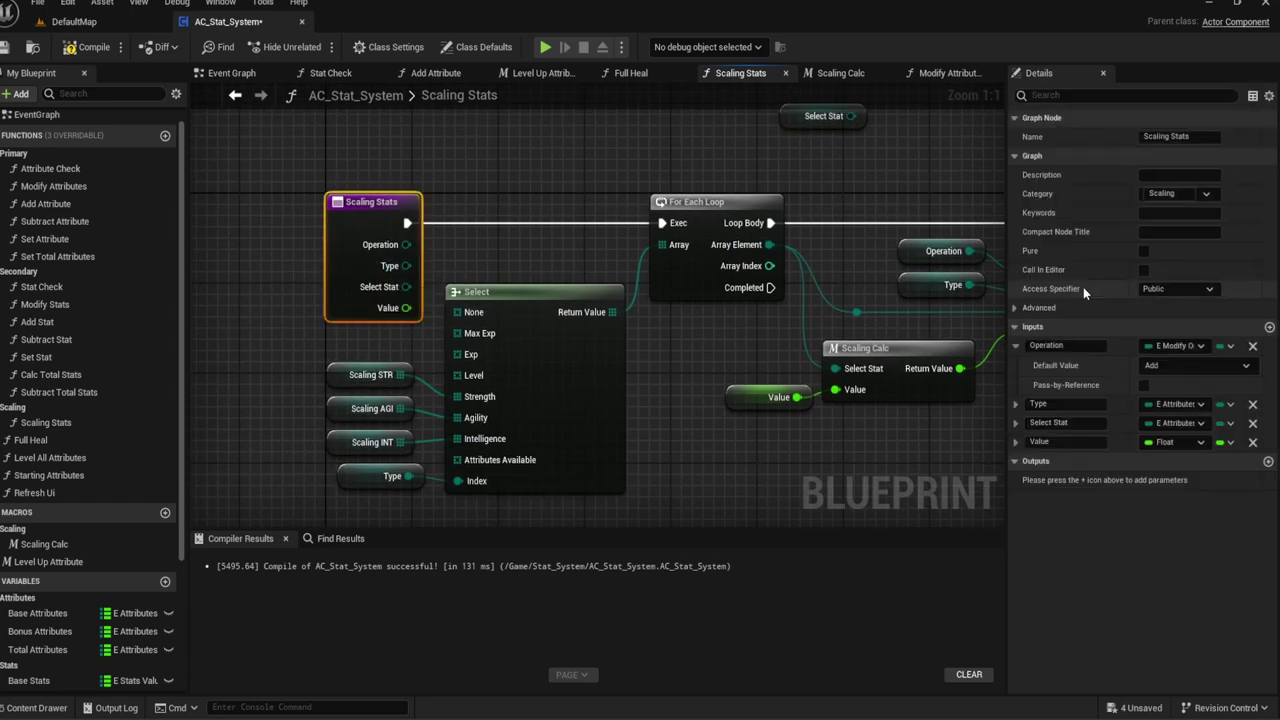
pyautogui.click(1241, 422)
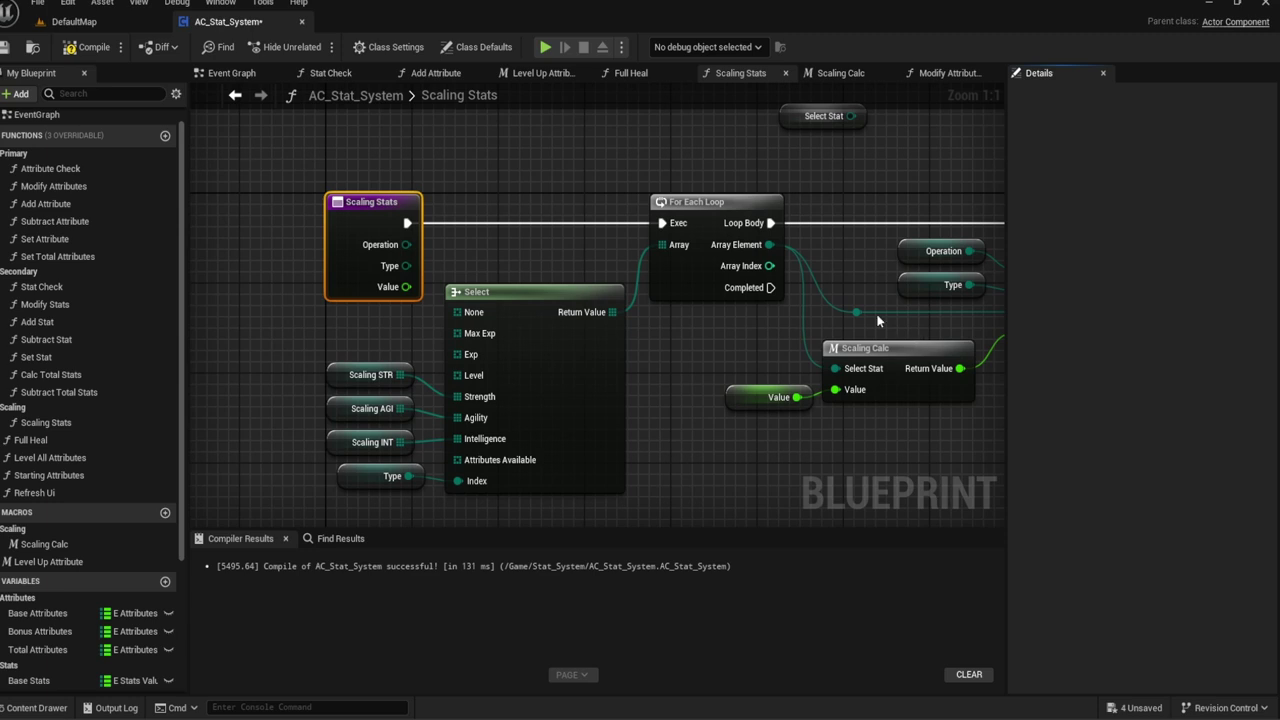
pyautogui.moveTo(878, 320)
pyautogui.mouseDown(button='right')
pyautogui.moveTo(695, 271)
pyautogui.moveTo(690, 340)
pyautogui.mouseUp(button='right')
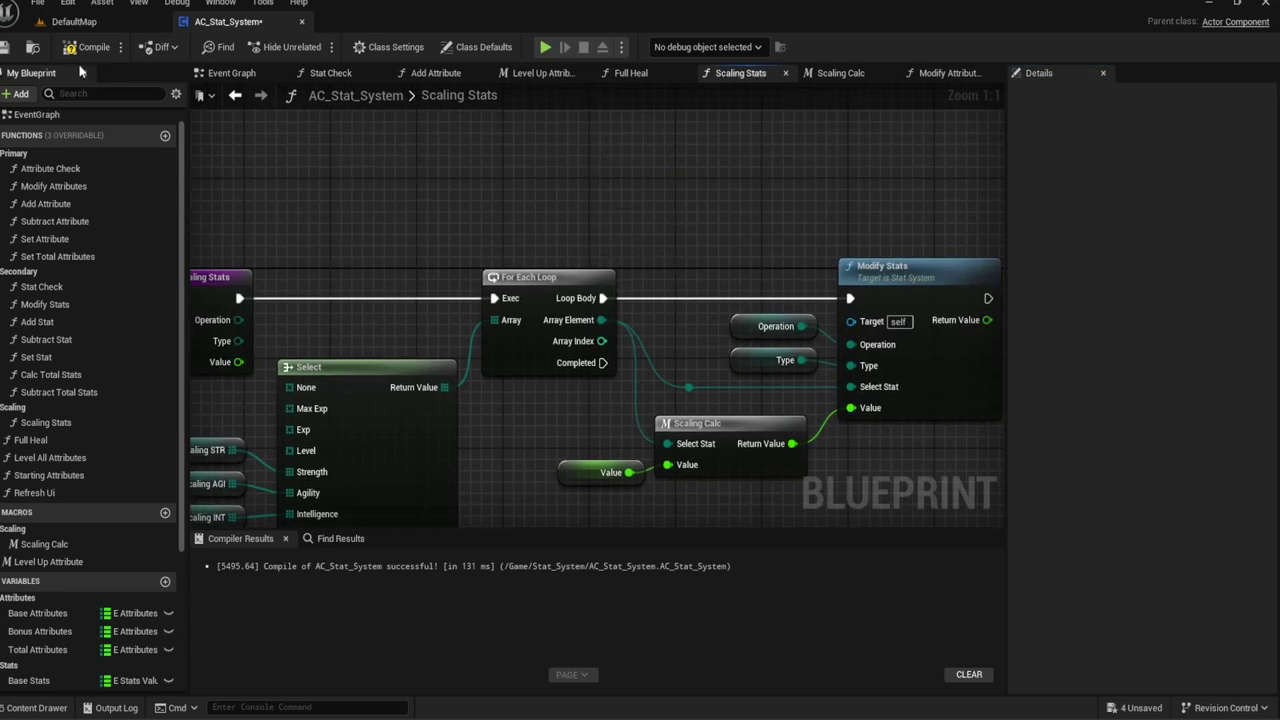
pyautogui.moveTo(666, 246)
pyautogui.mouseDown(button='right')
pyautogui.moveTo(598, 238)
pyautogui.moveTo(672, 238)
pyautogui.mouseUp(button='right')
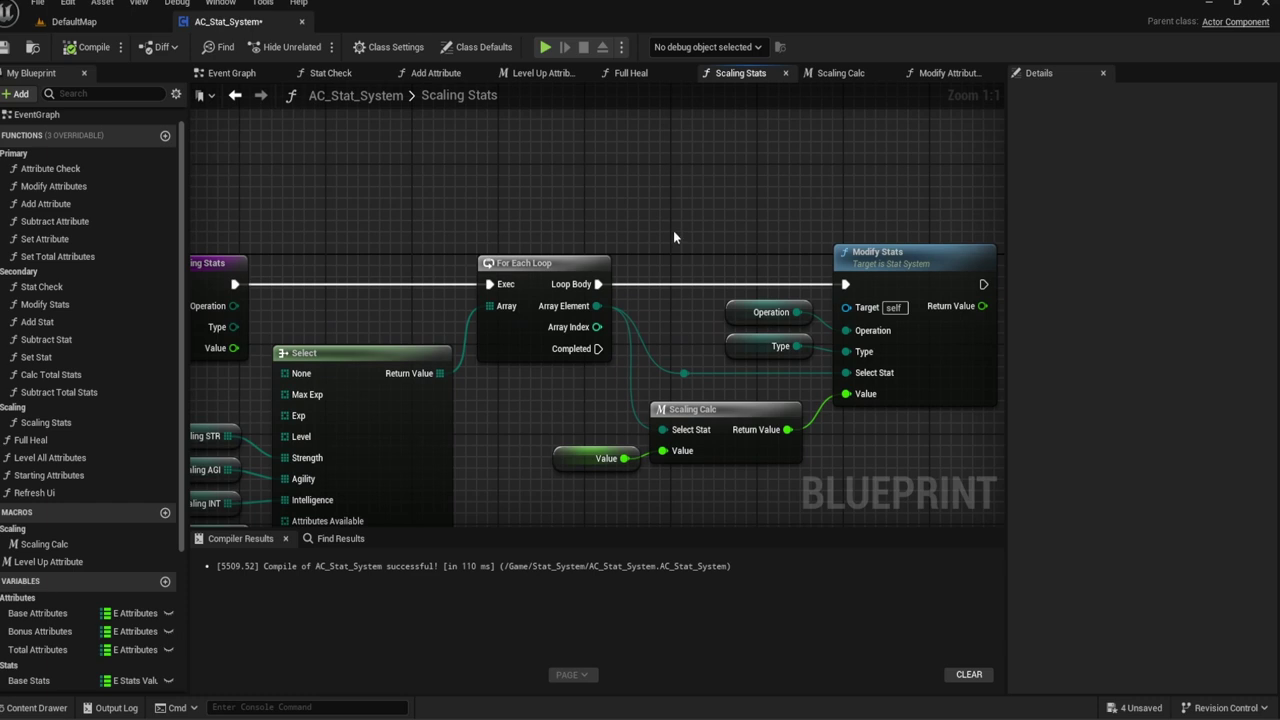
pyautogui.moveTo(224, 455); pyautogui.dragTo(740, 158, button='right')
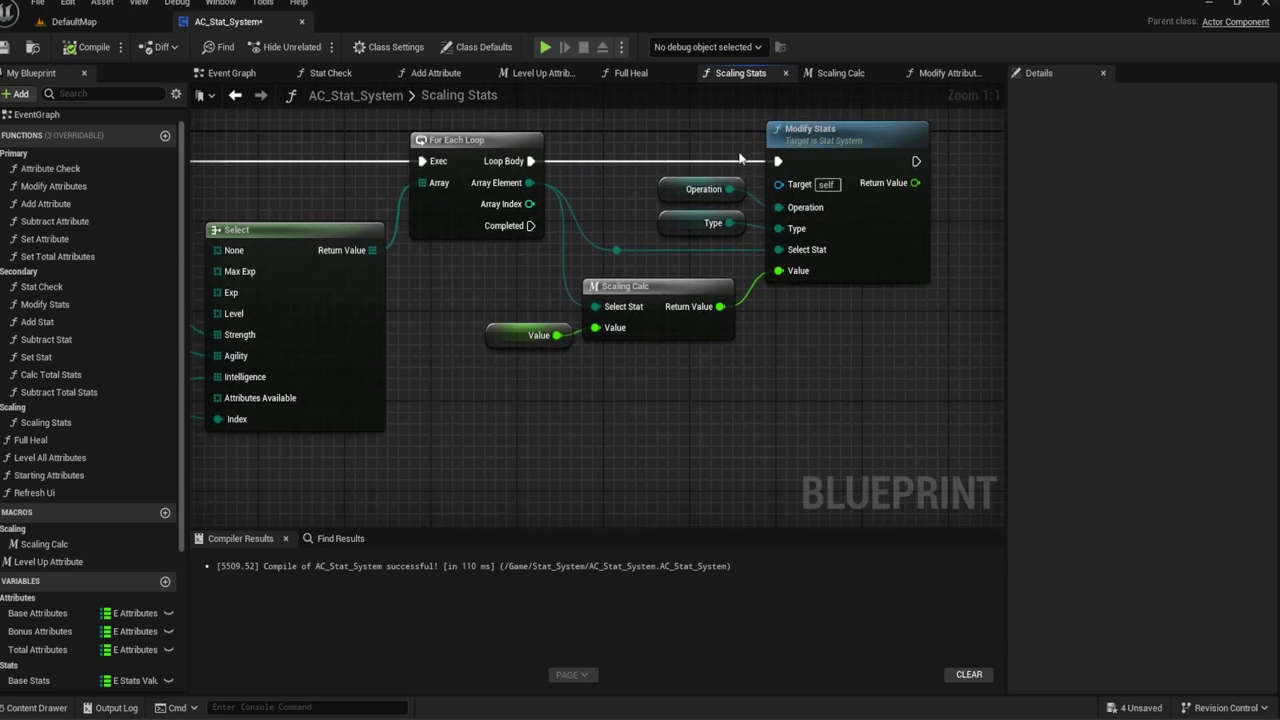
# Step: Close the Full Heal, Scaling Stats and Level Up Attribute tabs and wire Type into Scaling Stats
pyautogui.click(685, 74)
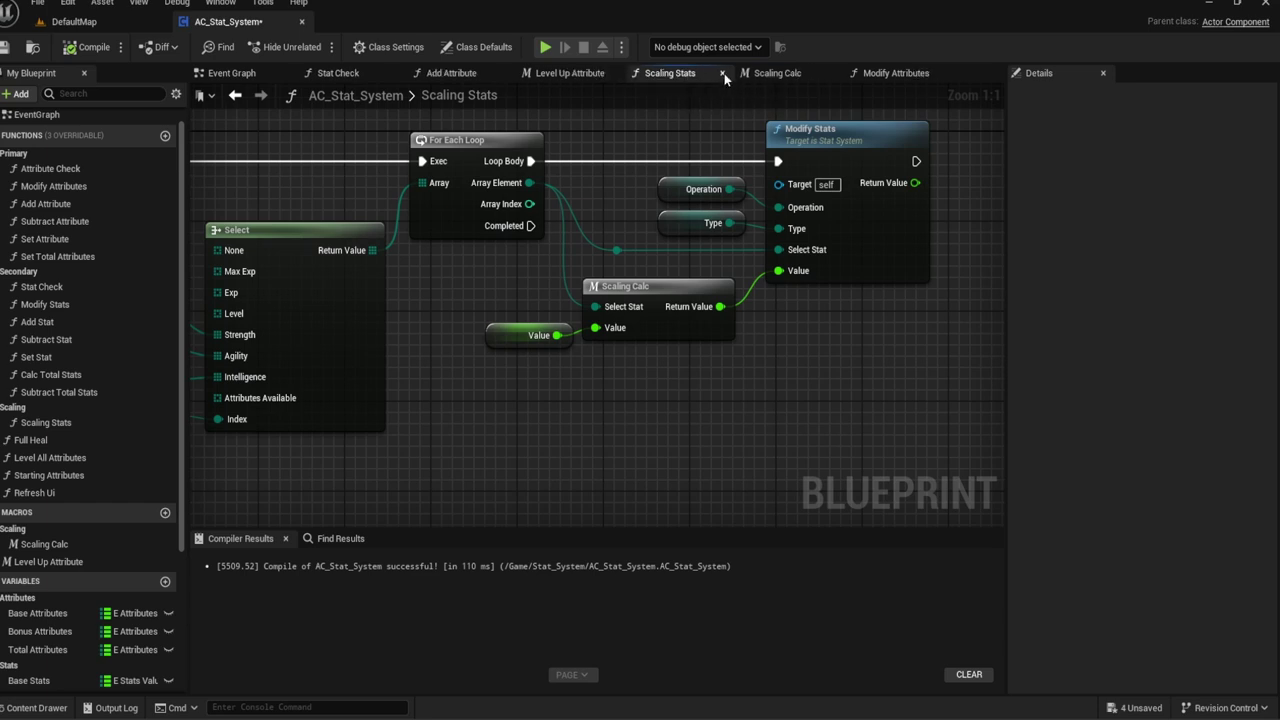
pyautogui.click(723, 73)
pyautogui.click(614, 74)
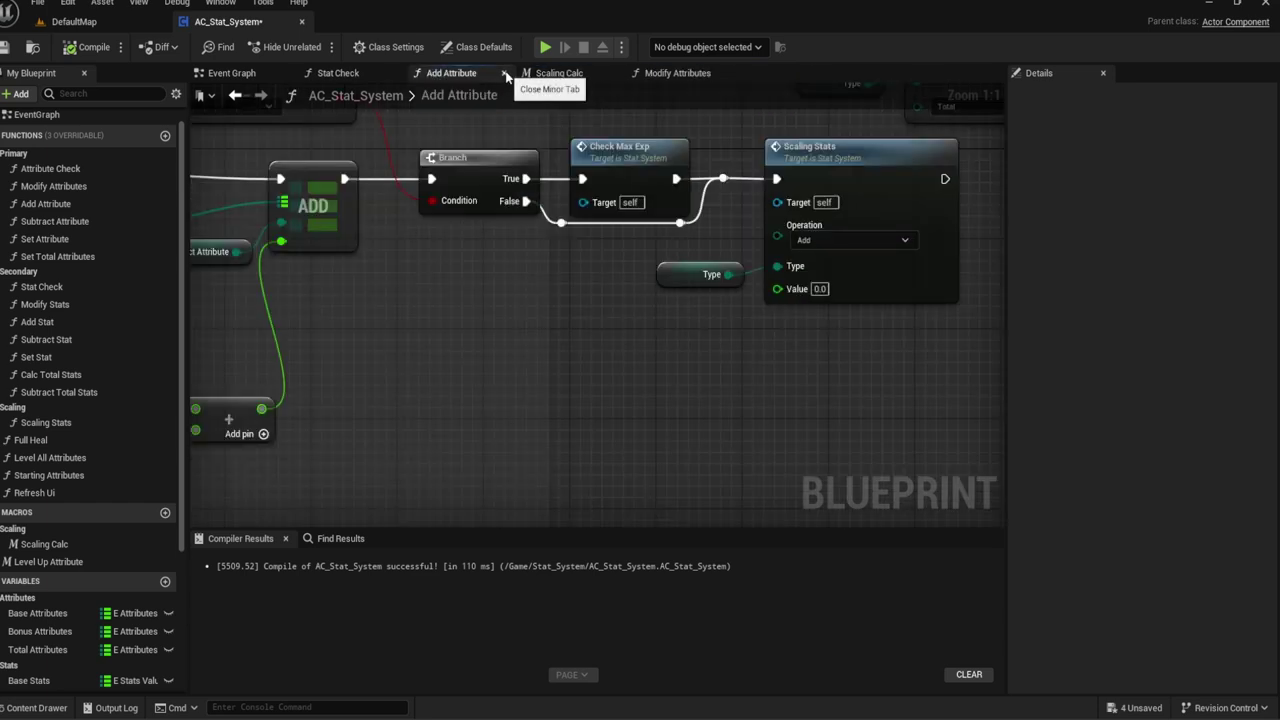
pyautogui.moveTo(721, 220); pyautogui.dragTo(637, 180, button='right')
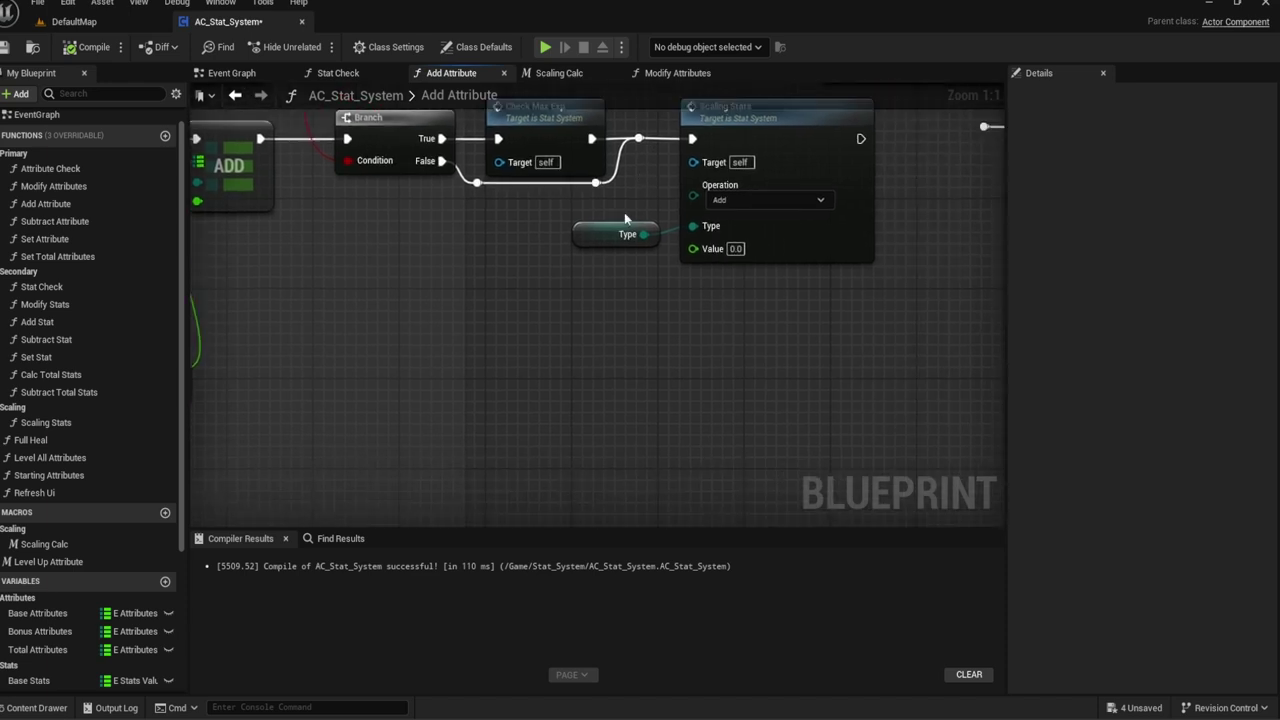
pyautogui.moveTo(626, 232); pyautogui.dragTo(626, 212)
# Step: Move the Add Value getter beside Scaling Stats and wire it into the Value input
pyautogui.click(700, 255)
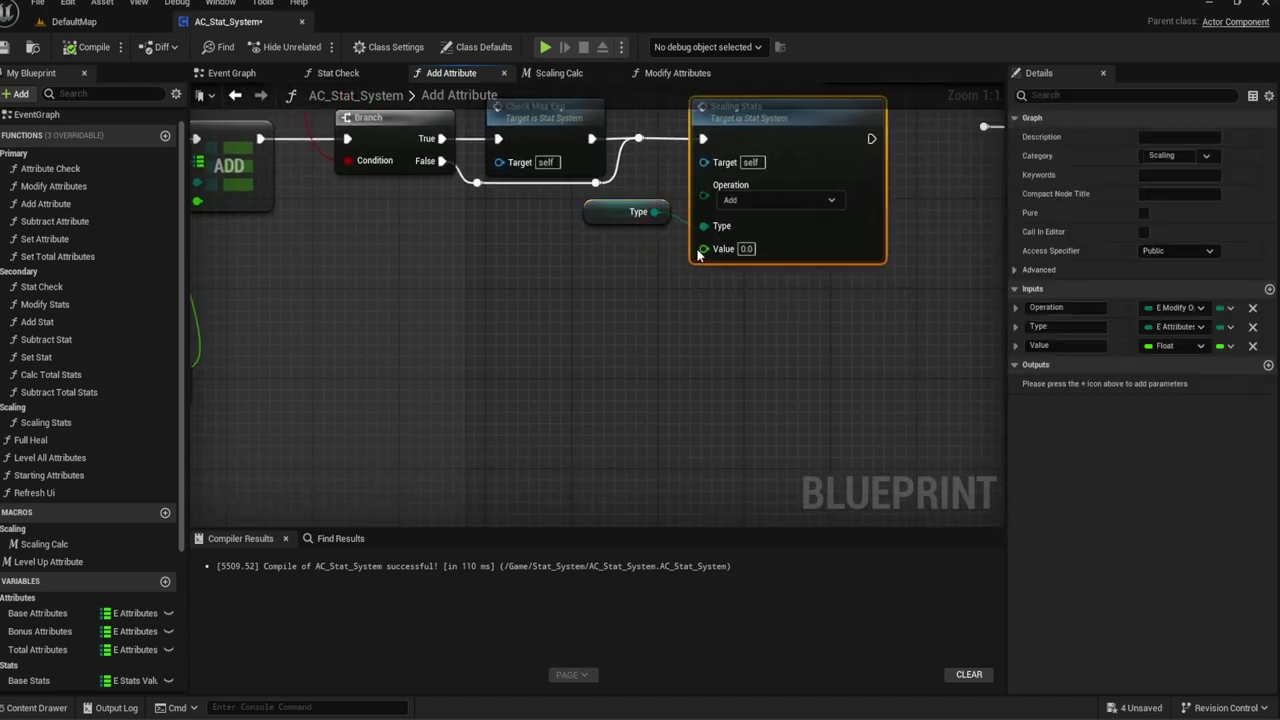
pyautogui.moveTo(700, 258); pyautogui.dragTo(1270, 262, button='right')
pyautogui.moveTo(830, 352); pyautogui.dragTo(676, 343, button='right')
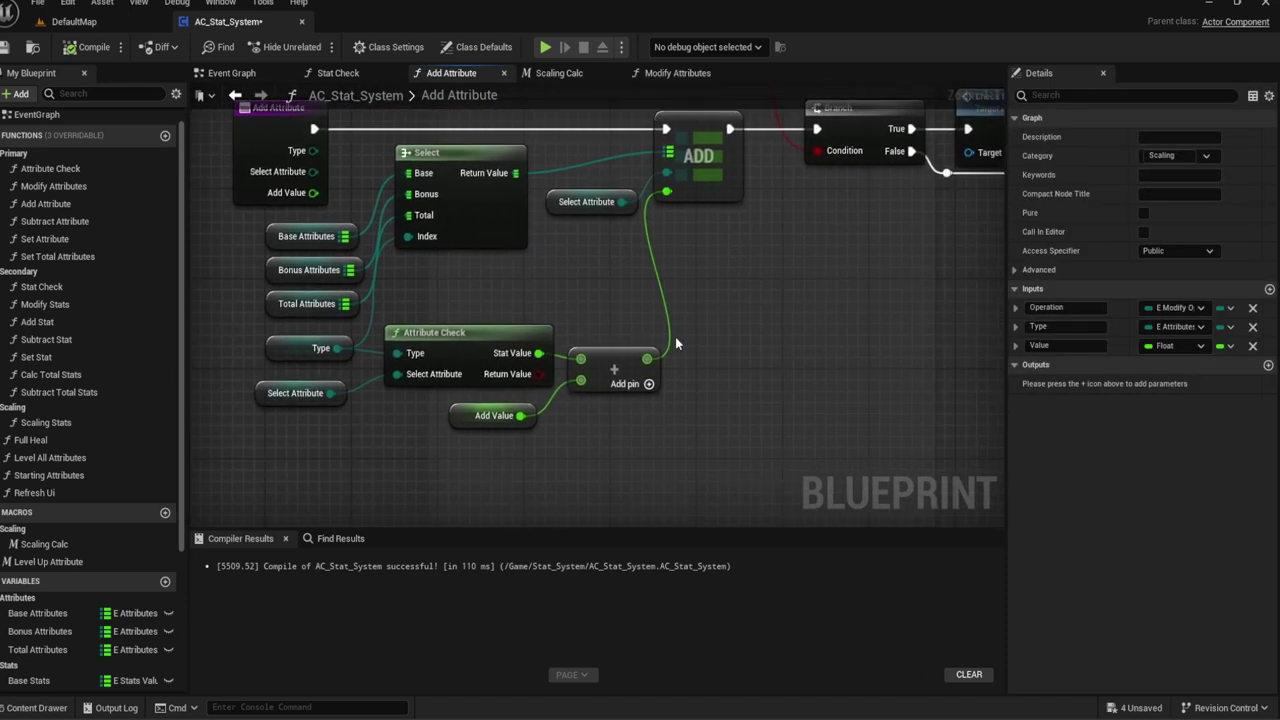
pyautogui.click(453, 415)
pyautogui.moveTo(790, 289); pyautogui.dragTo(518, 326, button='right')
pyautogui.hotkey('ctrl', 'x')
pyautogui.hotkey('ctrl', 'v')
pyautogui.moveTo(793, 288); pyautogui.dragTo(673, 317, button='right')
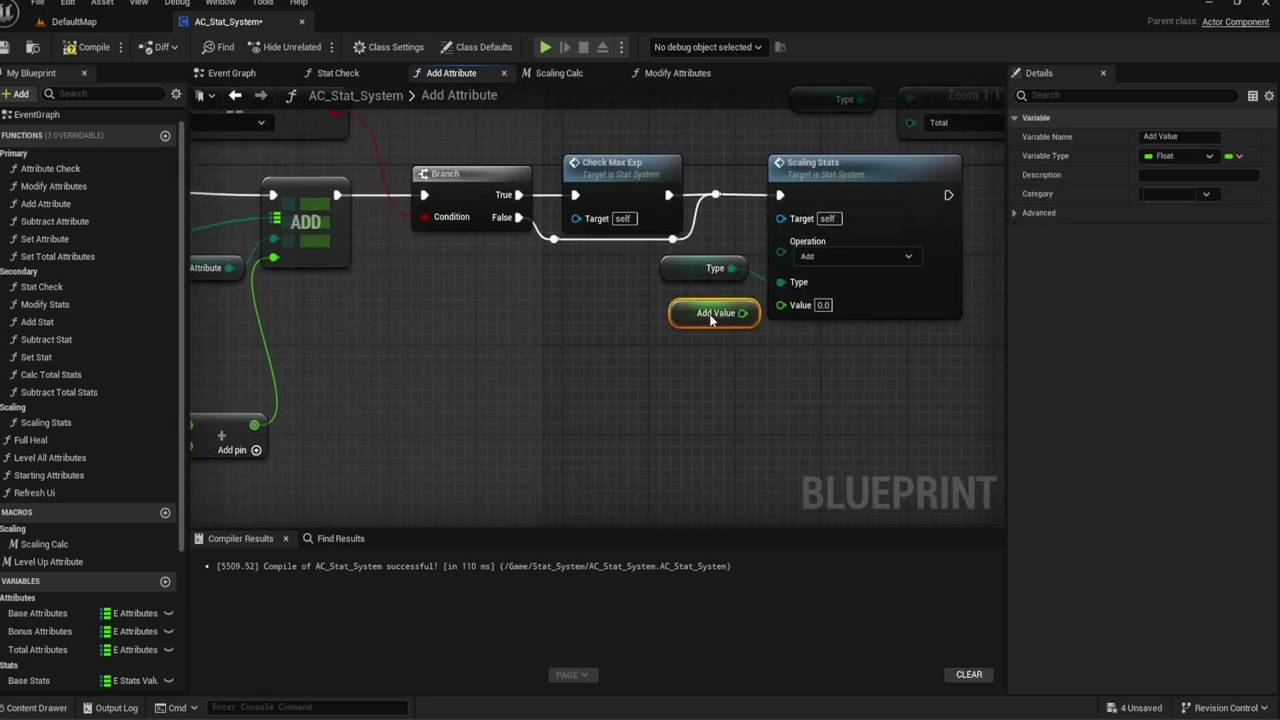
pyautogui.moveTo(742, 313); pyautogui.dragTo(781, 305)
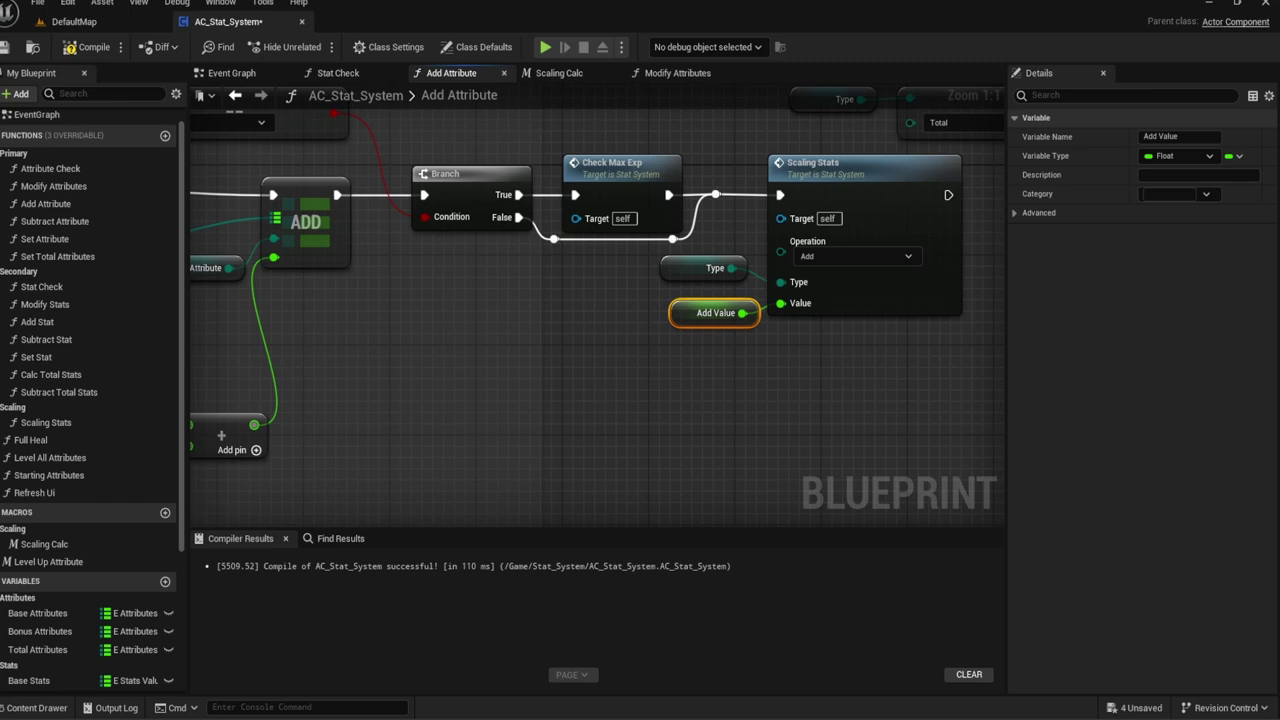
# Step: Align Scaling Stats with Check Max Exp and route its execution output through a reroute to Branch
pyautogui.moveTo(913, 305); pyautogui.dragTo(643, 386)
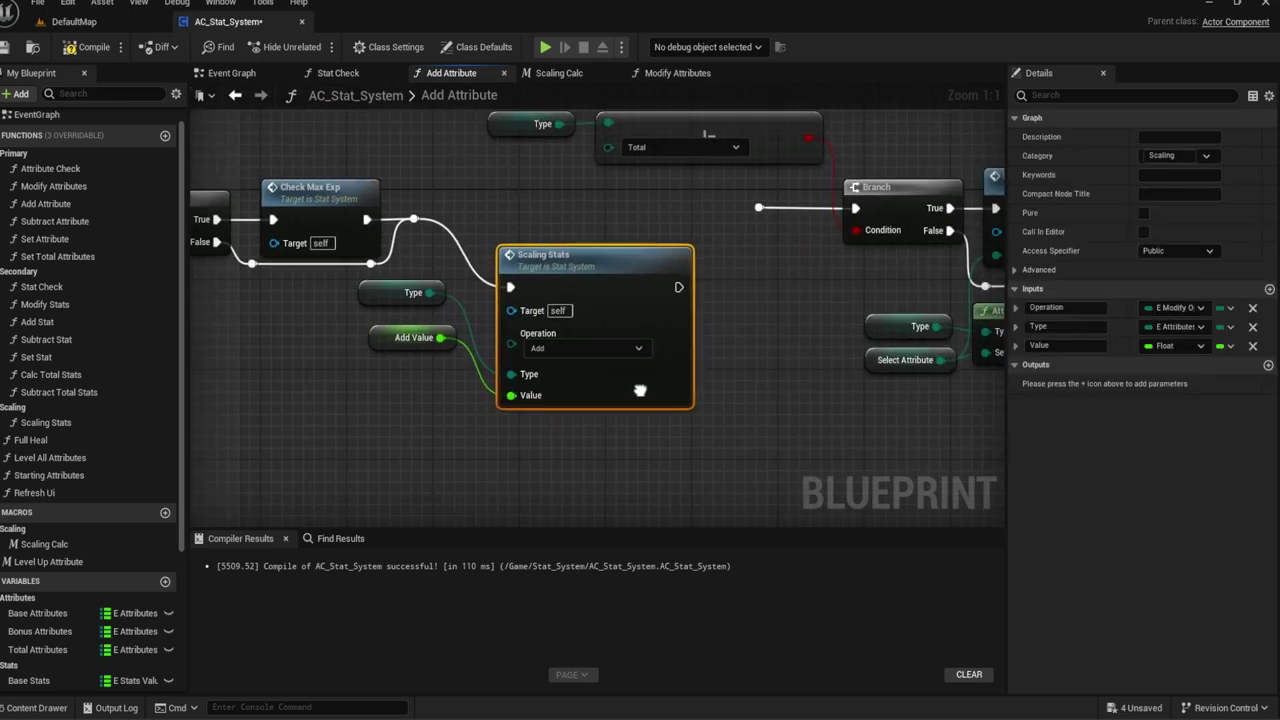
pyautogui.moveTo(625, 274); pyautogui.dragTo(573, 203)
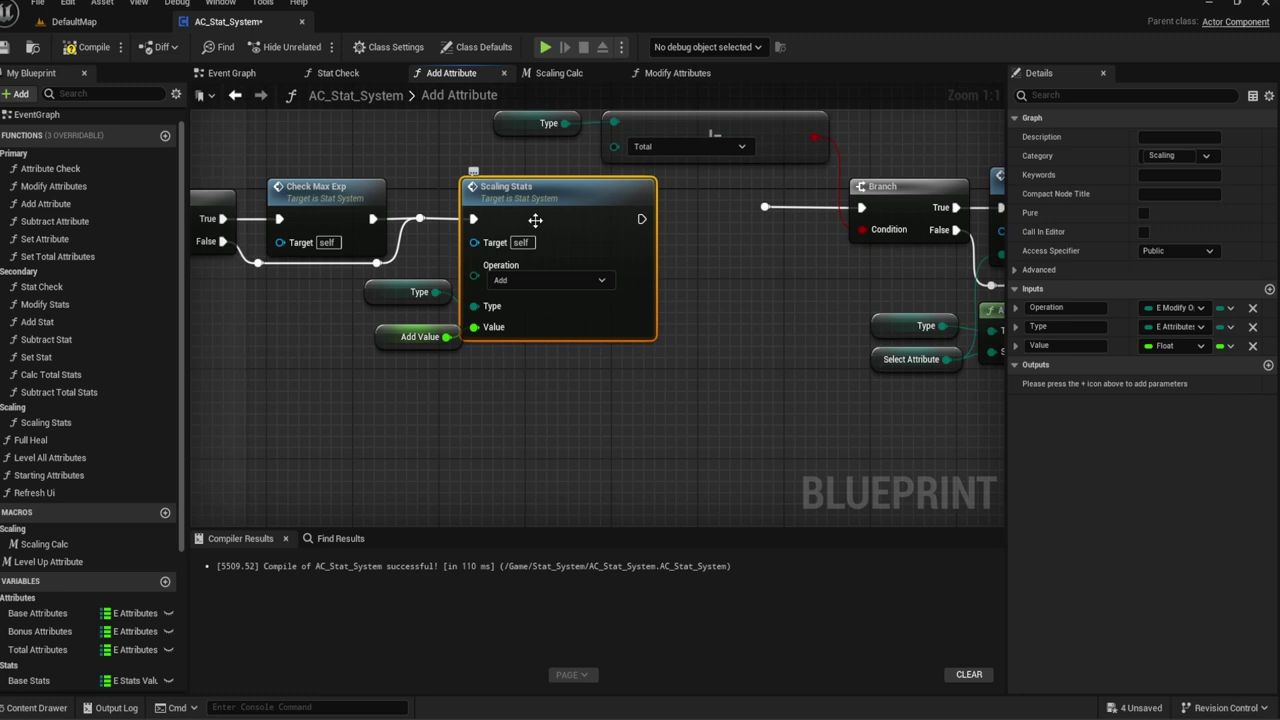
pyautogui.doubleClick(420, 218)
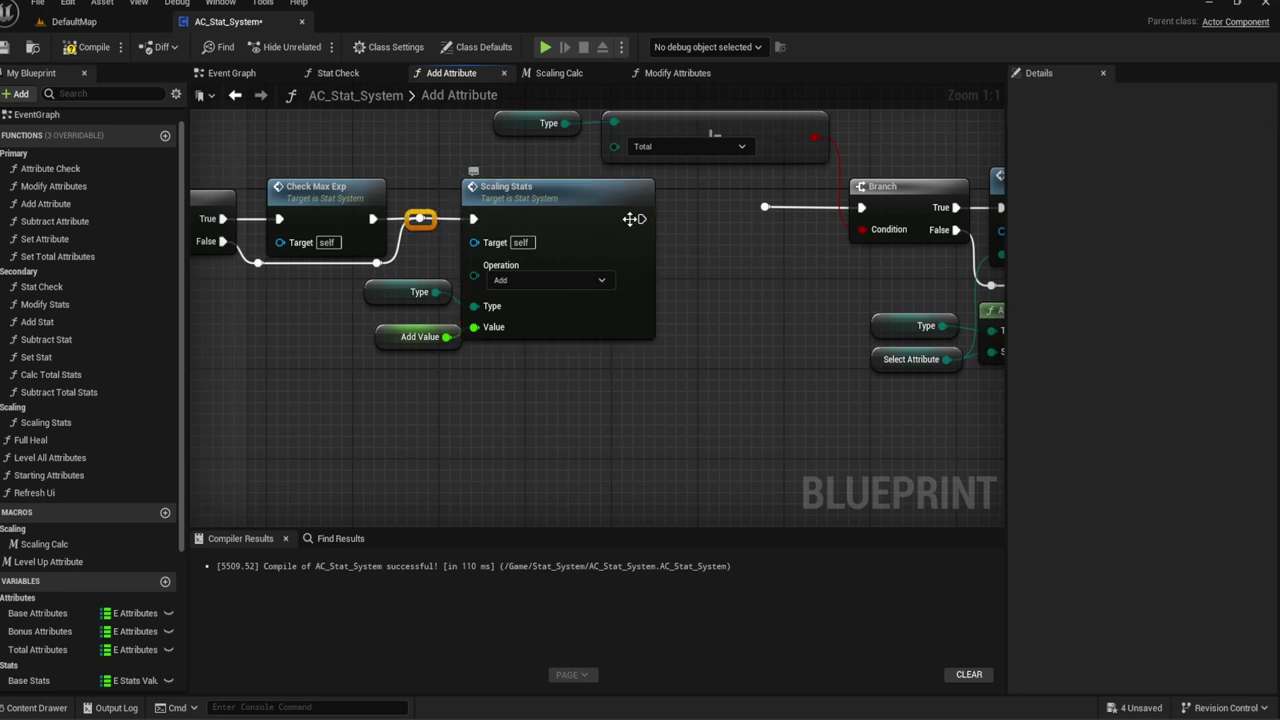
pyautogui.moveTo(641, 218); pyautogui.dragTo(765, 207)
# Step: Review the Branch and Set Total Attributes nodes, then open the Set Total Attributes graph
pyautogui.moveTo(765, 207); pyautogui.dragTo(542, 196, button='right')
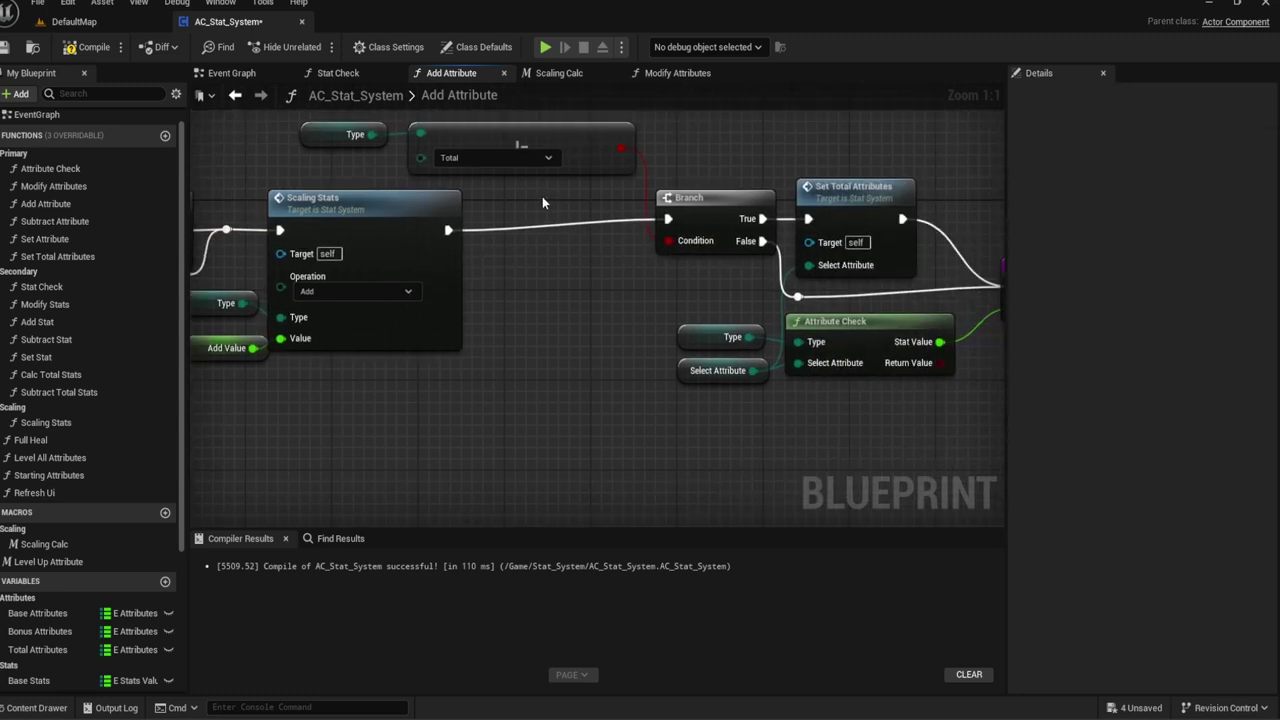
pyautogui.scroll(-2, 566, 201)
pyautogui.moveTo(872, 374); pyautogui.dragTo(604, 216)
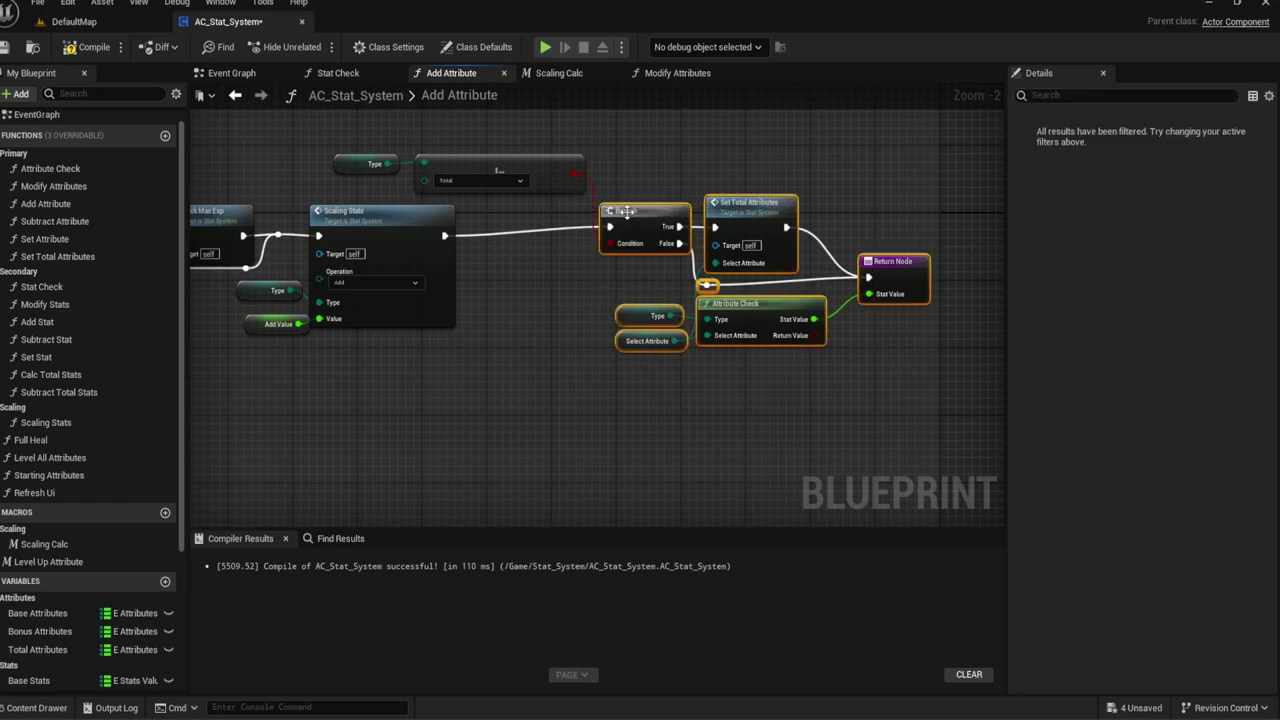
pyautogui.click(637, 182)
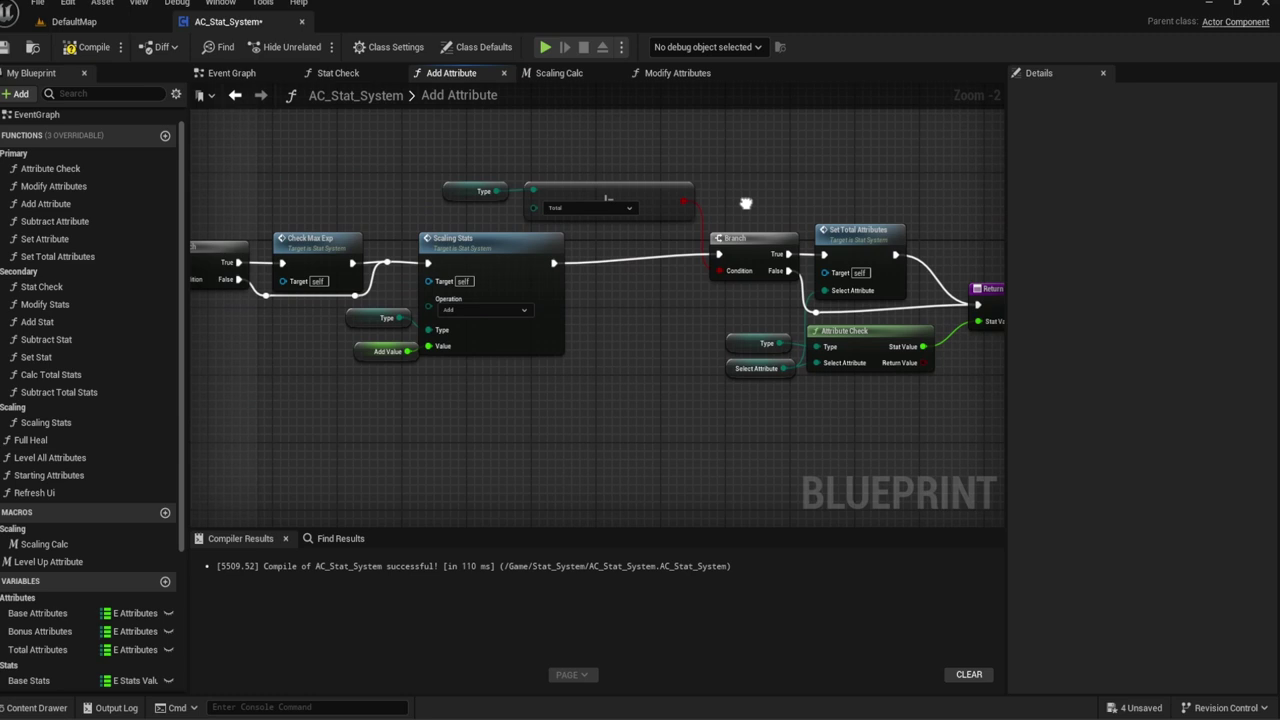
pyautogui.moveTo(743, 200)
pyautogui.mouseDown(button='right')
pyautogui.moveTo(1000, 243)
pyautogui.moveTo(693, 239)
pyautogui.moveTo(683, 227)
pyautogui.moveTo(876, 207)
pyautogui.moveTo(561, 218)
pyautogui.mouseUp(button='right')
pyautogui.scroll(2, 690, 240)
pyautogui.click(704, 245)
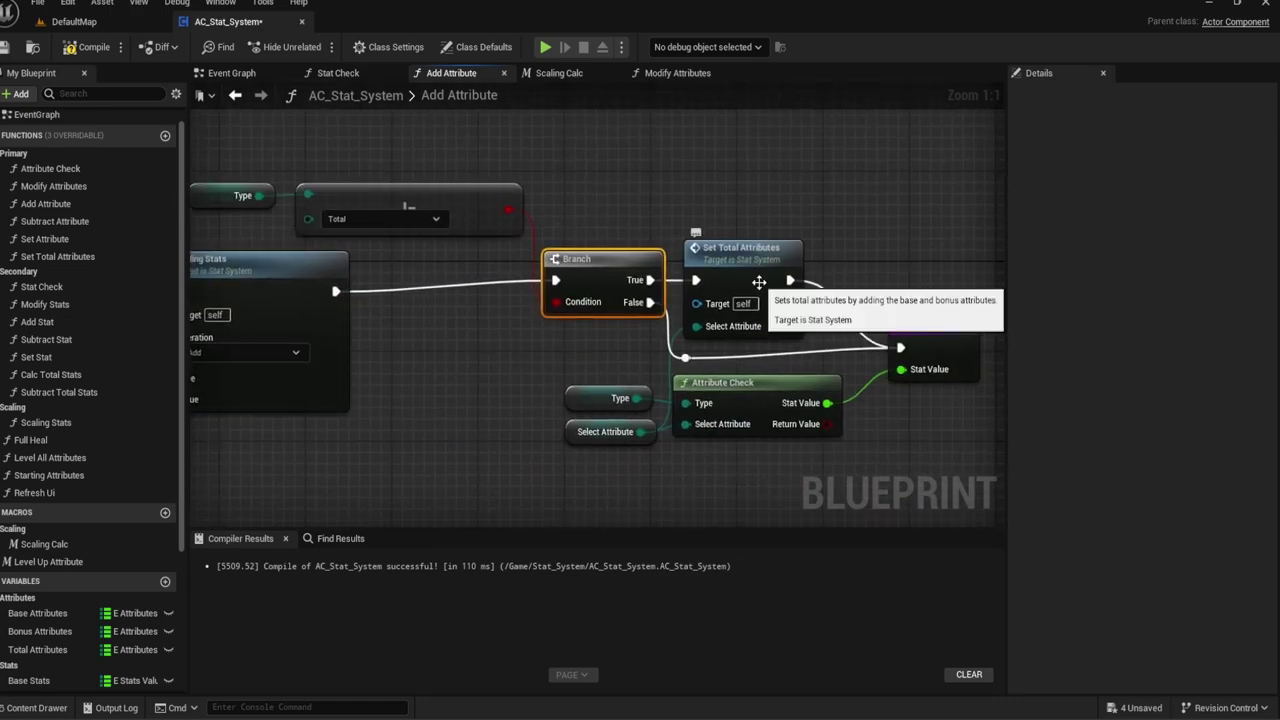
pyautogui.moveTo(505, 158); pyautogui.dragTo(674, 179, button='right')
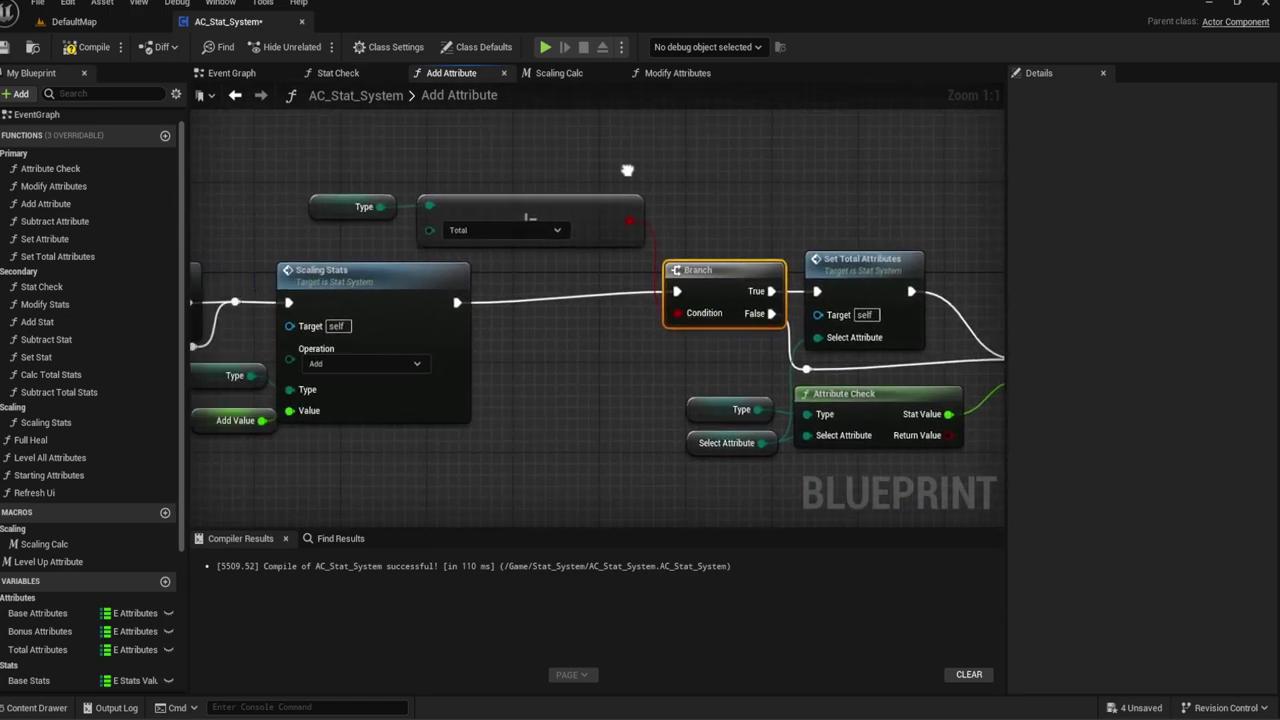
pyautogui.doubleClick(55, 256)
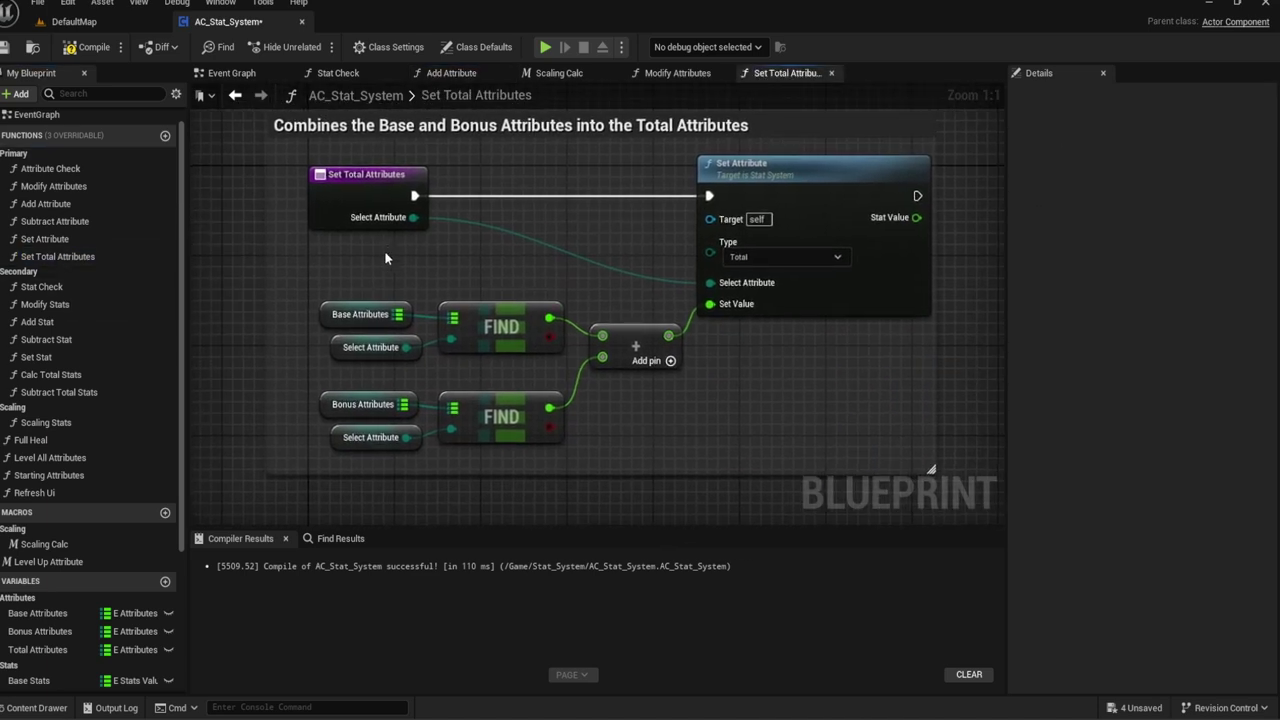
# Step: Back in Add Attribute, delete the Total comparison node and the Branch node
pyautogui.moveTo(793, 201); pyautogui.dragTo(689, 240, button='right')
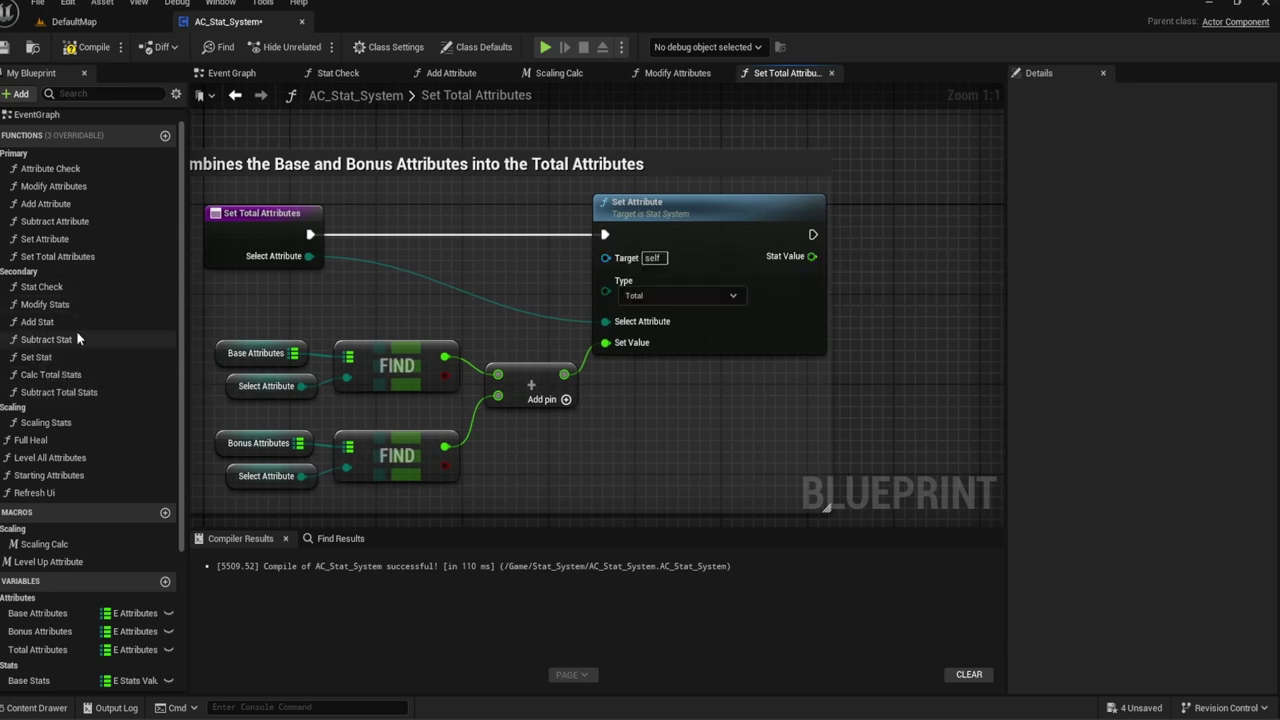
pyautogui.doubleClick(60, 204)
pyautogui.click(611, 254)
pyautogui.press('Delete')
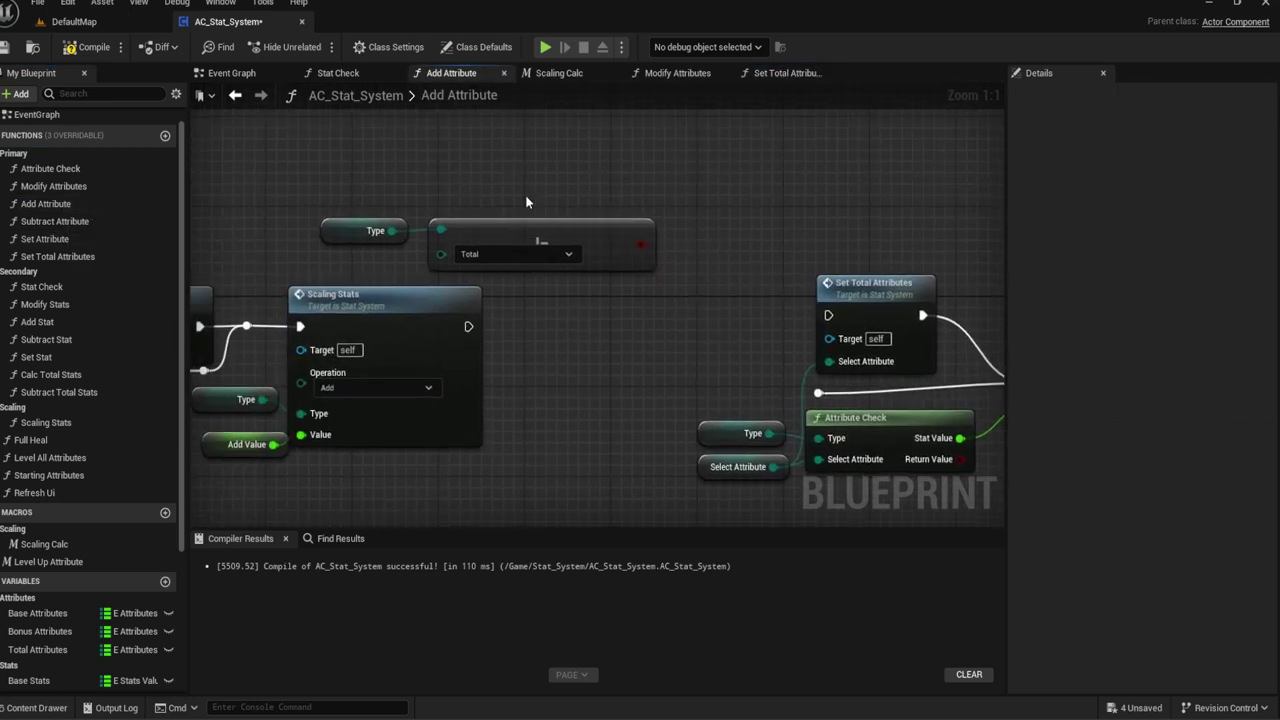
pyautogui.click(634, 229)
pyautogui.press('Delete')
pyautogui.moveTo(634, 229); pyautogui.dragTo(531, 178, button='right')
pyautogui.moveTo(763, 401); pyautogui.dragTo(458, 316)
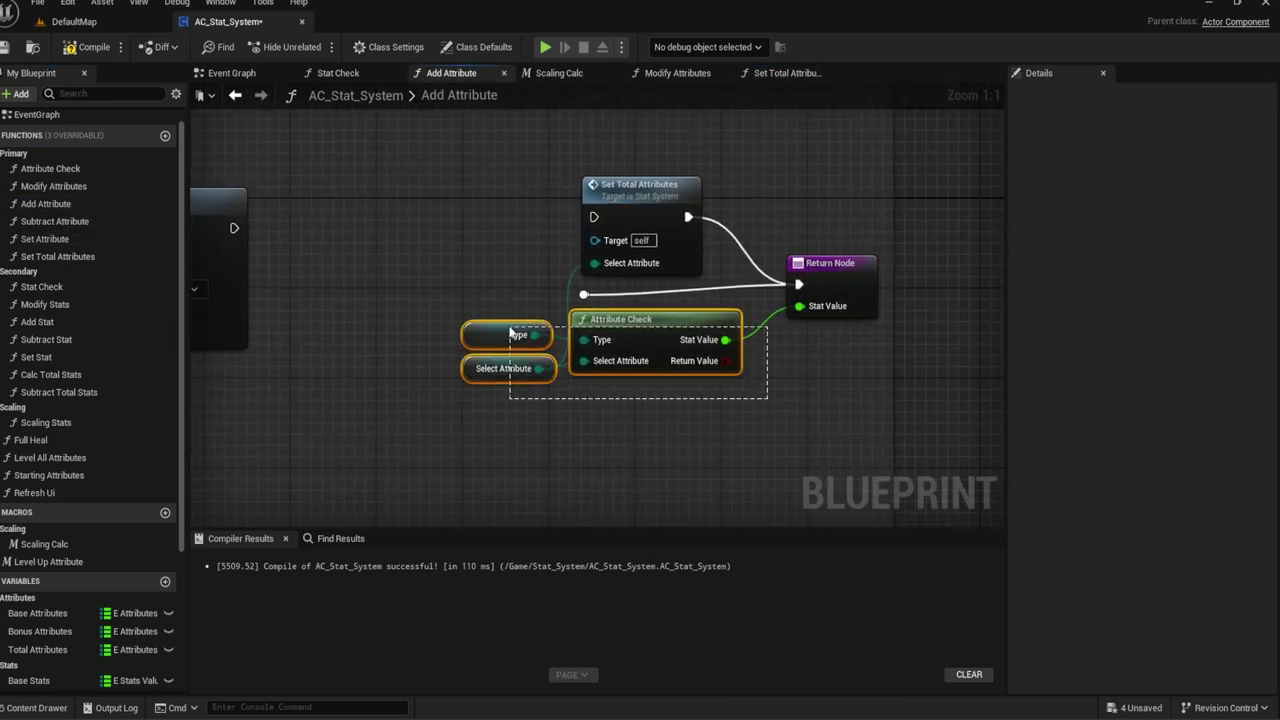
pyautogui.click(788, 398)
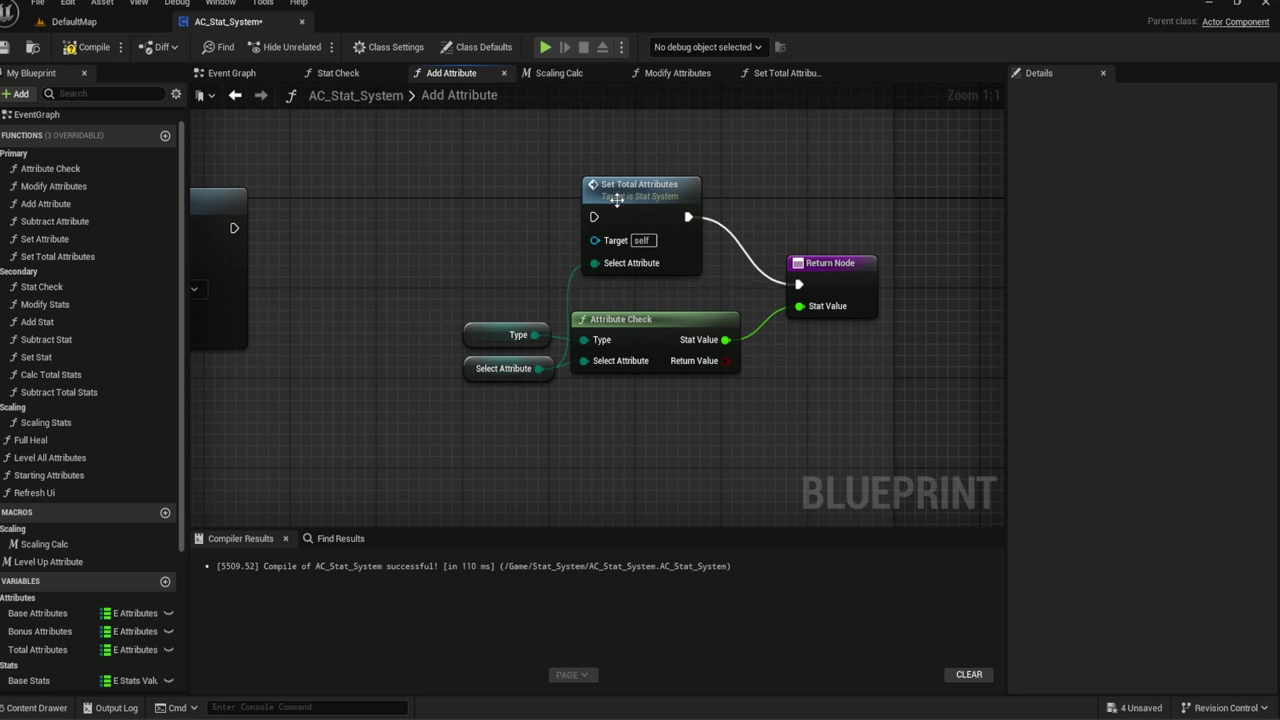
# Step: Wire Scaling Stats into Set Total Attributes and arrange Attribute Check and the return node beside it
pyautogui.moveTo(617, 200)
pyautogui.mouseDown()
pyautogui.moveTo(324, 208)
pyautogui.moveTo(234, 228)
pyautogui.mouseUp()
pyautogui.moveTo(288, 174)
pyautogui.mouseDown(button='right')
pyautogui.moveTo(418, 172)
pyautogui.moveTo(622, 138)
pyautogui.mouseUp(button='right')
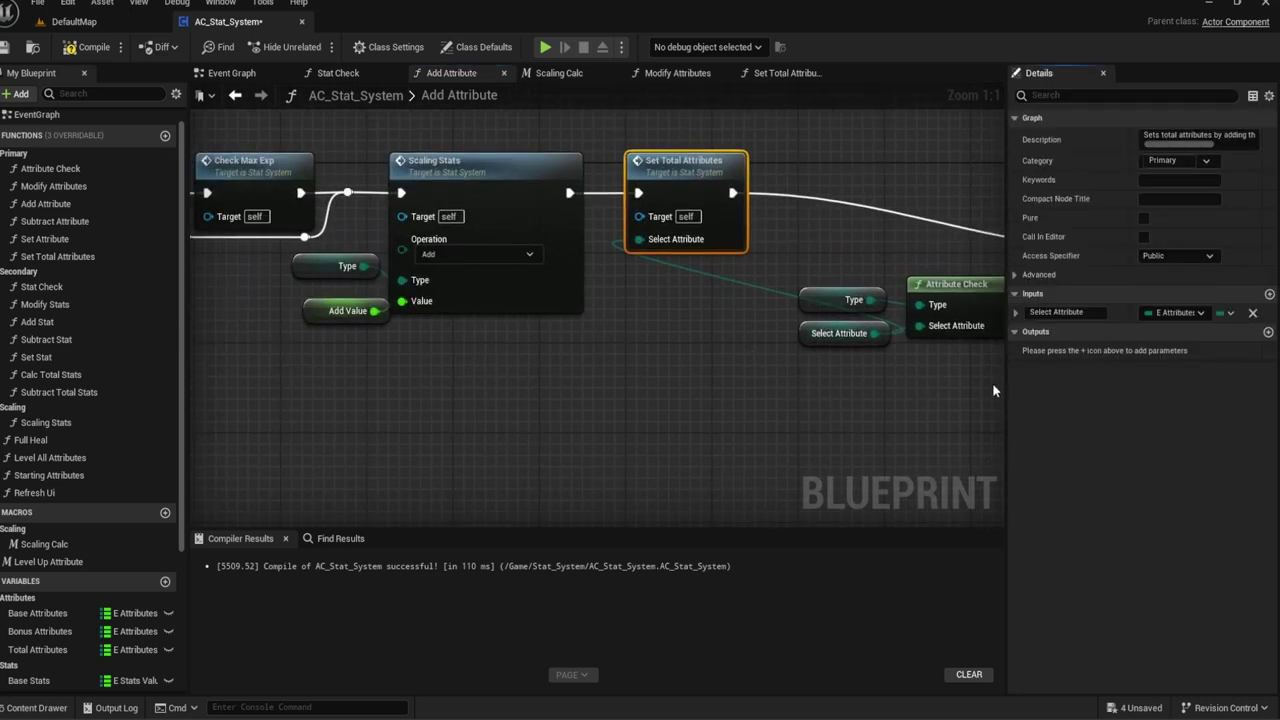
pyautogui.moveTo(892, 375); pyautogui.dragTo(790, 280)
pyautogui.moveTo(967, 294)
pyautogui.mouseDown()
pyautogui.moveTo(633, 338)
pyautogui.moveTo(654, 328)
pyautogui.mouseUp()
pyautogui.moveTo(793, 279); pyautogui.dragTo(635, 330, button='right')
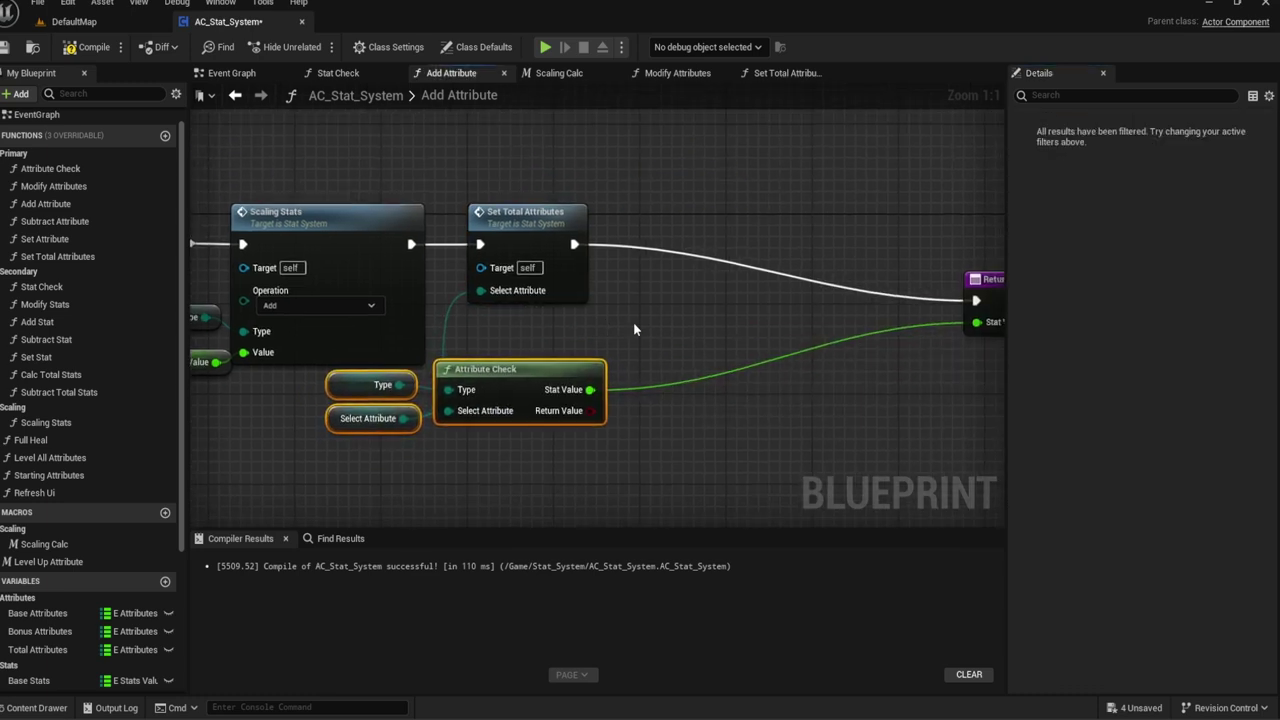
pyautogui.moveTo(980, 282); pyautogui.dragTo(650, 225)
pyautogui.click(580, 182)
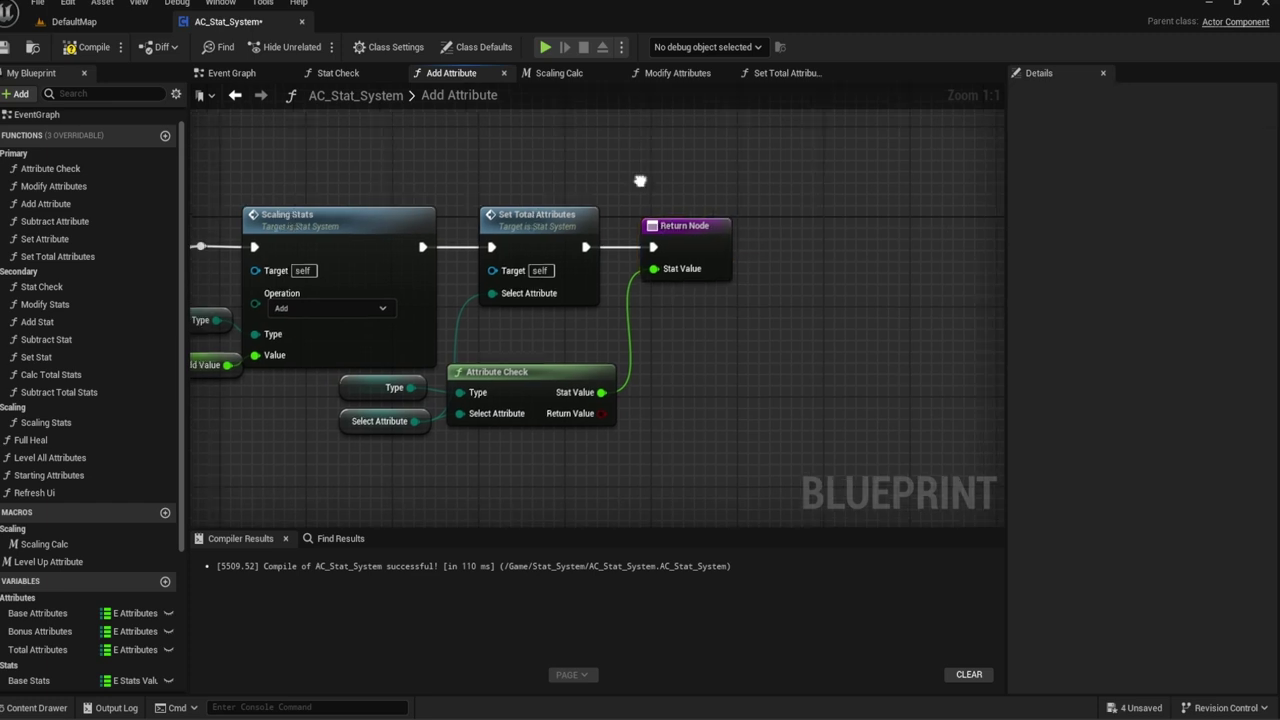
pyautogui.moveTo(580, 182); pyautogui.dragTo(761, 186, button='right')
pyautogui.moveTo(576, 191); pyautogui.dragTo(669, 166, button='right')
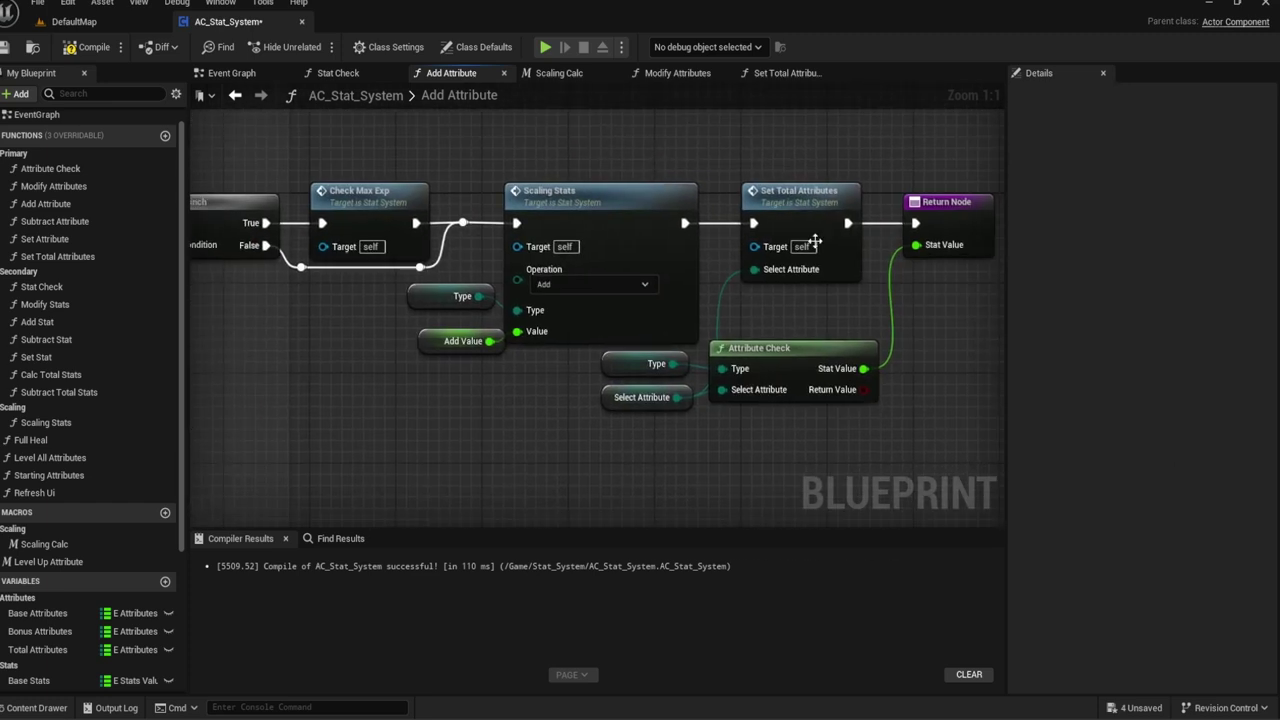
# Step: Open the Set Total Attributes function and begin renaming it with F2
pyautogui.click(783, 197)
pyautogui.doubleClick(90, 257)
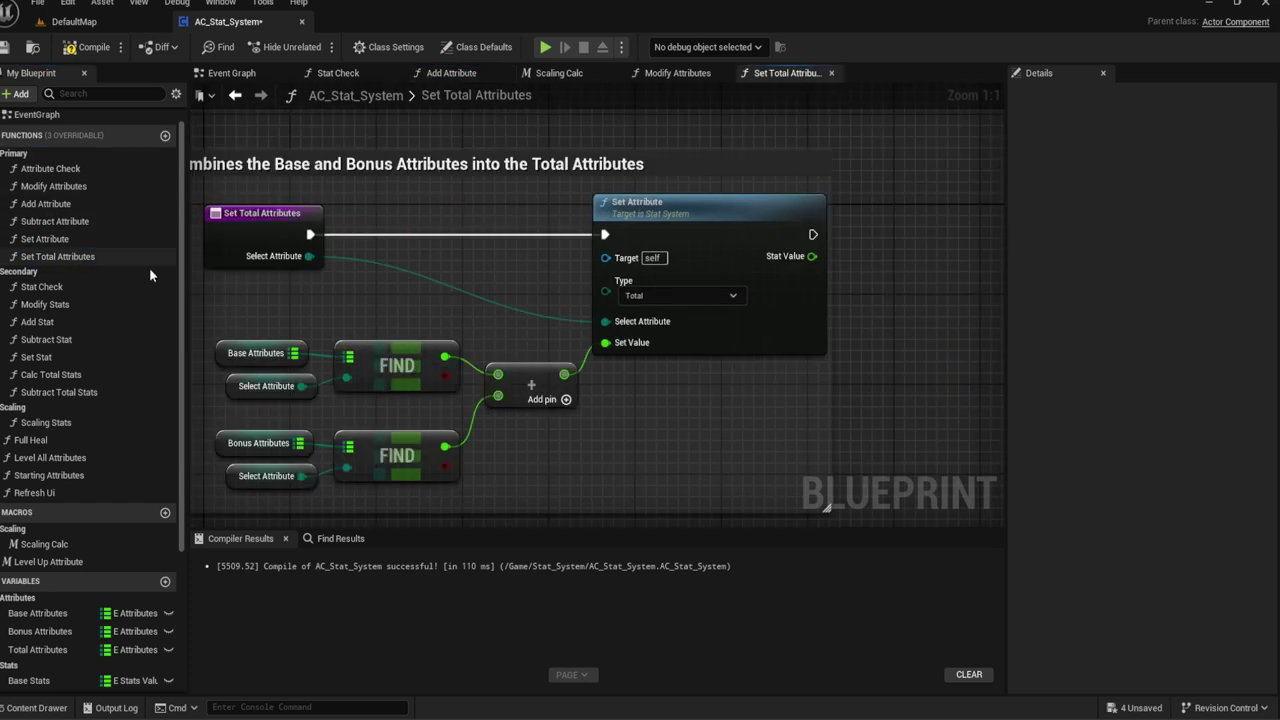
pyautogui.moveTo(404, 282); pyautogui.dragTo(514, 274, button='right')
pyautogui.click(65, 257)
pyautogui.press('F2')
pyautogui.write('Calc')
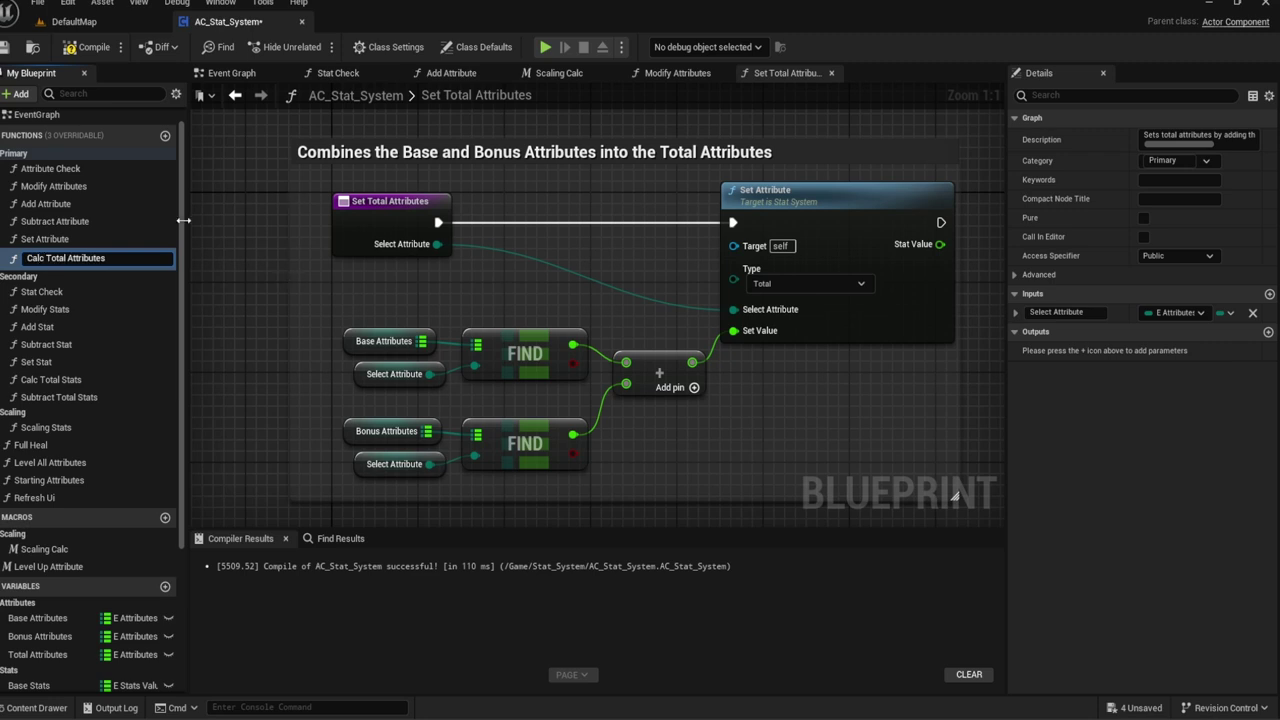
# Step: Confirm the new function name Calc Total Attributes
pyautogui.click(282, 217)
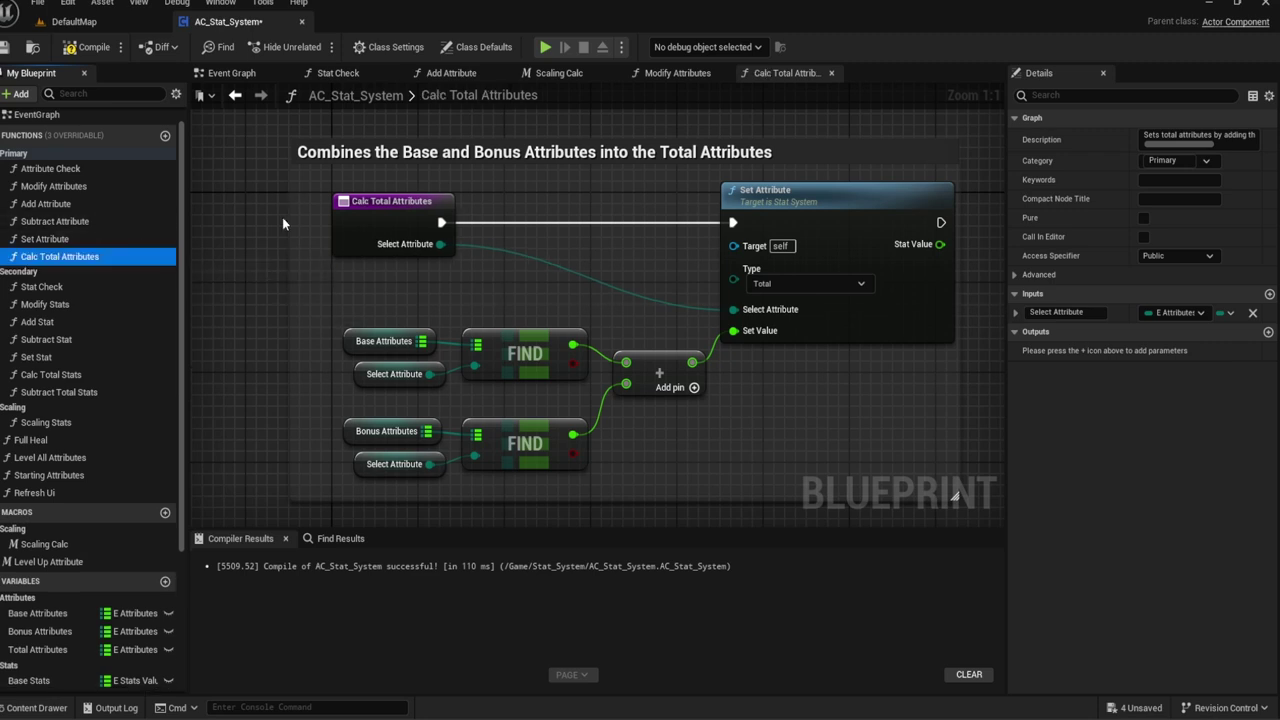
pyautogui.moveTo(282, 217); pyautogui.dragTo(458, 214, button='right')
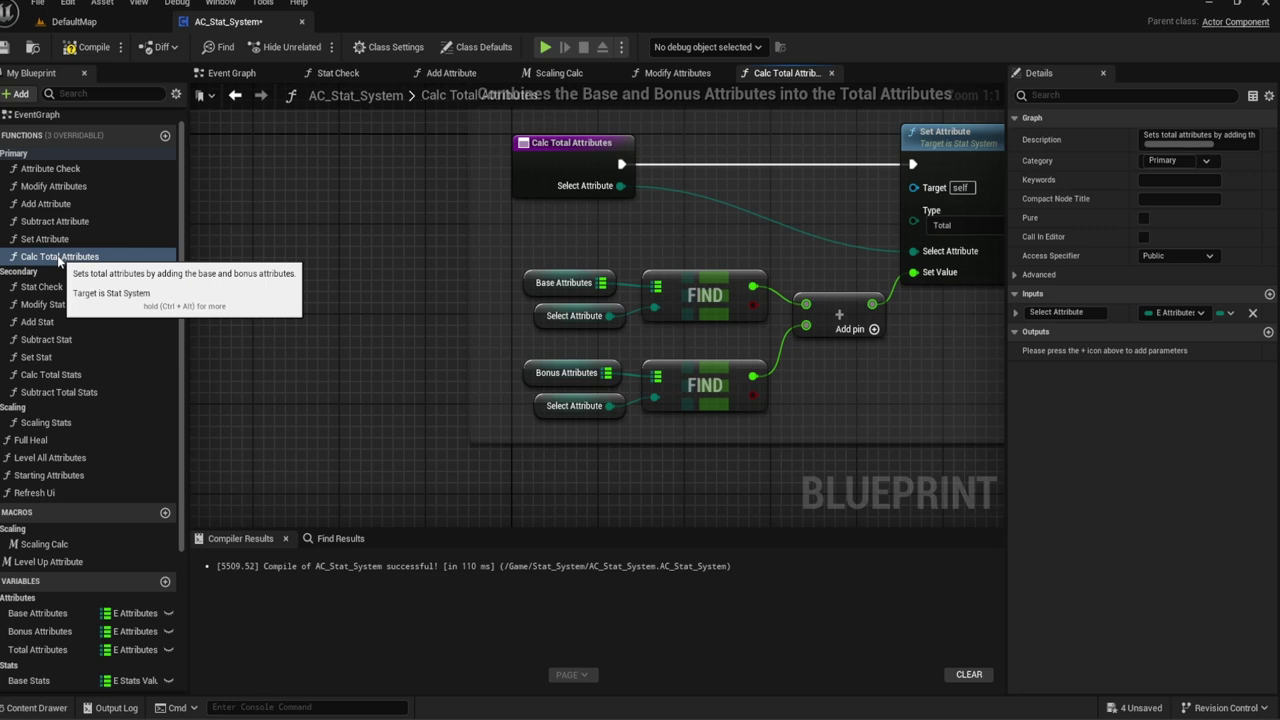
pyautogui.moveTo(510, 248); pyautogui.dragTo(442, 254, button='right')
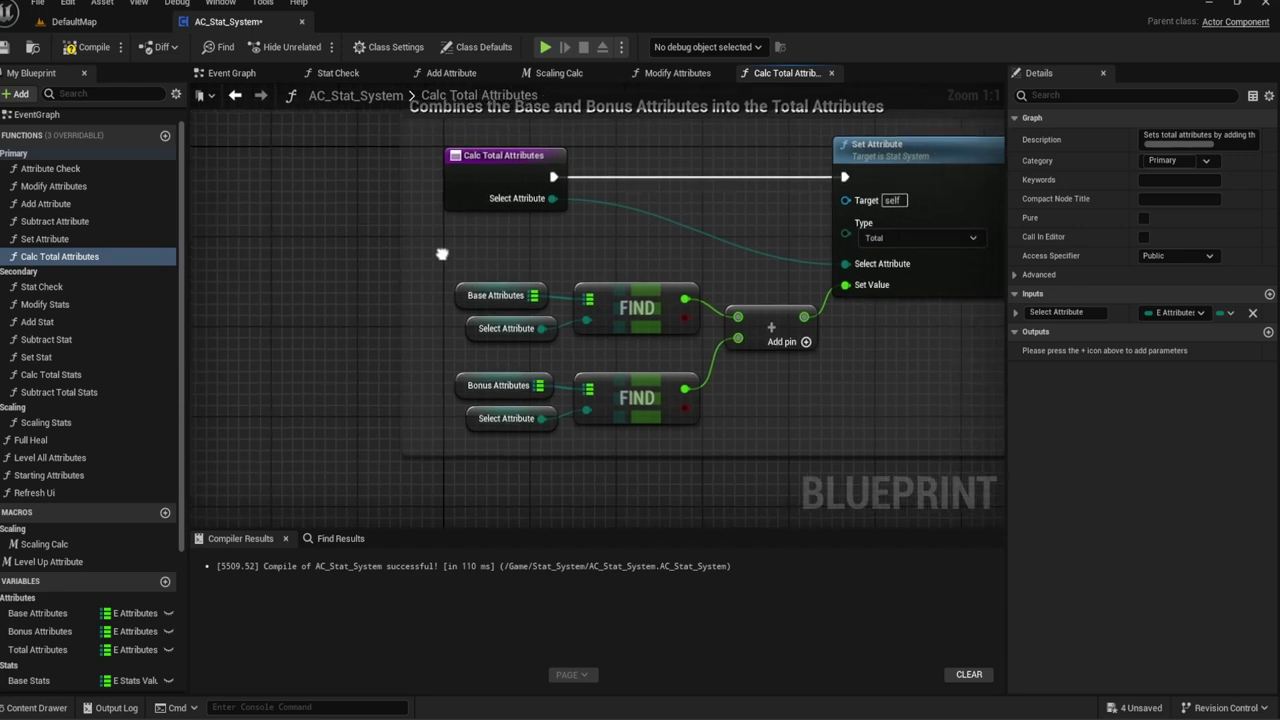
# Step: Delete the old Base and Bonus Attributes lookup nodes, keeping the Select Attribute getters
pyautogui.moveTo(505, 290); pyautogui.dragTo(600, 300)
pyautogui.press('Delete')
pyautogui.moveTo(492, 356); pyautogui.dragTo(614, 339)
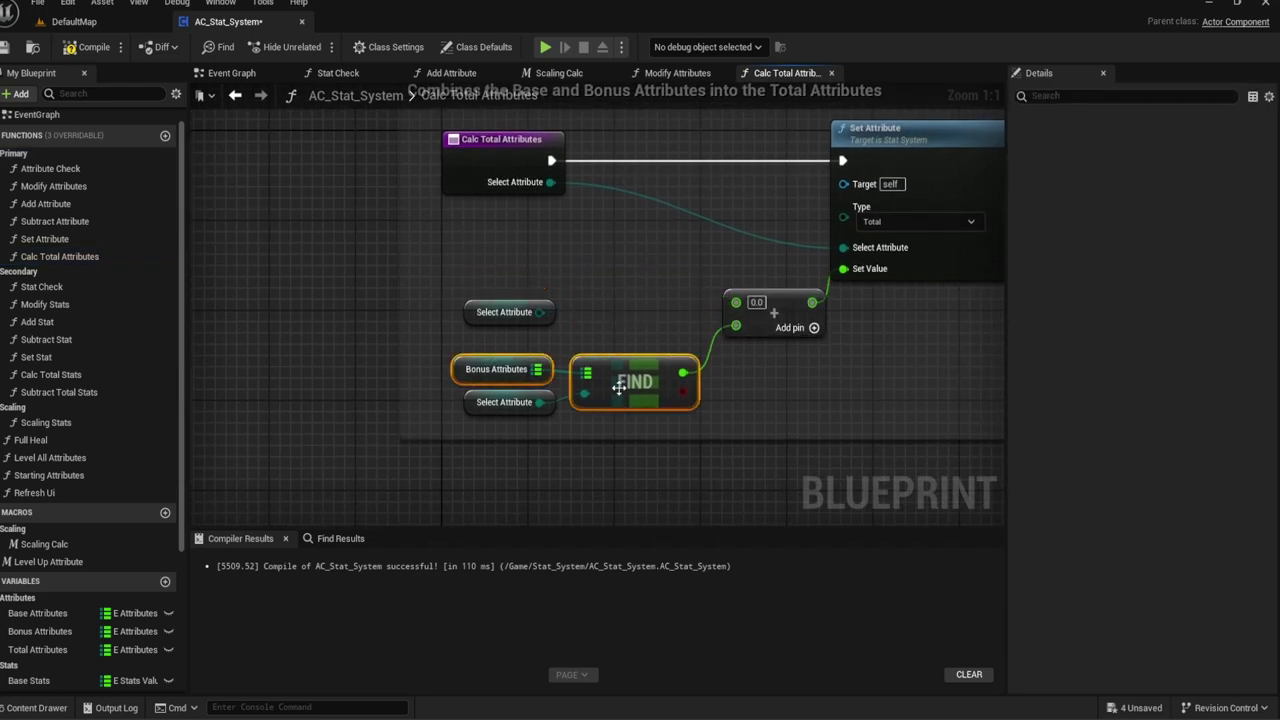
pyautogui.press('Delete')
pyautogui.moveTo(463, 343); pyautogui.dragTo(637, 383)
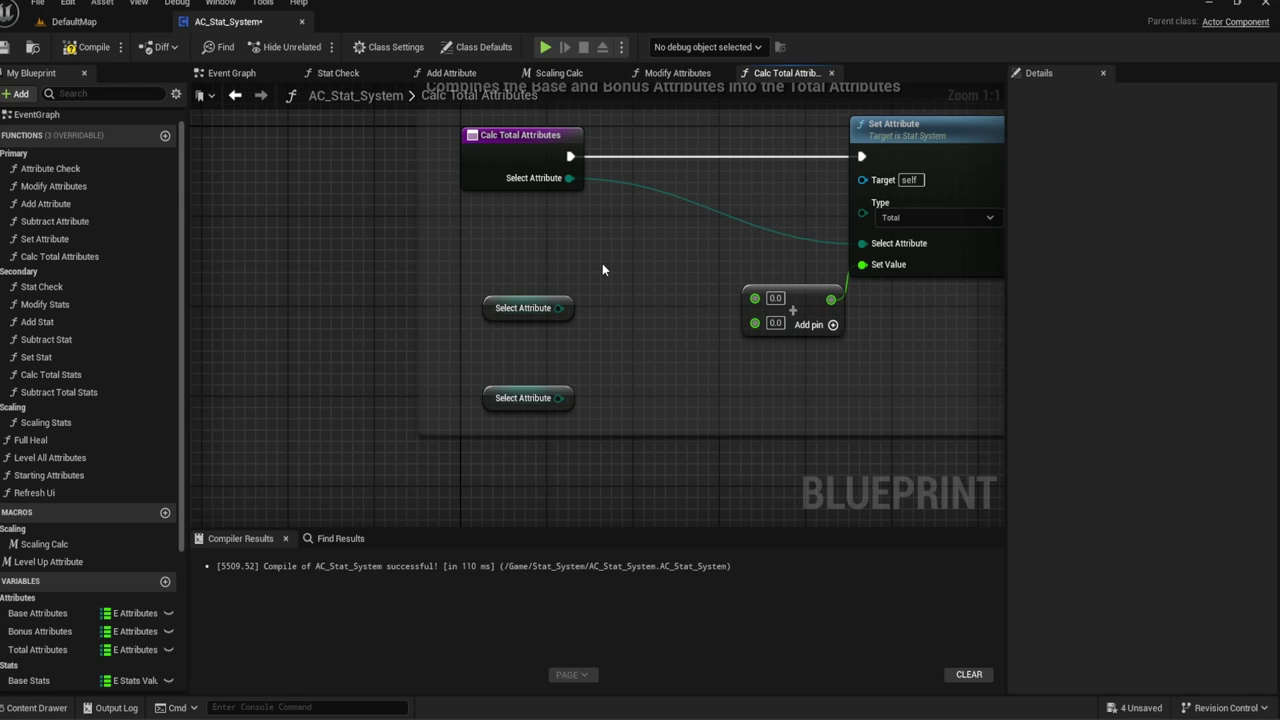
pyautogui.moveTo(451, 278); pyautogui.dragTo(590, 420)
pyautogui.moveTo(705, 354); pyautogui.dragTo(614, 340, button='right')
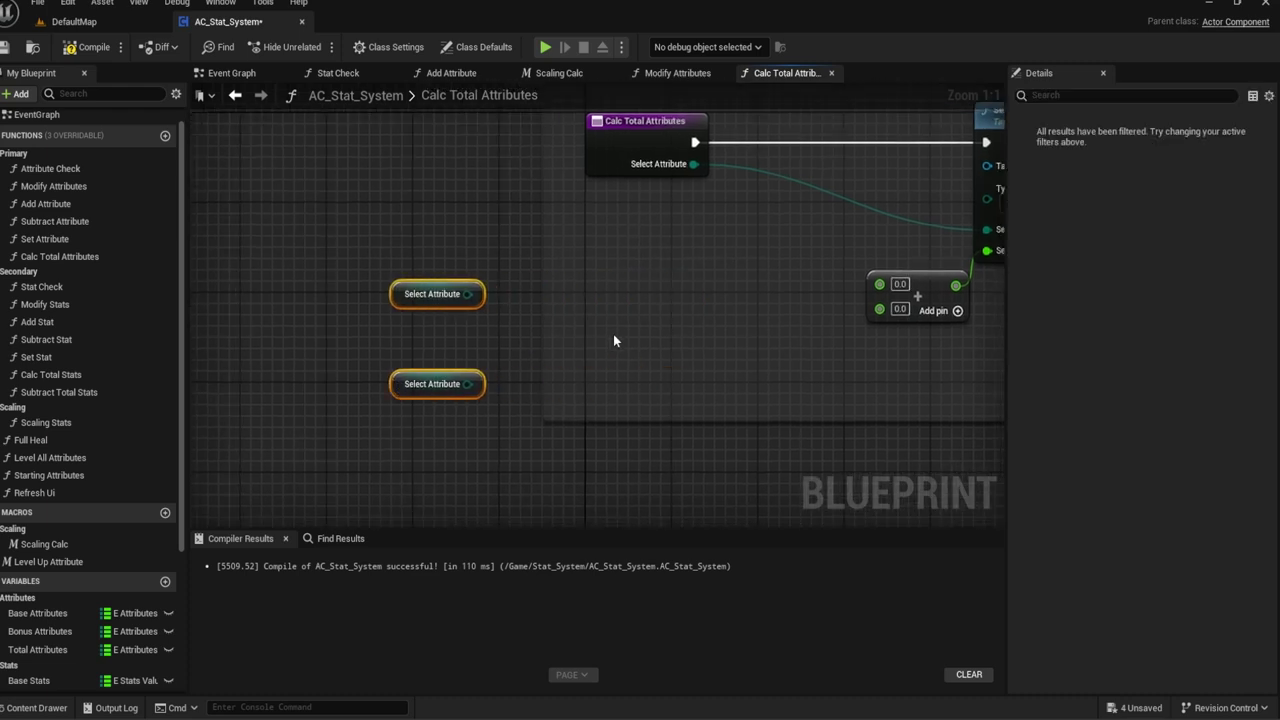
# Step: Add Base and Bonus Attribute Check nodes, each fed by a Select Attribute getter
pyautogui.rightClick(607, 290)
pyautogui.write('attri')
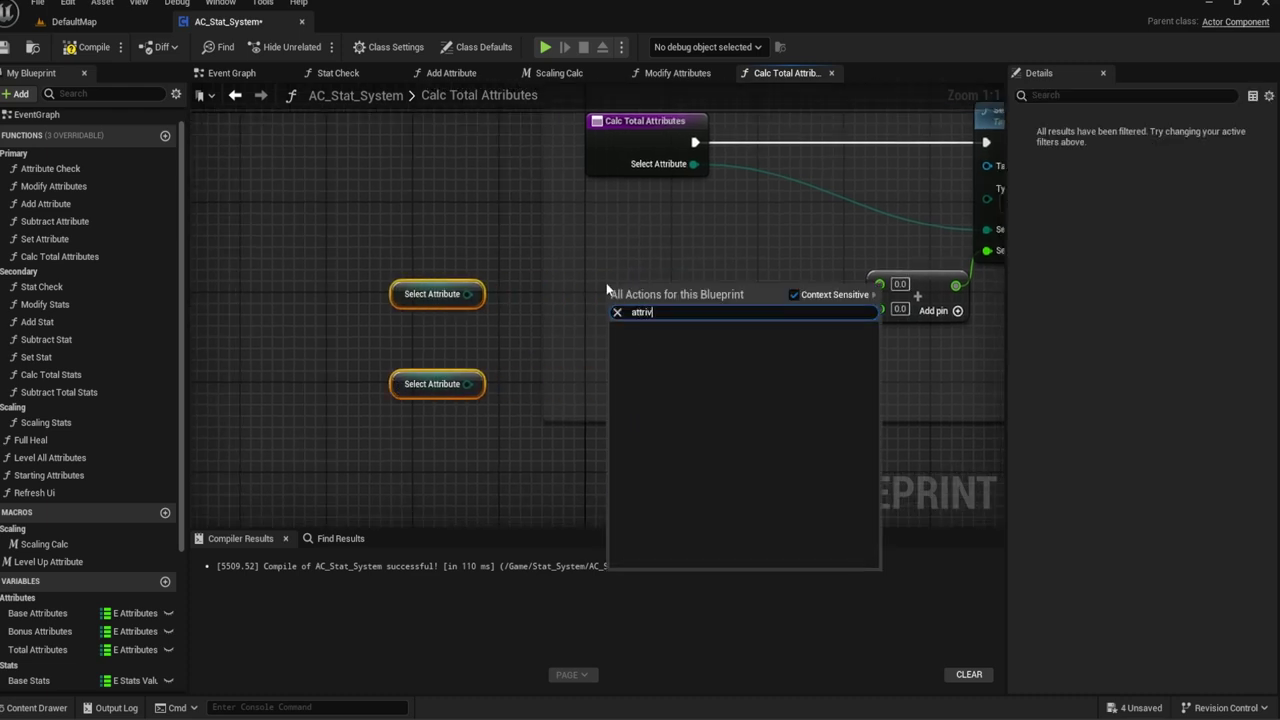
pyautogui.press('Return')
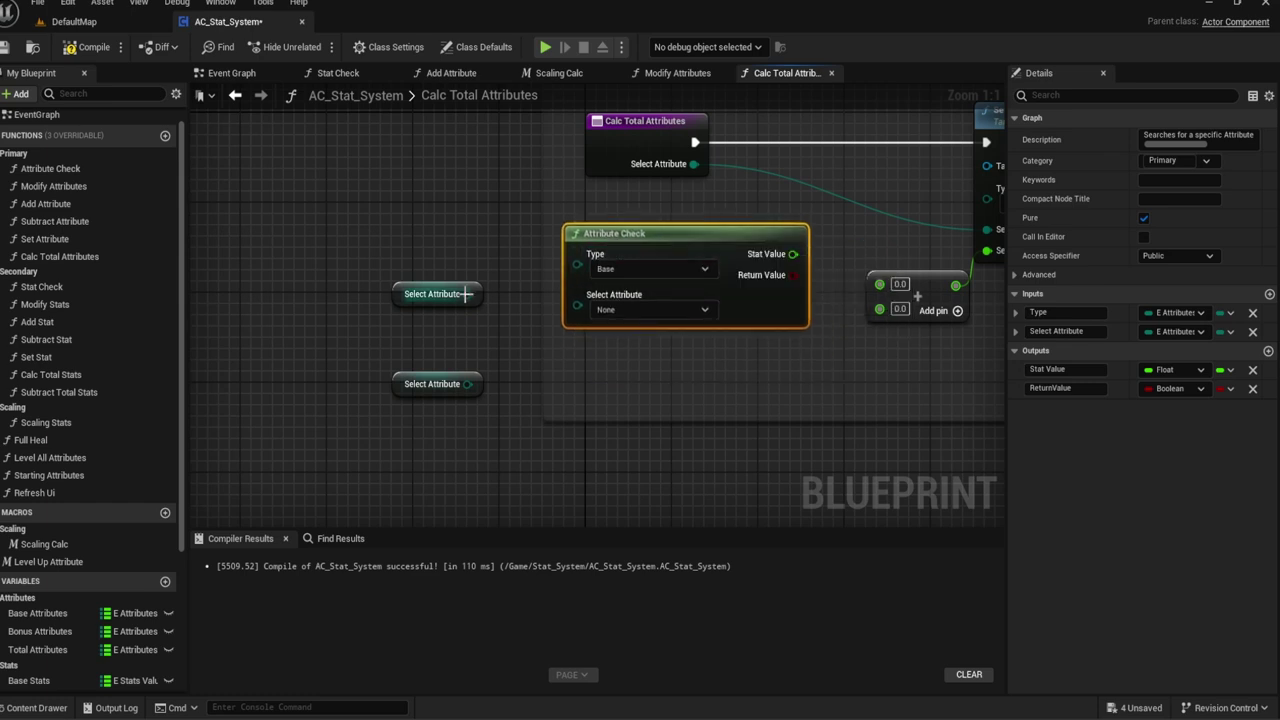
pyautogui.moveTo(467, 294)
pyautogui.mouseDown()
pyautogui.moveTo(567, 313)
pyautogui.moveTo(589, 304)
pyautogui.mouseUp()
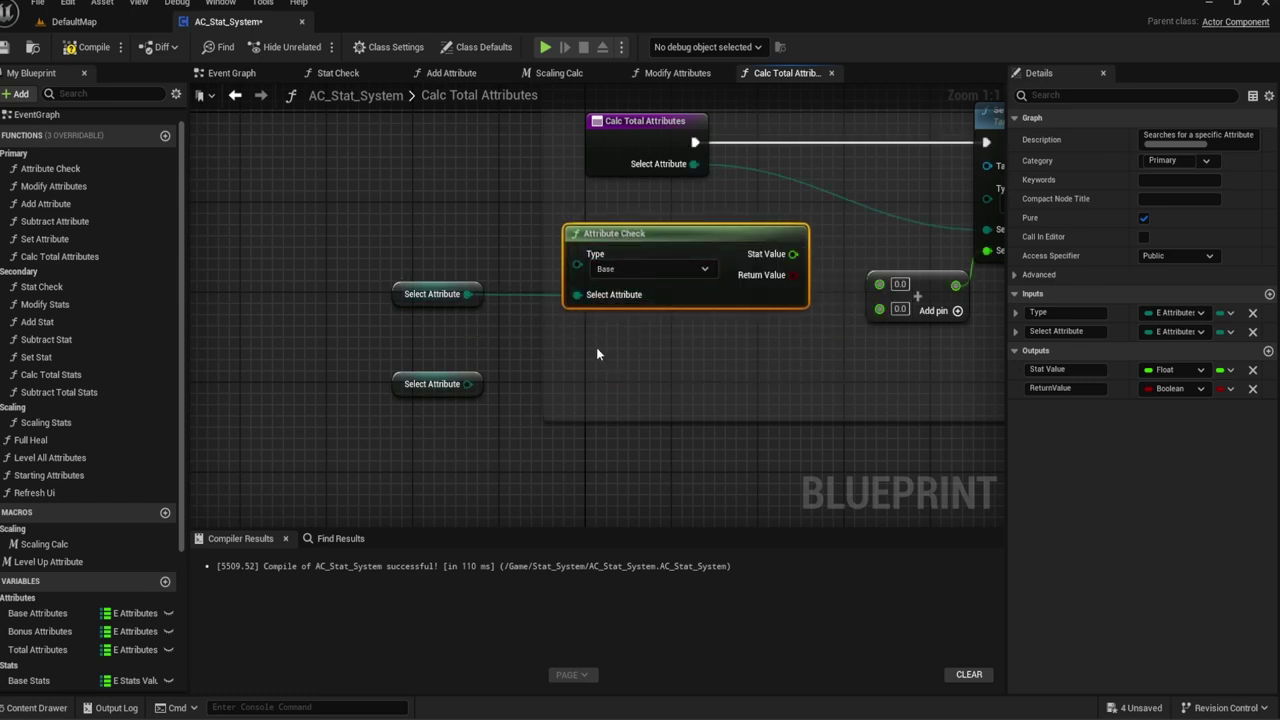
pyautogui.hotkey('ctrl', 'w')
pyautogui.click(650, 381)
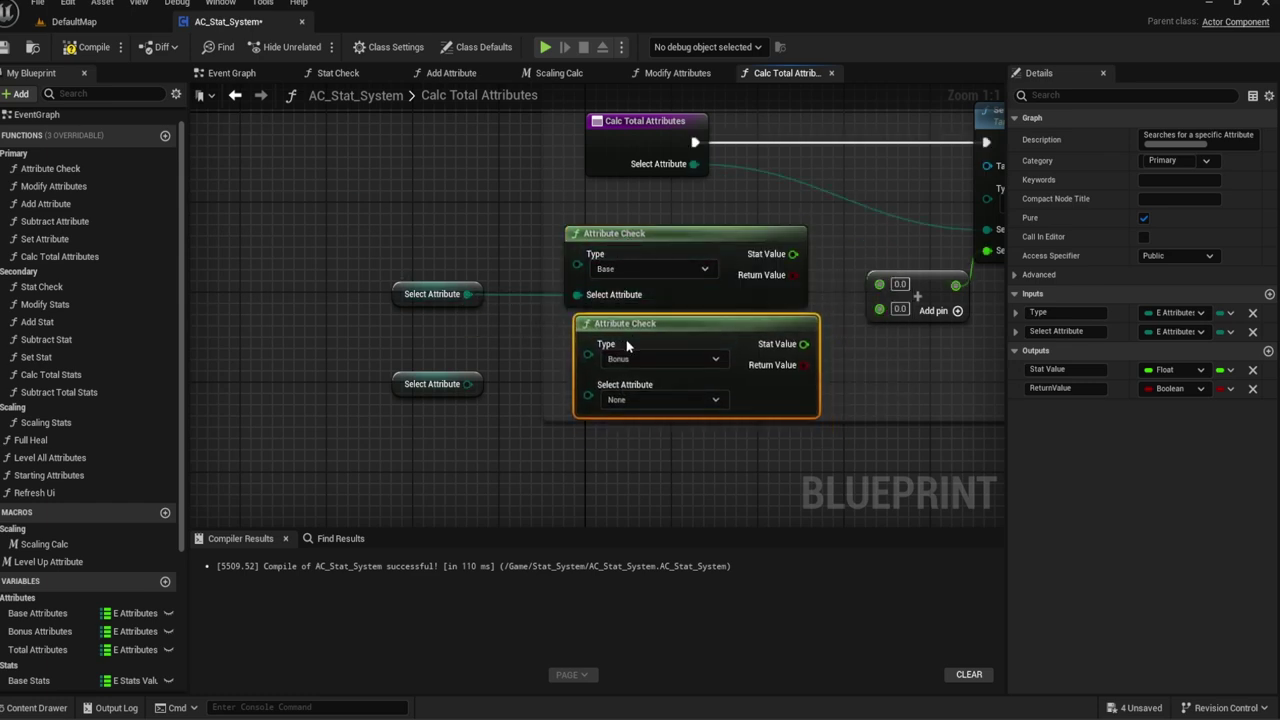
pyautogui.moveTo(660, 346); pyautogui.dragTo(628, 324)
pyautogui.moveTo(576, 397)
pyautogui.mouseDown()
pyautogui.moveTo(467, 384)
pyautogui.moveTo(489, 390)
pyautogui.mouseUp()
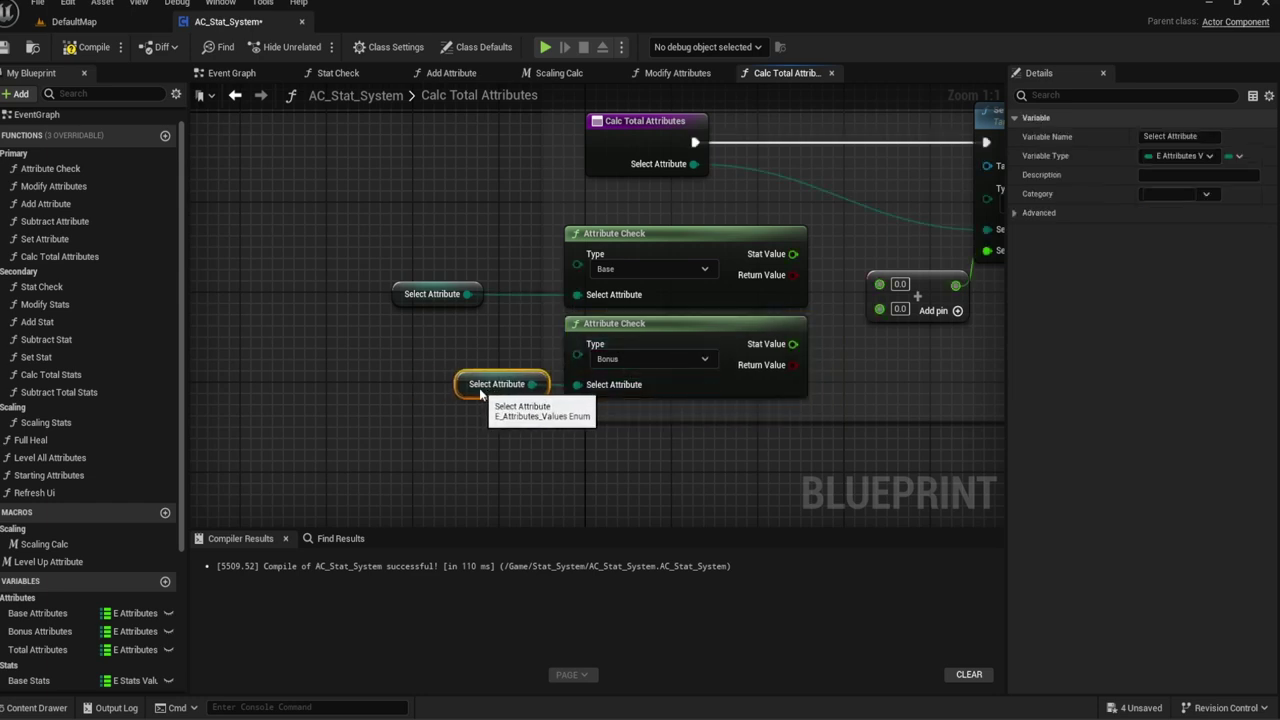
pyautogui.moveTo(430, 294); pyautogui.dragTo(484, 305)
# Step: Sum the Base and Bonus Stat Values in an addition node
pyautogui.moveTo(826, 262); pyautogui.dragTo(600, 293, button='right')
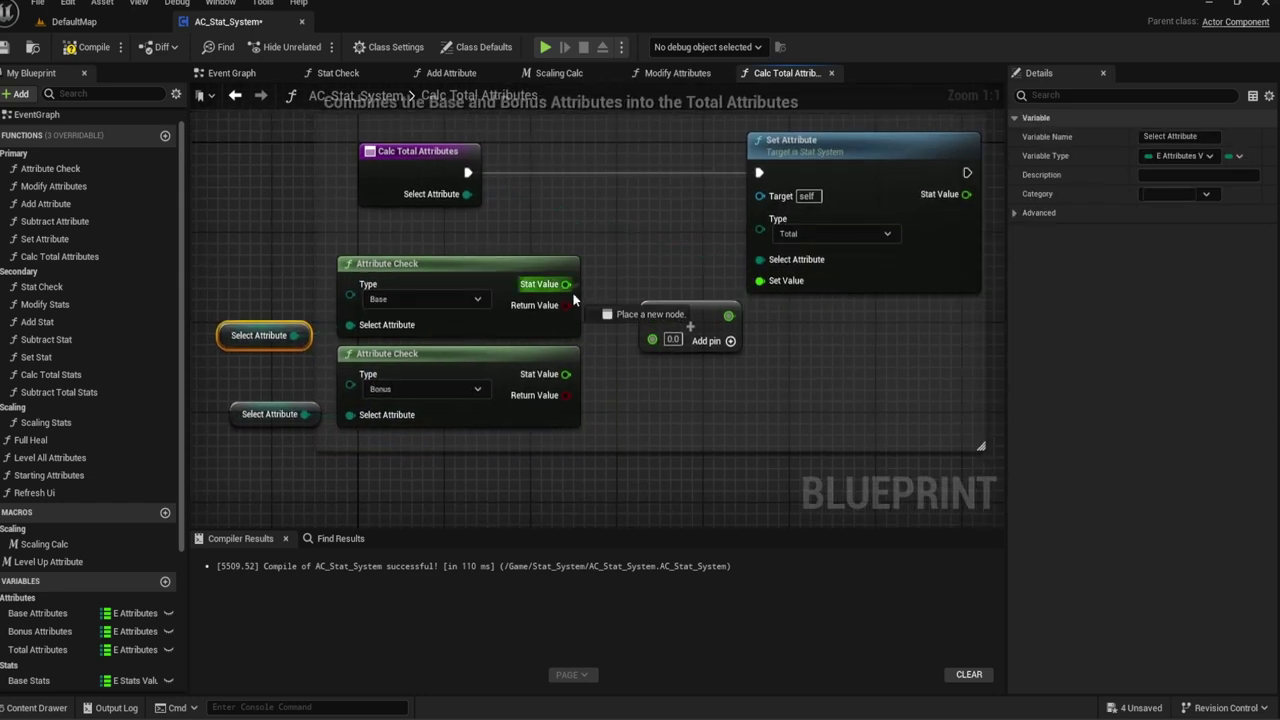
pyautogui.moveTo(566, 284)
pyautogui.mouseDown()
pyautogui.moveTo(652, 313)
pyautogui.moveTo(567, 372)
pyautogui.mouseUp()
pyautogui.moveTo(567, 369); pyautogui.dragTo(511, 495, button='right')
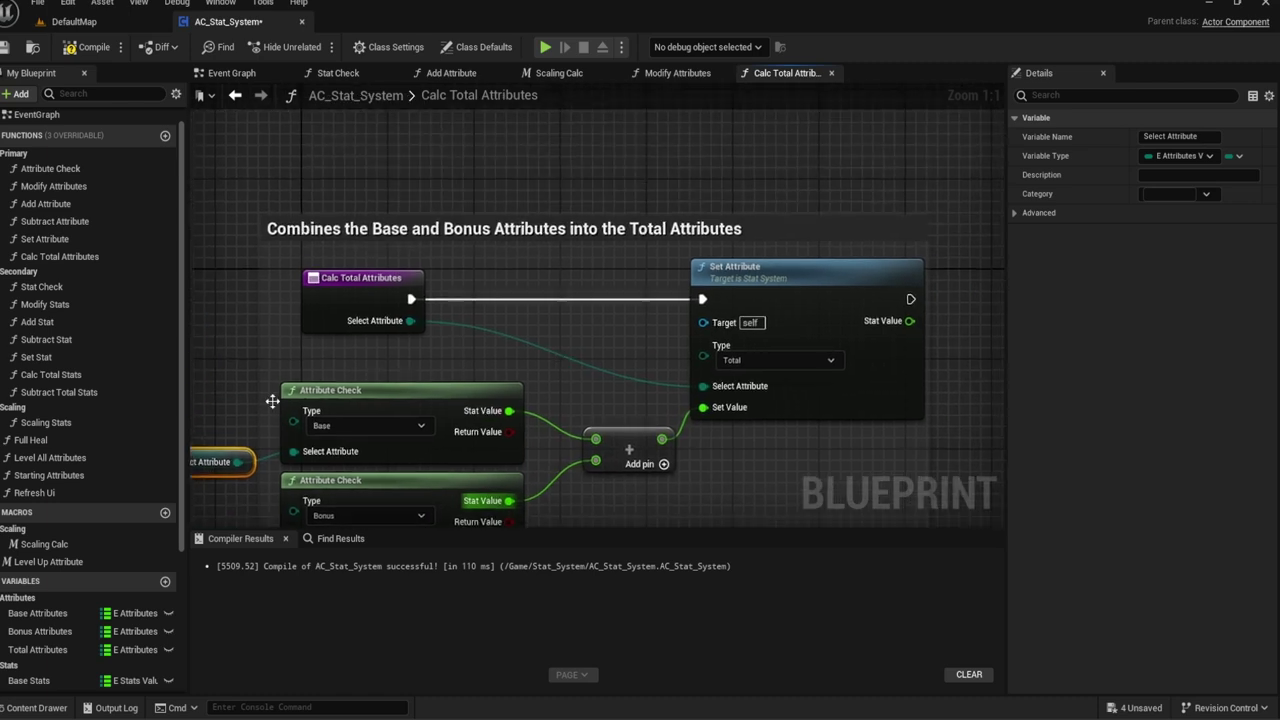
# Step: Replace the Set Attribute node with a map Add on a Total Attributes getter
pyautogui.click(40, 649)
pyautogui.keyDown('ctrl'); pyautogui.moveTo(40, 649); pyautogui.dragTo(531, 257); pyautogui.keyUp('ctrl')
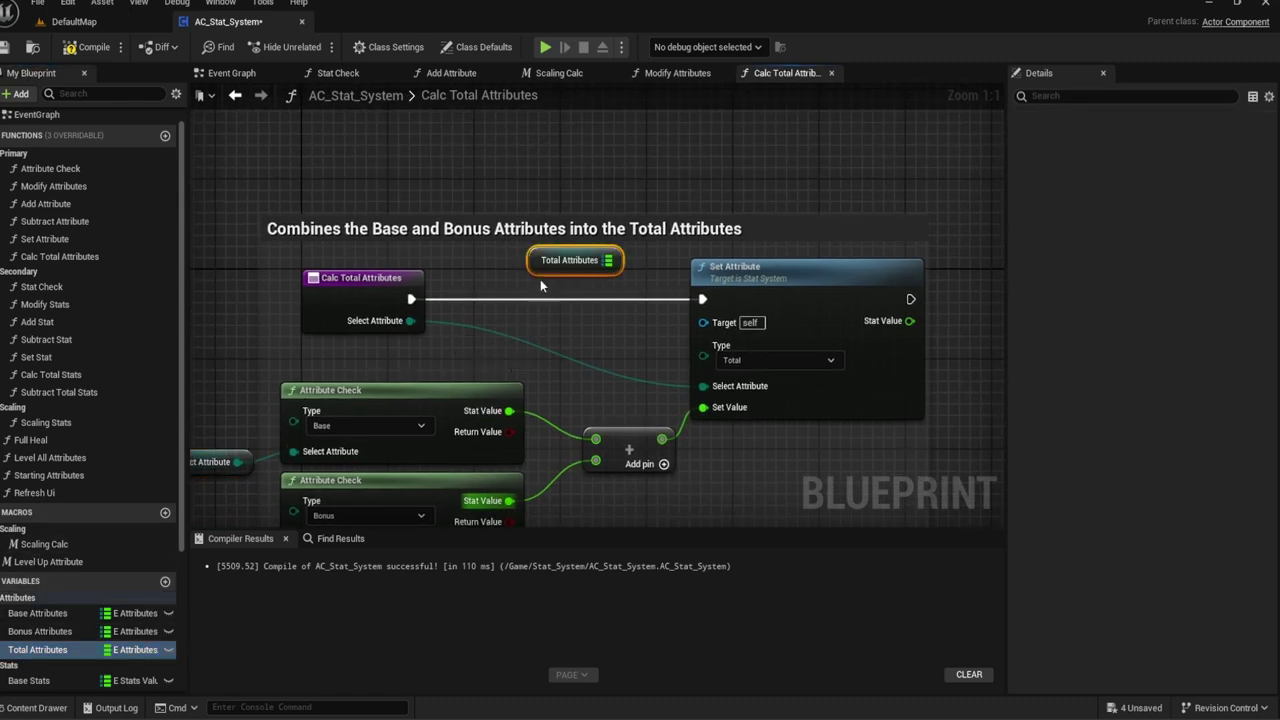
pyautogui.click(730, 268)
pyautogui.press('Delete')
pyautogui.moveTo(608, 260); pyautogui.dragTo(709, 299)
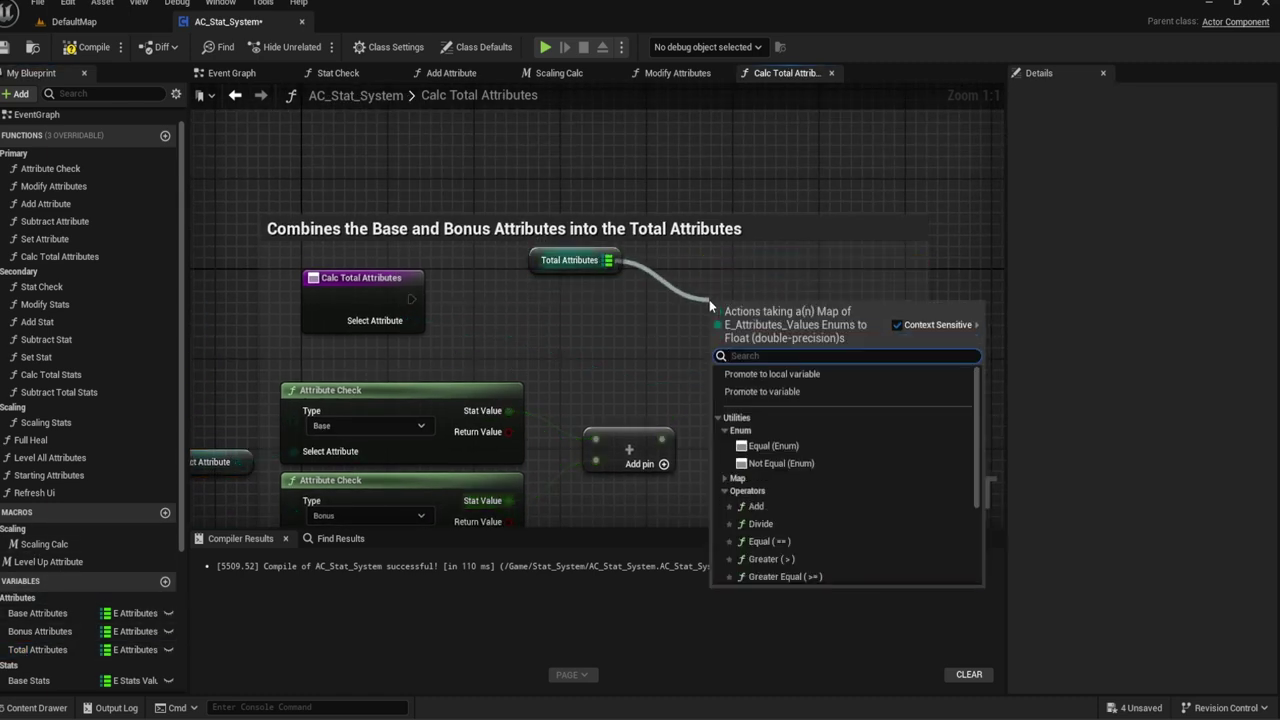
pyautogui.write('add')
pyautogui.press('Return')
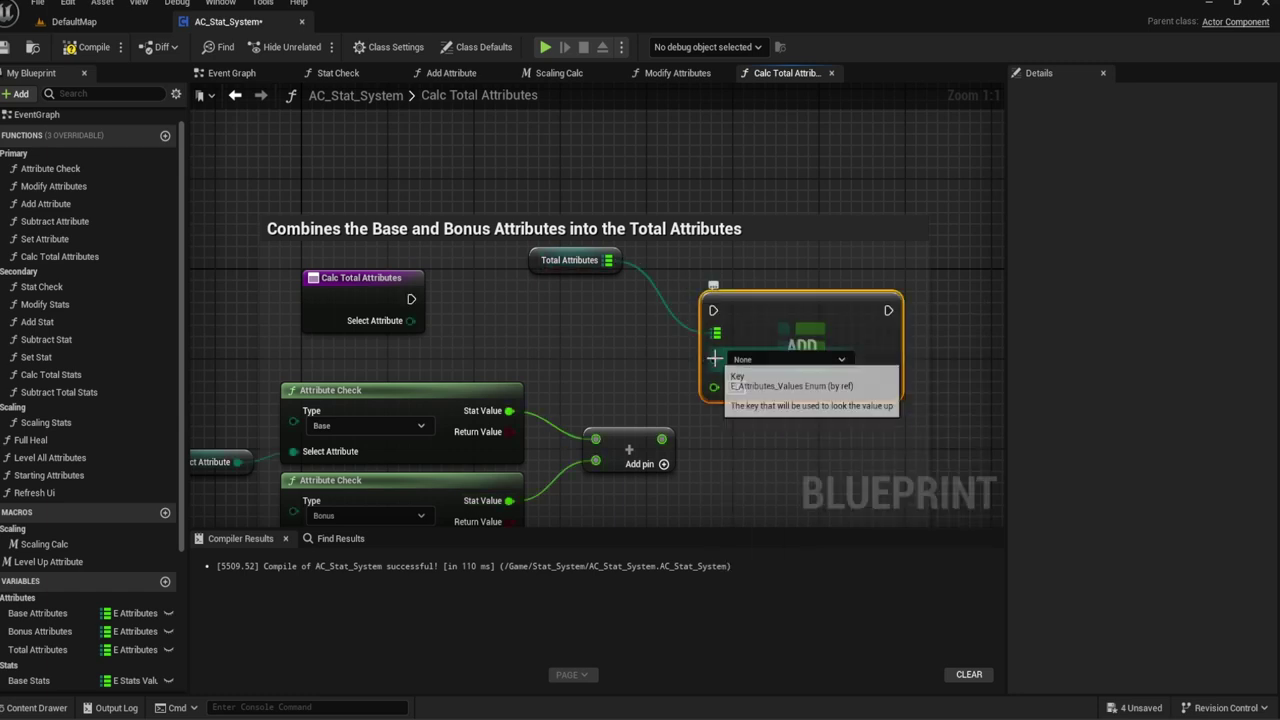
# Step: Key the map Add by Select Attribute, feed it the sum, and run it after Calc Total Attributes starts
pyautogui.moveTo(715, 359); pyautogui.dragTo(410, 320)
pyautogui.moveTo(714, 387); pyautogui.dragTo(662, 440)
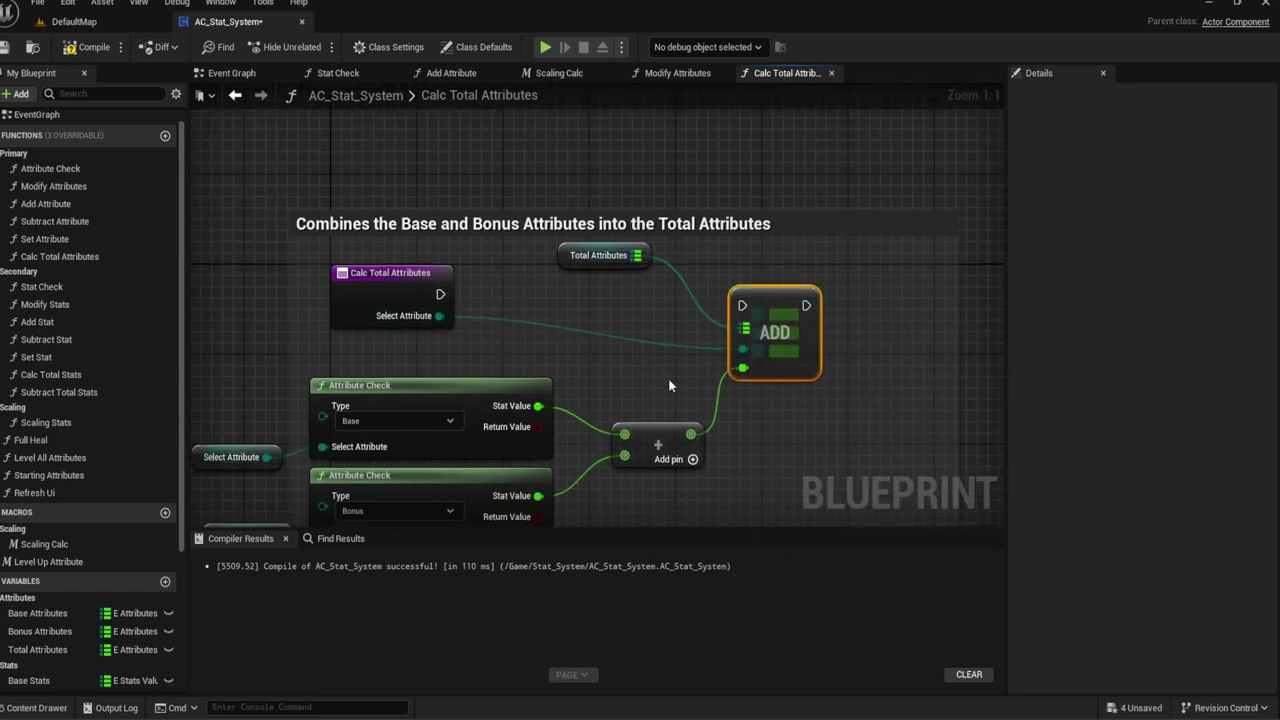
pyautogui.moveTo(617, 259); pyautogui.dragTo(682, 326)
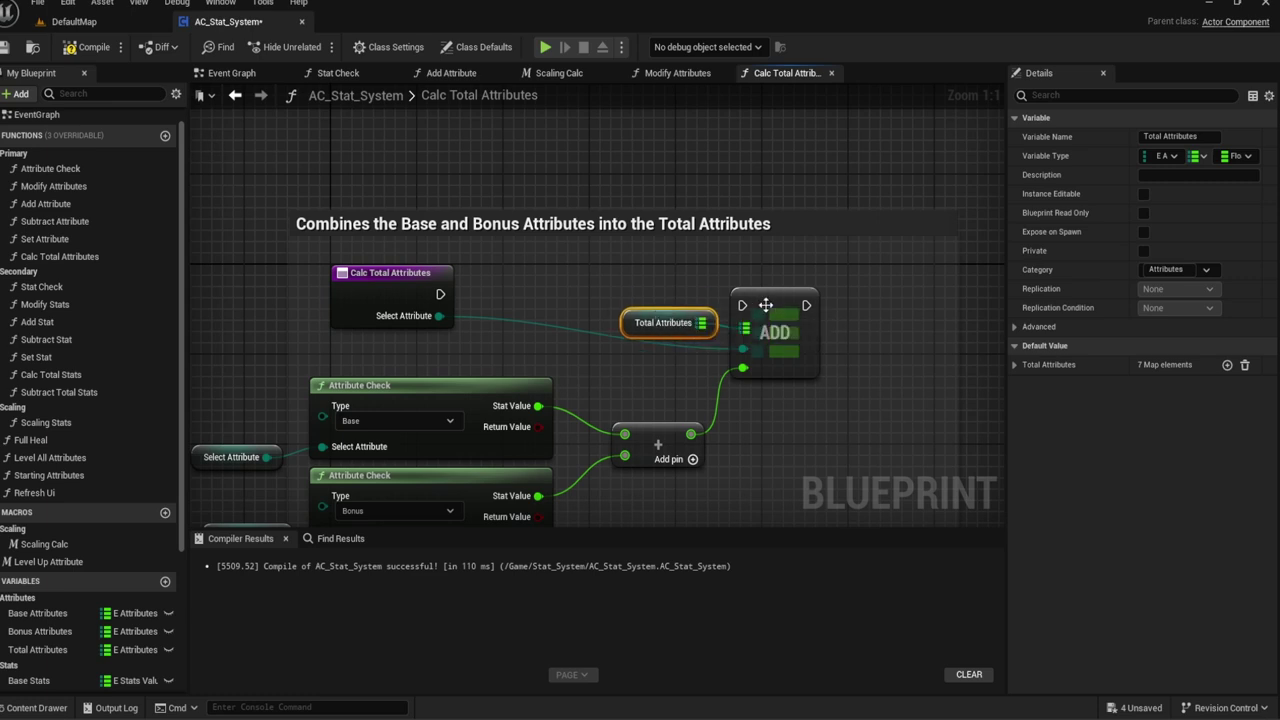
pyautogui.moveTo(767, 305)
pyautogui.mouseDown()
pyautogui.moveTo(767, 293)
pyautogui.moveTo(440, 294)
pyautogui.mouseUp()
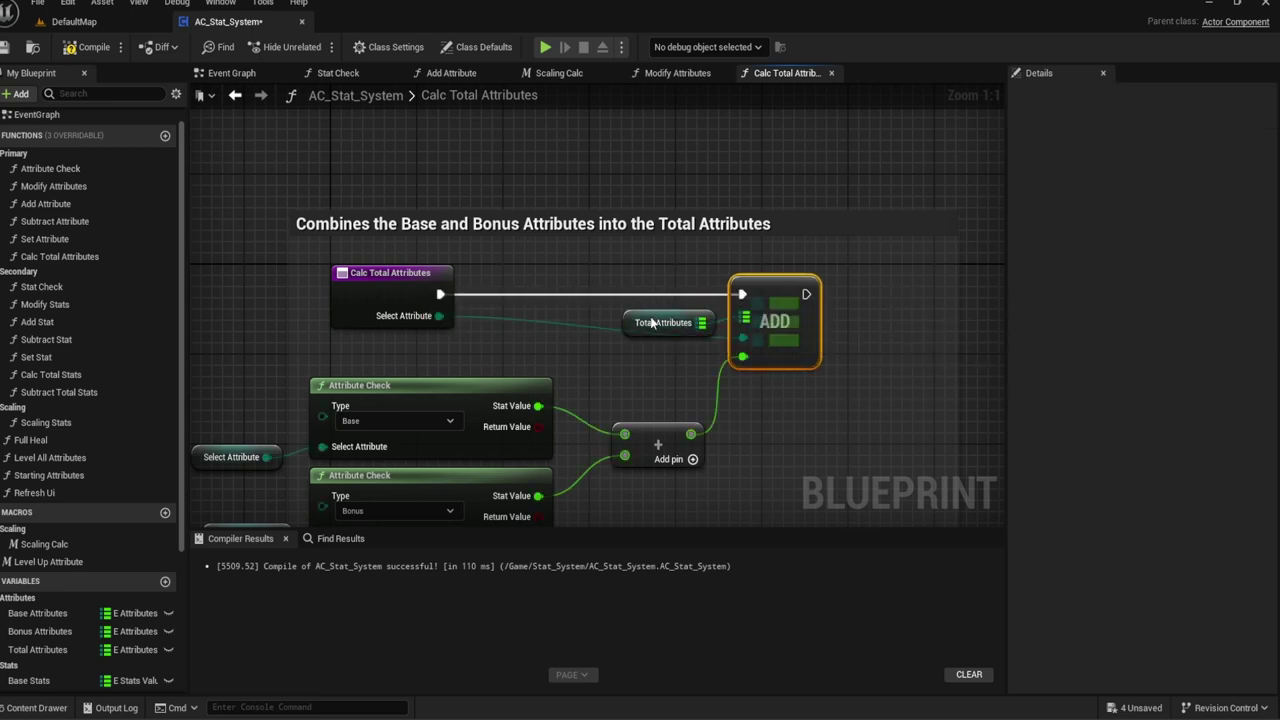
pyautogui.moveTo(649, 324); pyautogui.dragTo(649, 266)
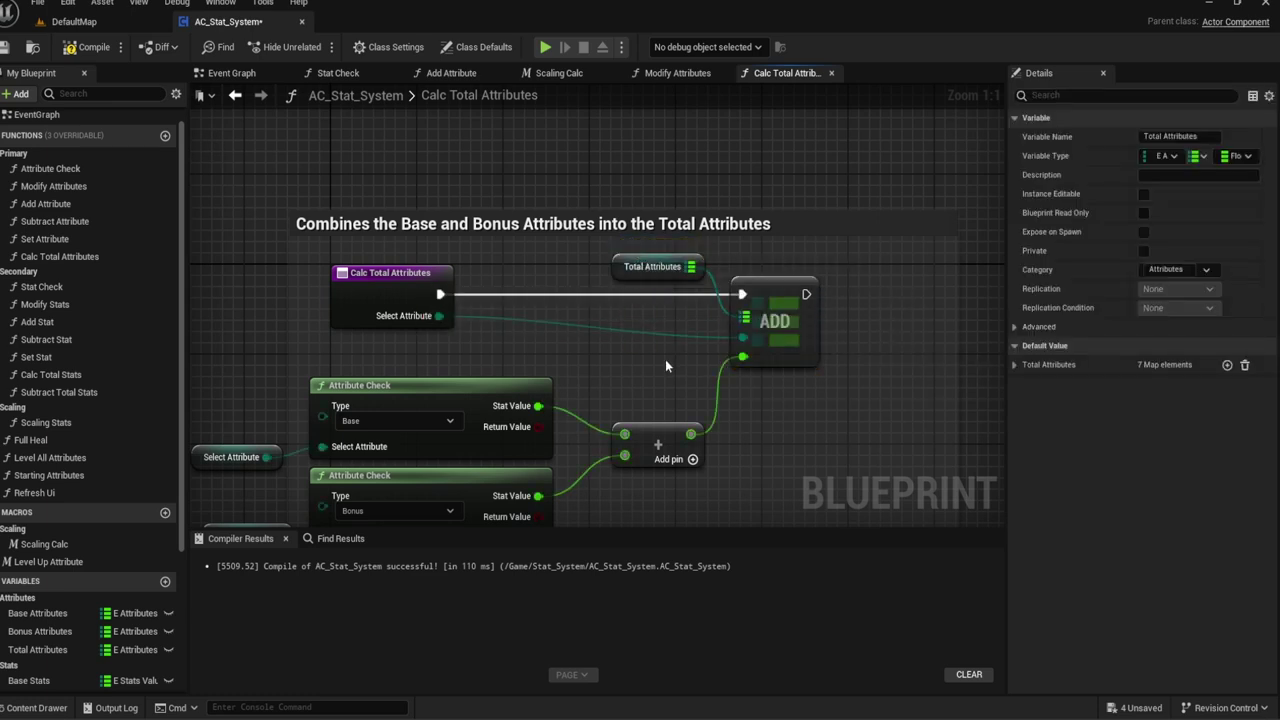
pyautogui.moveTo(665, 359)
pyautogui.mouseDown(button='right')
pyautogui.moveTo(741, 215)
pyautogui.moveTo(755, 271)
pyautogui.mouseUp(button='right')
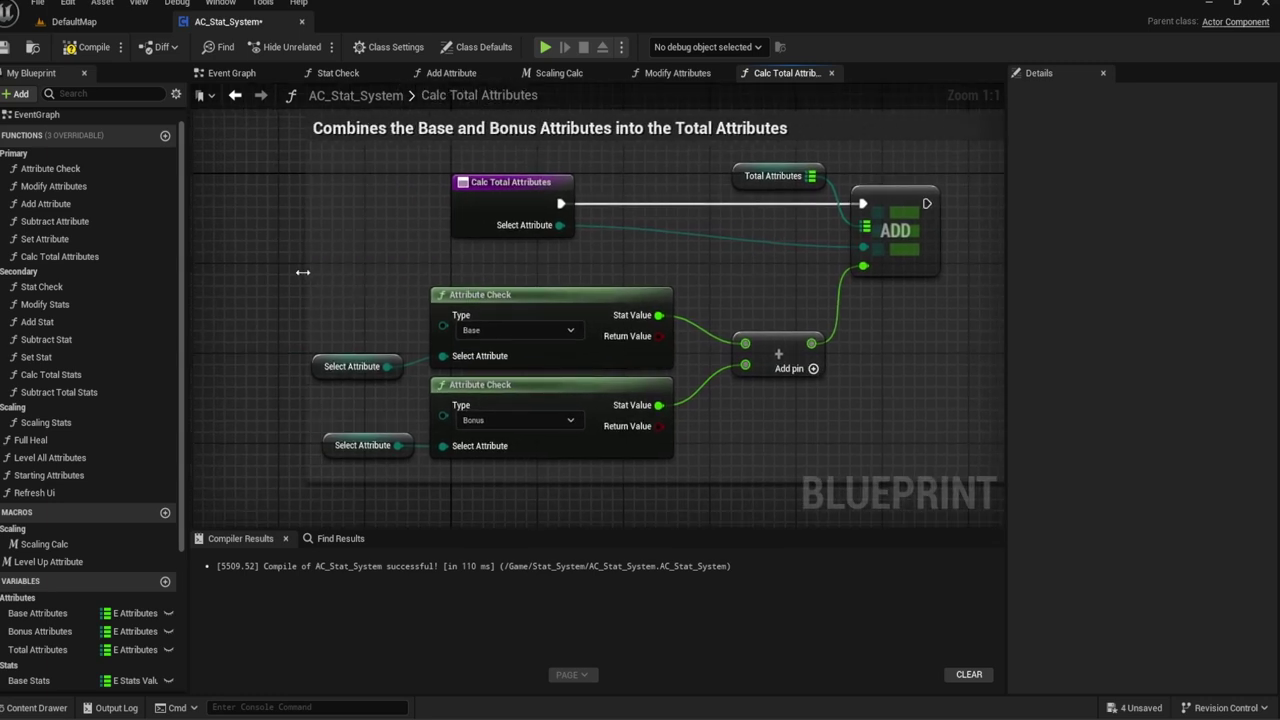
pyautogui.click(333, 369)
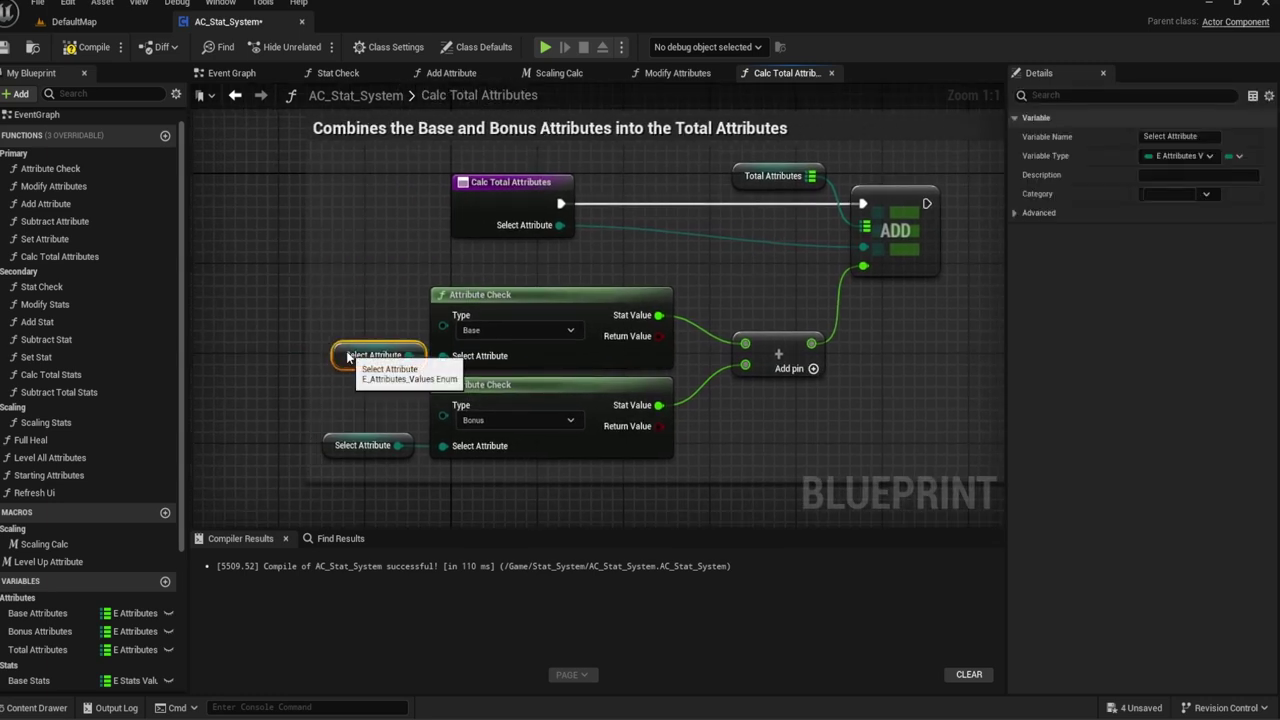
pyautogui.moveTo(411, 282); pyautogui.dragTo(254, 277, button='right')
pyautogui.moveTo(920, 284); pyautogui.dragTo(791, 284)
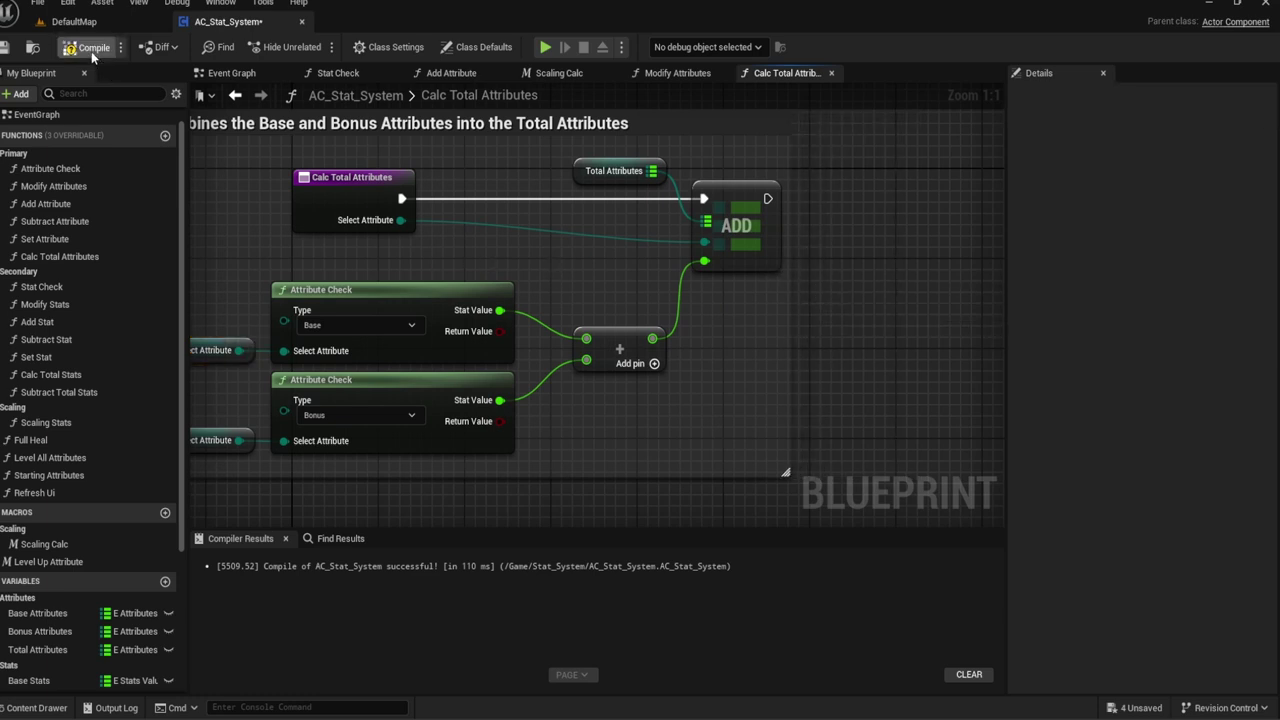
# Step: Review the Add Attribute function graph
pyautogui.doubleClick(46, 203)
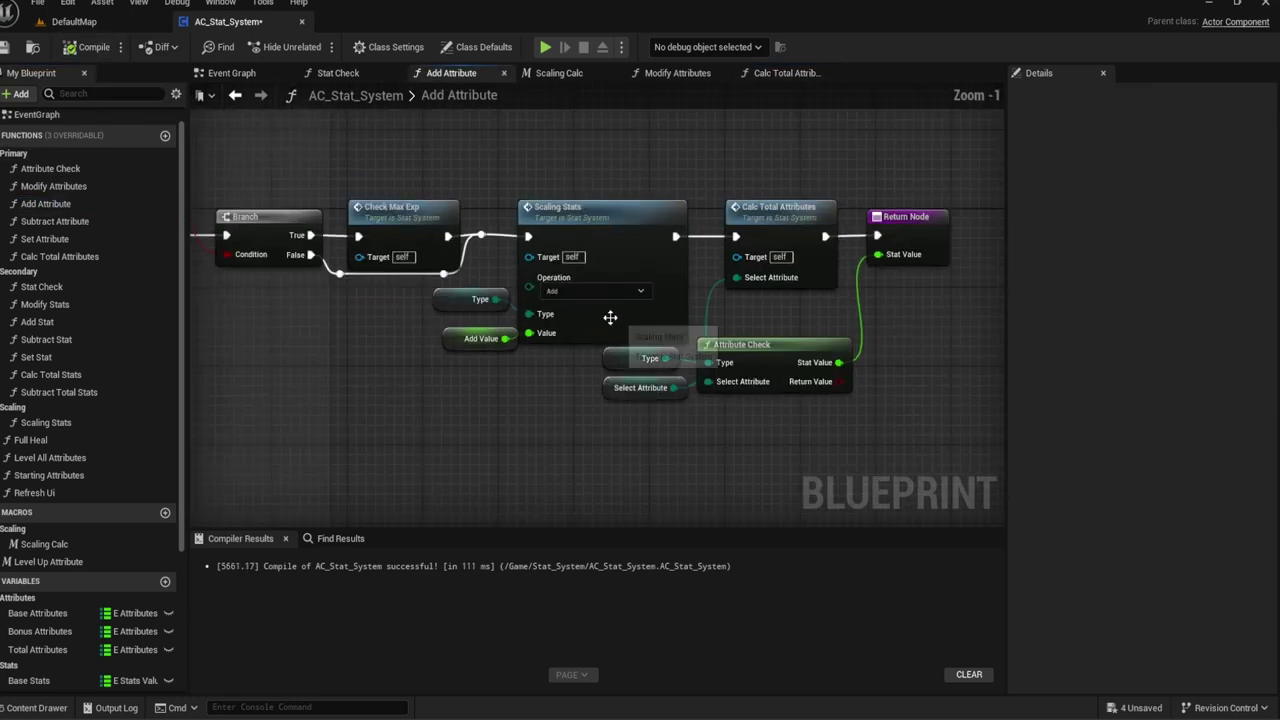
pyautogui.scroll(-2, 608, 320)
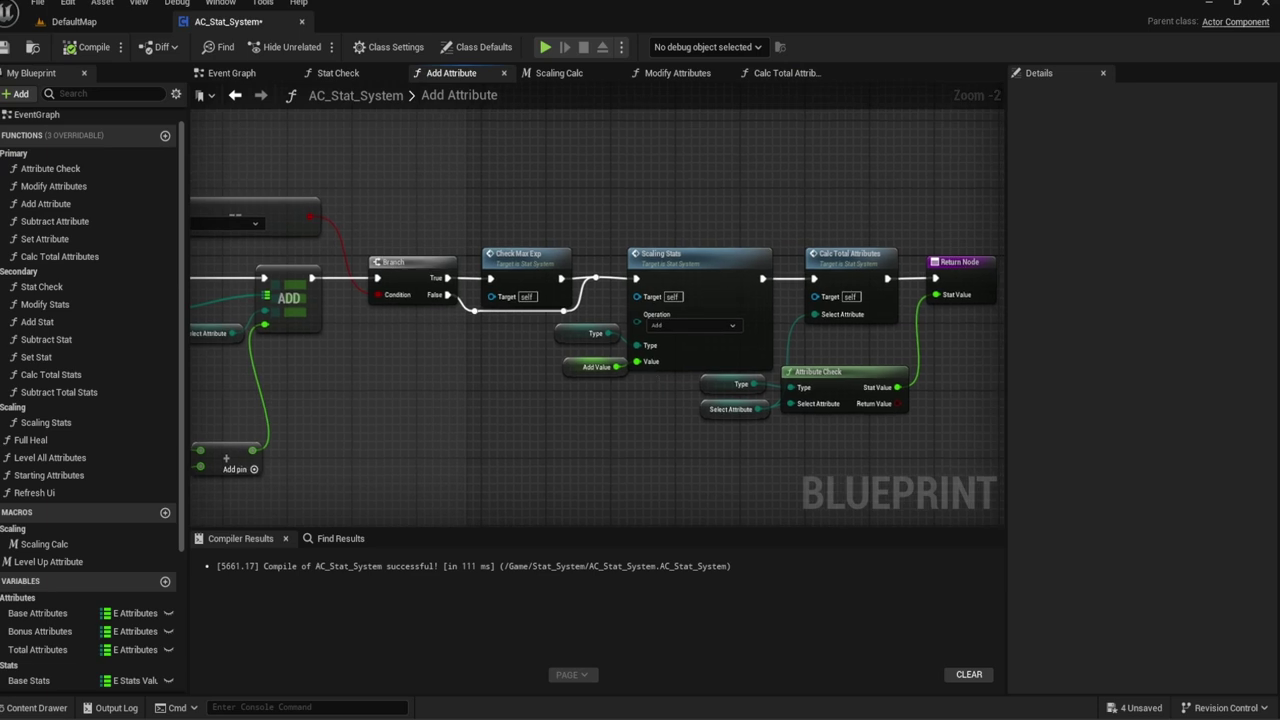
pyautogui.moveTo(628, 160); pyautogui.dragTo(628, 168, button='right')
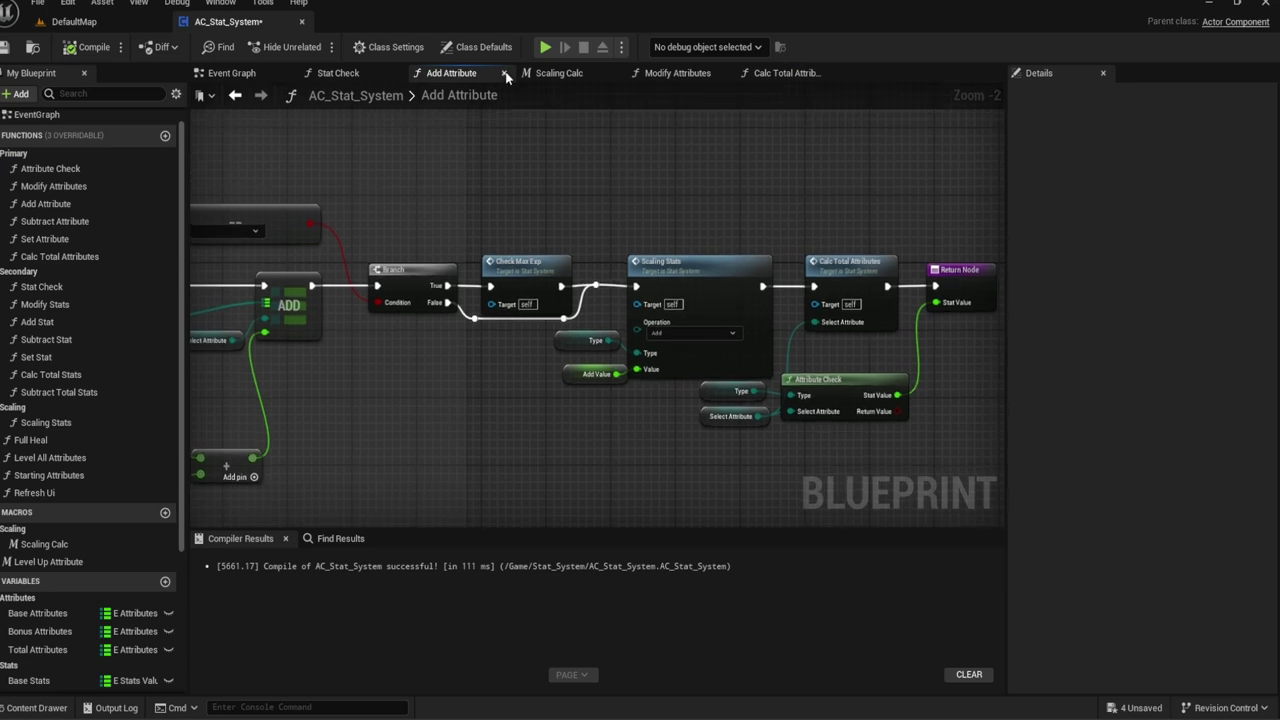
# Step: Close the Add Attribute, Scaling Calc, Modify Attributes and Calc Total Attributes tabs, then open Subtract Attribute
pyautogui.click(505, 76)
pyautogui.click(500, 75)
pyautogui.click(504, 75)
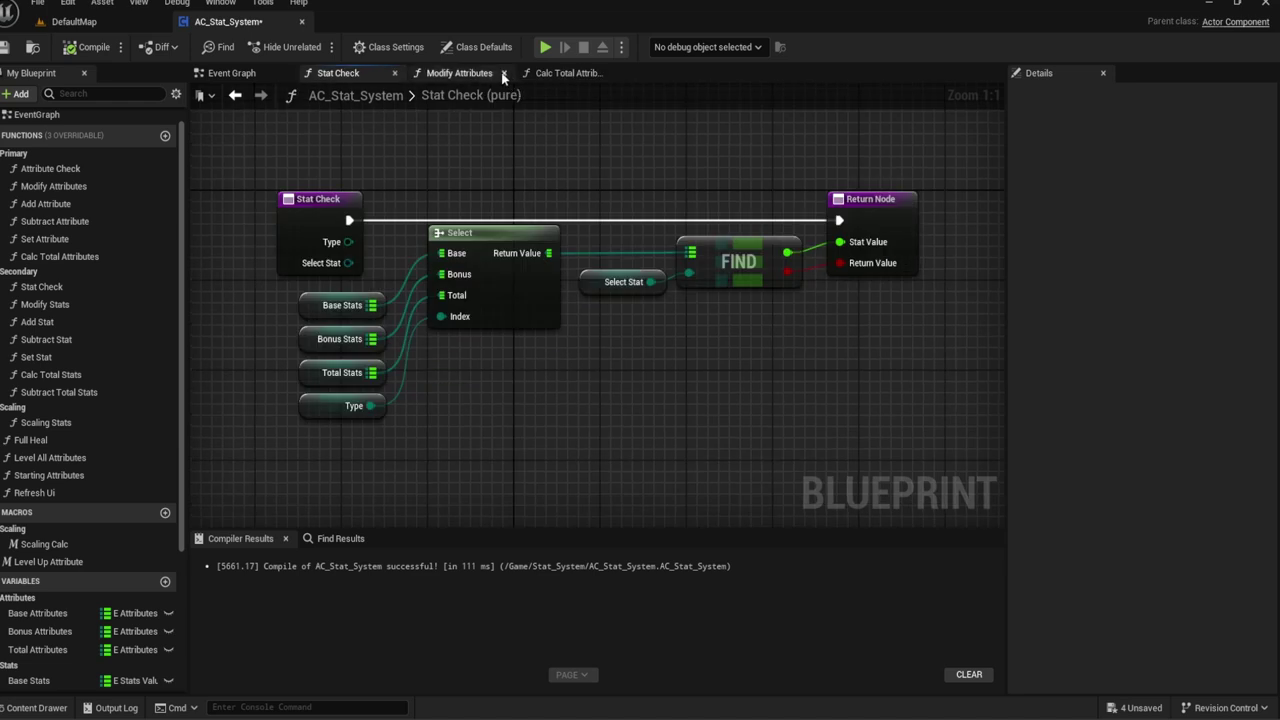
pyautogui.click(503, 76)
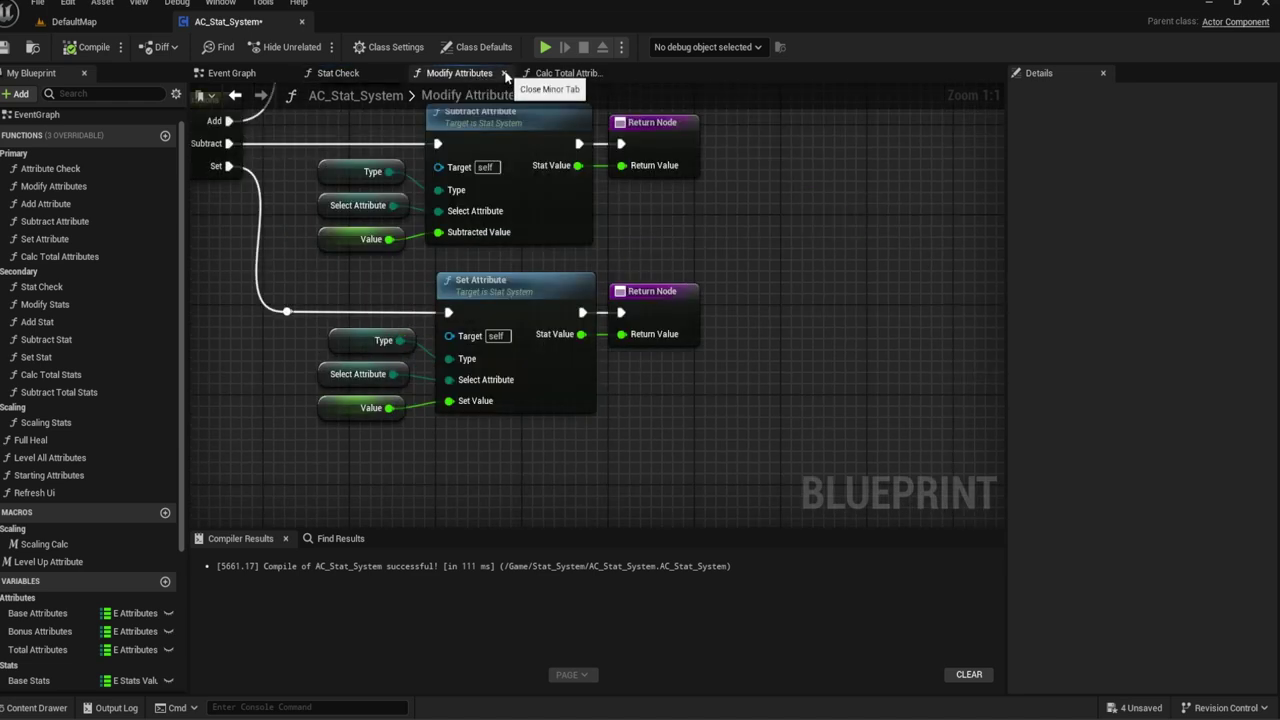
pyautogui.click(505, 74)
pyautogui.click(504, 75)
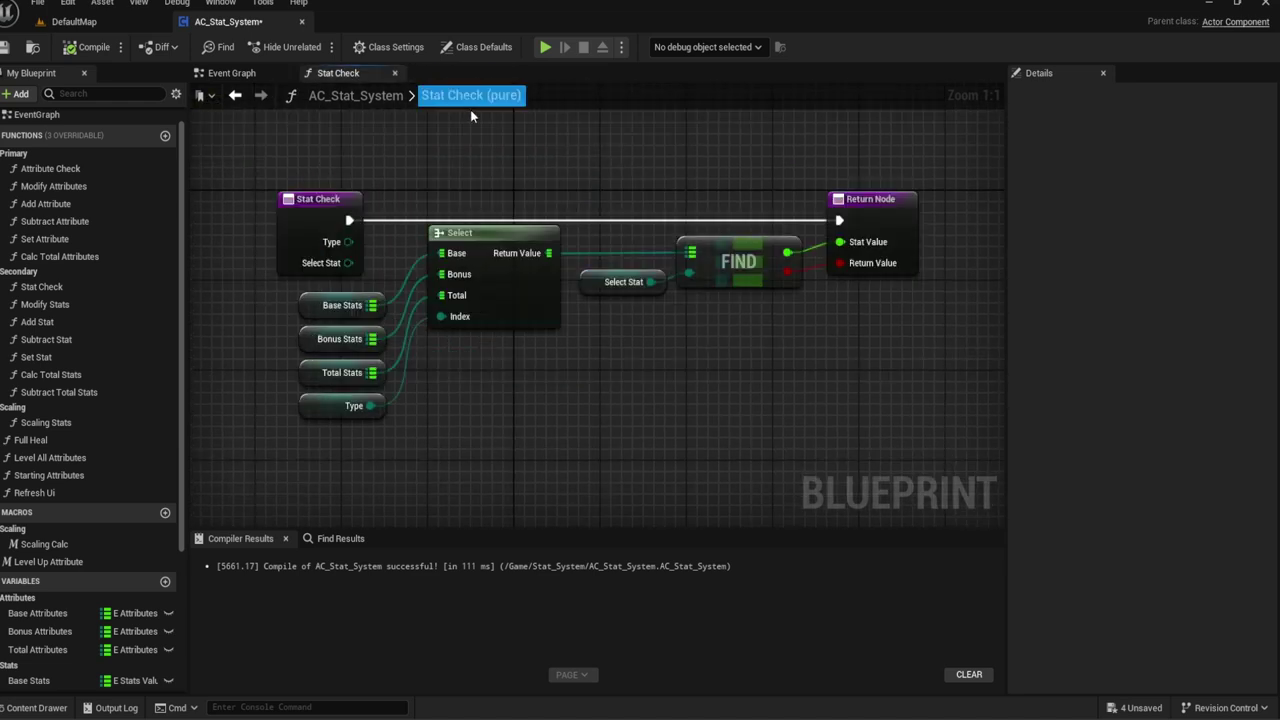
pyautogui.doubleClick(84, 224)
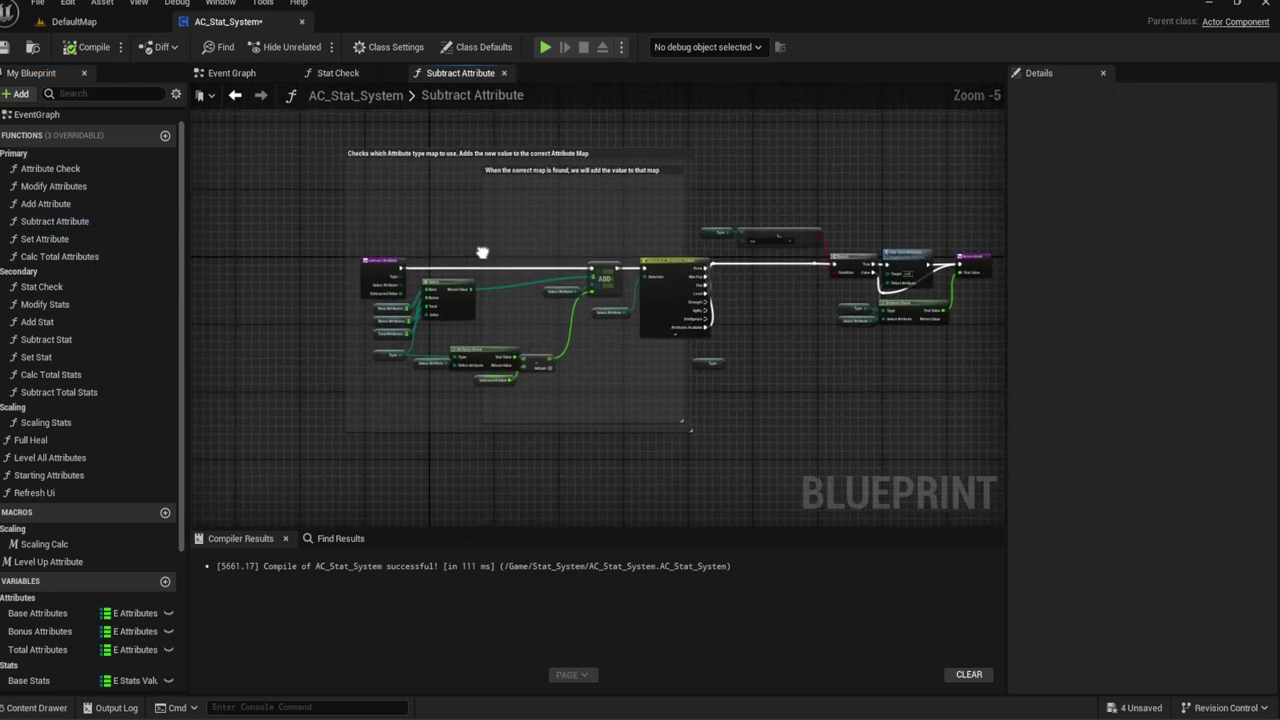
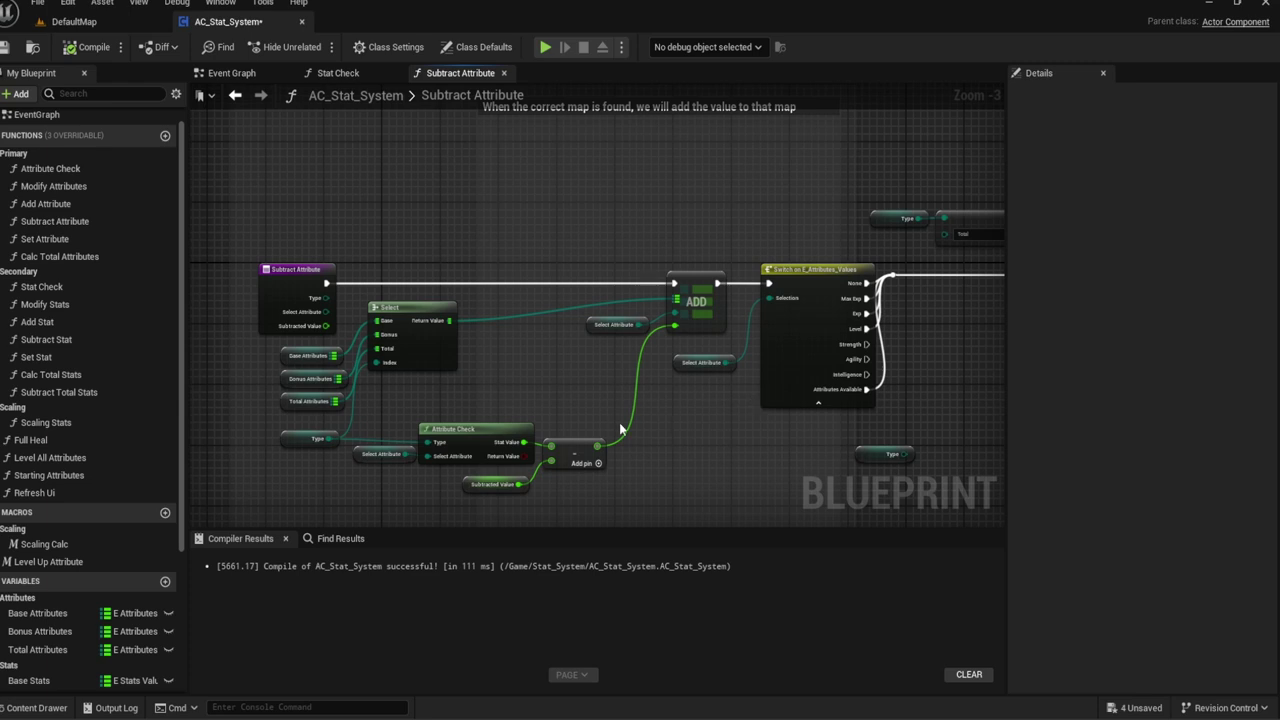
# Step: Clamp the subtraction result with a Clamp (Float) node, Max 9999999, feeding the ADD node
pyautogui.scroll(3, 712, 300)
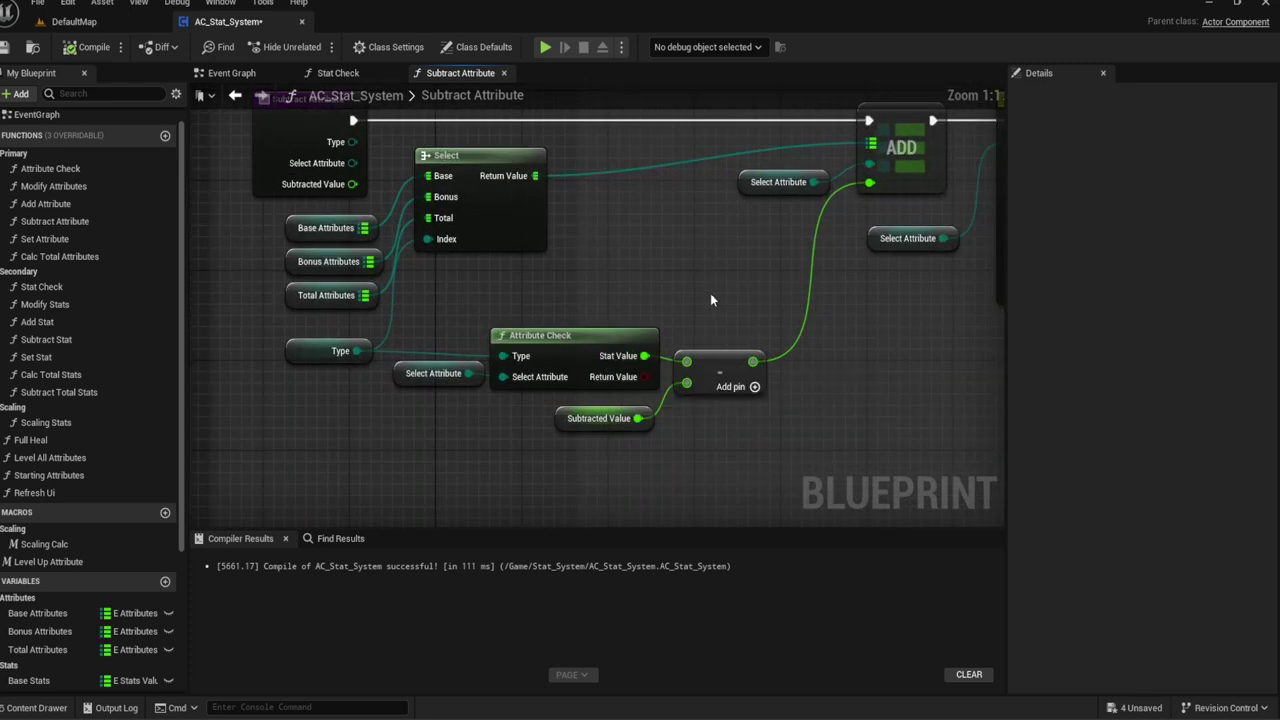
pyautogui.moveTo(710, 300); pyautogui.dragTo(690, 284, button='right')
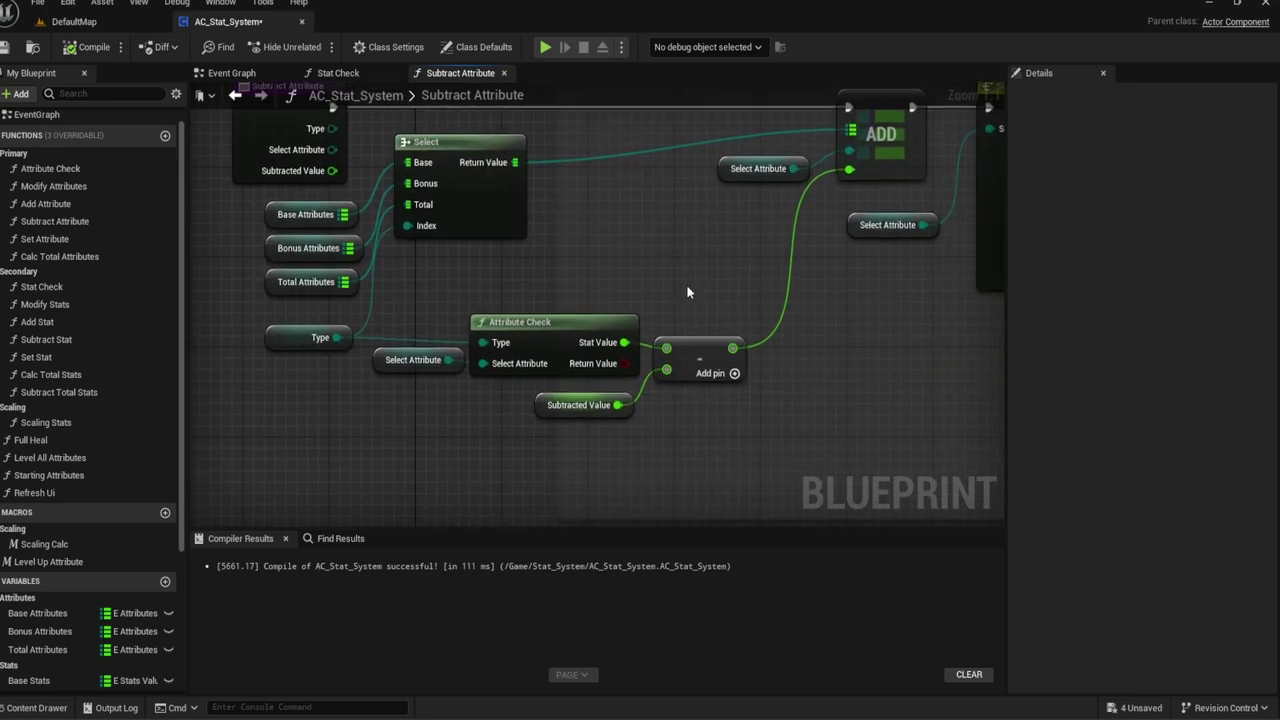
pyautogui.moveTo(733, 348); pyautogui.dragTo(772, 352)
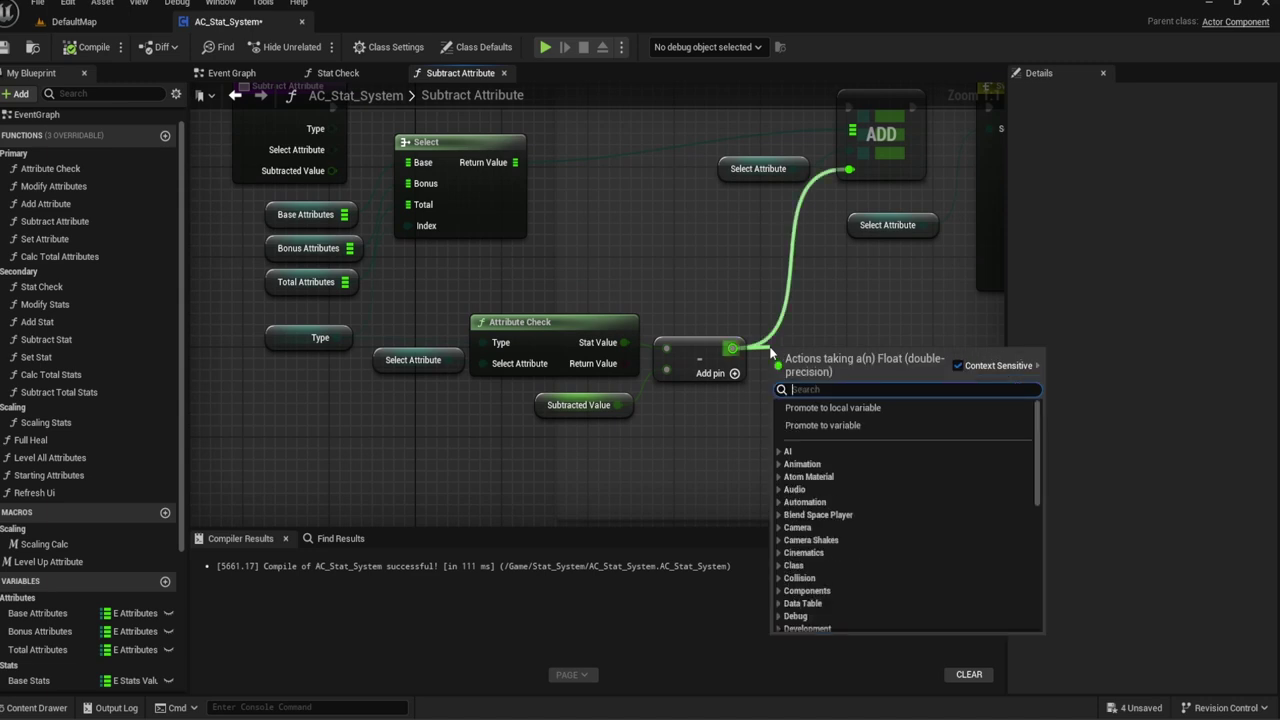
pyautogui.write('clamp')
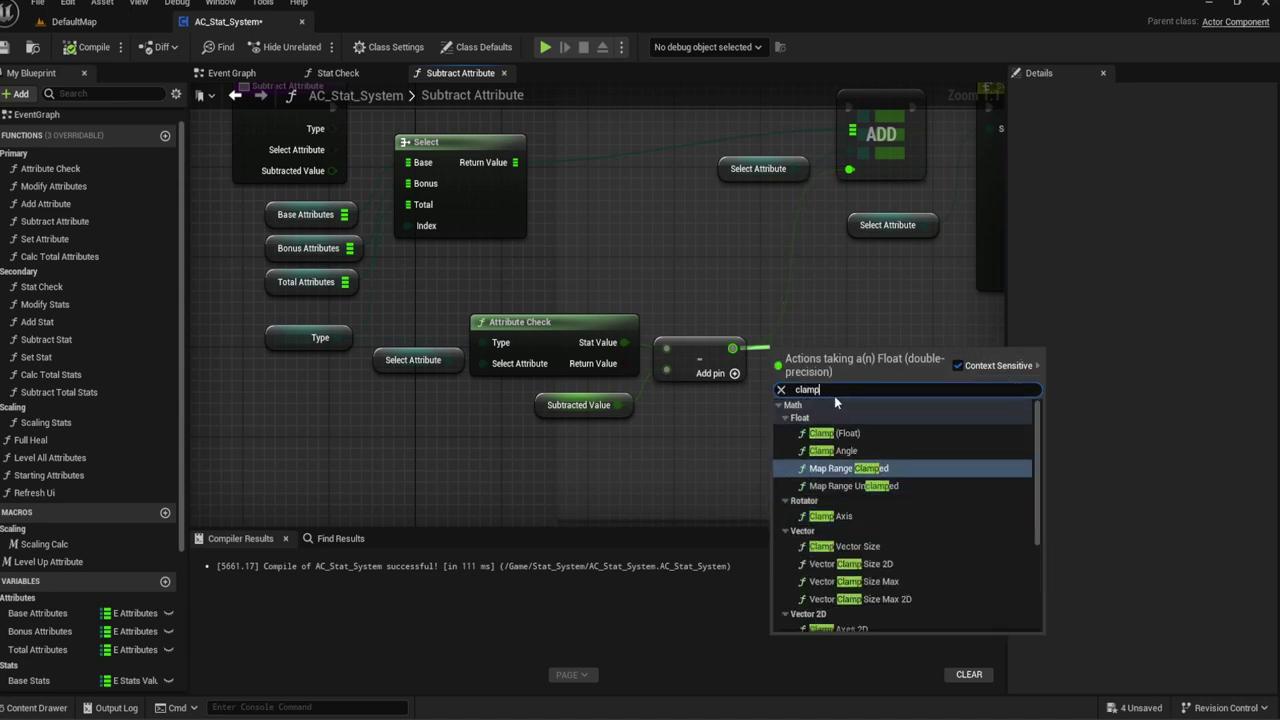
pyautogui.click(833, 433)
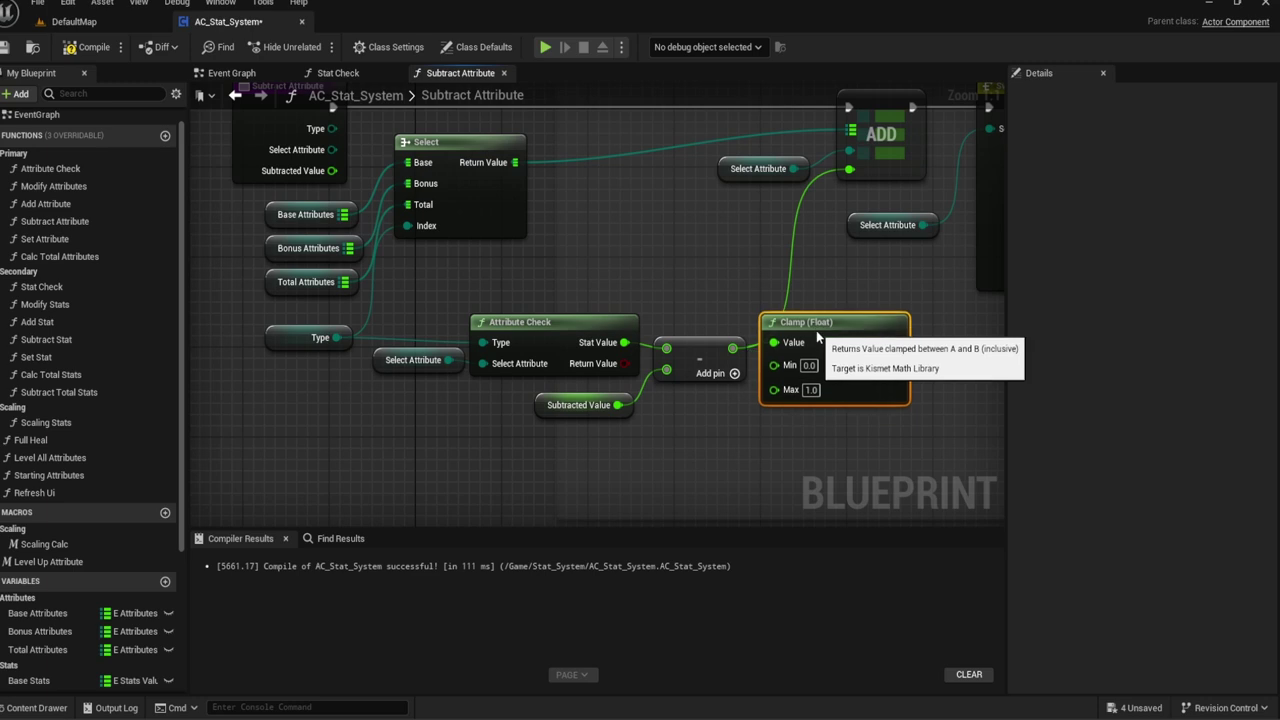
pyautogui.write('9999')
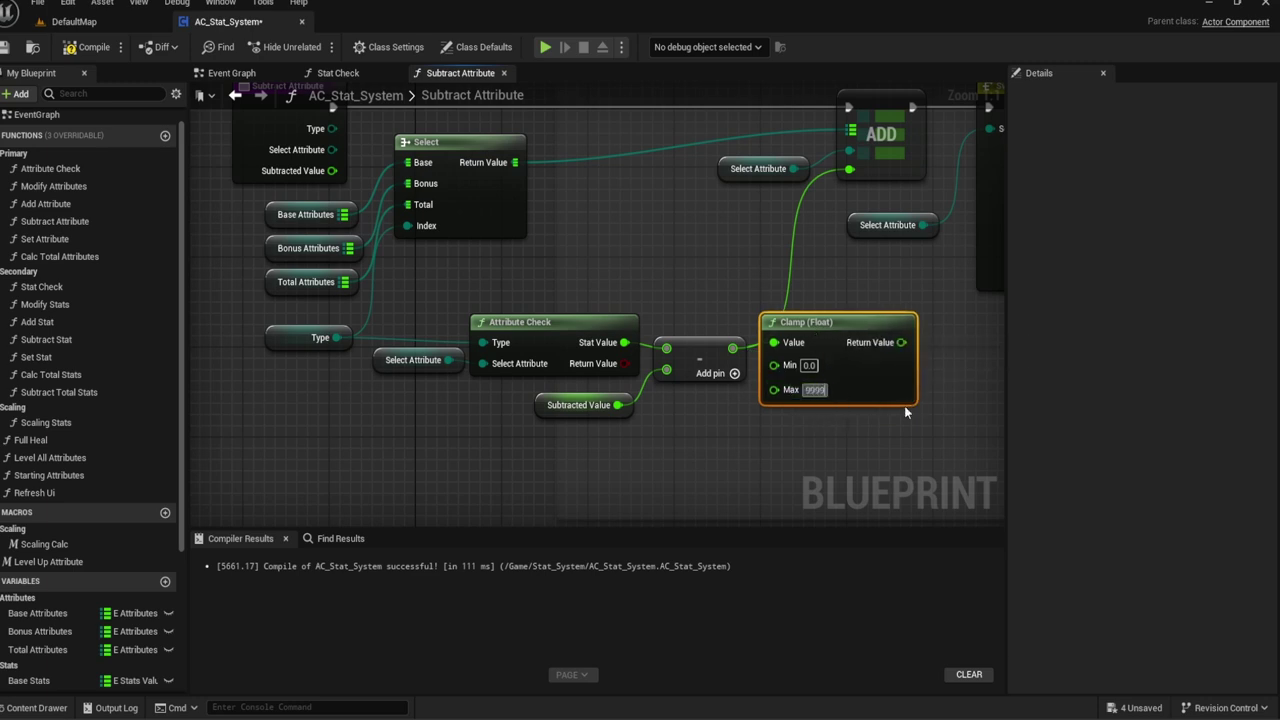
pyautogui.write('999')
pyautogui.moveTo(883, 264); pyautogui.dragTo(798, 320, button='right')
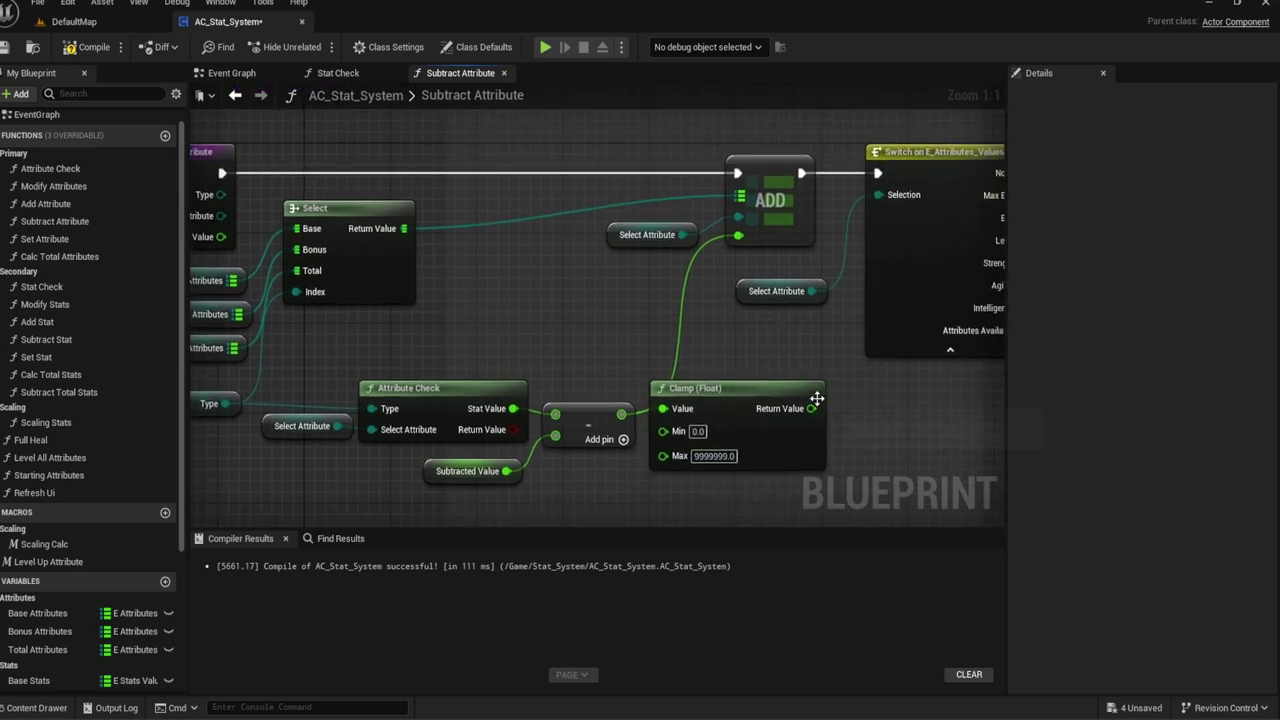
# Step: Shift Attribute Check, the subtraction nodes and Clamp (Float) left into a tidy row
pyautogui.moveTo(838, 398); pyautogui.dragTo(764, 225)
pyautogui.moveTo(728, 282); pyautogui.dragTo(701, 280, button='right')
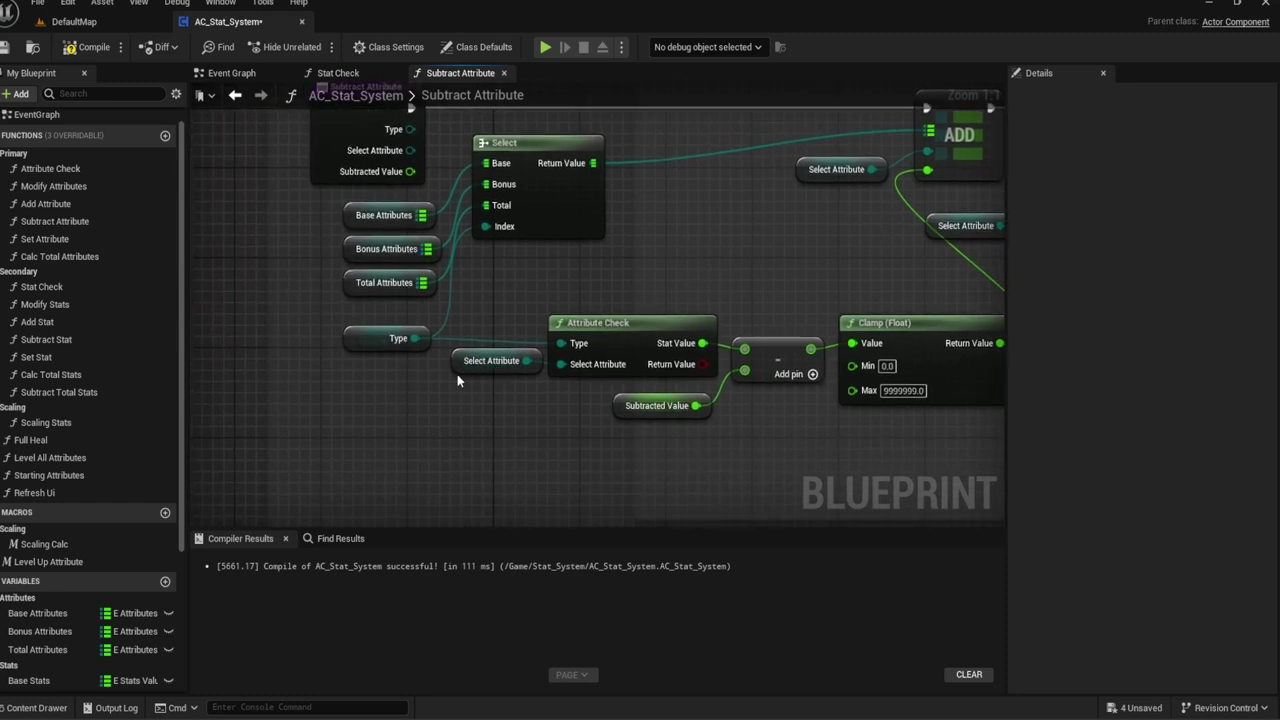
pyautogui.moveTo(580, 418); pyautogui.dragTo(450, 330)
pyautogui.moveTo(613, 333); pyautogui.dragTo(504, 344)
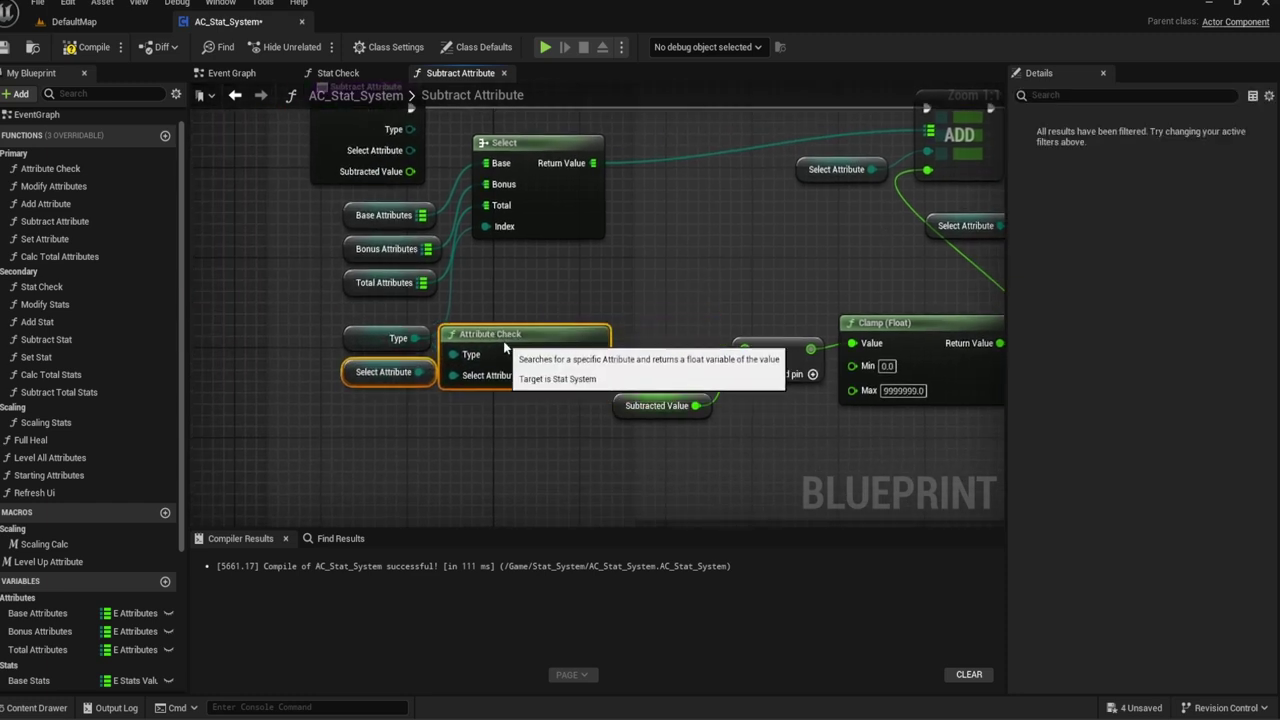
pyautogui.click(592, 291)
pyautogui.moveTo(754, 449); pyautogui.dragTo(700, 365)
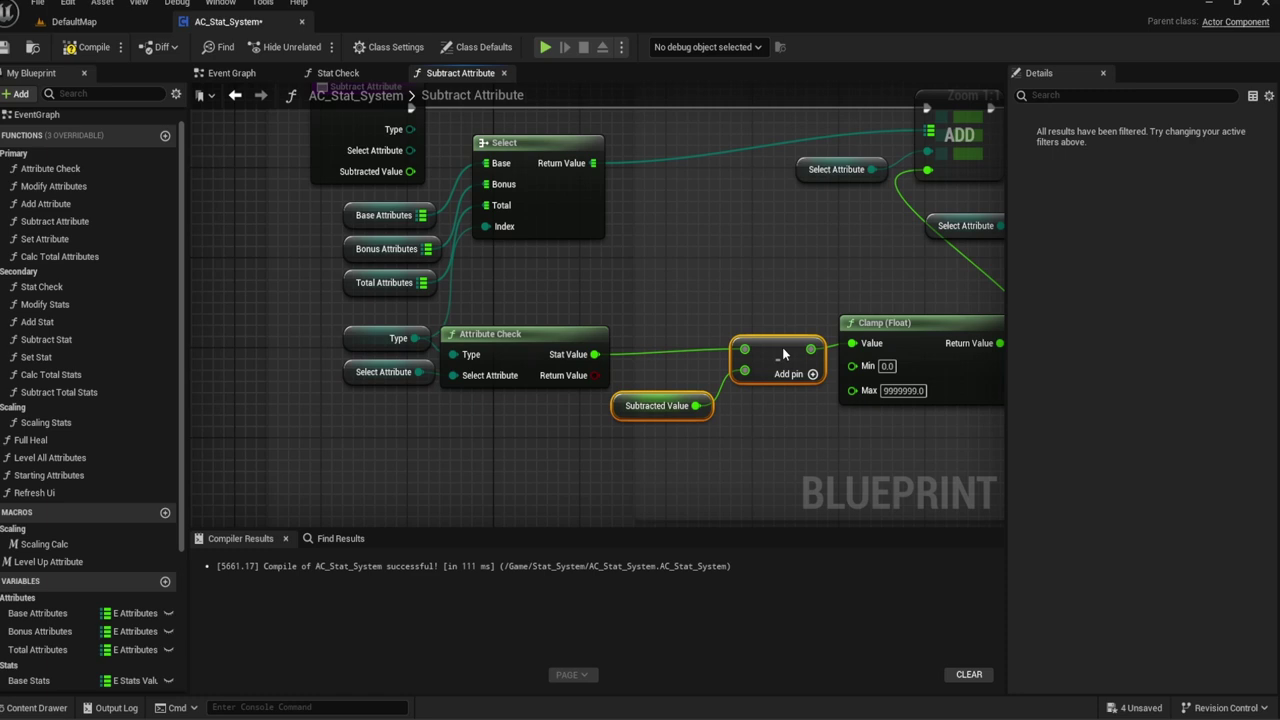
pyautogui.moveTo(794, 348); pyautogui.dragTo(682, 370)
pyautogui.moveTo(900, 343); pyautogui.dragTo(792, 365)
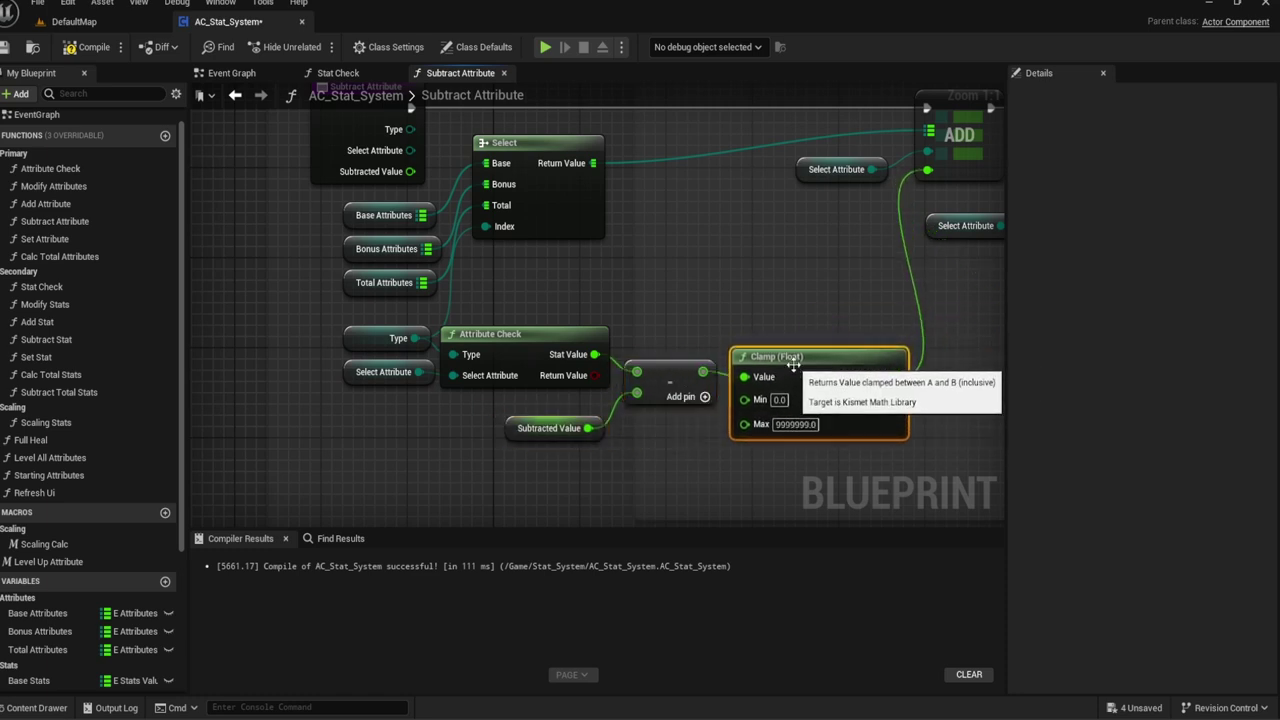
pyautogui.moveTo(715, 325); pyautogui.dragTo(777, 301, button='right')
# Step: Give Attribute Check its own separate Type getter instead of the shared one
pyautogui.moveTo(470, 315); pyautogui.dragTo(470, 292)
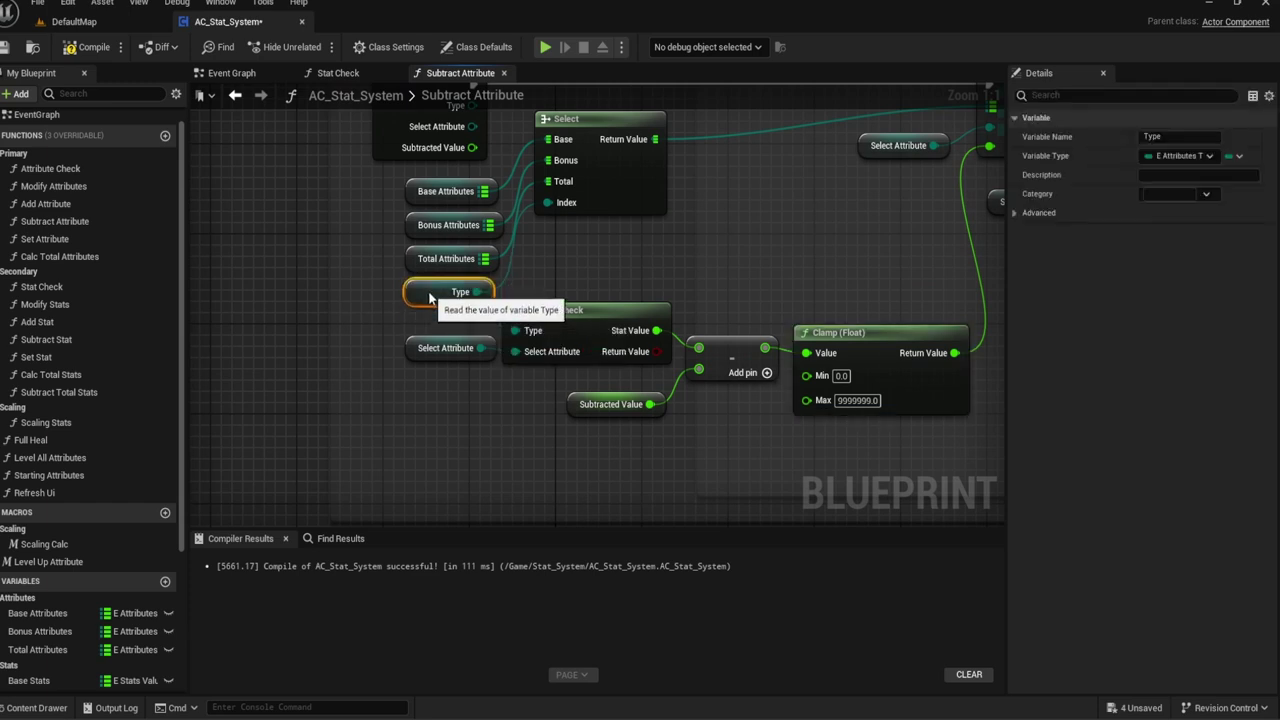
pyautogui.keyDown('alt'); pyautogui.click(498, 317); pyautogui.keyUp('alt')
pyautogui.moveTo(422, 355)
pyautogui.mouseDown()
pyautogui.moveTo(422, 389)
pyautogui.moveTo(487, 366)
pyautogui.moveTo(424, 344)
pyautogui.mouseUp()
pyautogui.write('typ')
pyautogui.click(525, 496)
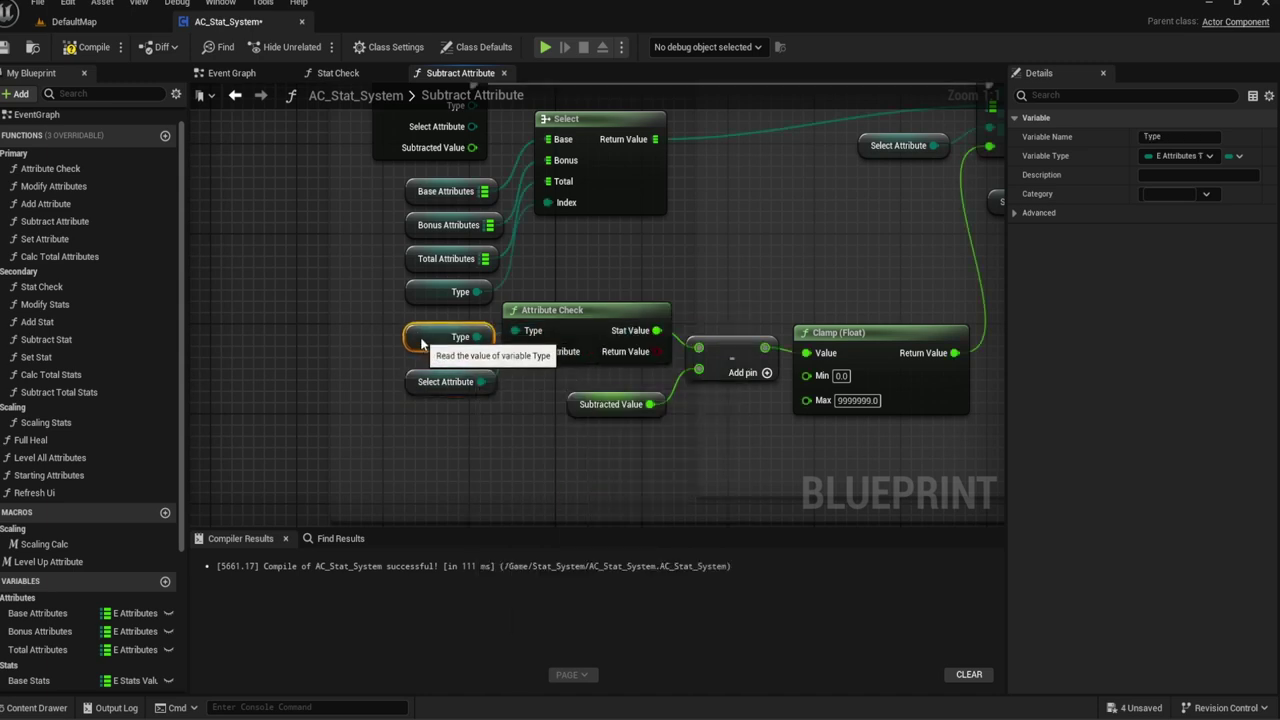
pyautogui.moveTo(434, 391); pyautogui.dragTo(434, 380)
pyautogui.moveTo(567, 331); pyautogui.dragTo(567, 353)
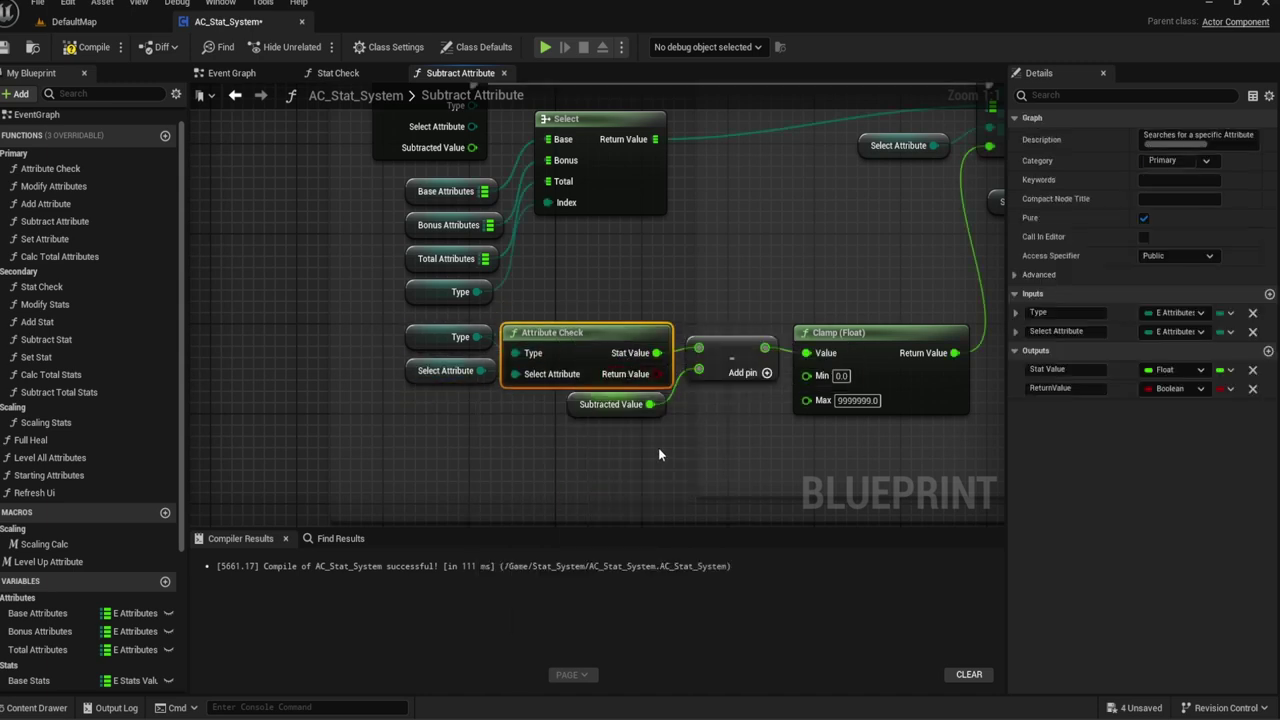
# Step: Move the Attribute Check chain, the ADD node and its Select Attribute to the left
pyautogui.moveTo(875, 478); pyautogui.dragTo(420, 320)
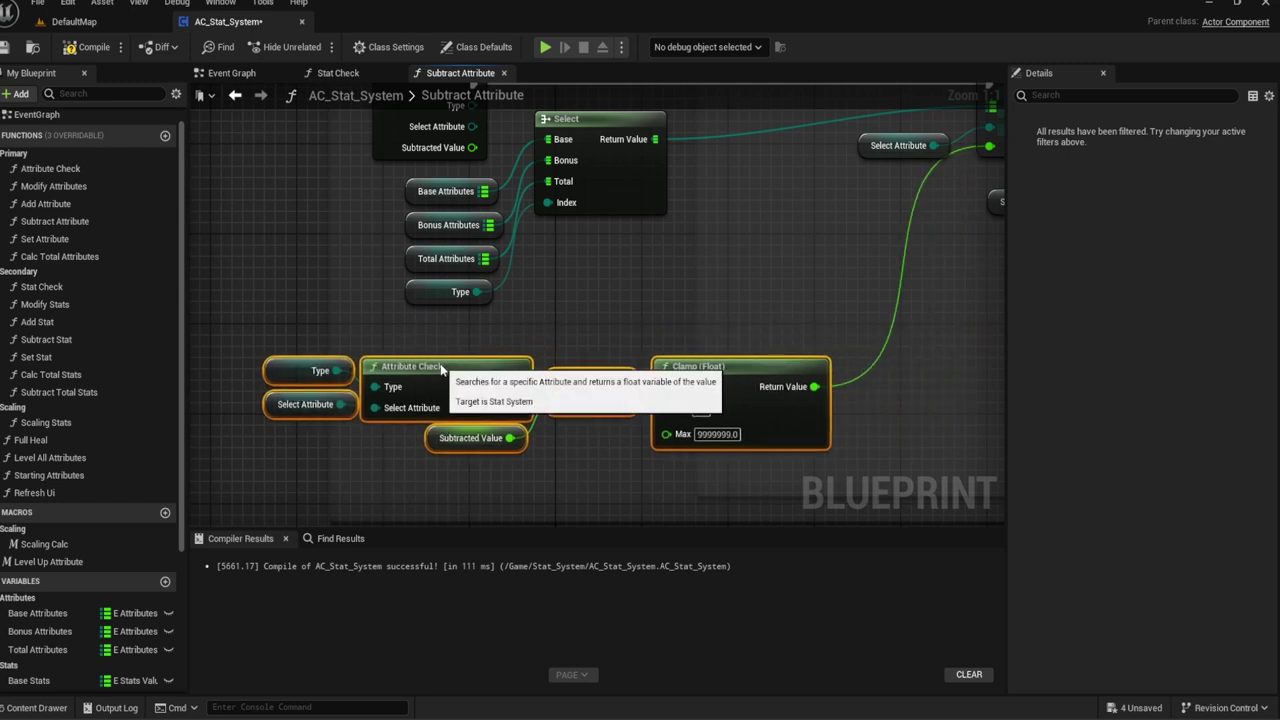
pyautogui.moveTo(604, 332); pyautogui.dragTo(378, 355)
pyautogui.moveTo(975, 225); pyautogui.dragTo(699, 373, button='right')
pyautogui.moveTo(749, 325); pyautogui.dragTo(600, 220)
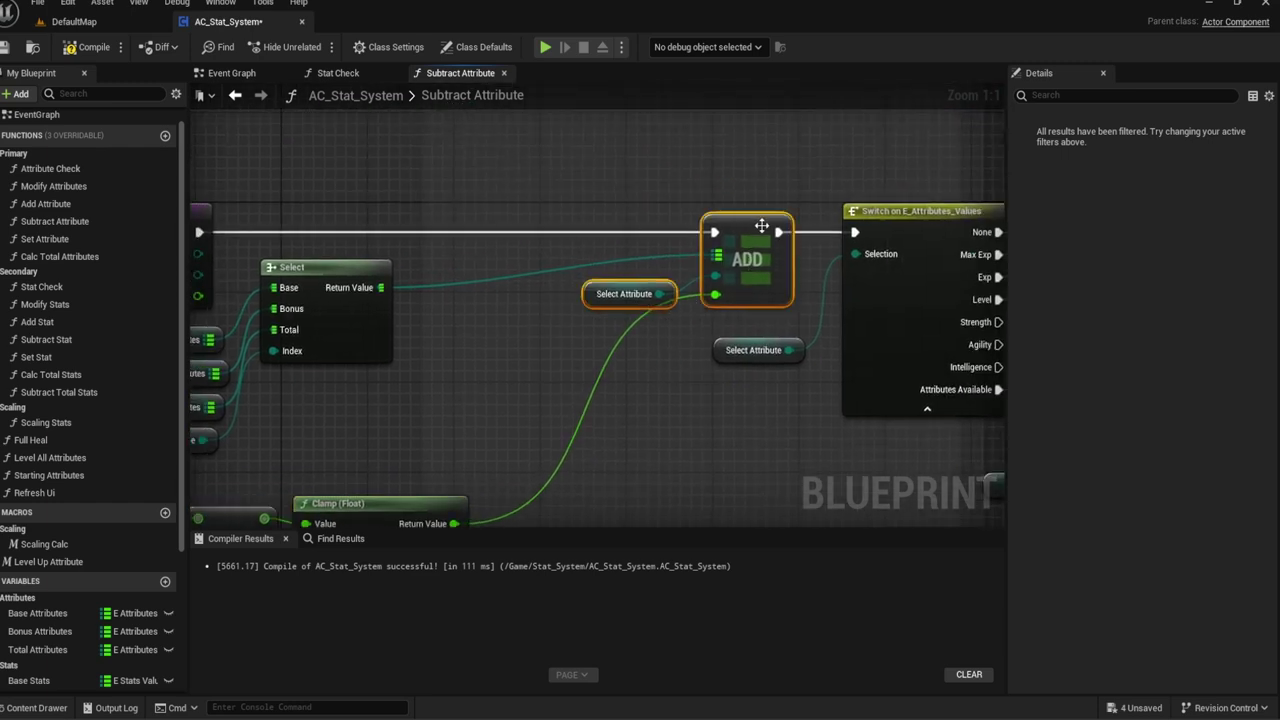
pyautogui.moveTo(764, 228); pyautogui.dragTo(590, 232)
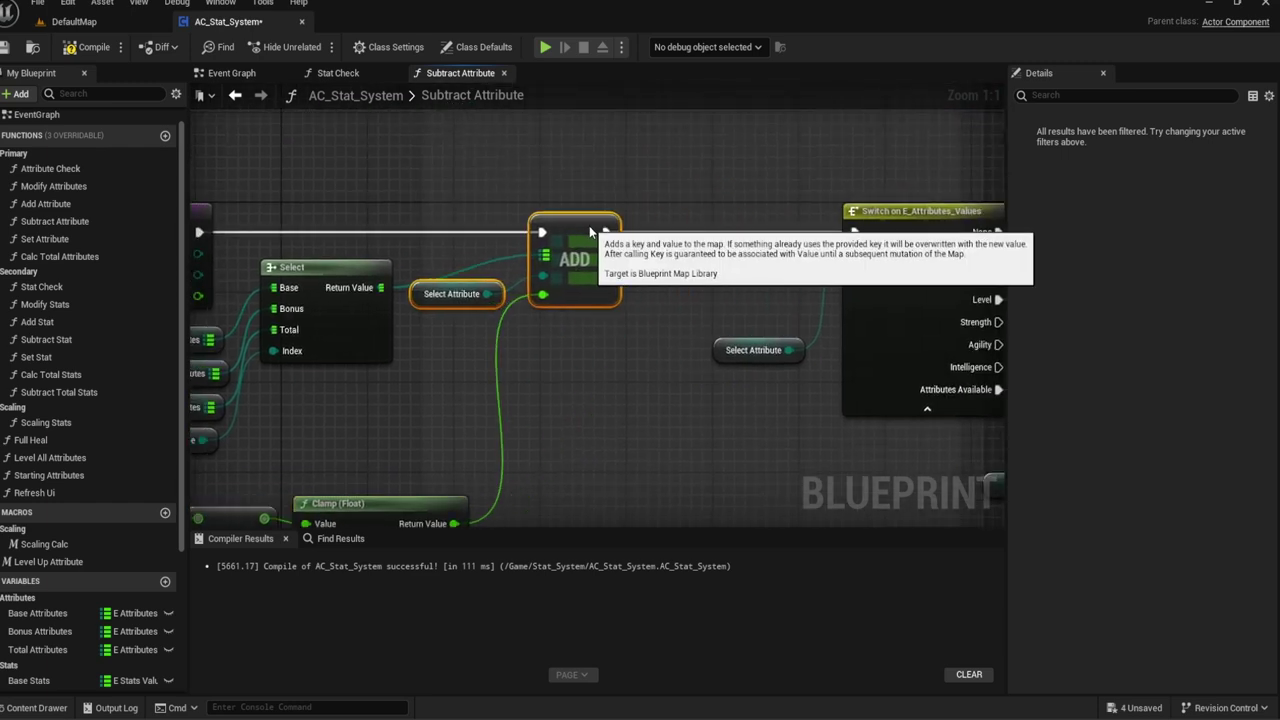
pyautogui.click(421, 300)
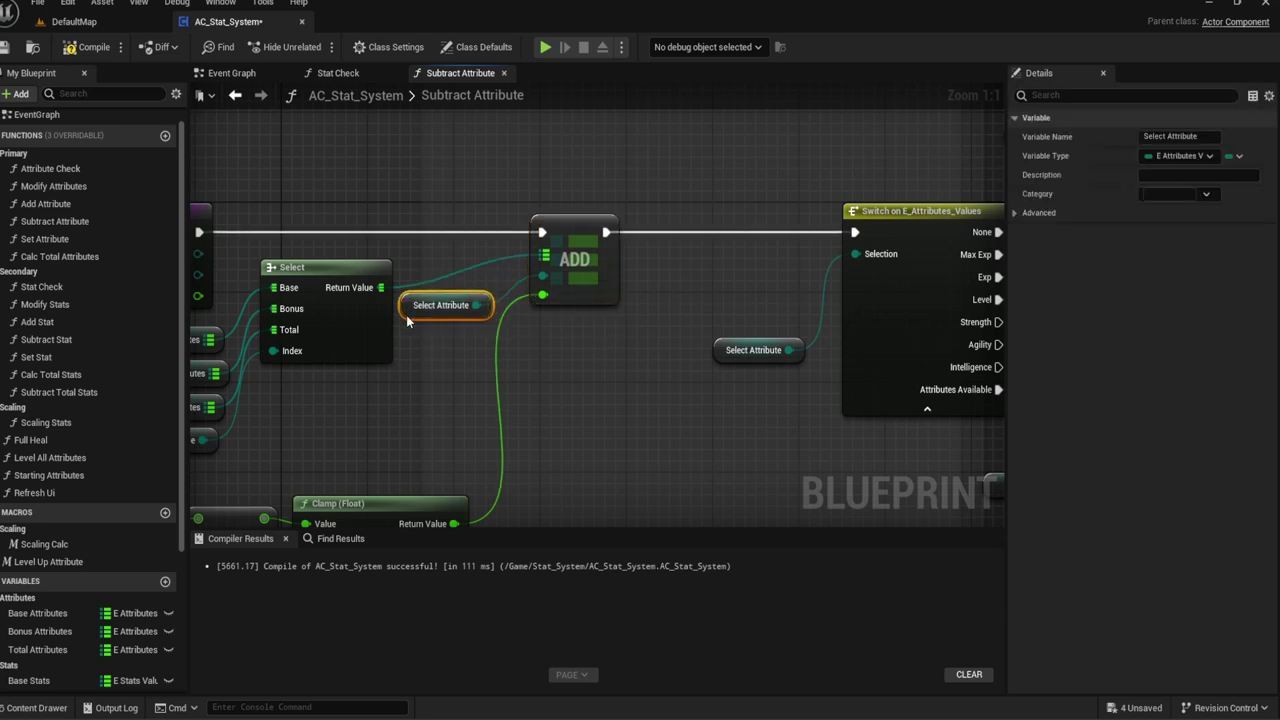
pyautogui.moveTo(434, 373)
pyautogui.mouseDown(button='right')
pyautogui.moveTo(624, 233)
pyautogui.moveTo(653, 275)
pyautogui.mouseUp(button='right')
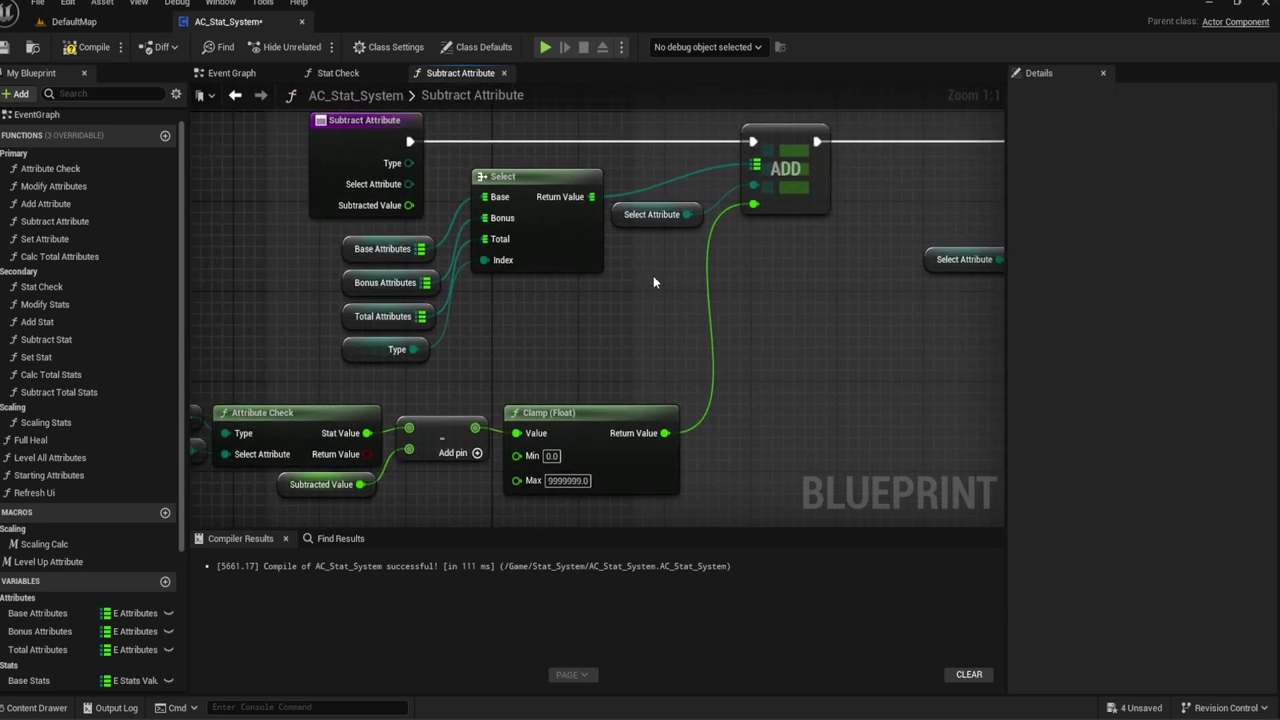
pyautogui.scroll(-1, 653, 275)
pyautogui.moveTo(563, 386); pyautogui.dragTo(535, 521, button='right')
# Step: Delete the outdated map-found comment and move the remaining comment box down
pyautogui.click(578, 218)
pyautogui.press('Delete')
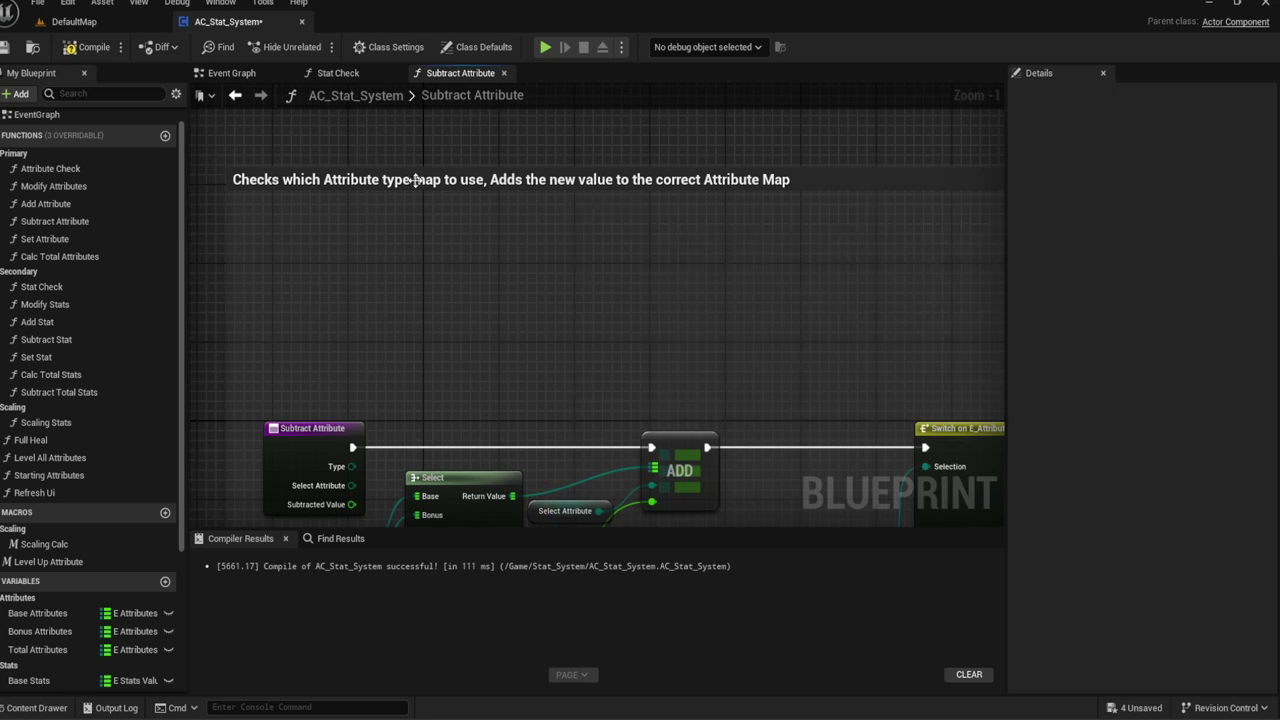
pyautogui.moveTo(414, 168); pyautogui.dragTo(400, 386)
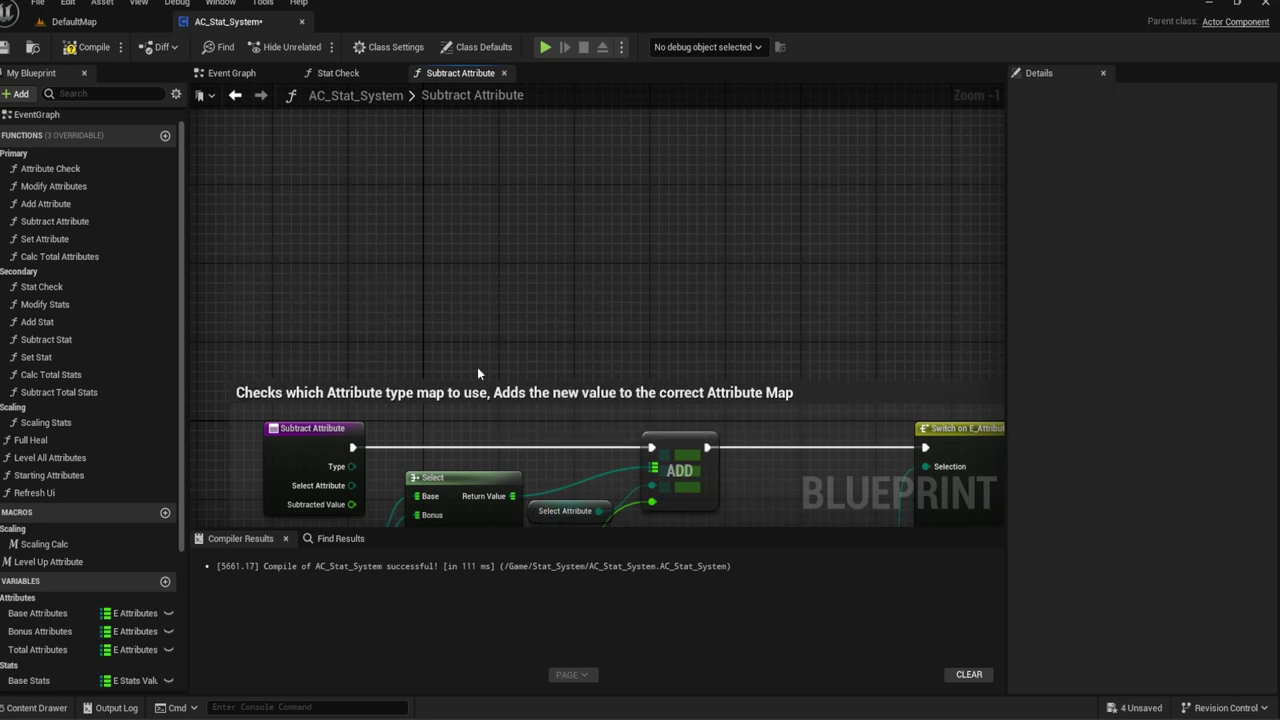
# Step: Delete the Switch on E_Attributes_Values, its Select Attribute and the leftover Type getter
pyautogui.moveTo(760, 520)
pyautogui.mouseDown(button='right')
pyautogui.moveTo(661, 370)
pyautogui.moveTo(400, 350)
pyautogui.moveTo(349, 363)
pyautogui.moveTo(449, 400)
pyautogui.mouseUp(button='right')
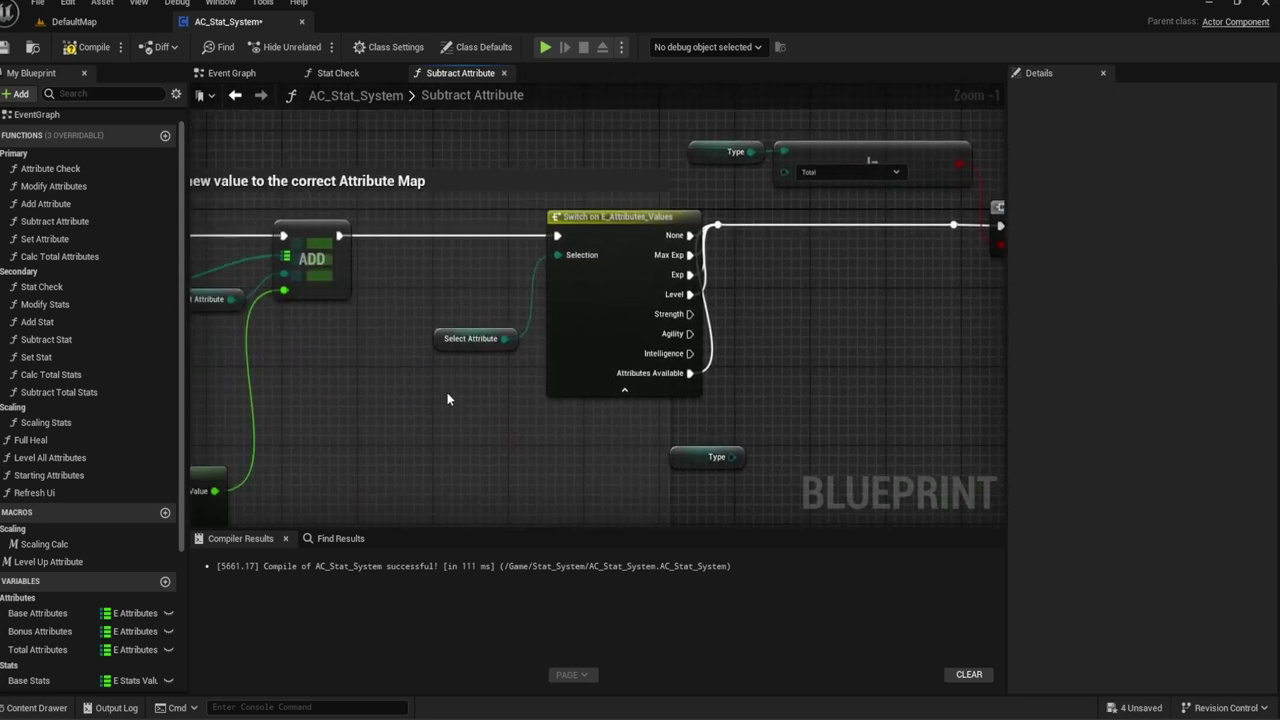
pyautogui.moveTo(449, 400); pyautogui.dragTo(708, 225)
pyautogui.moveTo(577, 217); pyautogui.dragTo(402, 209, button='right')
pyautogui.press('Delete')
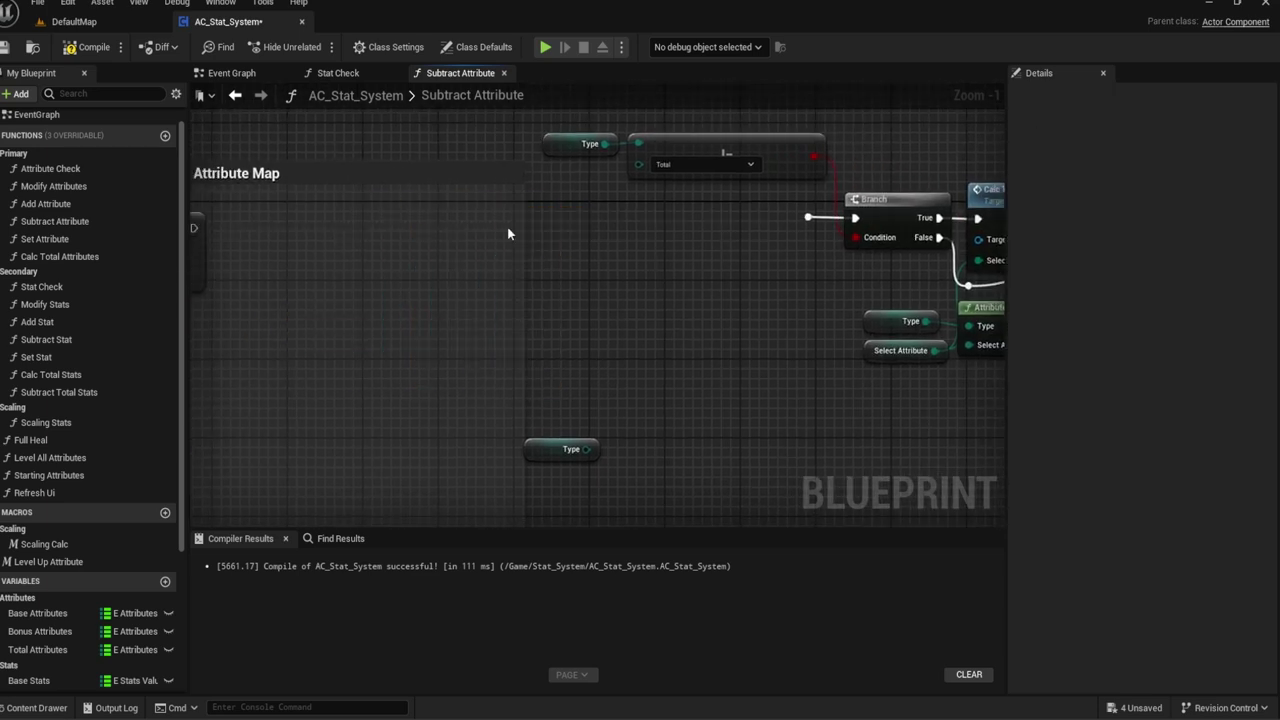
pyautogui.click(540, 408)
pyautogui.press('Delete')
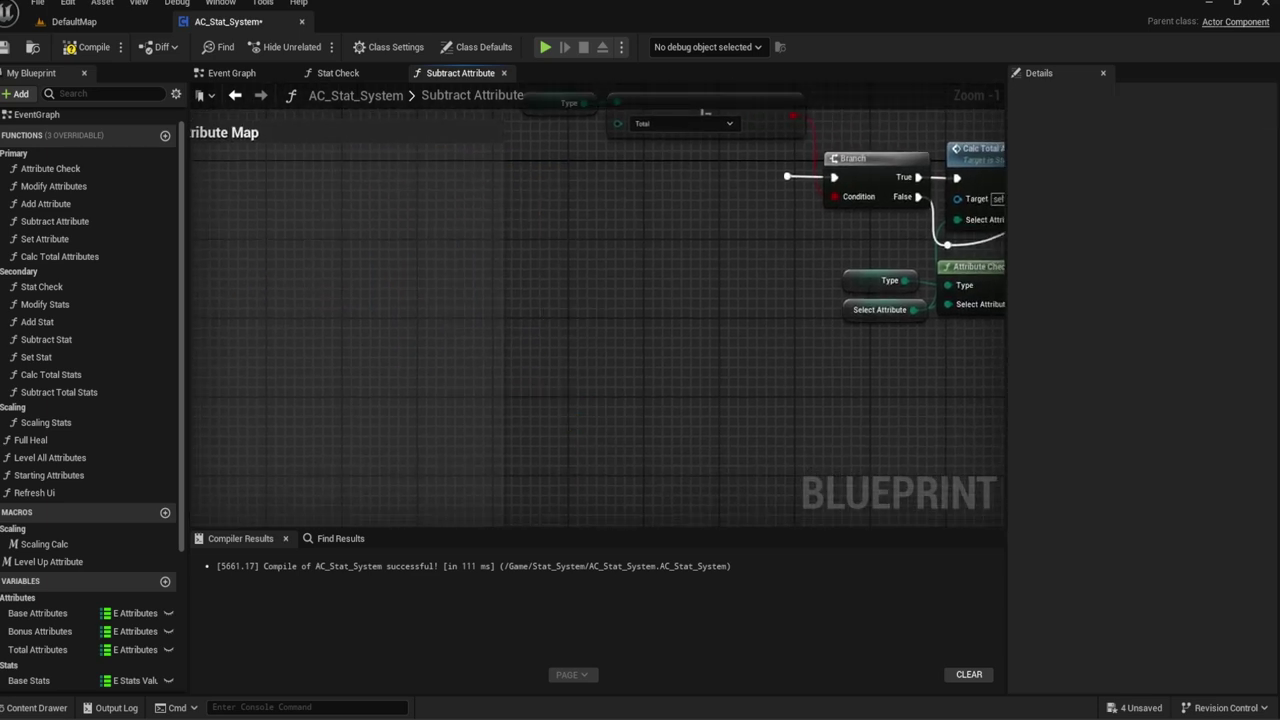
pyautogui.scroll(-5, 584, 356)
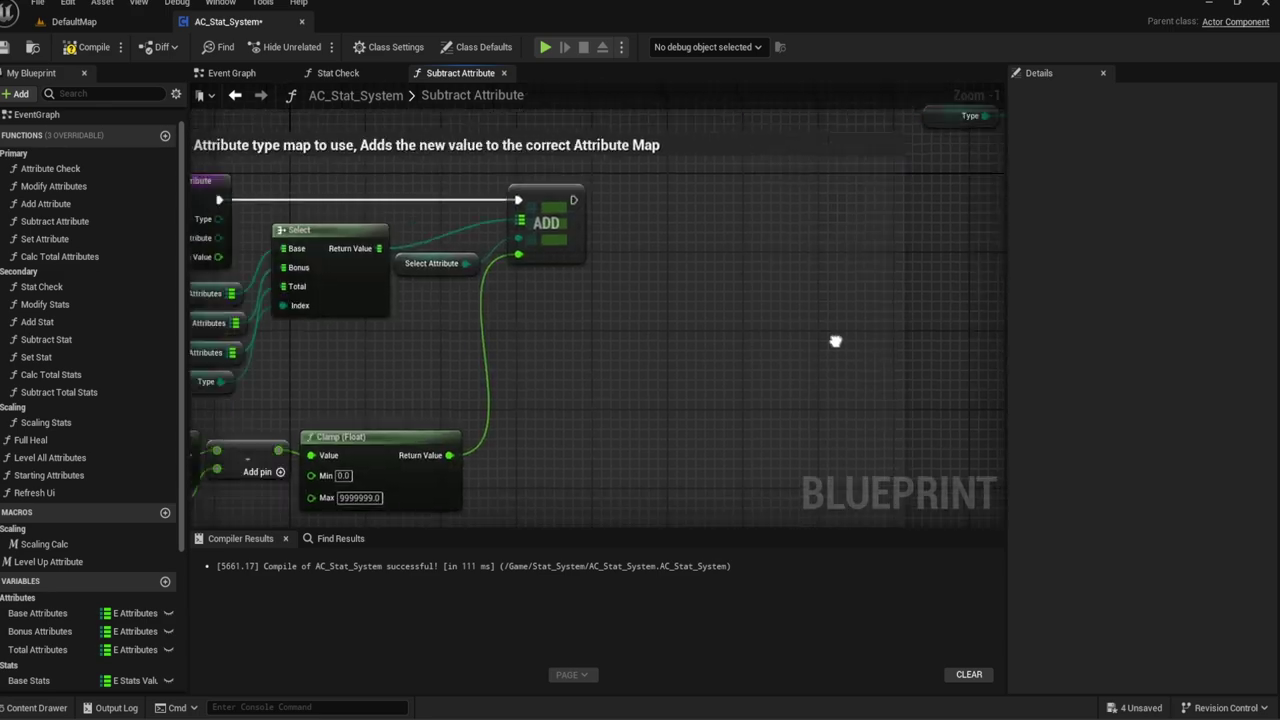
pyautogui.moveTo(834, 343); pyautogui.dragTo(880, 340, button='right')
pyautogui.scroll(3, 629, 337)
pyautogui.moveTo(629, 337)
pyautogui.mouseDown(button='right')
pyautogui.moveTo(505, 329)
pyautogui.moveTo(566, 351)
pyautogui.moveTo(575, 232)
pyautogui.mouseUp(button='right')
pyautogui.scroll(3, 580, 332)
# Step: Add a Scaling Stats node after ADD with its operation set to Subtract
pyautogui.moveTo(594, 235); pyautogui.dragTo(645, 240)
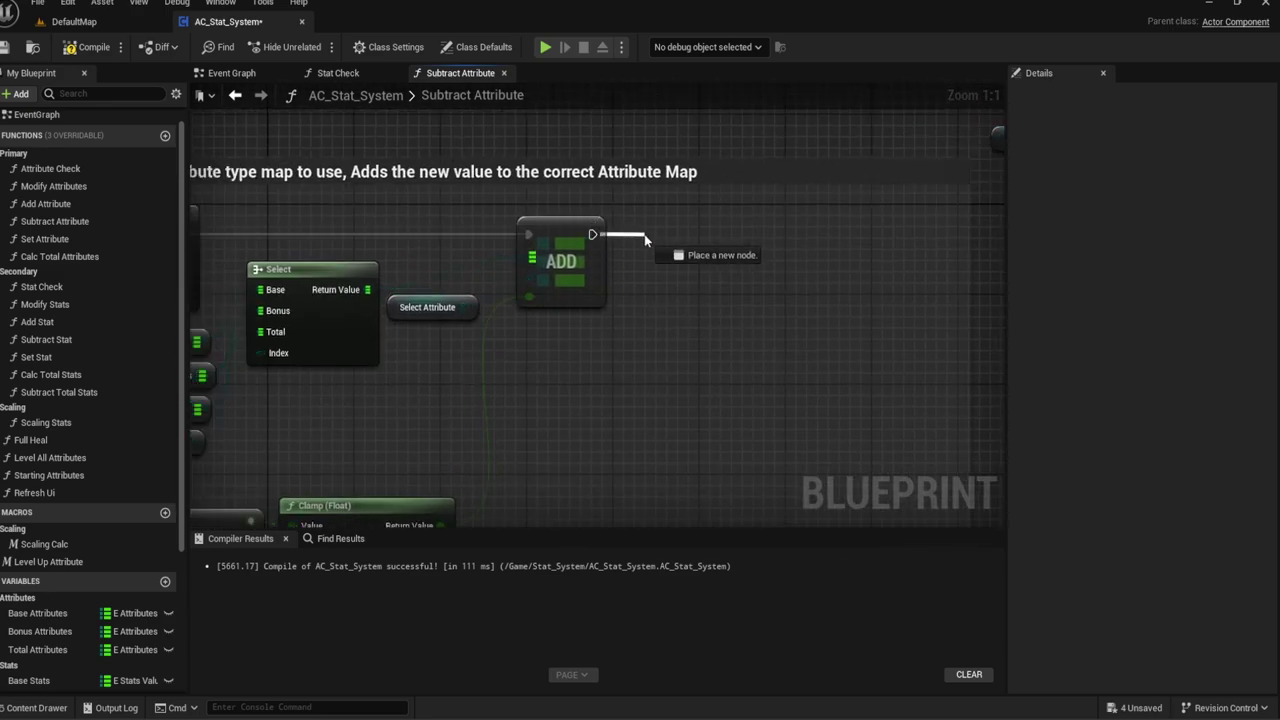
pyautogui.write('scal')
pyautogui.press('Return')
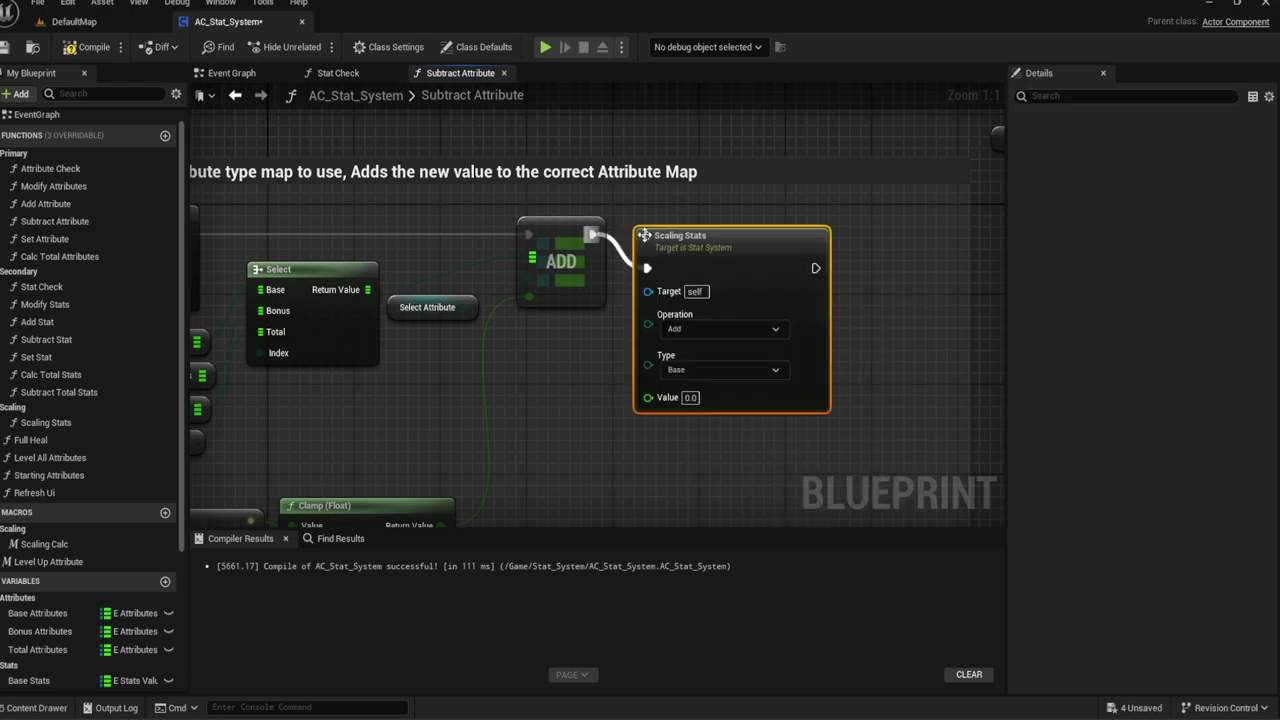
pyautogui.moveTo(675, 254); pyautogui.dragTo(686, 220)
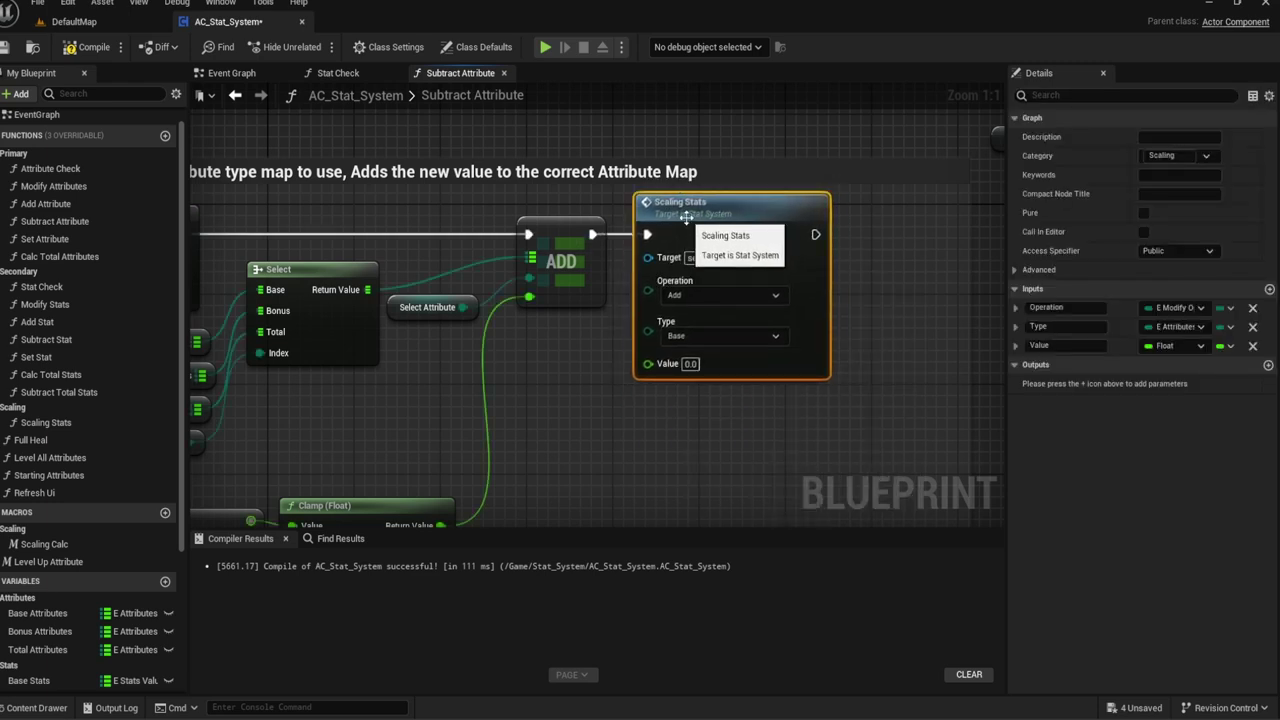
pyautogui.click(690, 295)
pyautogui.click(677, 319)
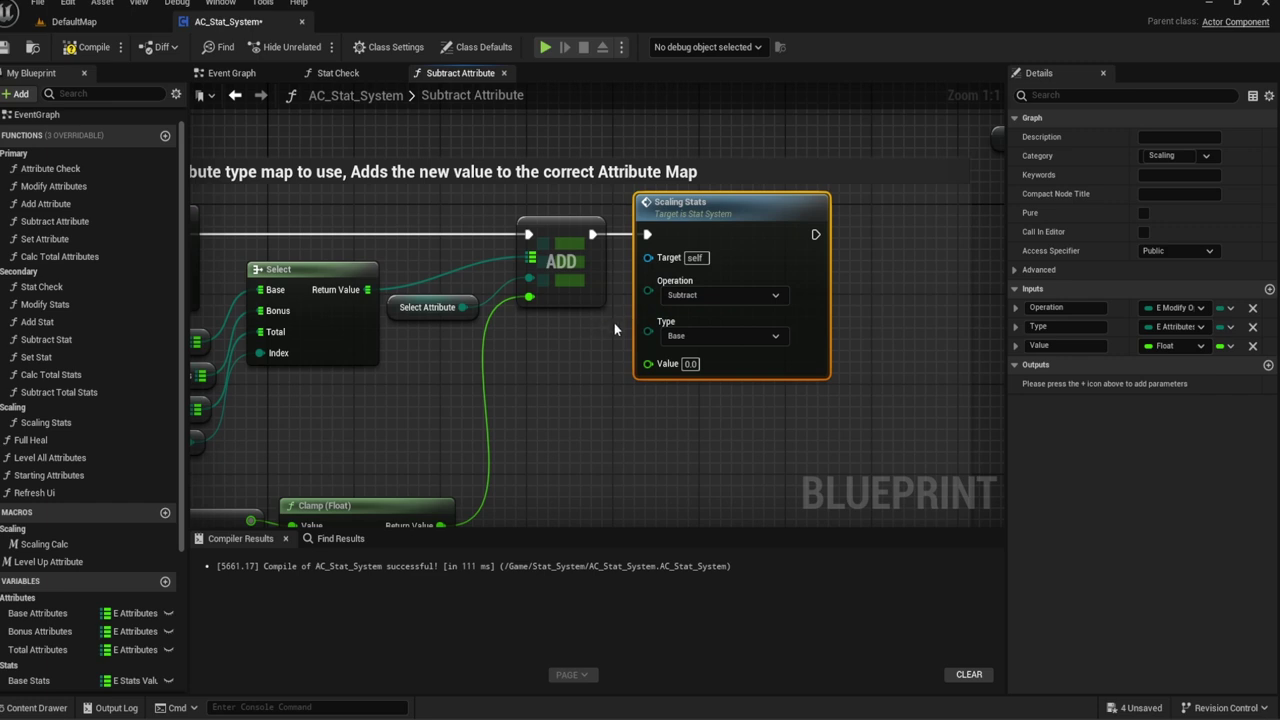
pyautogui.click(605, 313)
# Step: Wire a Type getter into Scaling Stats' Type and Subtracted Value into its Value
pyautogui.moveTo(556, 341); pyautogui.dragTo(786, 297, button='right')
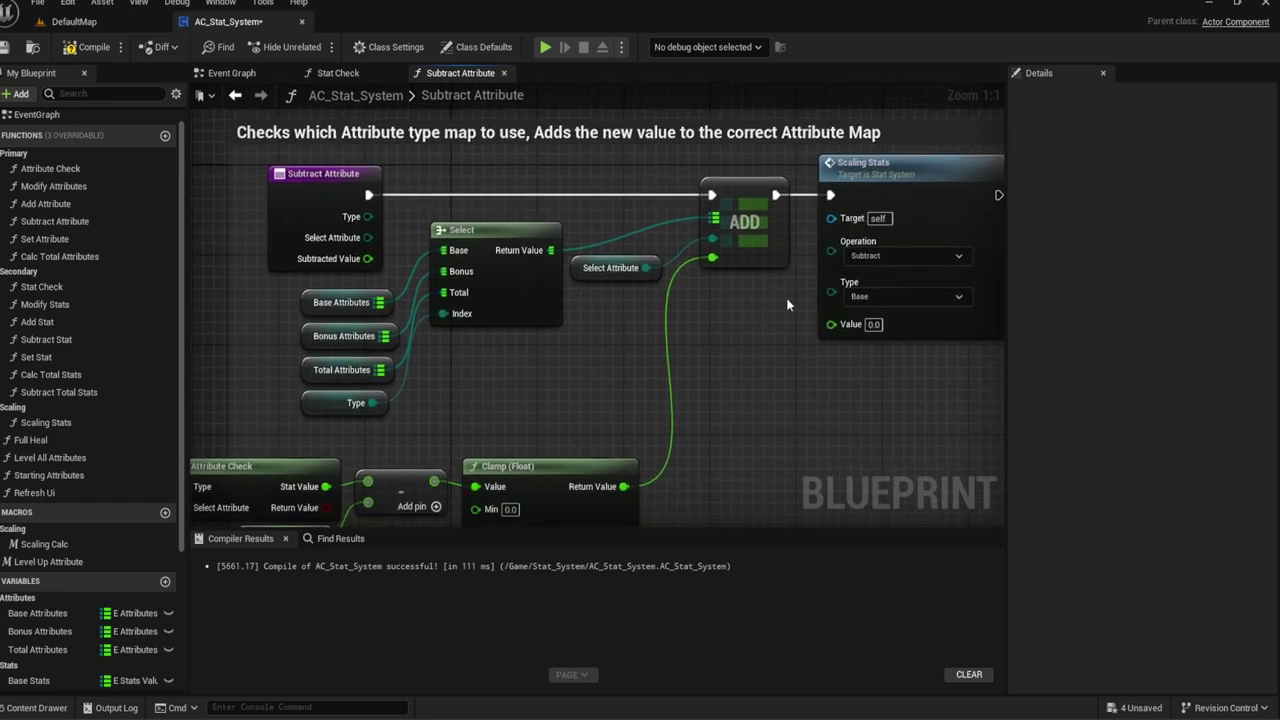
pyautogui.moveTo(805, 293); pyautogui.dragTo(784, 293)
pyautogui.write('type')
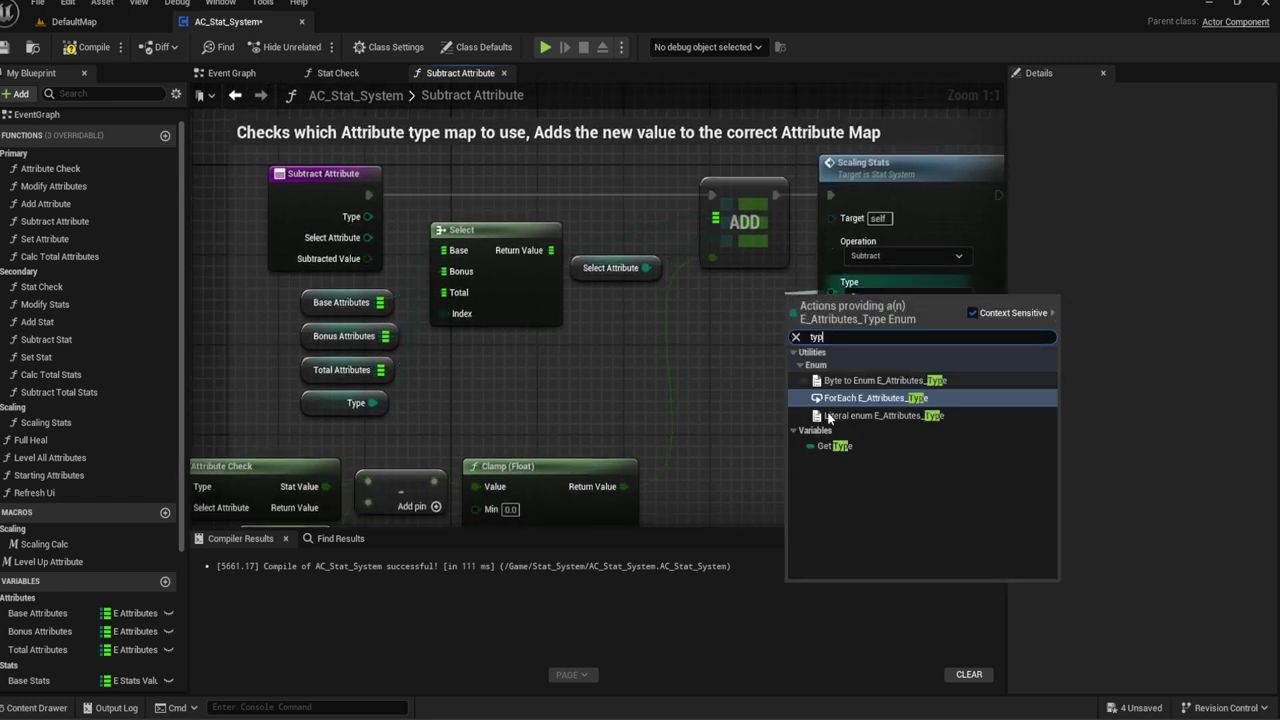
pyautogui.click(819, 447)
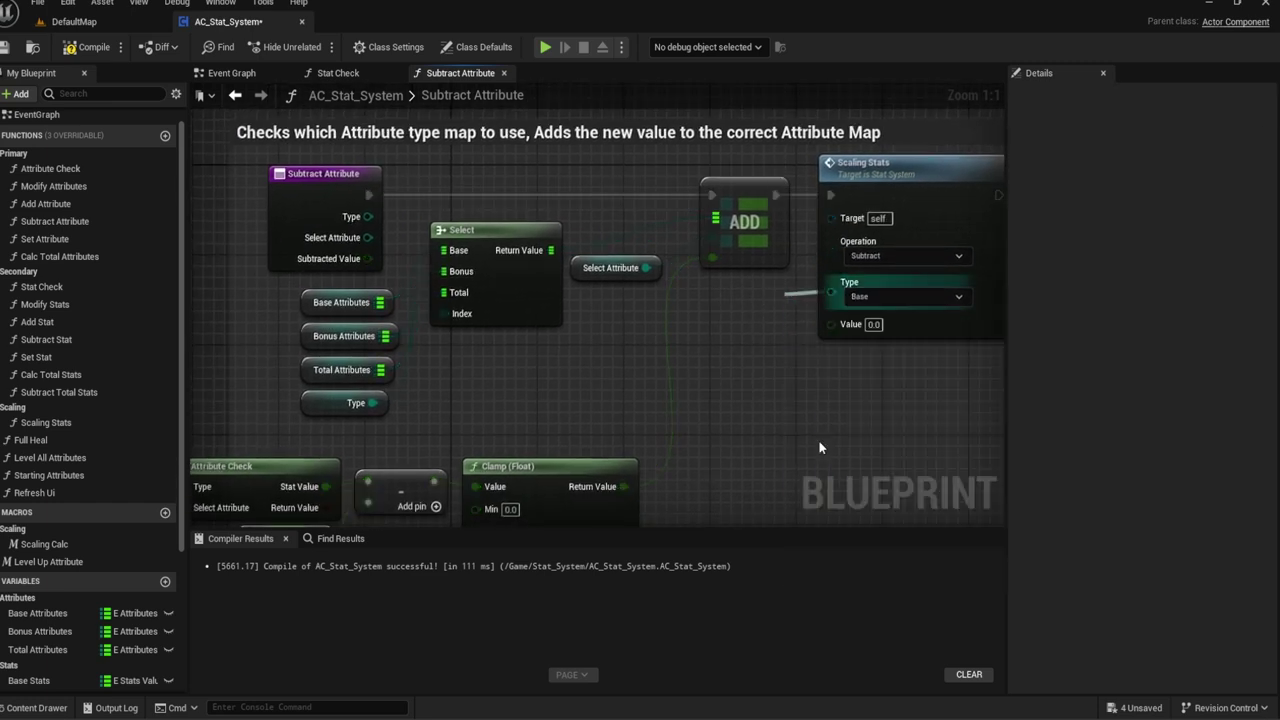
pyautogui.click(744, 365)
pyautogui.moveTo(829, 305); pyautogui.dragTo(789, 345)
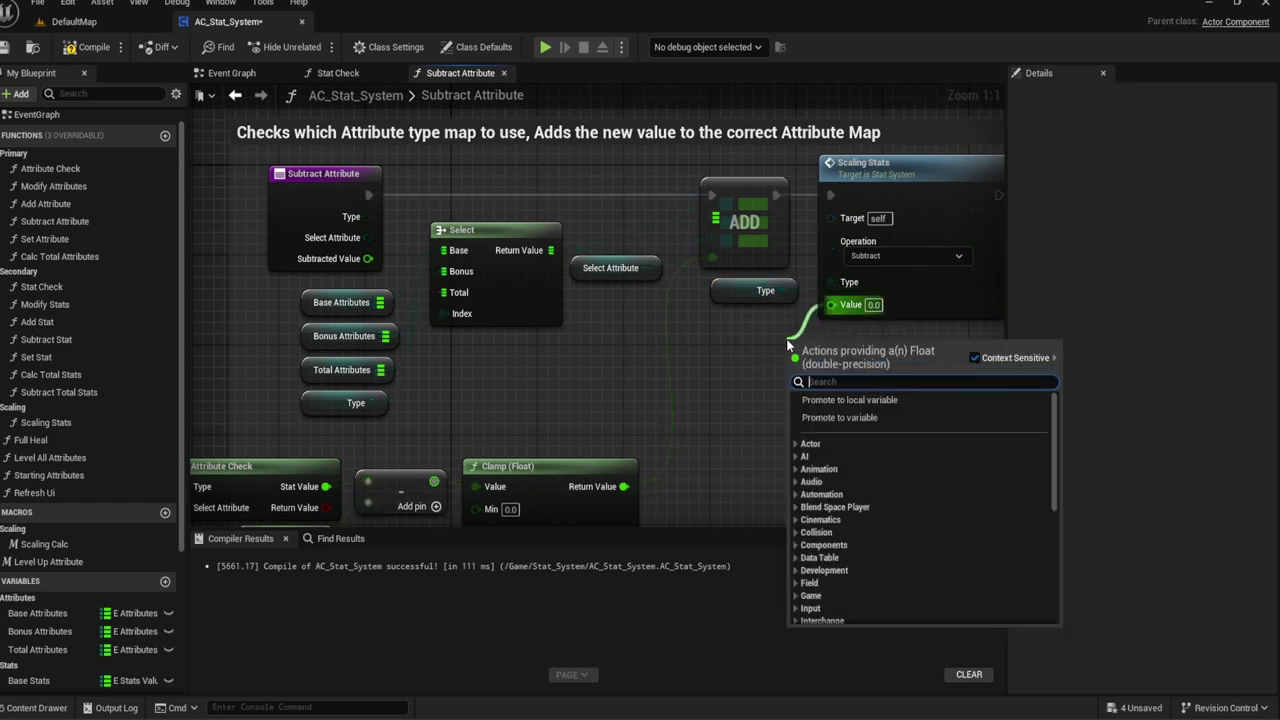
pyautogui.write('Value')
pyautogui.moveTo(1054, 480); pyautogui.dragTo(1046, 619)
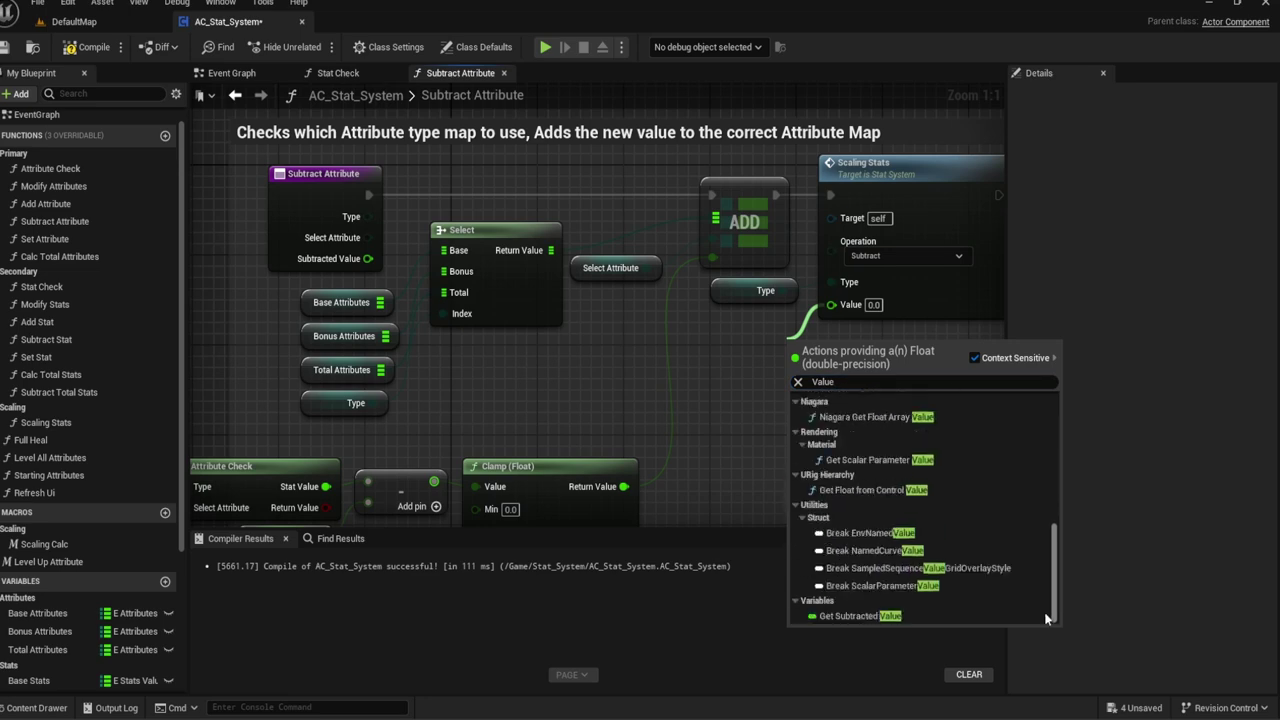
pyautogui.click(858, 616)
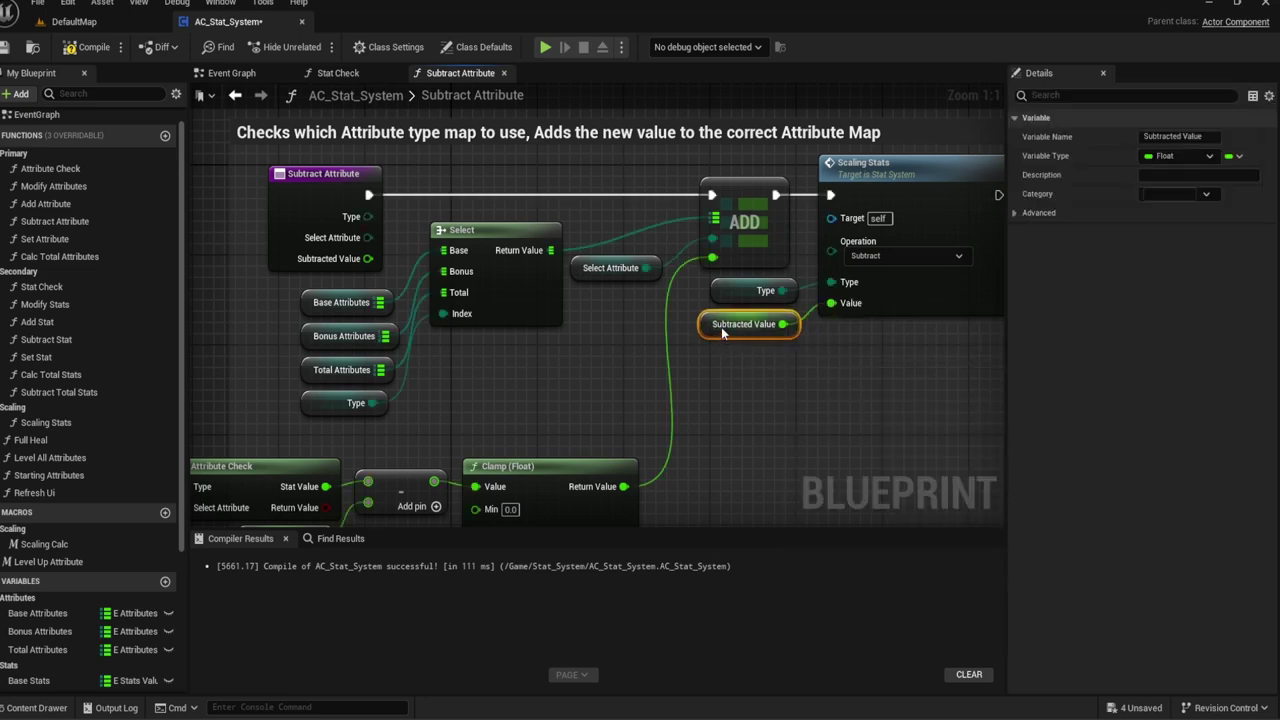
pyautogui.click(721, 327)
# Step: Delete the old Get and Branch nodes and the leftover small node
pyautogui.scroll(-5, 706, 360)
pyautogui.moveTo(706, 360); pyautogui.dragTo(457, 383, button='right')
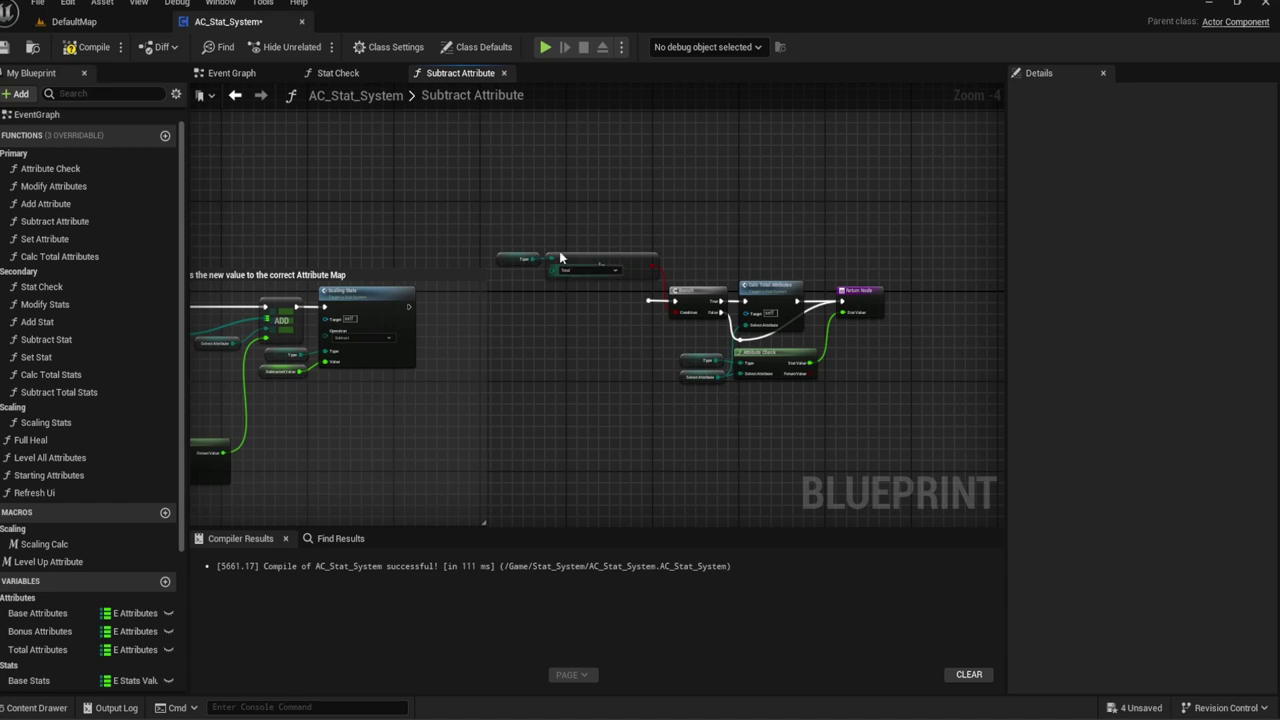
pyautogui.moveTo(547, 181); pyautogui.dragTo(671, 286)
pyautogui.press('Delete')
pyautogui.moveTo(500, 228); pyautogui.dragTo(519, 258)
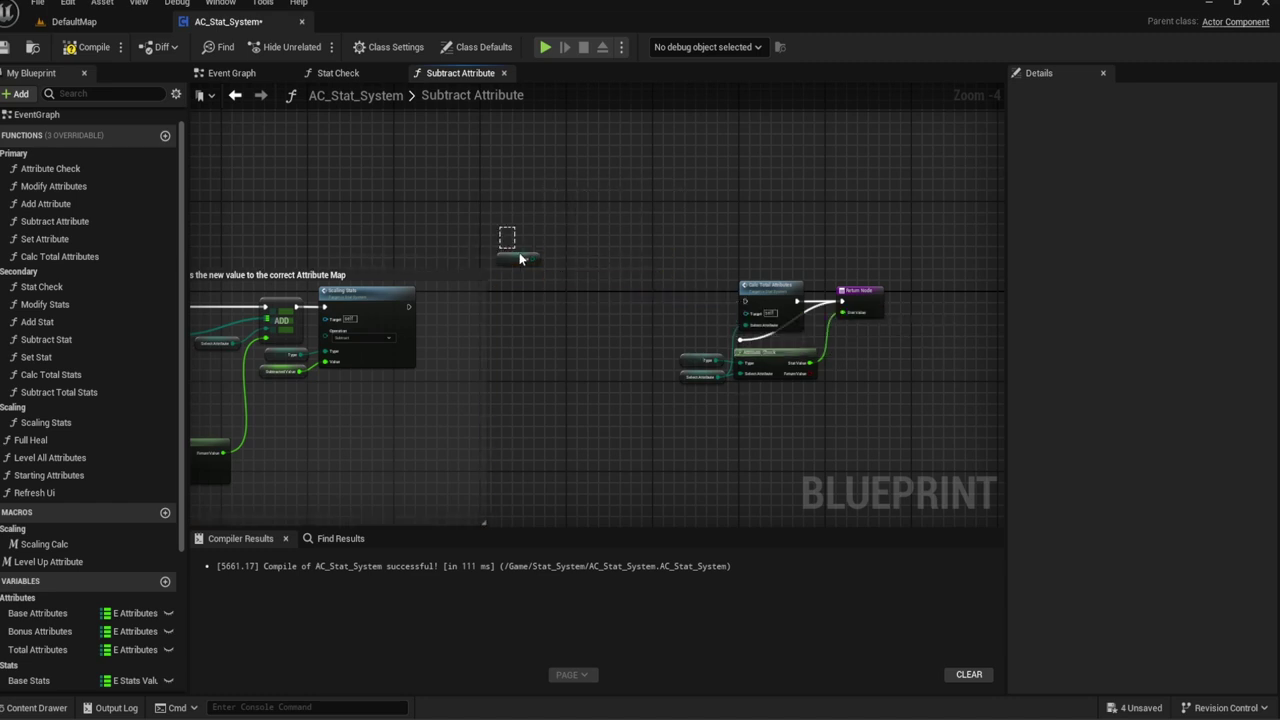
pyautogui.press('Delete')
# Step: Arrange Calc Total Attributes, the Return Node and the Attribute Check group beside Scaling Stats
pyautogui.moveTo(856, 423); pyautogui.dragTo(675, 278)
pyautogui.moveTo(765, 300); pyautogui.dragTo(465, 300)
pyautogui.scroll(4, 400, 295)
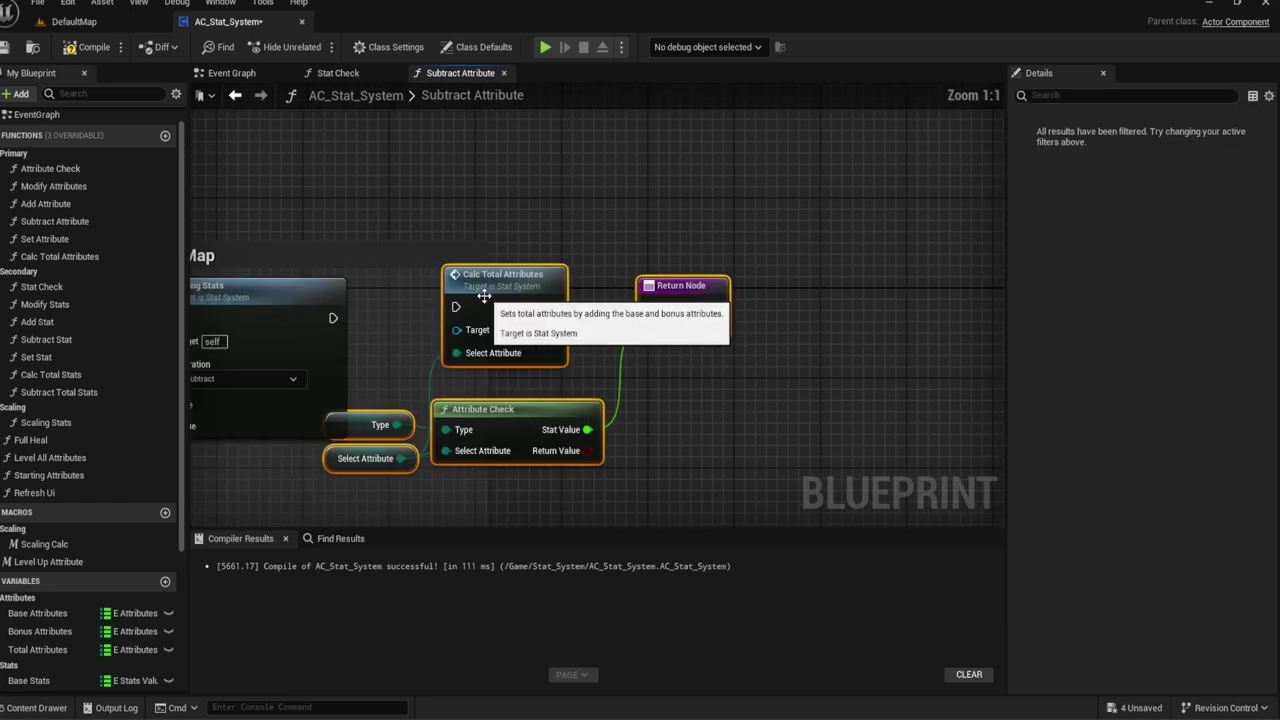
pyautogui.moveTo(392, 295); pyautogui.dragTo(580, 232, button='right')
pyautogui.moveTo(612, 358); pyautogui.dragTo(630, 390)
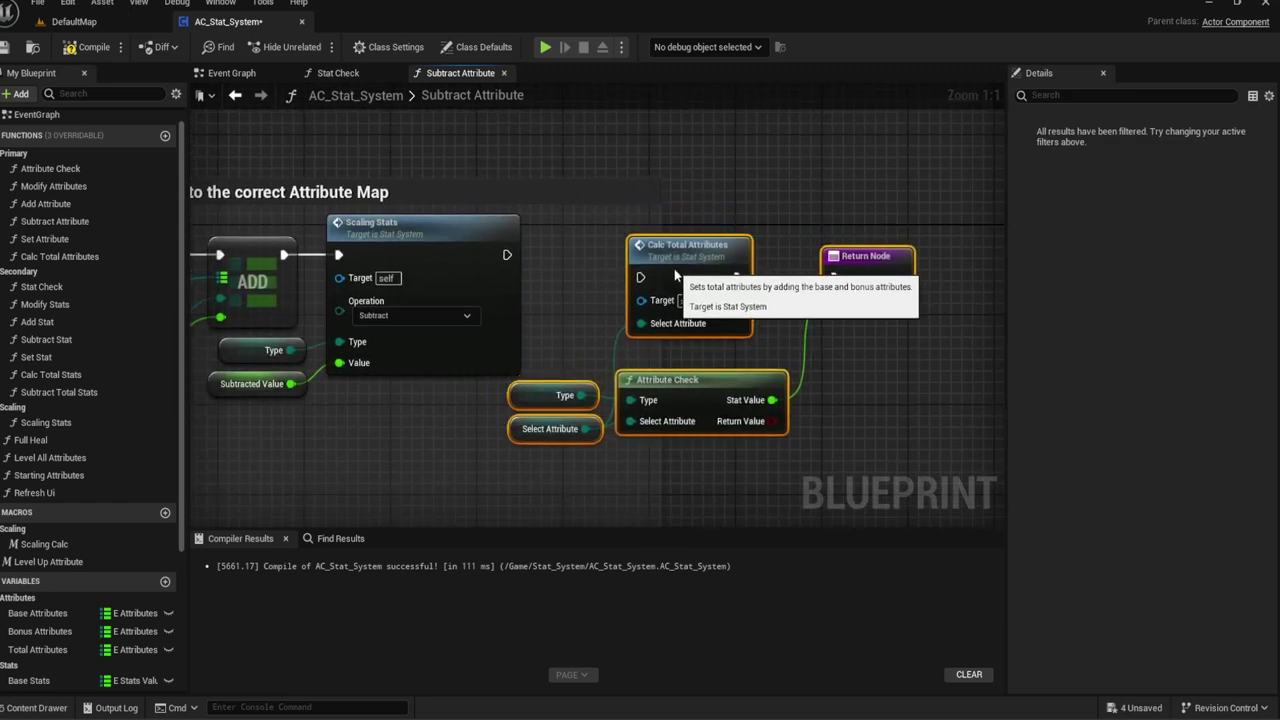
pyautogui.moveTo(699, 485); pyautogui.dragTo(560, 390)
pyautogui.moveTo(700, 380); pyautogui.dragTo(623, 403)
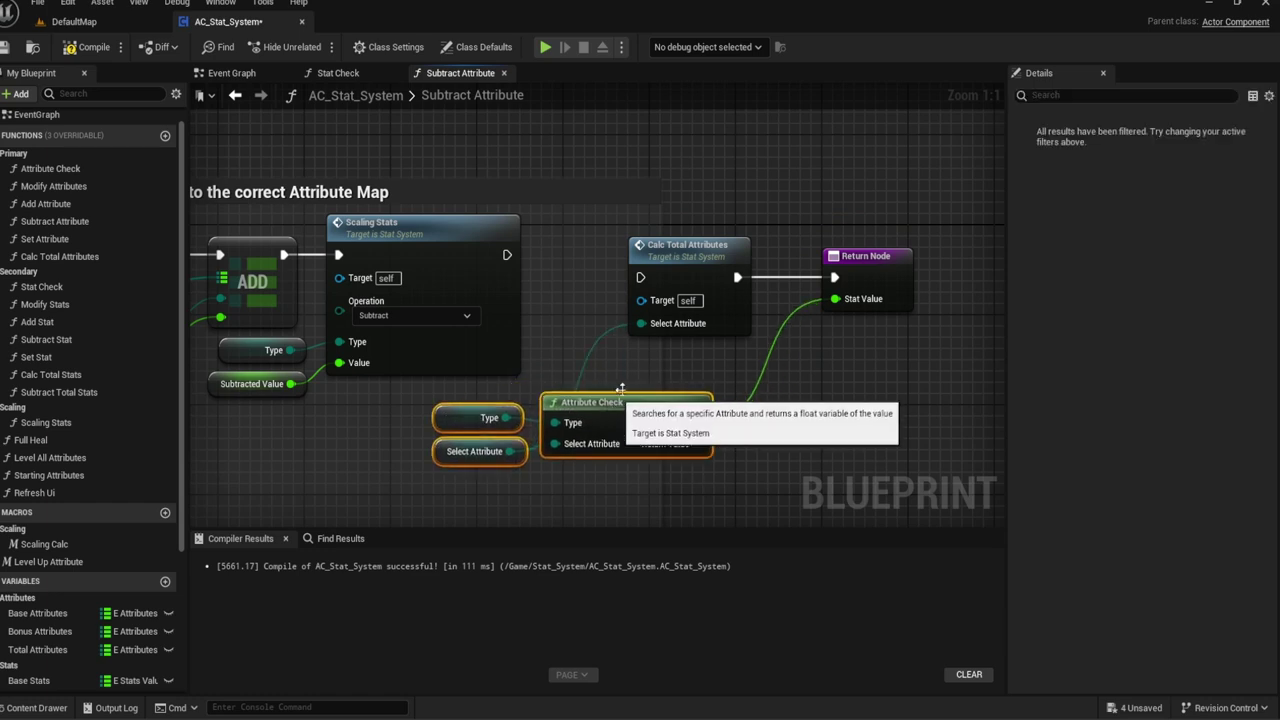
pyautogui.moveTo(680, 245); pyautogui.dragTo(614, 221)
pyautogui.moveTo(870, 256); pyautogui.dragTo(760, 233)
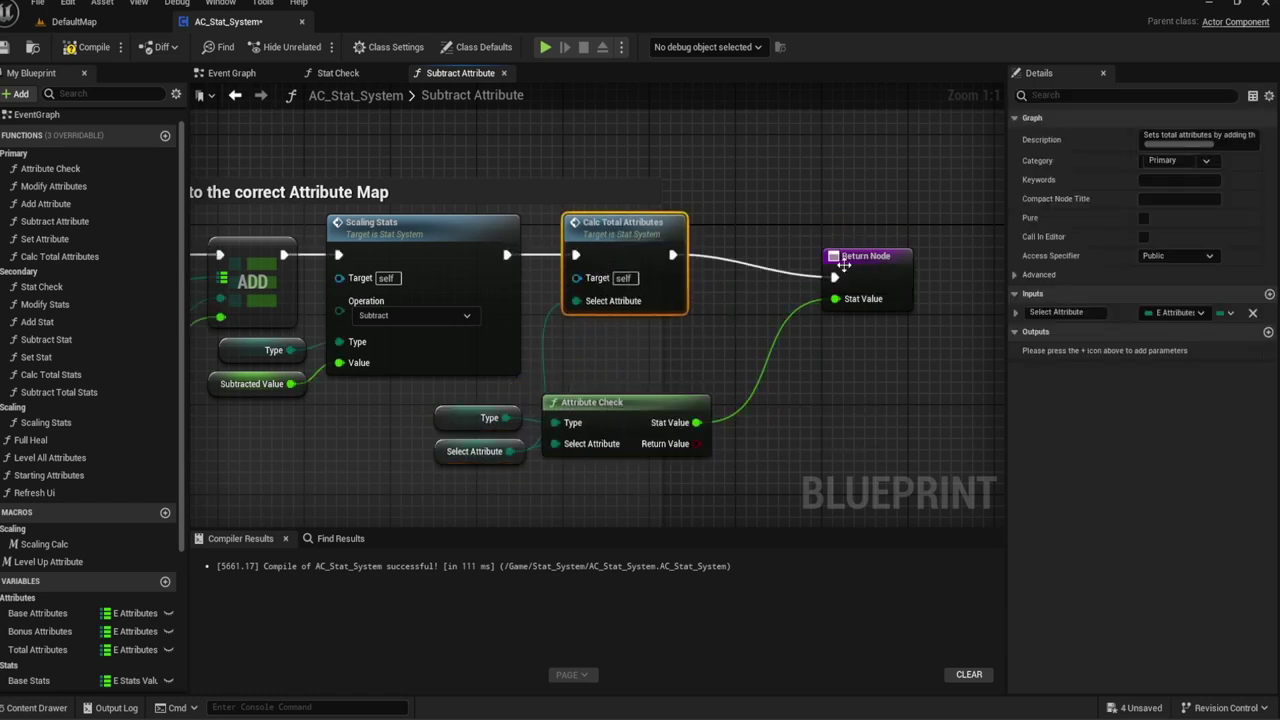
pyautogui.moveTo(628, 400); pyautogui.dragTo(648, 355)
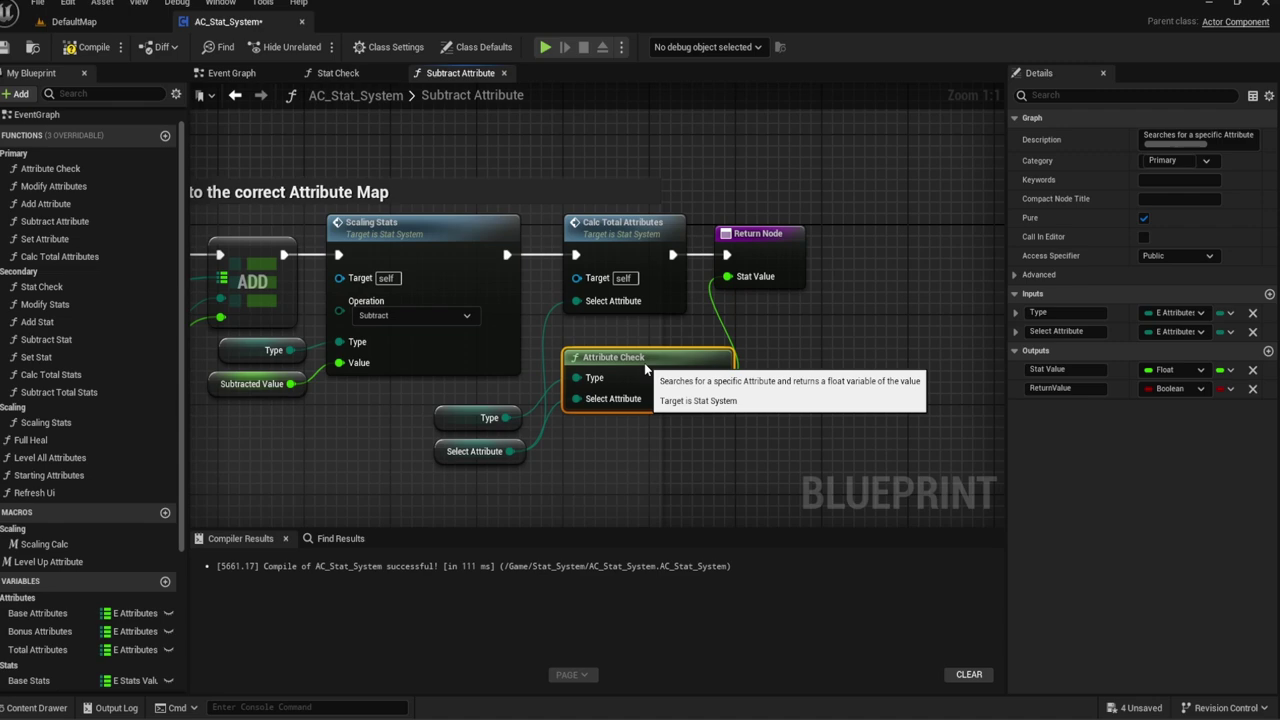
pyautogui.moveTo(478, 417); pyautogui.dragTo(476, 407)
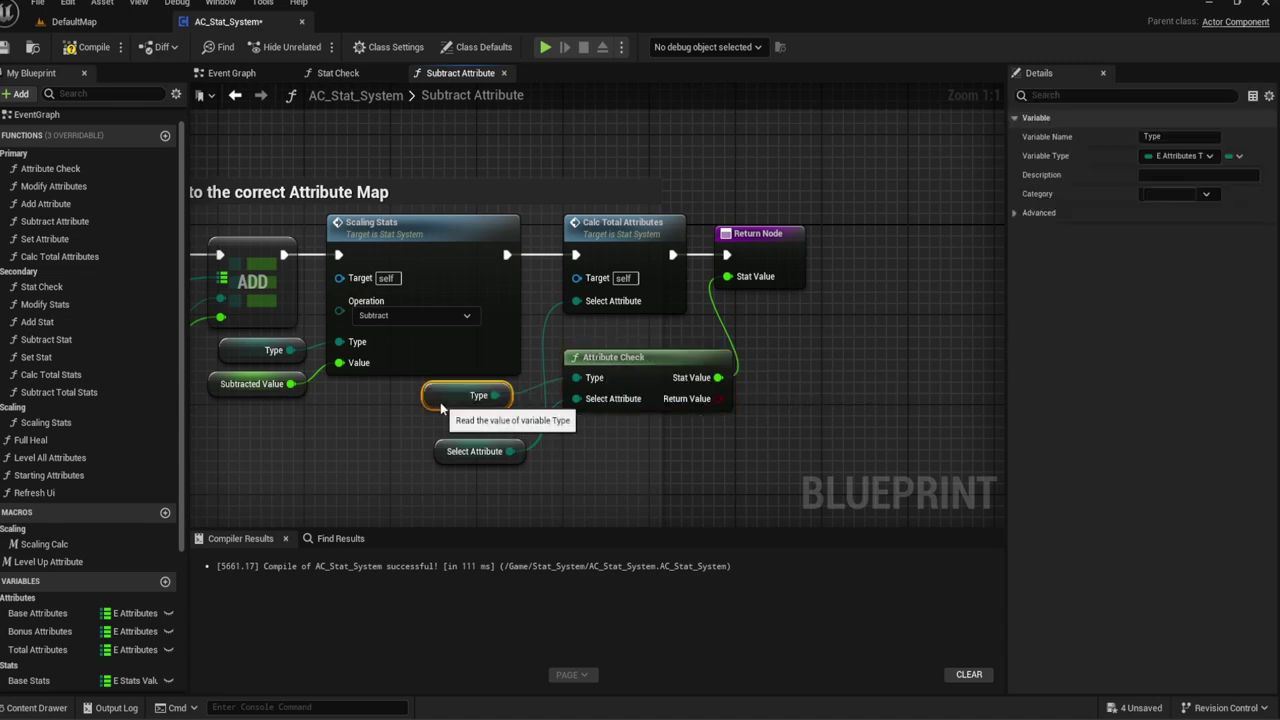
# Step: Shrink the comment box to fit the rearranged Subtract Attribute nodes
pyautogui.moveTo(343, 448)
pyautogui.mouseDown(button='right')
pyautogui.moveTo(526, 345)
pyautogui.moveTo(634, 363)
pyautogui.mouseUp(button='right')
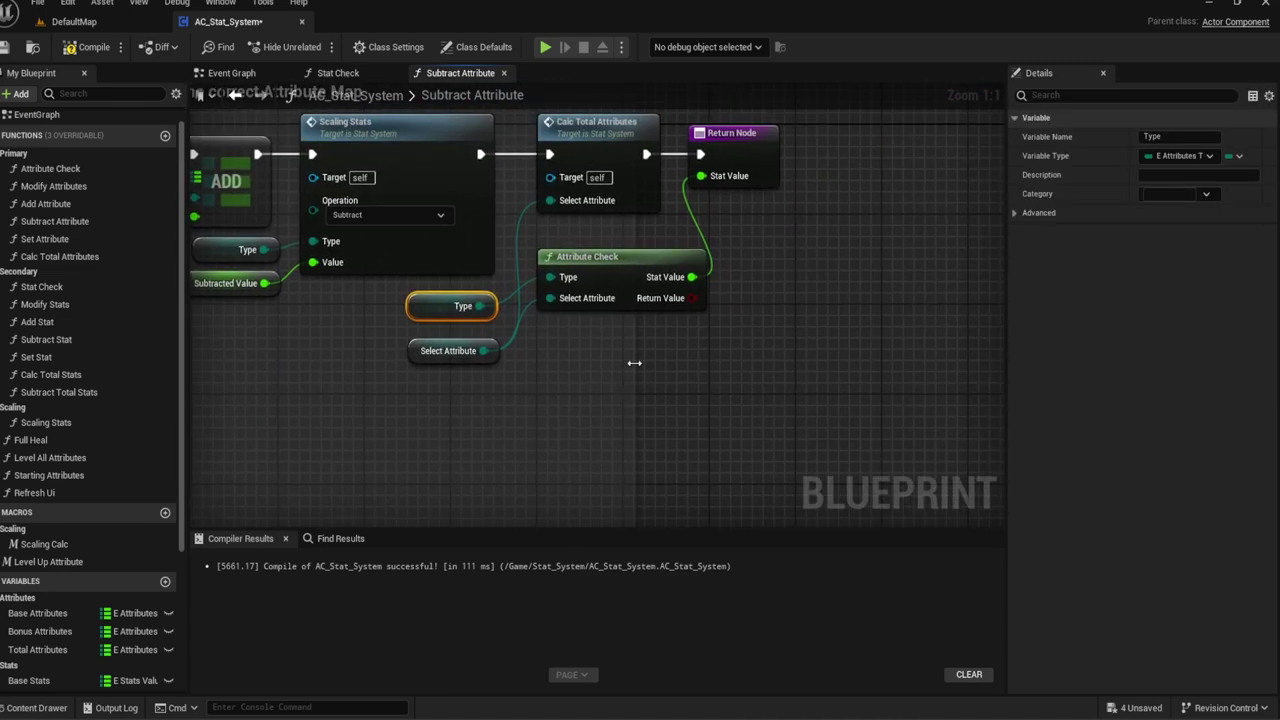
pyautogui.scroll(-2, 802, 357)
pyautogui.scroll(-3, 700, 370)
pyautogui.scroll(3, 537, 396)
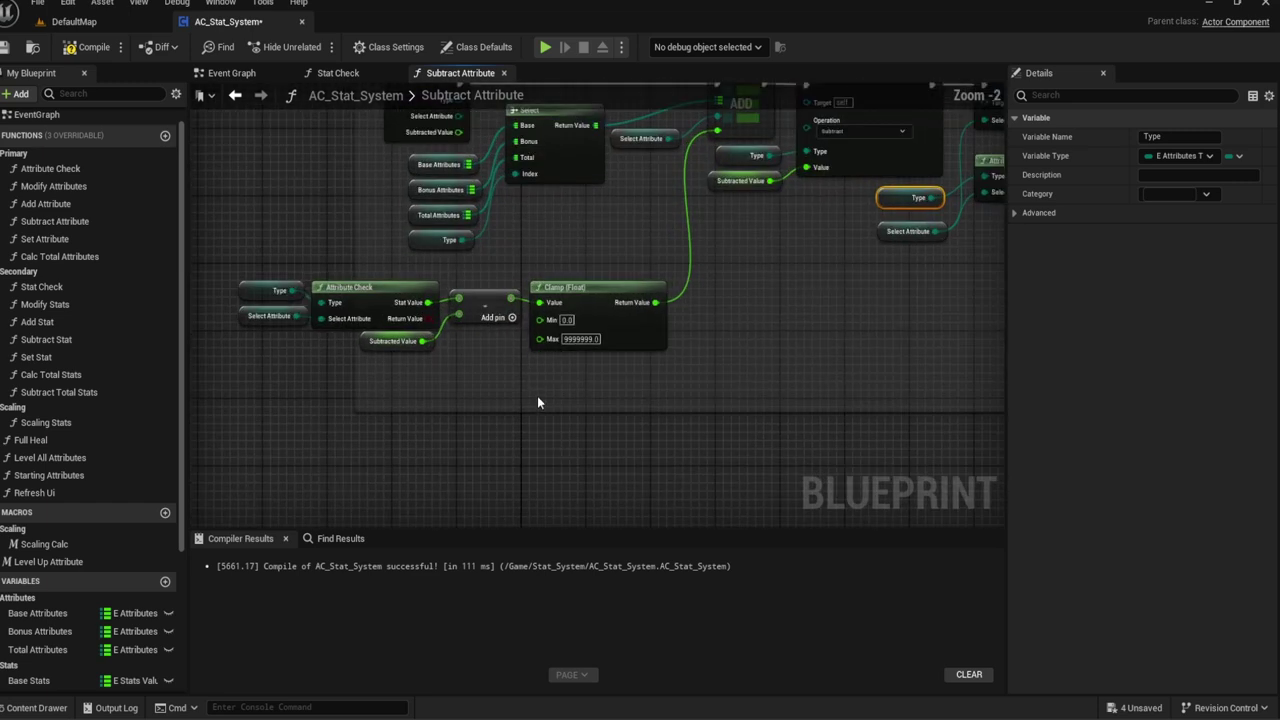
pyautogui.moveTo(543, 396); pyautogui.dragTo(540, 370)
pyautogui.moveTo(375, 233); pyautogui.dragTo(576, 315, button='right')
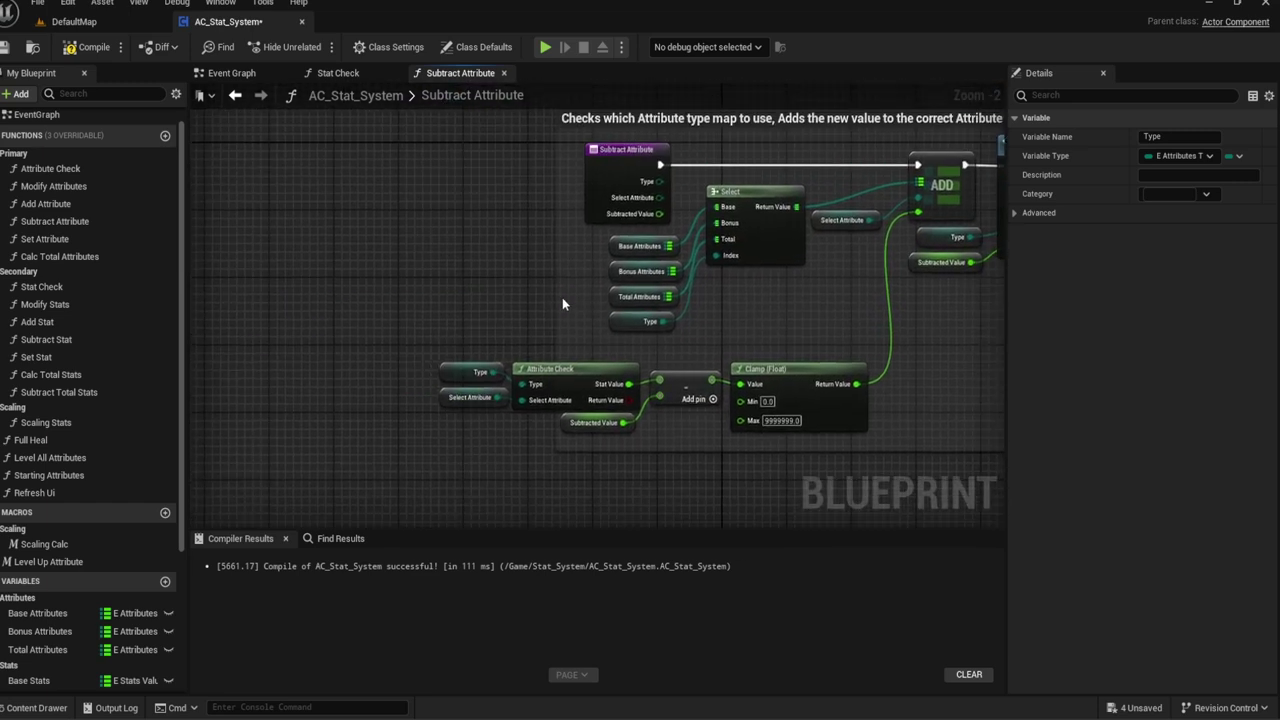
pyautogui.click(540, 271)
pyautogui.moveTo(540, 271); pyautogui.dragTo(285, 272, button='right')
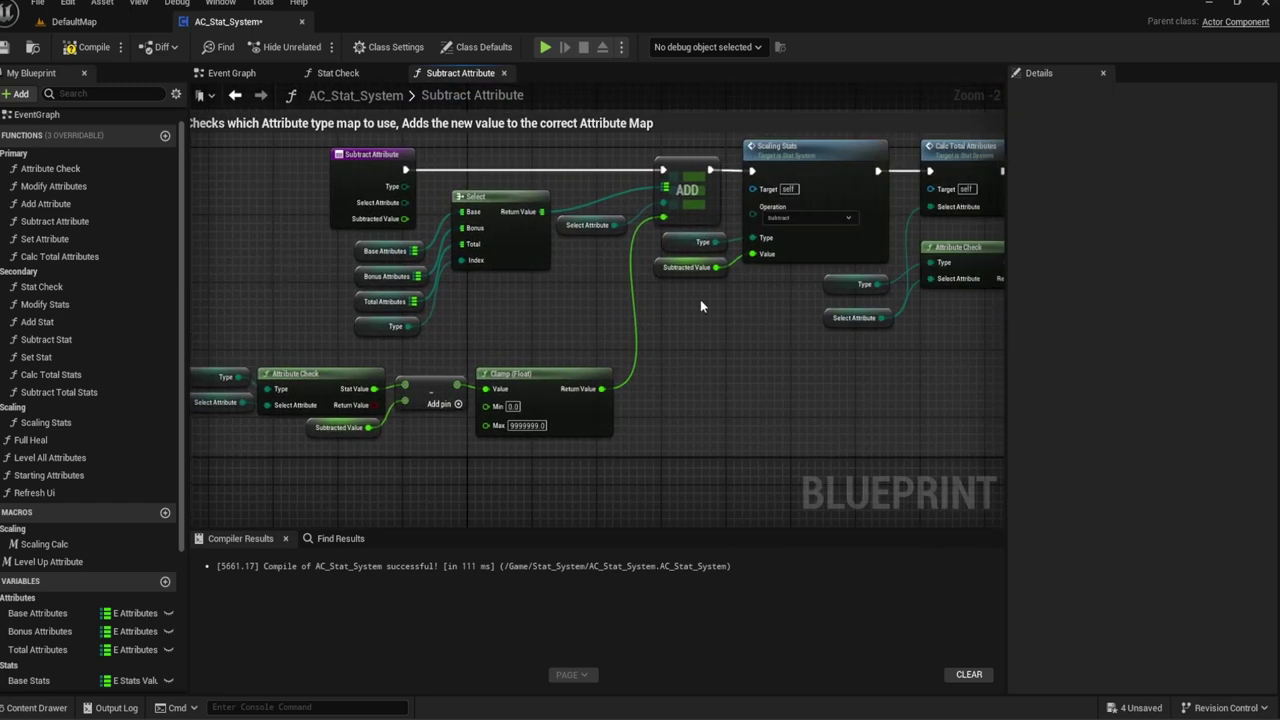
# Step: Recompile AC_Stat_System and open the Set Attribute function graph
pyautogui.click(92, 47)
pyautogui.moveTo(597, 267); pyautogui.dragTo(663, 324, button='right')
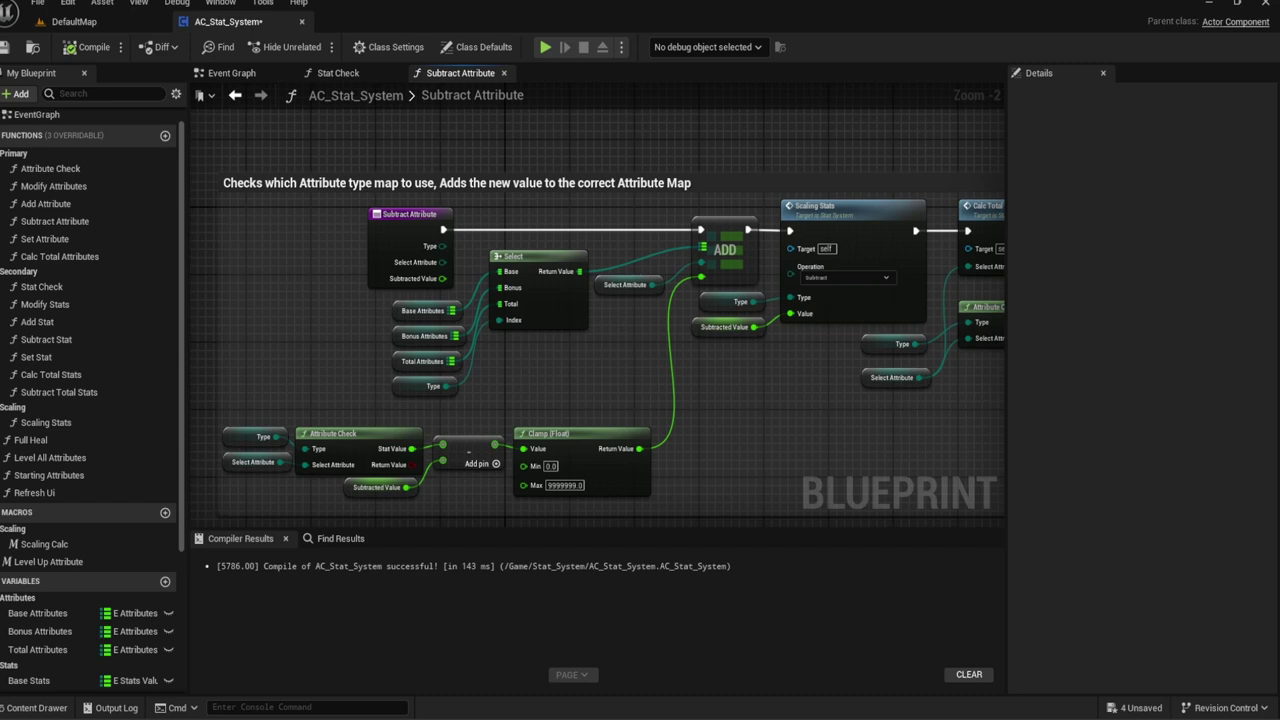
pyautogui.doubleClick(80, 239)
# Step: Delete the Switch, reroute nodes and extra Select Attribute getter, moving Type beside ADD
pyautogui.scroll(1, 416, 276)
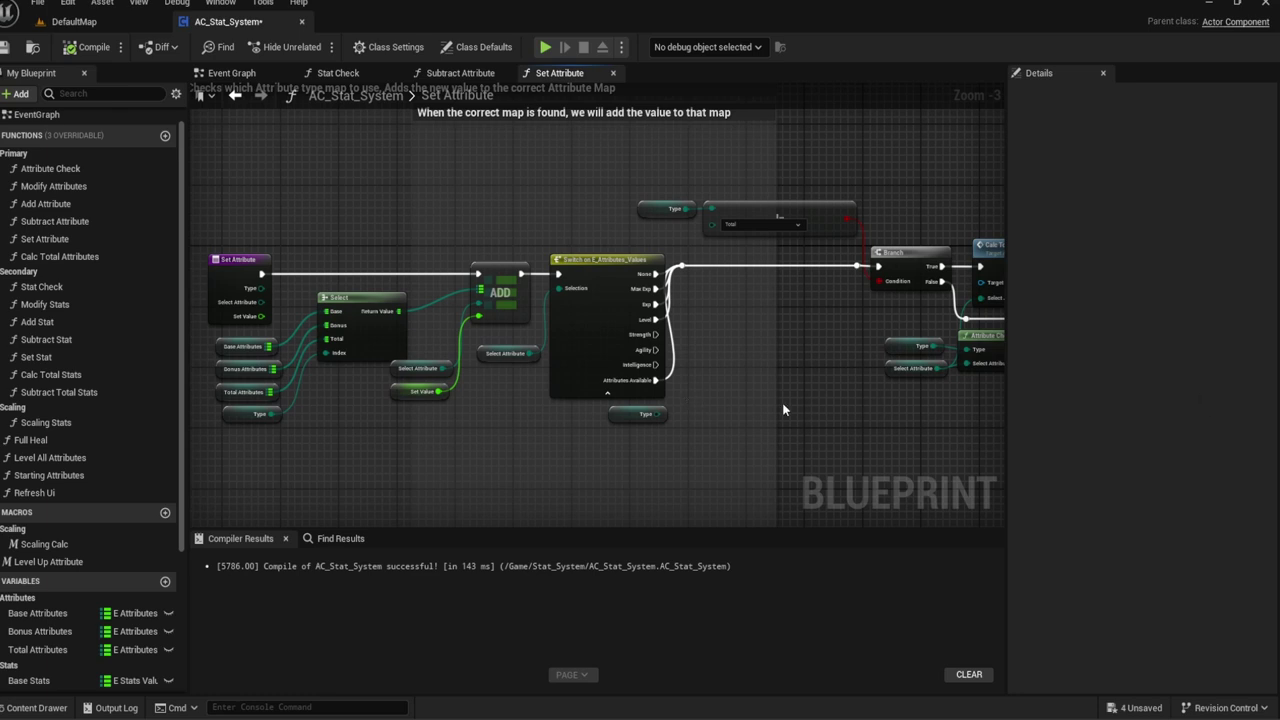
pyautogui.scroll(3, 700, 401)
pyautogui.rightClick(697, 398)
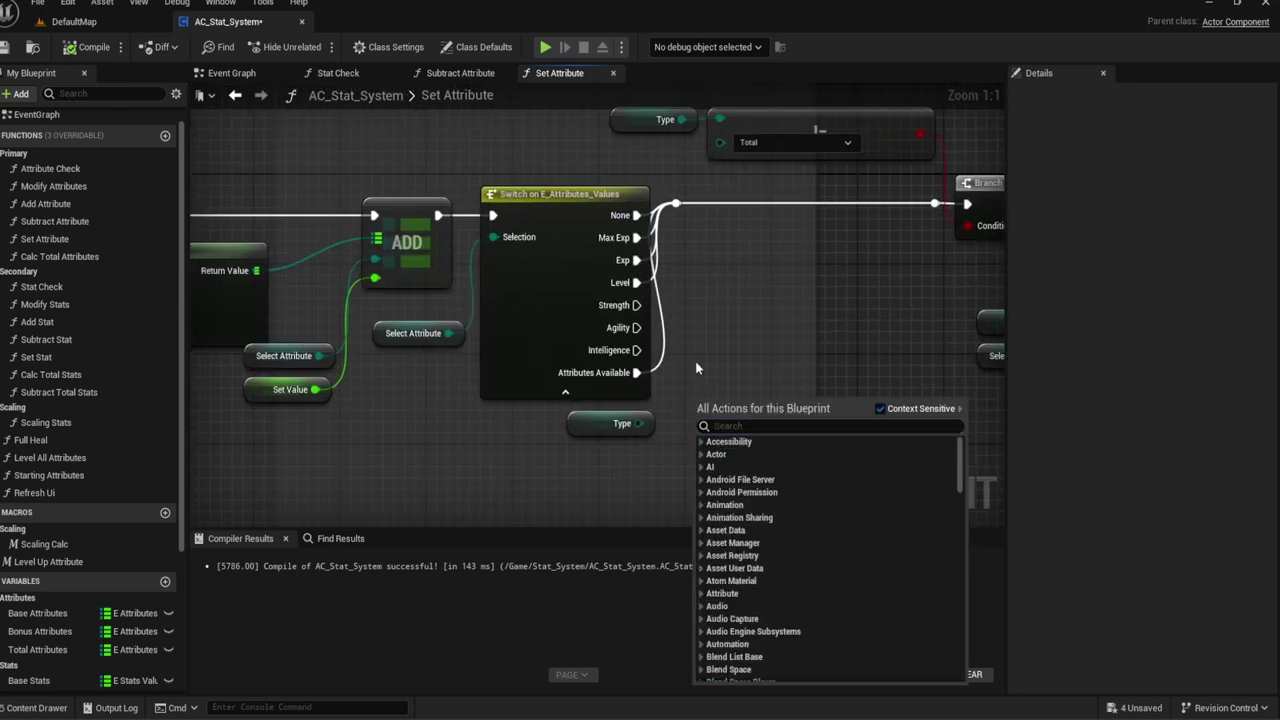
pyautogui.moveTo(697, 398); pyautogui.dragTo(773, 371, button='right')
pyautogui.moveTo(777, 381); pyautogui.dragTo(573, 187)
pyautogui.press('Delete')
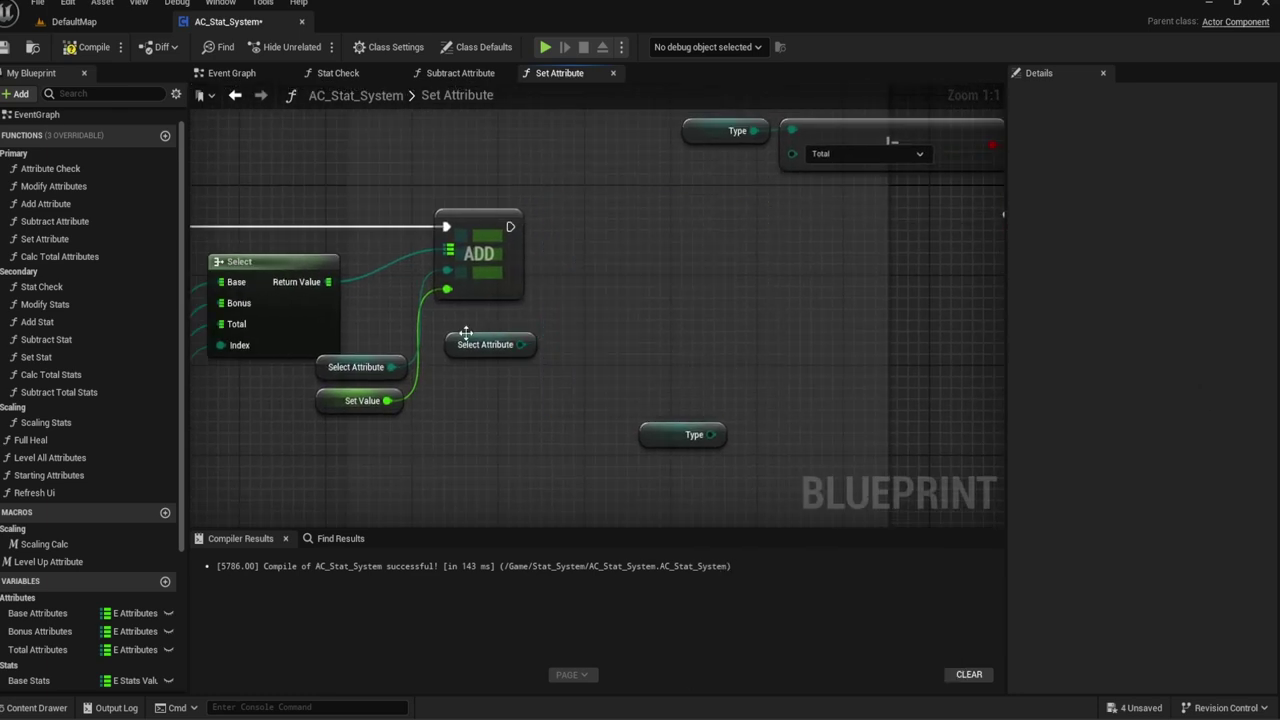
pyautogui.click(485, 344)
pyautogui.press('Delete')
pyautogui.moveTo(659, 447); pyautogui.dragTo(551, 413)
pyautogui.click(557, 285)
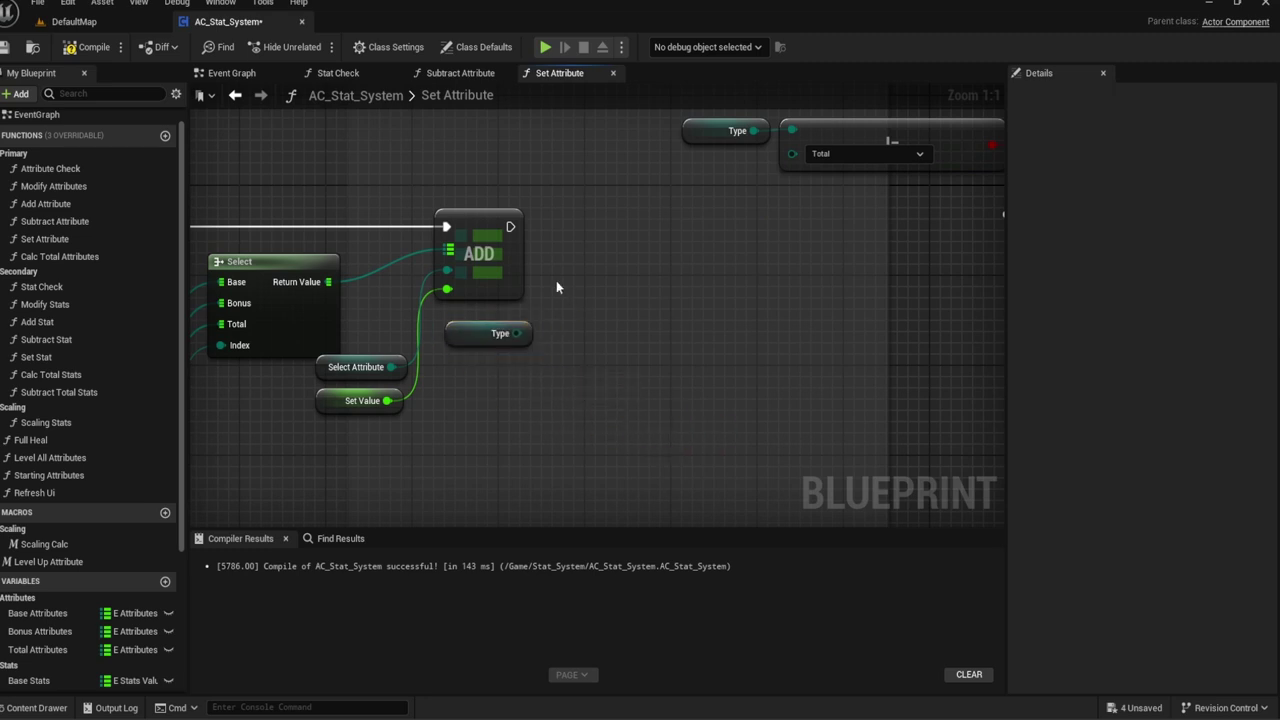
# Step: Add Scaling Stats after ADD with operation Set, fed by Type and Set Value
pyautogui.moveTo(71, 427)
pyautogui.mouseDown()
pyautogui.moveTo(618, 250)
pyautogui.moveTo(607, 196)
pyautogui.moveTo(511, 227)
pyautogui.mouseUp()
pyautogui.moveTo(516, 333); pyautogui.dragTo(587, 313)
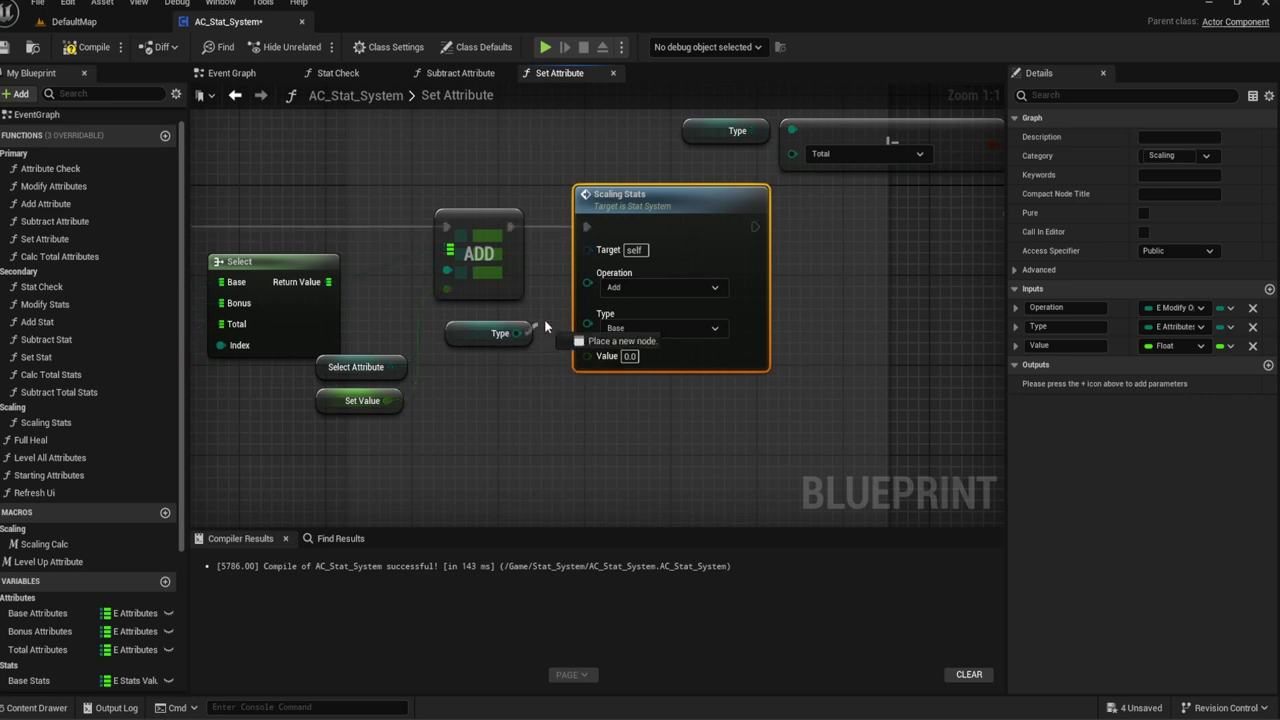
pyautogui.click(605, 288)
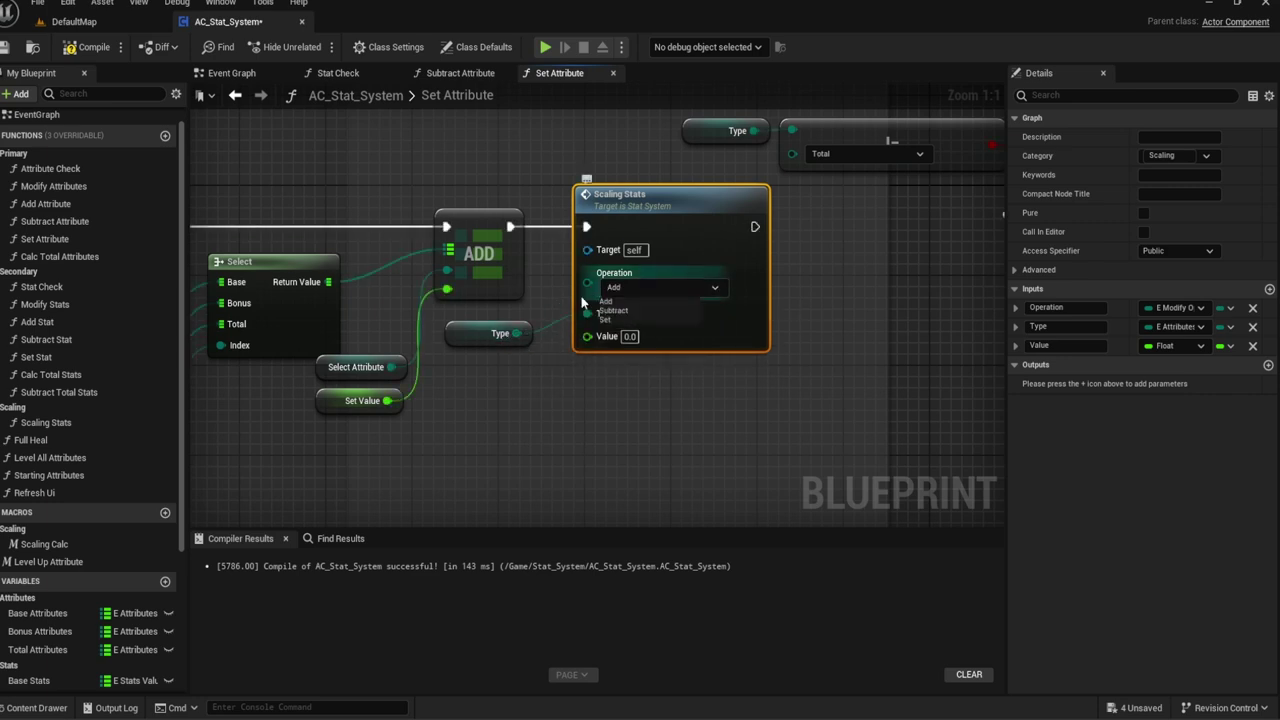
pyautogui.click(610, 318)
pyautogui.moveTo(610, 318); pyautogui.dragTo(1135, 346, button='right')
pyautogui.moveTo(930, 425); pyautogui.dragTo(551, 339, button='right')
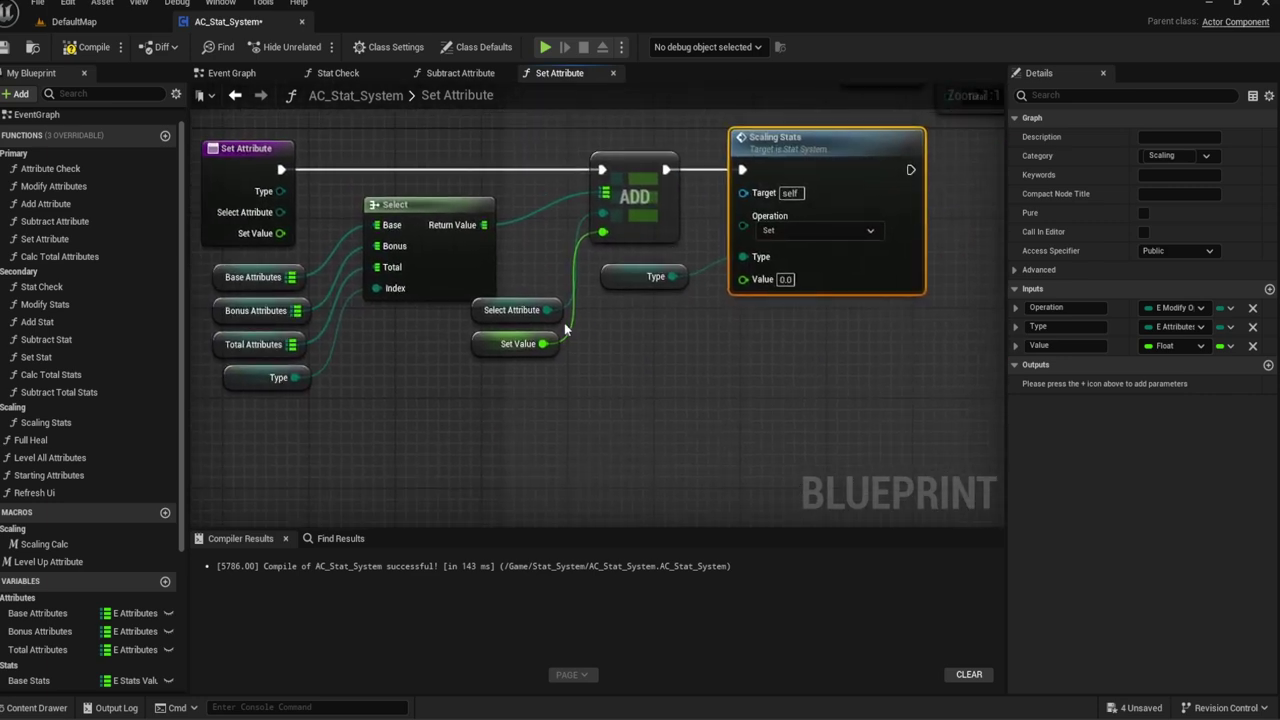
pyautogui.moveTo(542, 343); pyautogui.dragTo(745, 278)
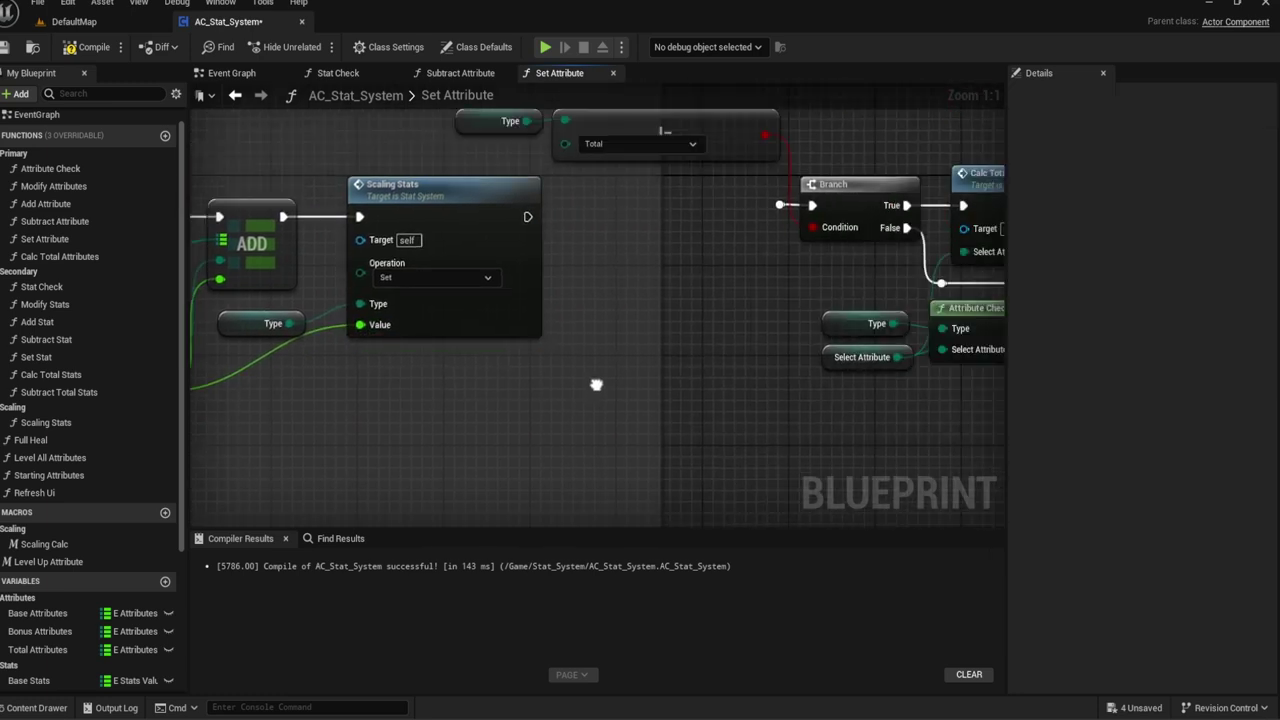
# Step: Delete the Branch, its comparison nodes and the leftover reroute node
pyautogui.moveTo(750, 287); pyautogui.dragTo(606, 336, button='right')
pyautogui.moveTo(686, 327); pyautogui.dragTo(480, 197)
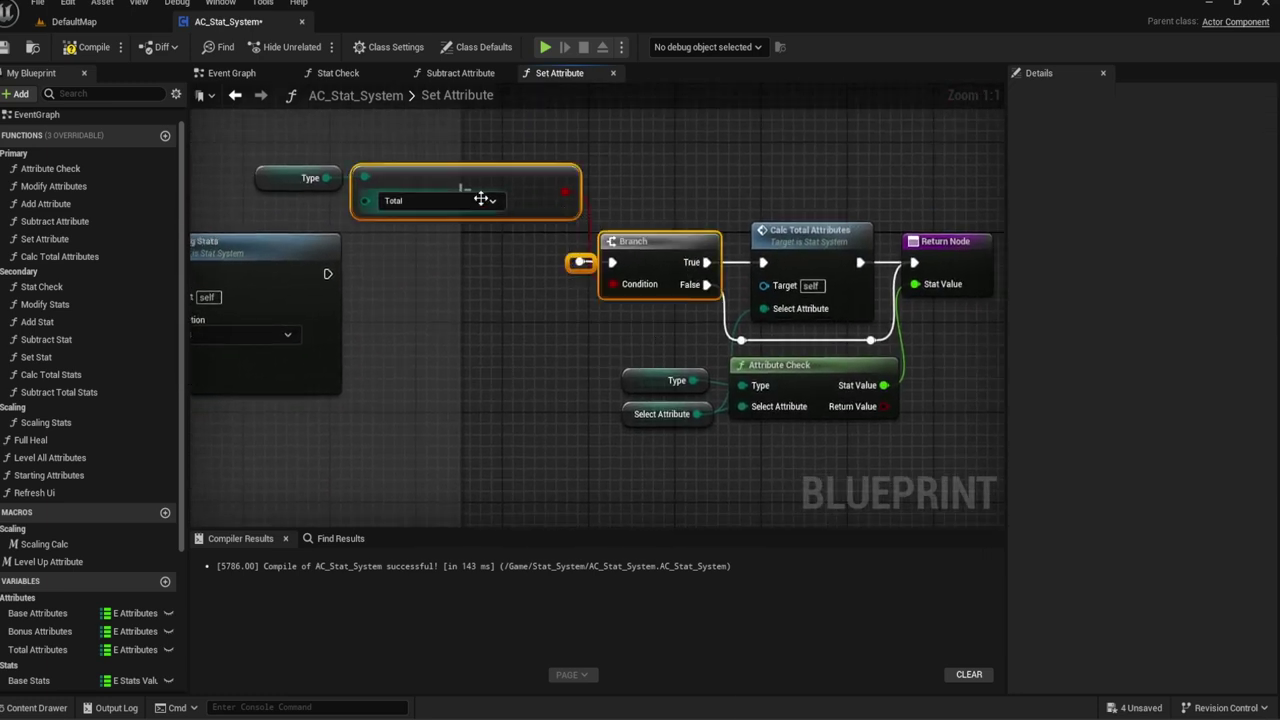
pyautogui.press('Delete')
pyautogui.click(300, 175)
pyautogui.press('Delete')
# Step: Chain Calc Total Attributes after Scaling Stats and line up the Return Node and Attribute Check group
pyautogui.moveTo(568, 268); pyautogui.dragTo(489, 190, button='right')
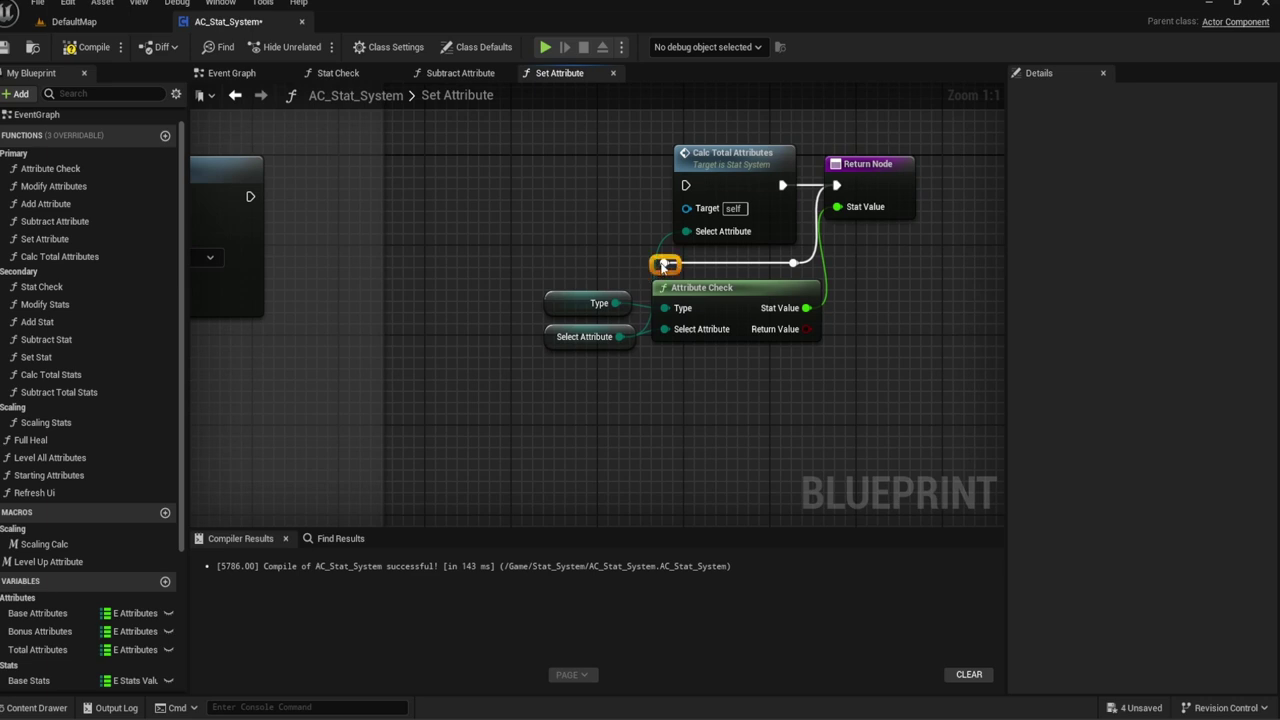
pyautogui.moveTo(795, 263); pyautogui.dragTo(812, 250, button='right')
pyautogui.moveTo(905, 145); pyautogui.dragTo(540, 370)
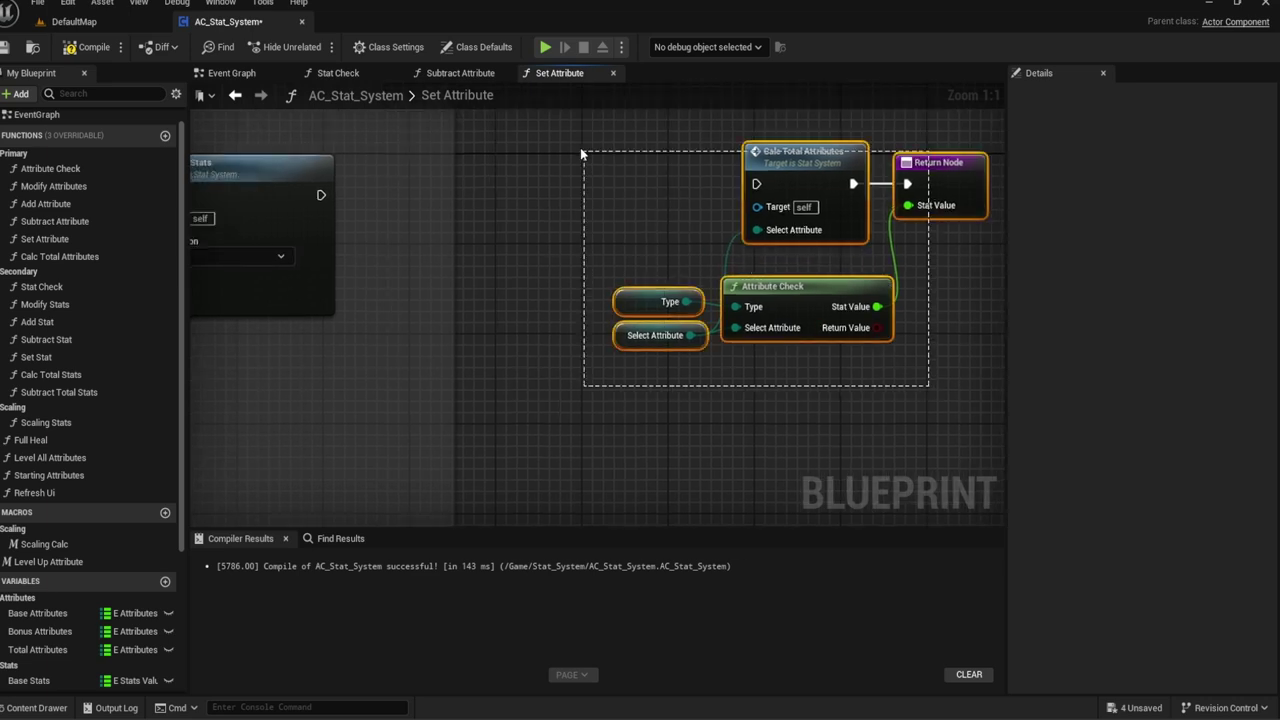
pyautogui.moveTo(696, 171); pyautogui.dragTo(322, 195)
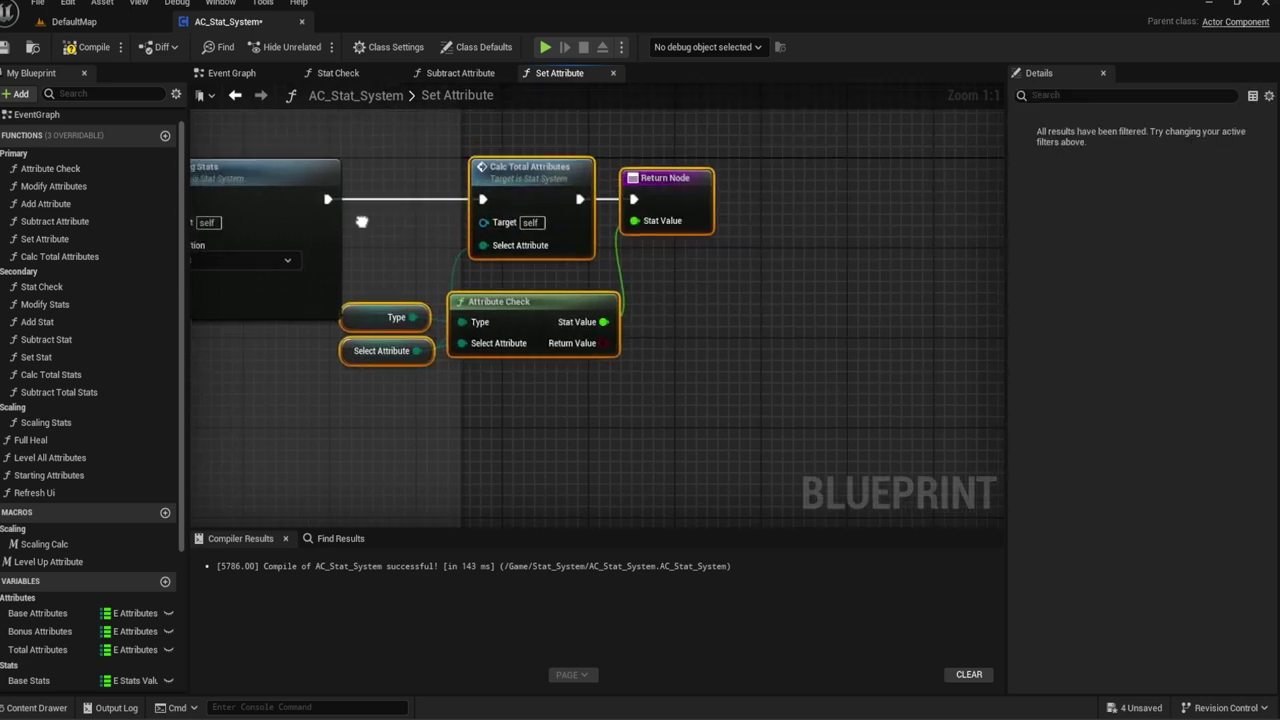
pyautogui.moveTo(330, 200); pyautogui.dragTo(540, 169, button='right')
pyautogui.moveTo(754, 374); pyautogui.dragTo(598, 283)
pyautogui.moveTo(694, 272); pyautogui.dragTo(609, 306)
pyautogui.moveTo(730, 170); pyautogui.dragTo(633, 170)
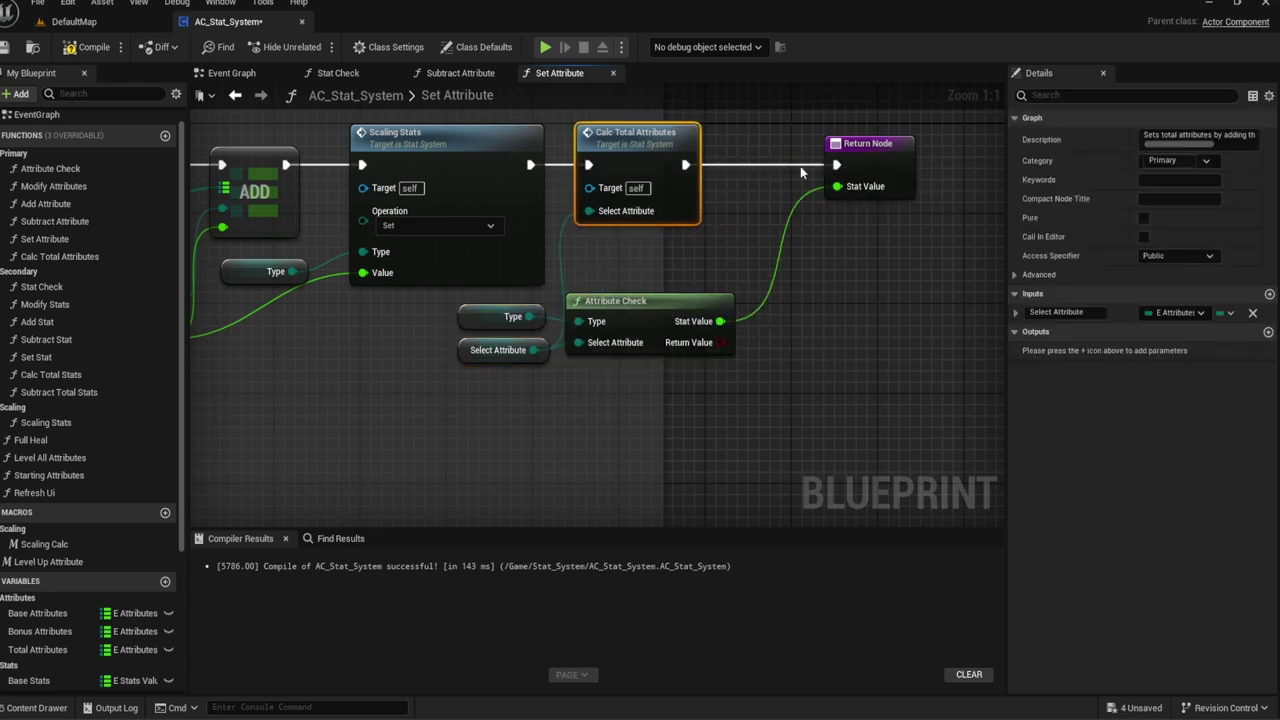
pyautogui.moveTo(864, 170)
pyautogui.mouseDown()
pyautogui.moveTo(765, 170)
pyautogui.moveTo(787, 165)
pyautogui.mouseUp()
pyautogui.click(707, 130)
pyautogui.moveTo(707, 130); pyautogui.dragTo(656, 237, button='right')
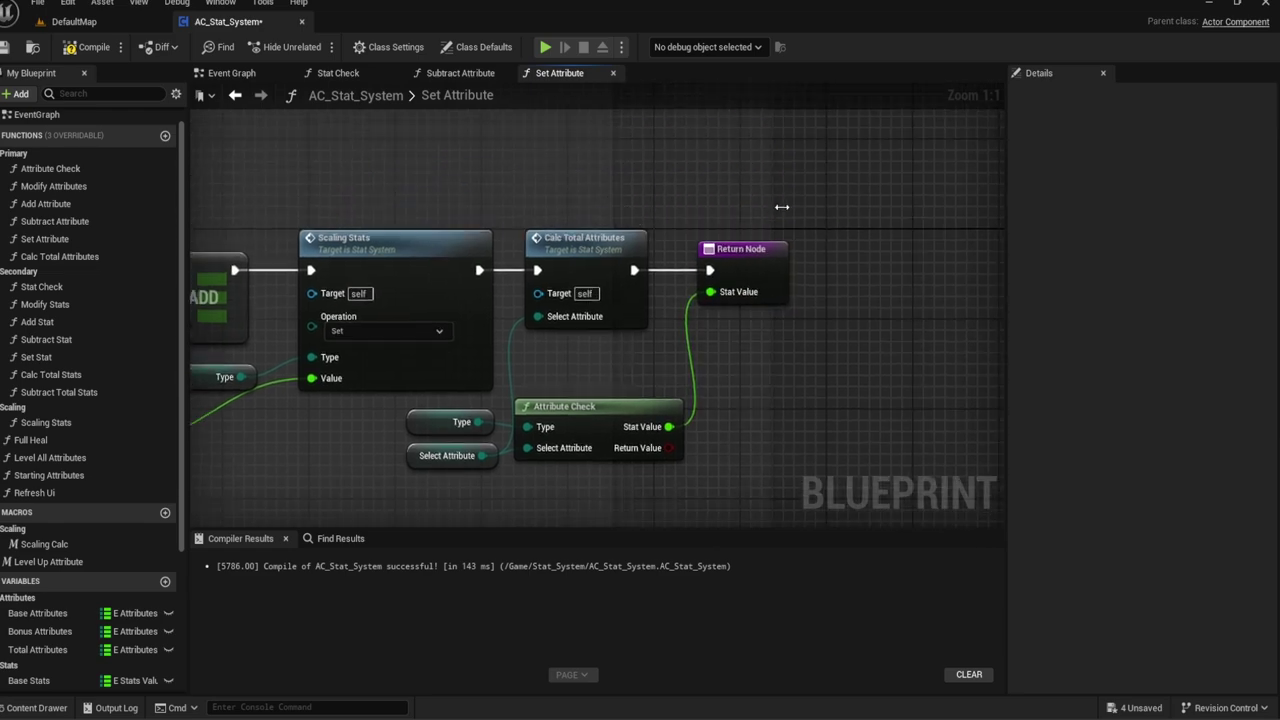
# Step: Raise the comment box's bottom edge and widen it to enclose the Return Node
pyautogui.moveTo(434, 171); pyautogui.dragTo(525, 192, button='right')
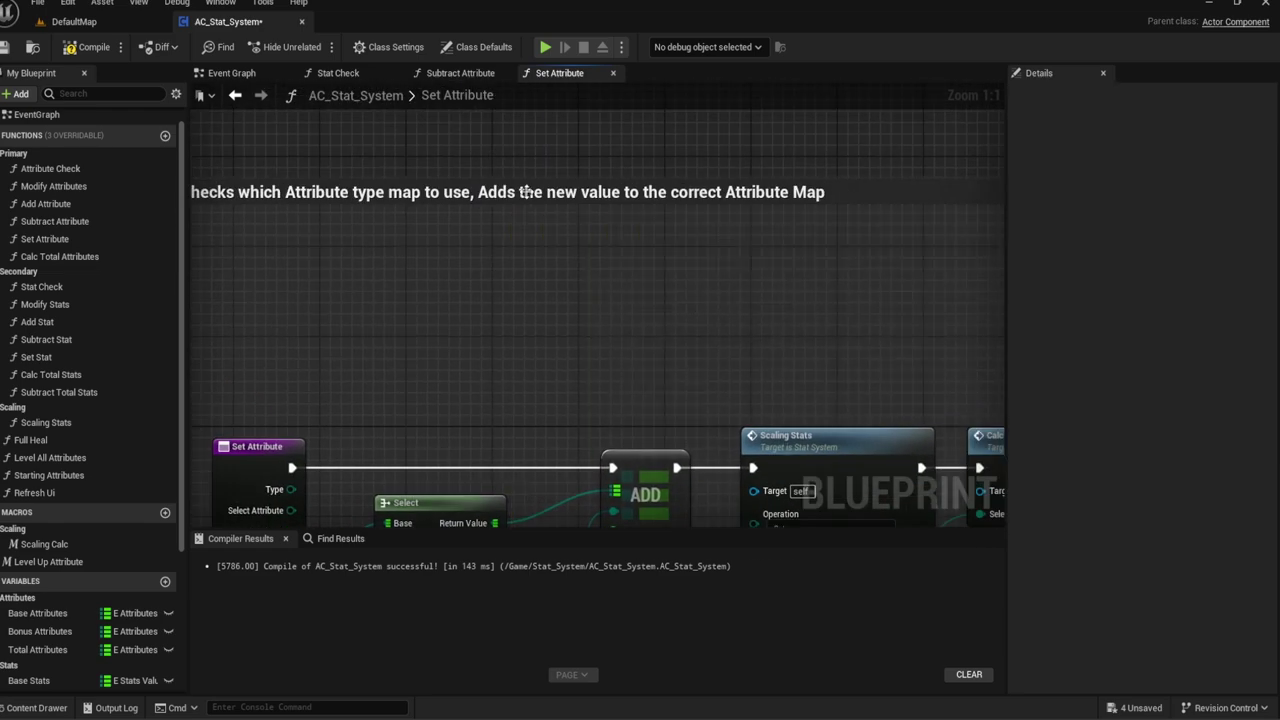
pyautogui.moveTo(431, 427); pyautogui.dragTo(506, 135, button='right')
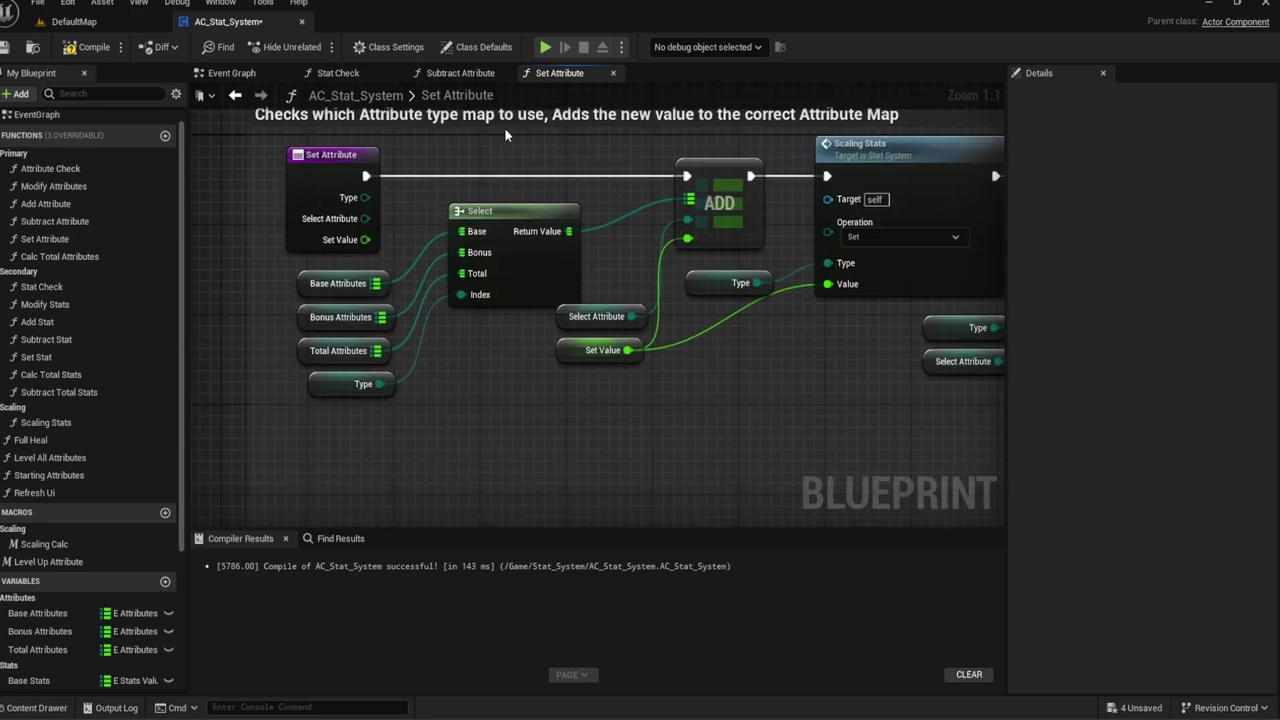
pyautogui.moveTo(250, 229); pyautogui.dragTo(333, 177, button='right')
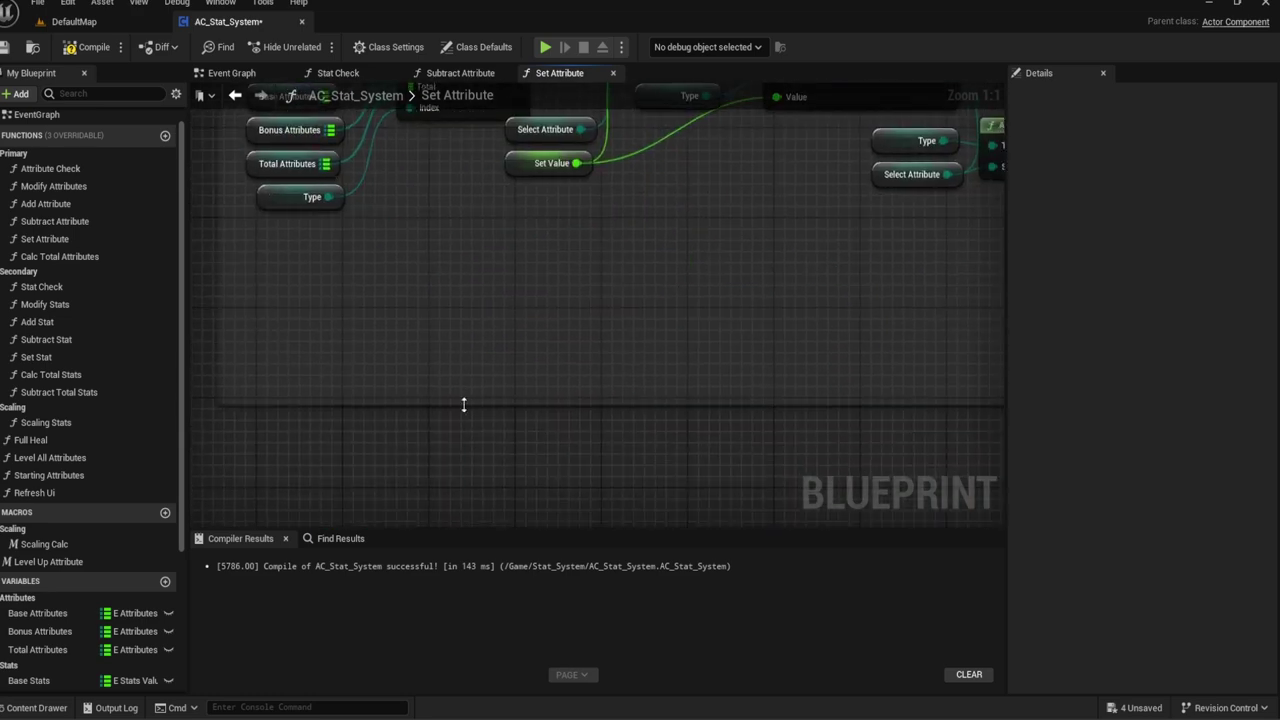
pyautogui.moveTo(463, 404); pyautogui.dragTo(448, 230)
pyautogui.scroll(-5, 478, 203)
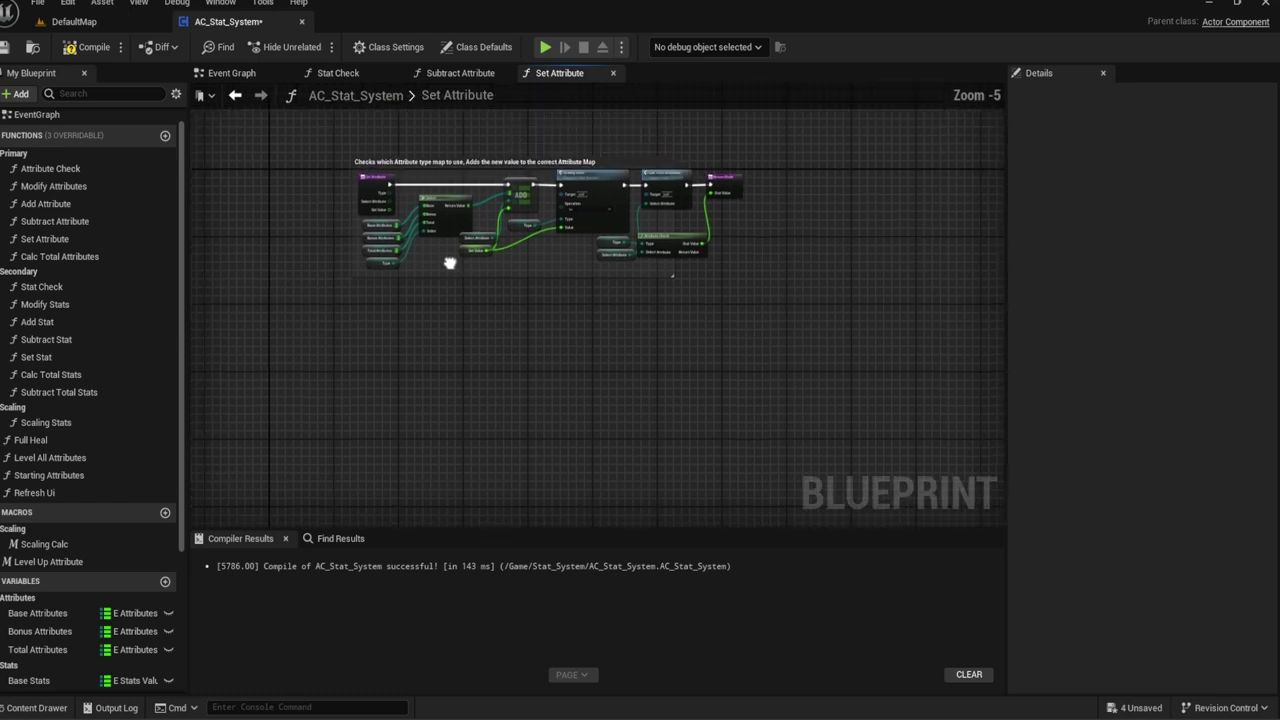
pyautogui.scroll(4, 604, 305)
pyautogui.moveTo(605, 440); pyautogui.dragTo(771, 440)
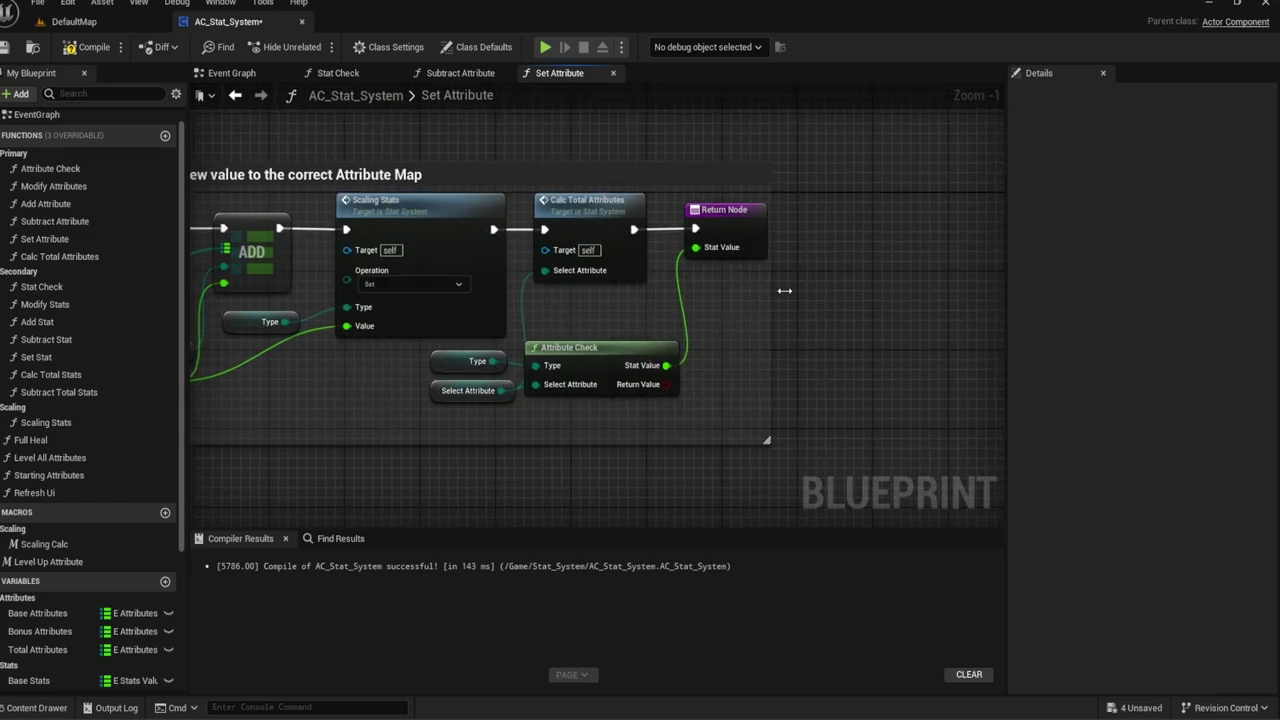
pyautogui.doubleClick(45, 239)
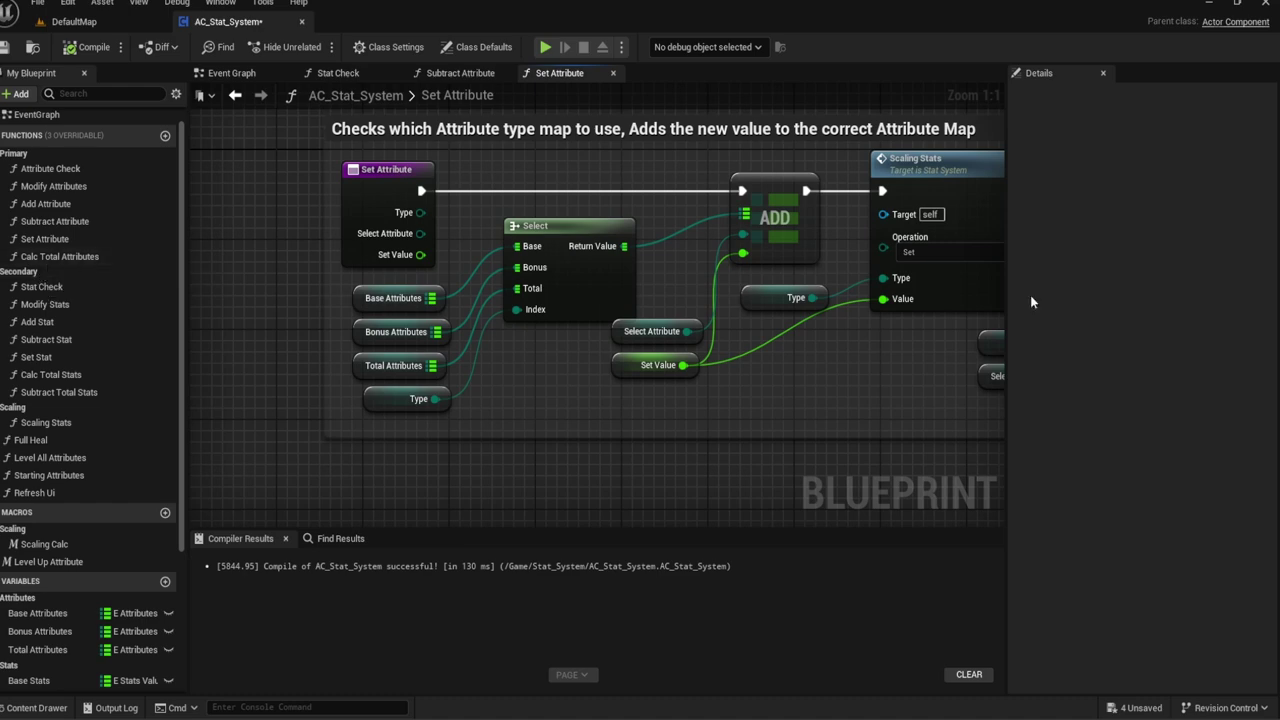
# Step: Look over the Calc Total Attributes and Subtract Total Stats function graphs
pyautogui.doubleClick(70, 257)
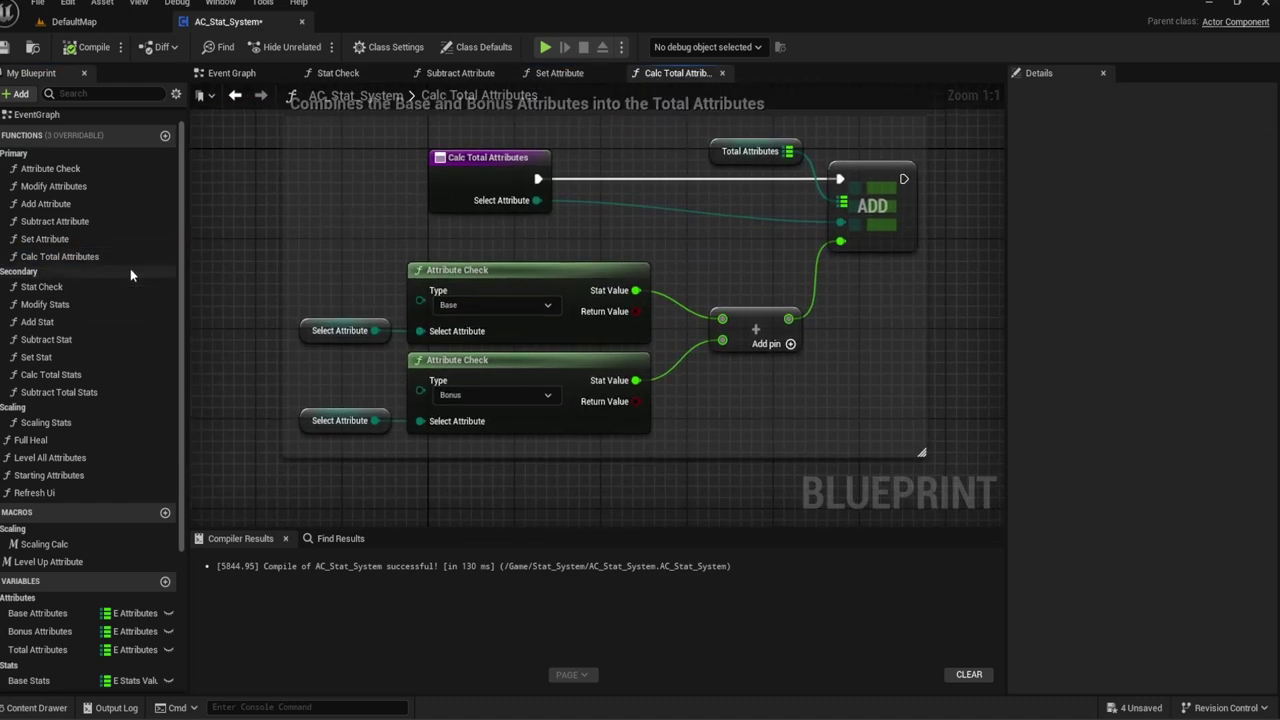
pyautogui.doubleClick(61, 389)
pyautogui.scroll(3, 418, 332)
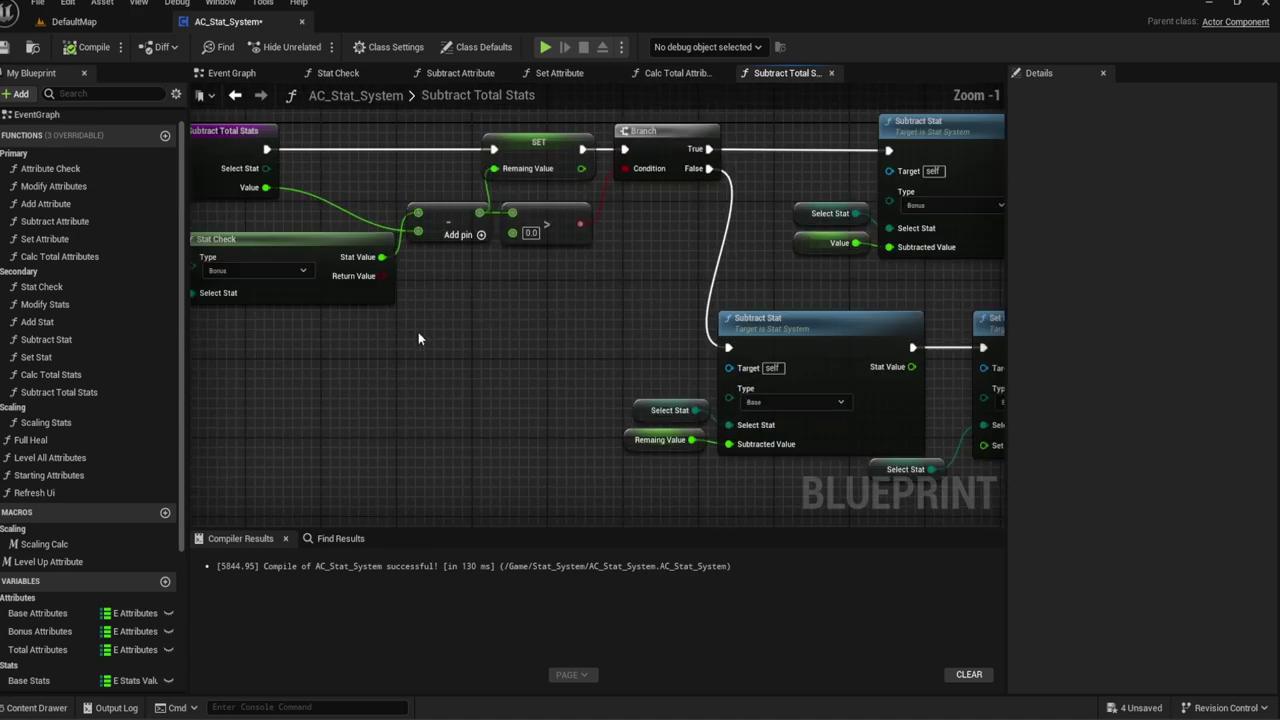
pyautogui.moveTo(418, 332)
pyautogui.mouseDown(button='right')
pyautogui.moveTo(608, 362)
pyautogui.moveTo(538, 317)
pyautogui.mouseUp(button='right')
pyautogui.scroll(-1, 601, 354)
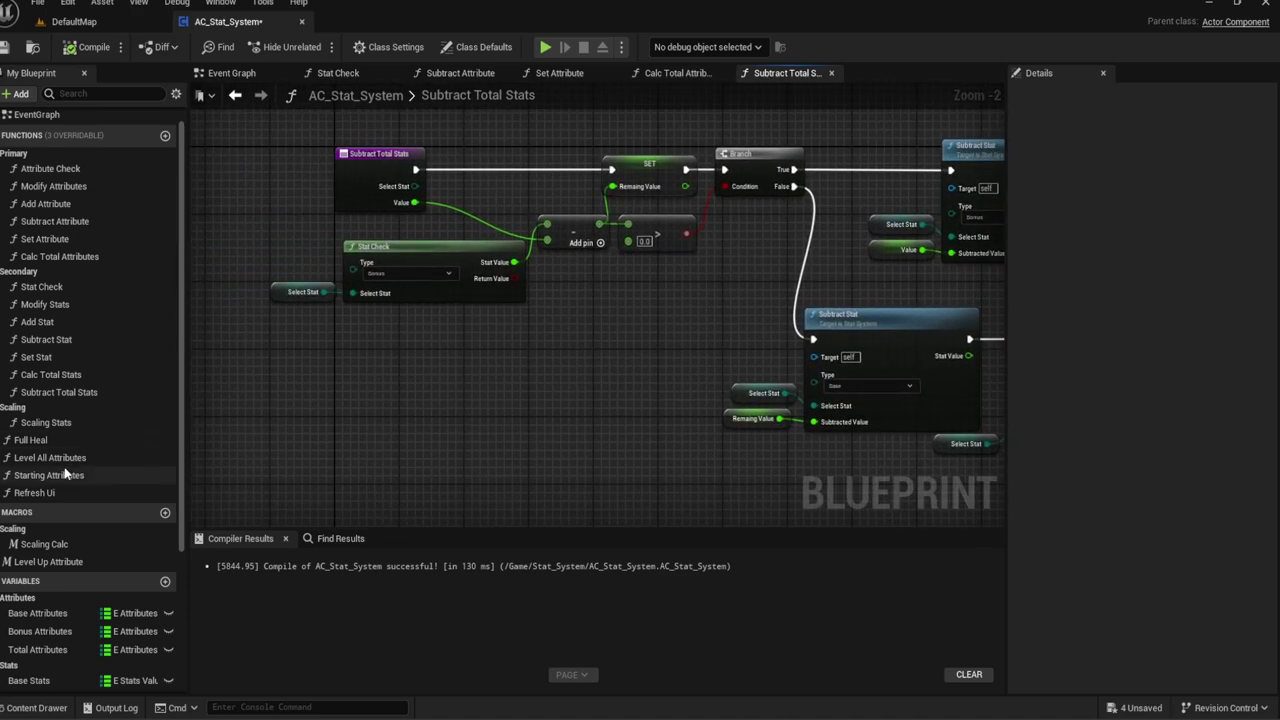
# Step: Duplicate Subtract Total Stats and rename the copy Subtract Total Attributes
pyautogui.click(41, 397)
pyautogui.hotkey('ctrl', 'w')
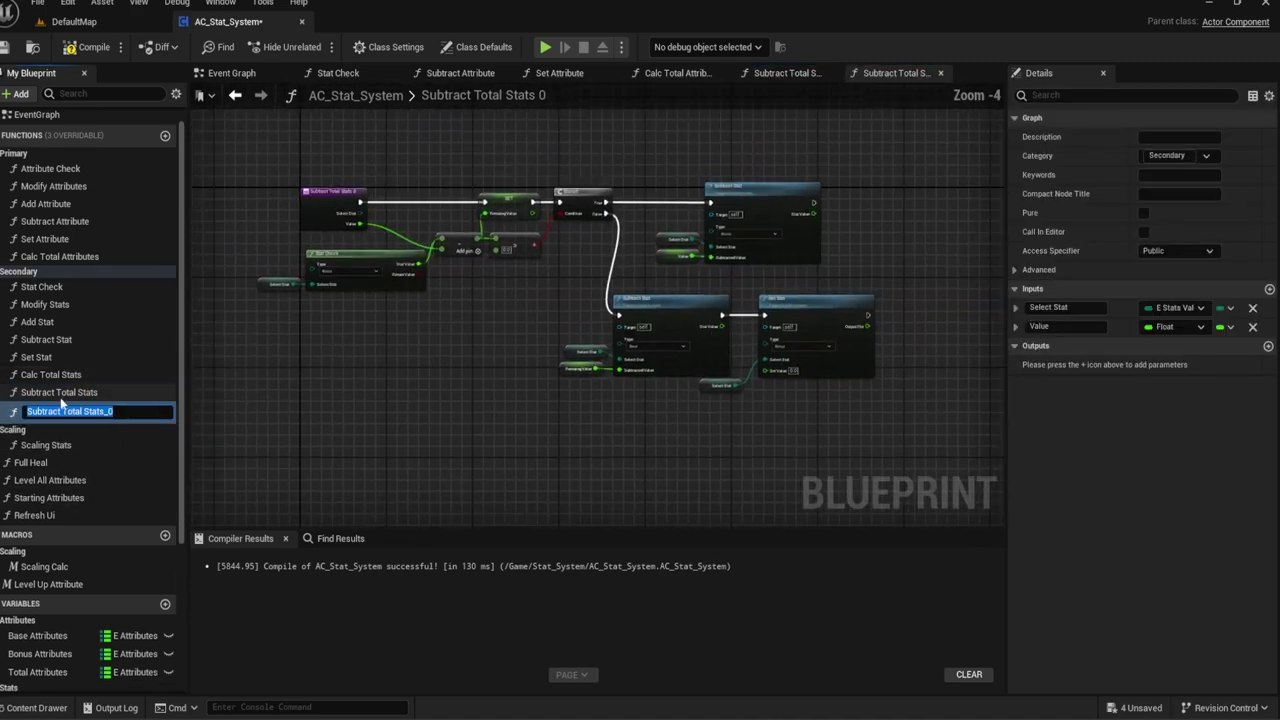
pyautogui.press('End')
pyautogui.press('BackSpace')
pyautogui.press('BackSpace')
pyautogui.press('BackSpace')
pyautogui.press('BackSpace')
pyautogui.press('BackSpace')
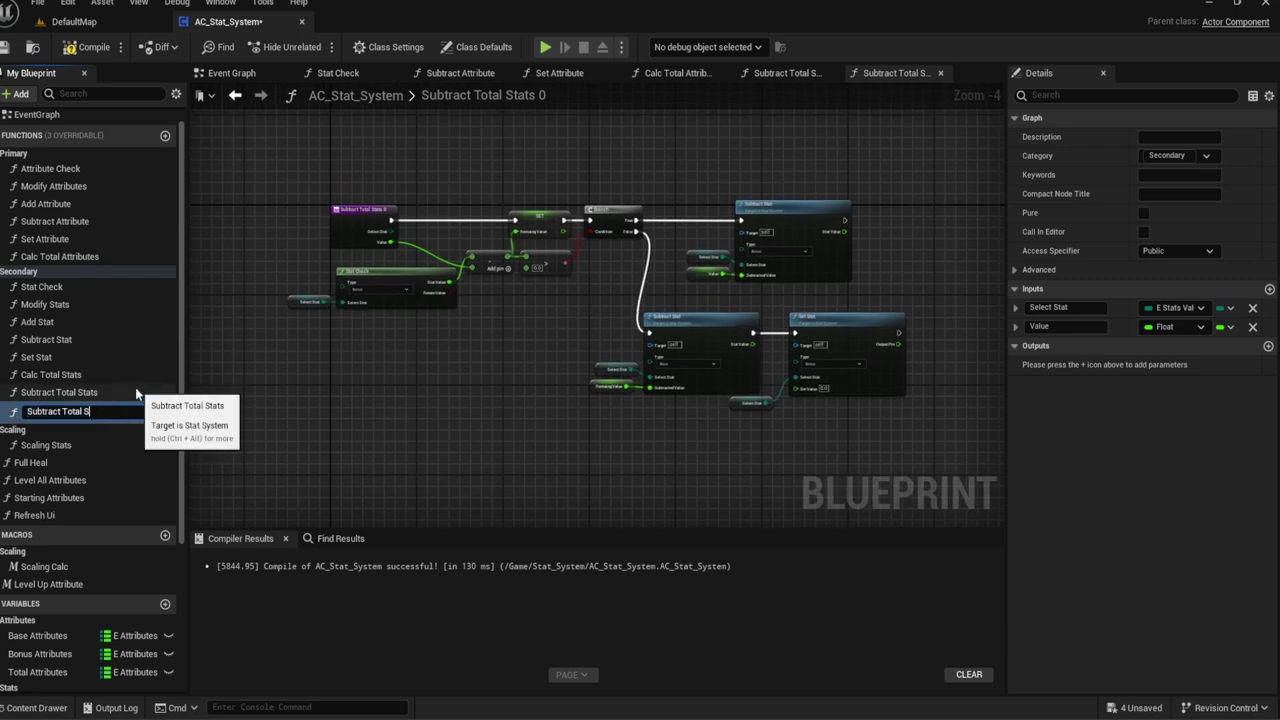
pyautogui.press('BackSpace')
pyautogui.write('Attributes')
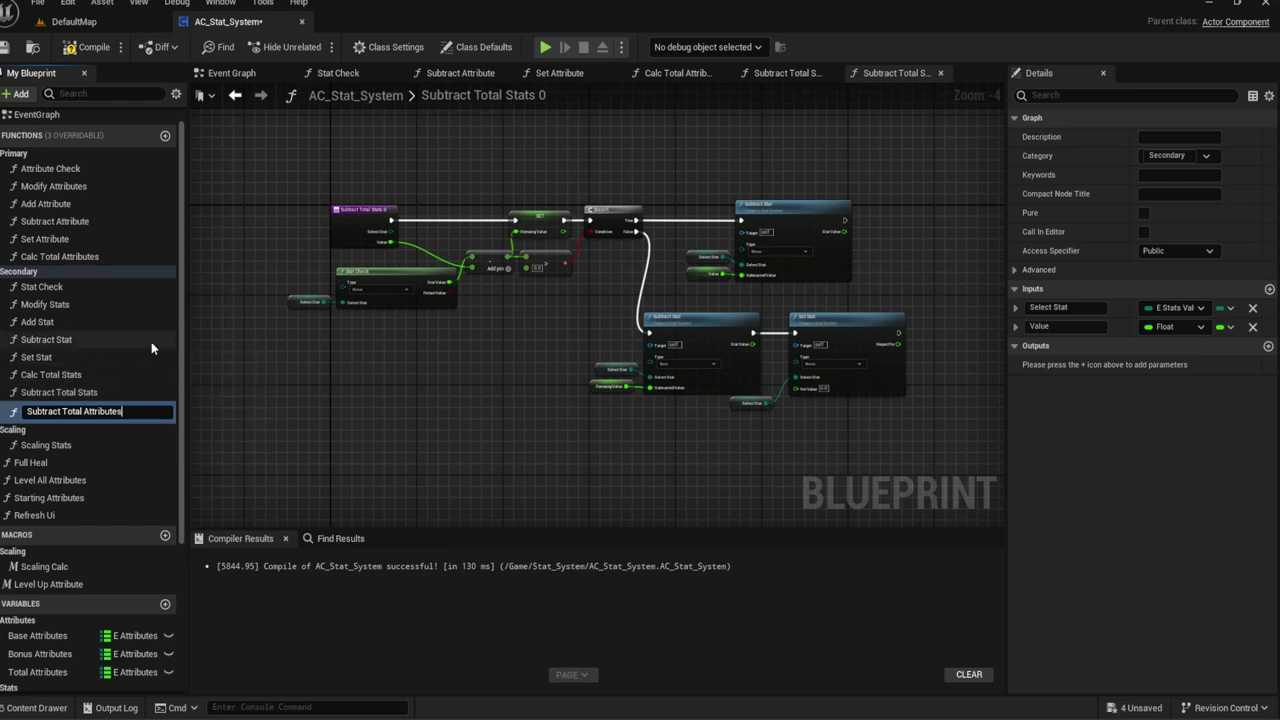
pyautogui.press('Return')
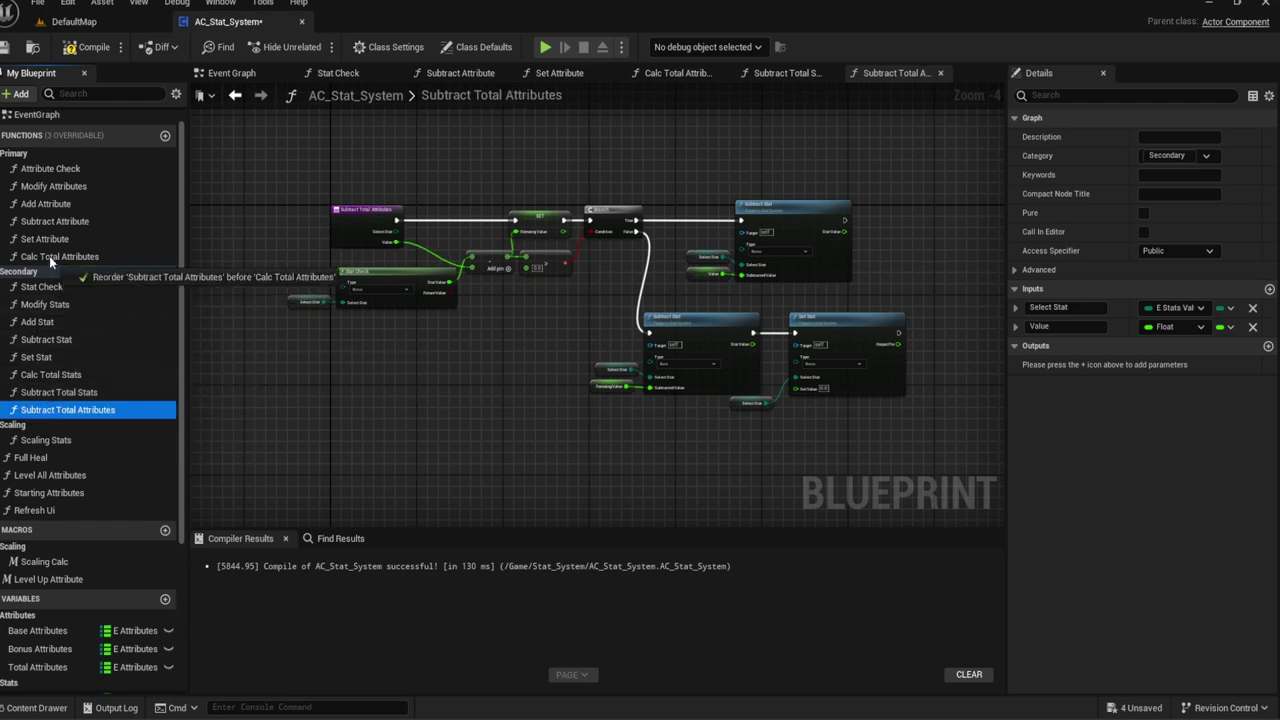
# Step: File Subtract Total Attributes under Primary, just below Calc Total Attributes
pyautogui.moveTo(41, 416); pyautogui.dragTo(49, 256)
pyautogui.click(47, 257)
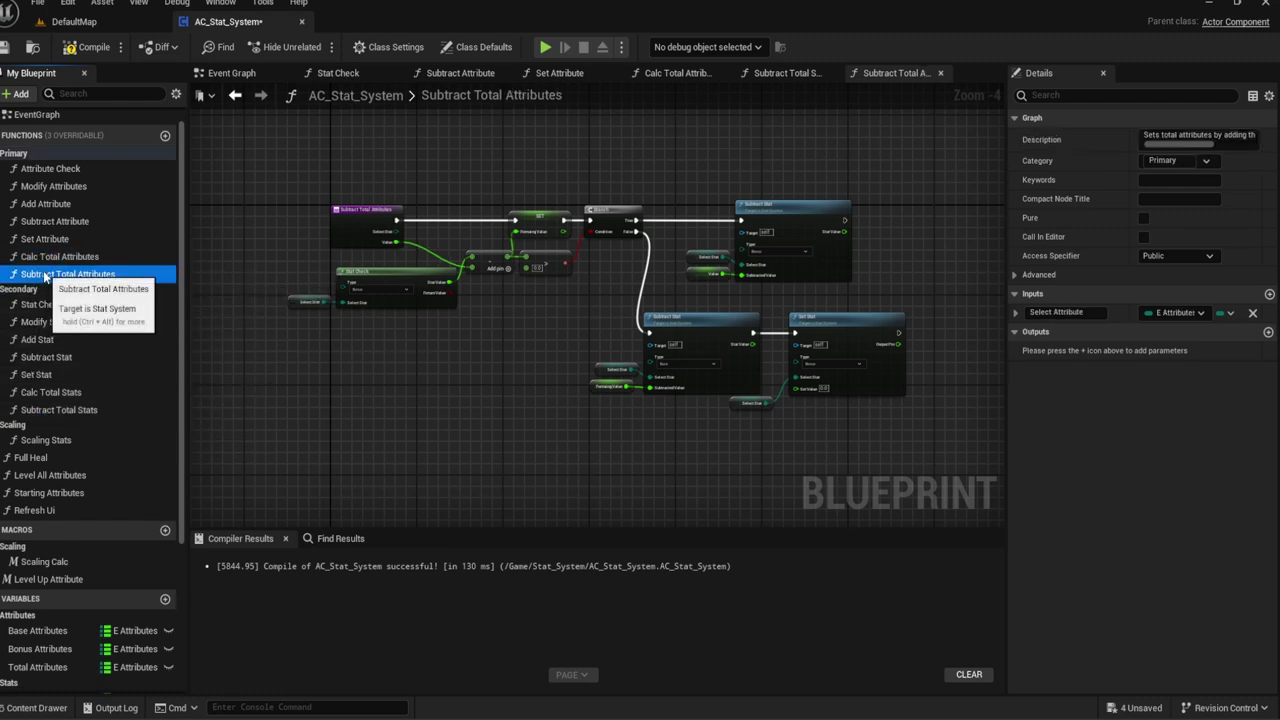
pyautogui.click(316, 309)
pyautogui.scroll(4, 334, 329)
pyautogui.moveTo(334, 329)
pyautogui.mouseDown(button='right')
pyautogui.moveTo(407, 422)
pyautogui.moveTo(440, 366)
pyautogui.mouseUp(button='right')
# Step: Add an Attribute Check node below the Stat Check node
pyautogui.rightClick(441, 372)
pyautogui.write('attribute')
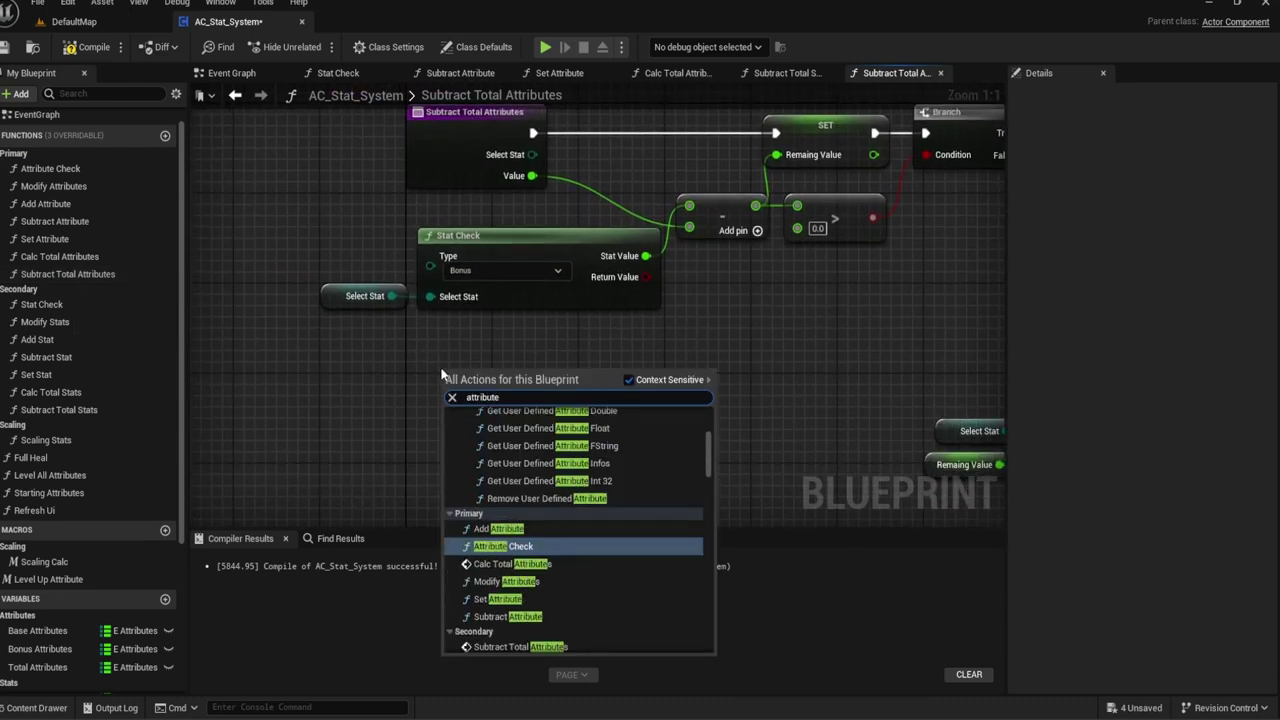
pyautogui.press('Return')
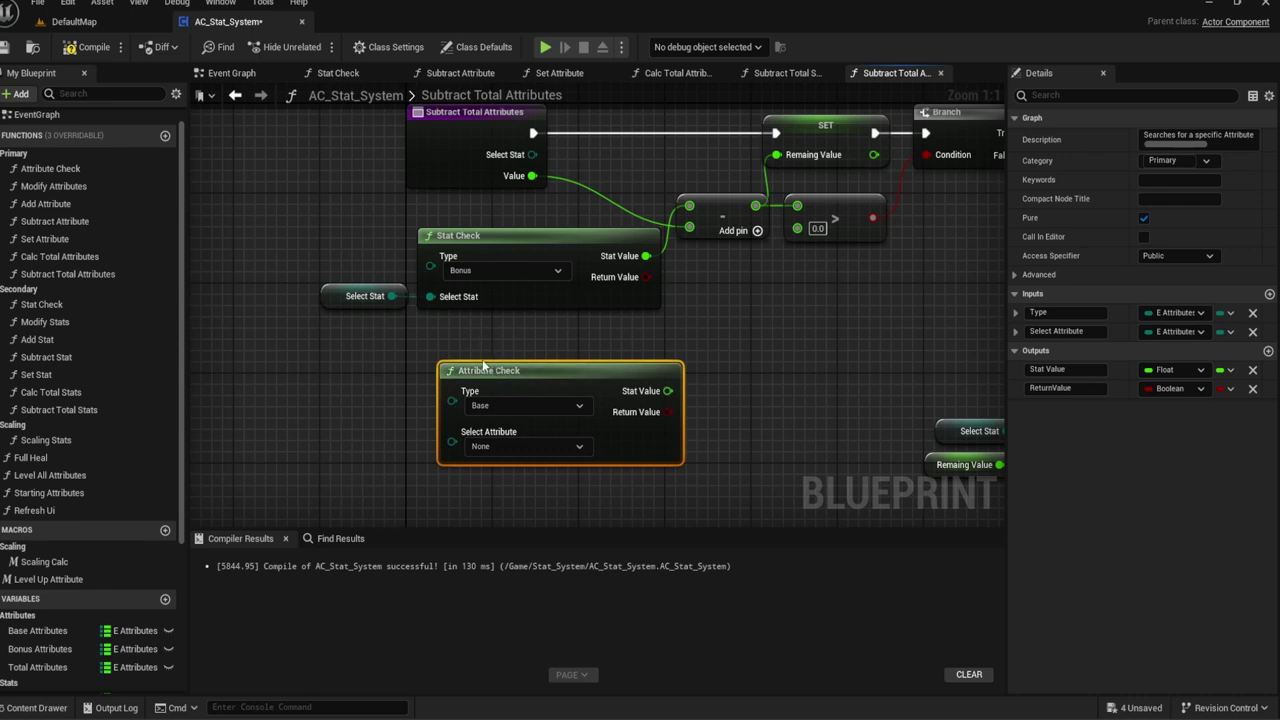
pyautogui.moveTo(483, 366); pyautogui.dragTo(463, 344)
# Step: Retype the entry's Select Stat input to E Attributes Values and rename it Select Attribute
pyautogui.click(452, 134)
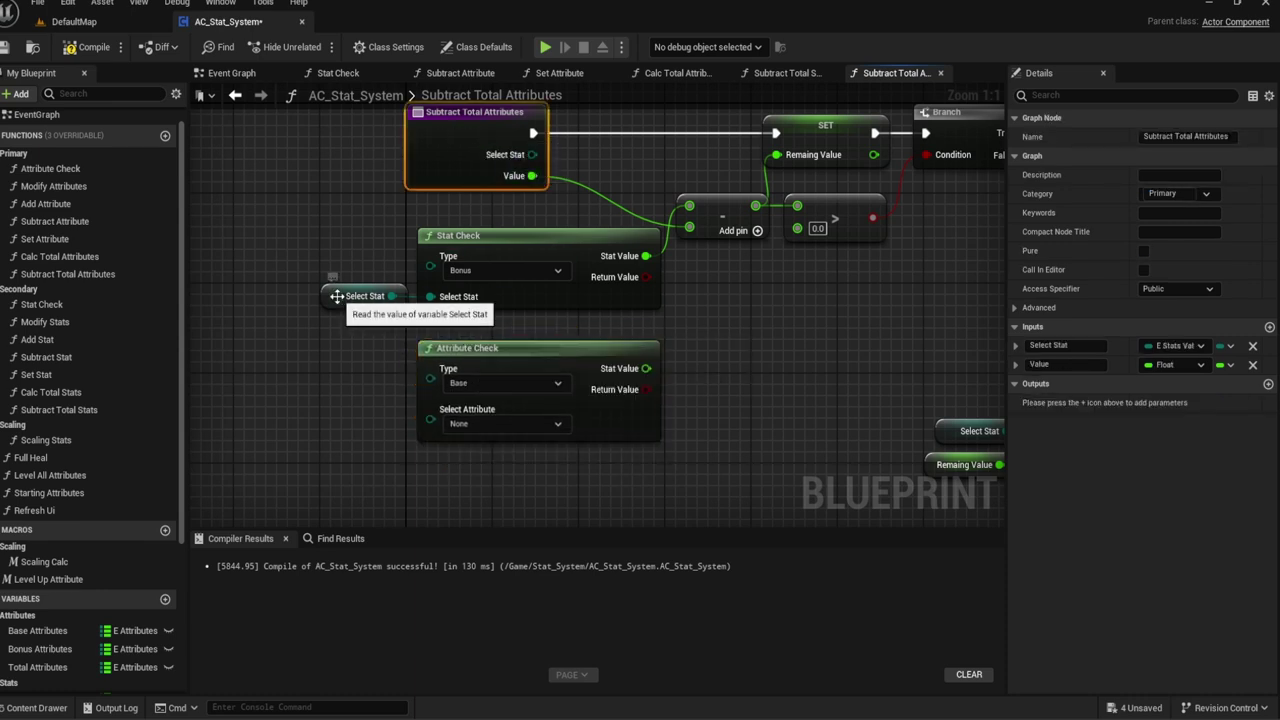
pyautogui.click(365, 296)
pyautogui.moveTo(457, 157); pyautogui.dragTo(478, 180, button='right')
pyautogui.click(478, 180)
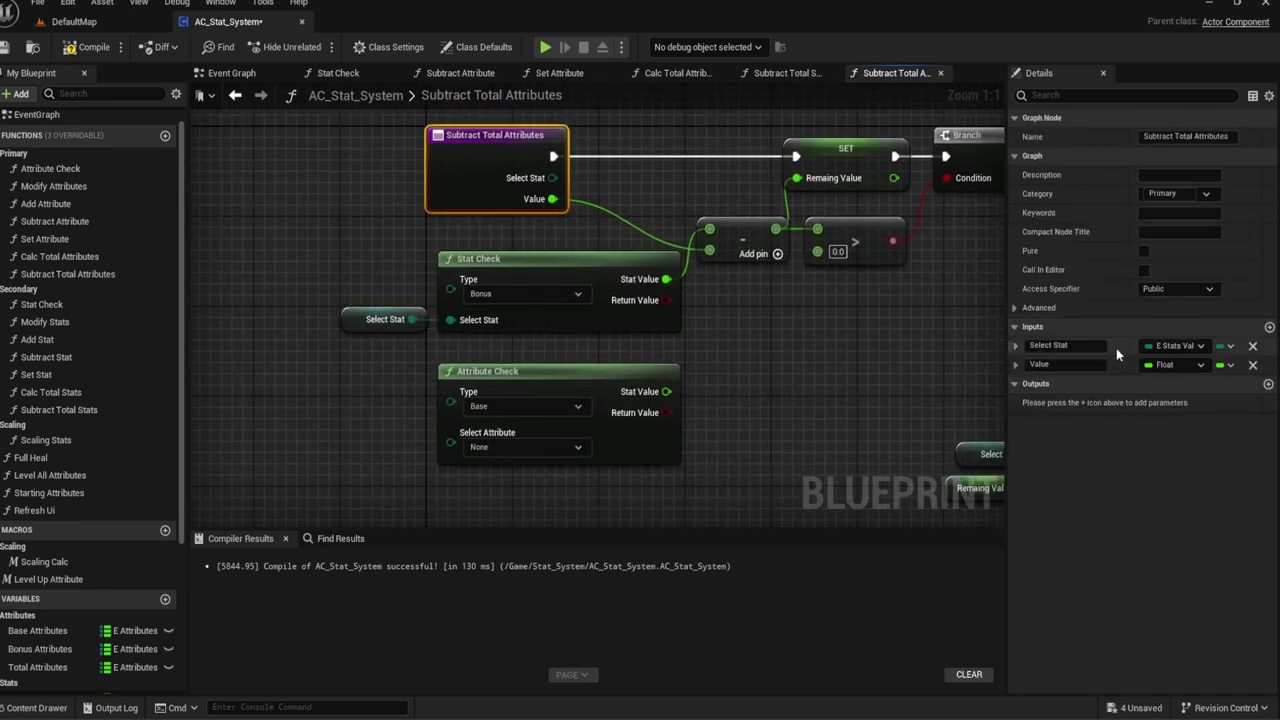
pyautogui.click(1151, 345)
pyautogui.write('Attribute')
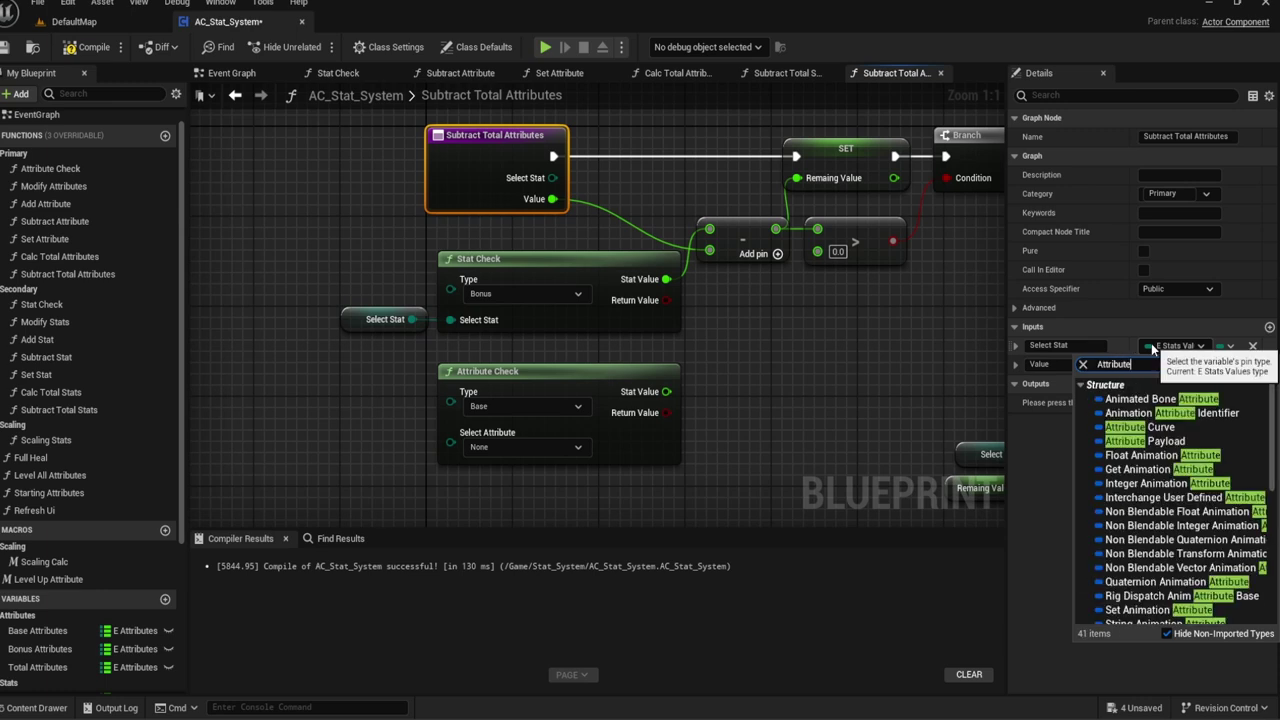
pyautogui.write('Value')
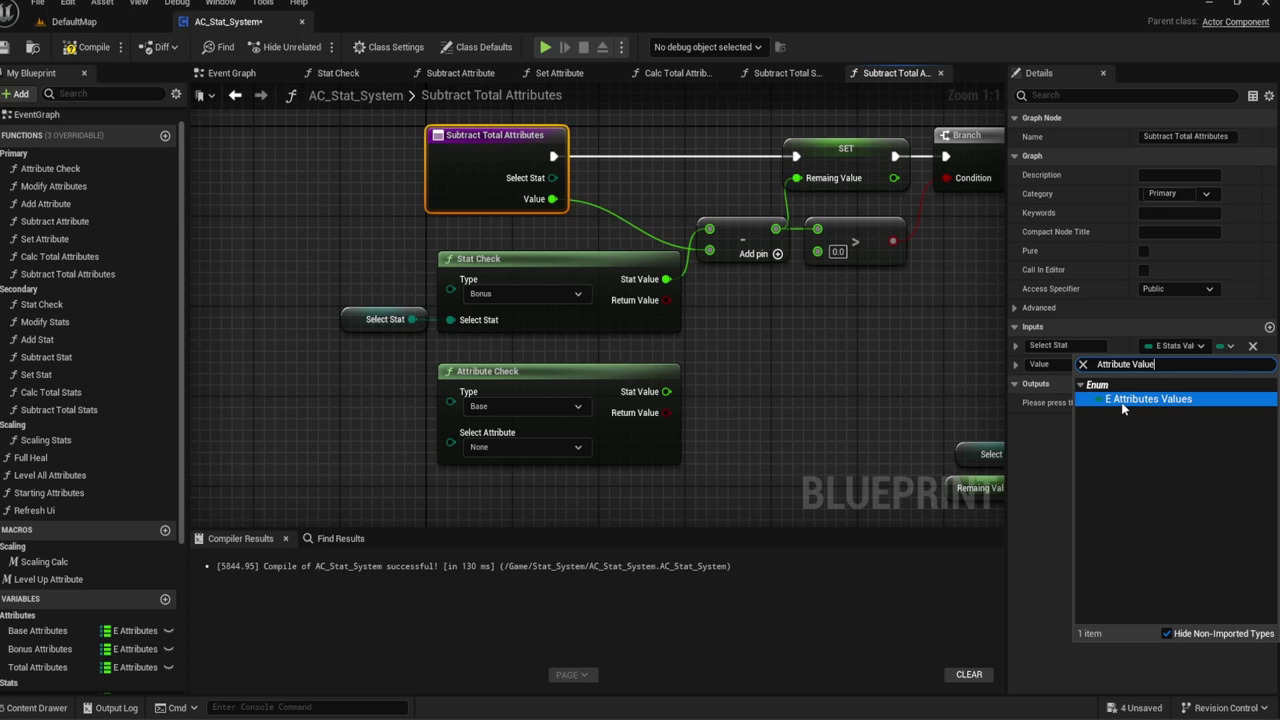
pyautogui.click(1130, 407)
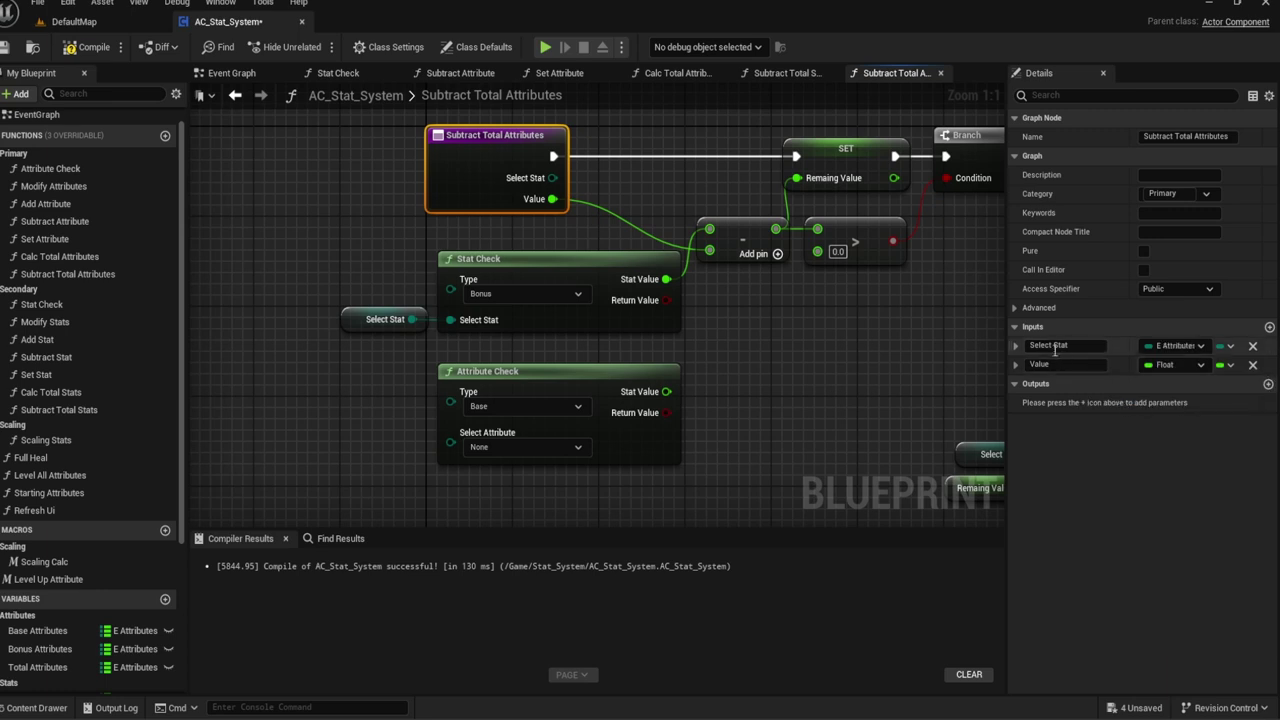
pyautogui.doubleClick(1085, 345)
pyautogui.write('Attribute')
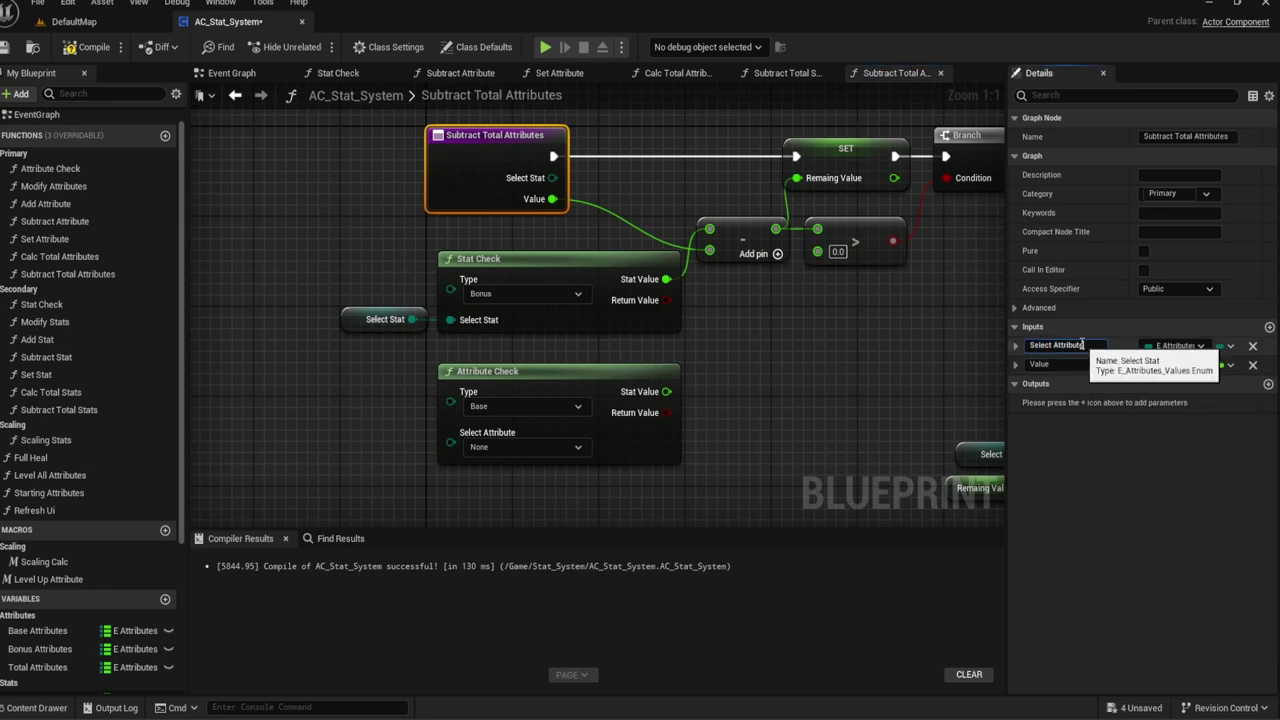
pyautogui.press('Return')
# Step: Select the Select Stat, Stat Check and Attribute Check nodes together
pyautogui.click(316, 243)
pyautogui.moveTo(316, 243); pyautogui.dragTo(378, 248, button='right')
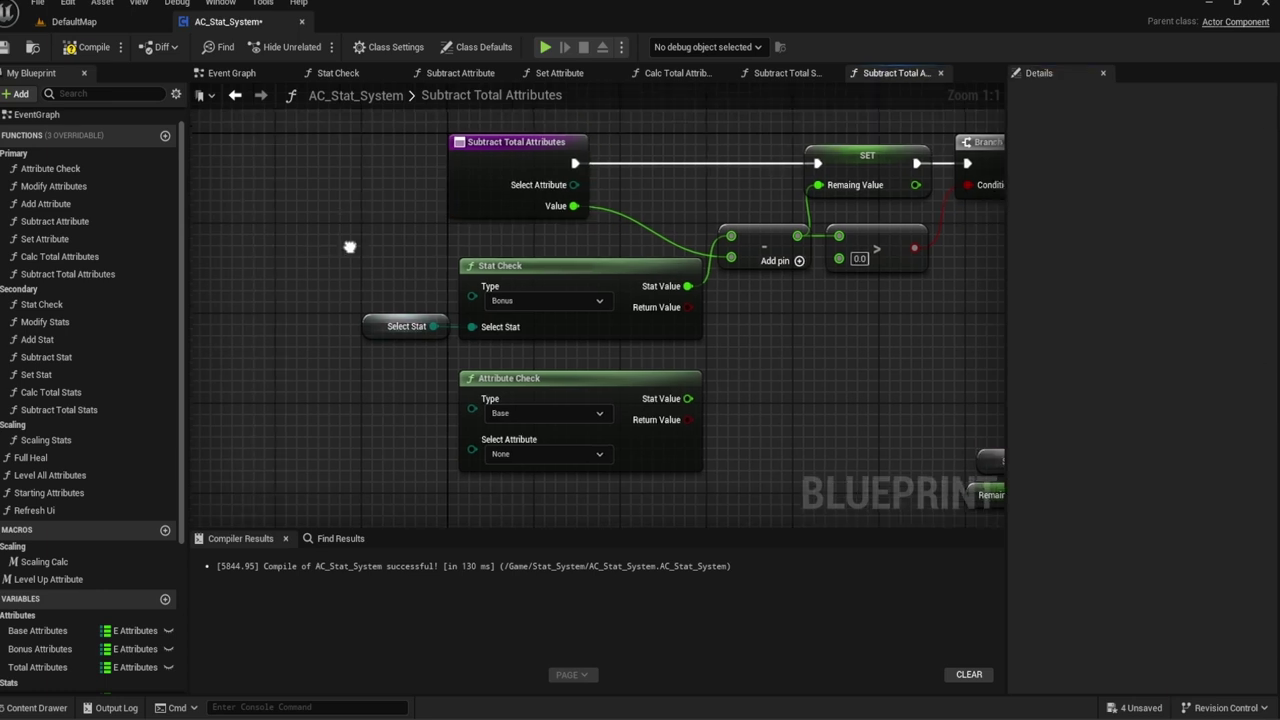
pyautogui.moveTo(512, 325); pyautogui.dragTo(512, 325)
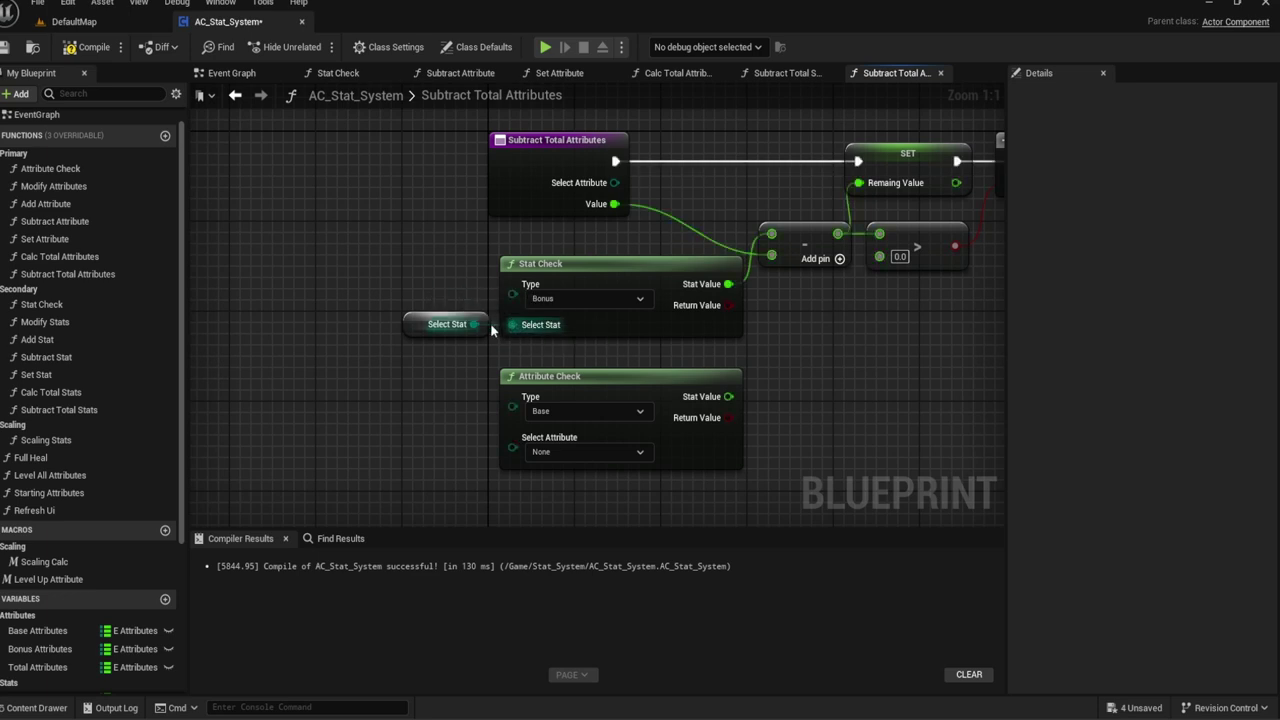
pyautogui.moveTo(615, 506); pyautogui.dragTo(435, 306)
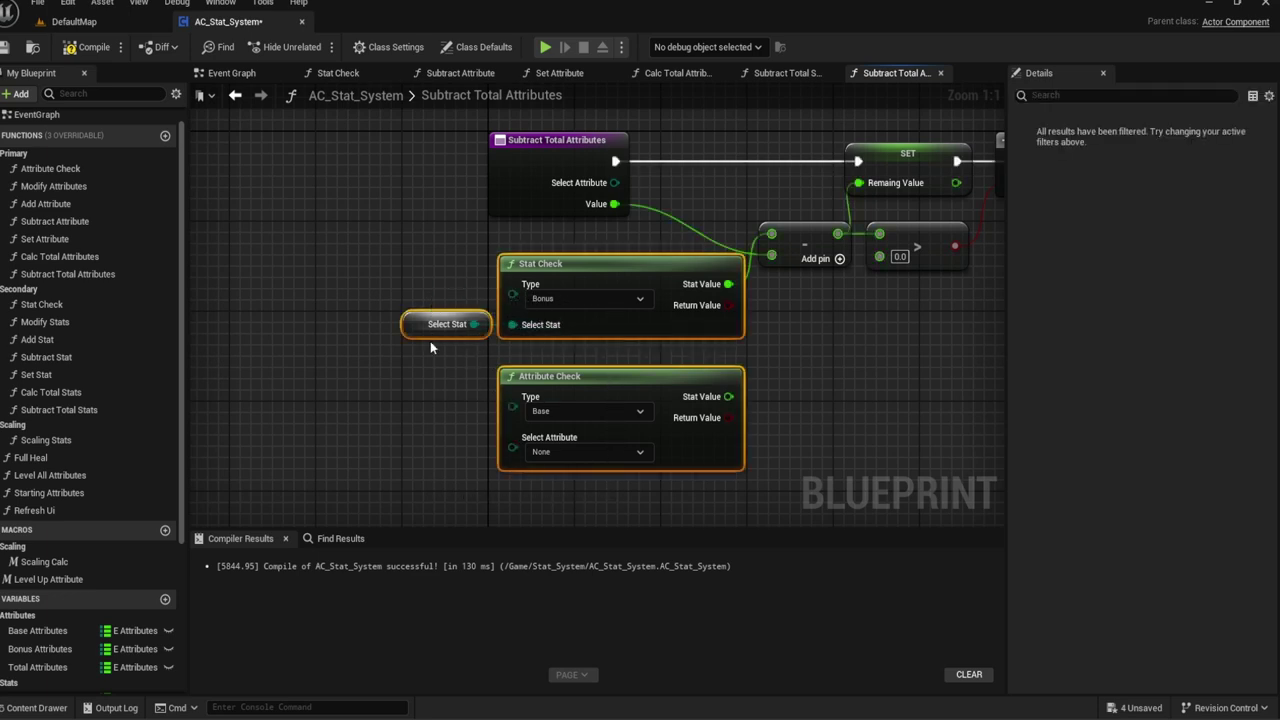
# Step: Connect Attribute Check's Stat Value into the comparison node
pyautogui.press('Delete')
pyautogui.rightClick(476, 361)
pyautogui.click(422, 299)
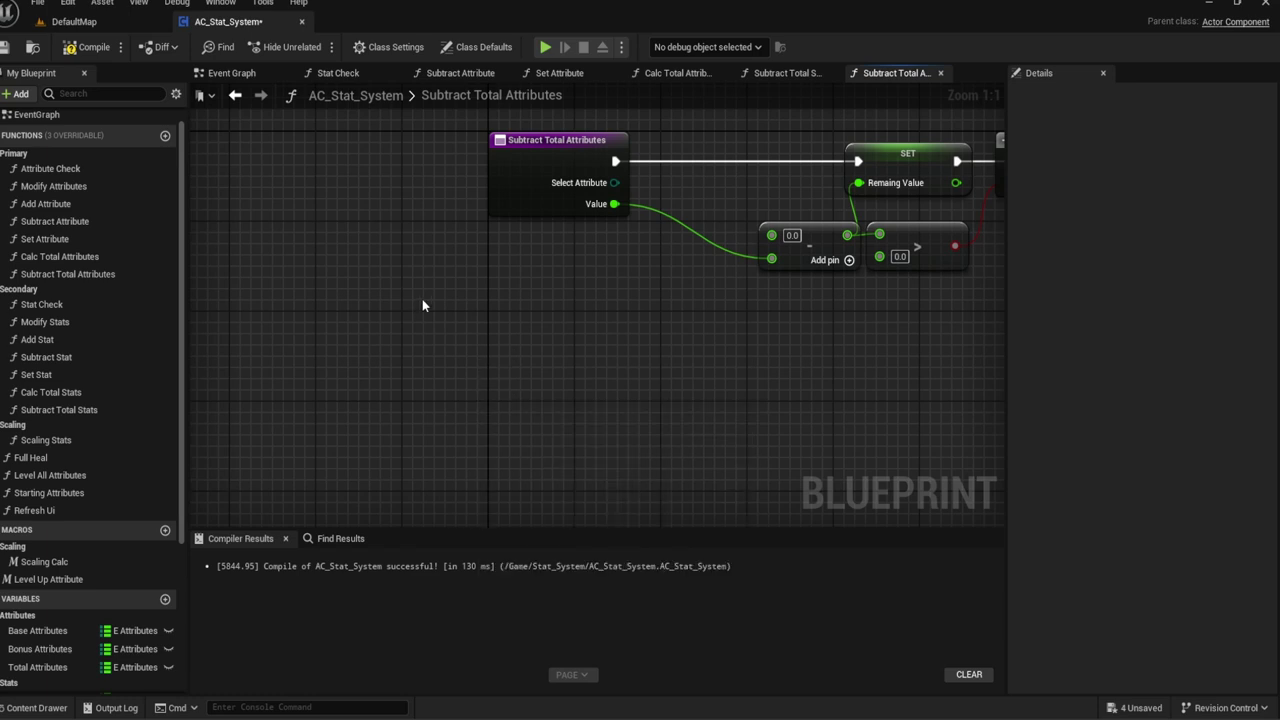
pyautogui.hotkey('ctrl', 'z')
pyautogui.moveTo(357, 309)
pyautogui.mouseDown(button='right')
pyautogui.moveTo(252, 295)
pyautogui.moveTo(437, 291)
pyautogui.moveTo(621, 353)
pyautogui.mouseUp(button='right')
pyautogui.moveTo(681, 361)
pyautogui.mouseDown()
pyautogui.moveTo(840, 238)
pyautogui.moveTo(832, 221)
pyautogui.mouseUp()
pyautogui.moveTo(698, 286); pyautogui.dragTo(798, 268, button='right')
# Step: Feed a Select Attribute getter into Attribute Check's input
pyautogui.moveTo(562, 384); pyautogui.dragTo(490, 390)
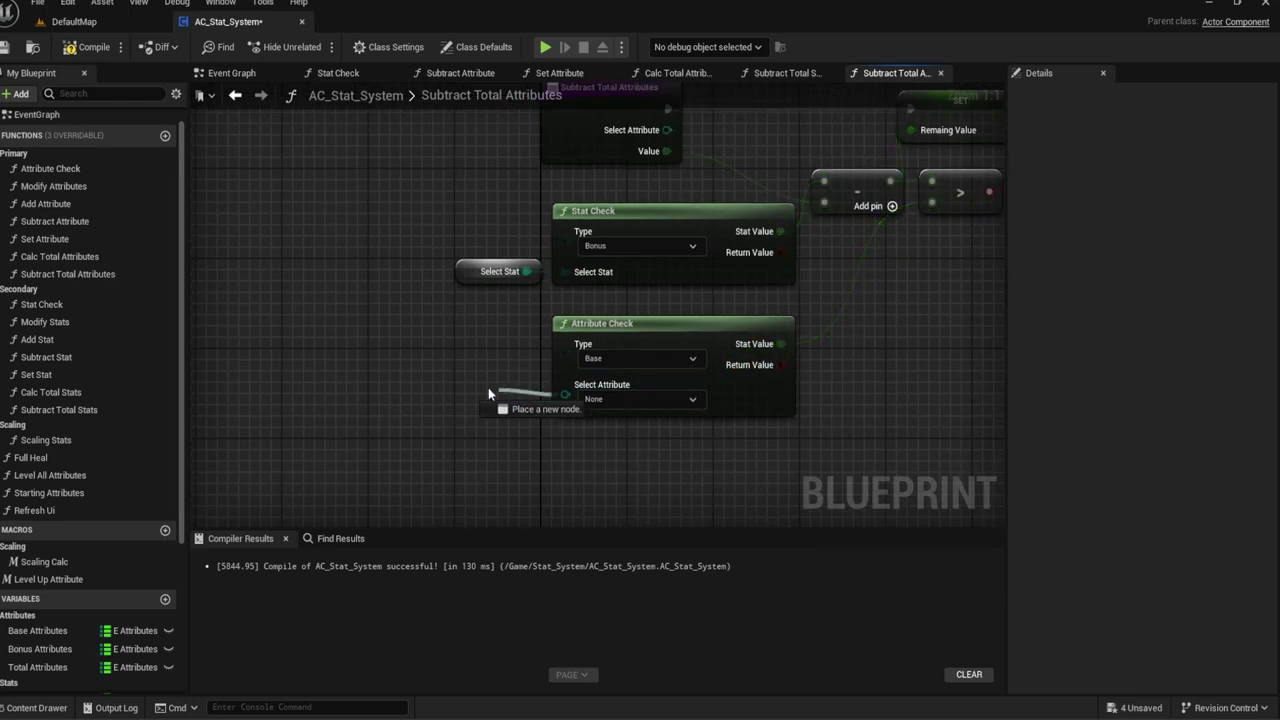
pyautogui.write('Select')
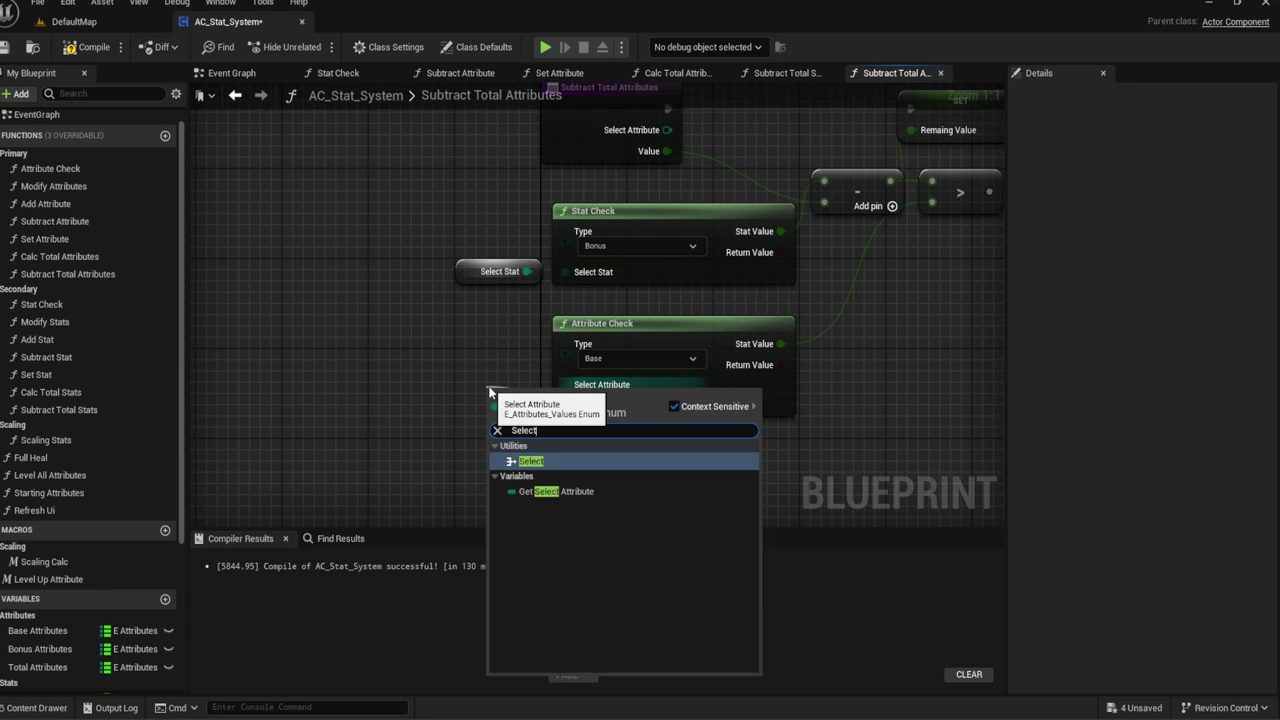
pyautogui.press('Down')
pyautogui.press('Return')
pyautogui.moveTo(520, 392); pyautogui.dragTo(485, 386)
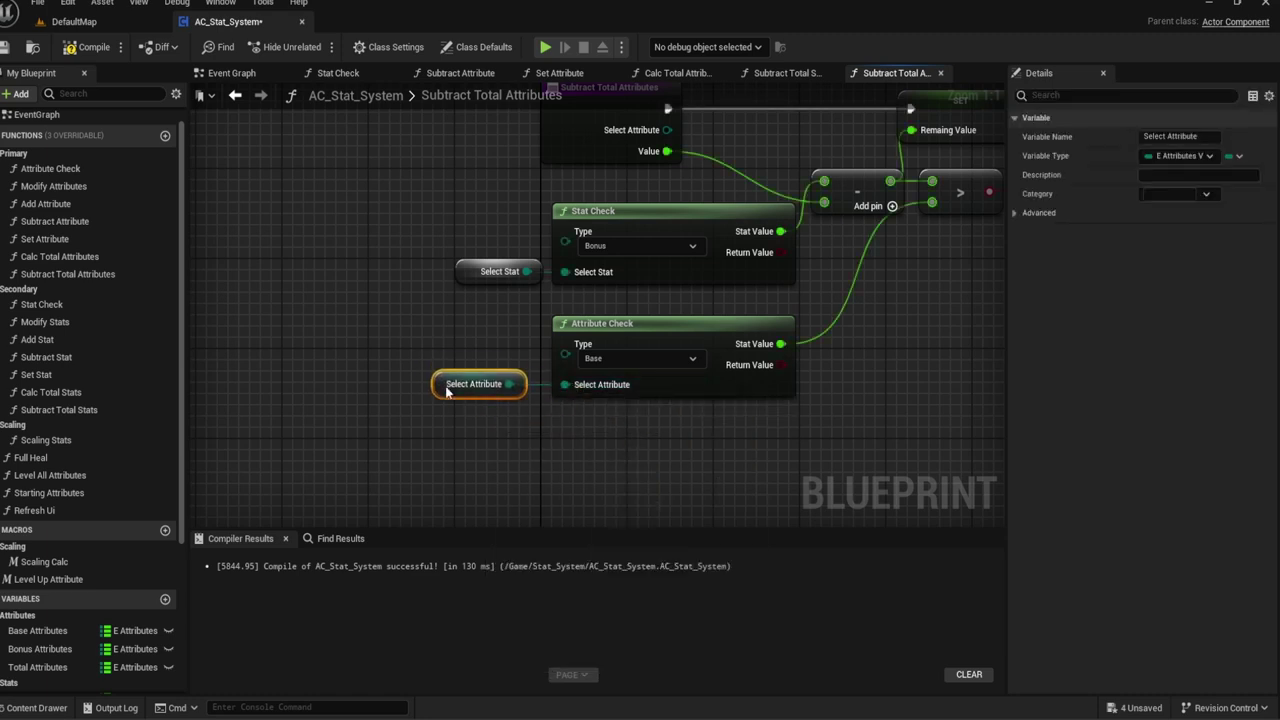
pyautogui.click(480, 359)
pyautogui.moveTo(480, 359); pyautogui.dragTo(425, 374, button='right')
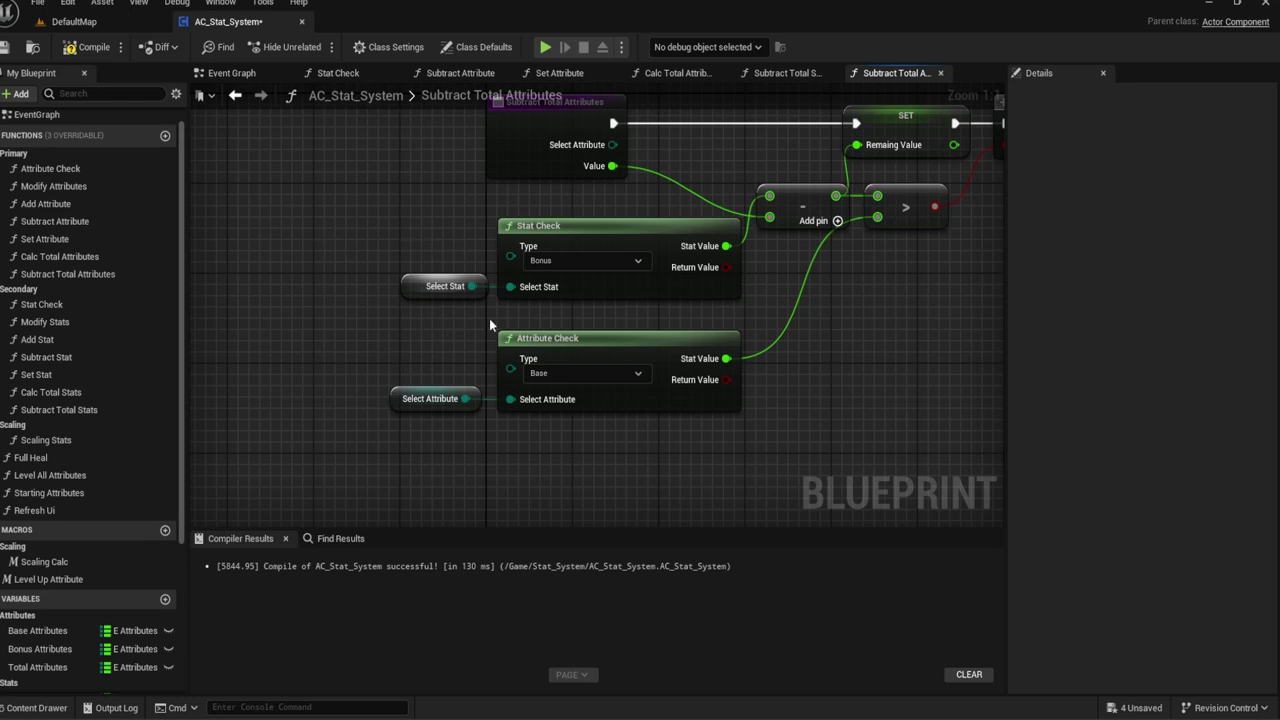
# Step: Delete the Stat Check and Select Stat nodes from Subtract Total Attributes
pyautogui.click(762, 77)
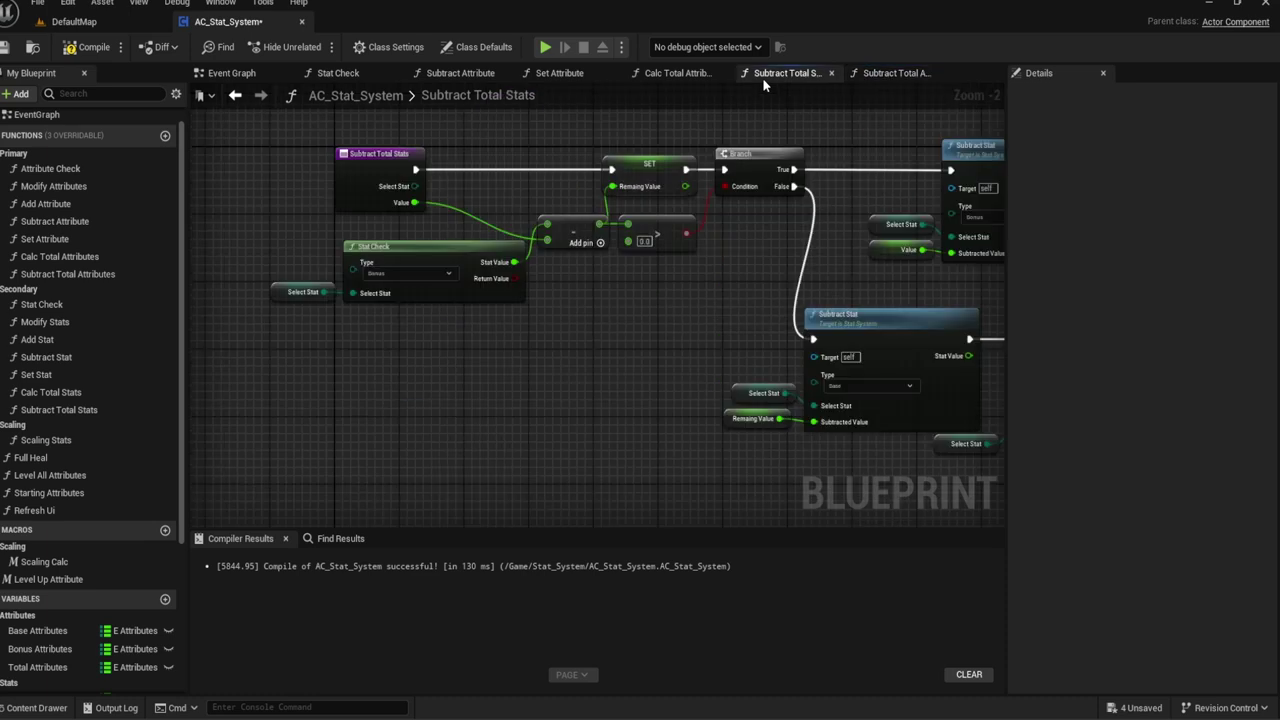
pyautogui.moveTo(592, 297); pyautogui.dragTo(660, 340, button='right')
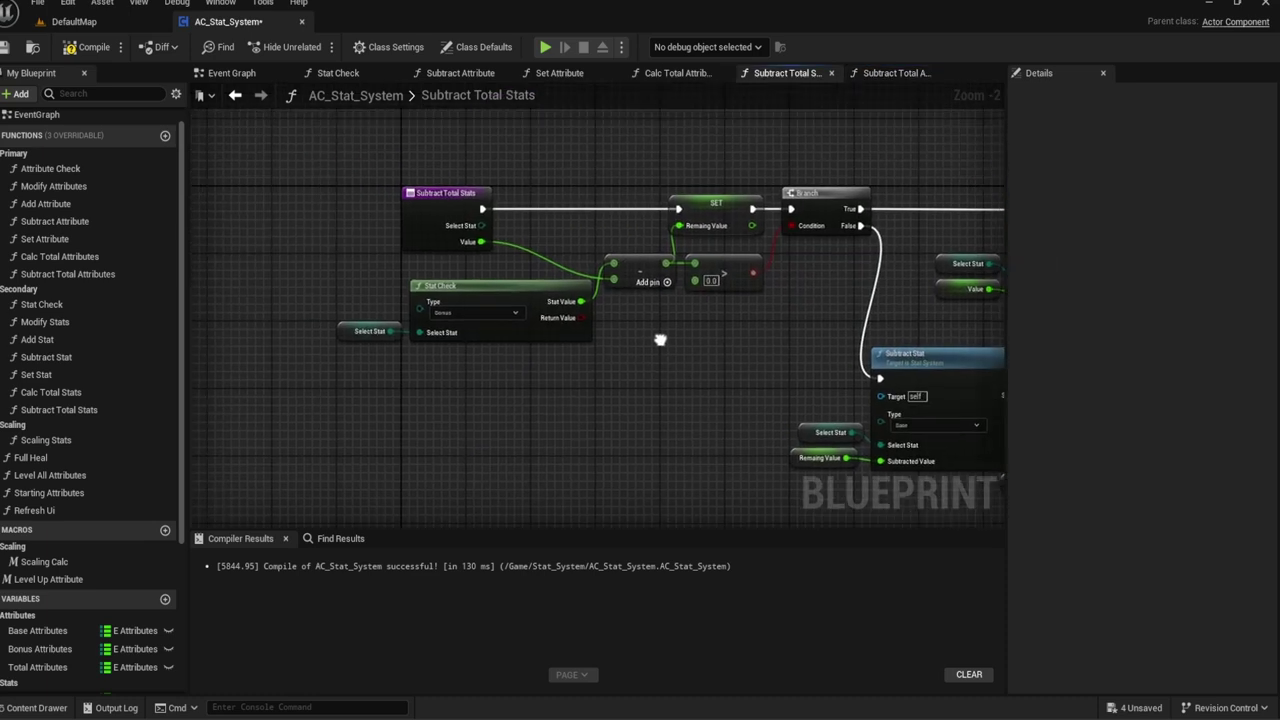
pyautogui.click(896, 73)
pyautogui.moveTo(575, 312); pyautogui.dragTo(465, 298)
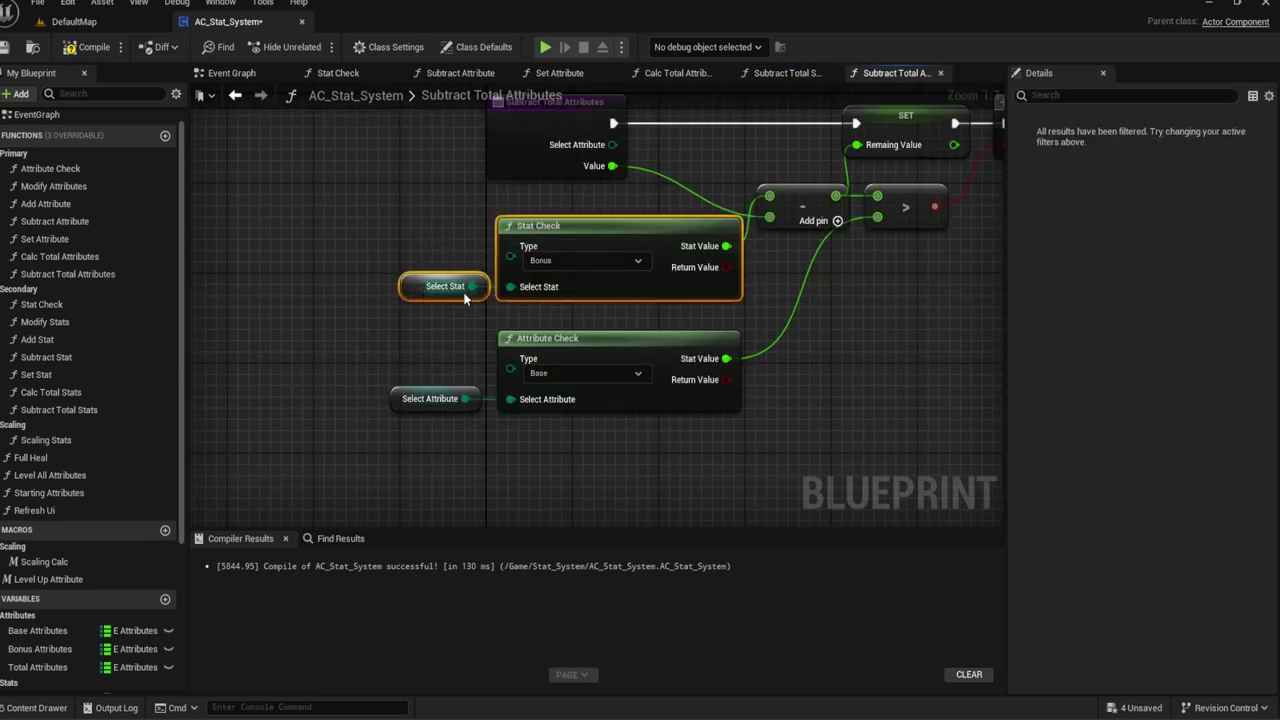
pyautogui.press('Delete')
# Step: Move Attribute Check into the freed space and wire its Stat Value into the subtraction
pyautogui.moveTo(380, 306); pyautogui.dragTo(700, 410)
pyautogui.moveTo(619, 348)
pyautogui.mouseDown()
pyautogui.moveTo(597, 261)
pyautogui.moveTo(630, 268)
pyautogui.mouseUp()
pyautogui.moveTo(728, 278); pyautogui.dragTo(769, 197)
pyautogui.moveTo(757, 182)
pyautogui.mouseDown(button='right')
pyautogui.moveTo(707, 190)
pyautogui.moveTo(775, 206)
pyautogui.mouseUp(button='right')
pyautogui.moveTo(647, 303); pyautogui.dragTo(627, 303)
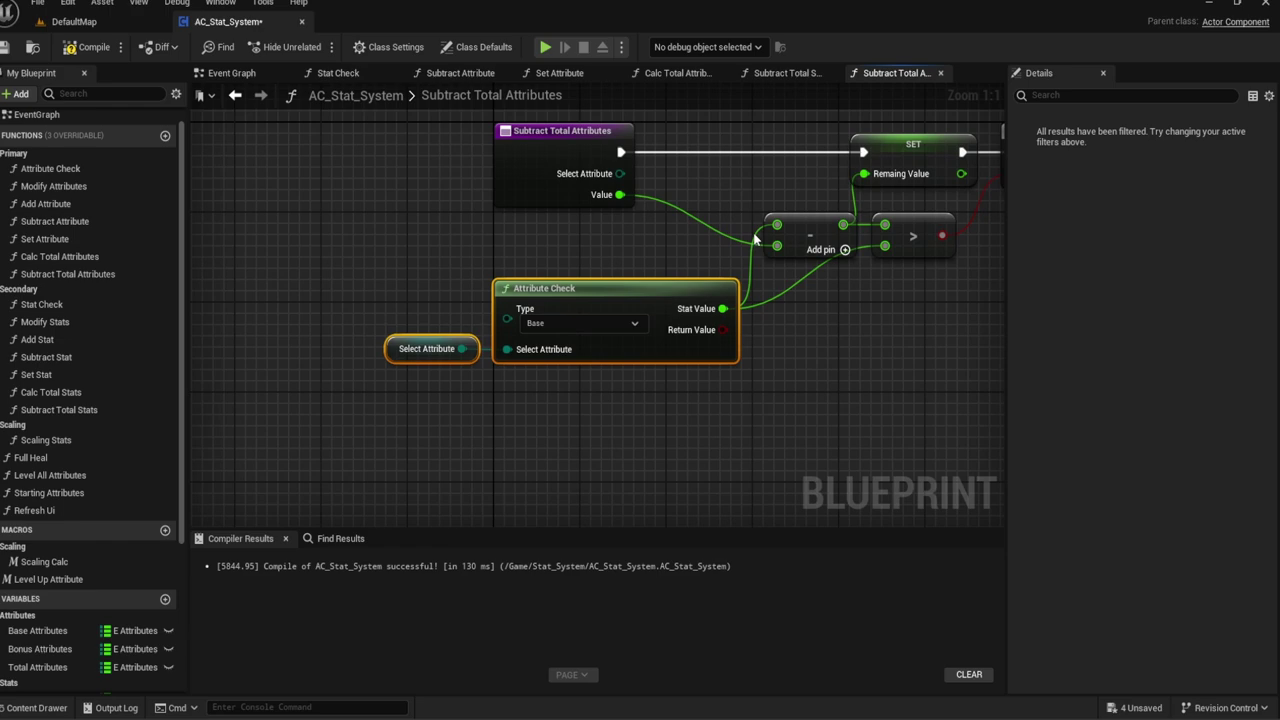
pyautogui.moveTo(795, 232); pyautogui.dragTo(775, 232)
pyautogui.moveTo(1001, 248)
pyautogui.mouseDown(button='right')
pyautogui.moveTo(727, 240)
pyautogui.moveTo(452, 124)
pyautogui.mouseUp(button='right')
pyautogui.moveTo(480, 206)
pyautogui.mouseDown(button='right')
pyautogui.moveTo(289, 322)
pyautogui.moveTo(842, 362)
pyautogui.moveTo(570, 320)
pyautogui.moveTo(199, 490)
pyautogui.mouseUp(button='right')
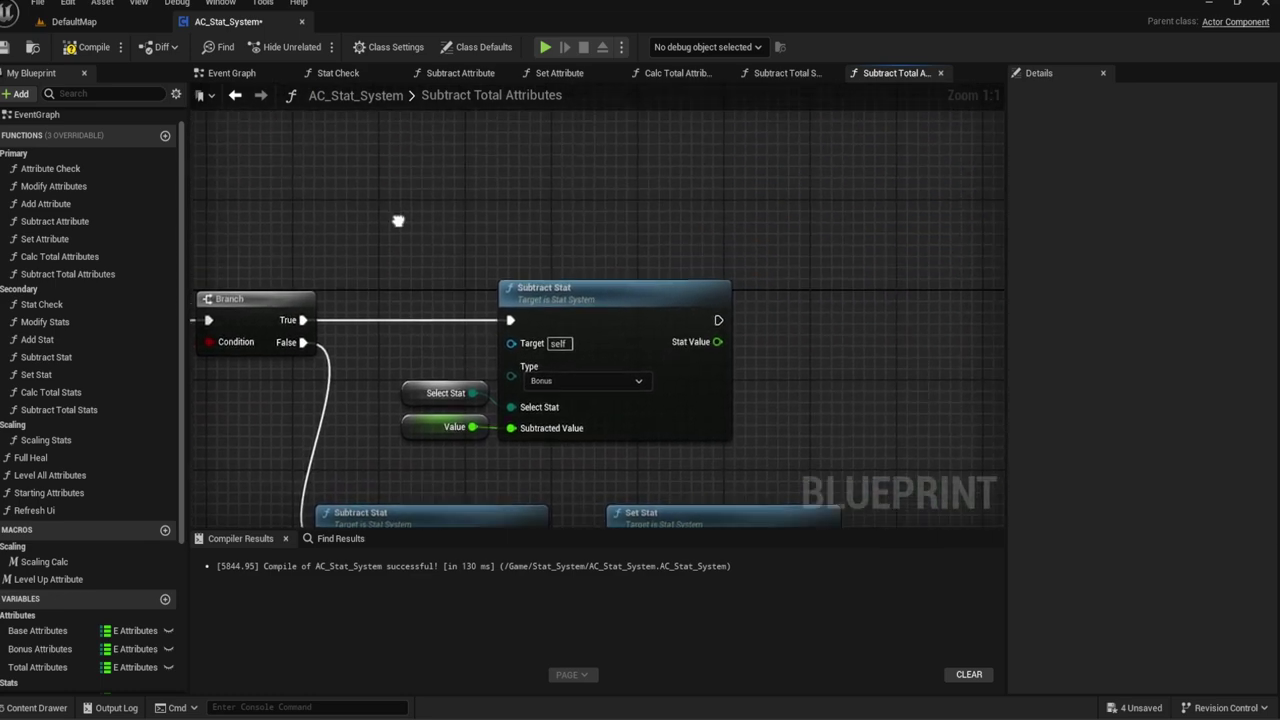
pyautogui.moveTo(398, 220); pyautogui.dragTo(388, 273, button='right')
# Step: Add a Subtract Attribute node to the graph
pyautogui.rightClick(497, 232)
pyautogui.write('SUBTRA')
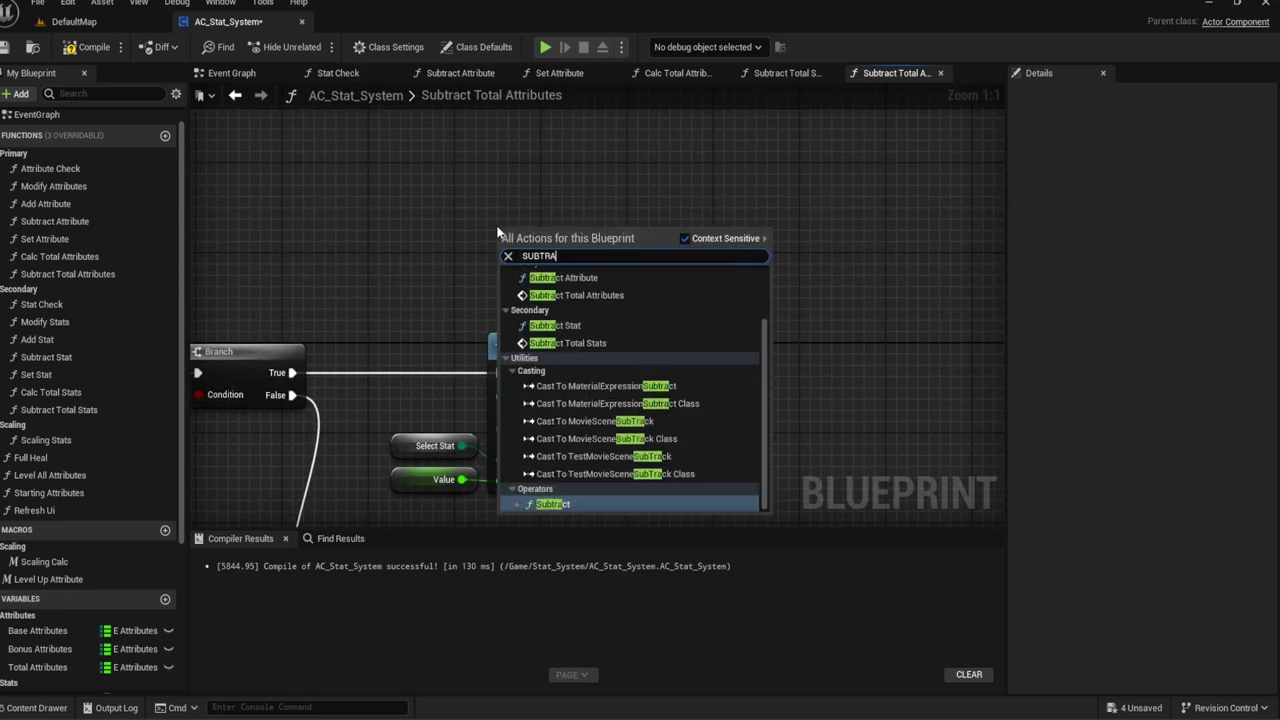
pyautogui.write('CT')
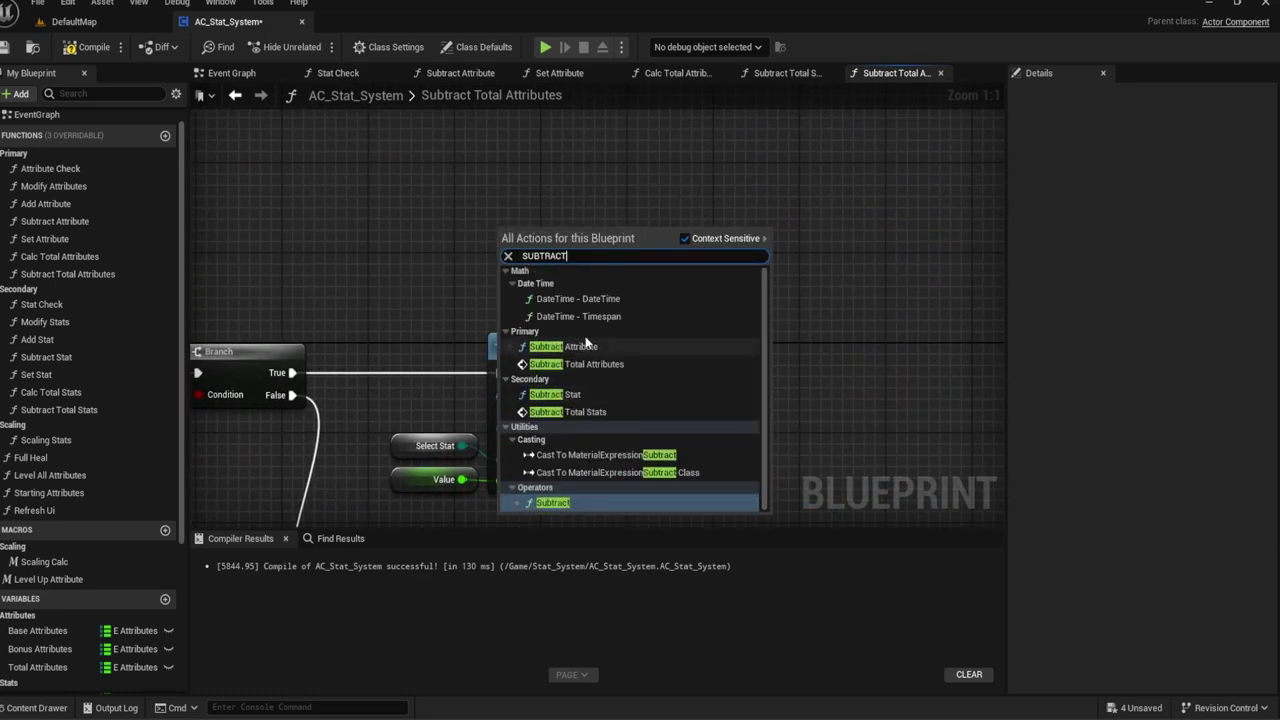
pyautogui.click(575, 346)
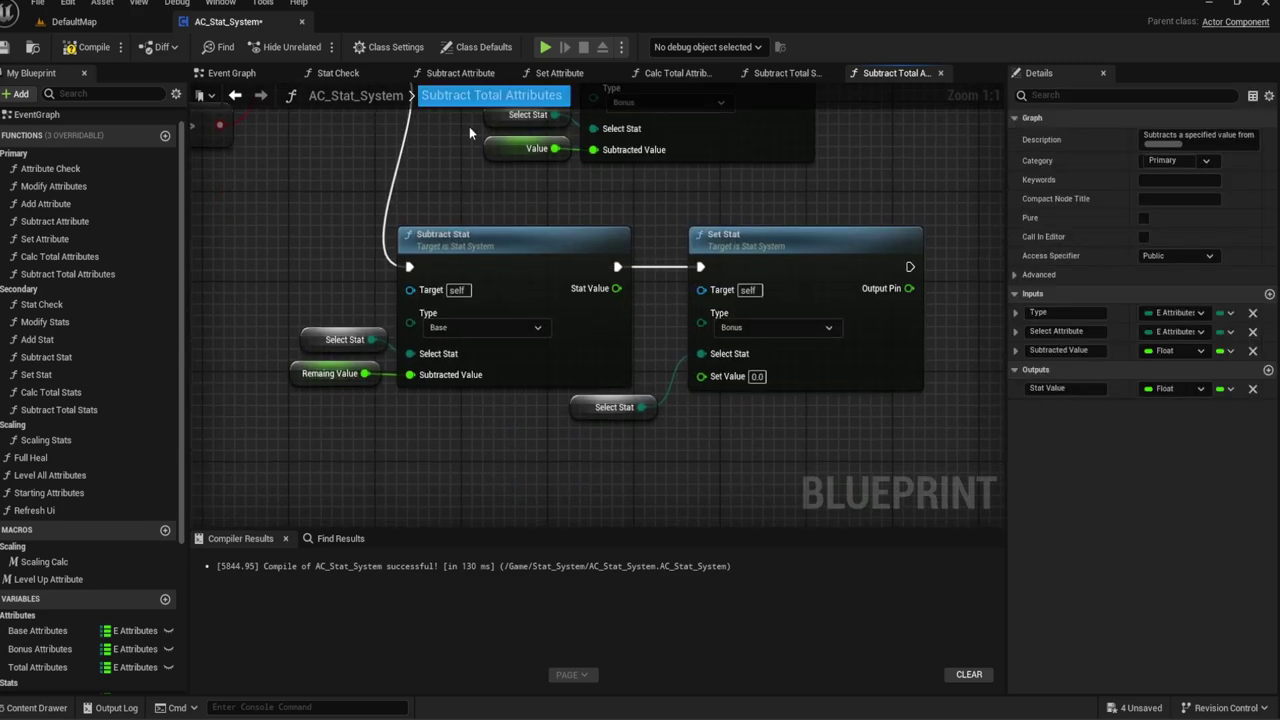
pyautogui.moveTo(561, 267); pyautogui.dragTo(426, 401)
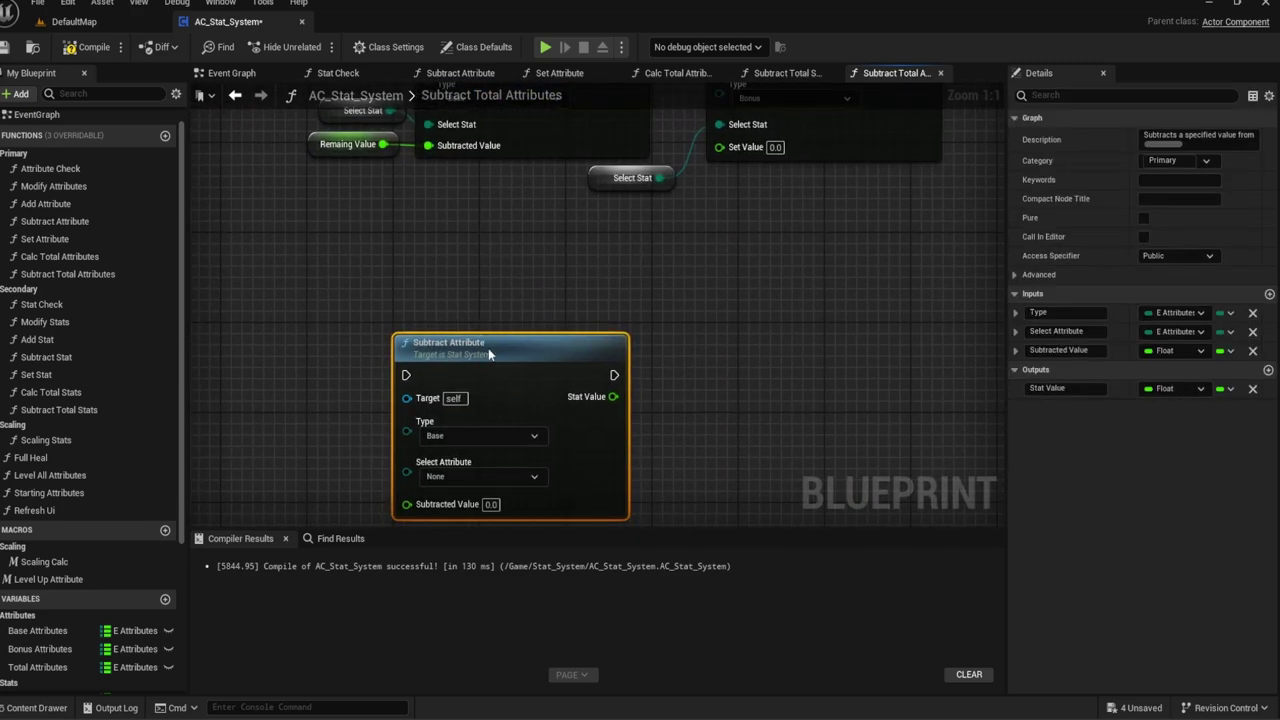
pyautogui.moveTo(426, 401); pyautogui.dragTo(488, 348, button='right')
# Step: Add a Set Attribute node beside Subtract Attribute
pyautogui.rightClick(595, 352)
pyautogui.write('SET')
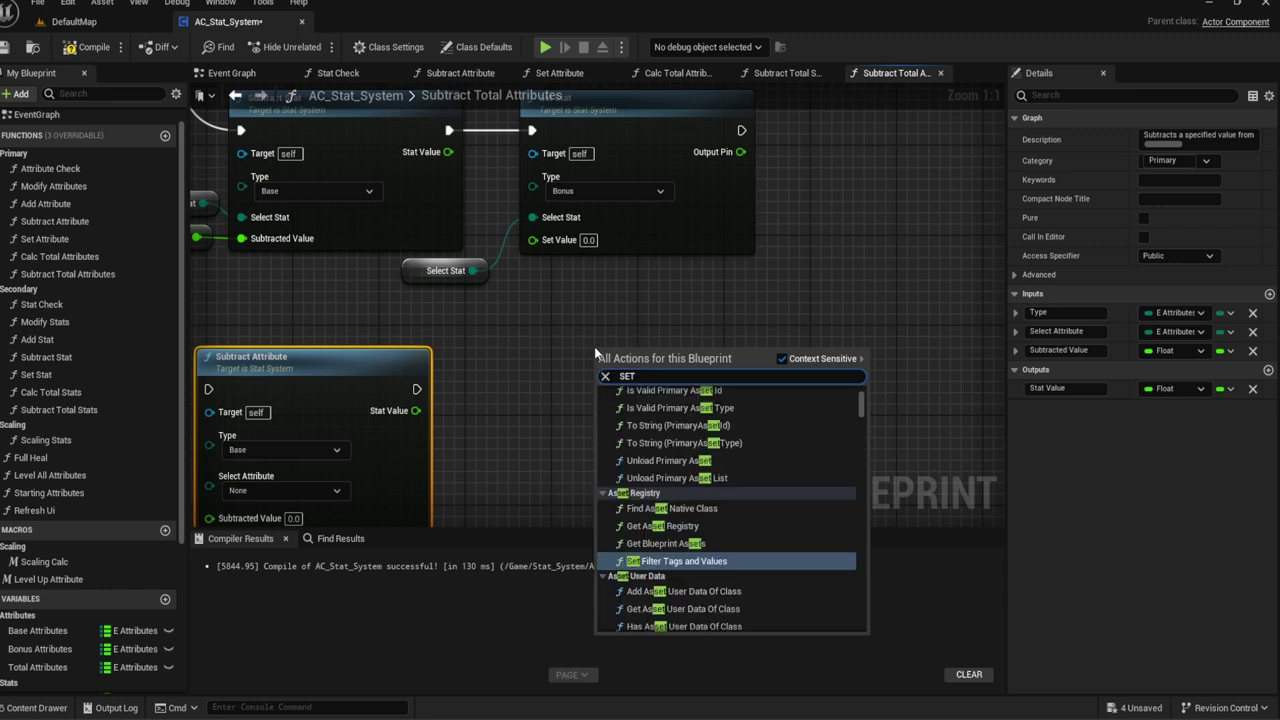
pyautogui.write(' ATTRBU')
pyautogui.press('BackSpace')
pyautogui.press('BackSpace')
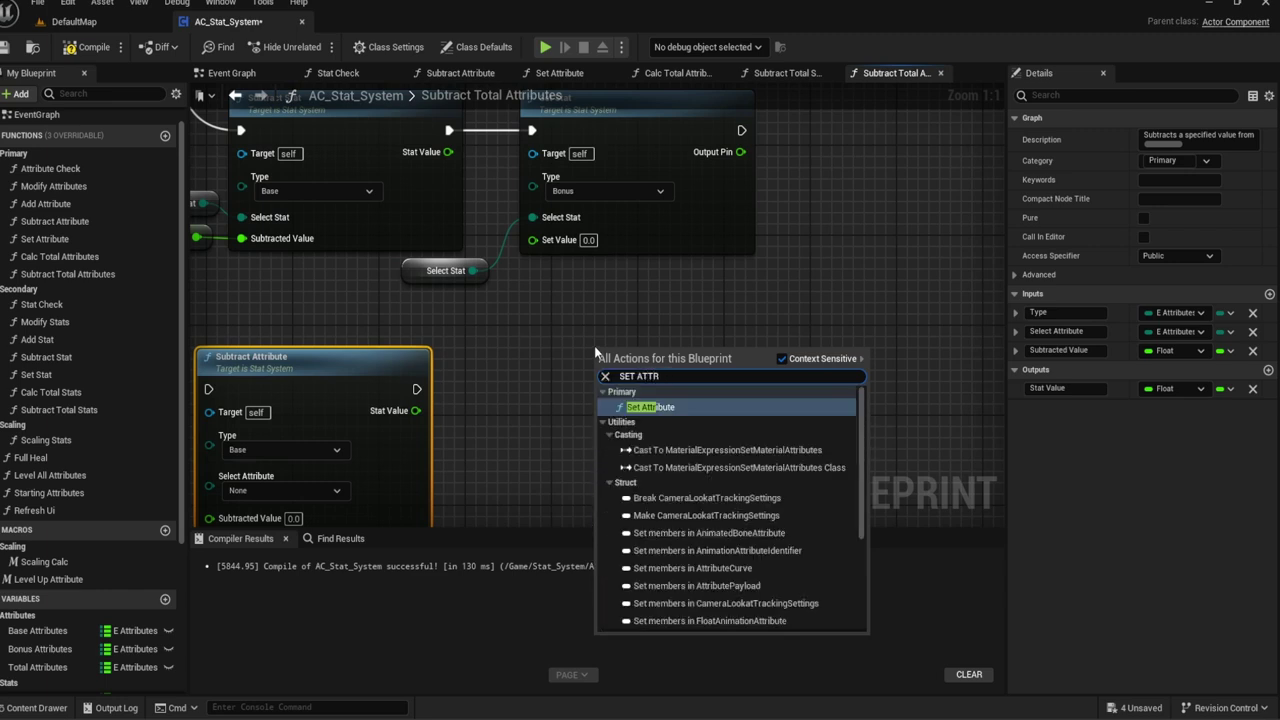
pyautogui.press('Return')
pyautogui.moveTo(629, 358); pyautogui.dragTo(598, 380)
pyautogui.moveTo(598, 380); pyautogui.dragTo(688, 285, button='right')
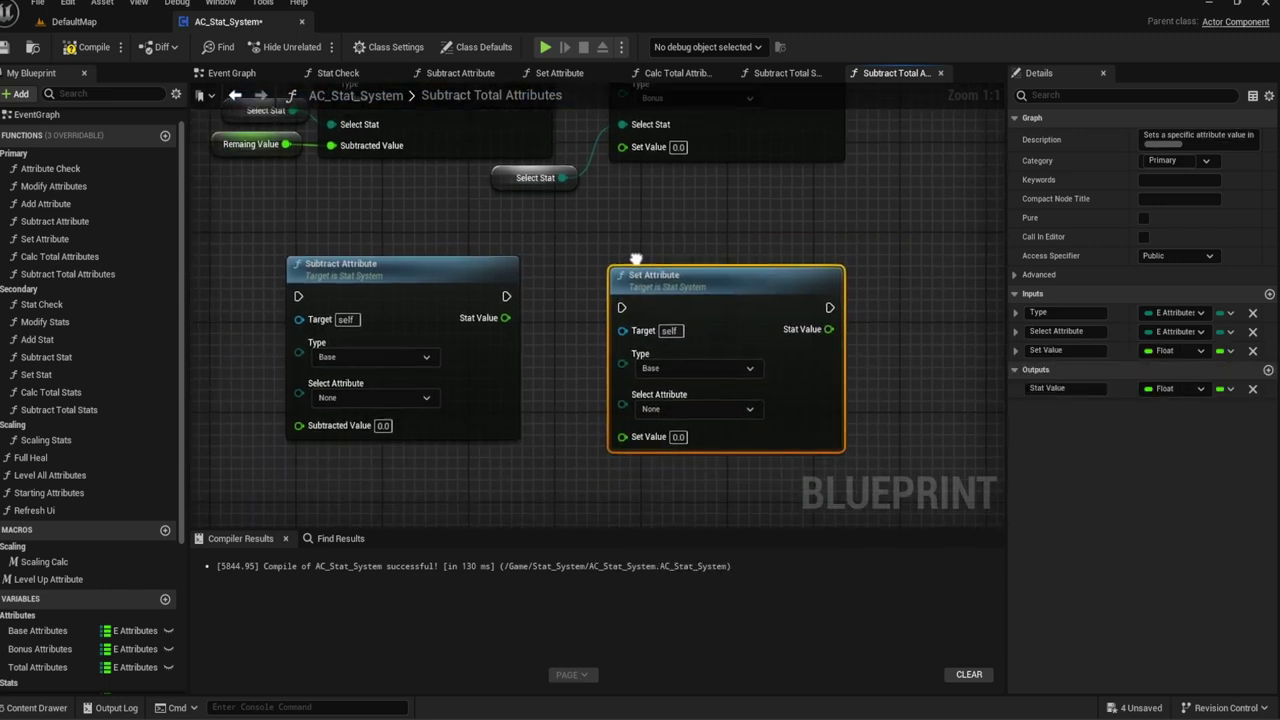
pyautogui.moveTo(589, 318); pyautogui.dragTo(390, 253, button='right')
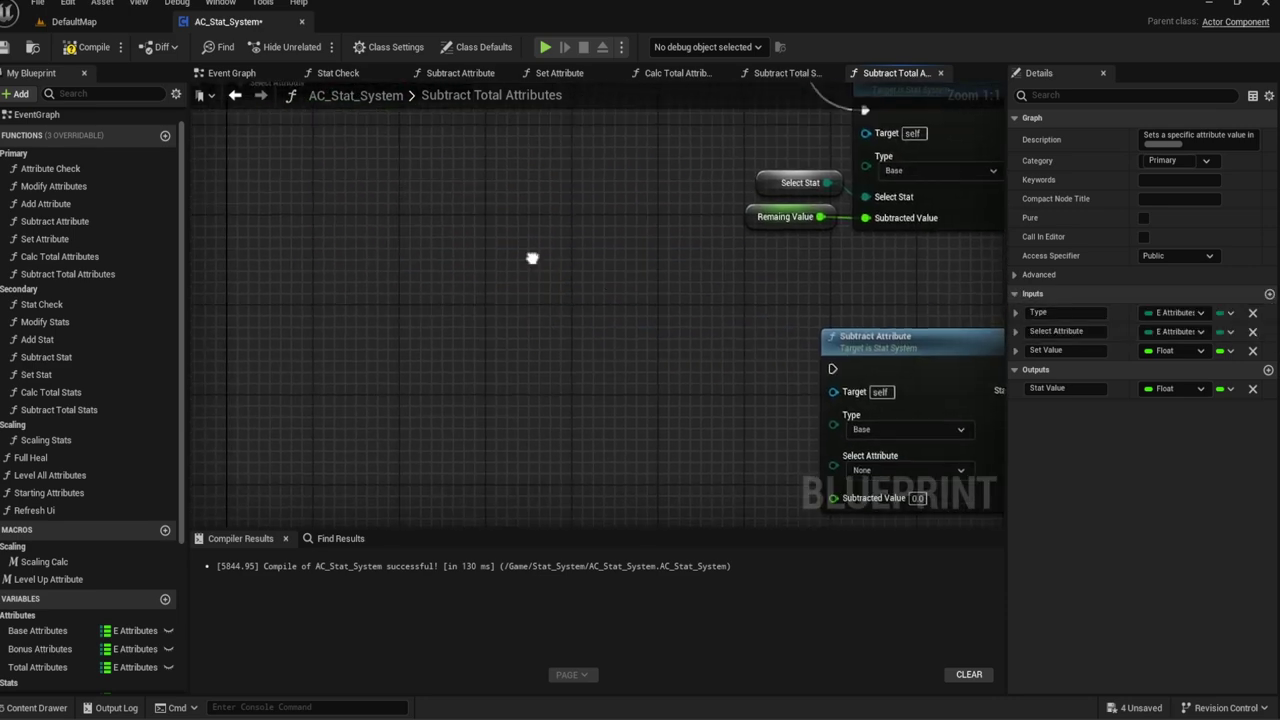
# Step: Wire Select Attribute getters into both new nodes and set Set Attribute's type to Bonus
pyautogui.click(308, 252)
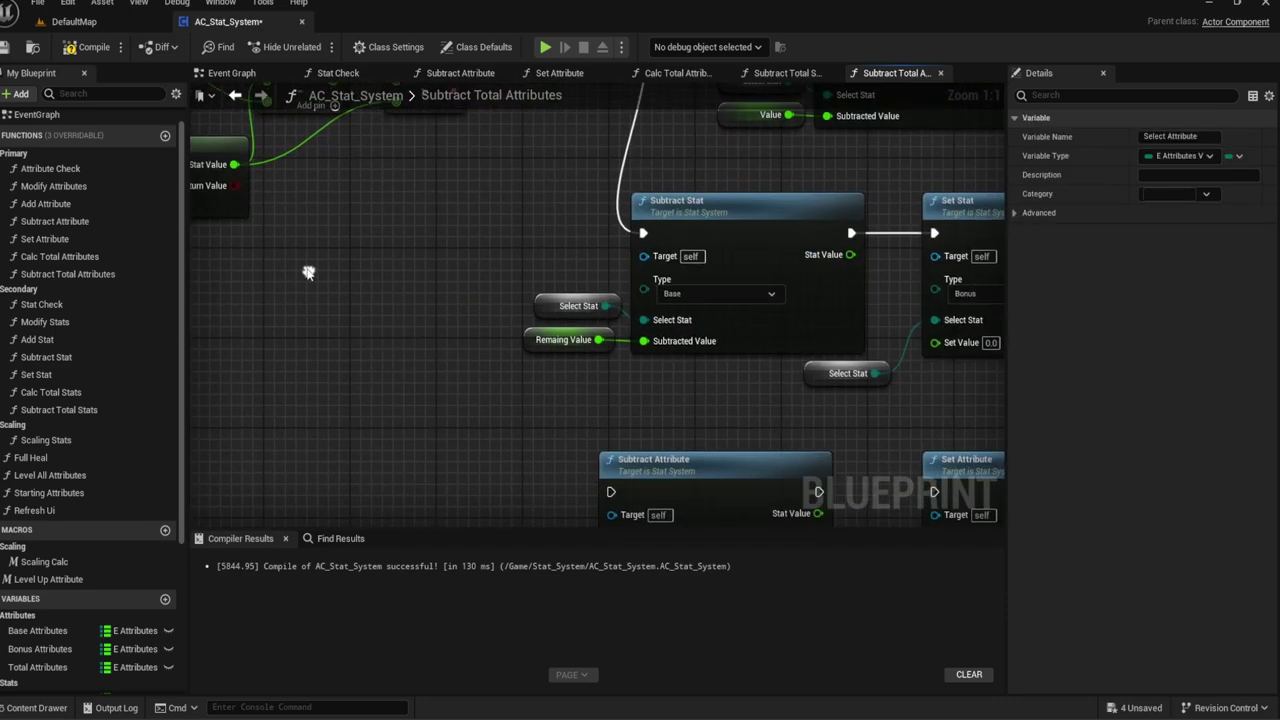
pyautogui.moveTo(465, 520); pyautogui.dragTo(405, 312, button='right')
pyautogui.hotkey('ctrl', 'v')
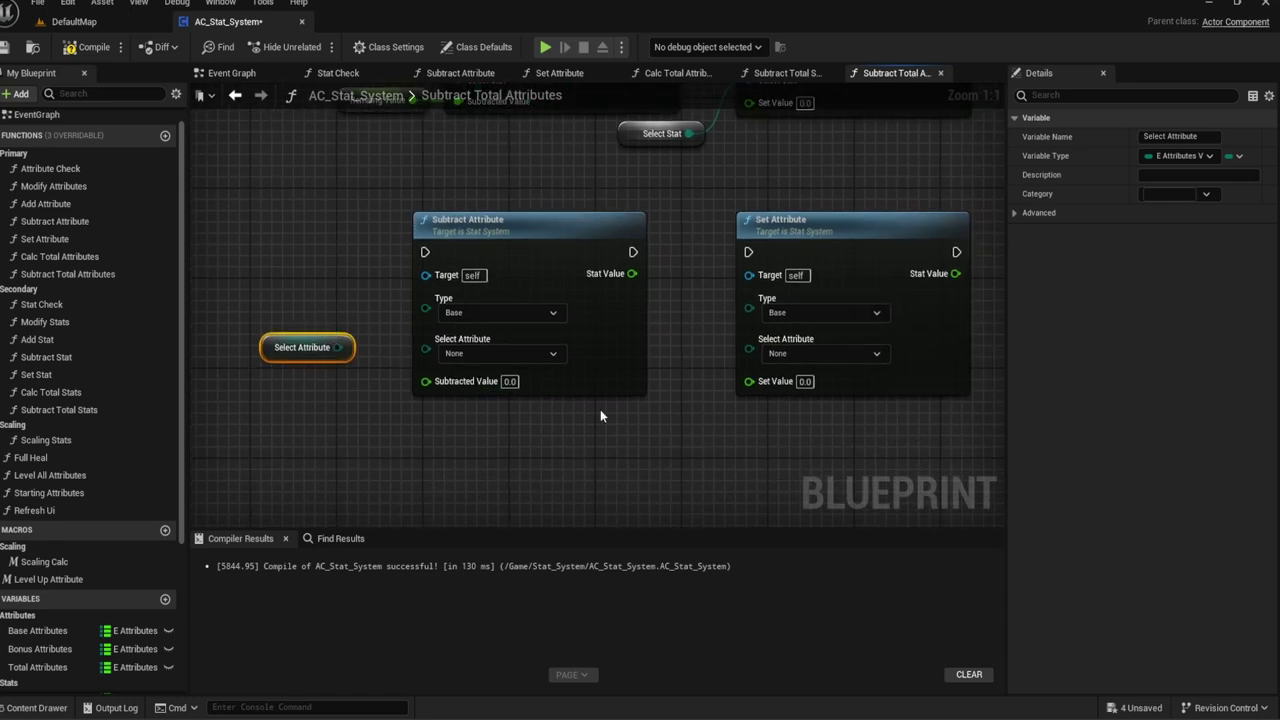
pyautogui.moveTo(672, 437); pyautogui.dragTo(749, 350)
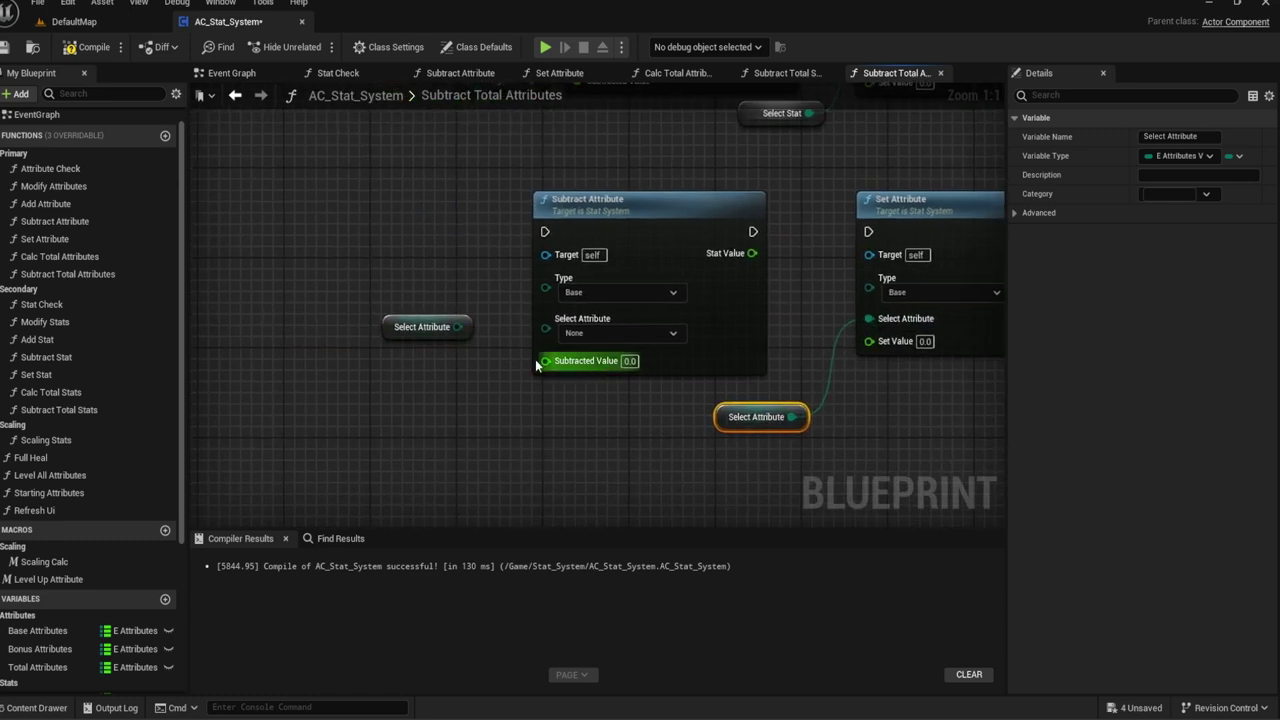
pyautogui.moveTo(469, 328); pyautogui.dragTo(545, 328)
pyautogui.moveTo(941, 298); pyautogui.dragTo(766, 329, button='right')
pyautogui.click(766, 323)
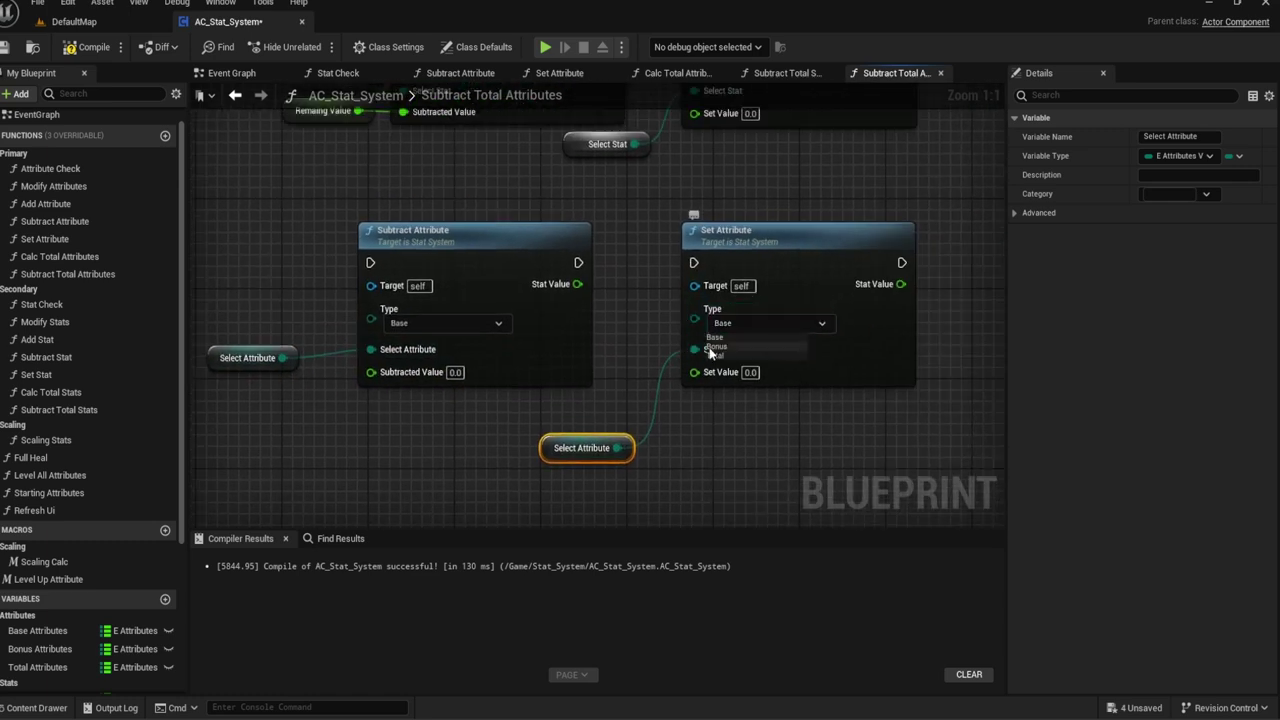
pyautogui.moveTo(640, 331); pyautogui.dragTo(871, 392, button='right')
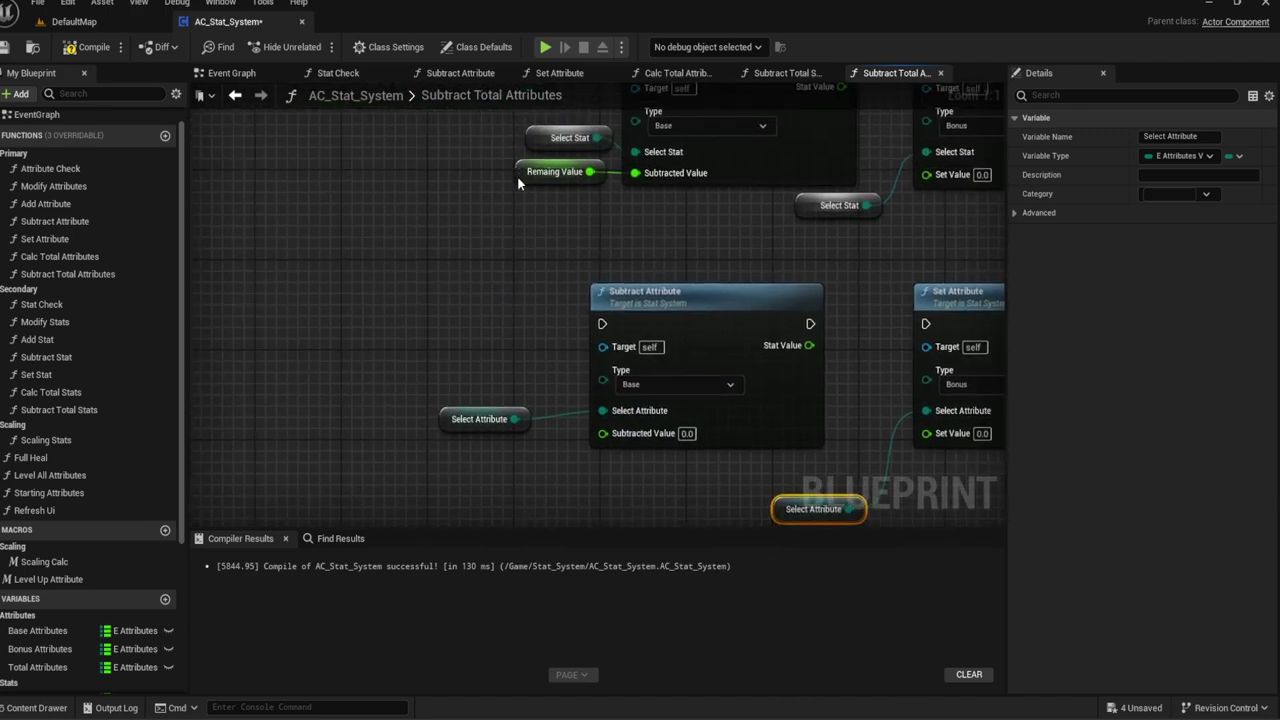
# Step: Delete the old Subtract Stat and Set Stat nodes
pyautogui.click(553, 172)
pyautogui.moveTo(544, 399)
pyautogui.mouseDown(button='right')
pyautogui.moveTo(347, 490)
pyautogui.moveTo(307, 527)
pyautogui.mouseUp(button='right')
pyautogui.moveTo(825, 397); pyautogui.dragTo(291, 239)
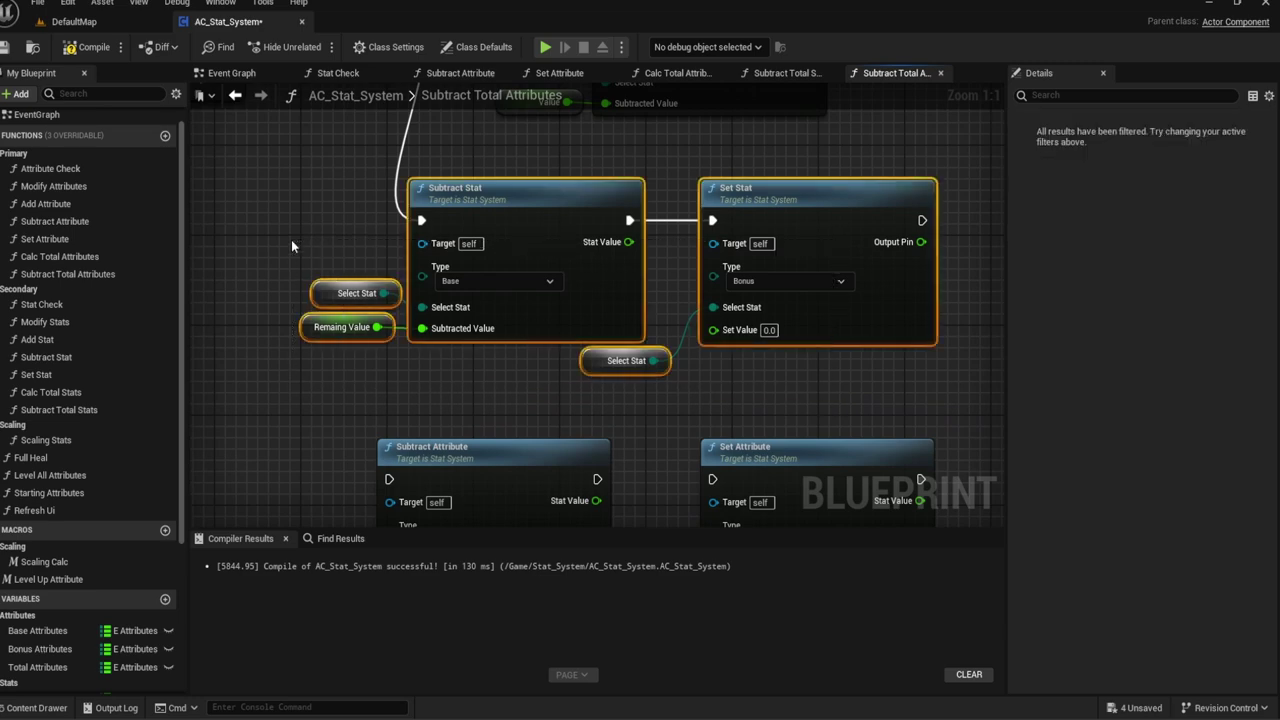
pyautogui.moveTo(326, 370); pyautogui.dragTo(356, 146, button='right')
pyautogui.press('Delete')
# Step: Chain Subtract Attribute into Set Attribute and hook it to the Branch False path
pyautogui.moveTo(627, 252); pyautogui.dragTo(743, 252)
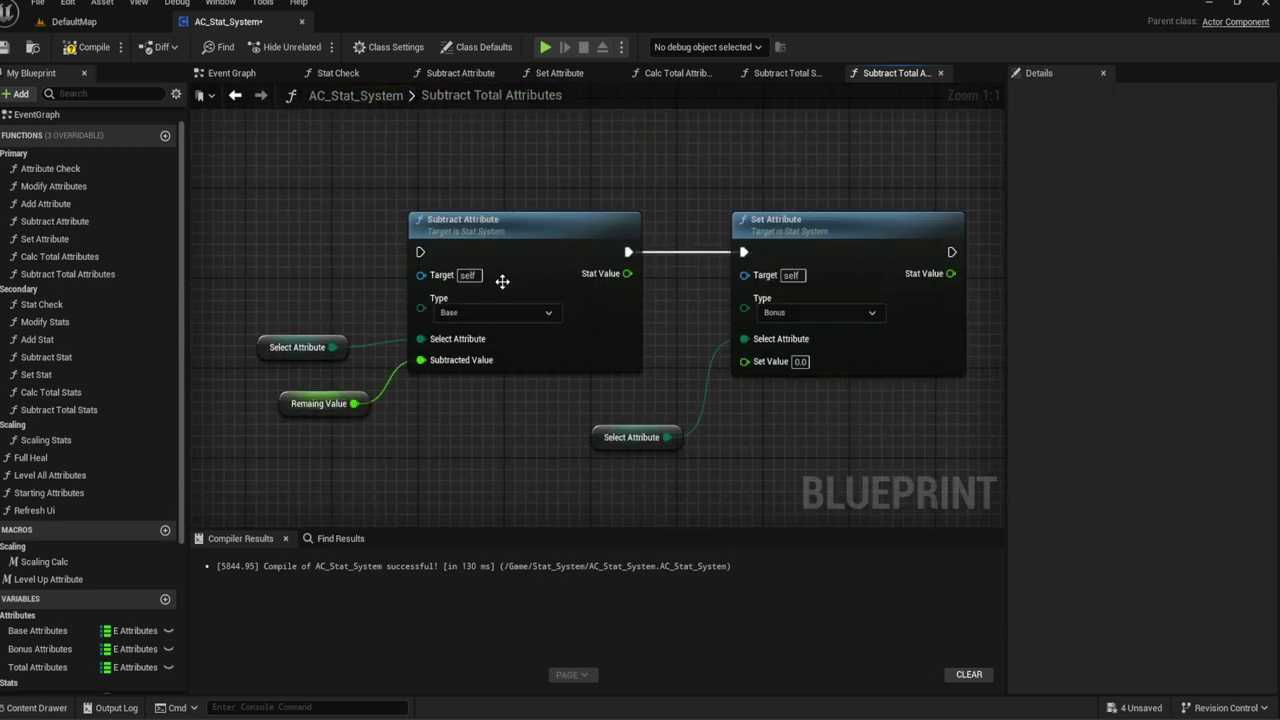
pyautogui.moveTo(348, 284); pyautogui.dragTo(745, 450)
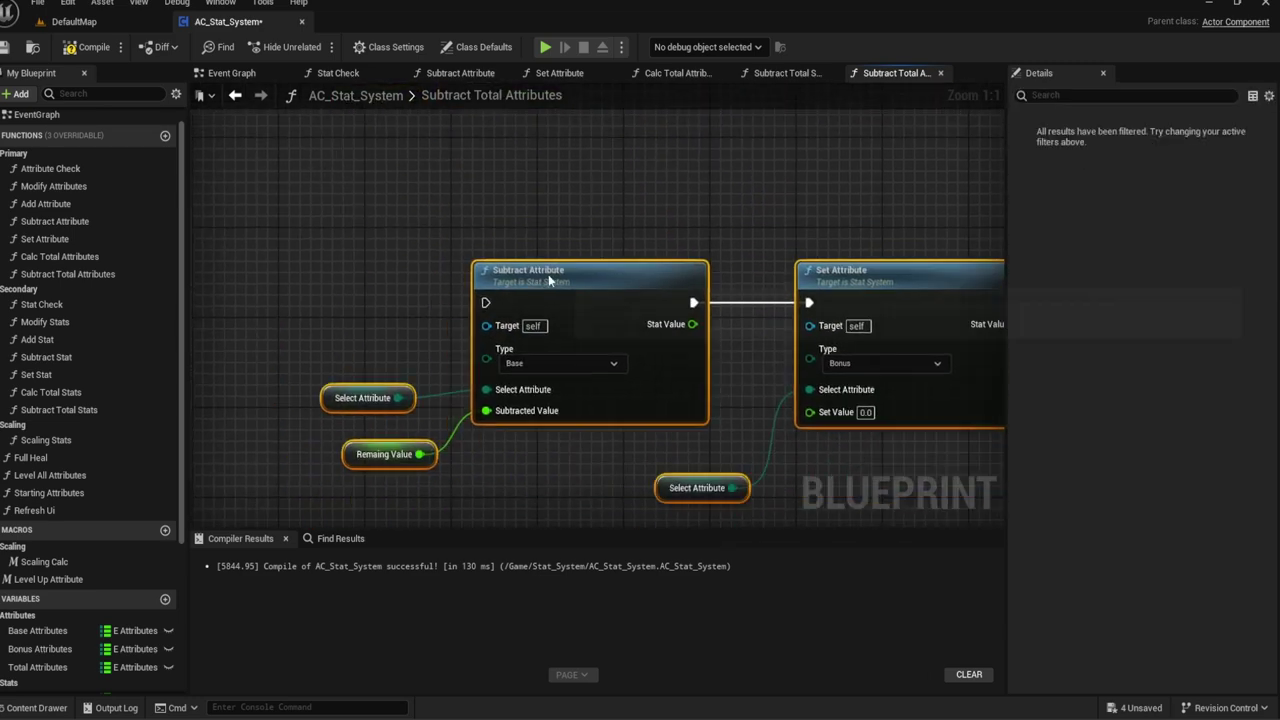
pyautogui.moveTo(474, 245); pyautogui.dragTo(540, 305, button='right')
pyautogui.moveTo(540, 305); pyautogui.dragTo(558, 286)
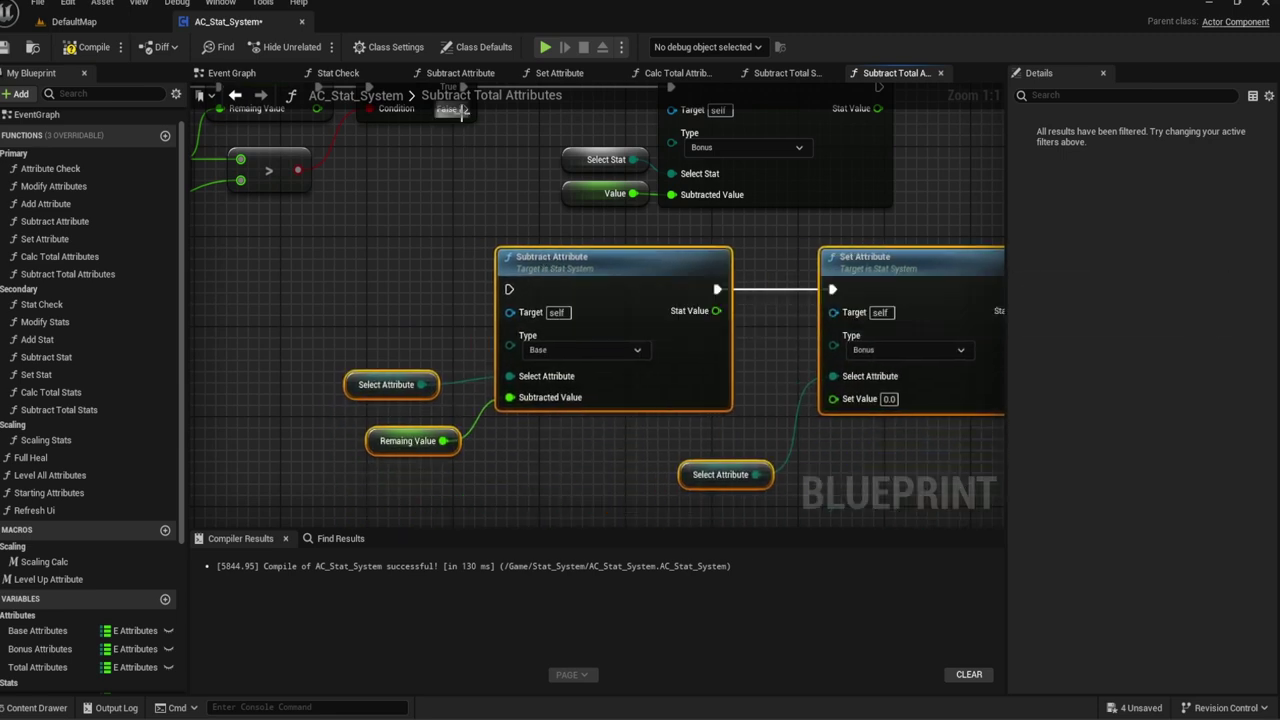
pyautogui.moveTo(463, 109); pyautogui.dragTo(507, 290)
pyautogui.moveTo(513, 232)
pyautogui.mouseDown(button='right')
pyautogui.moveTo(510, 270)
pyautogui.moveTo(395, 412)
pyautogui.mouseUp(button='right')
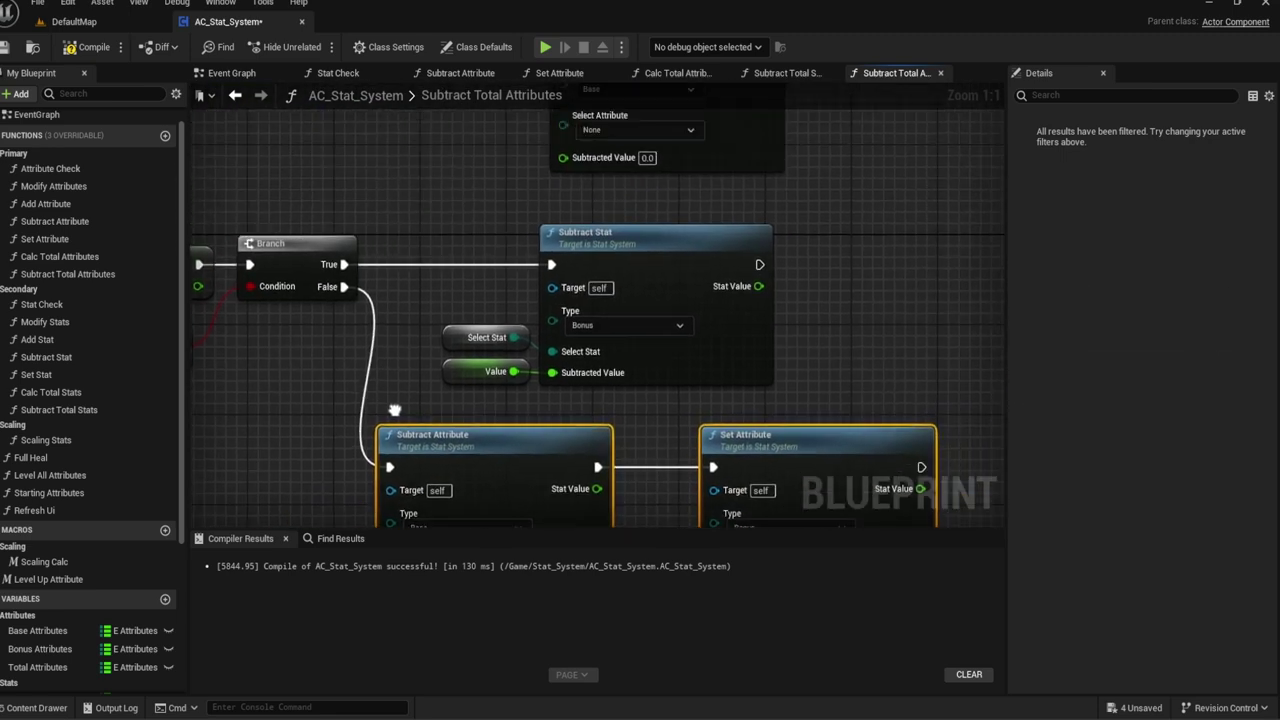
# Step: Replace the True-path Subtract Stat with a Subtract Attribute fed by Value
pyautogui.click(600, 234)
pyautogui.press('Delete')
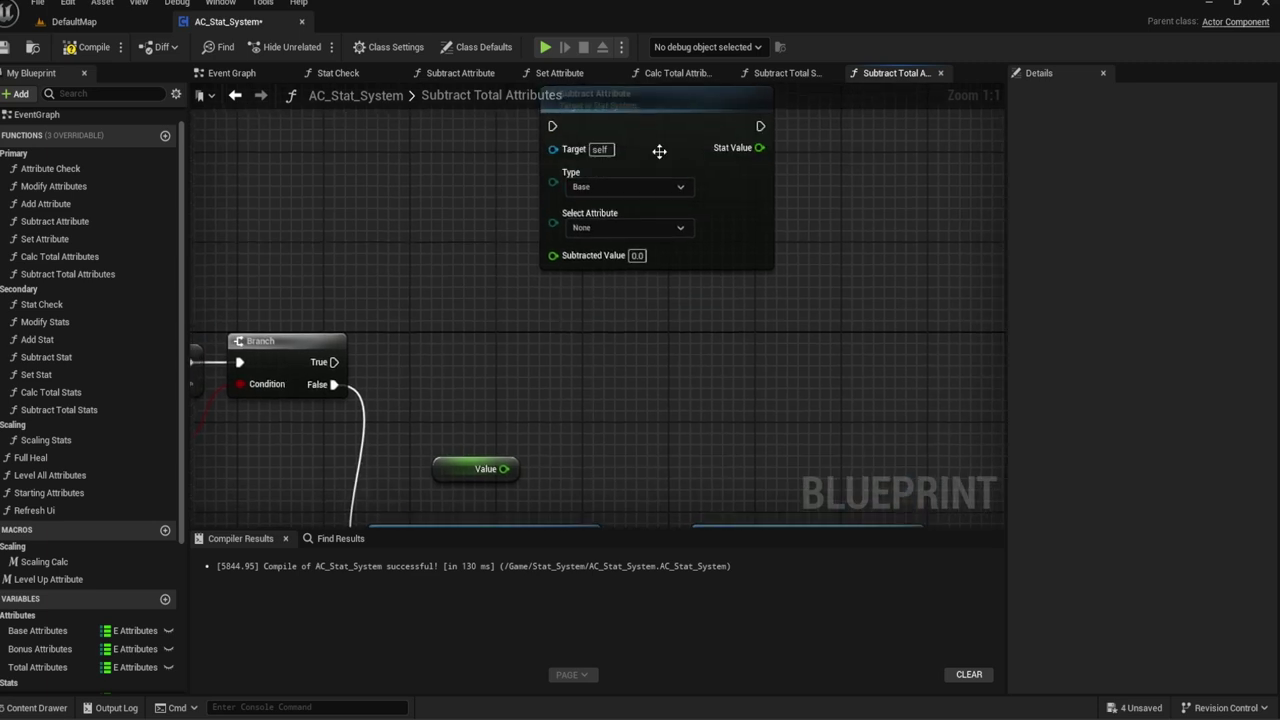
pyautogui.moveTo(663, 149); pyautogui.dragTo(650, 330)
pyautogui.moveTo(468, 368); pyautogui.dragTo(517, 258, button='right')
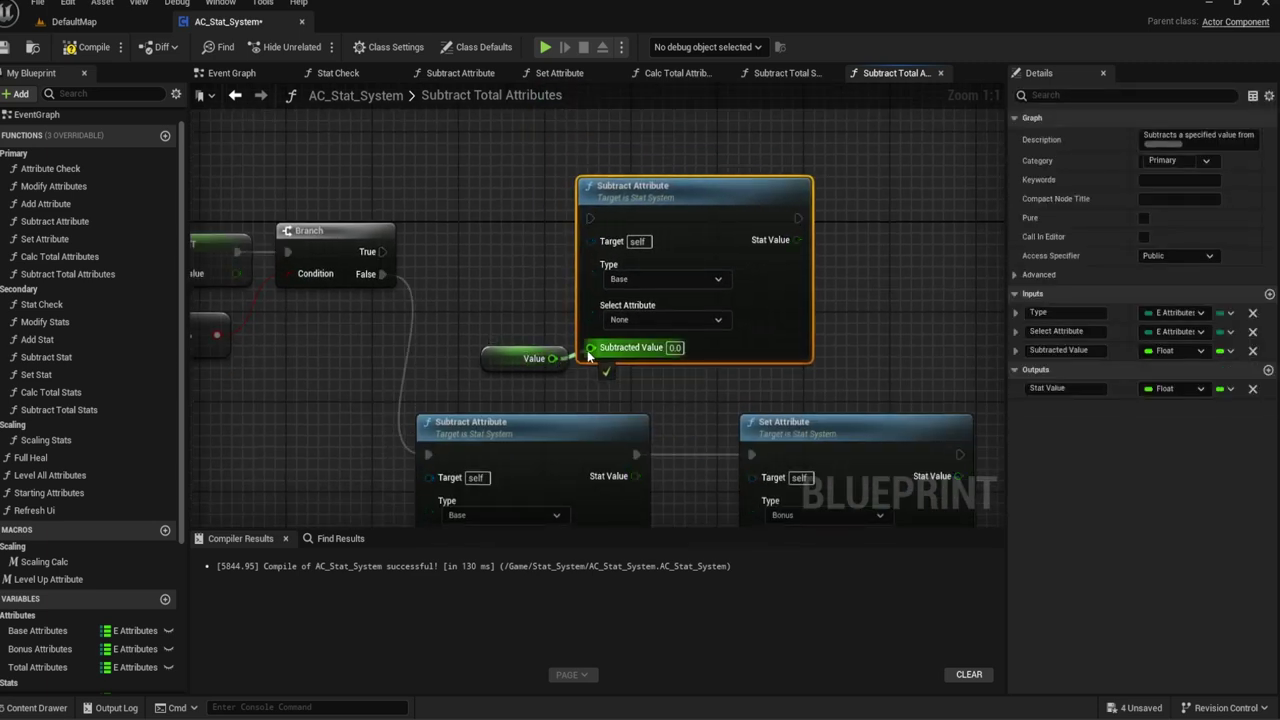
pyautogui.moveTo(590, 218); pyautogui.dragTo(382, 251)
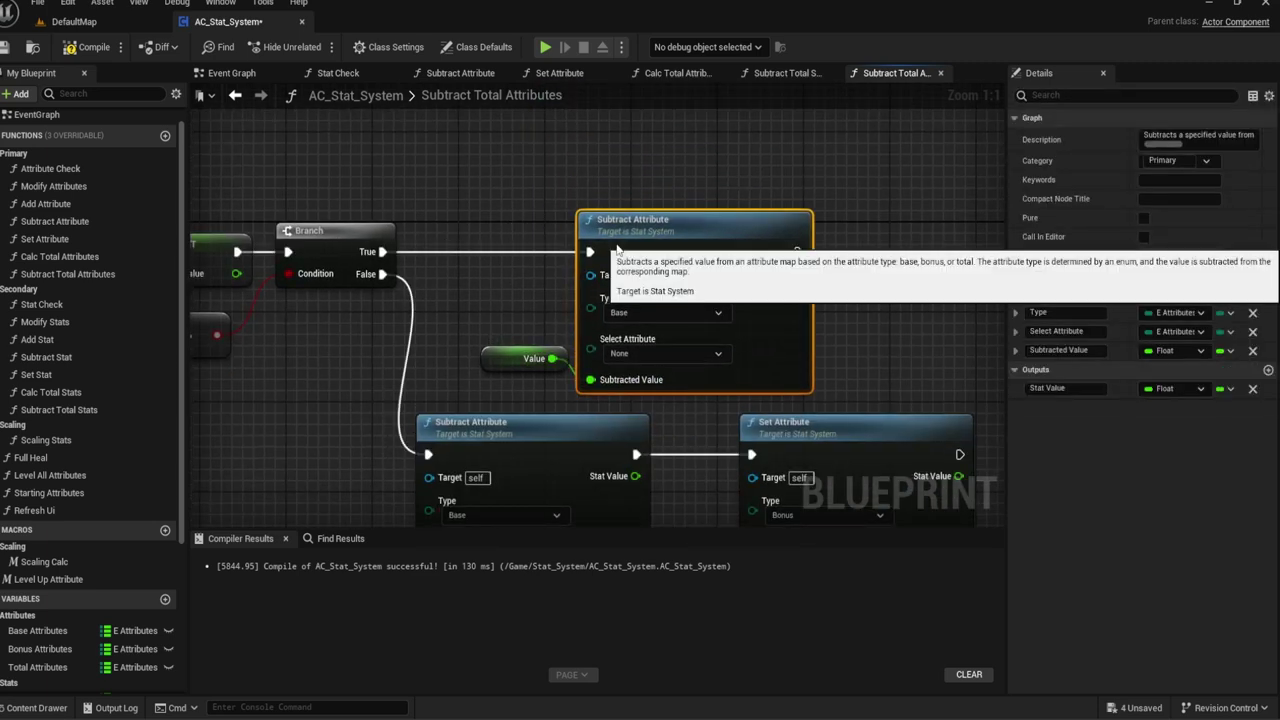
pyautogui.moveTo(498, 260); pyautogui.dragTo(475, 165, button='right')
pyautogui.click(477, 283)
pyautogui.moveTo(479, 287); pyautogui.dragTo(491, 298)
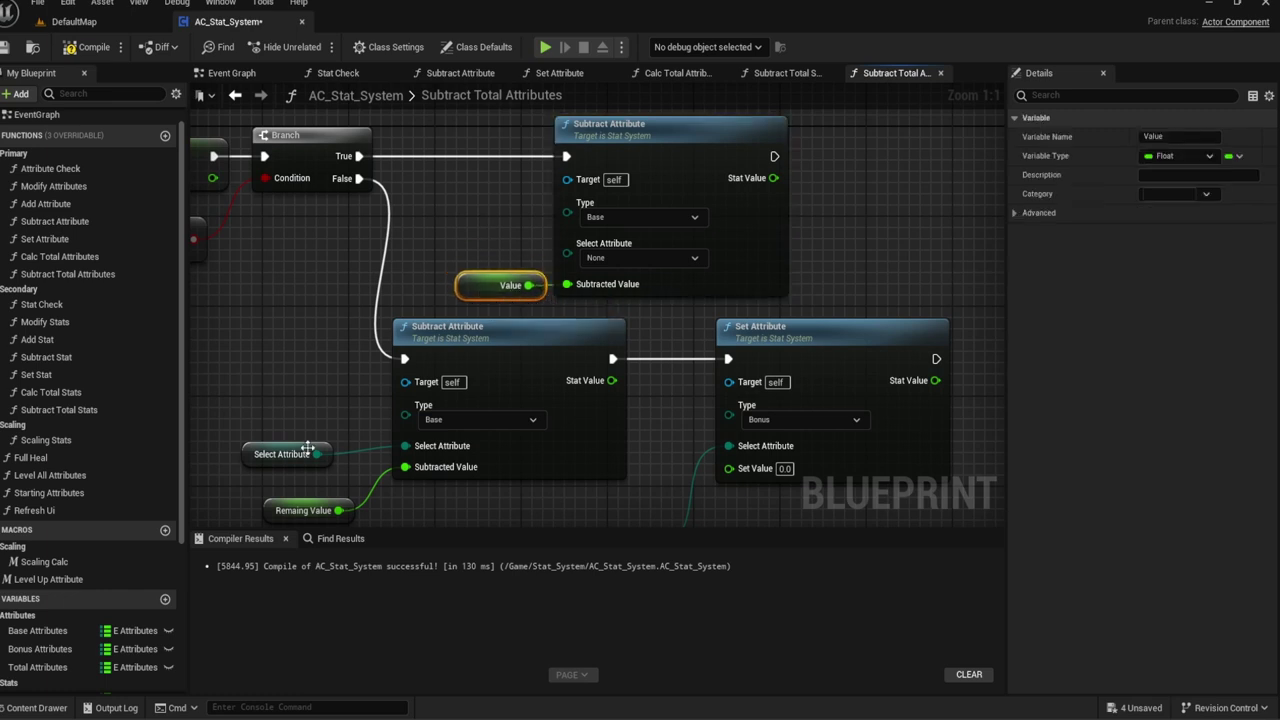
# Step: Wire a Select Attribute getter into the upper Subtract Attribute and tidy the getters
pyautogui.click(288, 443)
pyautogui.moveTo(249, 457); pyautogui.dragTo(307, 432)
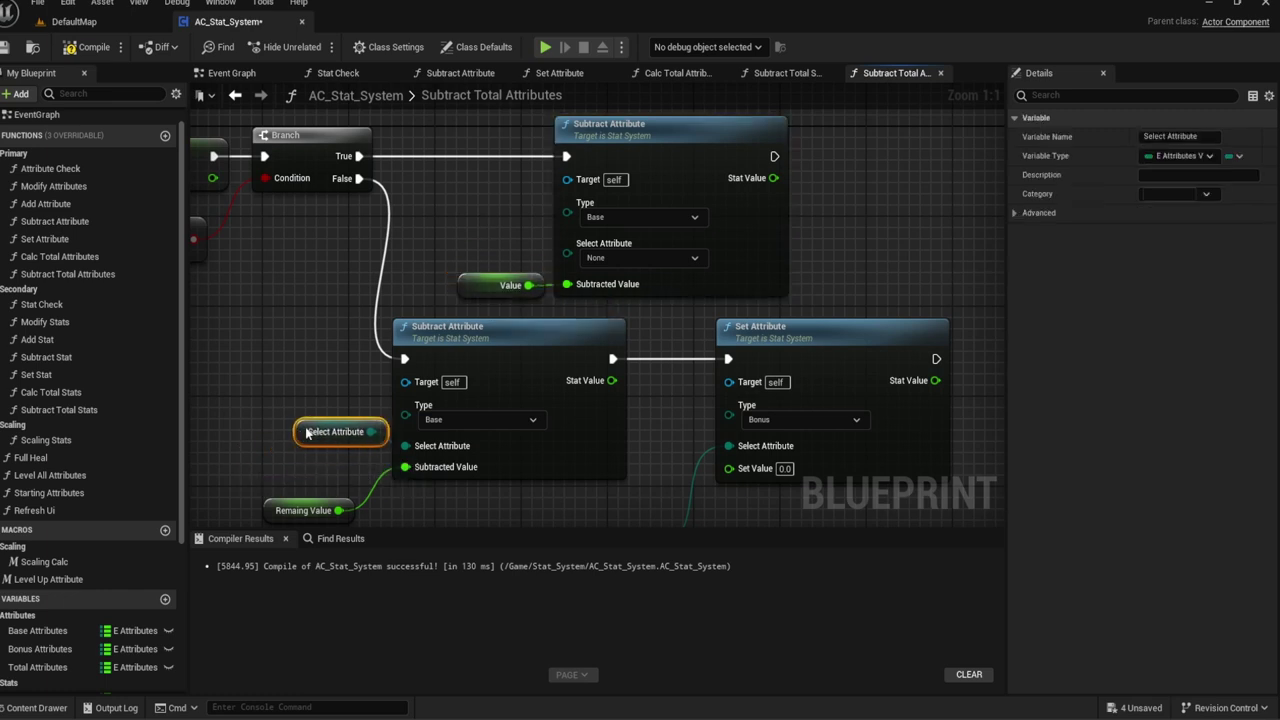
pyautogui.moveTo(290, 502); pyautogui.dragTo(312, 456)
pyautogui.click(322, 431)
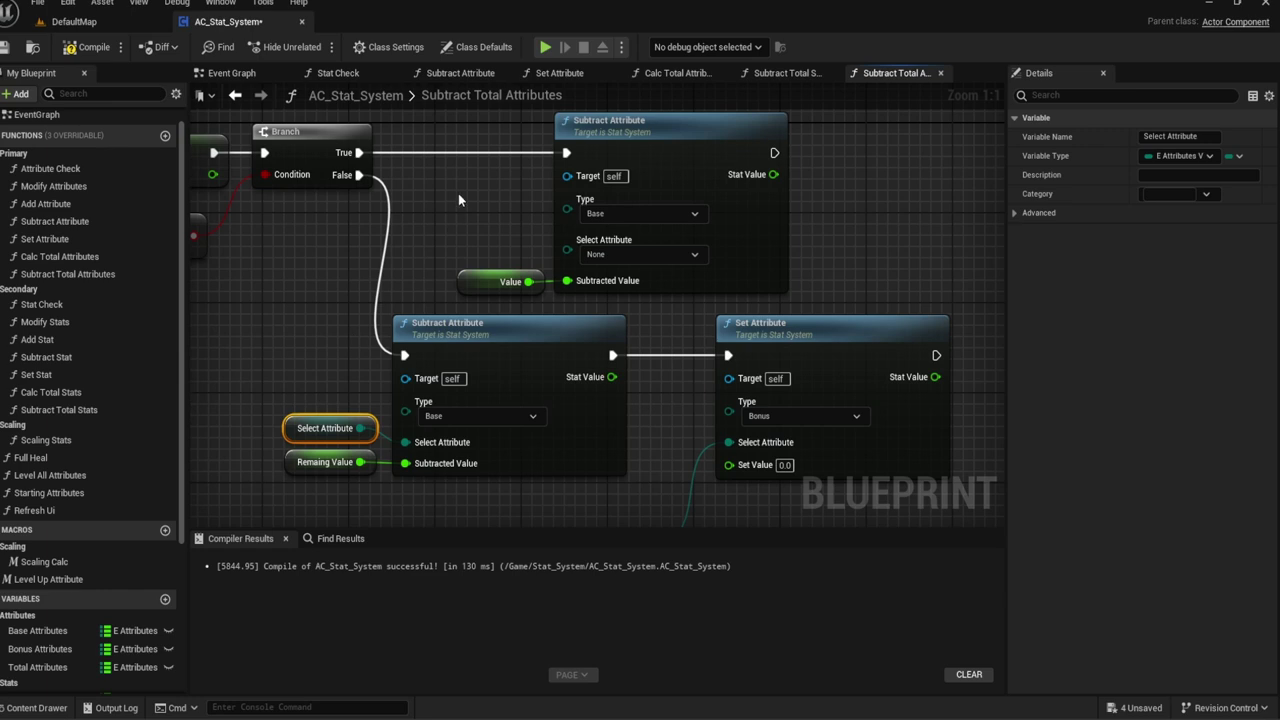
pyautogui.moveTo(508, 227); pyautogui.dragTo(567, 250)
pyautogui.moveTo(455, 226); pyautogui.dragTo(468, 246)
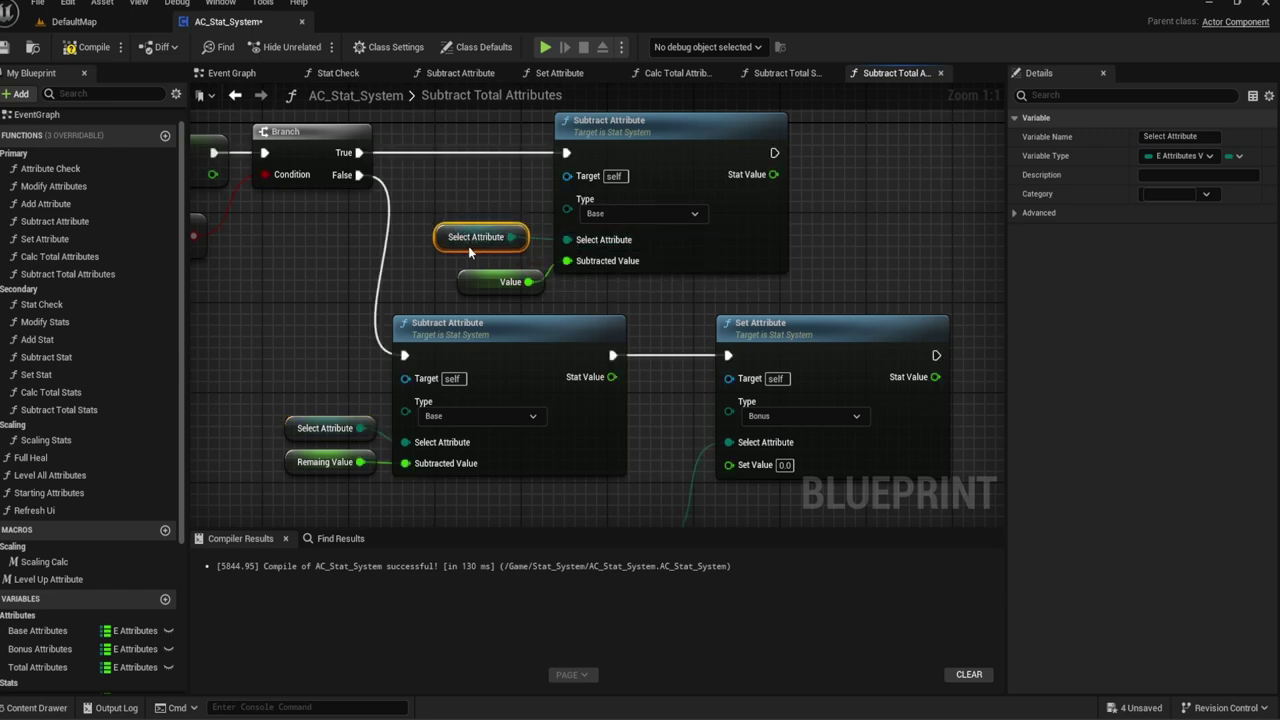
pyautogui.moveTo(471, 250); pyautogui.dragTo(437, 78, button='right')
pyautogui.moveTo(576, 420); pyautogui.dragTo(530, 390)
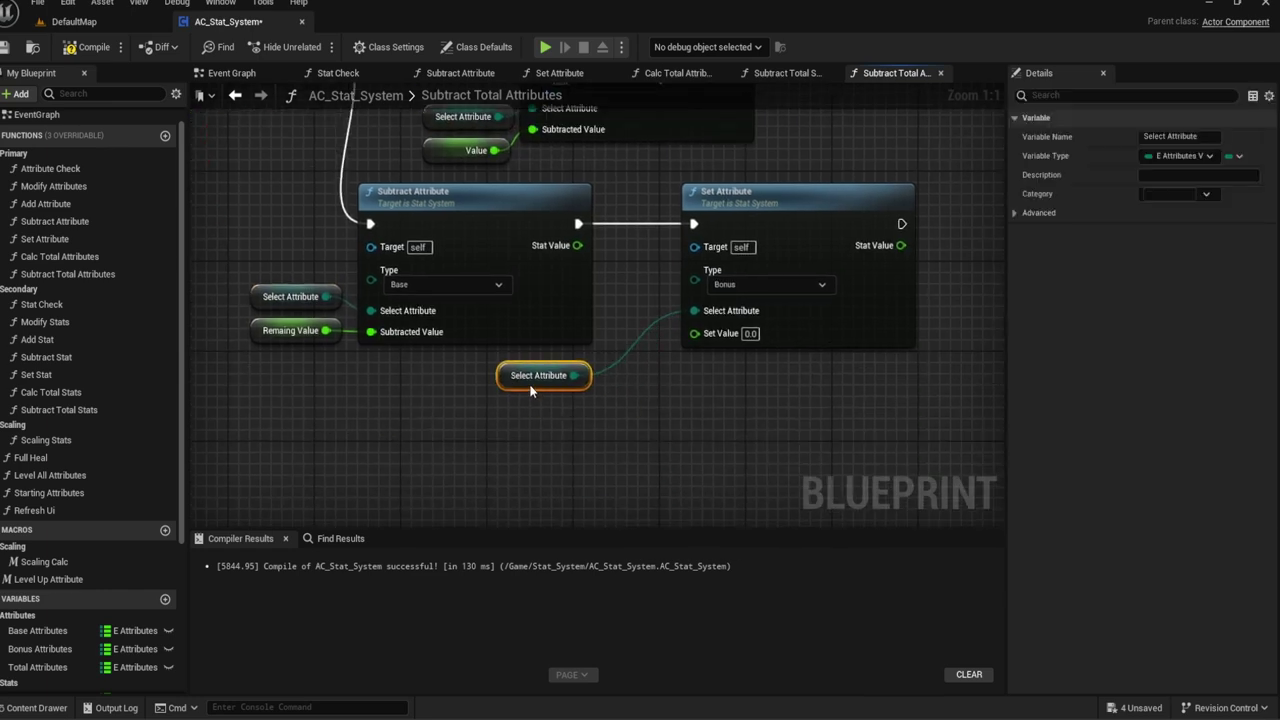
# Step: Pan the Subtract Total Attributes graph back to its entry node
pyautogui.click(760, 218)
pyautogui.moveTo(760, 218); pyautogui.dragTo(990, 320, button='right')
pyautogui.scroll(-2, 700, 300)
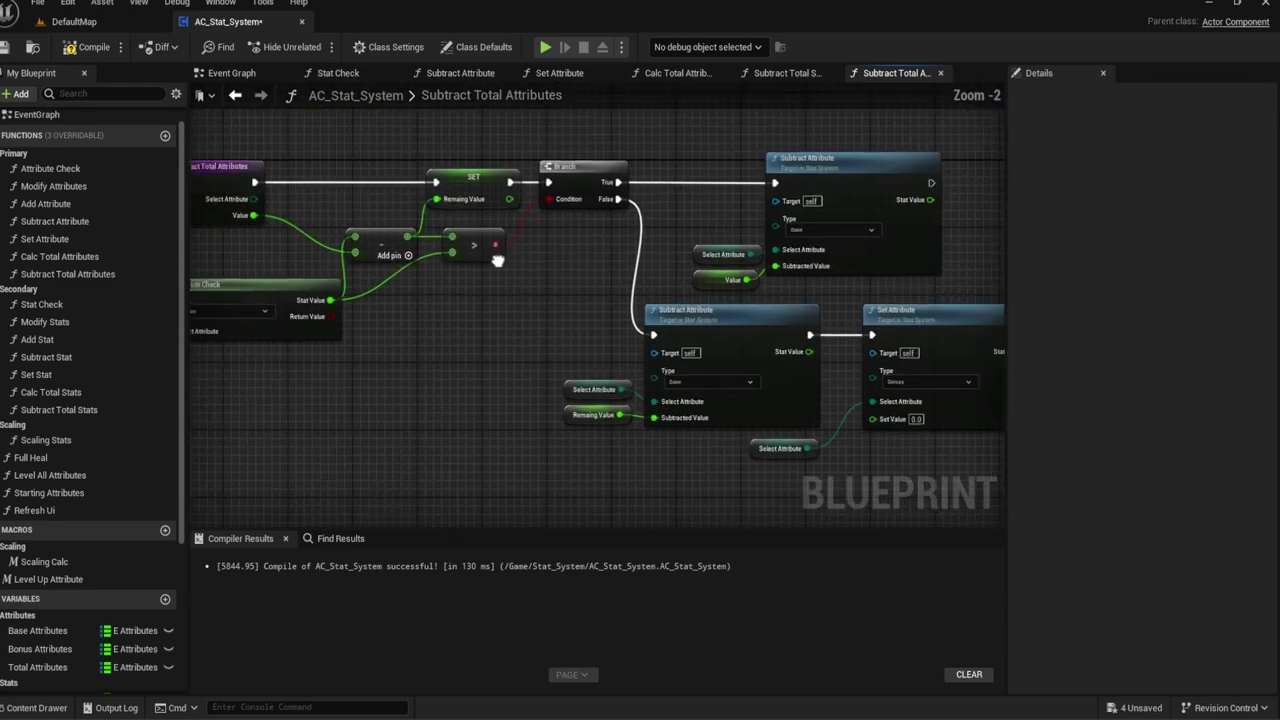
pyautogui.moveTo(368, 156); pyautogui.dragTo(348, 164, button='right')
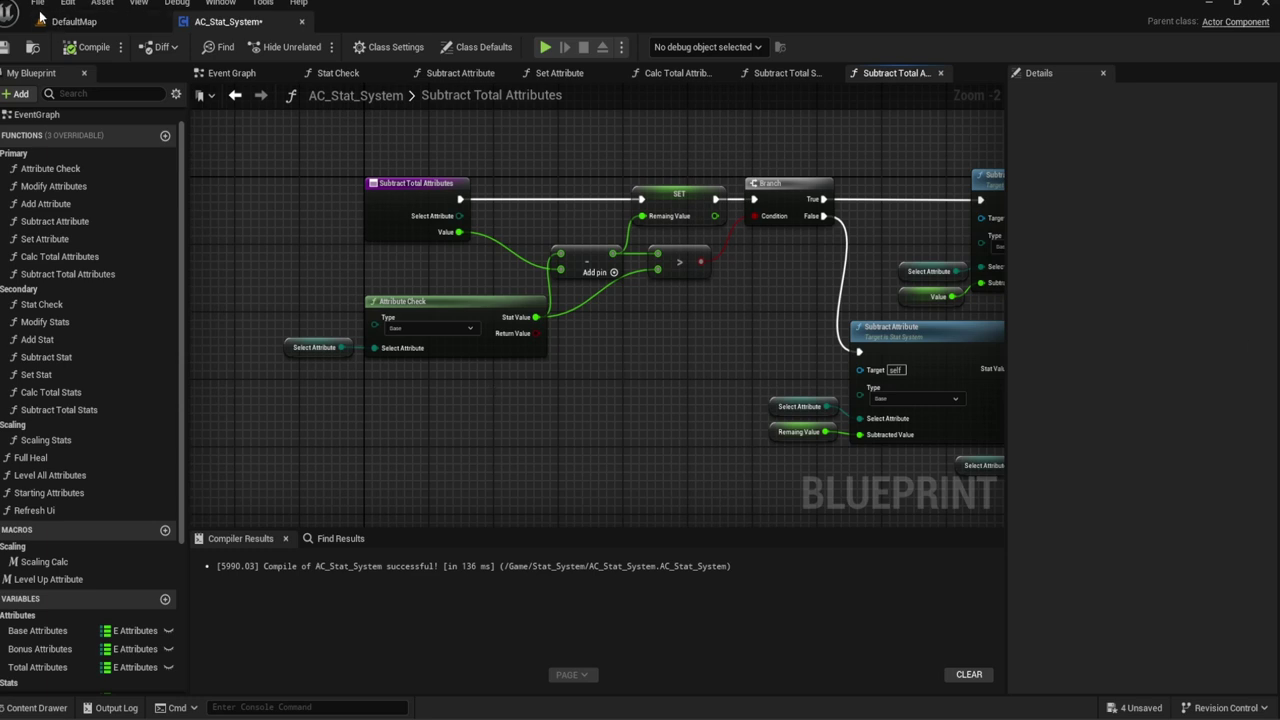
pyautogui.moveTo(353, 199); pyautogui.dragTo(278, 175, button='right')
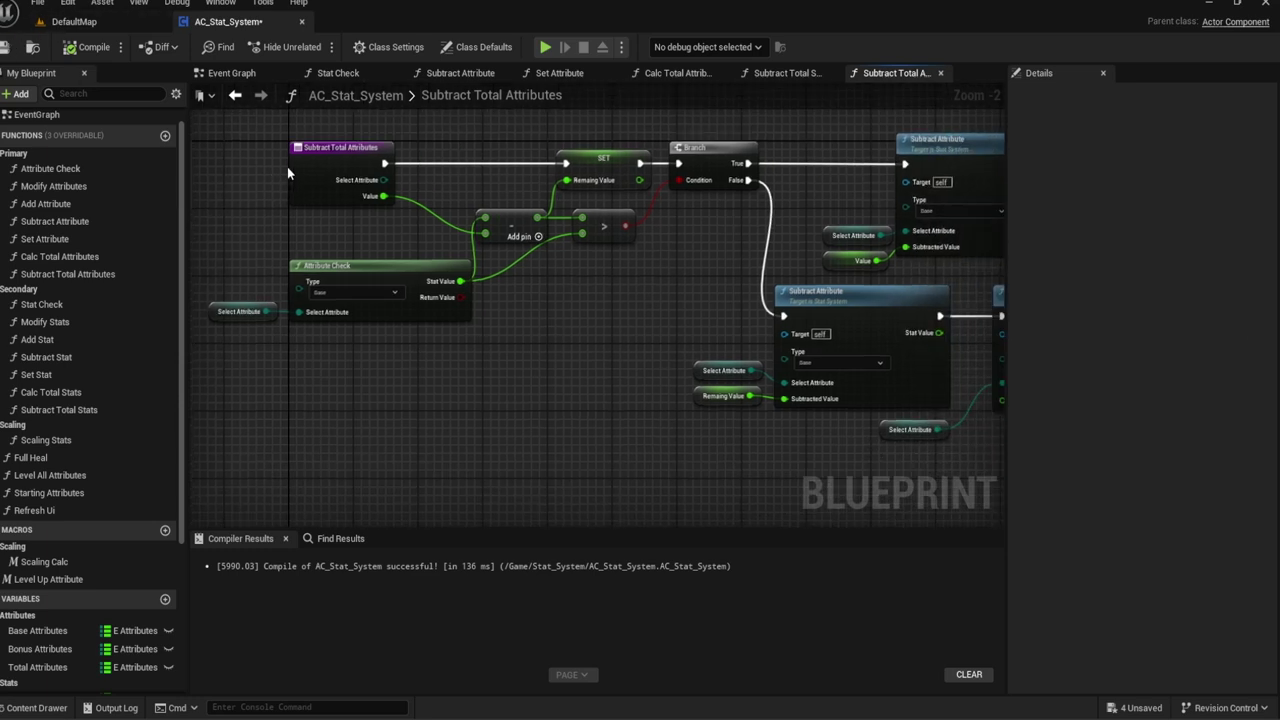
# Step: Find references to the Level Up Attribute macro and jump to its use in Level All Attributes
pyautogui.doubleClick(84, 257)
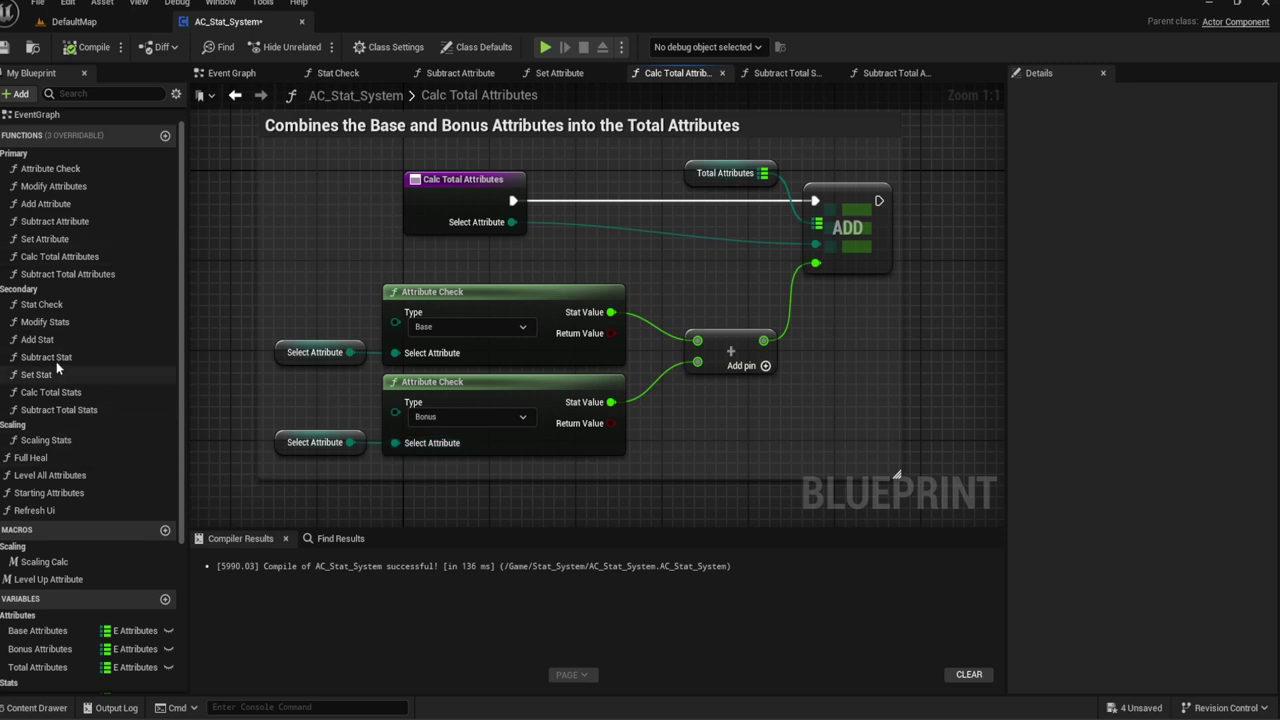
pyautogui.click(53, 580)
pyautogui.doubleClick(53, 580)
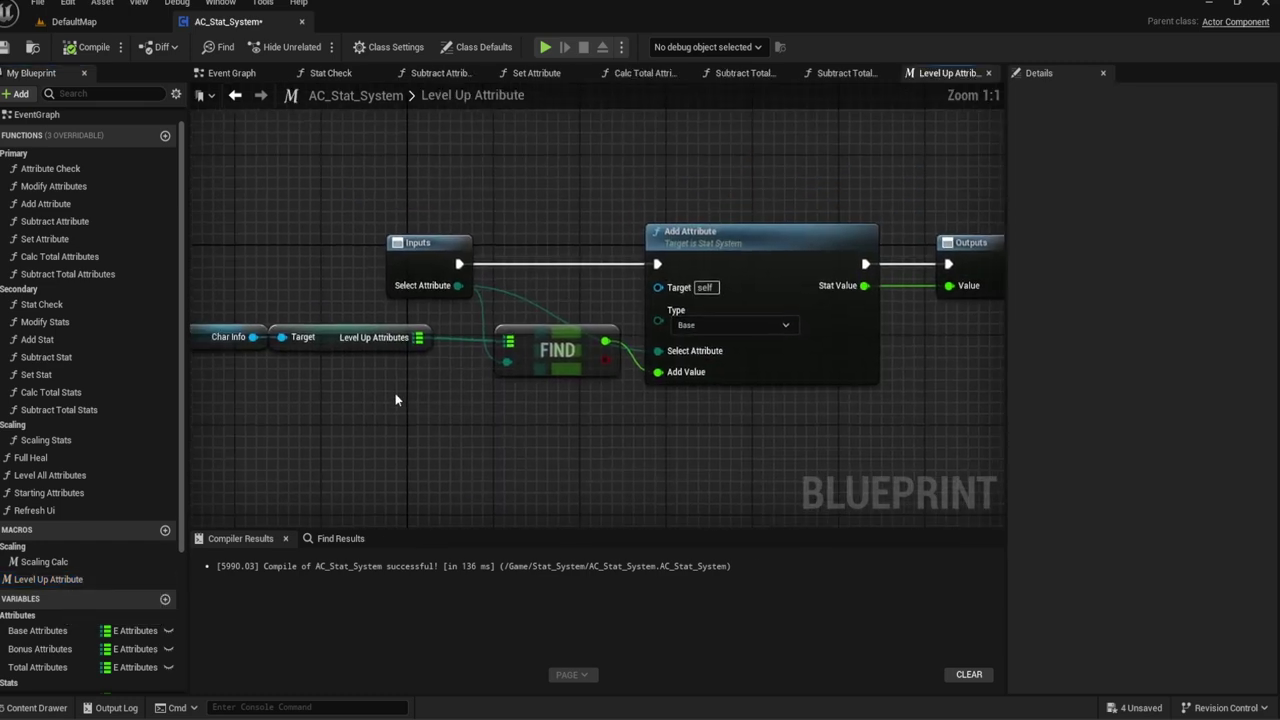
pyautogui.rightClick(40, 579)
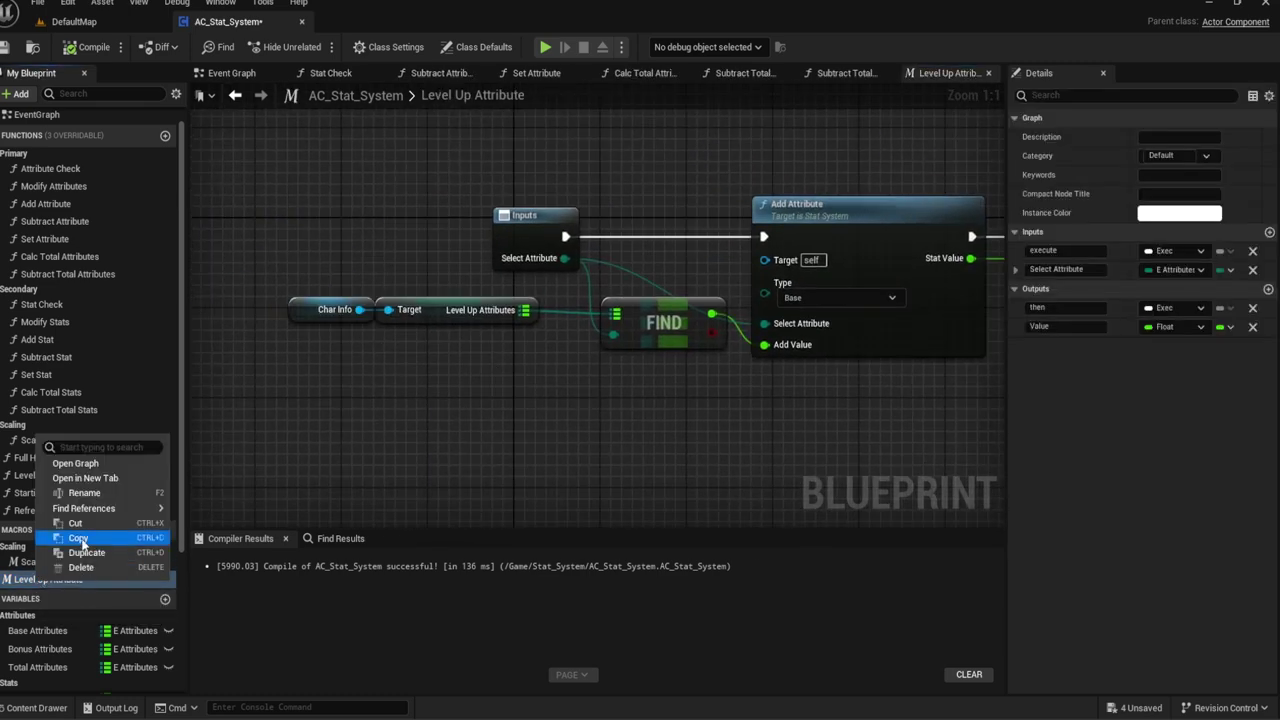
pyautogui.moveTo(98, 510)
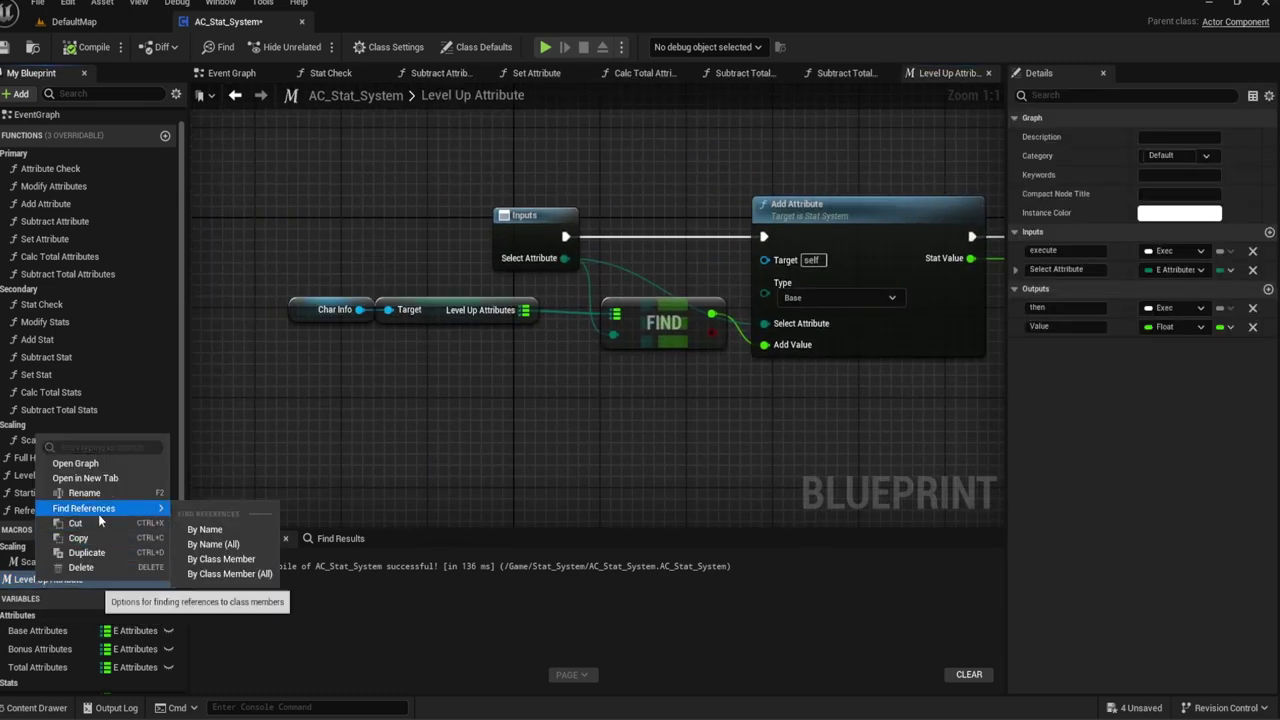
pyautogui.click(203, 528)
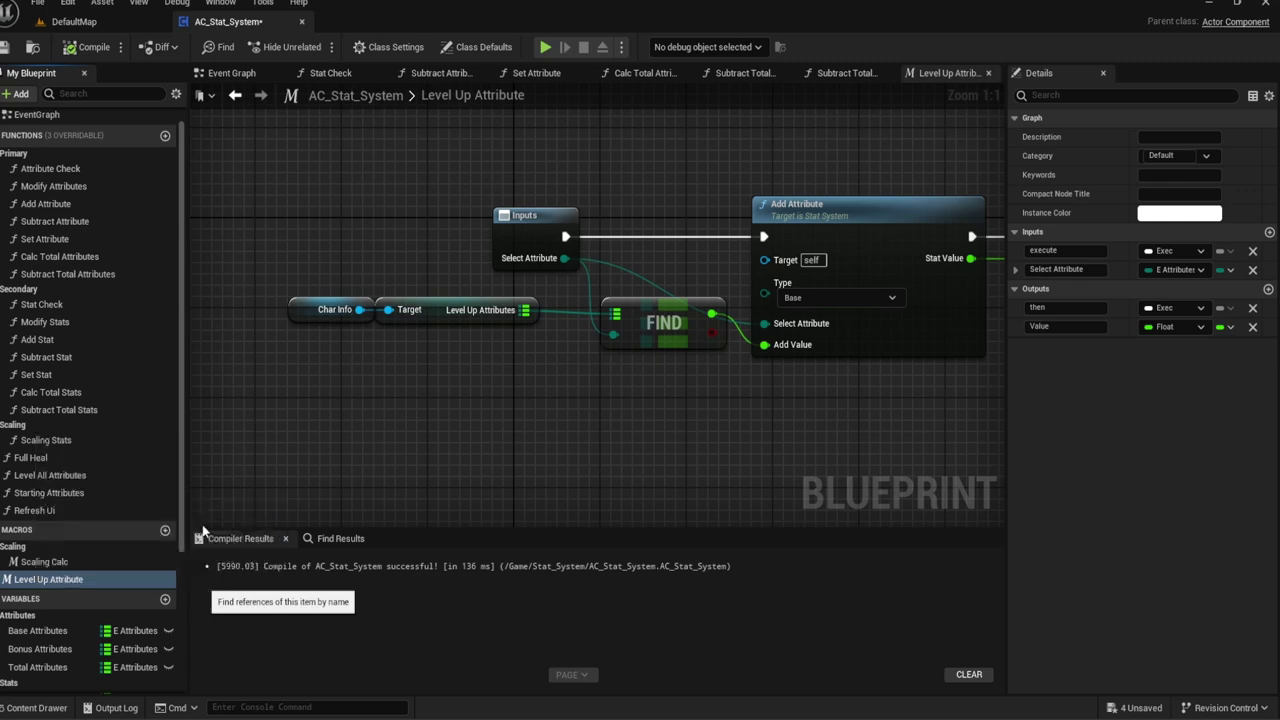
pyautogui.click(28, 580)
pyautogui.click(240, 594)
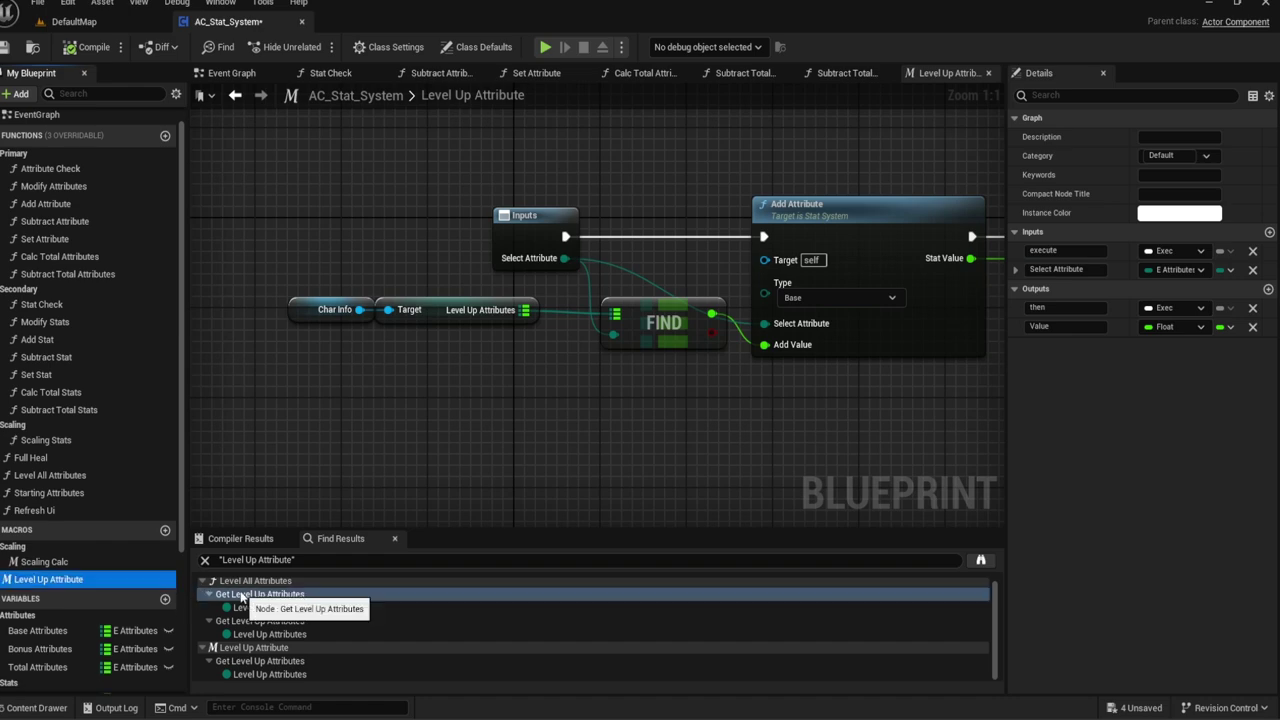
pyautogui.doubleClick(240, 597)
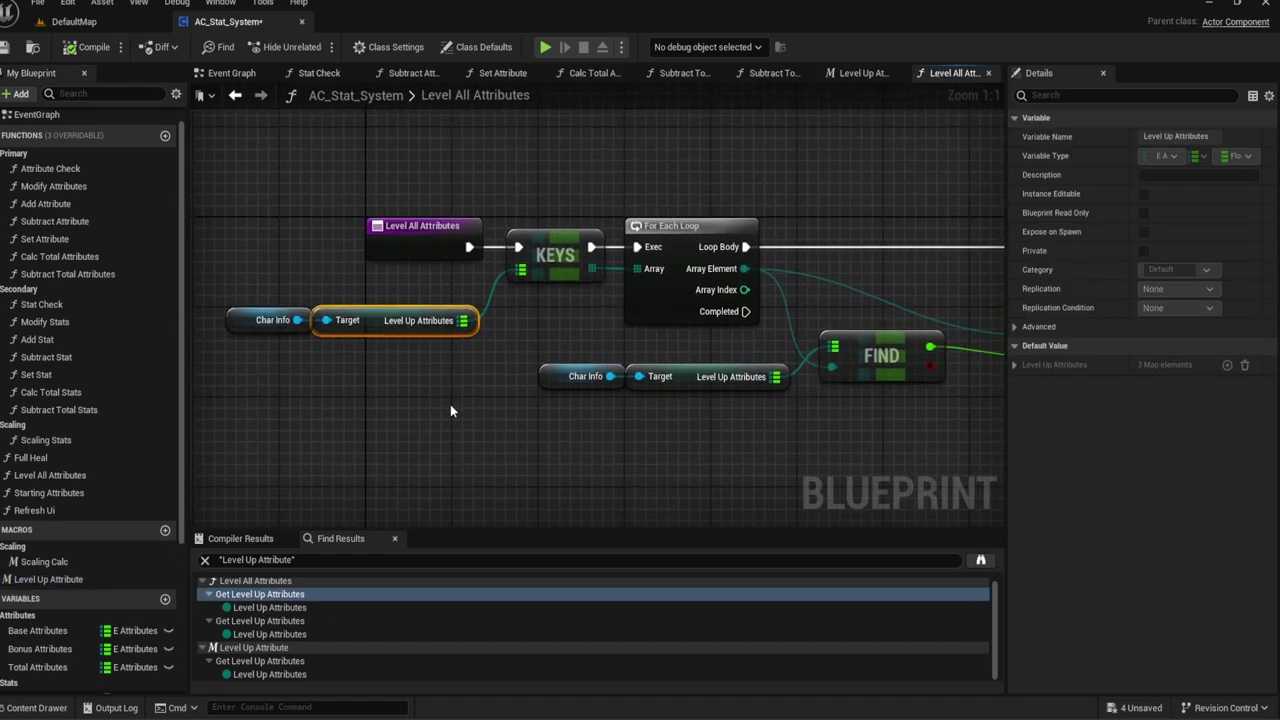
# Step: Delete the Level Up Attribute macro and close the search results
pyautogui.click(50, 579)
pyautogui.press('Delete')
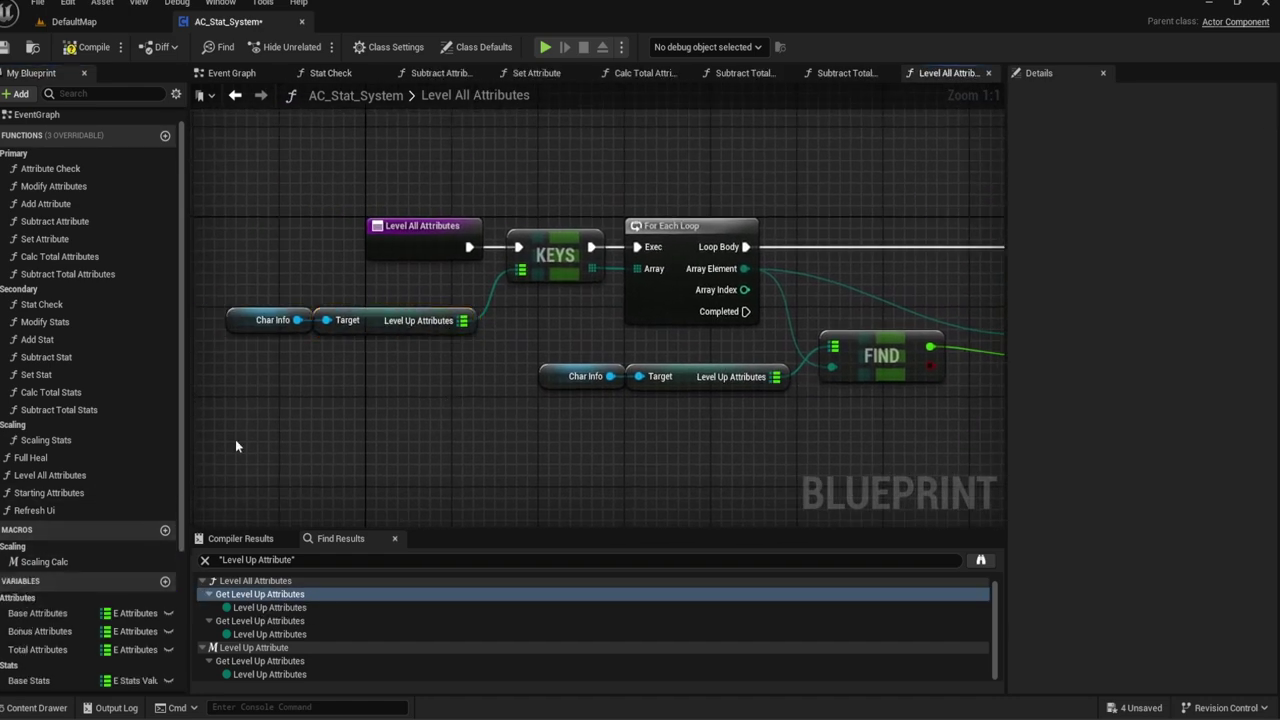
pyautogui.moveTo(321, 434); pyautogui.dragTo(329, 302, button='right')
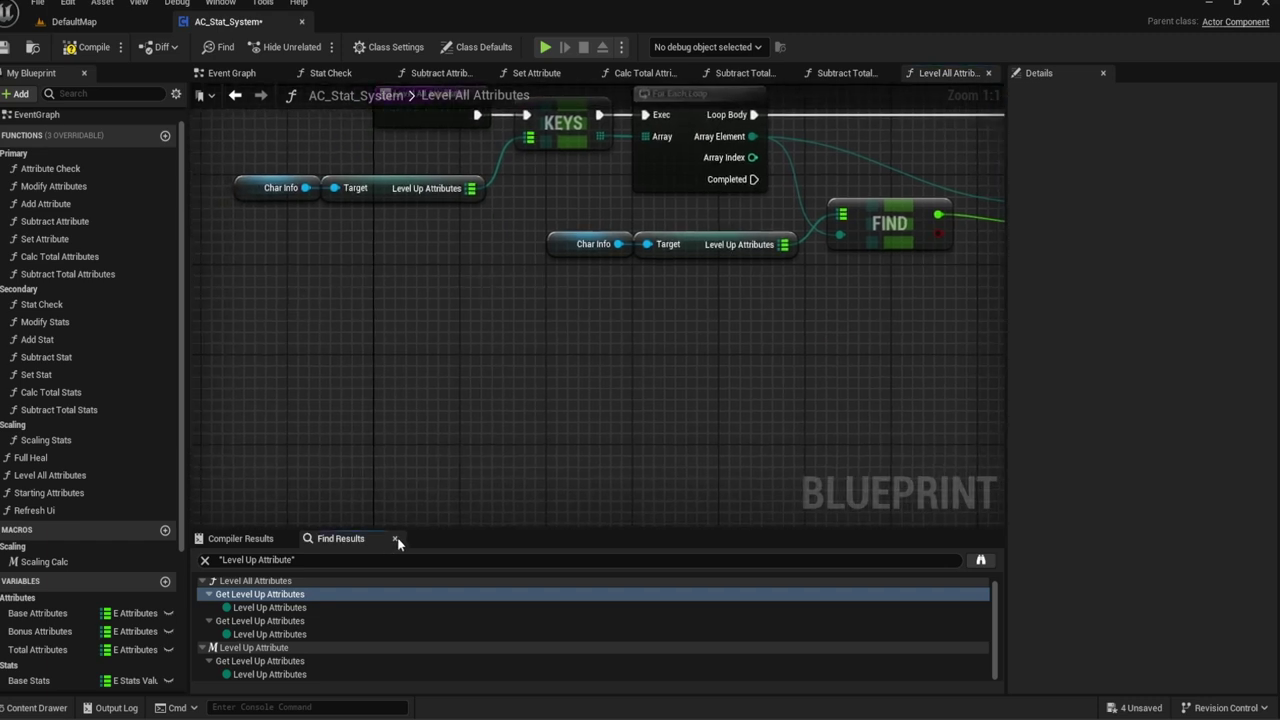
pyautogui.click(397, 540)
# Step: Move the Char Info variable into a new Misc category and reorder the variables there
pyautogui.scroll(-3, 93, 388)
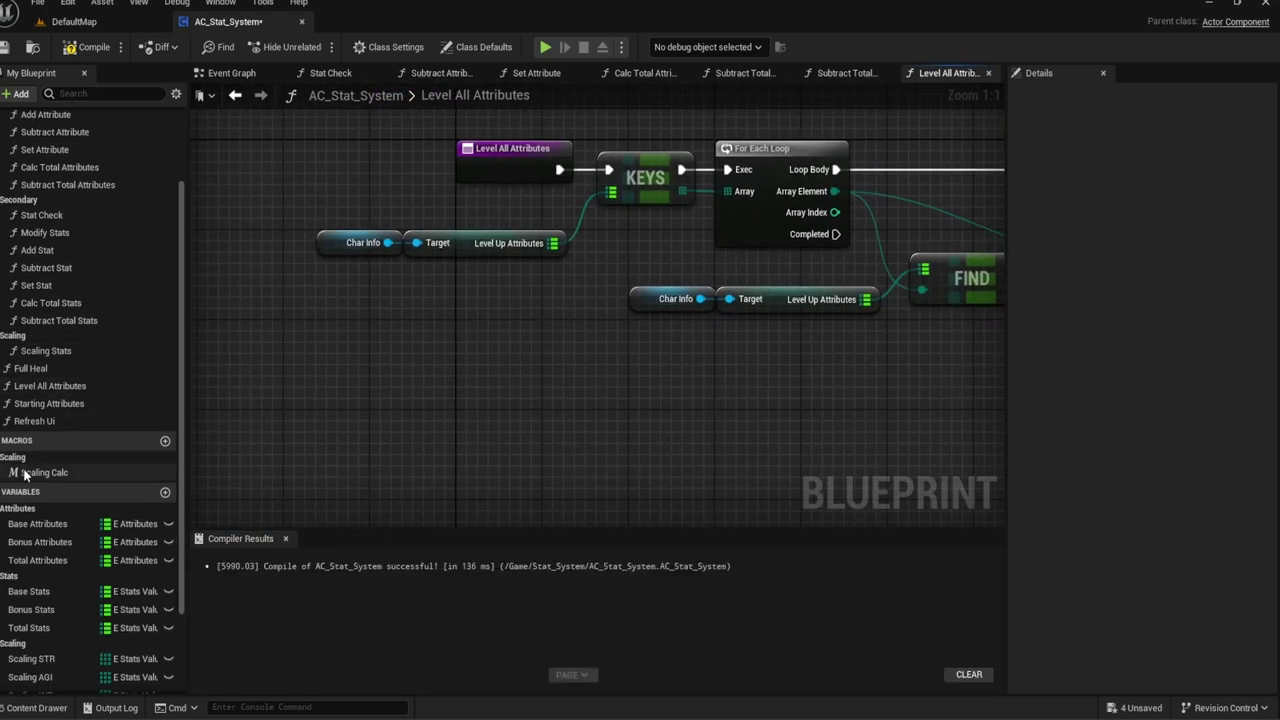
pyautogui.click(15, 508)
pyautogui.click(8, 526)
pyautogui.click(4, 542)
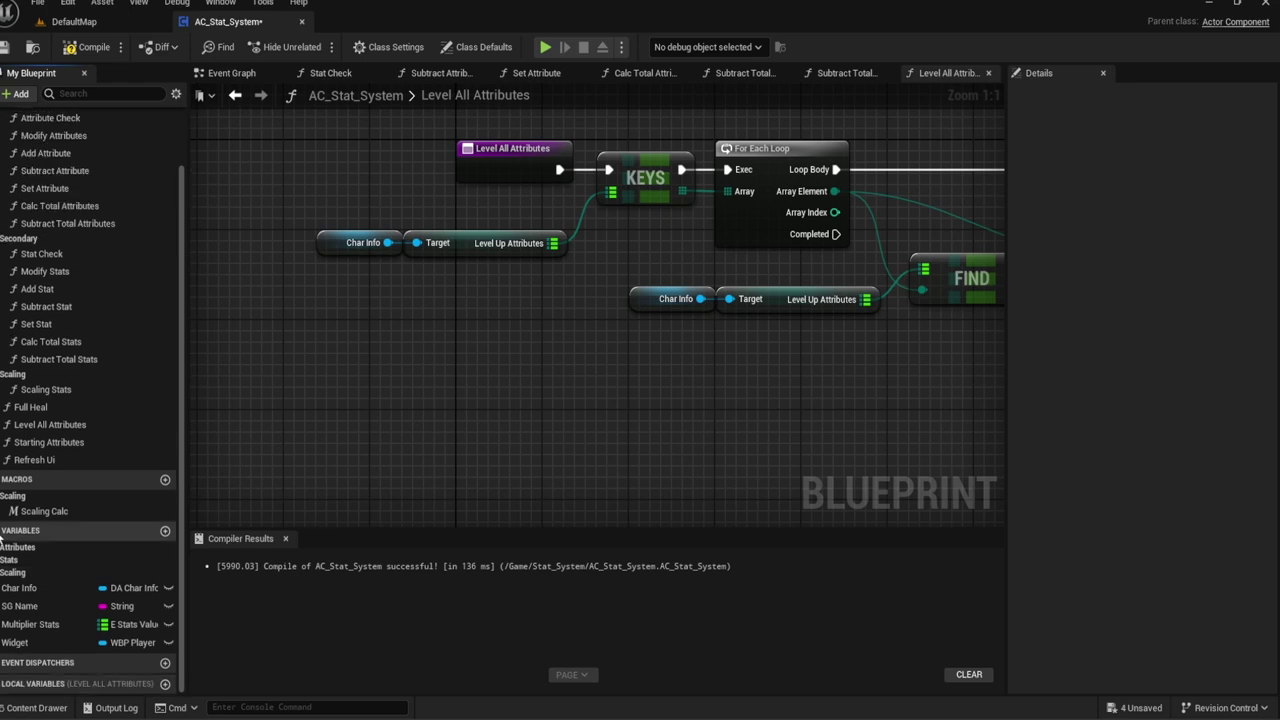
pyautogui.click(14, 589)
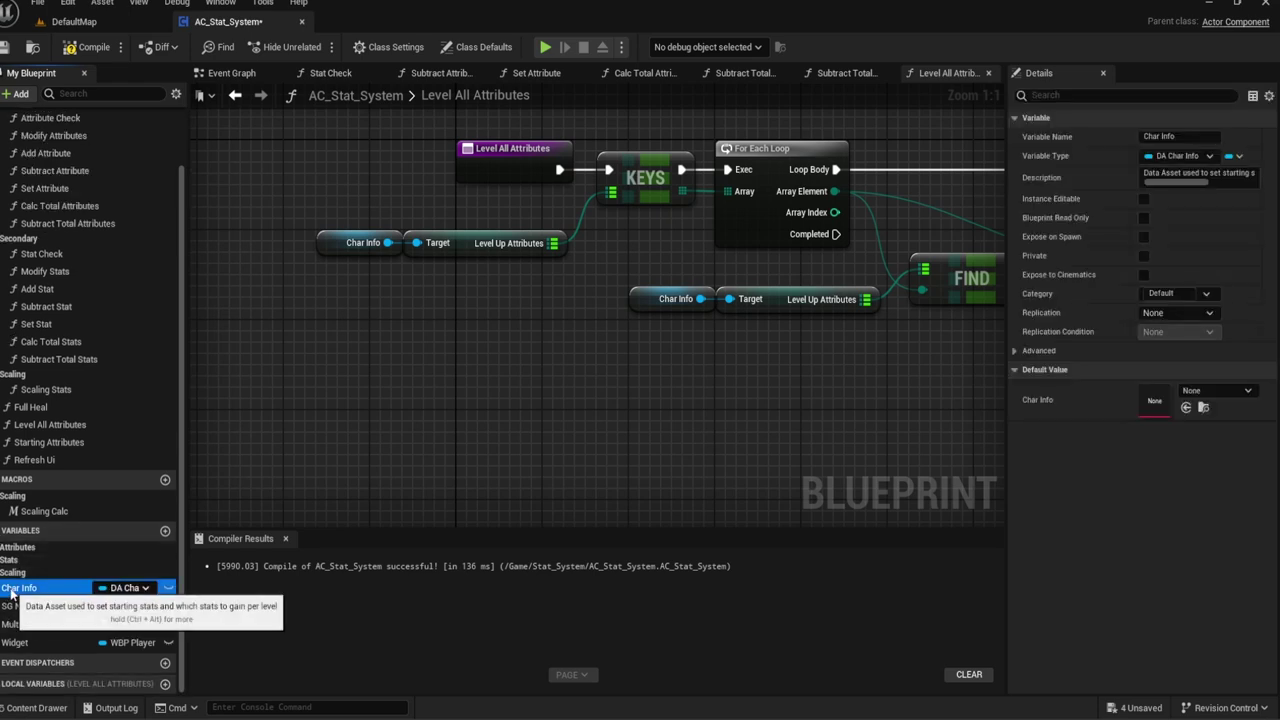
pyautogui.rightClick(12, 593)
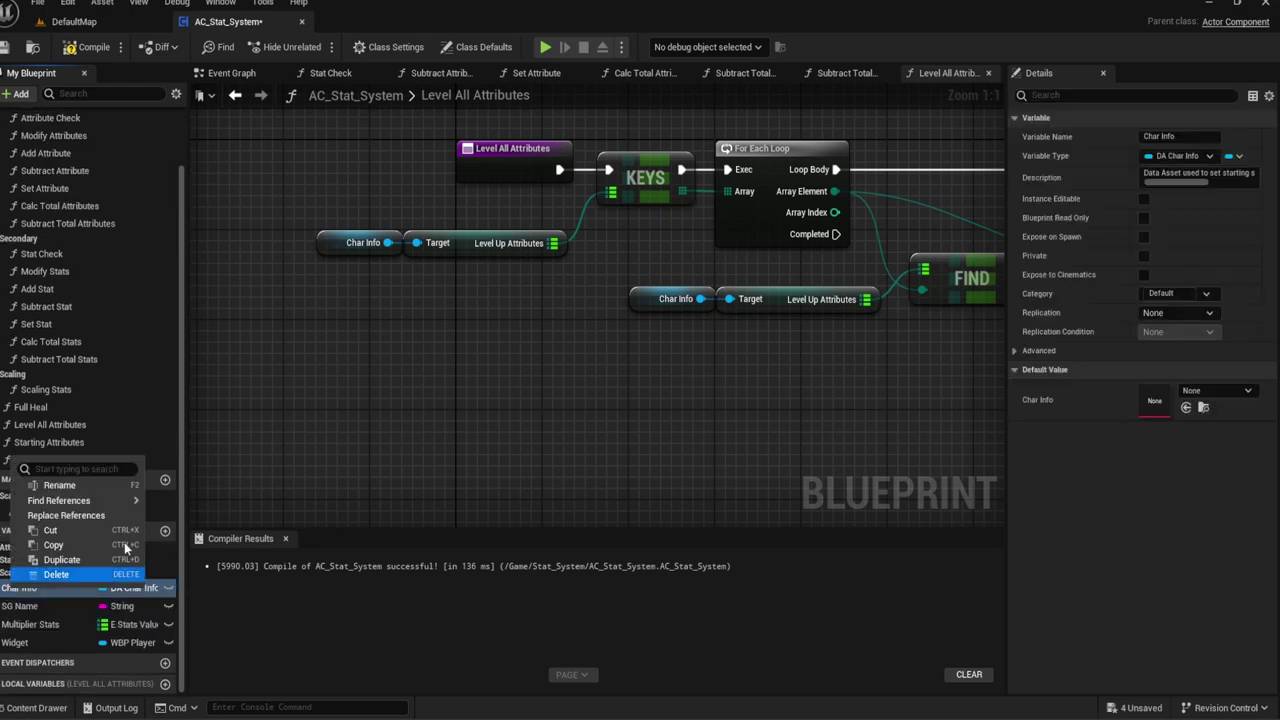
pyautogui.click(1190, 294)
pyautogui.write('Misc')
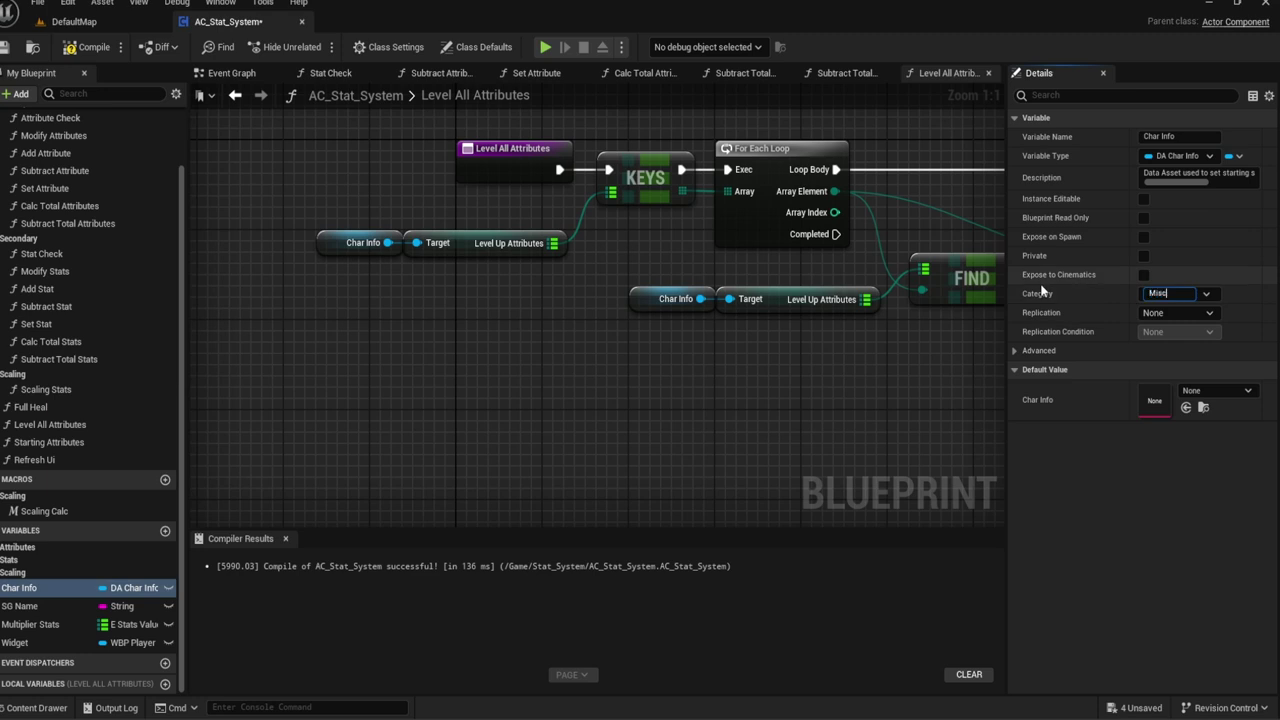
pyautogui.press('Return')
pyautogui.click(27, 618)
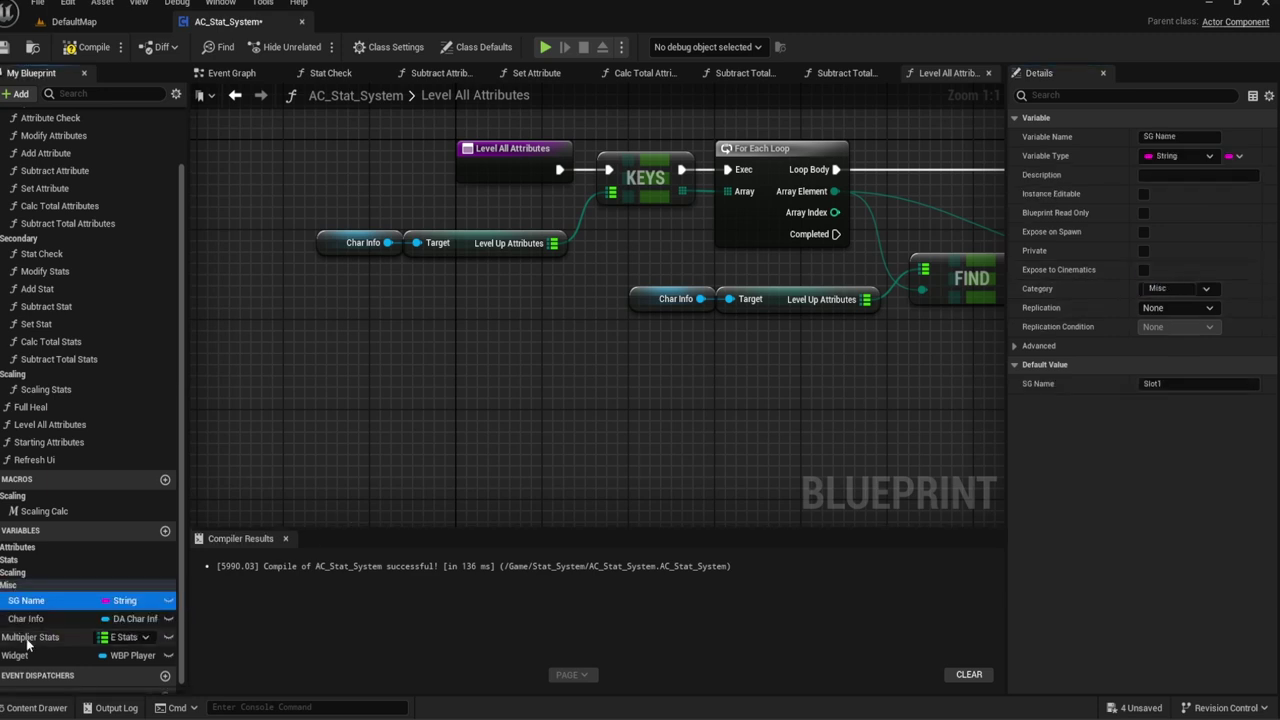
pyautogui.moveTo(27, 637); pyautogui.dragTo(18, 548)
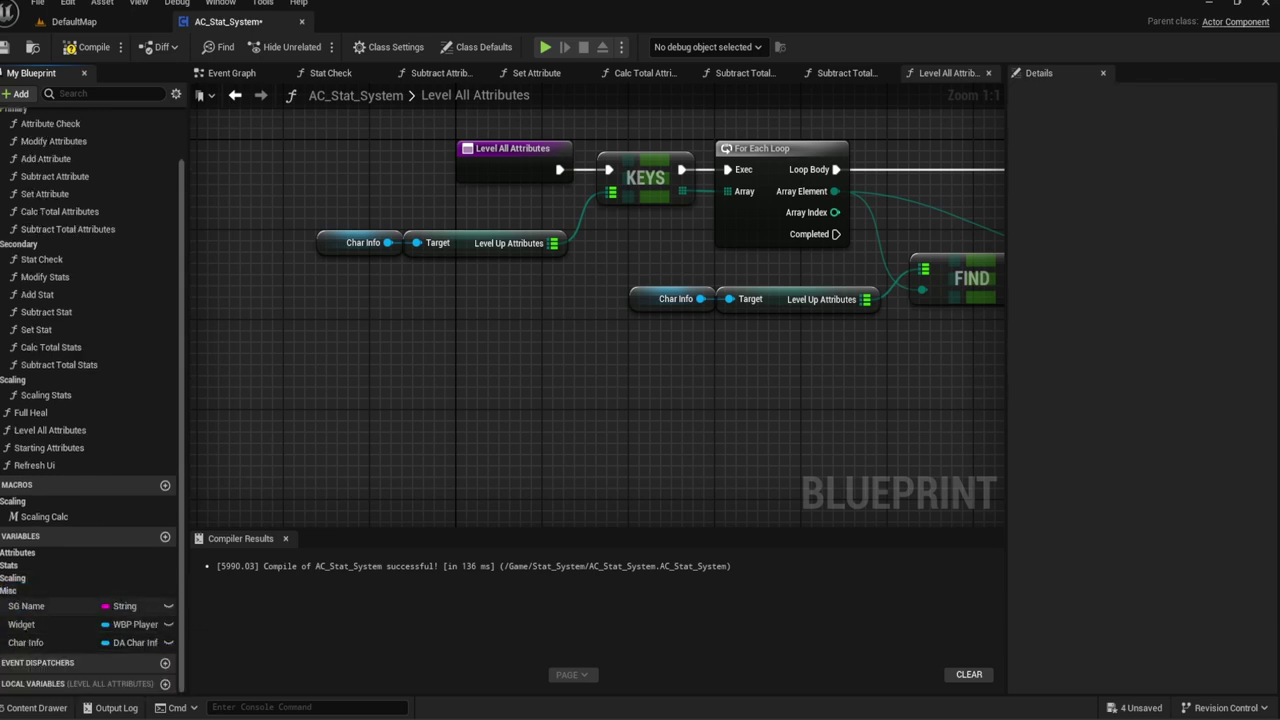
pyautogui.click(8, 590)
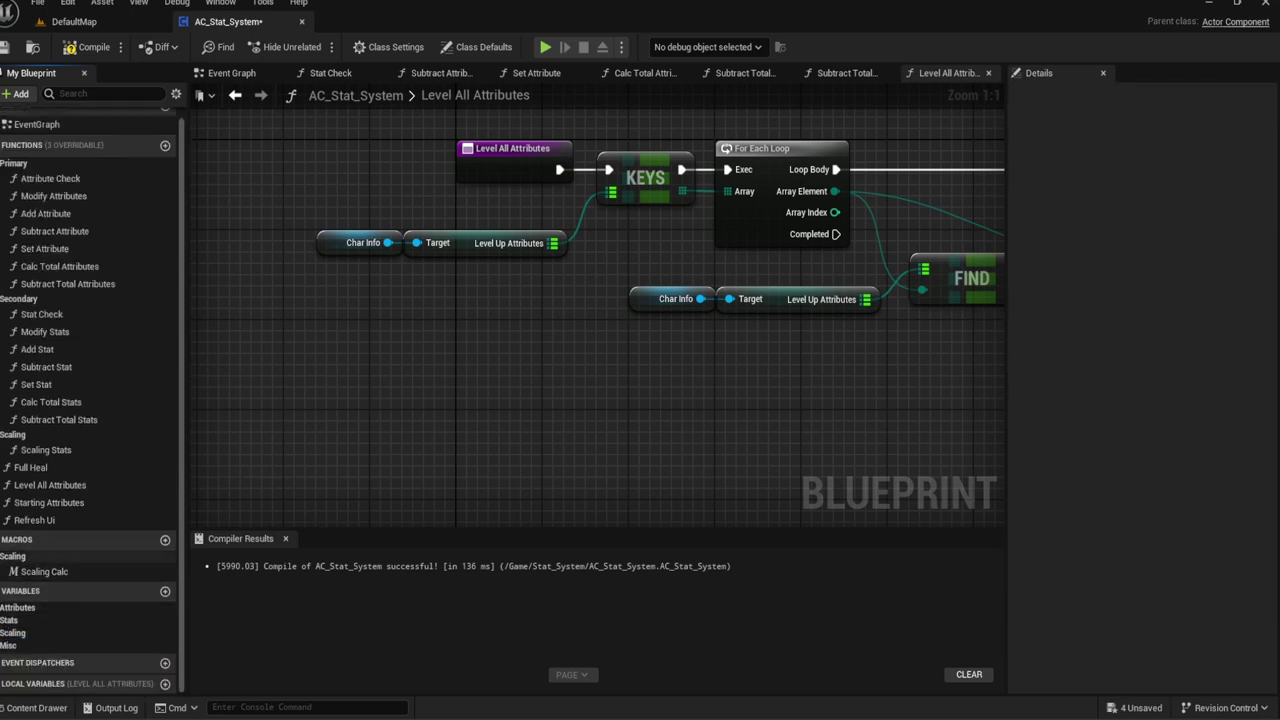
# Step: File Level All Attributes, Starting Attributes and Refresh Ui under Misc, ordering Starting Attributes, Level All Attributes, Full Heal, Refresh Ui
pyautogui.click(45, 497)
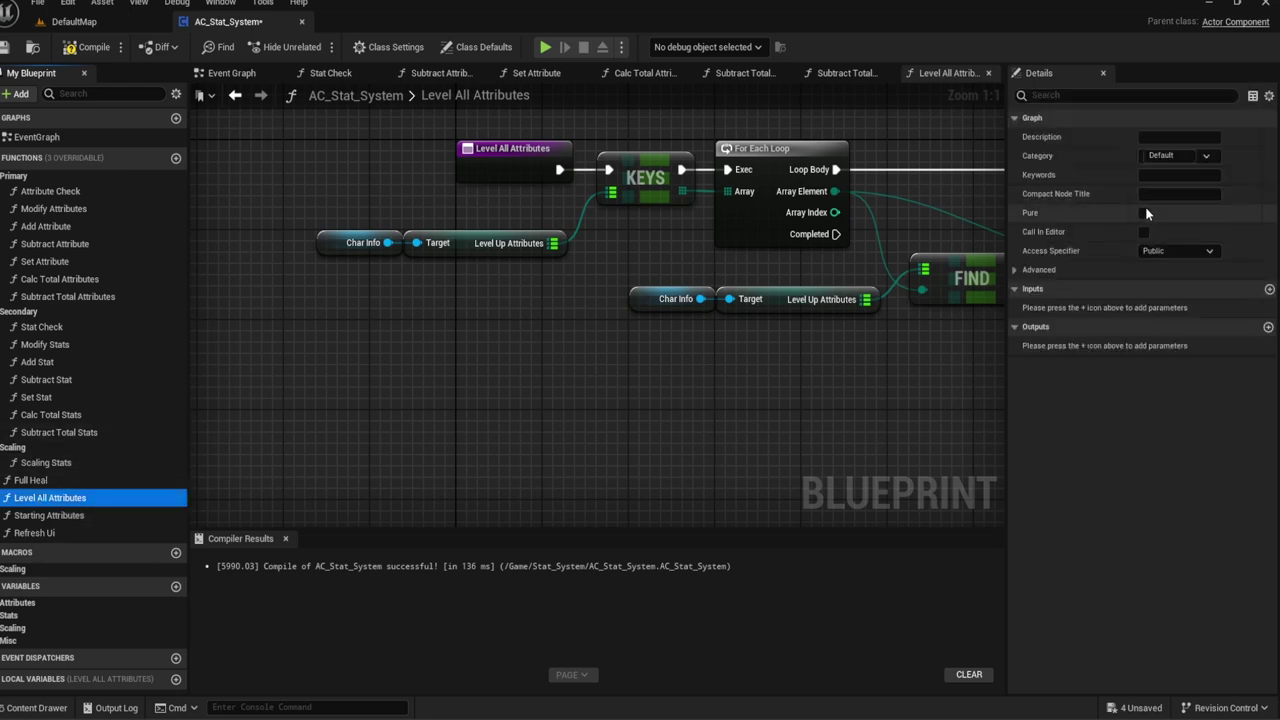
pyautogui.click(1205, 156)
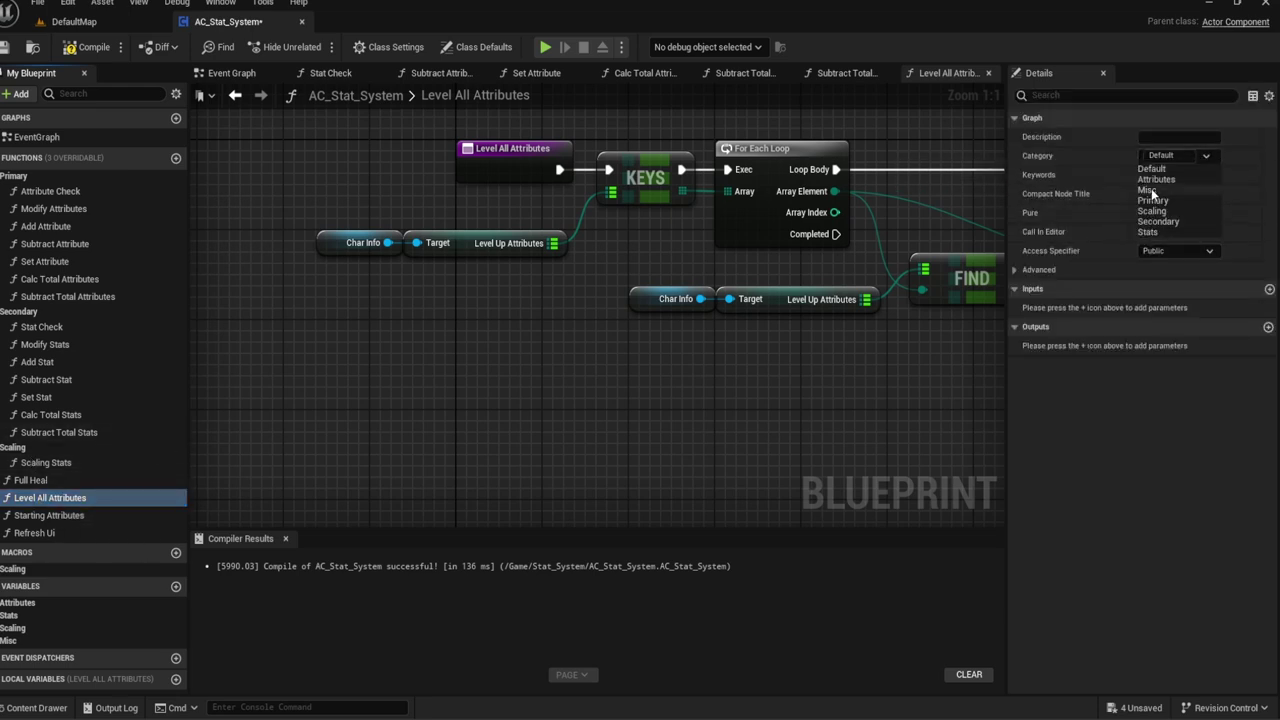
pyautogui.click(1150, 190)
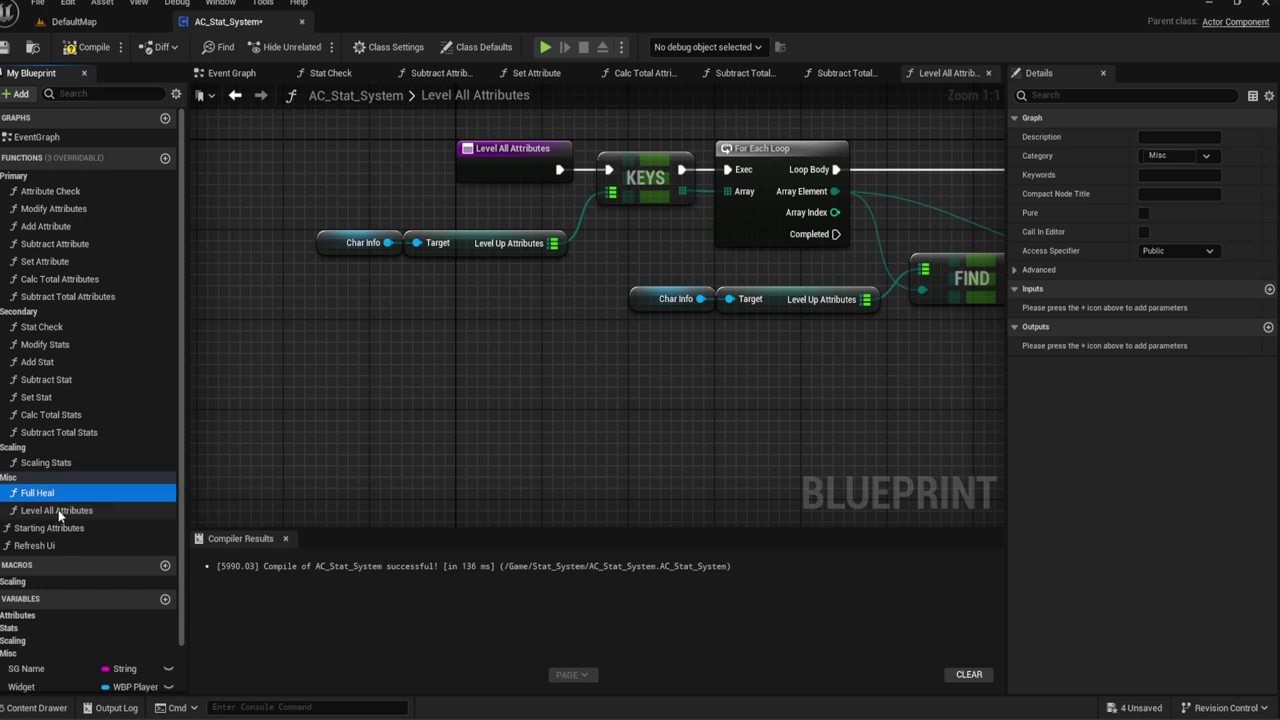
pyautogui.moveTo(48, 527); pyautogui.dragTo(5, 478)
pyautogui.moveTo(34, 545); pyautogui.dragTo(2, 485)
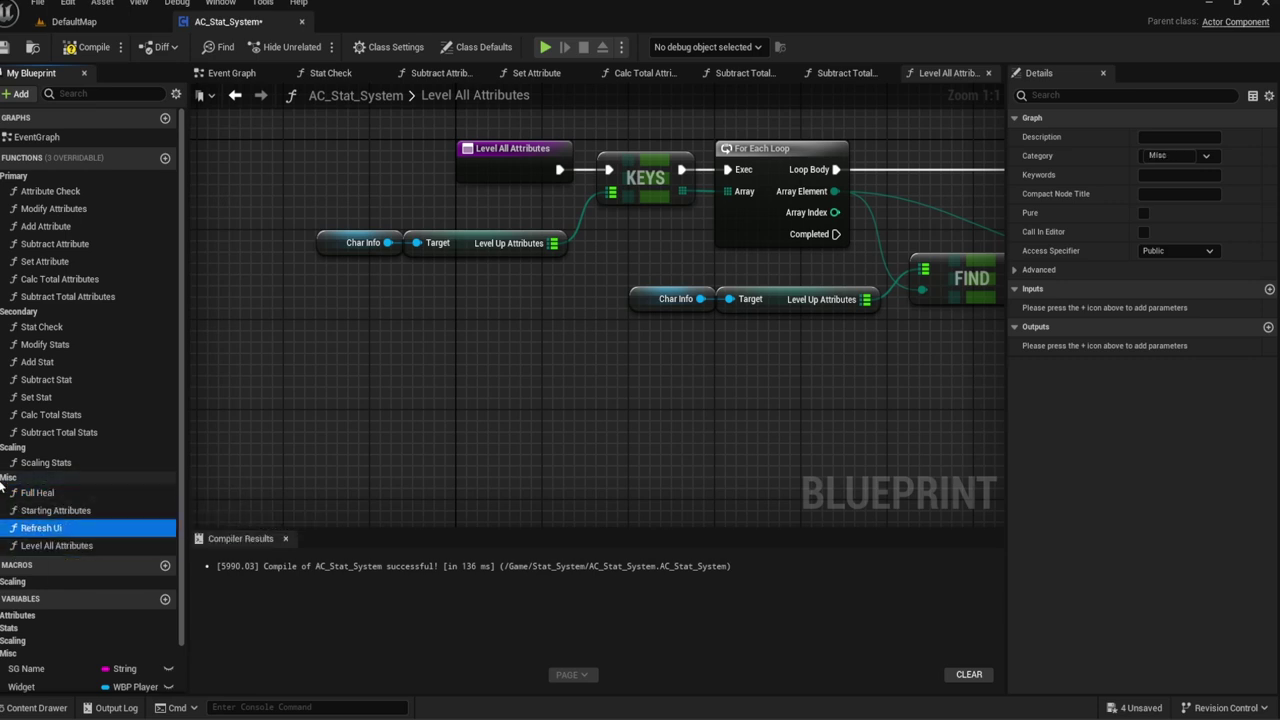
pyautogui.click(341, 384)
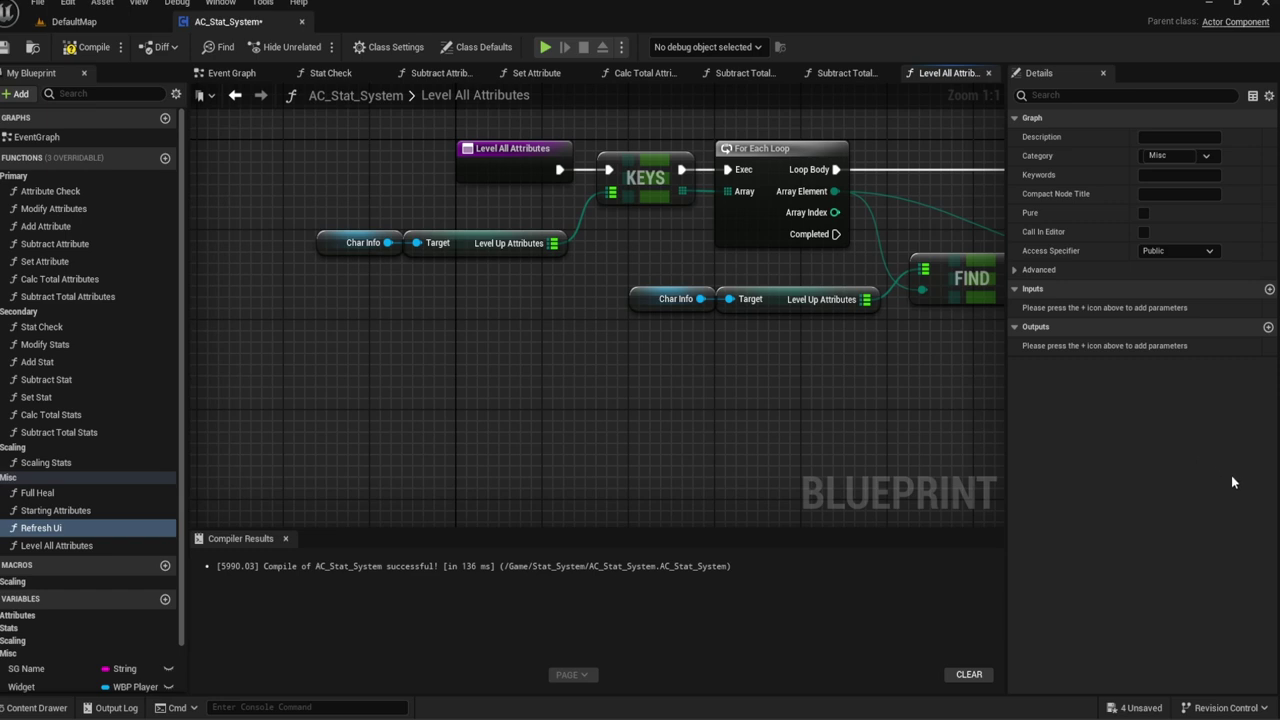
pyautogui.moveTo(40, 545); pyautogui.dragTo(47, 527)
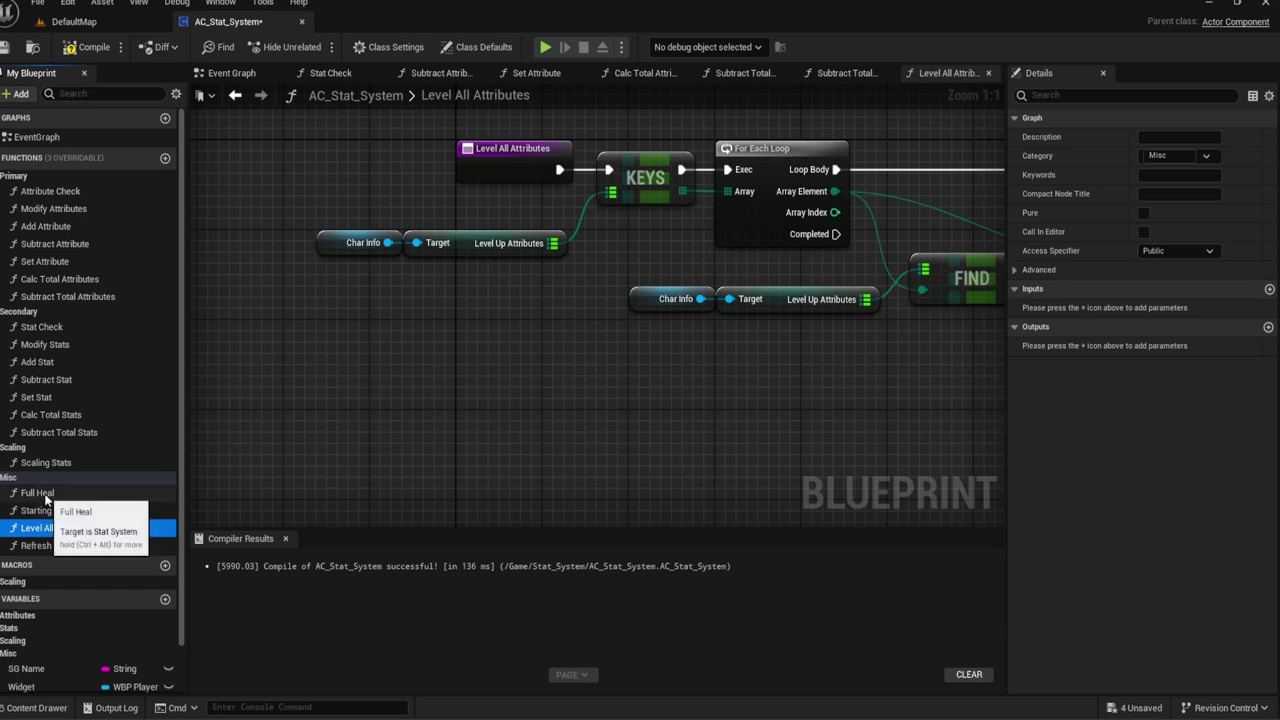
pyautogui.moveTo(44, 497); pyautogui.dragTo(38, 540)
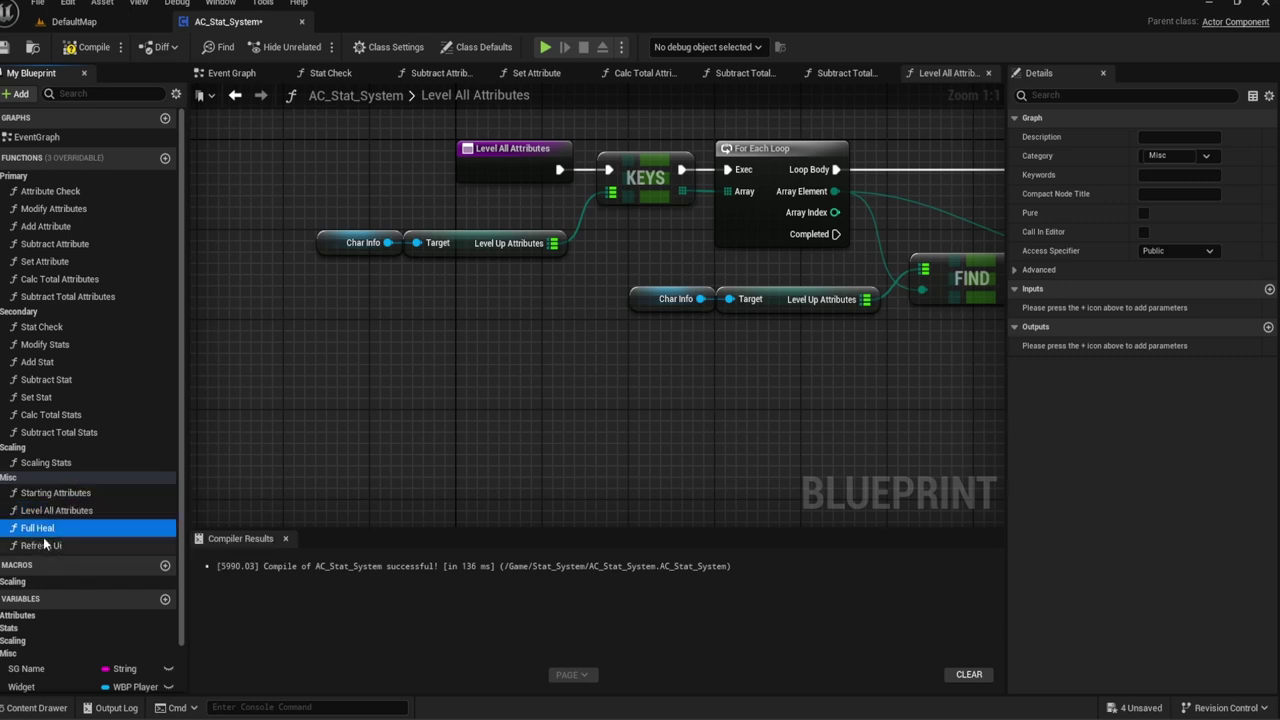
# Step: Open the Refresh Ui graph, find its references by name, and select its Update Ui node
pyautogui.doubleClick(39, 545)
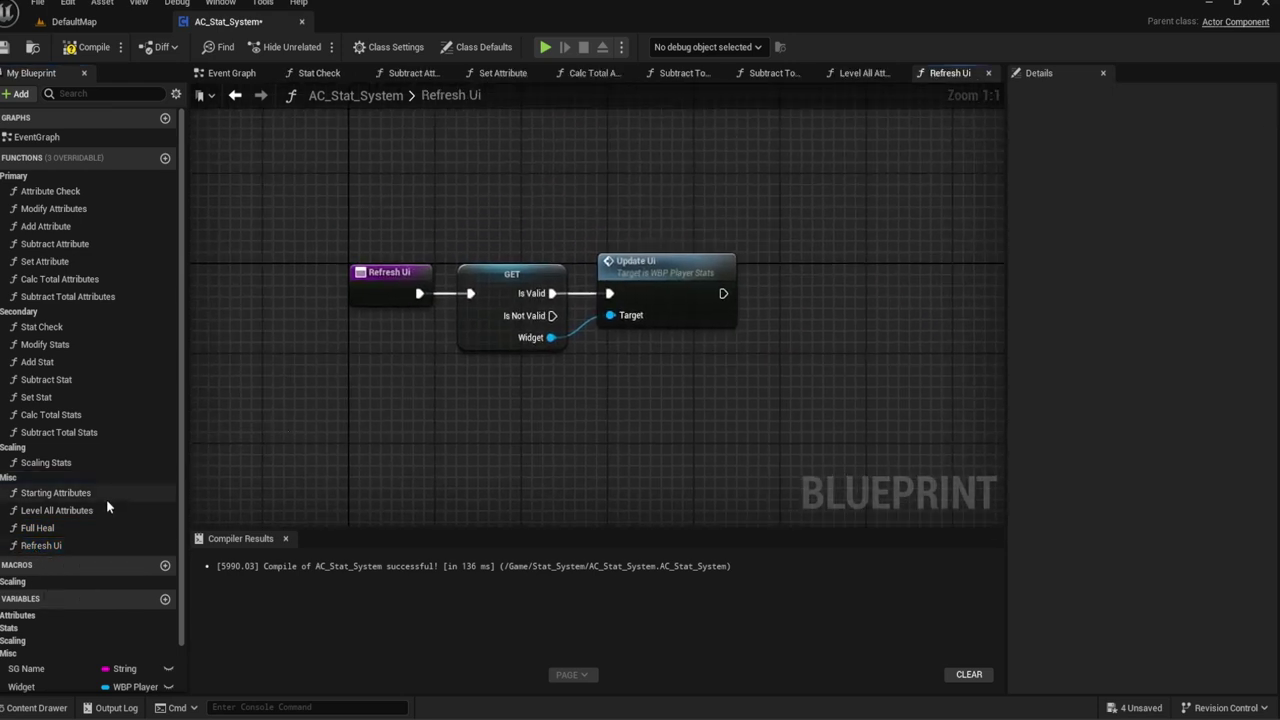
pyautogui.rightClick(39, 545)
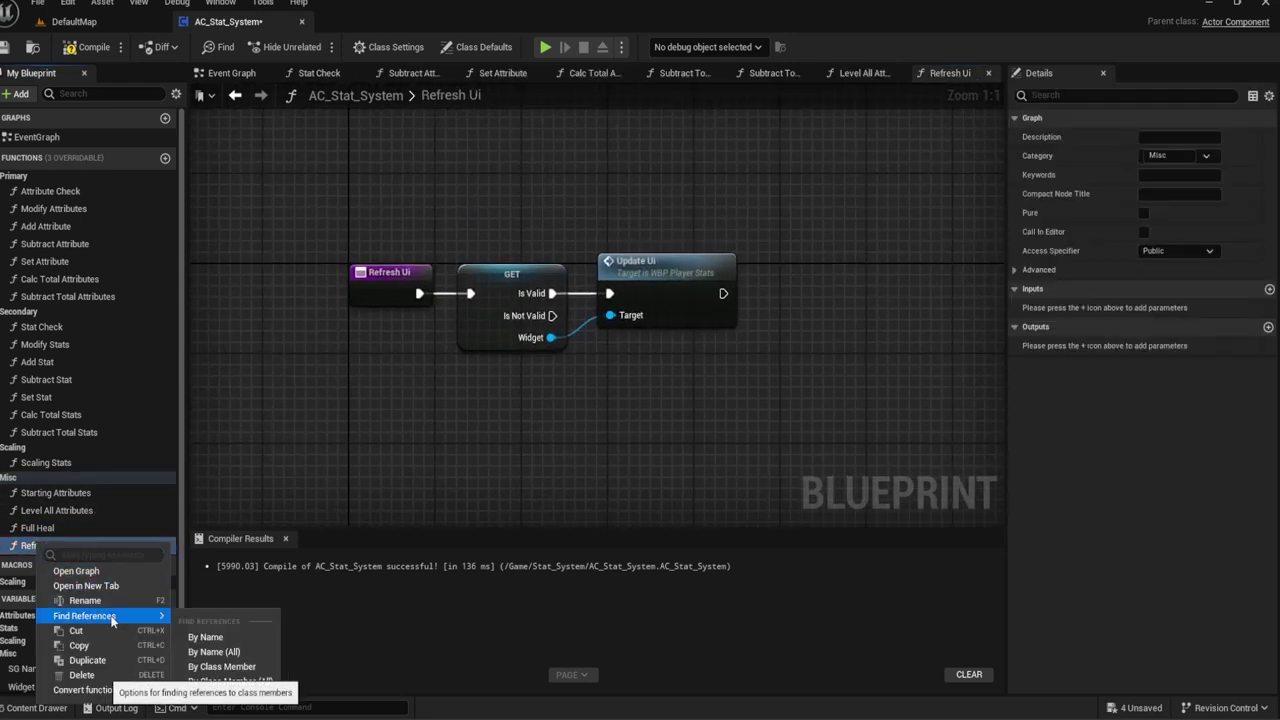
pyautogui.moveTo(110, 616)
pyautogui.click(210, 634)
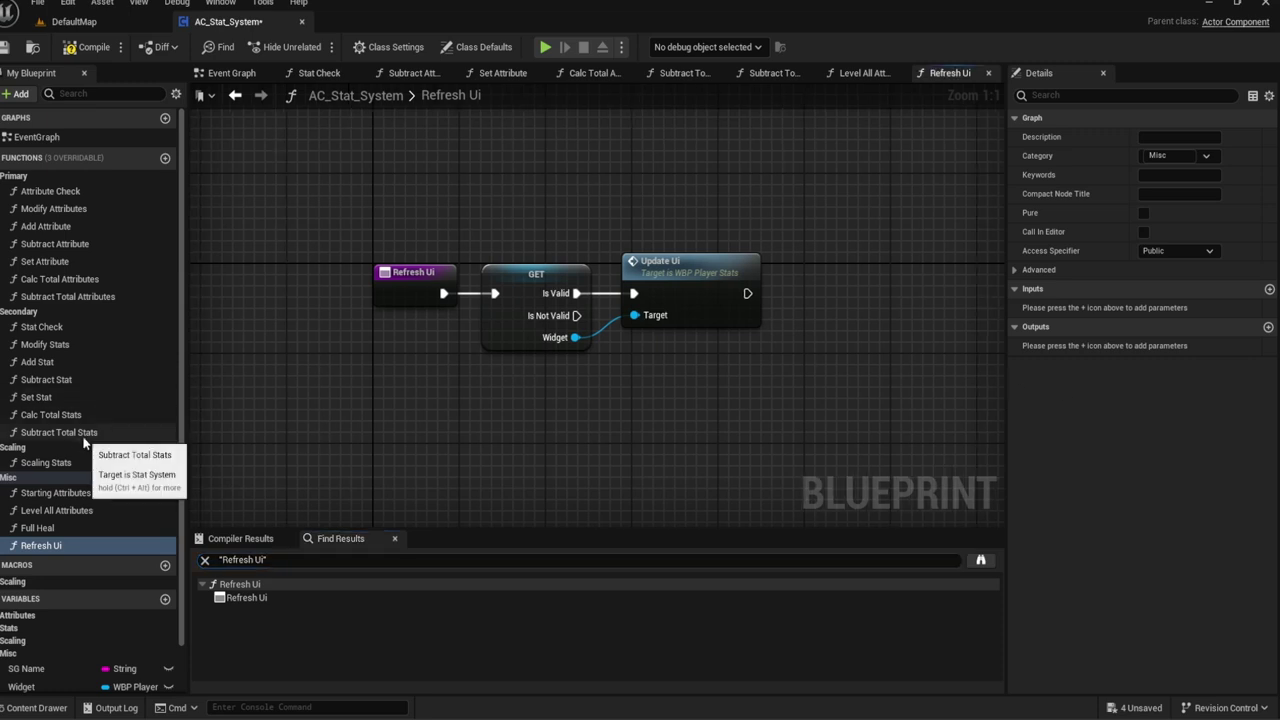
pyautogui.click(716, 276)
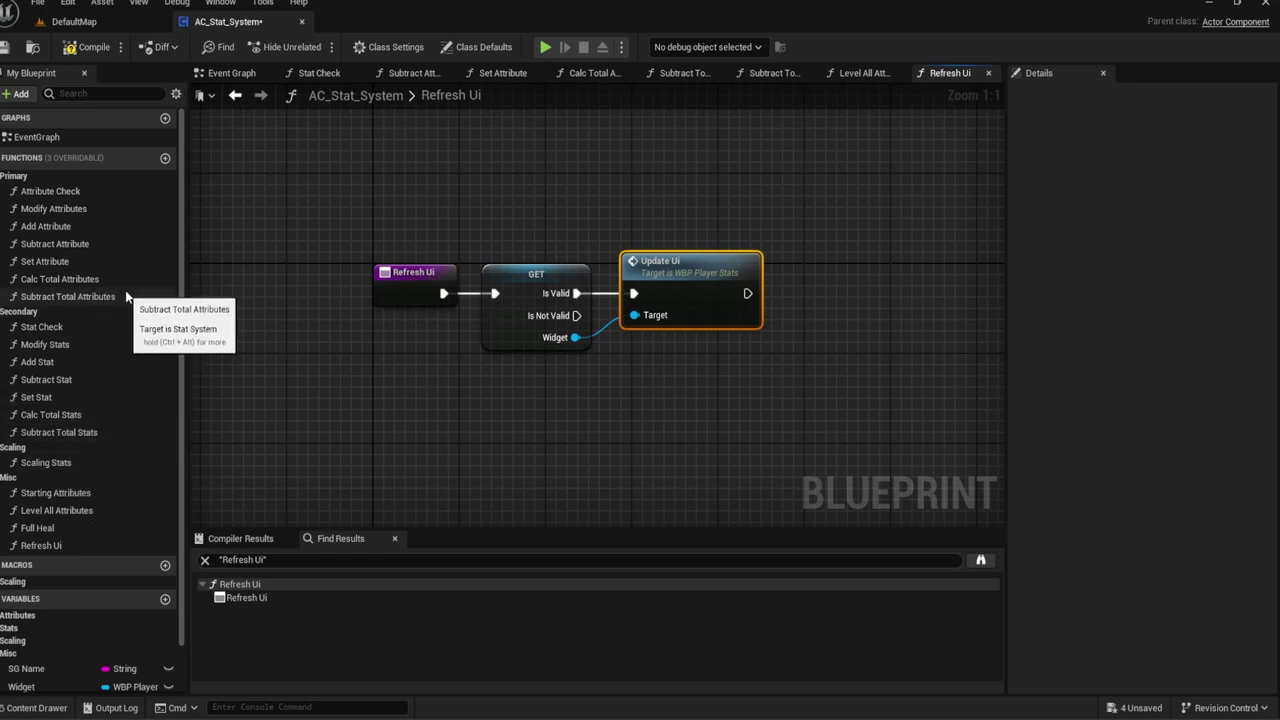
# Step: Add Refresh Ui calls at the end of Calc Total Attributes and Subtract Total Attributes
pyautogui.doubleClick(86, 281)
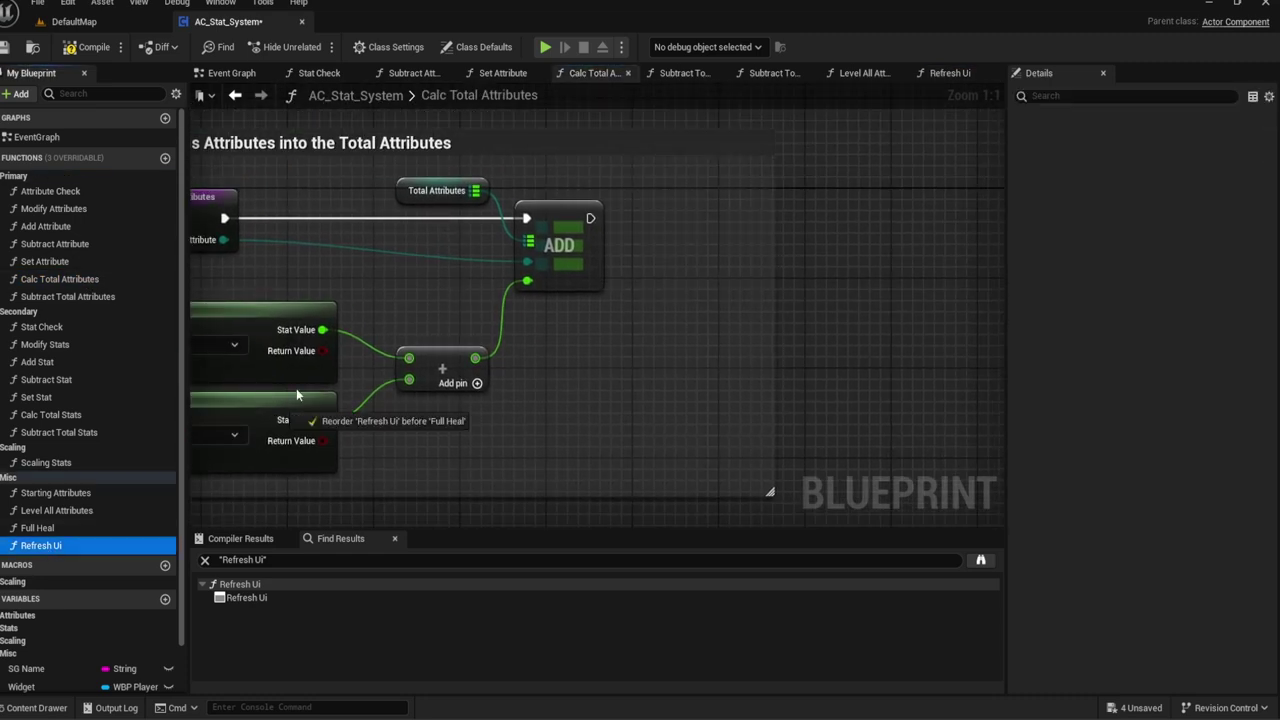
pyautogui.moveTo(41, 545)
pyautogui.mouseDown()
pyautogui.moveTo(628, 184)
pyautogui.moveTo(590, 218)
pyautogui.mouseUp()
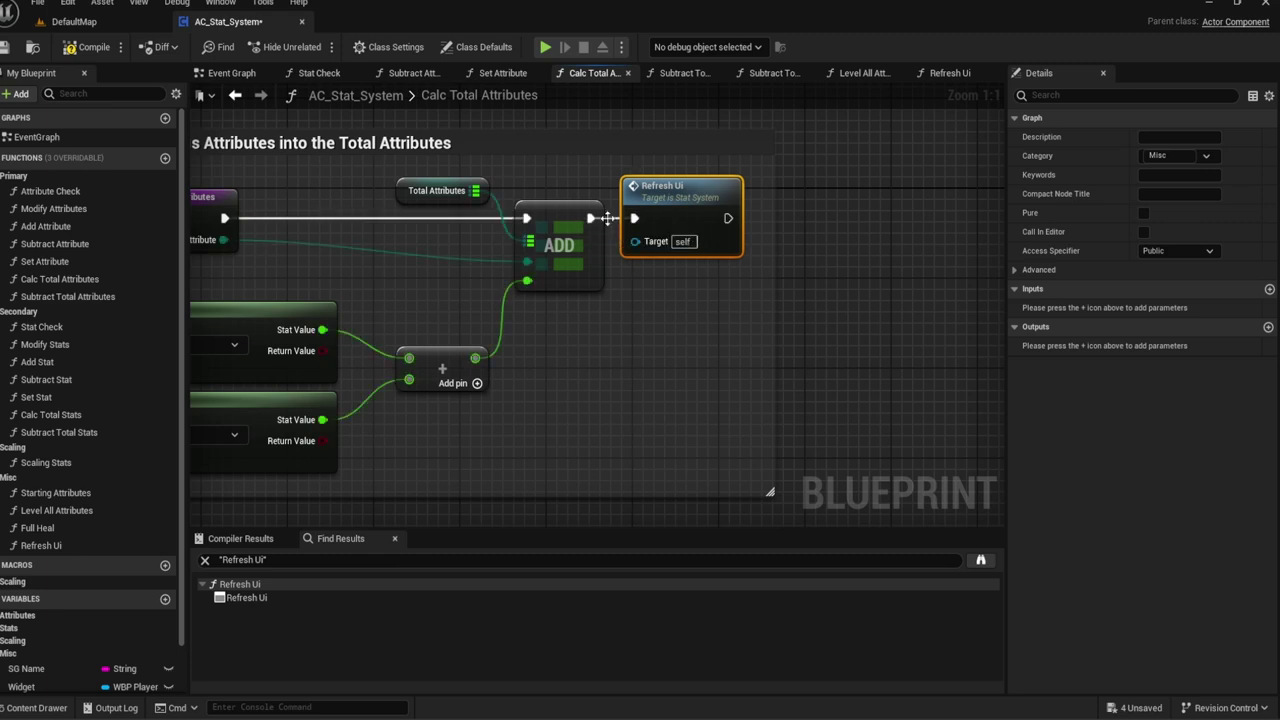
pyautogui.press('Delete')
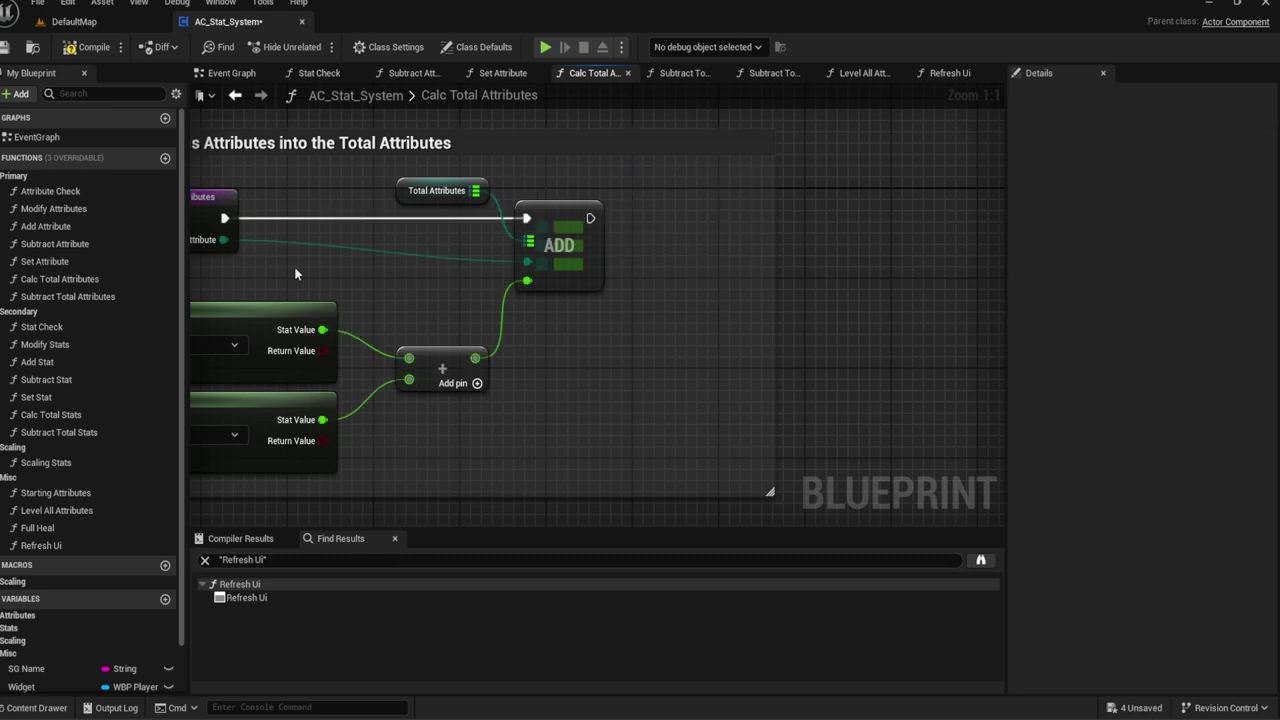
pyautogui.hotkey('ctrl', 'z')
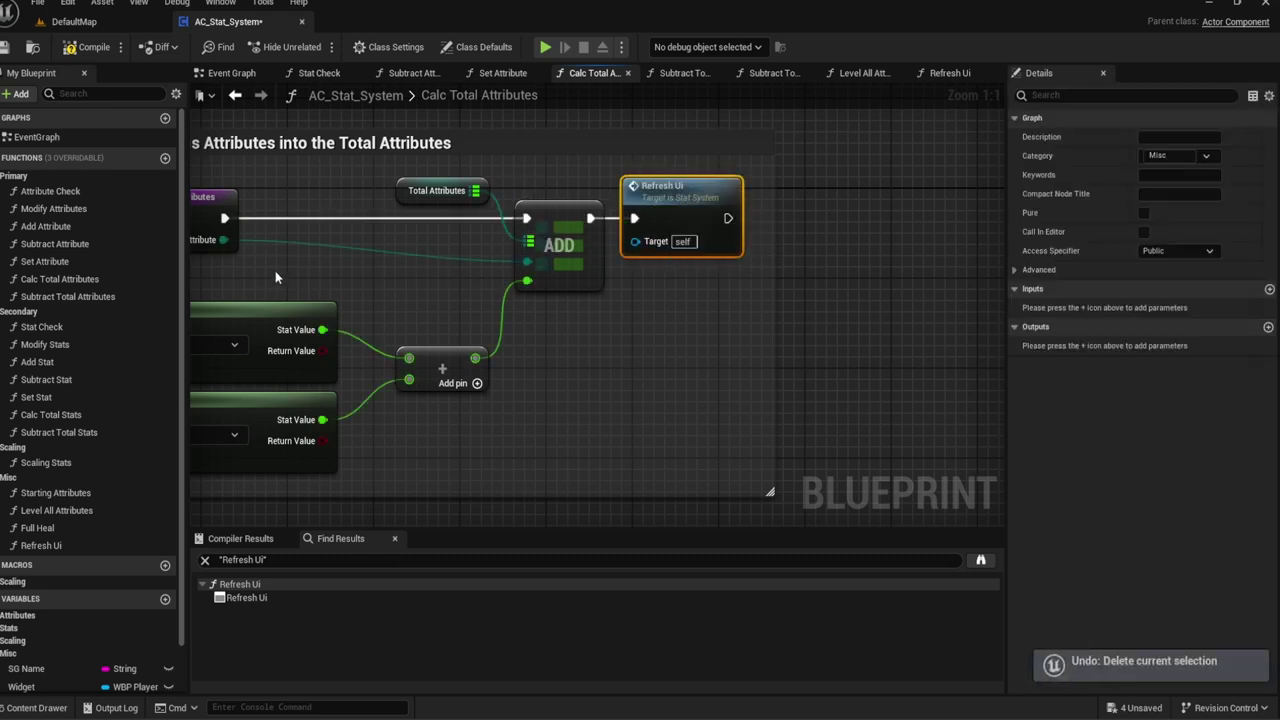
pyautogui.doubleClick(62, 296)
pyautogui.moveTo(544, 313); pyautogui.dragTo(592, 308, button='right')
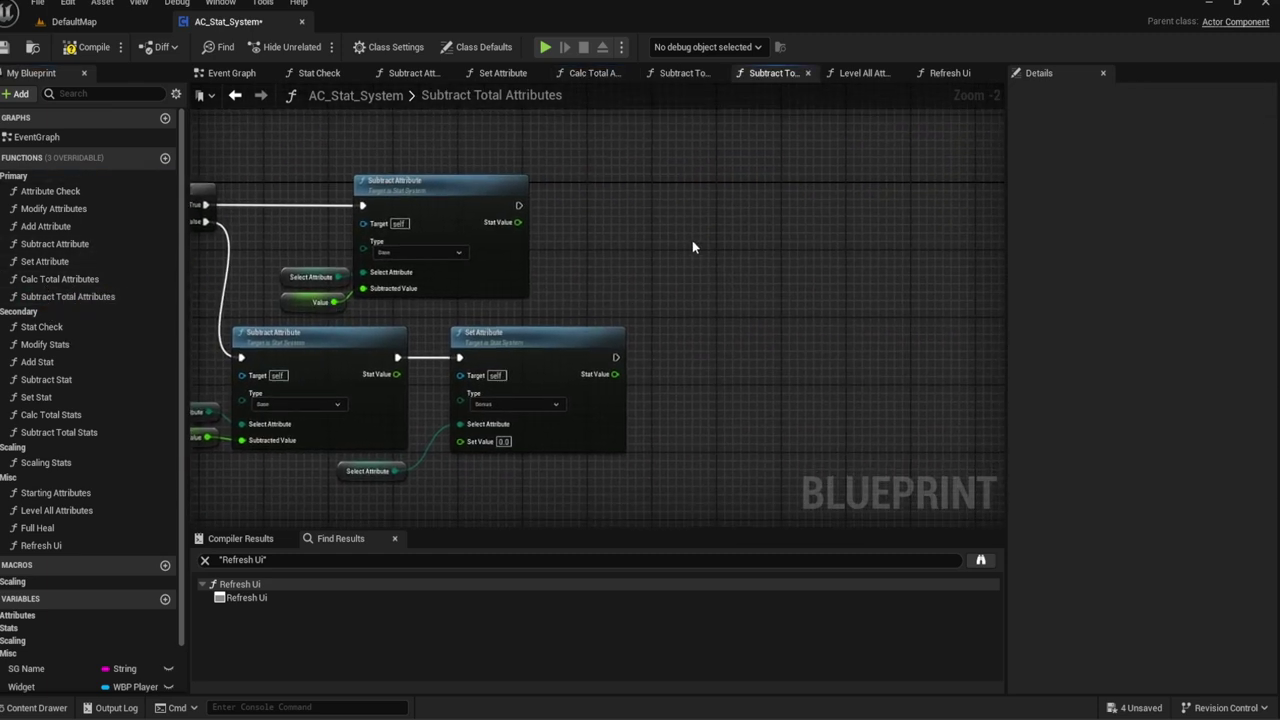
pyautogui.hotkey('ctrl', 'v')
pyautogui.moveTo(693, 264); pyautogui.dragTo(615, 357)
pyautogui.moveTo(693, 264); pyautogui.dragTo(519, 205)
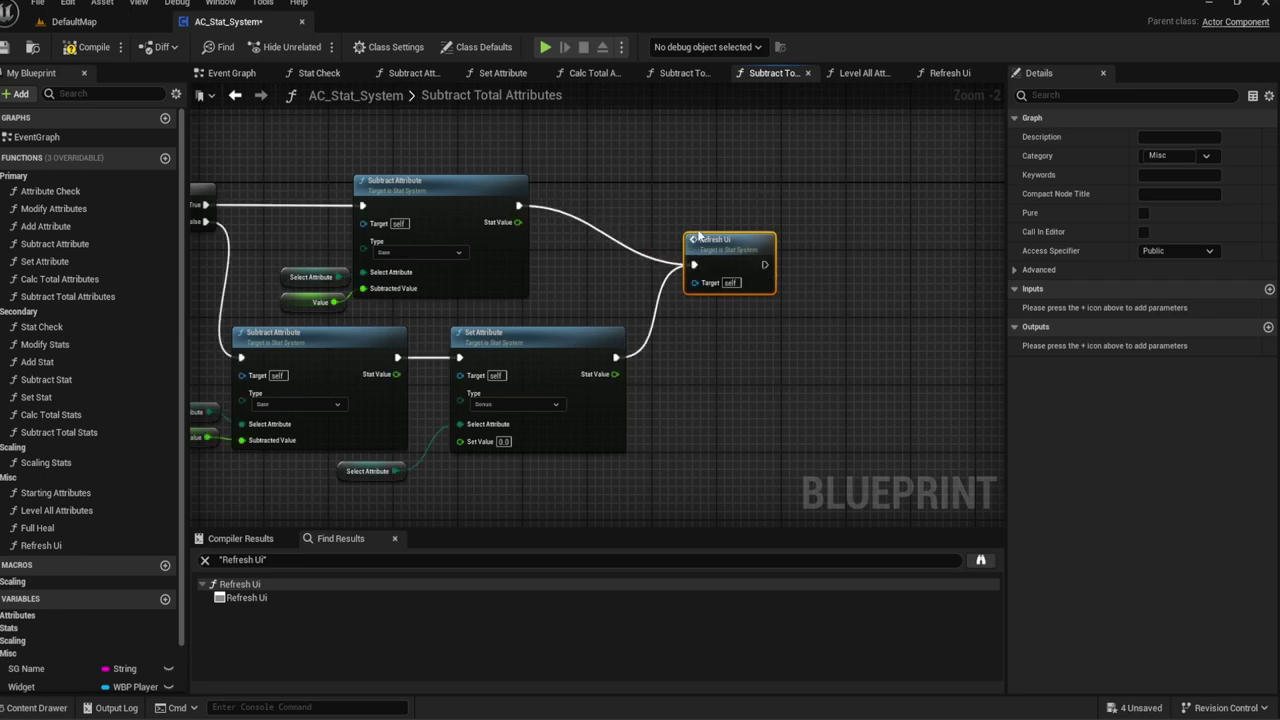
pyautogui.moveTo(709, 239); pyautogui.dragTo(693, 180)
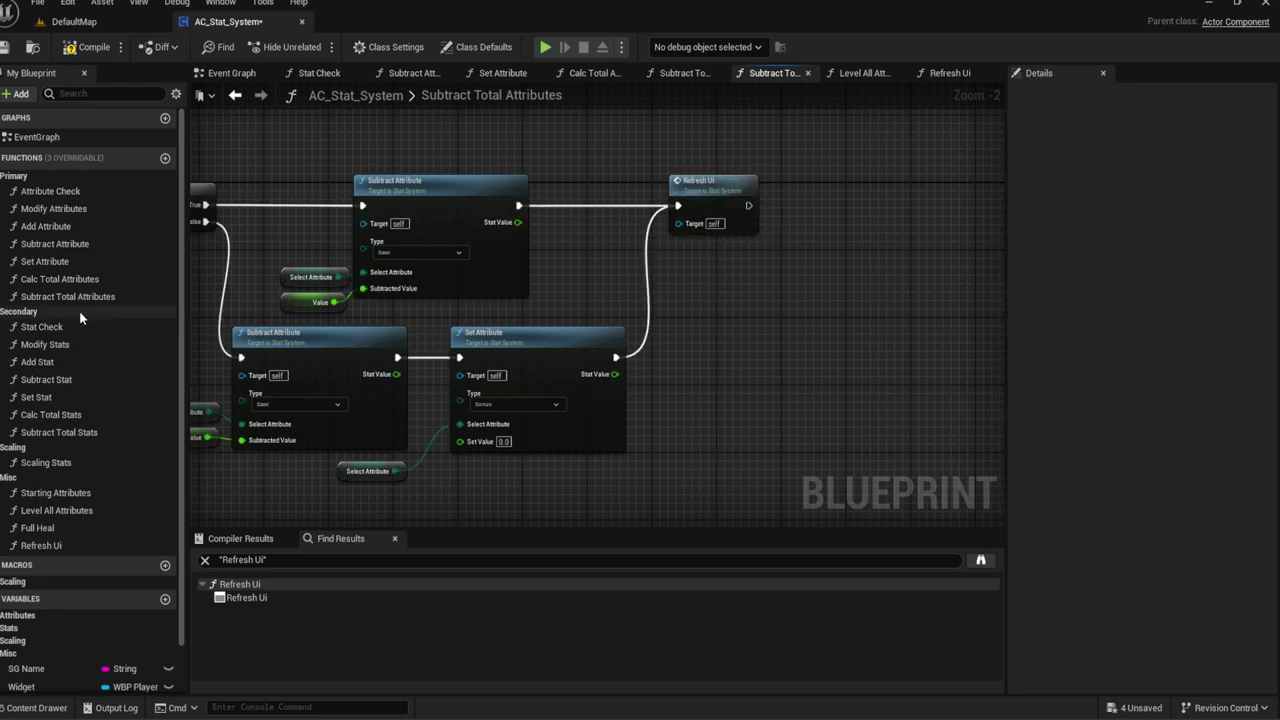
# Step: Add Refresh Ui calls after ADD in Calc Total Stats and after Subtract Stat in Subtract Total Stats
pyautogui.doubleClick(60, 414)
pyautogui.moveTo(242, 375); pyautogui.dragTo(15, 388, button='right')
pyautogui.moveTo(41, 545)
pyautogui.mouseDown()
pyautogui.moveTo(700, 260)
pyautogui.moveTo(678, 200)
pyautogui.moveTo(598, 232)
pyautogui.mouseUp()
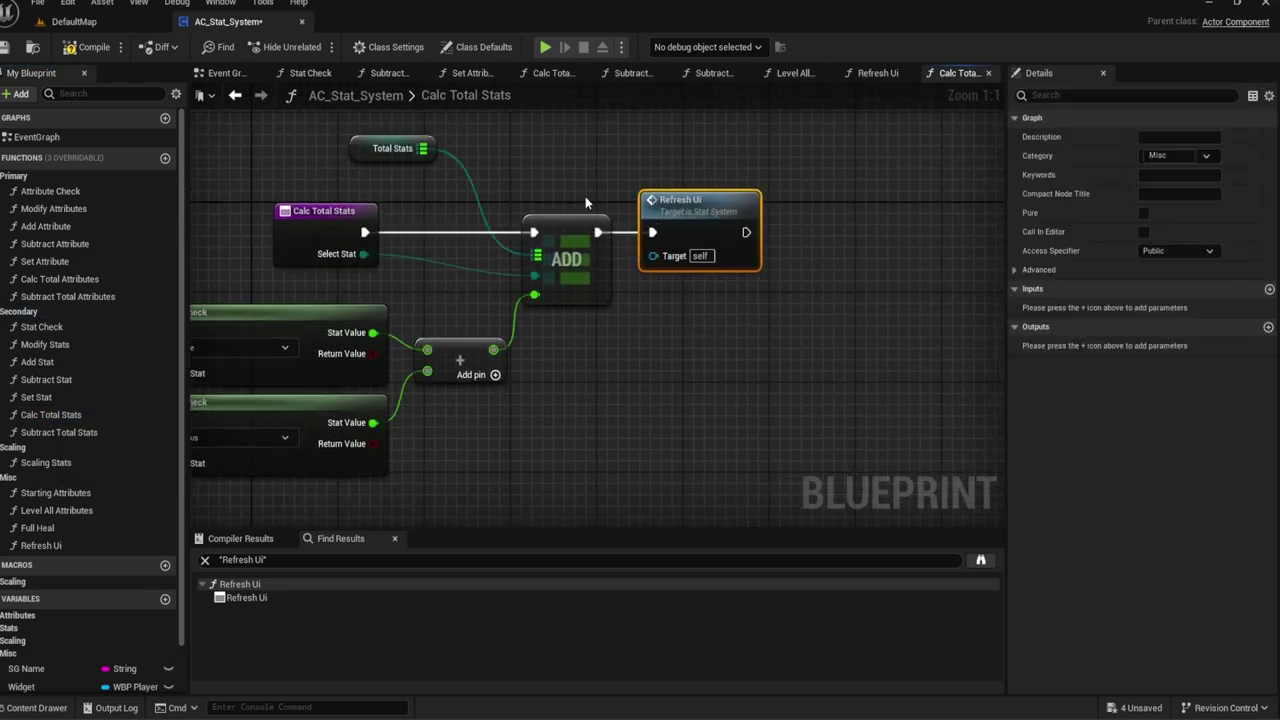
pyautogui.click(51, 433)
pyautogui.doubleClick(51, 432)
pyautogui.moveTo(600, 400); pyautogui.dragTo(380, 400, button='right')
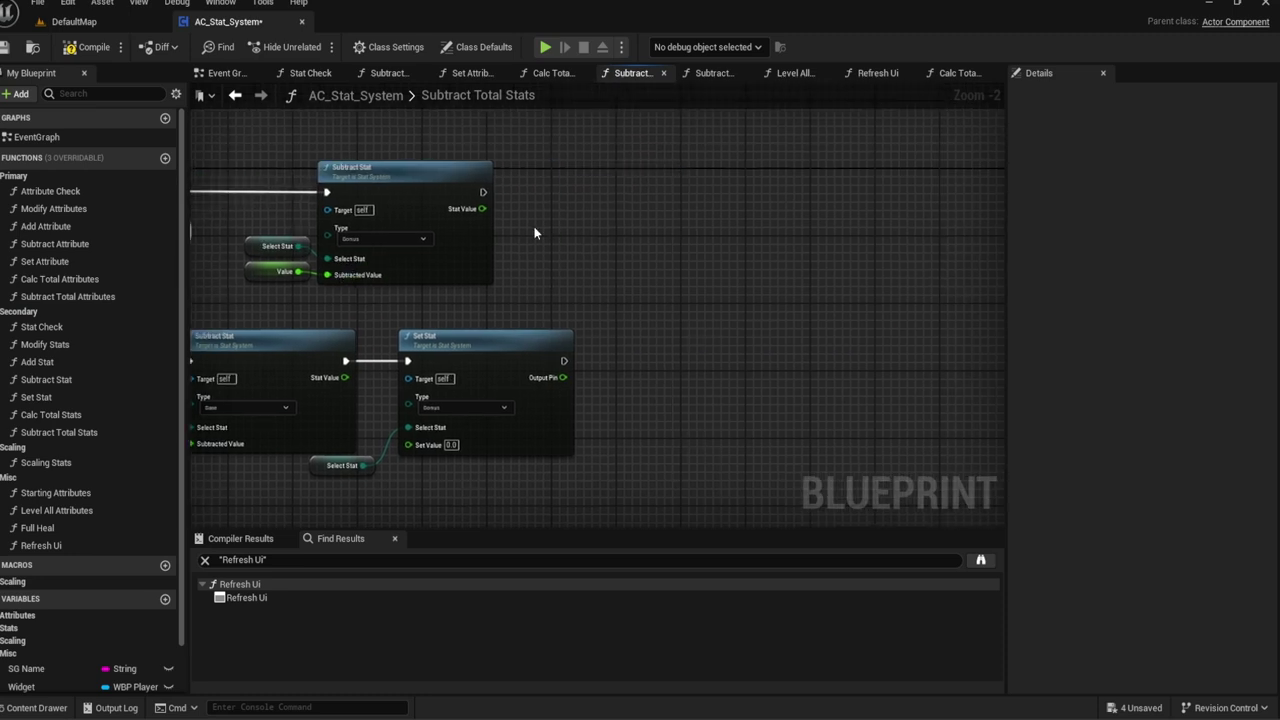
pyautogui.moveTo(41, 545)
pyautogui.mouseDown()
pyautogui.moveTo(636, 216)
pyautogui.moveTo(659, 178)
pyautogui.moveTo(483, 192)
pyautogui.mouseUp()
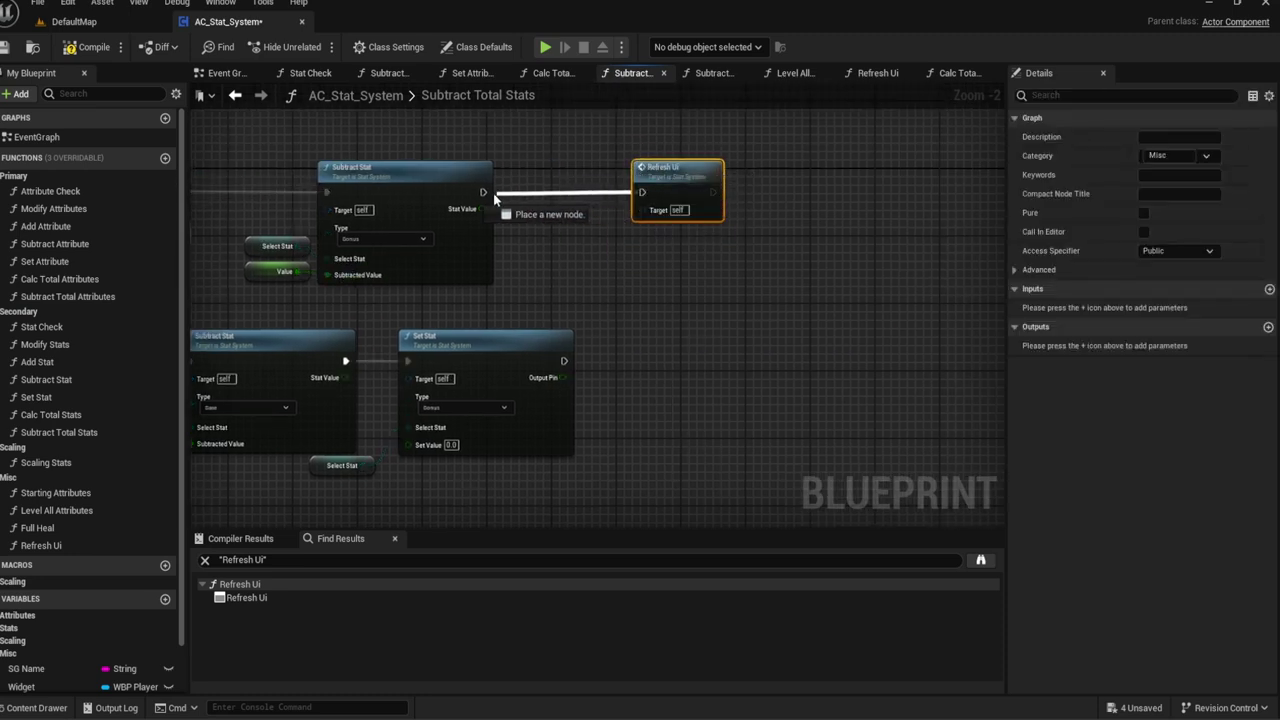
pyautogui.moveTo(642, 192); pyautogui.dragTo(564, 361)
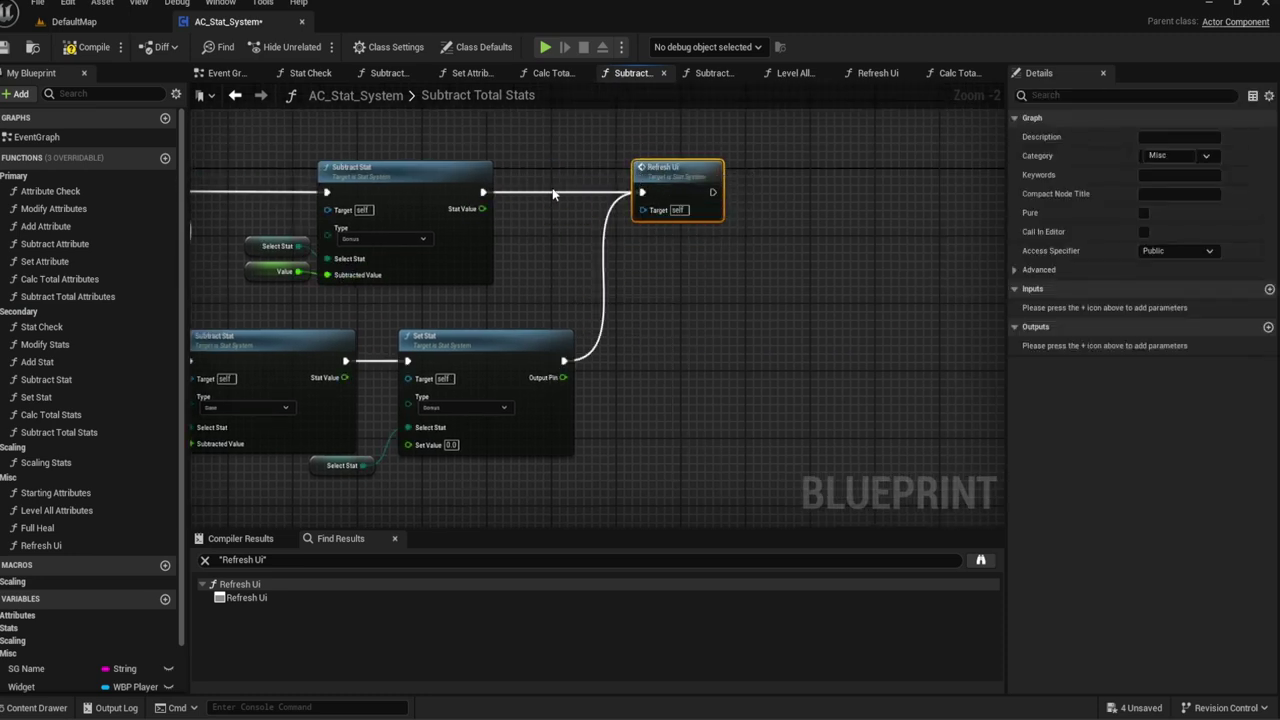
pyautogui.moveTo(553, 193); pyautogui.dragTo(1043, 205, button='right')
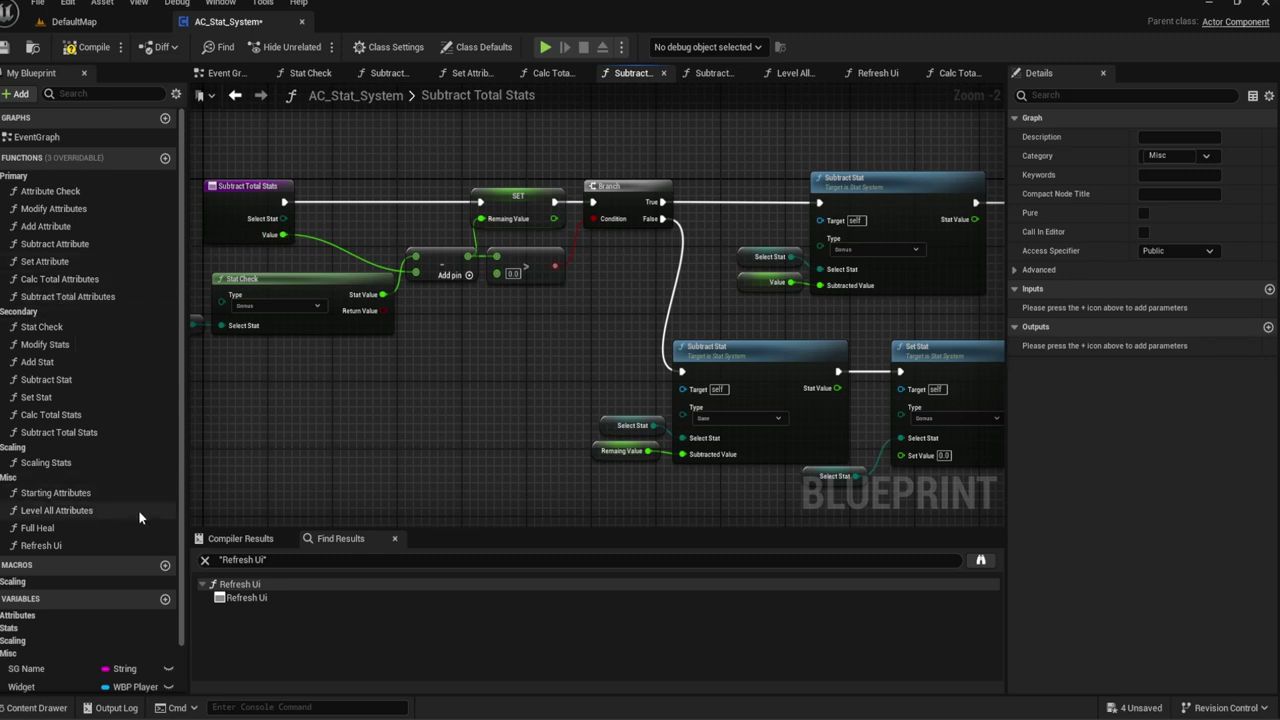
# Step: List every place the Refresh Ui function is called with Find References
pyautogui.rightClick(44, 549)
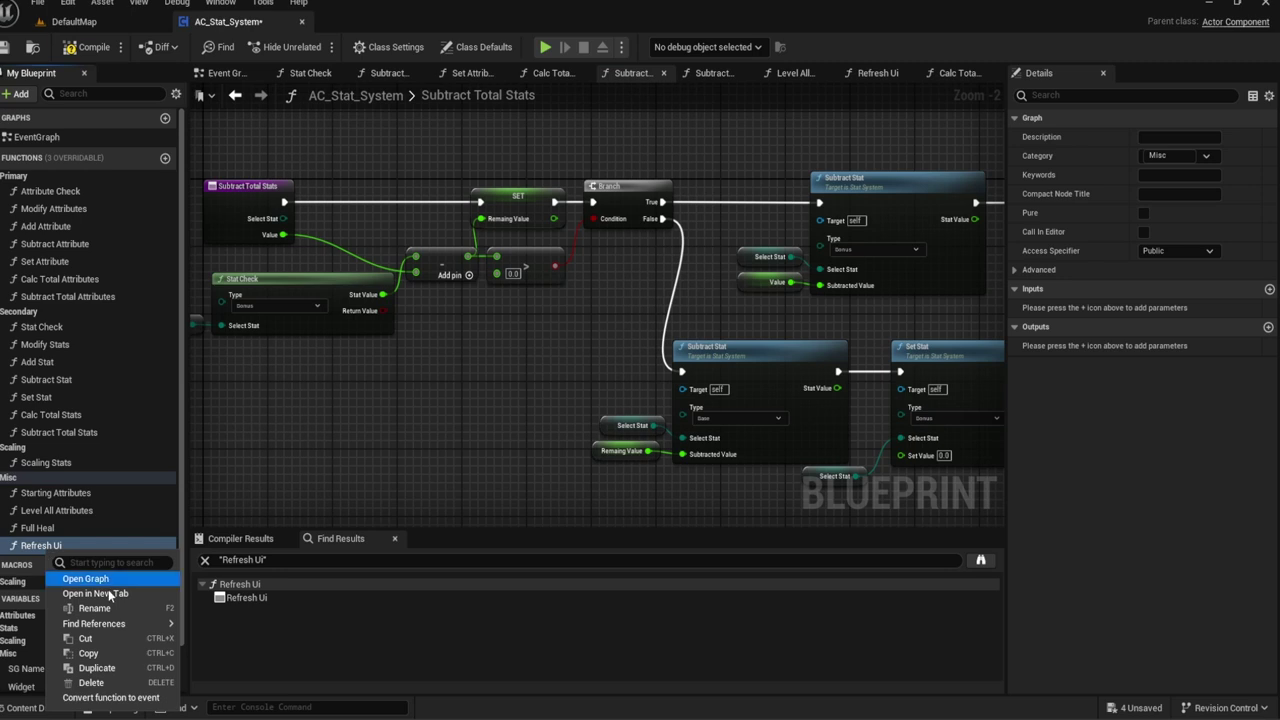
pyautogui.moveTo(167, 626)
pyautogui.click(207, 644)
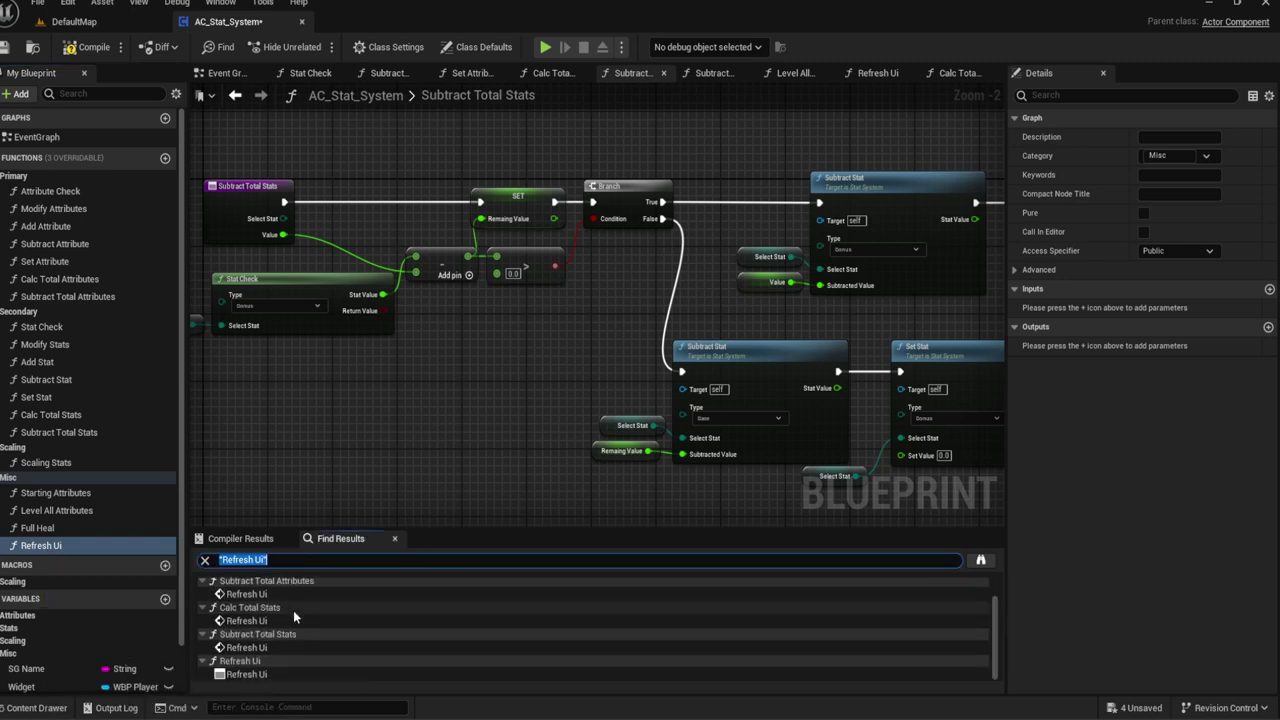
# Step: Close the extra function graph tabs, including Subtract, Set Attribute, Level All Attributes and Refresh Ui
pyautogui.click(421, 74)
pyautogui.click(447, 73)
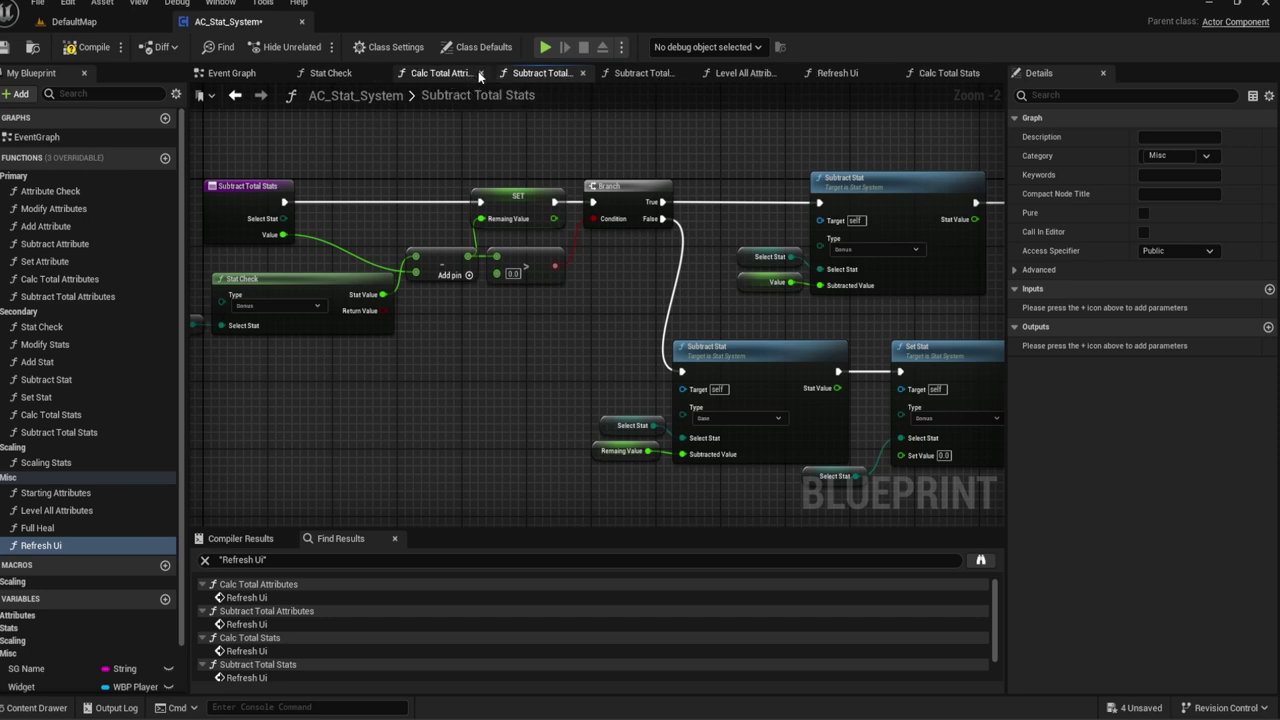
pyautogui.click(480, 73)
pyautogui.click(504, 73)
pyautogui.click(504, 73)
pyautogui.click(504, 73)
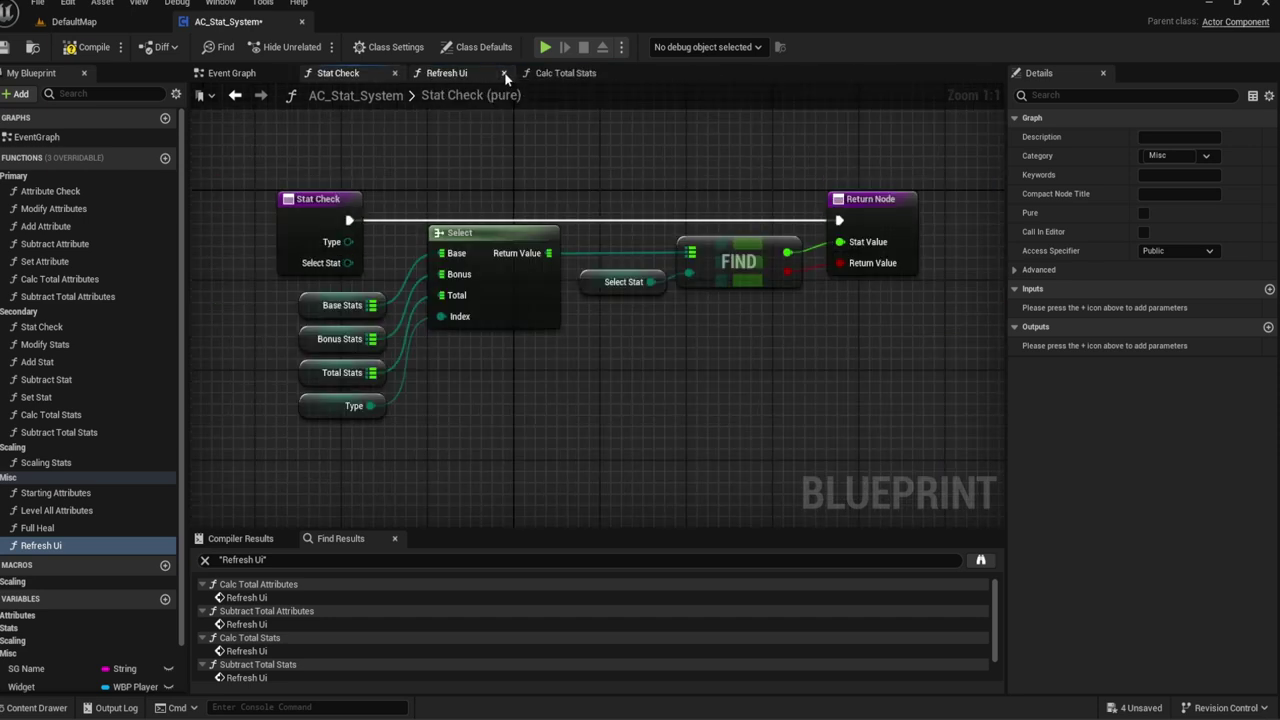
pyautogui.click(504, 73)
pyautogui.click(504, 73)
# Step: Return to the Event Graph and tidy the Level Up data table lookup nodes
pyautogui.click(394, 73)
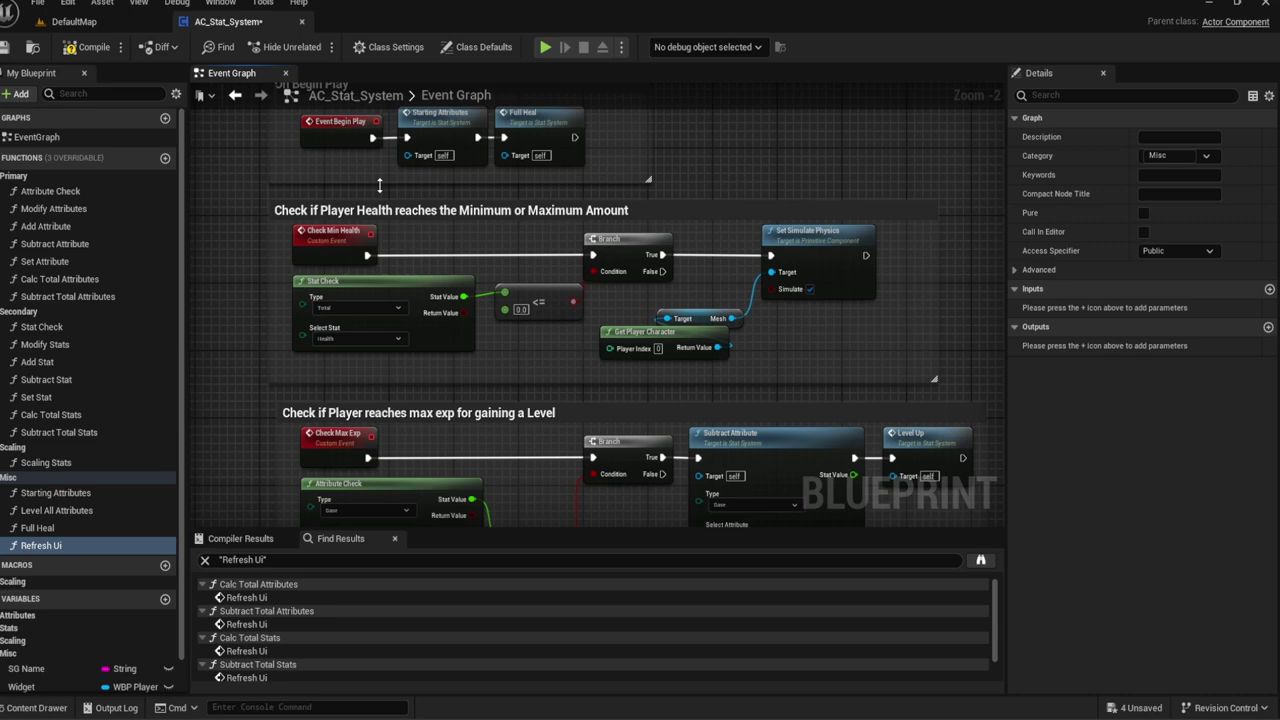
pyautogui.moveTo(446, 277)
pyautogui.mouseDown(button='right')
pyautogui.moveTo(483, 204)
pyautogui.moveTo(284, 167)
pyautogui.mouseUp(button='right')
pyautogui.scroll(-1, 284, 167)
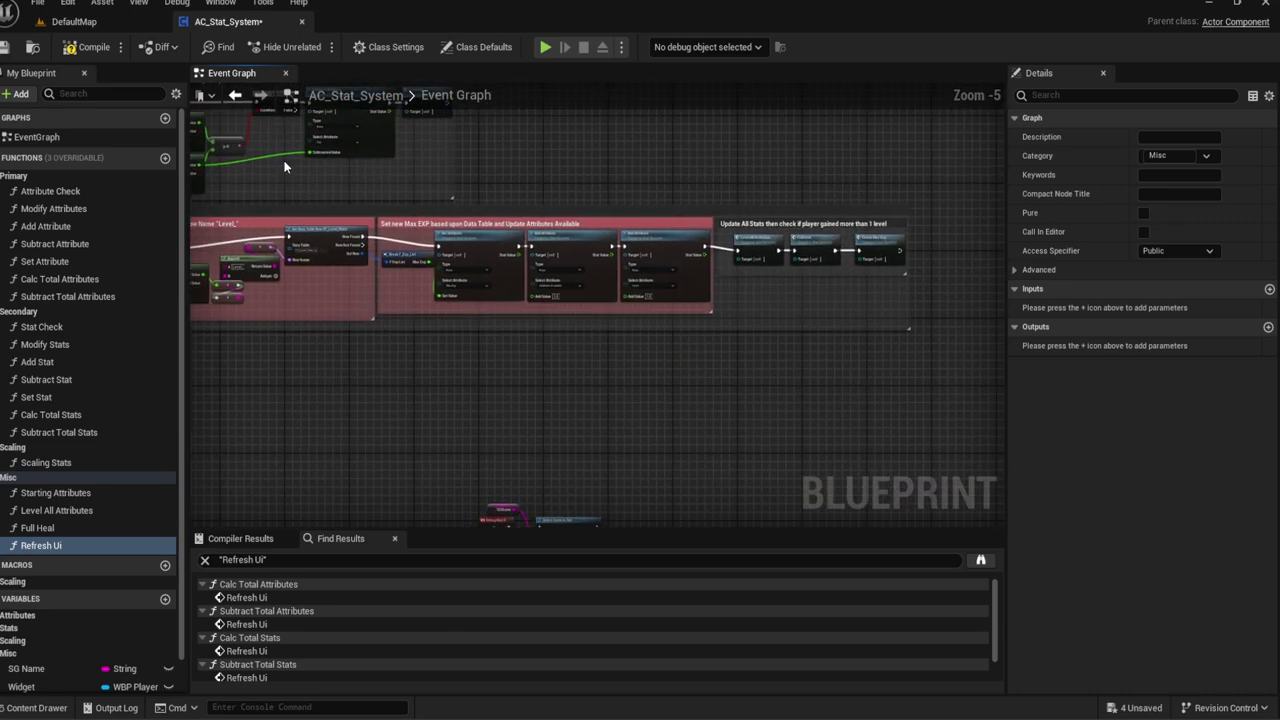
pyautogui.moveTo(428, 246); pyautogui.dragTo(738, 230, button='right')
pyautogui.scroll(4, 660, 230)
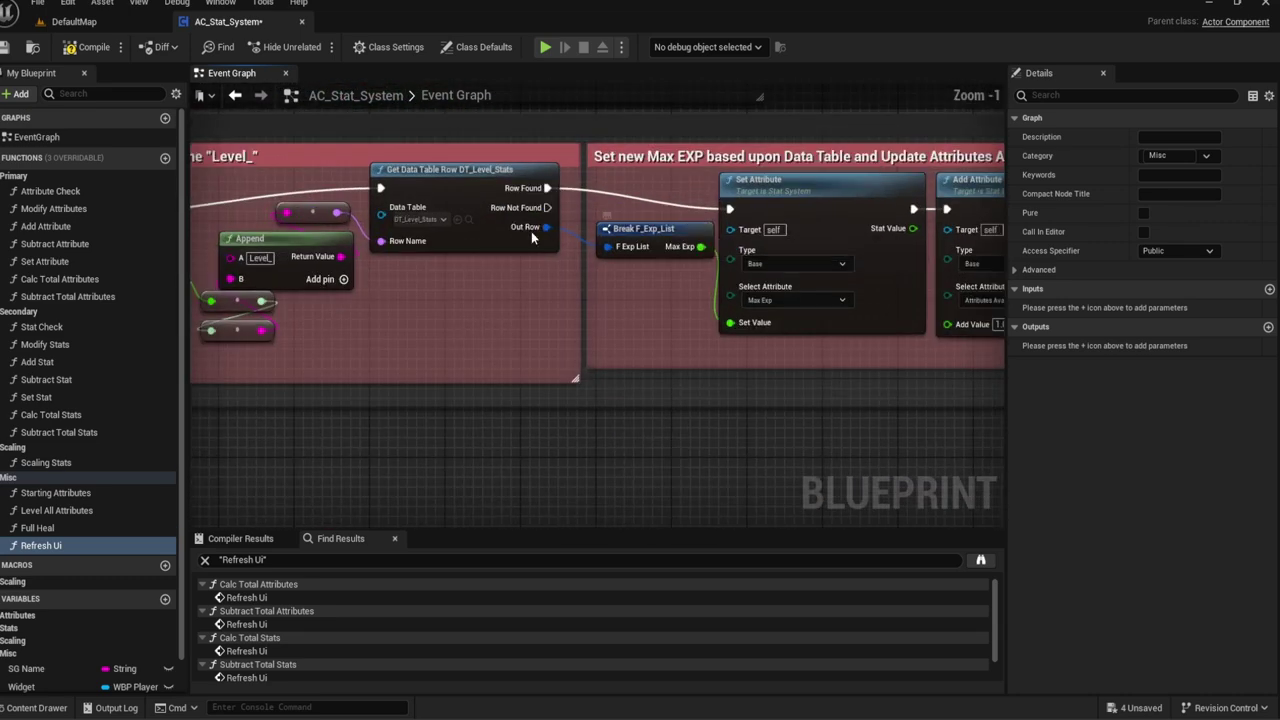
pyautogui.moveTo(531, 231); pyautogui.dragTo(728, 258, button='right')
pyautogui.click(645, 212)
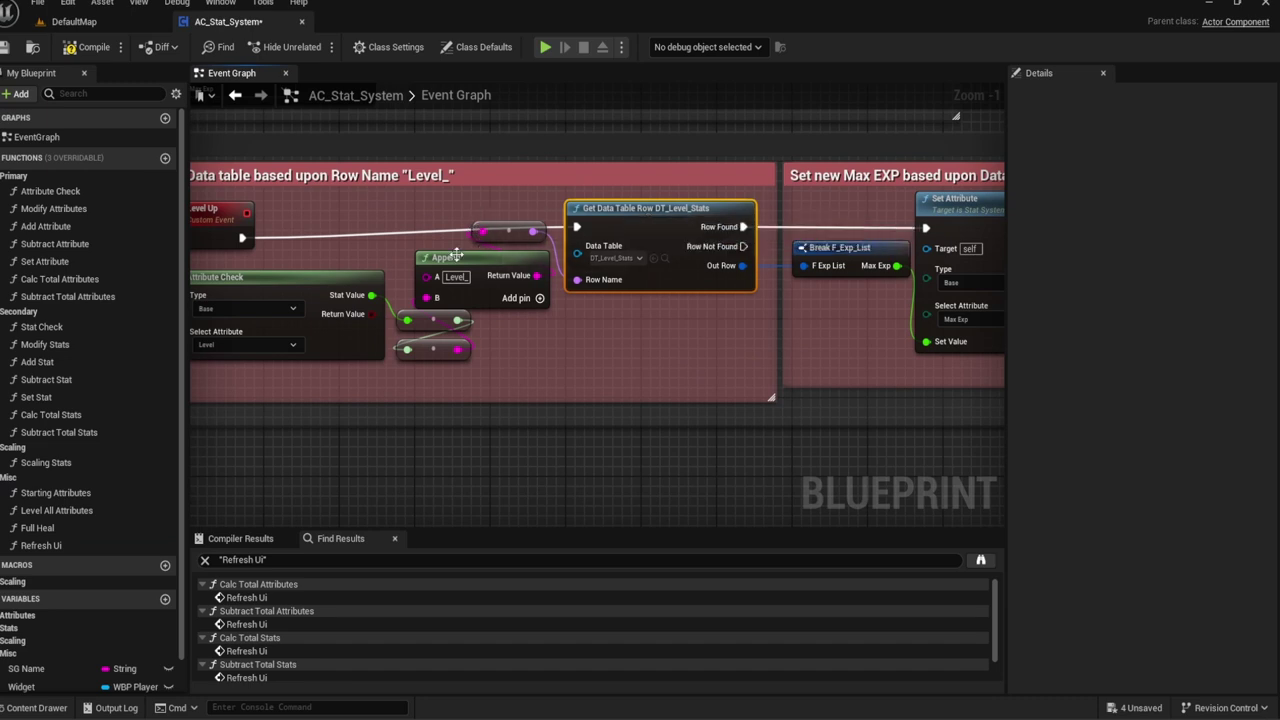
pyautogui.moveTo(640, 245); pyautogui.dragTo(760, 237, button='right')
pyautogui.moveTo(652, 363)
pyautogui.mouseDown()
pyautogui.moveTo(508, 293)
pyautogui.moveTo(505, 225)
pyautogui.mouseUp()
pyautogui.moveTo(623, 229); pyautogui.dragTo(603, 258)
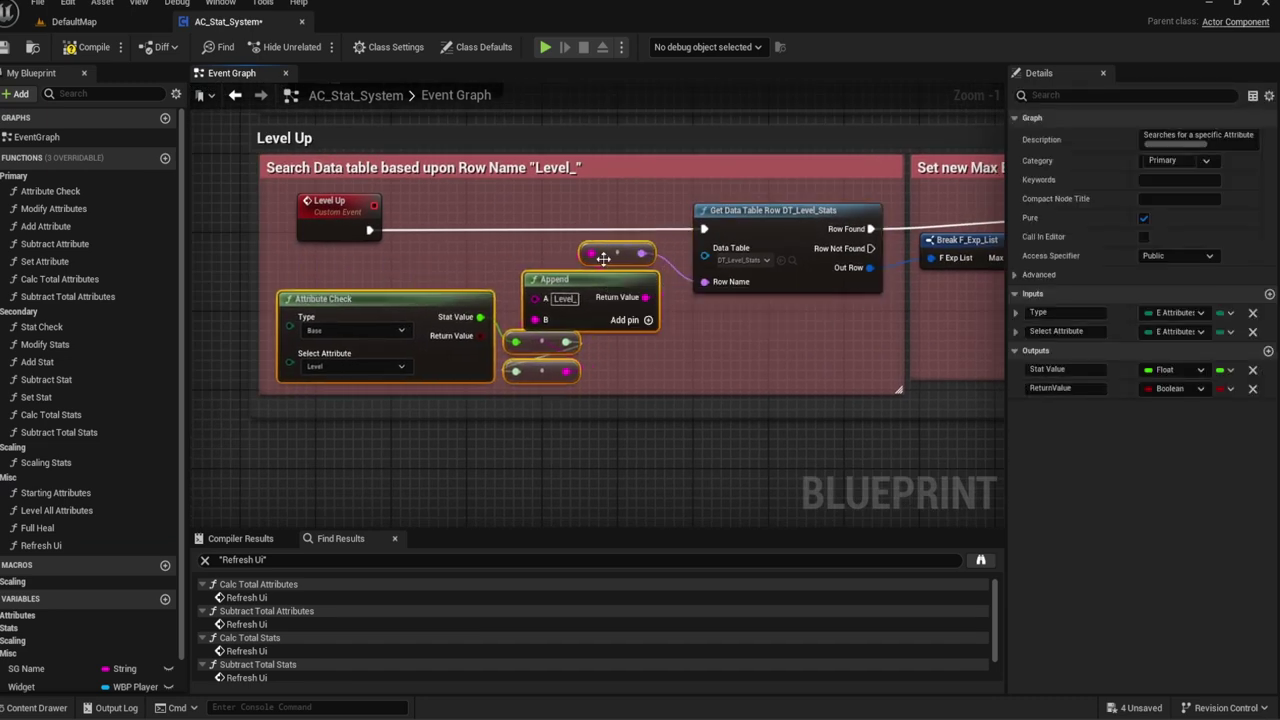
pyautogui.click(509, 197)
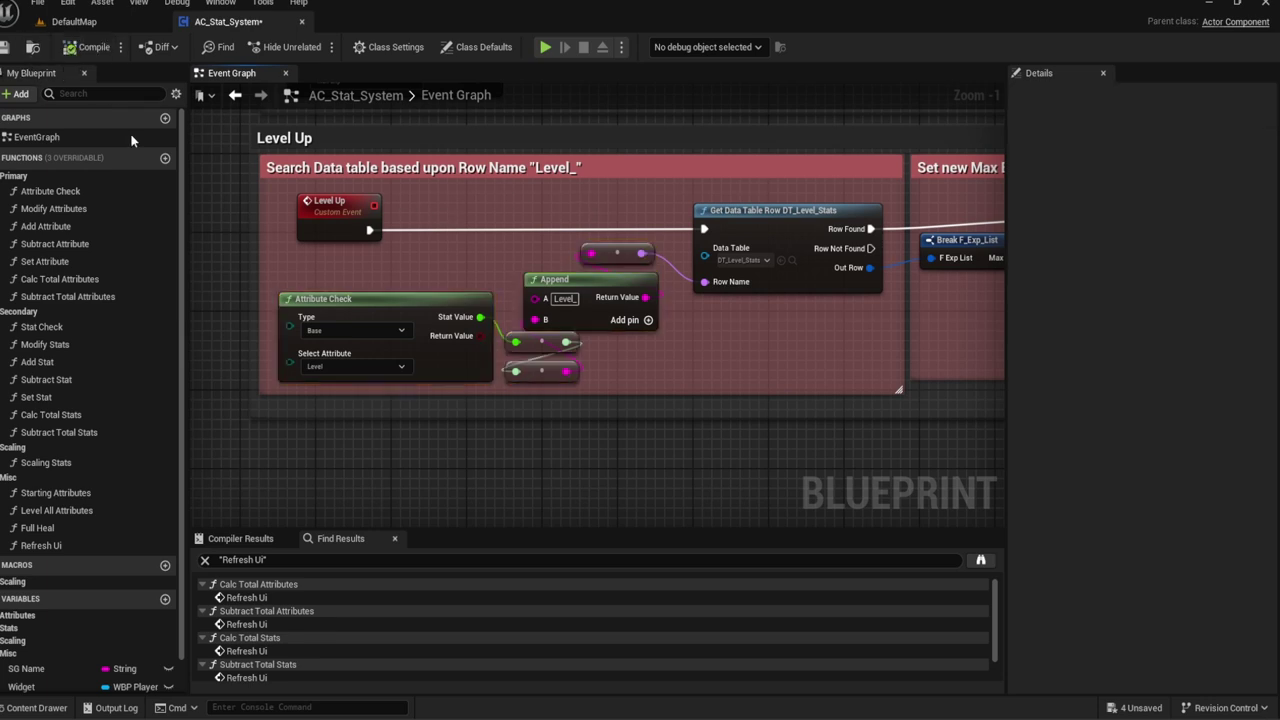
# Step: Find WBP_PlayerStats in the Stat_System UI folder of the content browser
pyautogui.click(32, 707)
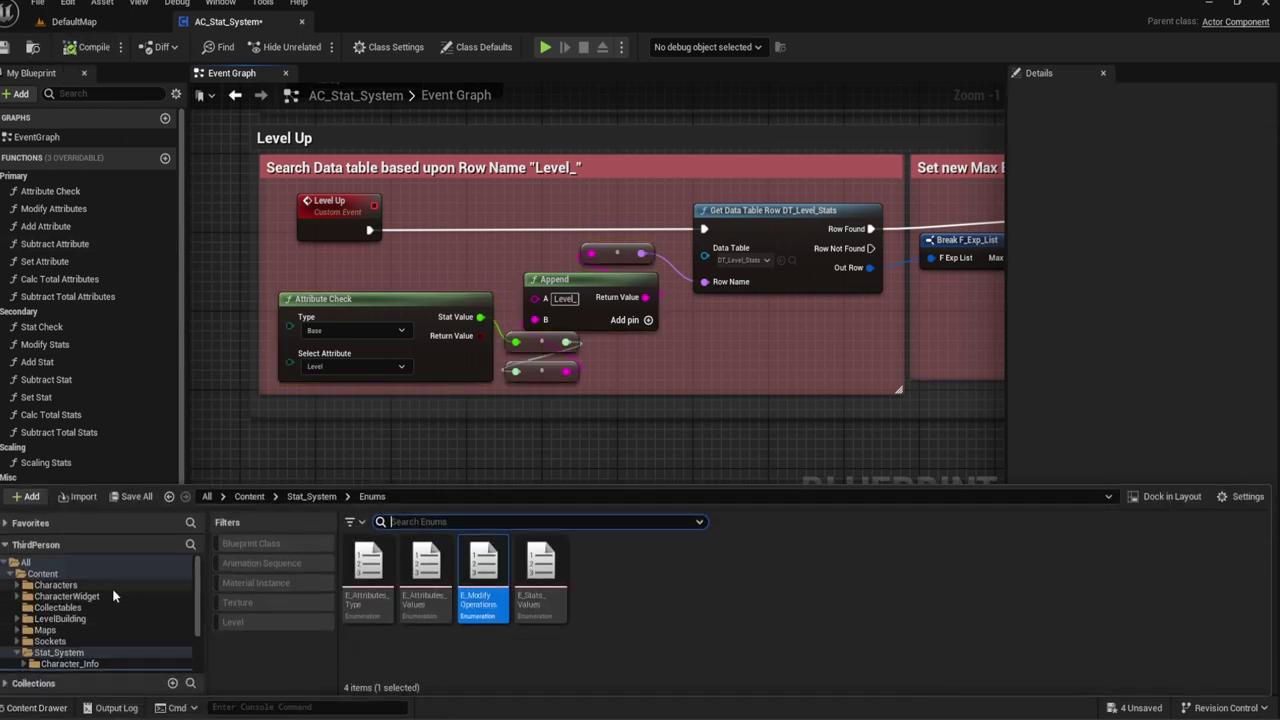
pyautogui.scroll(-1, 113, 600)
pyautogui.scroll(-1, 110, 615)
pyautogui.click(45, 631)
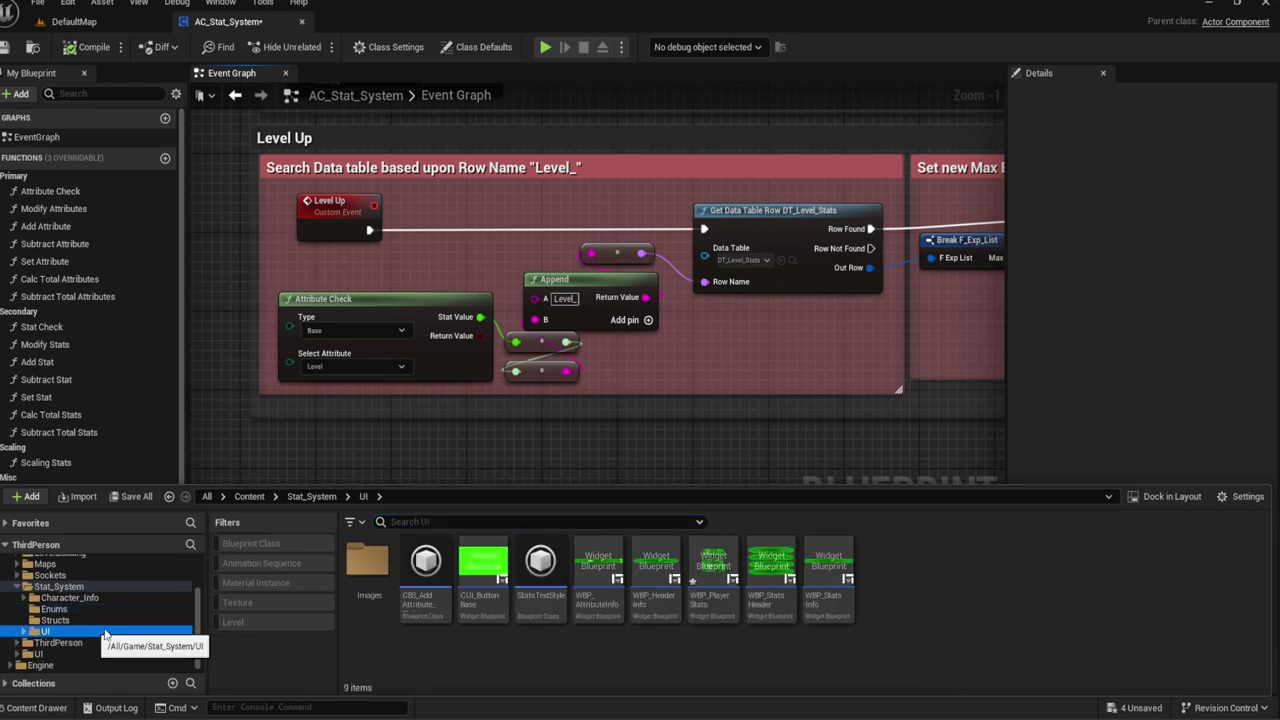
pyautogui.click(713, 575)
# Step: Open WBP_PlayerStats' graph, refresh the warning Stat Check node, and set its Type to Total
pyautogui.doubleClick(713, 575)
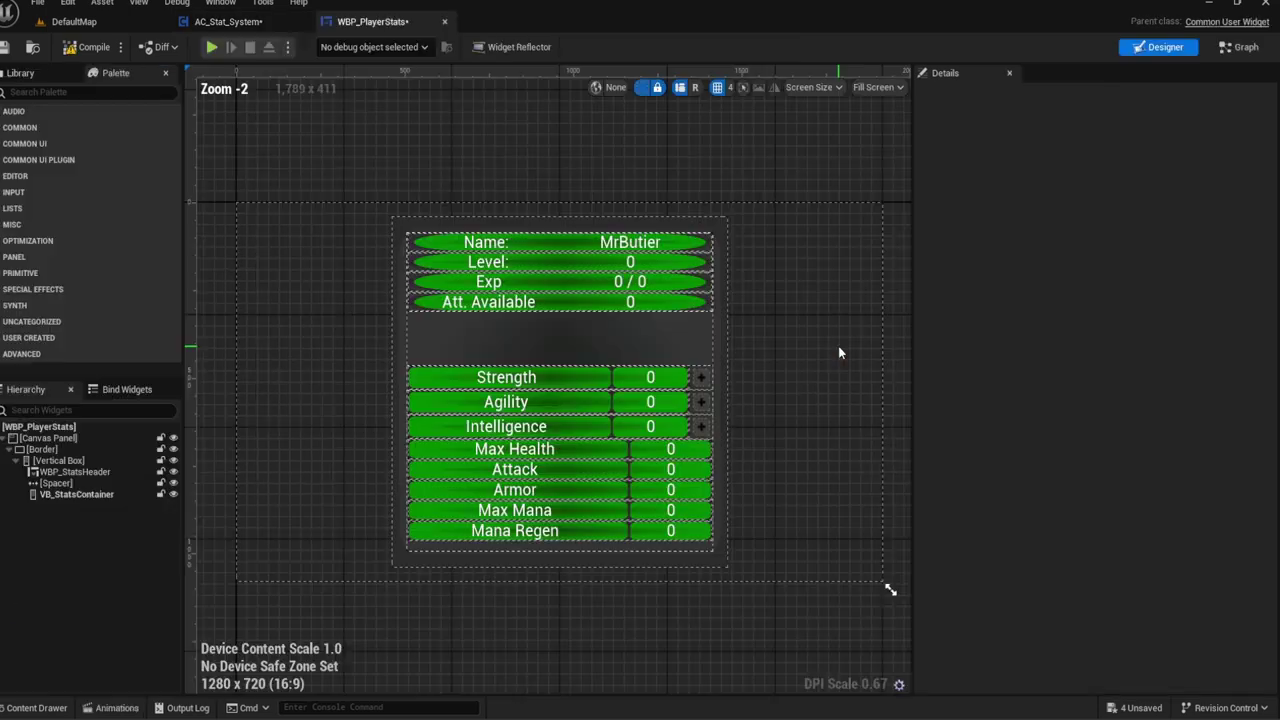
pyautogui.click(1240, 47)
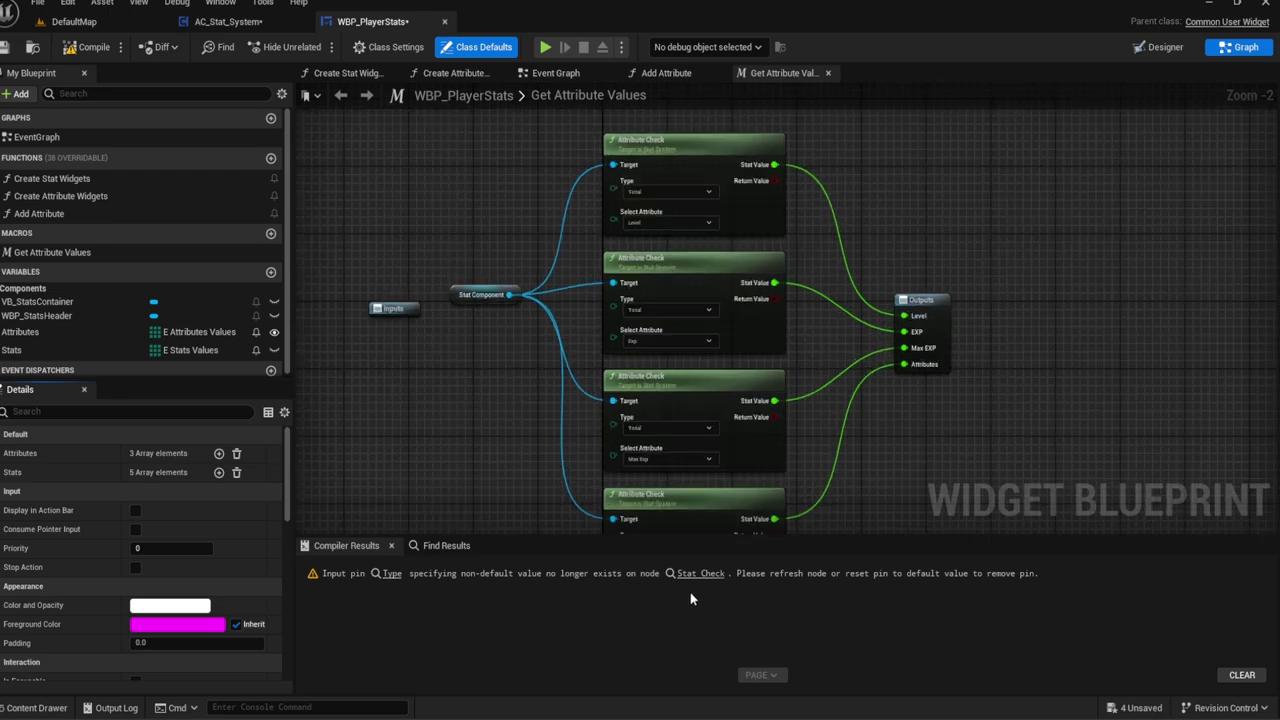
pyautogui.click(687, 578)
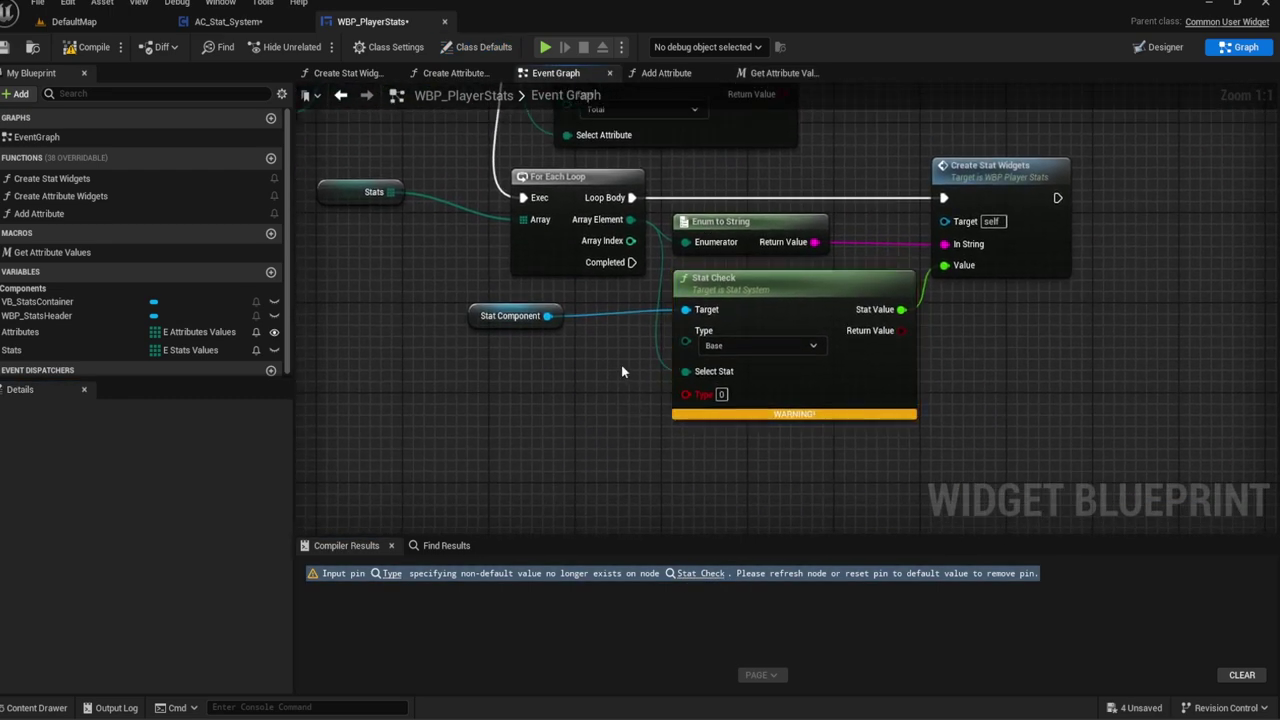
pyautogui.rightClick(758, 302)
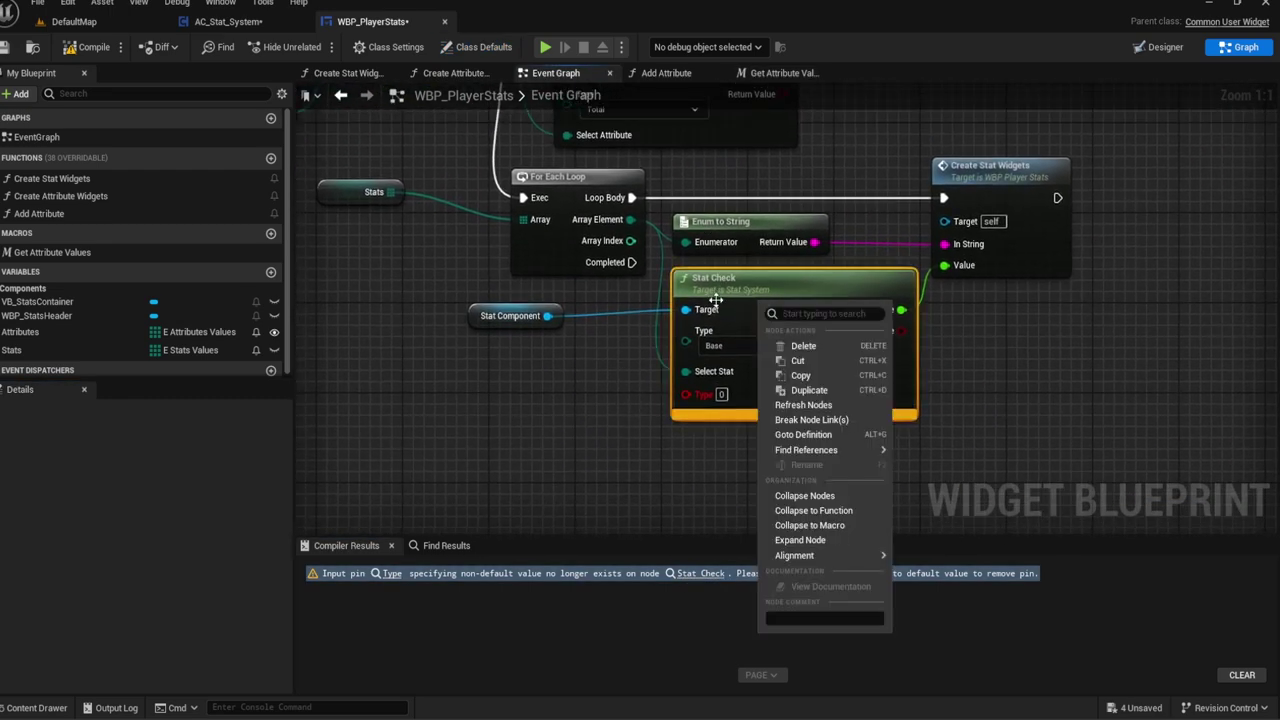
pyautogui.click(800, 405)
pyautogui.moveTo(636, 253); pyautogui.dragTo(716, 343, button='right')
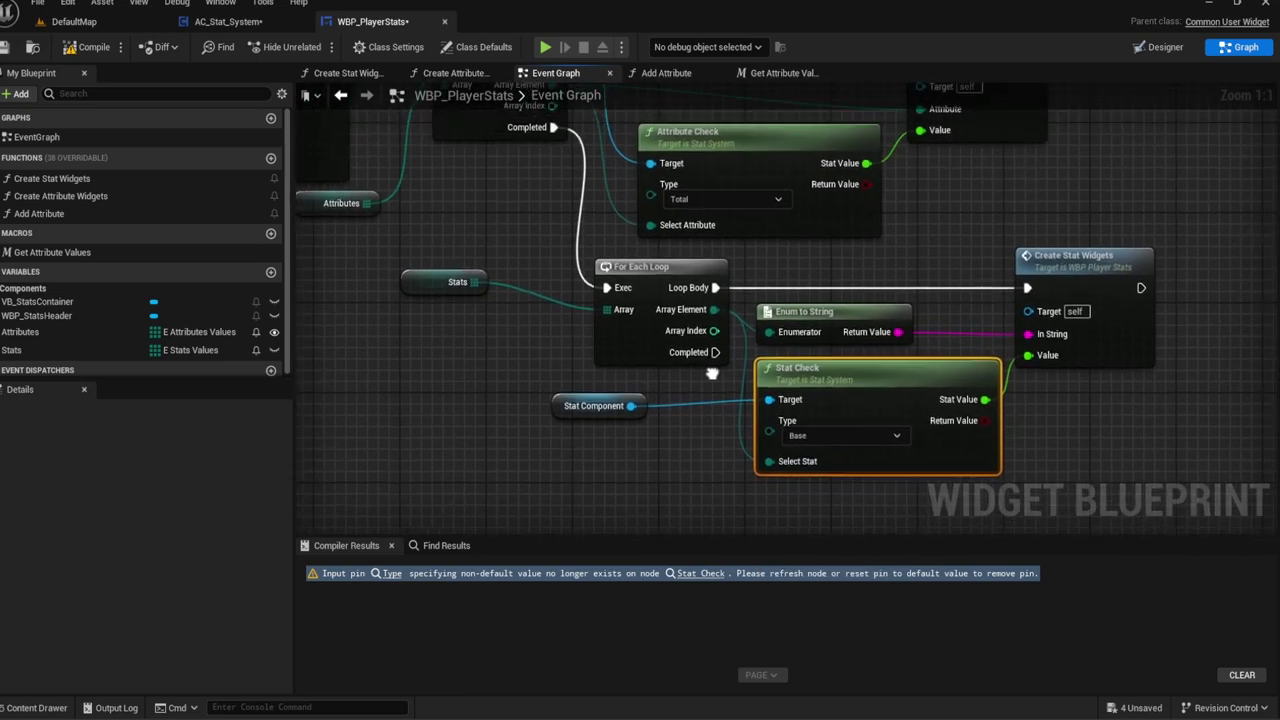
pyautogui.click(805, 436)
pyautogui.click(787, 467)
# Step: Check the Event Pre Construct chain and compile the WBP_PlayerStats widget blueprint
pyautogui.moveTo(672, 433); pyautogui.dragTo(620, 437, button='right')
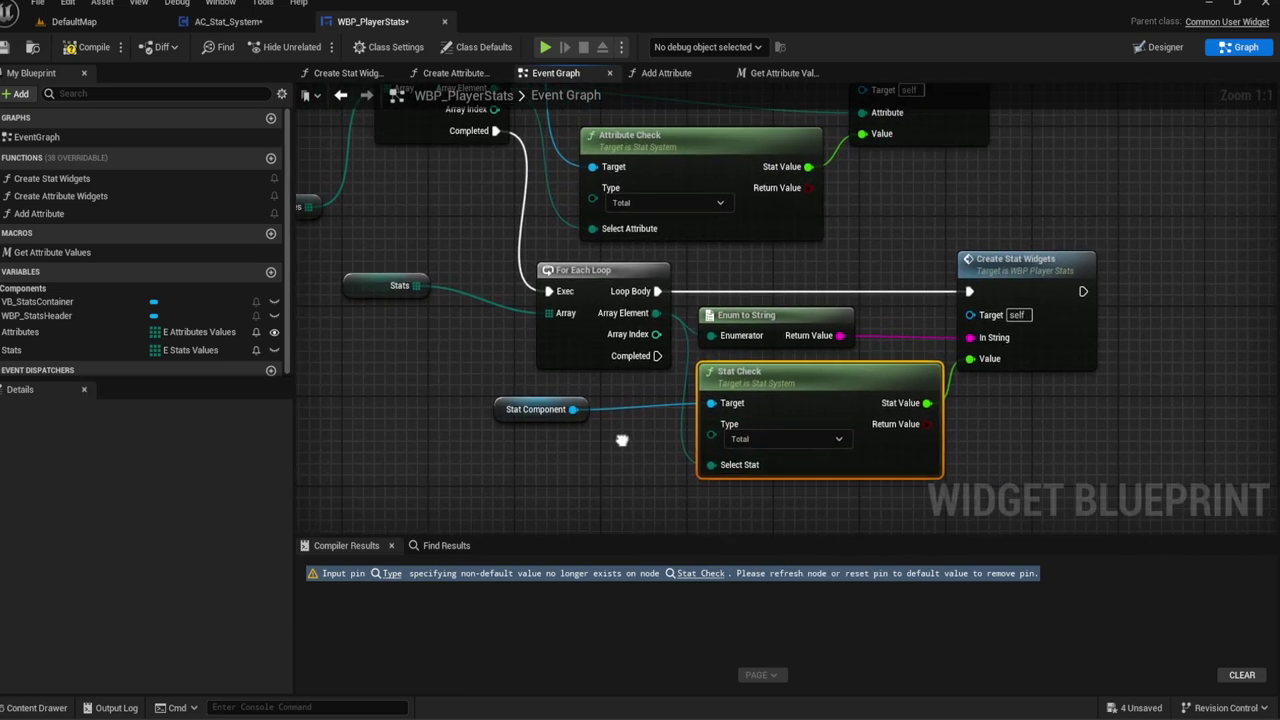
pyautogui.moveTo(532, 384); pyautogui.dragTo(637, 484, button='right')
pyautogui.moveTo(697, 248); pyautogui.dragTo(748, 311, button='right')
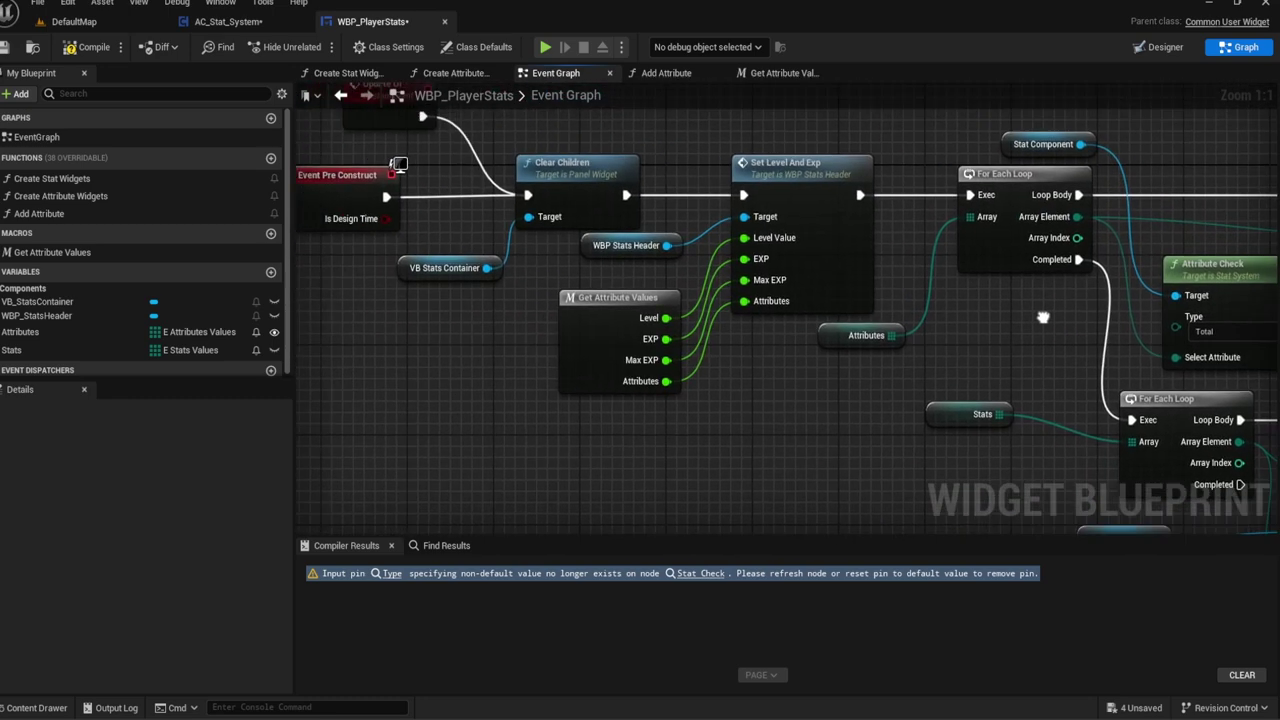
pyautogui.click(92, 55)
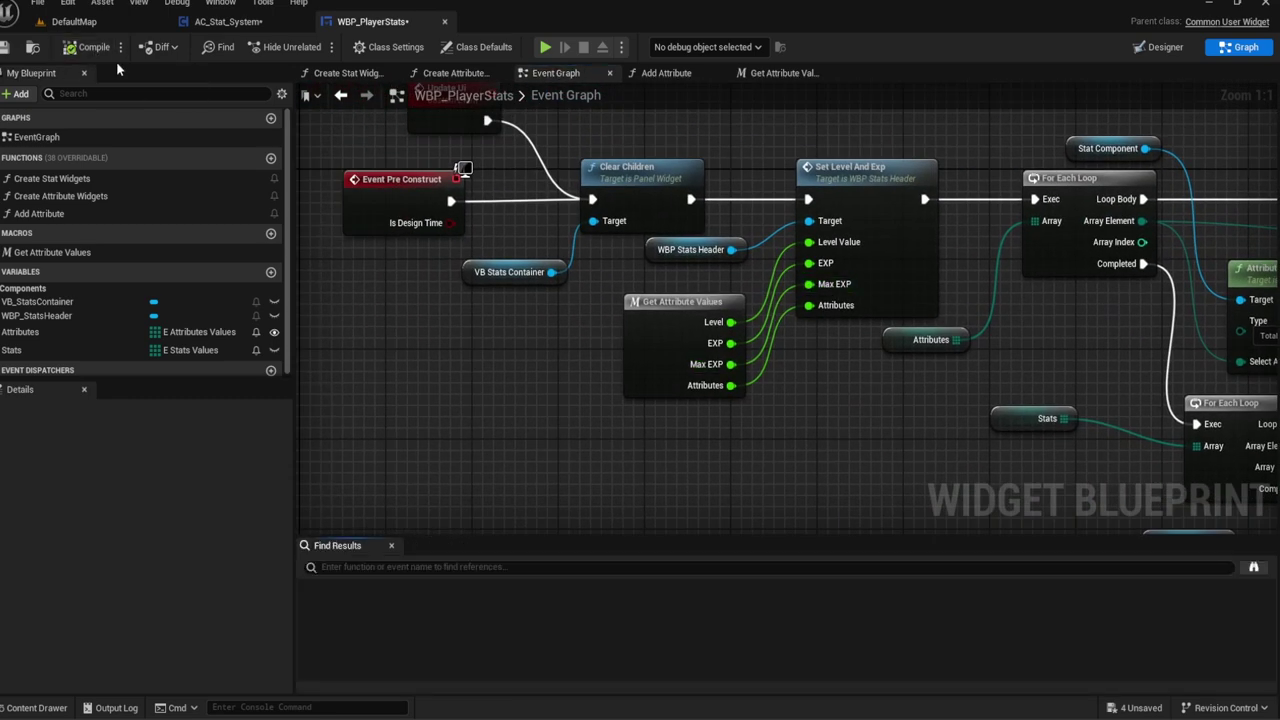
# Step: Play-test DefaultMap, spend the point on Agility in the stats panel, then stop and return to AC_Stat_System
pyautogui.click(73, 21)
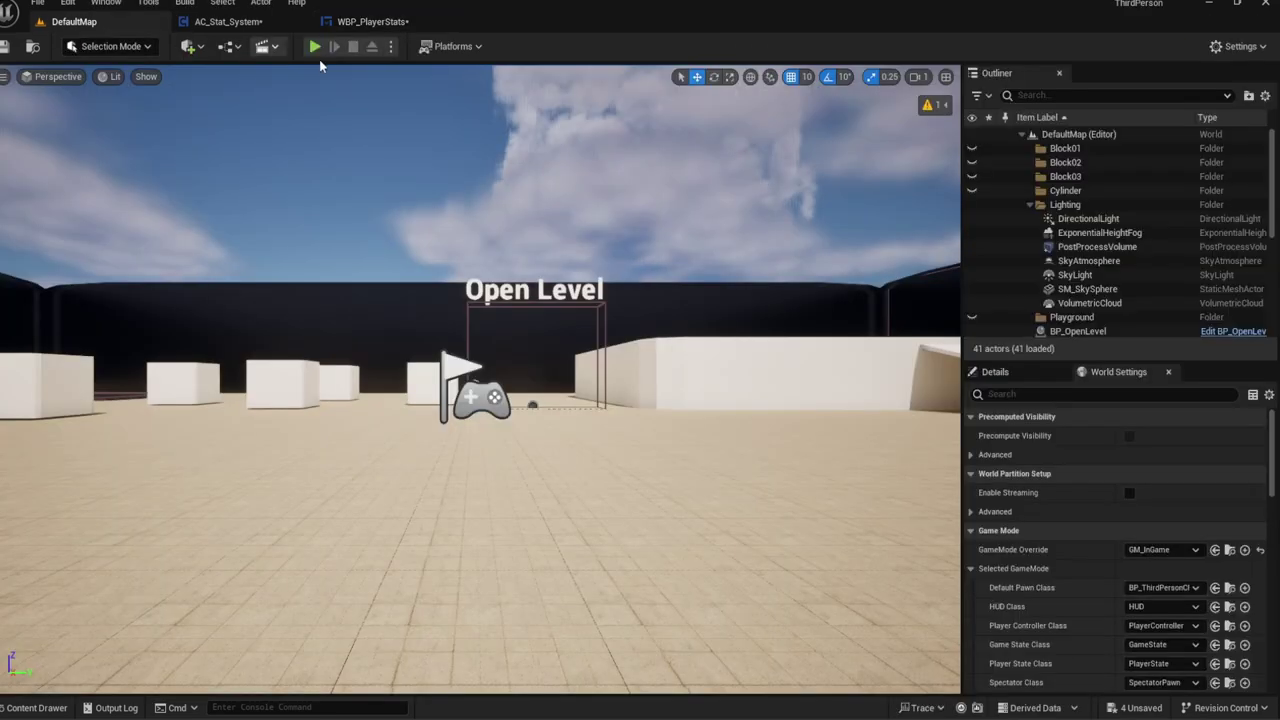
pyautogui.hotkey('alt', 'p')
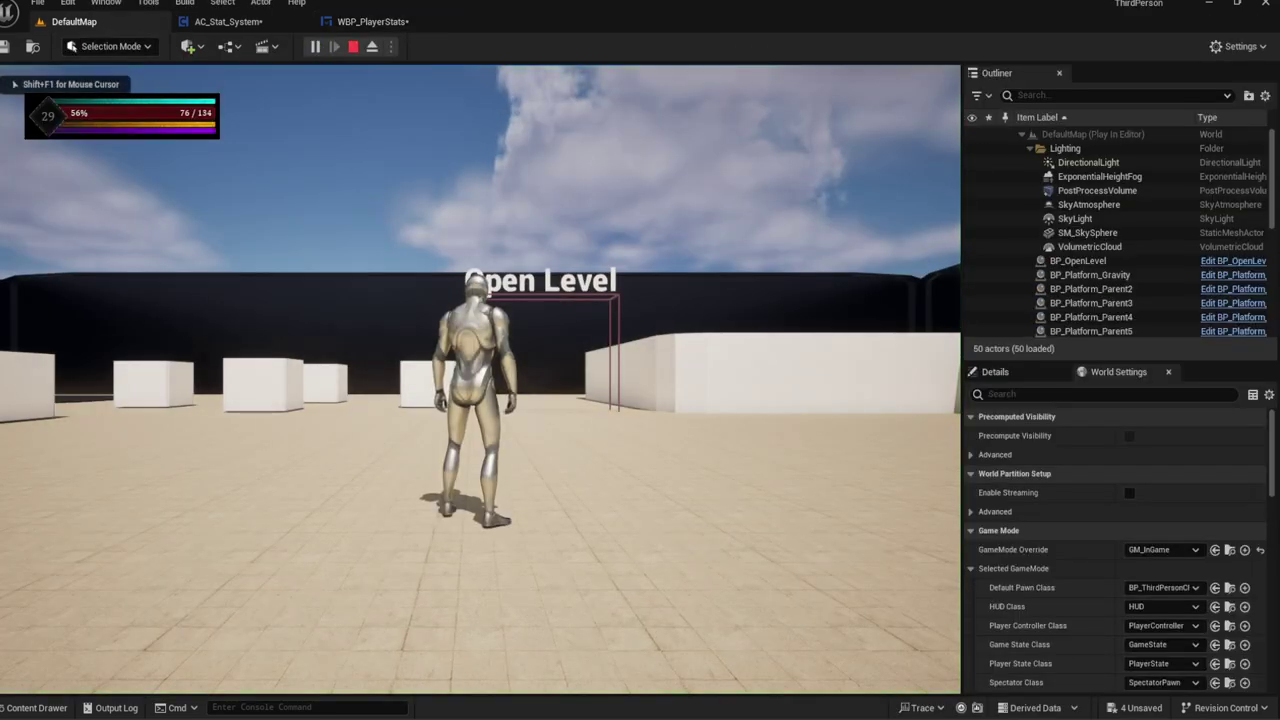
pyautogui.press('c')
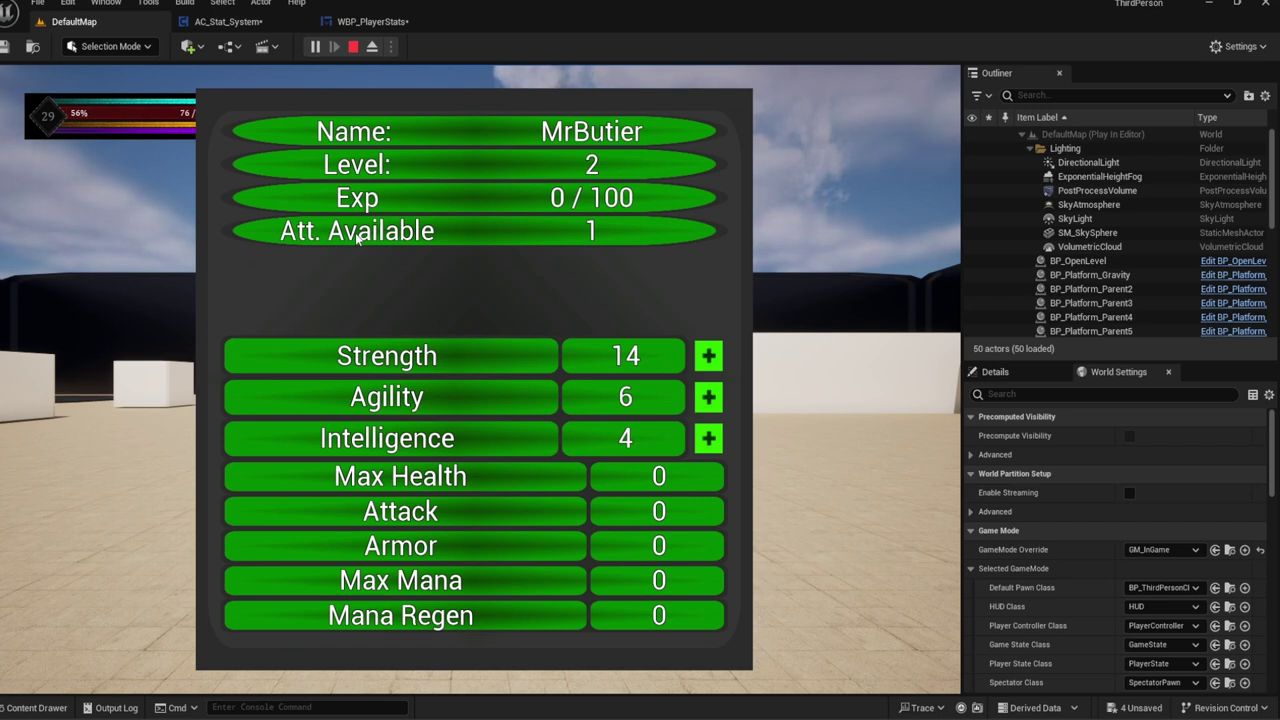
pyautogui.click(706, 397)
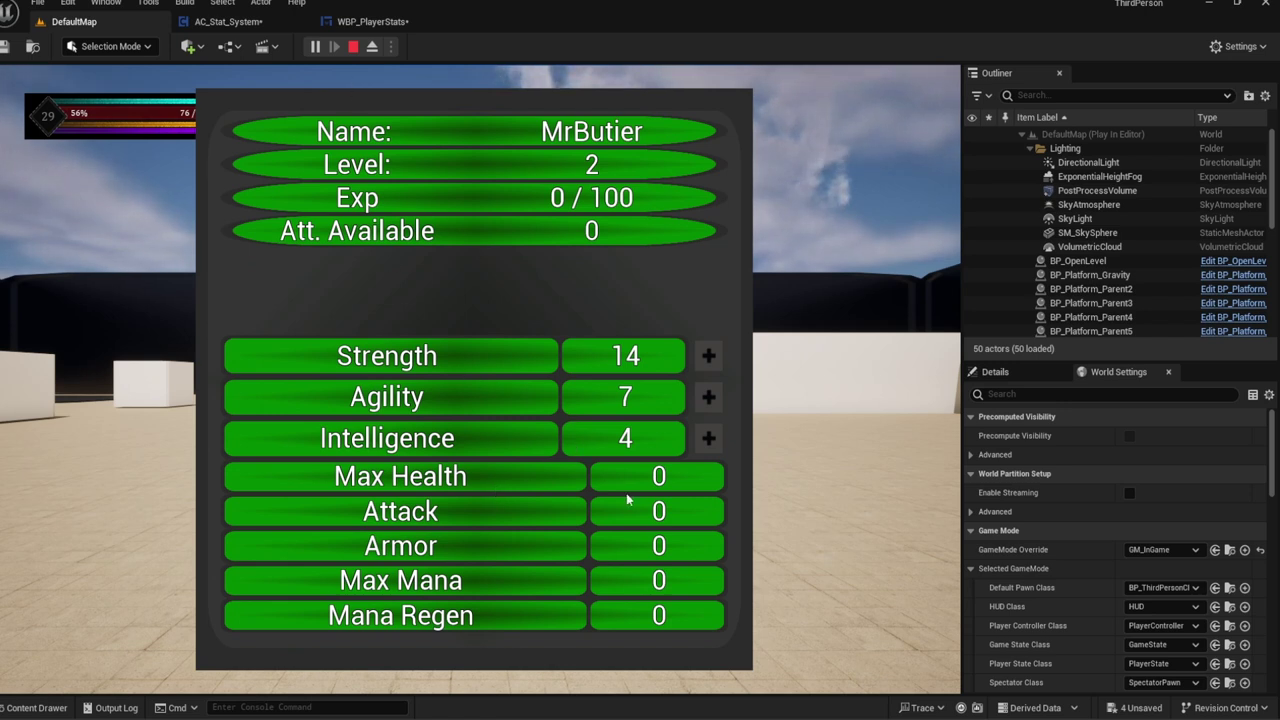
pyautogui.click(353, 48)
pyautogui.click(270, 21)
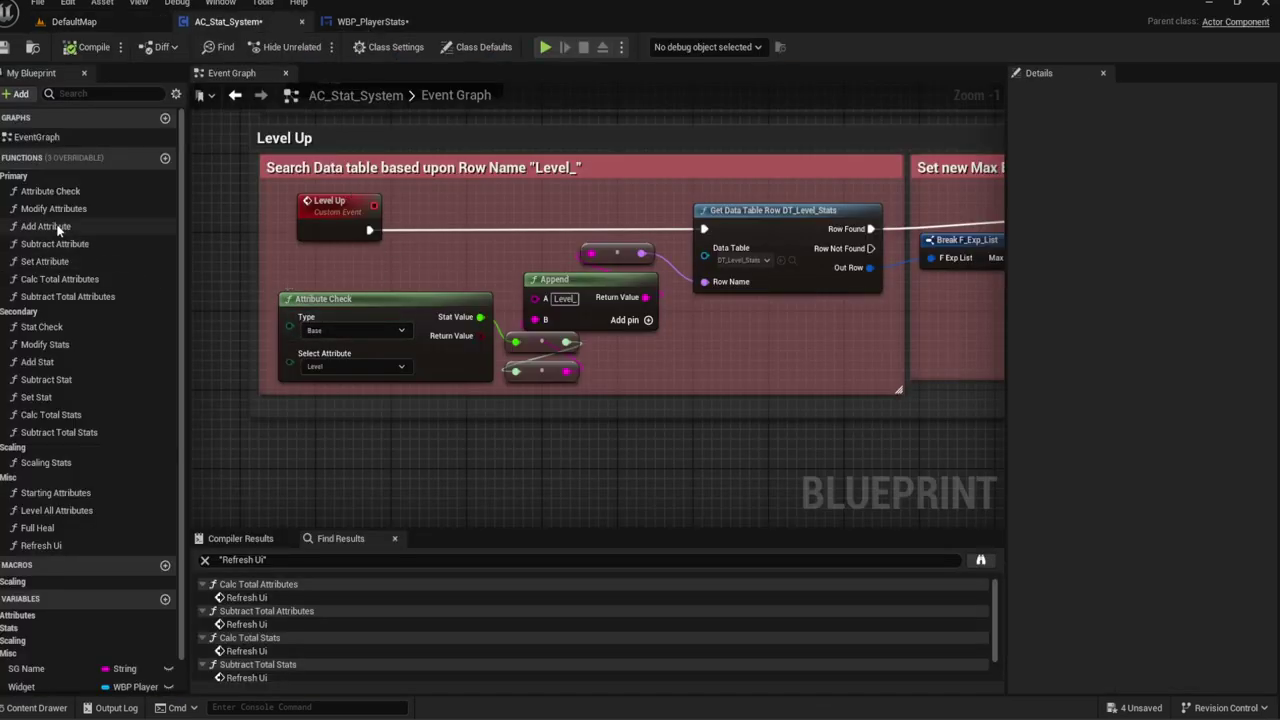
# Step: Open the Starting Attributes function from the On Begin Play section
pyautogui.scroll(-1, 600, 300)
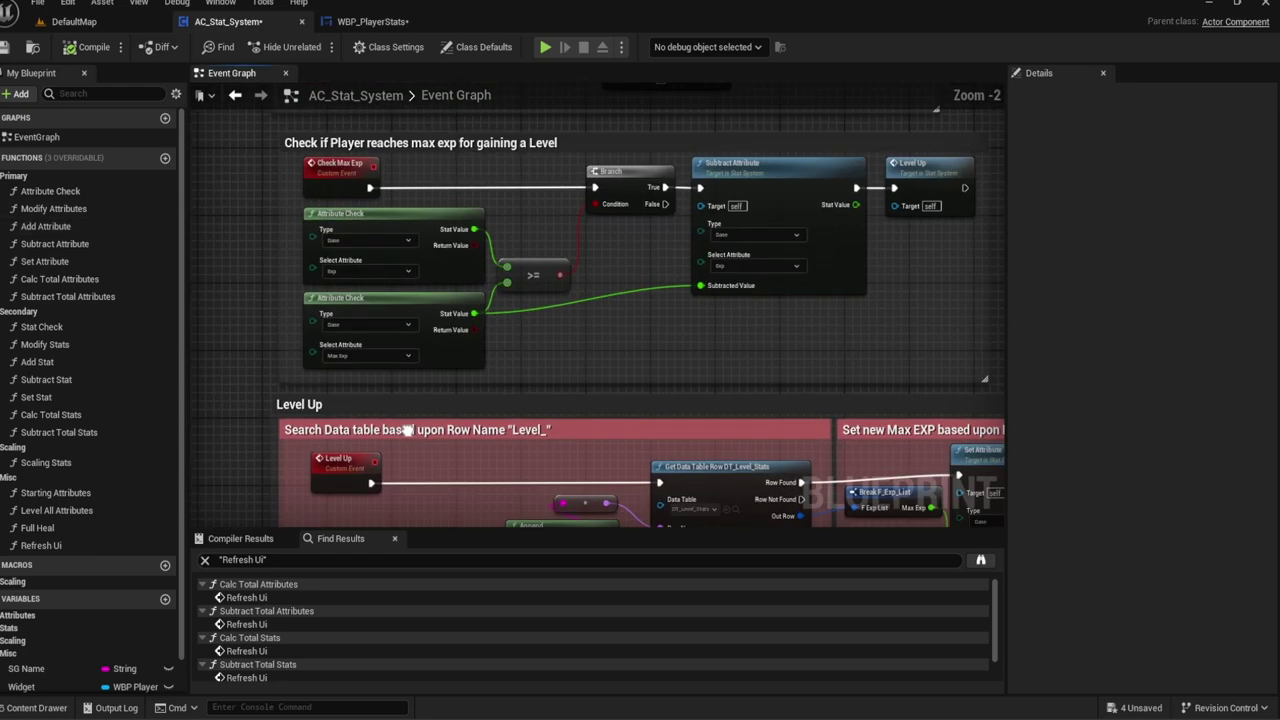
pyautogui.moveTo(600, 200); pyautogui.dragTo(610, 440, button='right')
pyautogui.moveTo(399, 278)
pyautogui.mouseDown(button='right')
pyautogui.moveTo(451, 528)
pyautogui.moveTo(445, 483)
pyautogui.mouseUp(button='right')
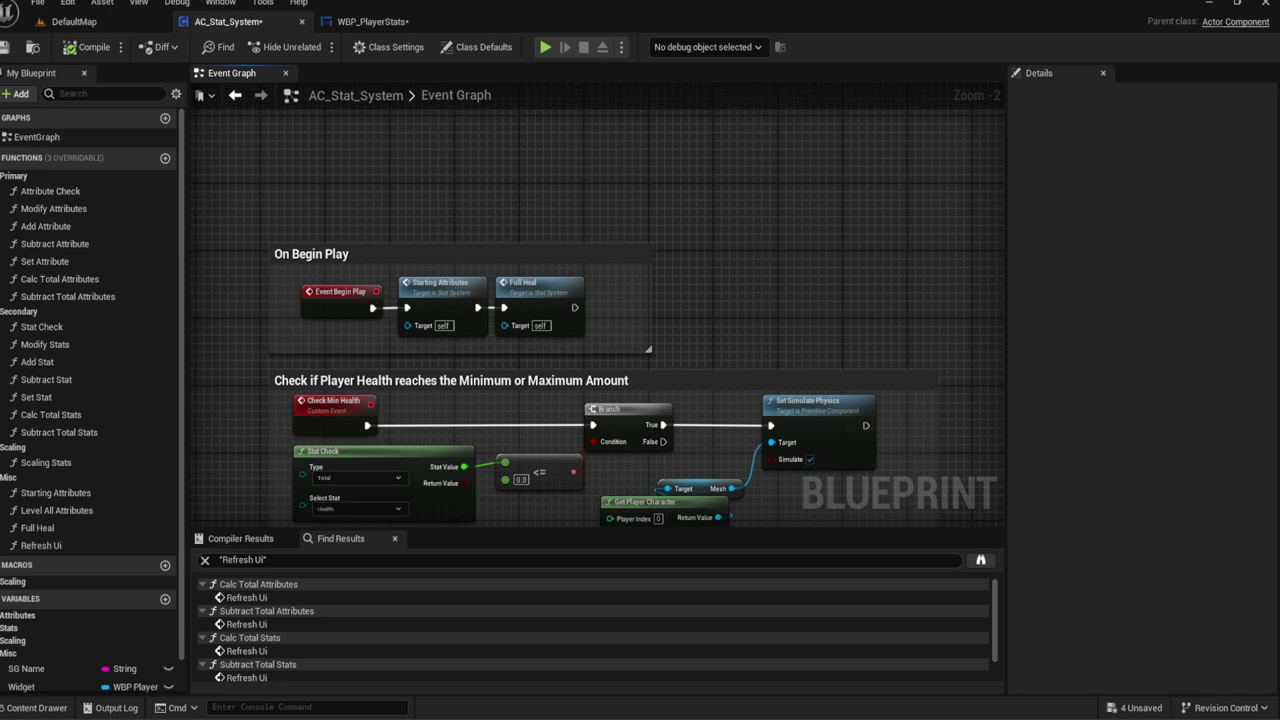
pyautogui.doubleClick(465, 296)
# Step: Follow Starting Attributes through Load Game from Slot and Cast To SG_Slot1, then open its Set Attribute call
pyautogui.scroll(3, 468, 298)
pyautogui.scroll(1, 471, 300)
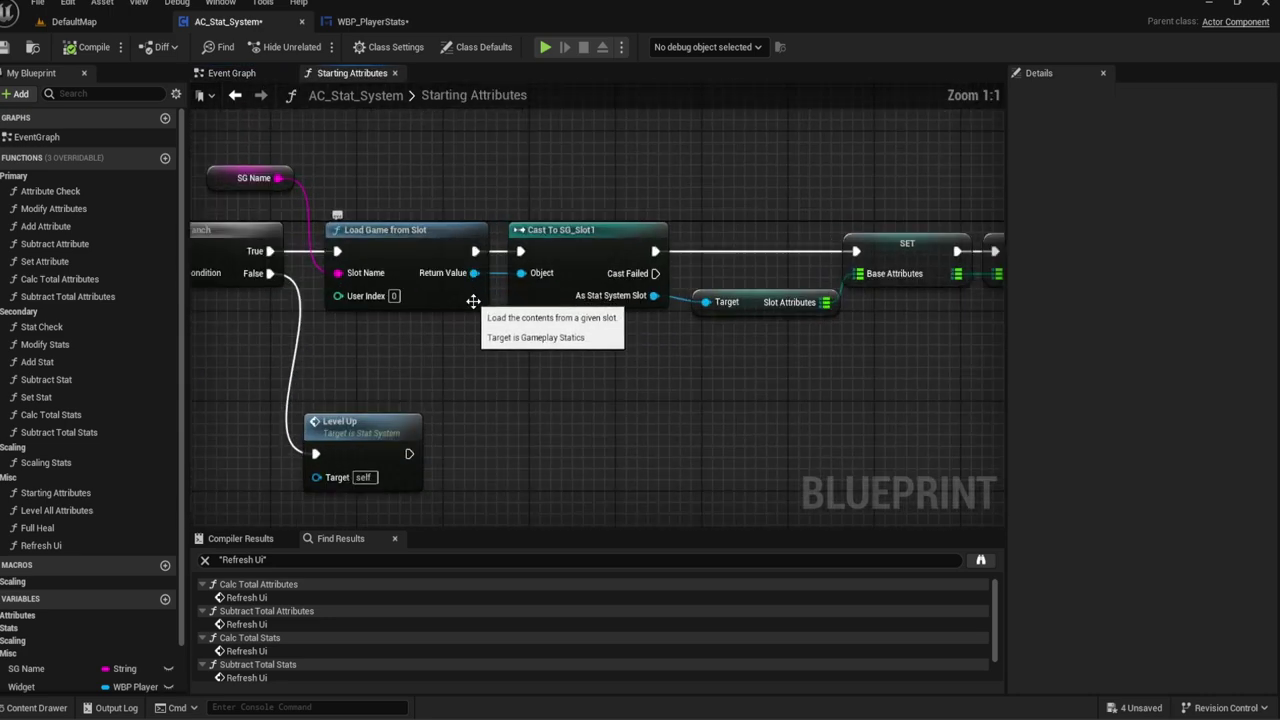
pyautogui.moveTo(471, 300)
pyautogui.mouseDown(button='right')
pyautogui.moveTo(951, 303)
pyautogui.moveTo(489, 294)
pyautogui.mouseUp(button='right')
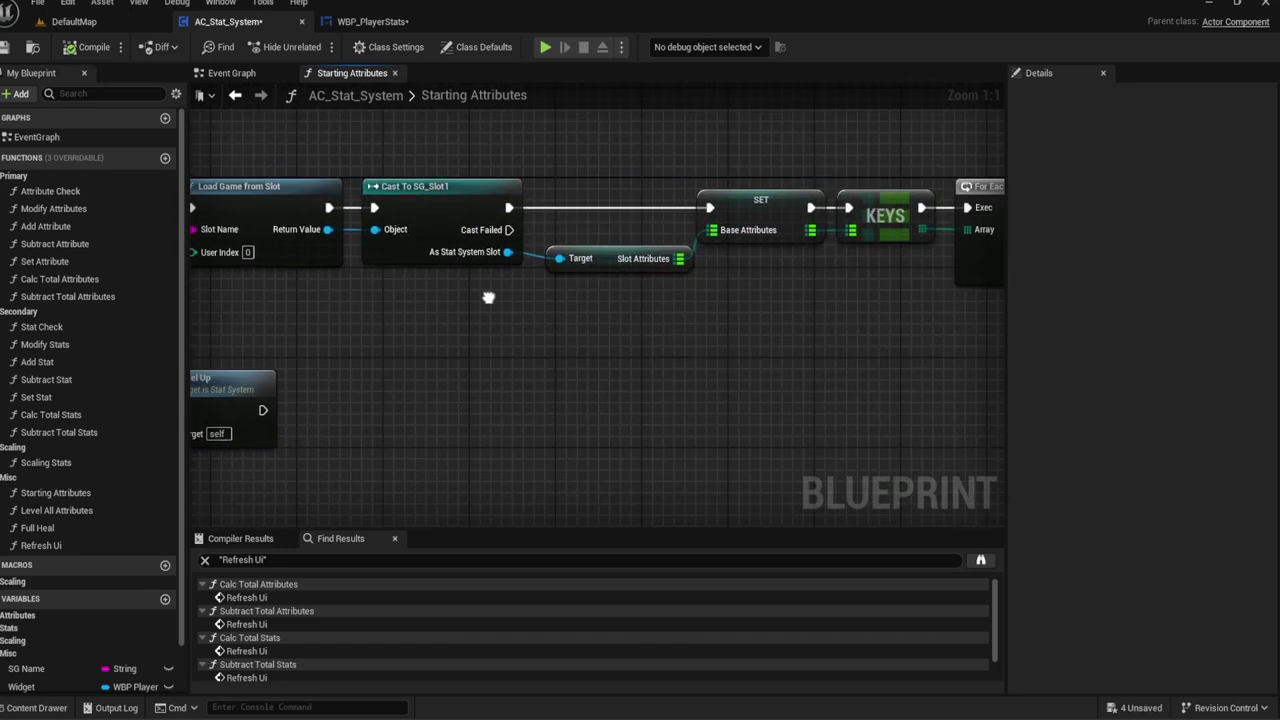
pyautogui.moveTo(728, 296); pyautogui.dragTo(416, 297, button='right')
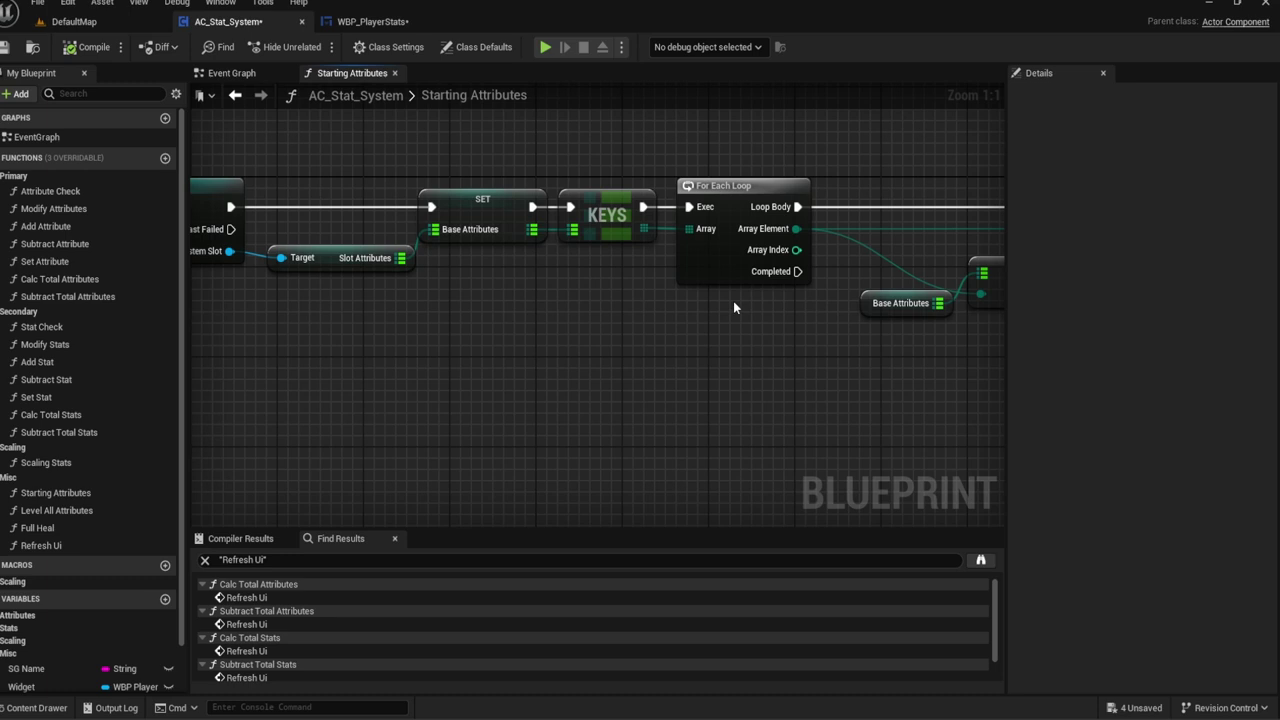
pyautogui.moveTo(733, 307)
pyautogui.mouseDown(button='right')
pyautogui.moveTo(669, 317)
pyautogui.moveTo(824, 310)
pyautogui.moveTo(386, 308)
pyautogui.mouseUp(button='right')
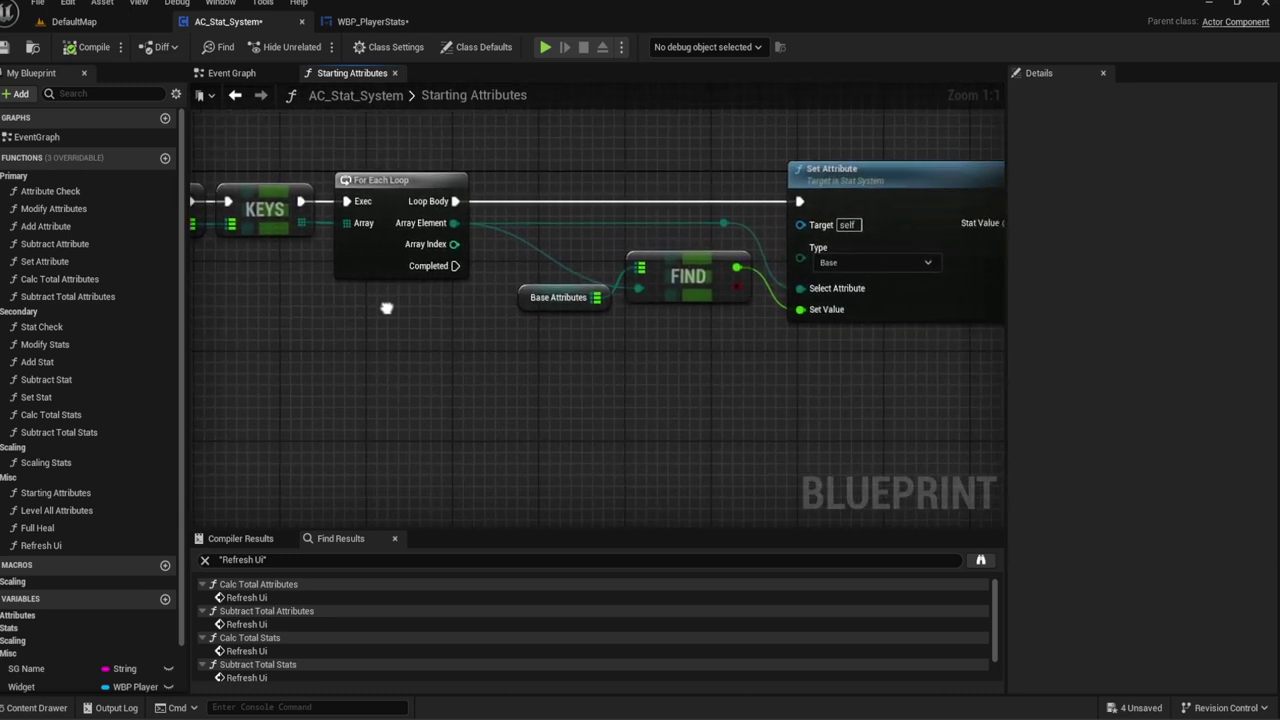
pyautogui.moveTo(589, 325); pyautogui.dragTo(503, 320, button='right')
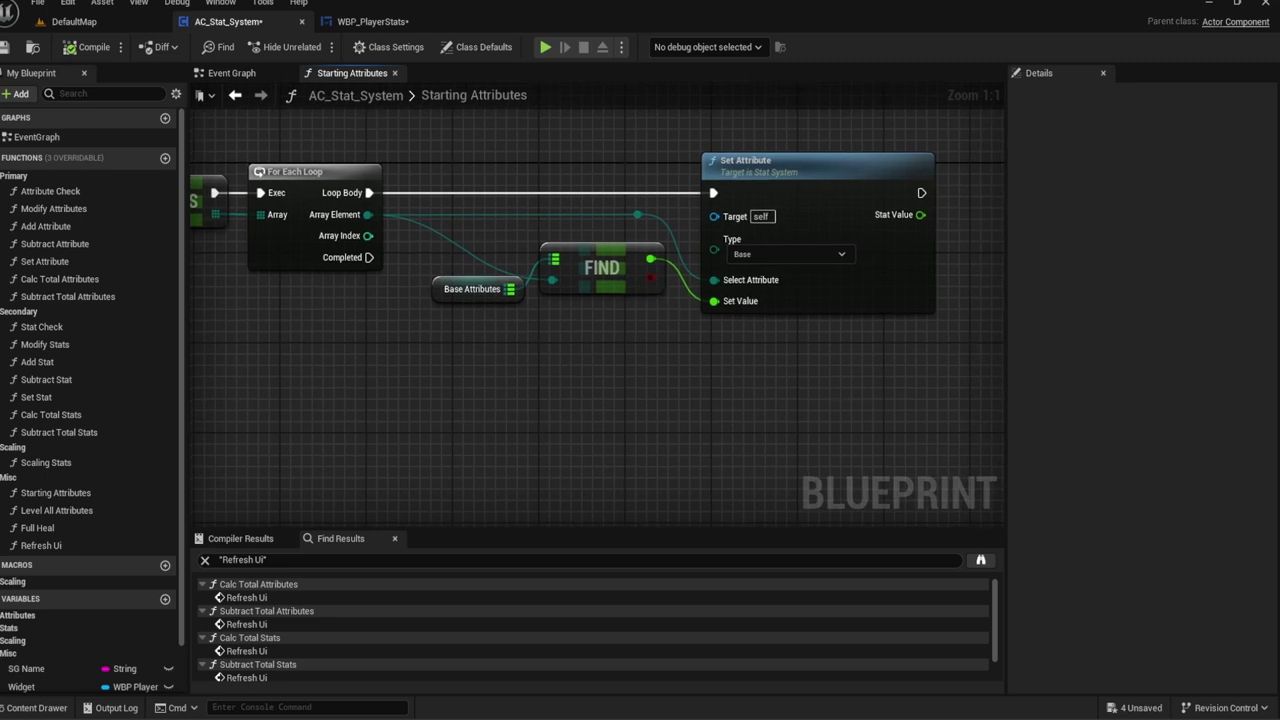
pyautogui.moveTo(737, 367)
pyautogui.mouseDown(button='right')
pyautogui.moveTo(949, 363)
pyautogui.moveTo(200, 409)
pyautogui.moveTo(420, 410)
pyautogui.mouseUp(button='right')
pyautogui.moveTo(725, 381); pyautogui.dragTo(455, 345, button='right')
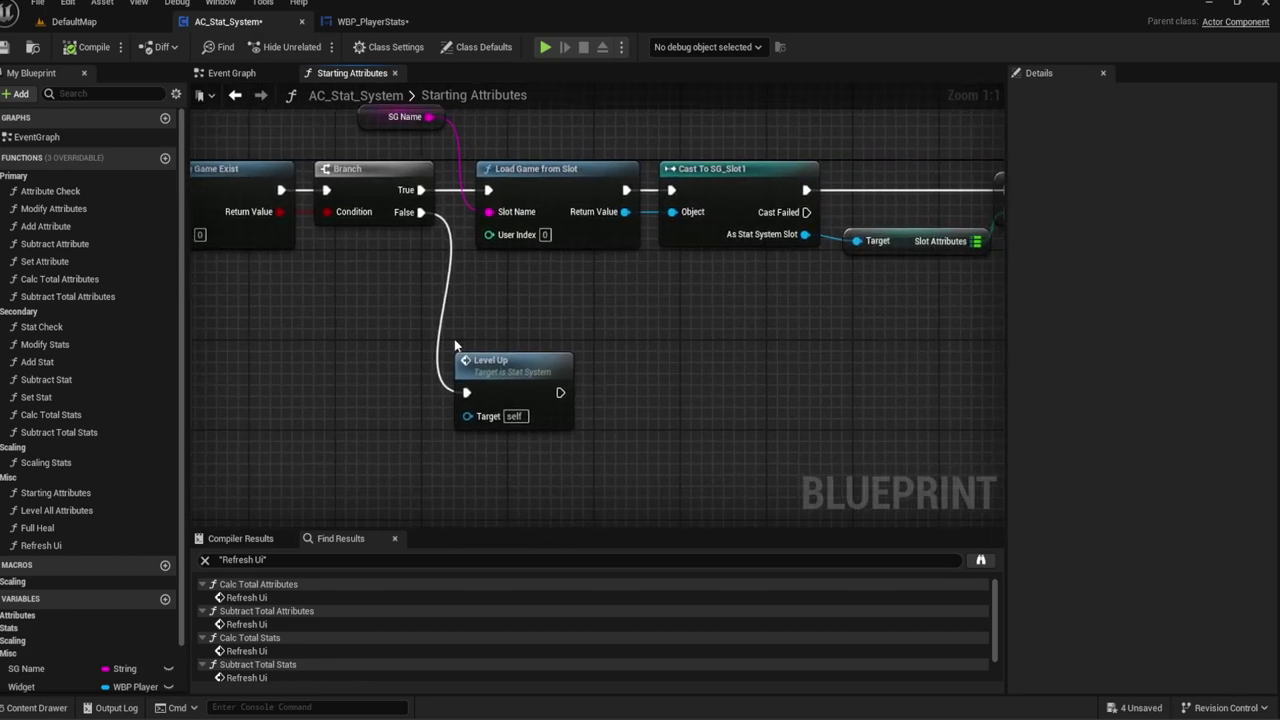
pyautogui.moveTo(880, 370)
pyautogui.mouseDown(button='right')
pyautogui.moveTo(300, 250)
pyautogui.moveTo(370, 260)
pyautogui.mouseUp(button='right')
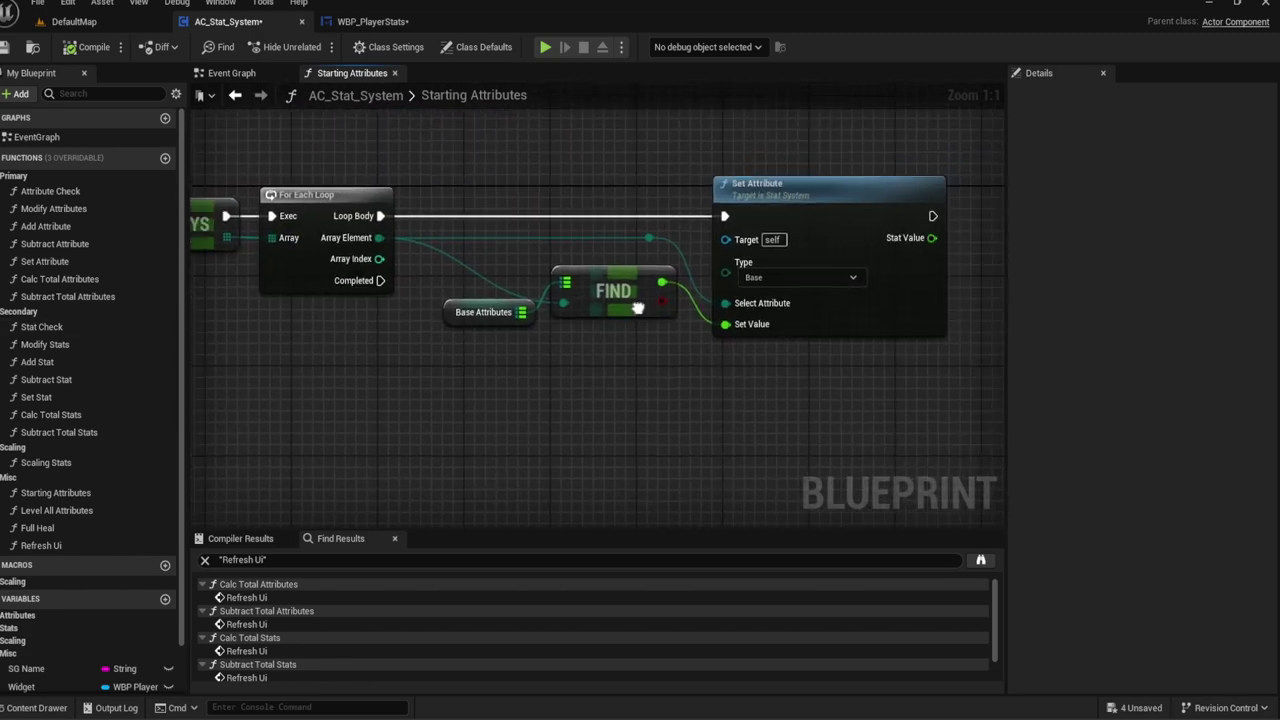
pyautogui.moveTo(830, 250); pyautogui.dragTo(745, 224, button='right')
pyautogui.doubleClick(745, 224)
pyautogui.scroll(3, 606, 297)
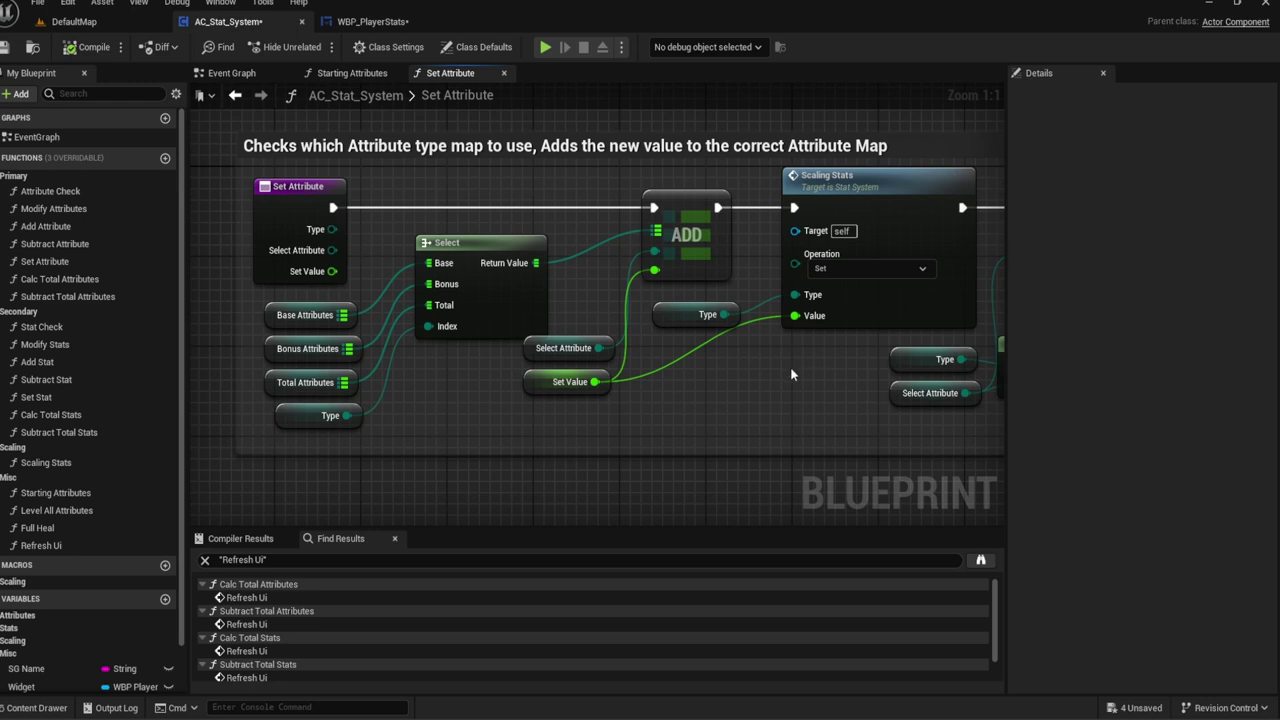
# Step: Add a breakpoint on Set Attribute's Scaling Stats node, then start a play-test from DefaultMap
pyautogui.moveTo(810, 397)
pyautogui.mouseDown(button='right')
pyautogui.moveTo(889, 381)
pyautogui.moveTo(465, 381)
pyautogui.moveTo(776, 386)
pyautogui.mouseUp(button='right')
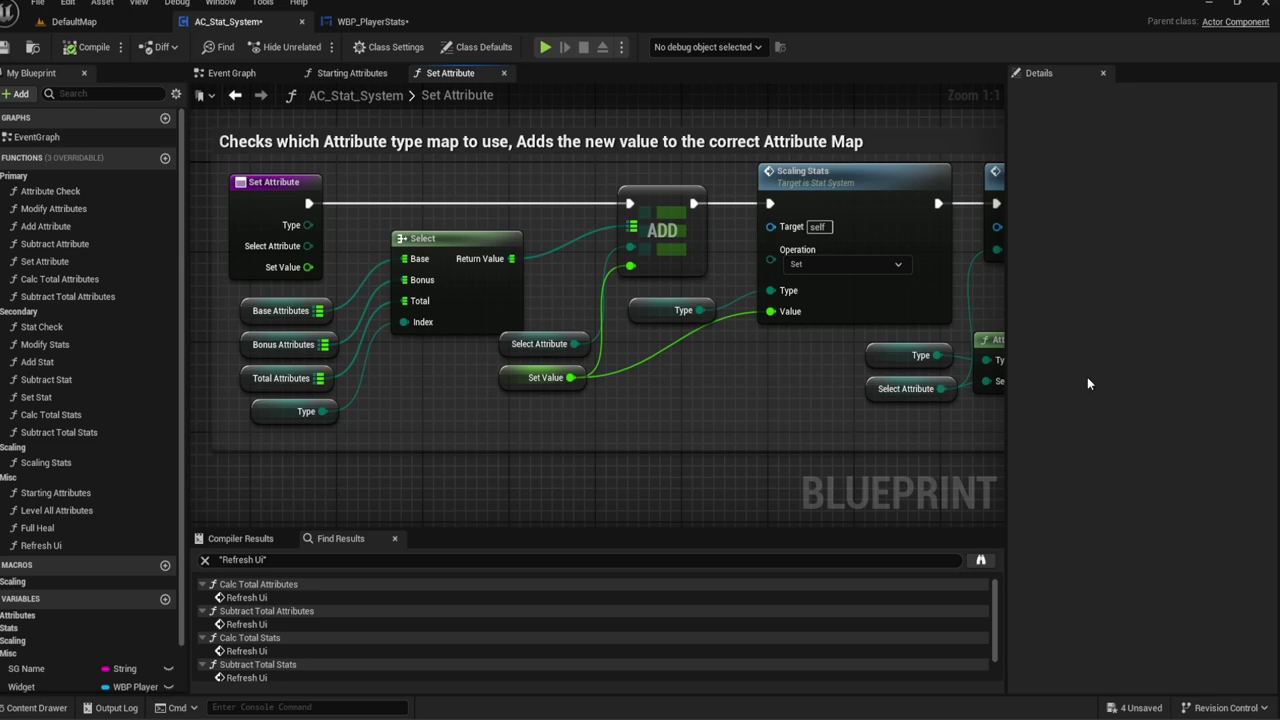
pyautogui.moveTo(750, 383); pyautogui.dragTo(704, 386, button='right')
pyautogui.rightClick(807, 217)
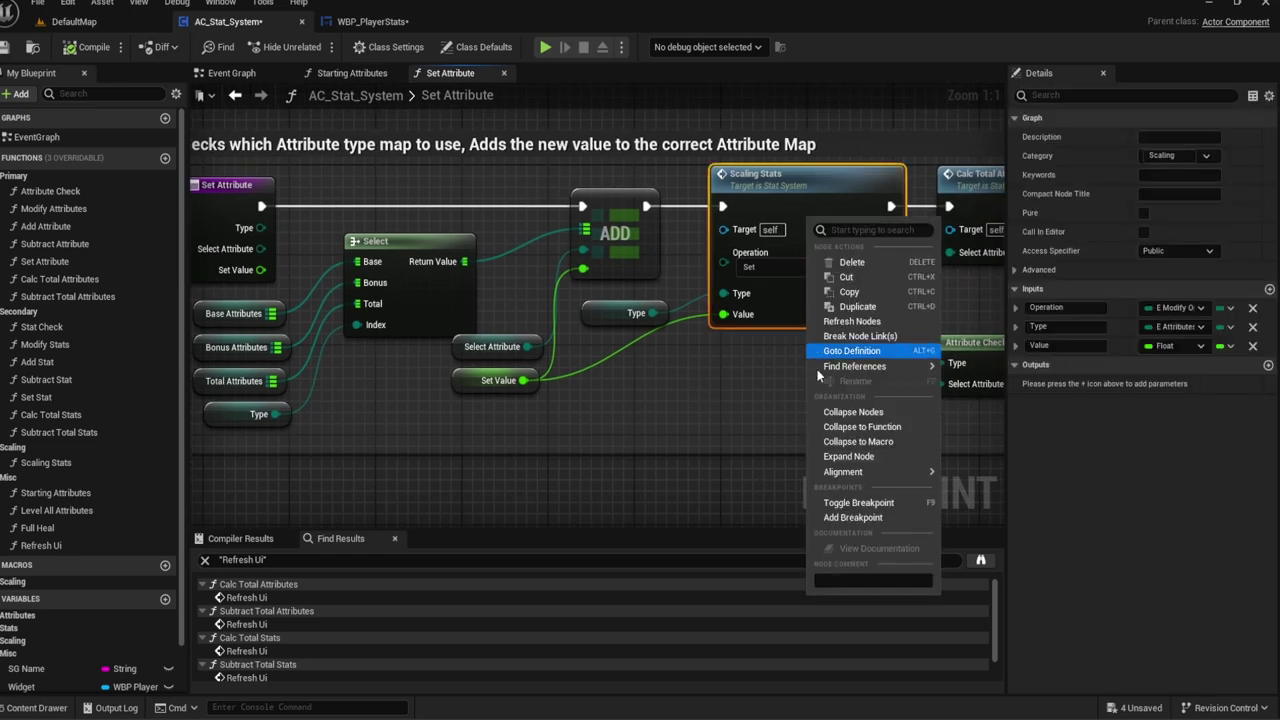
pyautogui.click(838, 520)
pyautogui.click(74, 21)
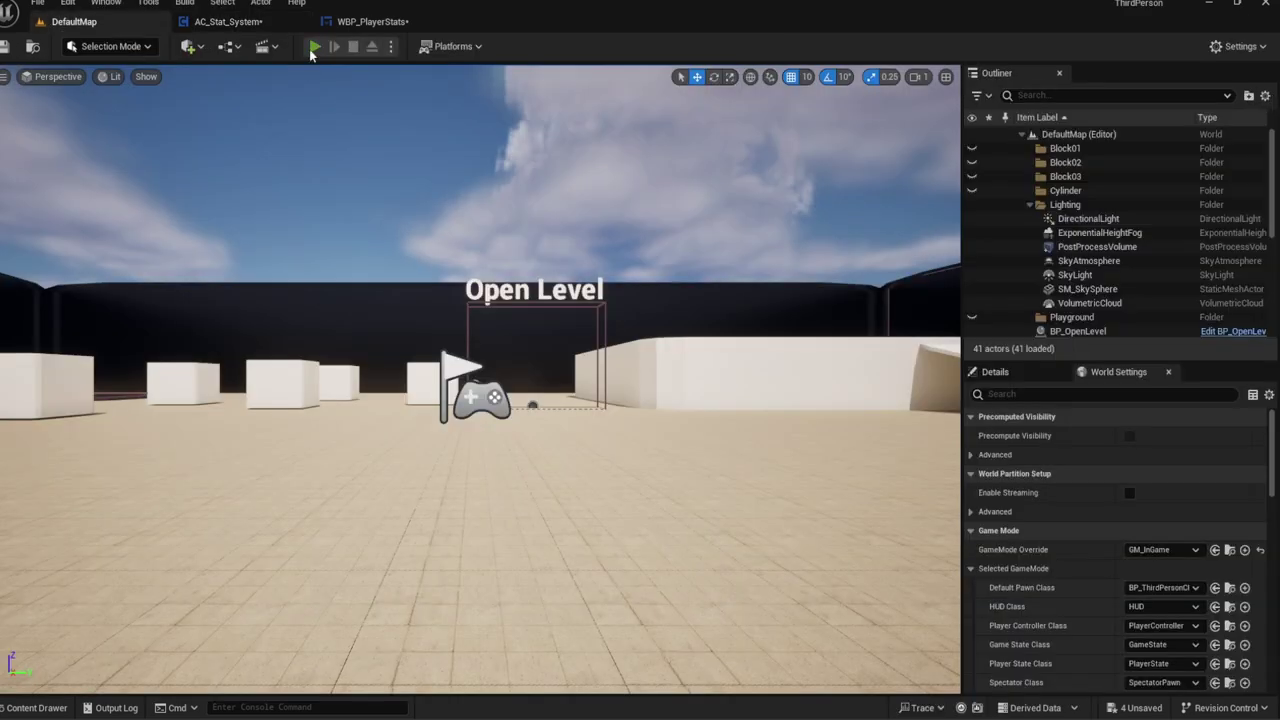
pyautogui.click(314, 50)
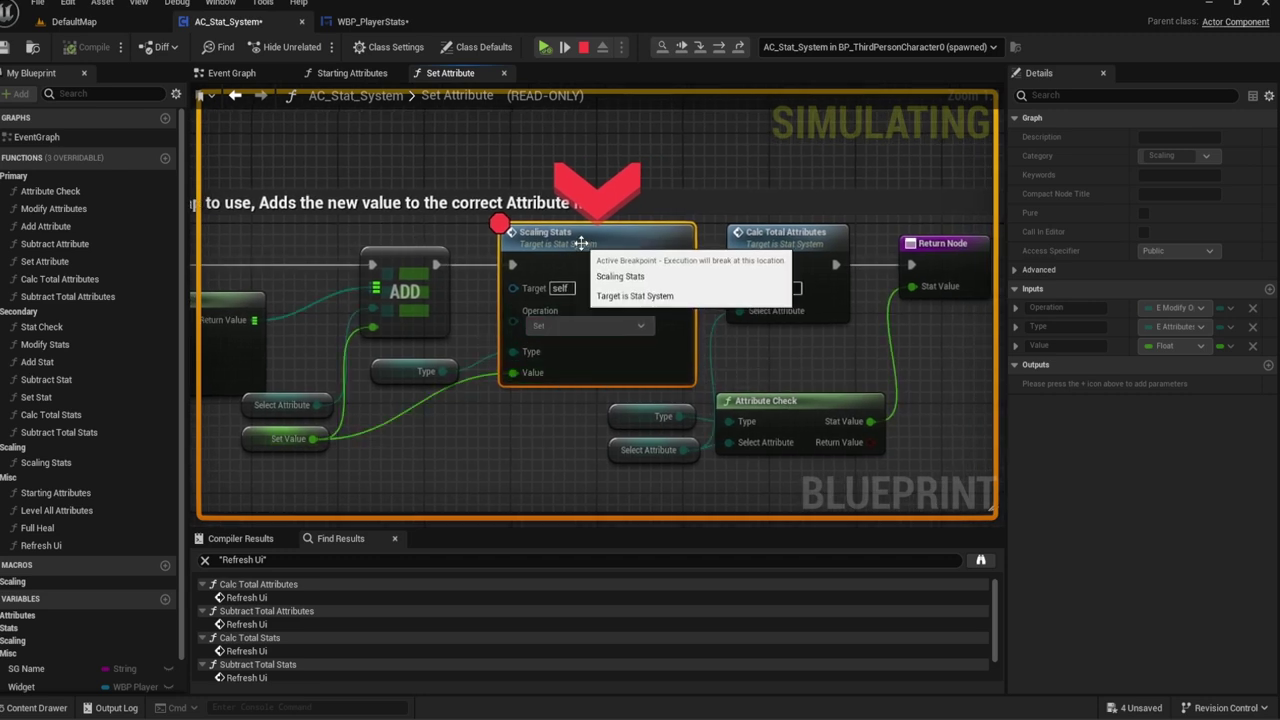
# Step: Step into Calc Total Attributes, breakpoint the ADD node, and step through to Refresh Ui
pyautogui.click(718, 47)
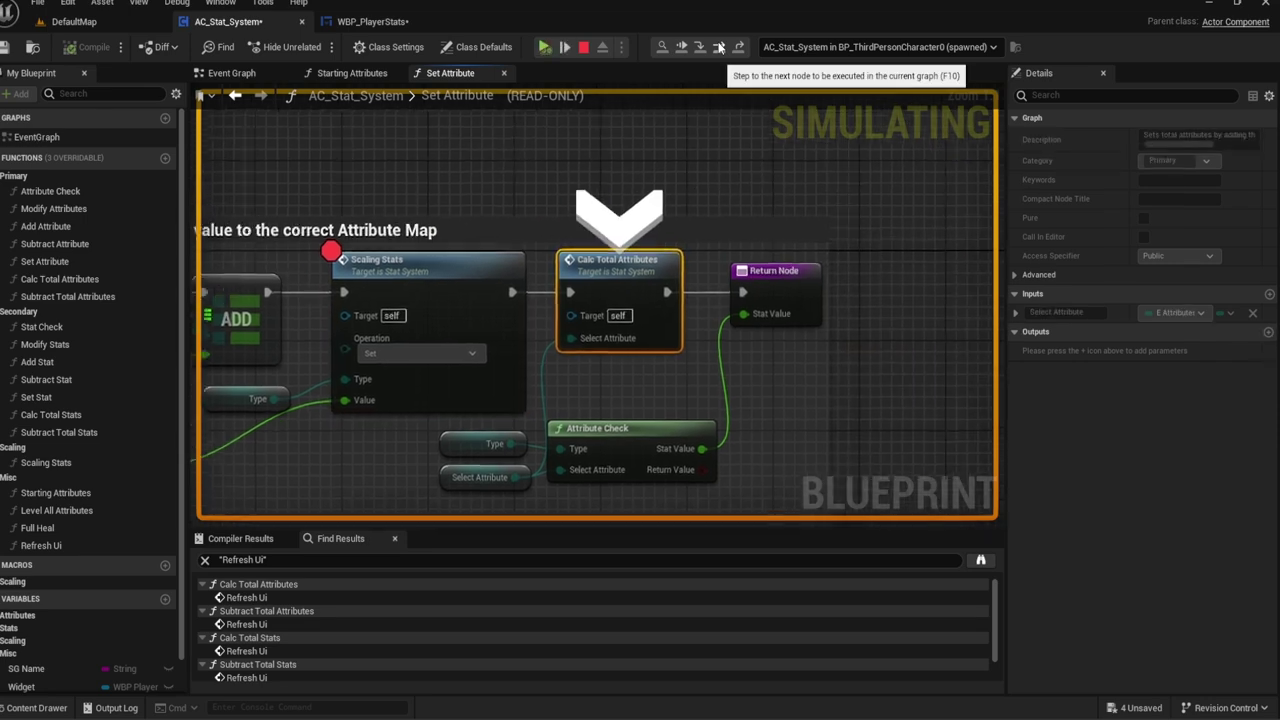
pyautogui.doubleClick(580, 296)
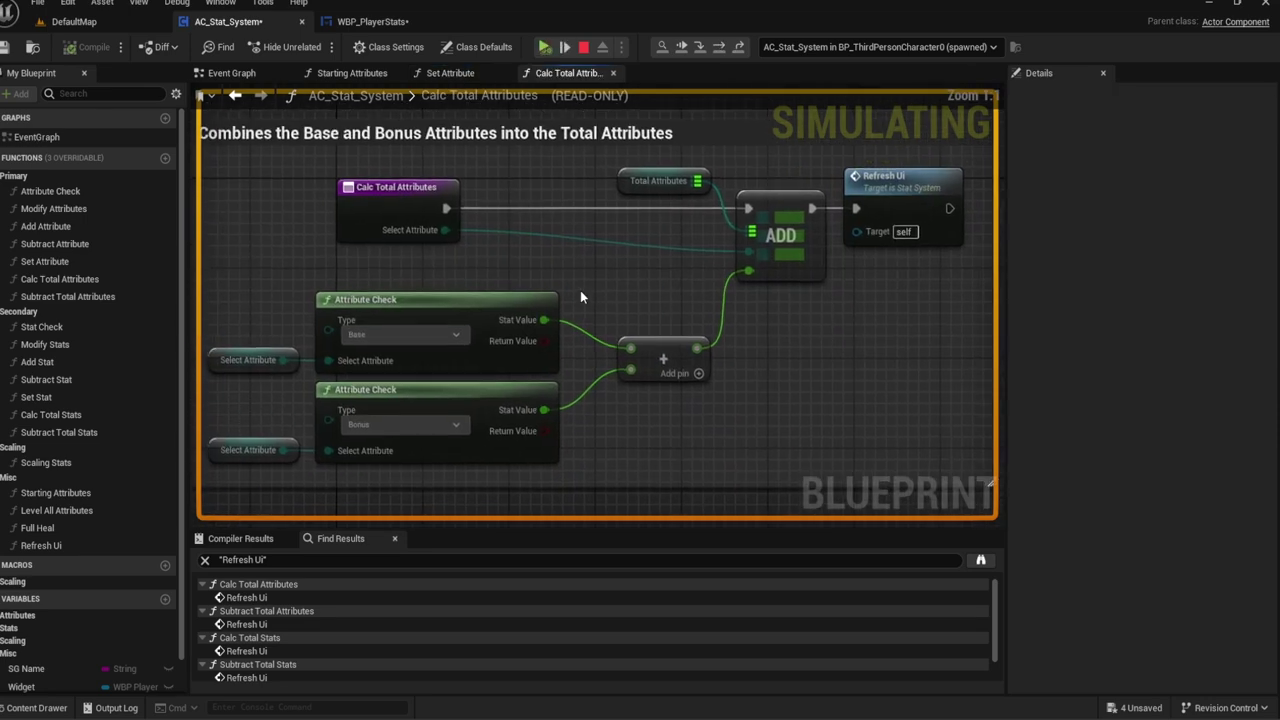
pyautogui.rightClick(808, 216)
pyautogui.click(824, 318)
pyautogui.click(546, 46)
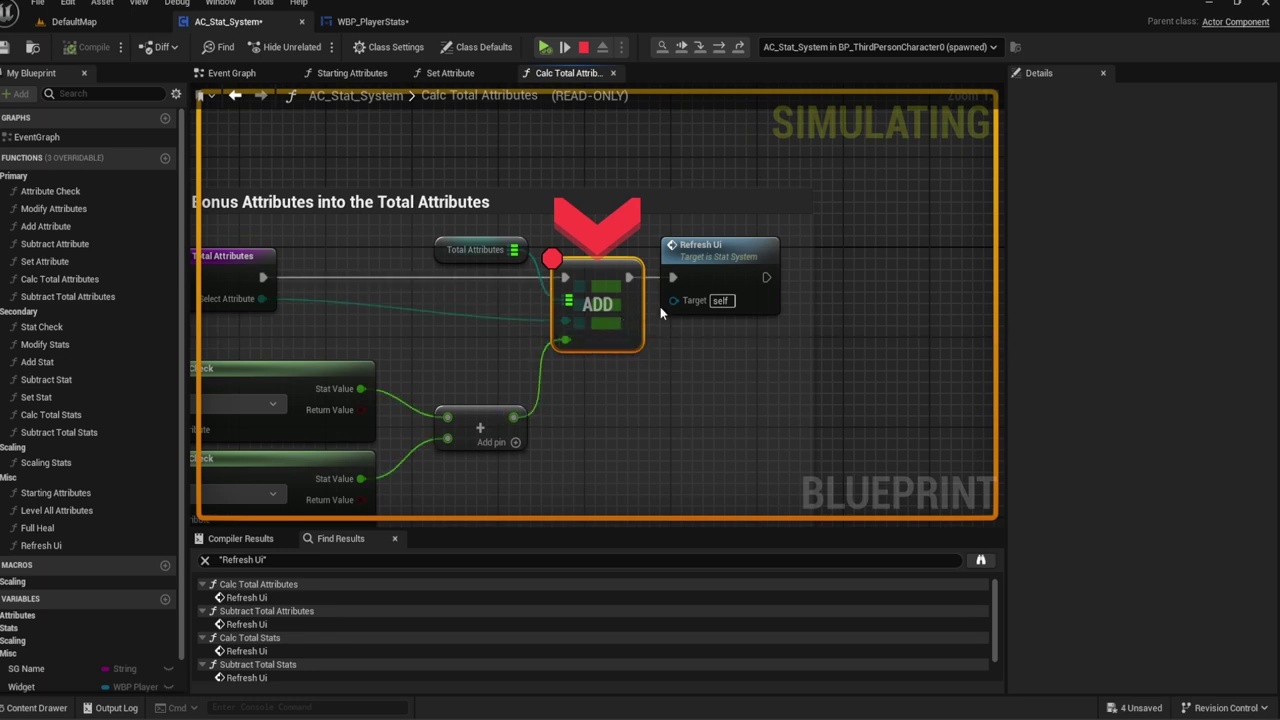
pyautogui.click(719, 47)
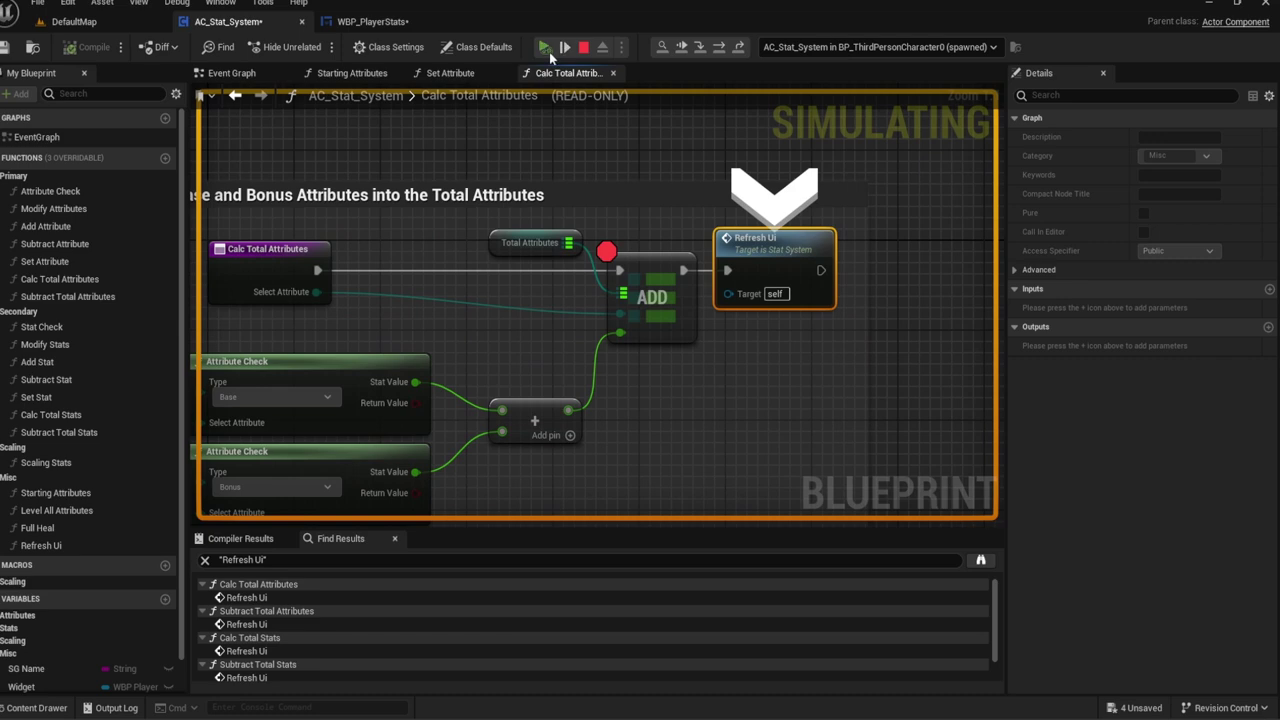
pyautogui.click(549, 52)
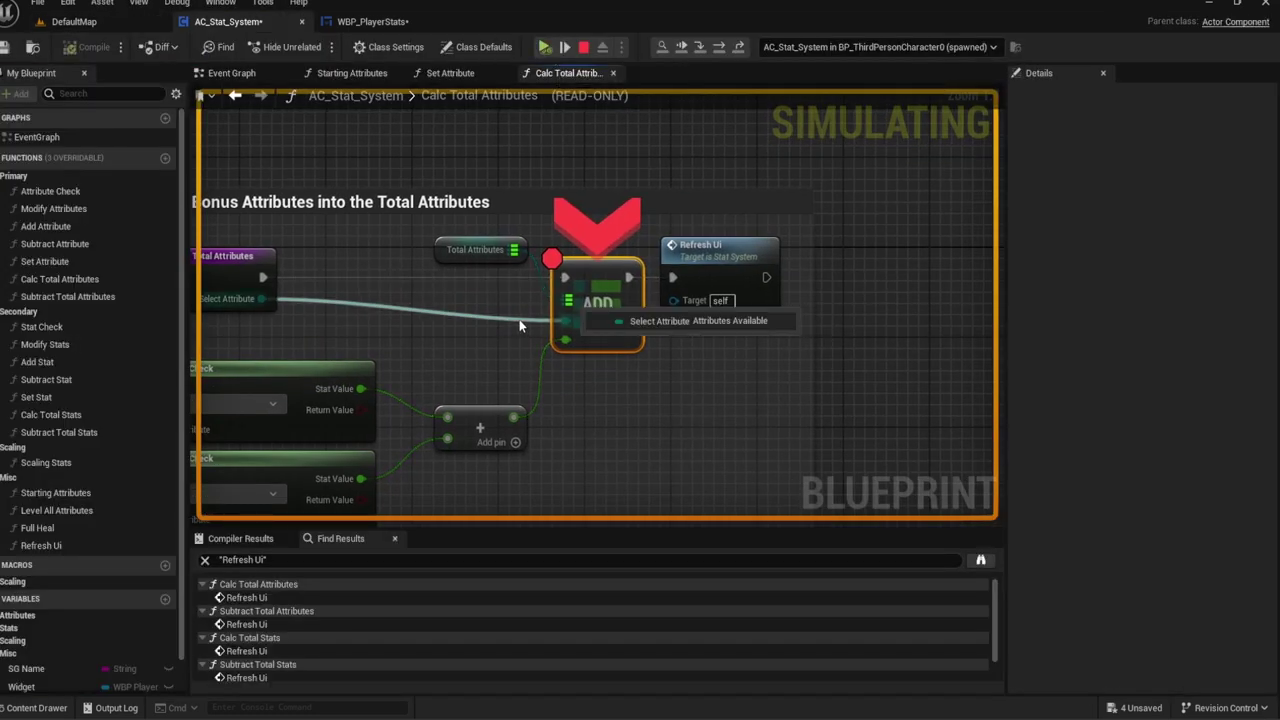
pyautogui.moveTo(443, 185); pyautogui.dragTo(537, 221, button='right')
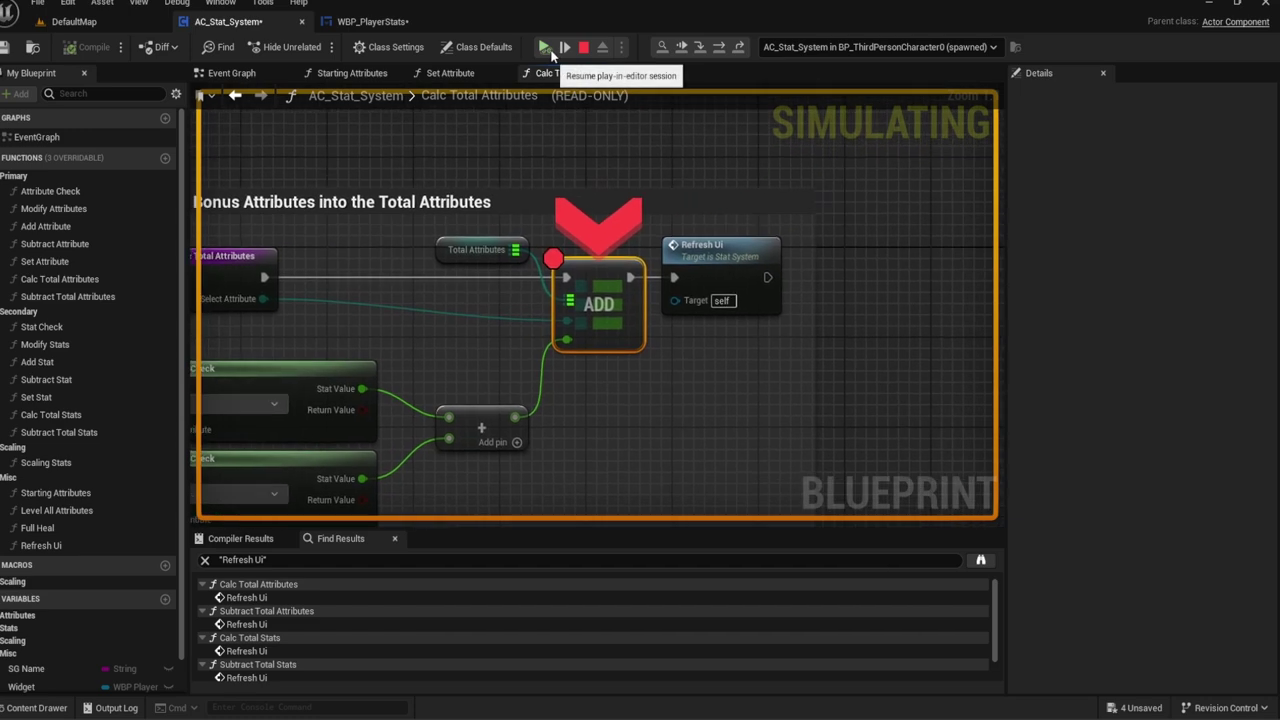
pyautogui.click(549, 48)
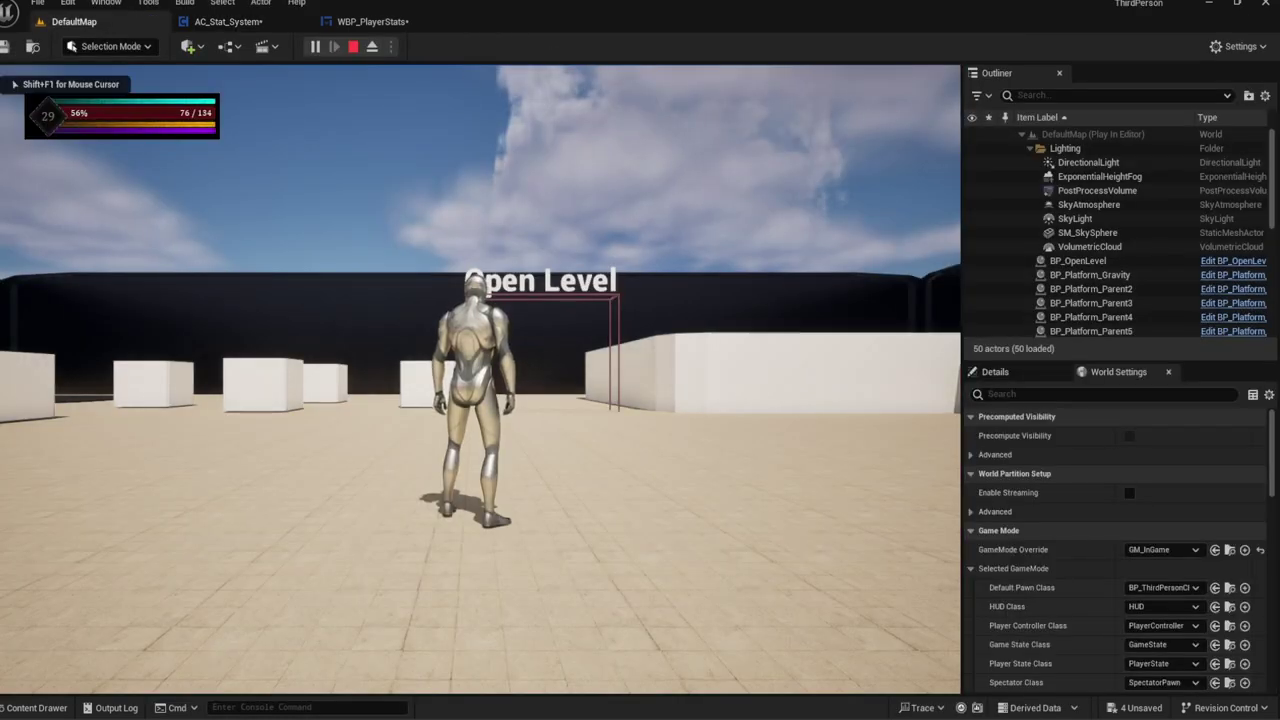
# Step: Raise Intelligence from 4 to 5 in the stats panel, remove the ADD breakpoint, and resume
pyautogui.press('c')
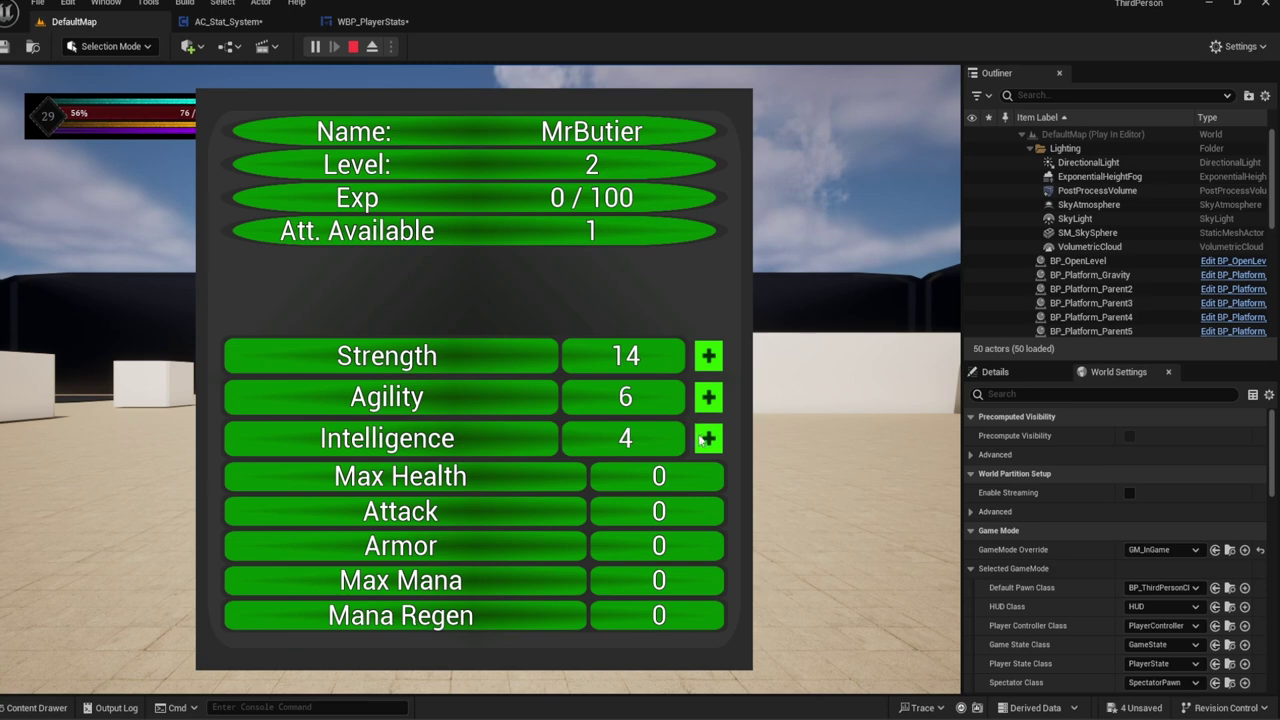
pyautogui.click(700, 440)
pyautogui.rightClick(576, 282)
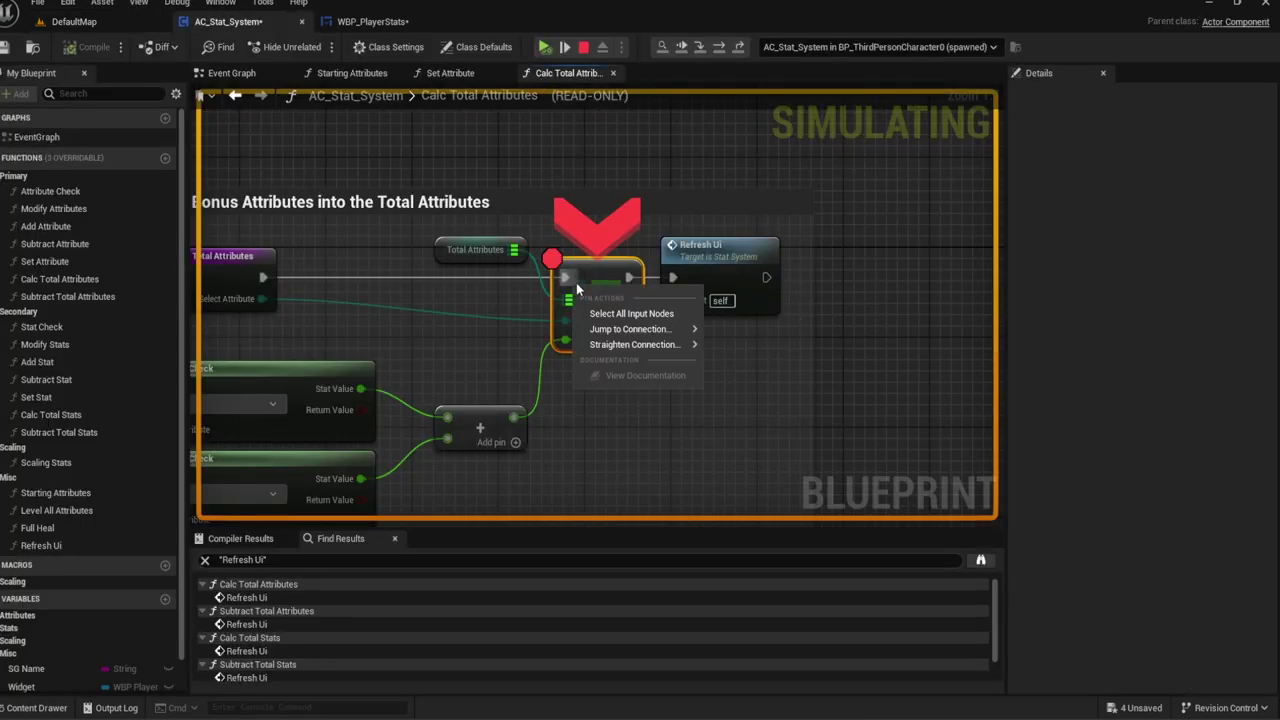
pyautogui.rightClick(598, 283)
pyautogui.click(640, 376)
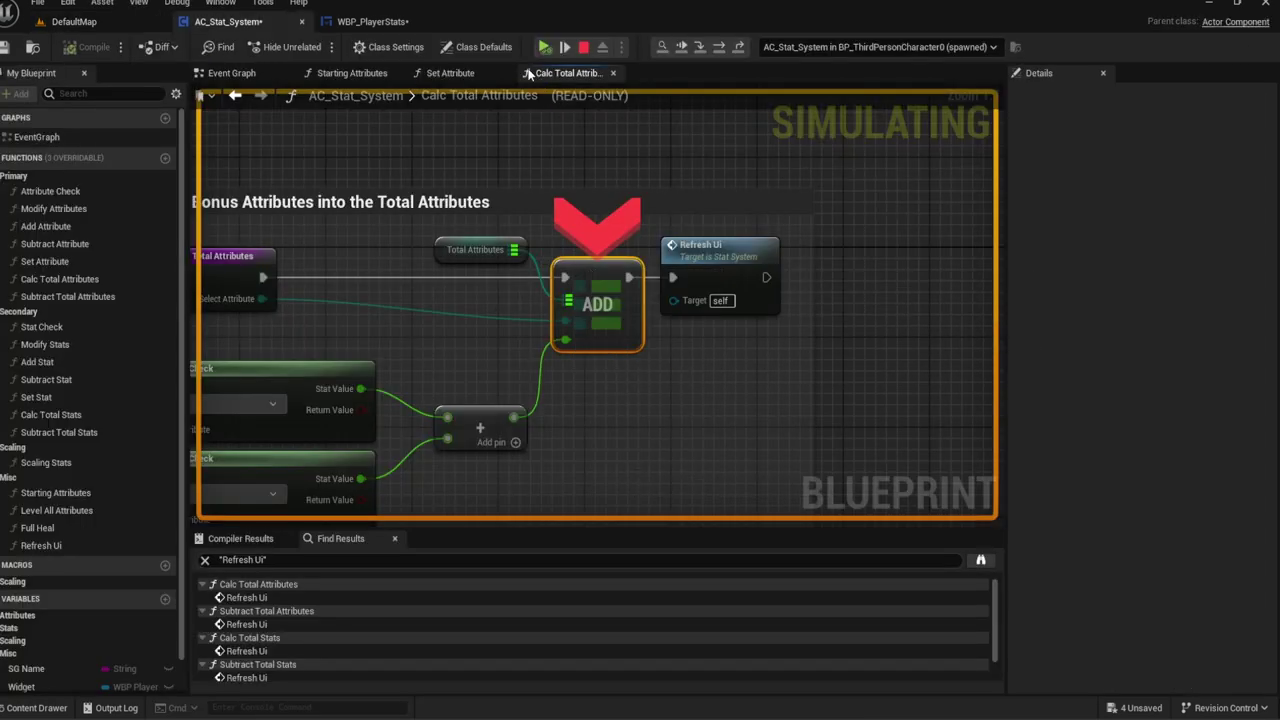
pyautogui.click(544, 47)
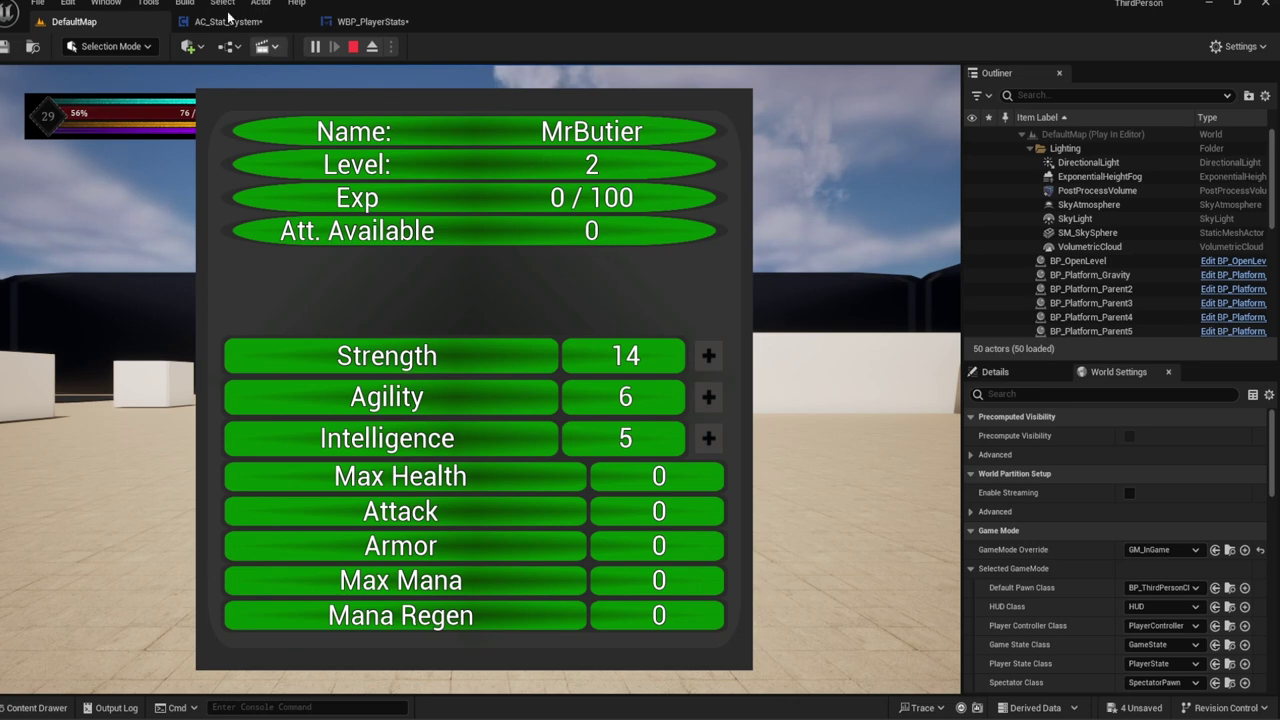
# Step: Open the Blueprint Debugger and pick AC_Stat_System through a 'Stat sys' search
pyautogui.click(145, 4)
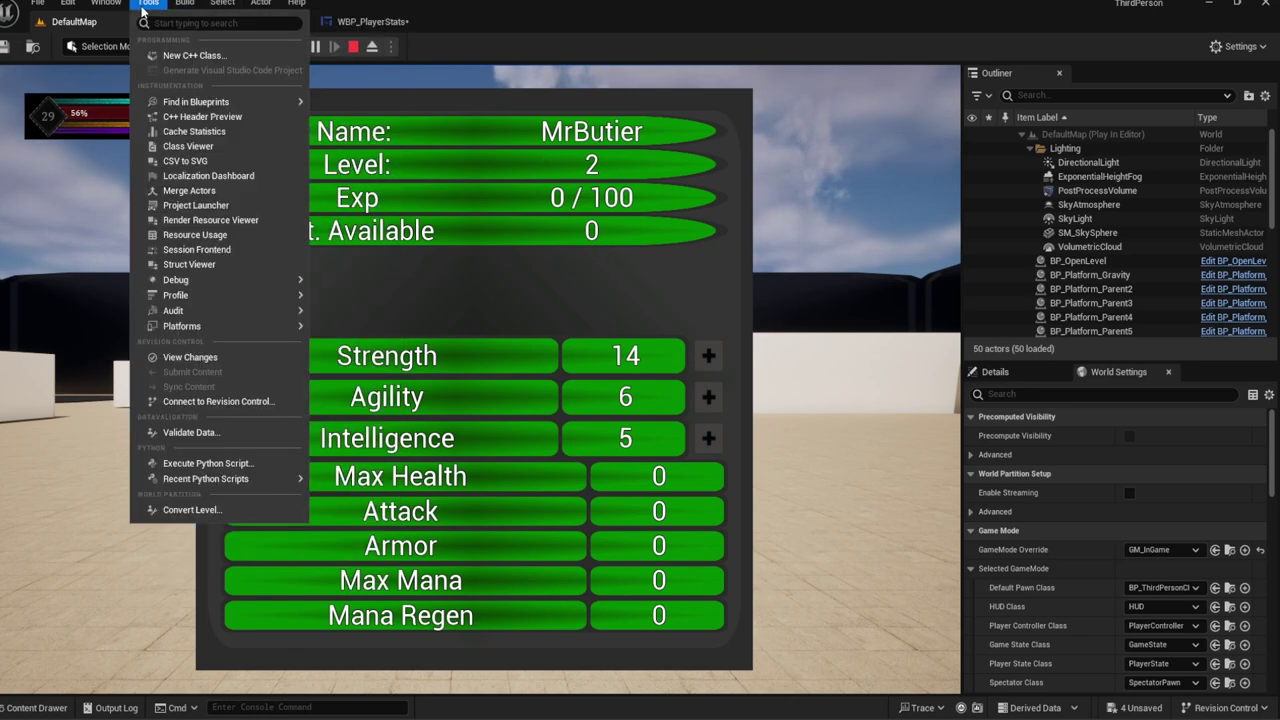
pyautogui.moveTo(256, 284)
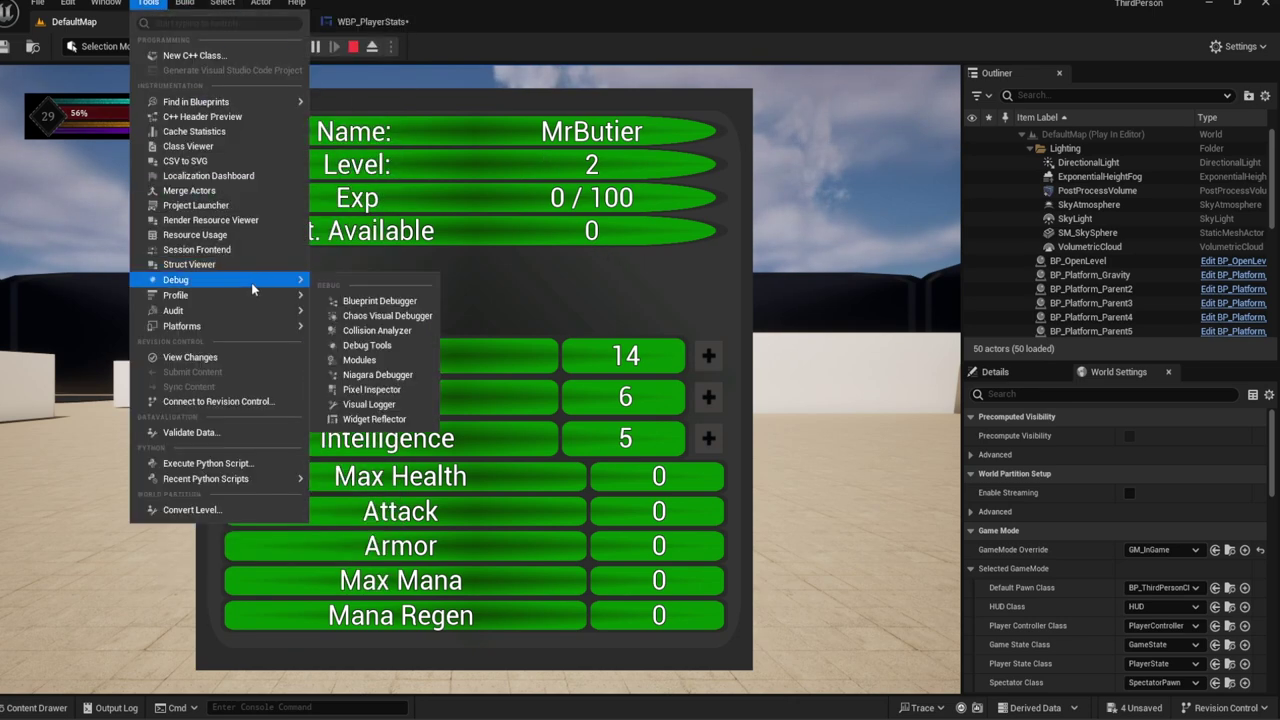
pyautogui.click(346, 287)
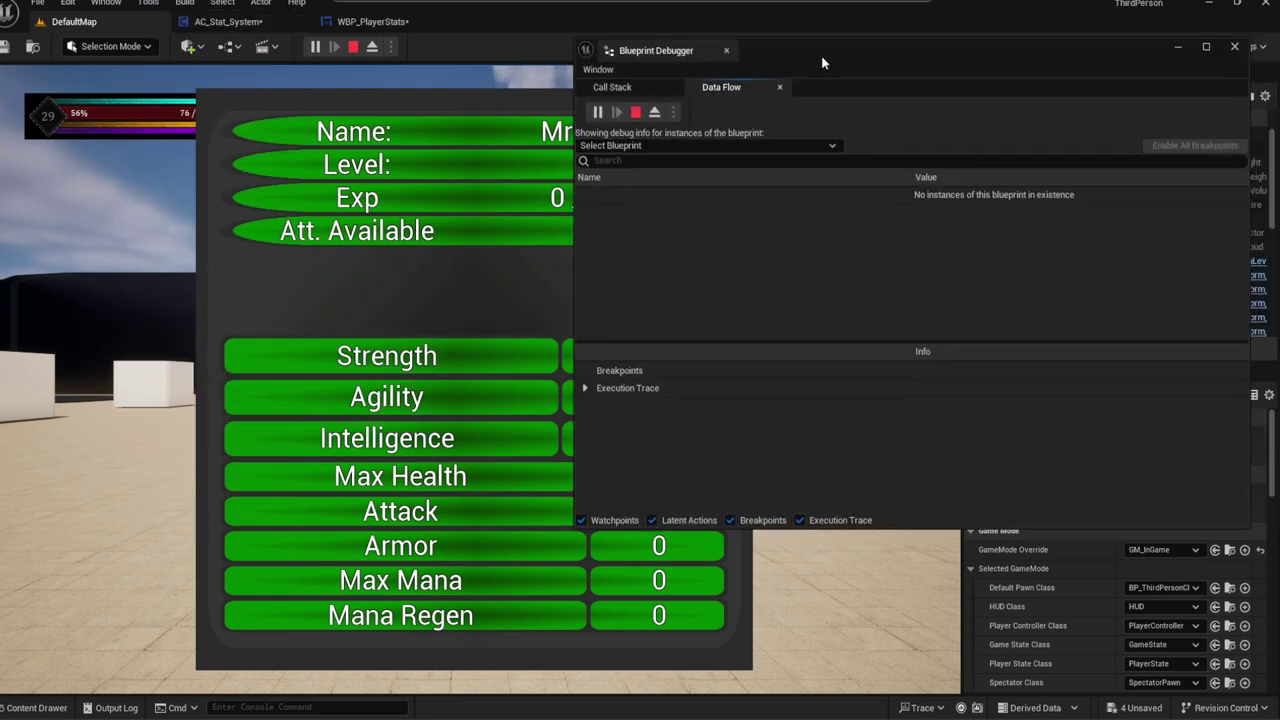
pyautogui.moveTo(821, 55); pyautogui.dragTo(680, 77)
pyautogui.click(519, 160)
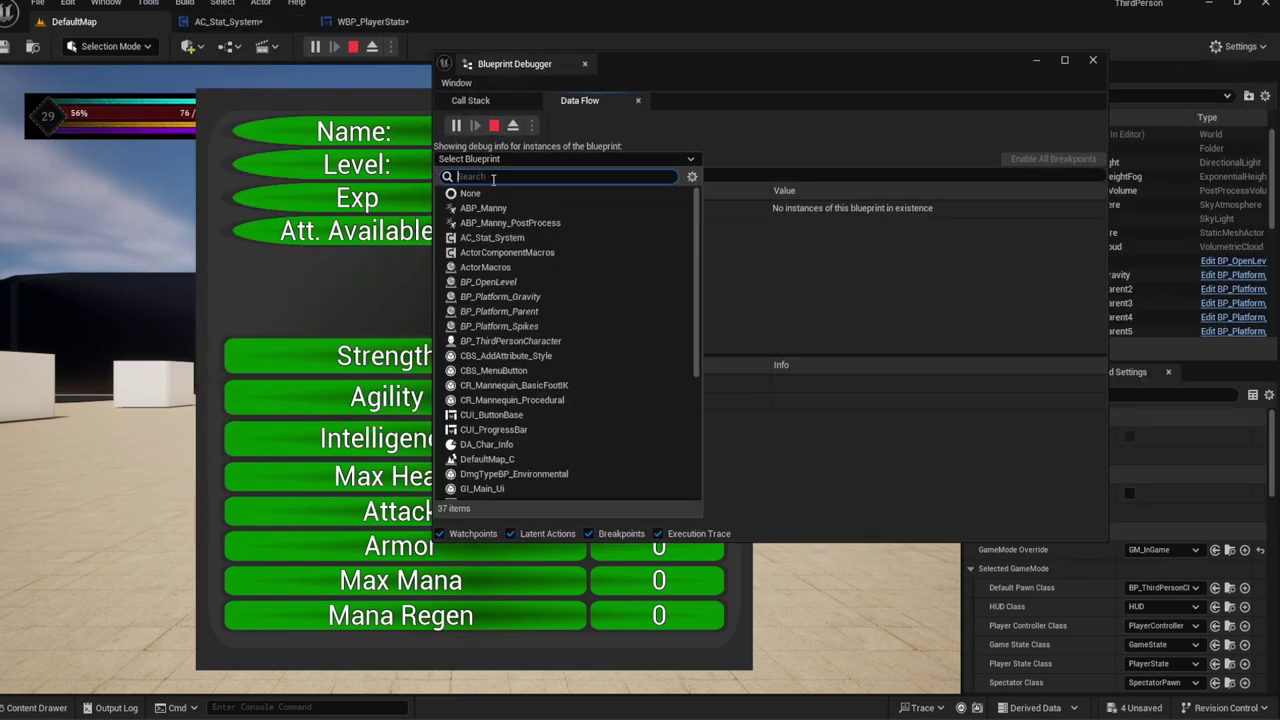
pyautogui.write('Att')
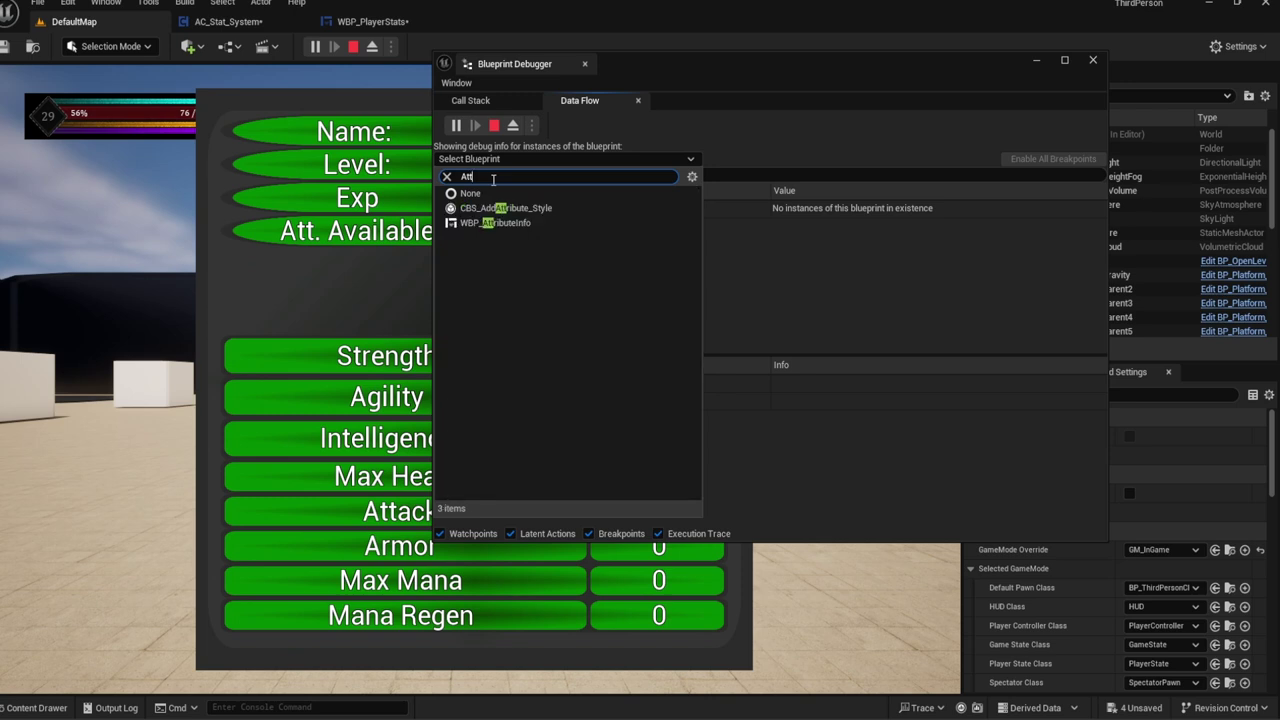
pyautogui.press('BackSpace')
pyautogui.press('BackSpace')
pyautogui.press('BackSpace')
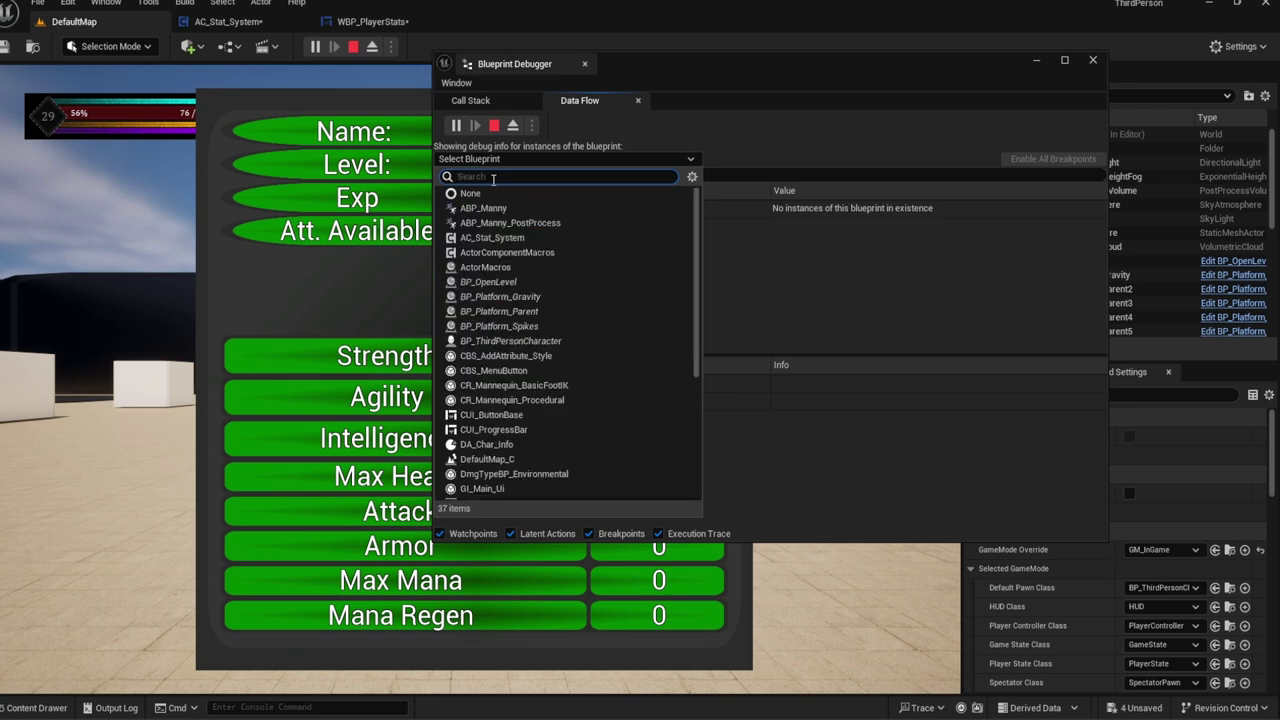
pyautogui.write('Stat sys')
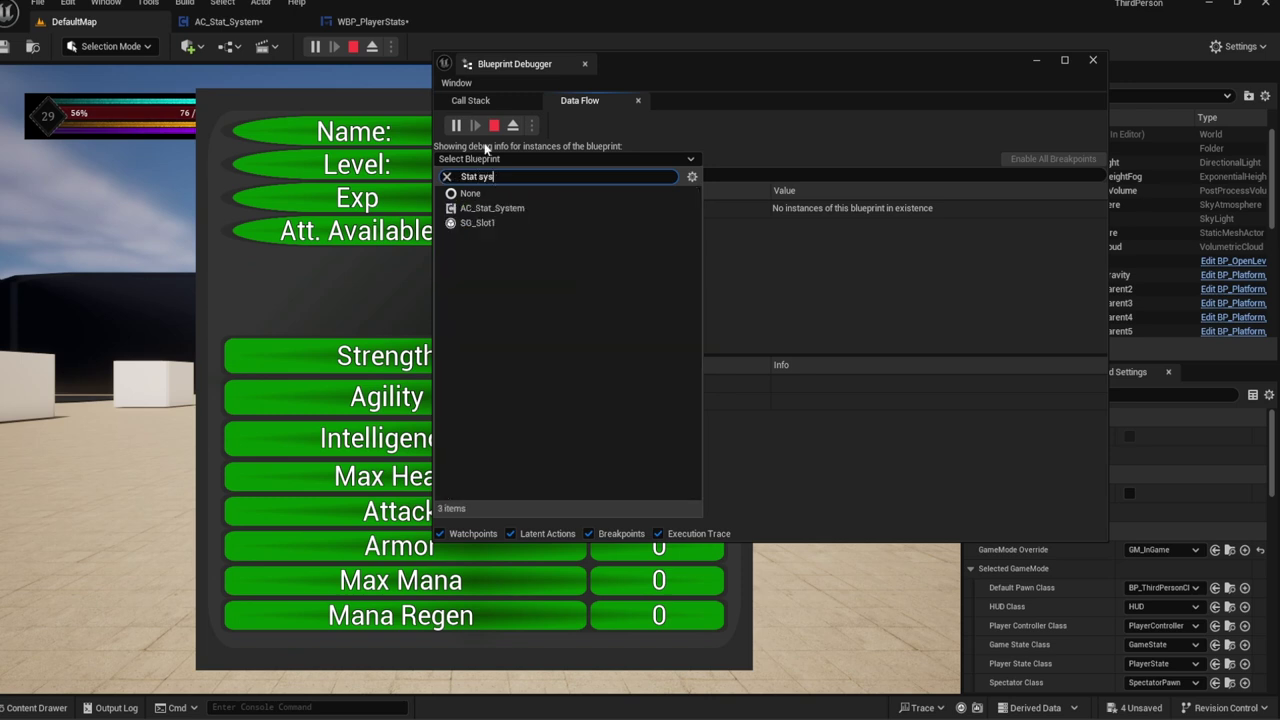
pyautogui.click(524, 207)
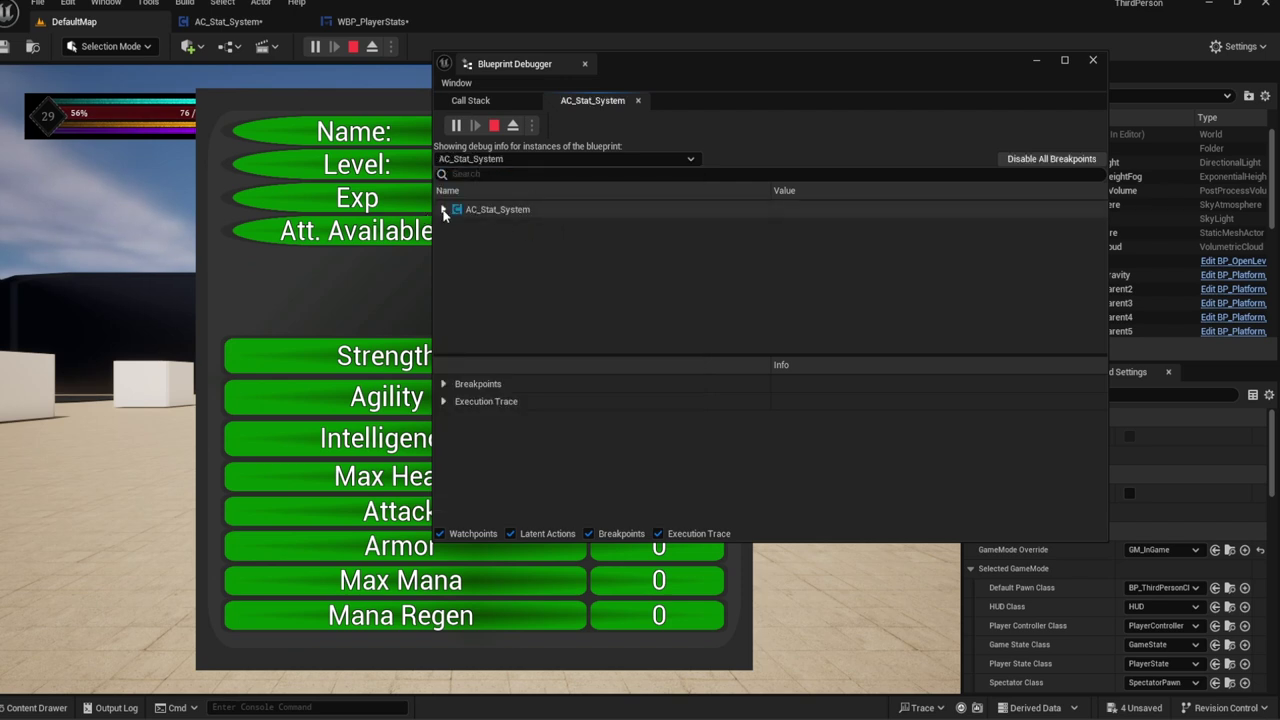
# Step: Expand AC_Stat_System's Self variables and inspect the Base Attributes values
pyautogui.click(443, 209)
pyautogui.click(454, 227)
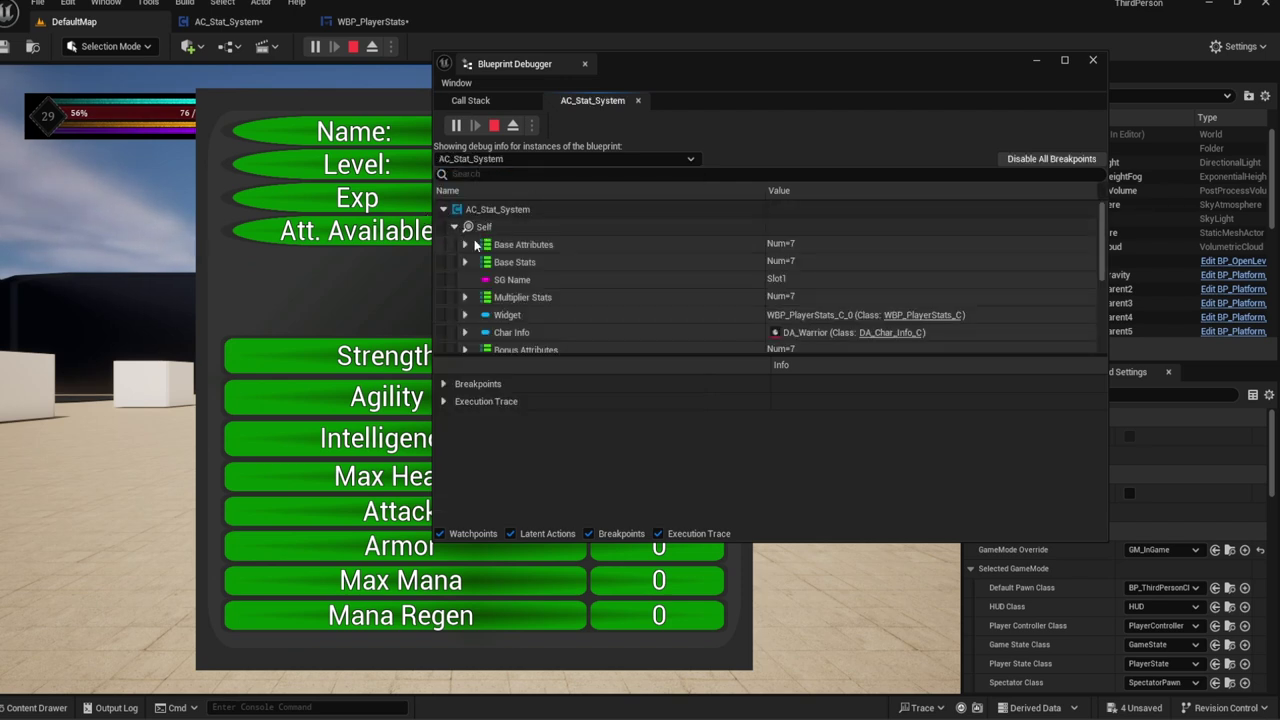
pyautogui.click(464, 244)
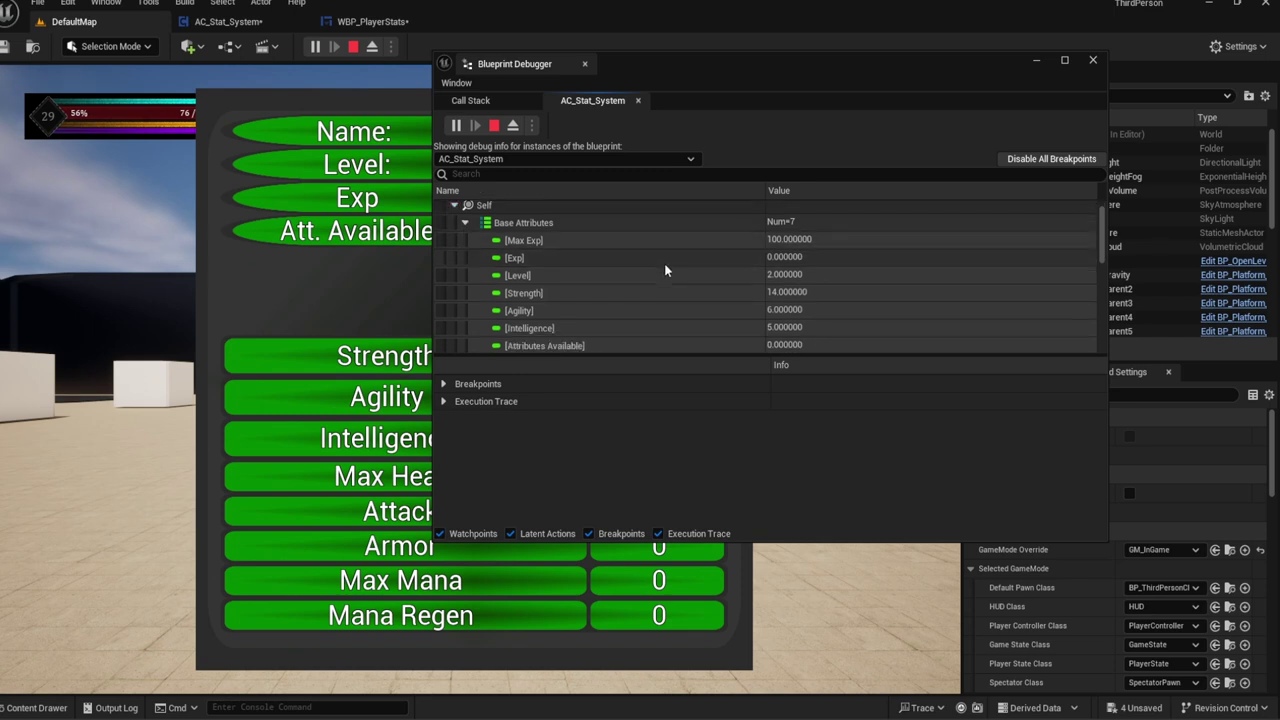
pyautogui.click(464, 244)
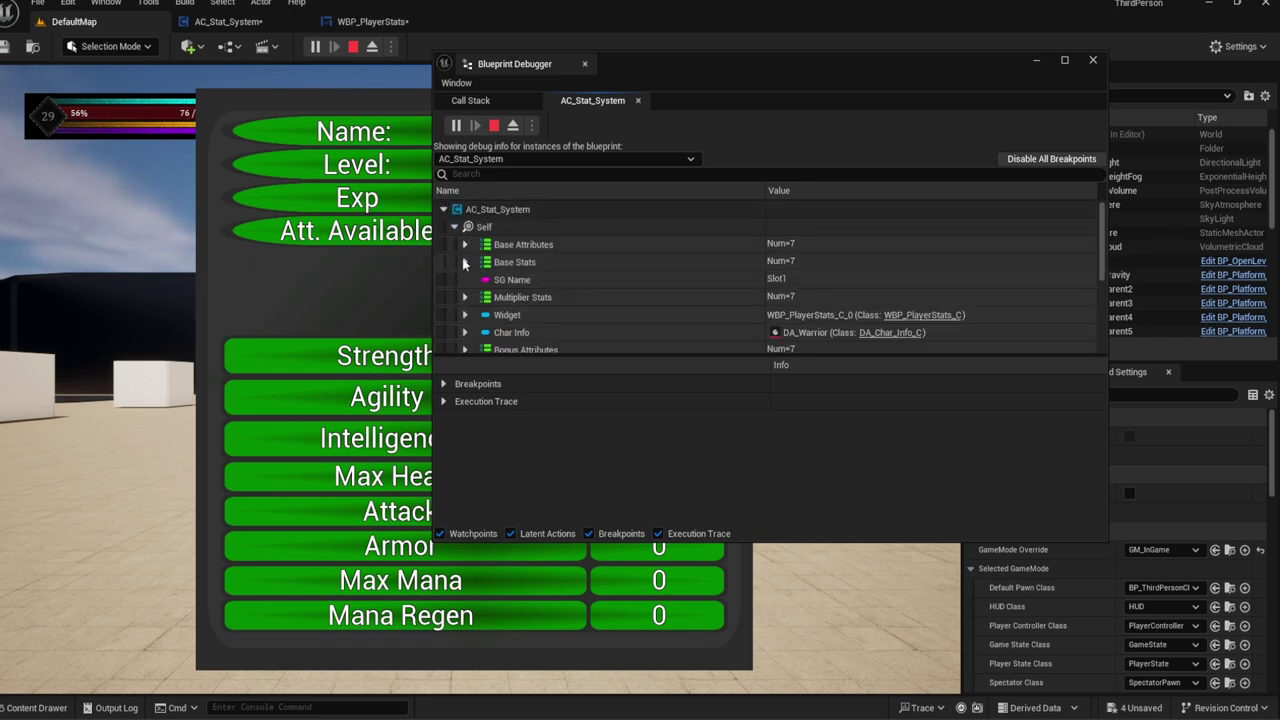
pyautogui.scroll(-1, 484, 265)
pyautogui.scroll(-3, 484, 268)
pyautogui.scroll(-1, 484, 287)
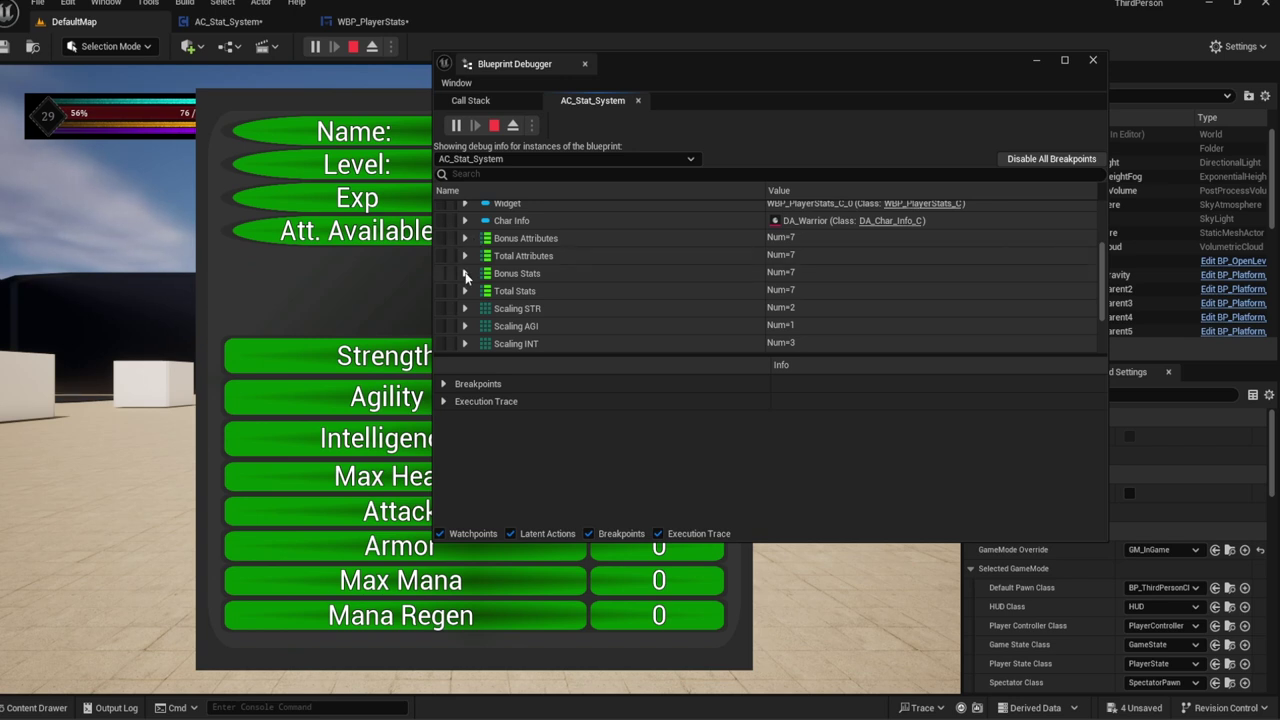
# Step: Inspect the Bonus Stats values, briefly filtering the debugger variables by 'Stats'
pyautogui.click(465, 275)
pyautogui.scroll(-2, 500, 268)
pyautogui.scroll(2, 500, 268)
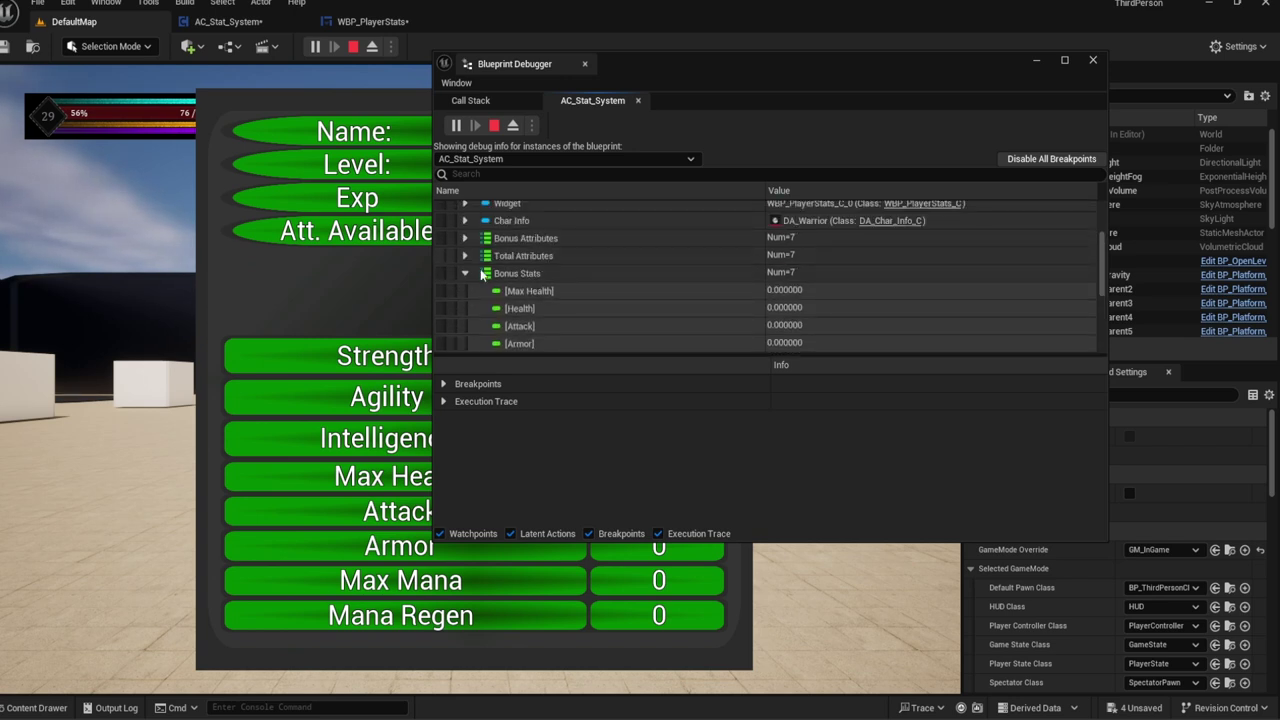
pyautogui.click(463, 274)
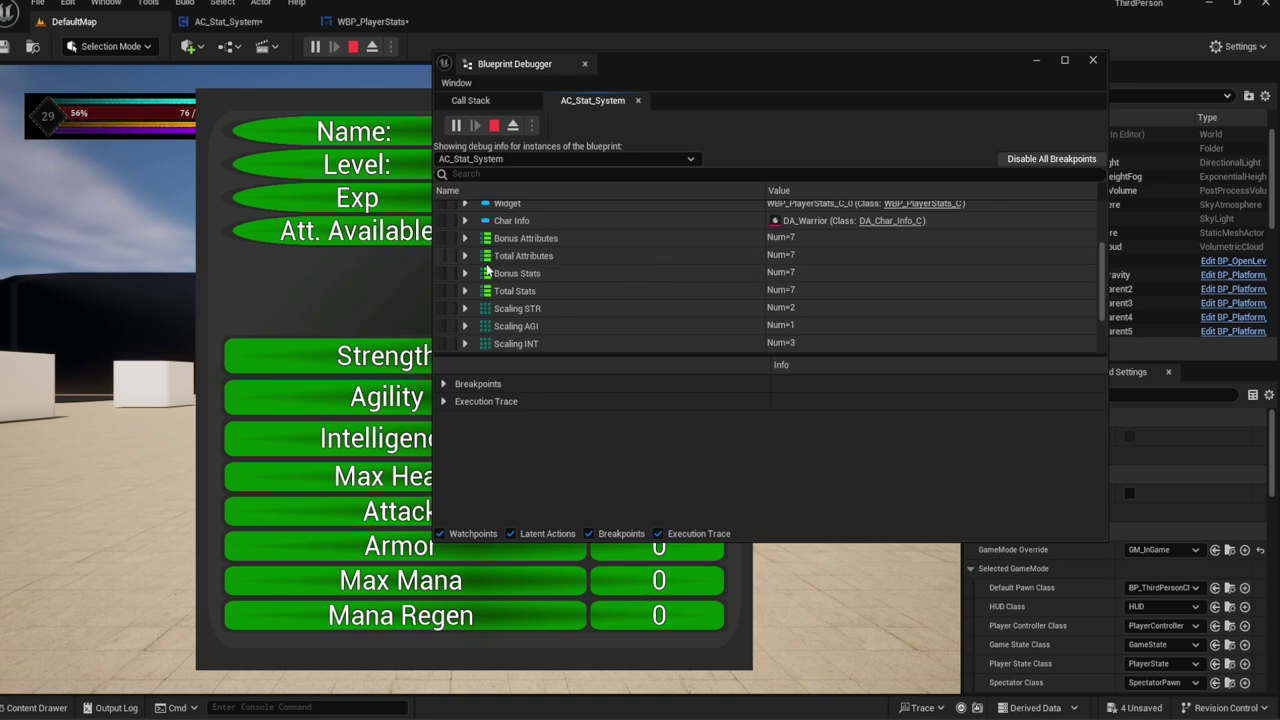
pyautogui.click(524, 174)
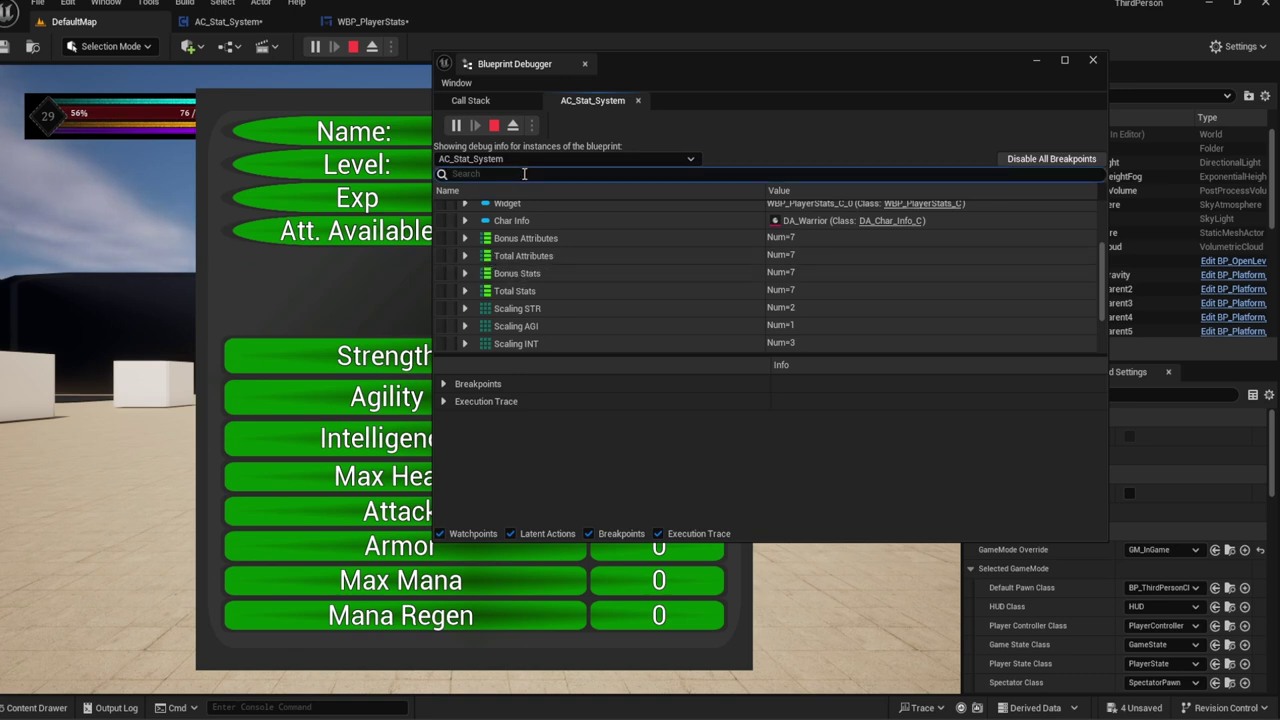
pyautogui.write('Stats')
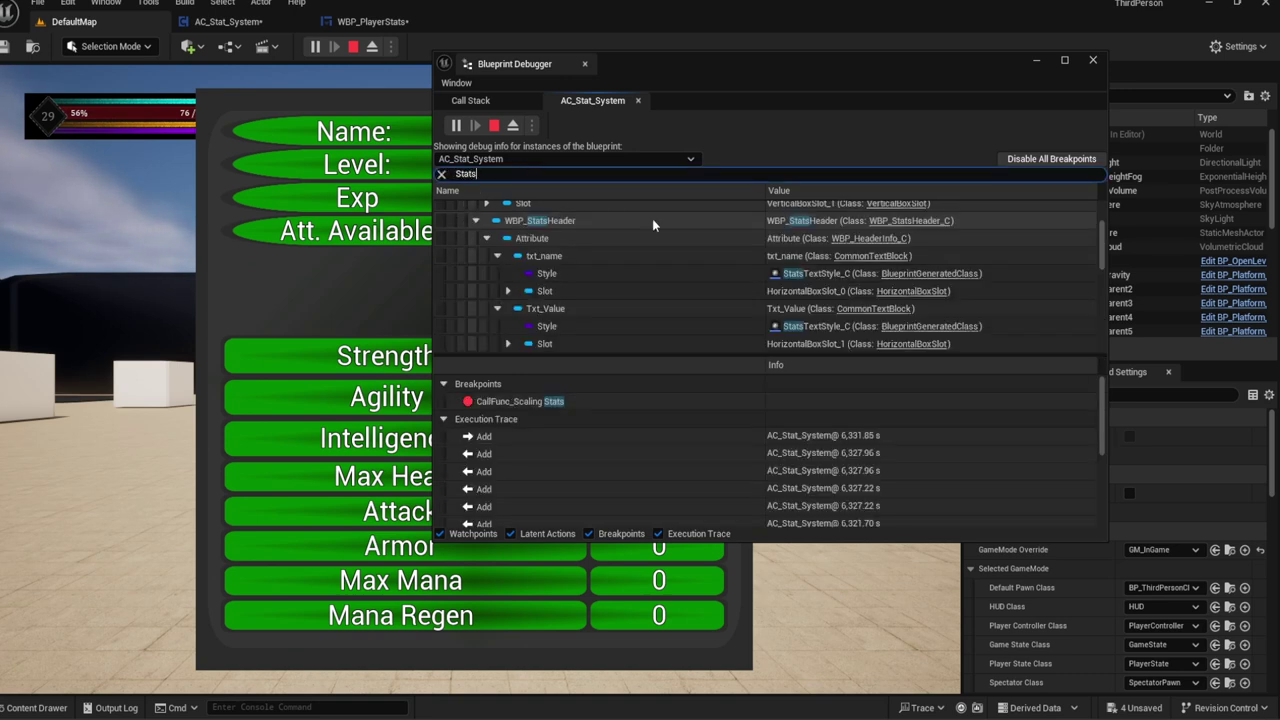
pyautogui.scroll(3, 653, 225)
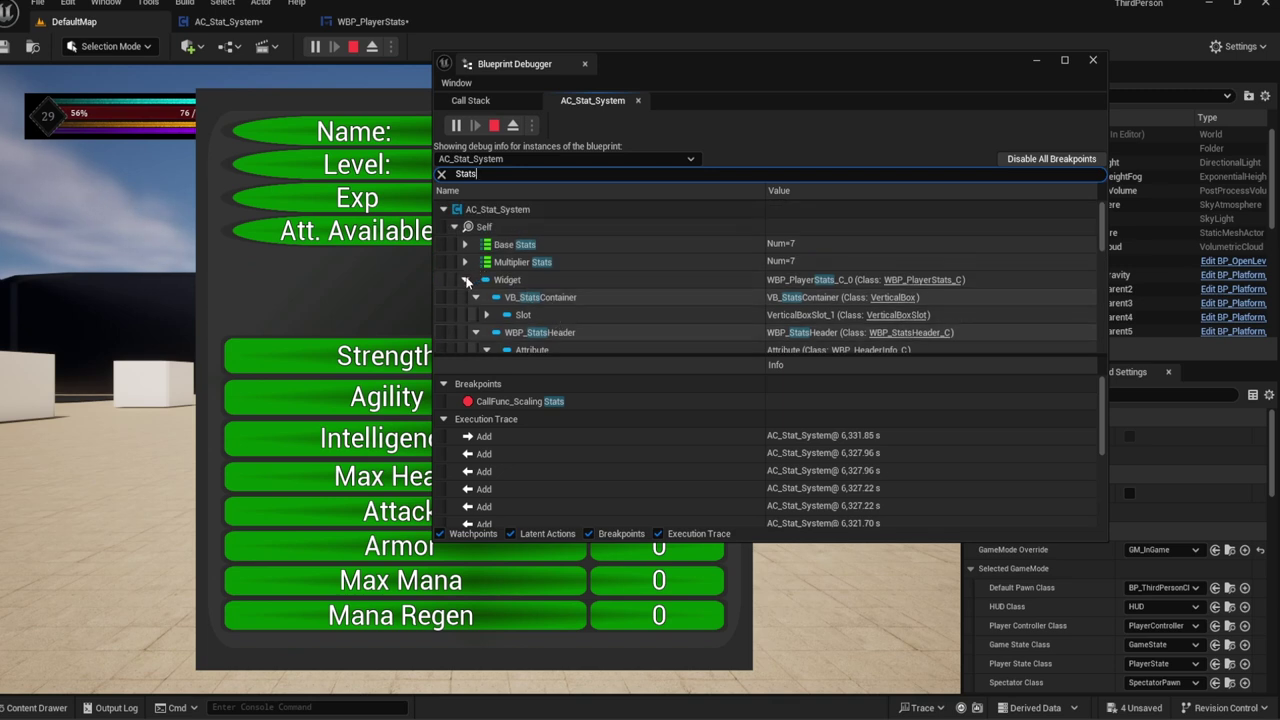
pyautogui.click(466, 248)
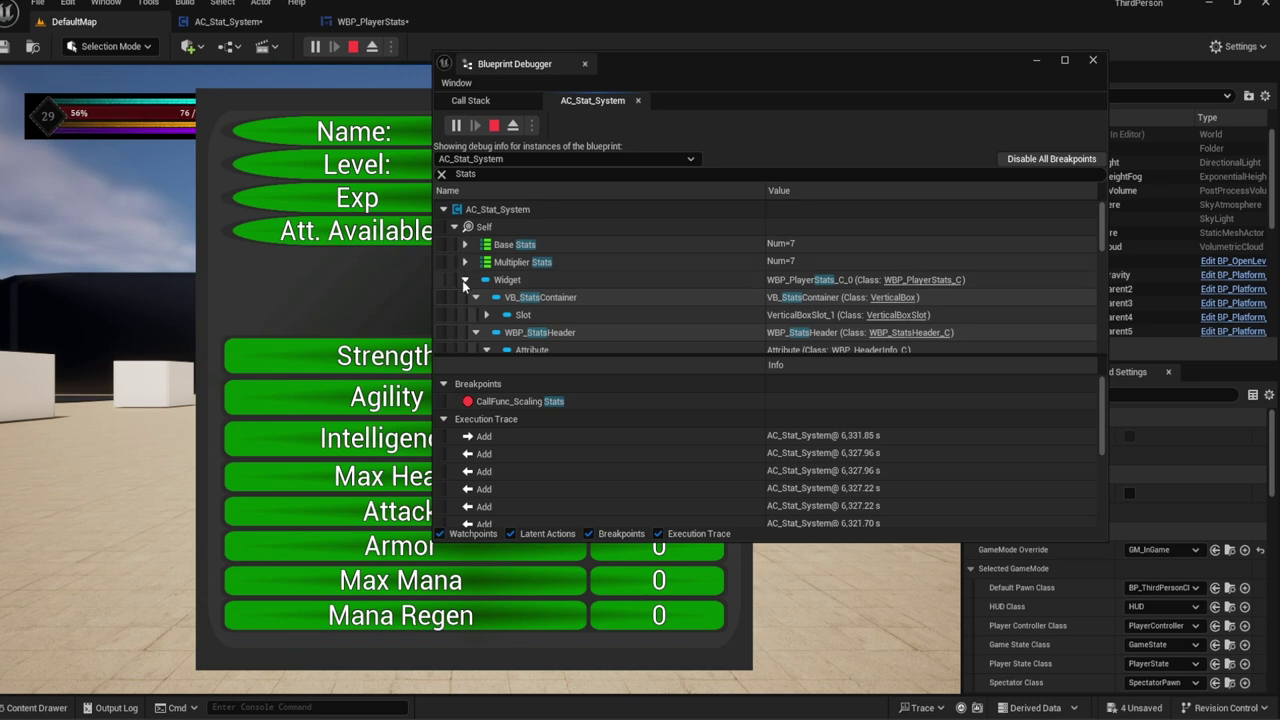
pyautogui.click(441, 174)
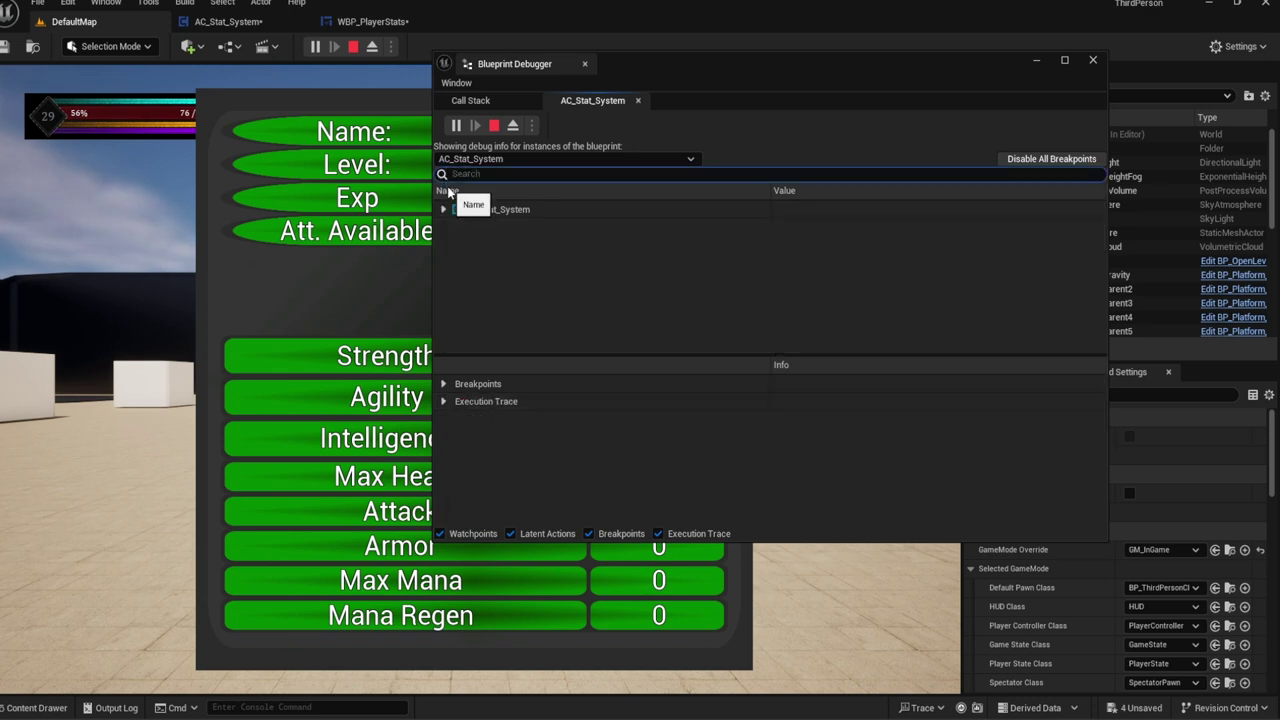
# Step: Re-expand AC_Stat_System > Self and review the Base Stats values
pyautogui.click(443, 209)
pyautogui.click(454, 227)
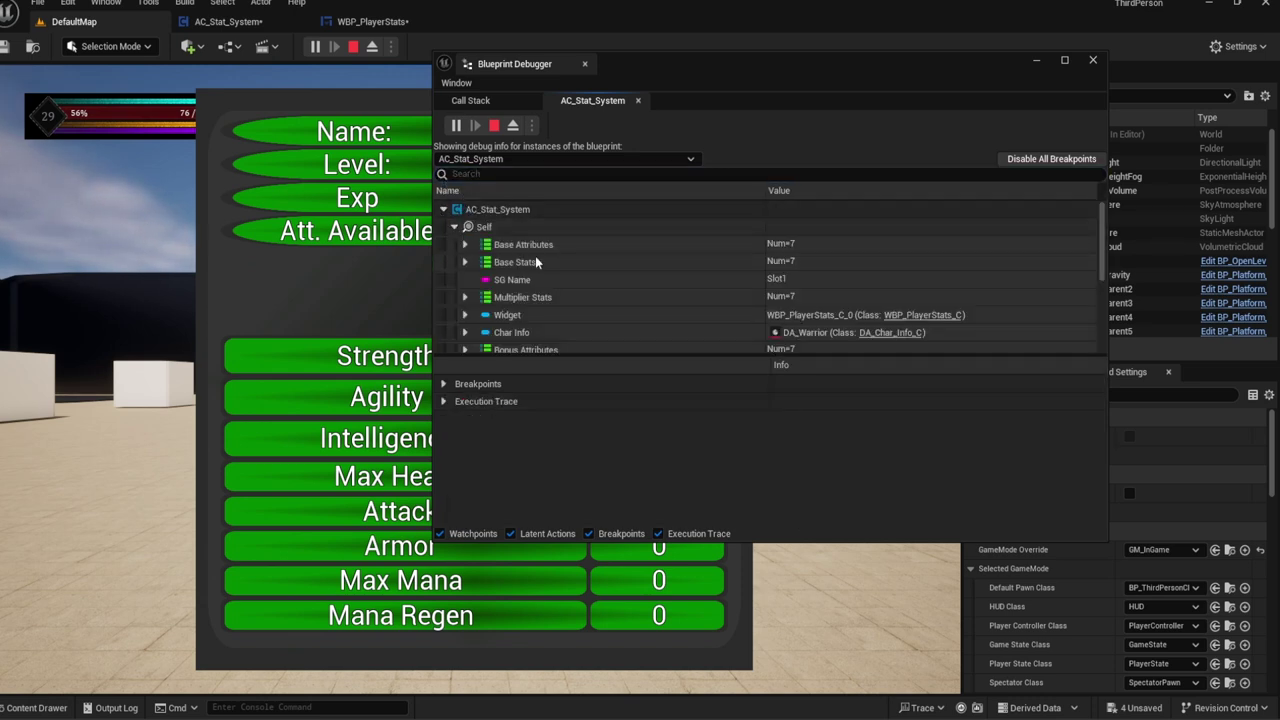
pyautogui.click(466, 262)
pyautogui.scroll(-2, 594, 261)
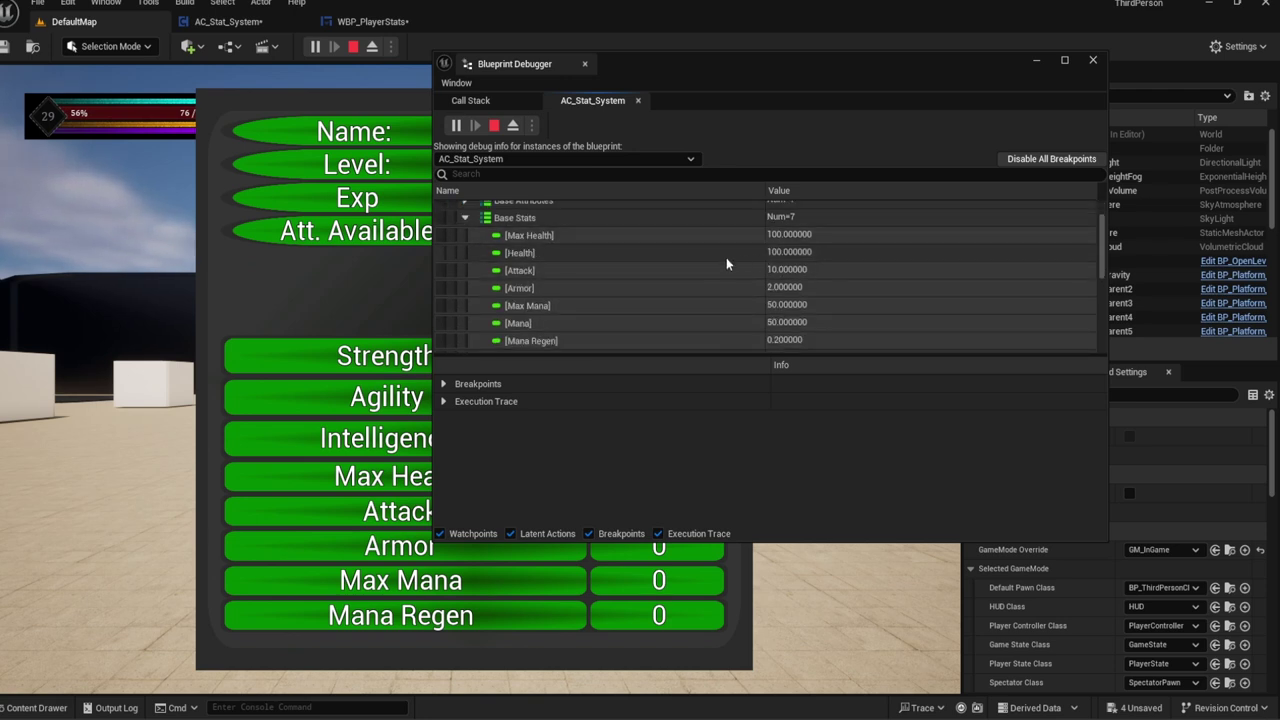
pyautogui.scroll(-1, 646, 267)
pyautogui.scroll(1, 652, 262)
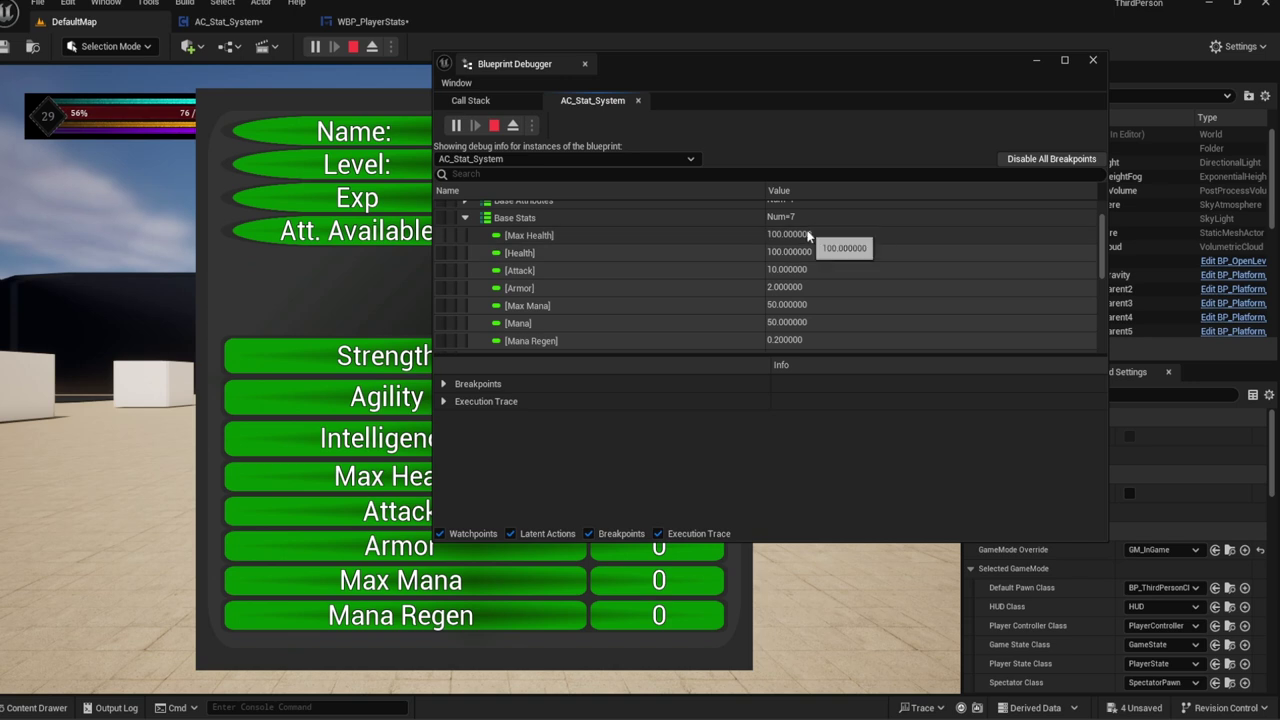
pyautogui.scroll(-1, 772, 260)
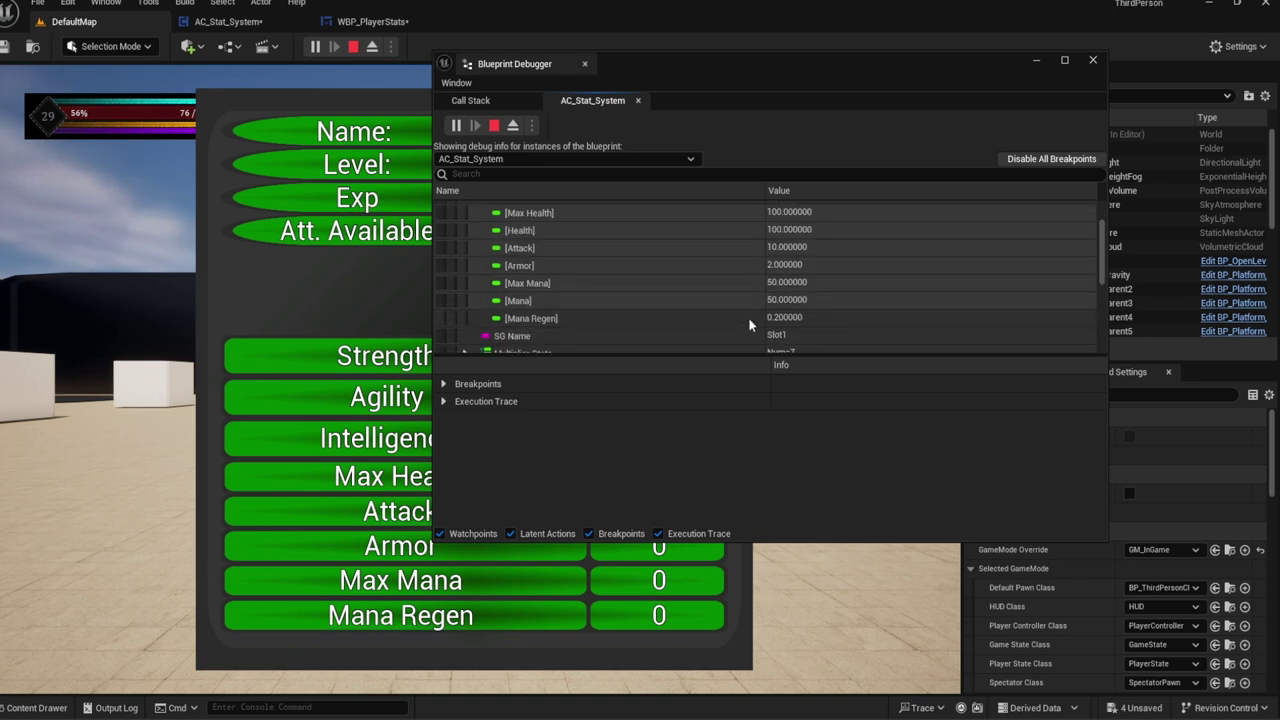
pyautogui.scroll(1, 650, 267)
pyautogui.scroll(1, 650, 267)
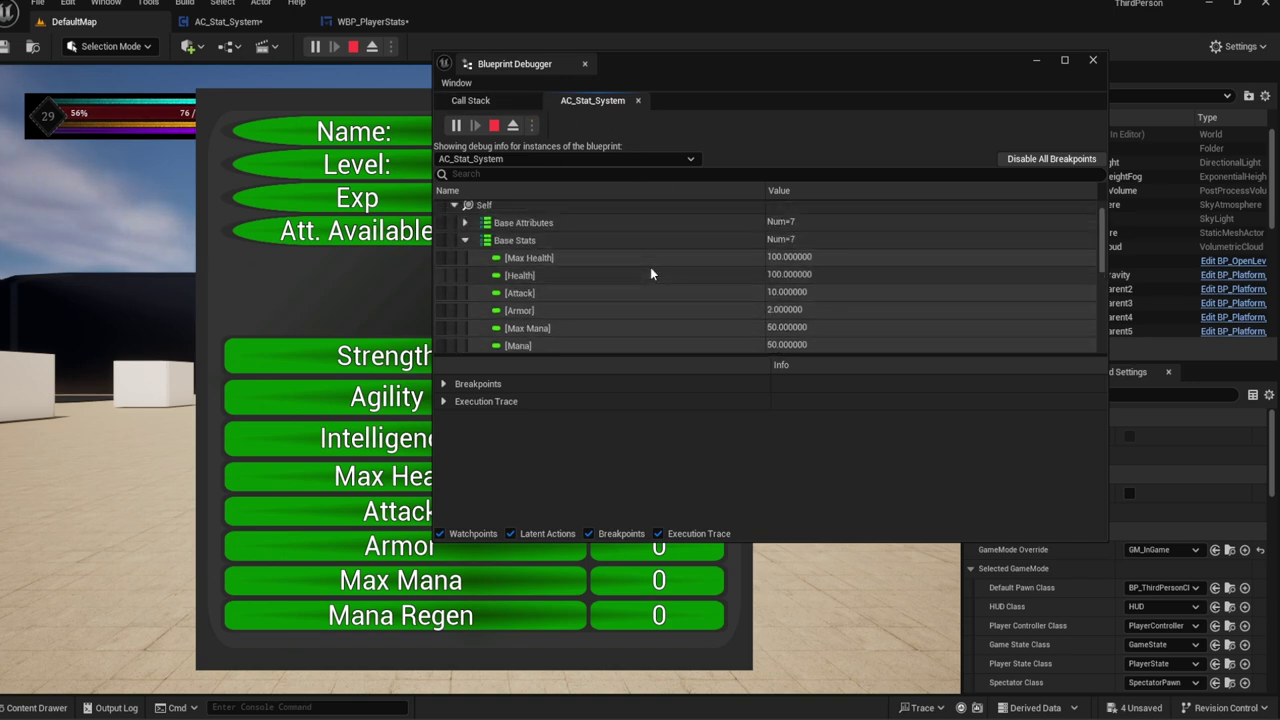
pyautogui.scroll(-3, 650, 267)
# Step: Close the variable and call stack views and the Blueprint Debugger window
pyautogui.click(637, 102)
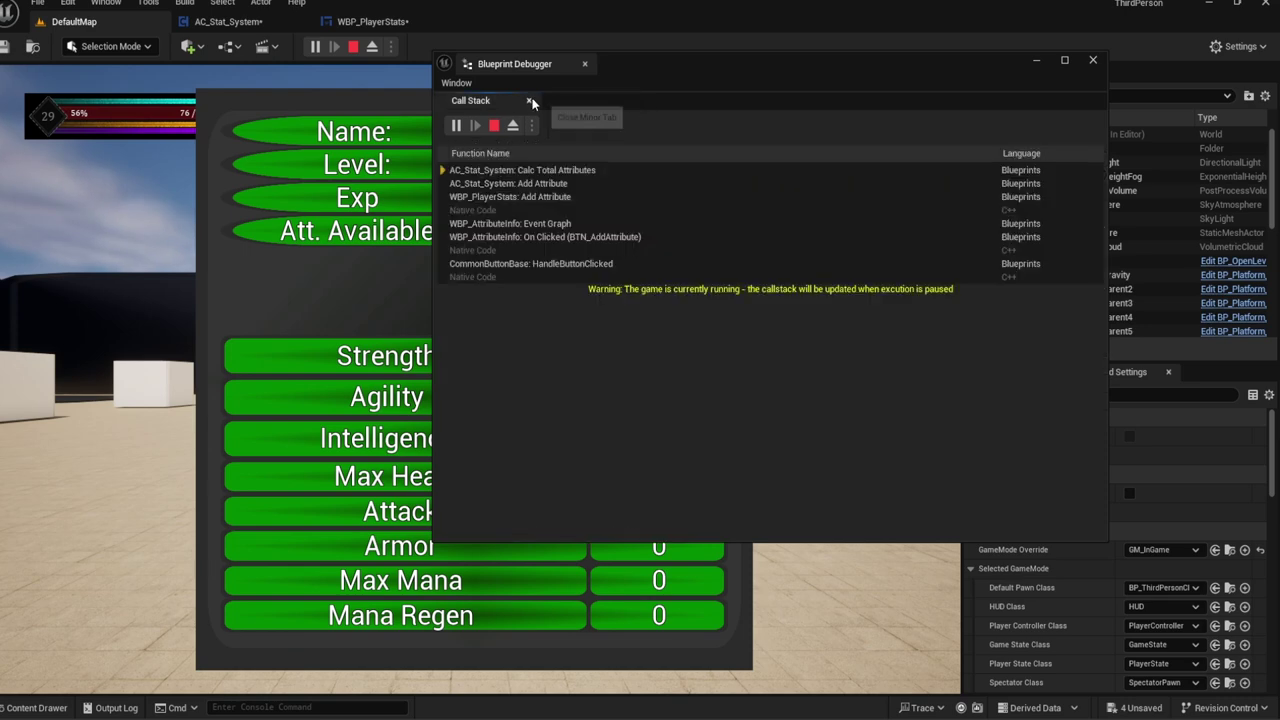
pyautogui.click(533, 100)
pyautogui.click(585, 63)
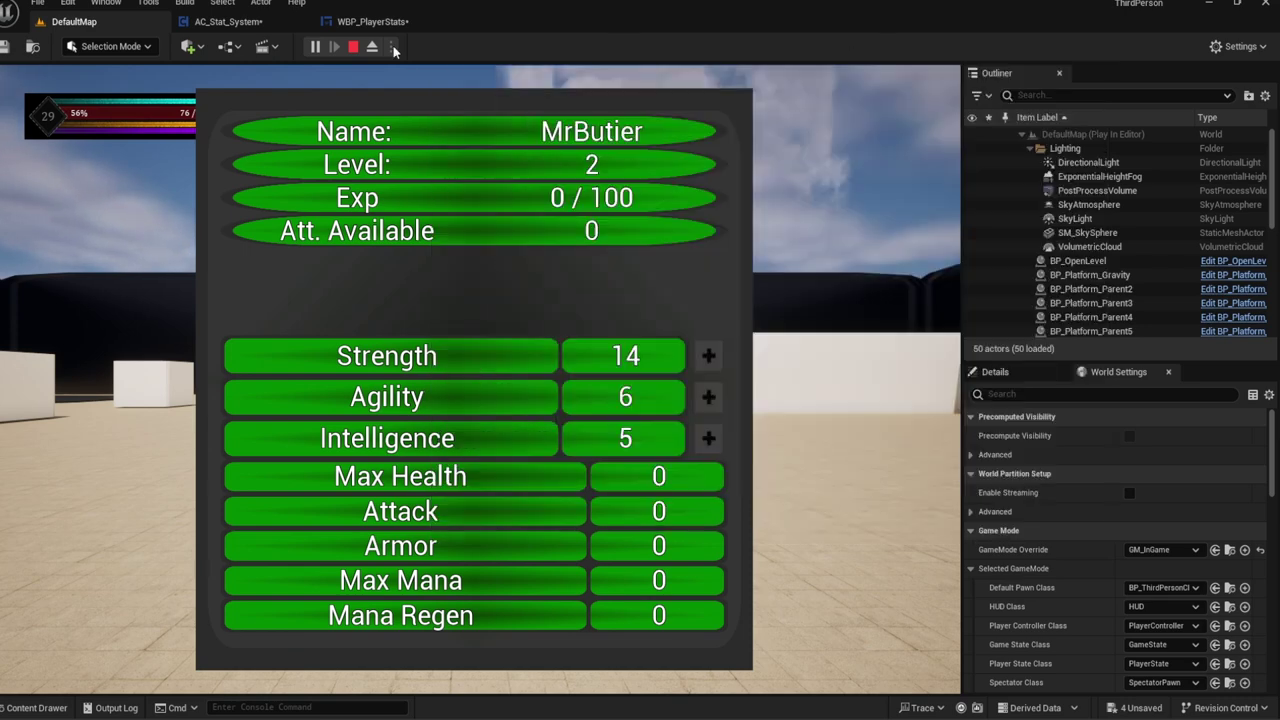
# Step: Stop the play session and look over the For Each Loop and Stat Check nodes in WBP_PlayerStats
pyautogui.click(330, 40)
pyautogui.click(245, 21)
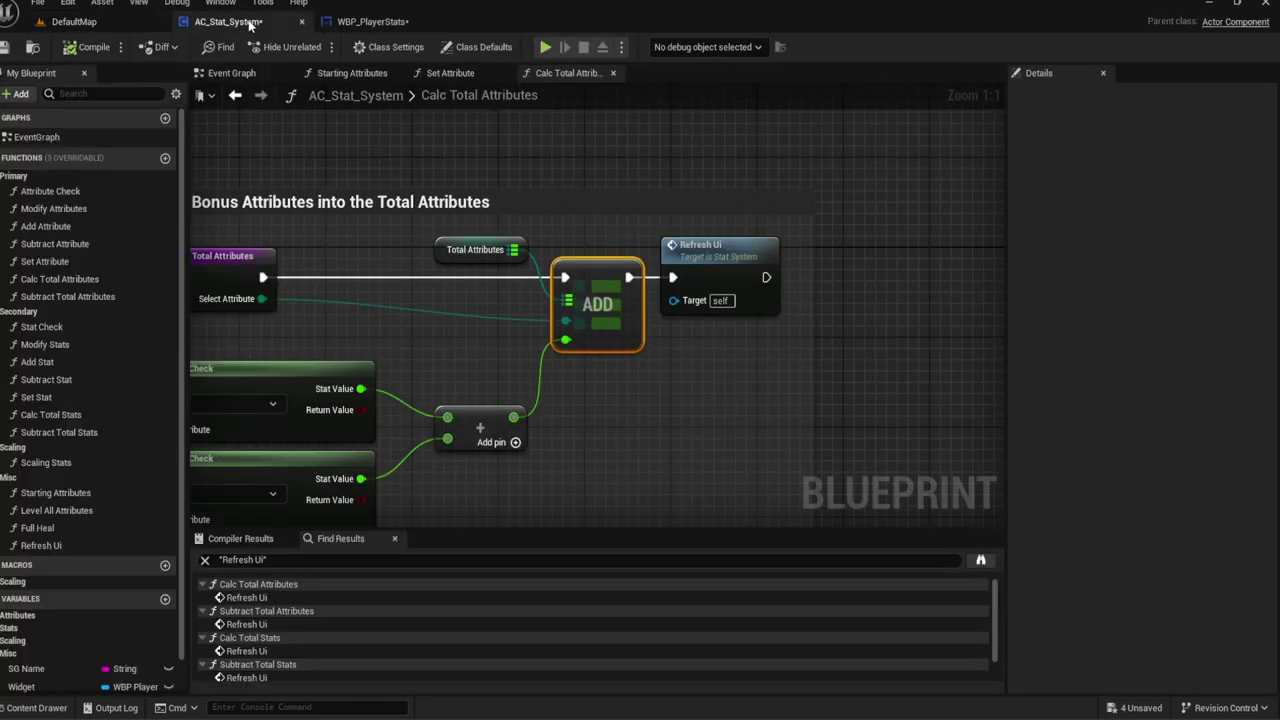
pyautogui.click(345, 22)
pyautogui.scroll(-2, 385, 157)
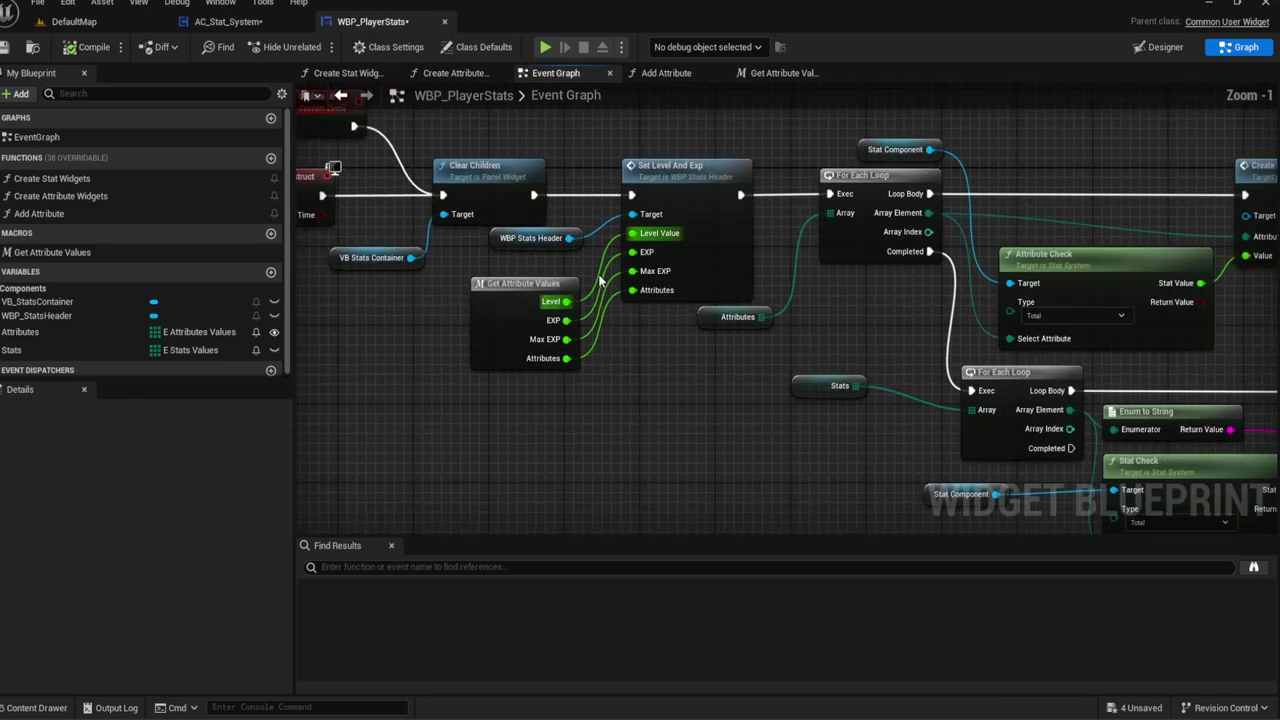
pyautogui.moveTo(766, 363); pyautogui.dragTo(549, 271, button='right')
pyautogui.scroll(1, 423, 249)
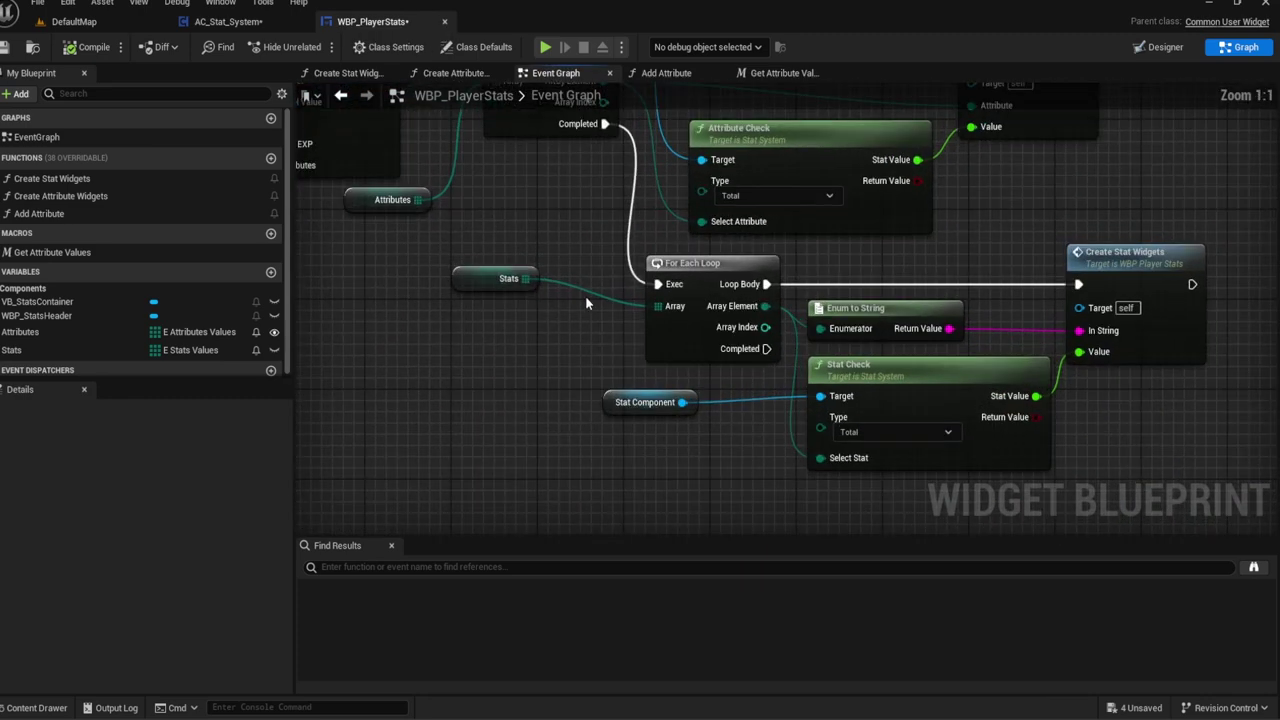
pyautogui.moveTo(619, 325)
pyautogui.mouseDown(button='right')
pyautogui.moveTo(442, 344)
pyautogui.moveTo(489, 497)
pyautogui.mouseUp(button='right')
pyautogui.scroll(1, 442, 344)
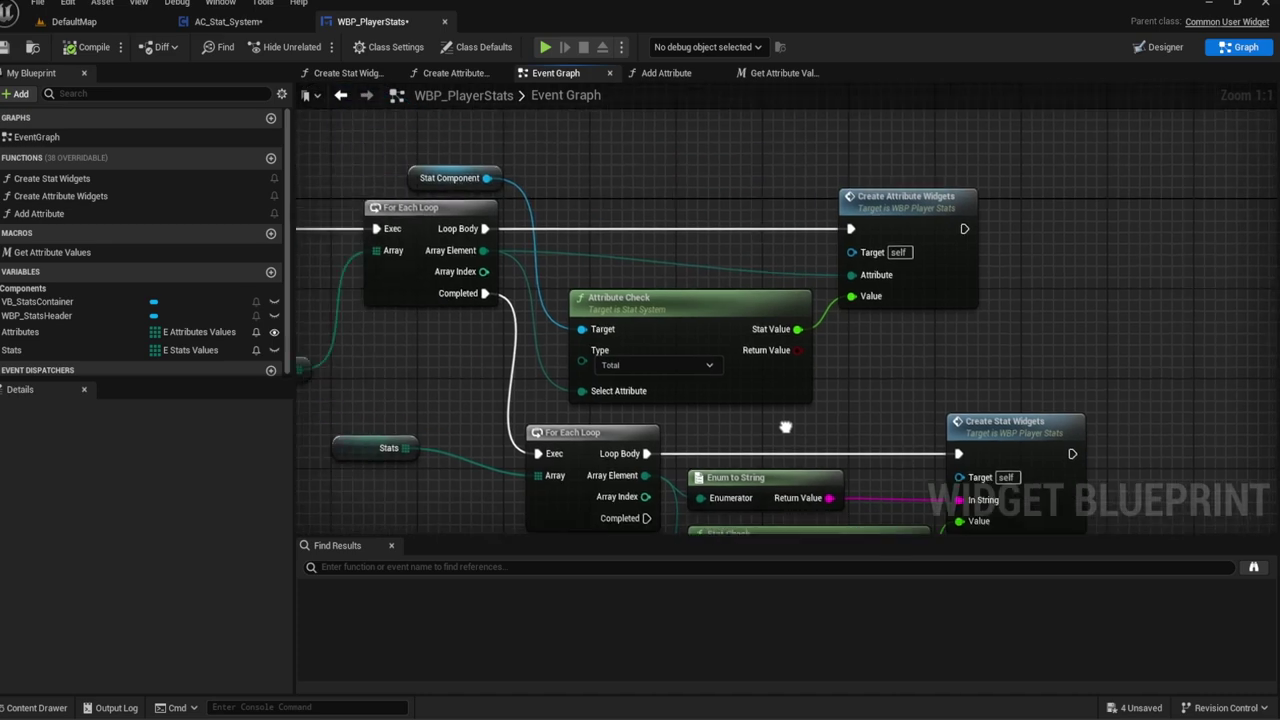
# Step: Browse WBP_PlayerStats' Create Attribute Widgets and Create Stat Widgets function graphs
pyautogui.doubleClick(905, 200)
pyautogui.moveTo(743, 315); pyautogui.dragTo(691, 333, button='right')
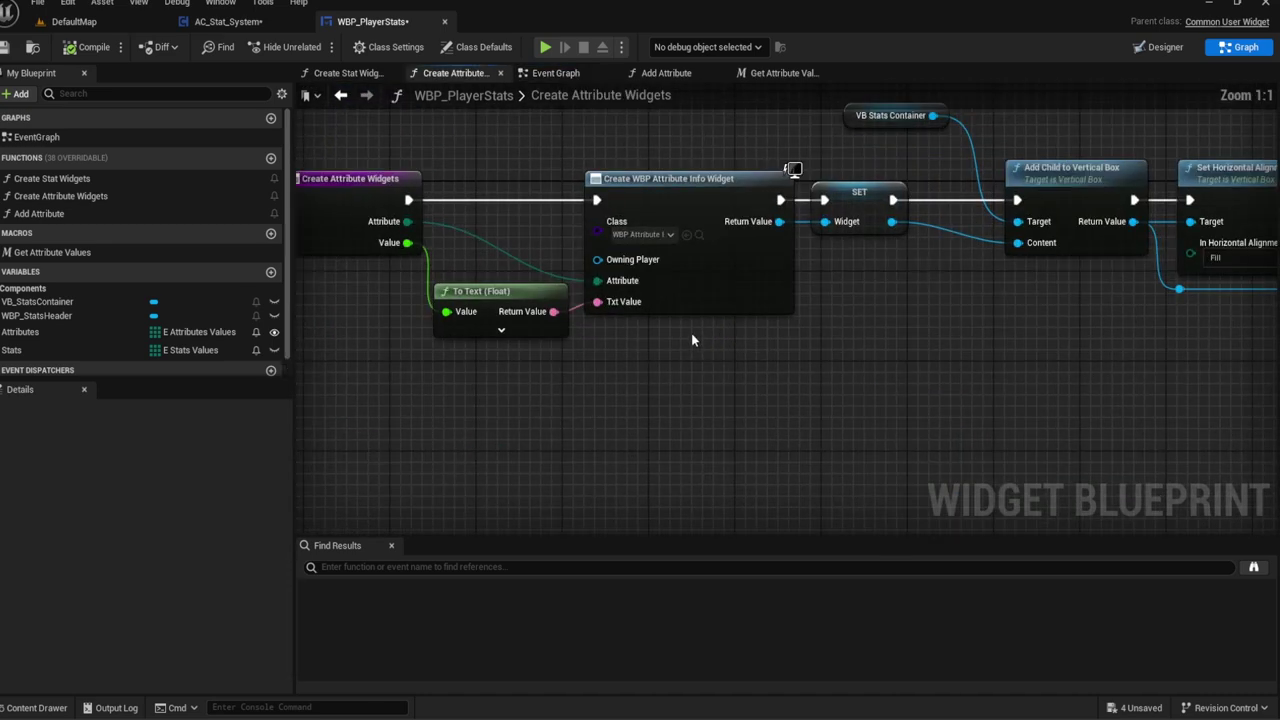
pyautogui.scroll(1, 802, 352)
pyautogui.moveTo(718, 172)
pyautogui.mouseDown(button='right')
pyautogui.moveTo(614, 294)
pyautogui.moveTo(723, 145)
pyautogui.mouseUp(button='right')
pyautogui.click(555, 73)
pyautogui.moveTo(635, 174); pyautogui.dragTo(490, 50, button='right')
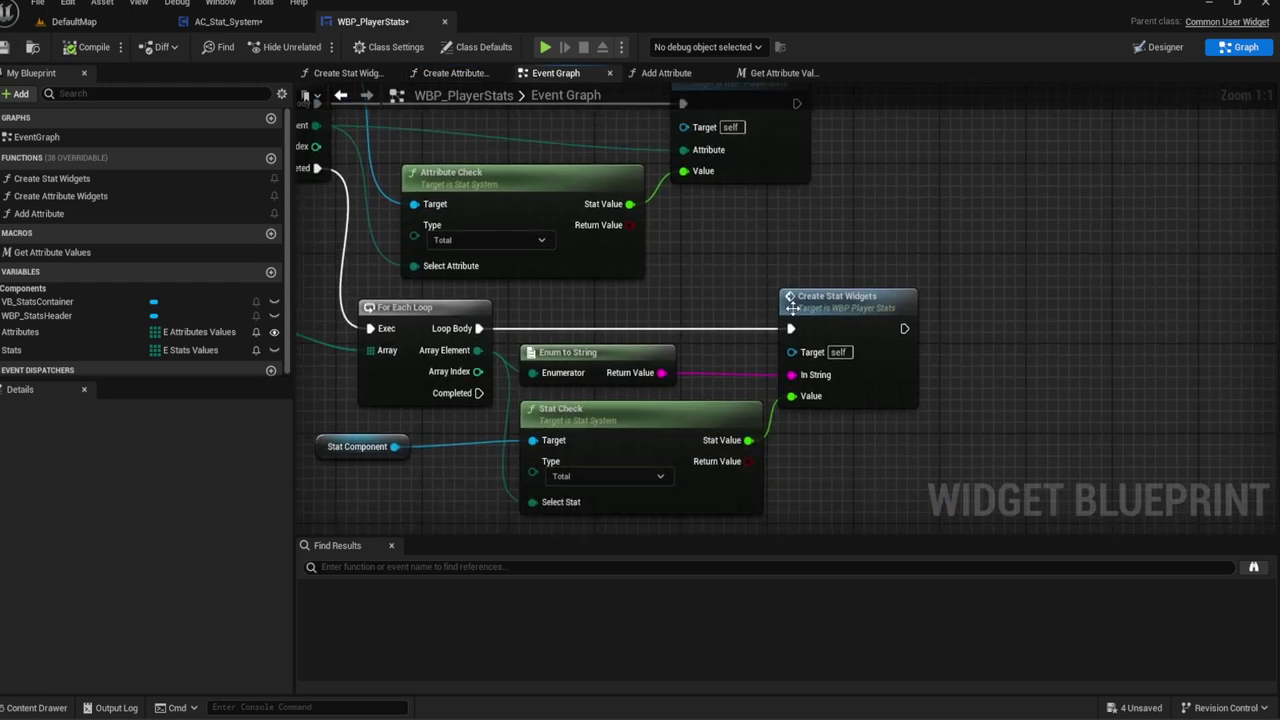
pyautogui.click(348, 73)
pyautogui.moveTo(599, 287); pyautogui.dragTo(617, 347, button='right')
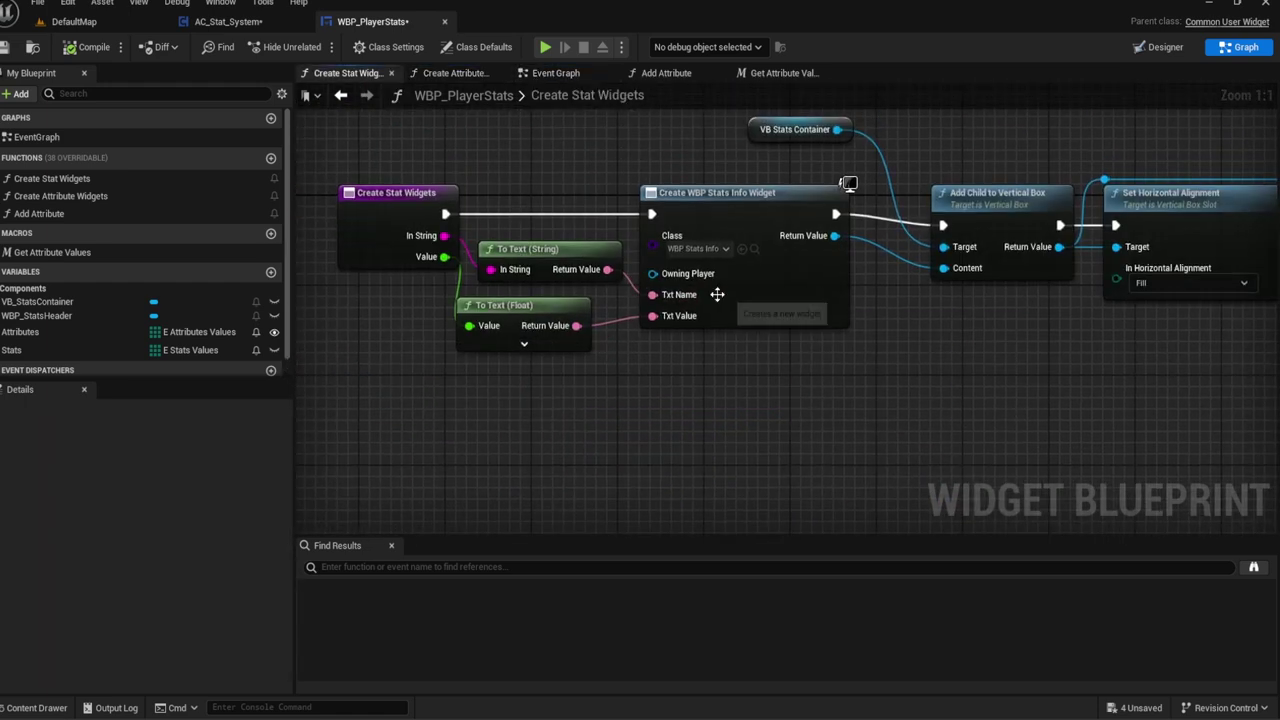
# Step: Open WBP_StatsInfo from the content browser and view its graph and layout design
pyautogui.click(752, 249)
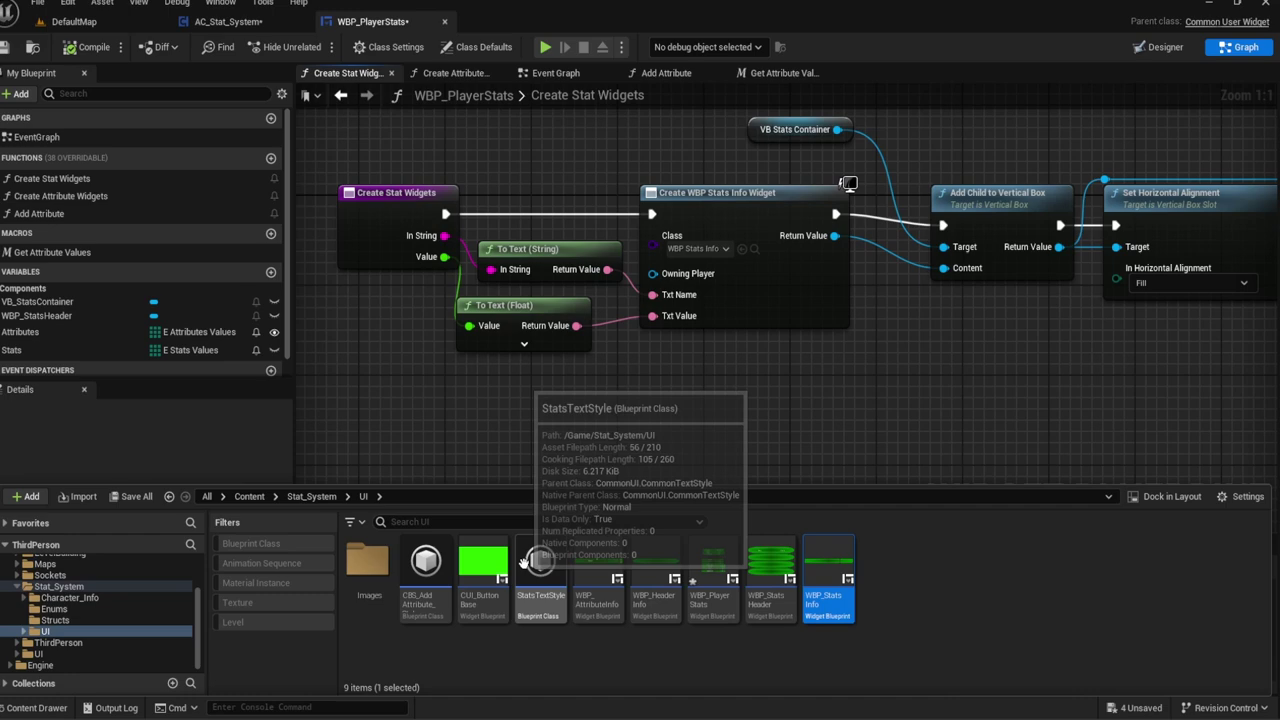
pyautogui.doubleClick(828, 575)
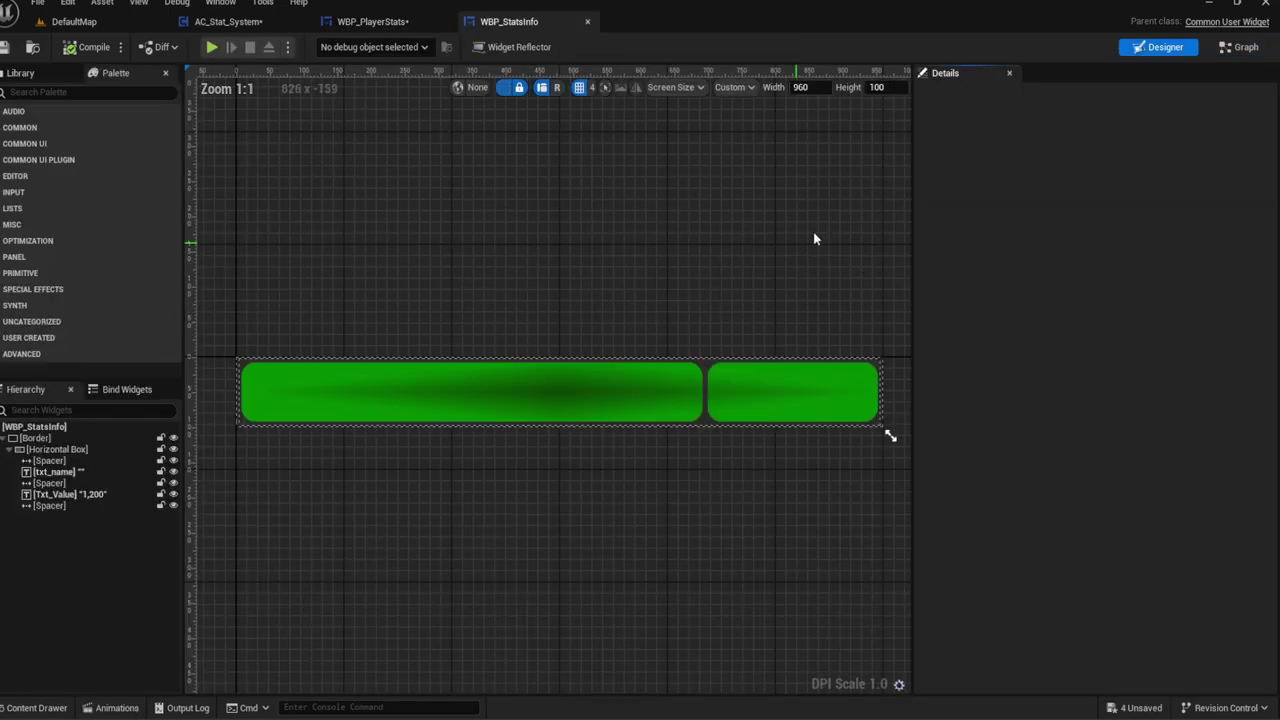
pyautogui.click(1239, 47)
pyautogui.click(1158, 46)
# Step: Return to WBP_PlayerStats' Event Graph and select the Stat Check node
pyautogui.click(397, 22)
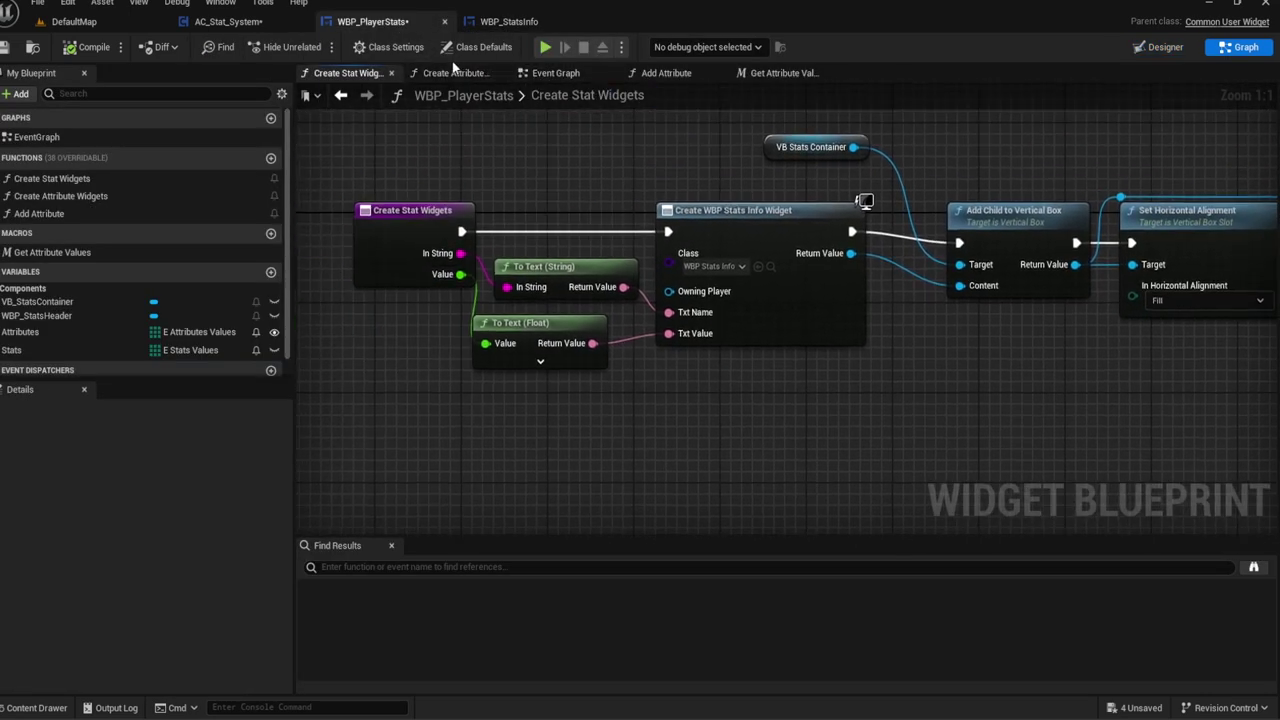
pyautogui.click(555, 73)
pyautogui.moveTo(550, 271); pyautogui.dragTo(780, 183, button='right')
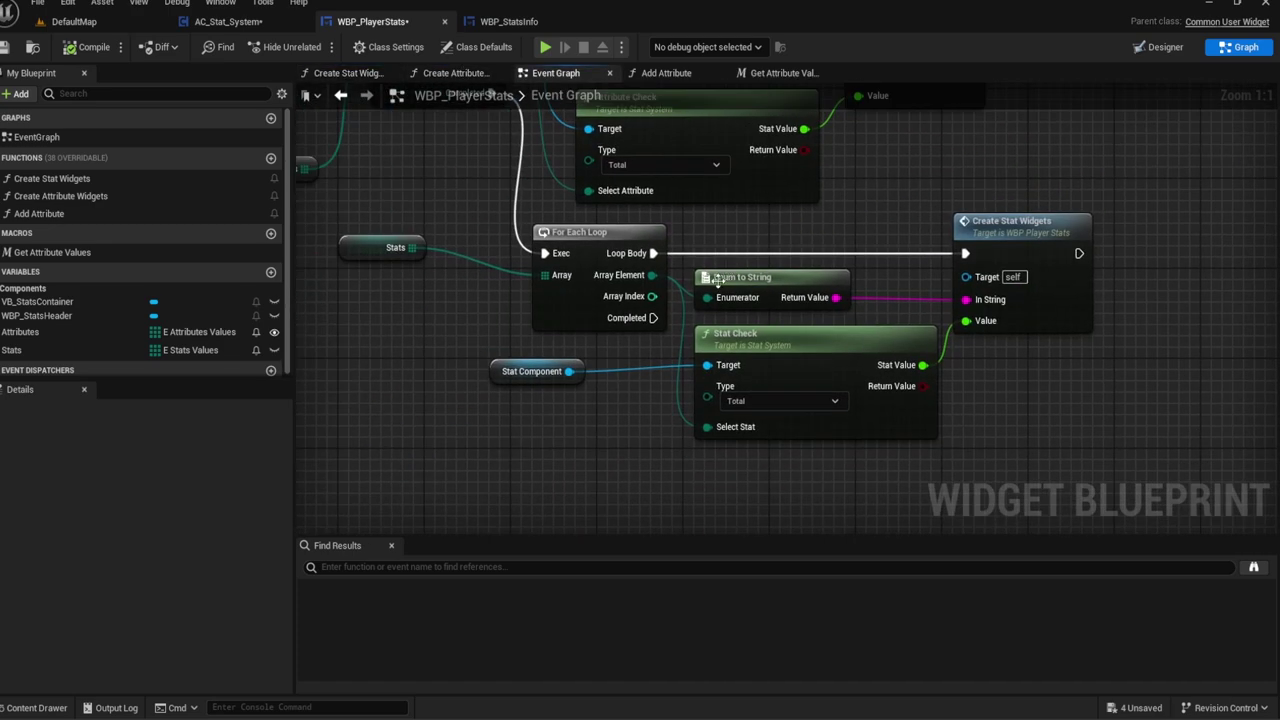
pyautogui.moveTo(665, 346); pyautogui.dragTo(616, 303, button='right')
pyautogui.click(658, 349)
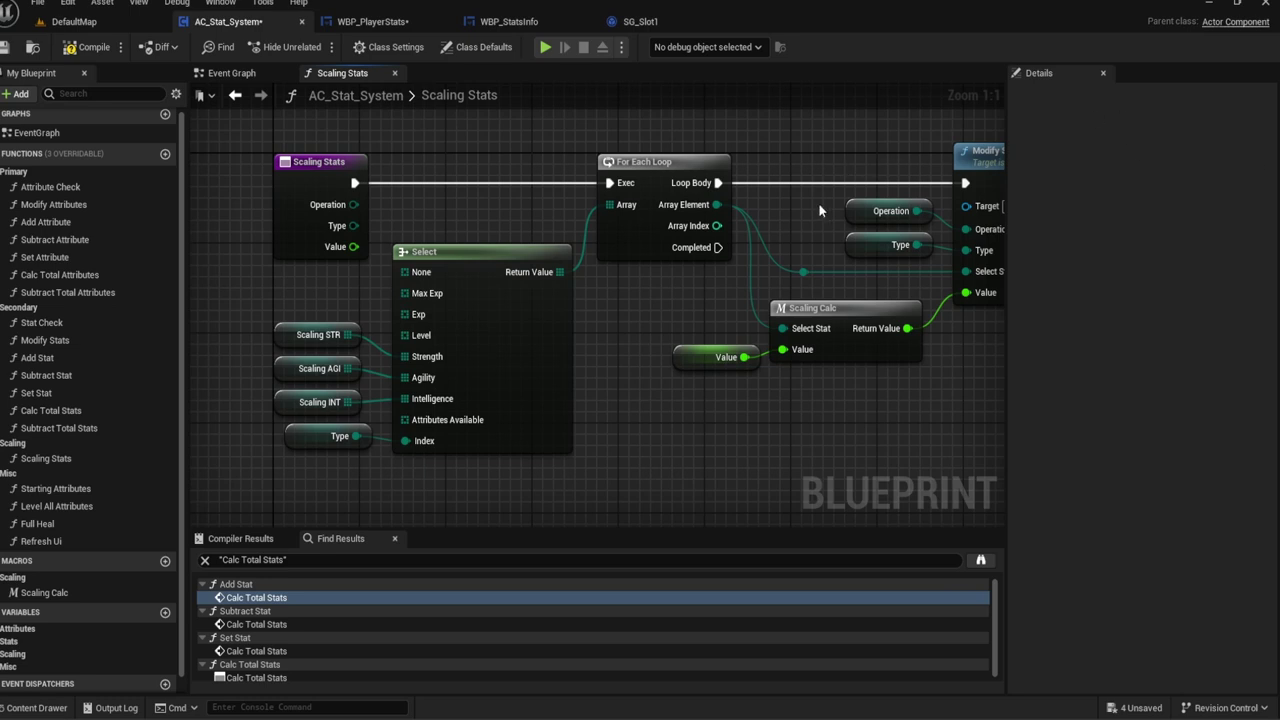
# Step: Delete the Type variable node from the Scaling Stats graph
pyautogui.moveTo(563, 262); pyautogui.dragTo(631, 246, button='right')
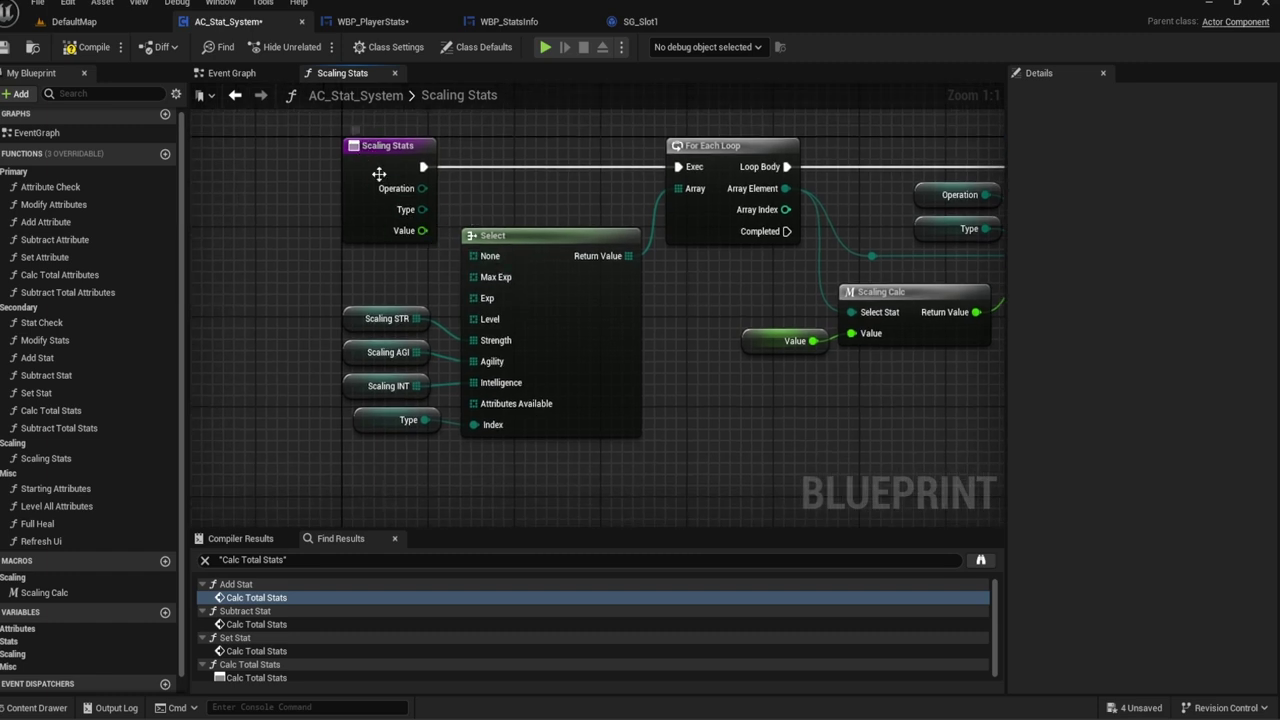
pyautogui.moveTo(379, 174); pyautogui.dragTo(388, 140, button='right')
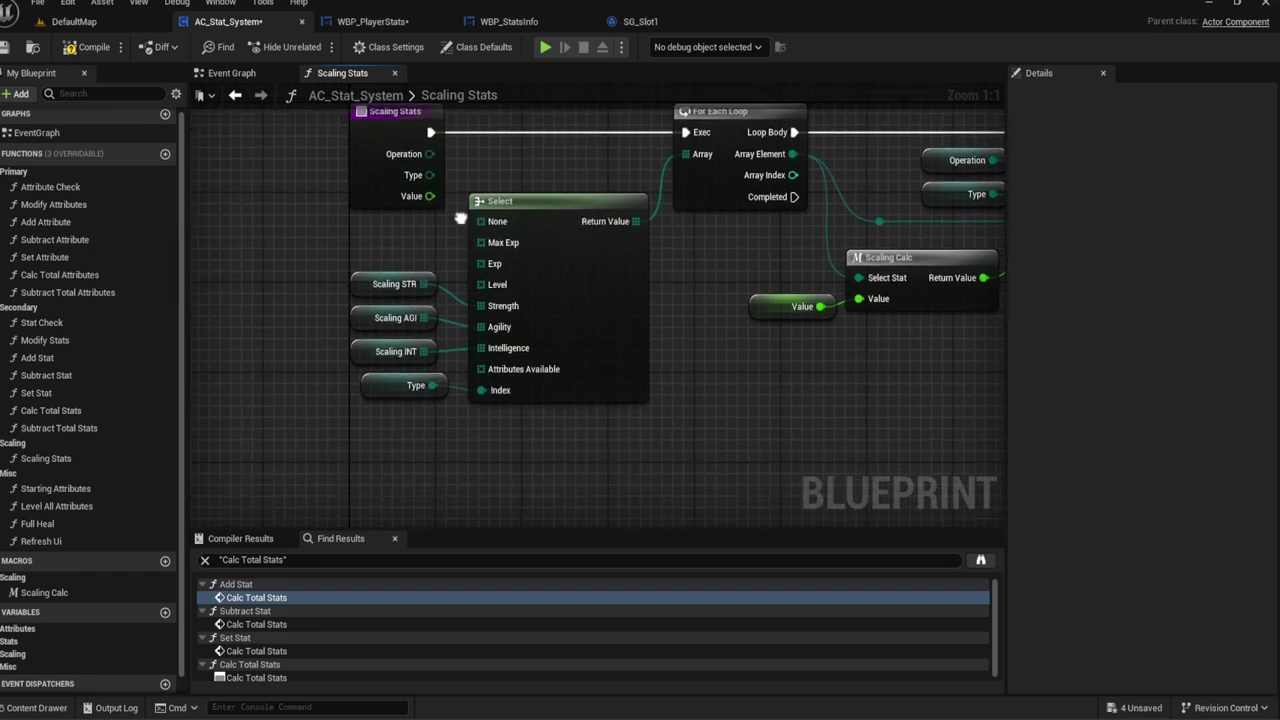
pyautogui.click(399, 389)
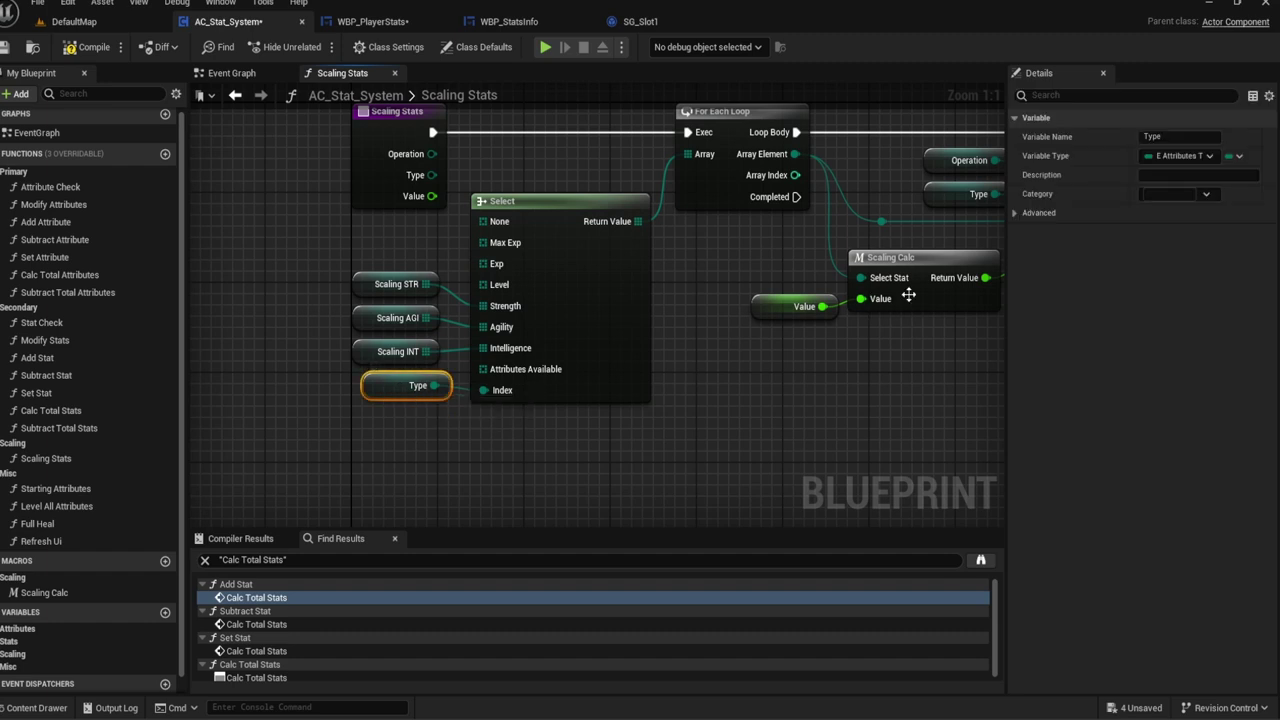
pyautogui.moveTo(747, 250); pyautogui.dragTo(600, 304, button='right')
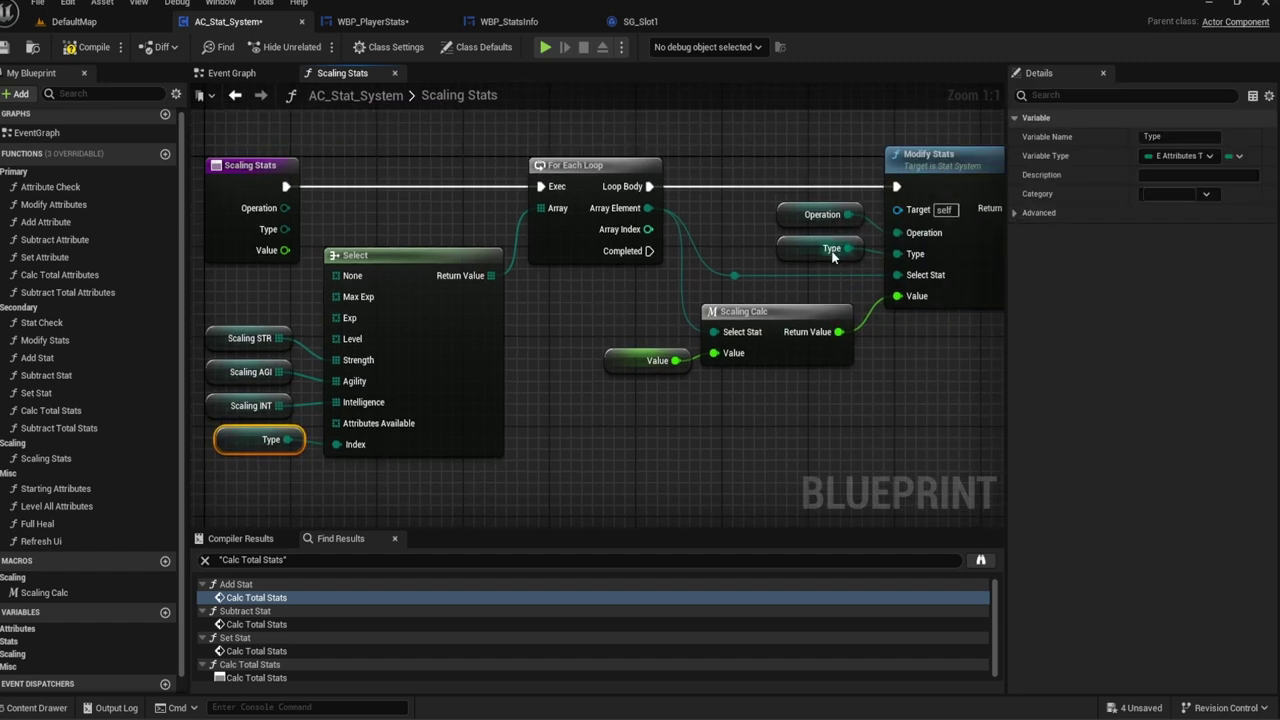
pyautogui.moveTo(832, 257); pyautogui.dragTo(846, 267, button='right')
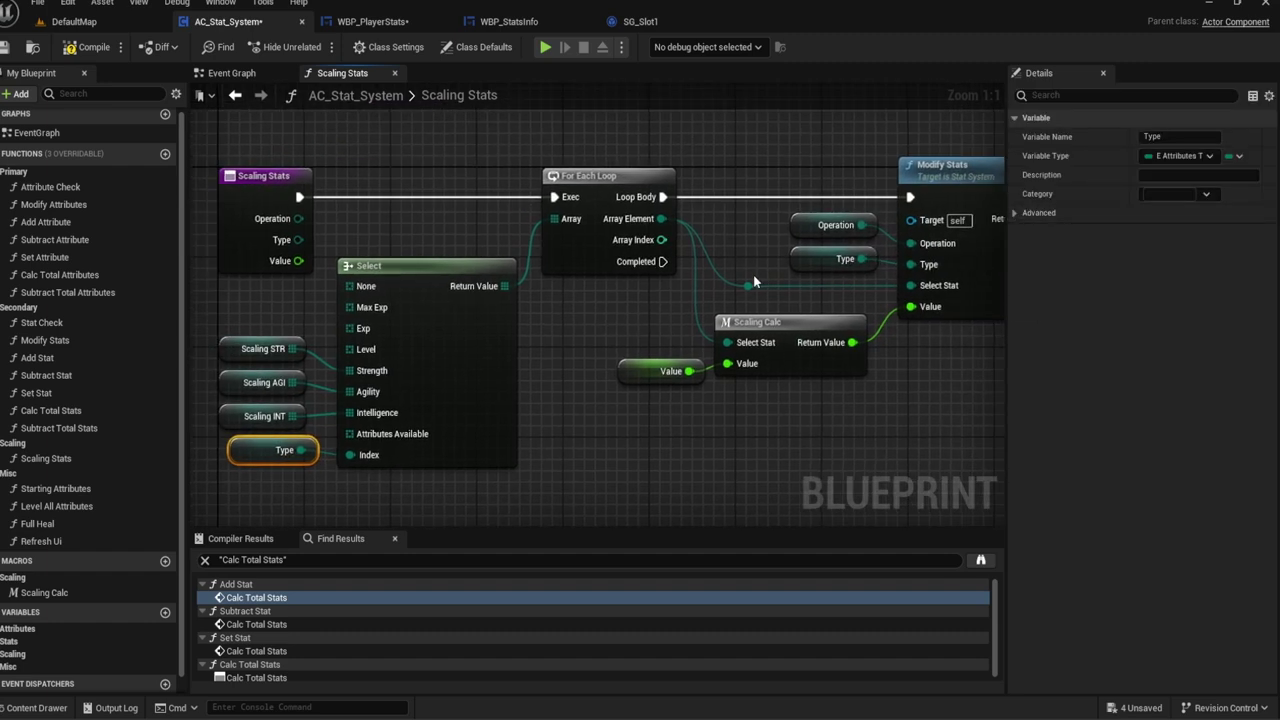
pyautogui.moveTo(297, 240); pyautogui.dragTo(472, 125)
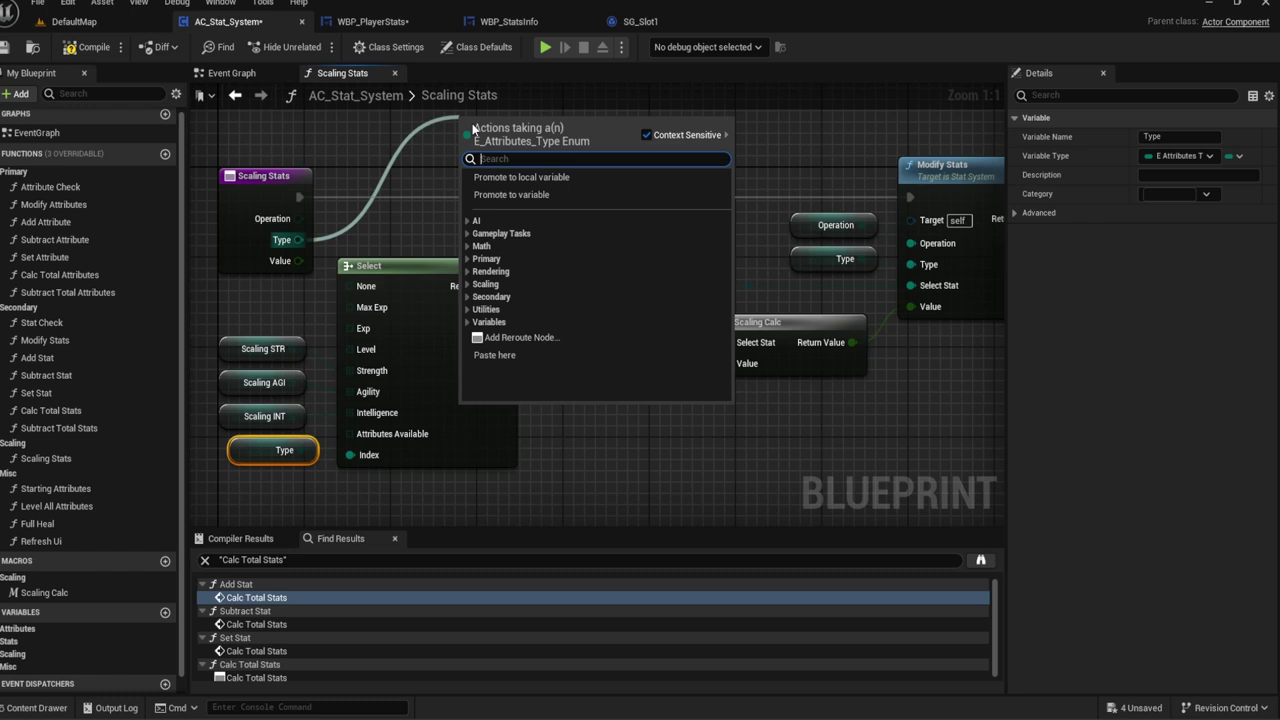
pyautogui.click(420, 174)
pyautogui.moveTo(420, 174); pyautogui.dragTo(456, 124, button='right')
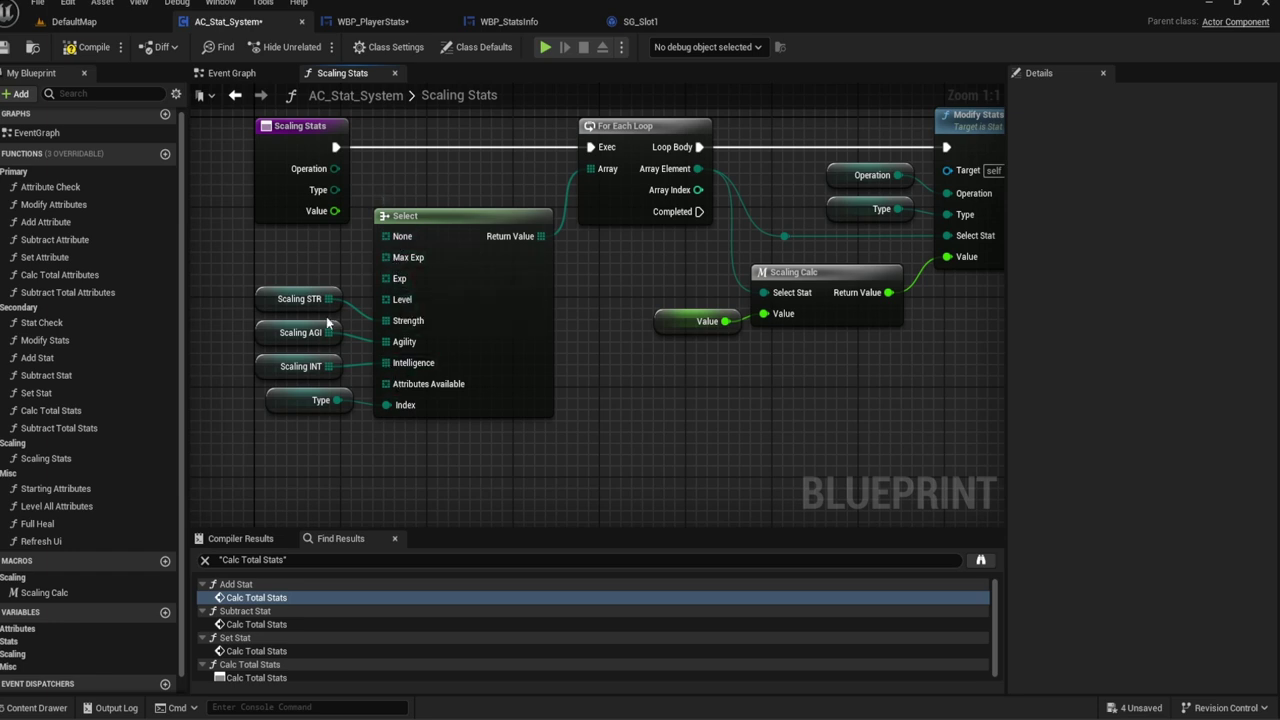
pyautogui.moveTo(335, 402); pyautogui.dragTo(370, 410, button='right')
pyautogui.click(368, 408)
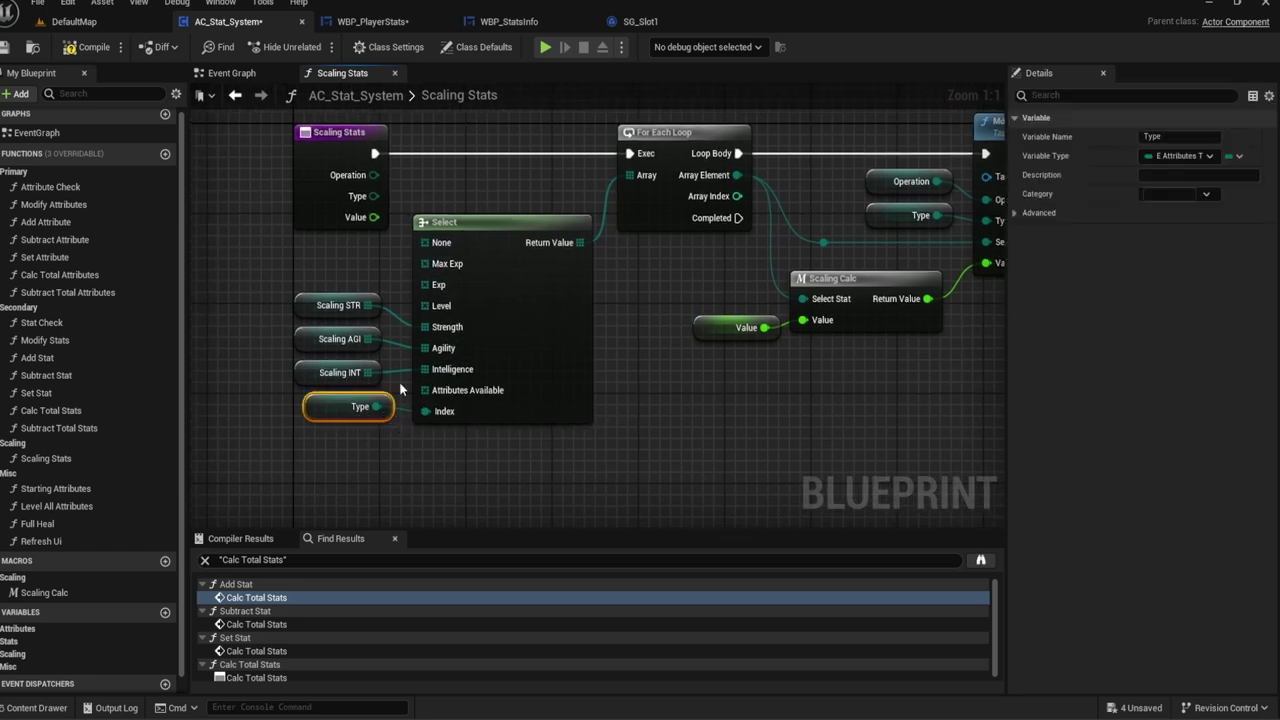
pyautogui.press('Delete')
# Step: Add a 'Select Attribute' input of type E Attributes Values to Scaling Stats
pyautogui.click(370, 190)
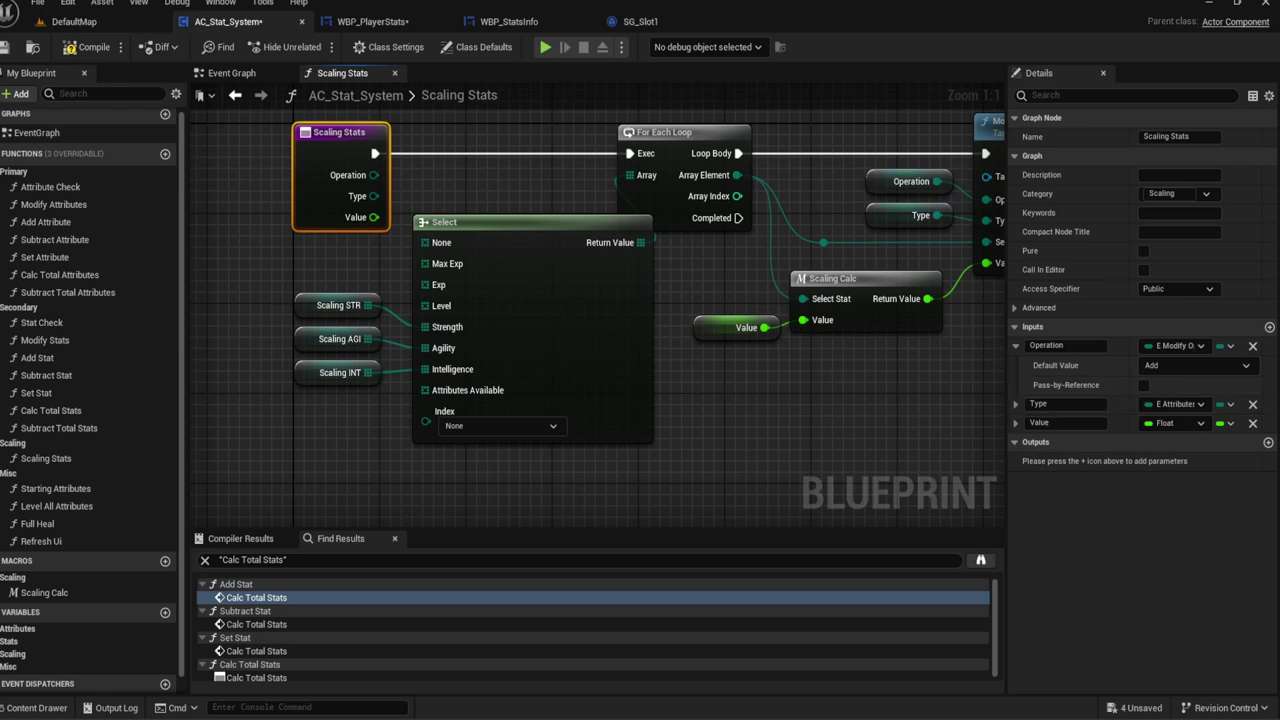
pyautogui.click(1267, 329)
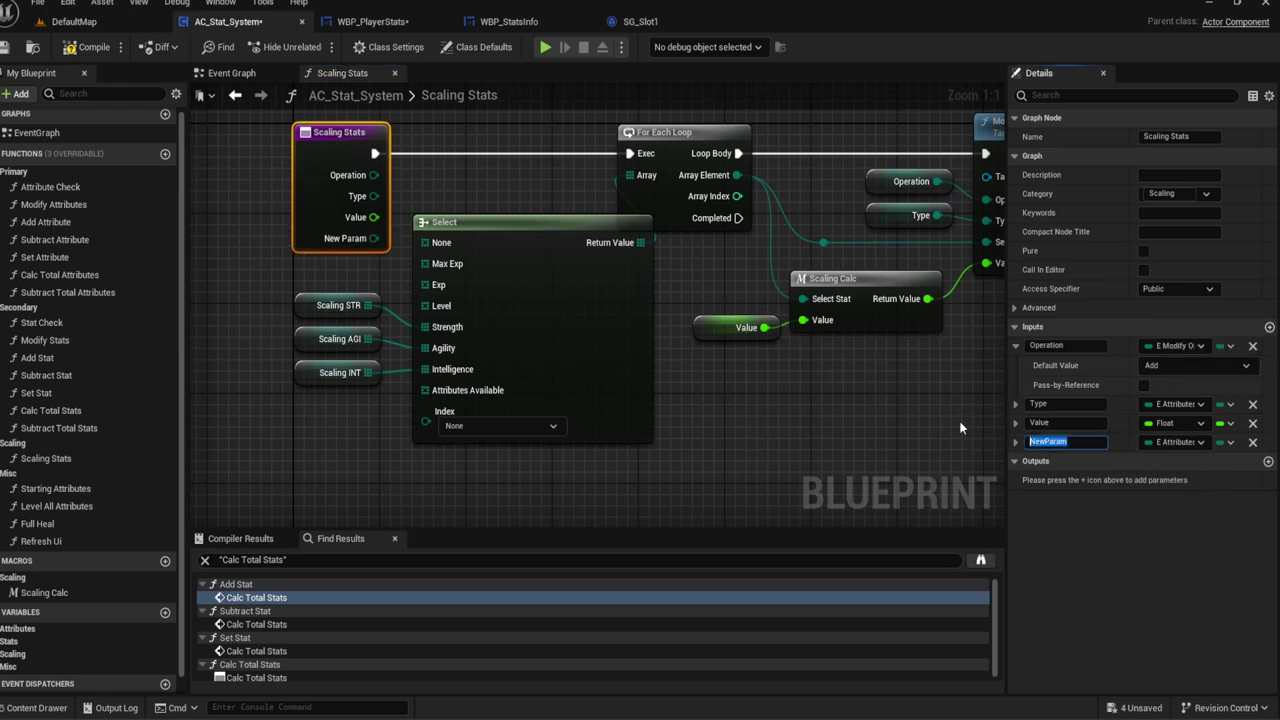
pyautogui.write('Select')
pyautogui.write(' Attribute')
pyautogui.press('Return')
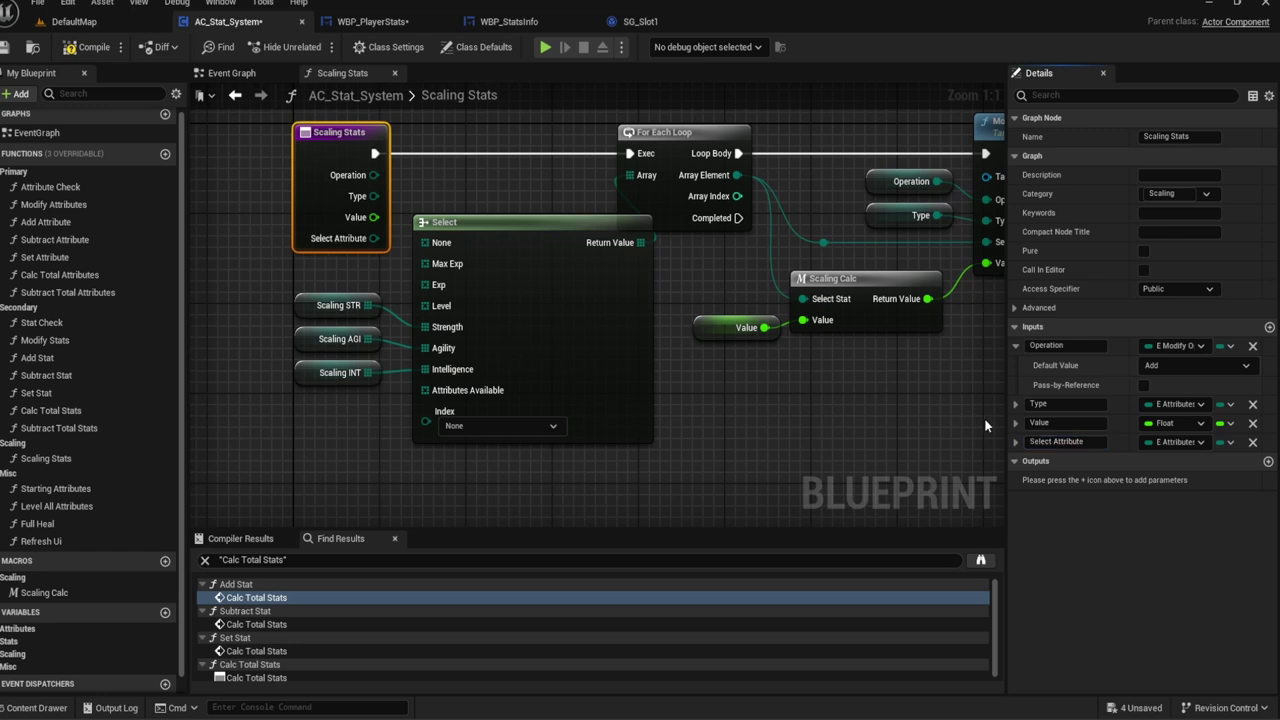
pyautogui.click(1174, 441)
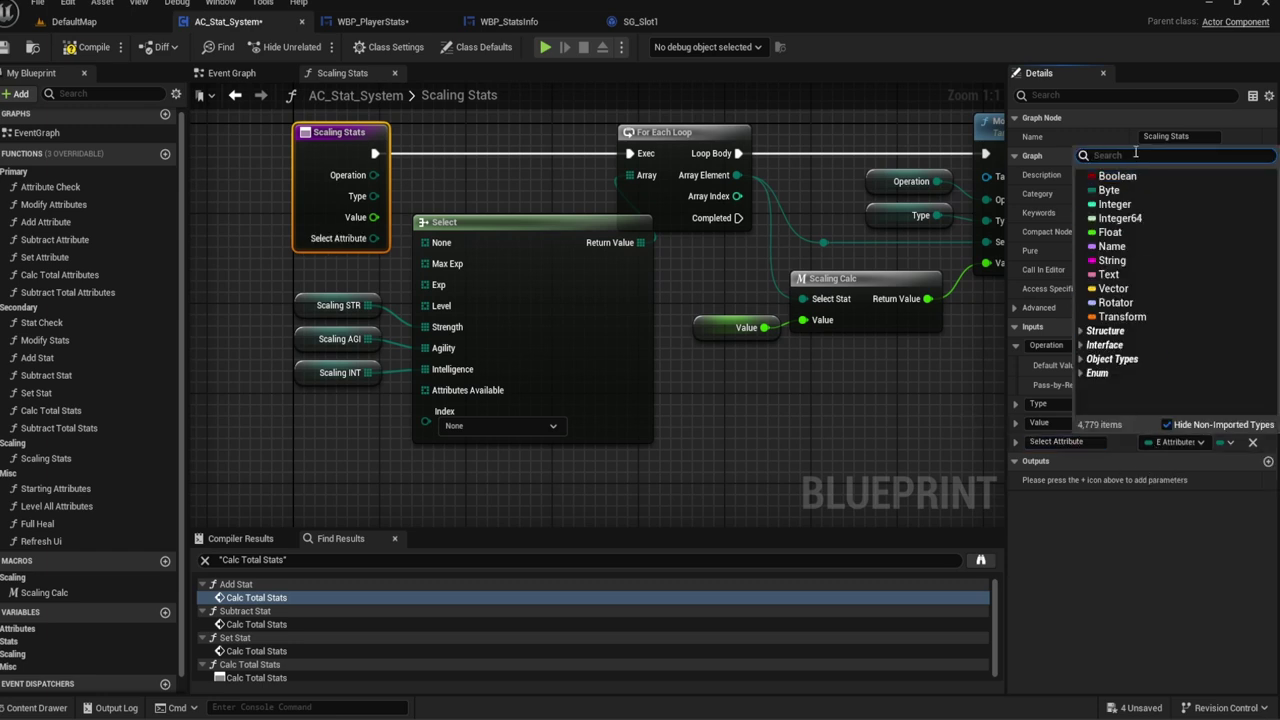
pyautogui.write('Attribute')
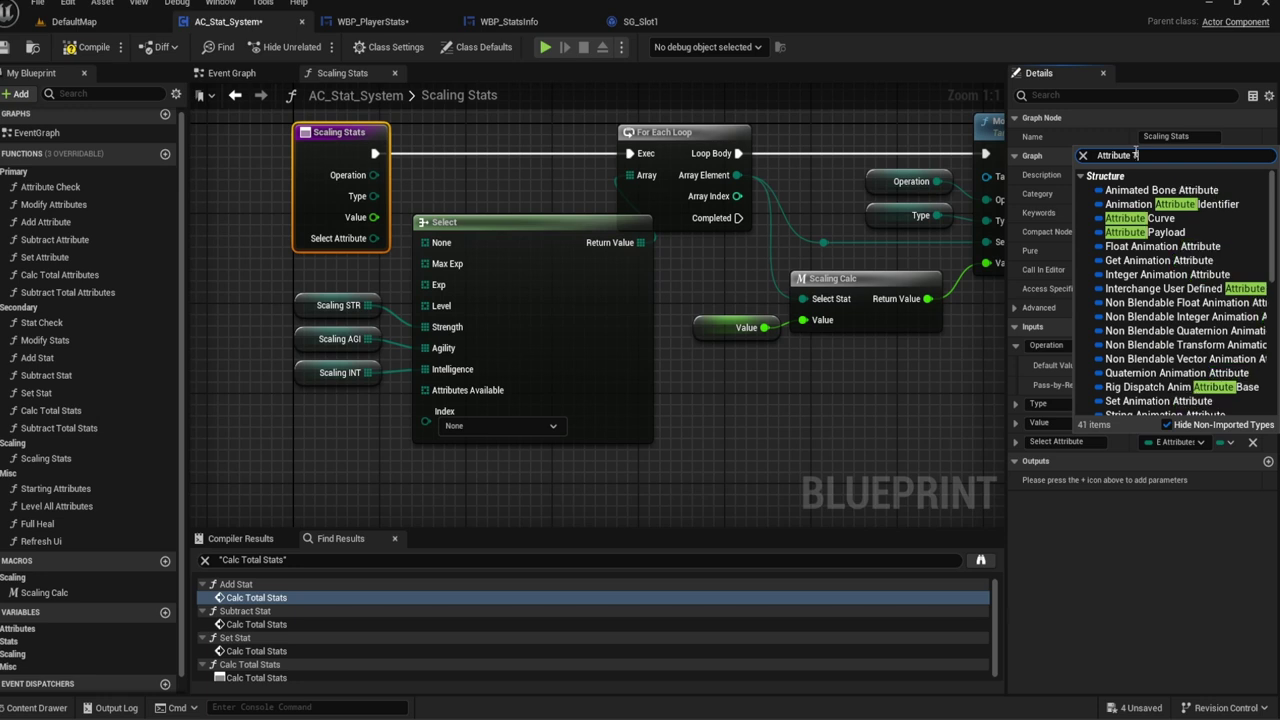
pyautogui.write(' Ty')
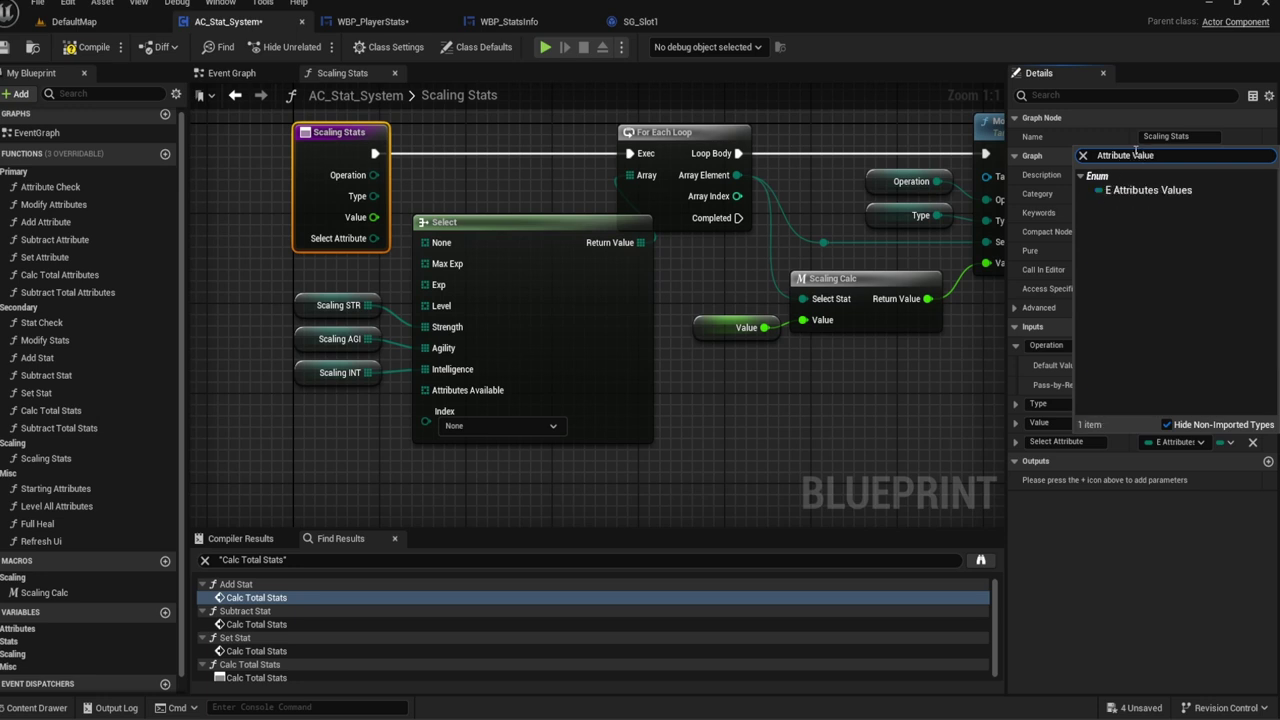
pyautogui.click(1165, 193)
# Step: Wire a Select Attribute getter into the Select node's Index, aligned with the other getters
pyautogui.click(293, 415)
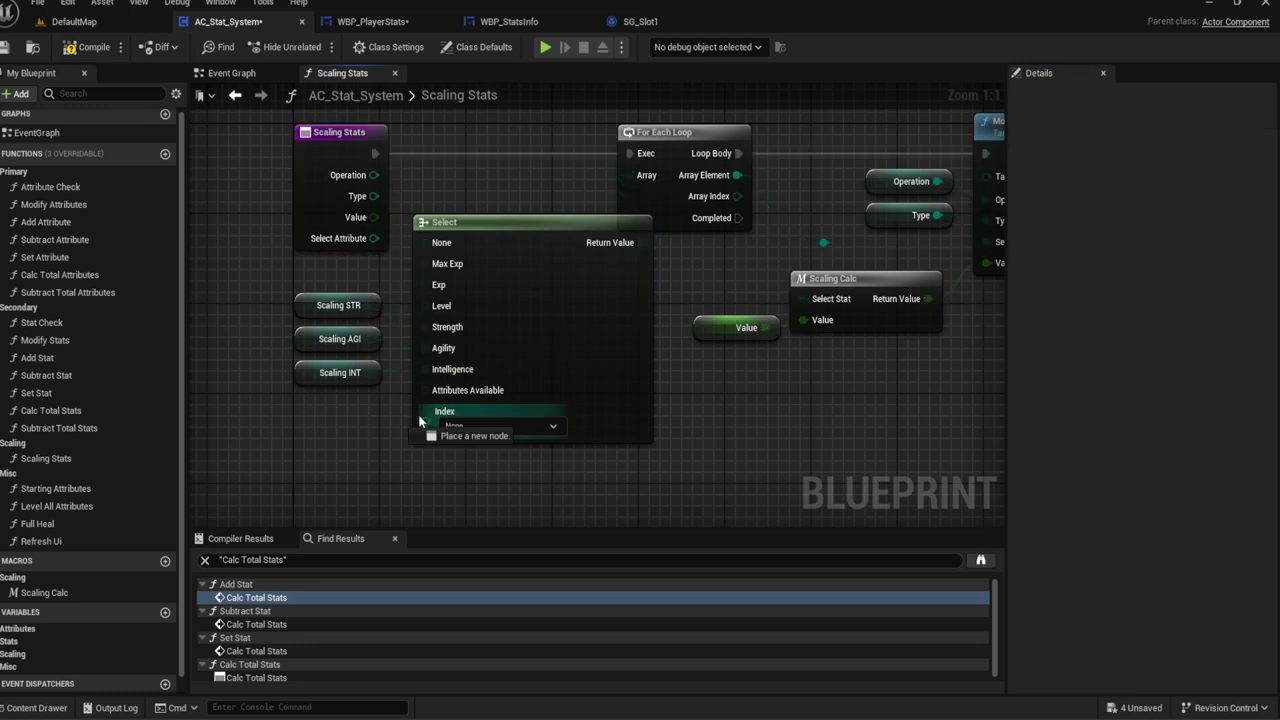
pyautogui.moveTo(425, 421); pyautogui.dragTo(376, 419)
pyautogui.write('Select')
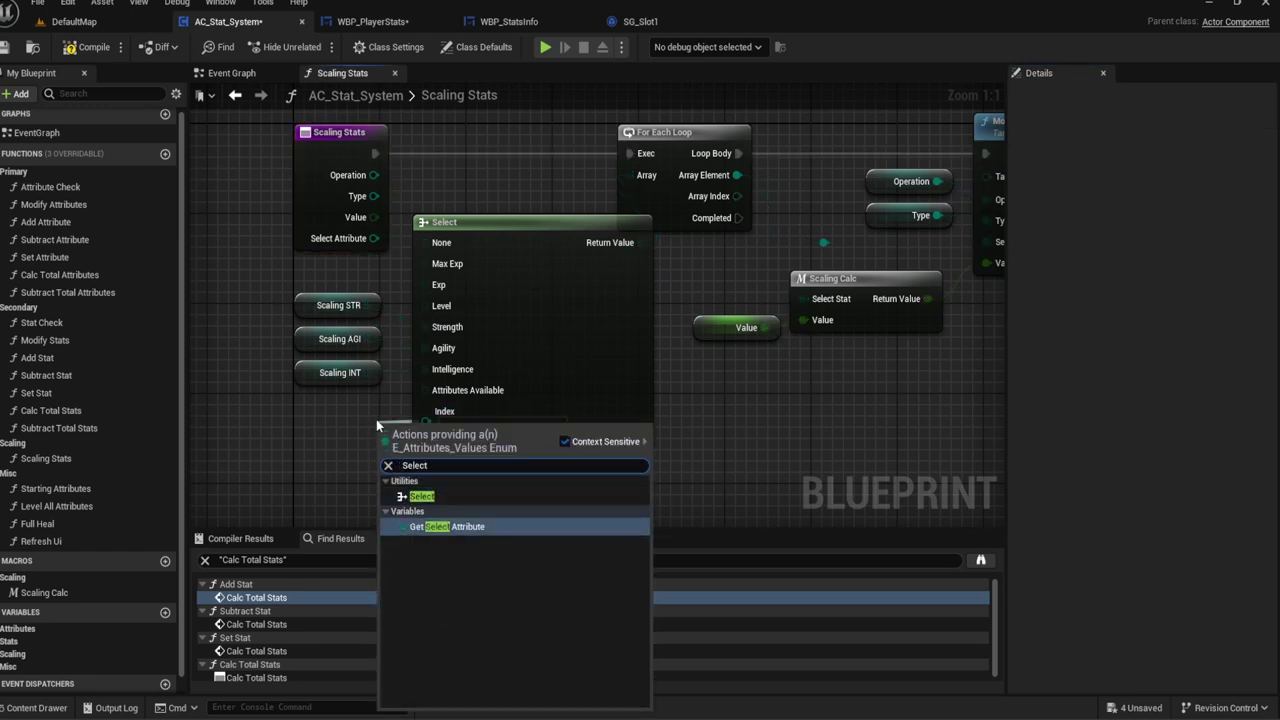
pyautogui.press('Return')
pyautogui.moveTo(349, 416); pyautogui.dragTo(319, 394)
pyautogui.click(520, 468)
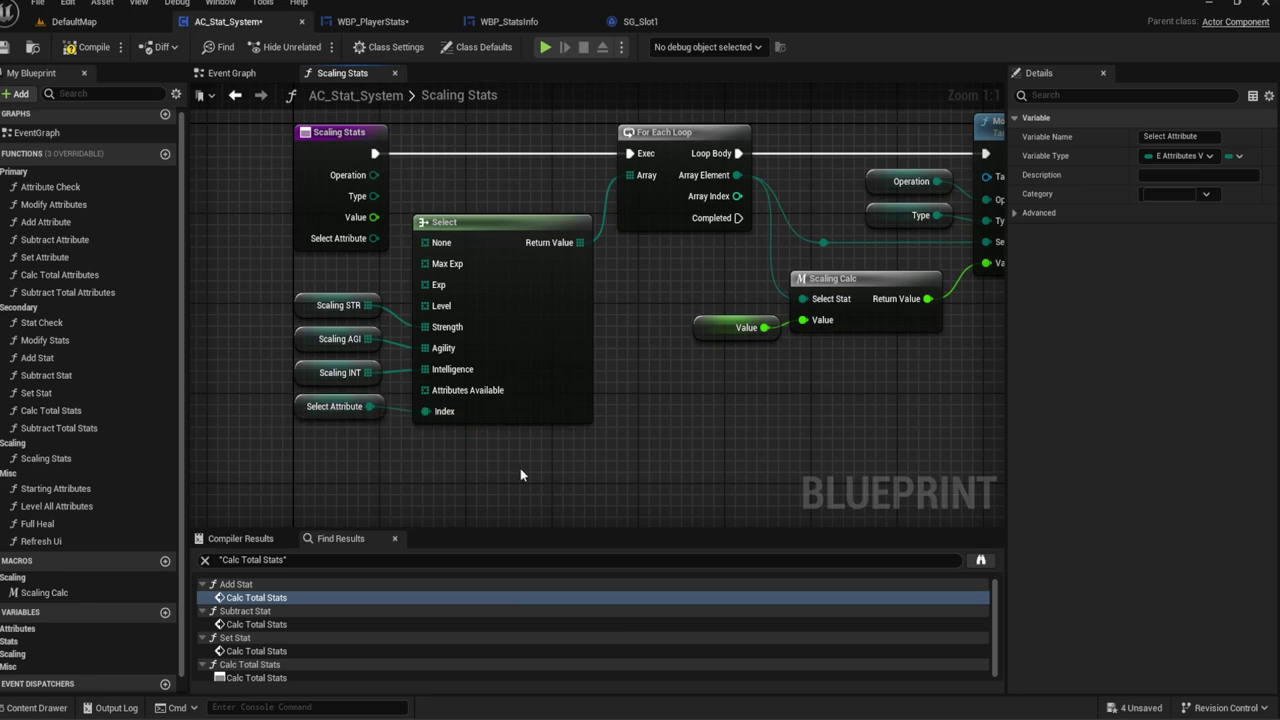
# Step: Look over the graph up to Modify Stats and bring up Scaling Stats' options in My Blueprint
pyautogui.moveTo(628, 435)
pyautogui.mouseDown(button='right')
pyautogui.moveTo(598, 405)
pyautogui.moveTo(599, 385)
pyautogui.moveTo(943, 177)
pyautogui.mouseUp(button='right')
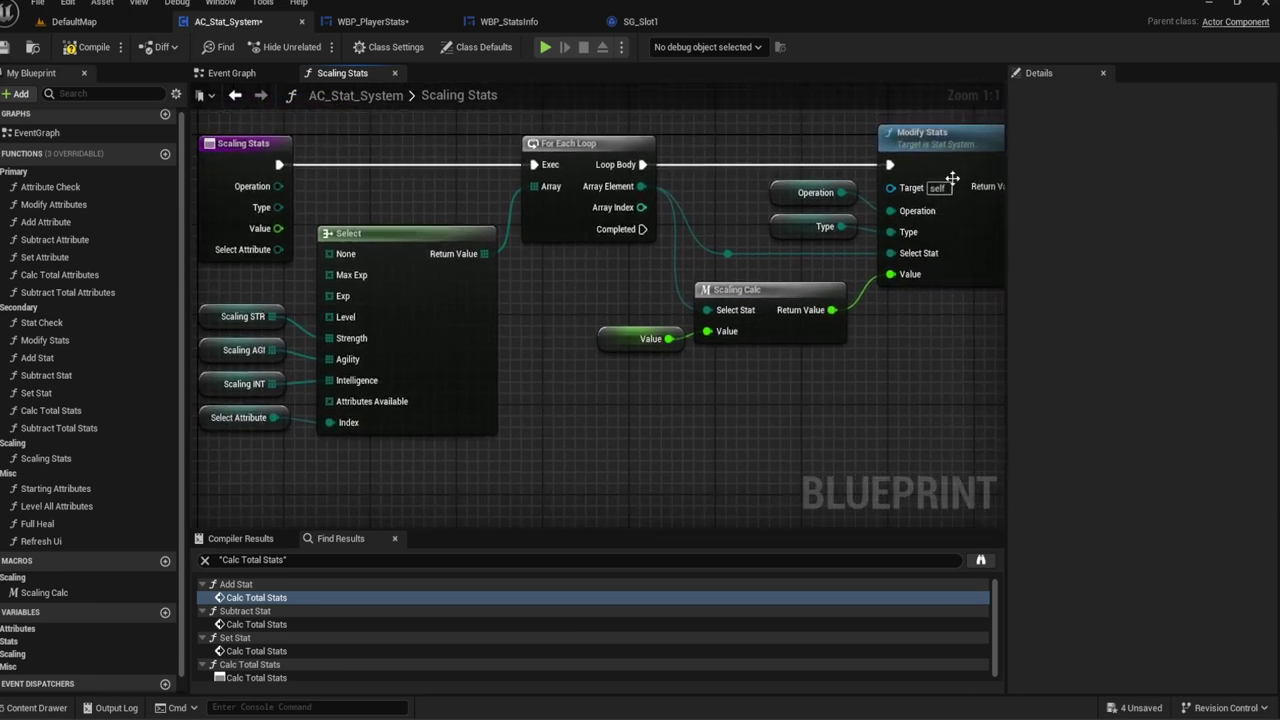
pyautogui.moveTo(740, 311); pyautogui.dragTo(740, 356, button='right')
pyautogui.moveTo(893, 157); pyautogui.dragTo(1018, 174, button='right')
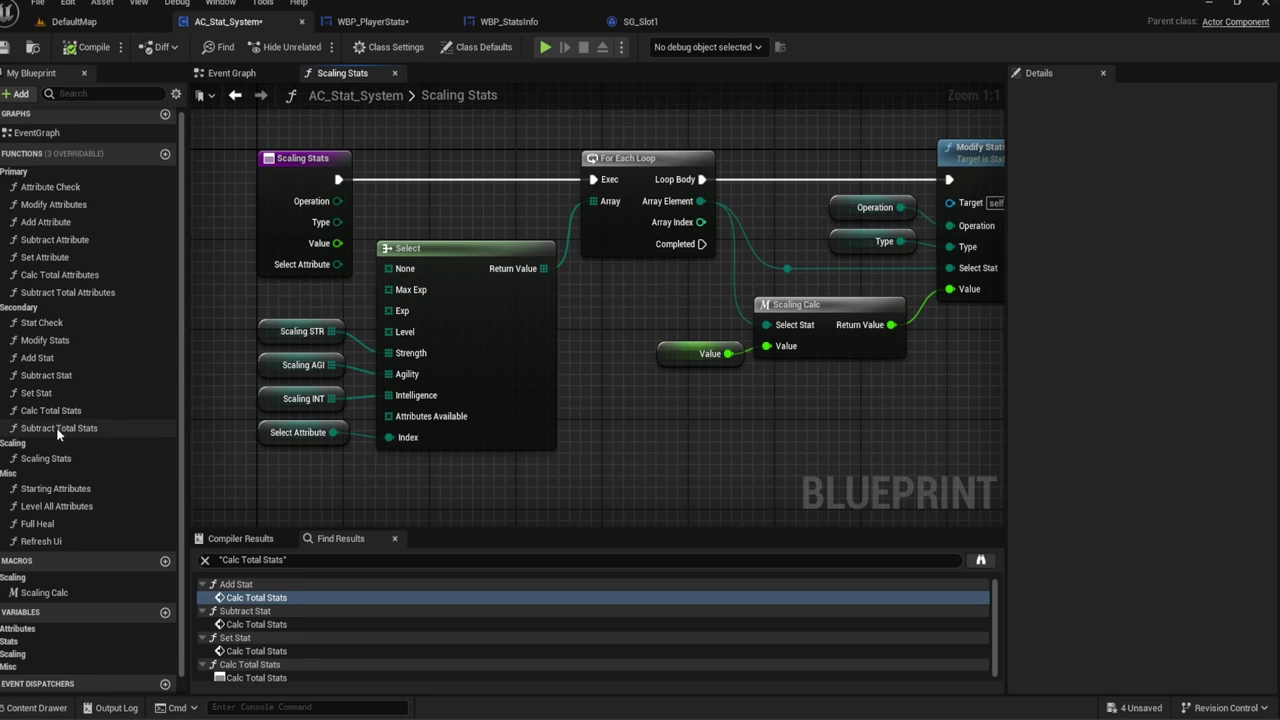
pyautogui.rightClick(28, 460)
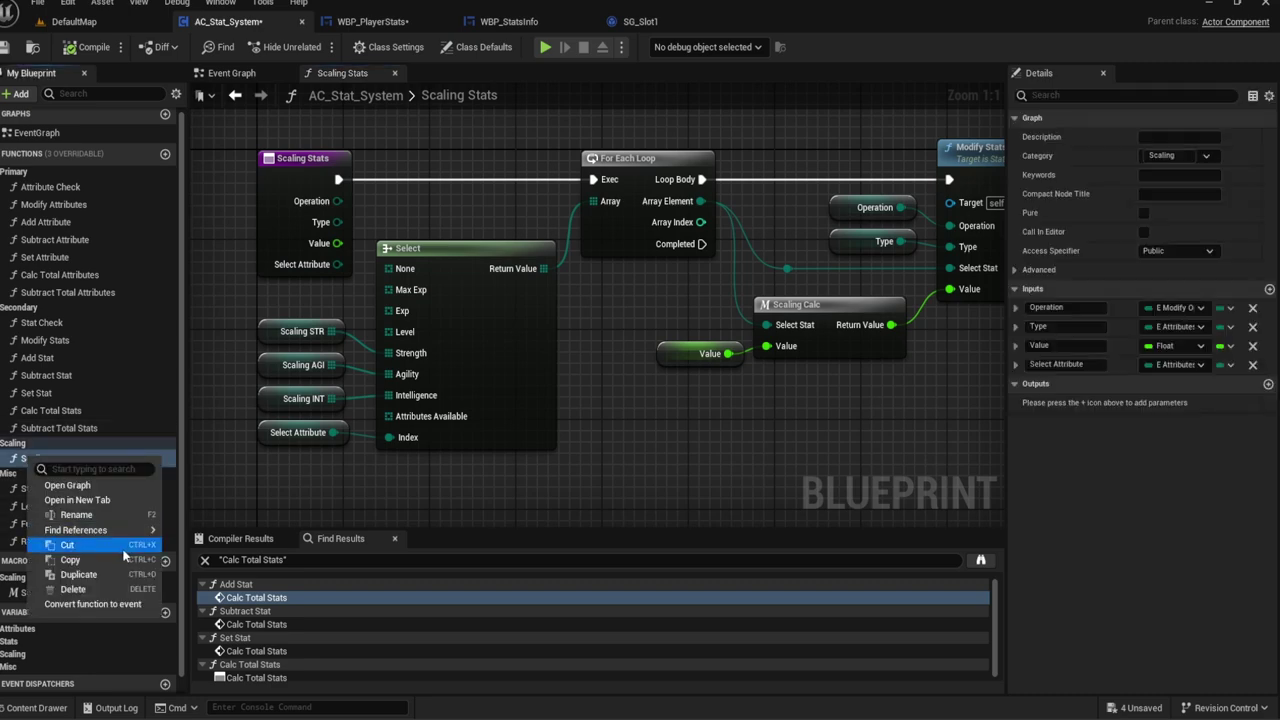
# Step: Find Scaling Stats references and tidy the getters at its call in Add Attribute
pyautogui.moveTo(90, 530)
pyautogui.click(200, 552)
pyautogui.click(276, 599)
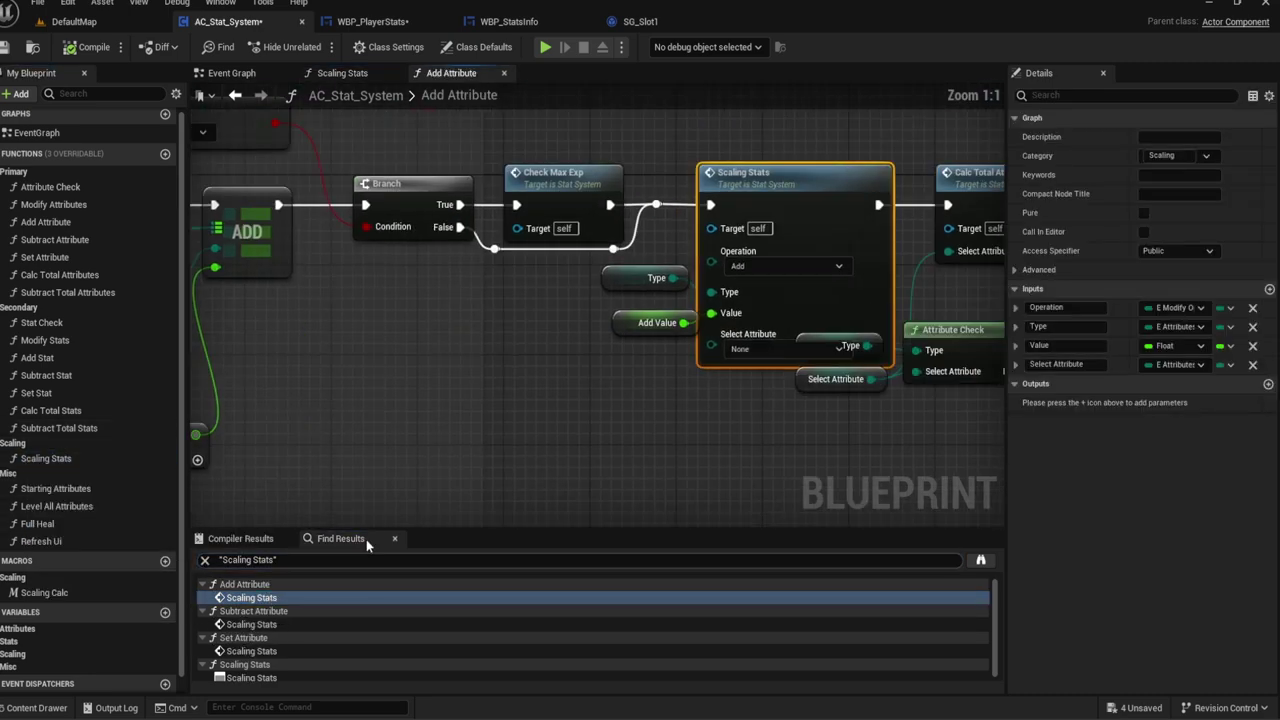
pyautogui.moveTo(501, 324); pyautogui.dragTo(461, 324)
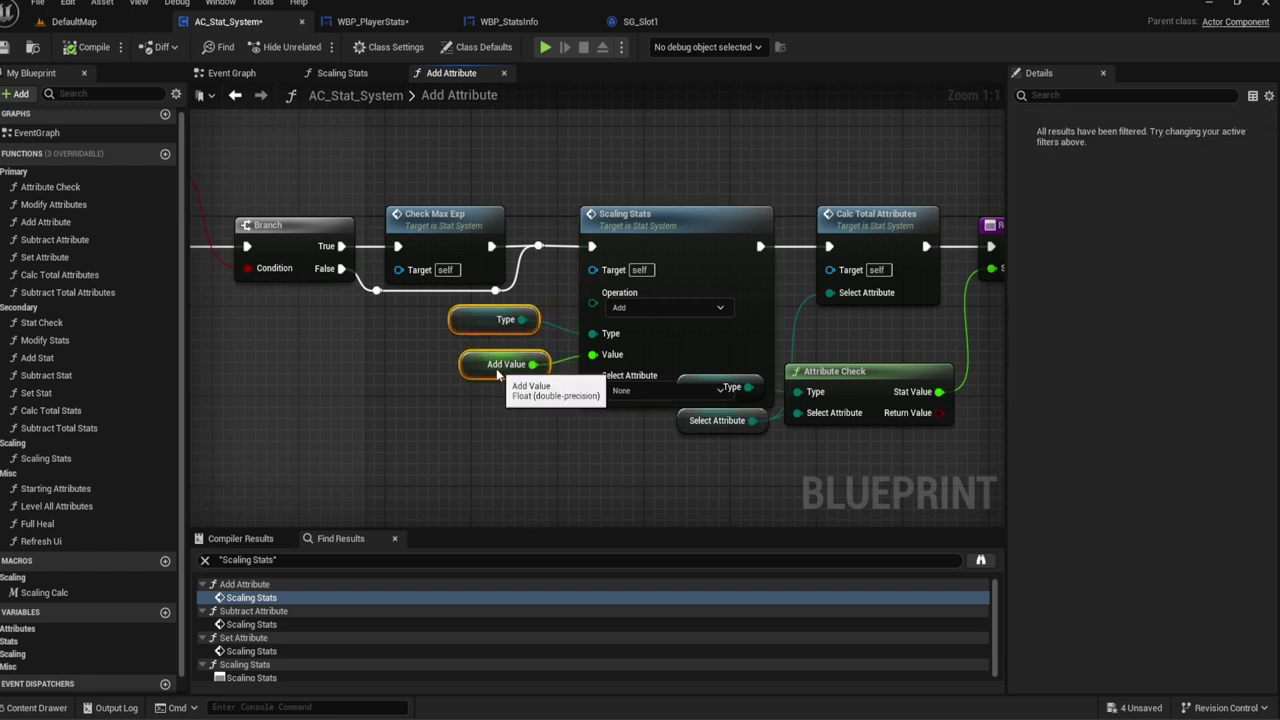
pyautogui.moveTo(514, 376); pyautogui.dragTo(498, 364)
# Step: Move the Select Attribute input above Value on Scaling Stats and compile
pyautogui.doubleClick(686, 249)
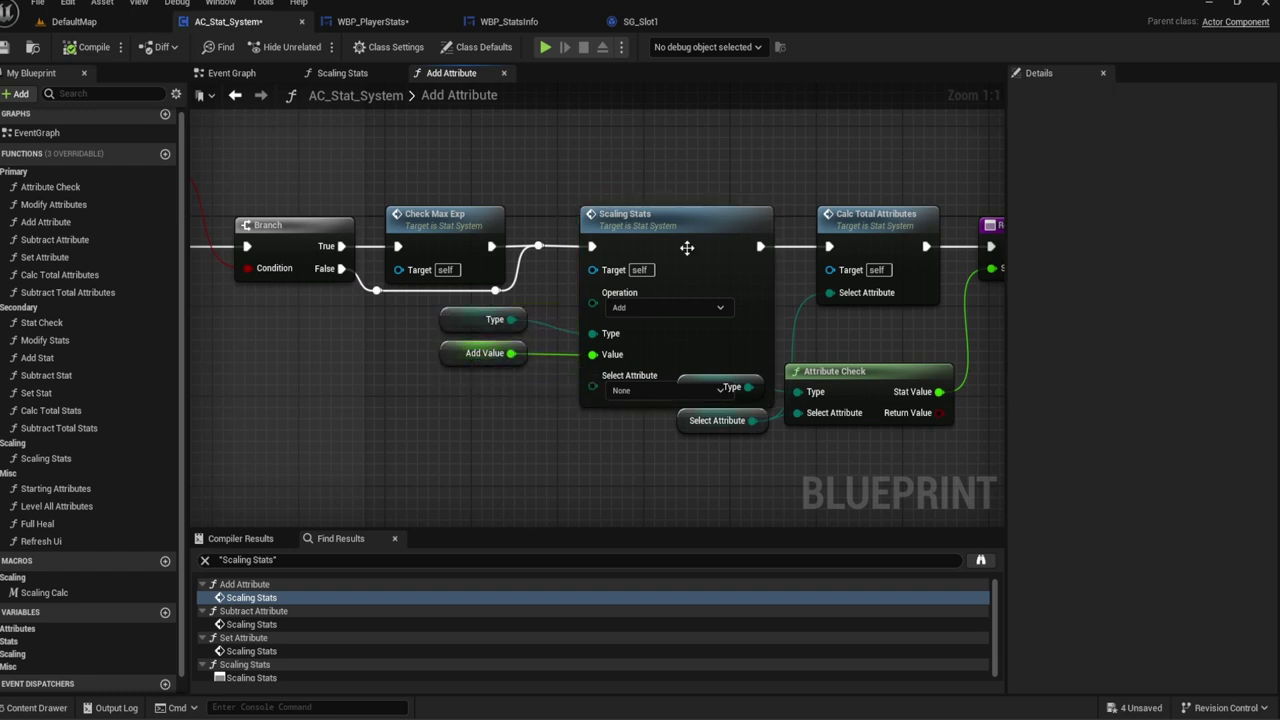
pyautogui.click(316, 252)
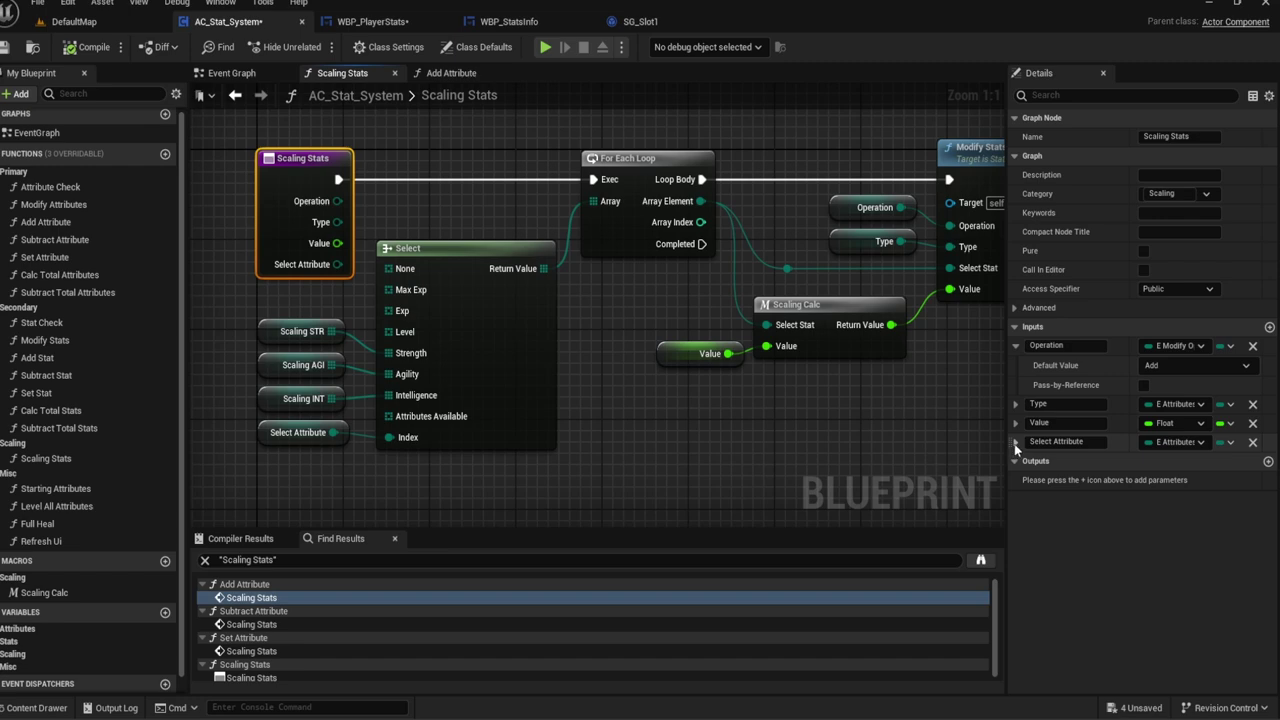
pyautogui.moveTo(1010, 441); pyautogui.dragTo(1007, 420)
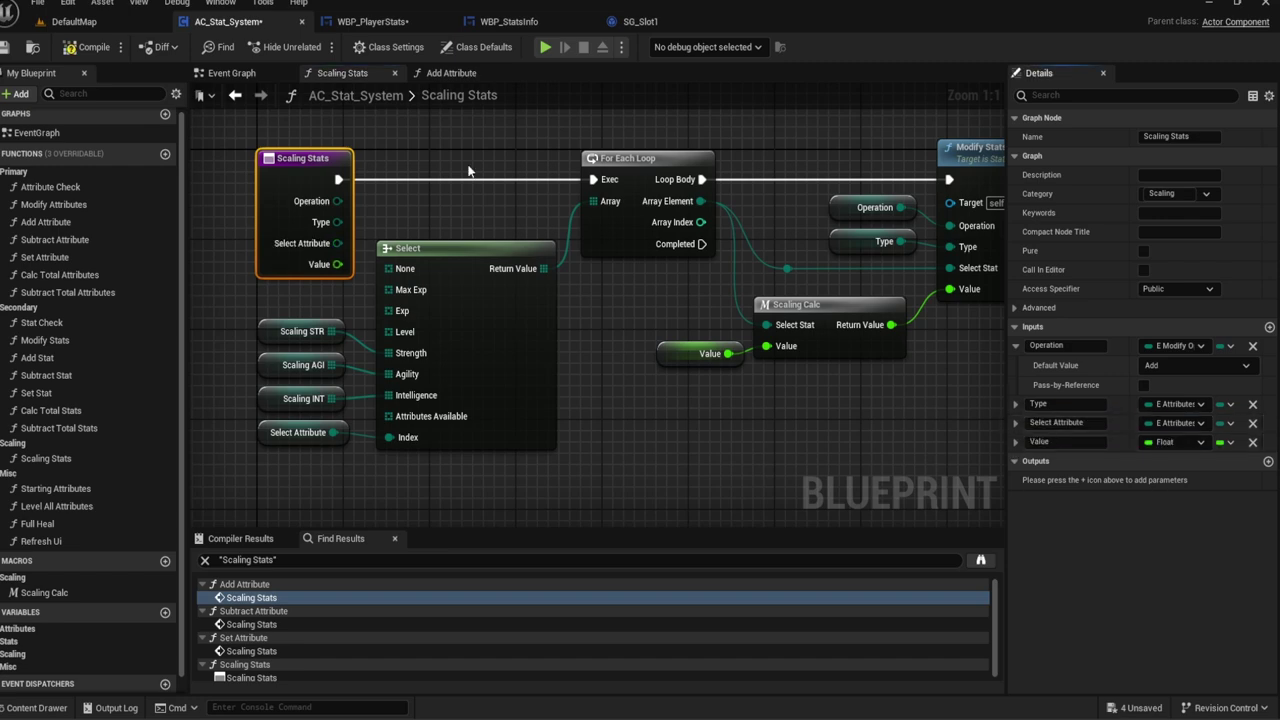
pyautogui.click(77, 50)
# Step: In Add Attribute, wire a Select Attribute getter into the Scaling Stats call and tidy the getters
pyautogui.click(447, 78)
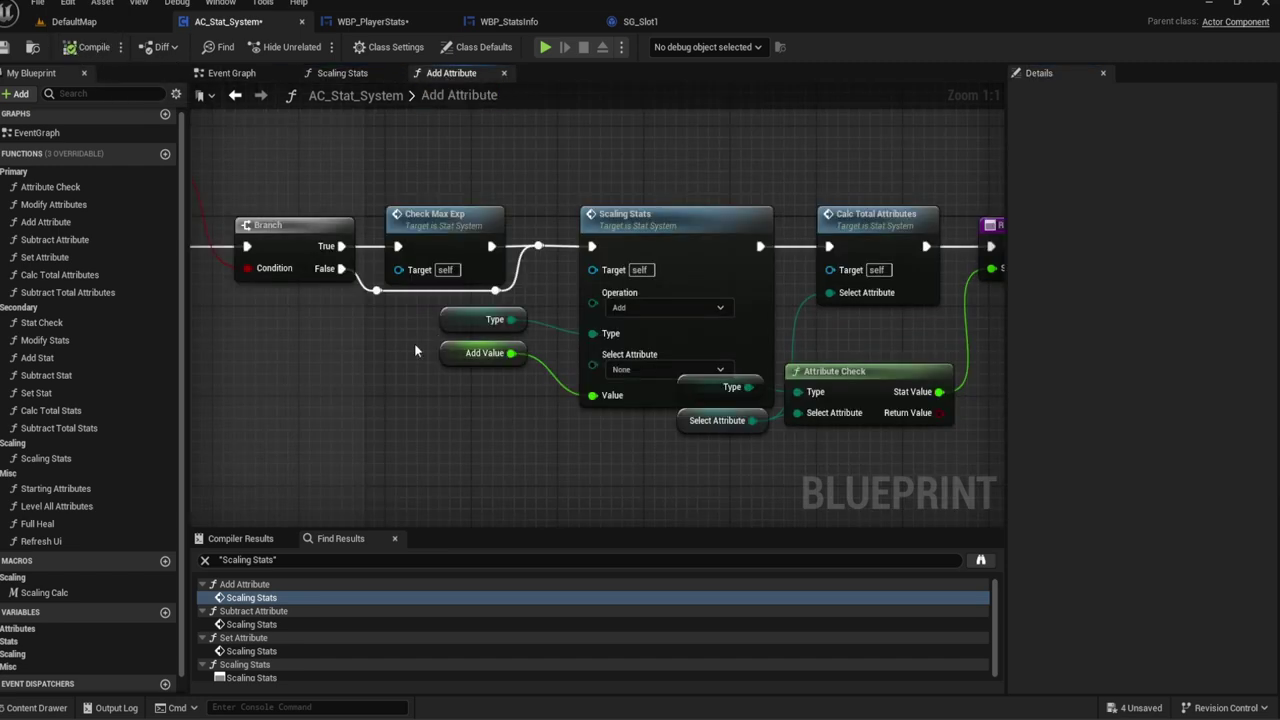
pyautogui.moveTo(485, 352); pyautogui.dragTo(505, 409)
pyautogui.moveTo(593, 369); pyautogui.dragTo(554, 360)
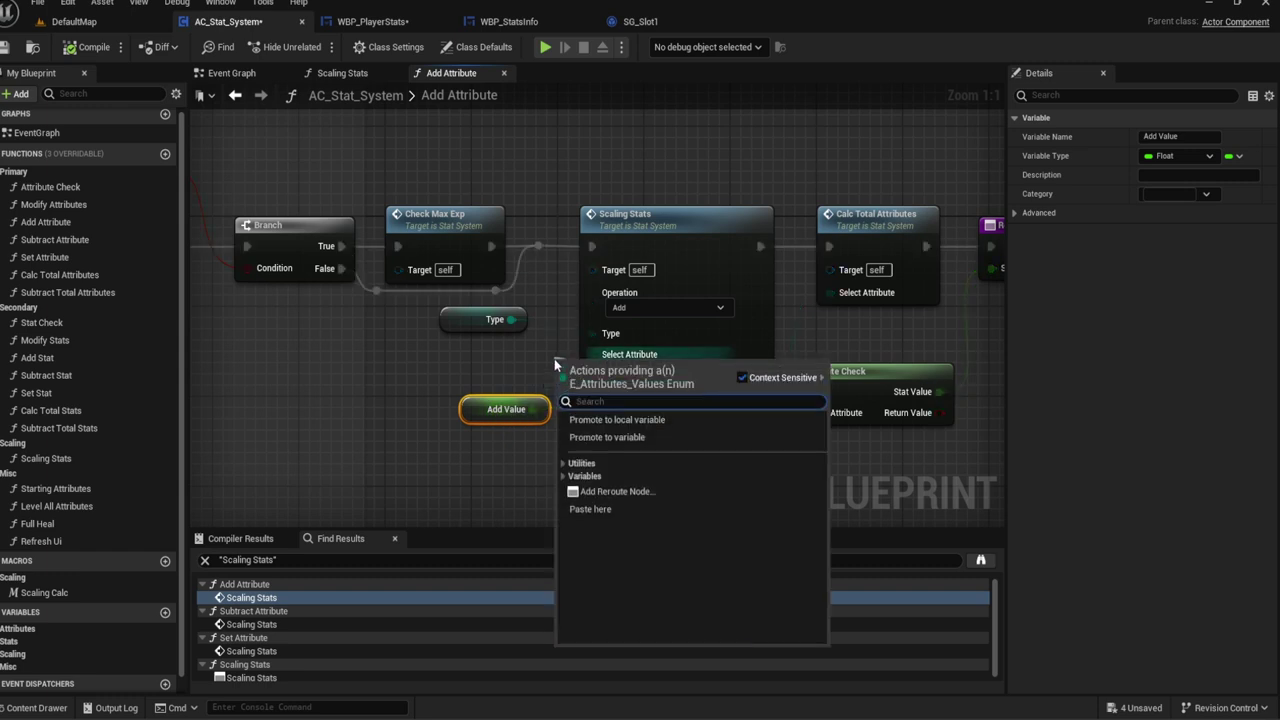
pyautogui.write('select')
pyautogui.press('Return')
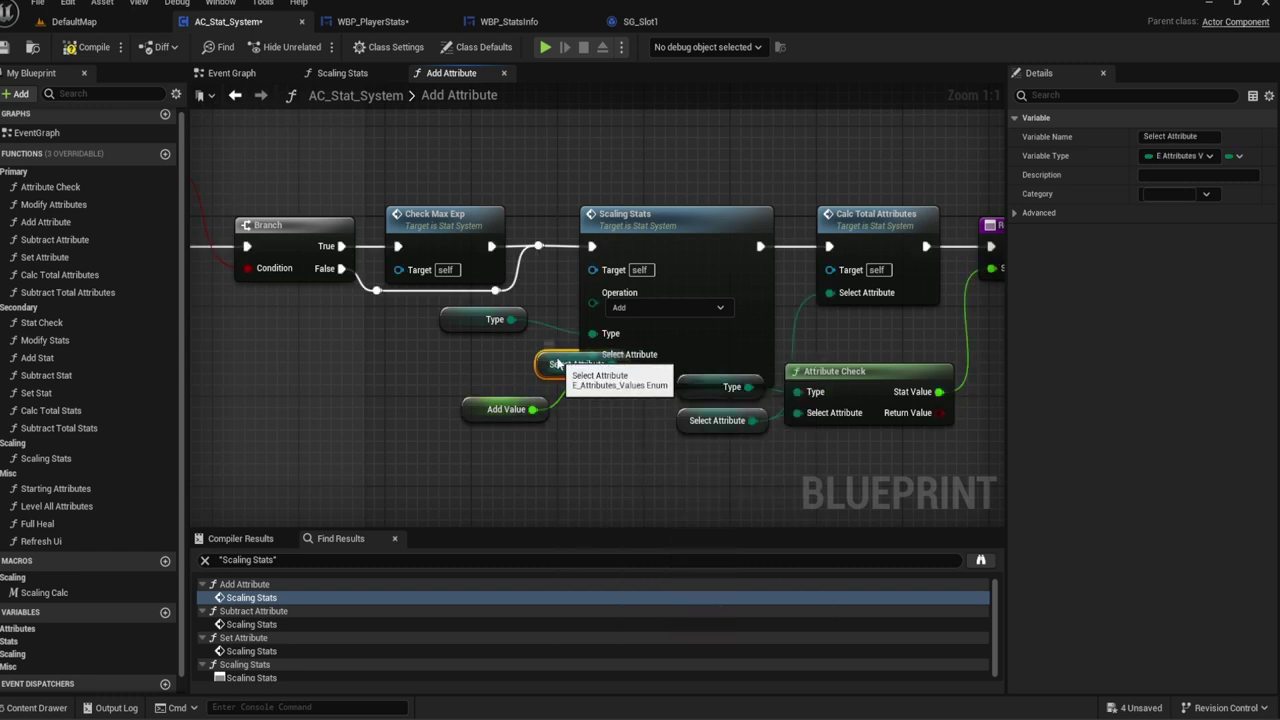
pyautogui.moveTo(558, 362); pyautogui.dragTo(490, 387)
pyautogui.moveTo(468, 322)
pyautogui.mouseDown()
pyautogui.moveTo(500, 322)
pyautogui.moveTo(497, 349)
pyautogui.mouseUp()
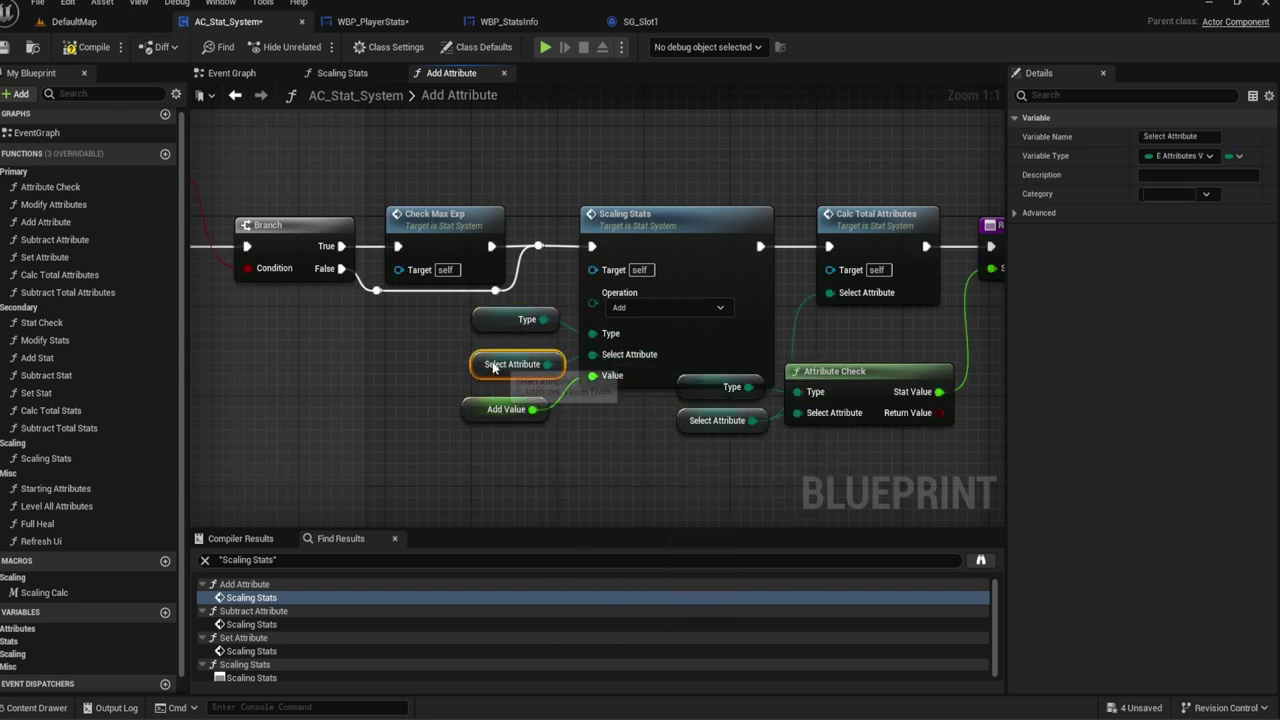
pyautogui.moveTo(486, 411); pyautogui.dragTo(497, 390)
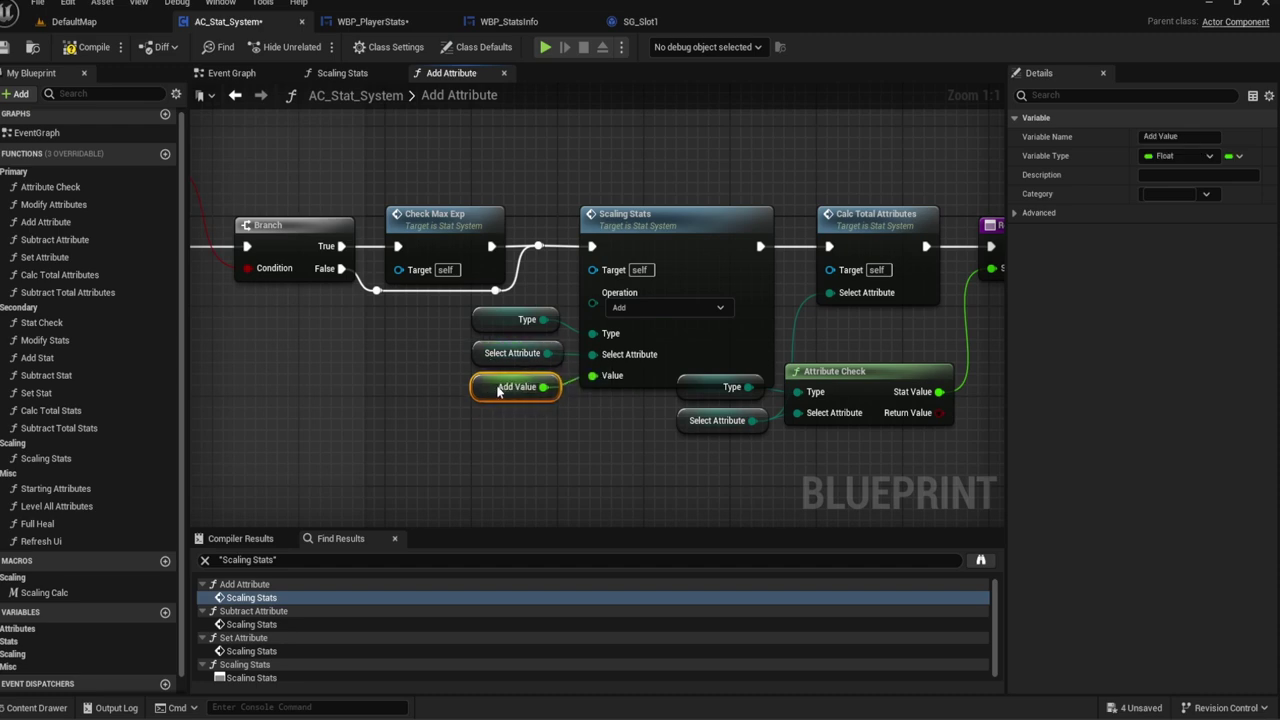
# Step: In Subtract Attribute, wire a Select Attribute getter into the Scaling Stats call
pyautogui.doubleClick(251, 624)
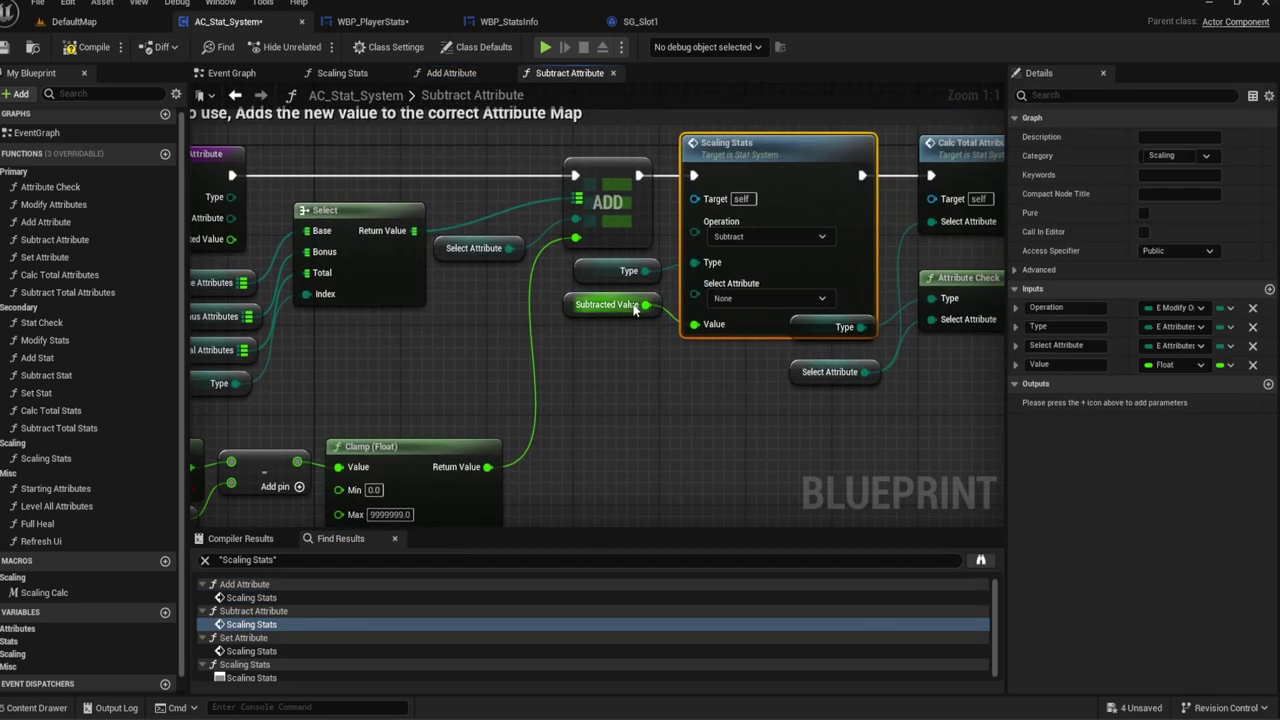
pyautogui.click(600, 350)
pyautogui.moveTo(694, 293); pyautogui.dragTo(663, 312)
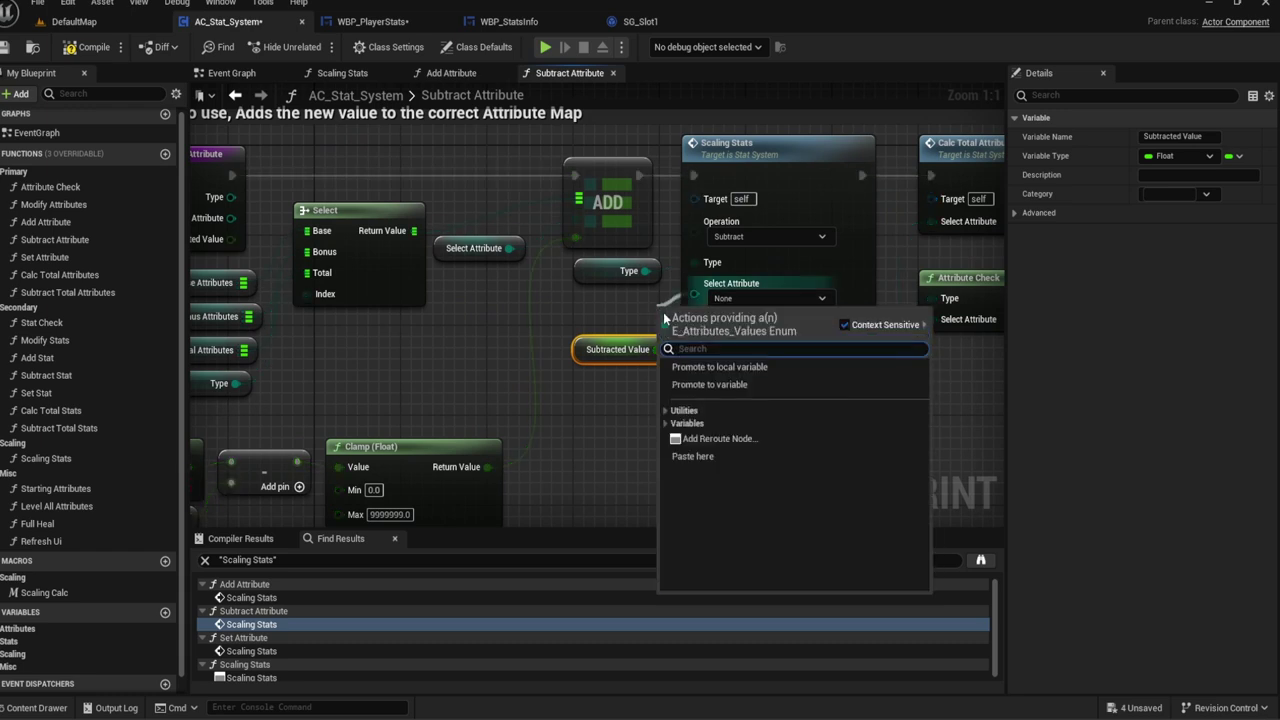
pyautogui.write('Select A')
pyautogui.press('Return')
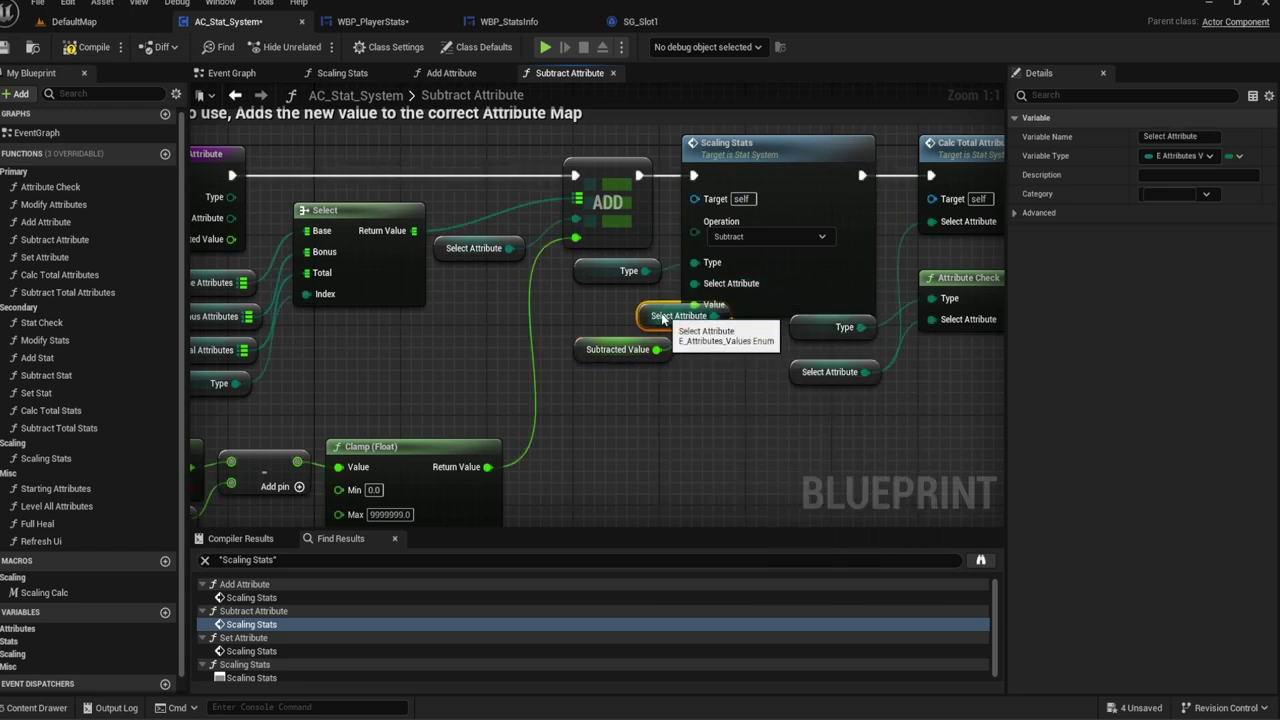
# Step: In Set Attribute, wire a Select Attribute getter into Scaling Stats and remove its breakpoint
pyautogui.click(250, 651)
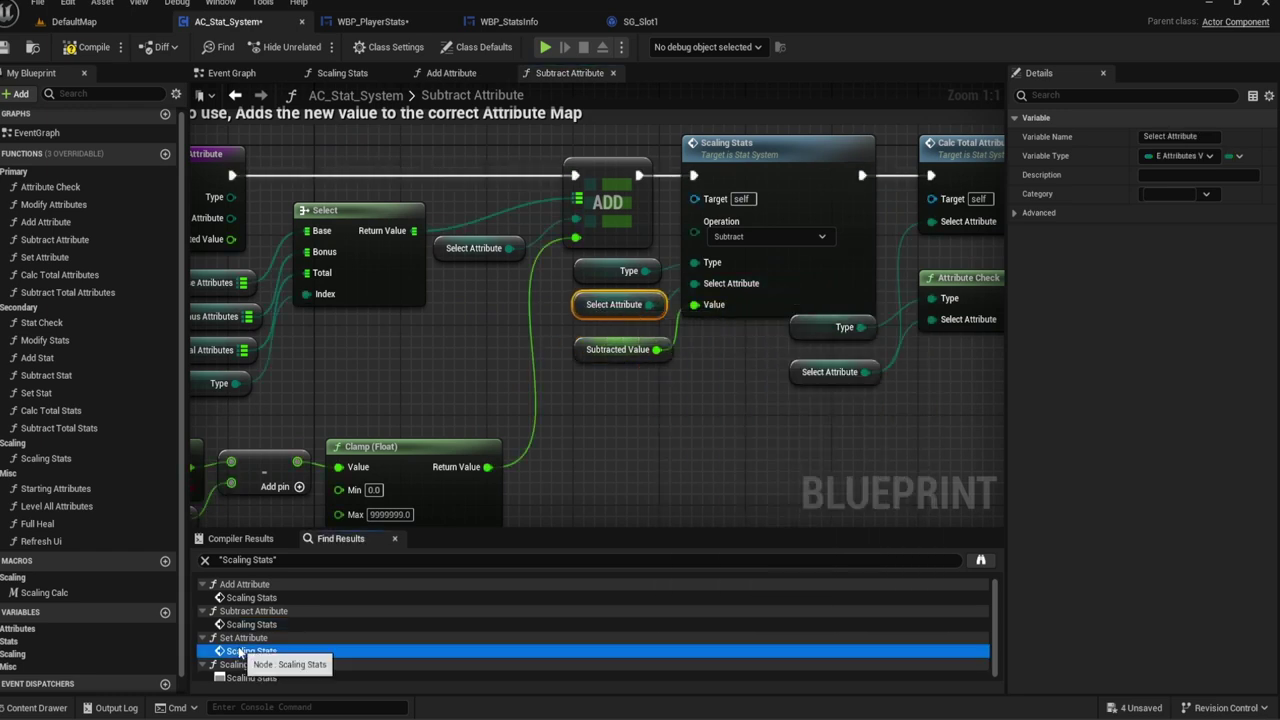
pyautogui.moveTo(528, 322)
pyautogui.mouseDown()
pyautogui.moveTo(528, 311)
pyautogui.moveTo(599, 337)
pyautogui.moveTo(521, 346)
pyautogui.mouseUp()
pyautogui.write('select')
pyautogui.press('Return')
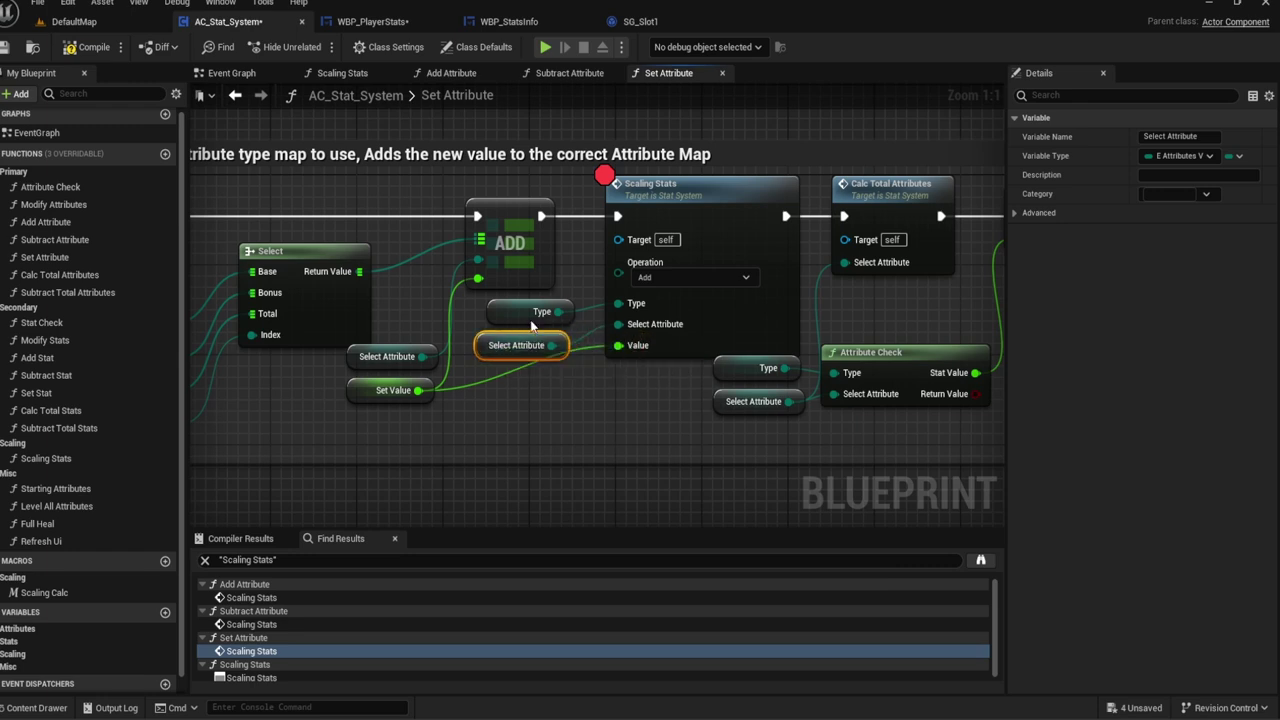
pyautogui.rightClick(690, 192)
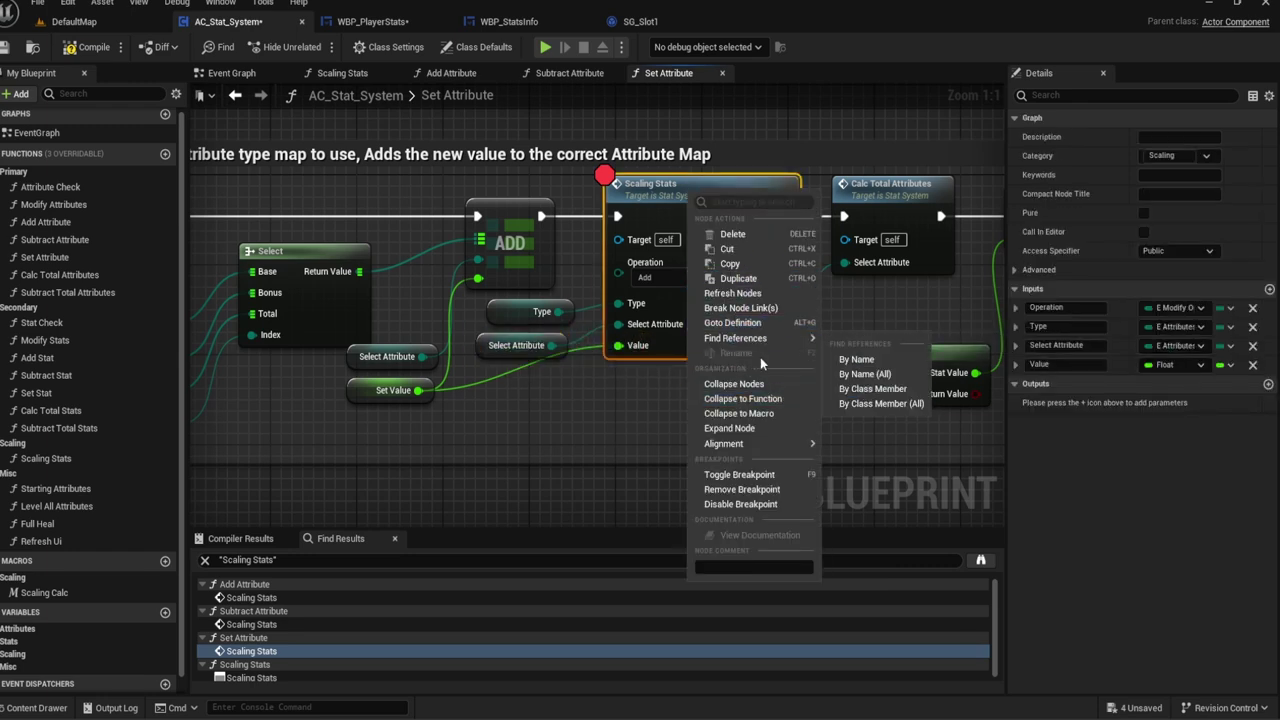
pyautogui.click(745, 489)
pyautogui.click(589, 391)
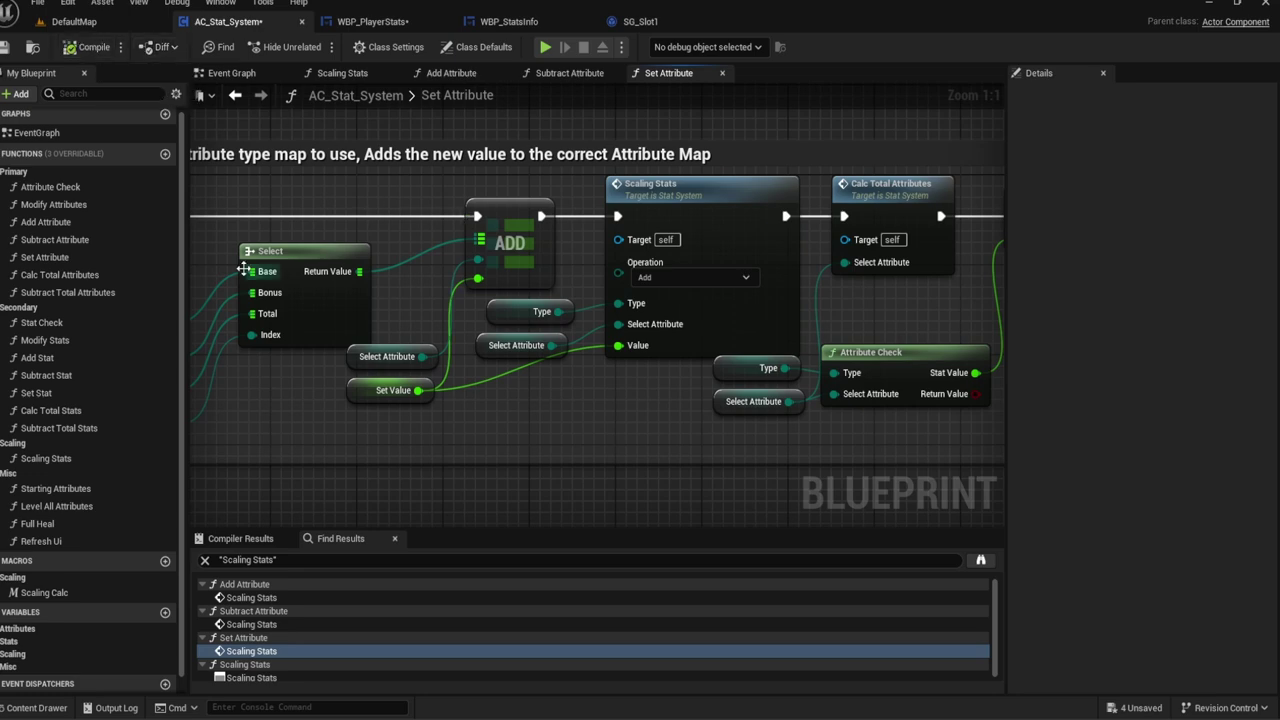
# Step: Open the Subtract Stat function graph and view its ADD node area
pyautogui.doubleClick(50, 375)
pyautogui.scroll(4, 501, 233)
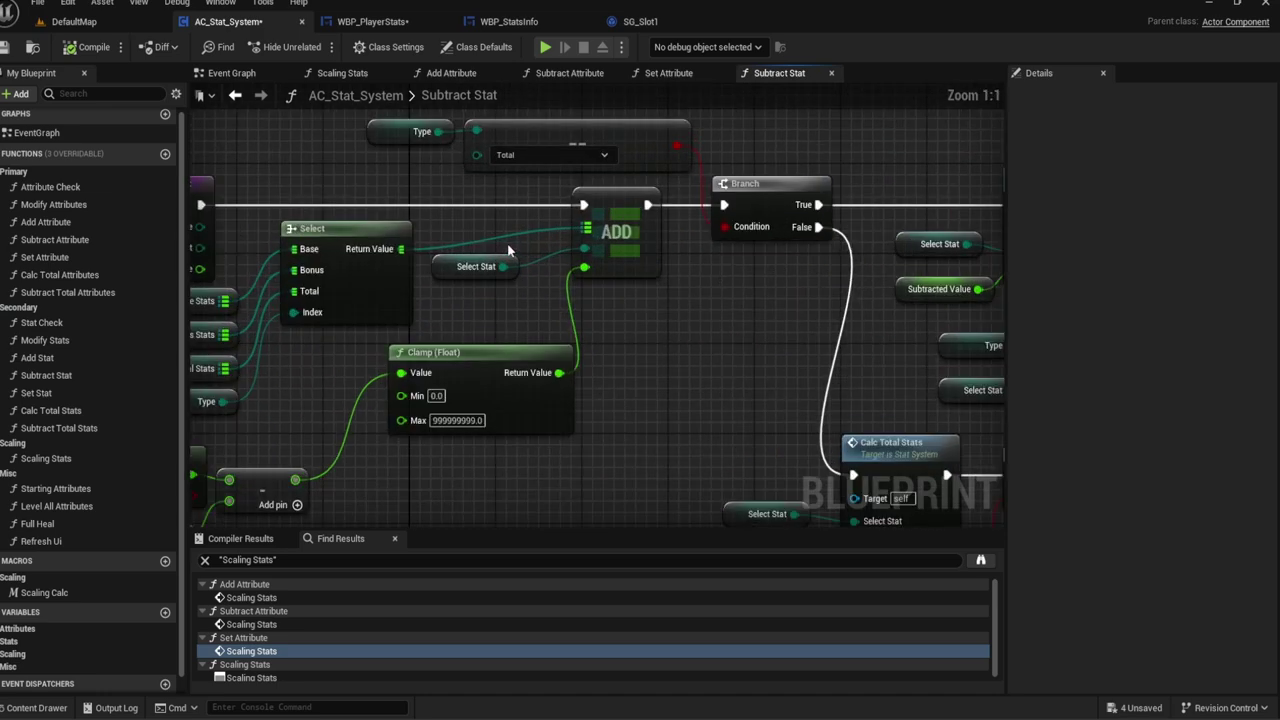
pyautogui.moveTo(501, 233); pyautogui.dragTo(436, 297, button='right')
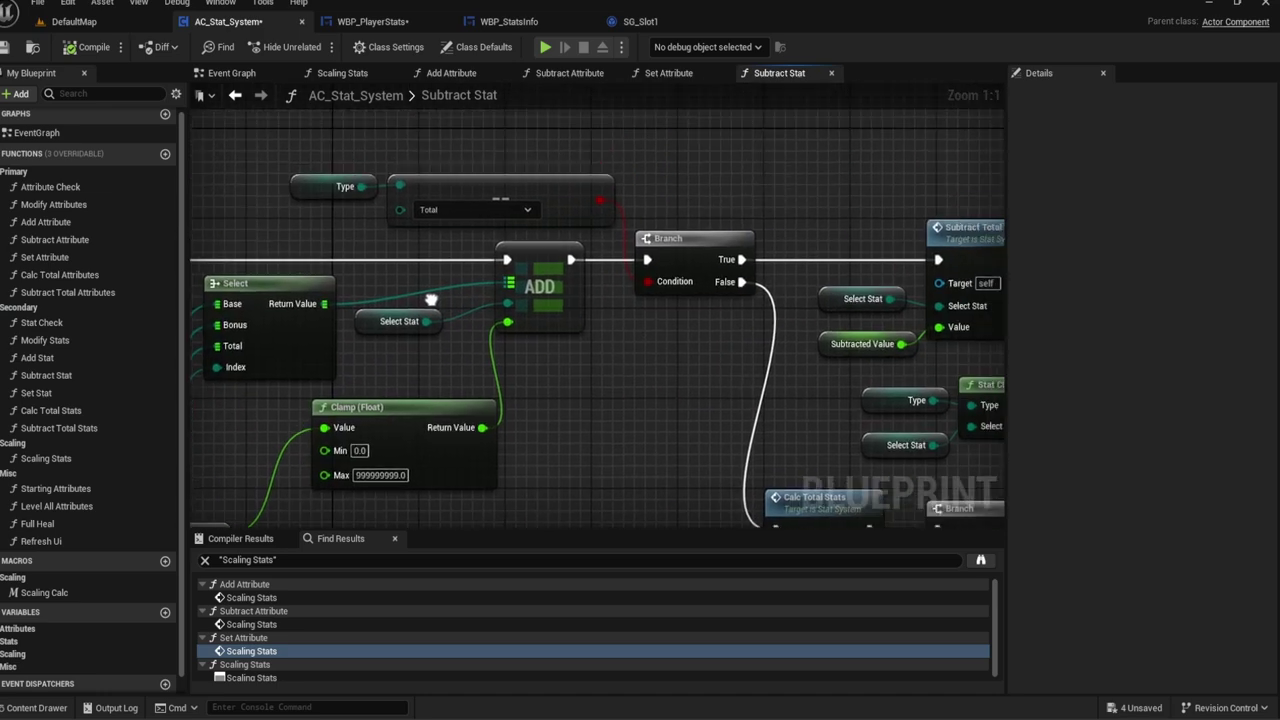
# Step: Open Set Stat and keep Total as the stat type on its not-equal comparison
pyautogui.doubleClick(36, 393)
pyautogui.scroll(4, 421, 266)
pyautogui.moveTo(506, 262)
pyautogui.mouseDown(button='right')
pyautogui.moveTo(491, 272)
pyautogui.moveTo(512, 293)
pyautogui.mouseUp(button='right')
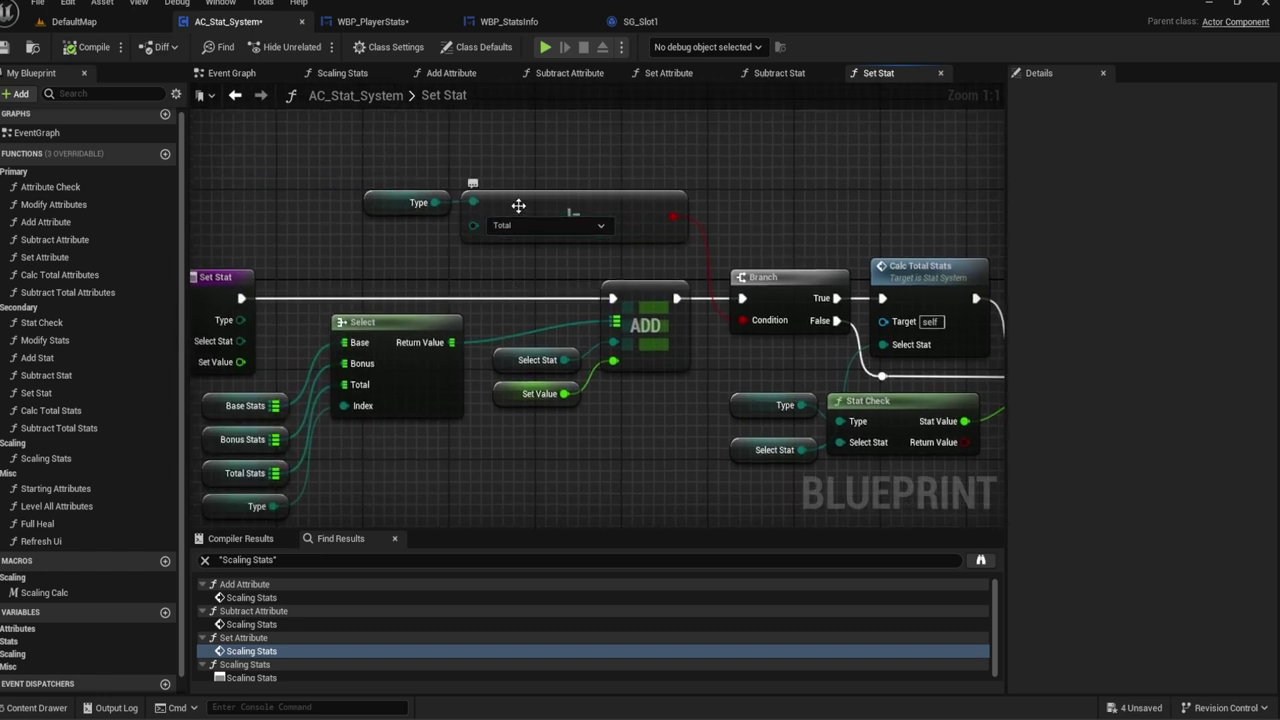
pyautogui.click(571, 210)
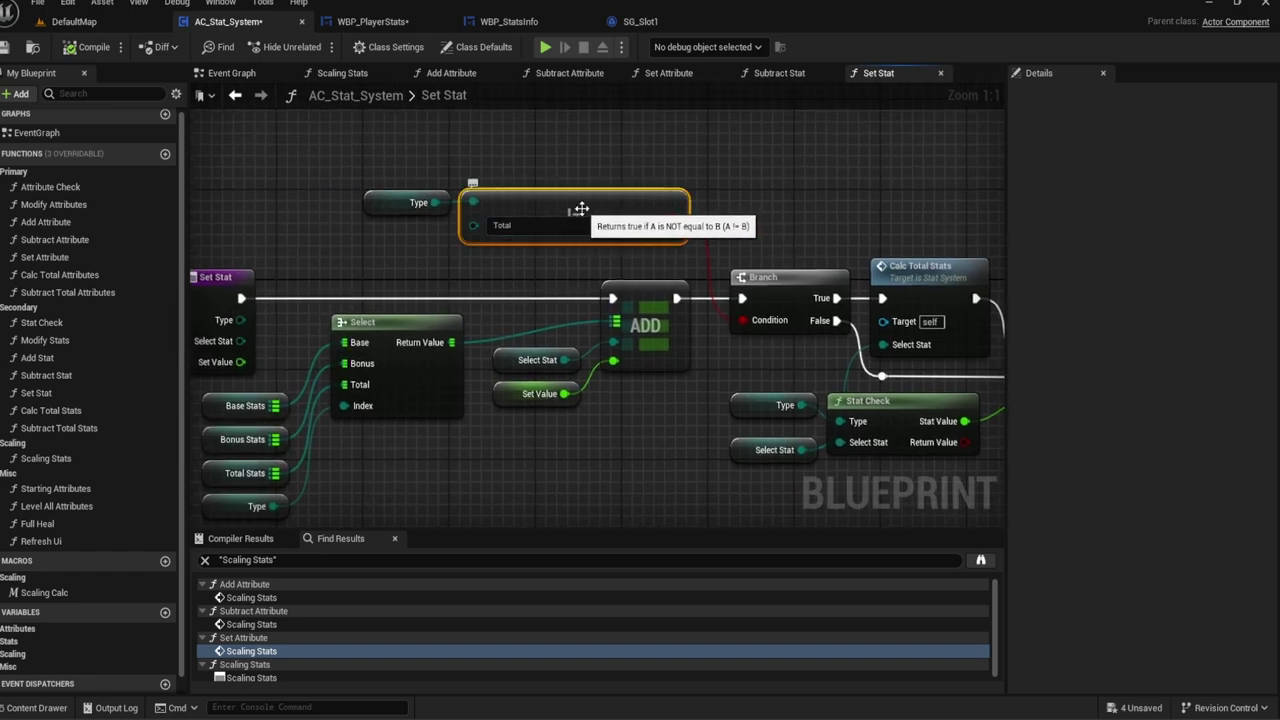
pyautogui.click(510, 226)
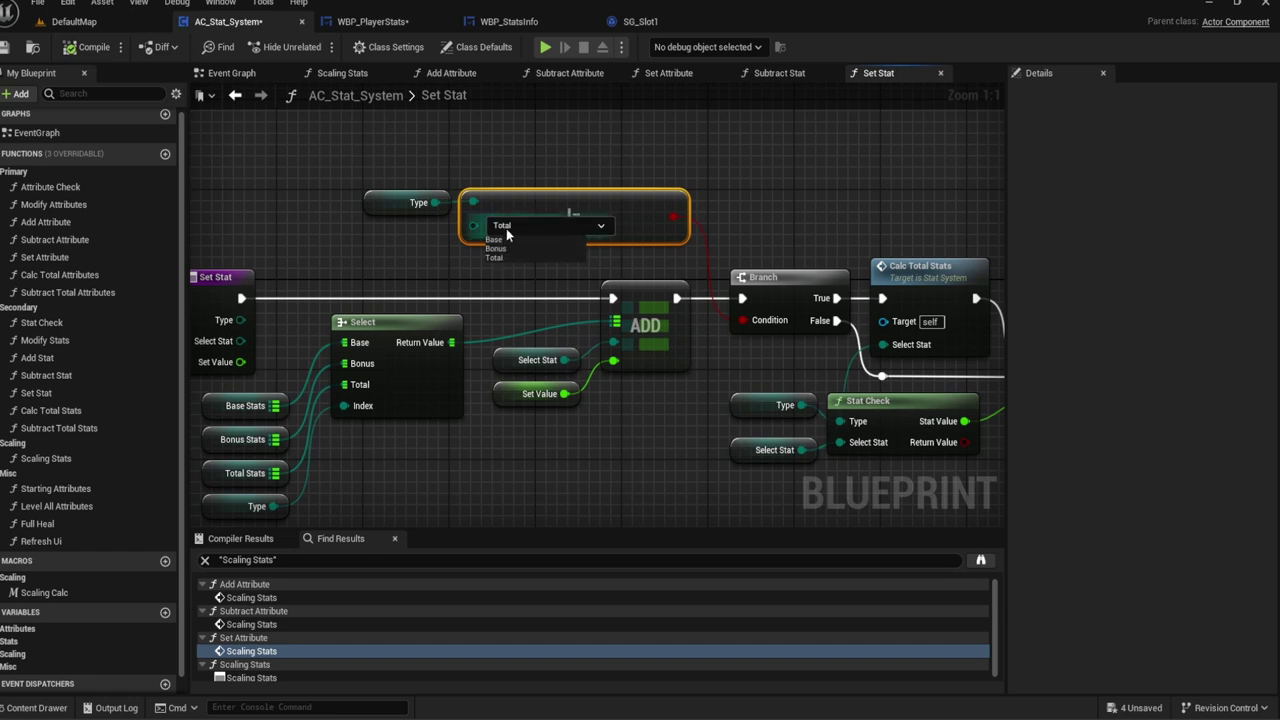
pyautogui.click(507, 233)
pyautogui.moveTo(397, 209); pyautogui.dragTo(373, 212, button='right')
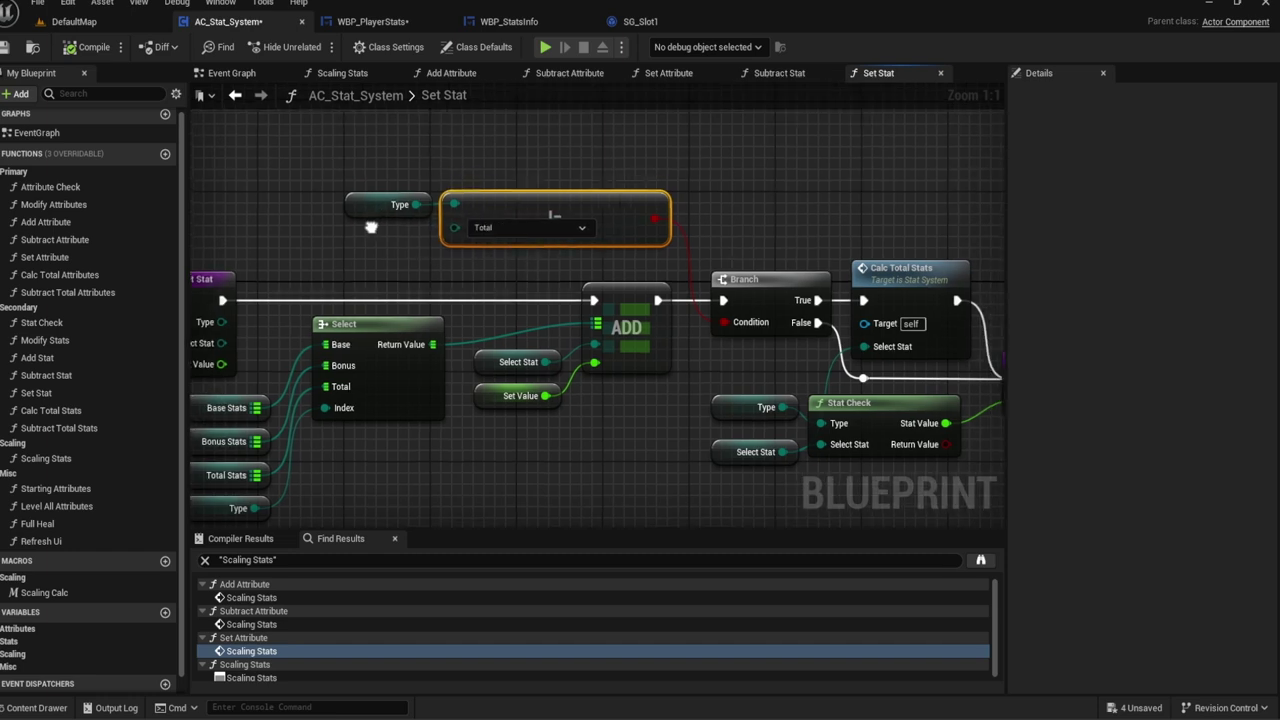
# Step: Go through Subtract Stat, Add Stat, Set Attribute and Subtract Attribute, ending on Add Attribute
pyautogui.doubleClick(45, 375)
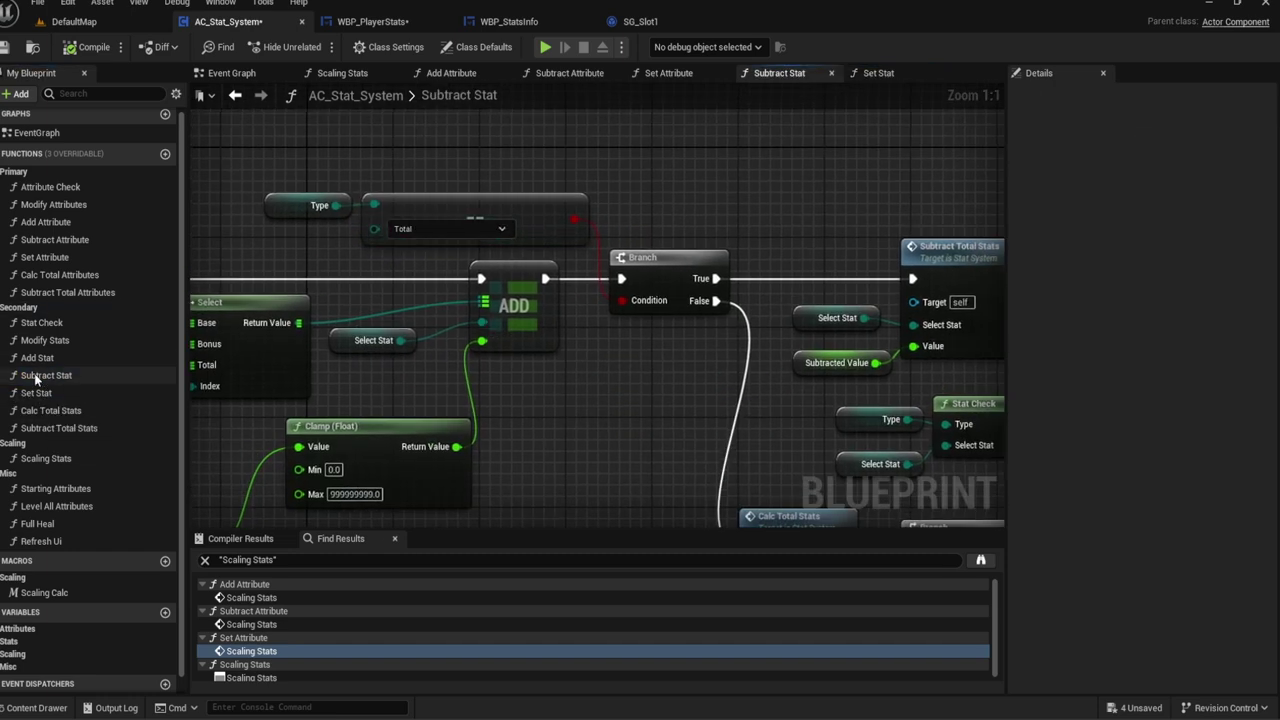
pyautogui.doubleClick(37, 357)
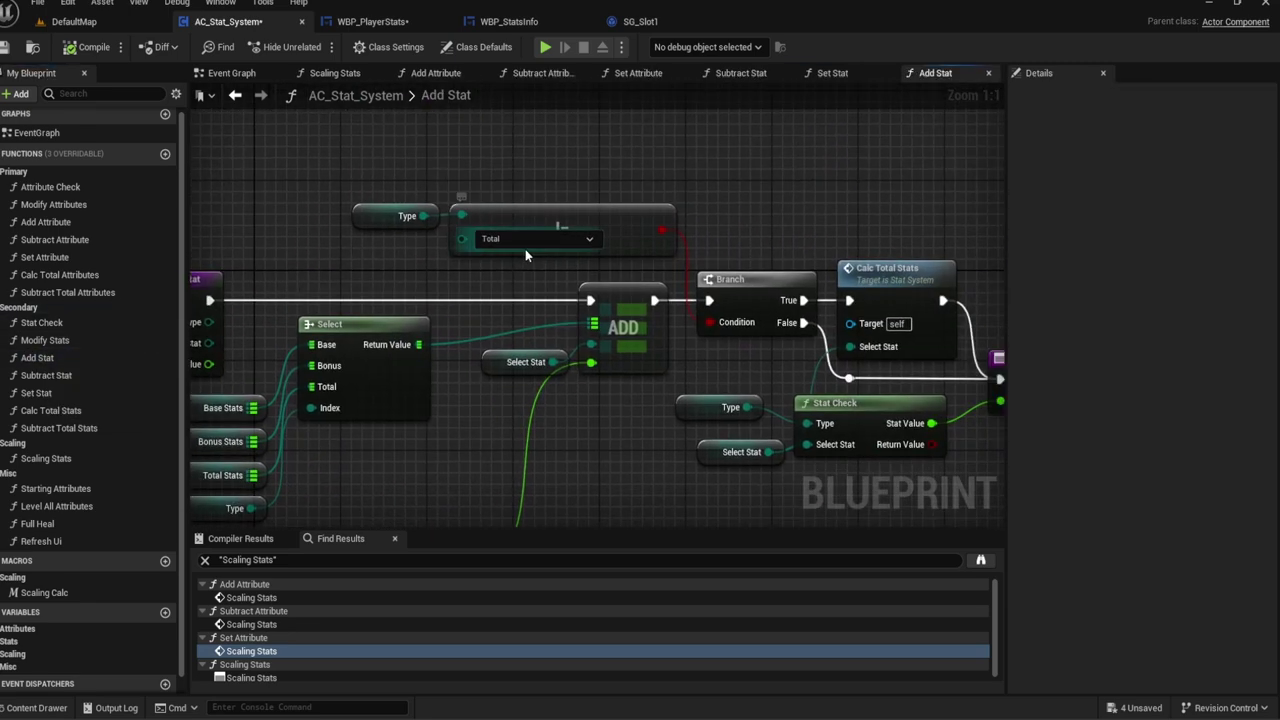
pyautogui.doubleClick(59, 257)
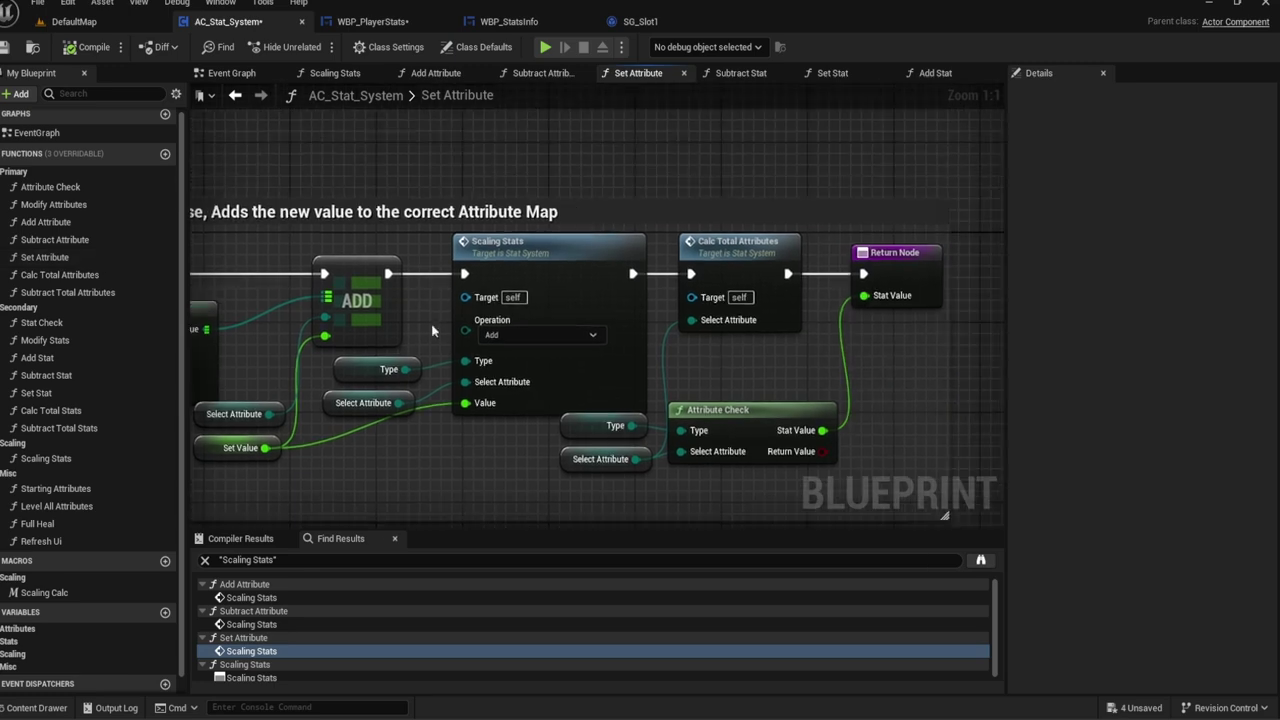
pyautogui.doubleClick(55, 240)
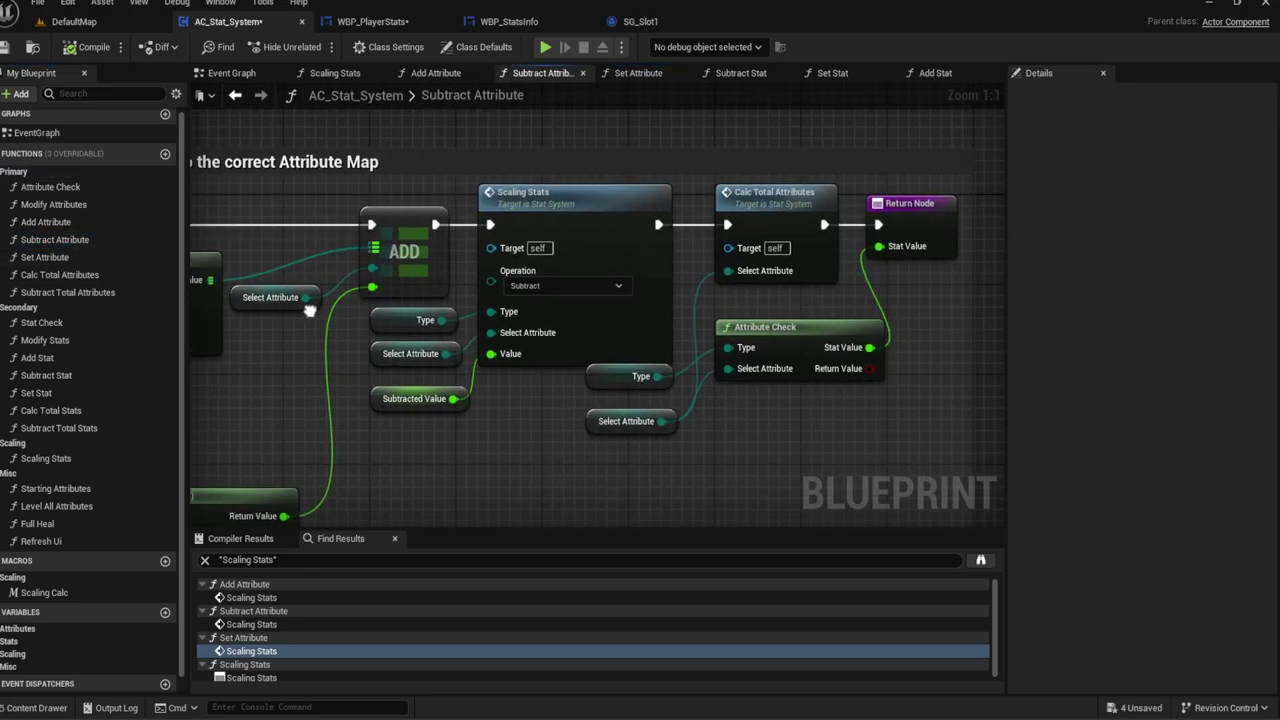
pyautogui.click(83, 228)
pyautogui.doubleClick(84, 232)
pyautogui.moveTo(200, 230)
pyautogui.mouseDown(button='right')
pyautogui.moveTo(502, 224)
pyautogui.moveTo(567, 198)
pyautogui.mouseUp(button='right')
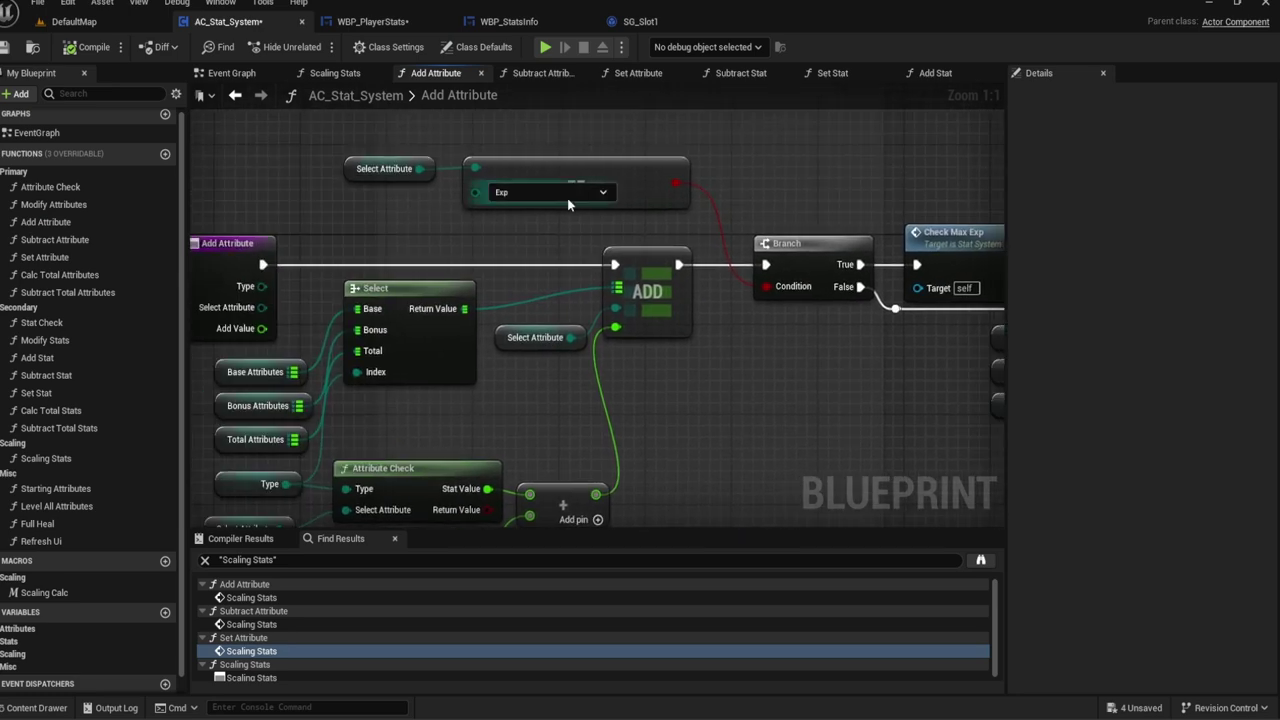
pyautogui.click(74, 21)
pyautogui.click(316, 47)
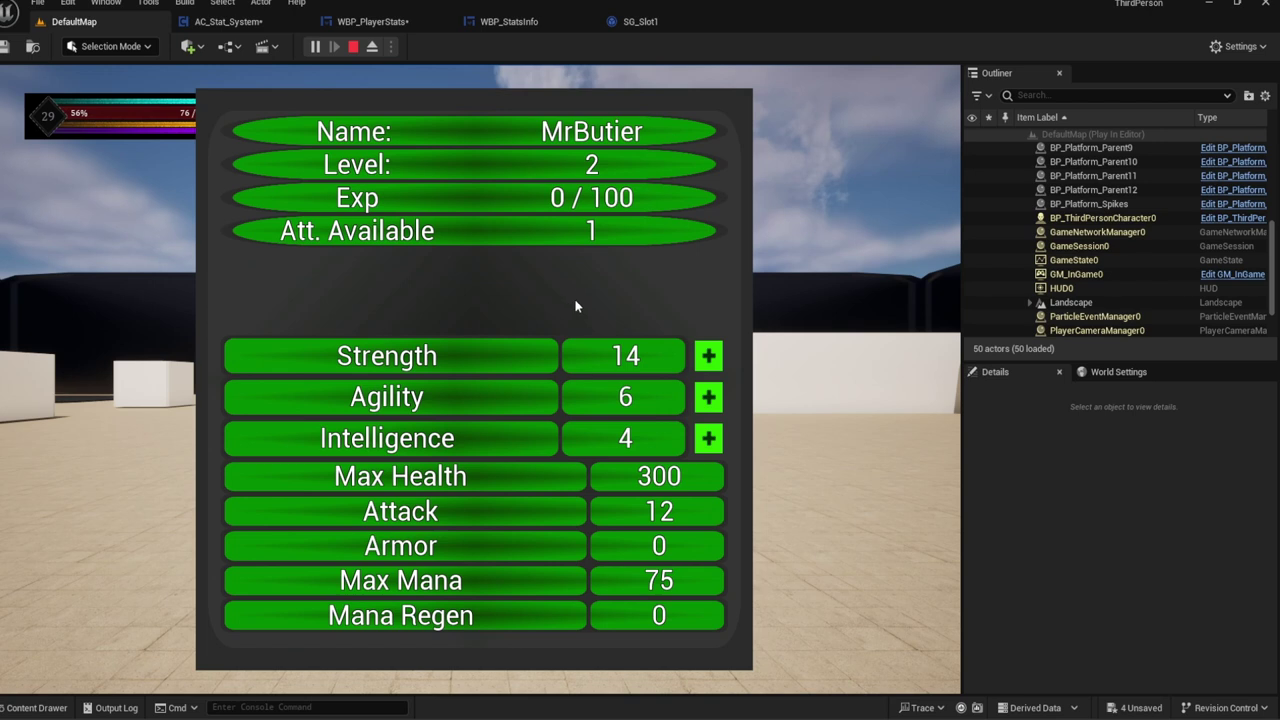
pyautogui.click(709, 438)
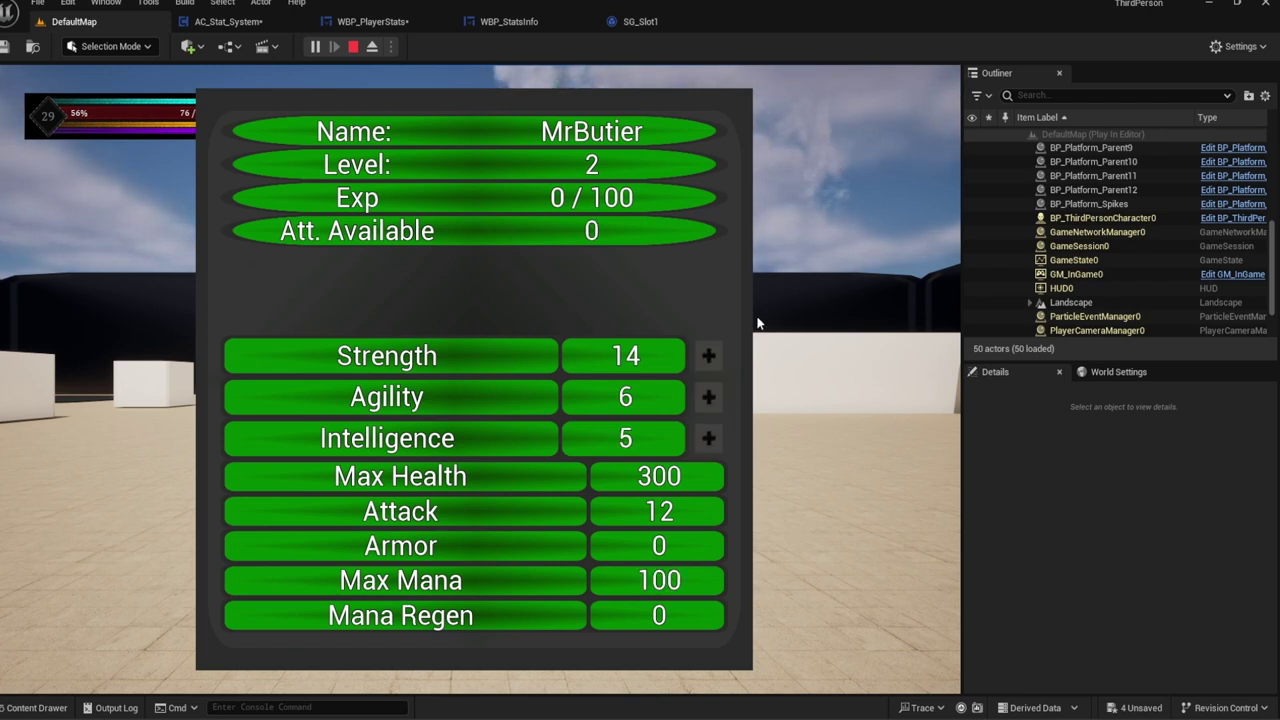
pyautogui.press('Escape')
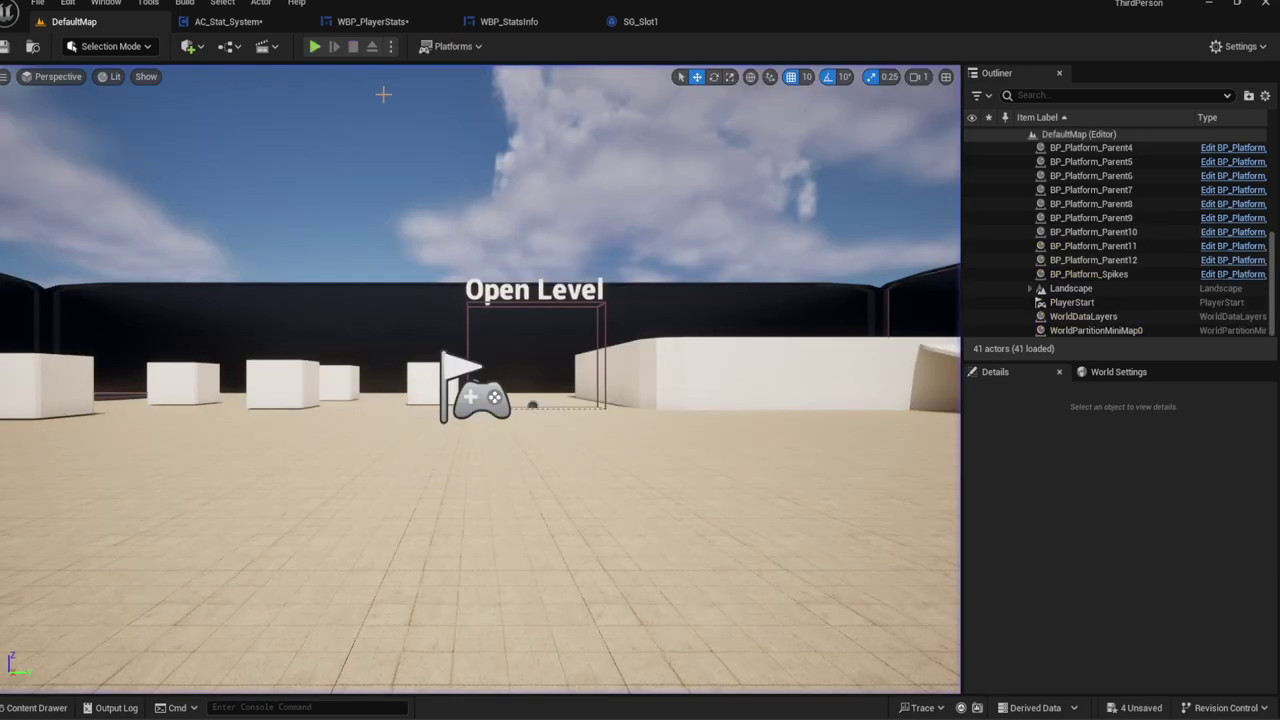
# Step: Close the Subtract Attribute, Set Attribute, Subtract Stat, Set Stat, Add Stat and Add Attribute tabs
pyautogui.click(265, 26)
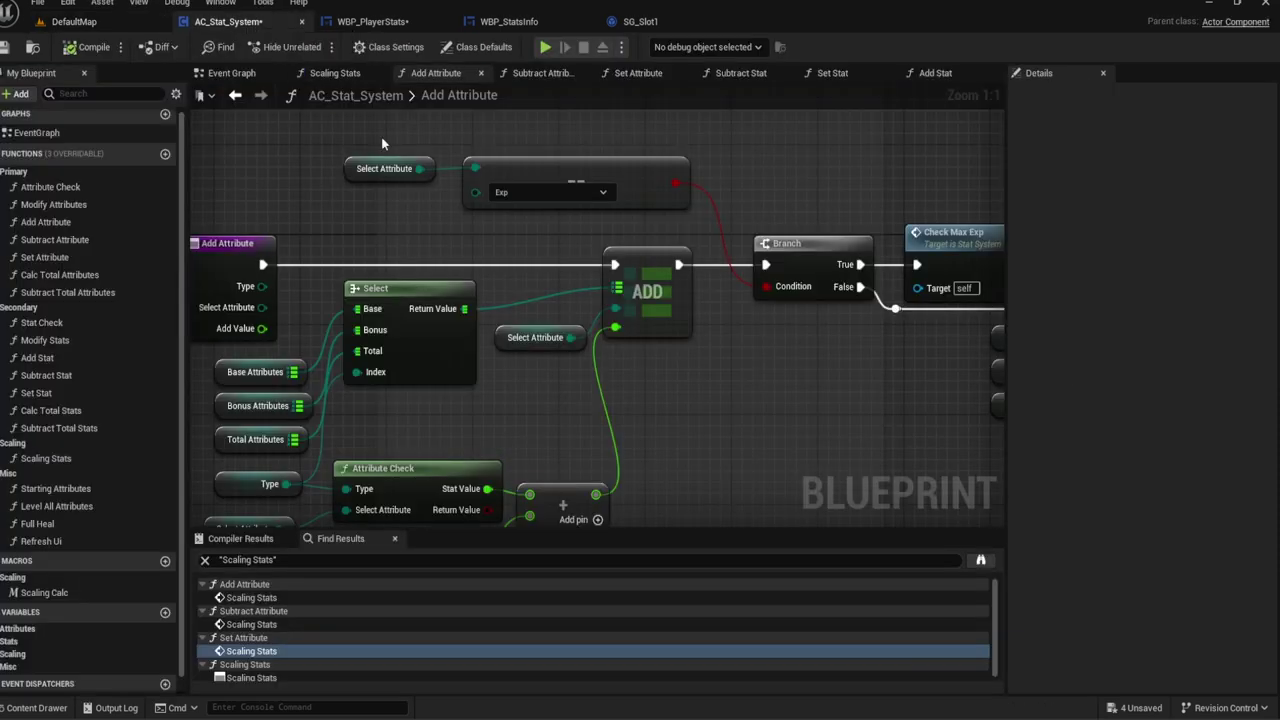
pyautogui.click(584, 73)
pyautogui.click(612, 72)
pyautogui.click(616, 72)
pyautogui.click(615, 73)
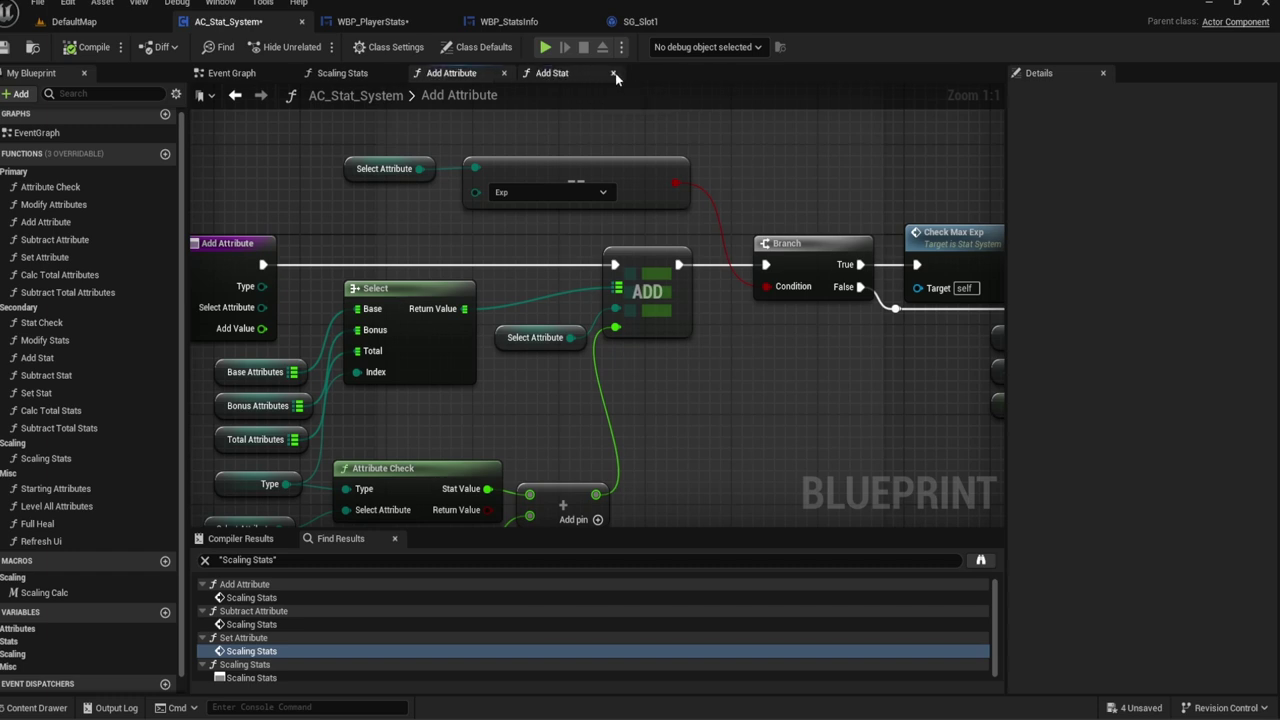
pyautogui.click(615, 73)
pyautogui.click(504, 73)
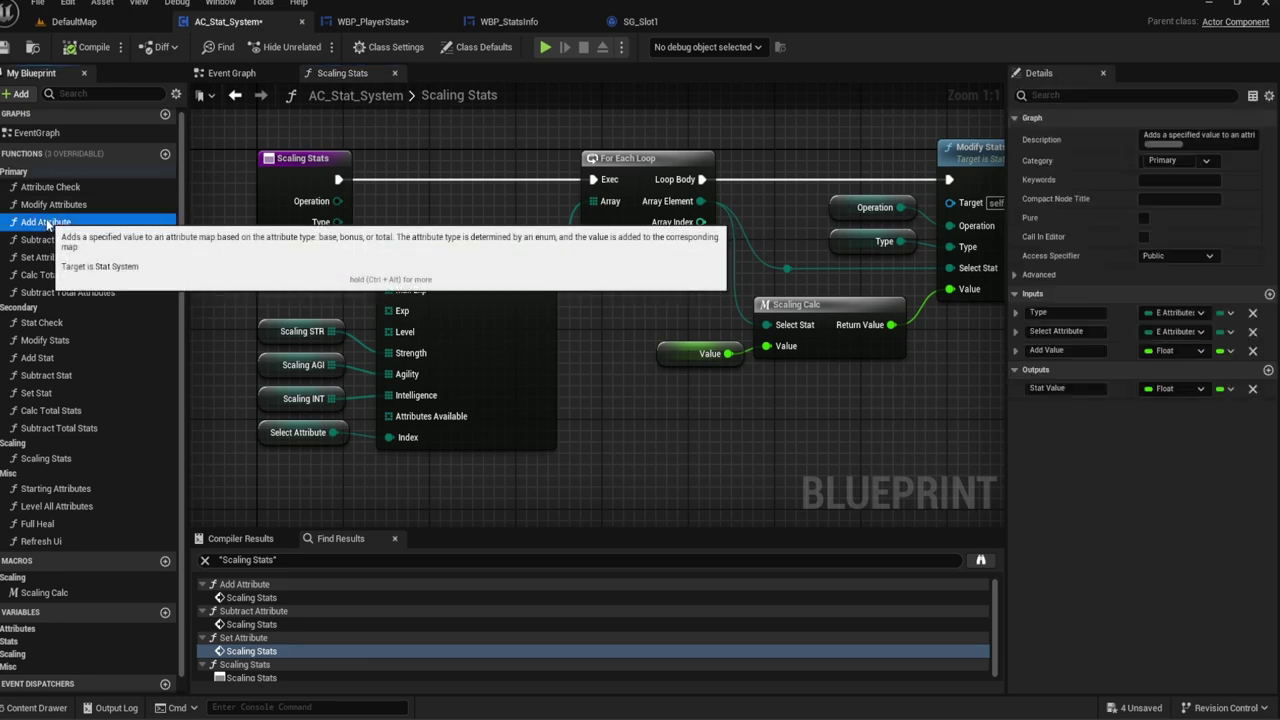
# Step: Reopen Add Attribute and Set Attribute, with Set Attribute's Scaling Stats operation set to Set
pyautogui.doubleClick(100, 222)
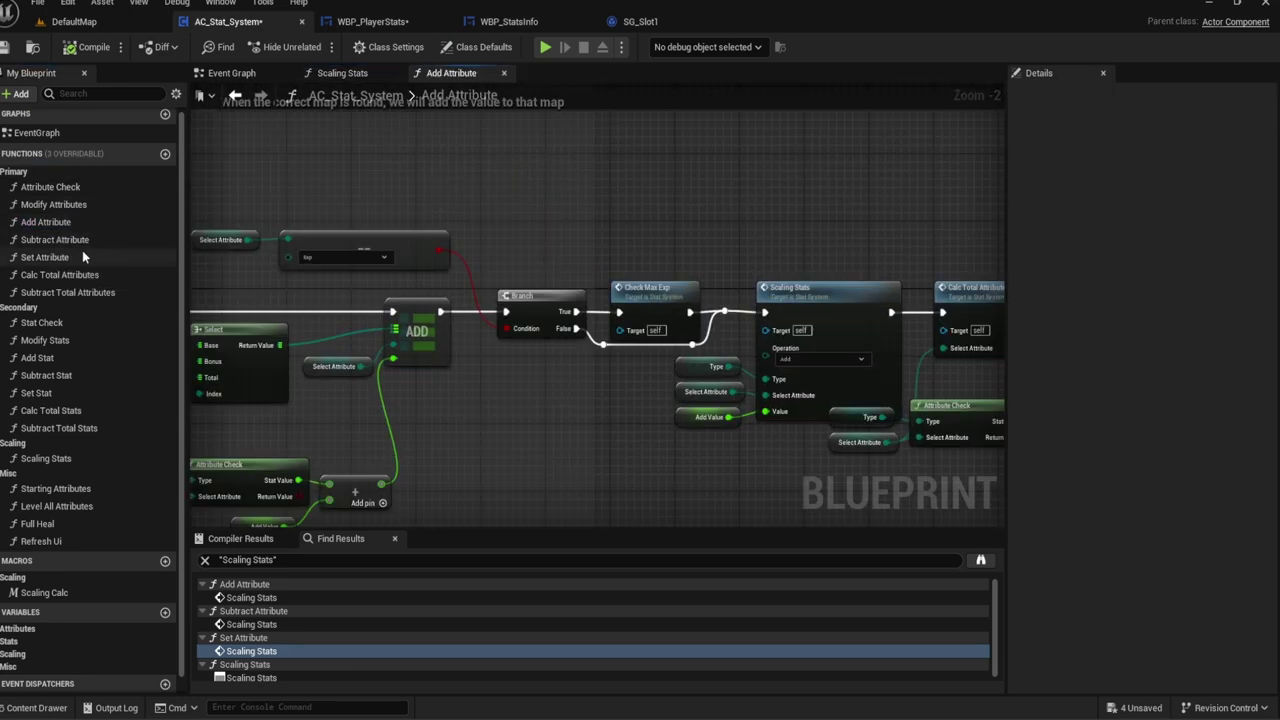
pyautogui.doubleClick(82, 257)
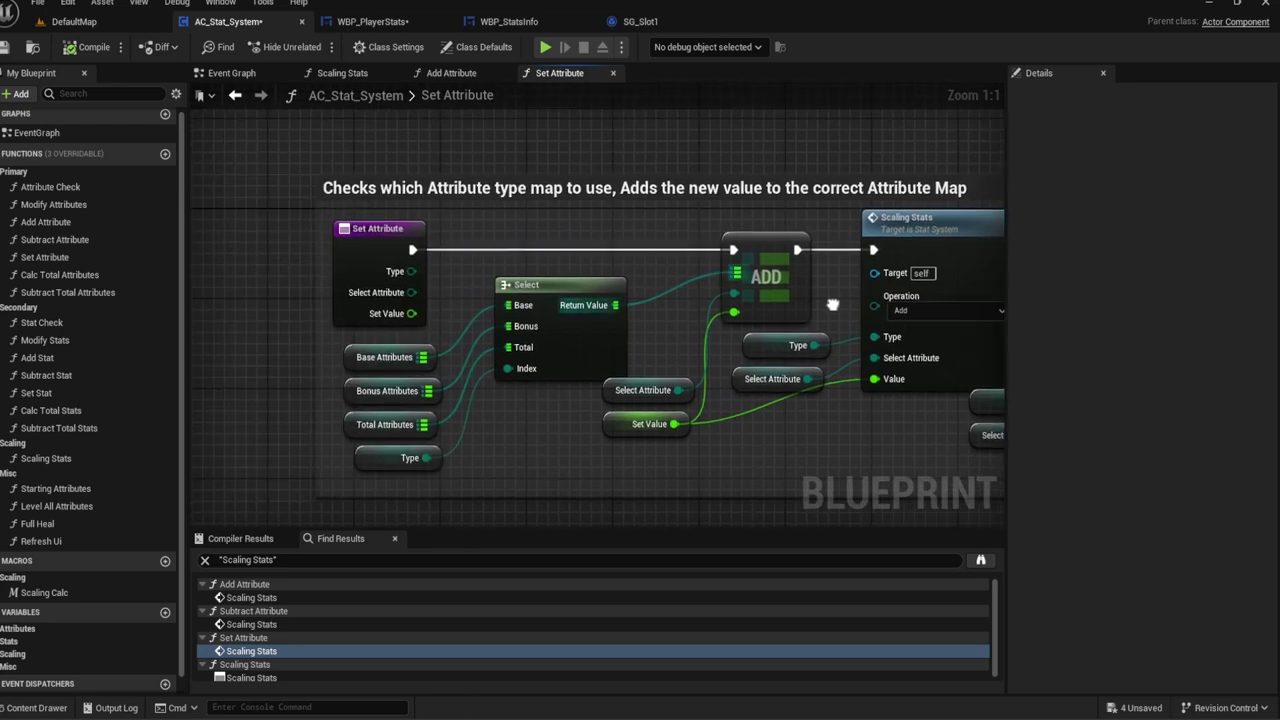
pyautogui.click(728, 276)
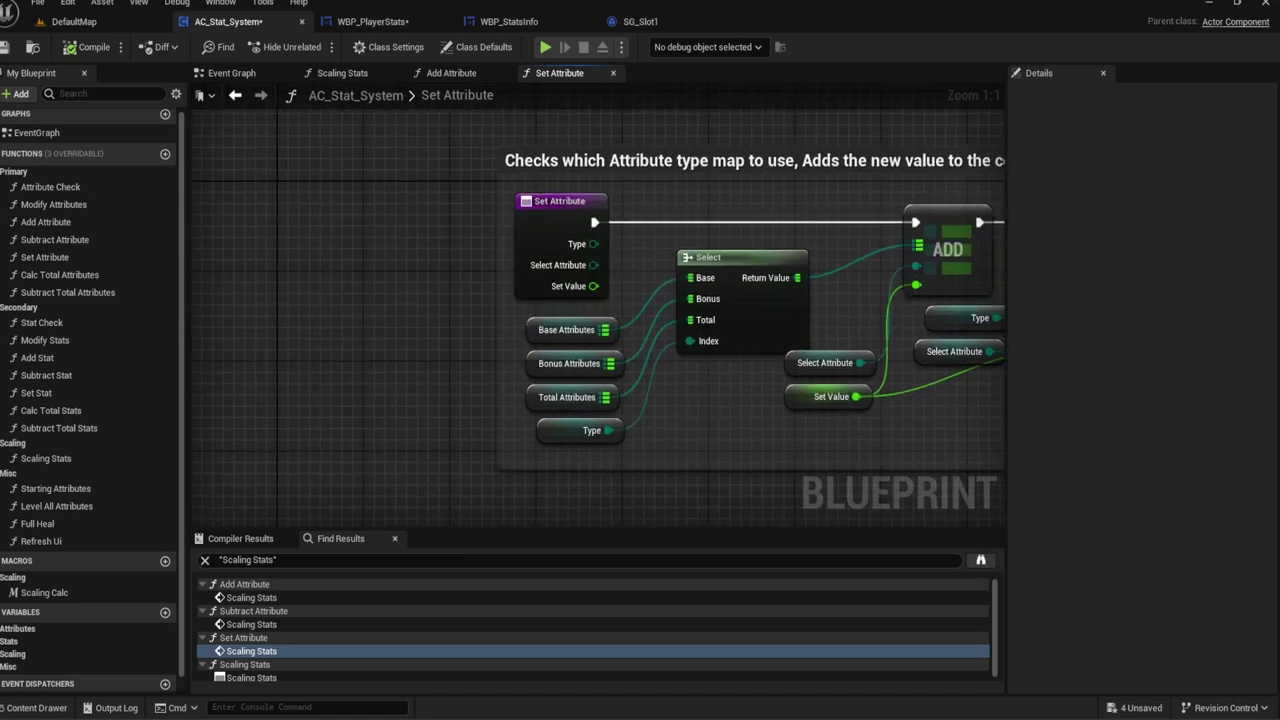
pyautogui.moveTo(510, 213); pyautogui.dragTo(802, 208, button='right')
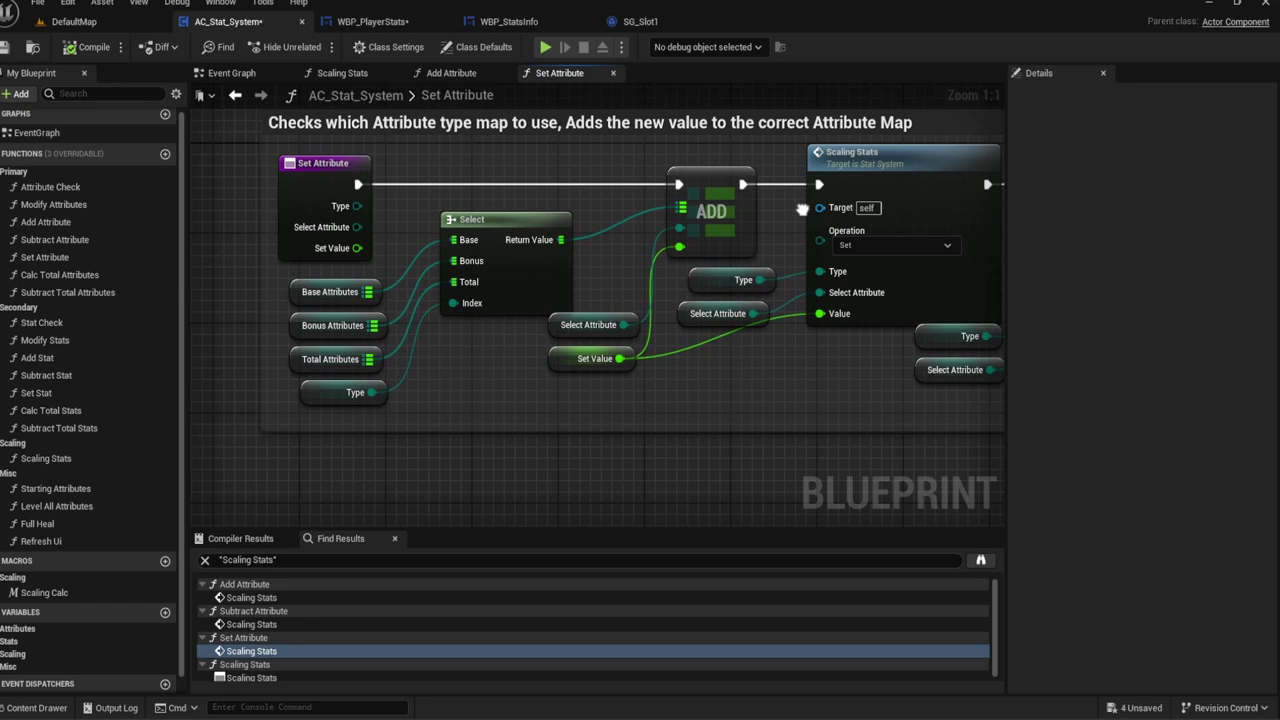
pyautogui.moveTo(802, 208); pyautogui.dragTo(600, 233, button='right')
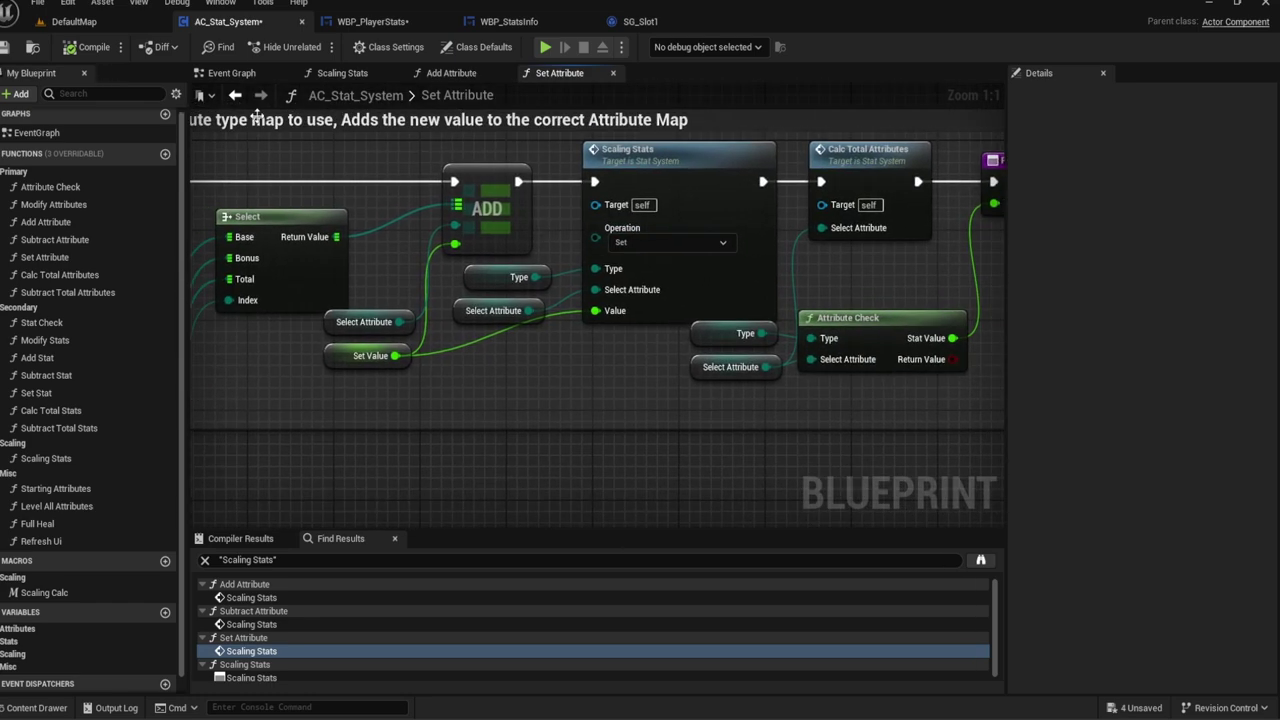
# Step: Duplicate the Debug Key 3 node chain in the Event Graph, placing it below Debug Key 4
pyautogui.click(230, 72)
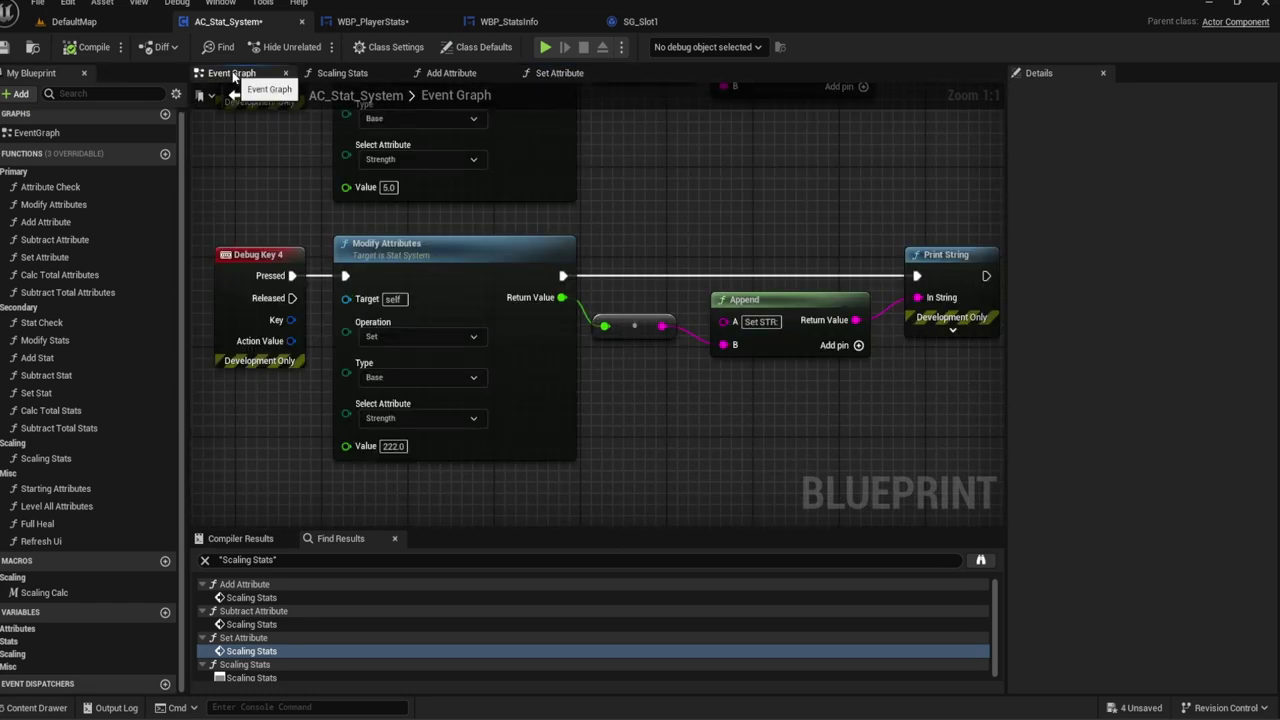
pyautogui.scroll(-1, 384, 219)
pyautogui.moveTo(384, 219); pyautogui.dragTo(464, 312, button='right')
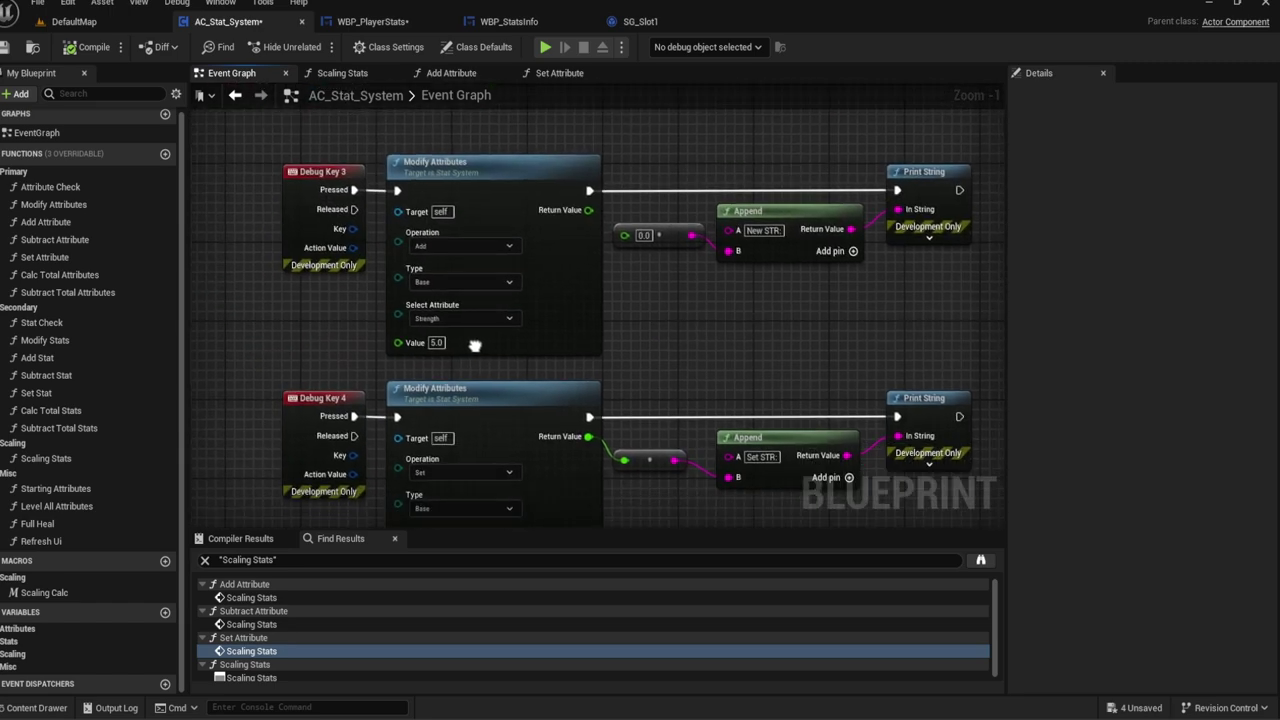
pyautogui.scroll(1, 454, 287)
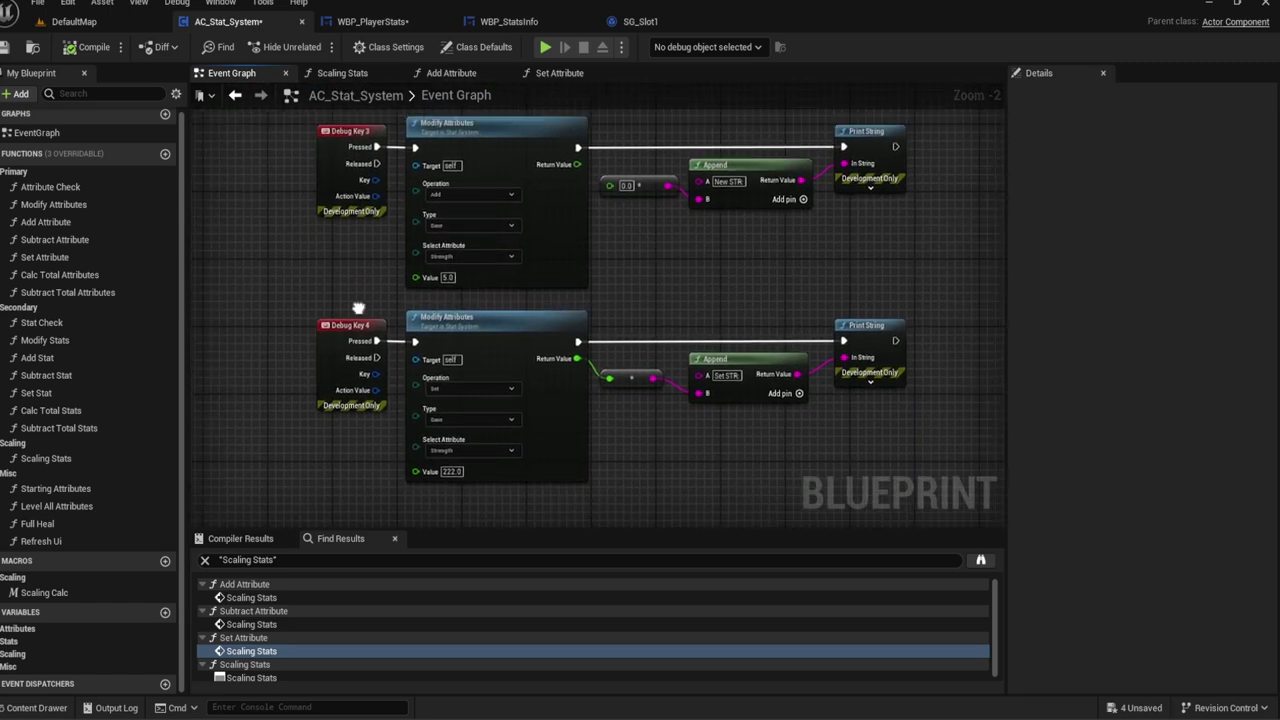
pyautogui.scroll(1, 362, 298)
pyautogui.moveTo(362, 298)
pyautogui.mouseDown(button='right')
pyautogui.moveTo(365, 244)
pyautogui.moveTo(326, 391)
pyautogui.mouseUp(button='right')
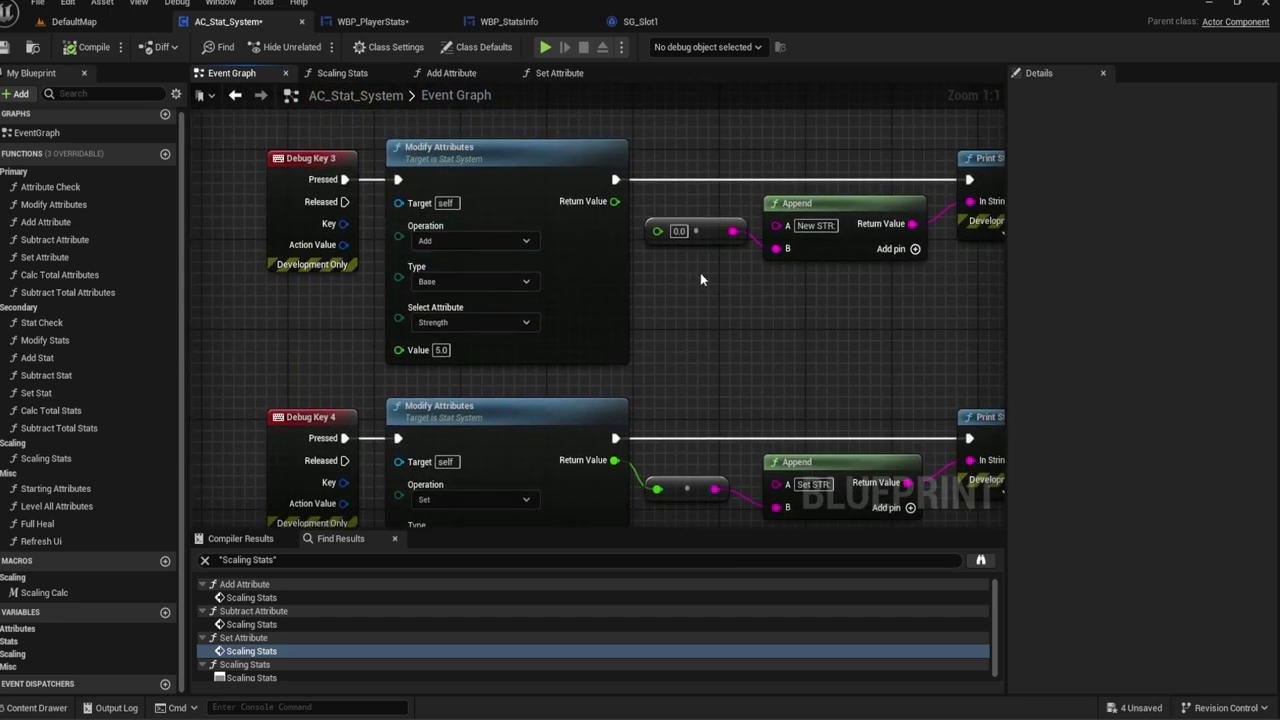
pyautogui.moveTo(697, 289); pyautogui.dragTo(638, 290, button='right')
pyautogui.moveTo(737, 286); pyautogui.dragTo(210, 150)
pyautogui.moveTo(330, 520); pyautogui.dragTo(366, 222, button='right')
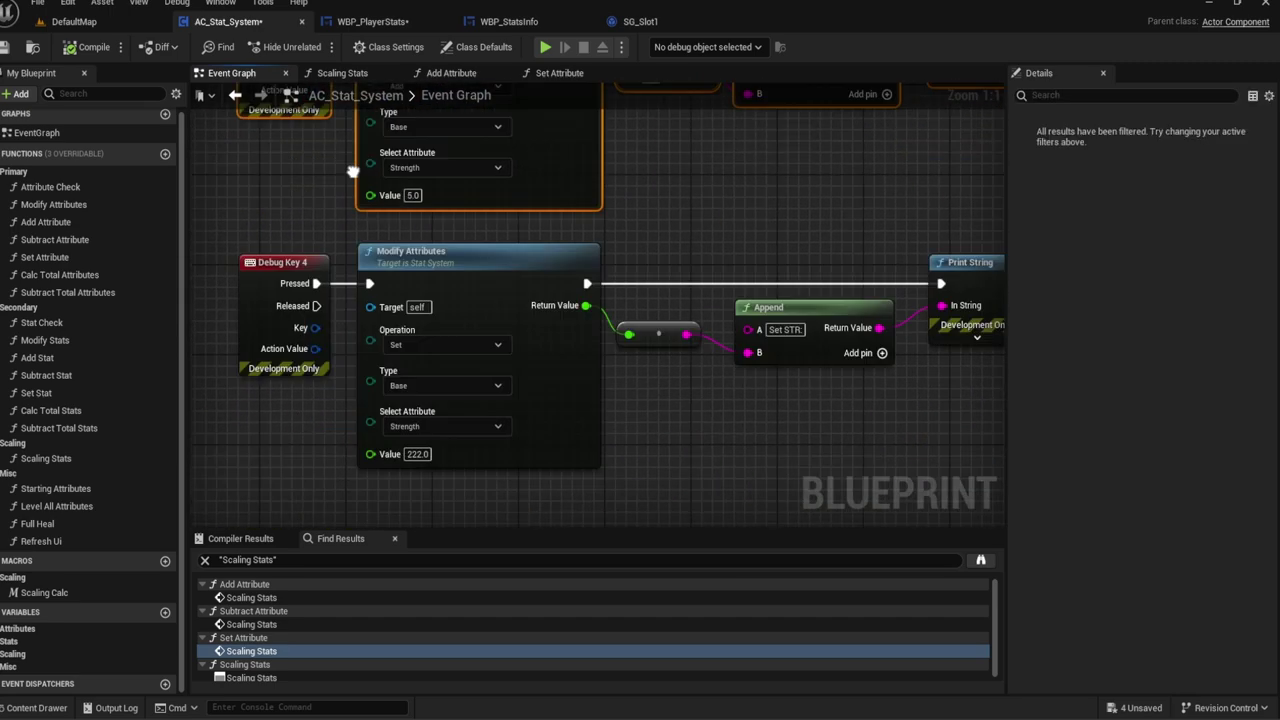
pyautogui.hotkey('ctrl', 'v')
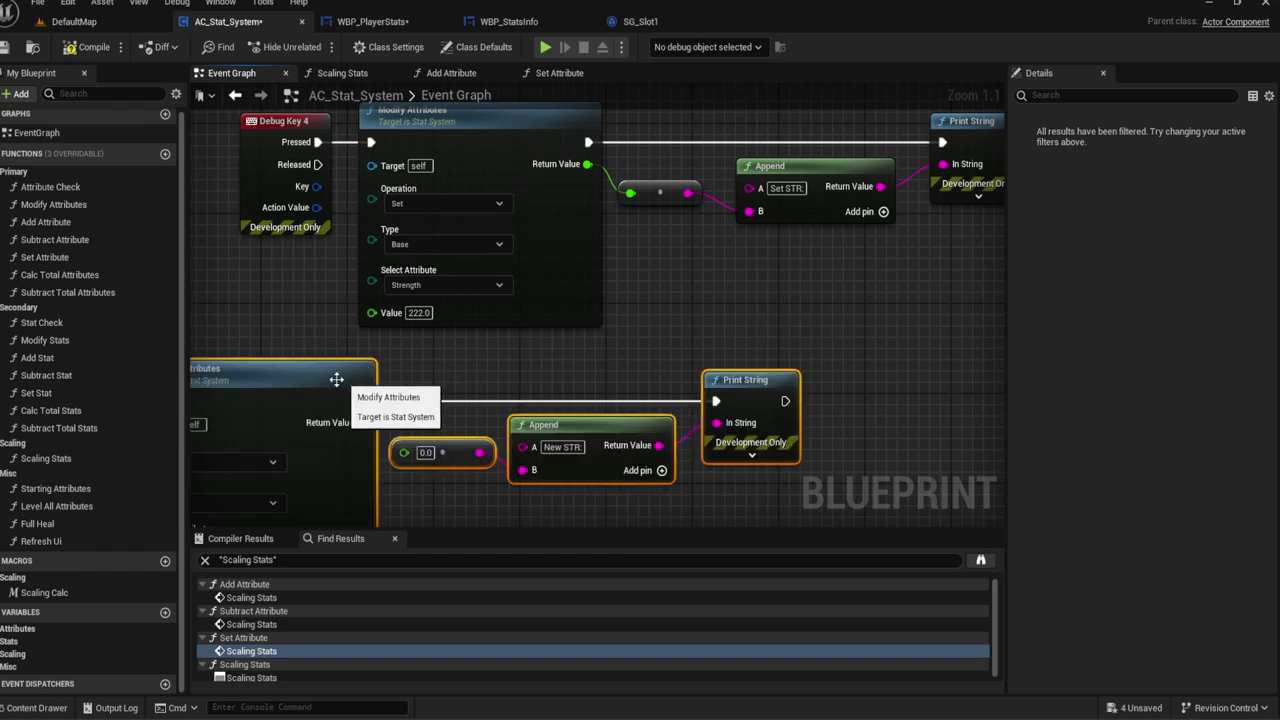
pyautogui.moveTo(327, 383); pyautogui.dragTo(537, 383)
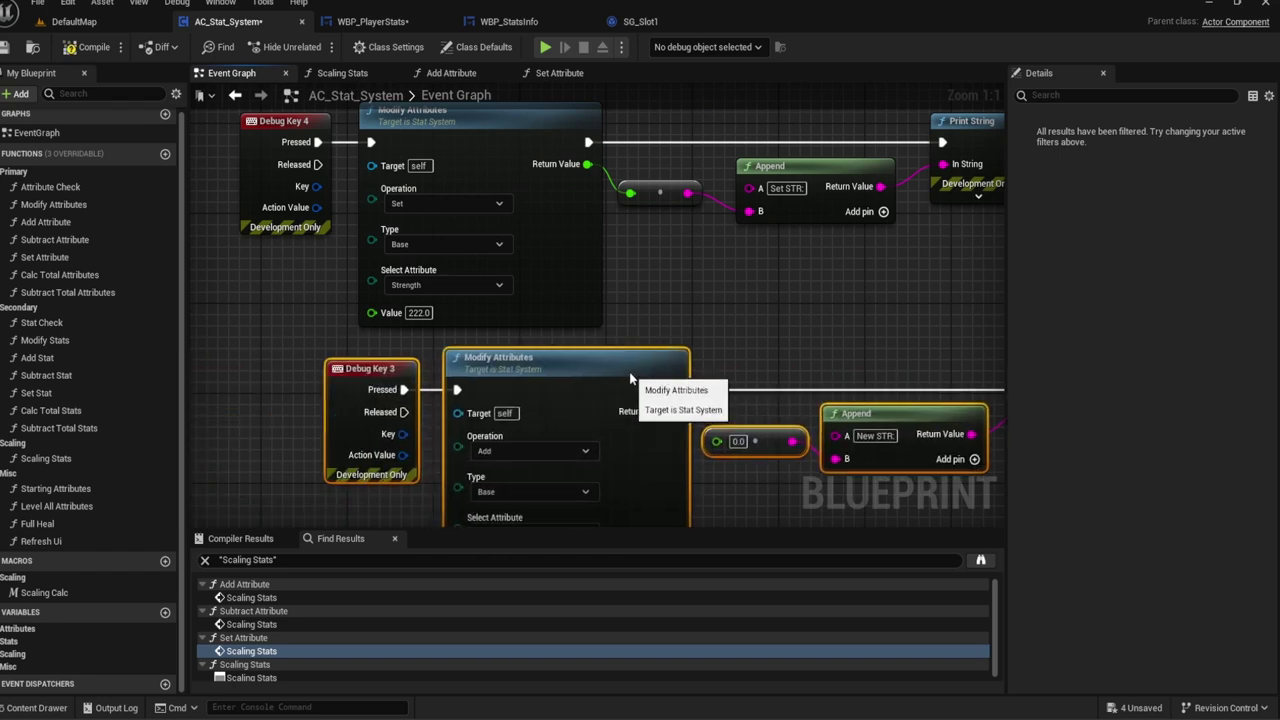
# Step: Set the copied chain's Modify Attributes operation to Set
pyautogui.click(698, 328)
pyautogui.moveTo(698, 328); pyautogui.dragTo(748, 245, button='right')
pyautogui.click(470, 380)
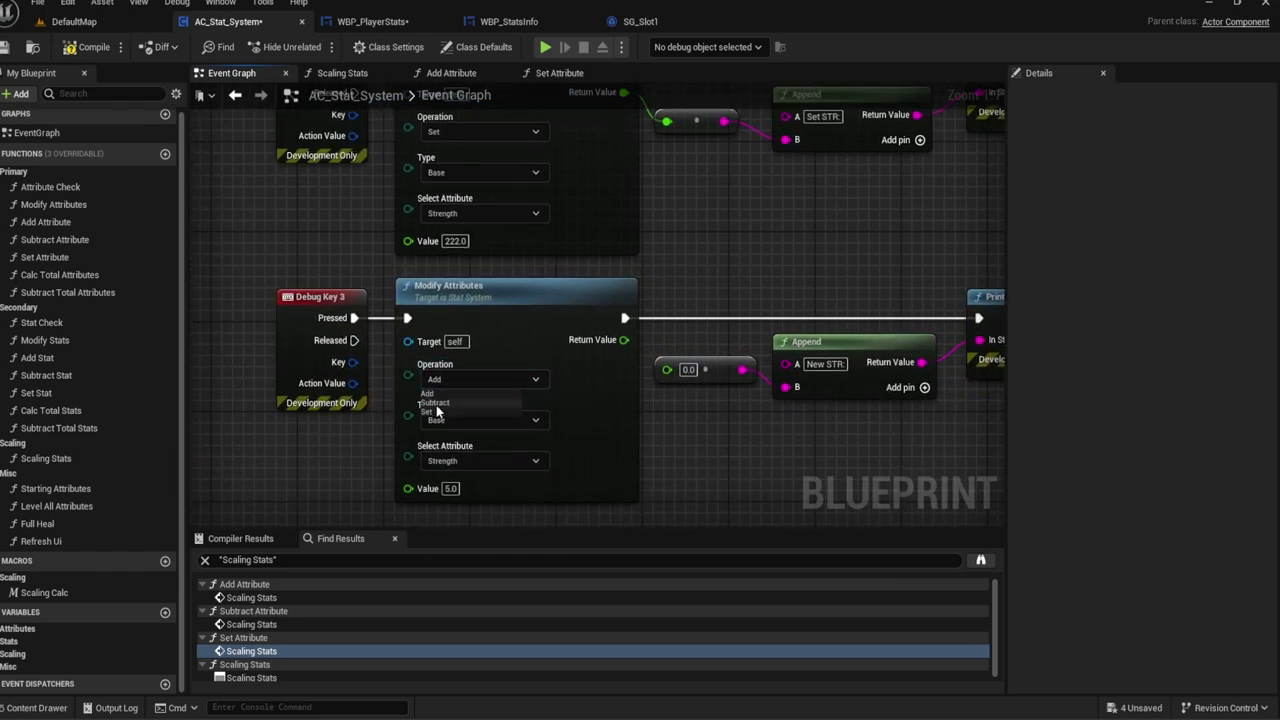
pyautogui.click(436, 411)
# Step: Make Debug Key 4 subtract Strength, changing its value from 222.0 to 5.0
pyautogui.moveTo(467, 149); pyautogui.dragTo(473, 236, button='right')
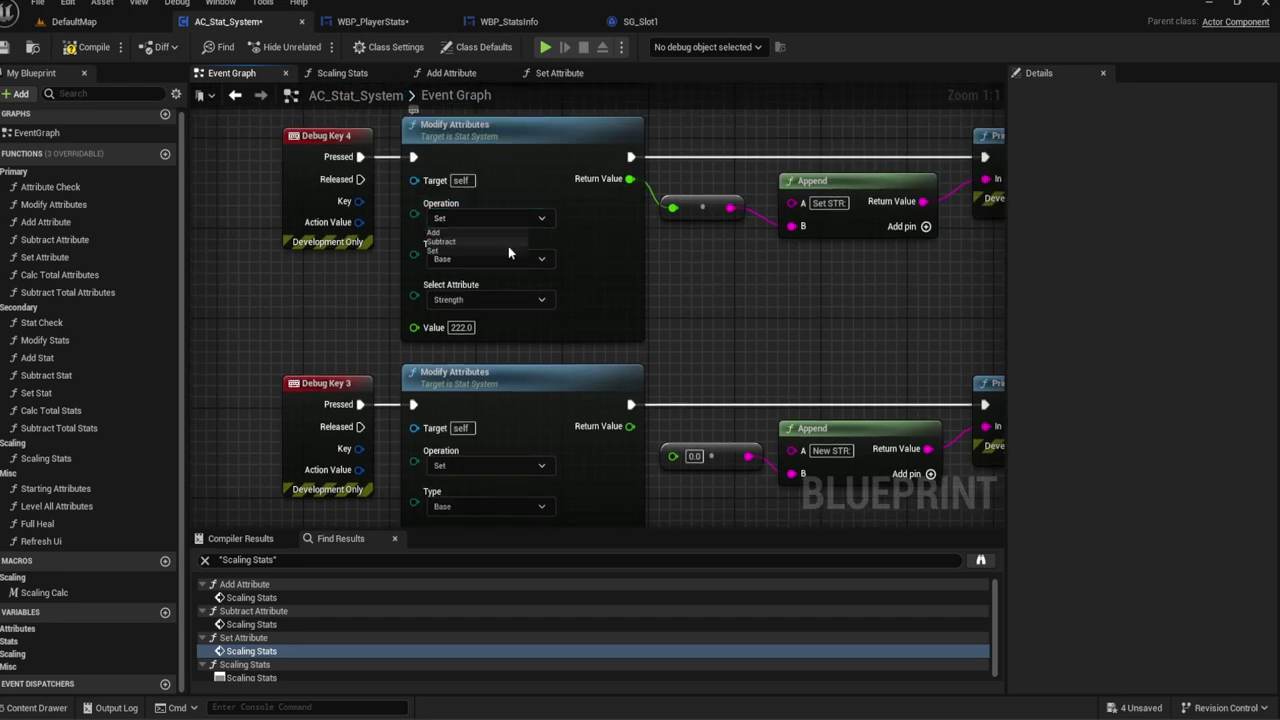
pyautogui.click(467, 242)
pyautogui.moveTo(450, 337); pyautogui.dragTo(460, 403, button='right')
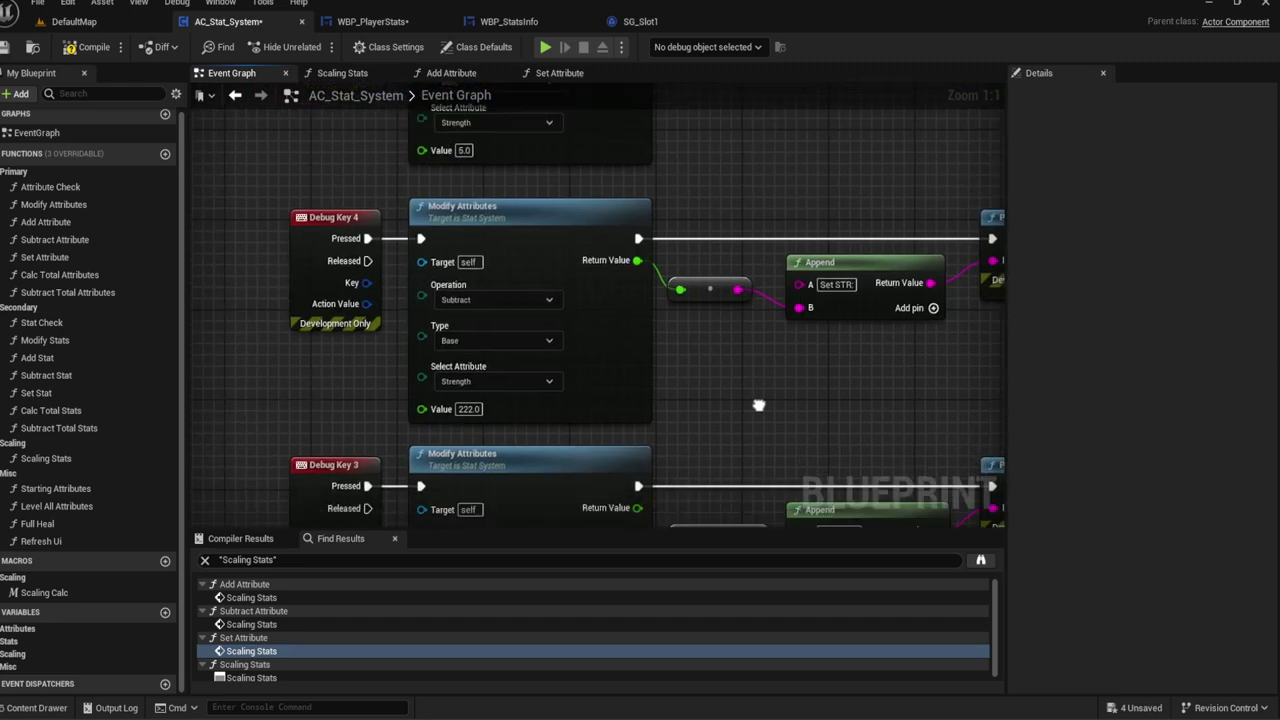
pyautogui.click(471, 393)
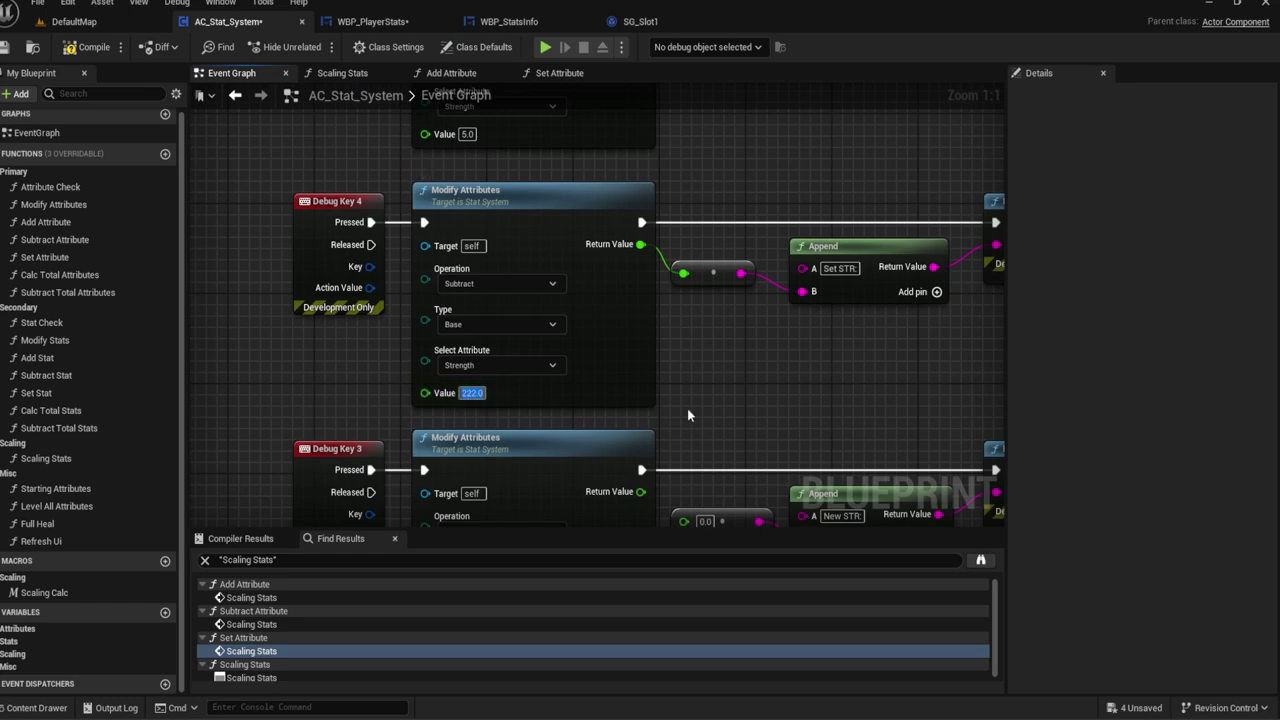
pyautogui.write('5')
pyautogui.moveTo(748, 397); pyautogui.dragTo(788, 182, button='right')
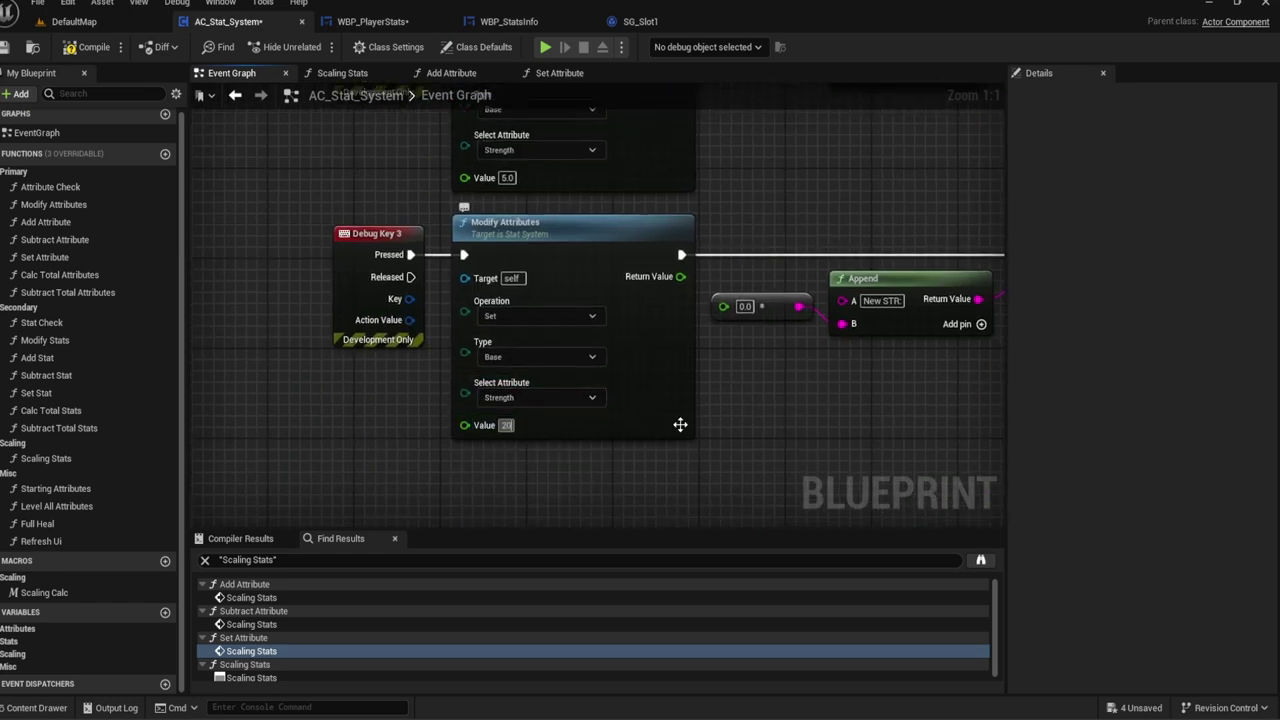
pyautogui.moveTo(763, 414); pyautogui.dragTo(702, 614, button='right')
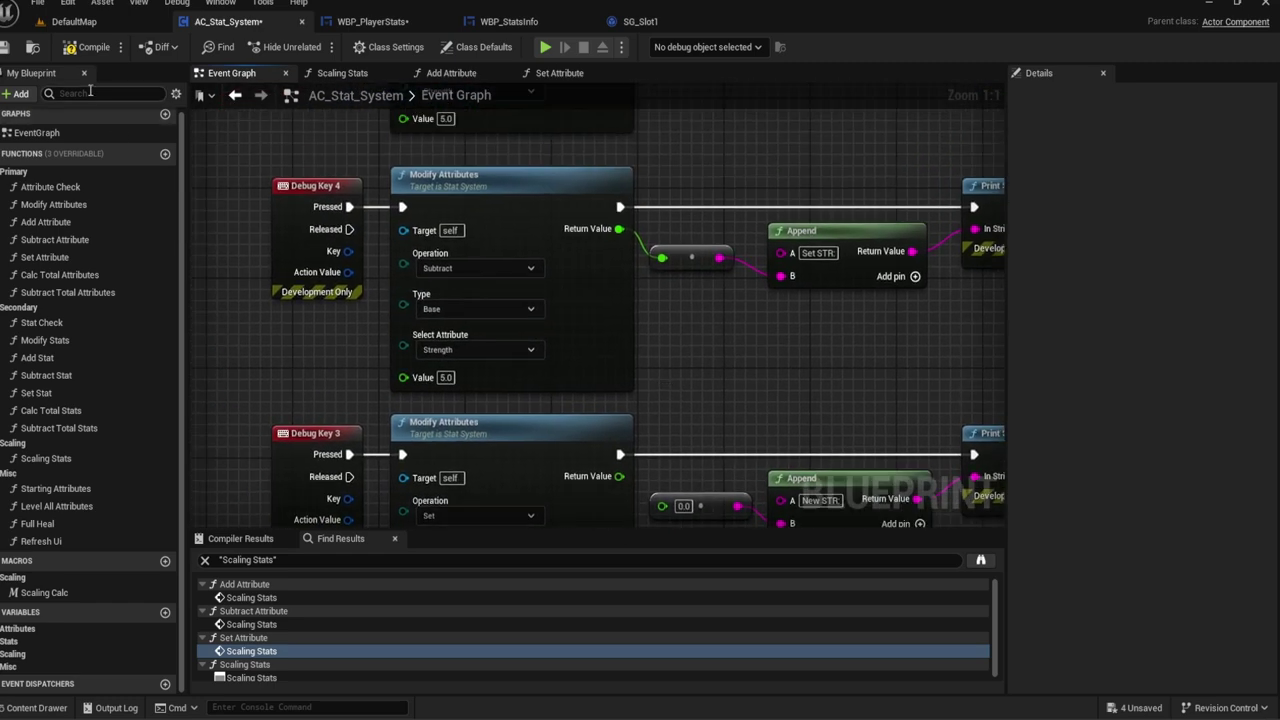
pyautogui.moveTo(380, 408); pyautogui.dragTo(480, 548, button='right')
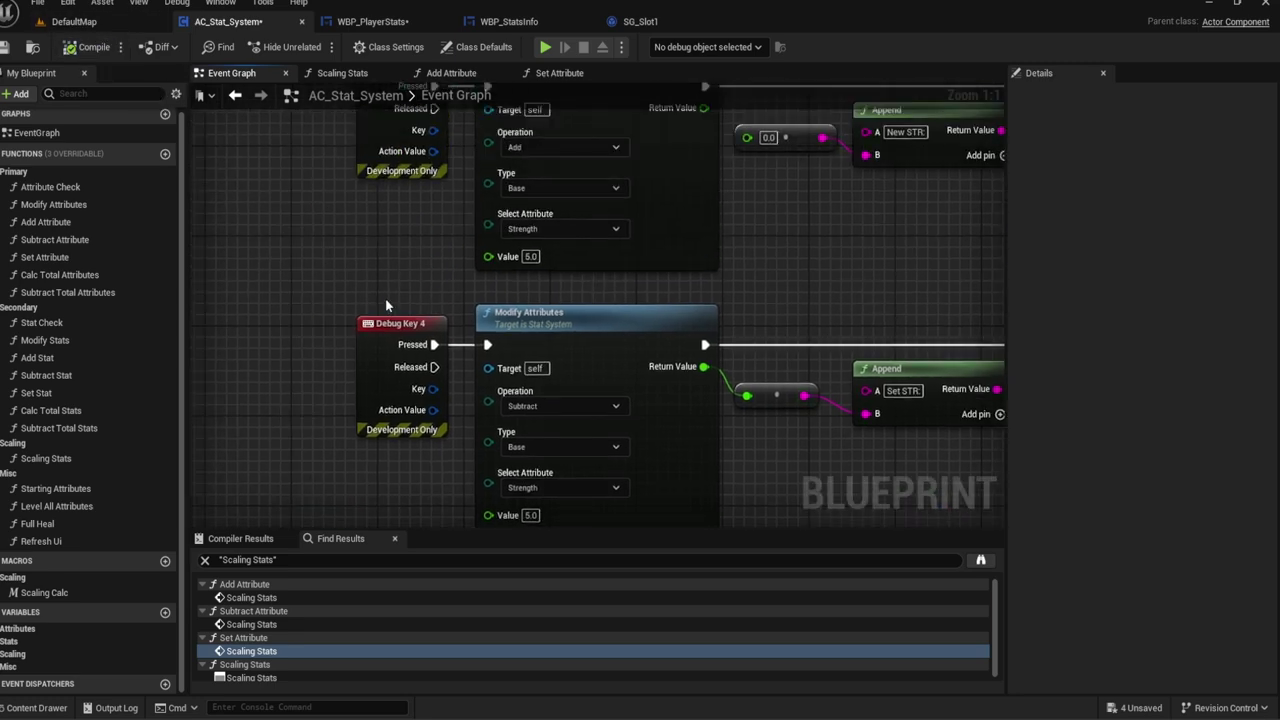
pyautogui.scroll(-2, 380, 408)
# Step: Add a Debug Key Q event and wire its Pressed output to a new Modify Attributes node
pyautogui.moveTo(481, 194); pyautogui.dragTo(604, 315, button='right')
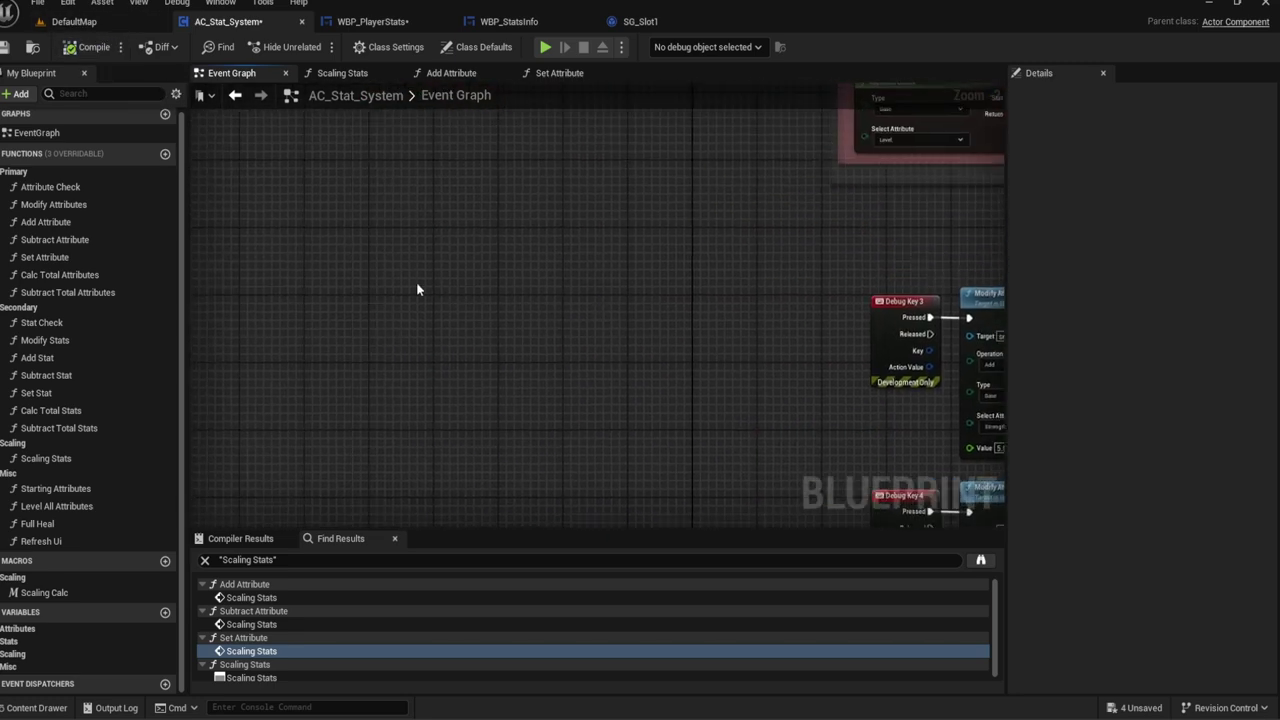
pyautogui.rightClick(416, 281)
pyautogui.write('q key')
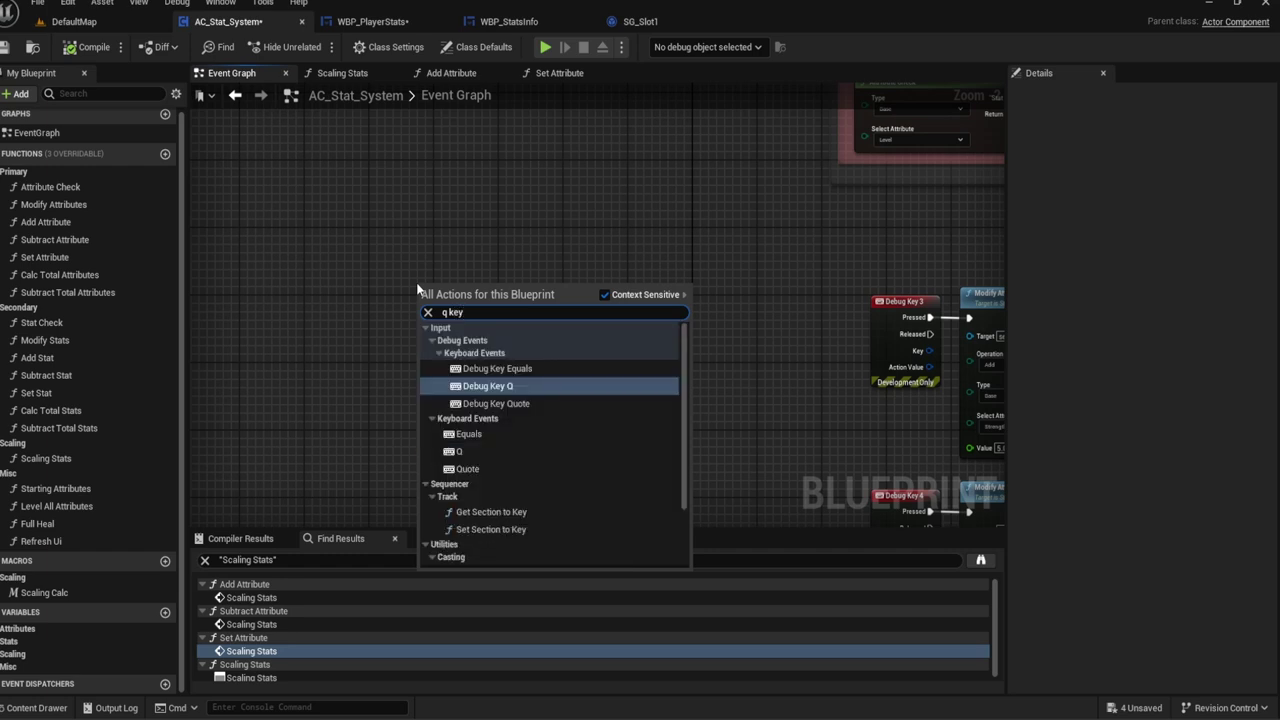
pyautogui.press('Return')
pyautogui.moveTo(486, 306); pyautogui.dragTo(543, 308)
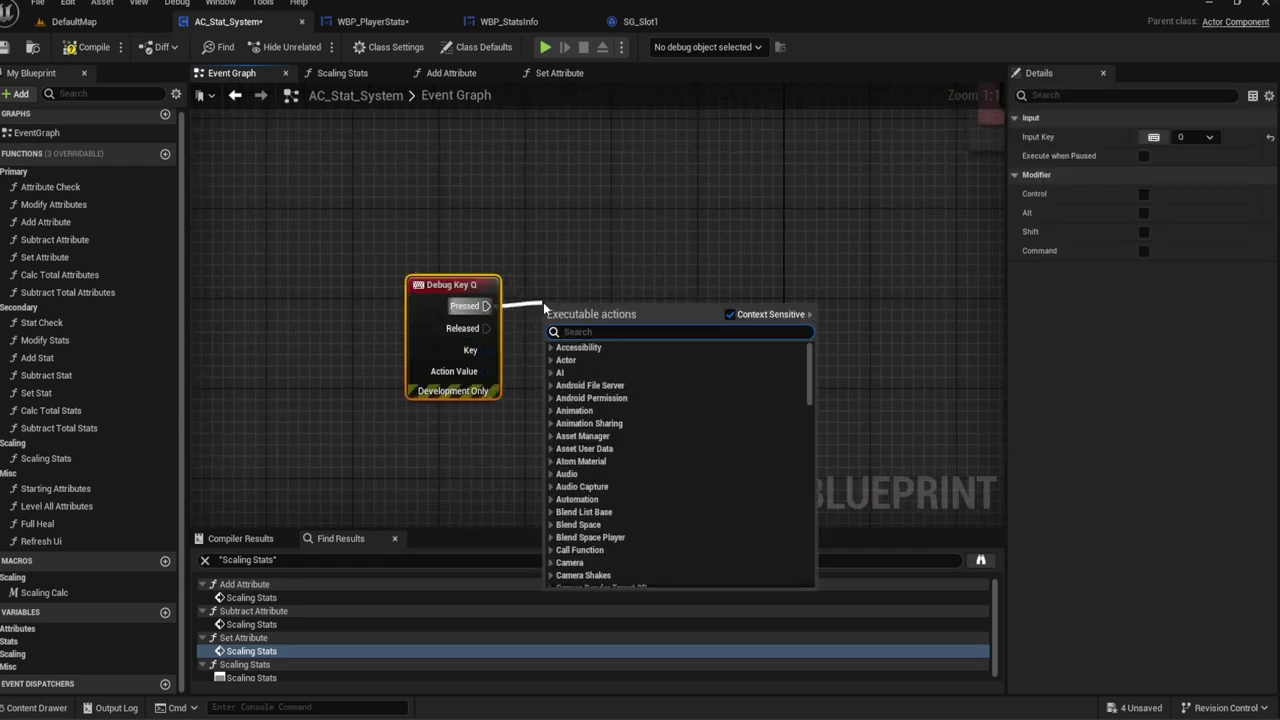
pyautogui.write('modify')
pyautogui.press('Return')
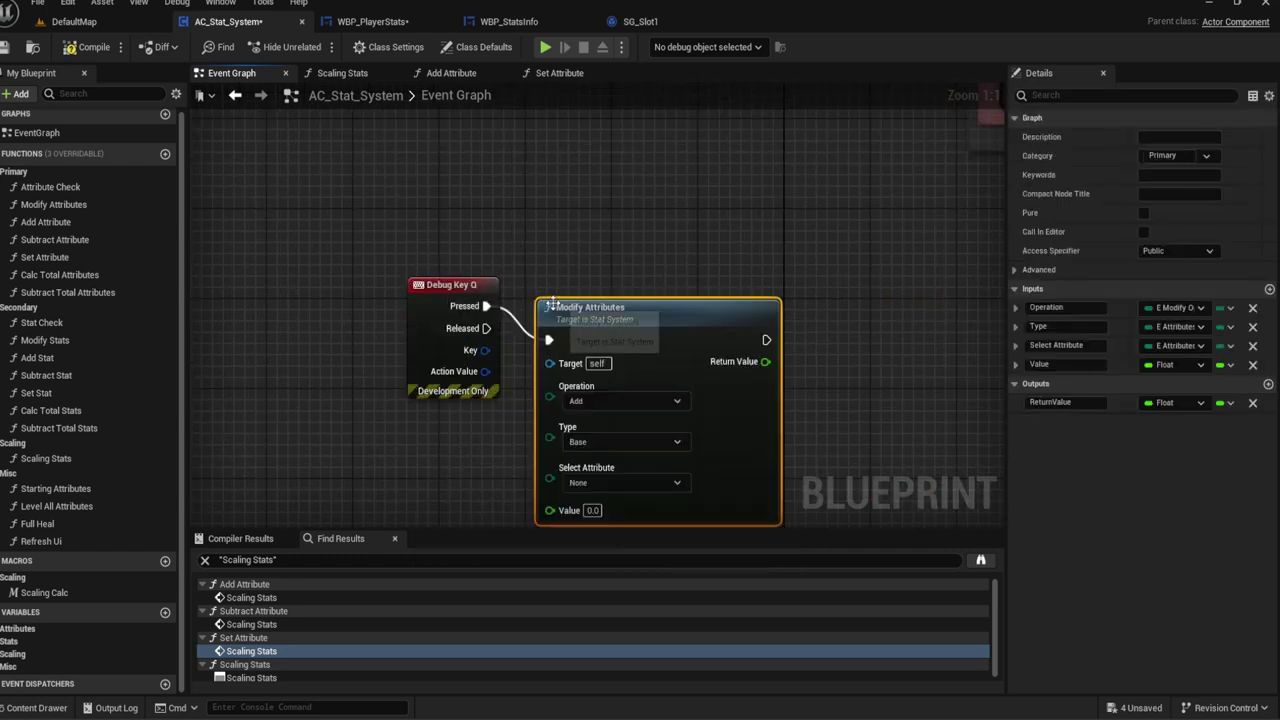
# Step: Set Modify Attributes to Type Base, attribute Exp, value 150
pyautogui.click(593, 405)
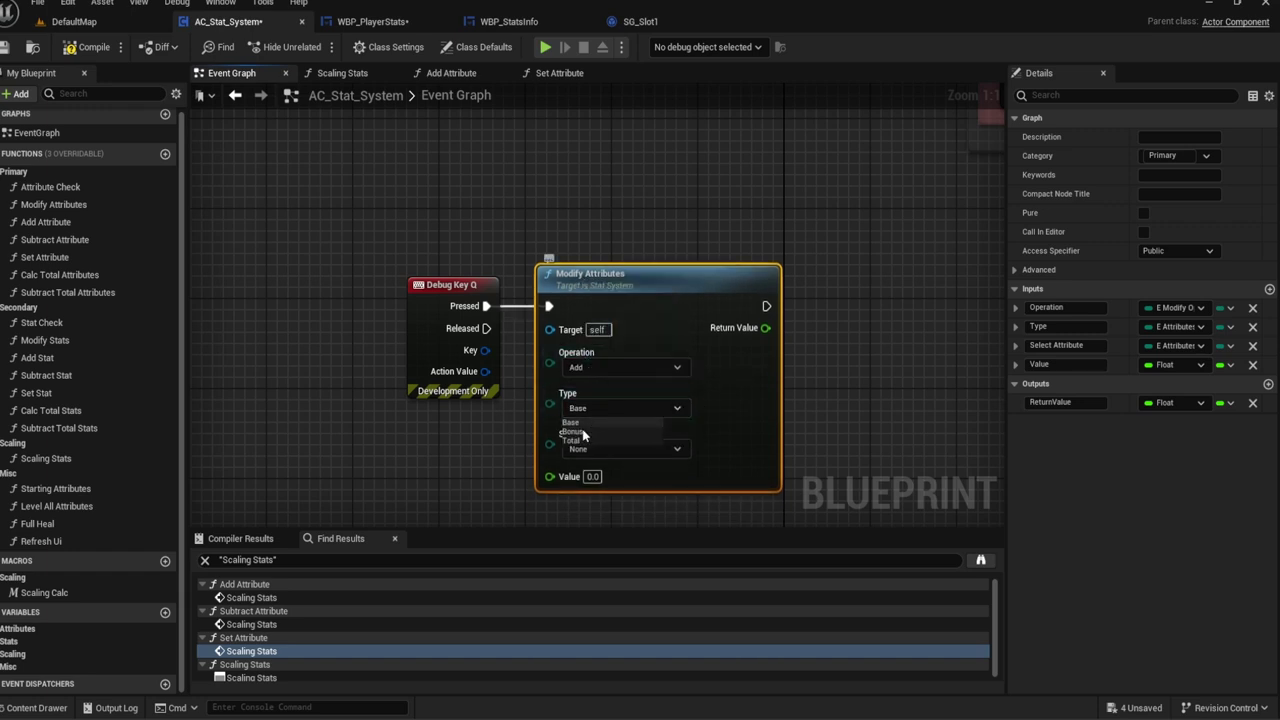
pyautogui.click(590, 421)
pyautogui.click(591, 448)
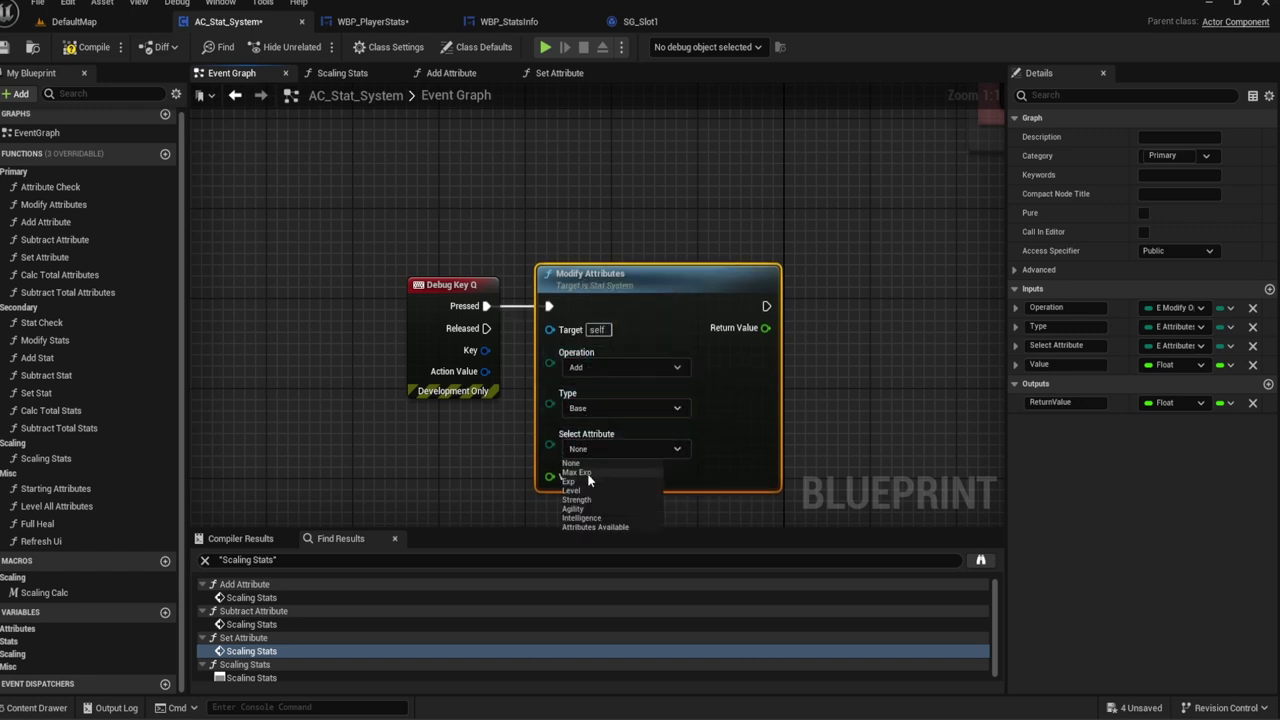
pyautogui.click(581, 480)
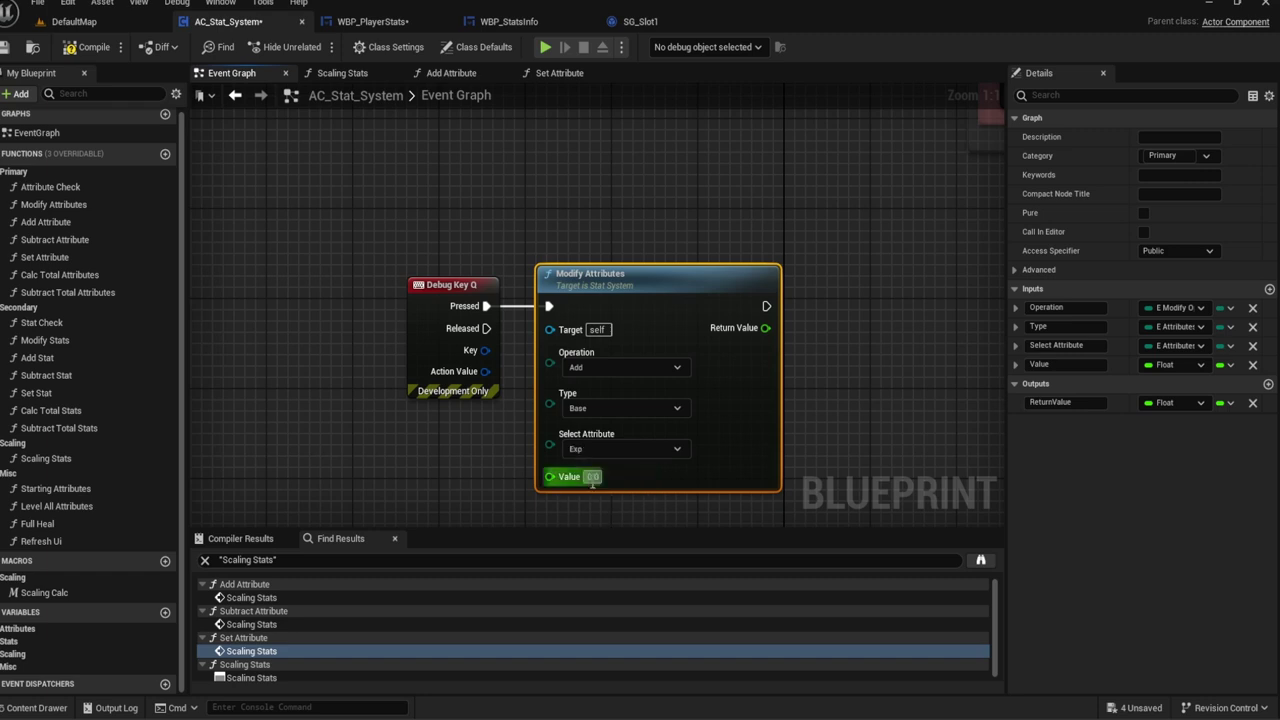
pyautogui.write('50')
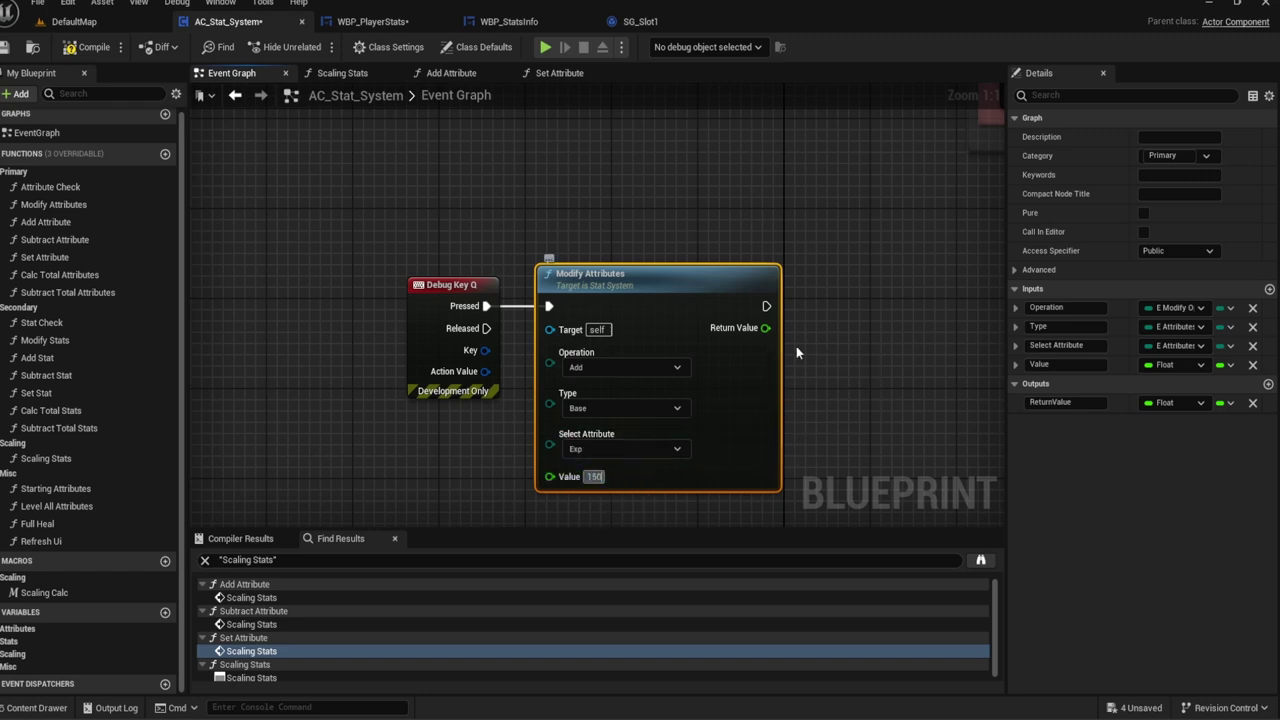
pyautogui.press('Return')
# Step: Deselect the node and switch to the DefaultMap level
pyautogui.moveTo(856, 331); pyautogui.dragTo(598, 351, button='right')
pyautogui.click(519, 290)
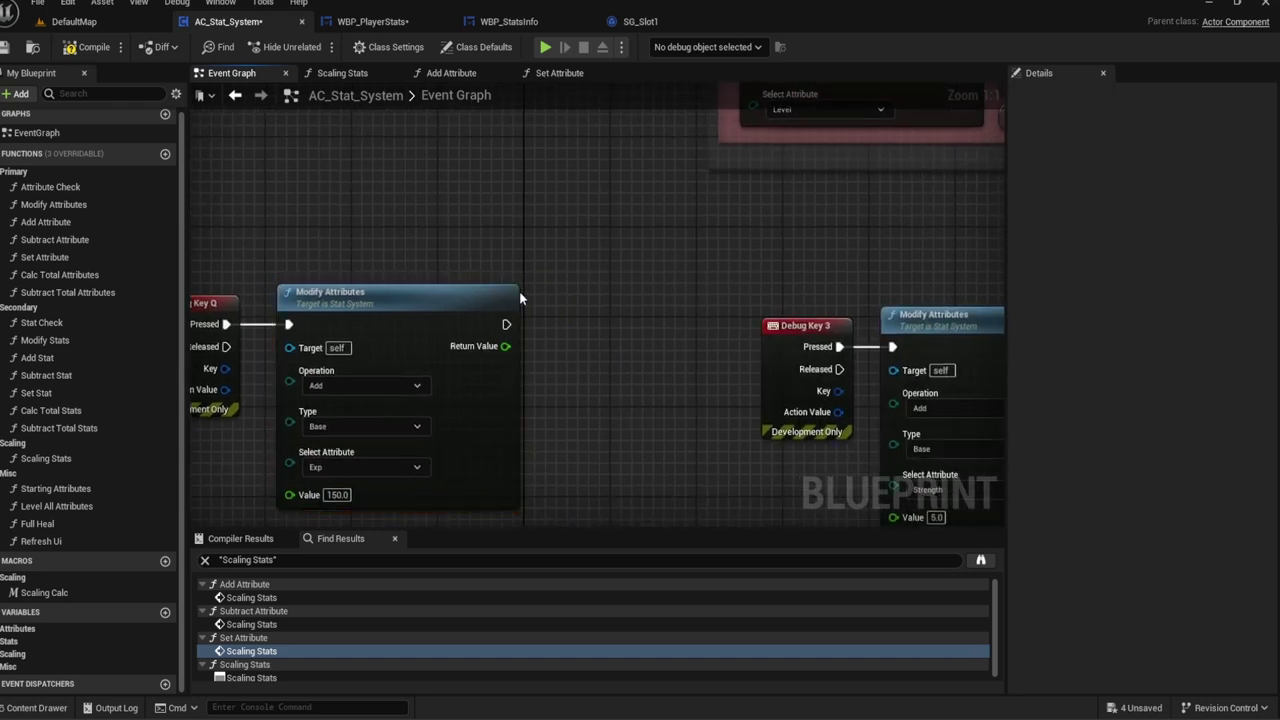
pyautogui.click(72, 21)
# Step: Start a play session, open the stats panel, and add Exp three times with the 3 key
pyautogui.hotkey('alt', 'p')
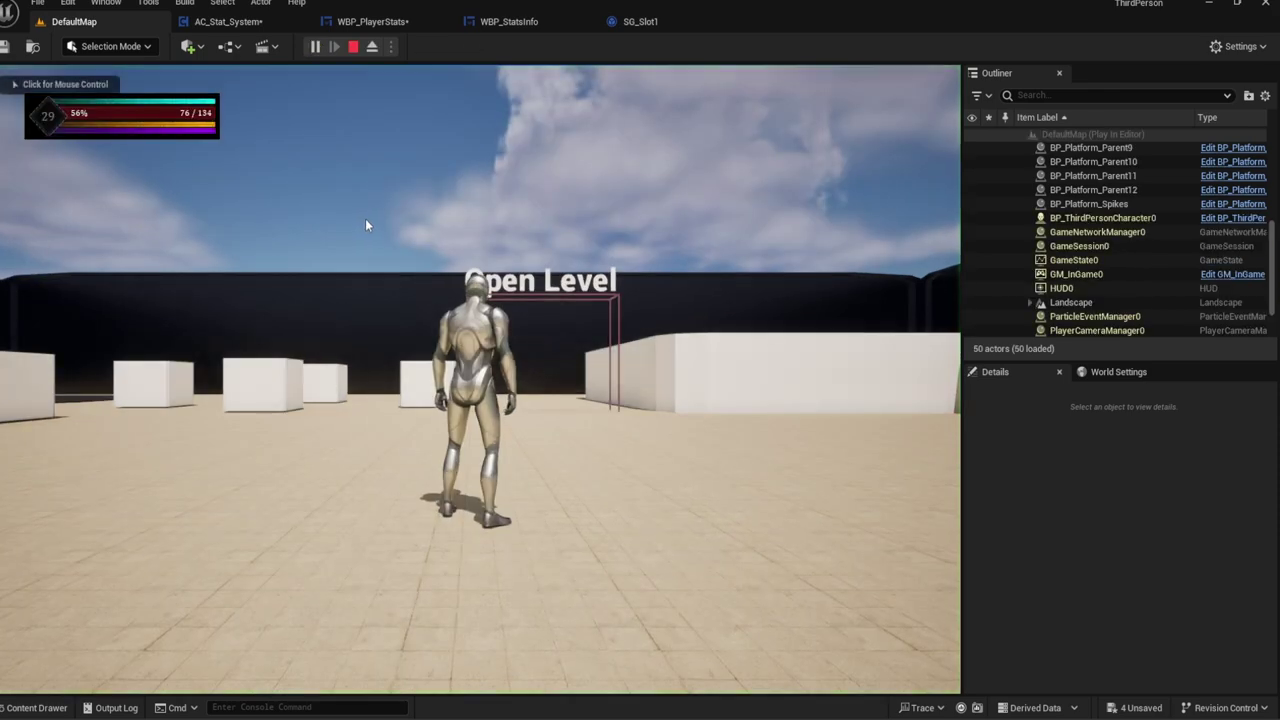
pyautogui.click(365, 218)
pyautogui.press('c')
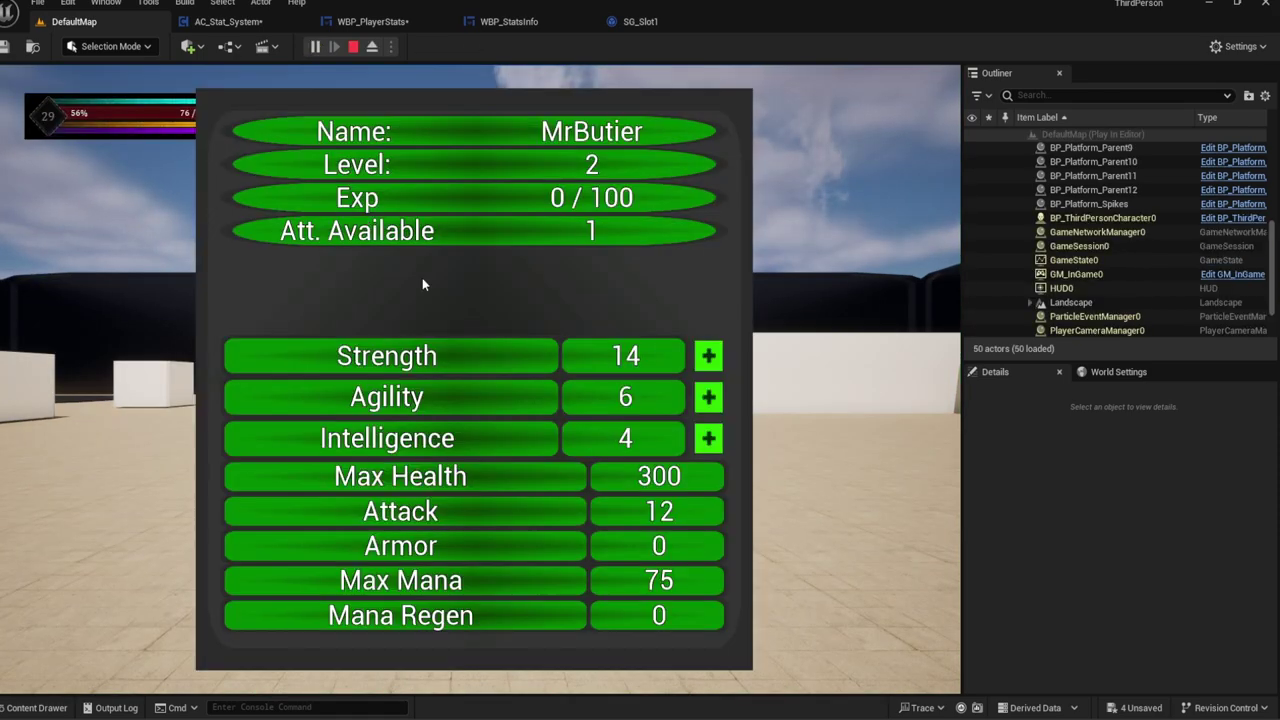
pyautogui.press('3')
pyautogui.press('3')
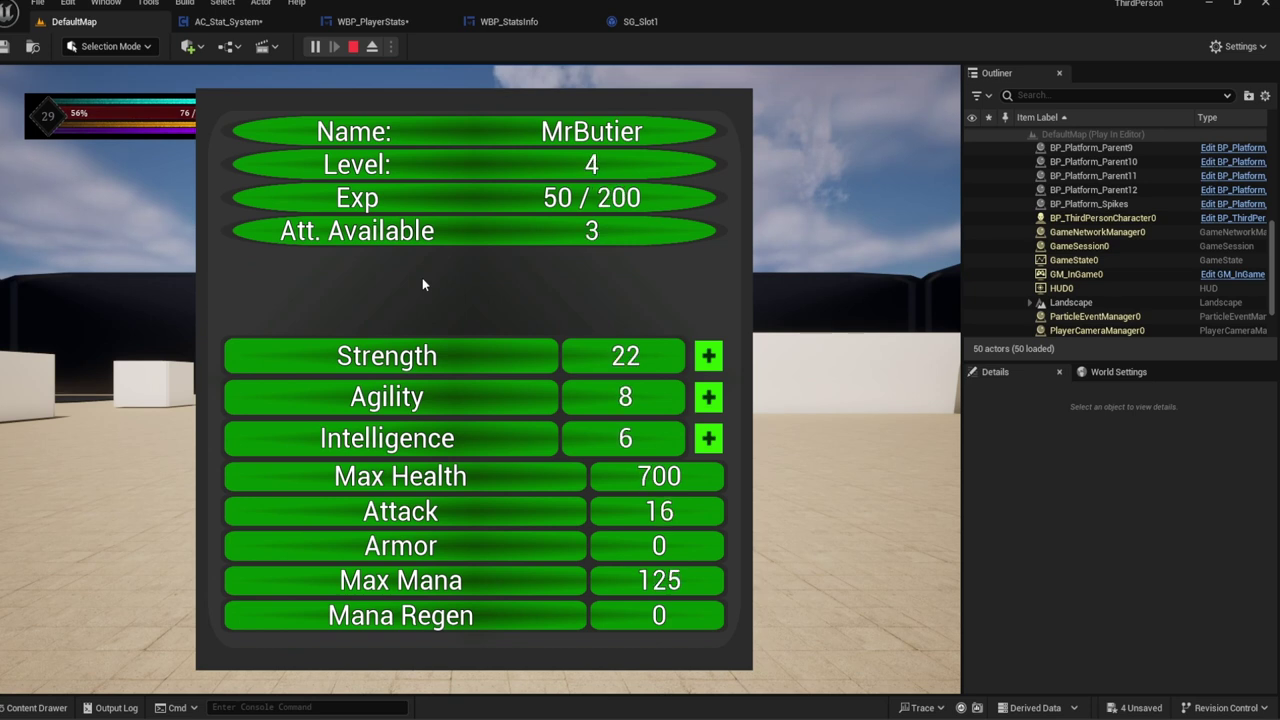
pyautogui.press('3')
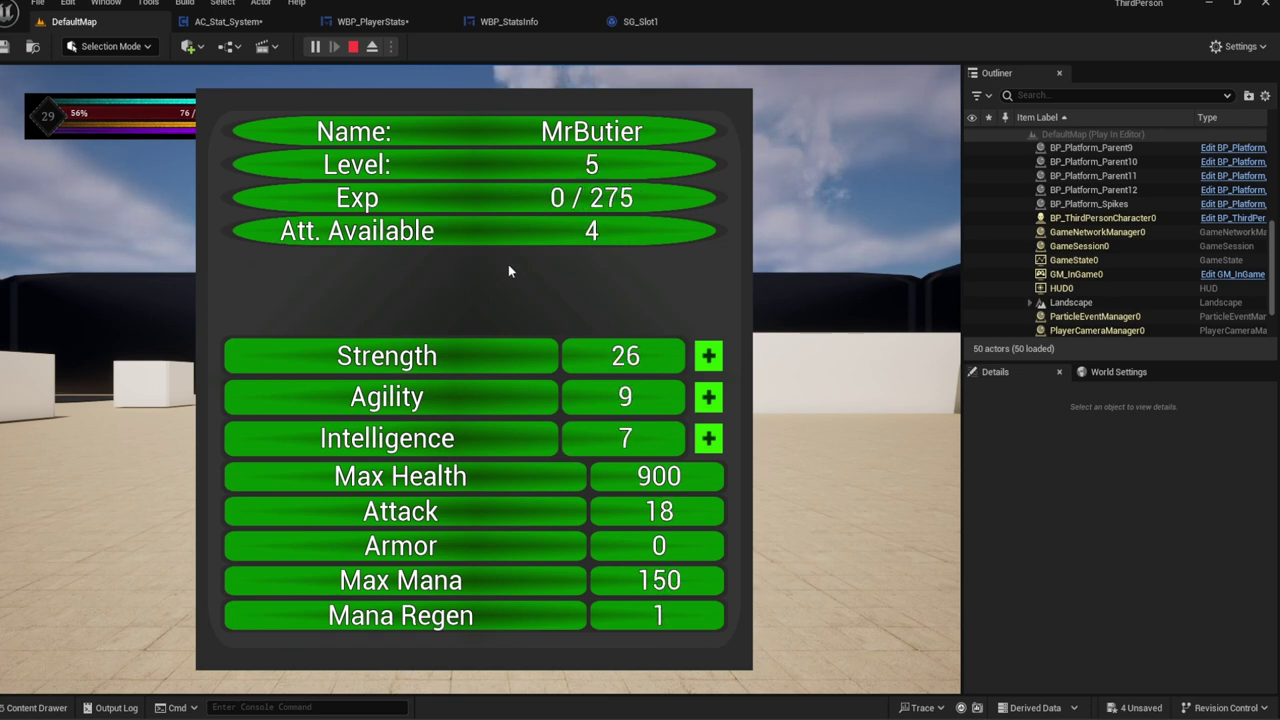
pyautogui.press('3')
# Step: Spend two attribute points on Agility and two on Intelligence
pyautogui.click(708, 397)
pyautogui.click(708, 397)
pyautogui.click(708, 438)
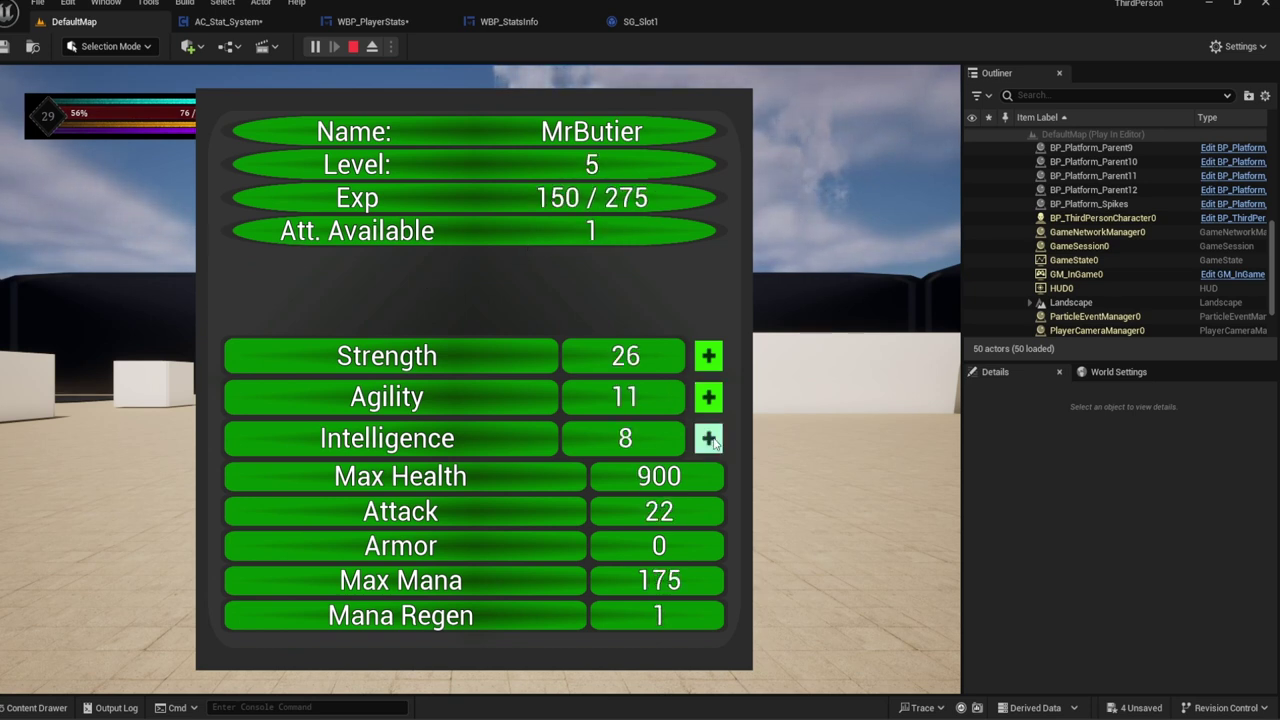
pyautogui.click(708, 438)
# Step: Add Exp eight more times with the 3 key to level the character to 11
pyautogui.press('3')
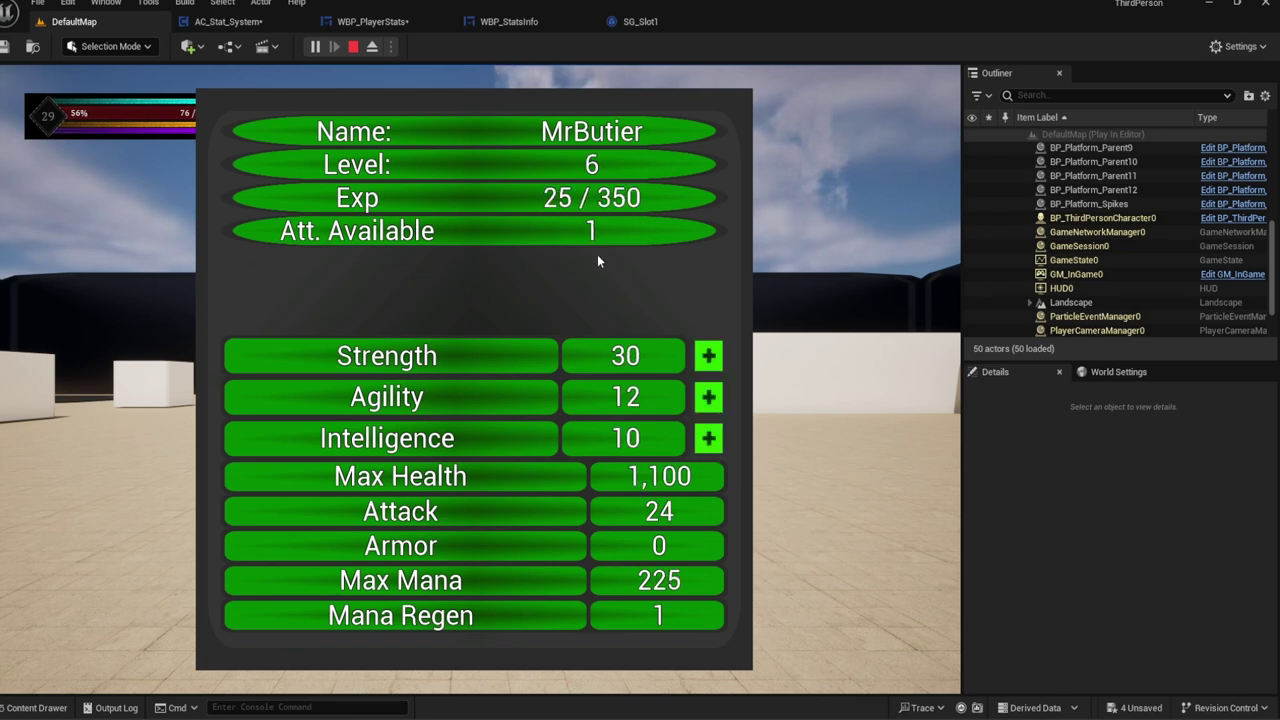
pyautogui.press('3')
pyautogui.press('3')
pyautogui.press('3')
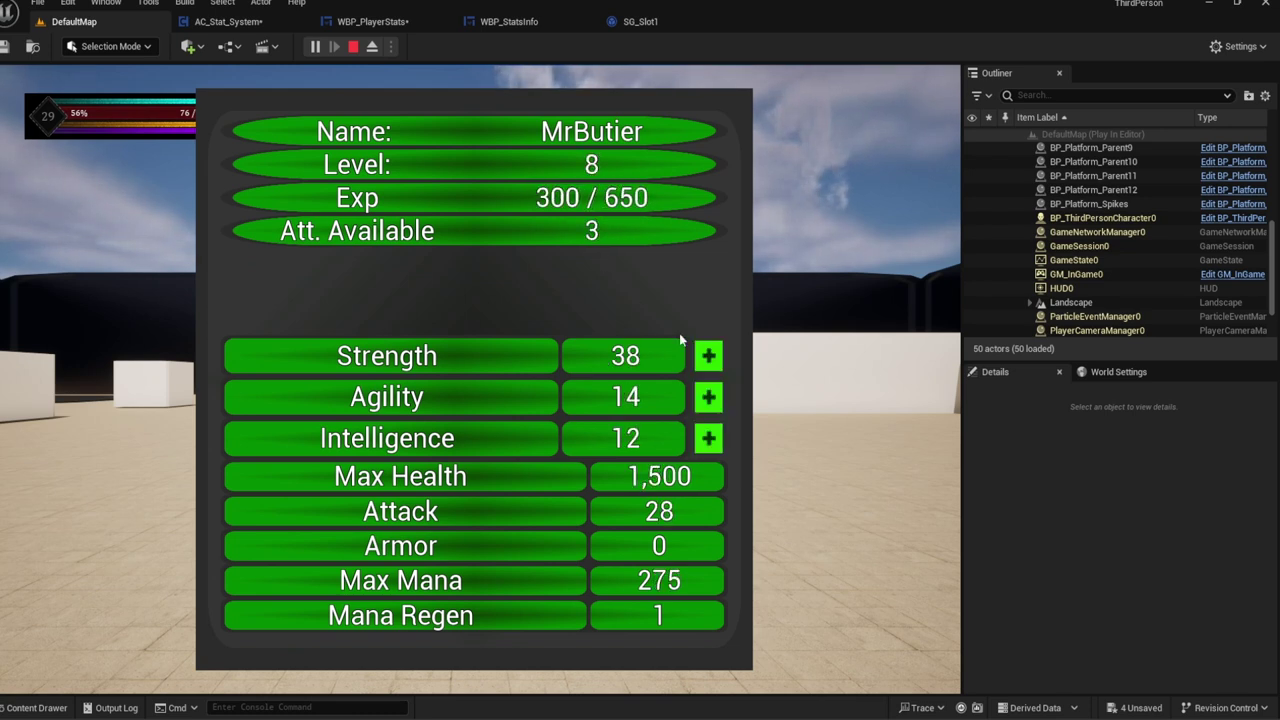
pyautogui.press('3')
pyautogui.press('3')
pyautogui.press('3')
pyautogui.press('3')
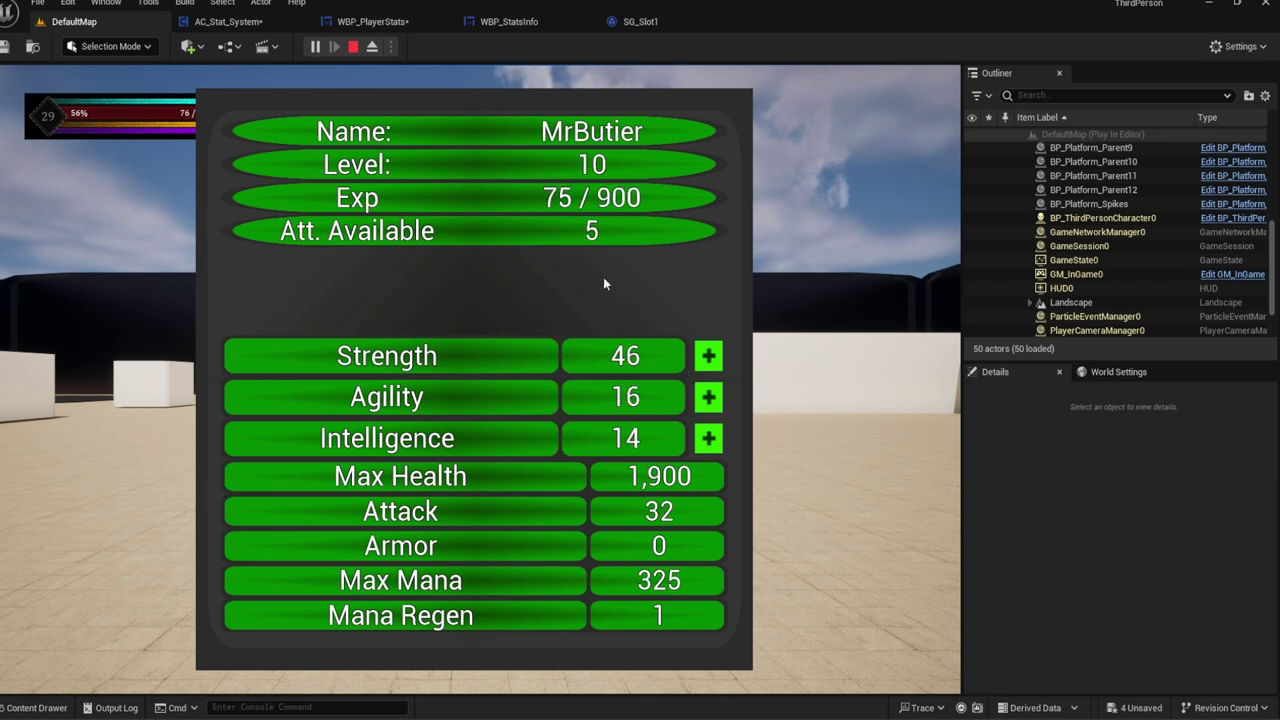
pyautogui.press('3')
pyautogui.press('3')
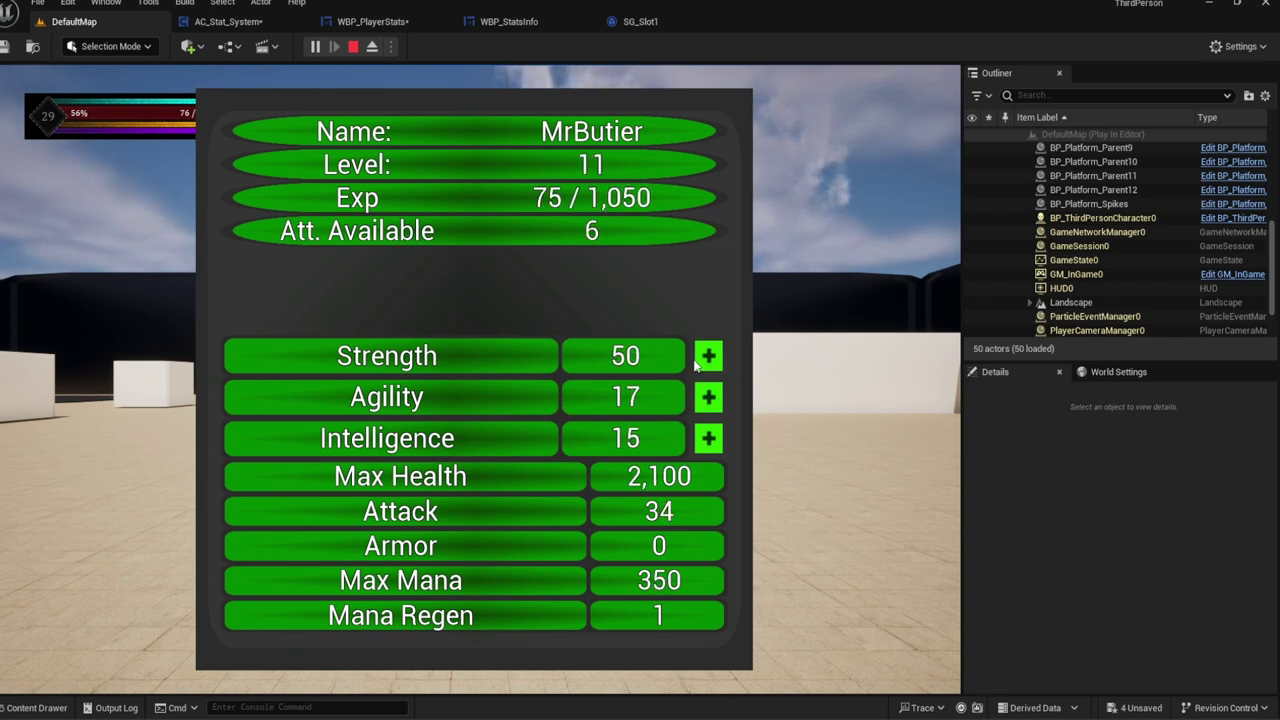
pyautogui.press('3')
pyautogui.press('3')
pyautogui.press('3')
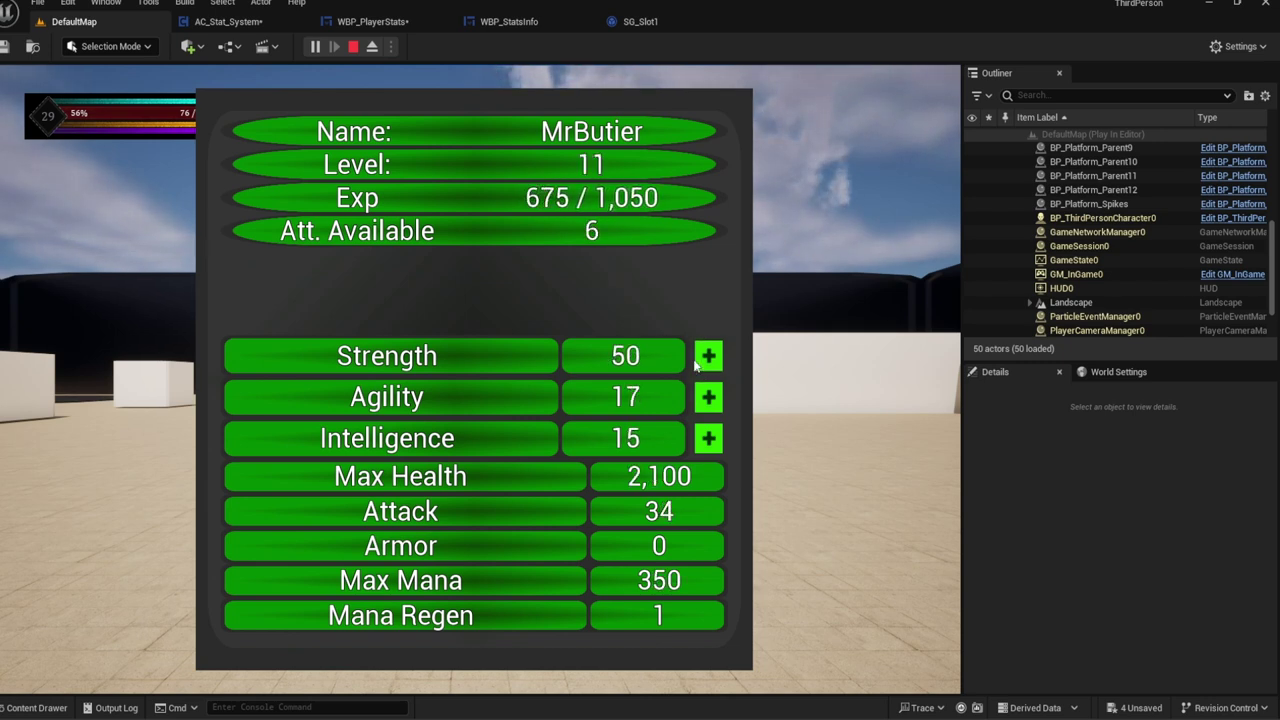
pyautogui.press('3')
pyautogui.press('3')
pyautogui.press('3')
pyautogui.press('3')
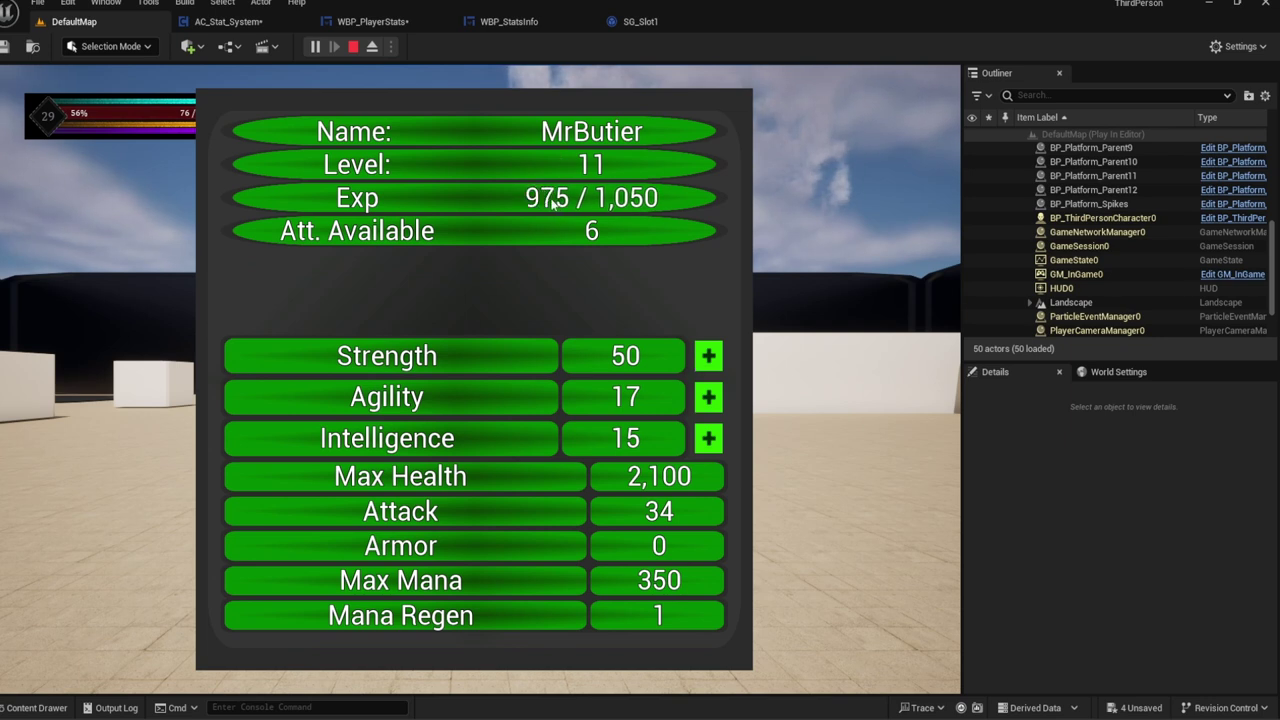
pyautogui.press('3')
pyautogui.press('3')
pyautogui.press('3')
pyautogui.press('3')
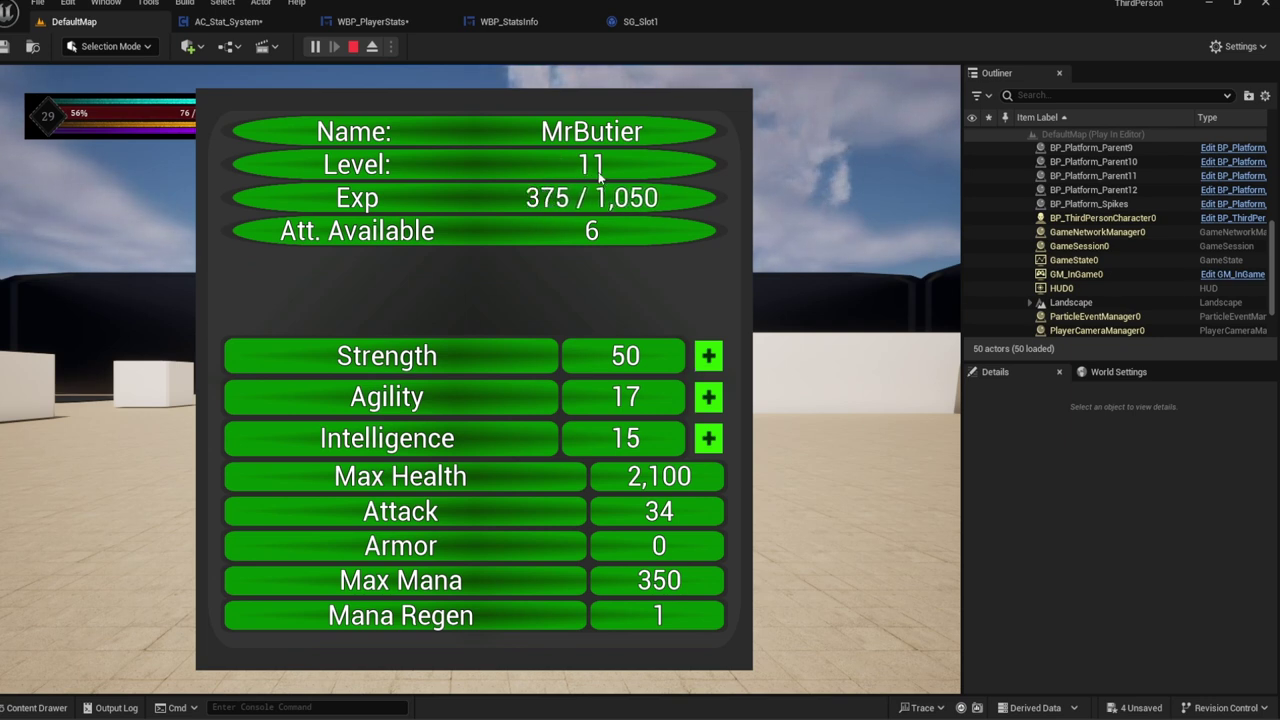
pyautogui.press('3')
# Step: Spend remaining points on Strength, Agility and Intelligence, test the Strength key 4, then end play
pyautogui.click(708, 356)
pyautogui.click(708, 397)
pyautogui.tripleClick(708, 438)
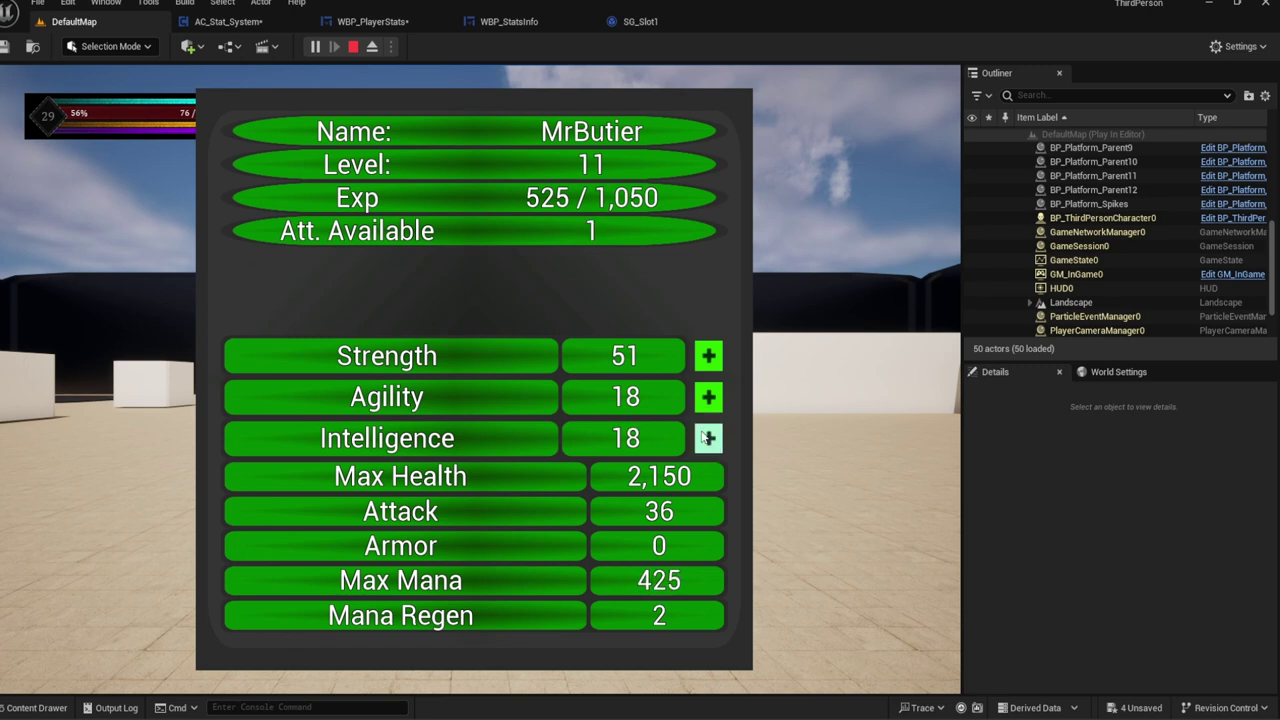
pyautogui.click(706, 437)
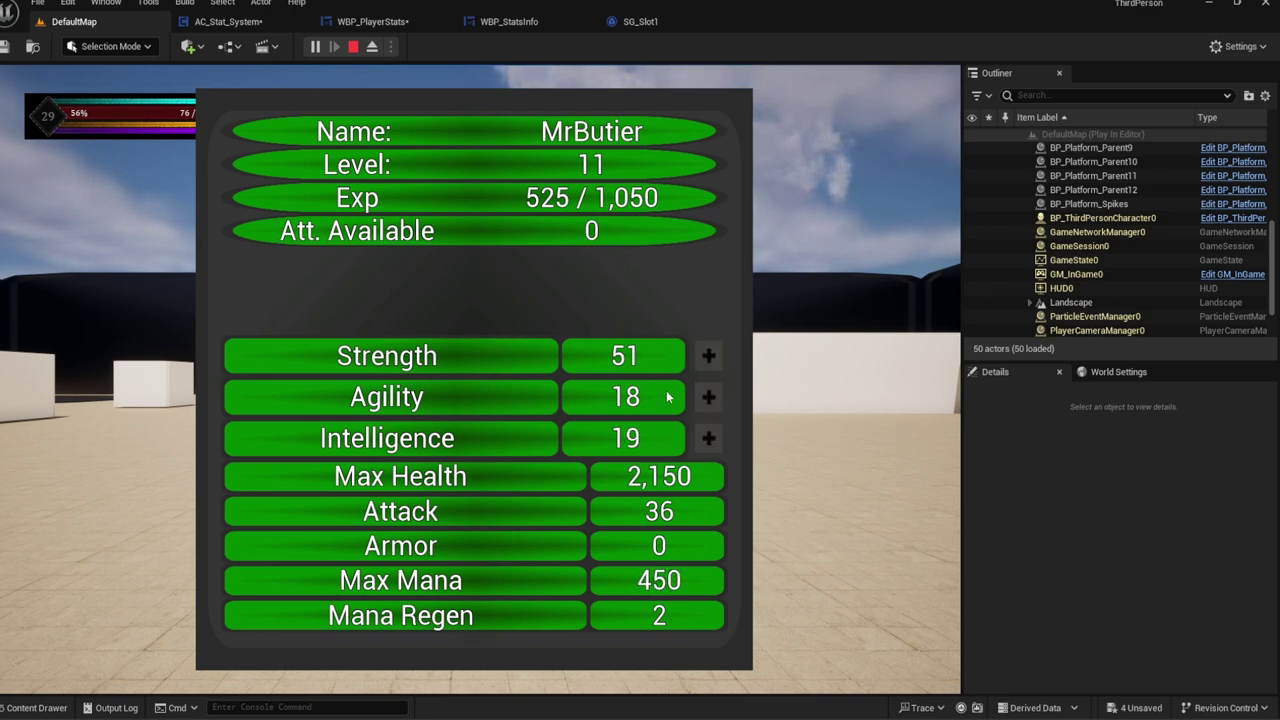
pyautogui.press('4')
pyautogui.press('4')
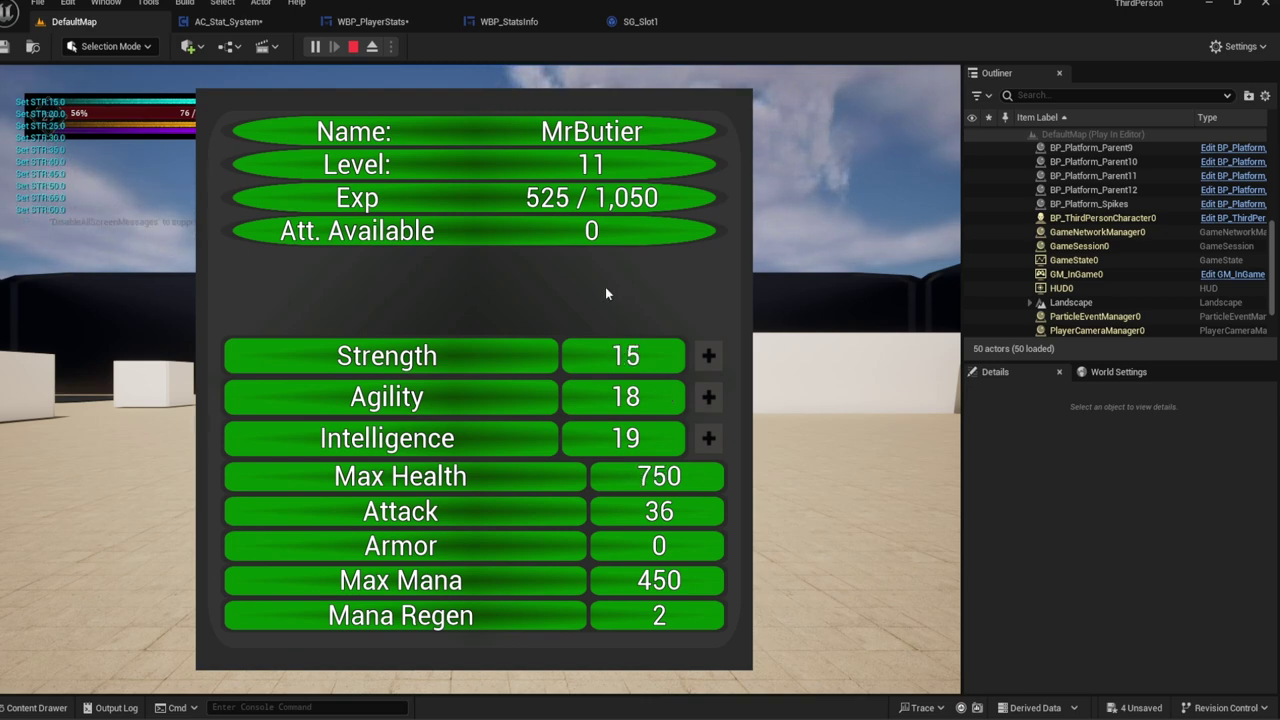
pyautogui.press('Escape')
# Step: Return to the AC_Stat_System Event Graph and pan to empty space near the Debug Key 3 and 4 nodes
pyautogui.click(228, 21)
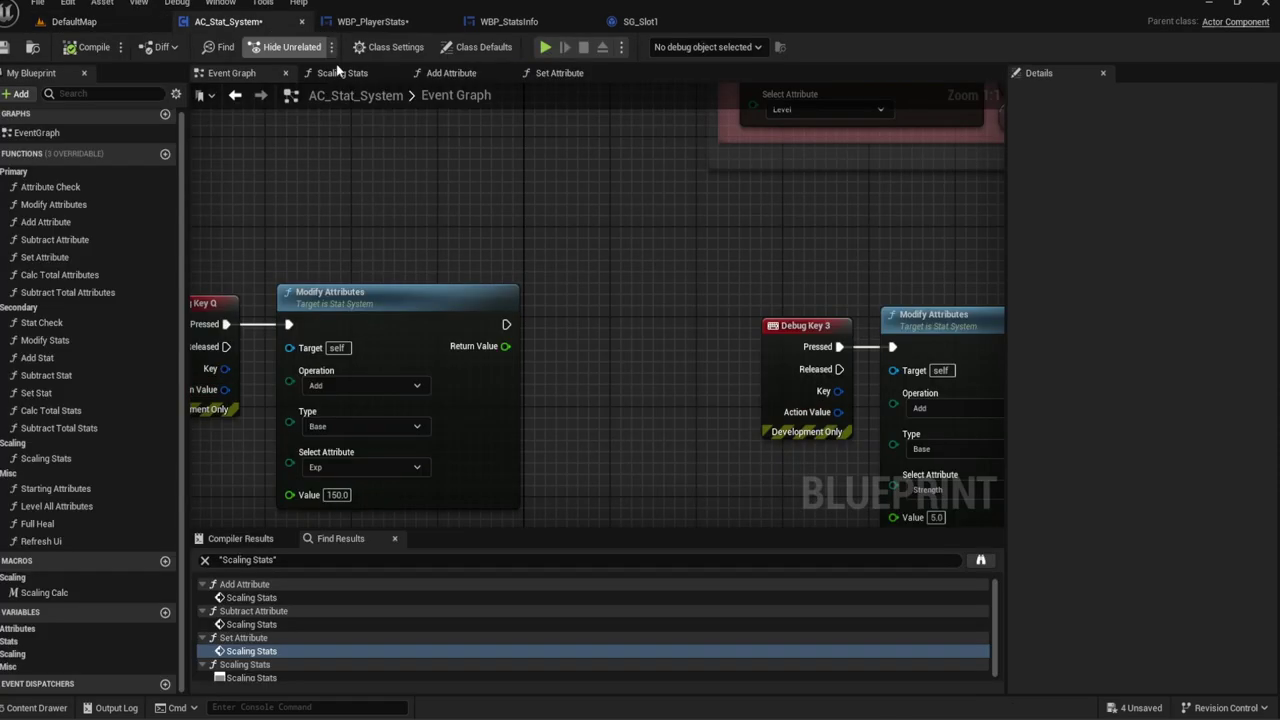
pyautogui.scroll(-2, 566, 226)
pyautogui.moveTo(554, 212); pyautogui.dragTo(685, 208, button='right')
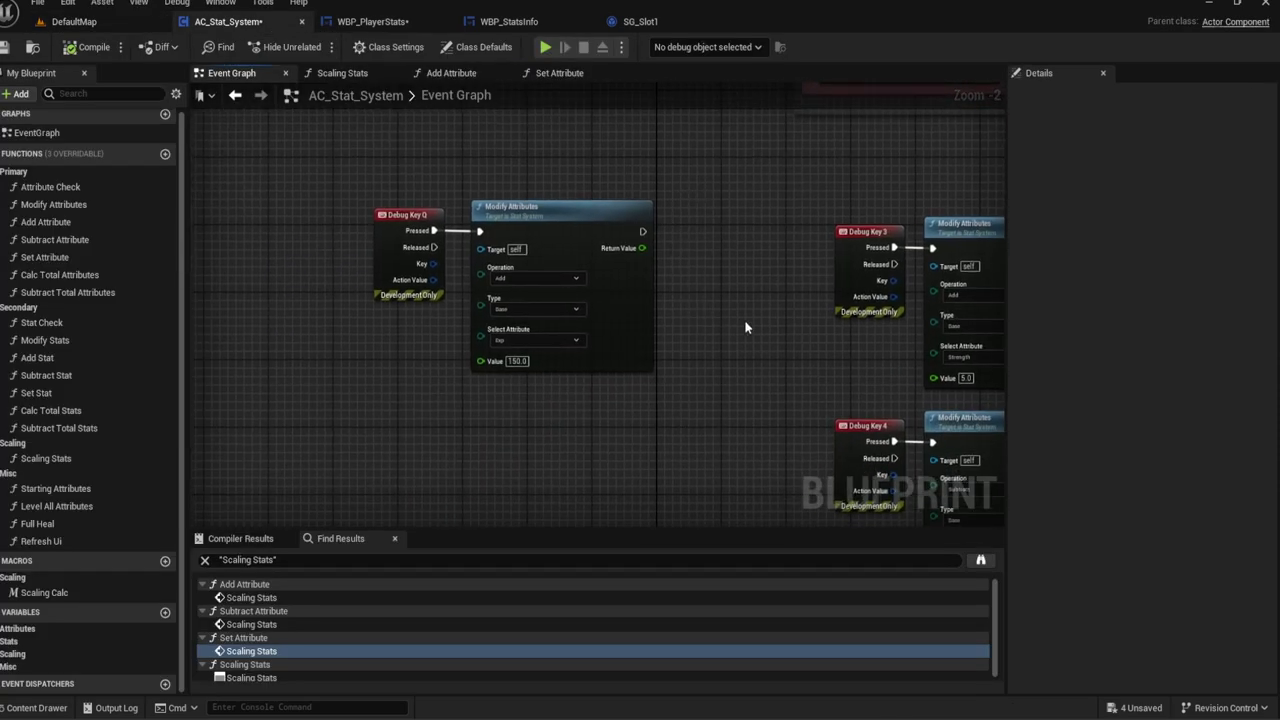
pyautogui.moveTo(745, 327); pyautogui.dragTo(303, 236, button='right')
pyautogui.scroll(2, 362, 245)
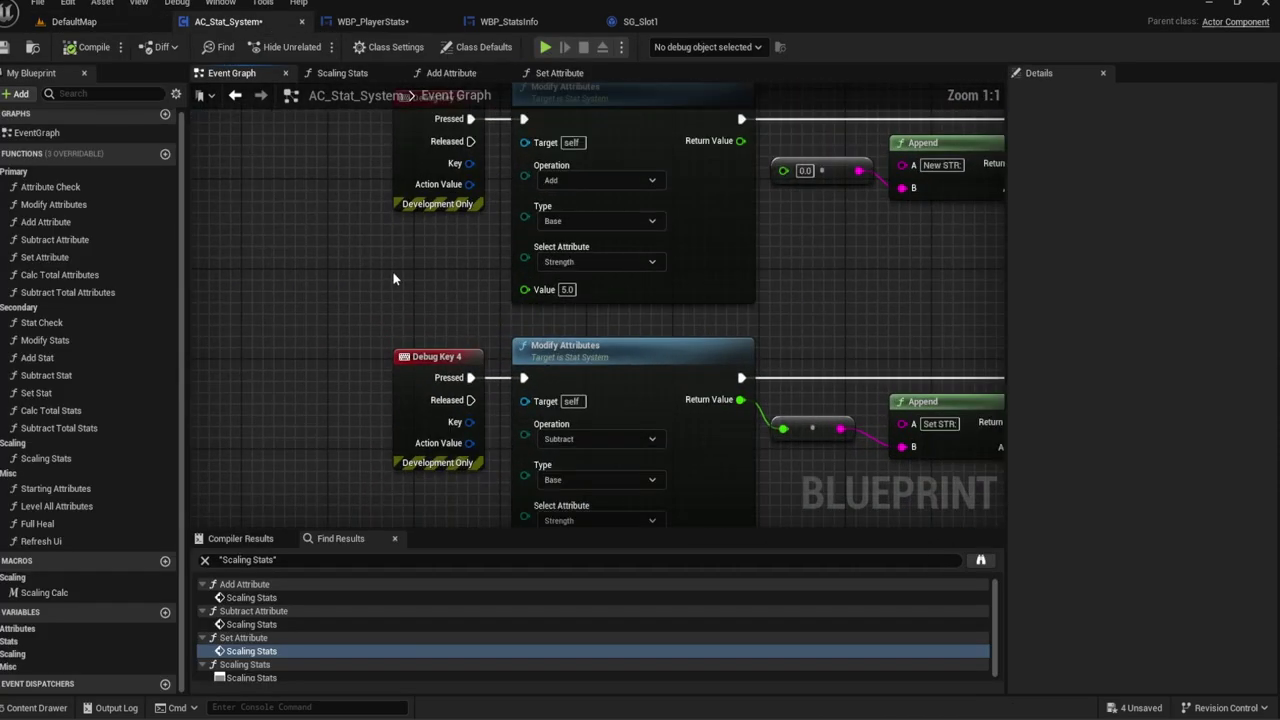
pyautogui.scroll(-1, 399, 277)
pyautogui.scroll(-1, 399, 277)
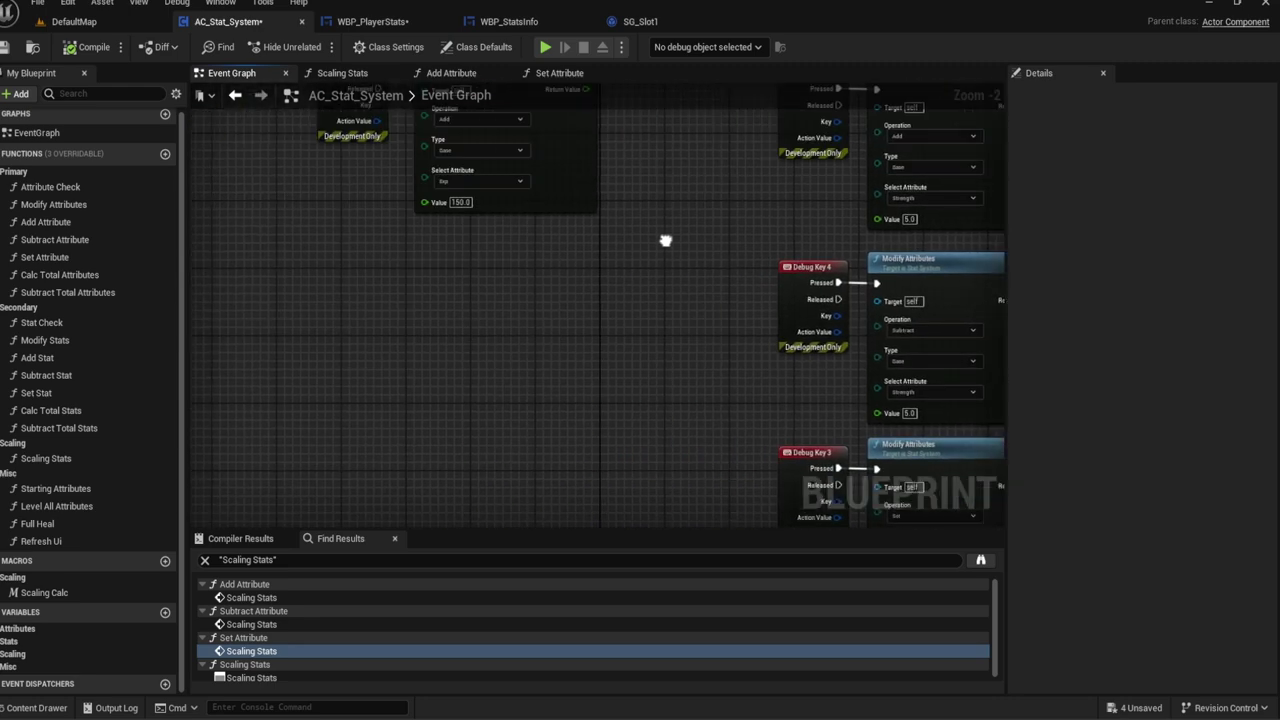
pyautogui.moveTo(399, 277); pyautogui.dragTo(931, 199, button='right')
# Step: Search the action menu for 'e key' and create a Debug Key E event node
pyautogui.rightClick(540, 280)
pyautogui.write('e key')
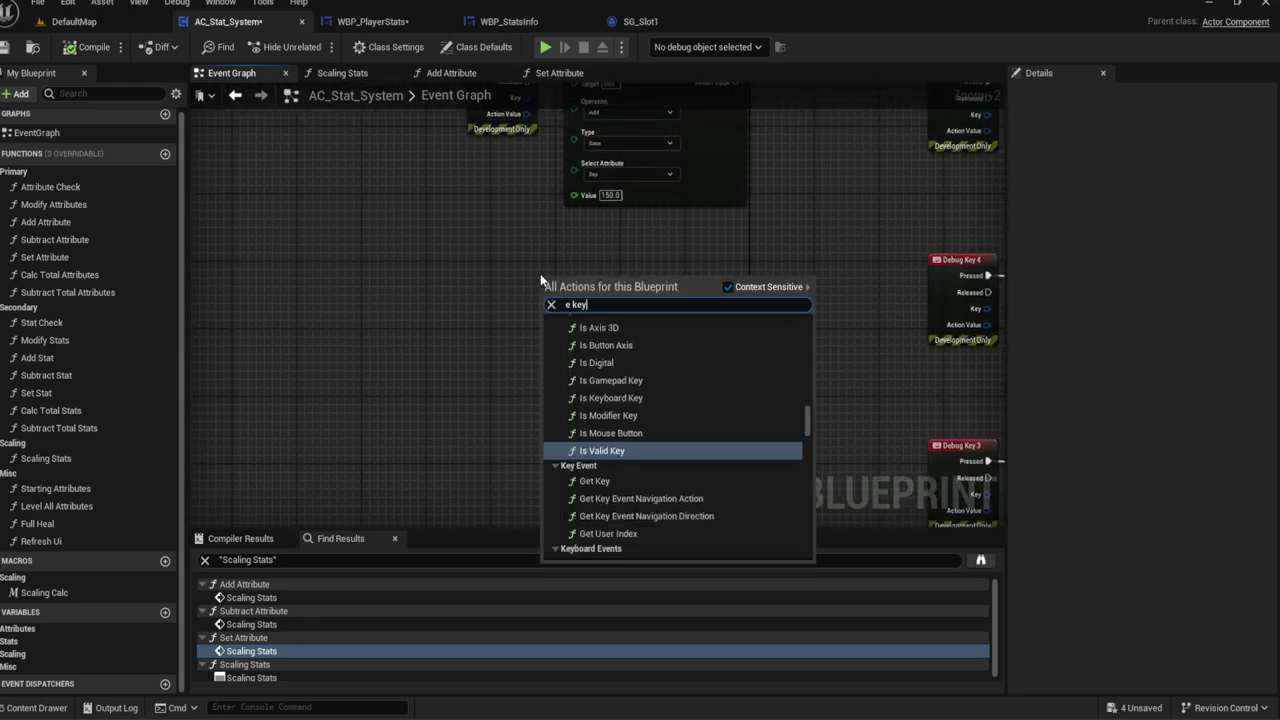
pyautogui.moveTo(806, 417); pyautogui.dragTo(808, 470)
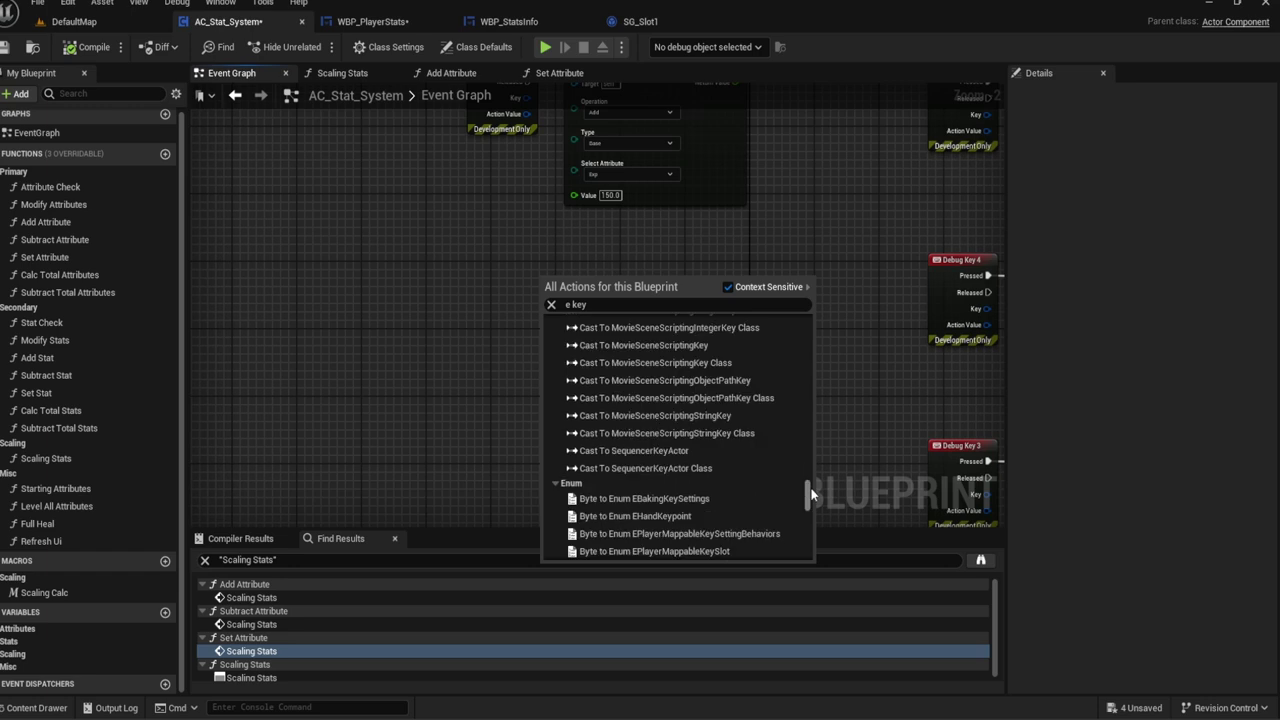
pyautogui.scroll(1, 808, 470)
pyautogui.scroll(1, 608, 318)
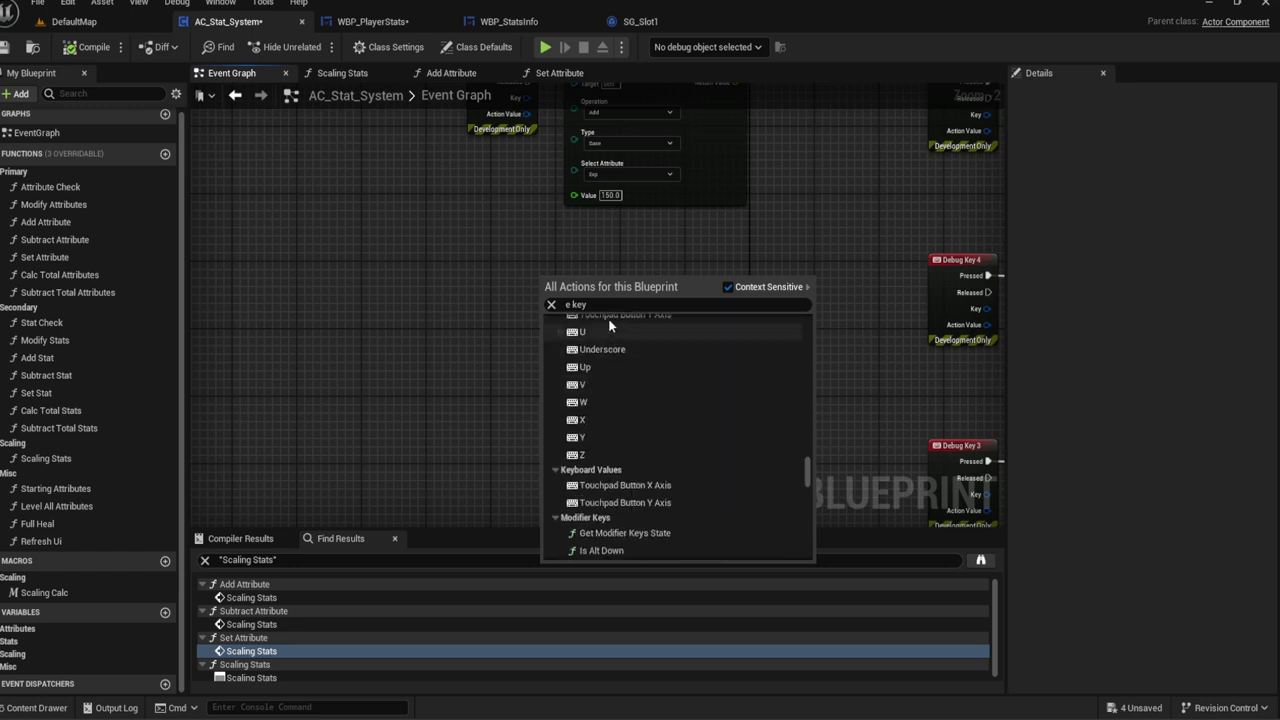
pyautogui.write('debug')
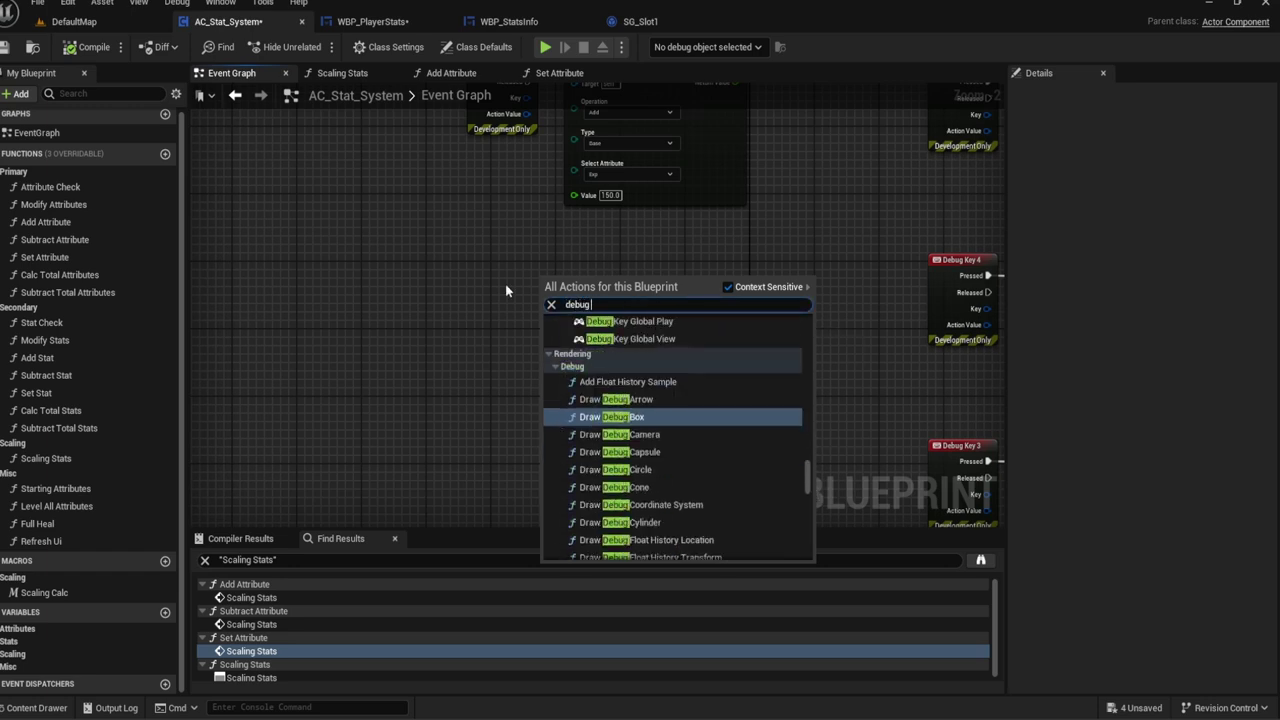
pyautogui.write(' 3')
pyautogui.press('BackSpace')
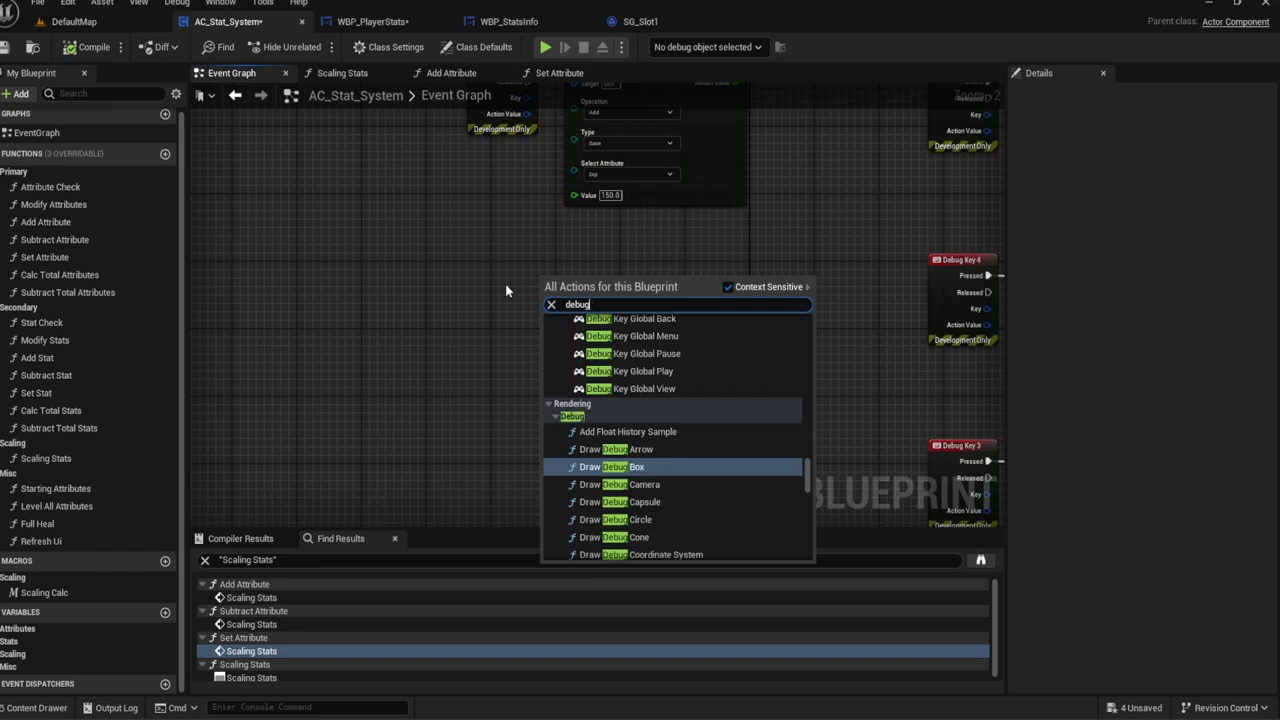
pyautogui.write('e key')
pyautogui.press('Return')
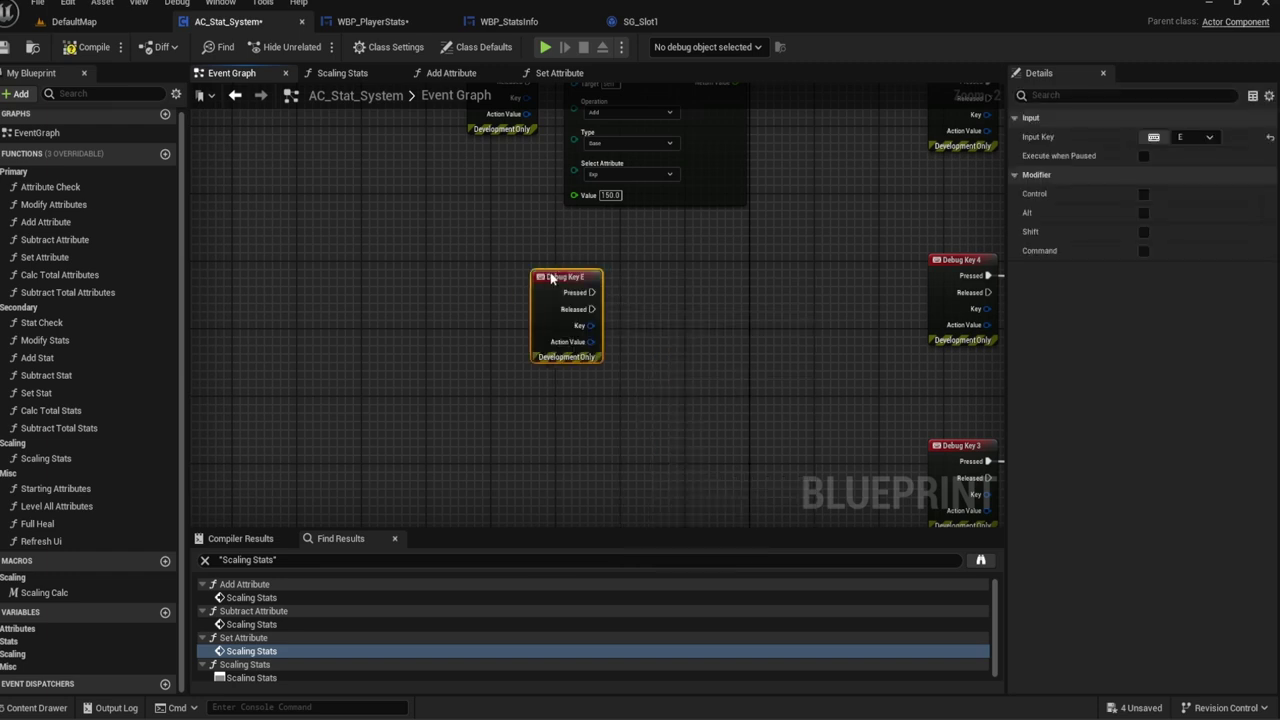
# Step: Place the Debug Key E event and wire a Modify Stats node to its Pressed output
pyautogui.moveTo(550, 276)
pyautogui.mouseDown()
pyautogui.moveTo(484, 276)
pyautogui.moveTo(537, 296)
pyautogui.mouseUp()
pyautogui.scroll(2, 541, 248)
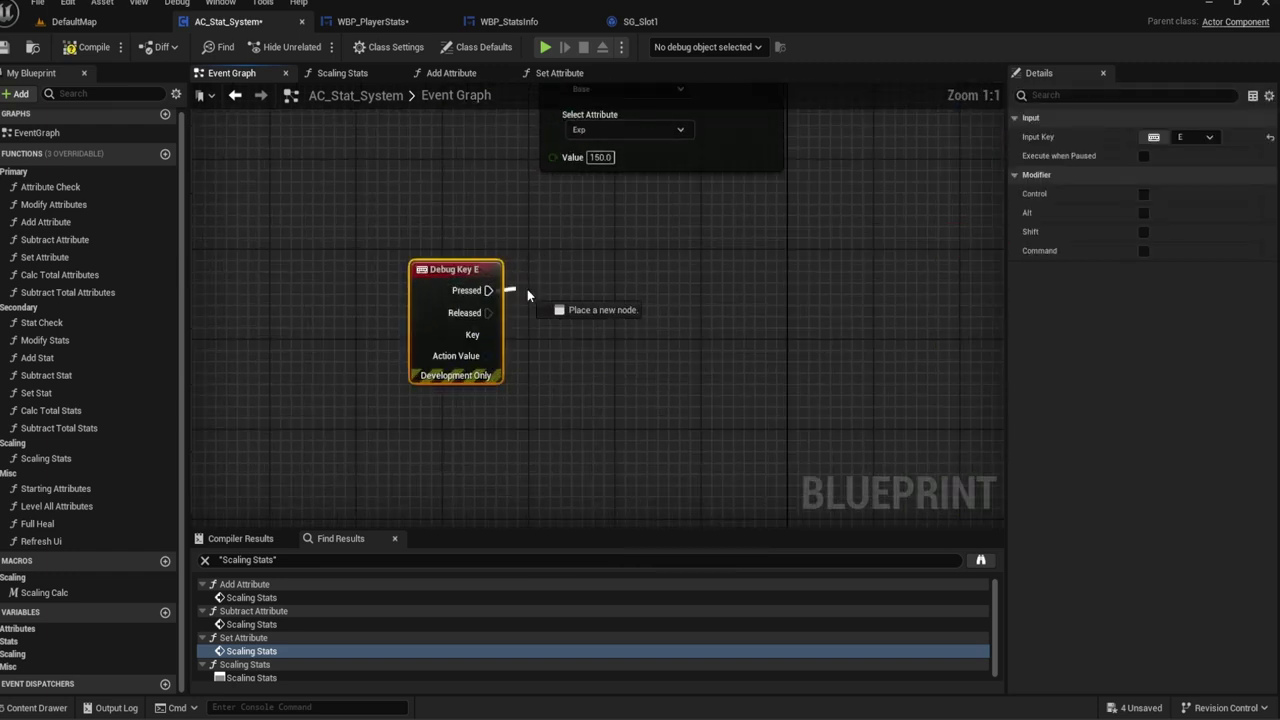
pyautogui.write('ify Stats')
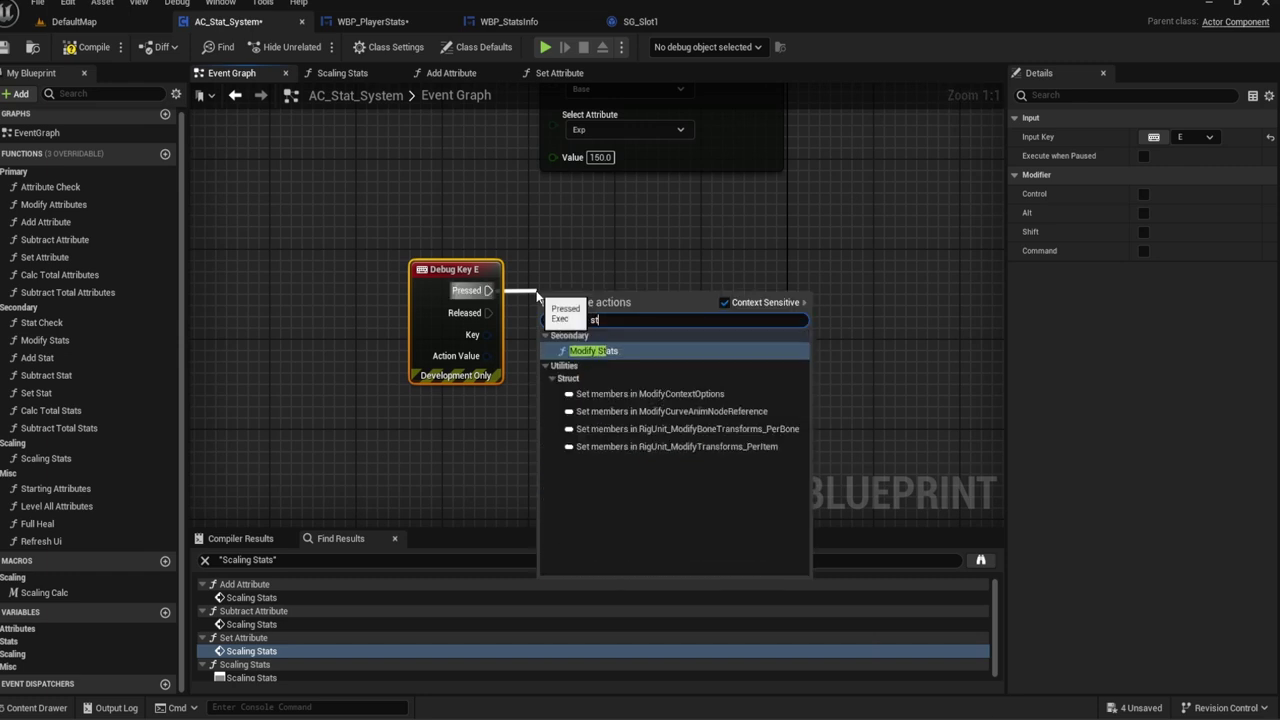
pyautogui.press('Return')
pyautogui.moveTo(559, 308); pyautogui.dragTo(570, 275)
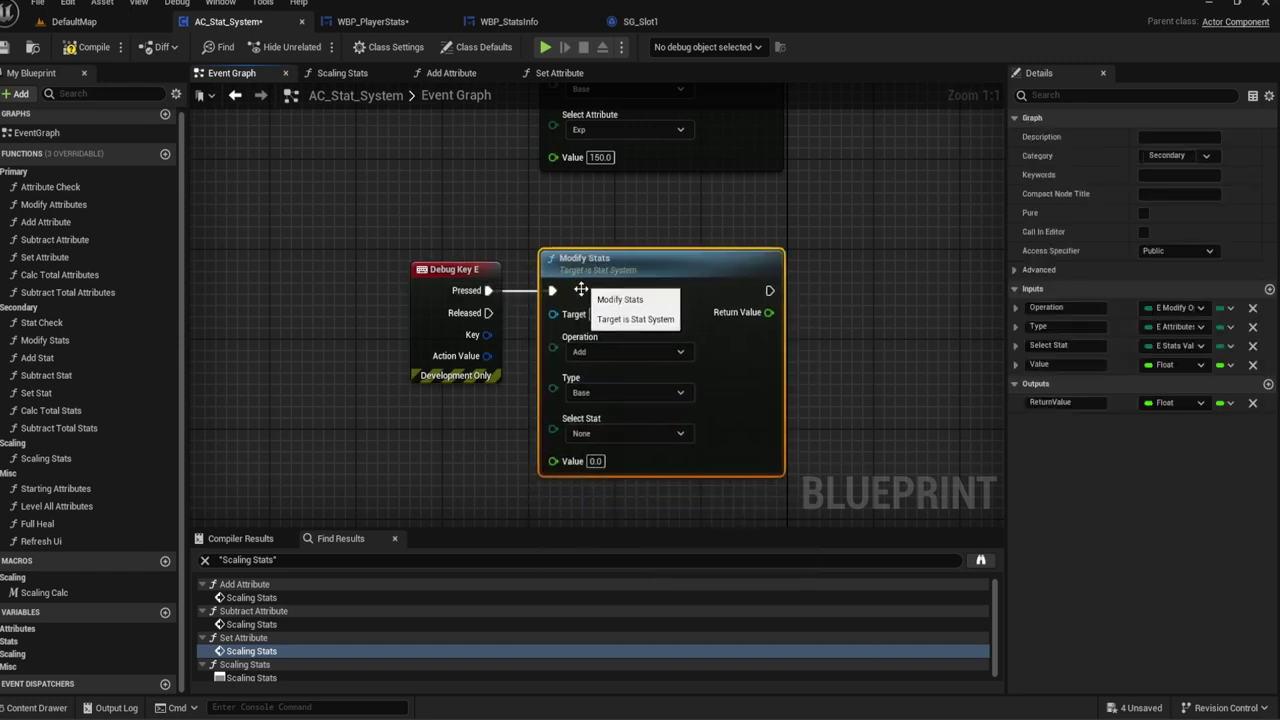
# Step: Set Modify Stats to Subtract 50 from Max Health
pyautogui.click(630, 352)
pyautogui.click(578, 376)
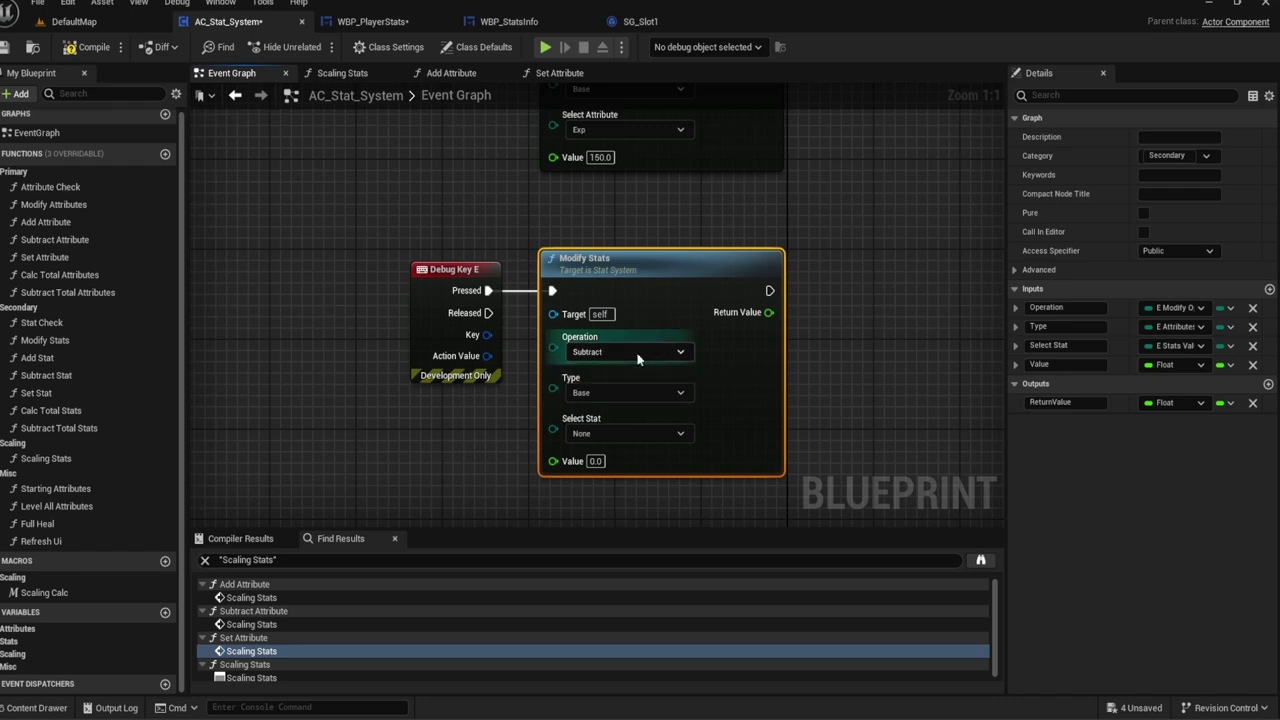
pyautogui.click(596, 433)
pyautogui.click(601, 457)
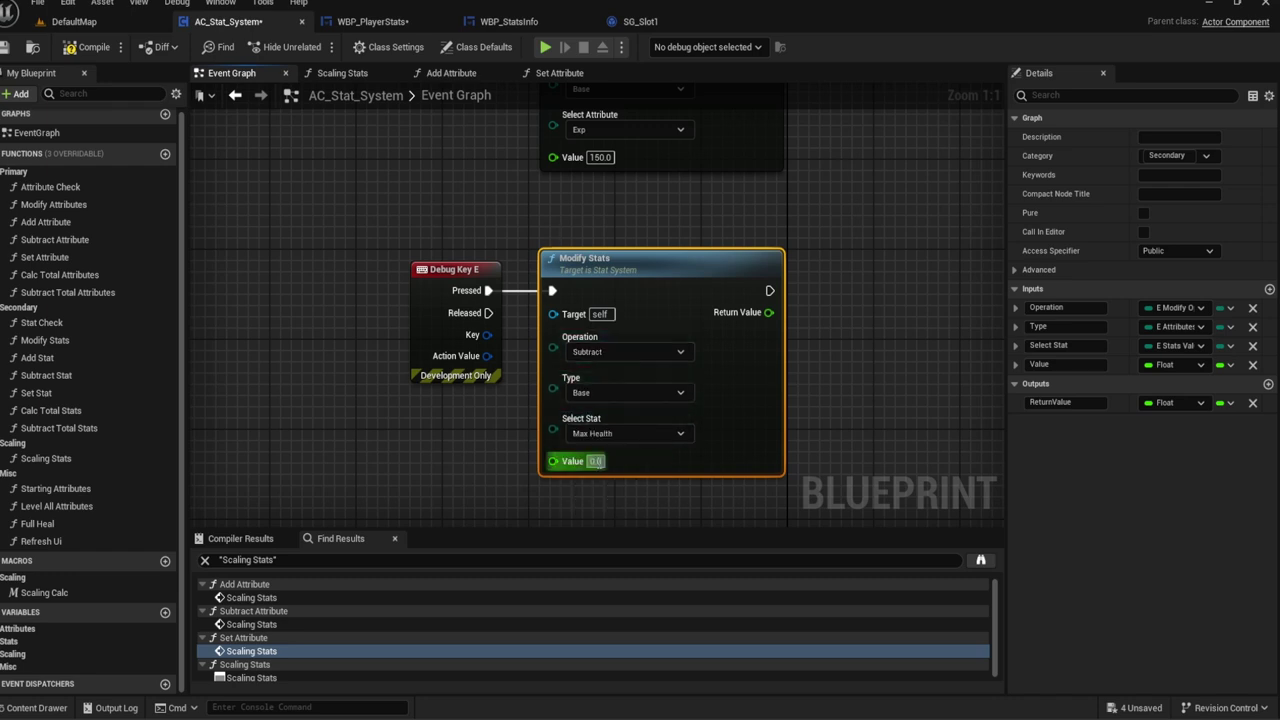
pyautogui.click(597, 461)
pyautogui.write('50')
pyautogui.click(871, 353)
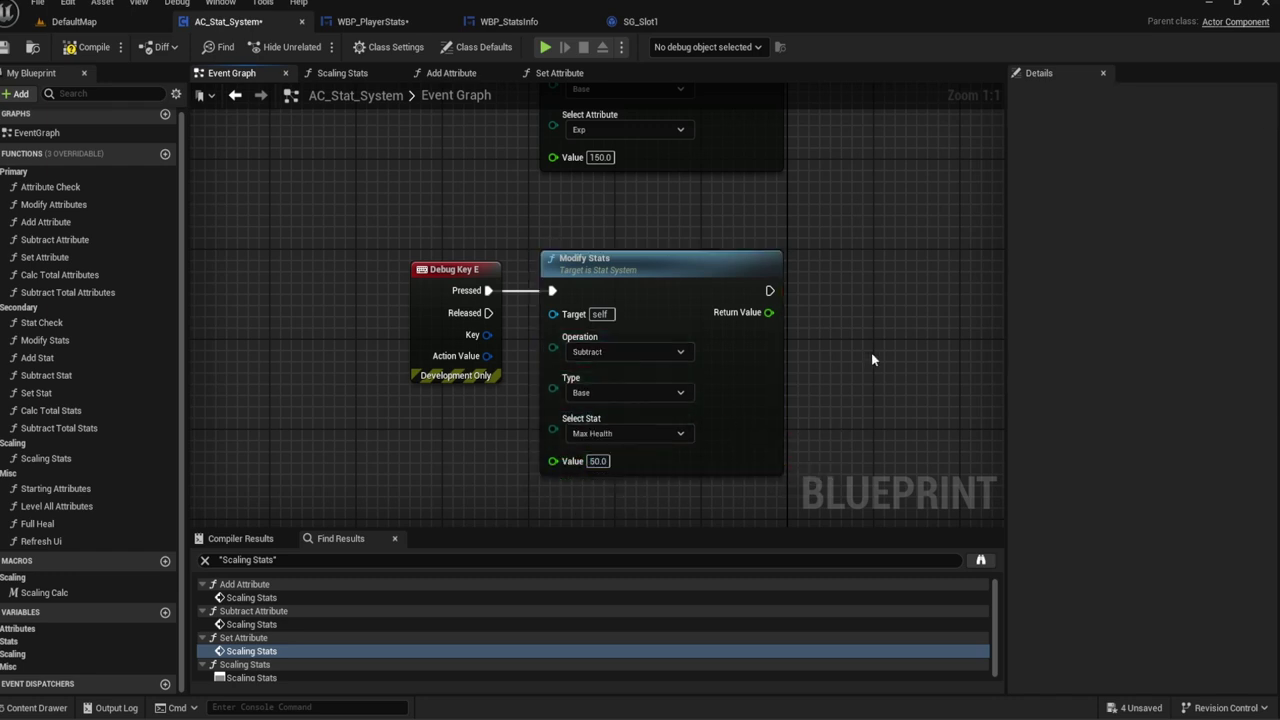
pyautogui.moveTo(797, 307); pyautogui.dragTo(603, 319, button='right')
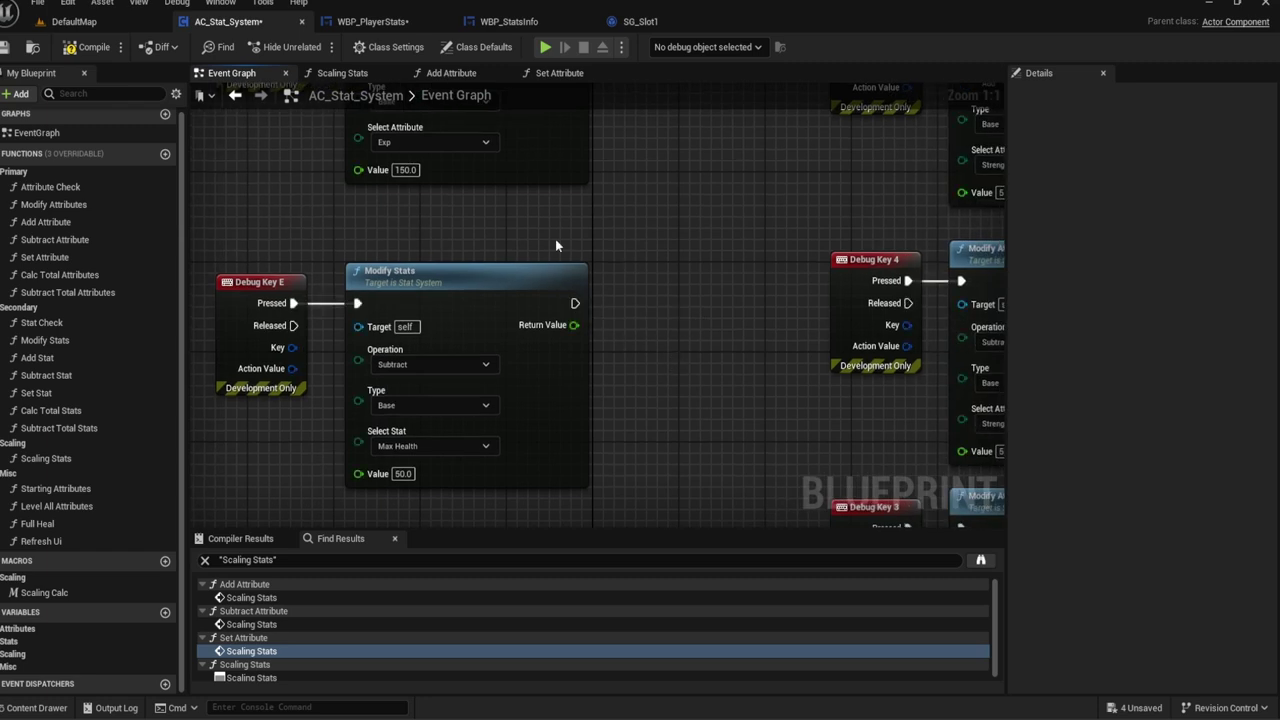
pyautogui.moveTo(555, 239); pyautogui.dragTo(639, 381, button='right')
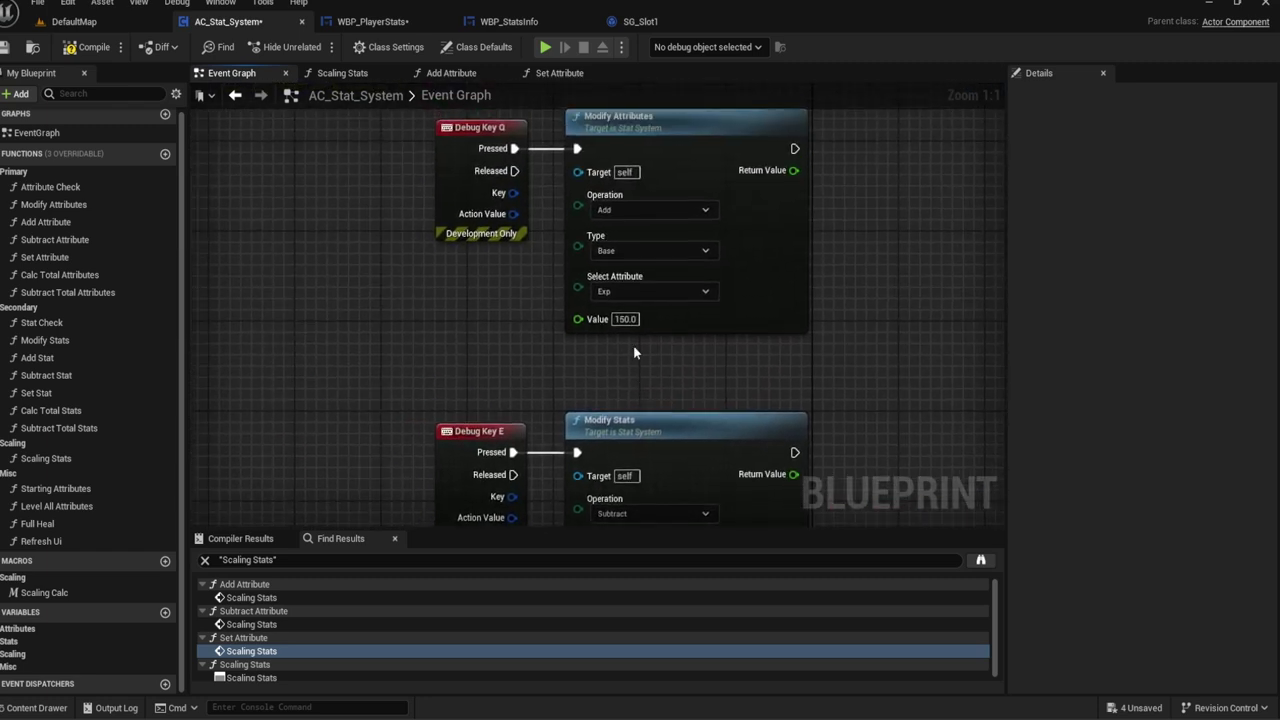
# Step: Change the Strength amount in Modify Attributes from 5.0 to 1
pyautogui.moveTo(523, 312); pyautogui.dragTo(476, 282, button='right')
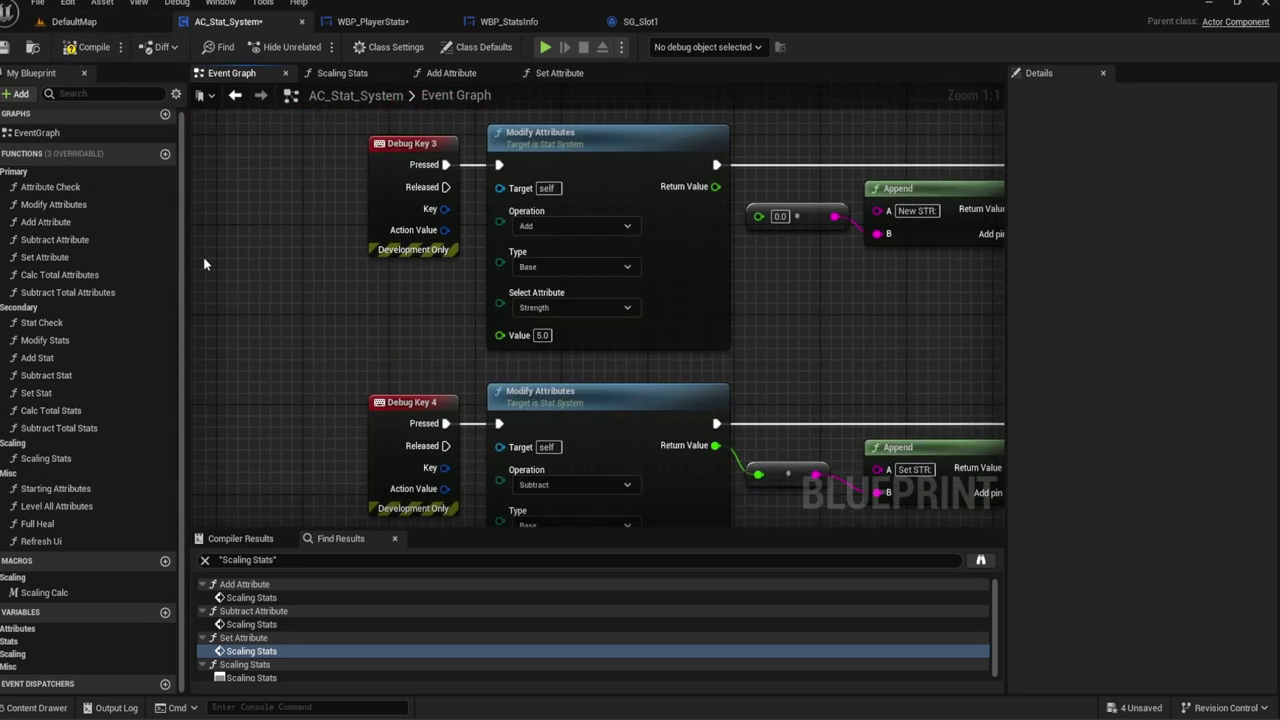
pyautogui.moveTo(482, 287); pyautogui.dragTo(452, 295, button='right')
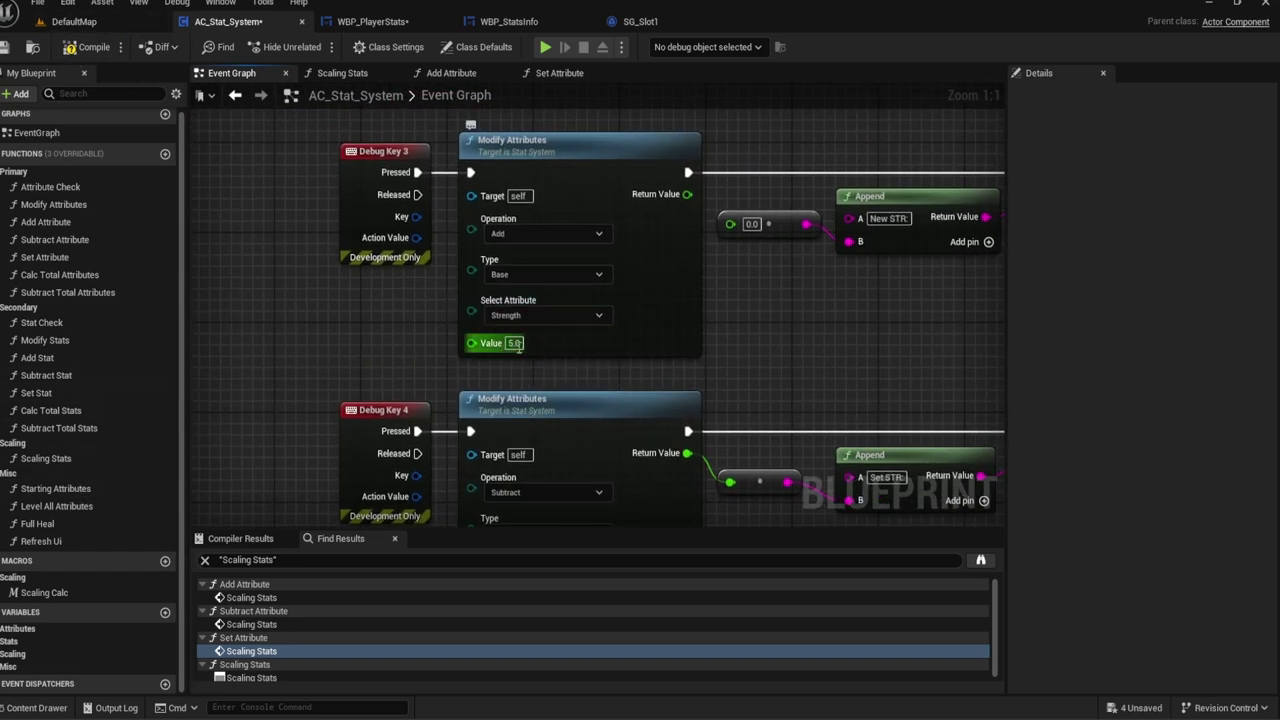
pyautogui.click(513, 343)
pyautogui.write('1')
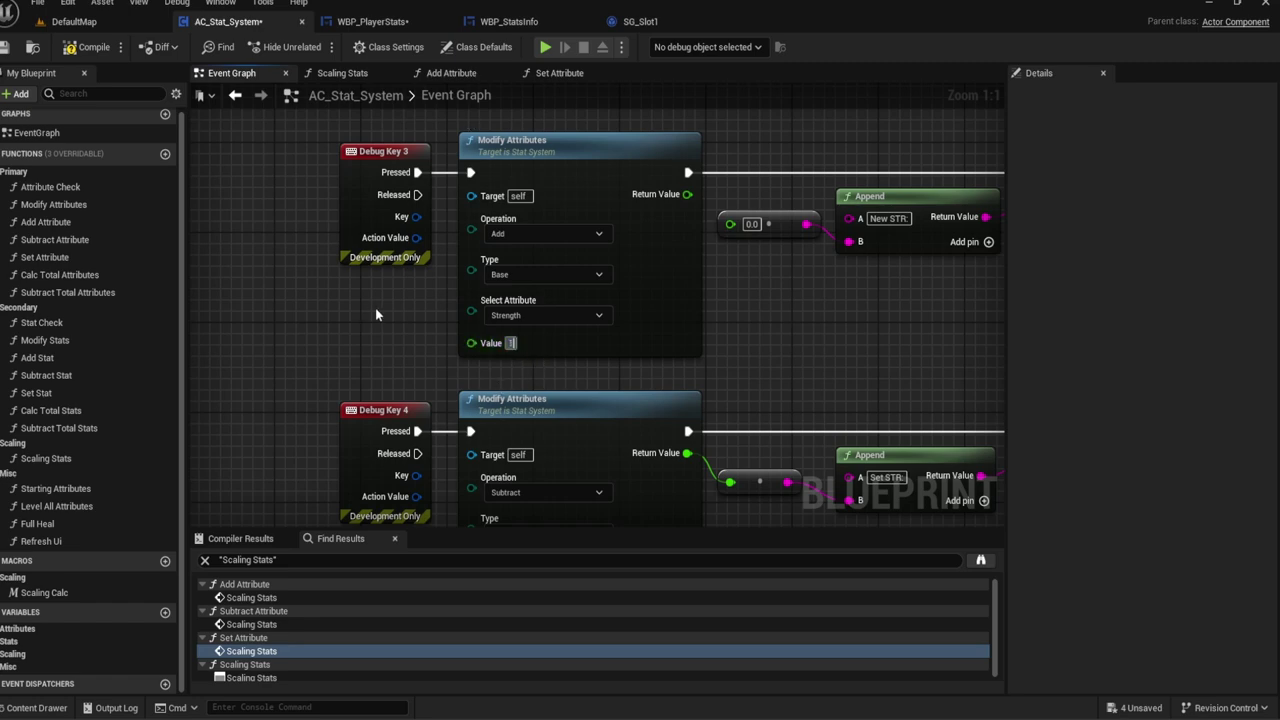
# Step: Review the Debug Key E and Modify Stats chain, then switch to the DefaultMap level
pyautogui.moveTo(376, 315)
pyautogui.mouseDown(button='right')
pyautogui.moveTo(478, 265)
pyautogui.moveTo(457, 307)
pyautogui.mouseUp(button='right')
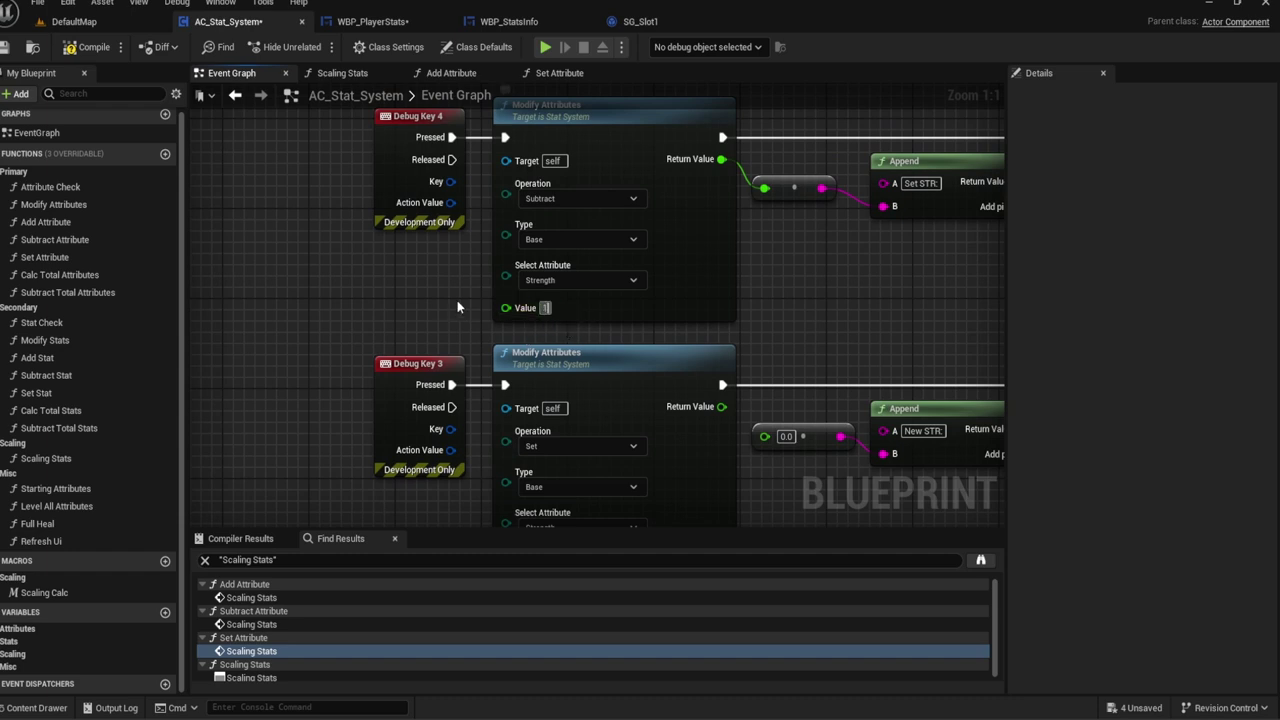
pyautogui.moveTo(262, 165); pyautogui.dragTo(813, 357, button='right')
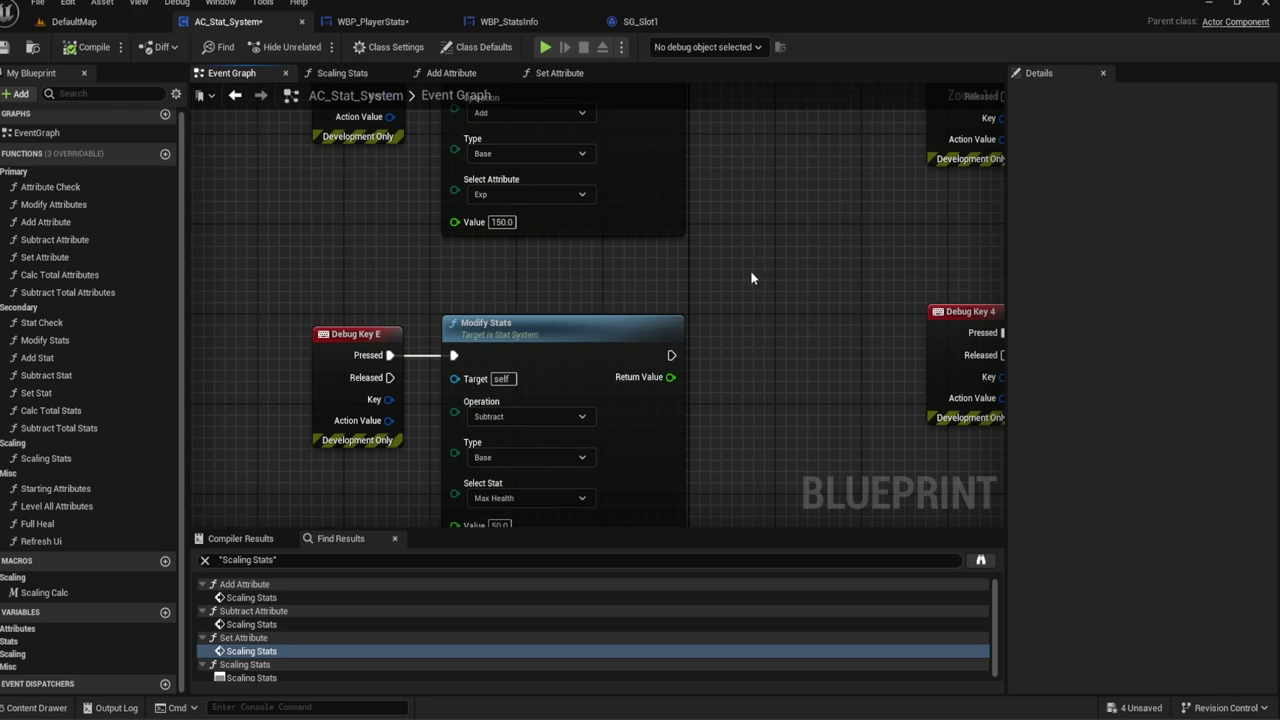
pyautogui.moveTo(752, 278); pyautogui.dragTo(684, 277, button='right')
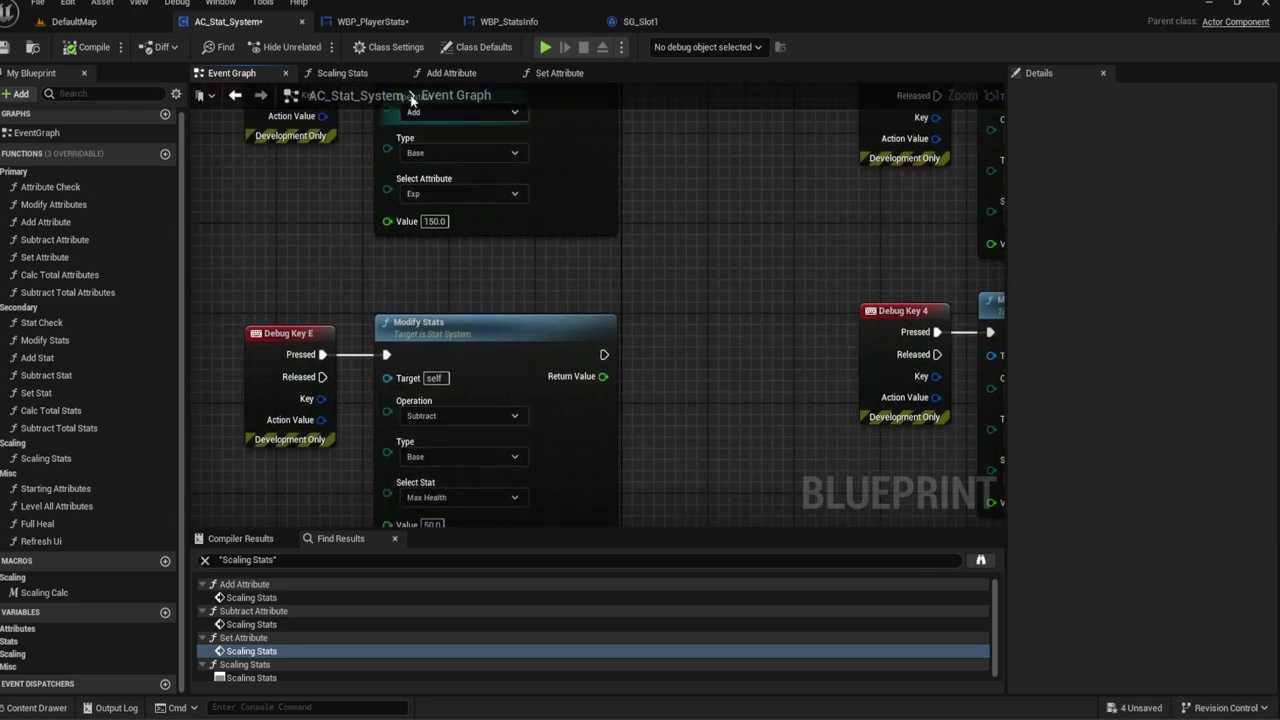
pyautogui.click(74, 21)
# Step: Play, open the stats panel, add Exp twice with E, set Strength with R, then return to AC_Stat_System
pyautogui.hotkey('alt', 'p')
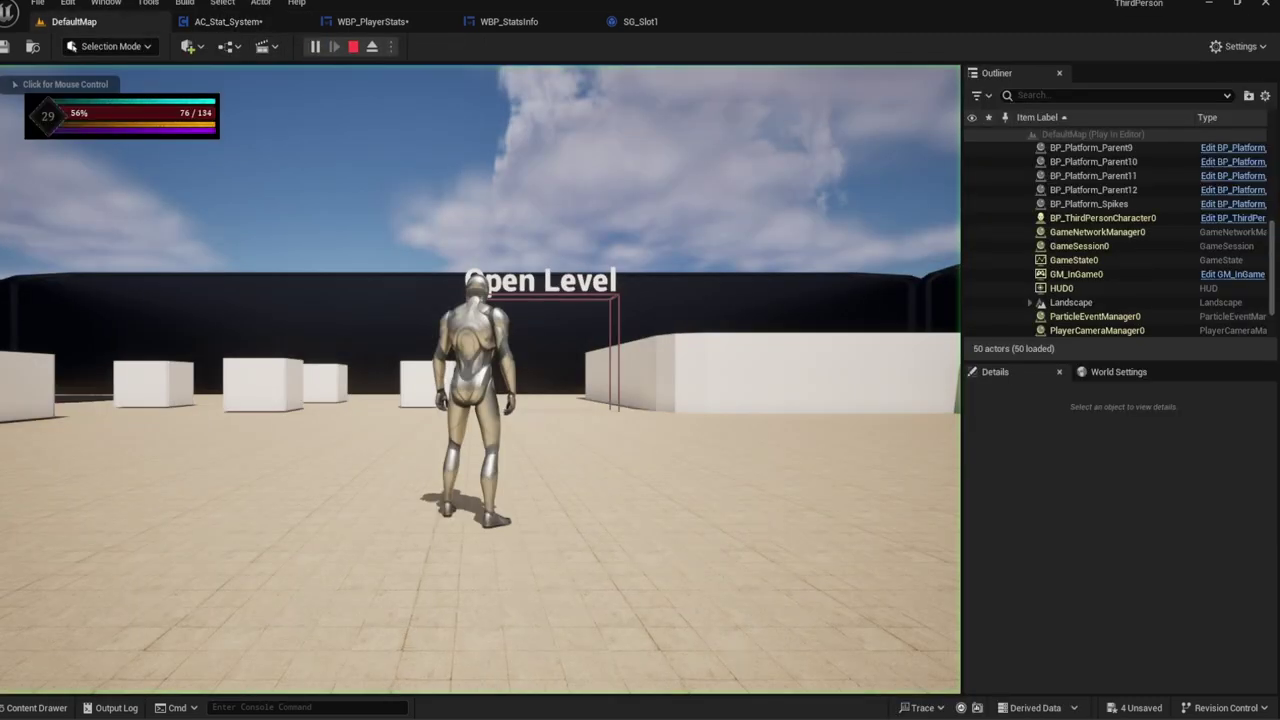
pyautogui.press('c')
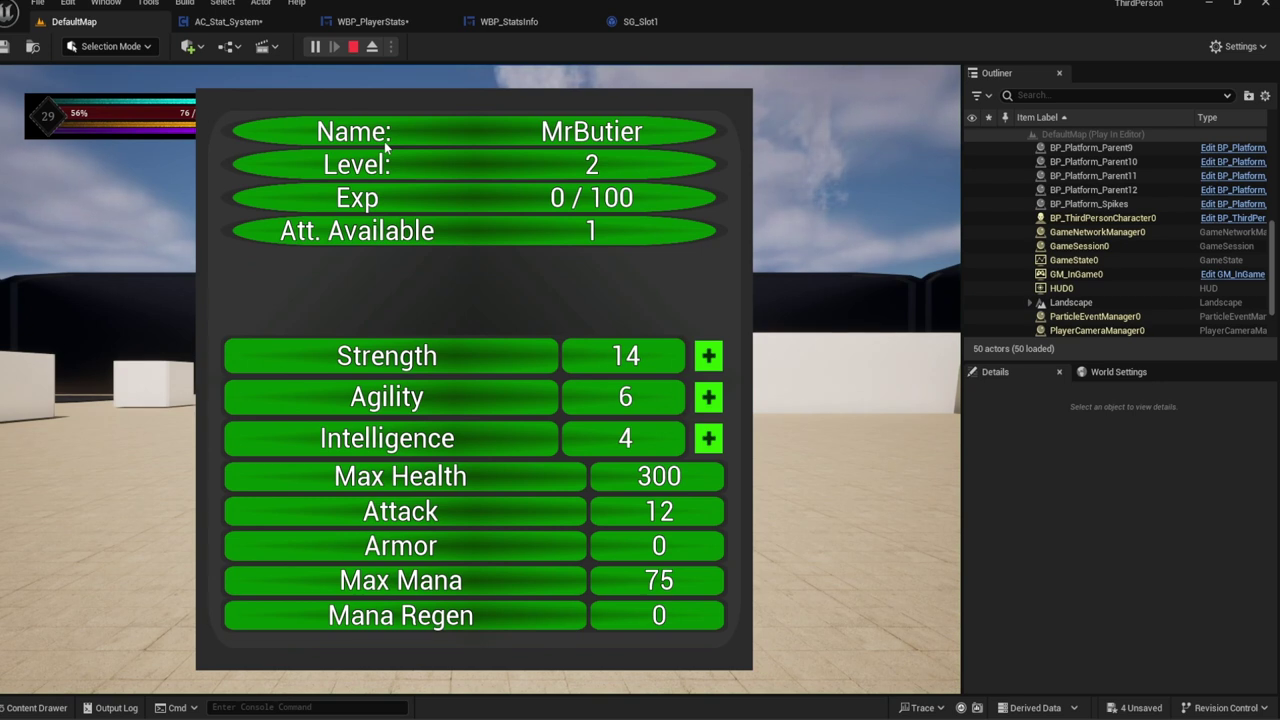
pyautogui.press('e')
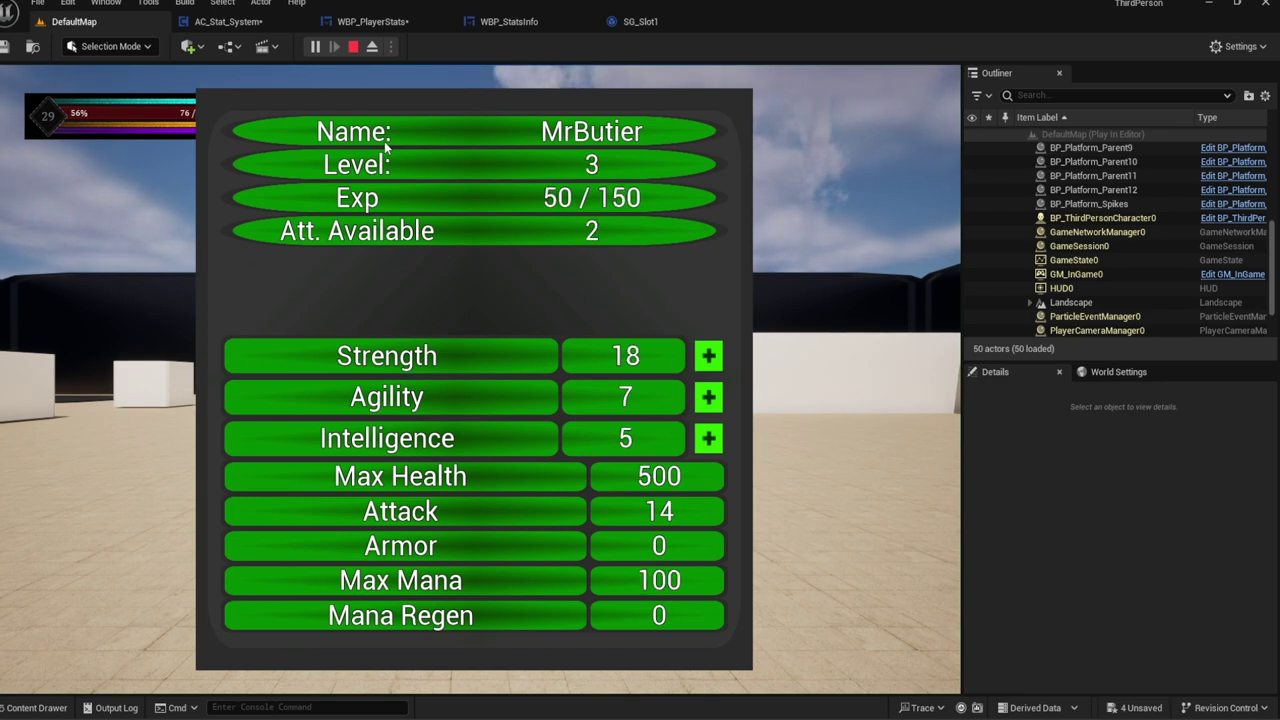
pyautogui.press('e')
pyautogui.press('e')
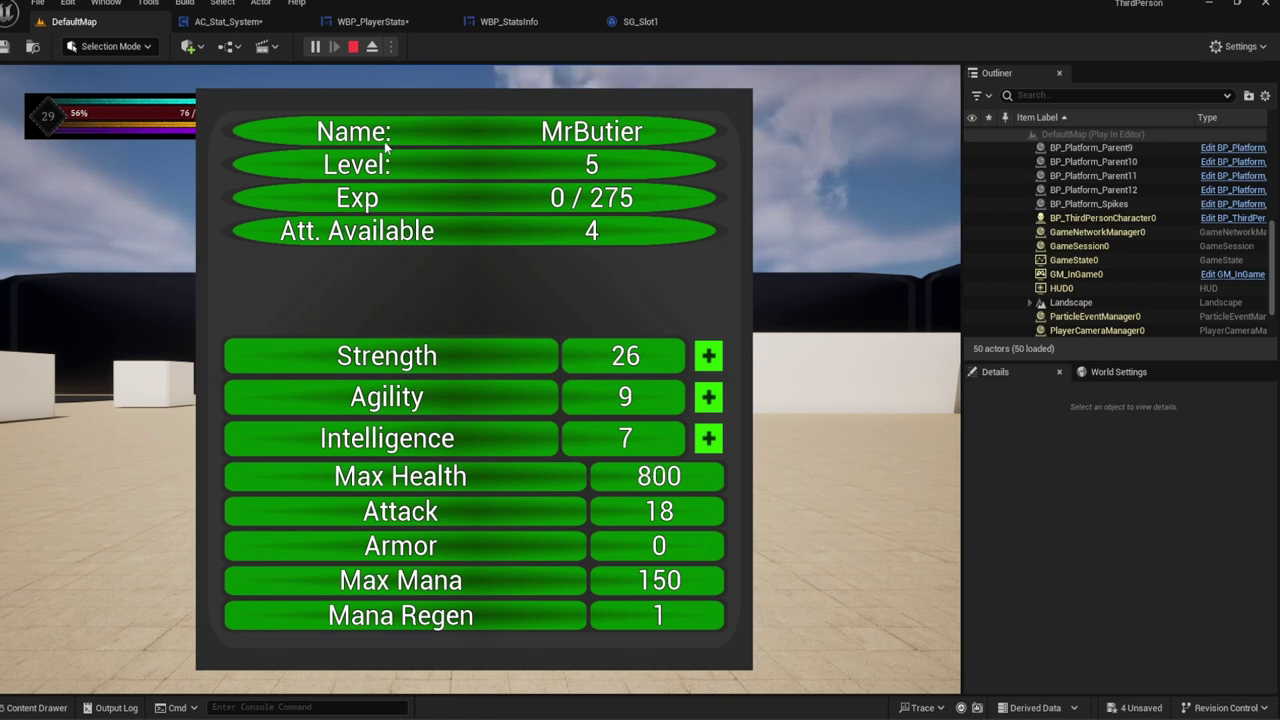
pyautogui.press('r')
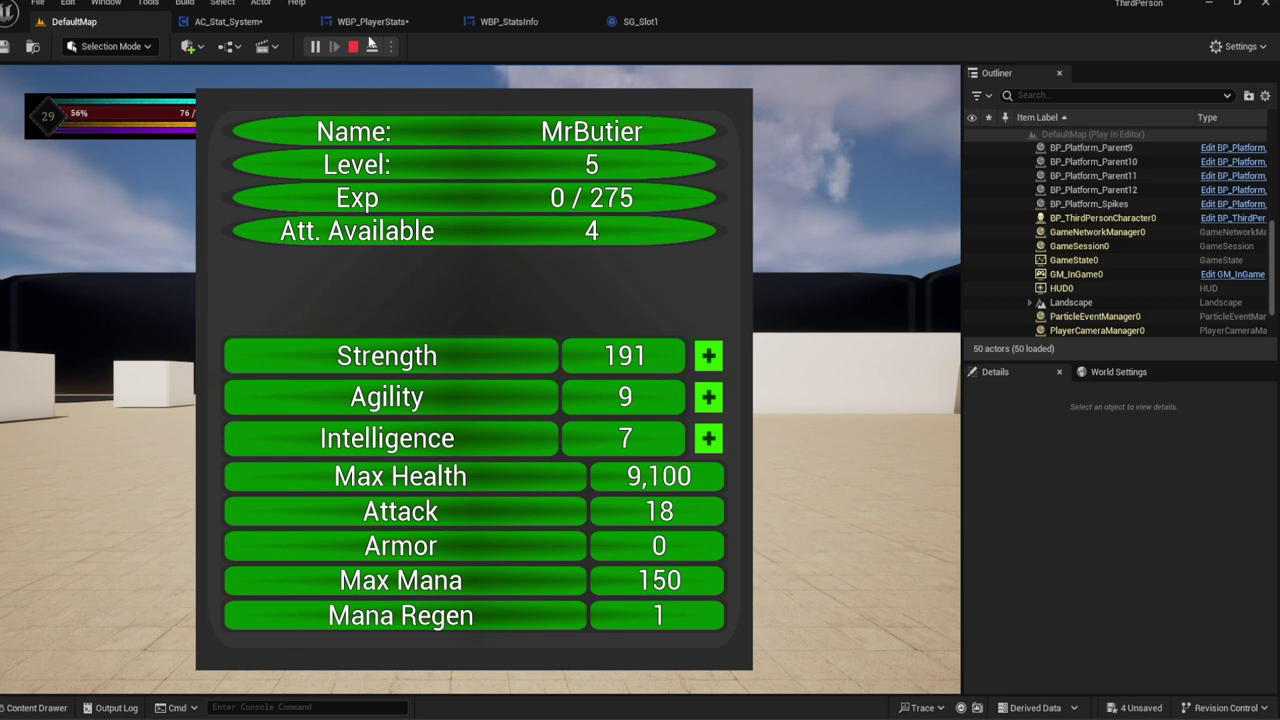
pyautogui.click(228, 21)
pyautogui.moveTo(287, 218)
pyautogui.mouseDown(button='right')
pyautogui.moveTo(490, 148)
pyautogui.moveTo(447, 410)
pyautogui.moveTo(471, 485)
pyautogui.moveTo(457, 204)
pyautogui.mouseUp(button='right')
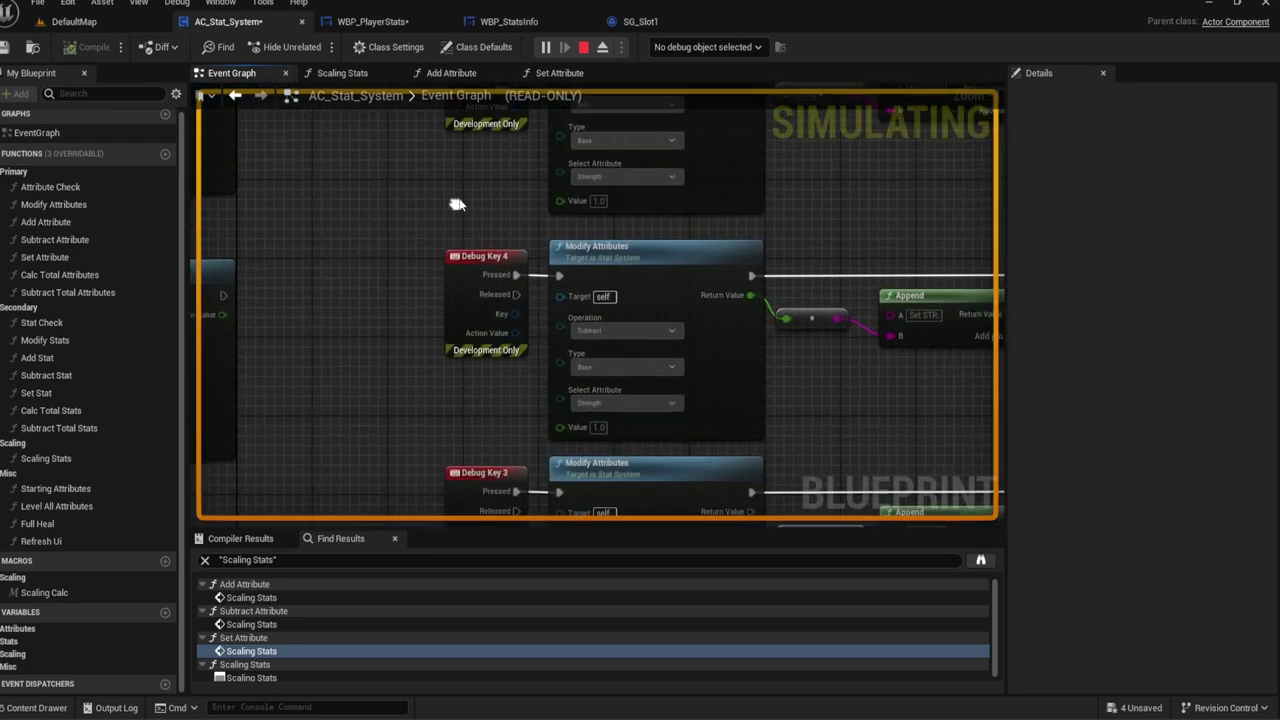
# Step: Stop play, wire a new Debug Key 5 event to the Set Strength node, and return to DefaultMap
pyautogui.click(583, 47)
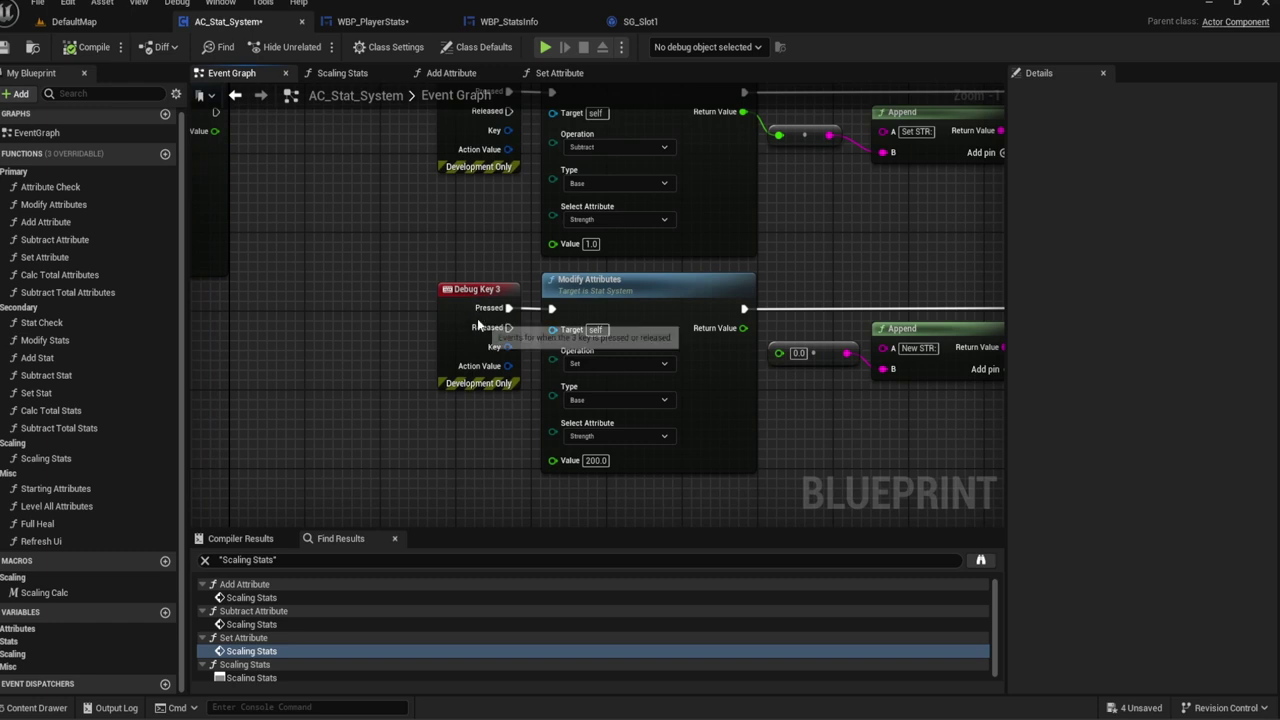
pyautogui.rightClick(460, 324)
pyautogui.write('debu')
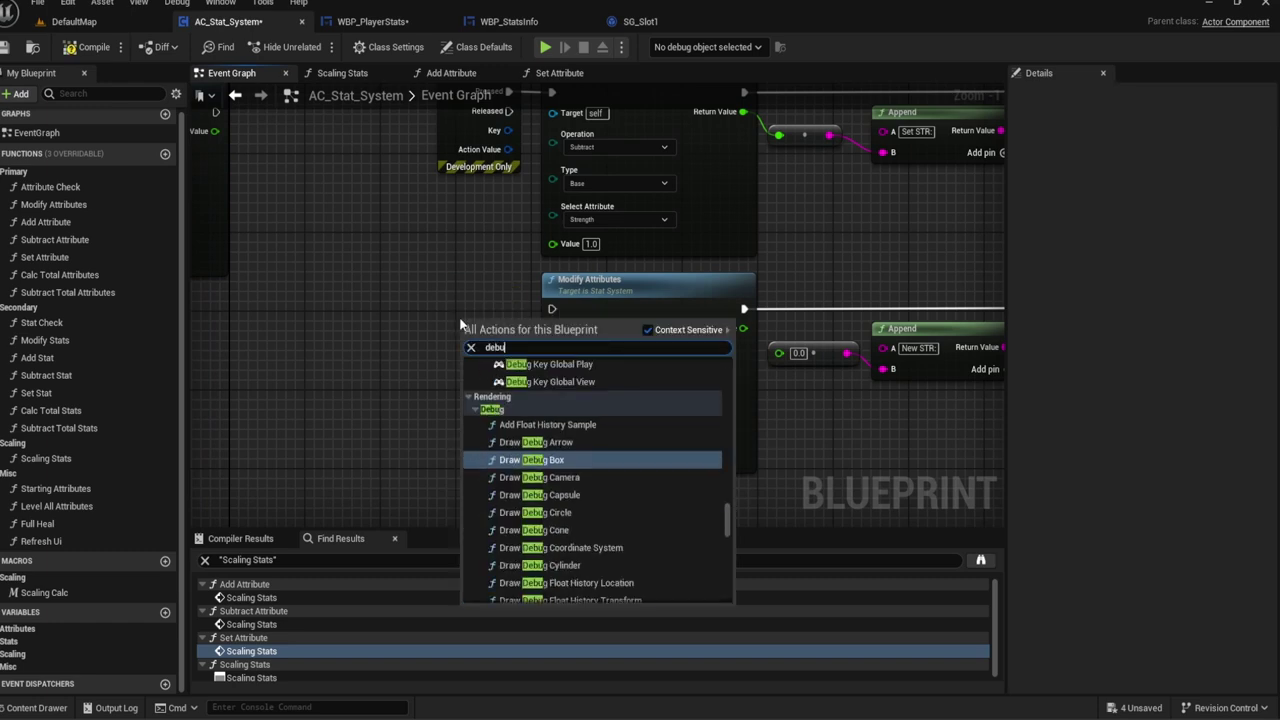
pyautogui.write('g 5')
pyautogui.press('Return')
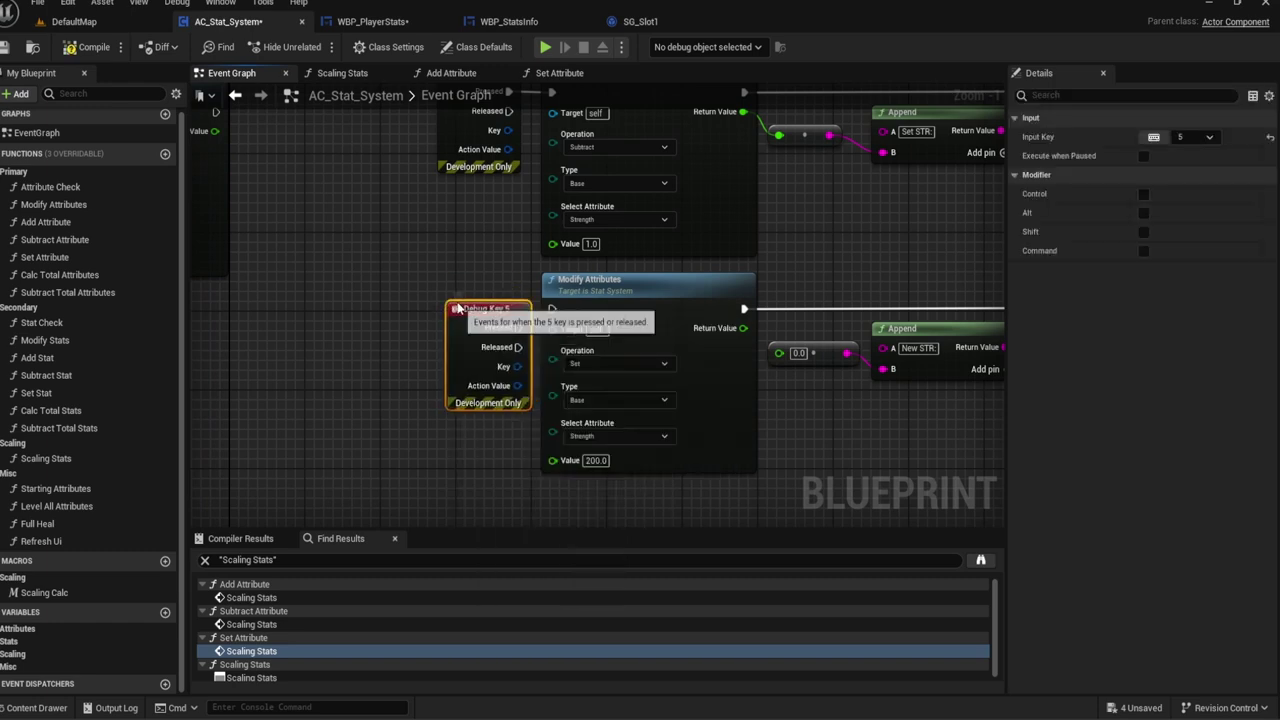
pyautogui.moveTo(505, 308); pyautogui.dragTo(552, 309)
pyautogui.moveTo(488, 245)
pyautogui.mouseDown(button='right')
pyautogui.moveTo(520, 487)
pyautogui.moveTo(585, 369)
pyautogui.mouseUp(button='right')
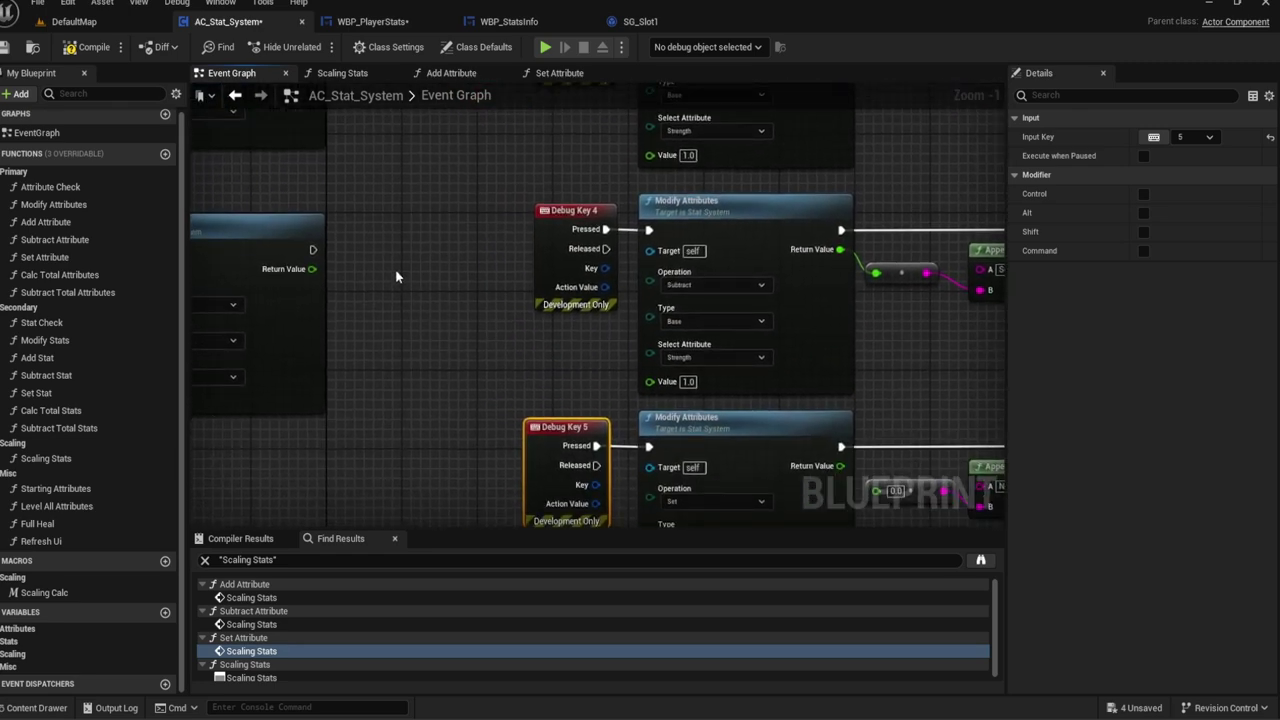
pyautogui.moveTo(396, 277); pyautogui.dragTo(509, 394, button='right')
pyautogui.click(73, 21)
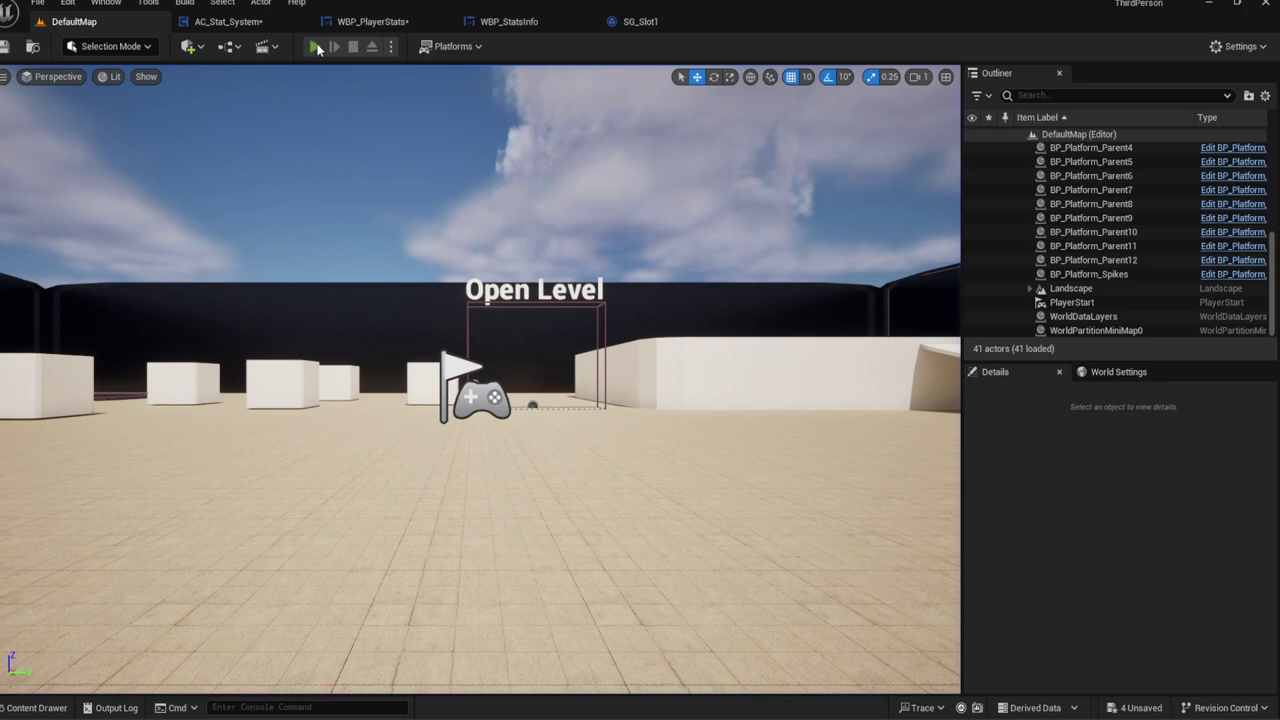
# Step: Start play, open the stats panel with Tab, raise Strength twice with 5, and subtract 50 Max Health with 6
pyautogui.hotkey('alt', 'p')
pyautogui.press('Tab')
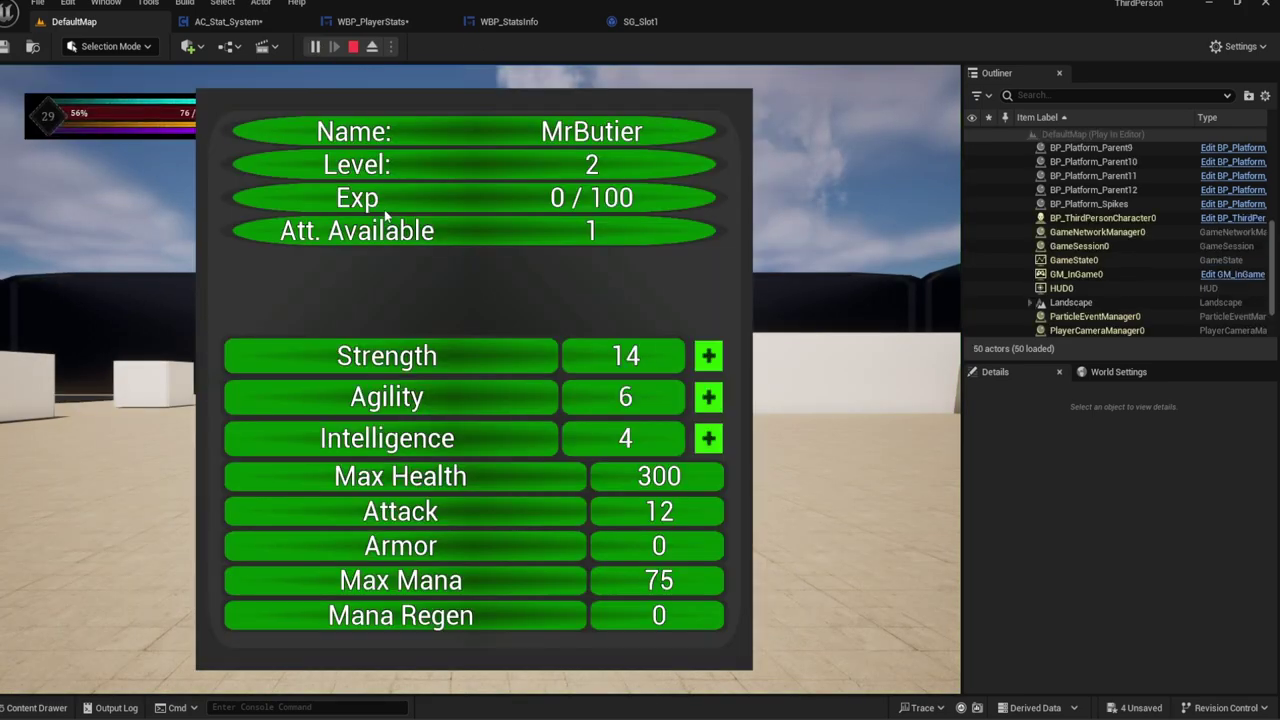
pyautogui.press('5')
pyautogui.press('5')
pyautogui.press('5')
pyautogui.press('5')
pyautogui.press('5')
pyautogui.press('5')
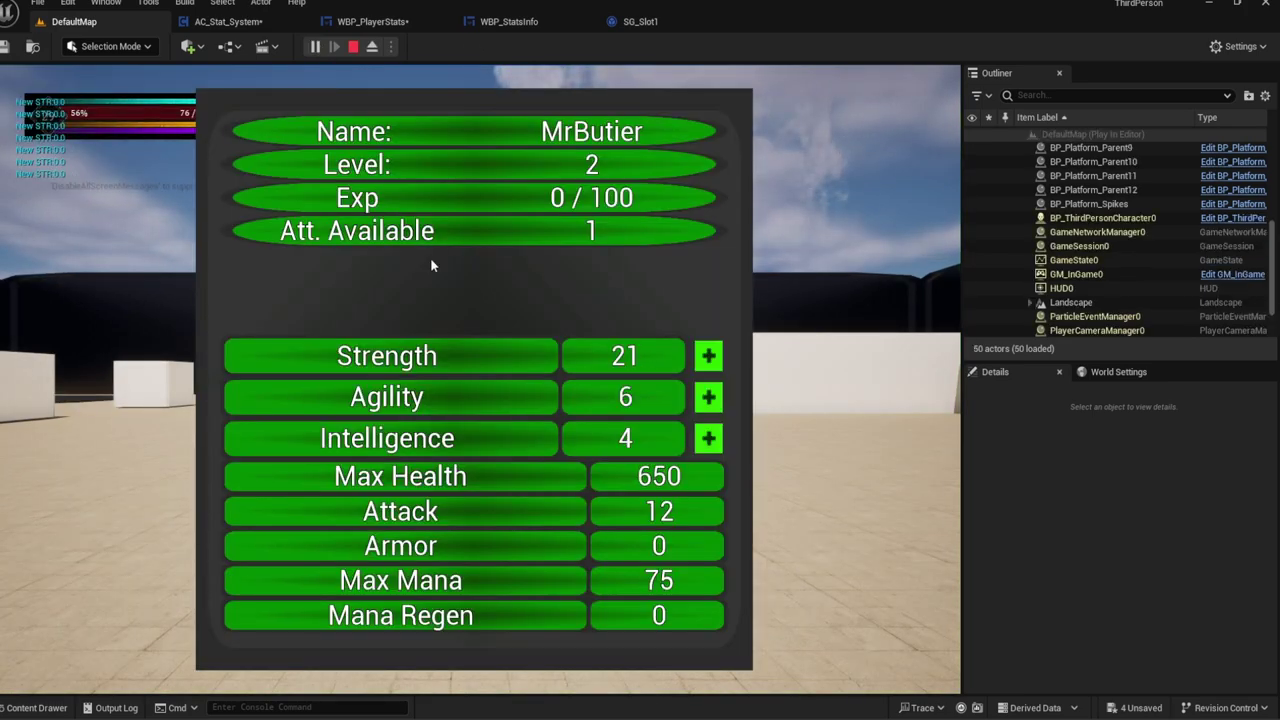
pyautogui.press('5')
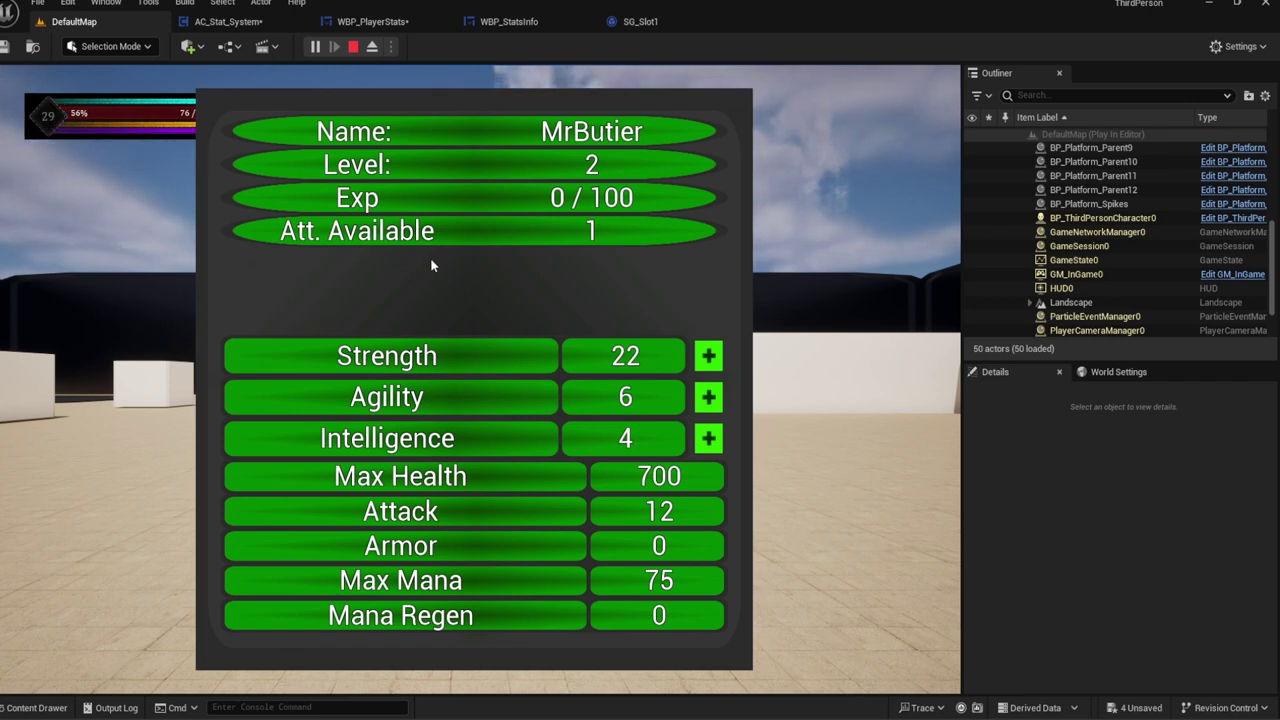
pyautogui.press('6')
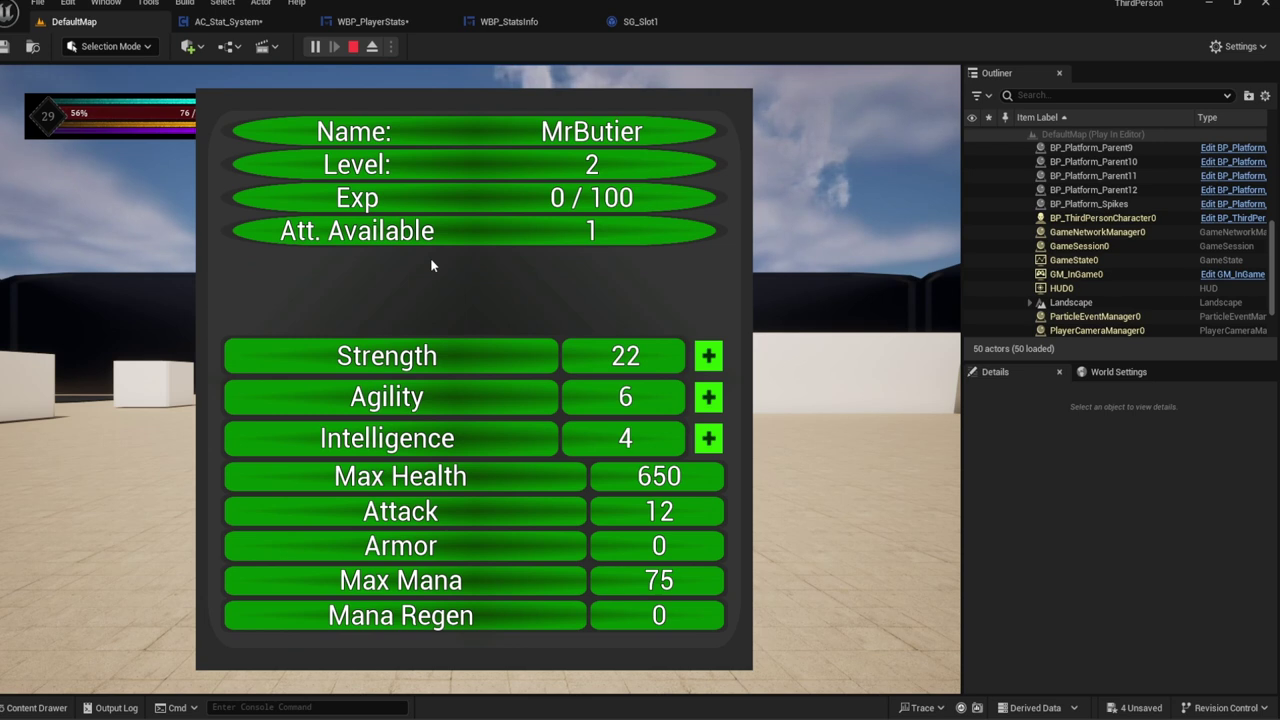
# Step: Raise Strength six more times with the 5 debug key
pyautogui.press('5')
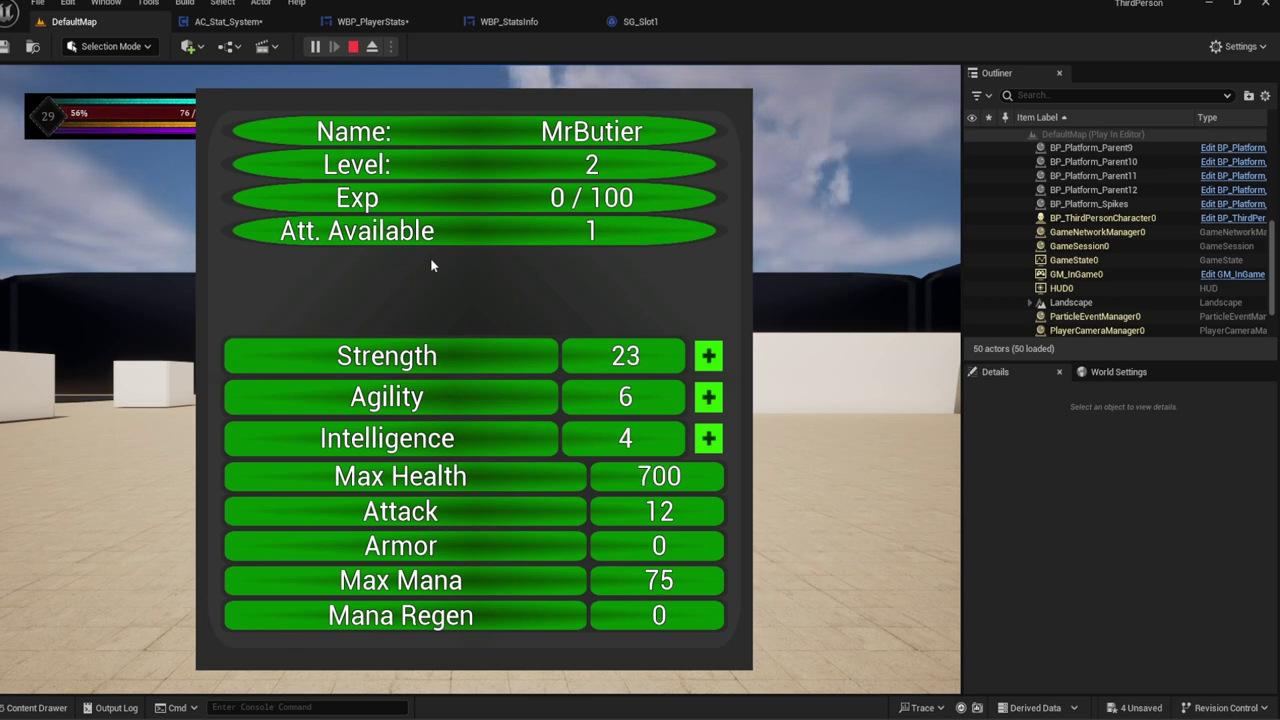
pyautogui.press('5')
pyautogui.press('5')
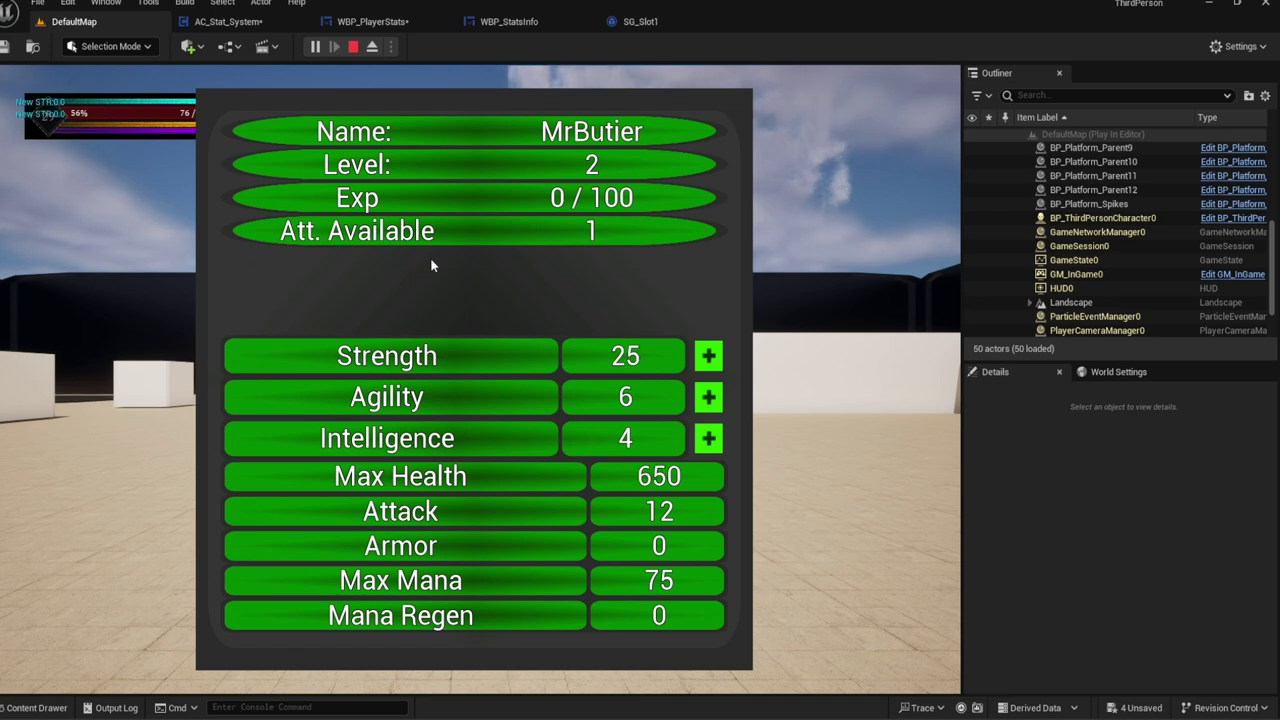
pyautogui.press('5')
pyautogui.press('5')
pyautogui.press('5')
pyautogui.press('5')
pyautogui.press('5')
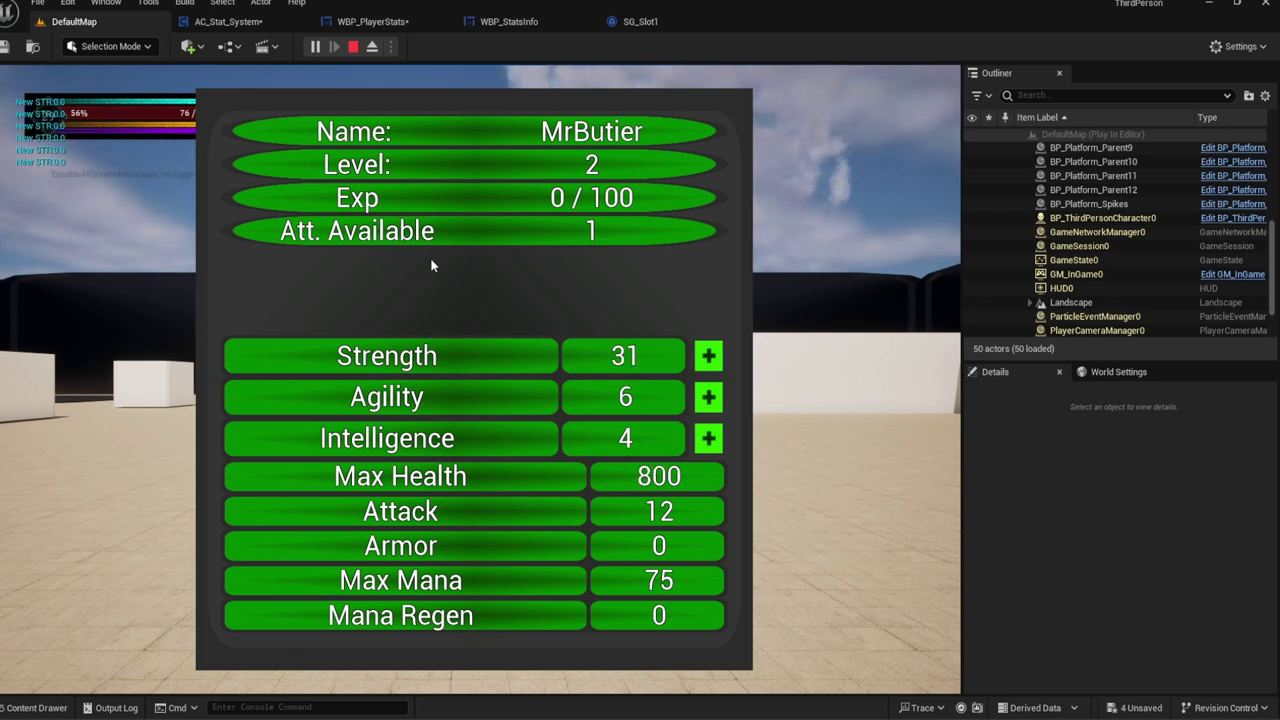
pyautogui.press('5')
pyautogui.press('5')
pyautogui.press('5')
pyautogui.press('5')
pyautogui.press('5')
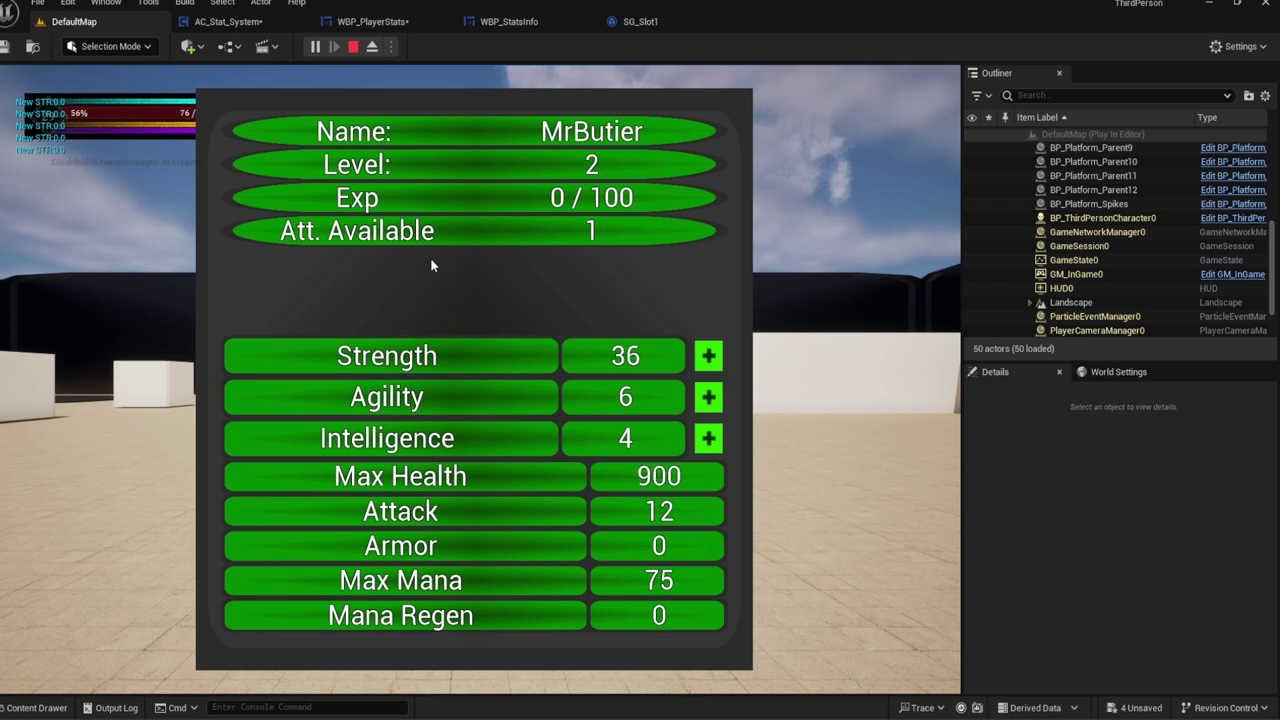
pyautogui.press('5')
pyautogui.press('5')
pyautogui.press('5')
pyautogui.press('5')
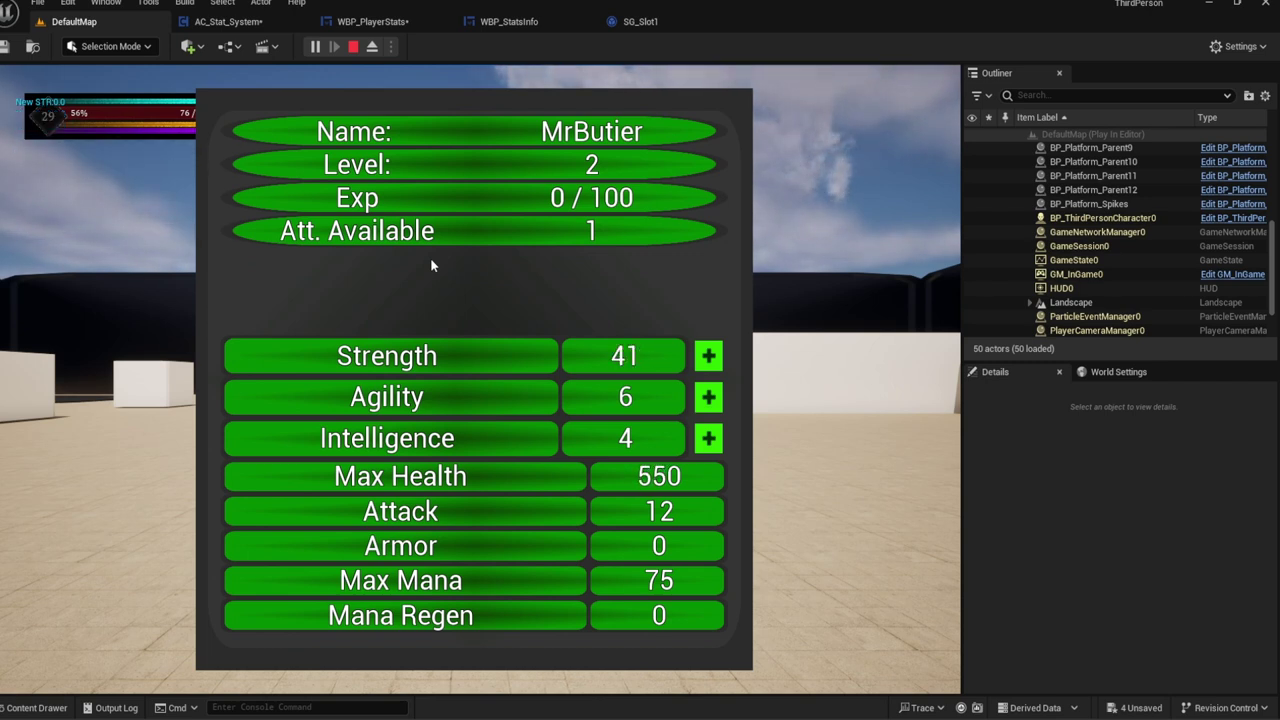
pyautogui.press('5')
pyautogui.press('5')
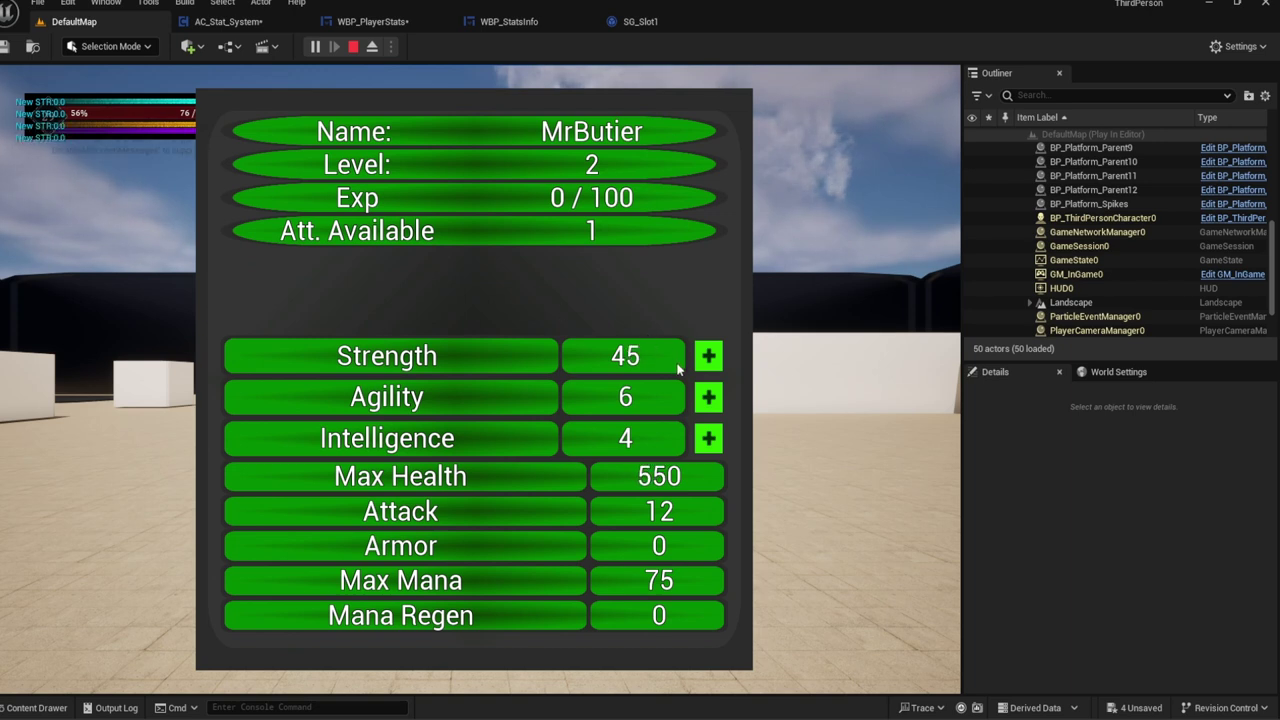
# Step: Spend points on Strength, Intelligence and Agility, reaching Strength 75, Agility 14, Intelligence 12
pyautogui.click(708, 356)
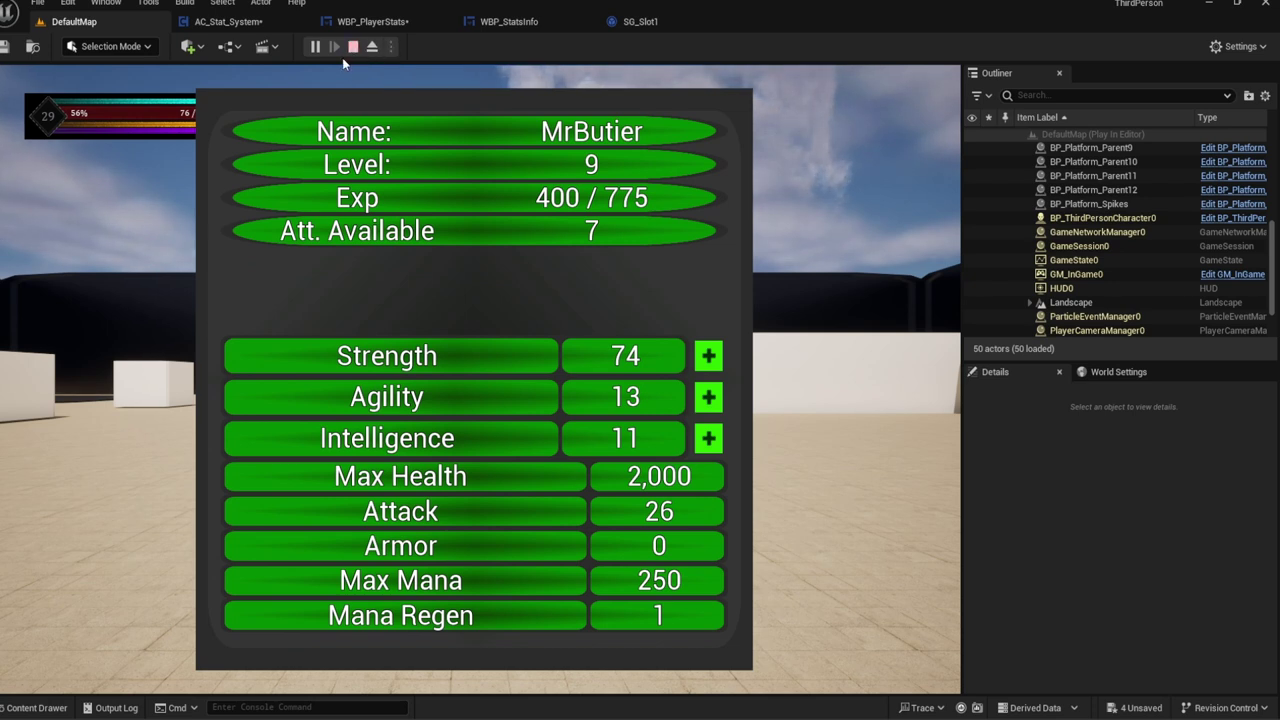
pyautogui.click(708, 438)
pyautogui.click(708, 397)
pyautogui.click(708, 357)
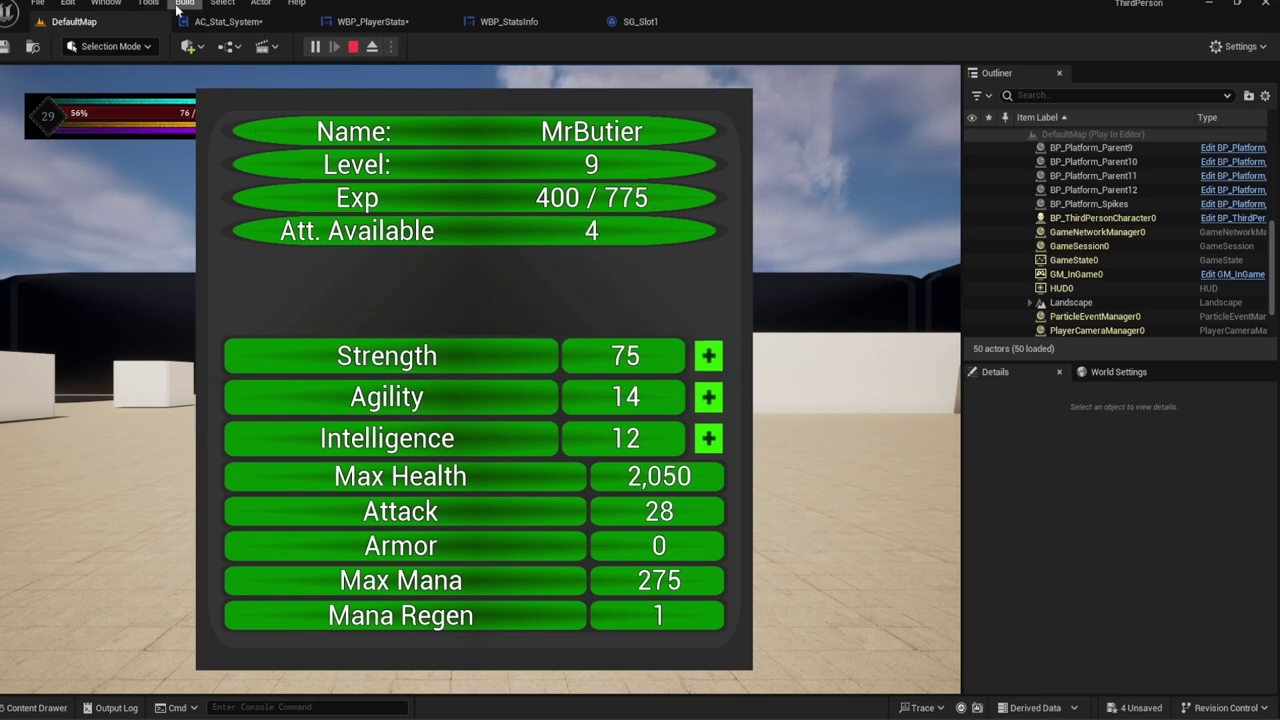
pyautogui.click(184, 4)
# Step: Open the Blueprint Debugger from Tools > Debug and select AC_Stat_System
pyautogui.click(148, 3)
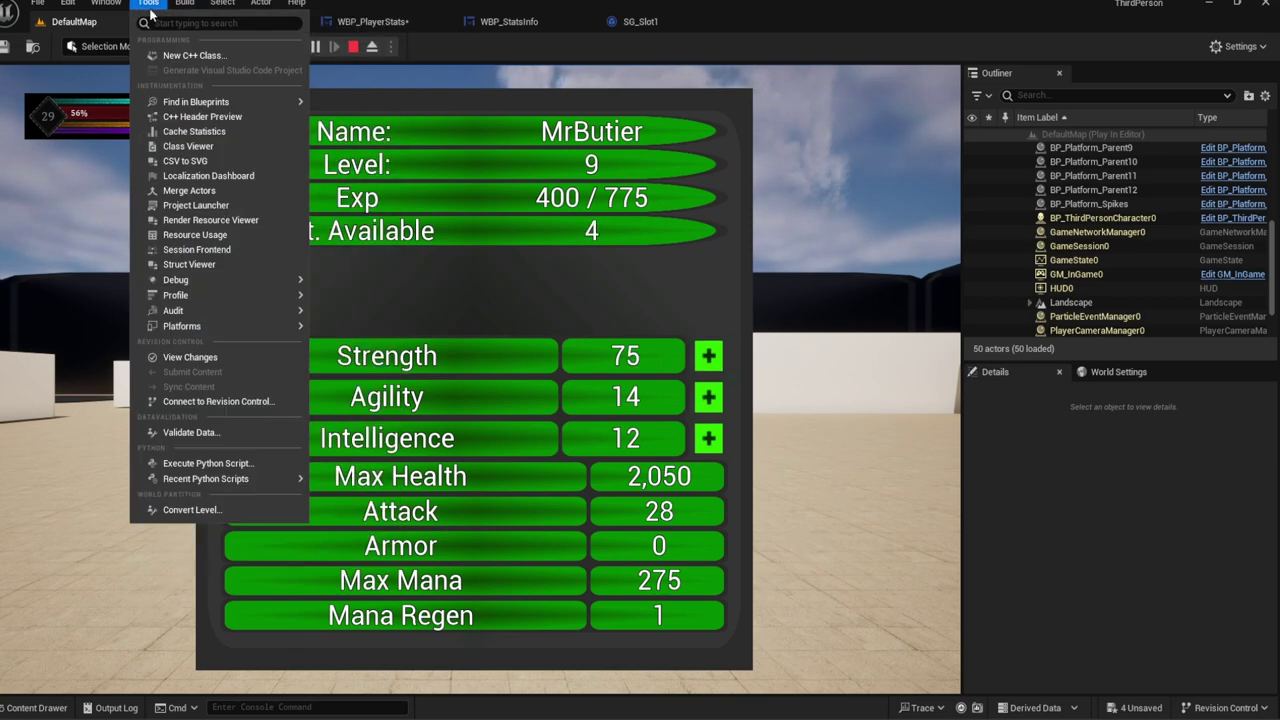
pyautogui.moveTo(236, 287)
pyautogui.click(380, 301)
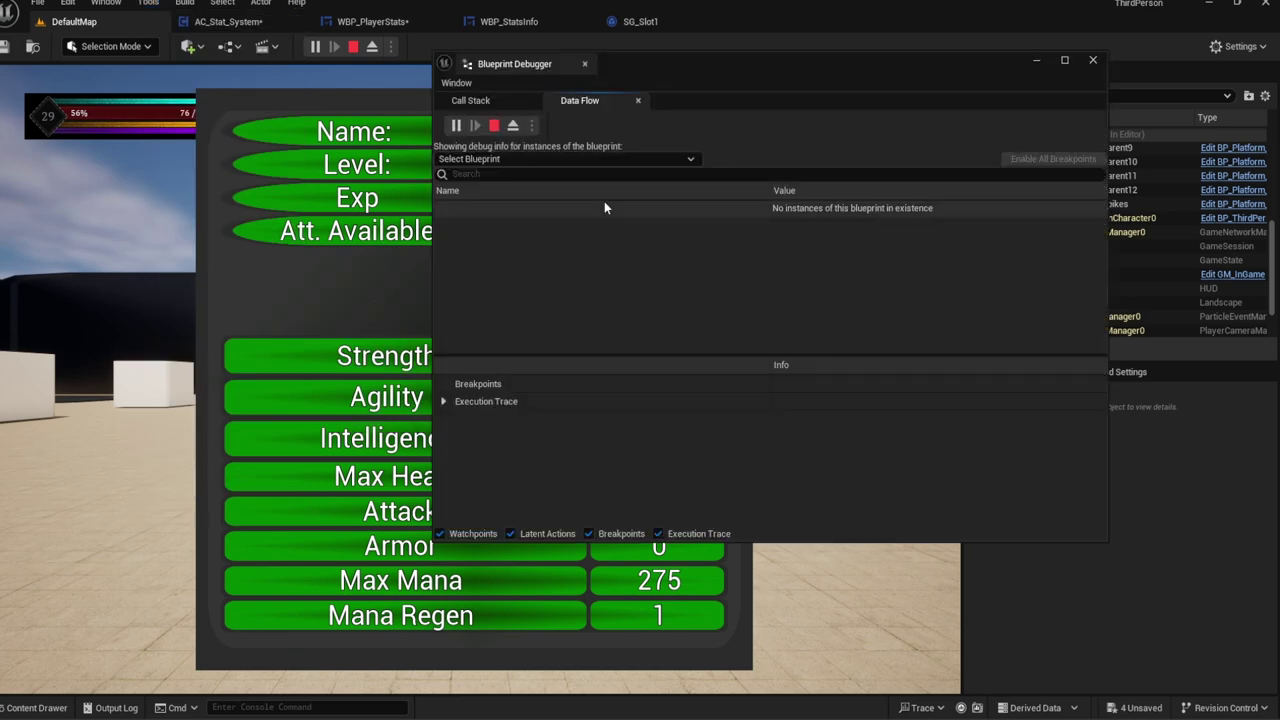
pyautogui.click(482, 160)
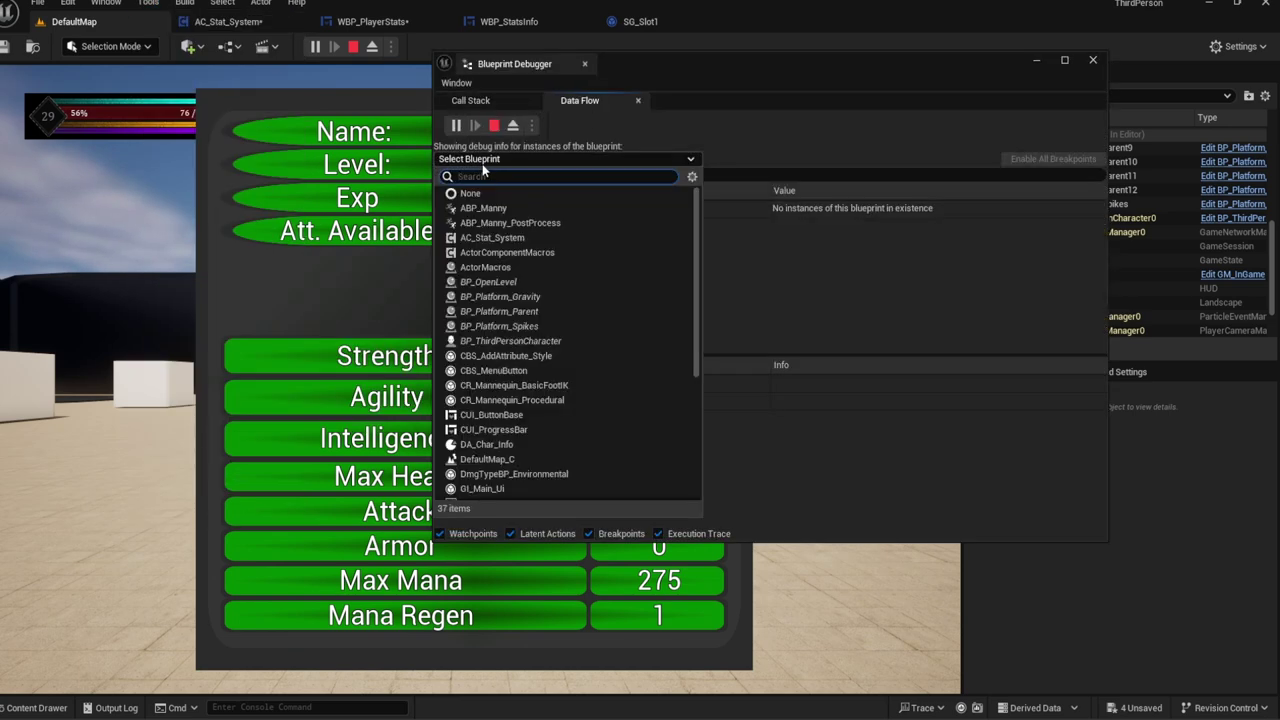
pyautogui.write('stat')
pyautogui.click(530, 208)
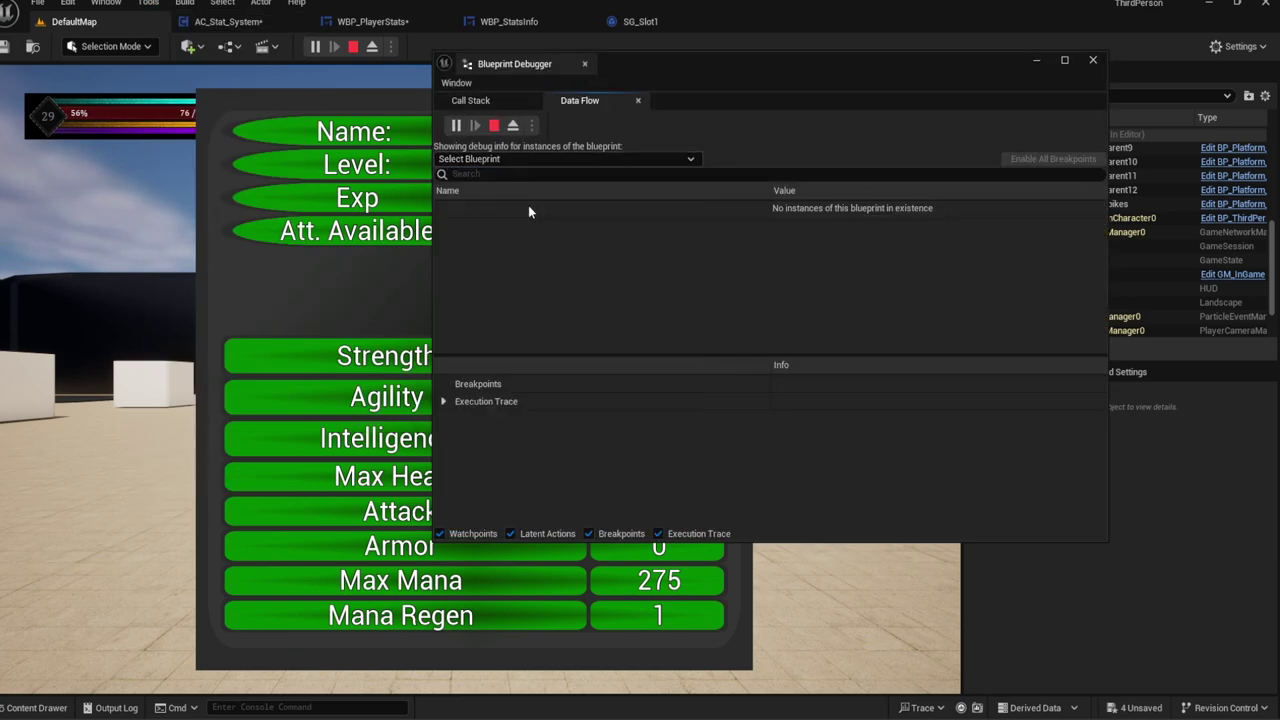
# Step: Expand the AC_Stat_System instance and filter its variables by 'Total' to find Total Attributes
pyautogui.click(443, 209)
pyautogui.click(456, 227)
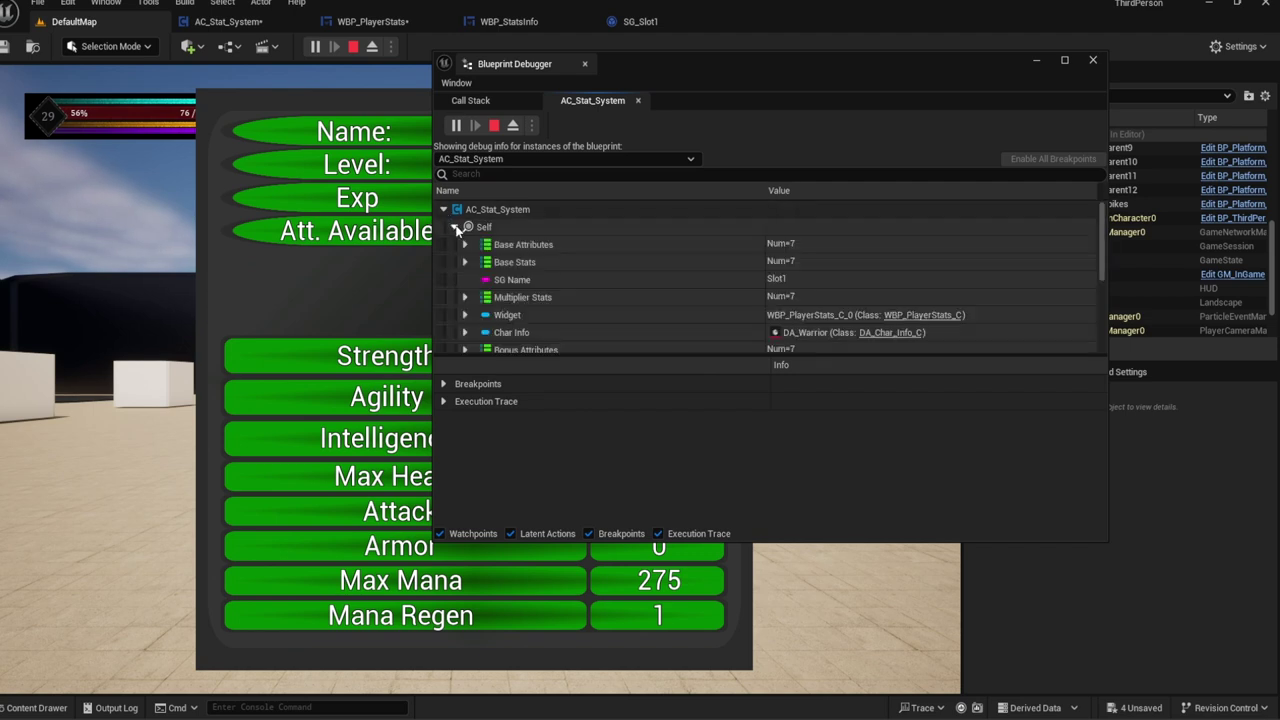
pyautogui.click(490, 175)
pyautogui.write('Total')
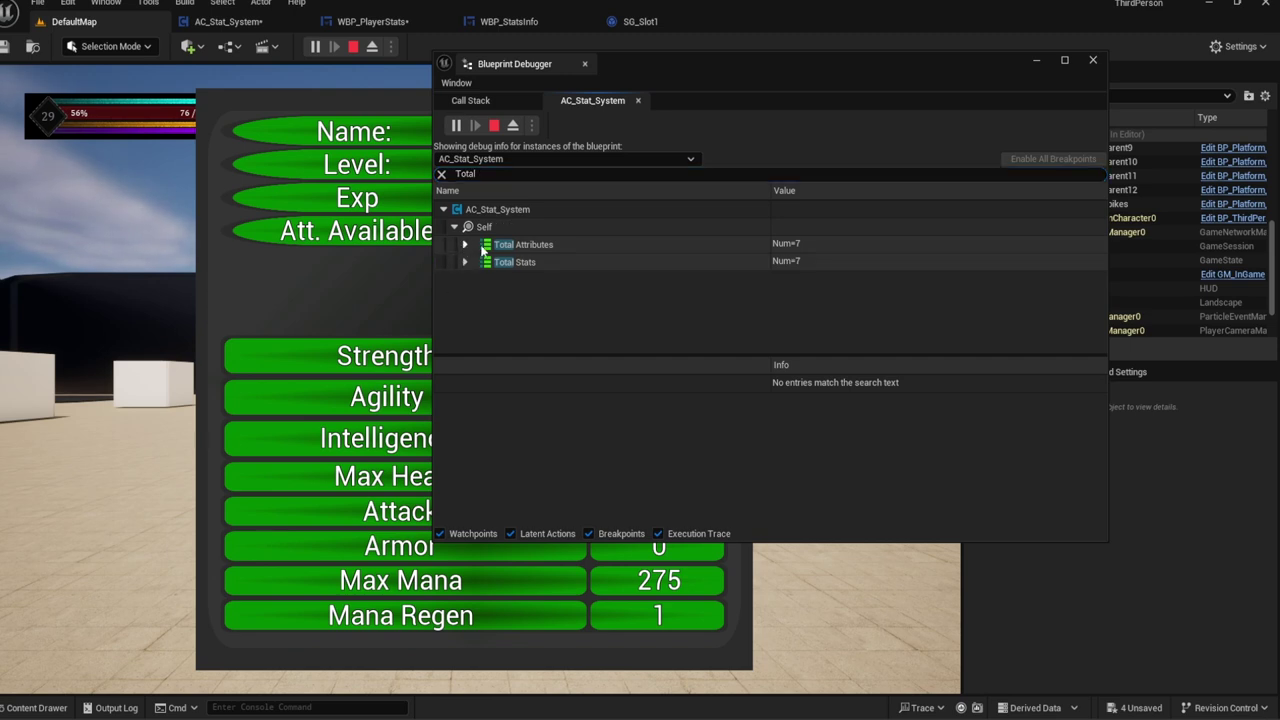
pyautogui.click(482, 248)
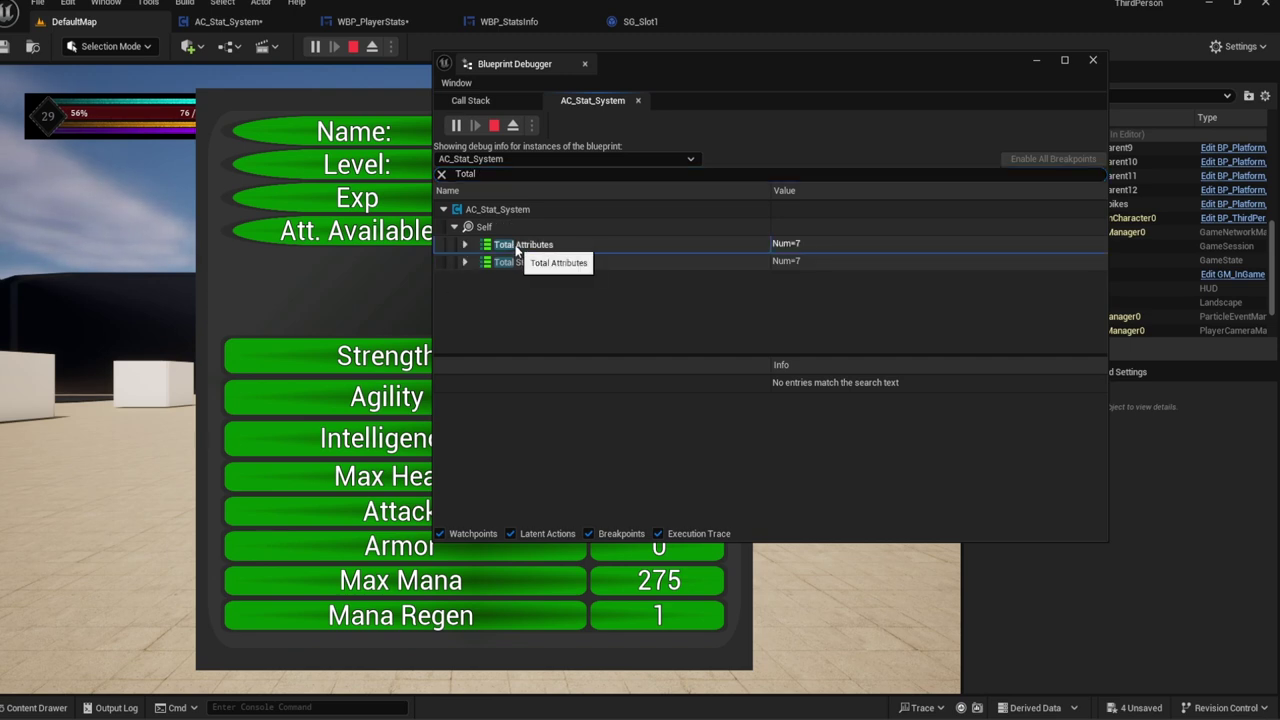
# Step: Clear the filter and expand the Total Attributes array to view its values
pyautogui.click(441, 173)
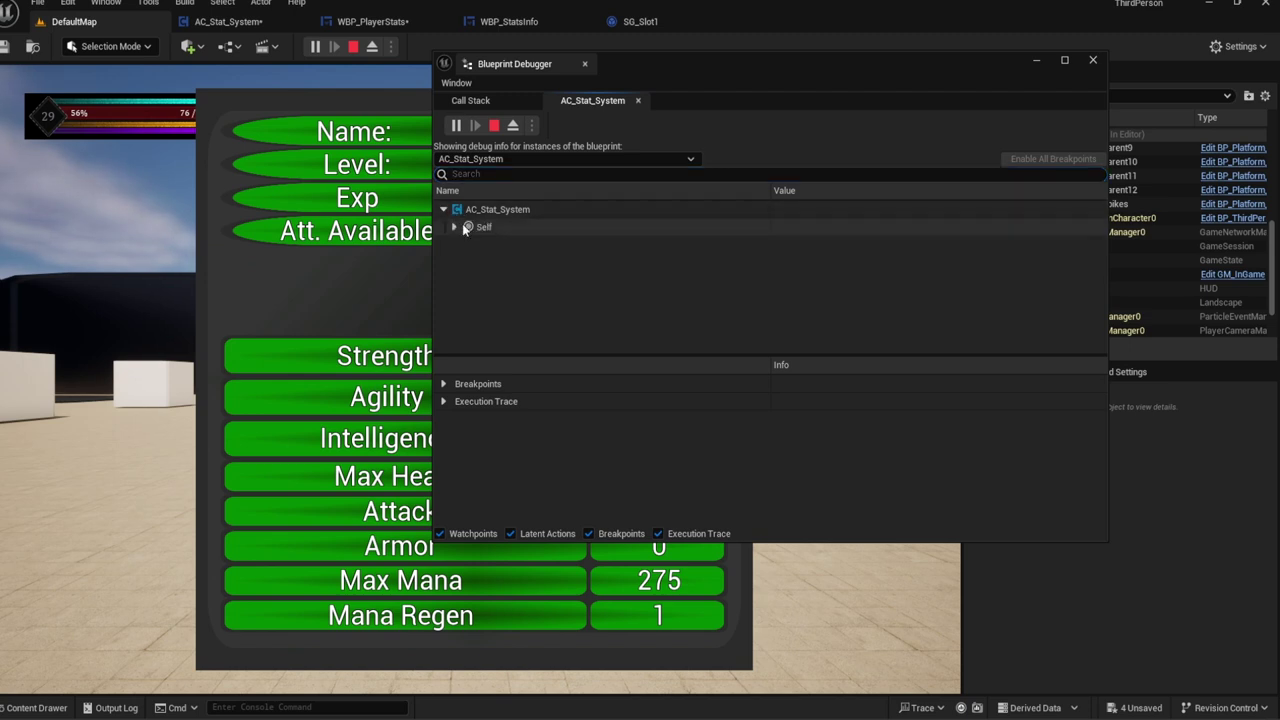
pyautogui.click(453, 227)
pyautogui.scroll(-3, 488, 230)
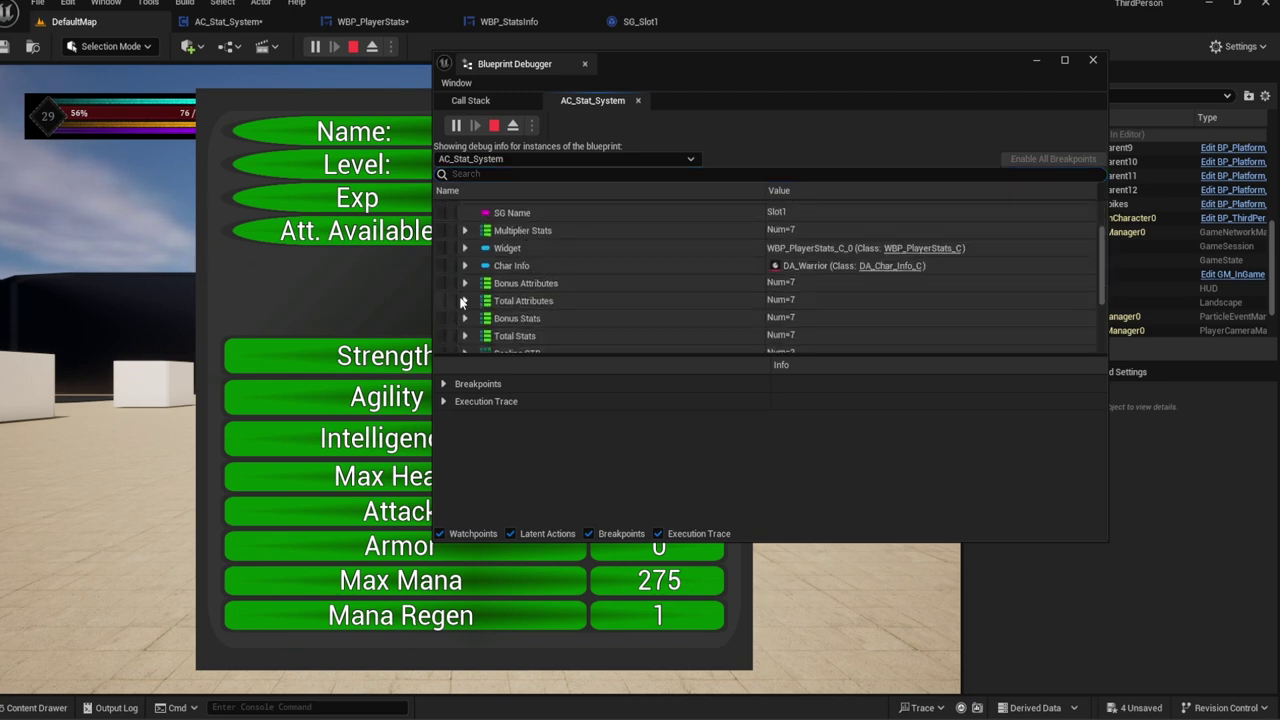
pyautogui.click(464, 300)
pyautogui.scroll(-2, 530, 250)
pyautogui.scroll(-2, 532, 246)
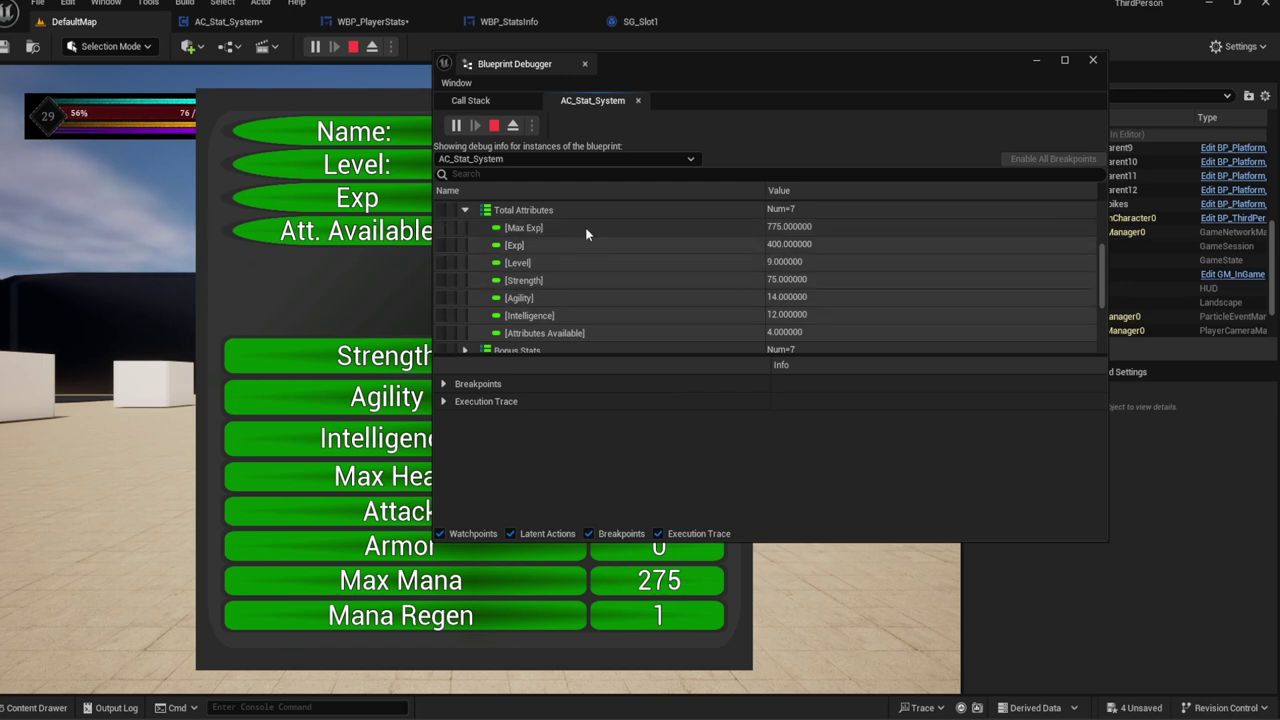
pyautogui.scroll(-3, 550, 233)
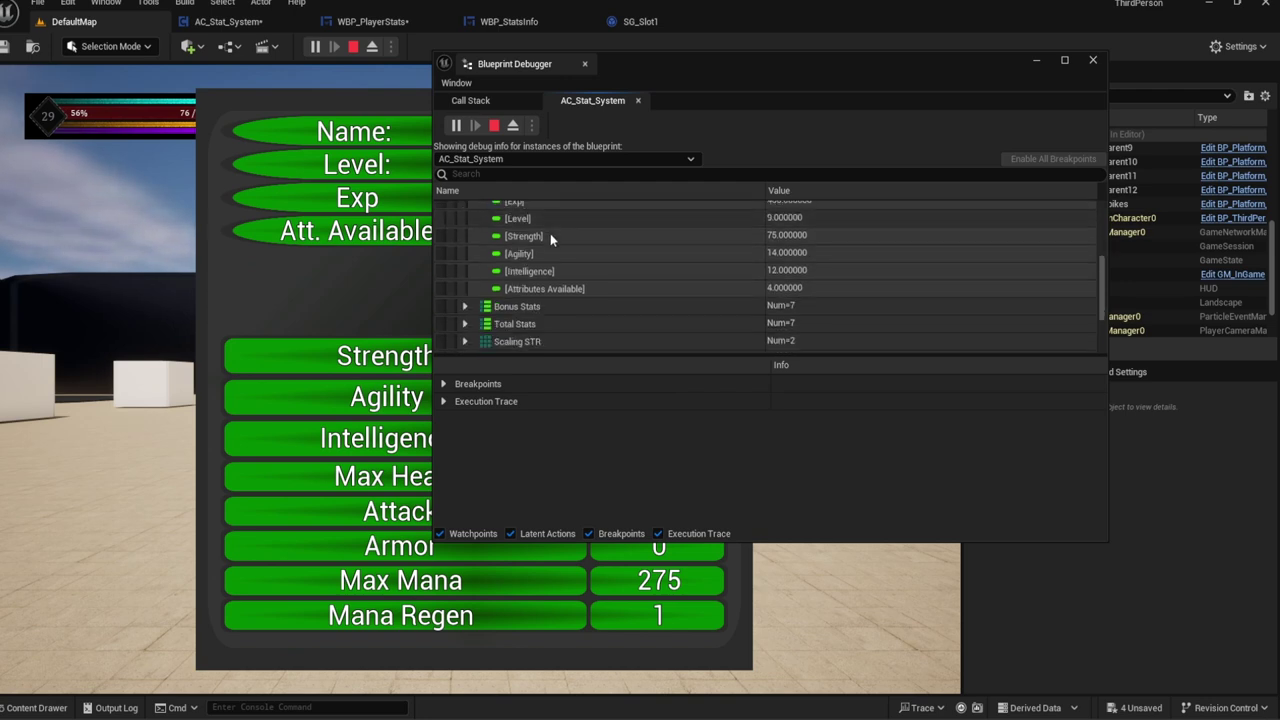
# Step: Expand Total Stats to inspect Max Health, Health and Attack alongside the in-game stats panel
pyautogui.click(464, 300)
pyautogui.scroll(-3, 572, 270)
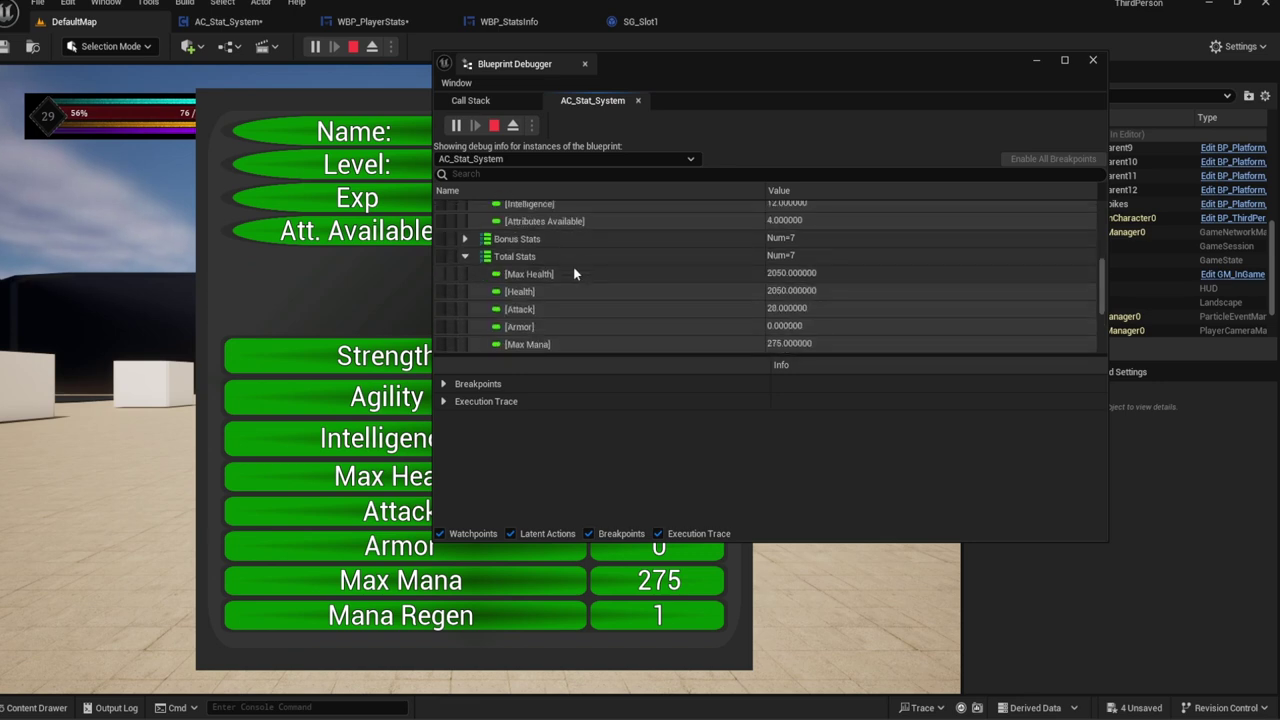
pyautogui.scroll(-1, 574, 270)
pyautogui.scroll(-1, 577, 264)
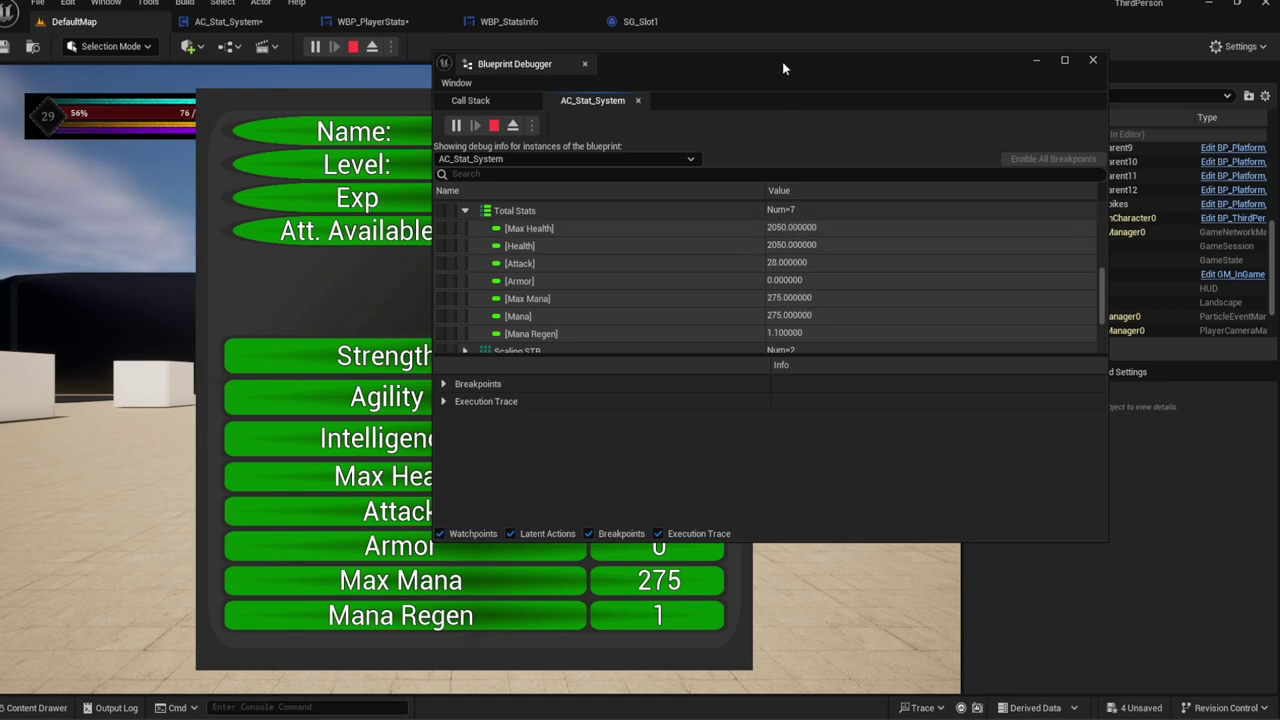
pyautogui.moveTo(788, 64)
pyautogui.mouseDown()
pyautogui.moveTo(200, 225)
pyautogui.moveTo(933, 96)
pyautogui.mouseUp()
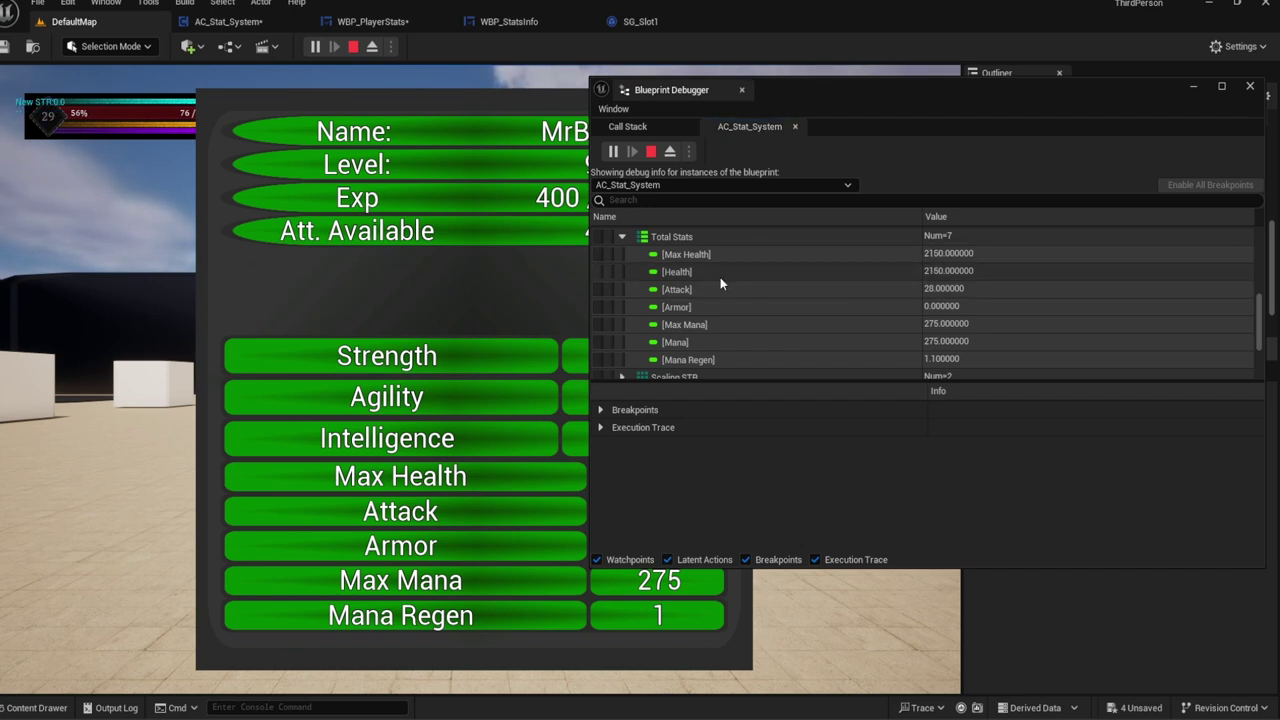
pyautogui.scroll(1, 752, 286)
pyautogui.scroll(1, 752, 286)
pyautogui.scroll(2, 752, 286)
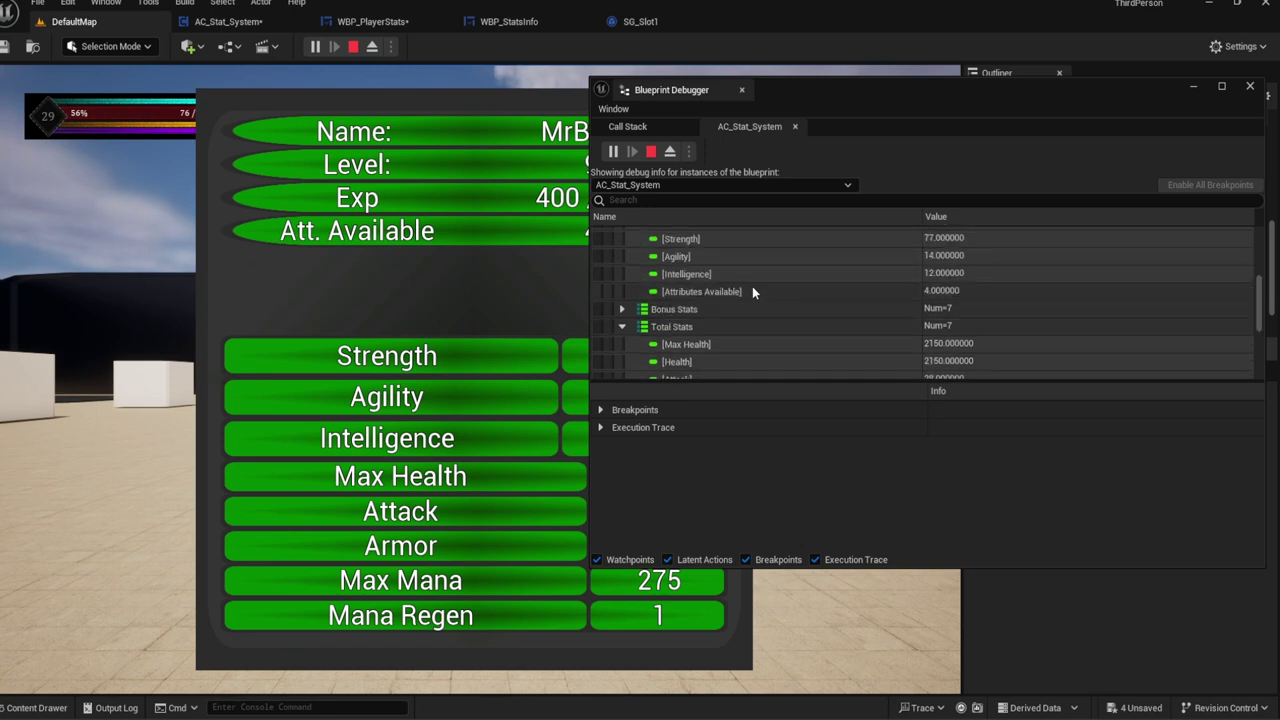
pyautogui.scroll(1, 752, 286)
pyautogui.scroll(2, 752, 285)
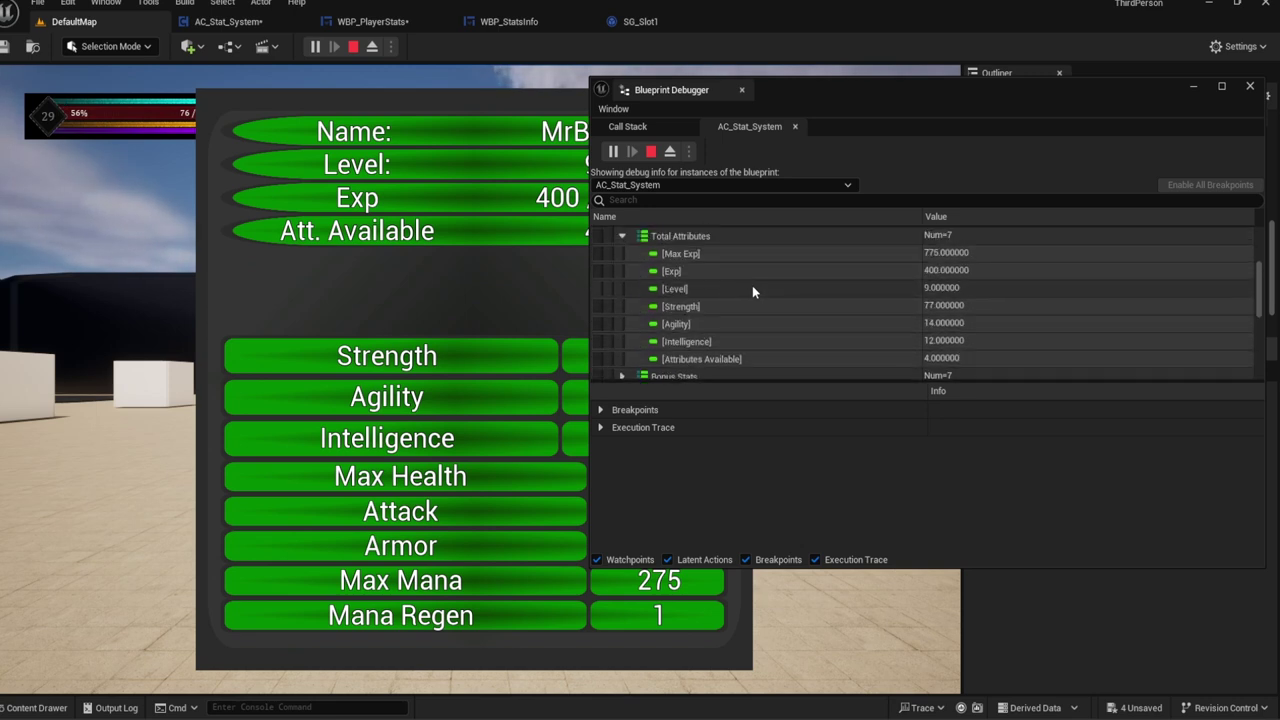
pyautogui.scroll(-4, 752, 285)
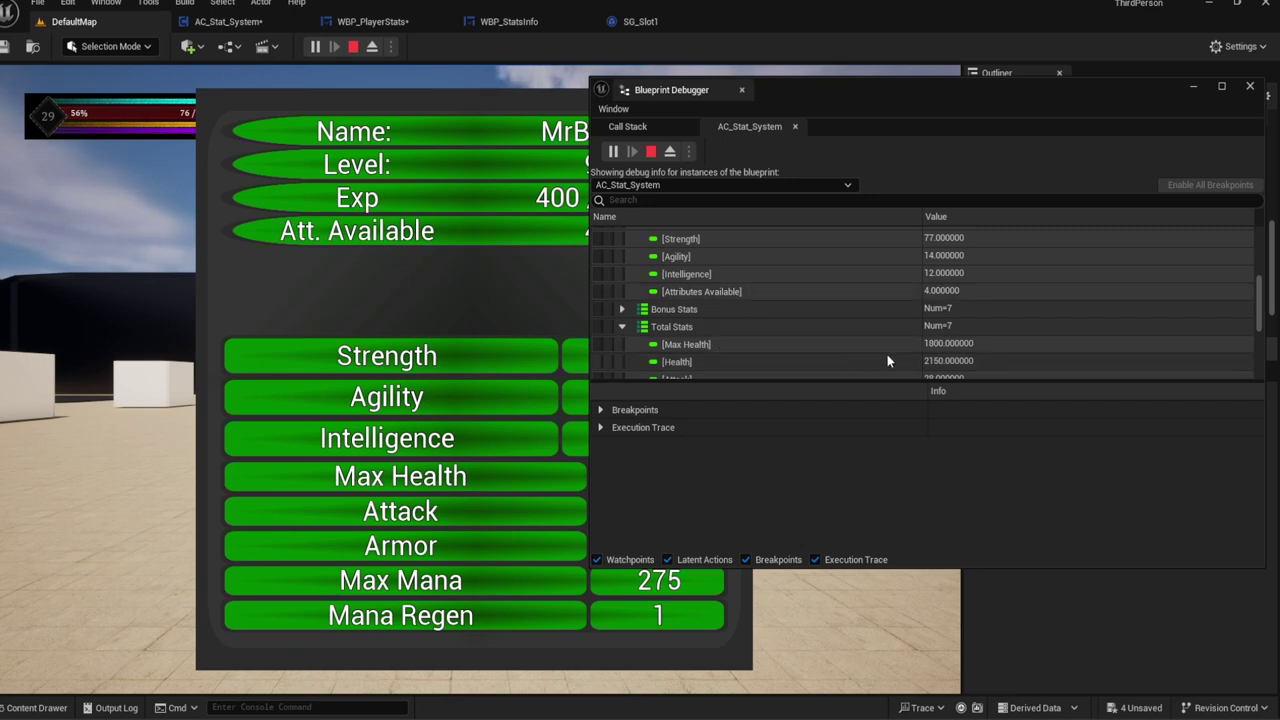
pyautogui.scroll(-1, 738, 352)
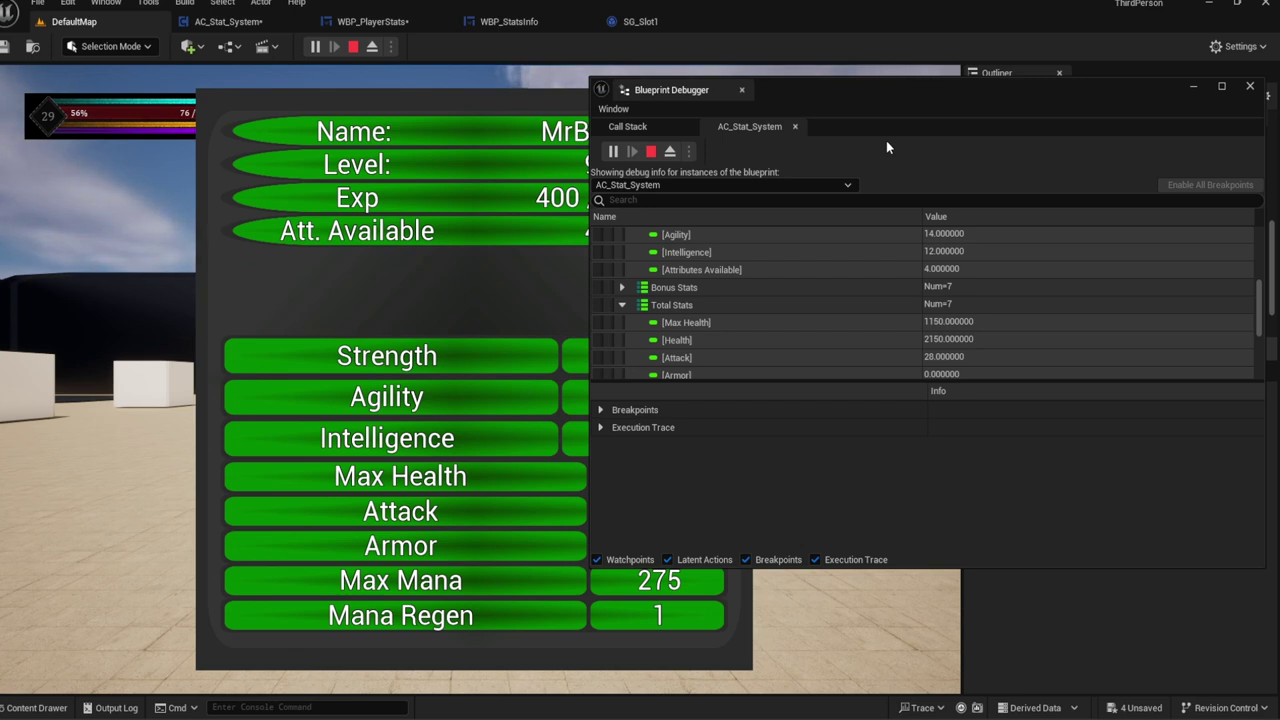
# Step: End the play session, dismiss the Blueprint Debugger, and bring up AC_Stat_System's Event Graph
pyautogui.click(651, 151)
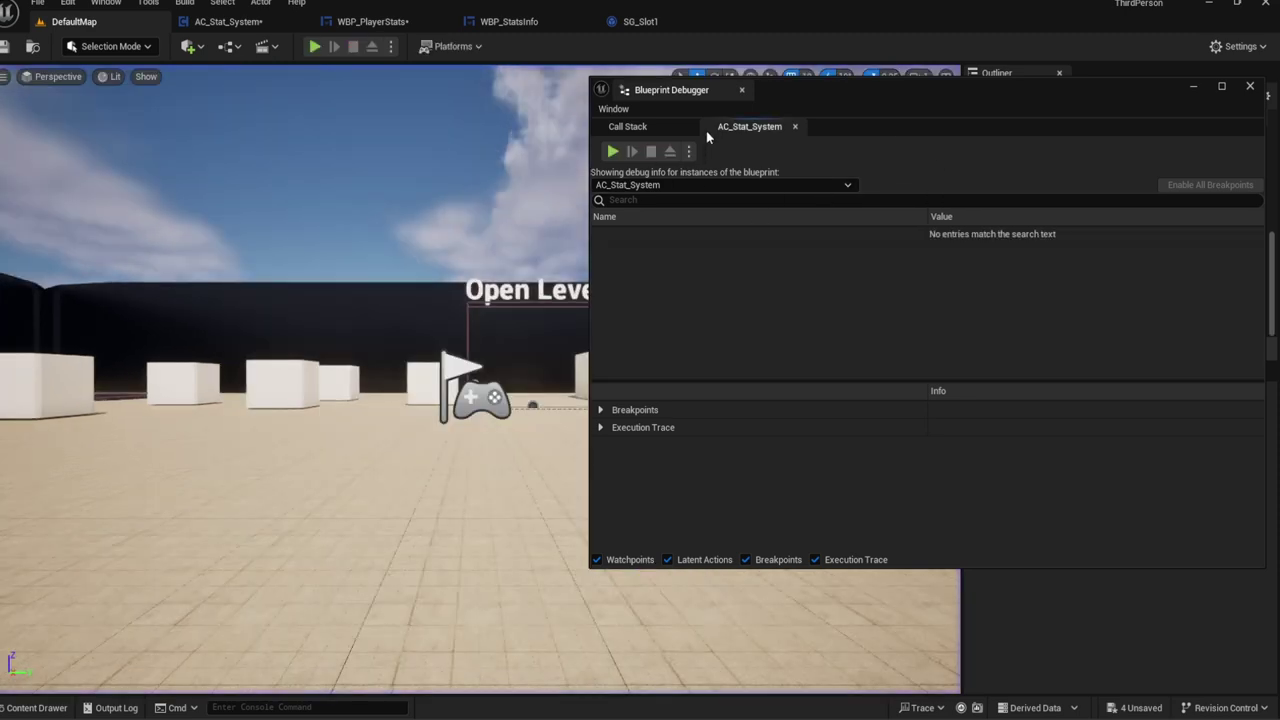
pyautogui.click(741, 90)
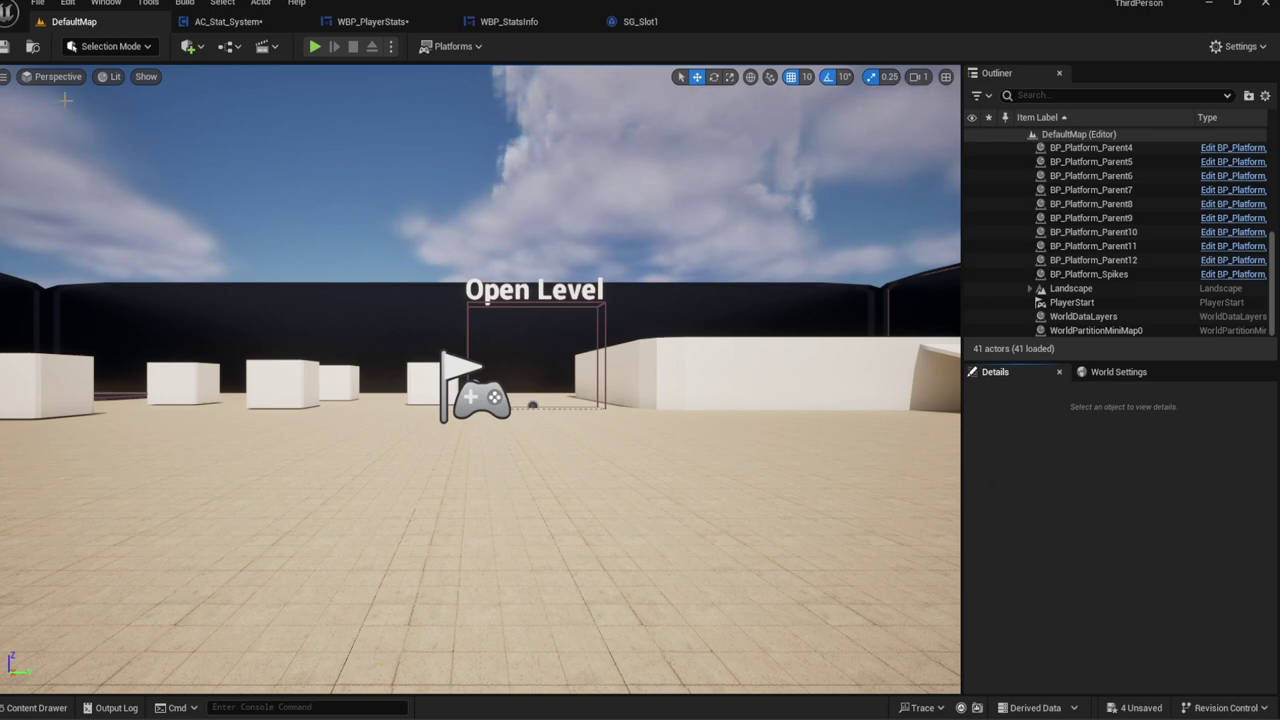
pyautogui.click(228, 21)
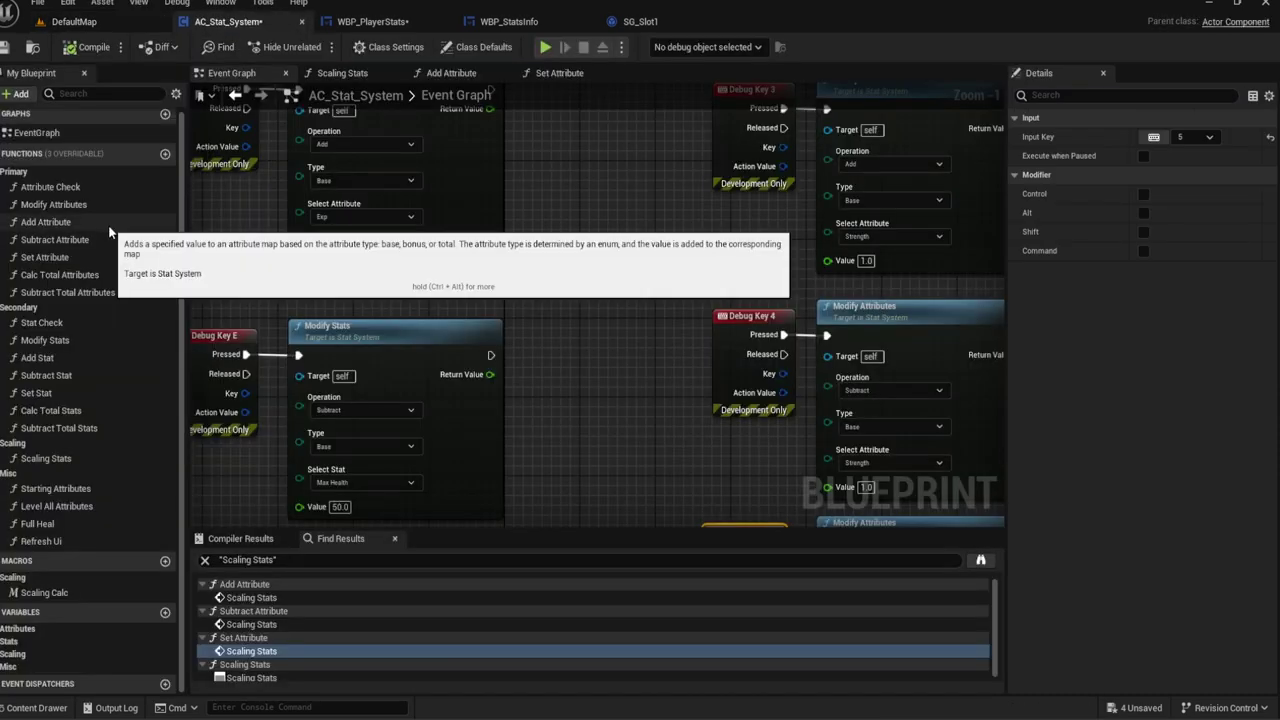